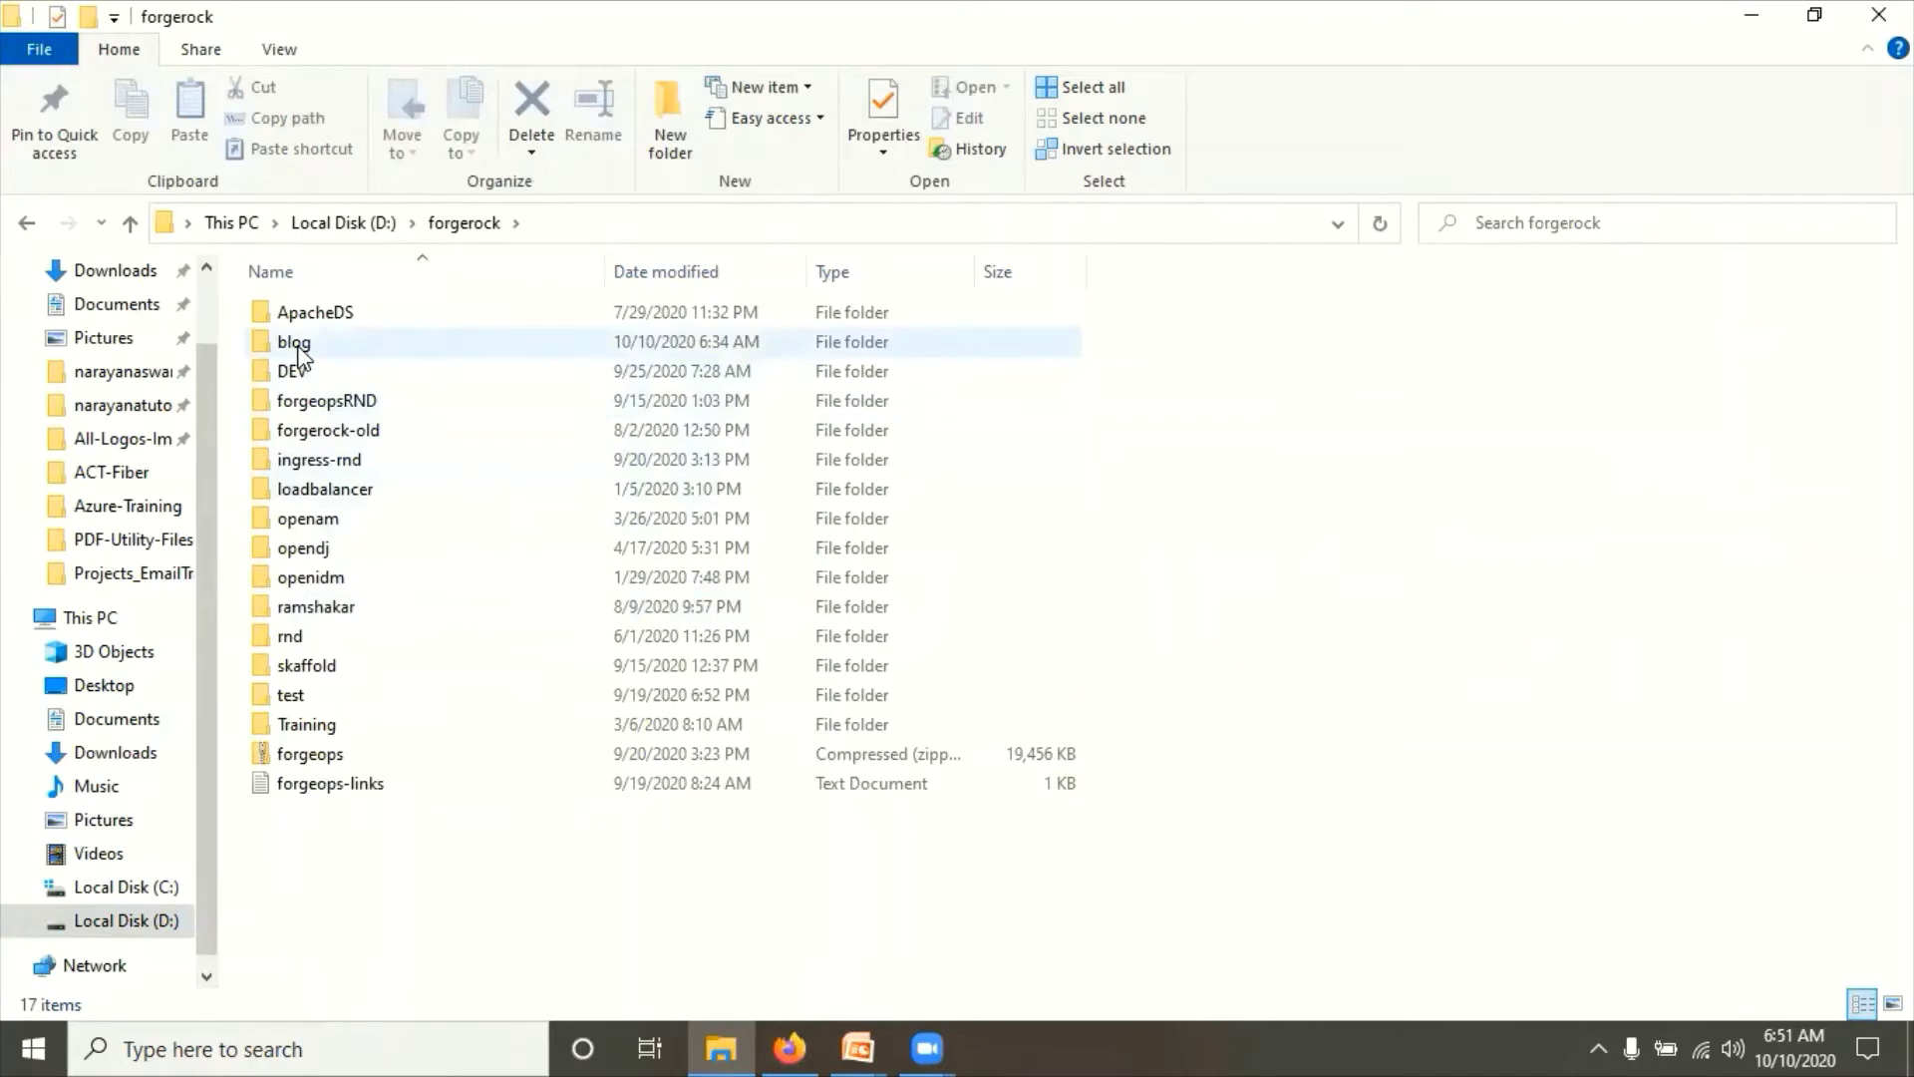
Step: Open forgerock\blog\SMAL2 and select the apache-tomcat-8.5.54-windows-x64 archive
double_click(298, 349)
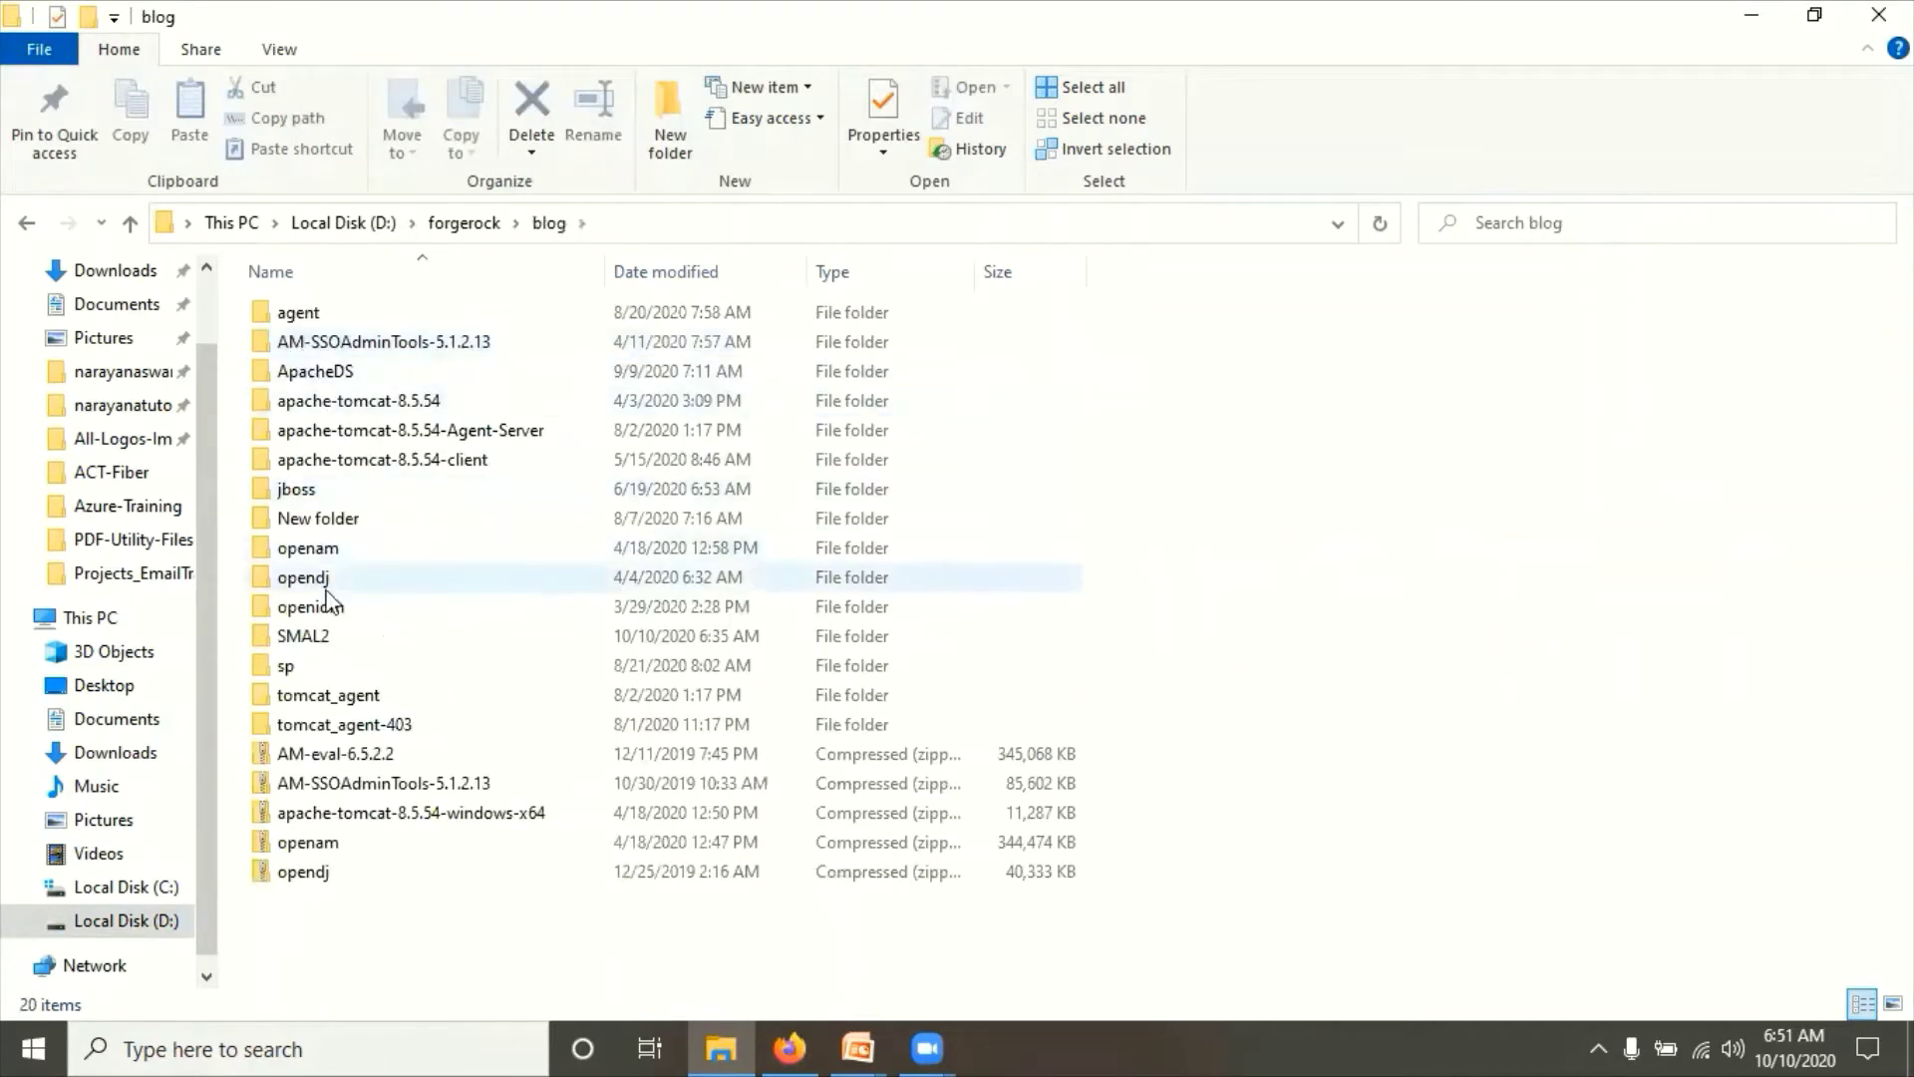
double_click(313, 637)
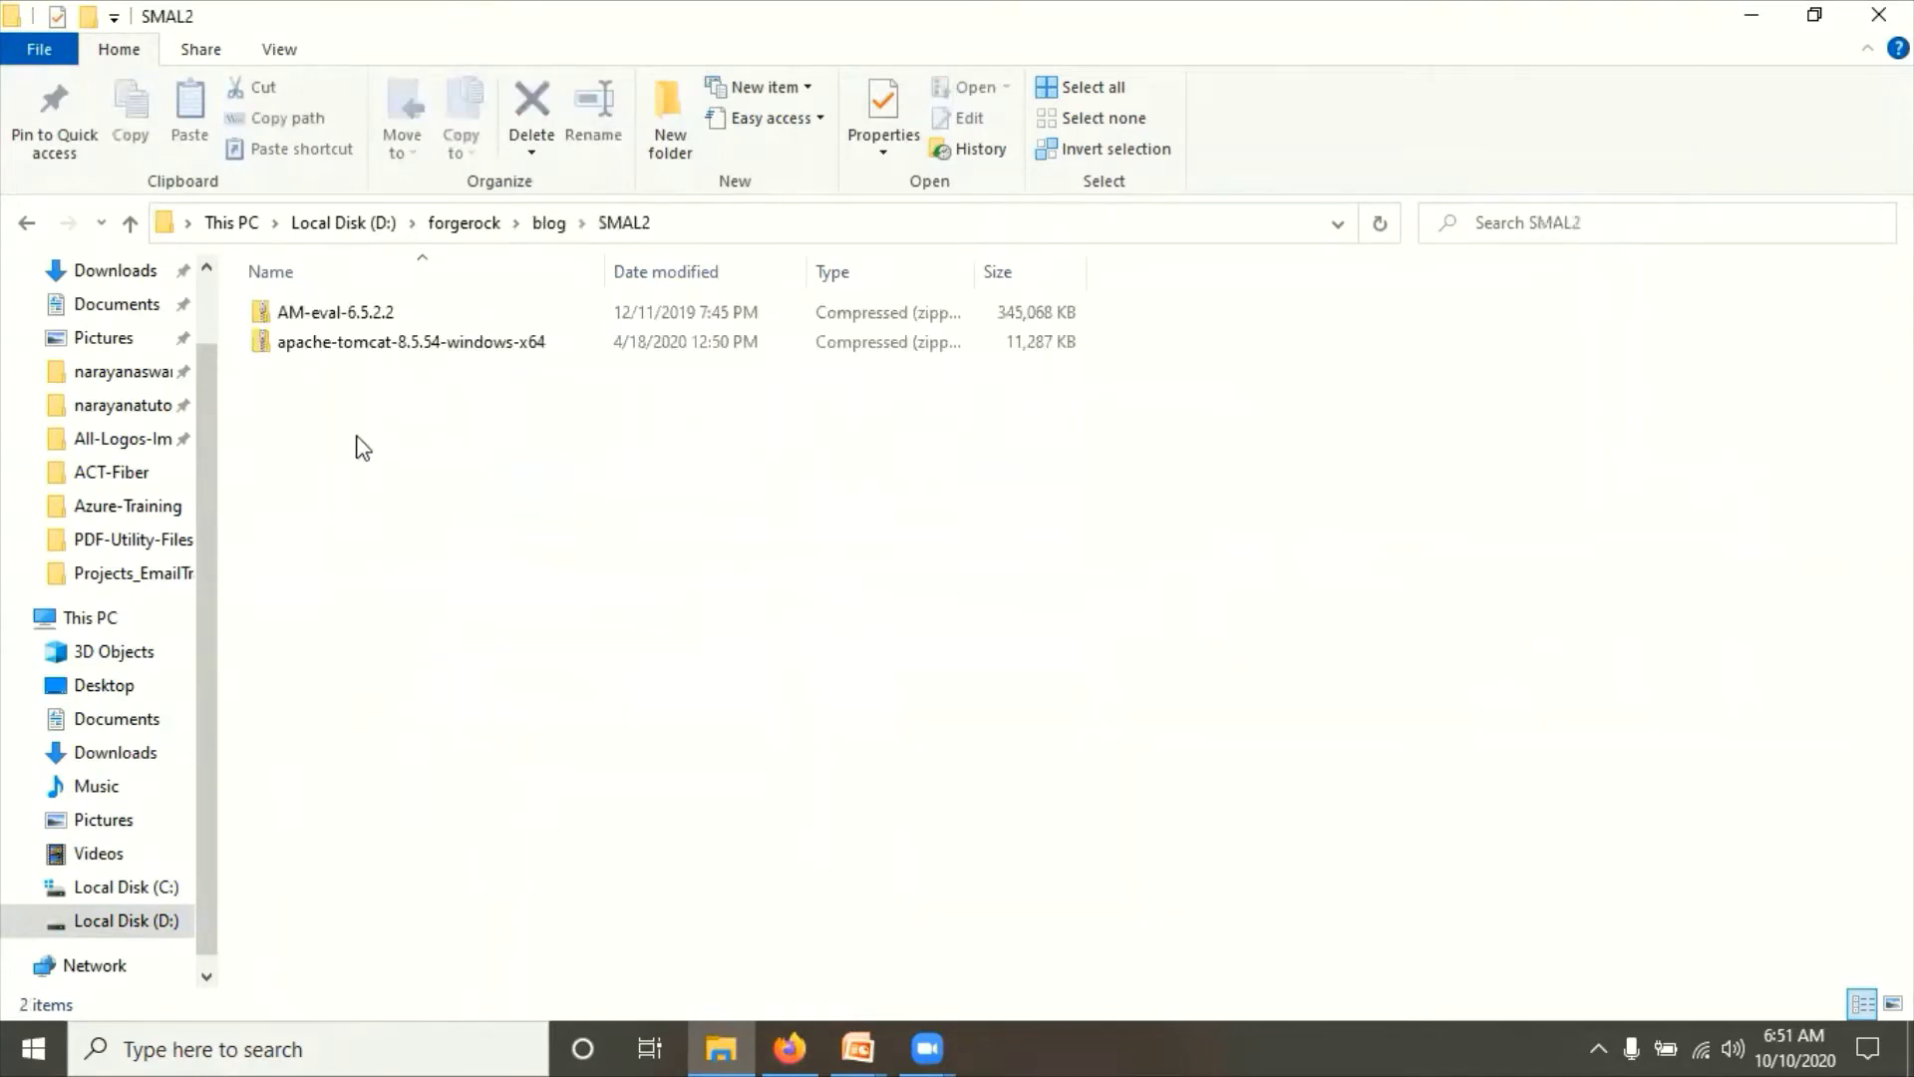
click(393, 367)
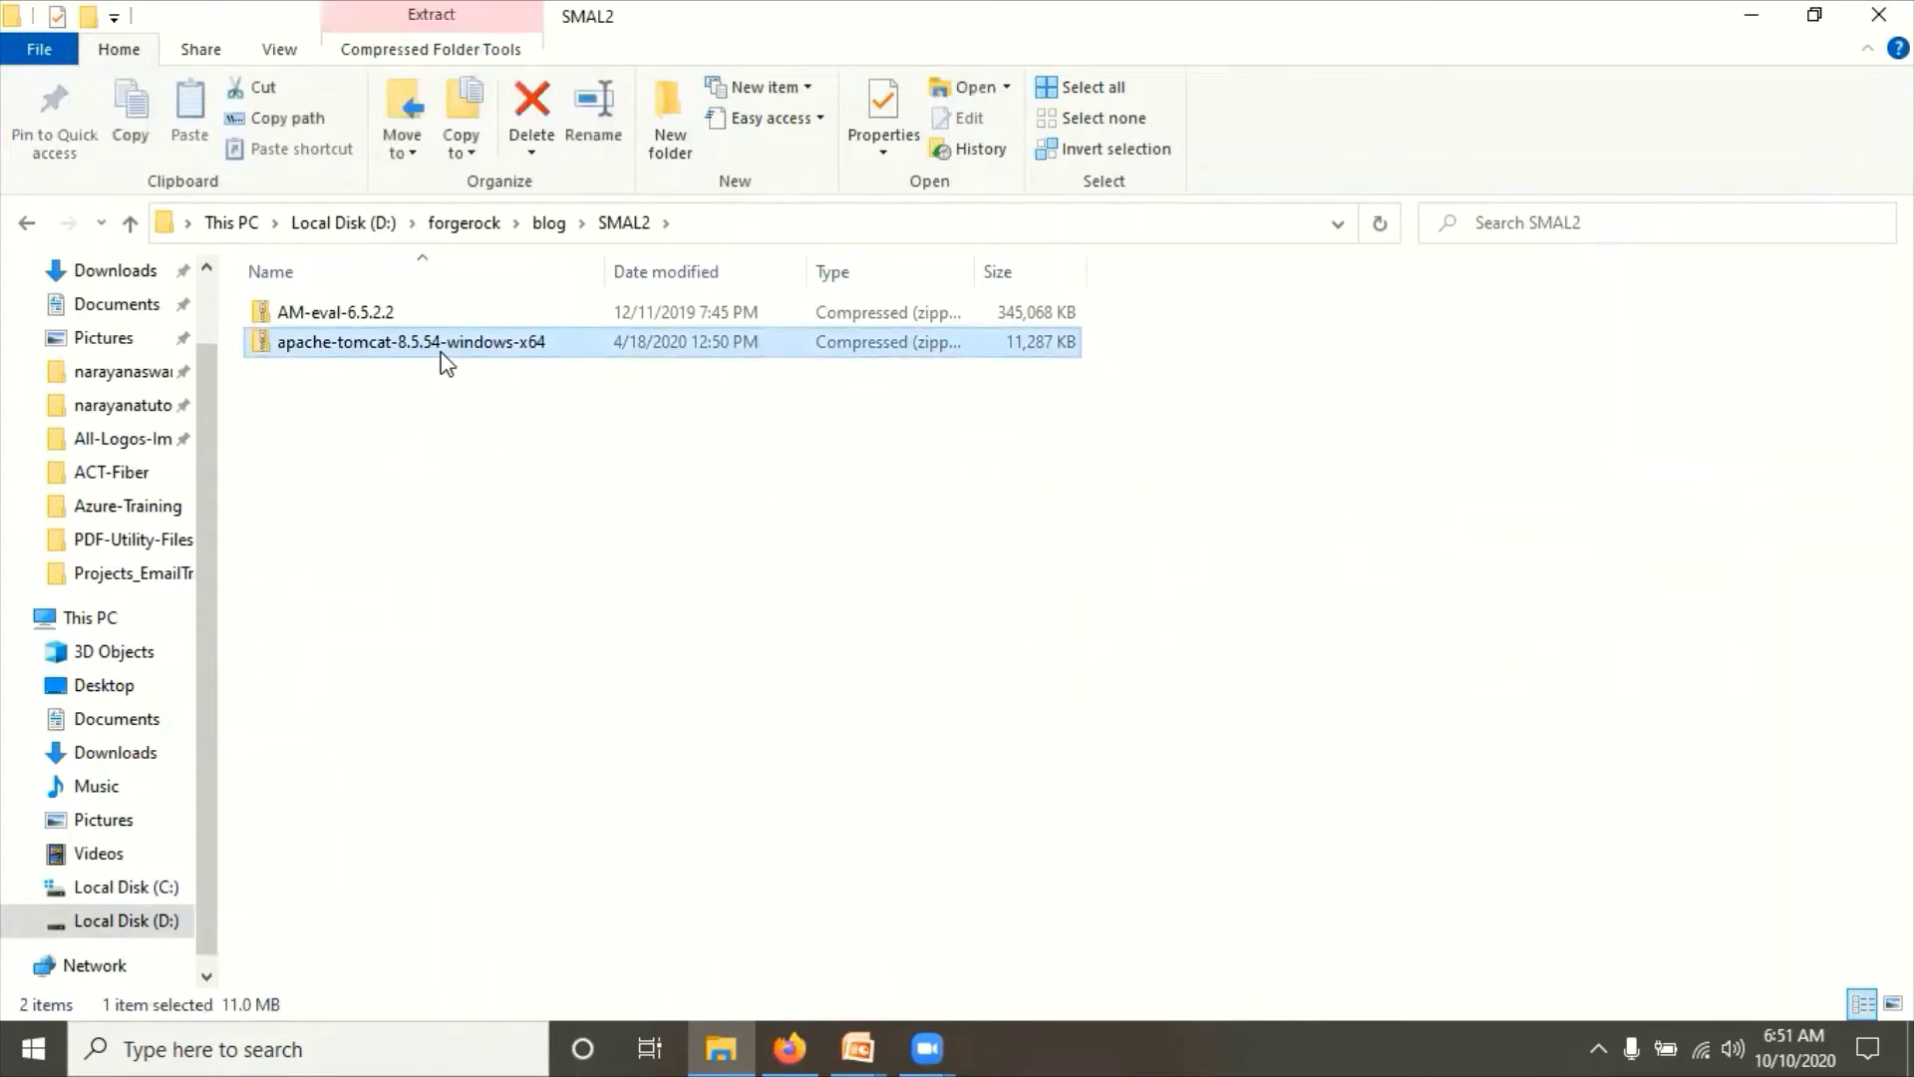
click(327, 318)
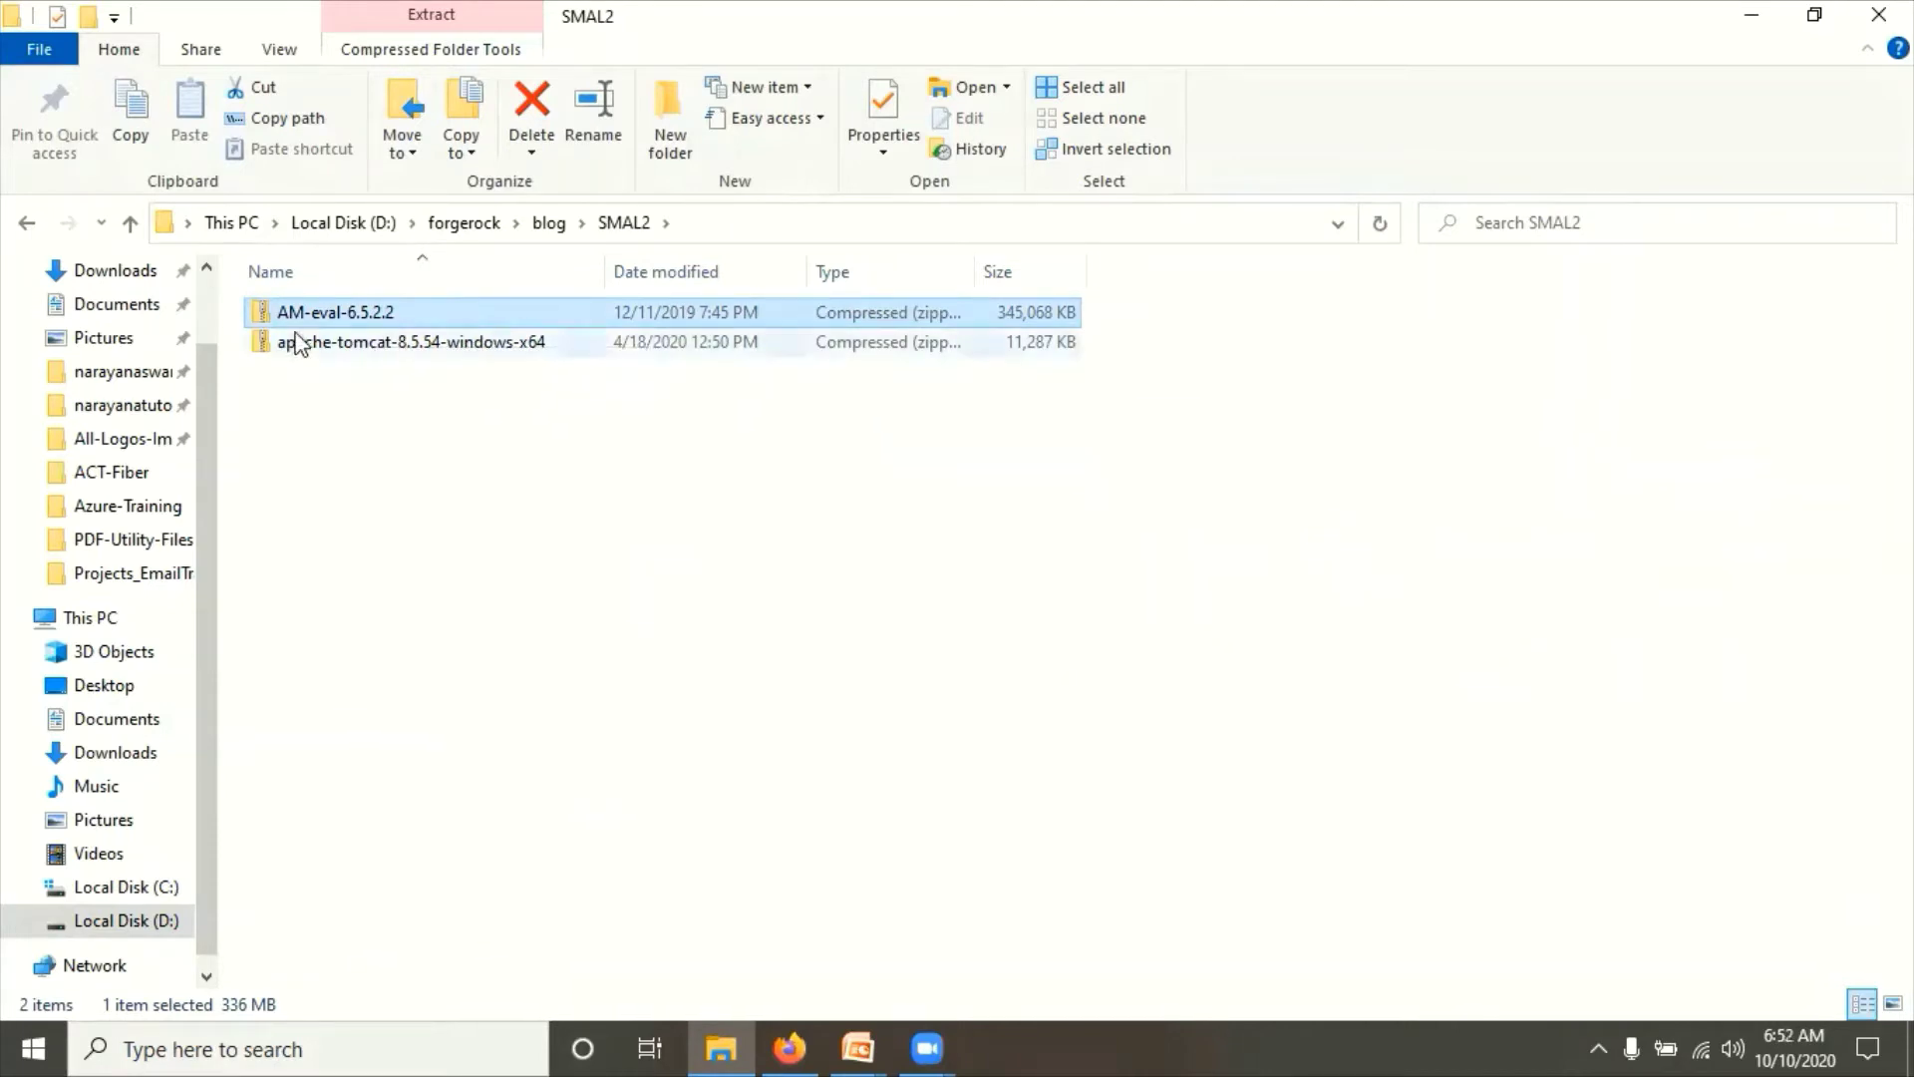
click(613, 534)
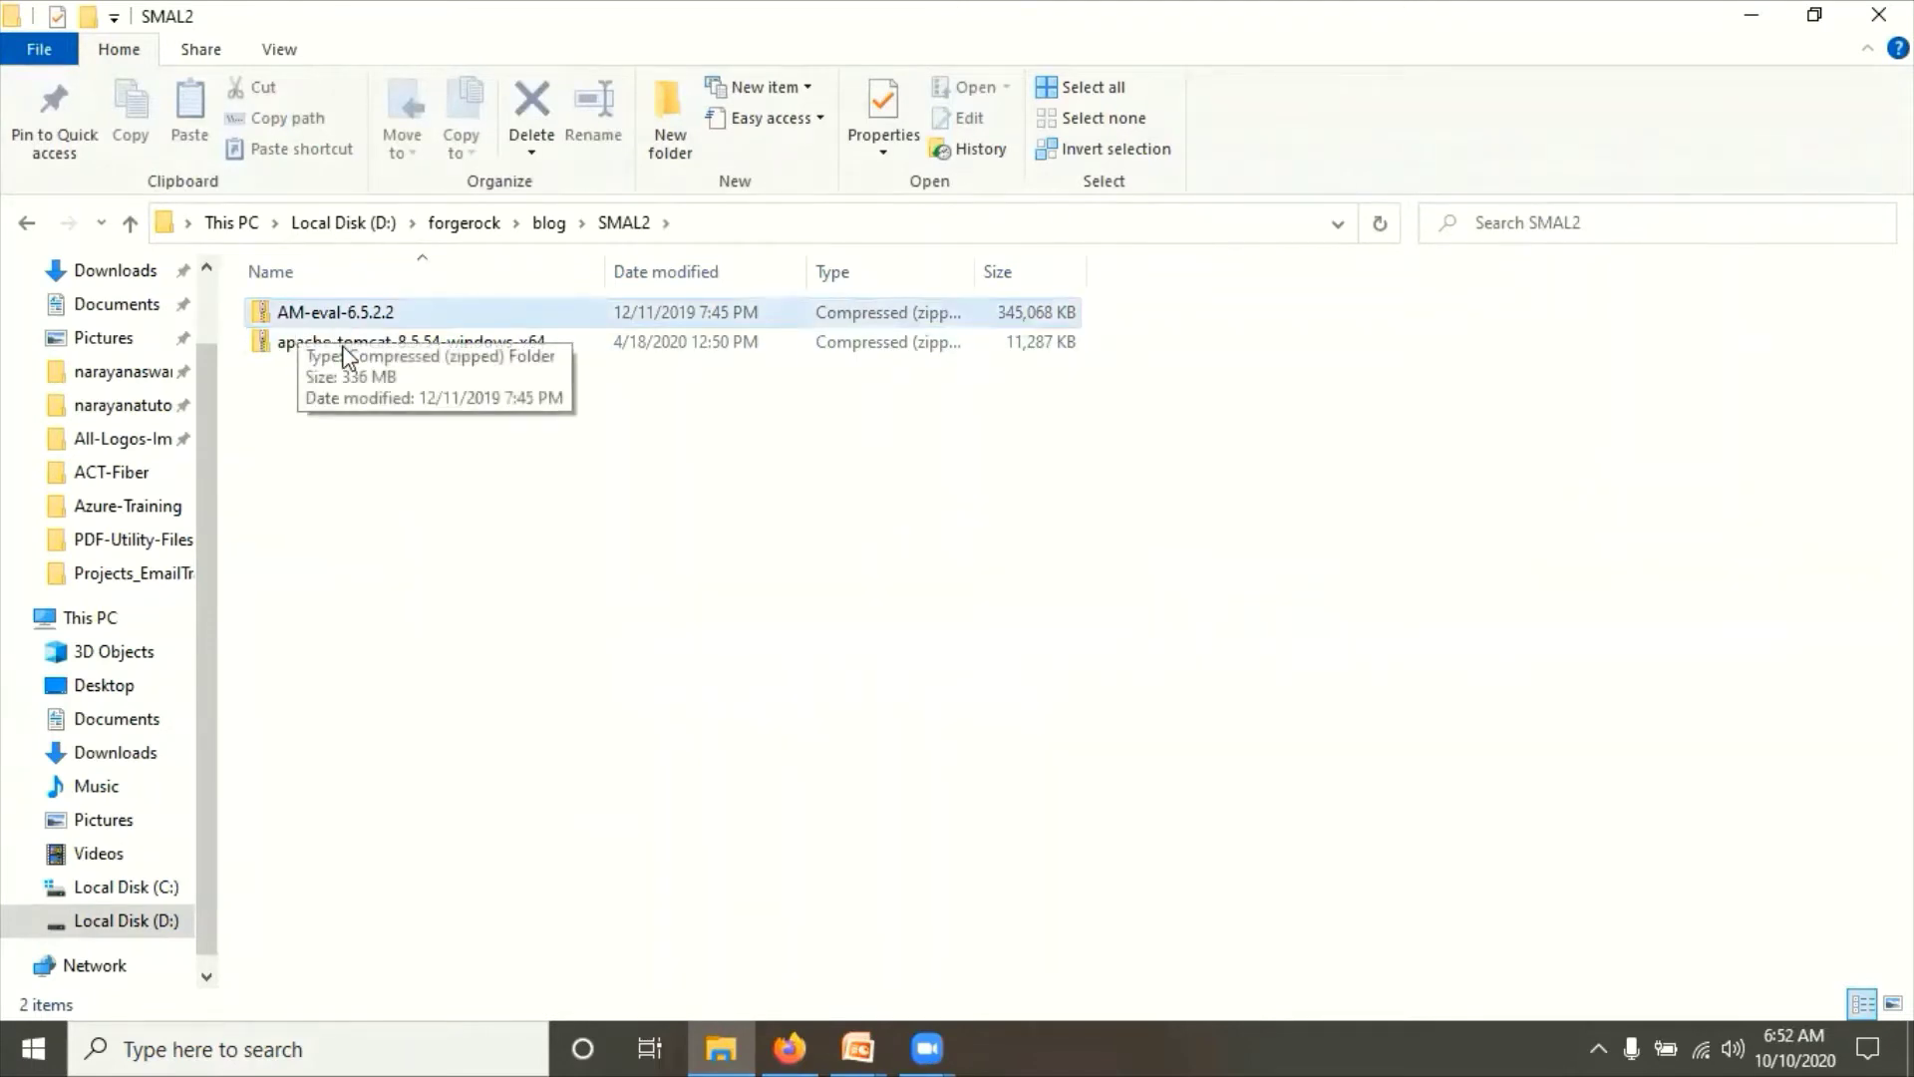
click(391, 467)
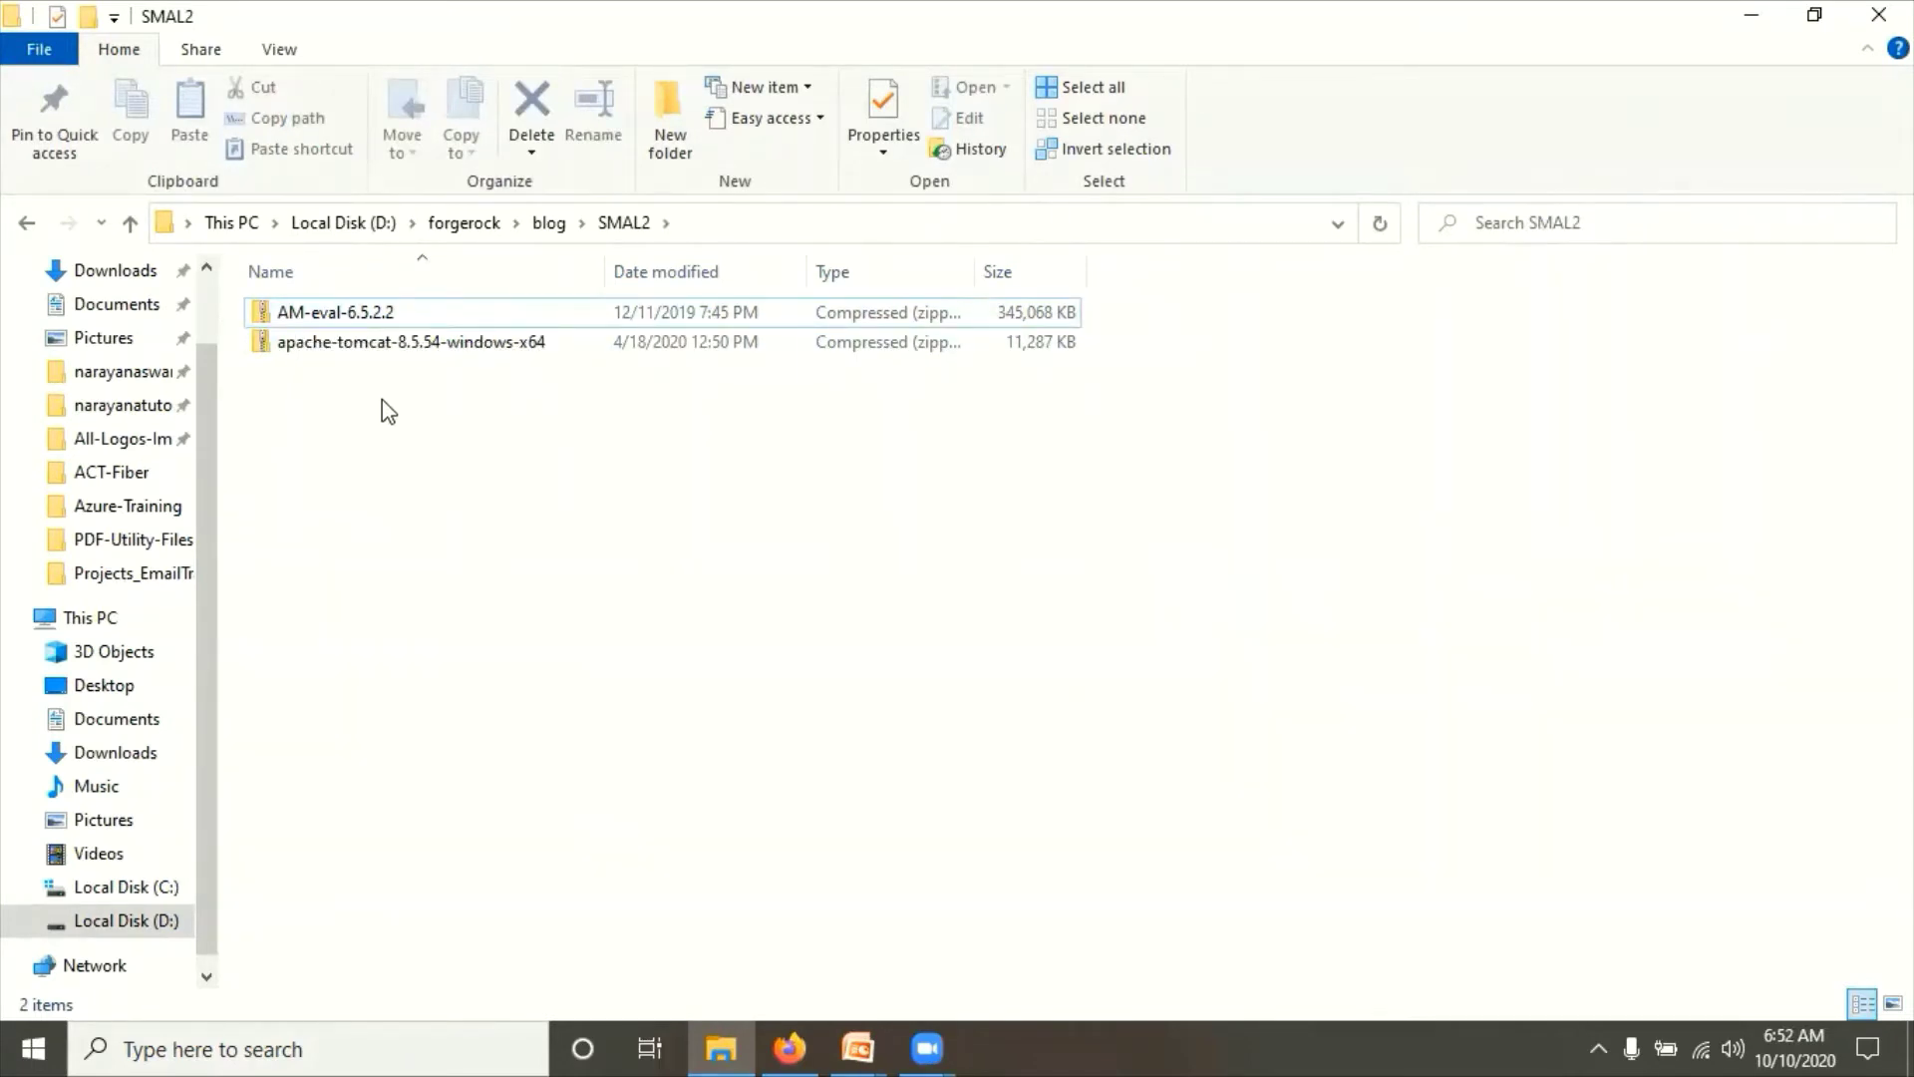
click(389, 356)
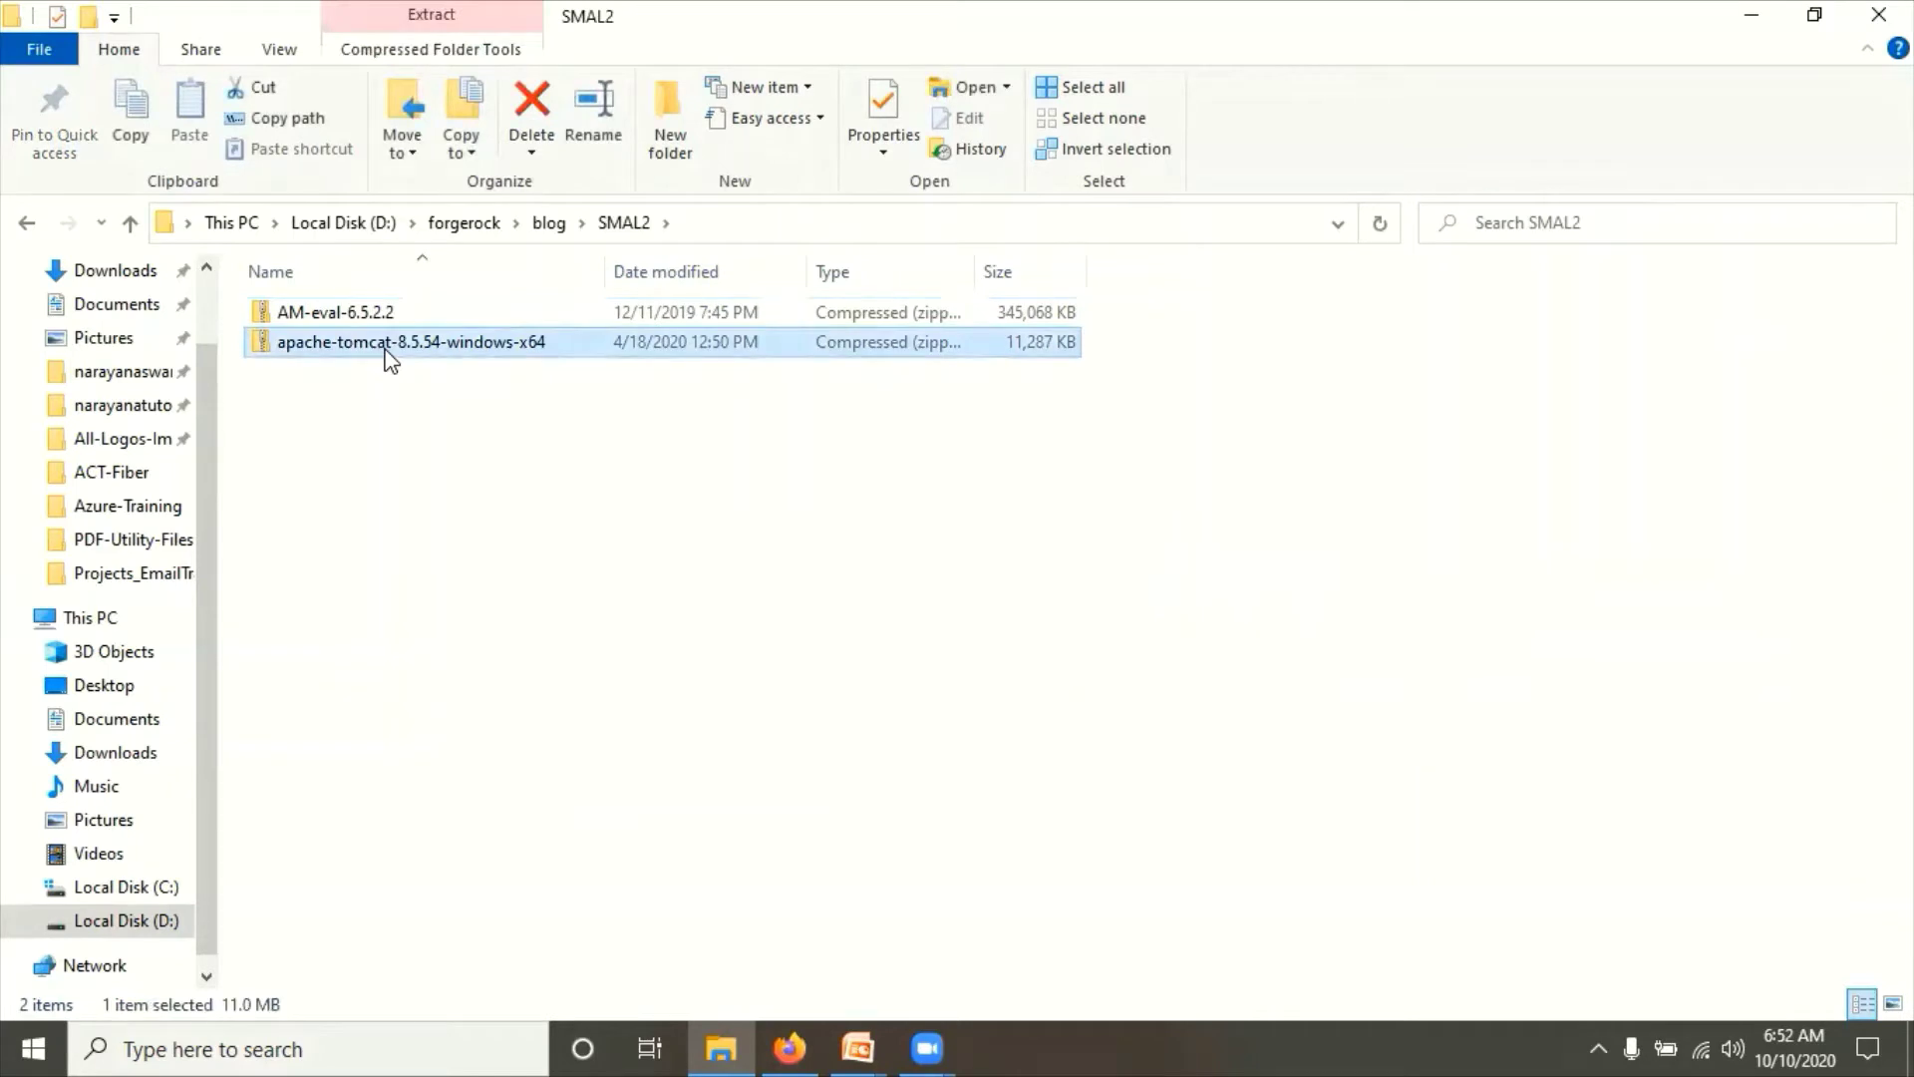
Step: Extract the apache-tomcat-8.5.54-windows-x64 zip into SMAL2 with 7-Zip Extract Here
right_click(387, 351)
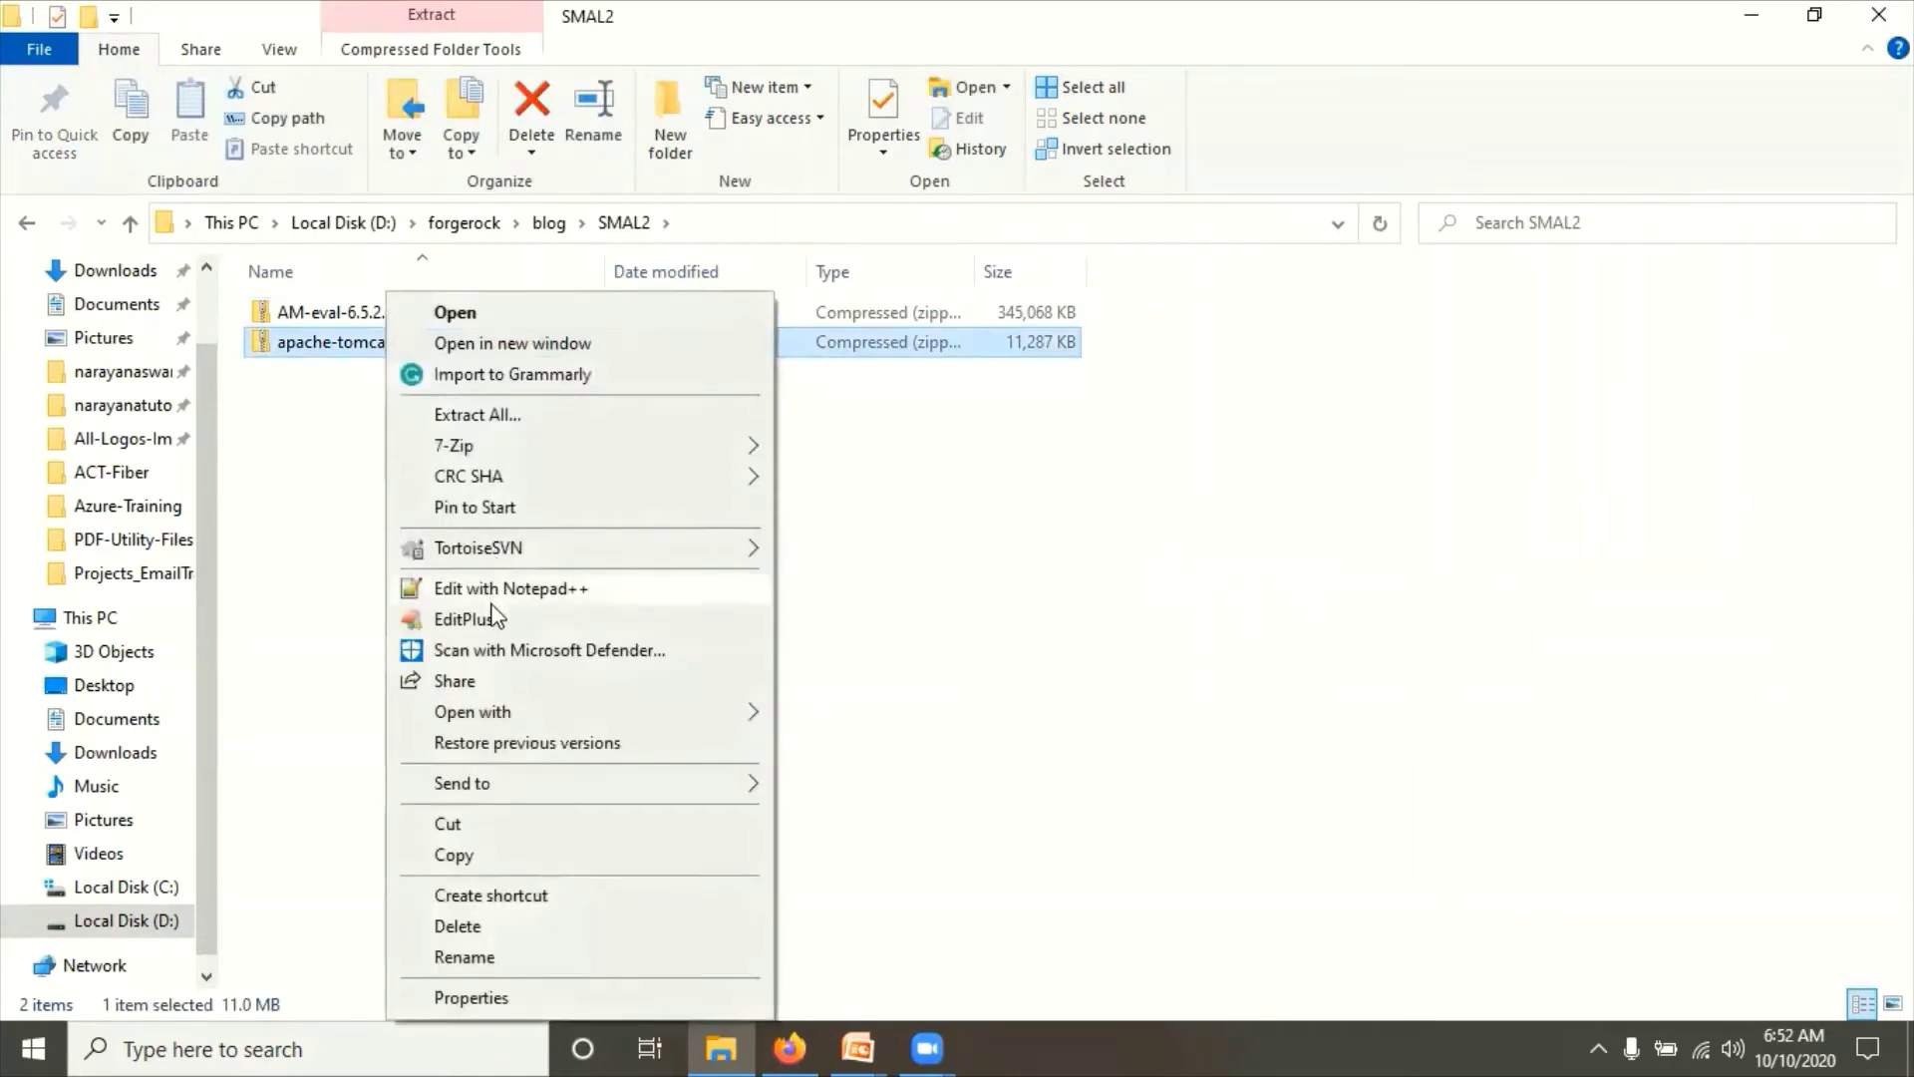
mouse_move(497, 447)
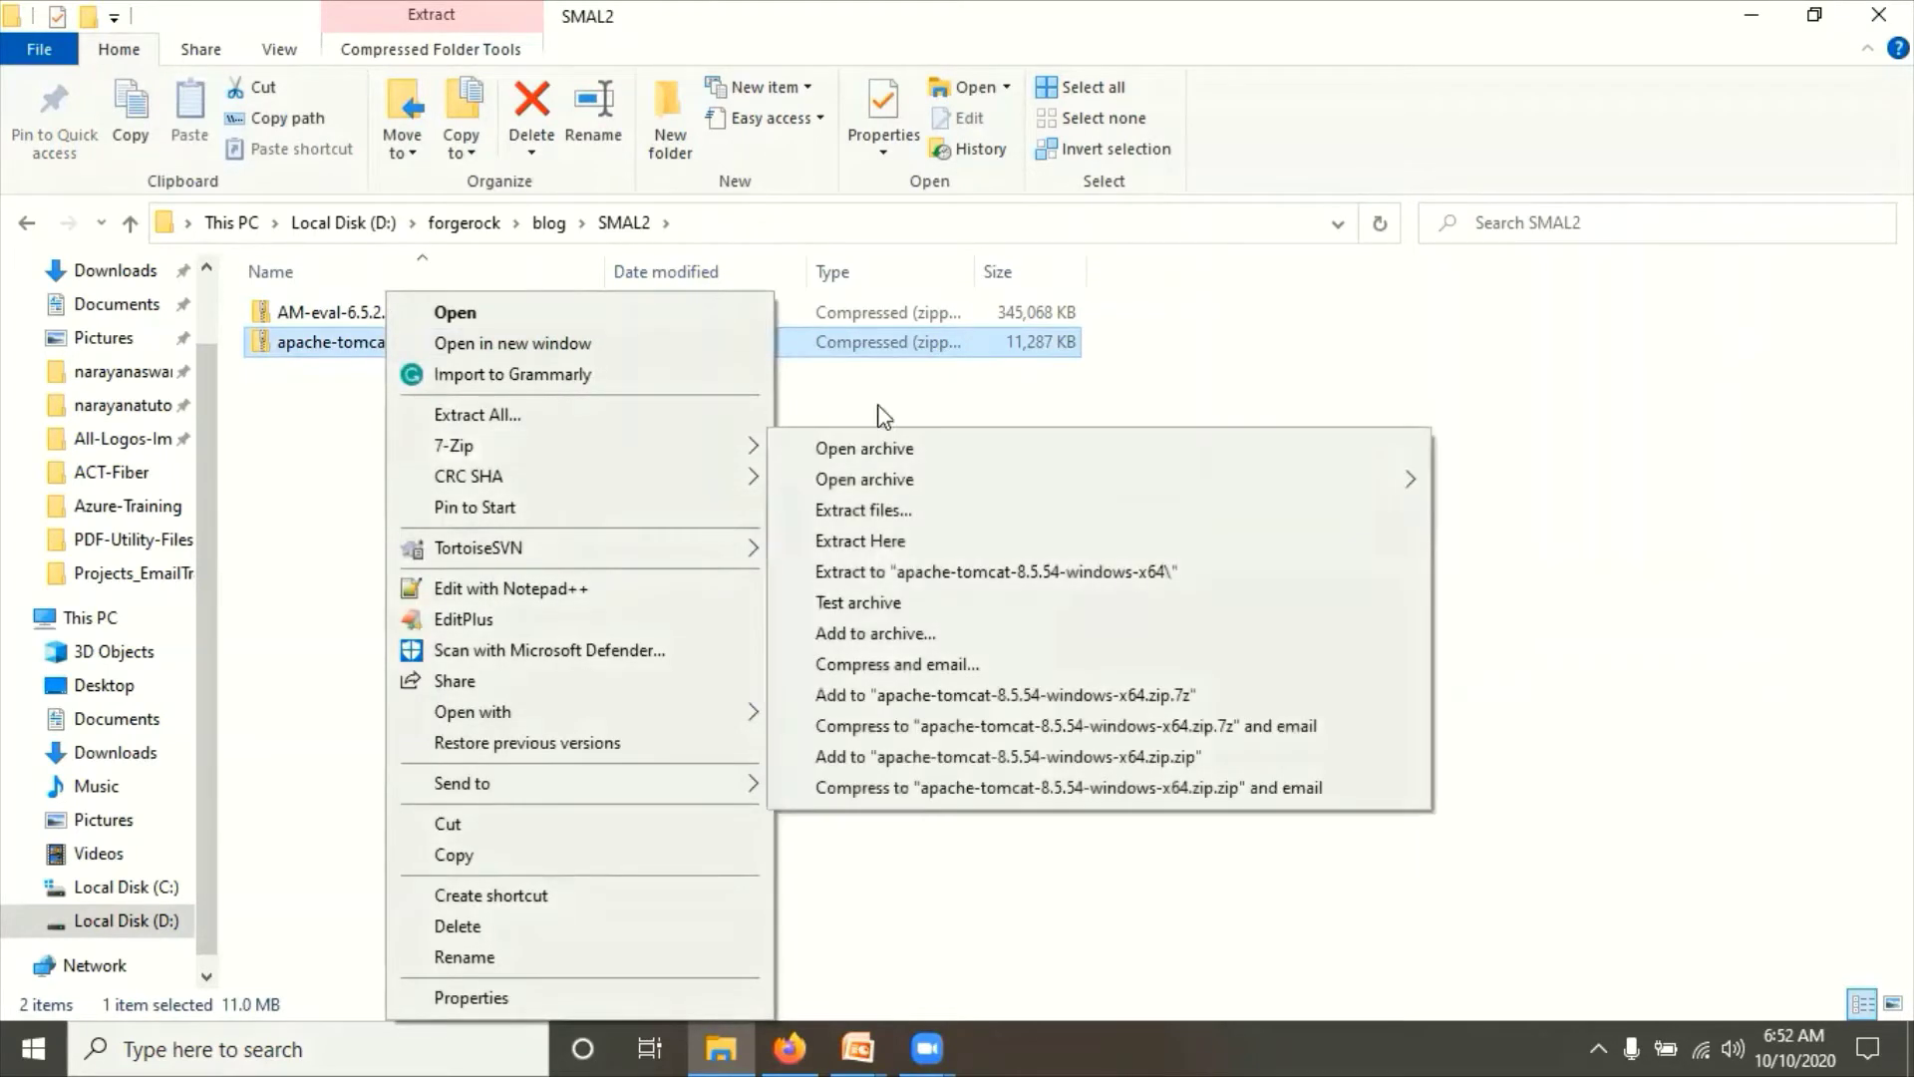
click(877, 547)
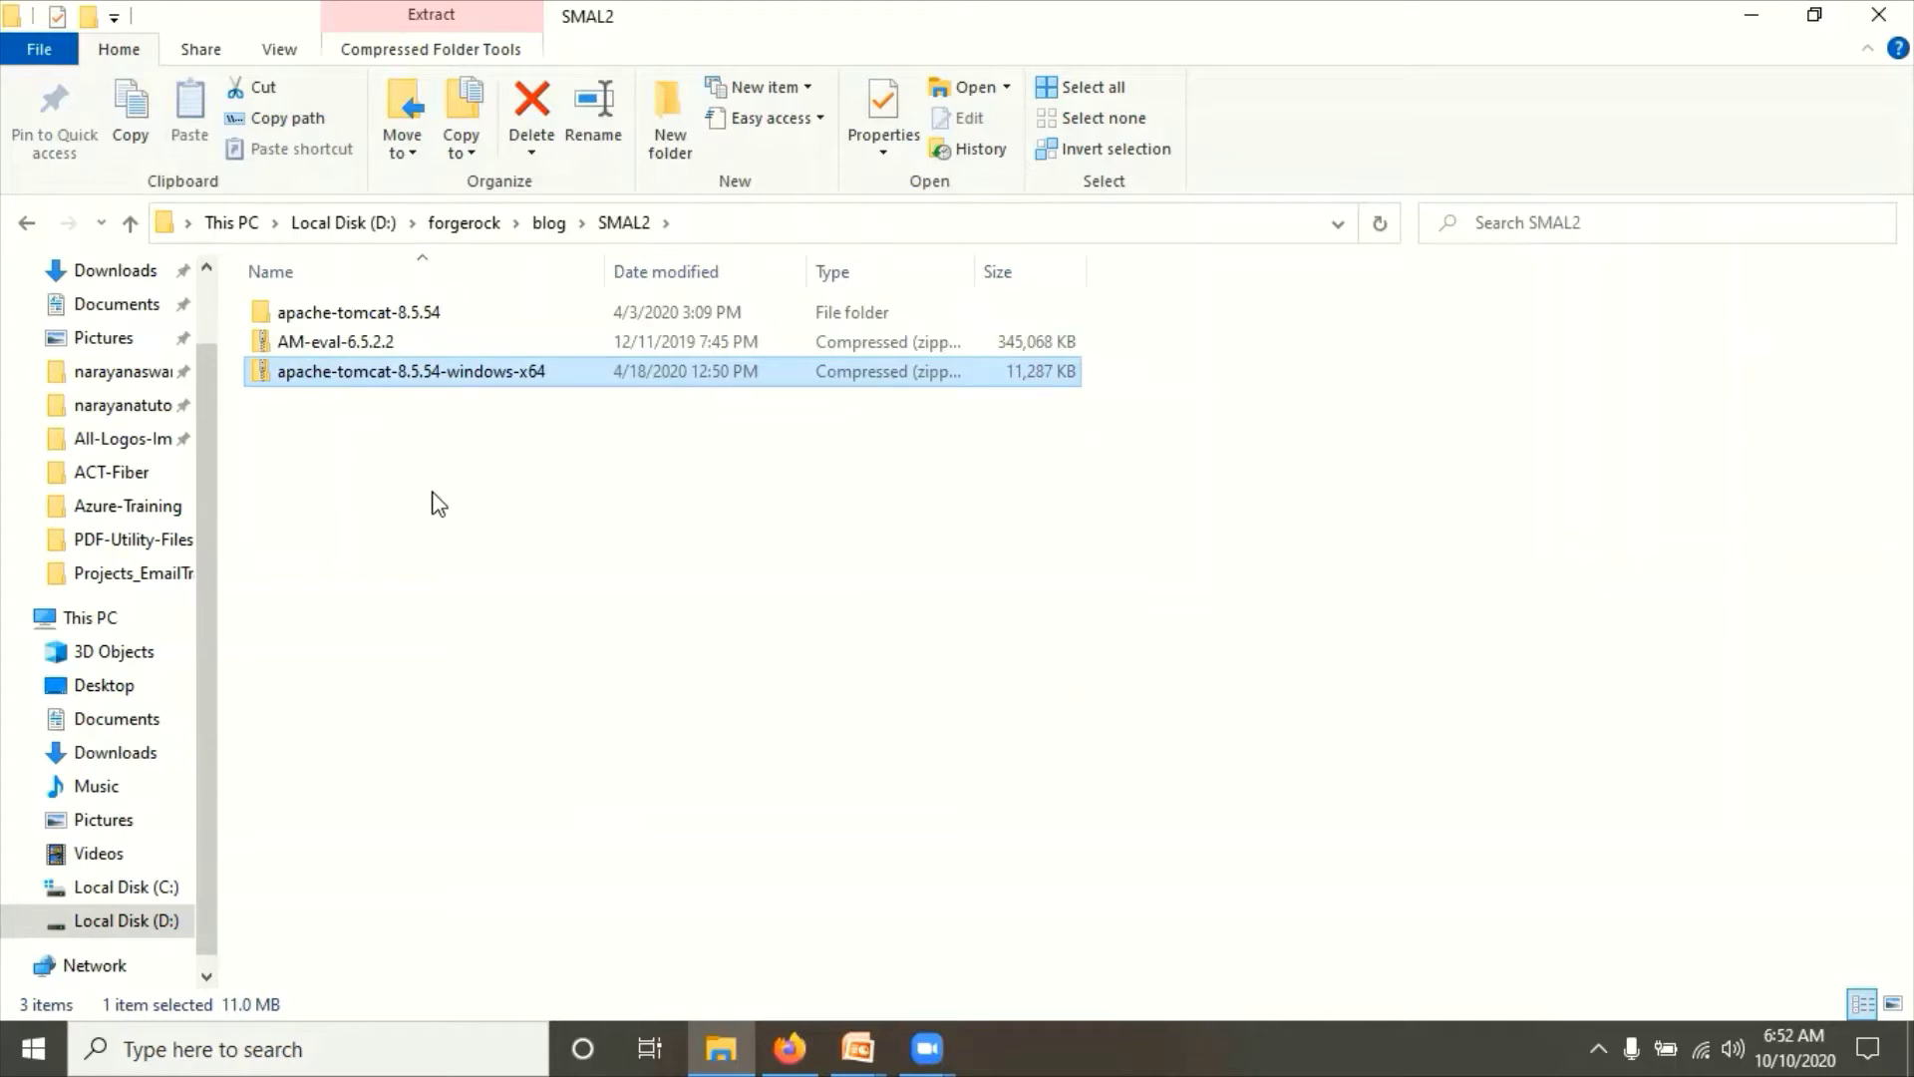
Step: Rename the extracted apache-tomcat-8.5.54 folder to sp-apache-tomcat-8.5.54
click(335, 311)
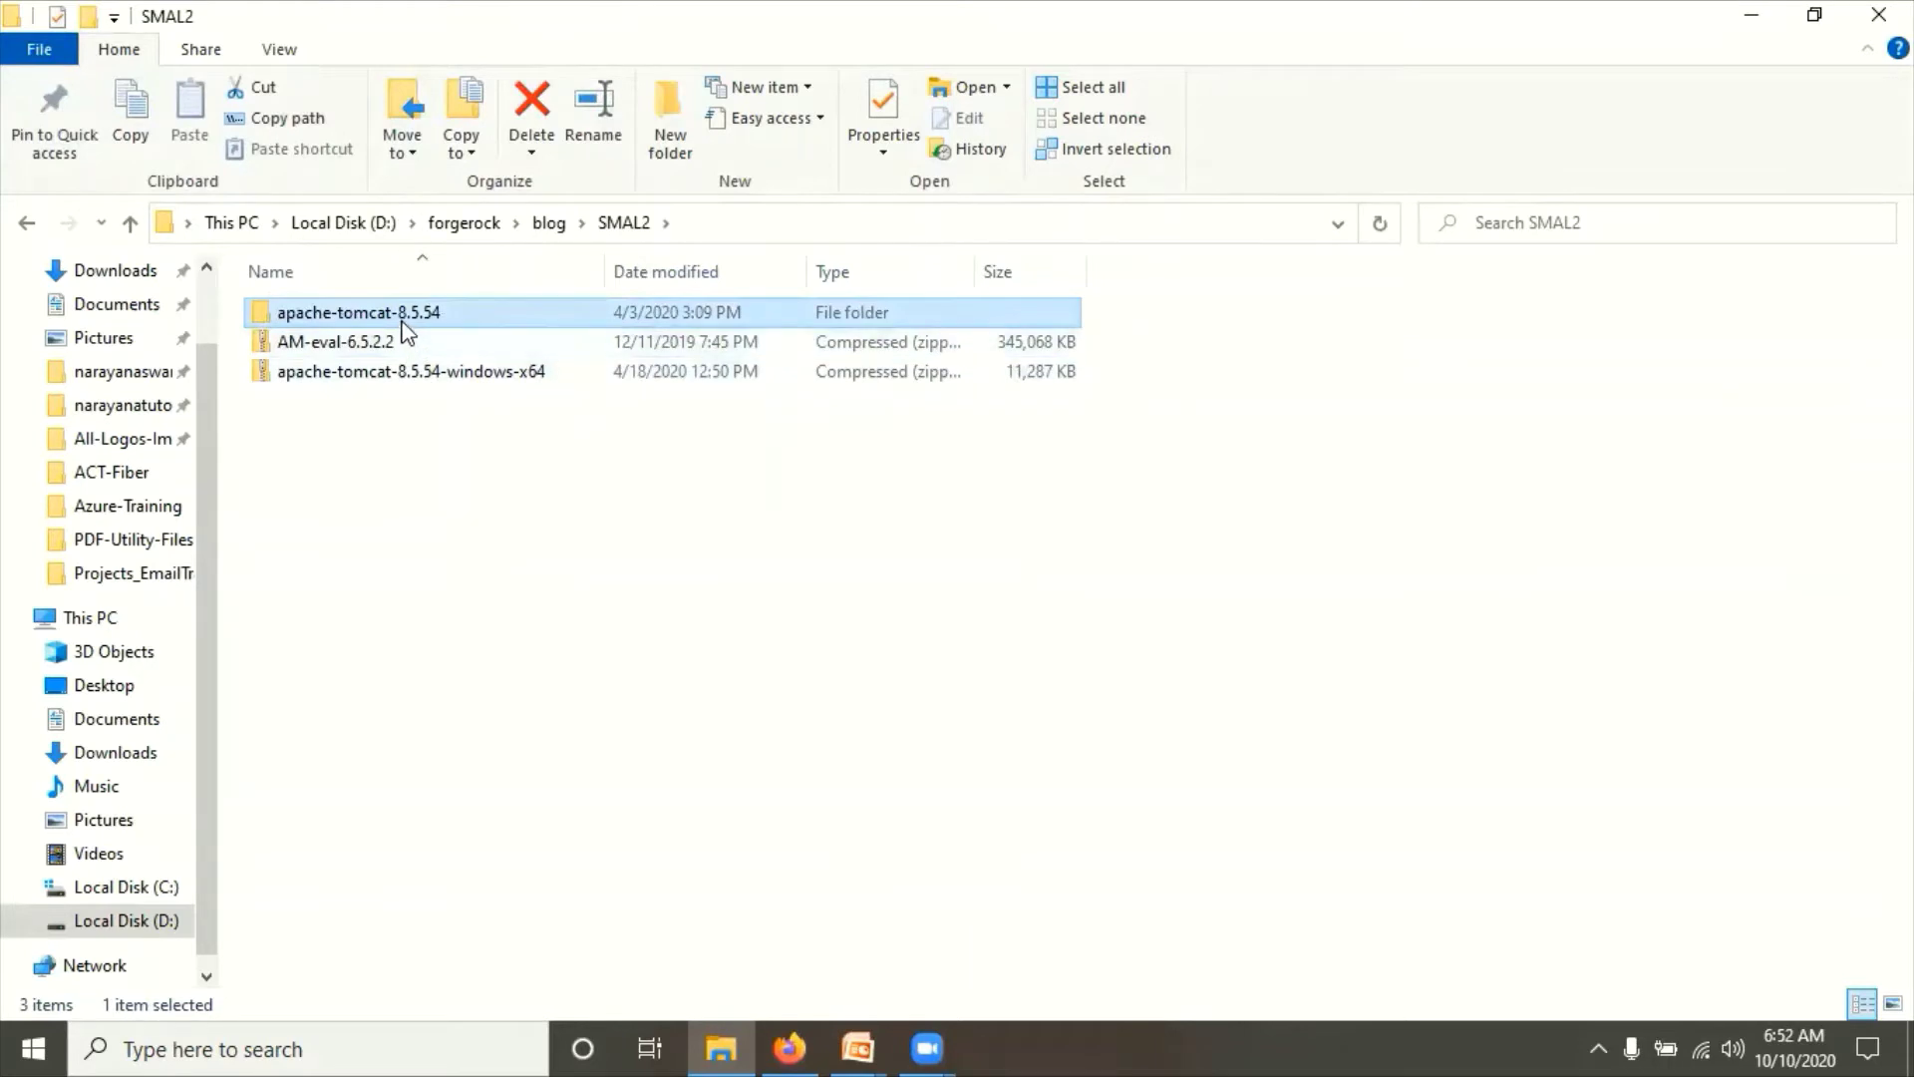
click(379, 314)
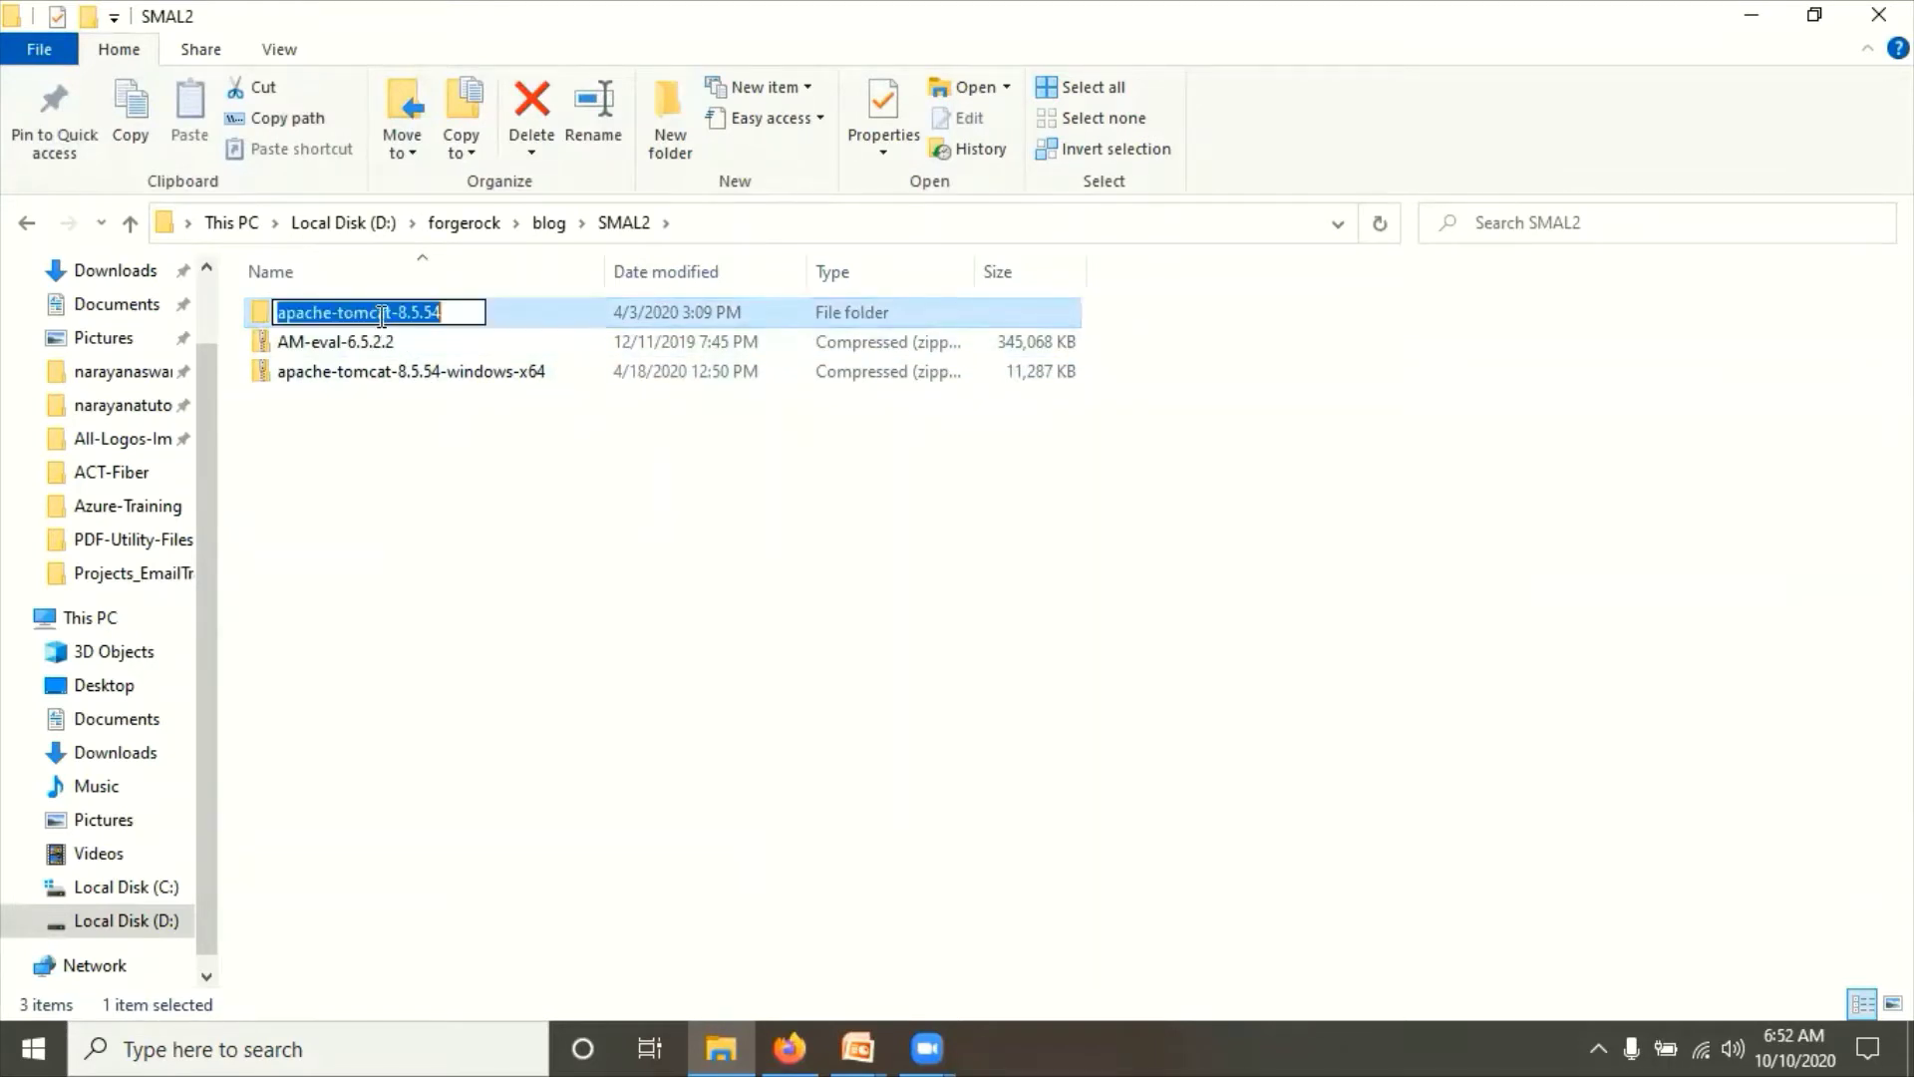
key(Home)
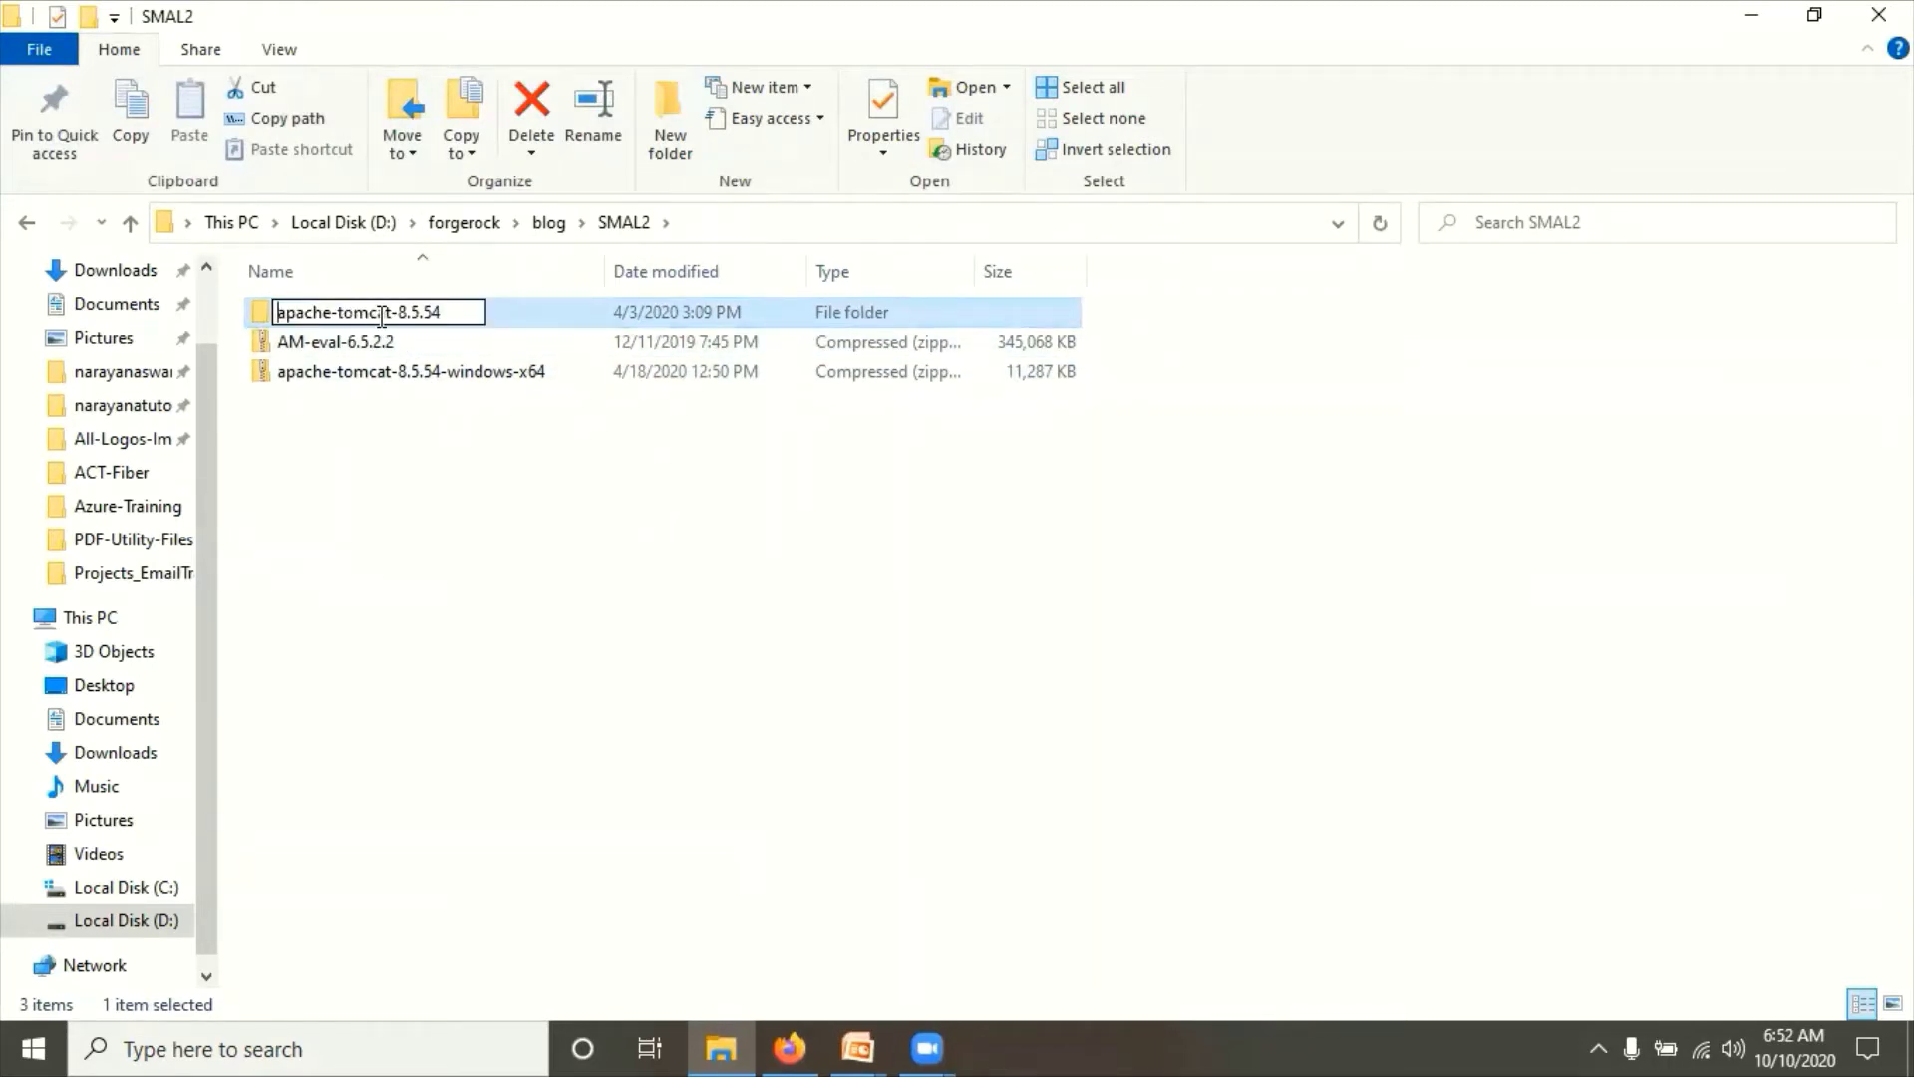
text(sp-)
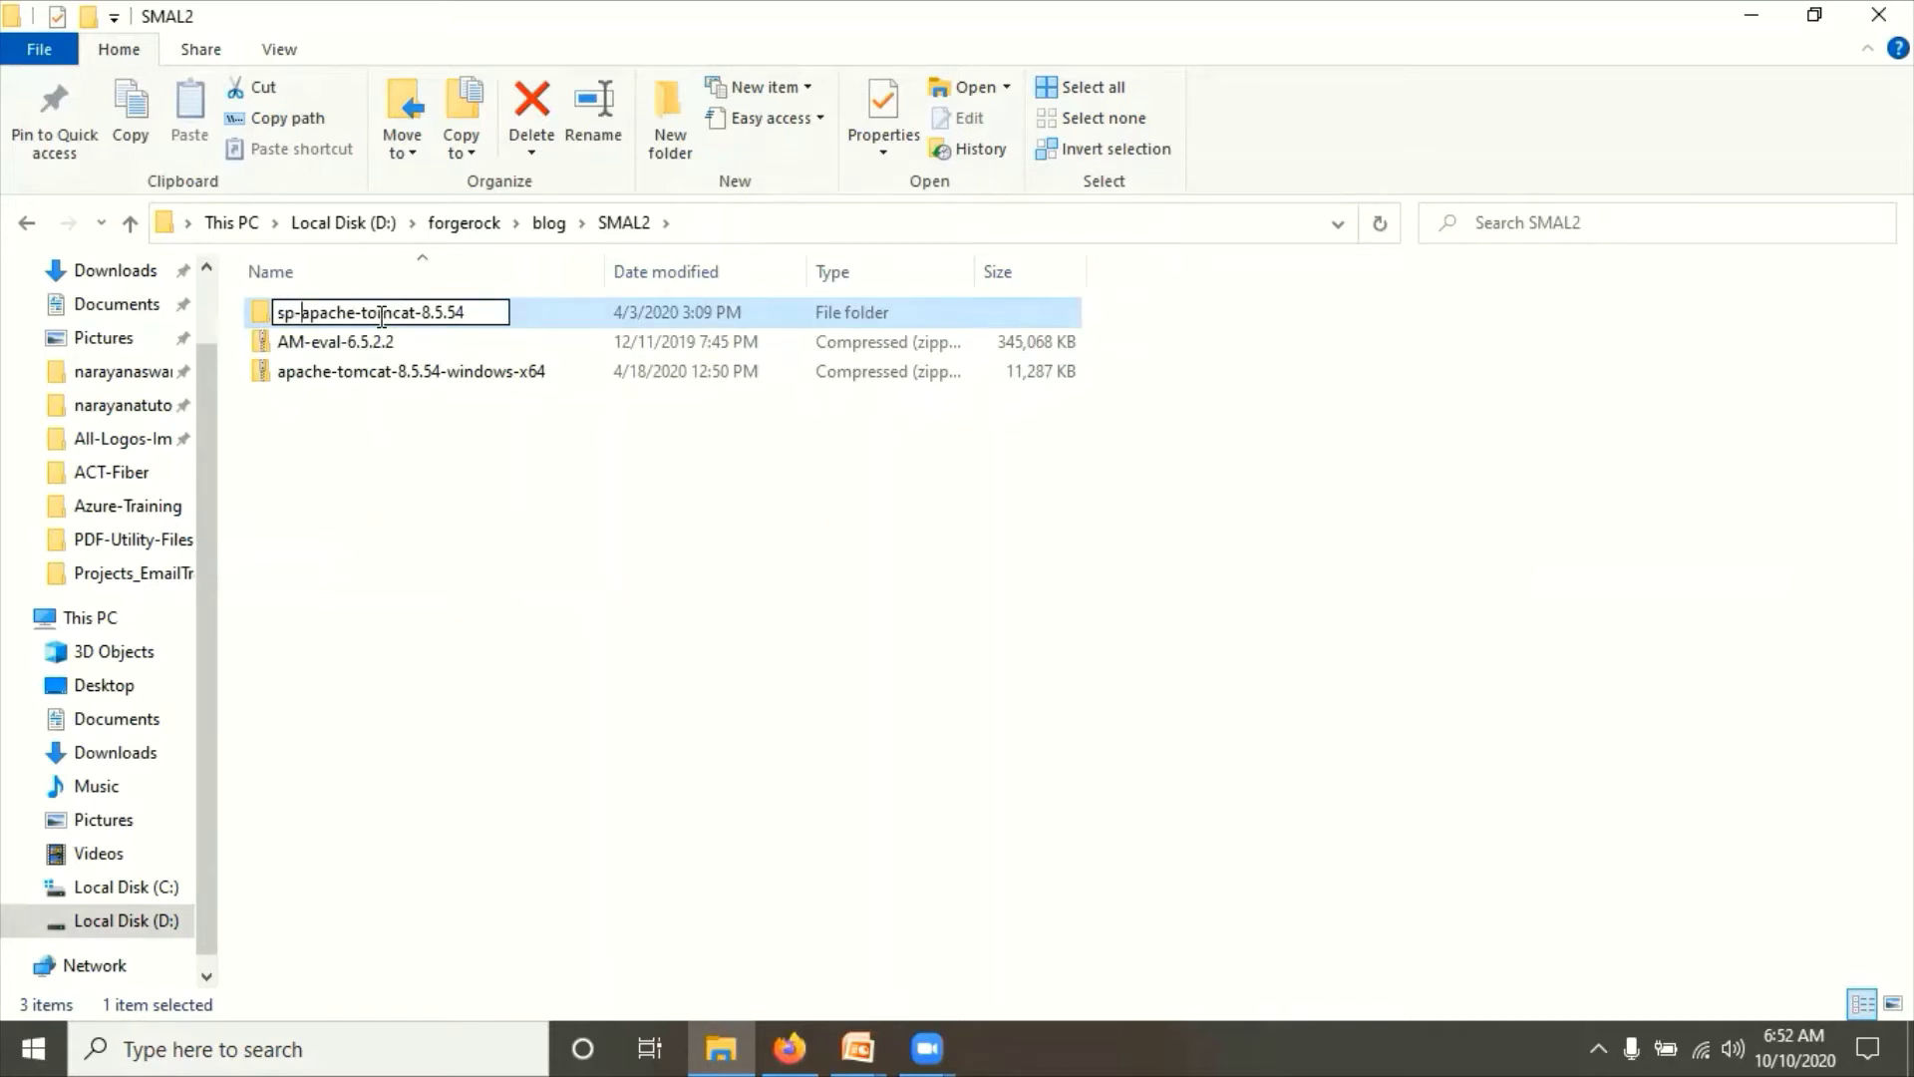
key(Return)
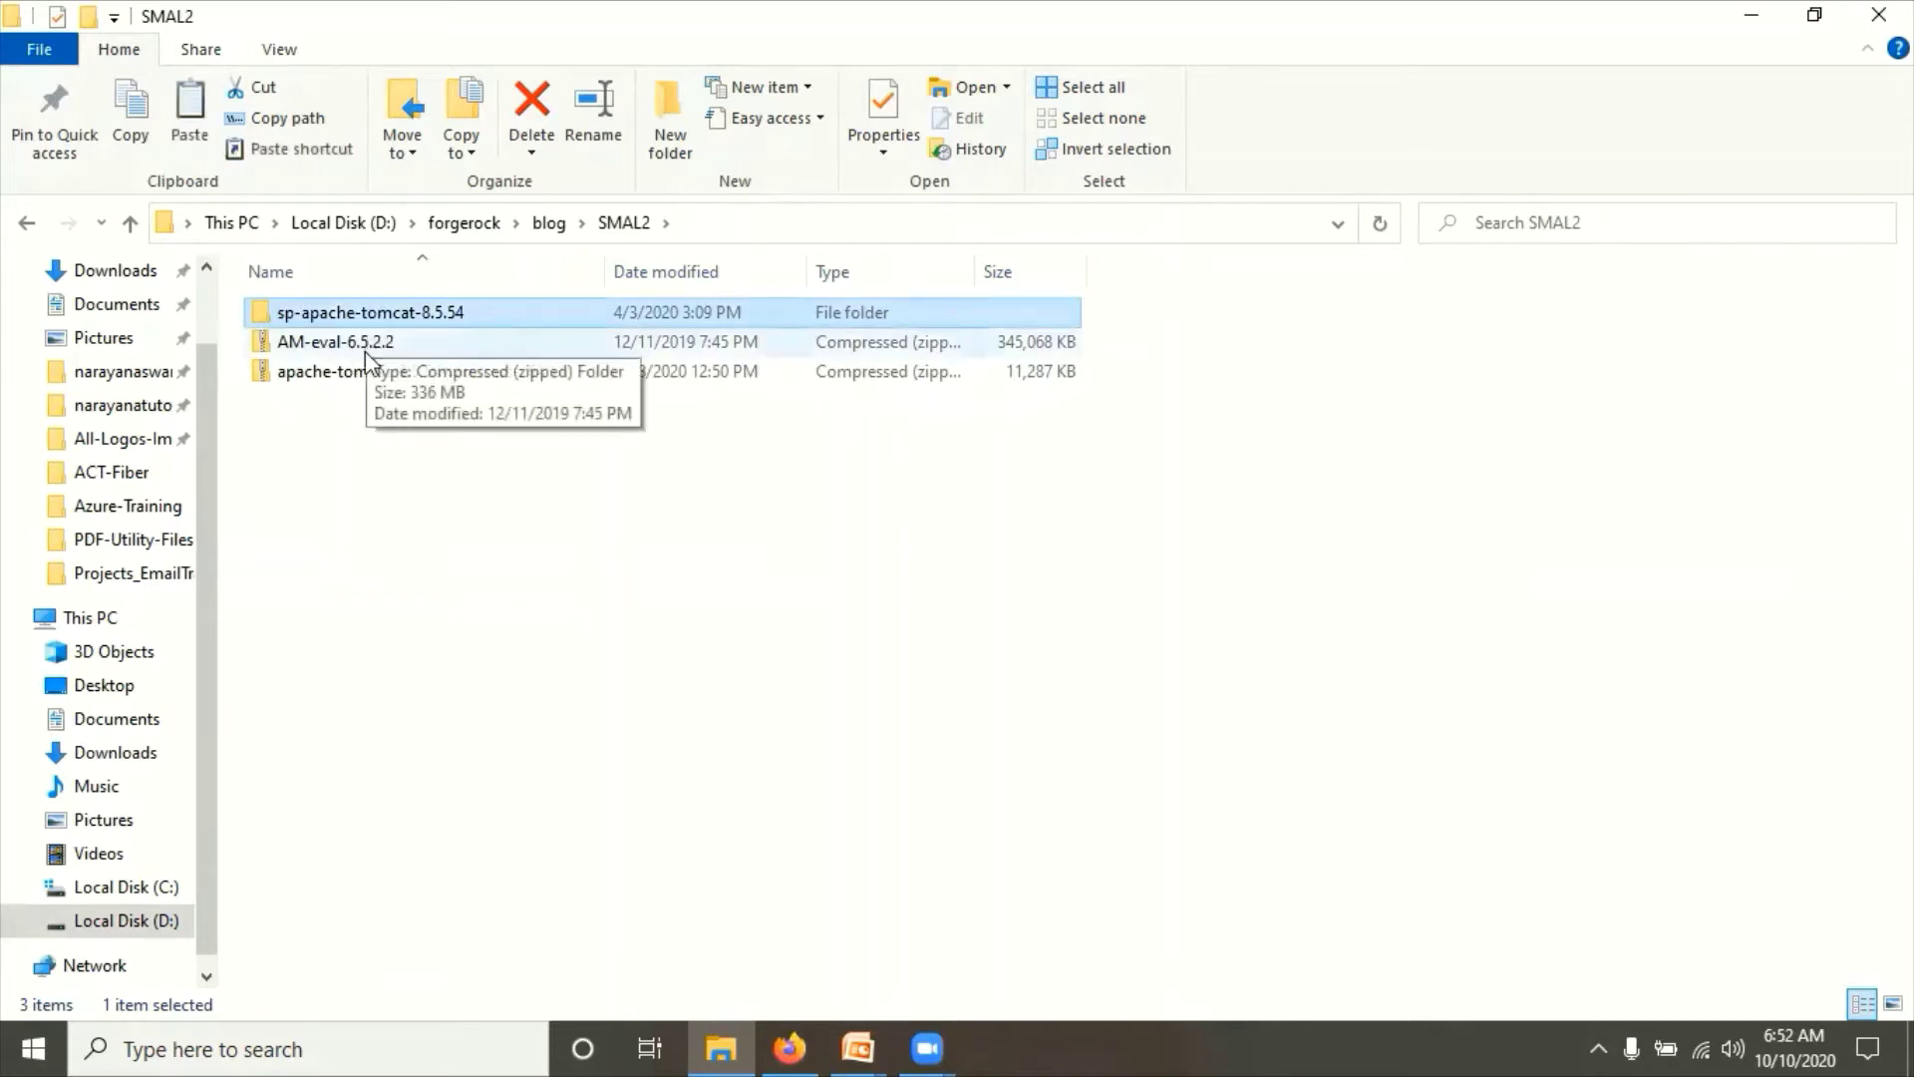
click(402, 489)
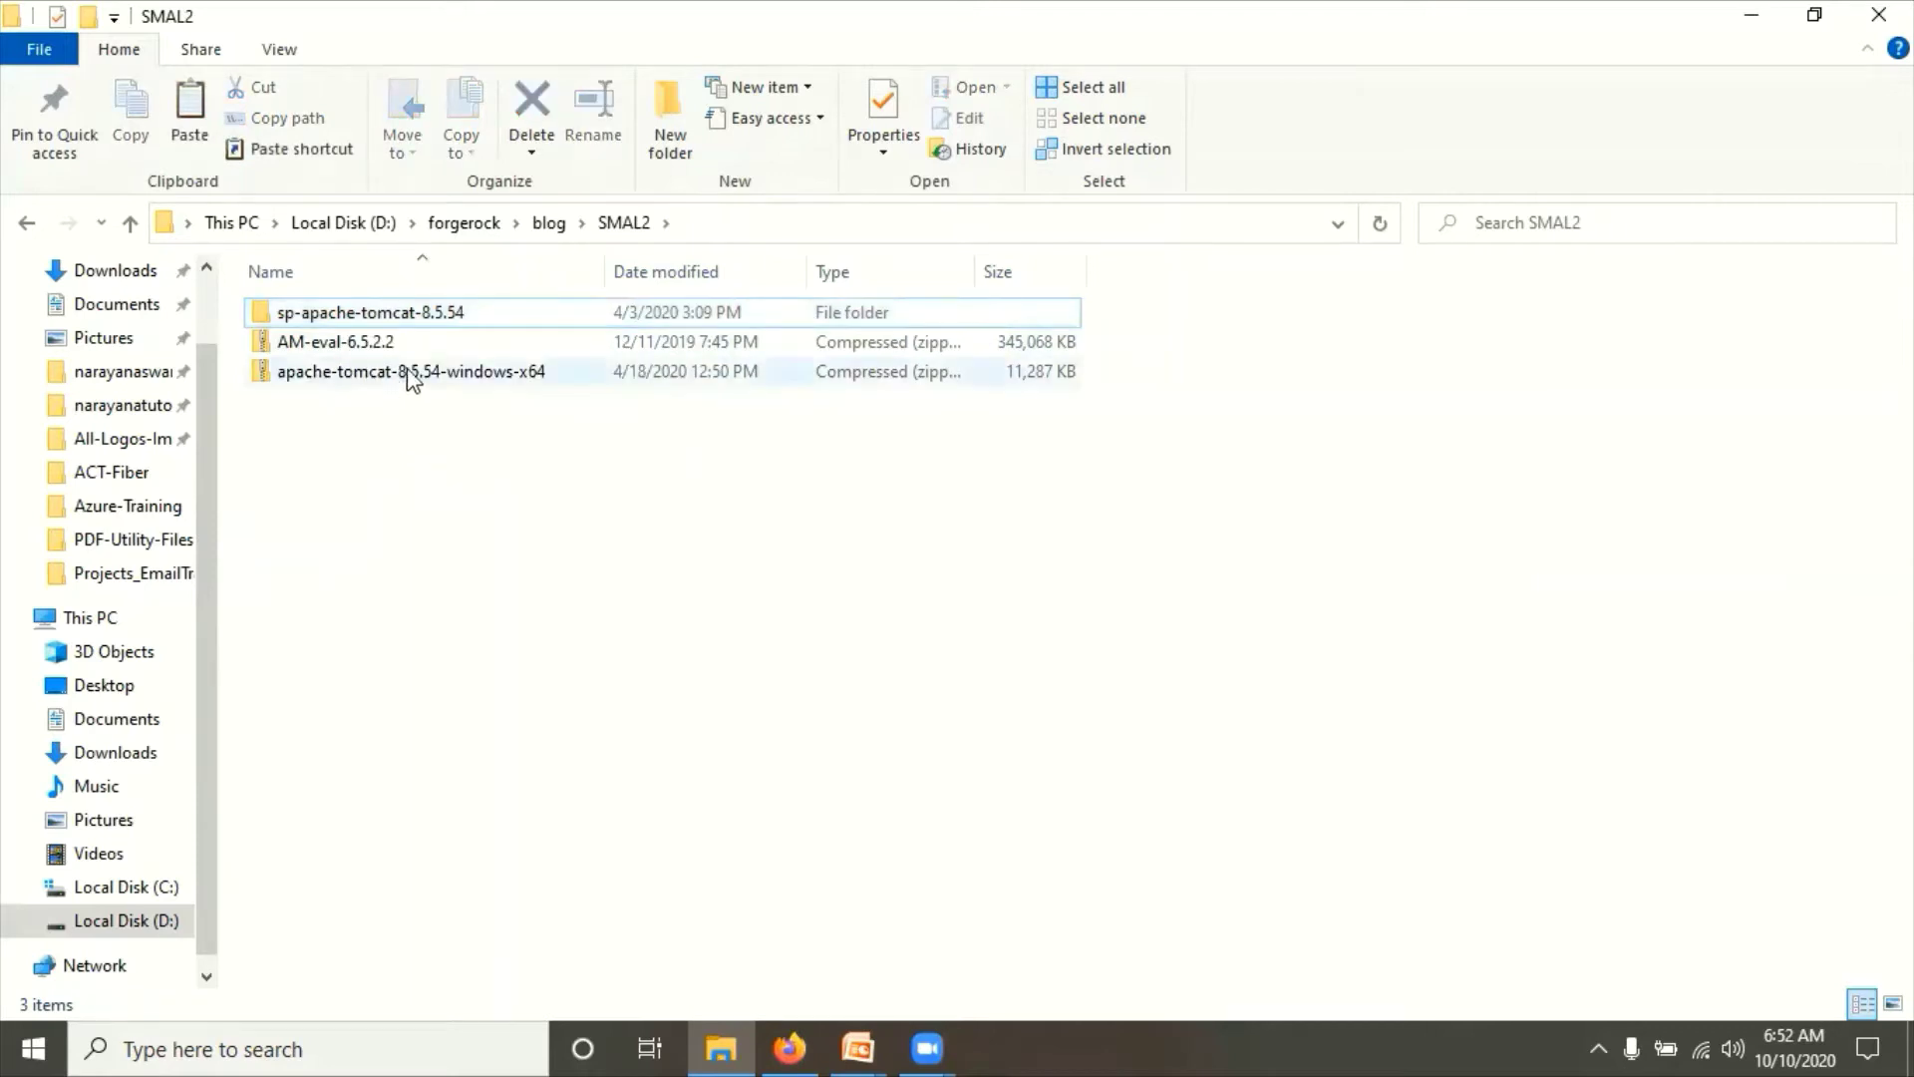
Step: Paste a copy of sp-apache-tomcat-8.5.54 and rename the copy idp-apache-tomcat-8.5.54
key(ctrl+v)
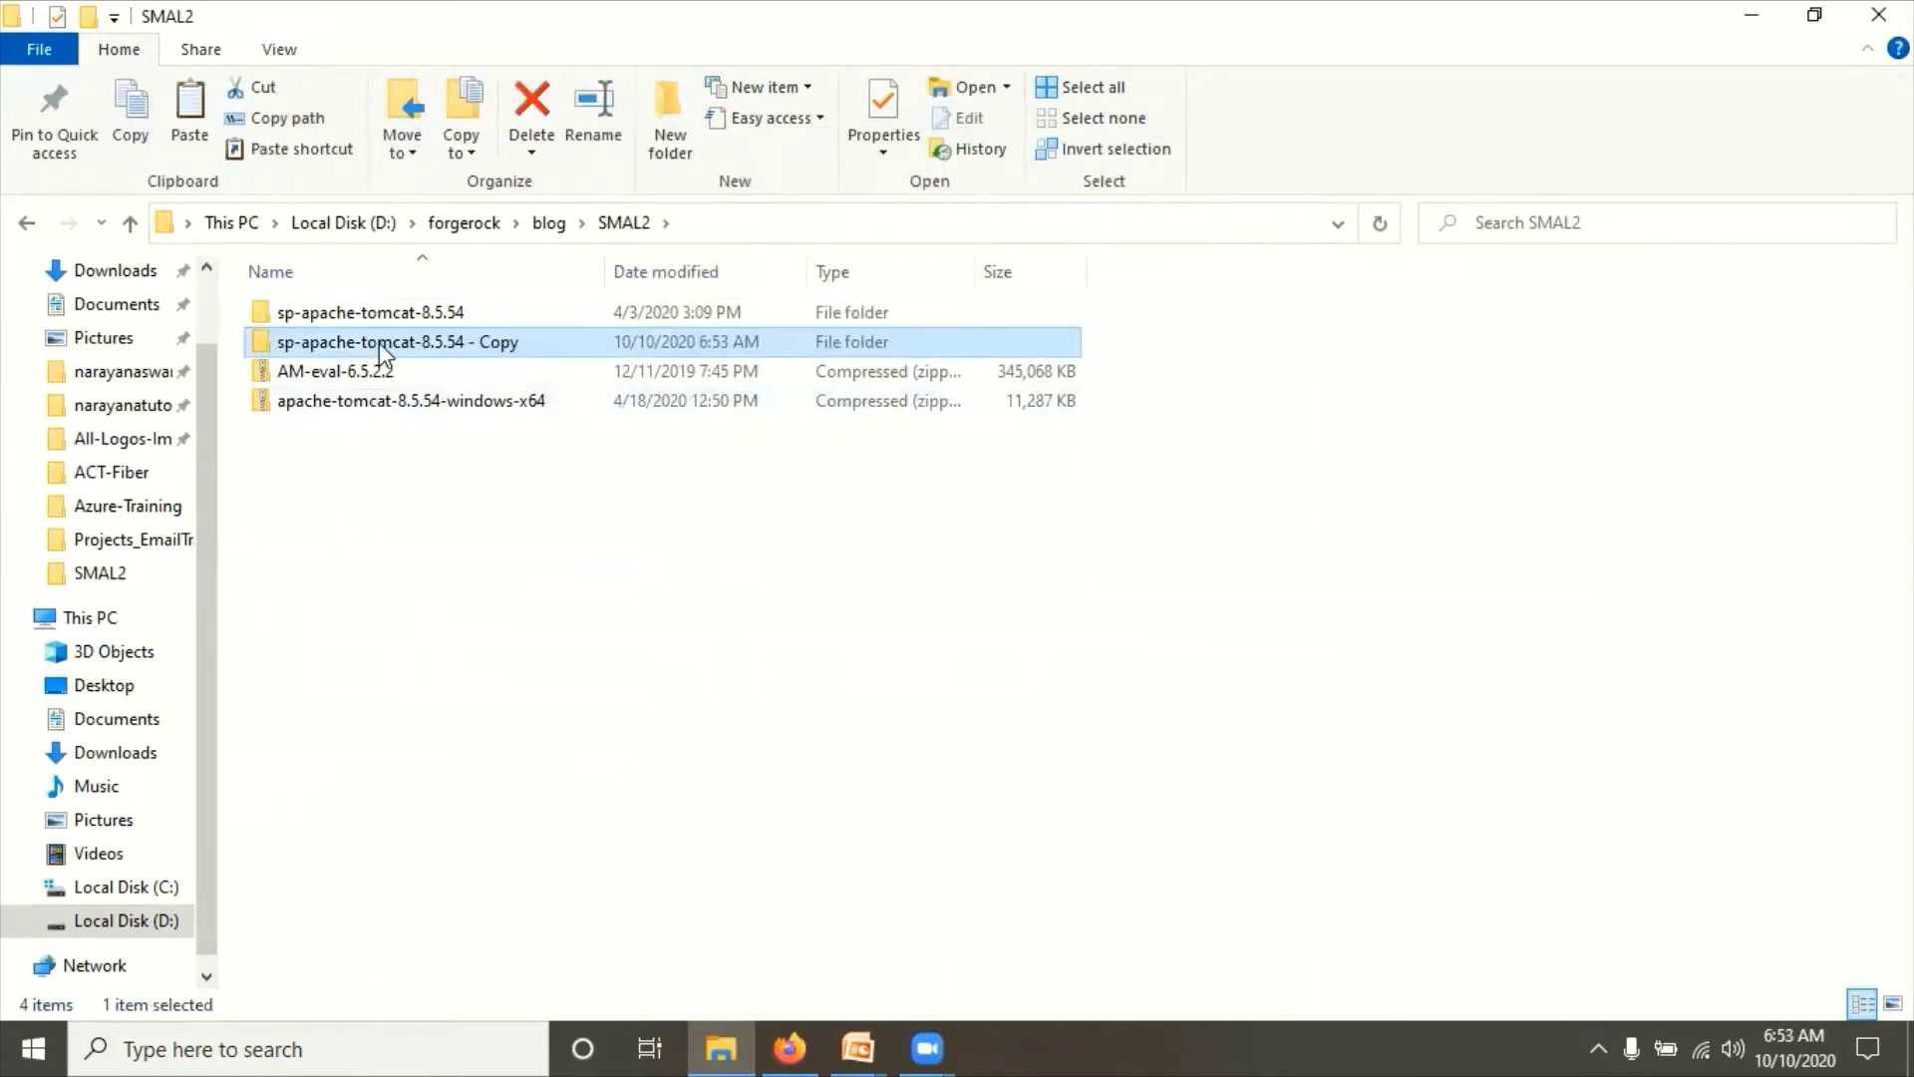
key(F2)
click(468, 344)
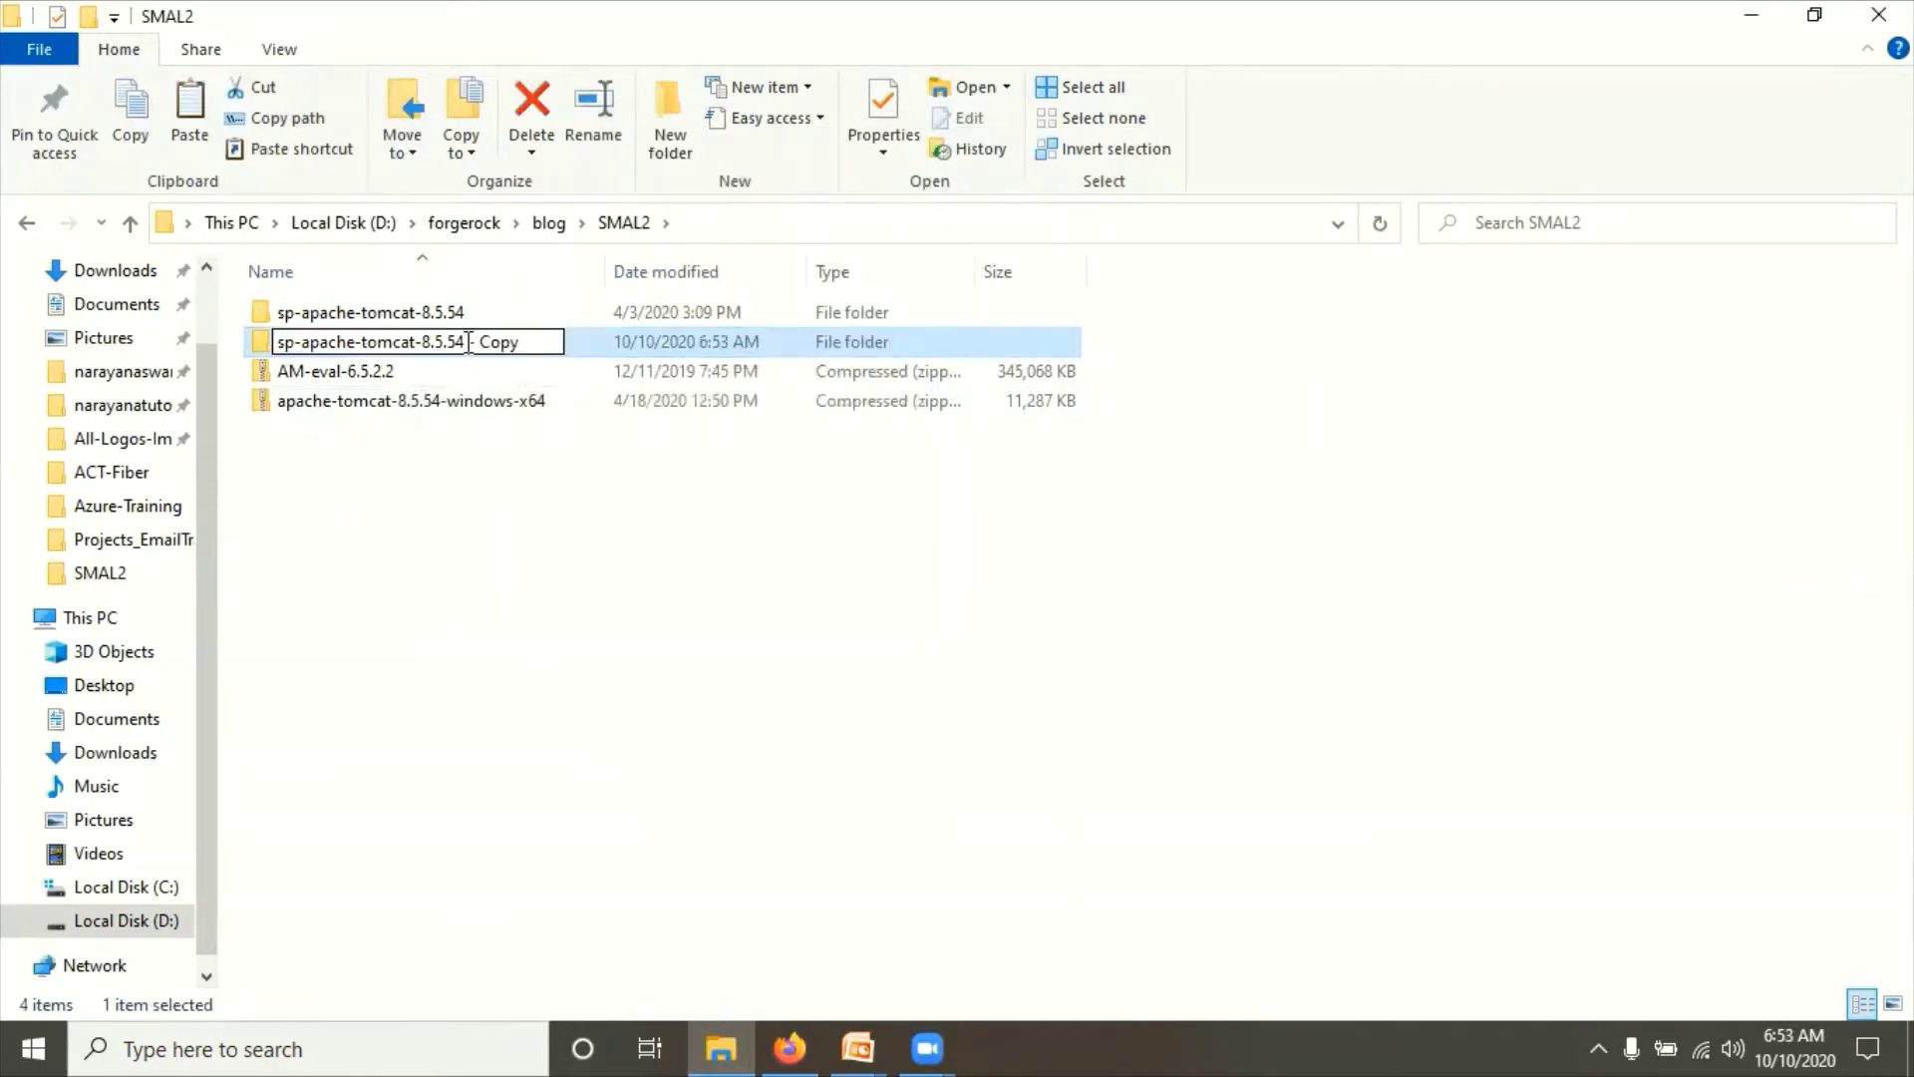
key(shift+Right)
key(shift+Right)
key(shift+Right)
key(shift+Right)
key(shift+Right)
key(shift+Right)
key(Delete)
key(Home)
key(Delete)
text(id)
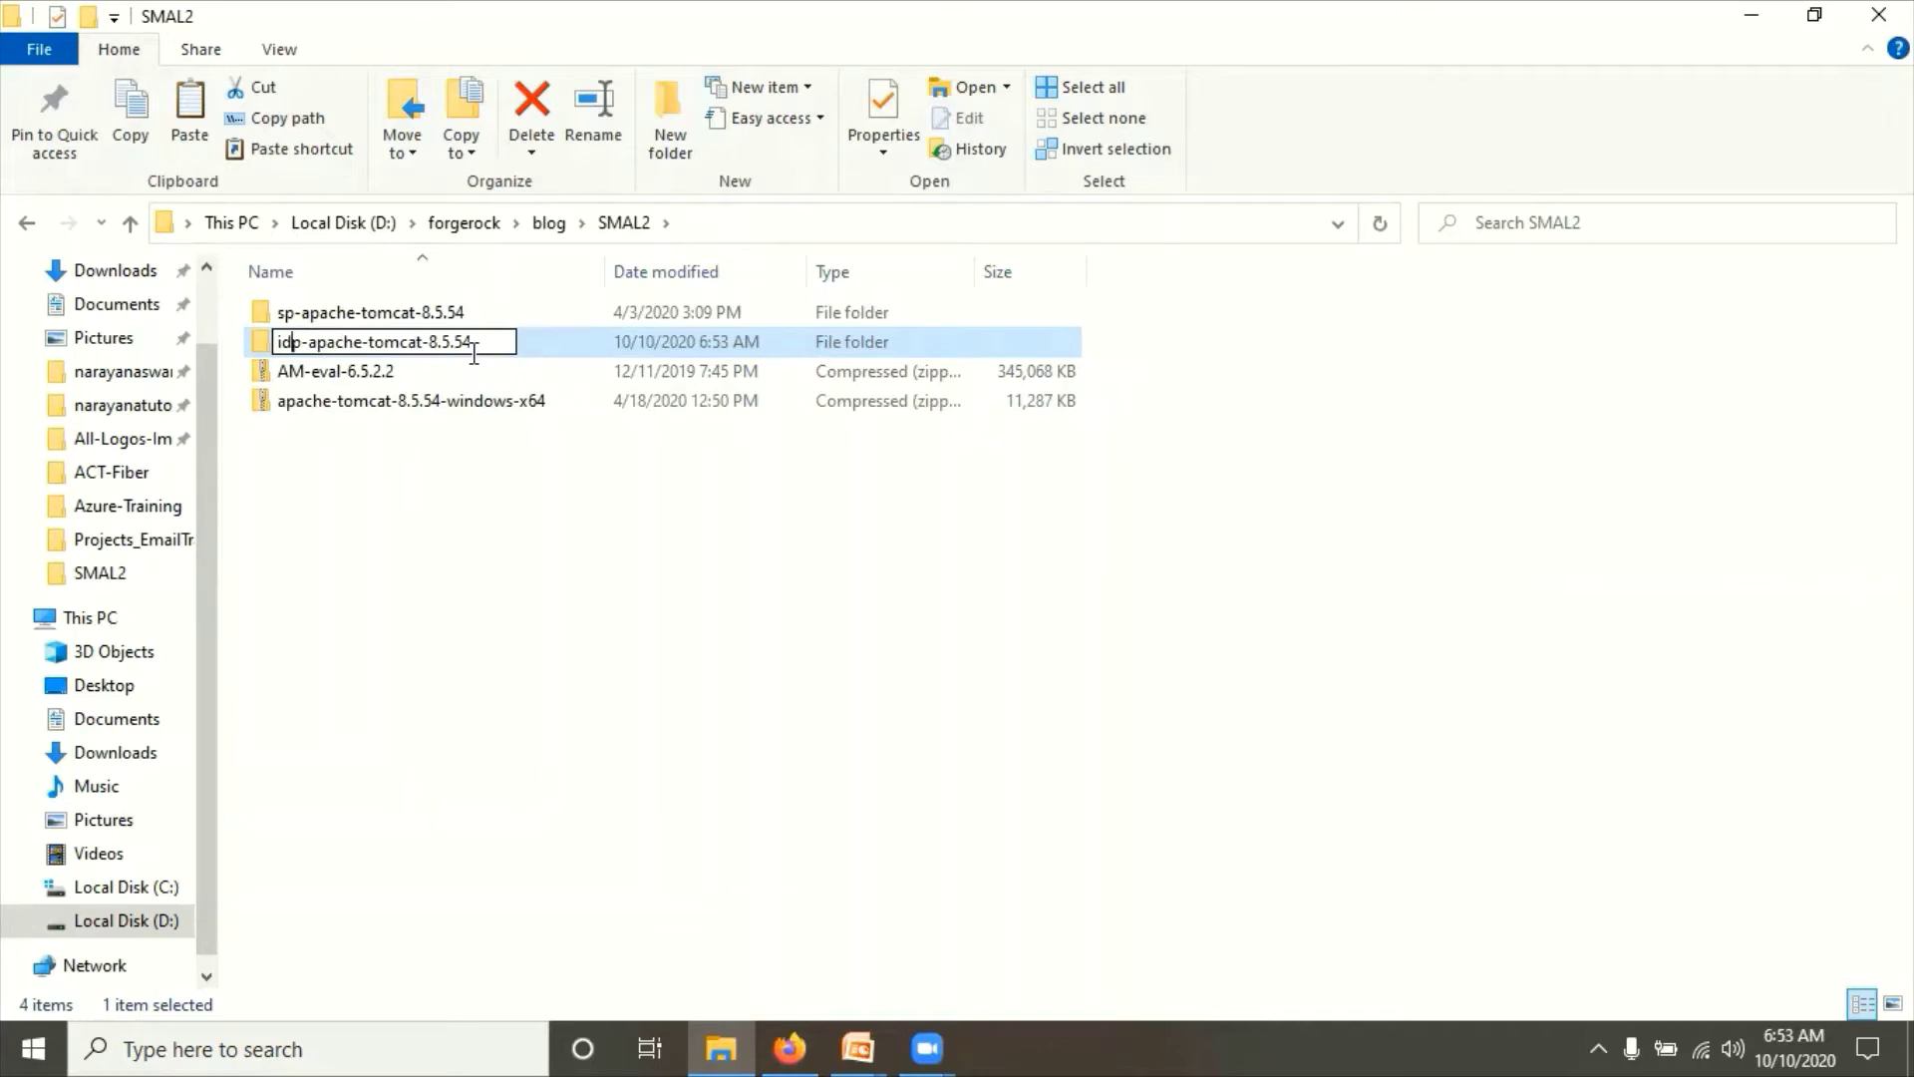
key(Return)
click(423, 538)
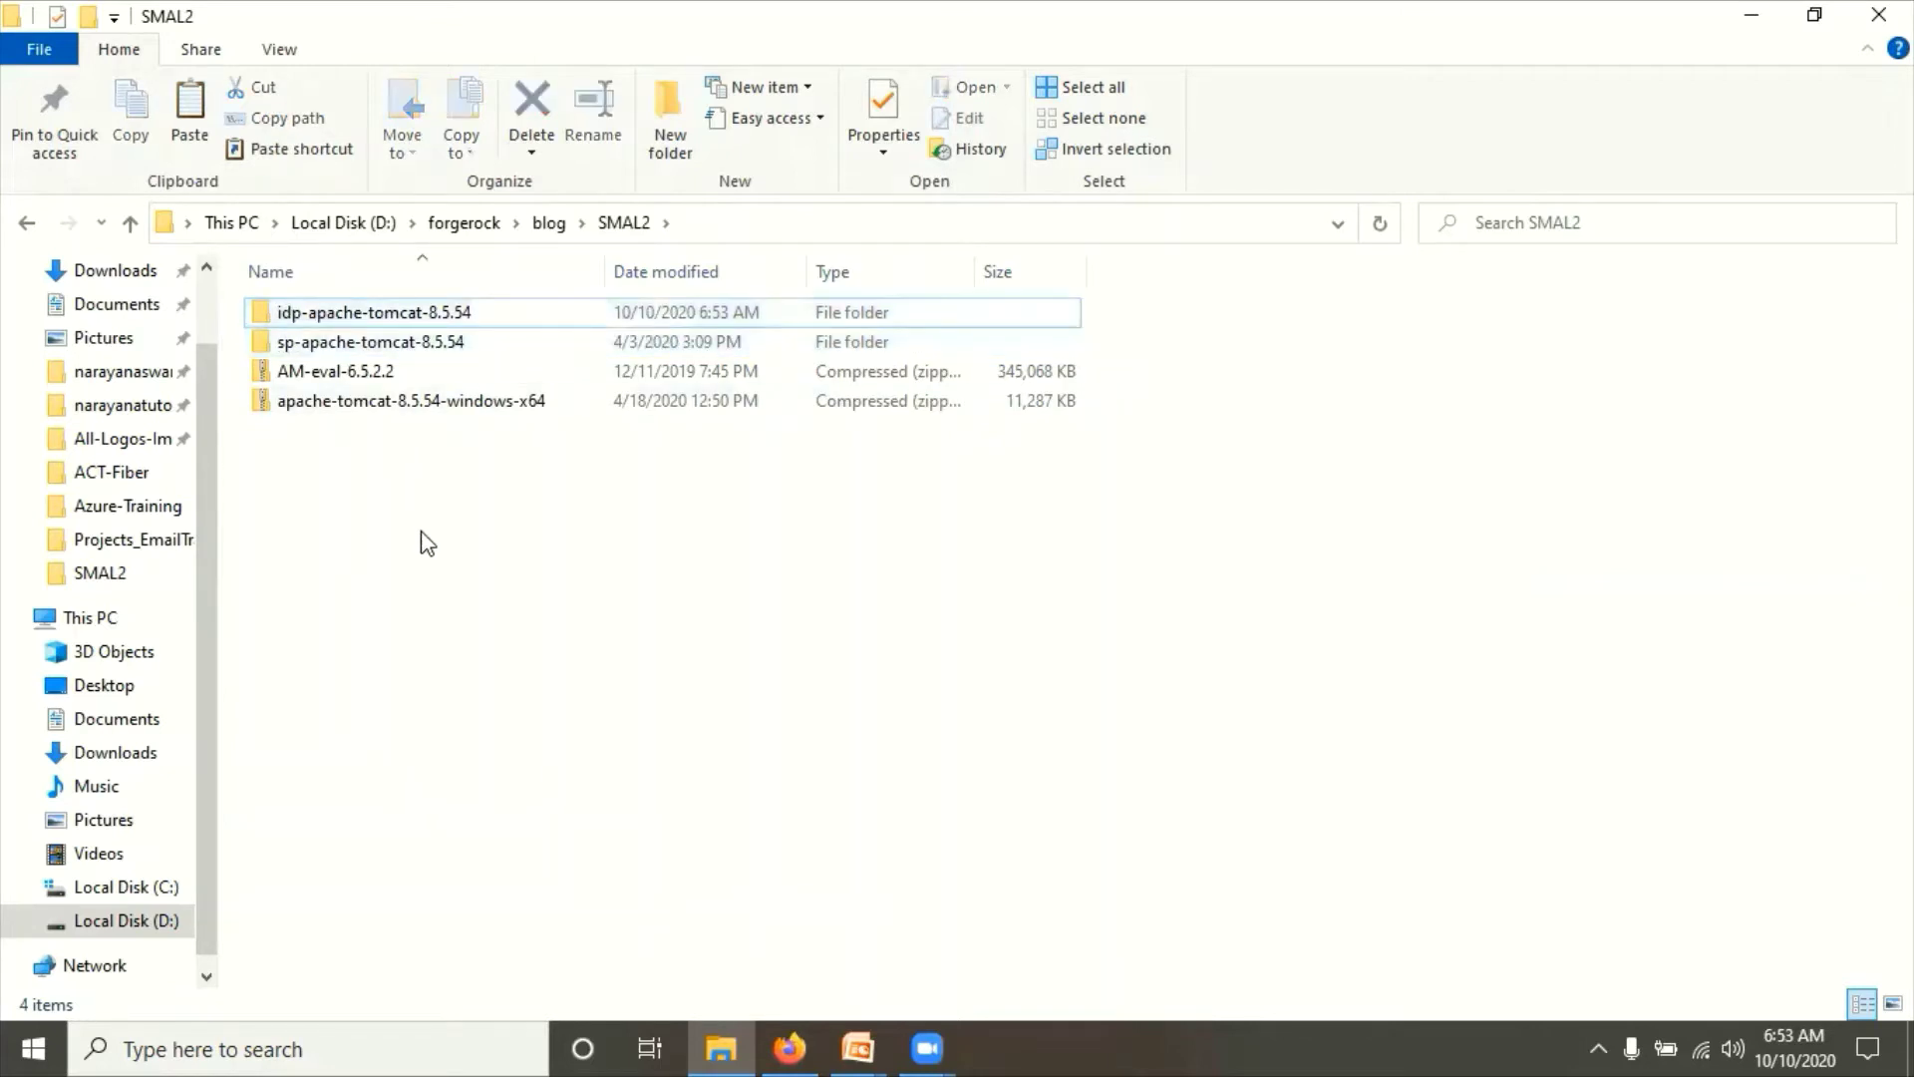
Step: Extract the AM-eval-6.5.2.2 archive into SMAL2 with 7-Zip Extract Here
click(349, 374)
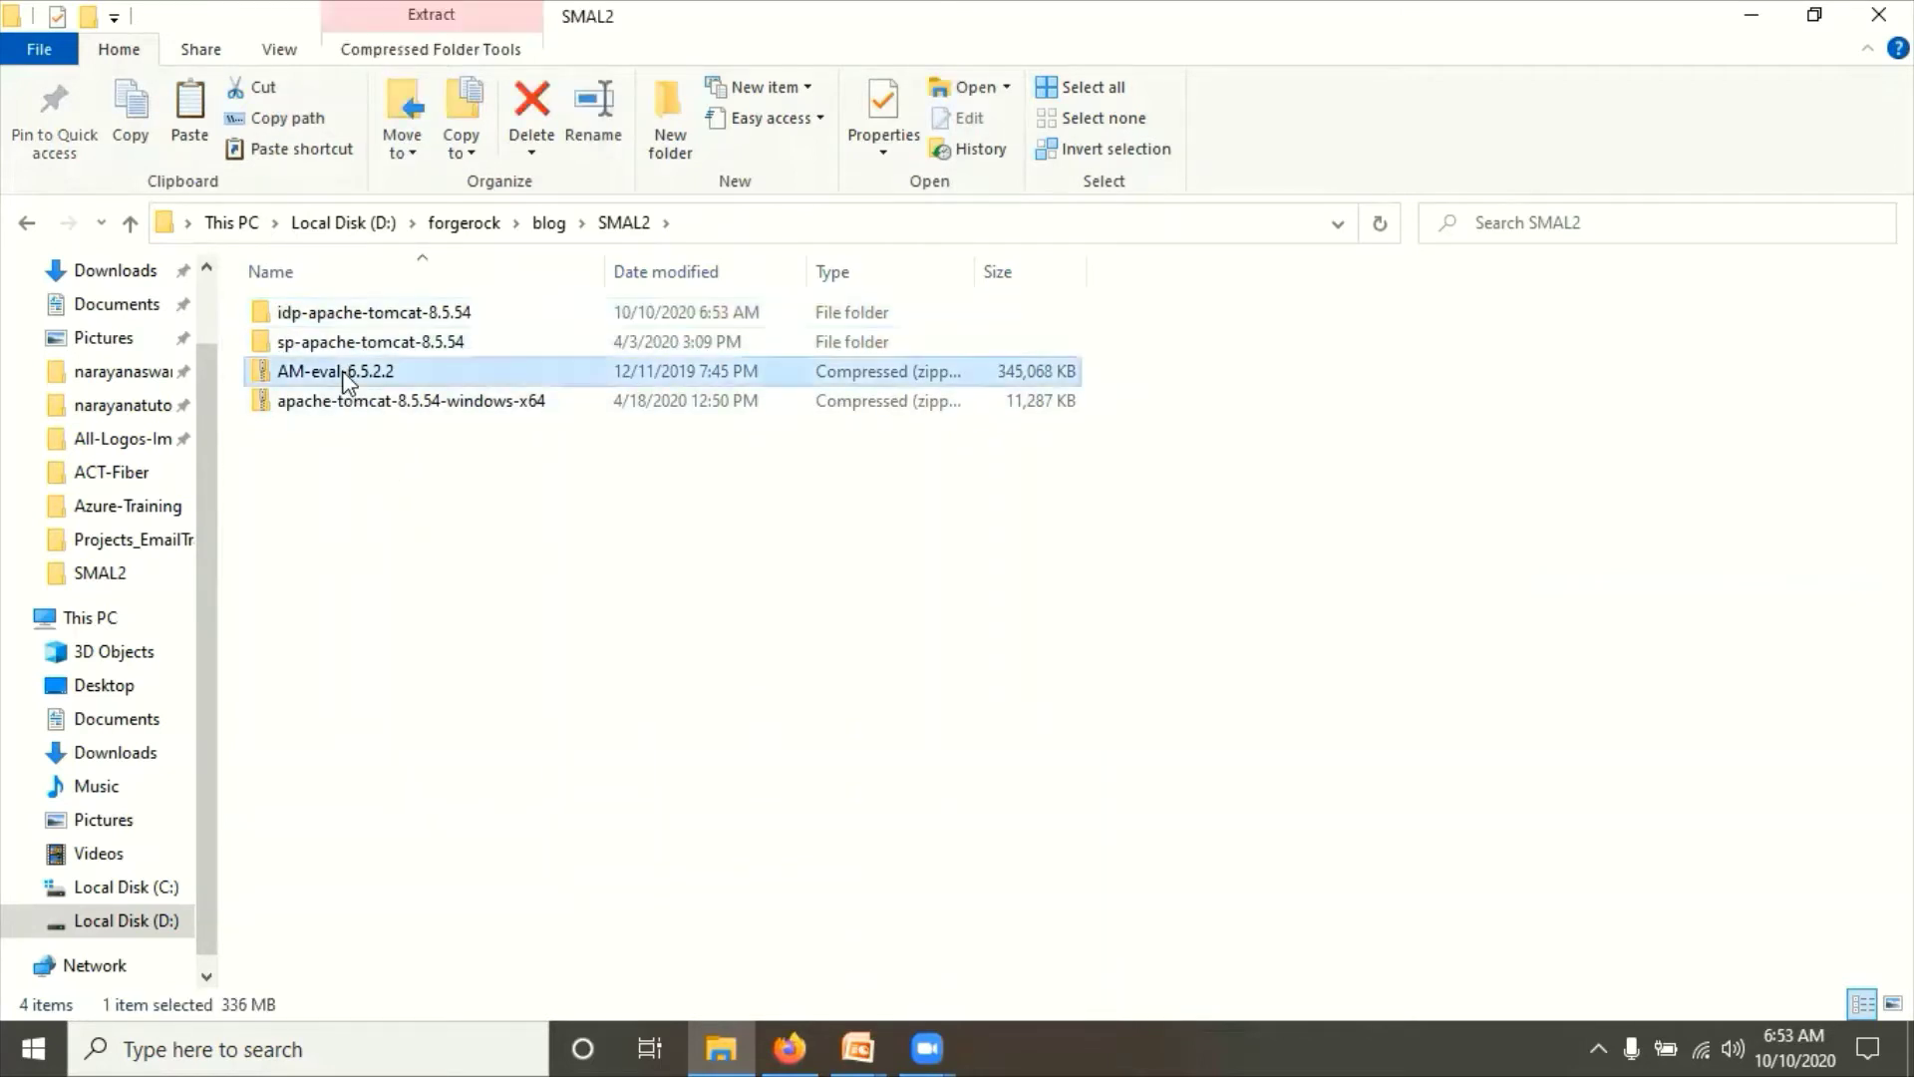
right_click(345, 374)
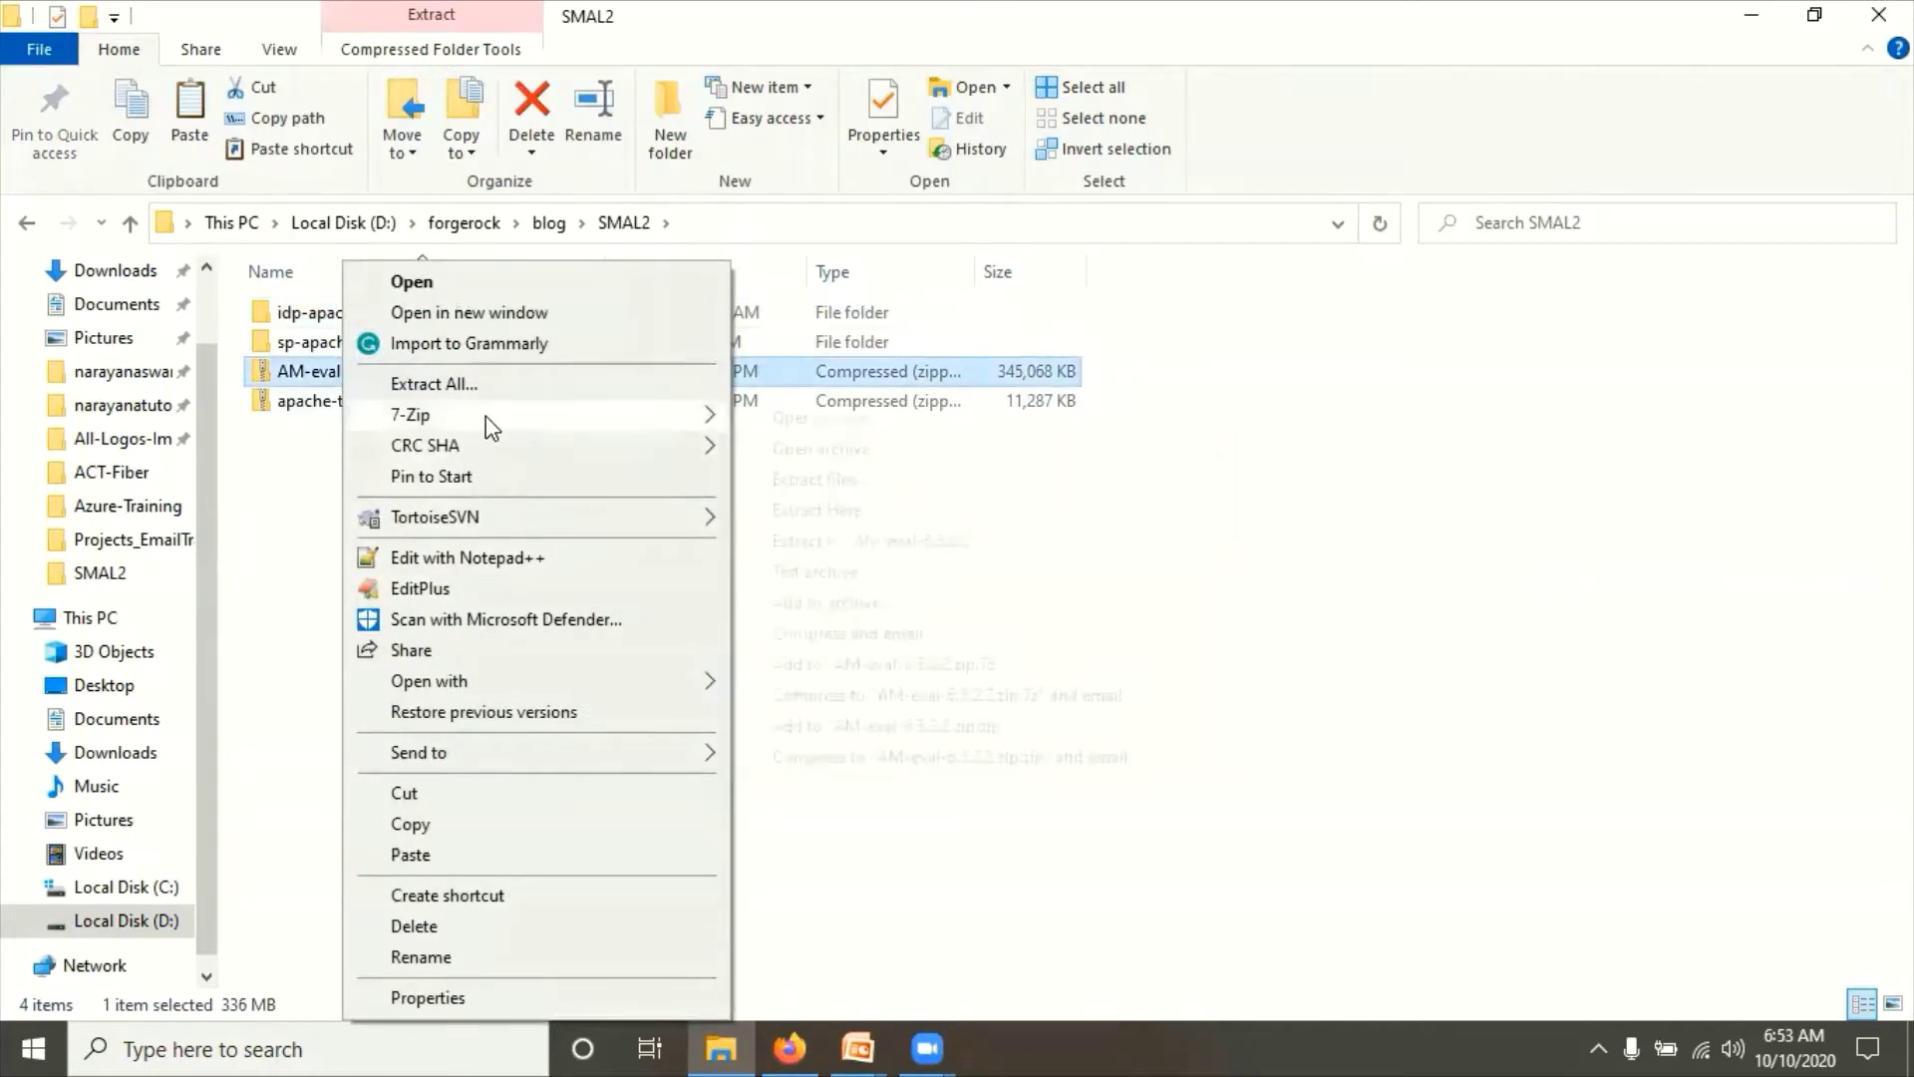
mouse_move(487, 416)
click(855, 511)
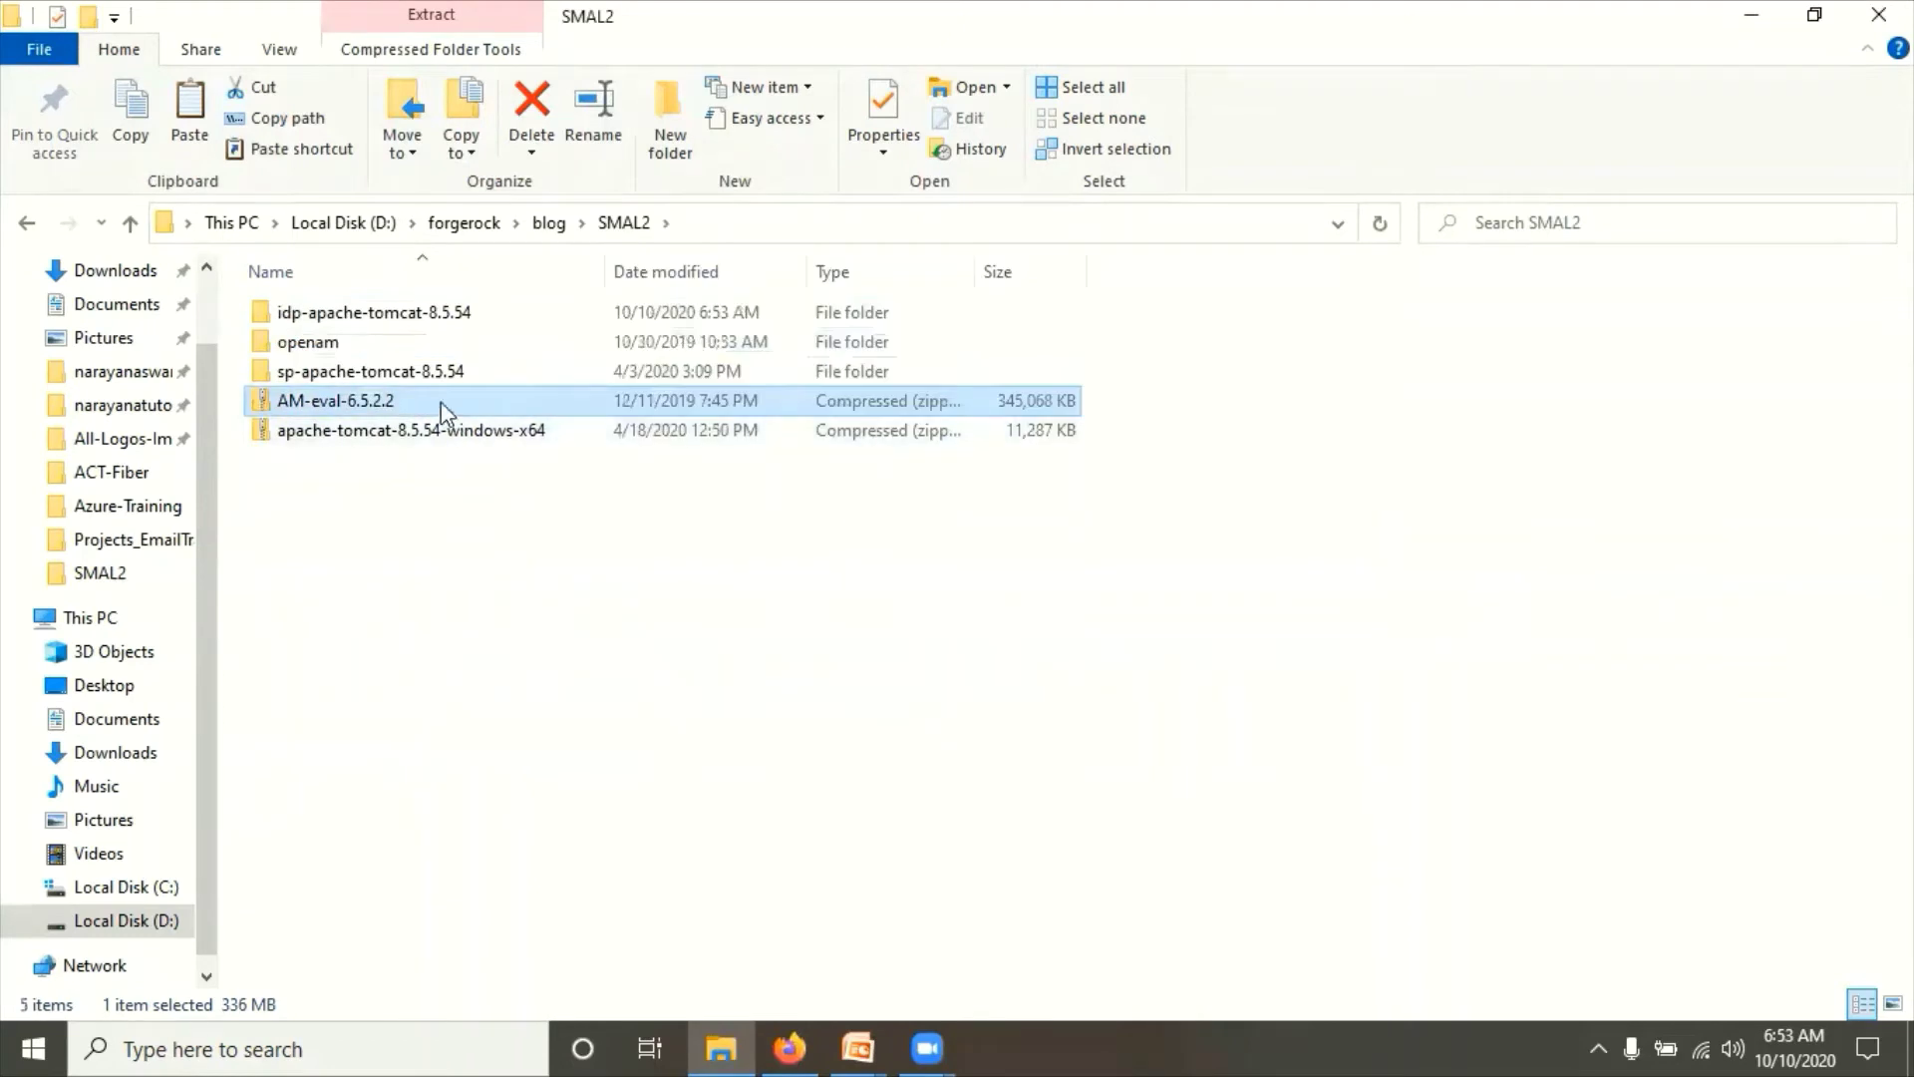
click(312, 349)
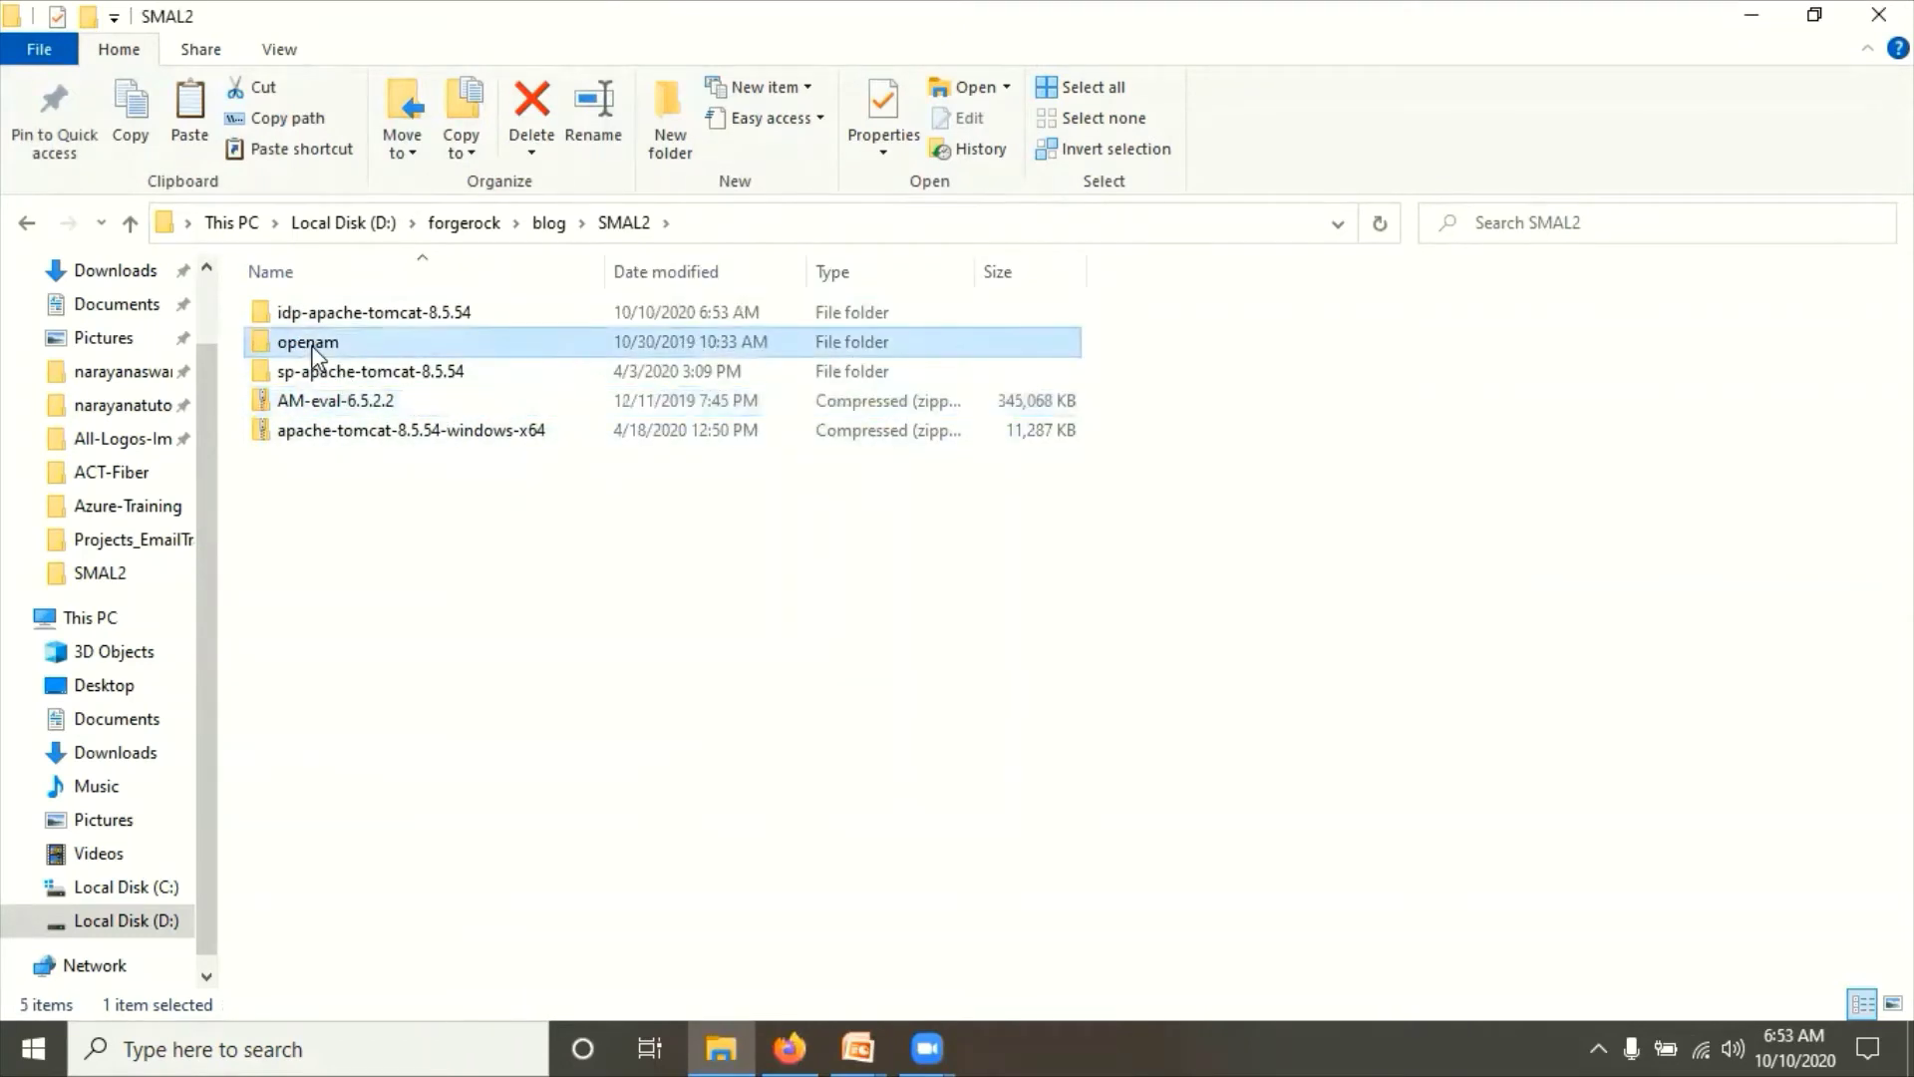
Step: Check the Pre requisites setup slide, then rename the openam folder to amsp
click(859, 1045)
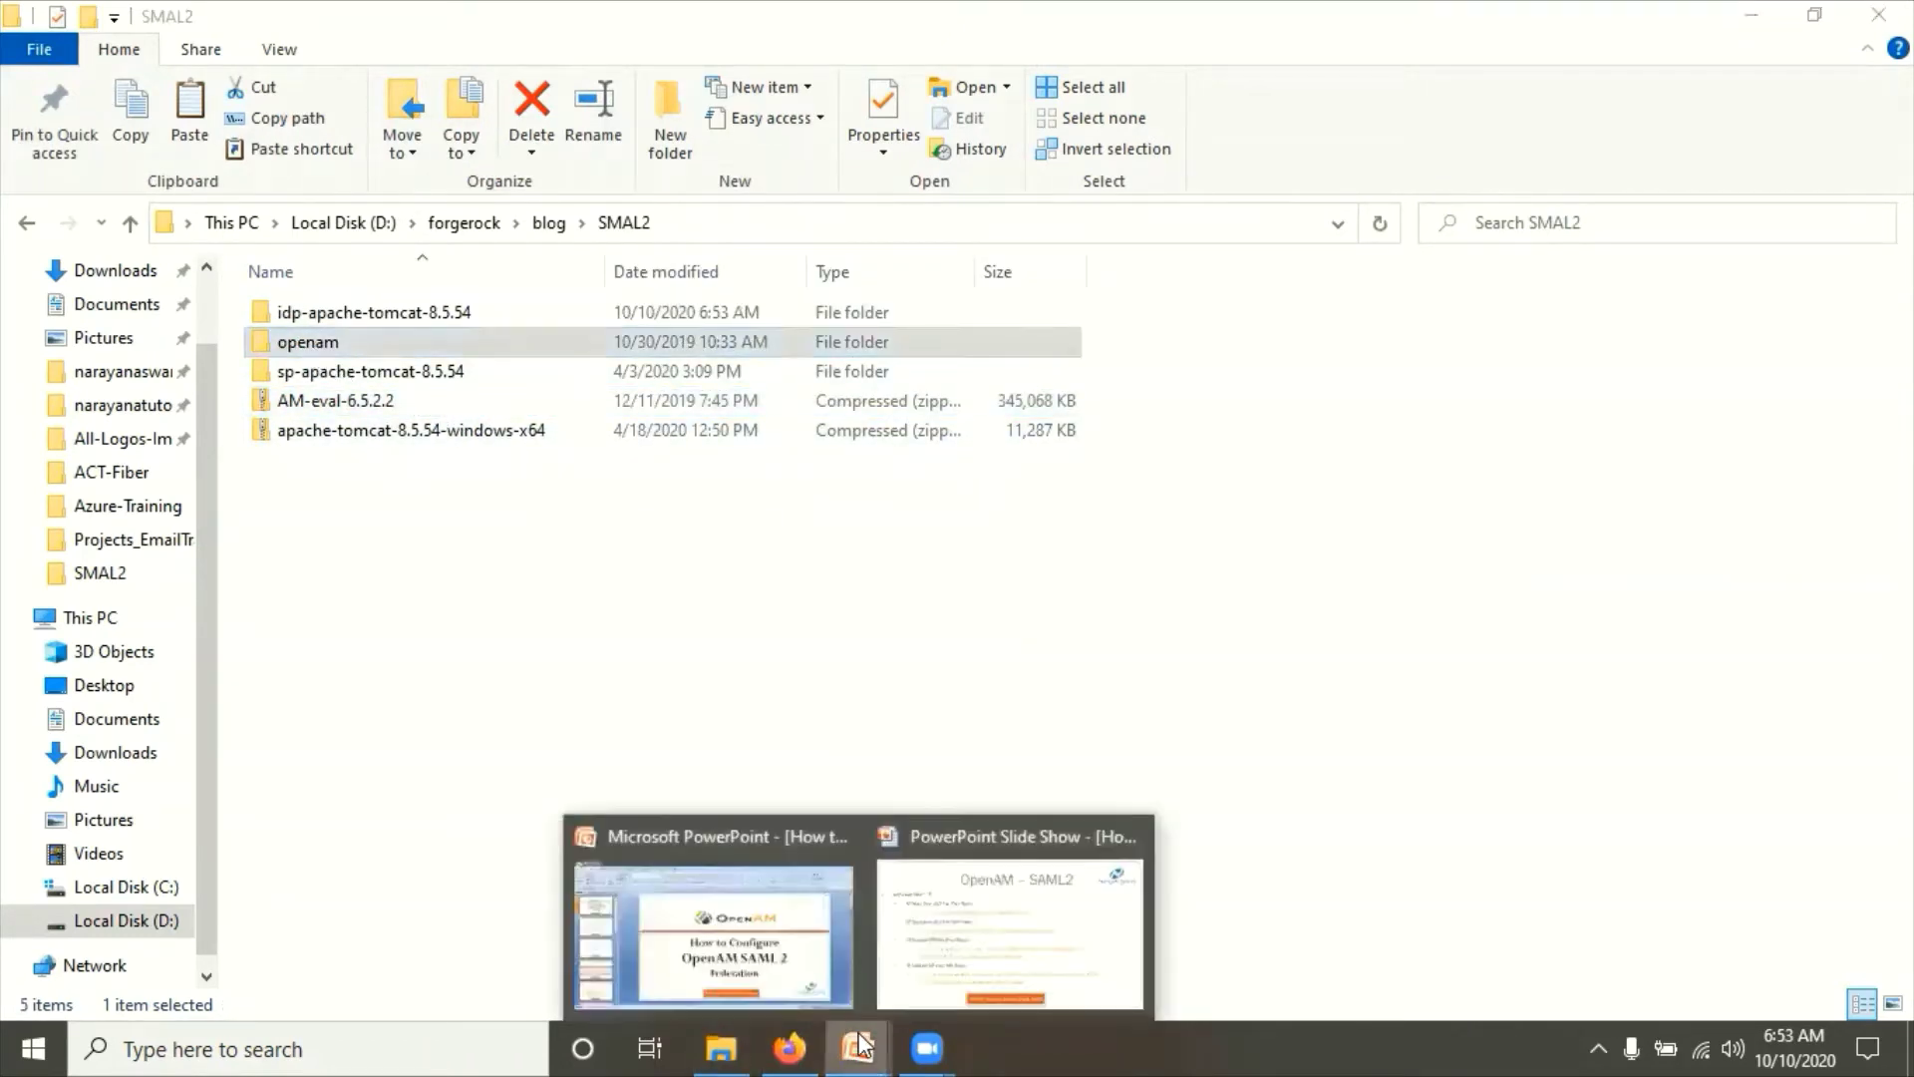
click(960, 897)
key(Left)
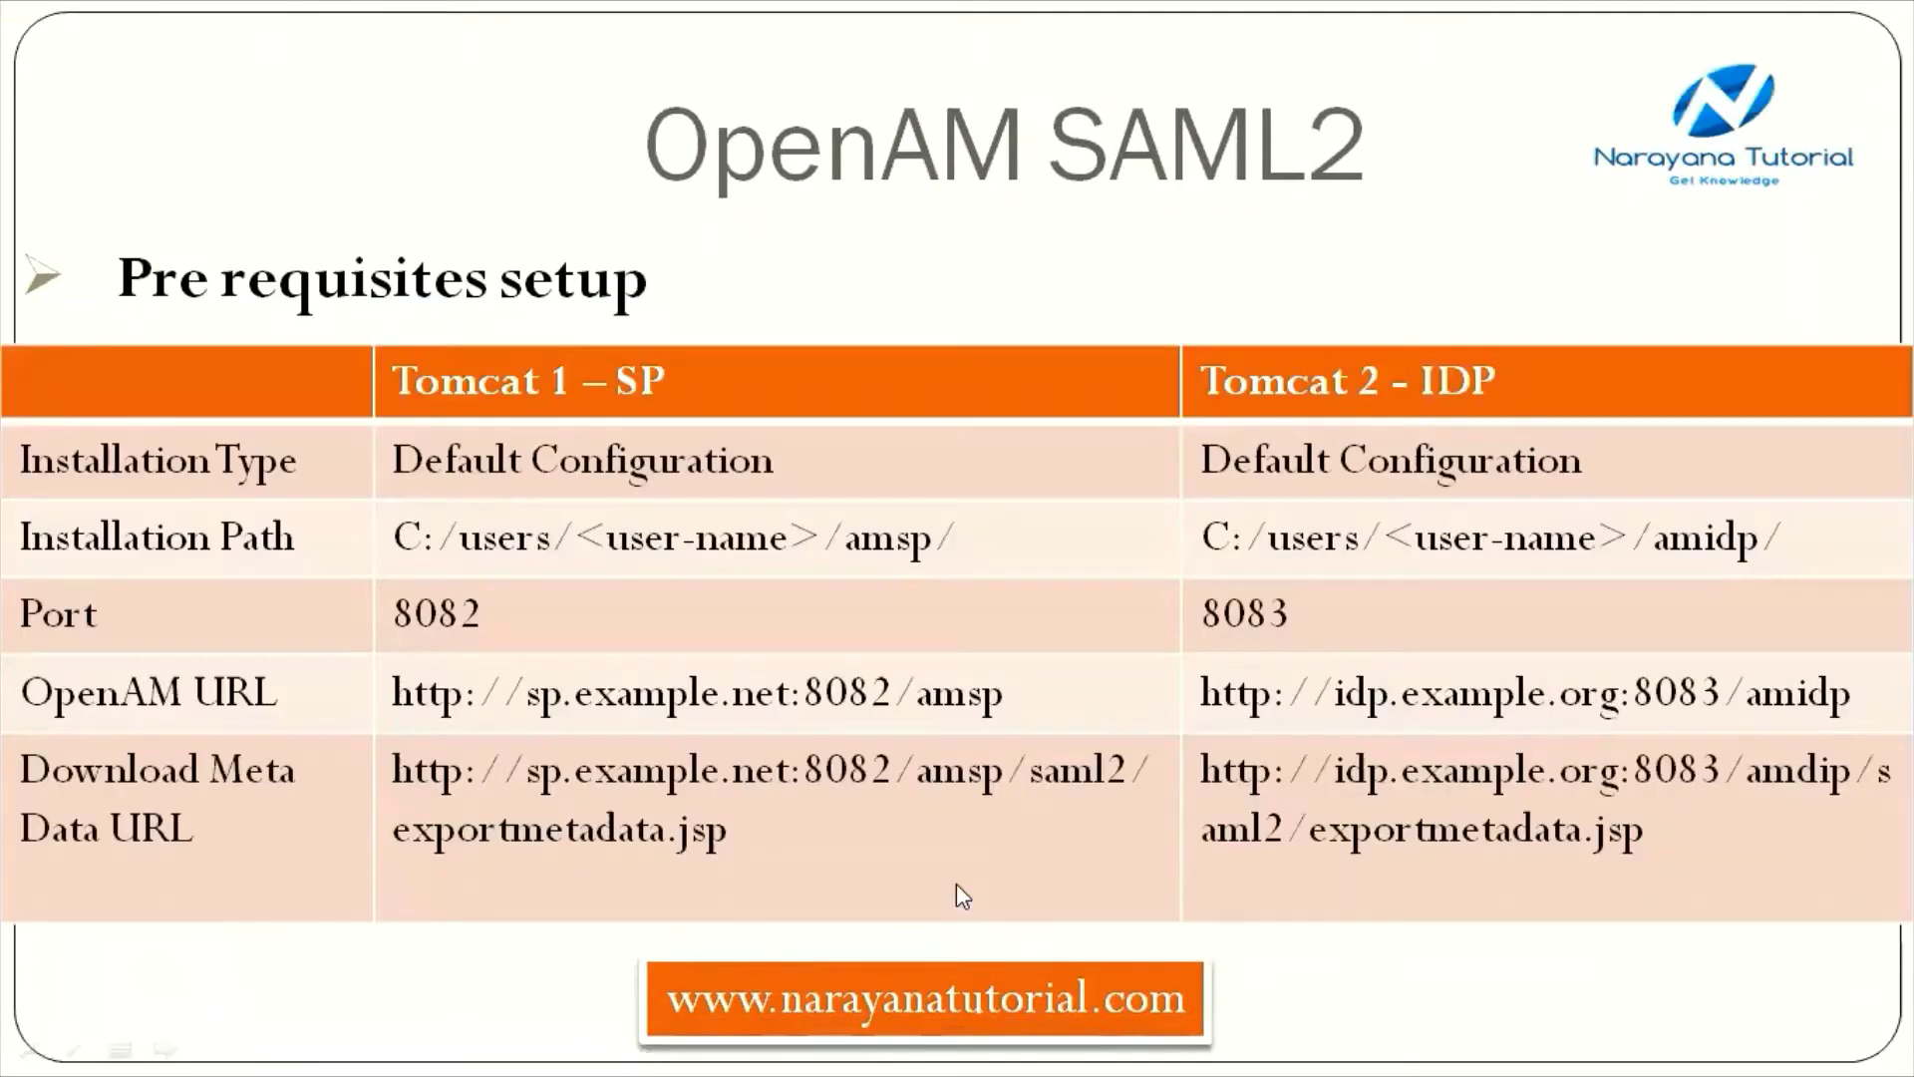
key(alt+Tab)
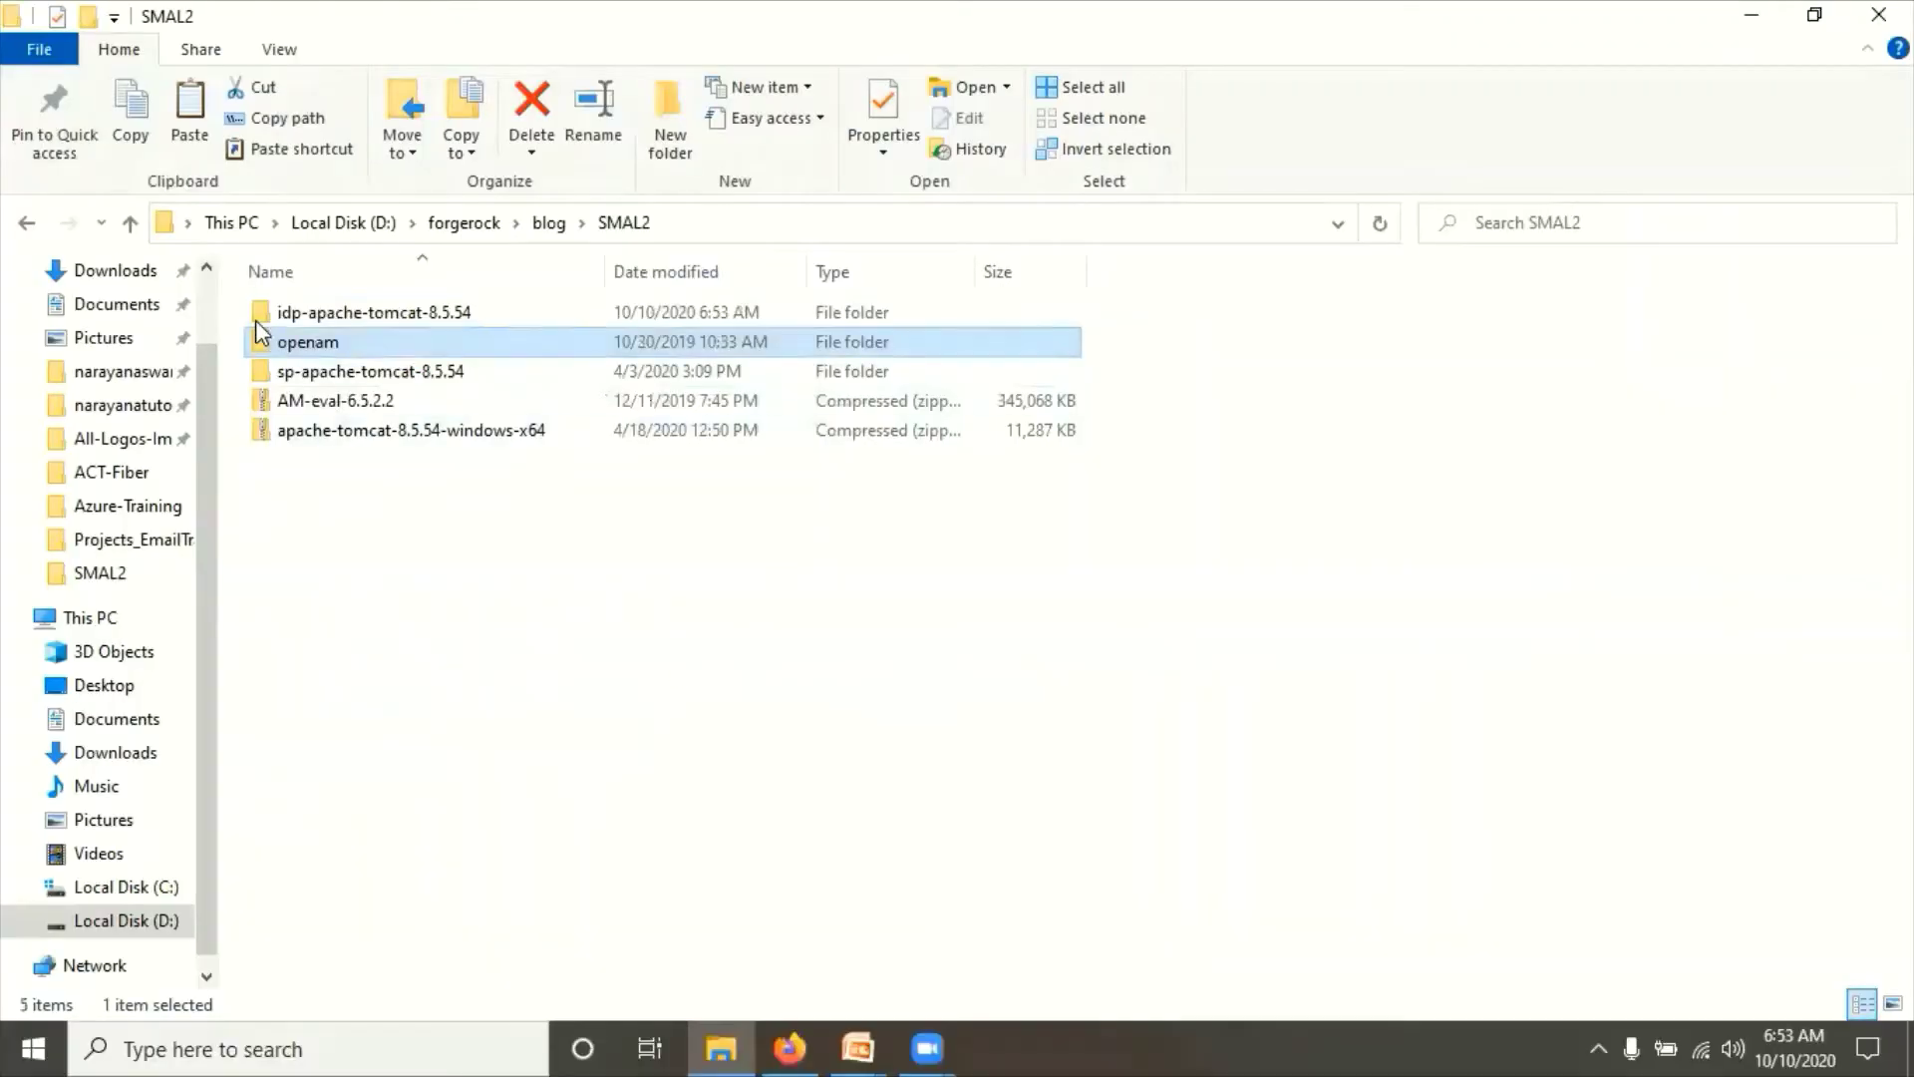
click(313, 344)
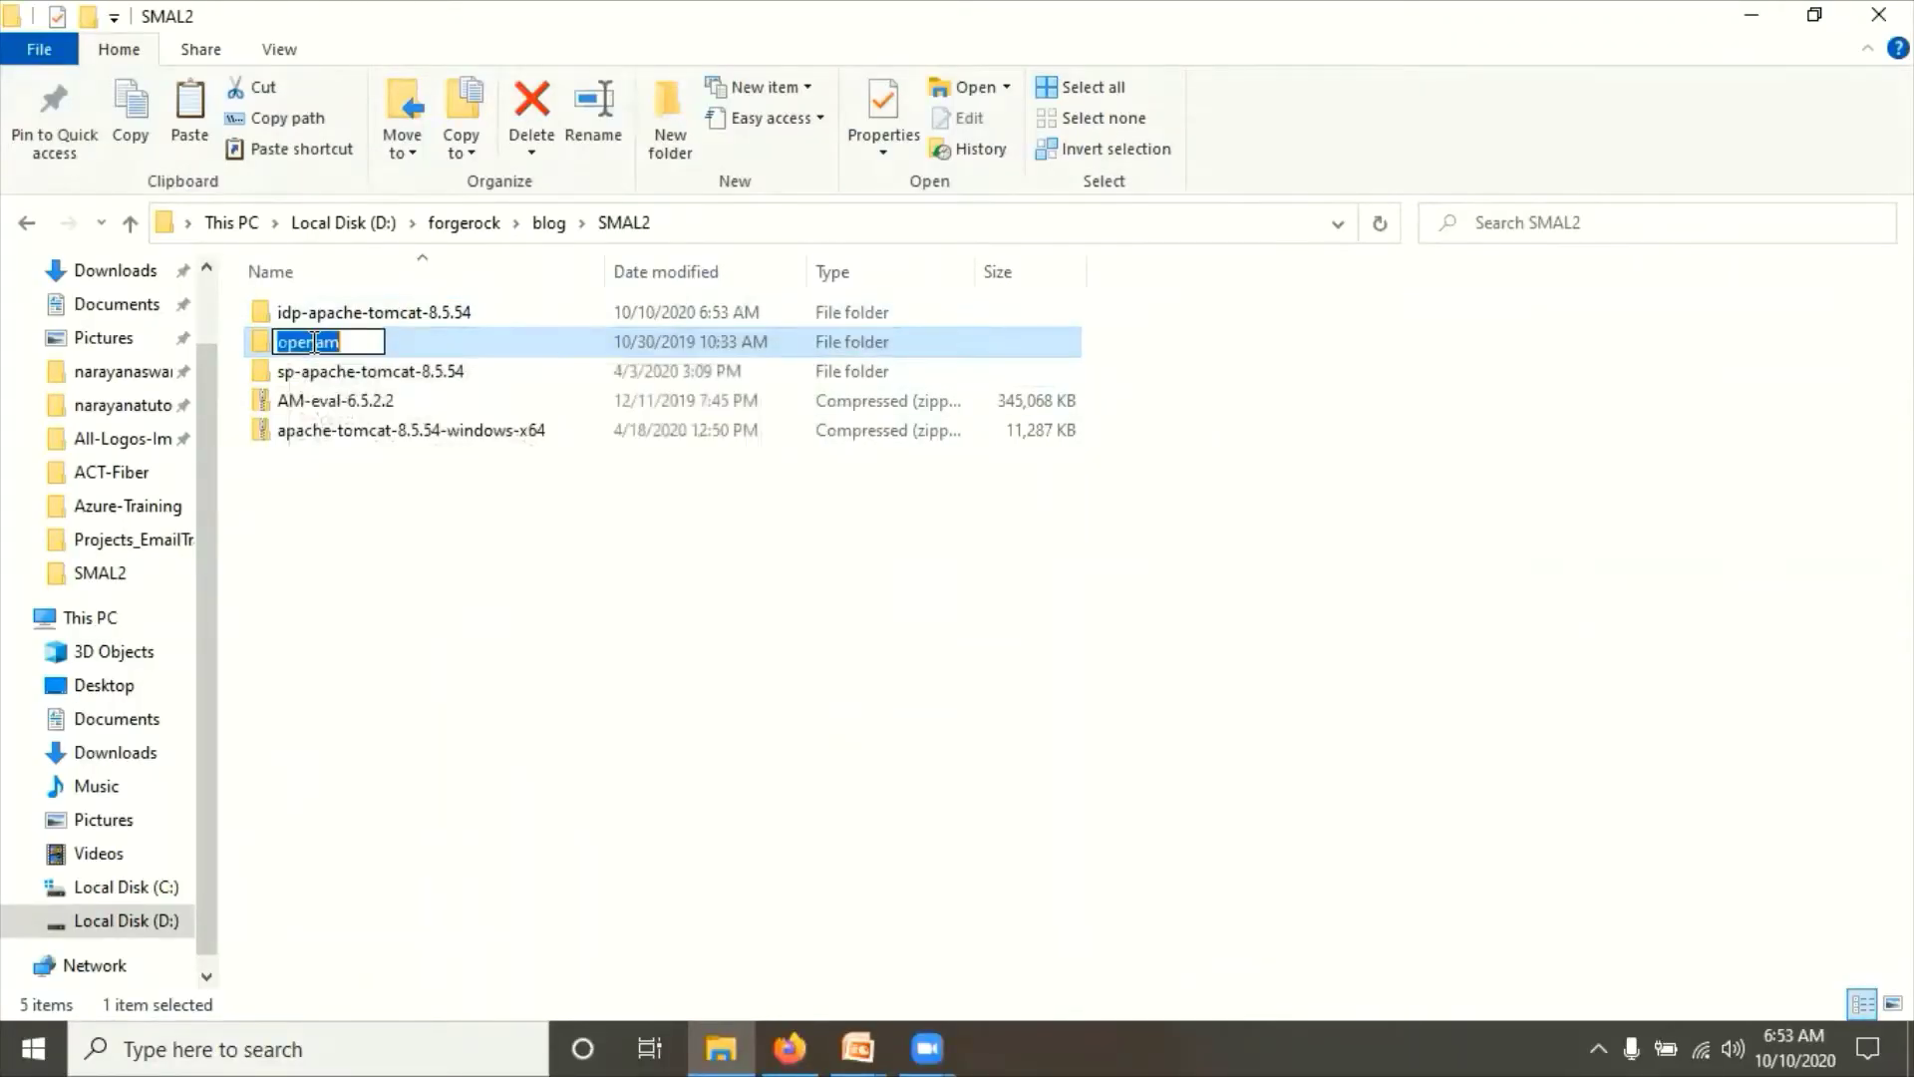
text(am)
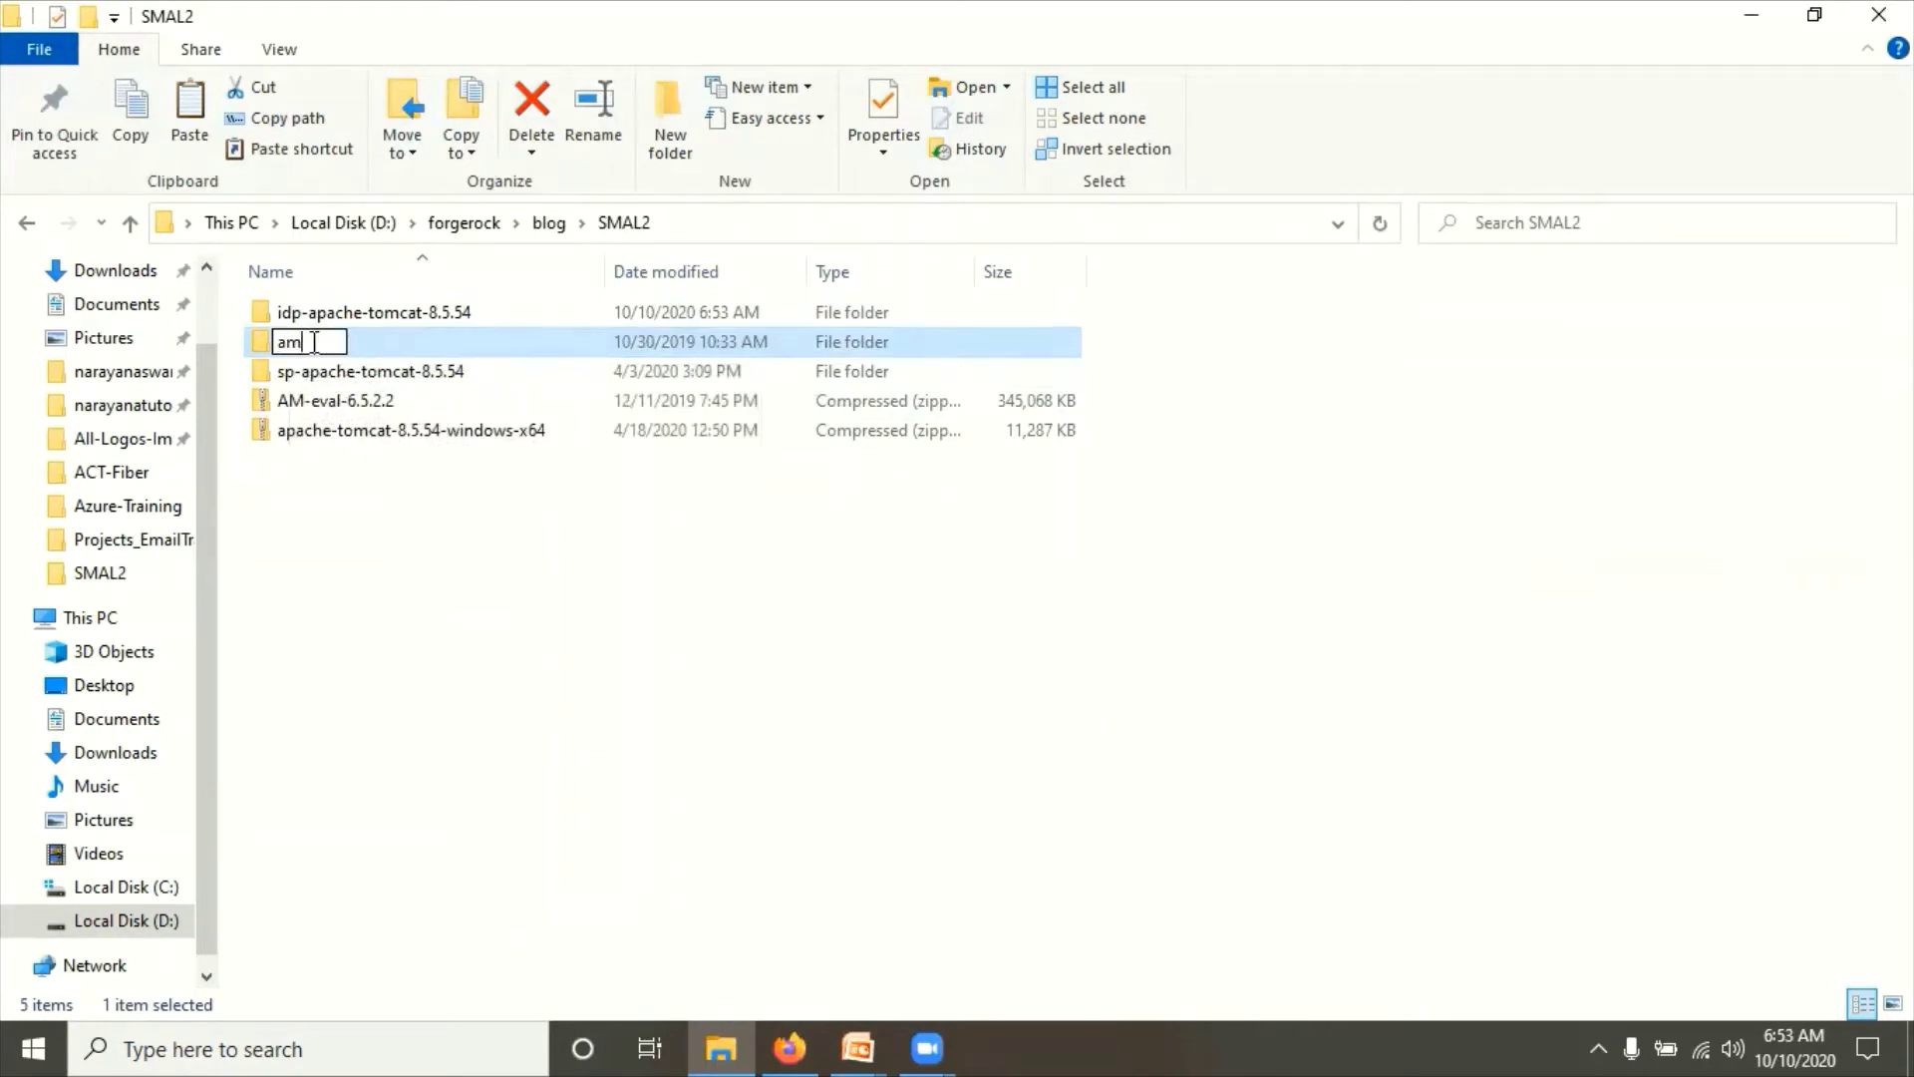
text(sp)
key(Return)
Step: Extract AM-eval-6.5.2.2 into SMAL2 a second time with 7-Zip Extract Here
right_click(339, 402)
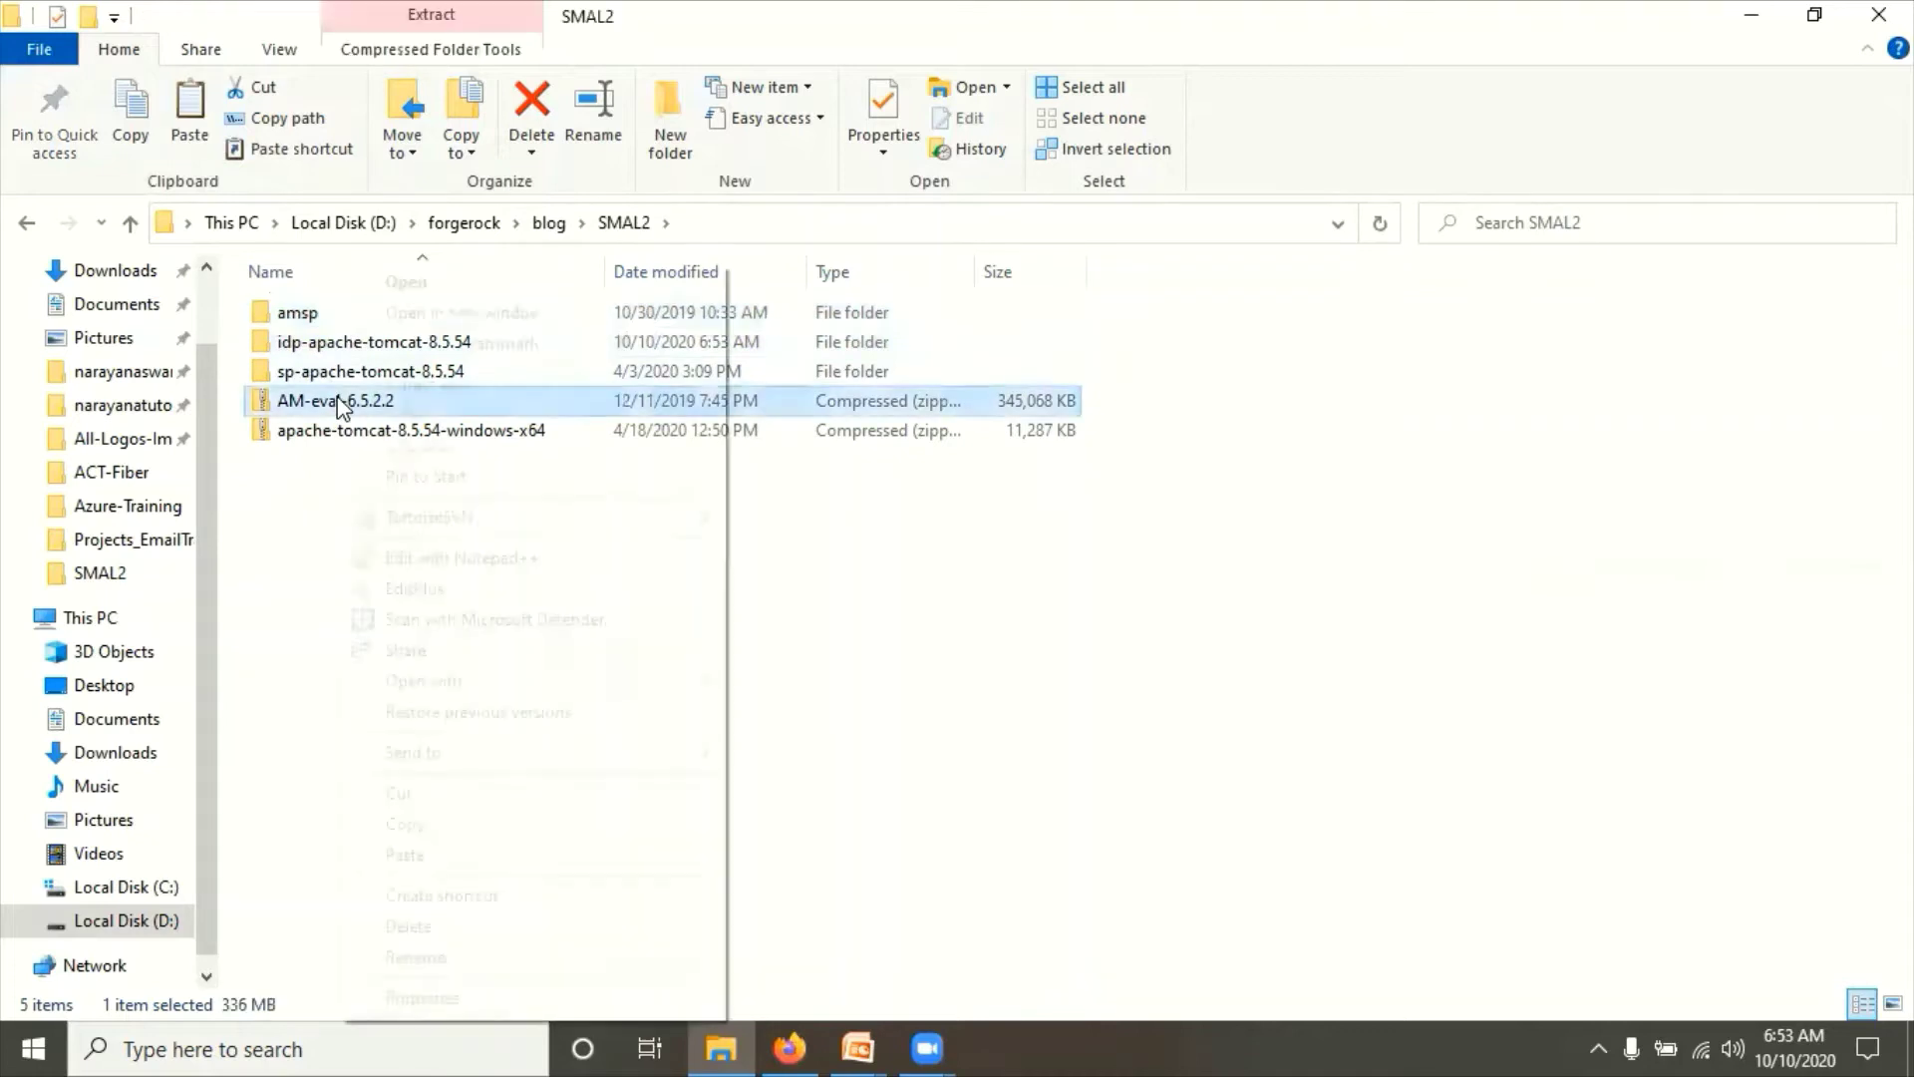
mouse_move(505, 419)
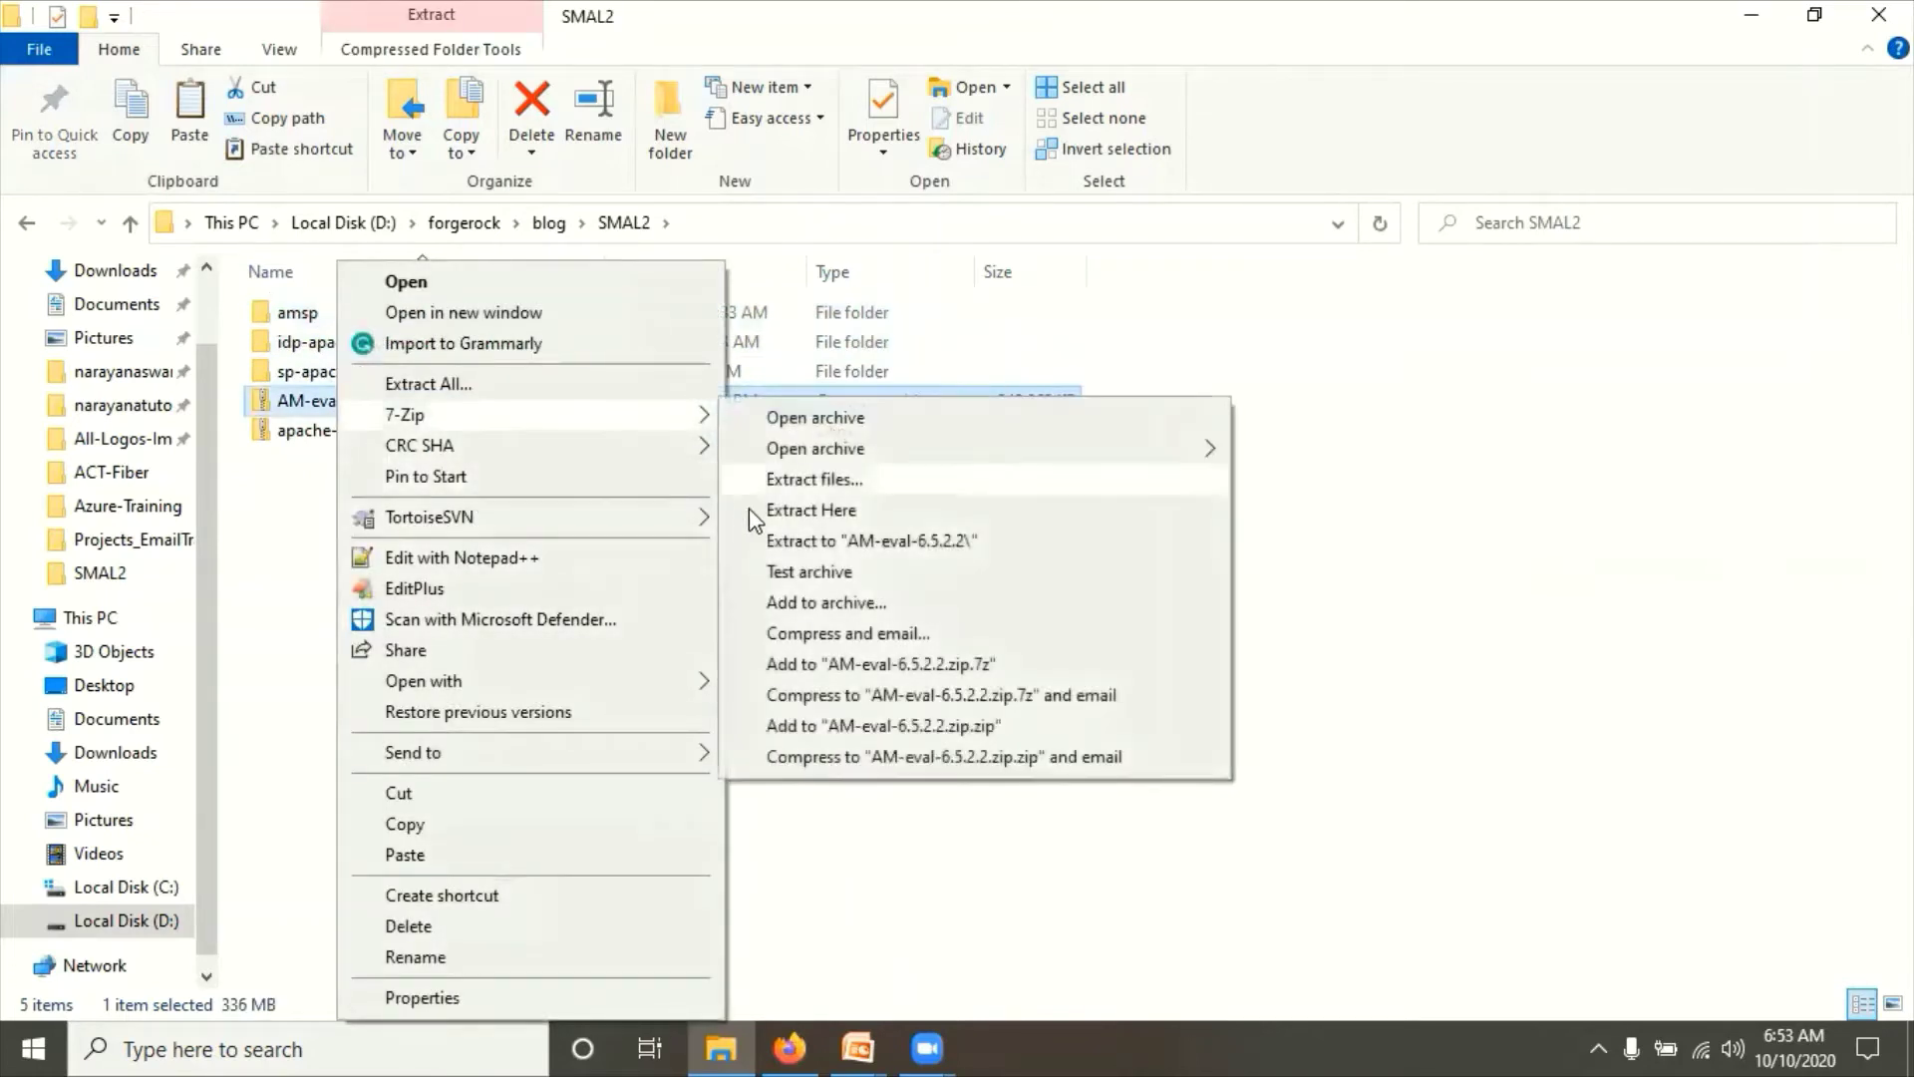
click(766, 515)
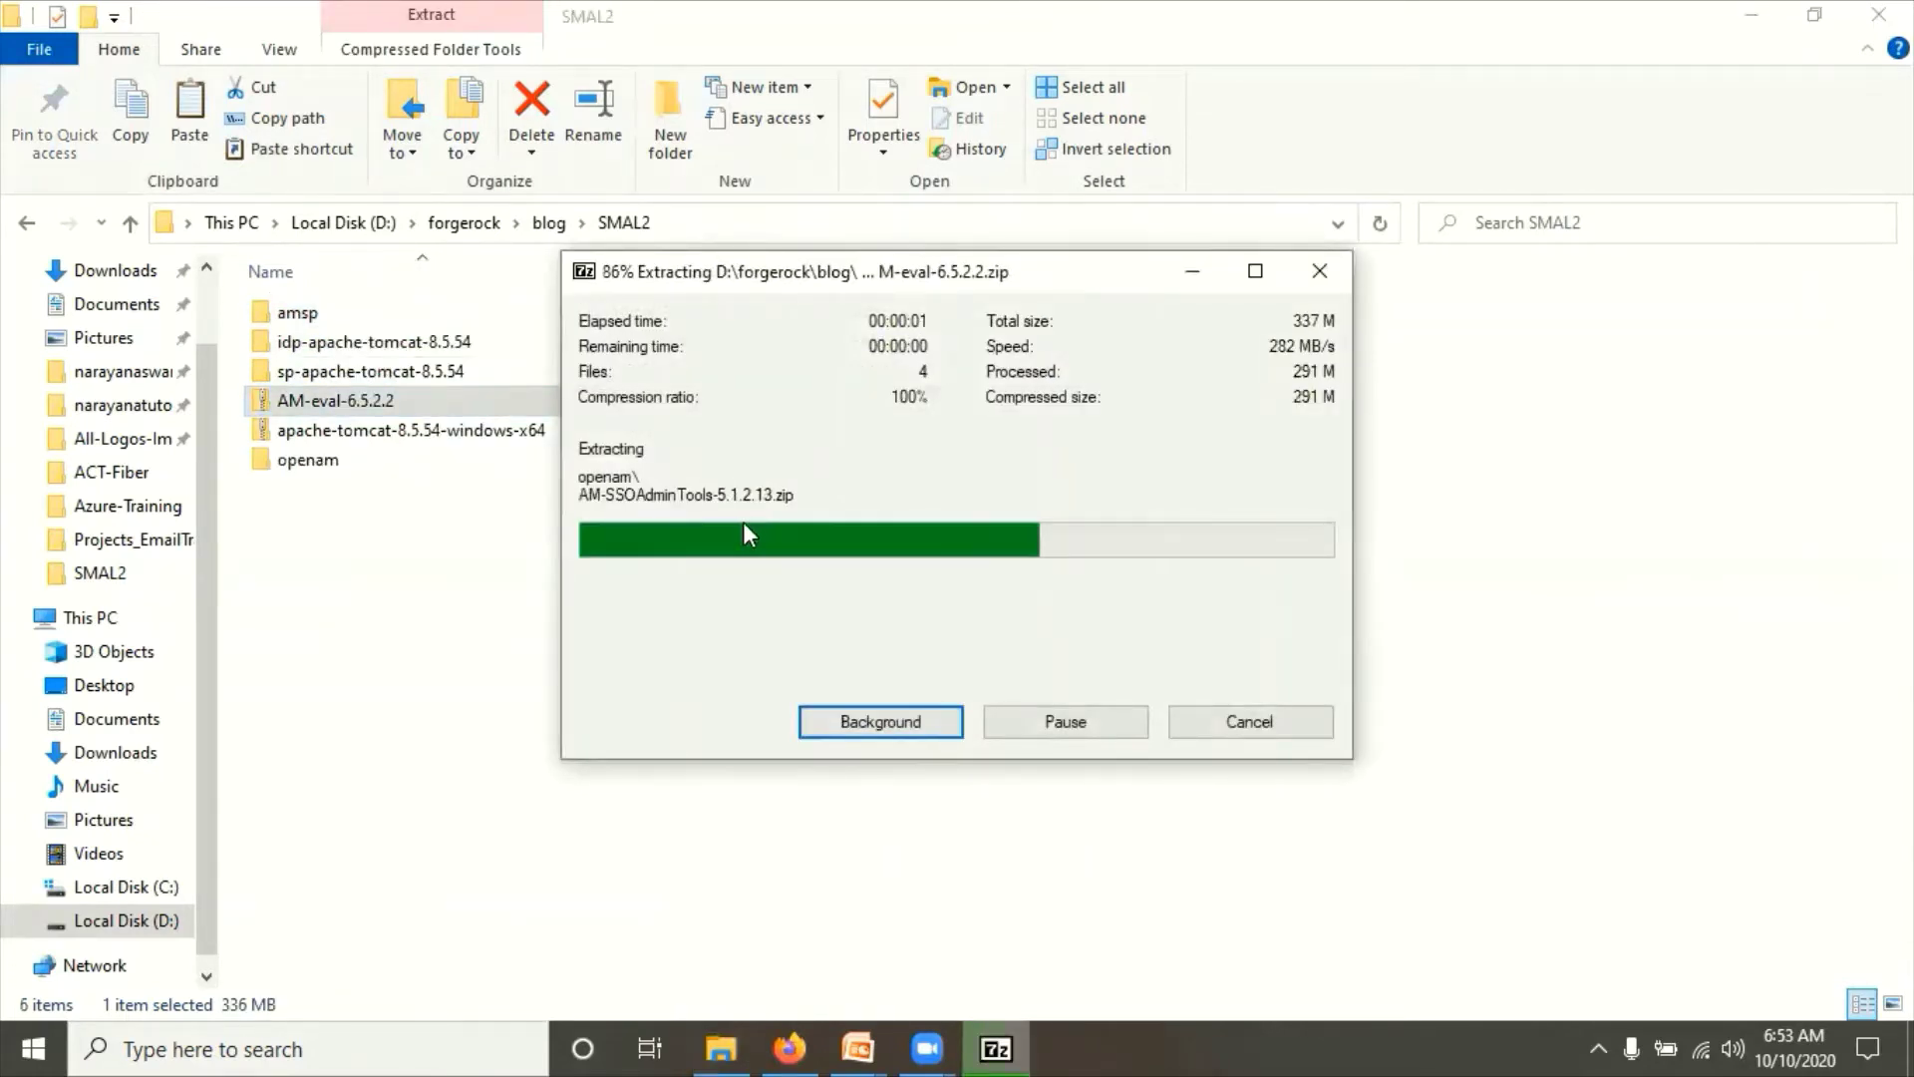
Step: Rename the newly extracted openam folder to amidp
click(304, 373)
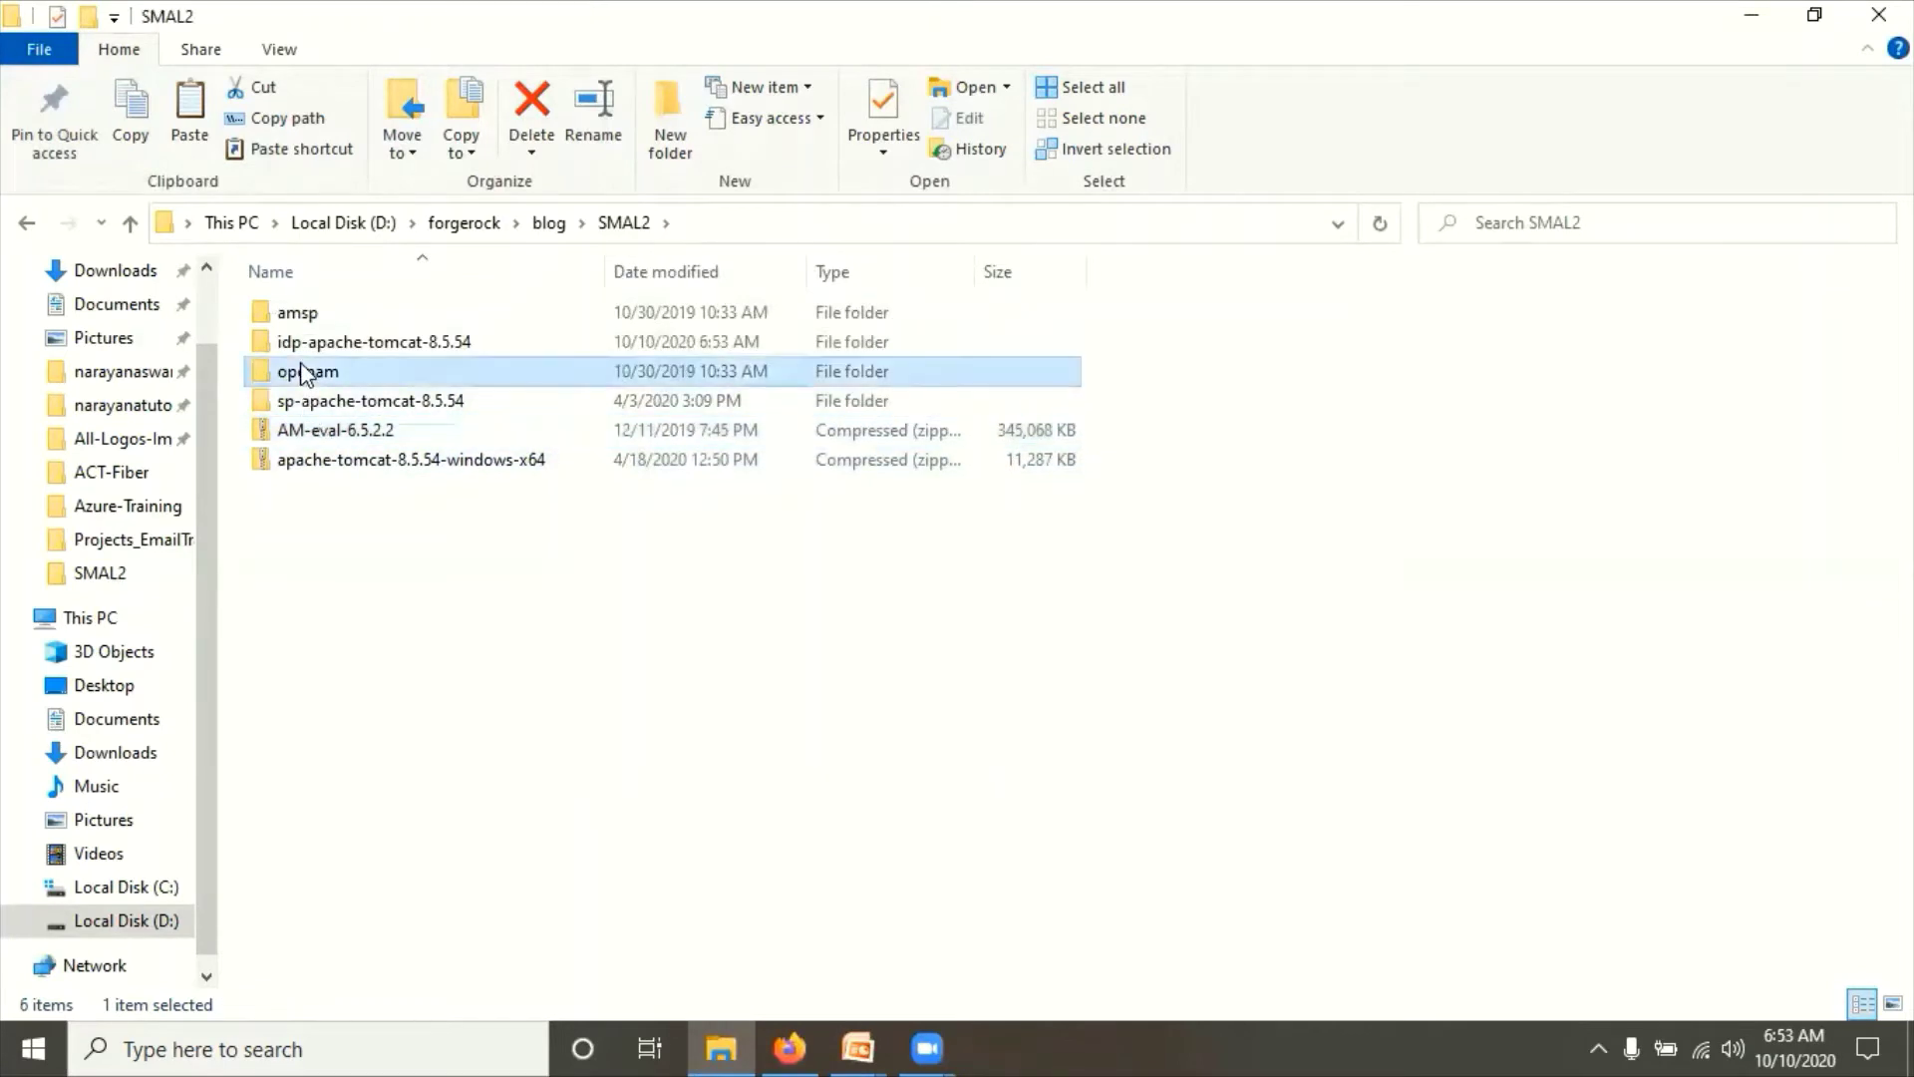
click(303, 369)
text(am)
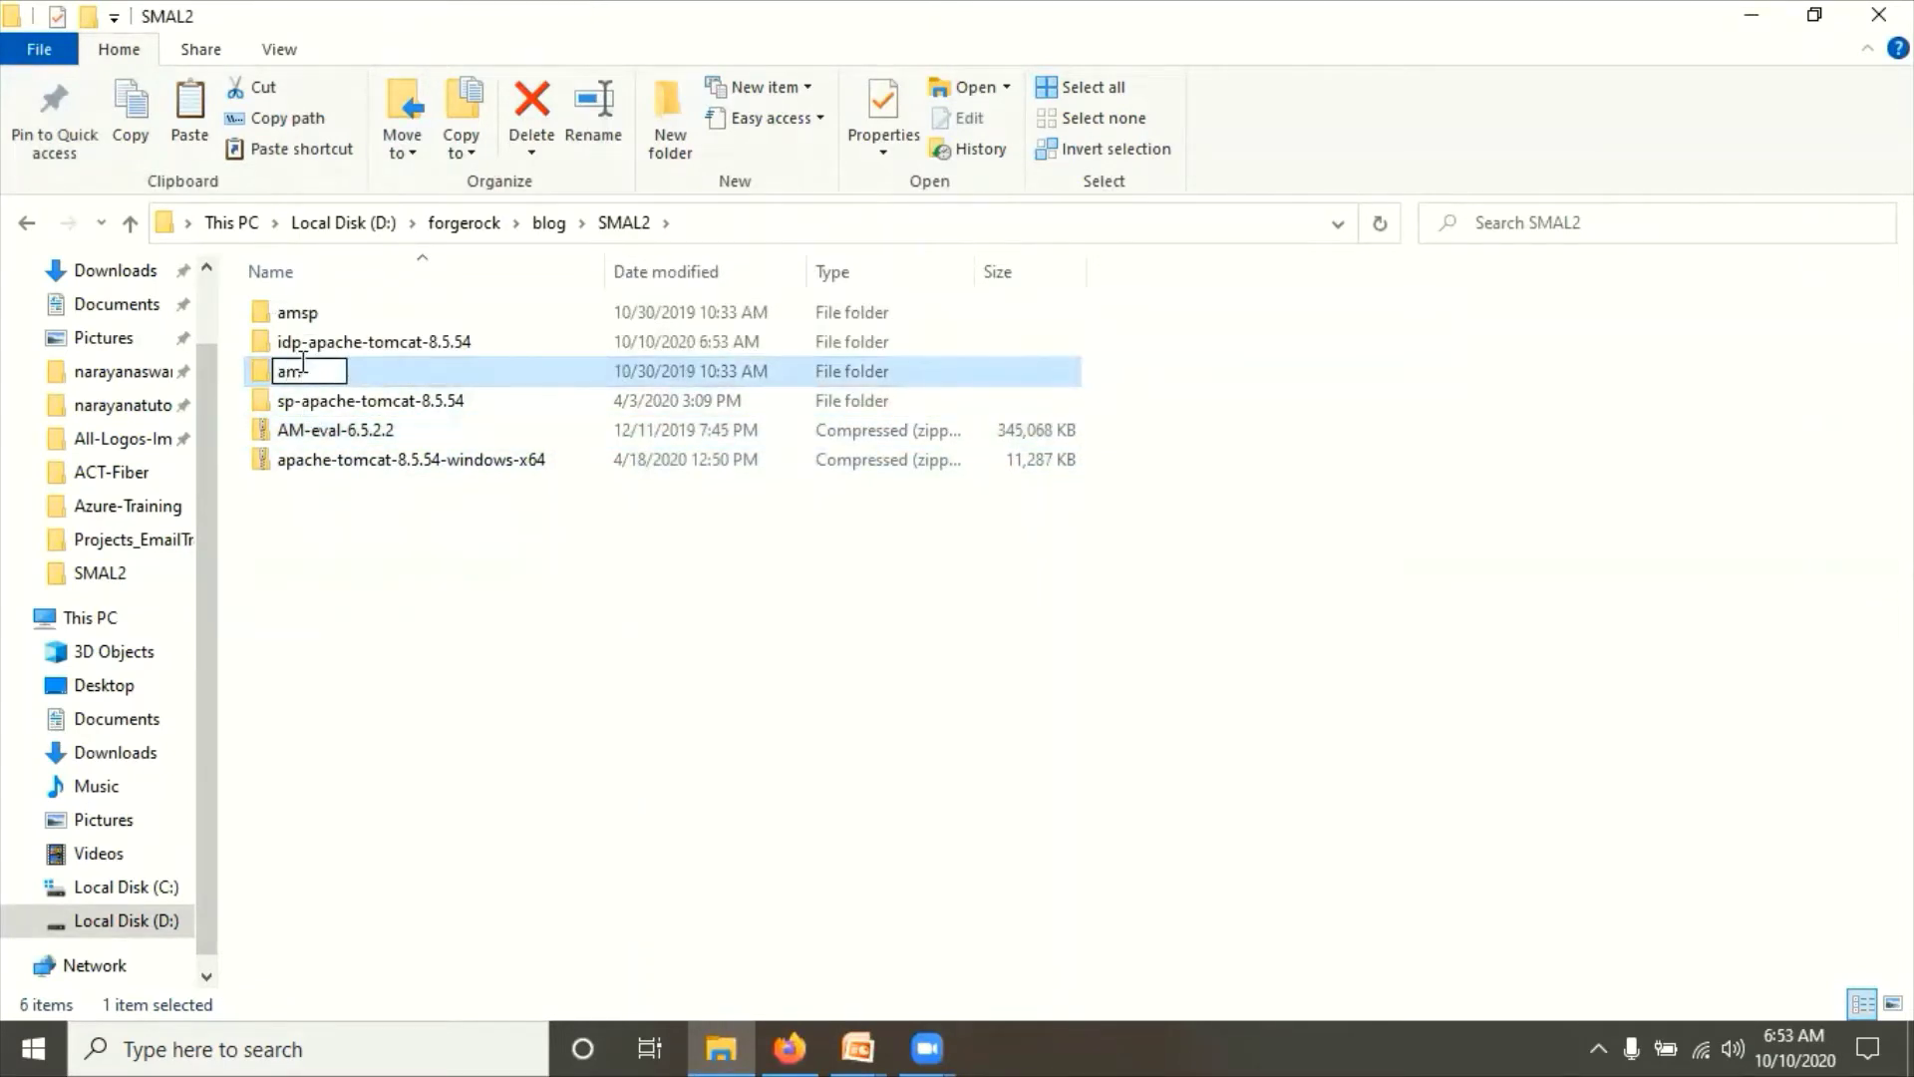
text(-idp)
key(Return)
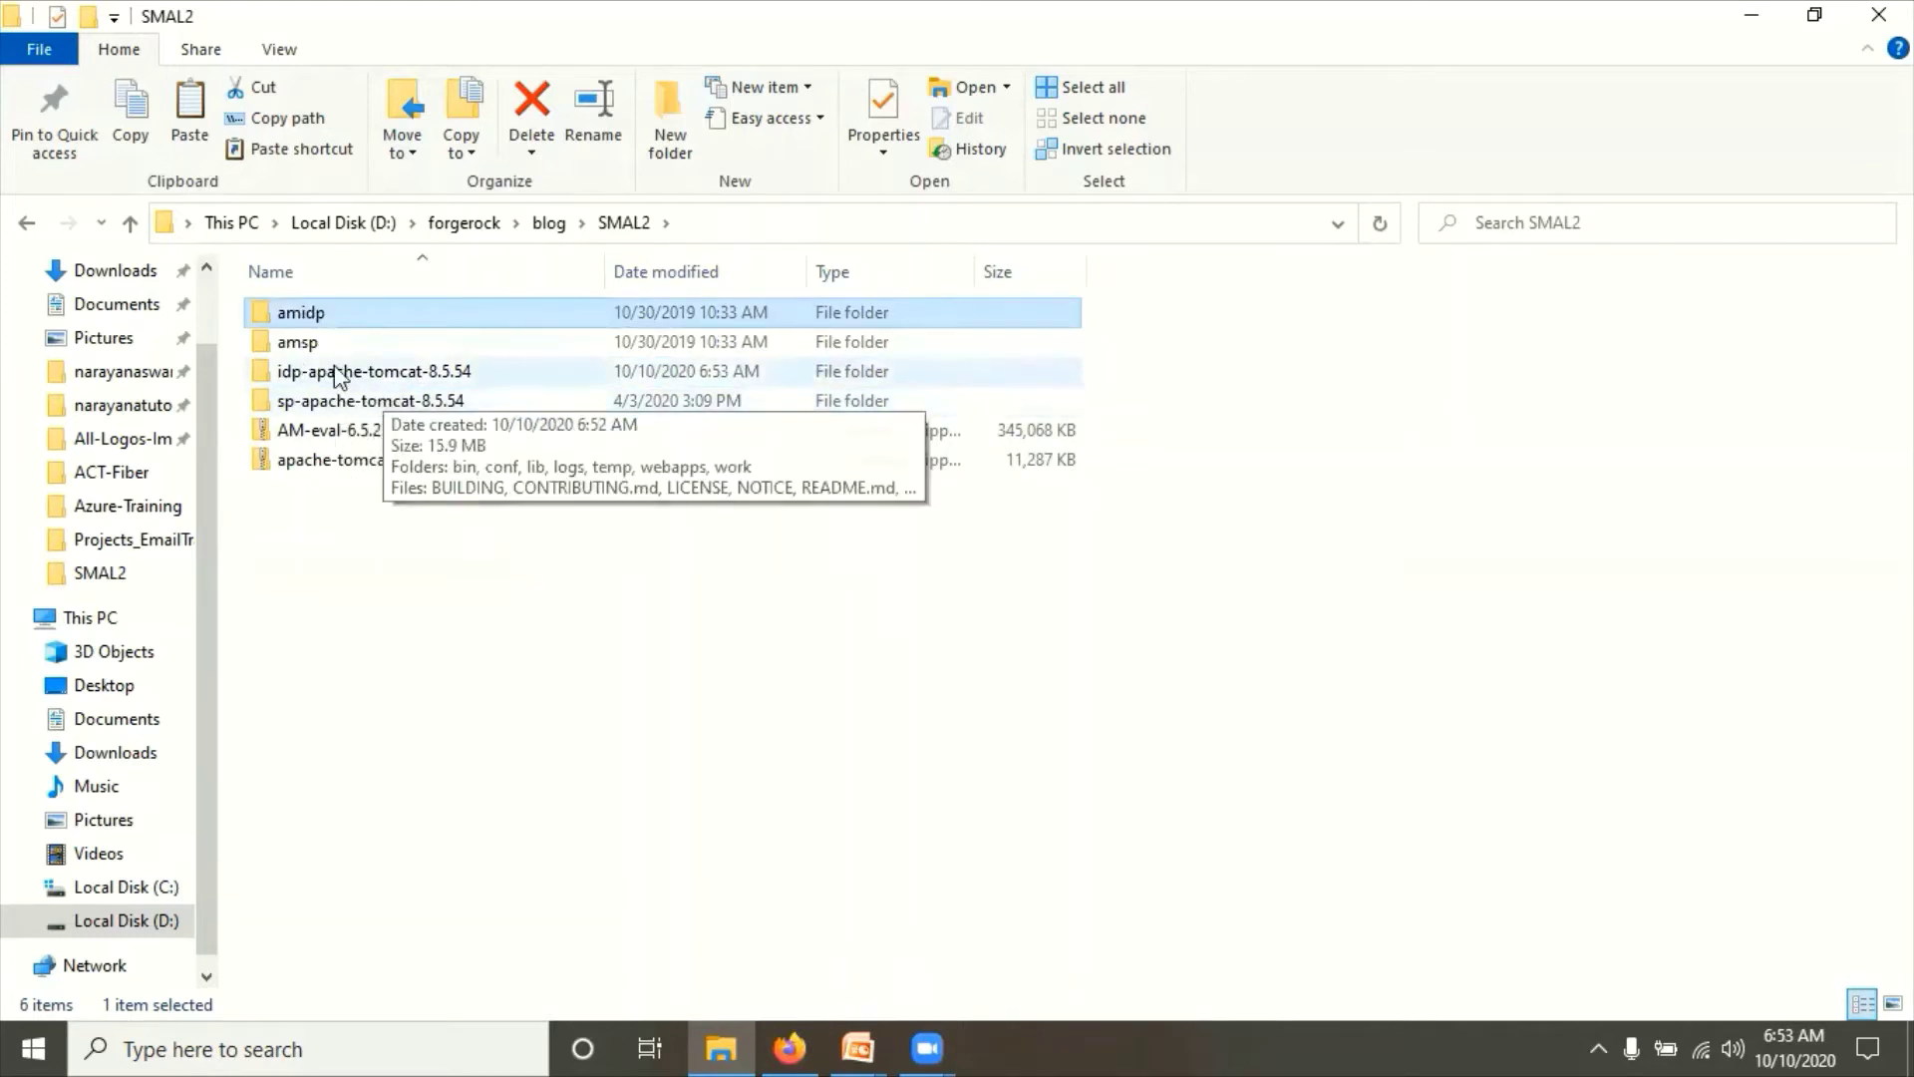
Step: Check the slide listing SP port 8082 and IDP port 8083, then open idp-apache-tomcat-8.5.54
click(374, 602)
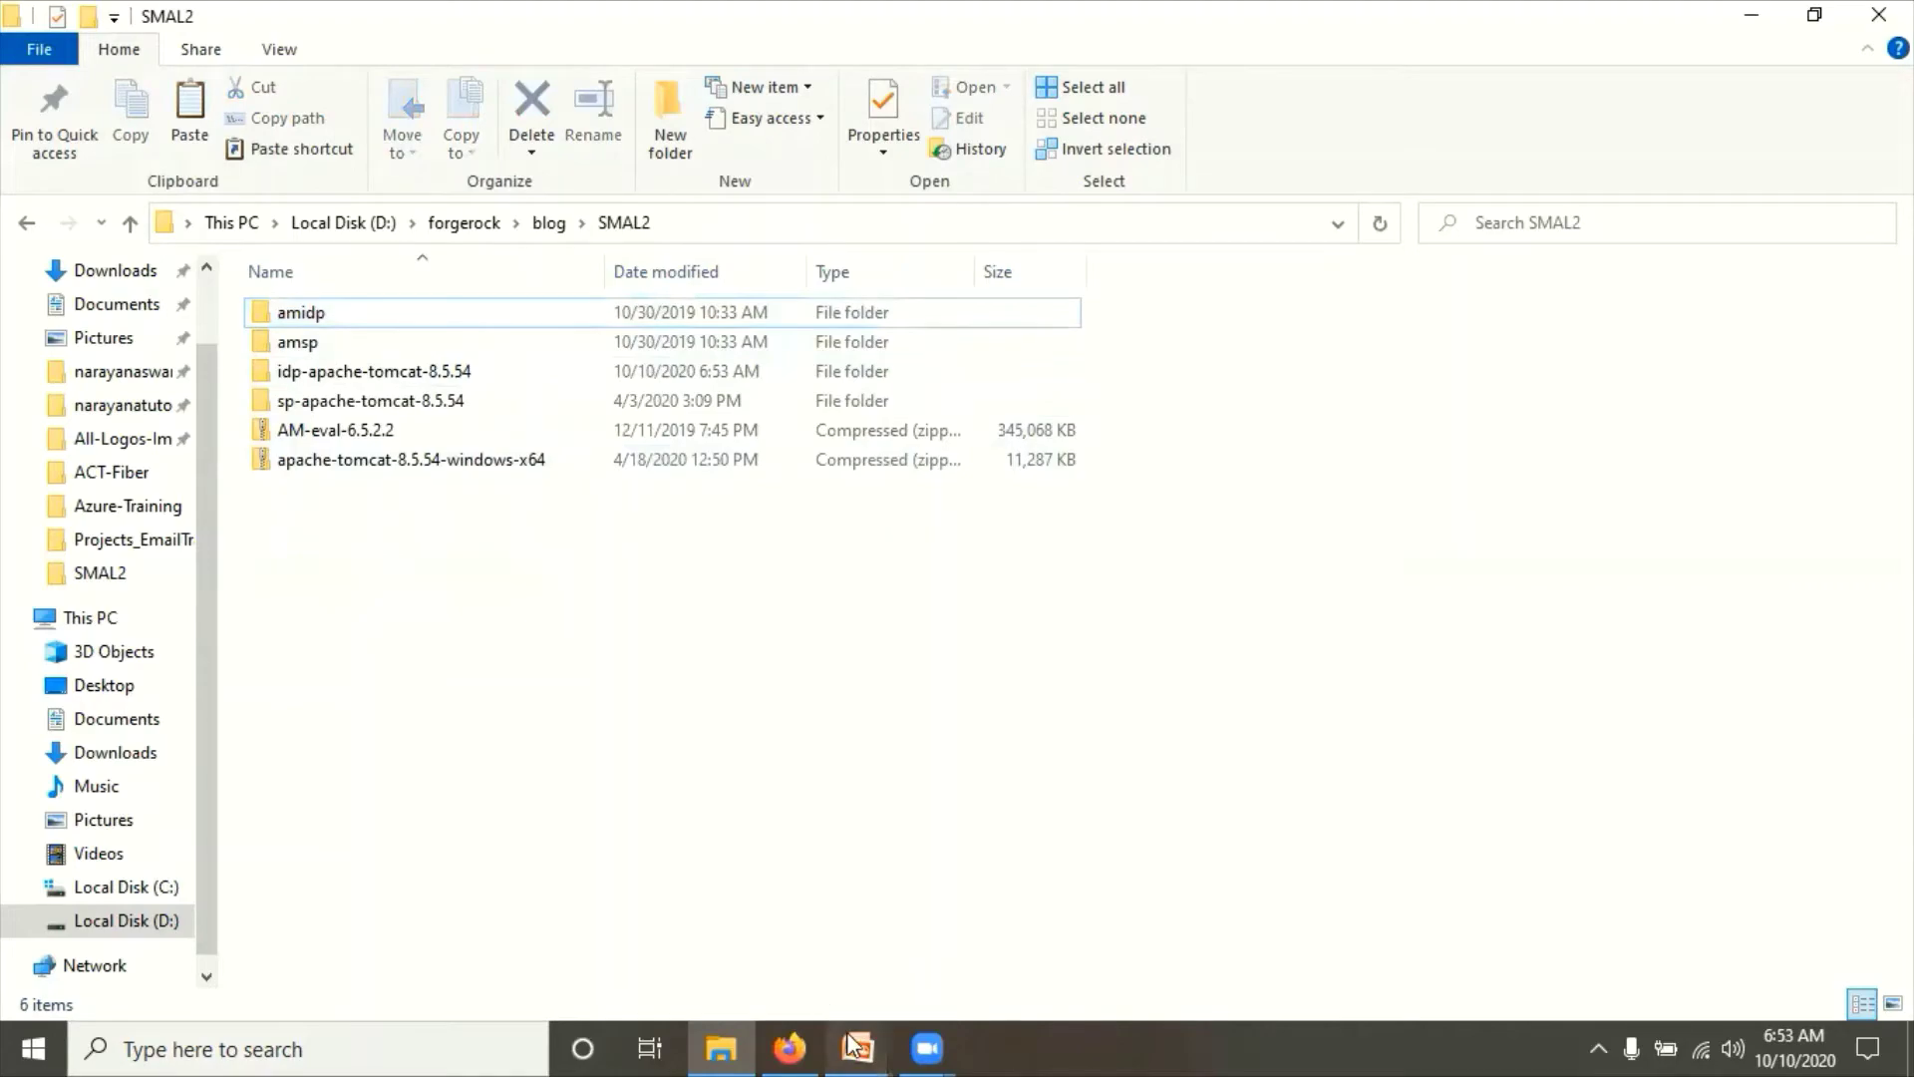
mouse_move(856, 1045)
click(961, 939)
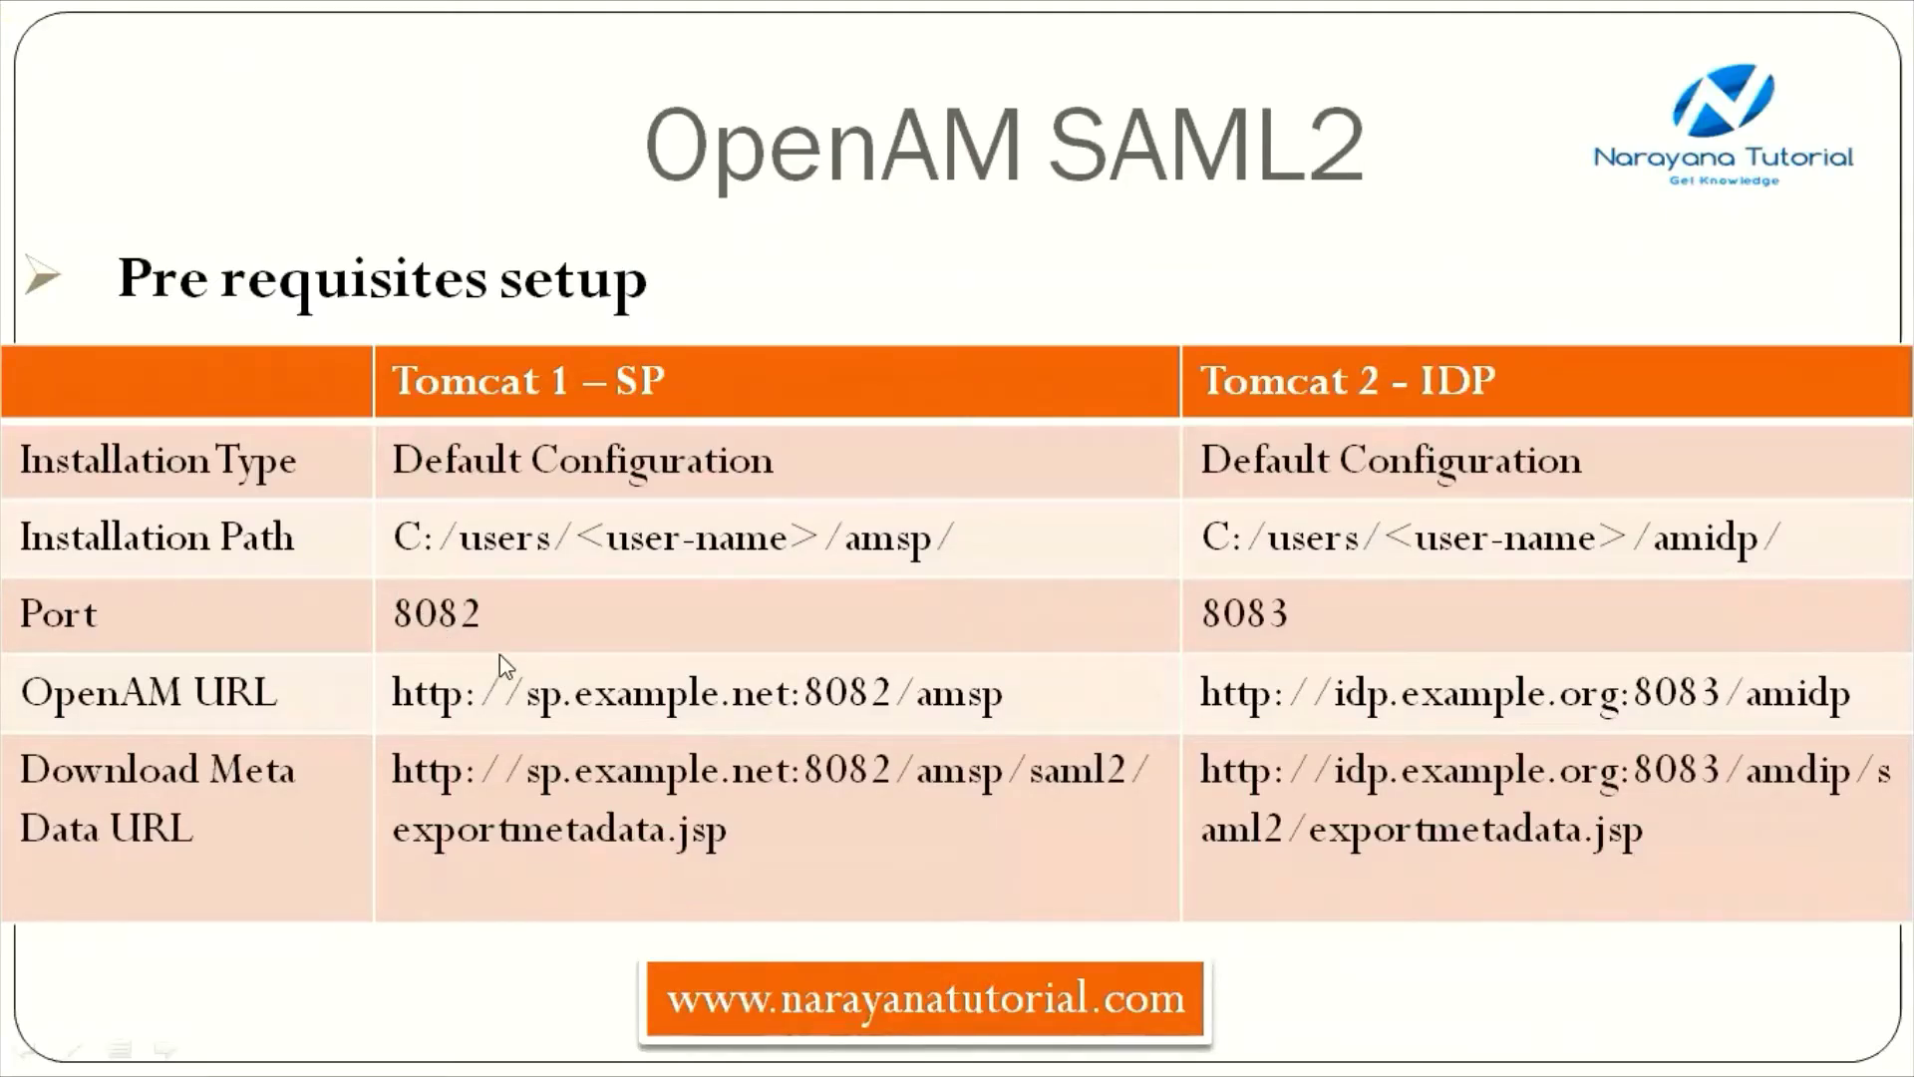
key(alt+Tab)
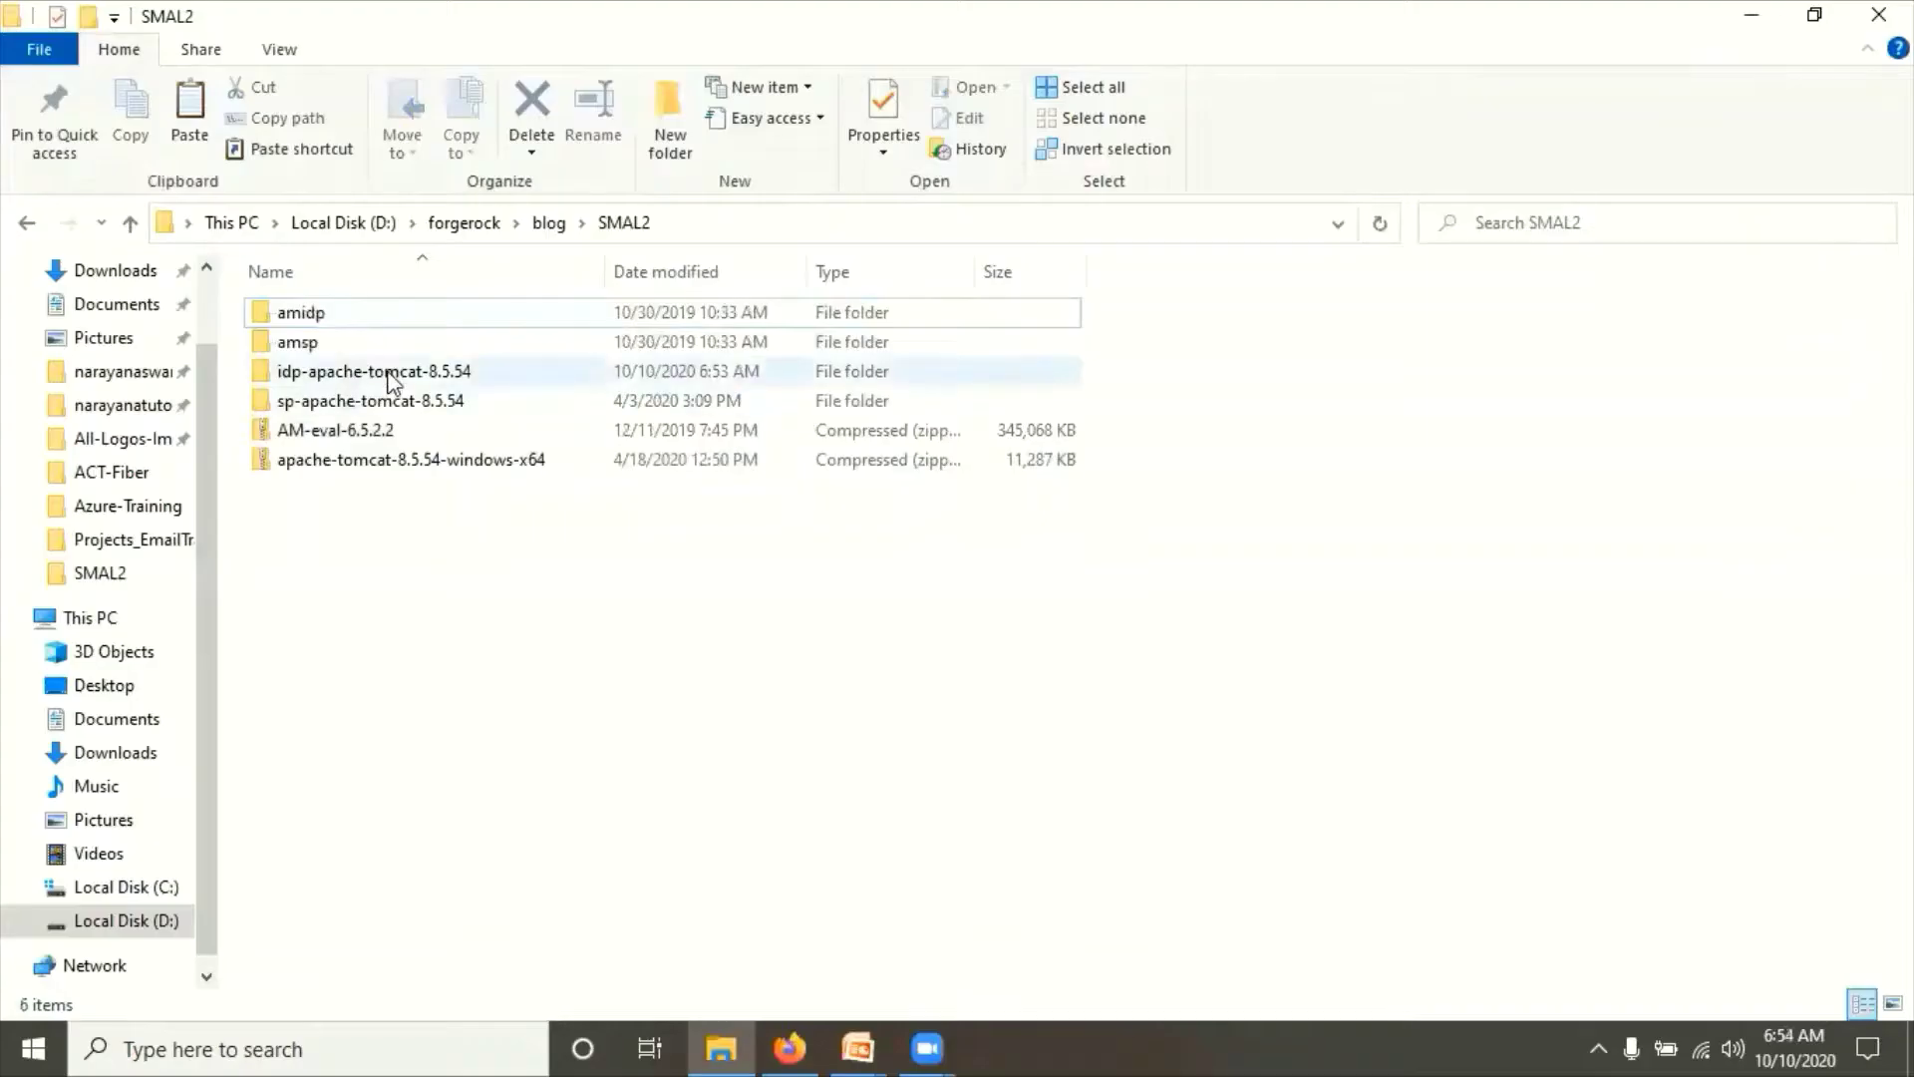
double_click(374, 369)
Step: Open the IDP Tomcat's conf\server.xml in Notepad++, declining the update offer
double_click(312, 349)
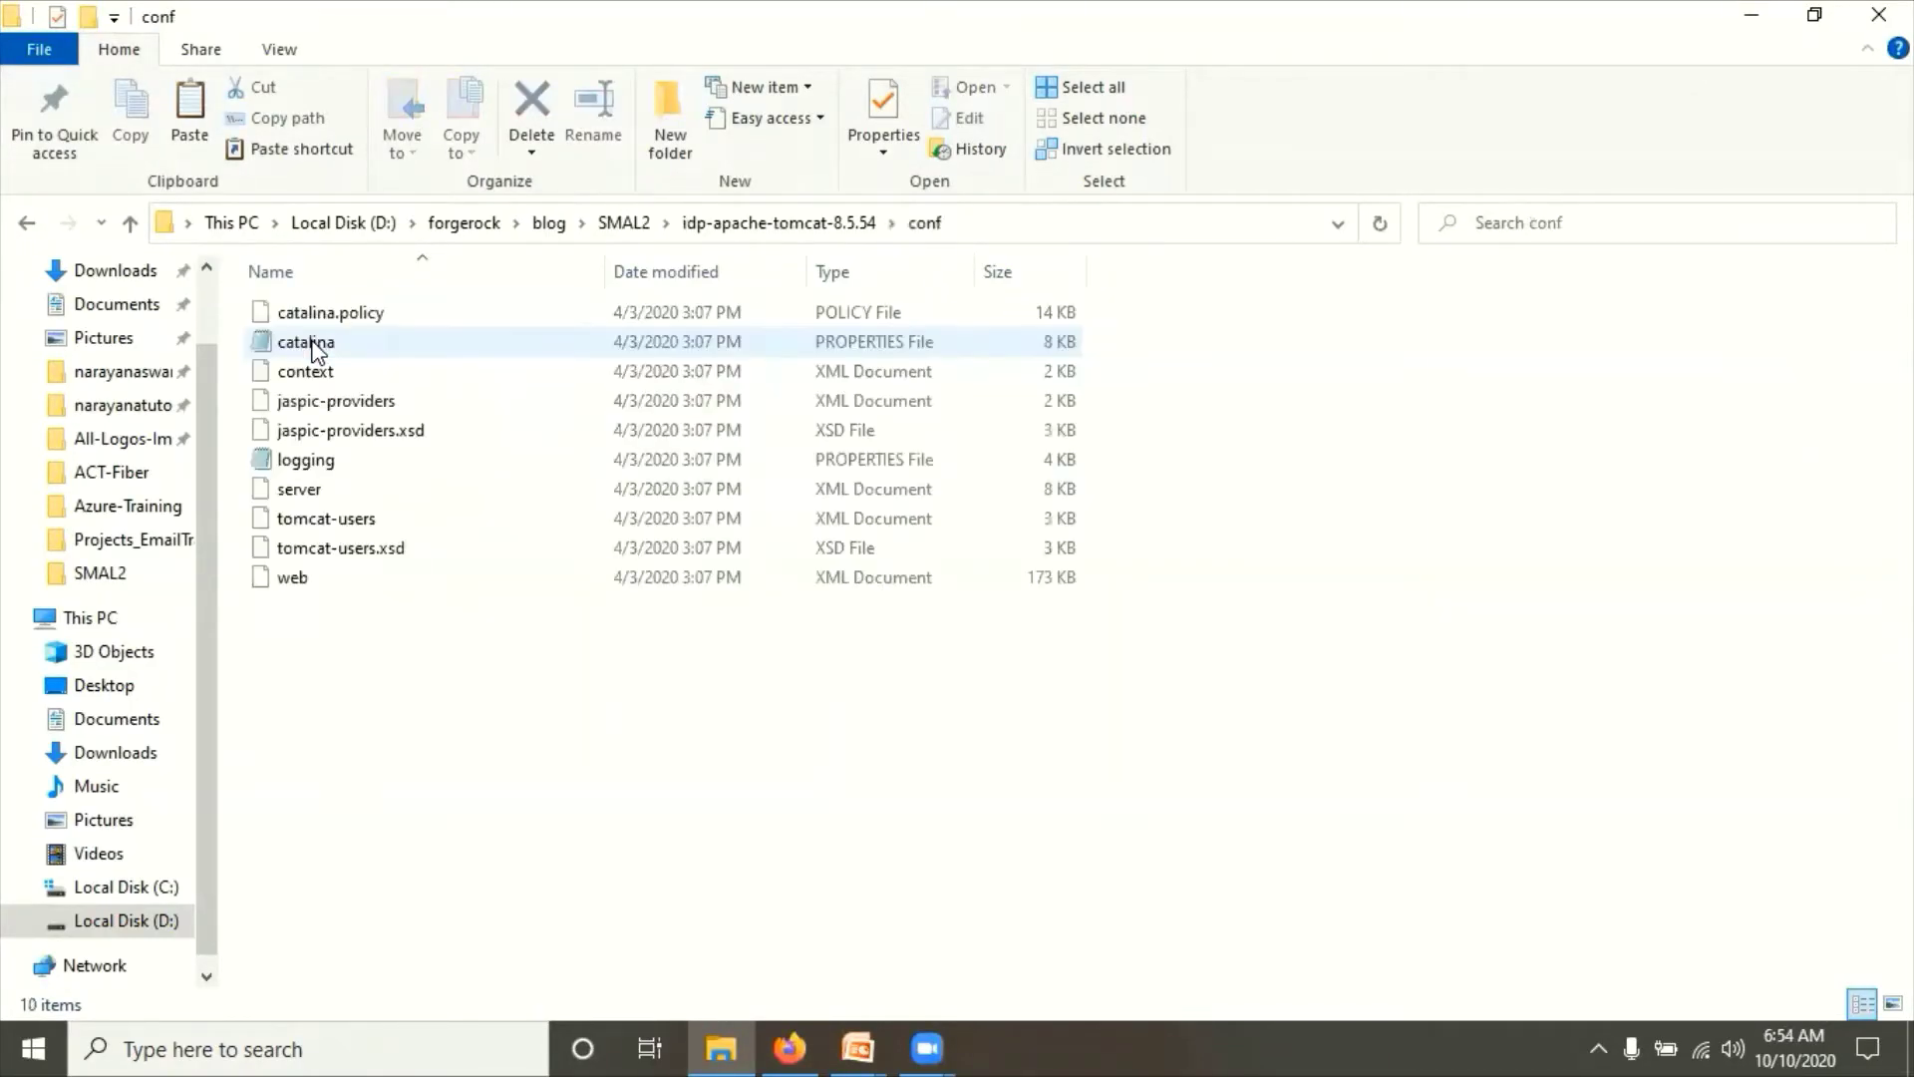
right_click(309, 490)
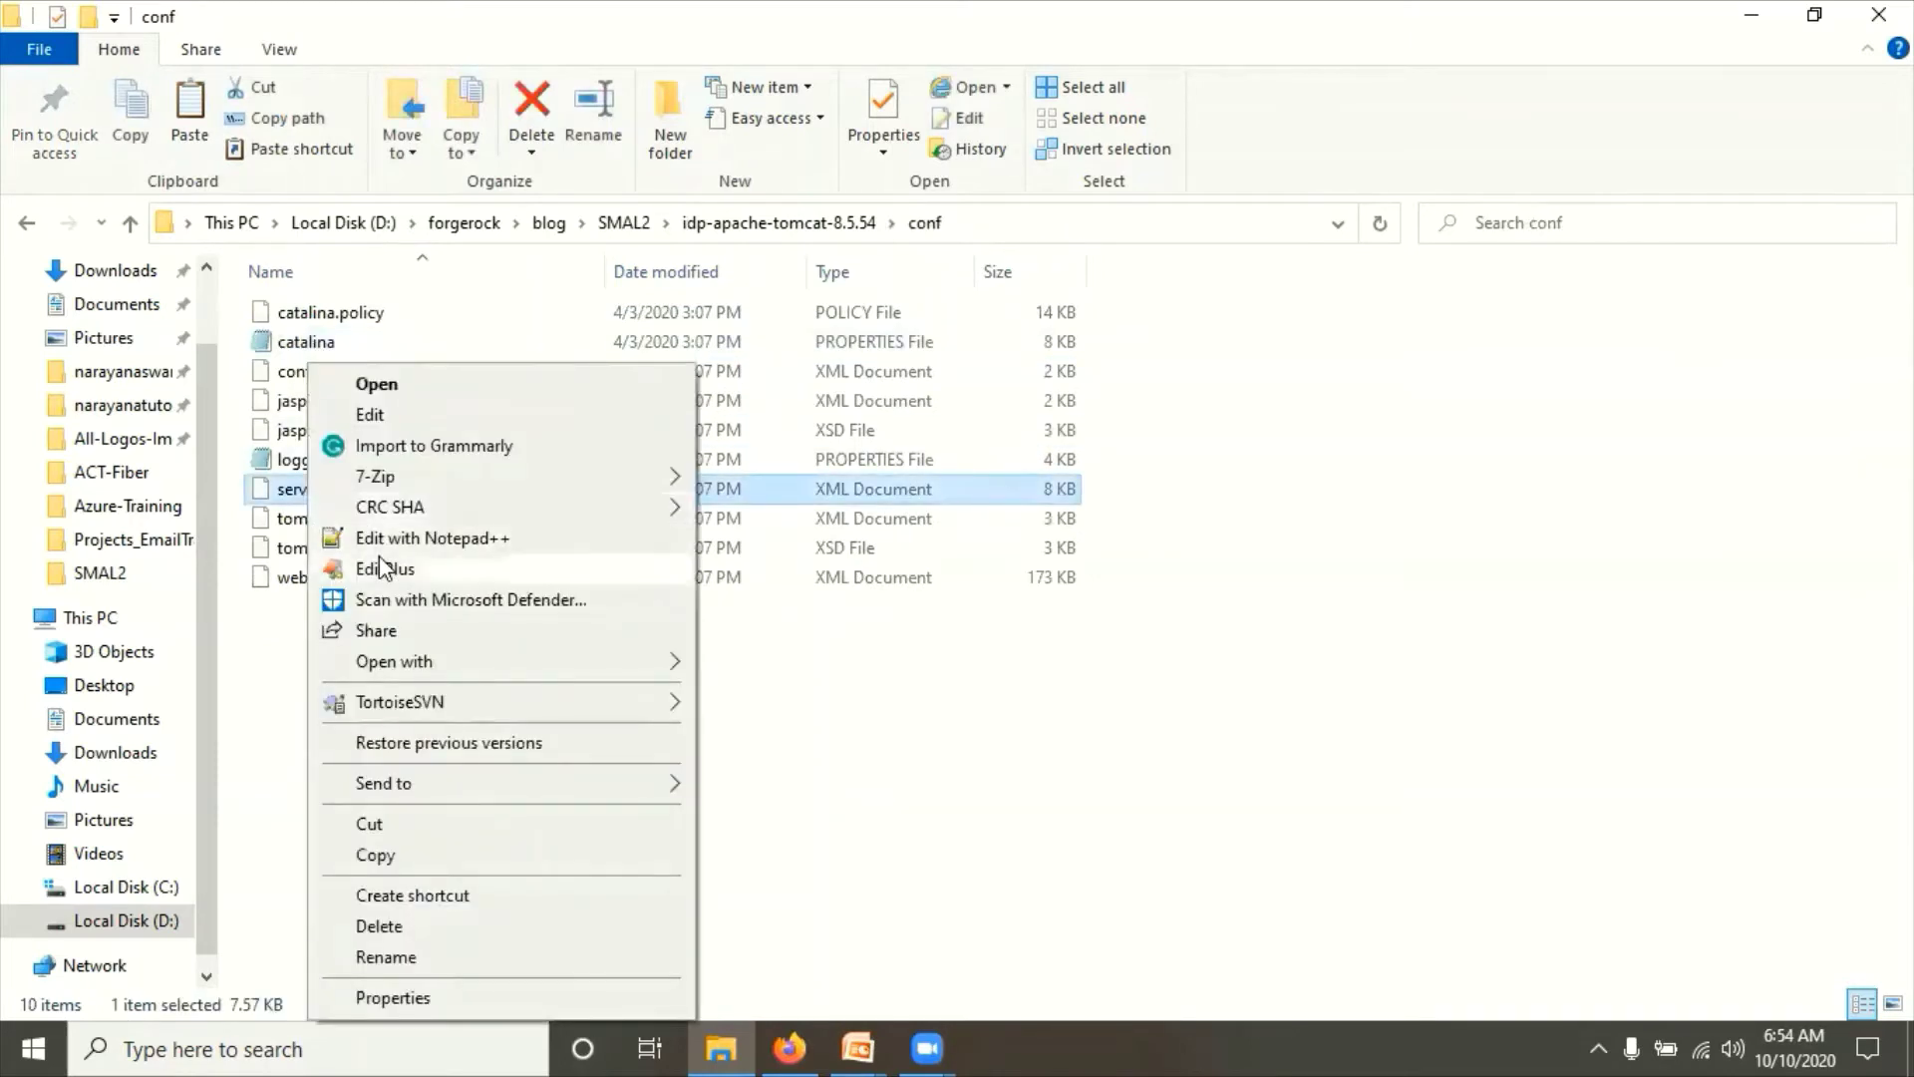
click(384, 539)
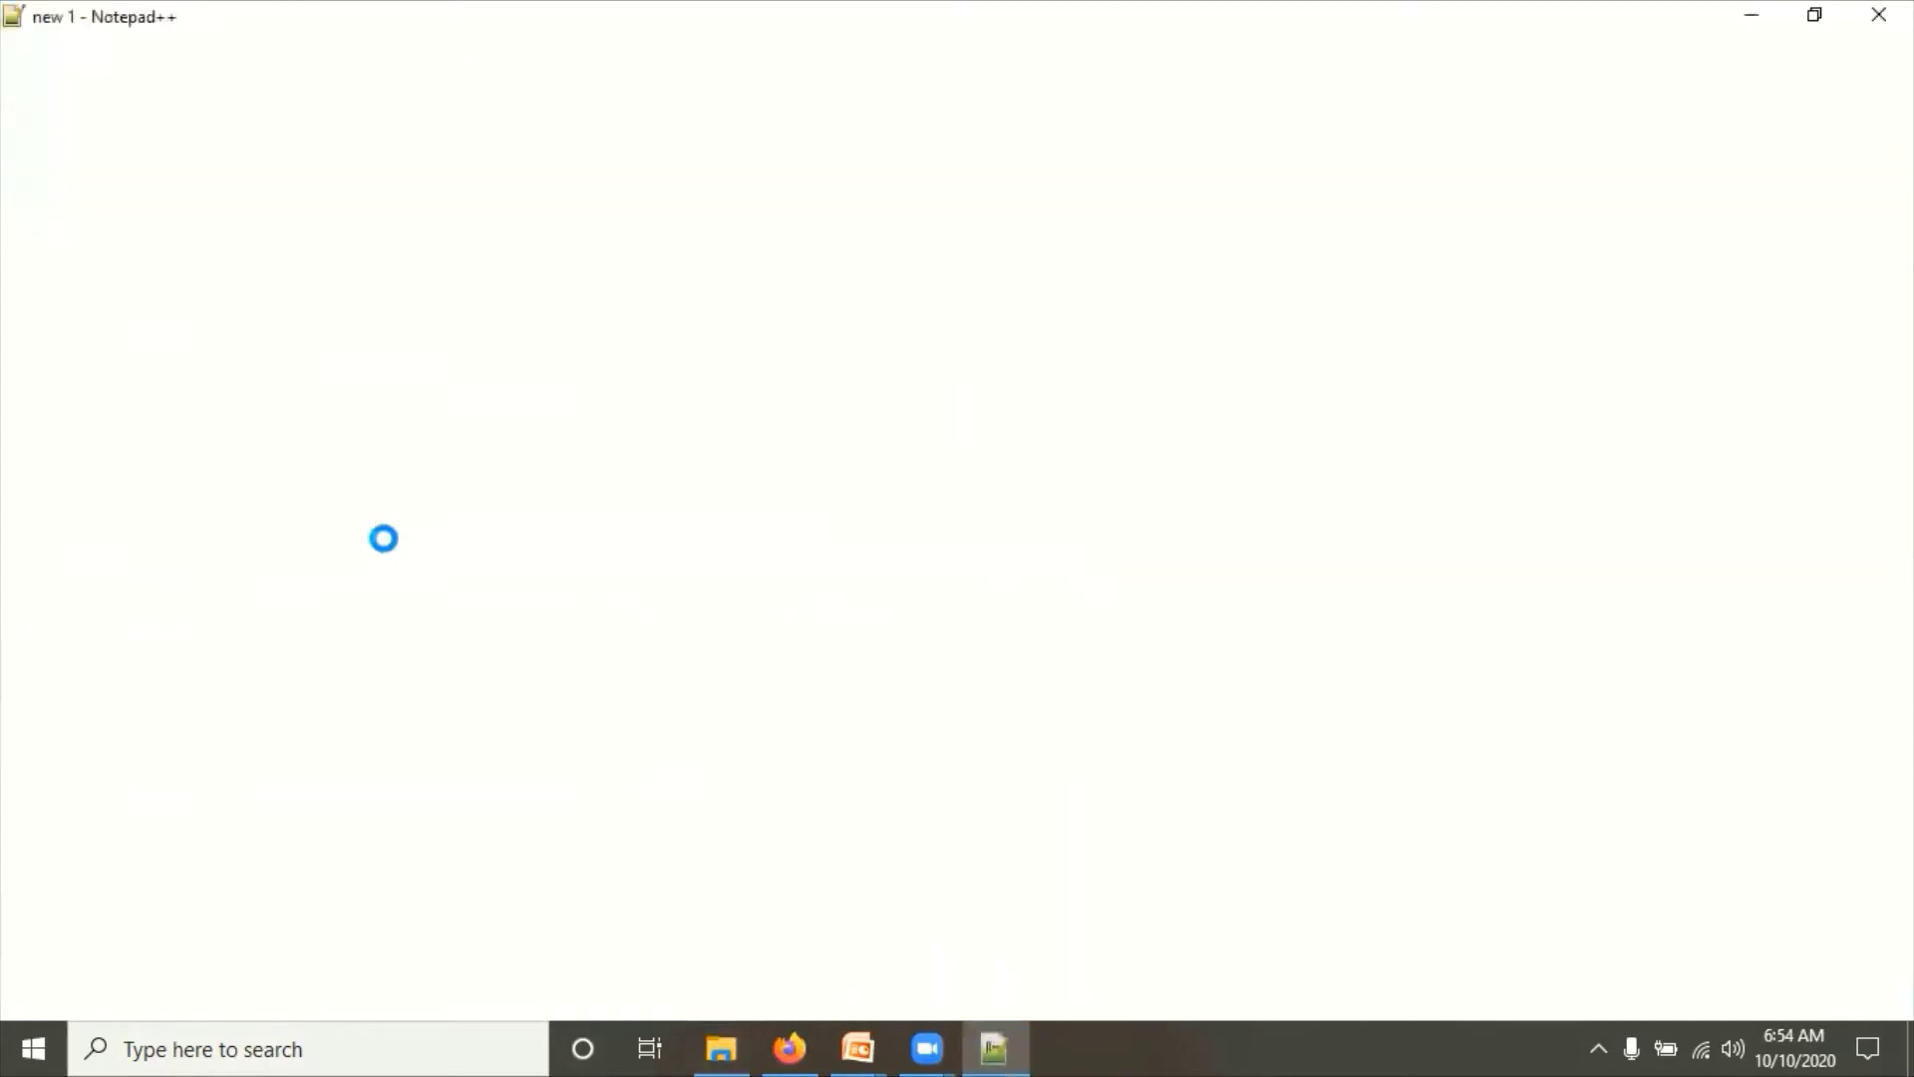
click(1124, 605)
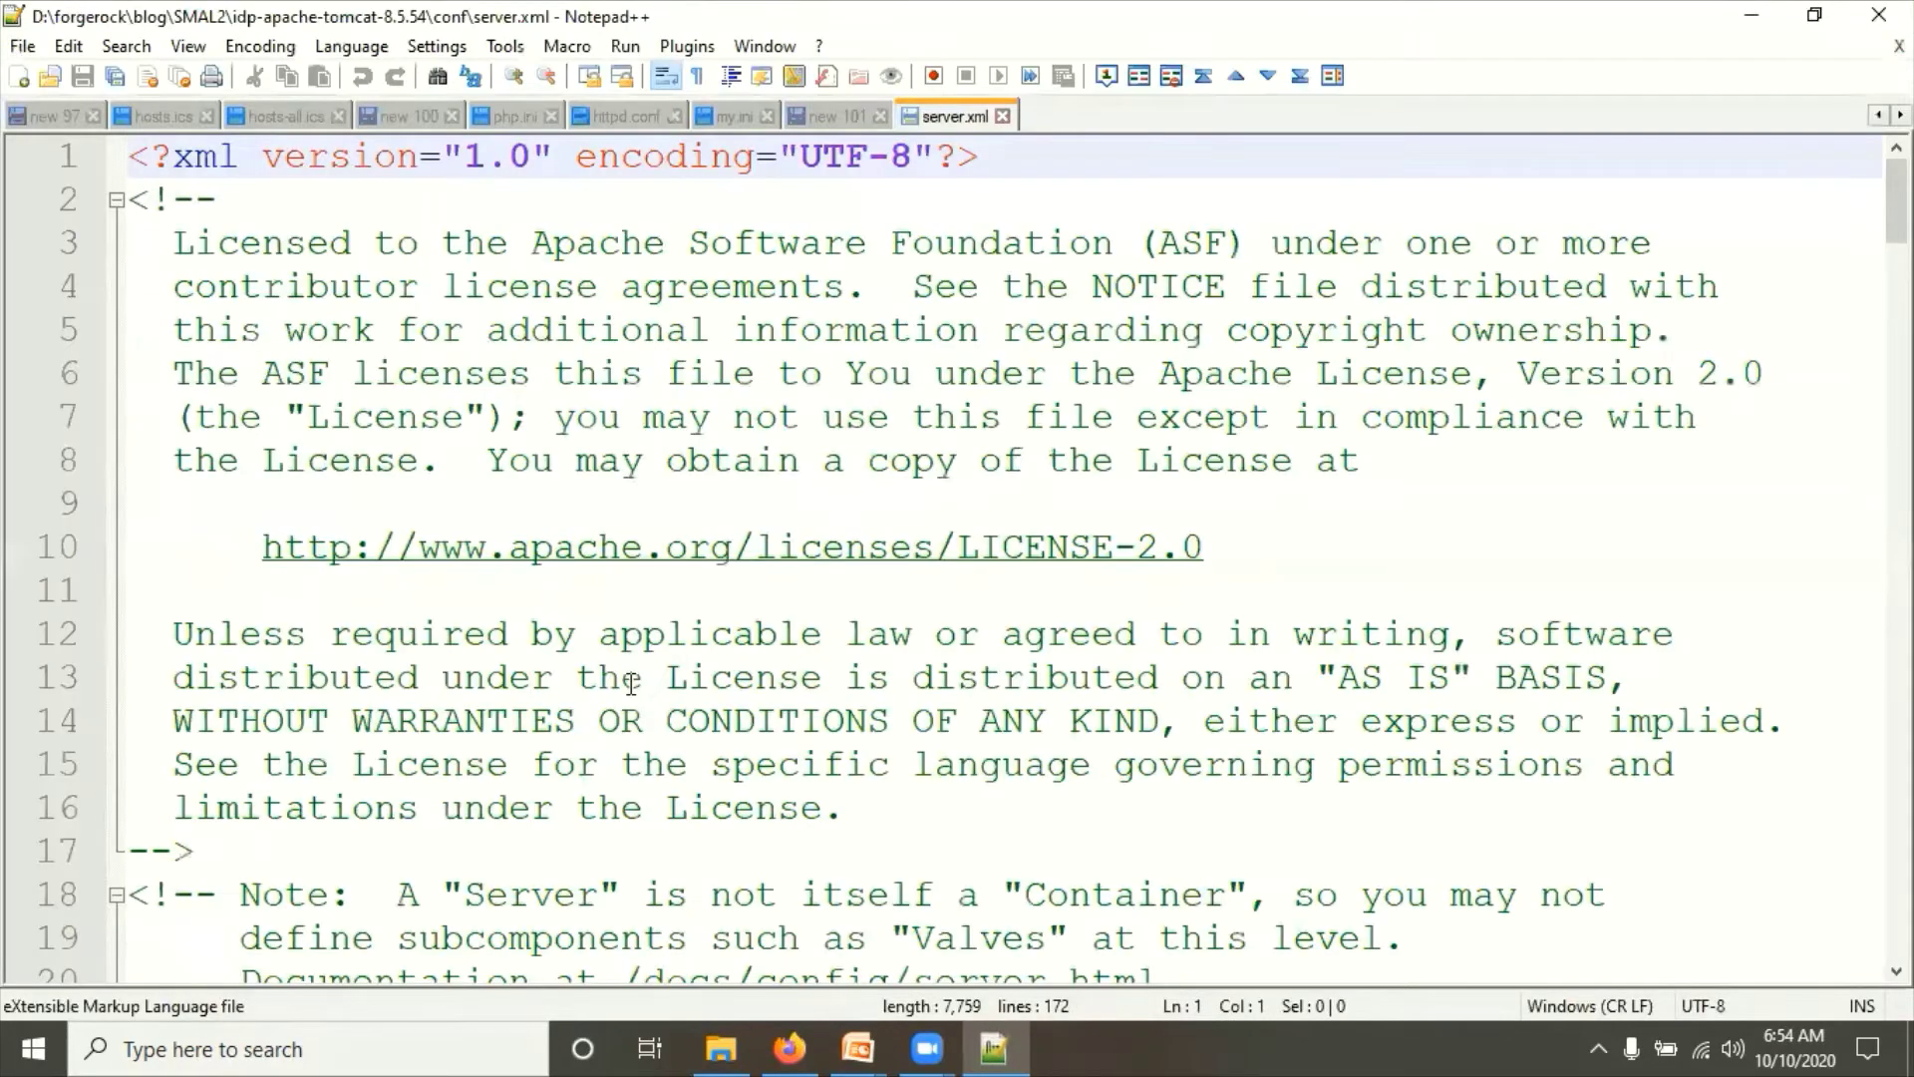
scroll(632, 684, down, 5)
scroll(631, 684, down, 1)
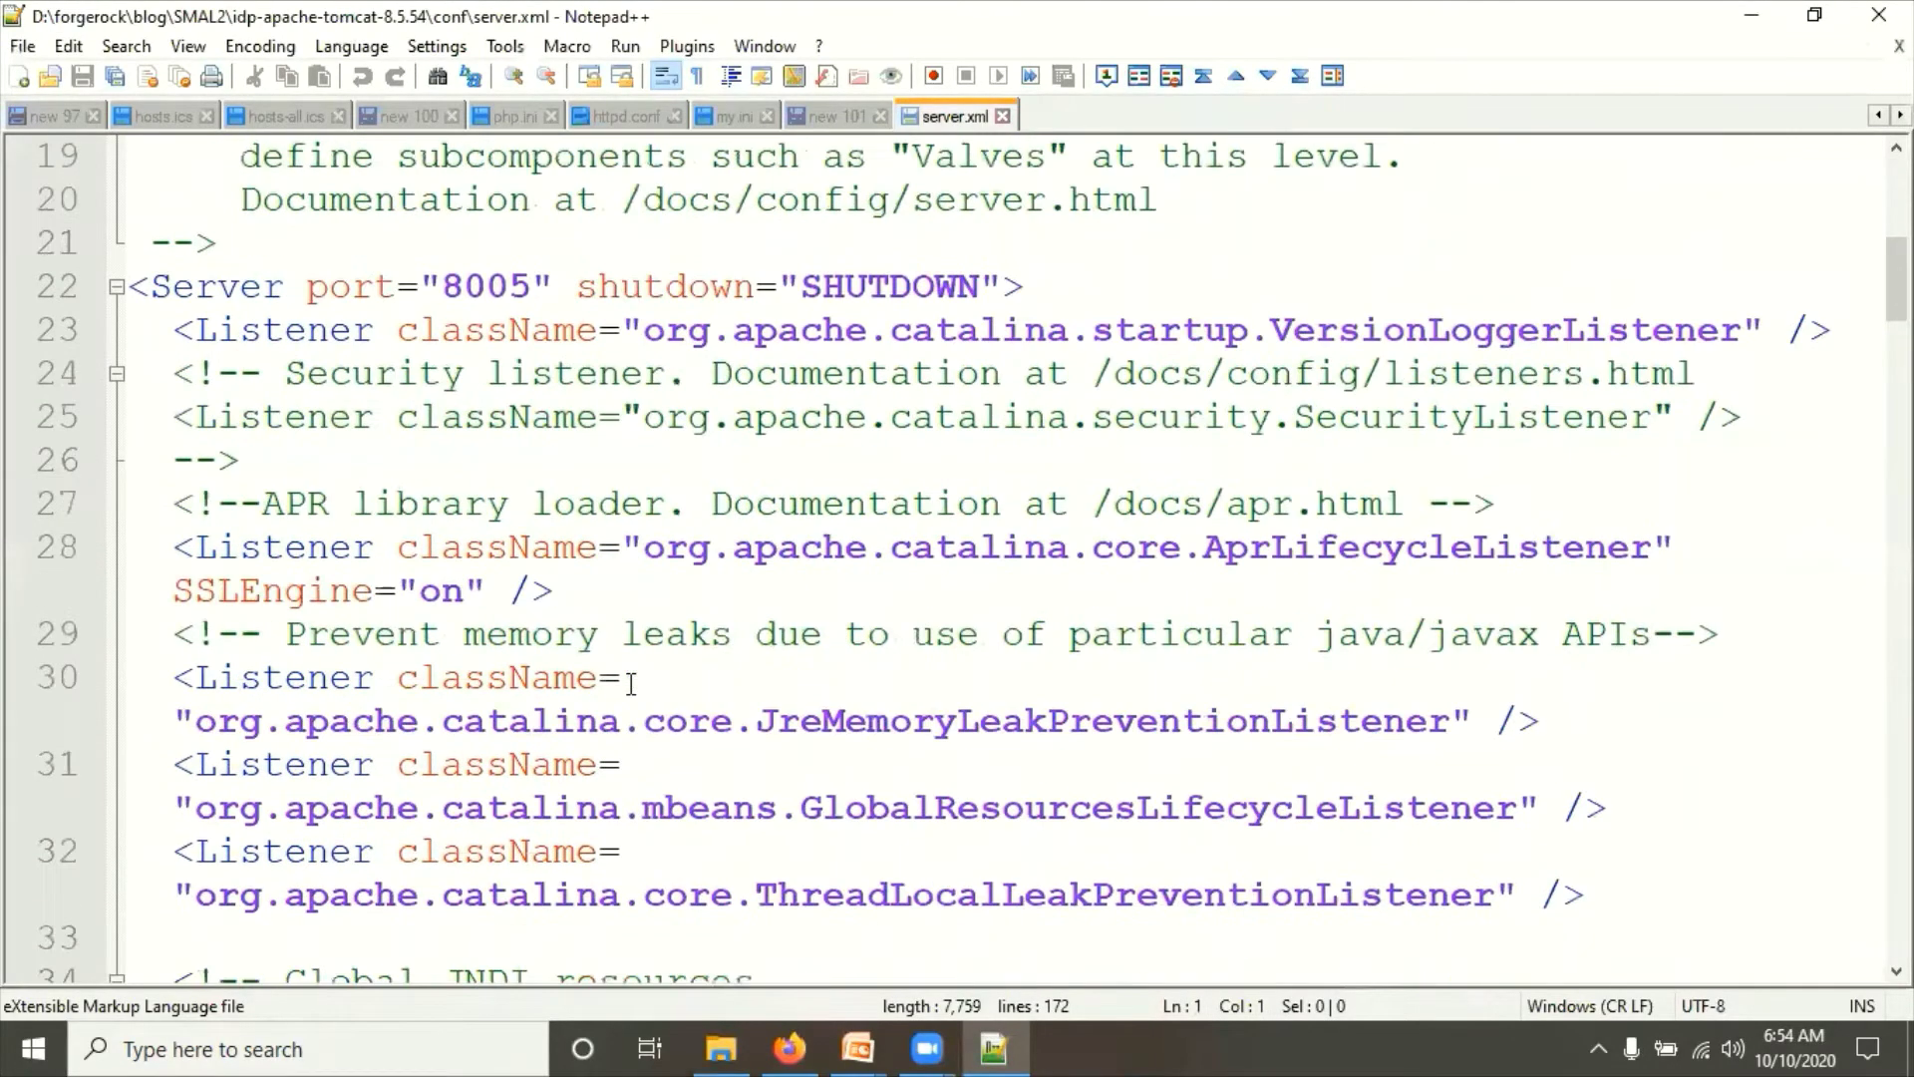
scroll(637, 518, up, 2)
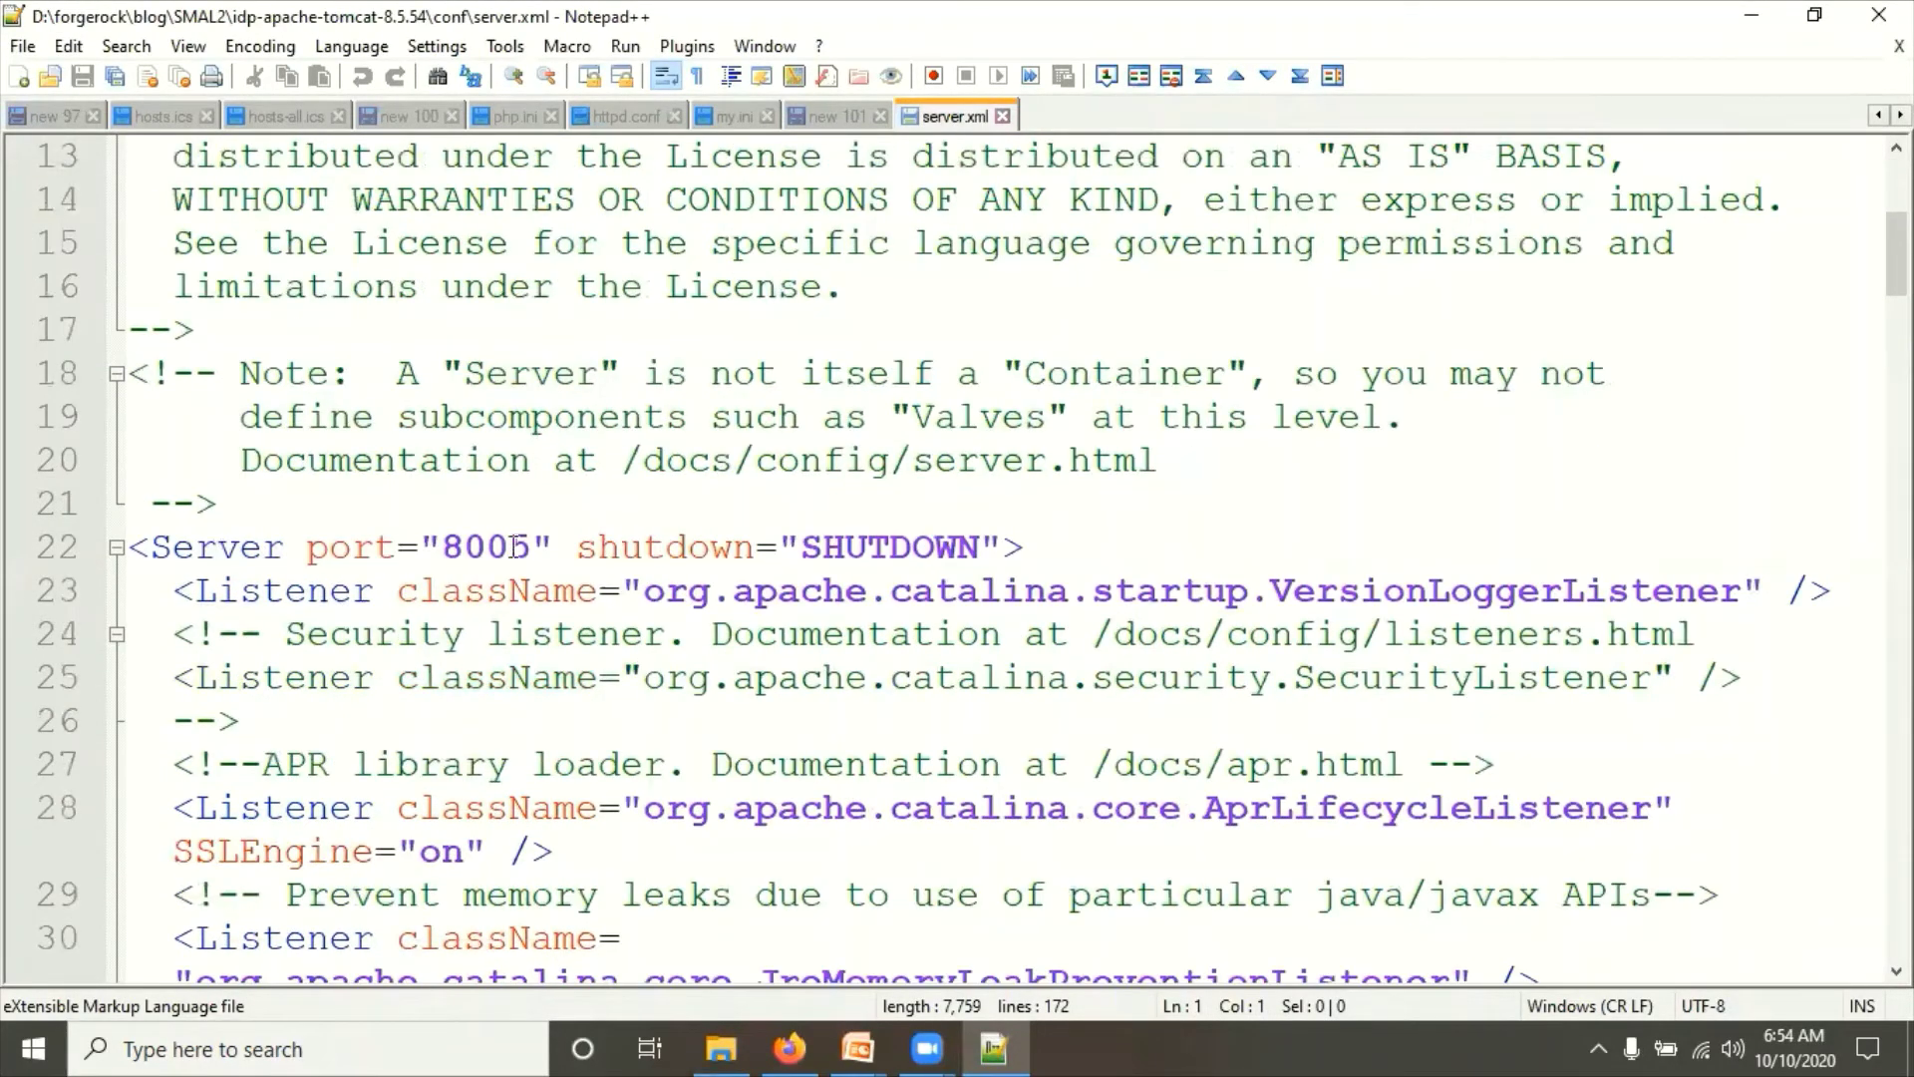
Step: Change shutdown port 8005 to 8003 and HTTP connector port 8080 to 8083, then save
click(540, 545)
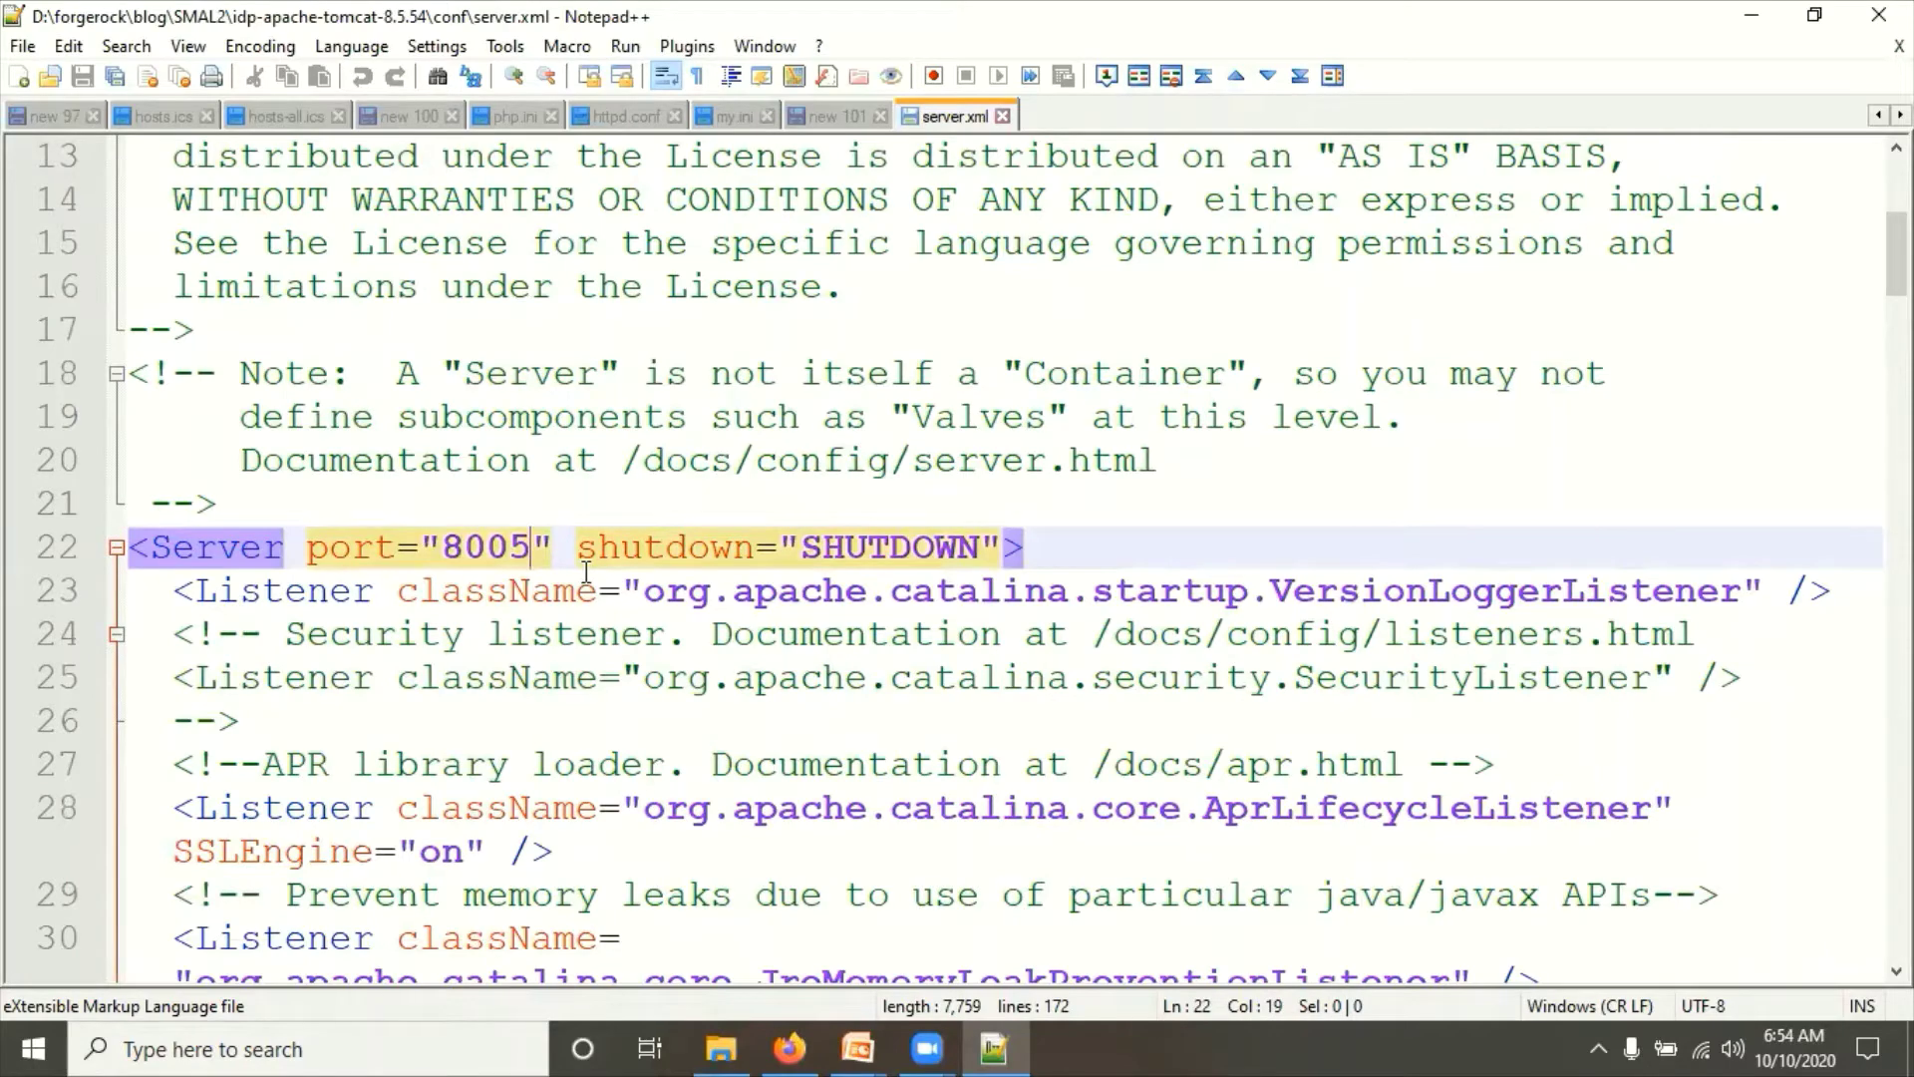
key(BackSpace)
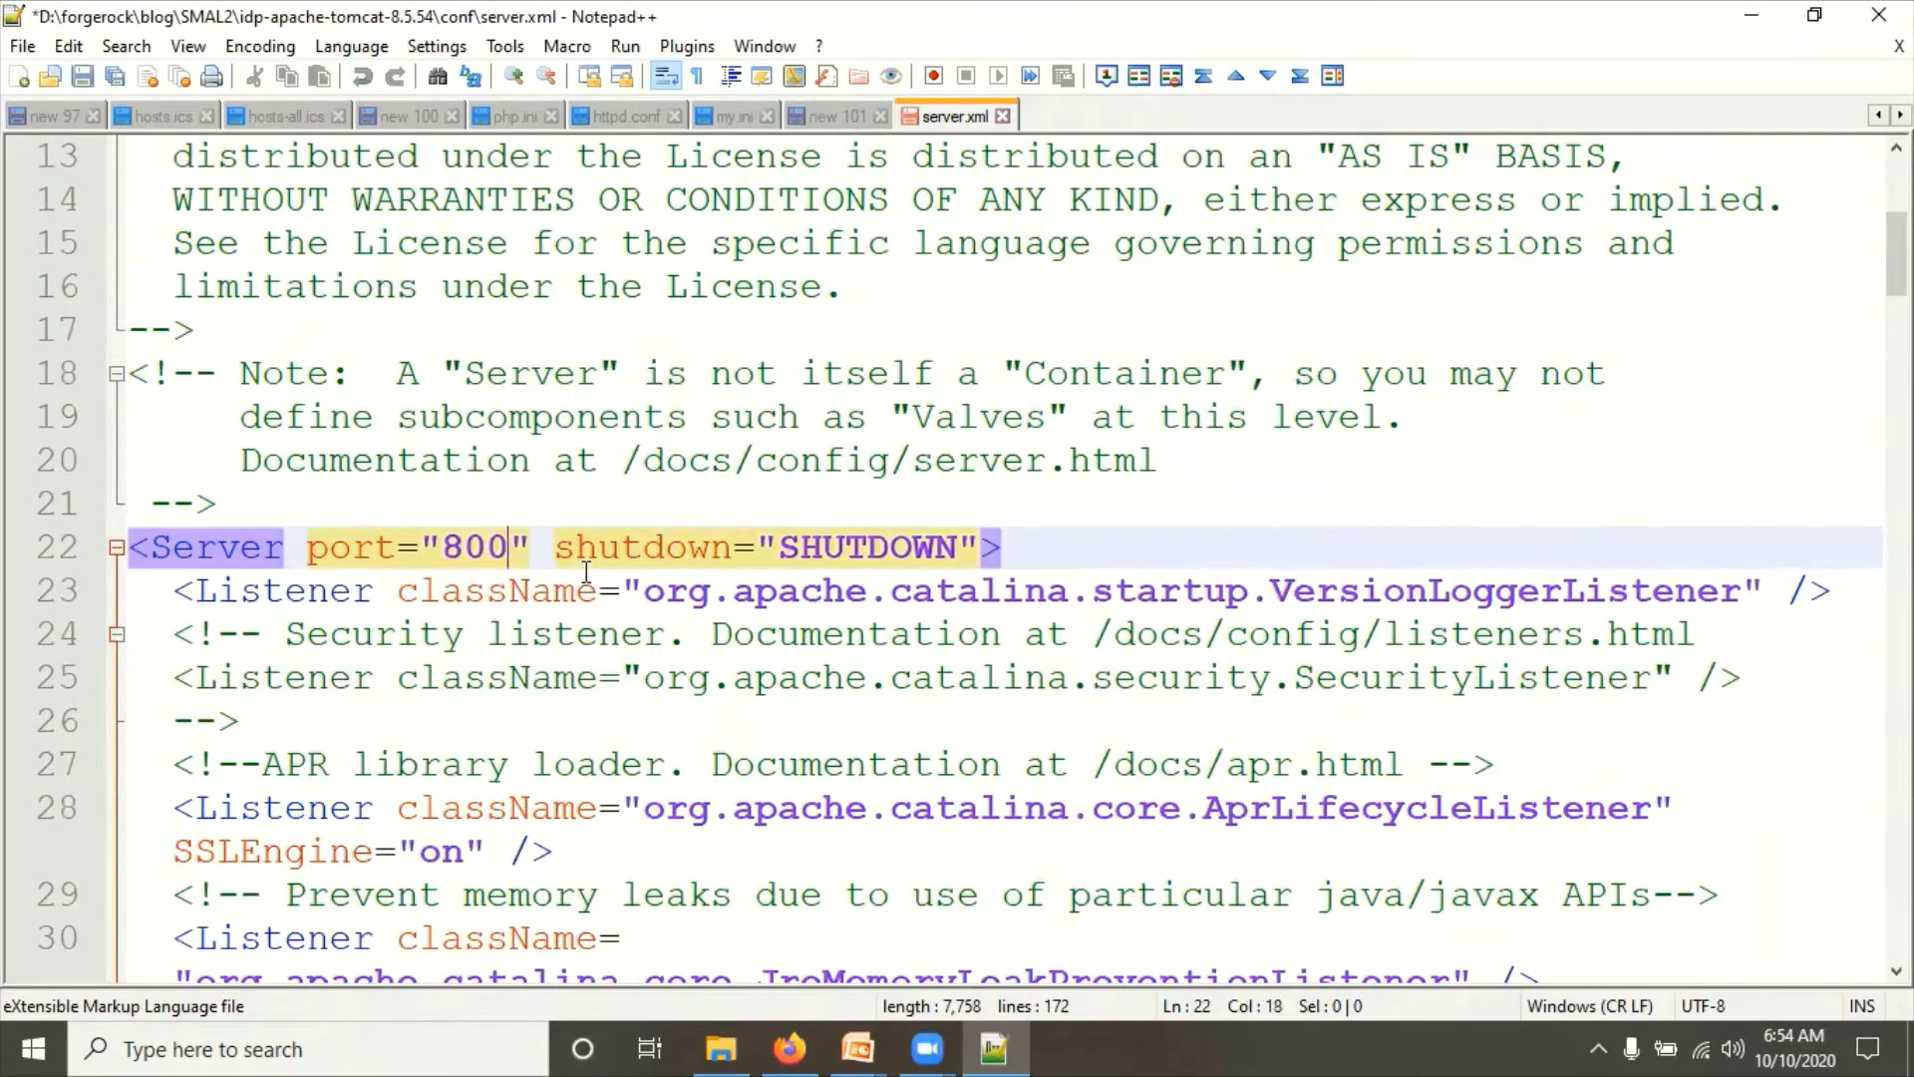
text(3)
scroll(590, 574, up, 1)
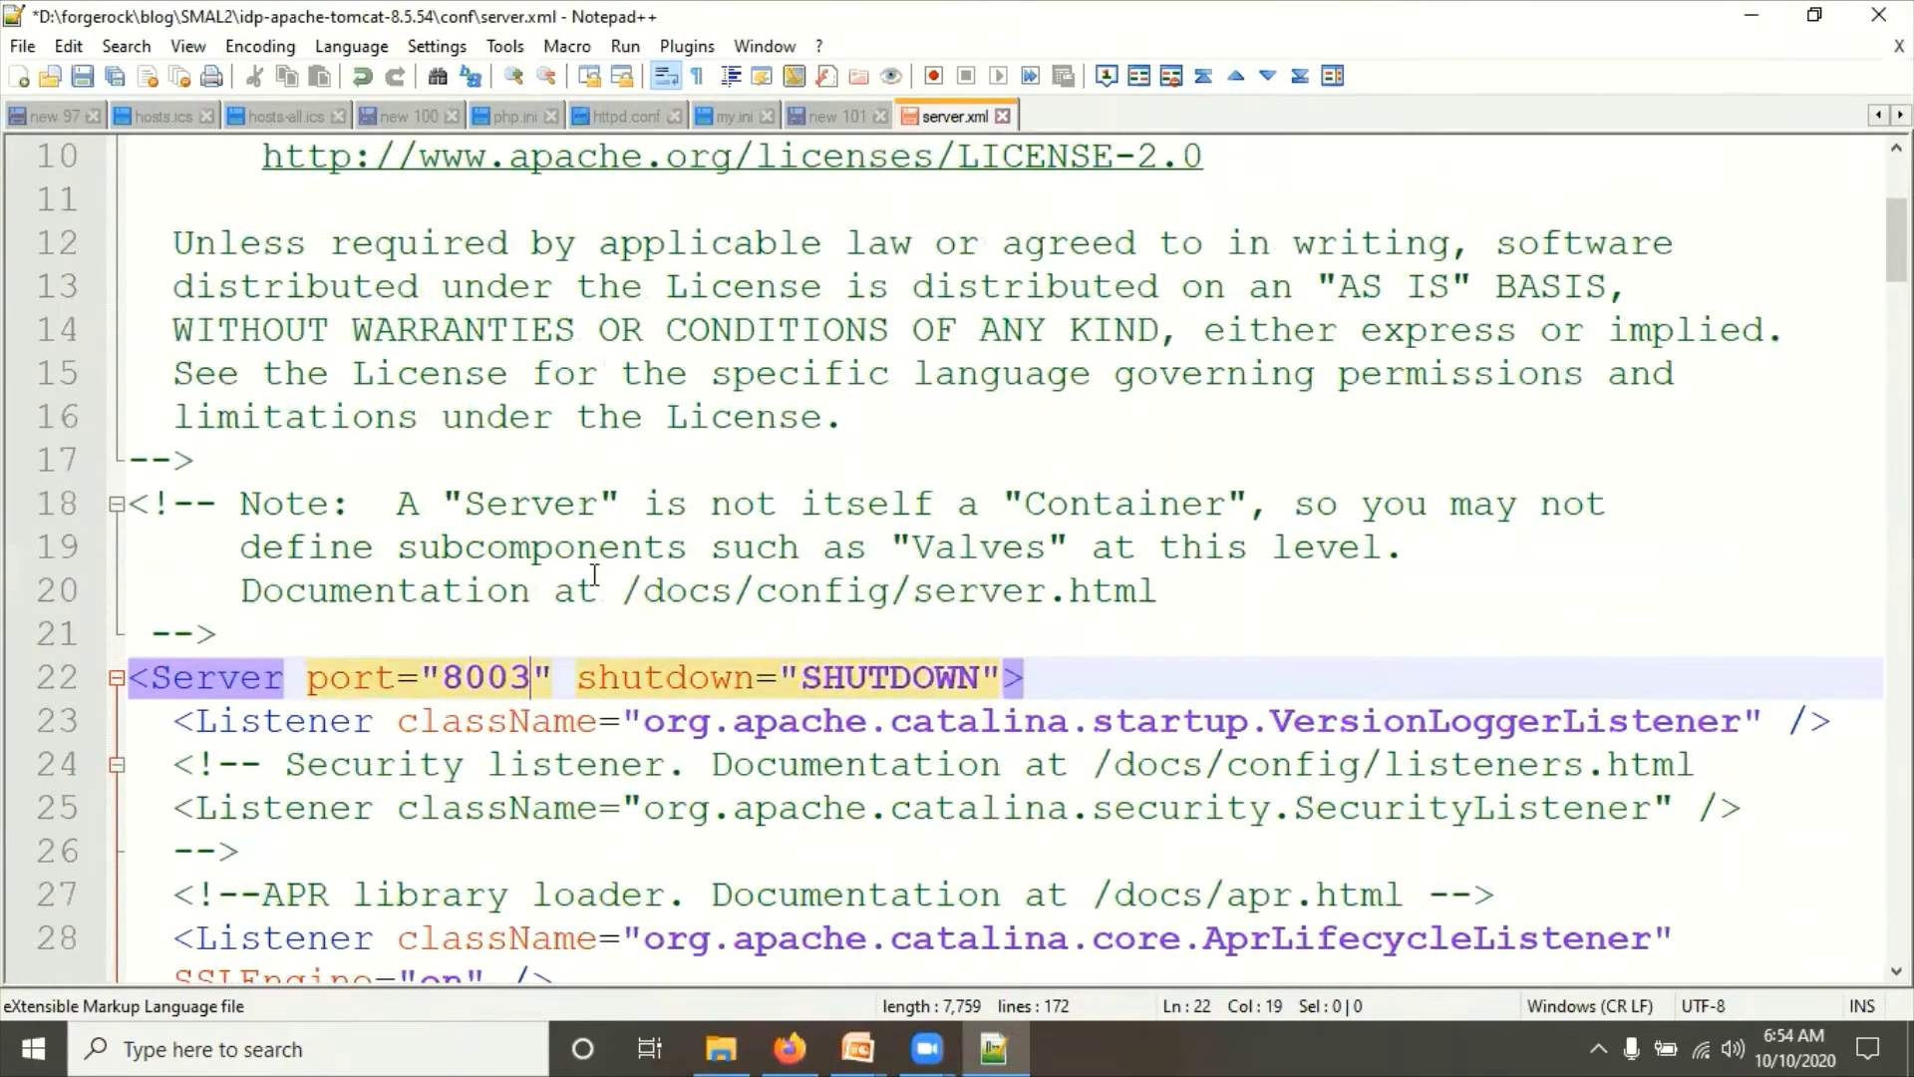
scroll(595, 575, down, 10)
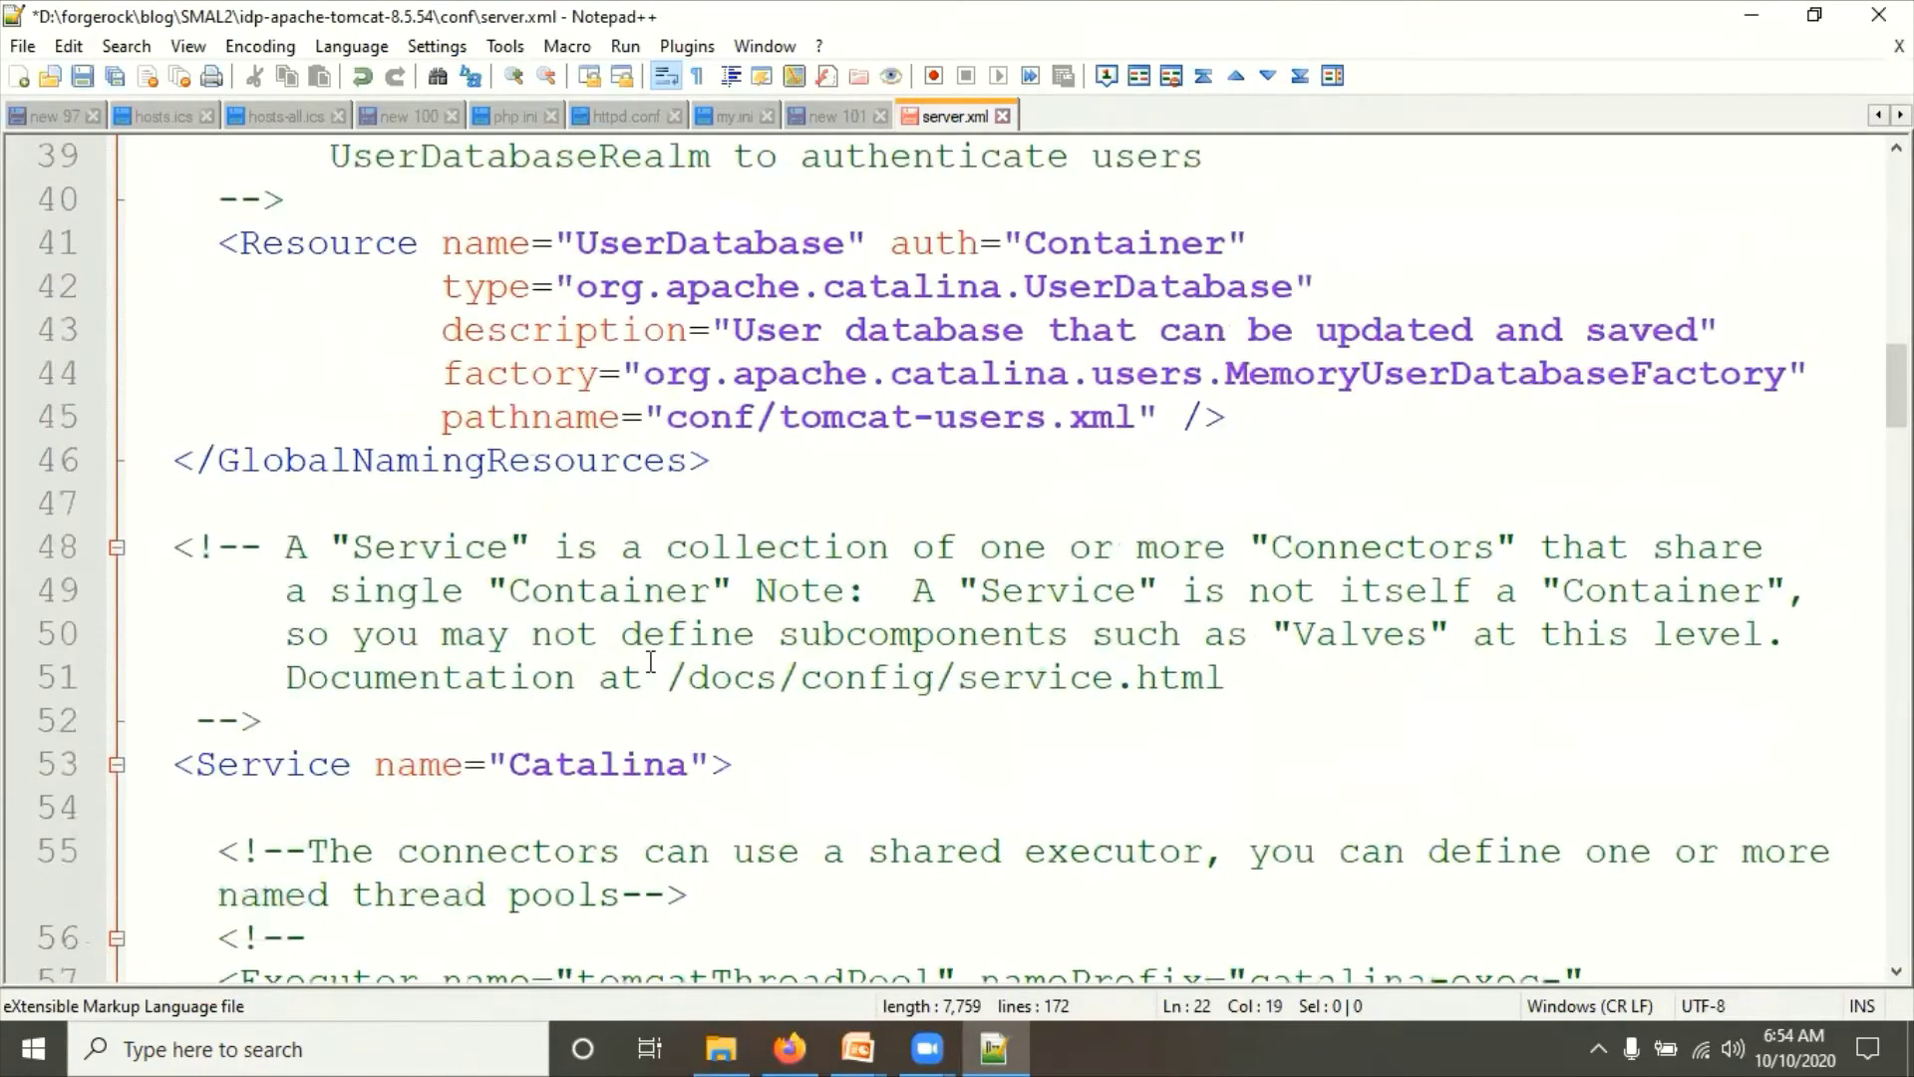
scroll(651, 661, down, 5)
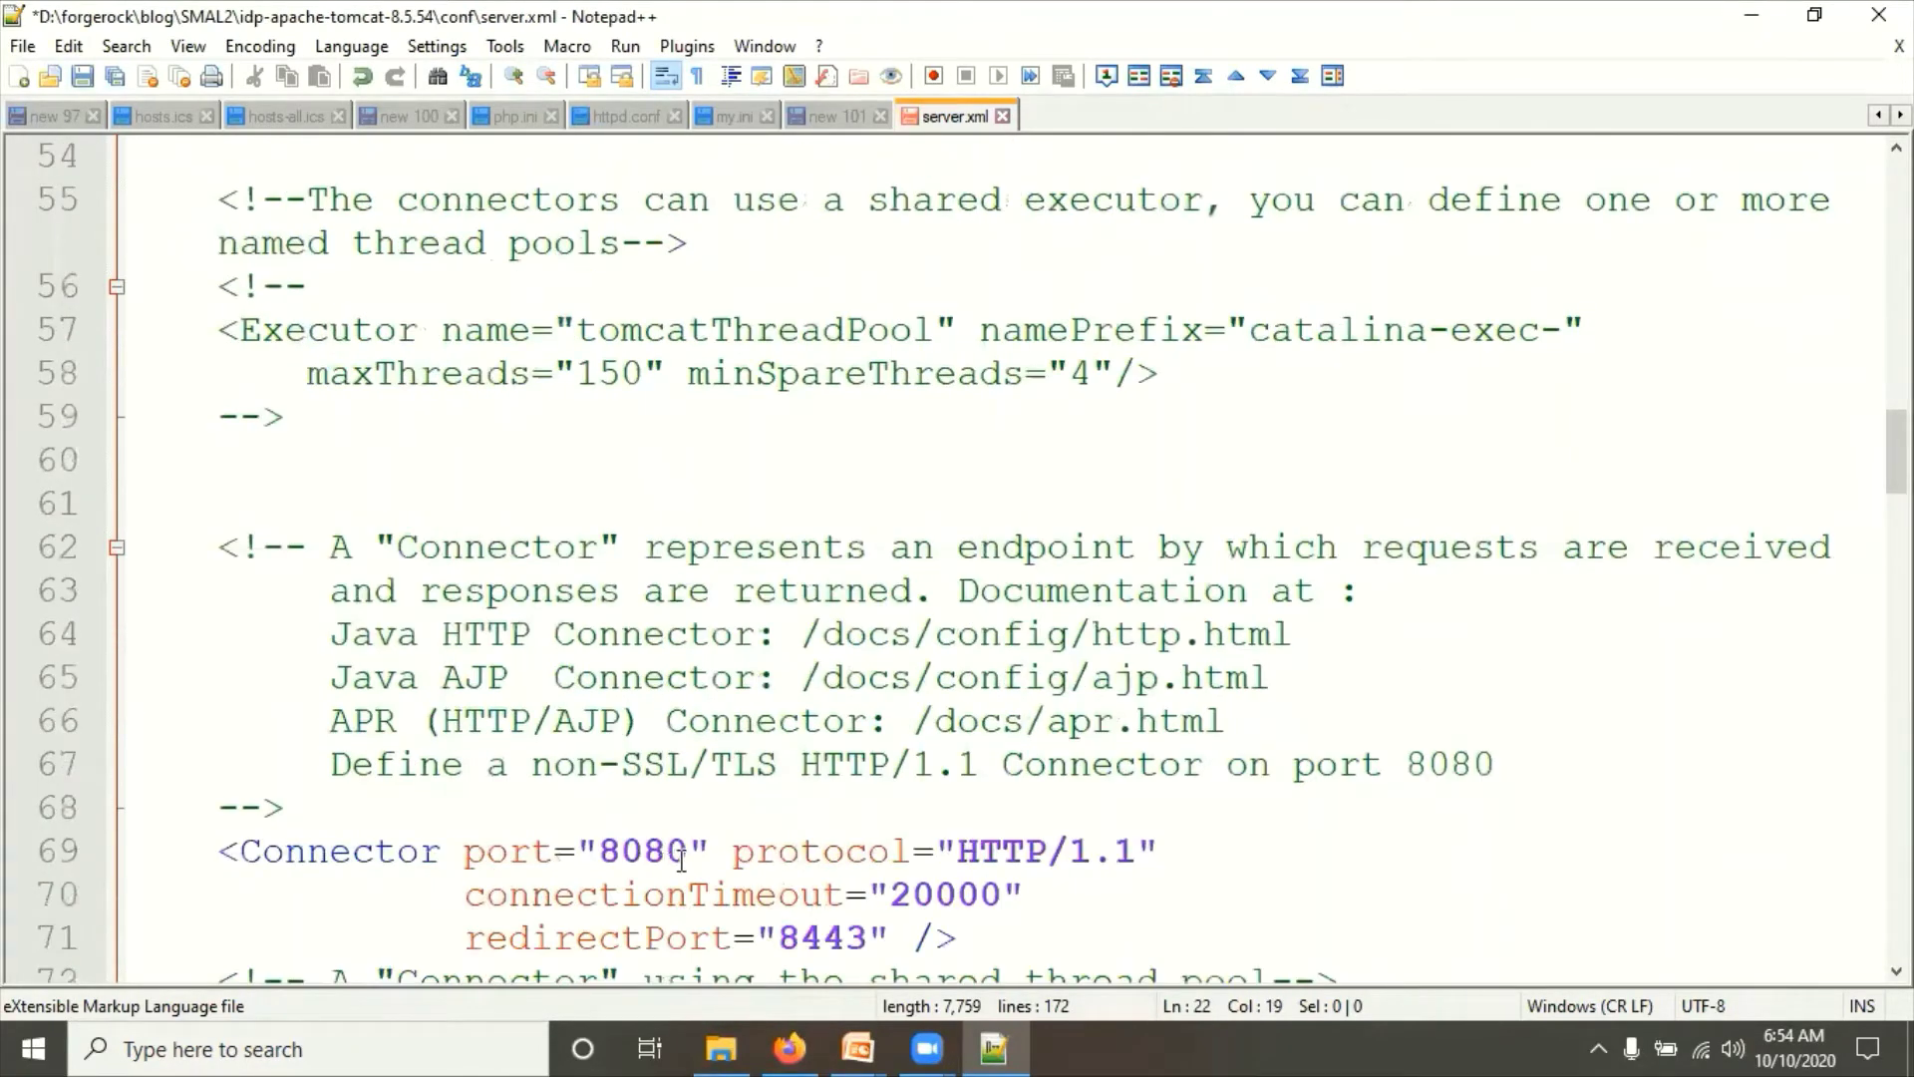
click(684, 855)
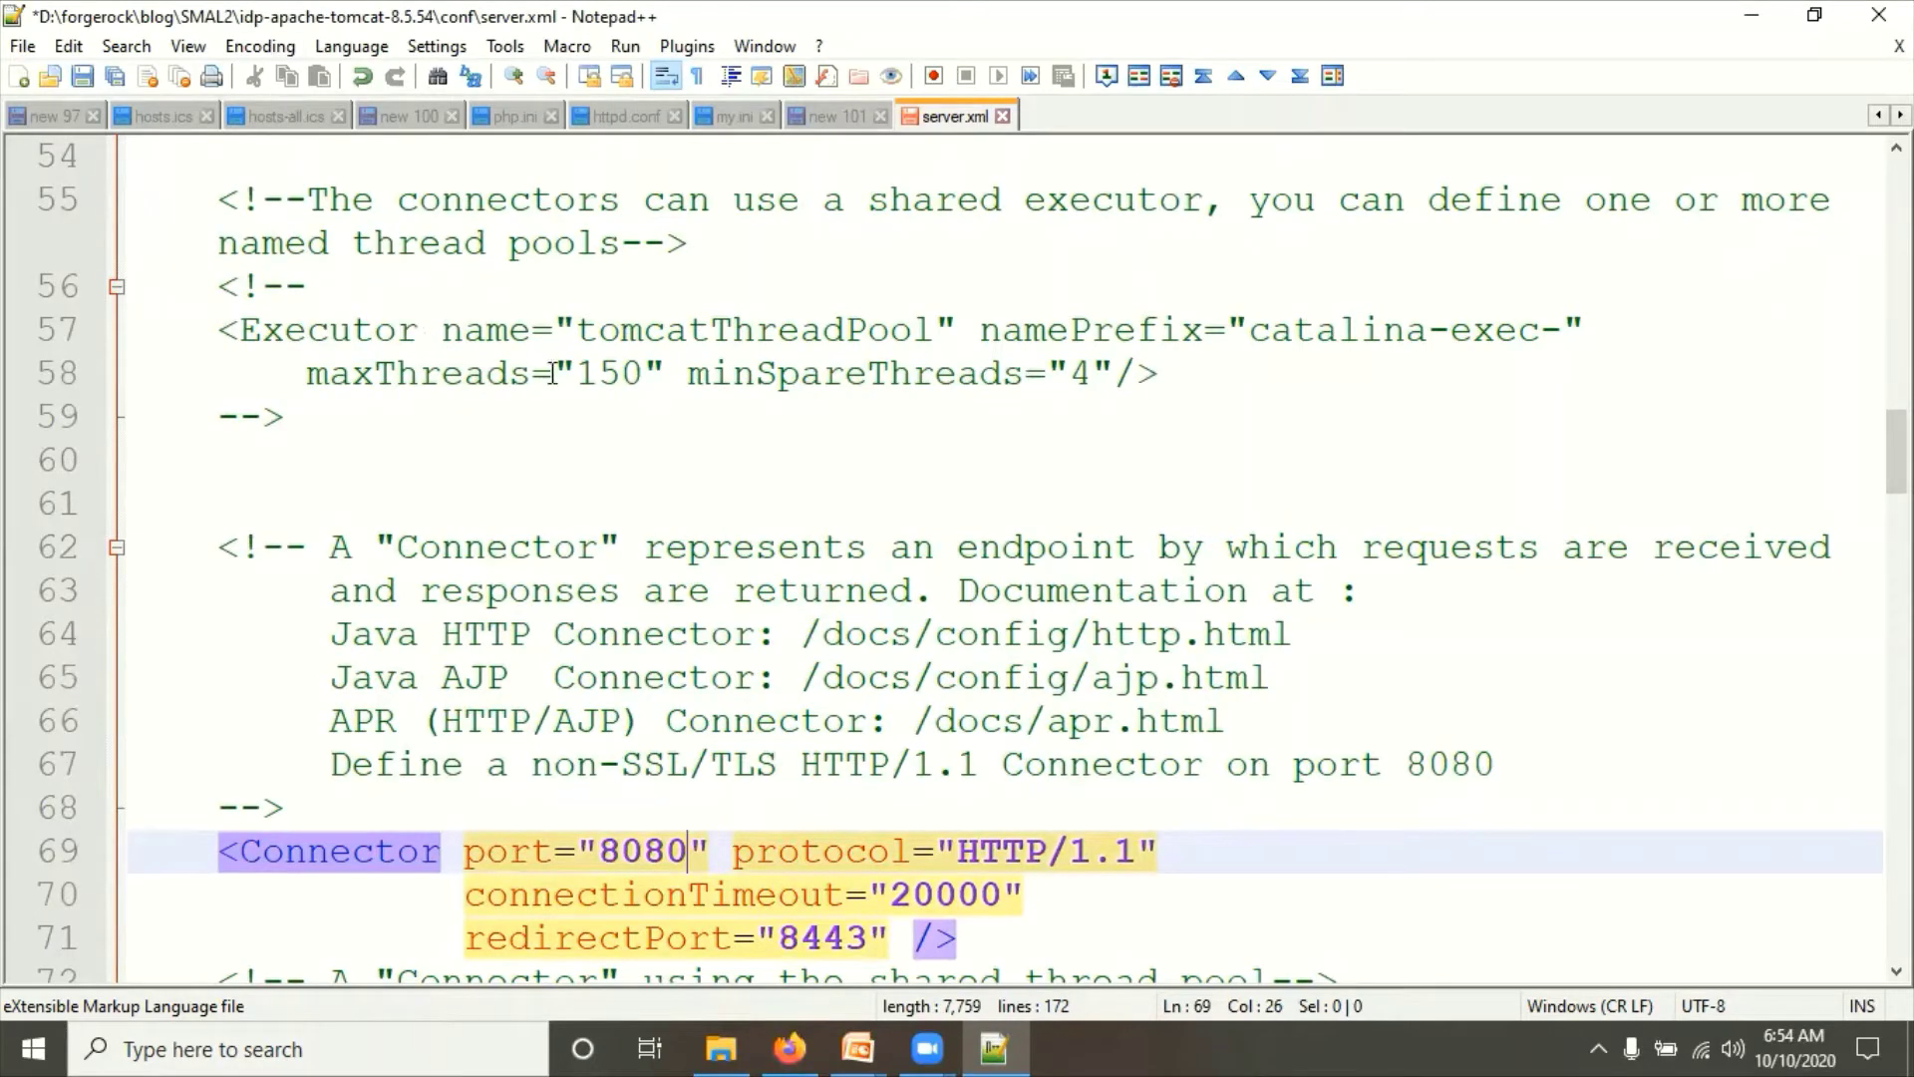
key(BackSpace)
text(3)
scroll(797, 795, down, 4)
key(ctrl+s)
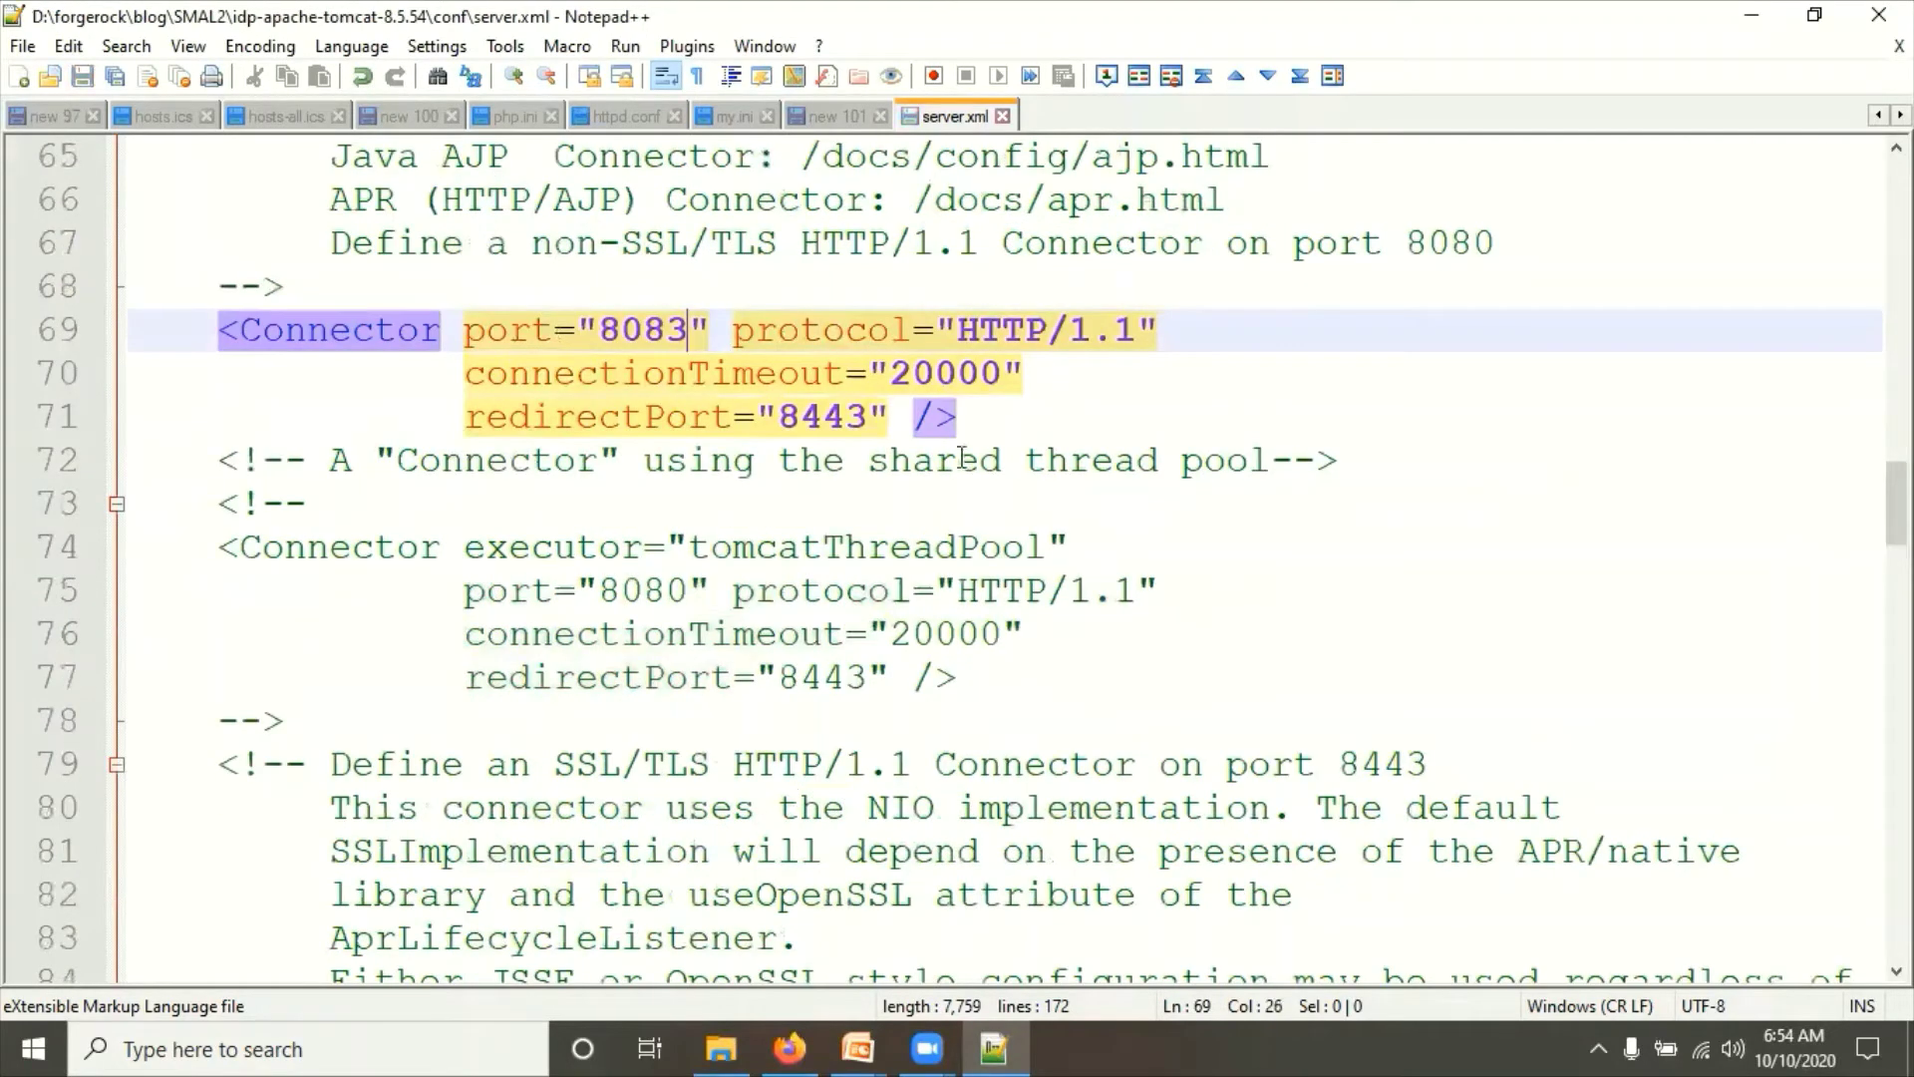
key(alt+Tab)
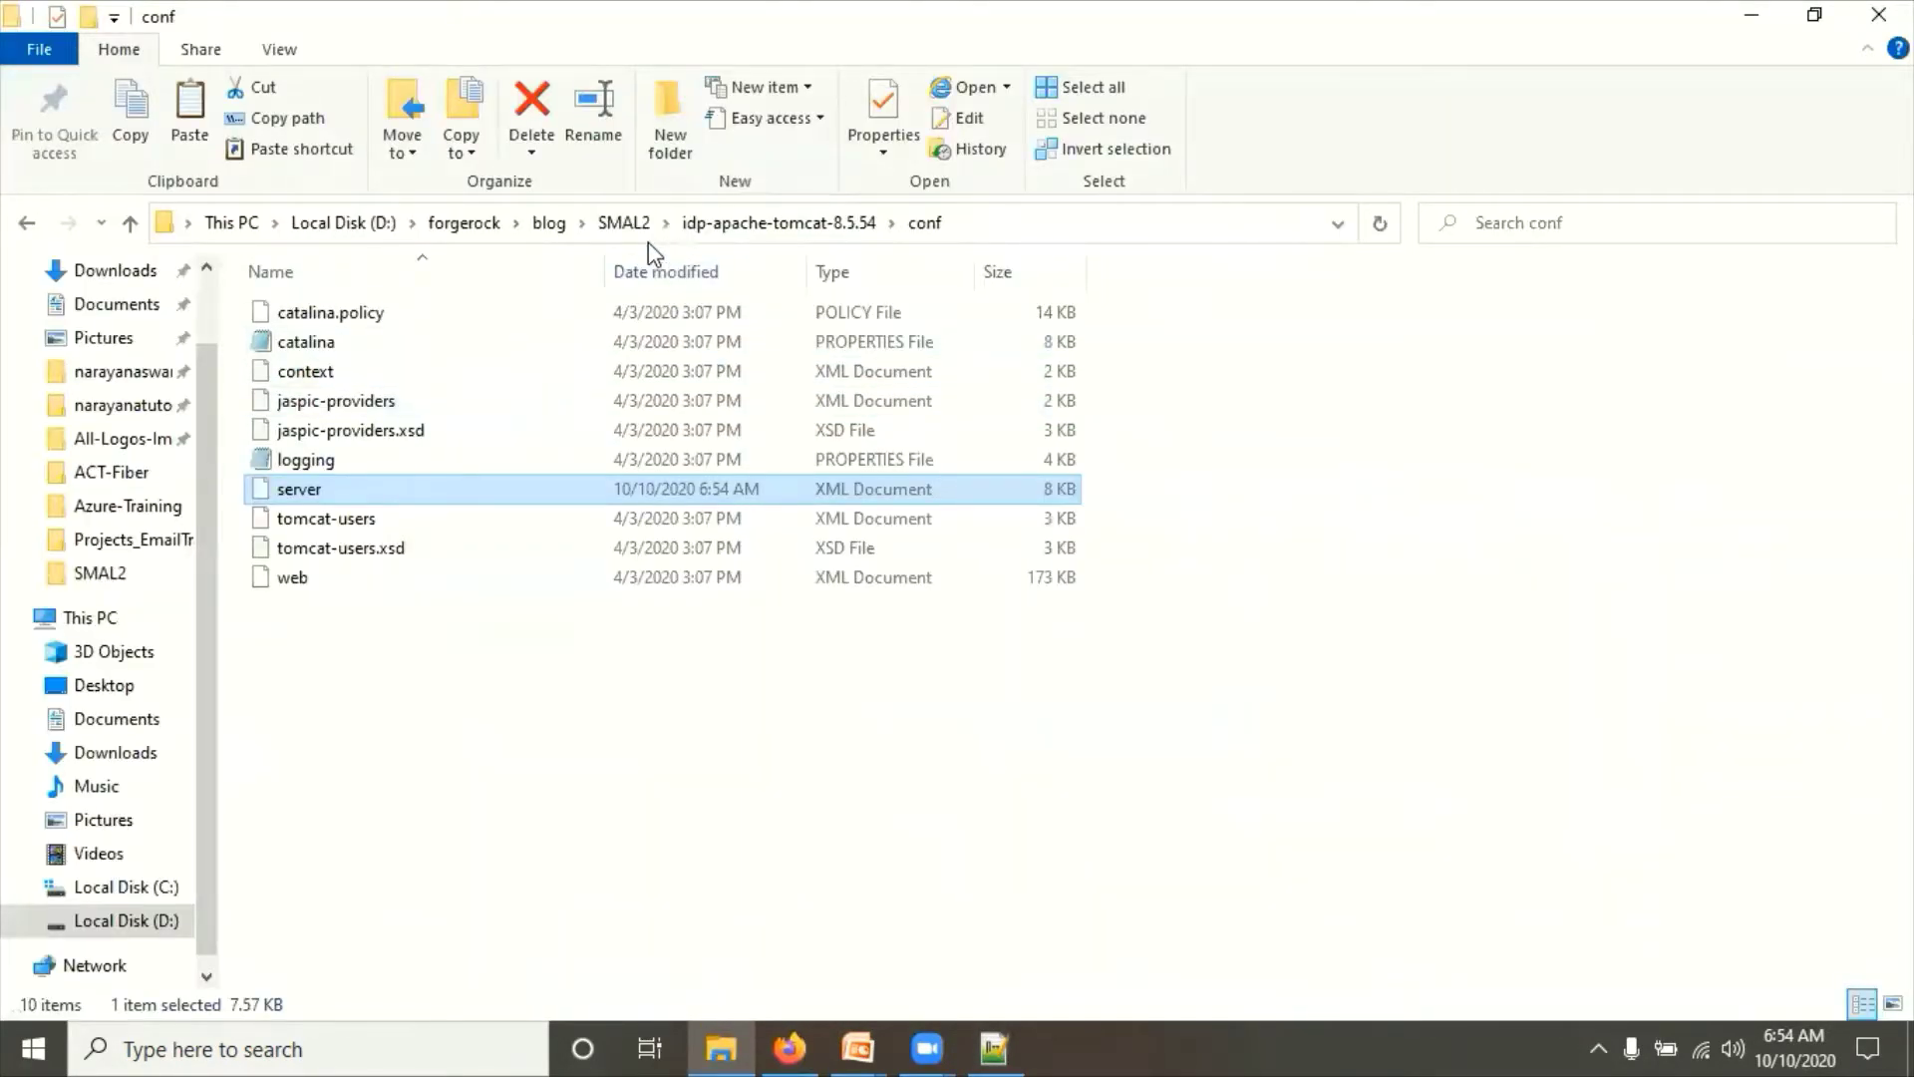
Step: Open sp-apache-tomcat-8.5.54\conf\server.xml in Notepad++
click(627, 225)
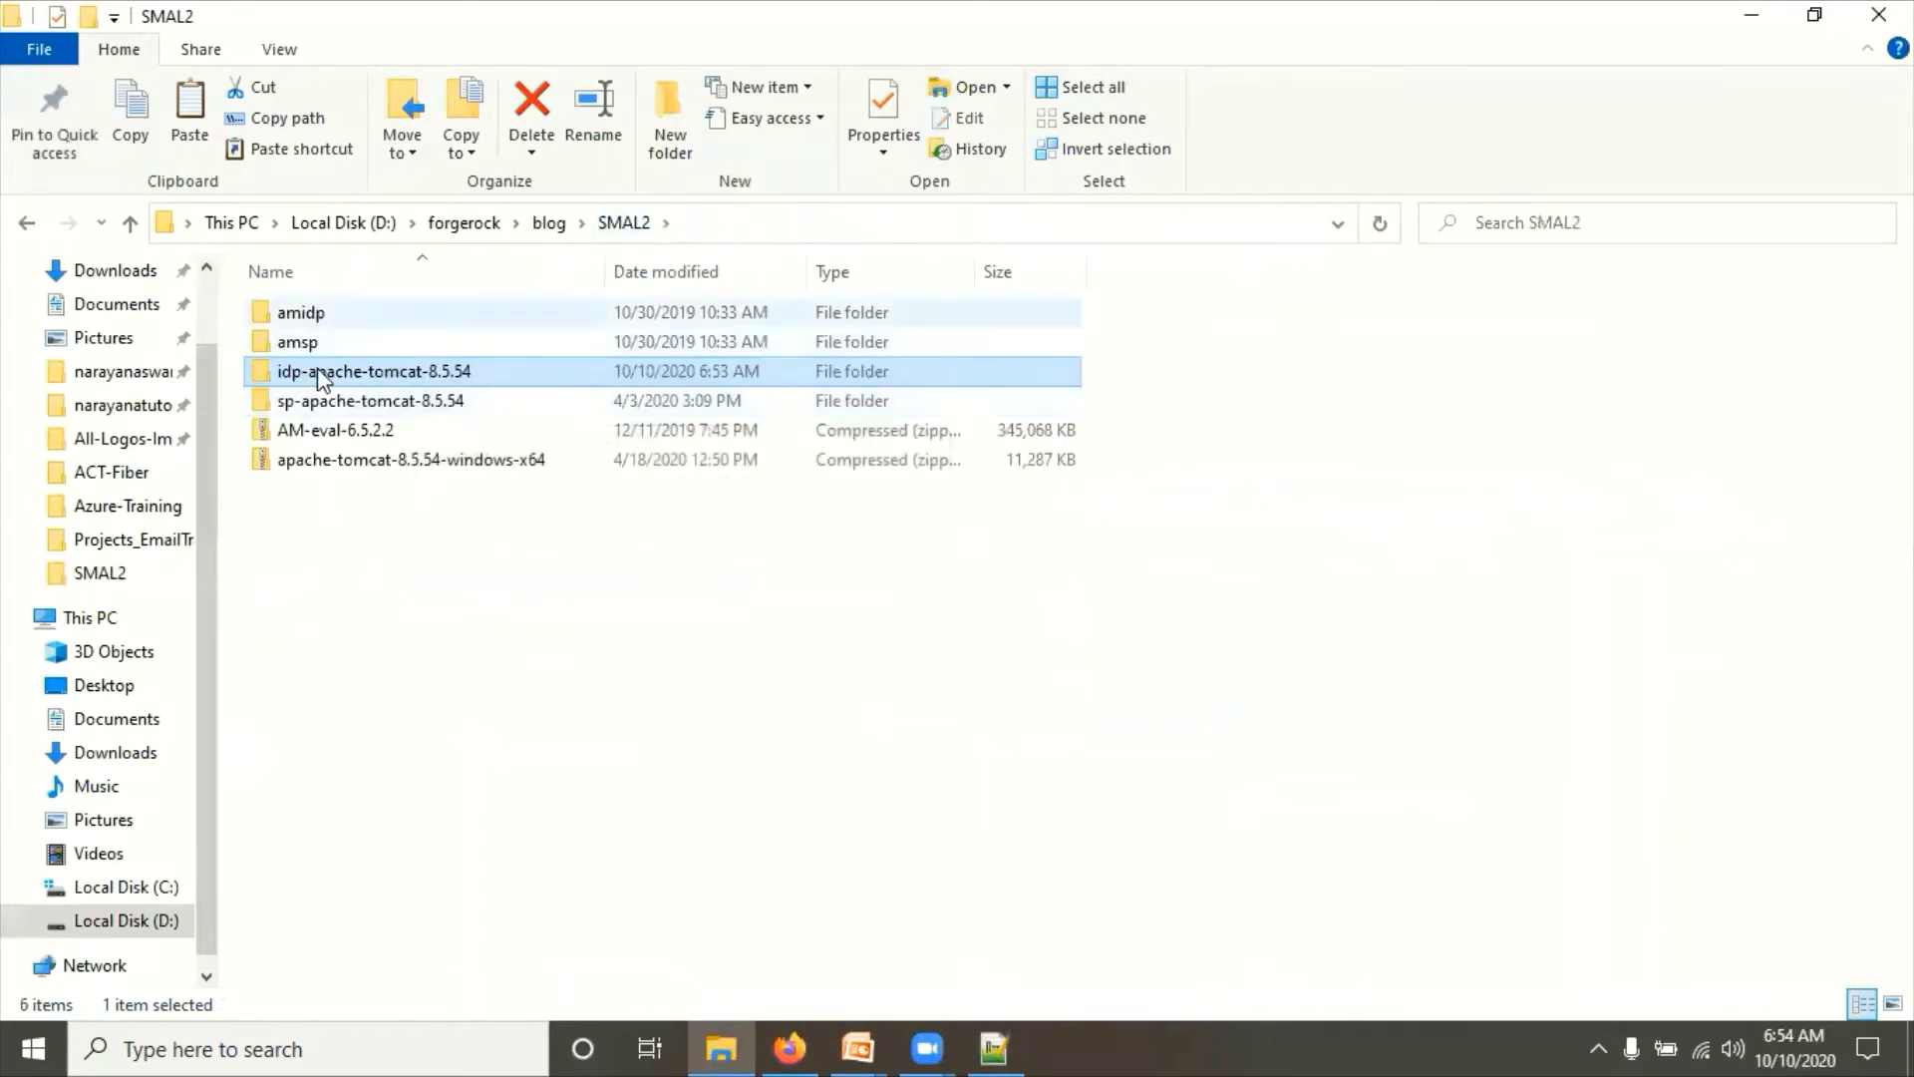
double_click(309, 401)
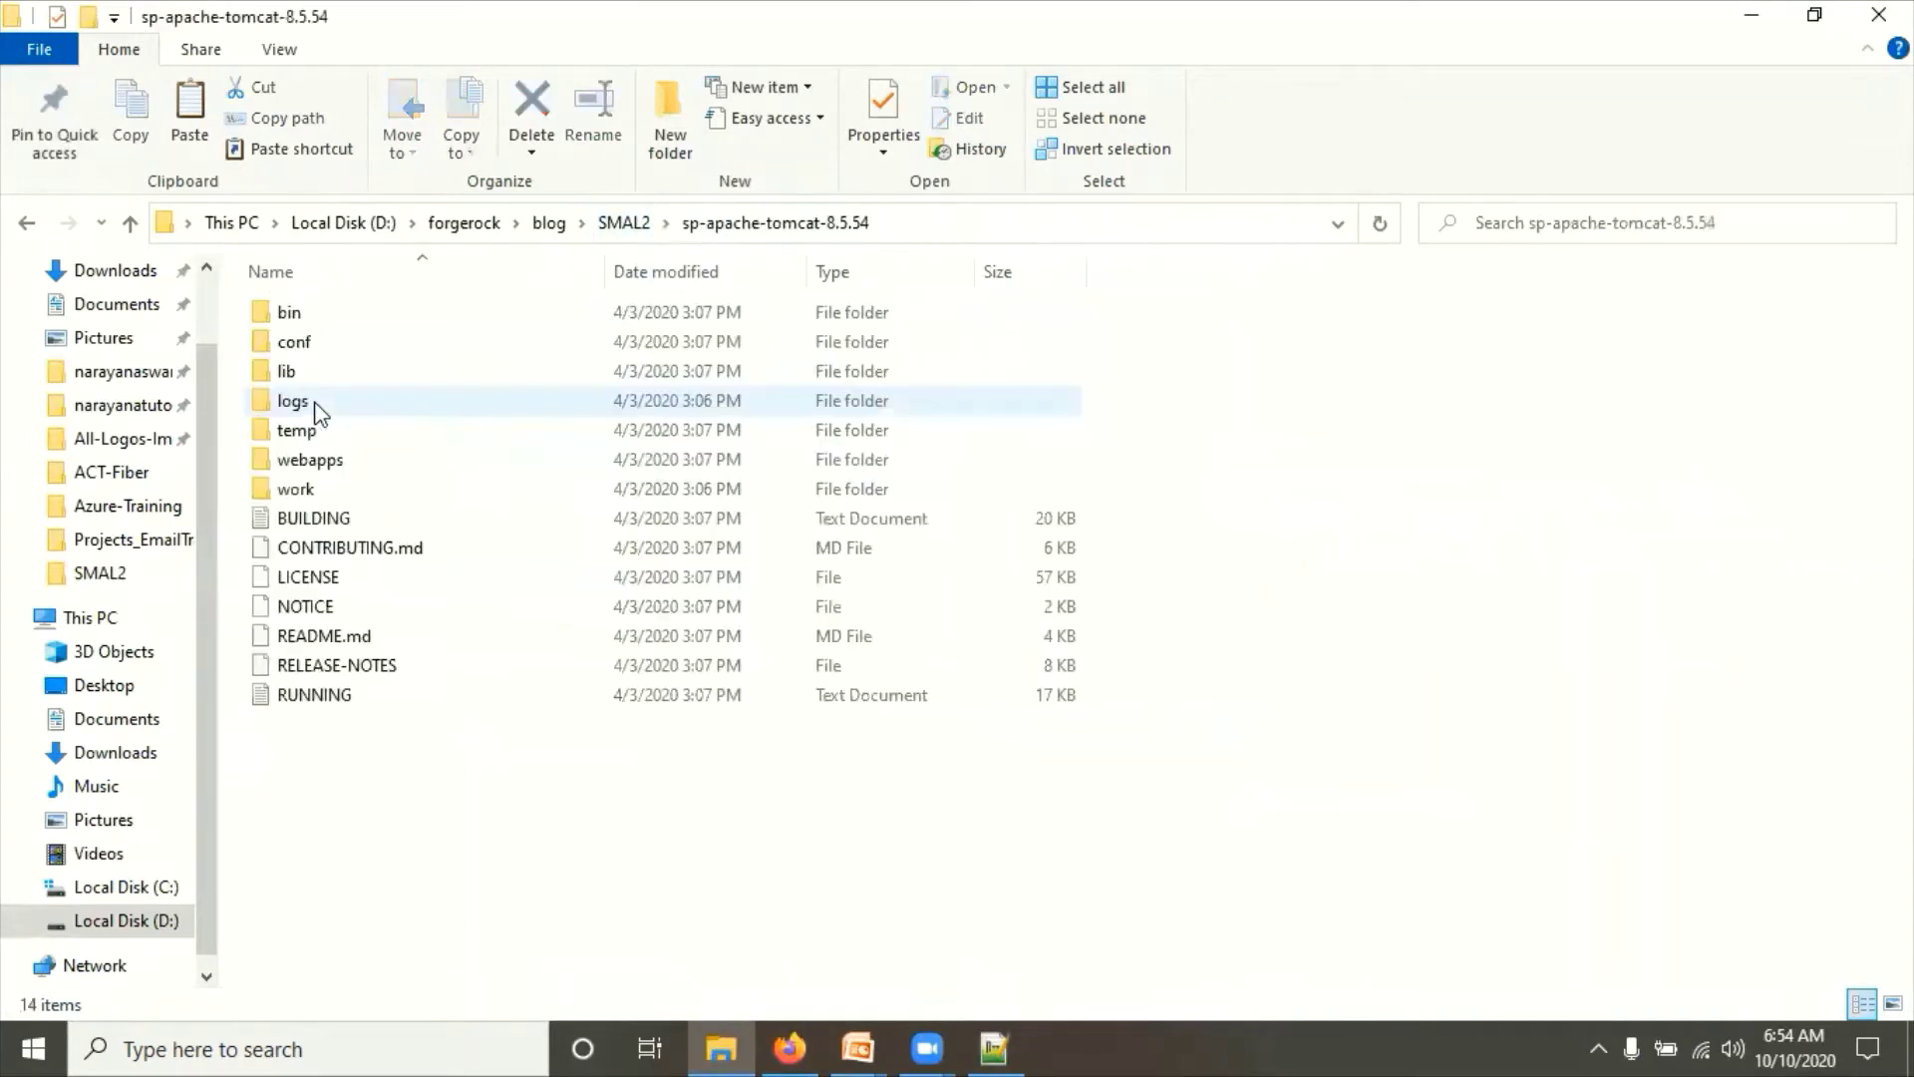
double_click(297, 344)
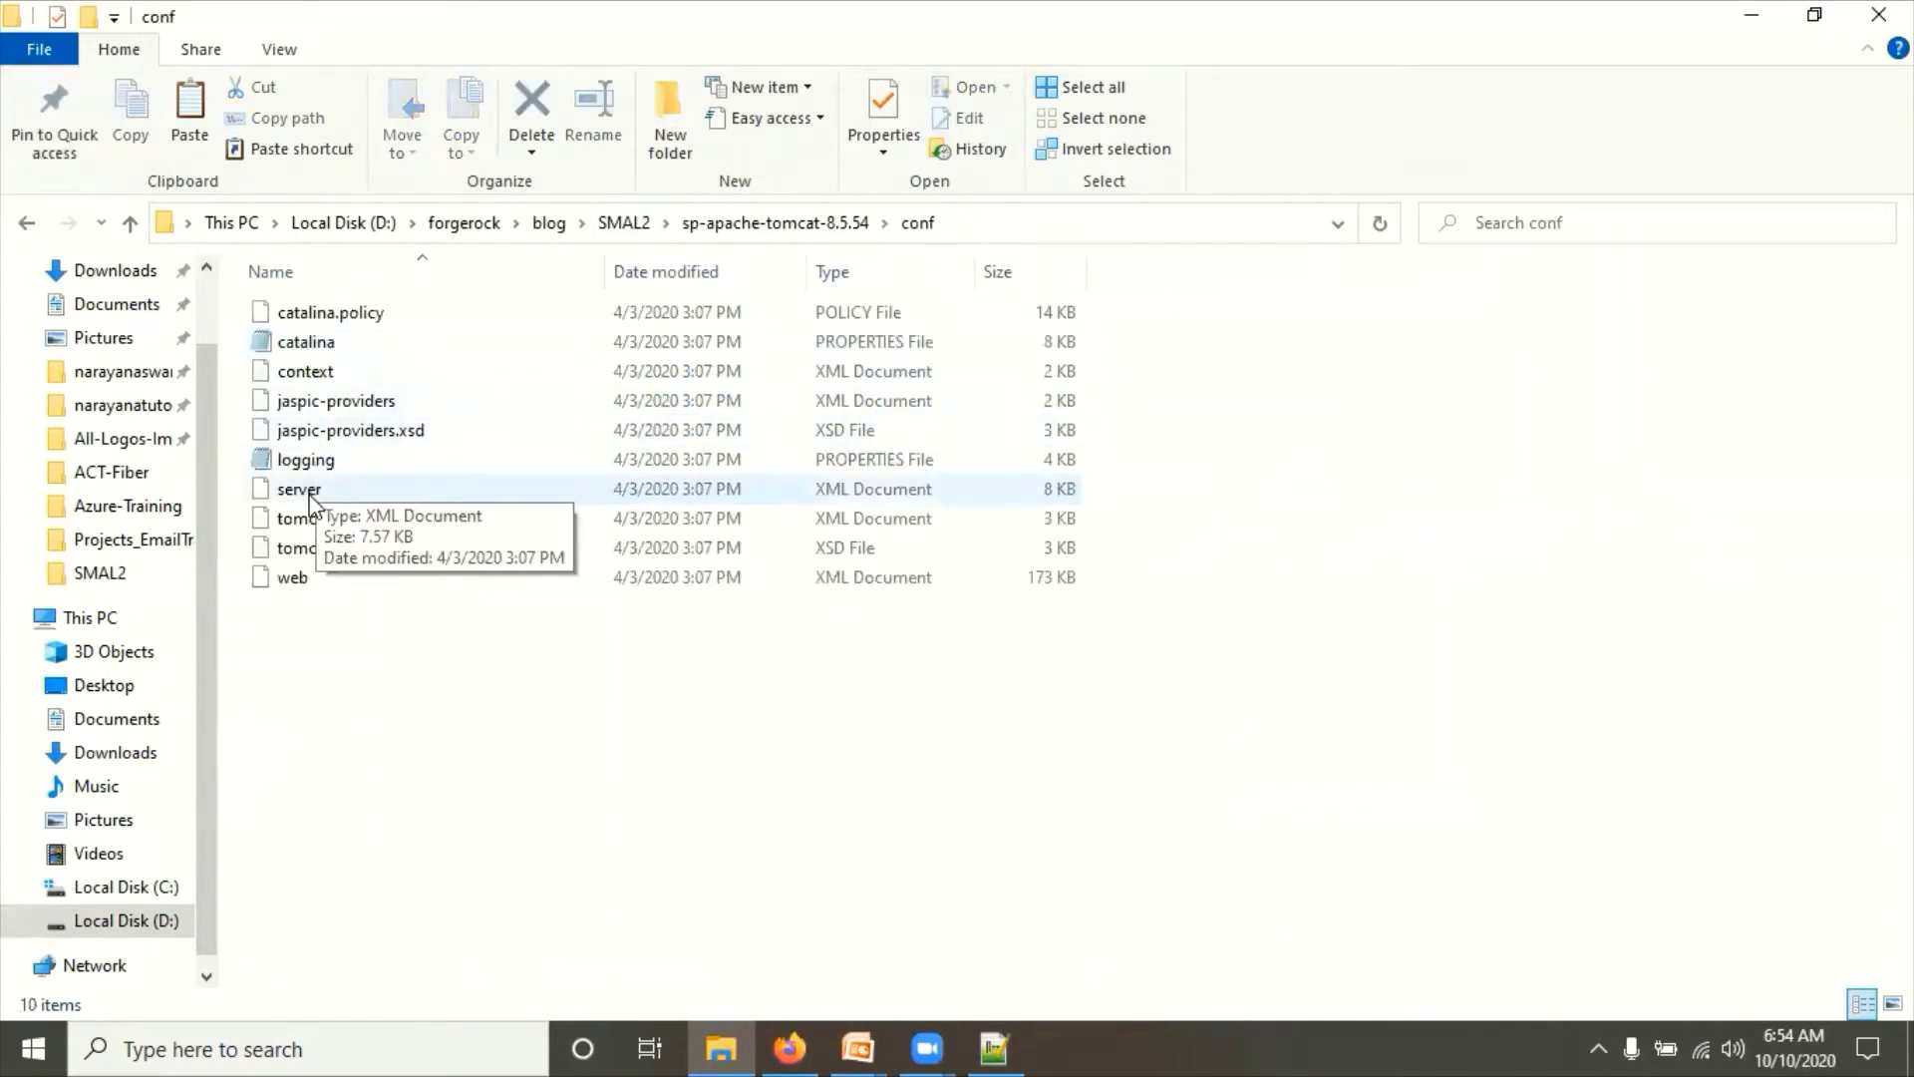
right_click(309, 496)
click(389, 535)
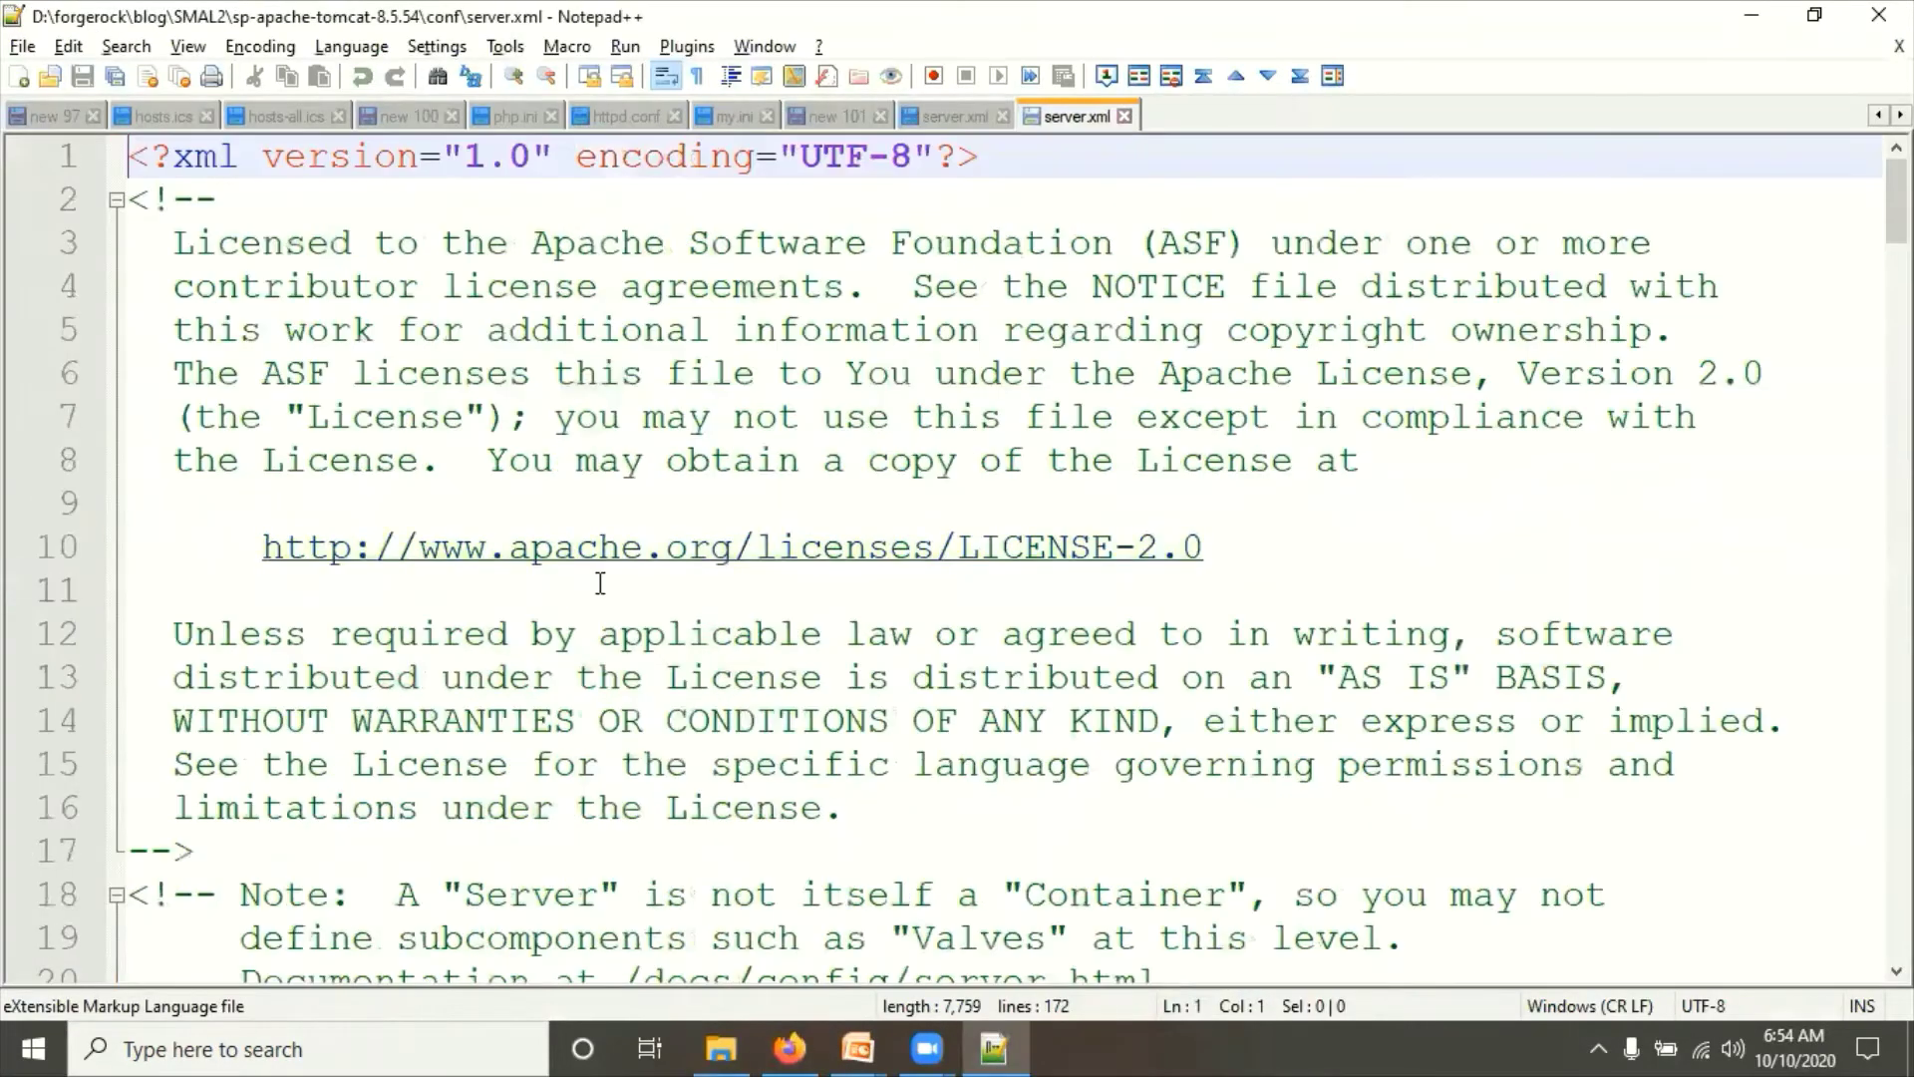
scroll(634, 802, down, 3)
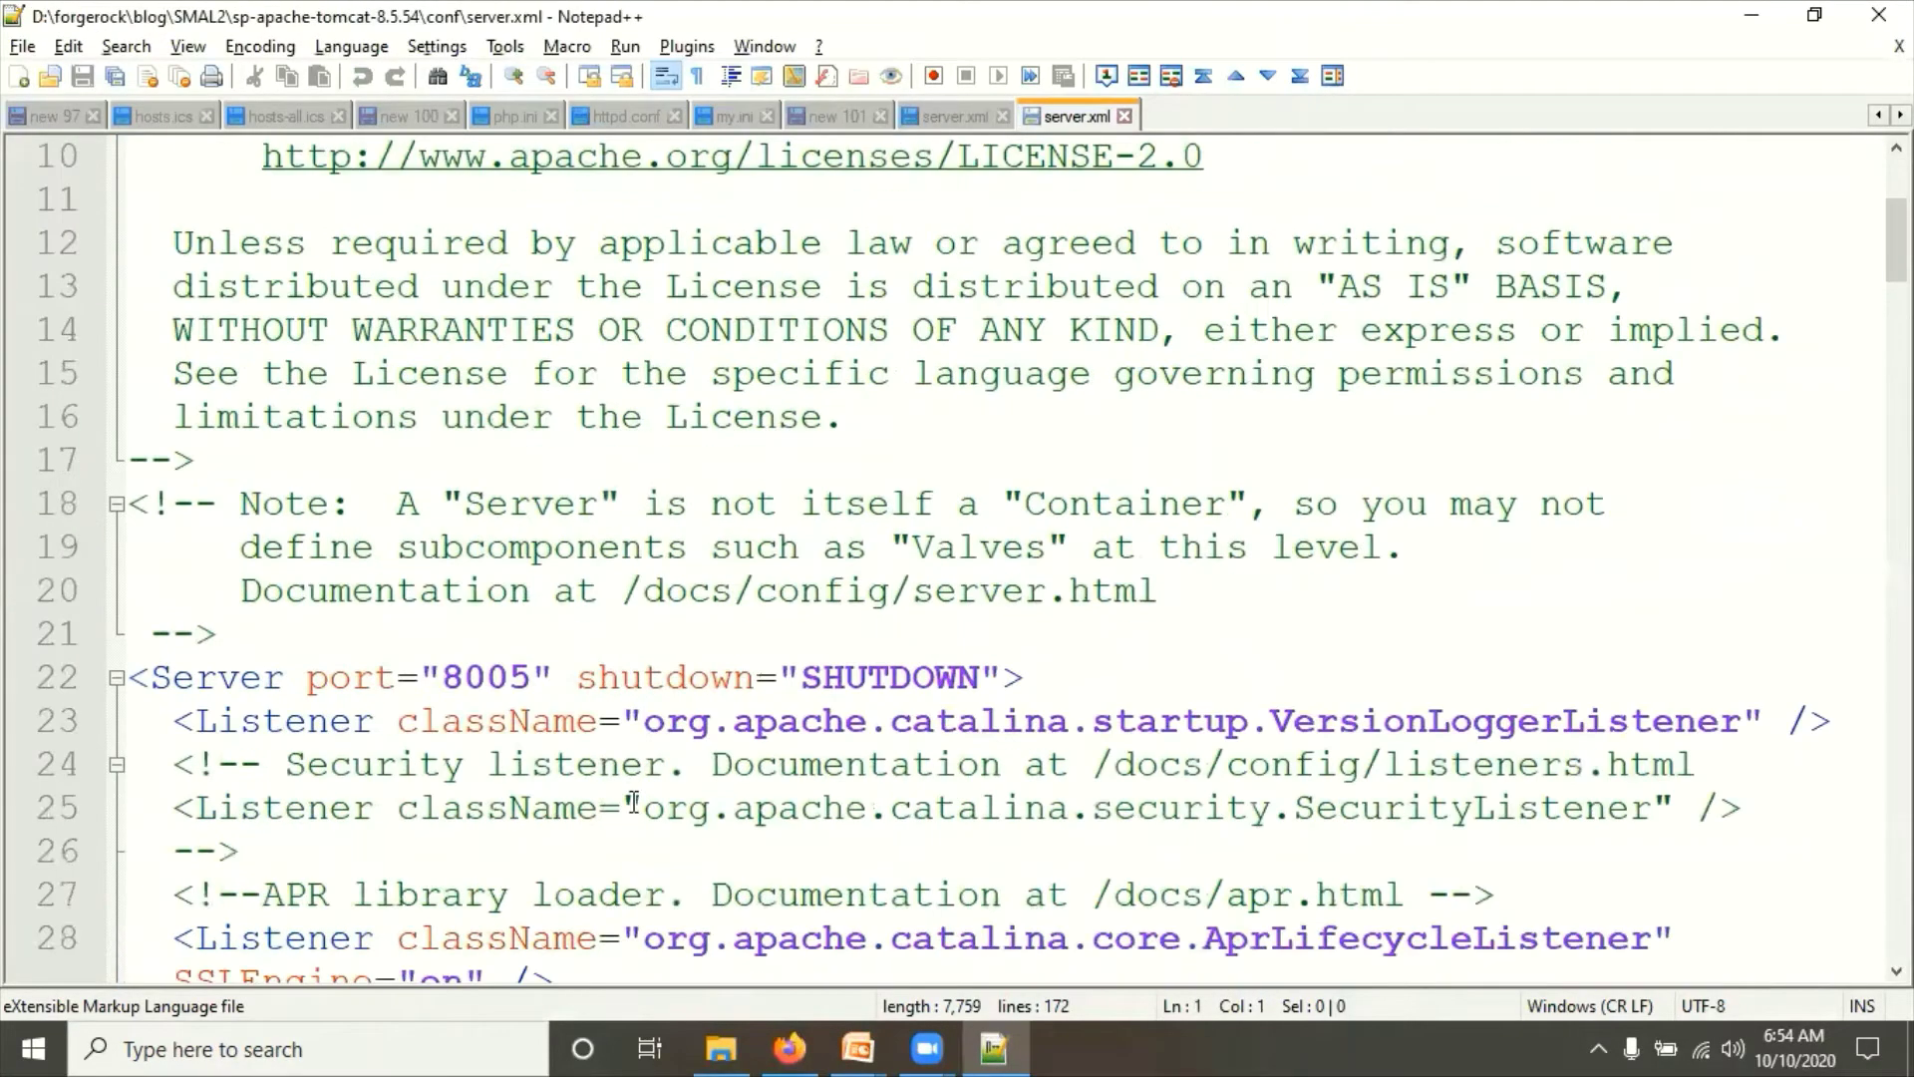
Step: Change shutdown port 8005 to 8006 and HTTP port 8080 to 8082, then save
click(536, 677)
key(BackSpace)
text(6)
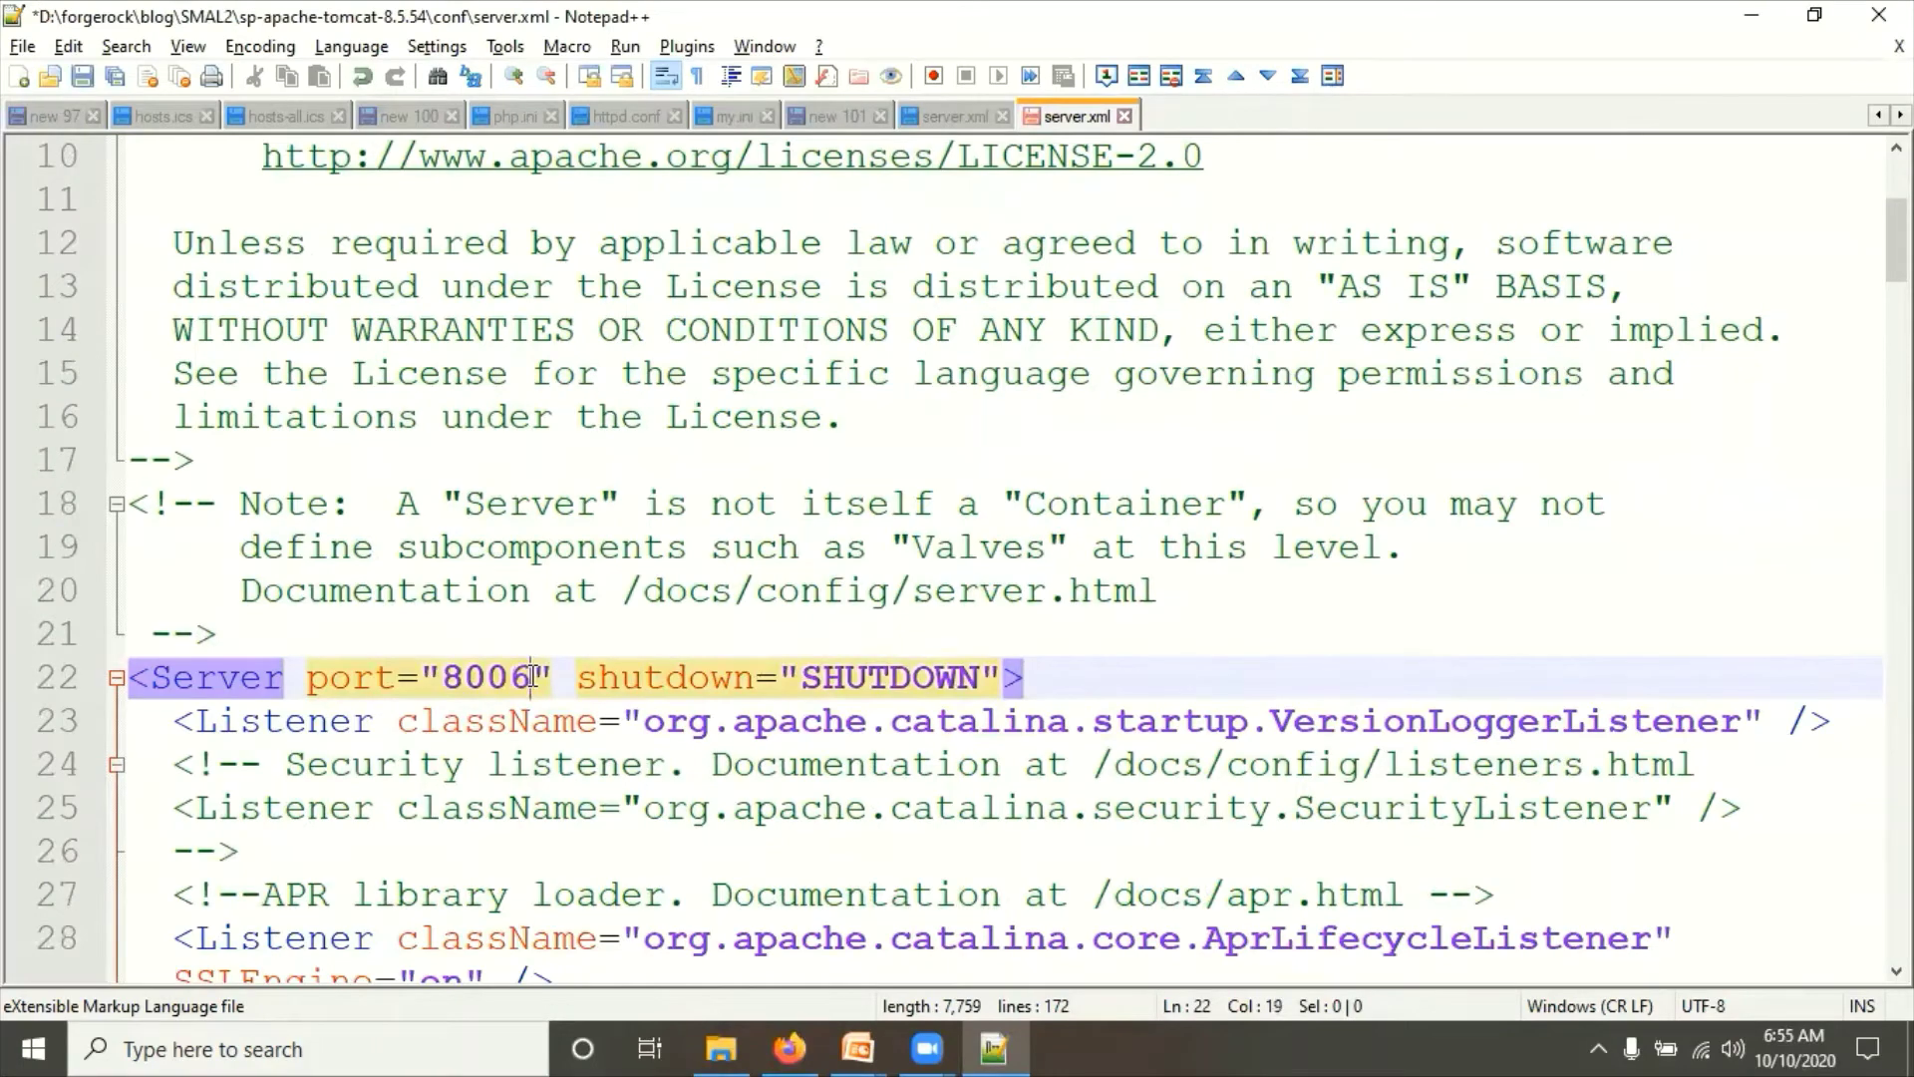
scroll(533, 677, down, 11)
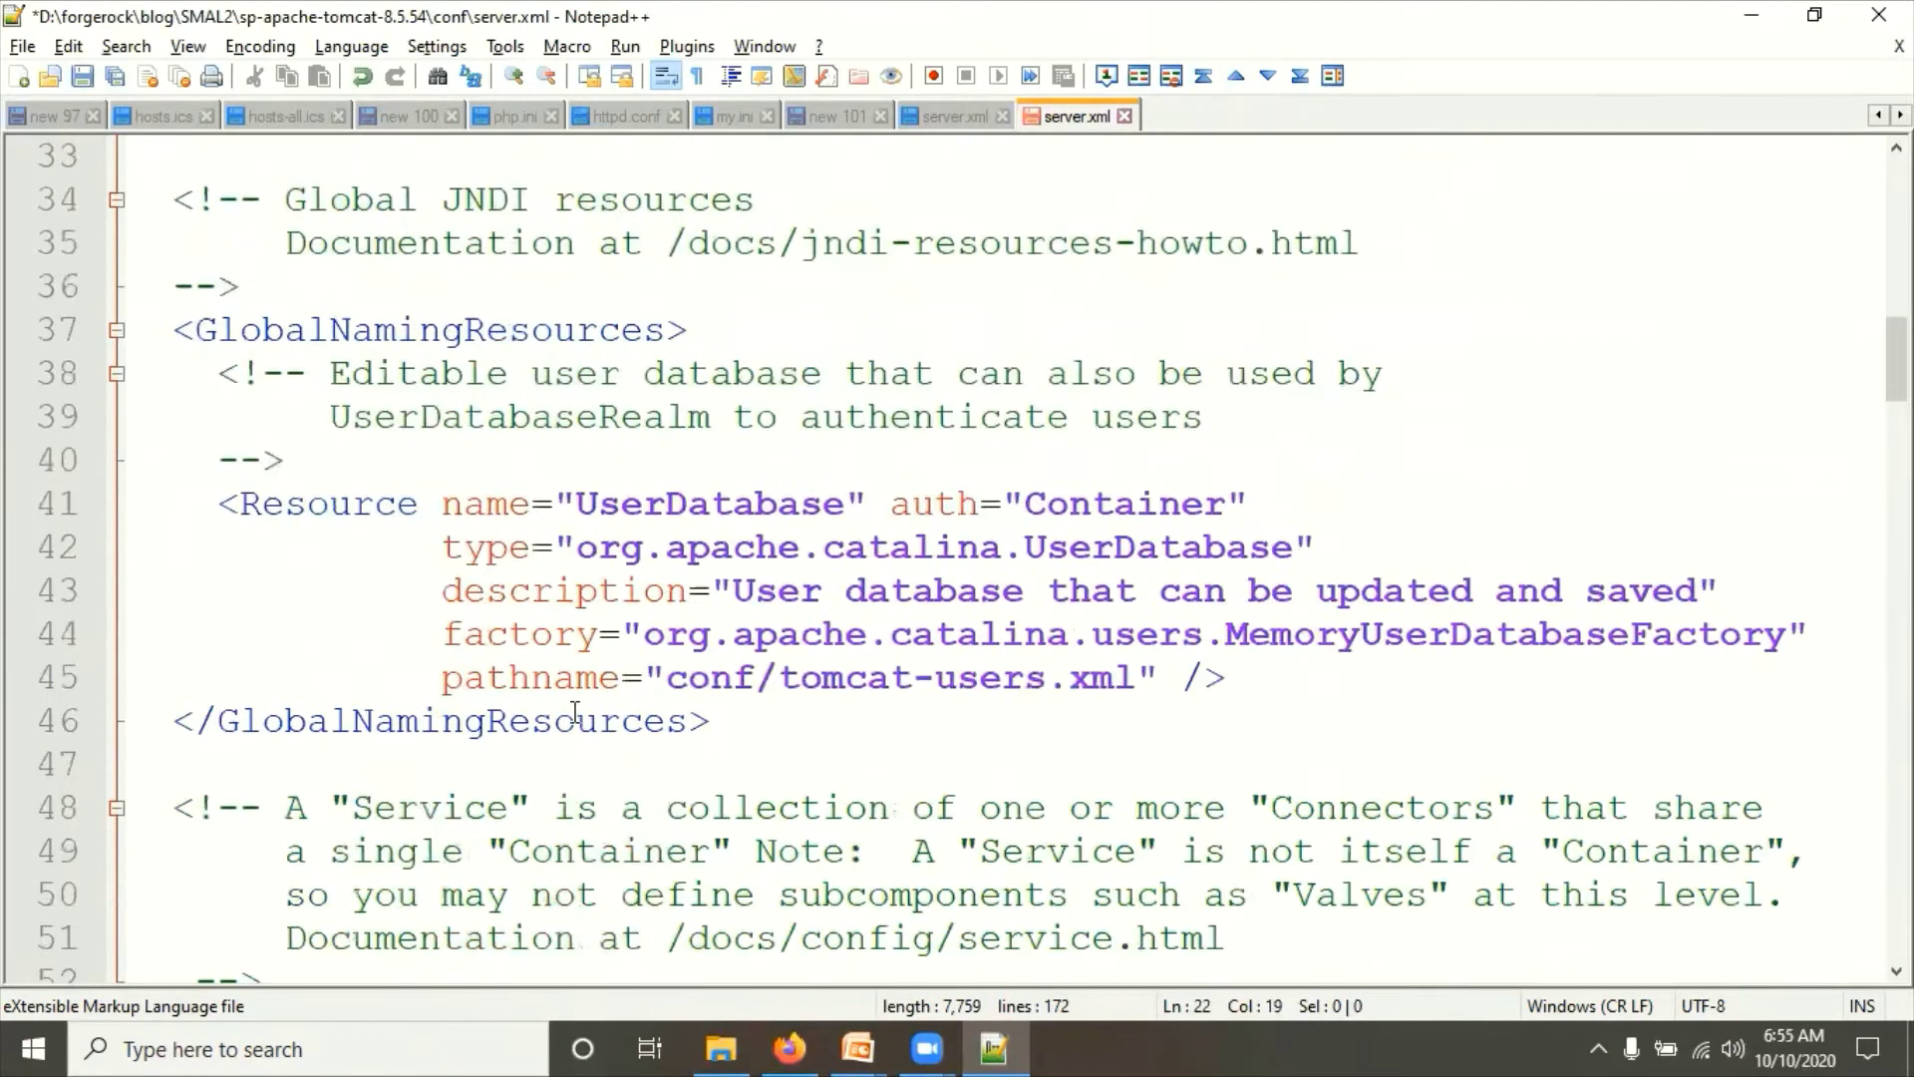
scroll(578, 716, down, 5)
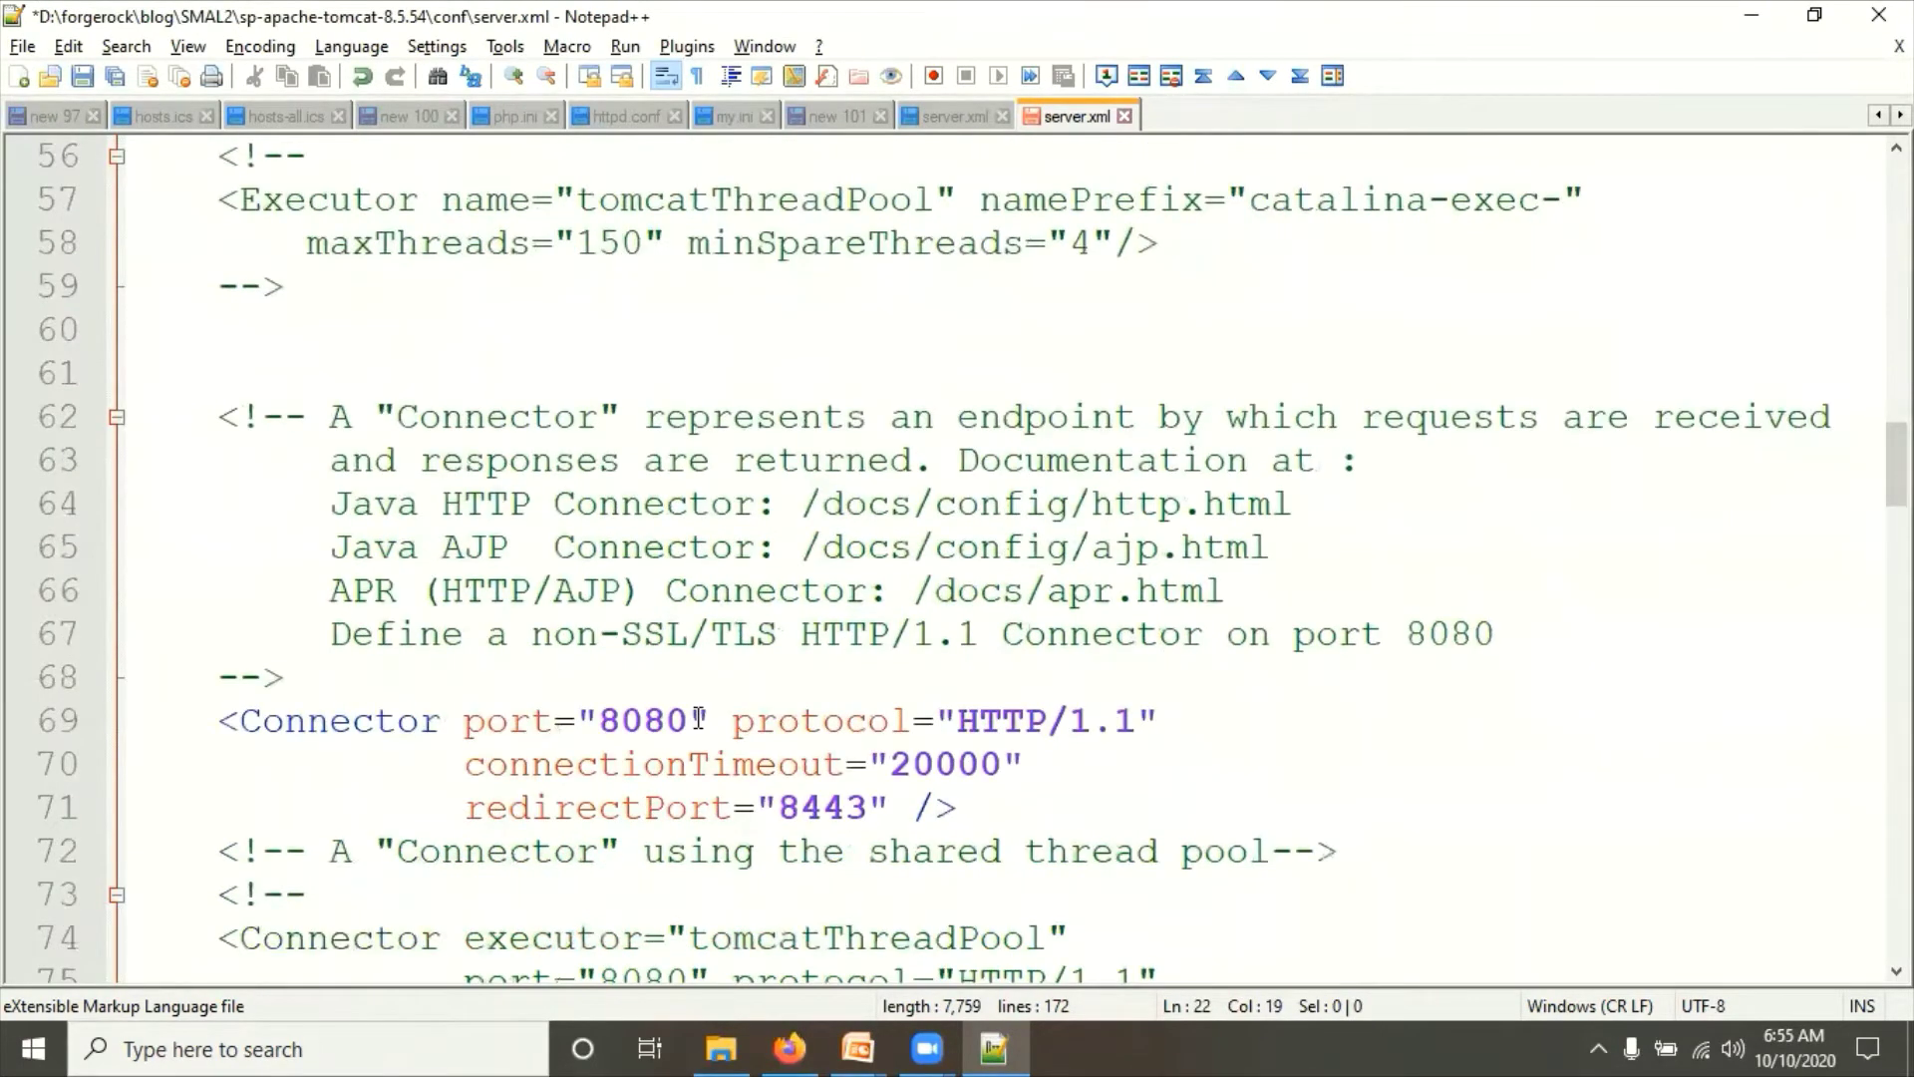
click(700, 718)
key(BackSpace)
text(2)
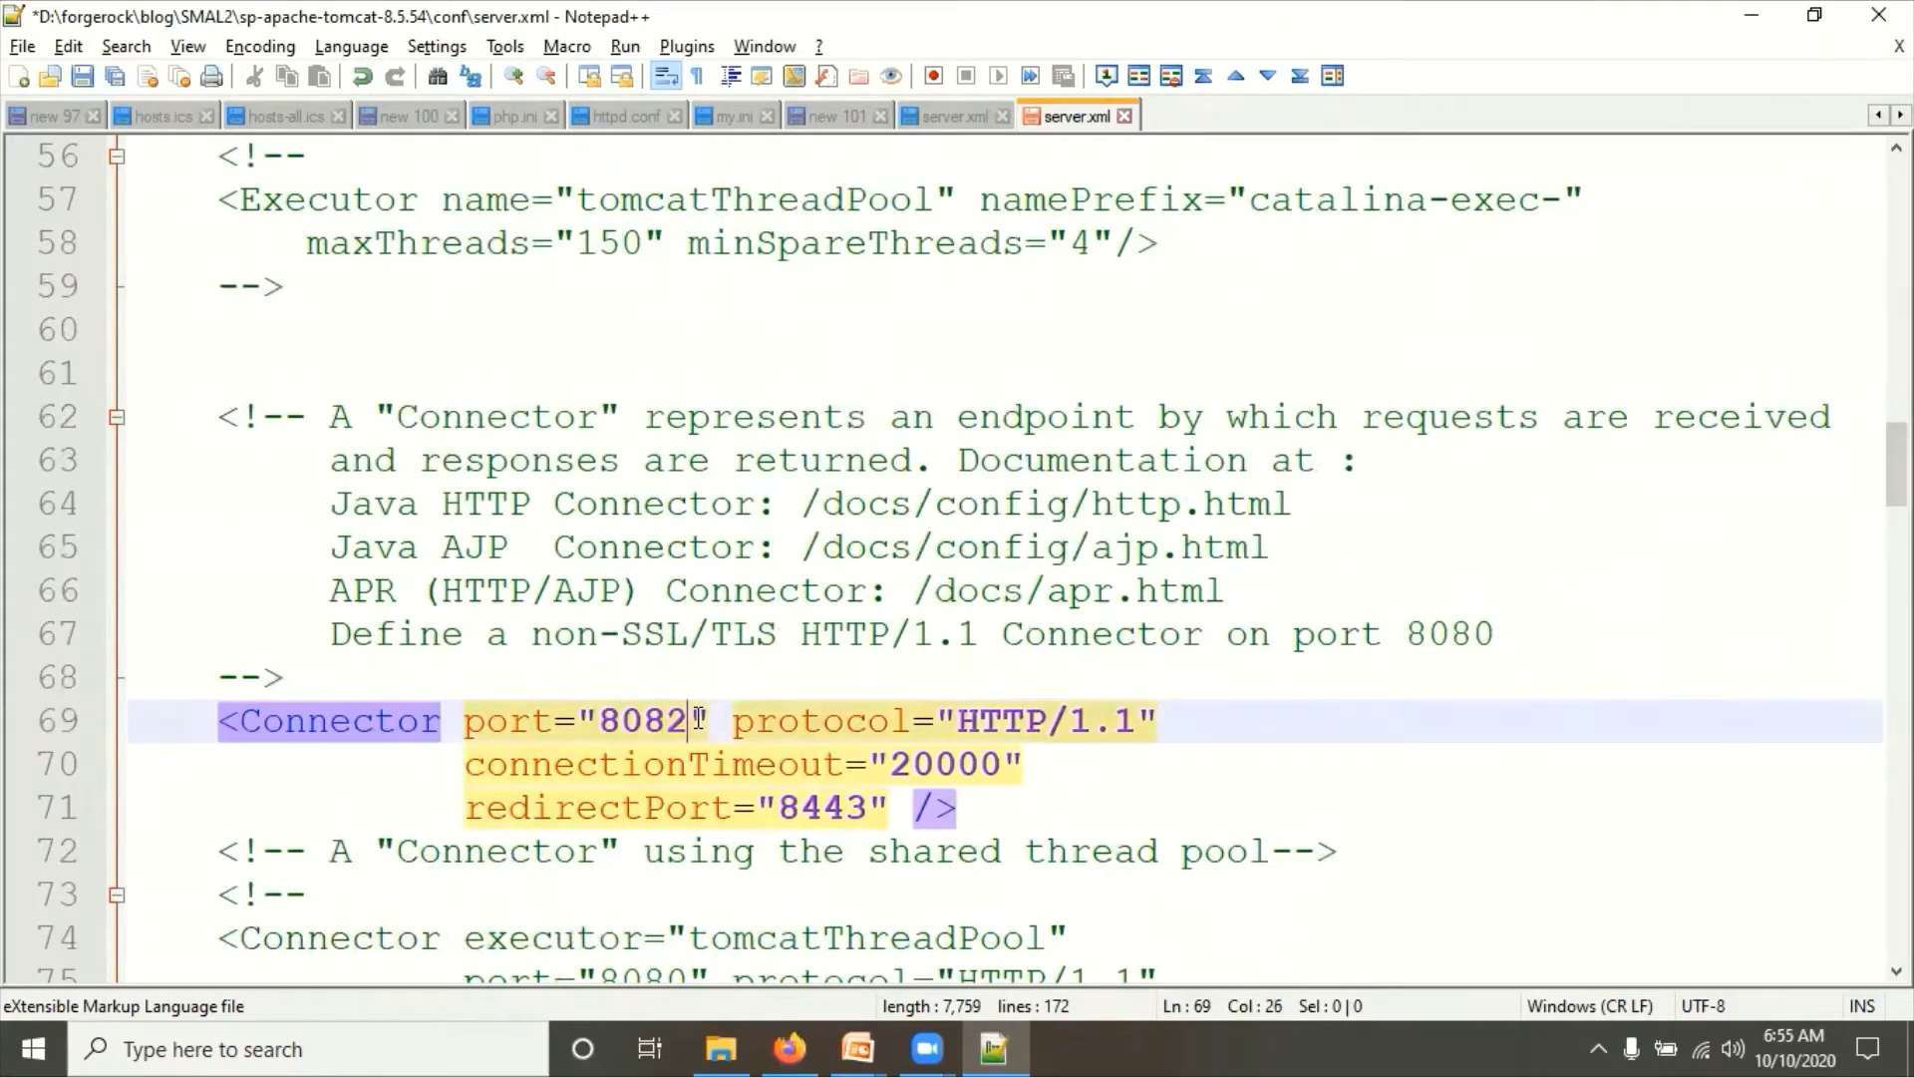
key(ctrl+s)
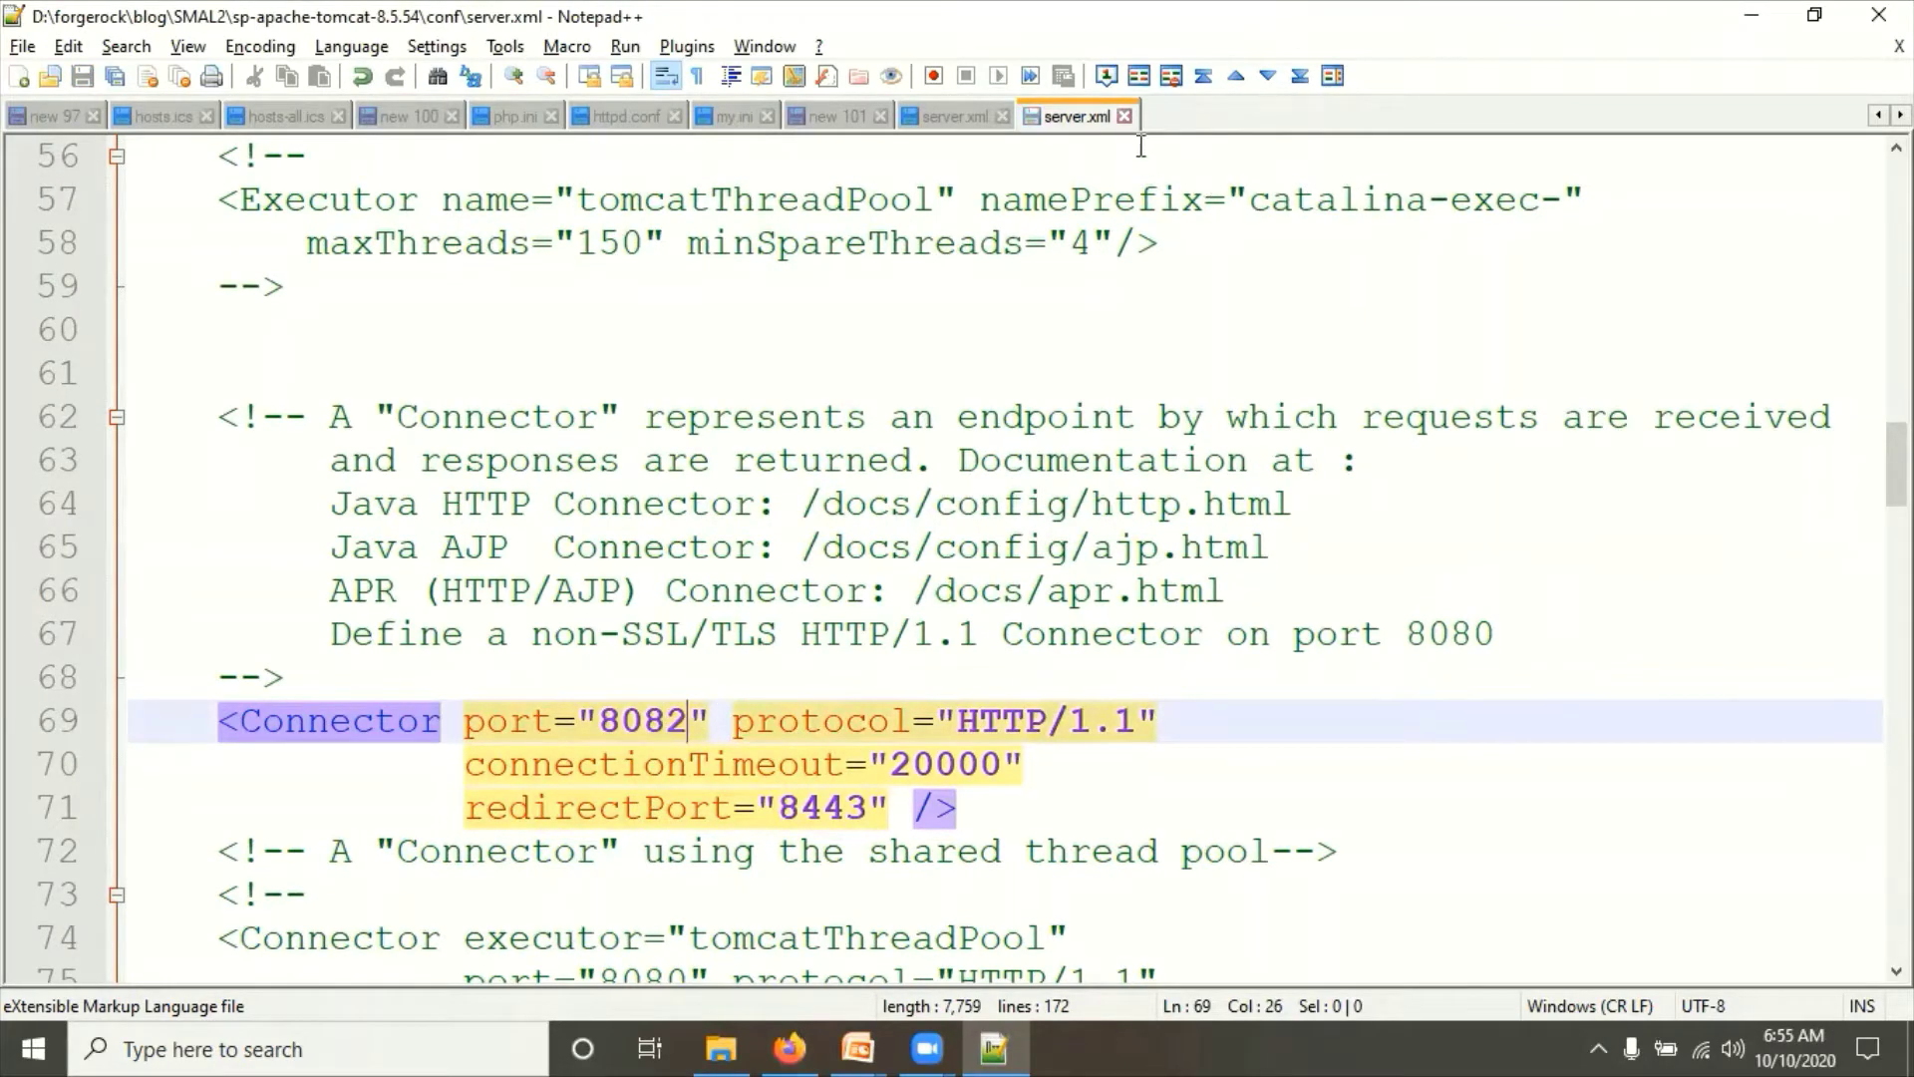
Step: Close both server.xml tabs in Notepad++ and return to the conf folder
click(1125, 116)
click(1002, 115)
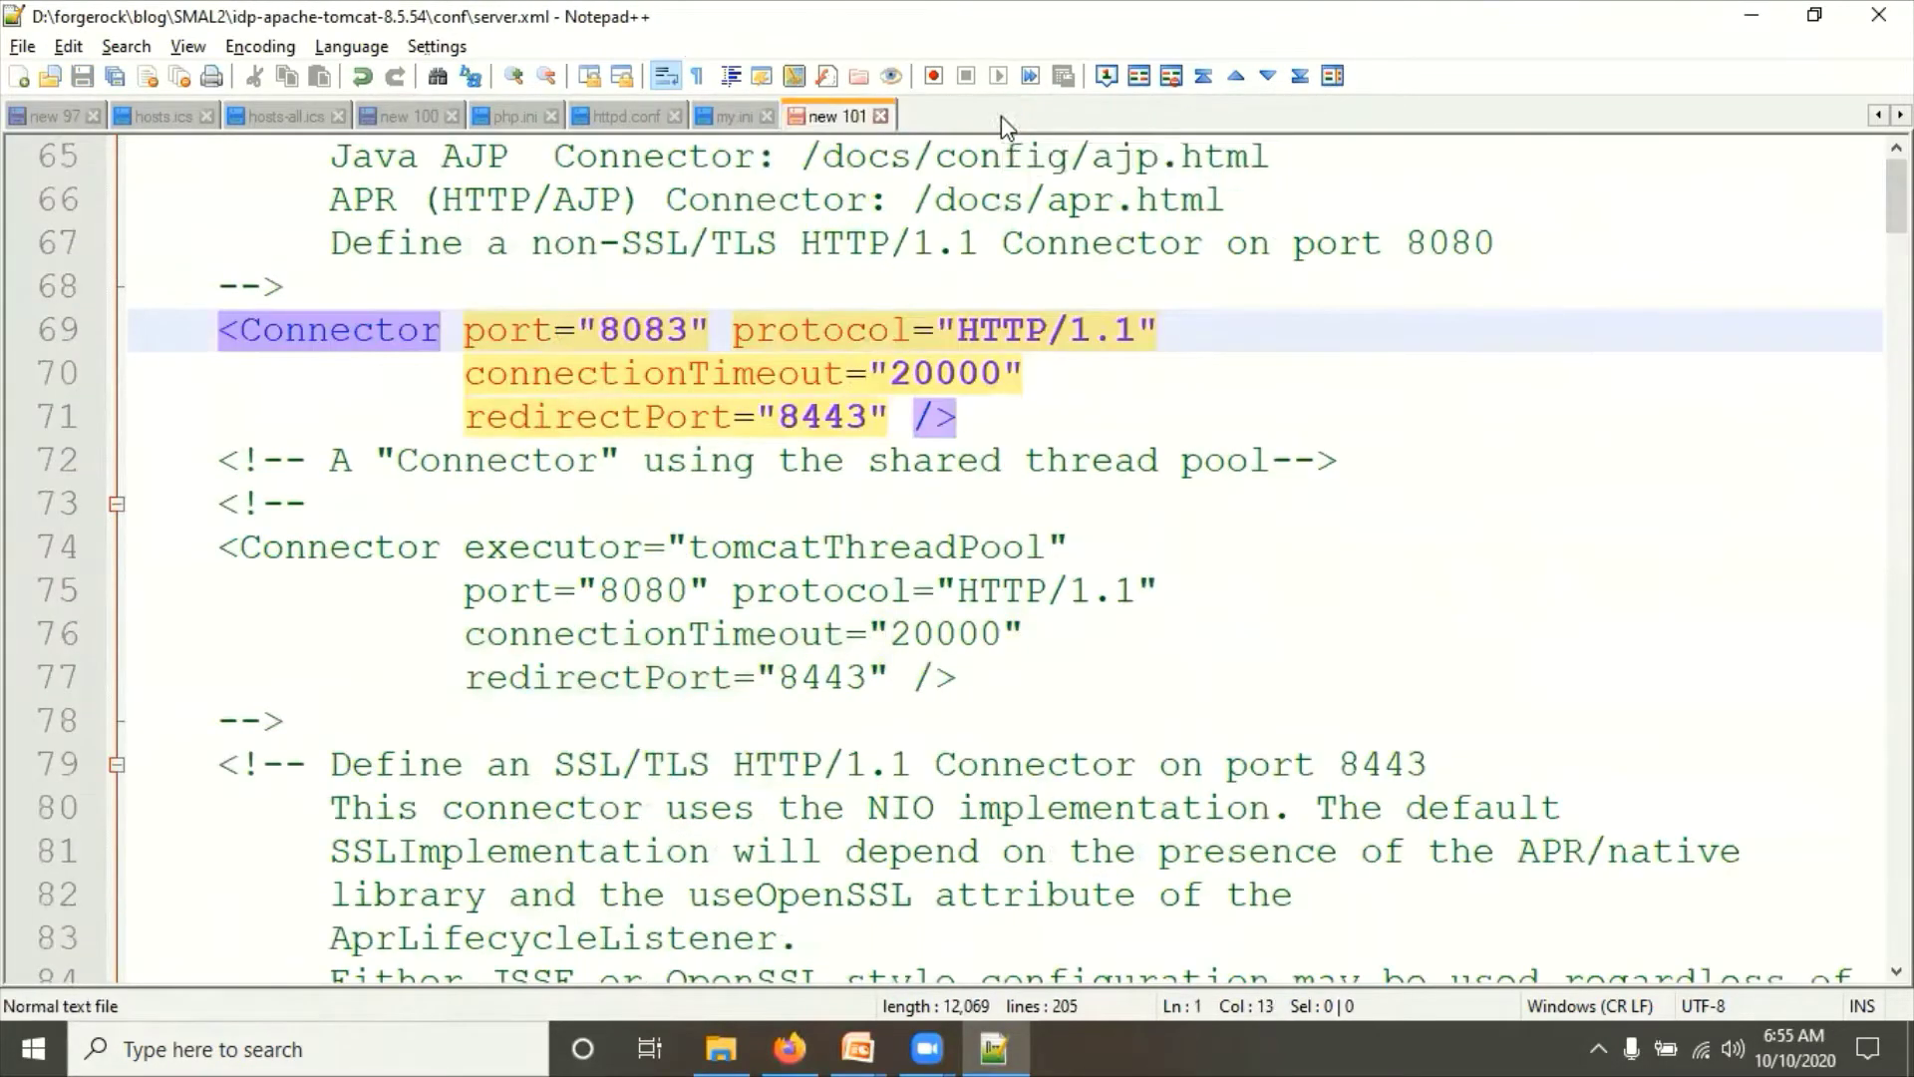
key(alt+Tab)
click(474, 681)
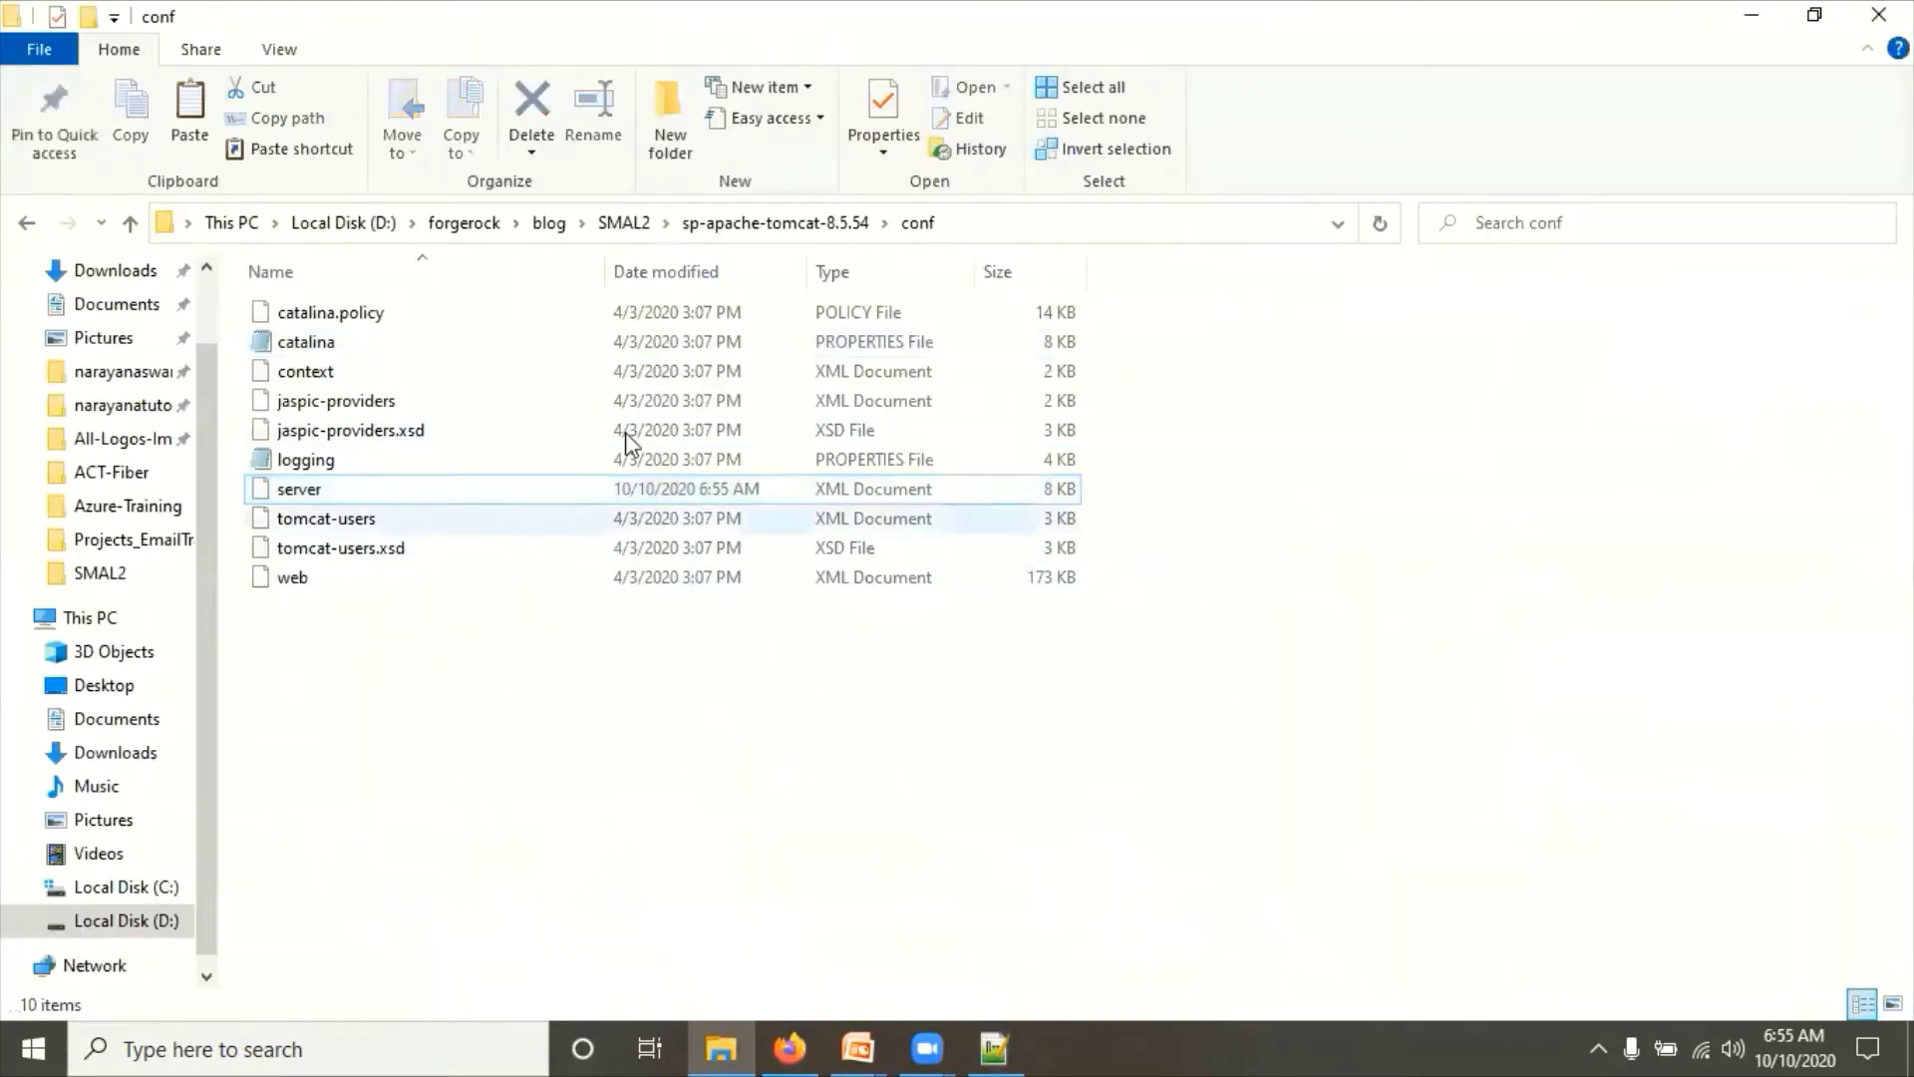
Step: Paste the amsp folder into sp-apache-tomcat-8.5.54\webapps, then select amidp back in SMAL2
click(623, 223)
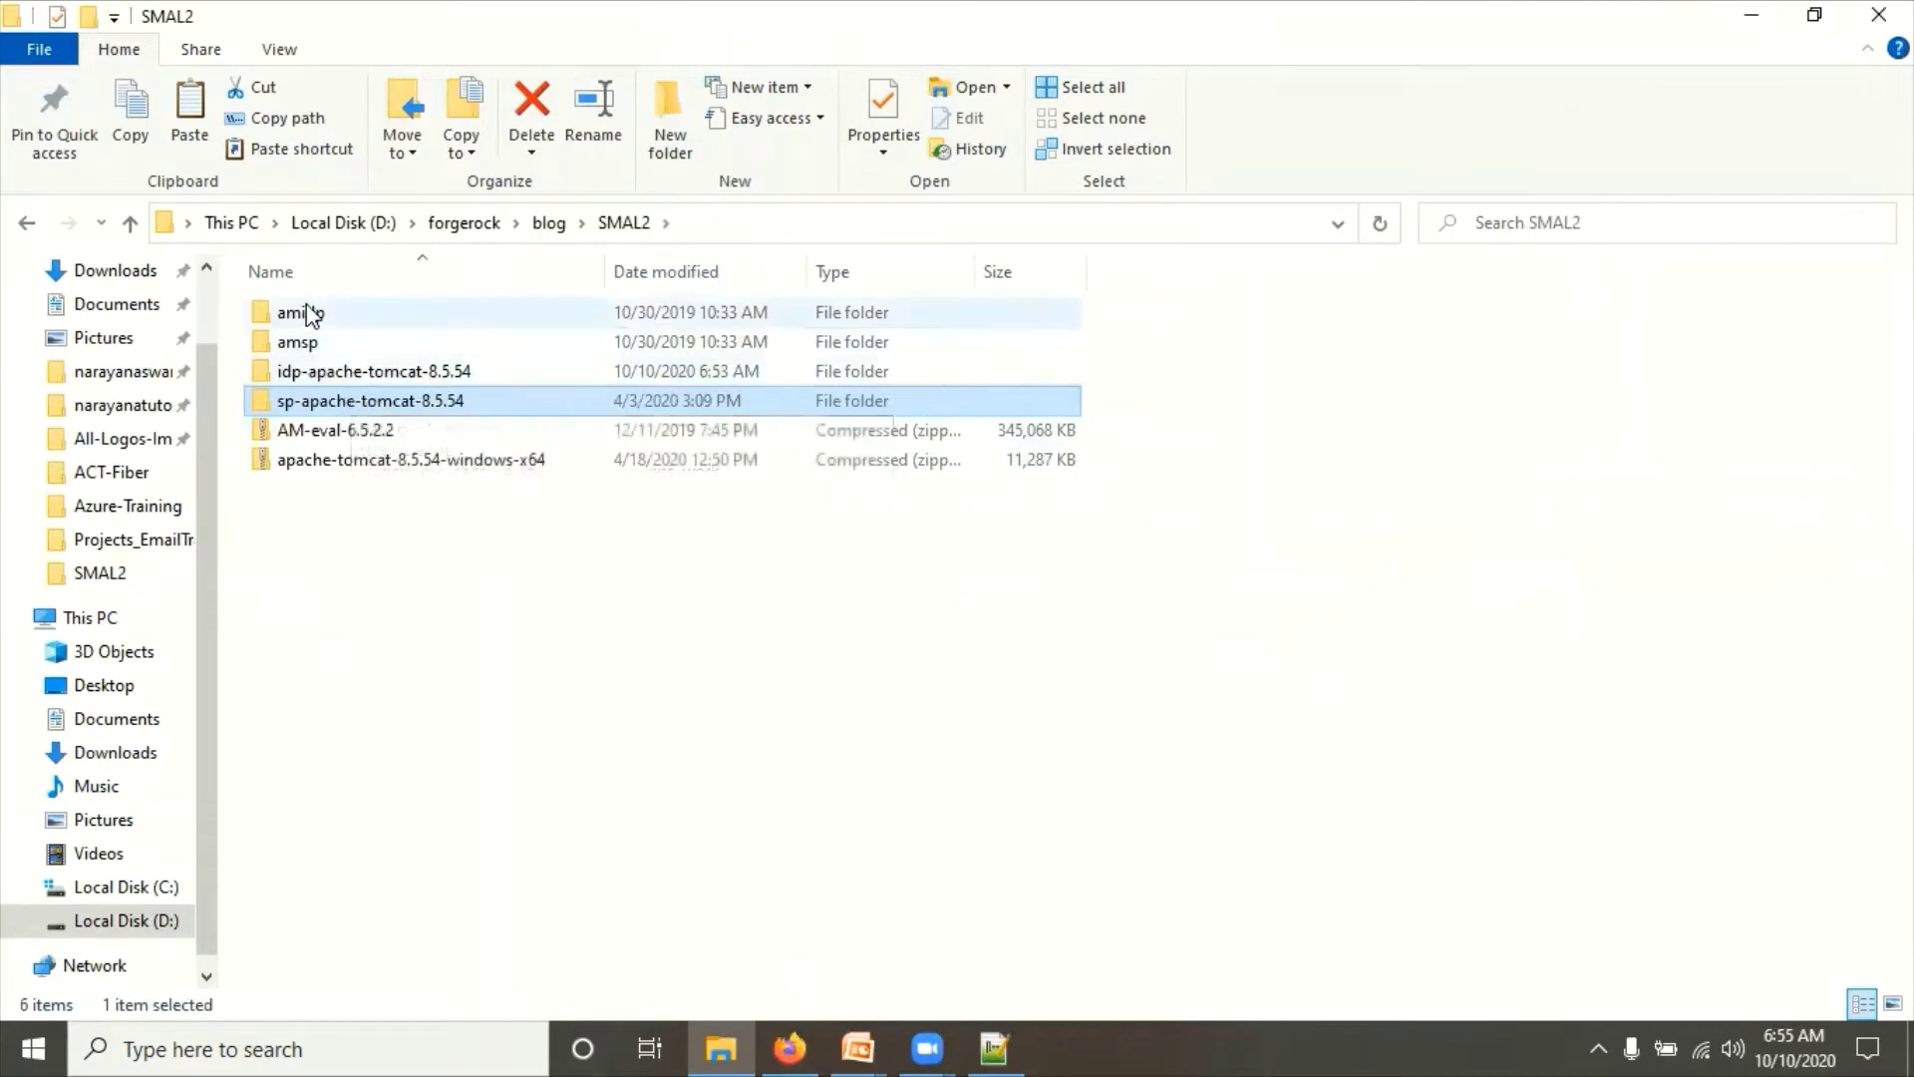
click(307, 312)
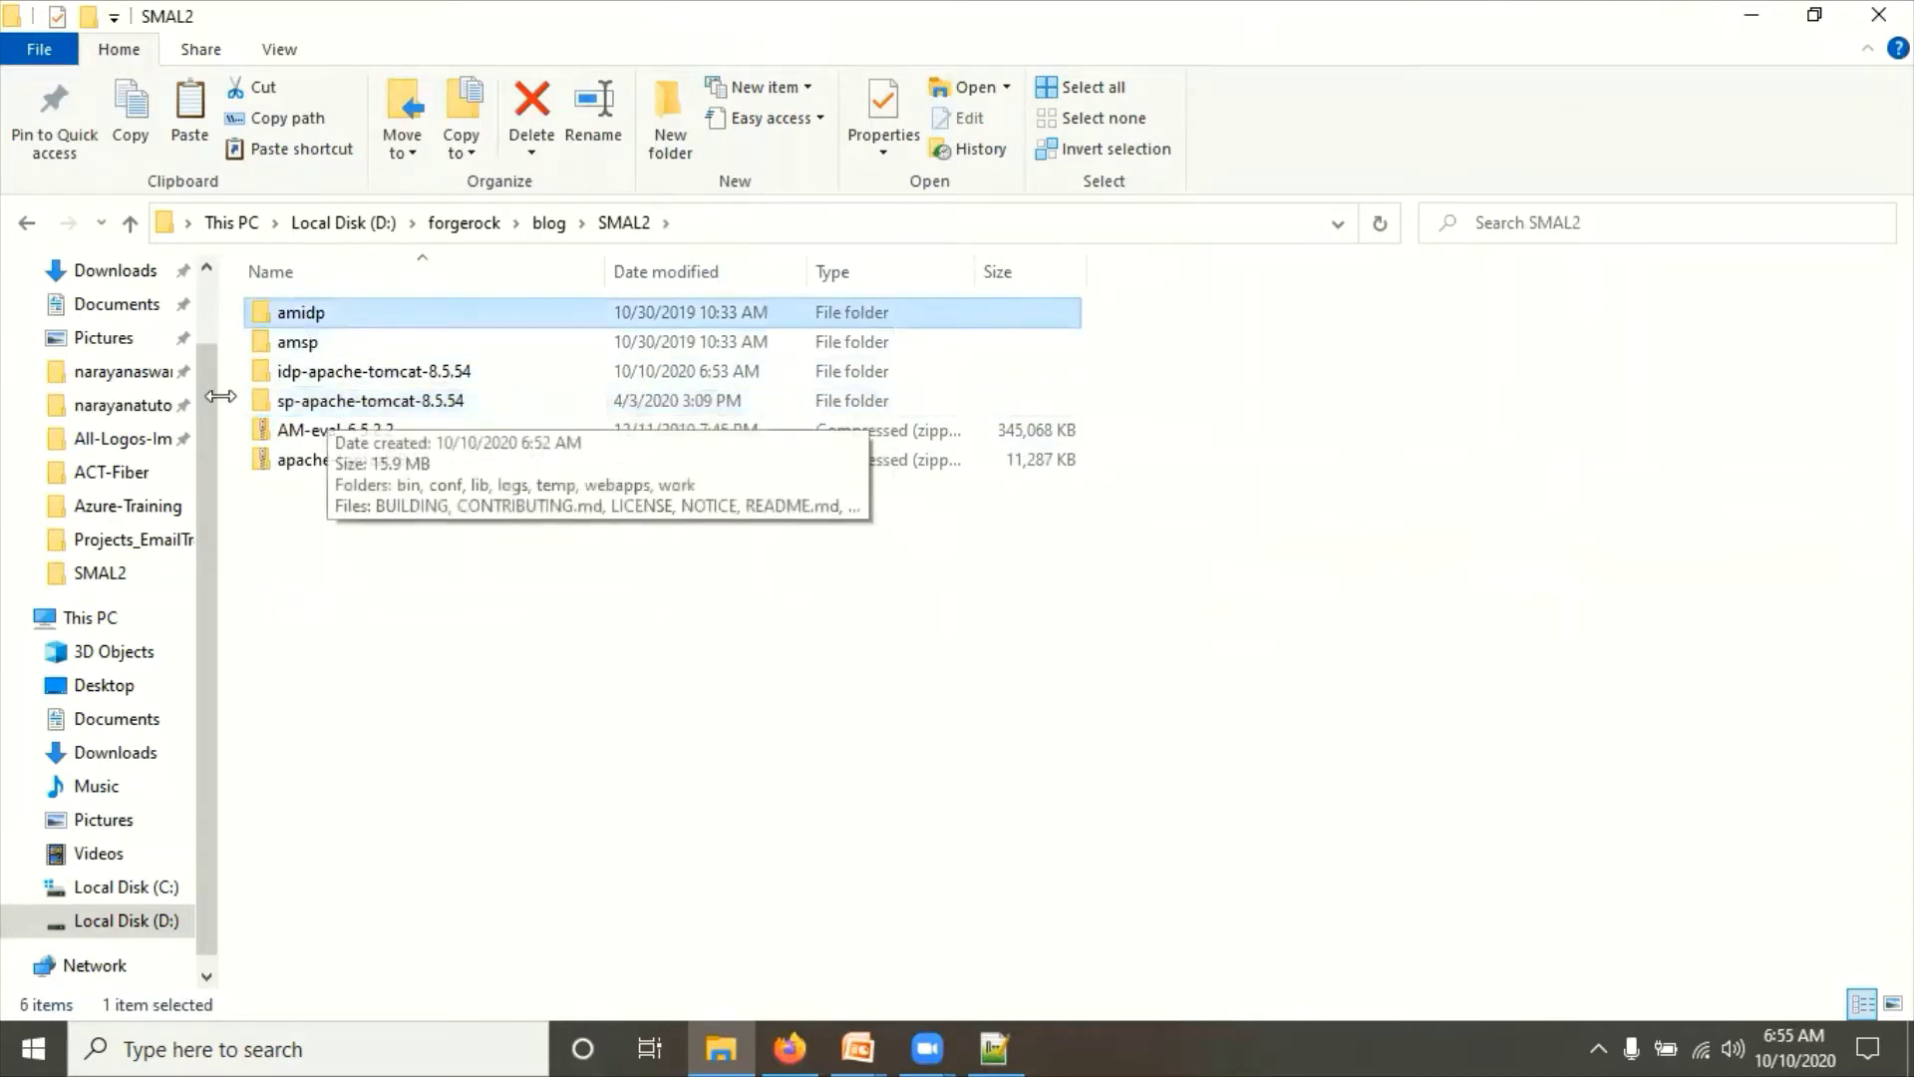
click(312, 344)
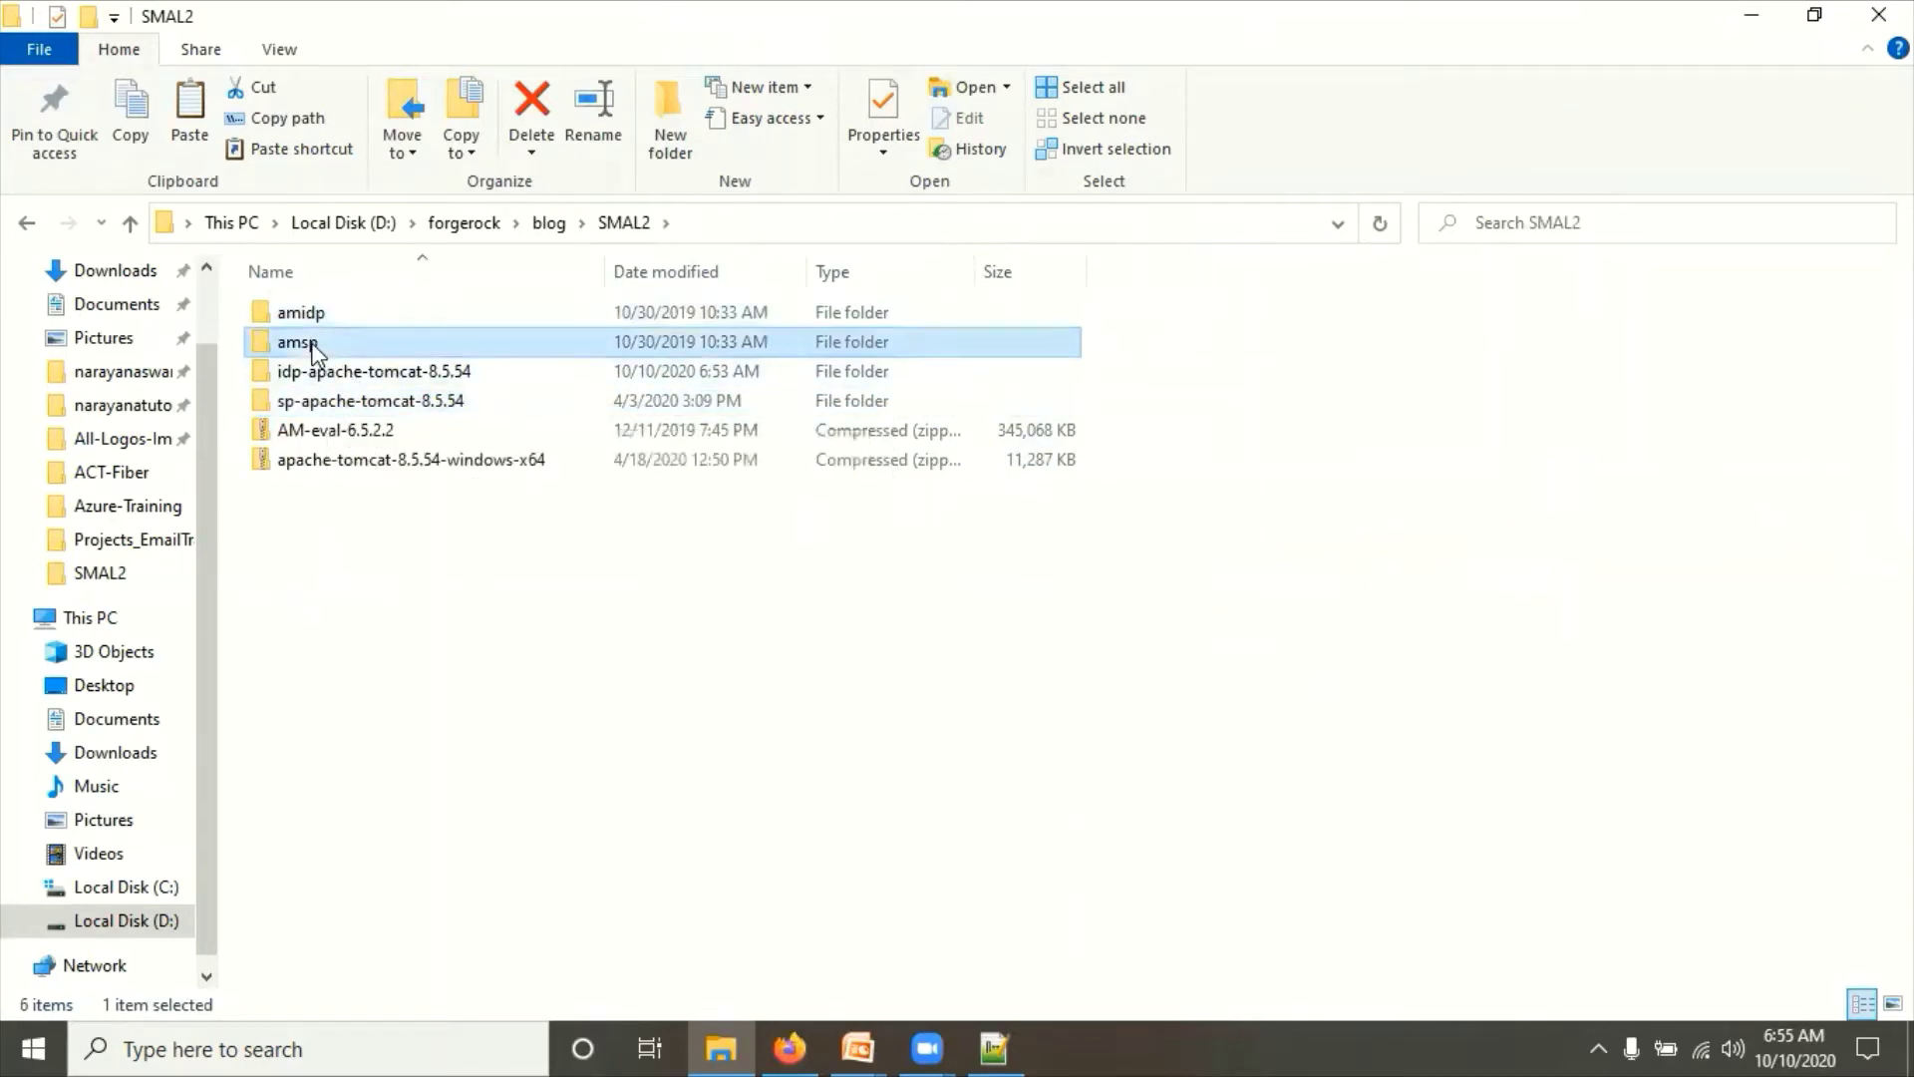
double_click(344, 404)
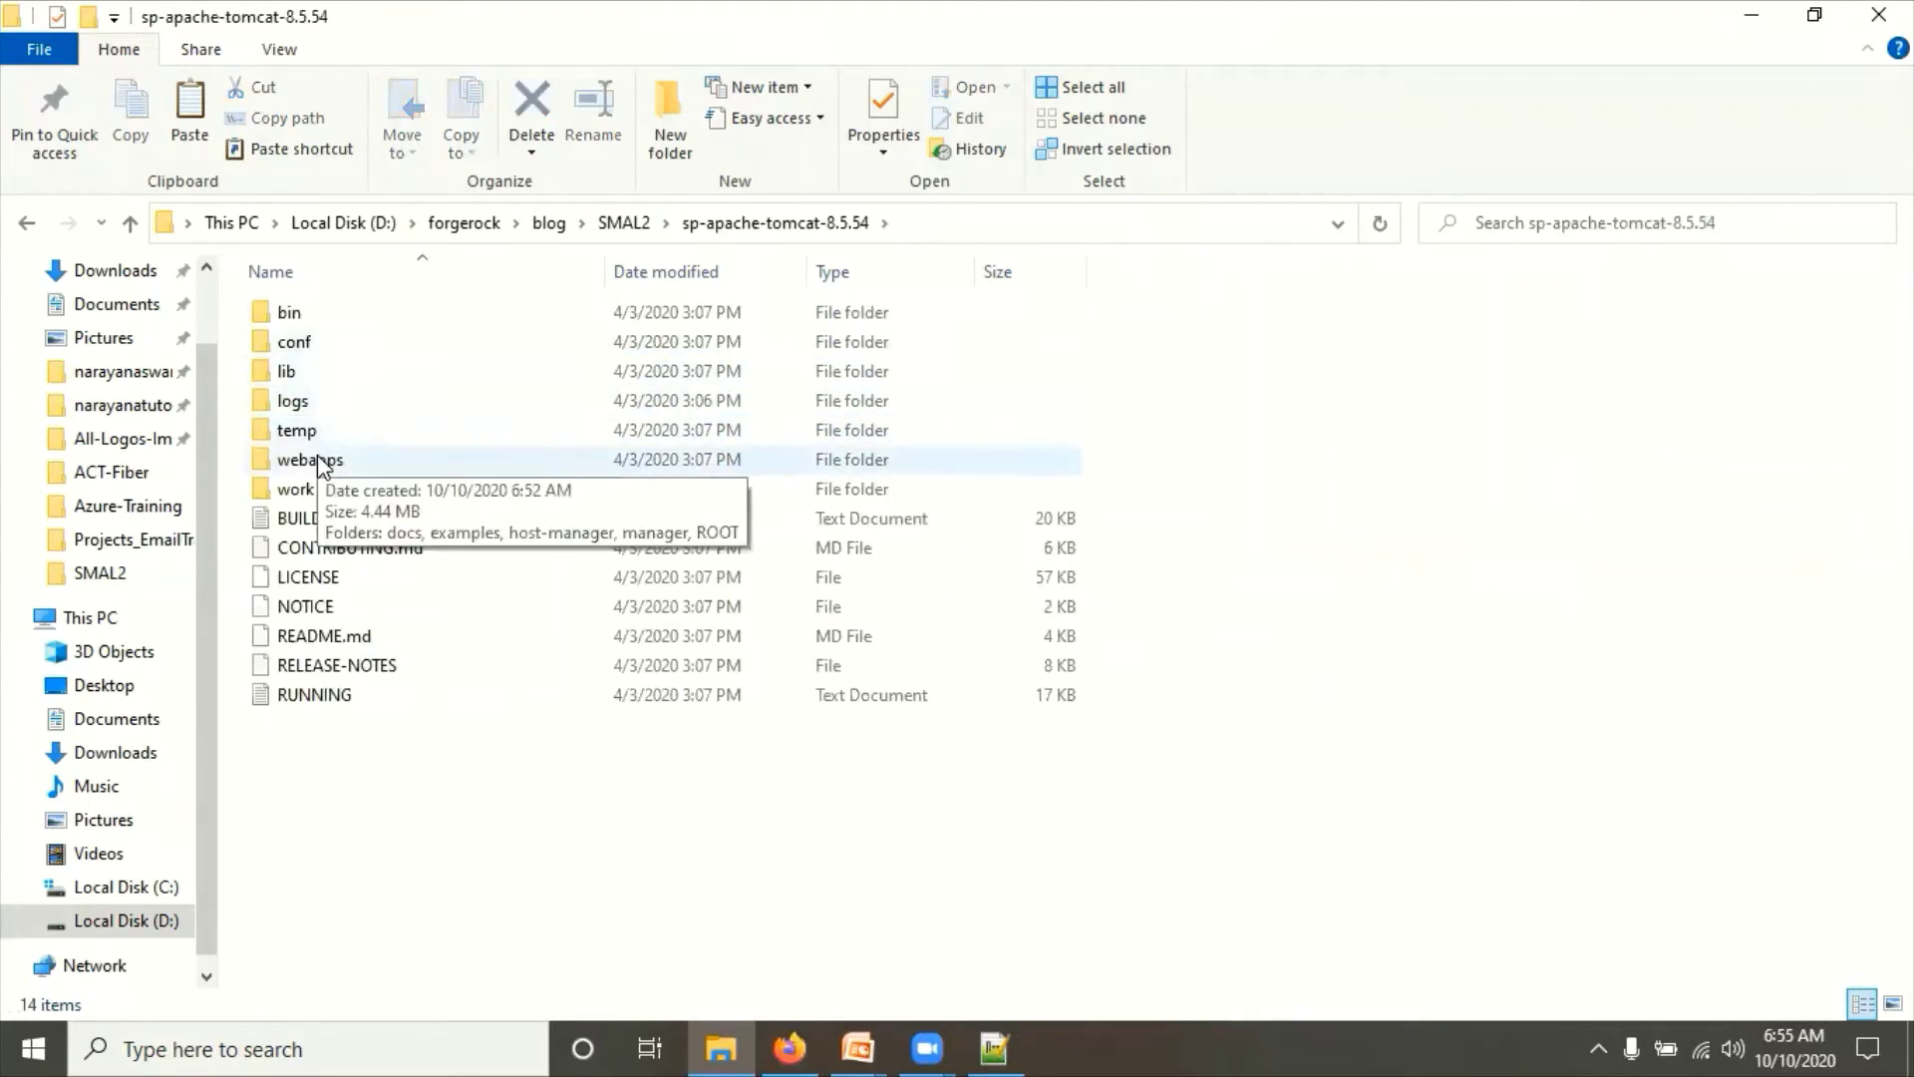
double_click(320, 460)
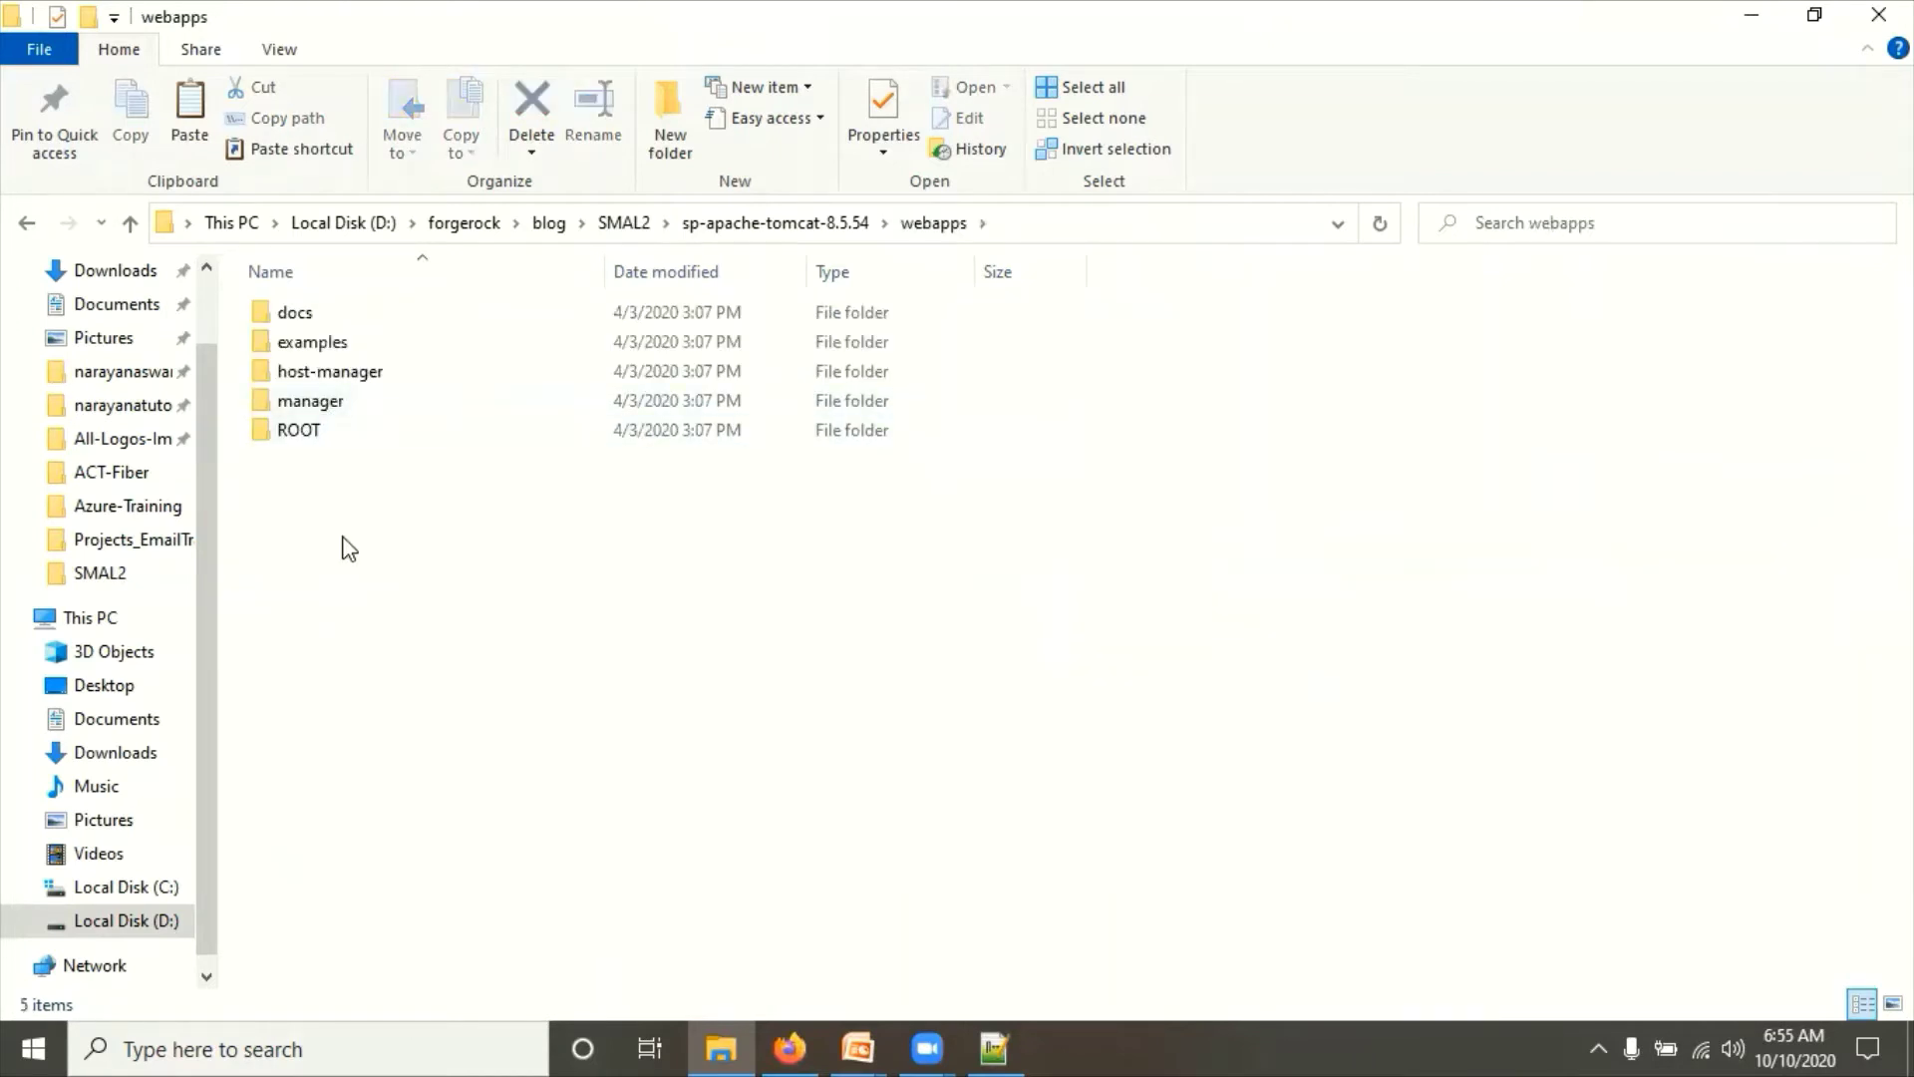
key(ctrl+v)
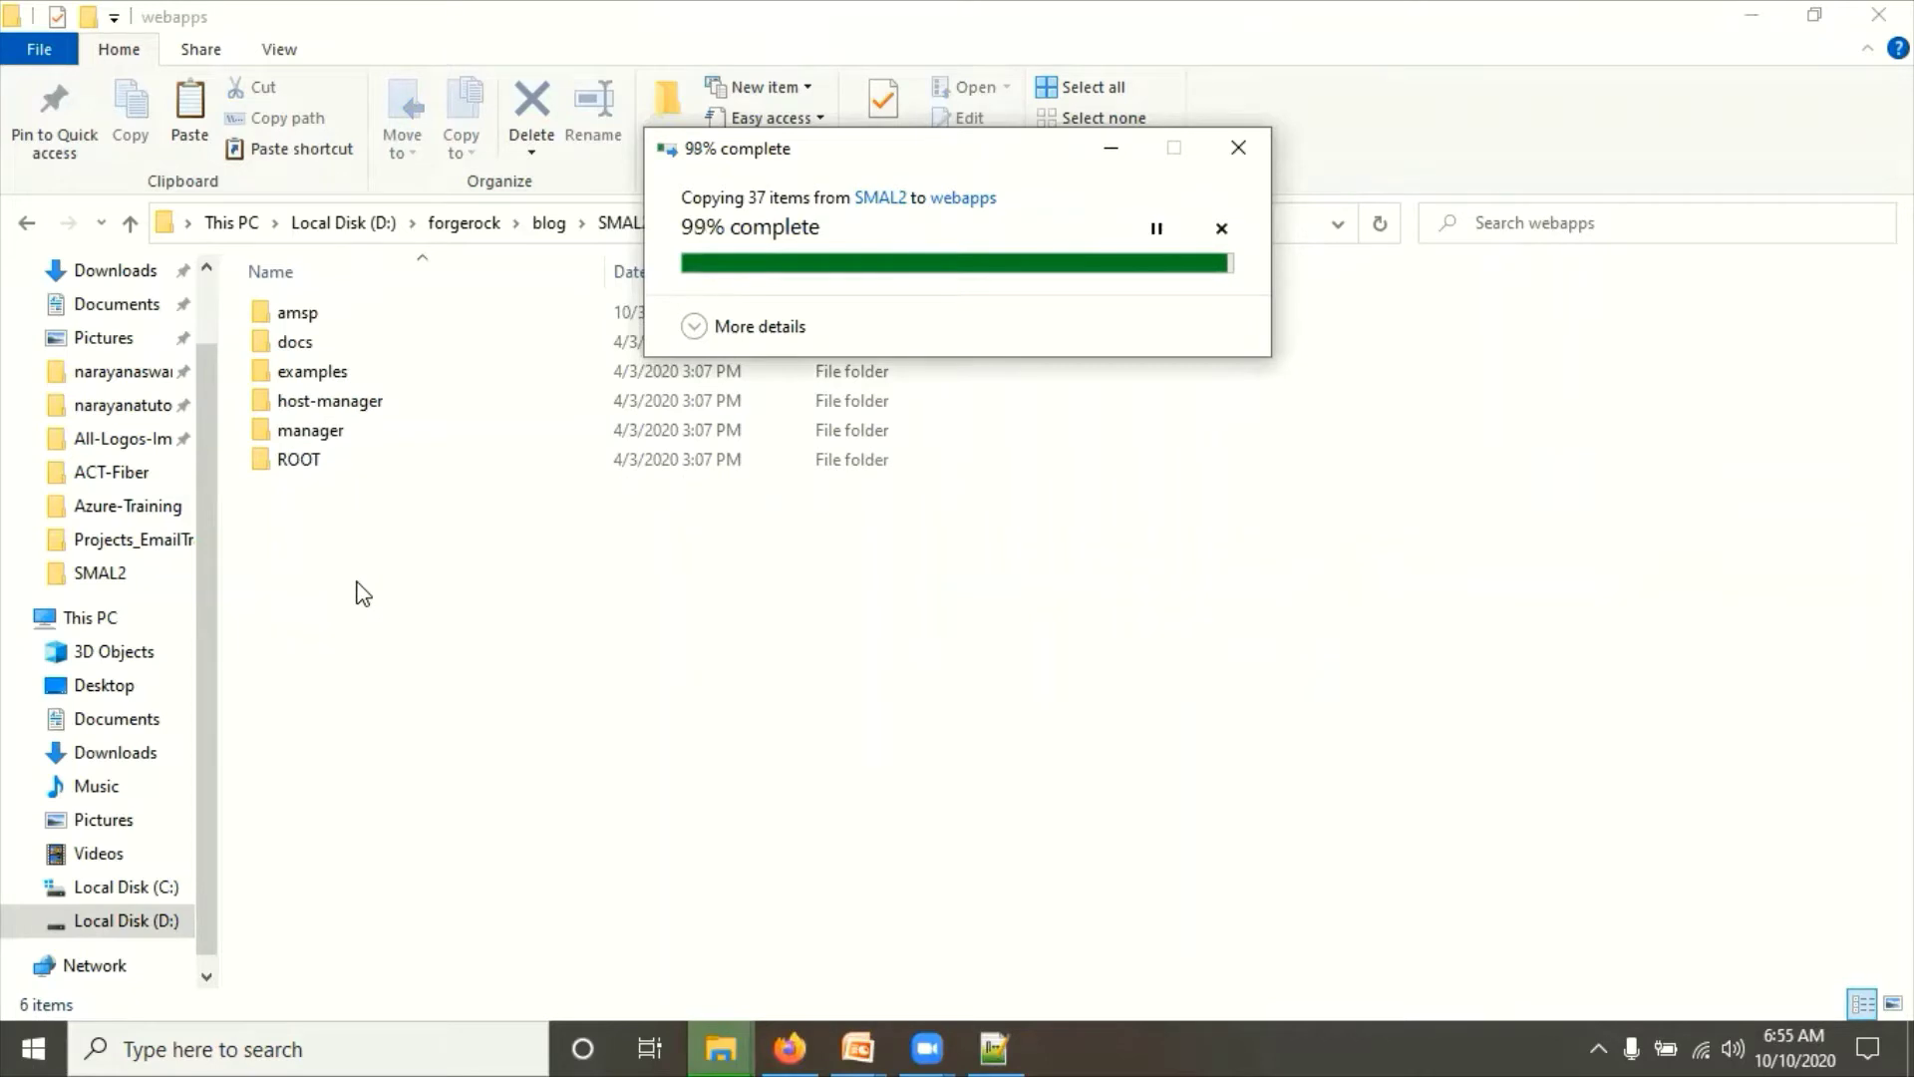
click(625, 223)
click(306, 313)
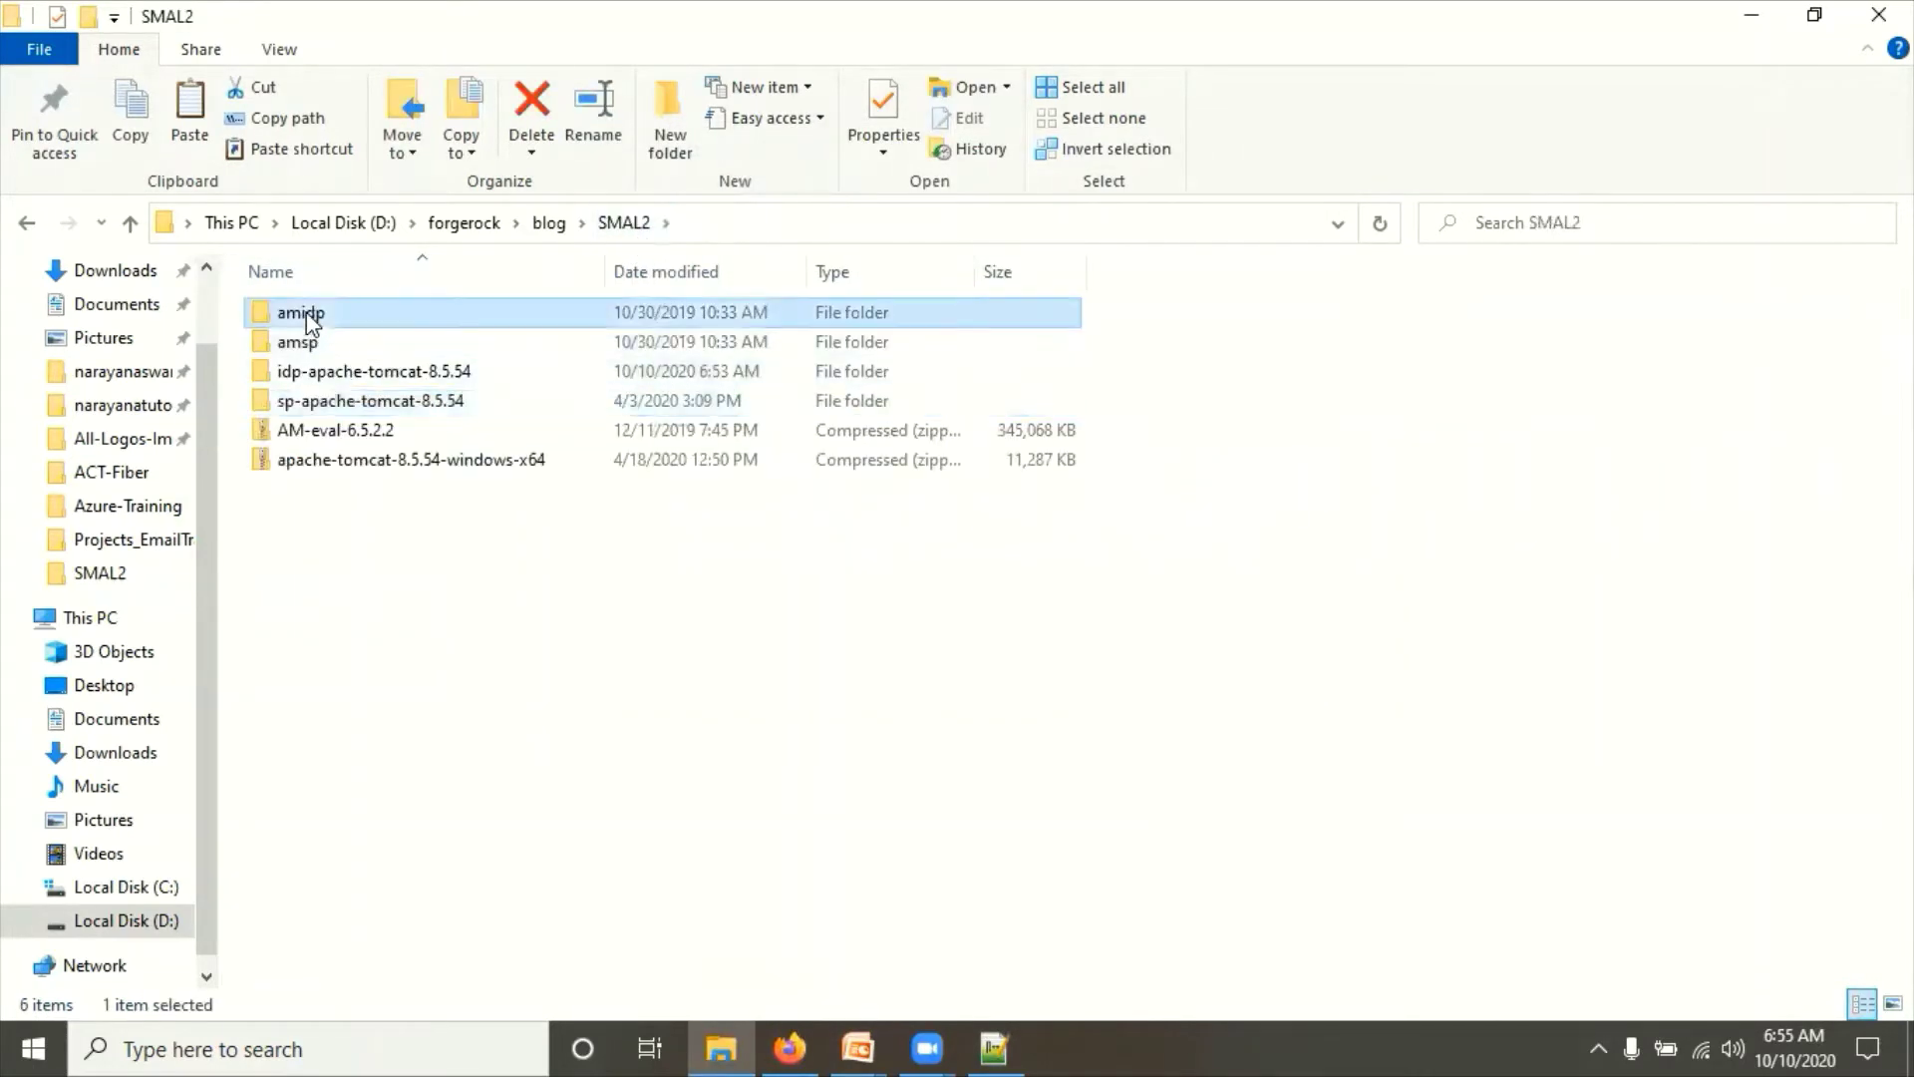
Step: Paste amidp into idp-apache-tomcat-8.5.54\webapps, then glance at the OpenAM SAML2 setup slide
double_click(405, 369)
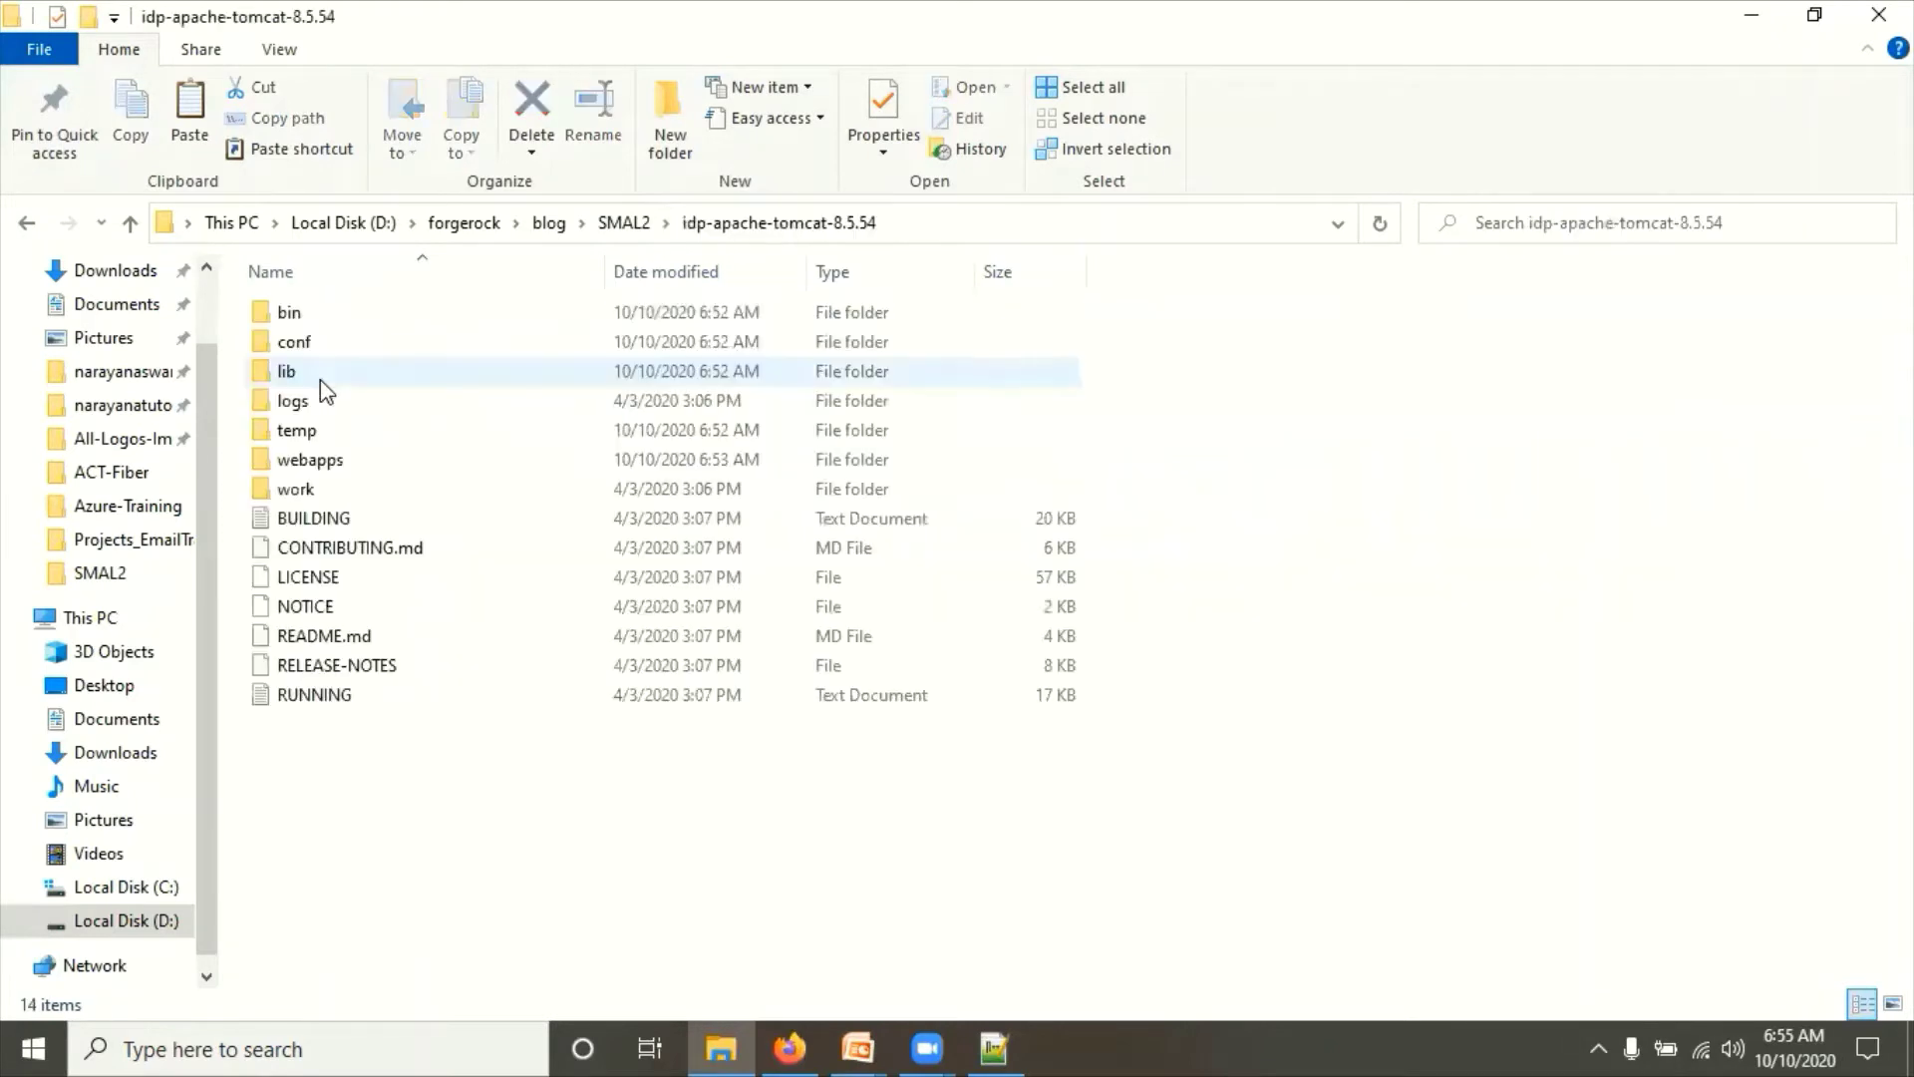
double_click(317, 459)
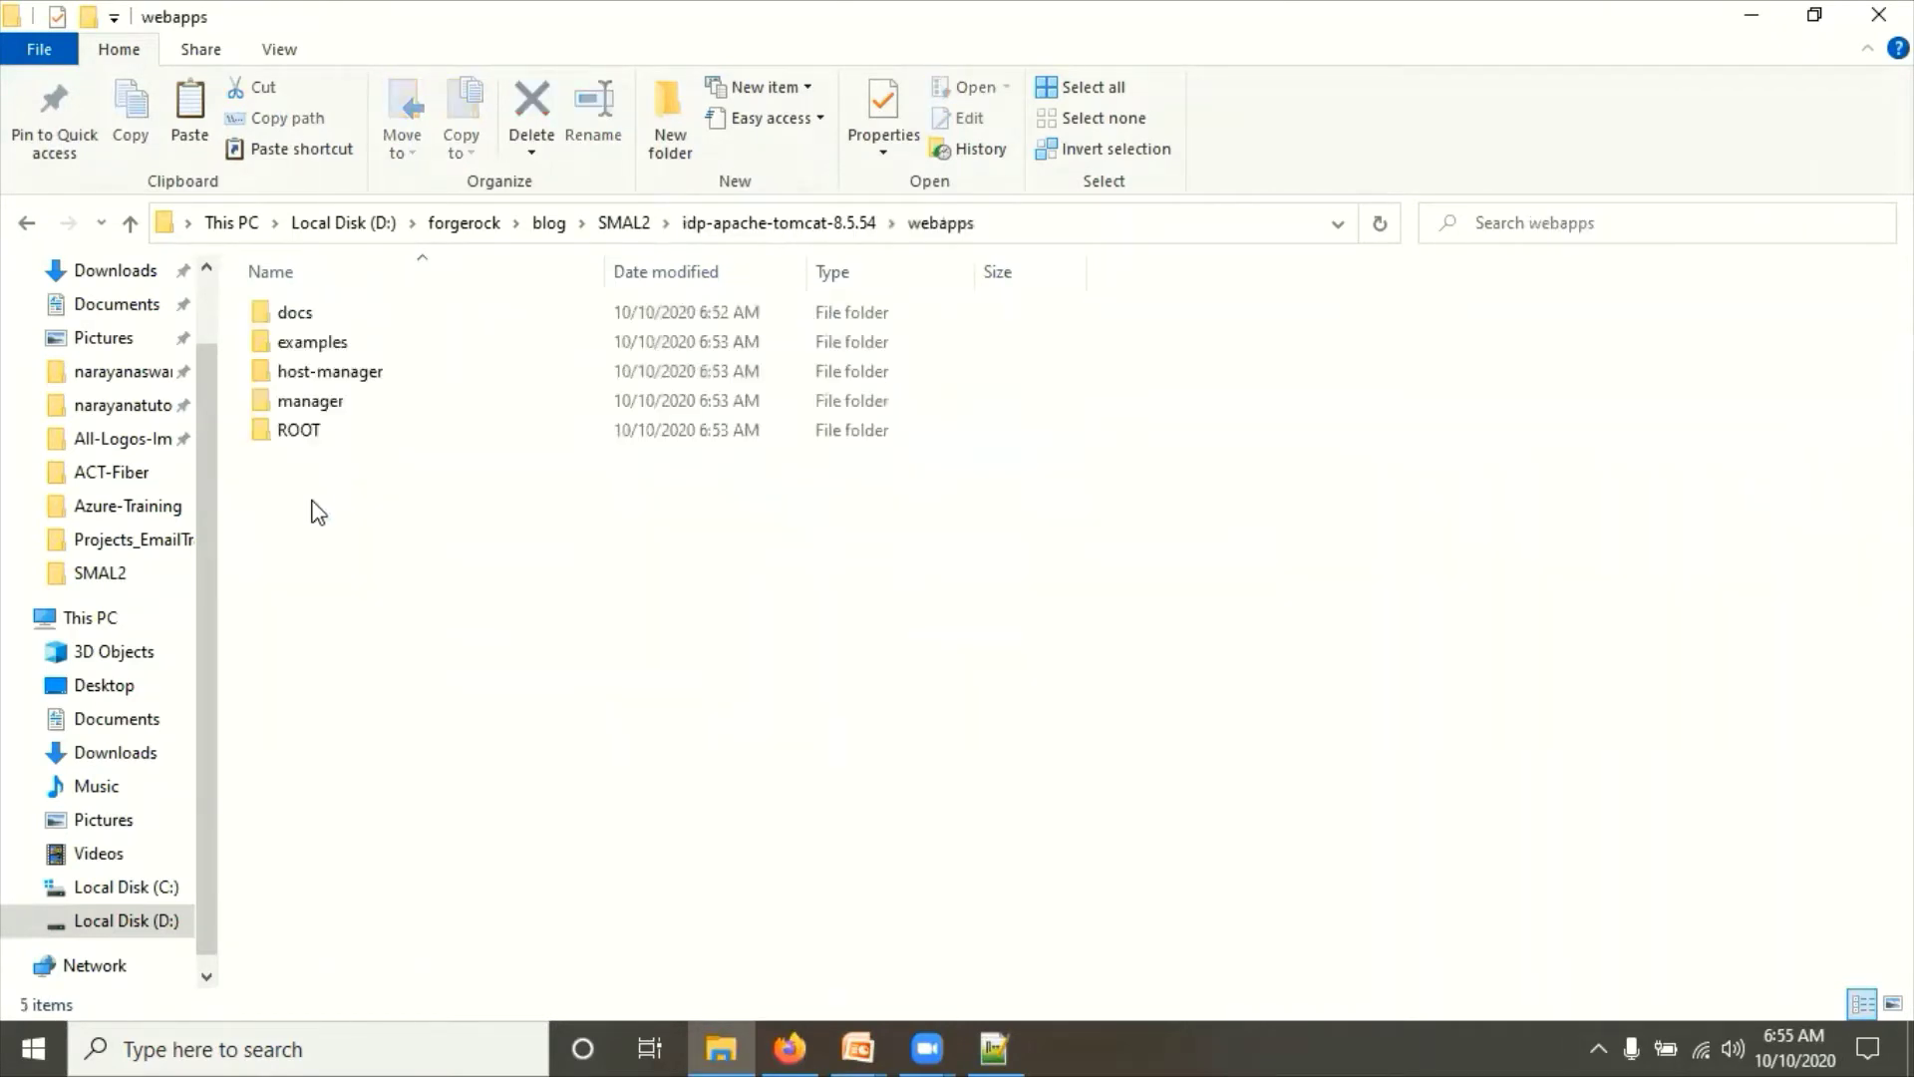
key(ctrl+v)
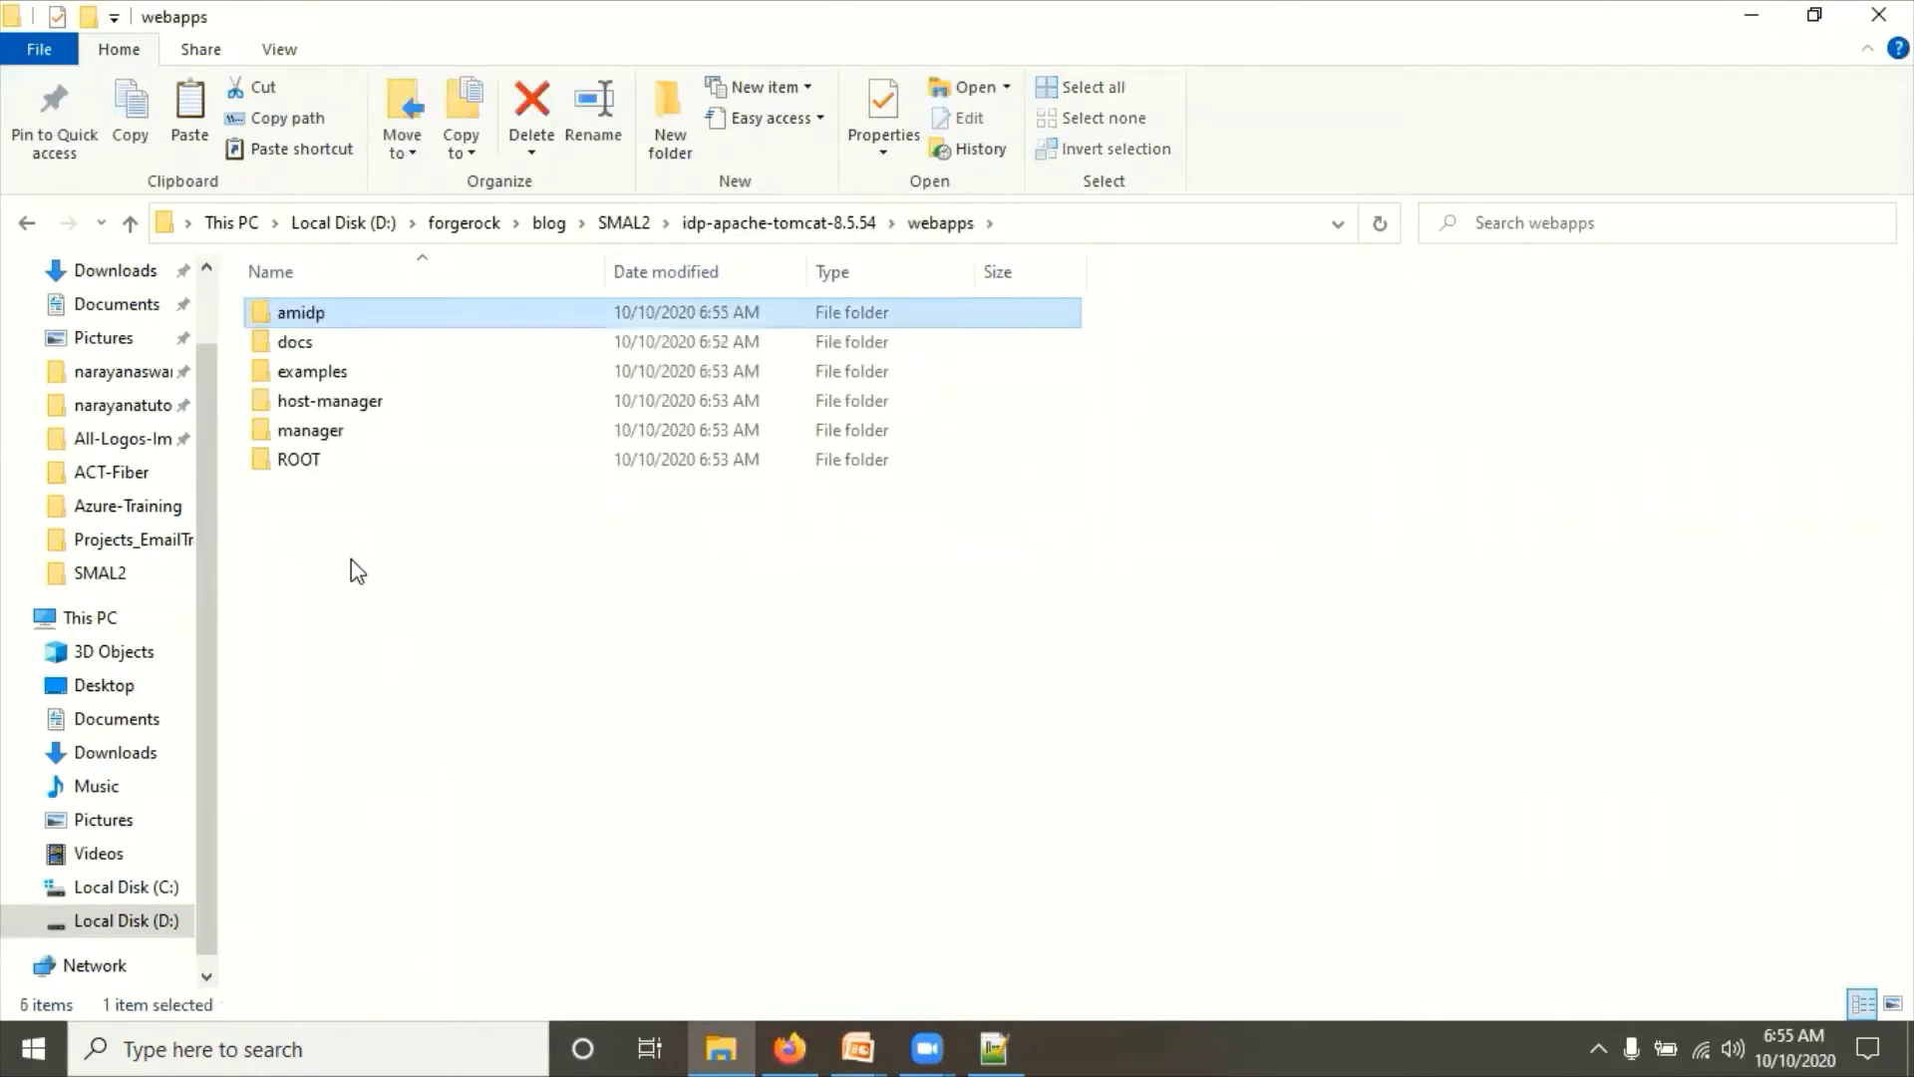
click(526, 630)
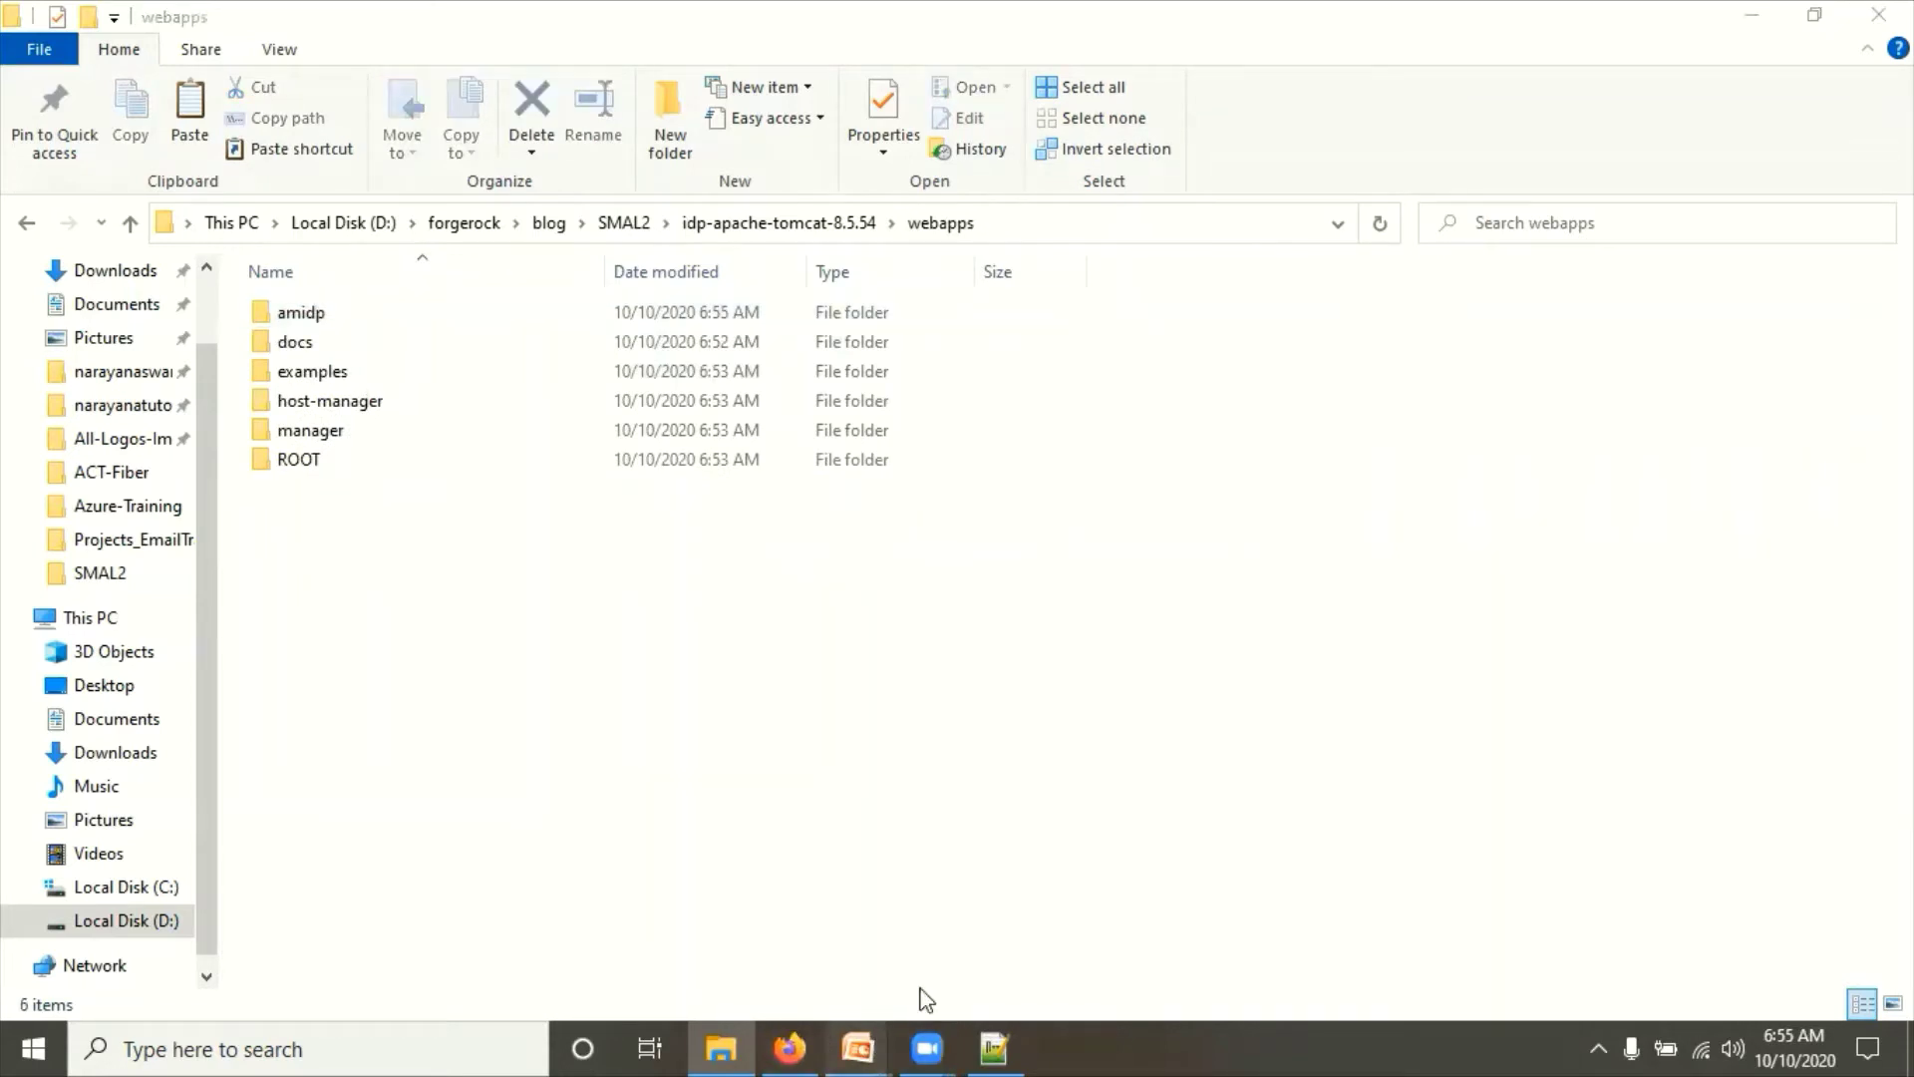
click(942, 942)
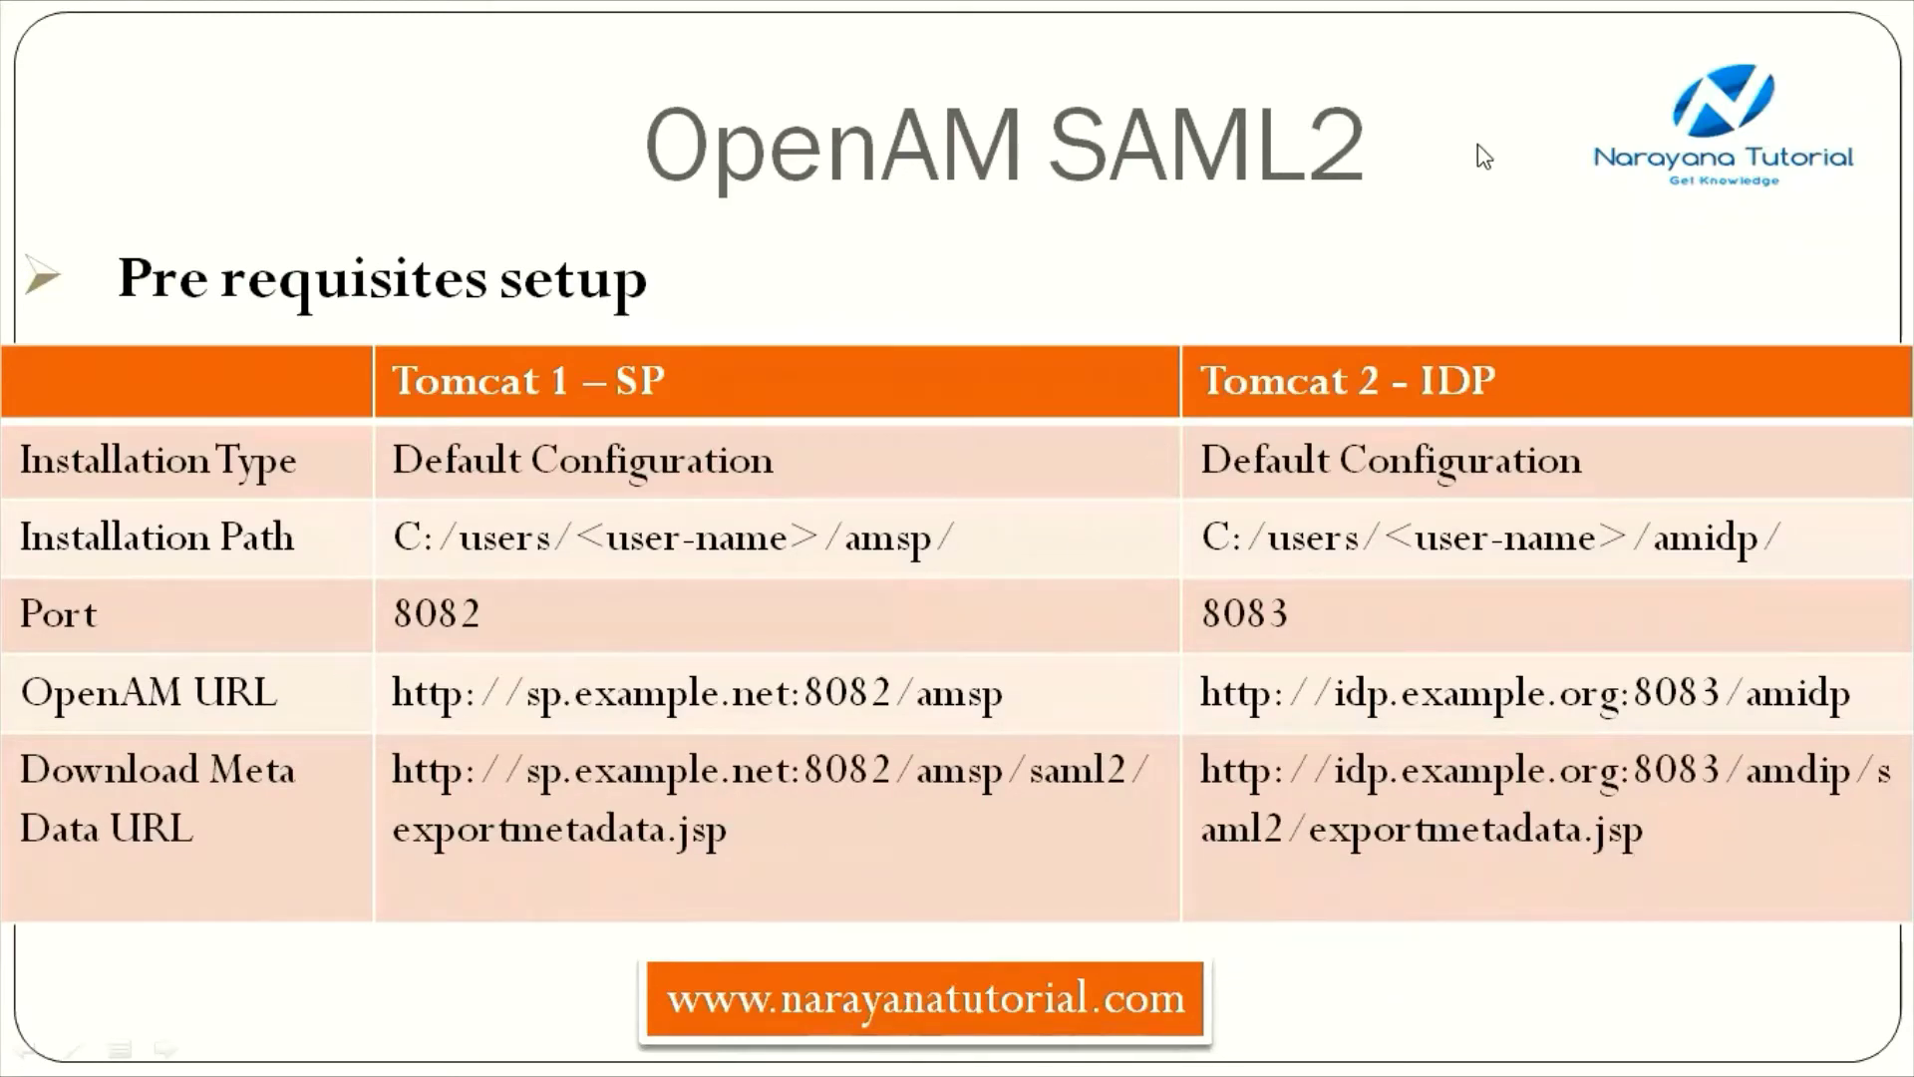
key(alt+Tab)
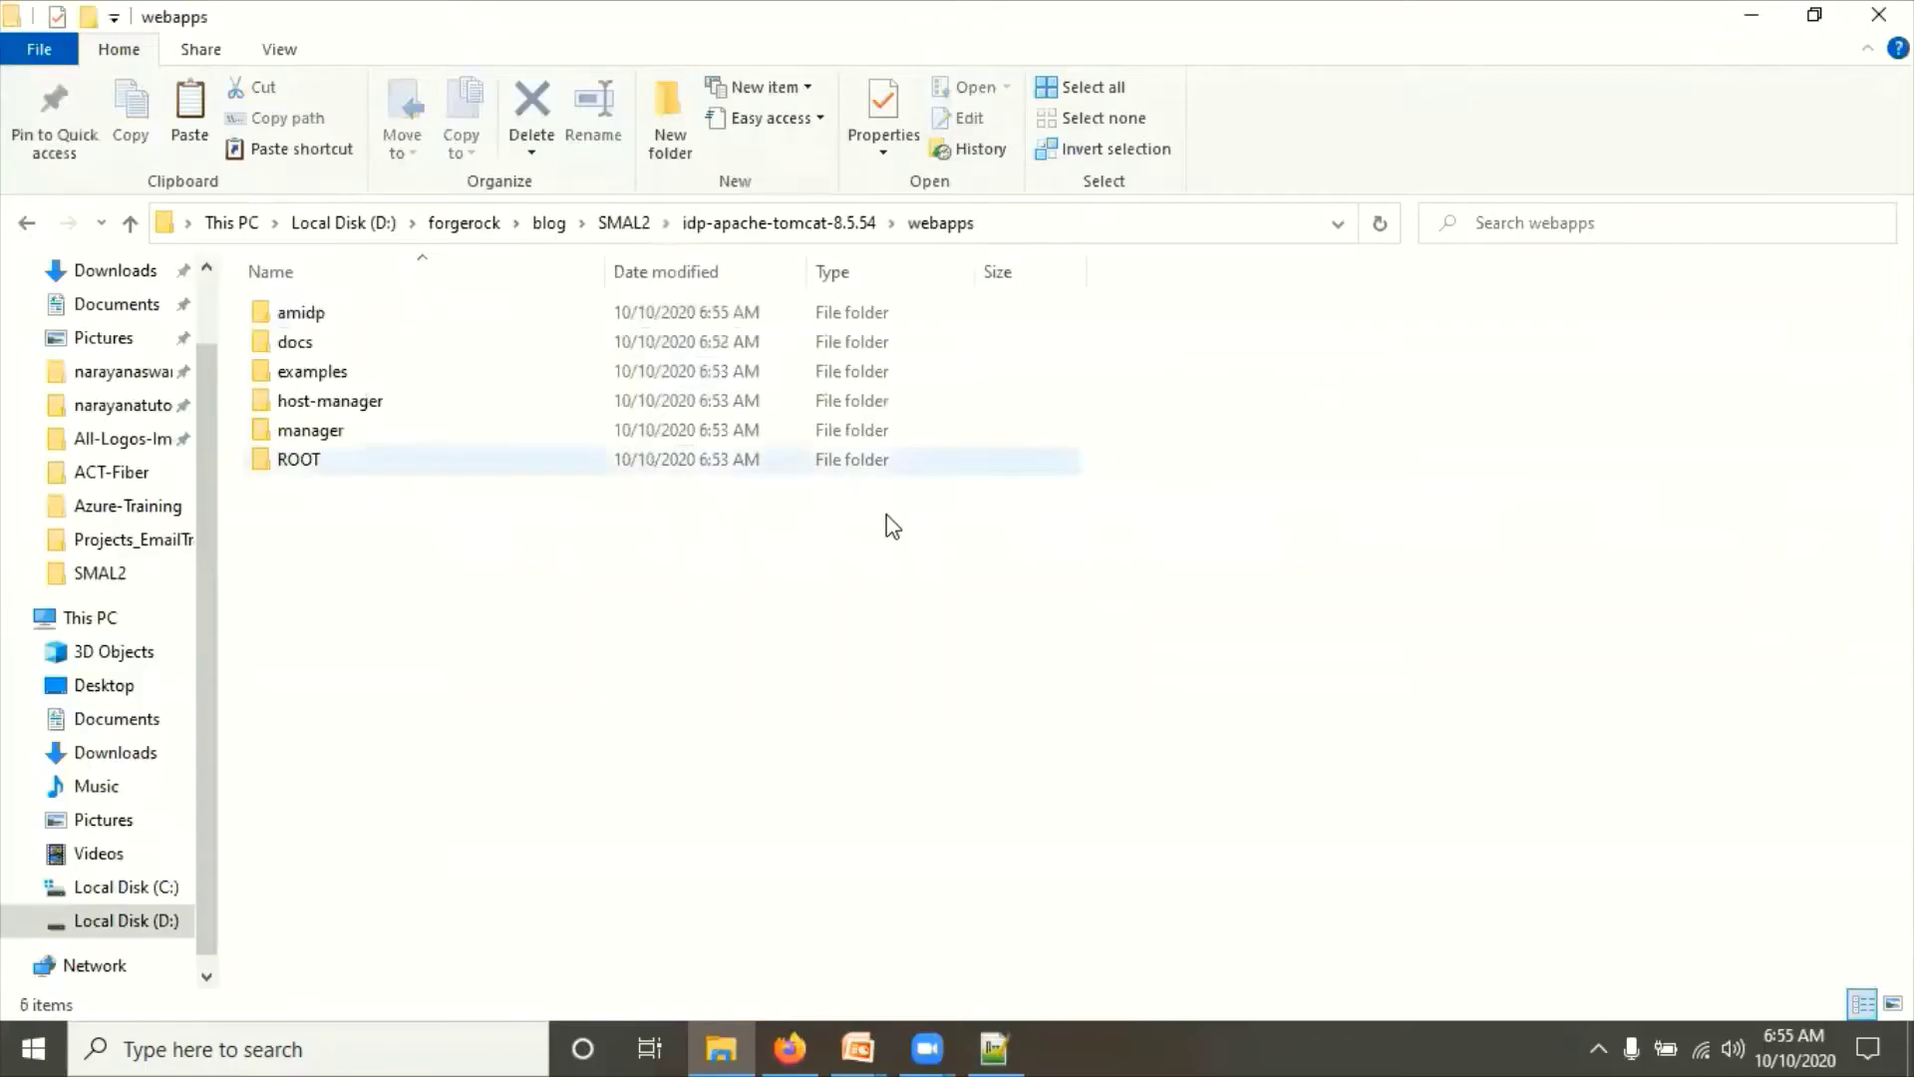
Step: Go to C:\Windows\System32\drivers\etc and bring up the context menu for the hosts file
click(156, 885)
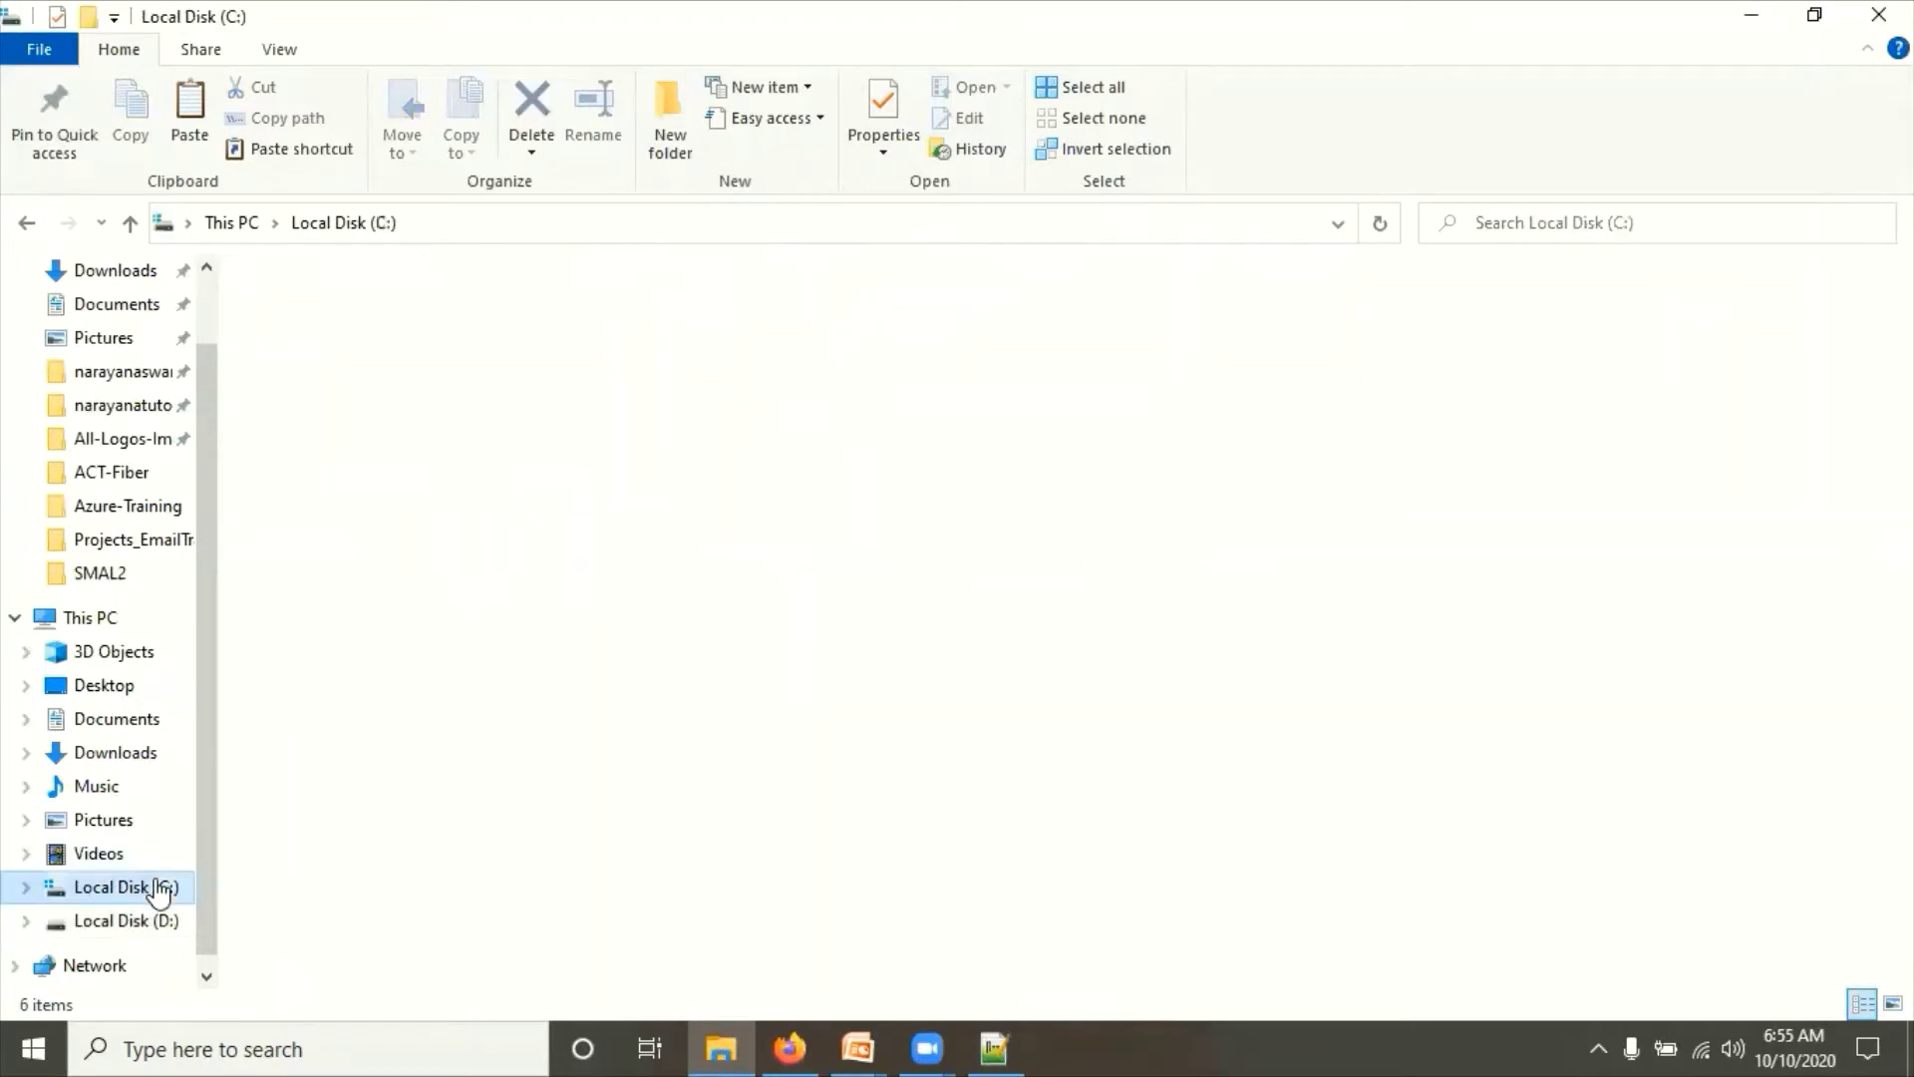
click(468, 231)
text(c:)
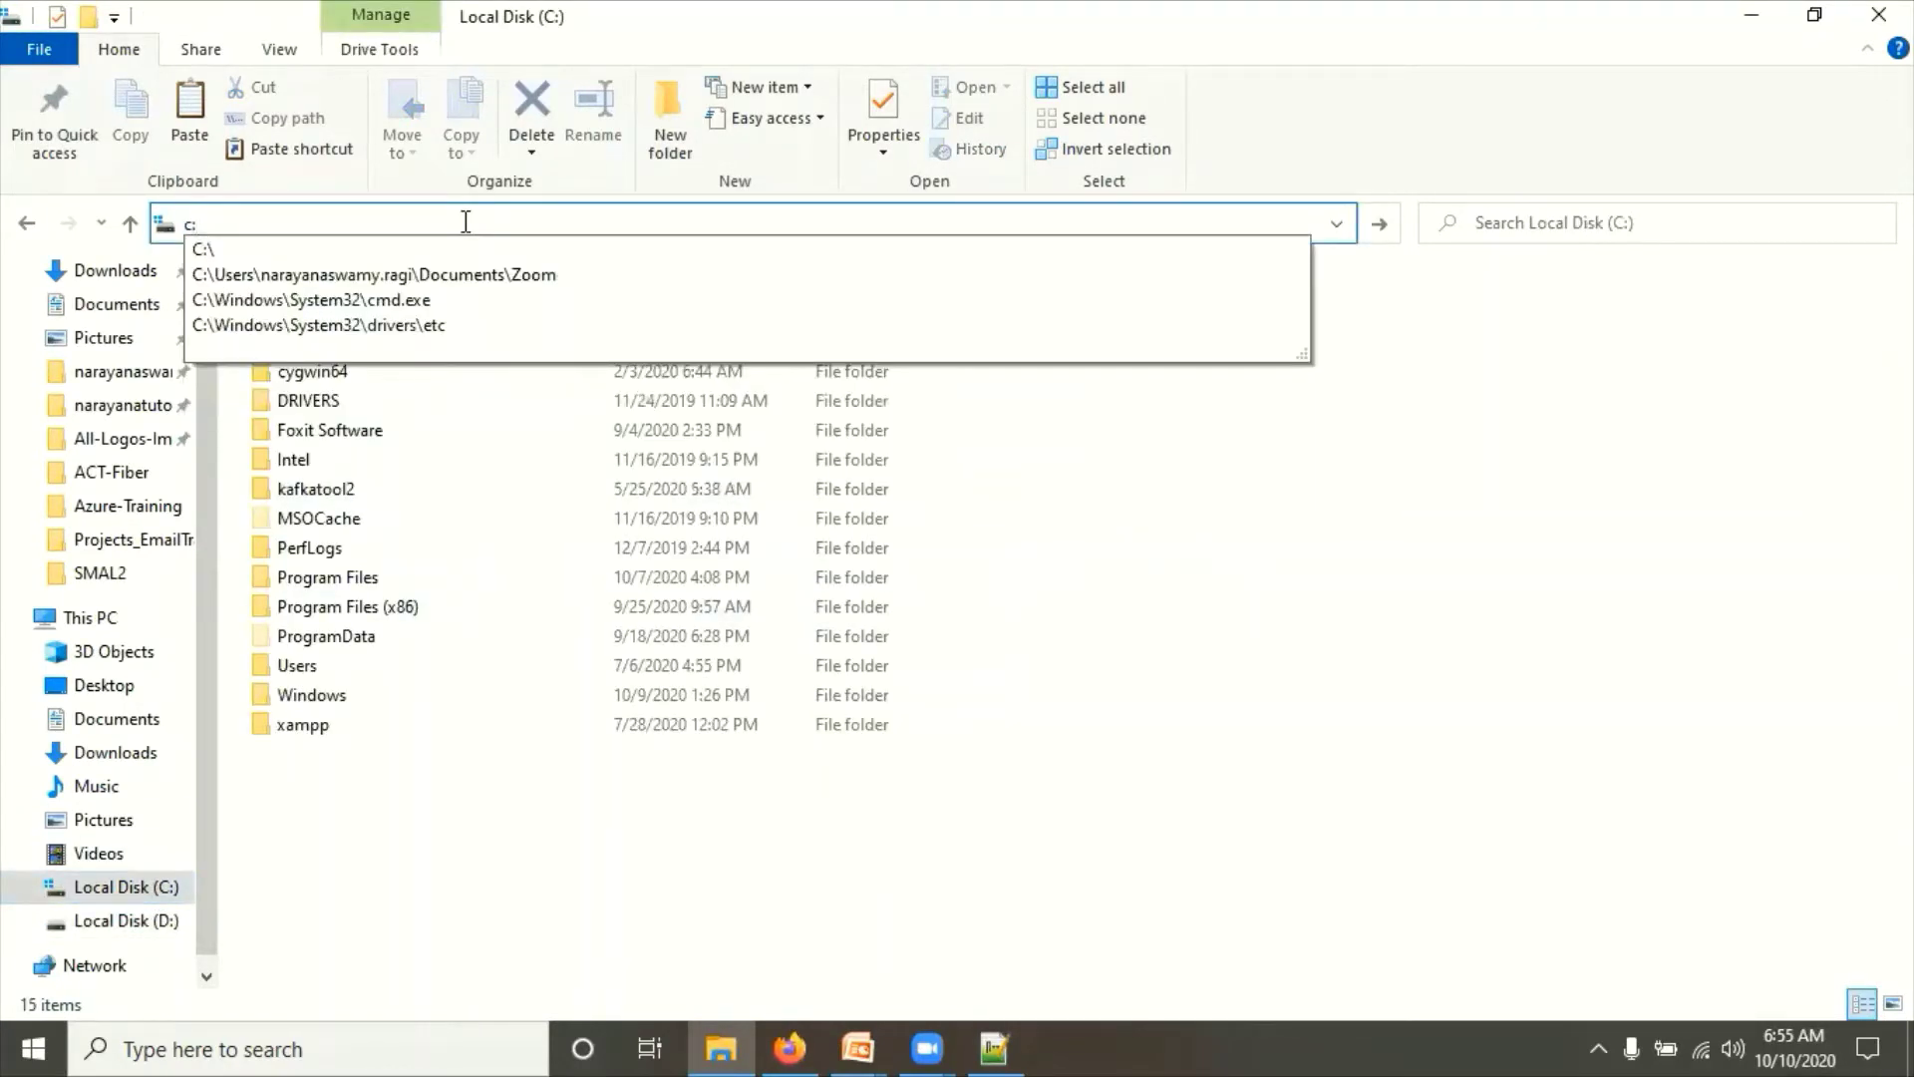
key(Down)
key(Down)
key(Down)
key(Down)
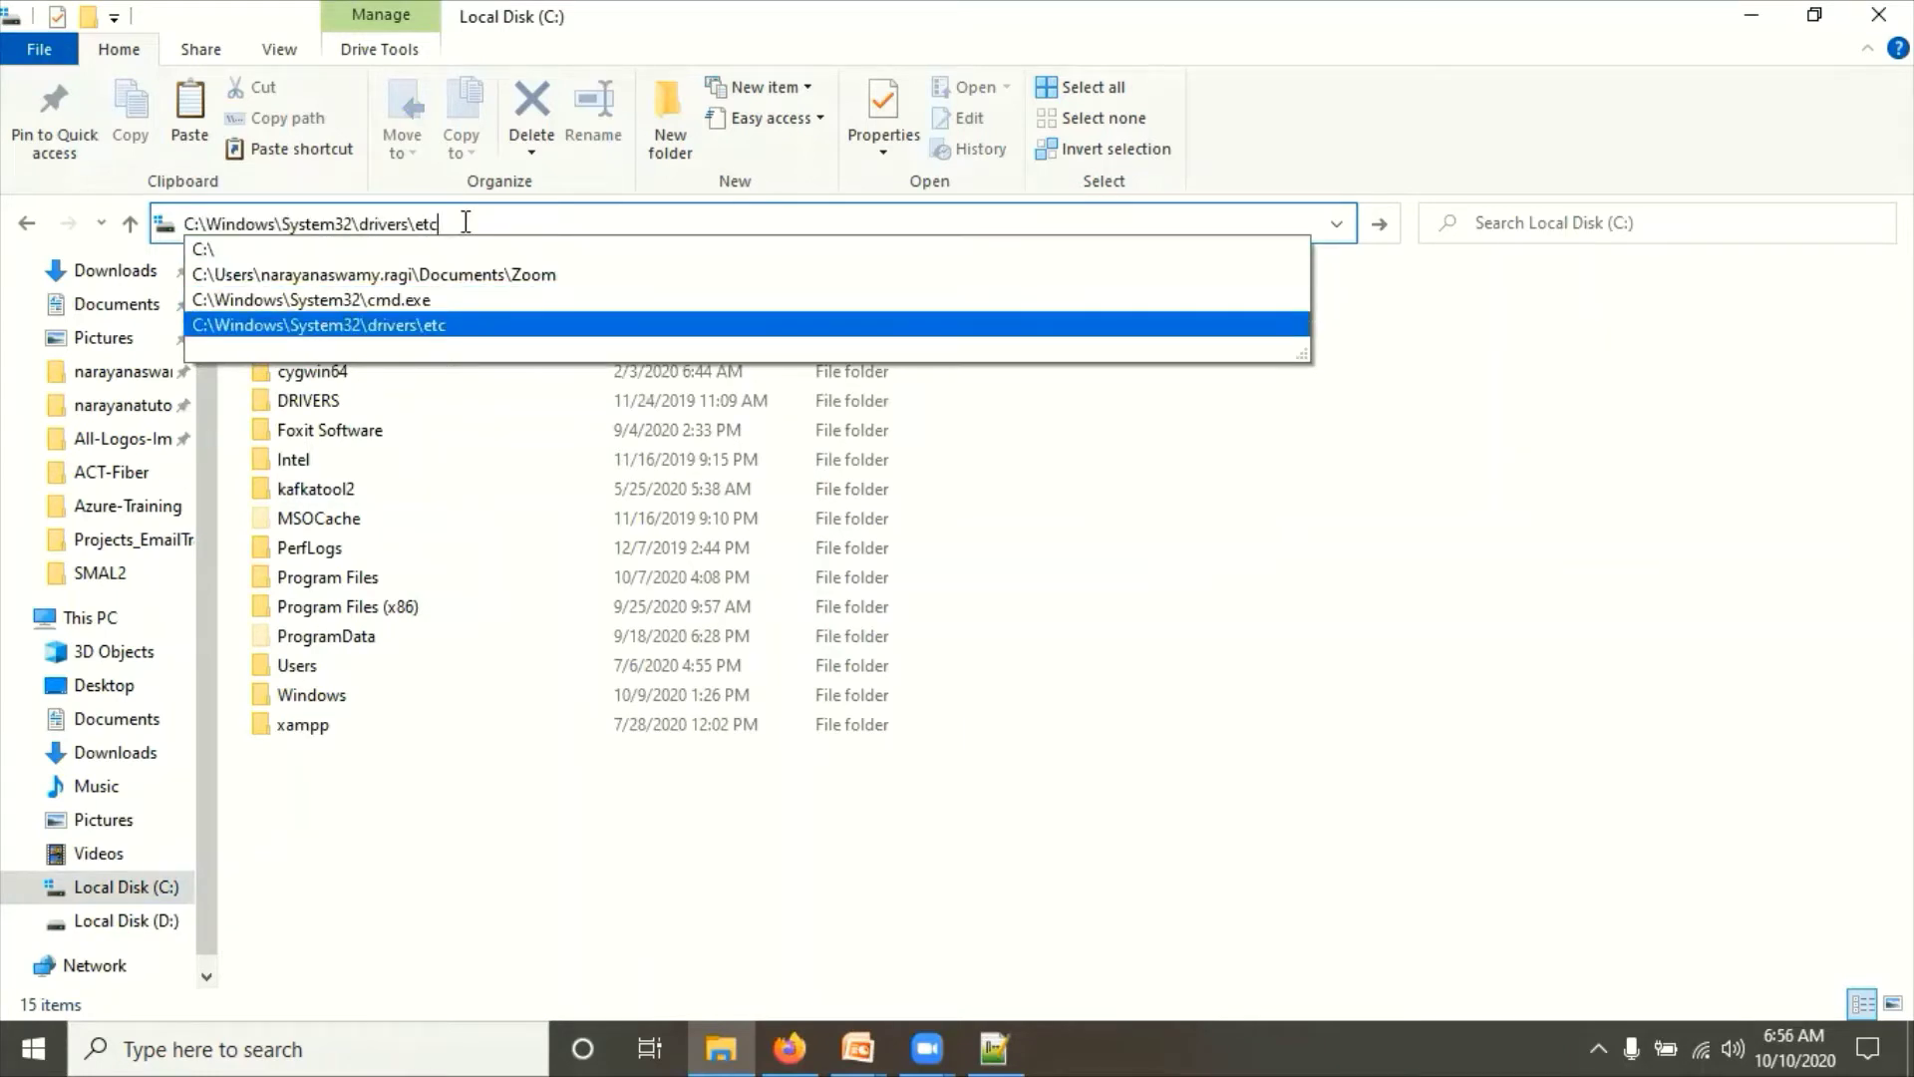
key(Return)
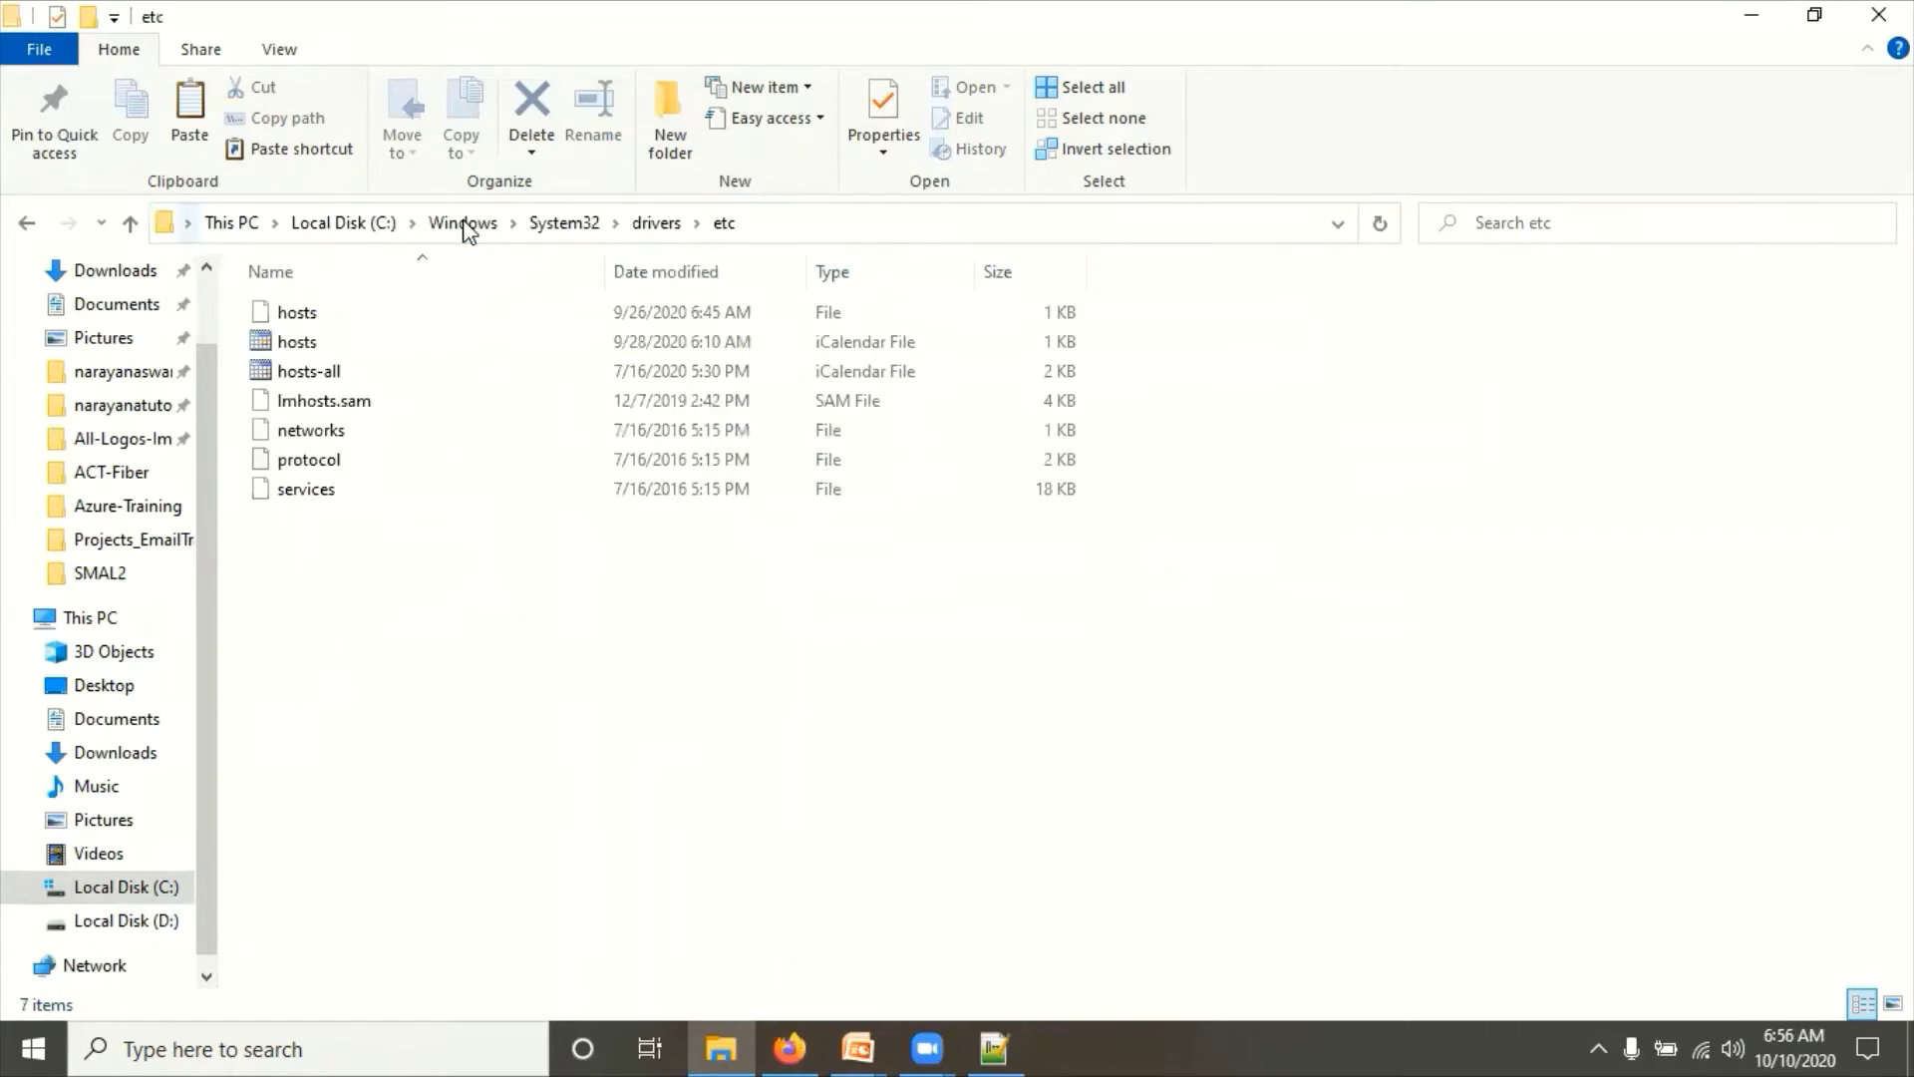
right_click(284, 310)
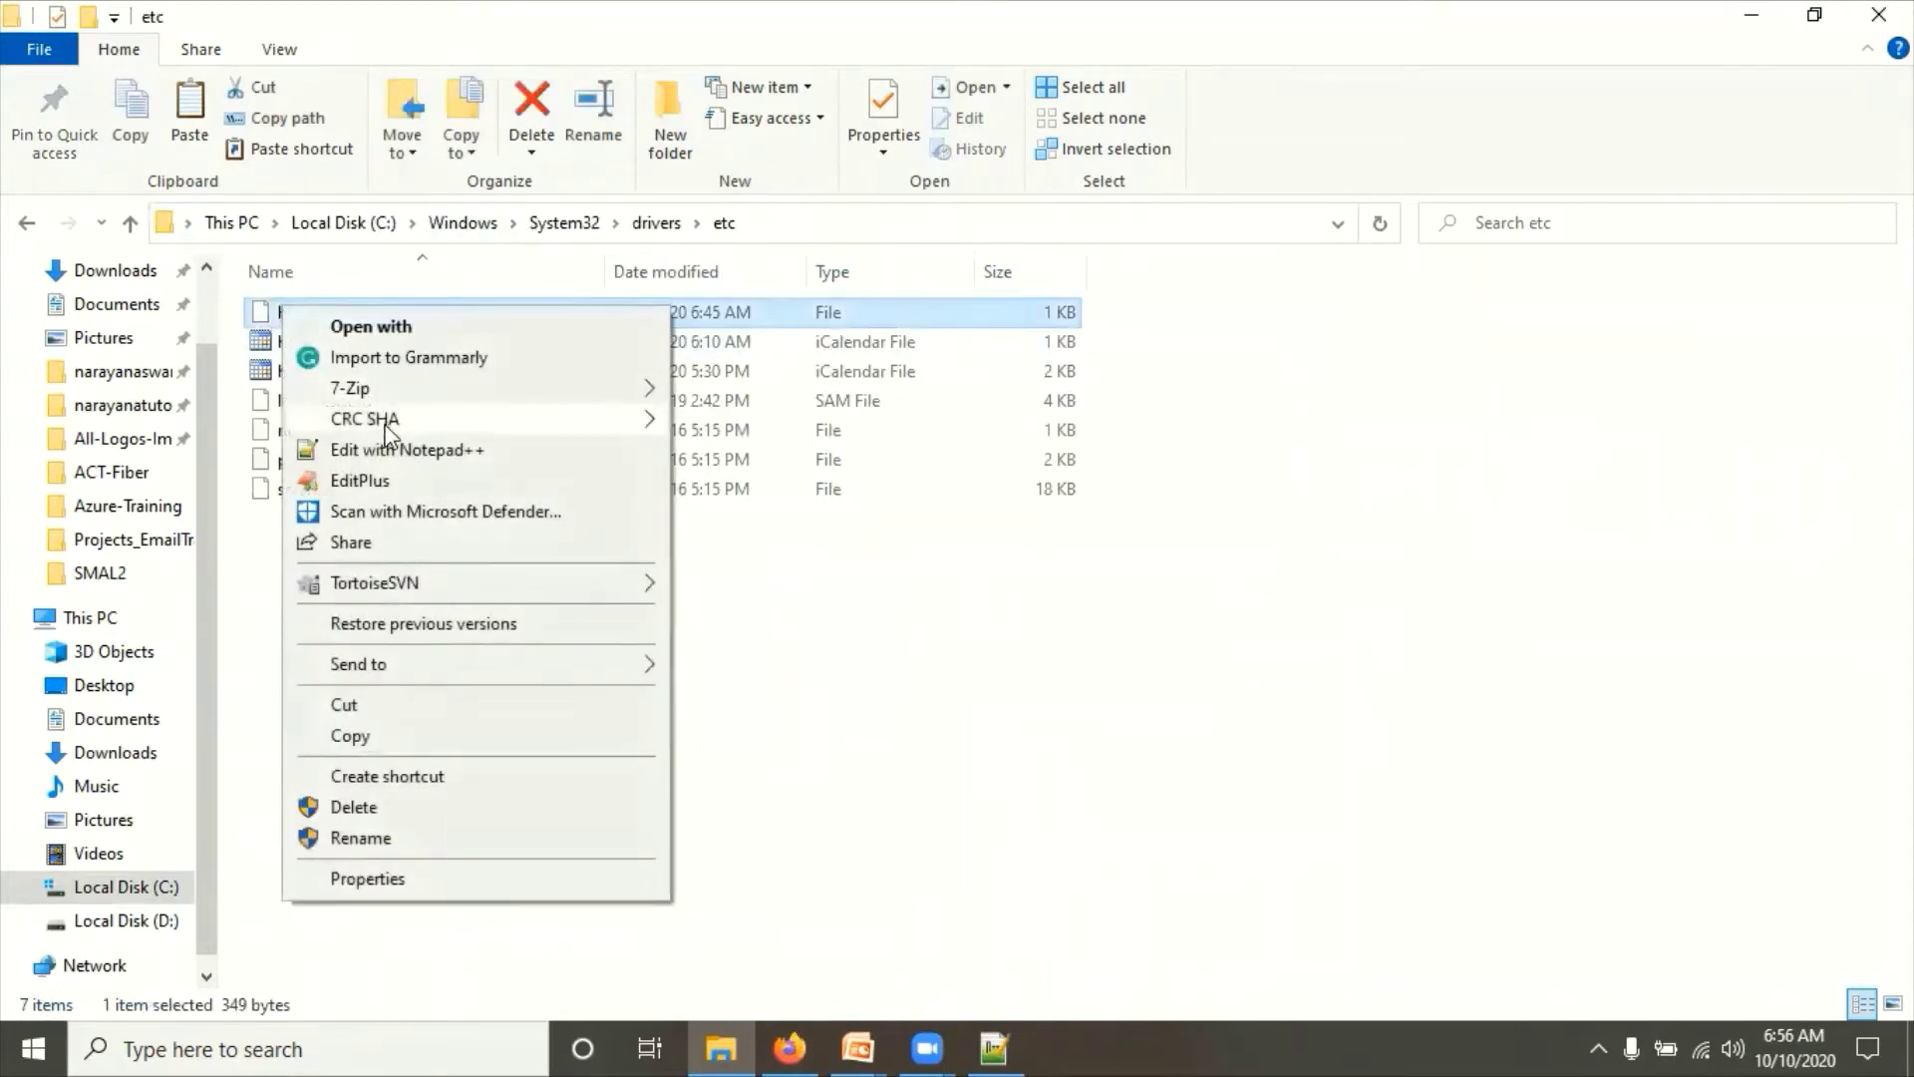
Step: Open hosts in Notepad++ and start a new '127.0.0.1' line after line 12, checking host names on the slide
click(403, 450)
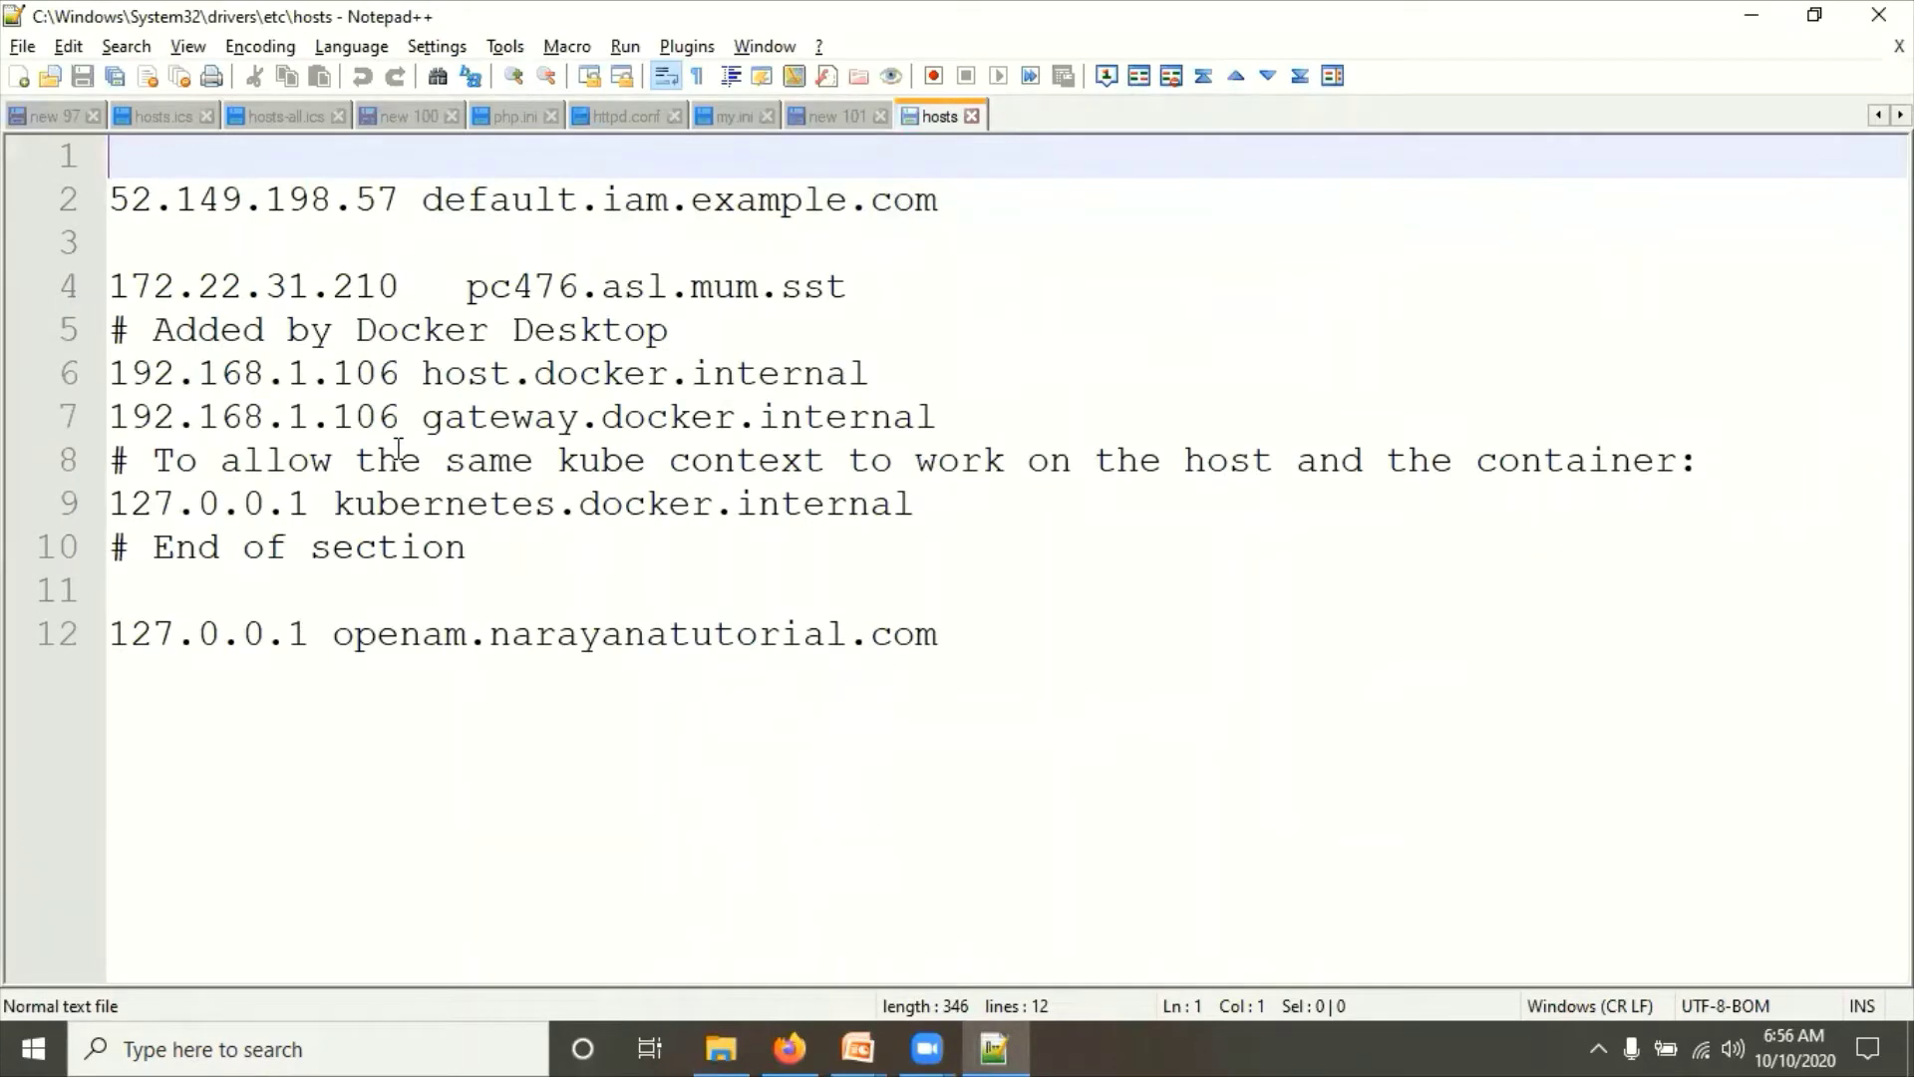
click(964, 643)
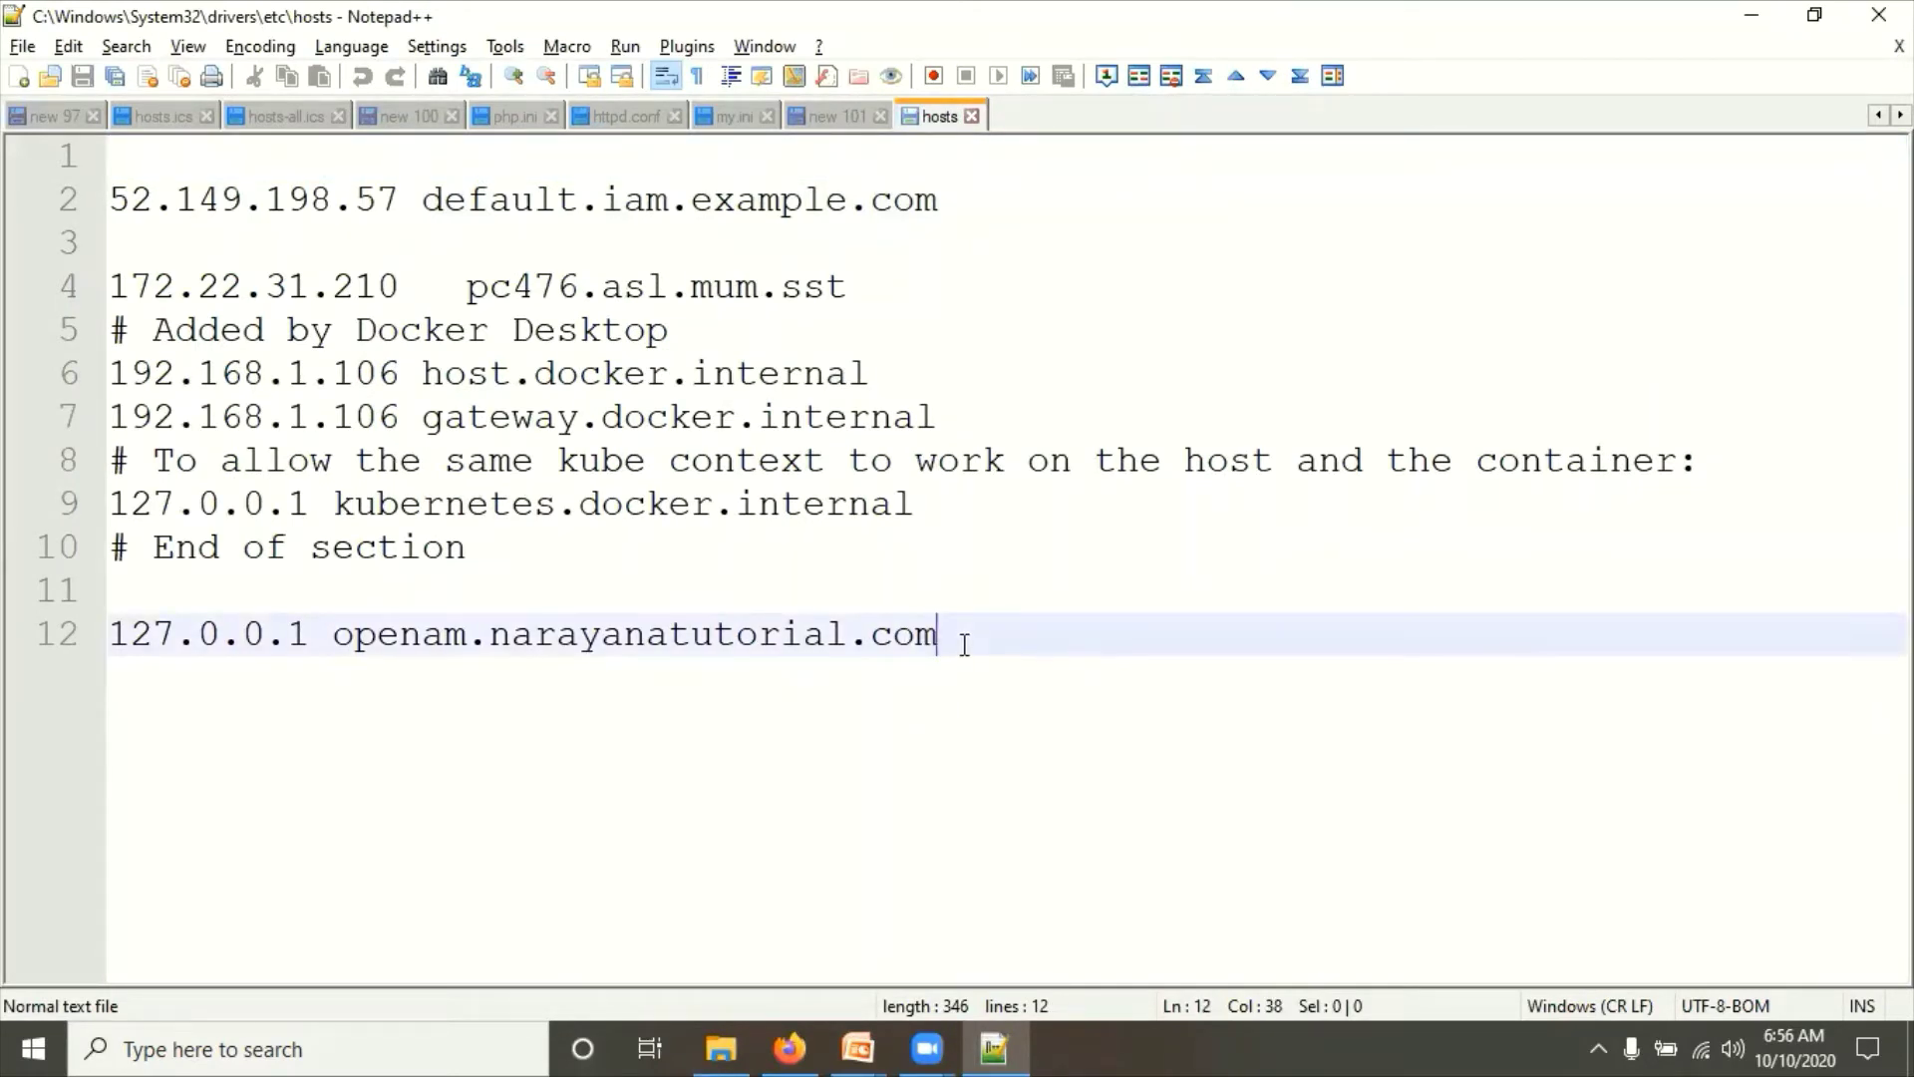
key(Return)
text(12)
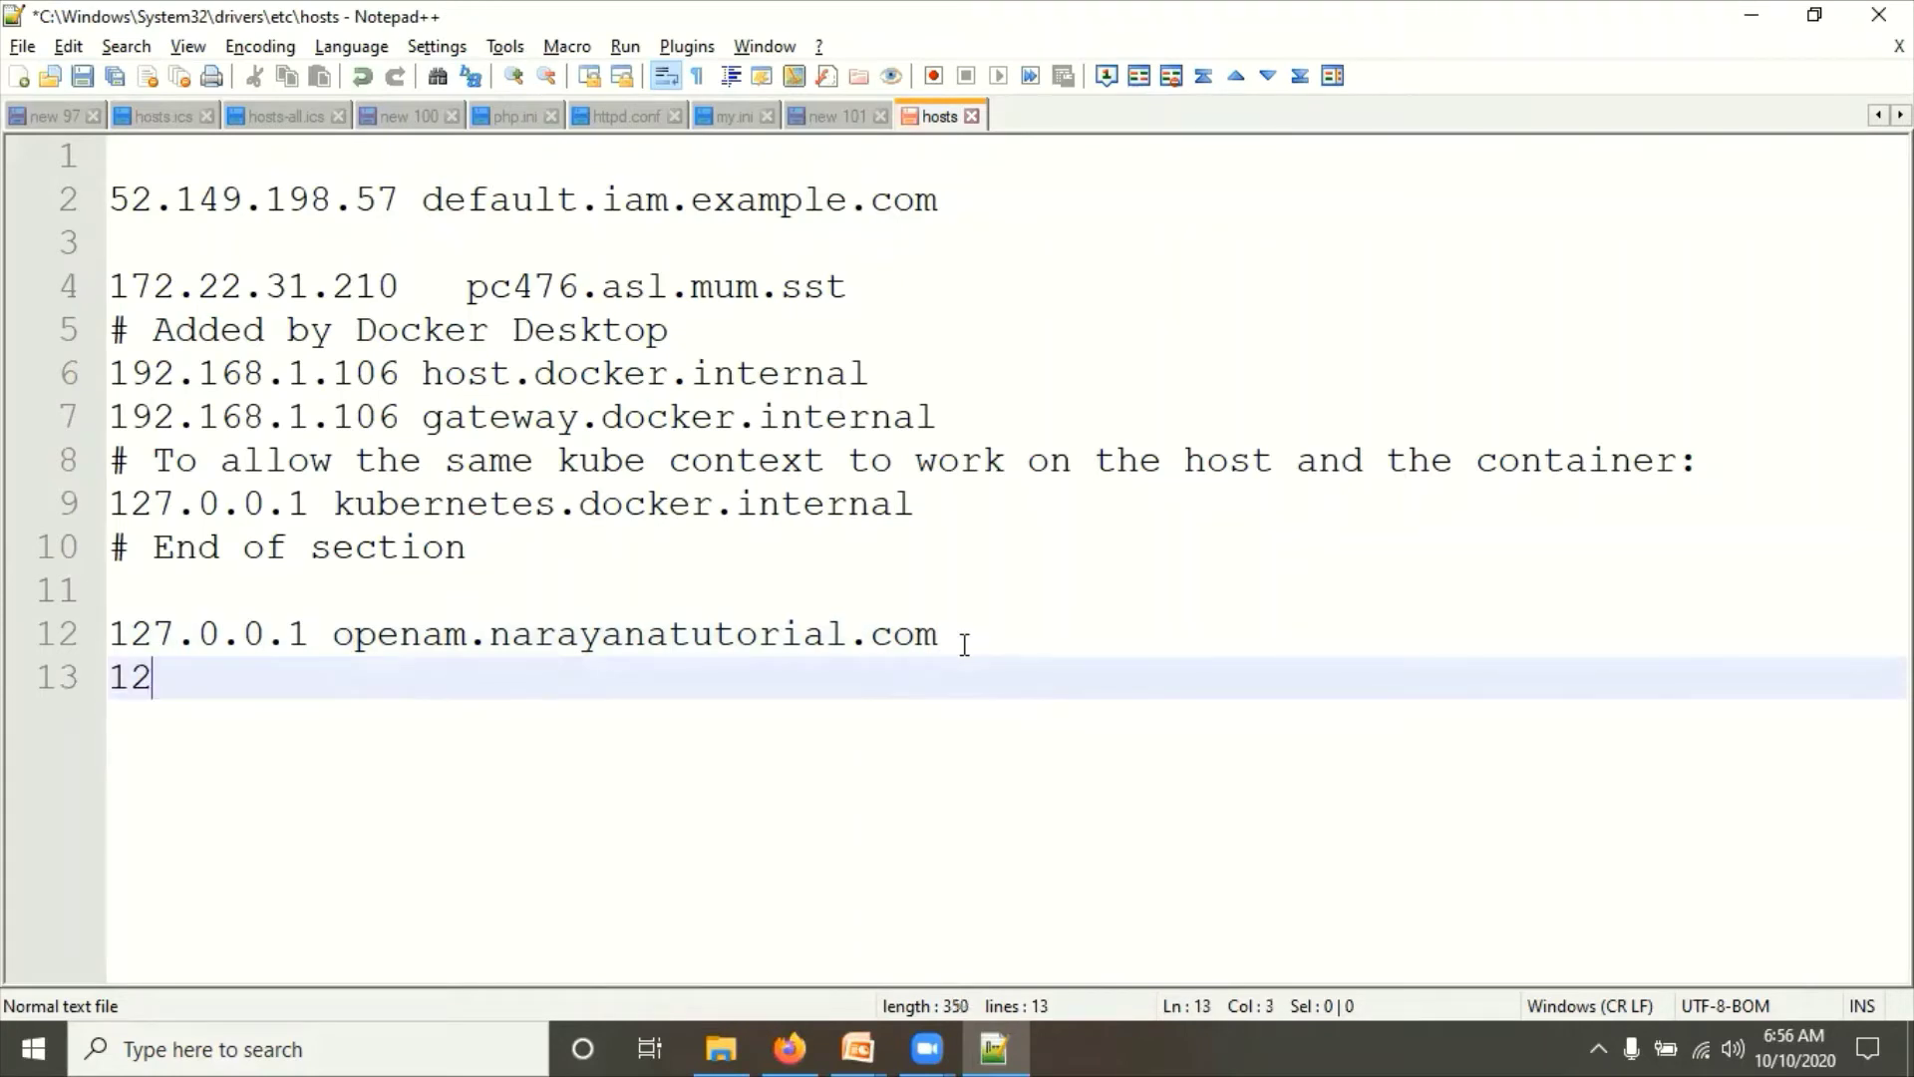
text(7.0.1)
key(BackSpace)
text(0.1)
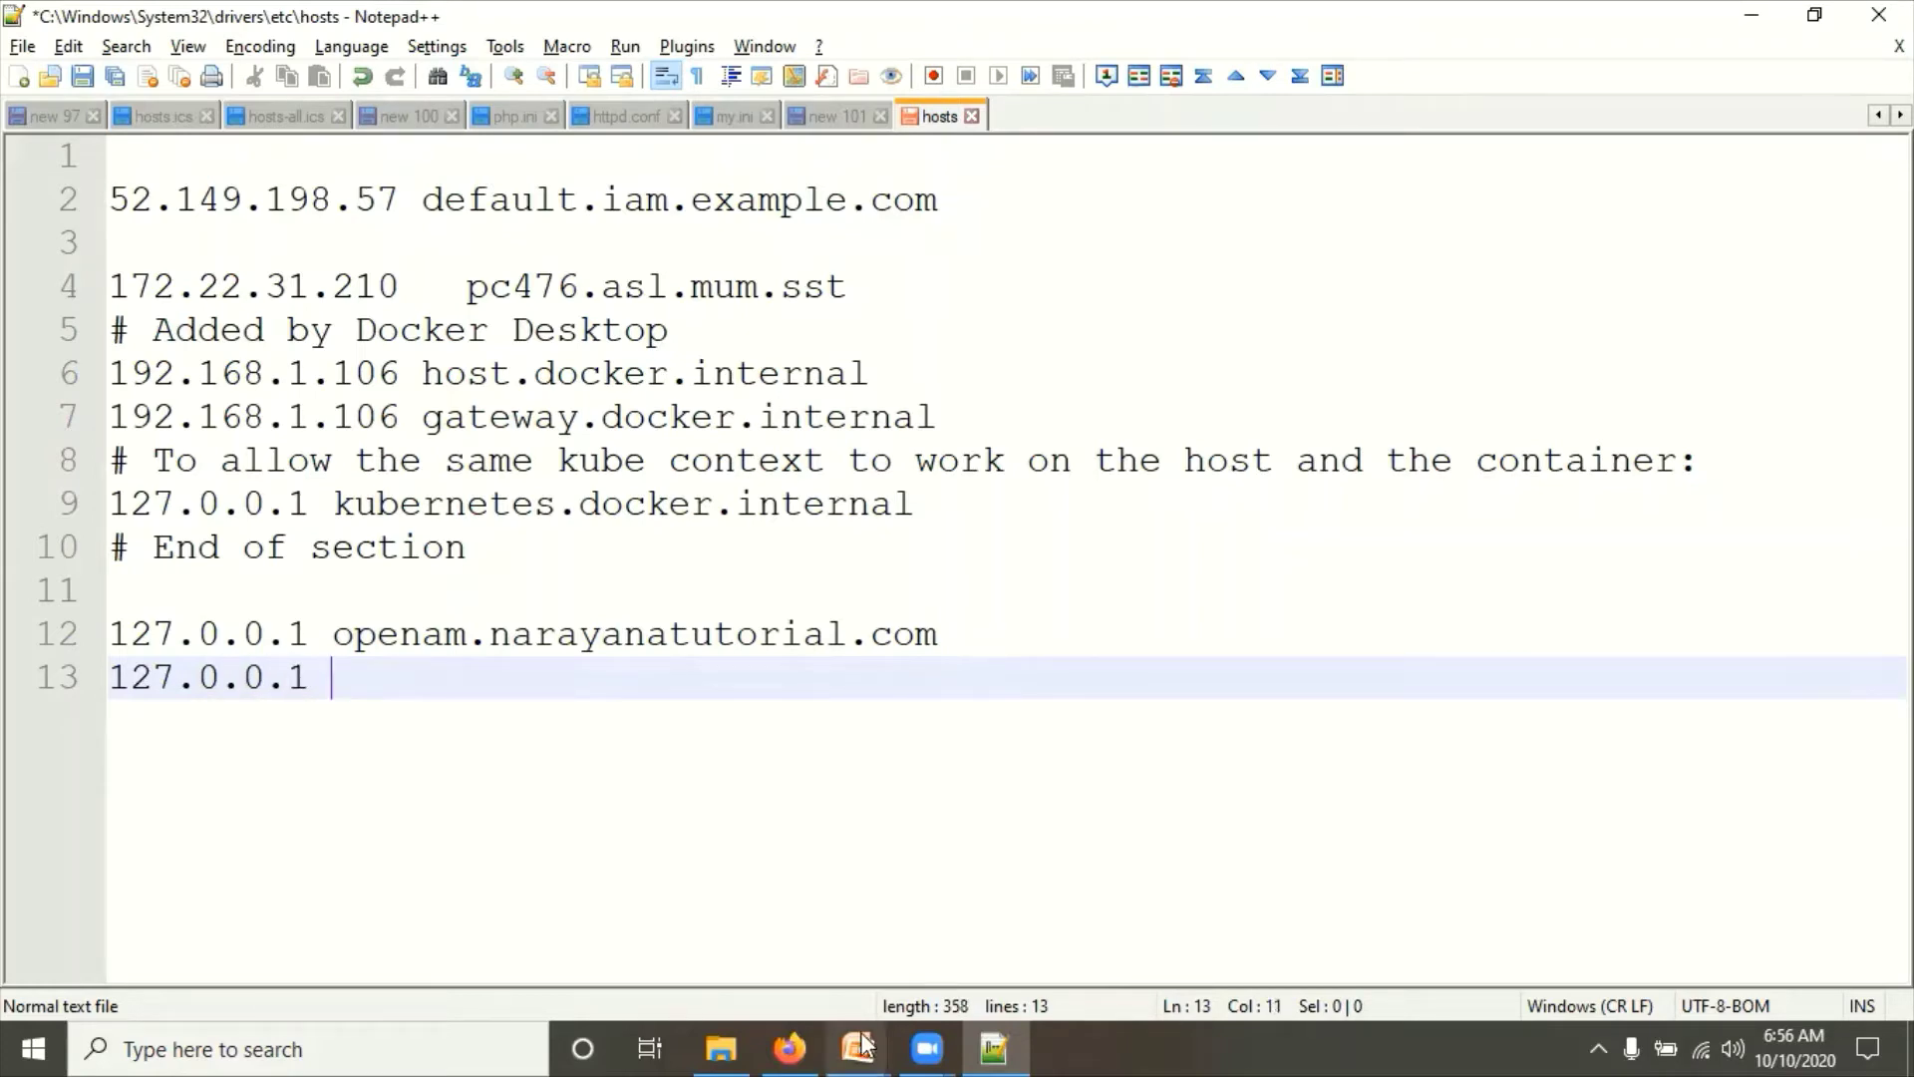
mouse_move(858, 1047)
click(953, 894)
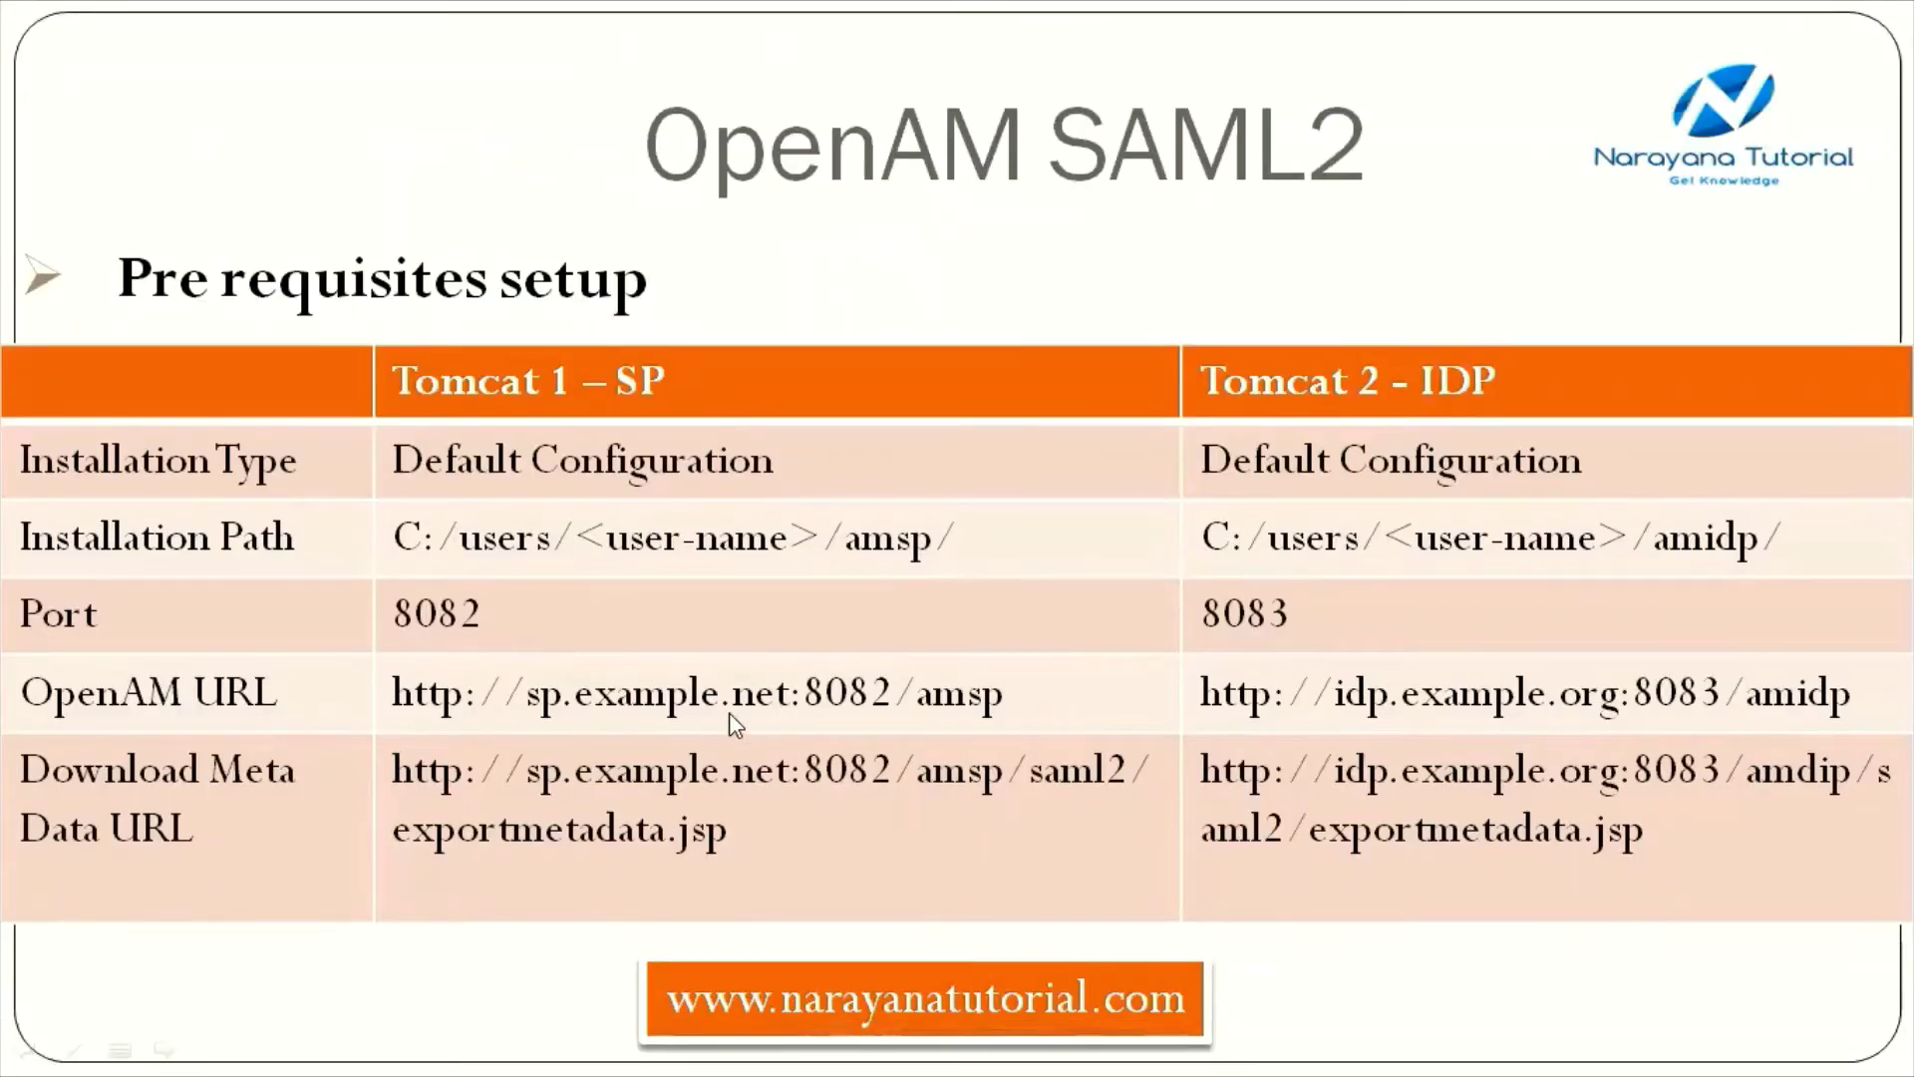
key(alt+Tab)
Step: Complete '127.0.0.1 sp.example.net', add '127.0.0.1 idp.example.org', select both lines, and attempt to save
text(sp)
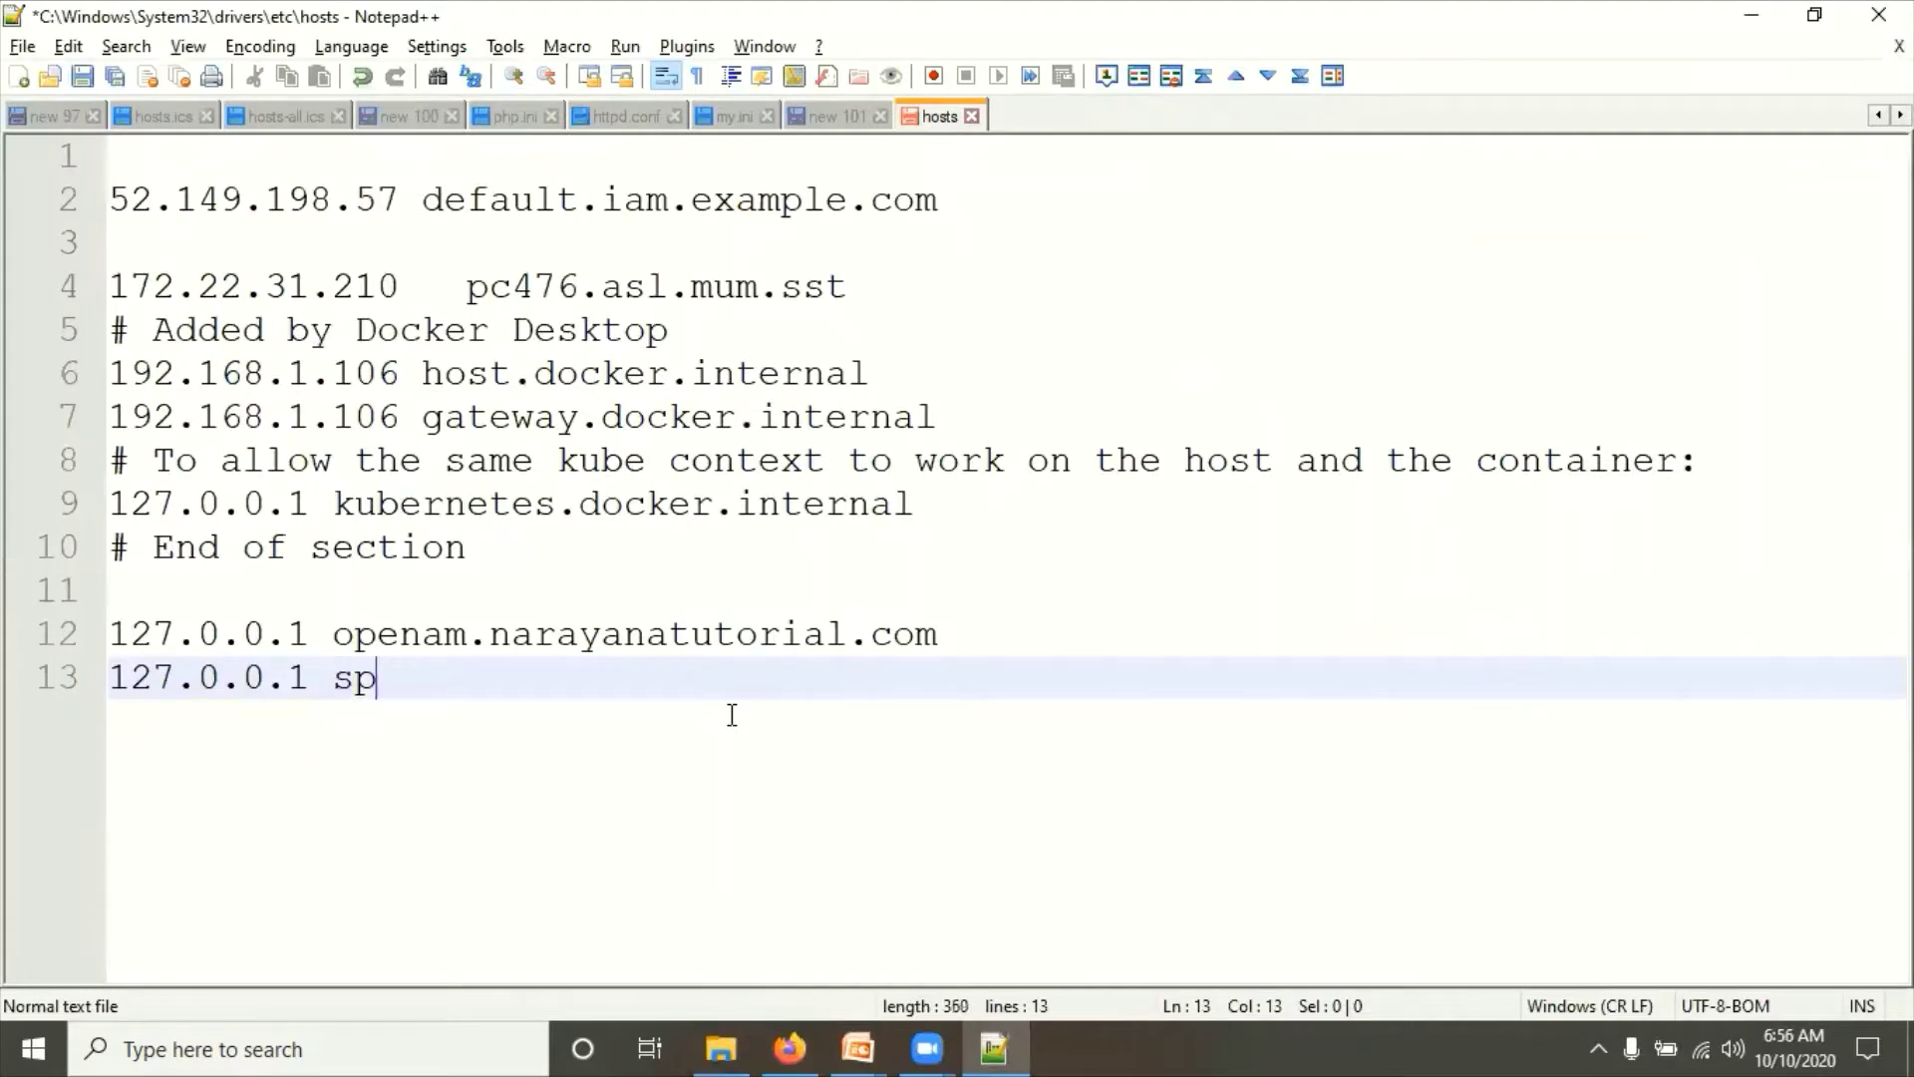
text(.example.co)
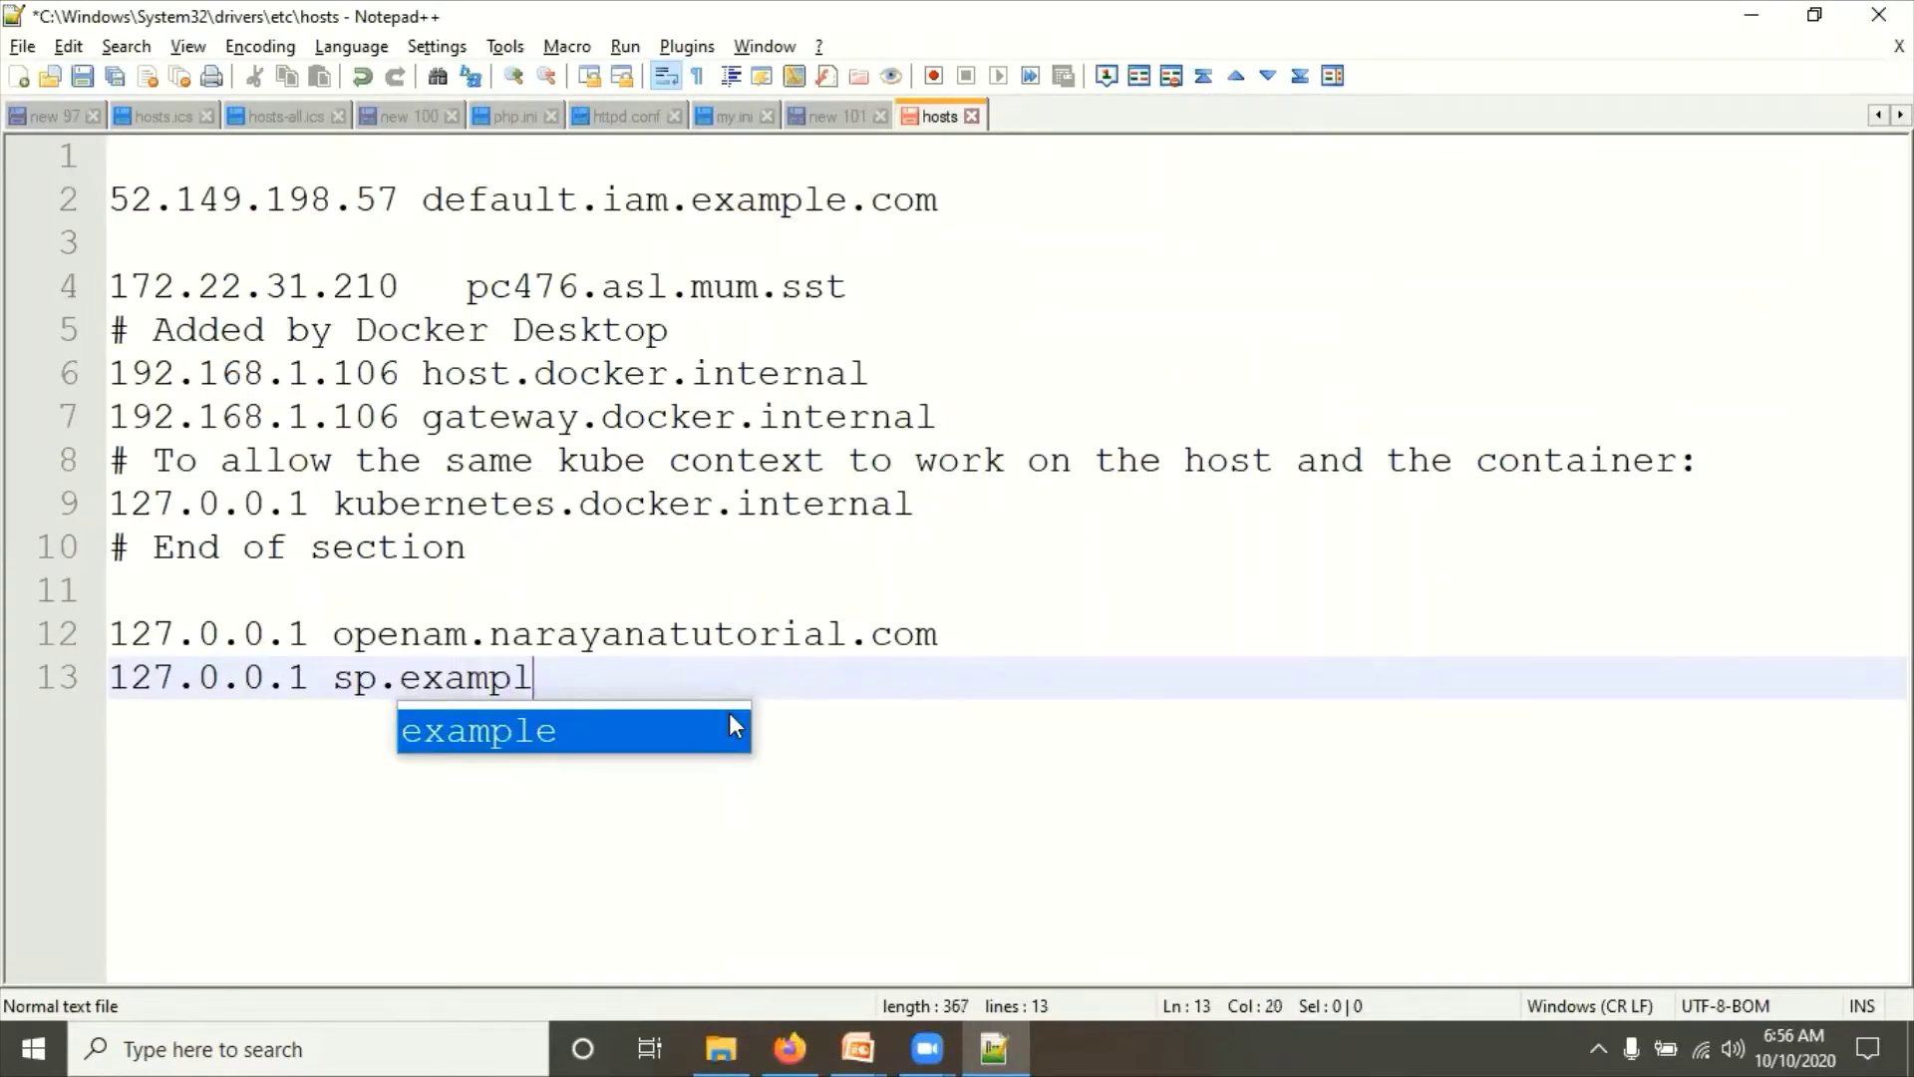
key(BackSpace)
key(BackSpace)
text(net)
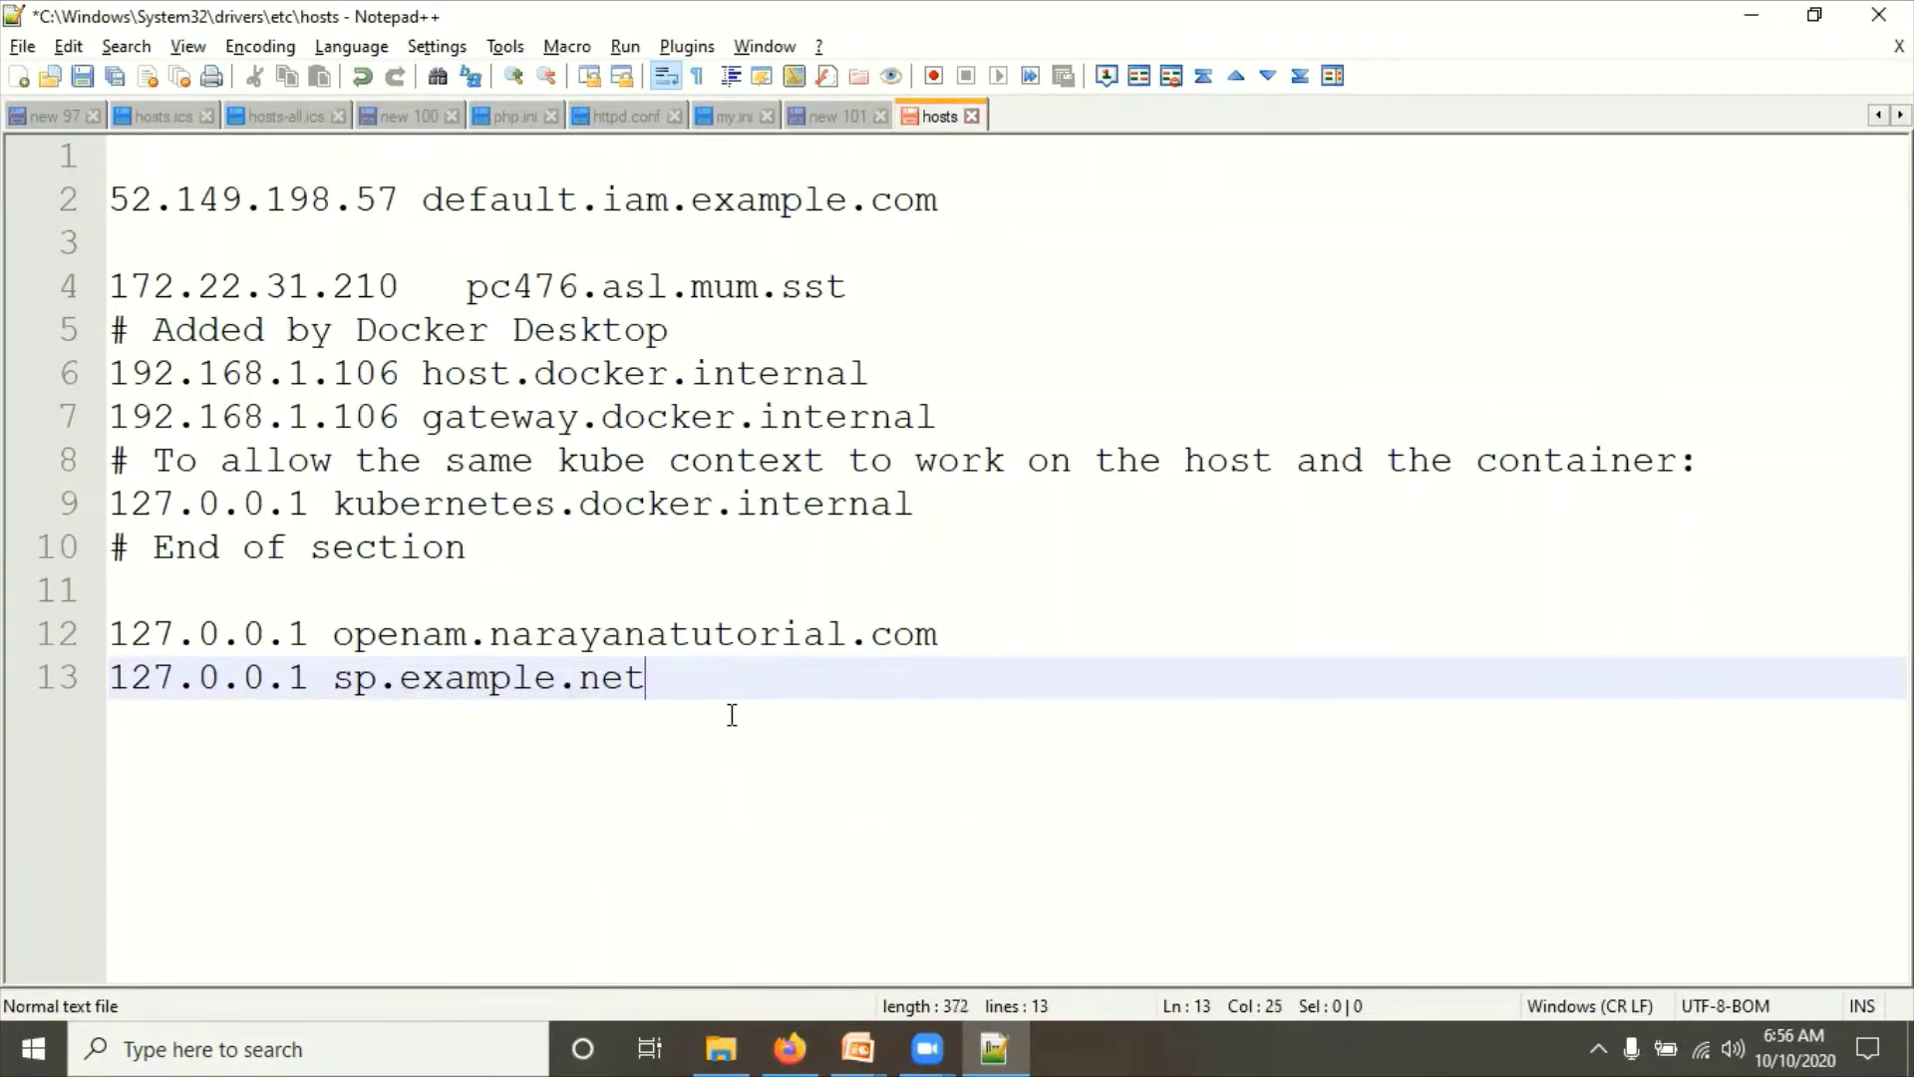
key(Return)
text(127)
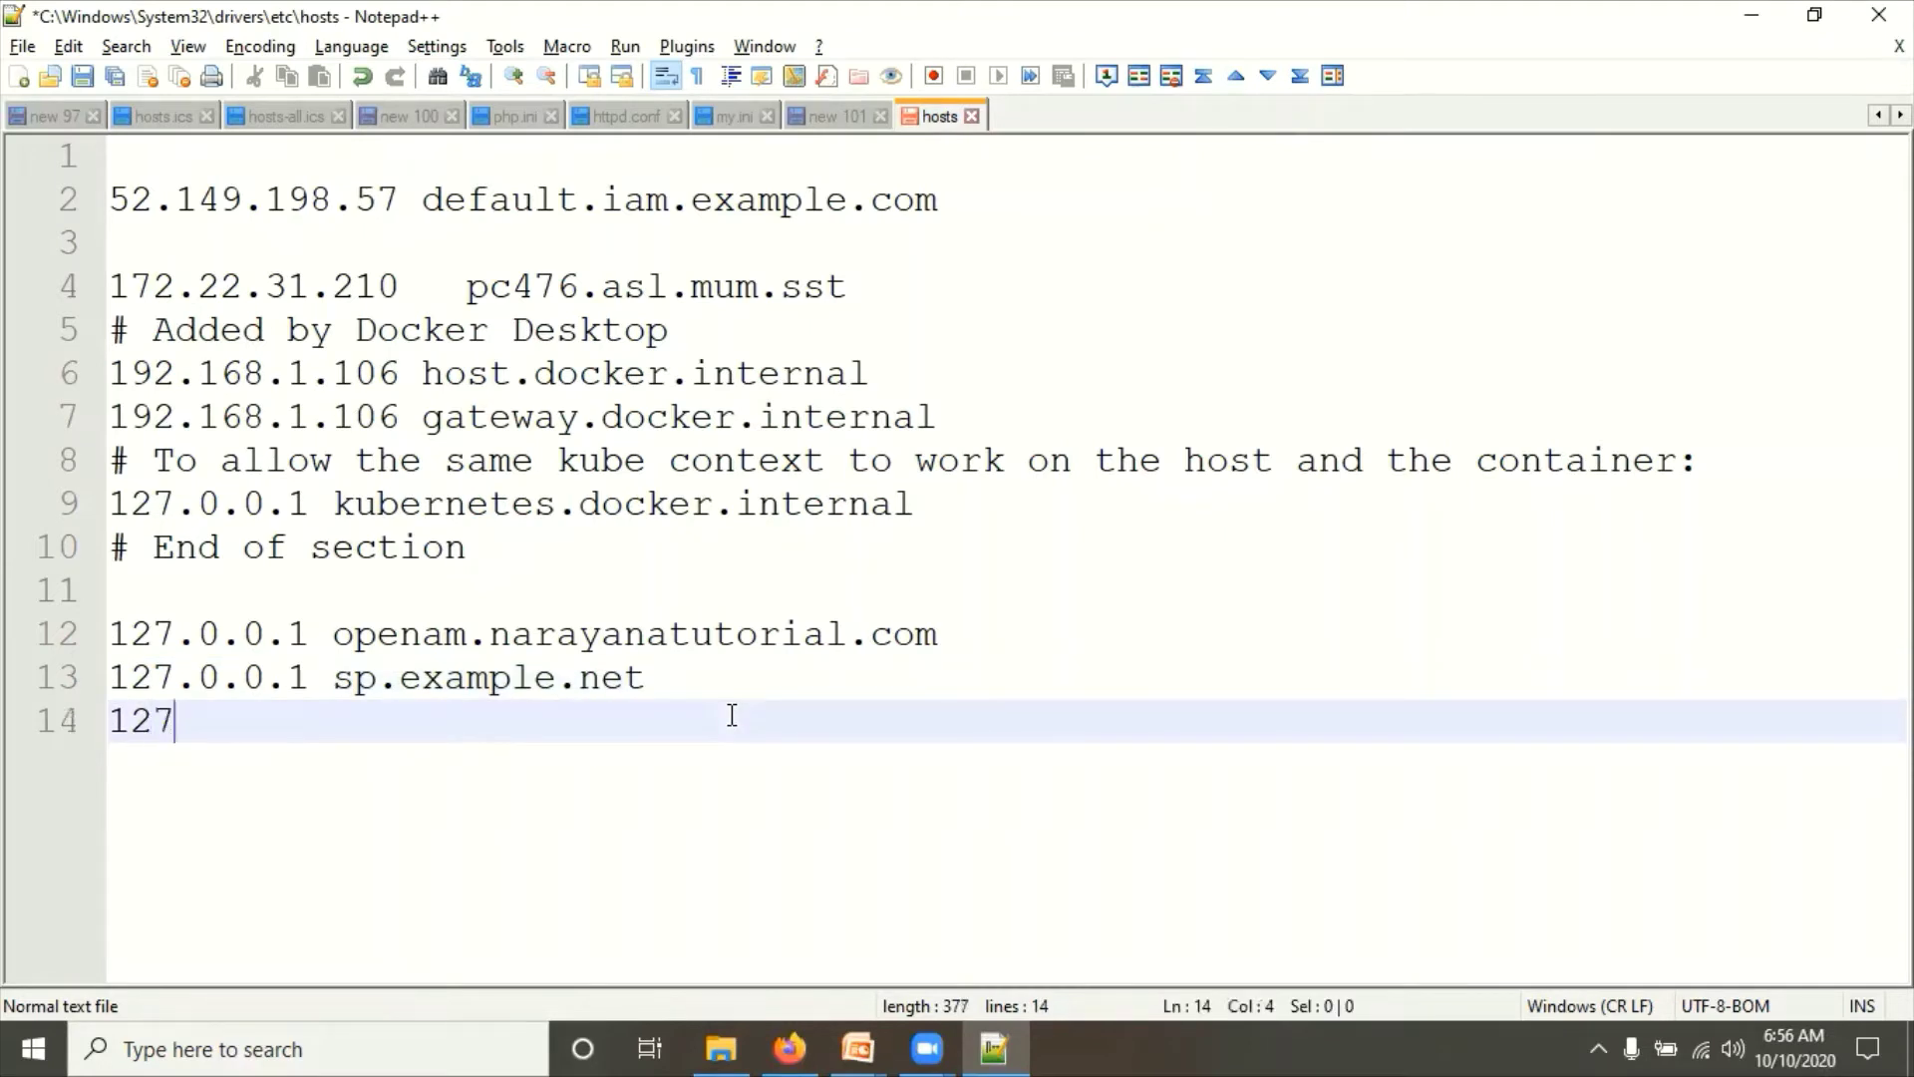
text(.0.0.1 idp)
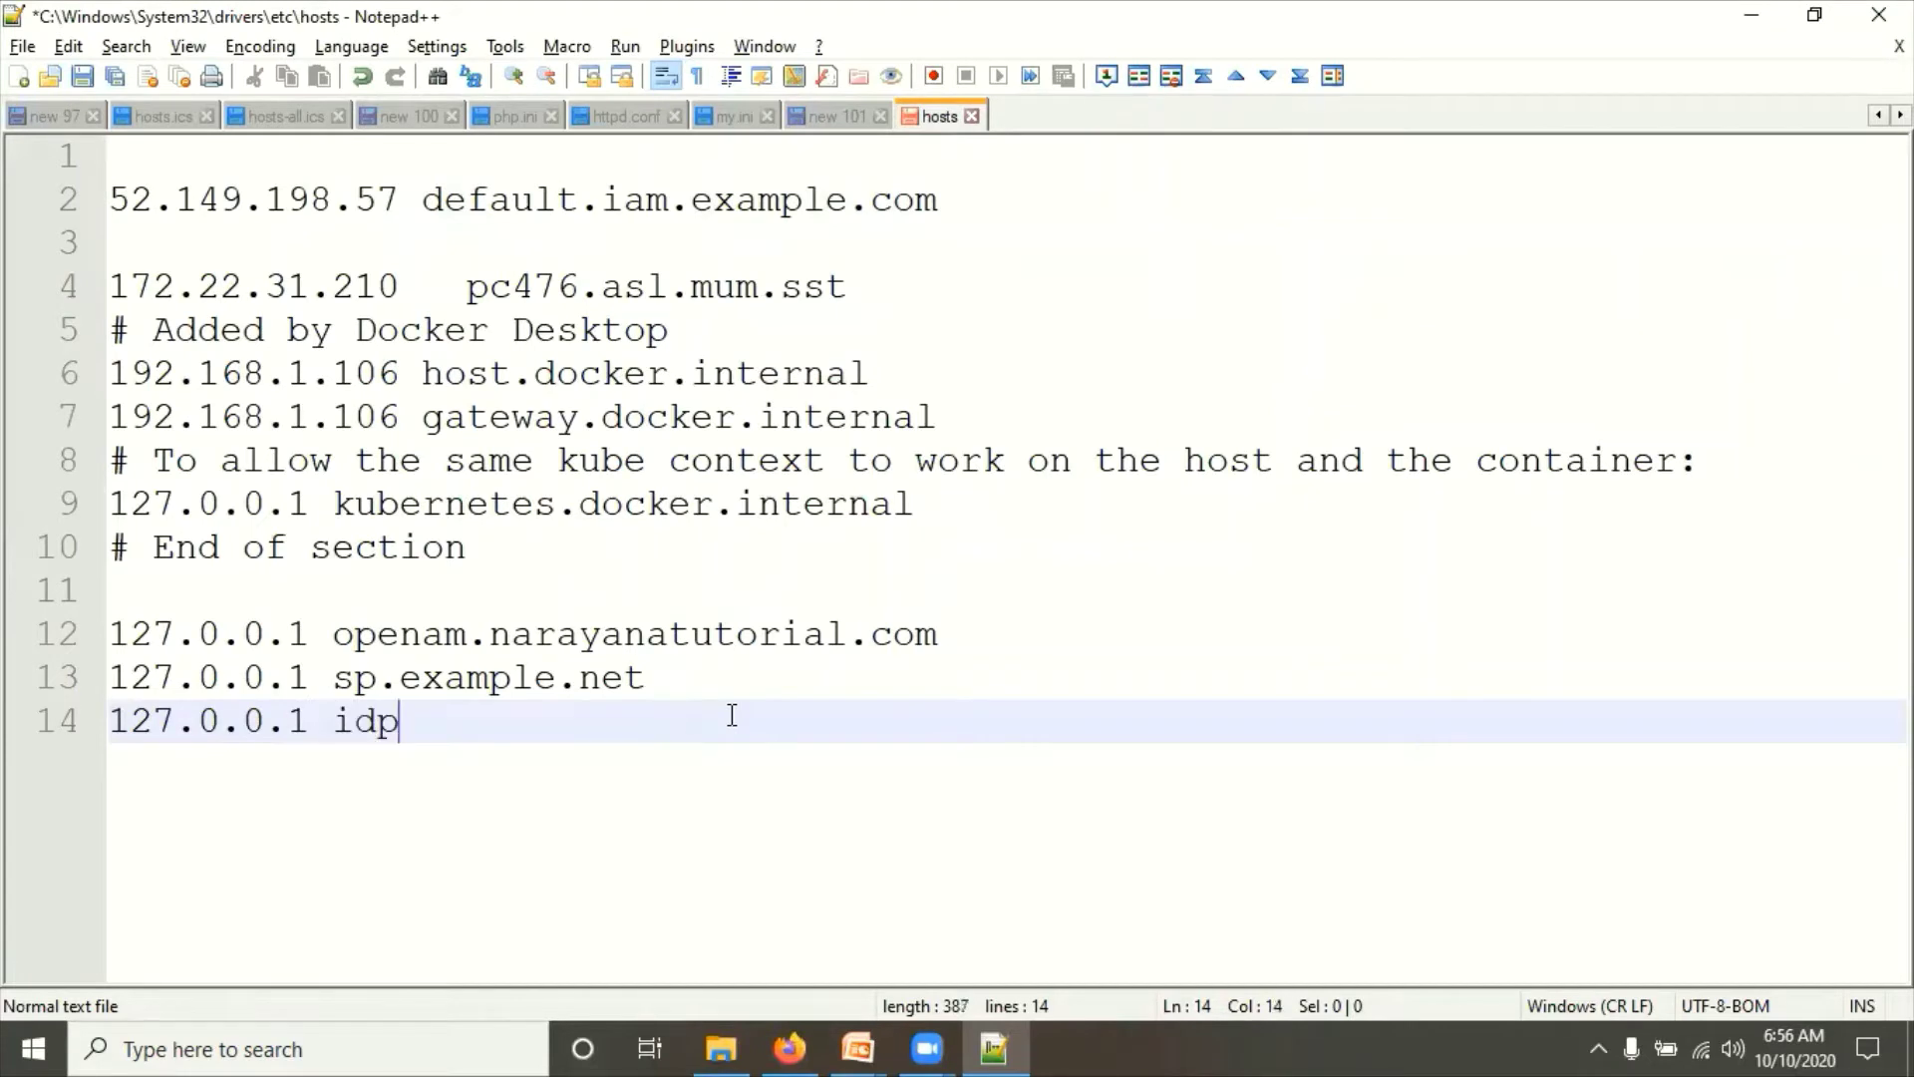
text(.example.org)
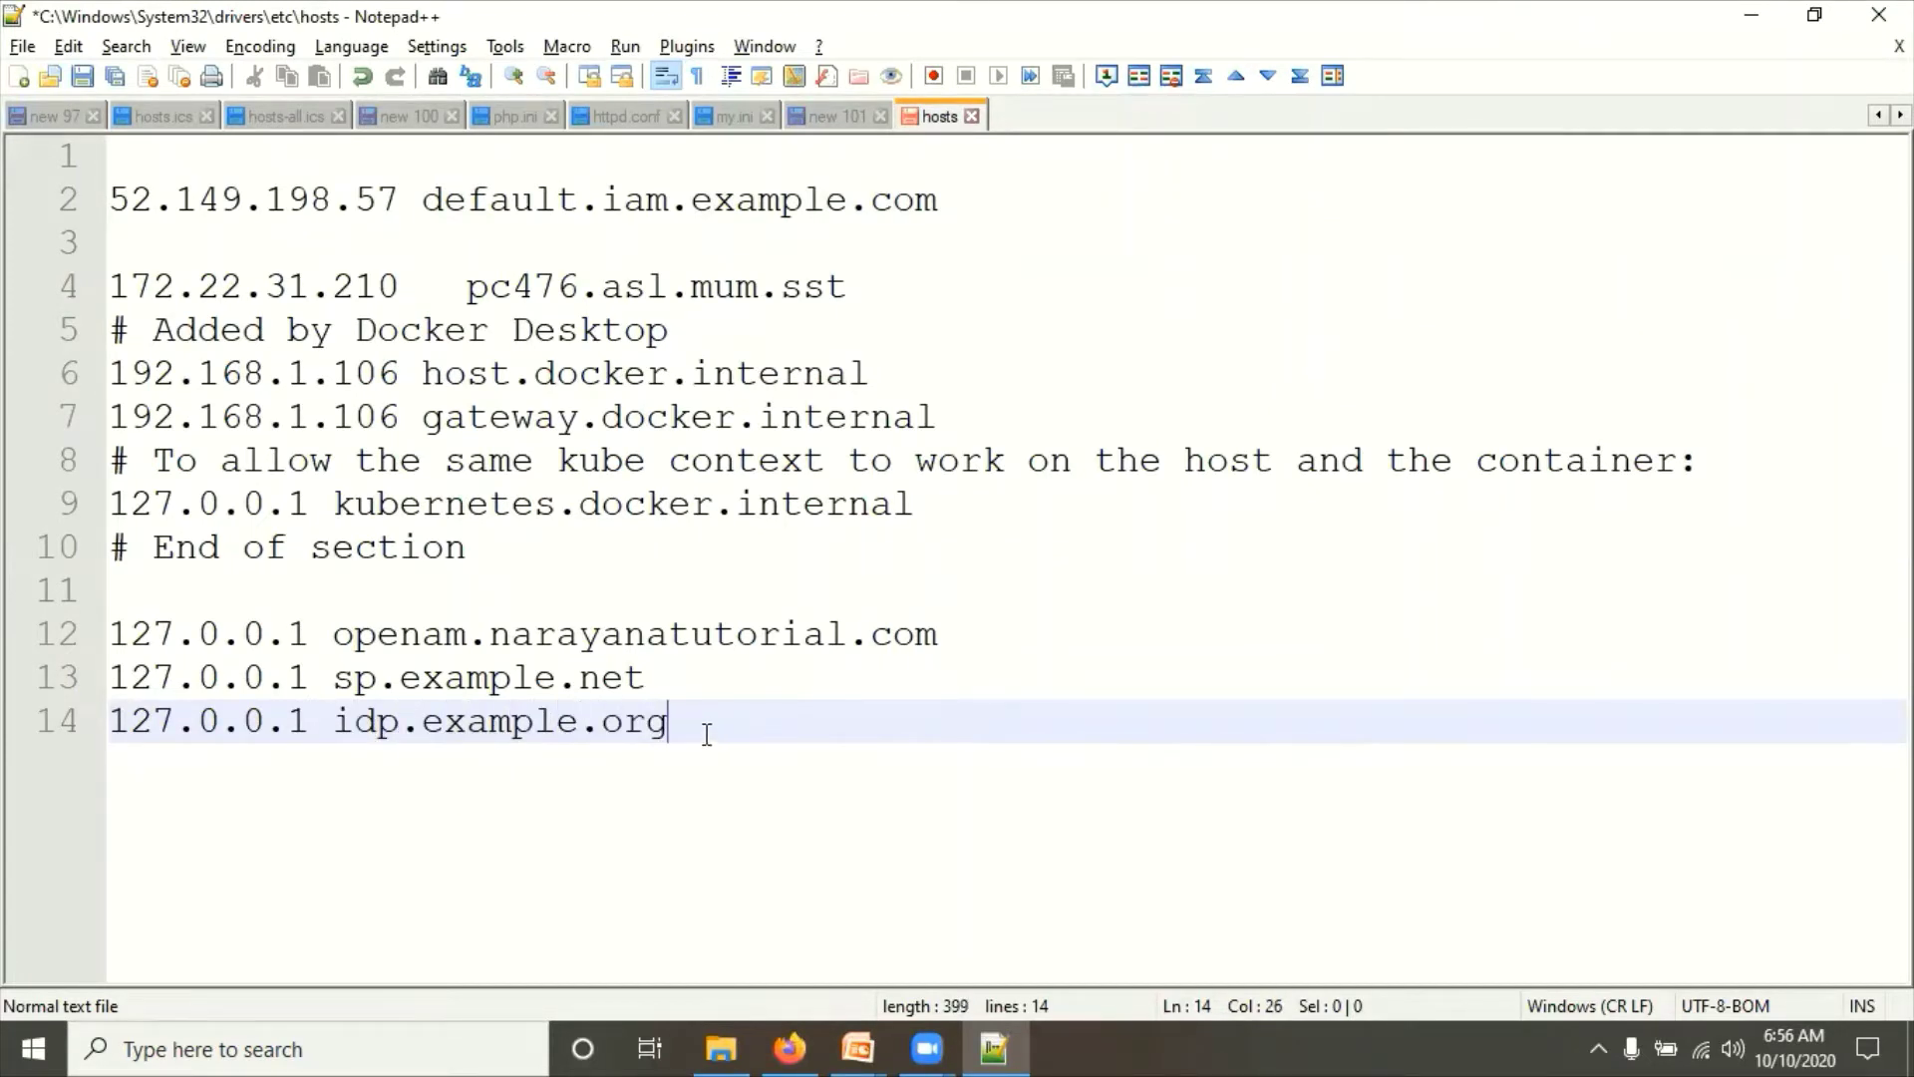
drag(707, 735, 100, 691)
key(ctrl+c)
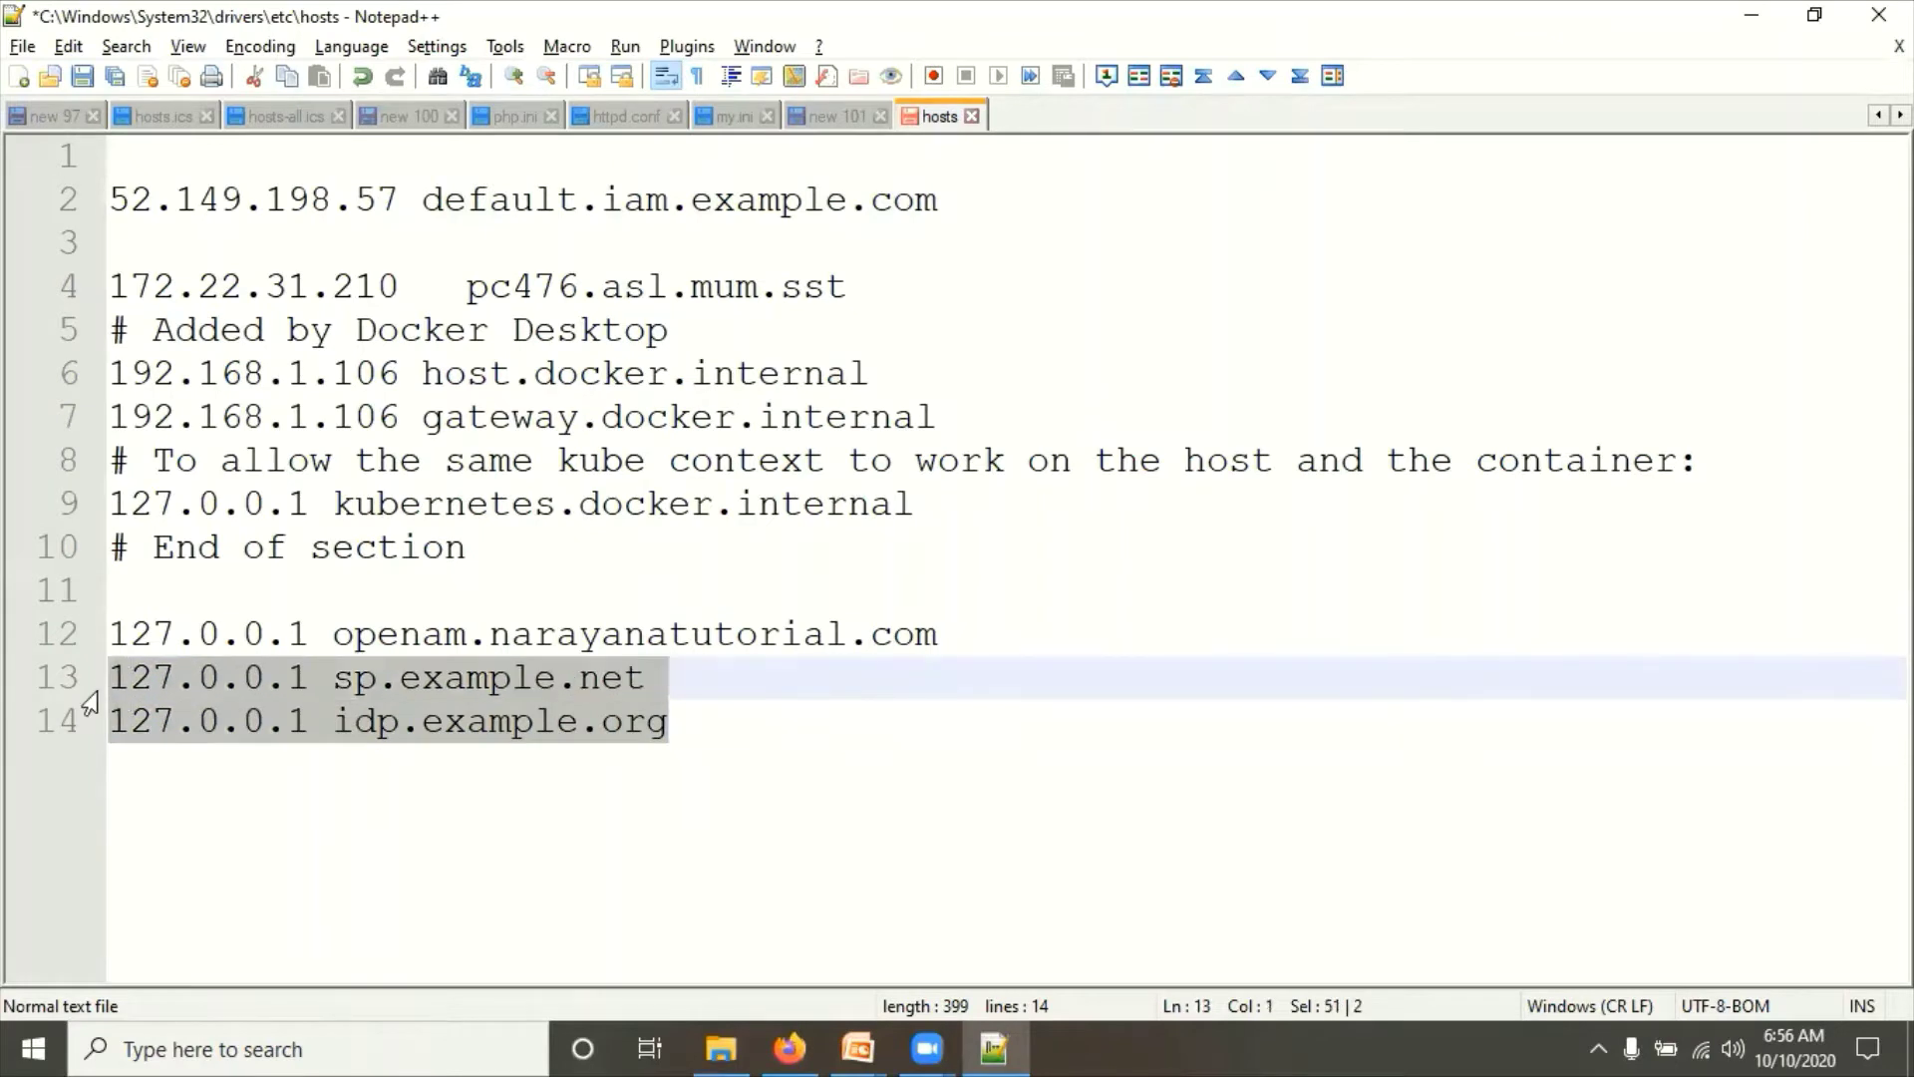
key(ctrl+s)
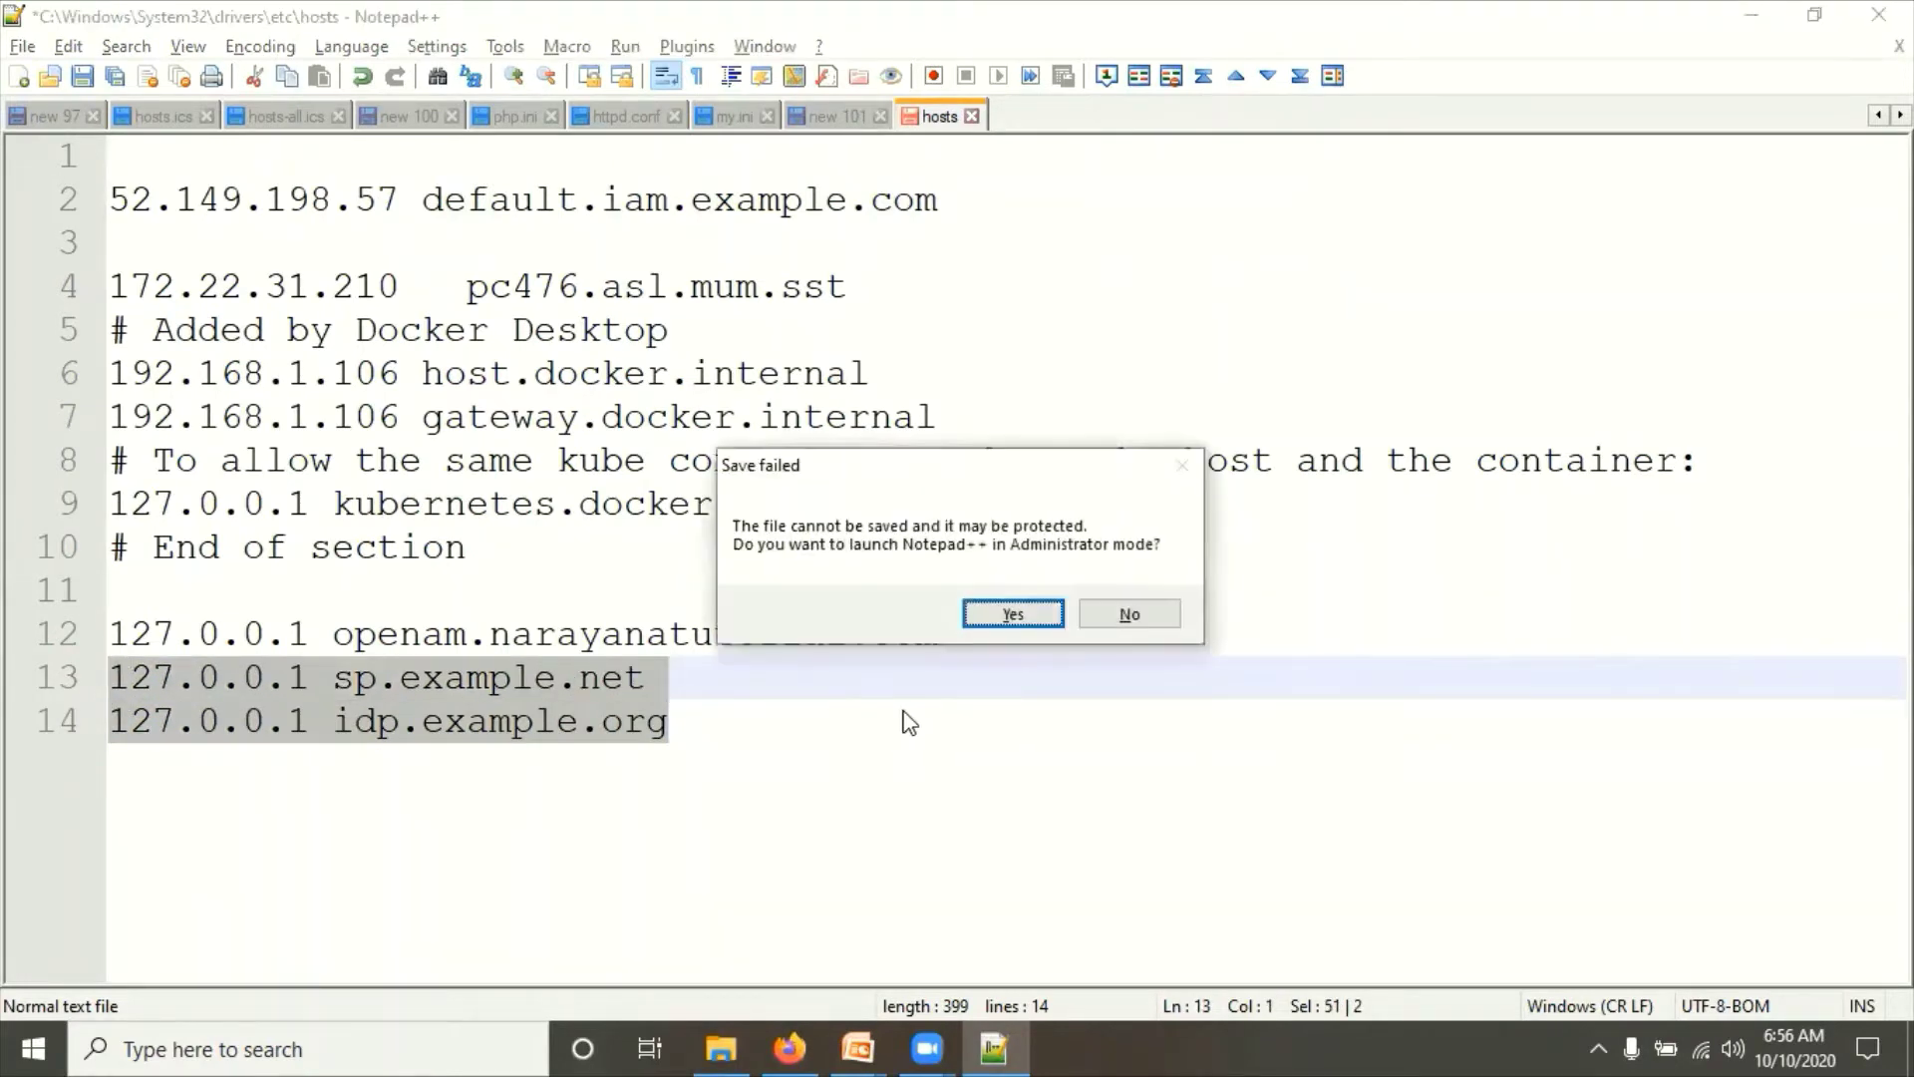
Step: Relaunch Notepad++ as Administrator and reopen the hosts file from the etc folder
click(1013, 613)
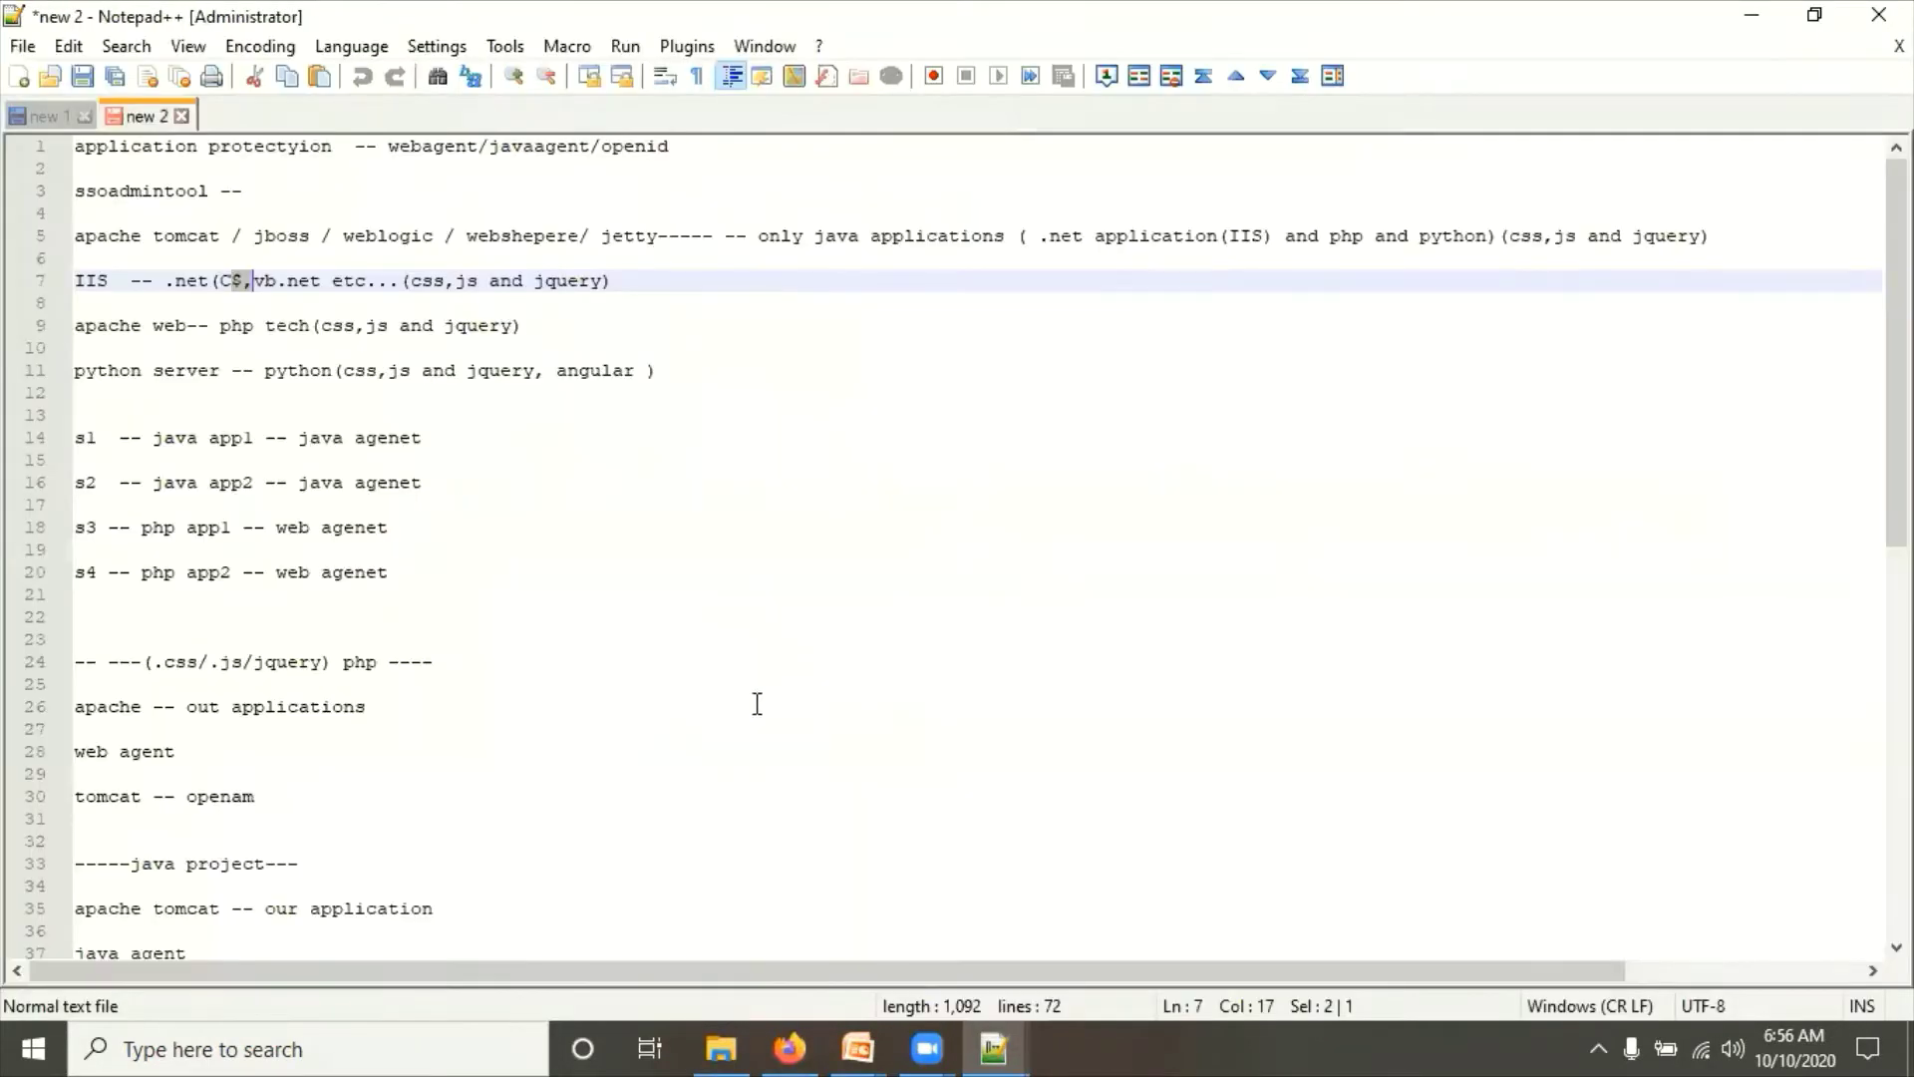
click(720, 1047)
right_click(299, 312)
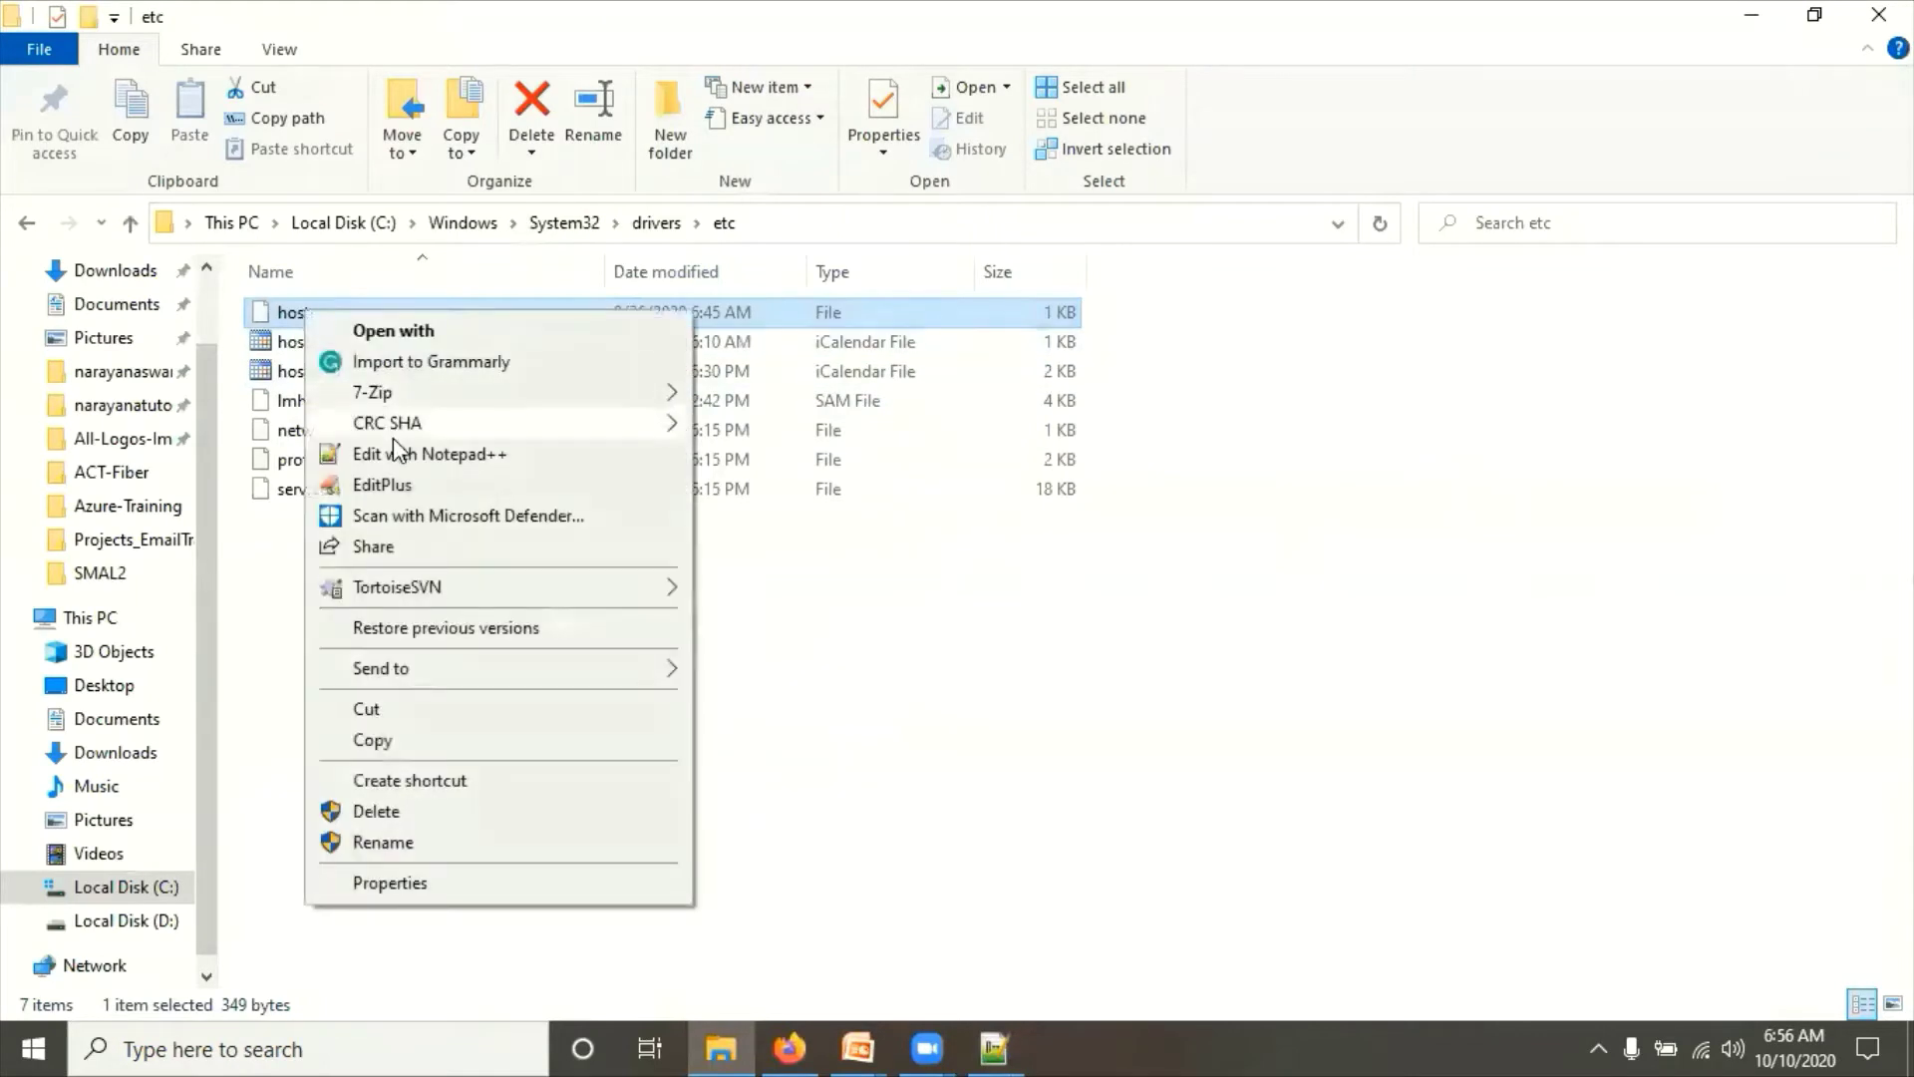
click(398, 455)
Step: Paste the sp.example.net and idp.example.org entries after the openam line and save hosts
click(538, 395)
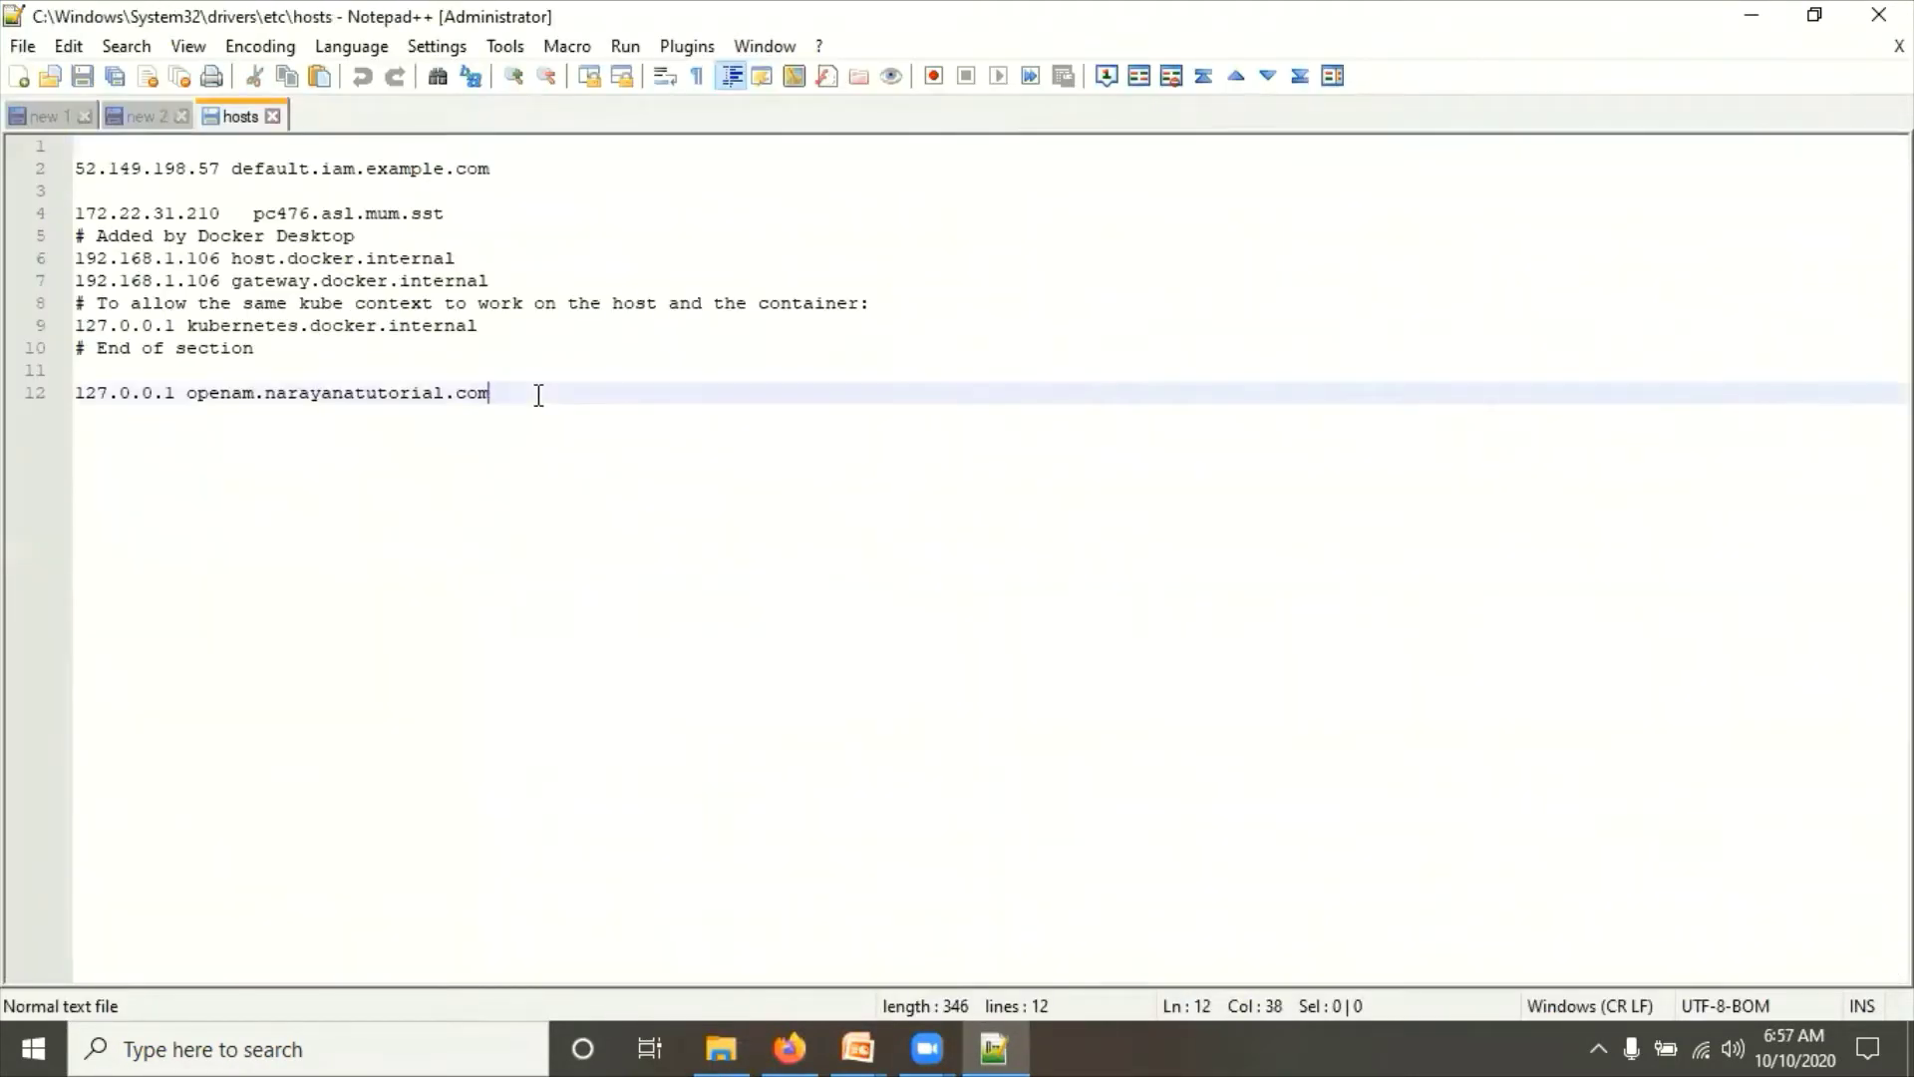
key(Return)
key(ctrl+v)
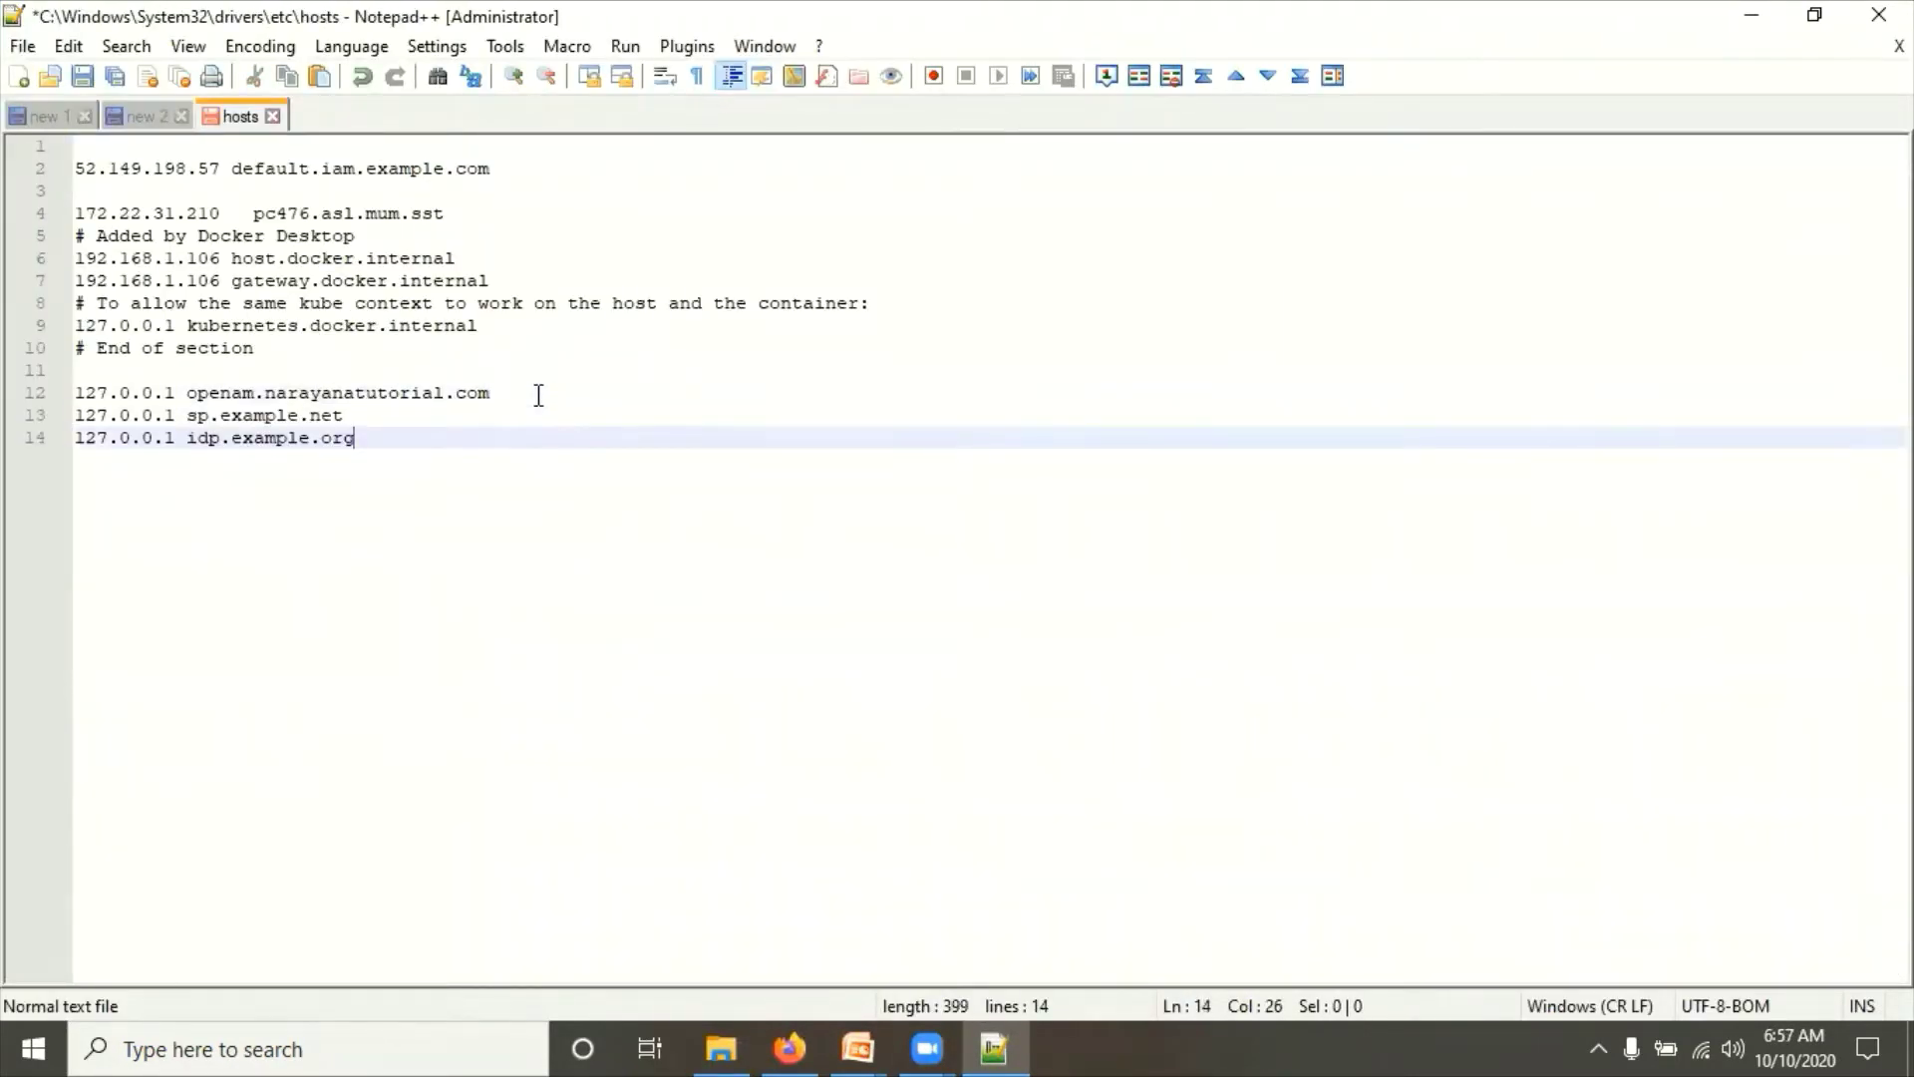
key(ctrl+s)
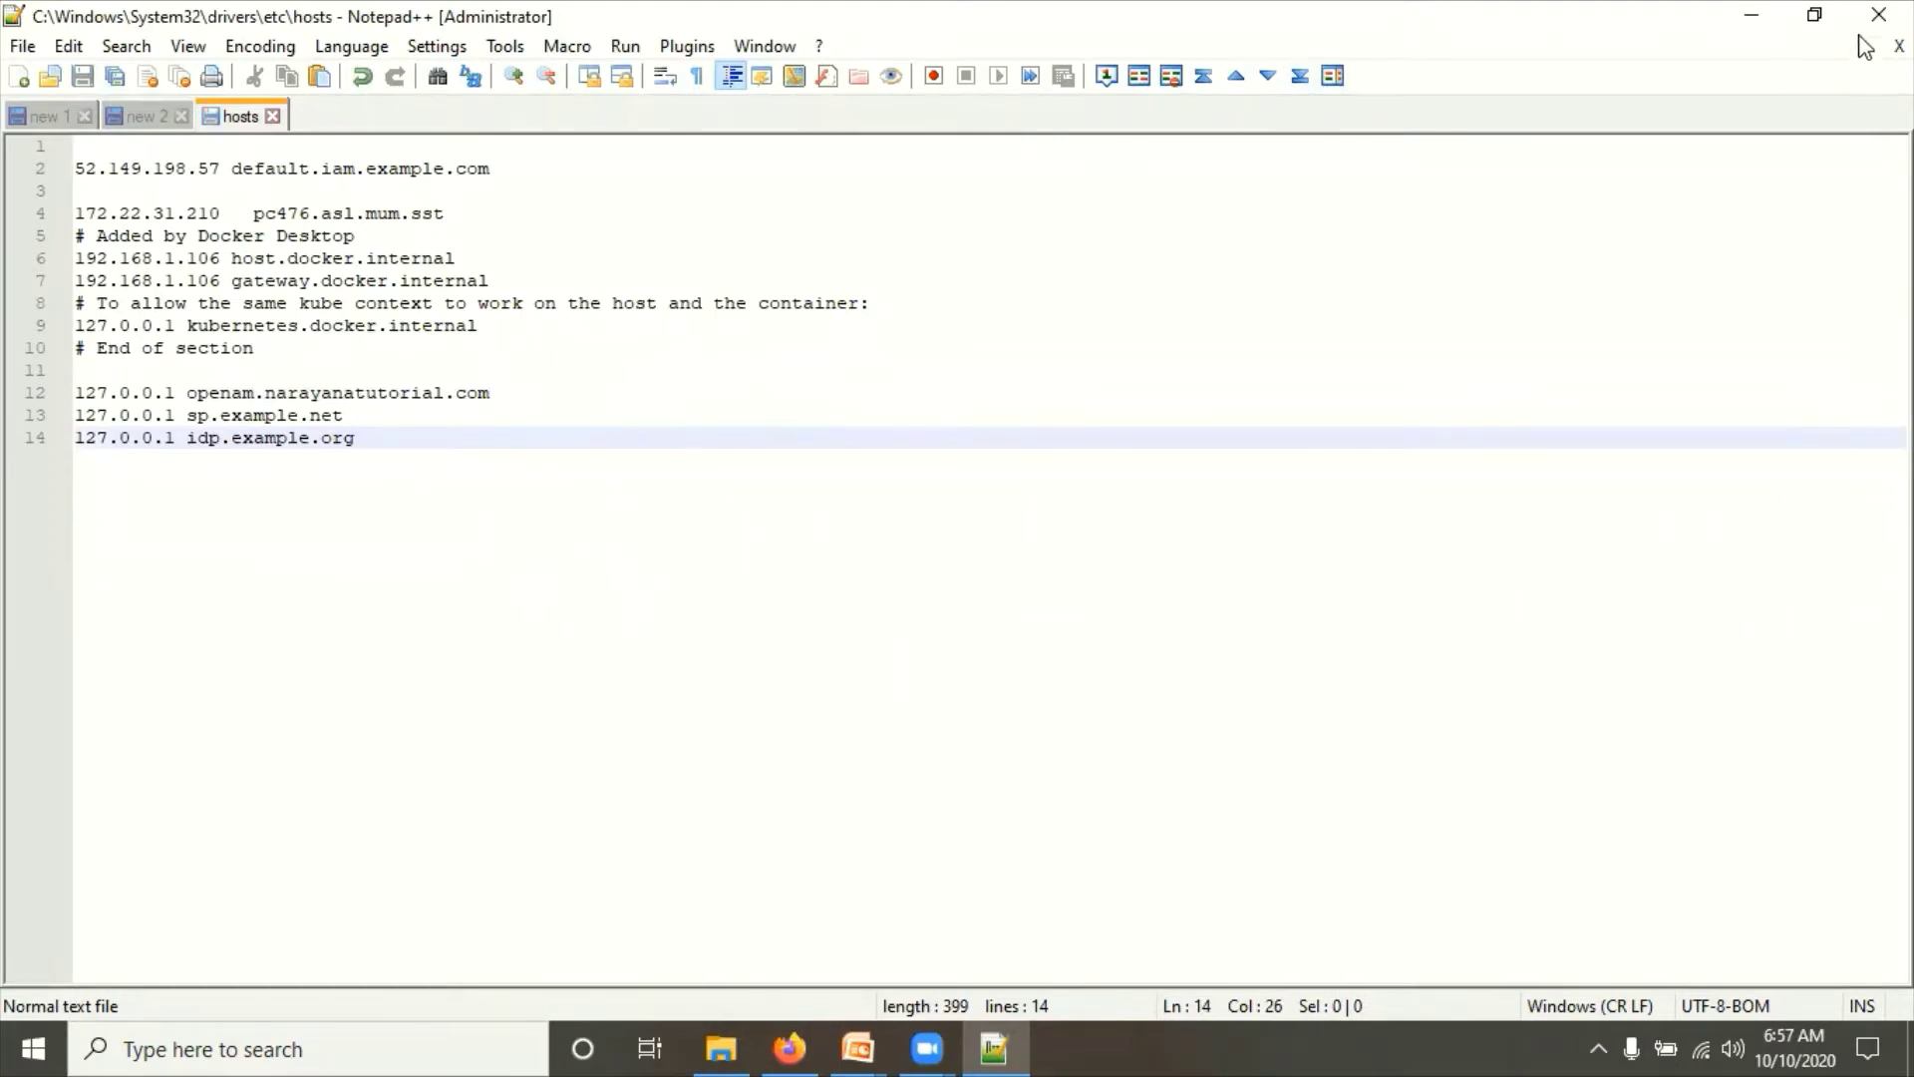
Step: Close Notepad++ and navigate back to the Tomcat webapps folder
click(1878, 14)
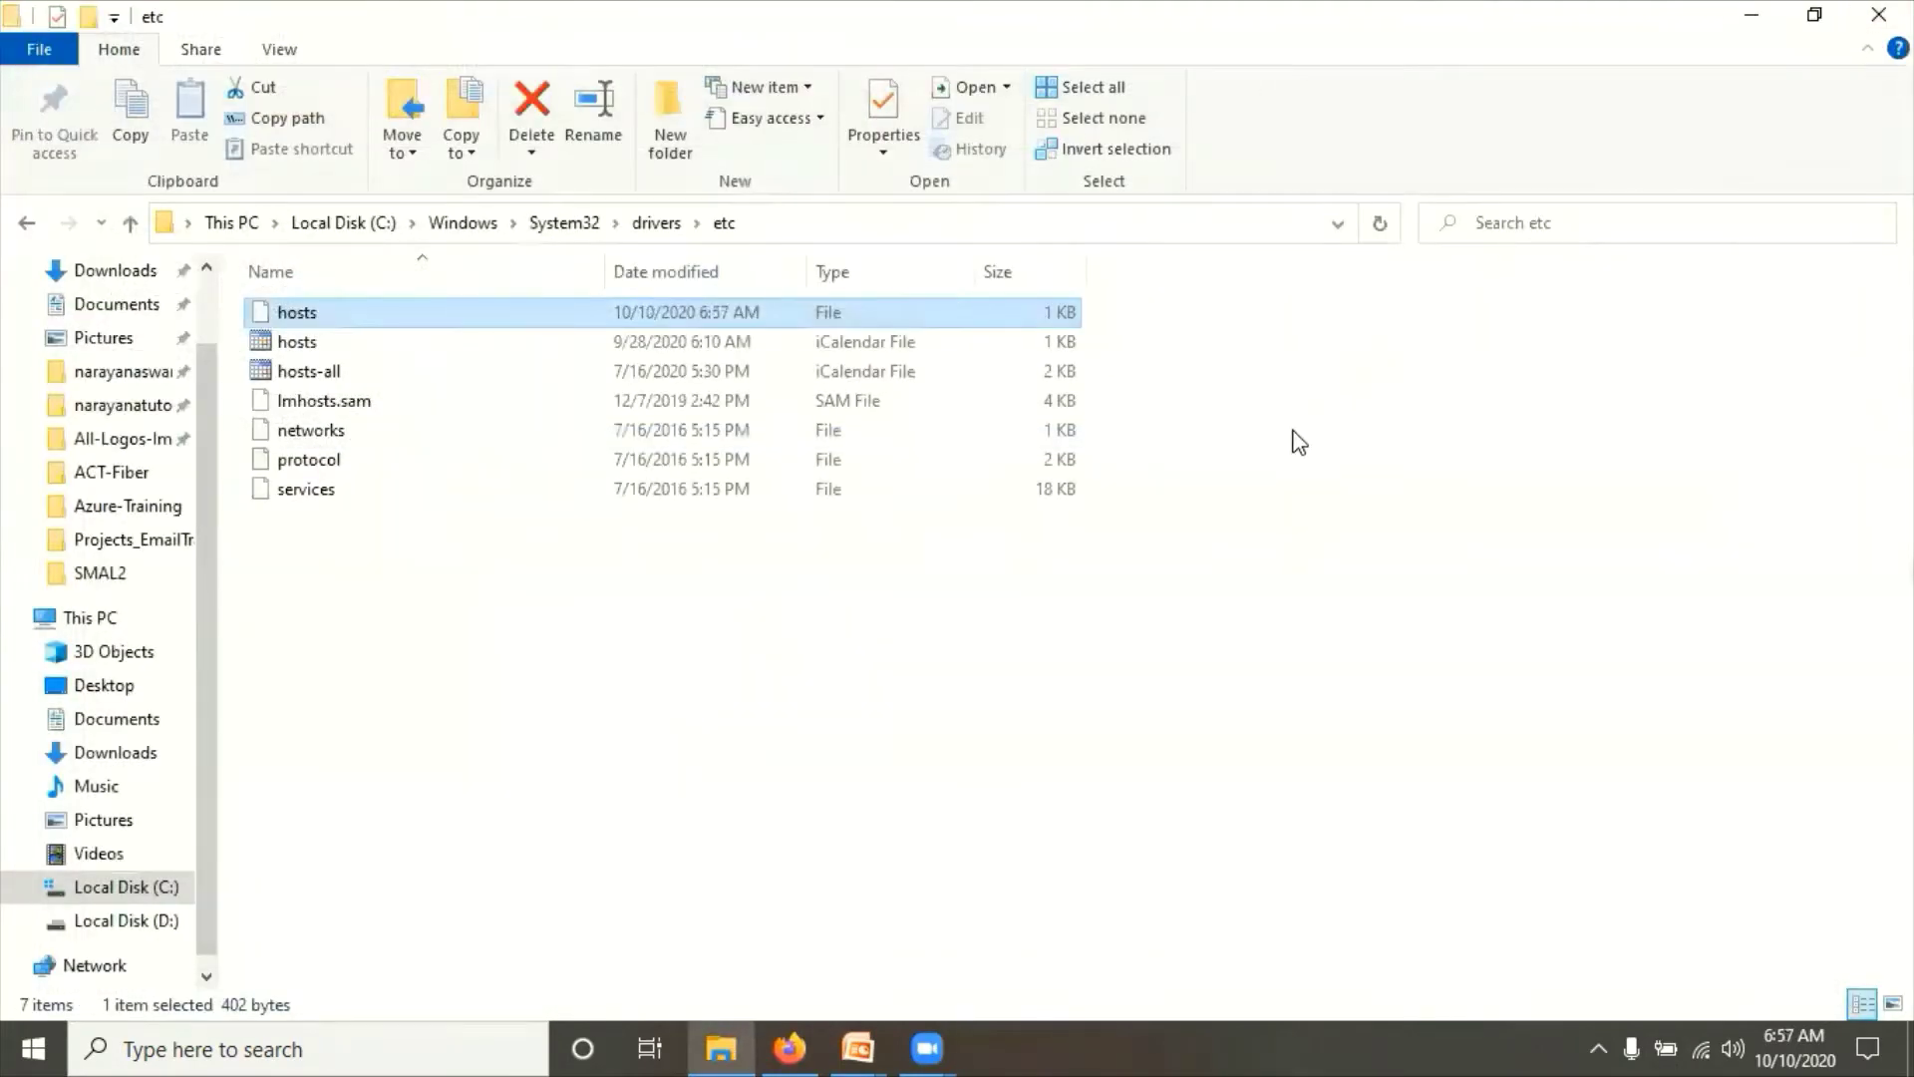
click(760, 658)
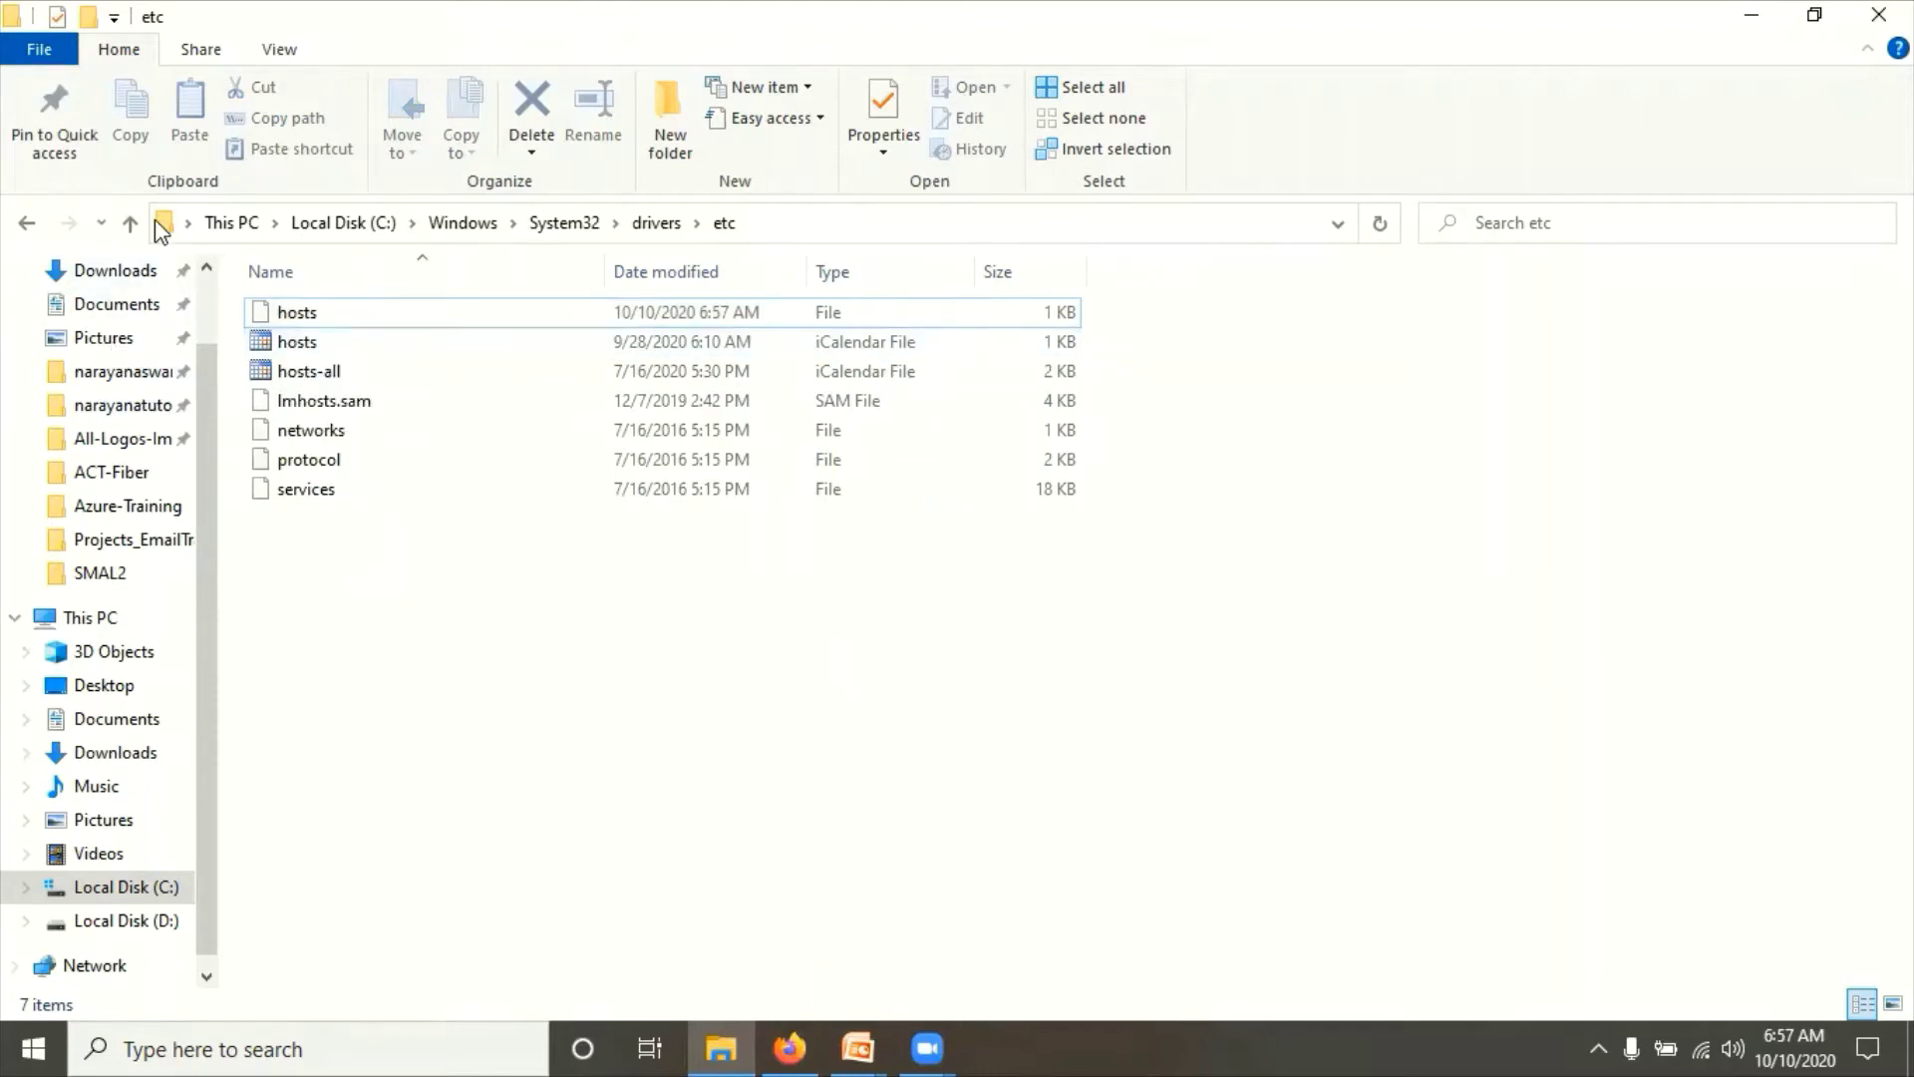
click(130, 222)
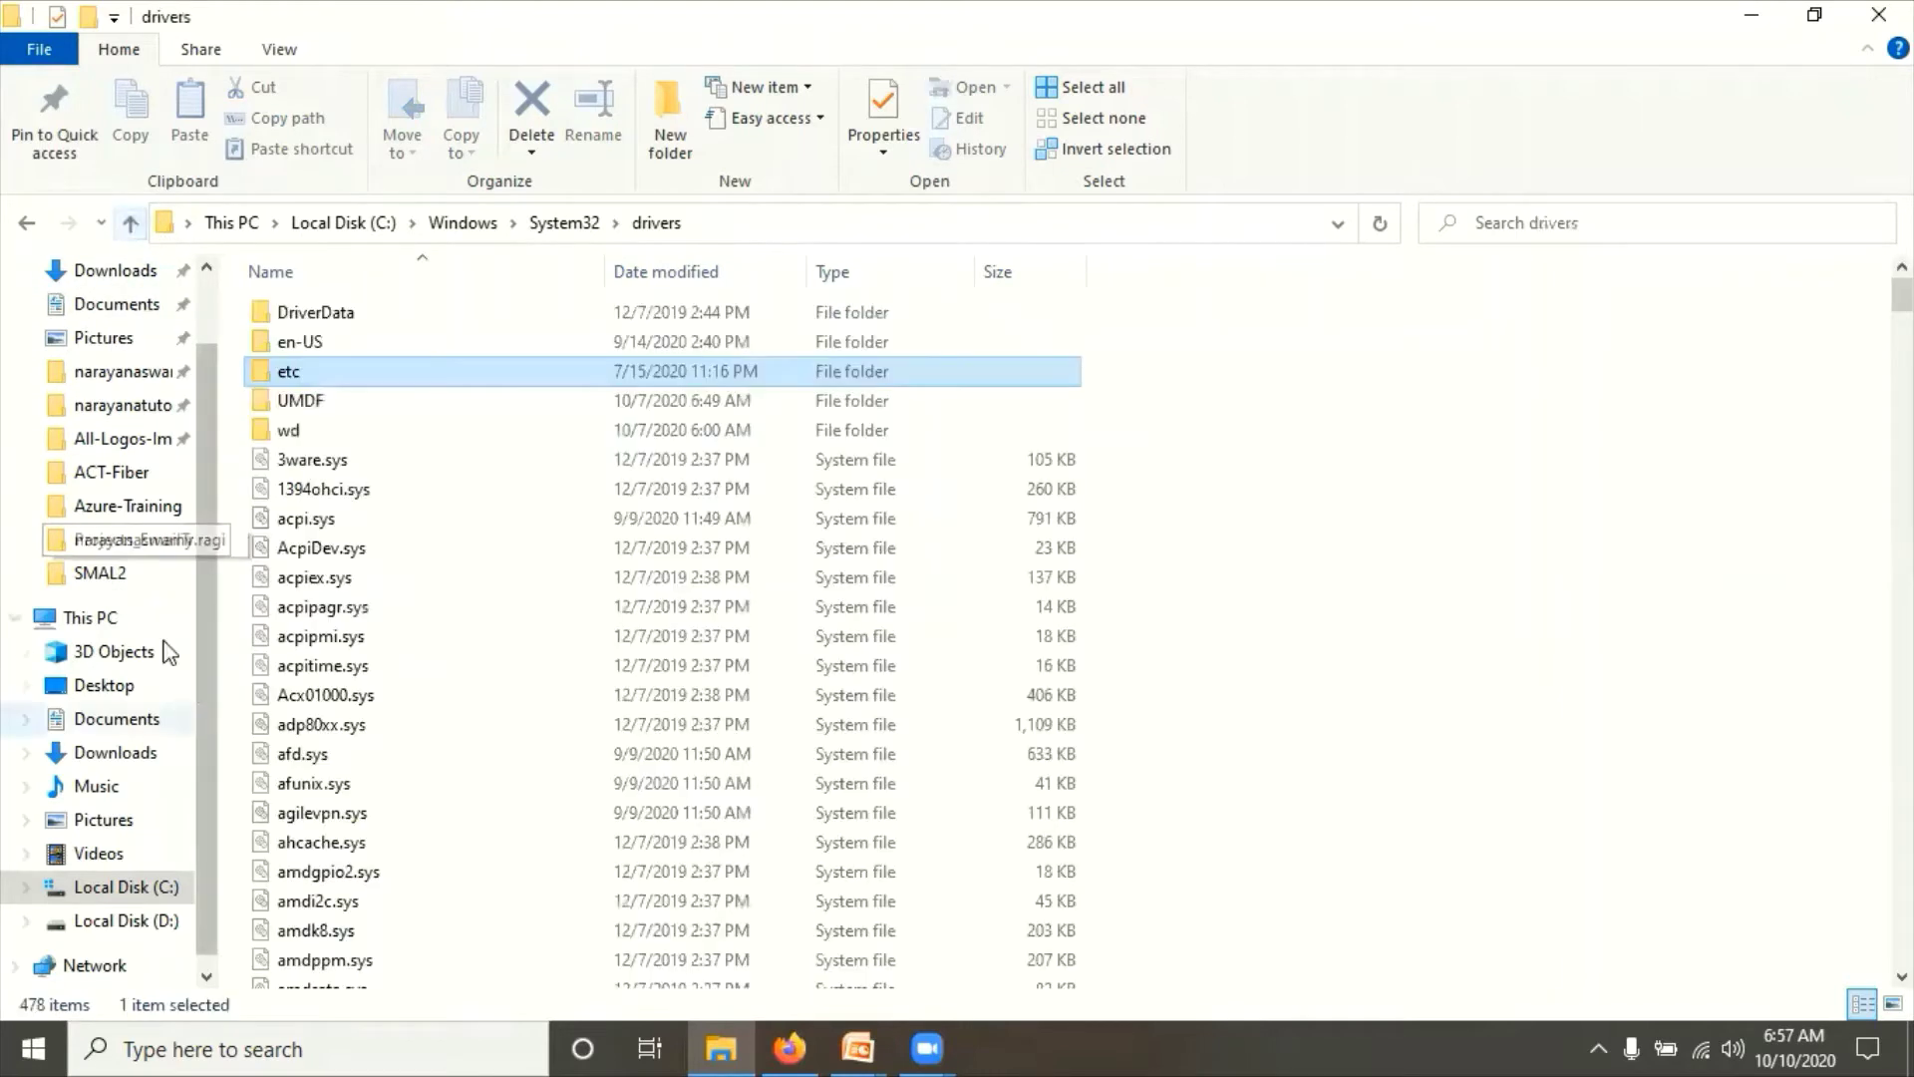
click(28, 224)
click(30, 229)
click(30, 229)
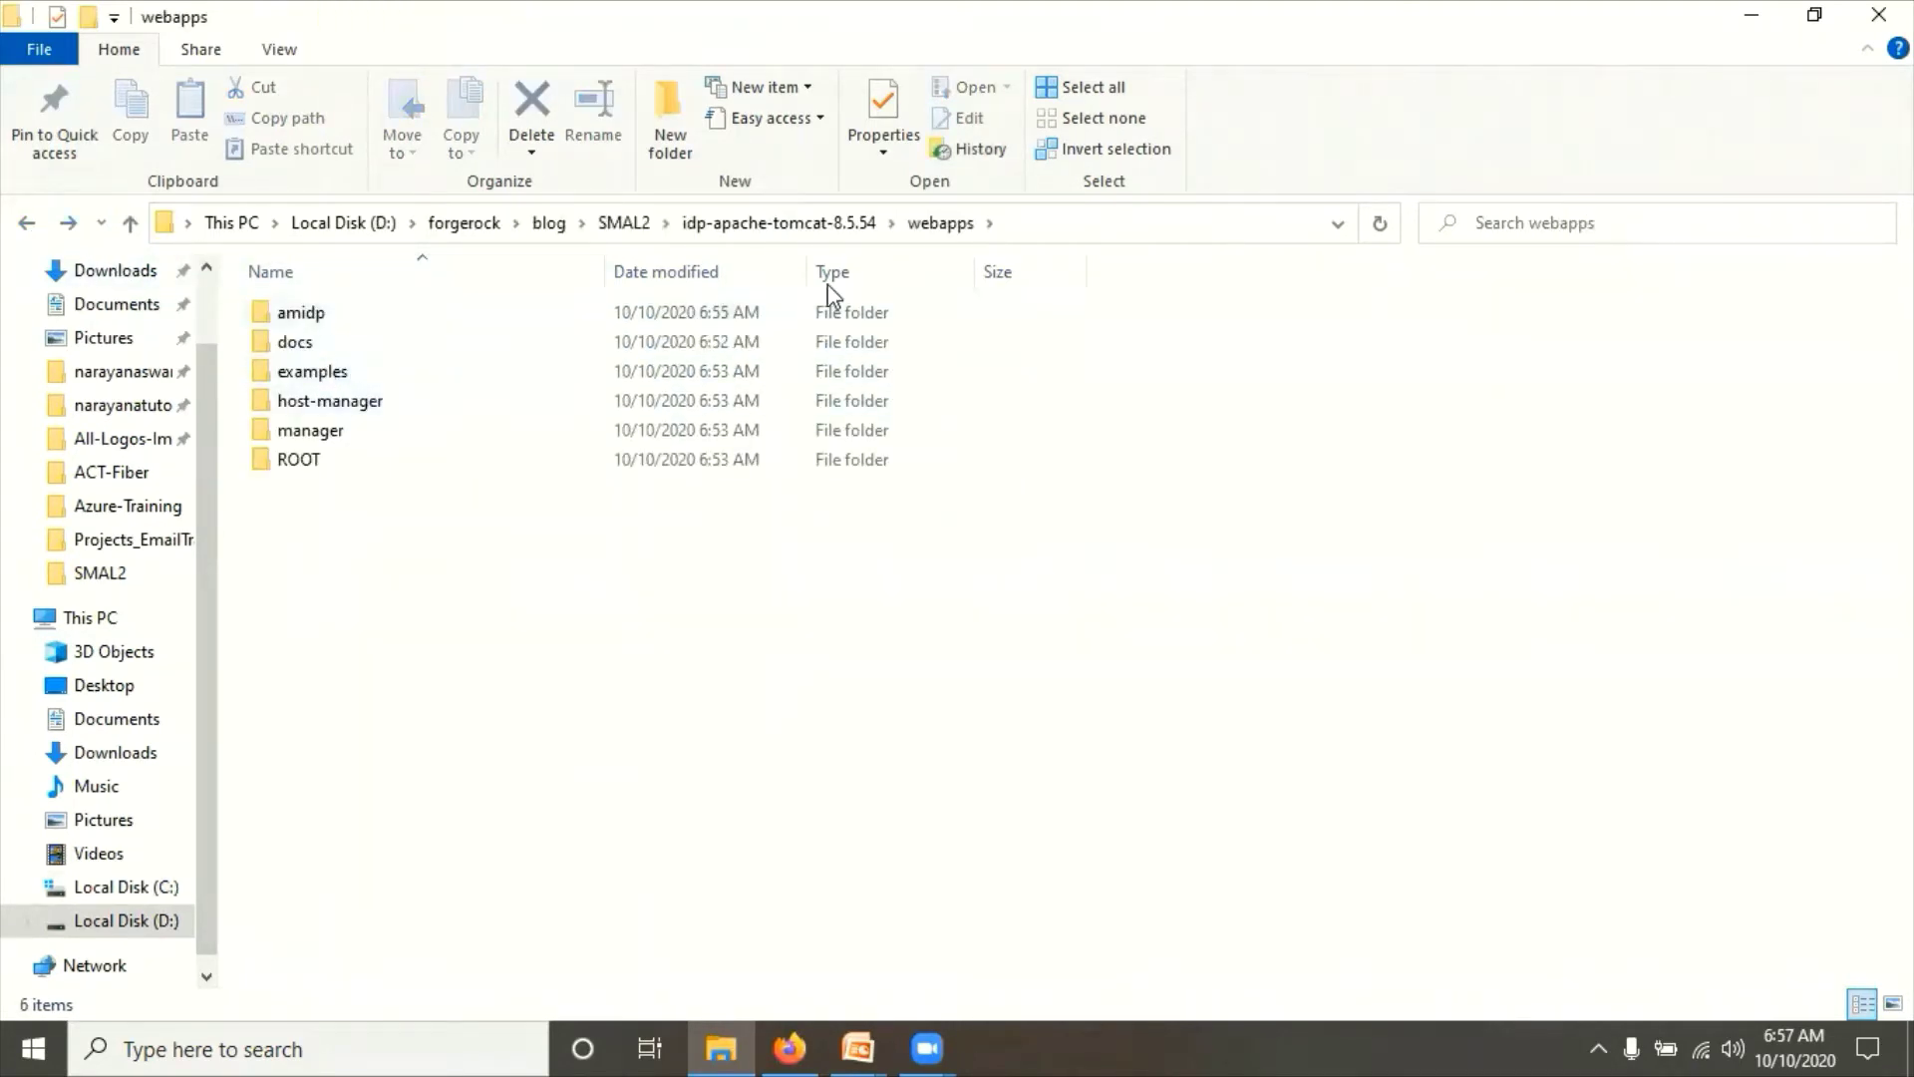
Step: From SMAL2, open the bin folder of idp-apache-tomcat-8.5.54
click(624, 224)
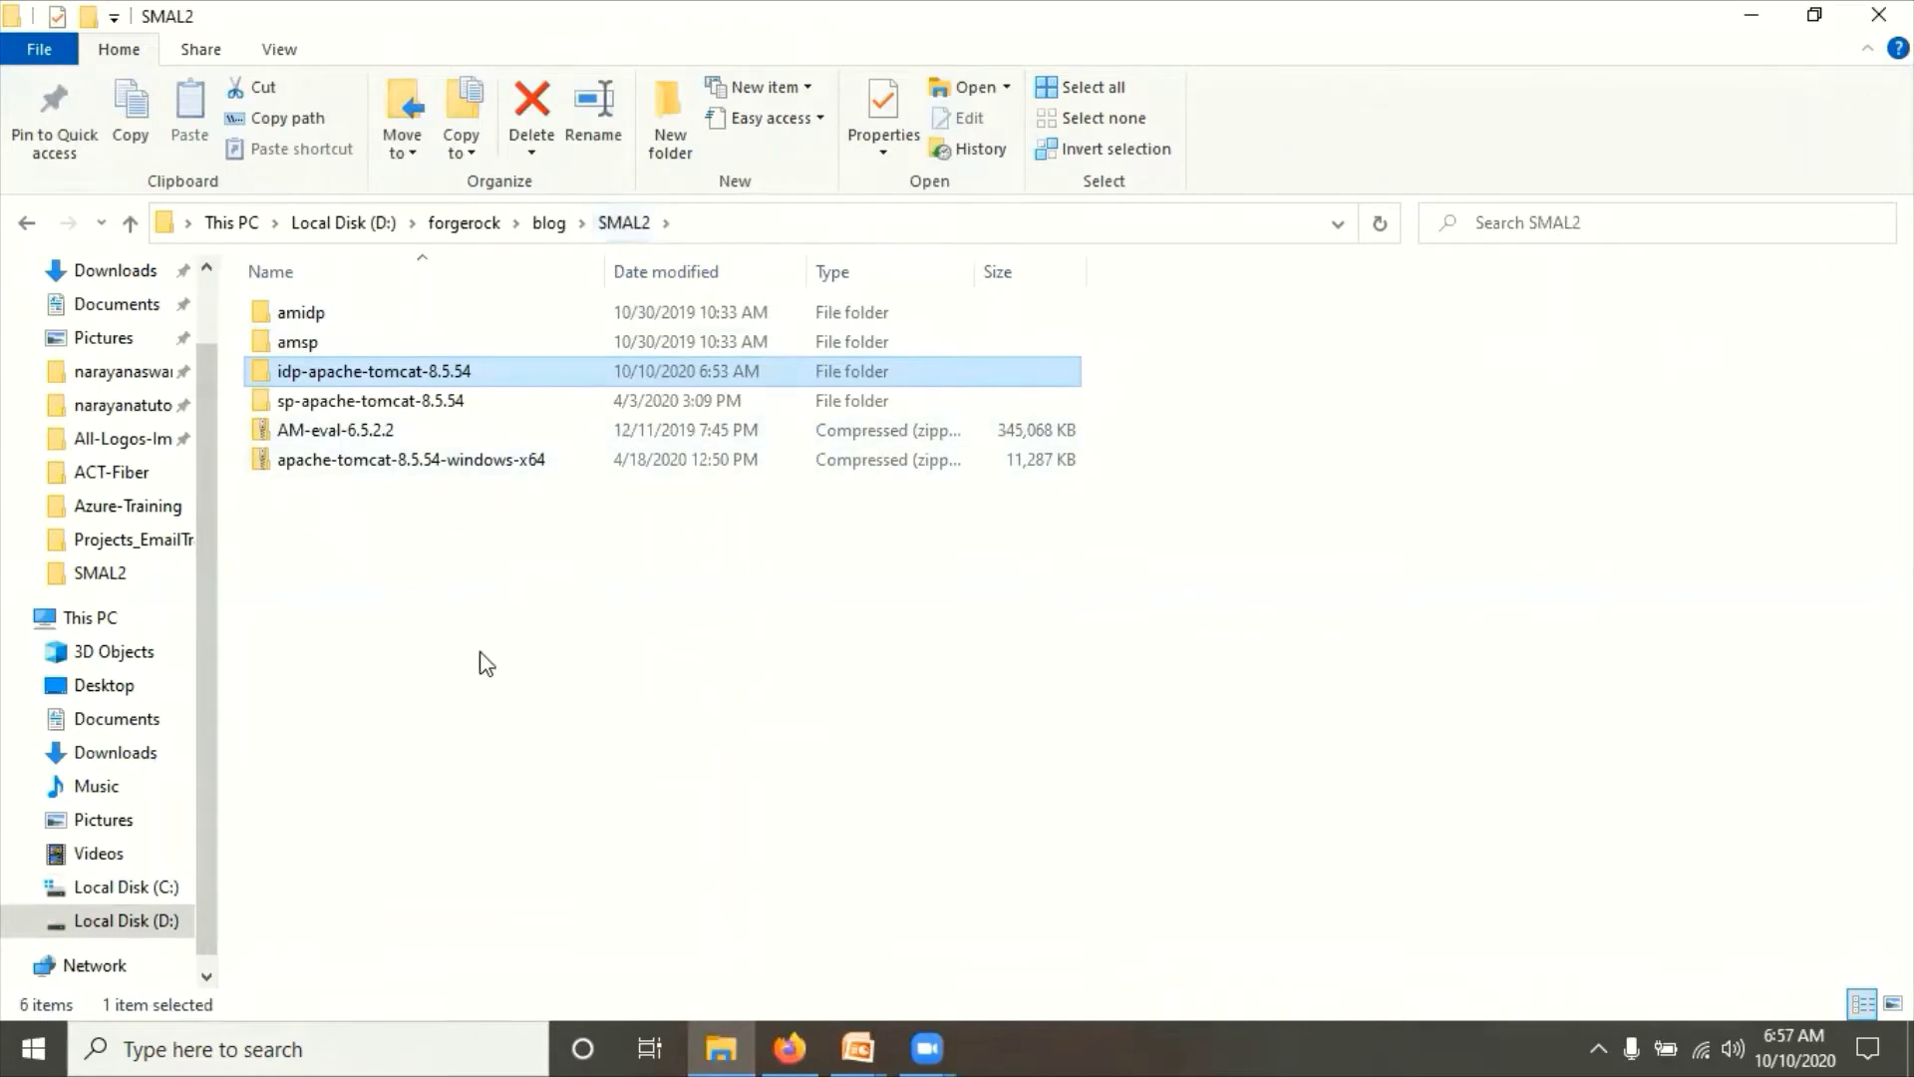
click(289, 374)
click(357, 404)
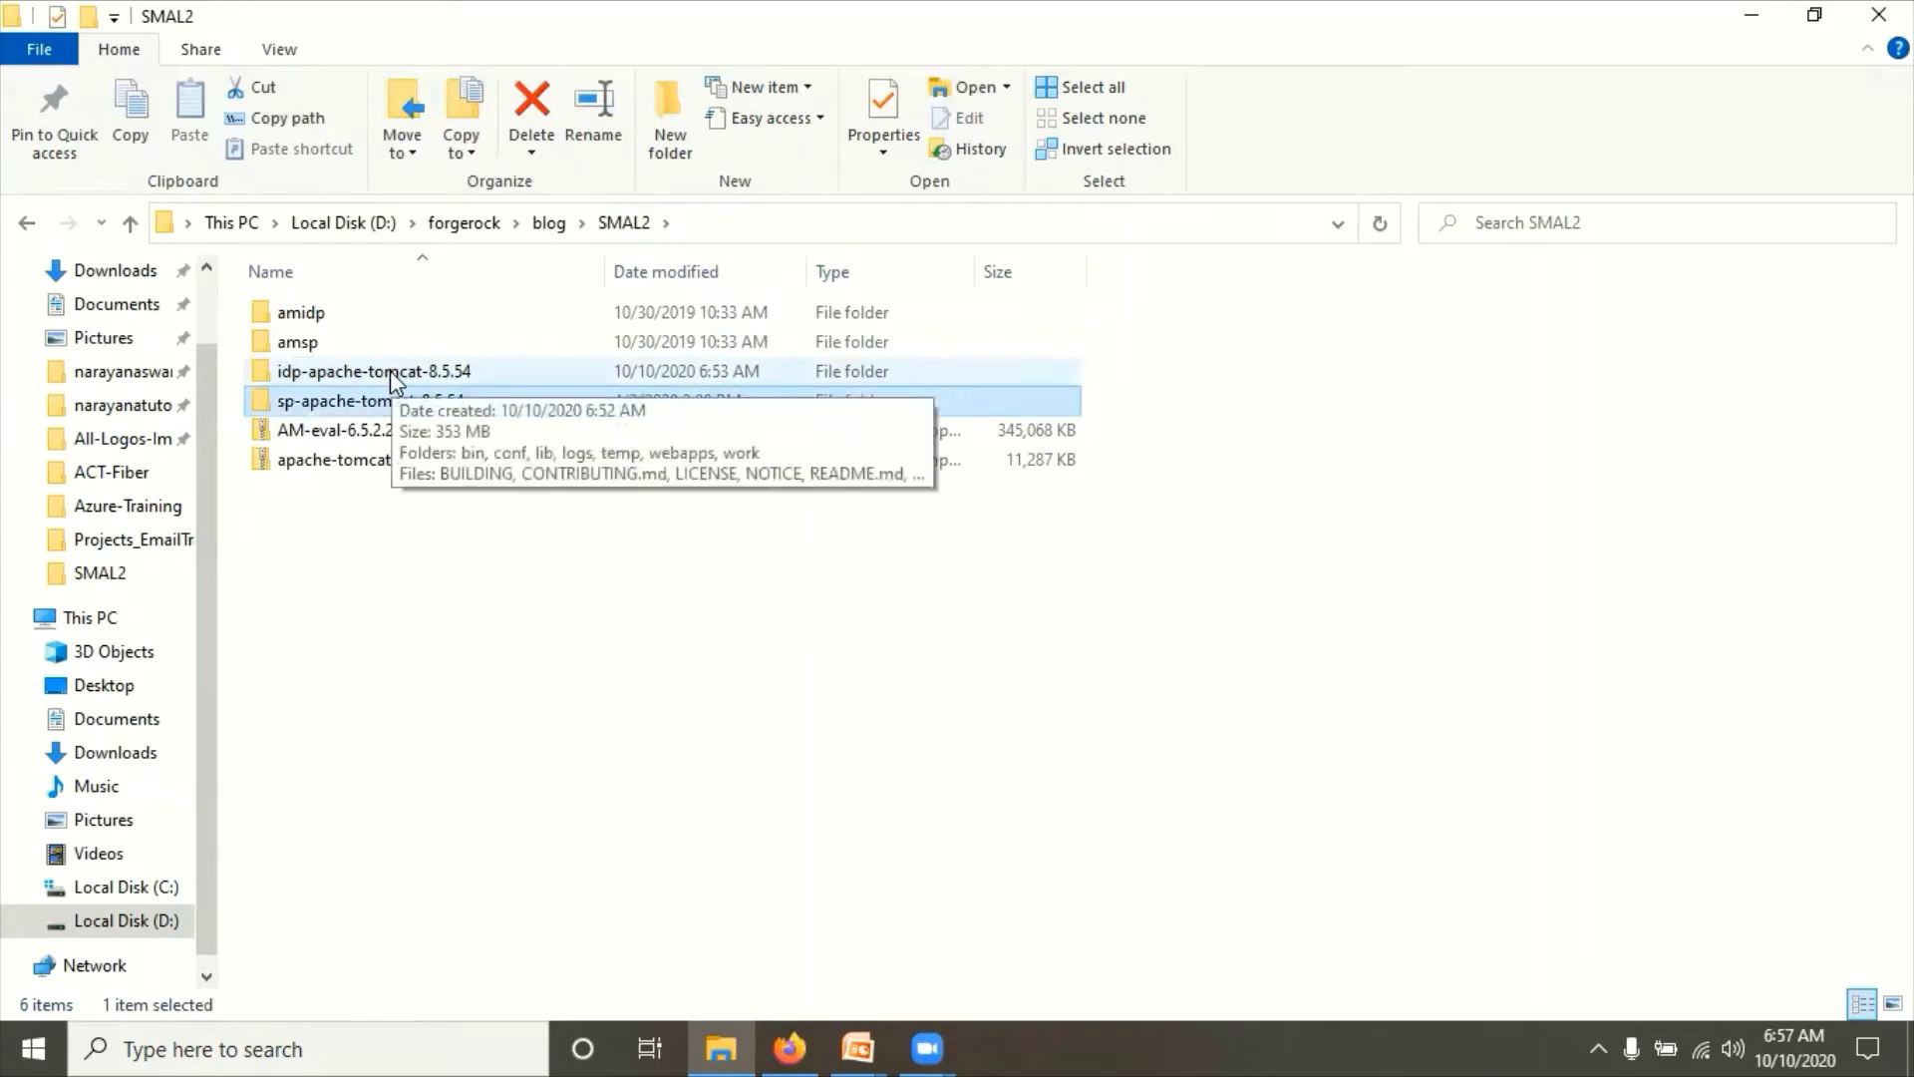
click(391, 374)
double_click(391, 374)
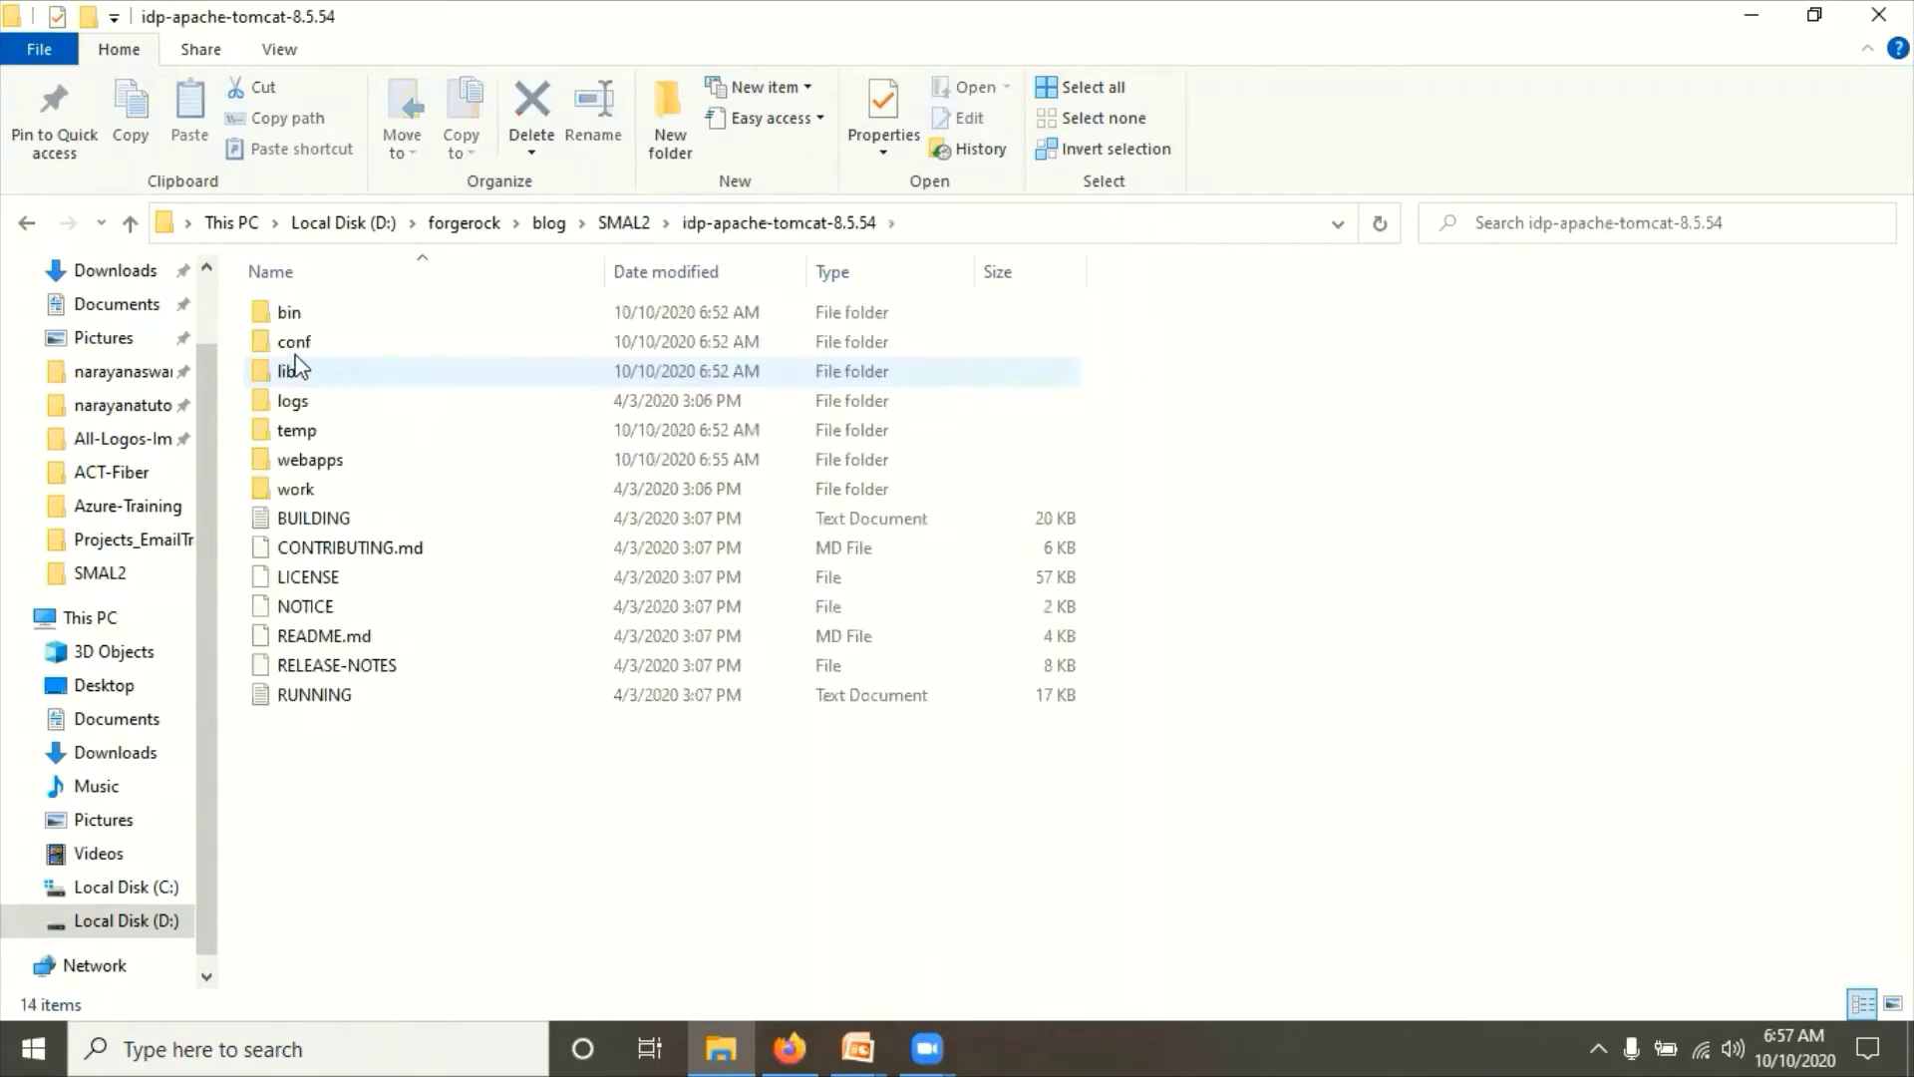
double_click(290, 319)
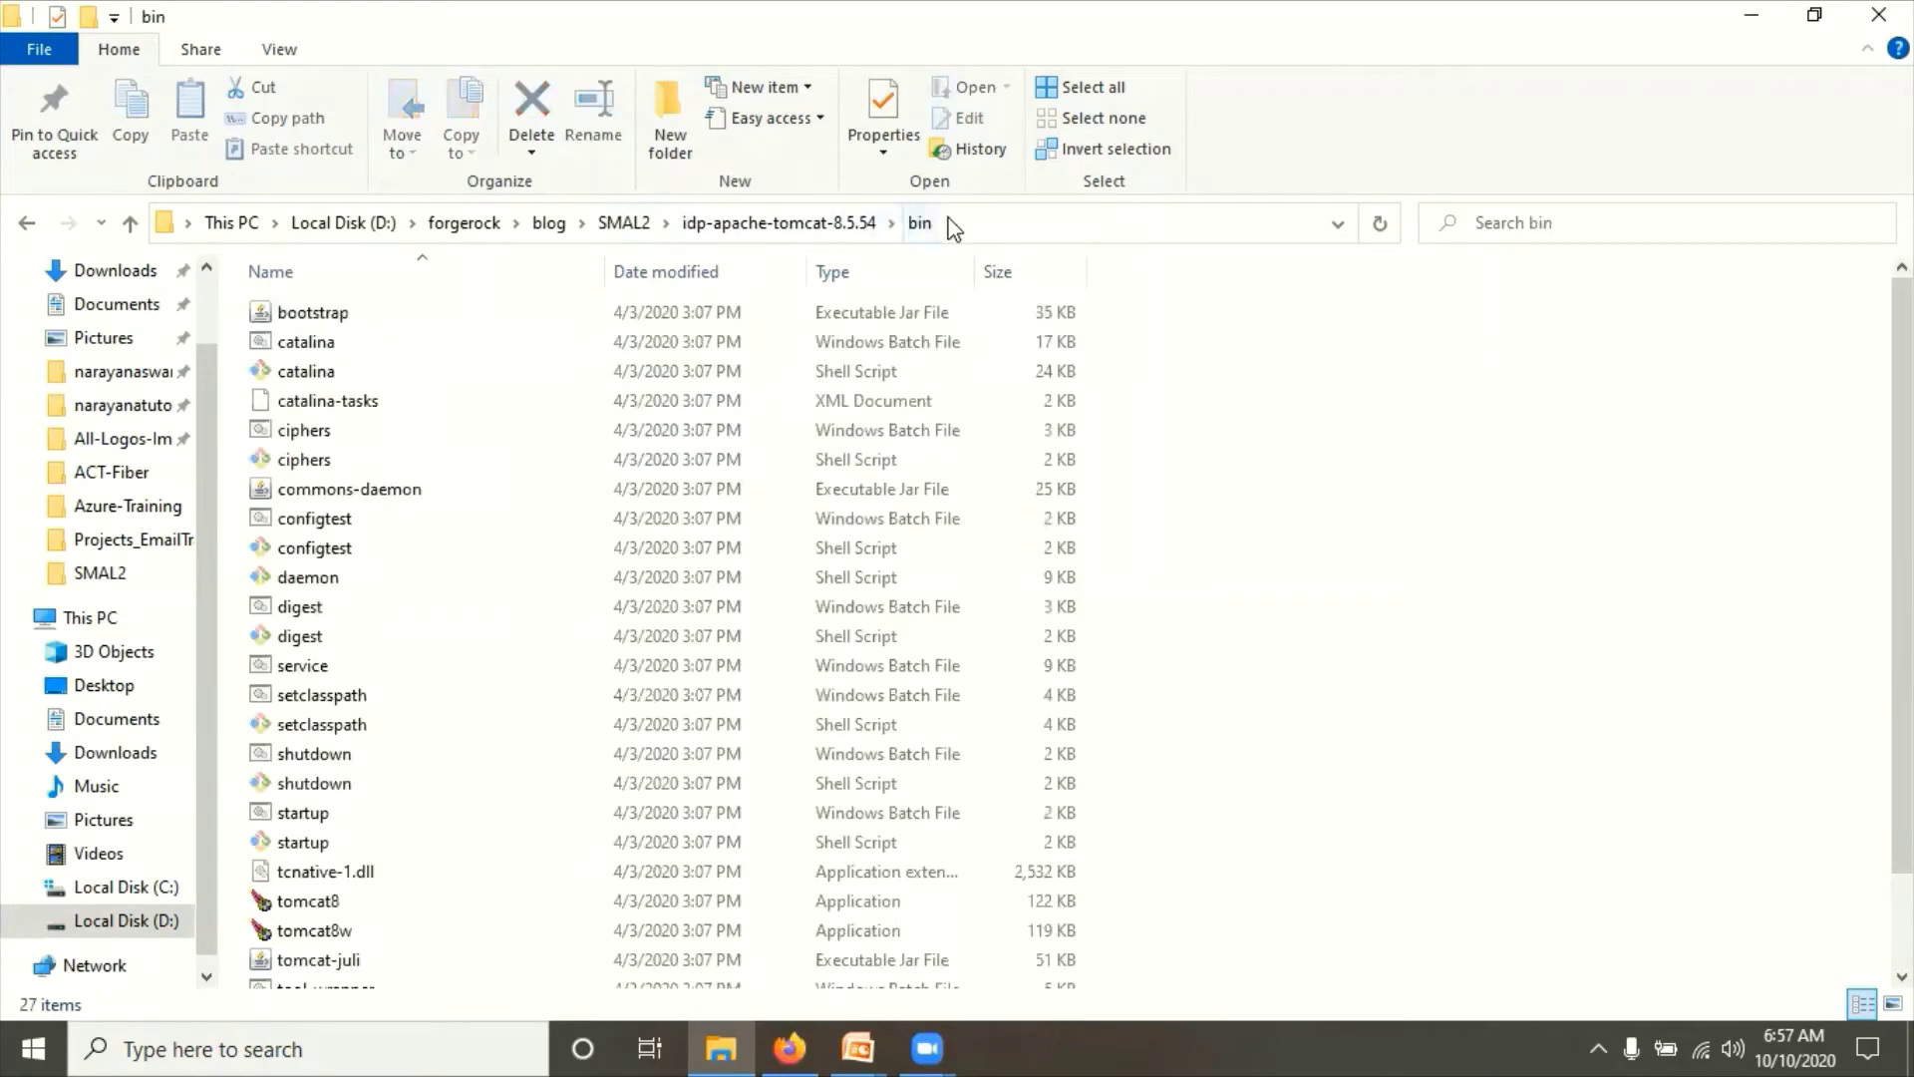
Step: Open a Command Prompt in the bin folder by typing cmd in the address bar
click(950, 220)
text(cmd)
key(Return)
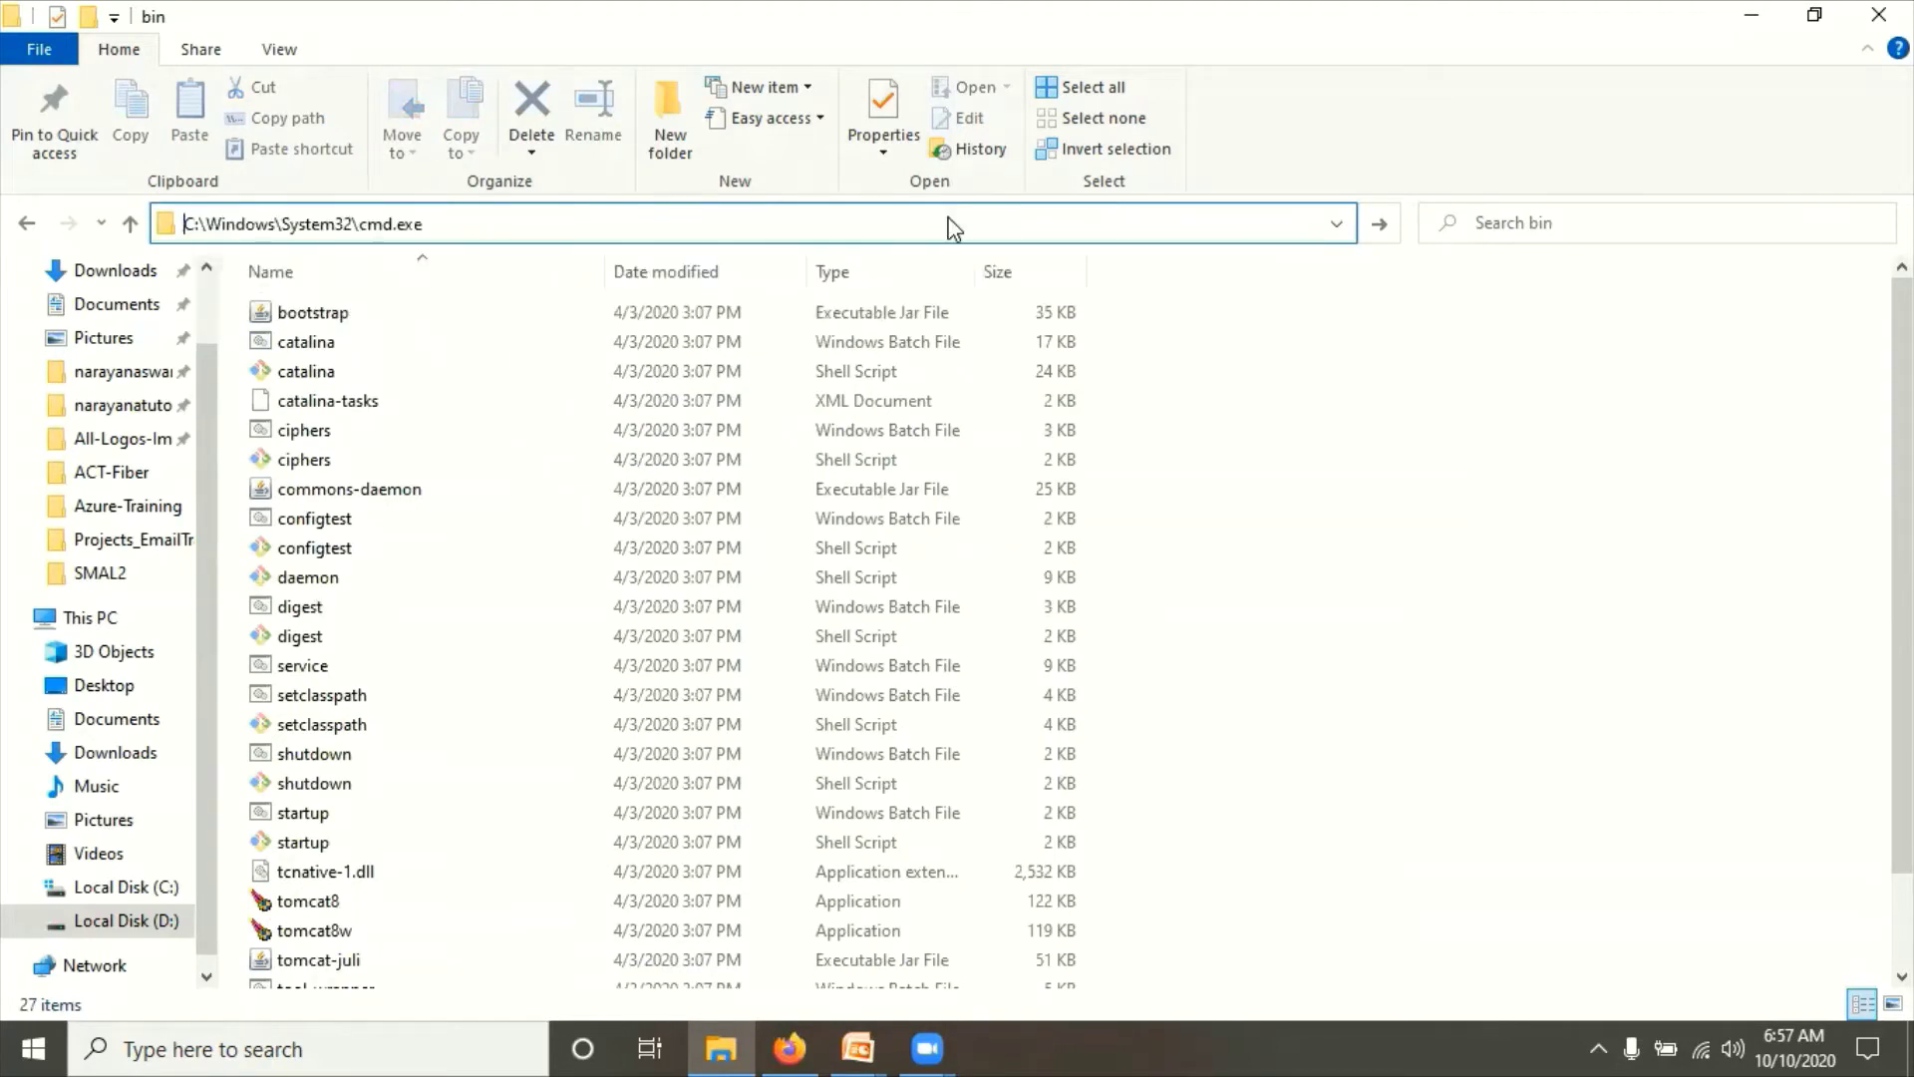
Step: Start the IDP Tomcat with 'catalina.bat run', review the startup log, and return to Explorer
text(cat)
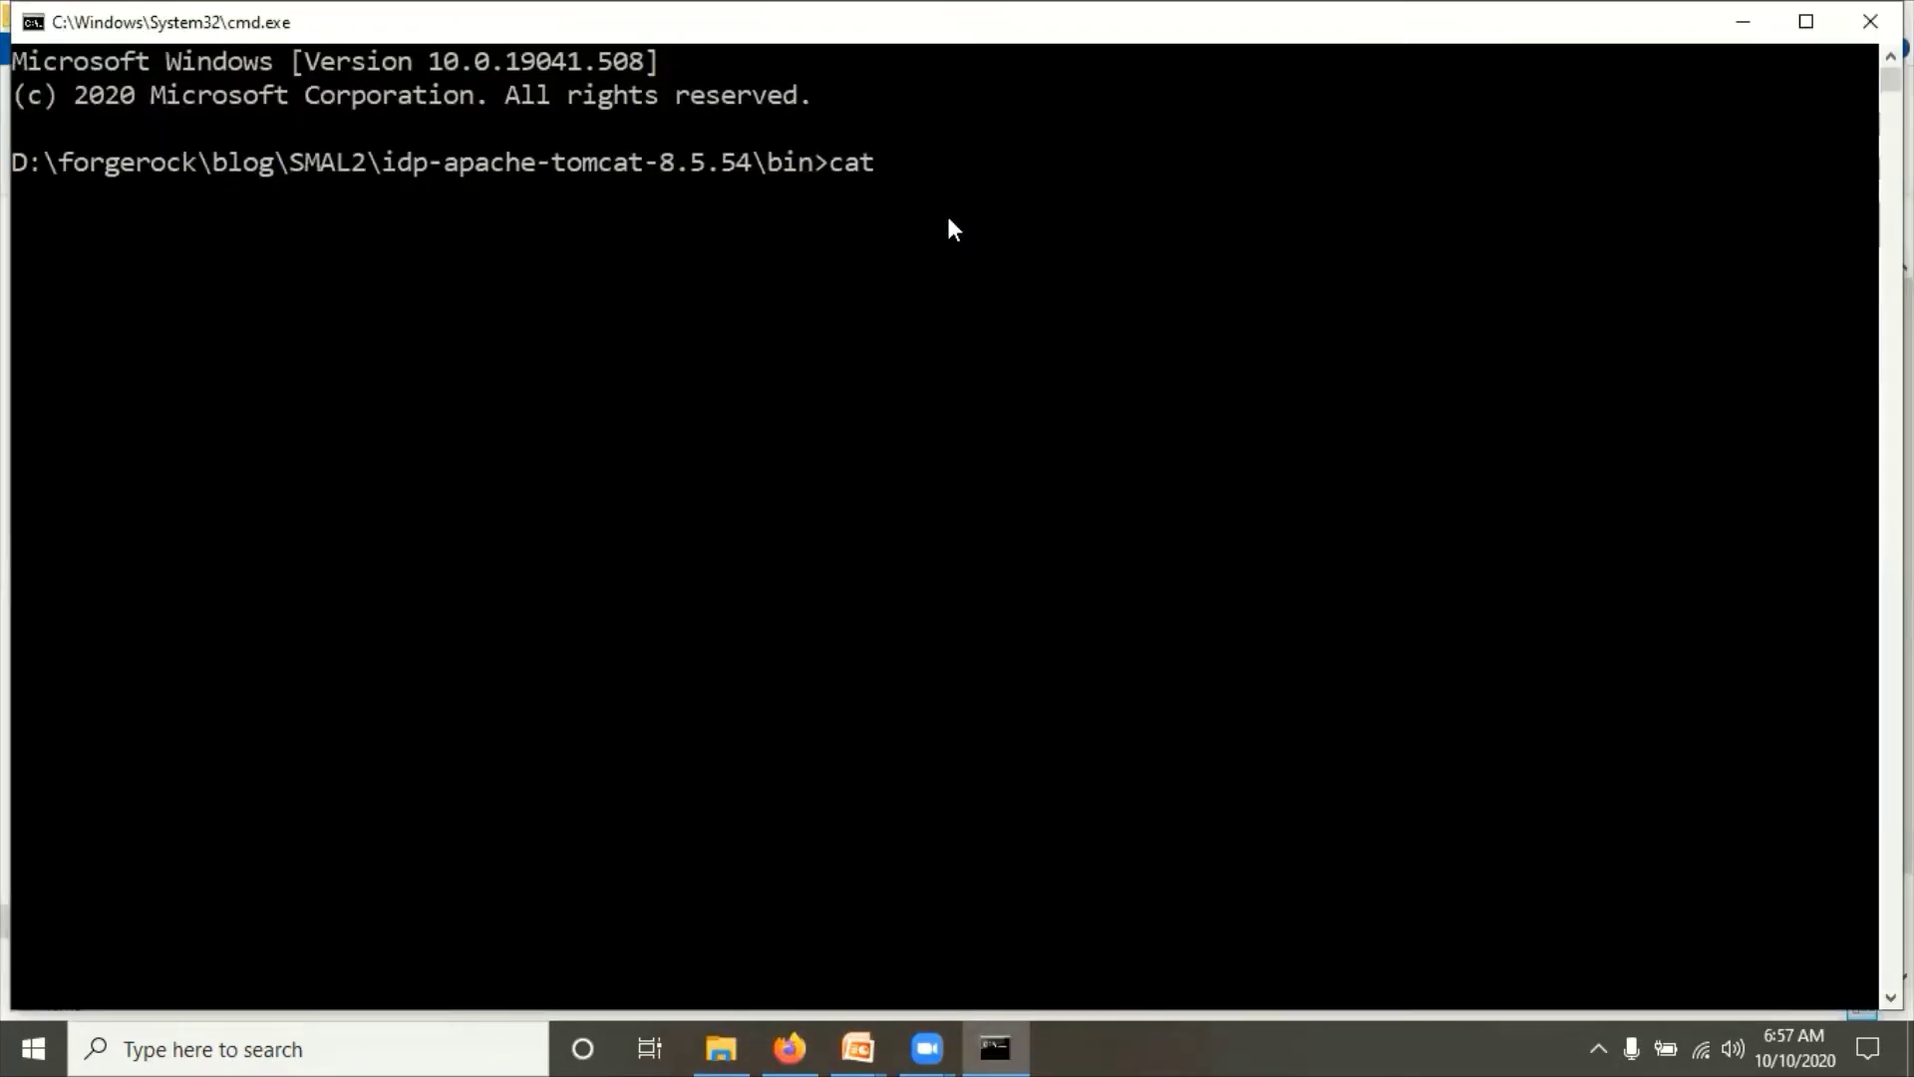
text(alina.bat run)
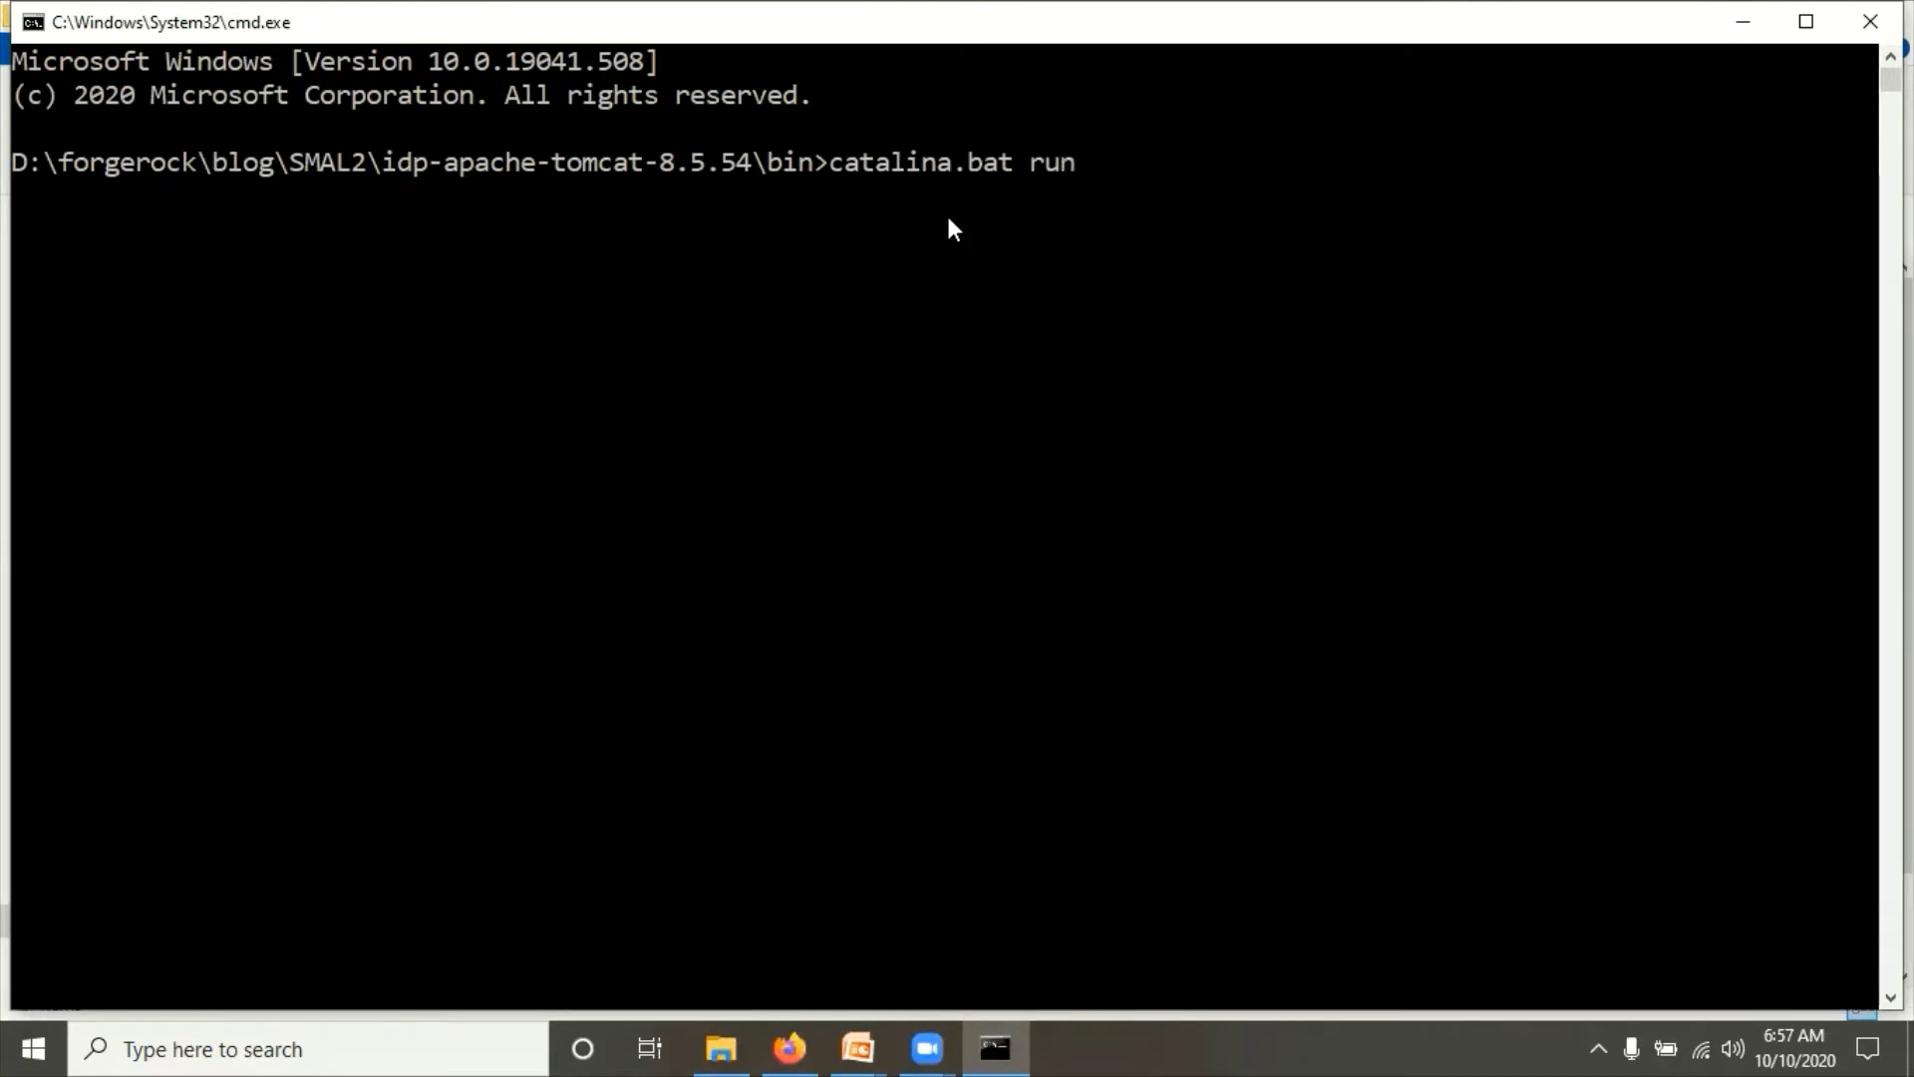
key(Return)
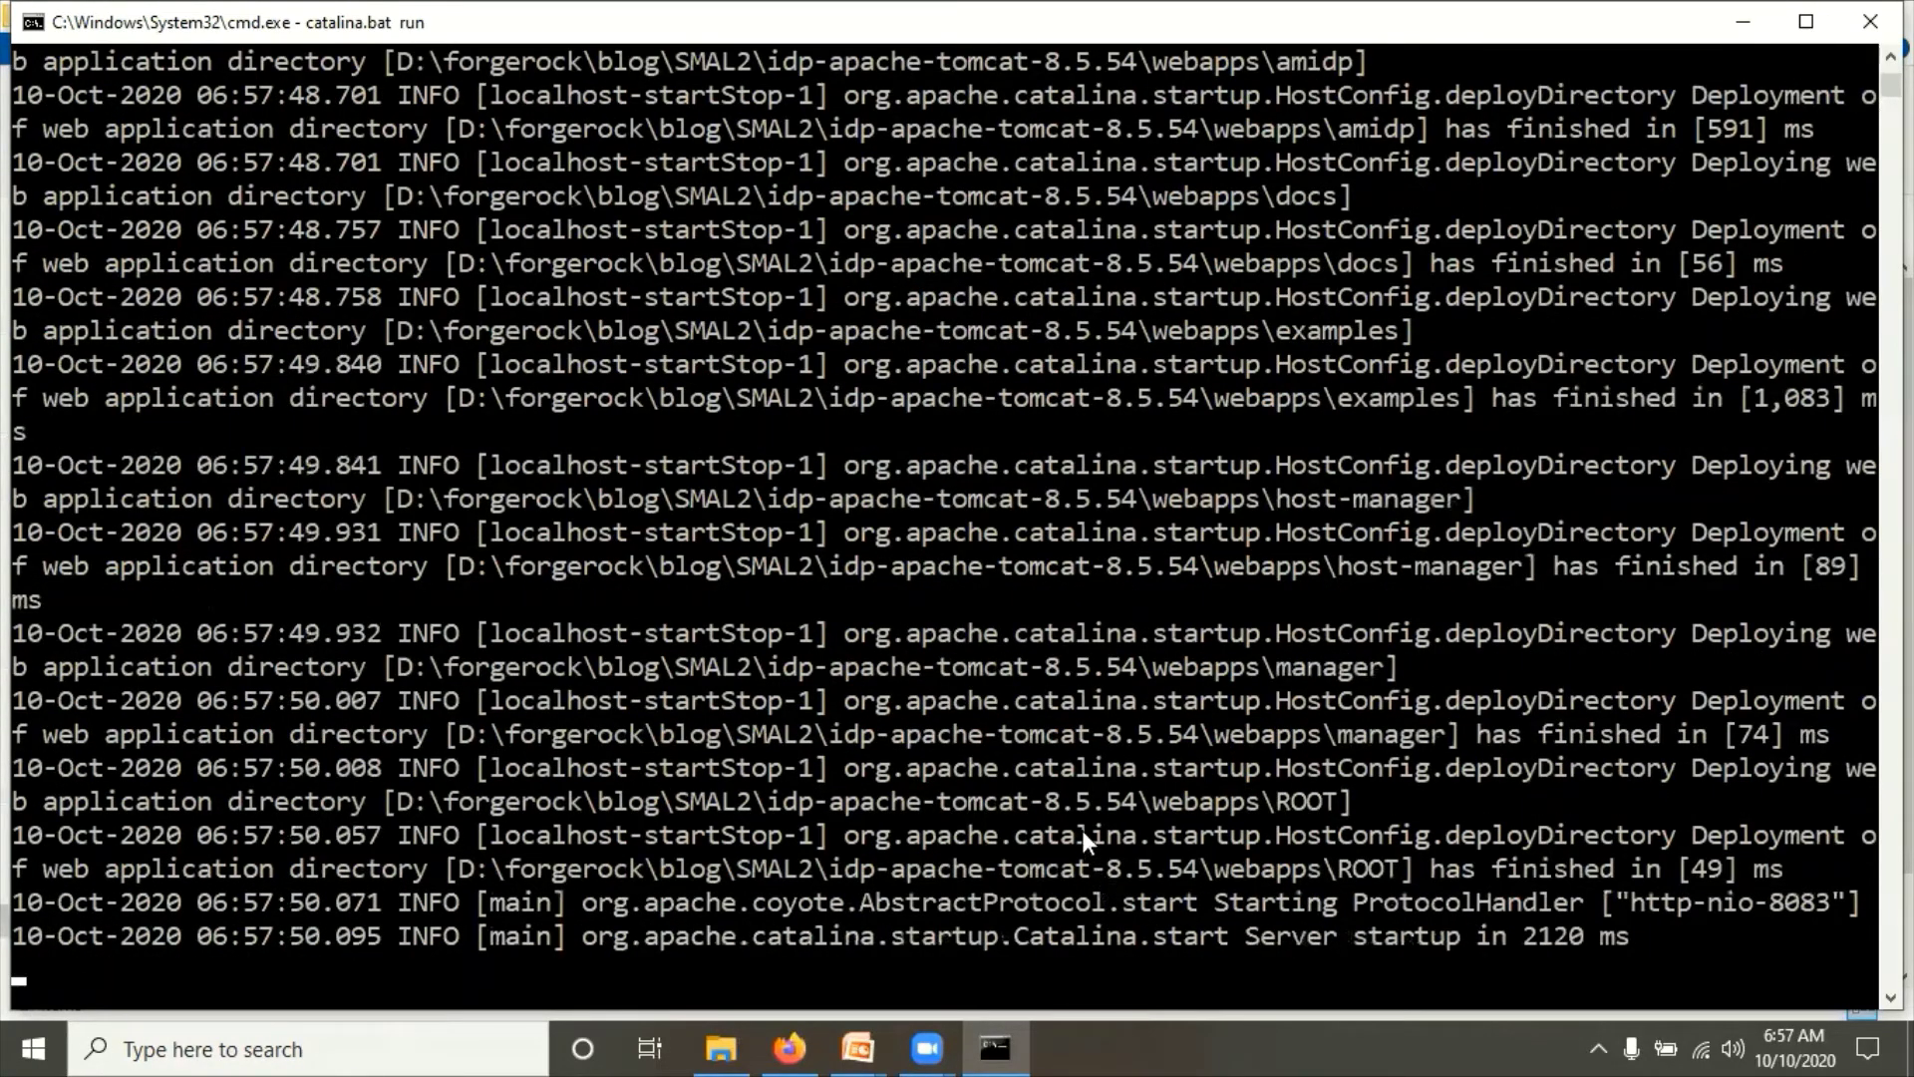
scroll(1002, 610, up, 3)
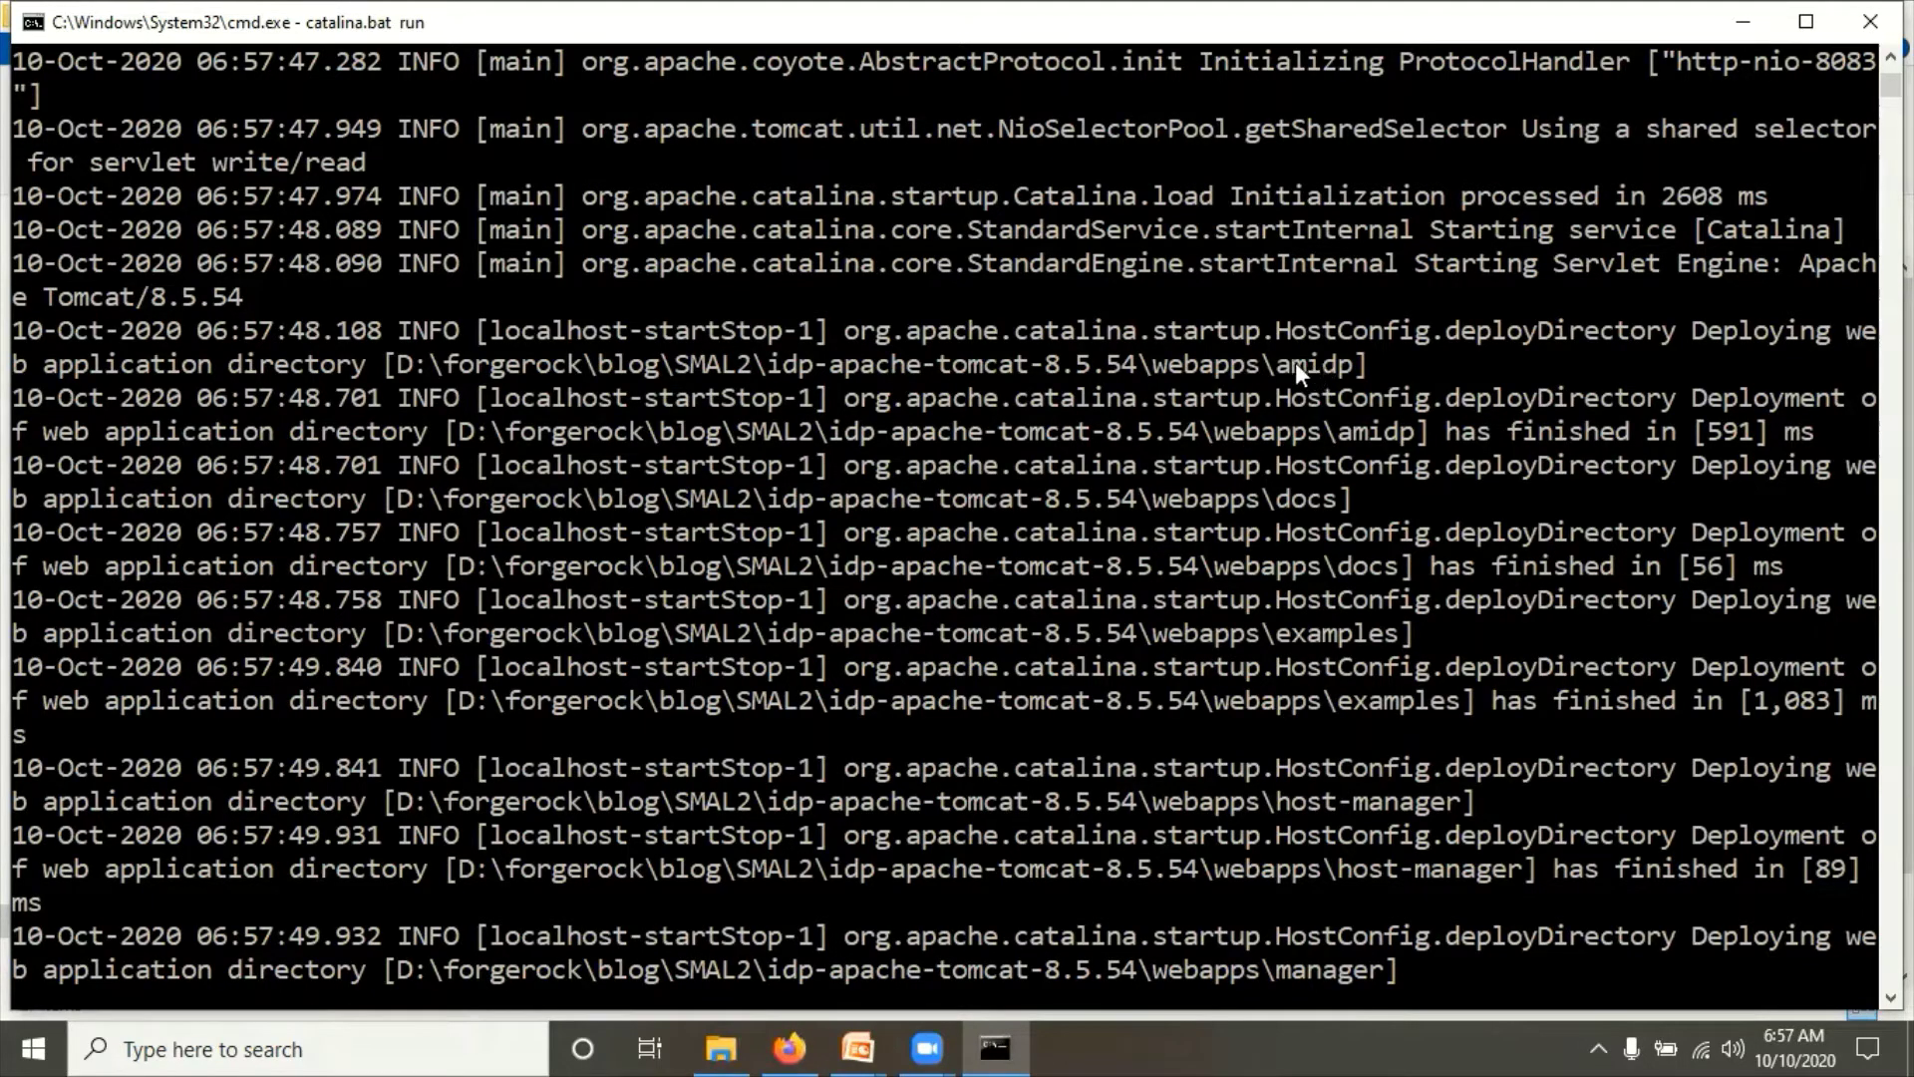
key(alt+Tab)
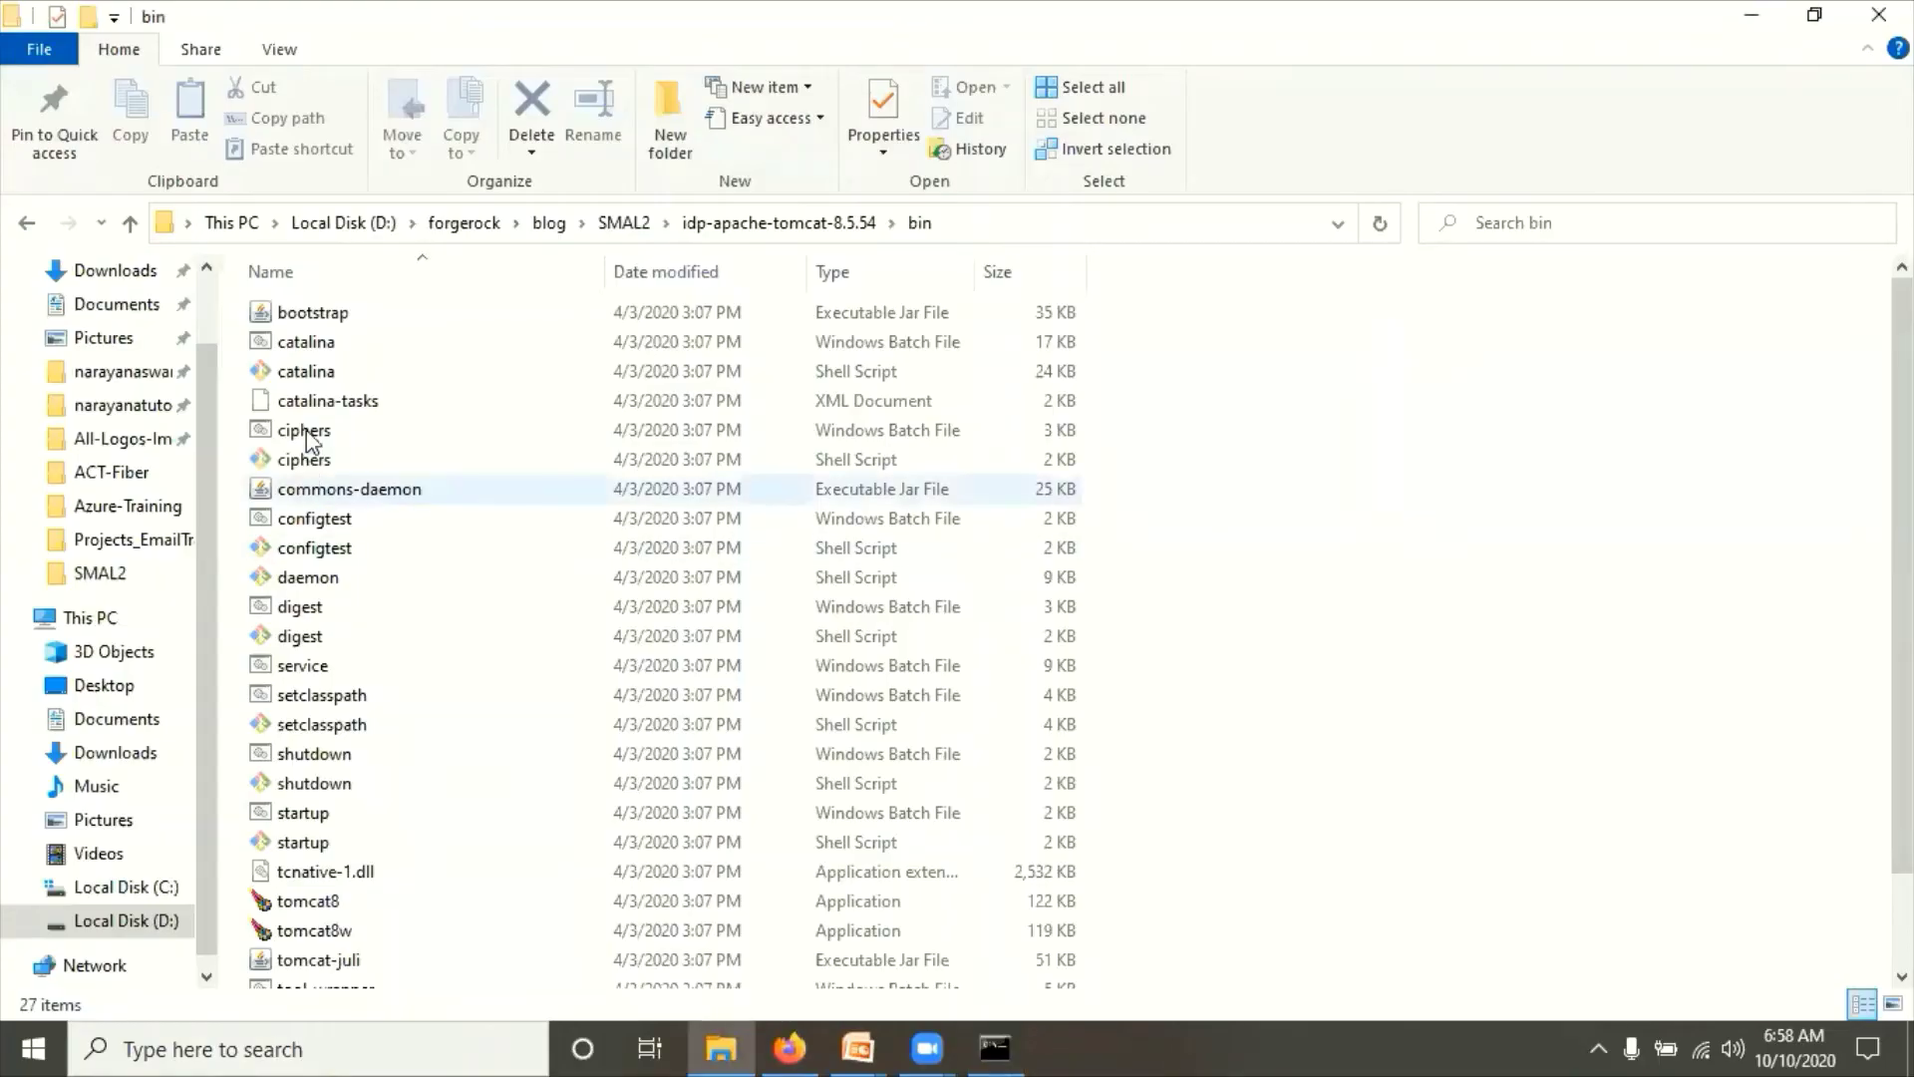
Step: Open the deployed amidp folder in idp-apache-tomcat-8.5.54\webapps
click(852, 224)
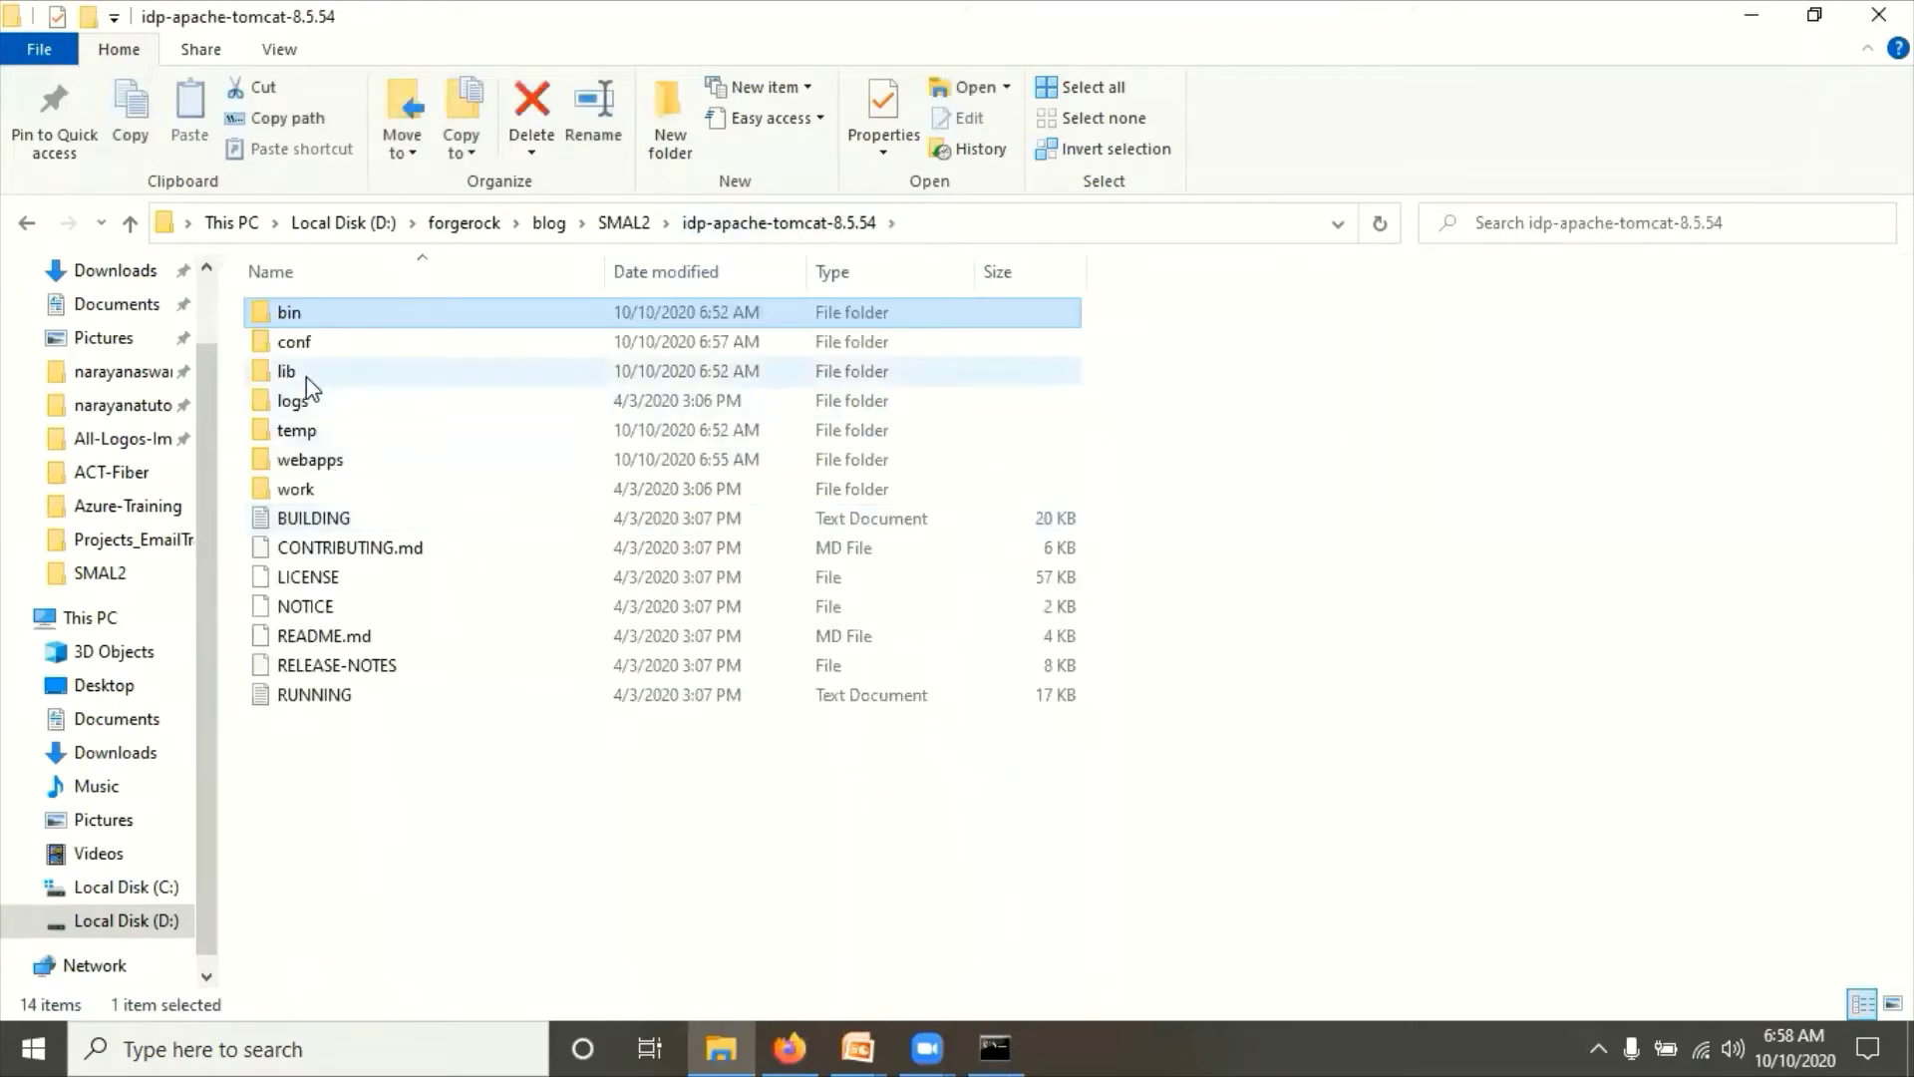
click(315, 462)
double_click(315, 463)
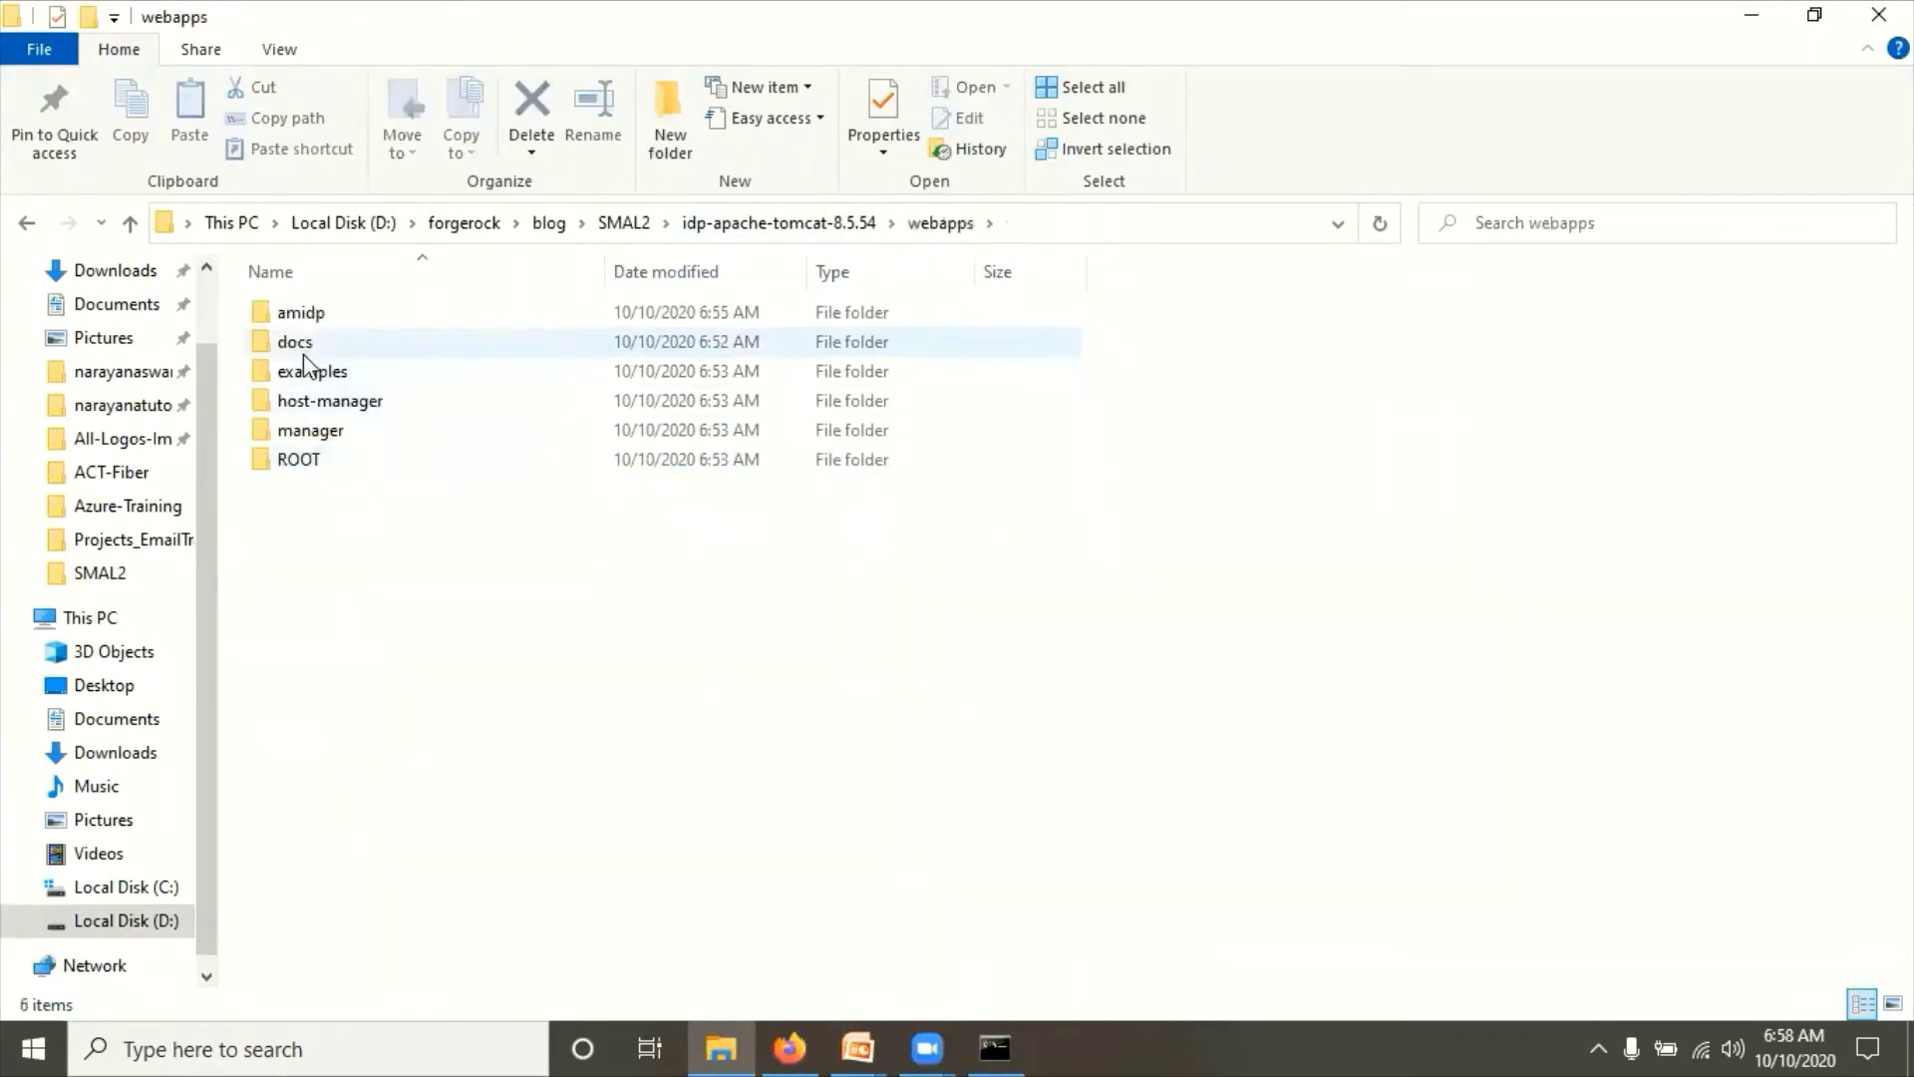
click(303, 317)
double_click(303, 317)
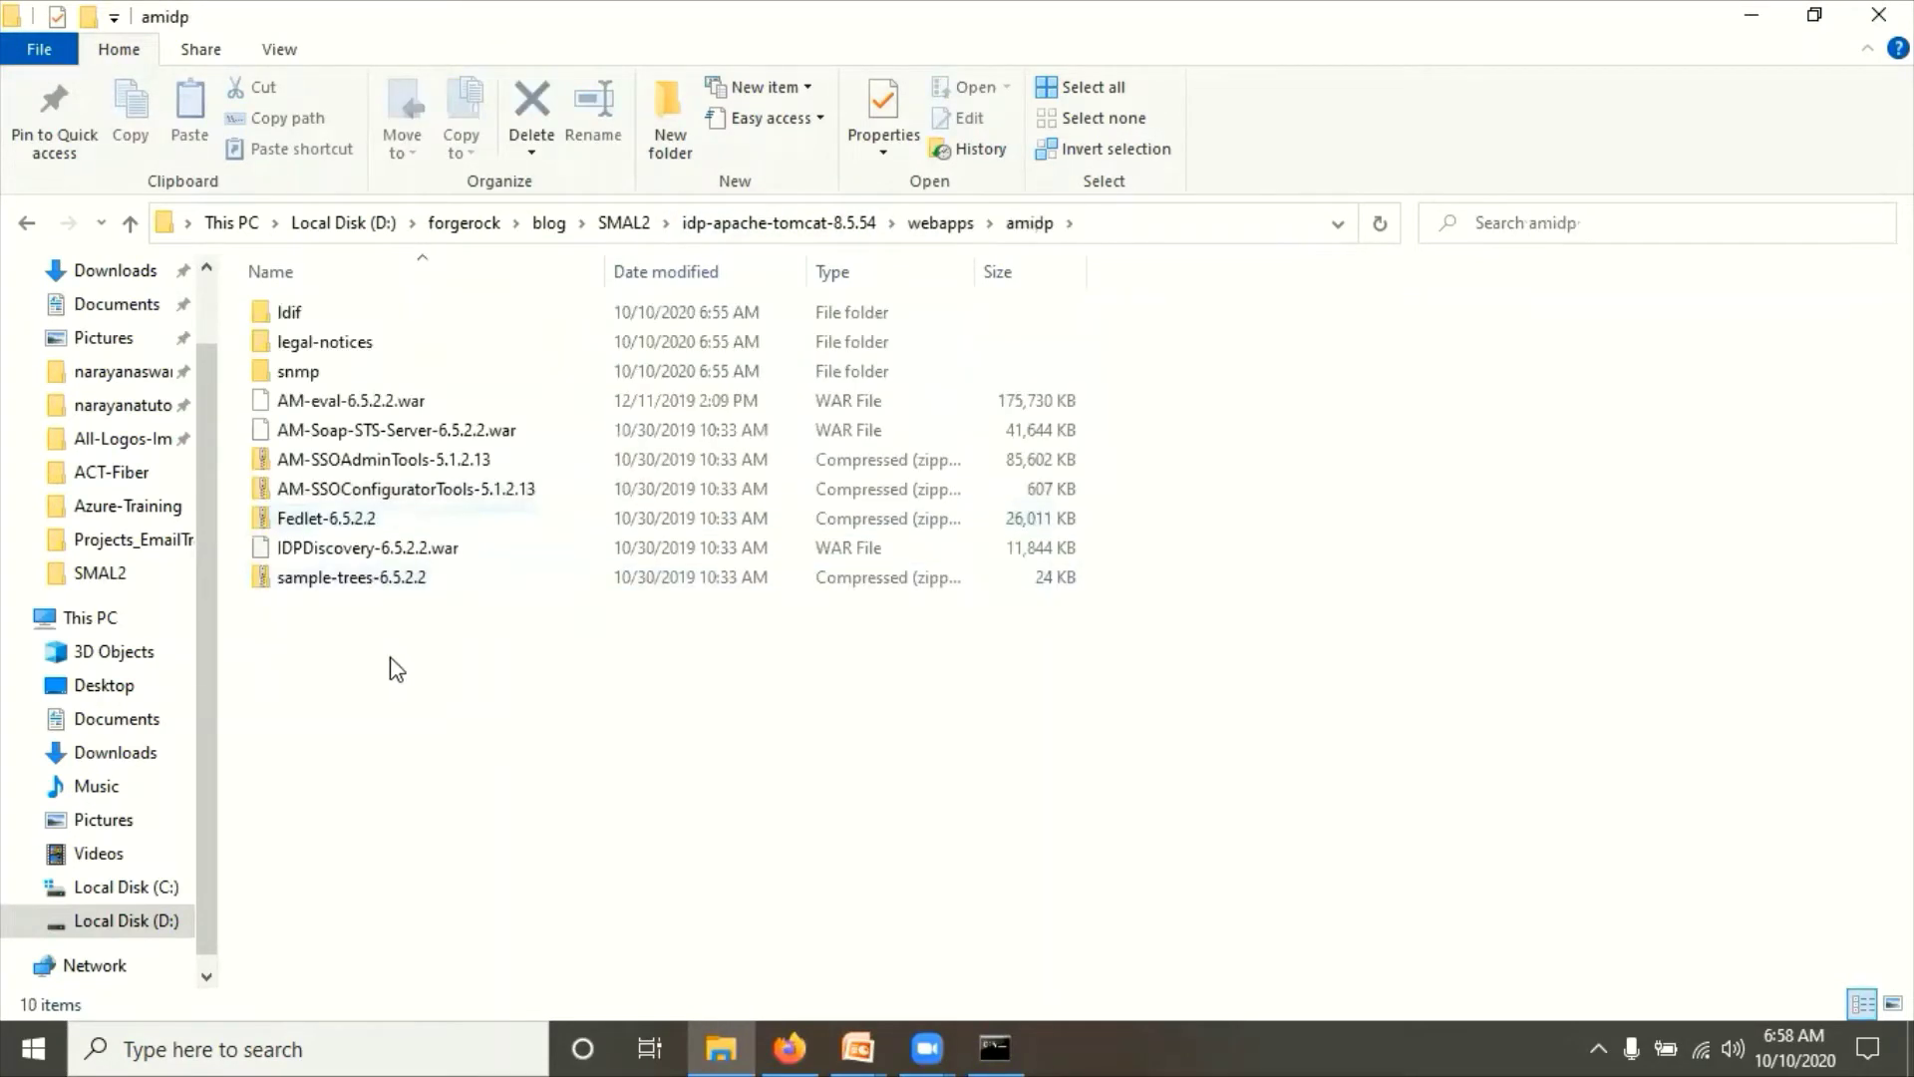
Step: Stop the running IDP Tomcat with Ctrl+C, answering Y to terminate the batch job
key(alt+Tab)
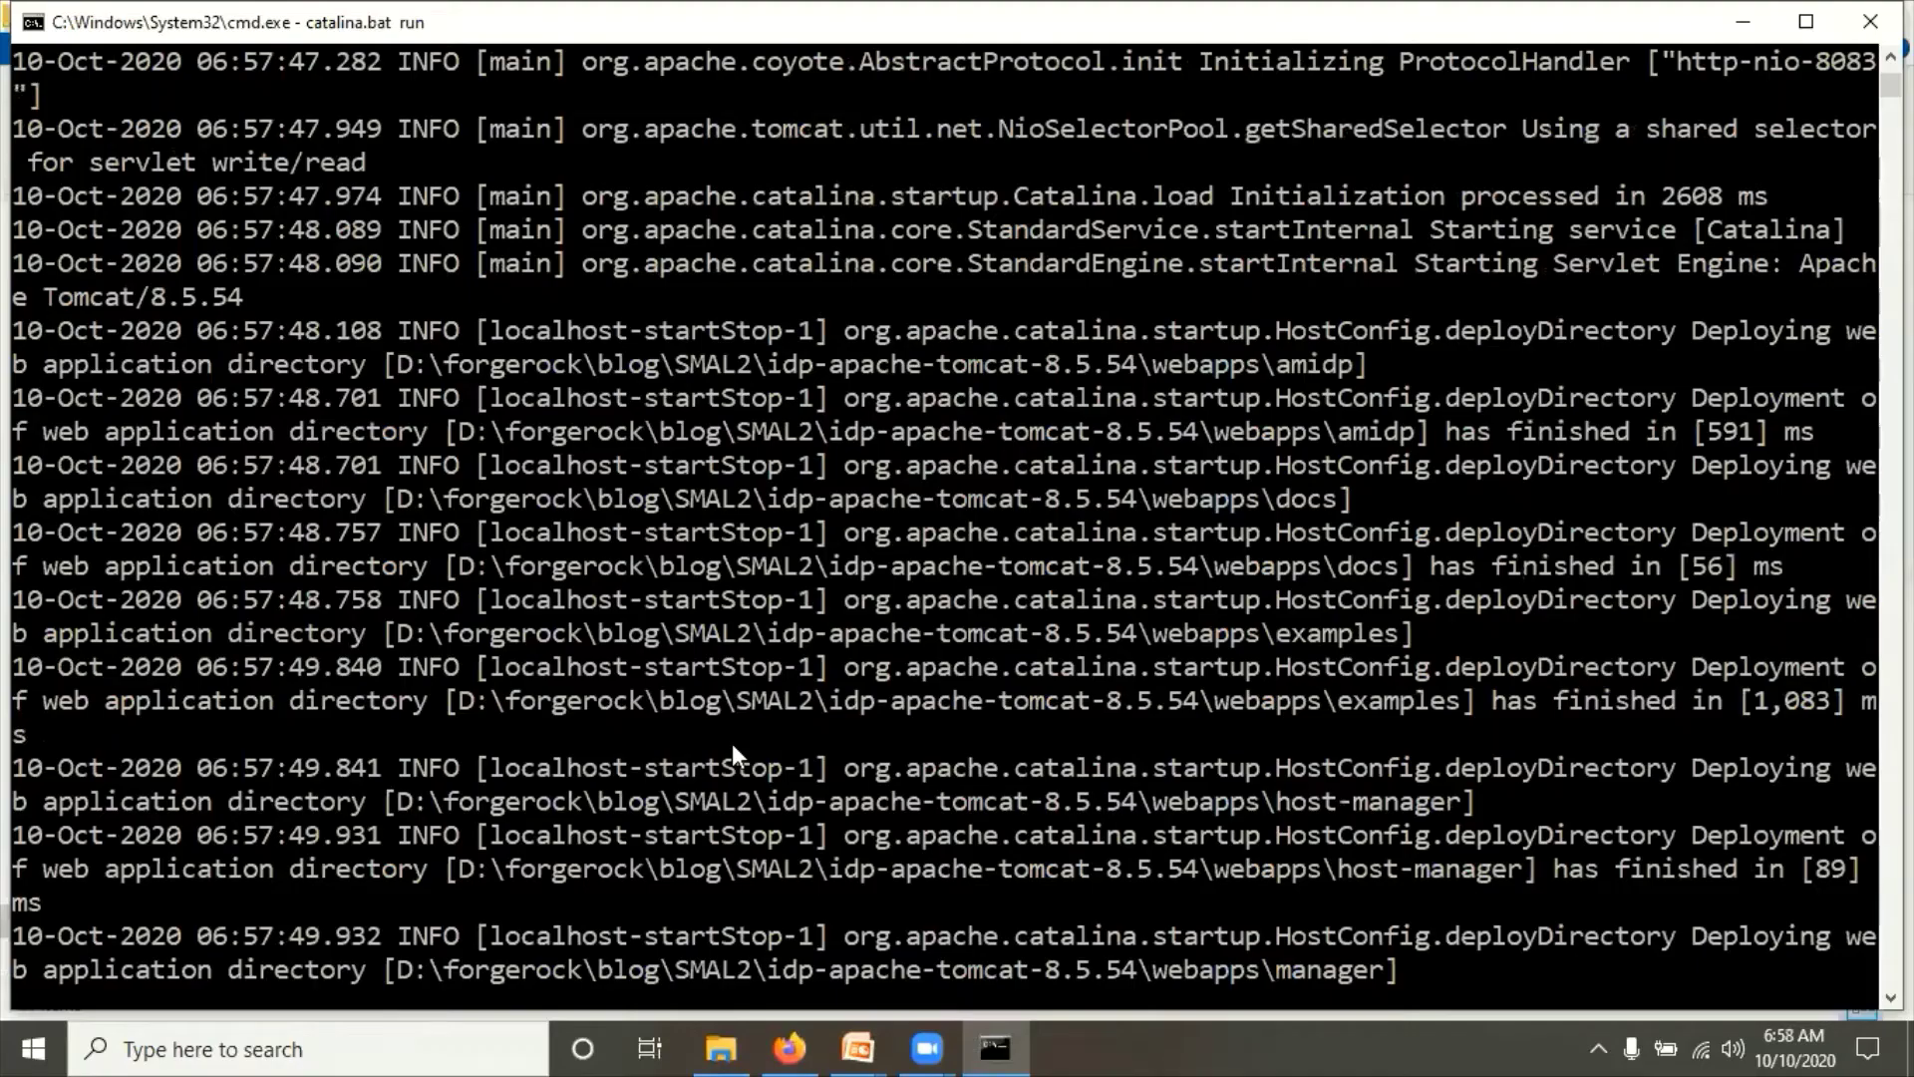
key(ctrl+c)
text(Y)
key(Return)
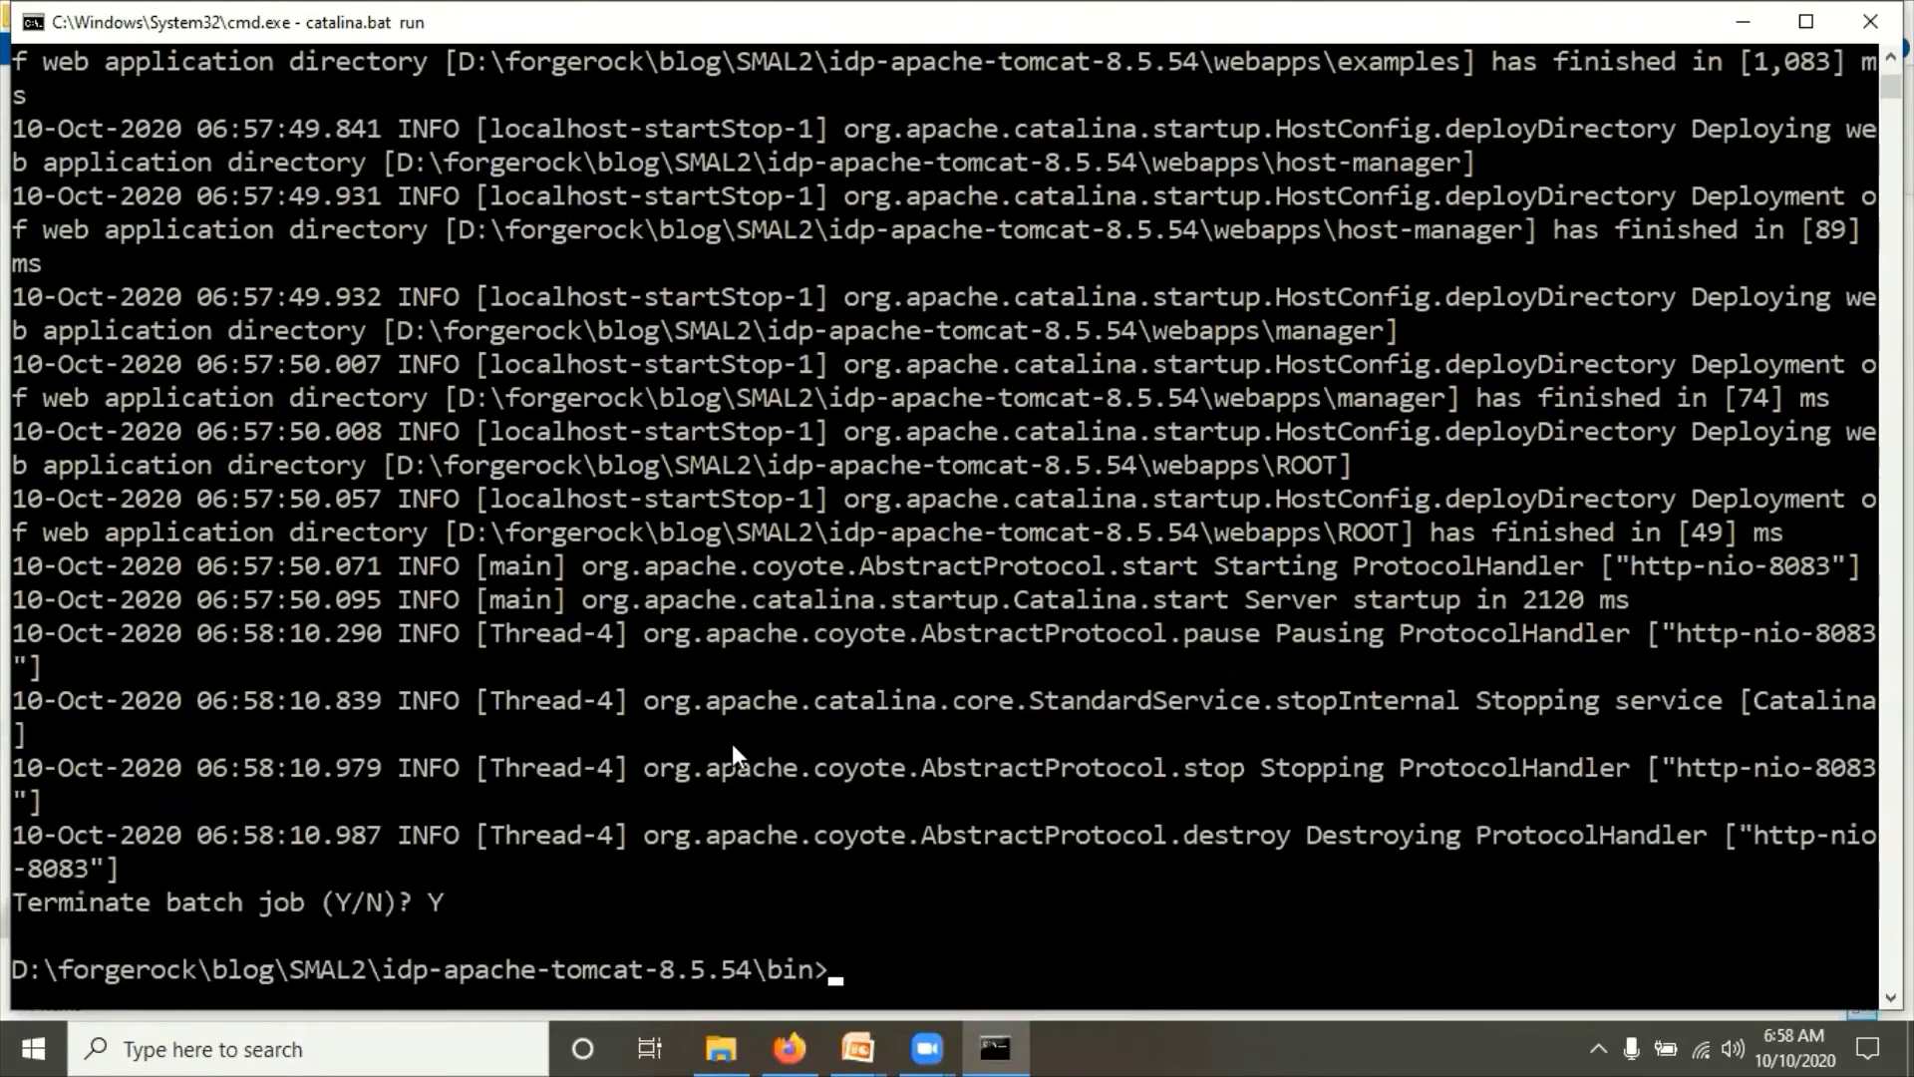
key(alt+Tab)
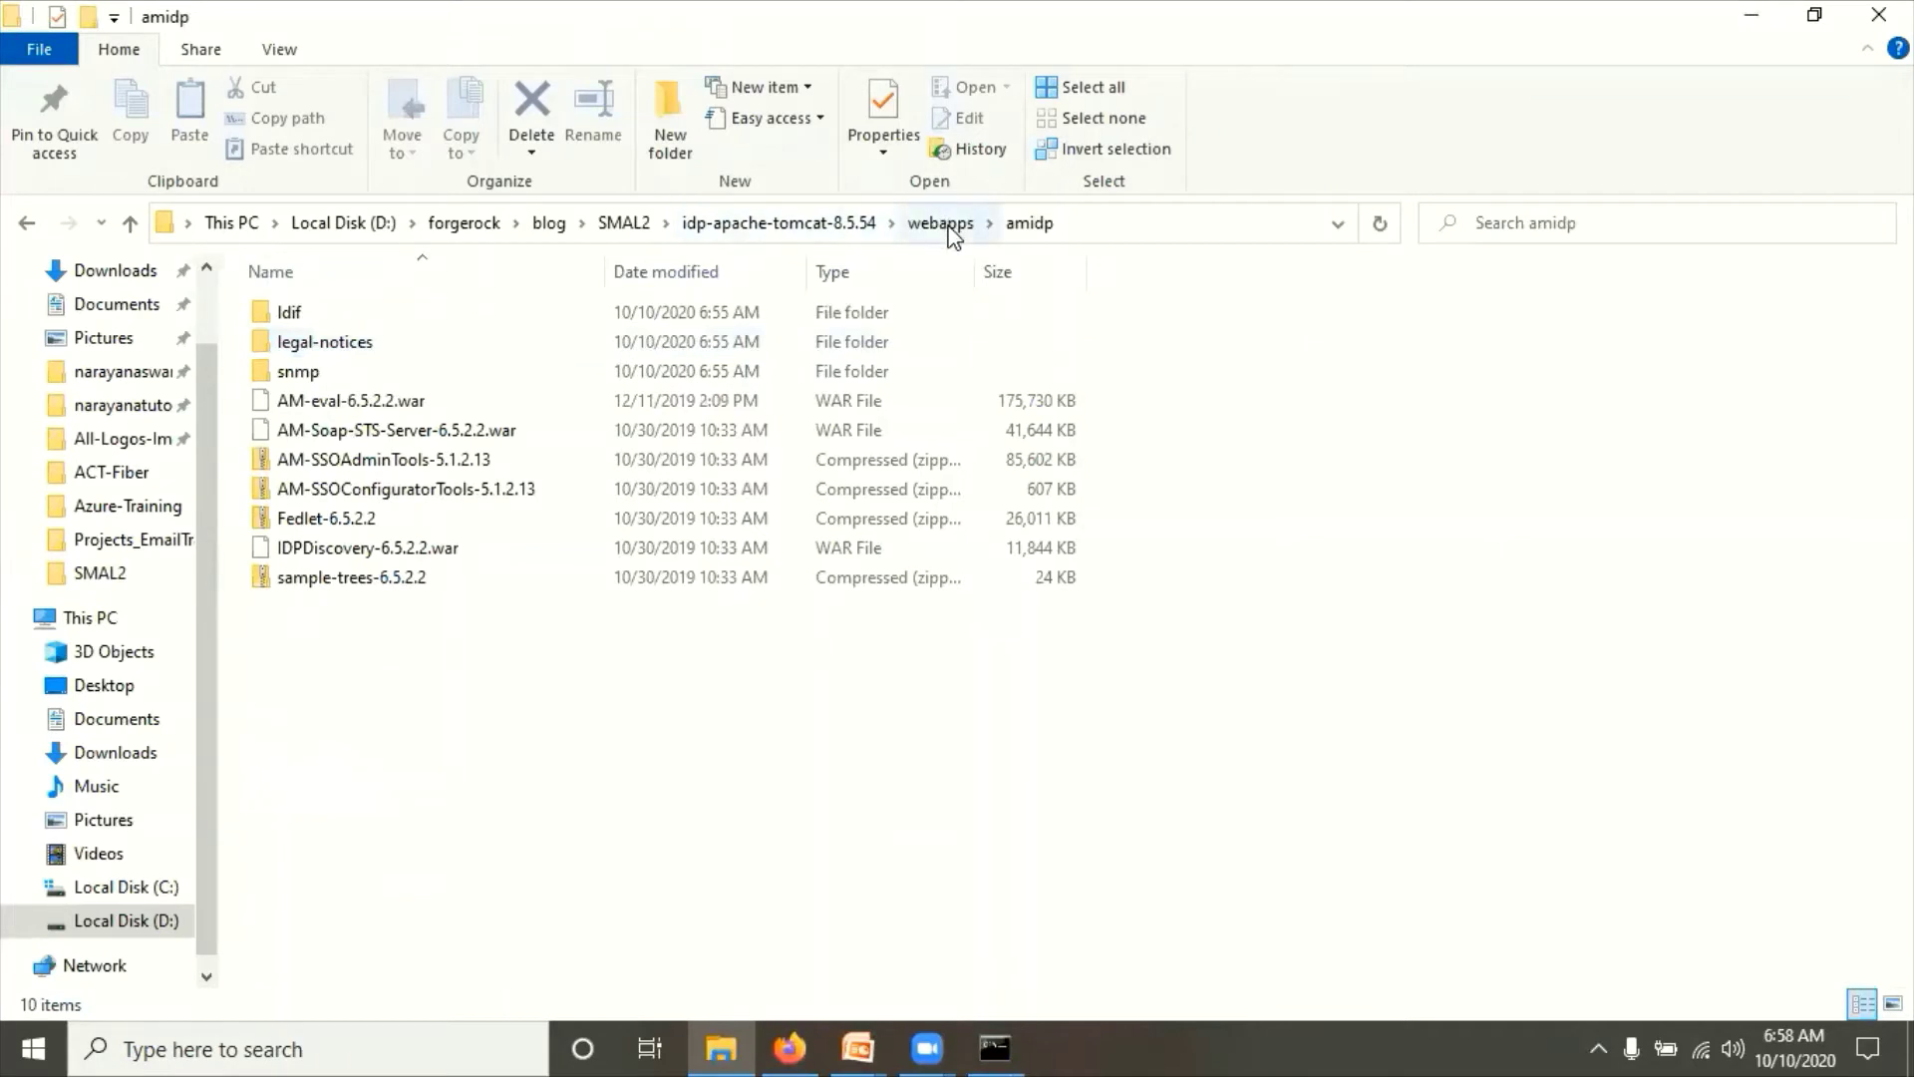
Step: Permanently delete amidp from the webapps folder and return to SMAL2
click(942, 224)
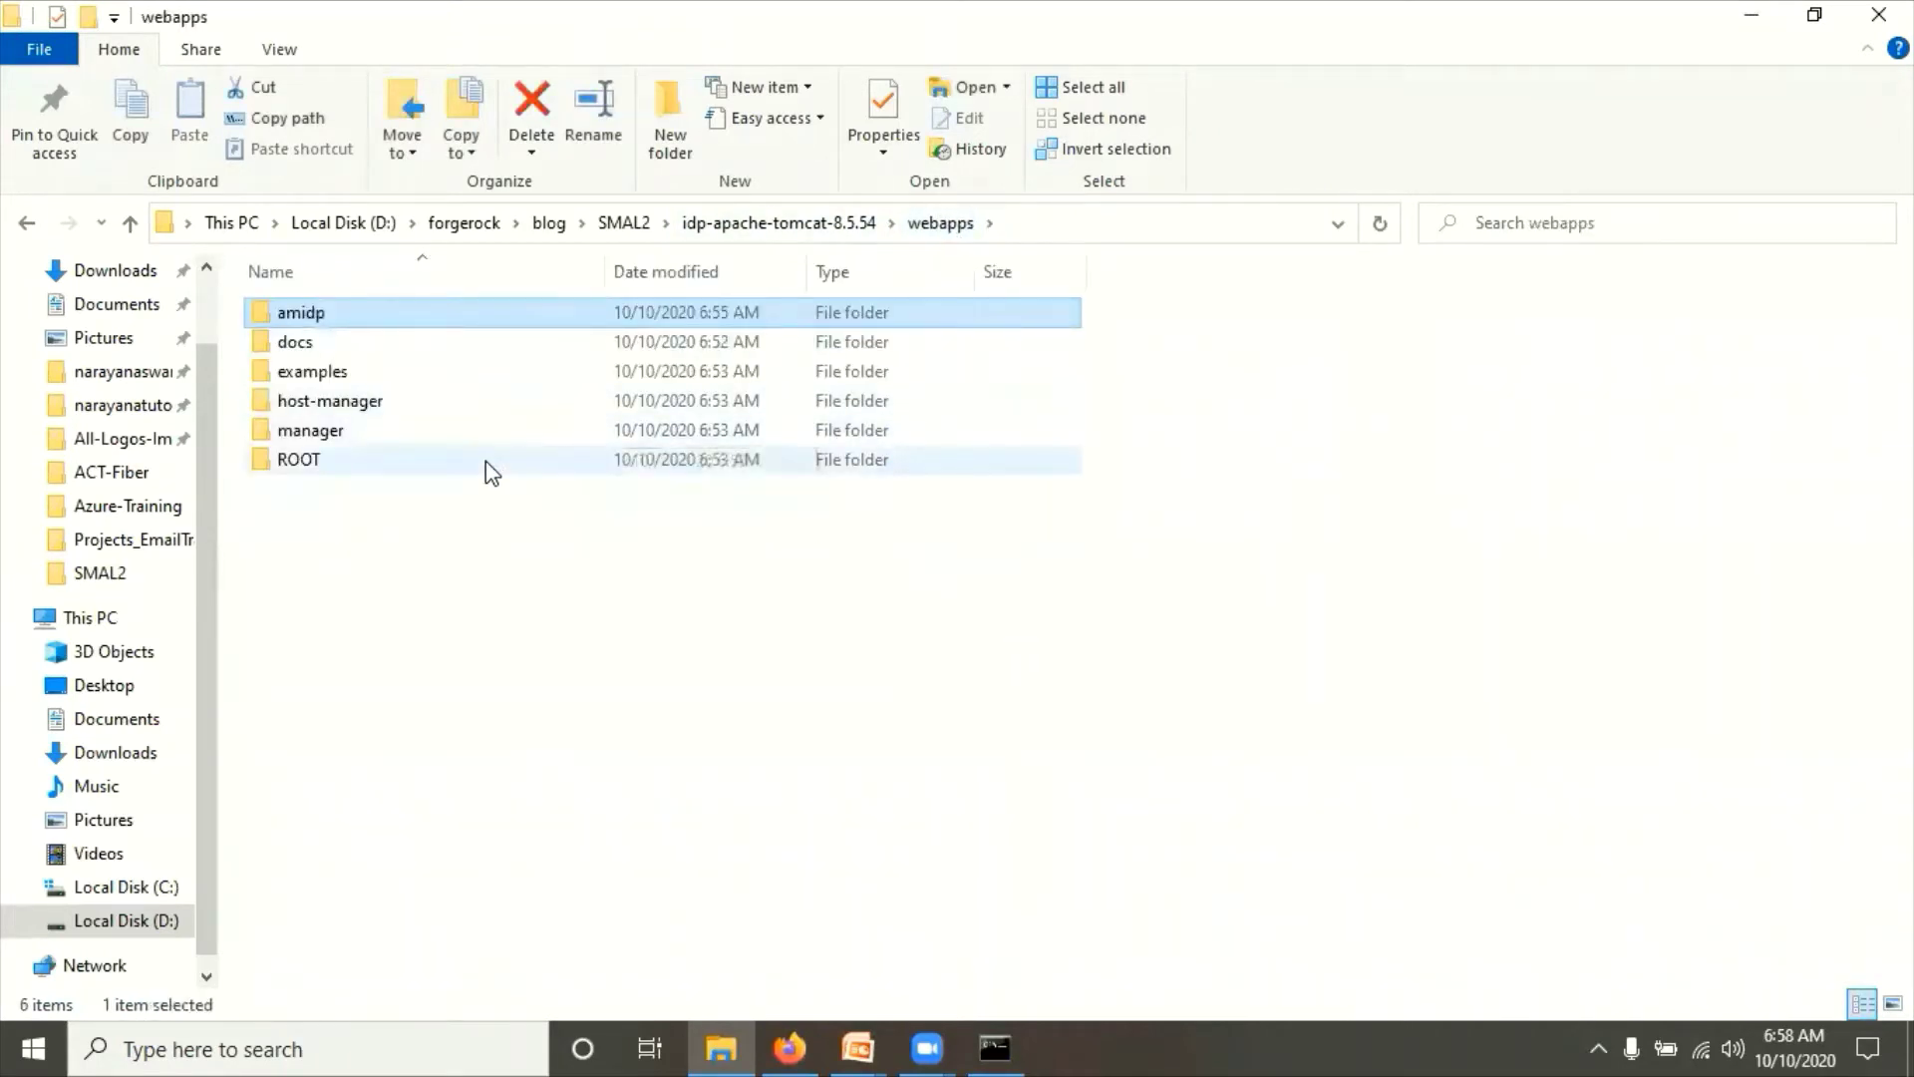
key(shift+Delete)
key(Return)
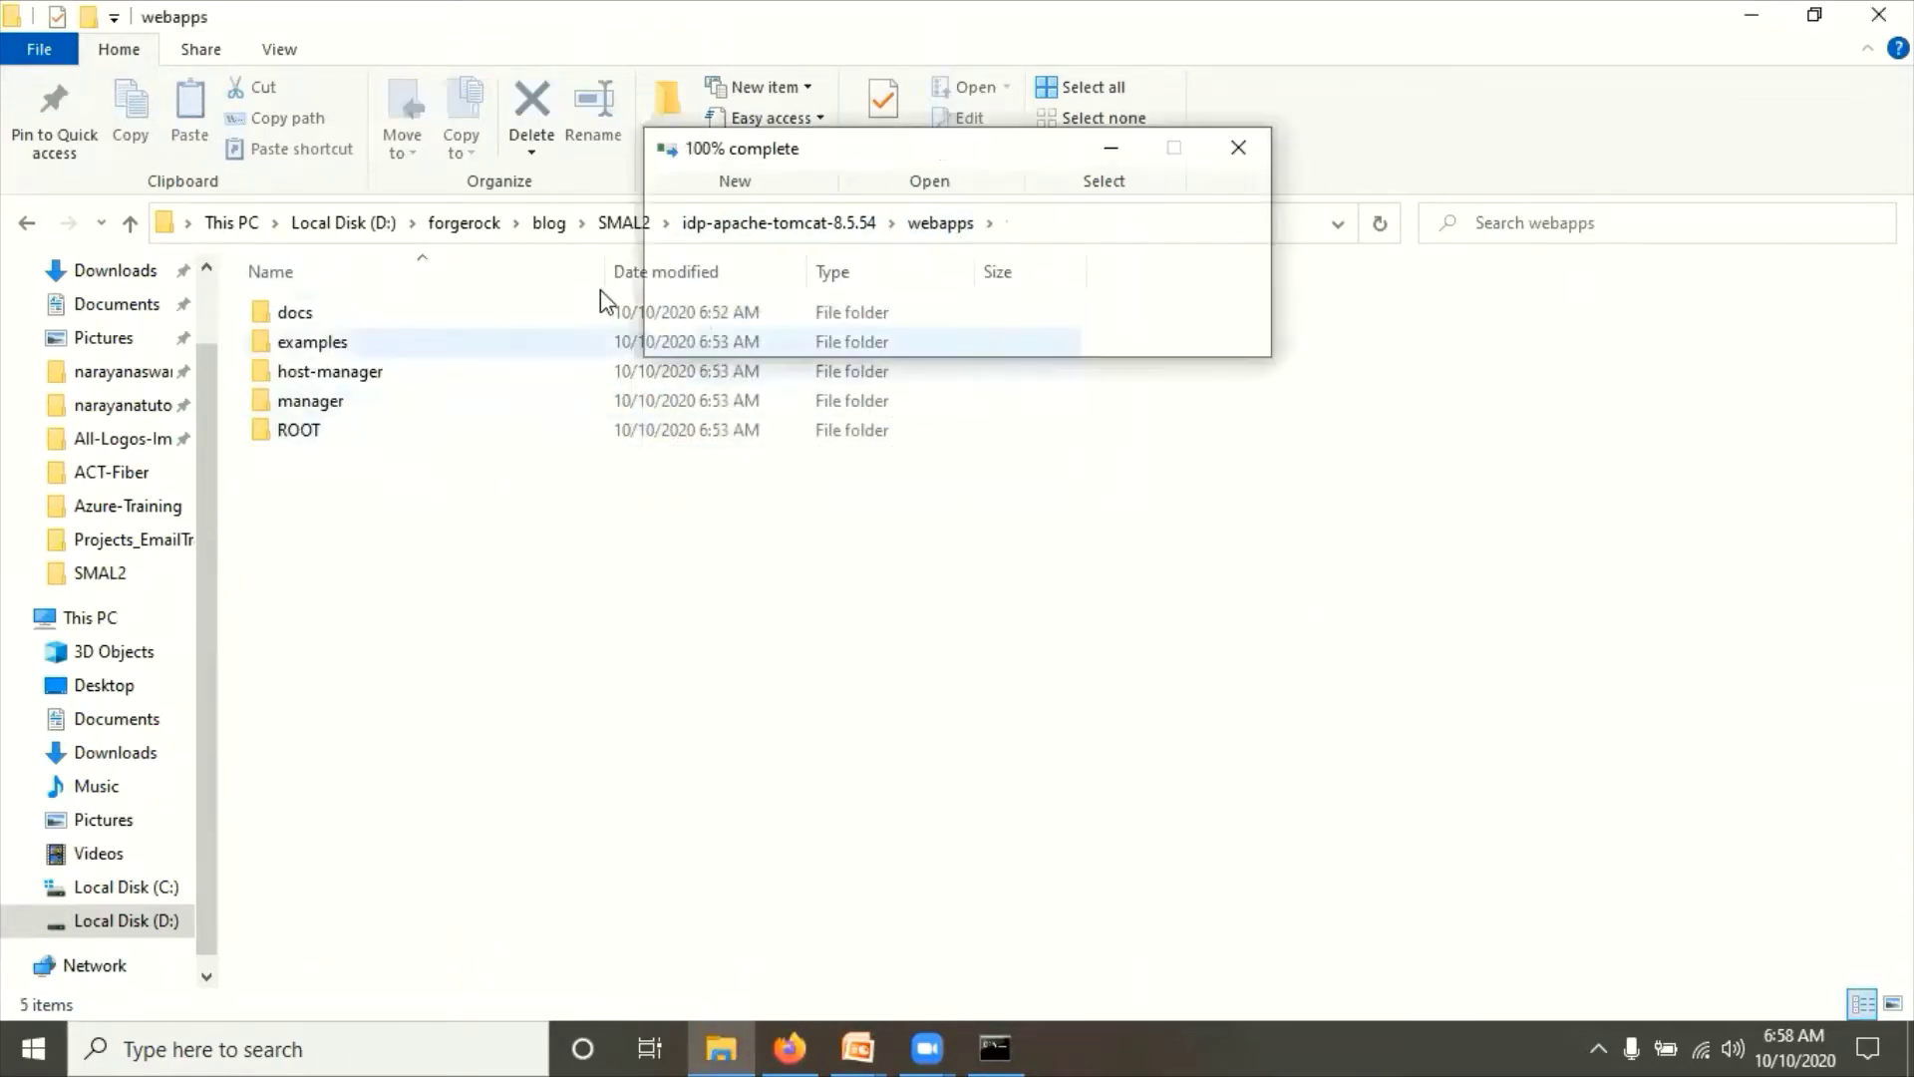
click(622, 226)
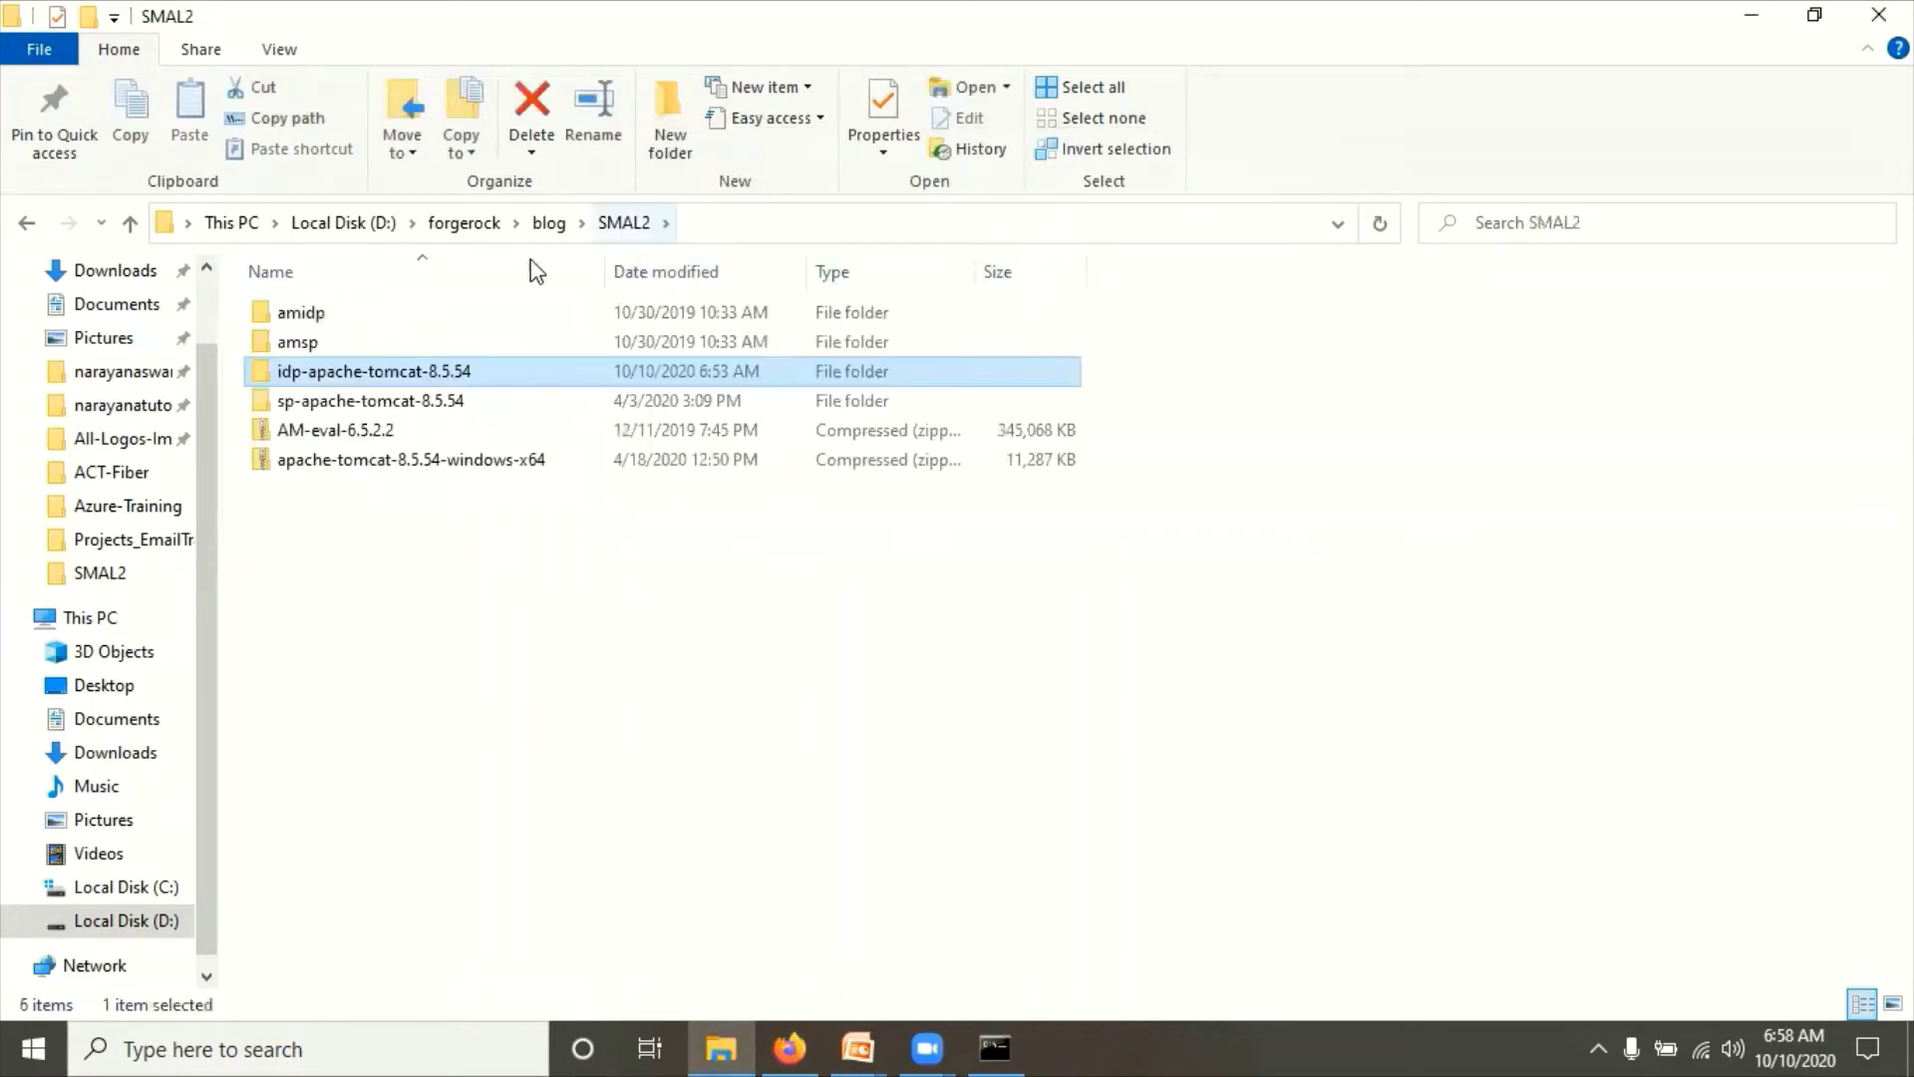
Step: Permanently delete the nine items in SMAL2\amidp, keeping only AM-eval-6.5.2.2.war
double_click(299, 314)
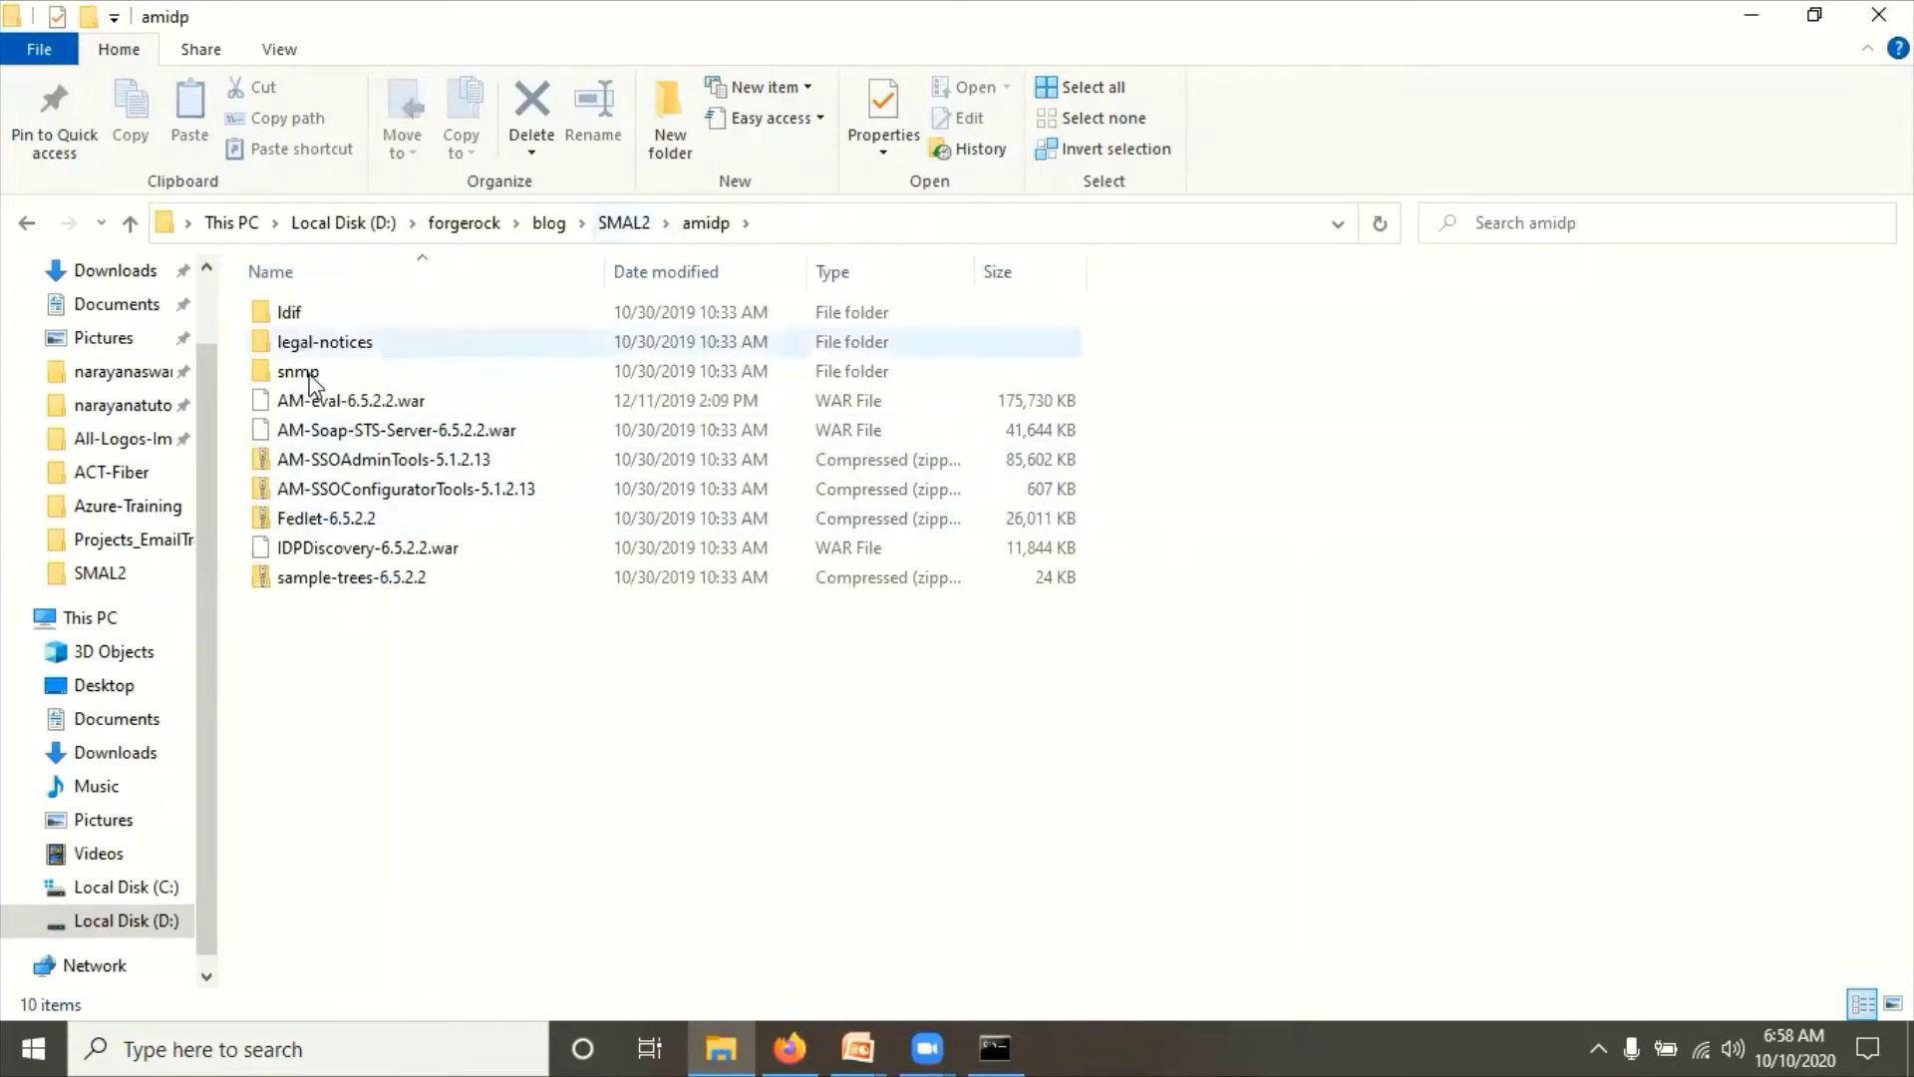
key(ctrl+a)
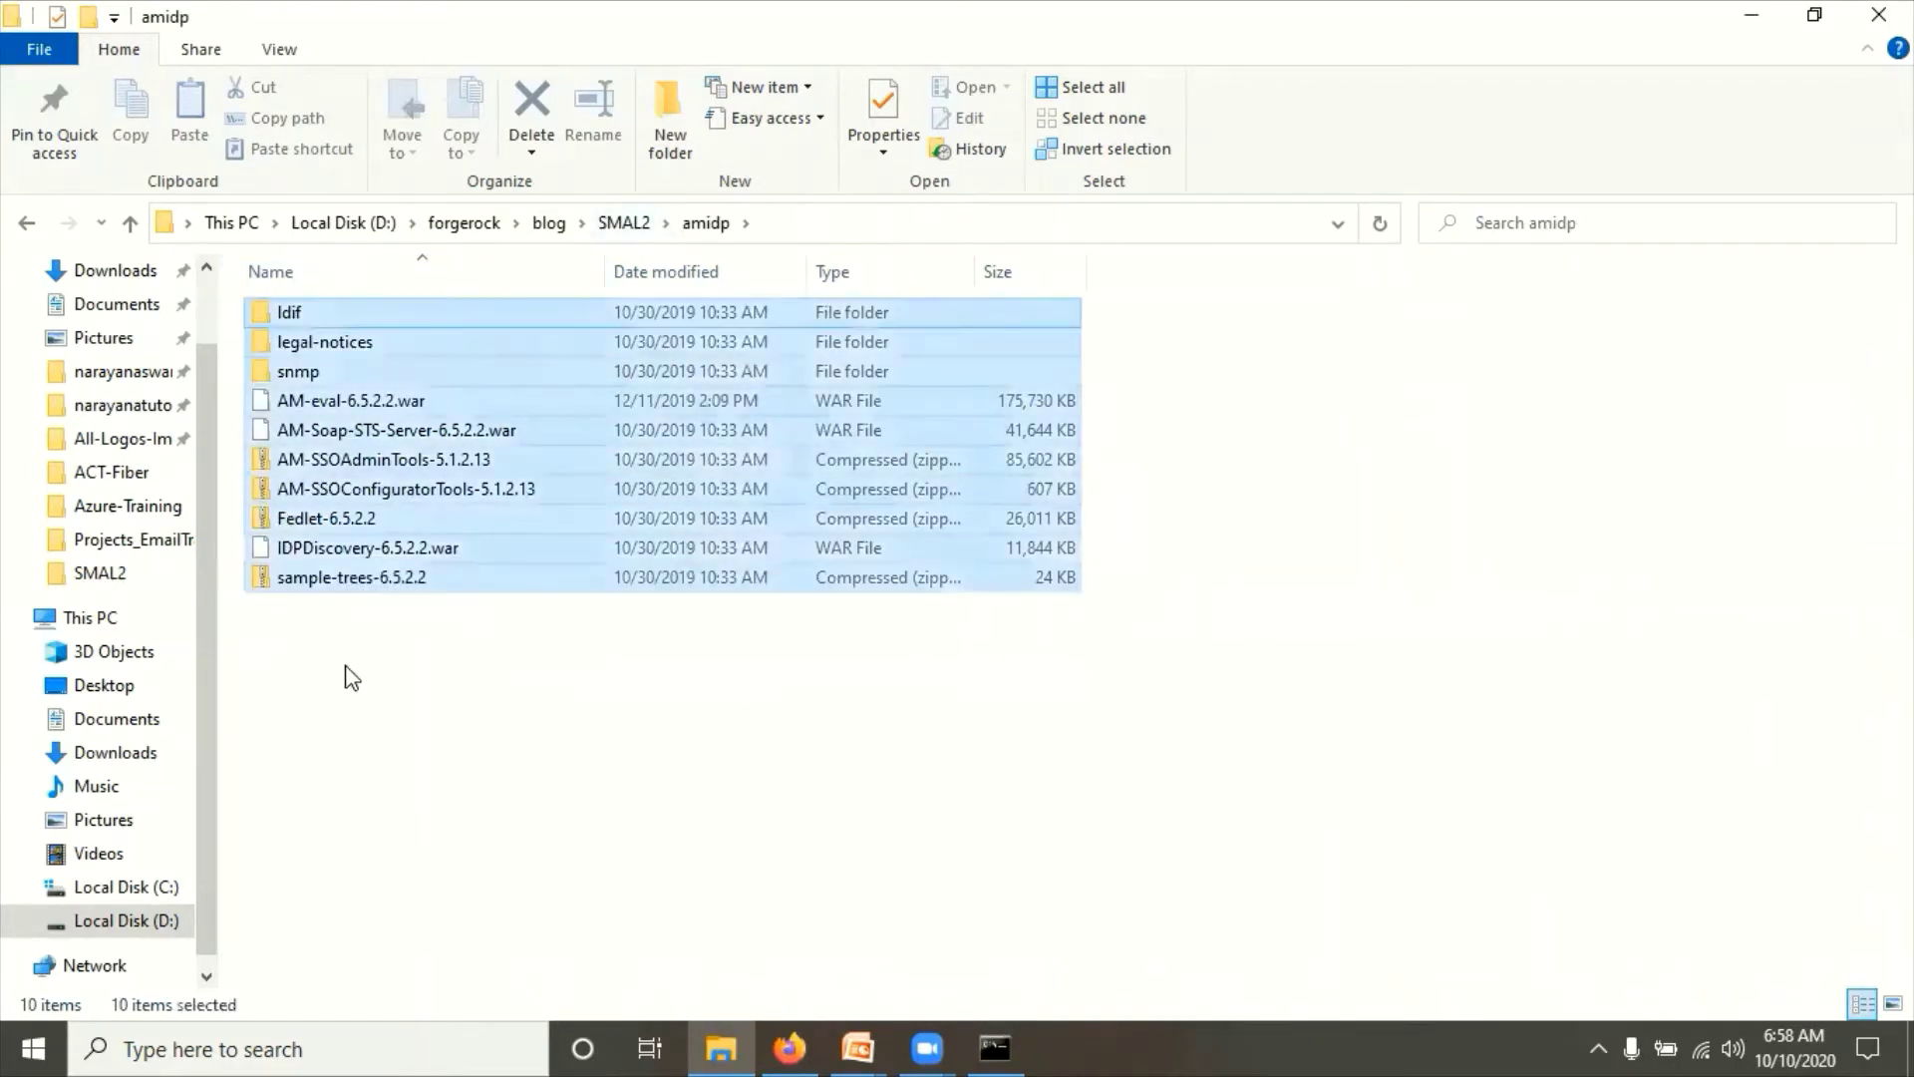
ctrl+click(343, 401)
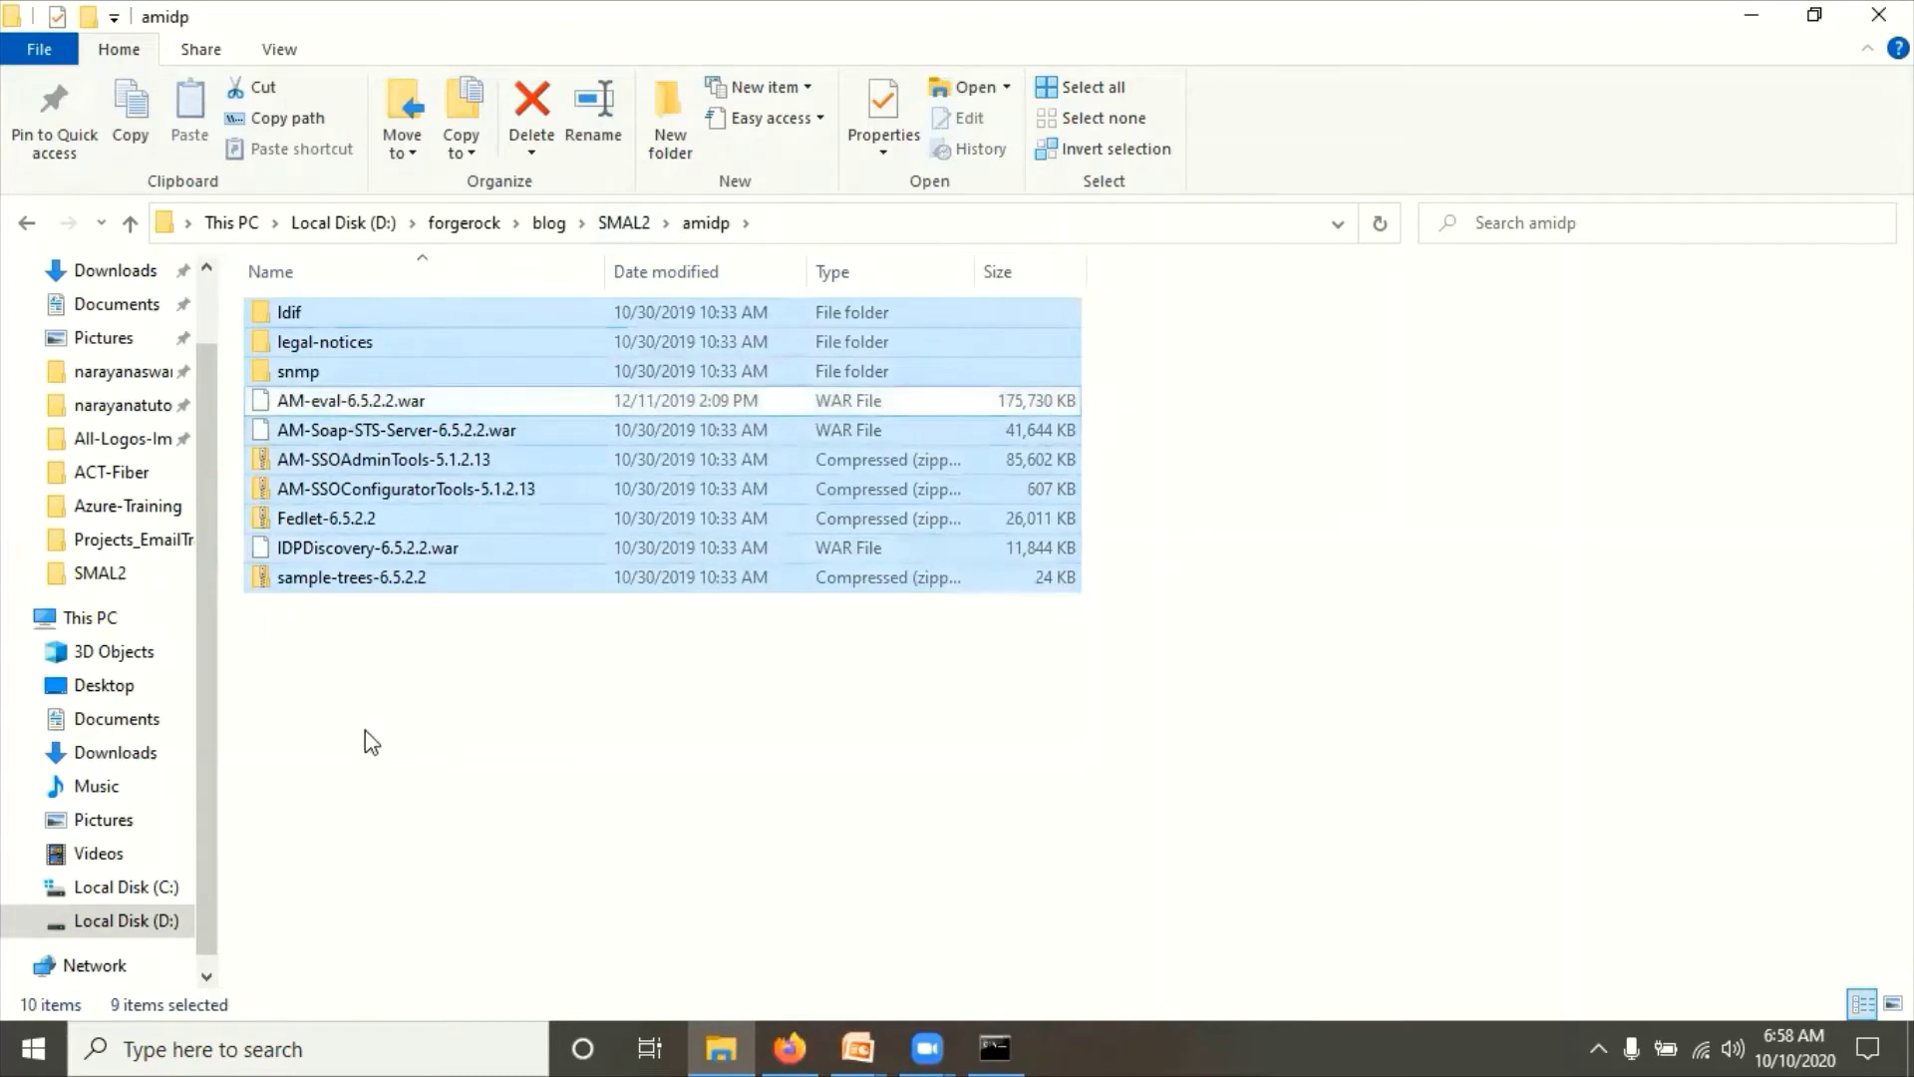
key(shift+Delete)
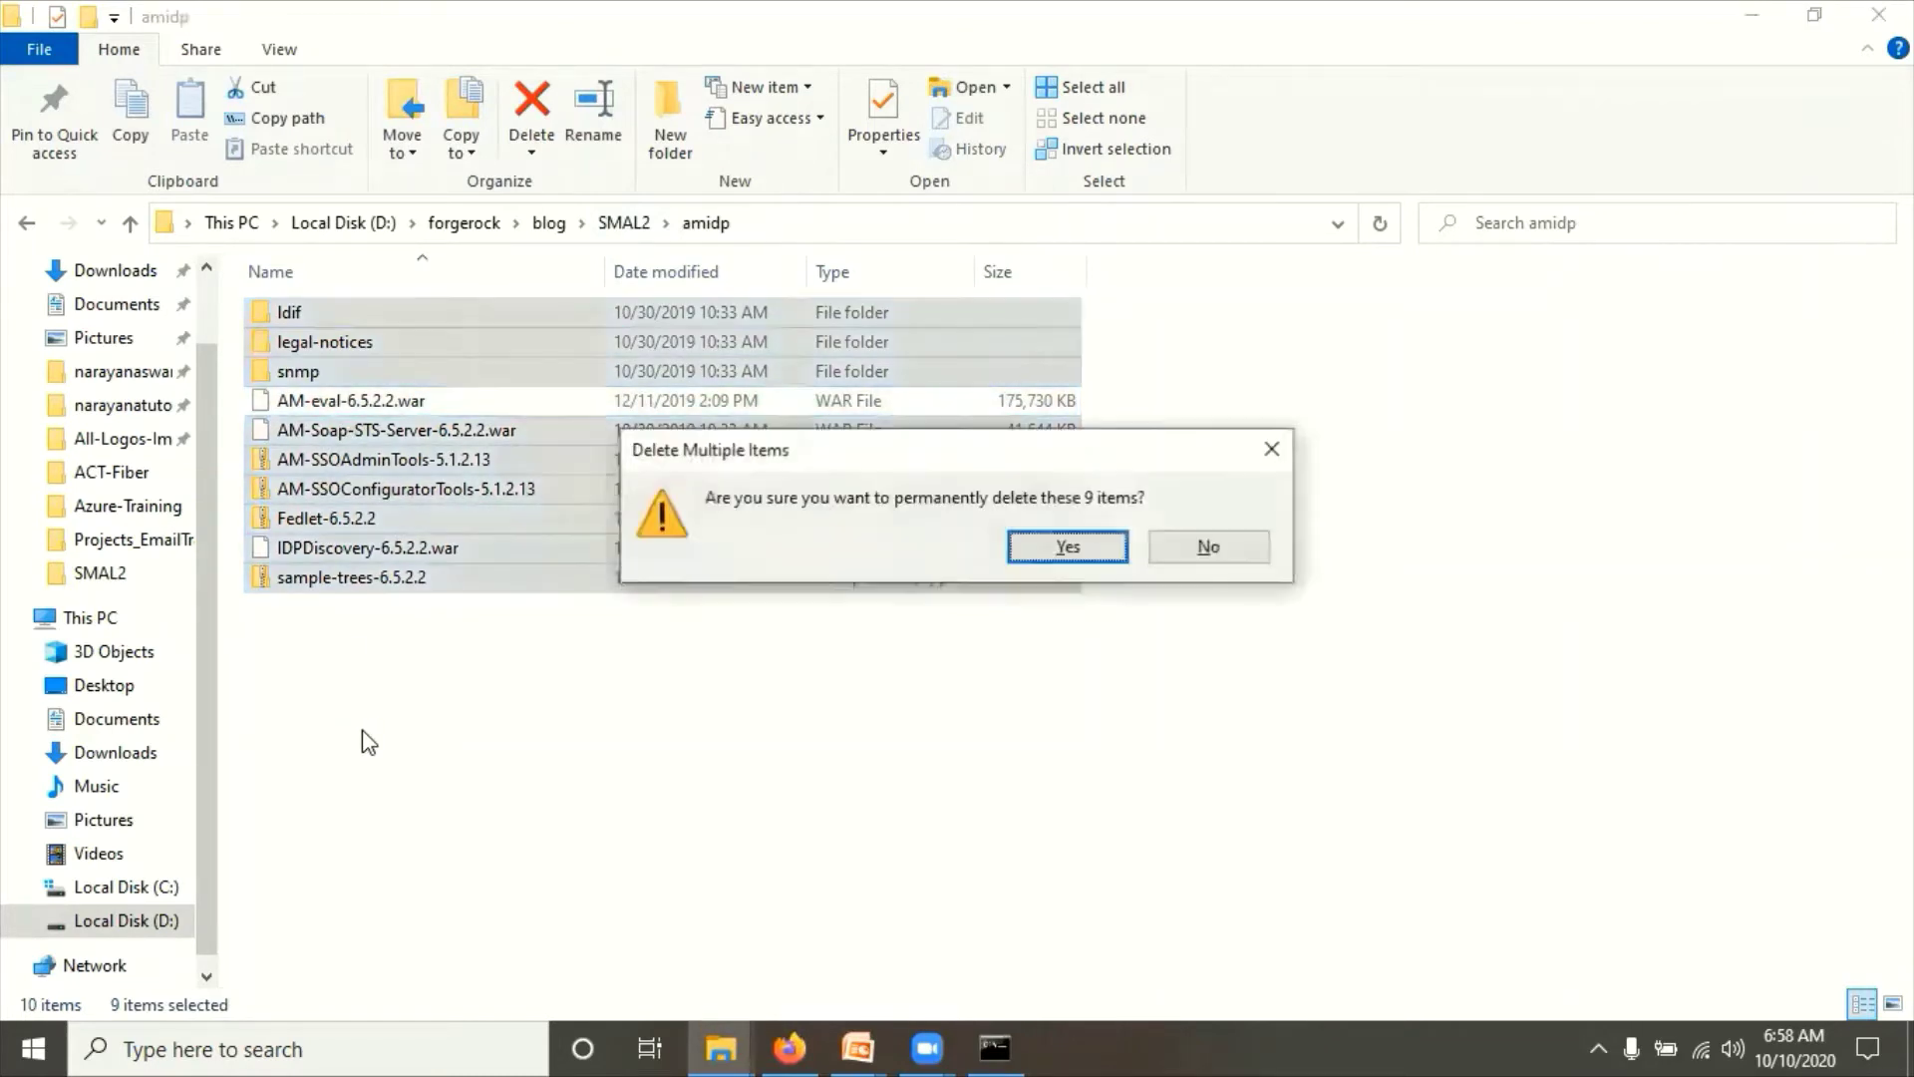
key(Return)
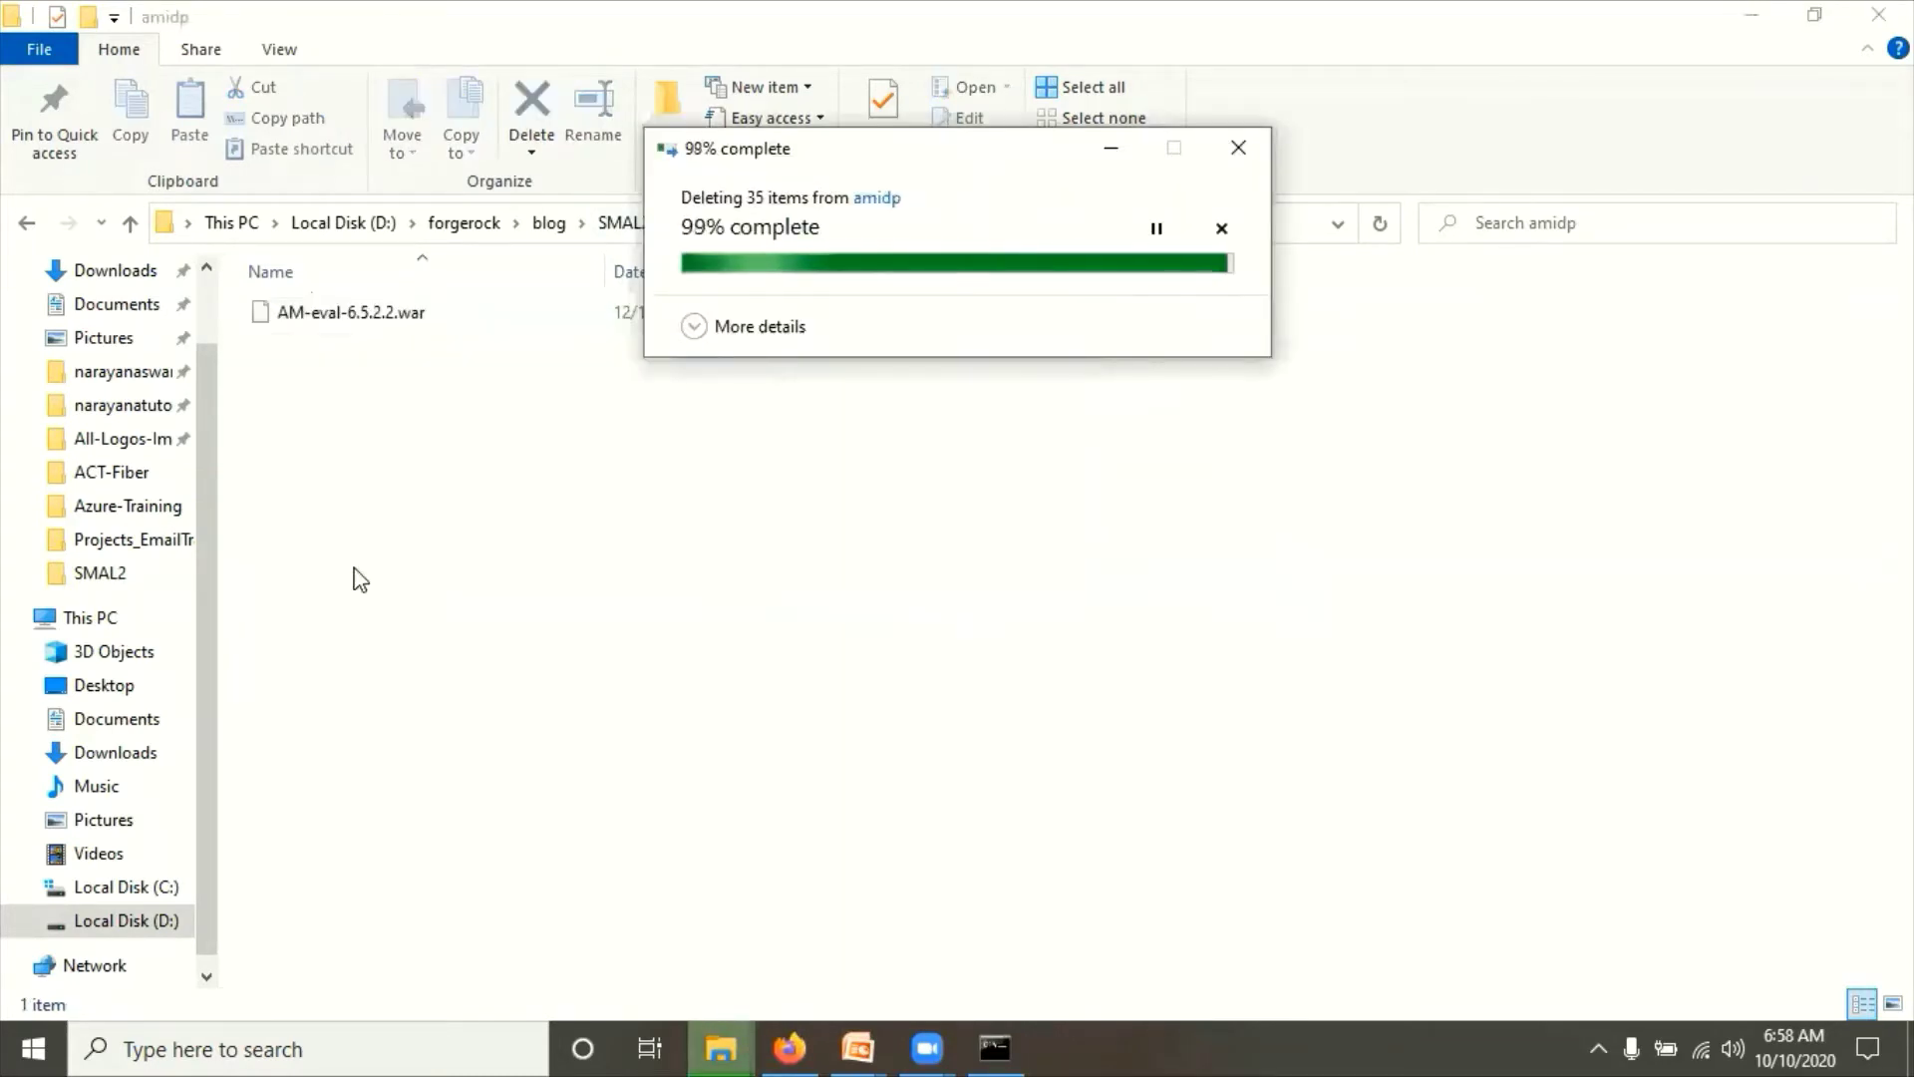
Step: Rename AM-eval-6.5.2.2.war in the amidp folder to amidp.war
click(620, 223)
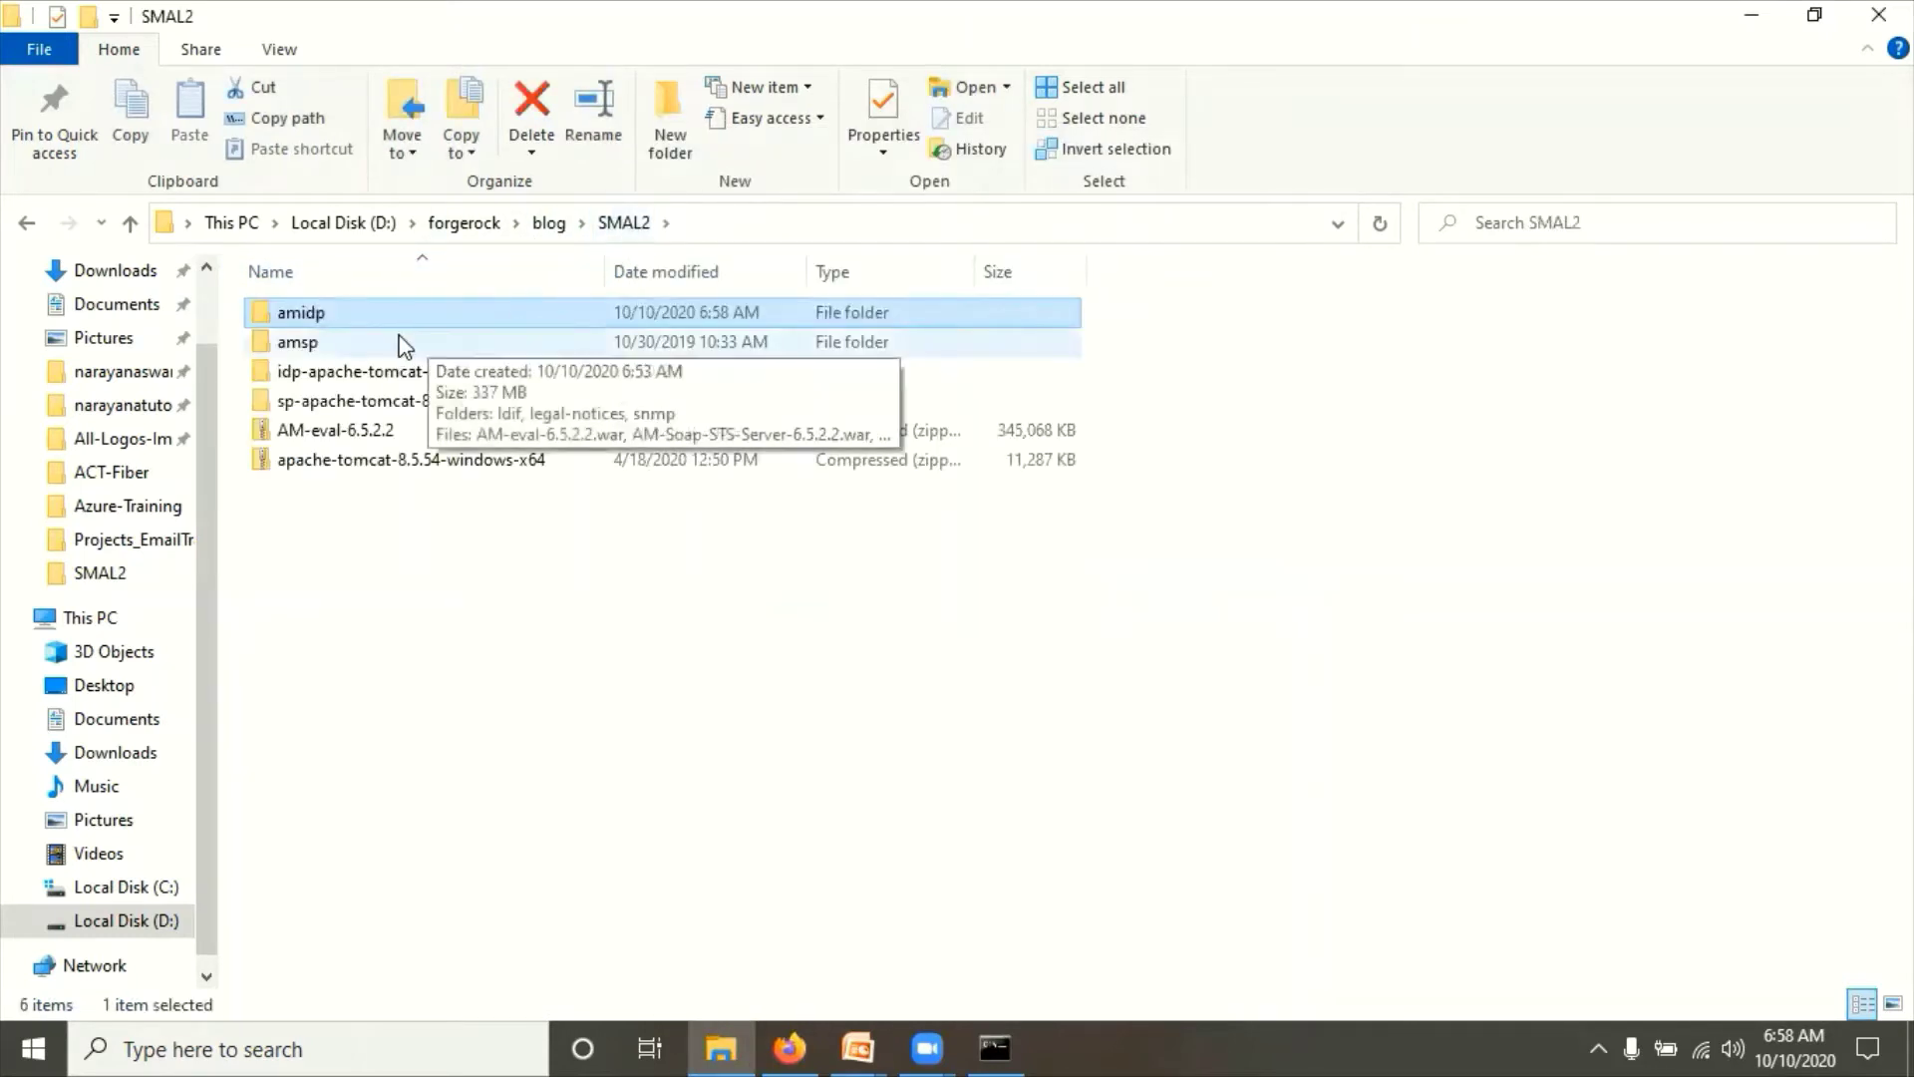
key(F2)
click(299, 559)
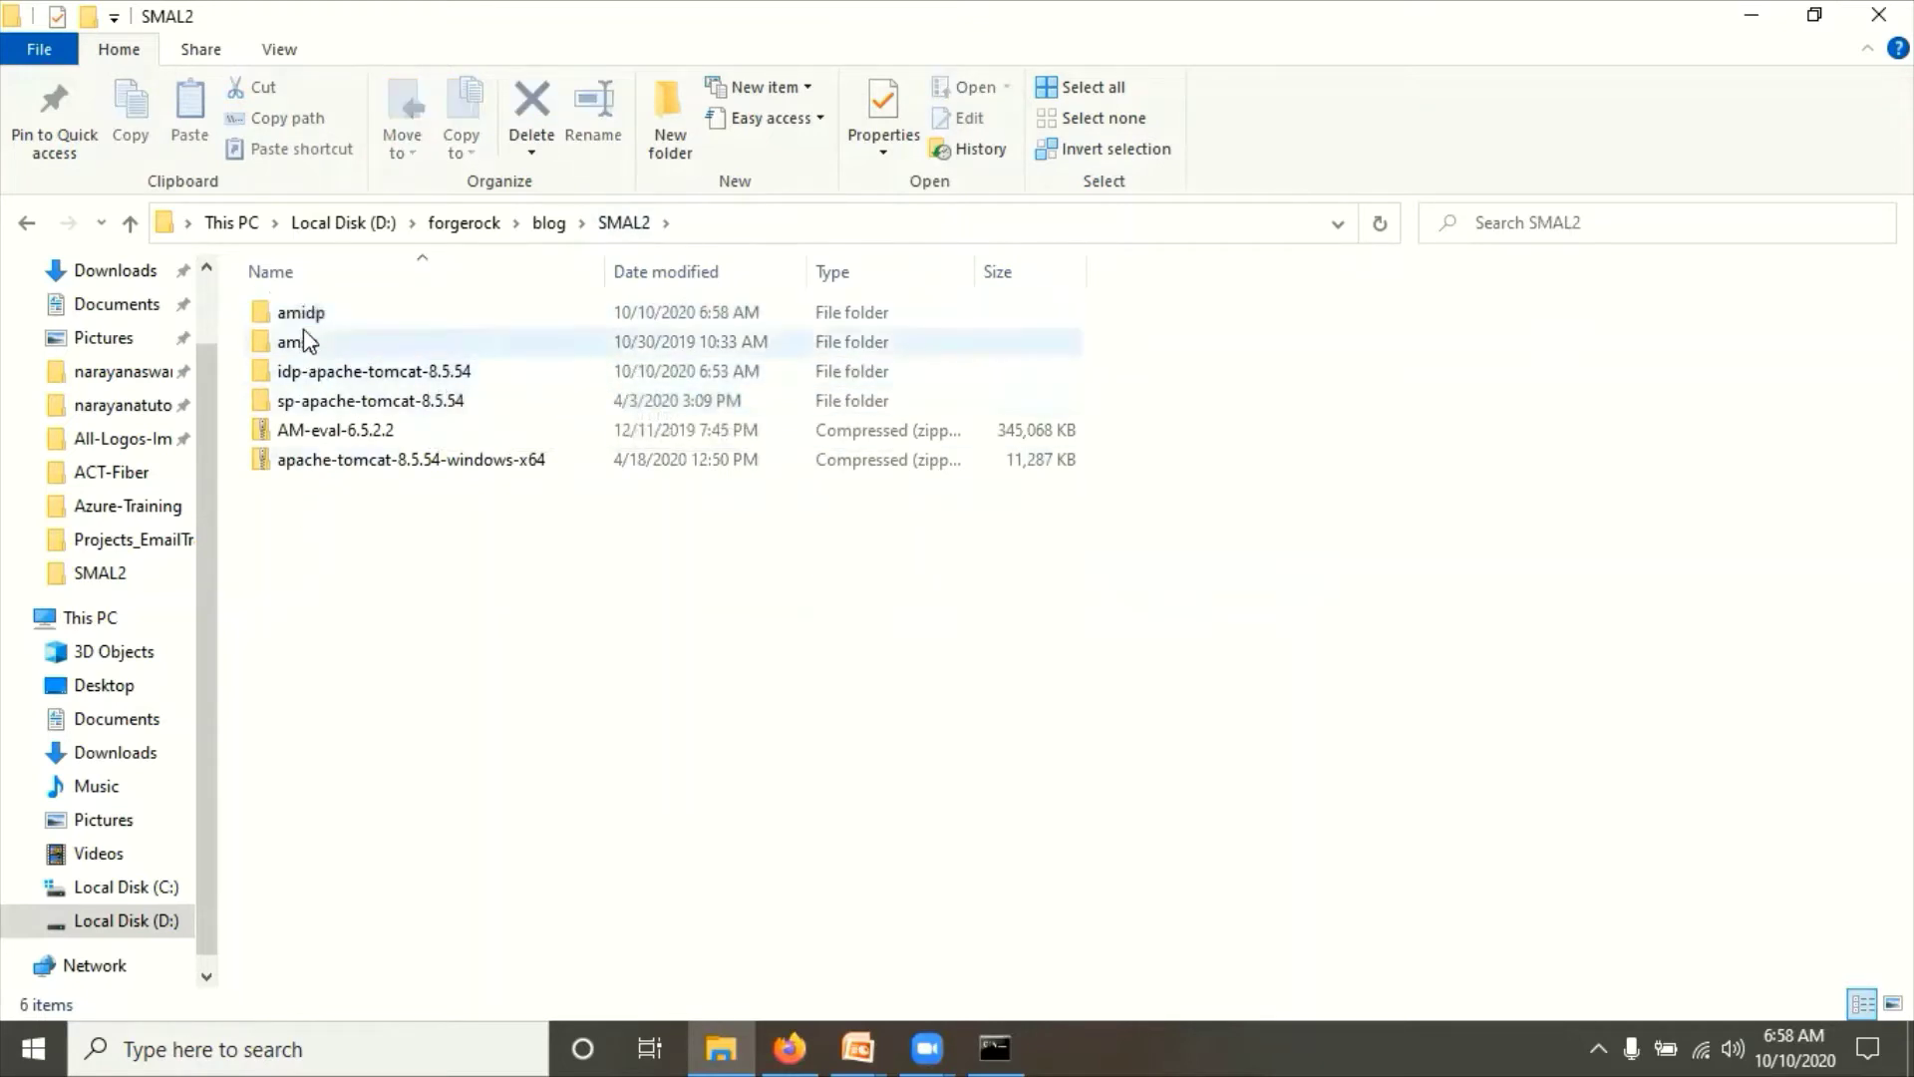
click(301, 313)
double_click(301, 313)
click(304, 312)
key(F2)
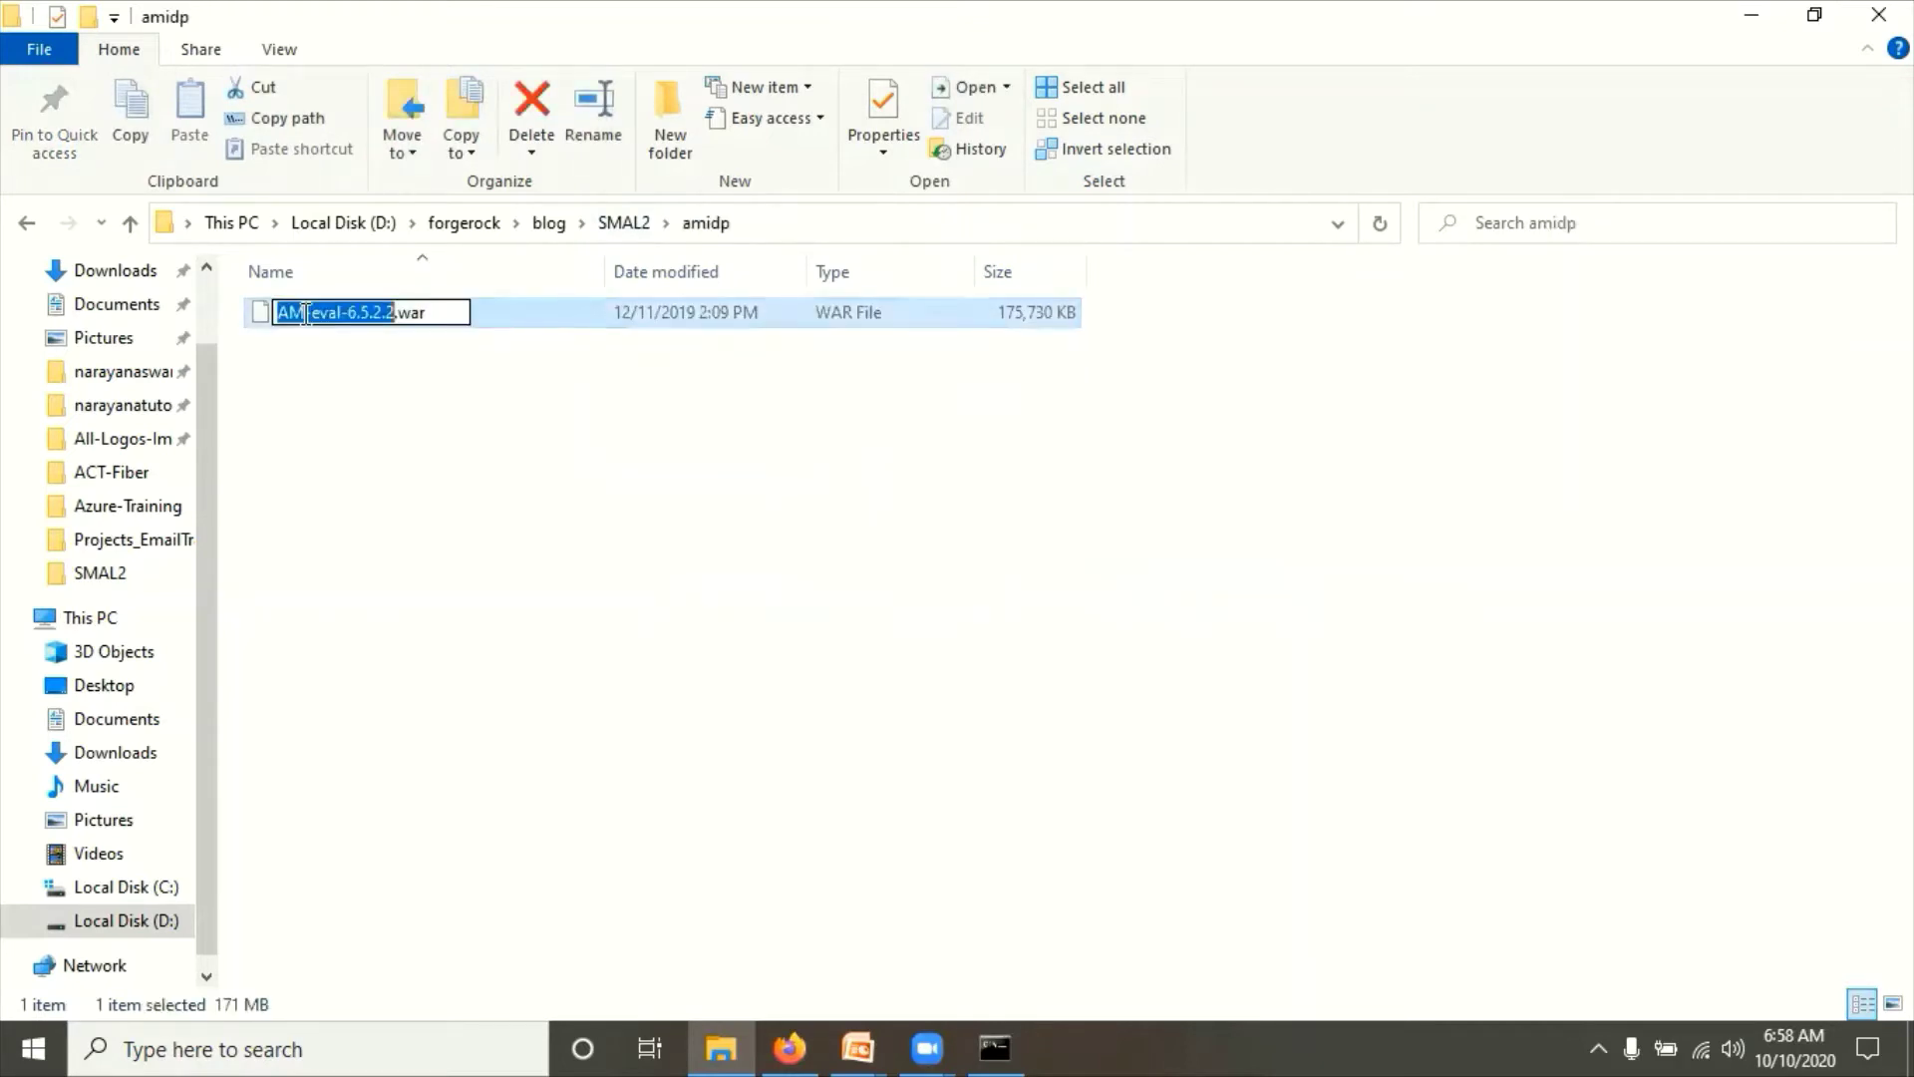
text(amidp)
click(431, 663)
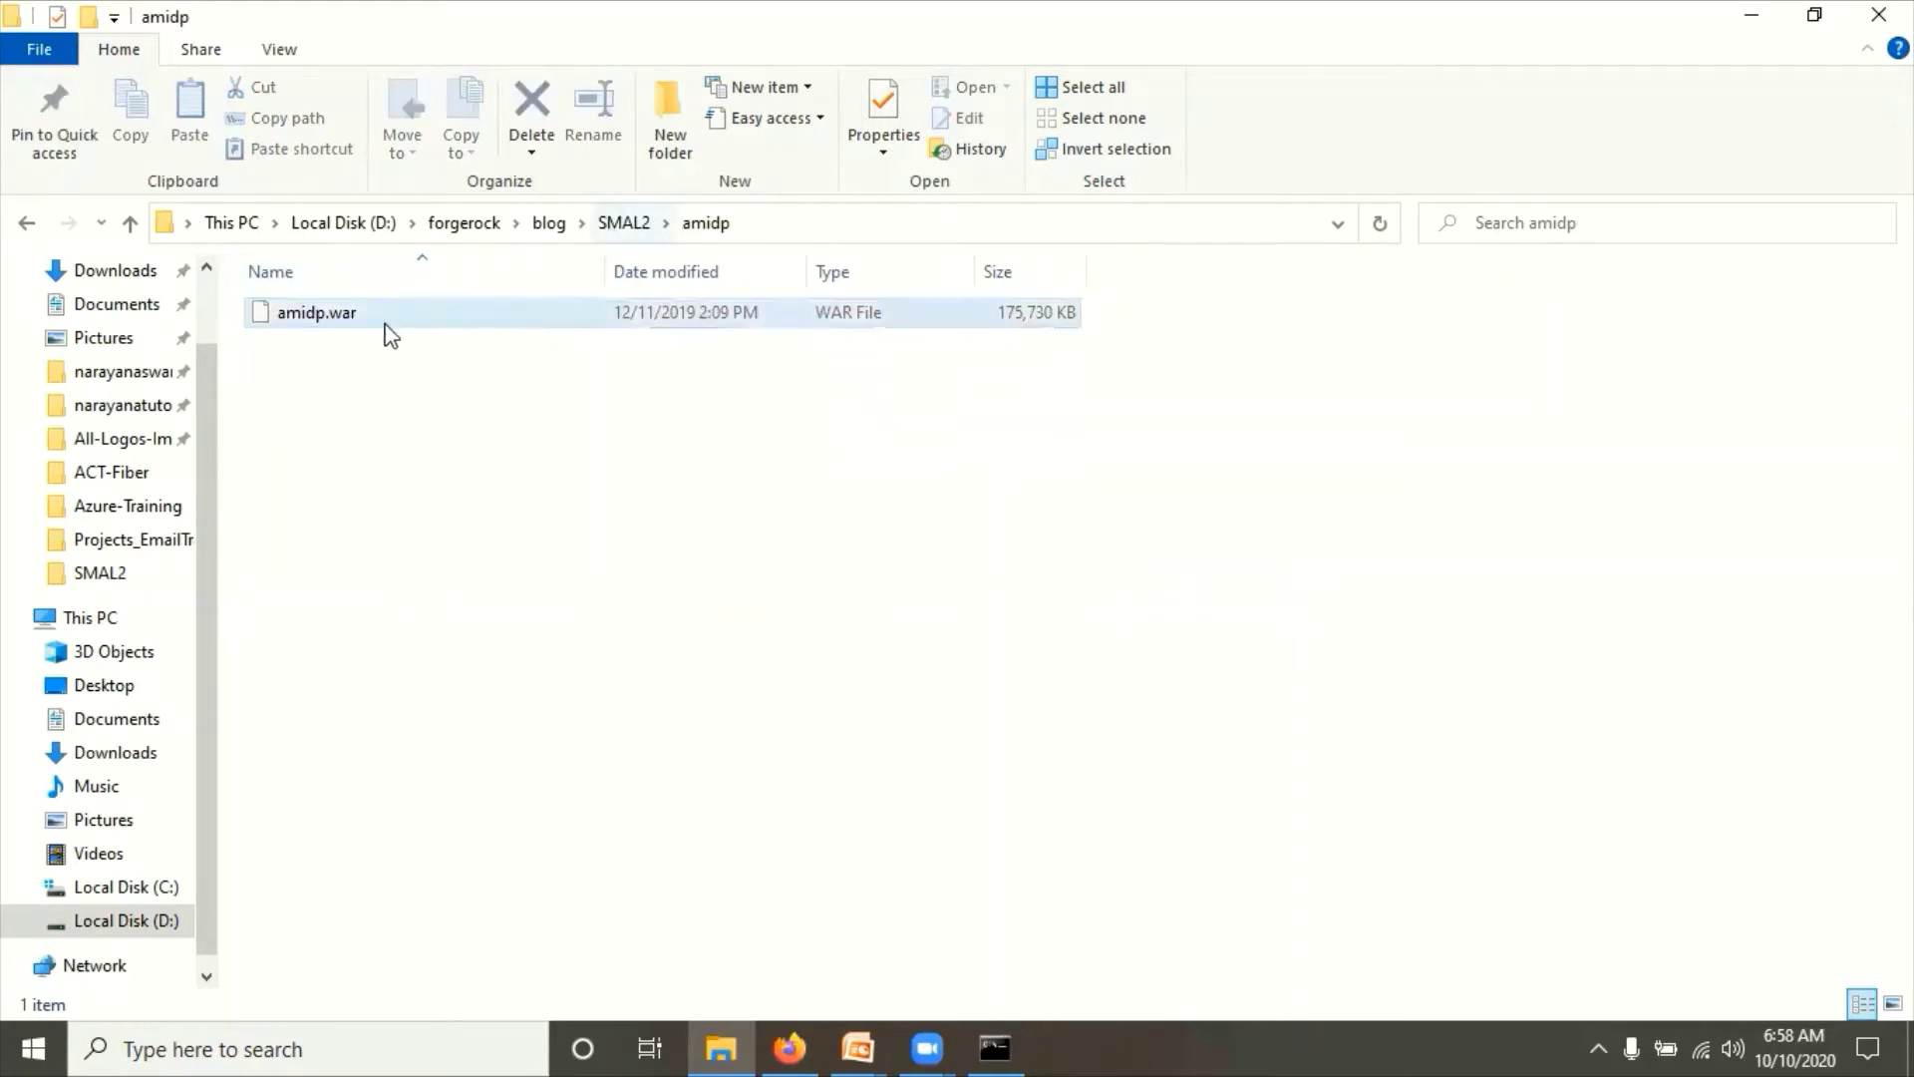
Step: Verify the file is named amidp.war and return to the SMAL2 folder
click(325, 317)
key(F2)
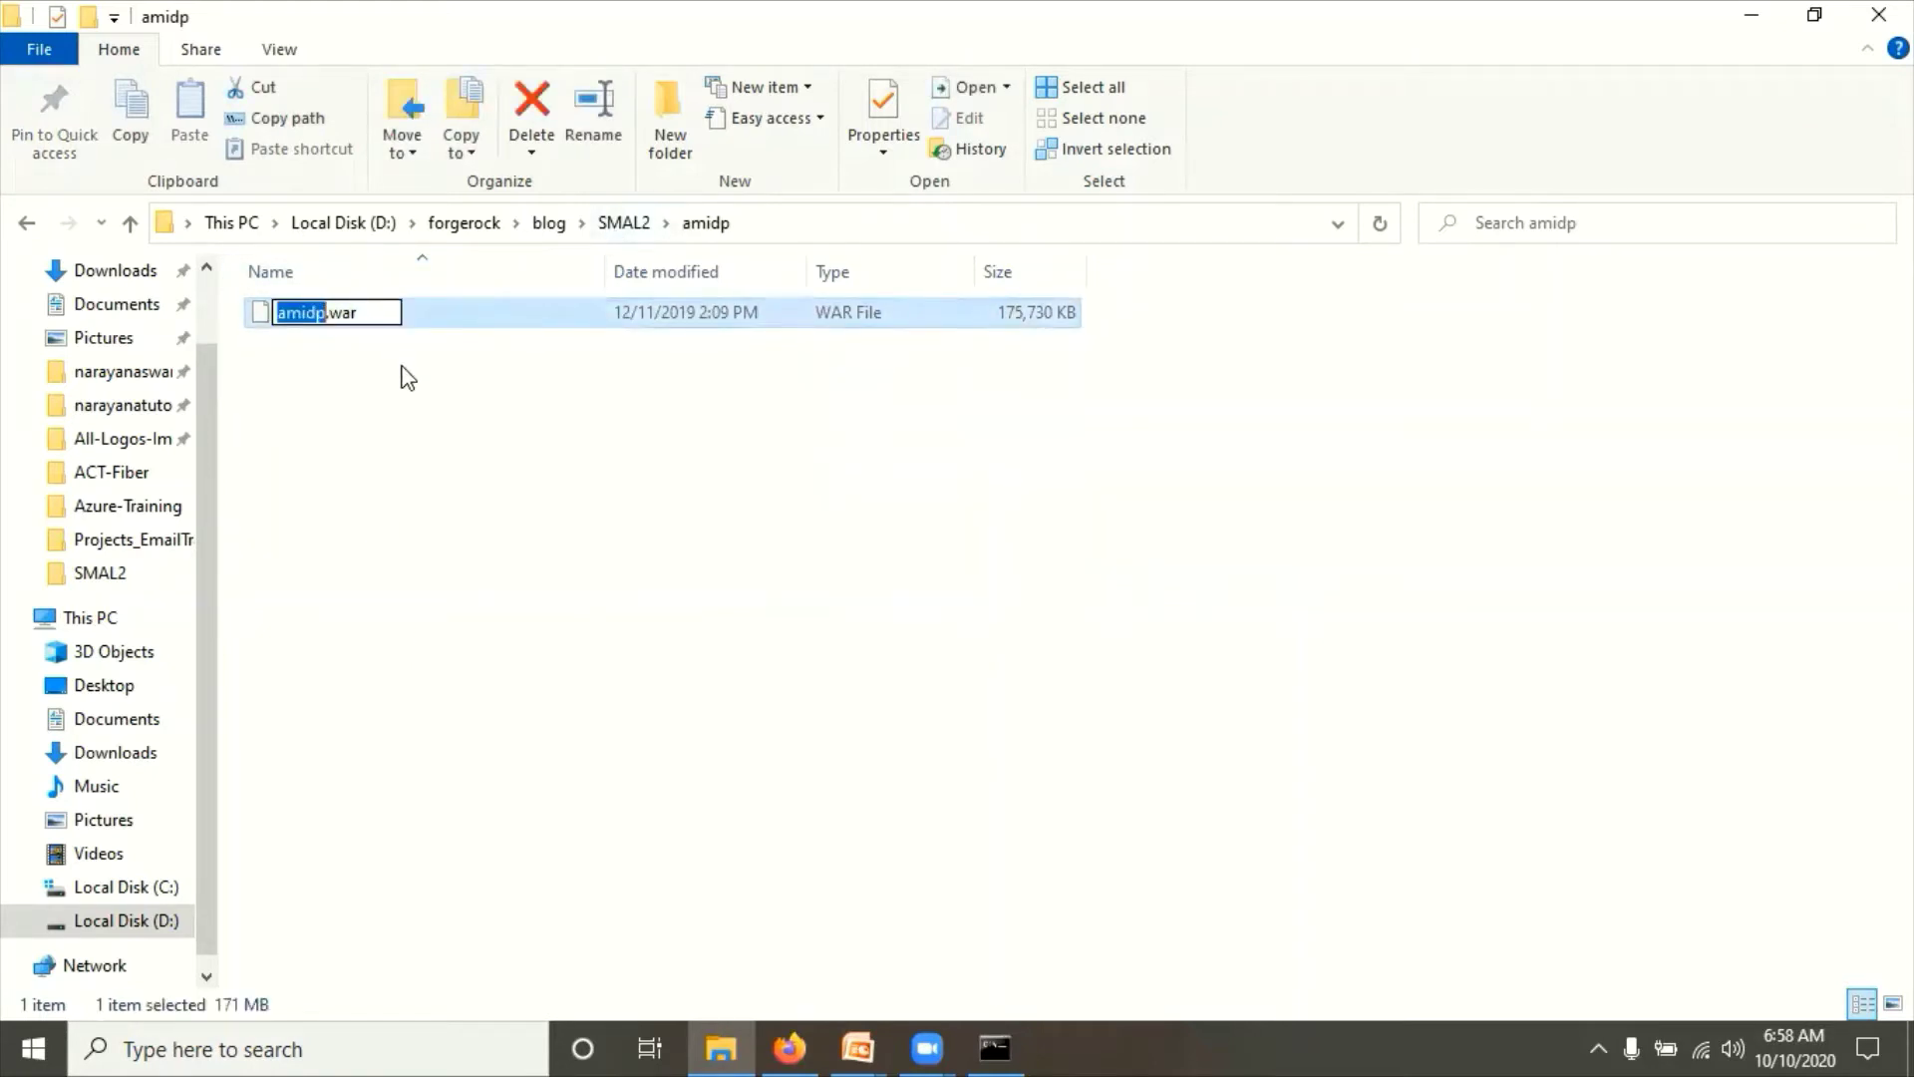
key(Right)
click(563, 463)
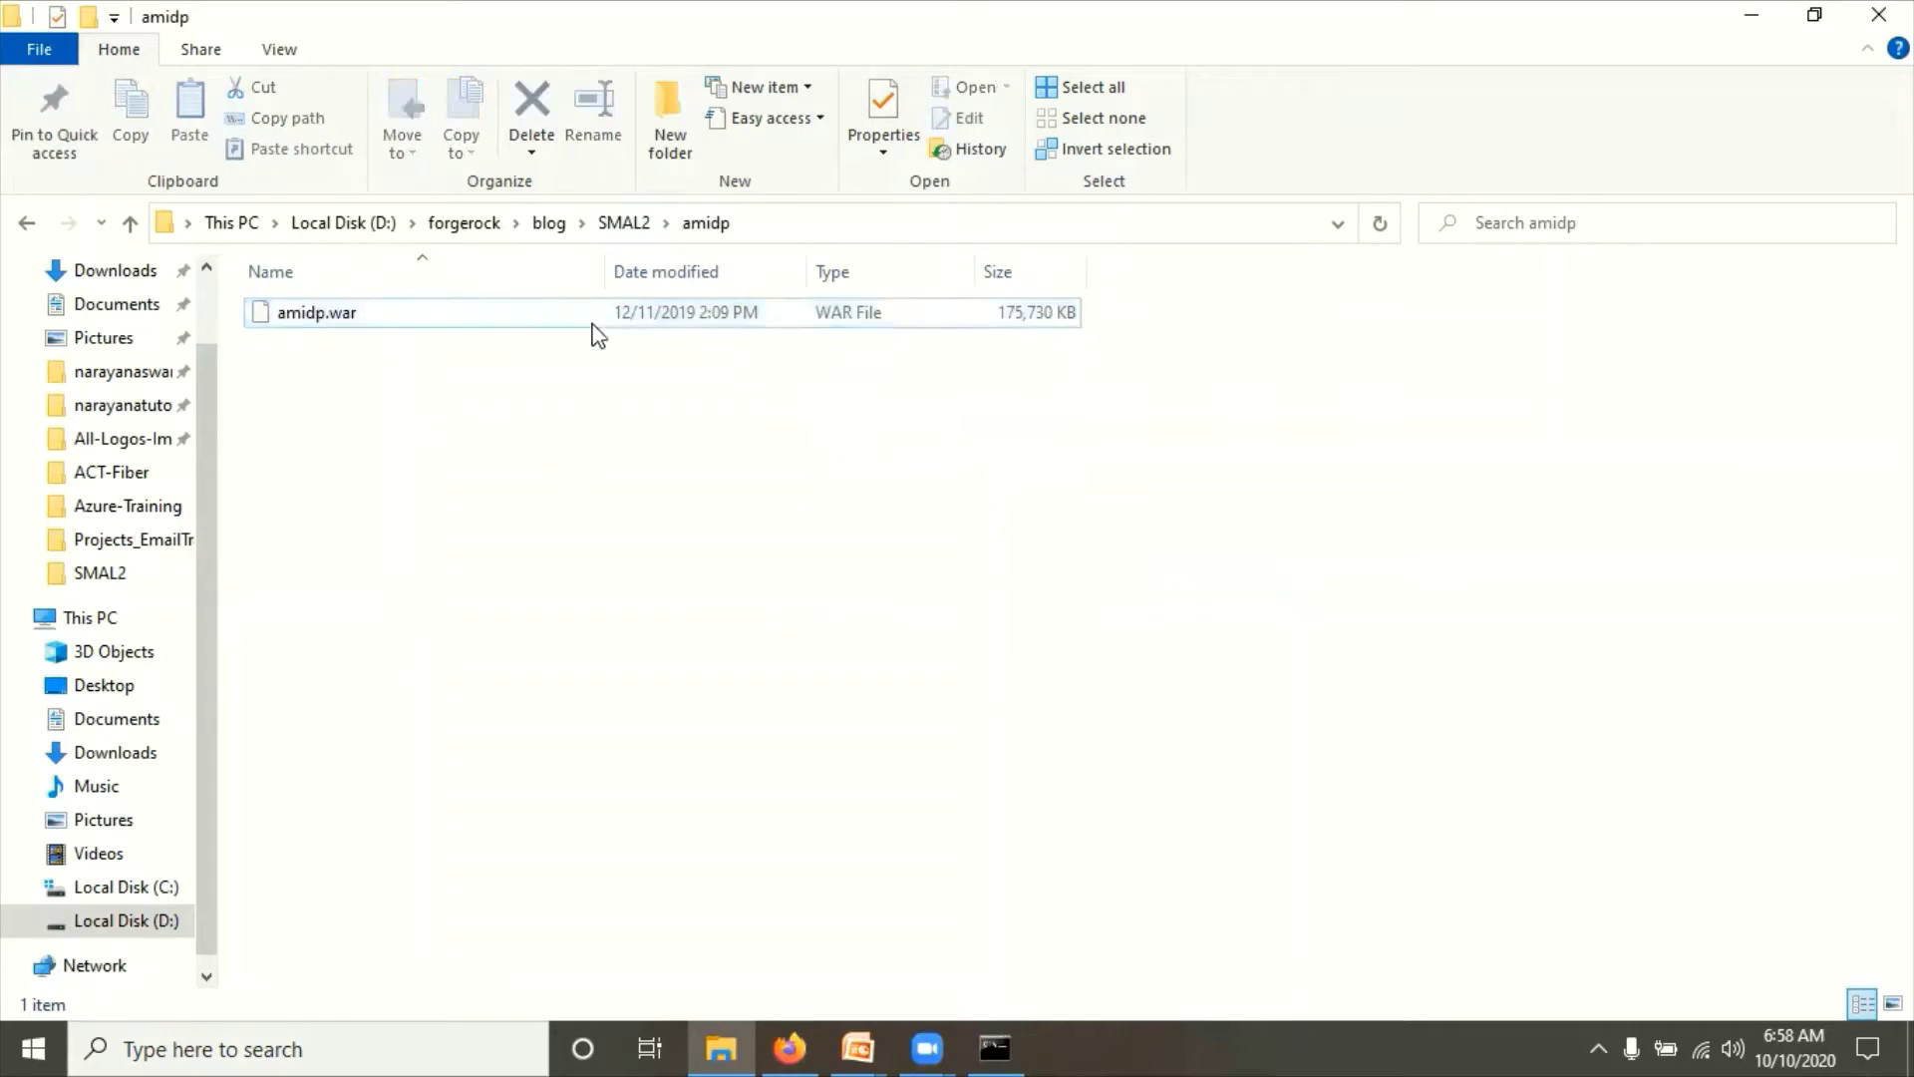
click(639, 223)
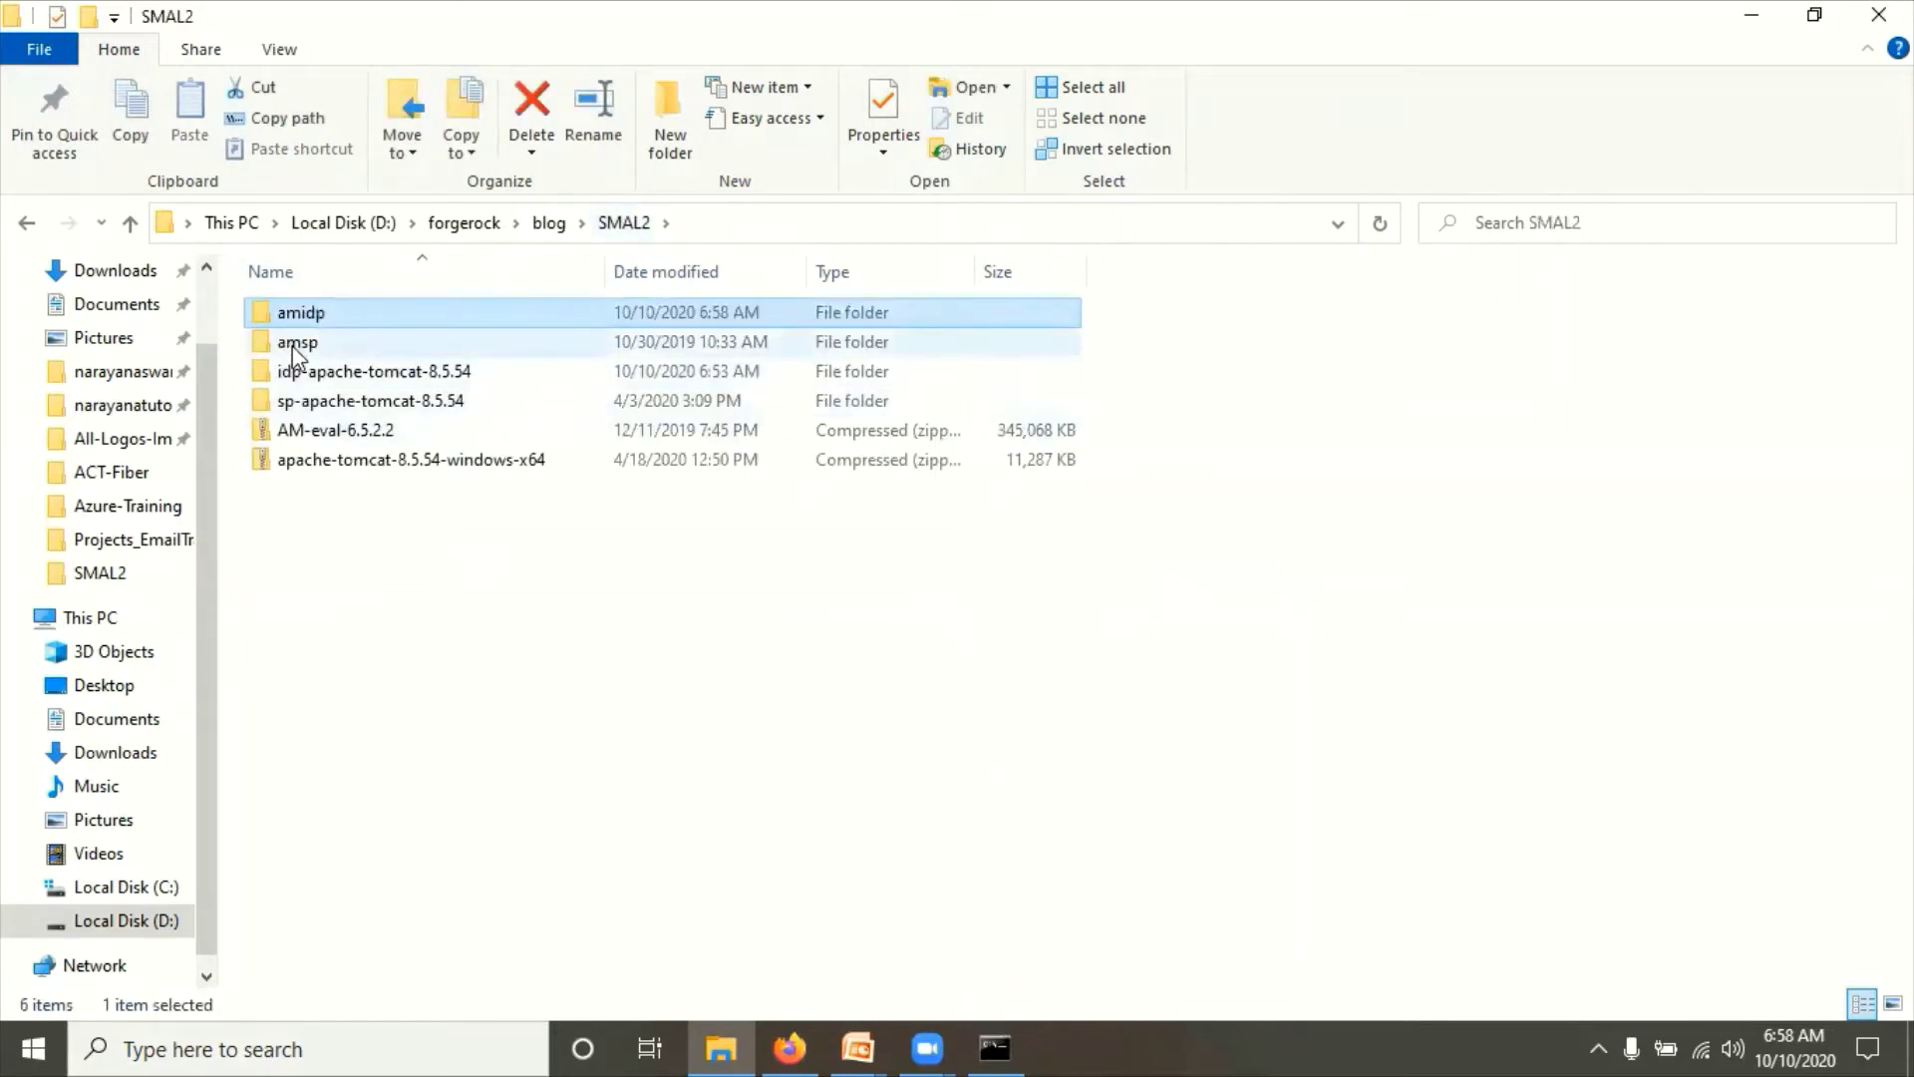
Step: Delete everything in the amsp folder except AM-eval-6.5.2.2.war
double_click(295, 344)
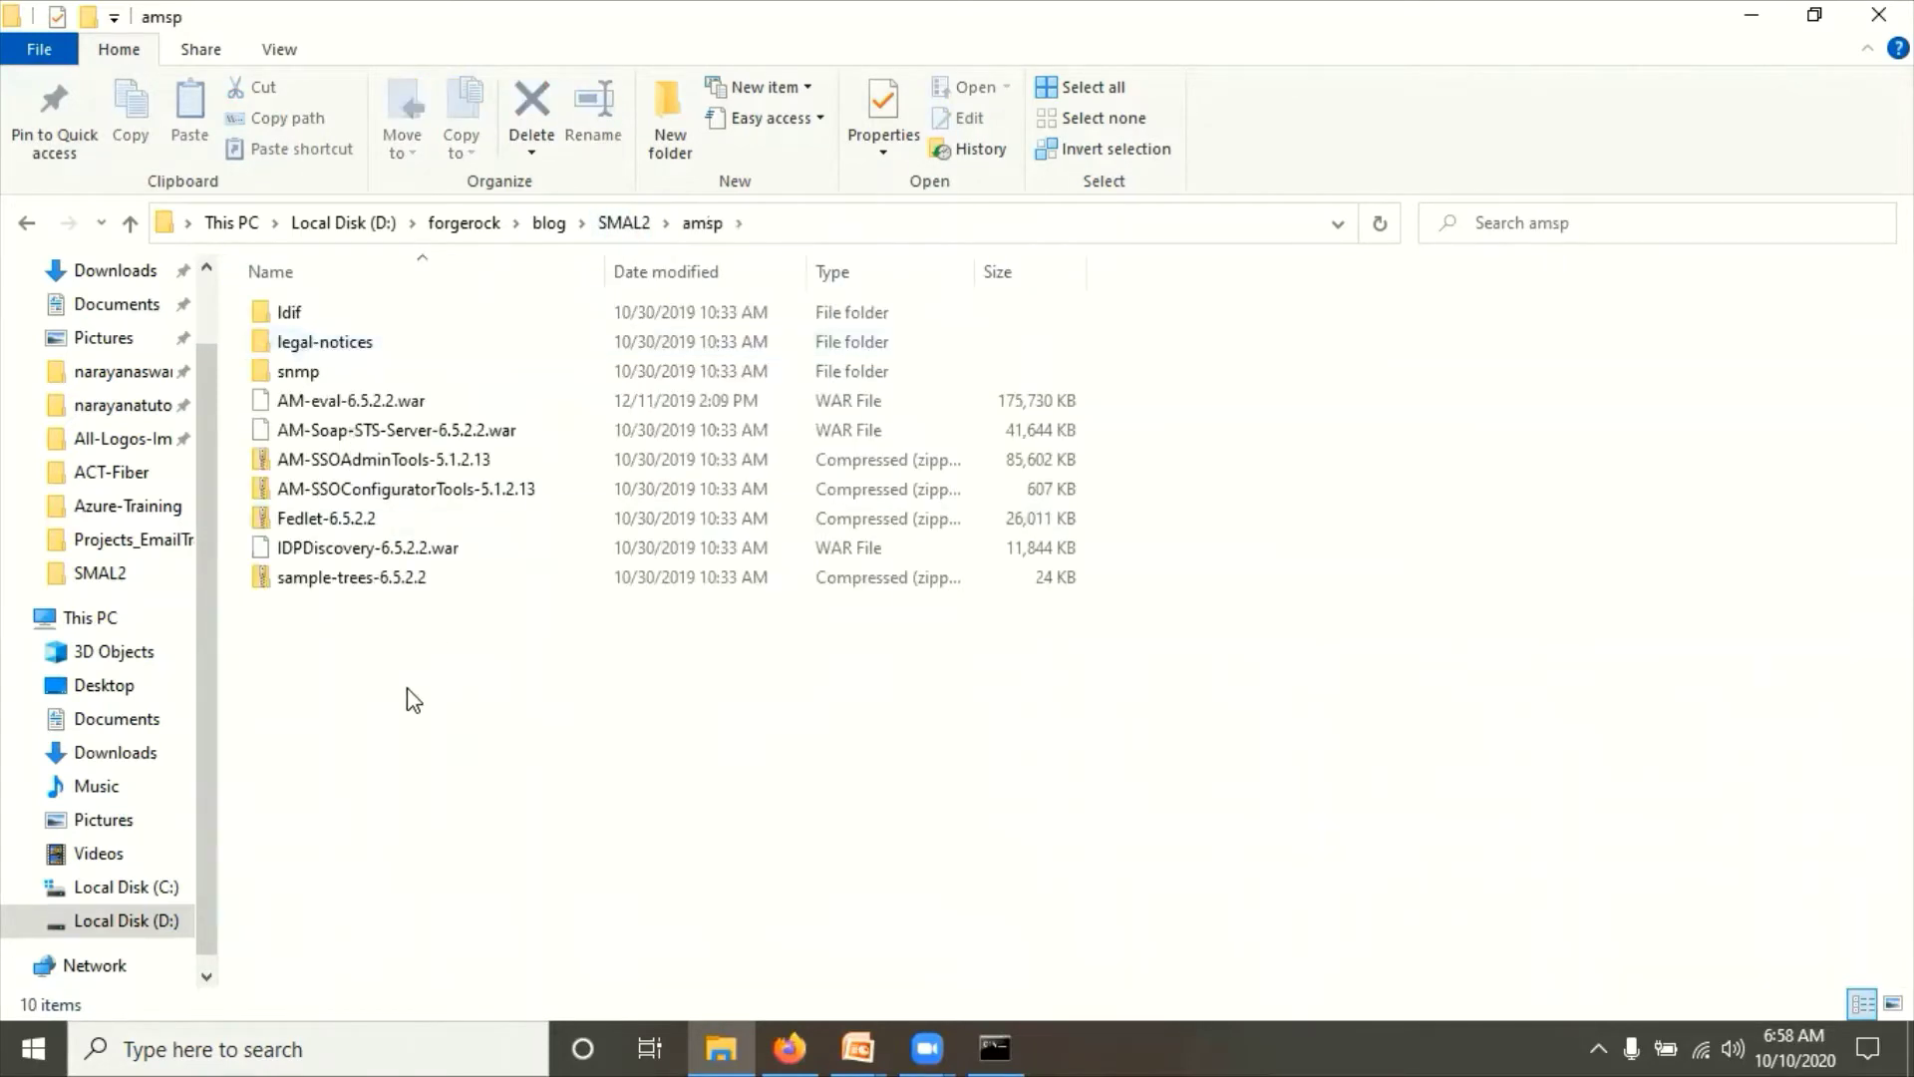
key(ctrl+a)
ctrl+click(333, 401)
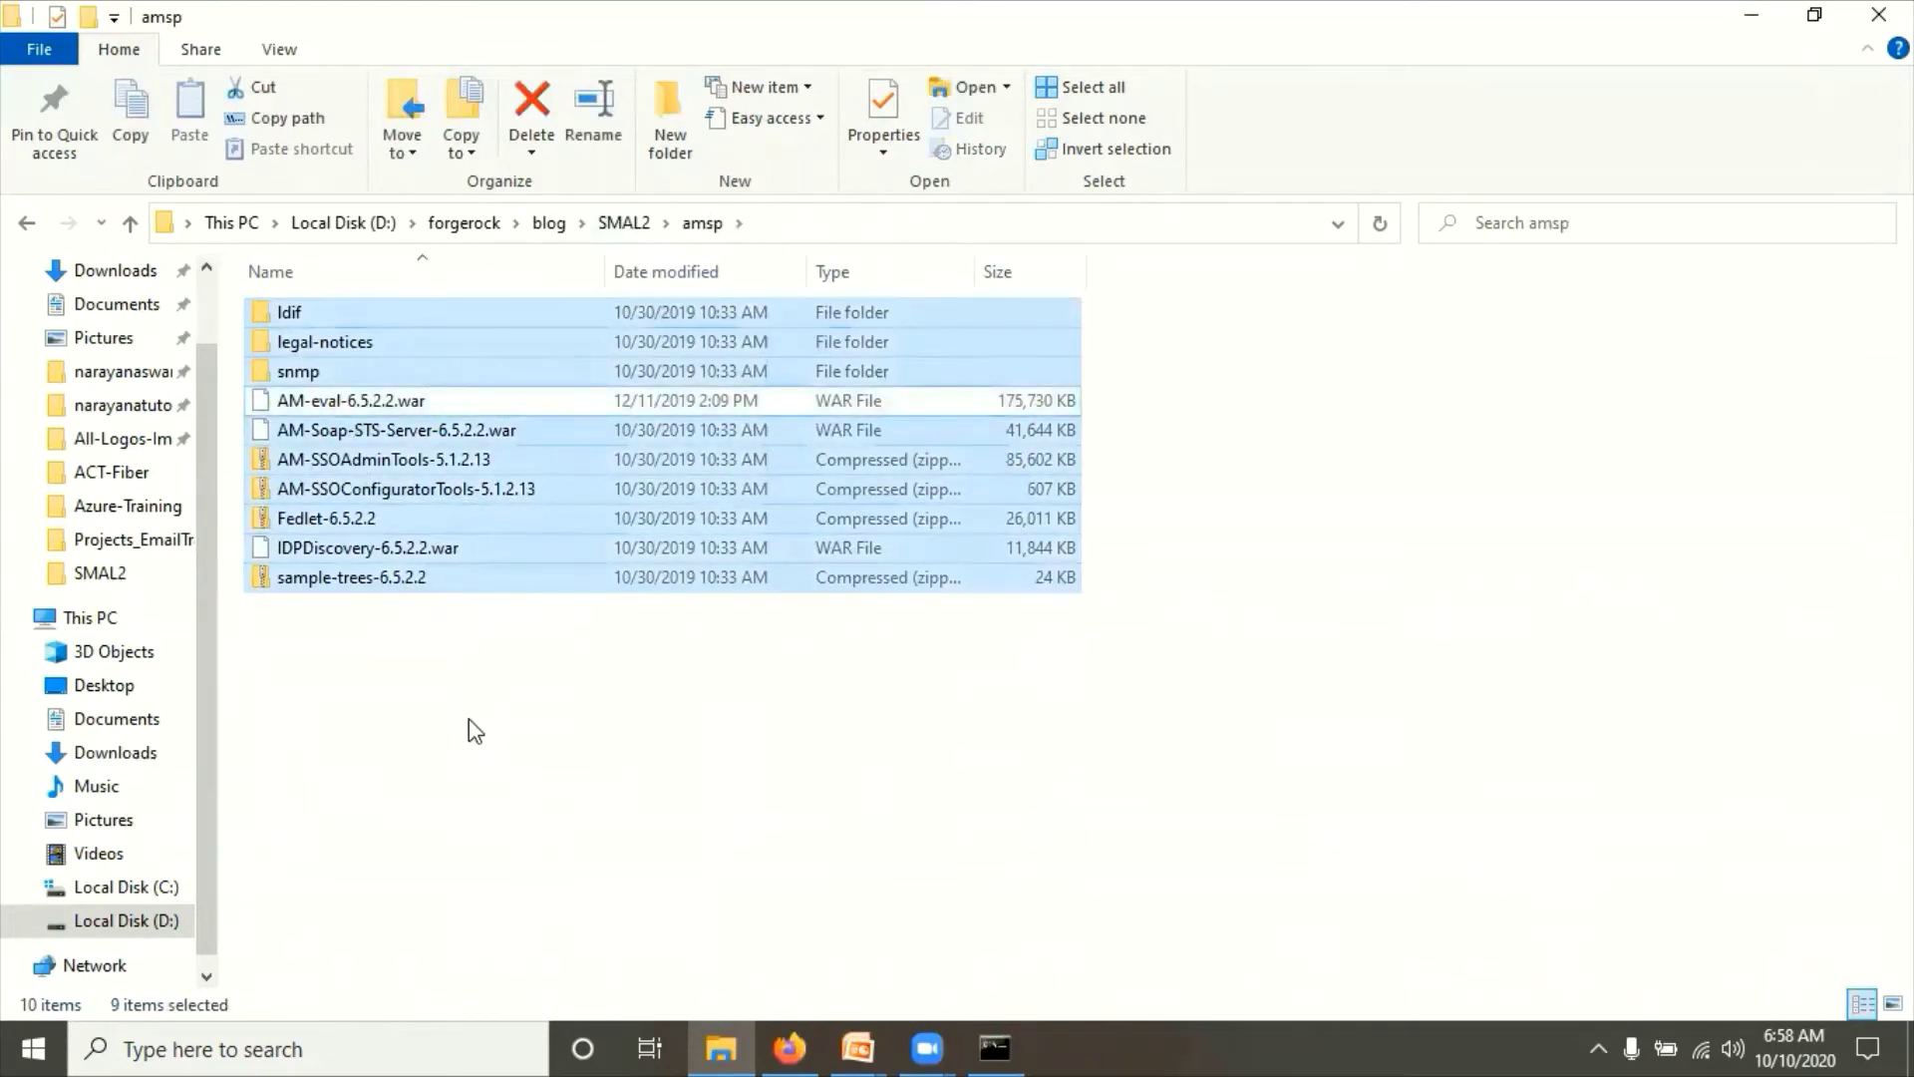
key(shift+Delete)
key(Escape)
key(Delete)
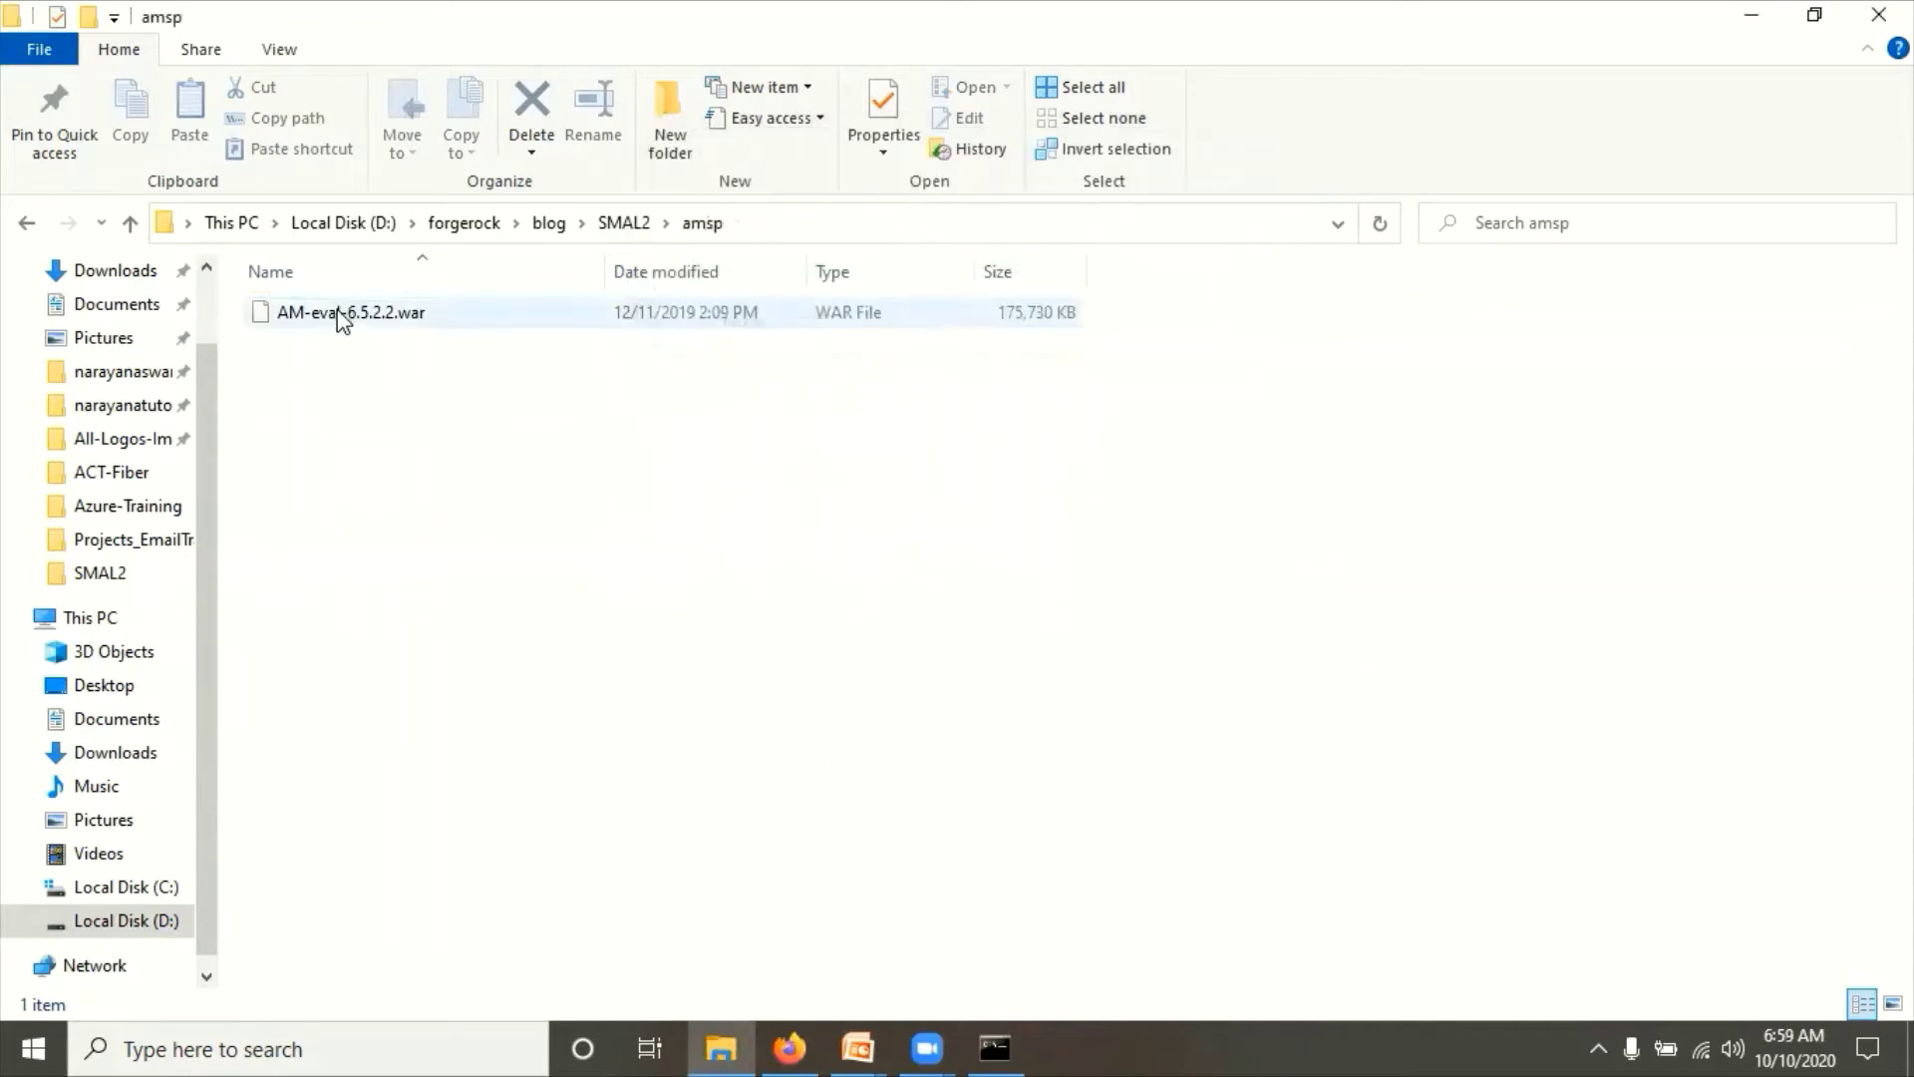
Step: Rename AM-eval-6.5.2.2.war to amsp.war and go back up to SMAL2
click(343, 315)
key(F2)
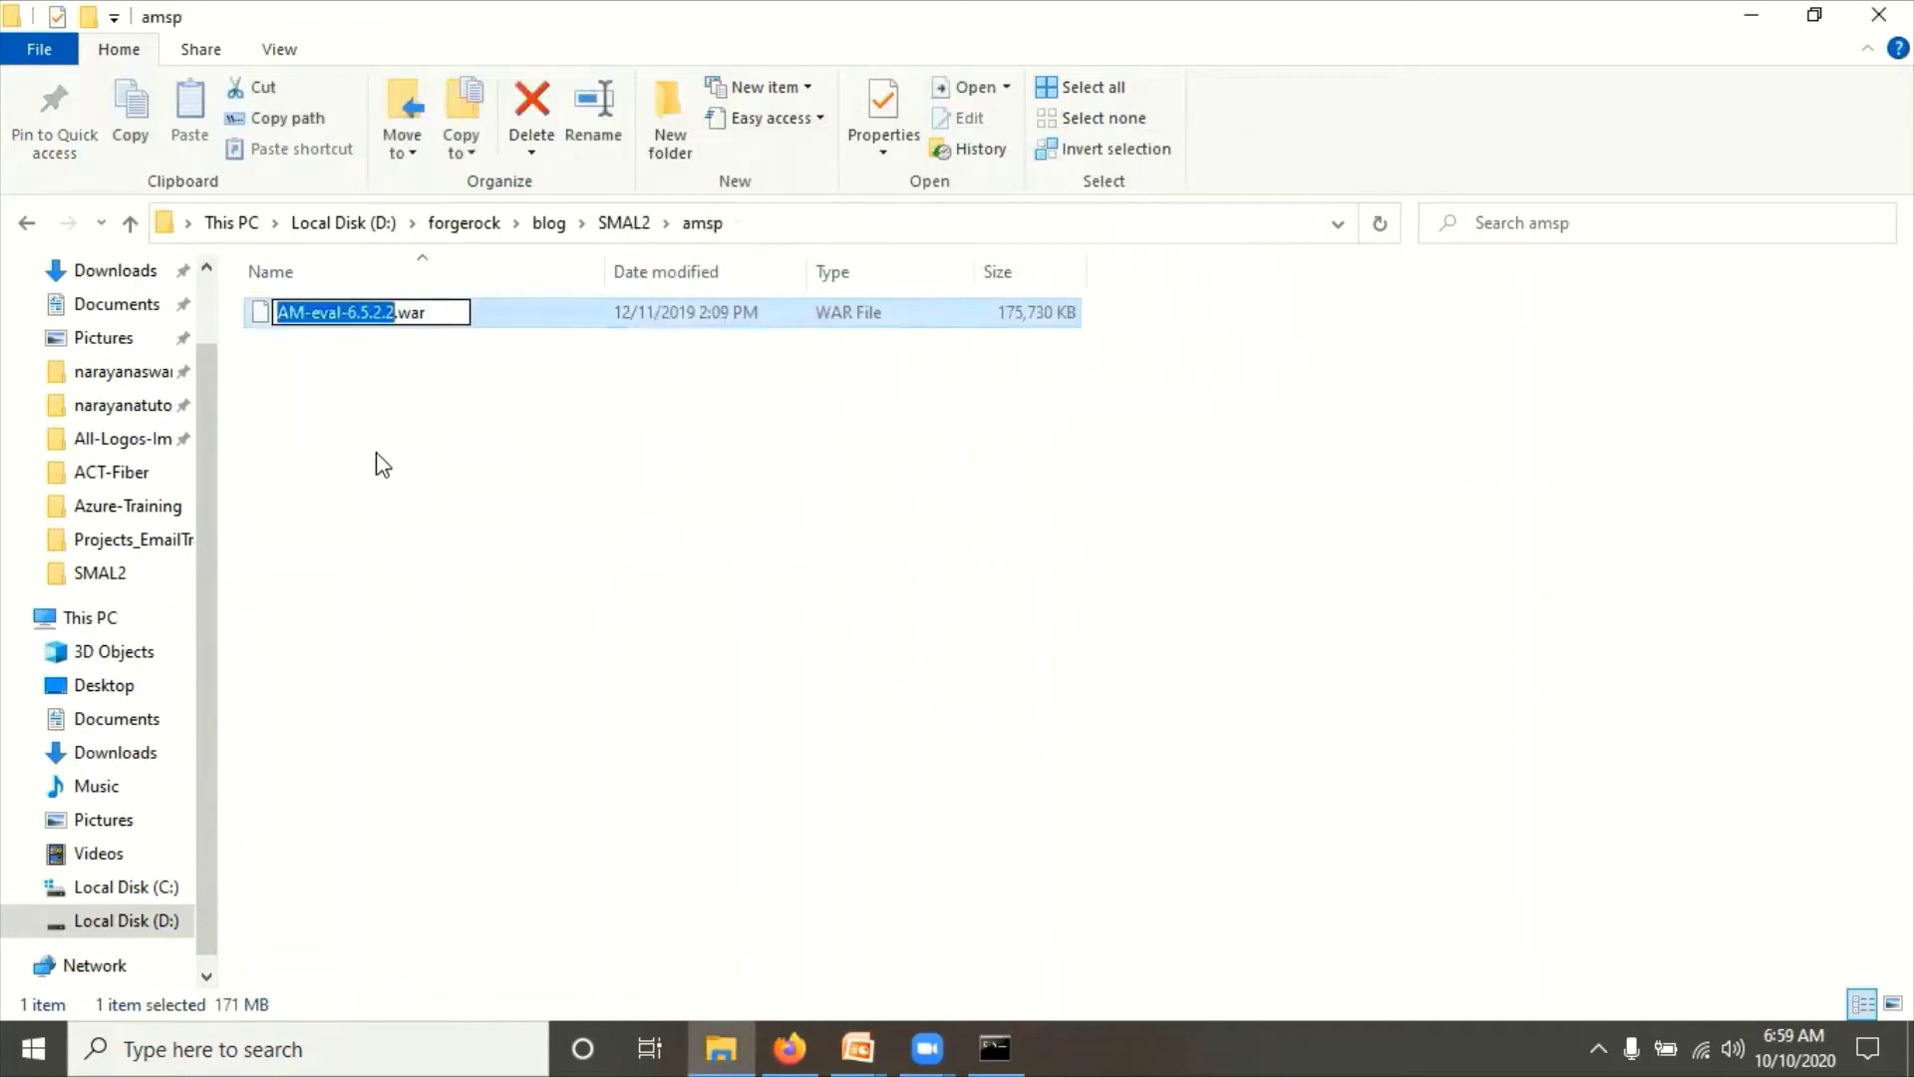
text(amsp)
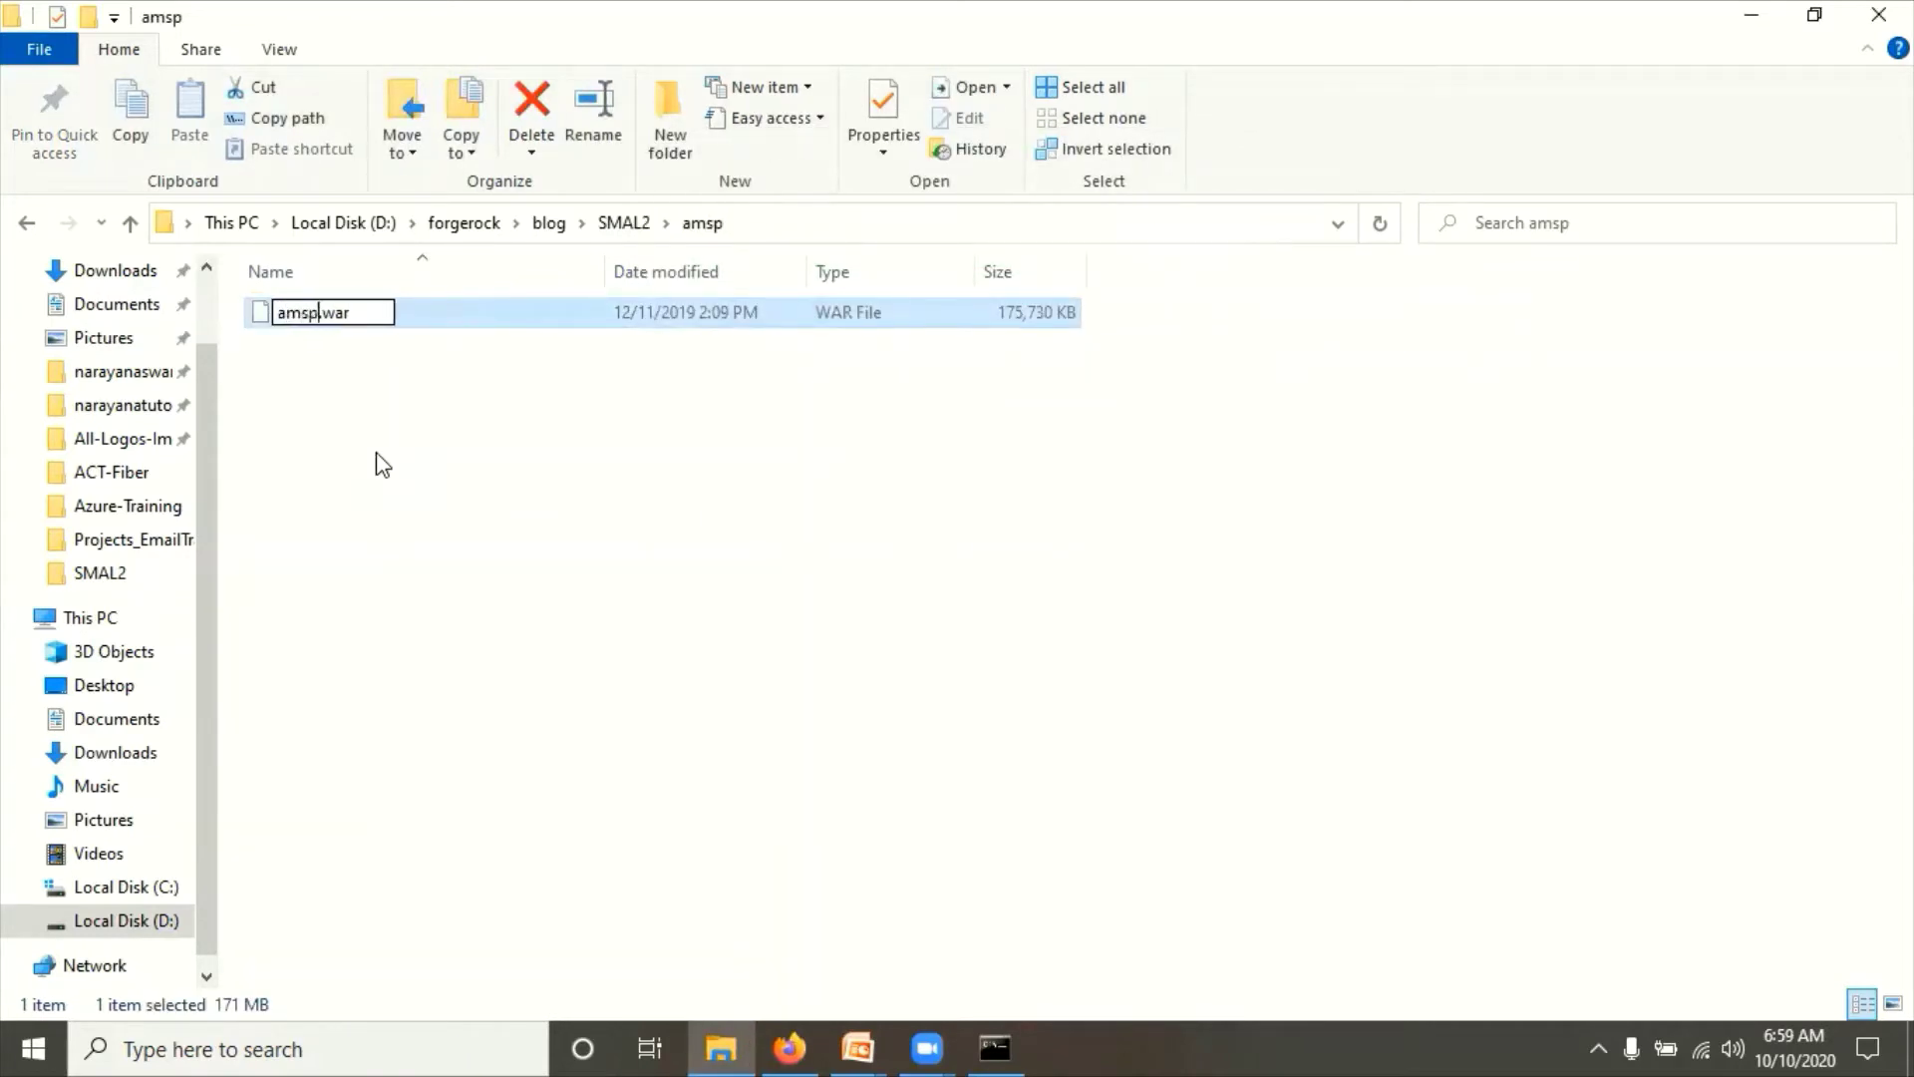
key(Return)
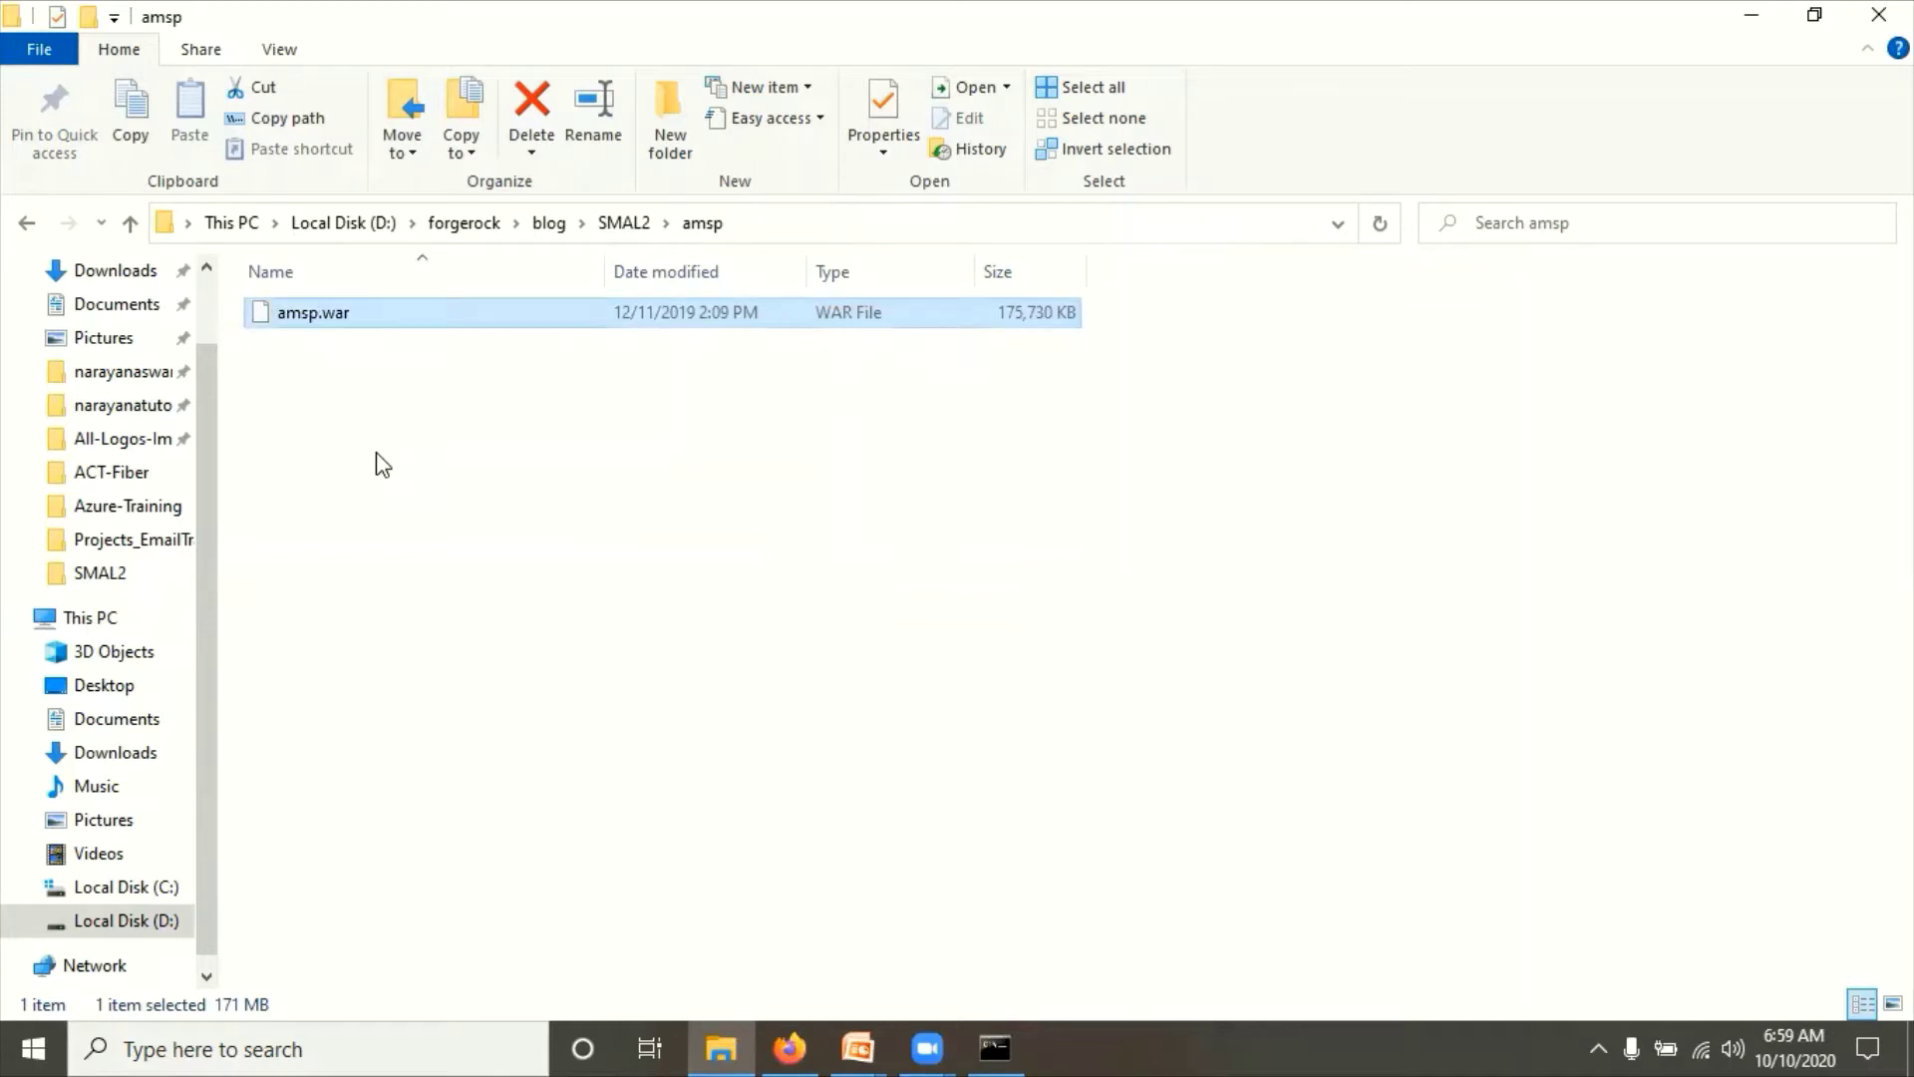
key(BackSpace)
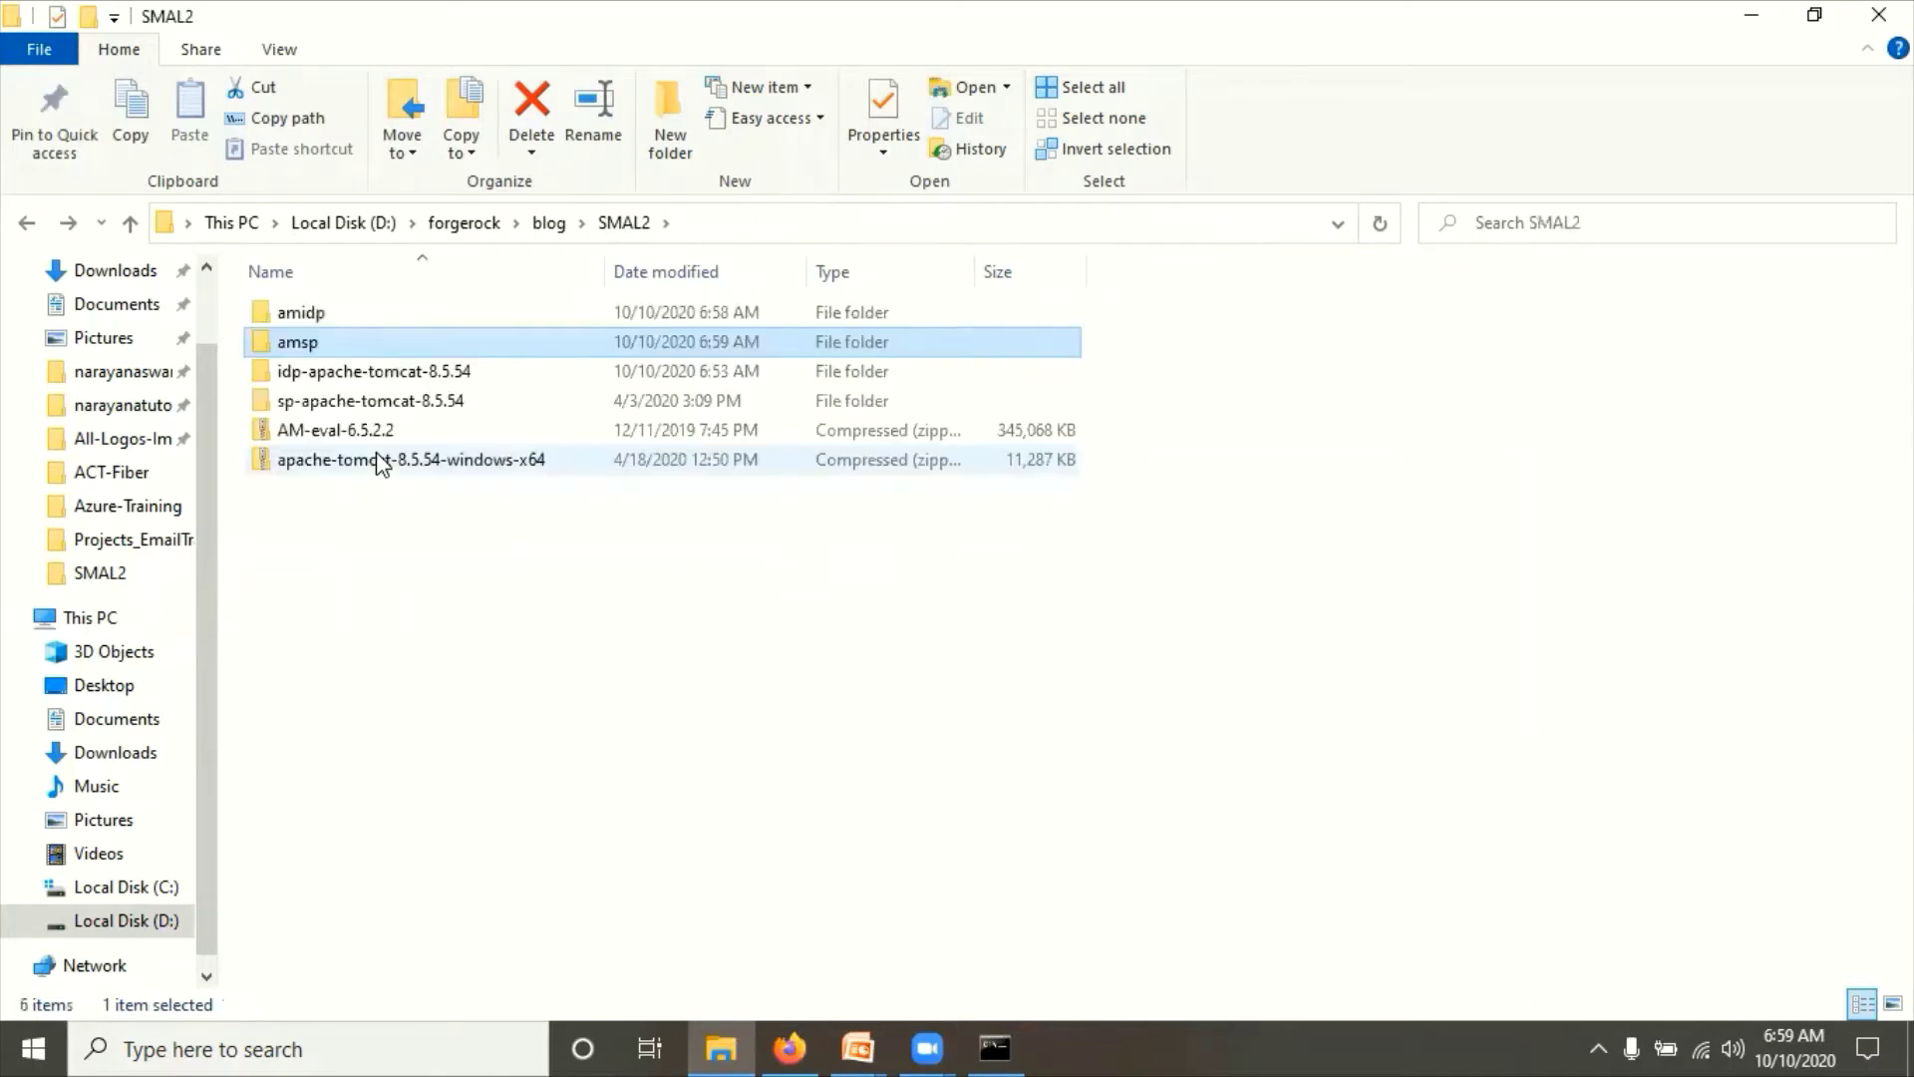
Step: Paste amidp.war into idp-apache-tomcat-8.5.54\webapps and bring the IDP Tomcat console forward
double_click(307, 316)
drag(329, 320, 608, 239)
click(608, 239)
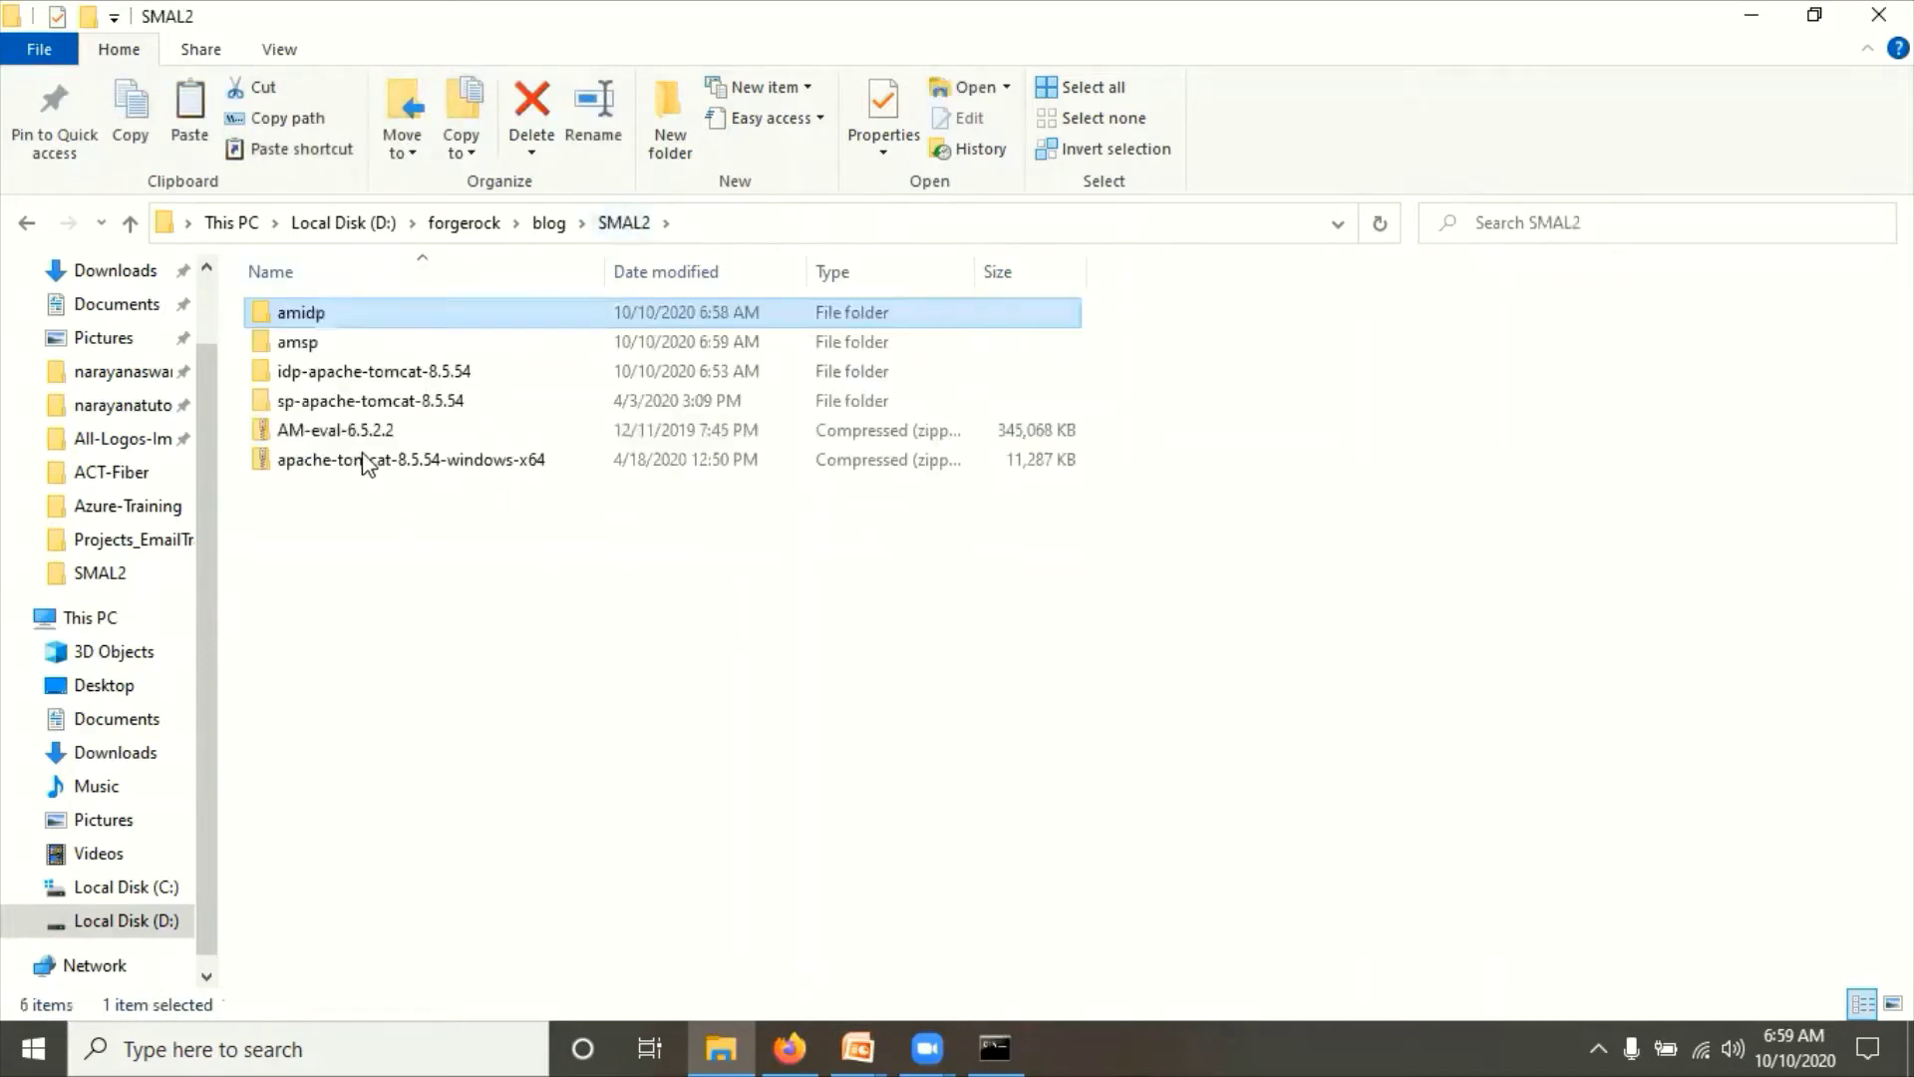
double_click(327, 374)
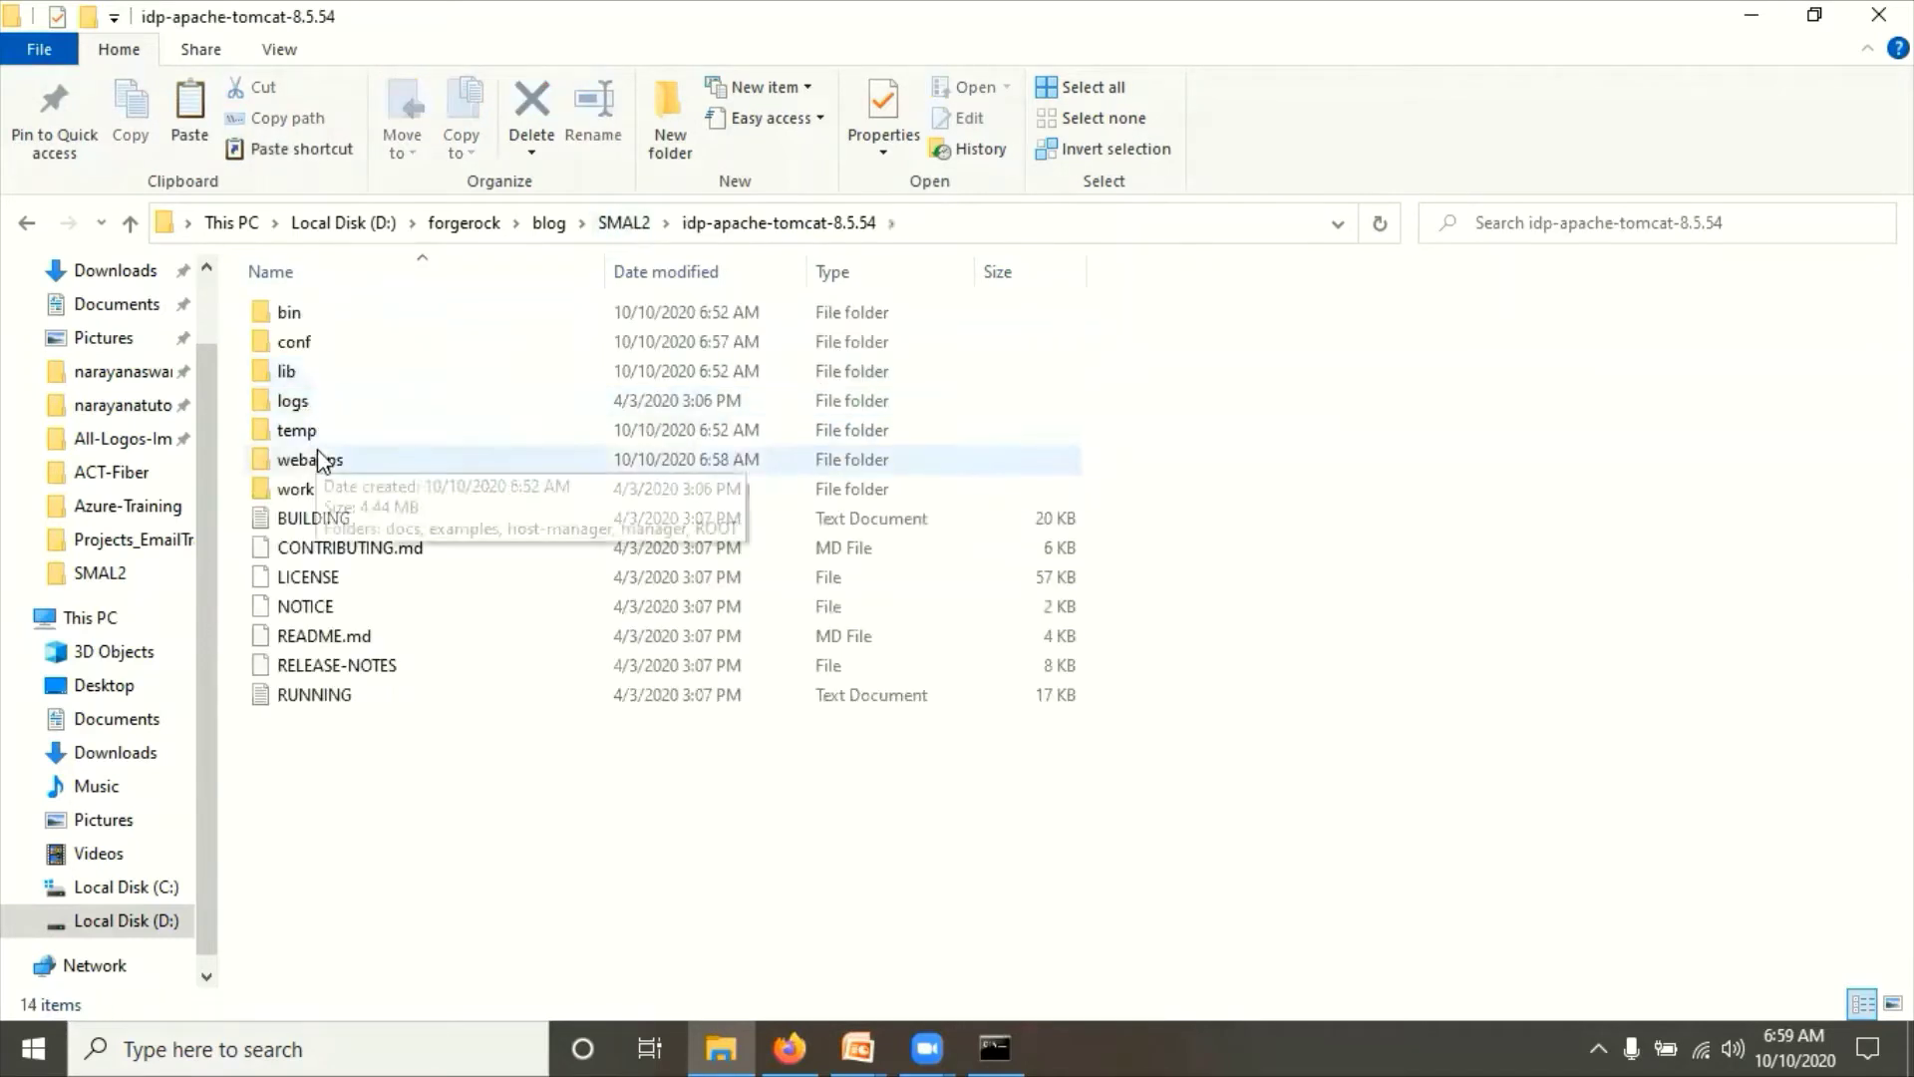
double_click(317, 457)
key(ctrl+v)
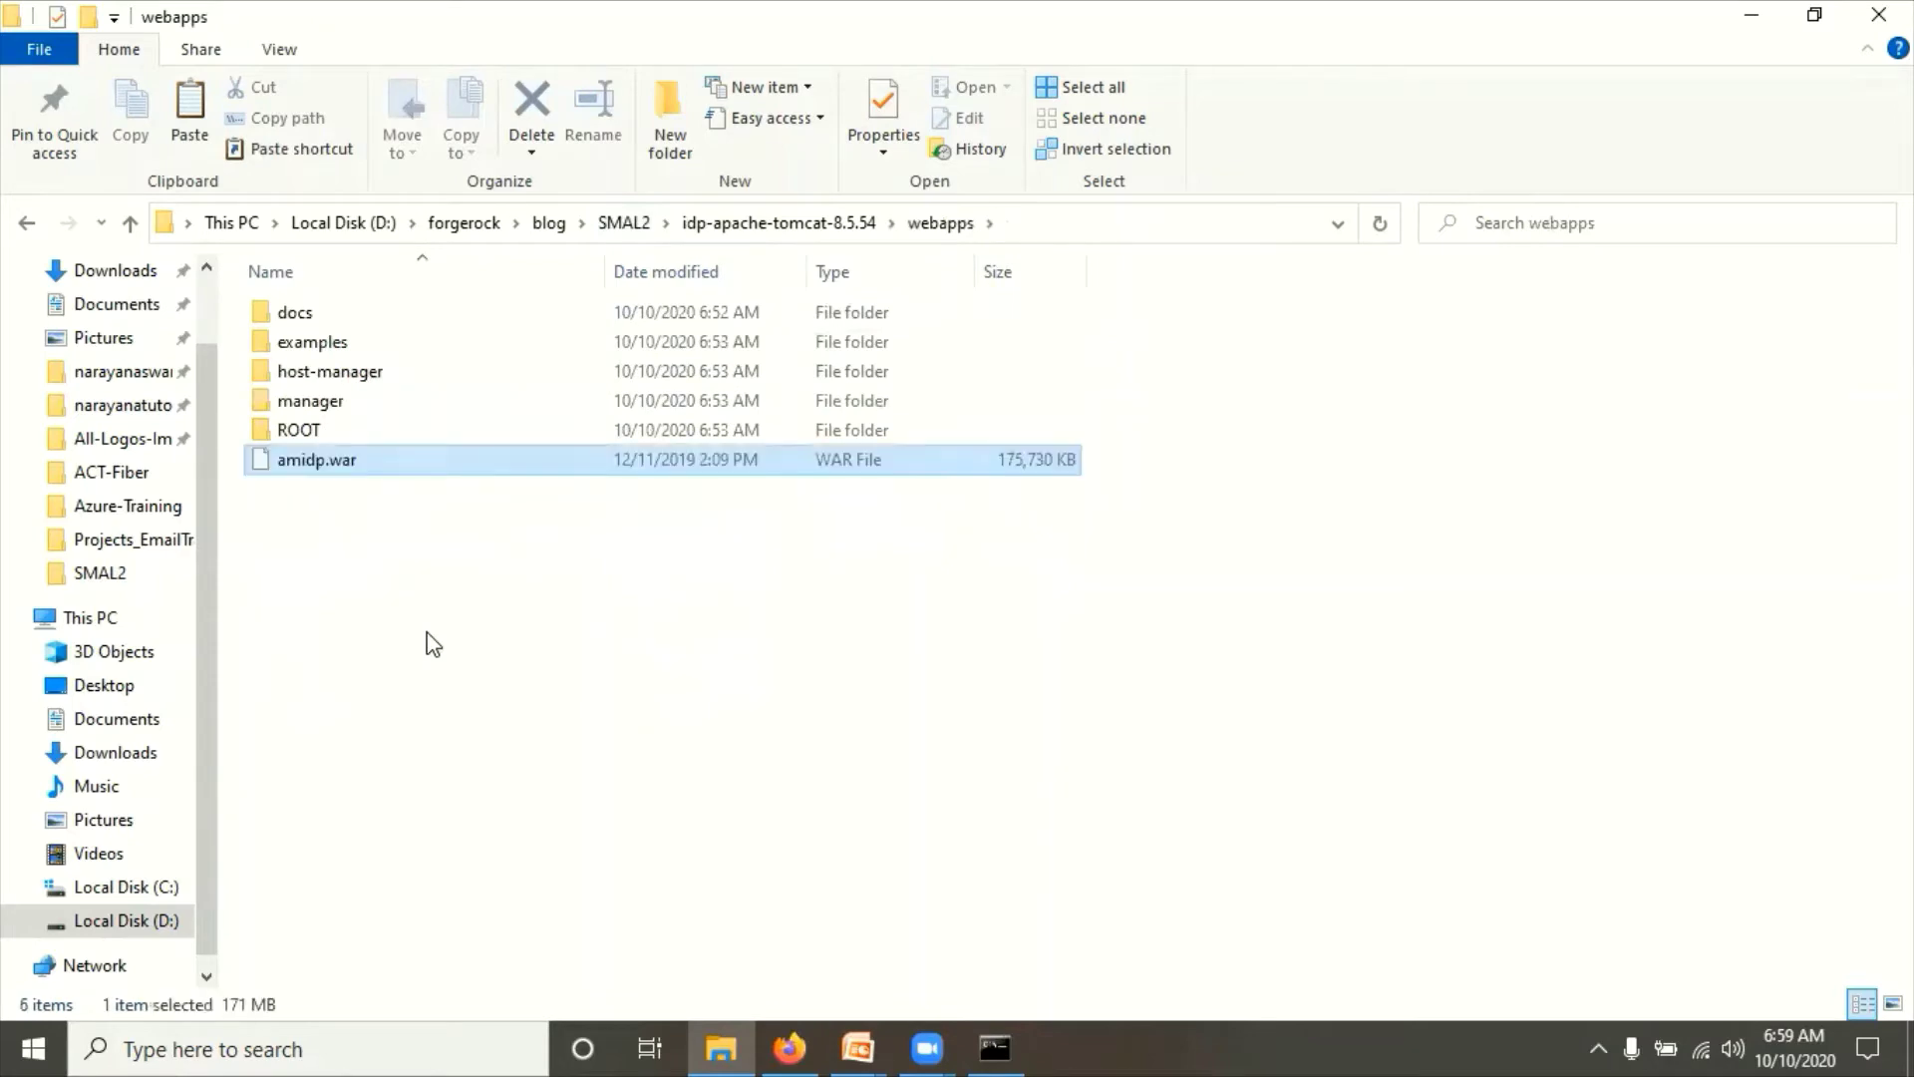
click(992, 1042)
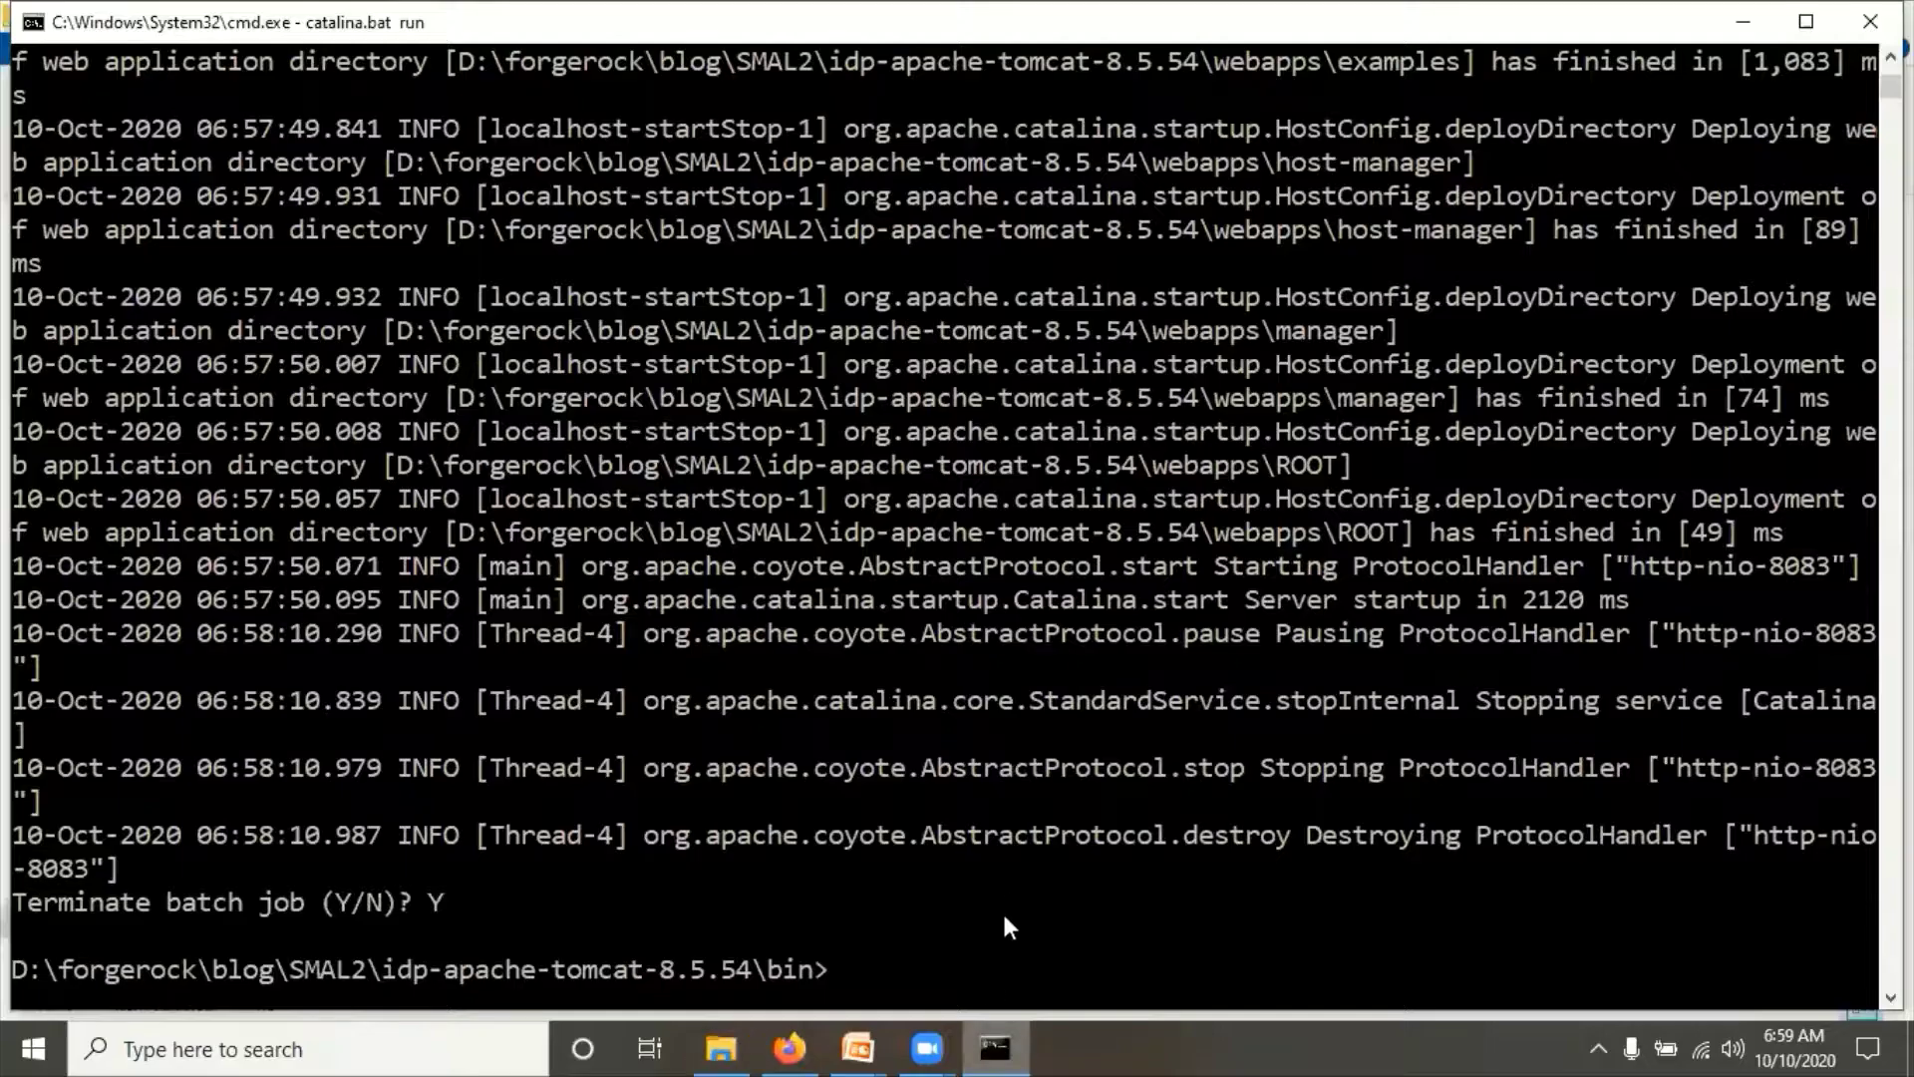
Step: Rerun 'catalina.bat run', check the log line for webapps\amidp.war deploying, and return to Explorer
key(Up)
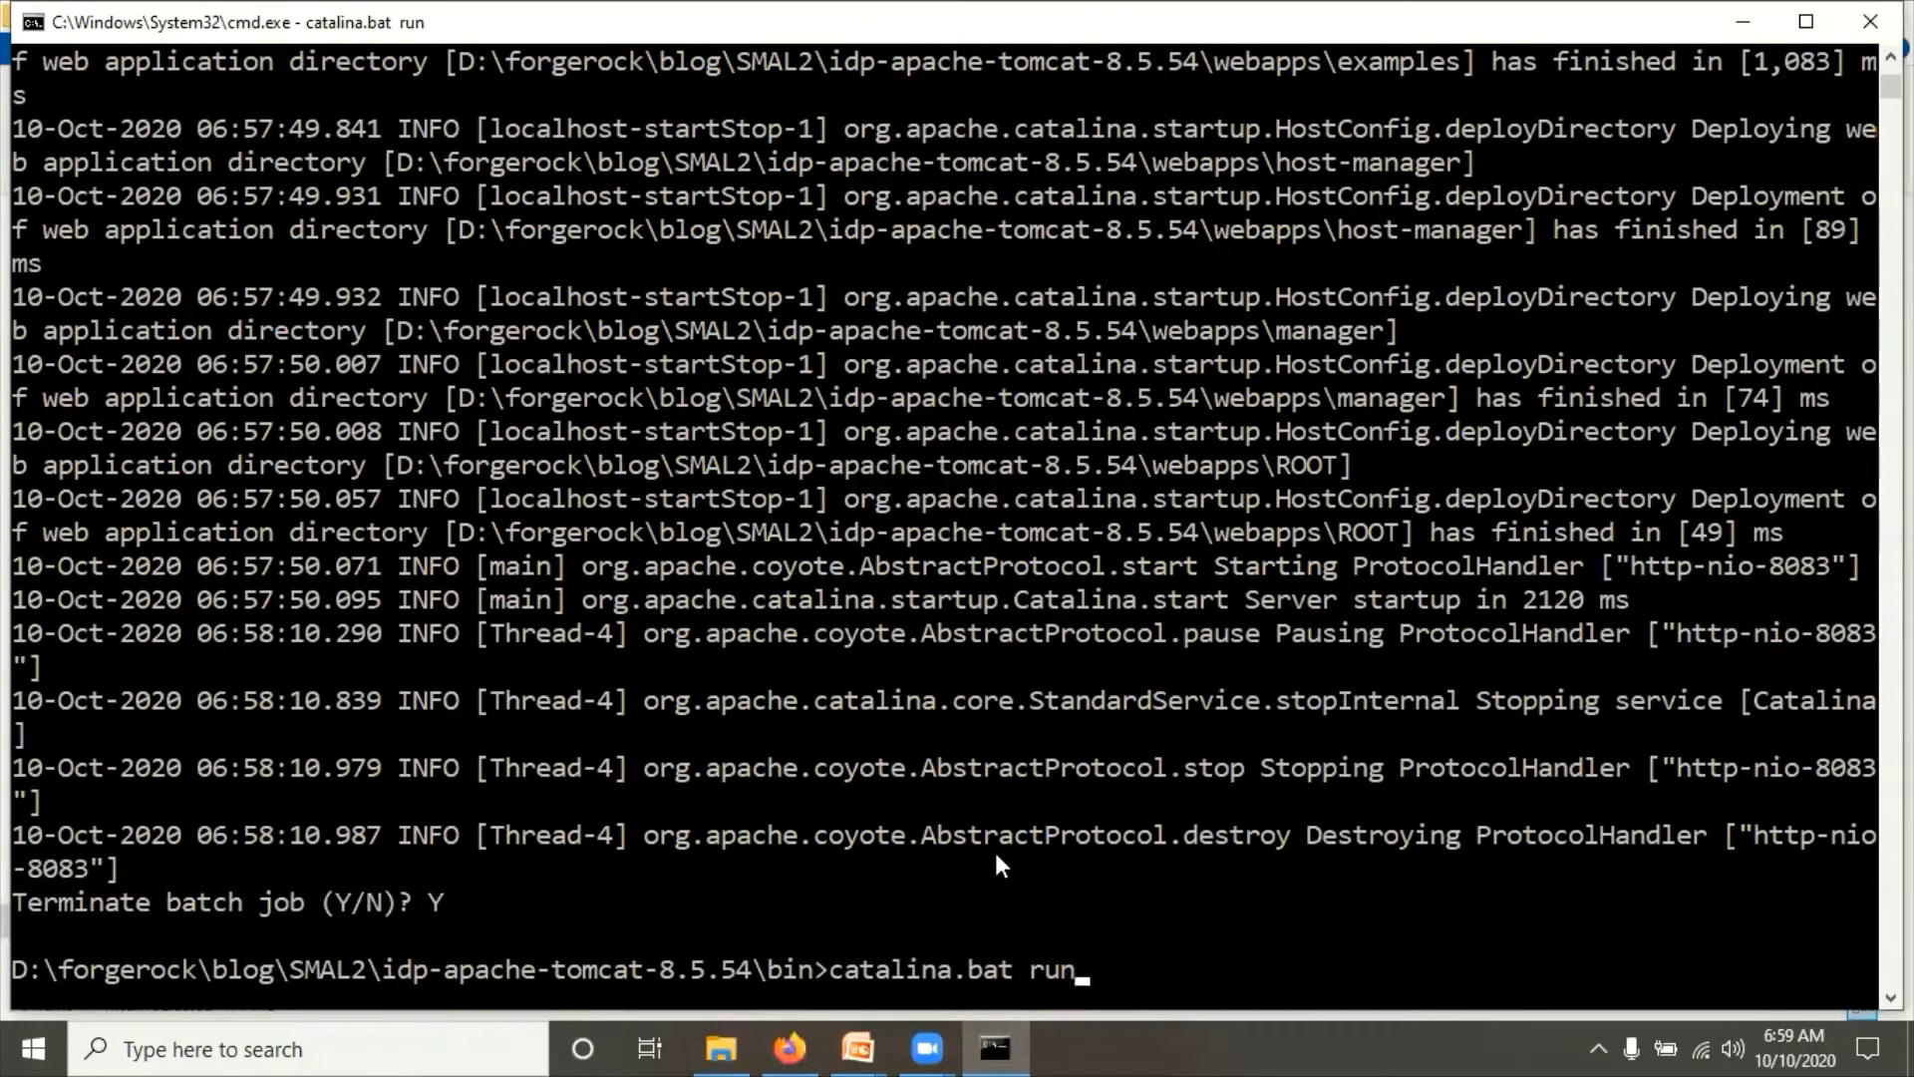
key(Return)
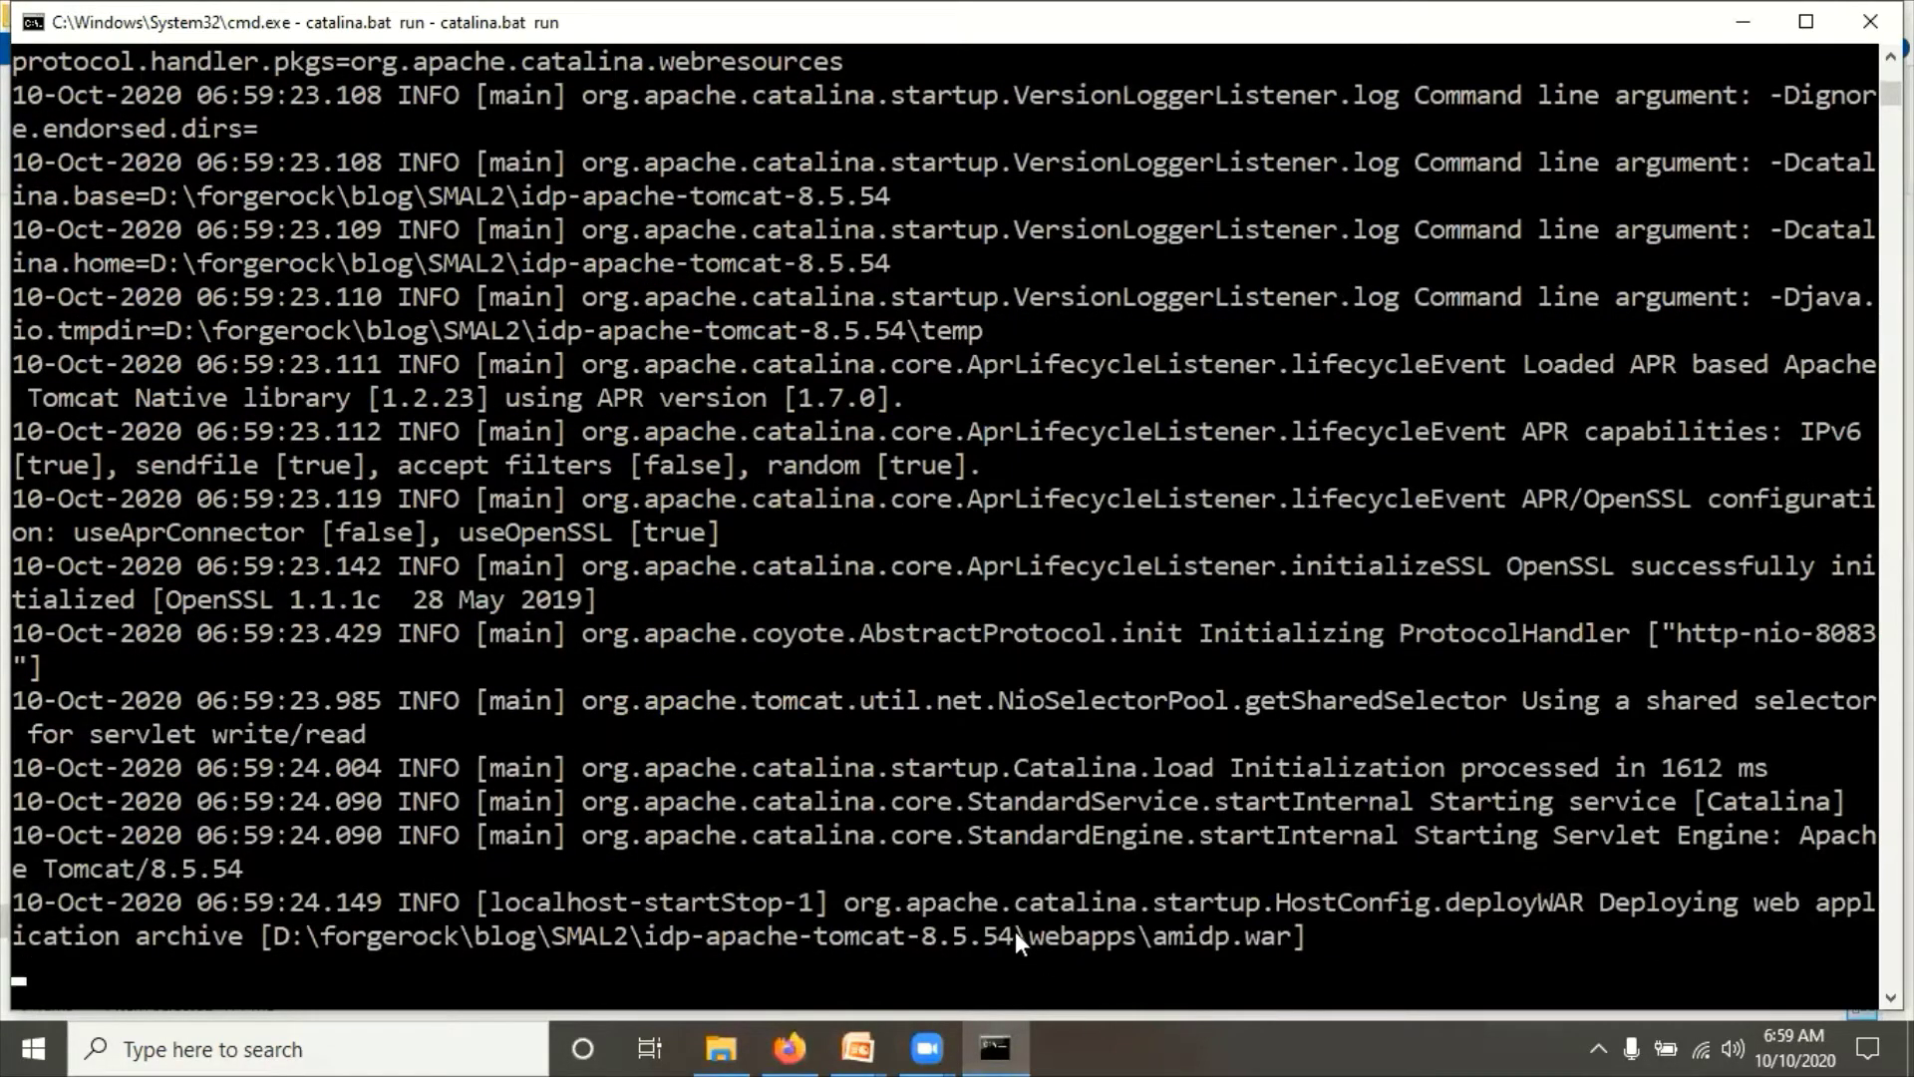
drag(1015, 933, 1157, 942)
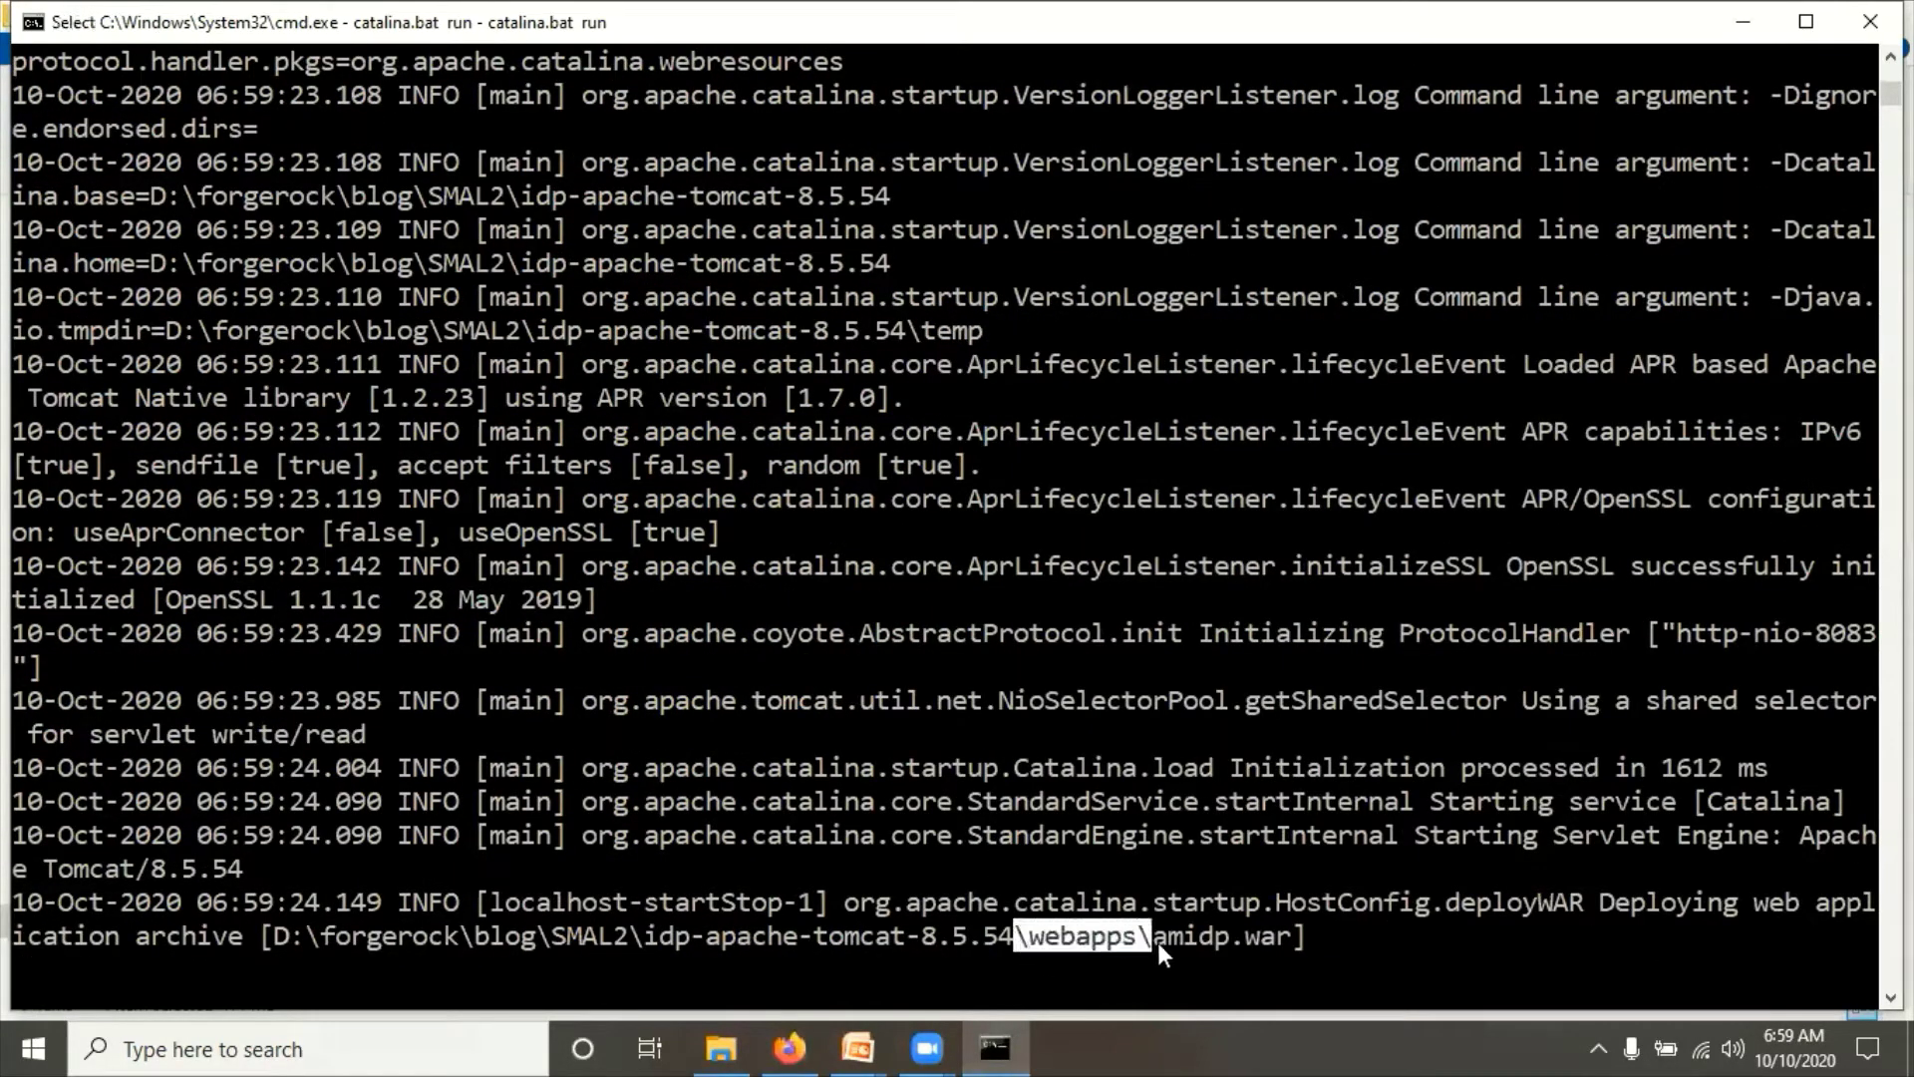
click(1324, 937)
key(Escape)
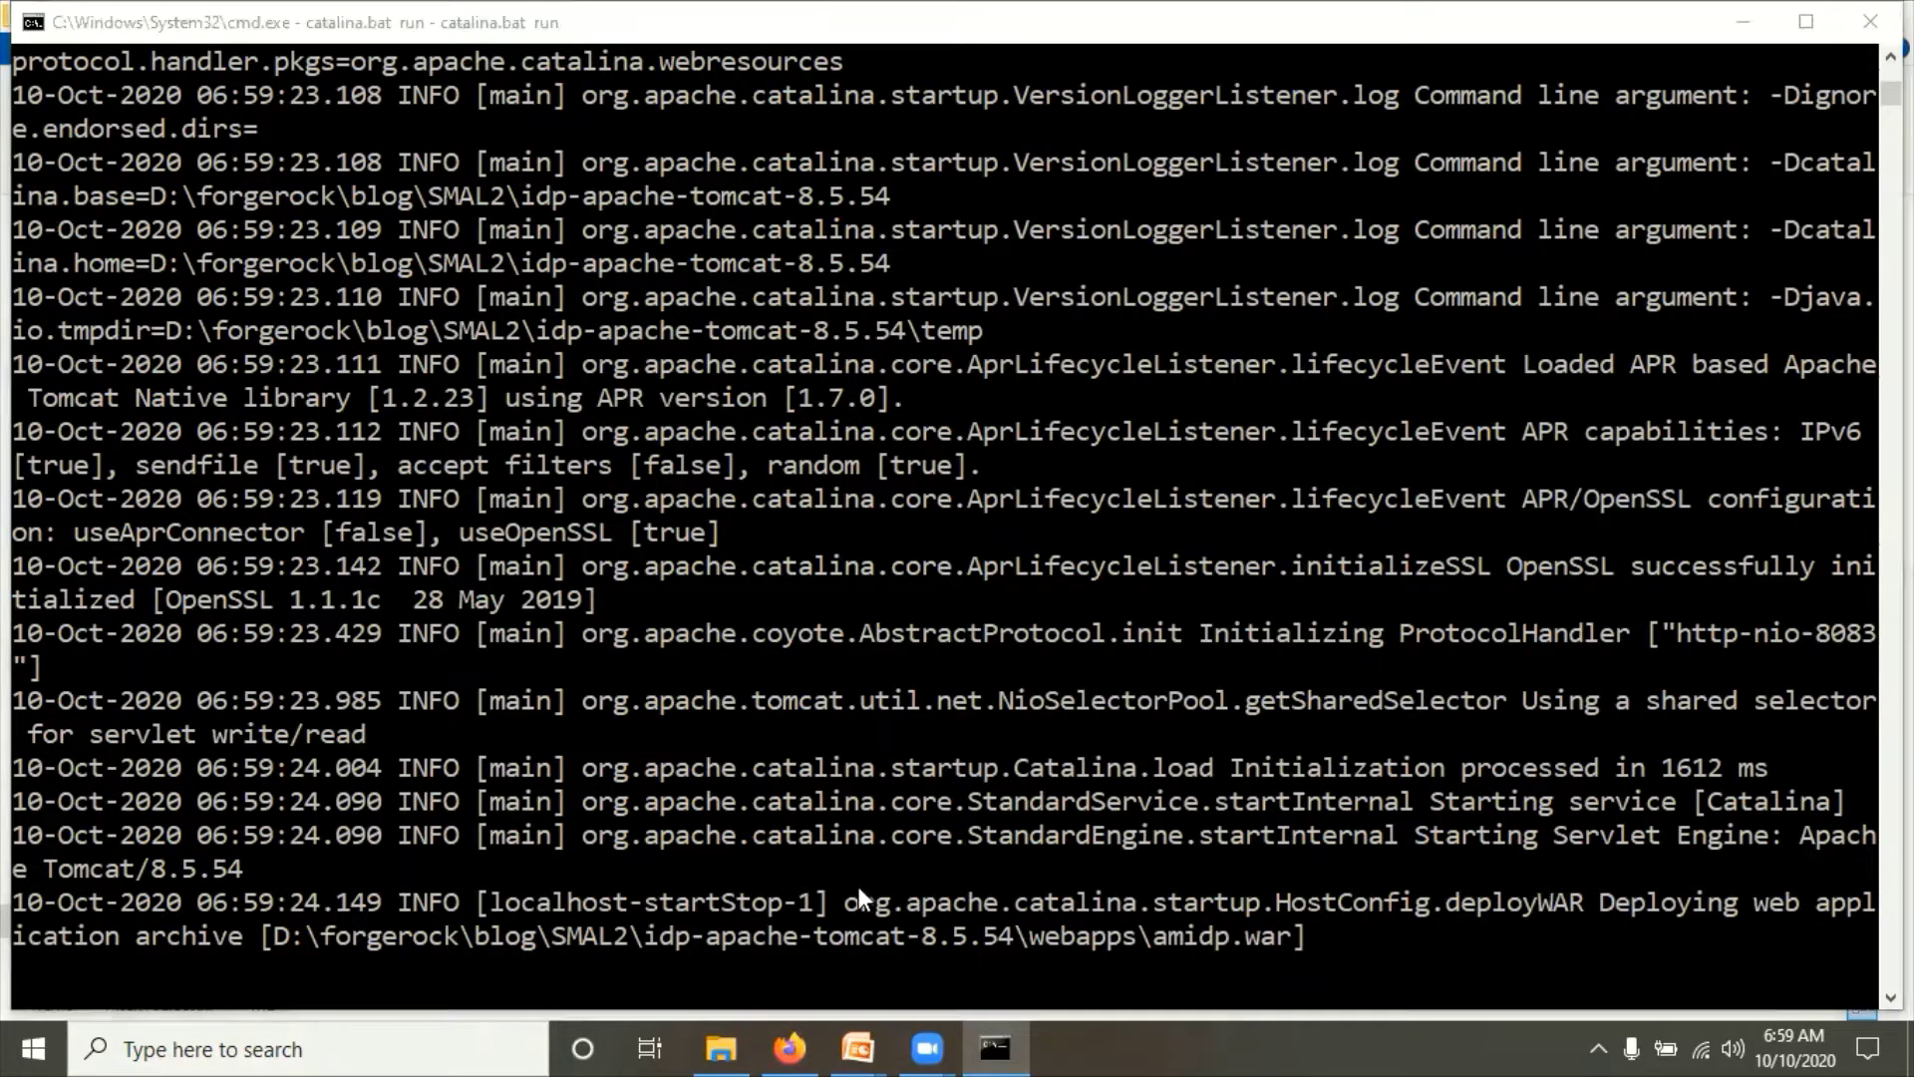
key(alt+Tab)
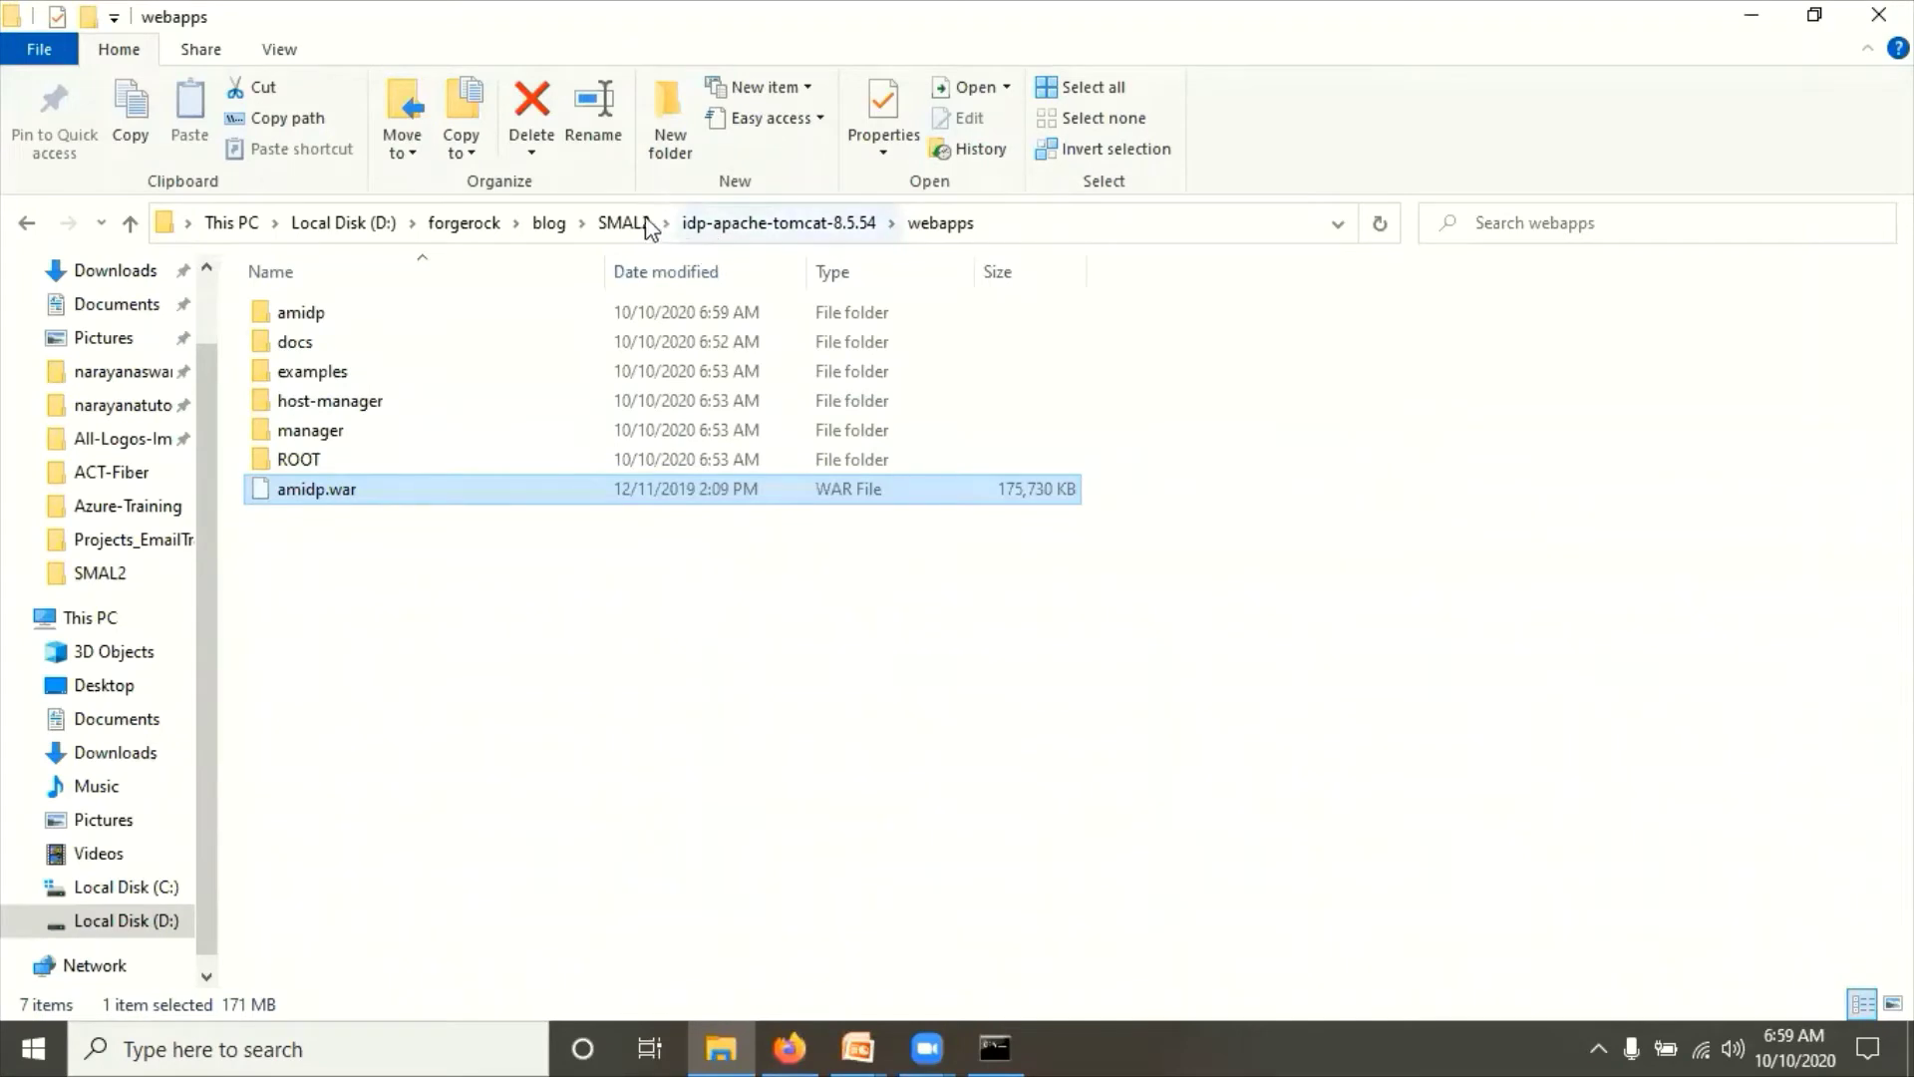
Step: Navigate from SMAL2 into the sp-apache-tomcat-8.5.54\webapps folder
click(625, 222)
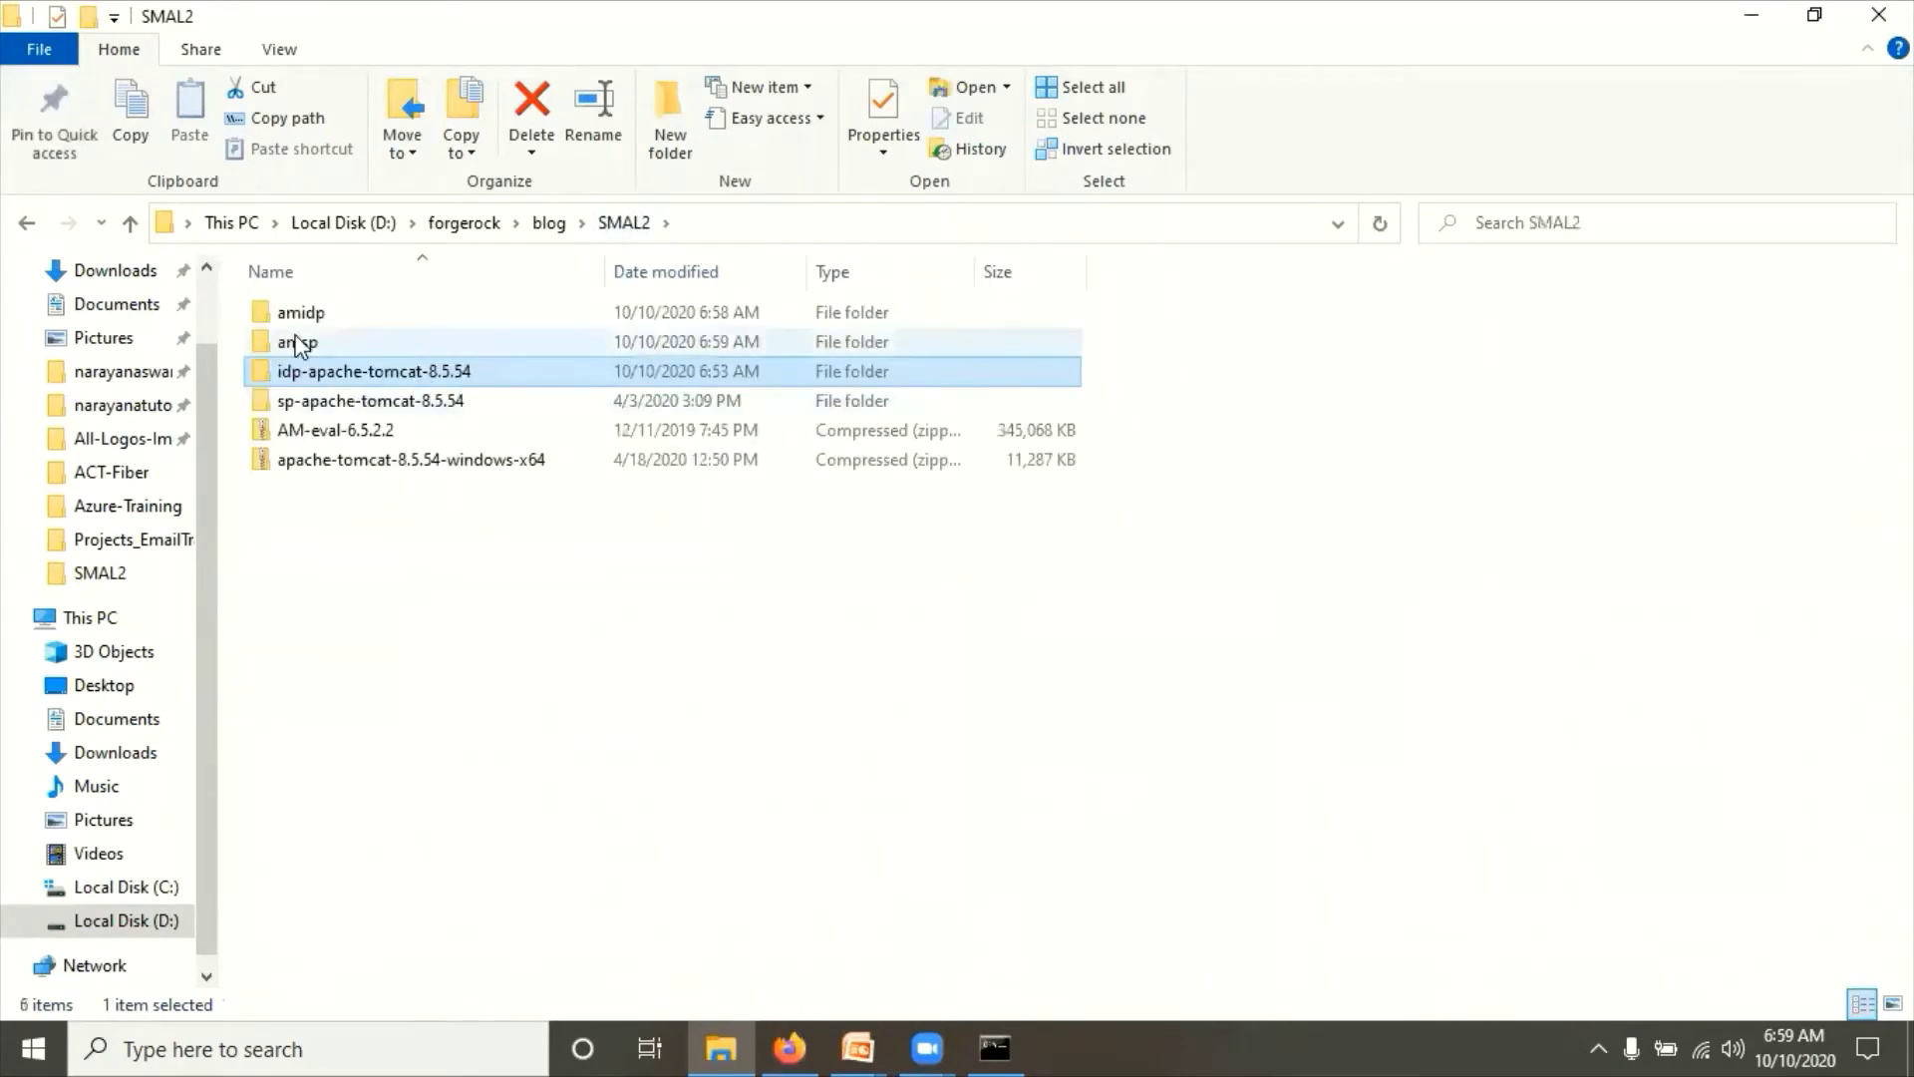
double_click(297, 345)
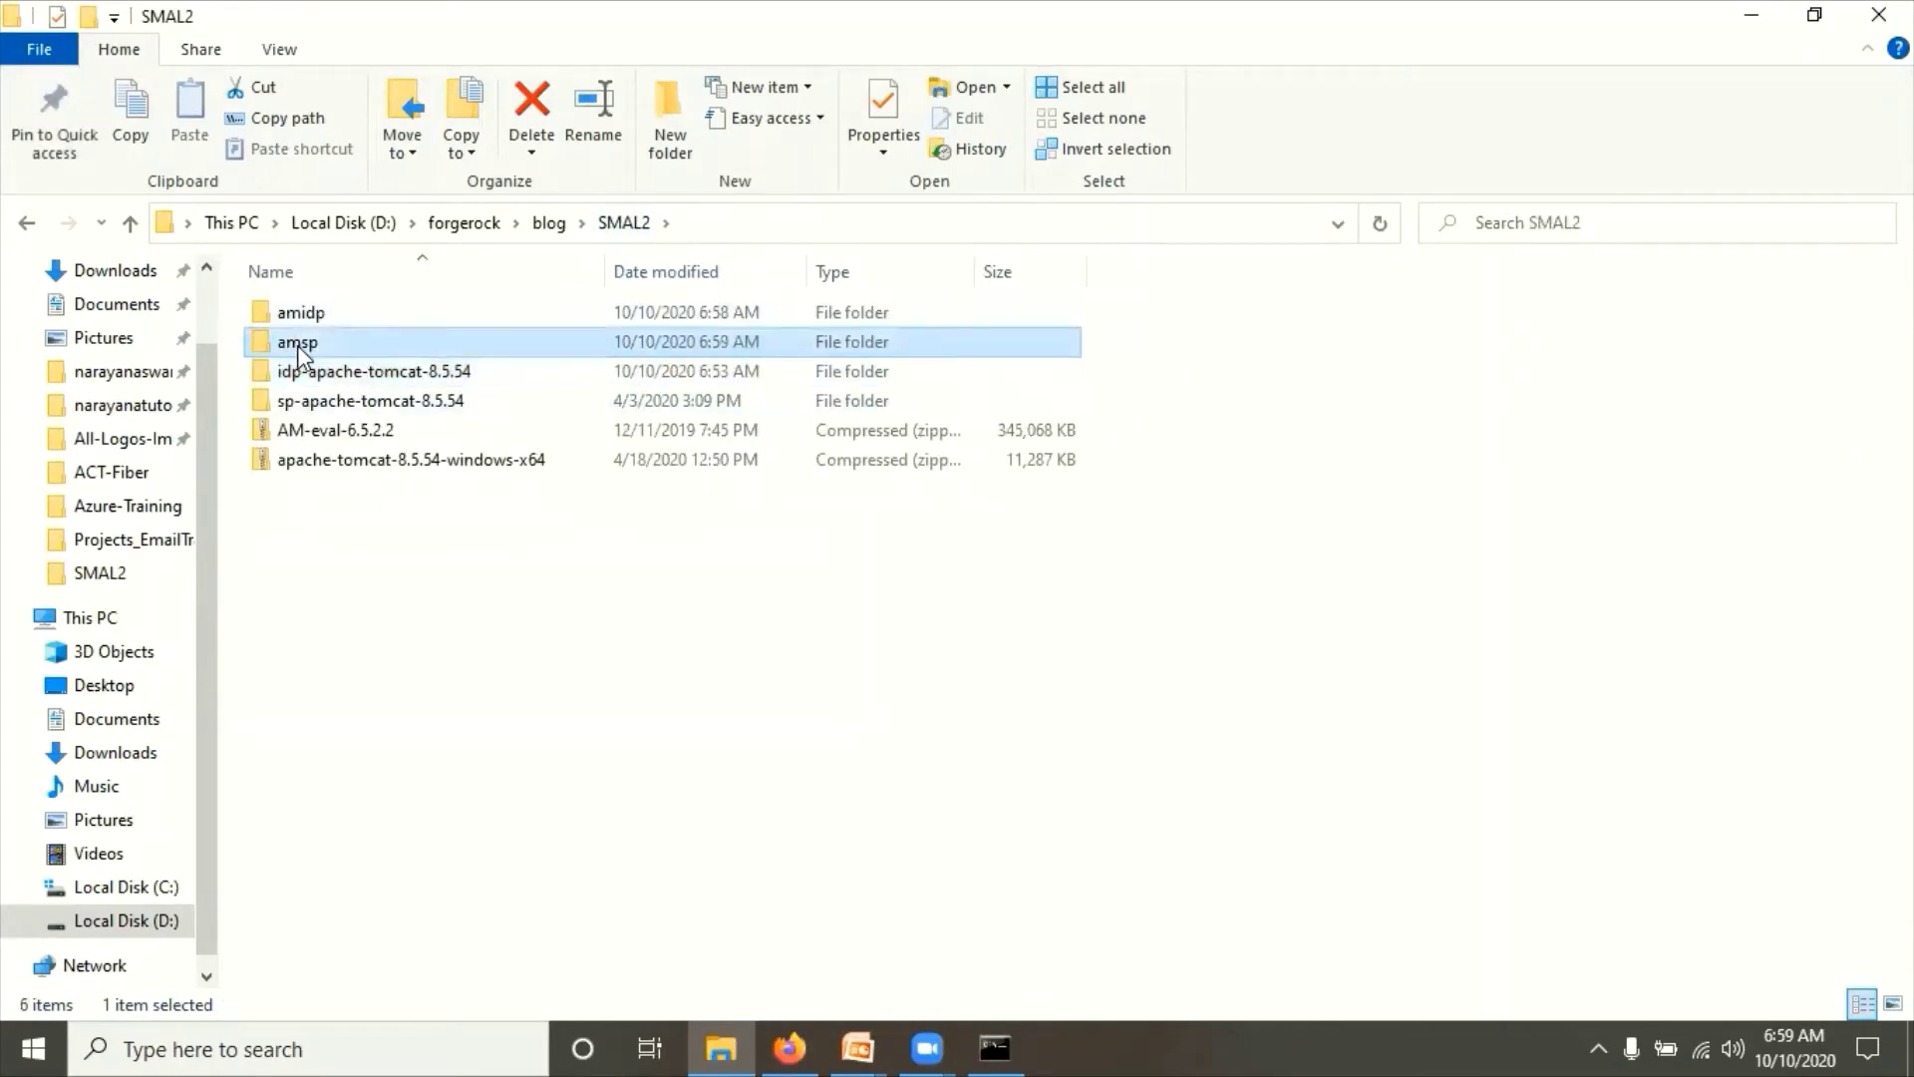
click(616, 223)
click(373, 373)
double_click(373, 373)
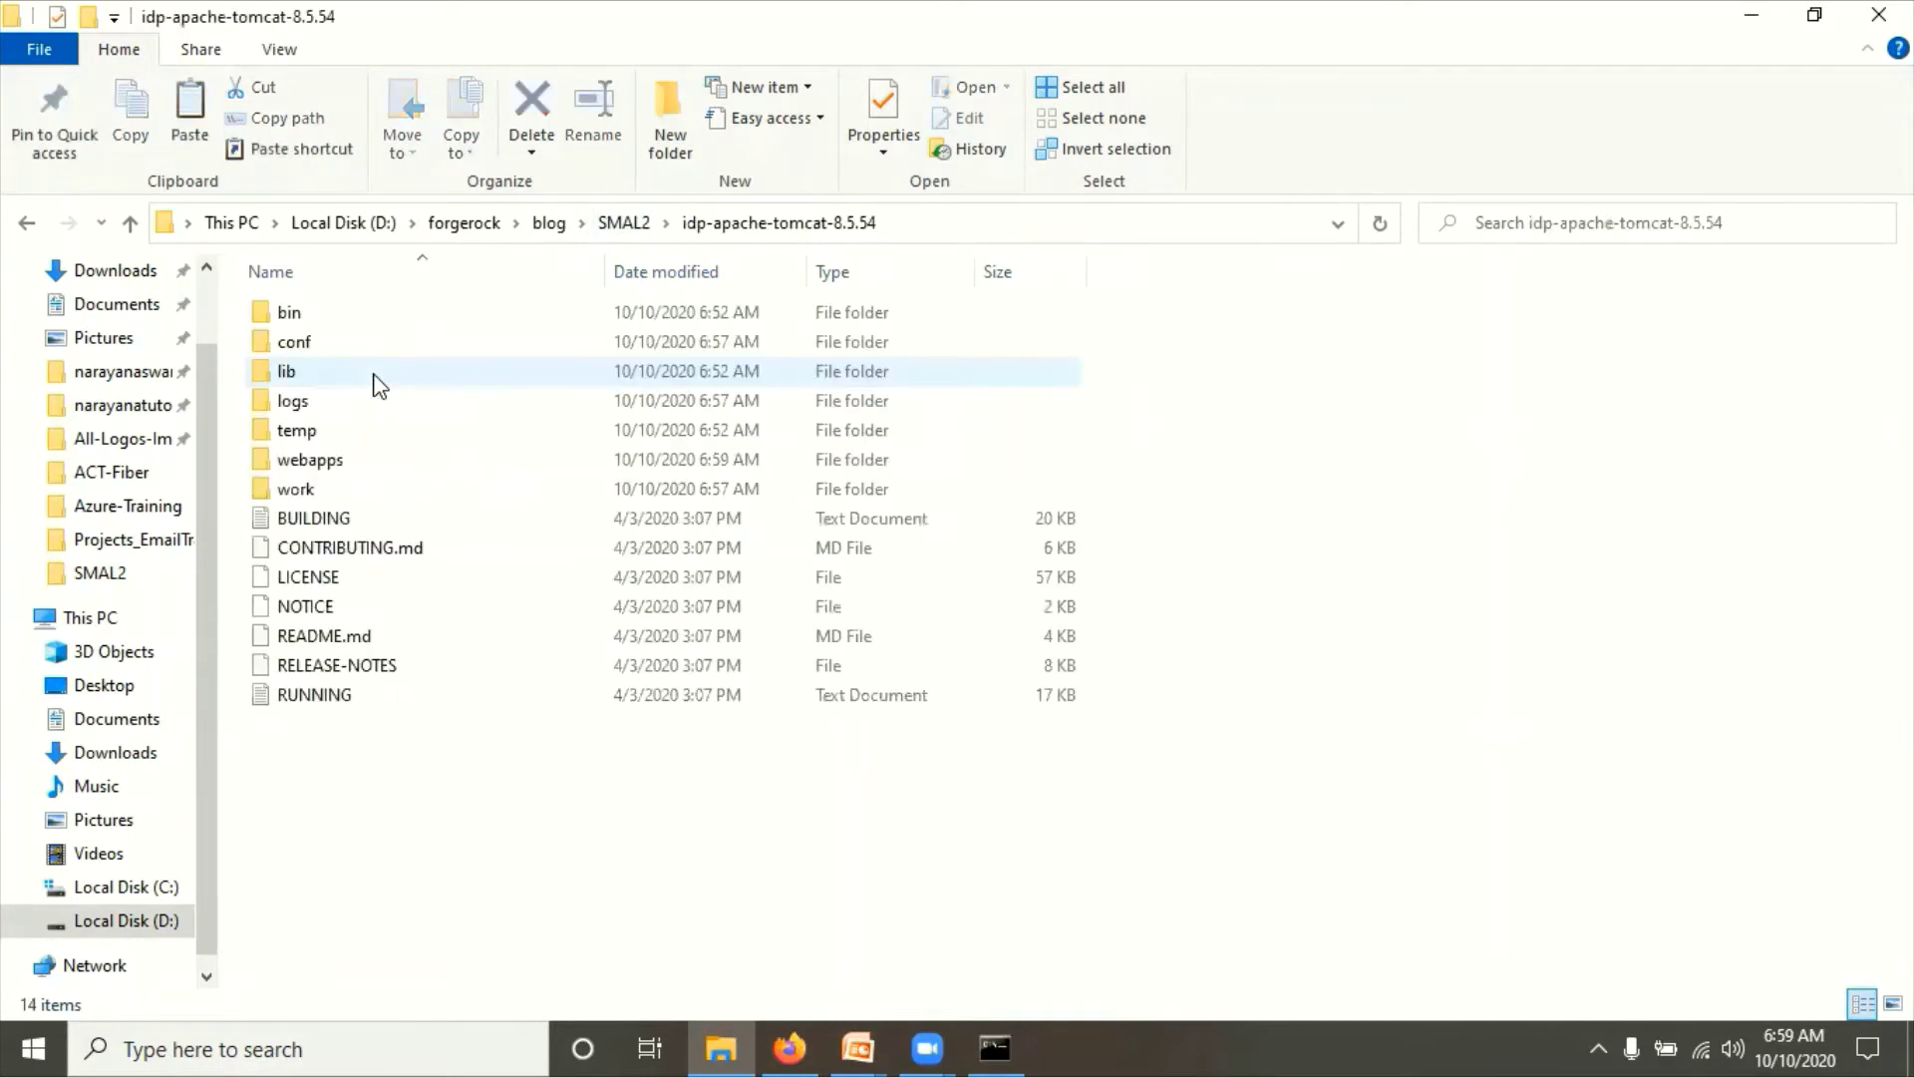
click(623, 223)
double_click(330, 404)
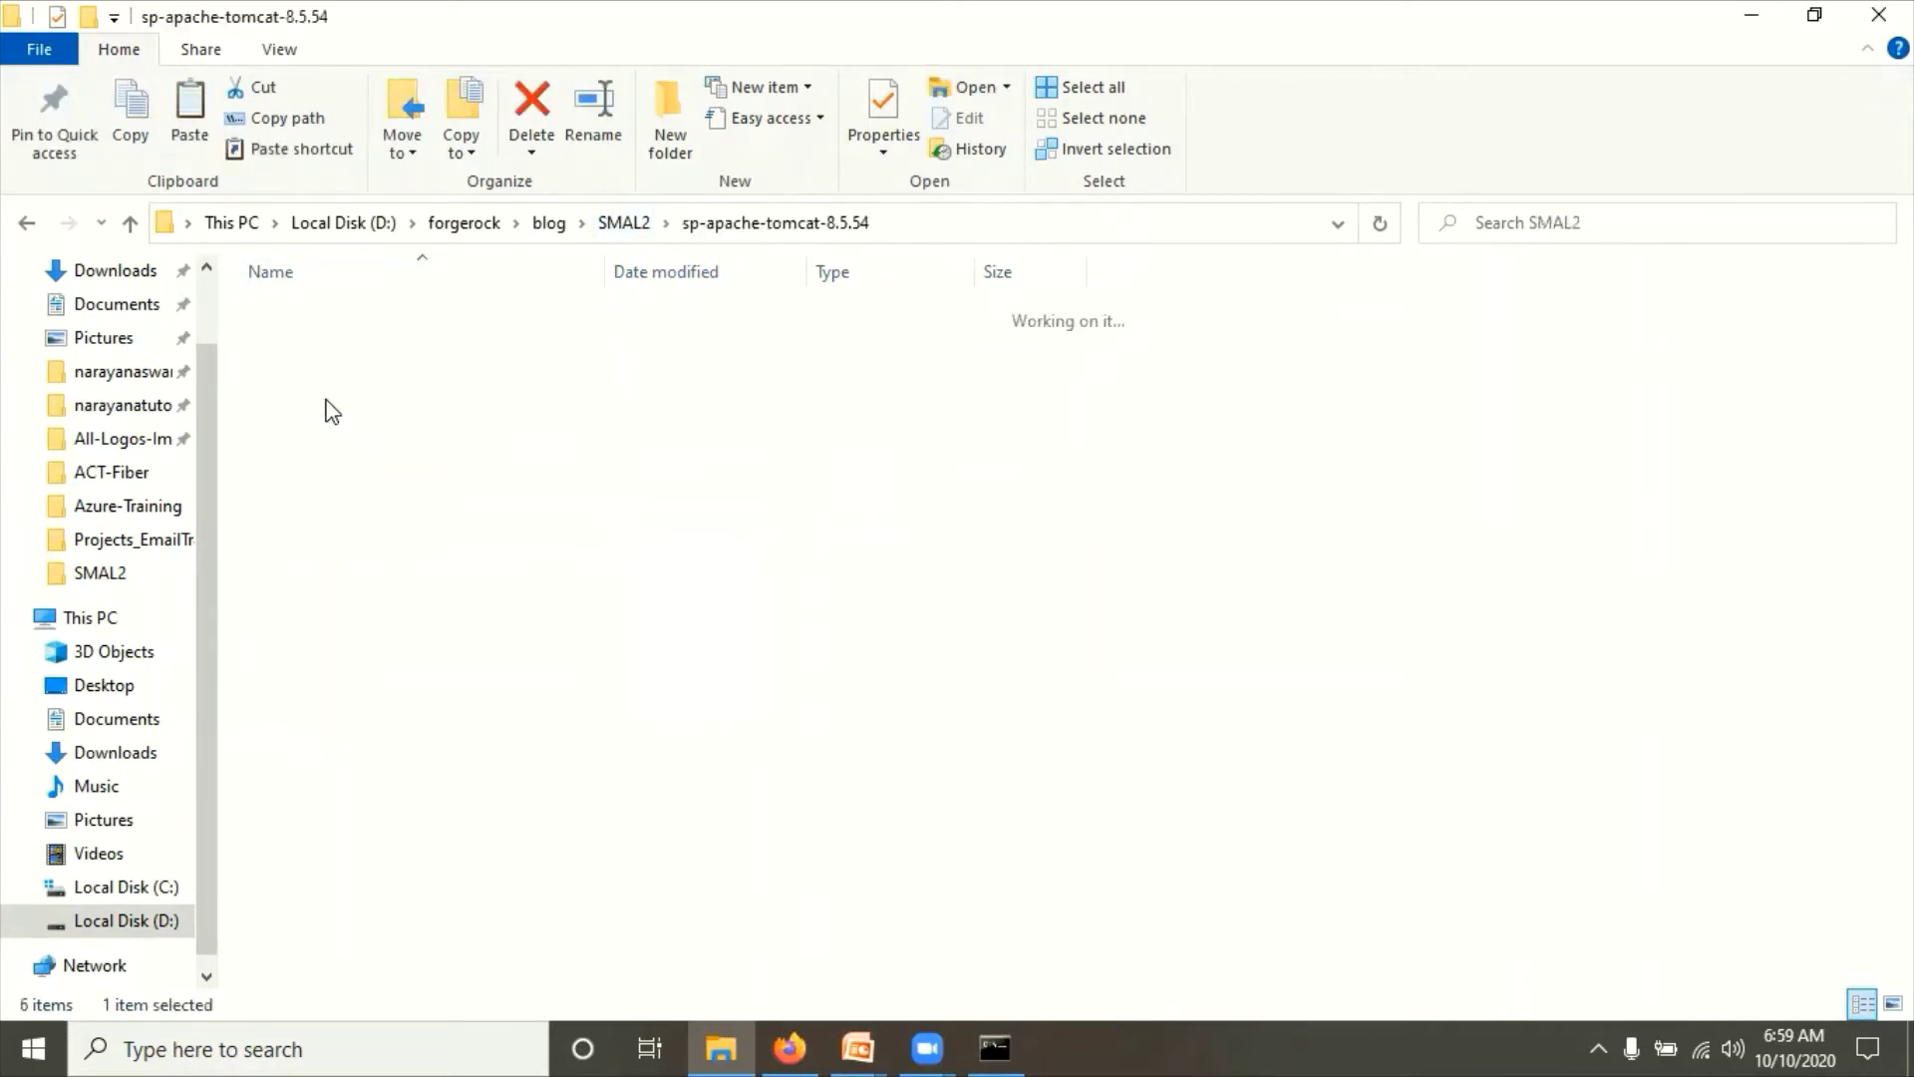
double_click(320, 457)
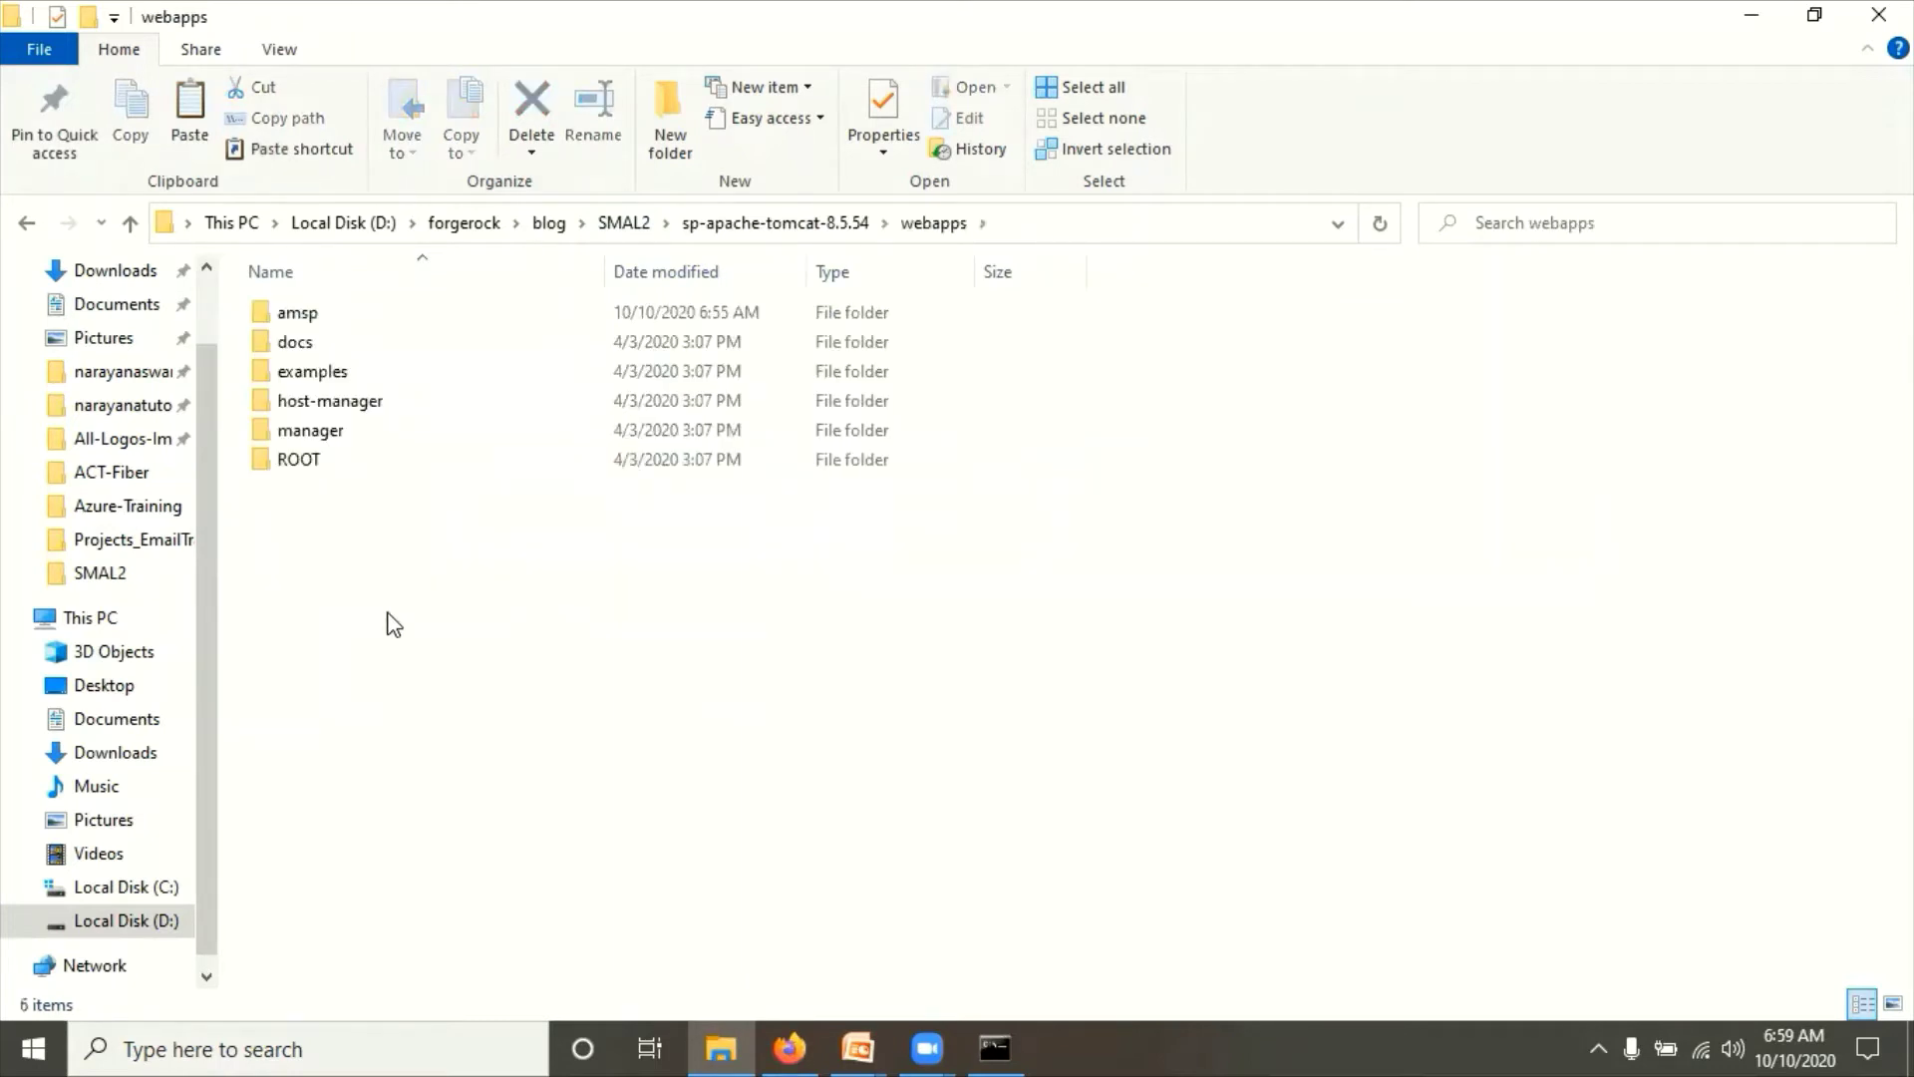
Step: Permanently delete the old amsp folder, paste amsp.war in its place, and return to sp-apache-tomcat-8.5.54
click(294, 313)
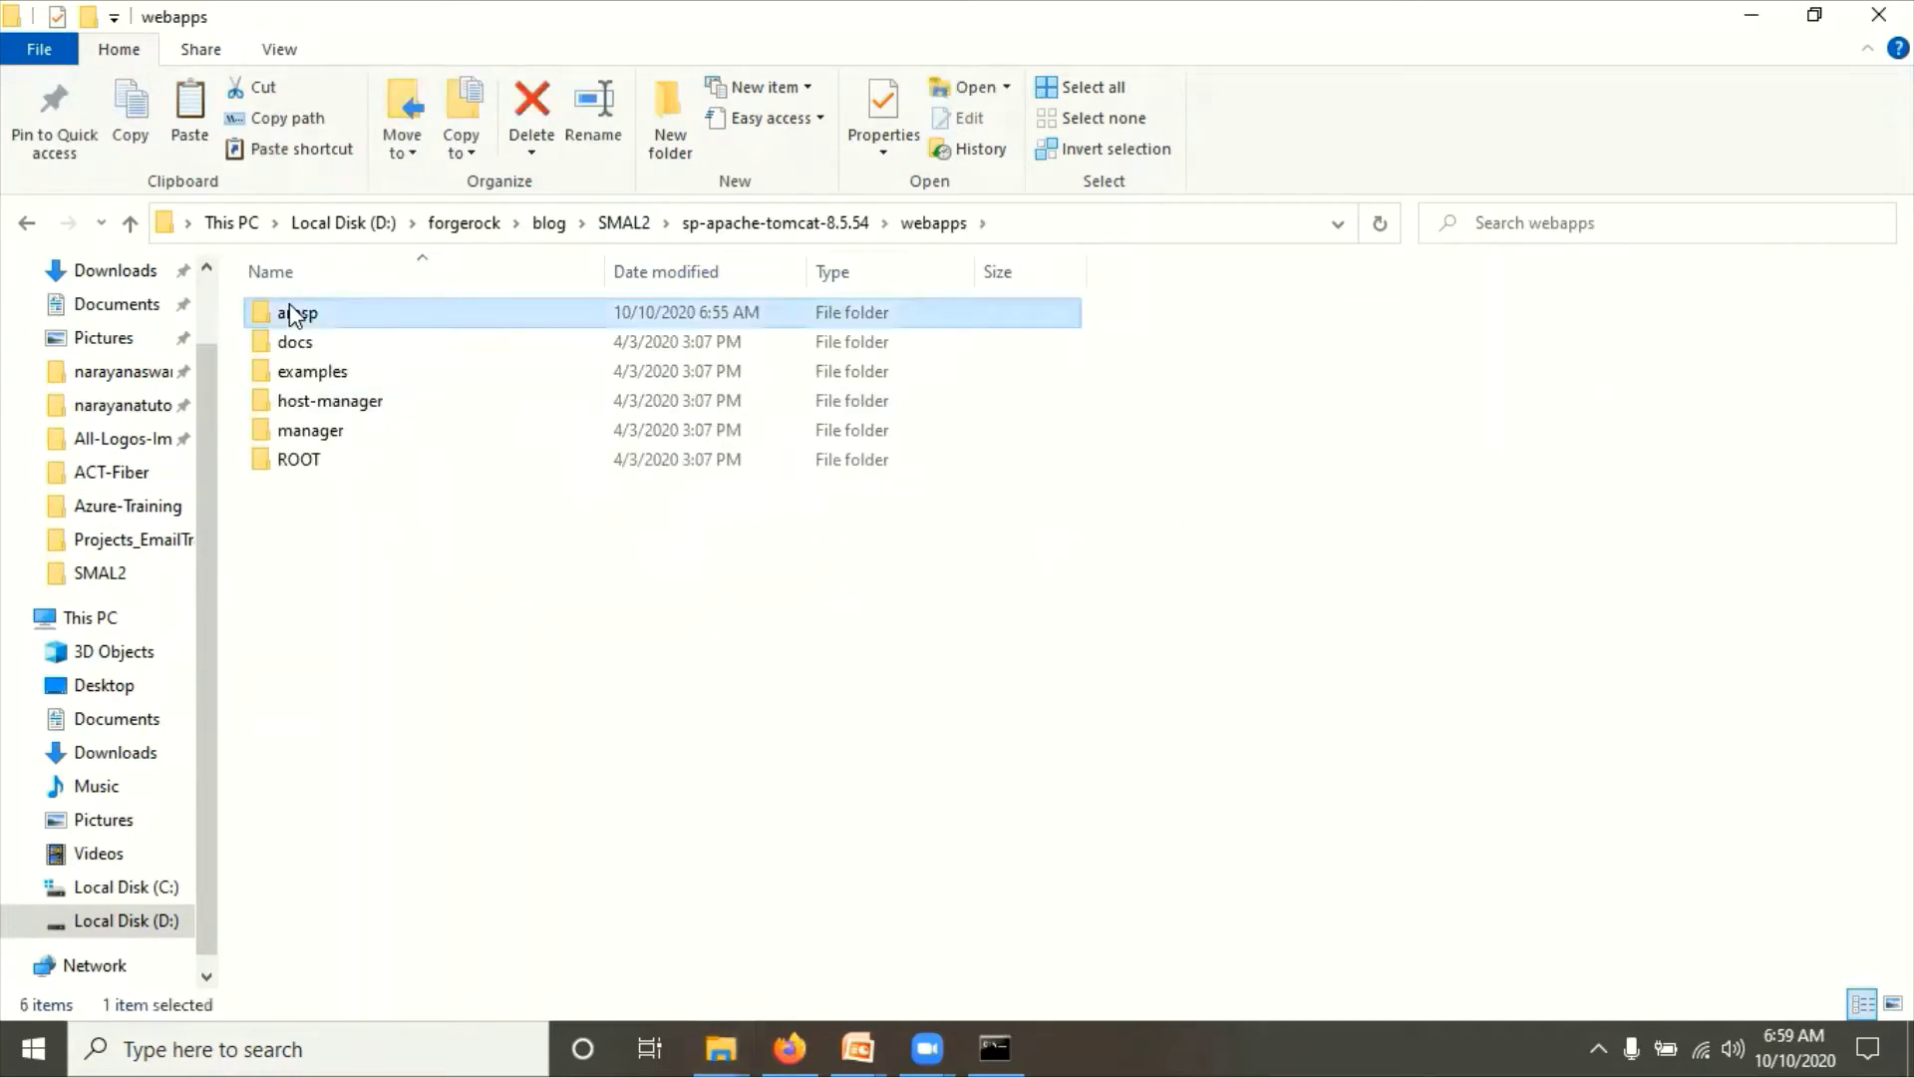
key(shift+Delete)
key(Return)
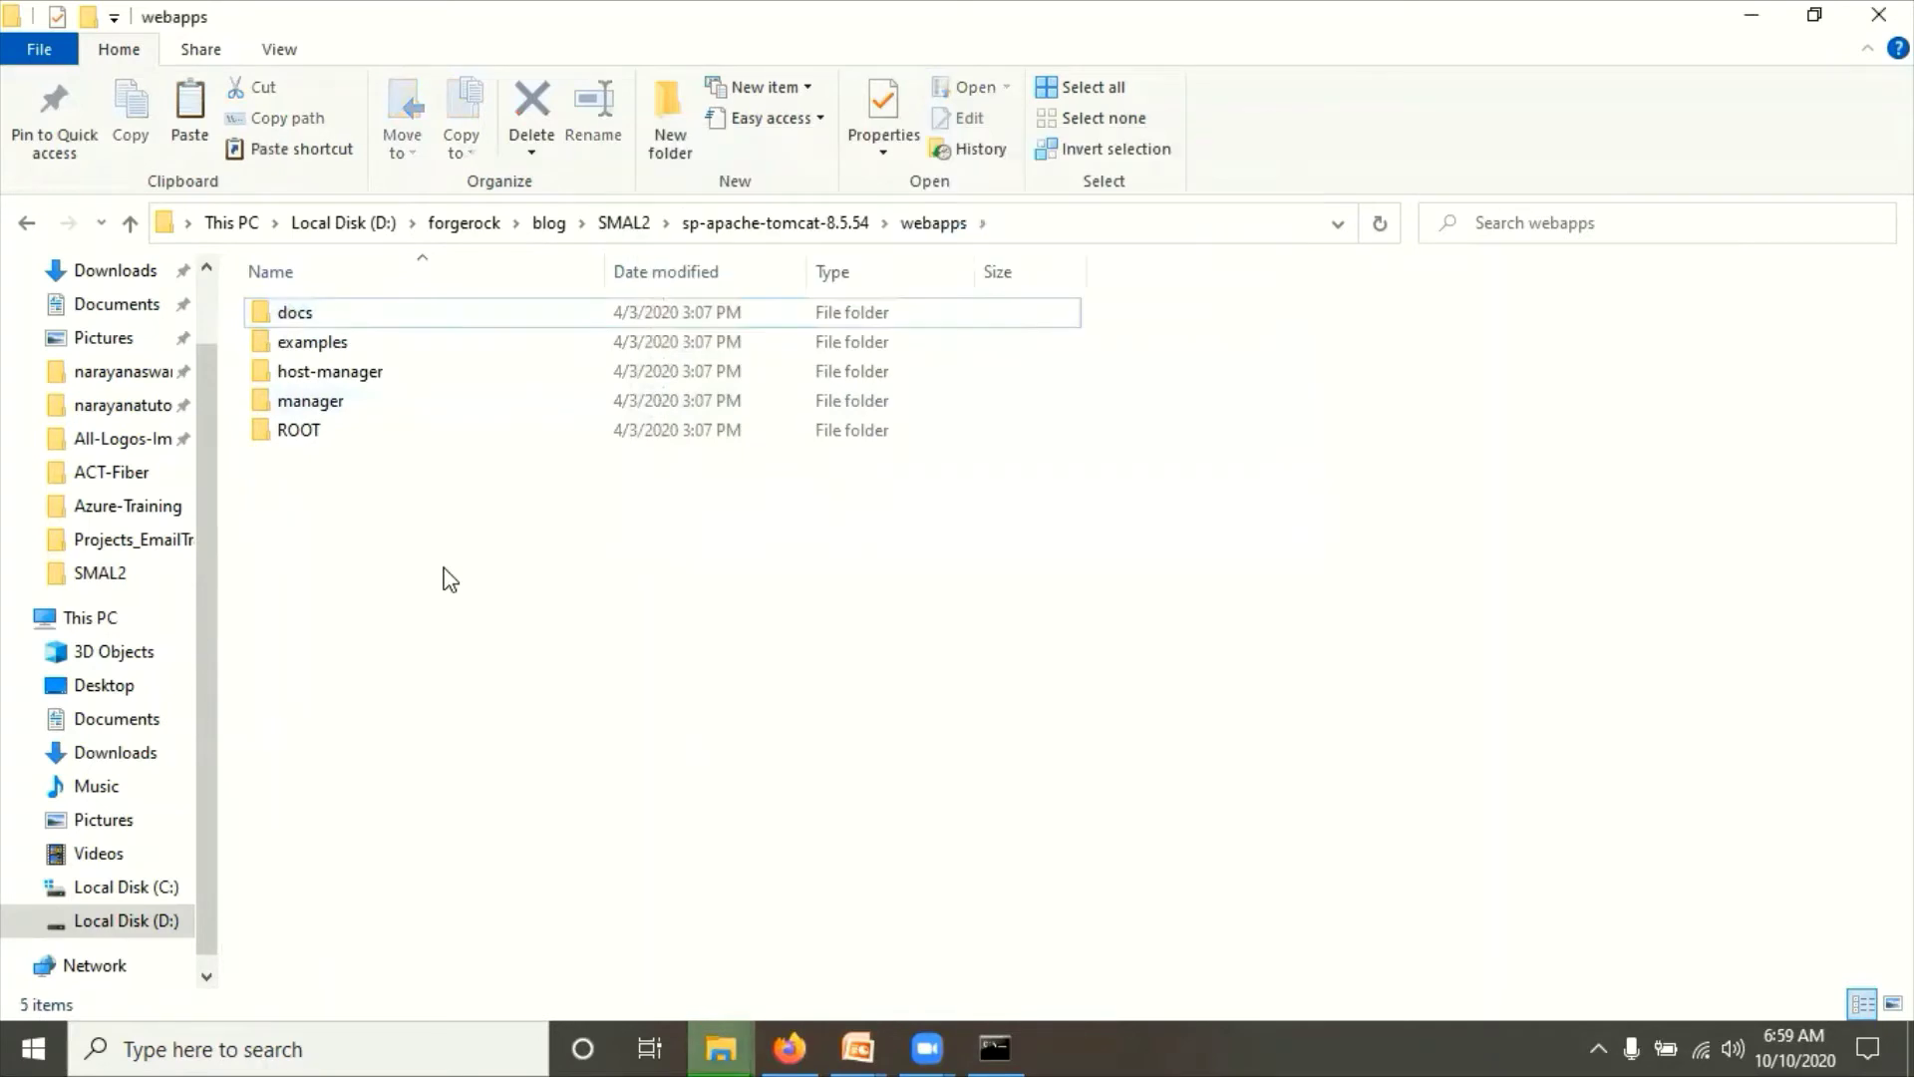
key(ctrl+v)
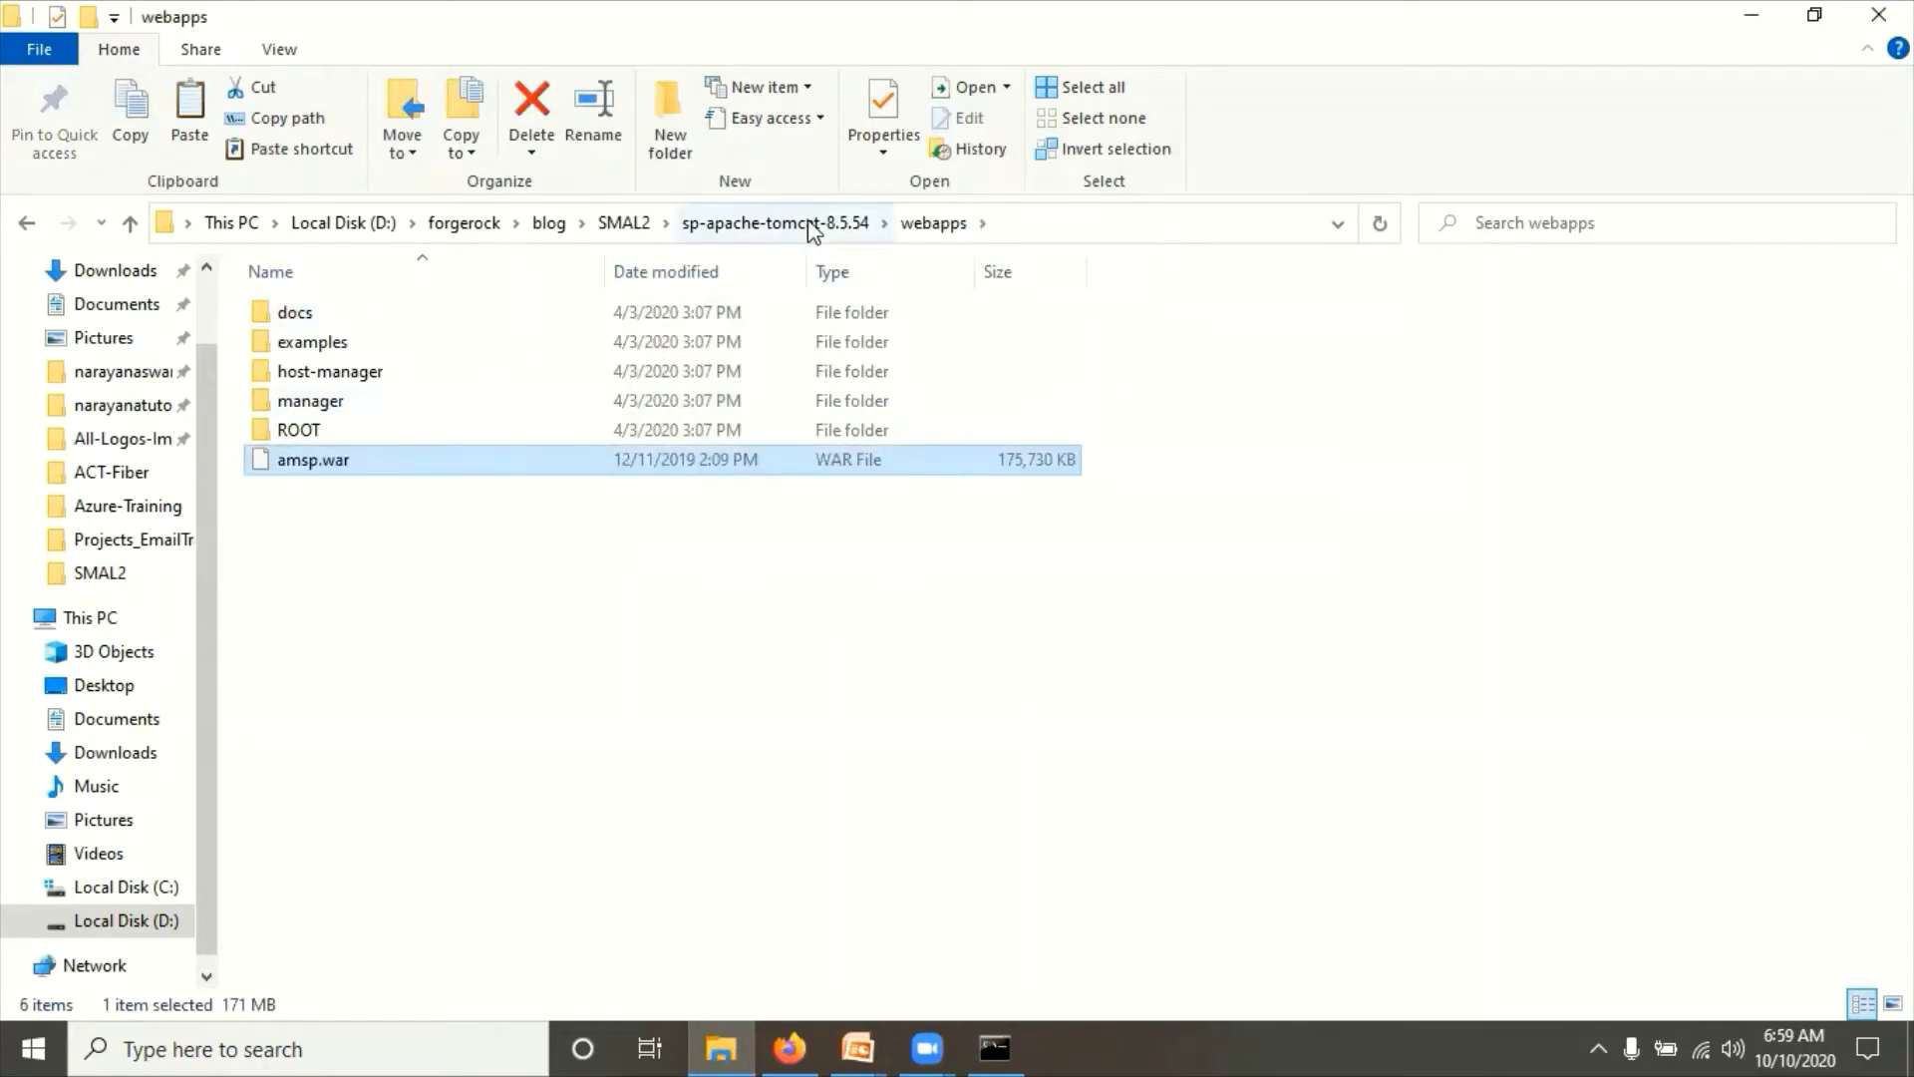
click(838, 225)
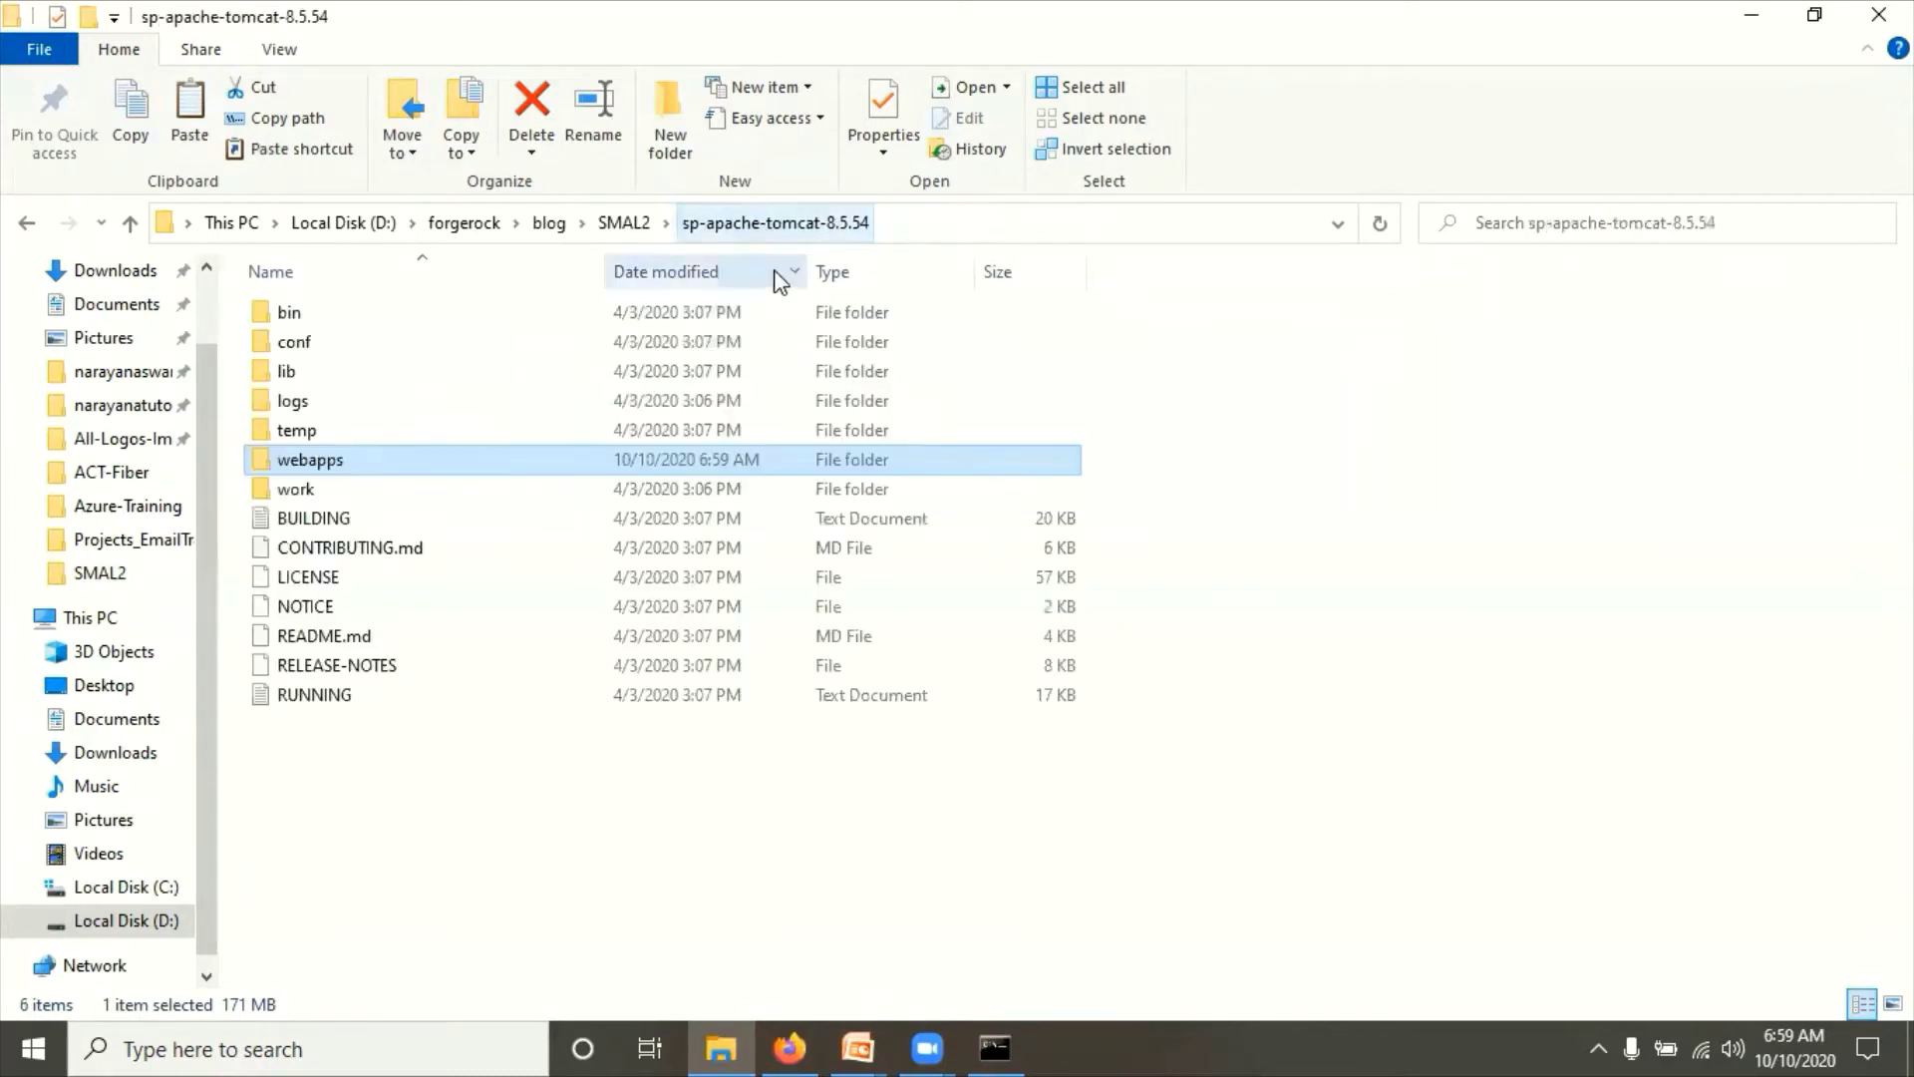
click(927, 227)
Step: Open a command prompt in sp-apache-tomcat-8.5.54 and run catalina.bat run from its bin folder
text(cmd)
key(Return)
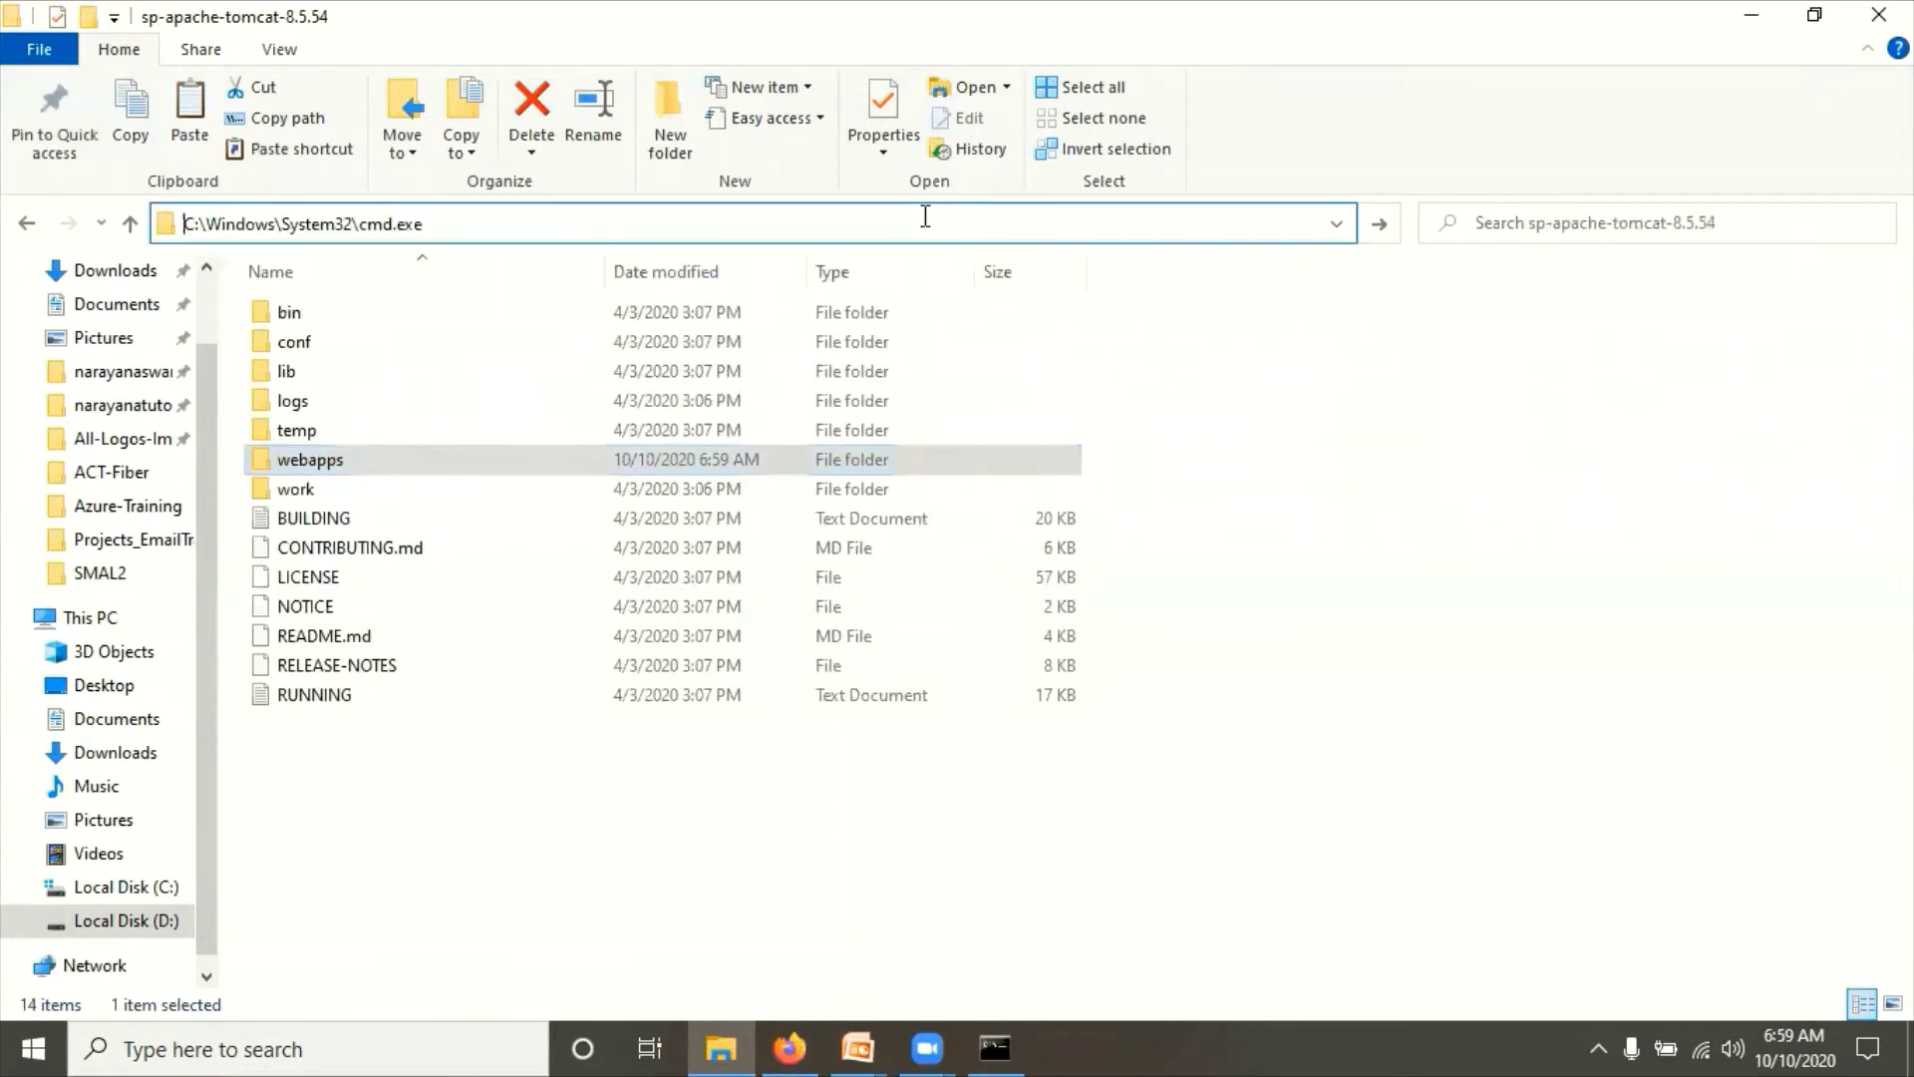
text(cd b)
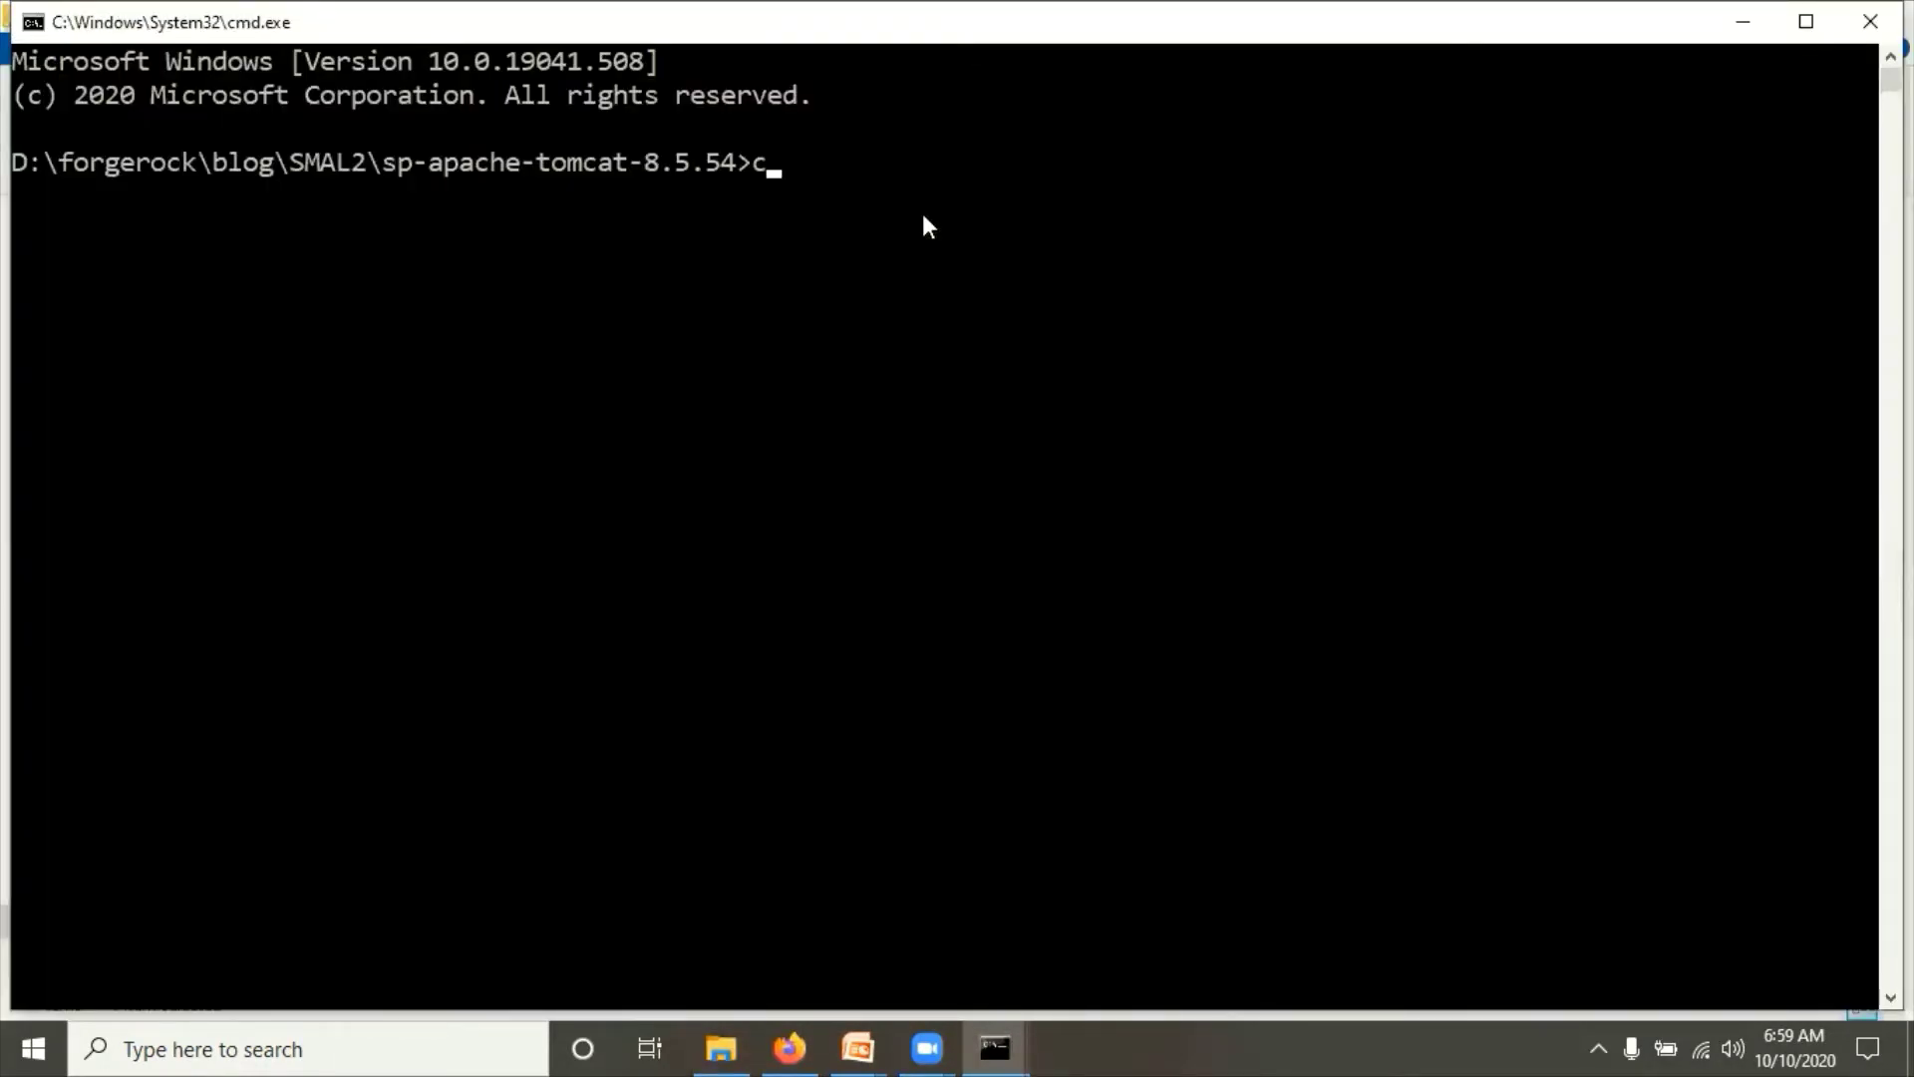
text(in)
key(Return)
text(cat)
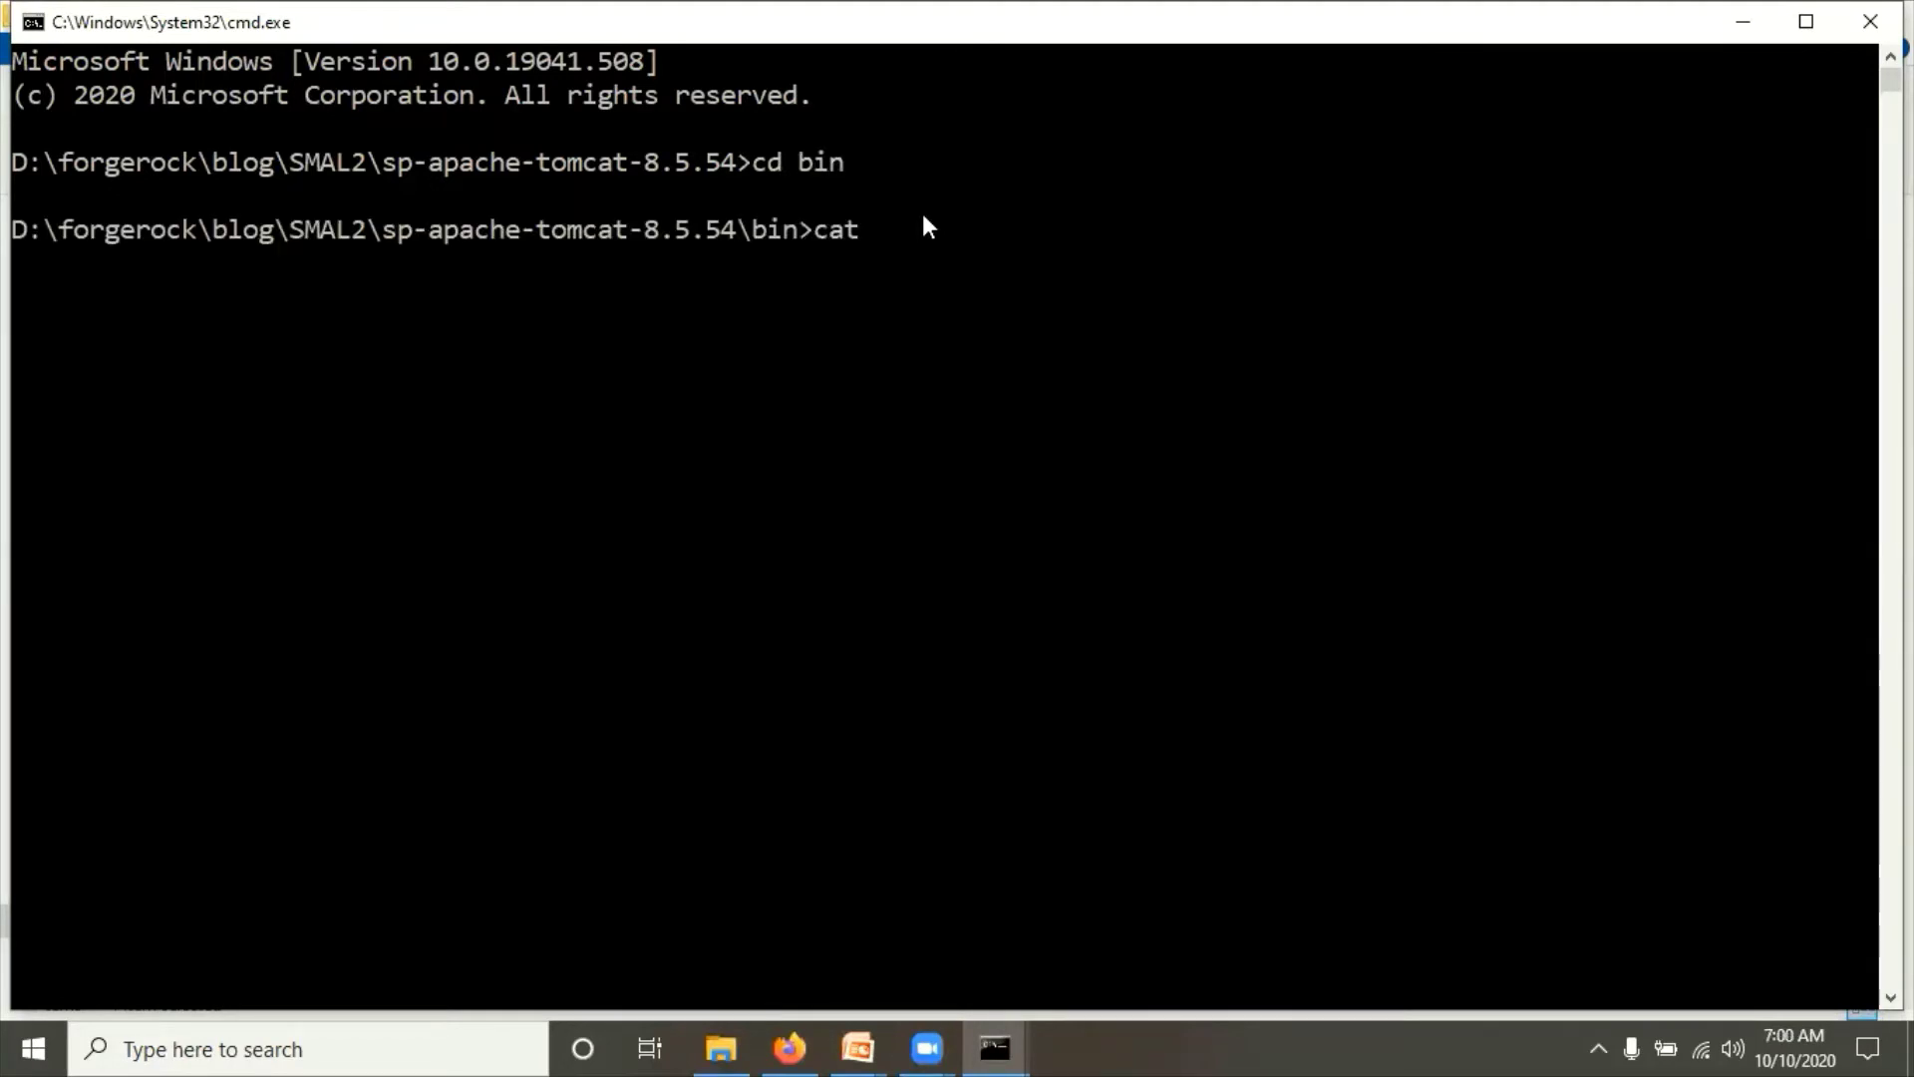
text(alina.bat run)
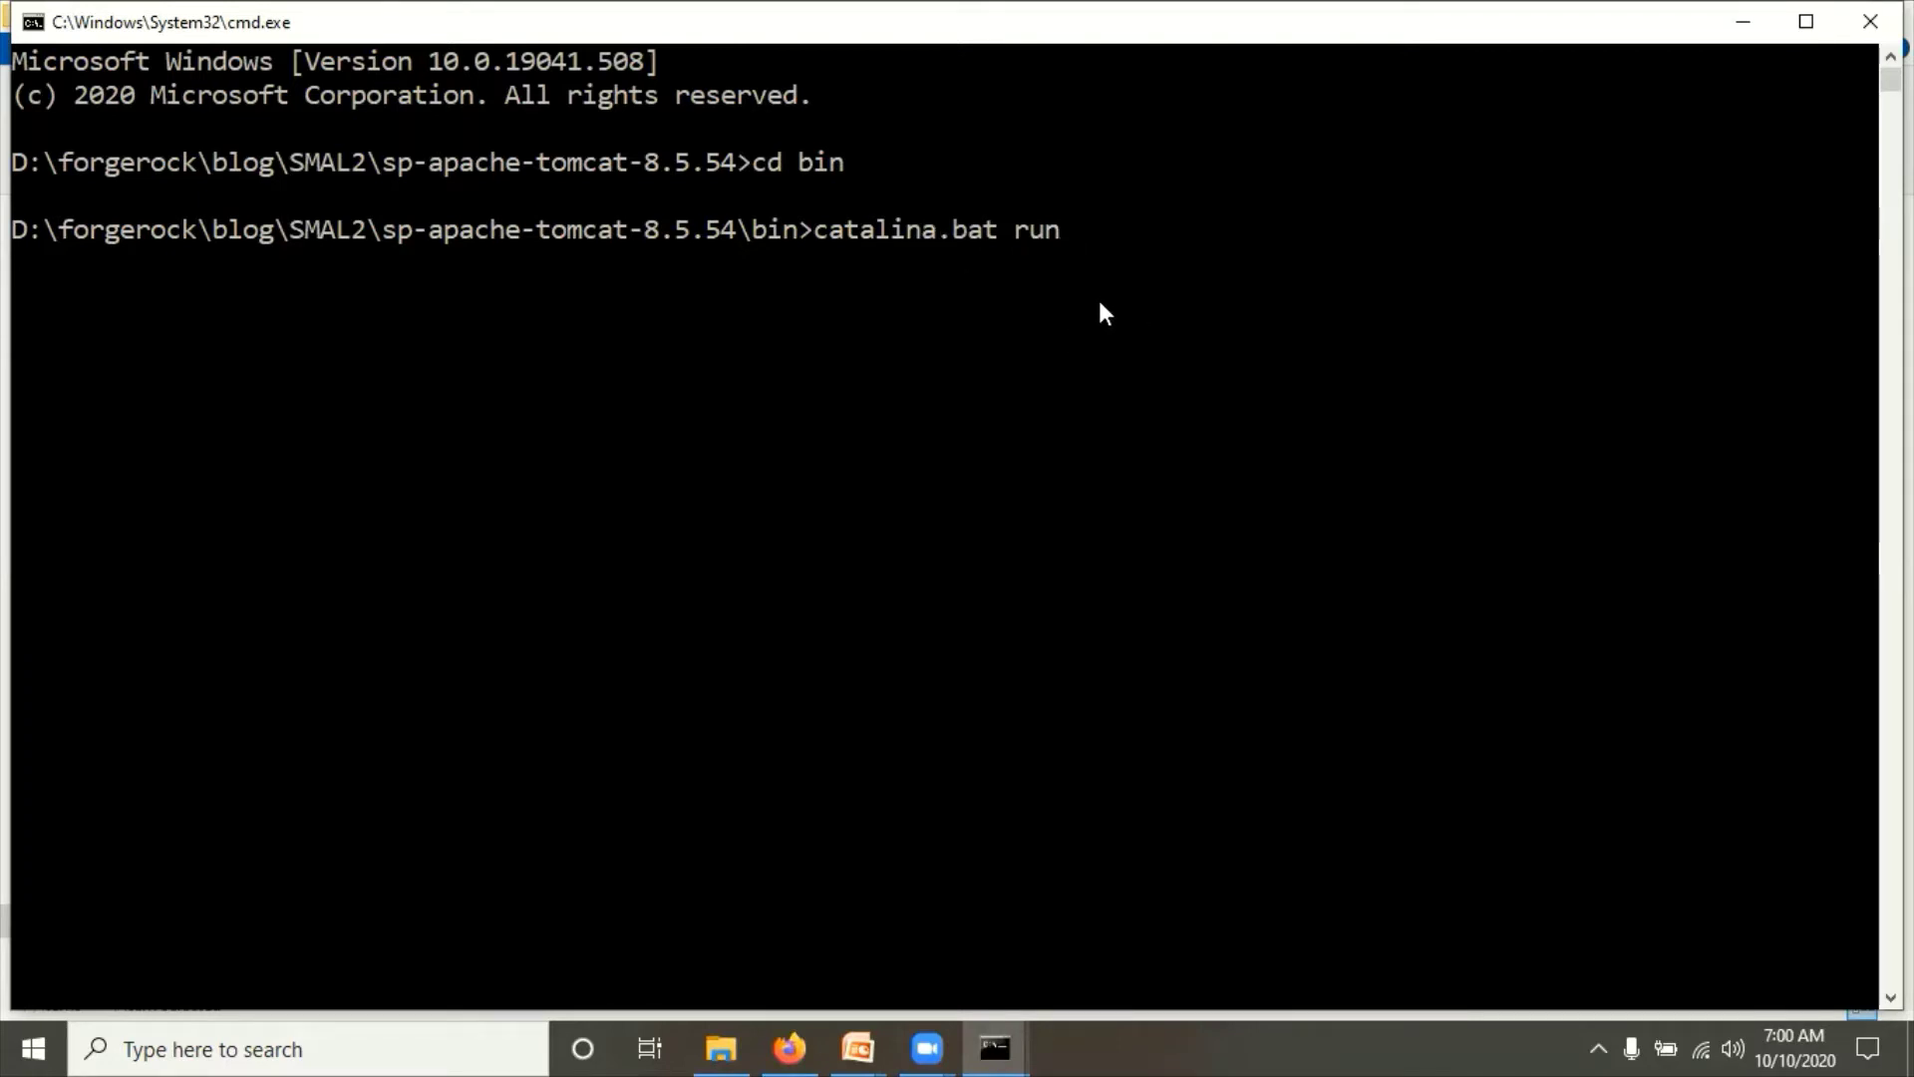
key(Return)
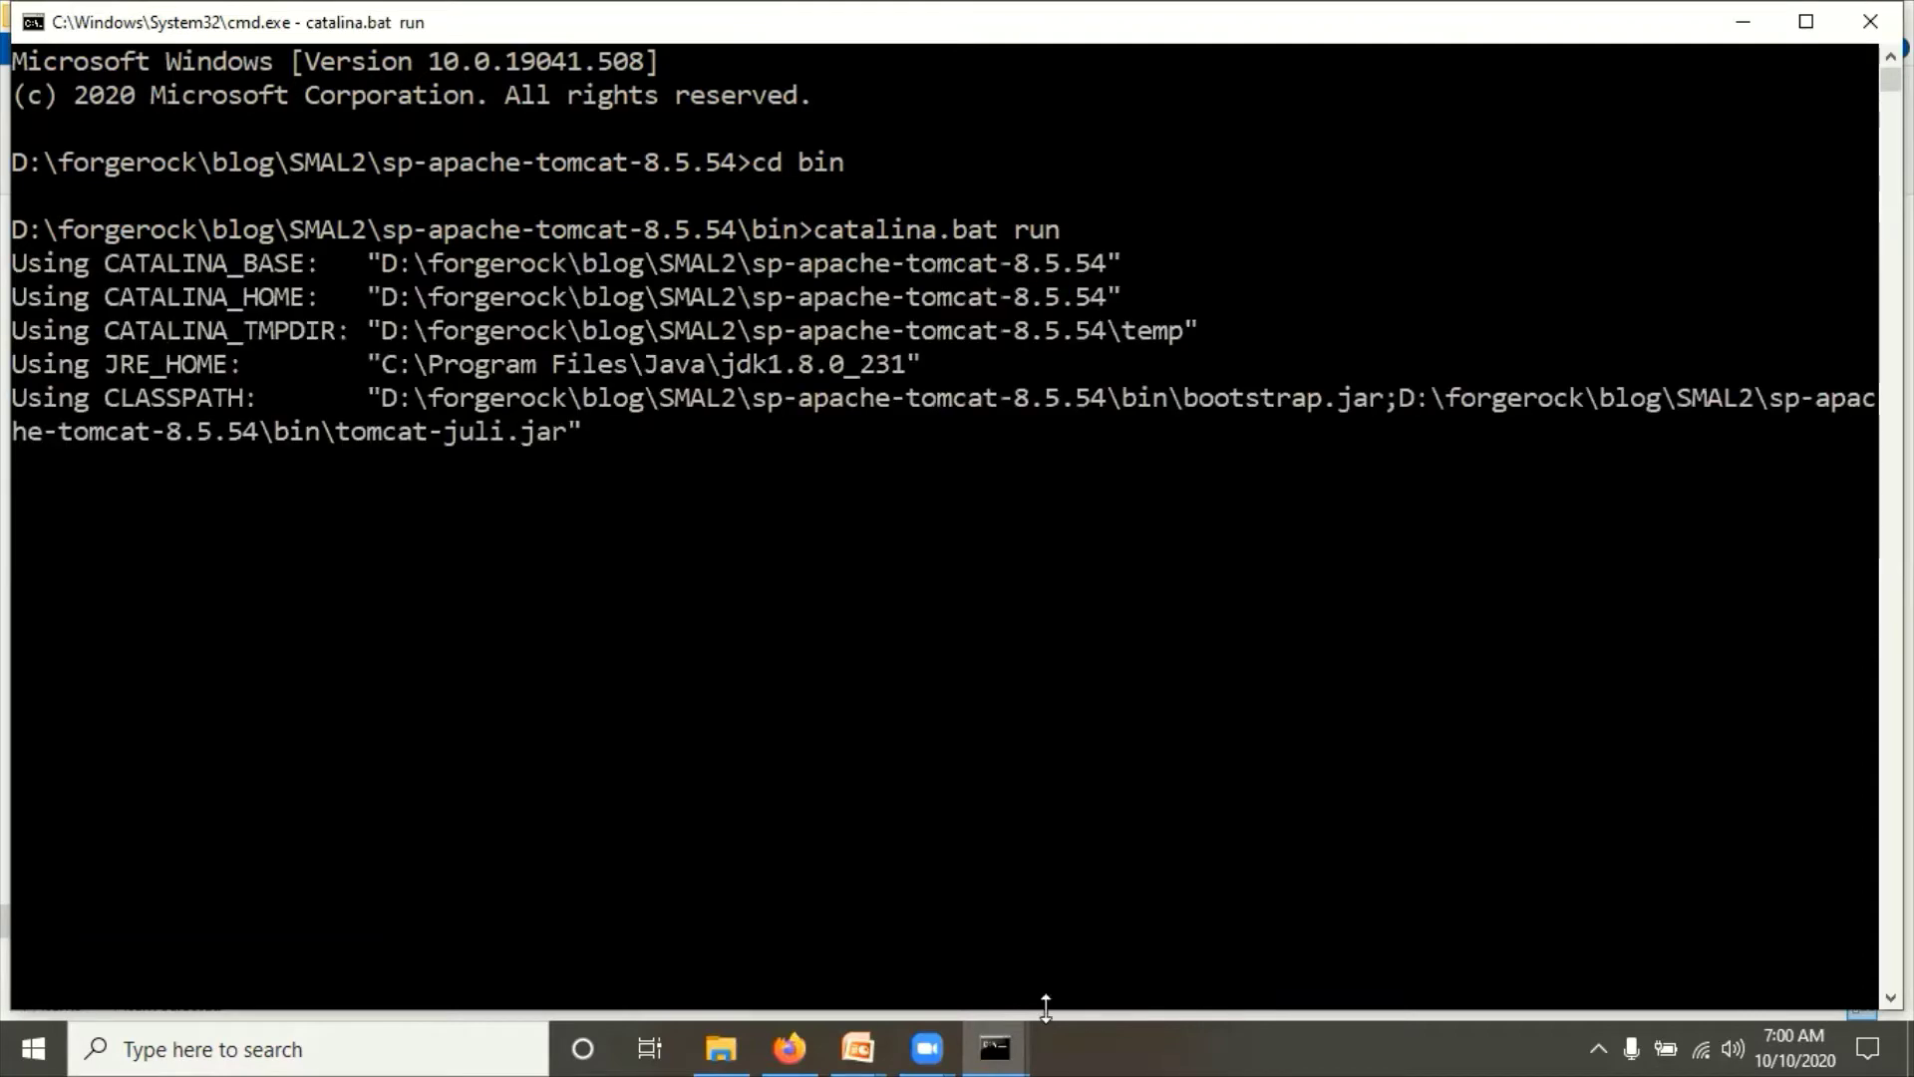
Step: Bring the IDP Tomcat console forward, then switch to Firefox
click(987, 1039)
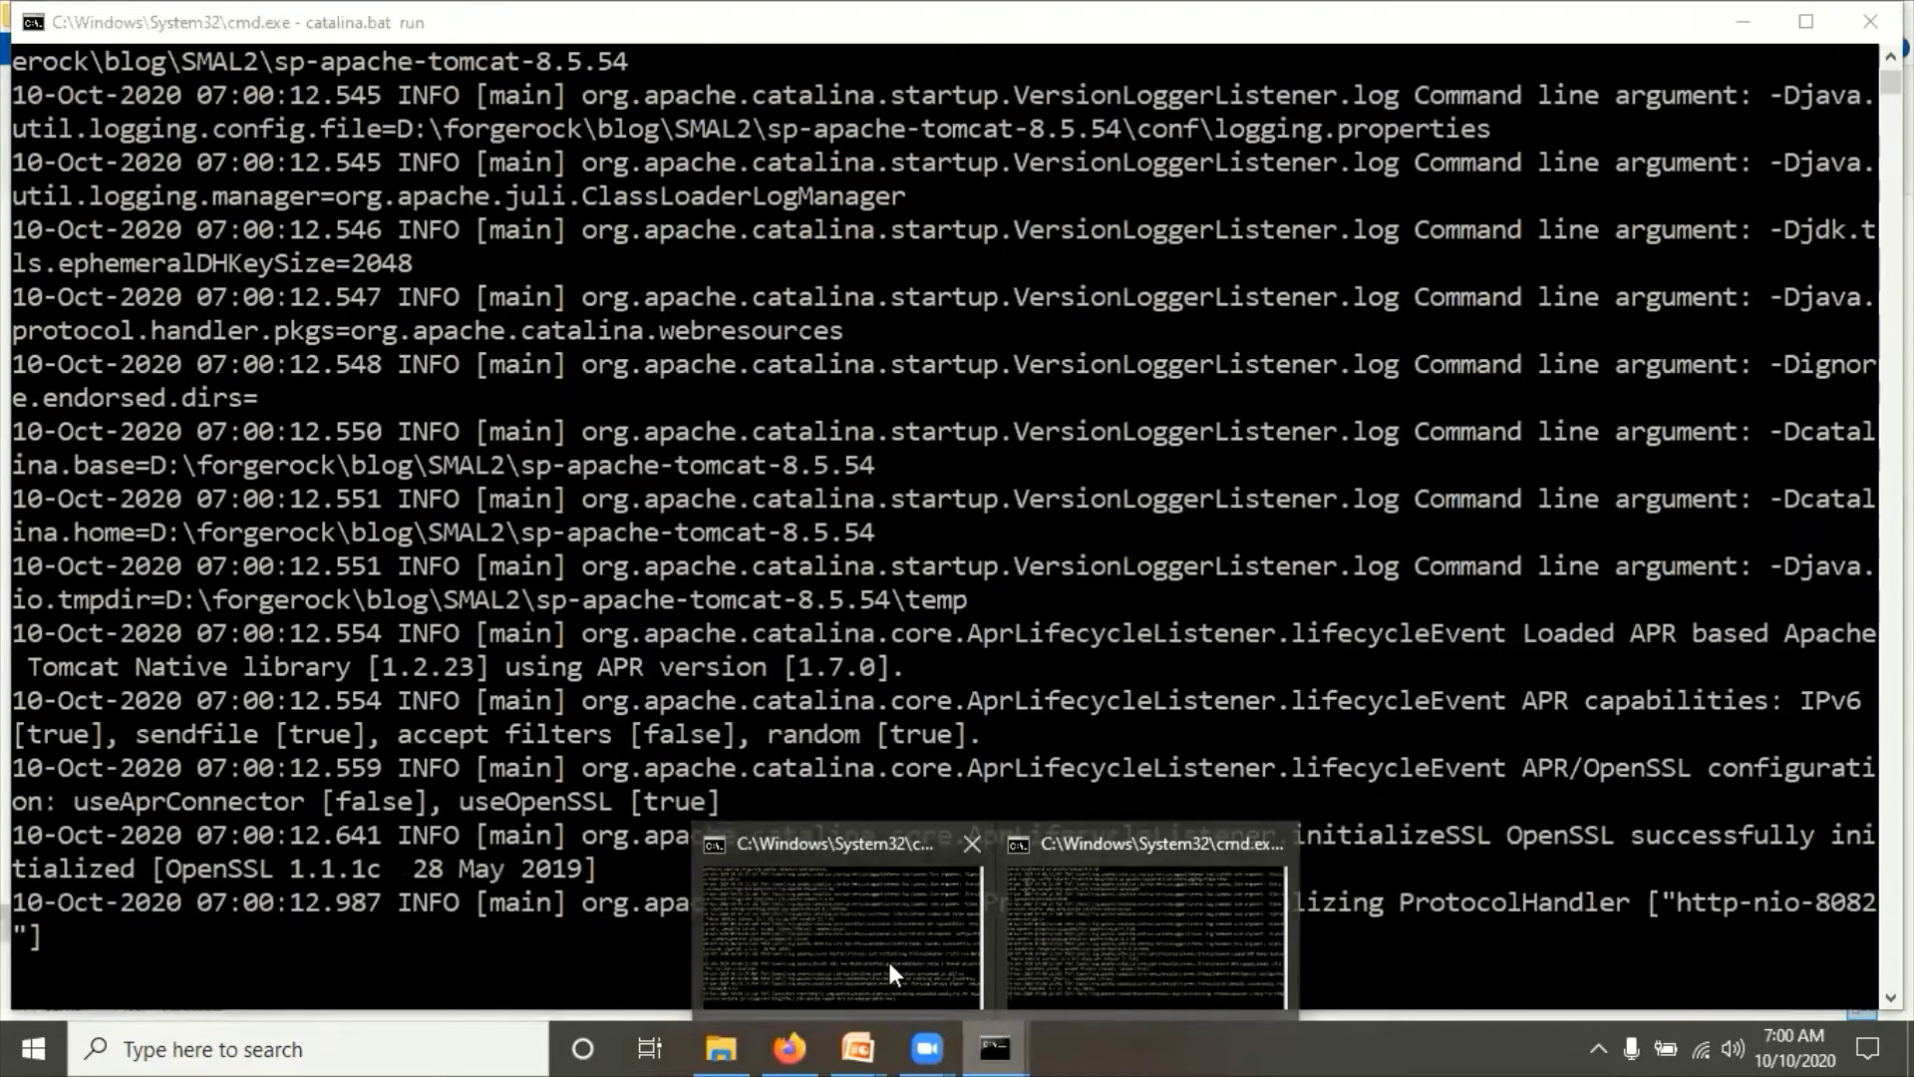
click(882, 961)
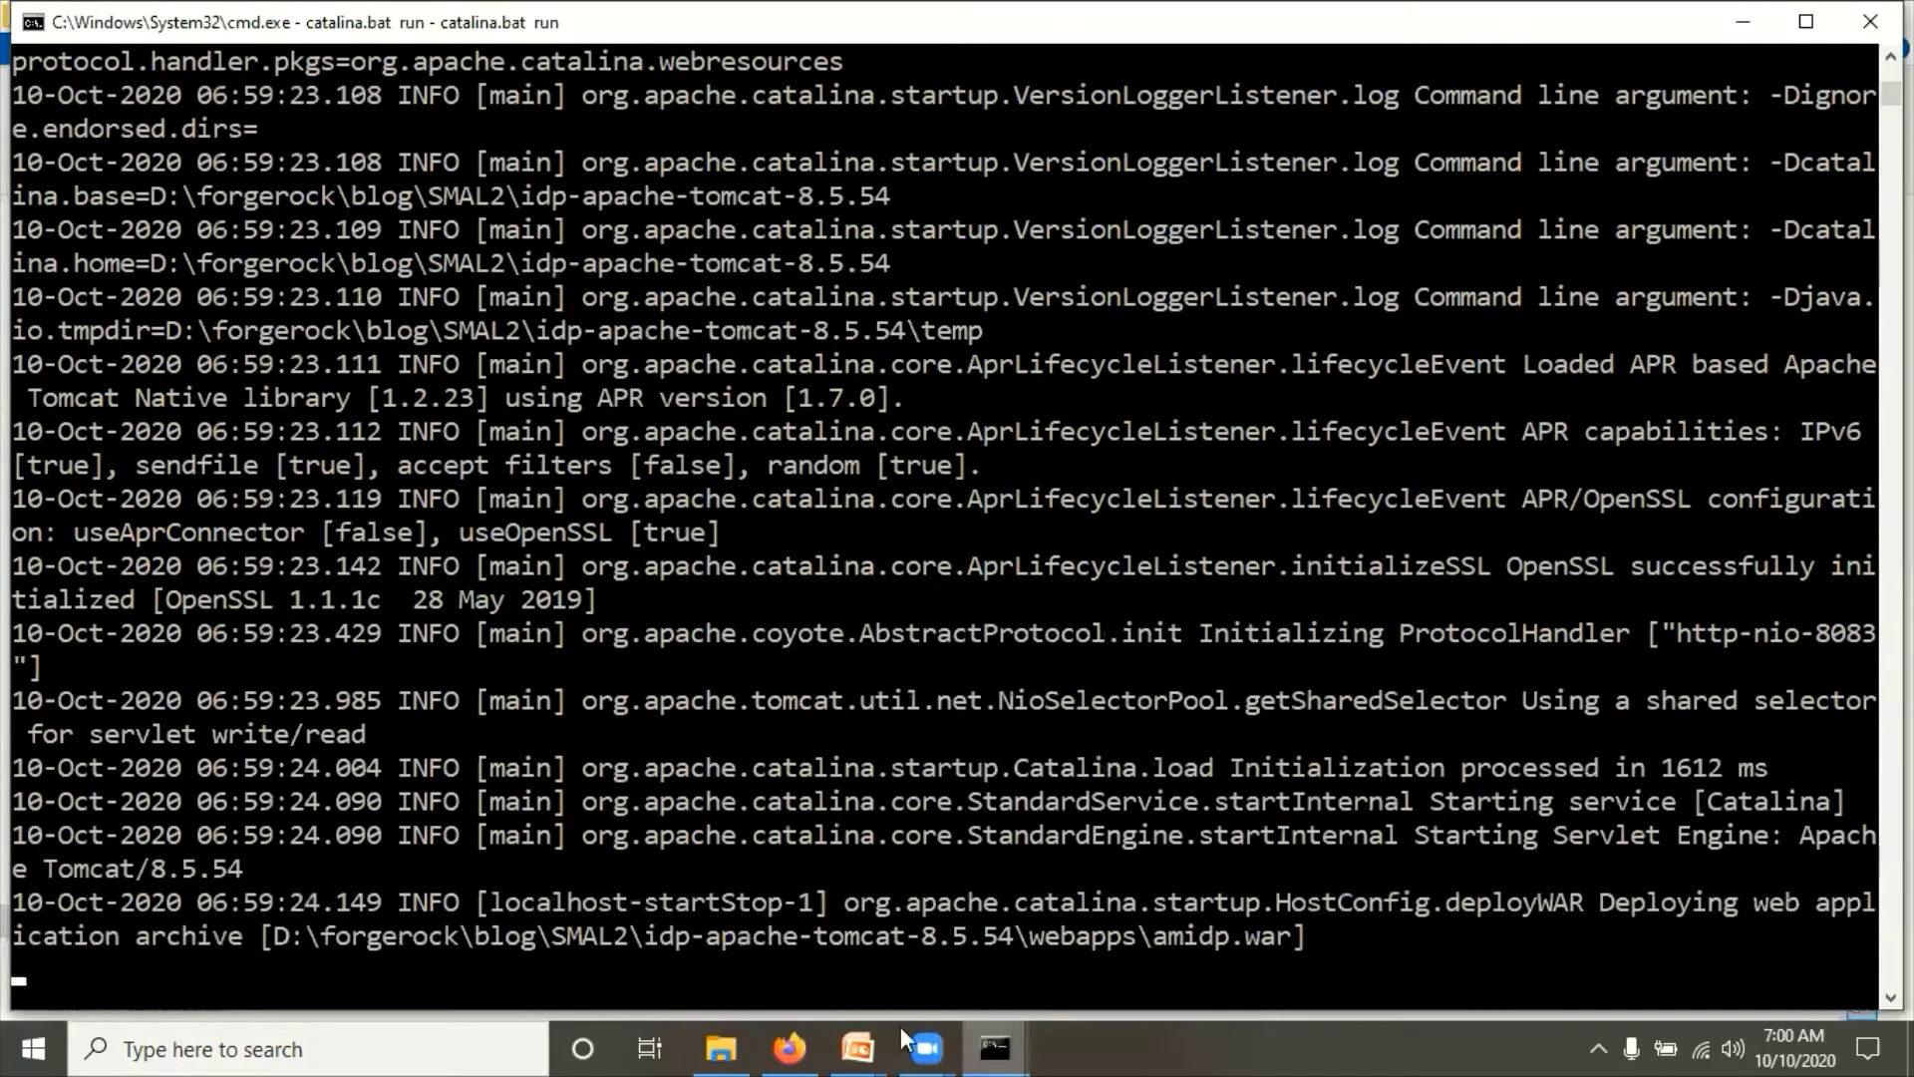
click(788, 1044)
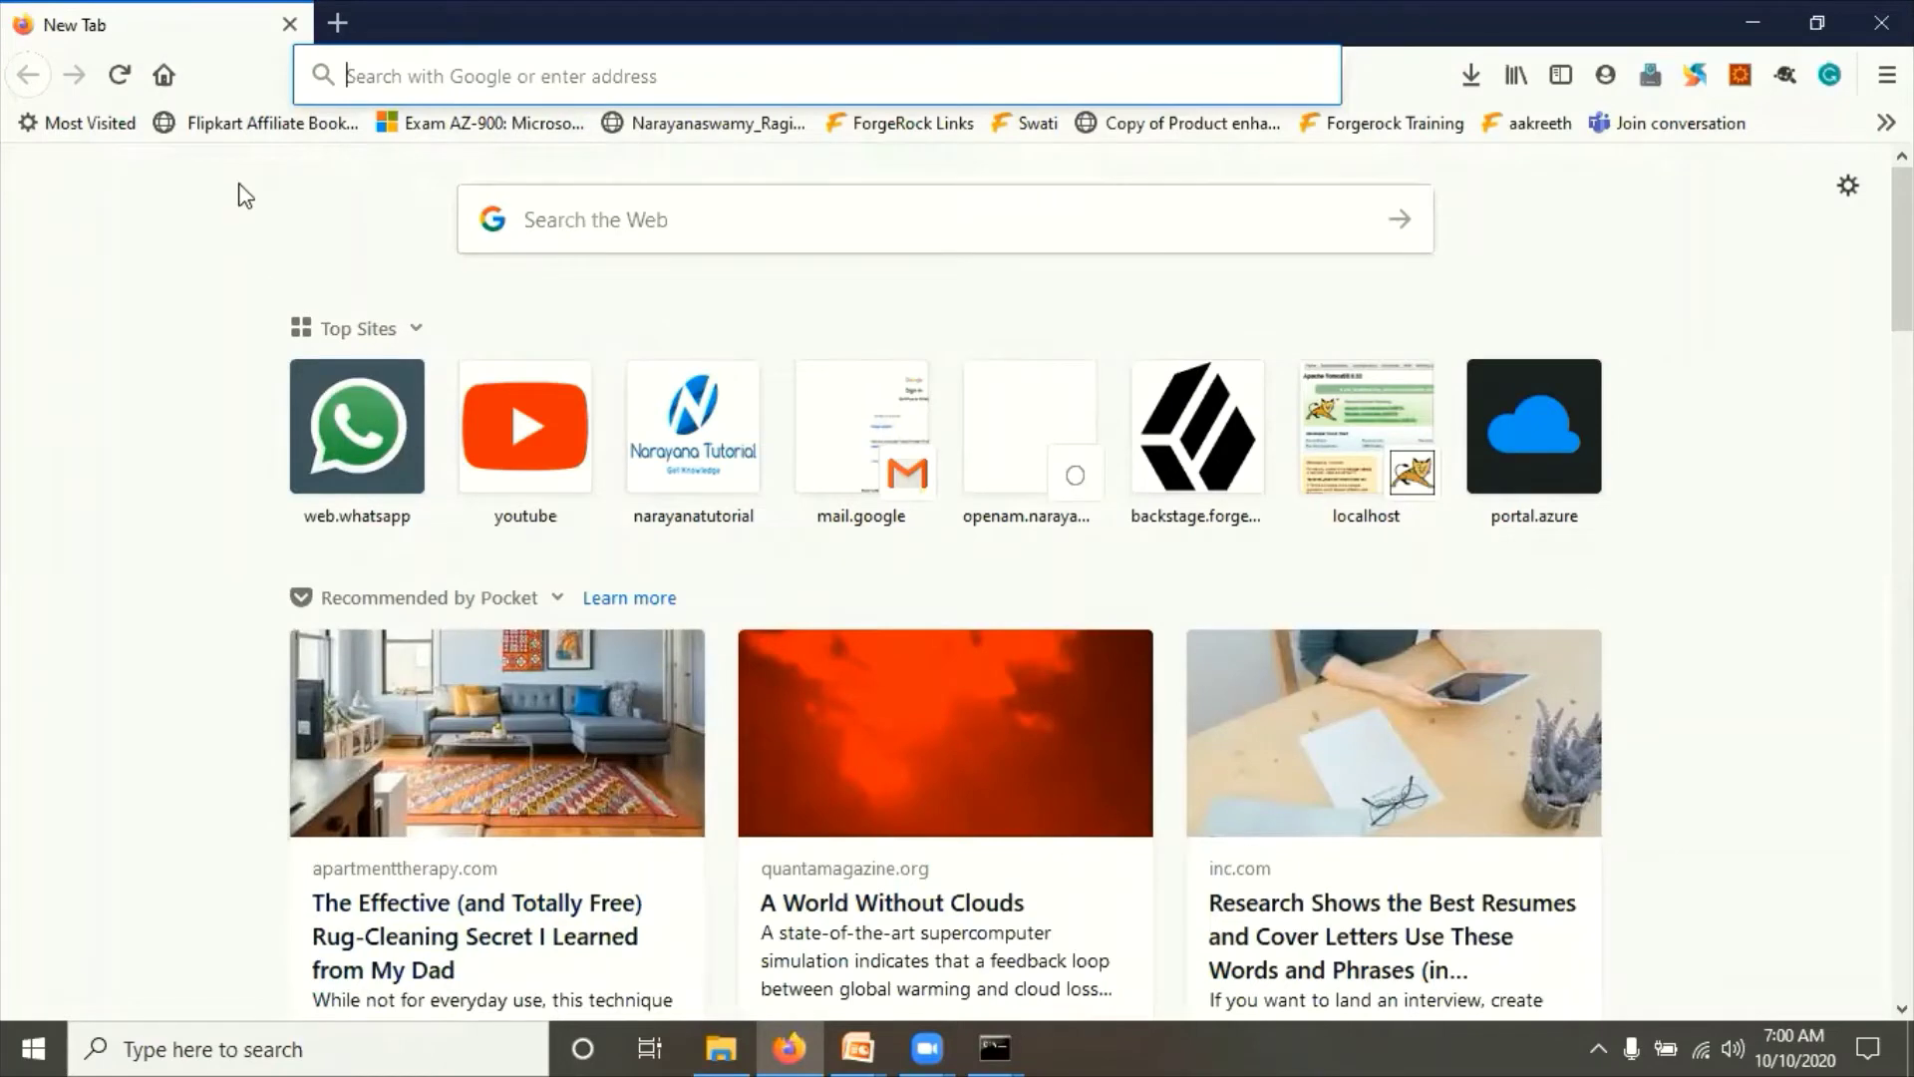
Step: Cancel an app search and bring the IDP Tomcat console forward
click(289, 1047)
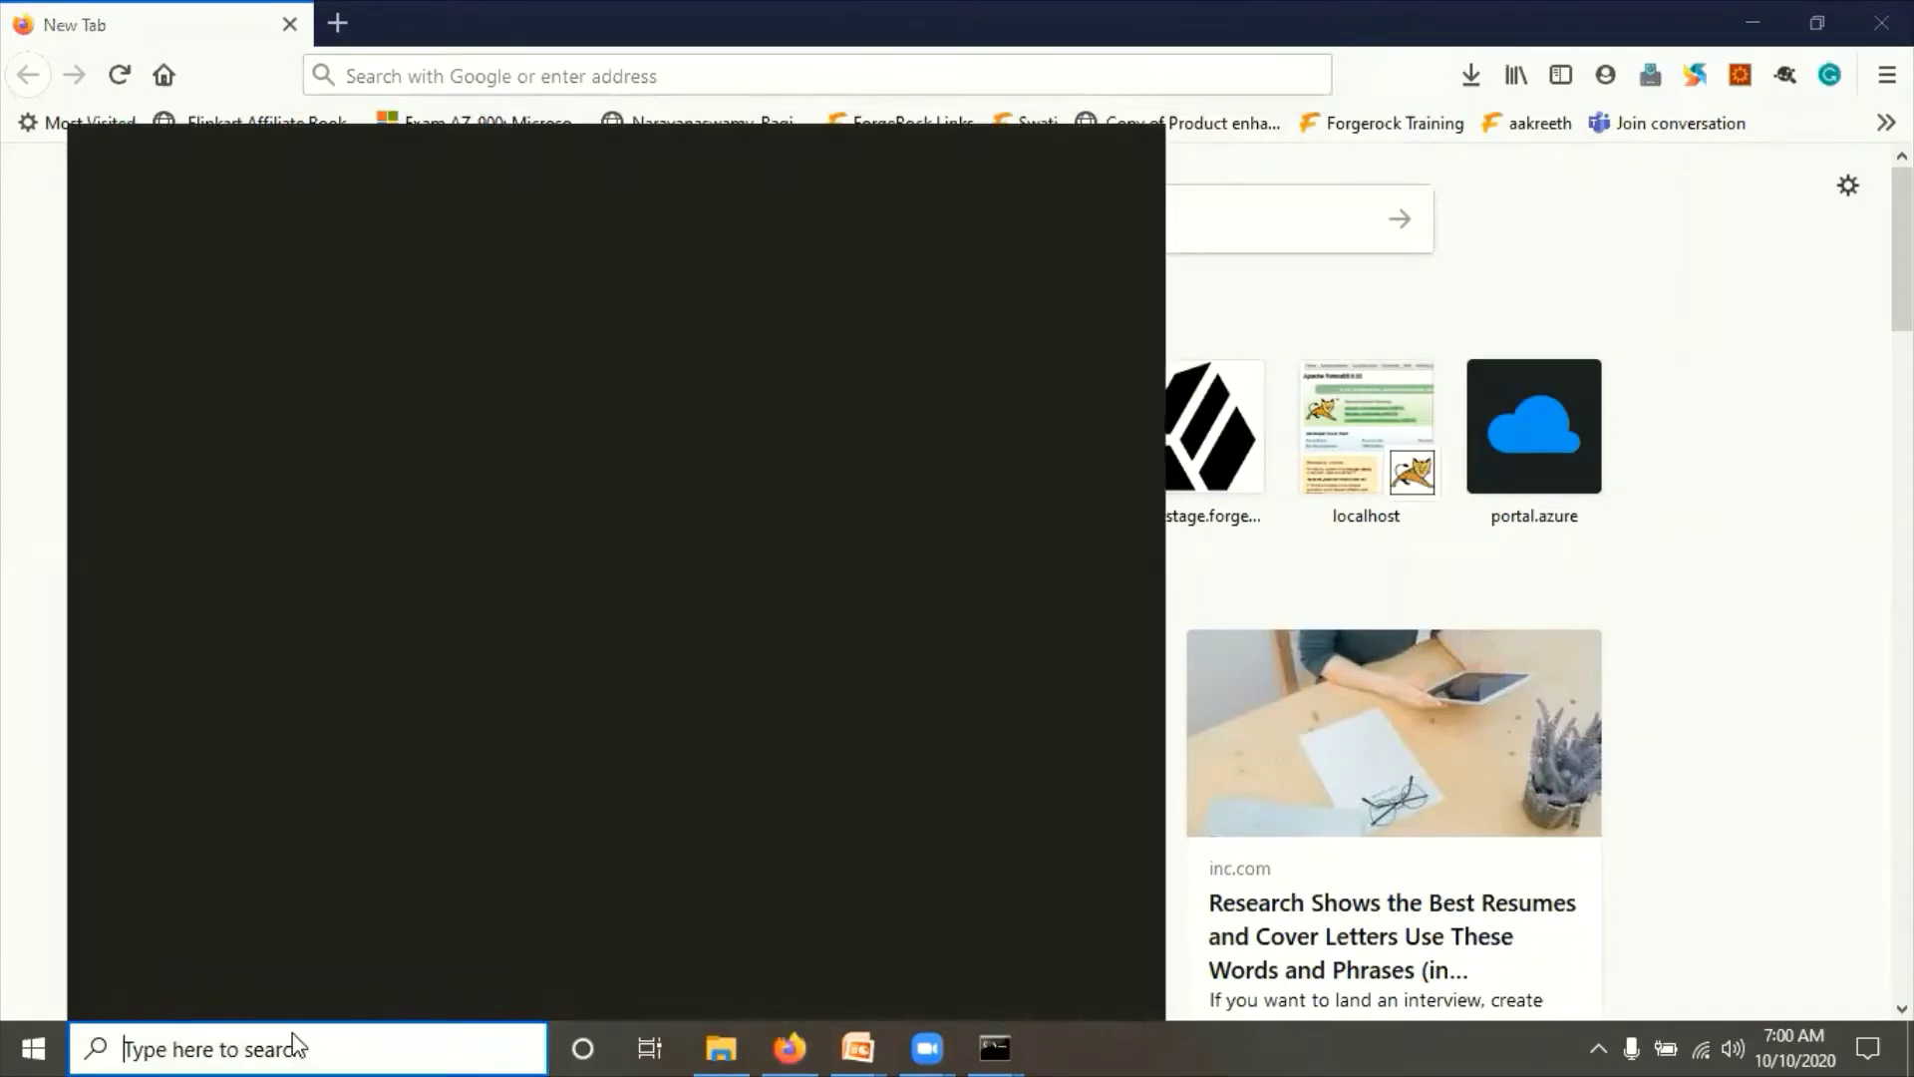
text(ch)
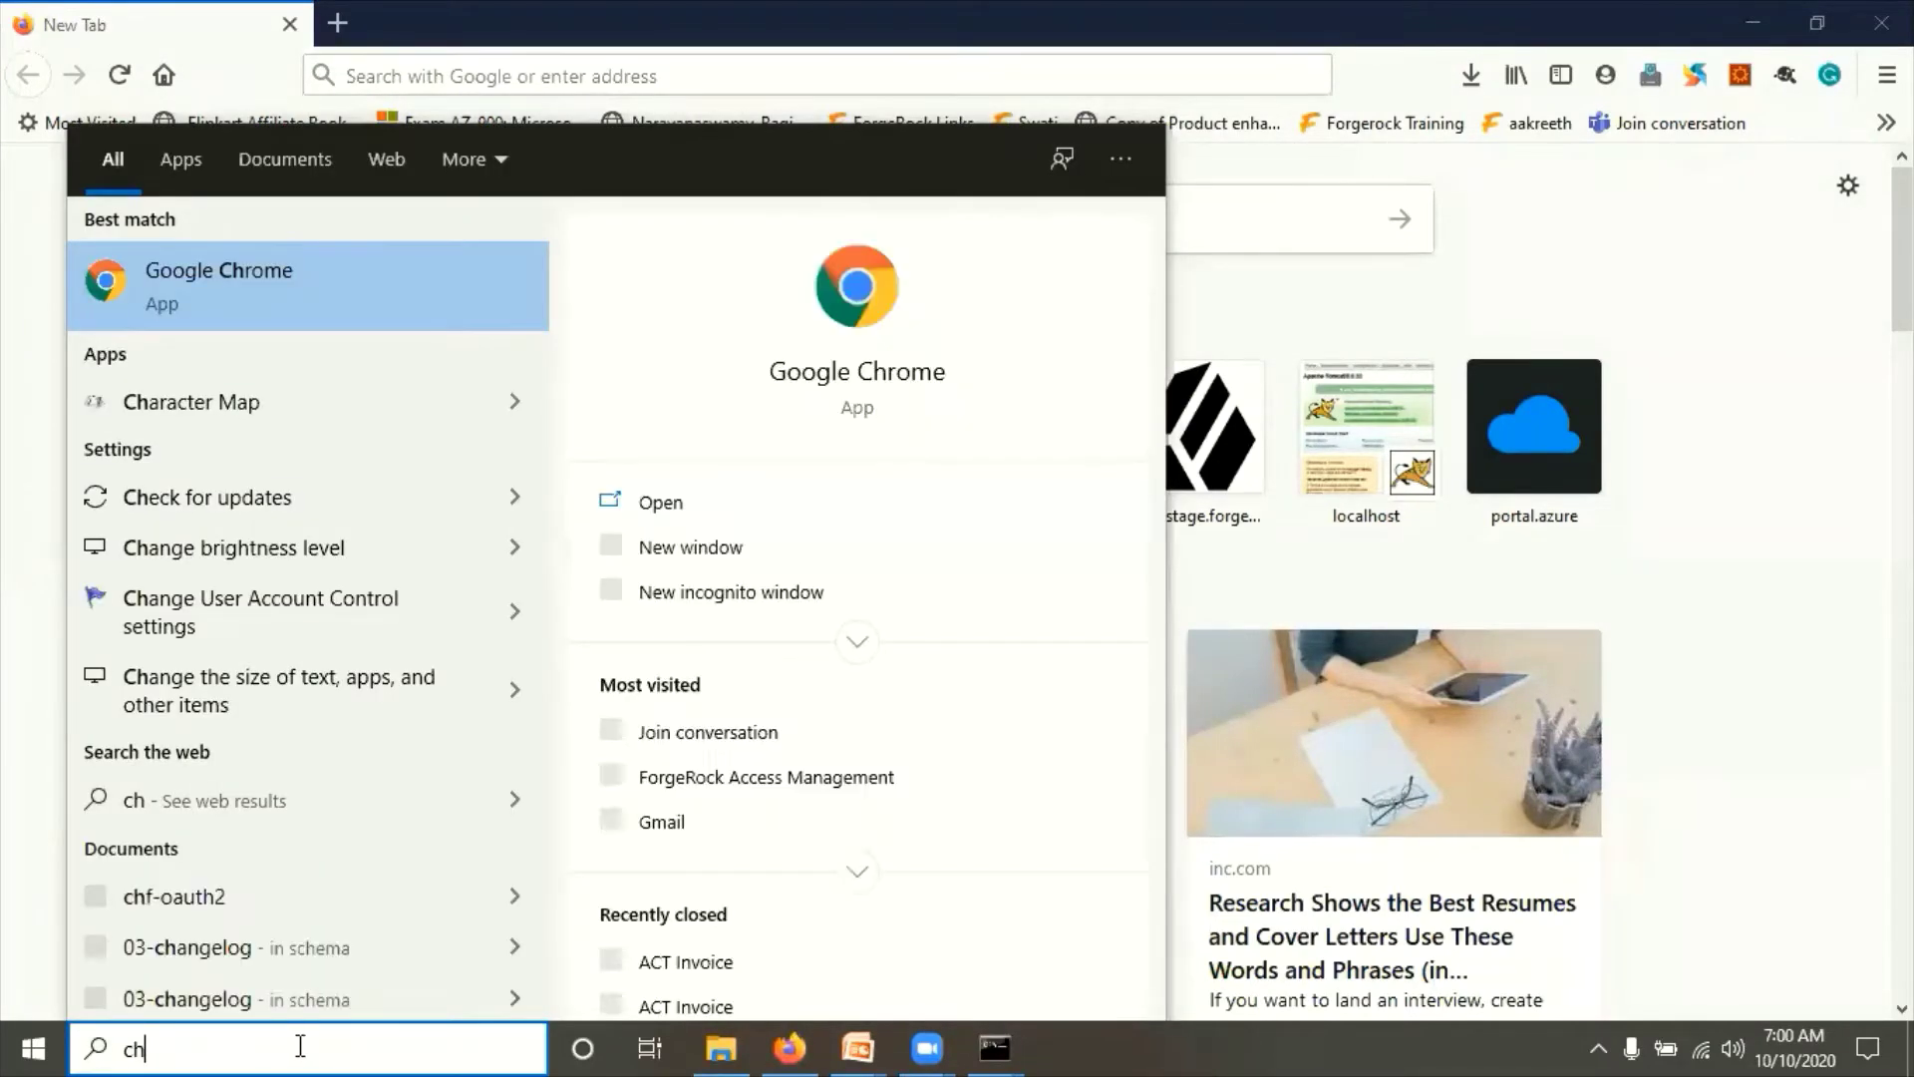
key(Escape)
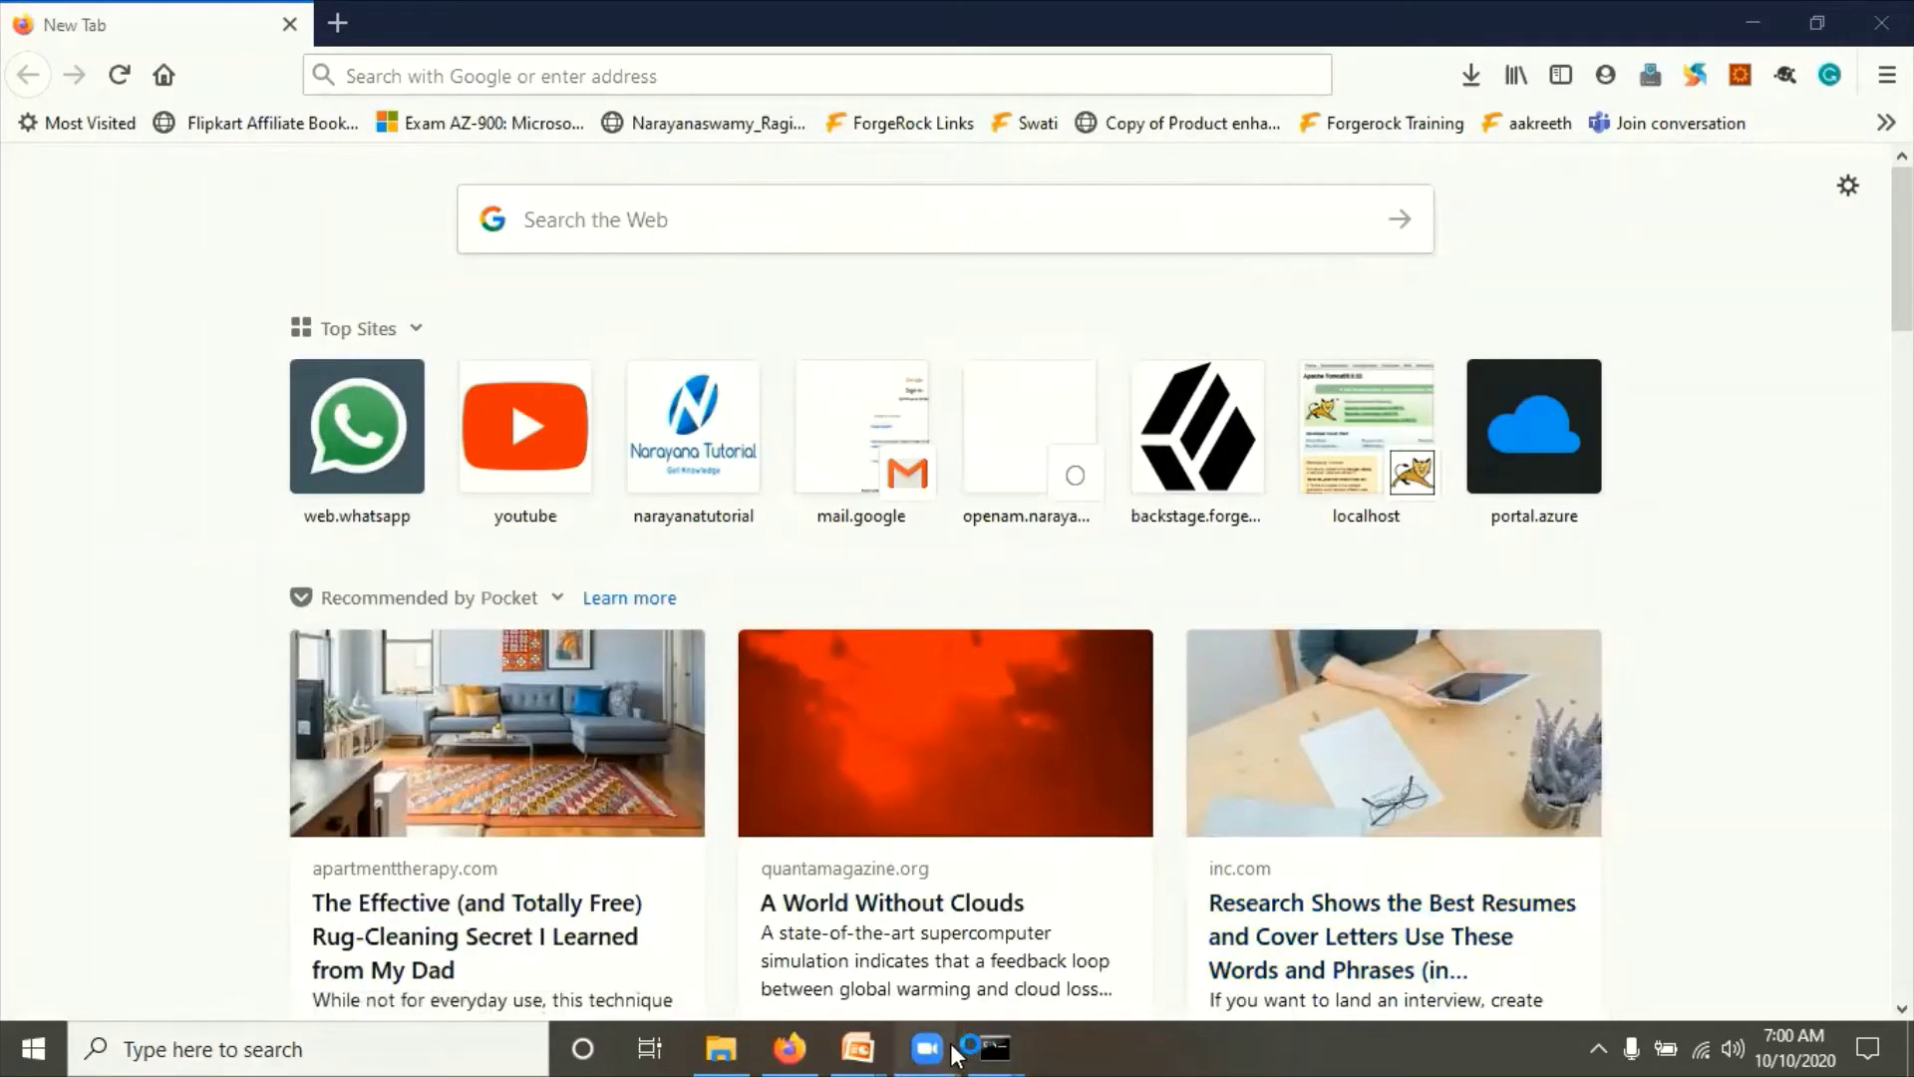
click(795, 1046)
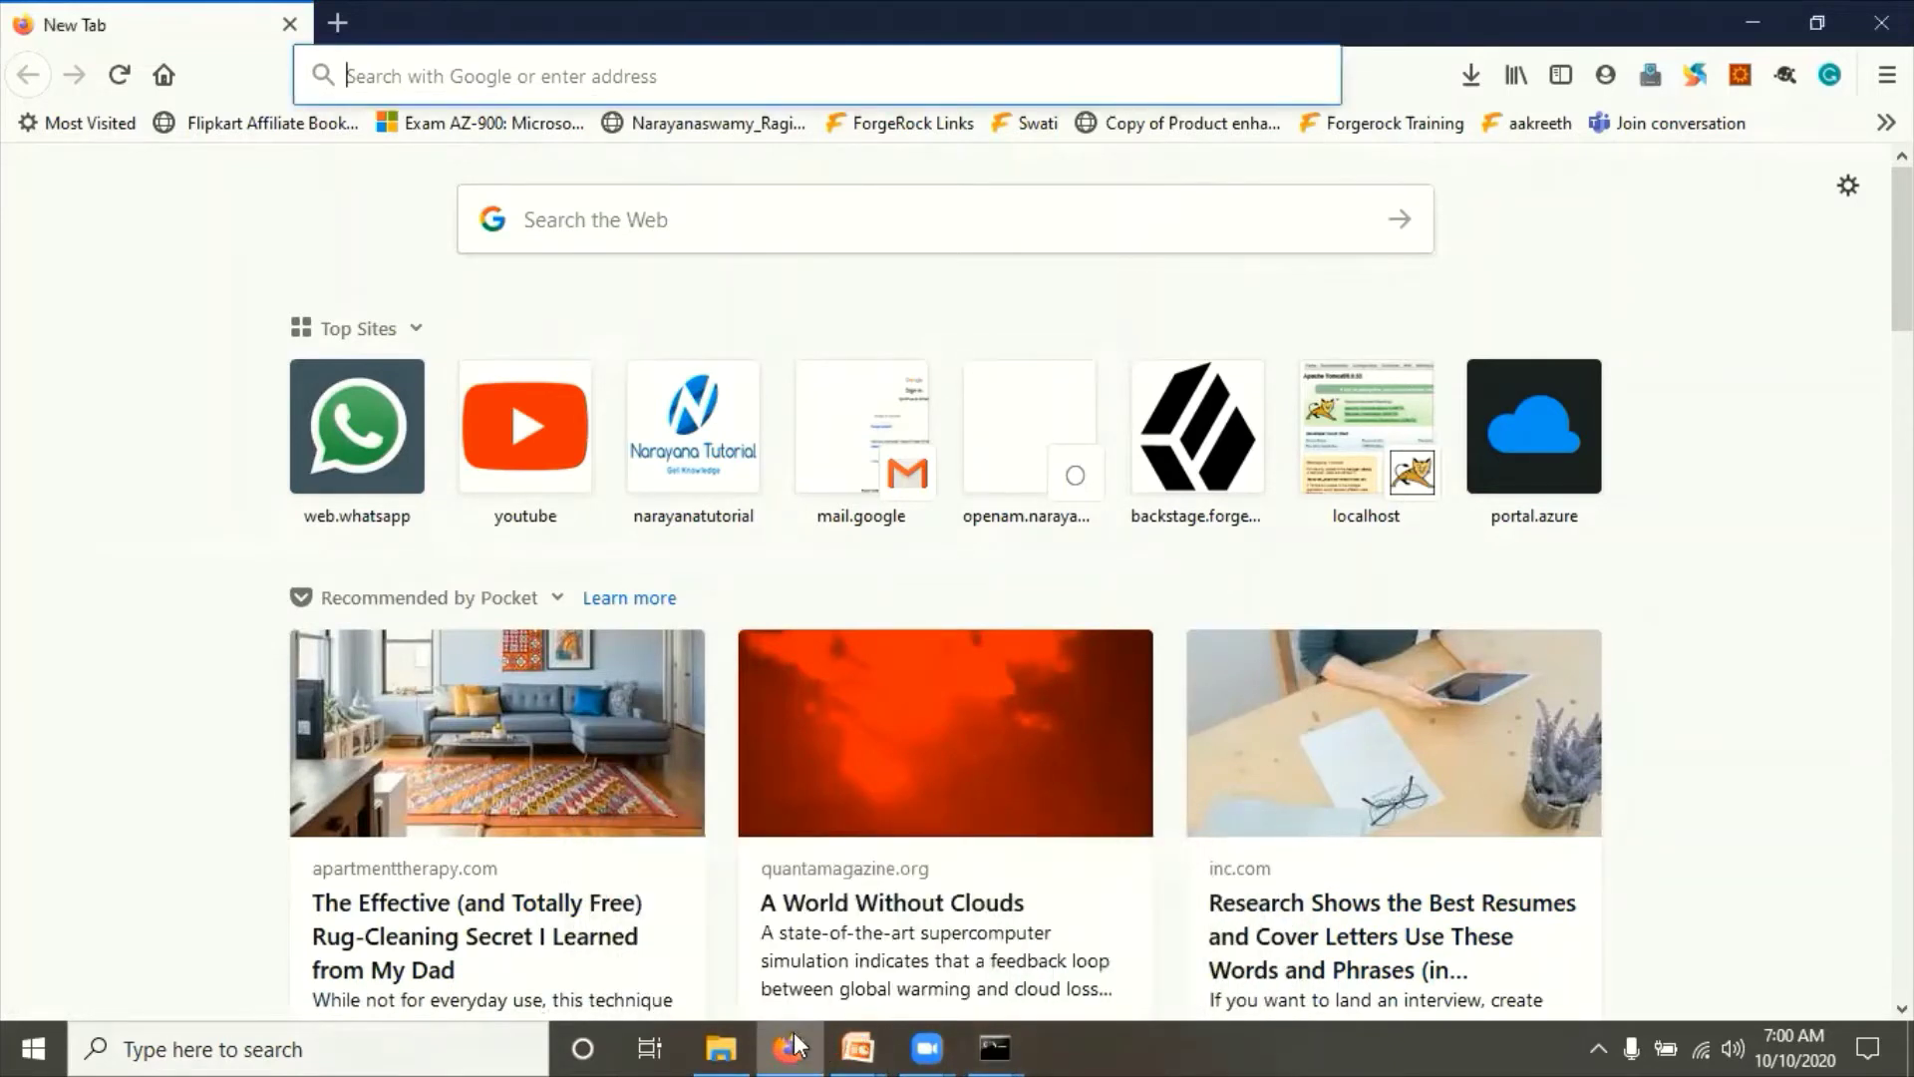
click(995, 1047)
click(934, 967)
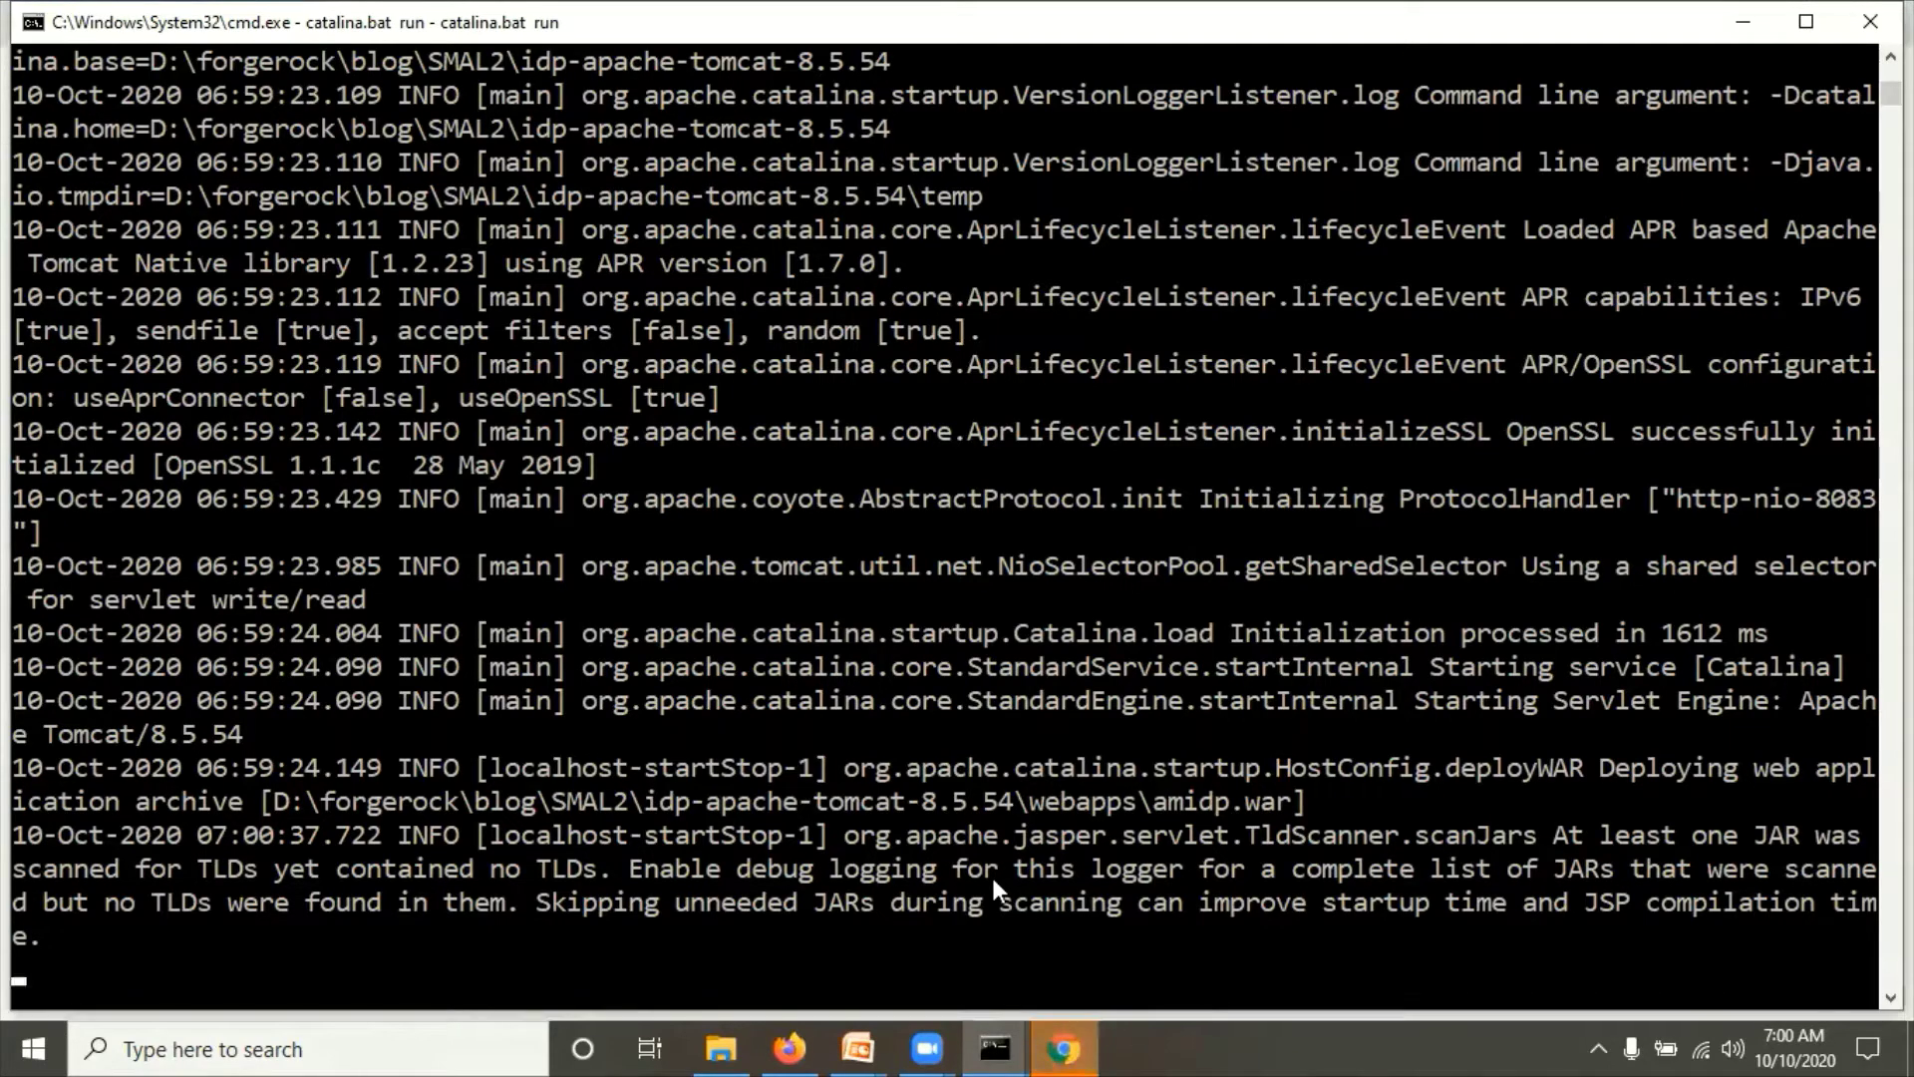
Step: Switch between Chrome and Firefox, then return to the IDP Tomcat console as amidp.war finishes deploying
click(1061, 1047)
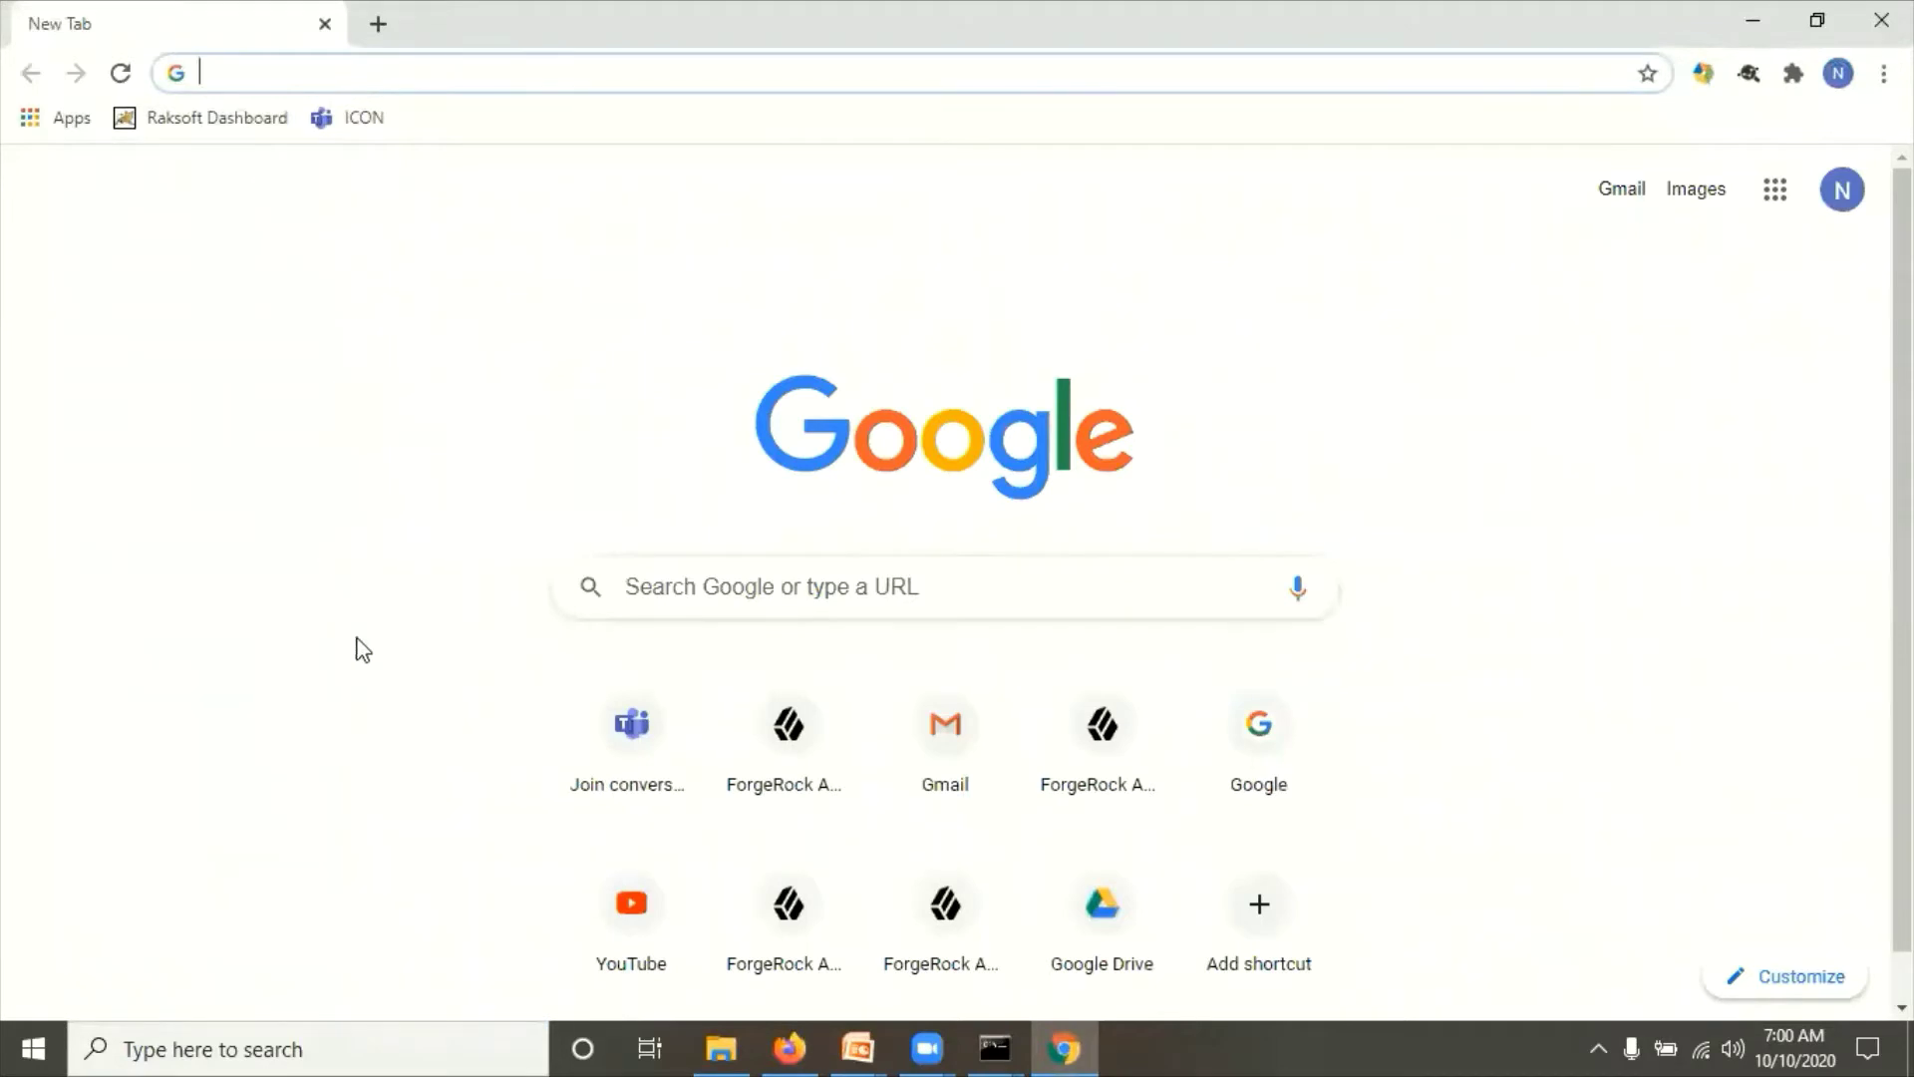
click(798, 1037)
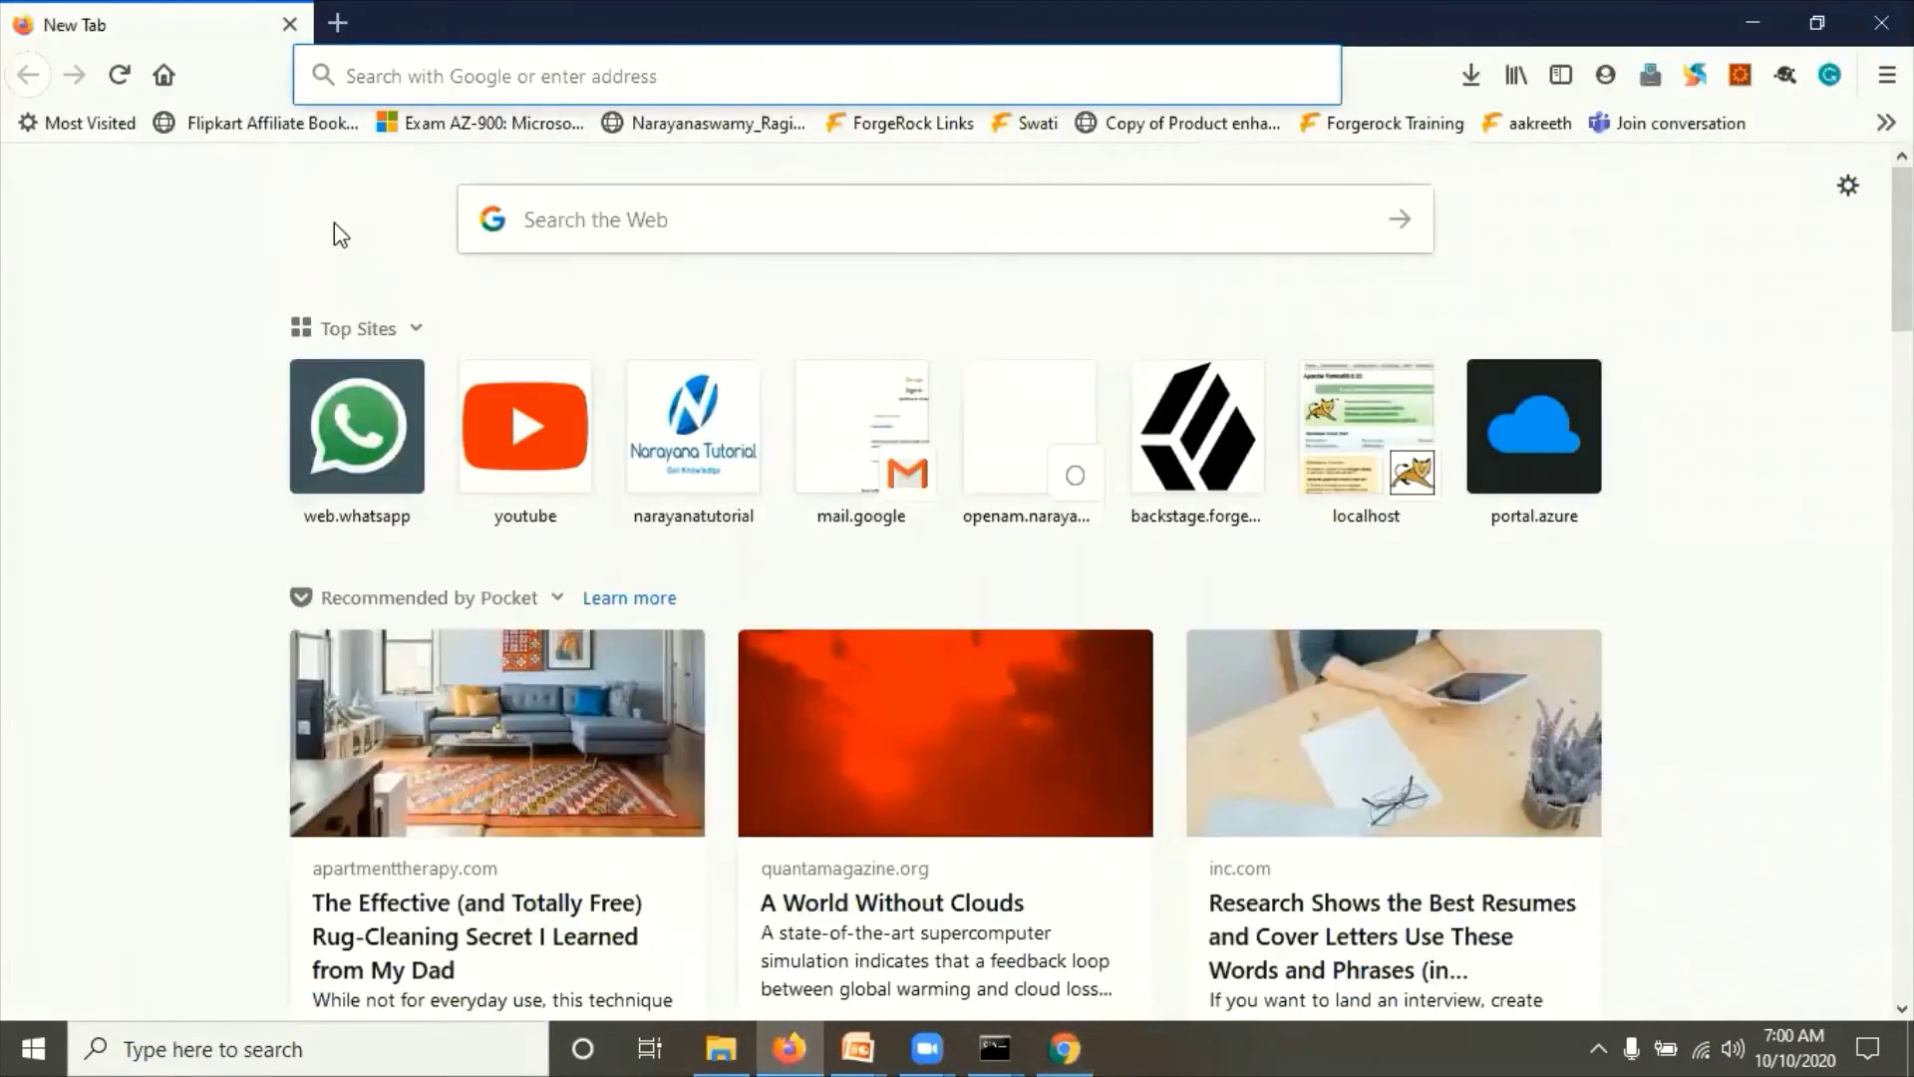
click(395, 79)
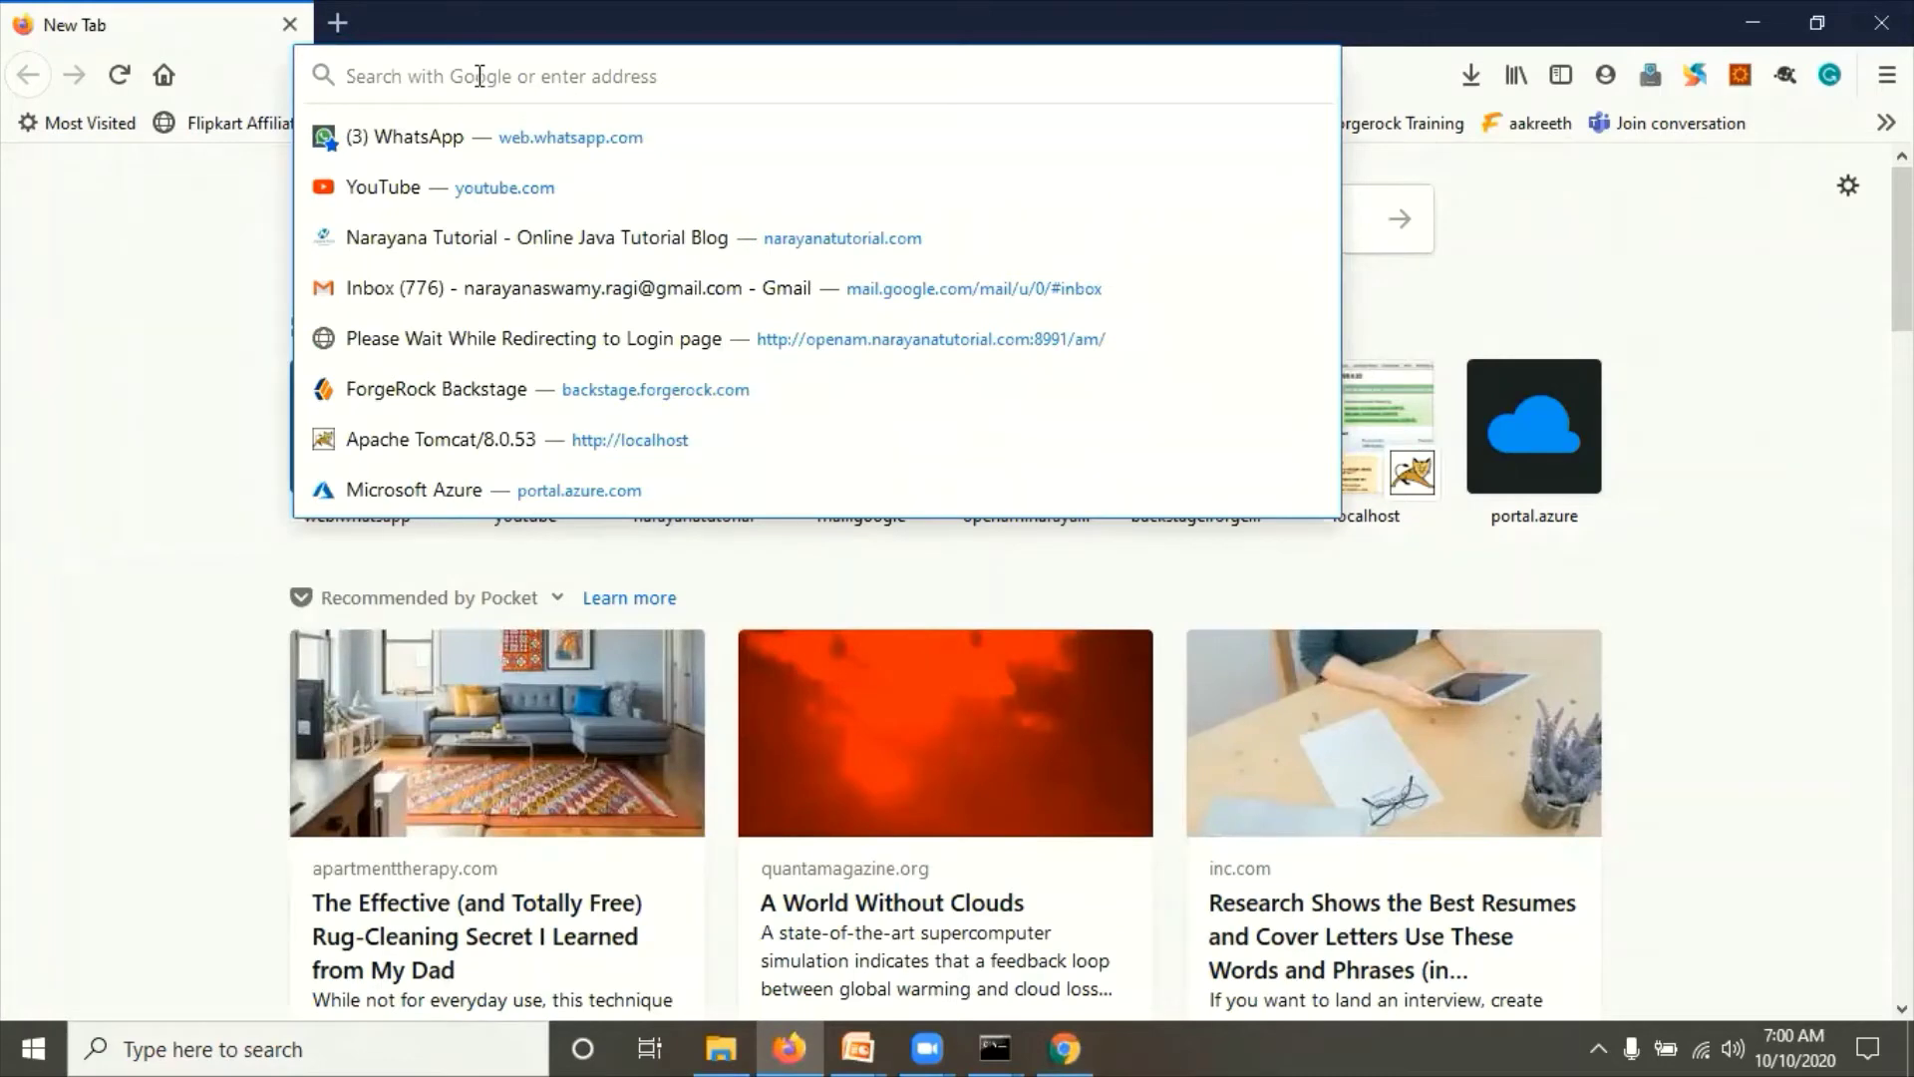
click(1065, 1047)
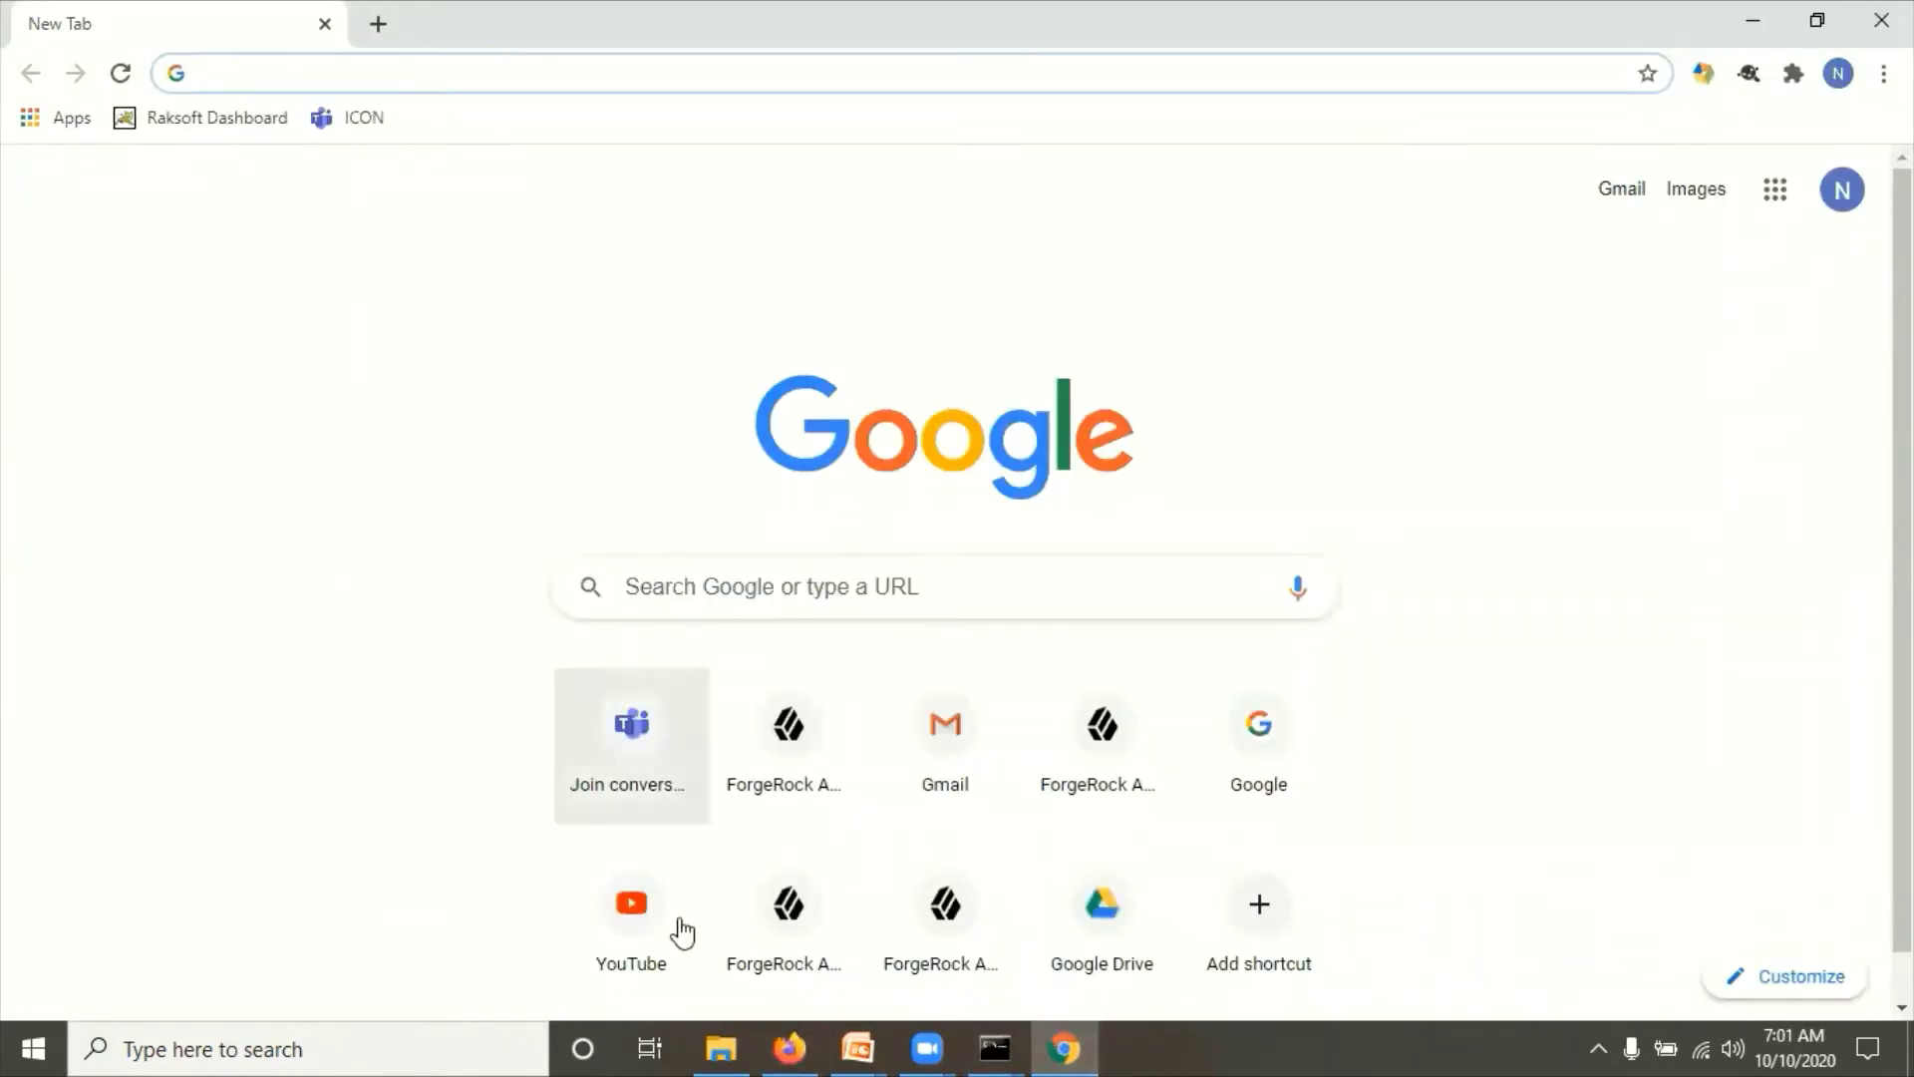
click(793, 1049)
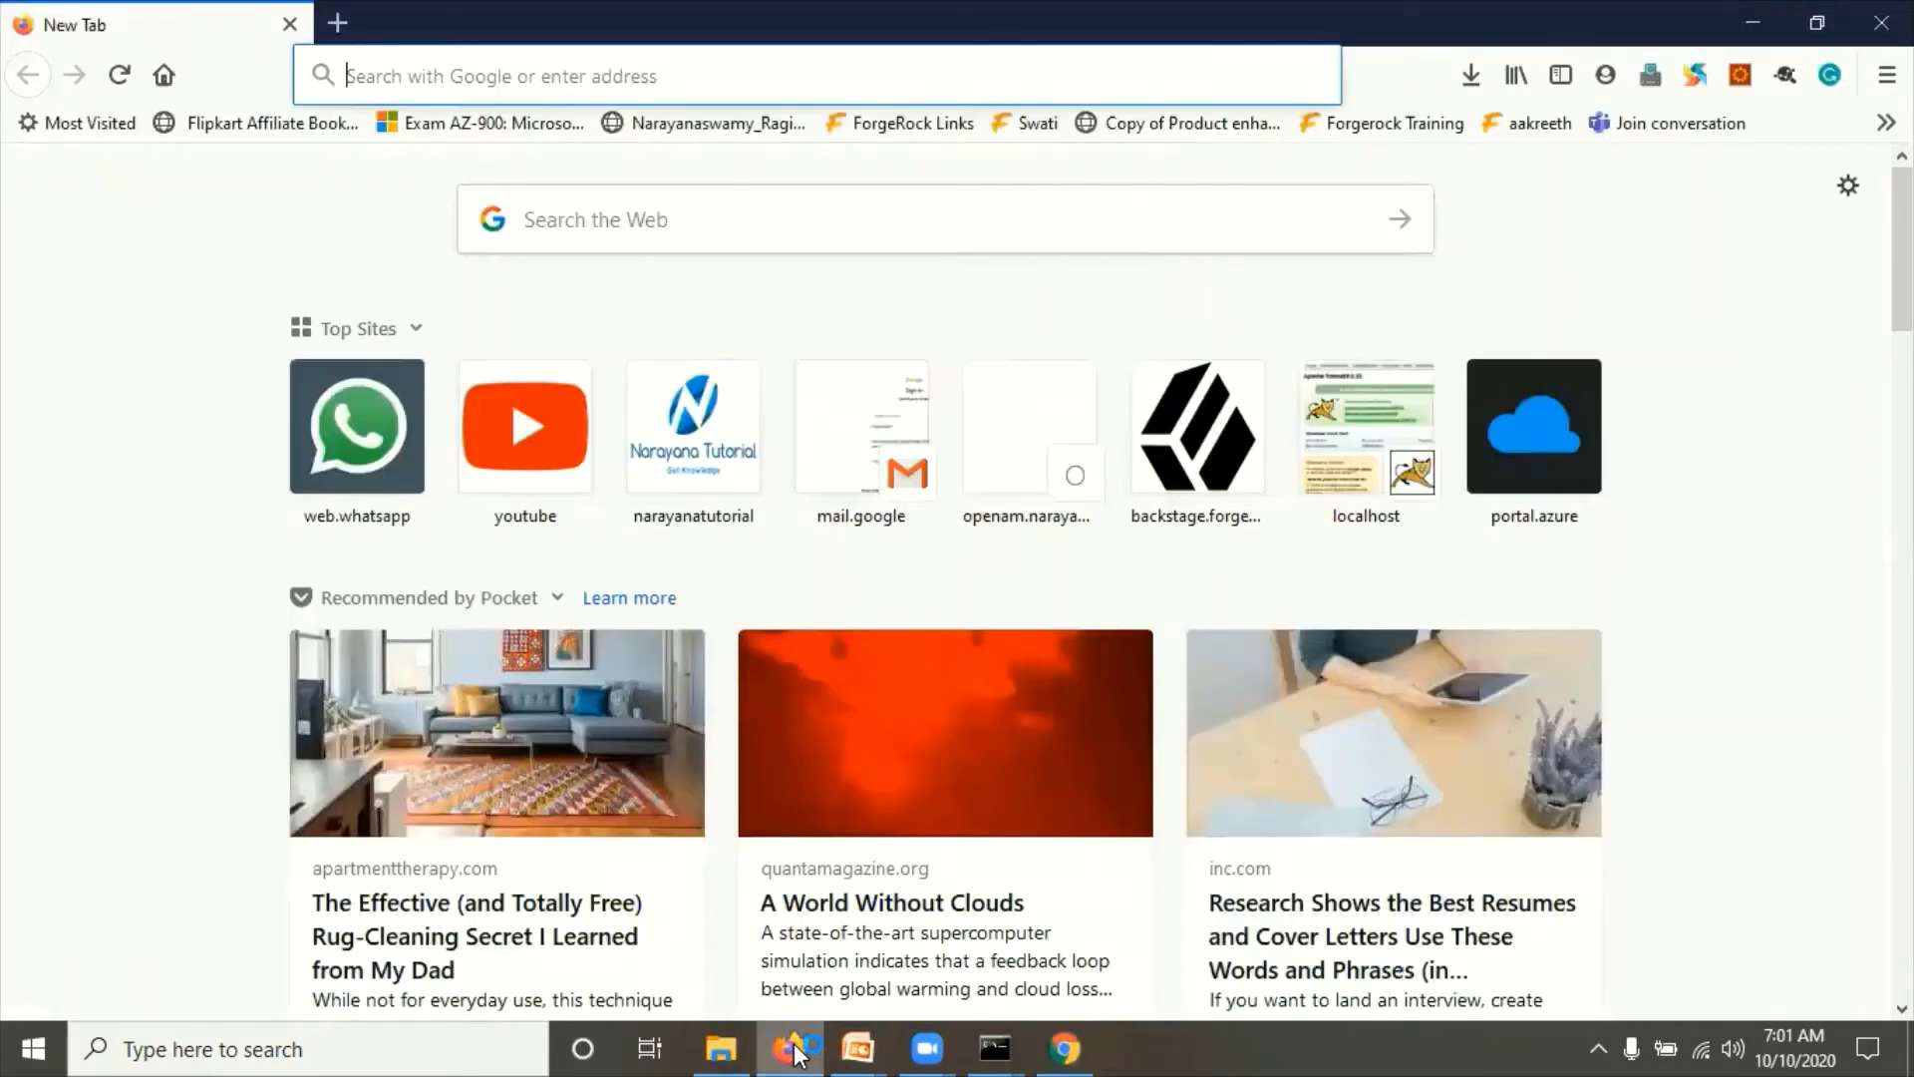
mouse_move(995, 1047)
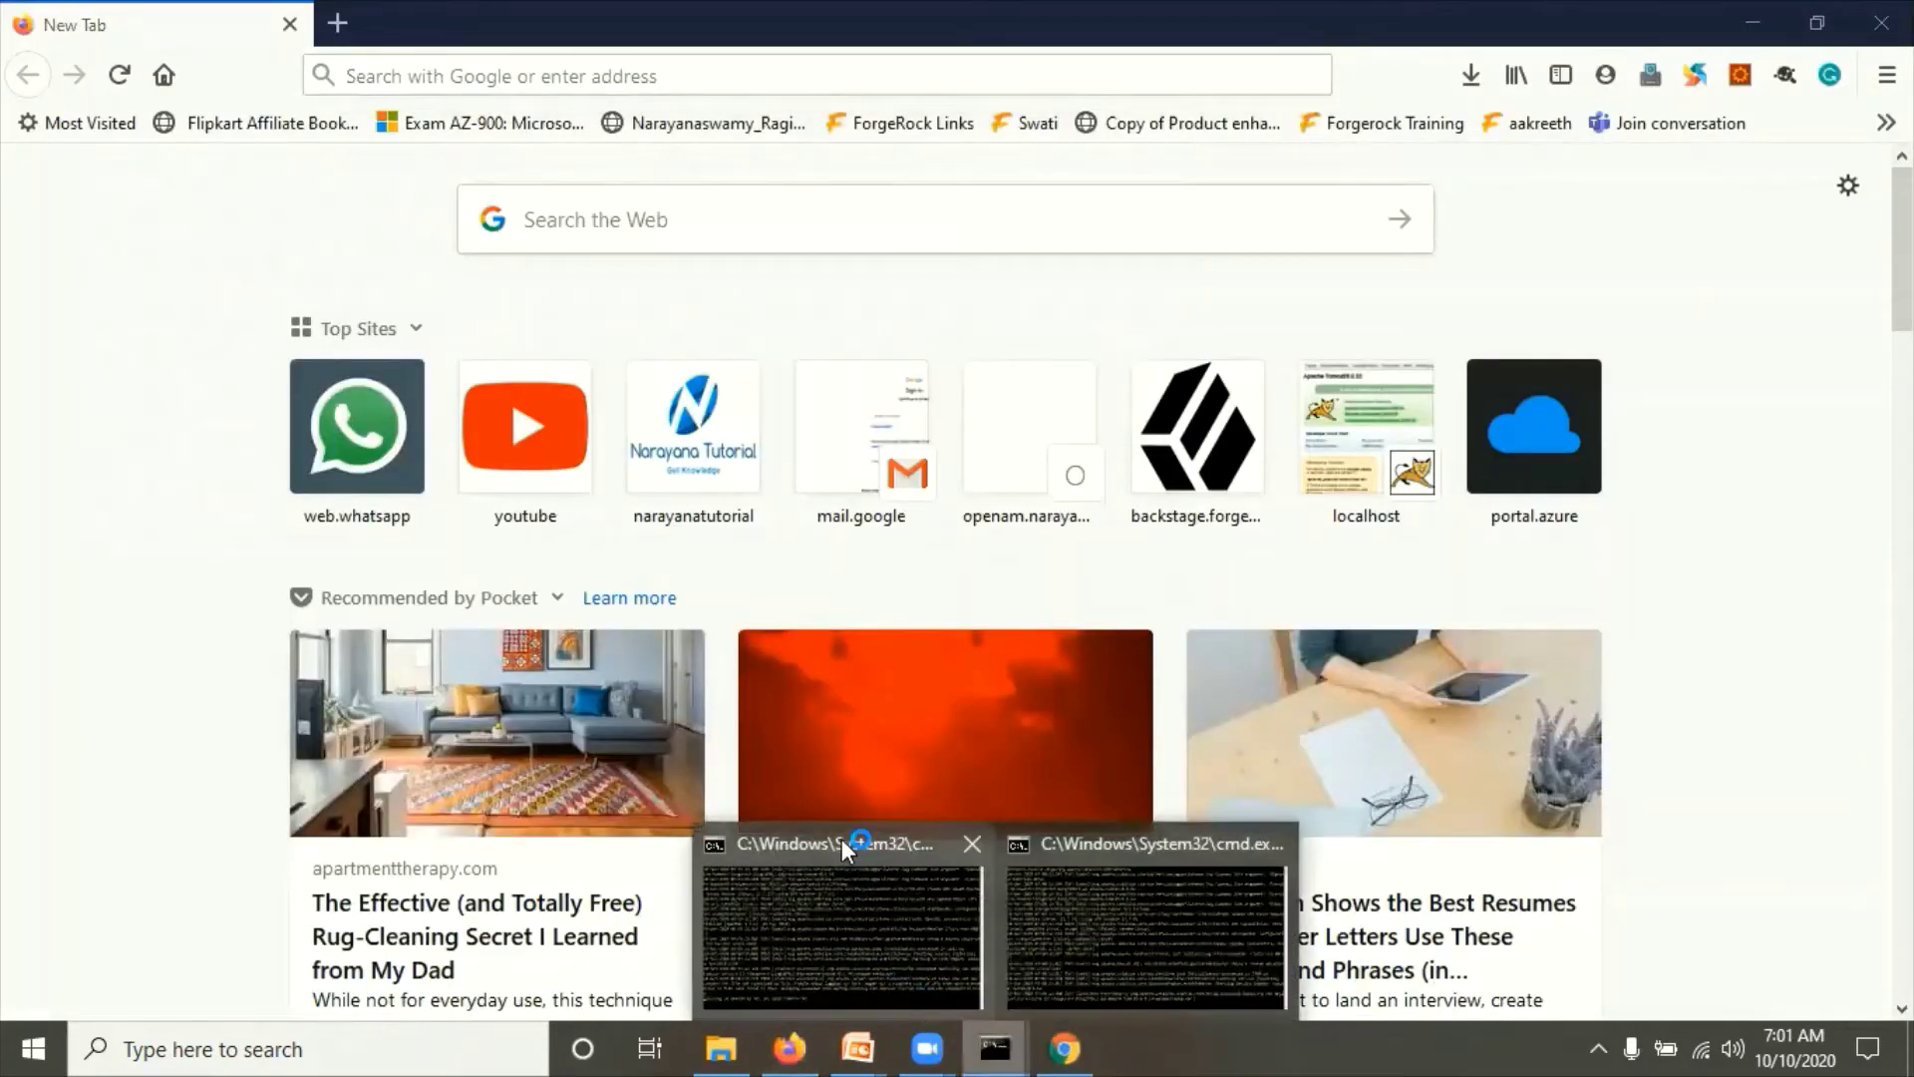
click(841, 840)
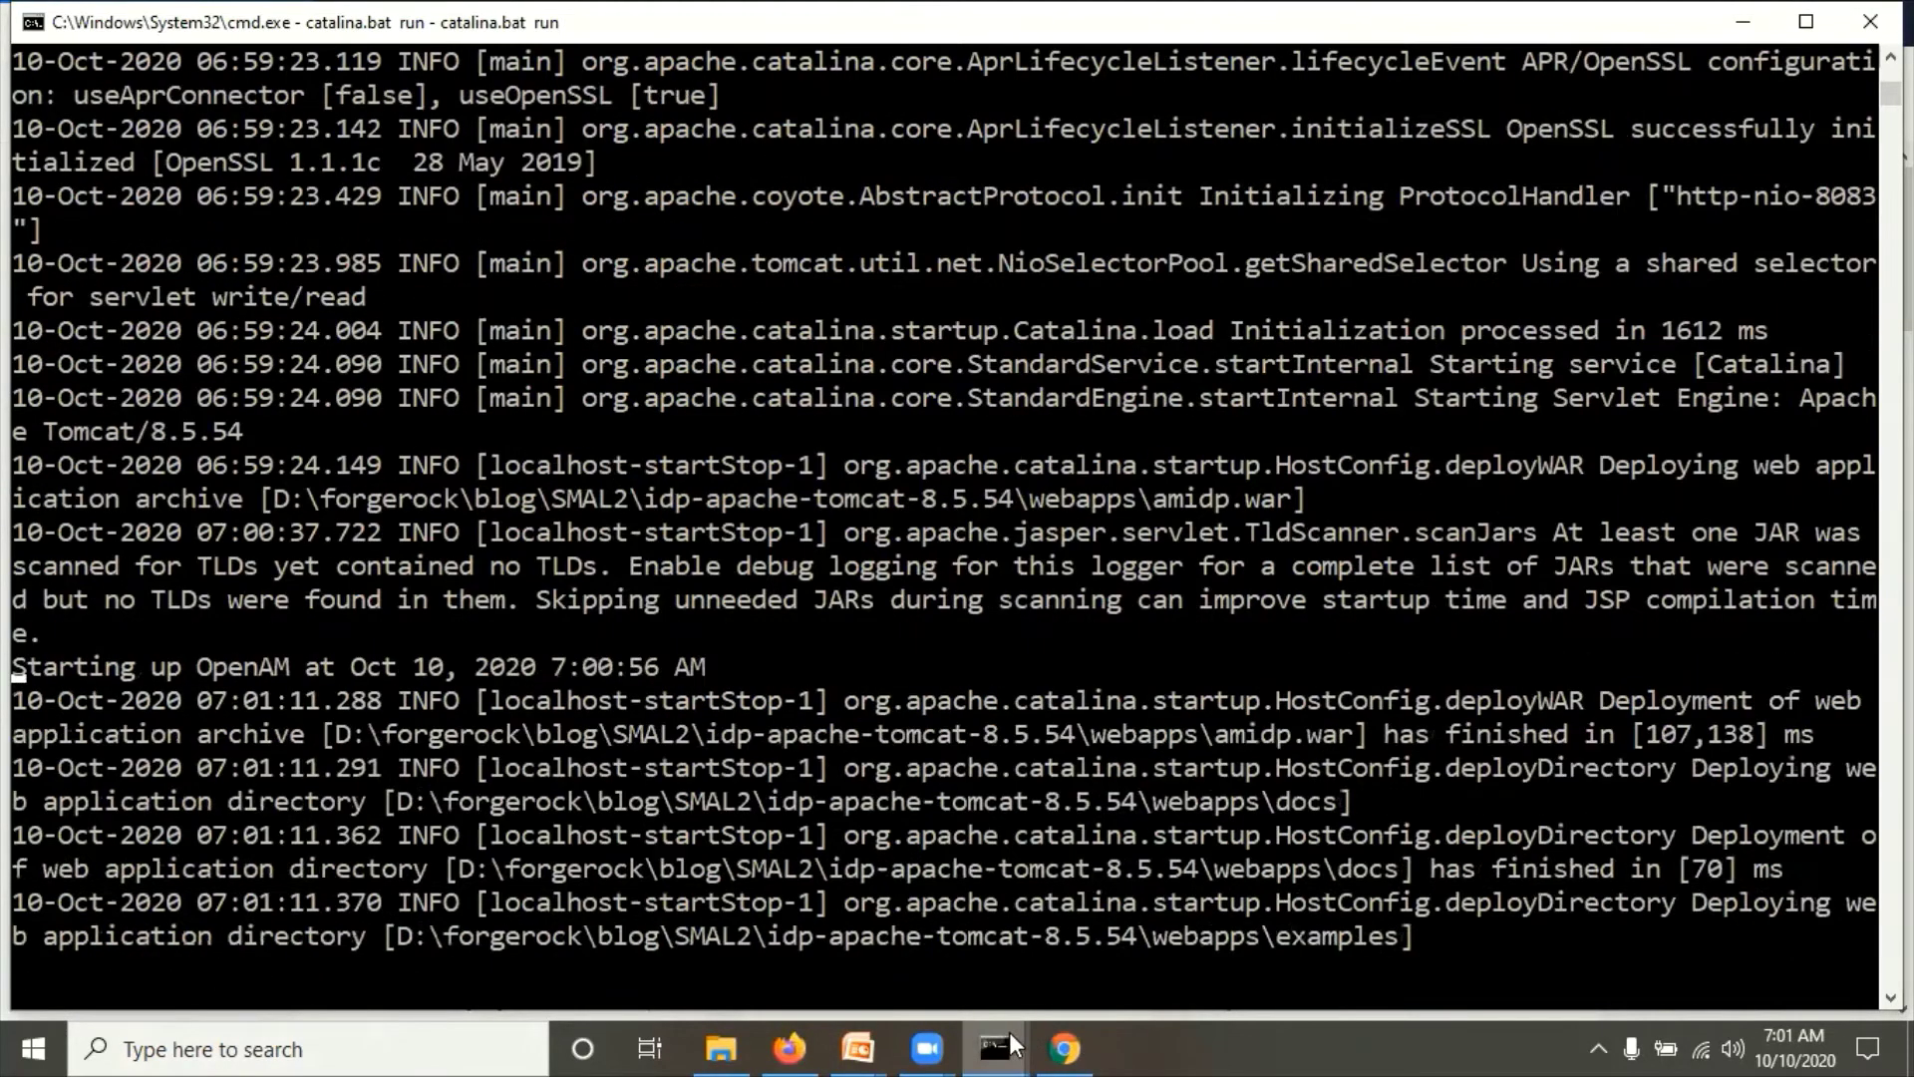
Step: Check the SP console, then the IDP console showing startup in 109620 ms, and return to Firefox
mouse_move(994, 1042)
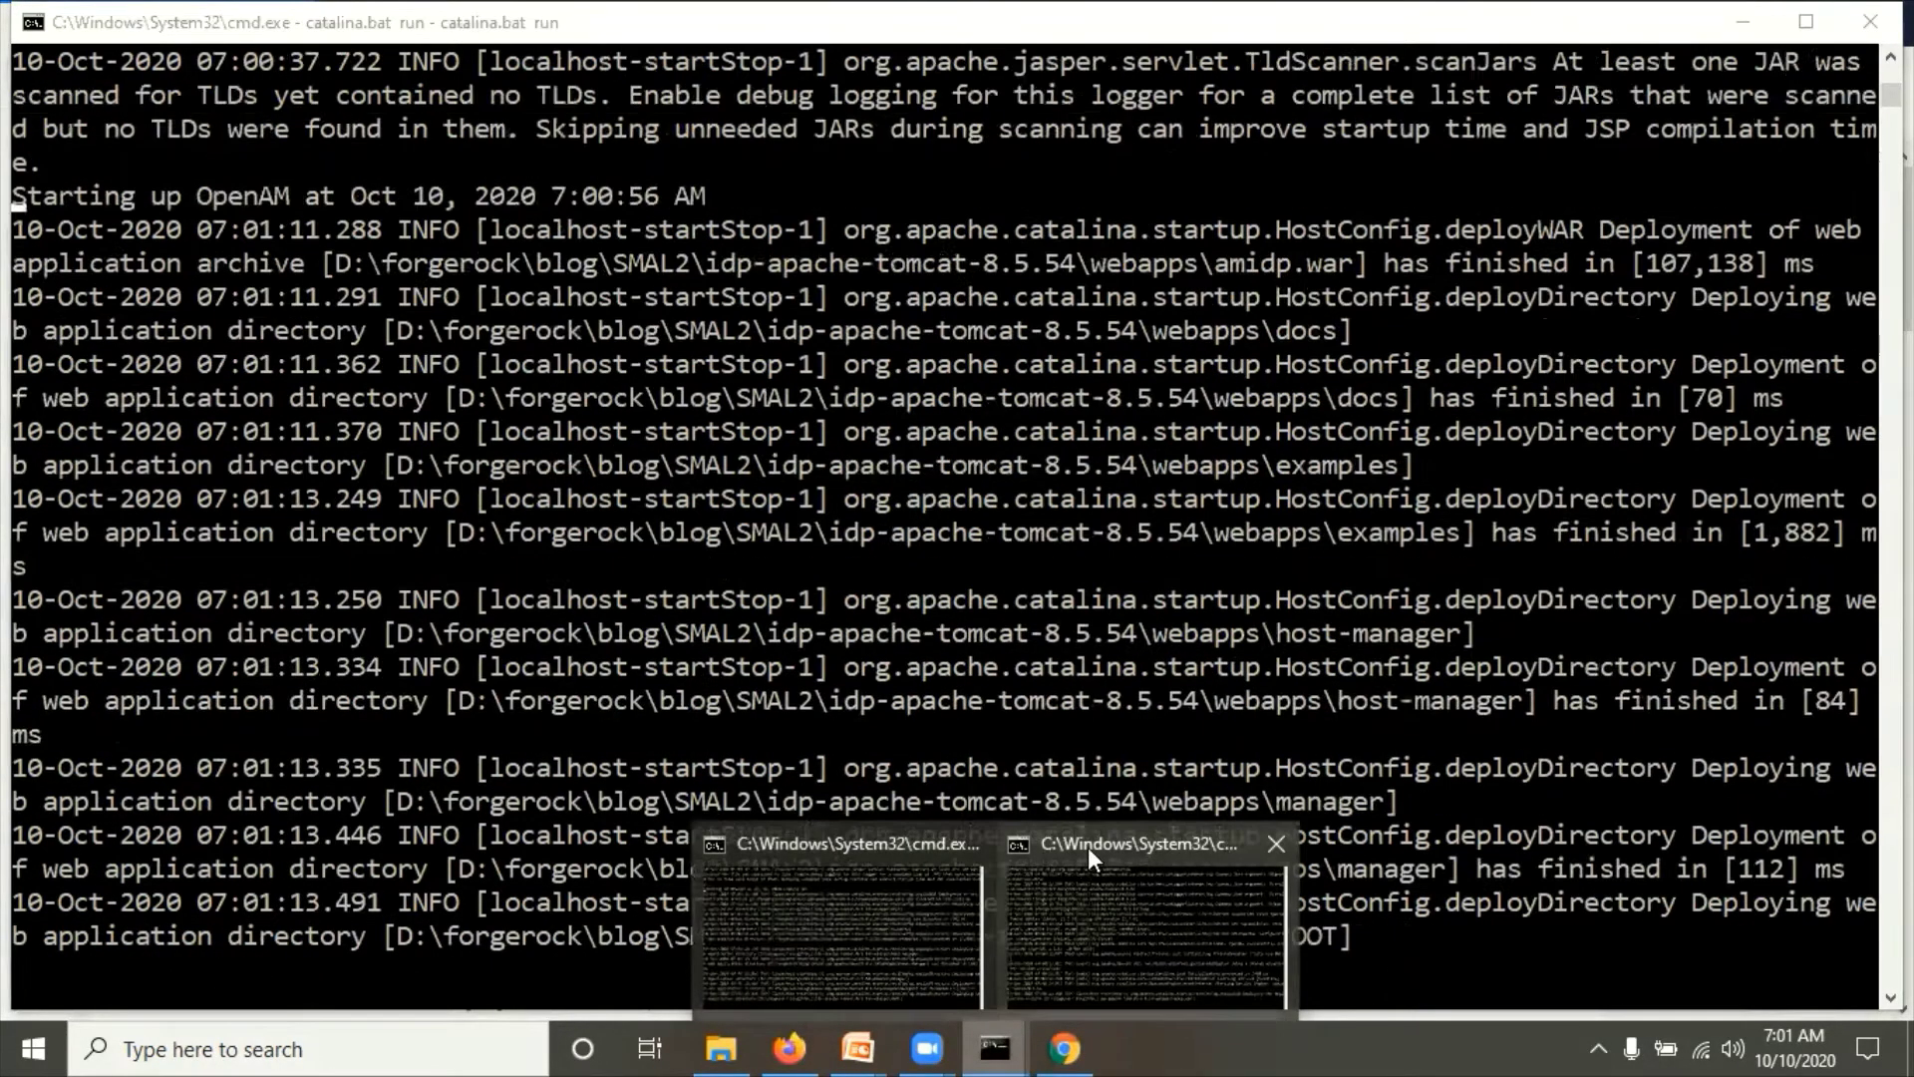
click(1086, 846)
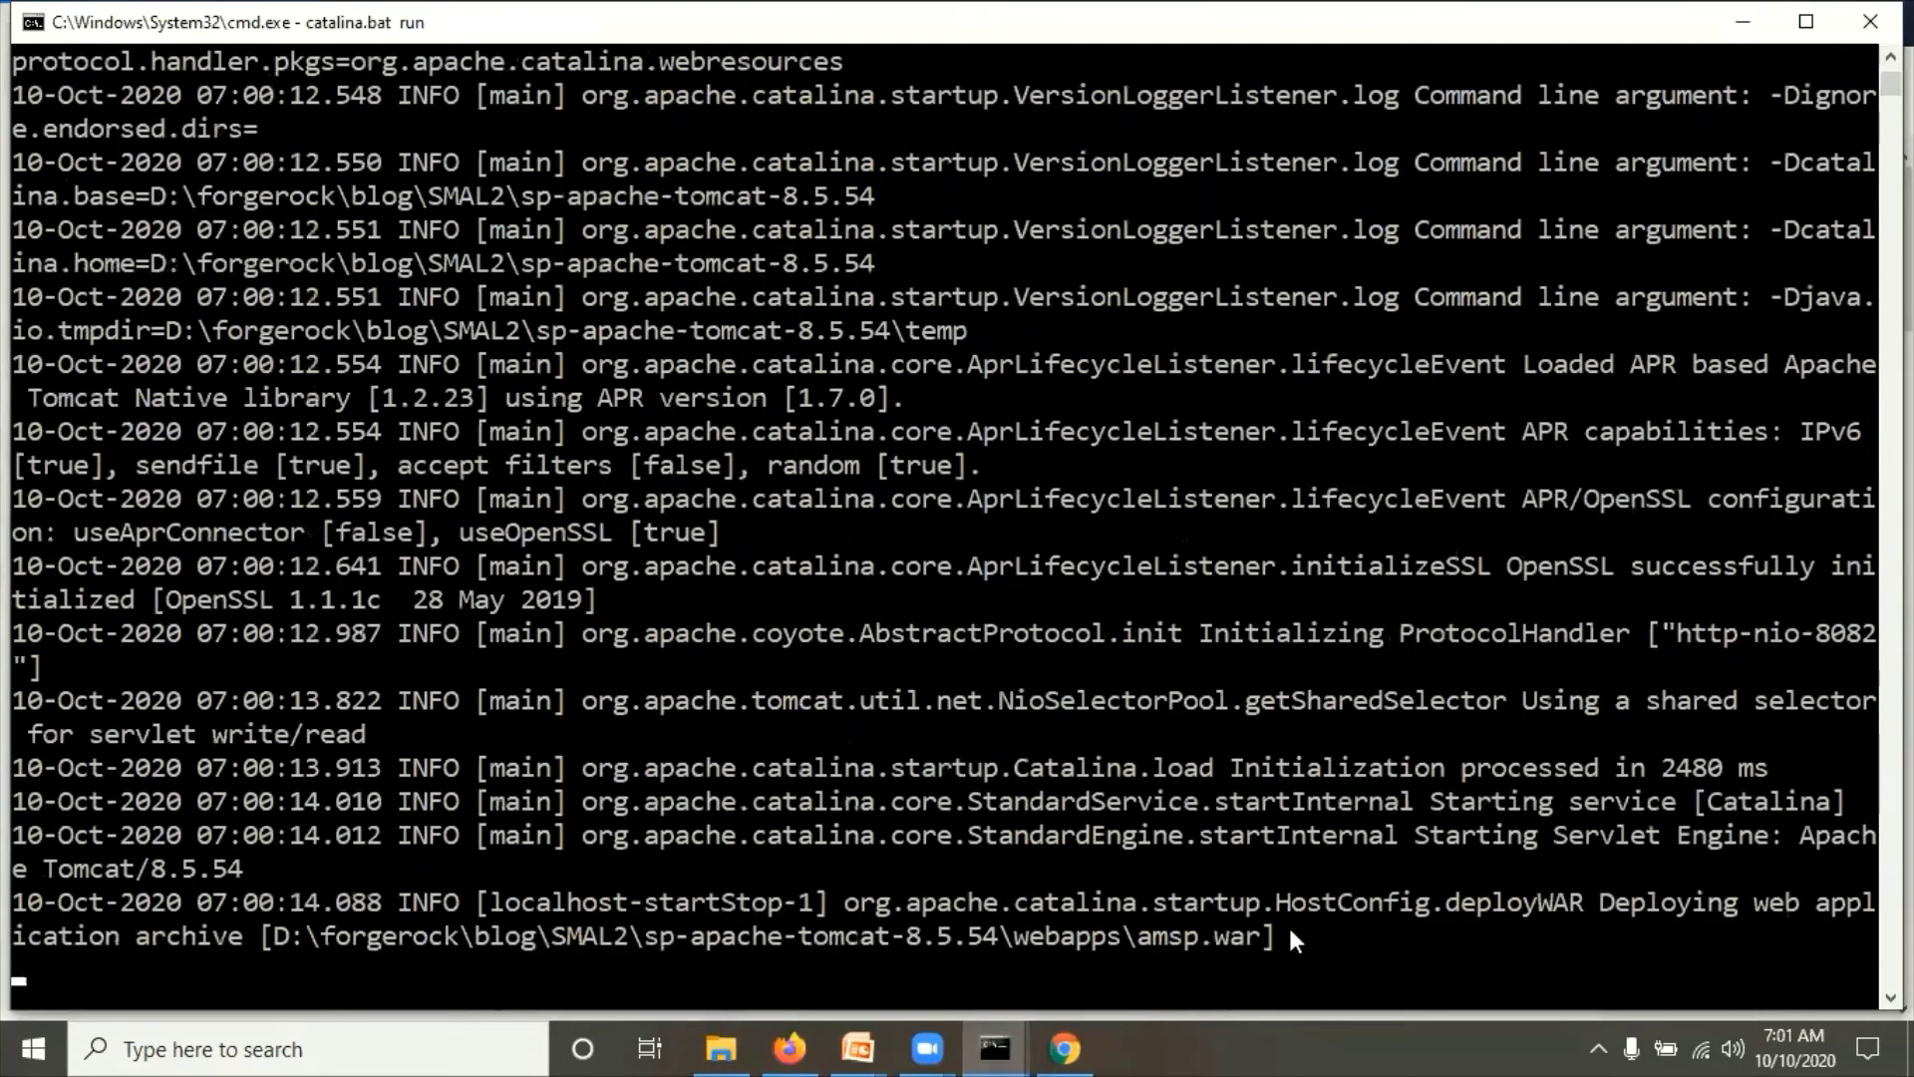
mouse_move(1001, 1032)
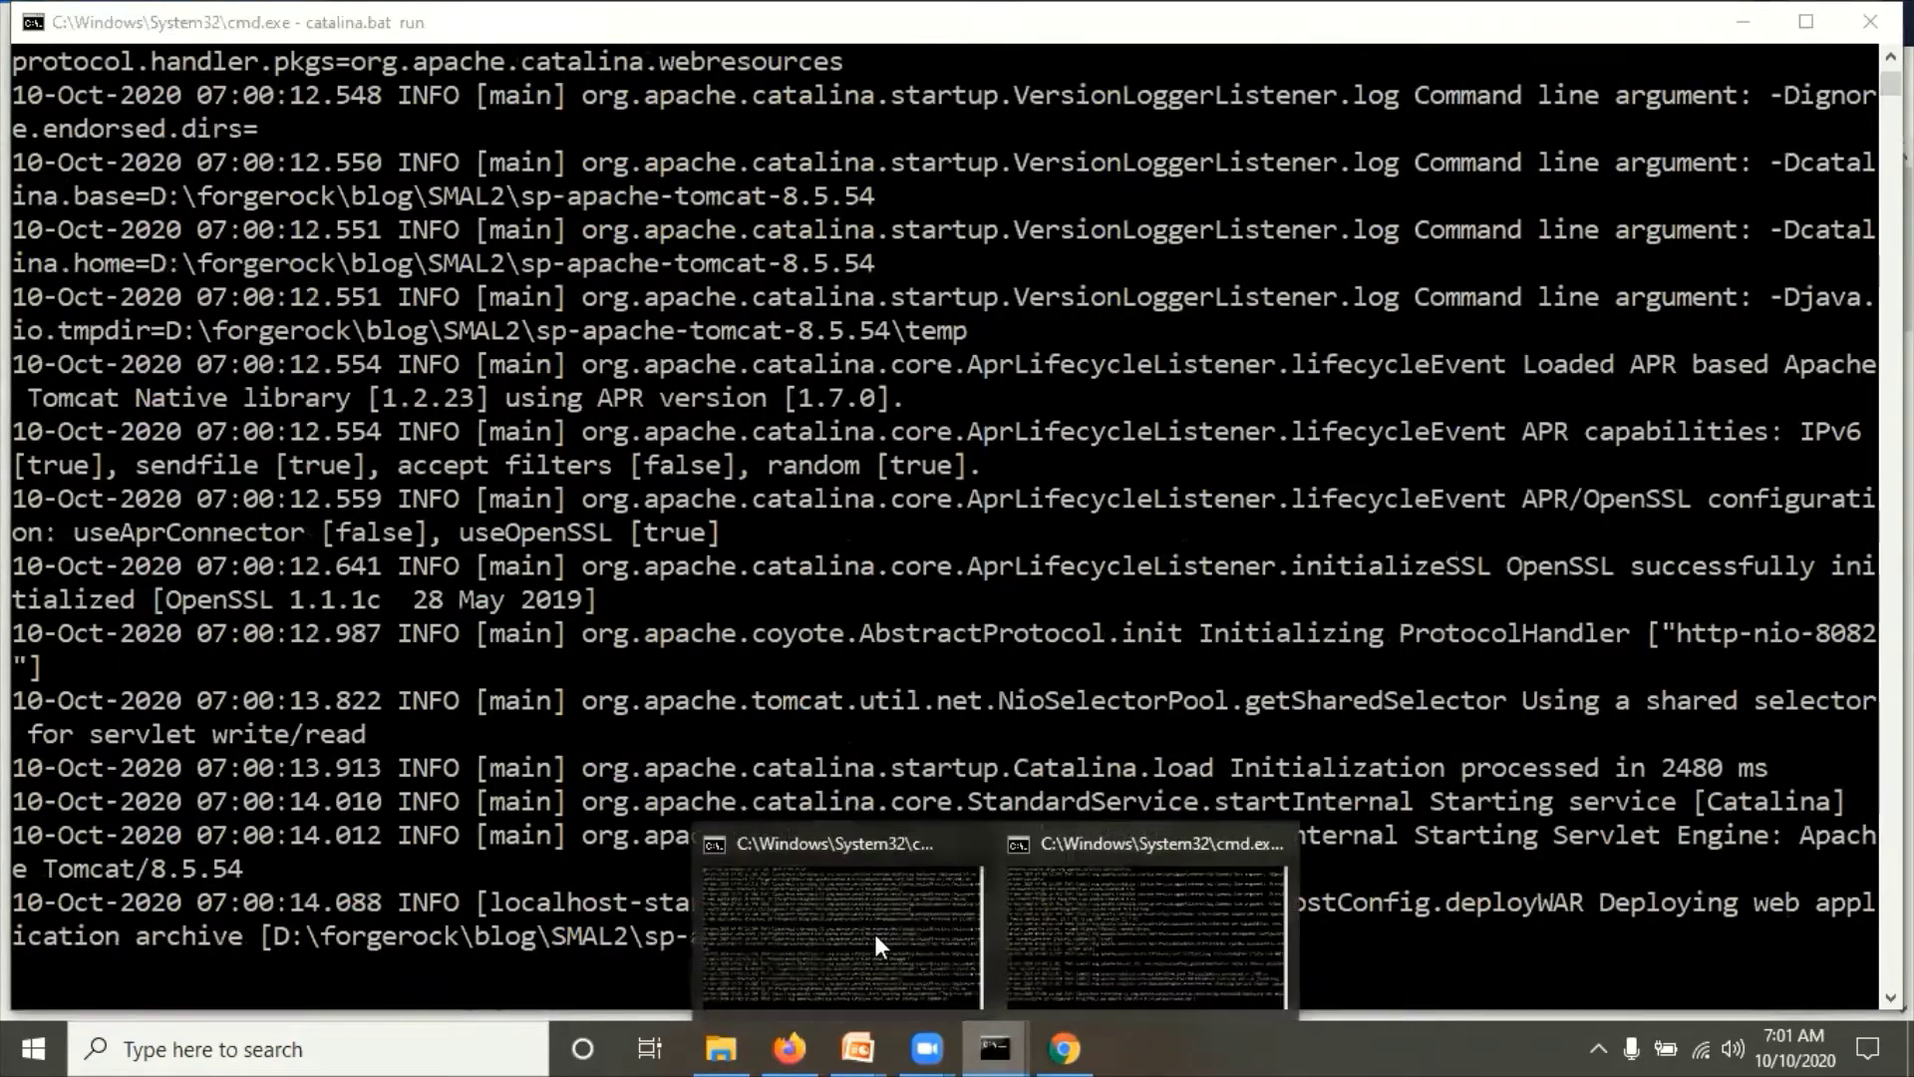
click(845, 841)
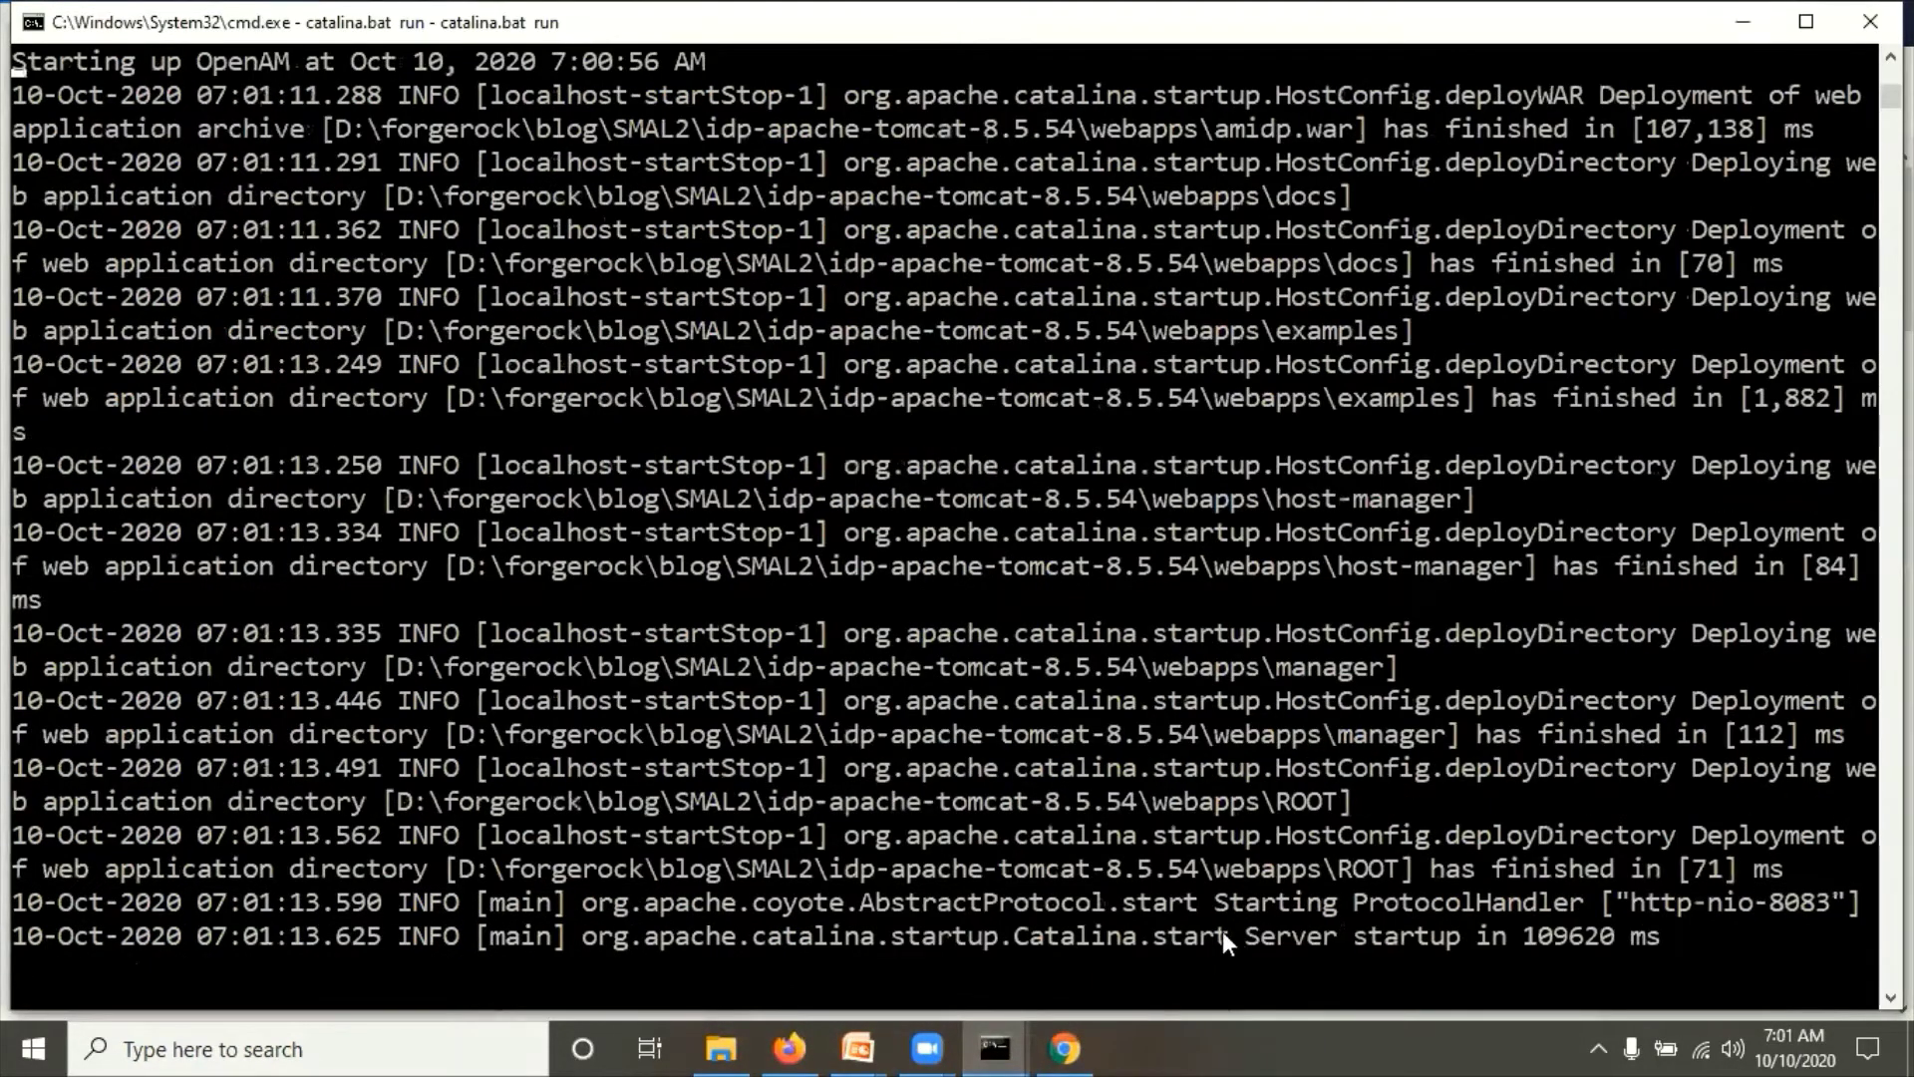
click(793, 1042)
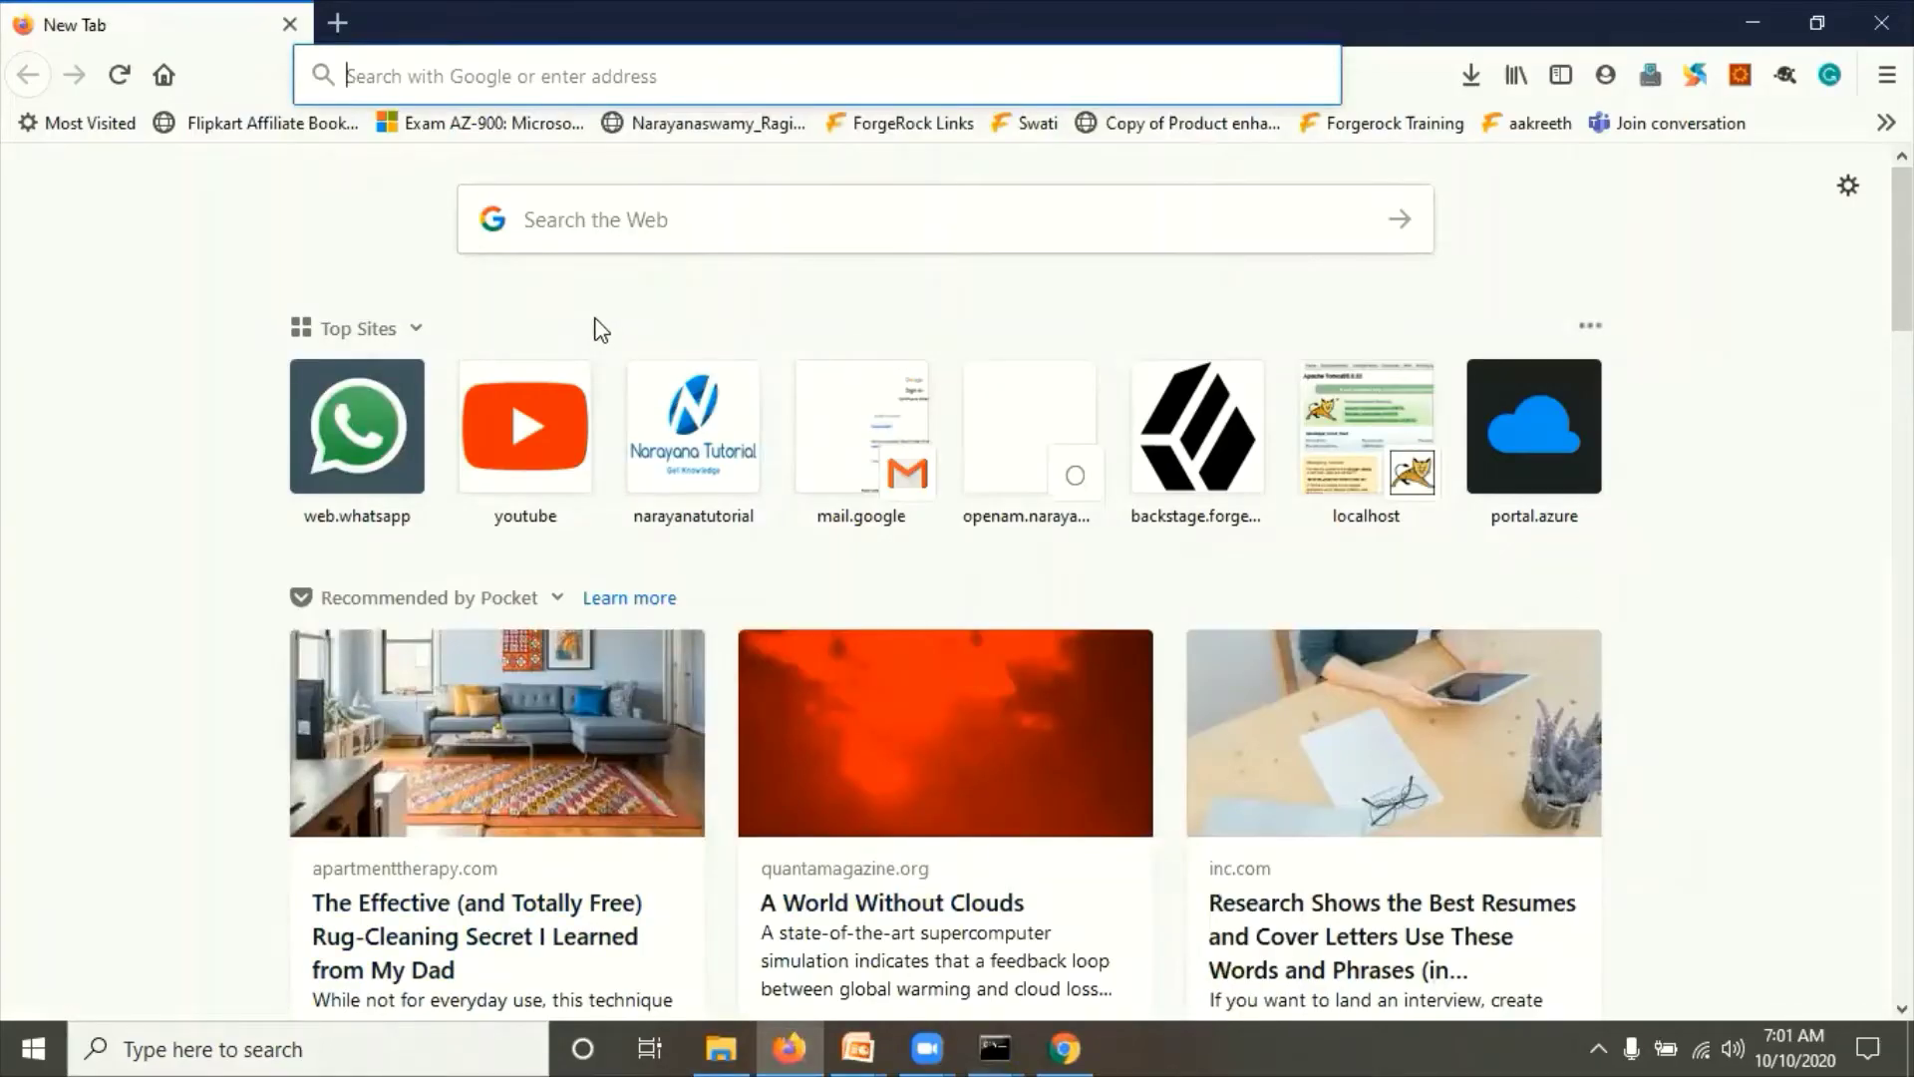
Step: Enter idp.example.org:8083/amidp in Firefox's address bar, then show the OpenAM SAML2 prerequisites slide
text(id)
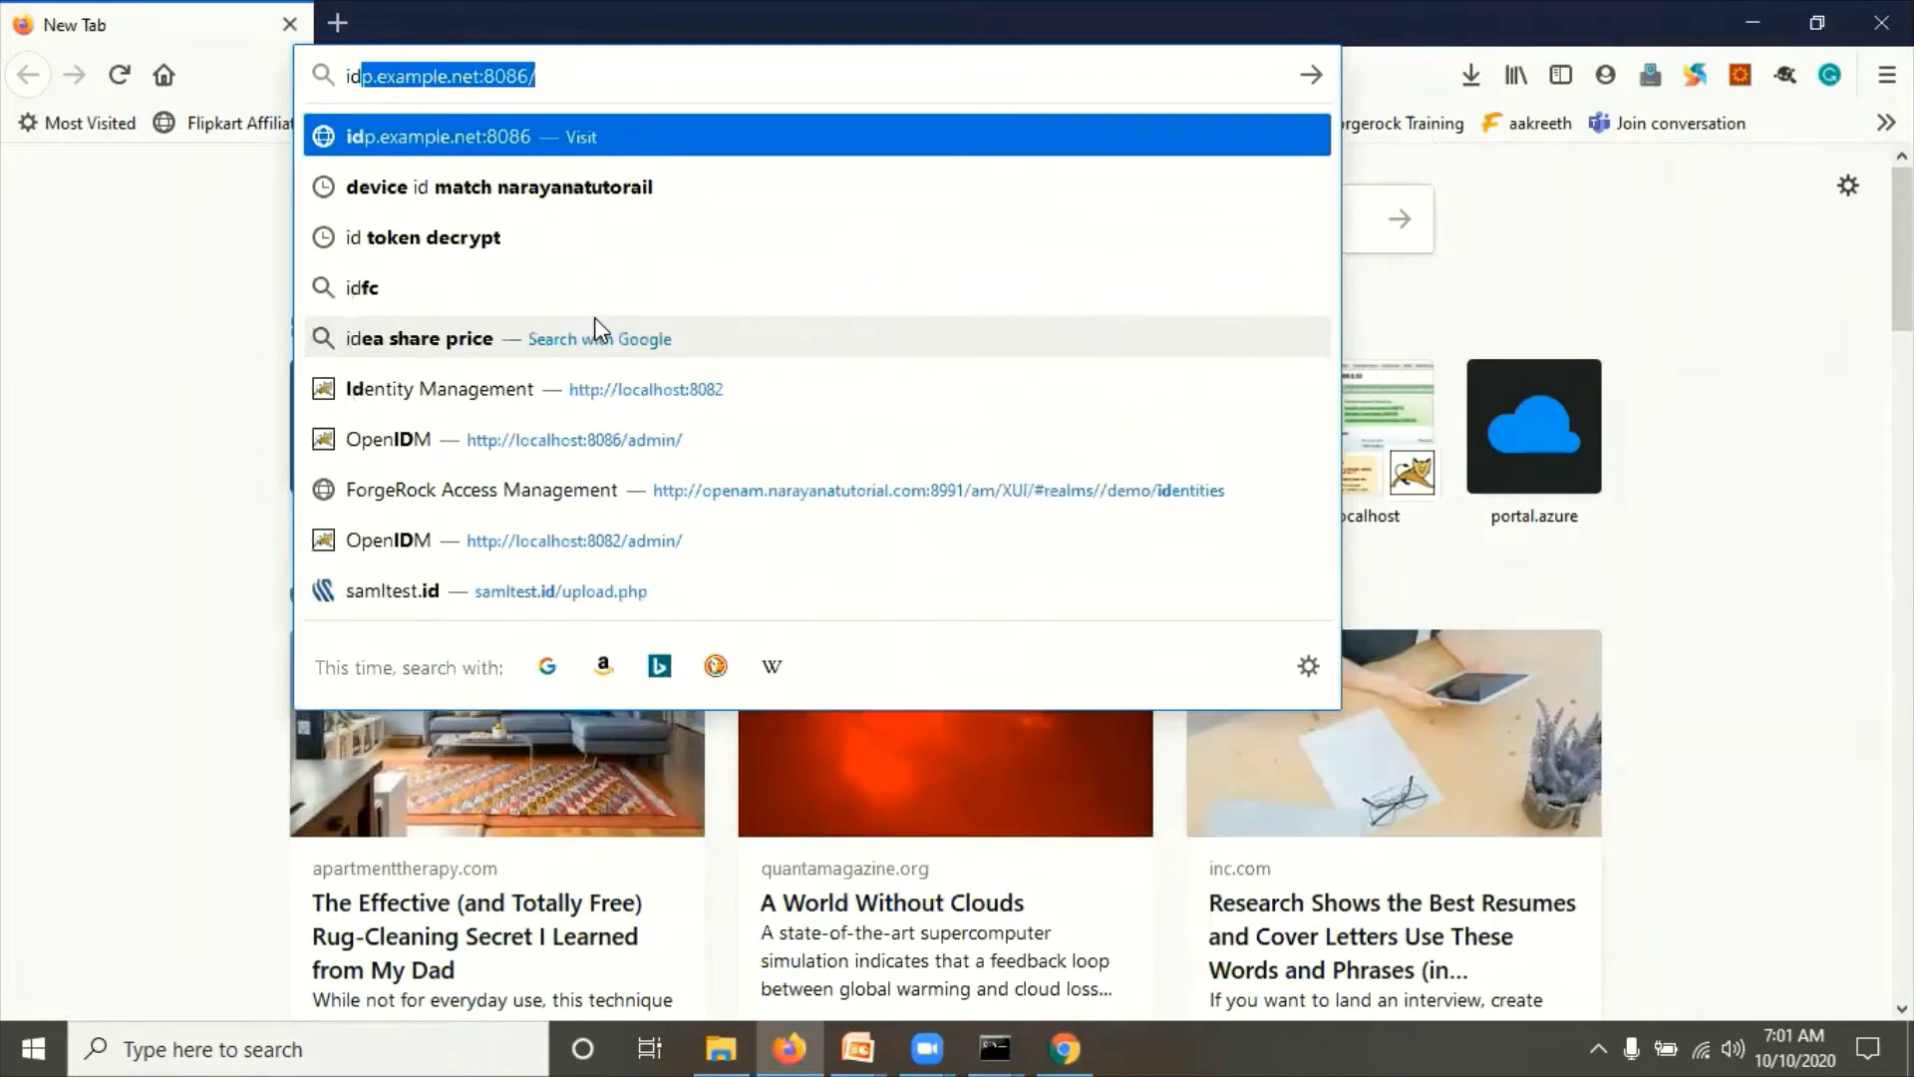
key(BackSpace)
text(p)
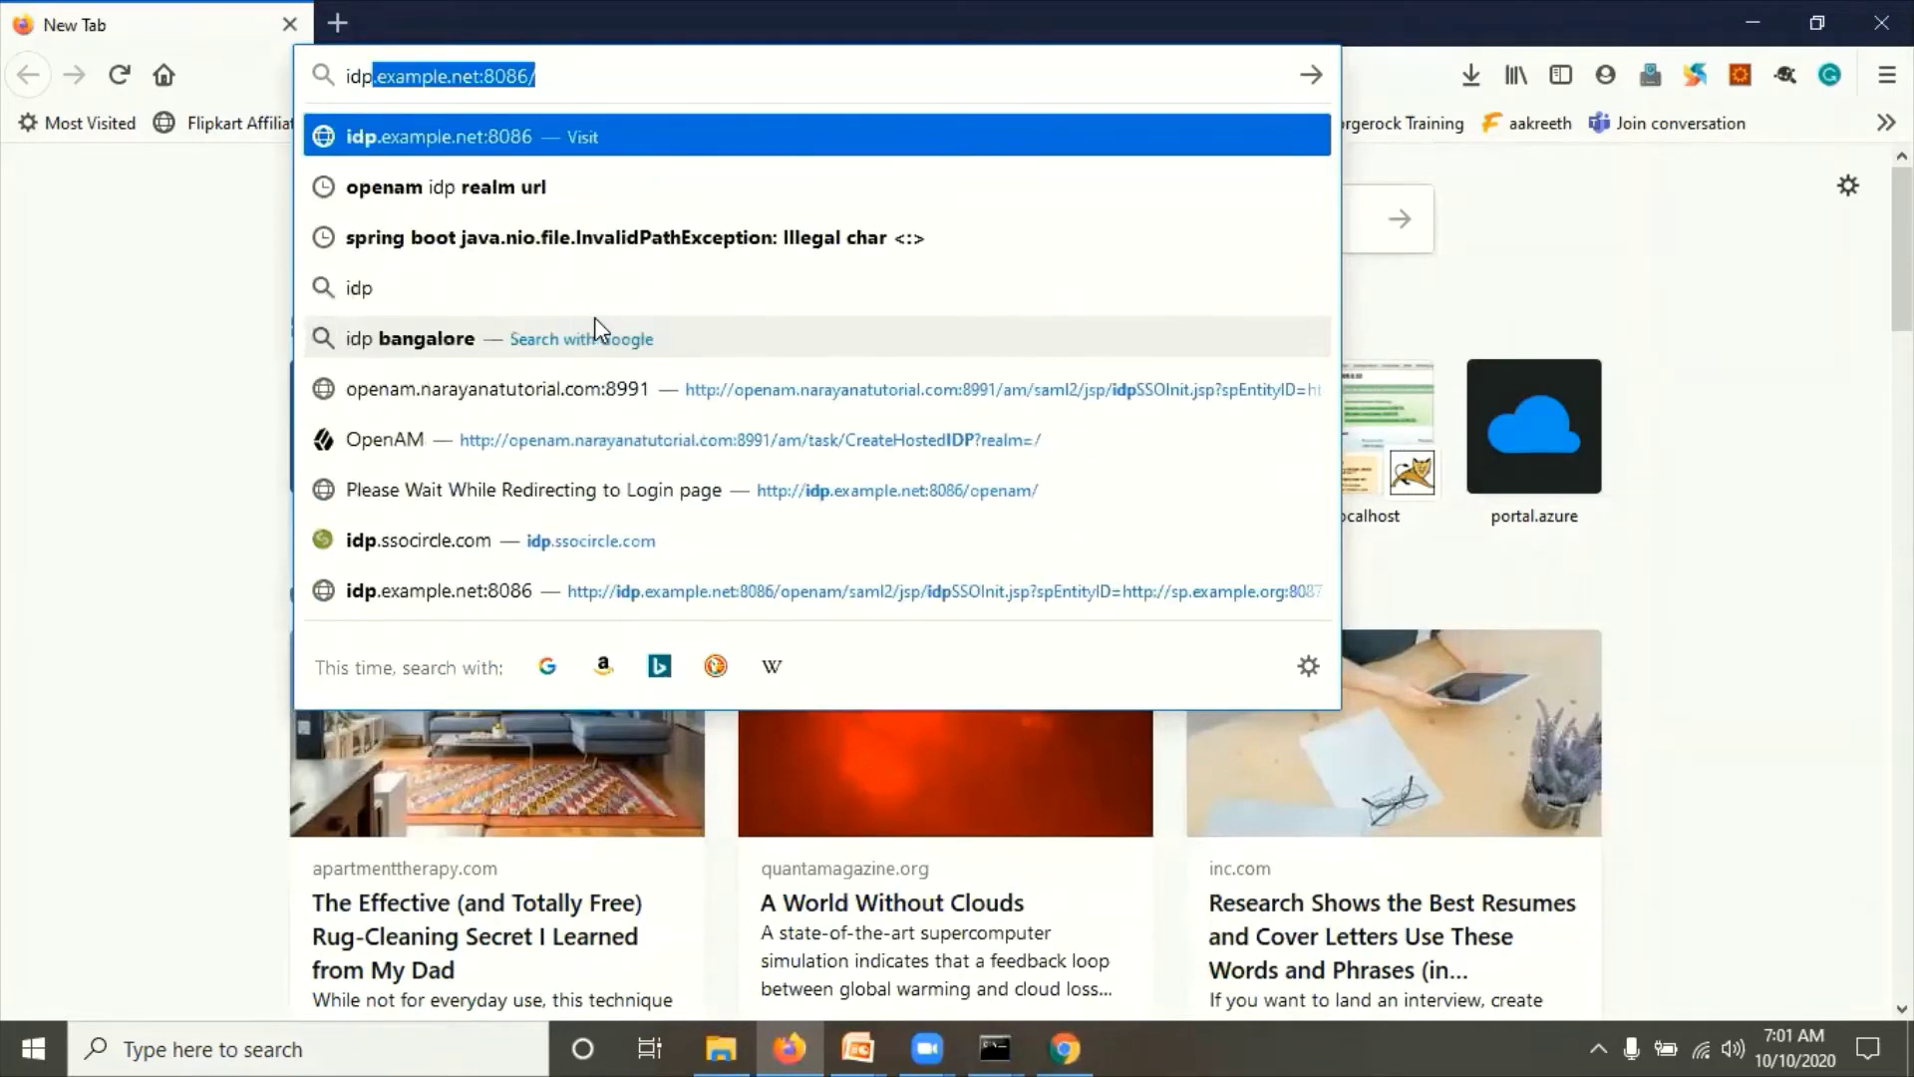
text(.exa)
key(End)
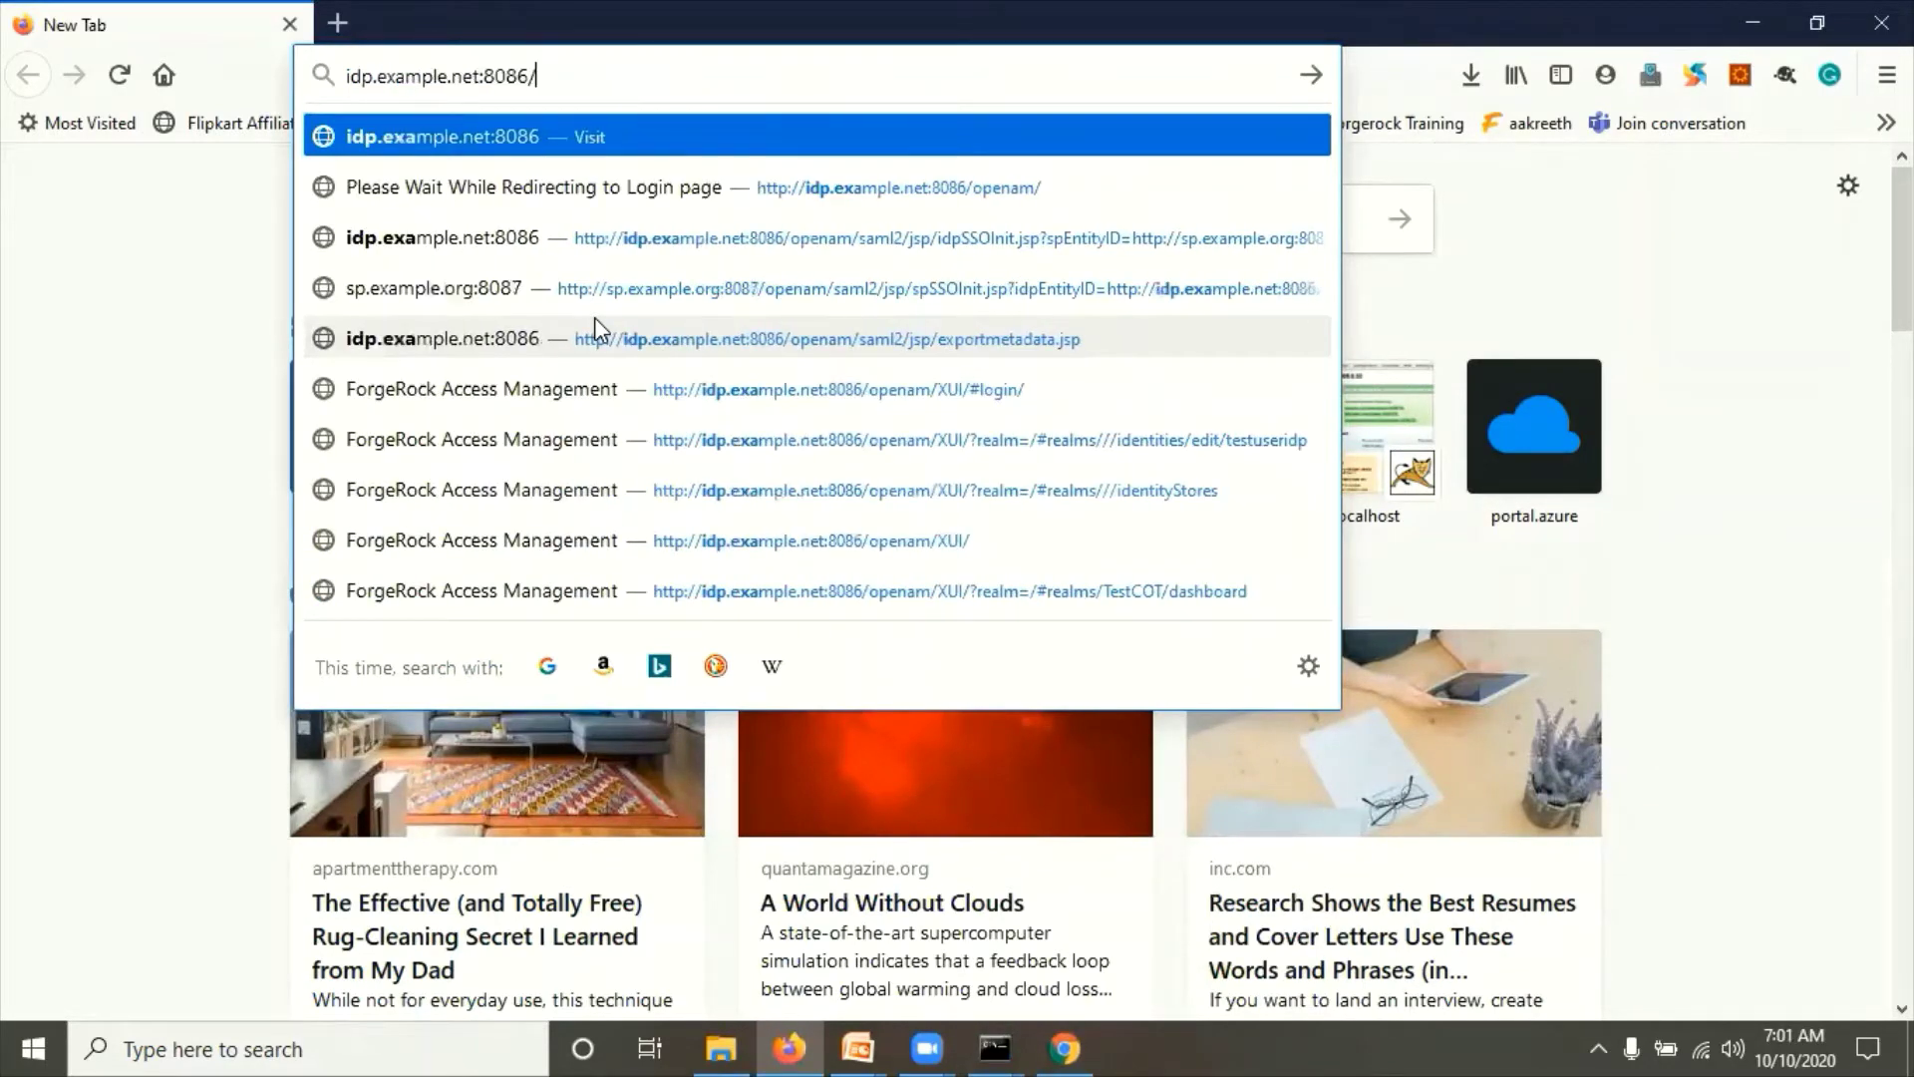
key(BackSpace)
key(BackSpace)
text(3/)
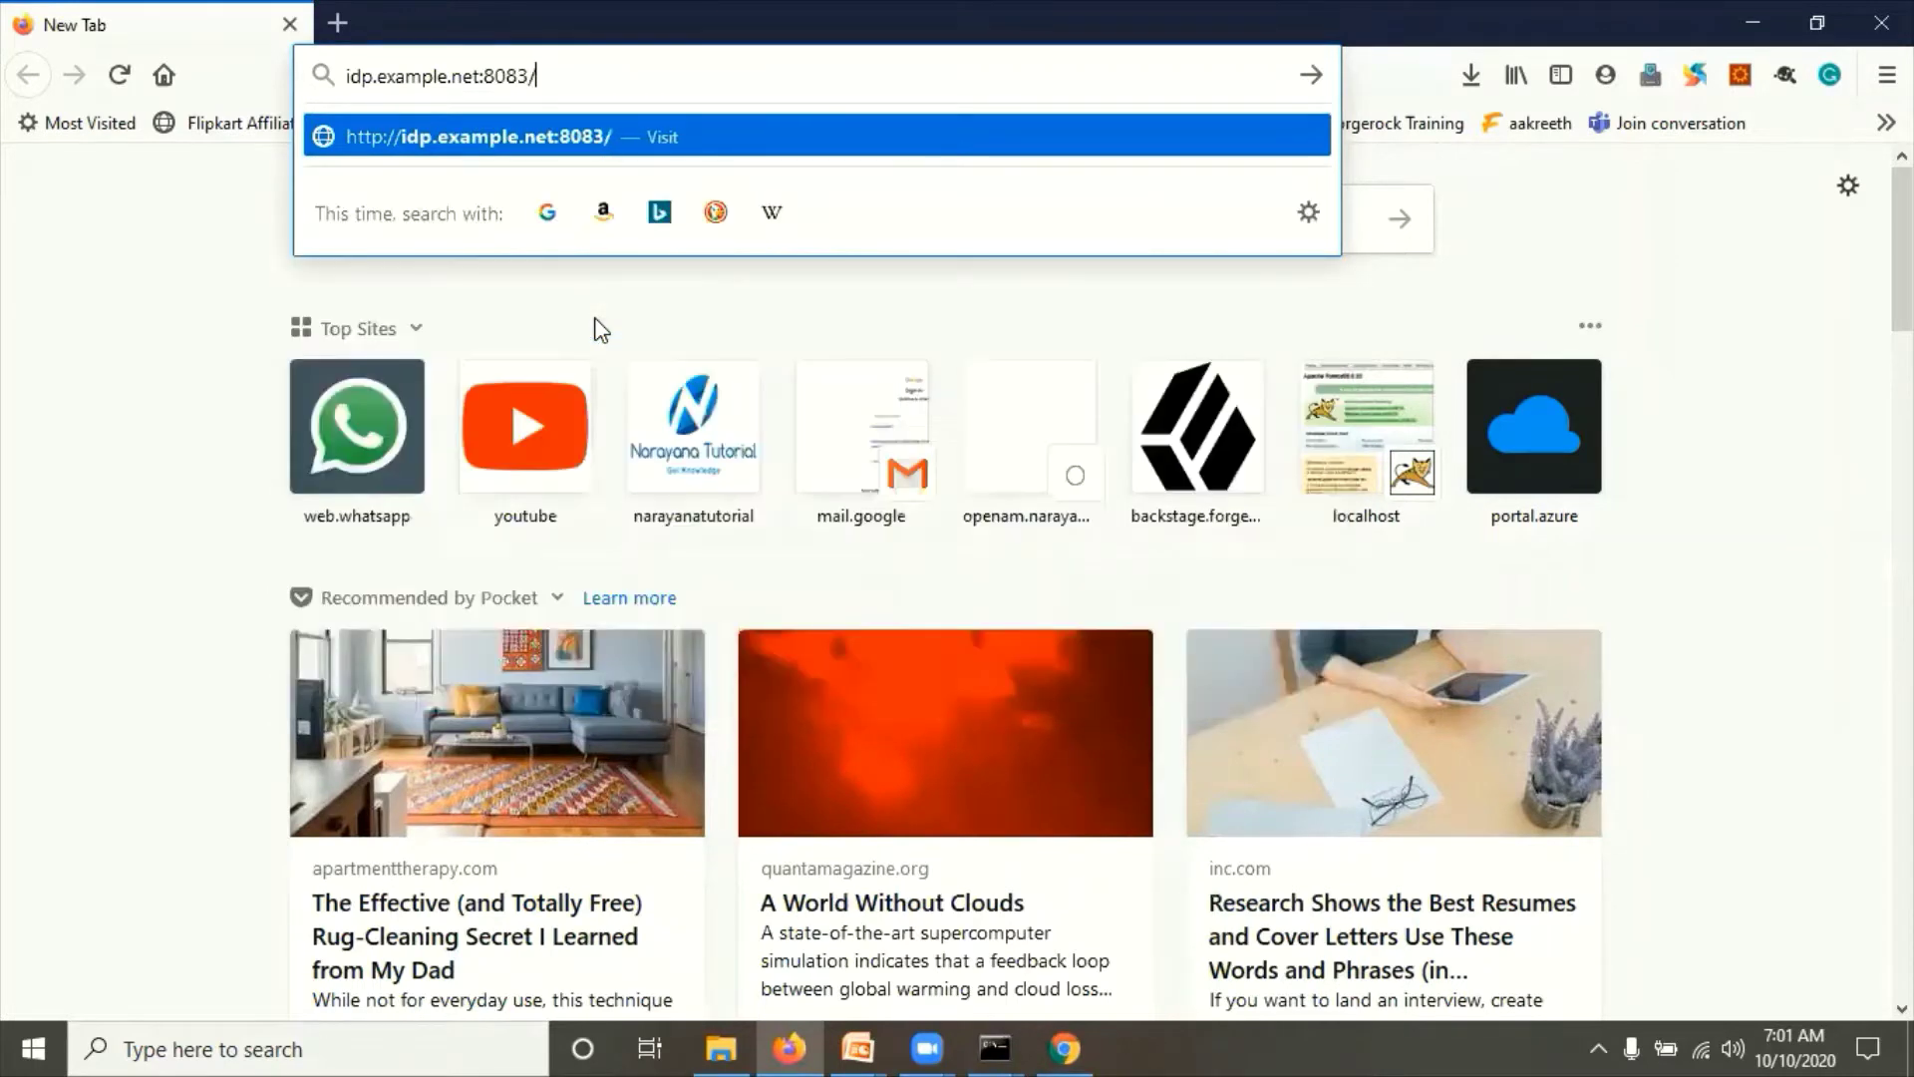
text(amidp)
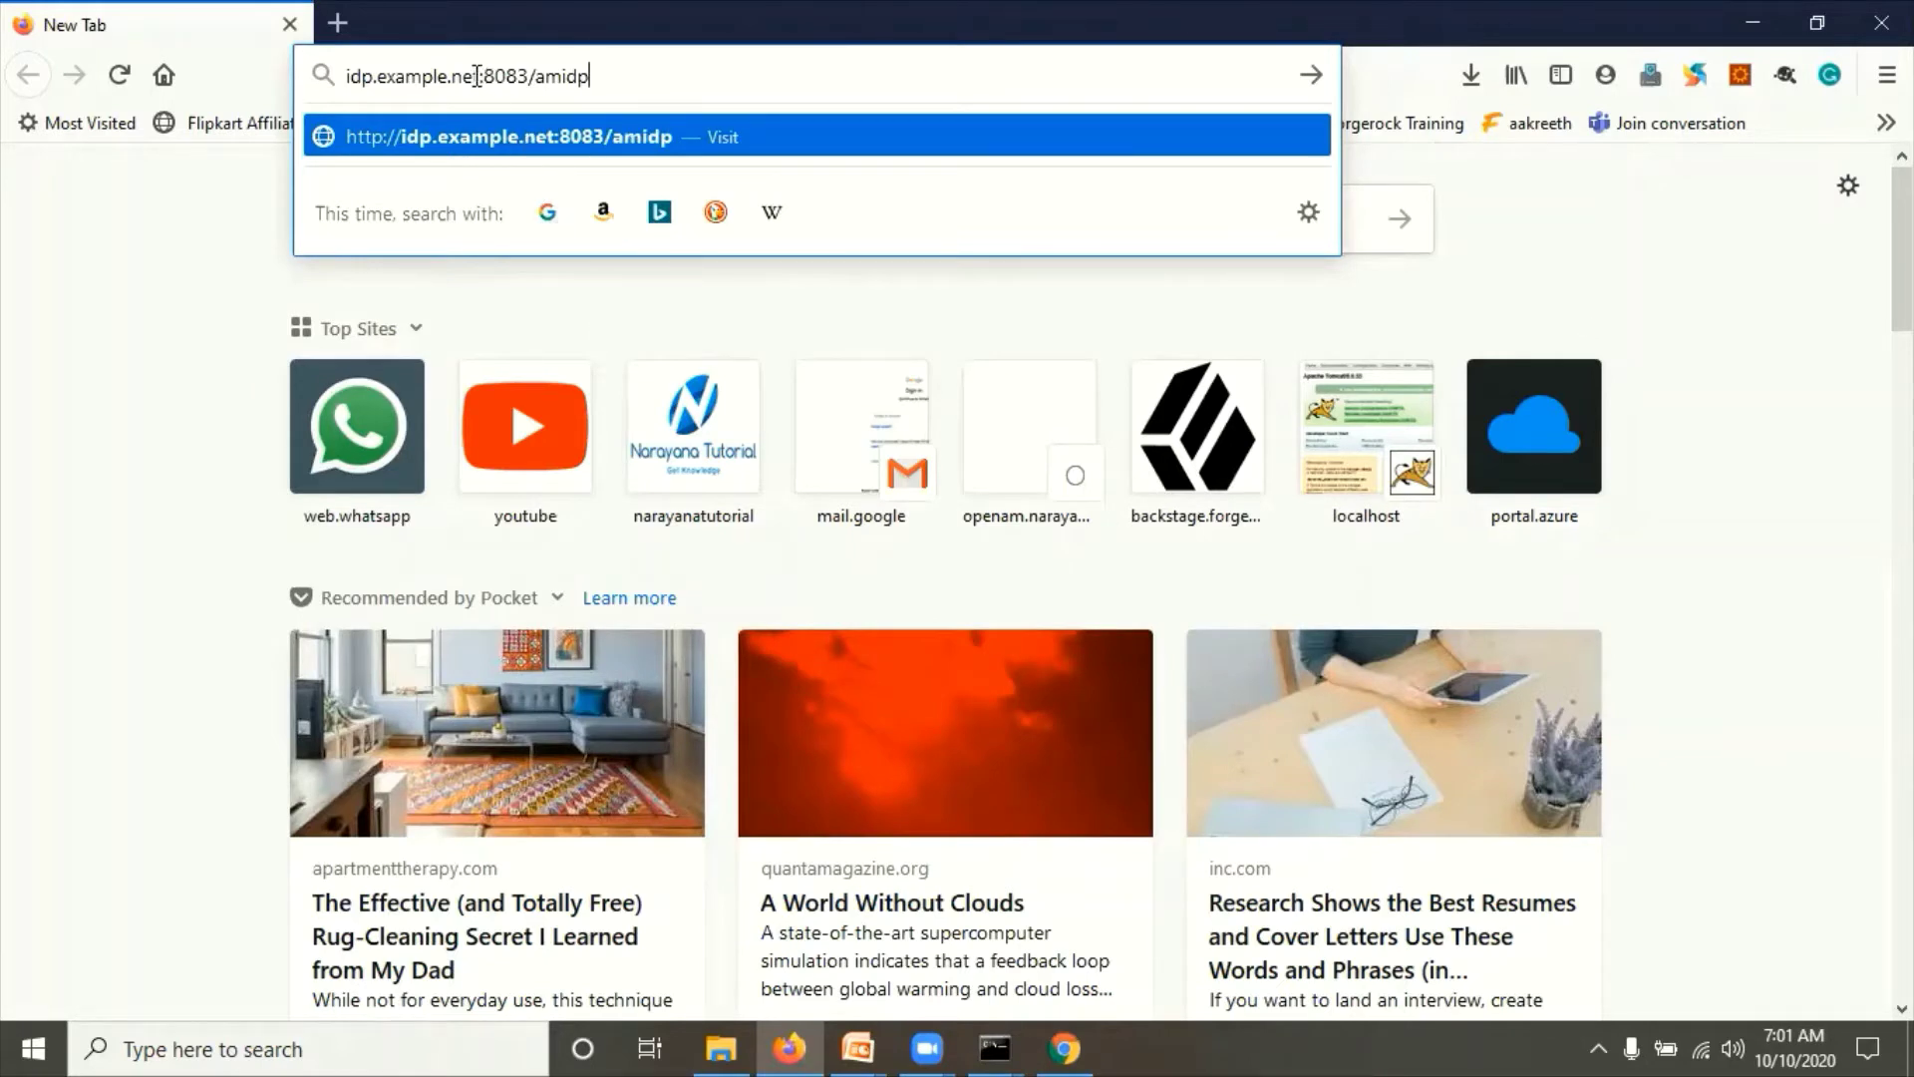
click(474, 76)
key(BackSpace)
key(BackSpace)
key(BackSpace)
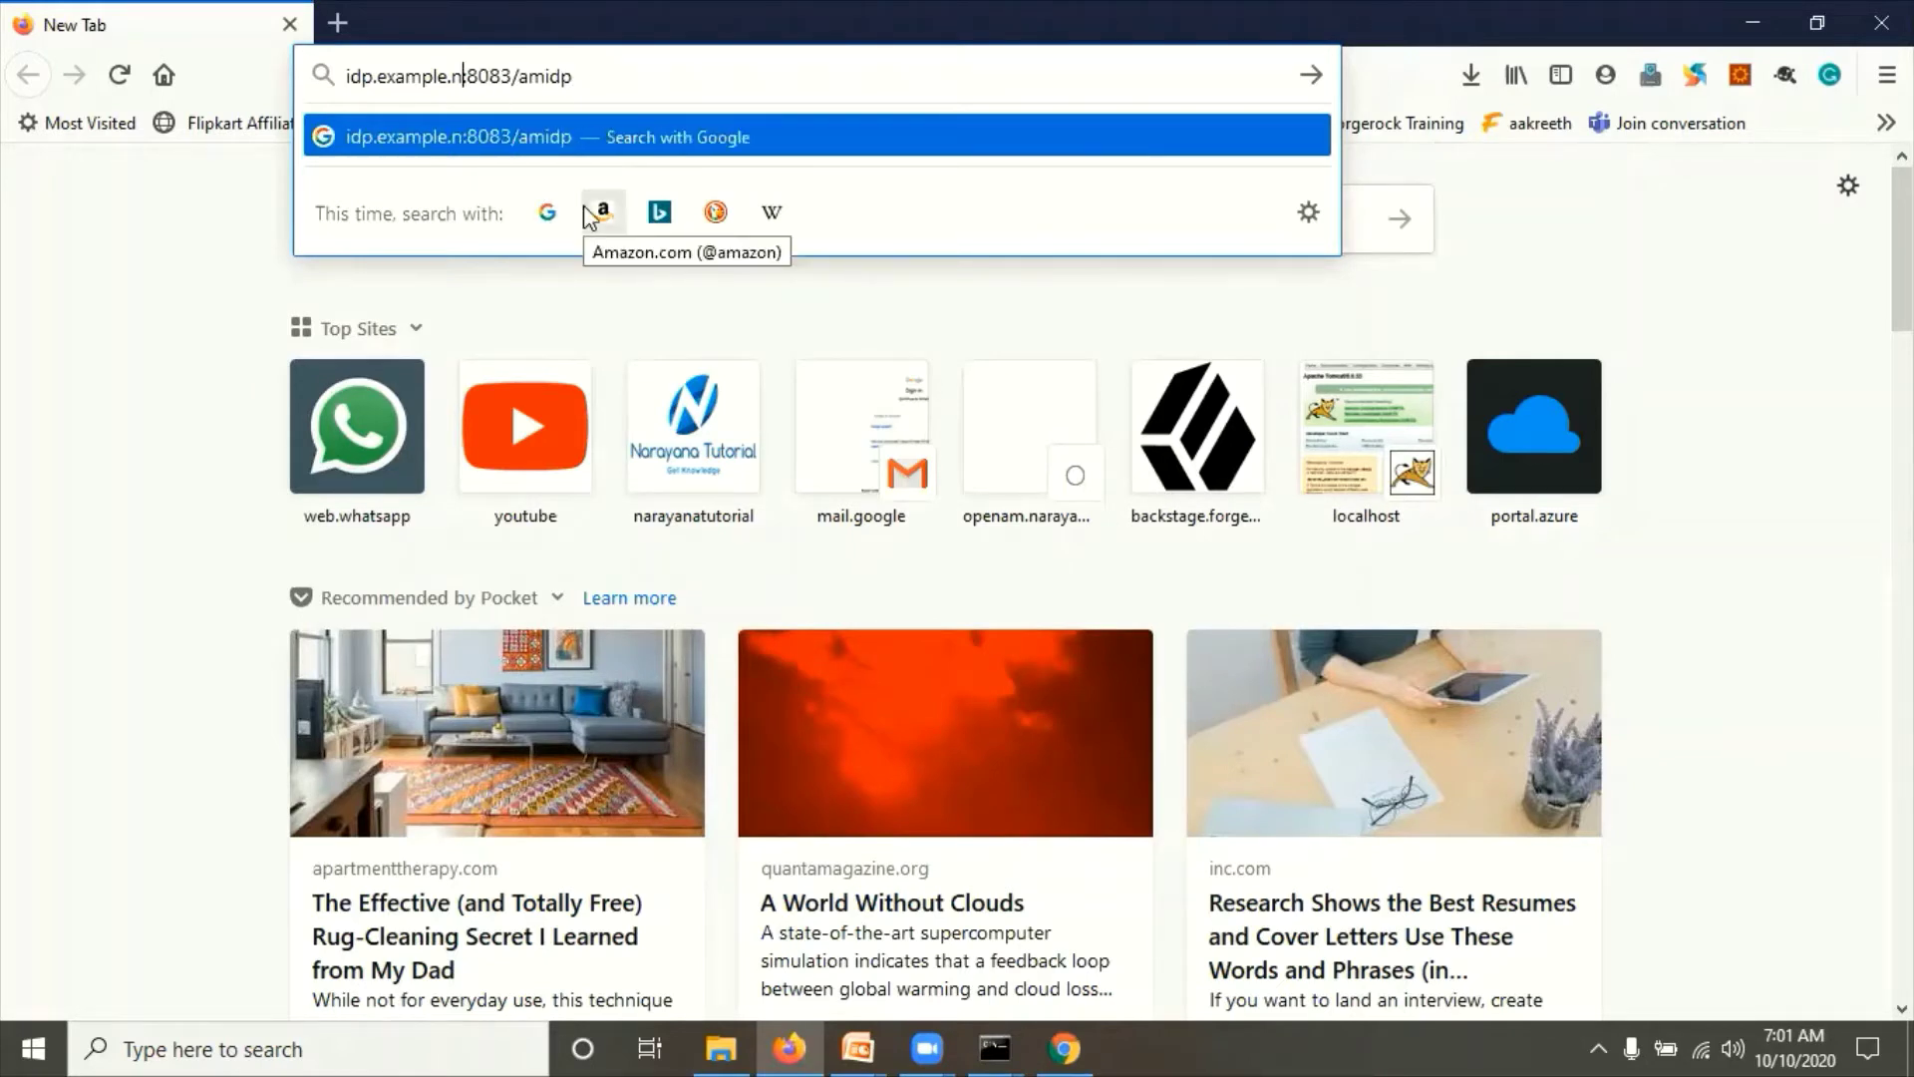
text(org)
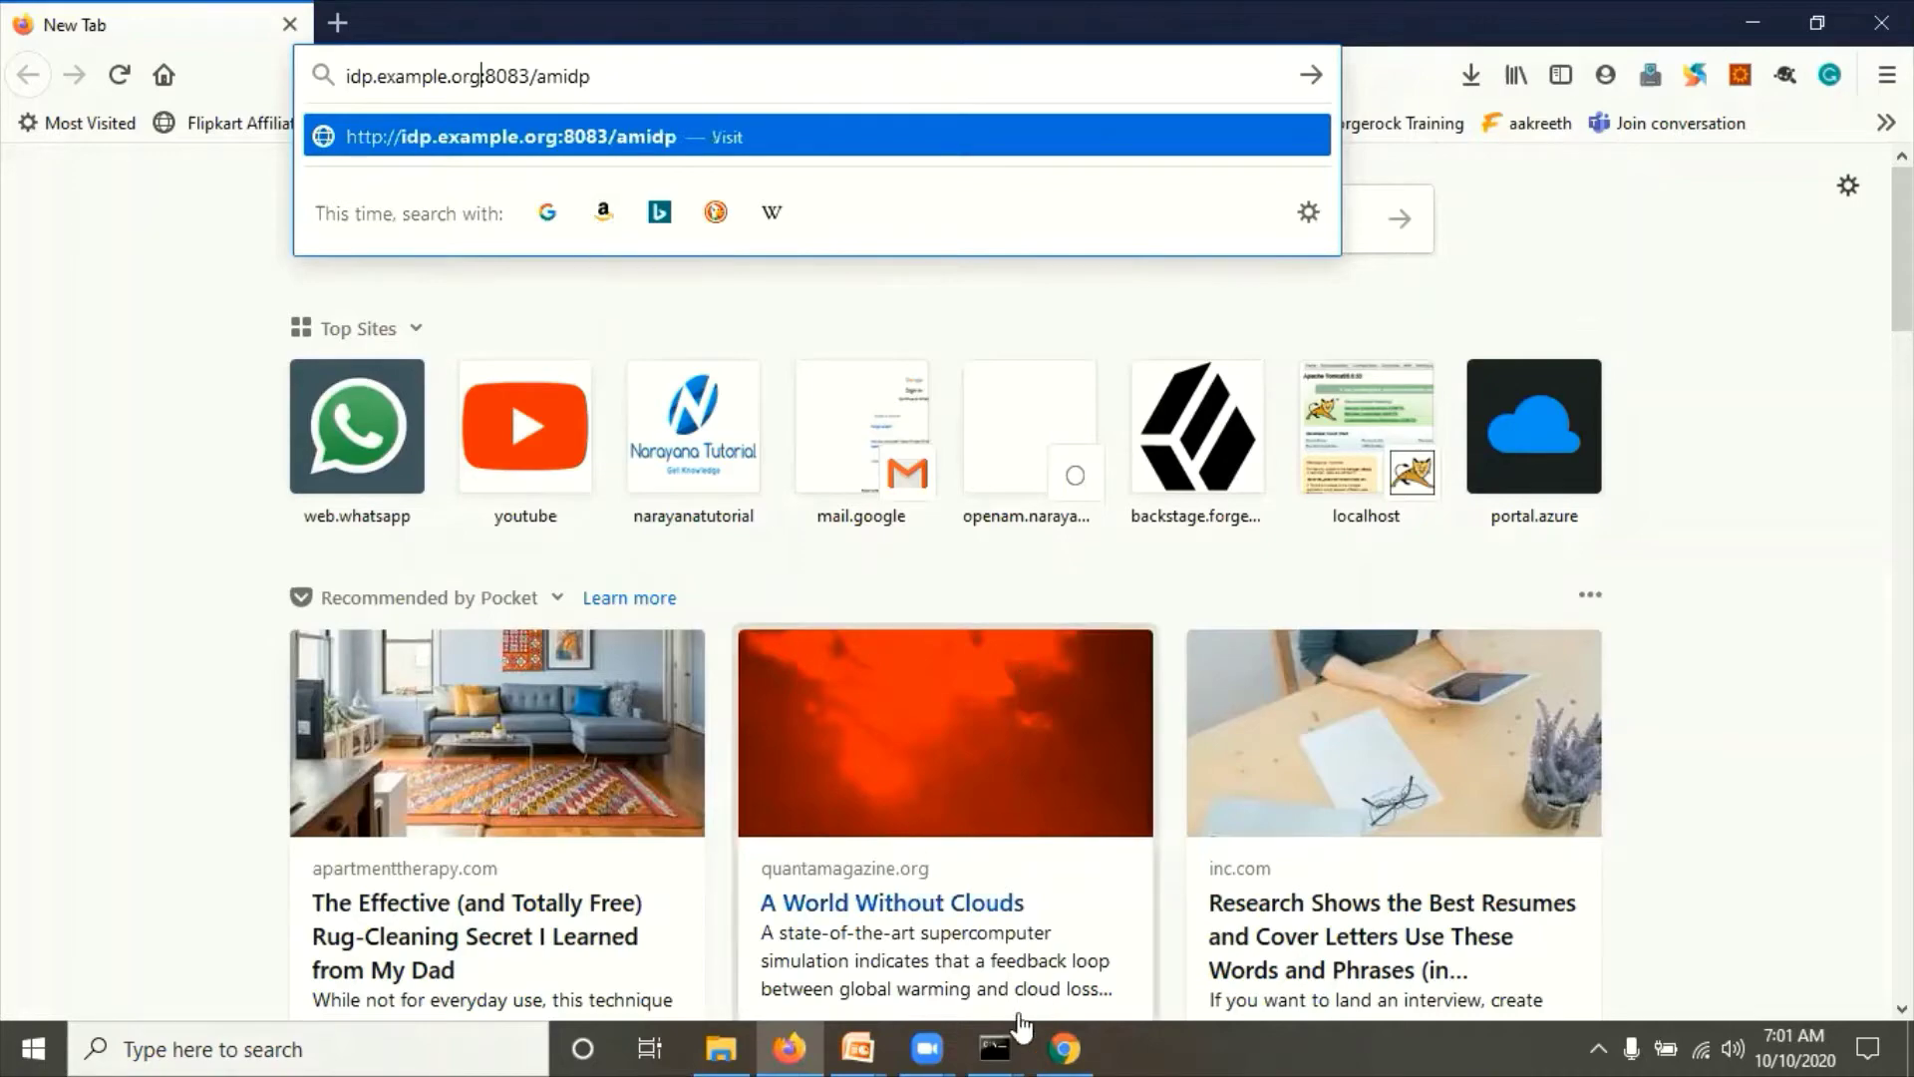
click(858, 1048)
click(995, 924)
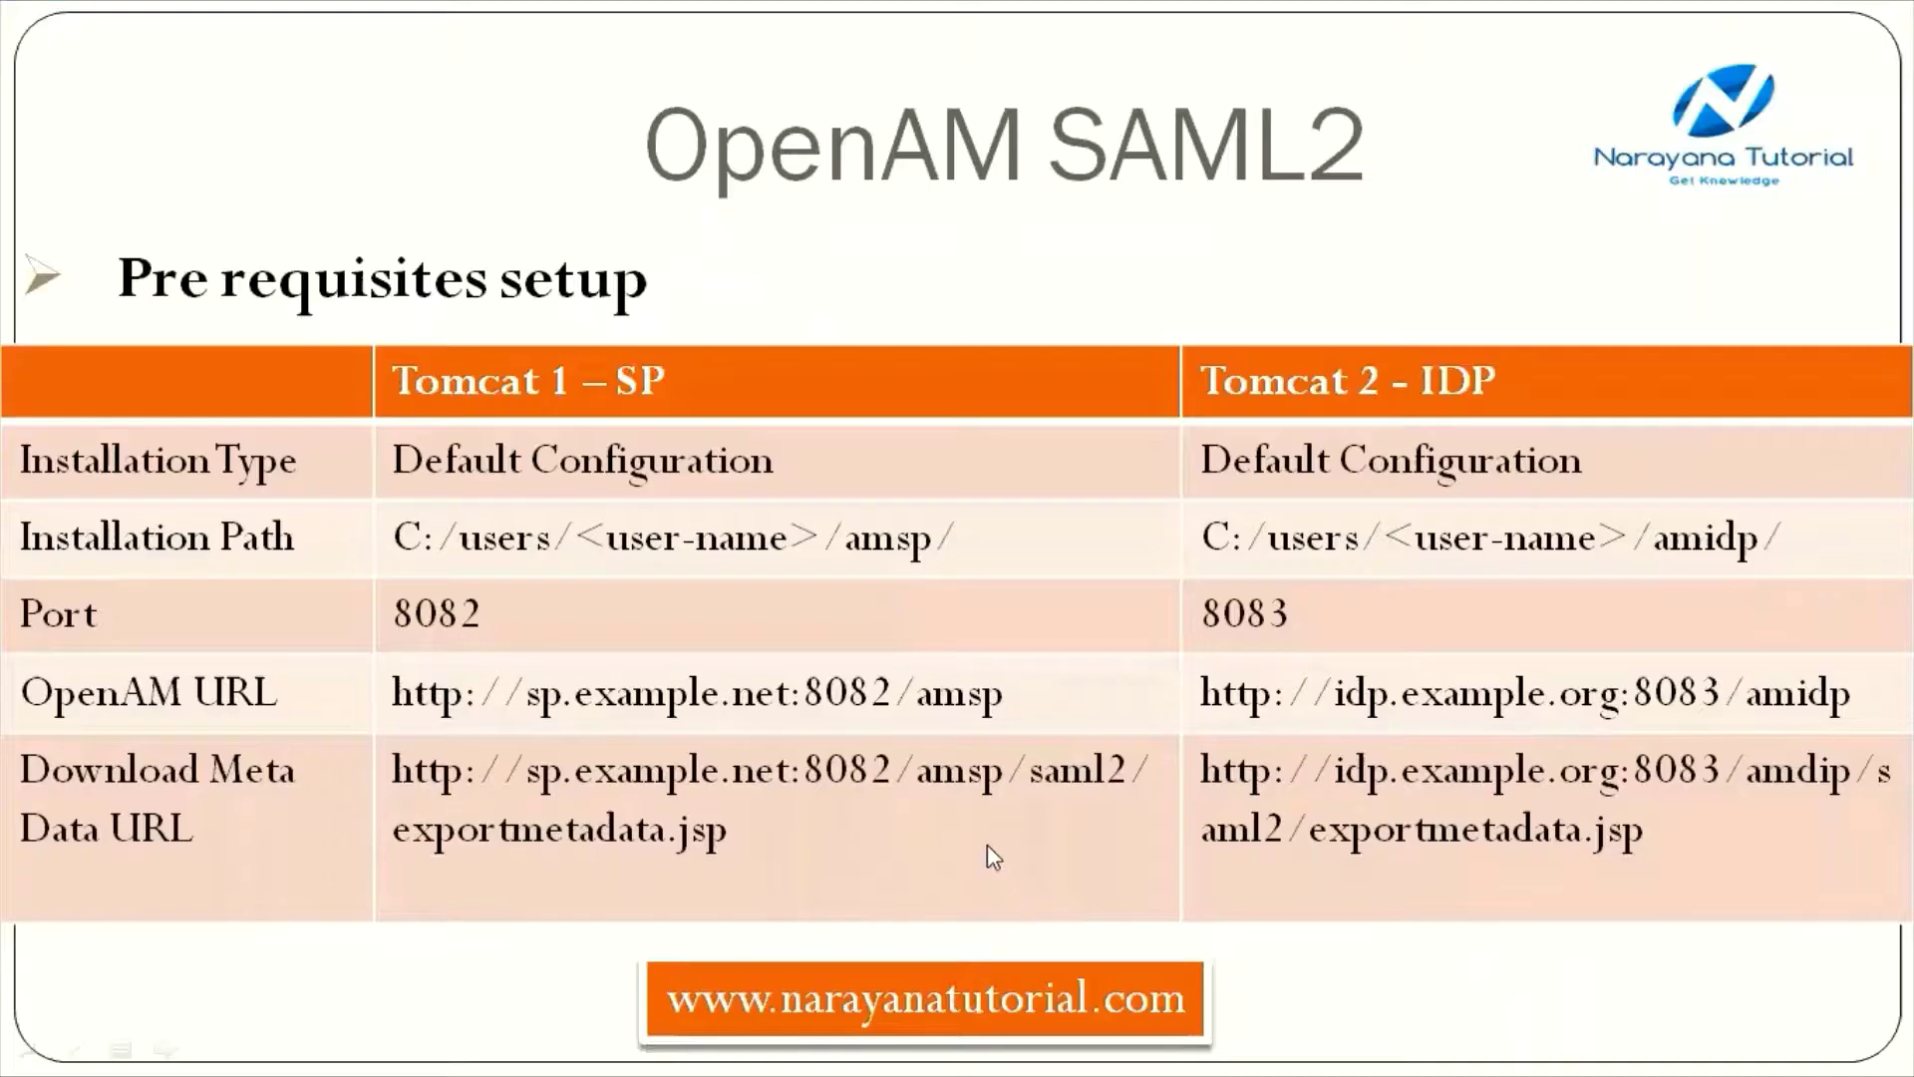
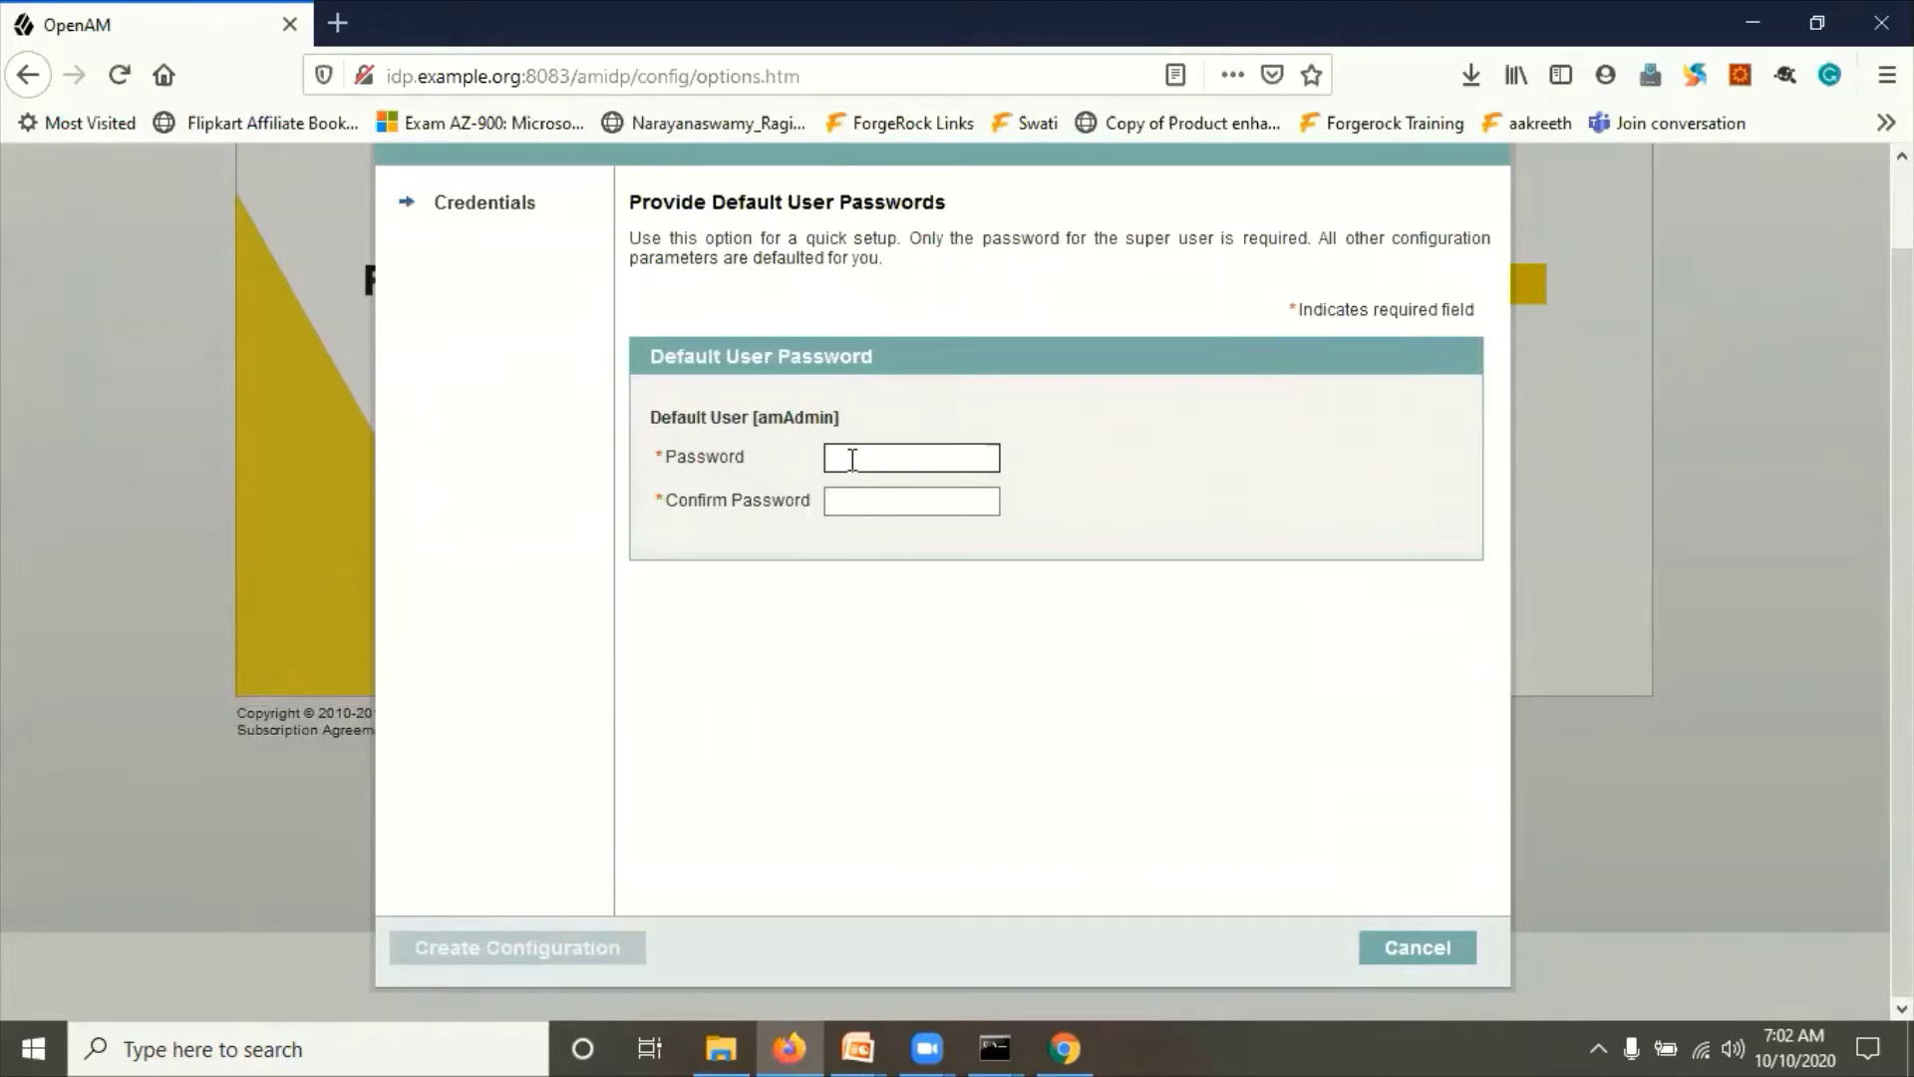
Step: Enter and confirm the amAdmin password, then create the IDP's default OpenAM configuration
click(852, 460)
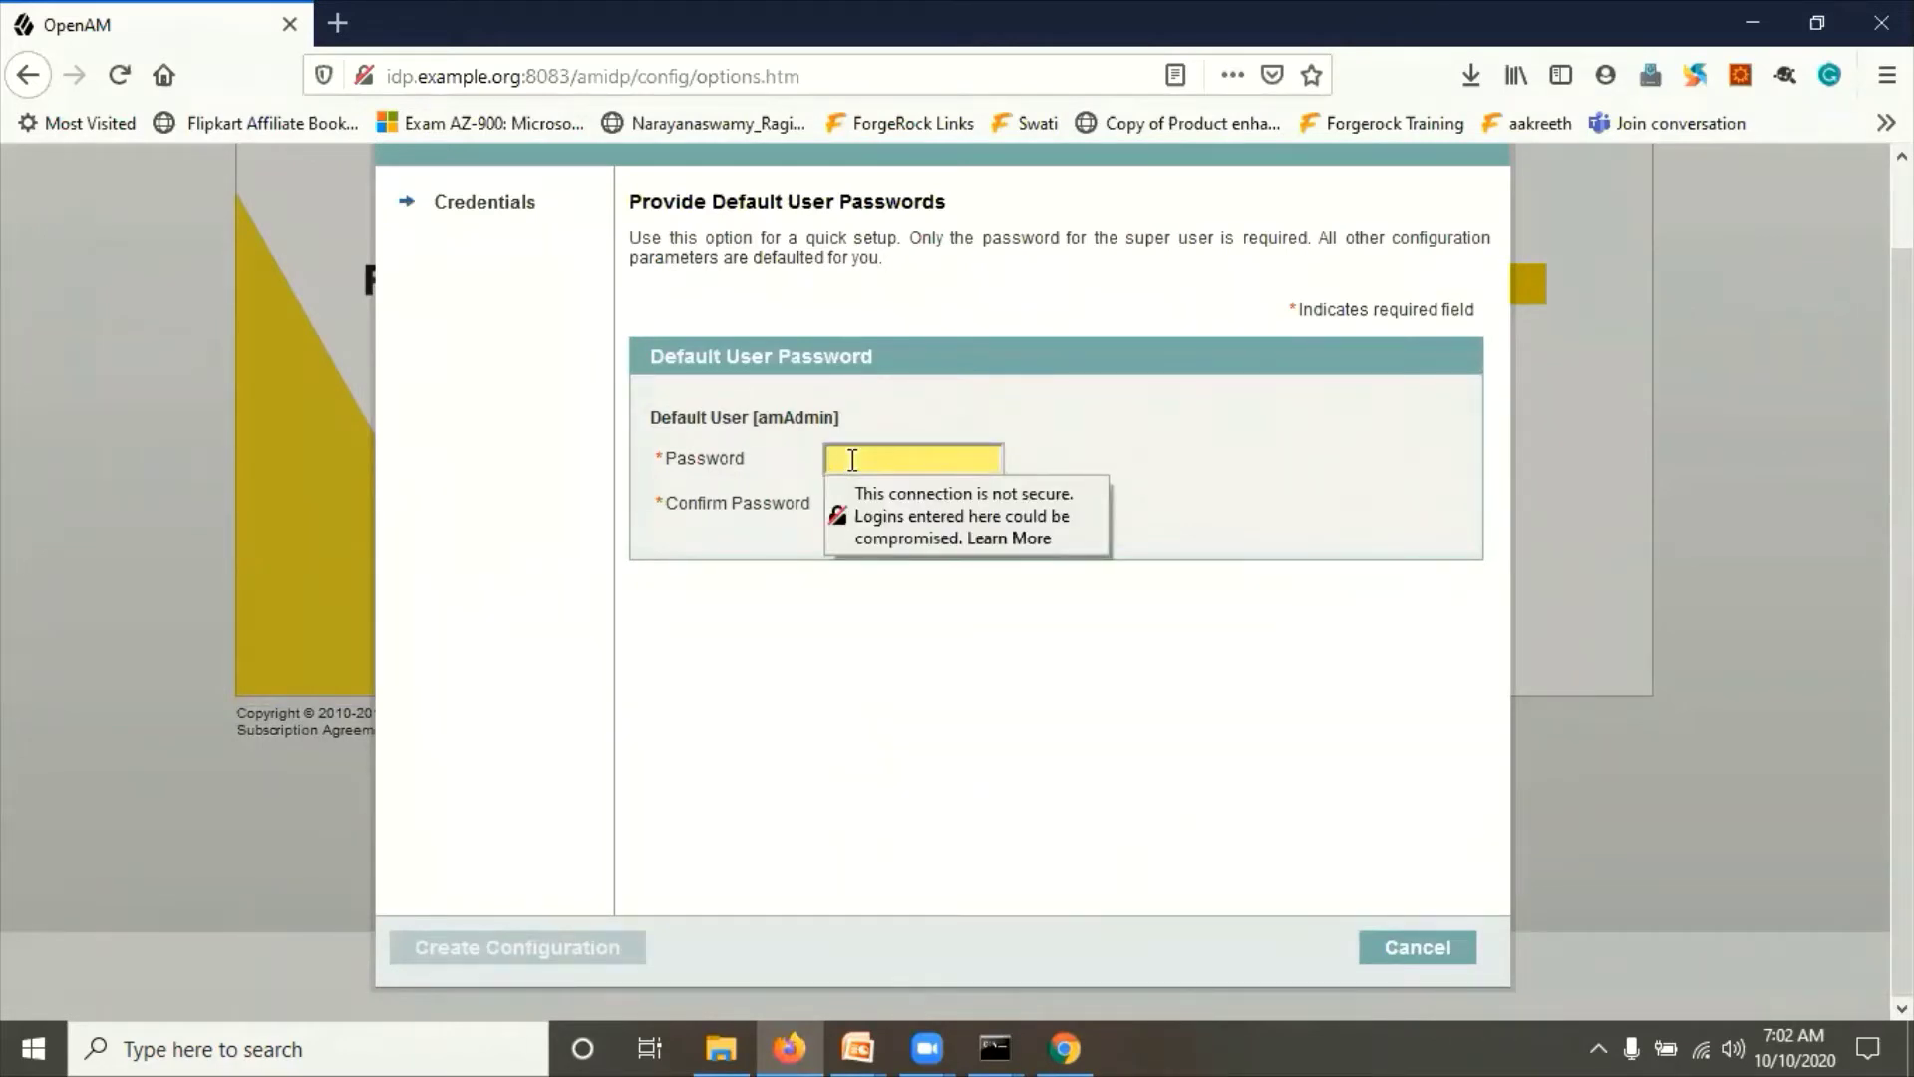
text(password)
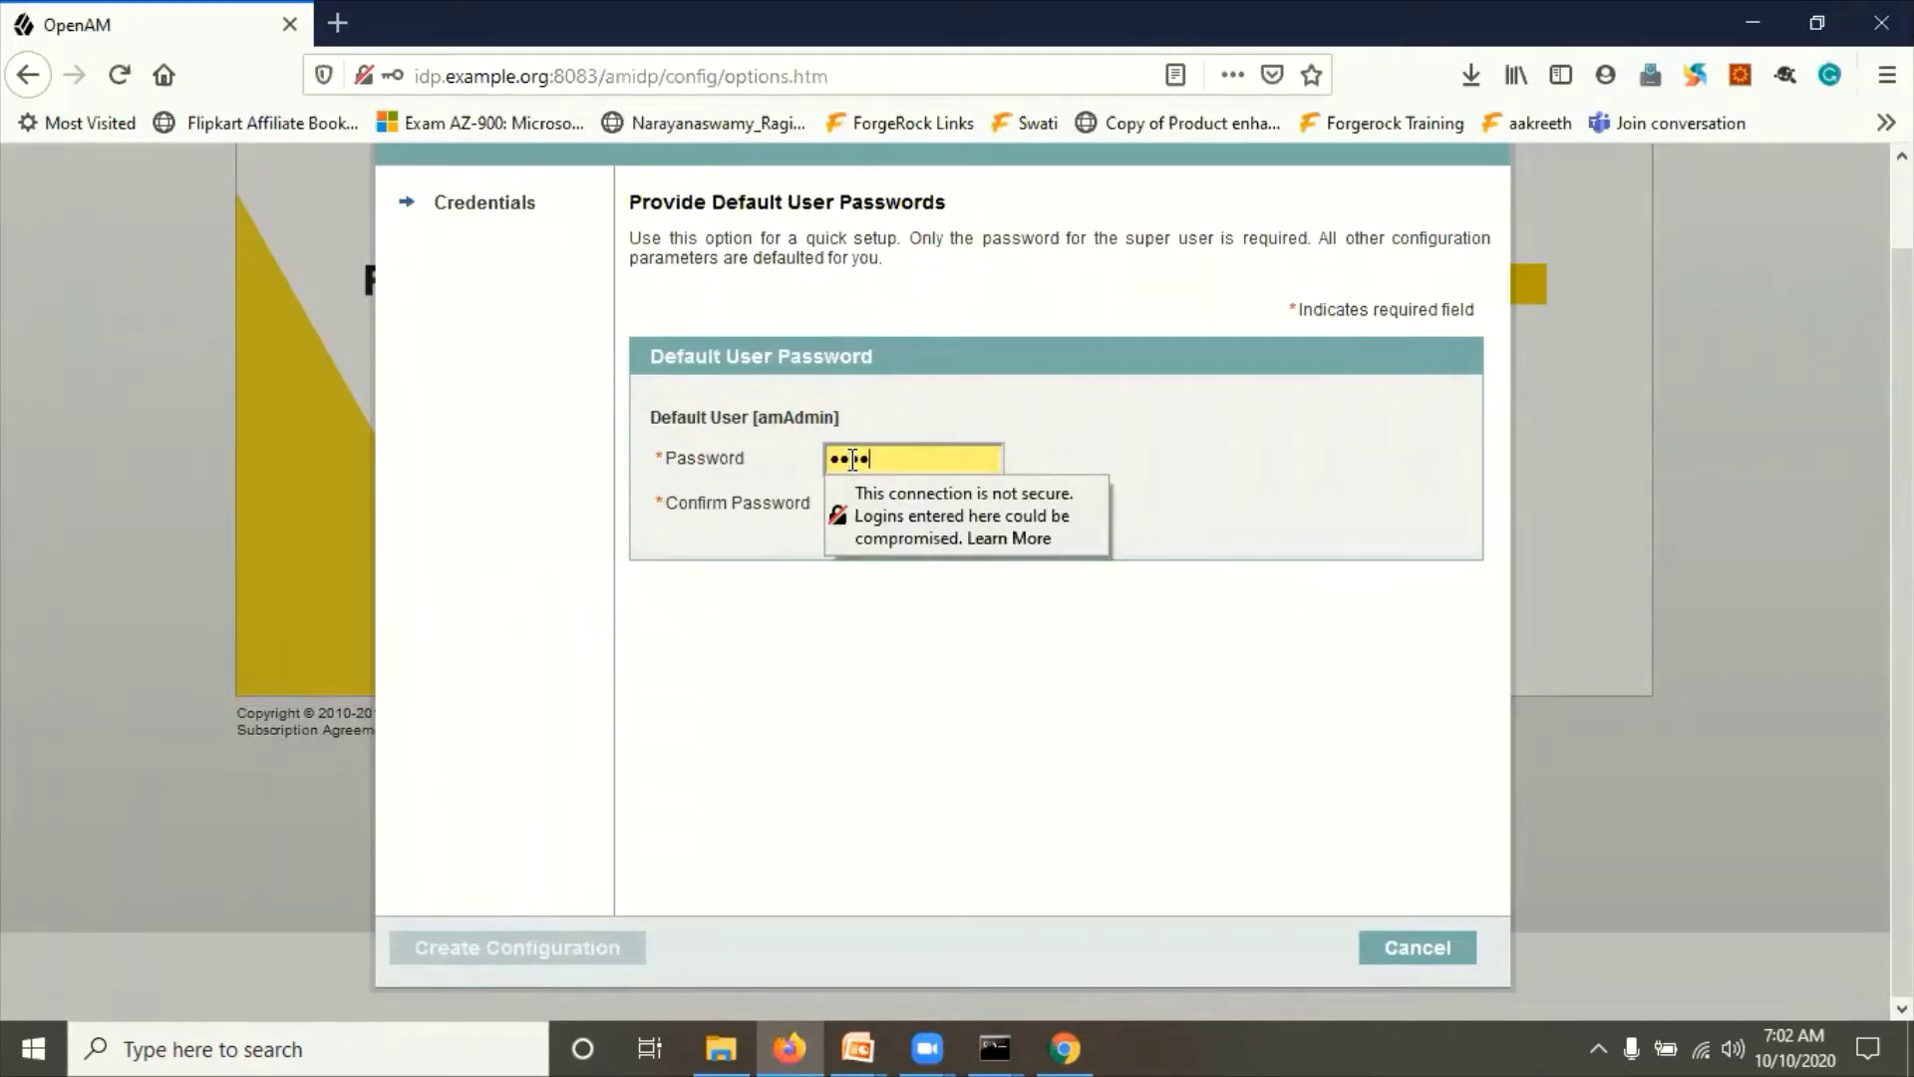
click(907, 641)
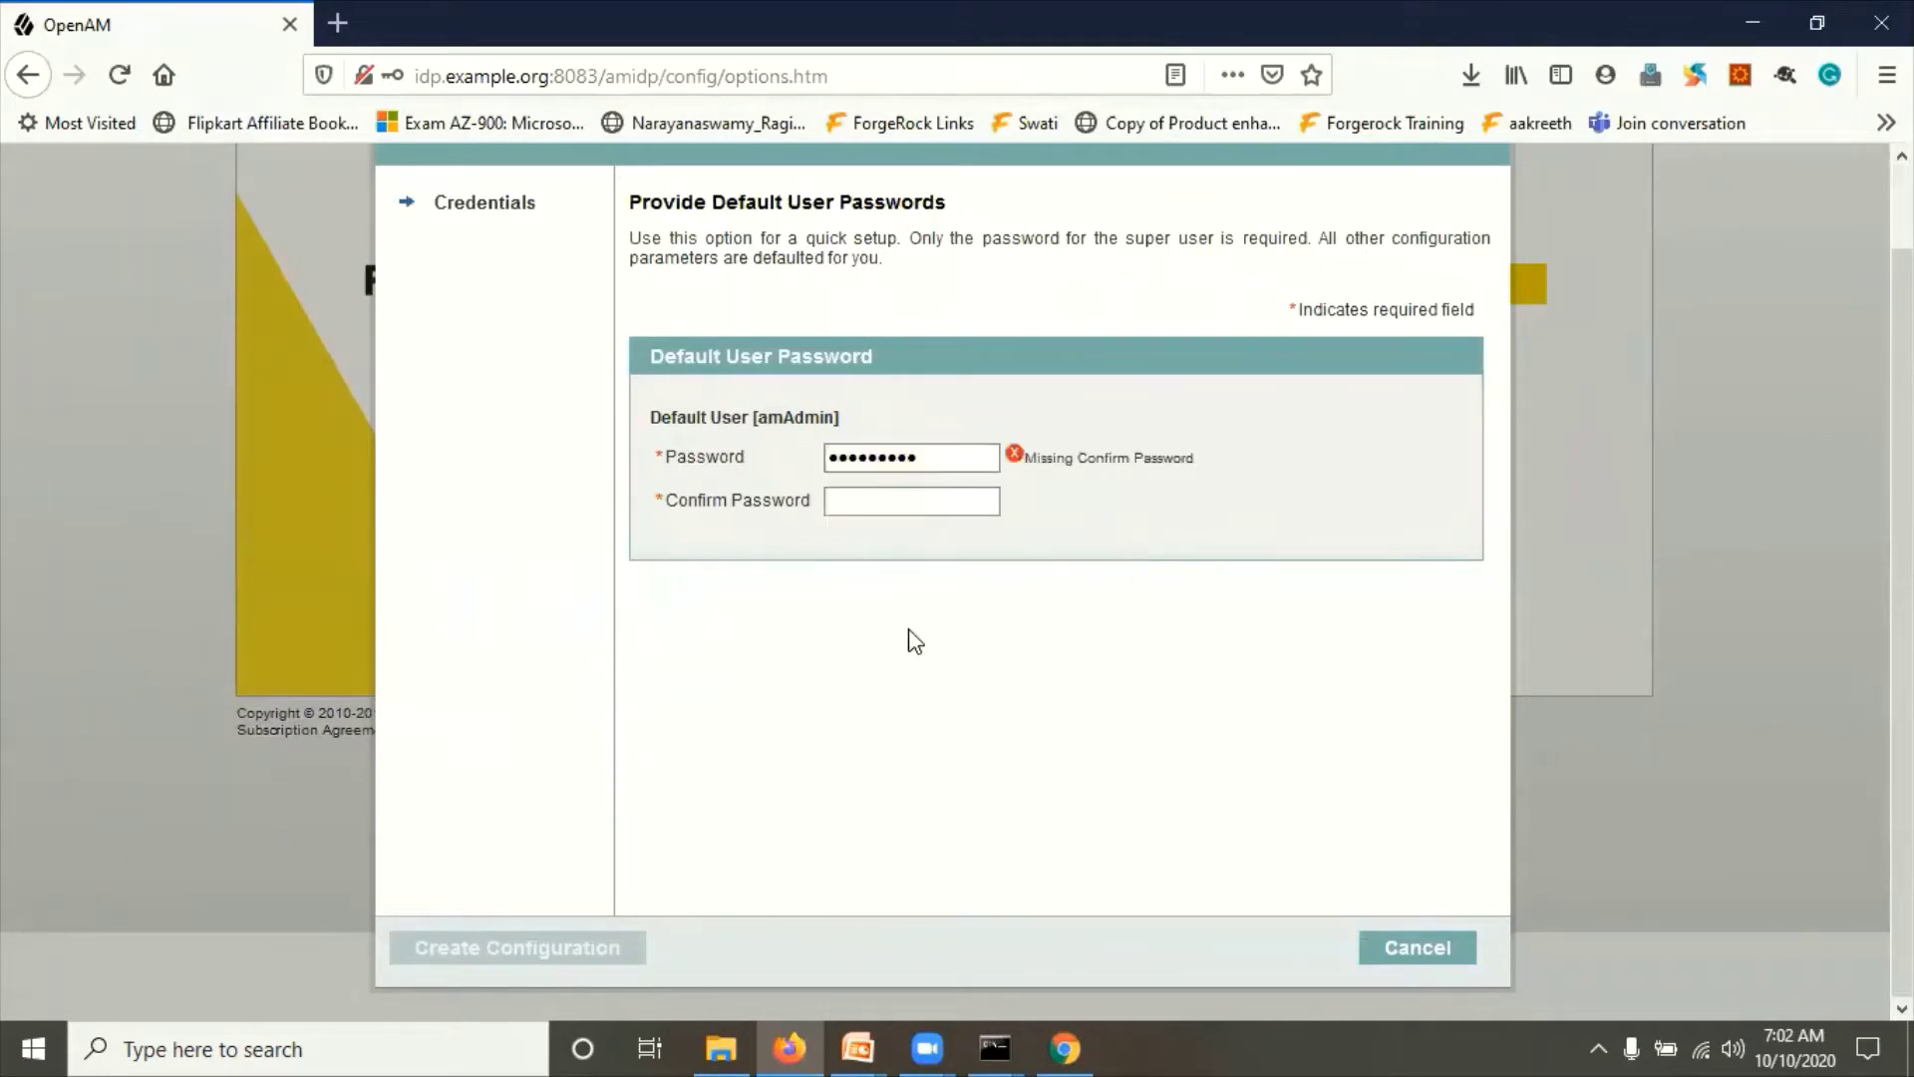
click(840, 500)
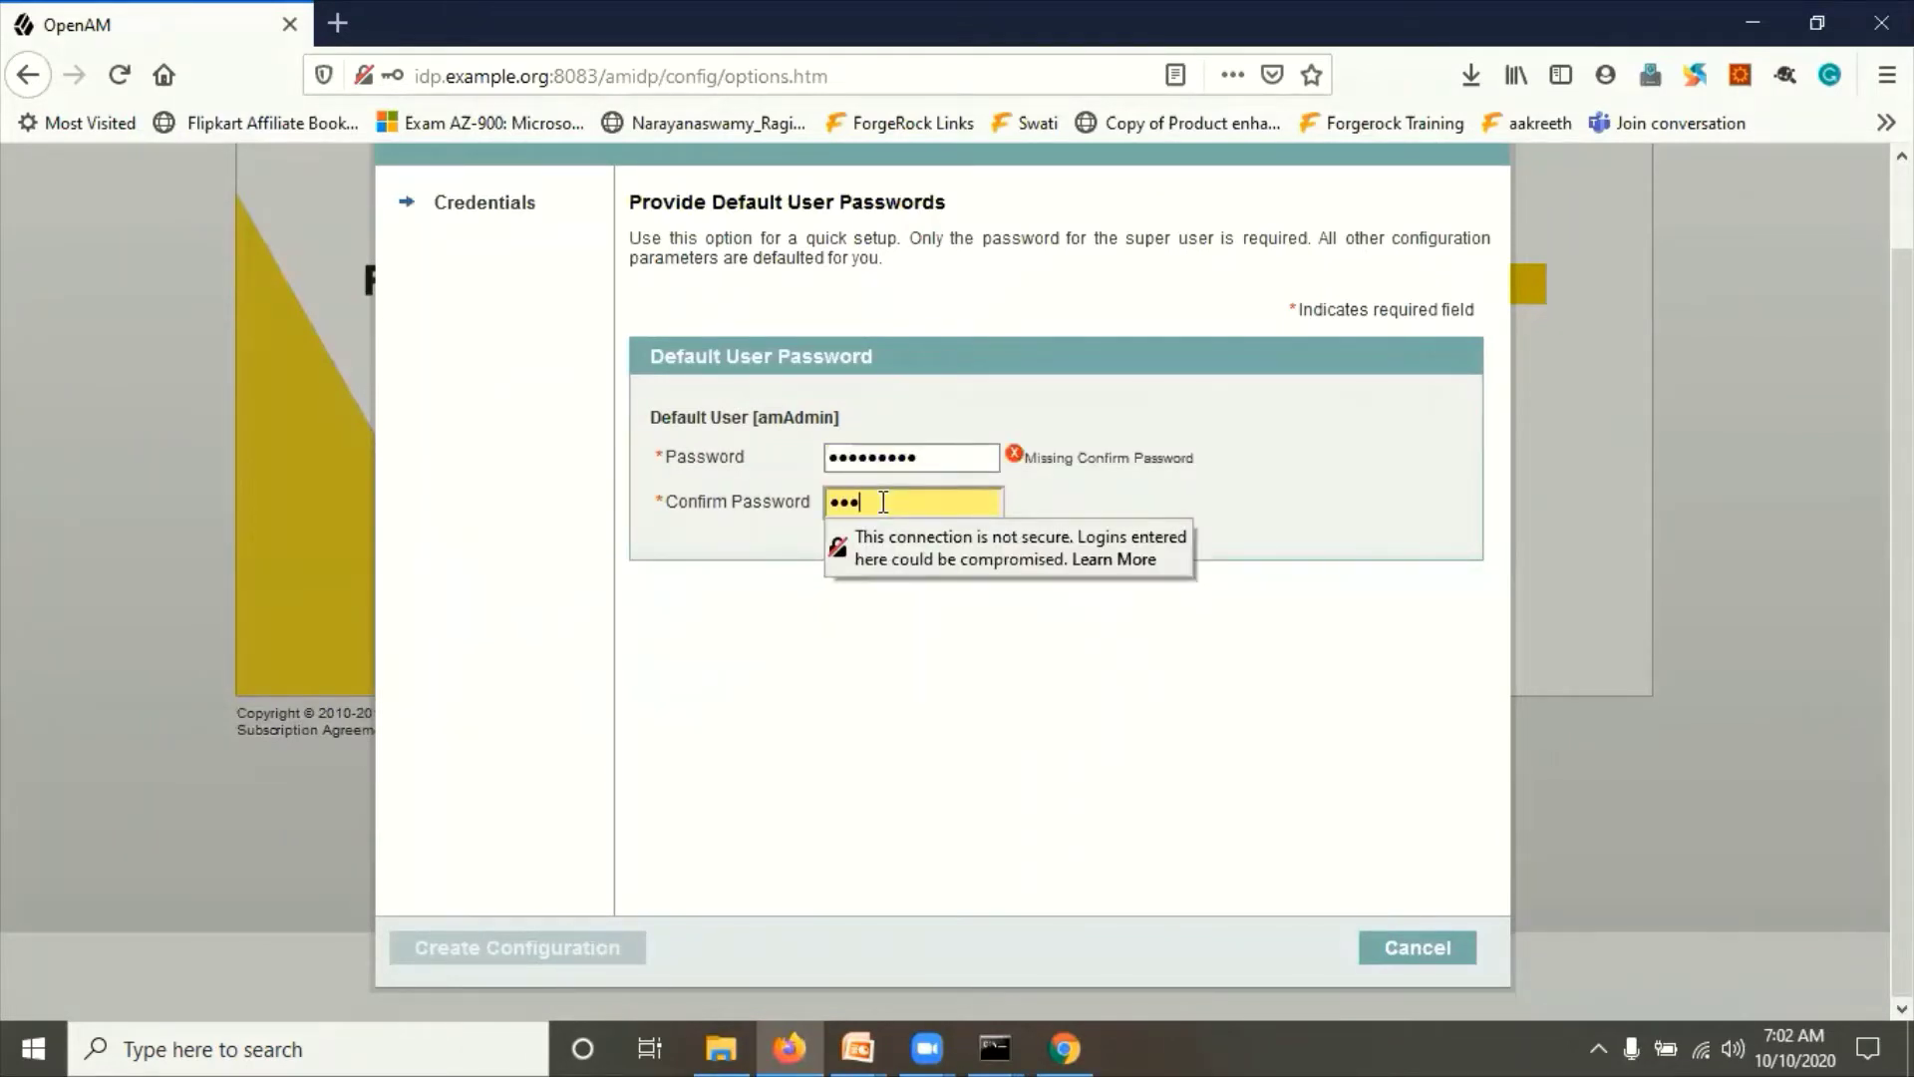
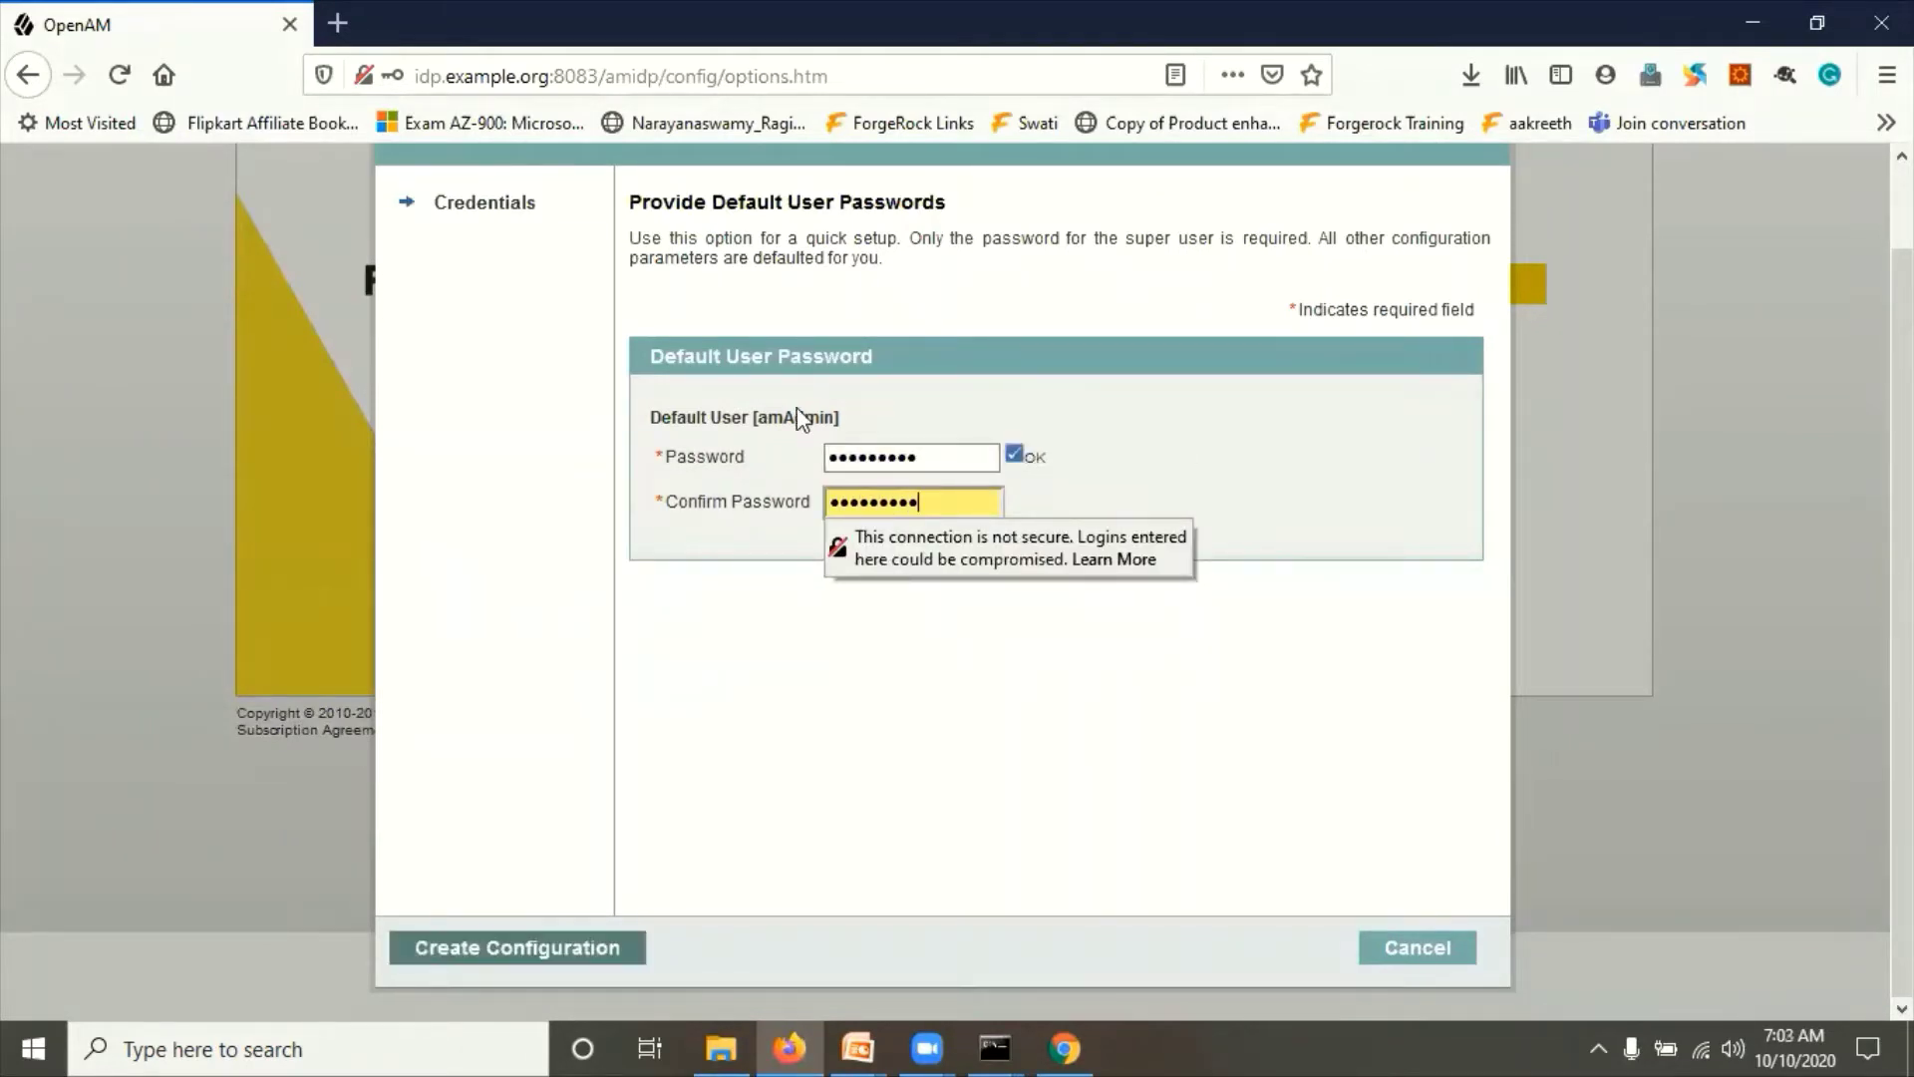
double_click(795, 417)
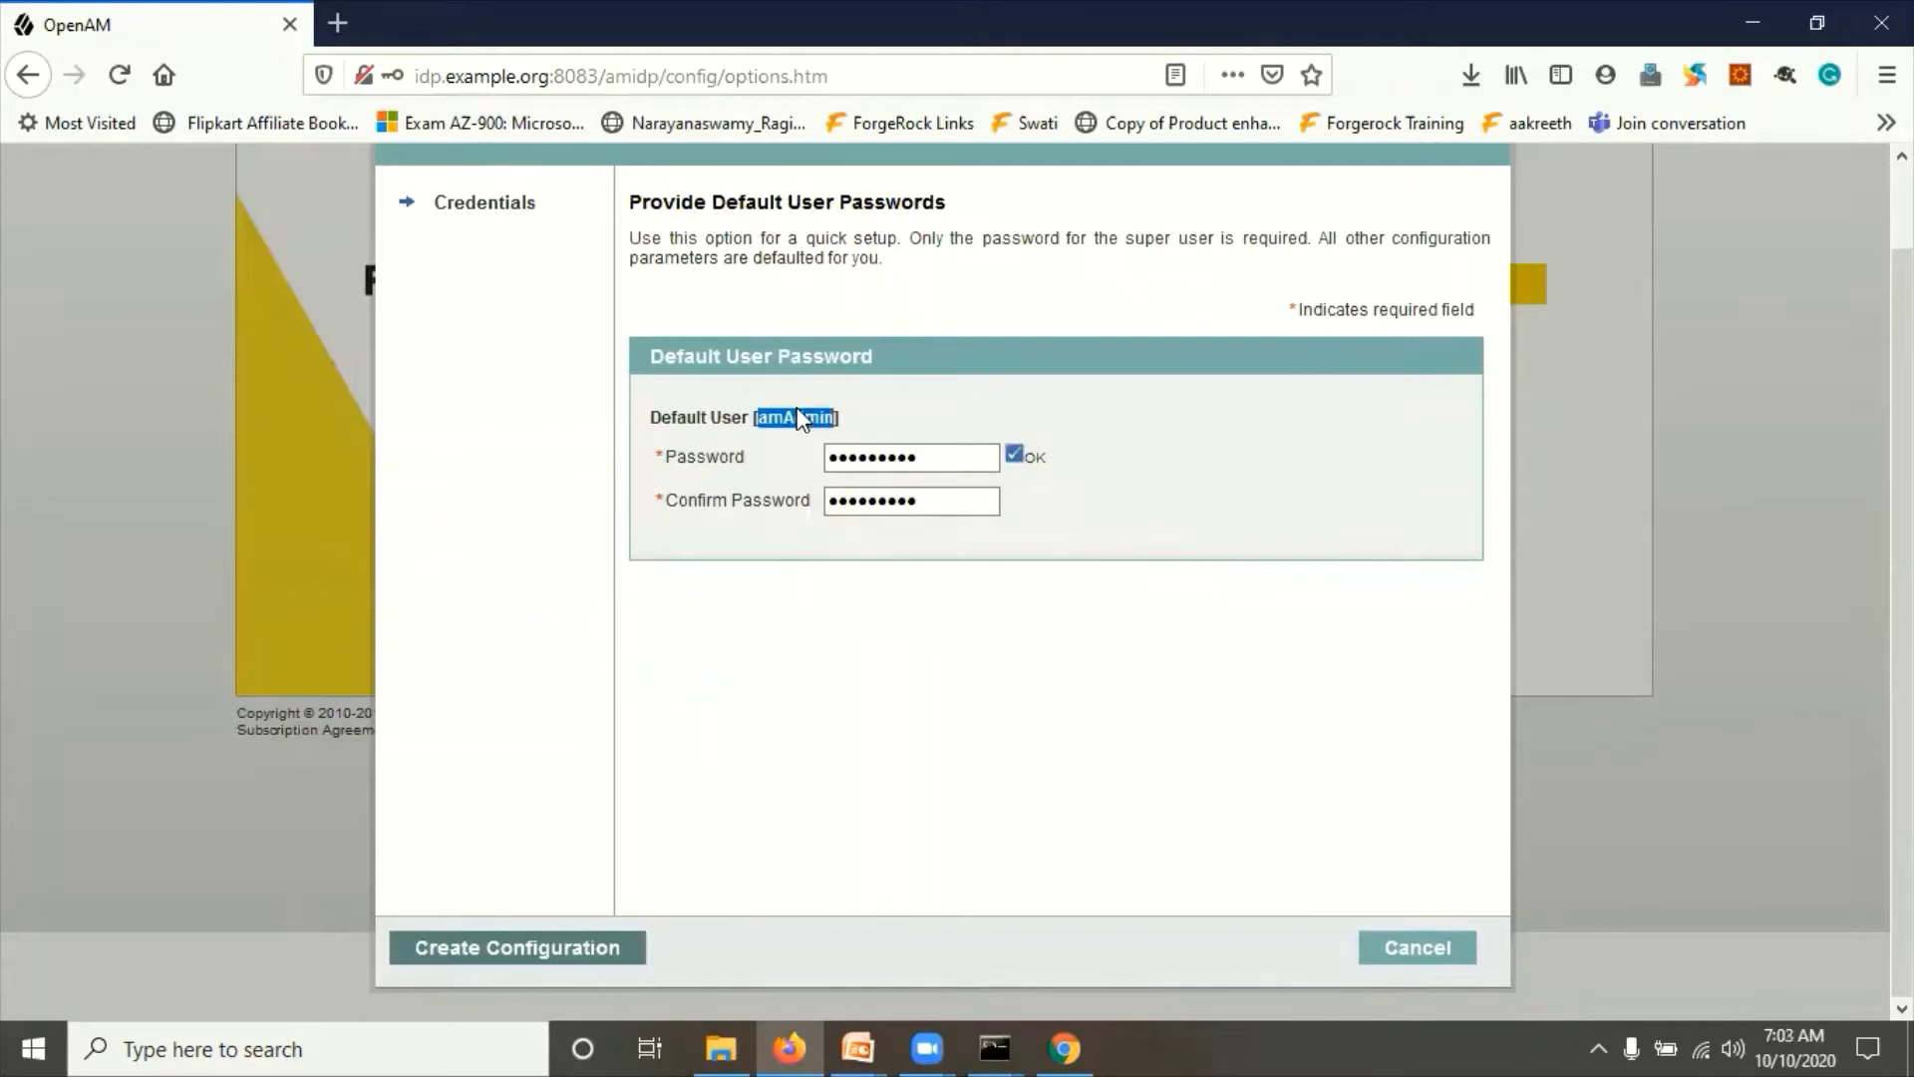
click(867, 751)
click(534, 952)
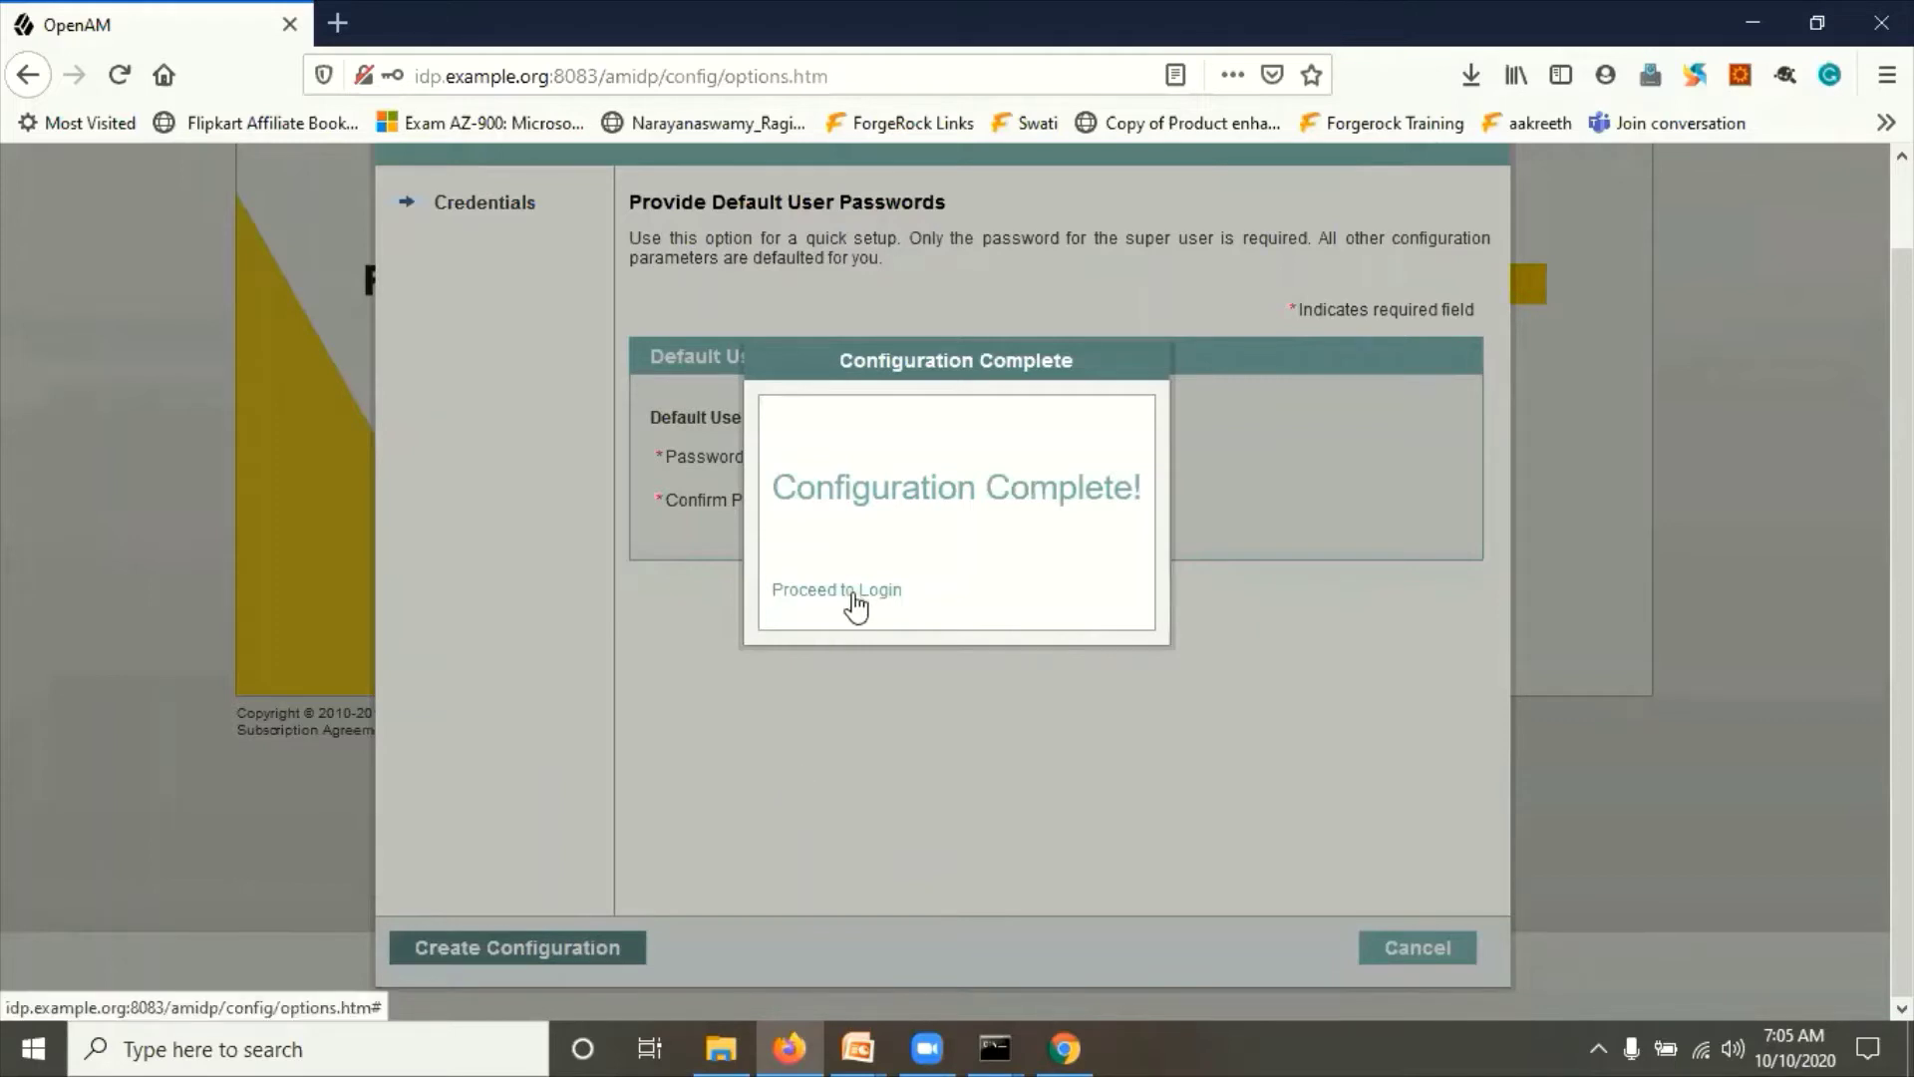
Step: Log in to the IDP admin console as amadmin, declining to save the login in Firefox
click(848, 593)
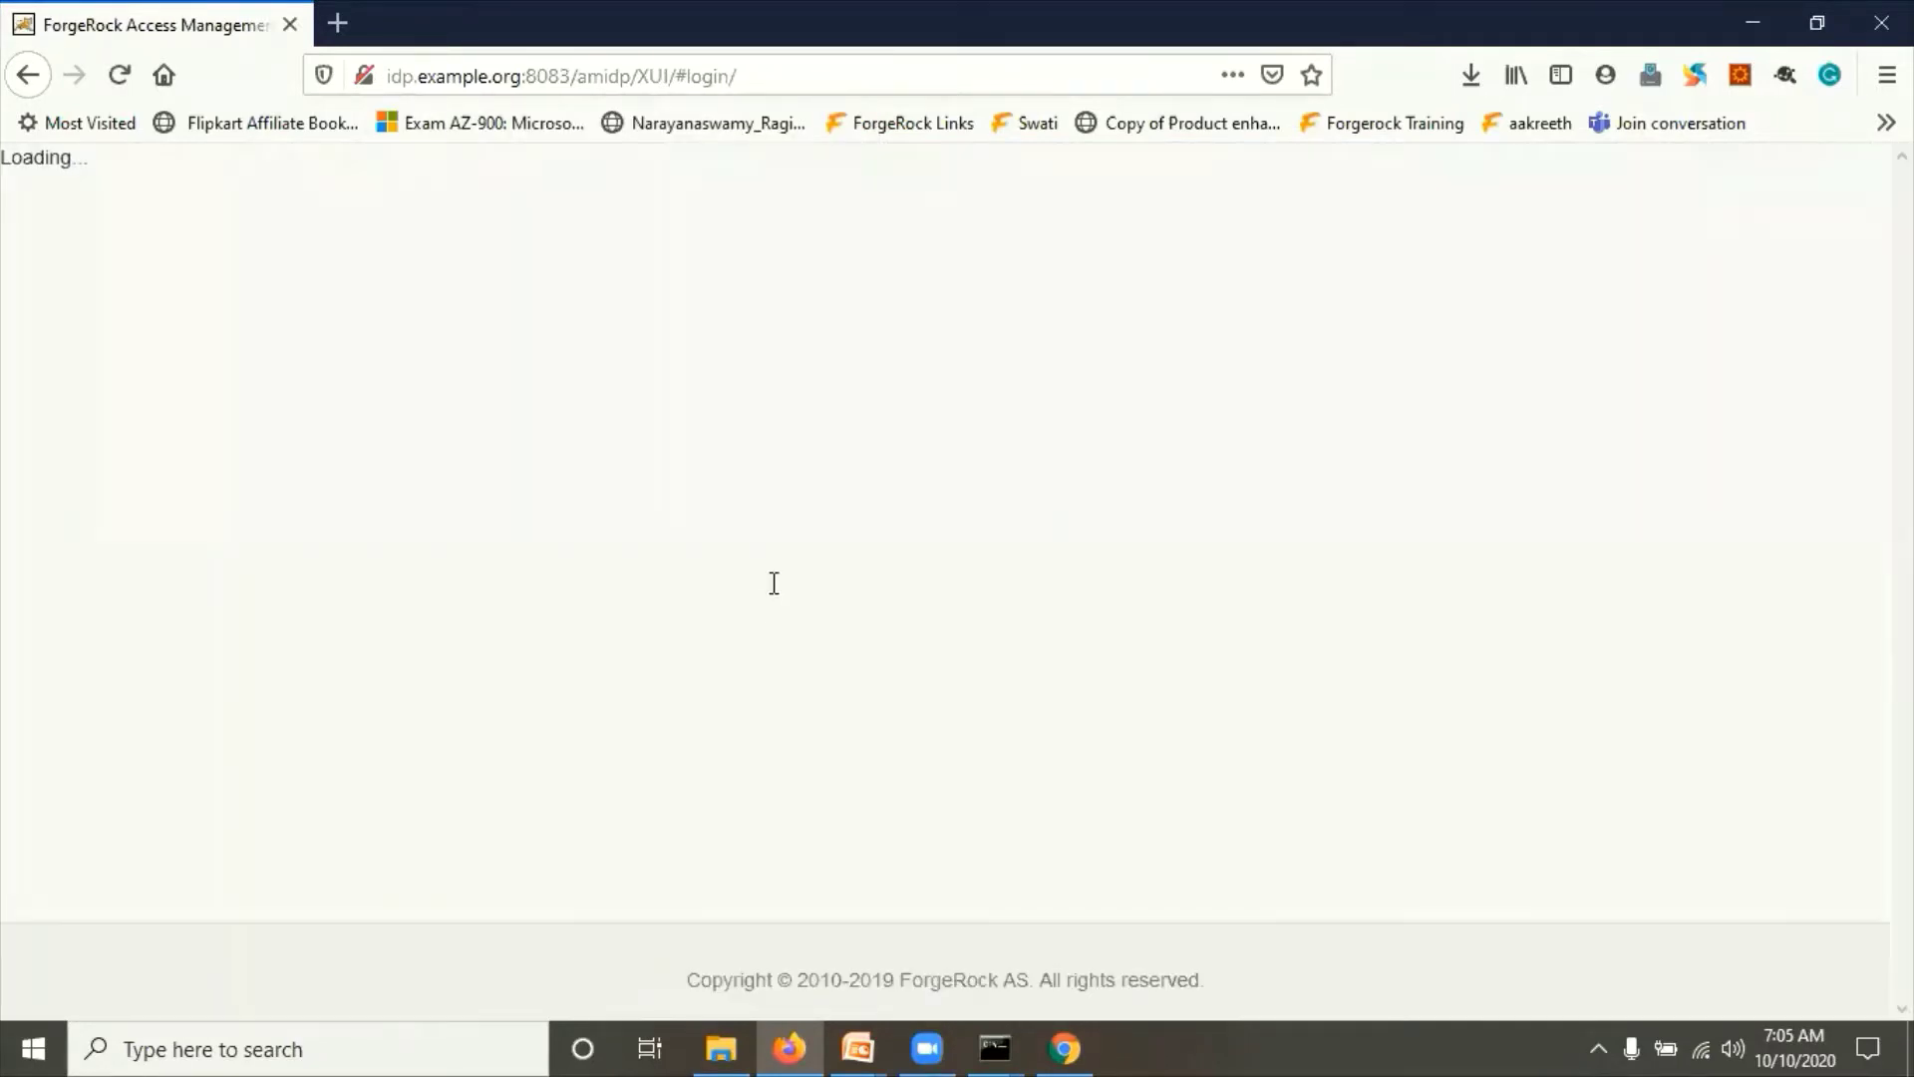
click(497, 429)
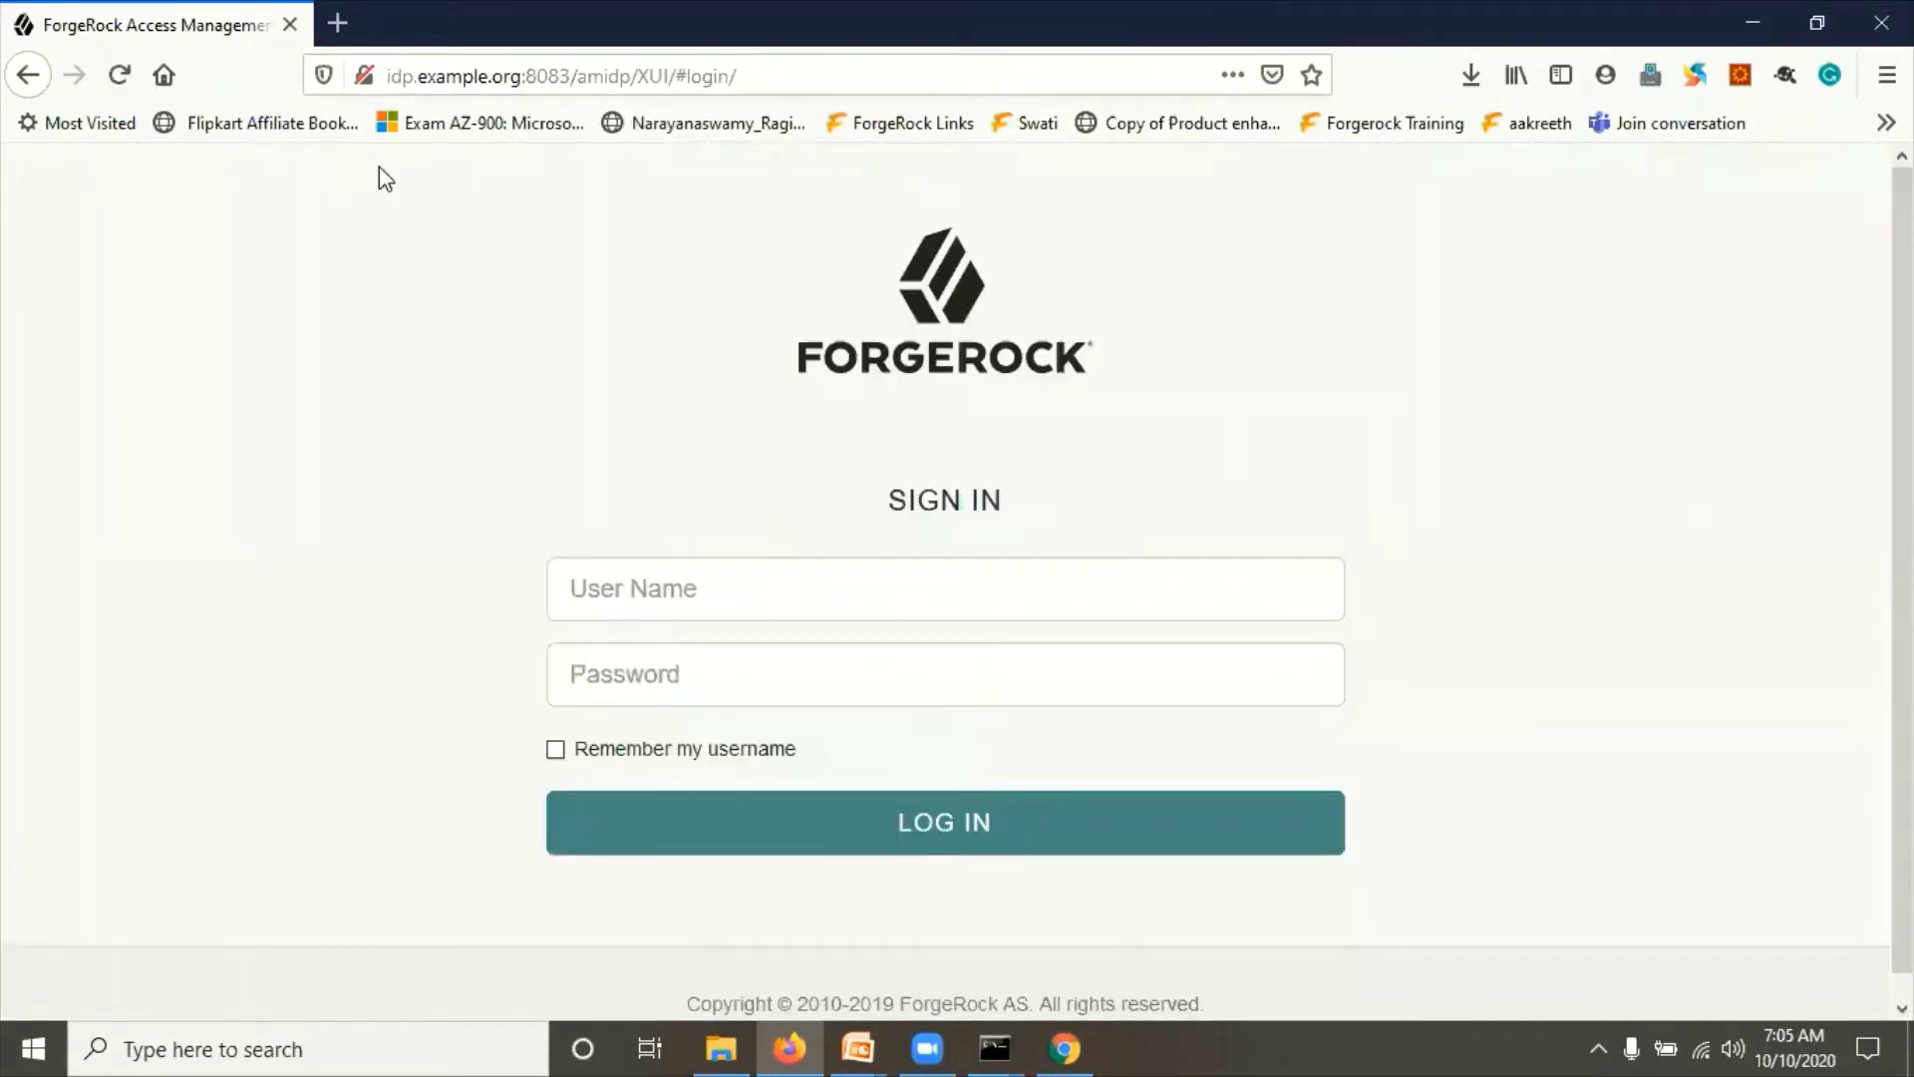
click(651, 599)
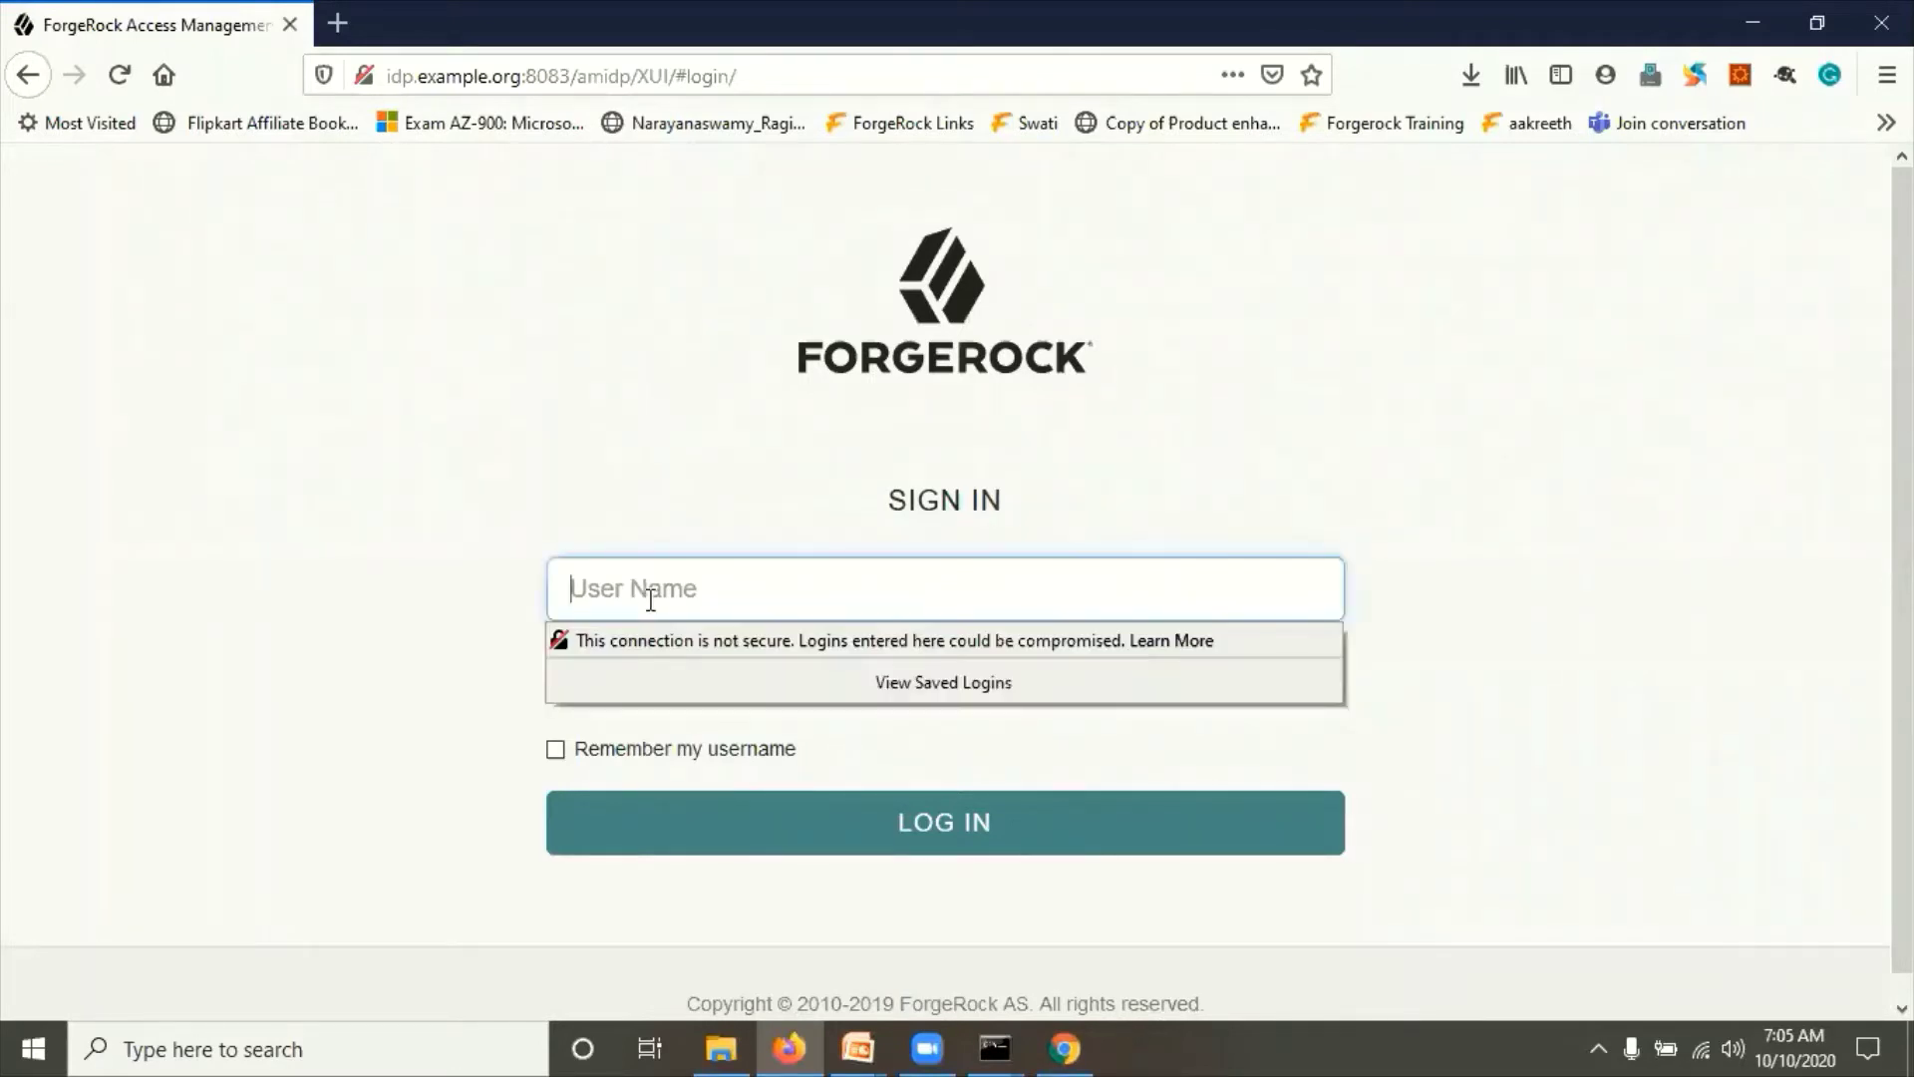
text(am)
text(admin)
text(•)
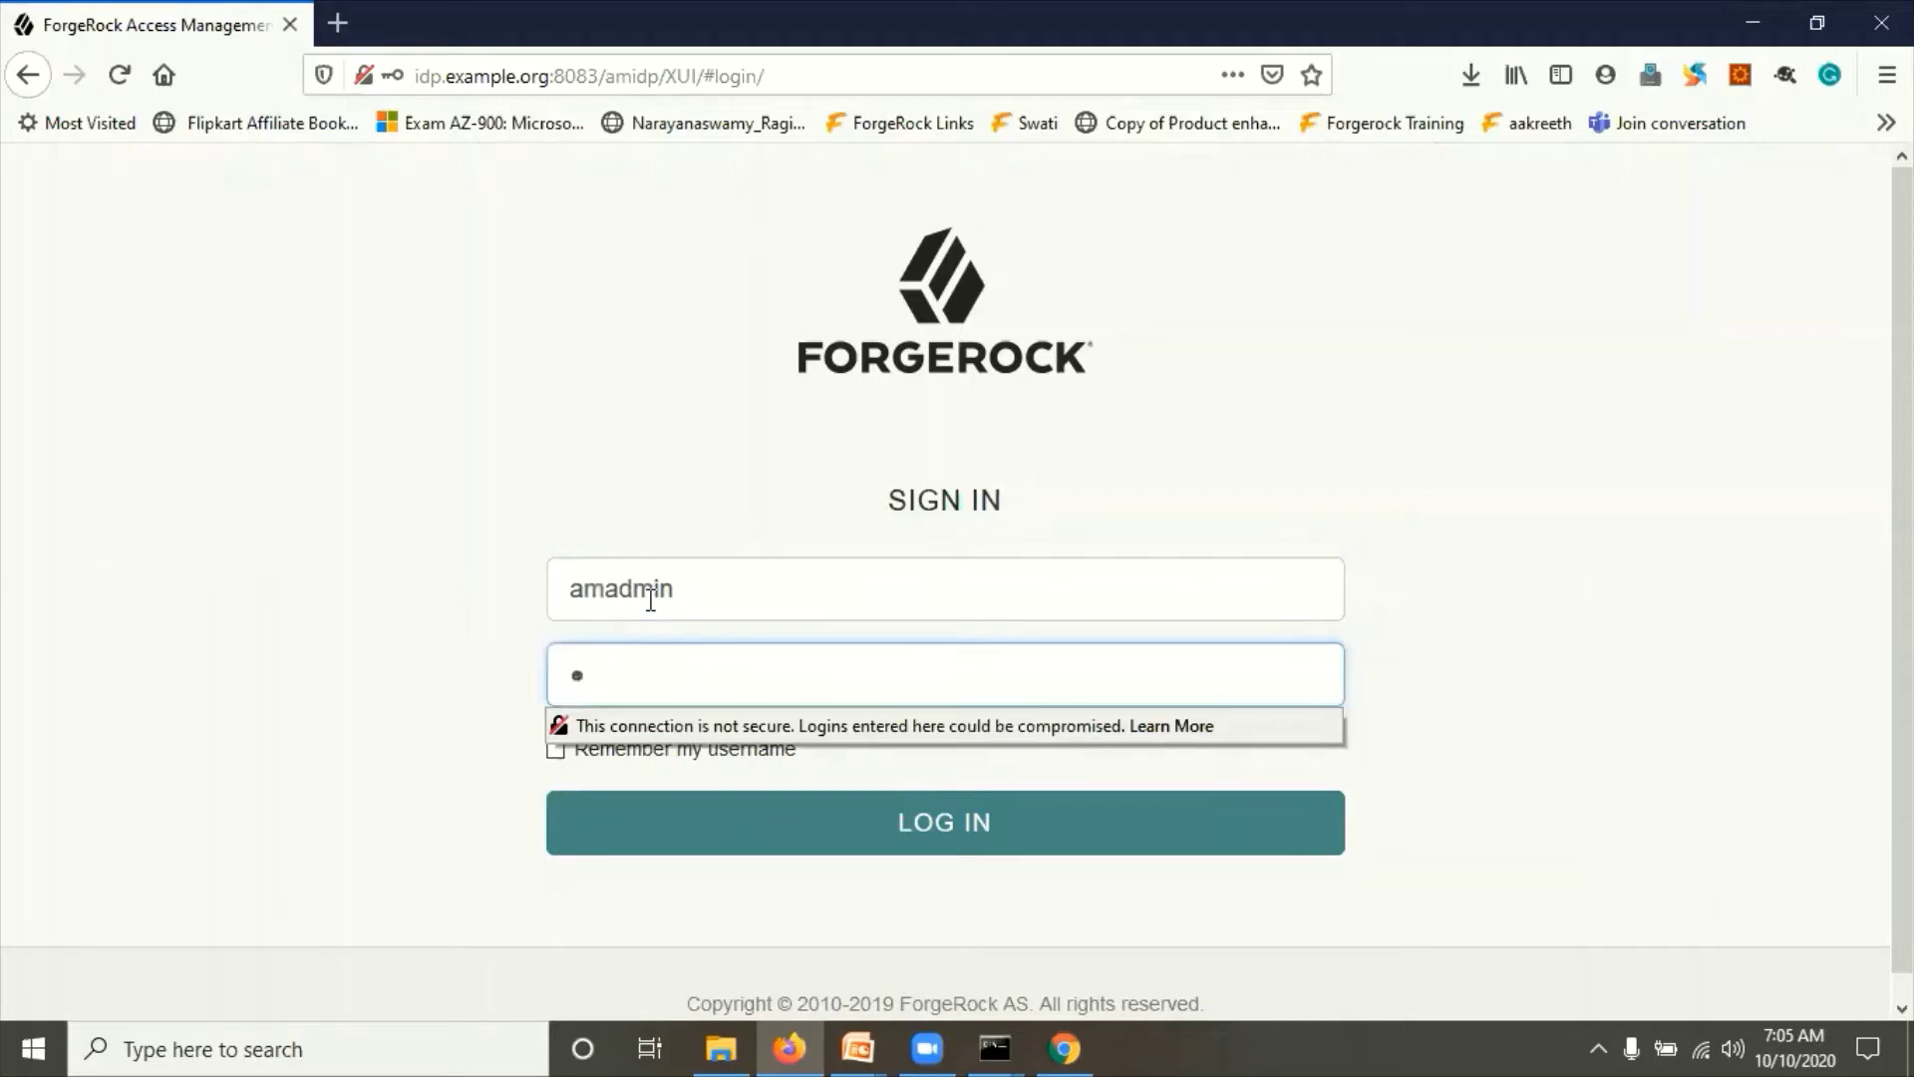
text(••••••••)
click(942, 834)
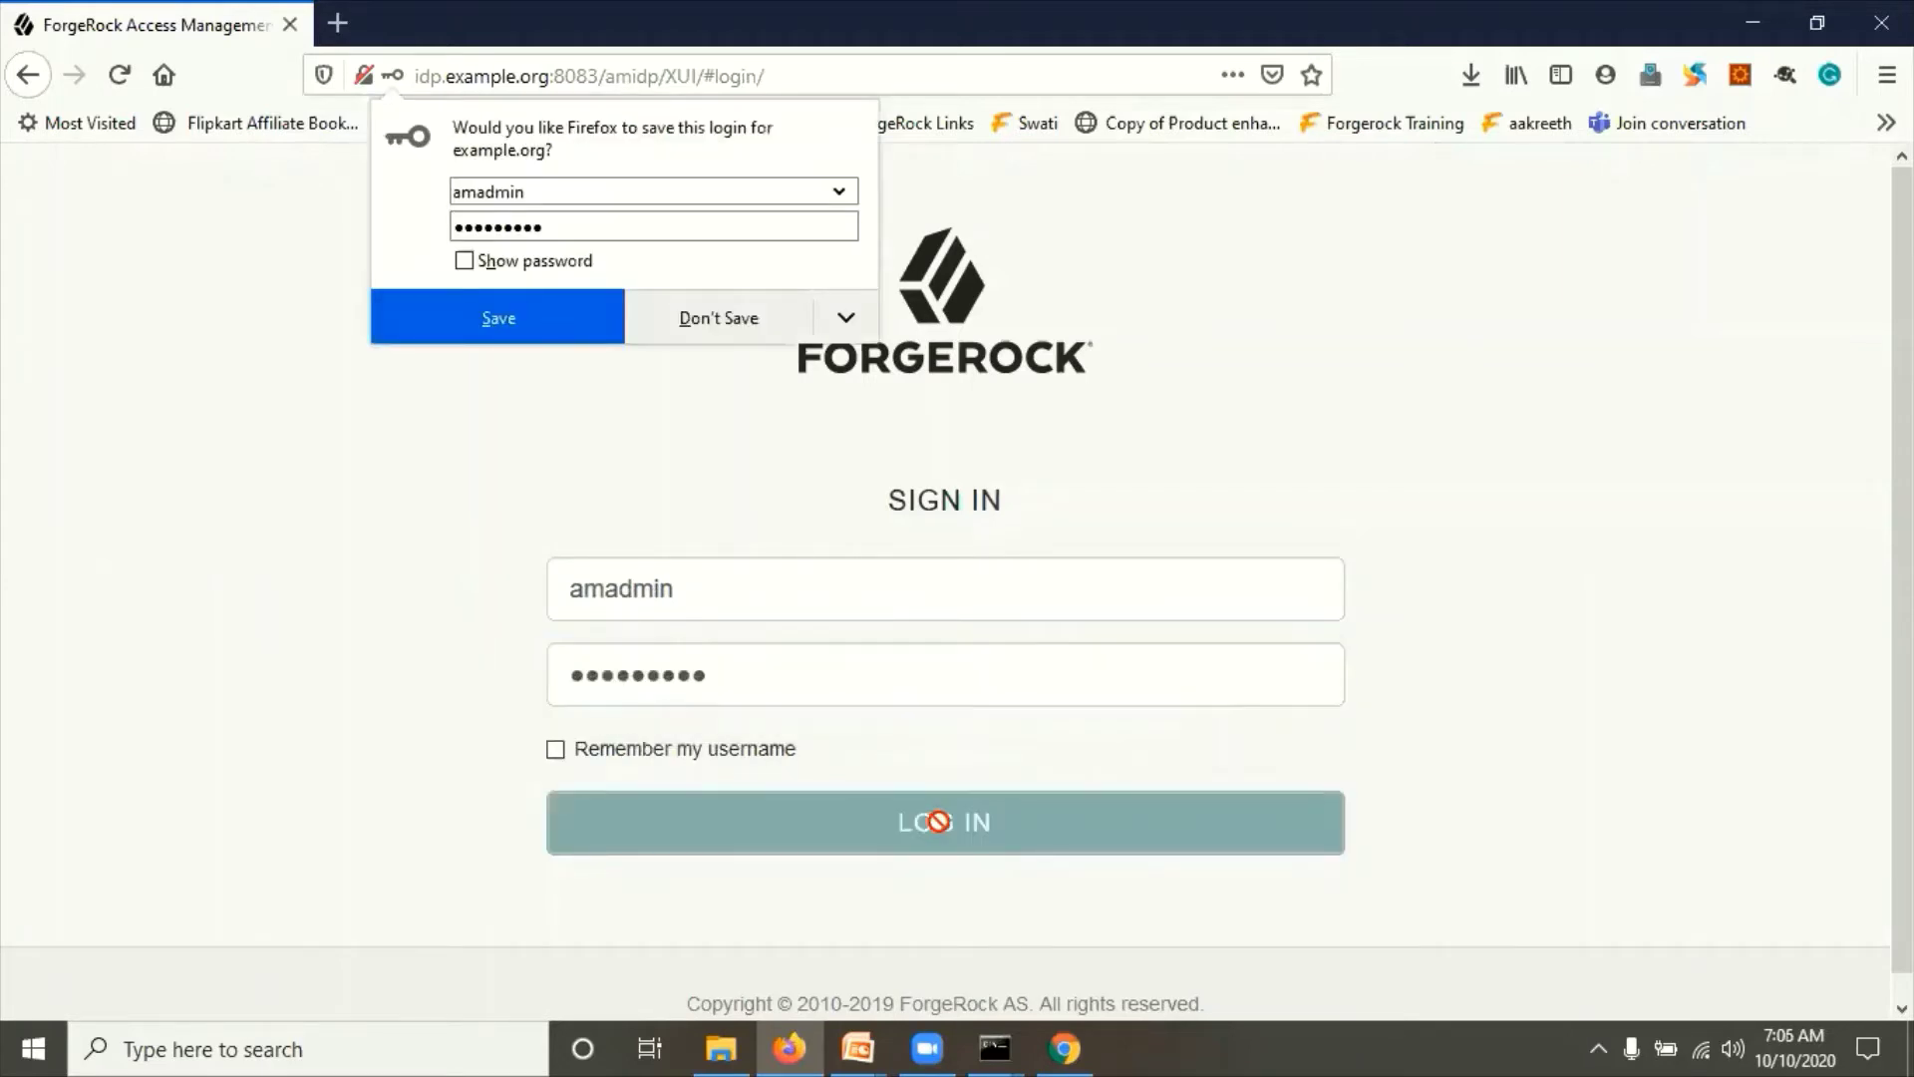
click(821, 840)
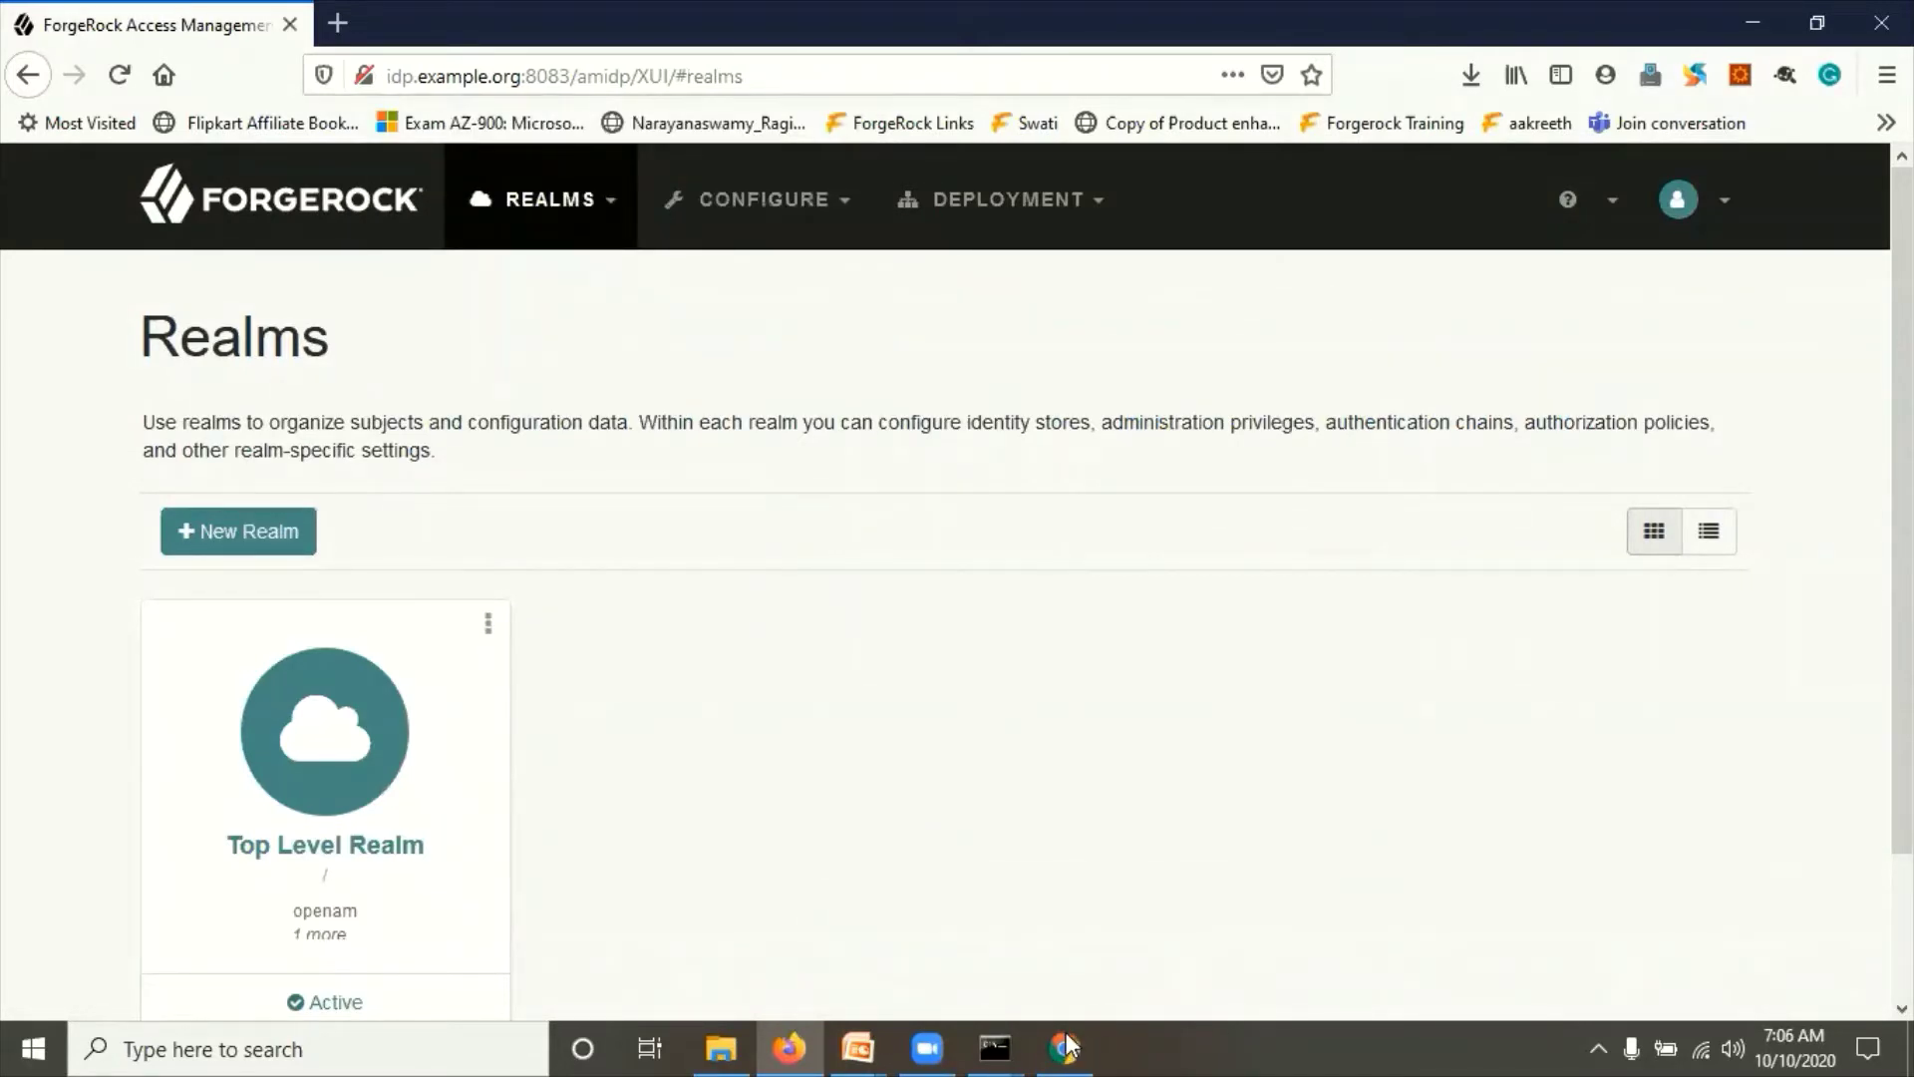
click(1055, 895)
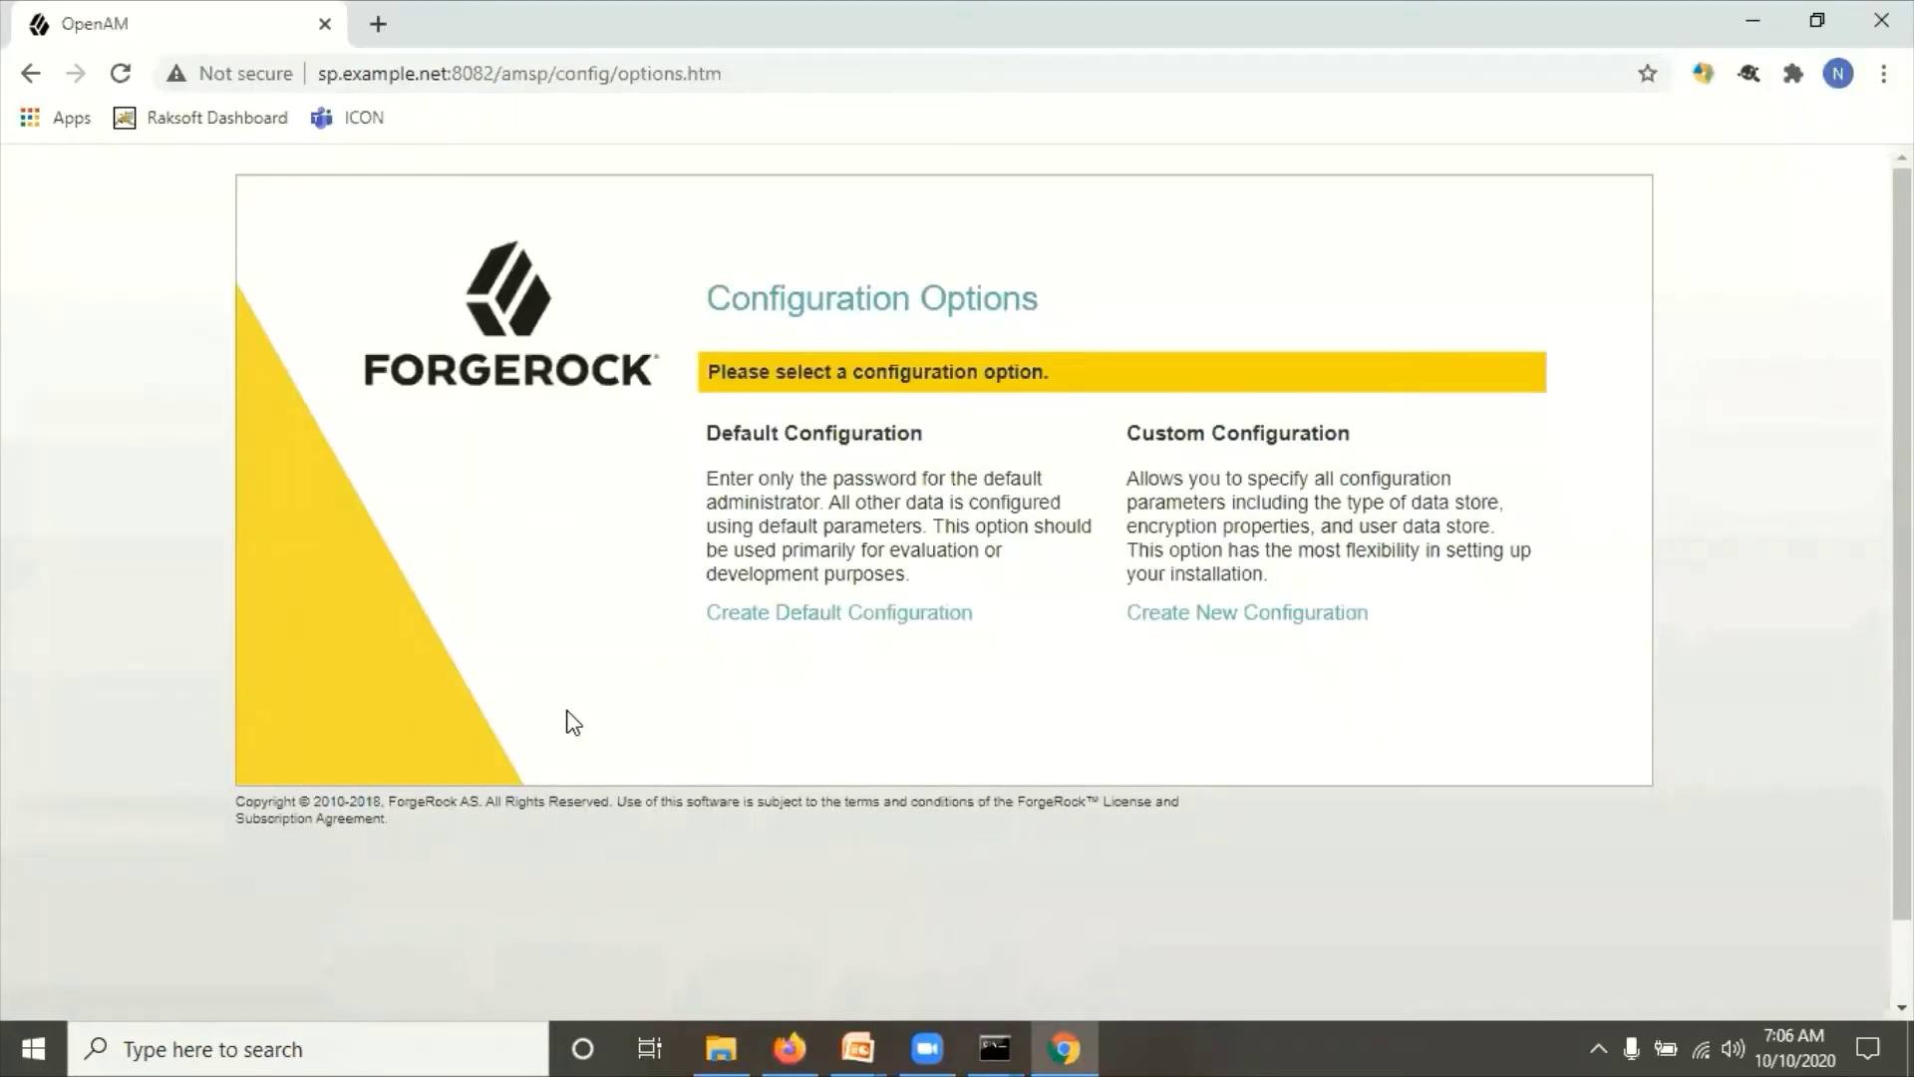
Step: Start the SP's default configuration in Chrome and accept the license agreement
click(788, 616)
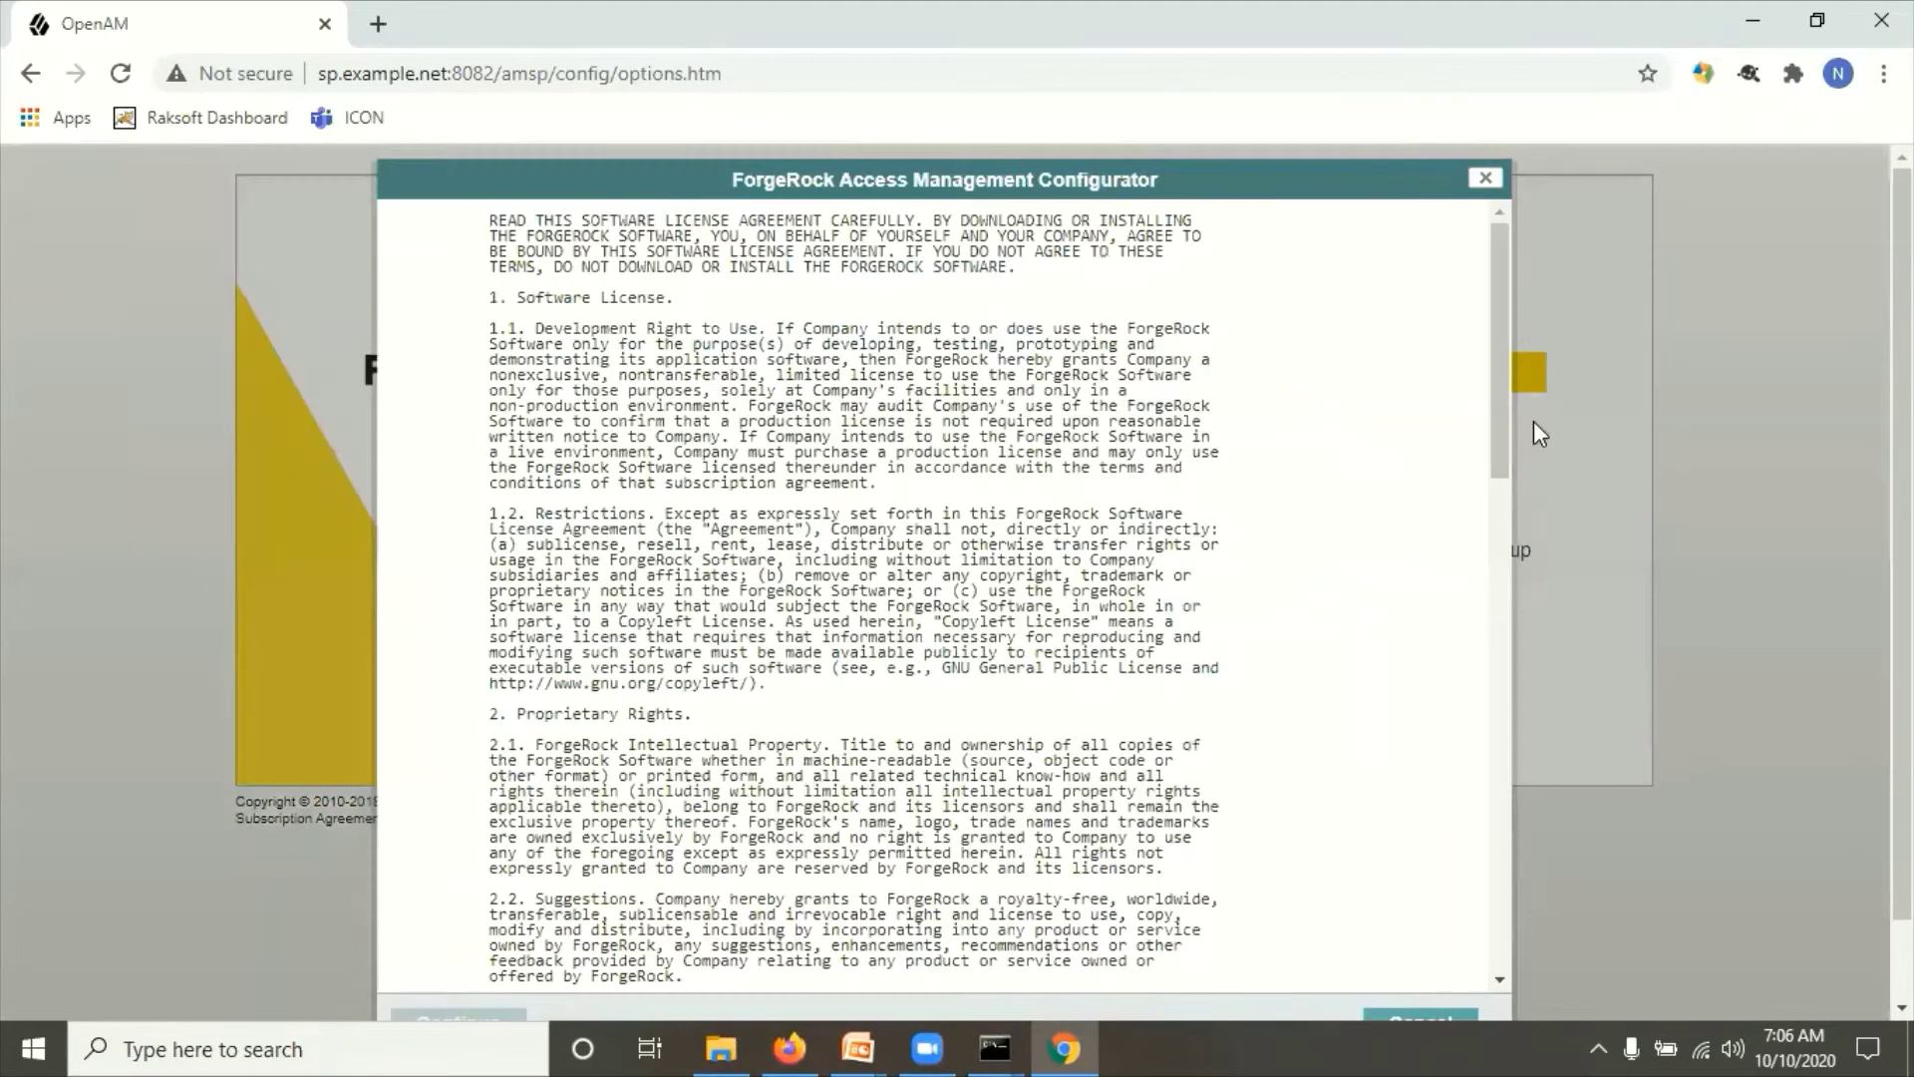
scroll(1469, 688, down, 11)
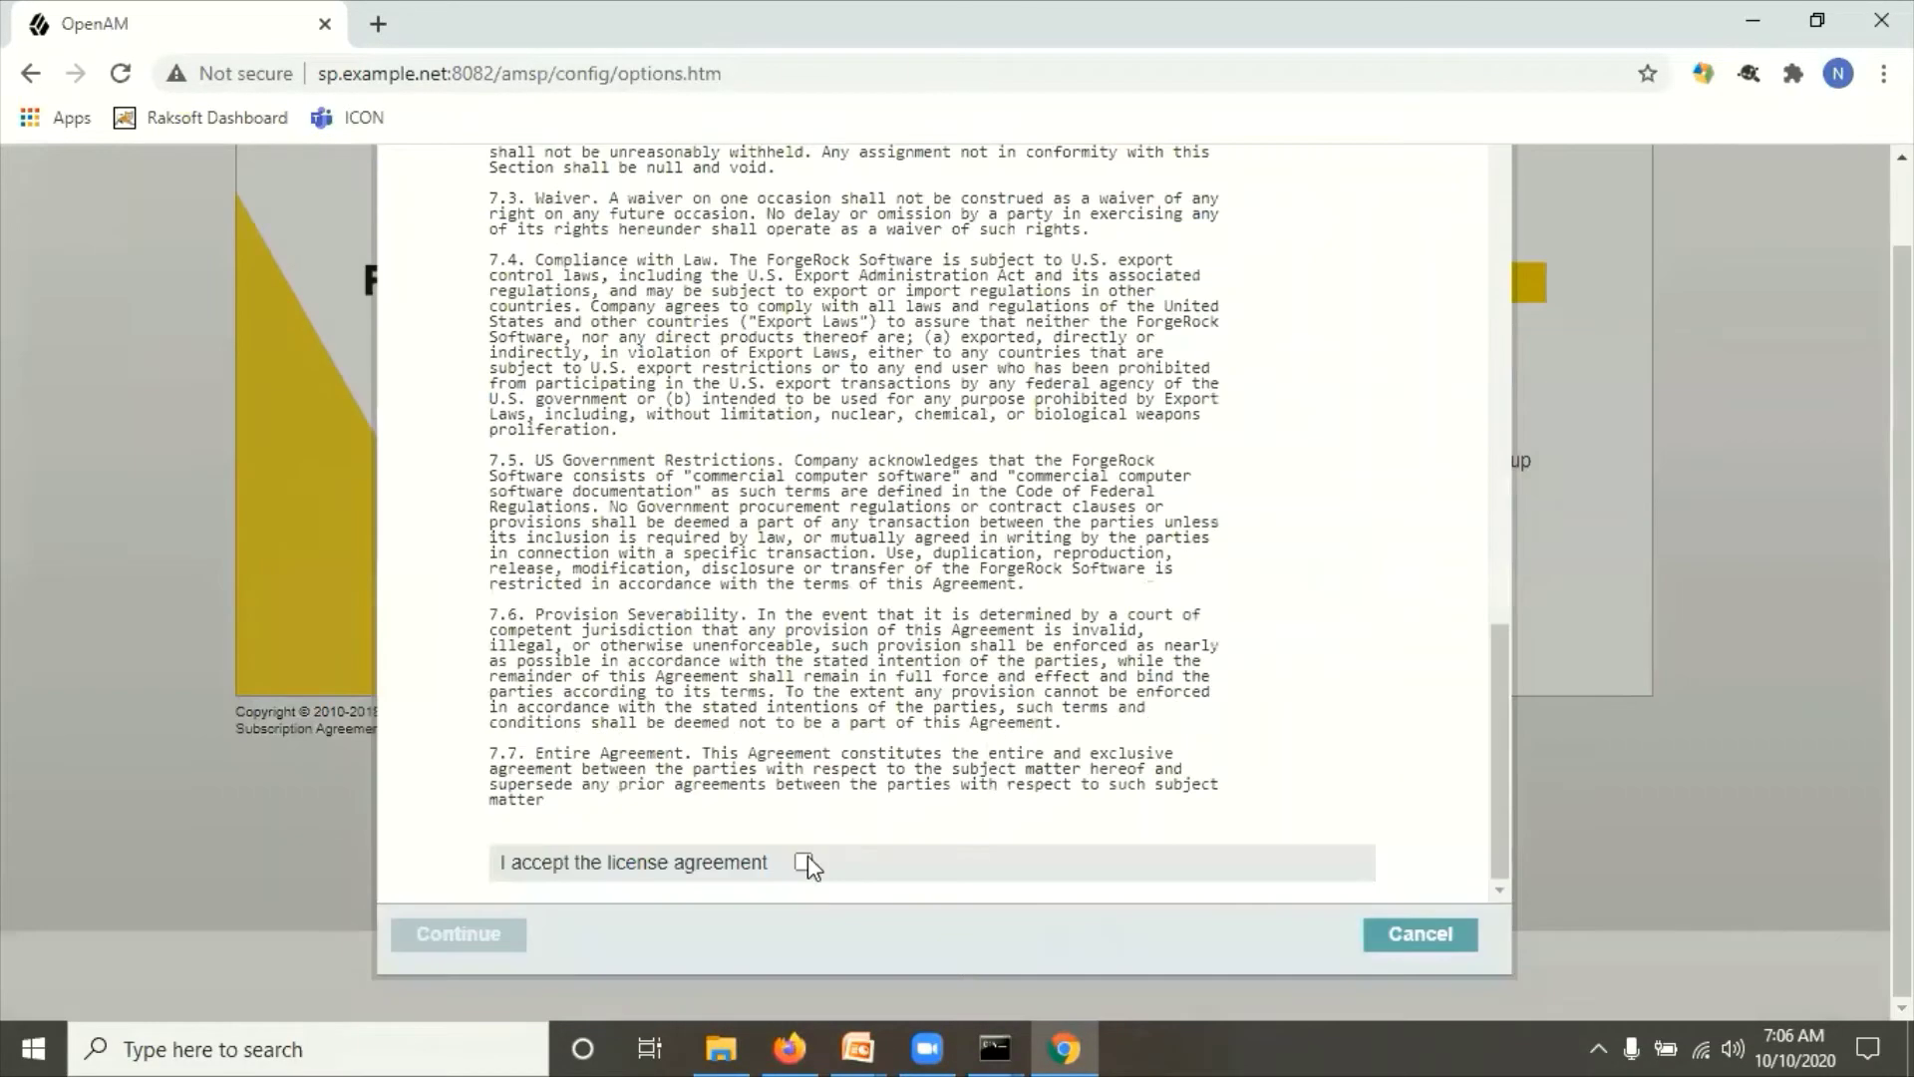
click(803, 863)
click(483, 937)
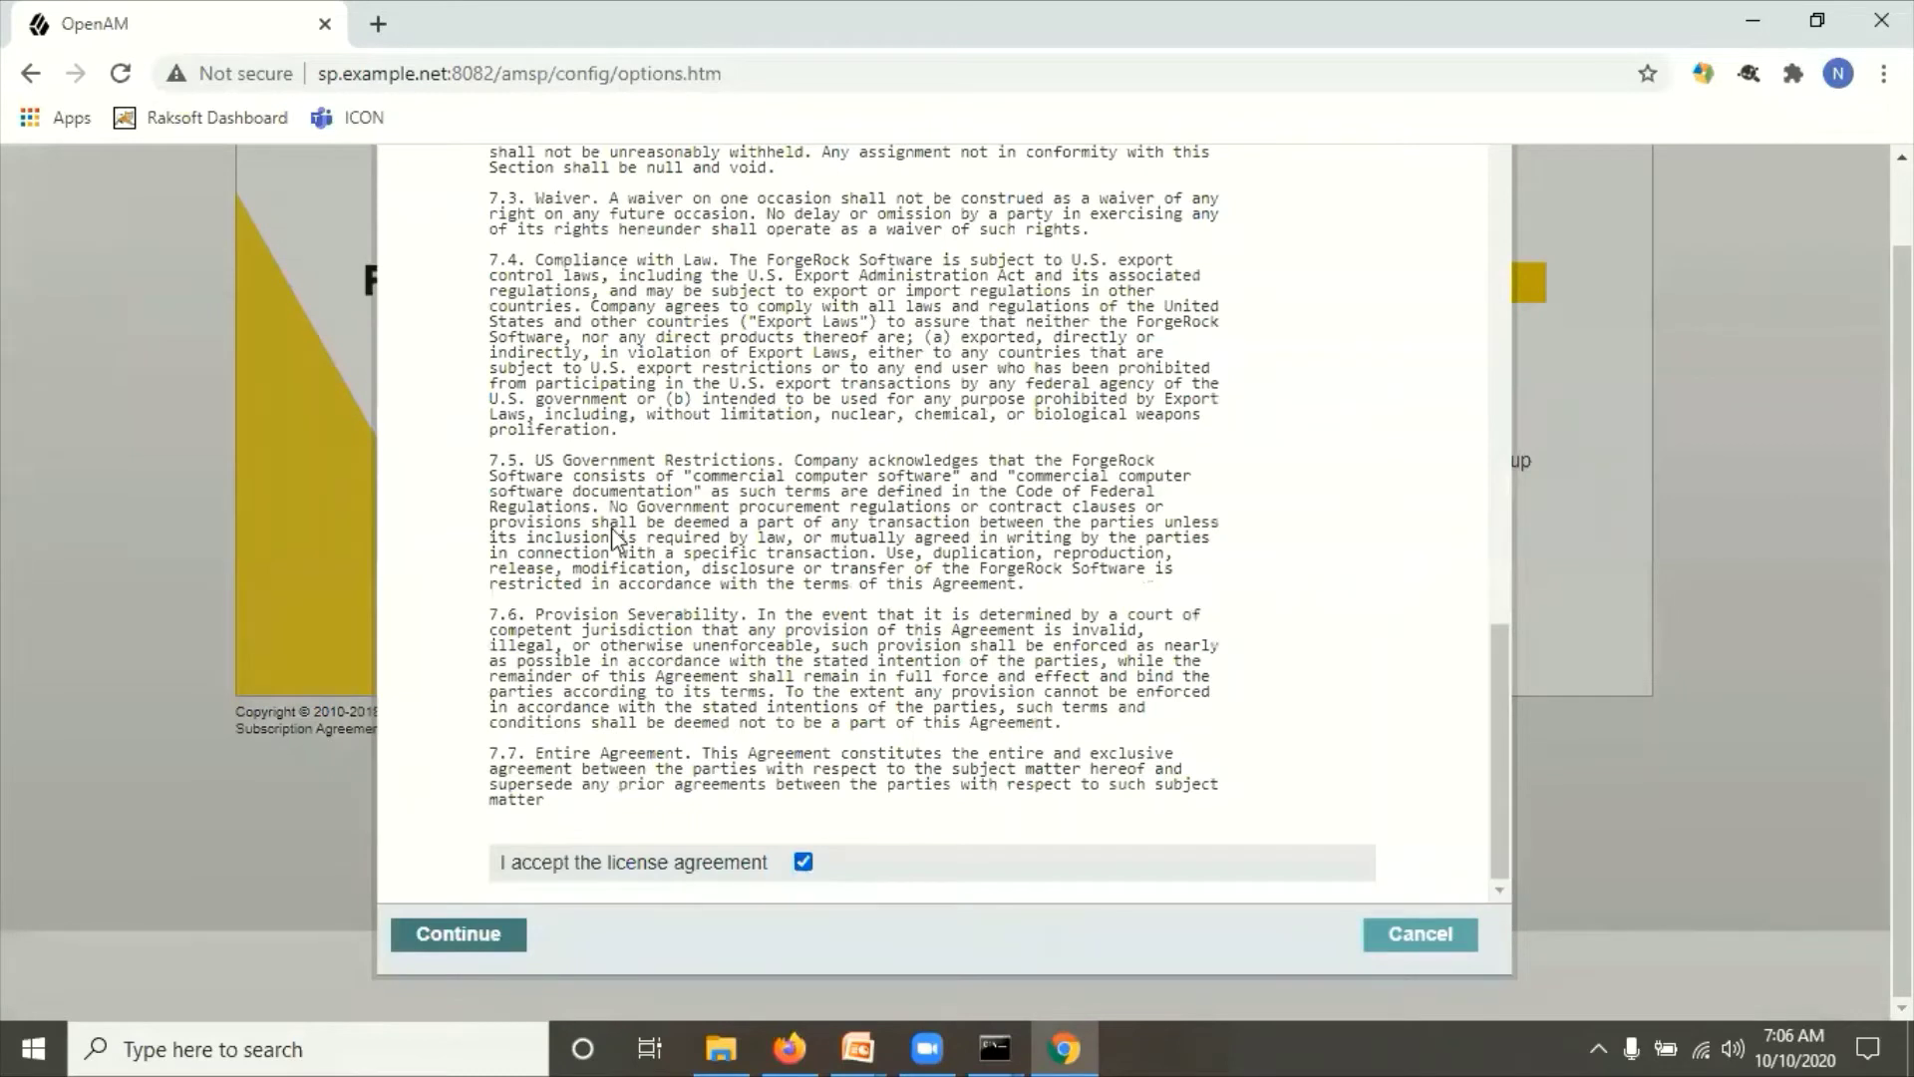
Step: Enter and confirm the SP admin password and create the configuration
click(891, 461)
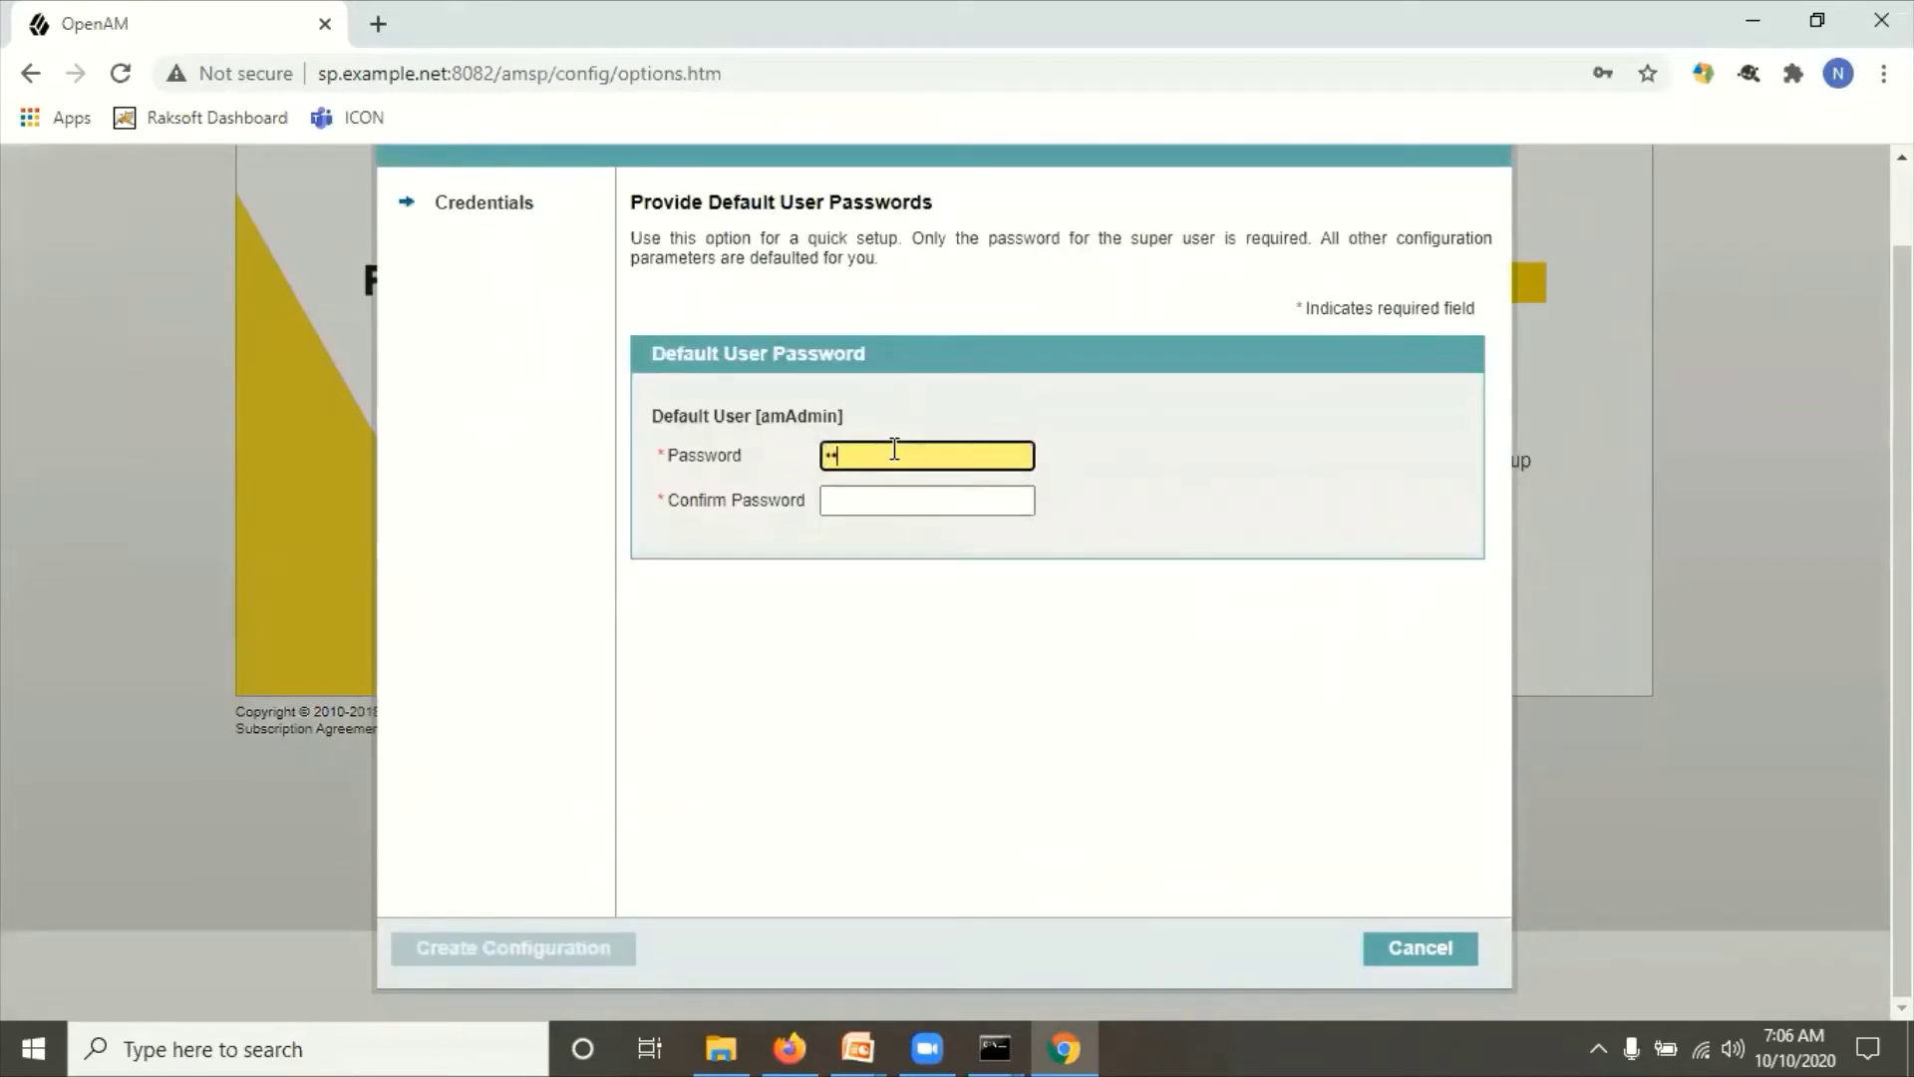
key(Tab)
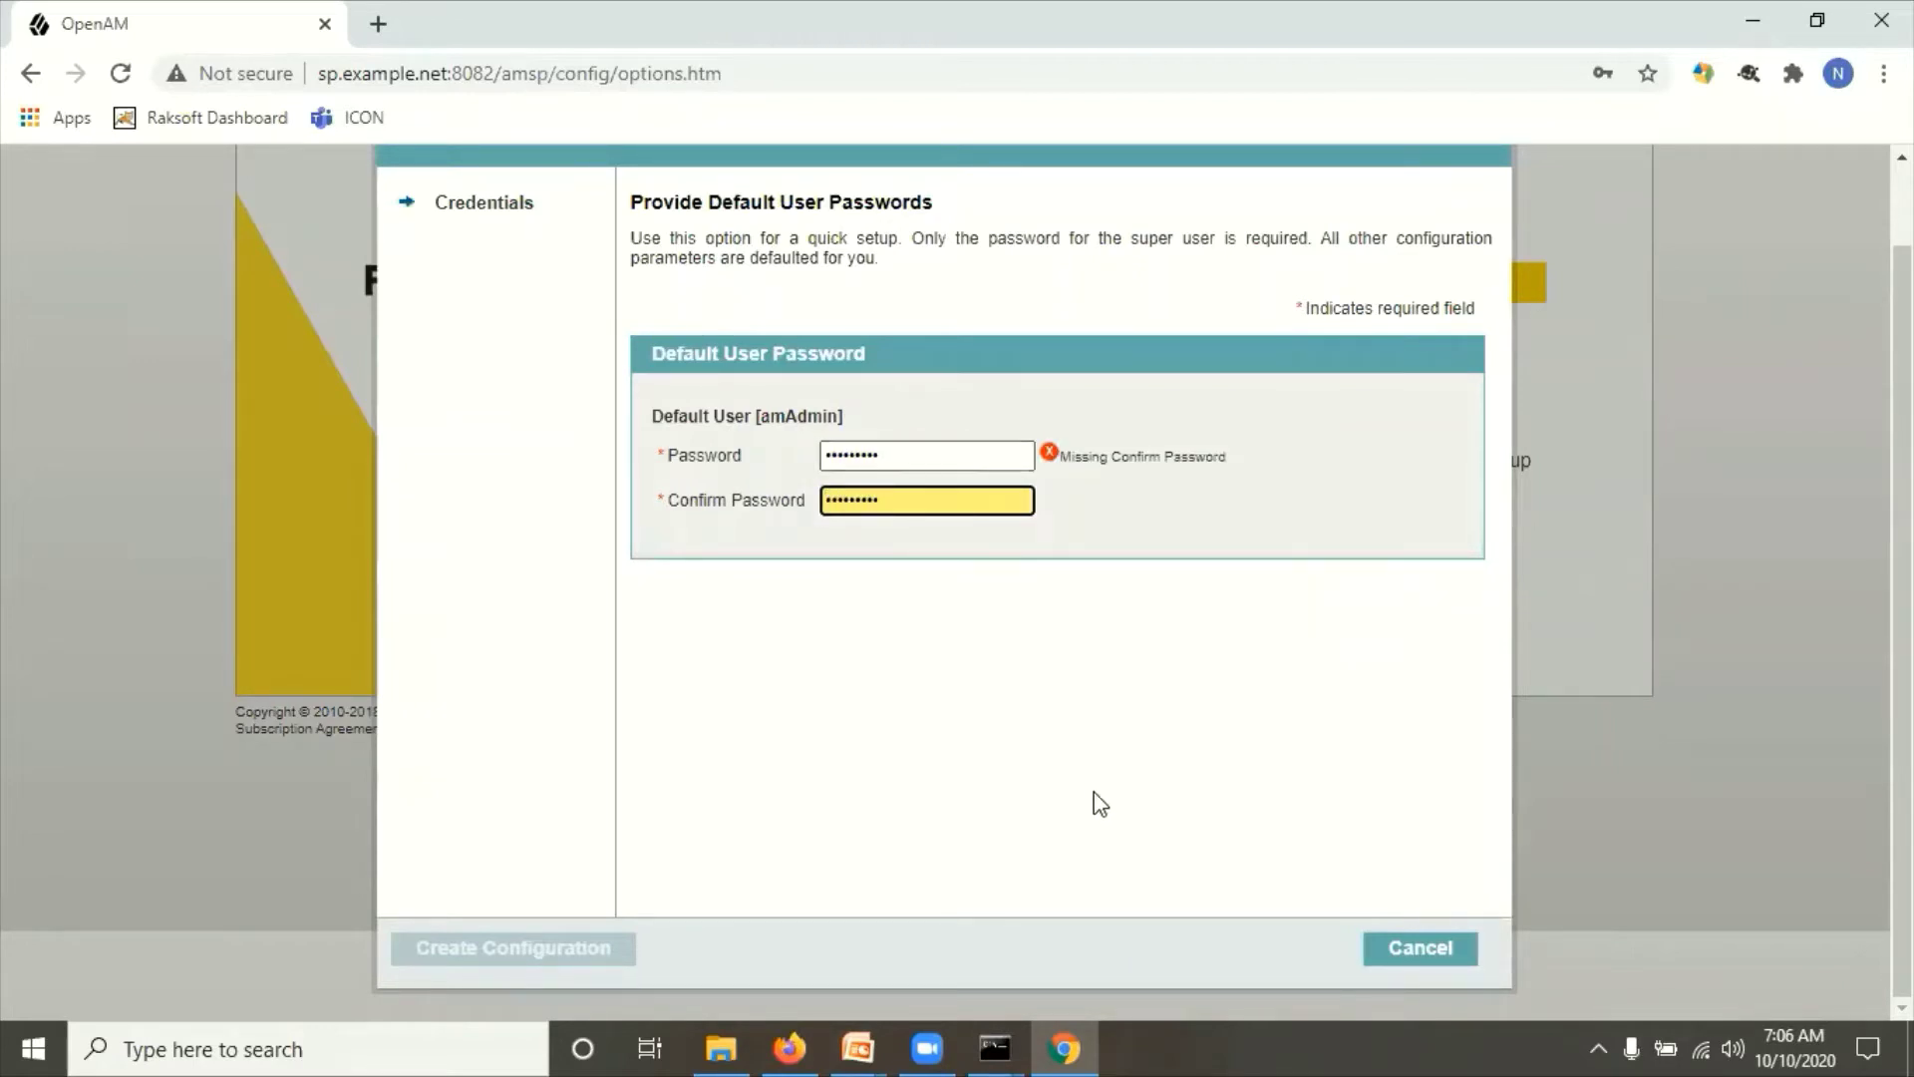
click(1026, 731)
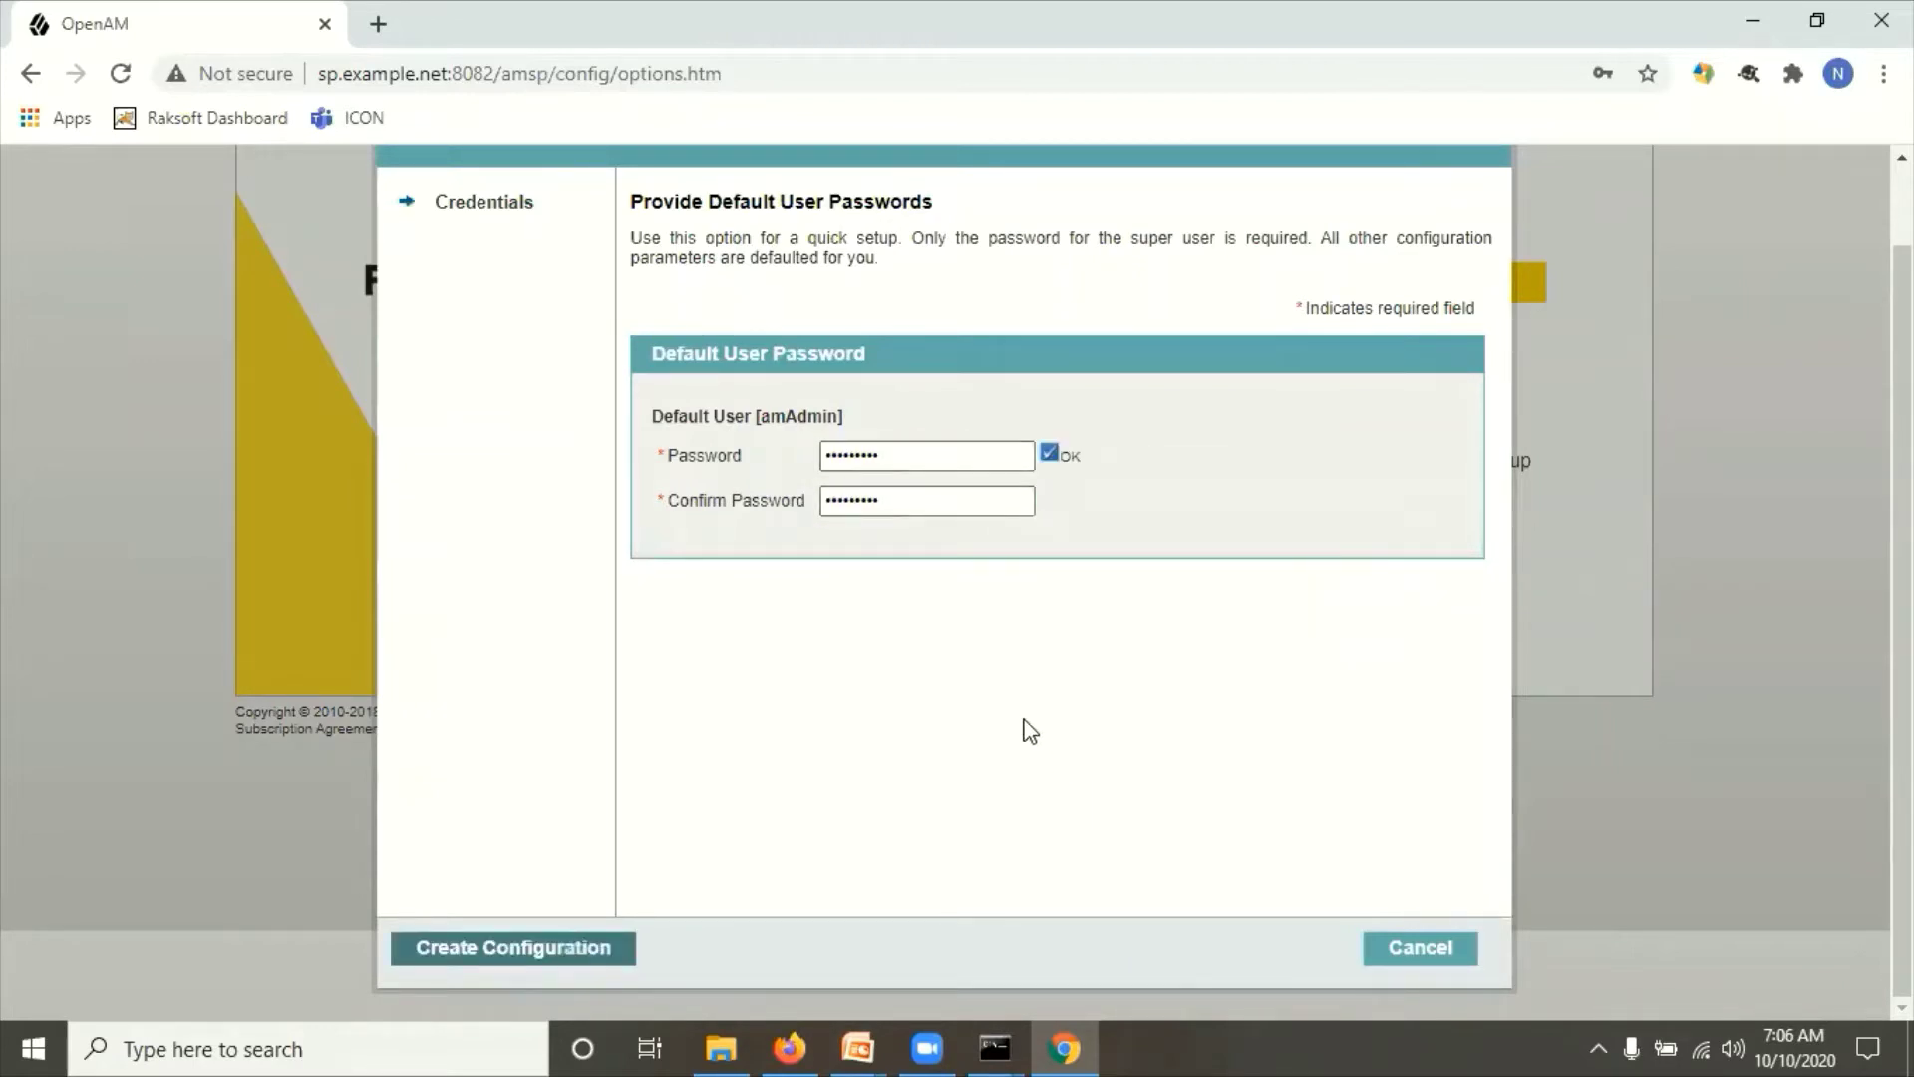
click(542, 948)
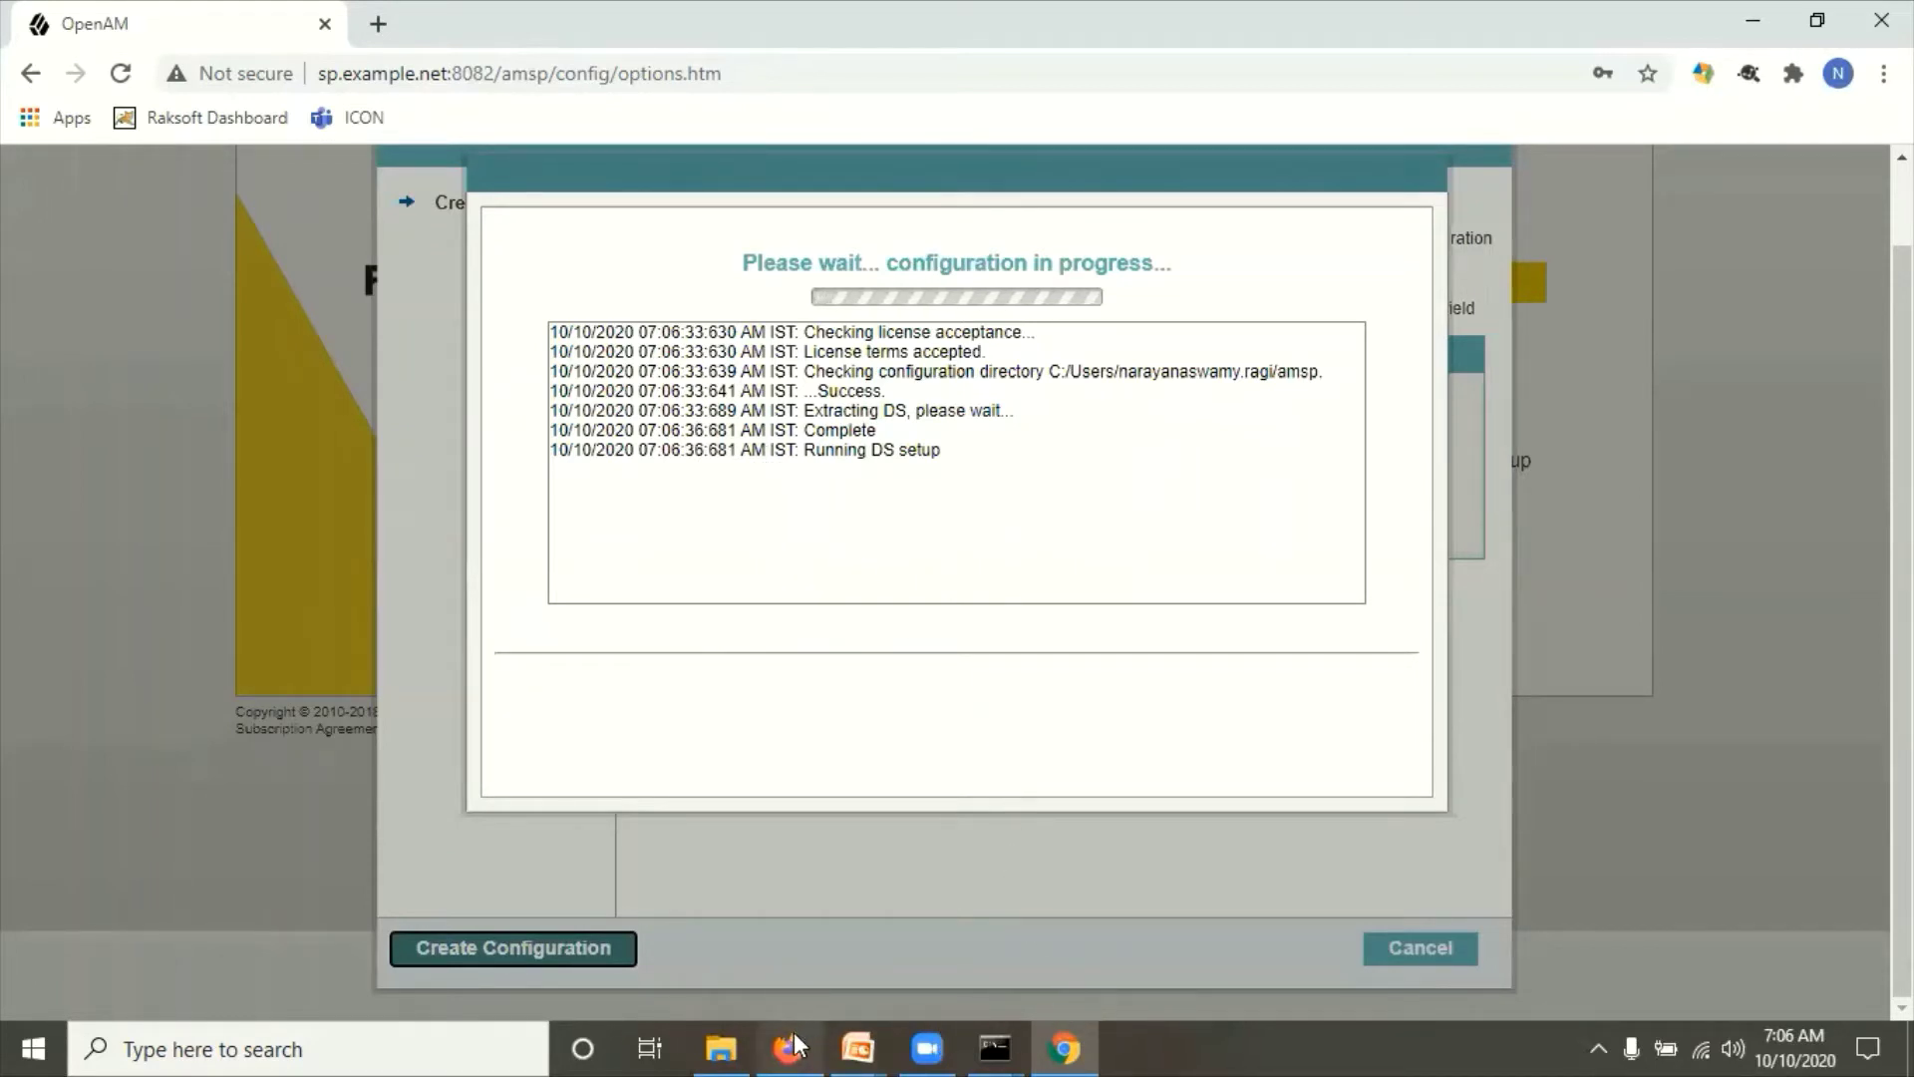
Step: Back in the IDP console, open the Top Level Realm and its Configure SAMLv2 Provider task
mouse_move(793, 1047)
click(795, 935)
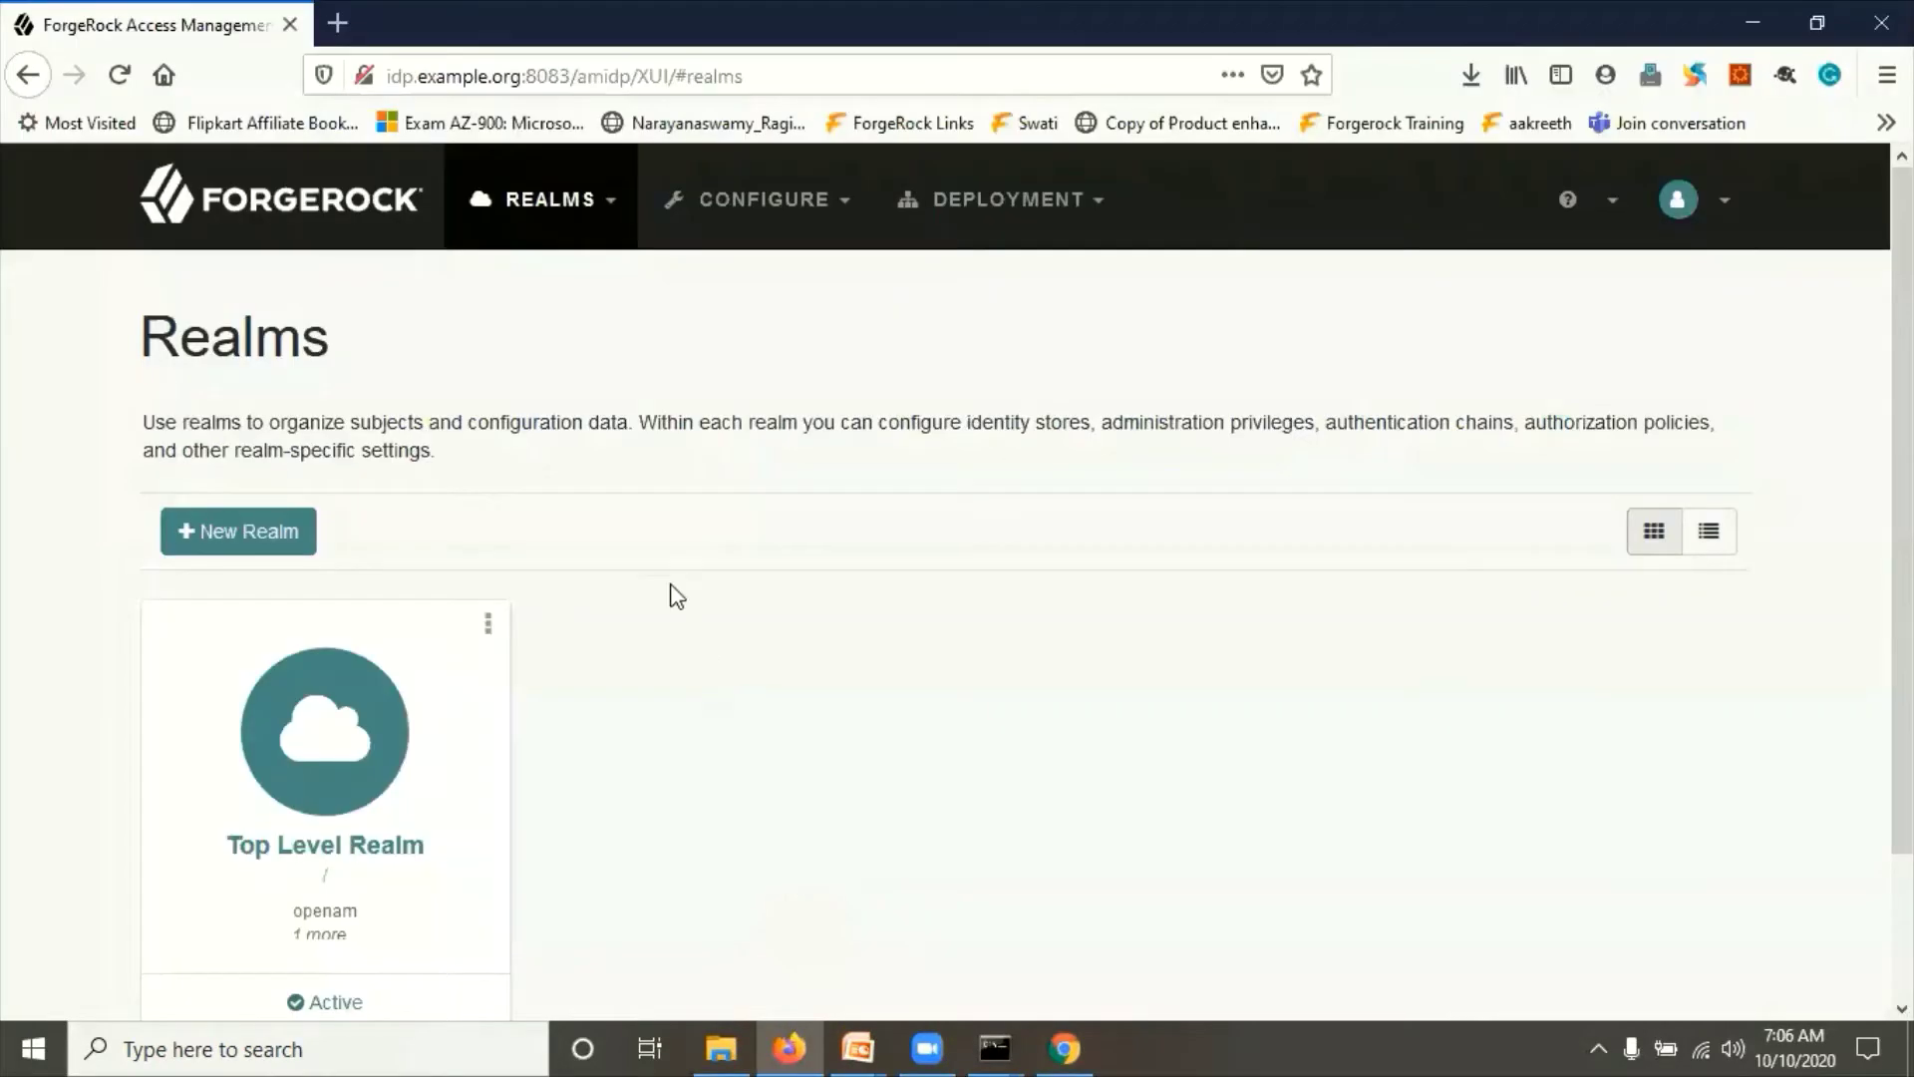
scroll(788, 748, down, 3)
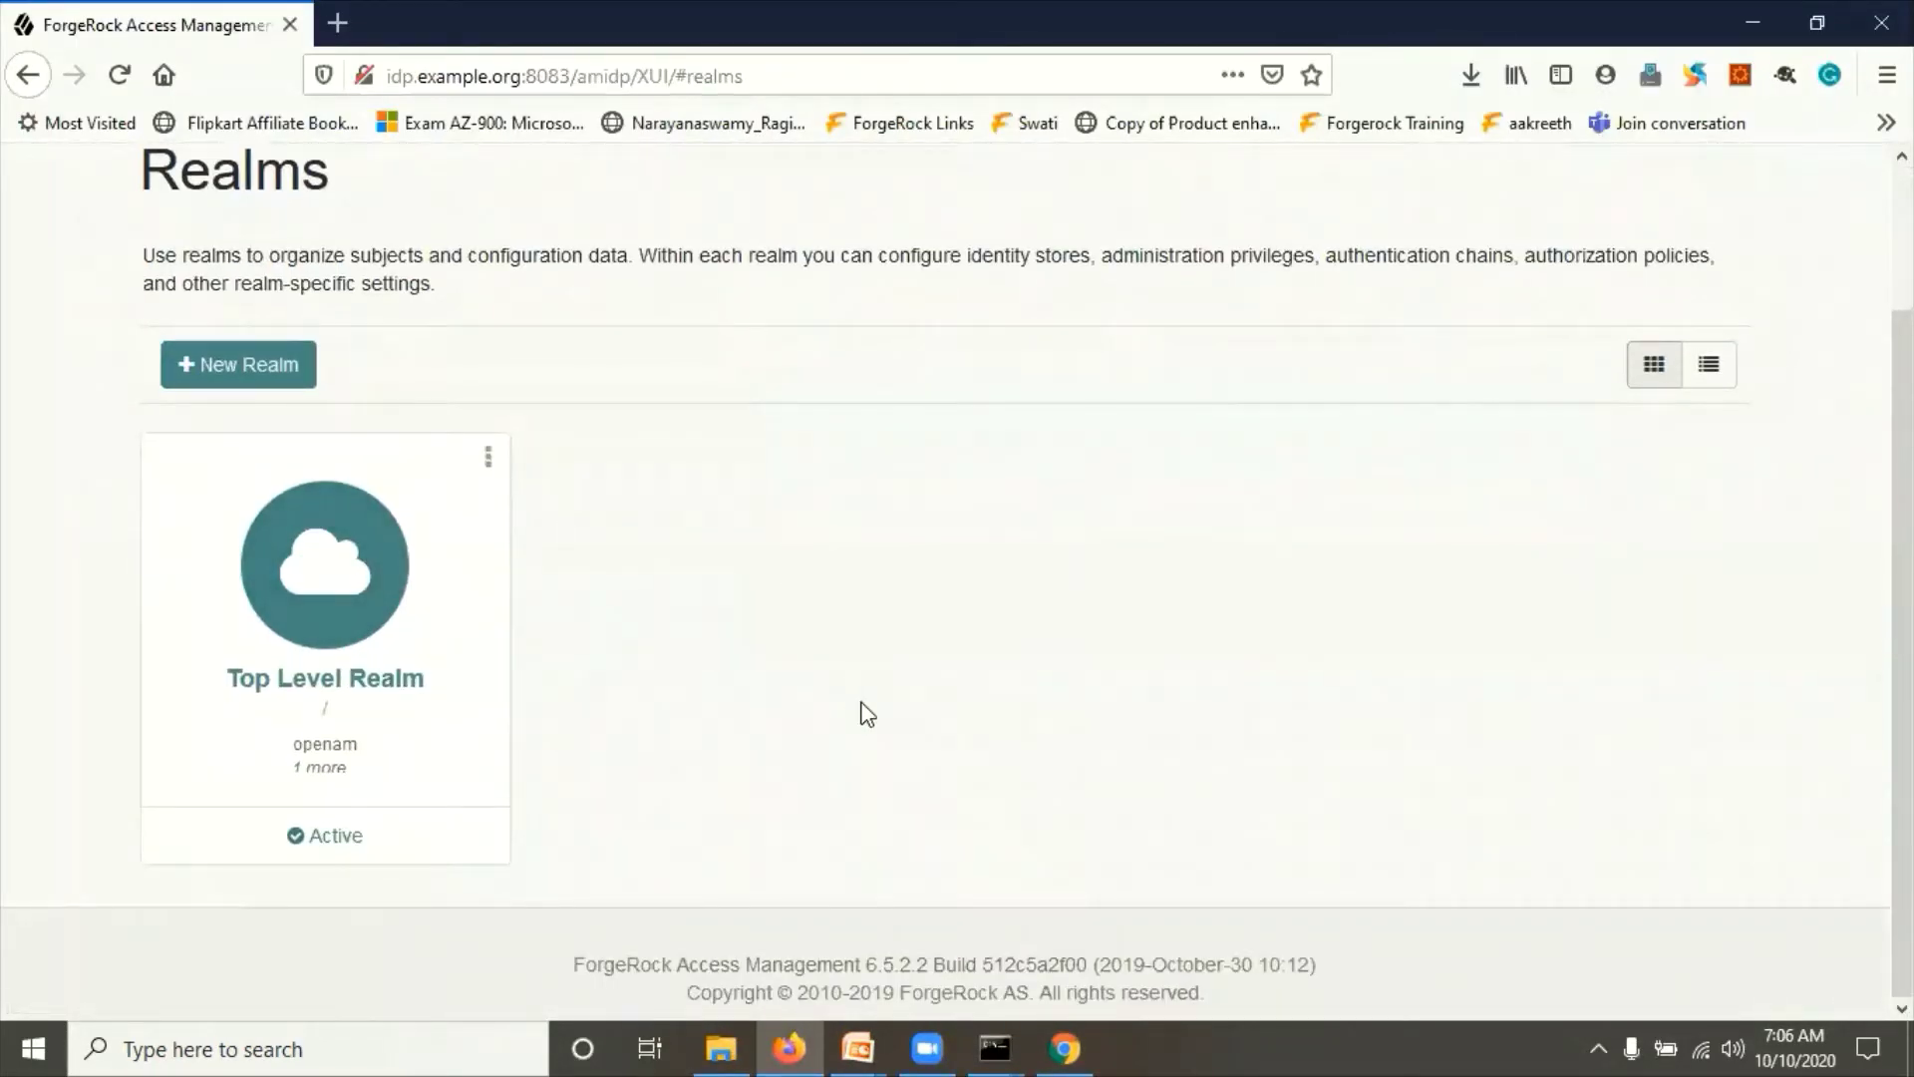
scroll(867, 713, up, 3)
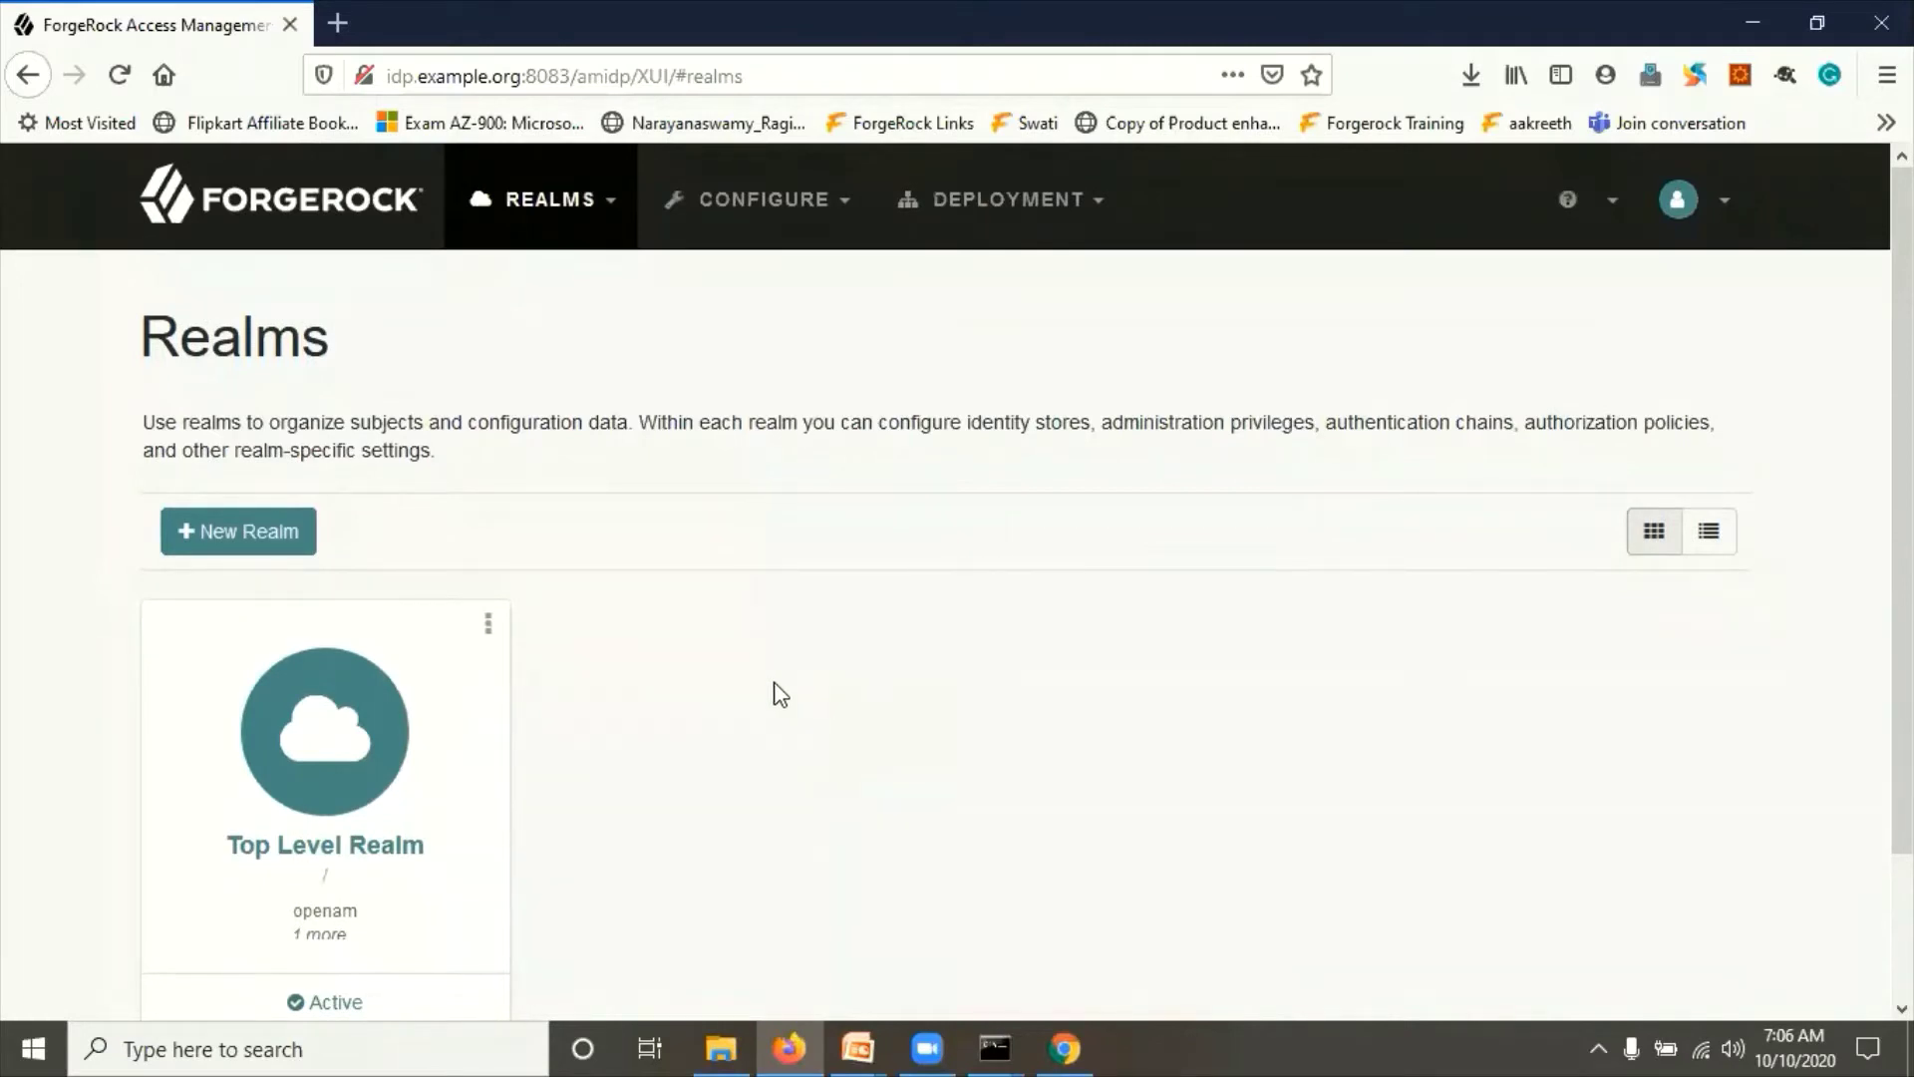
click(401, 741)
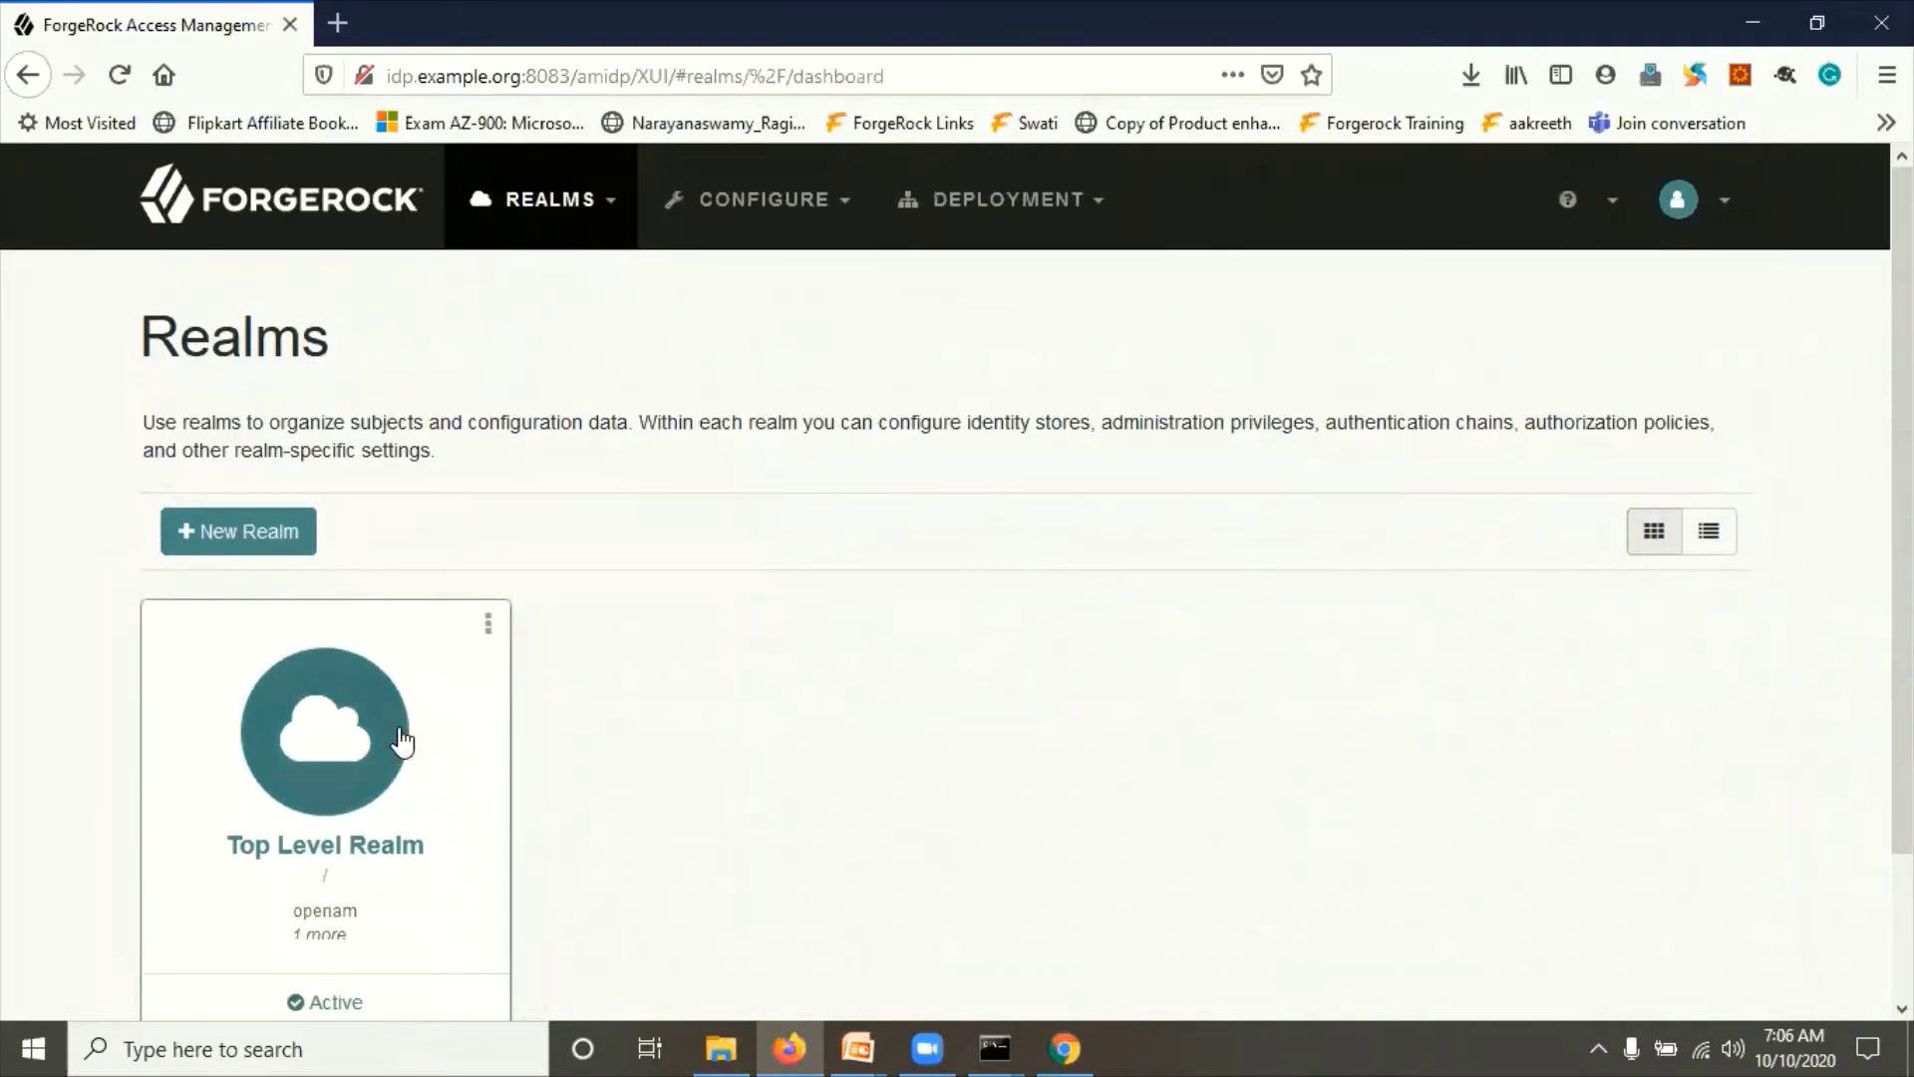
scroll(399, 738, down, 3)
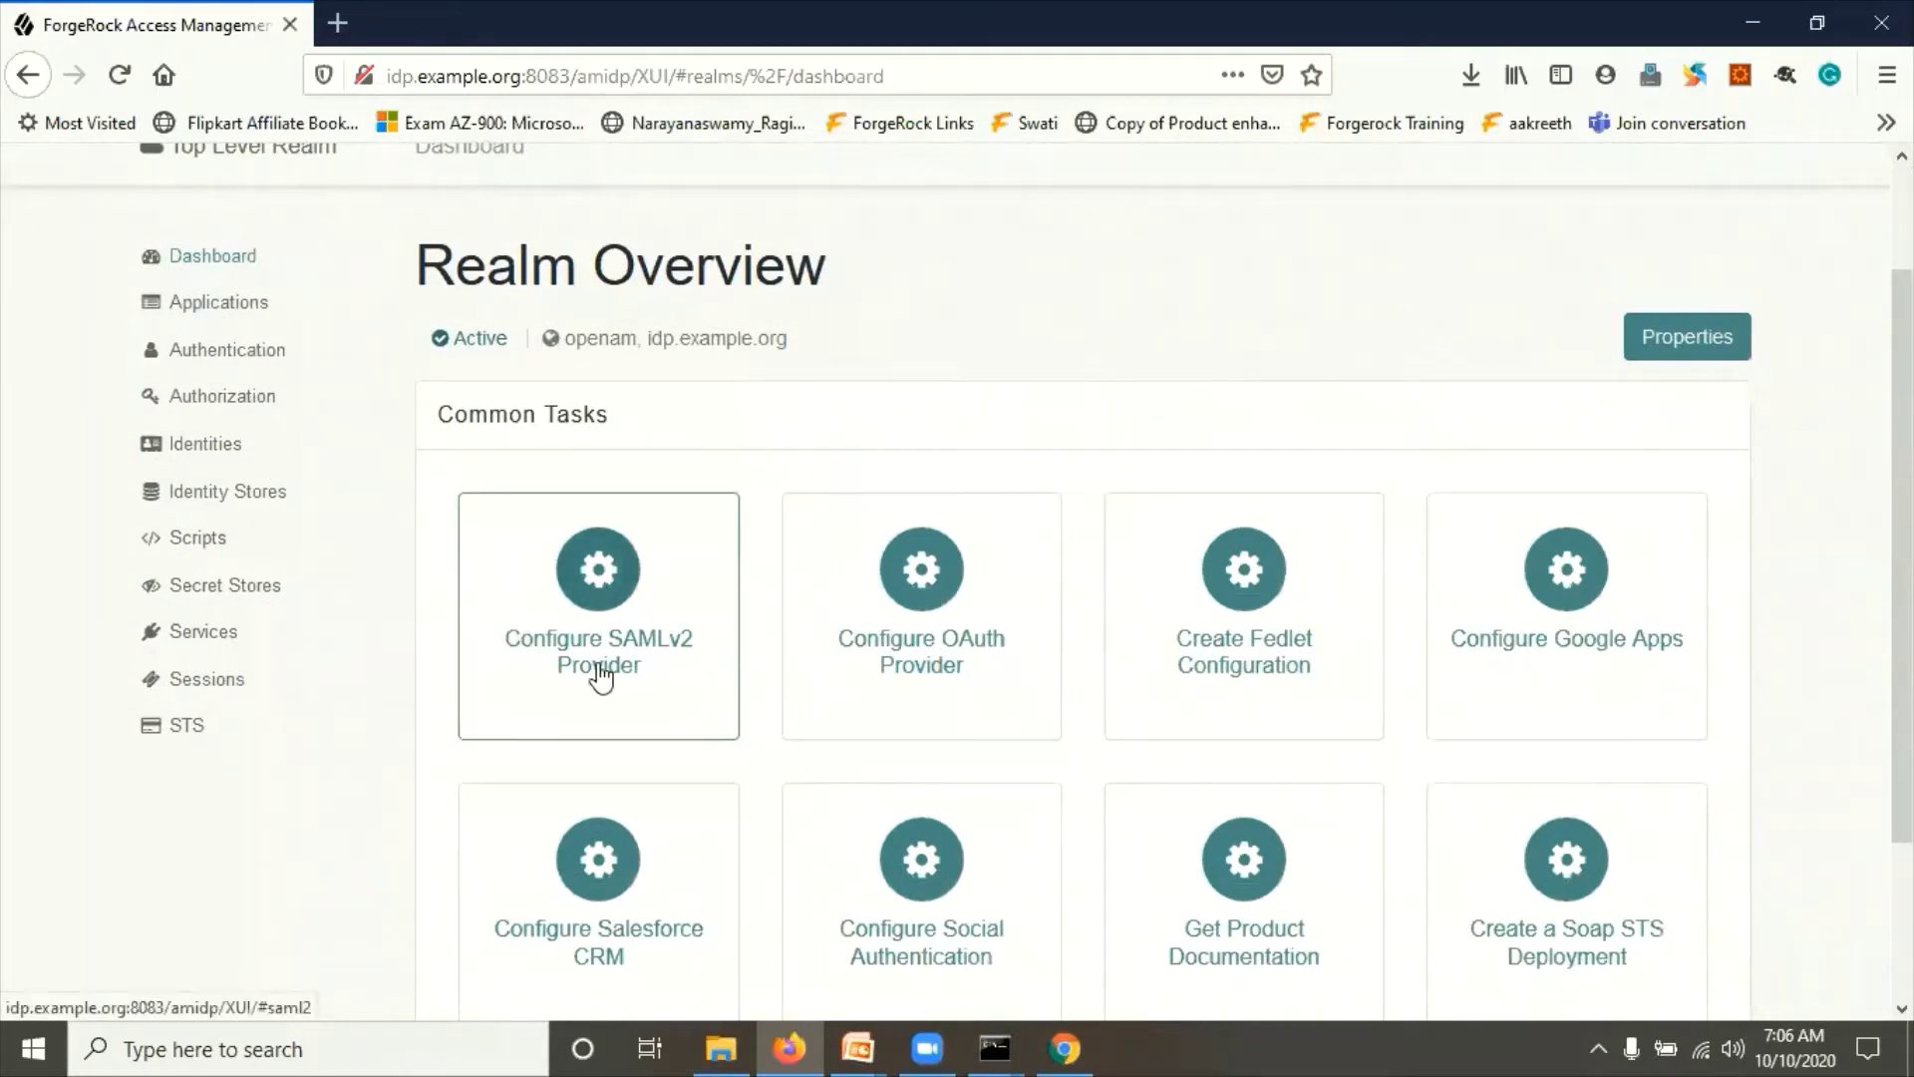
click(608, 578)
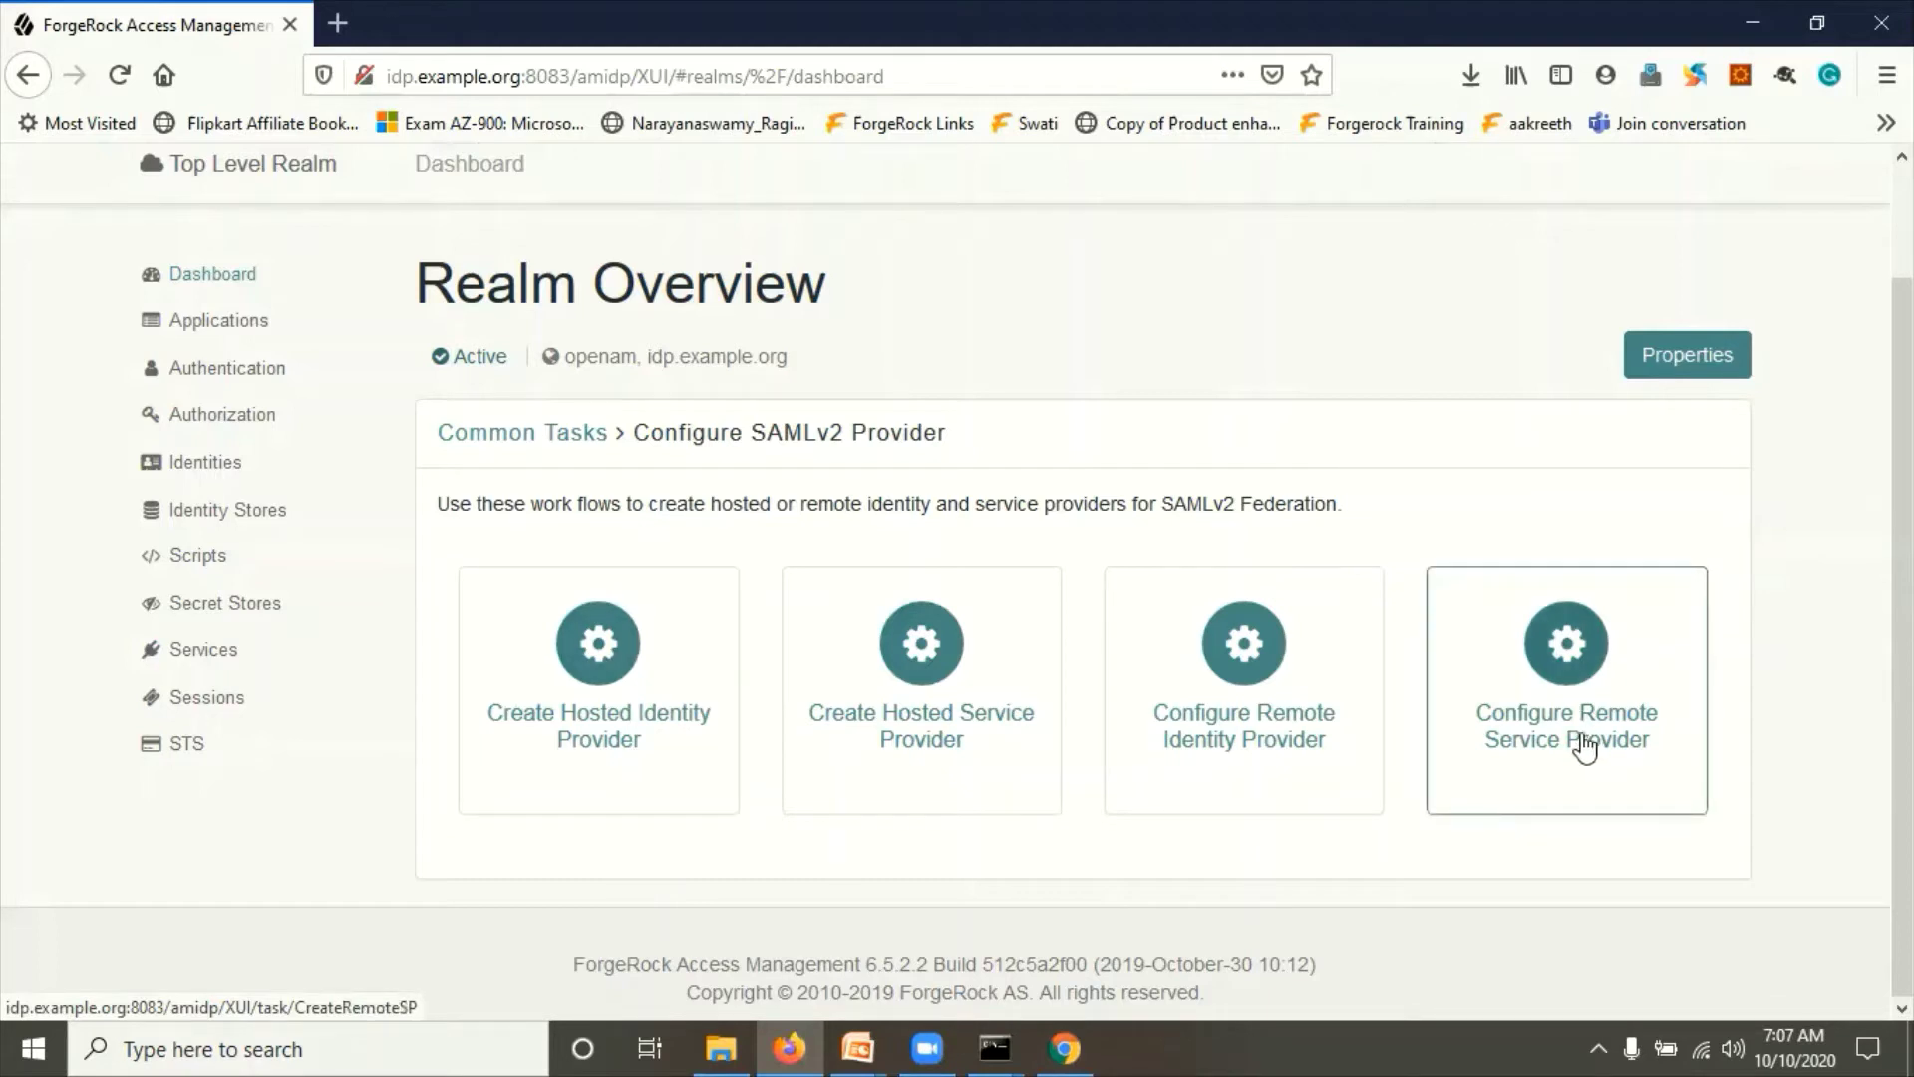
Step: Start creating a hosted identity provider with test as its signing key
click(596, 655)
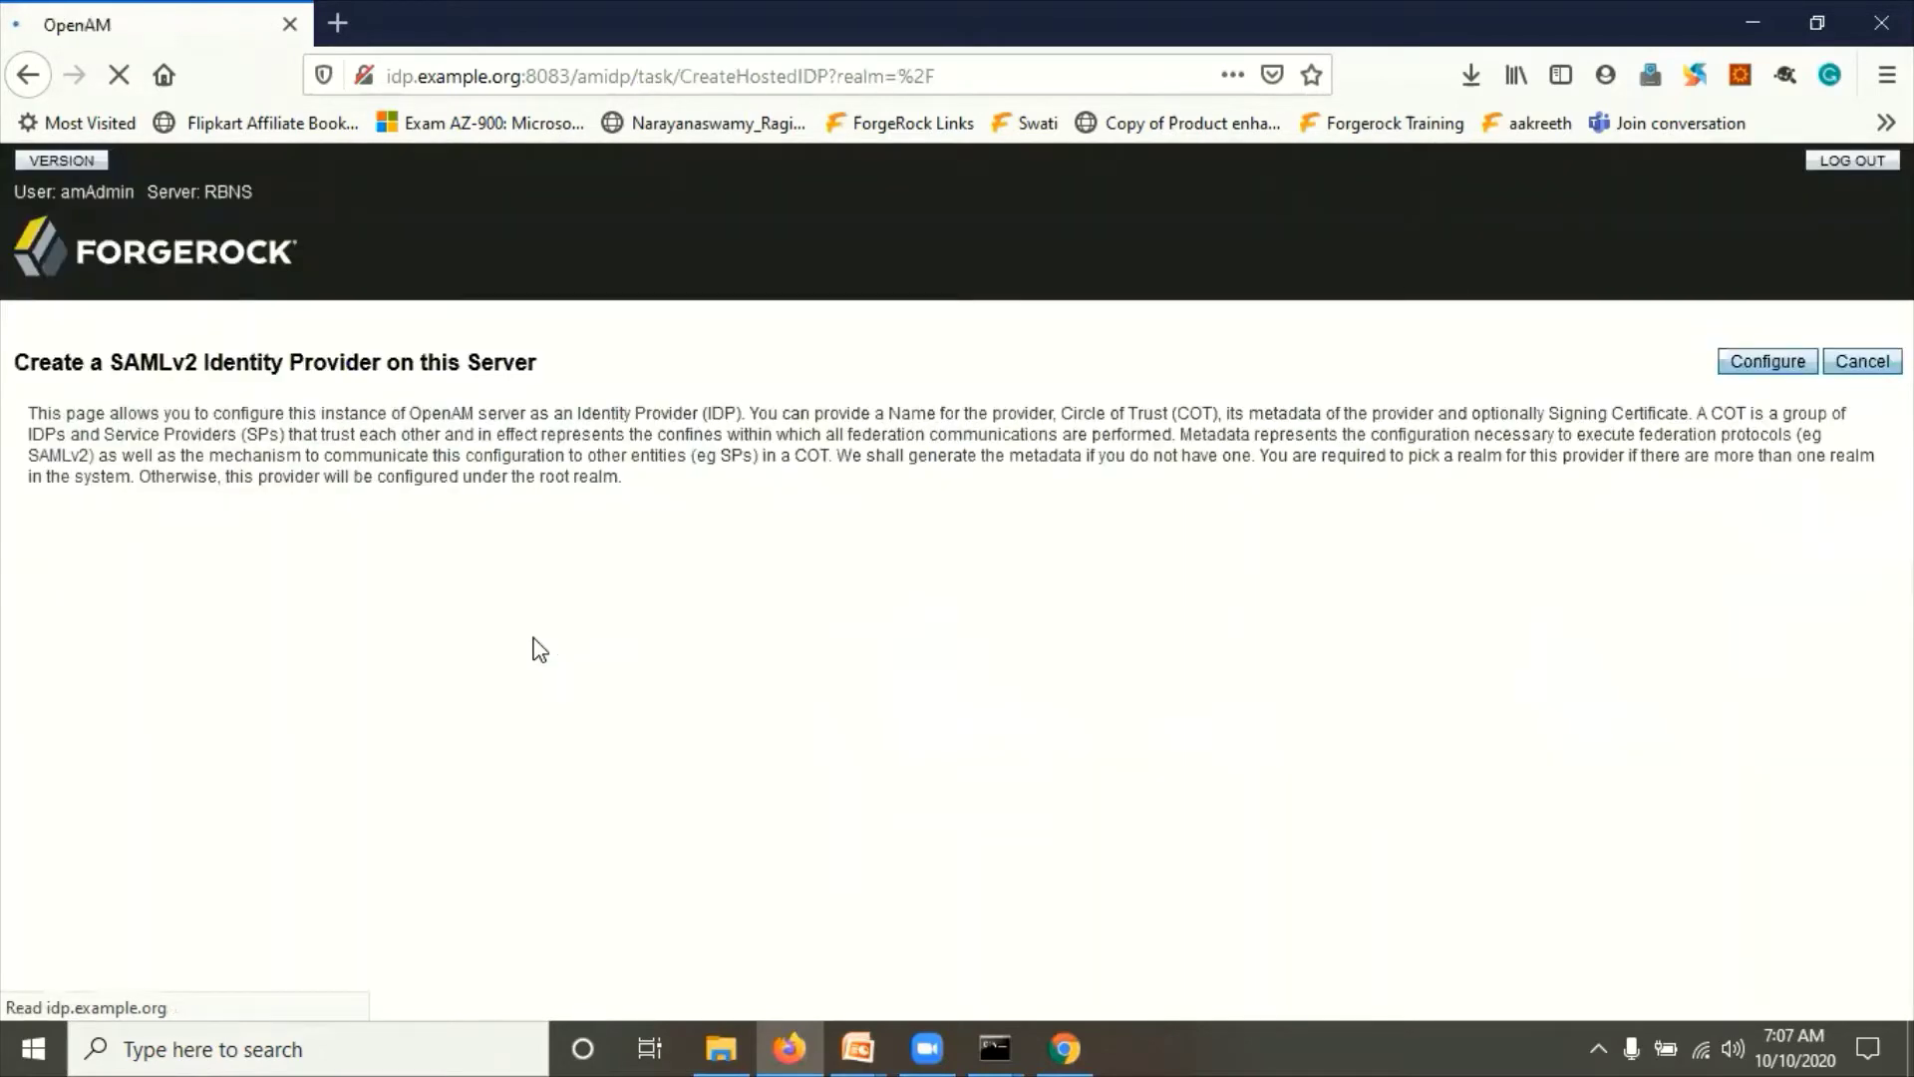
scroll(407, 571, down, 2)
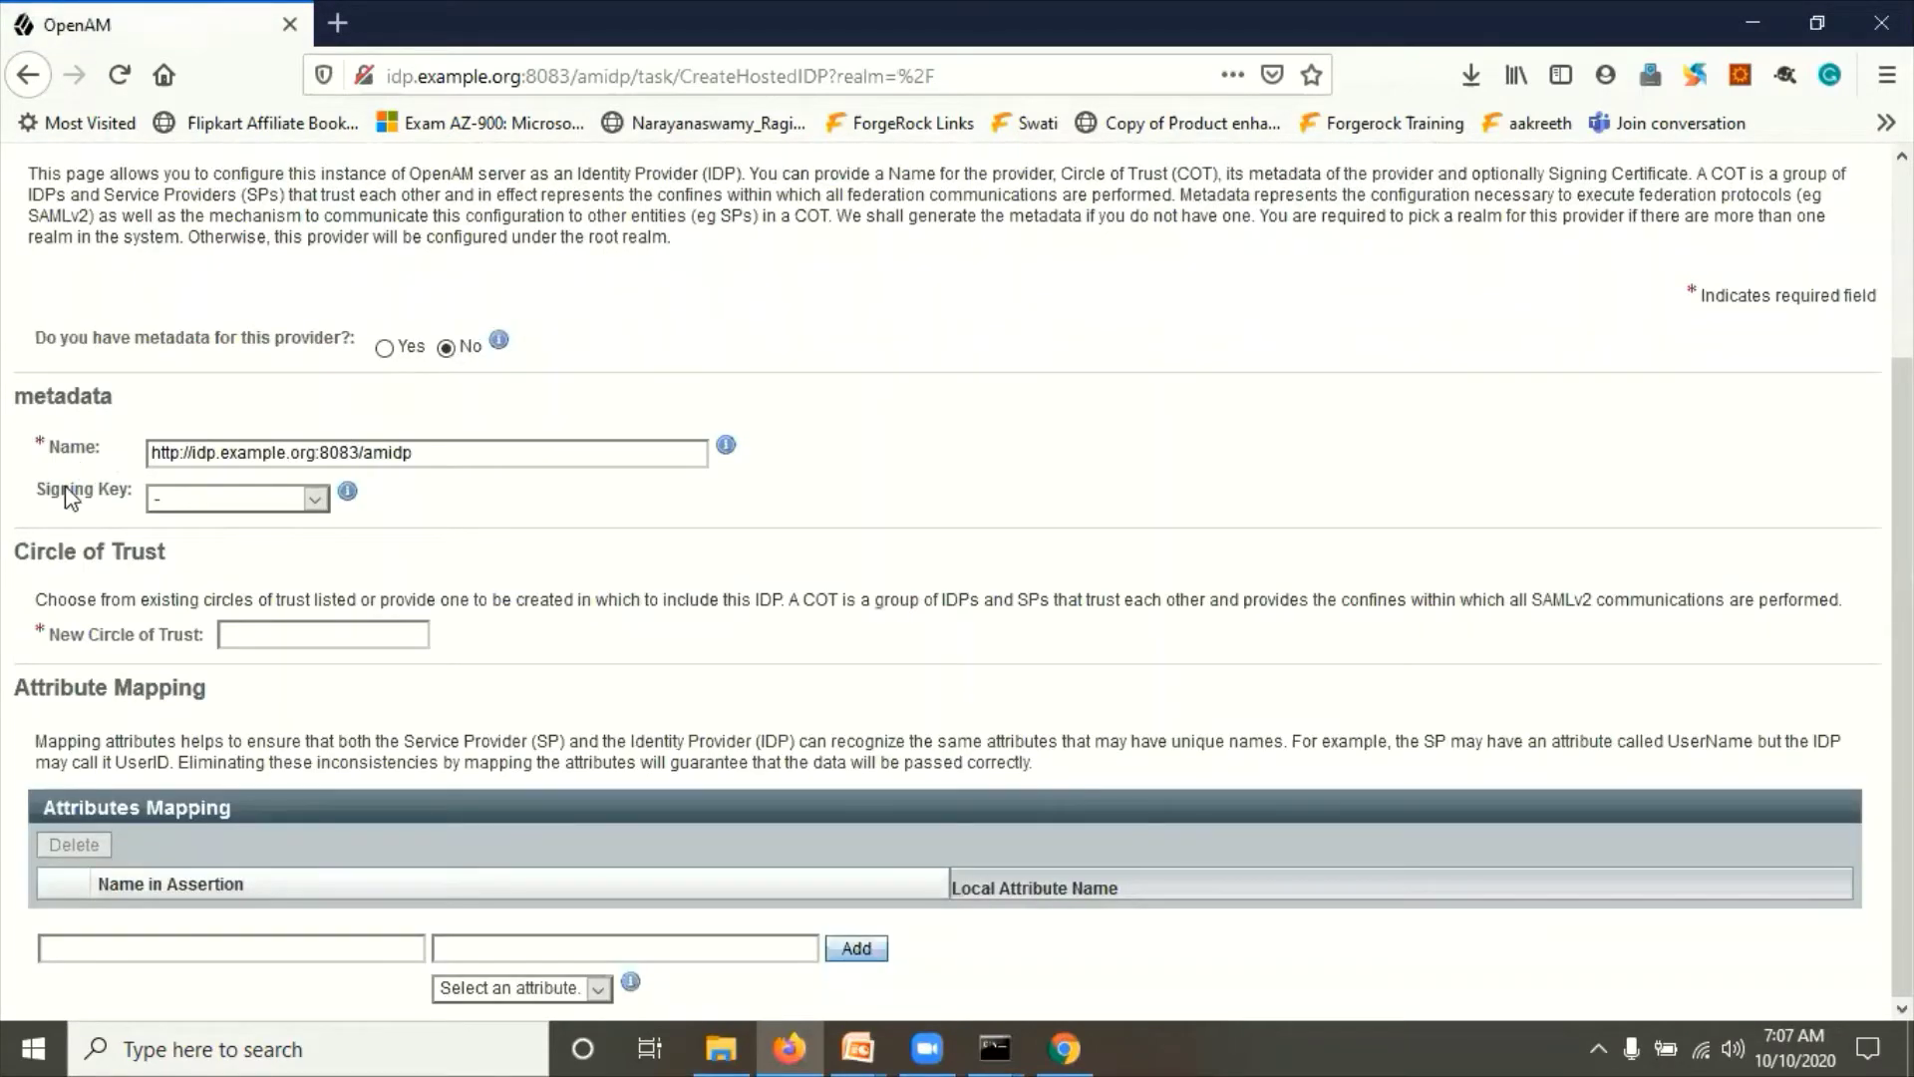
click(230, 497)
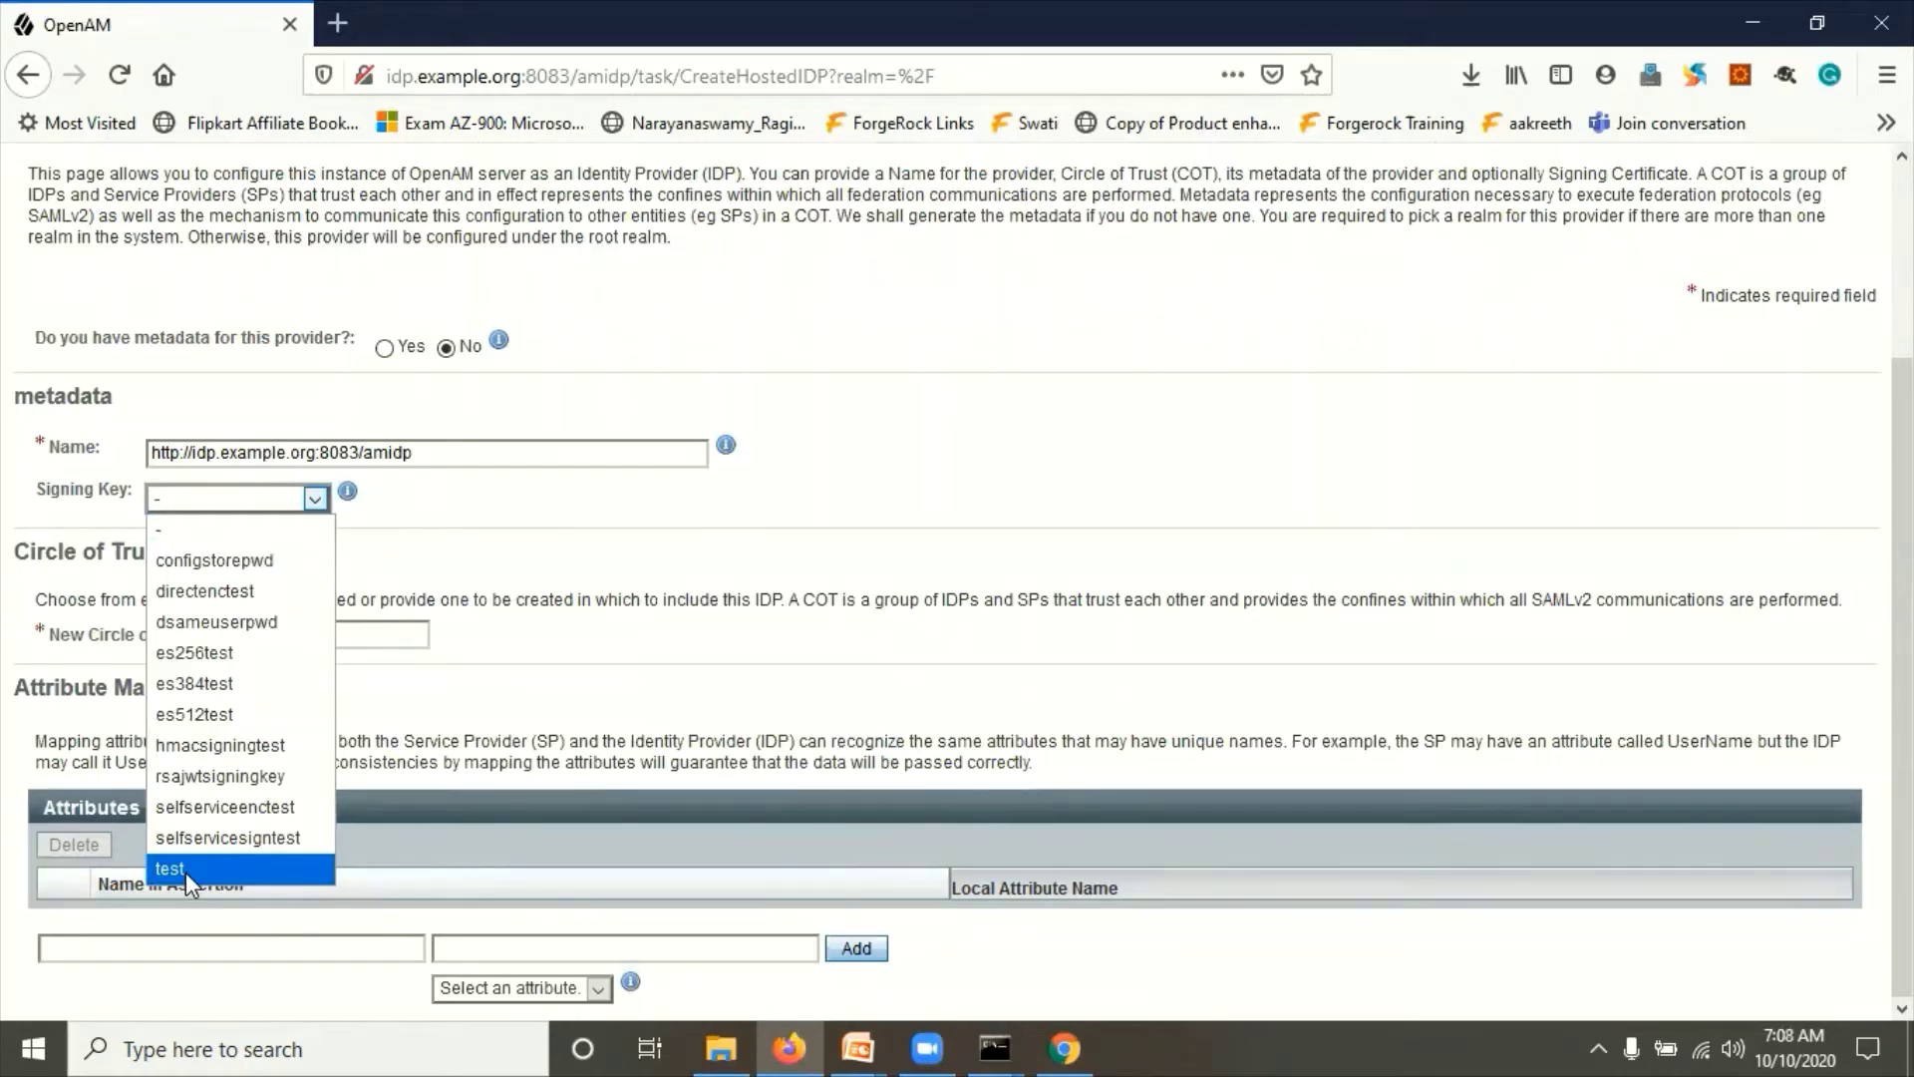
click(185, 872)
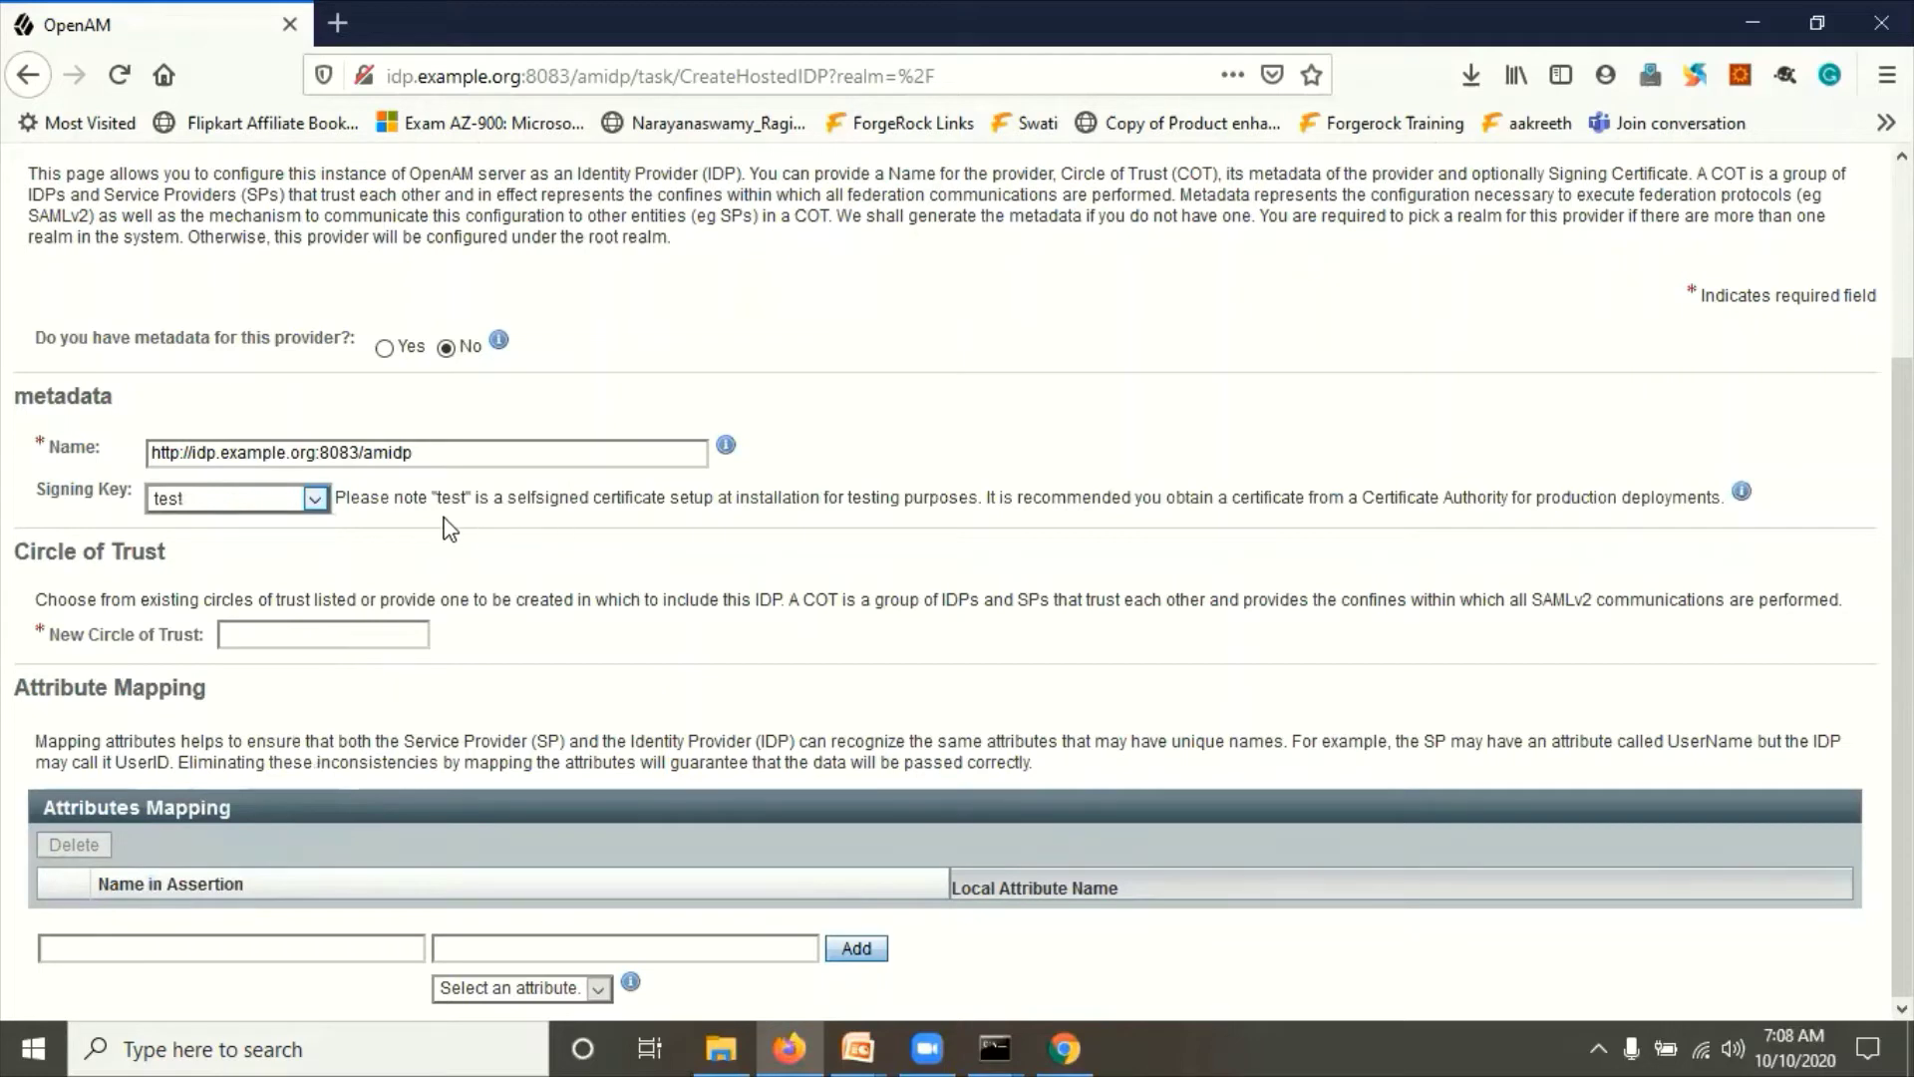
Step: Name the new circle of trust MYCOT for the hosted identity provider
click(306, 631)
click(306, 631)
click(306, 631)
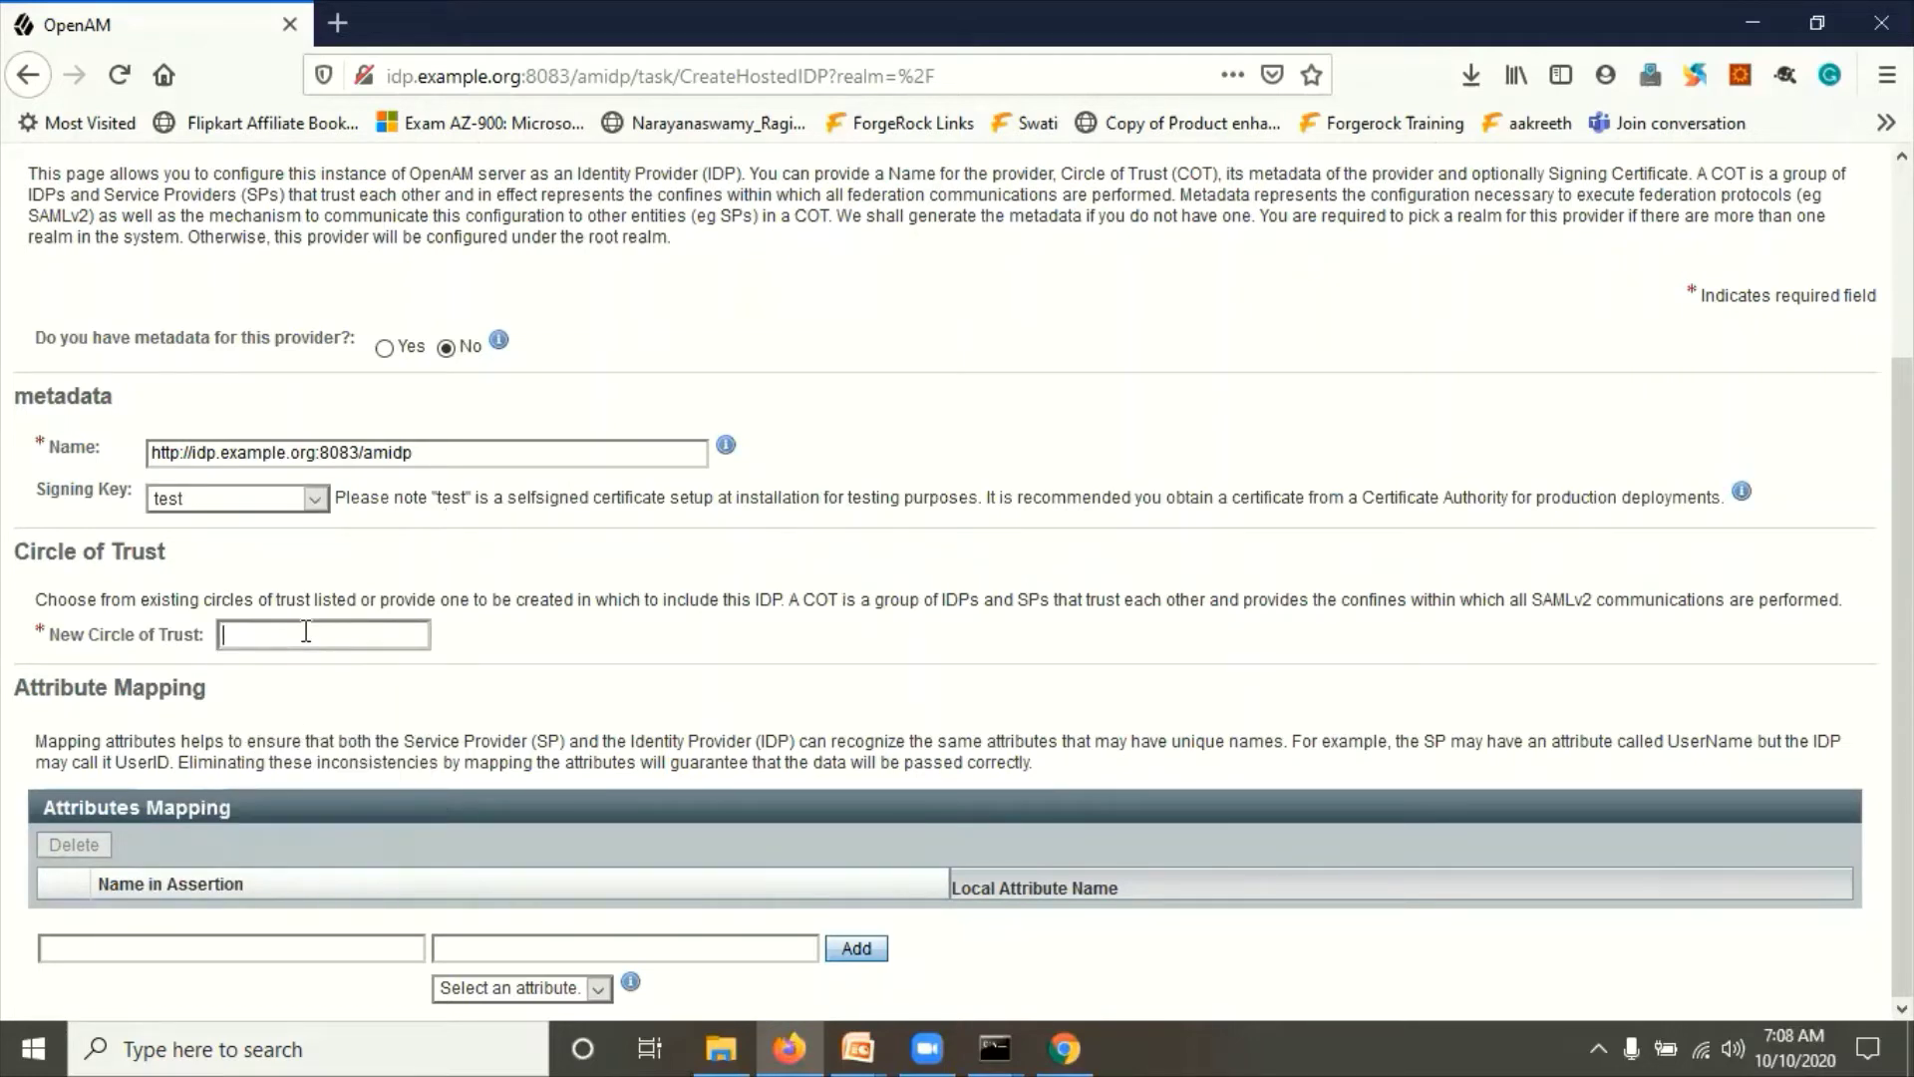
text(MYCOT)
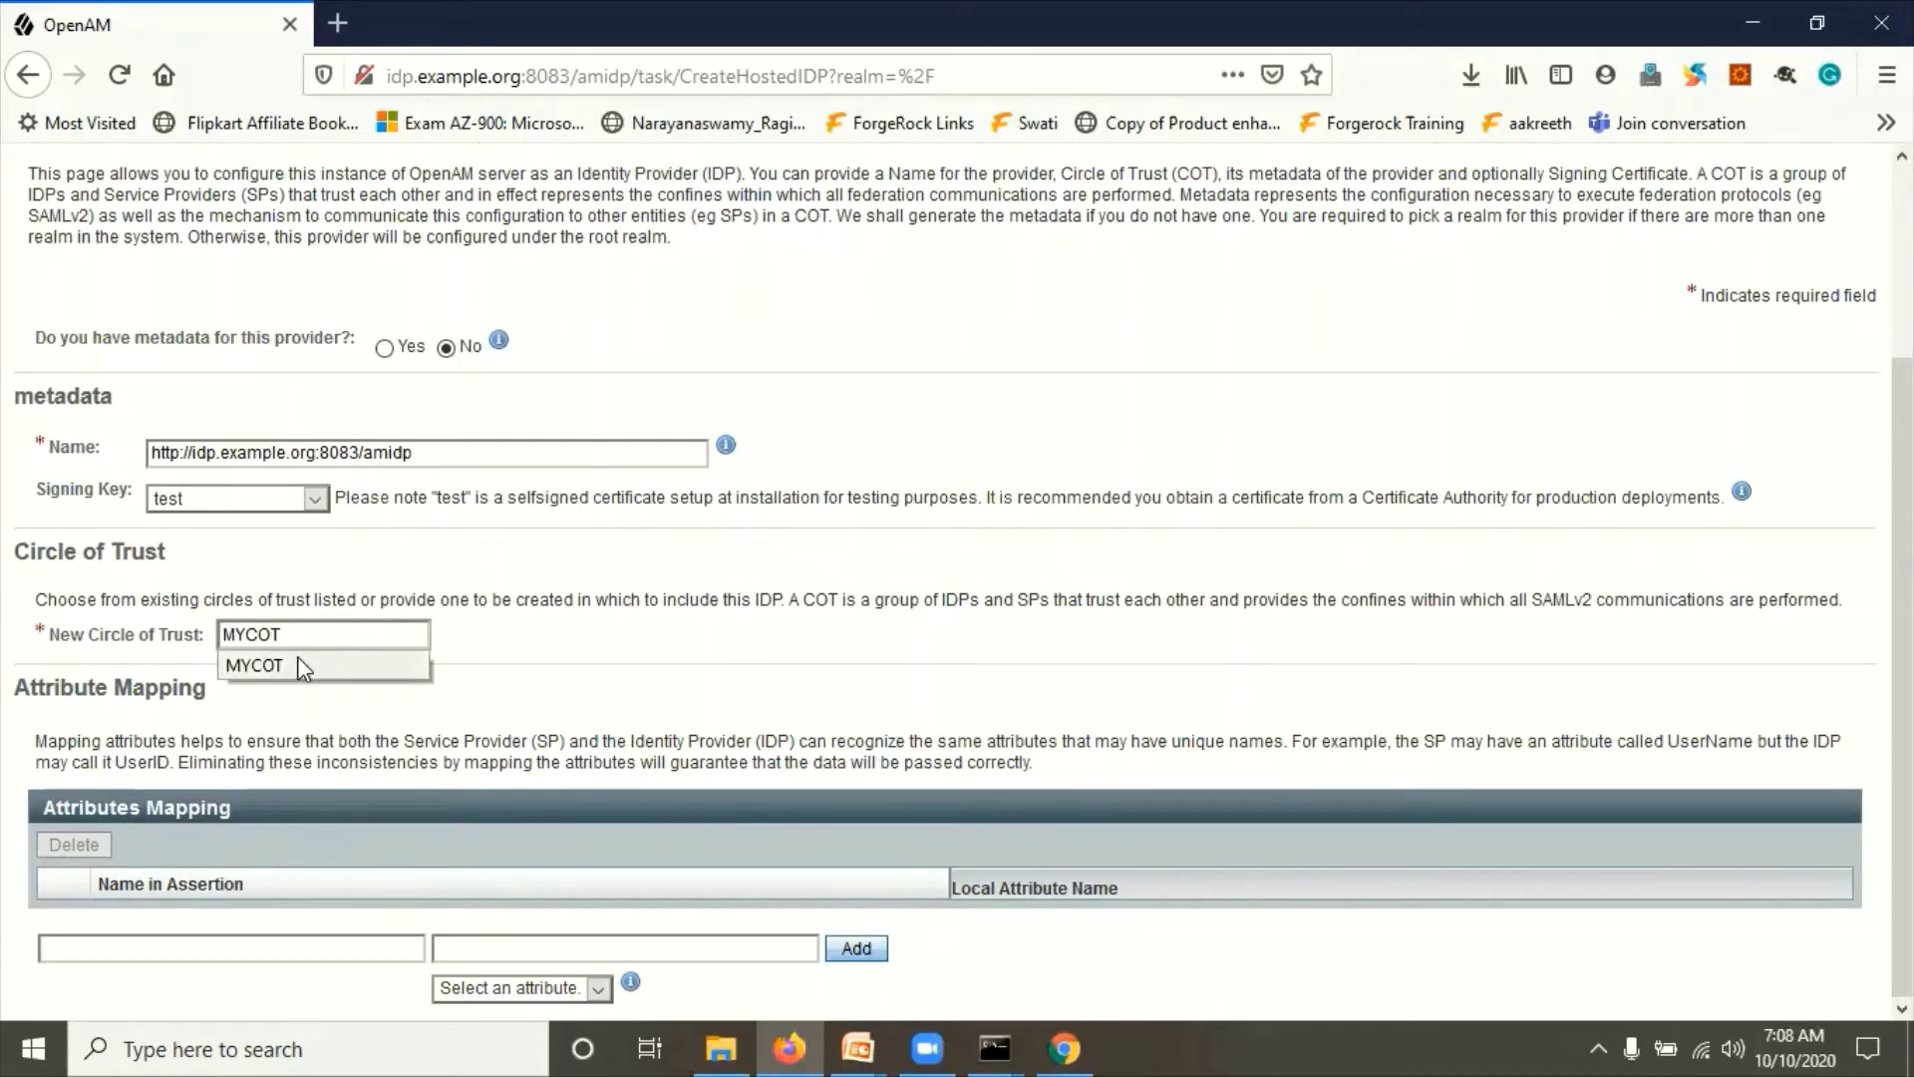
click(297, 658)
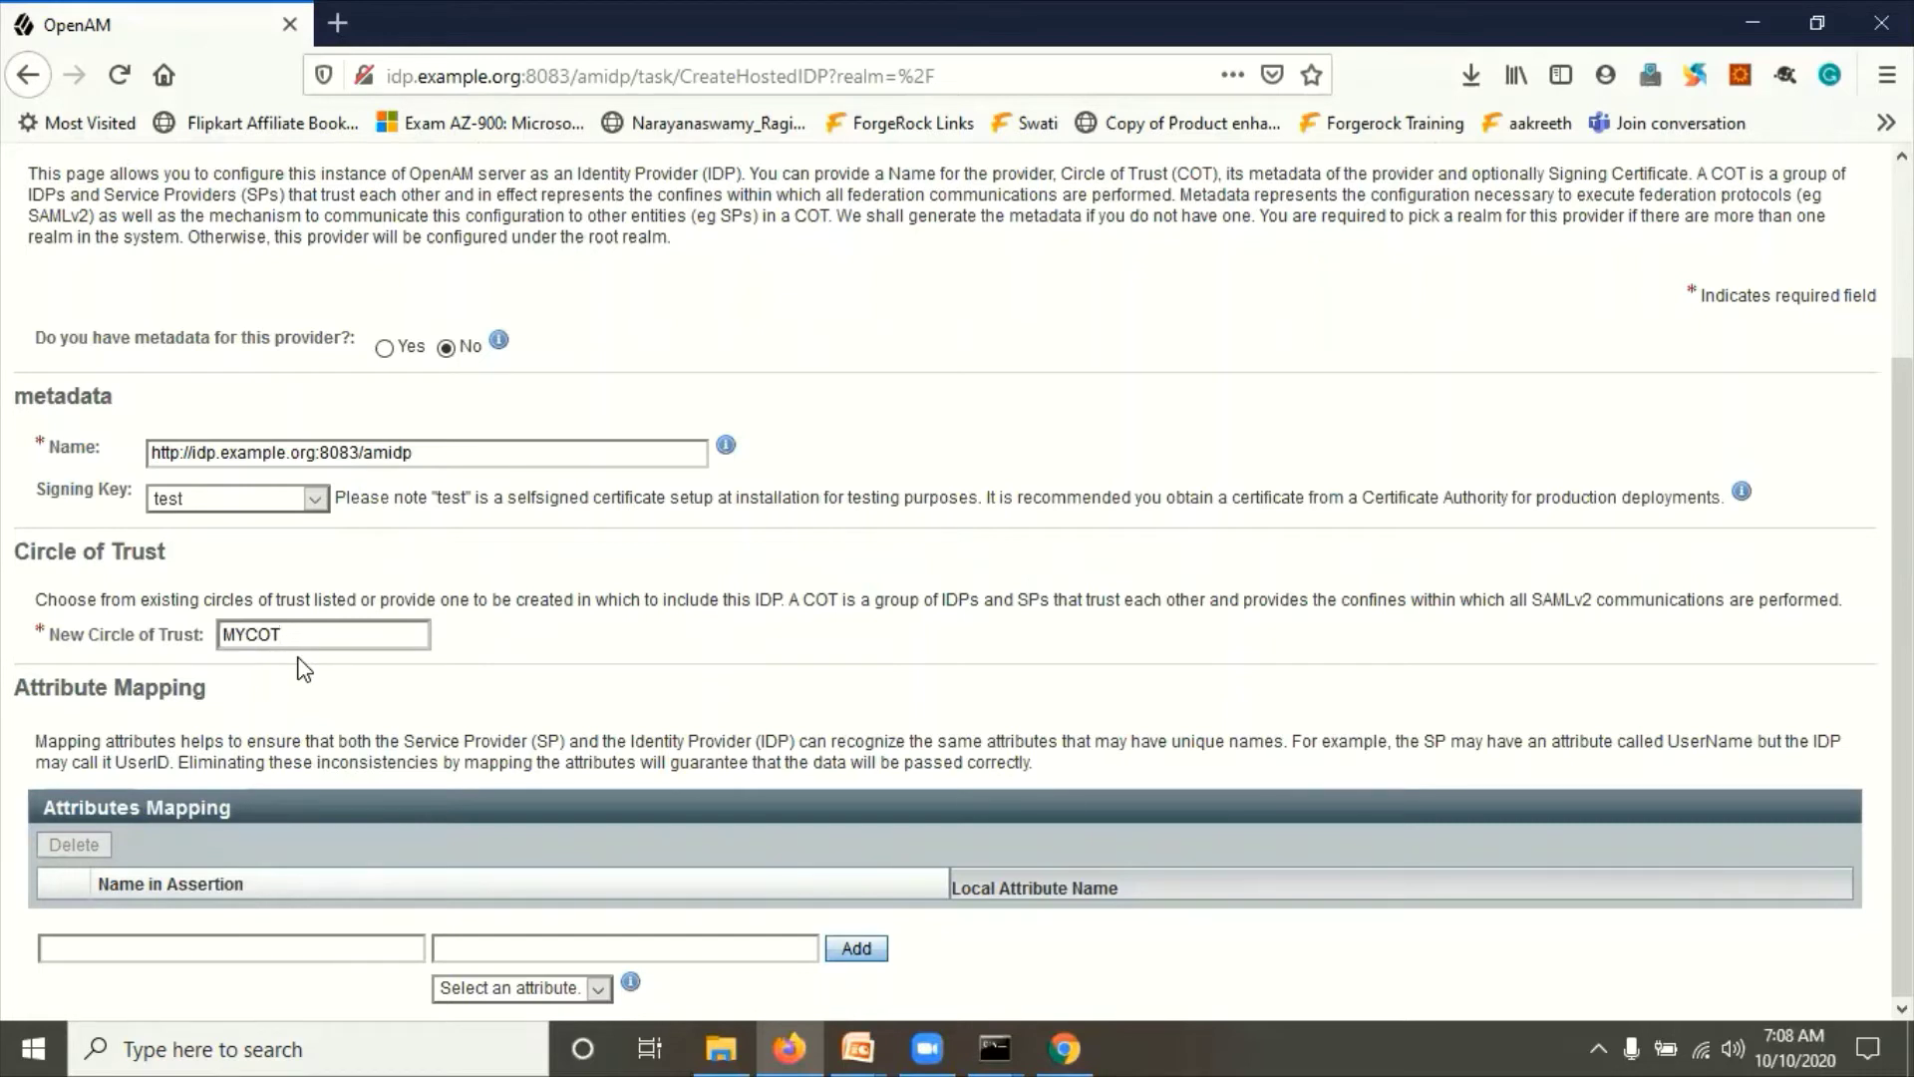
scroll(470, 654, up, 2)
scroll(698, 777, down, 2)
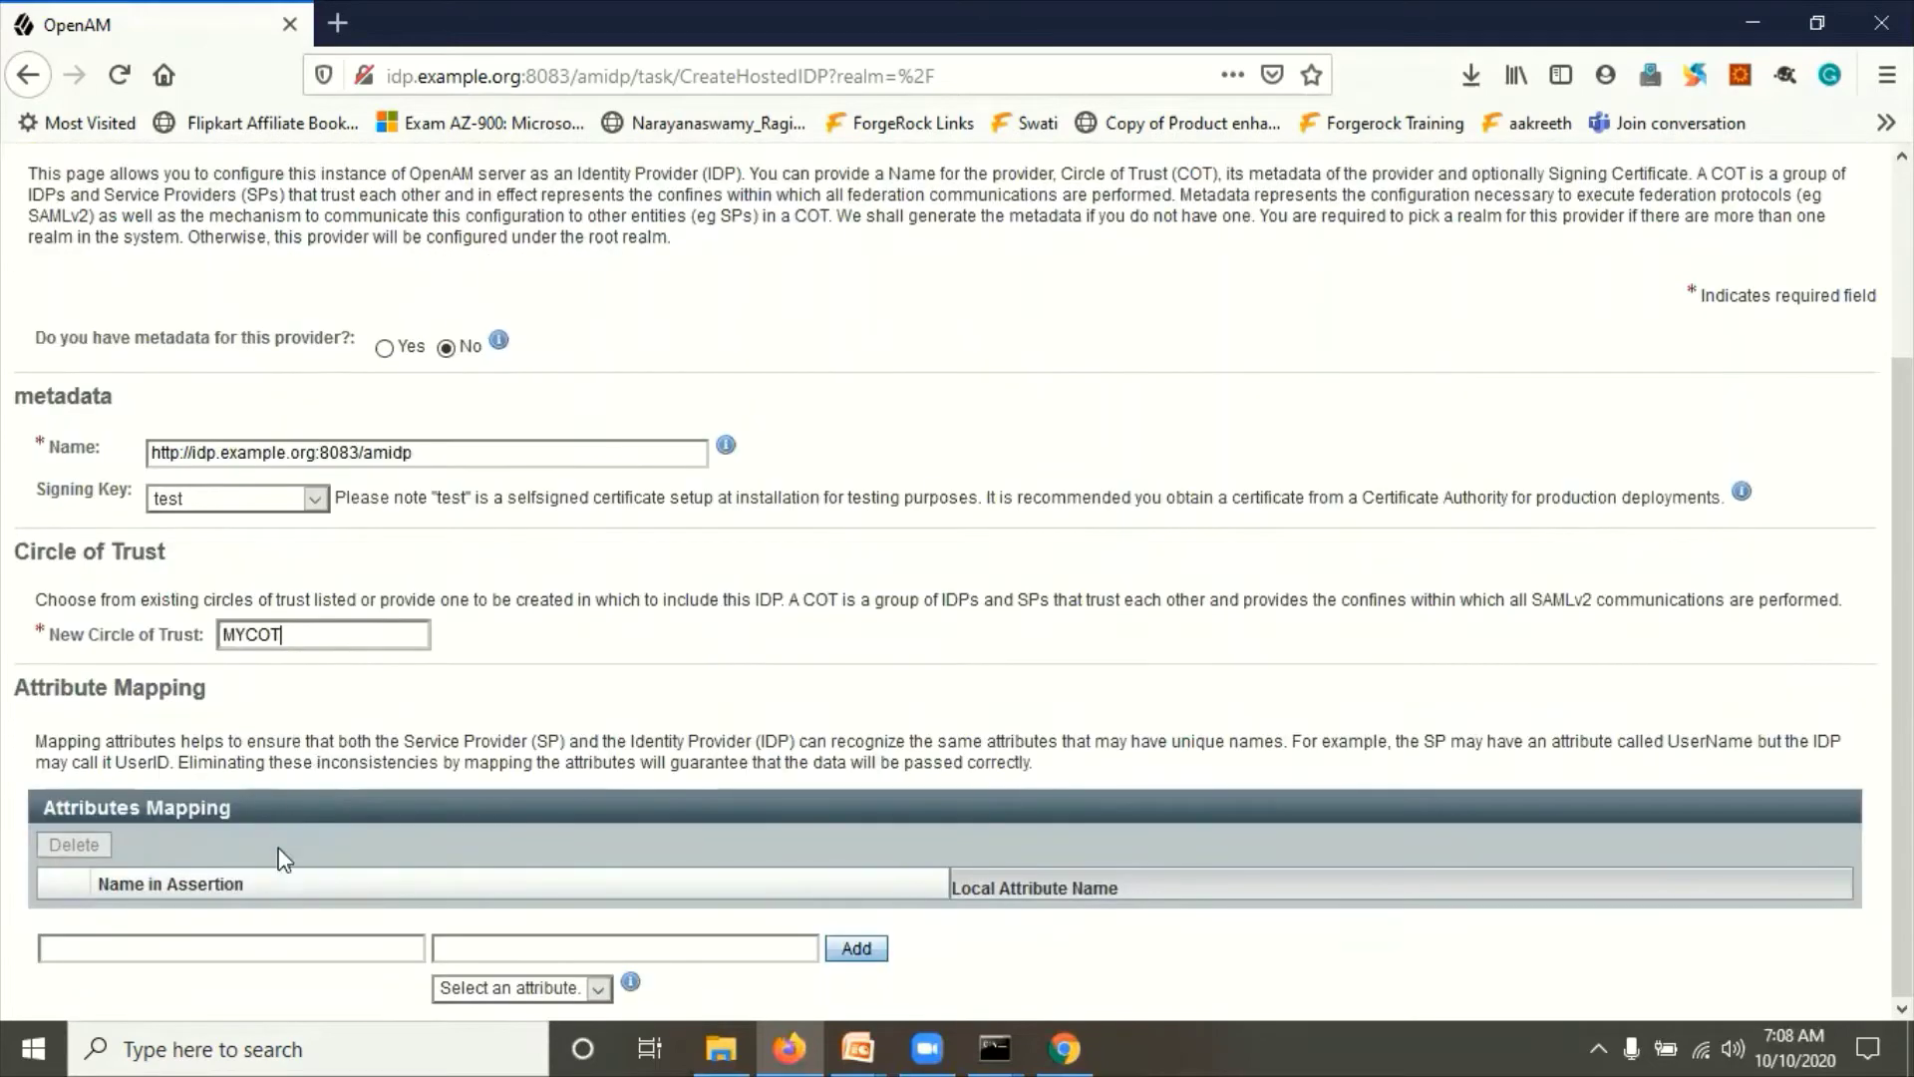
Step: Enter mail as the assertion attribute name, pick local attribute mail, and add the mapping
click(244, 947)
text(mail)
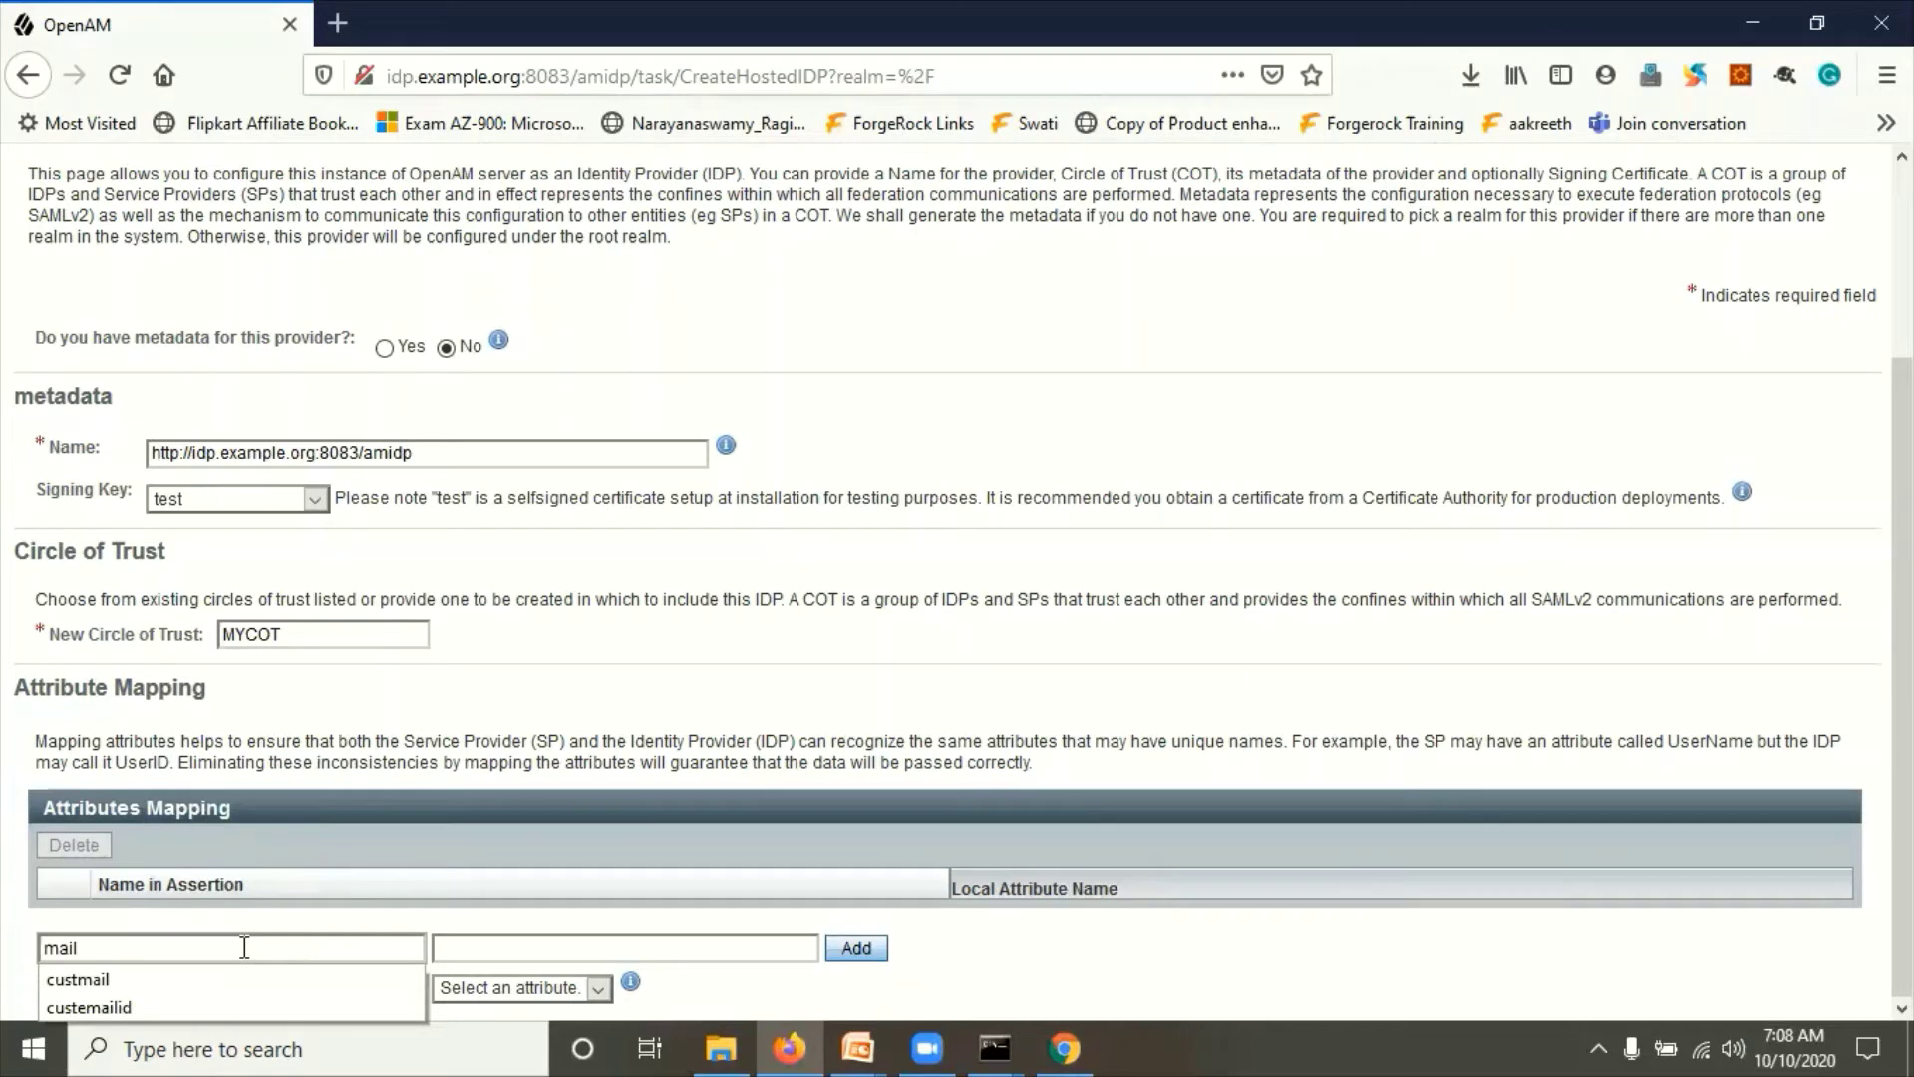
key(Tab)
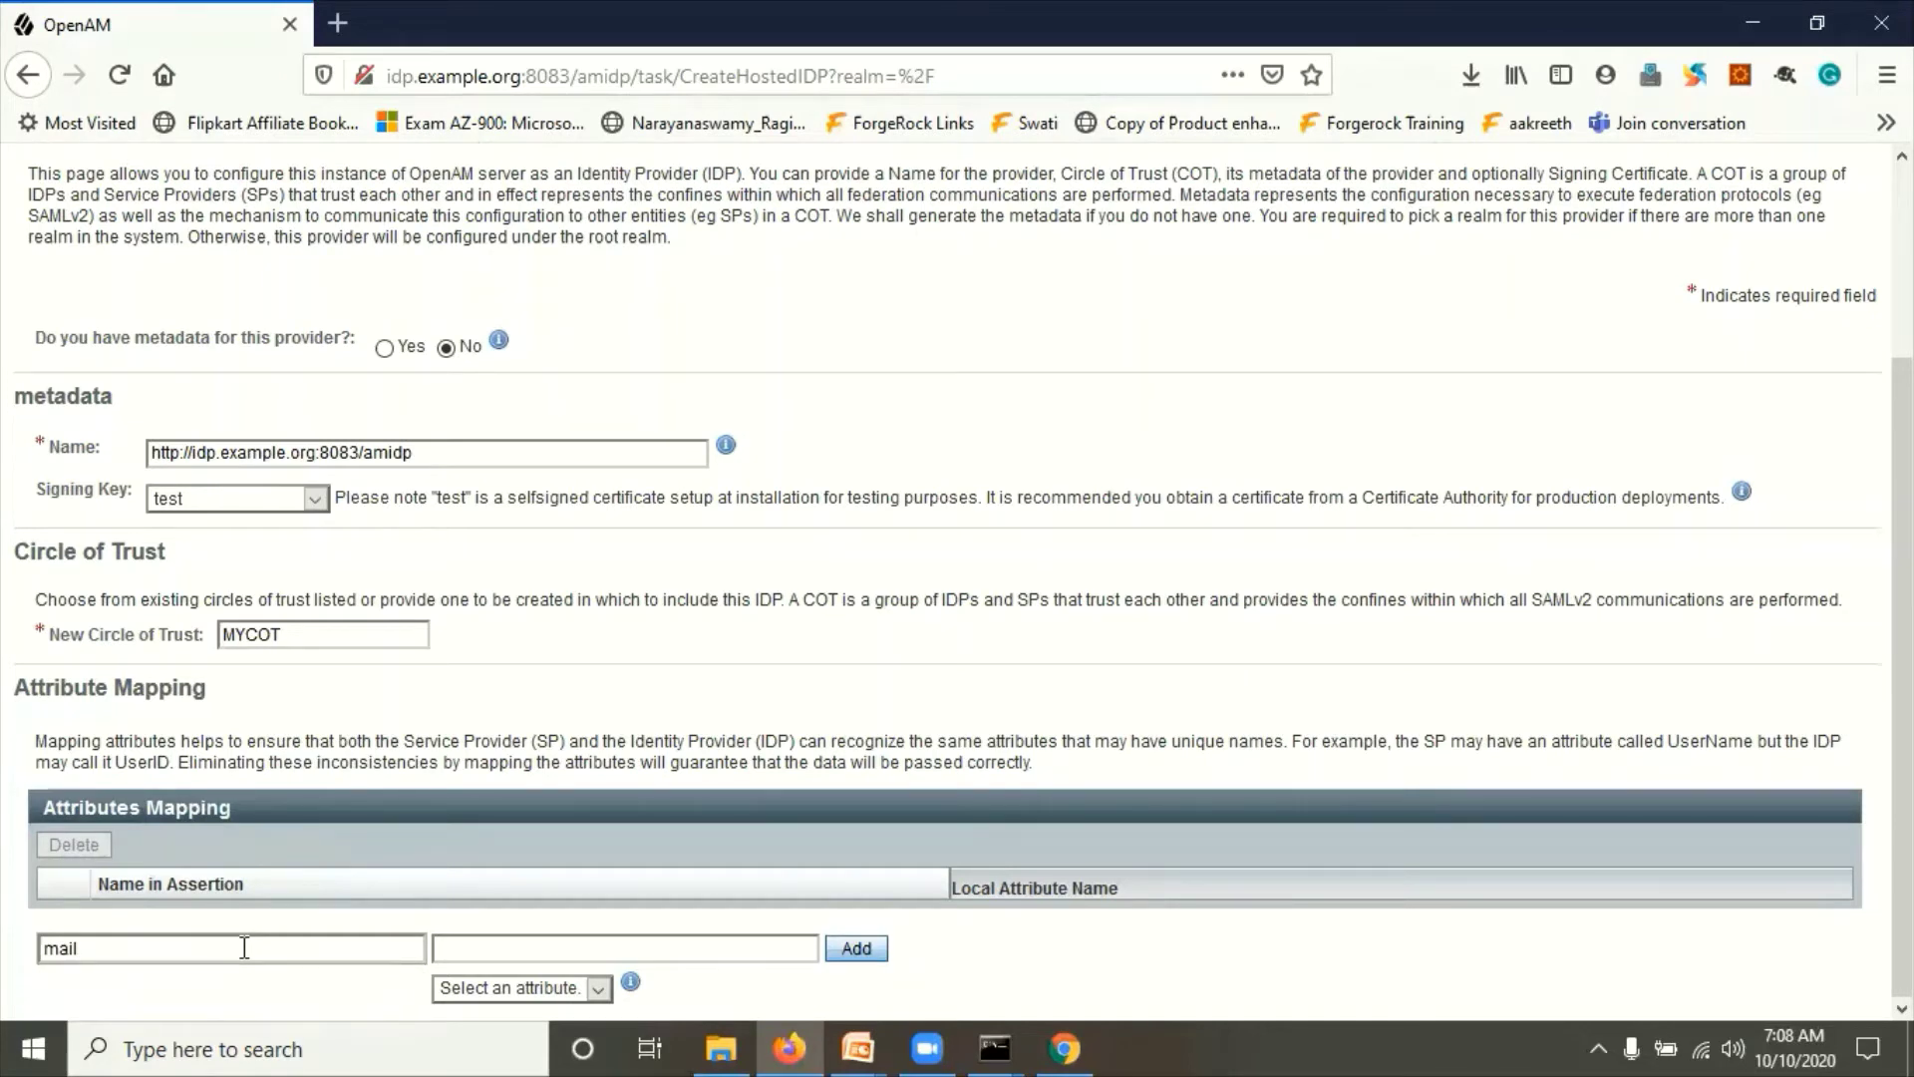
click(189, 940)
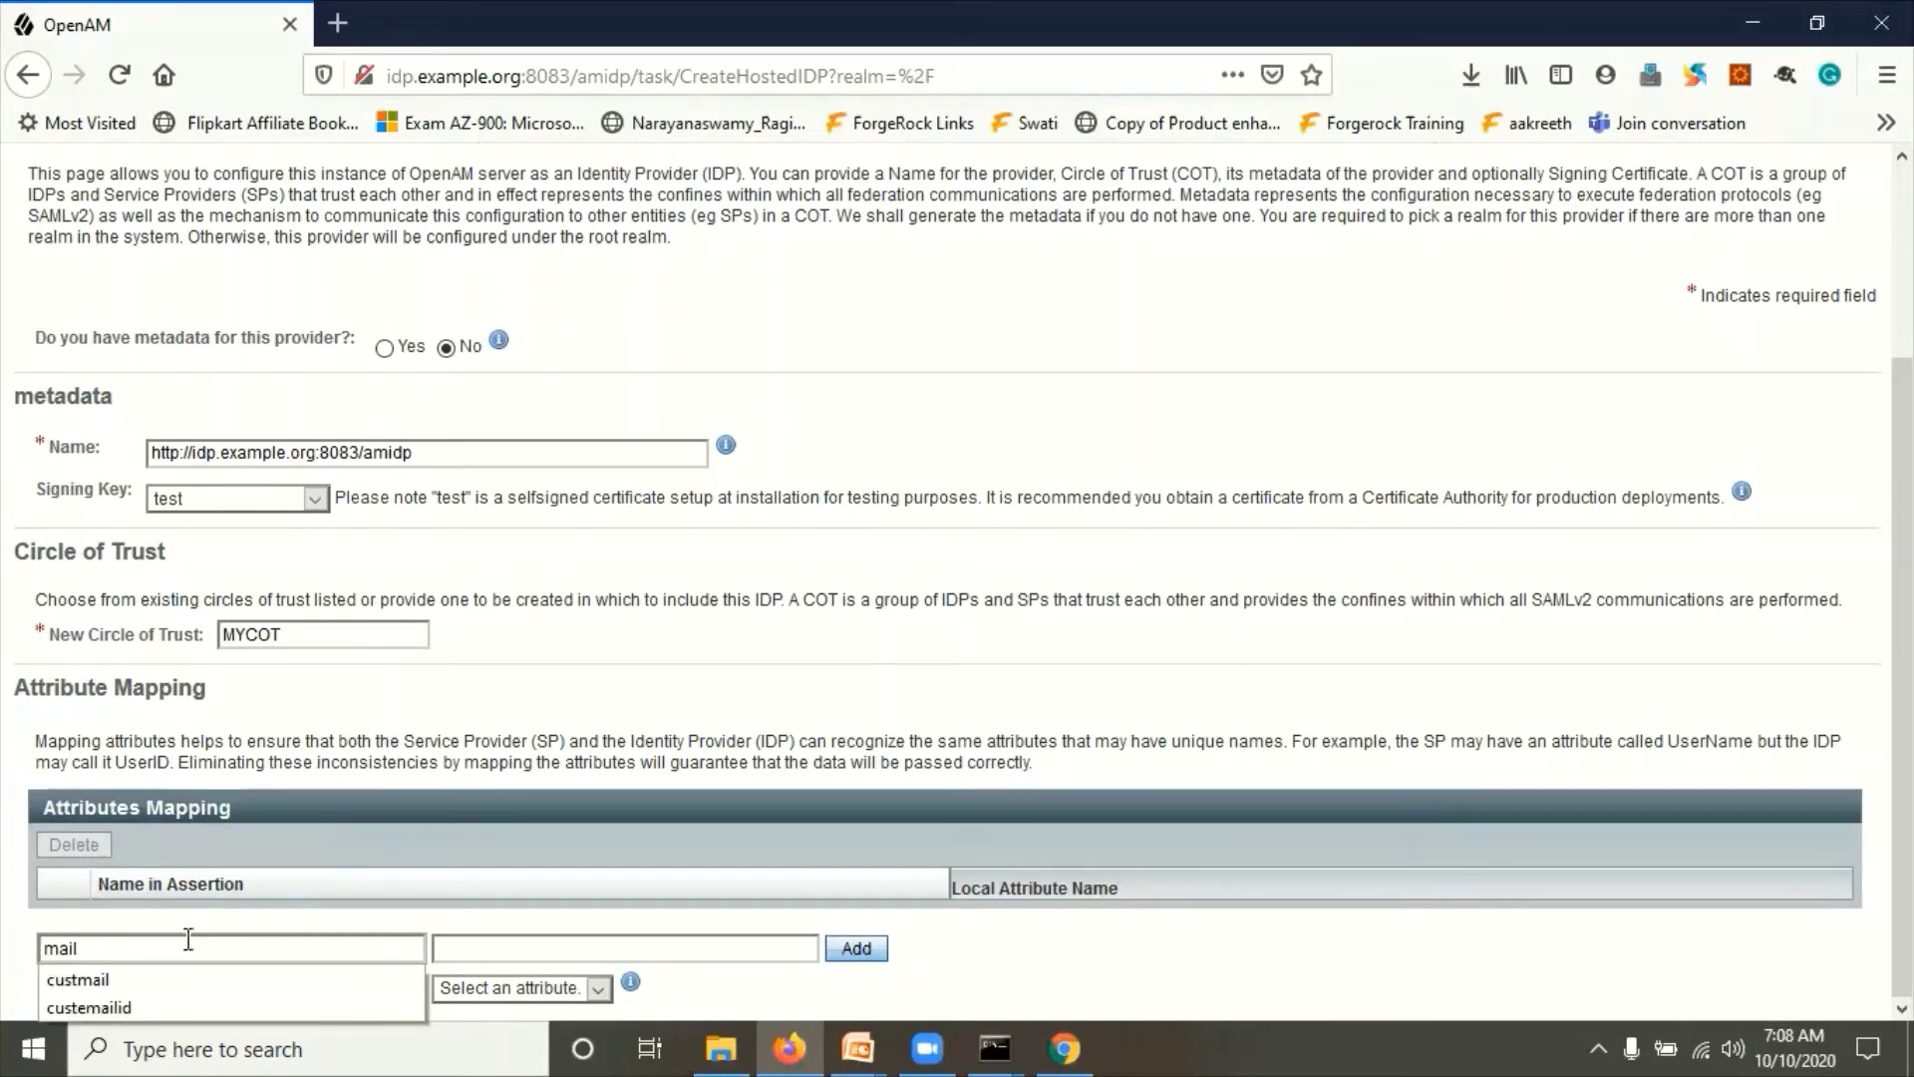
click(123, 945)
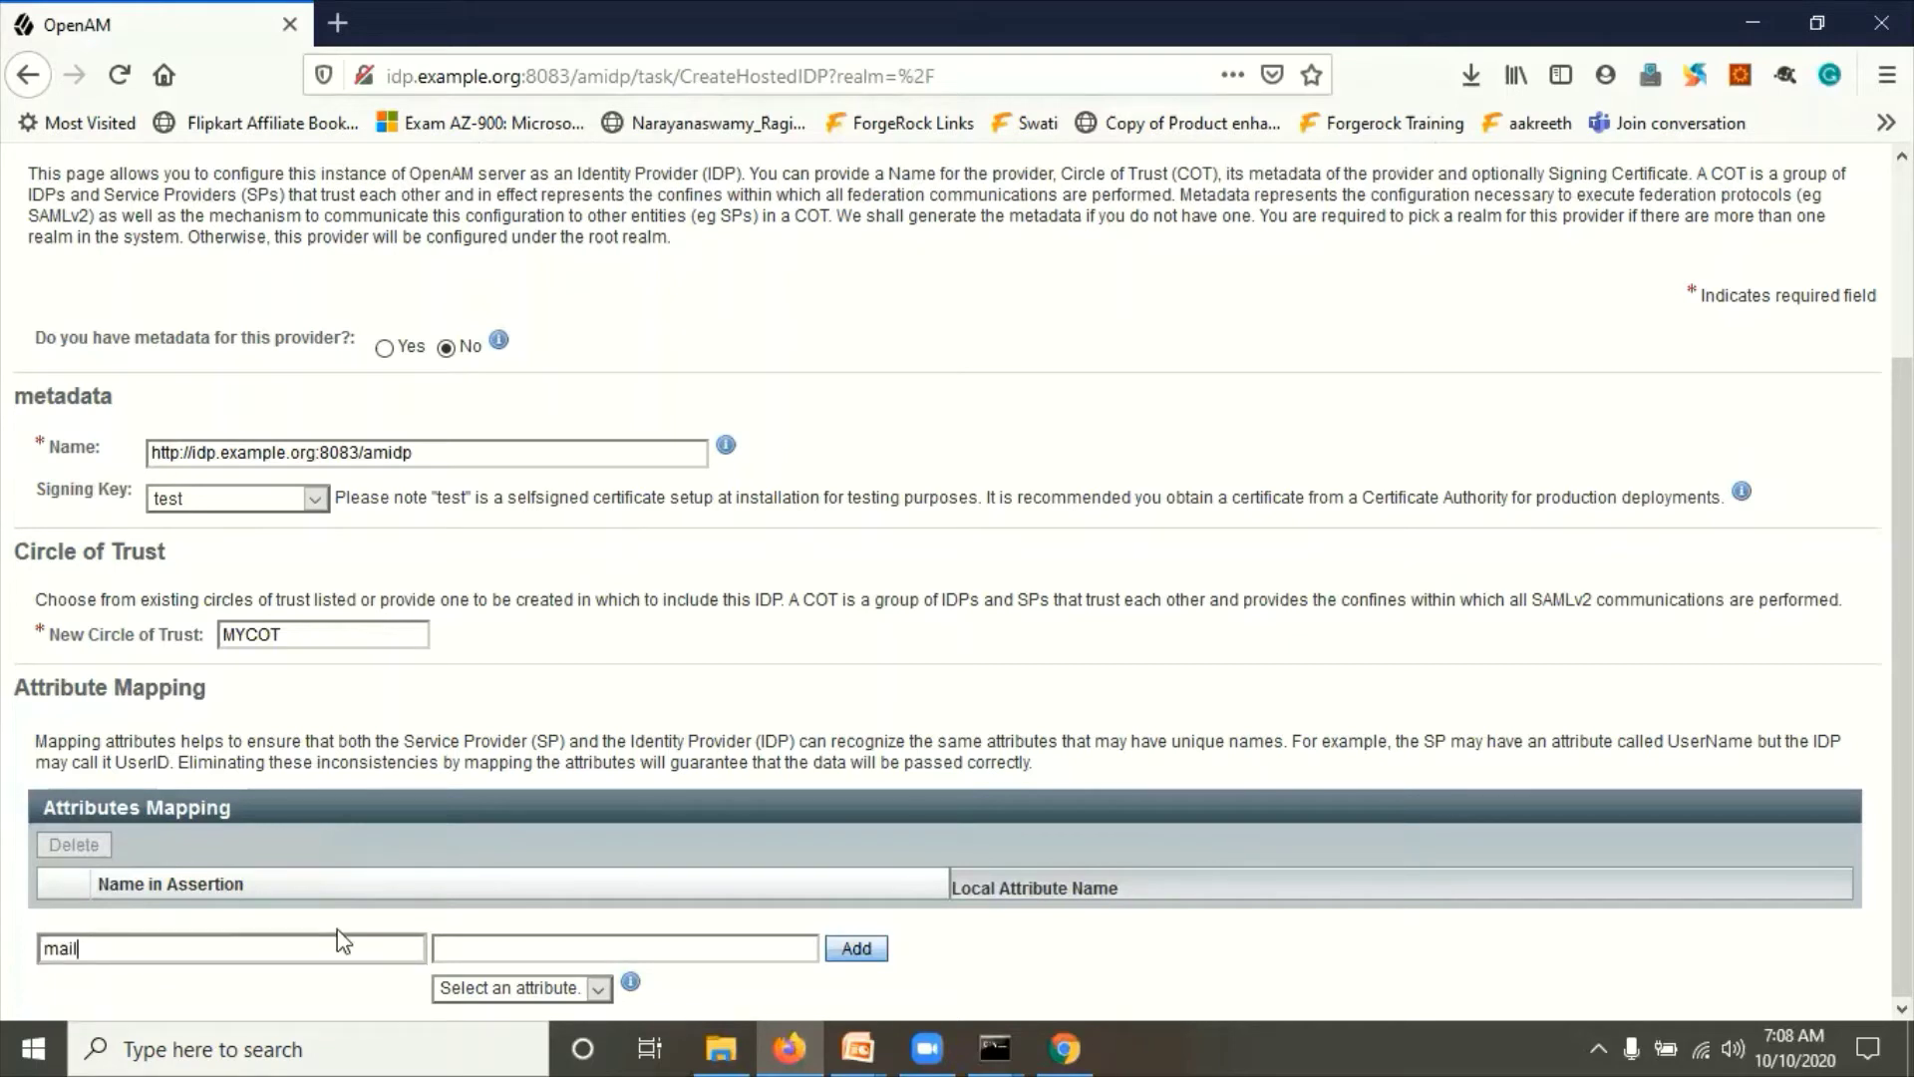
key(ctrl+a)
click(559, 949)
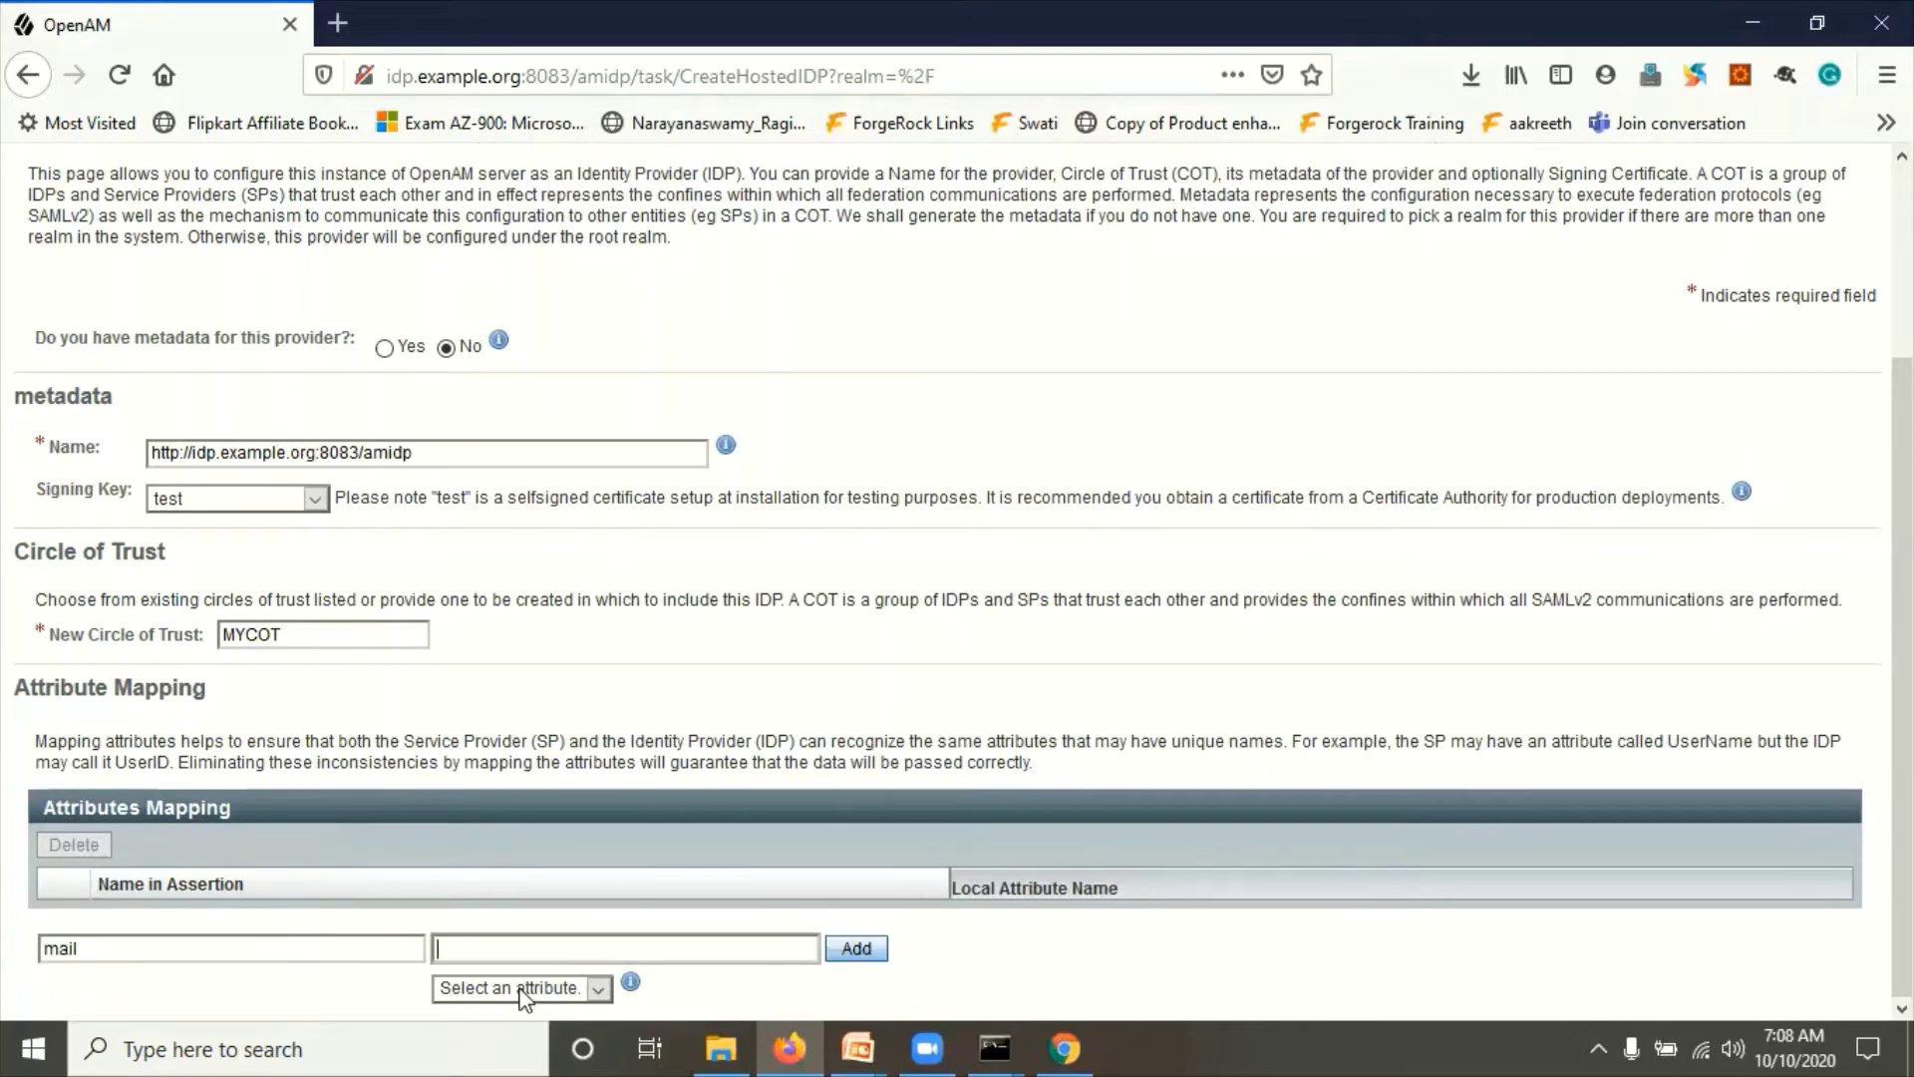
click(520, 990)
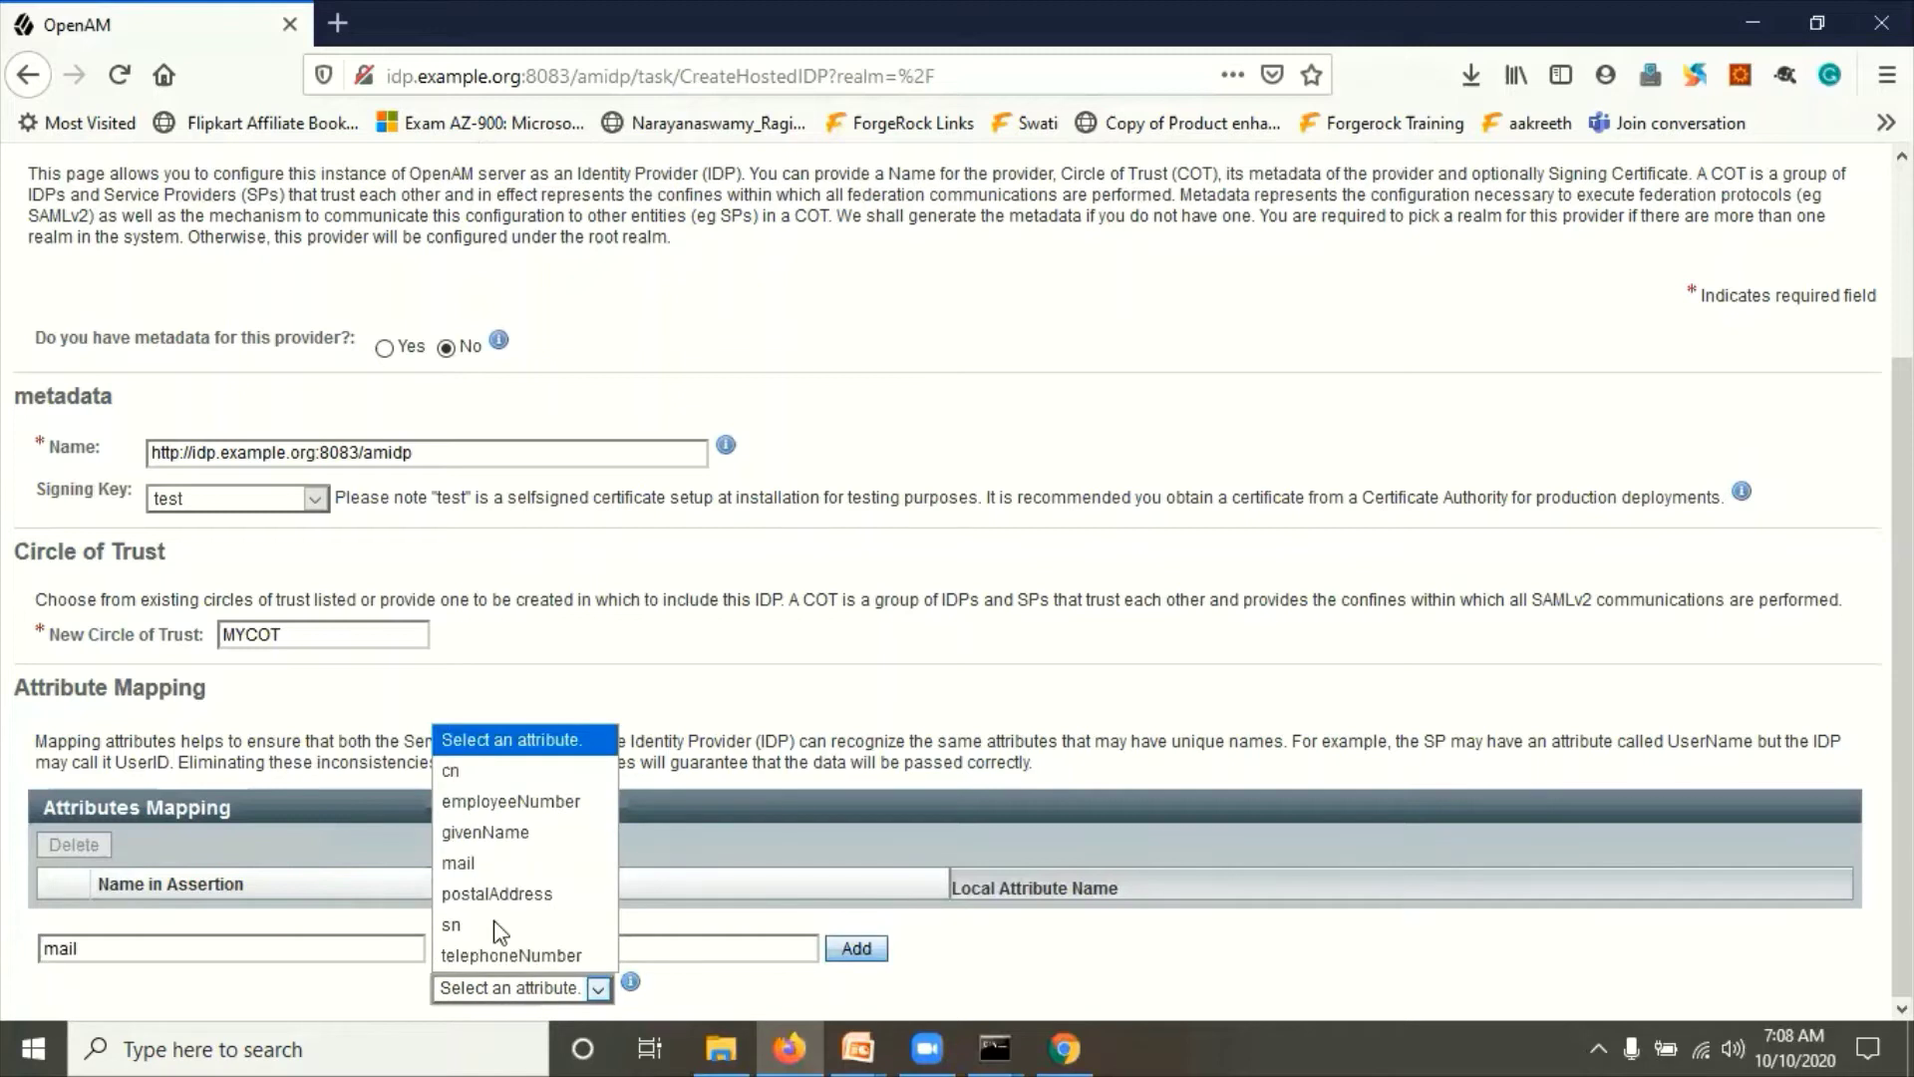
click(464, 863)
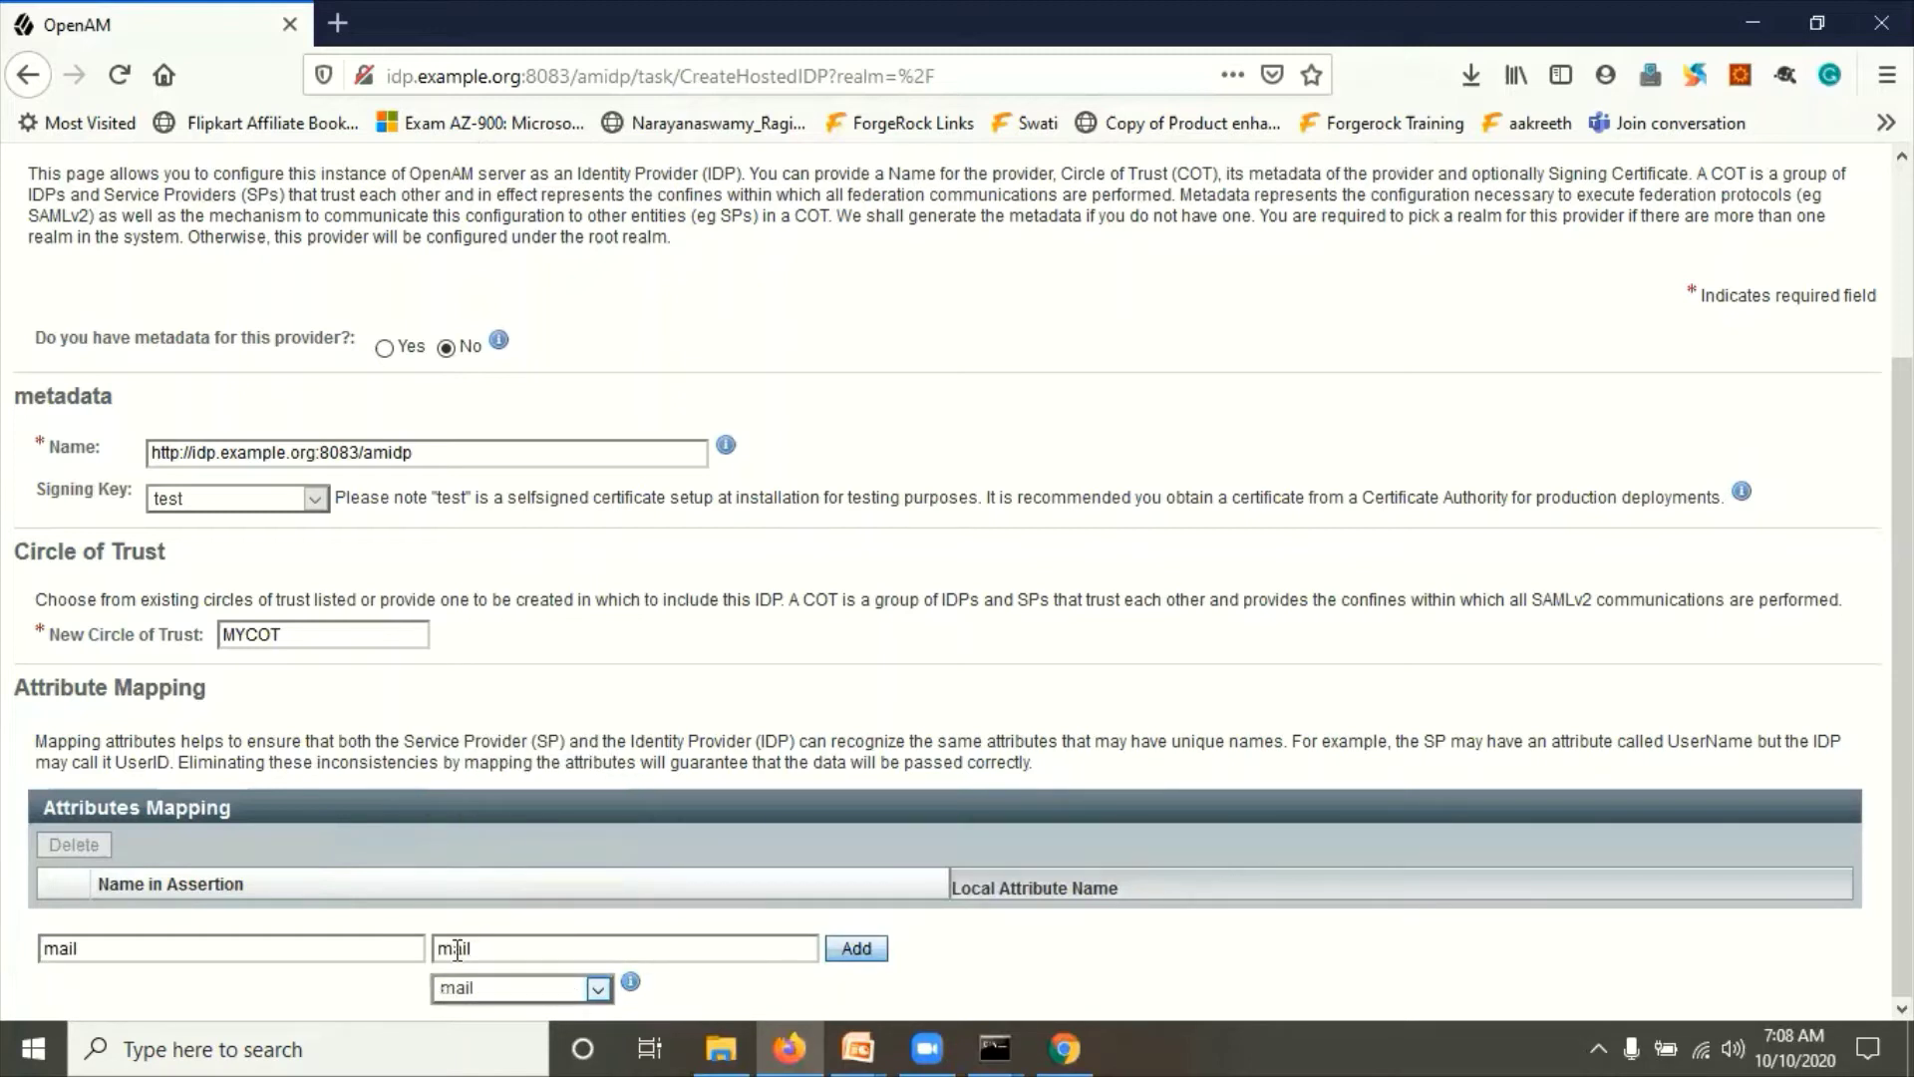
click(846, 954)
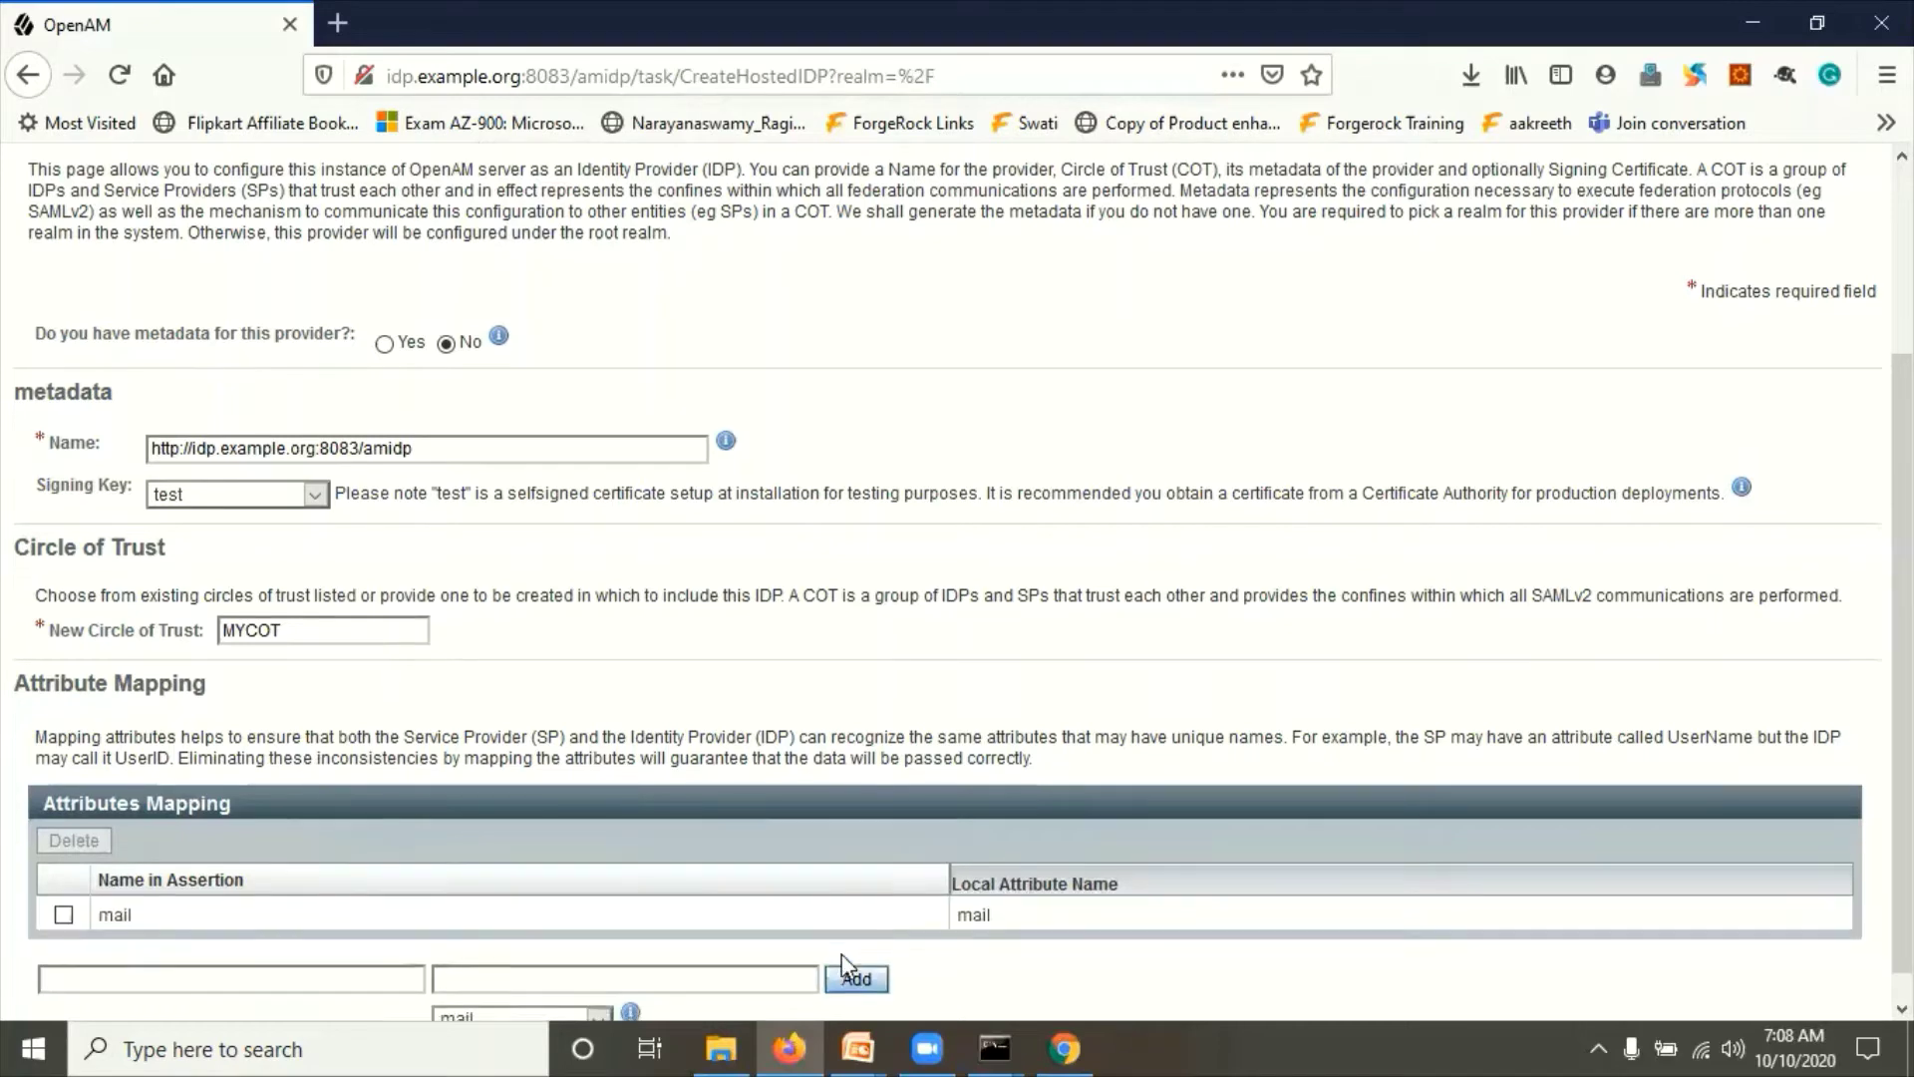
scroll(1330, 493, up, 3)
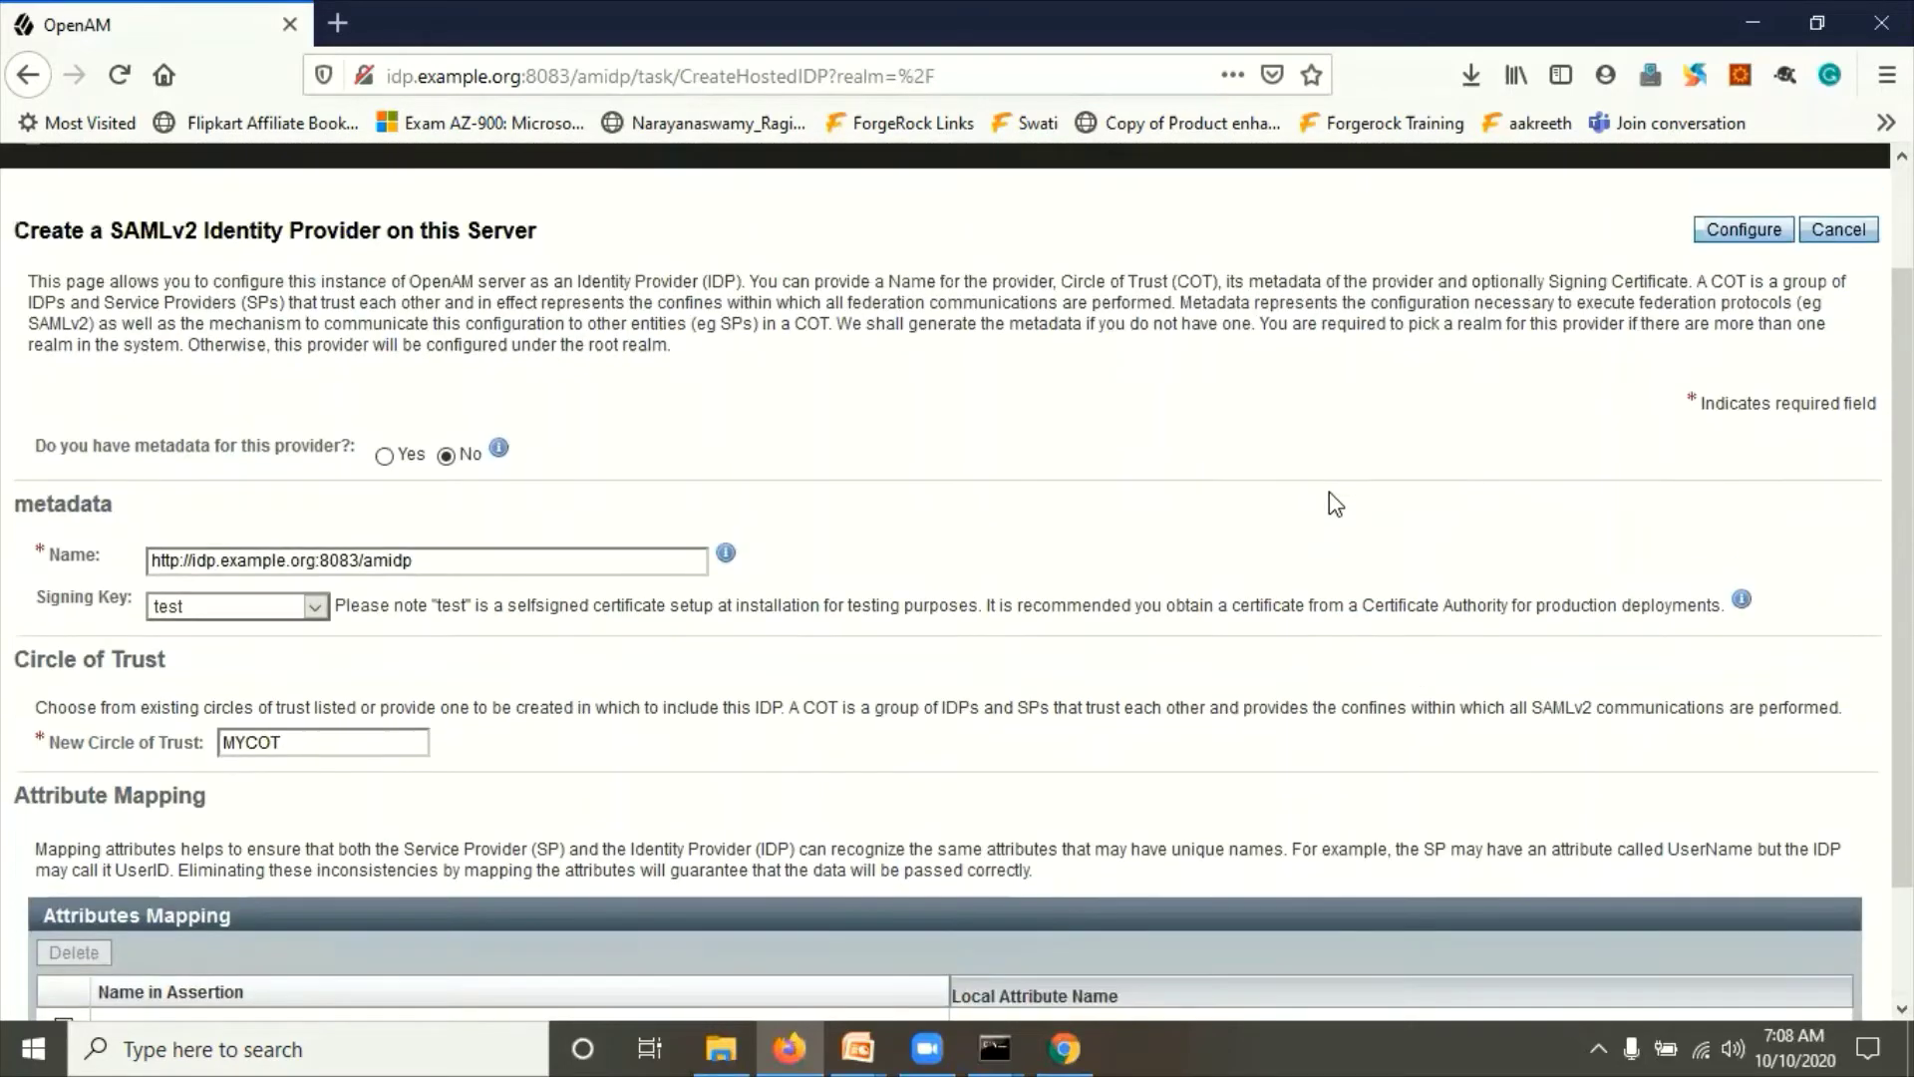
Step: Configure and finish the hosted IDP, then go to Applications > Federation
click(1753, 236)
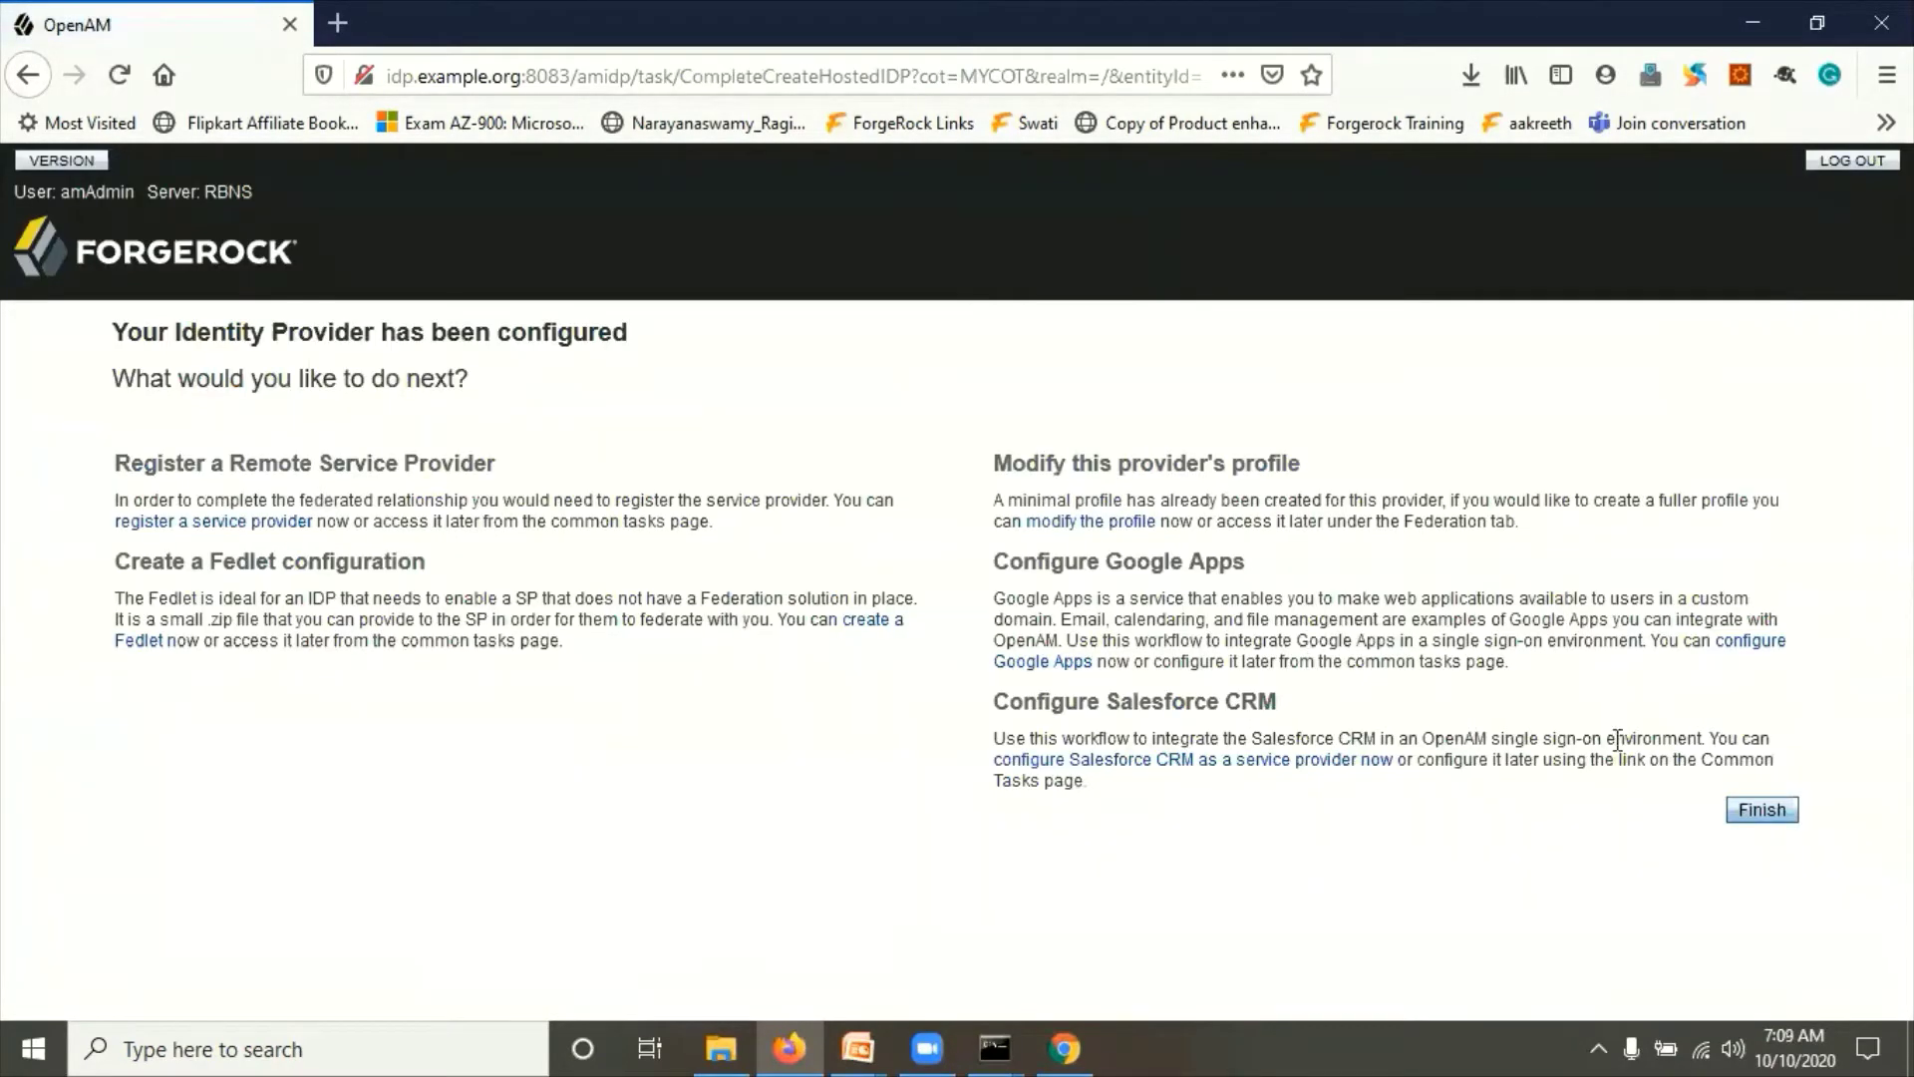
click(1755, 811)
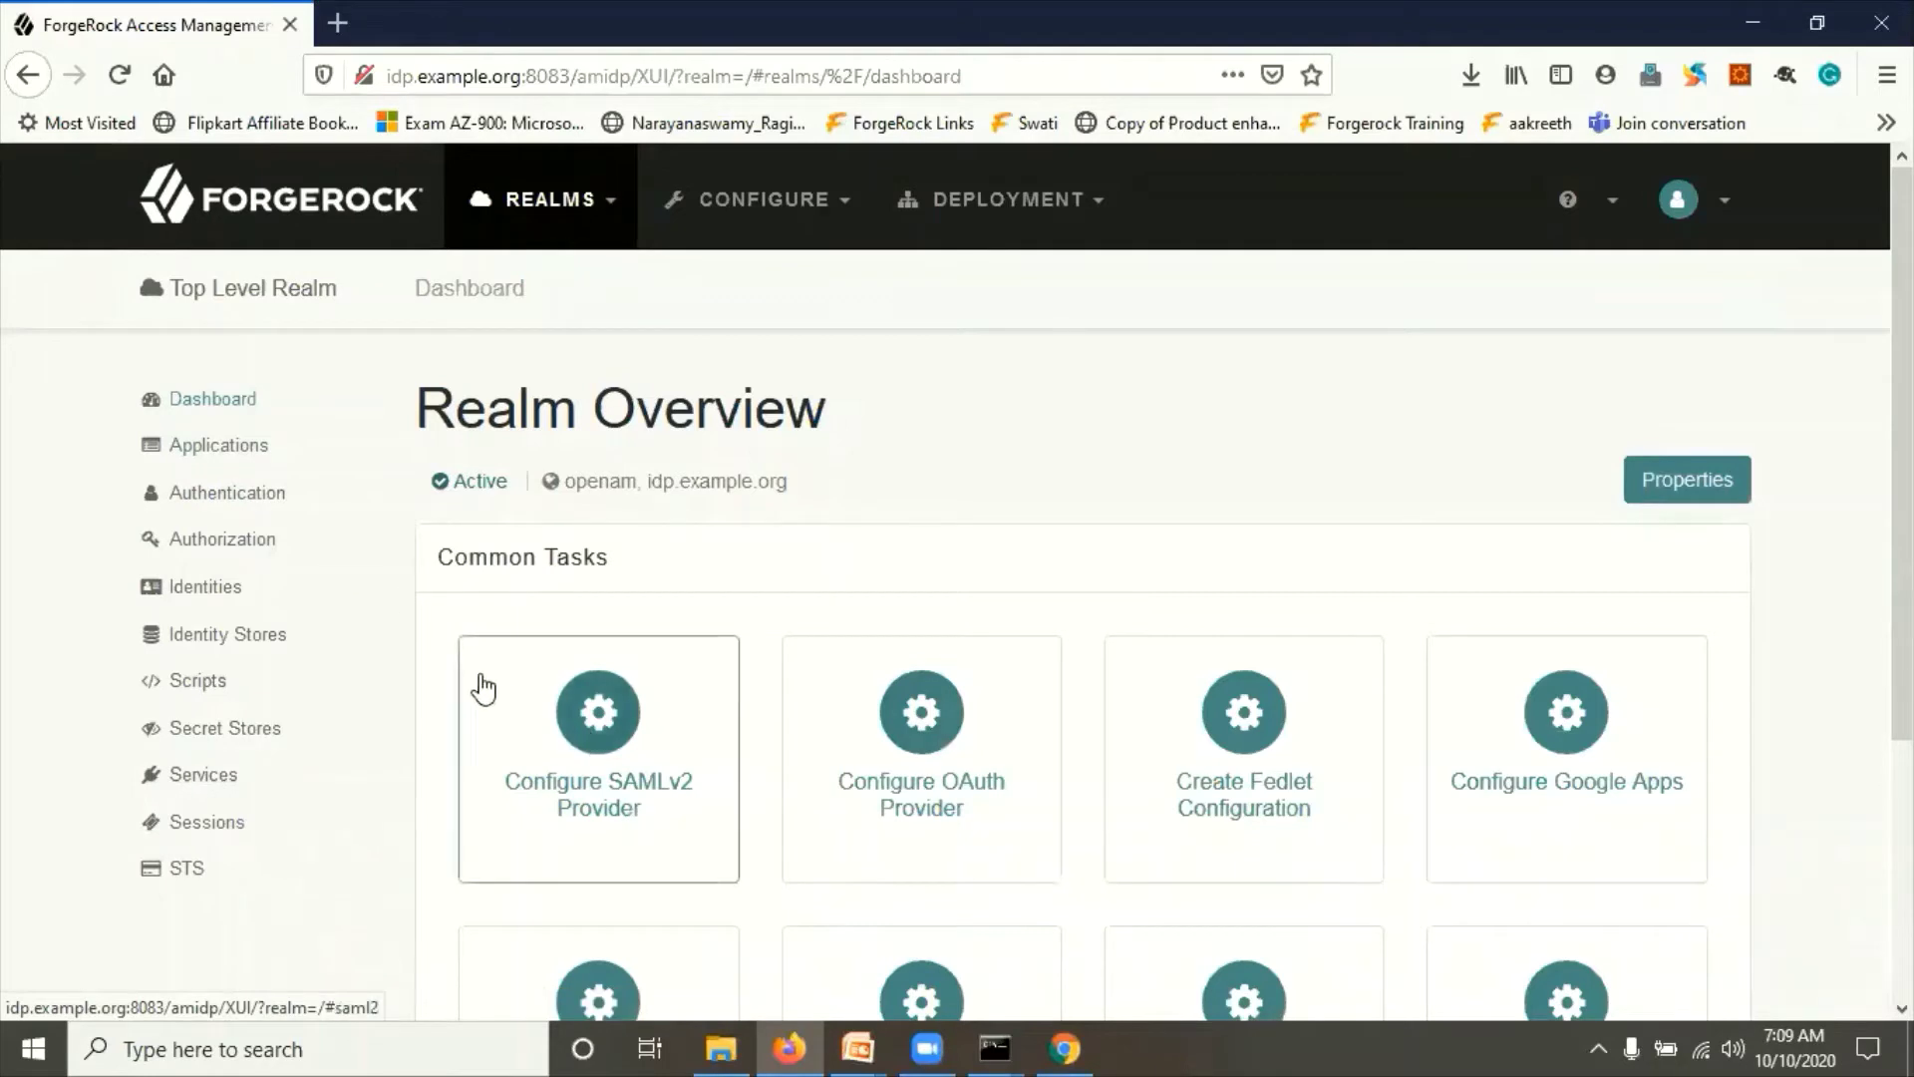
click(214, 445)
click(240, 538)
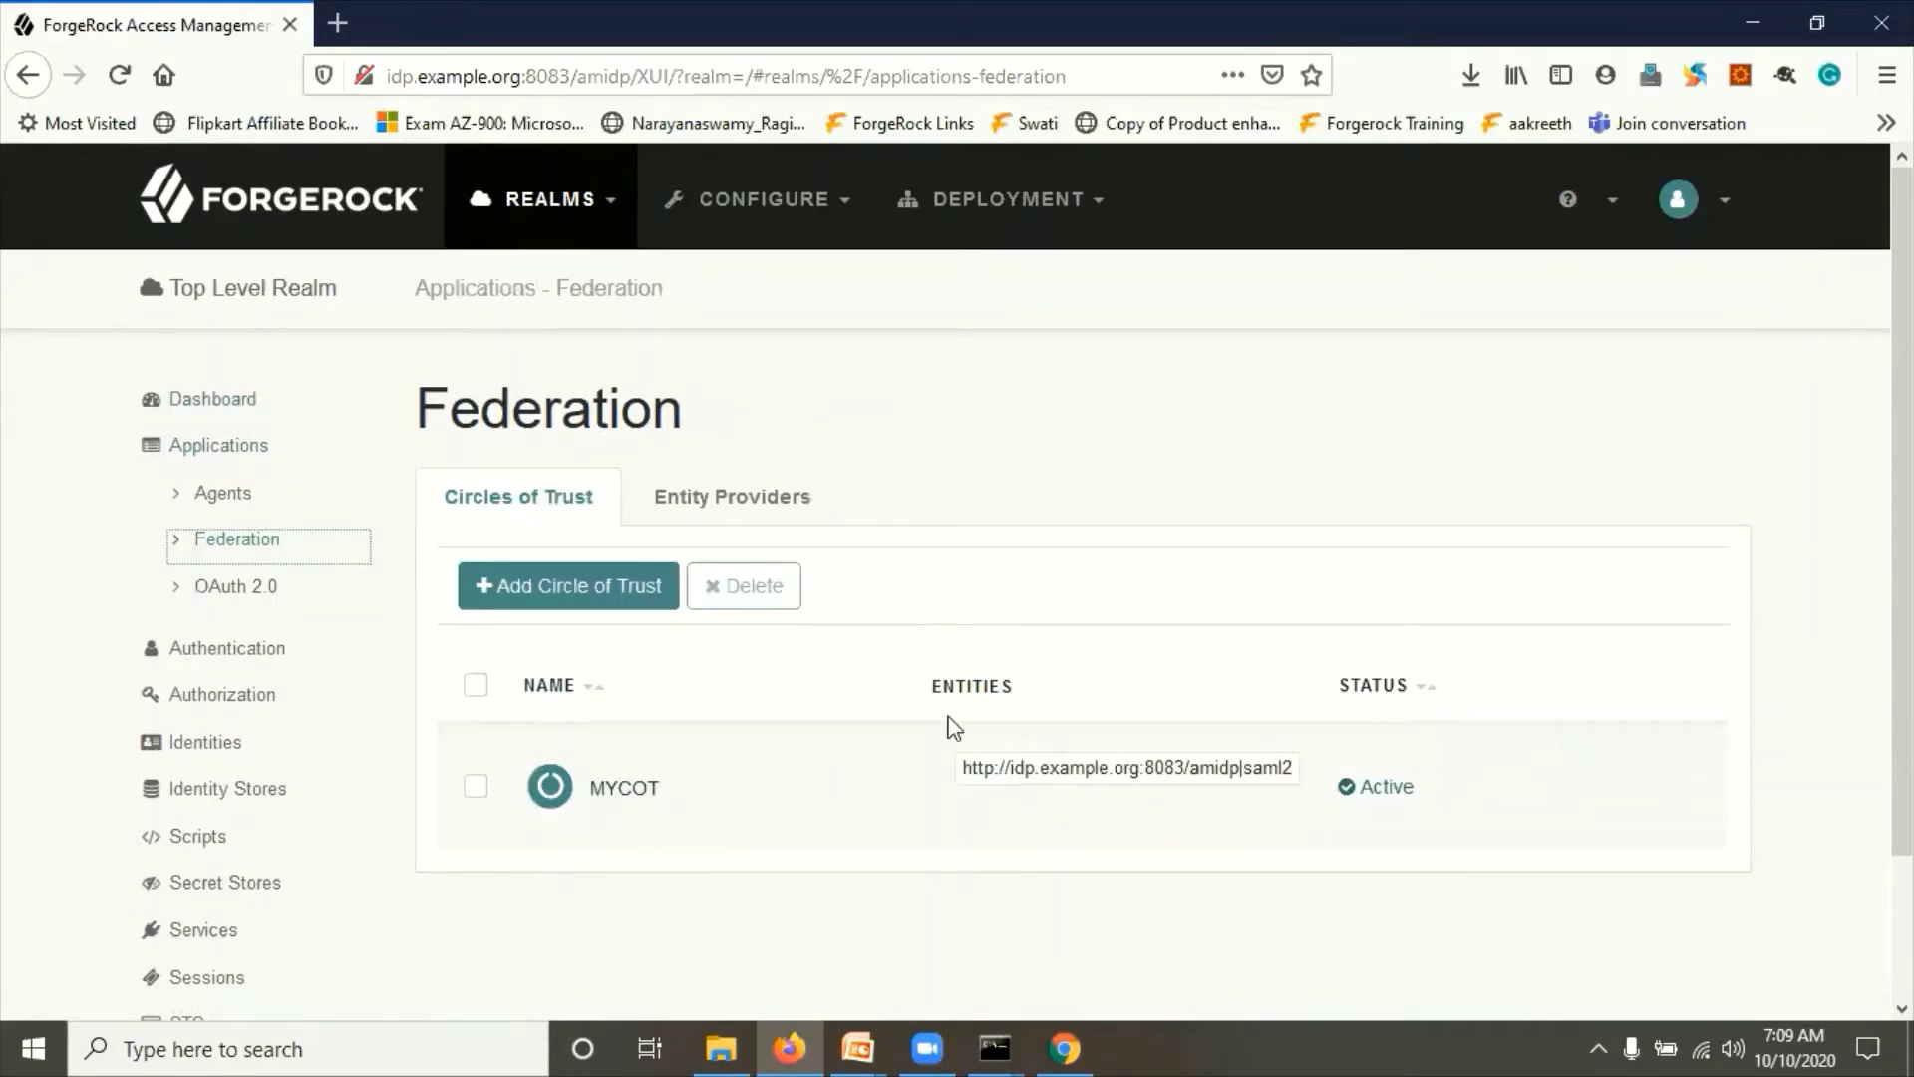
Step: Review the Entity Providers list: a hosted SAMLv2 IDP at idp.example.org:8083/amidp
click(701, 507)
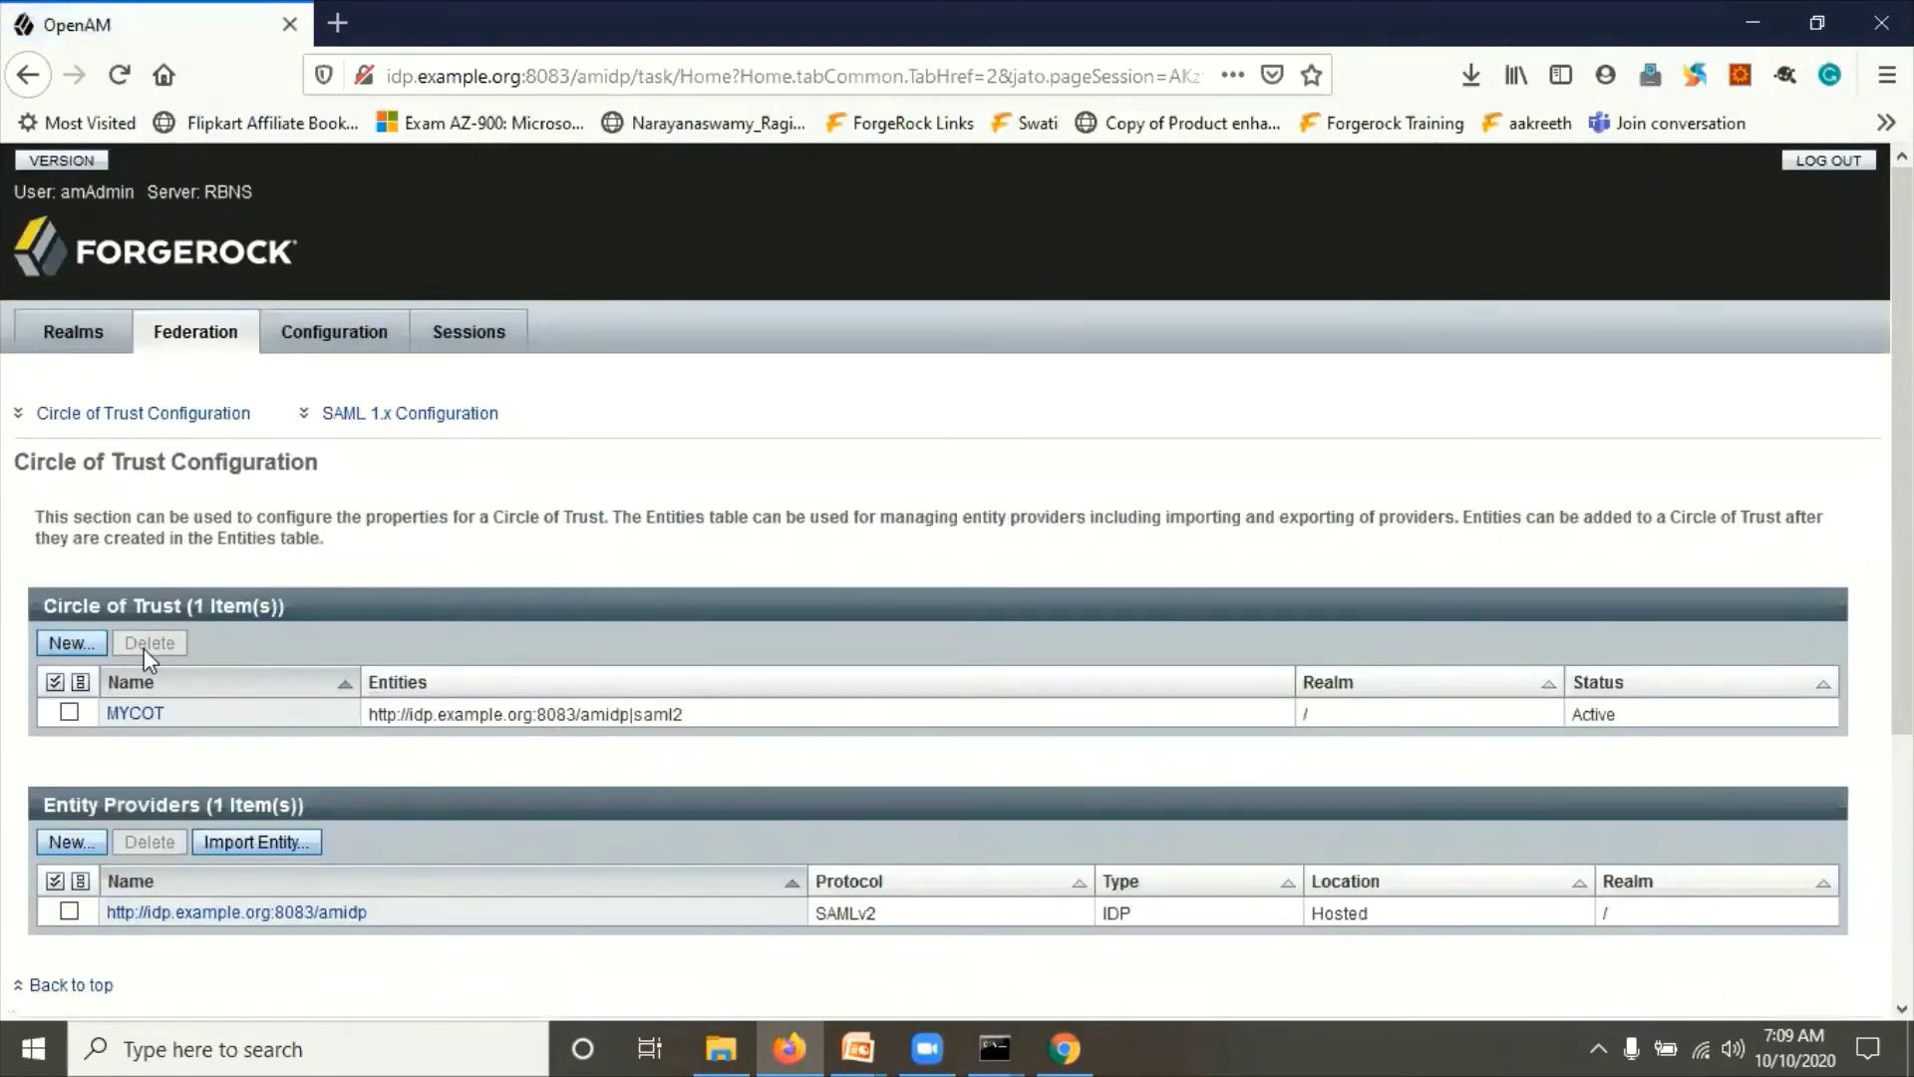
drag(123, 611, 204, 608)
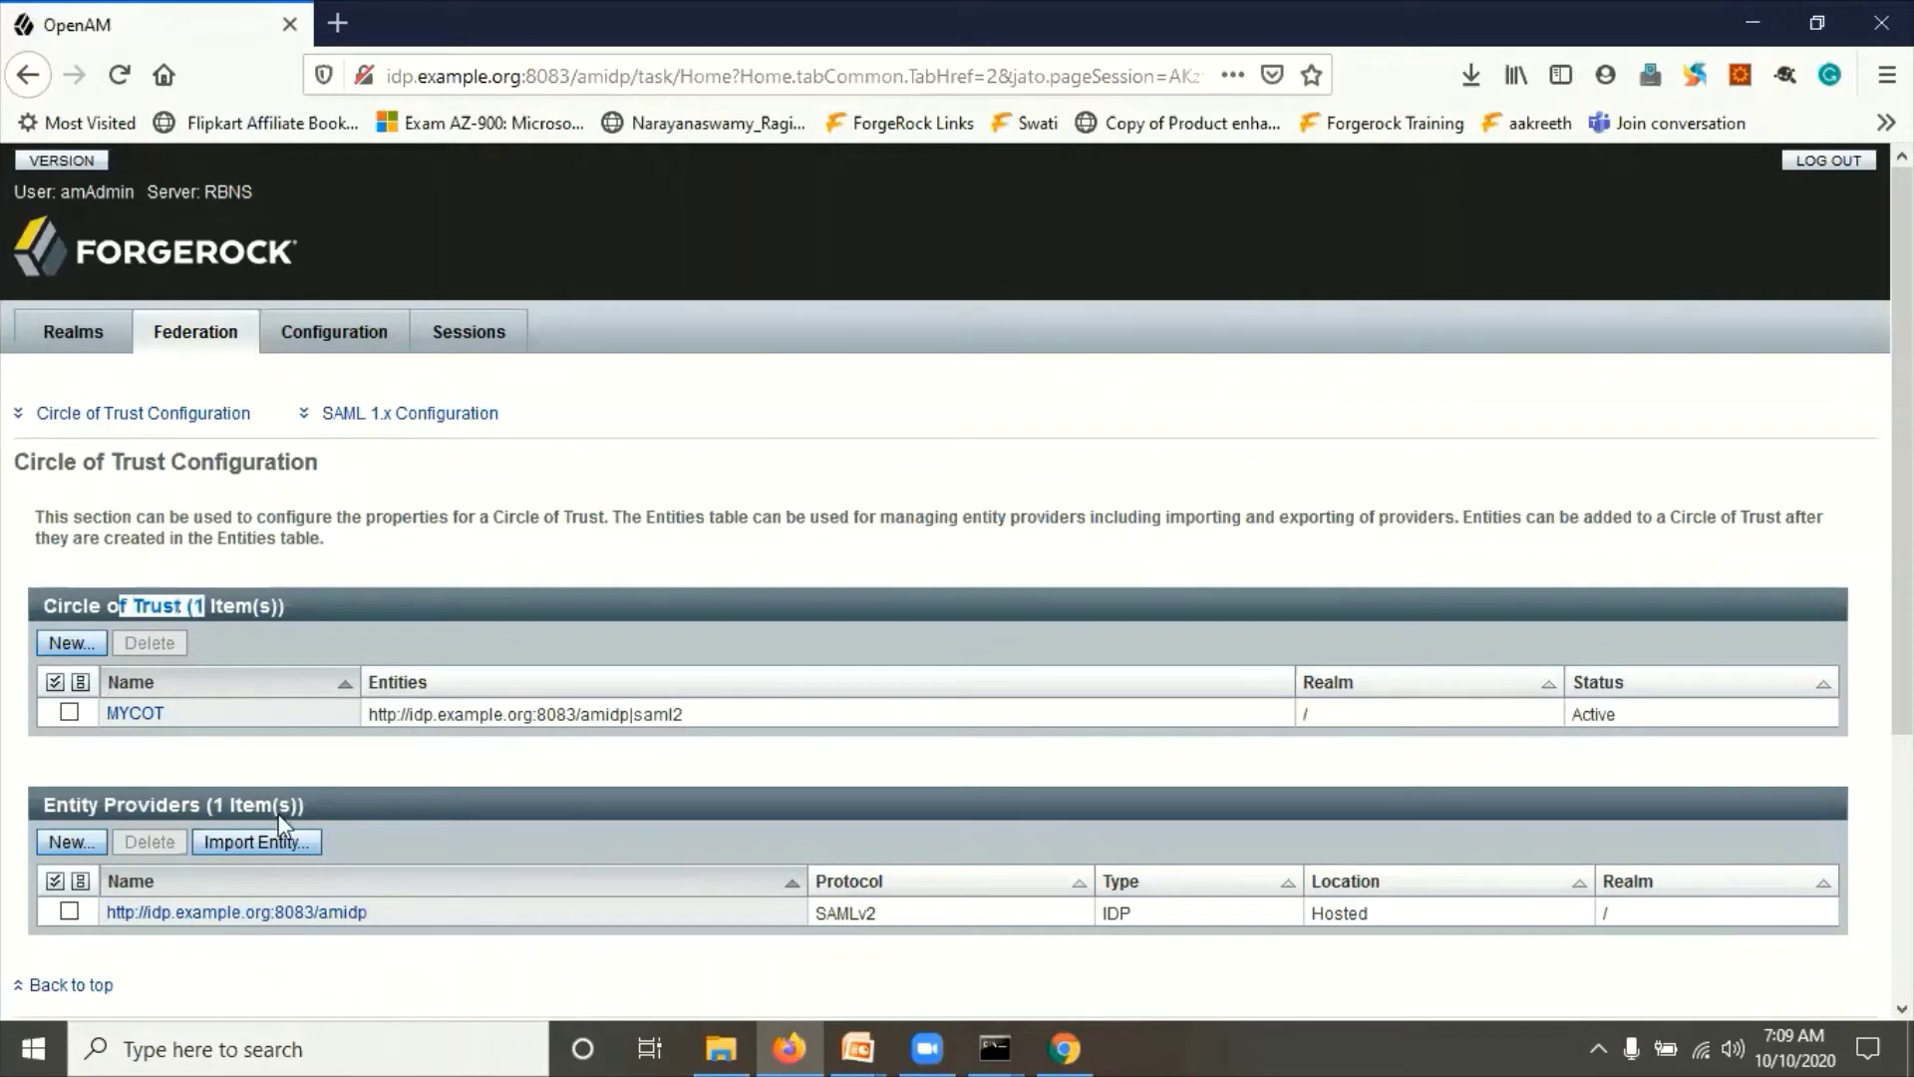
scroll(180, 827, down, 2)
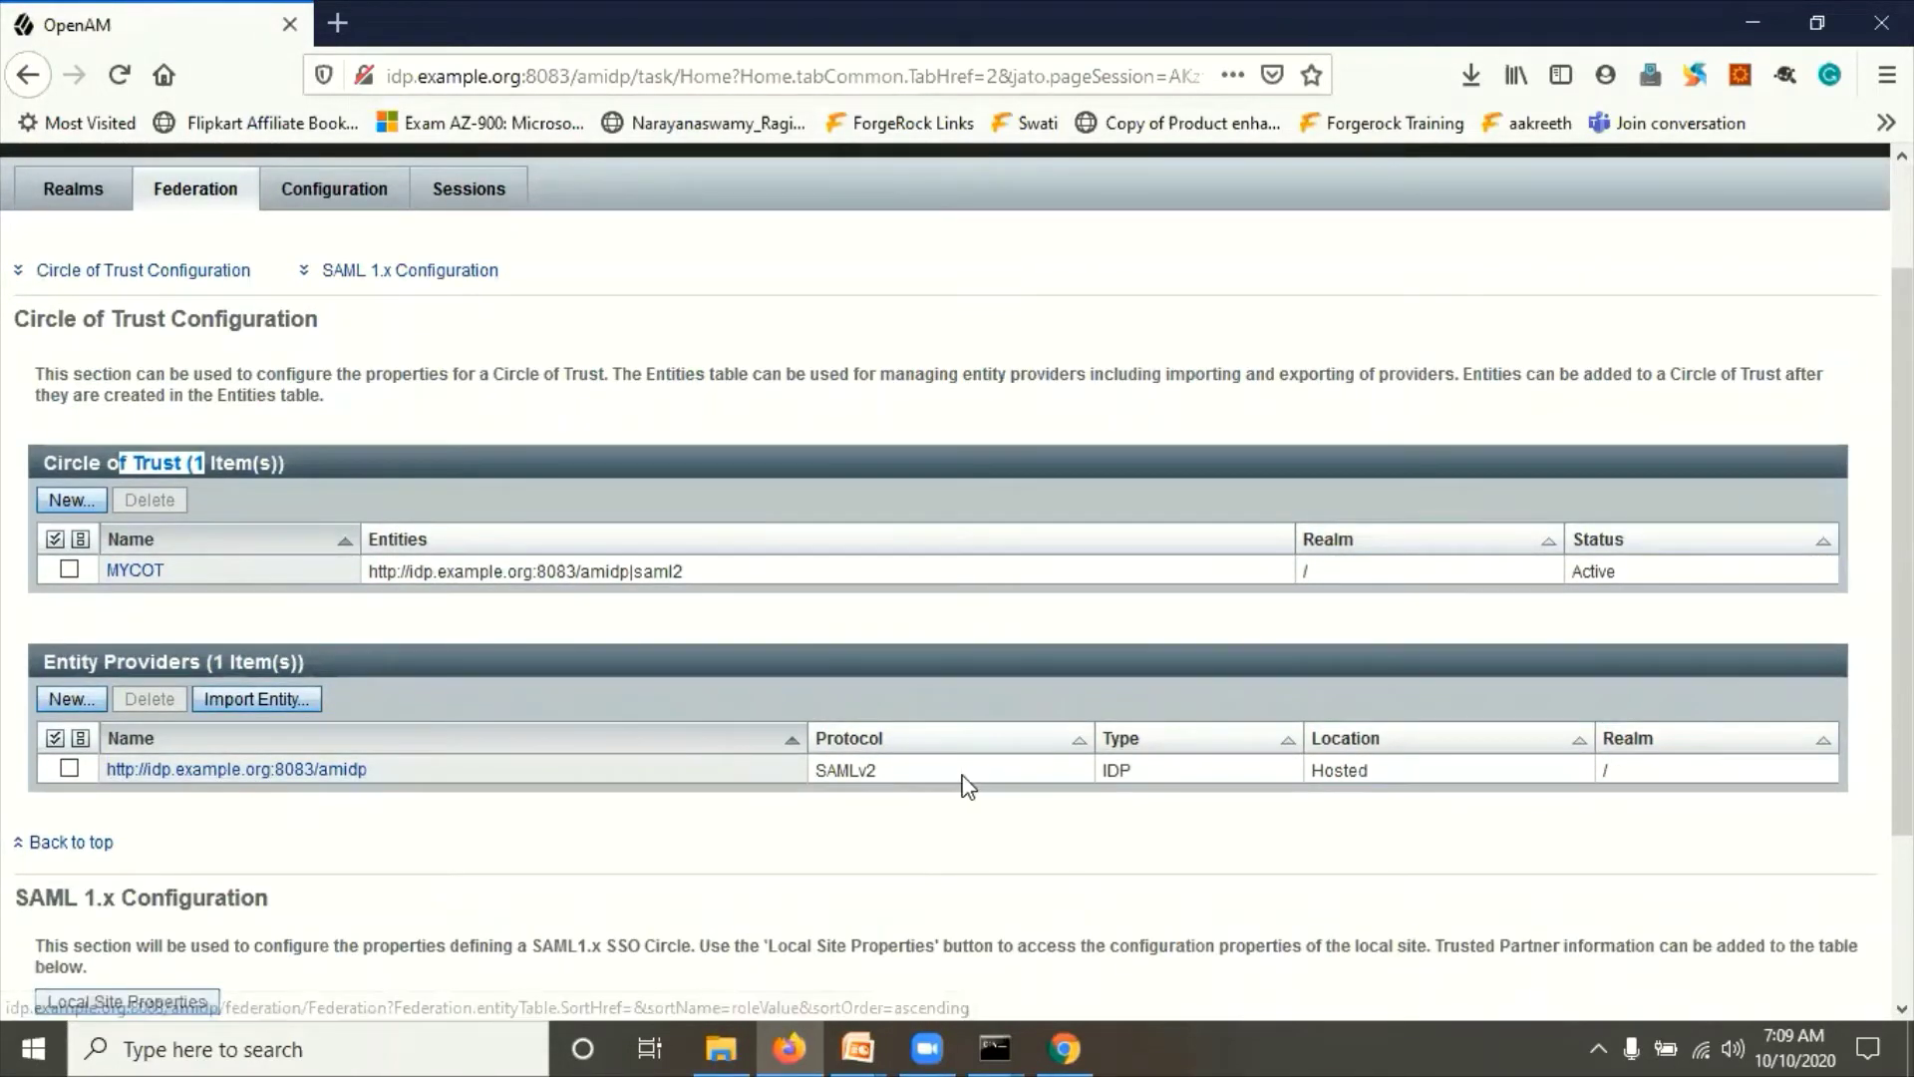
drag(965, 781, 833, 778)
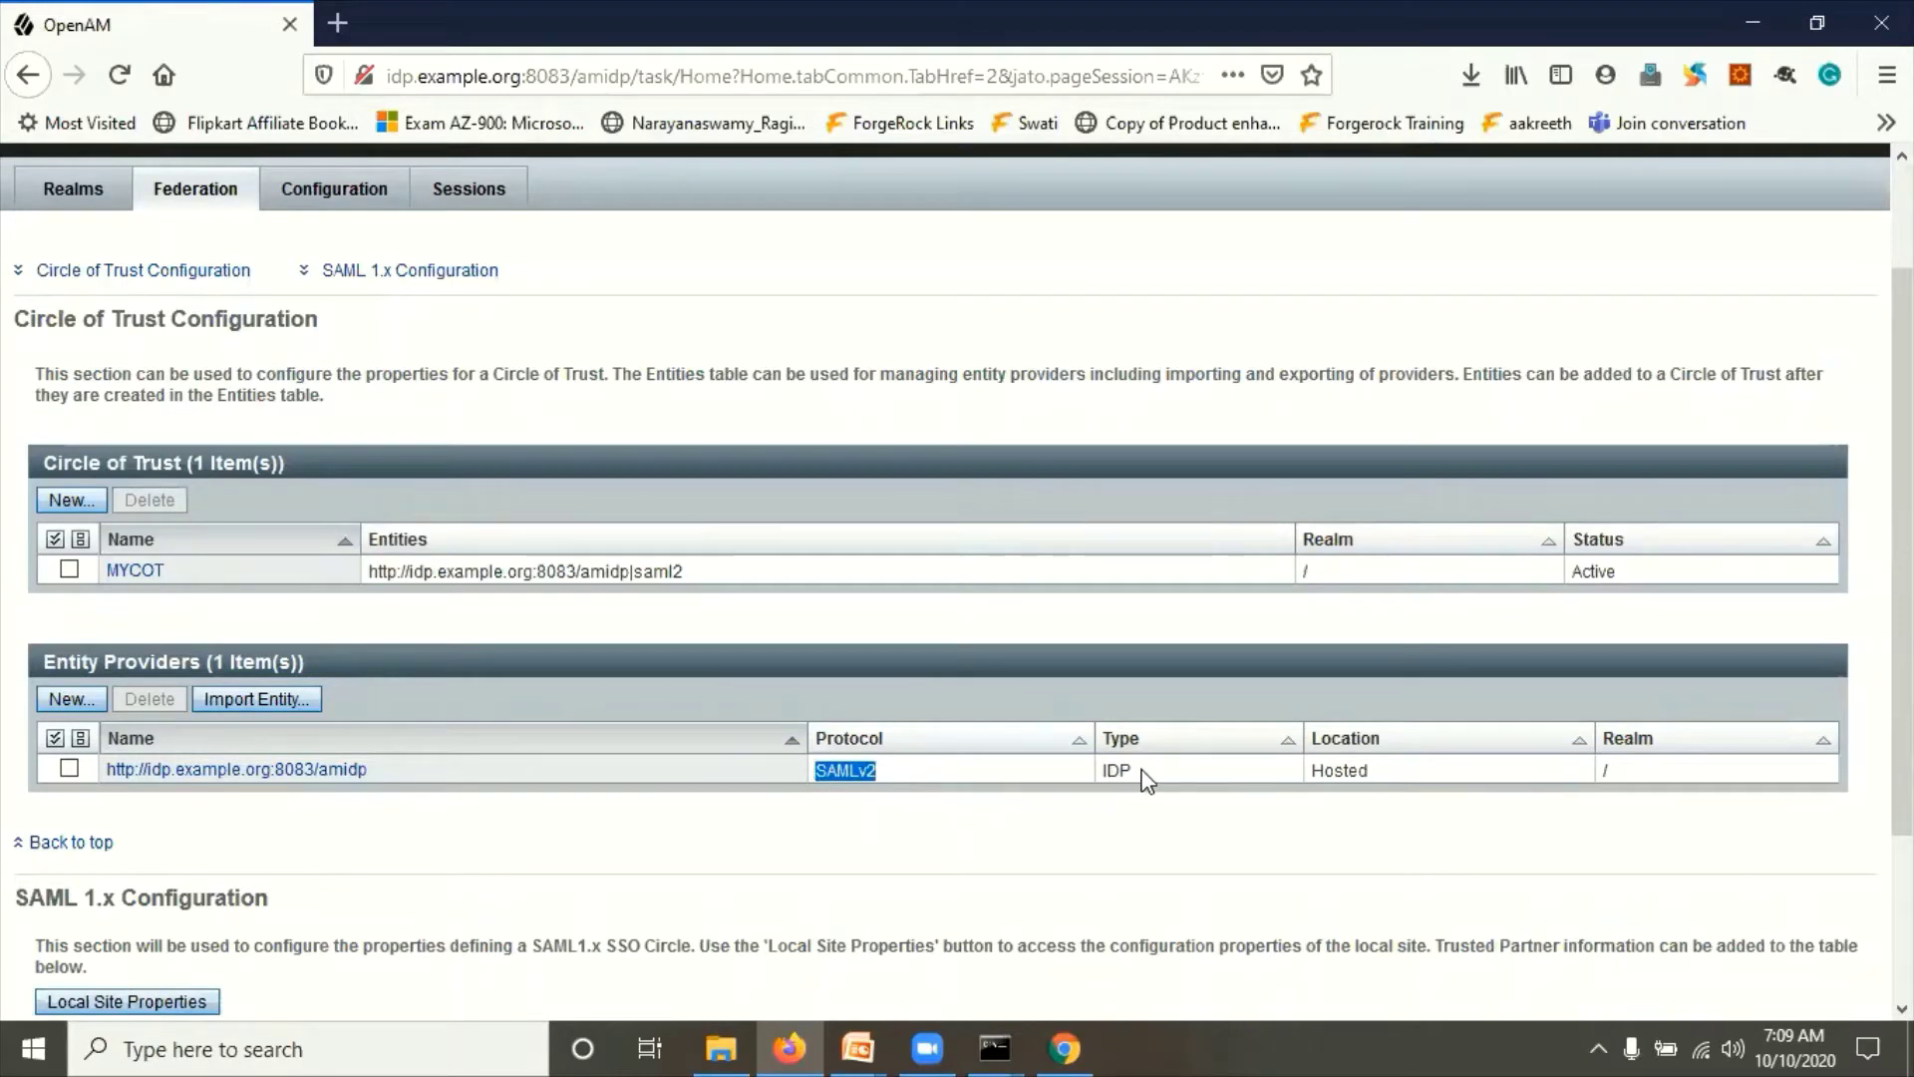
drag(1136, 781, 1091, 787)
drag(1398, 787, 1295, 775)
click(844, 822)
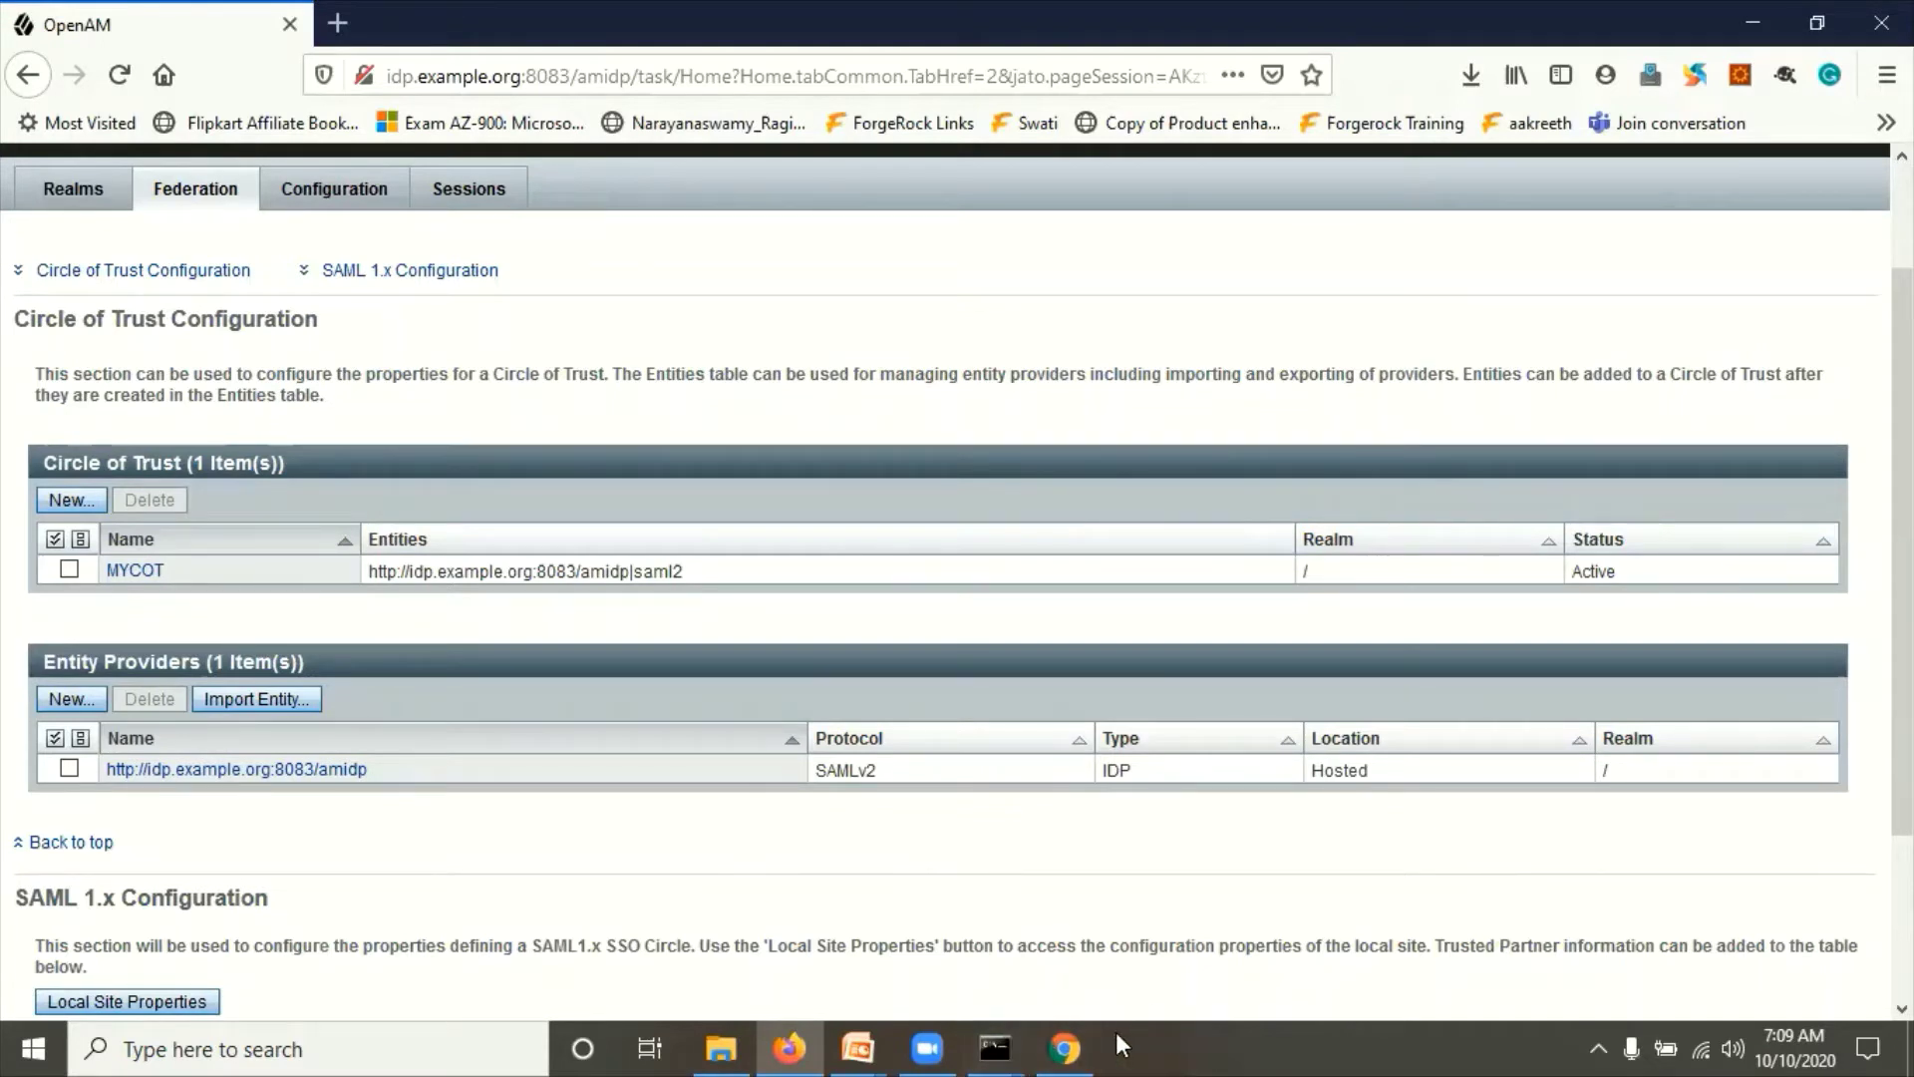
Step: Sign in to the SP admin console as amadmin, declining to save the password
click(1064, 1047)
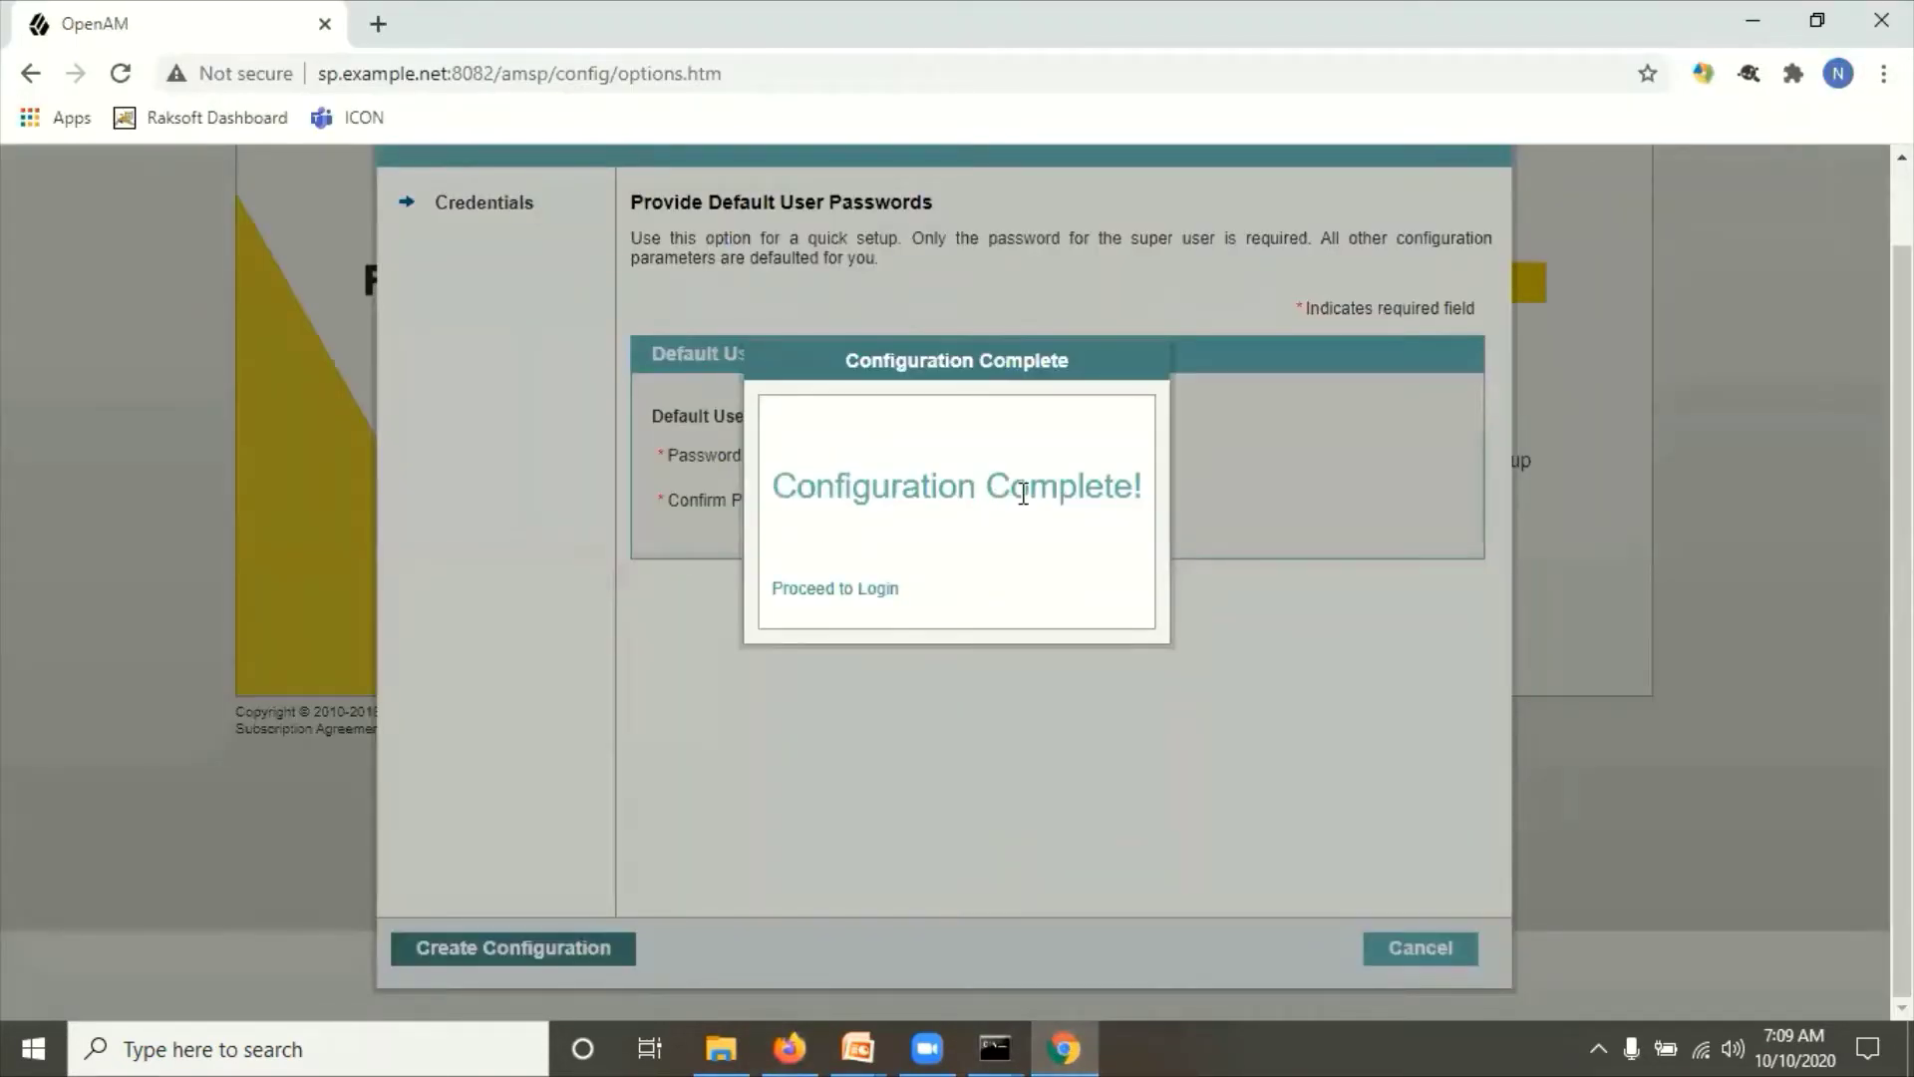
click(842, 590)
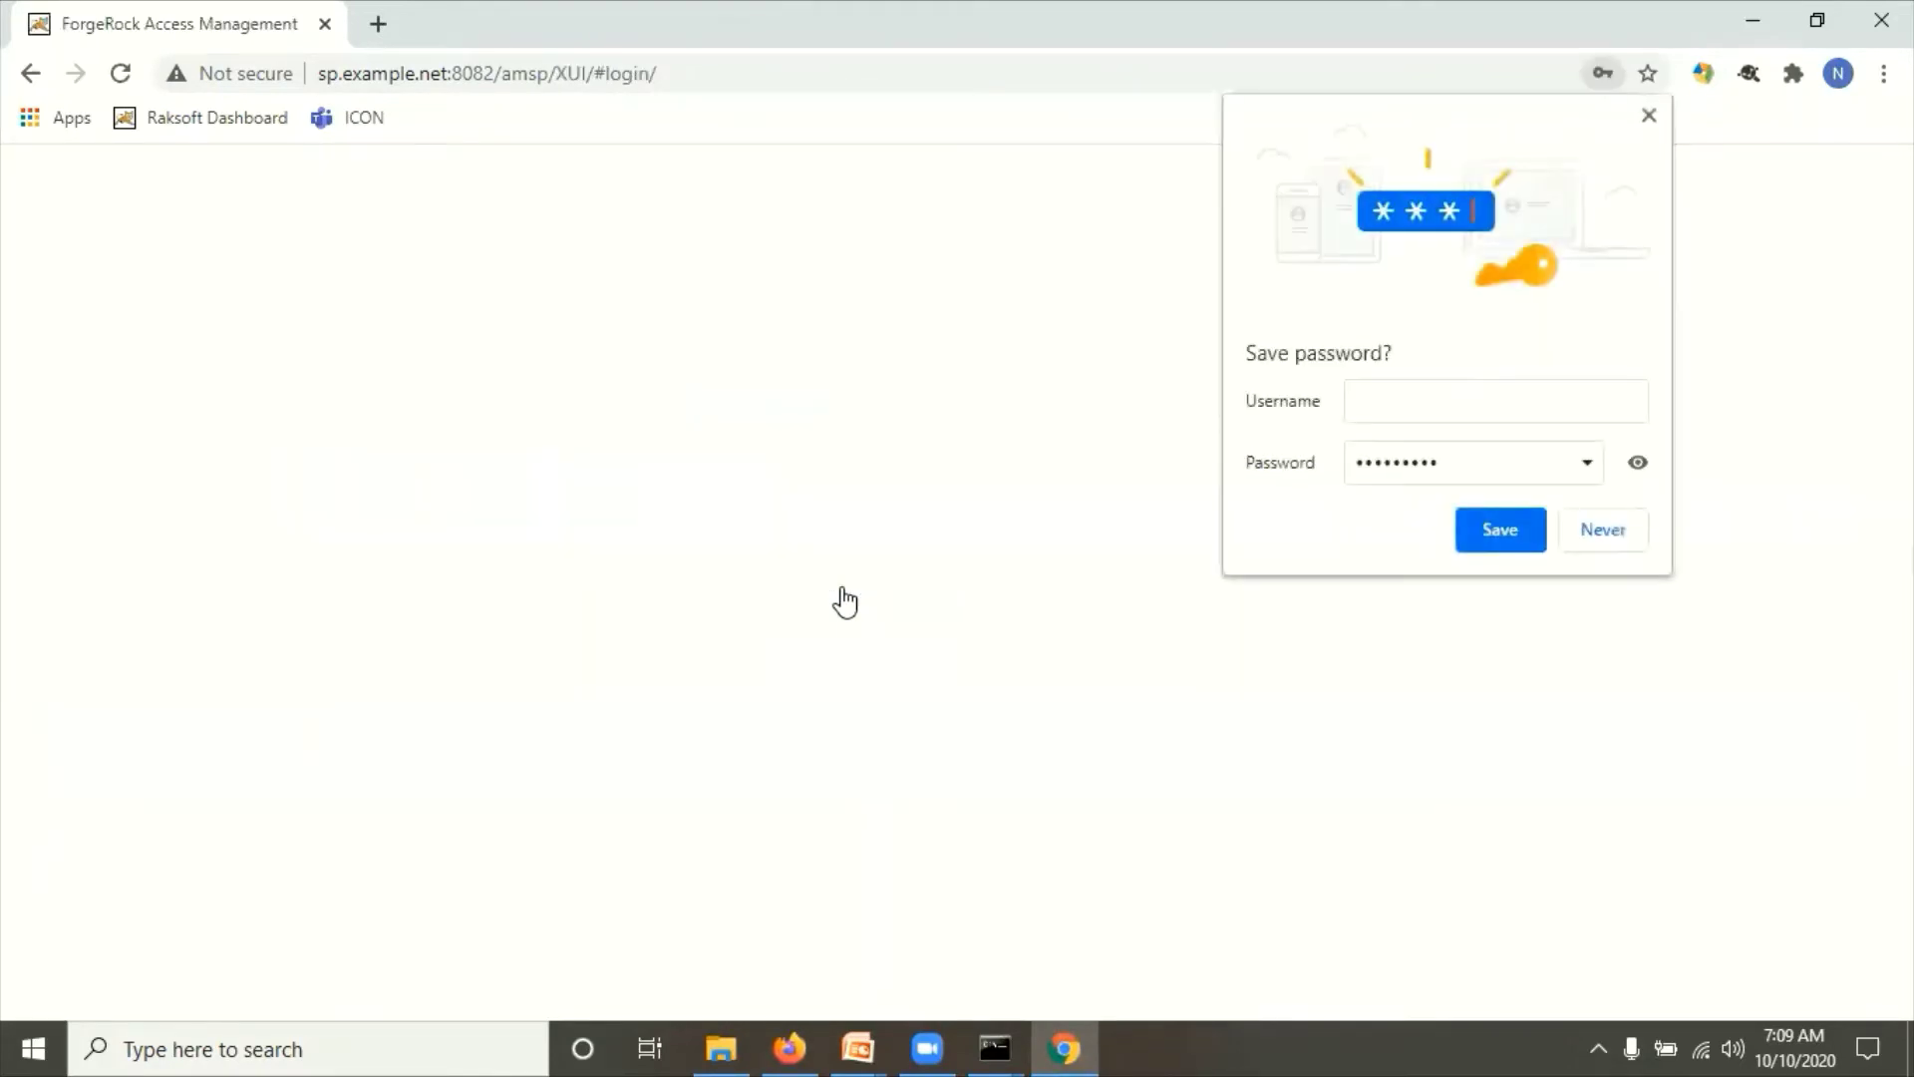
click(1605, 539)
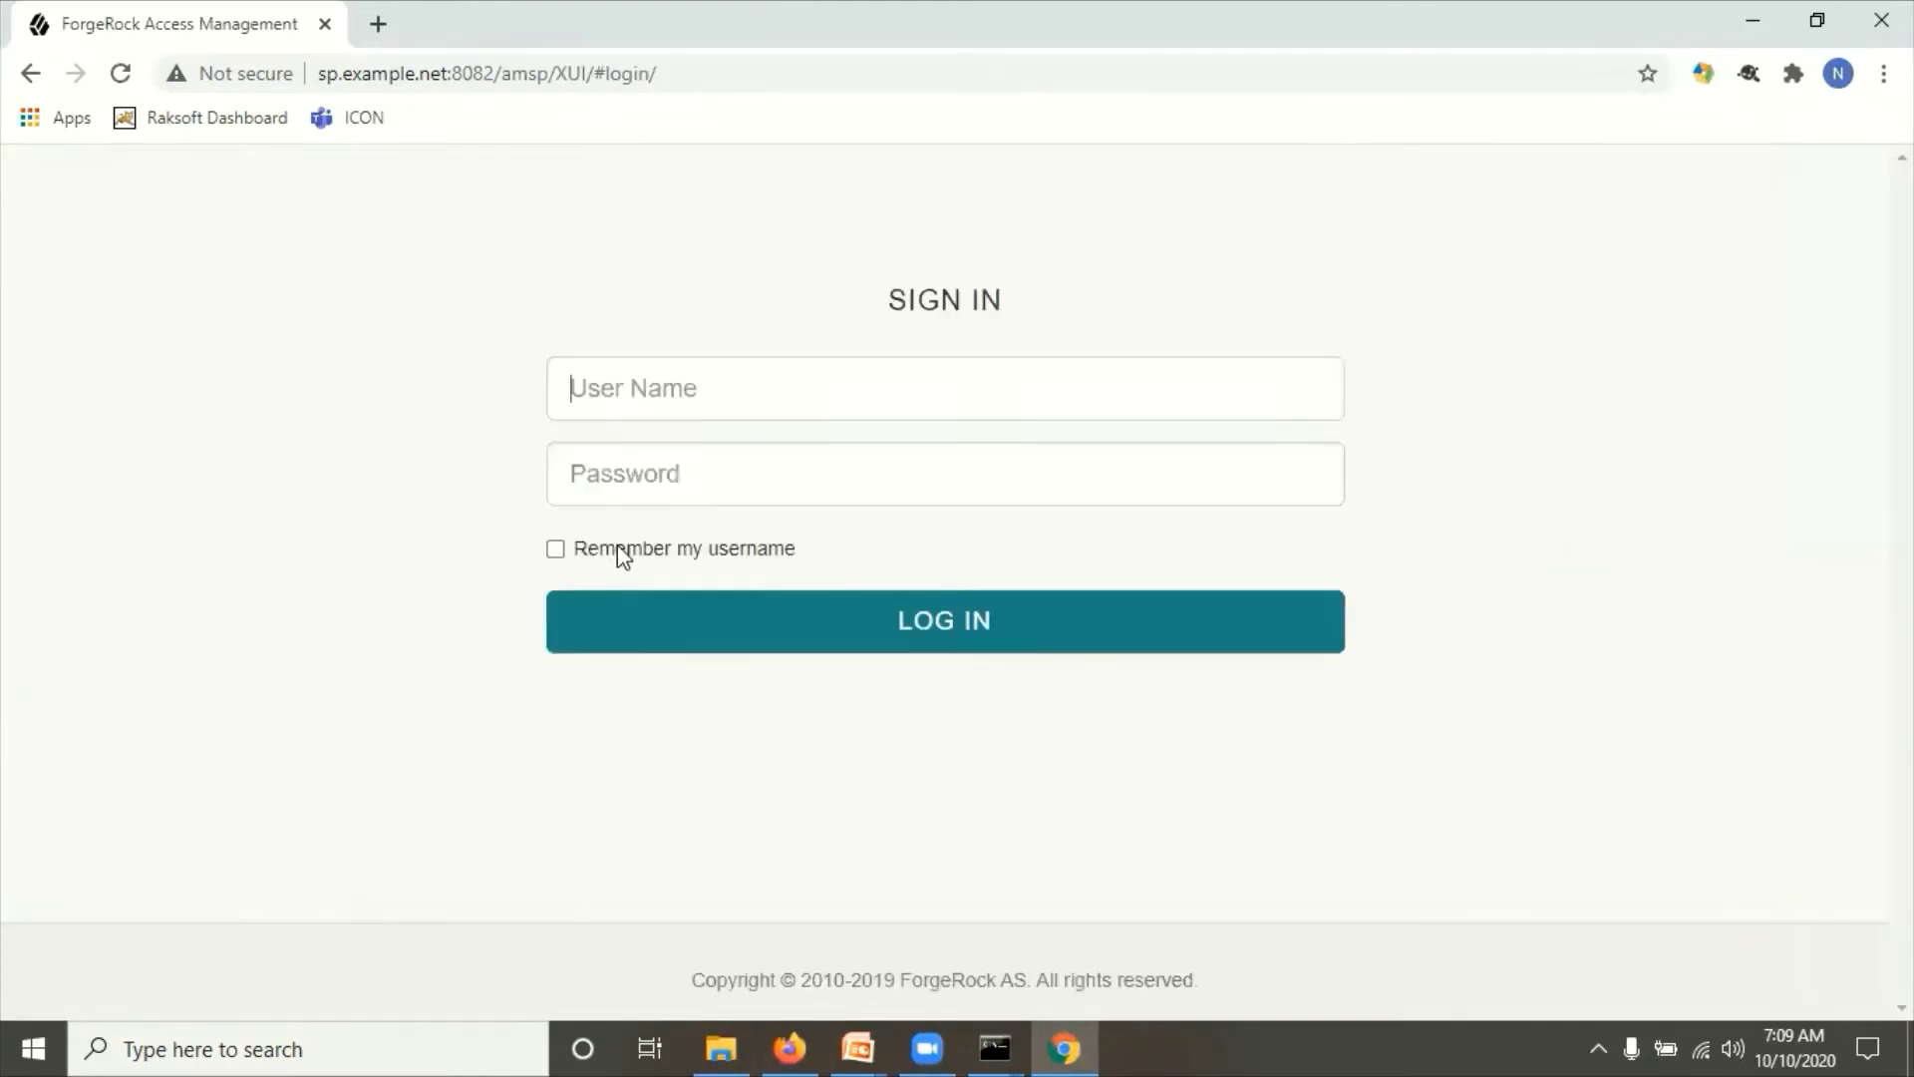
click(653, 584)
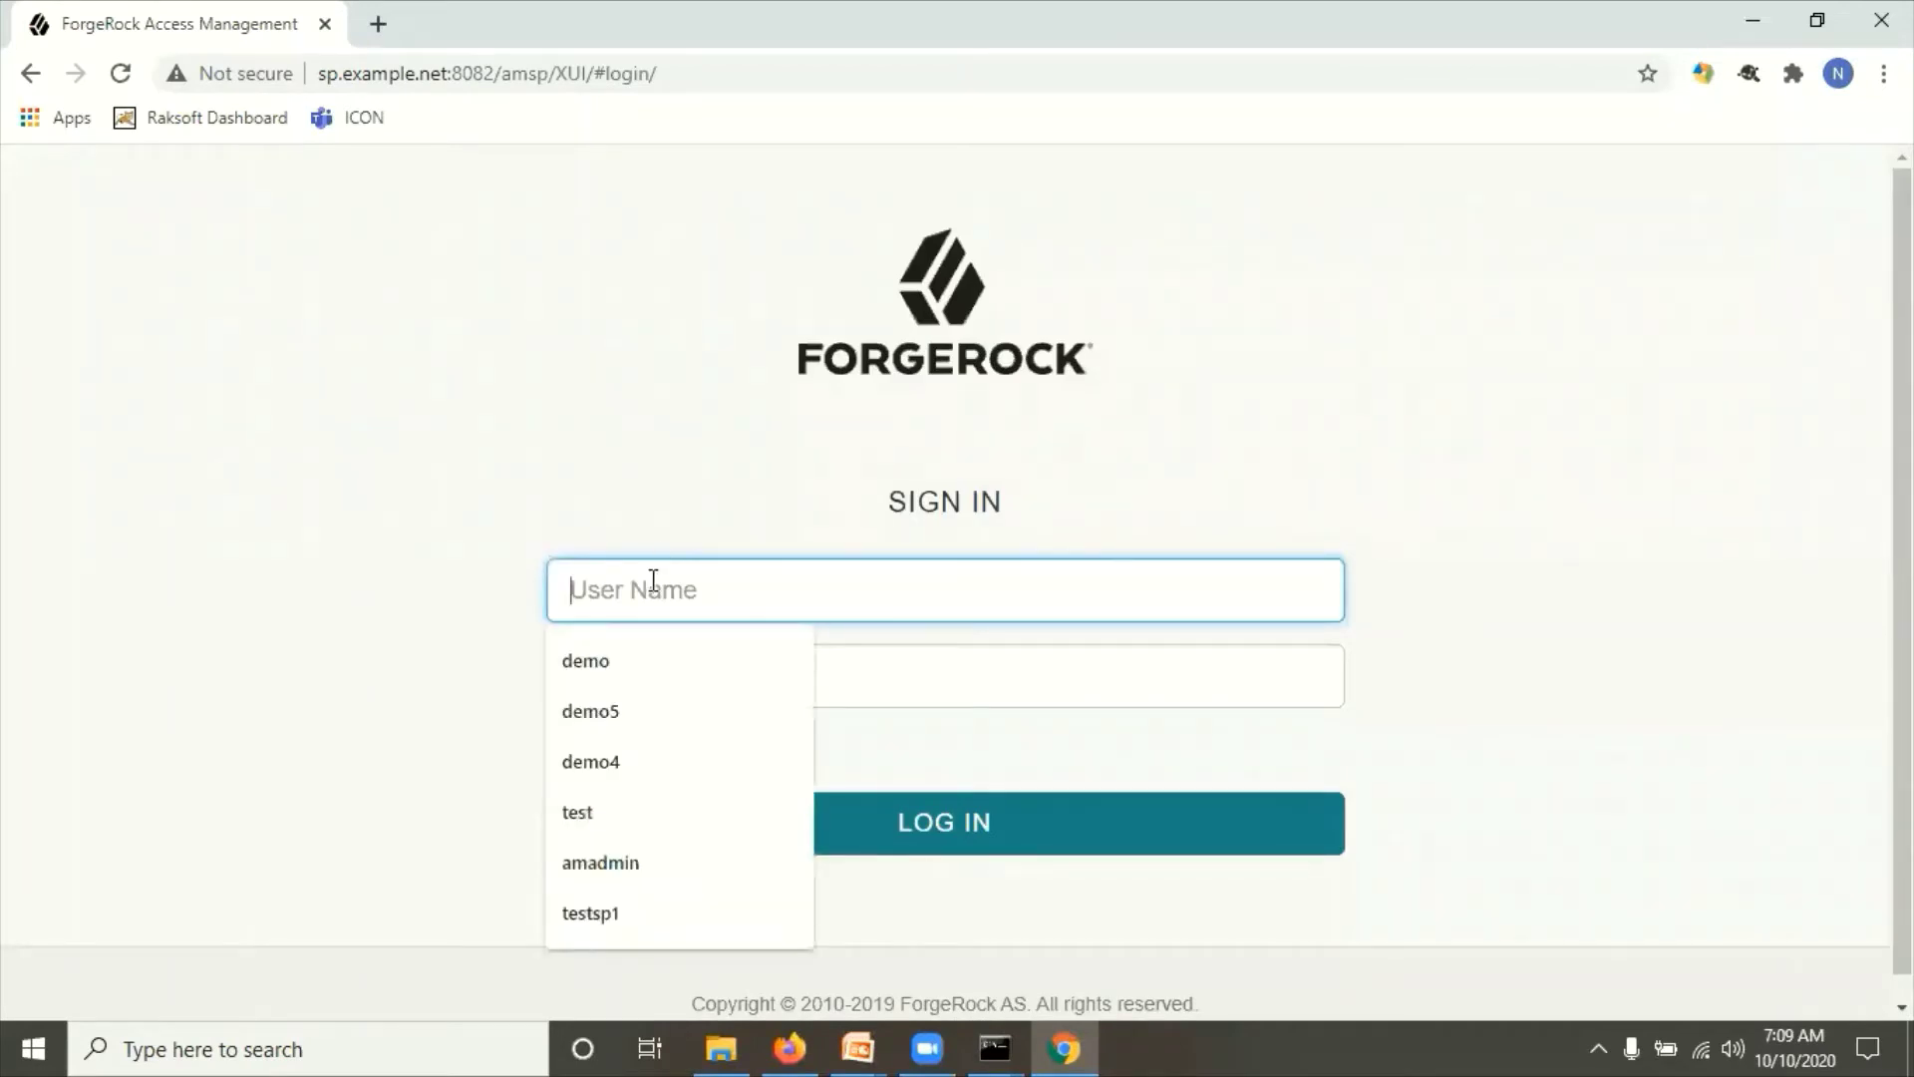
text(amadmin)
key(Tab)
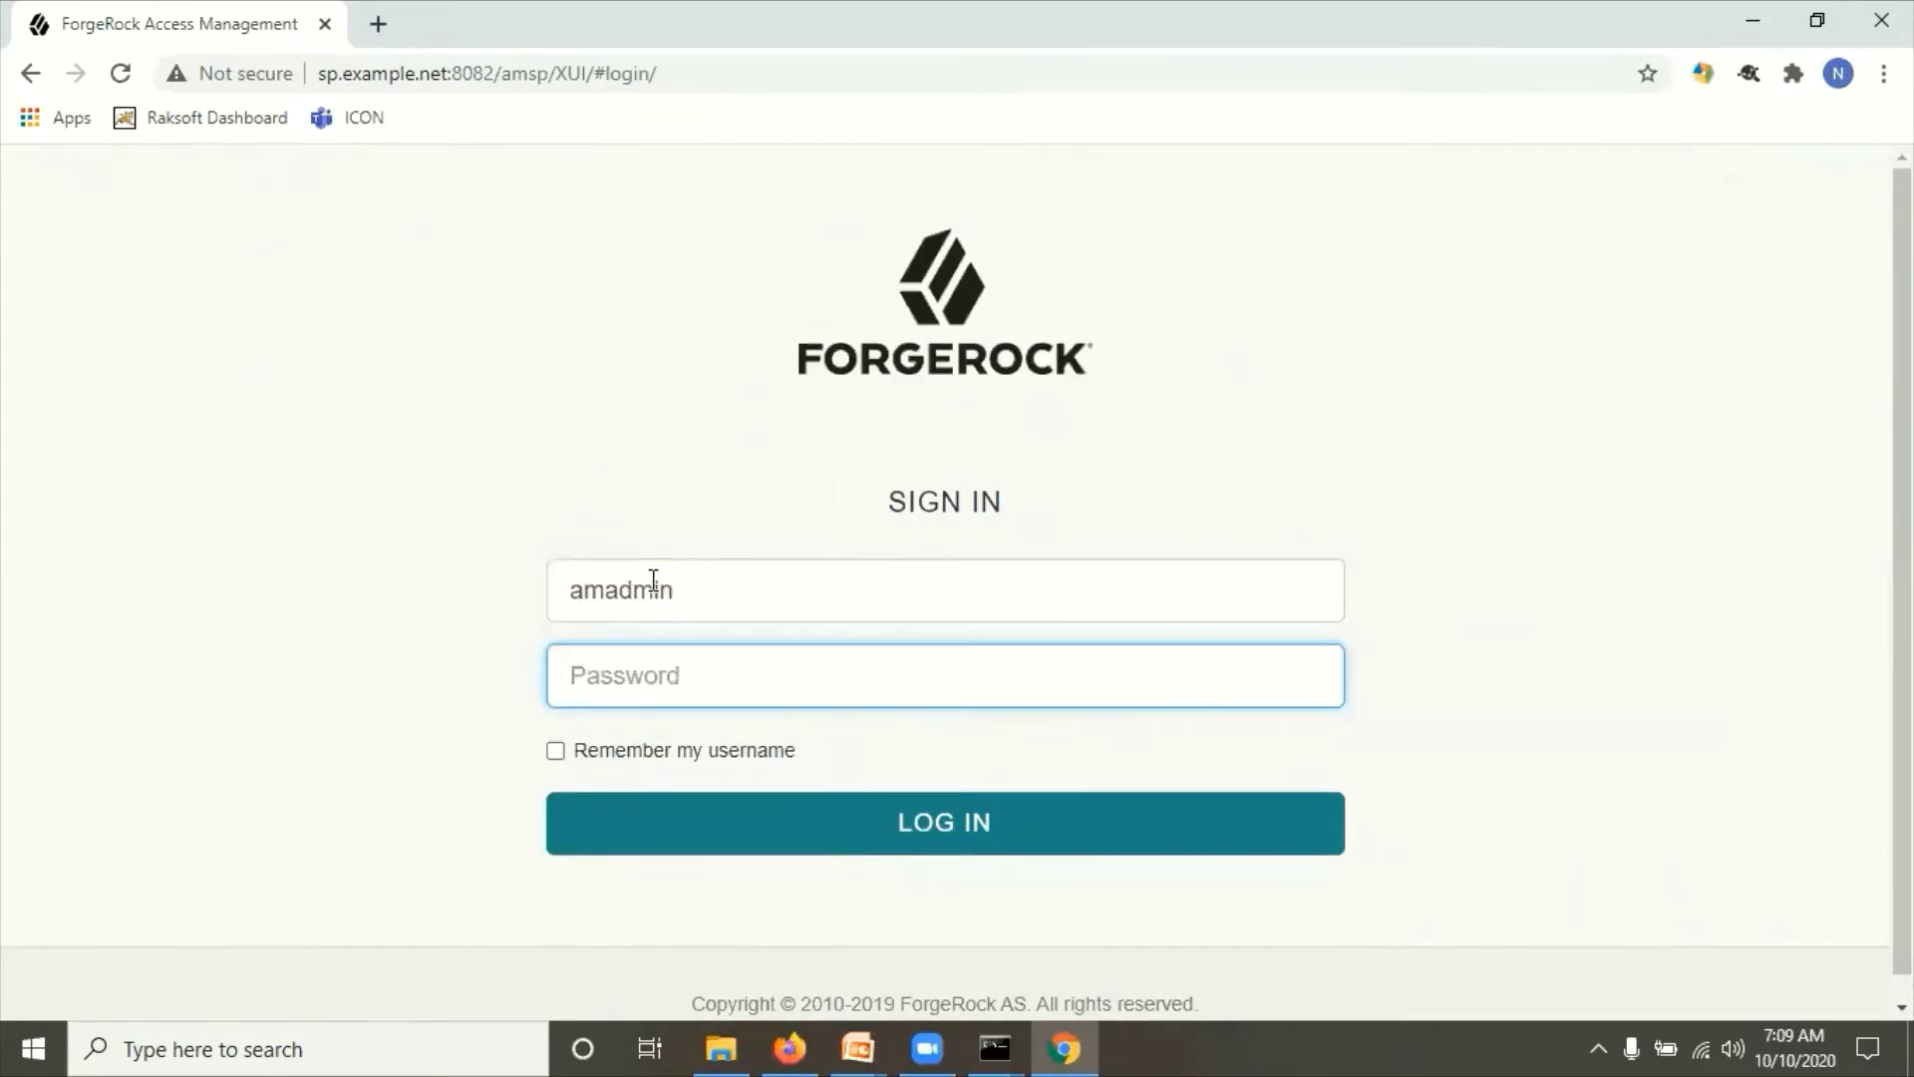
text(•••••••)
click(875, 823)
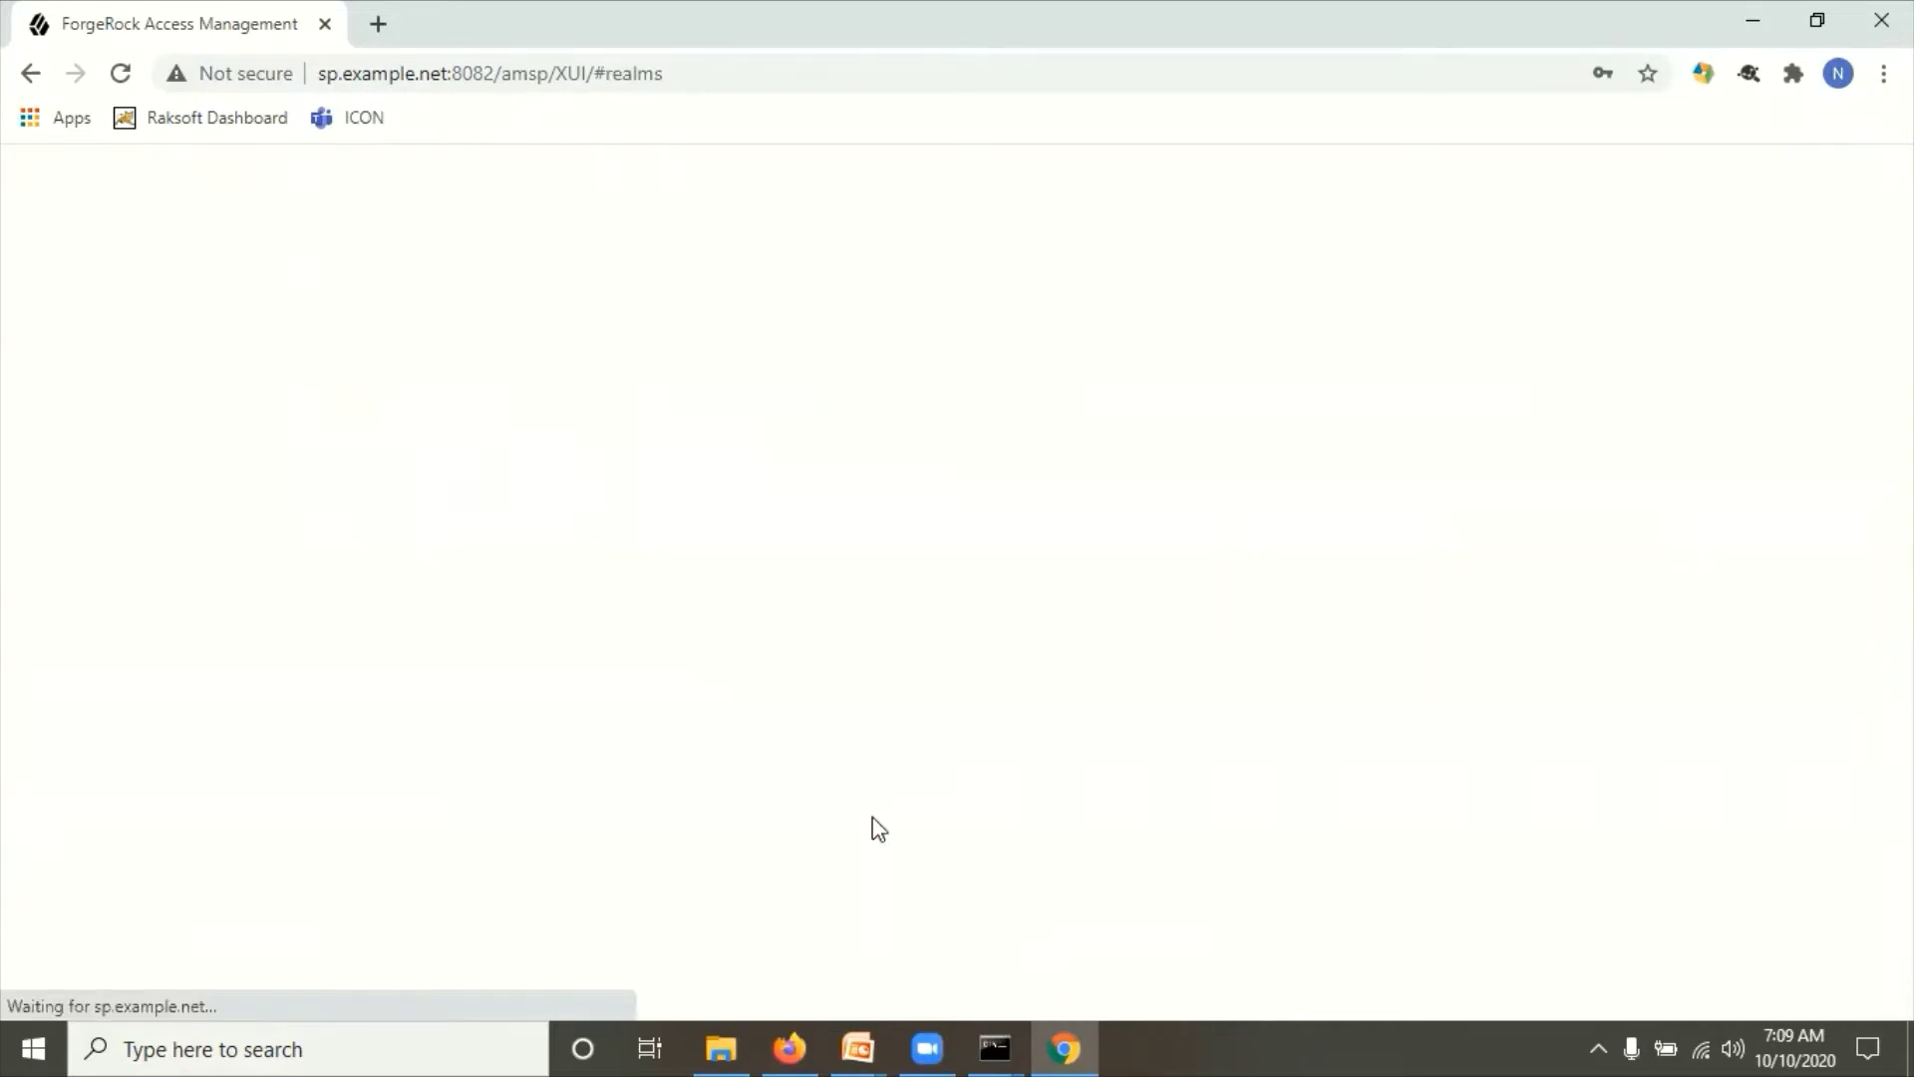
Step: From the Top Level Realm's SAMLv2 workflows, begin creating a hosted service provider
scroll(317, 733, down, 1)
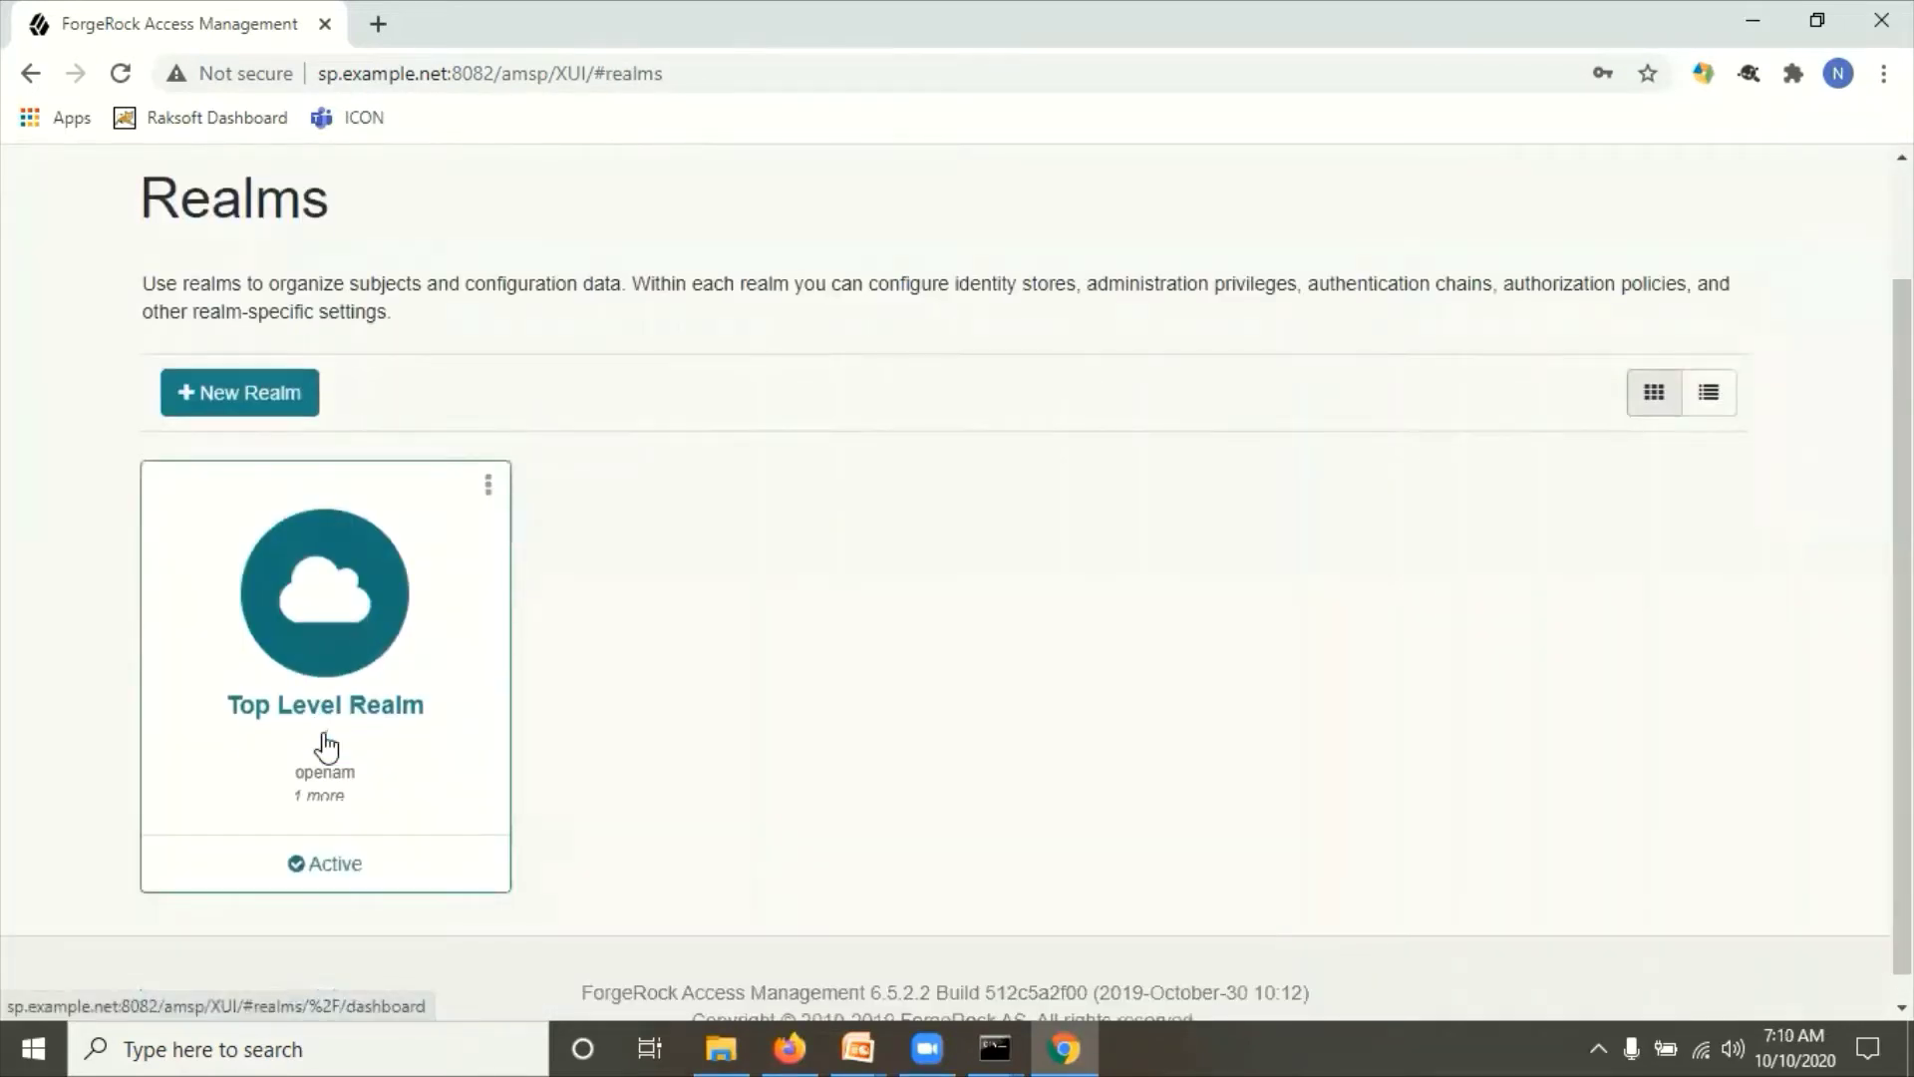
click(318, 594)
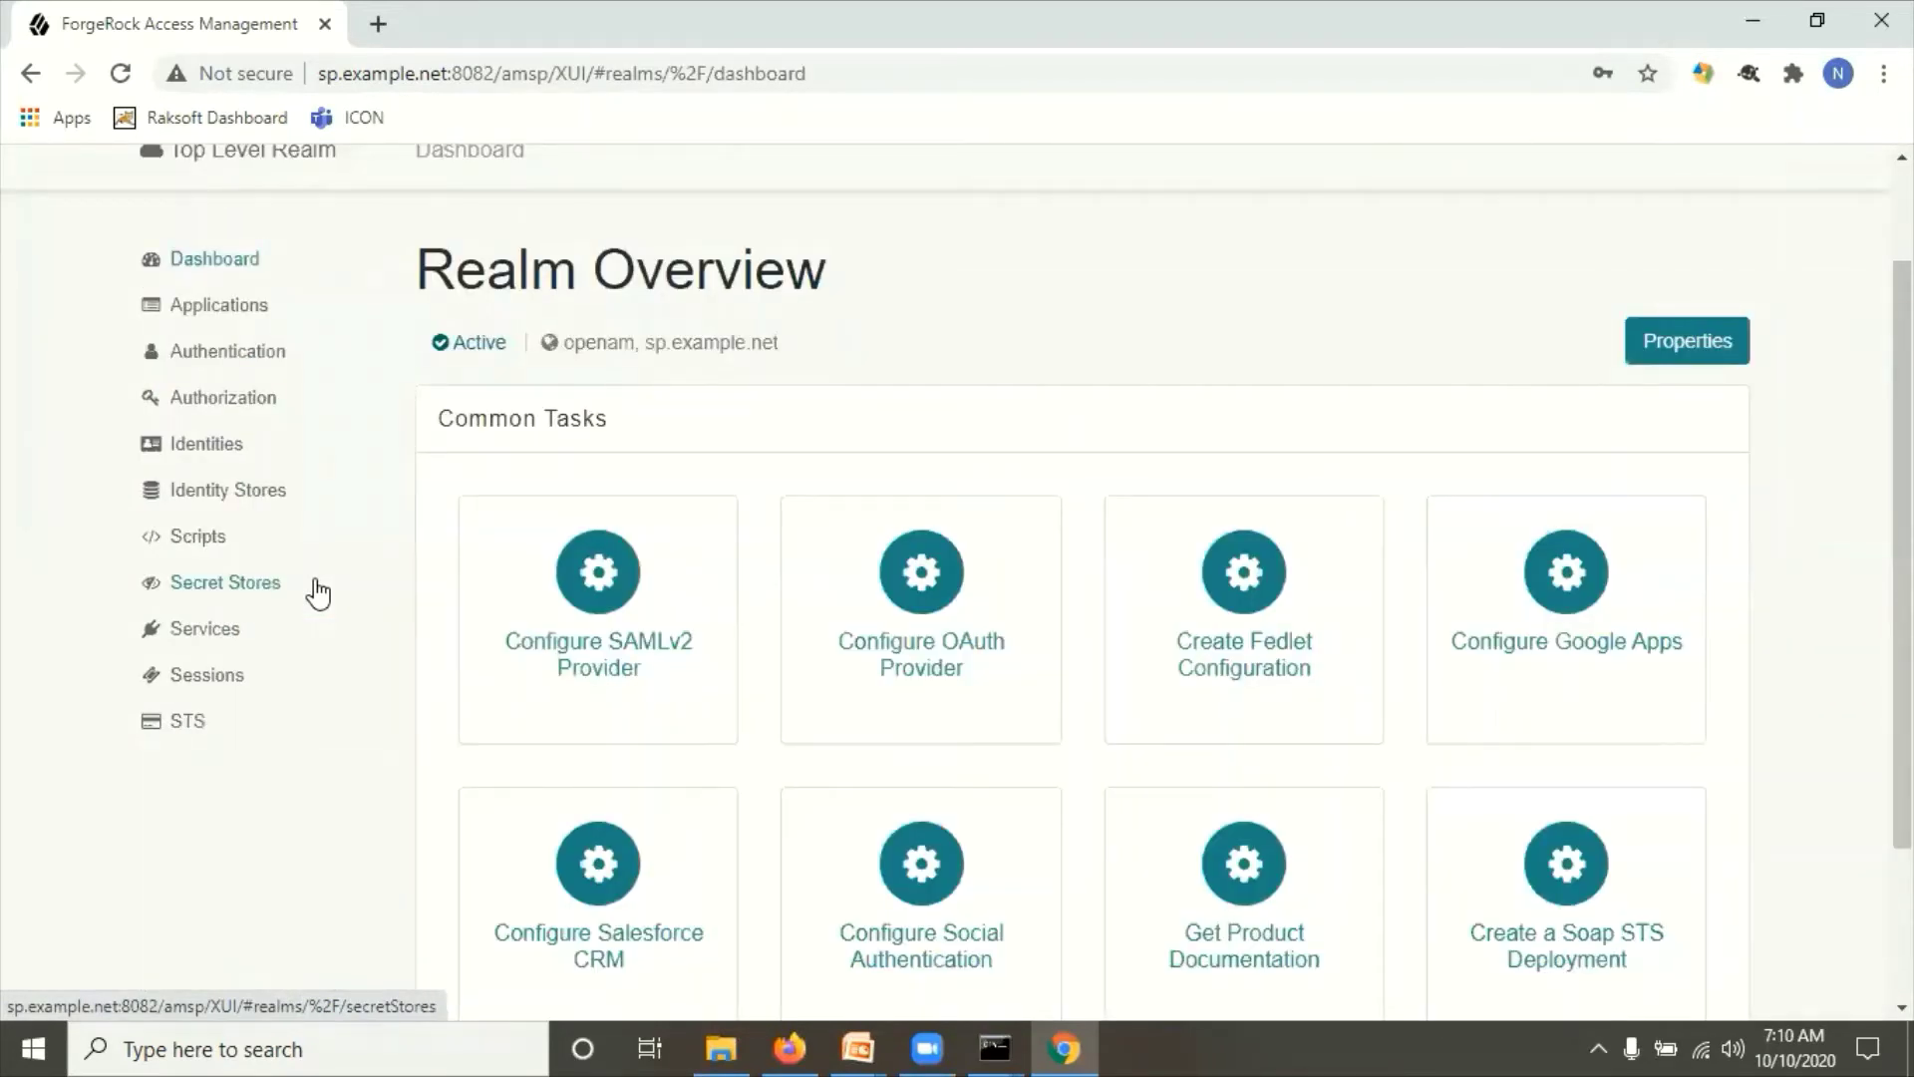
click(598, 574)
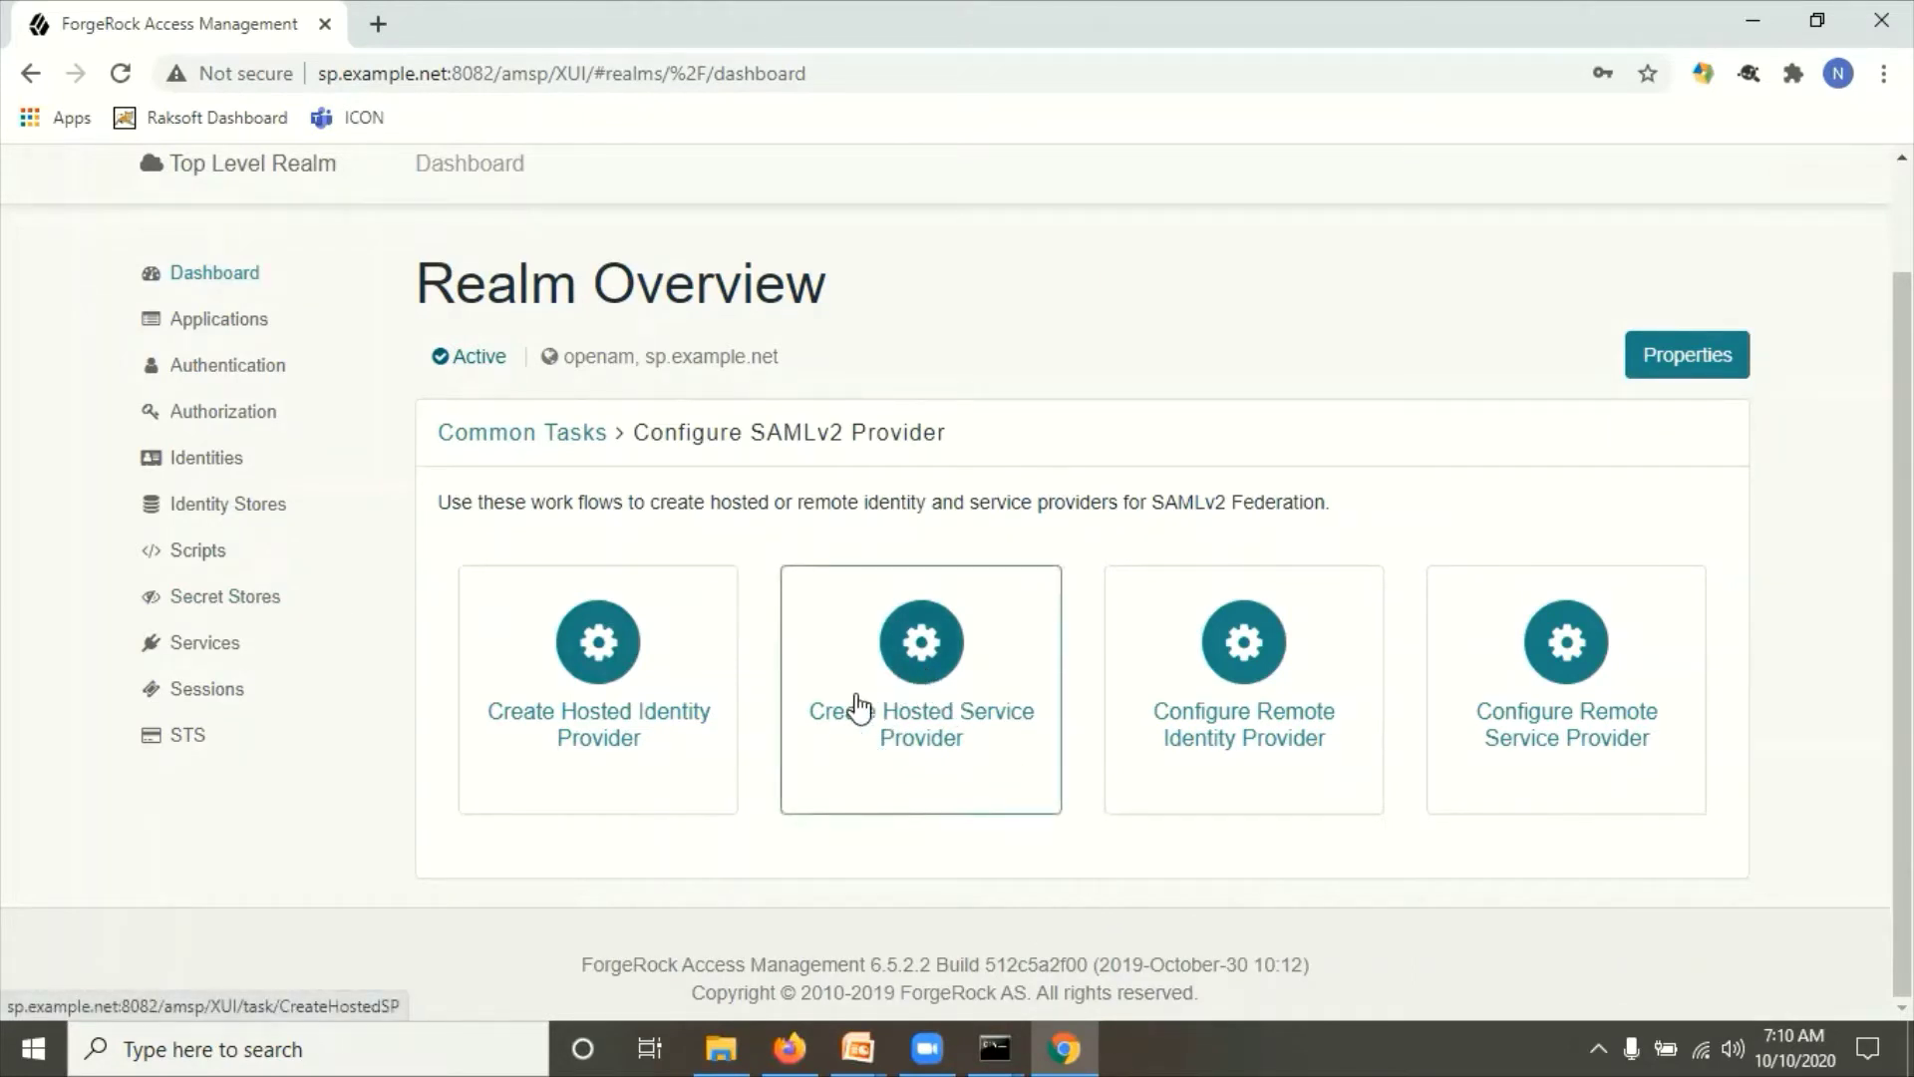
click(925, 666)
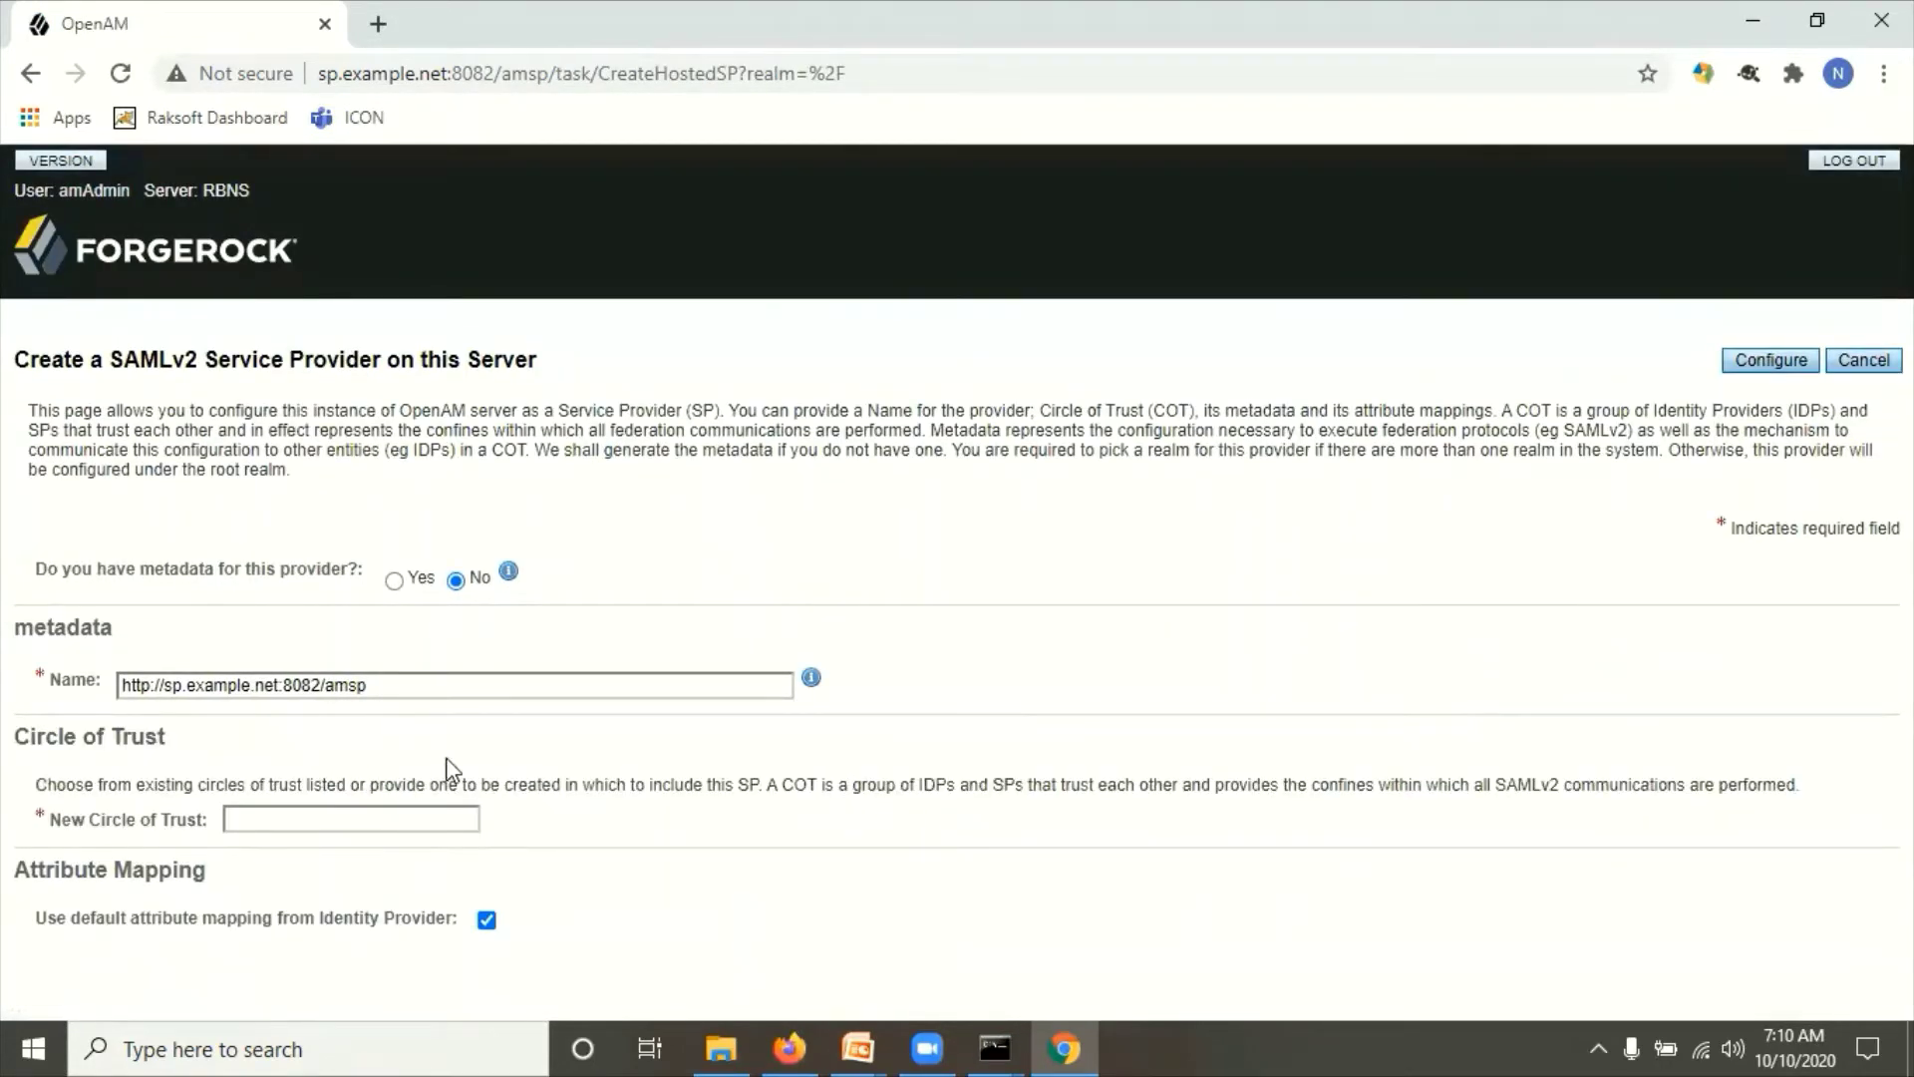
Step: Configure the hosted service provider in new circle of trust MYCOT and review the confirmation
click(343, 814)
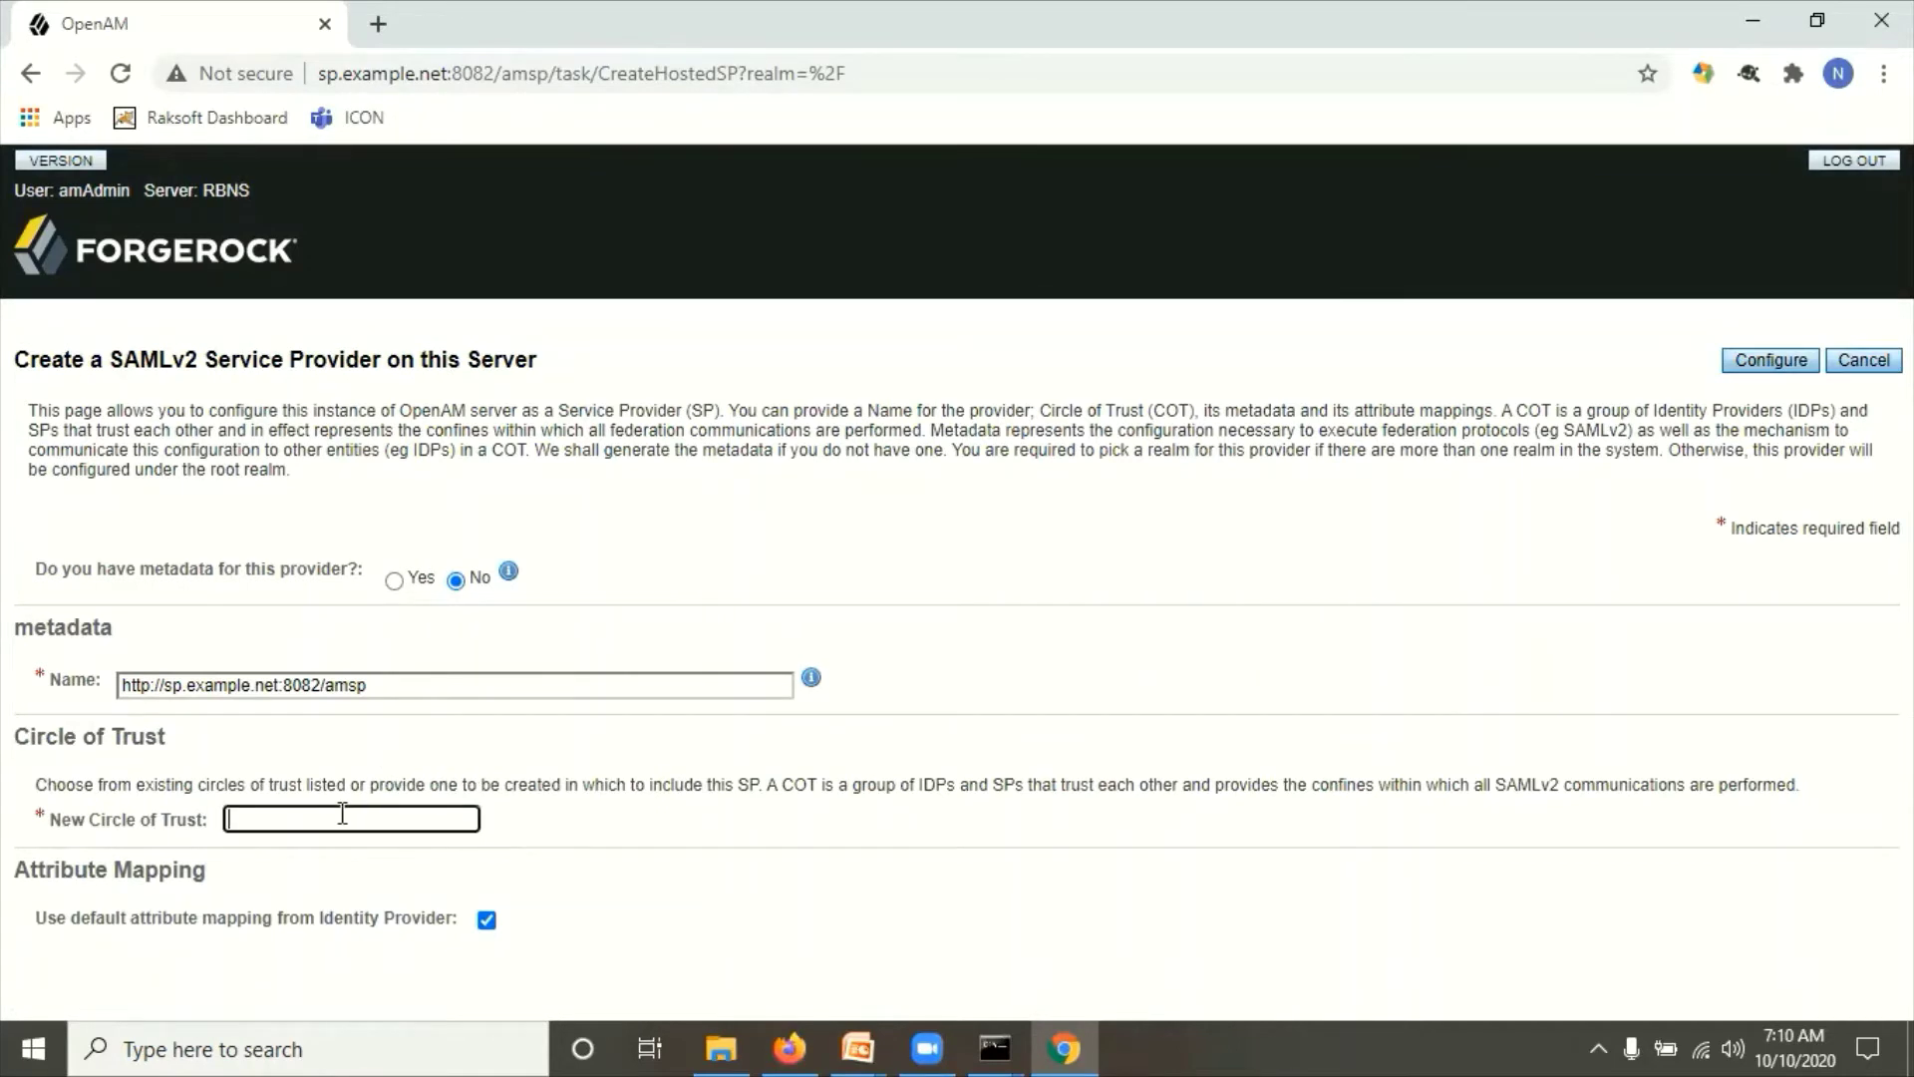
text(MYCOT)
click(1063, 749)
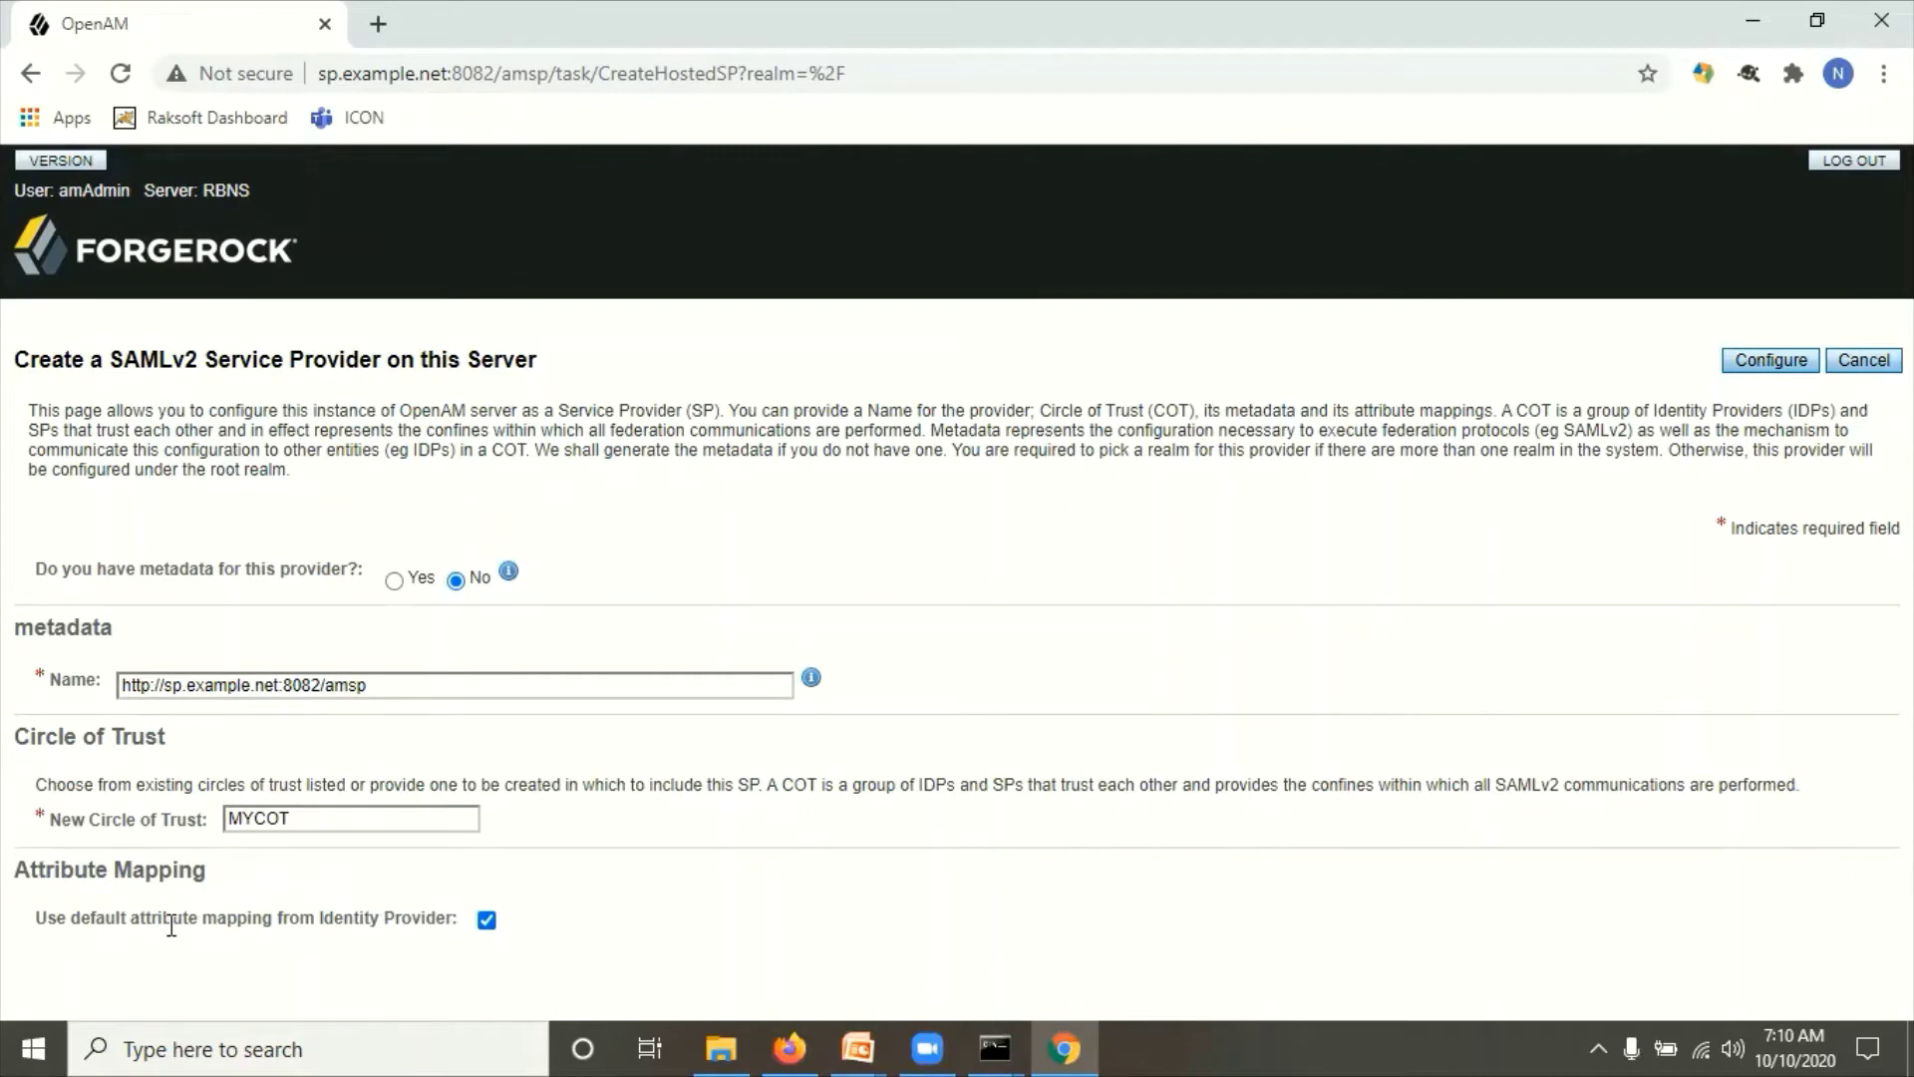
click(1770, 365)
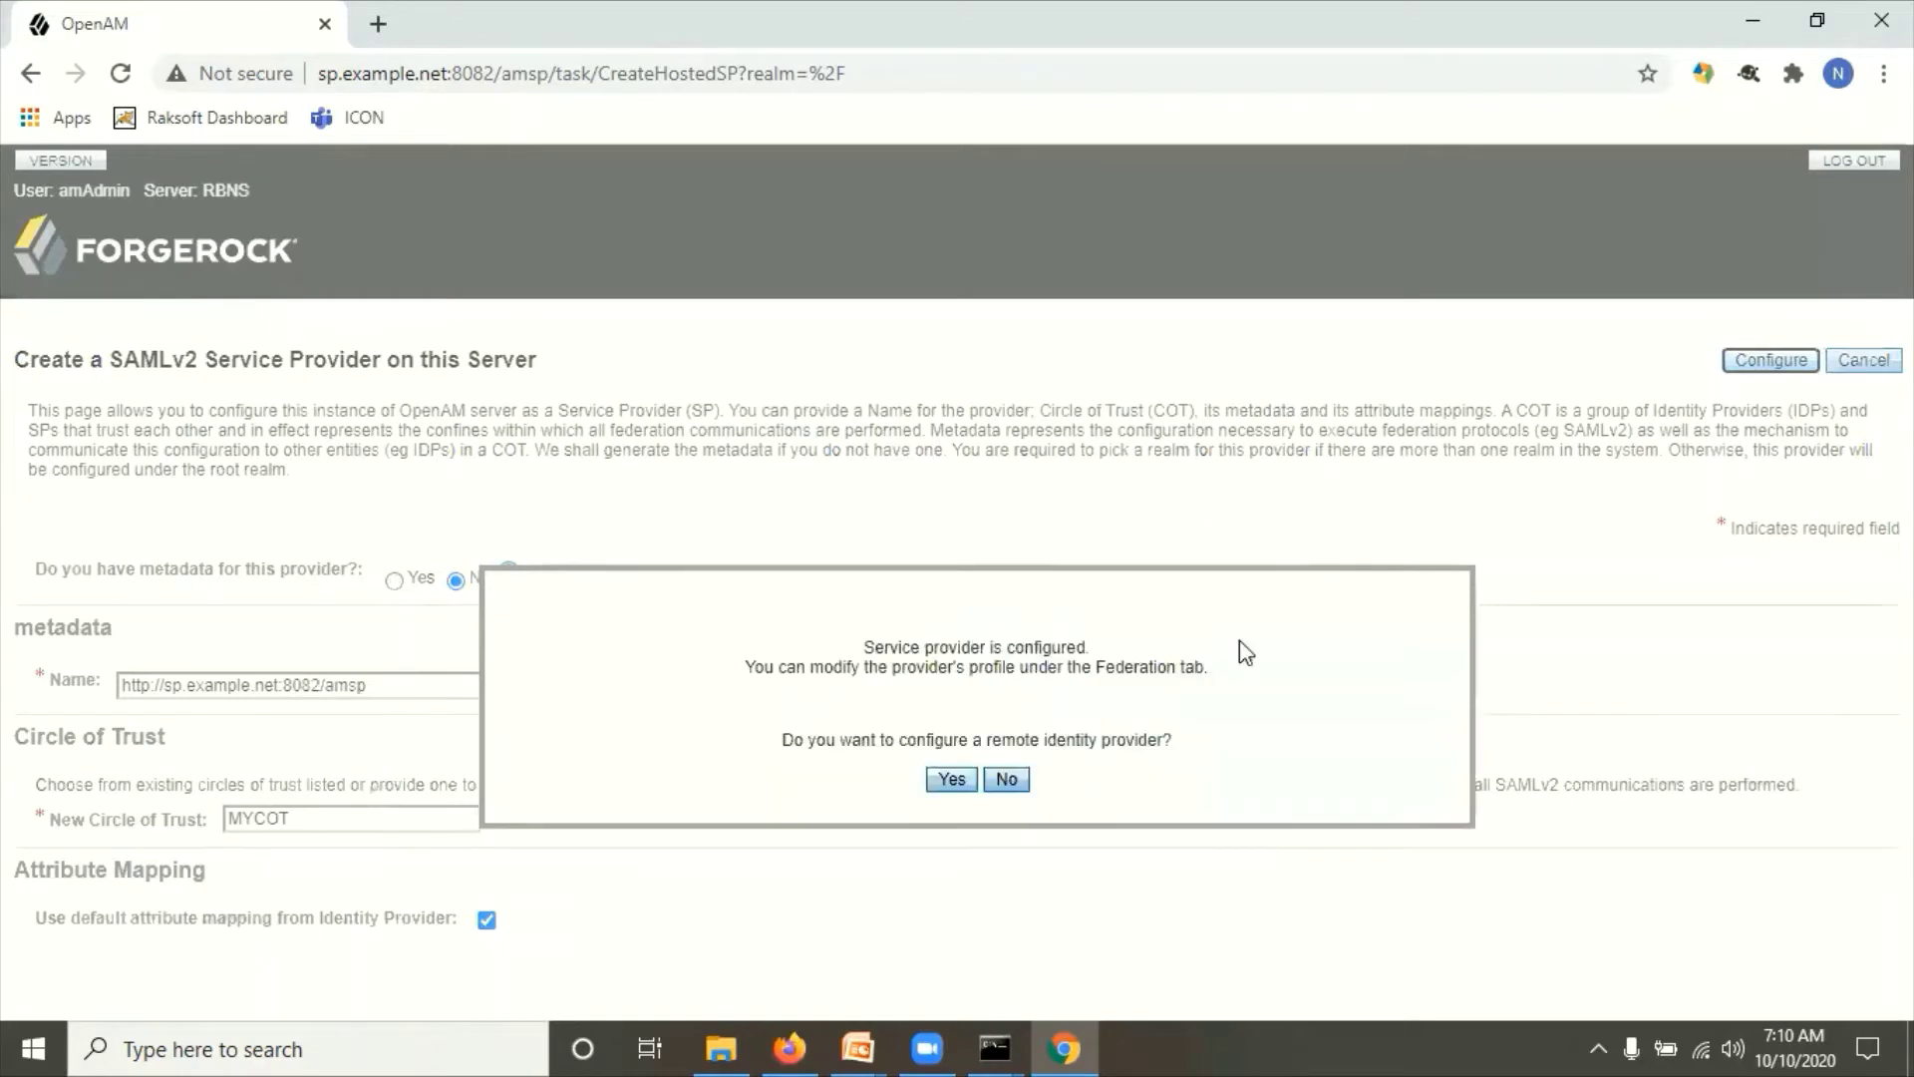
drag(985, 649, 1221, 683)
click(843, 665)
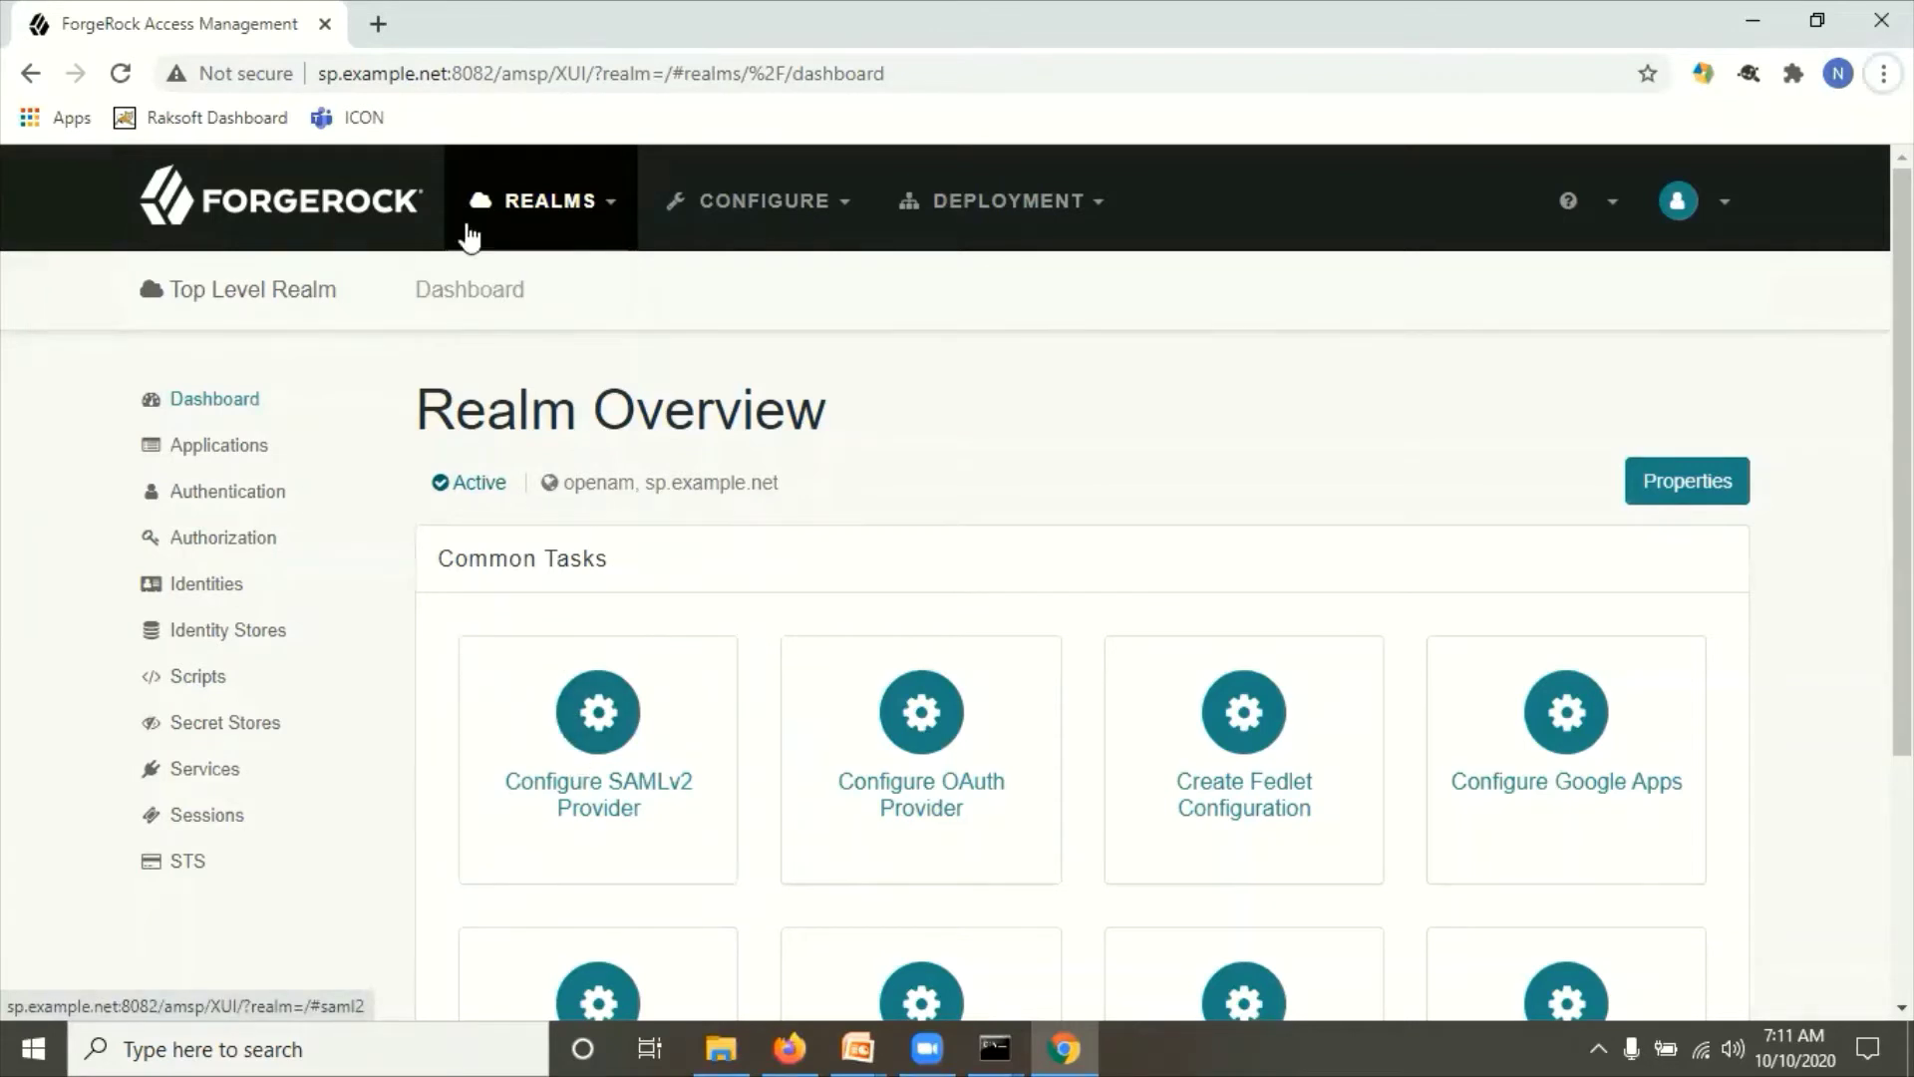
Step: On the IDP console, open Top Level Realm's Configure Remote Service Provider form and its metadata URL field
click(598, 722)
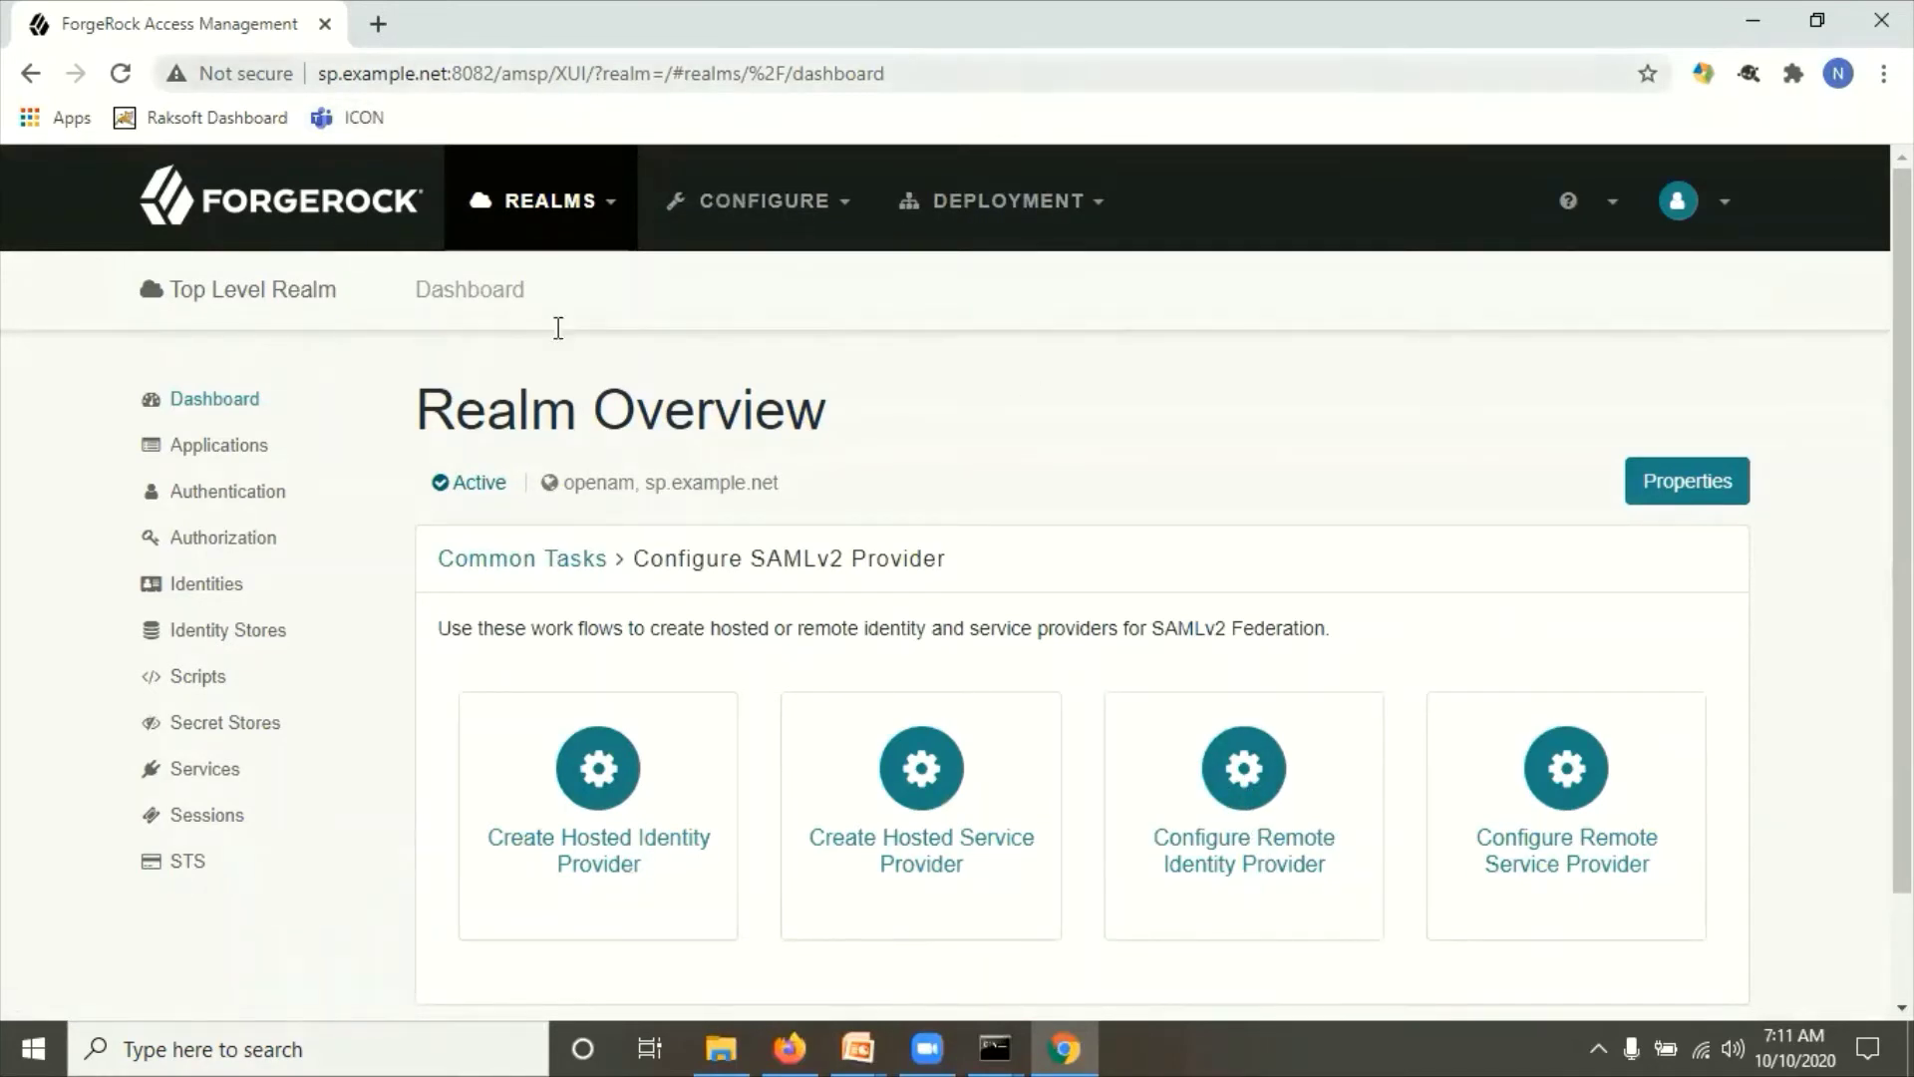
click(789, 1047)
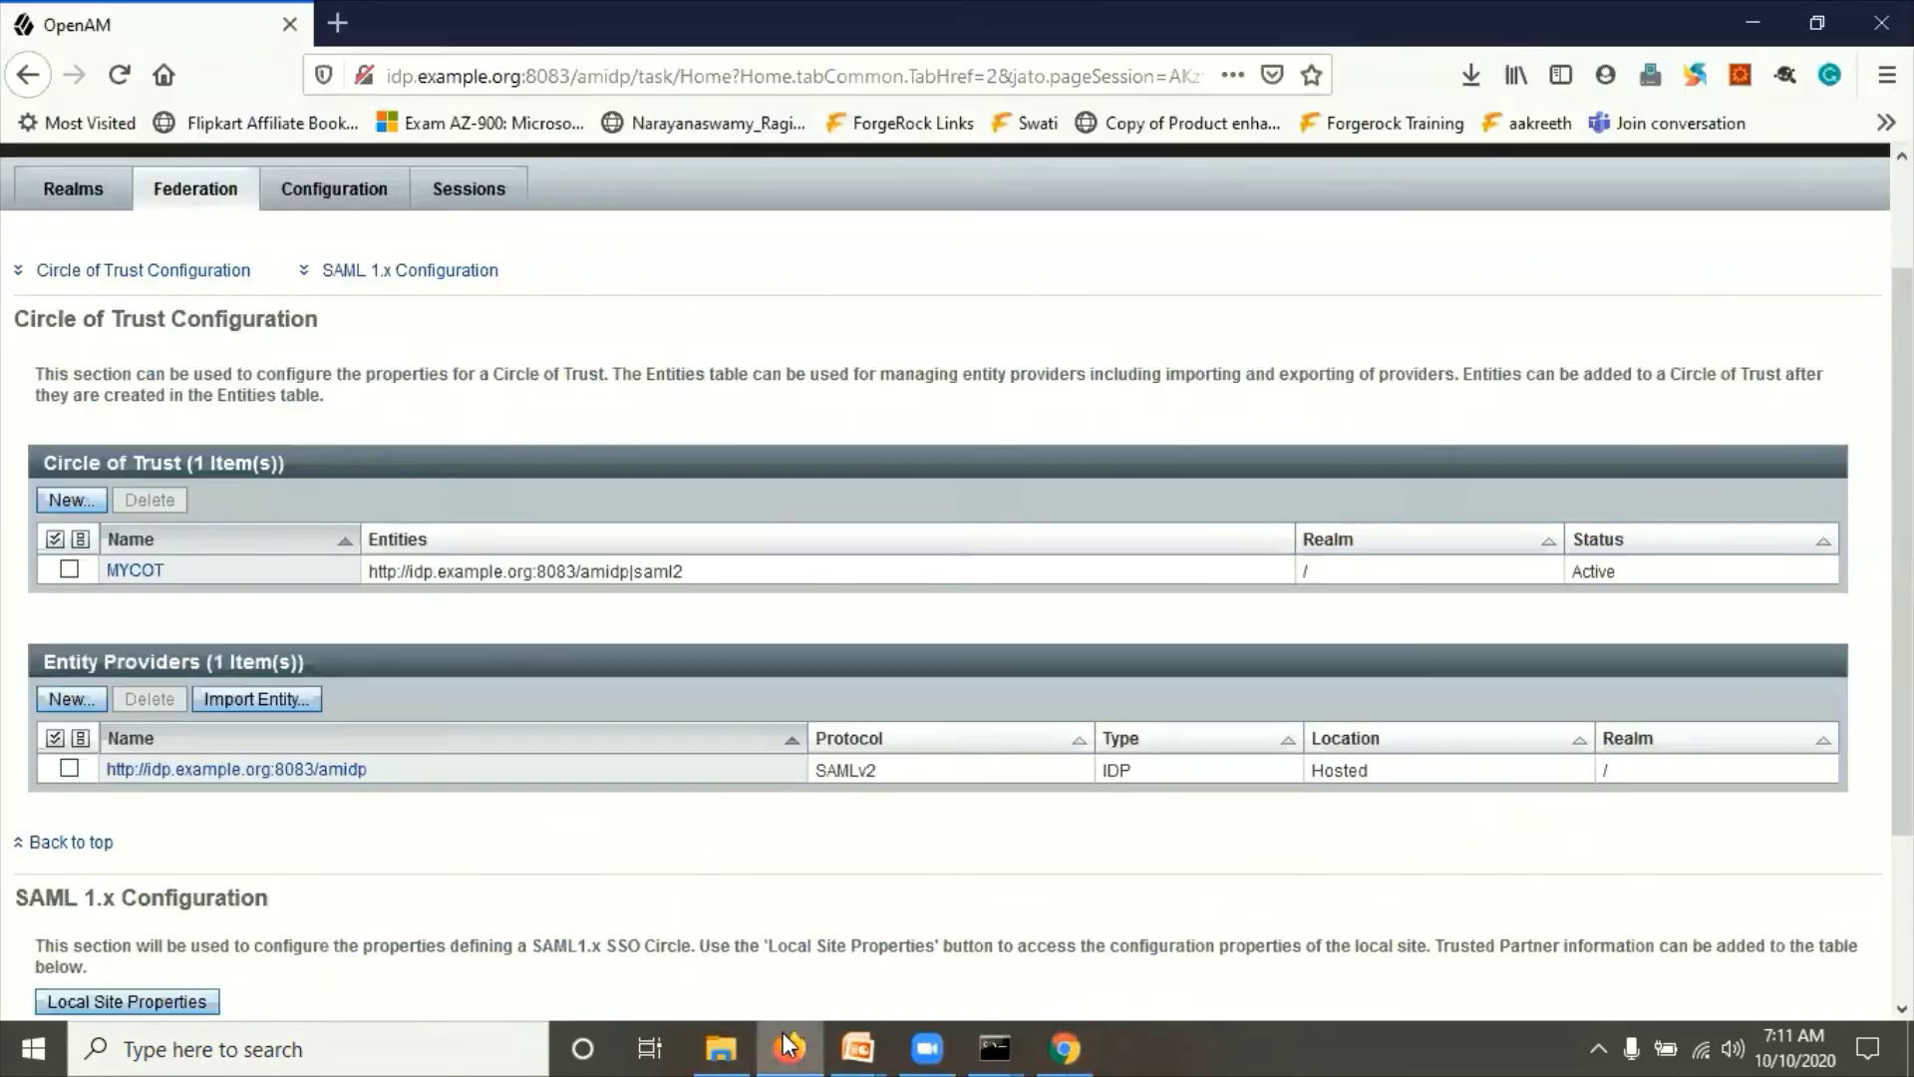
scroll(372, 376, up, 3)
click(66, 331)
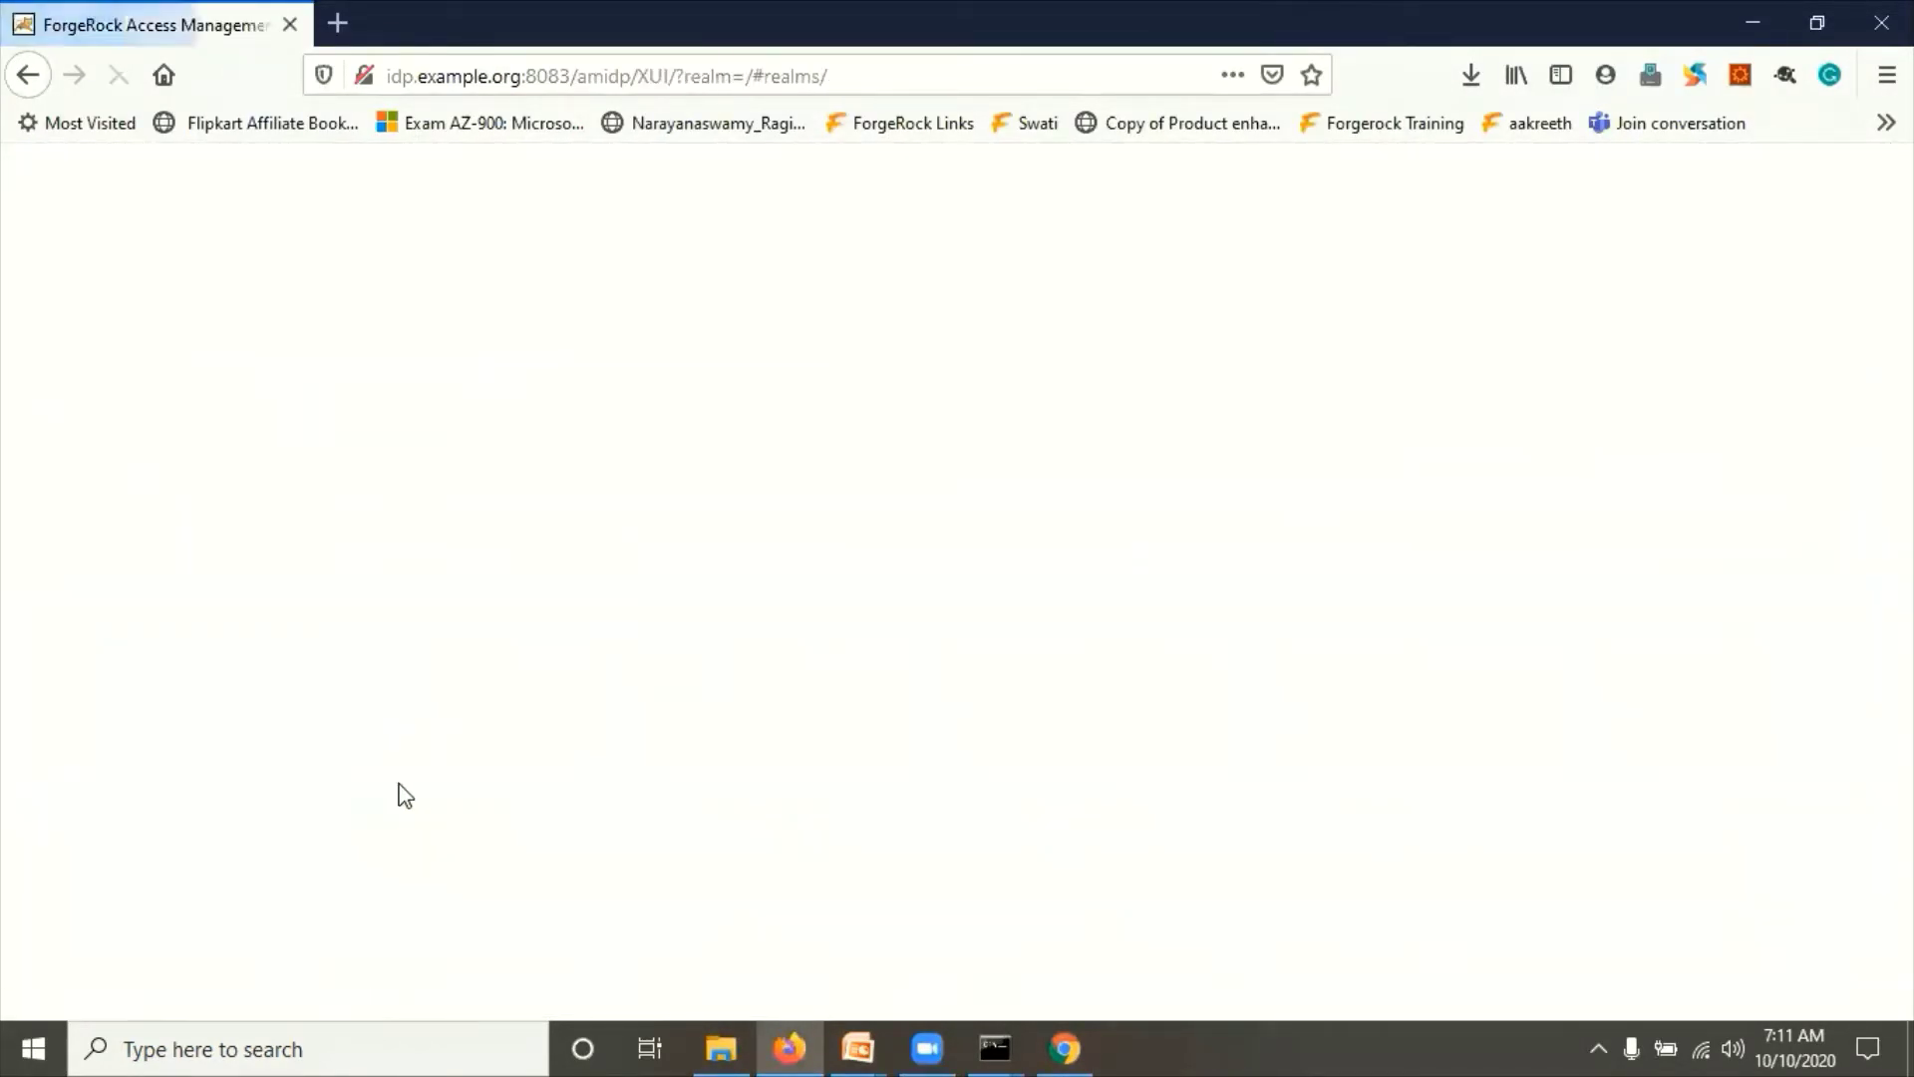
click(333, 782)
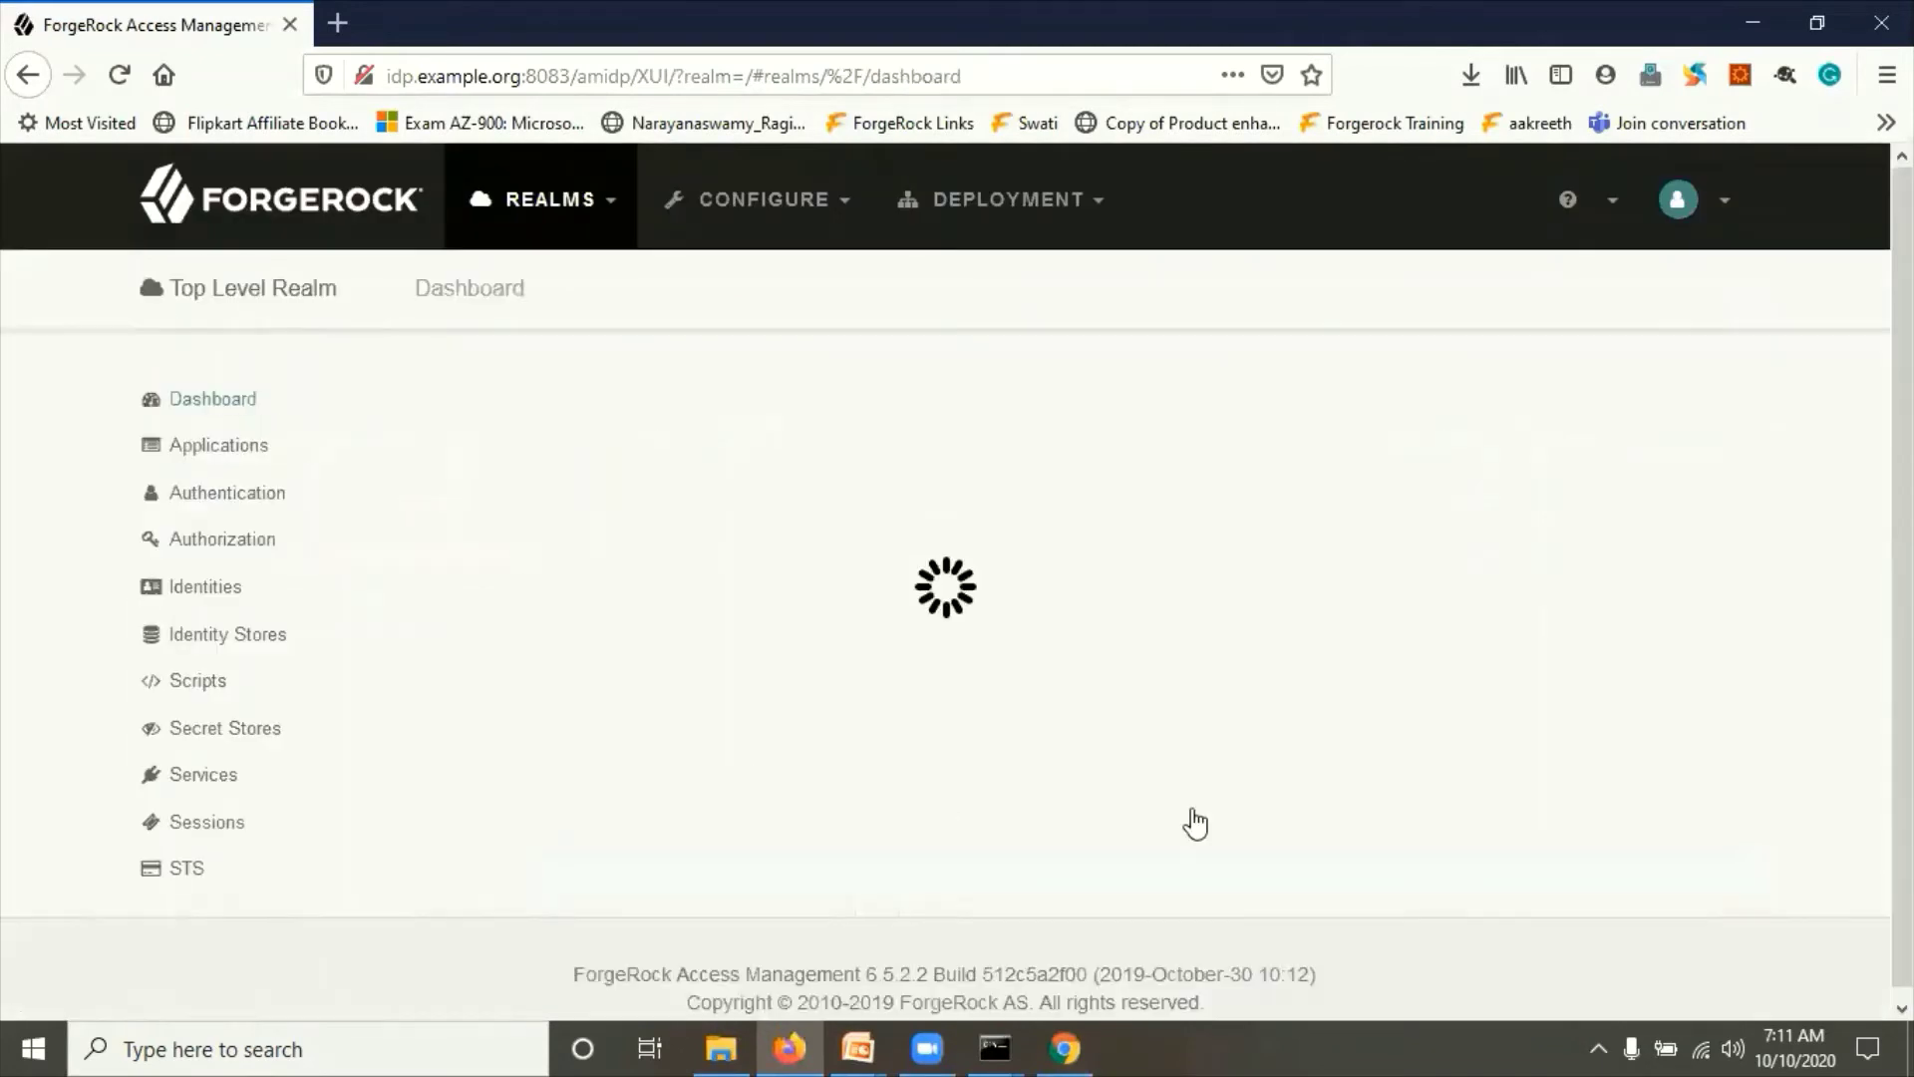
click(577, 782)
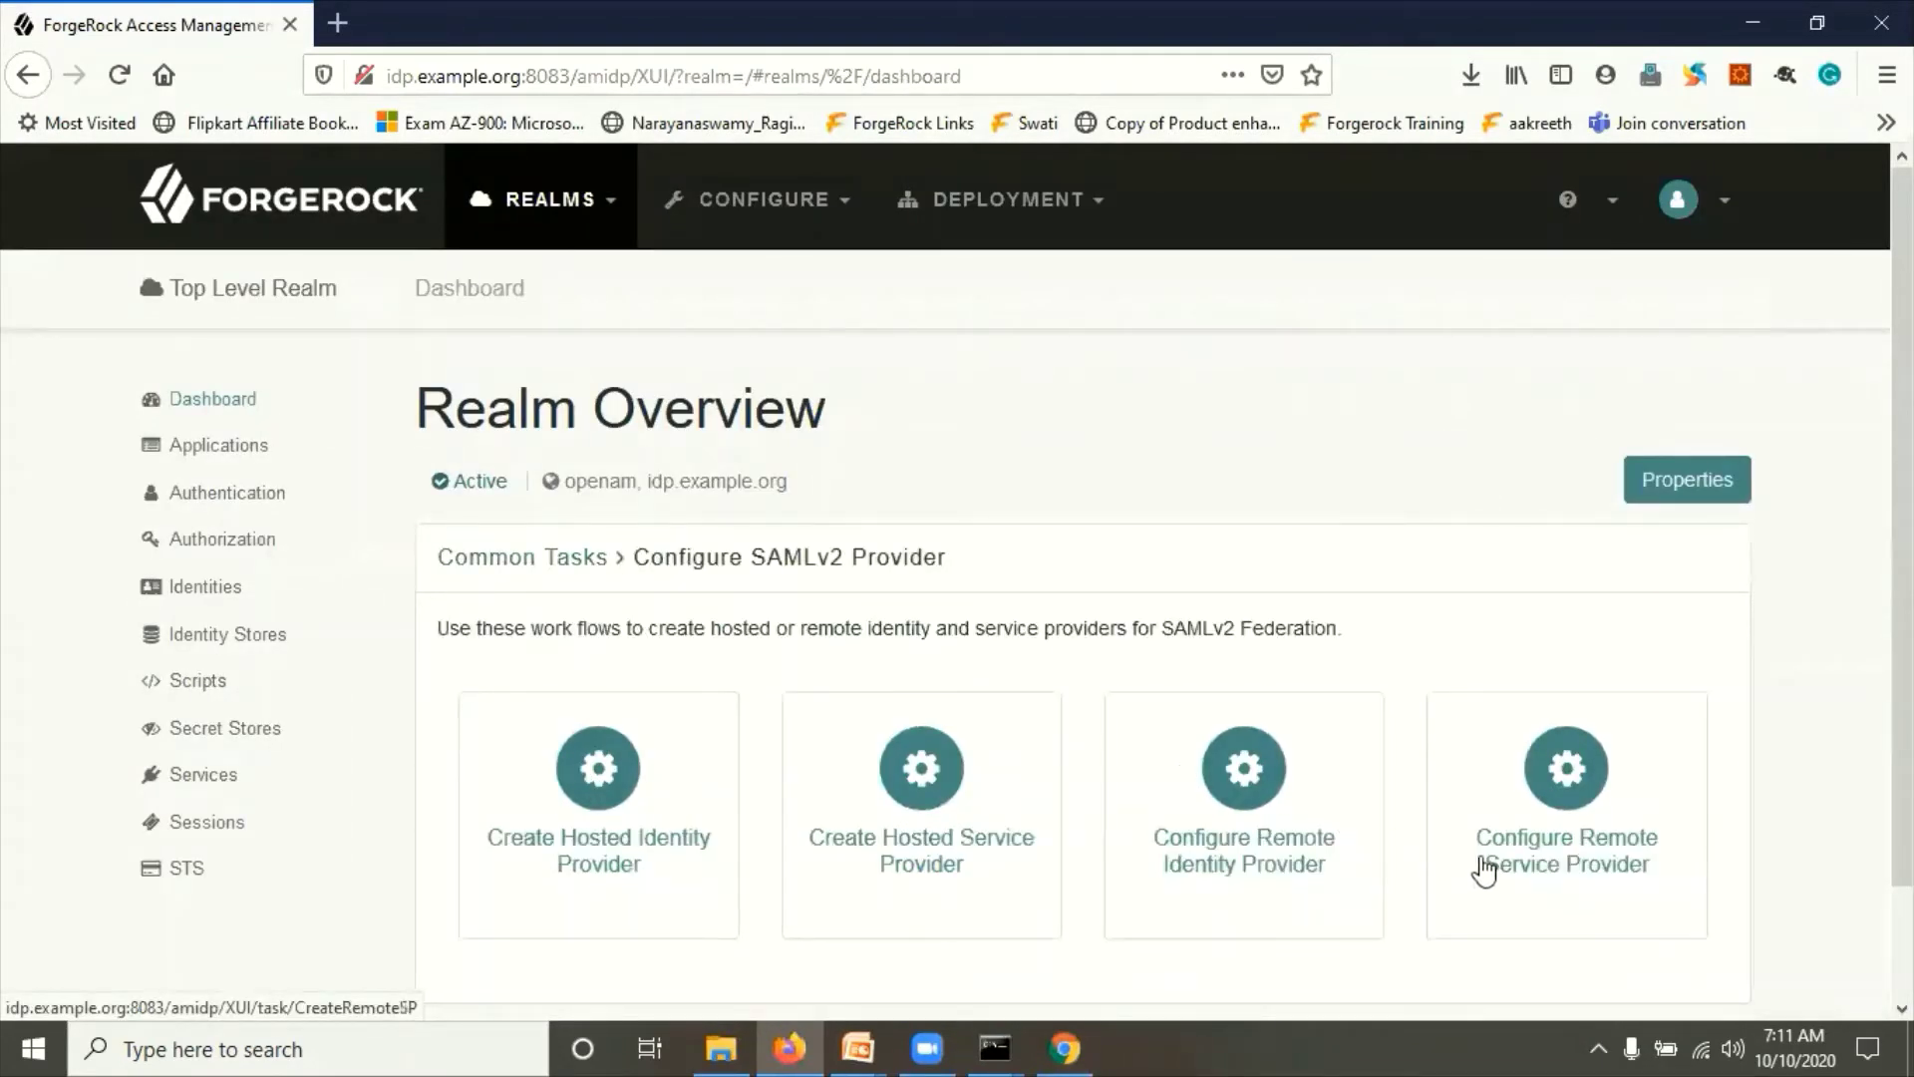
click(1598, 827)
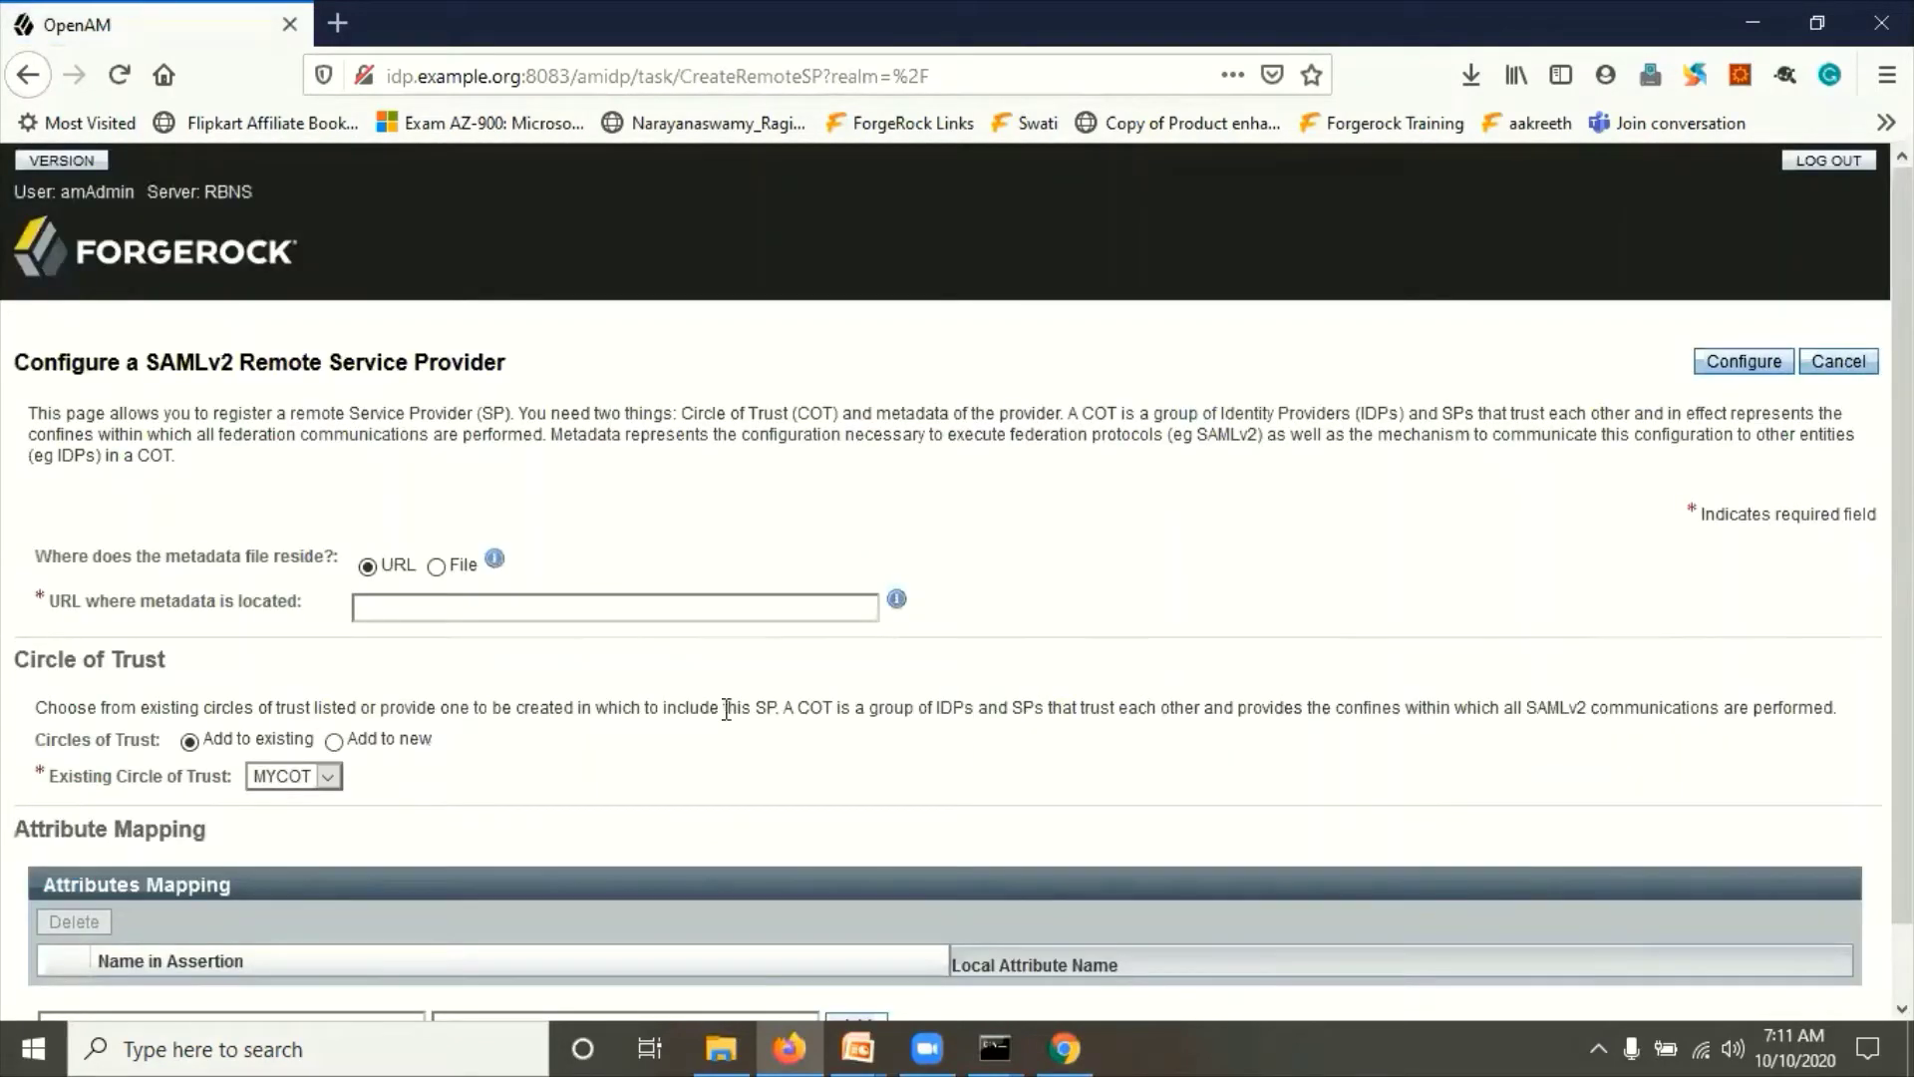
scroll(727, 709, down, 2)
drag(120, 528, 191, 531)
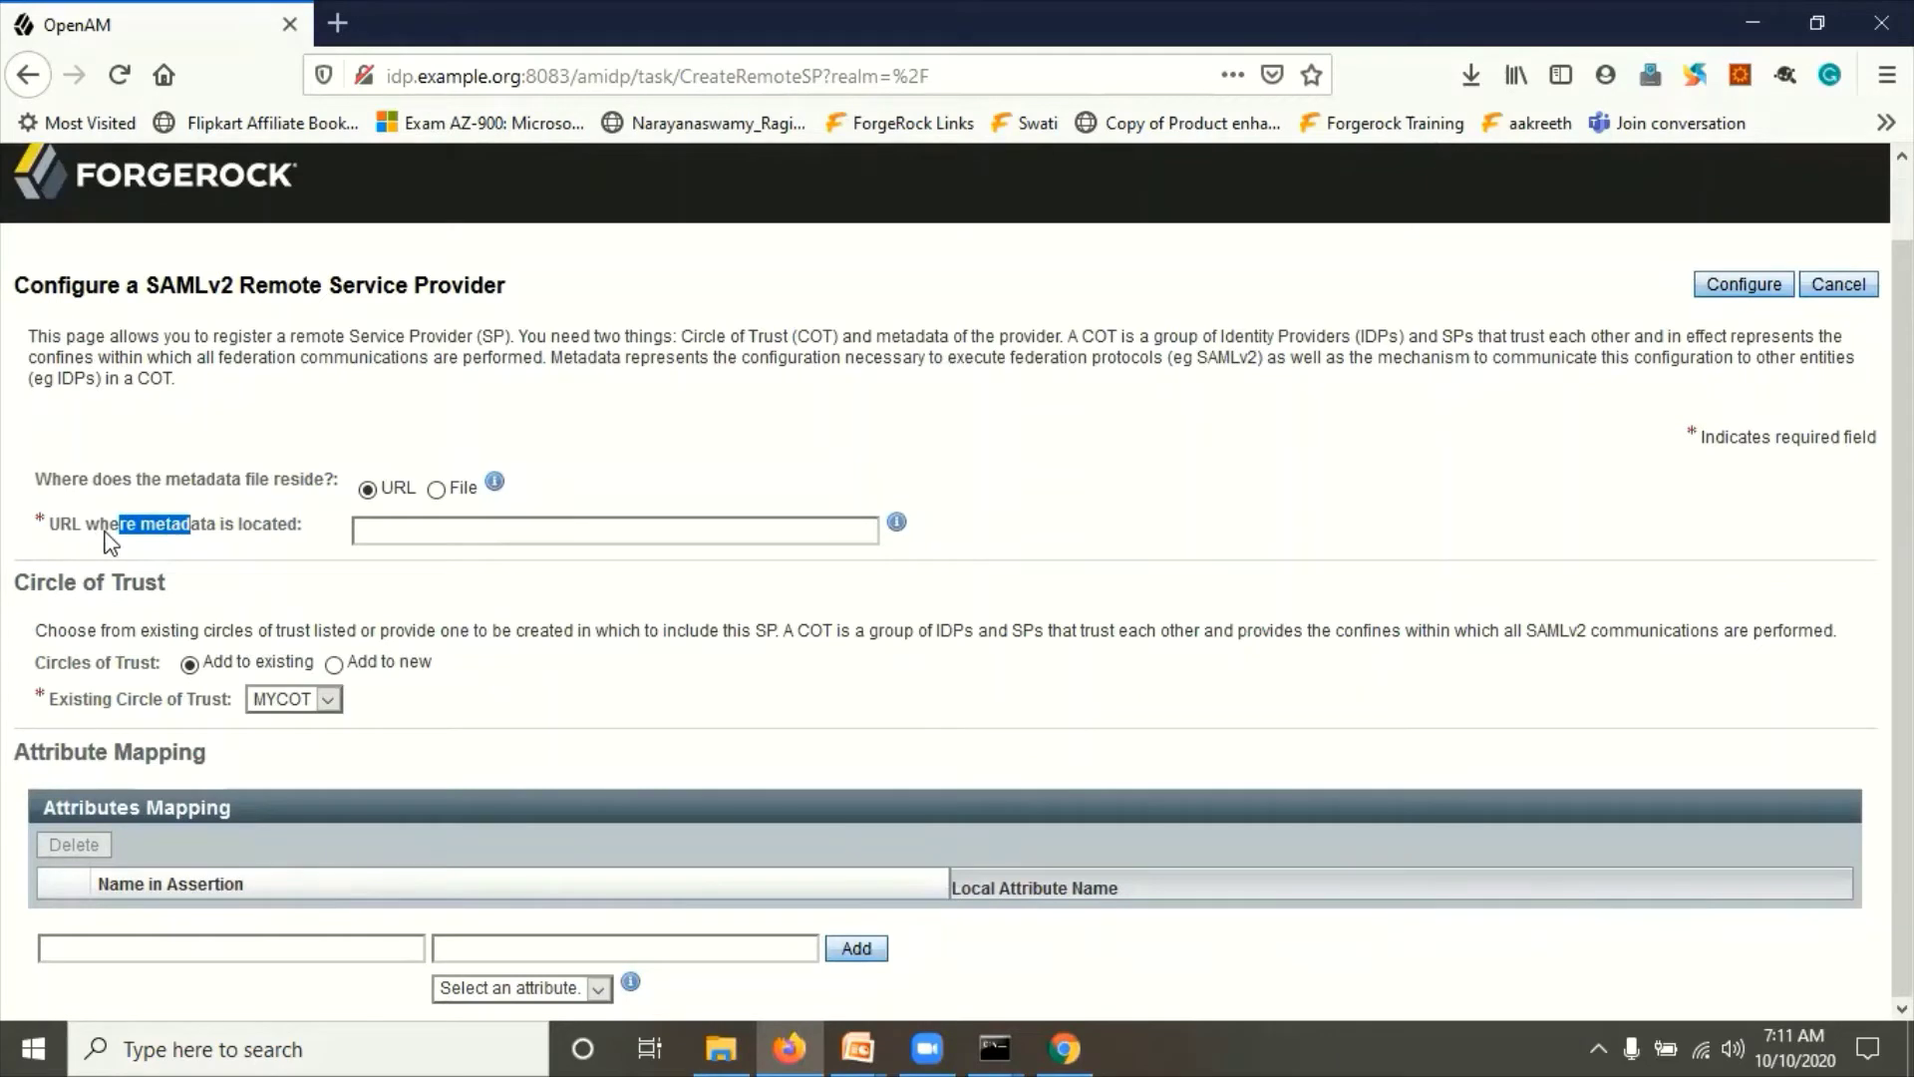
click(381, 537)
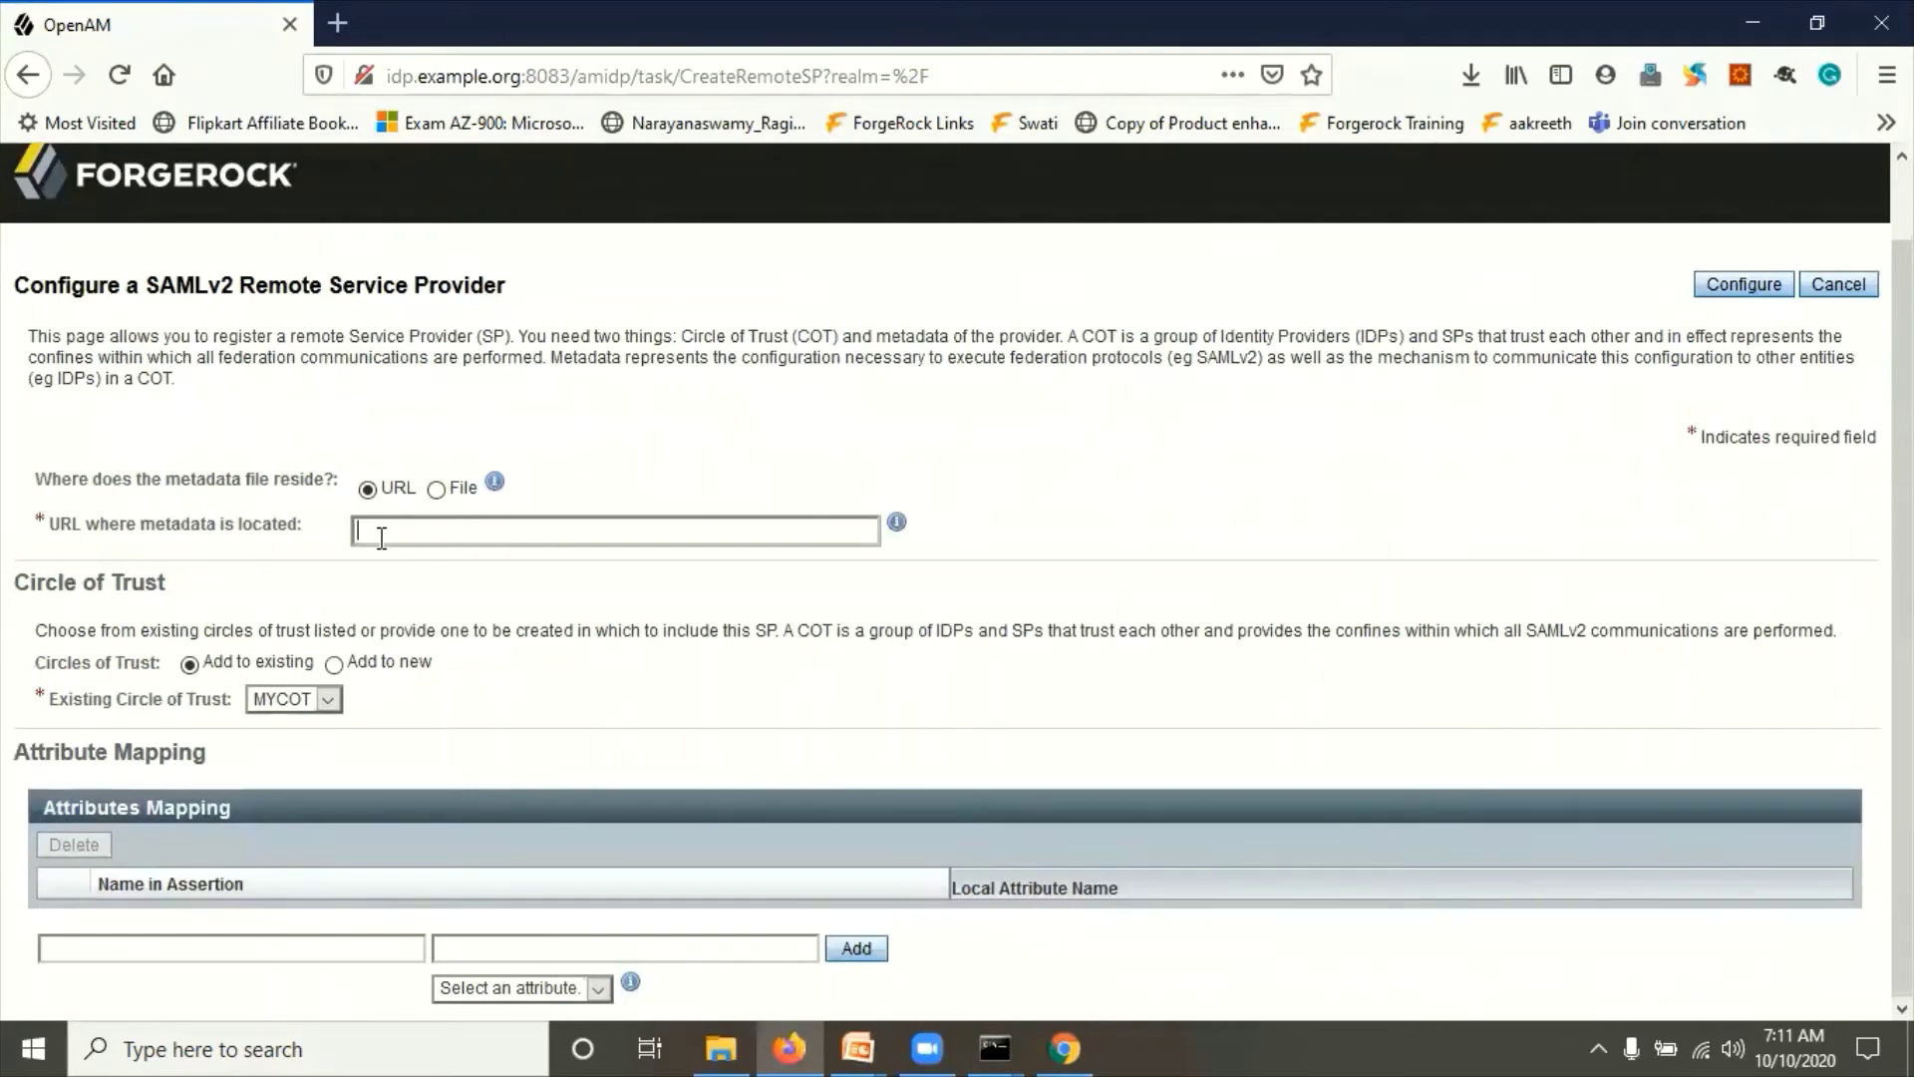
Step: Load the SP base address plus /SAML2/jsp/exportmetadata.jsp in a new Chrome tab, which returns 404
click(1080, 1036)
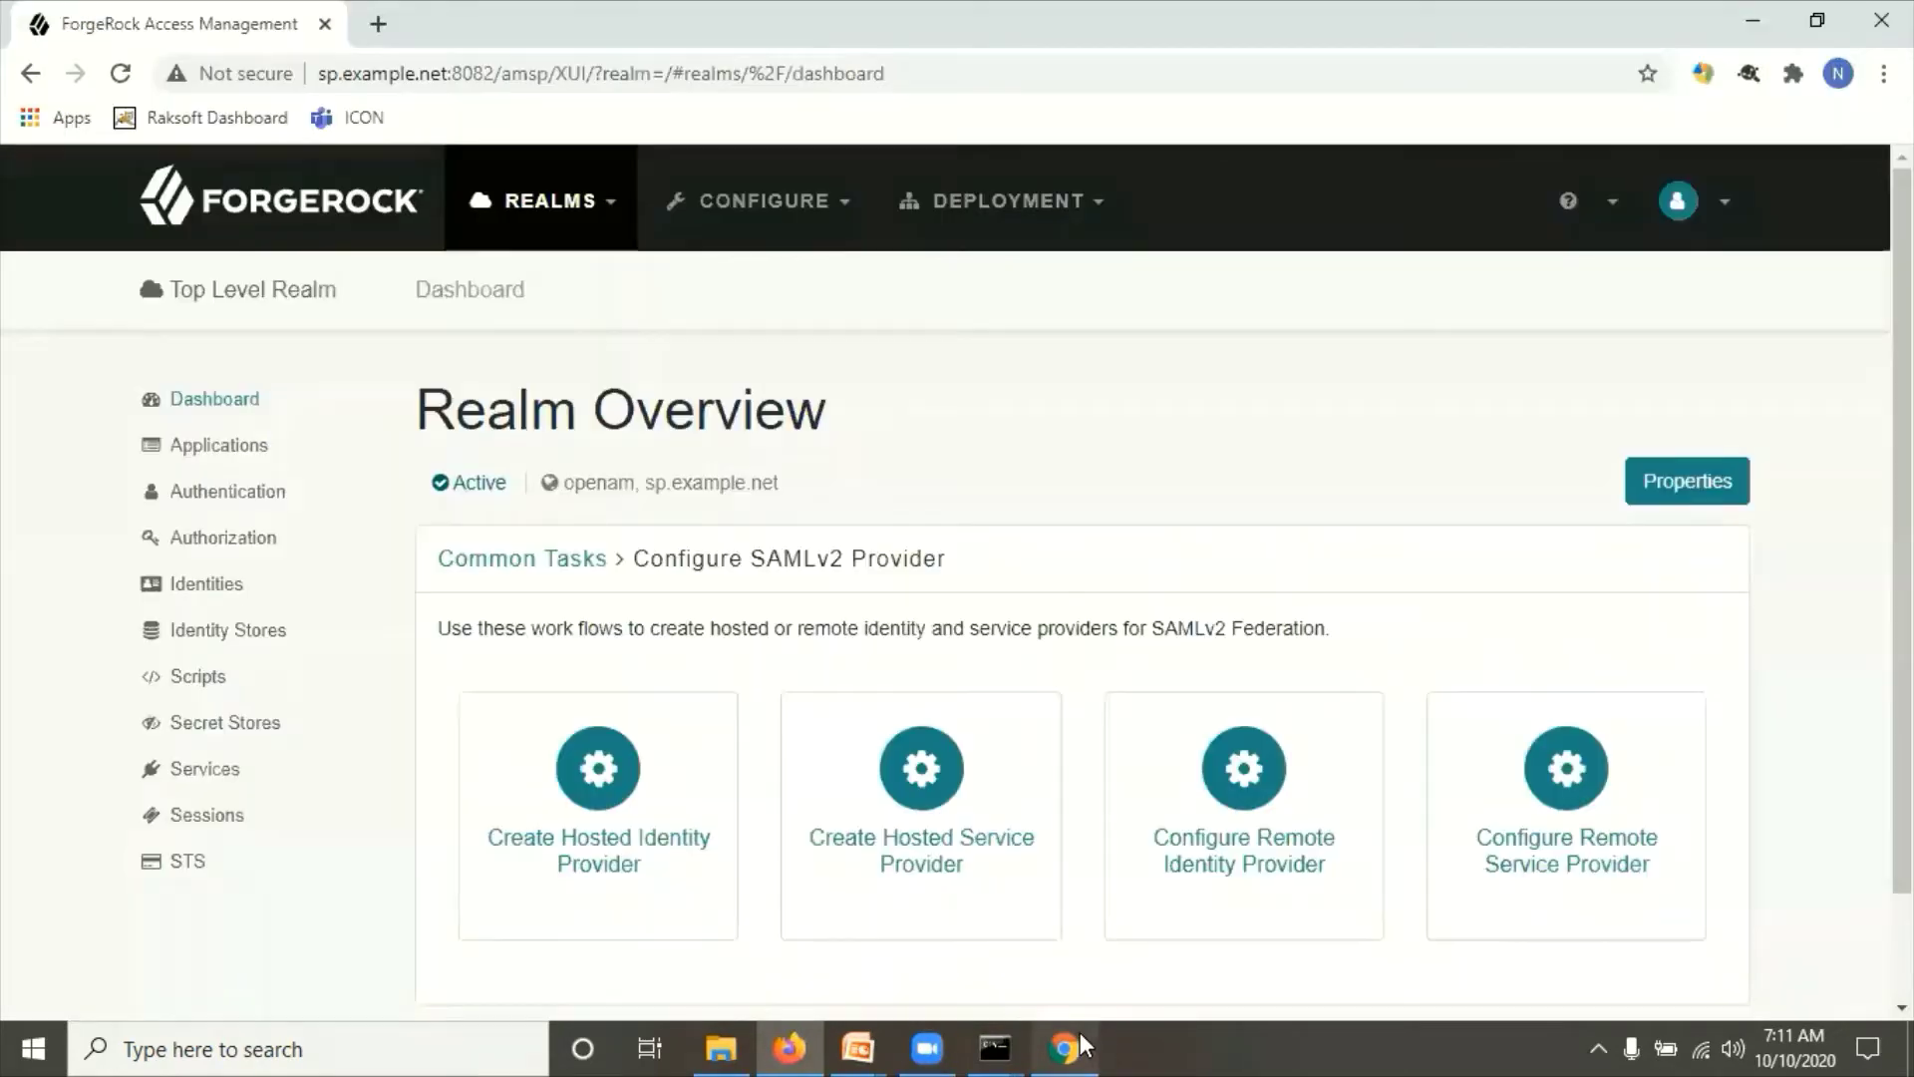
click(382, 25)
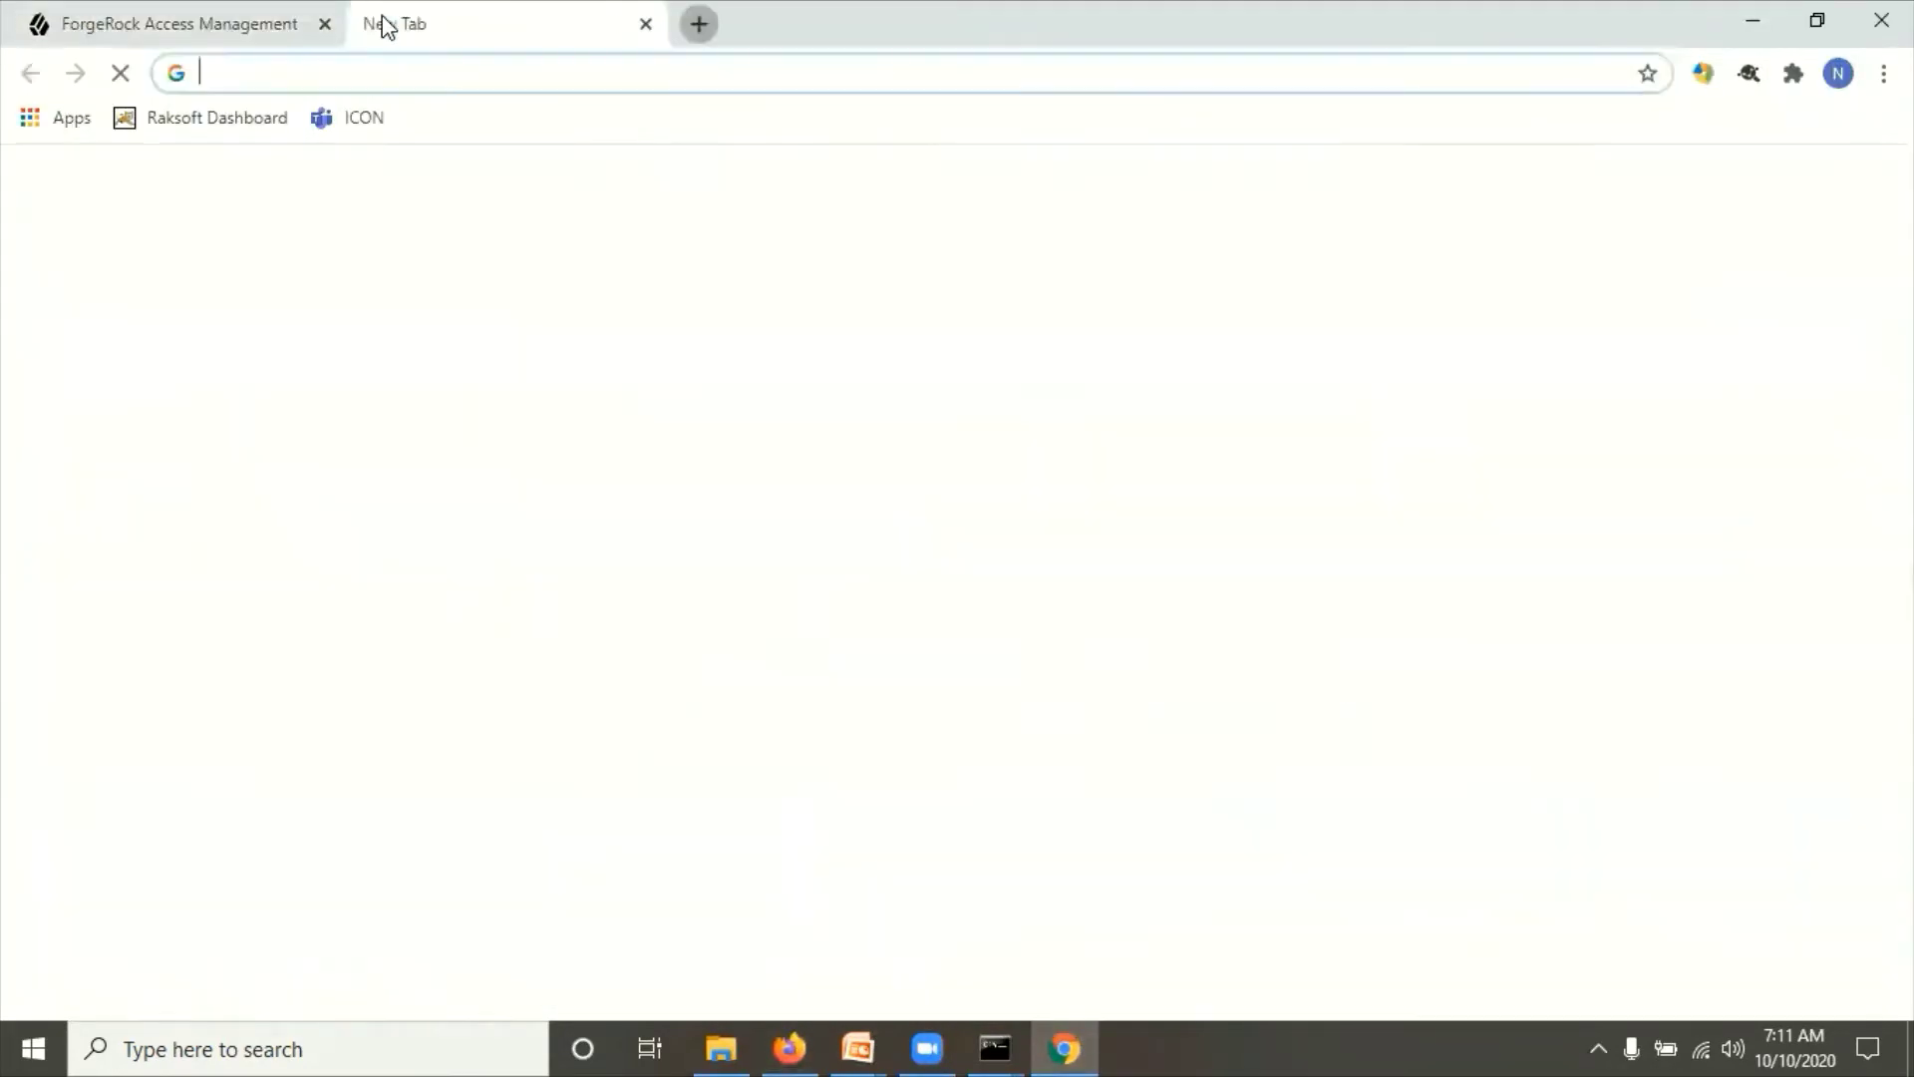
click(124, 22)
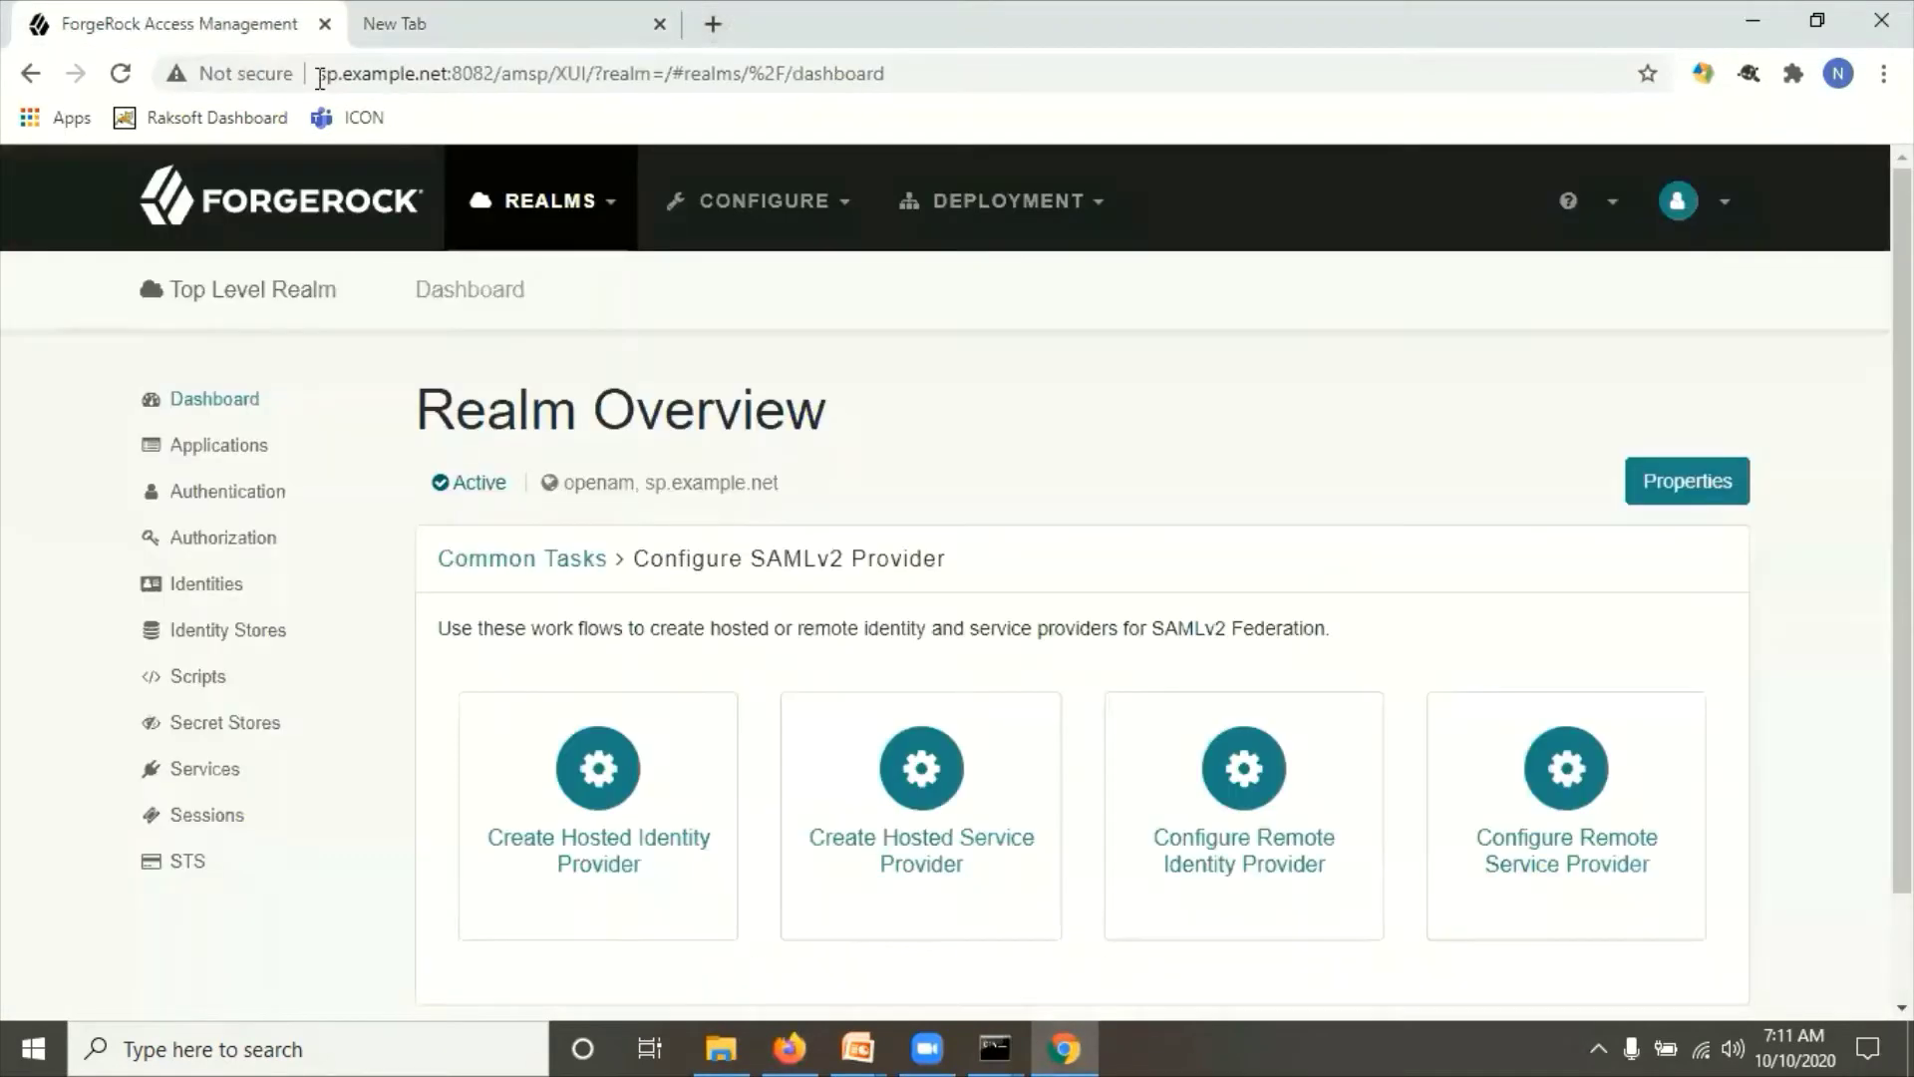
drag(551, 74, 317, 73)
key(ctrl+c)
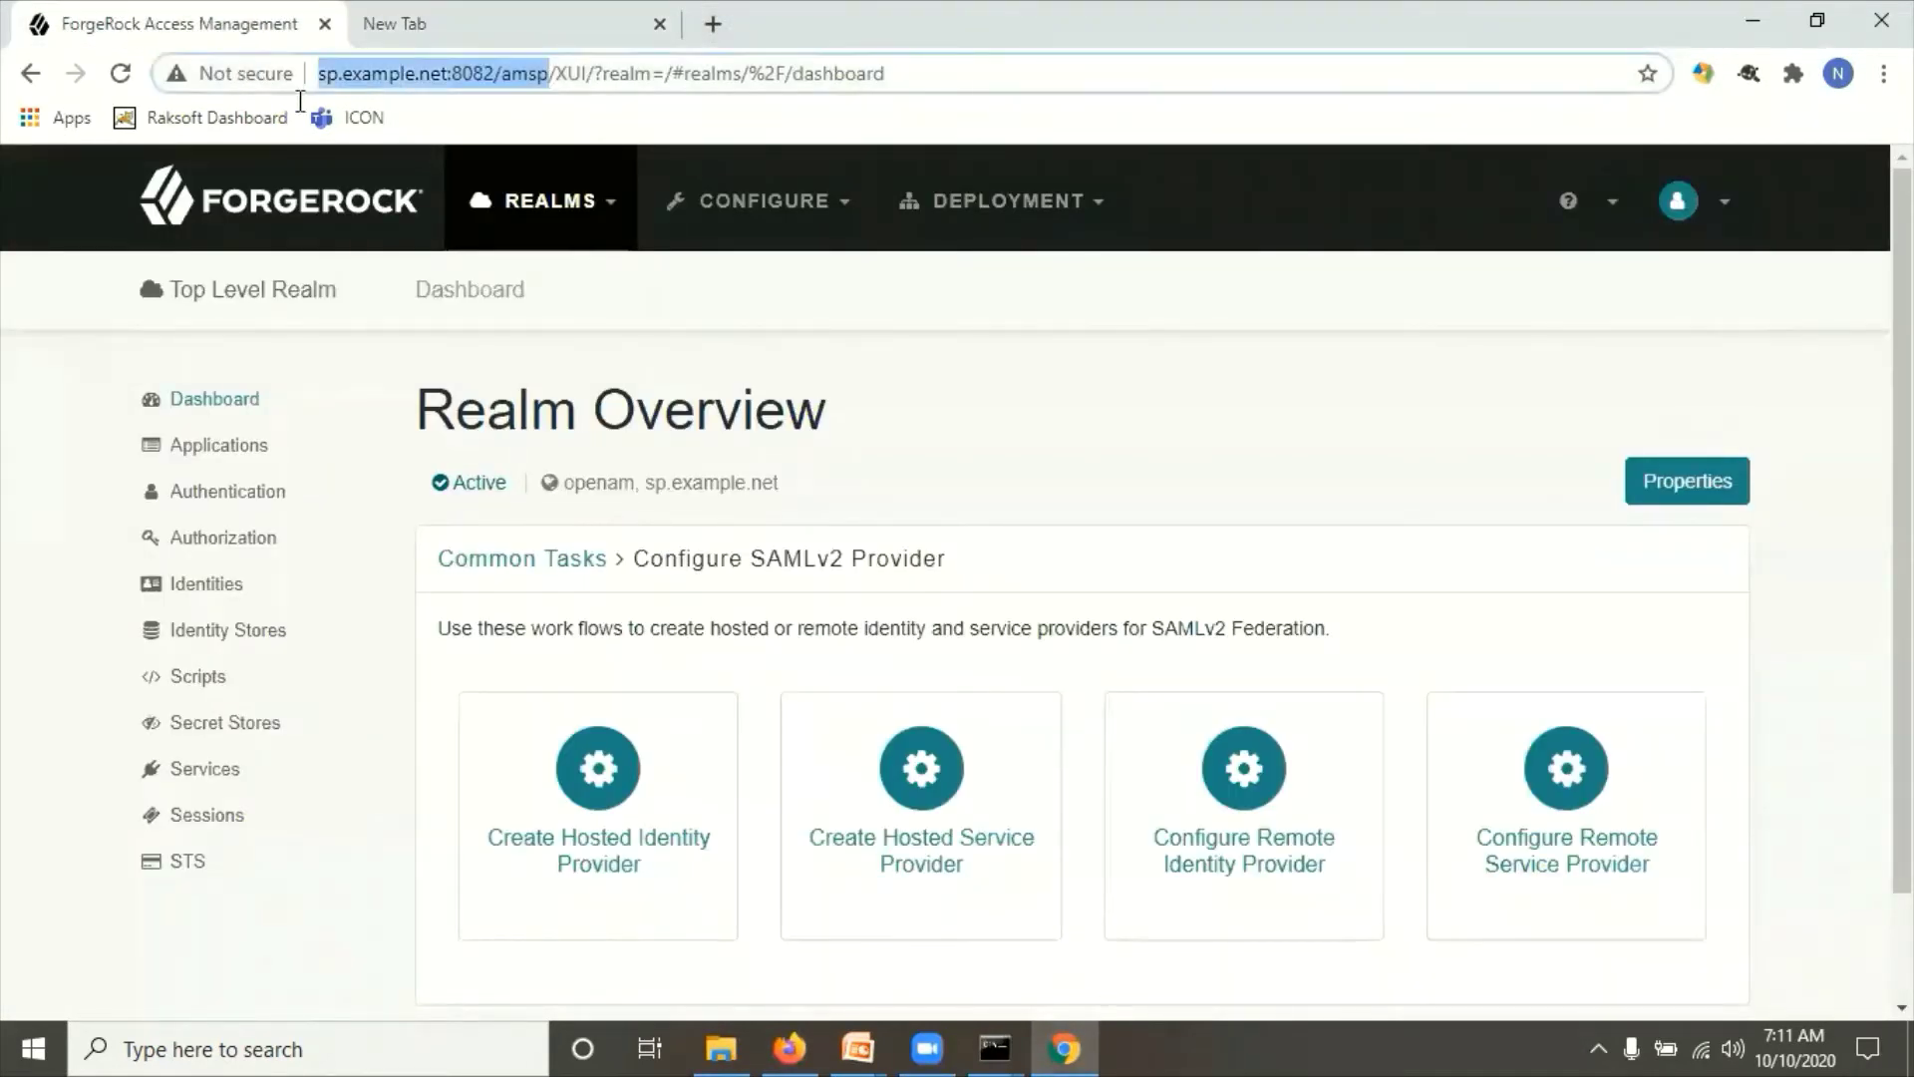
click(473, 21)
key(ctrl+v)
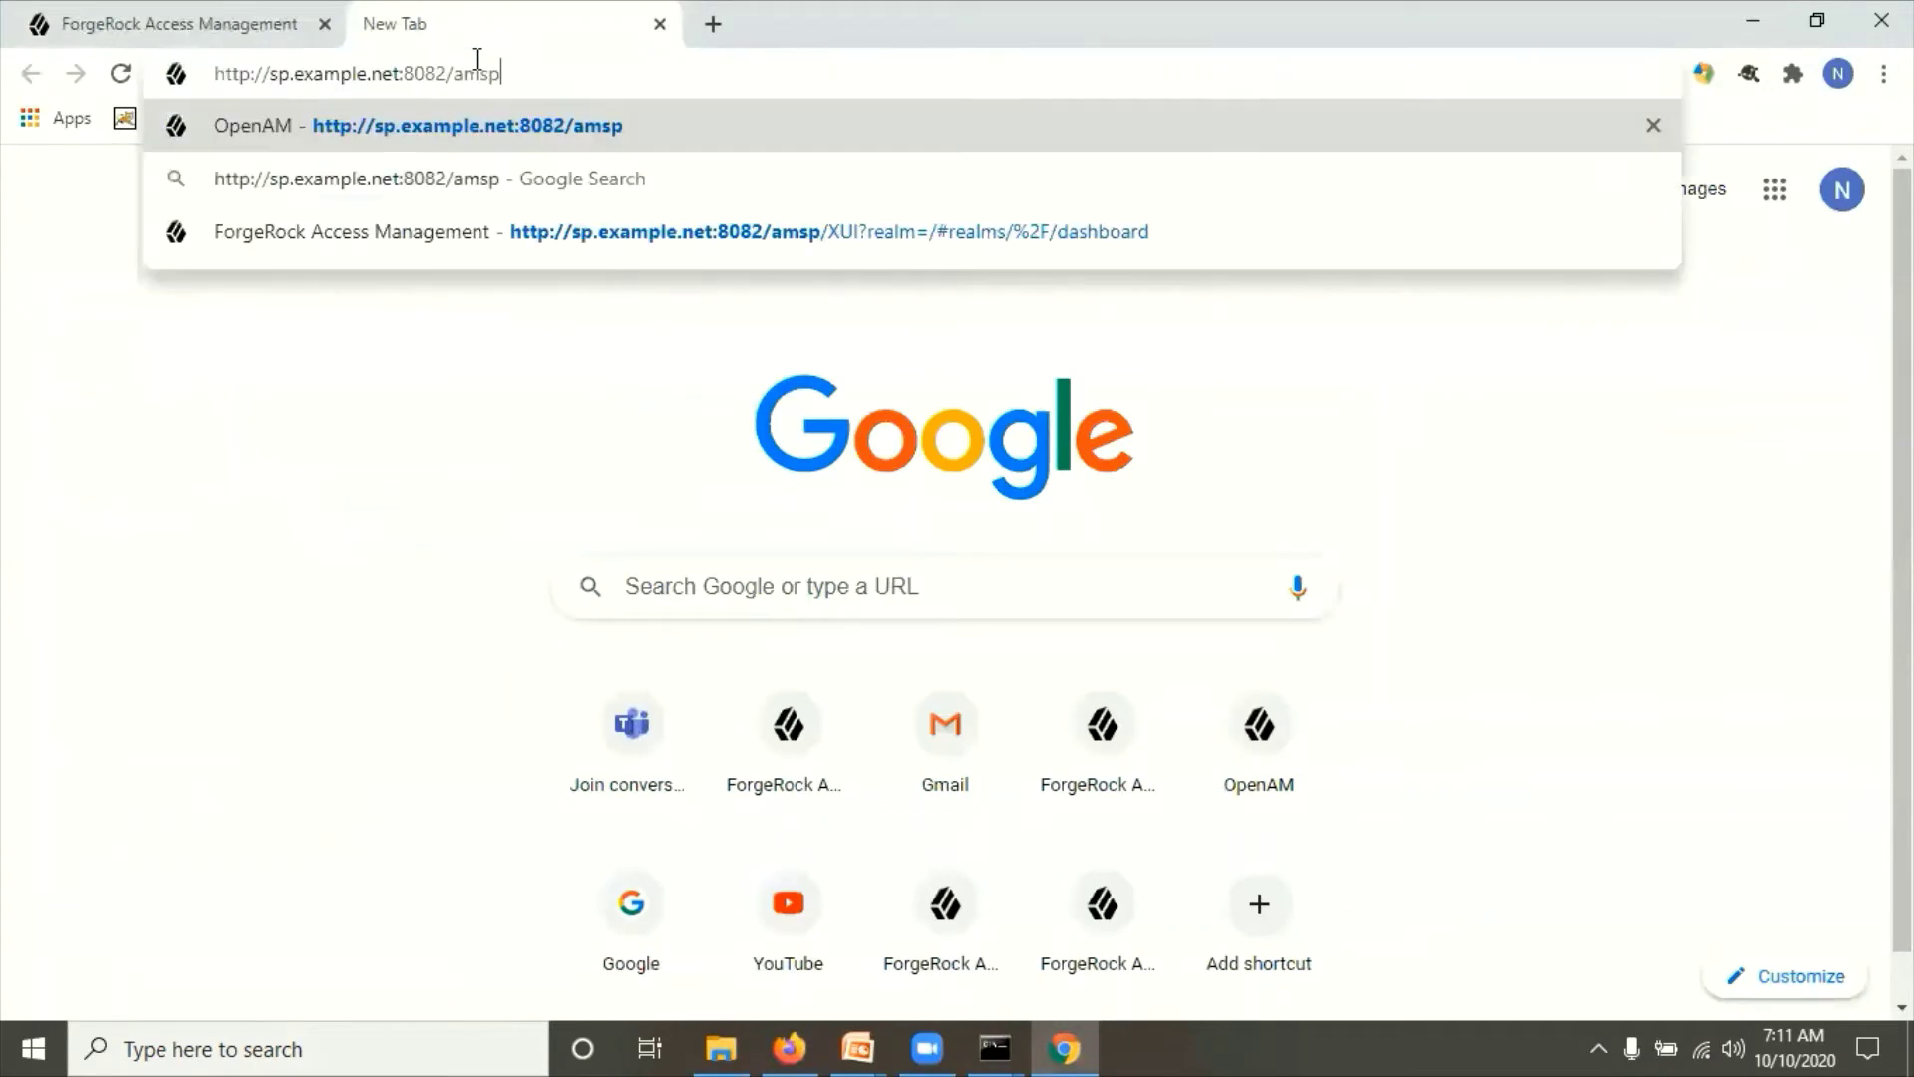
text(/S)
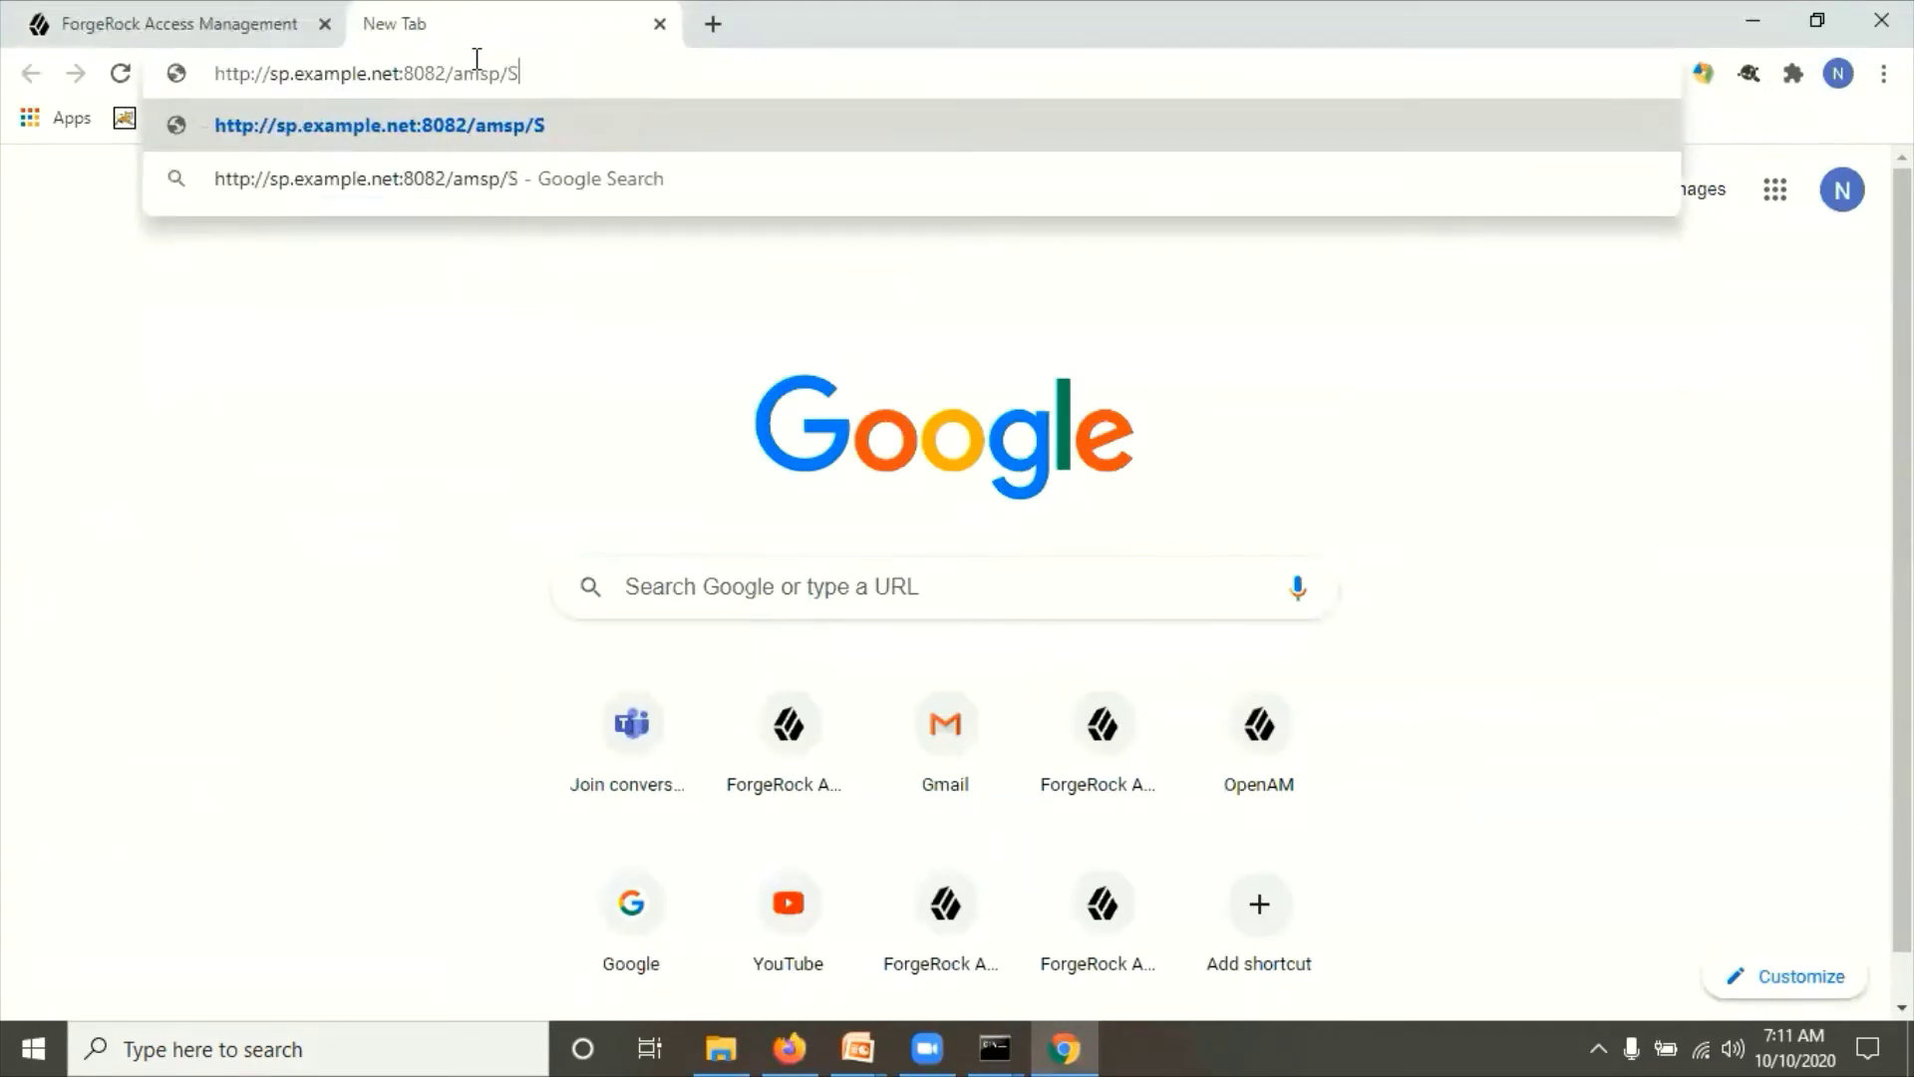
text(AML2/jsp)
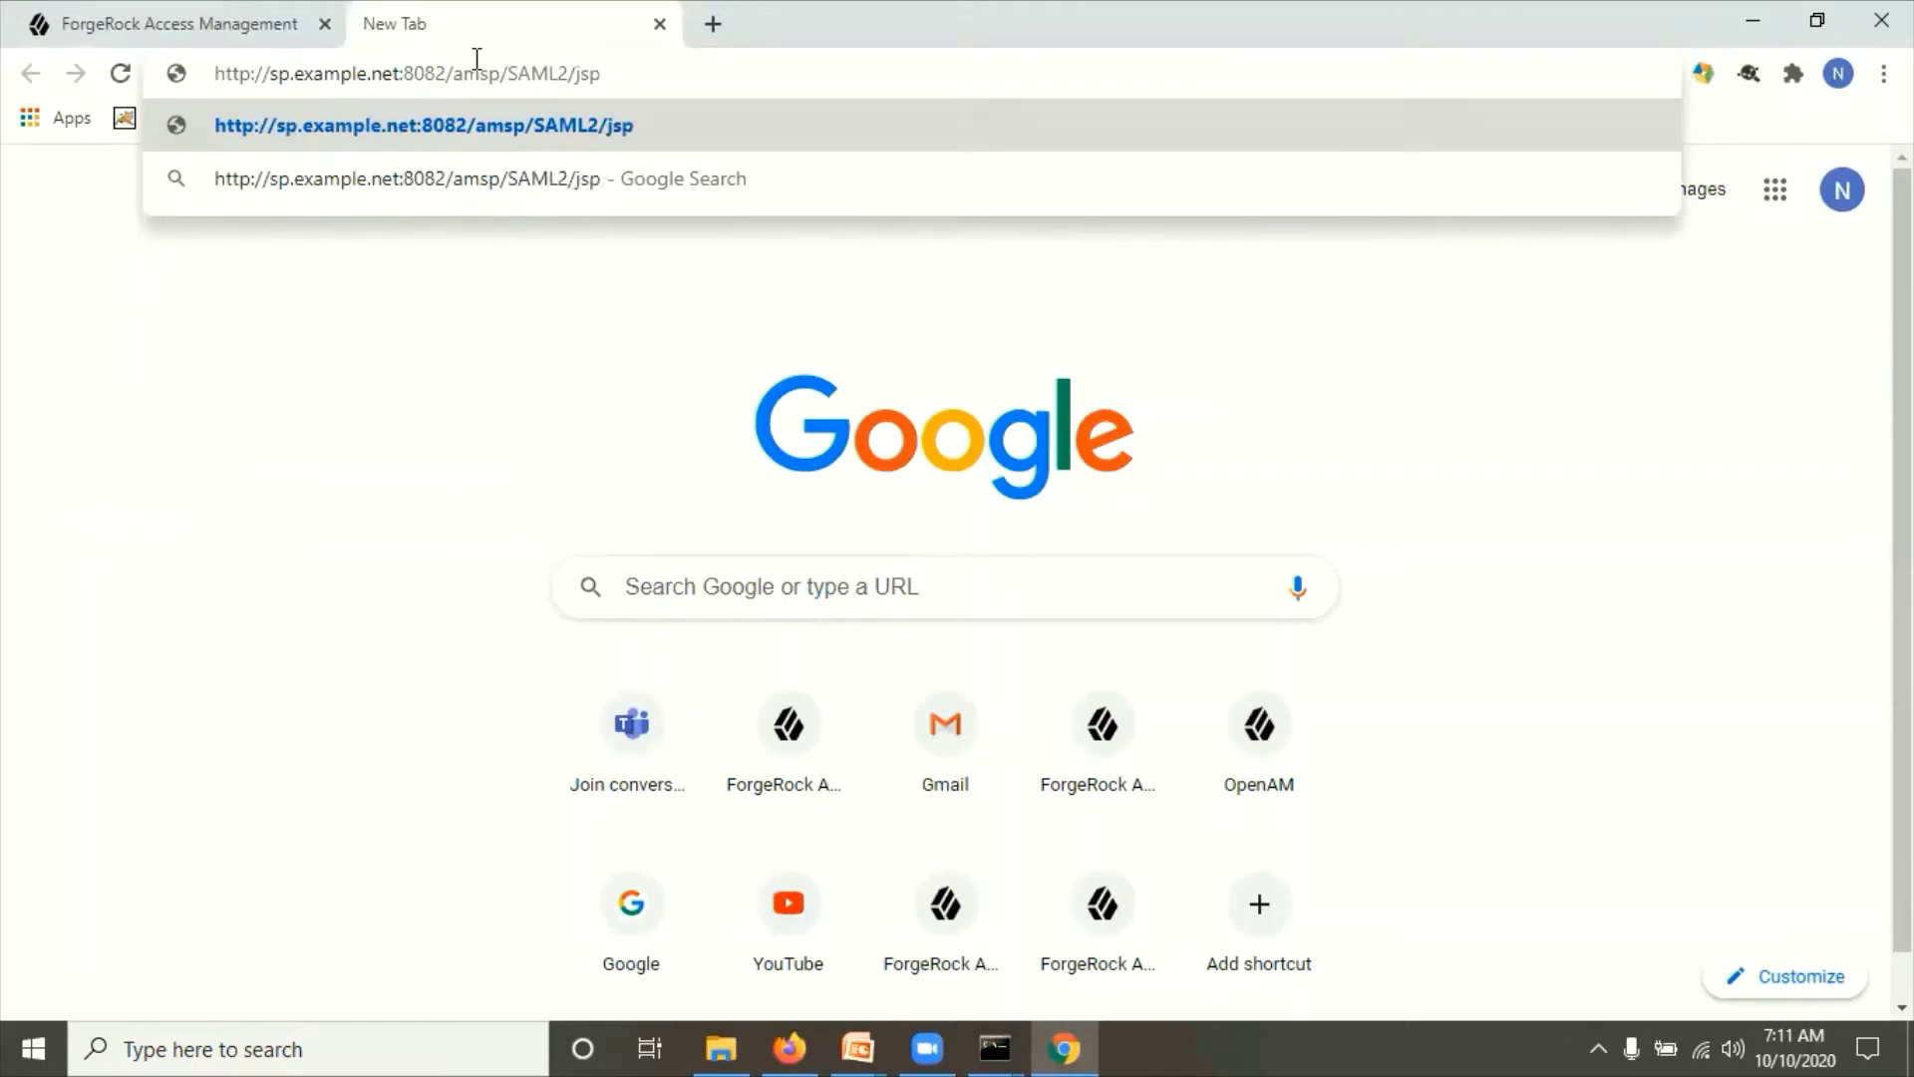
text(/expo)
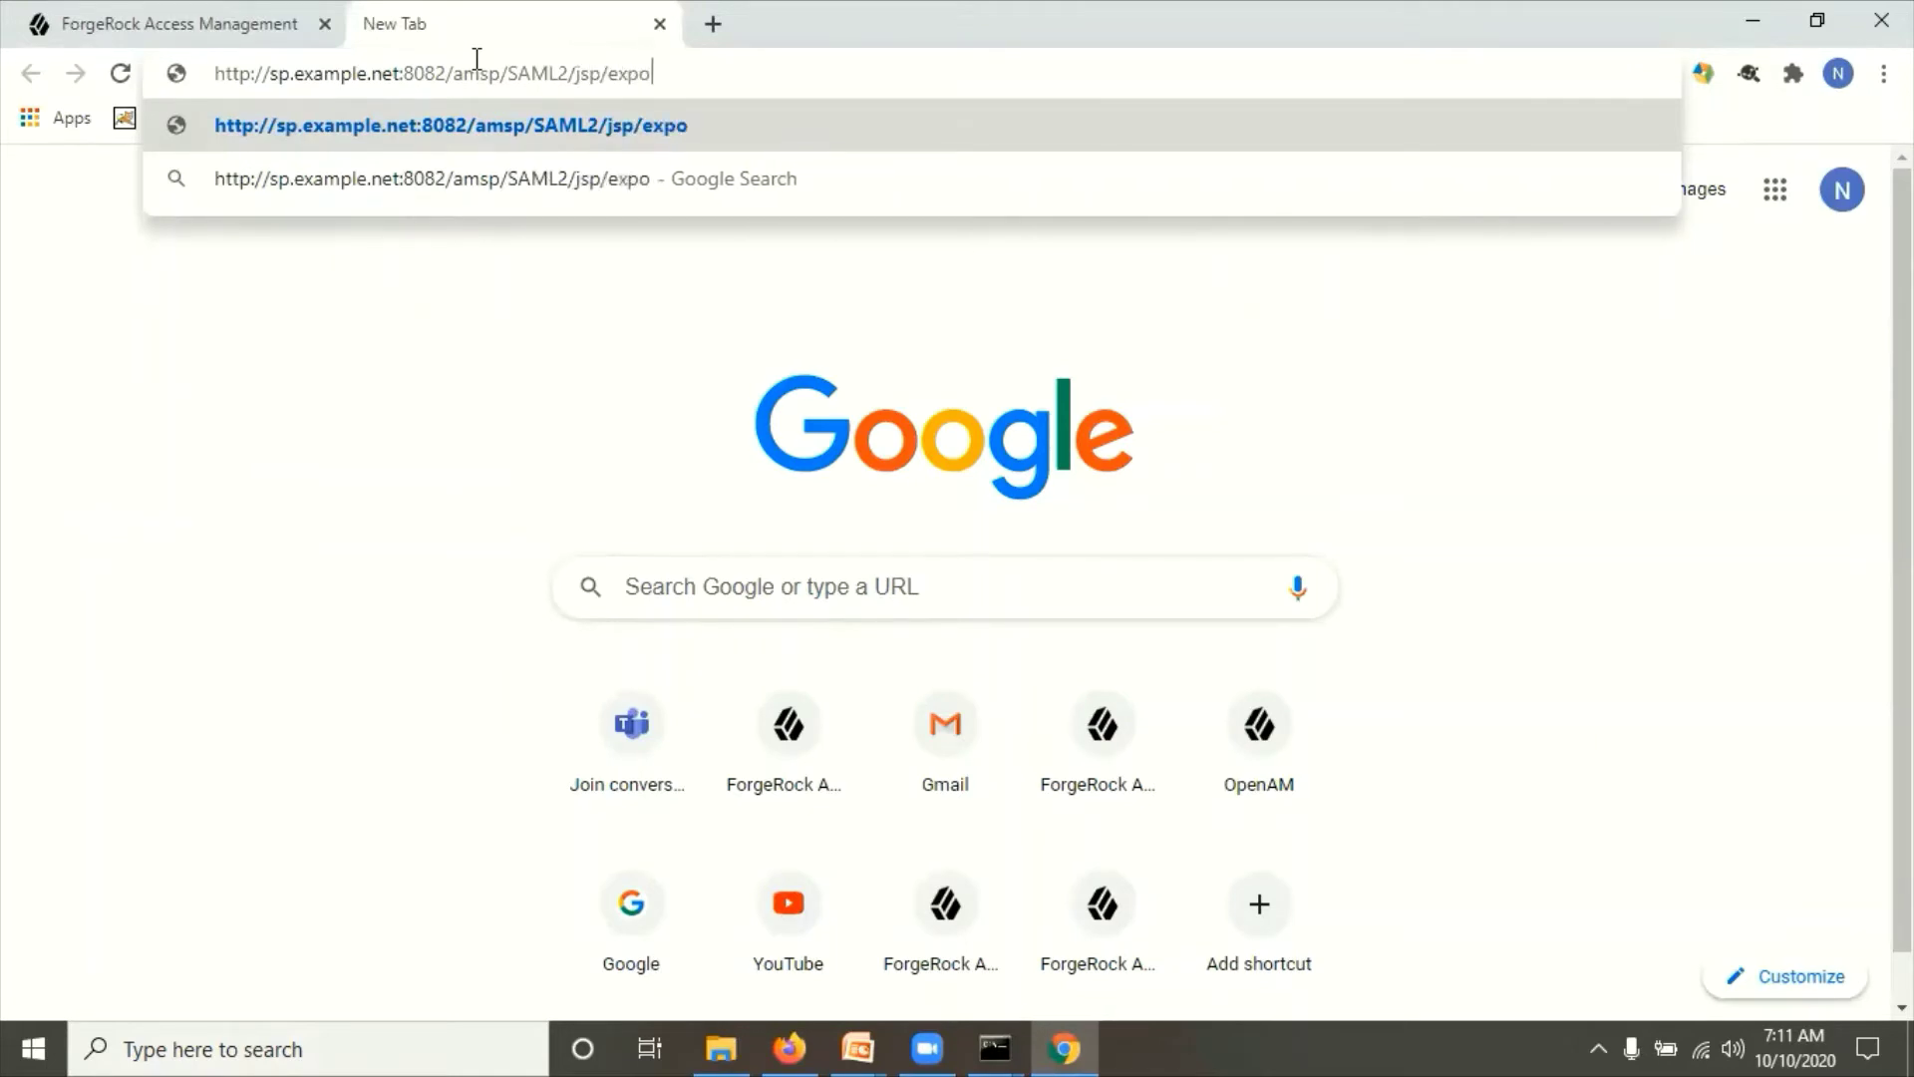
text(rtmetad)
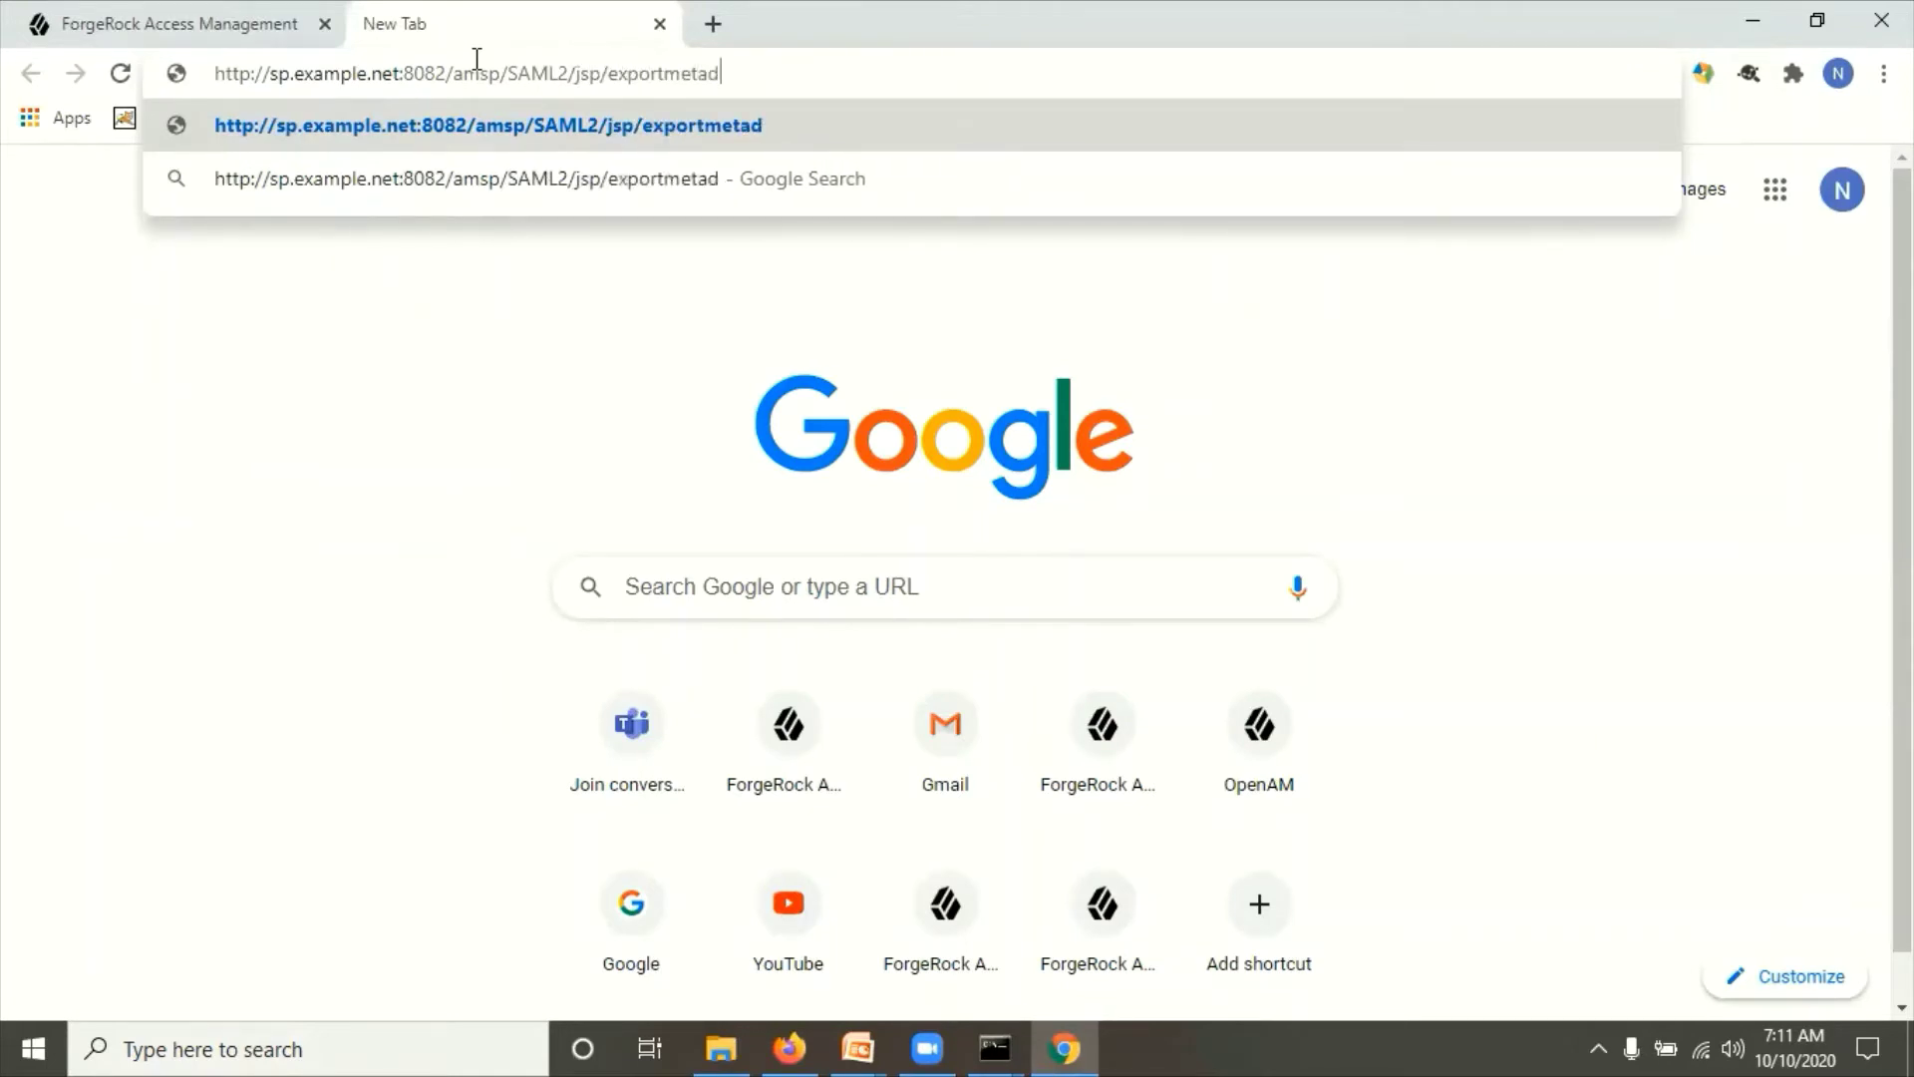
text(ata.jsp)
key(Return)
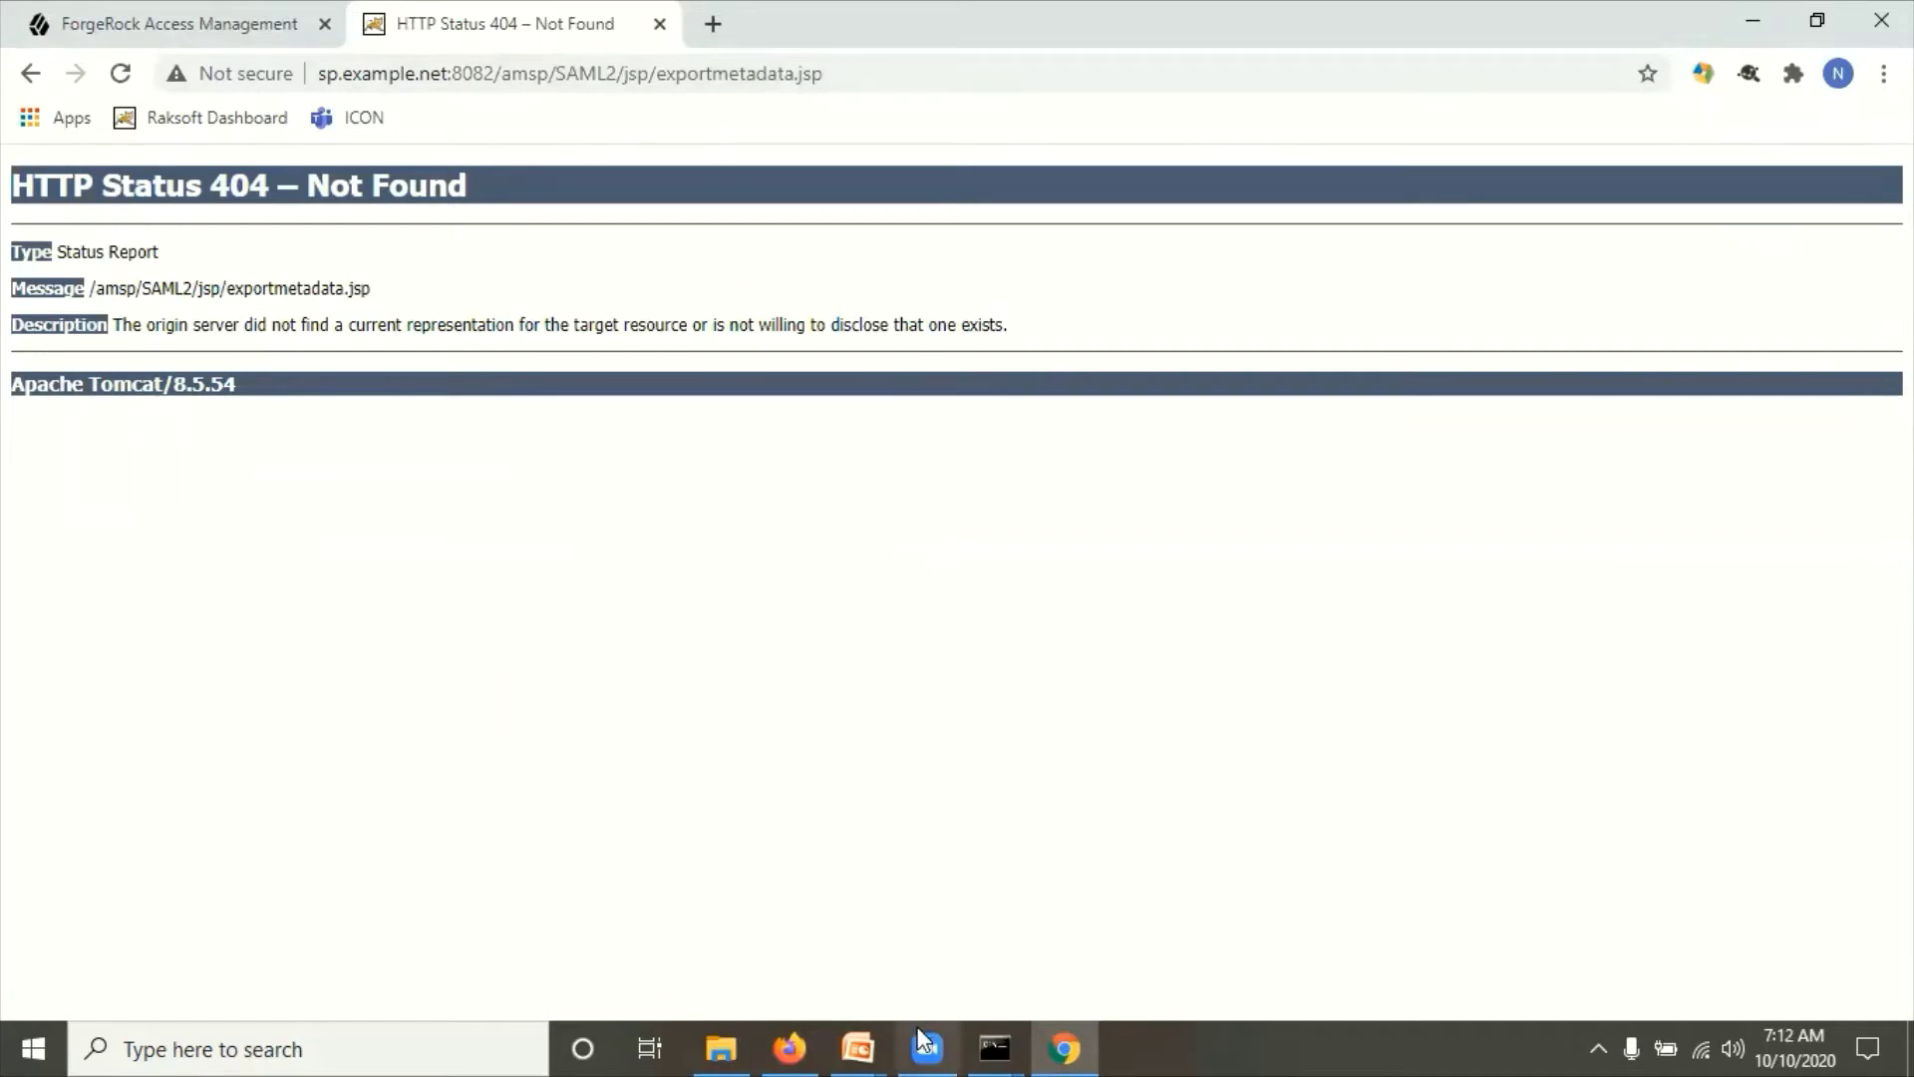
Step: Check the metadata URLs slide and retry the export address with the jsp part removed
mouse_move(875, 1031)
click(930, 949)
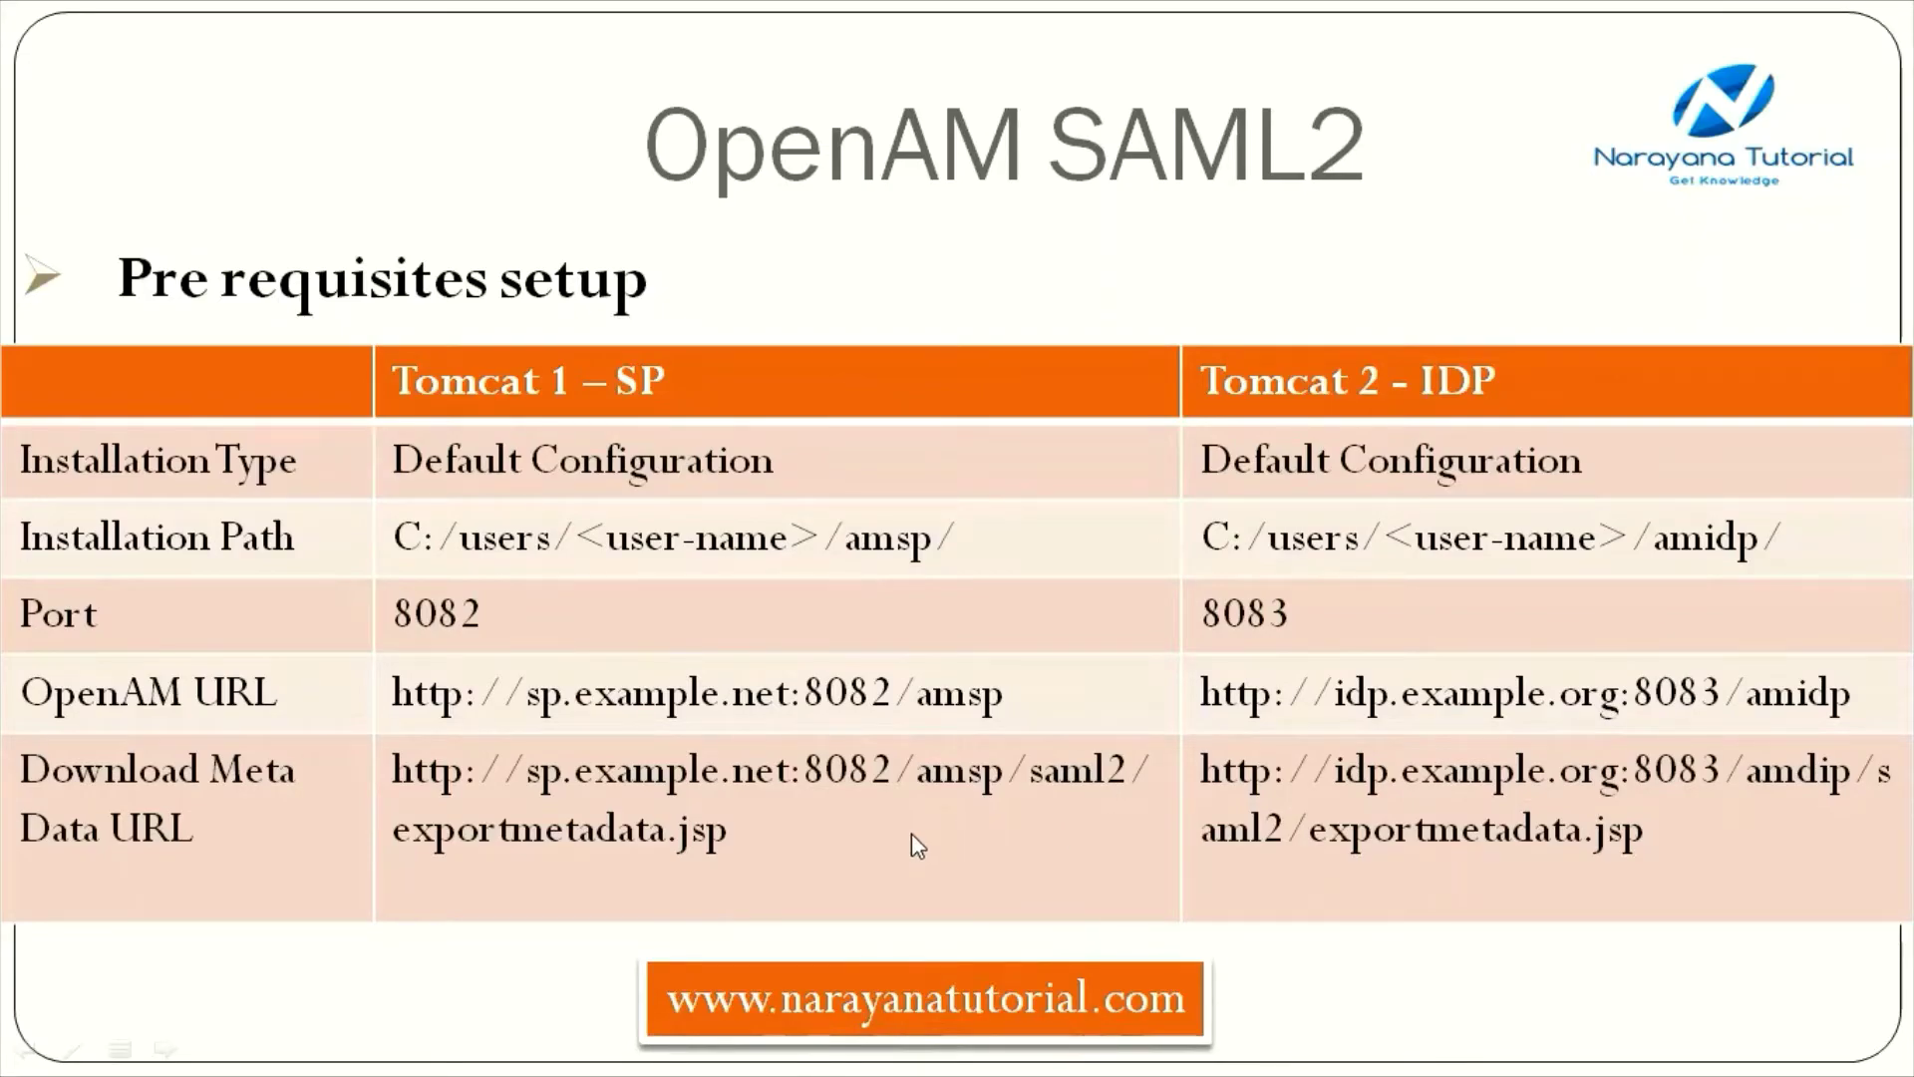
key(alt+Tab)
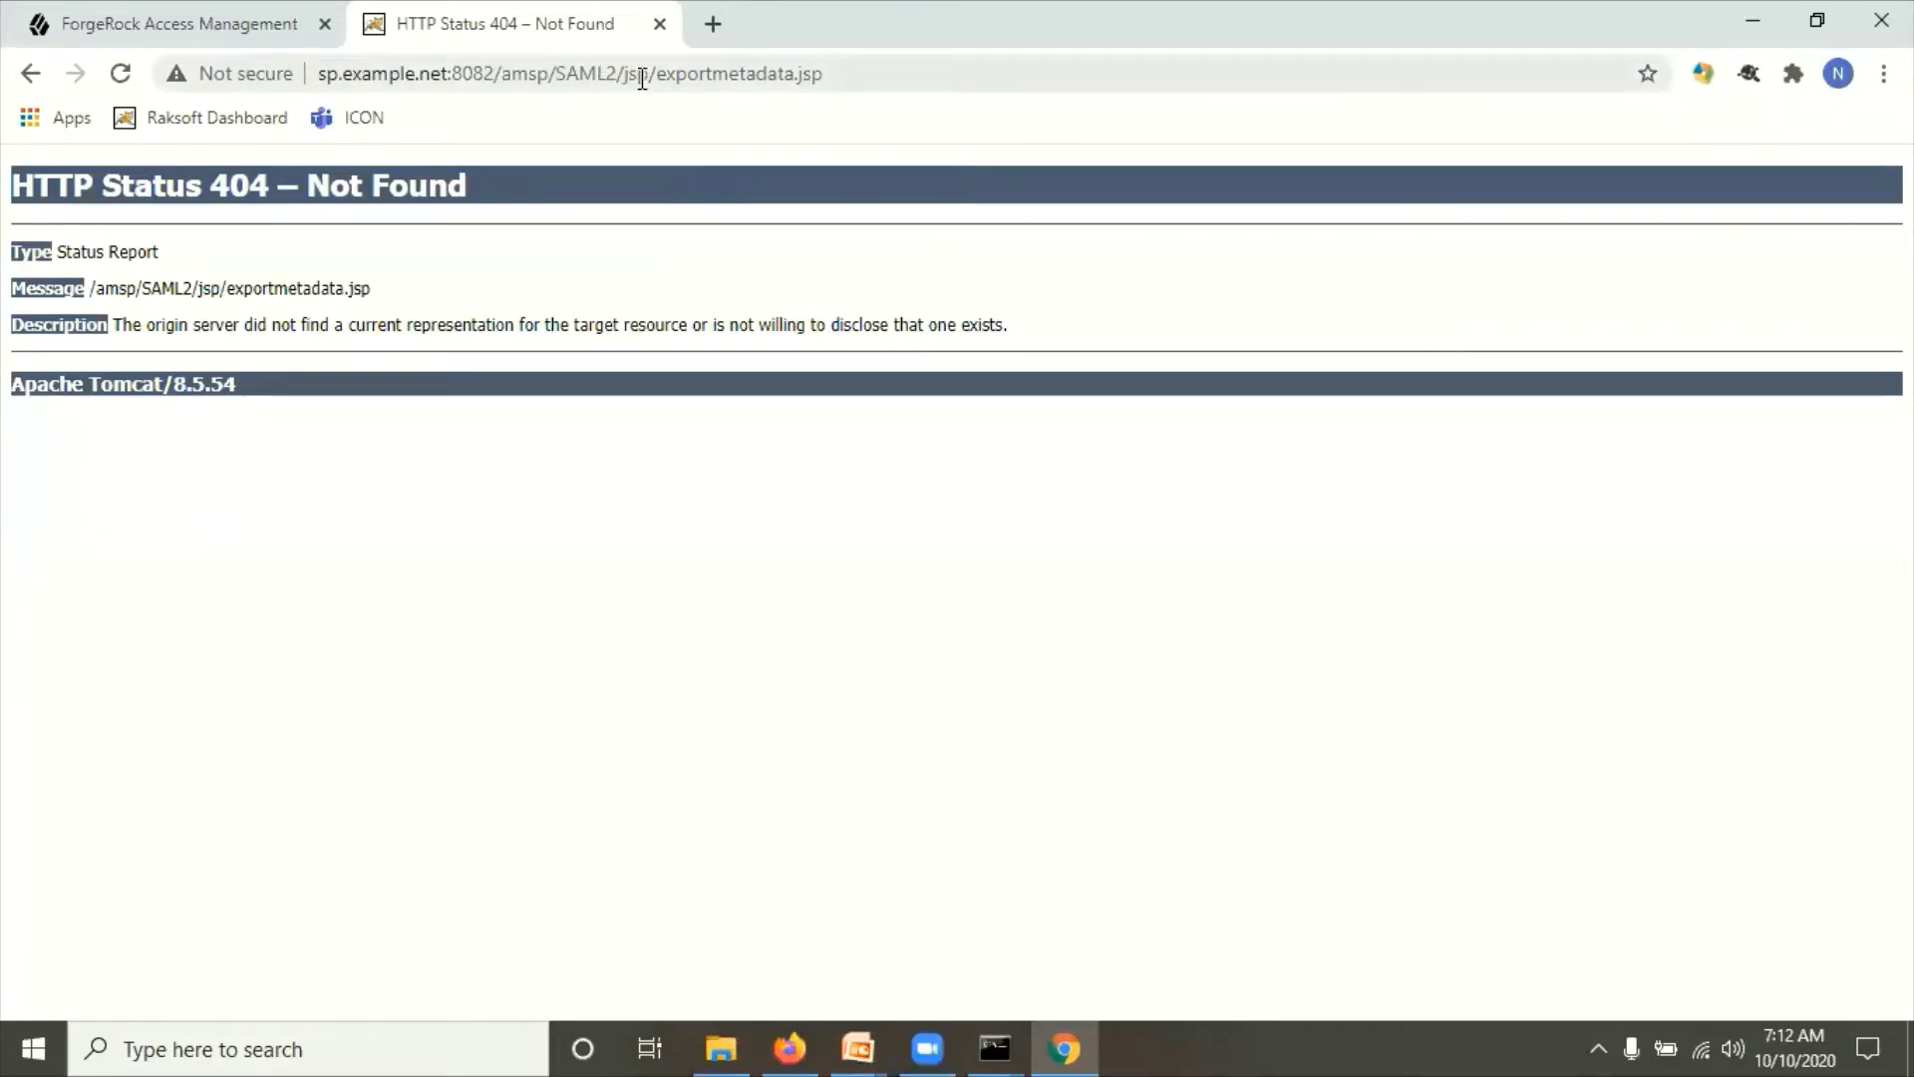
double_click(642, 76)
key(BackSpace)
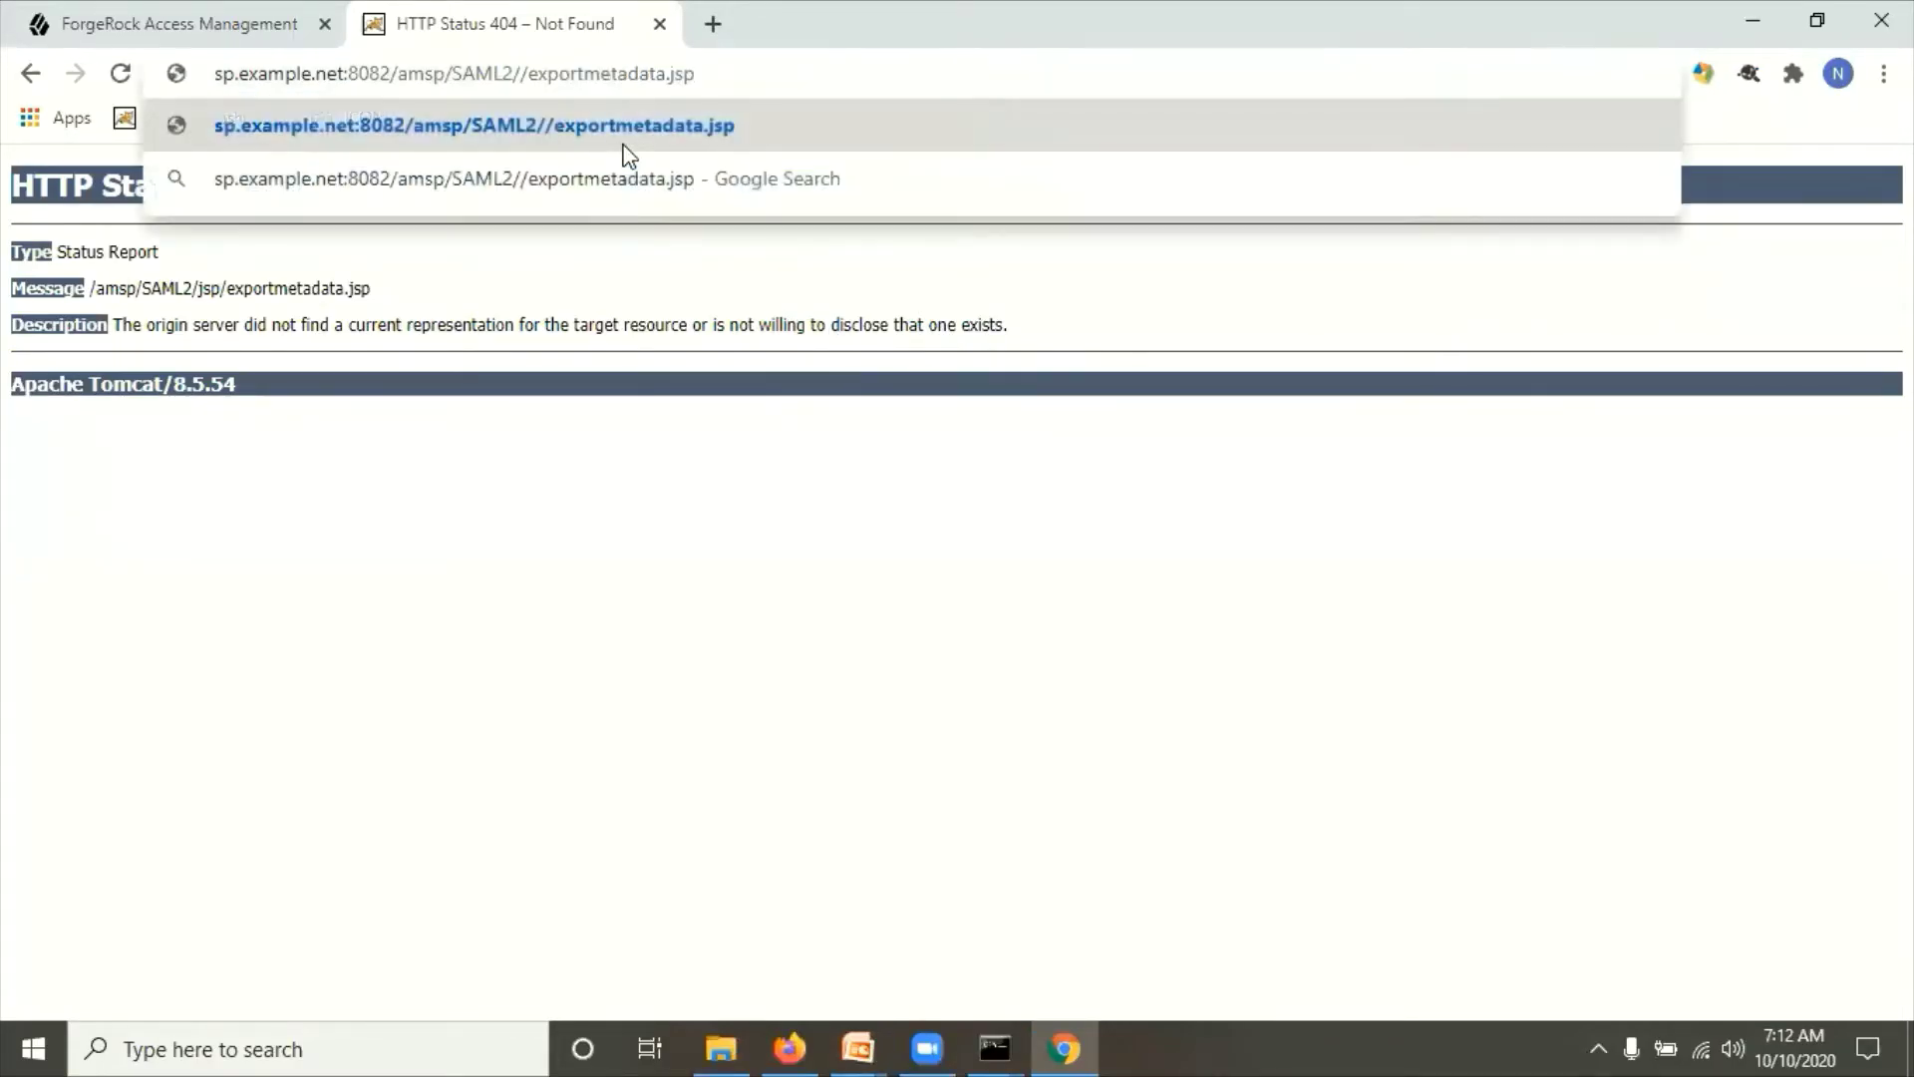
key(Return)
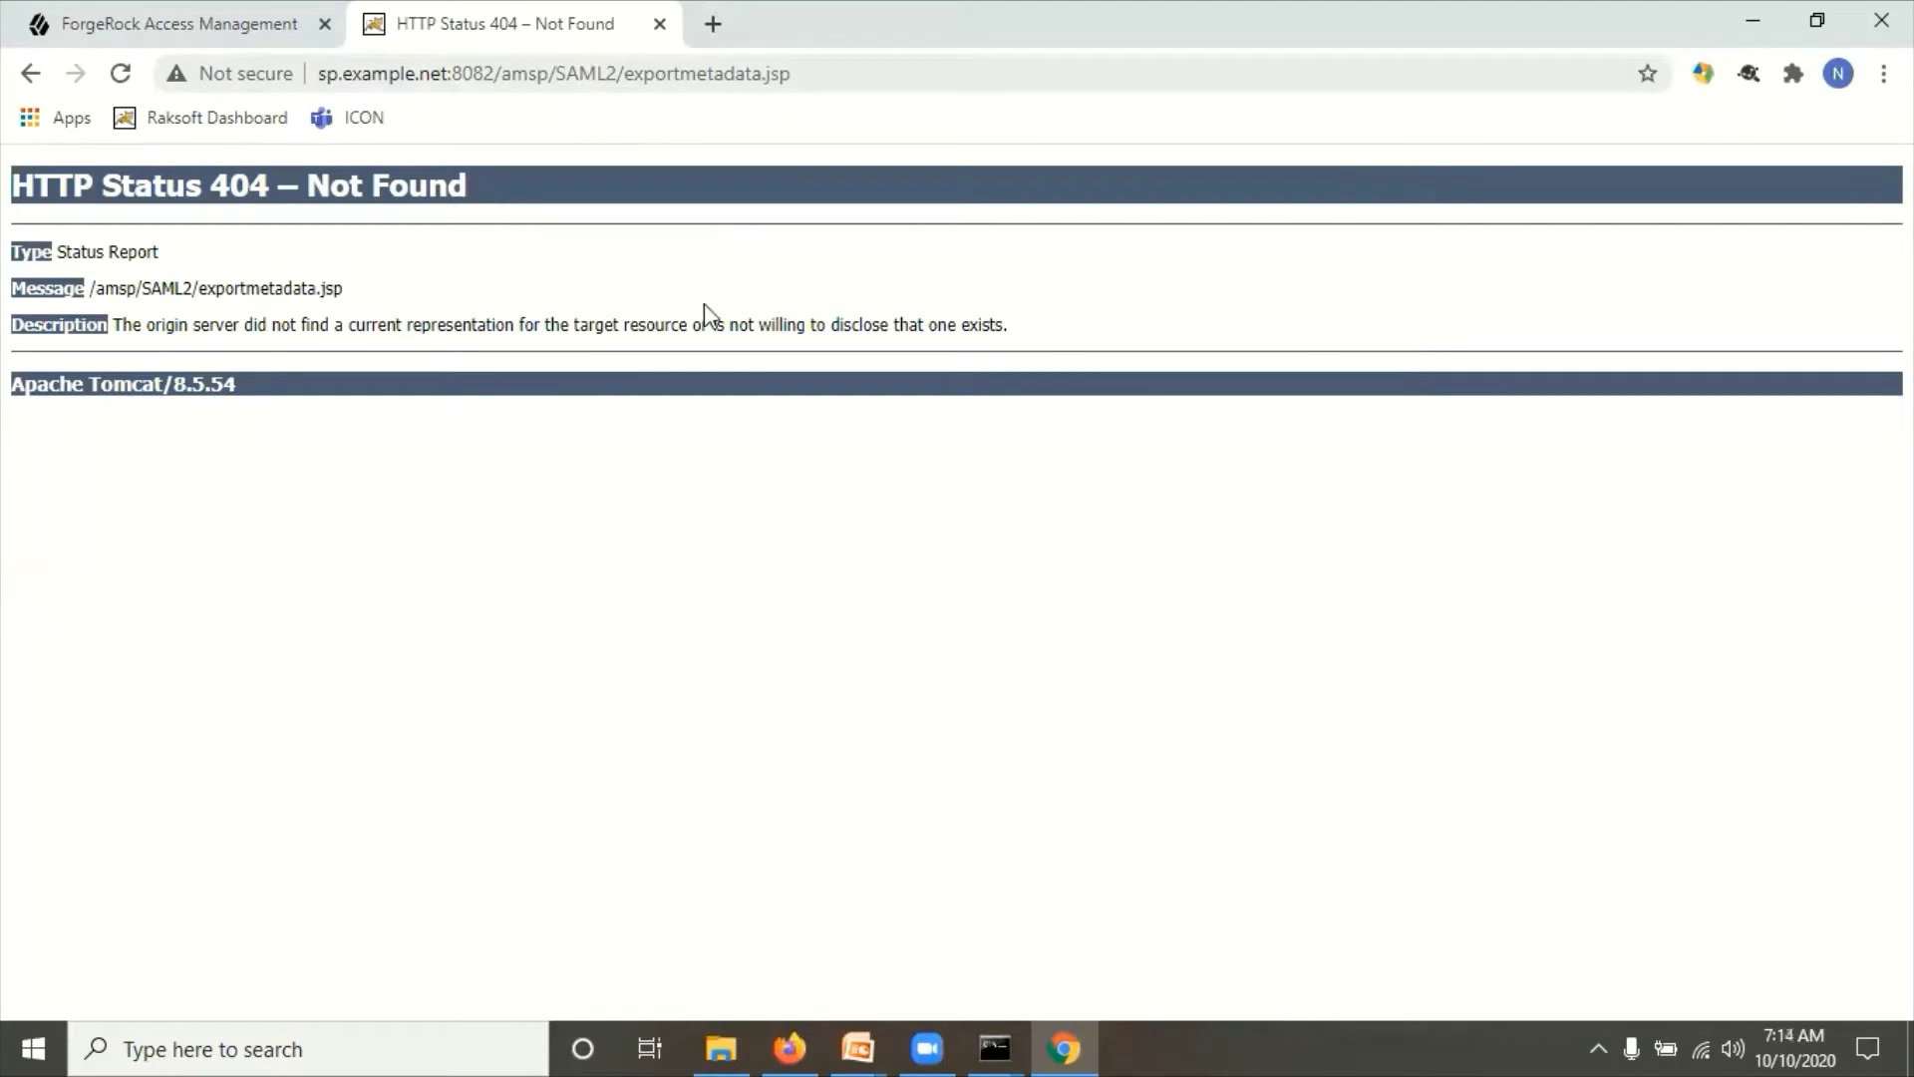
Step: Correct the path to lowercase saml2/jsp/exportmetadata.jsp, load the SP metadata XML and select its URL
click(857, 1047)
click(919, 932)
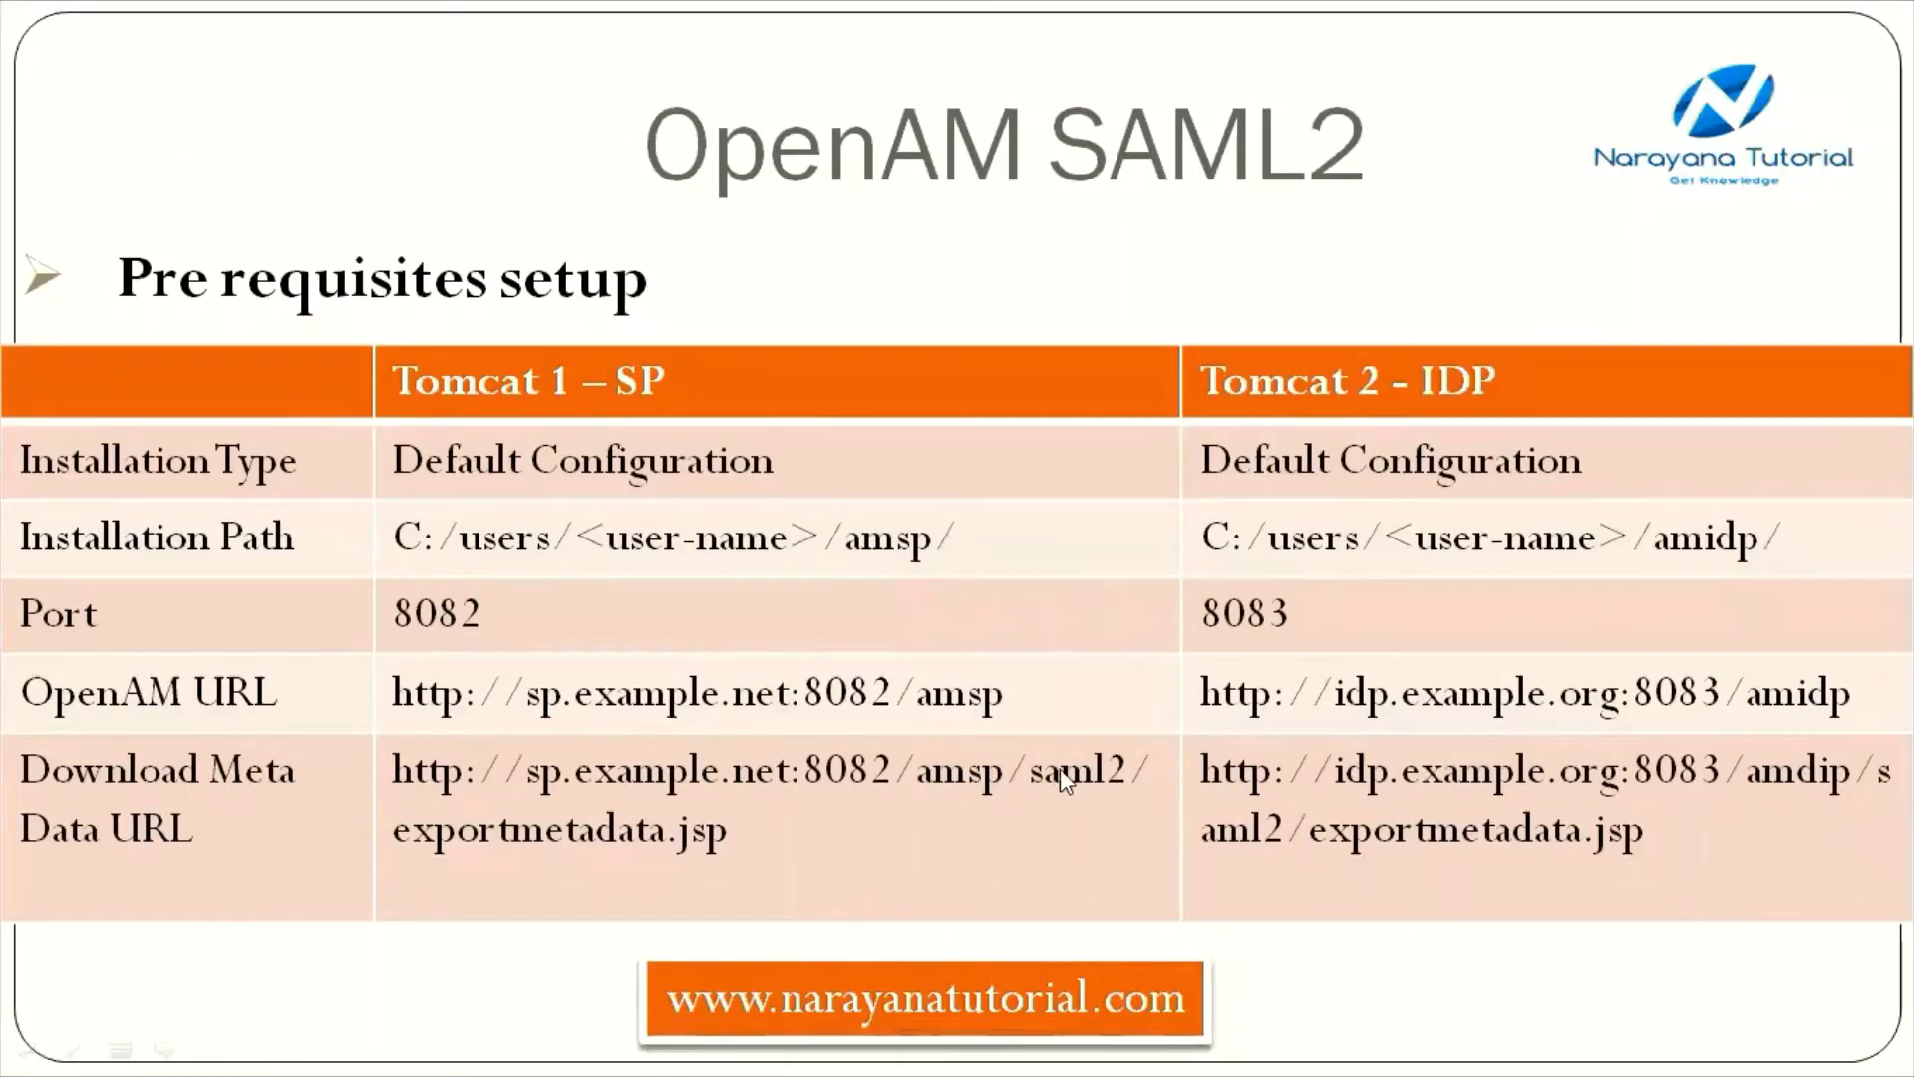
key(alt+Tab)
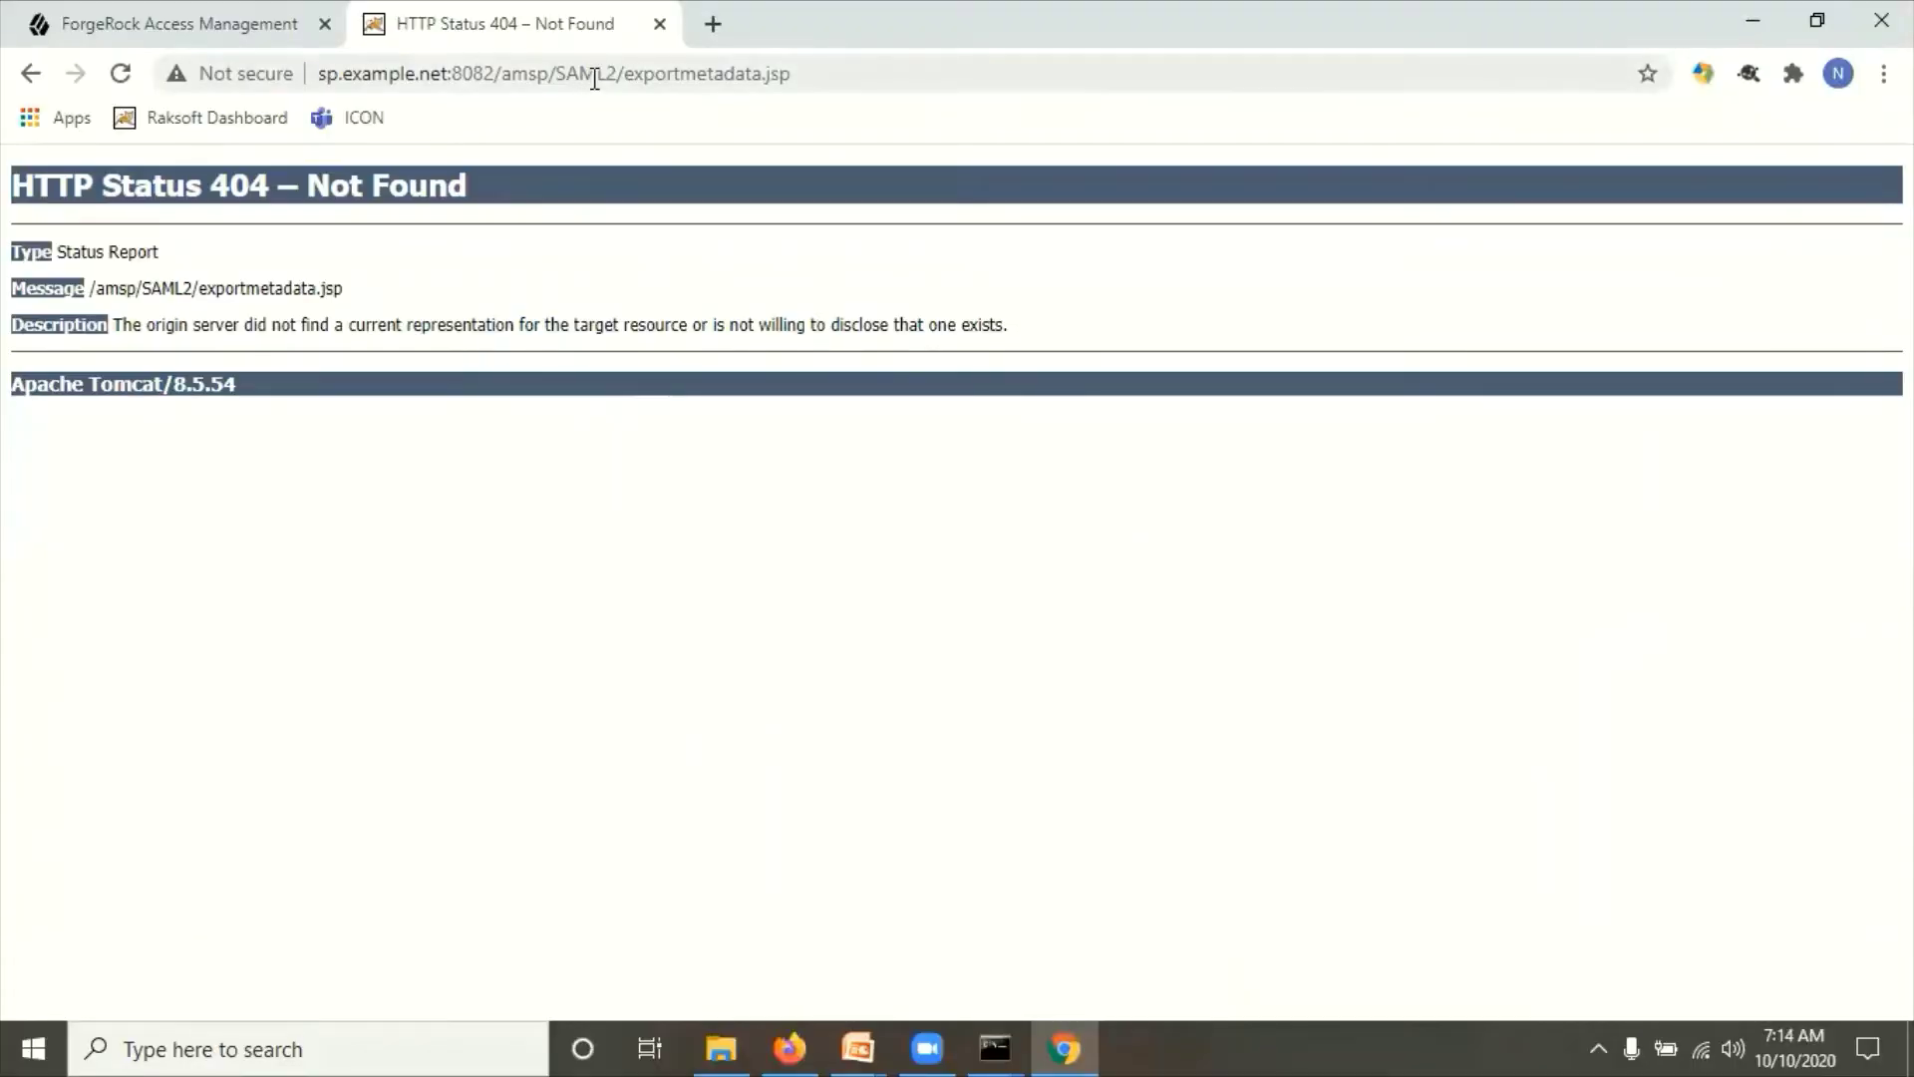
double_click(601, 74)
text(saml)
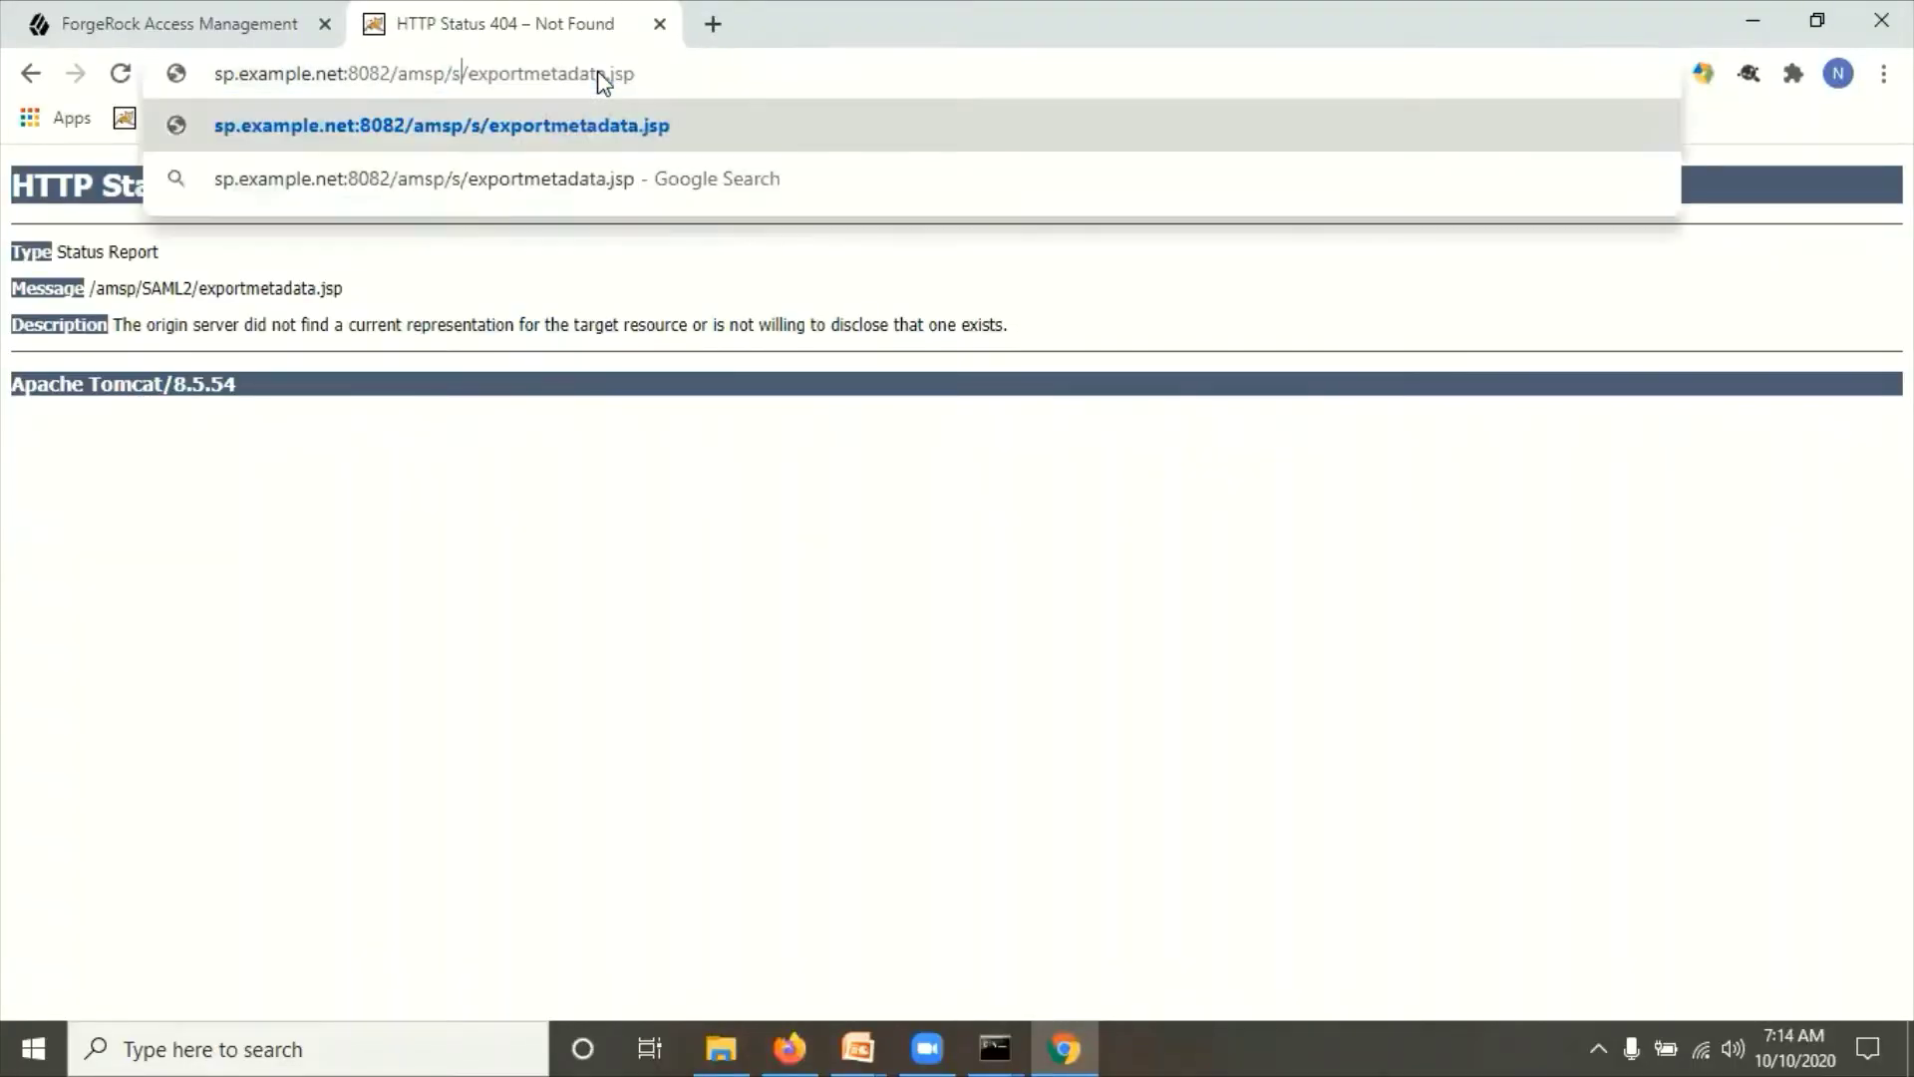
text(2)
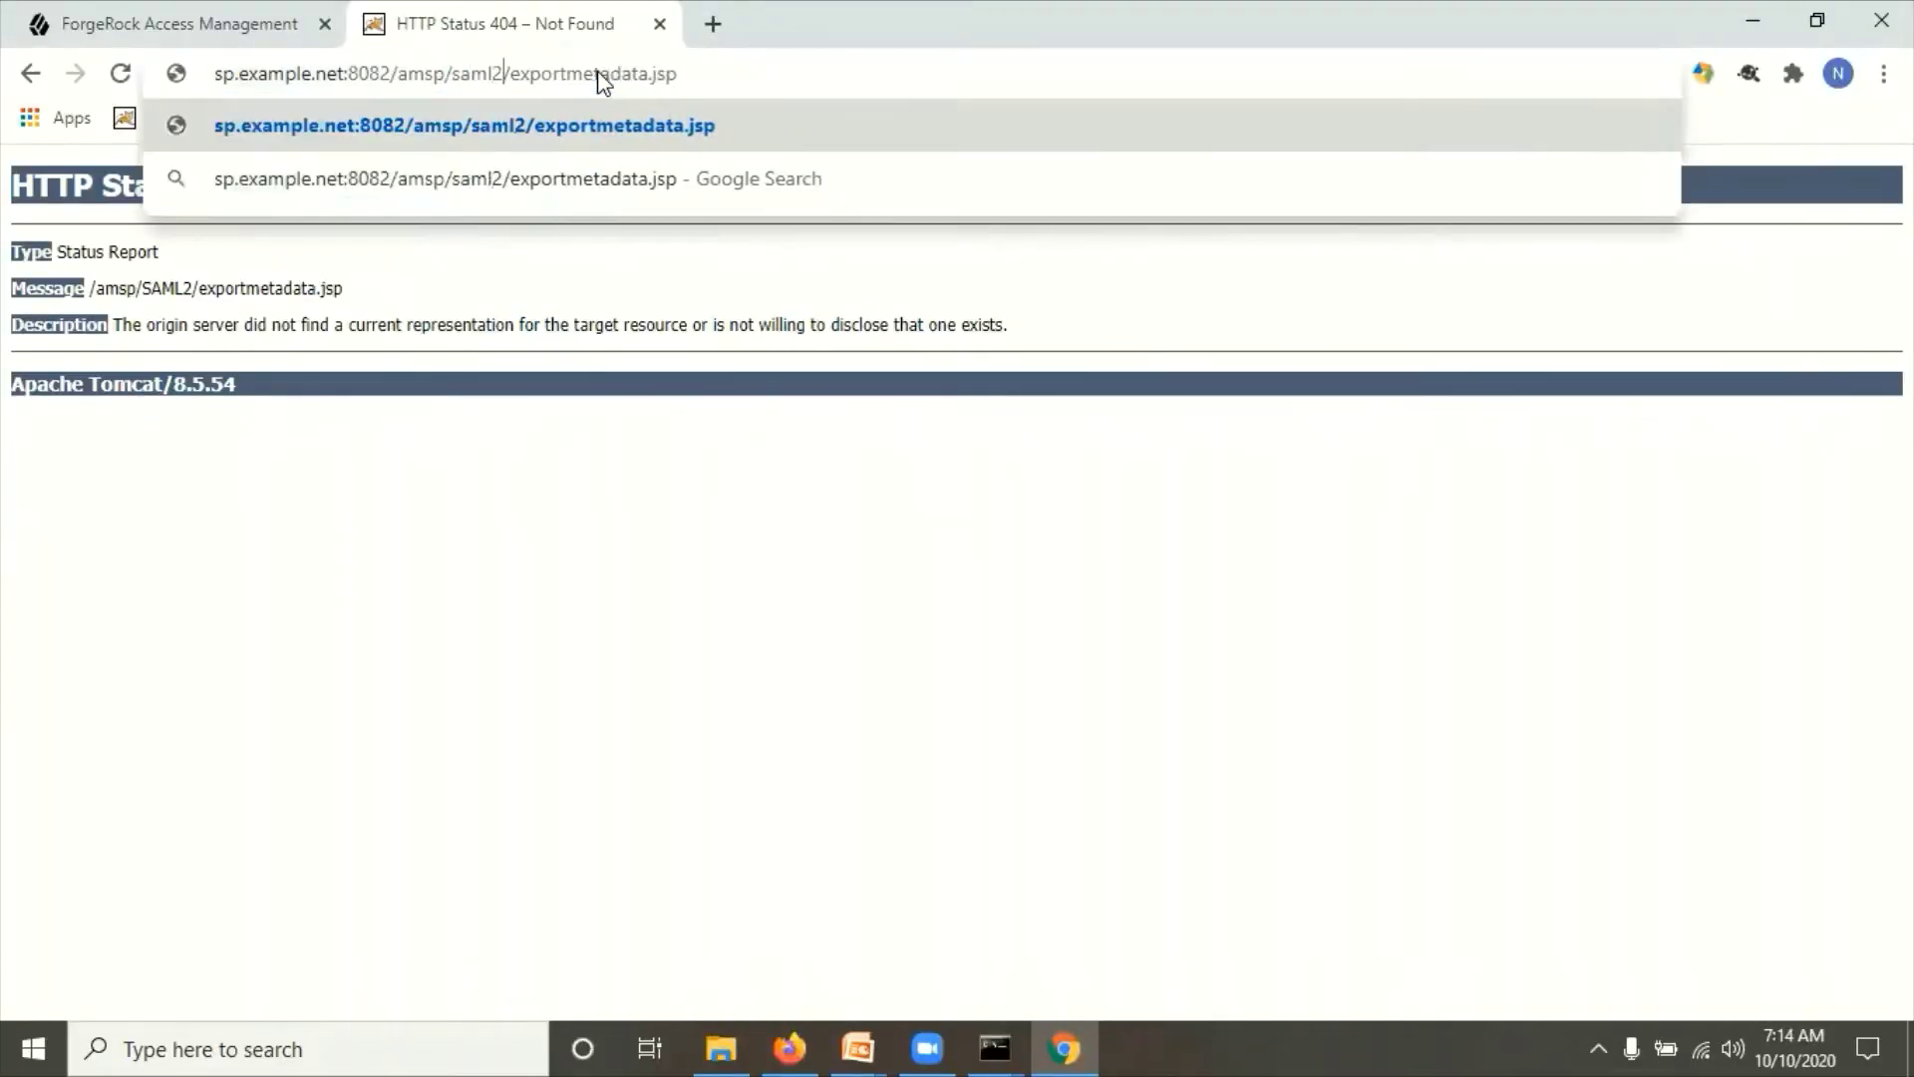
text(/jsp)
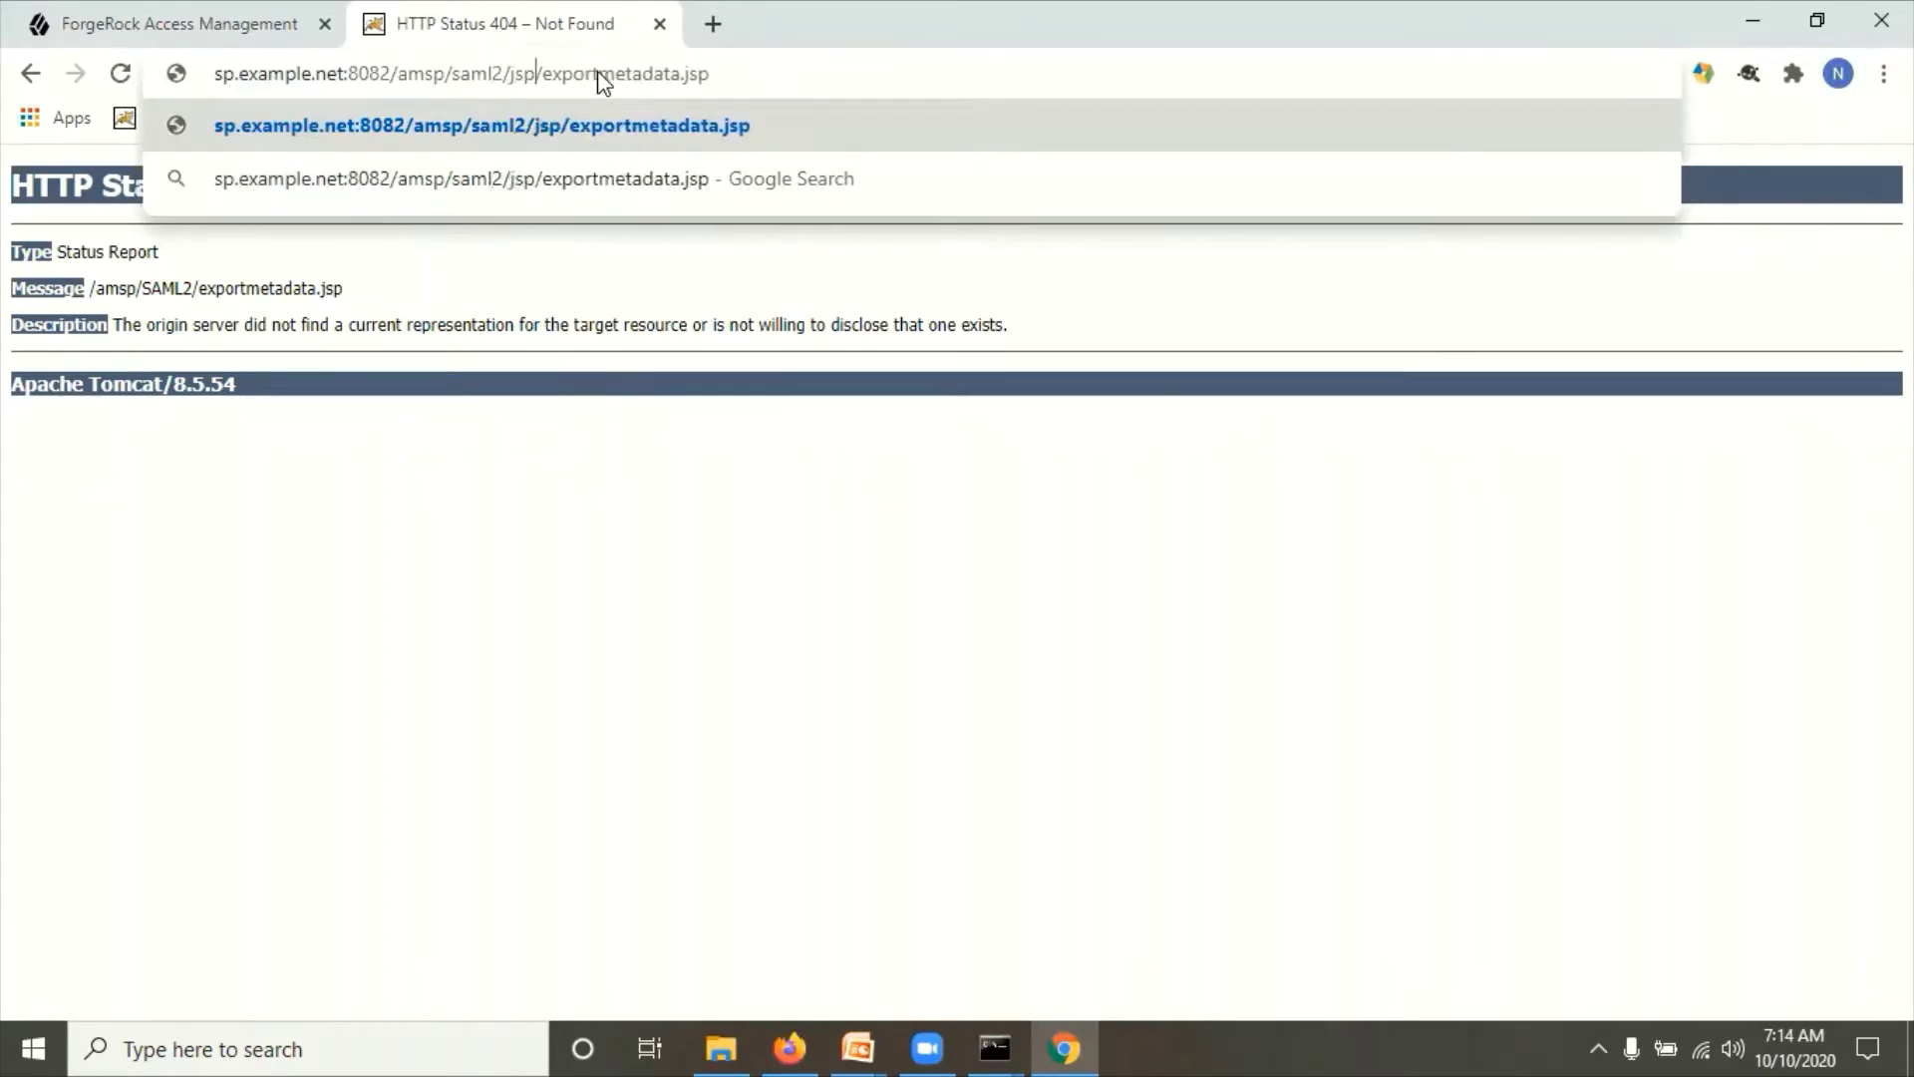
key(Return)
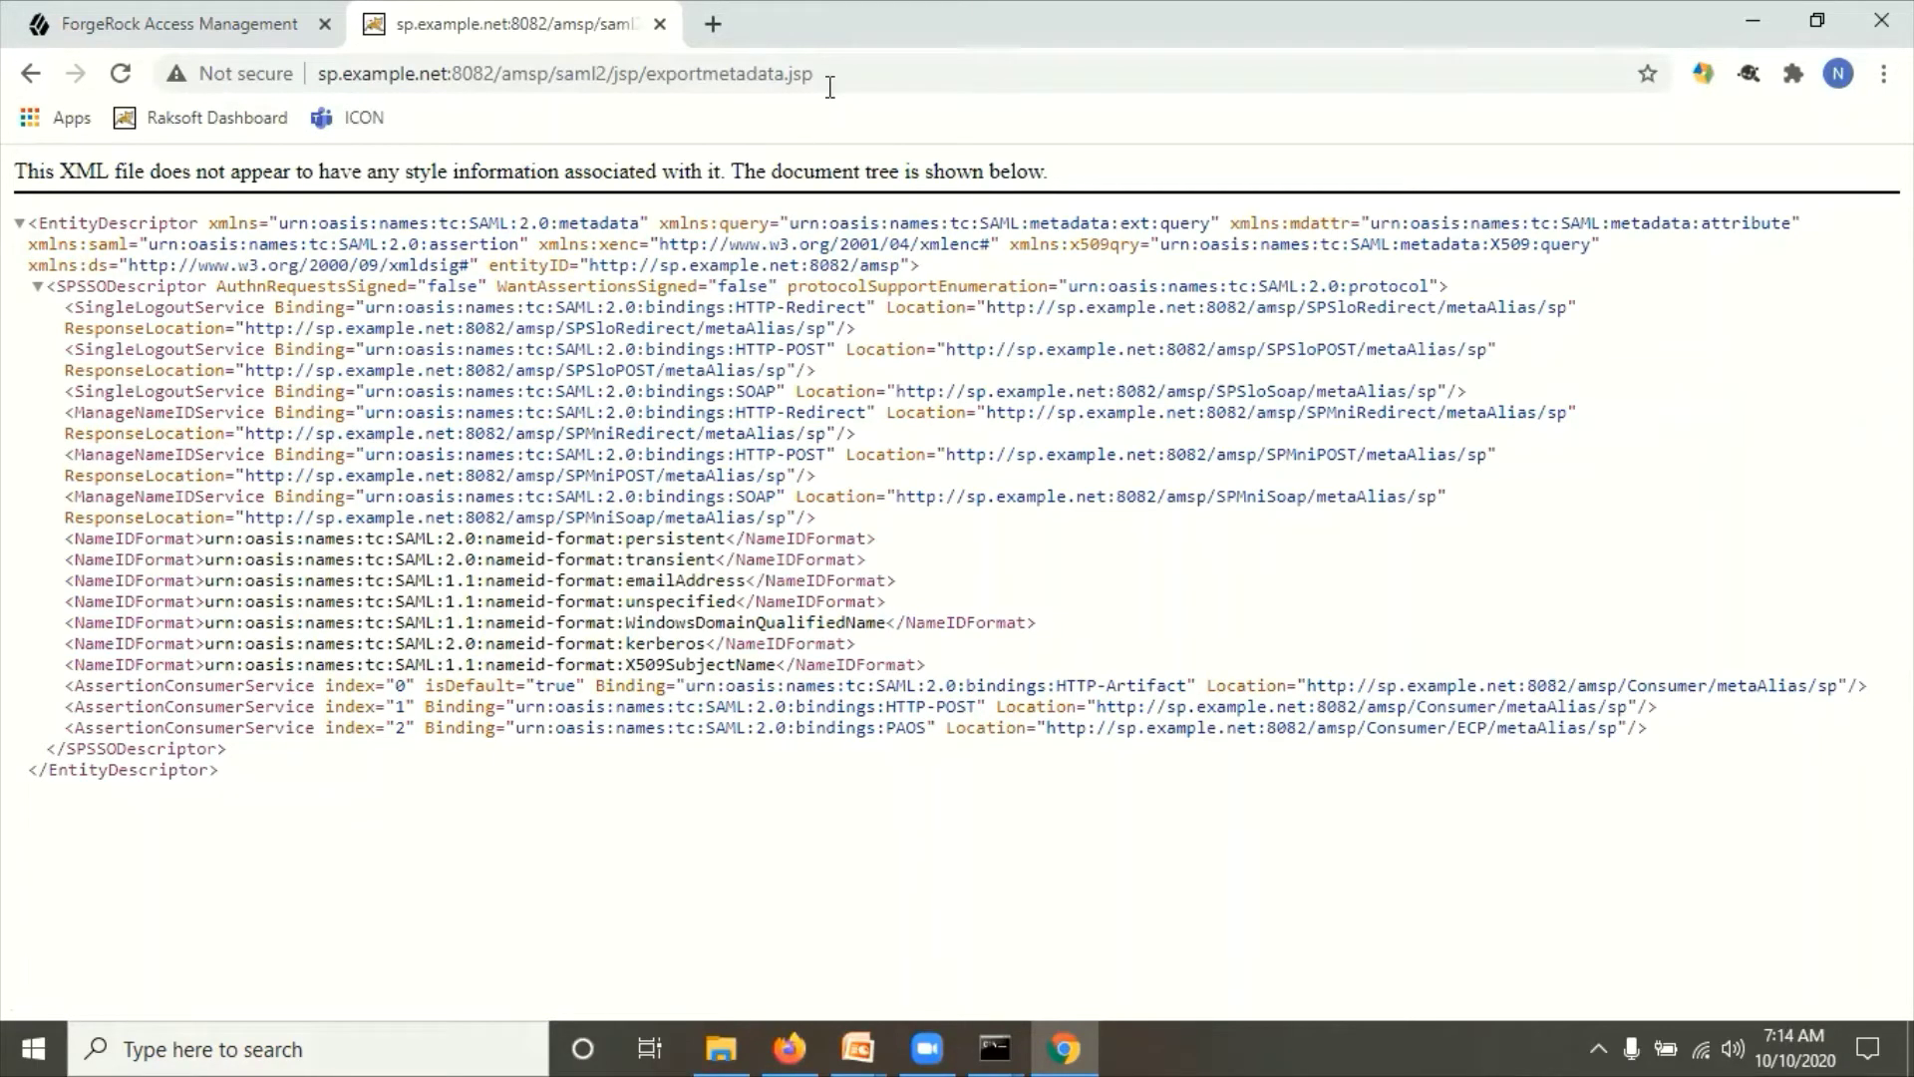
click(847, 66)
key(ctrl+c)
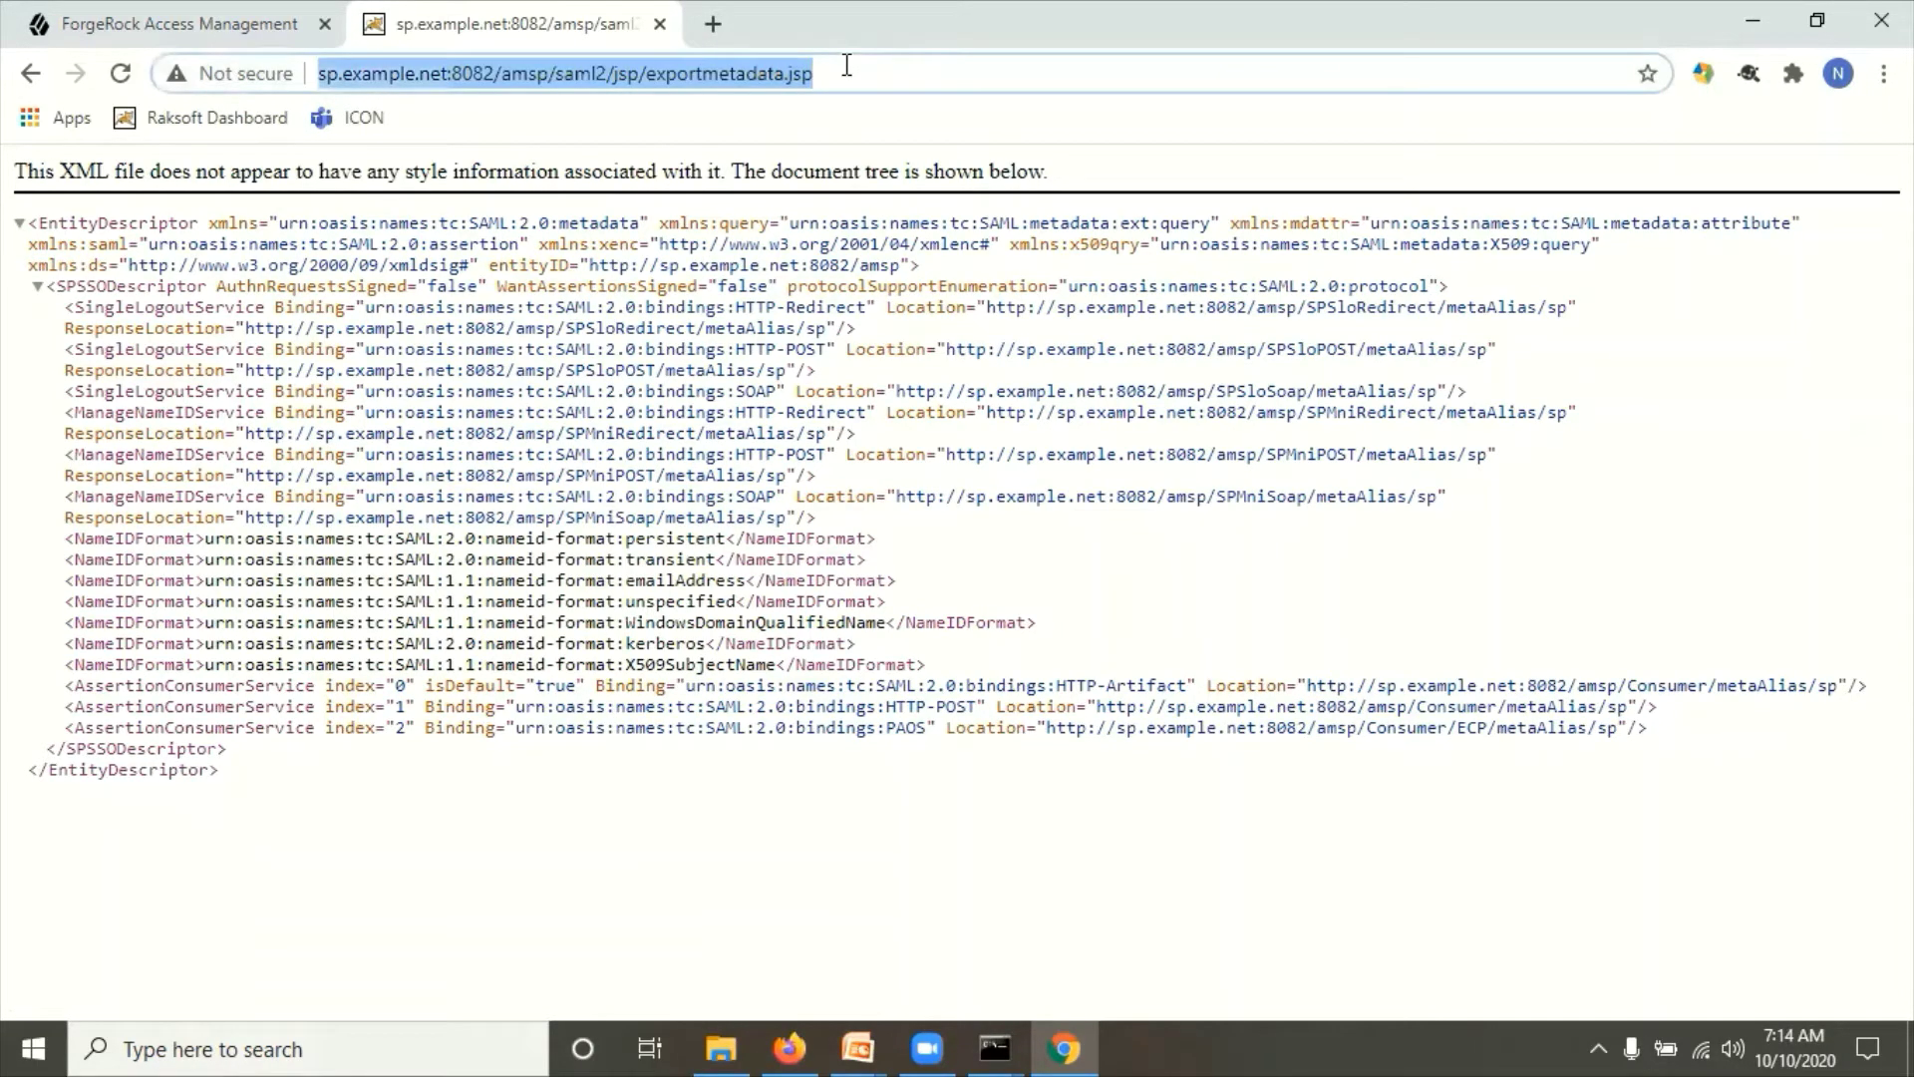
click(792, 1047)
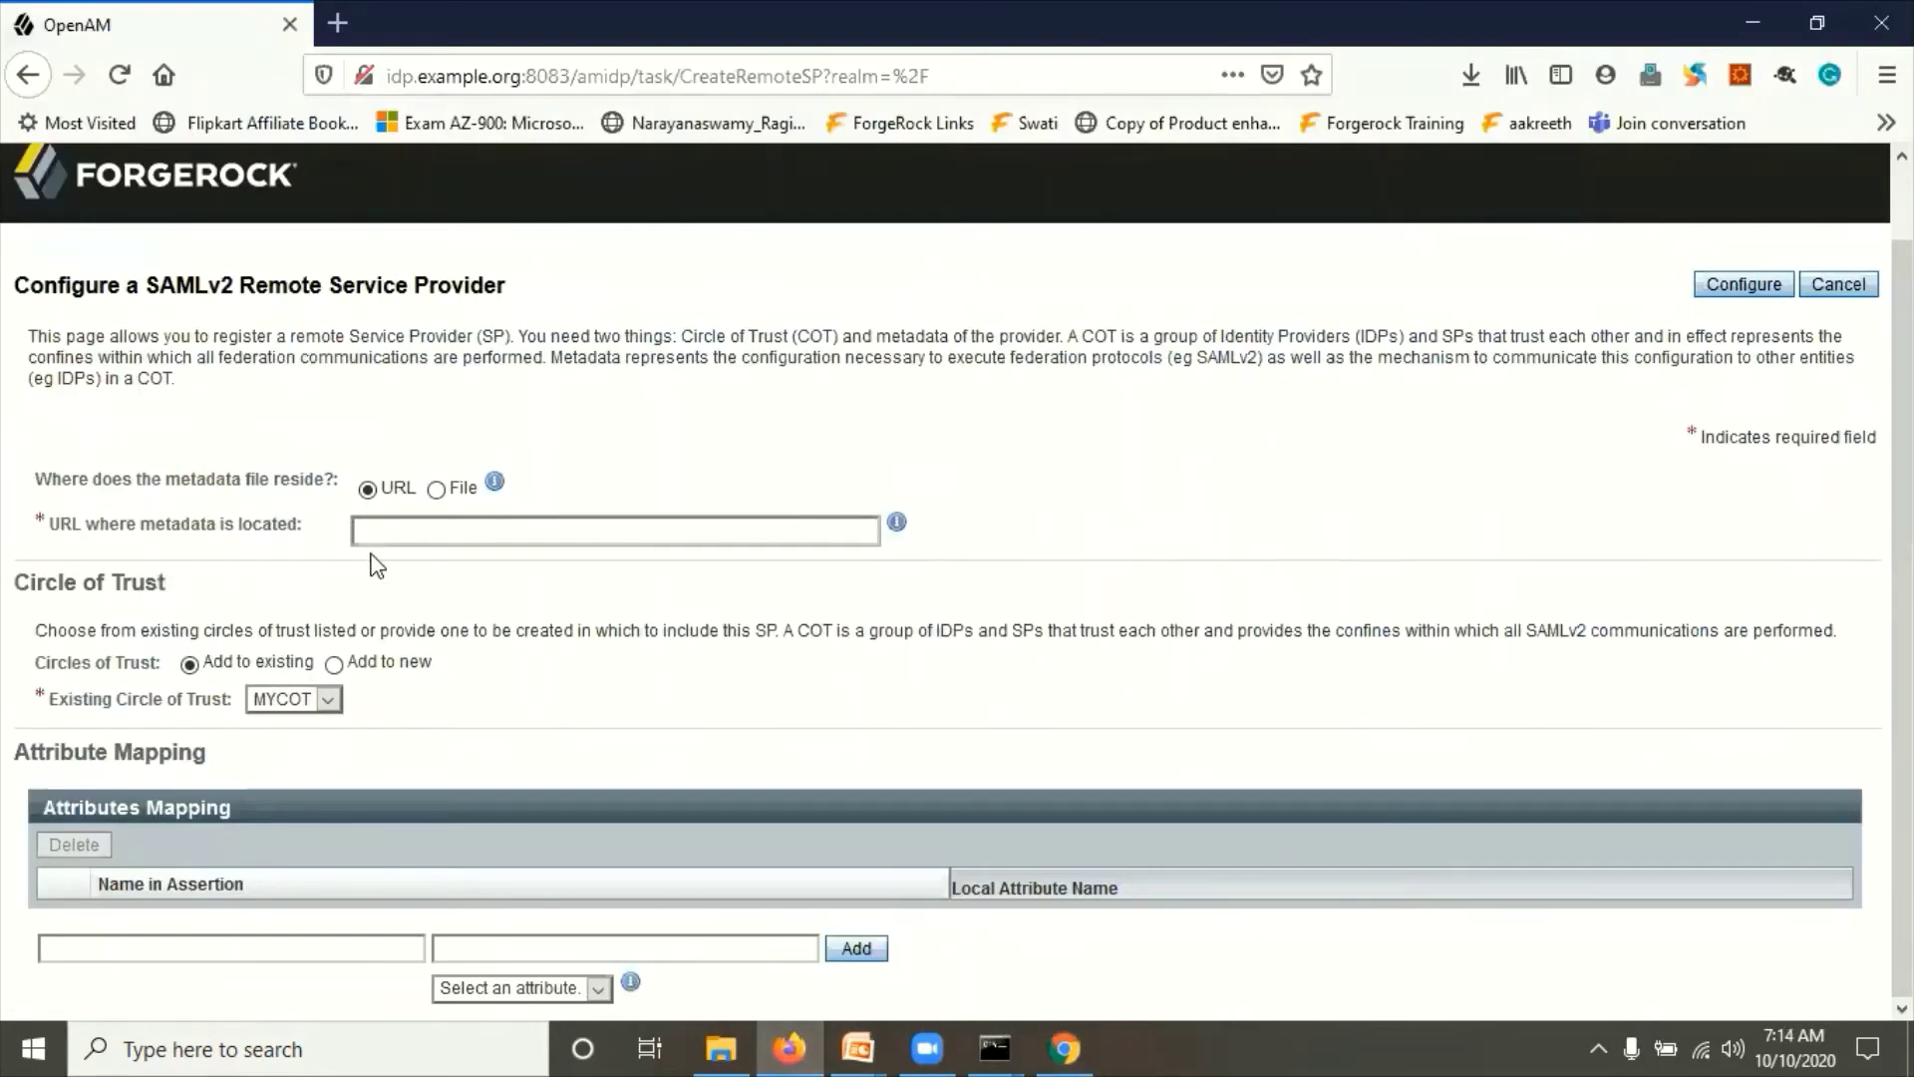
Step: Paste the SP metadata URL, keep circle of trust MYCOT, and configure and confirm the remote SP
click(384, 530)
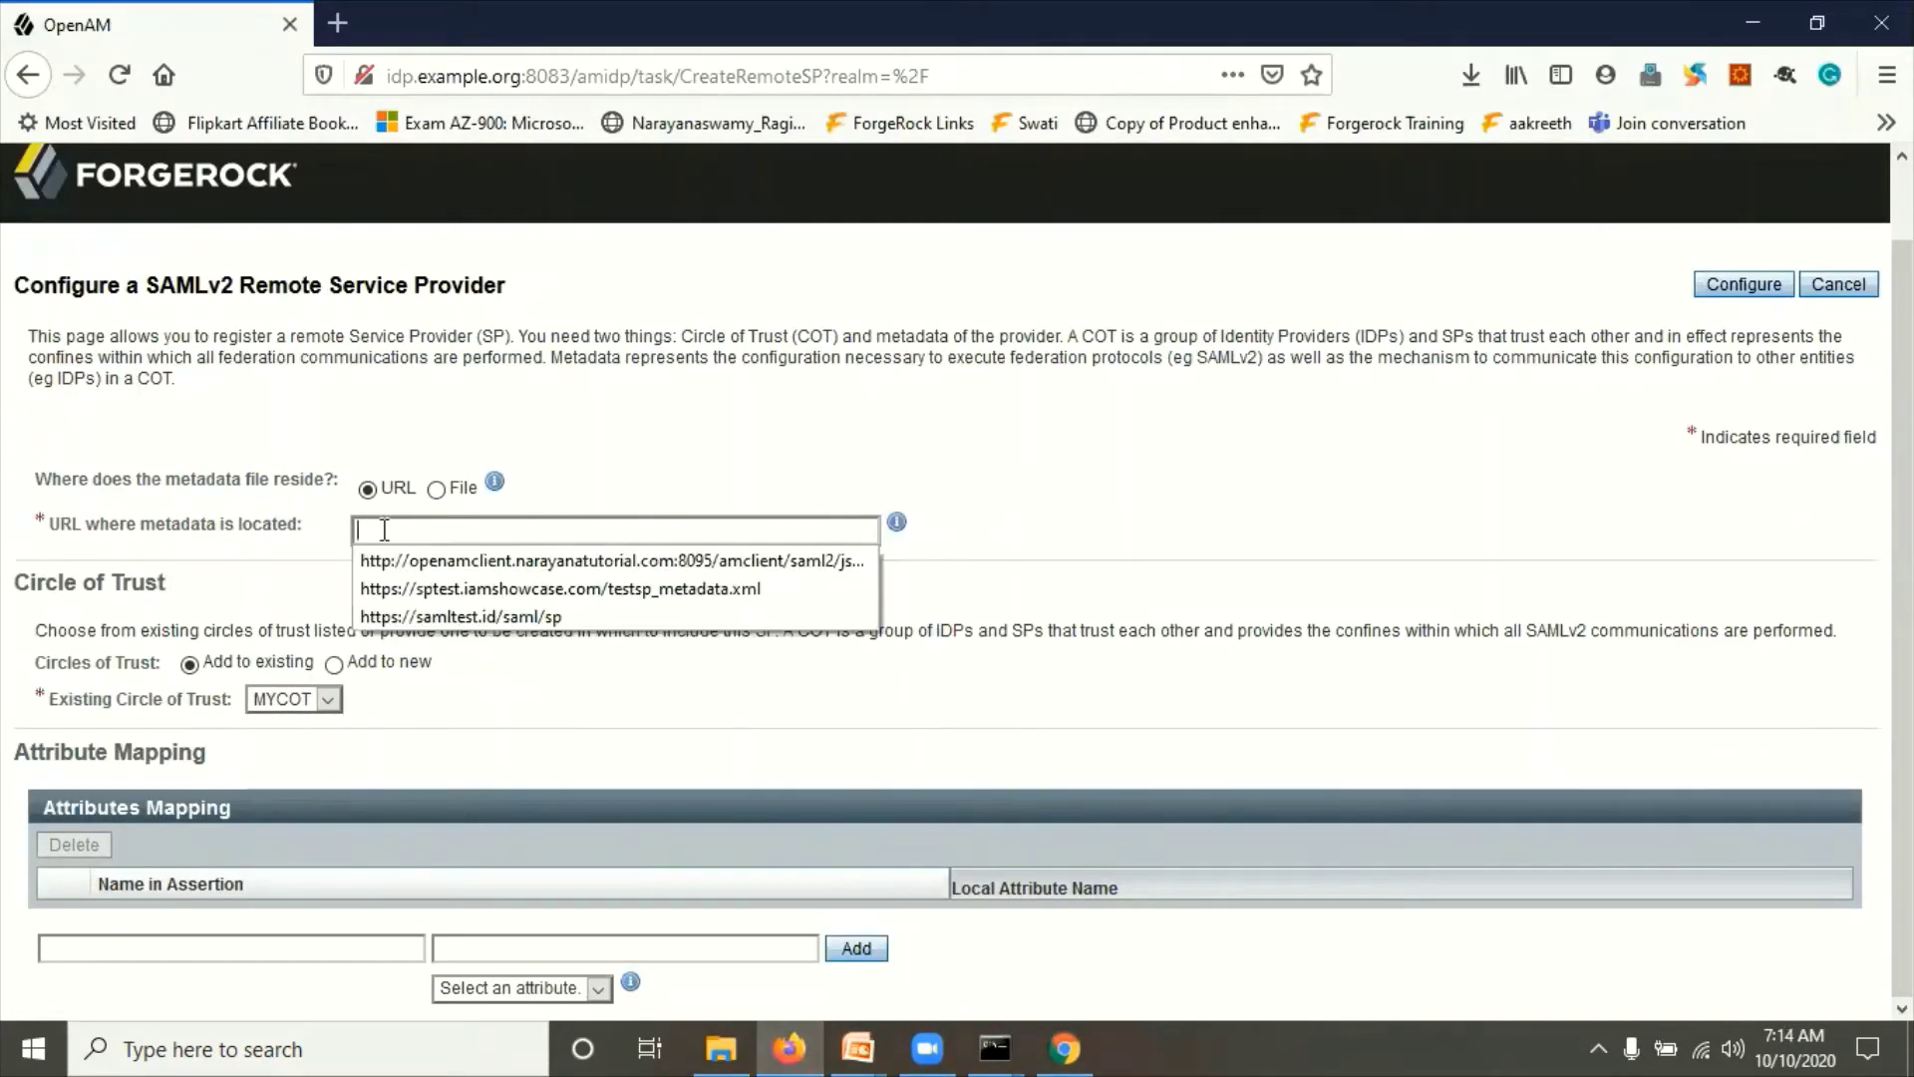
key(ctrl+v)
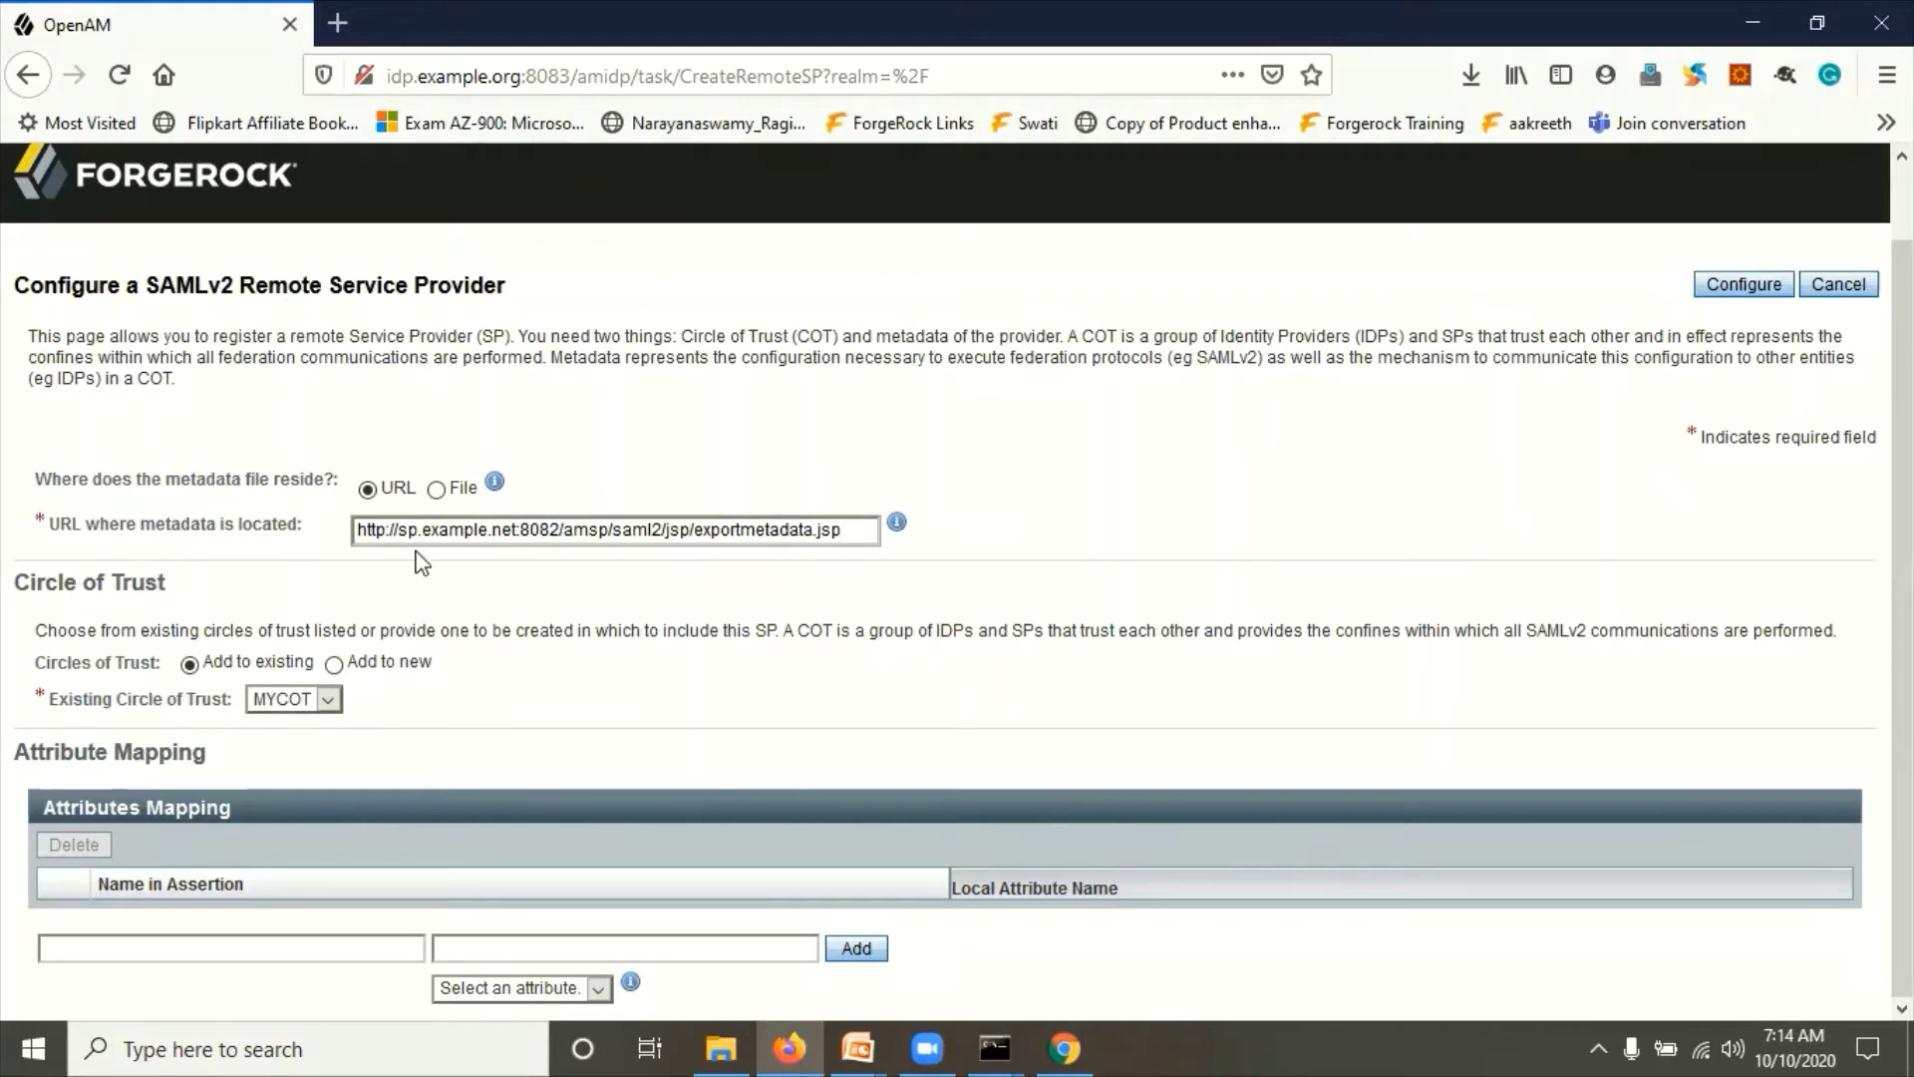
double_click(619, 533)
click(739, 674)
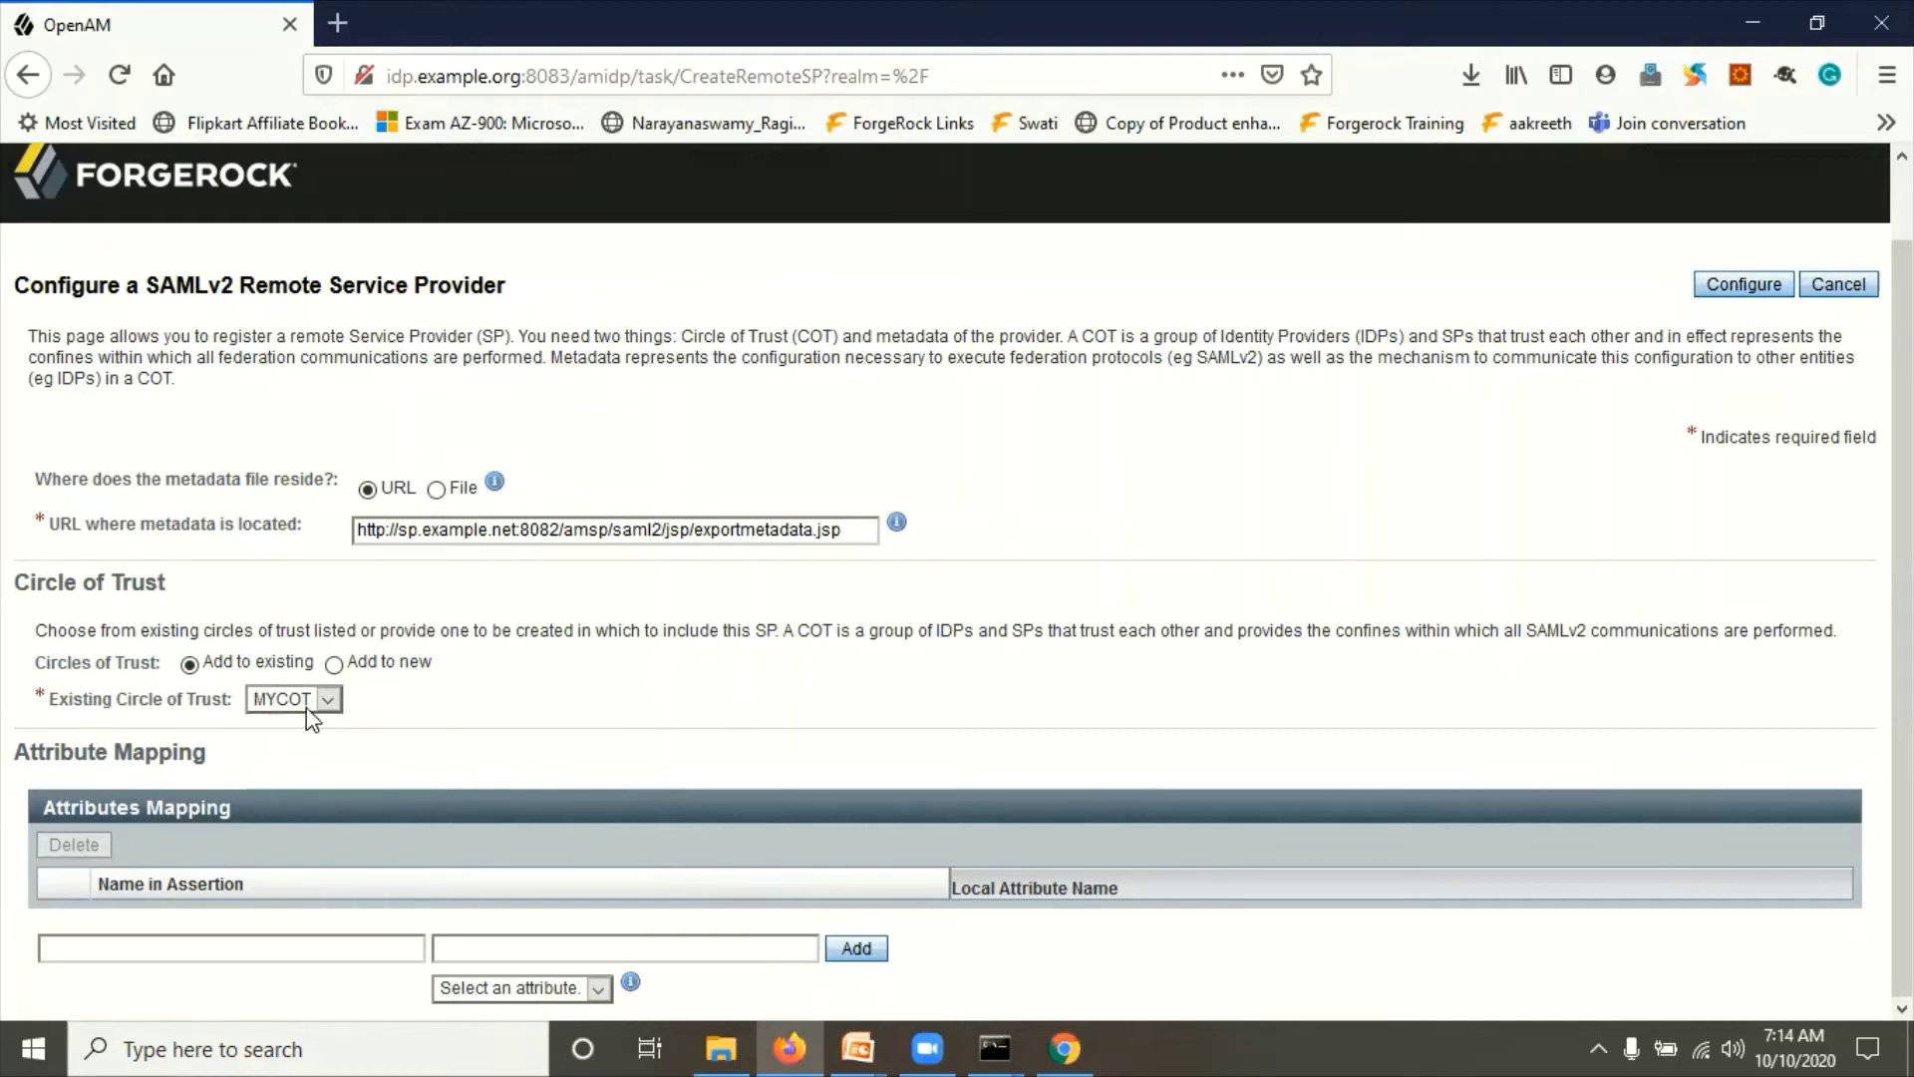
click(1736, 292)
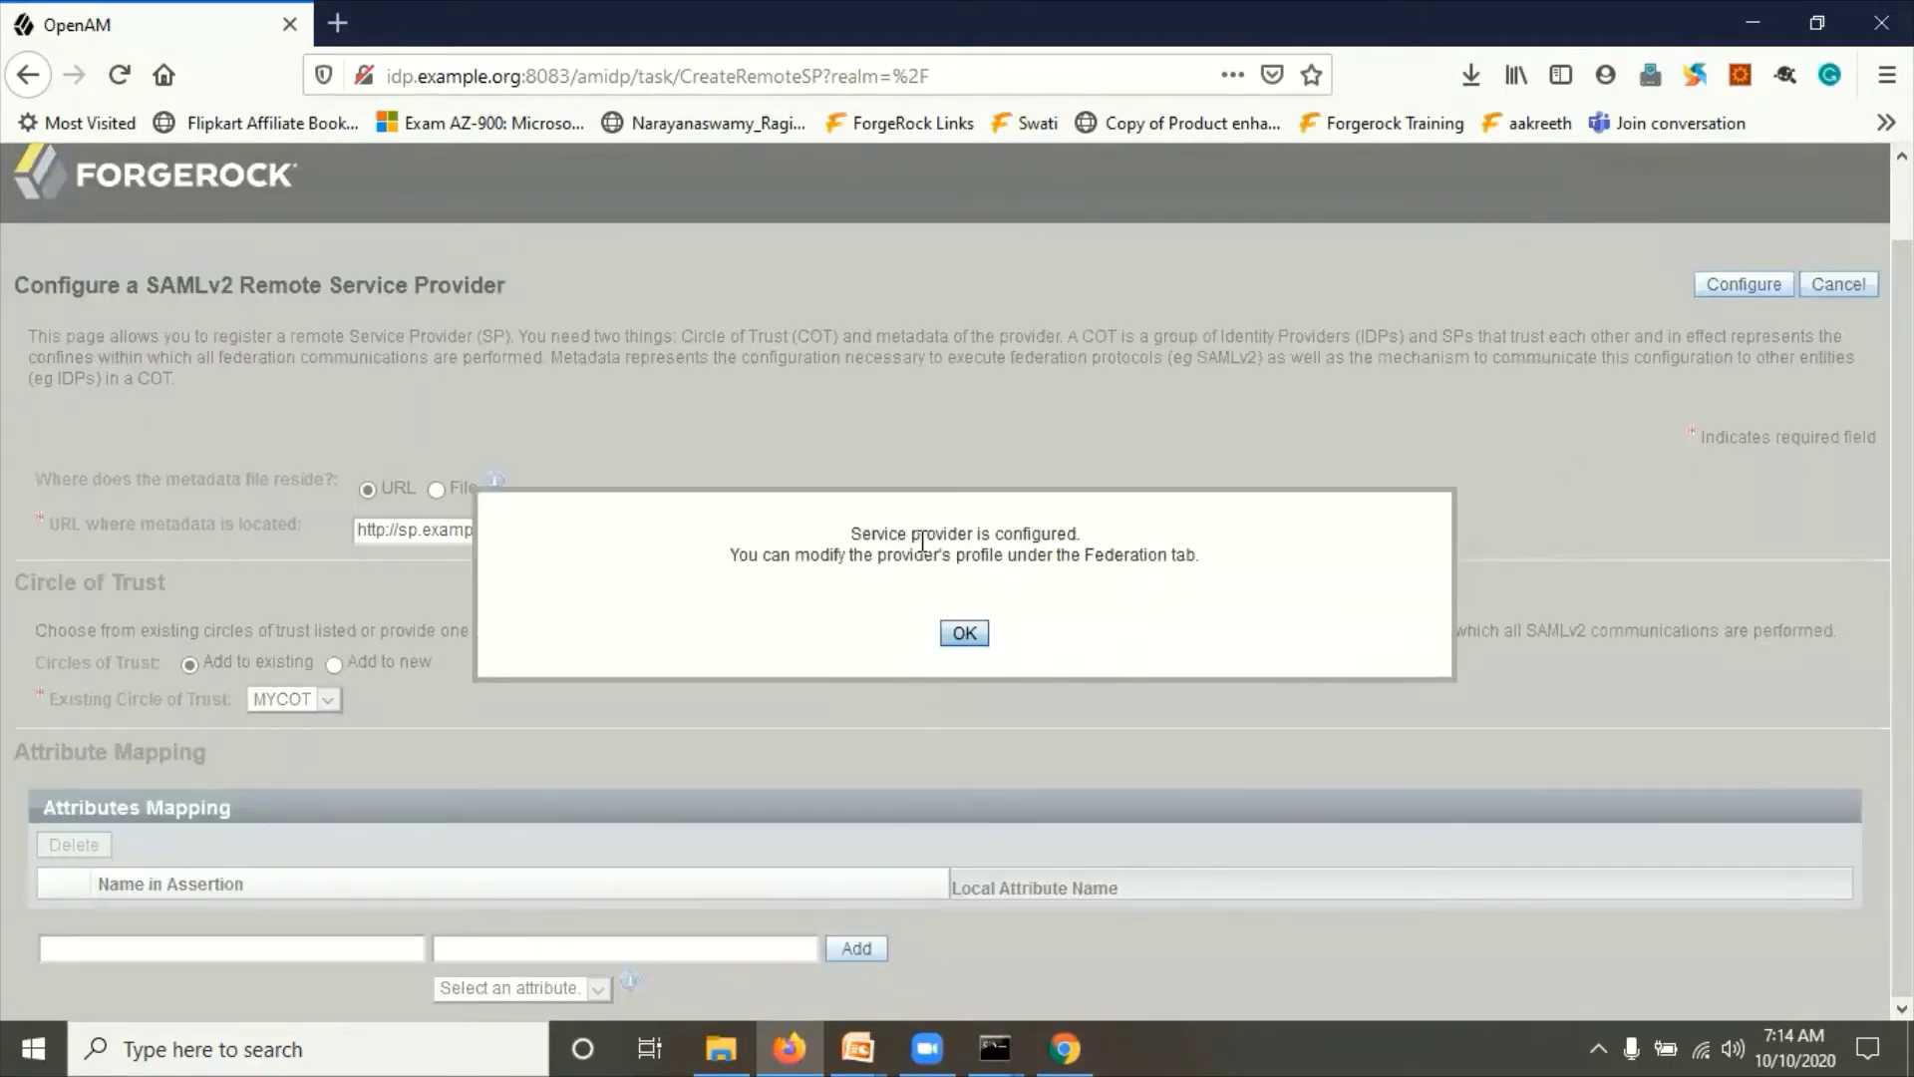
drag(921, 539, 1168, 561)
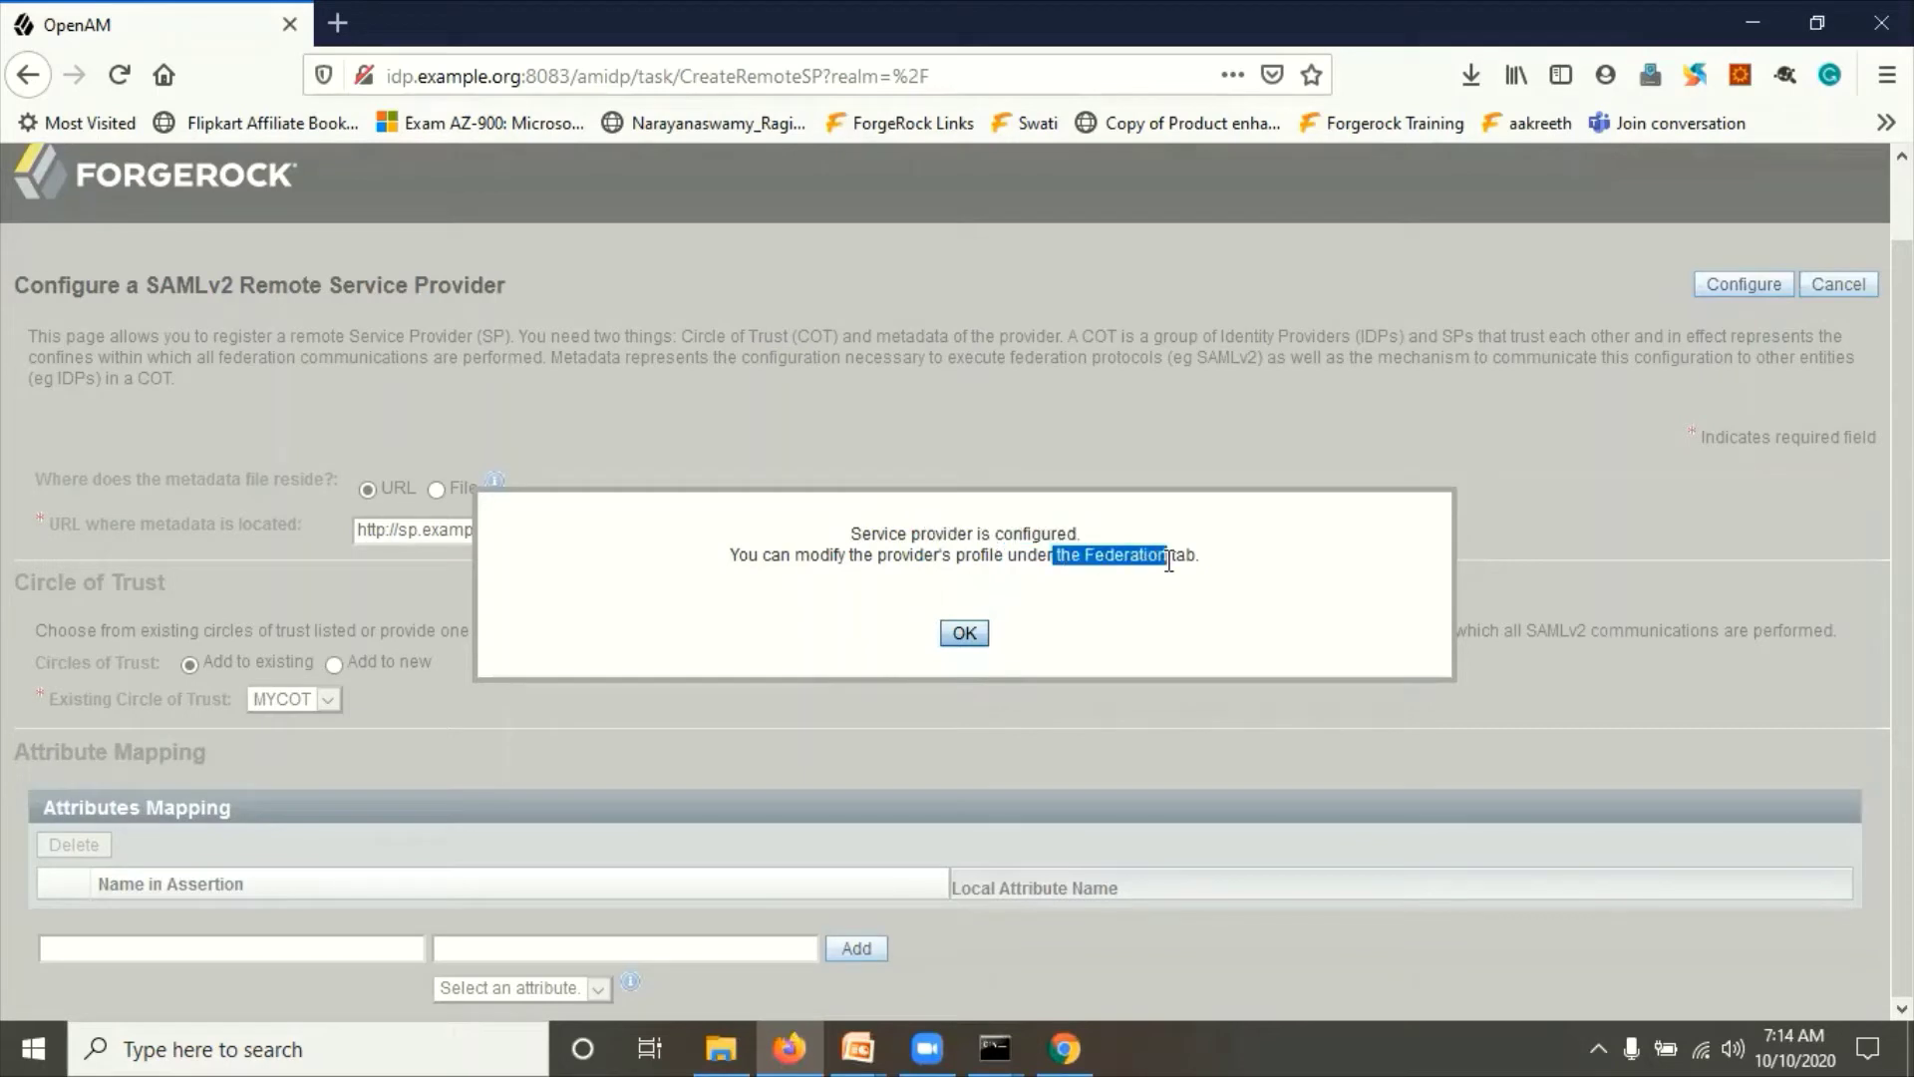
click(963, 634)
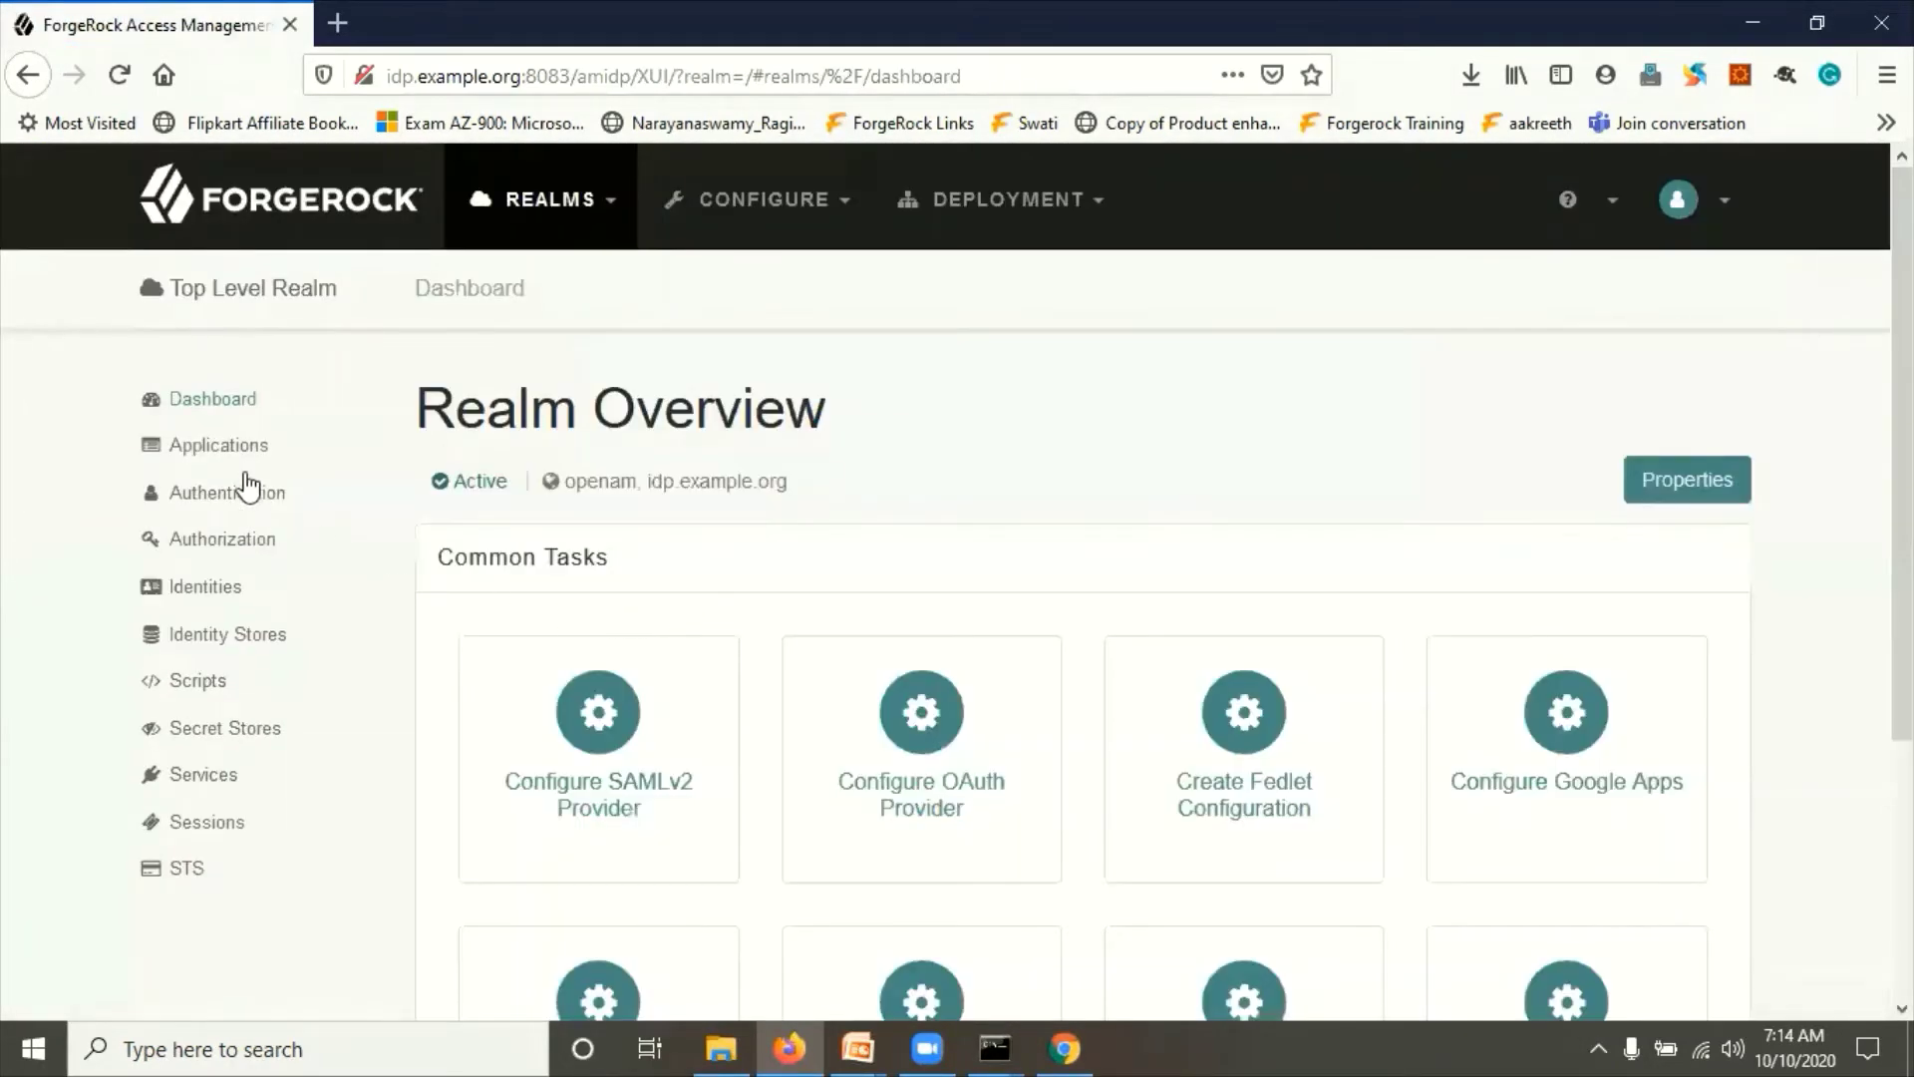
Step: Open Applications > Federation and its Entity Providers list
click(236, 448)
click(256, 542)
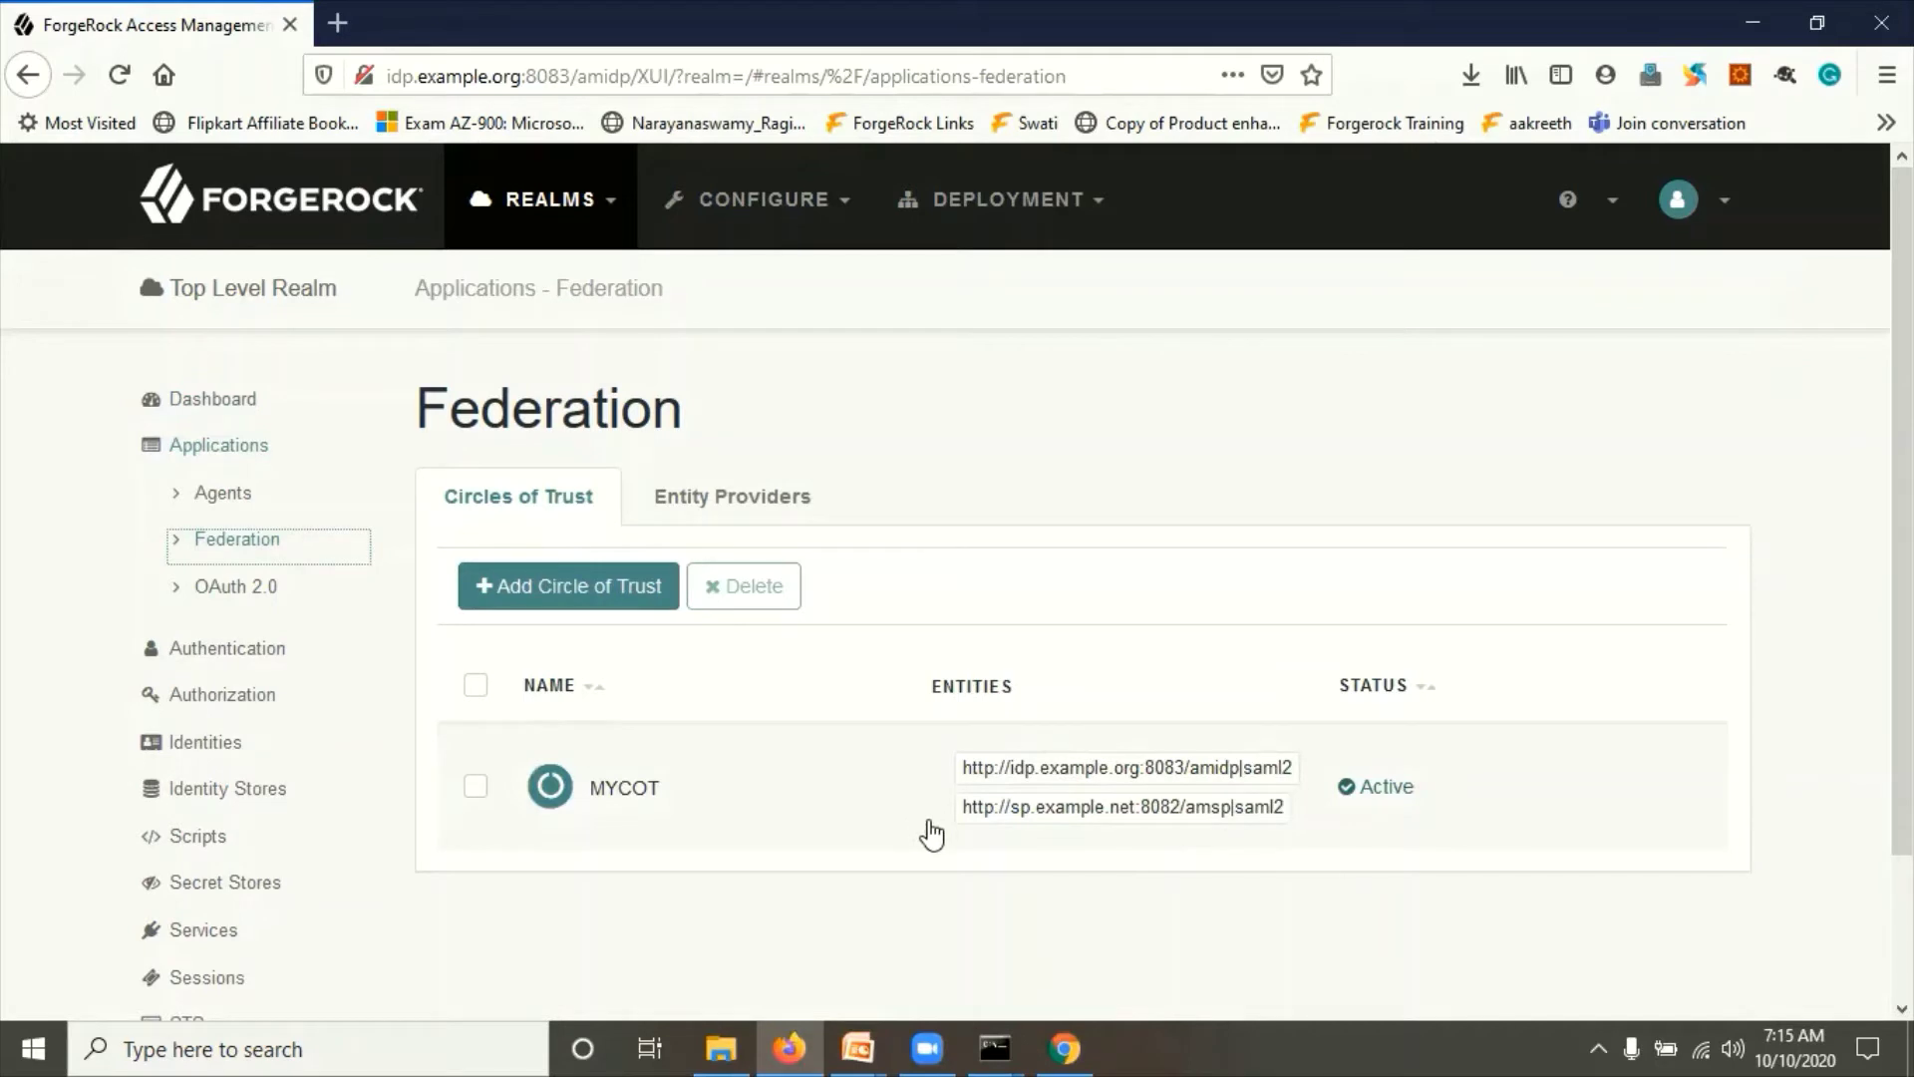
click(698, 509)
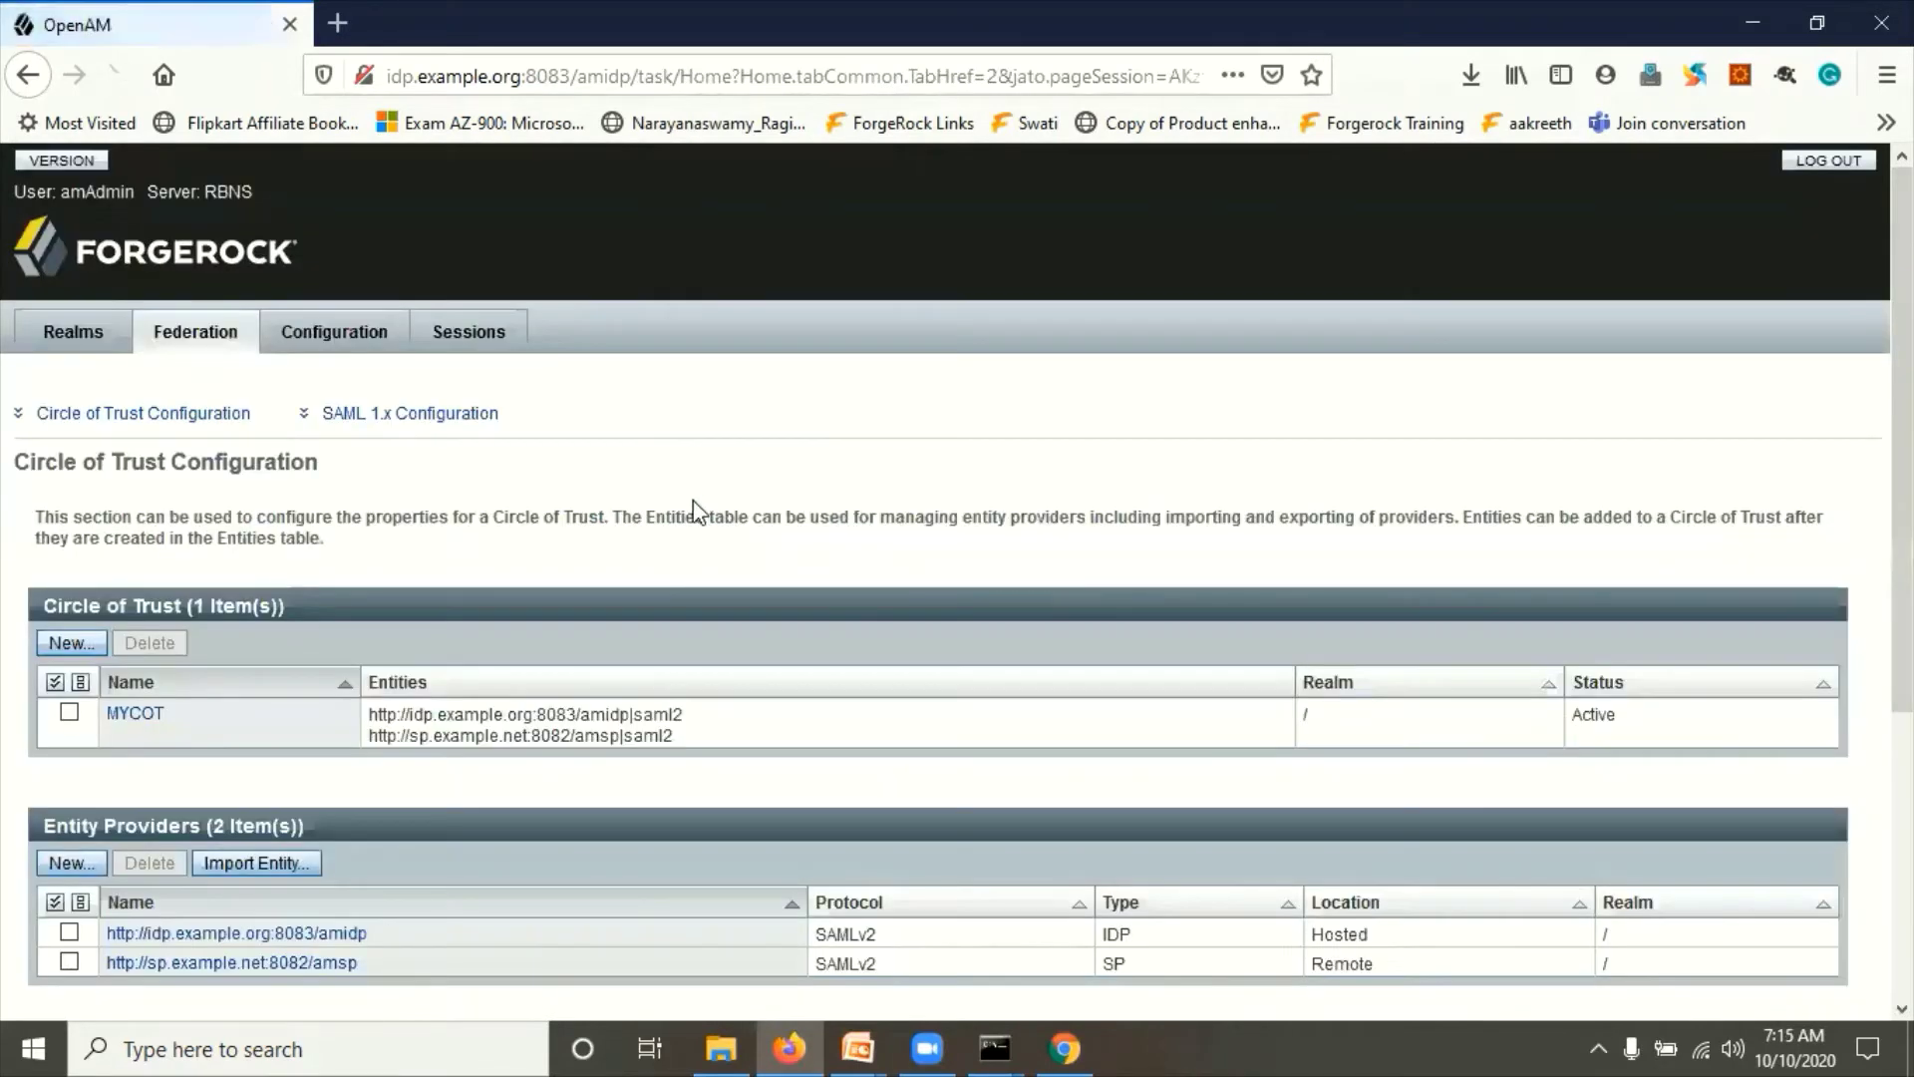
scroll(507, 844, down, 2)
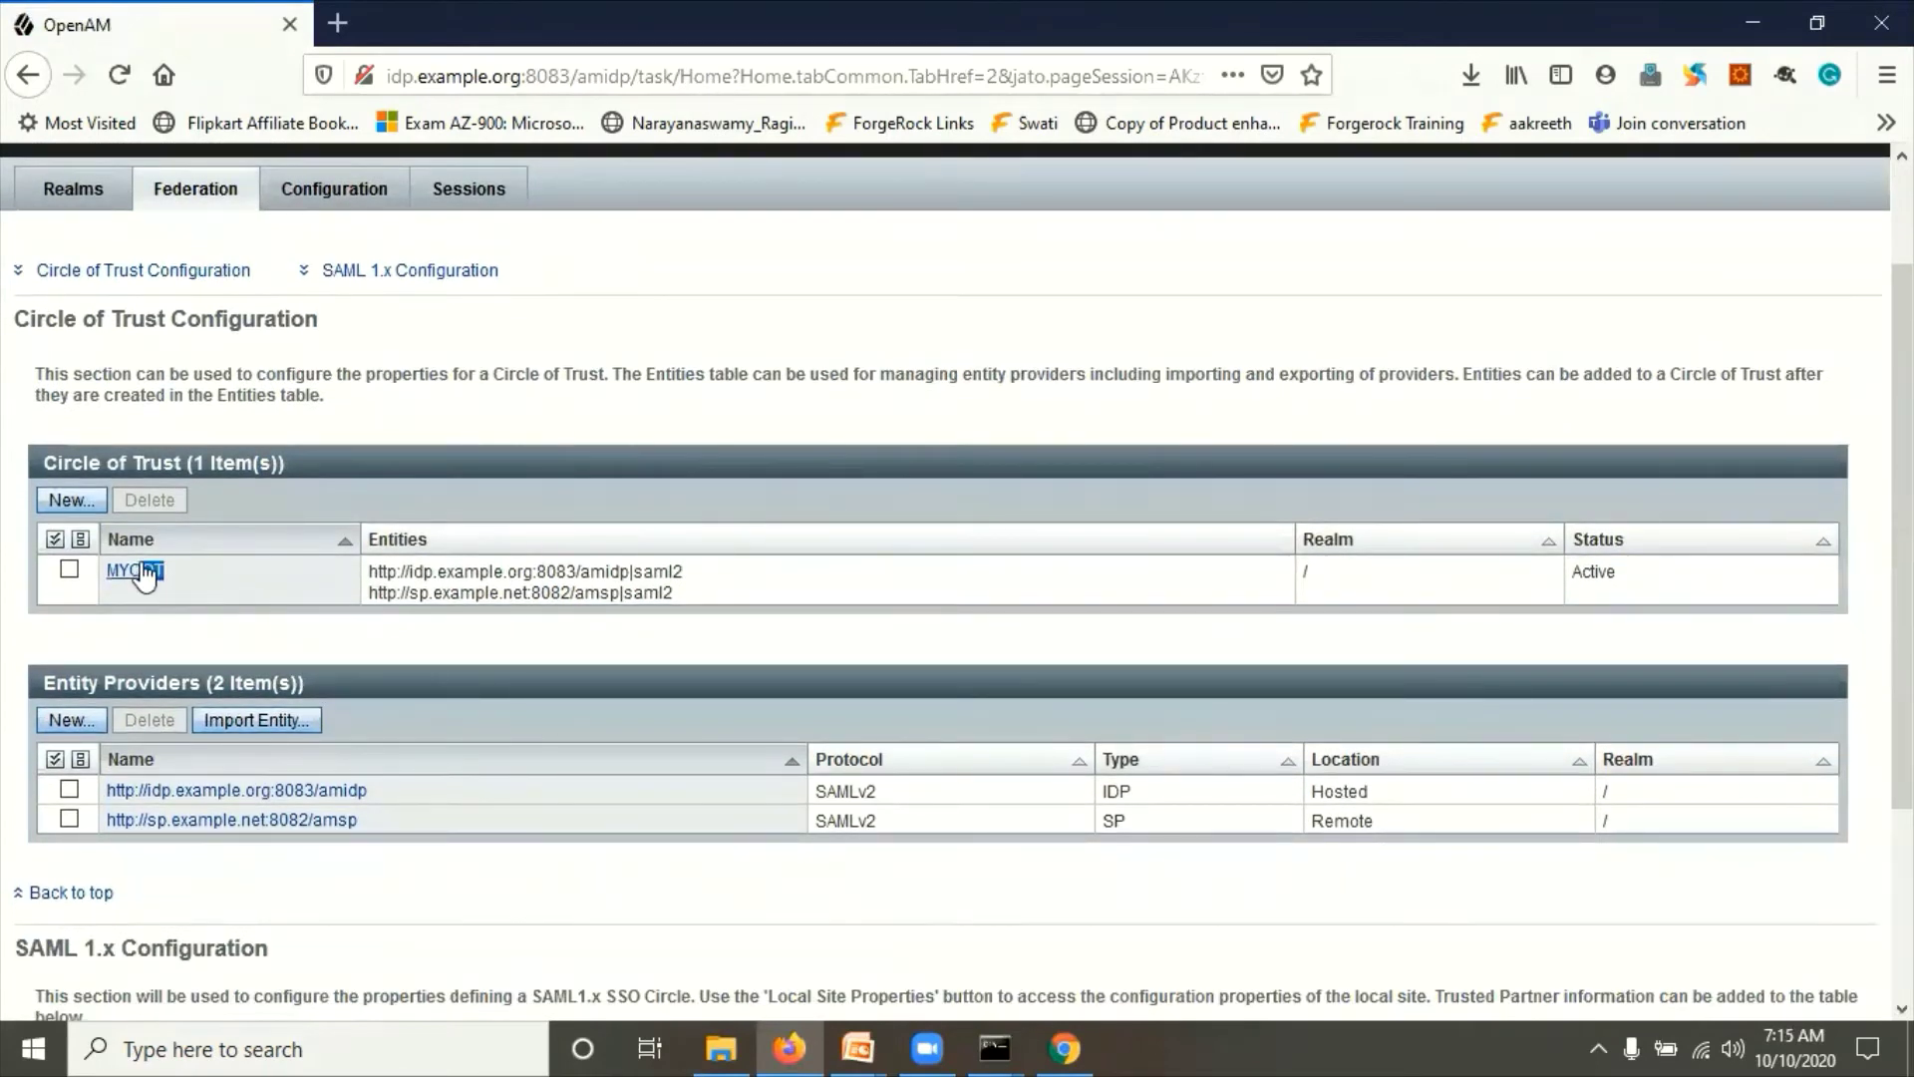
Step: Review MYCOT's entity providers: the hosted IDP and the SP
drag(164, 571, 100, 576)
drag(116, 681, 284, 683)
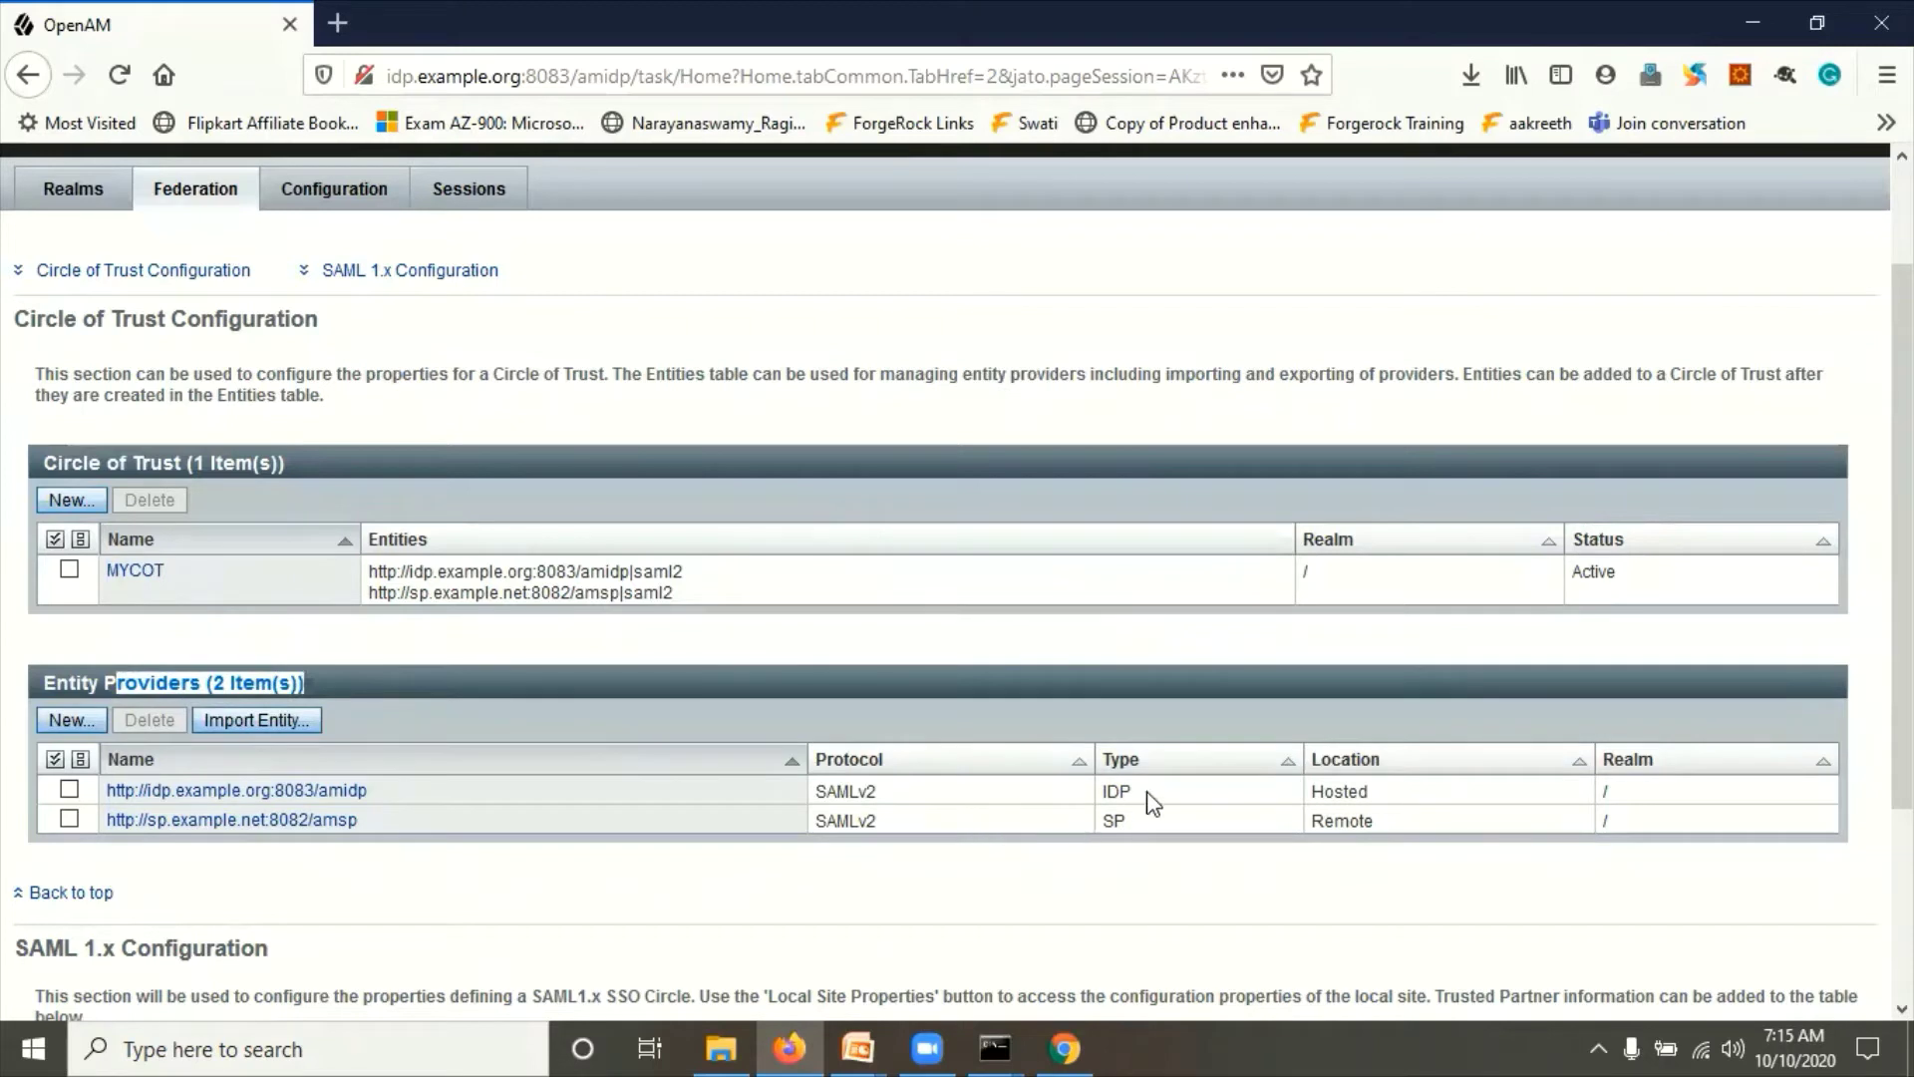
drag(1142, 799, 1096, 798)
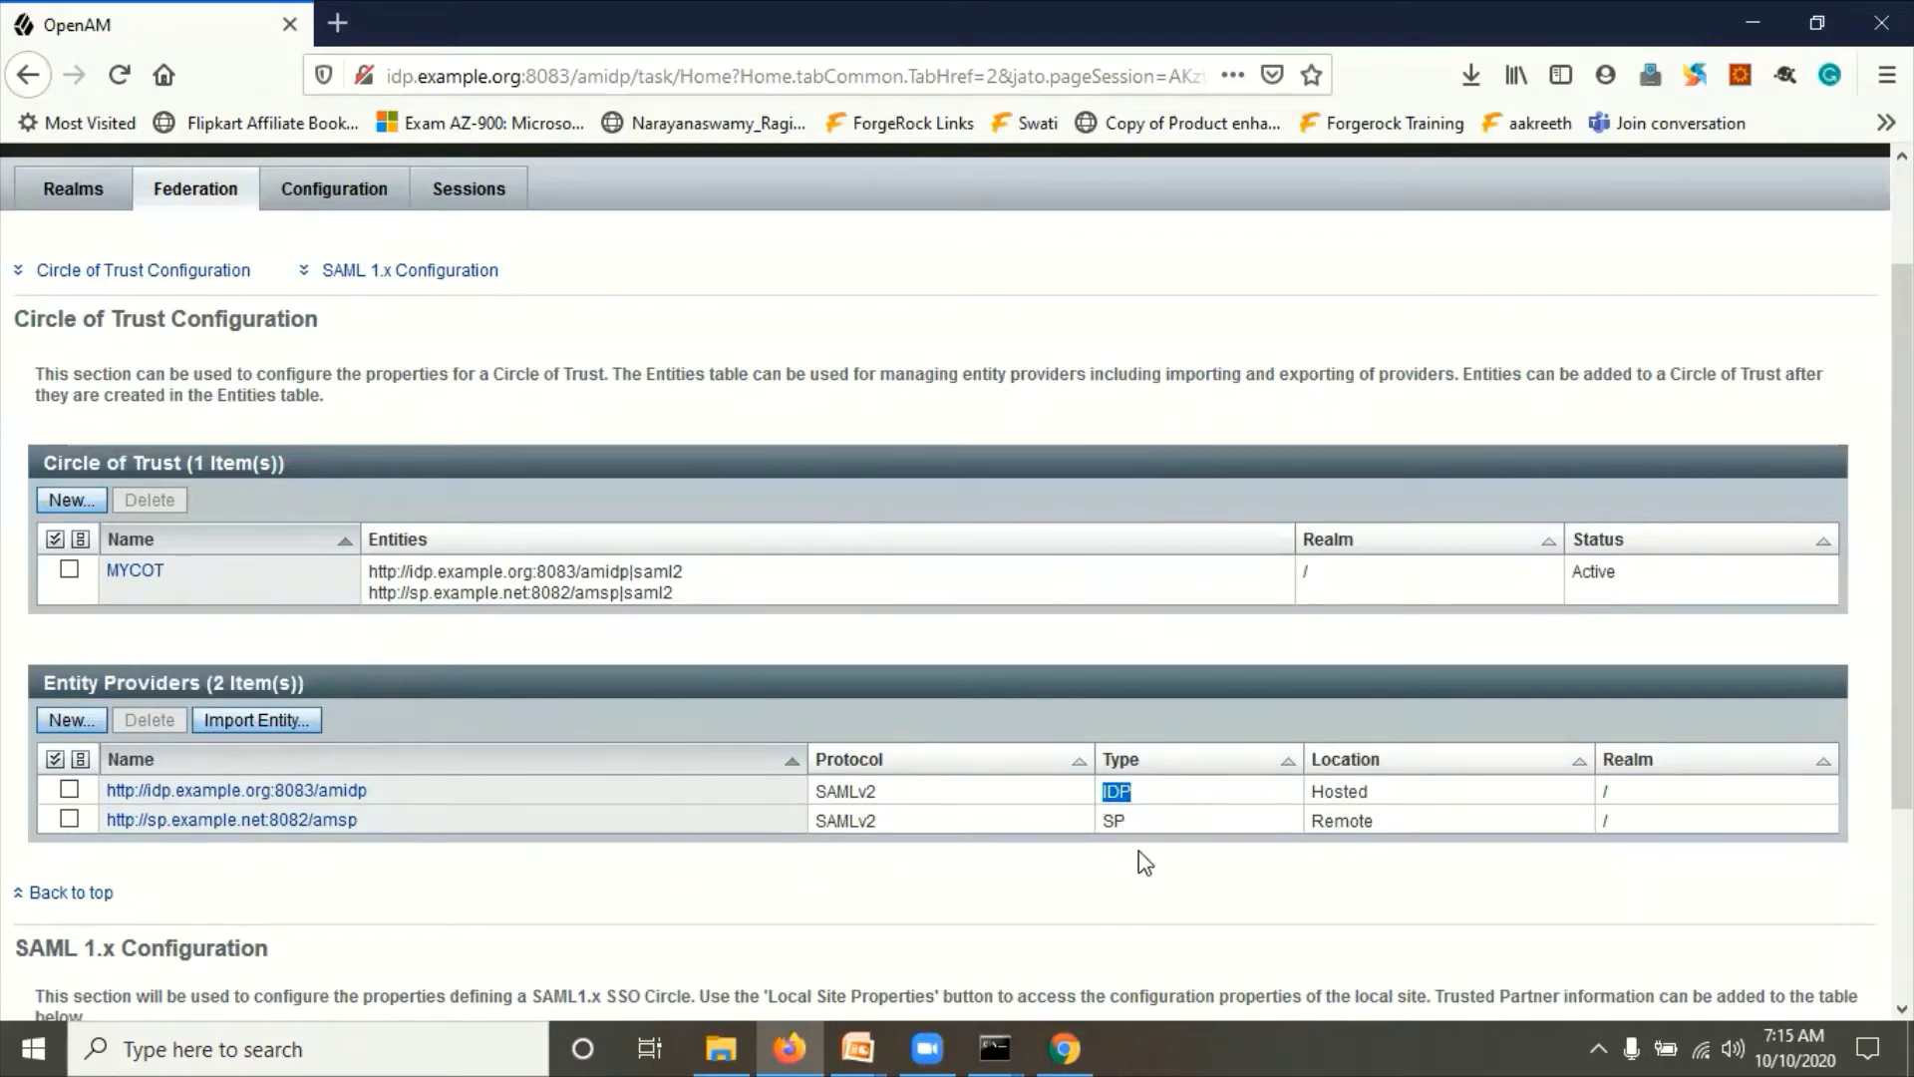
drag(1396, 802, 1309, 797)
drag(1184, 827, 1107, 825)
scroll(1655, 829, down, 3)
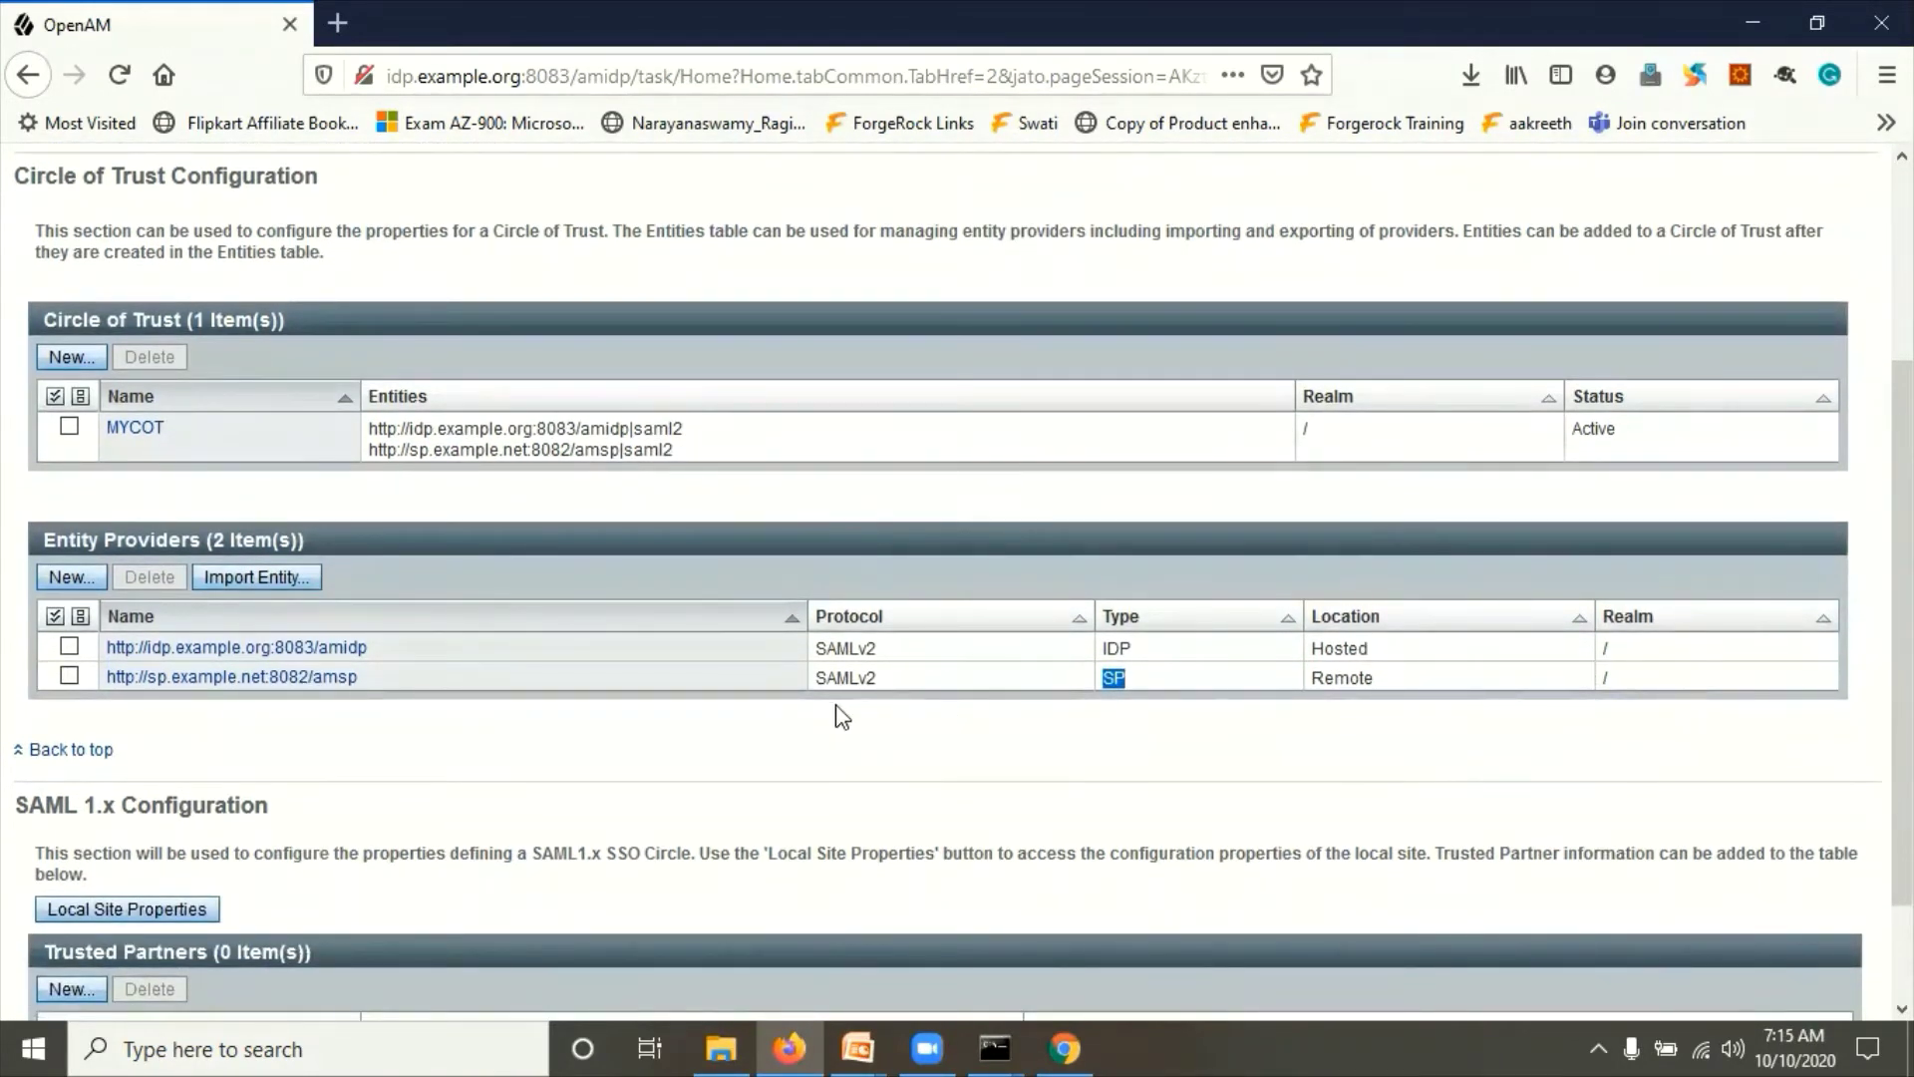
scroll(714, 522, up, 6)
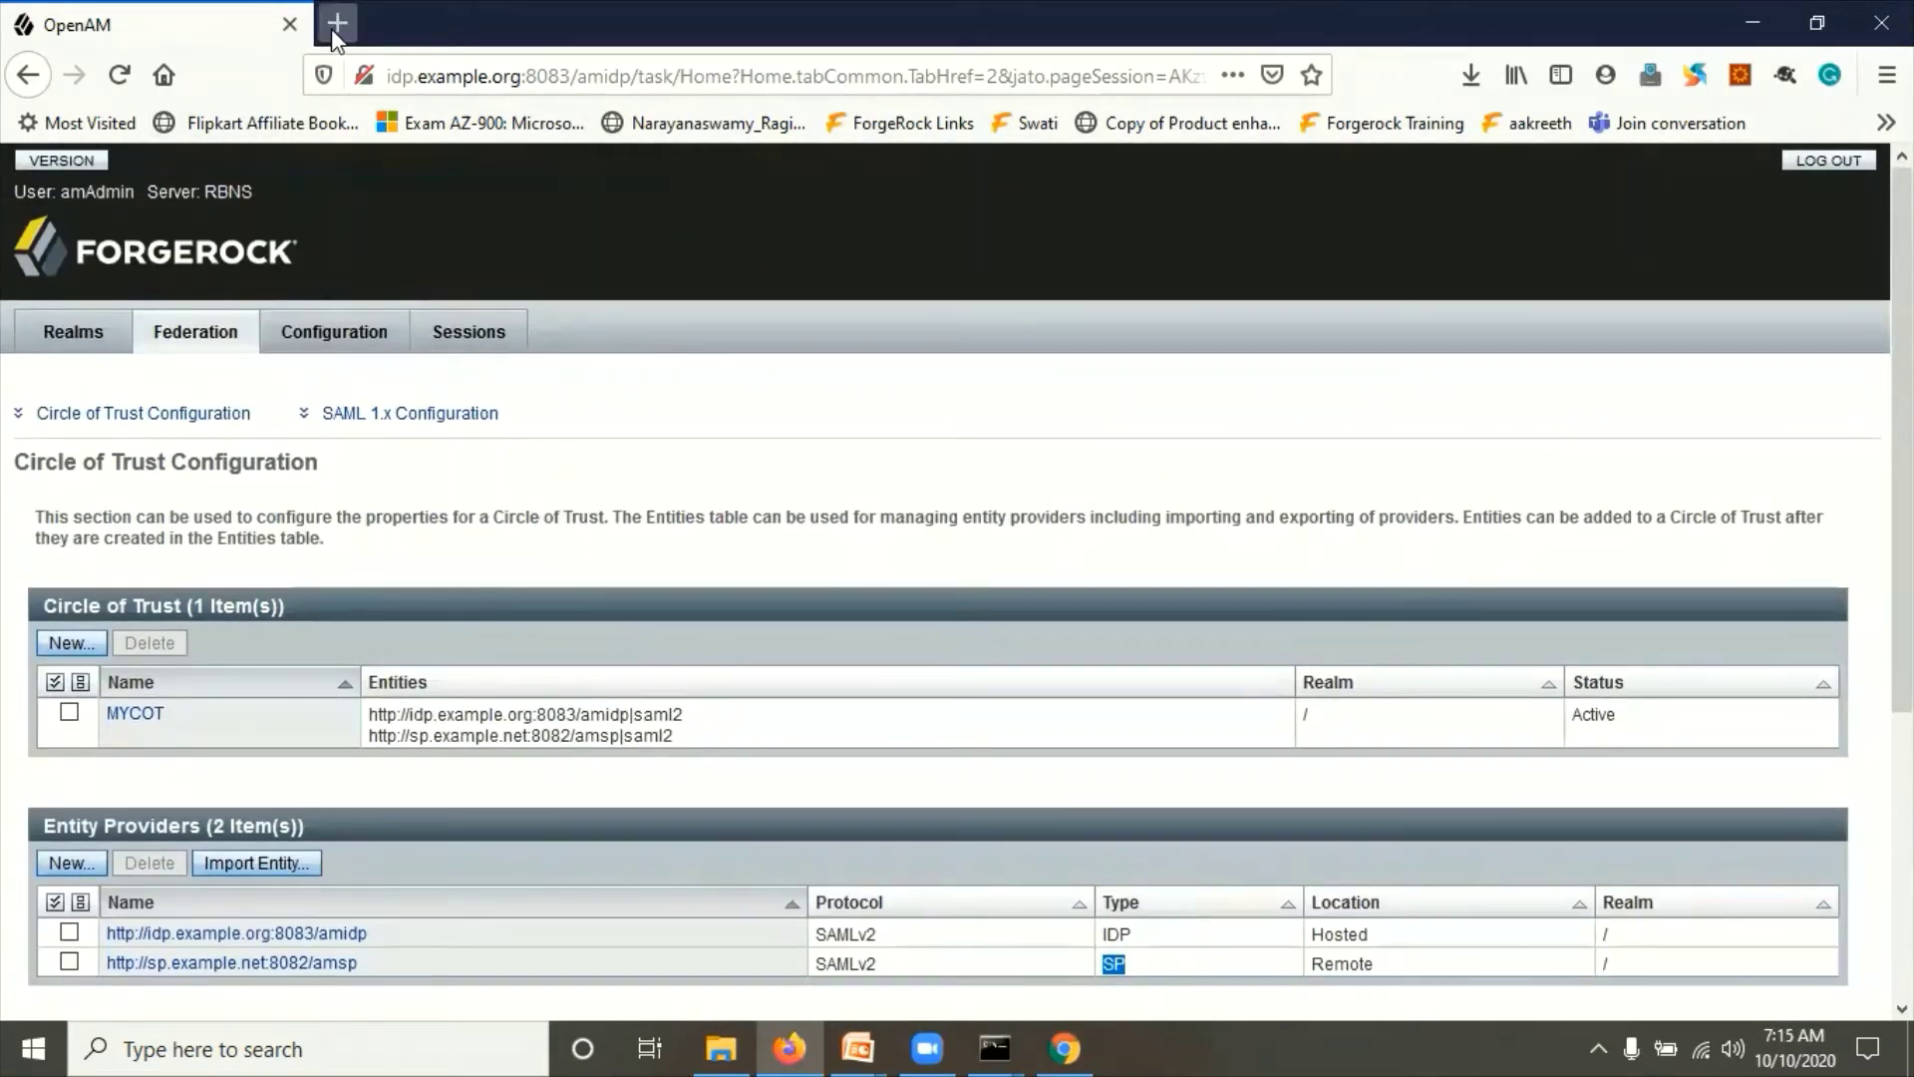
Step: Load the IdP's saml2/jsp/exportmetadata.jsp address in a new Firefox tab and select the metadata URL
click(336, 23)
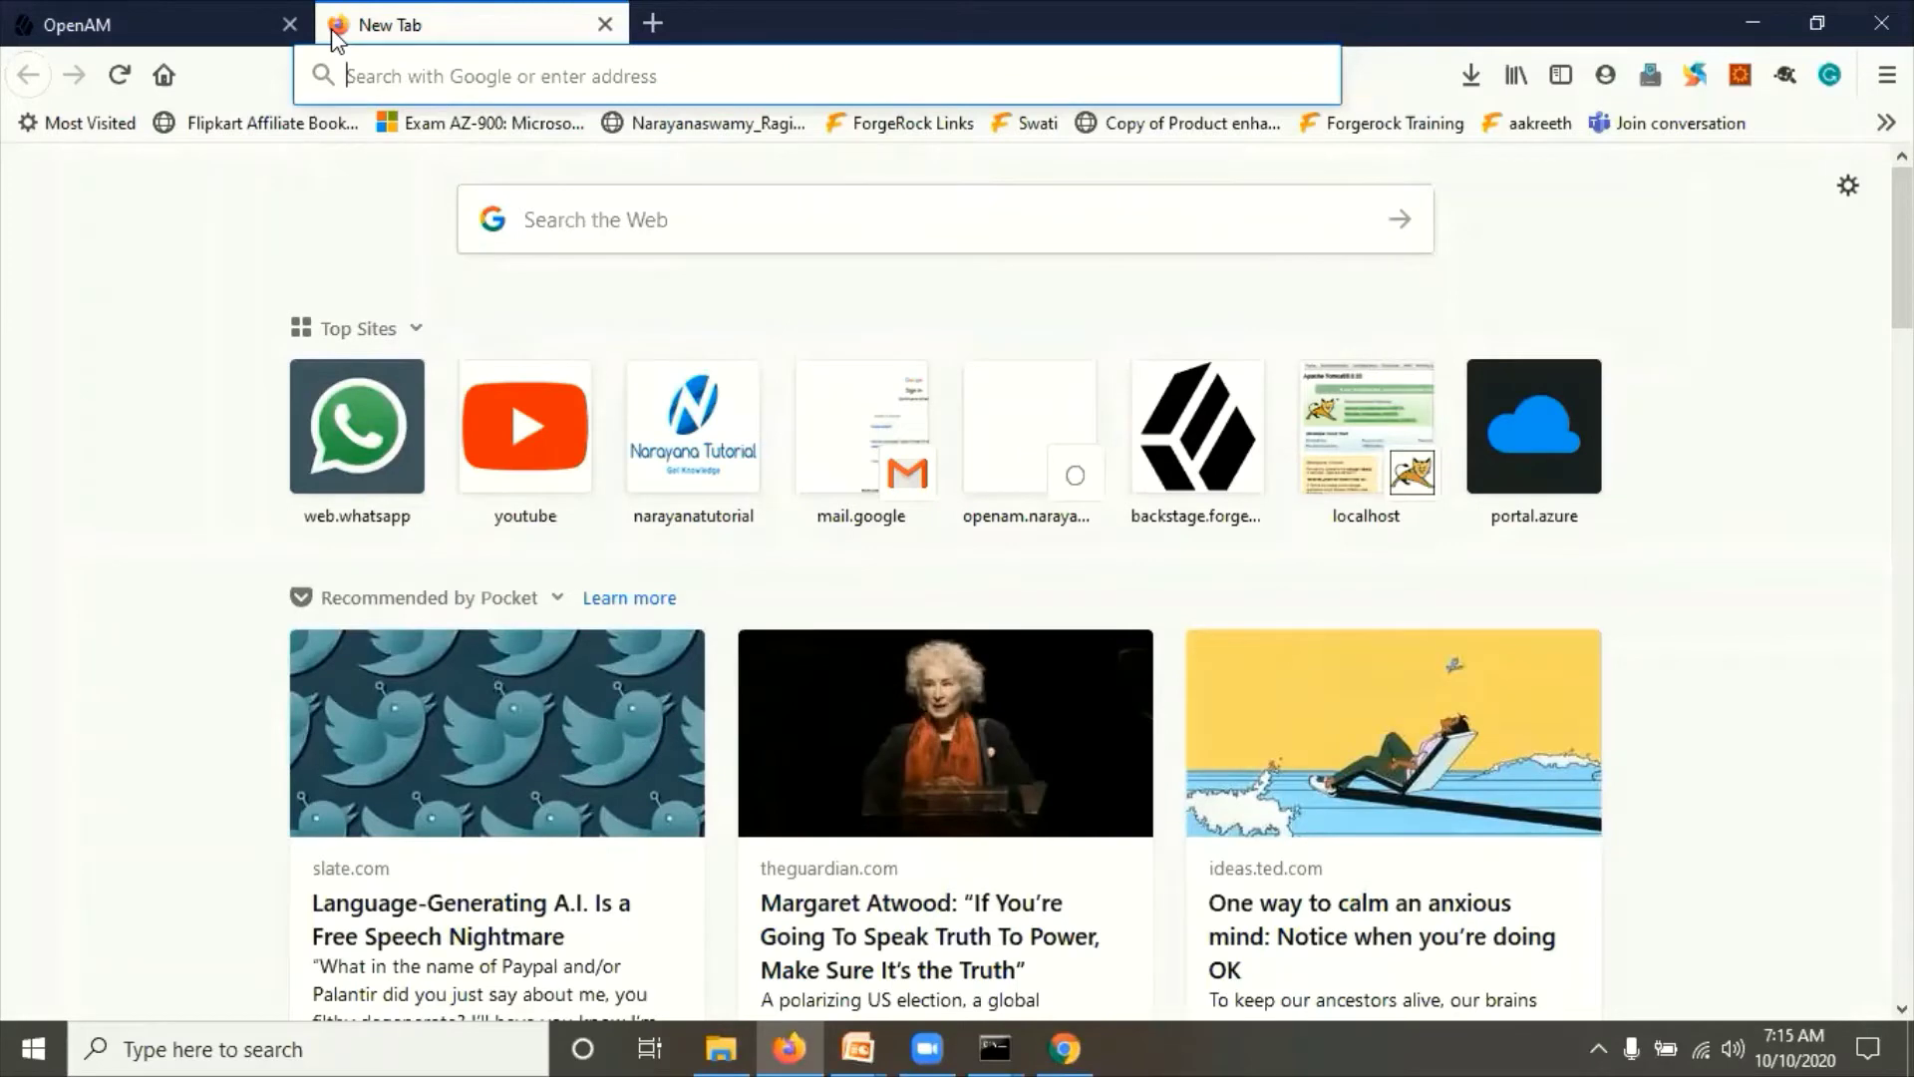
click(227, 24)
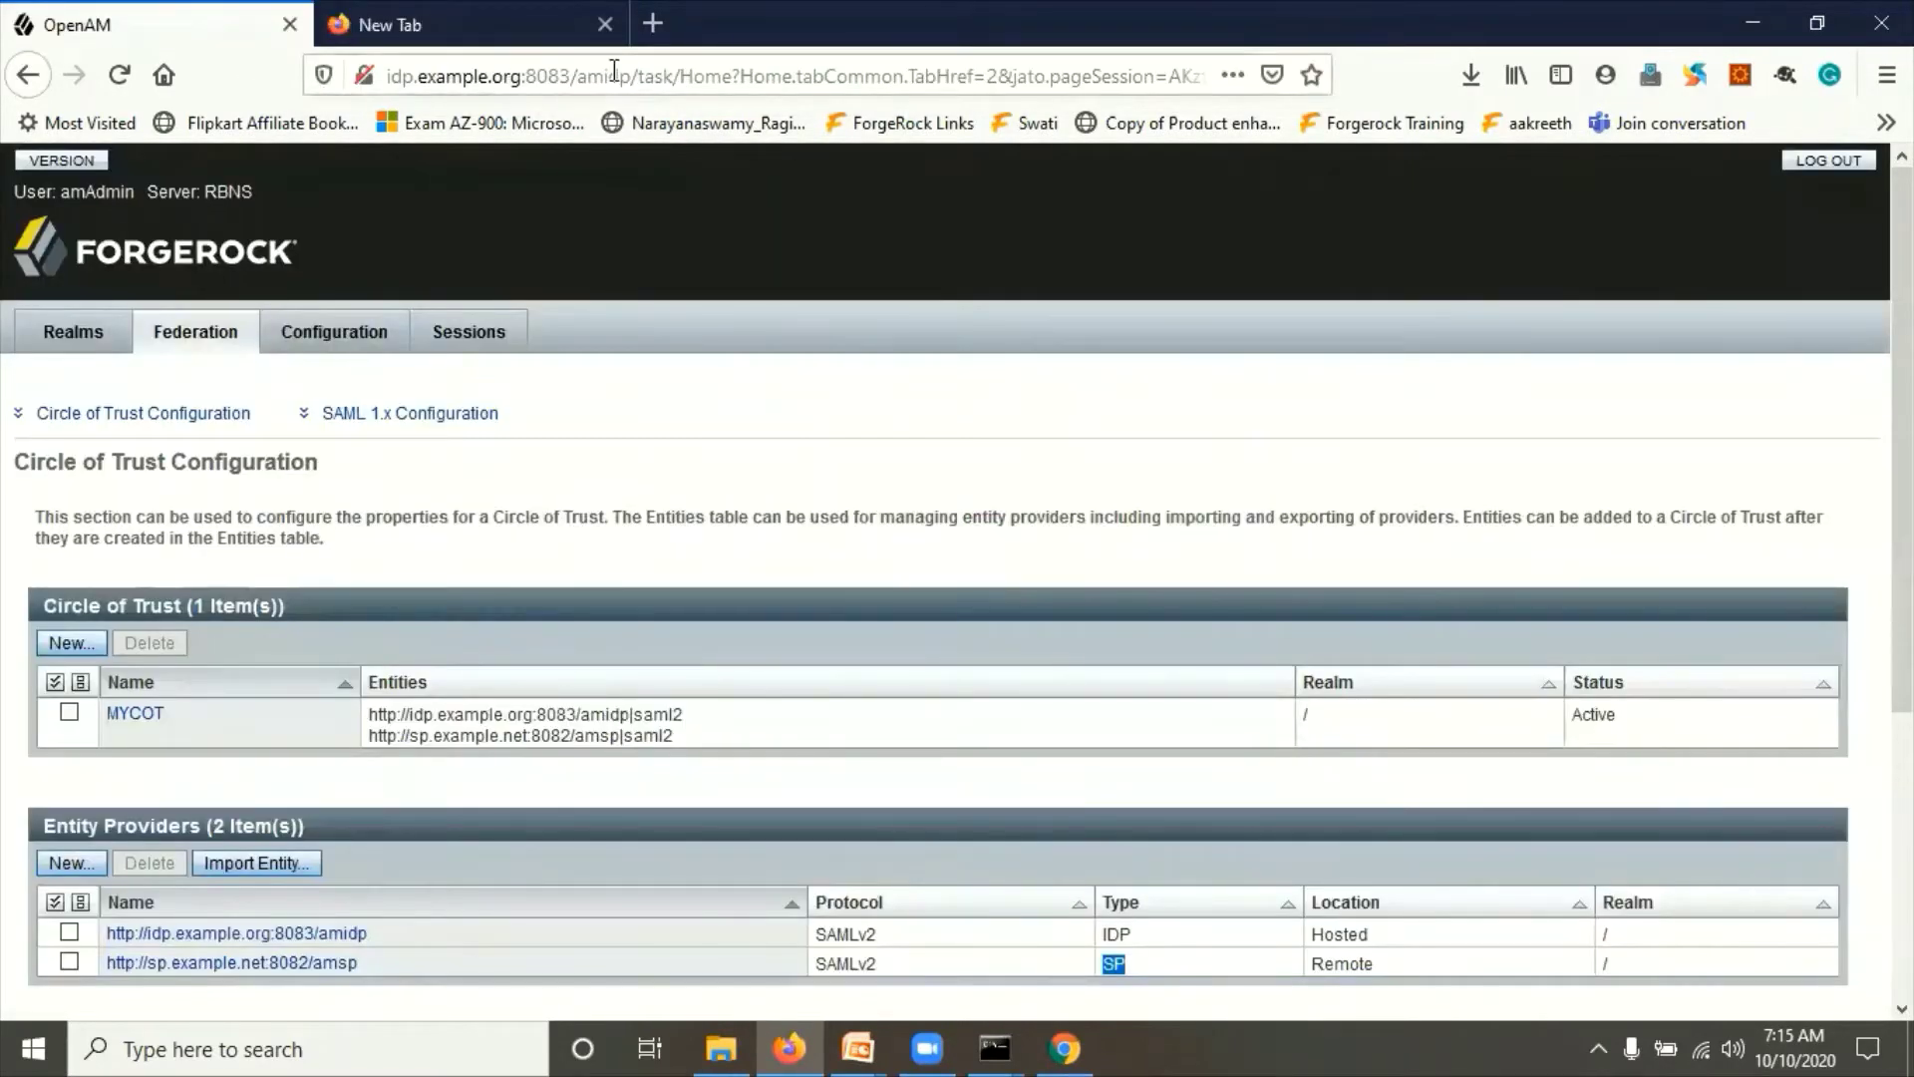
drag(631, 71, 384, 75)
key(ctrl+c)
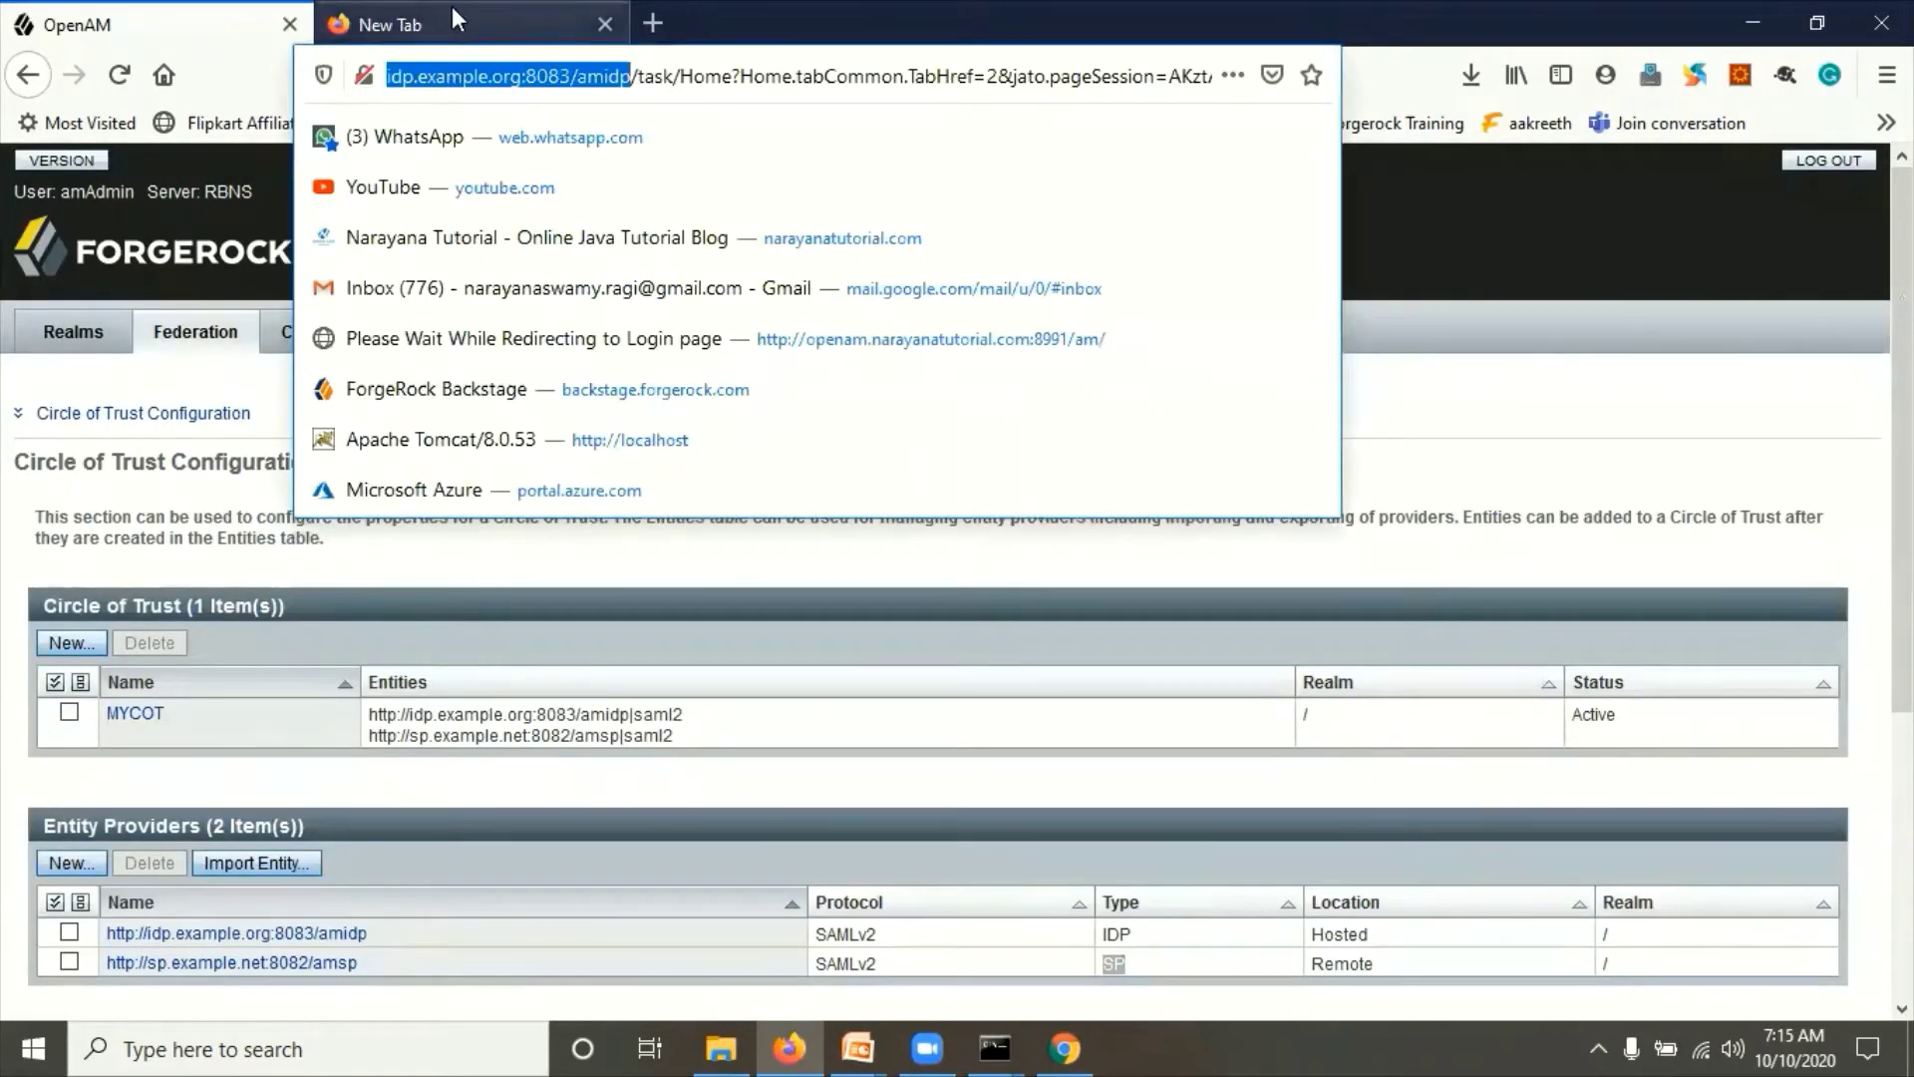
click(428, 25)
key(ctrl+v)
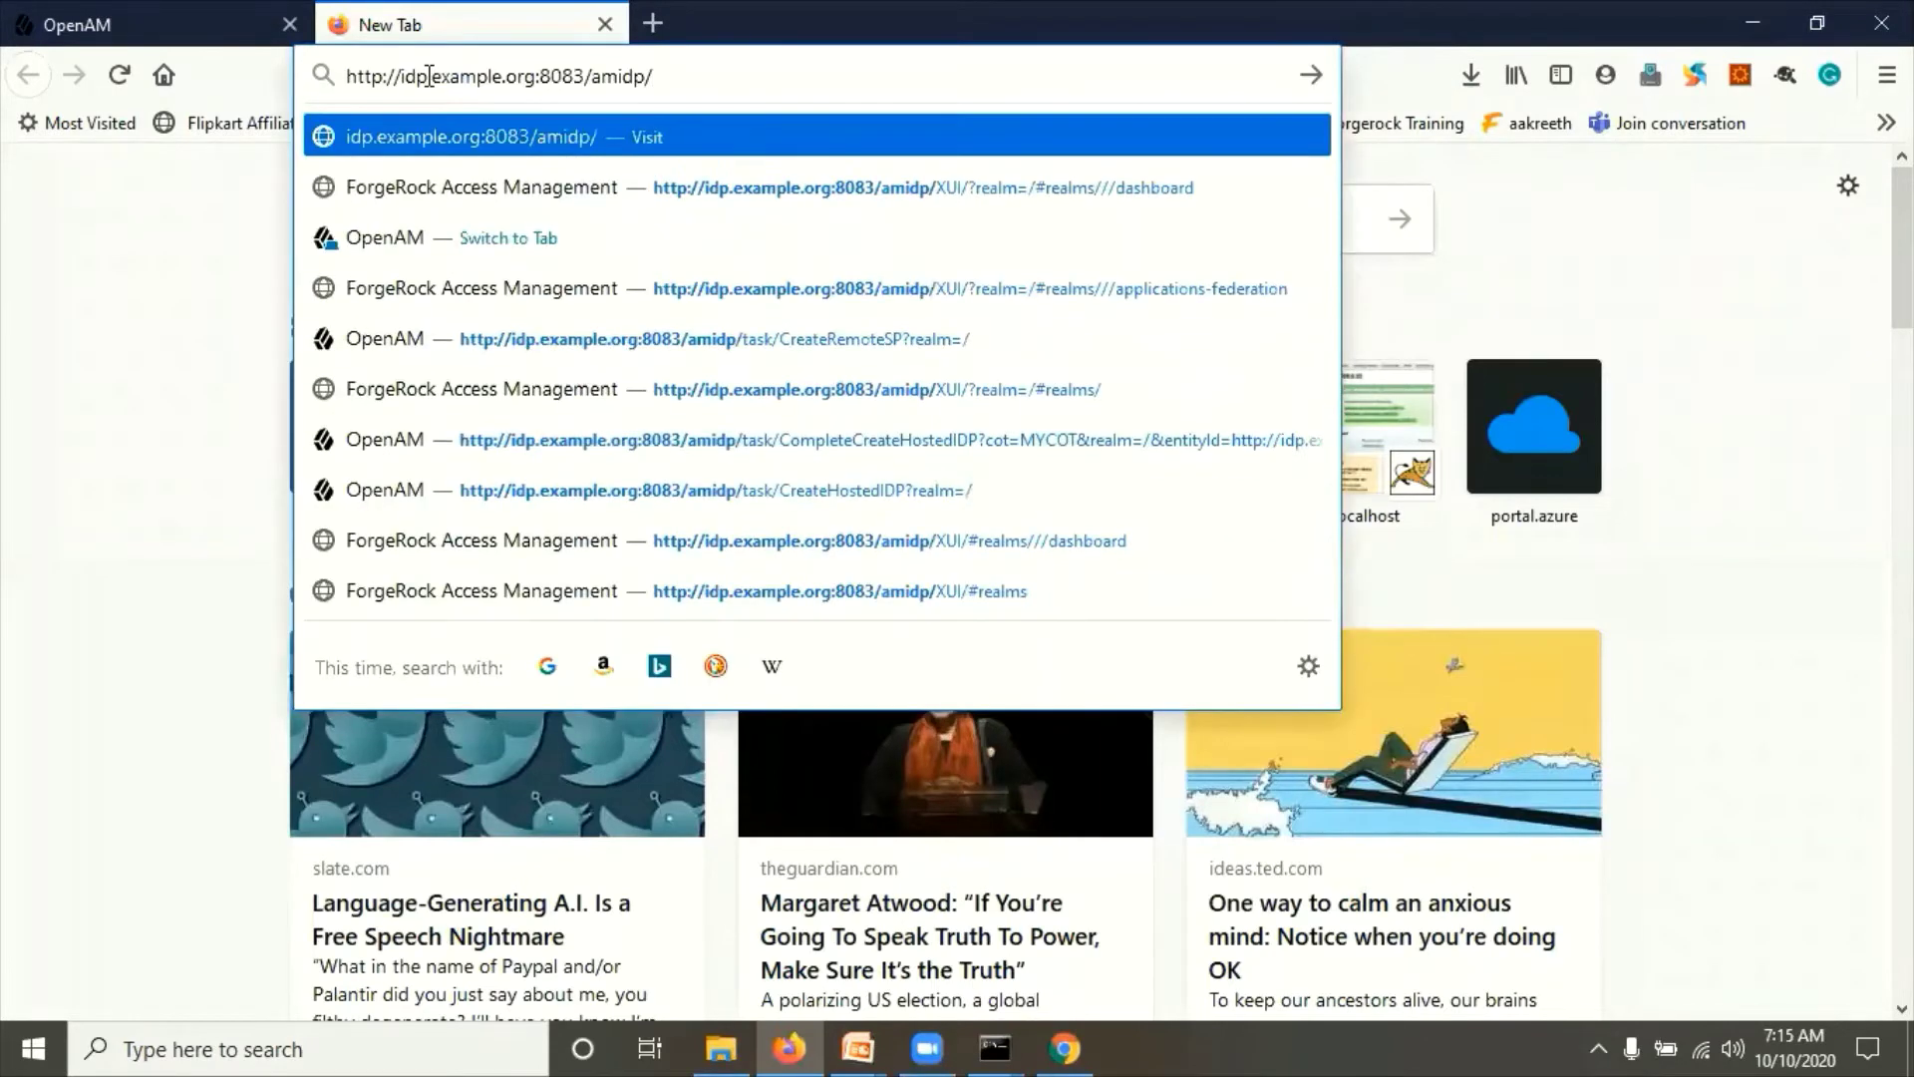
text(am)
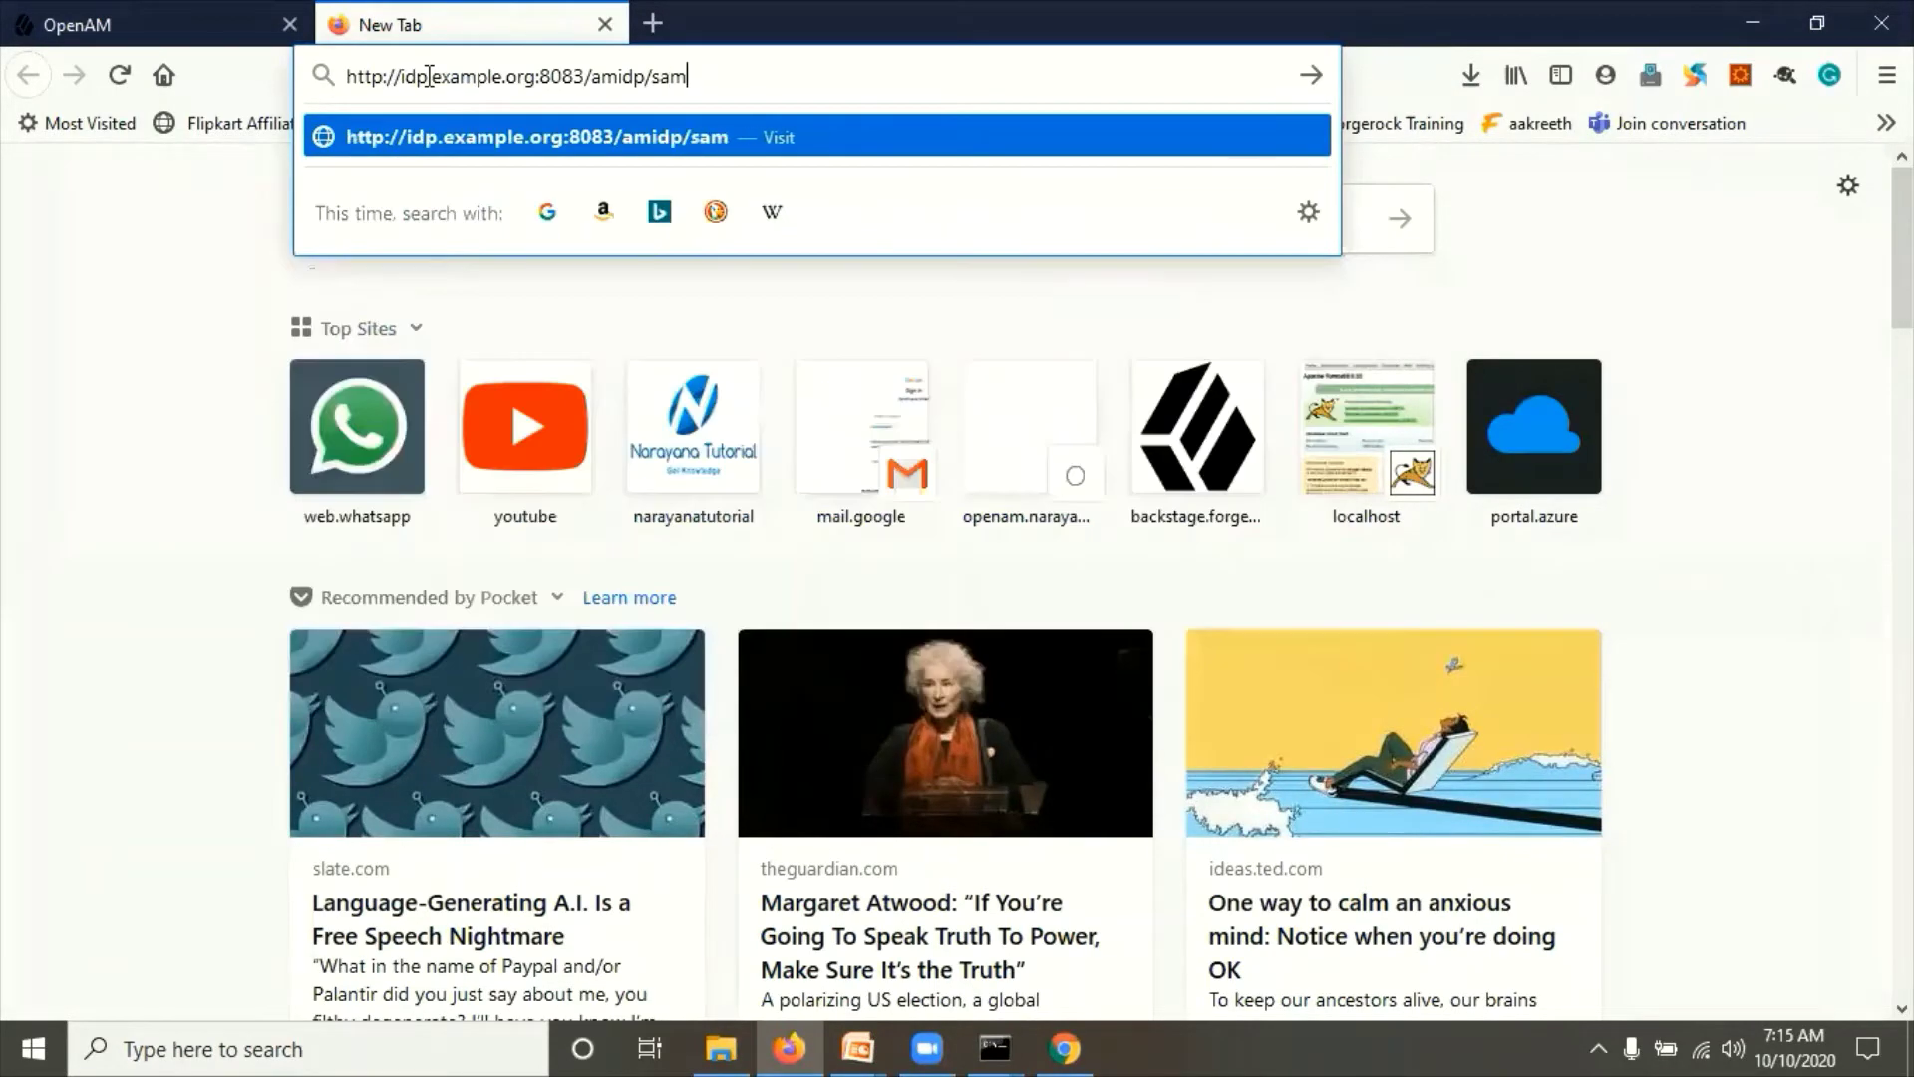
text(l2/jsp/export)
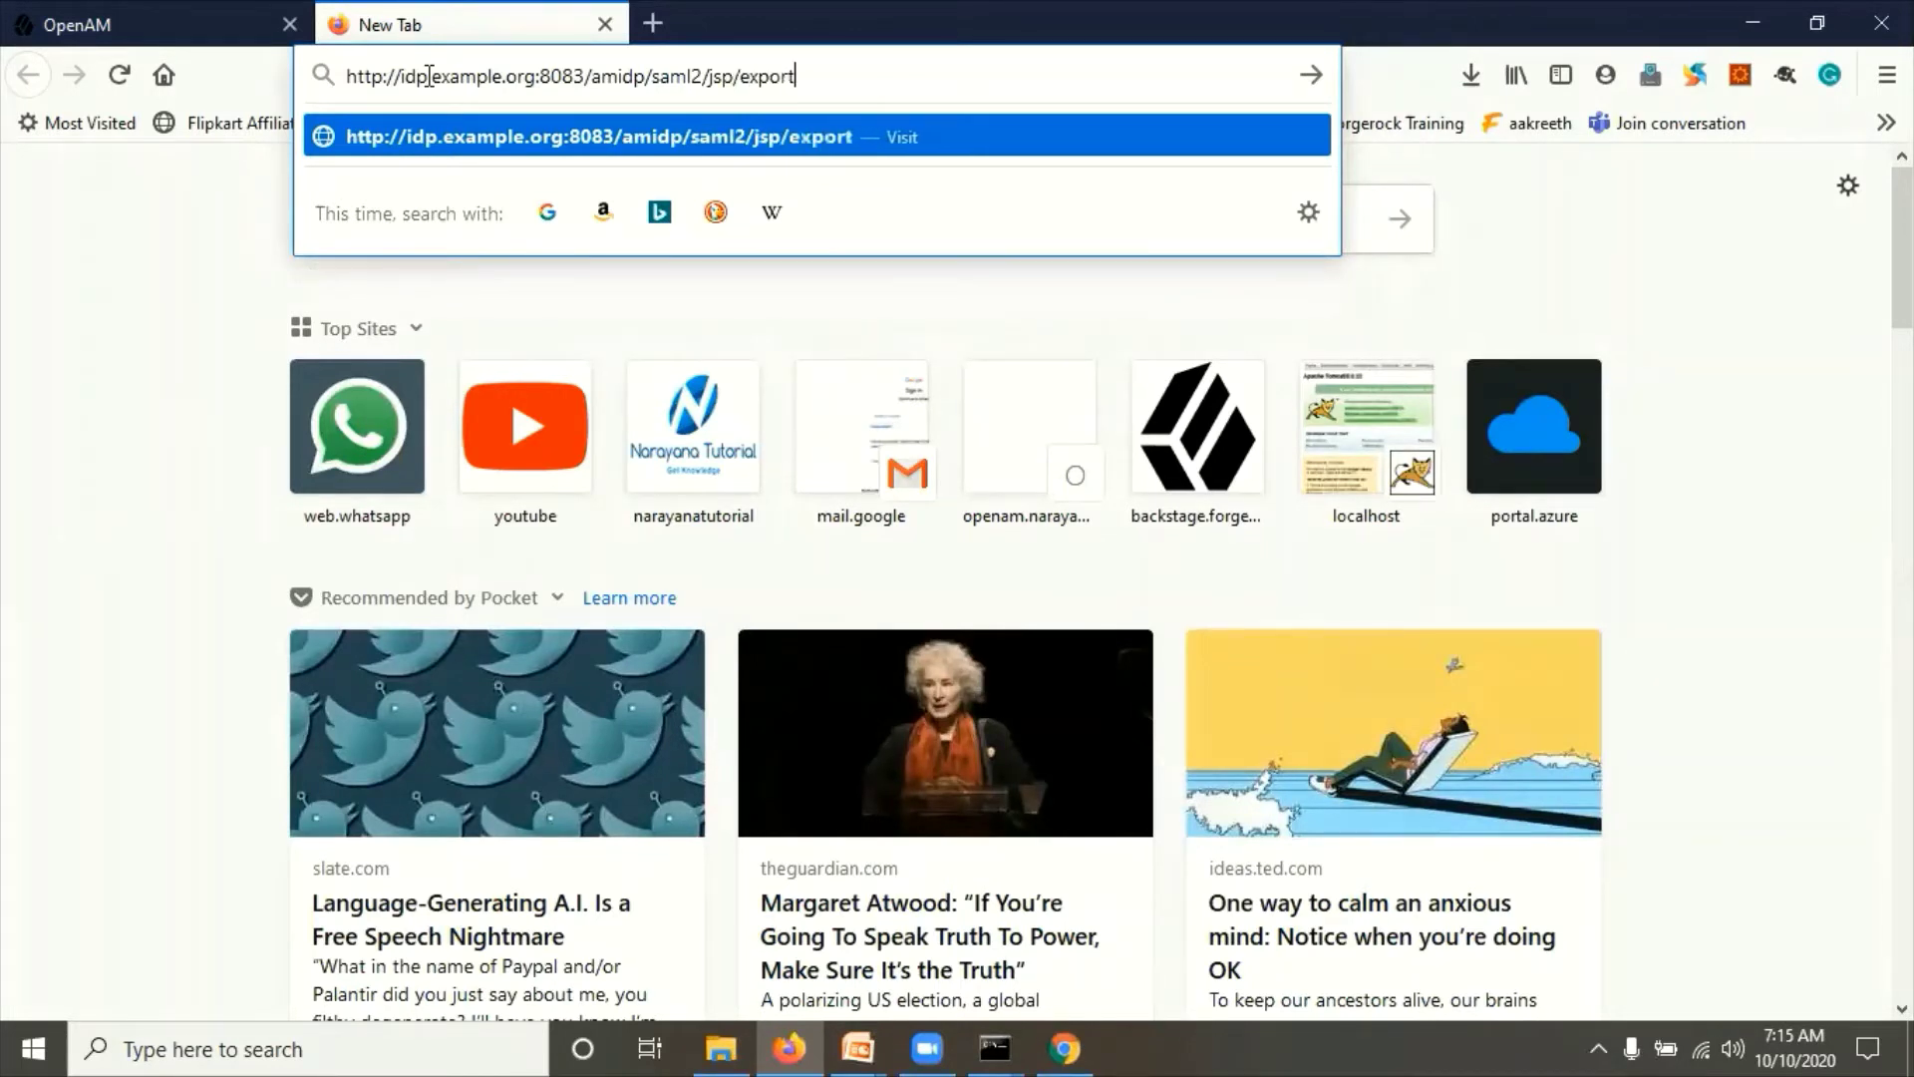
text(metadata.jsp)
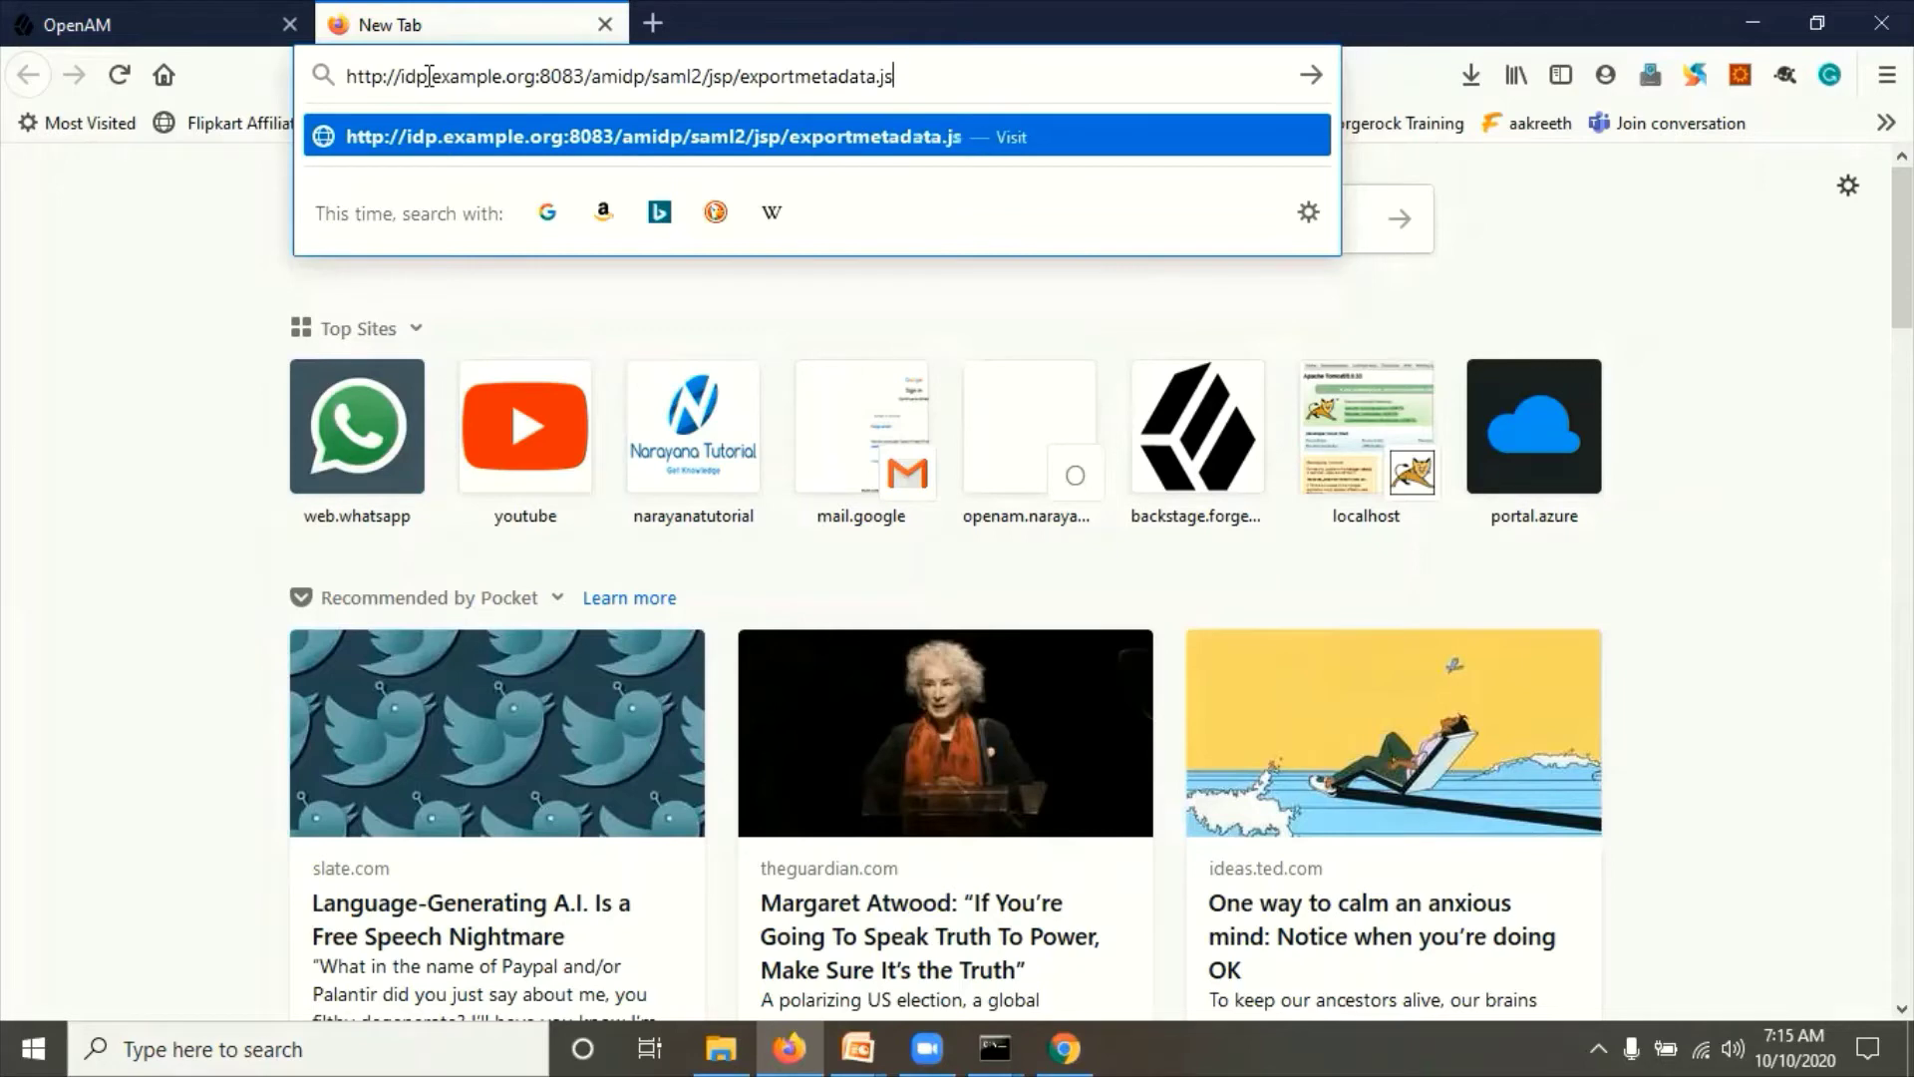
key(Return)
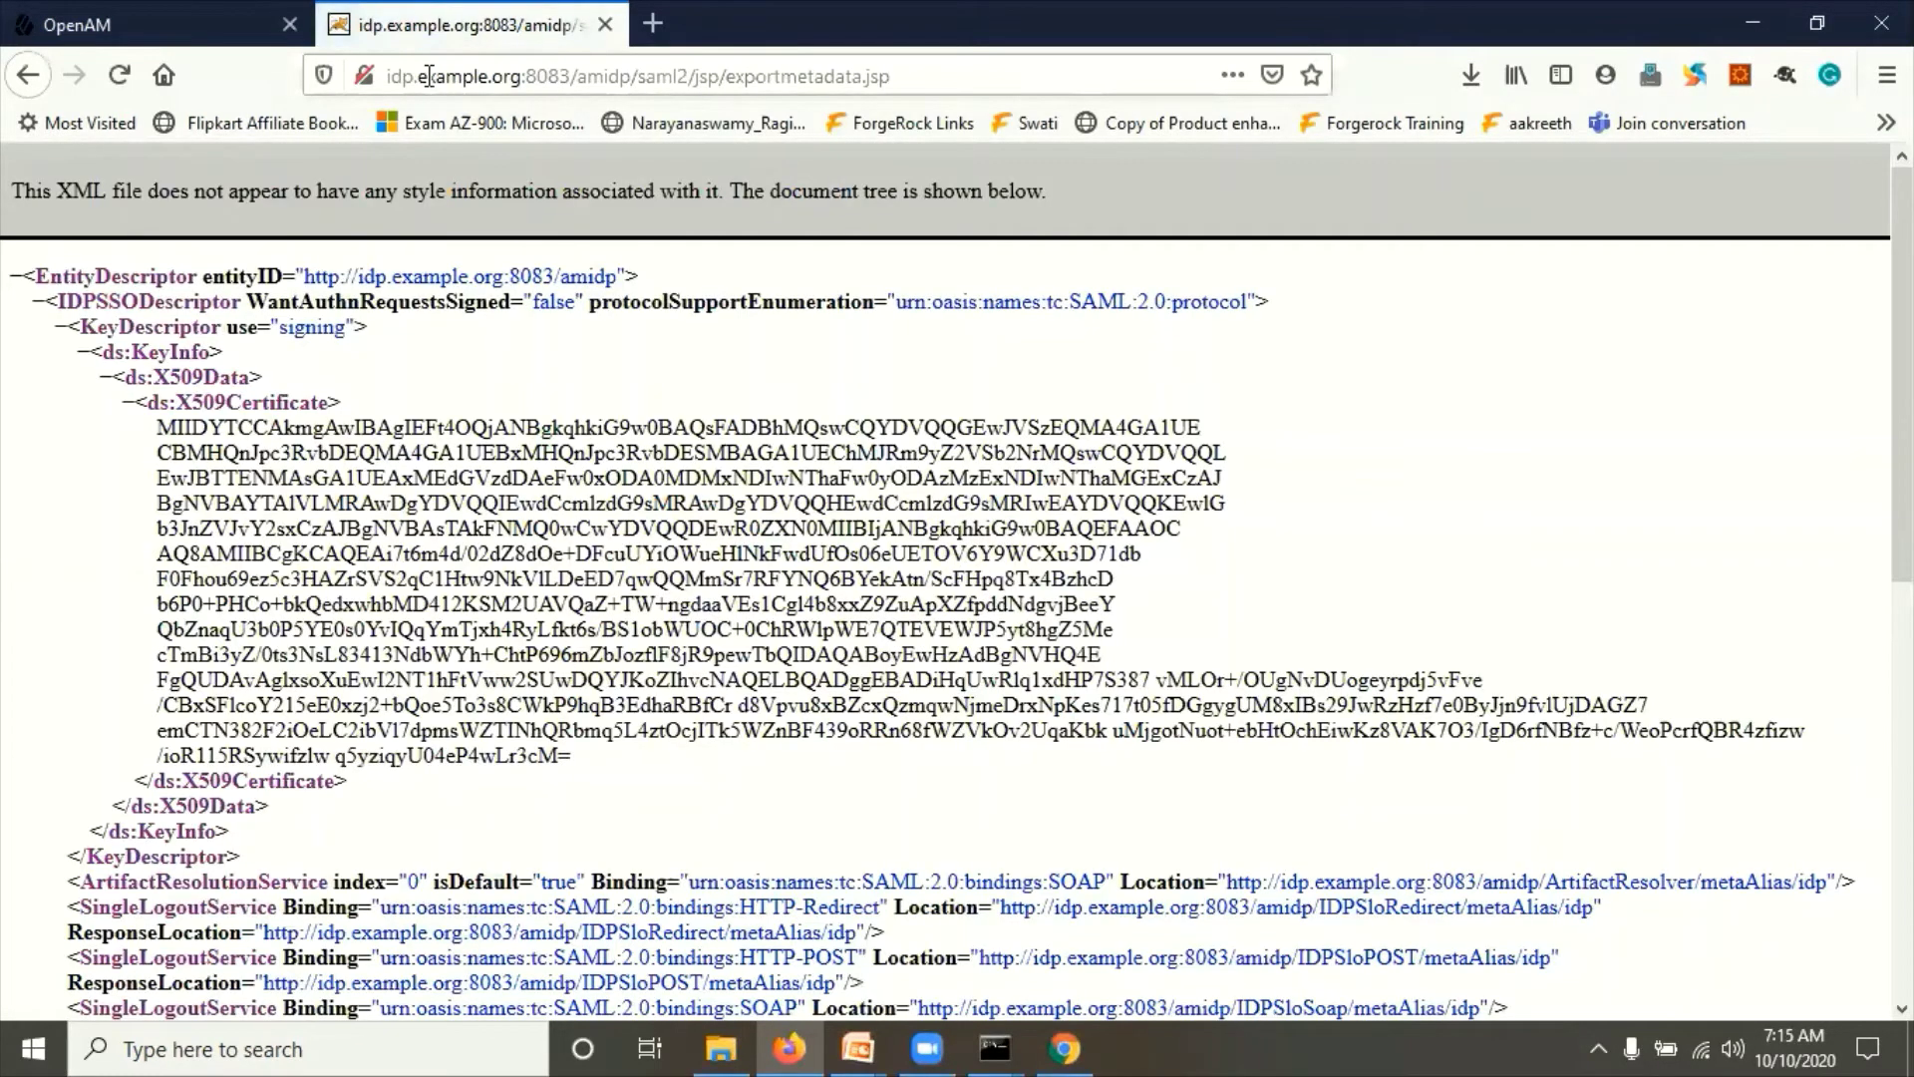
click(718, 75)
key(ctrl+c)
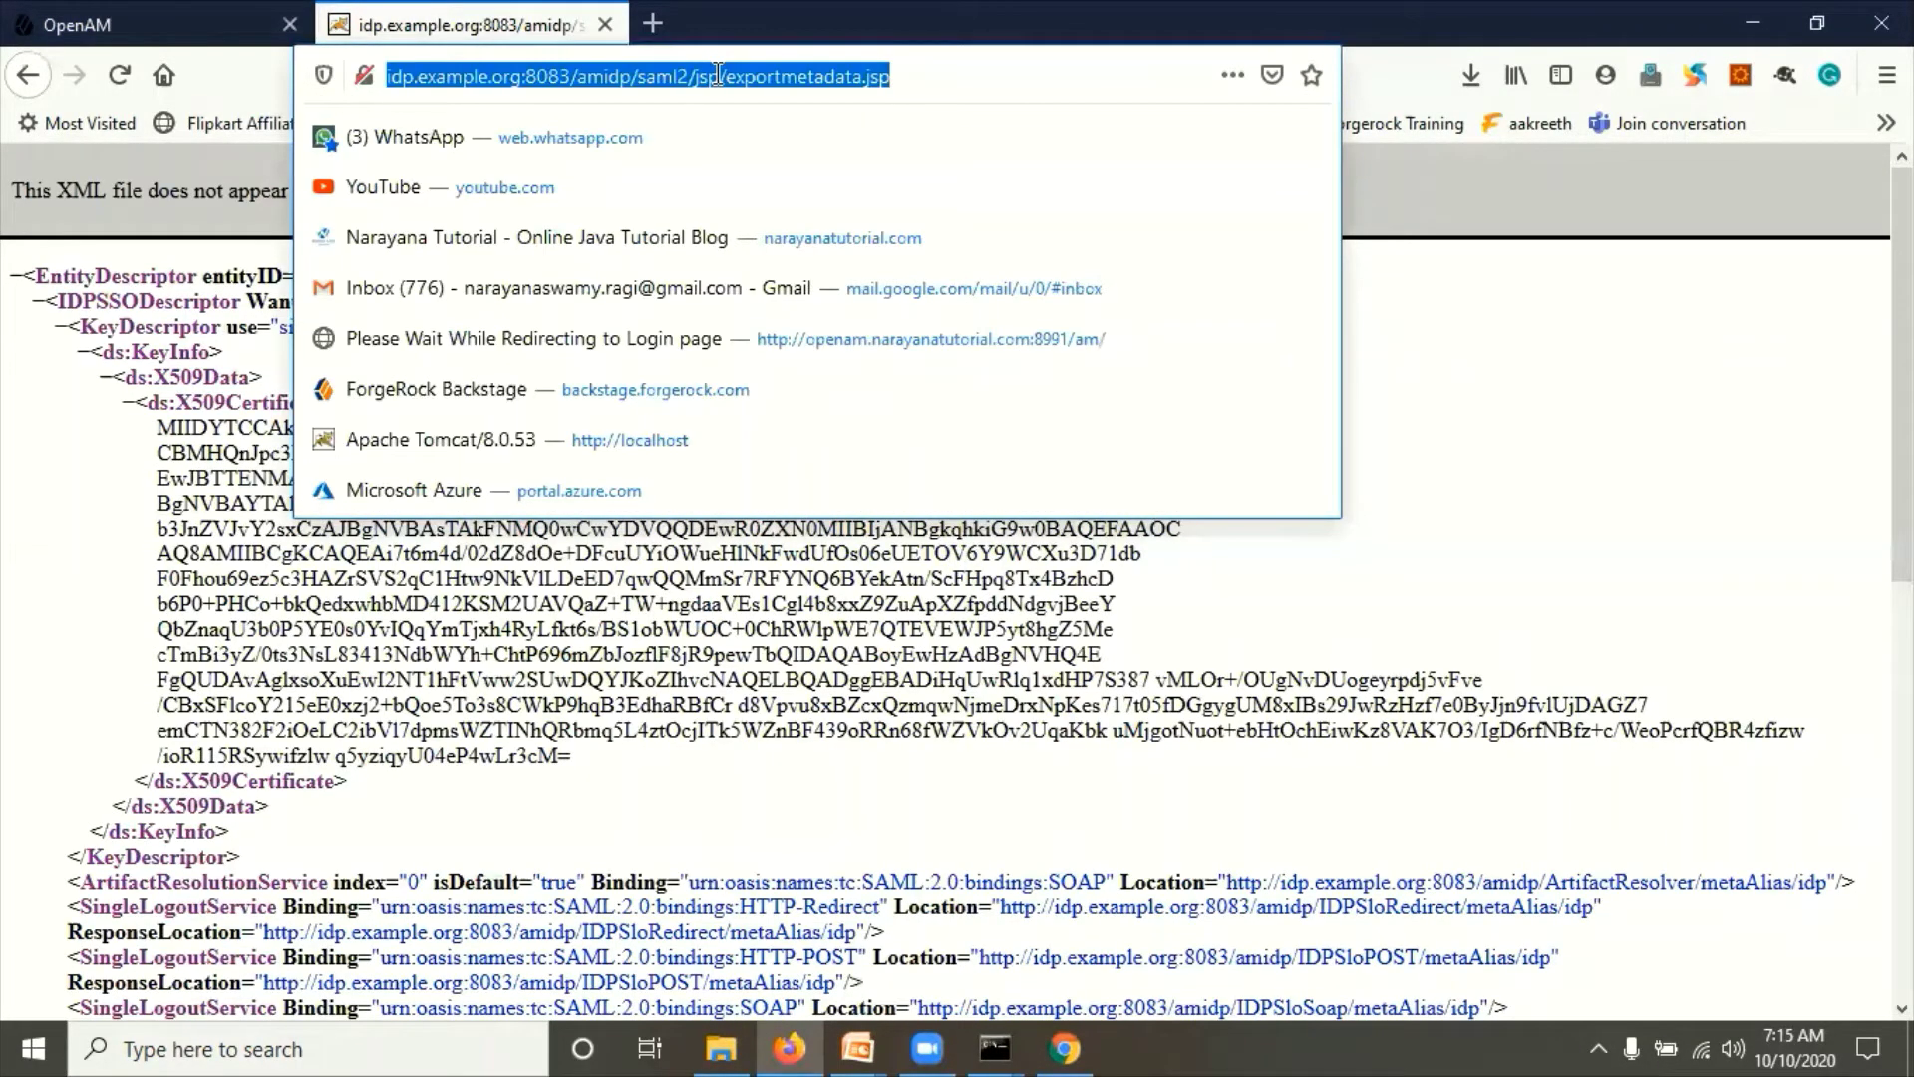
click(1064, 1048)
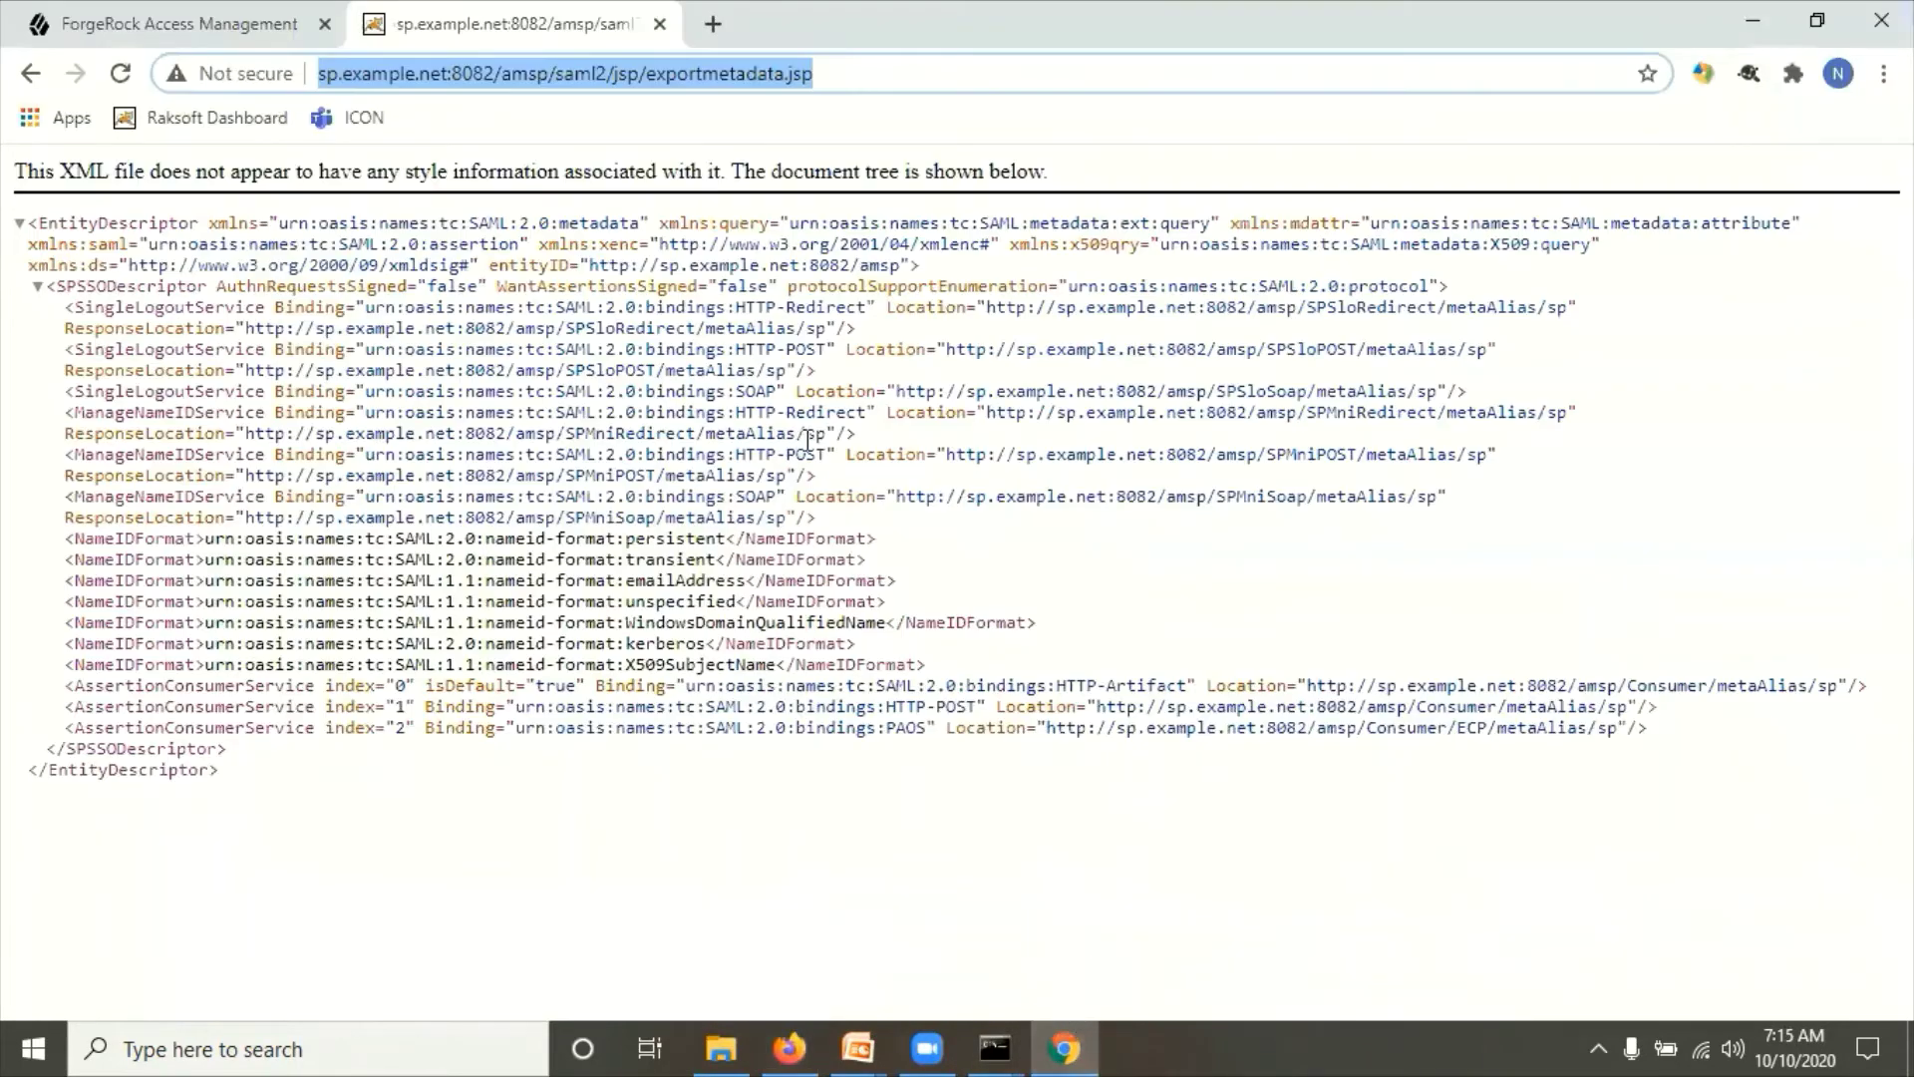
Step: On the SP console, open Top Level Realm's Configure Remote Identity Provider form
click(254, 27)
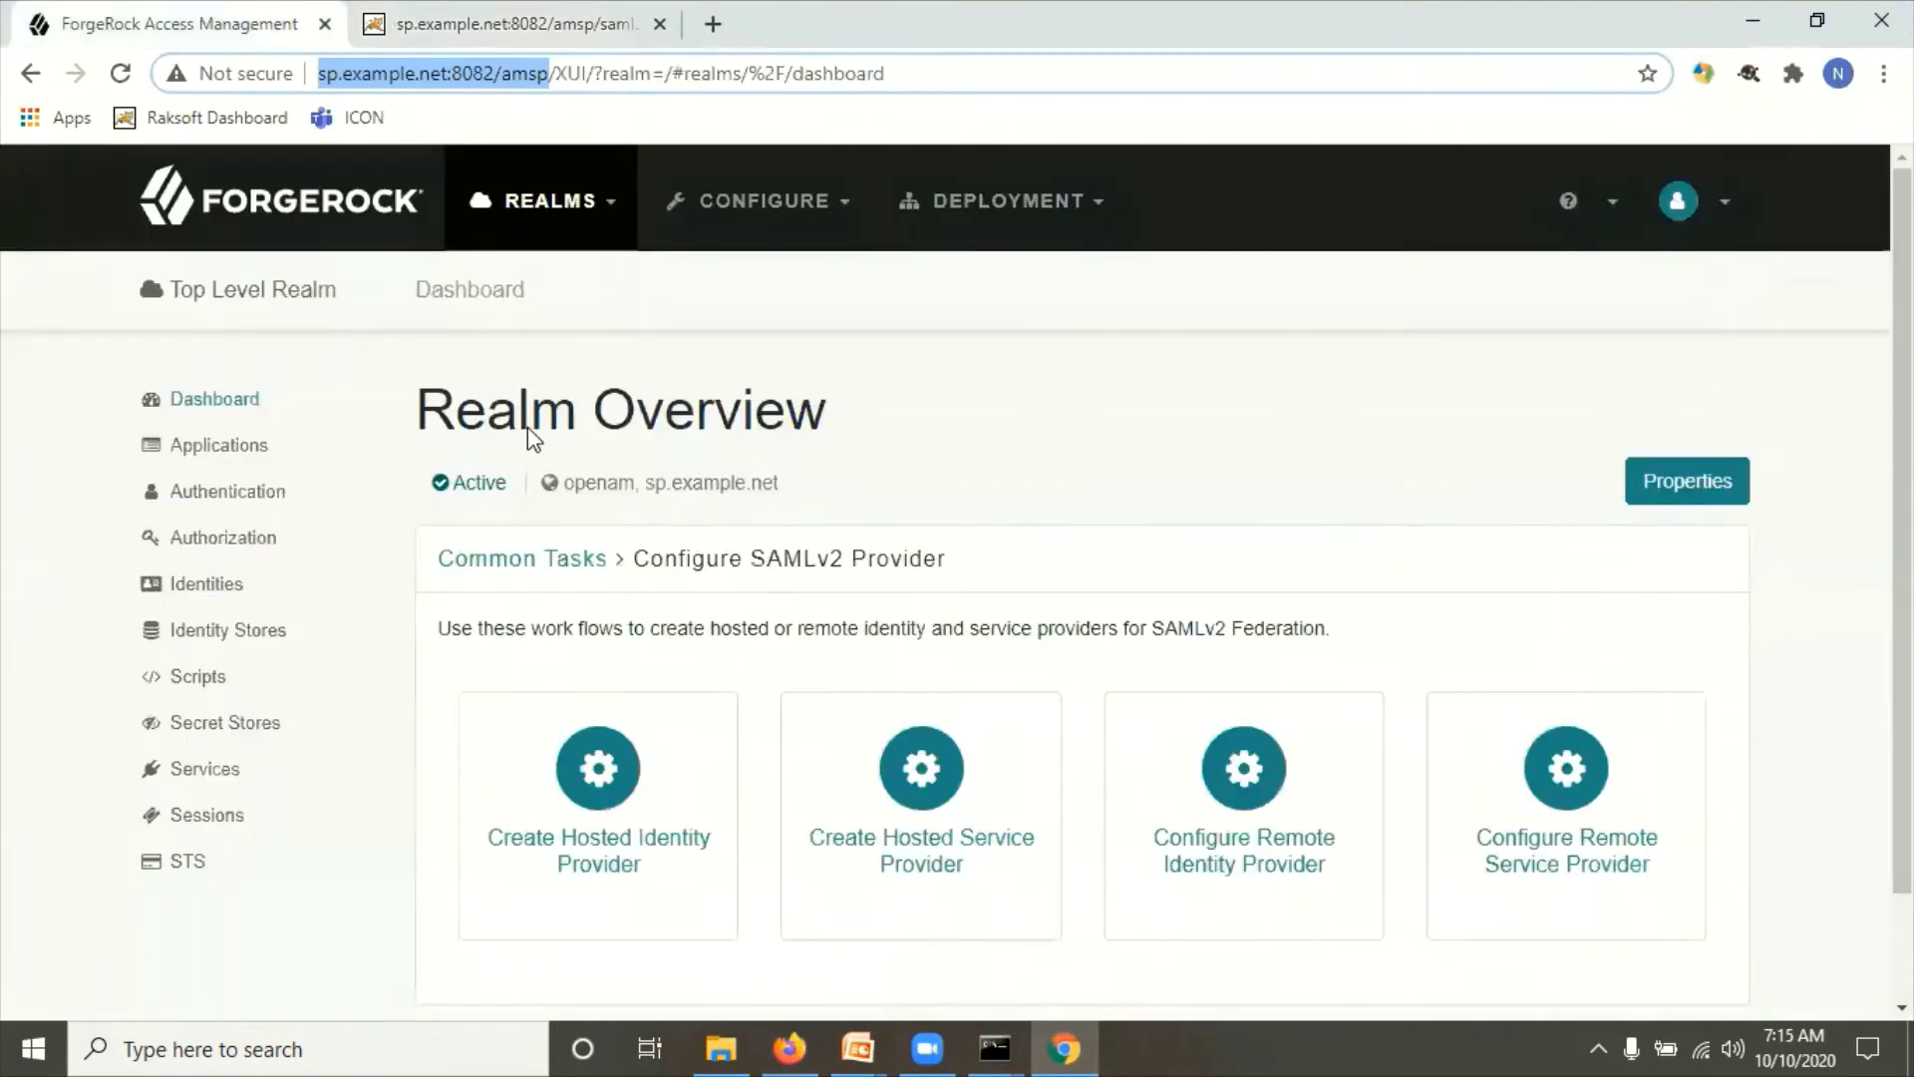
click(597, 790)
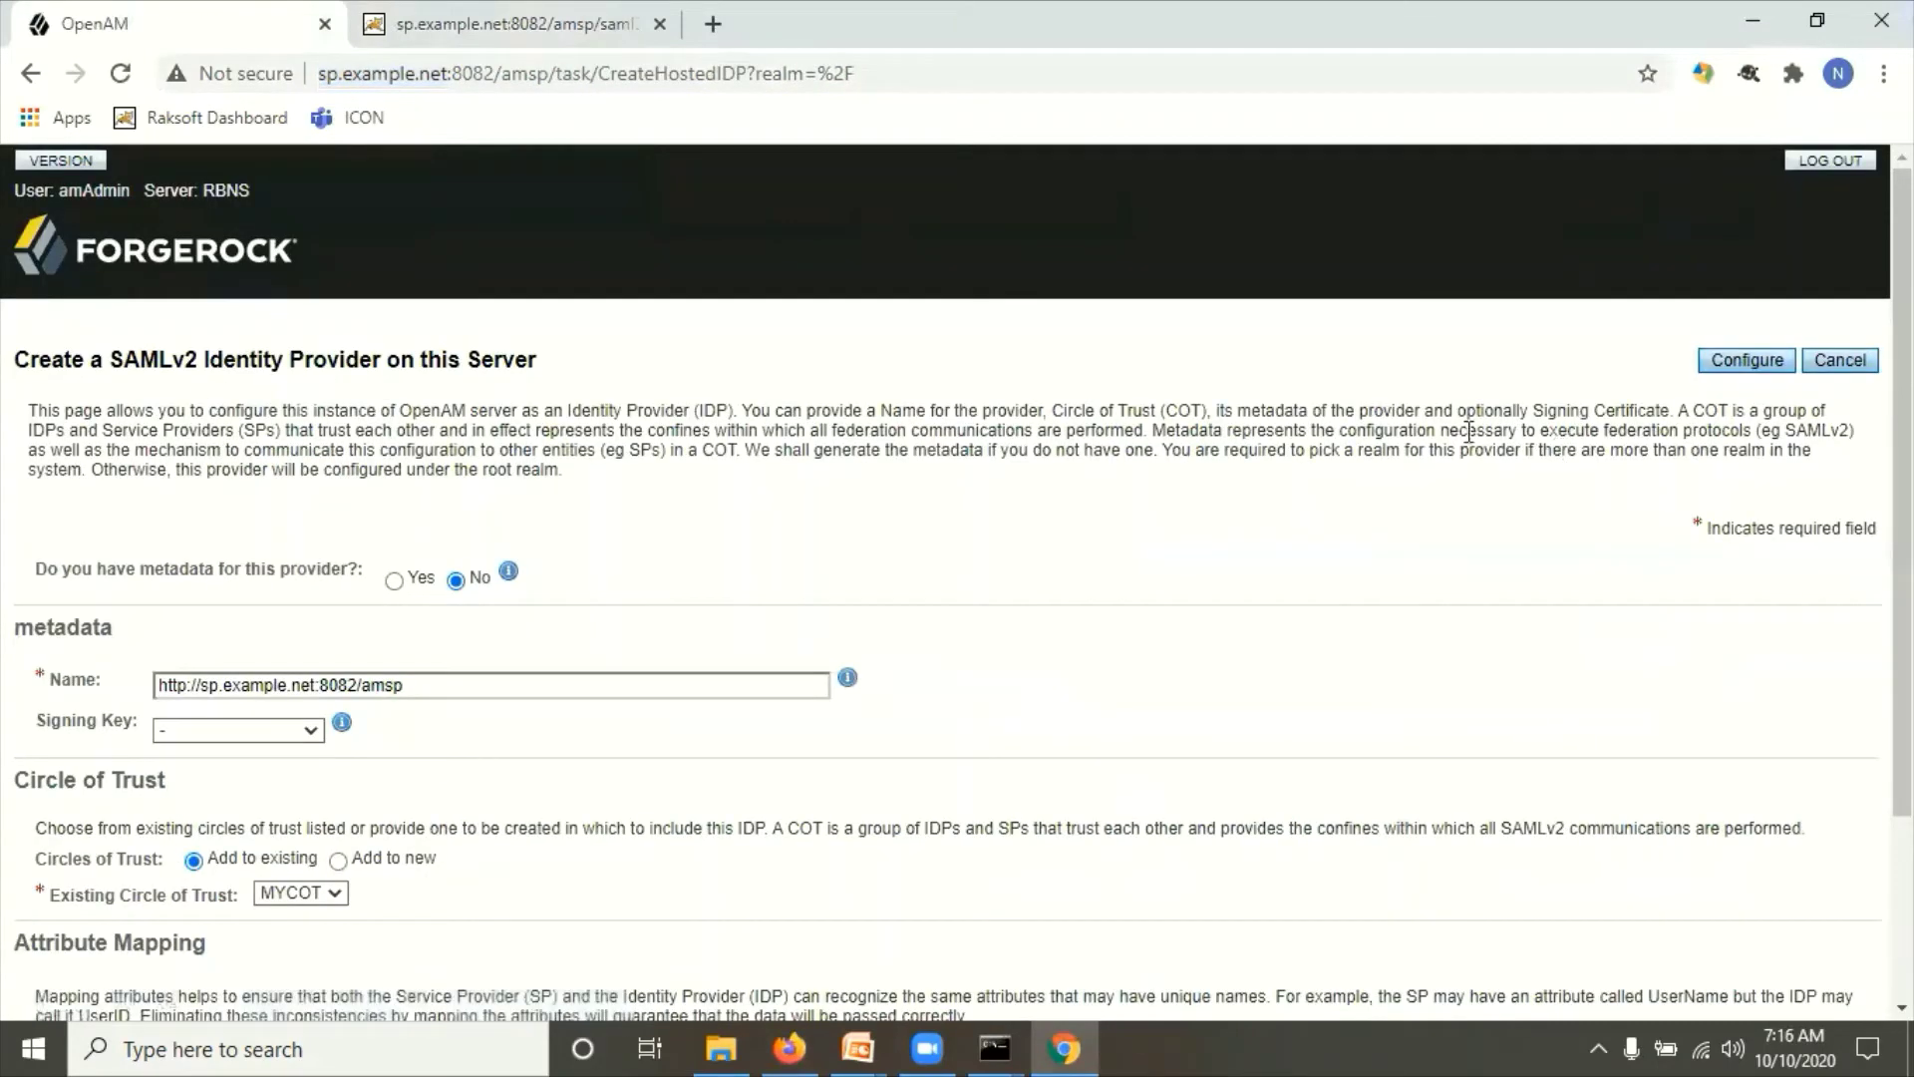
click(1844, 361)
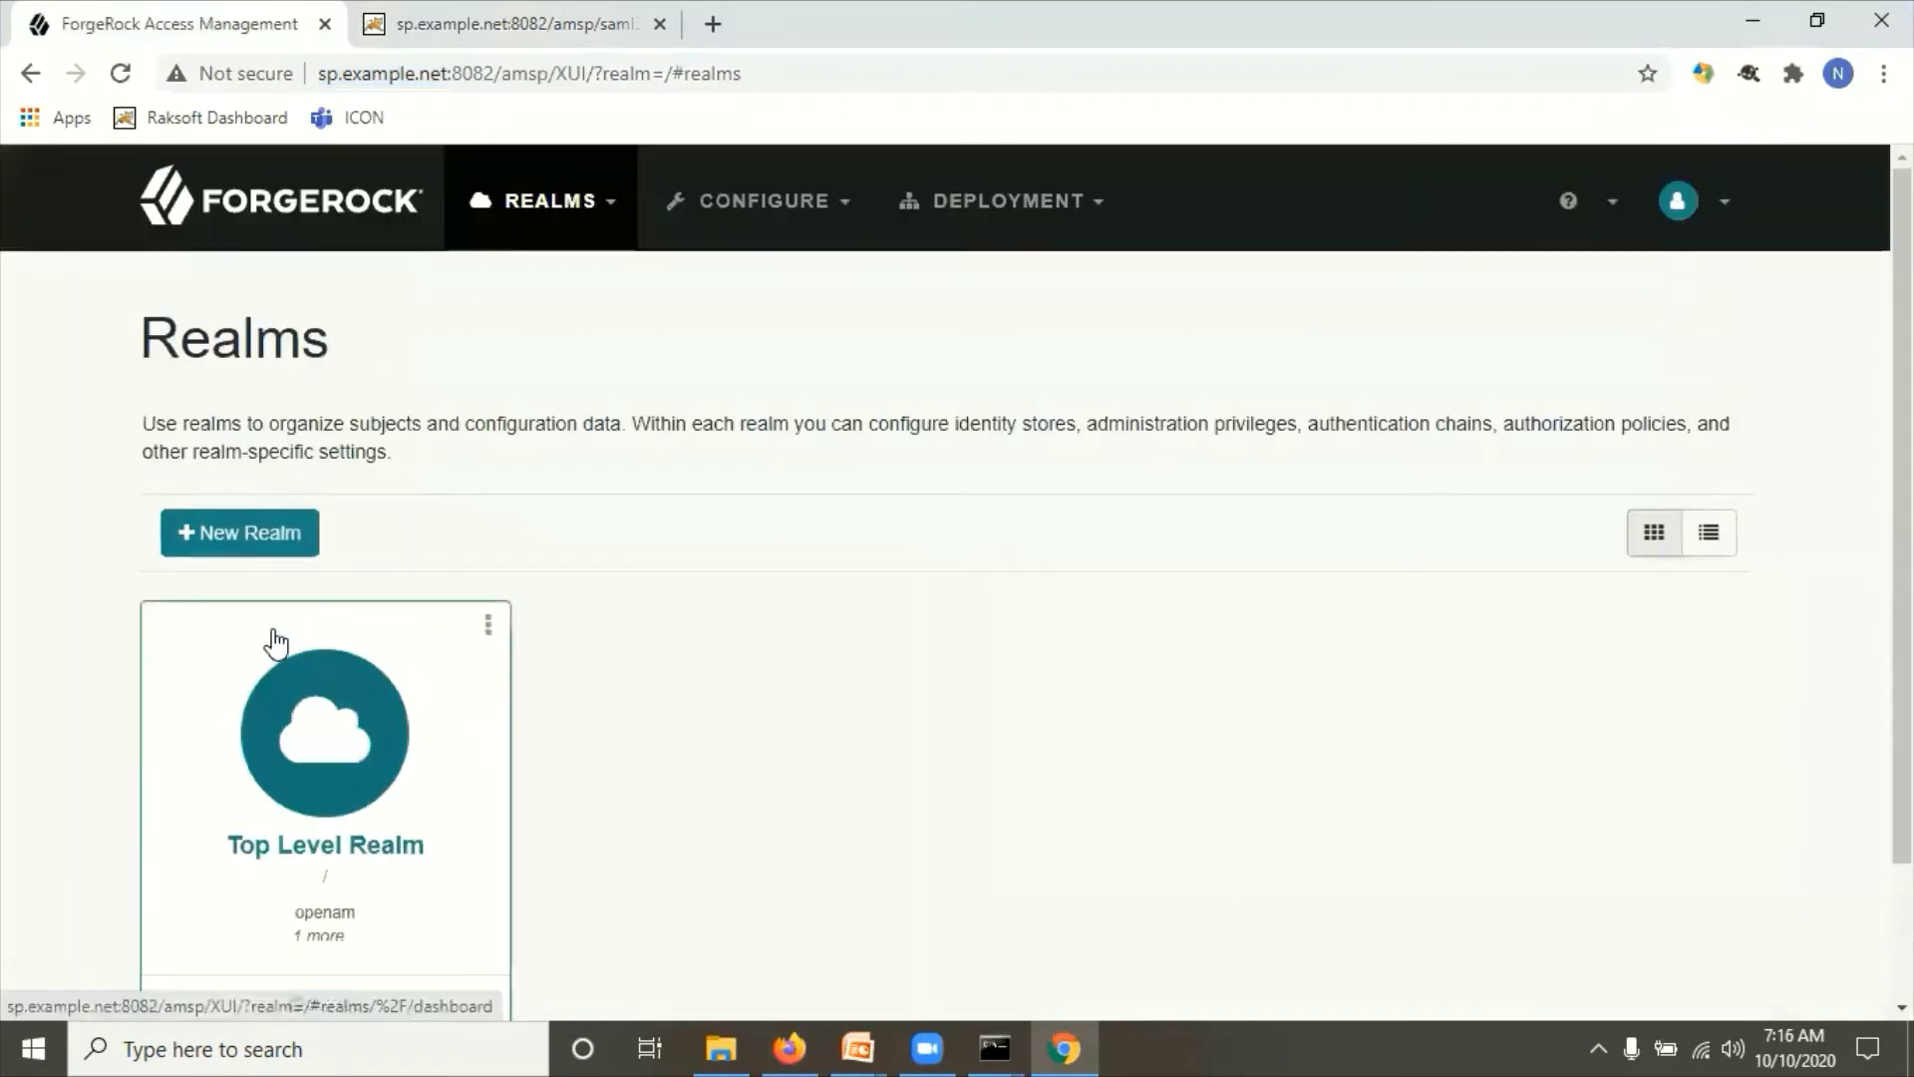
click(351, 735)
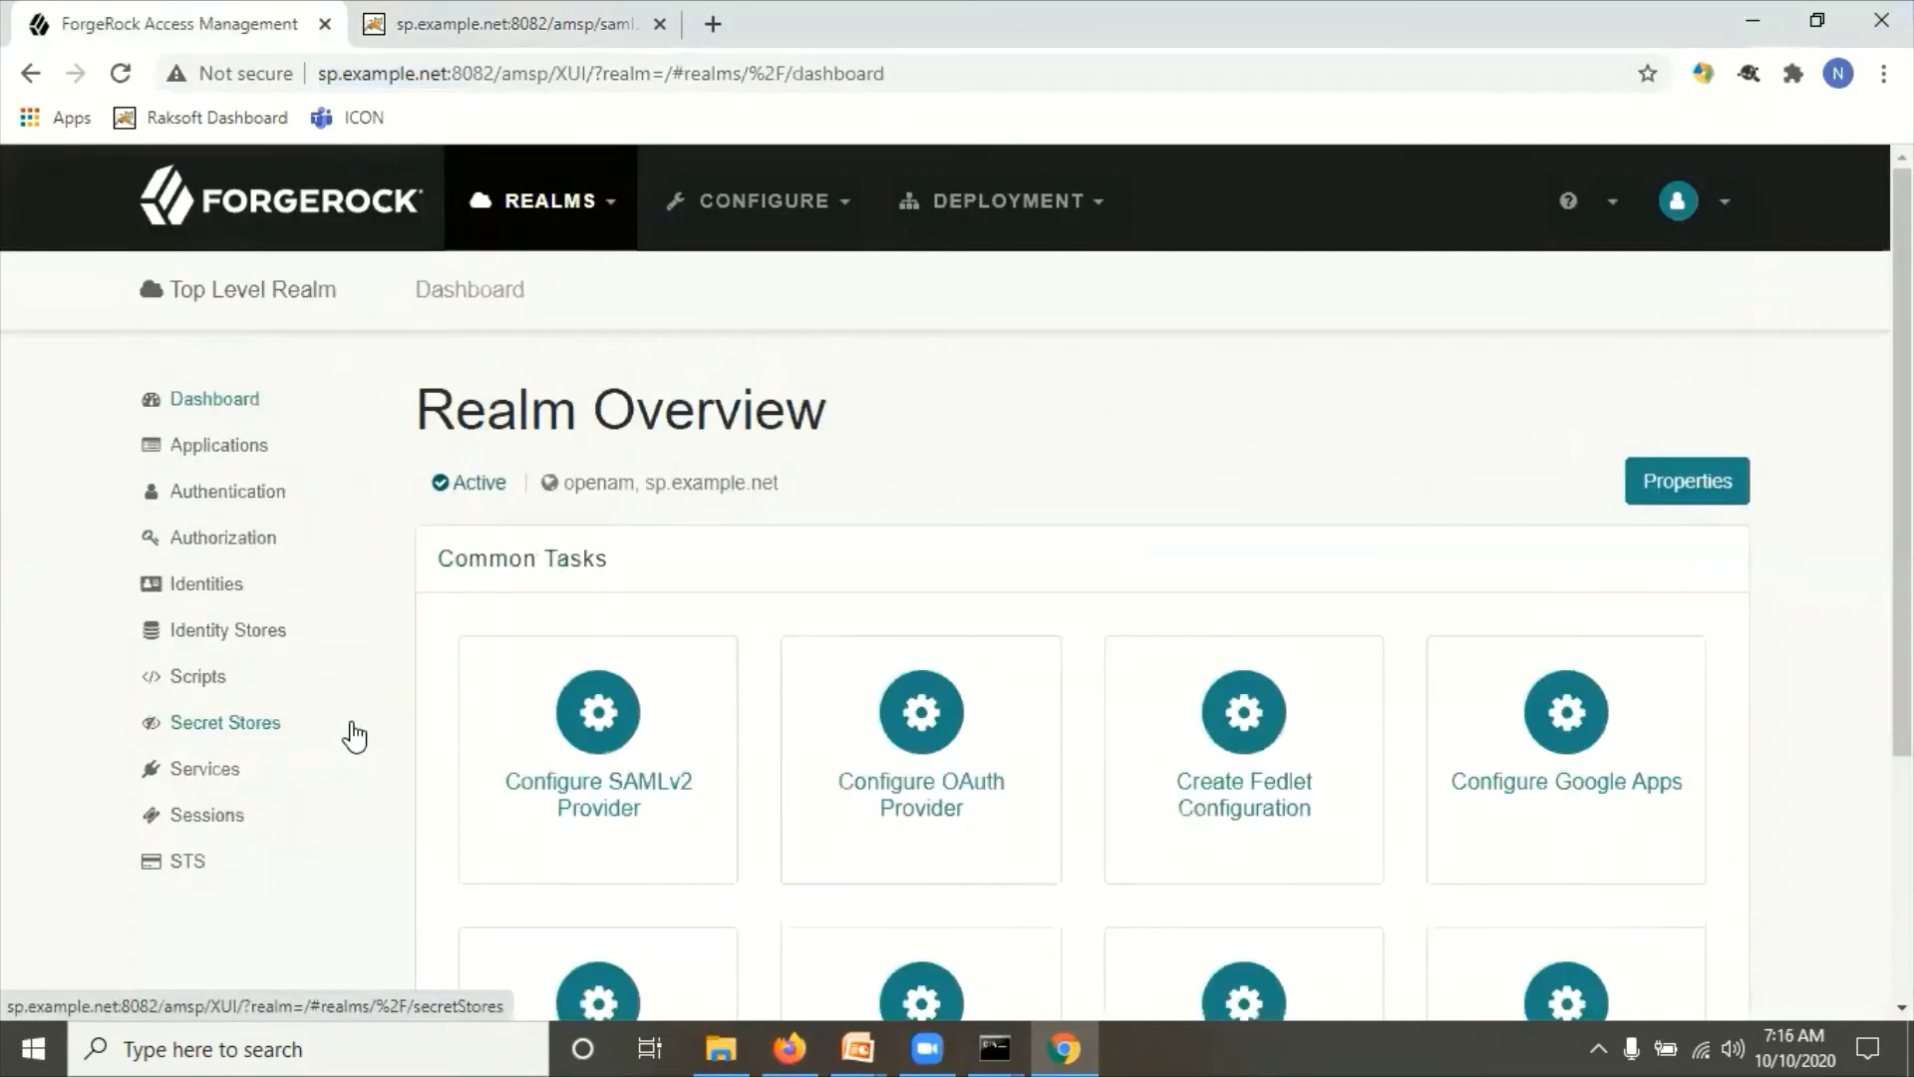
click(567, 716)
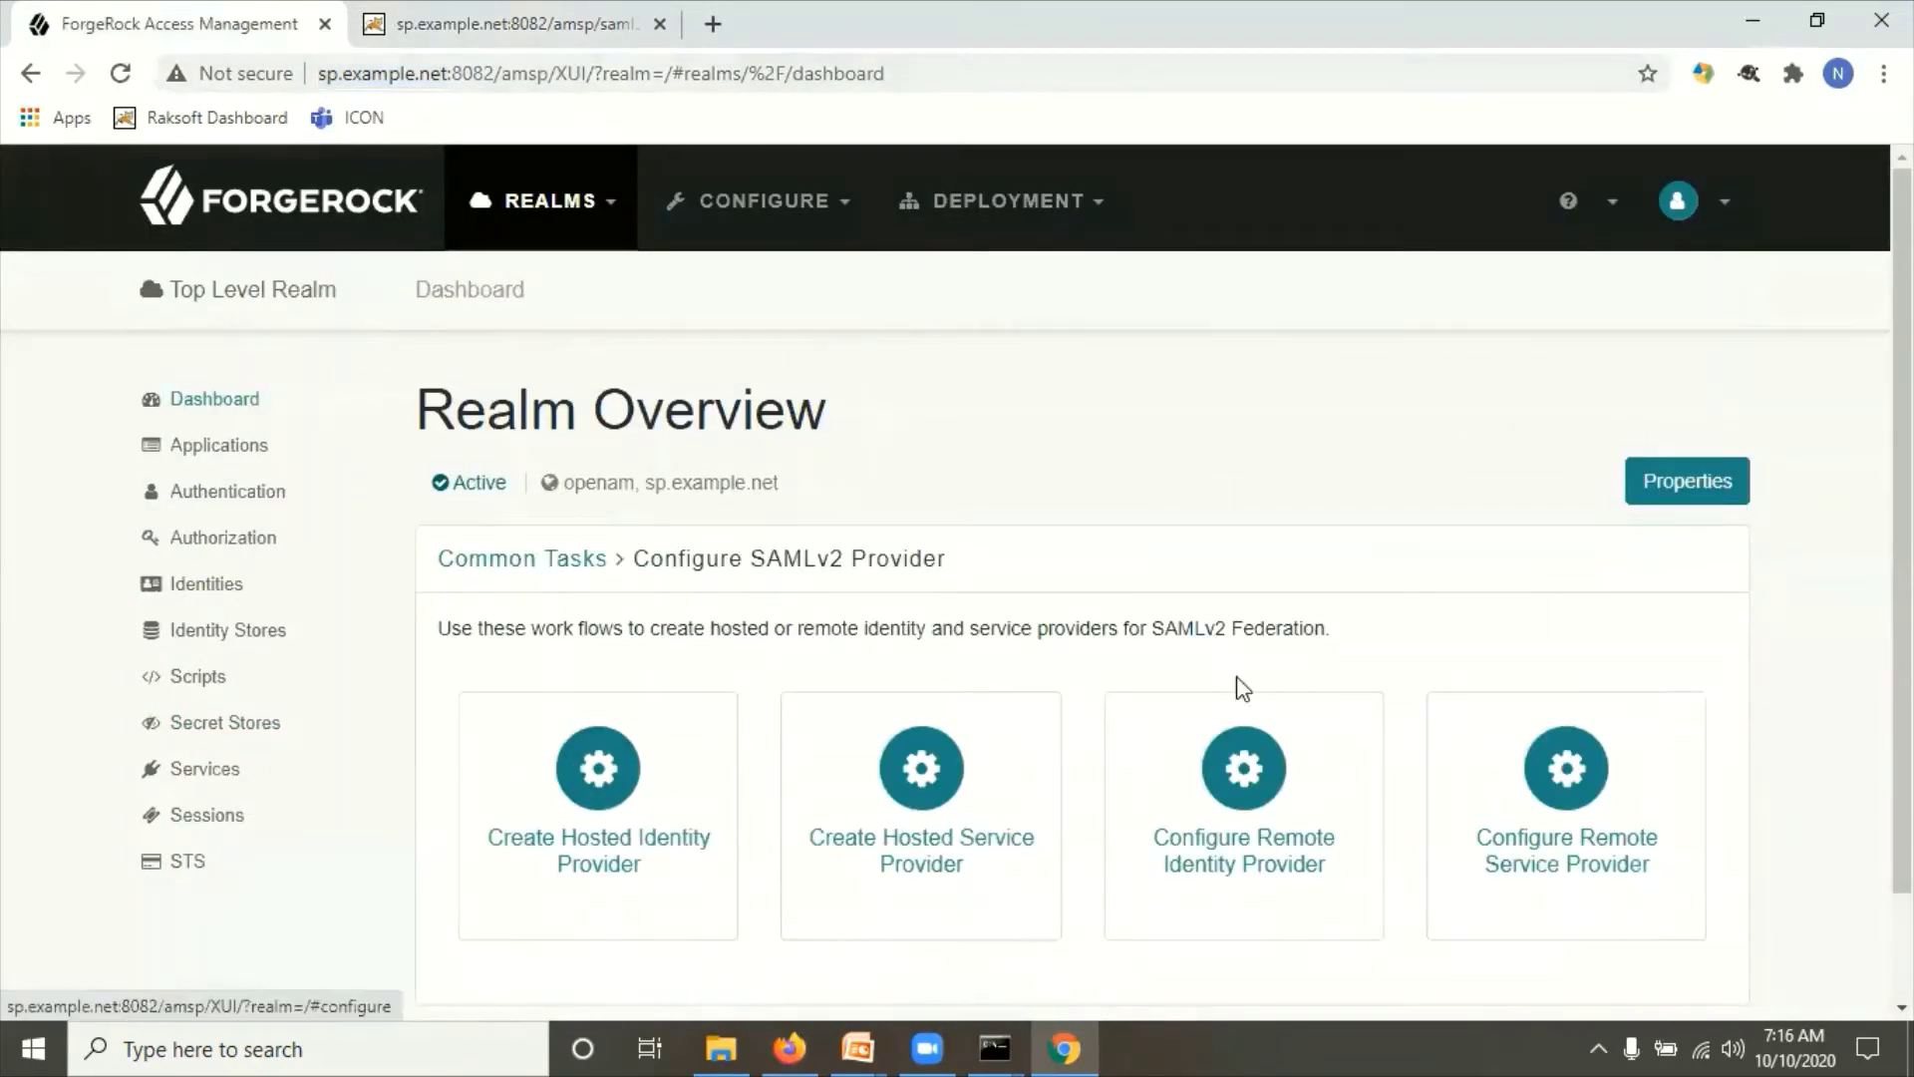
click(1252, 806)
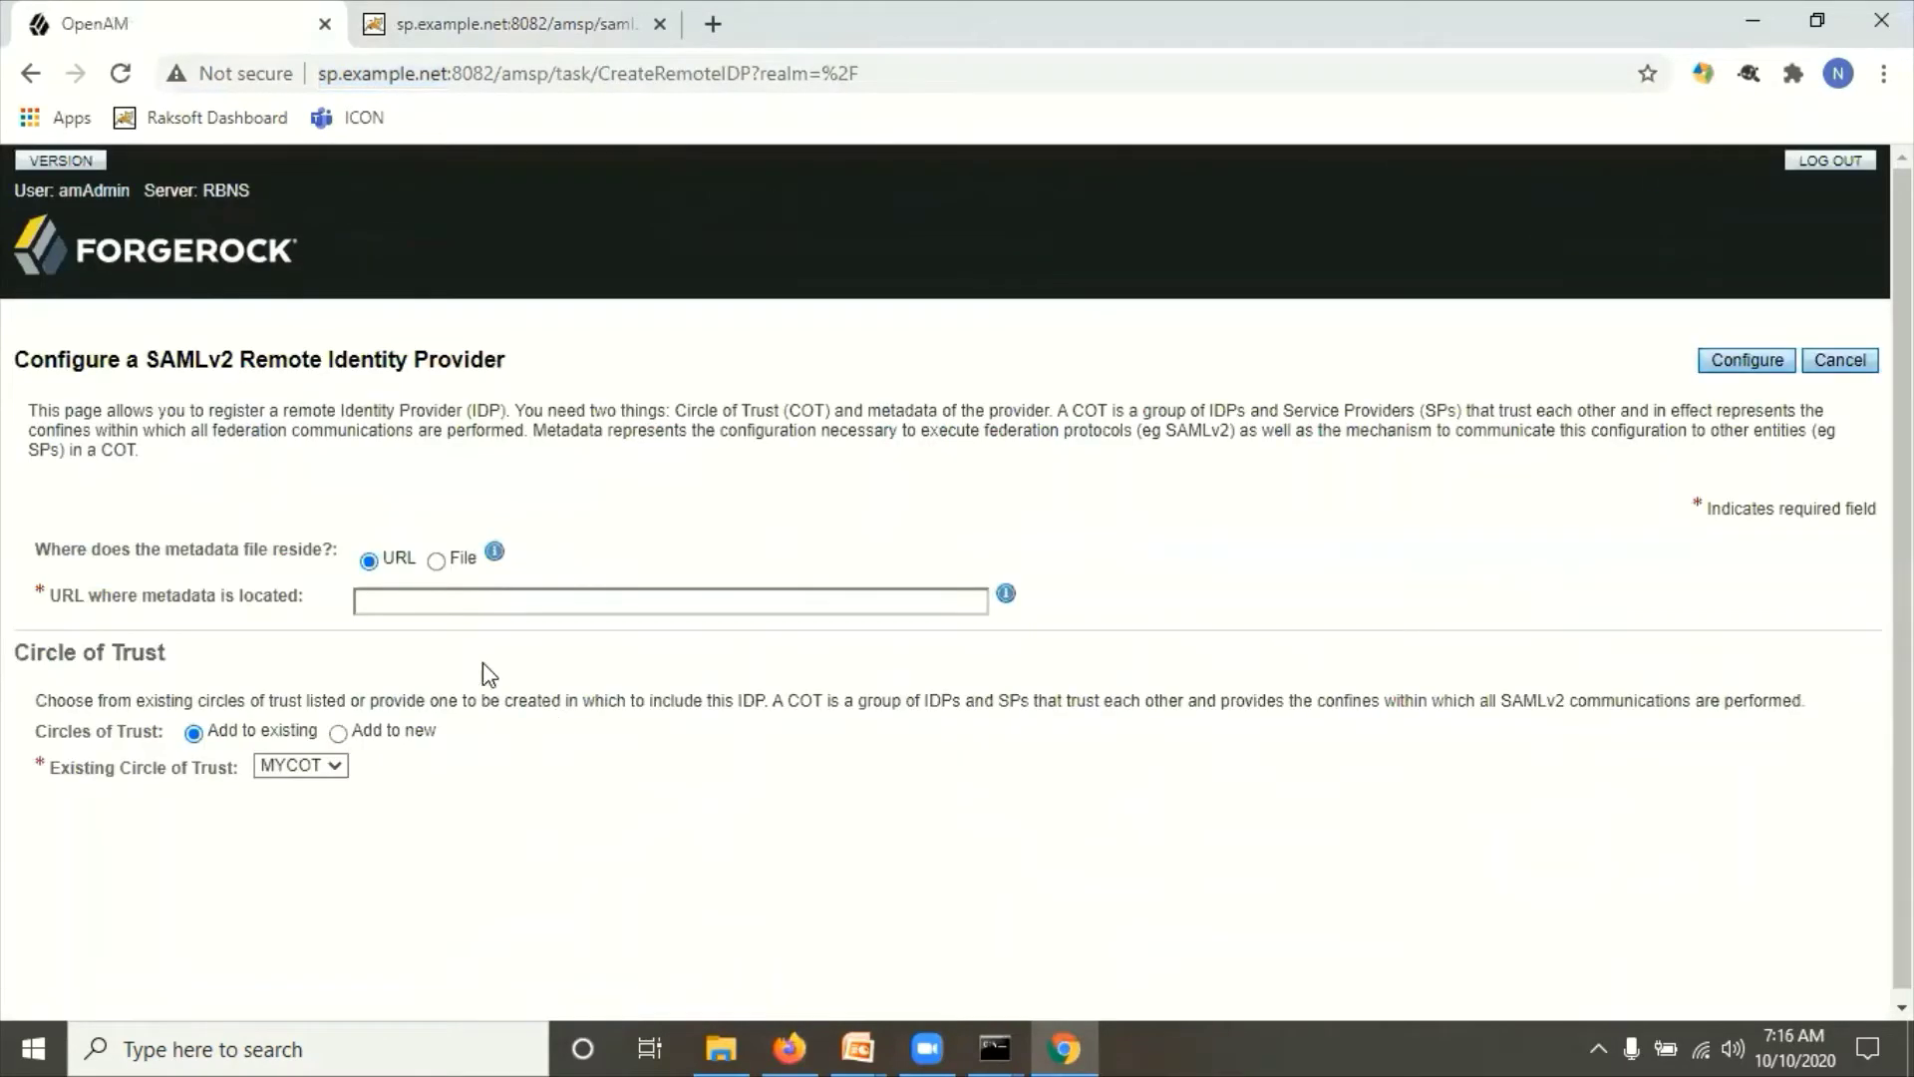
Step: Paste the IdP metadata URL, keep MYCOT as circle of trust, and configure and confirm
click(438, 598)
key(ctrl+v)
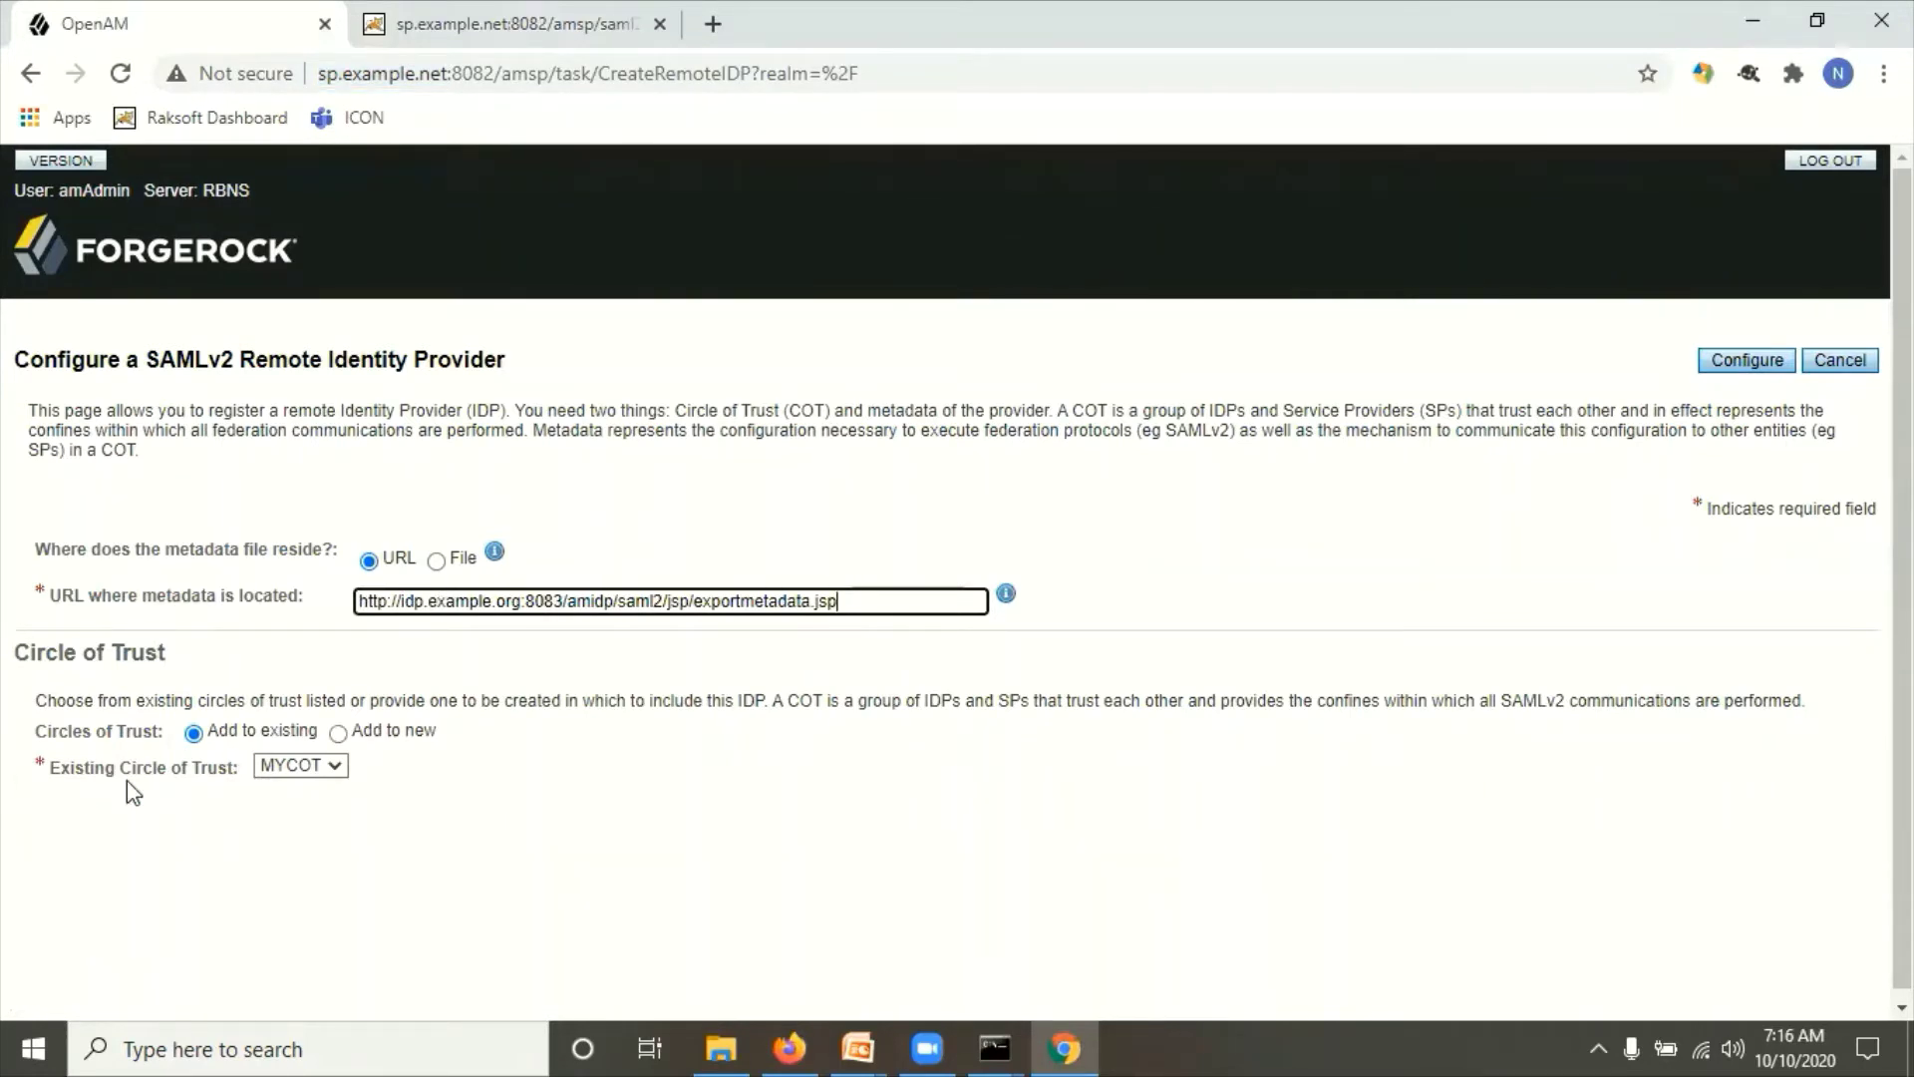
click(279, 761)
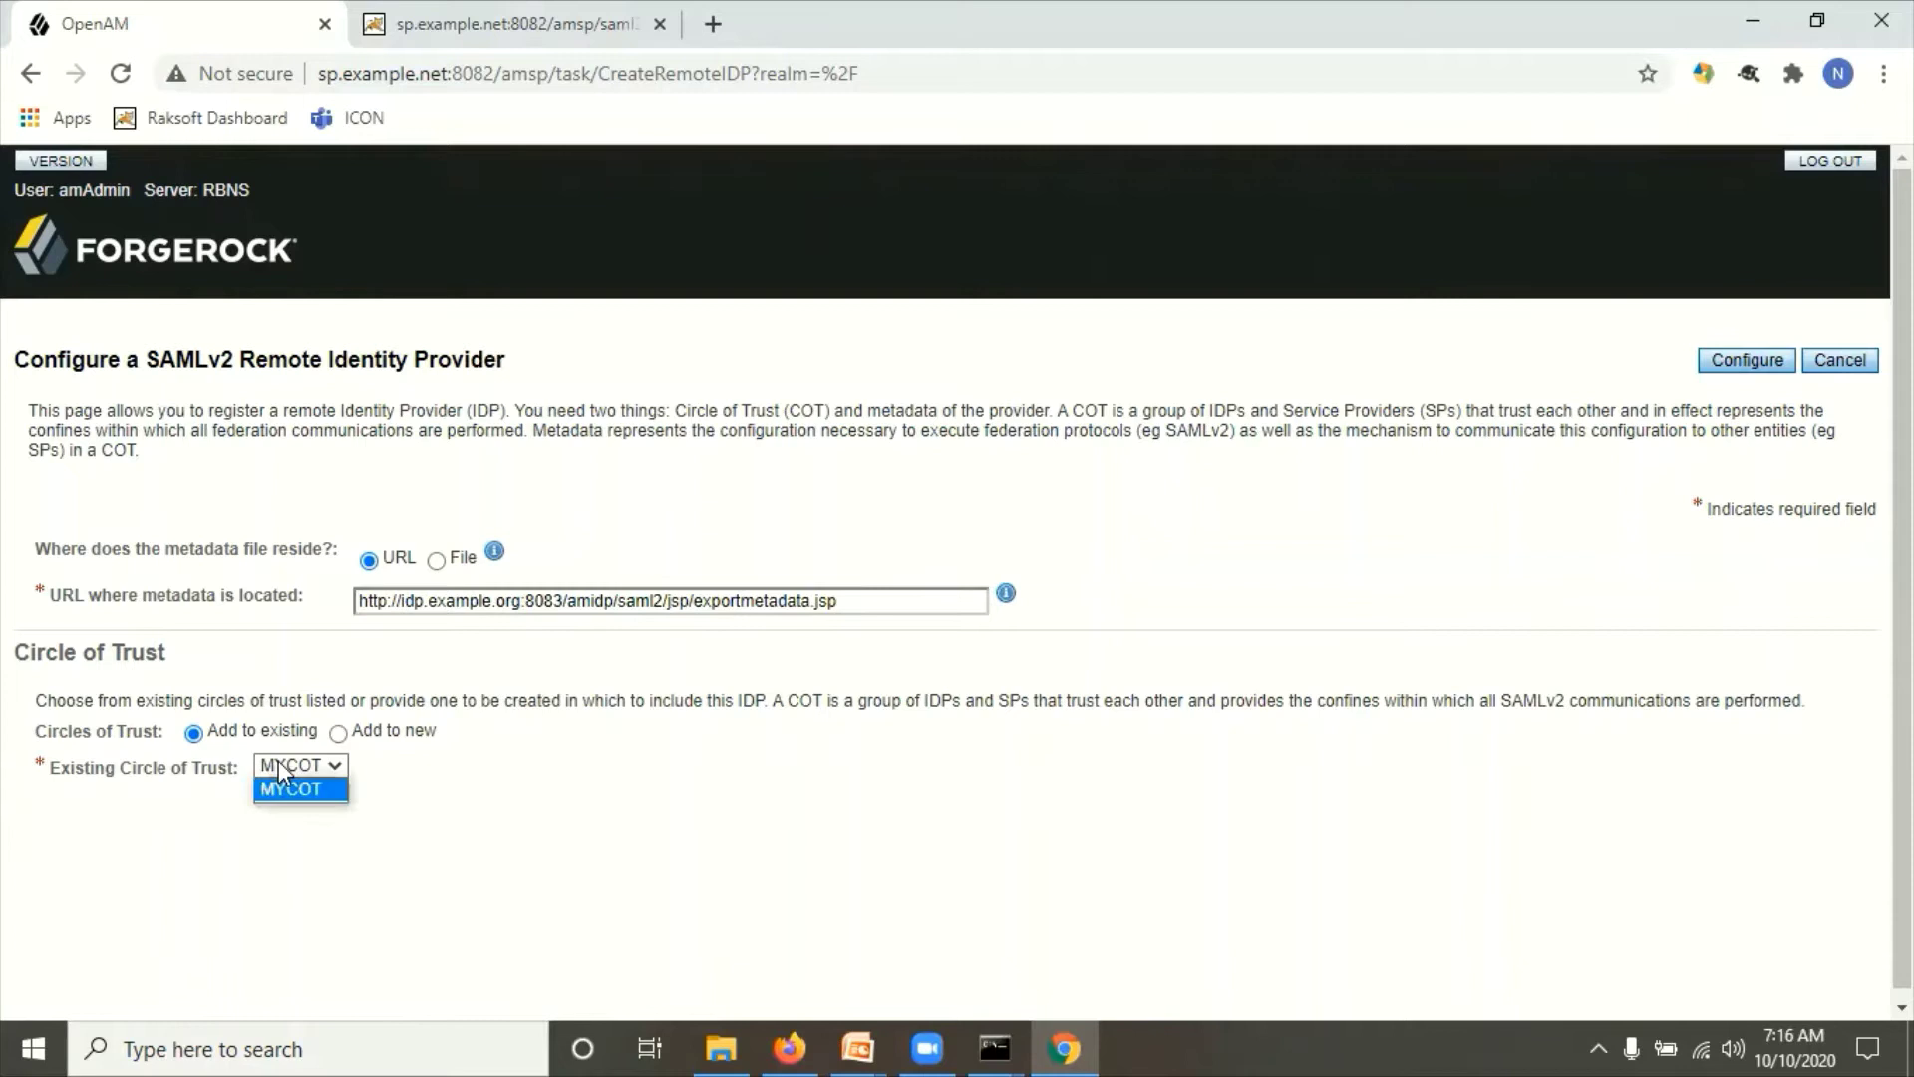
click(746, 780)
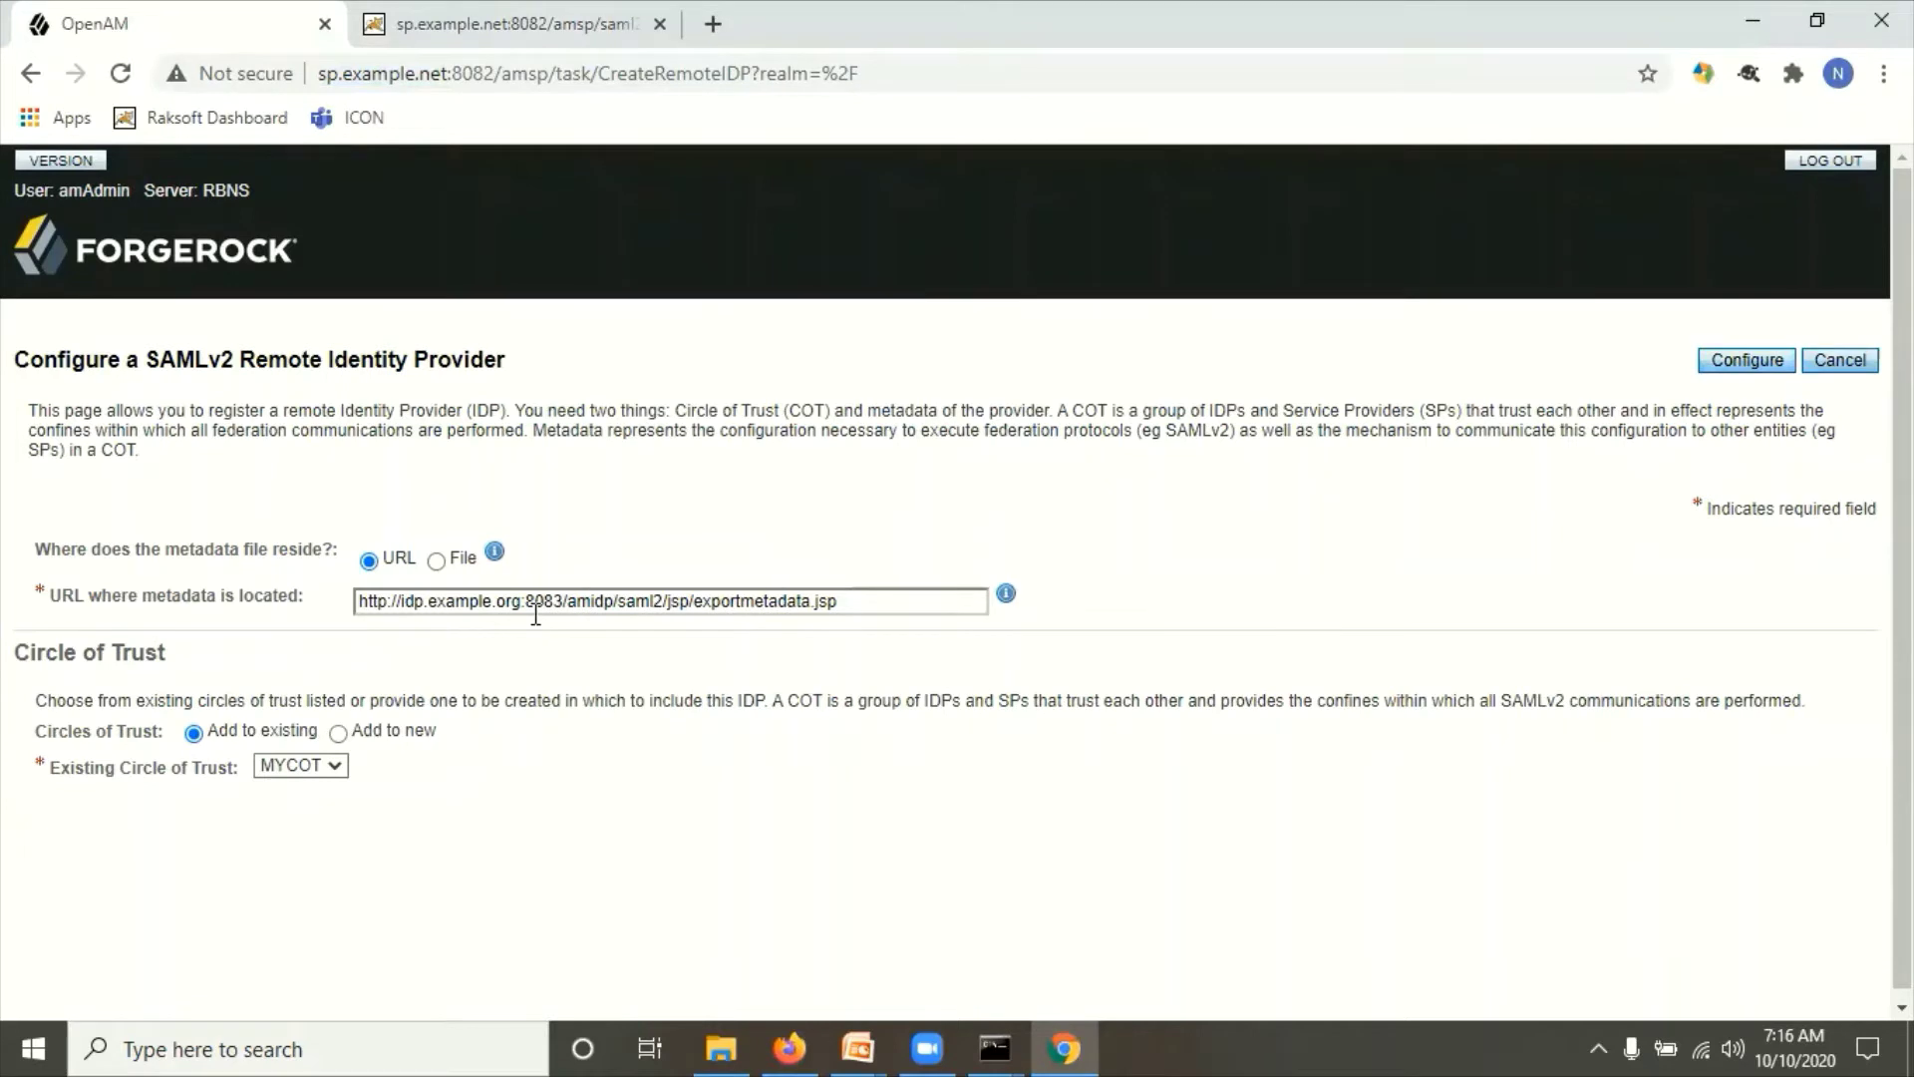
click(1755, 367)
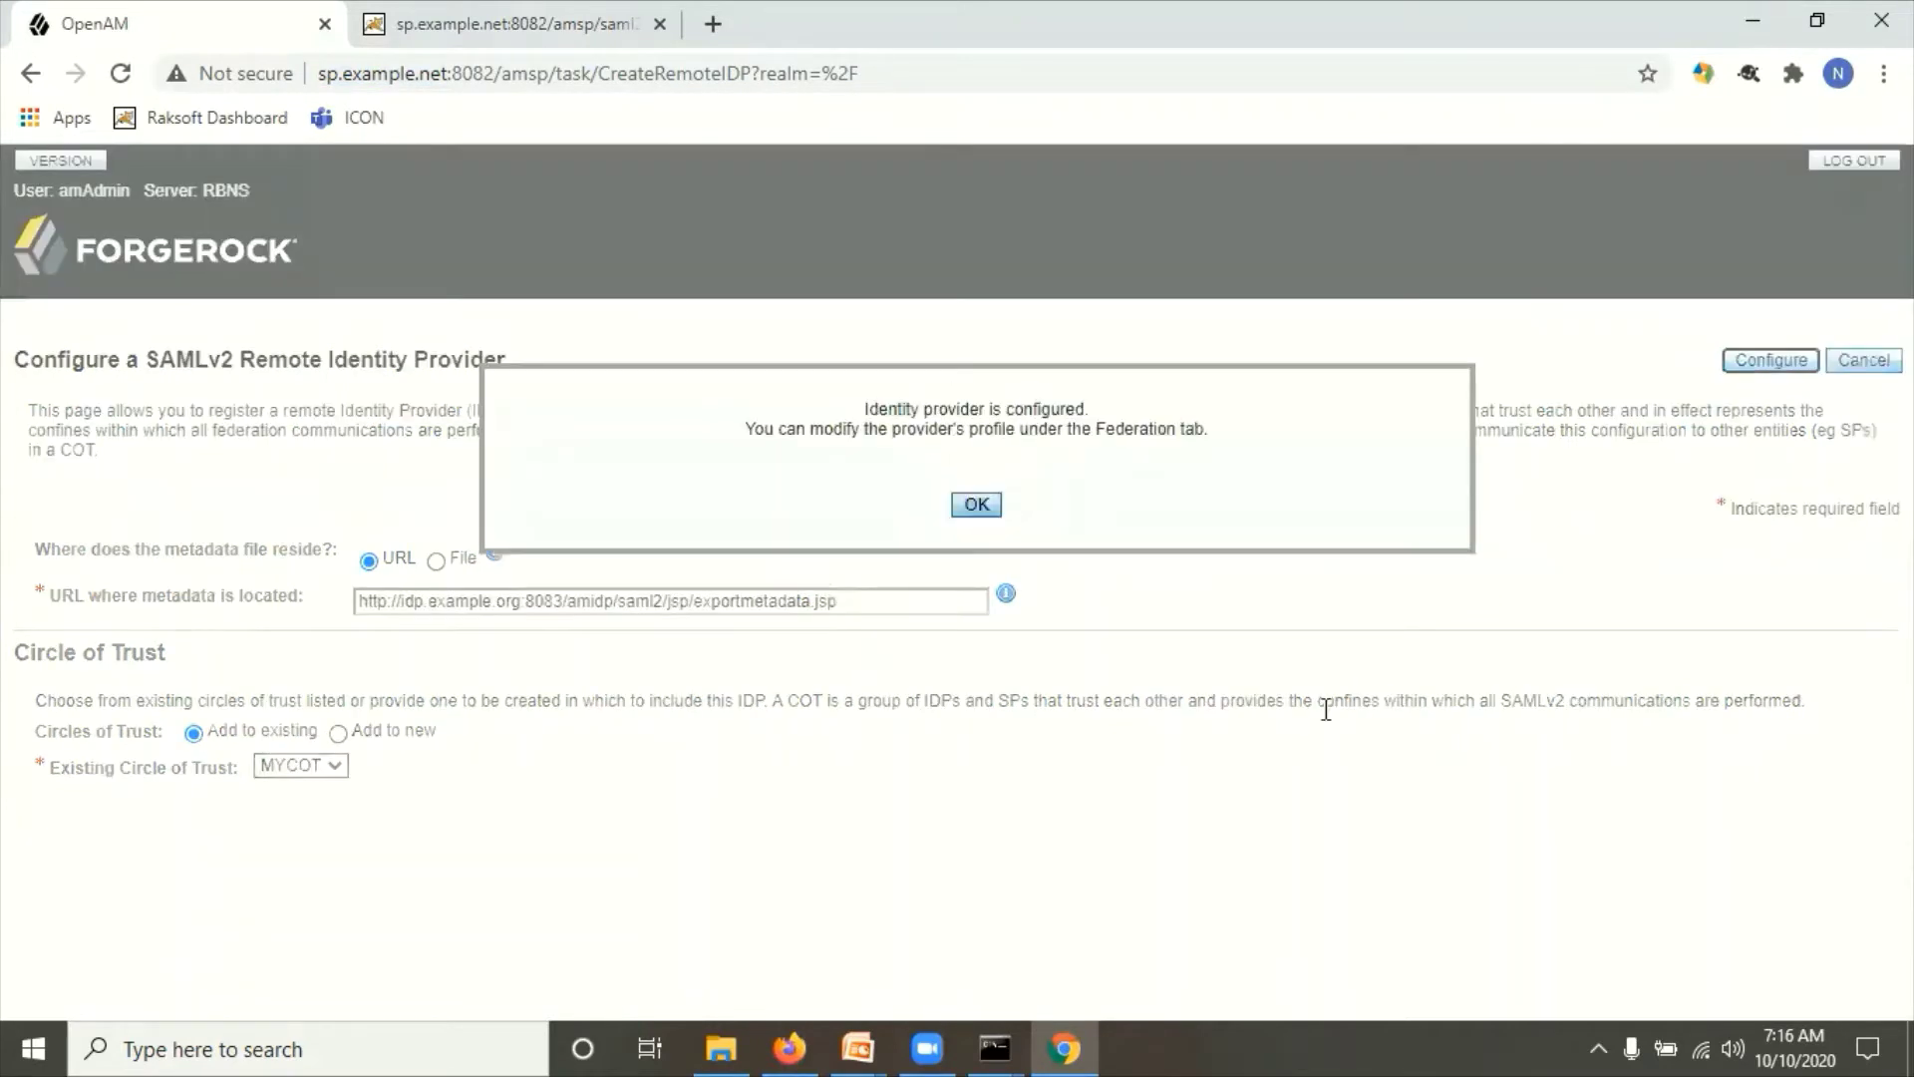
drag(874, 411, 1103, 407)
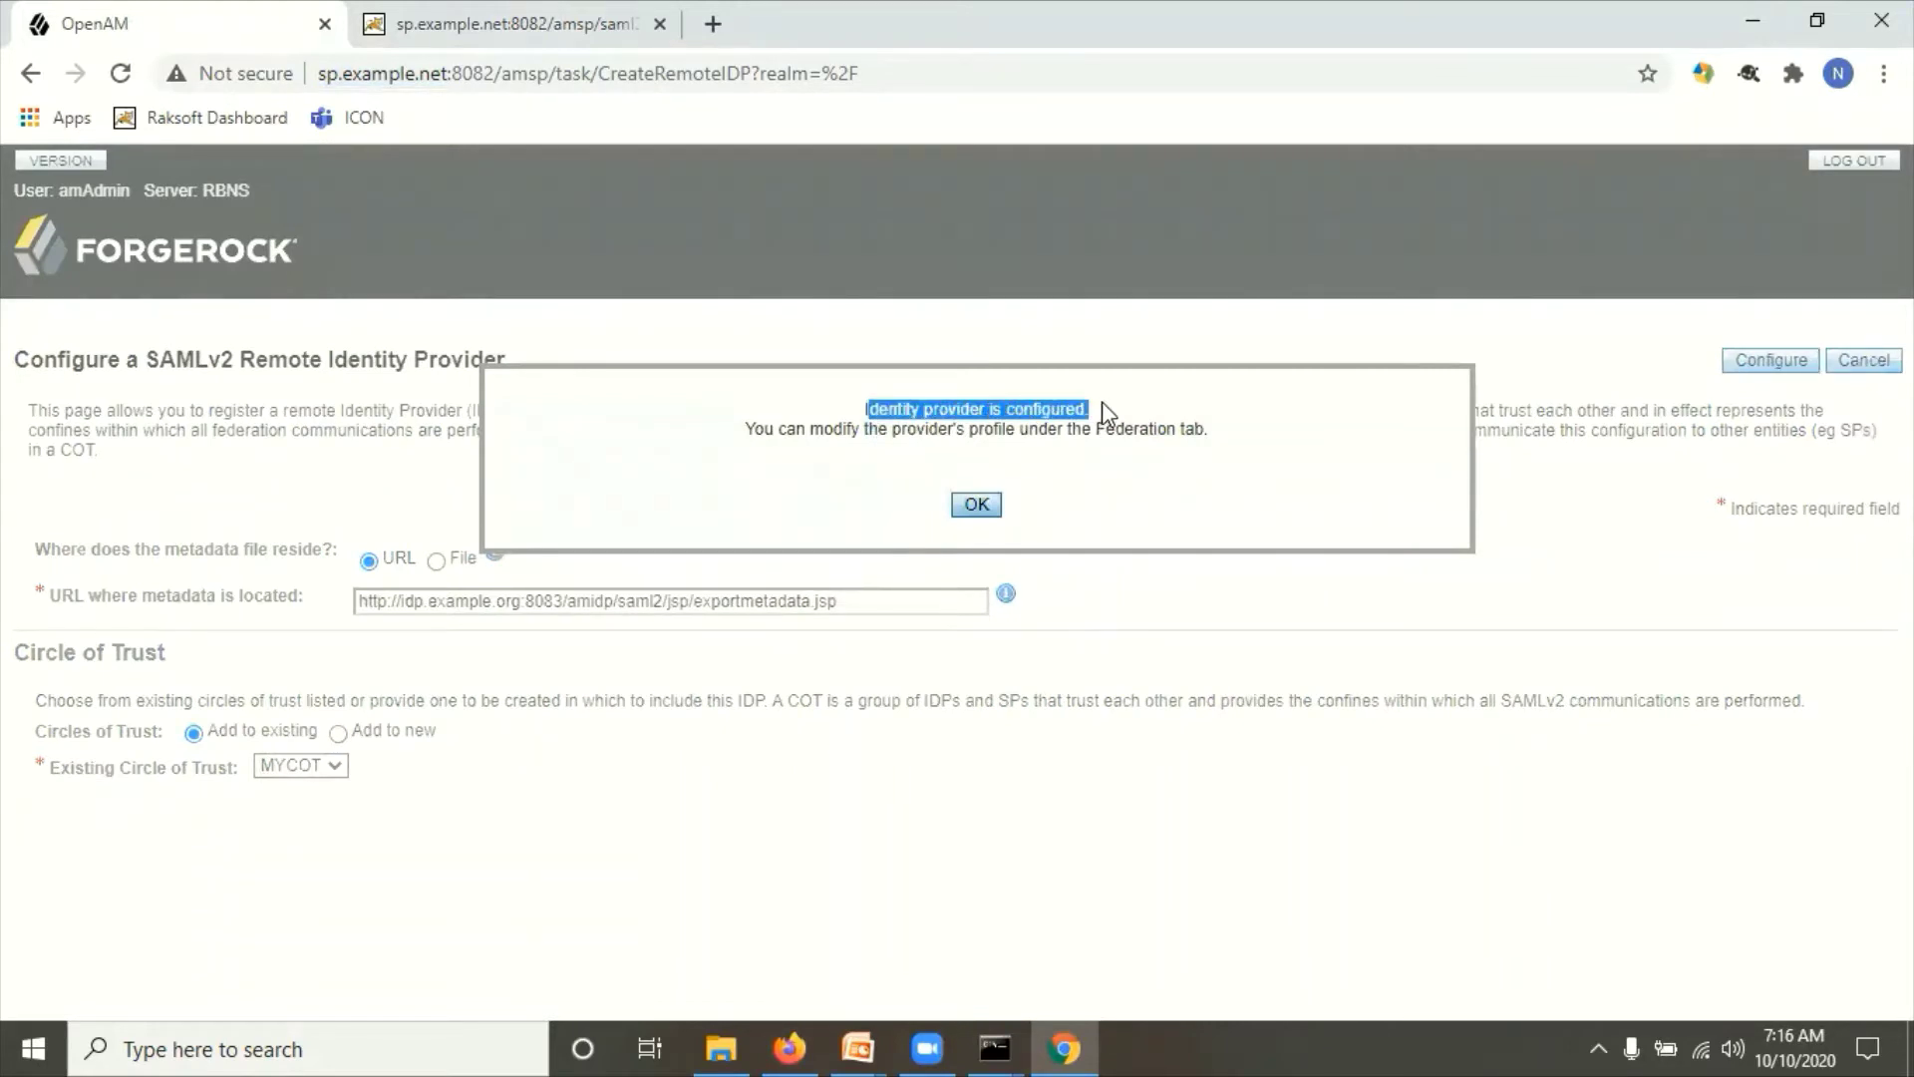
click(950, 430)
drag(924, 431, 1064, 477)
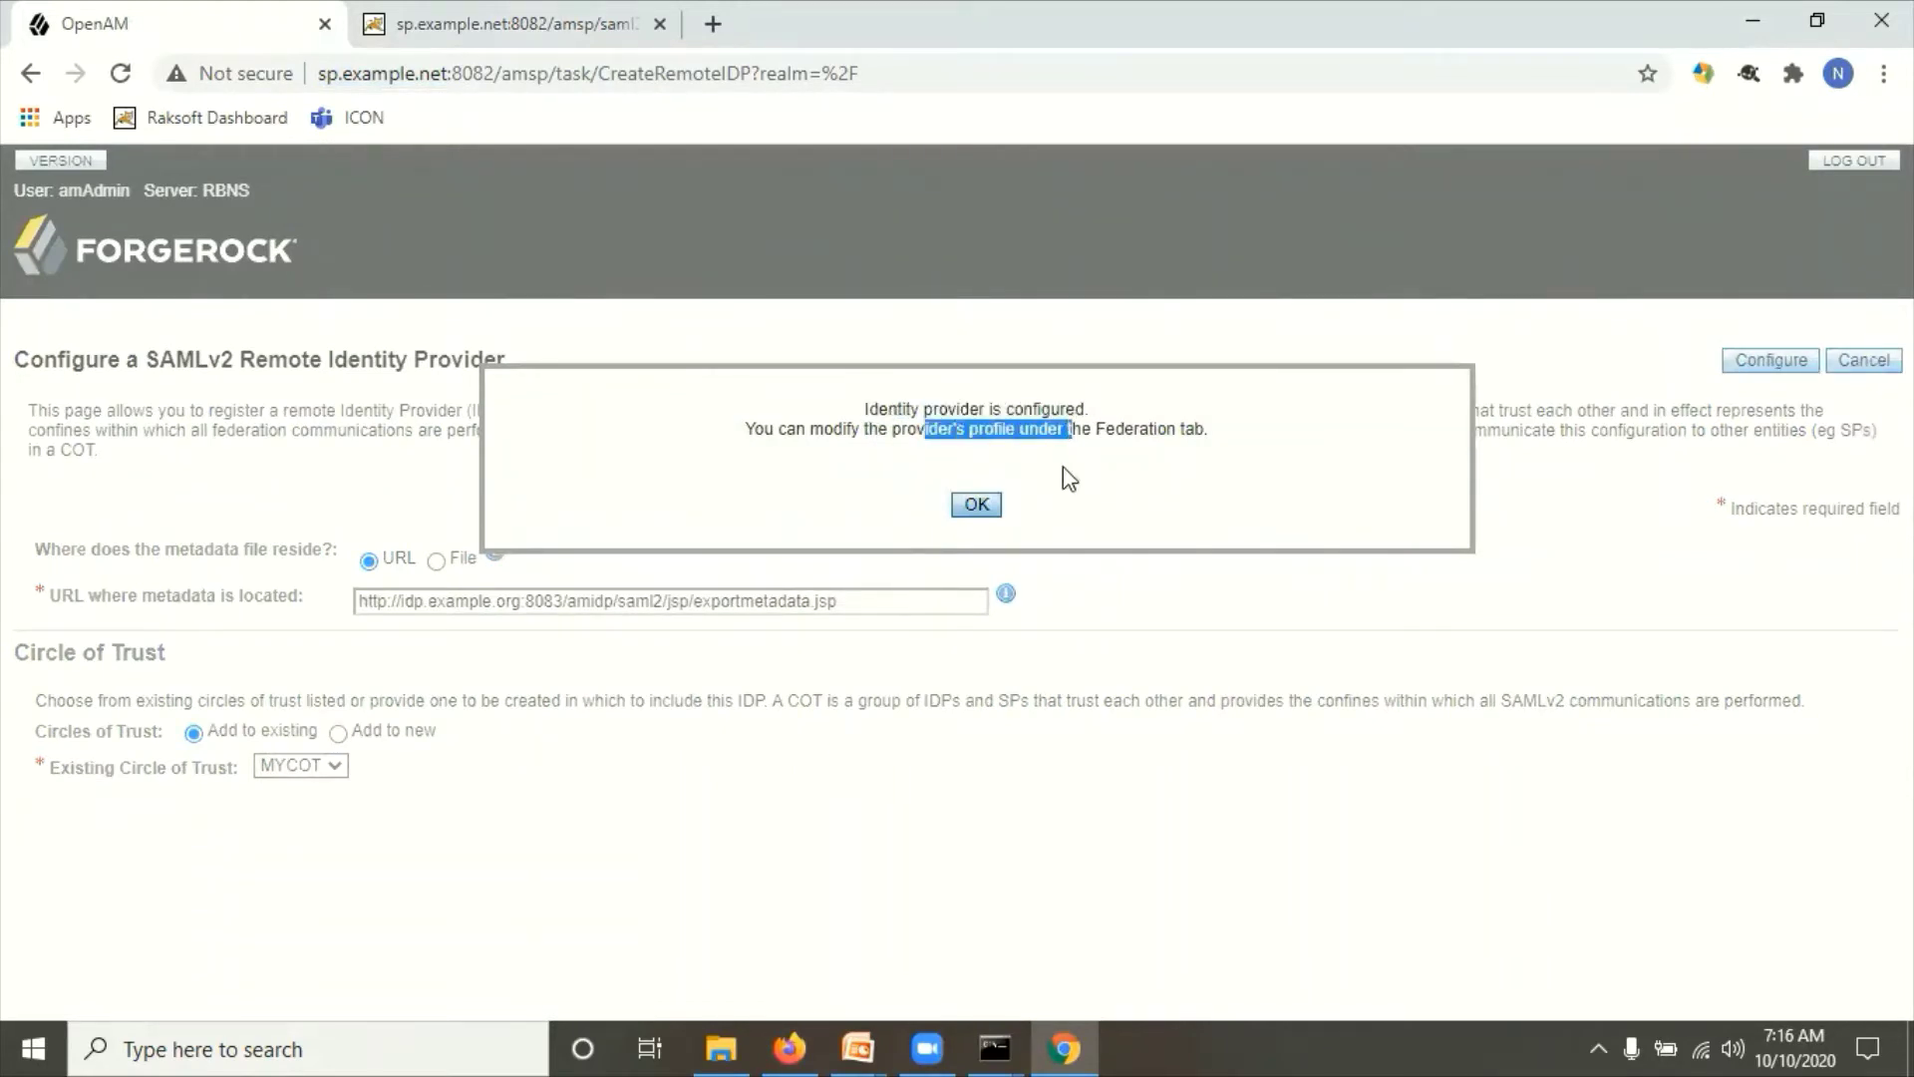
click(975, 499)
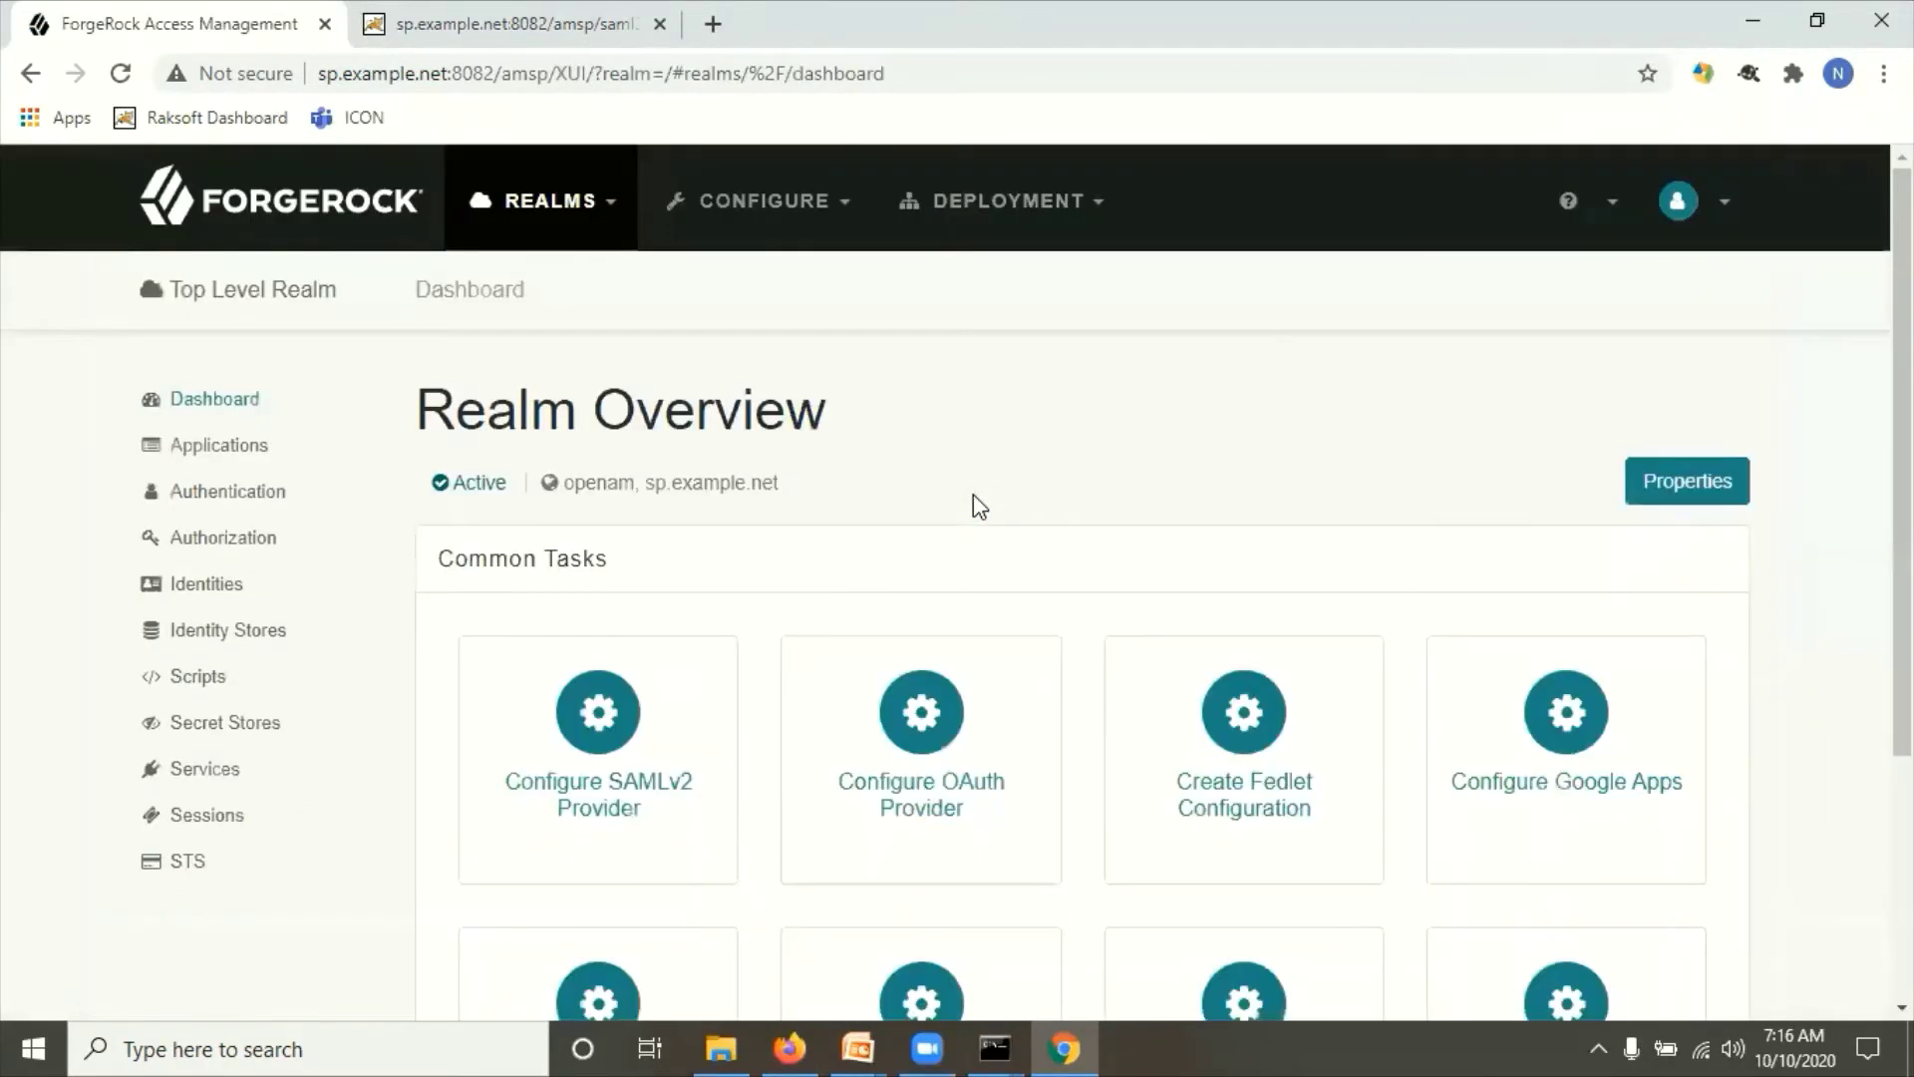
Step: Review the SP's MYCOT entity providers under Federation: the remote IdP and hosted SP
click(228, 446)
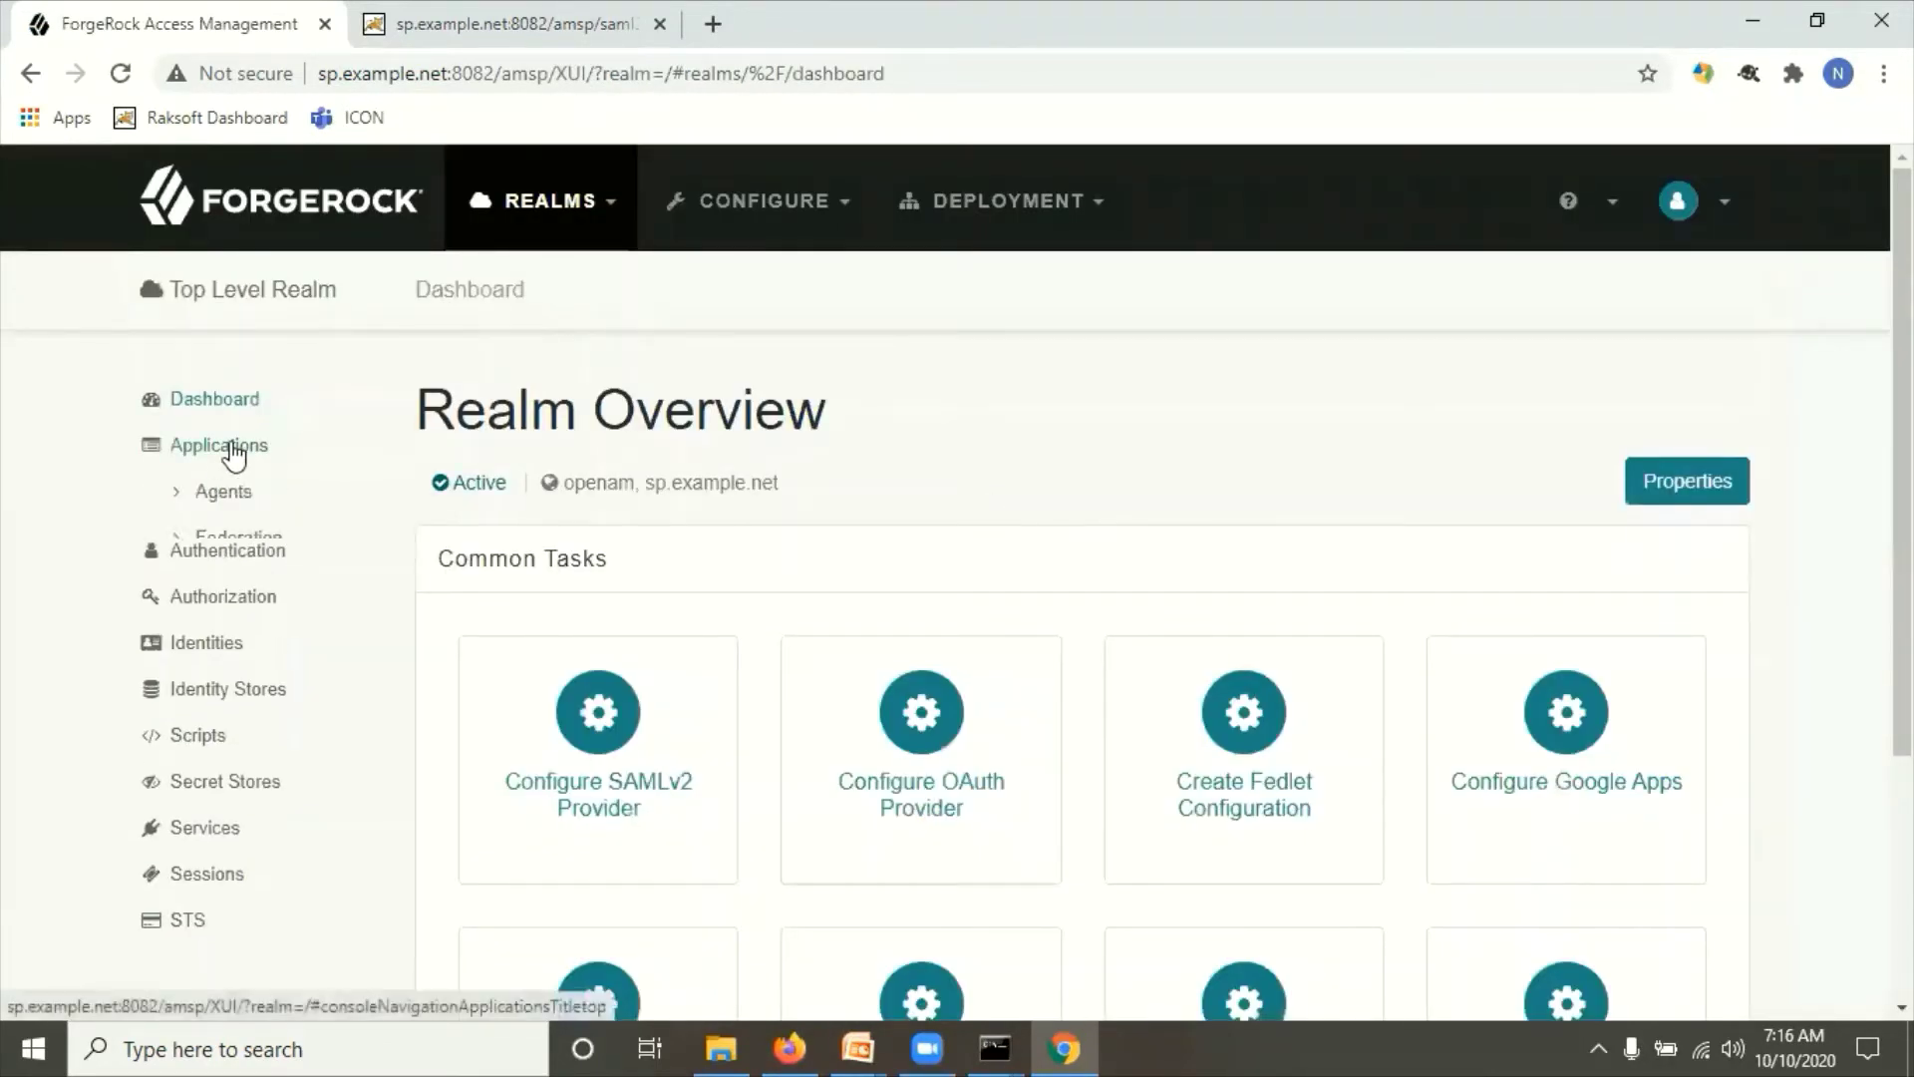
click(254, 543)
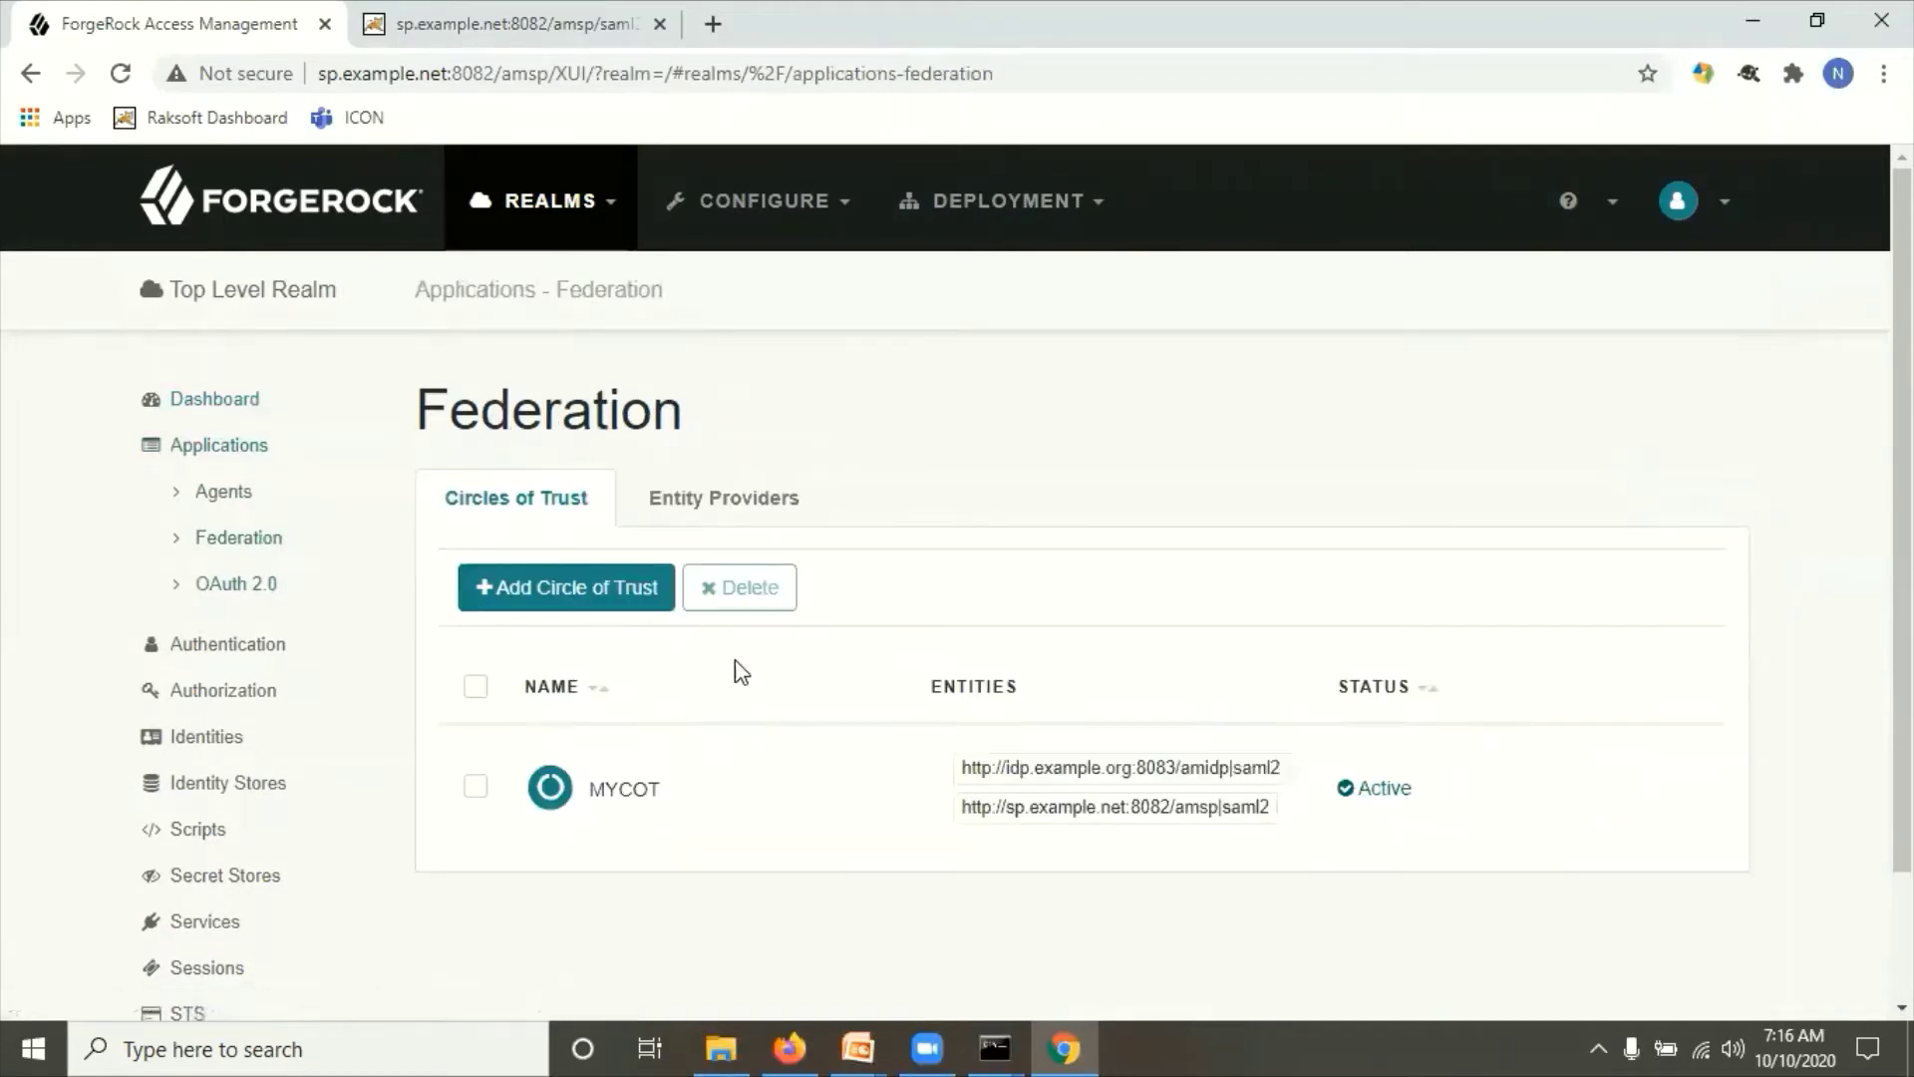
click(738, 505)
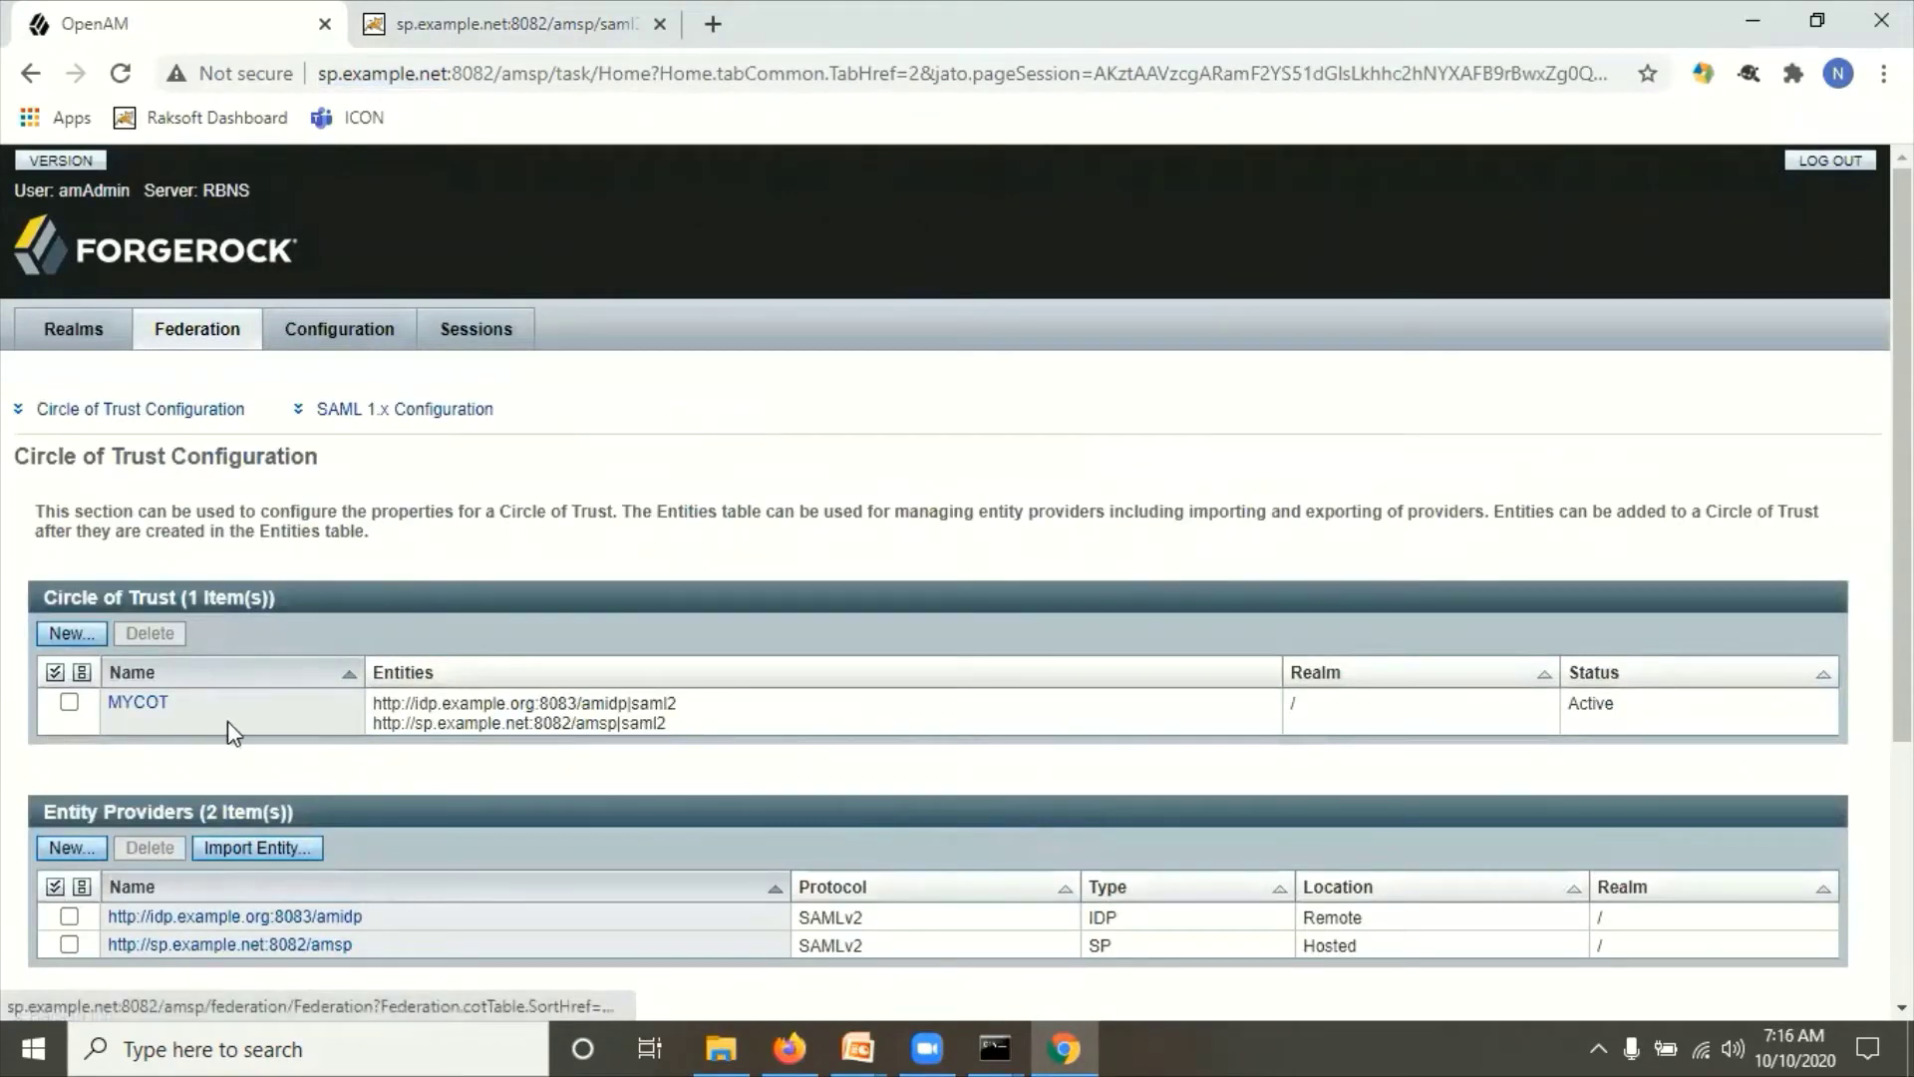
drag(703, 719, 499, 690)
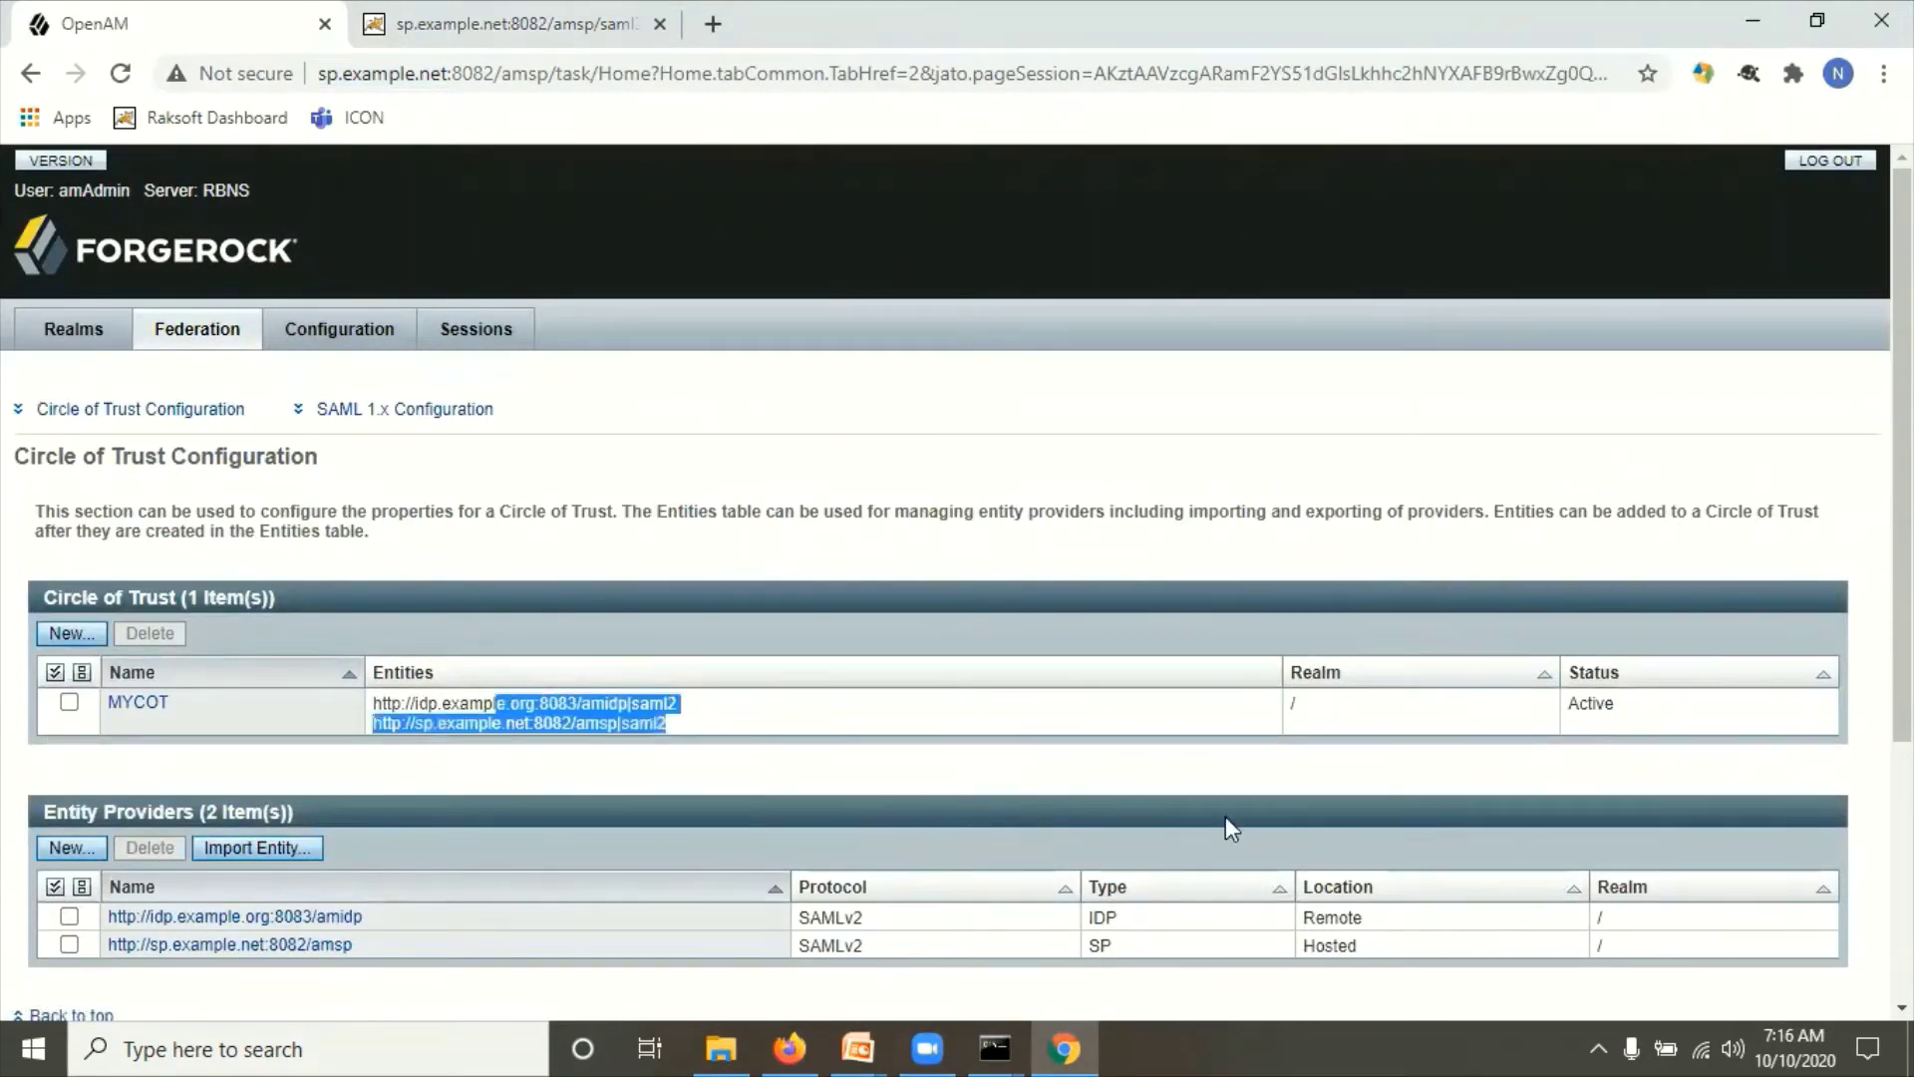
scroll(1306, 836, down, 4)
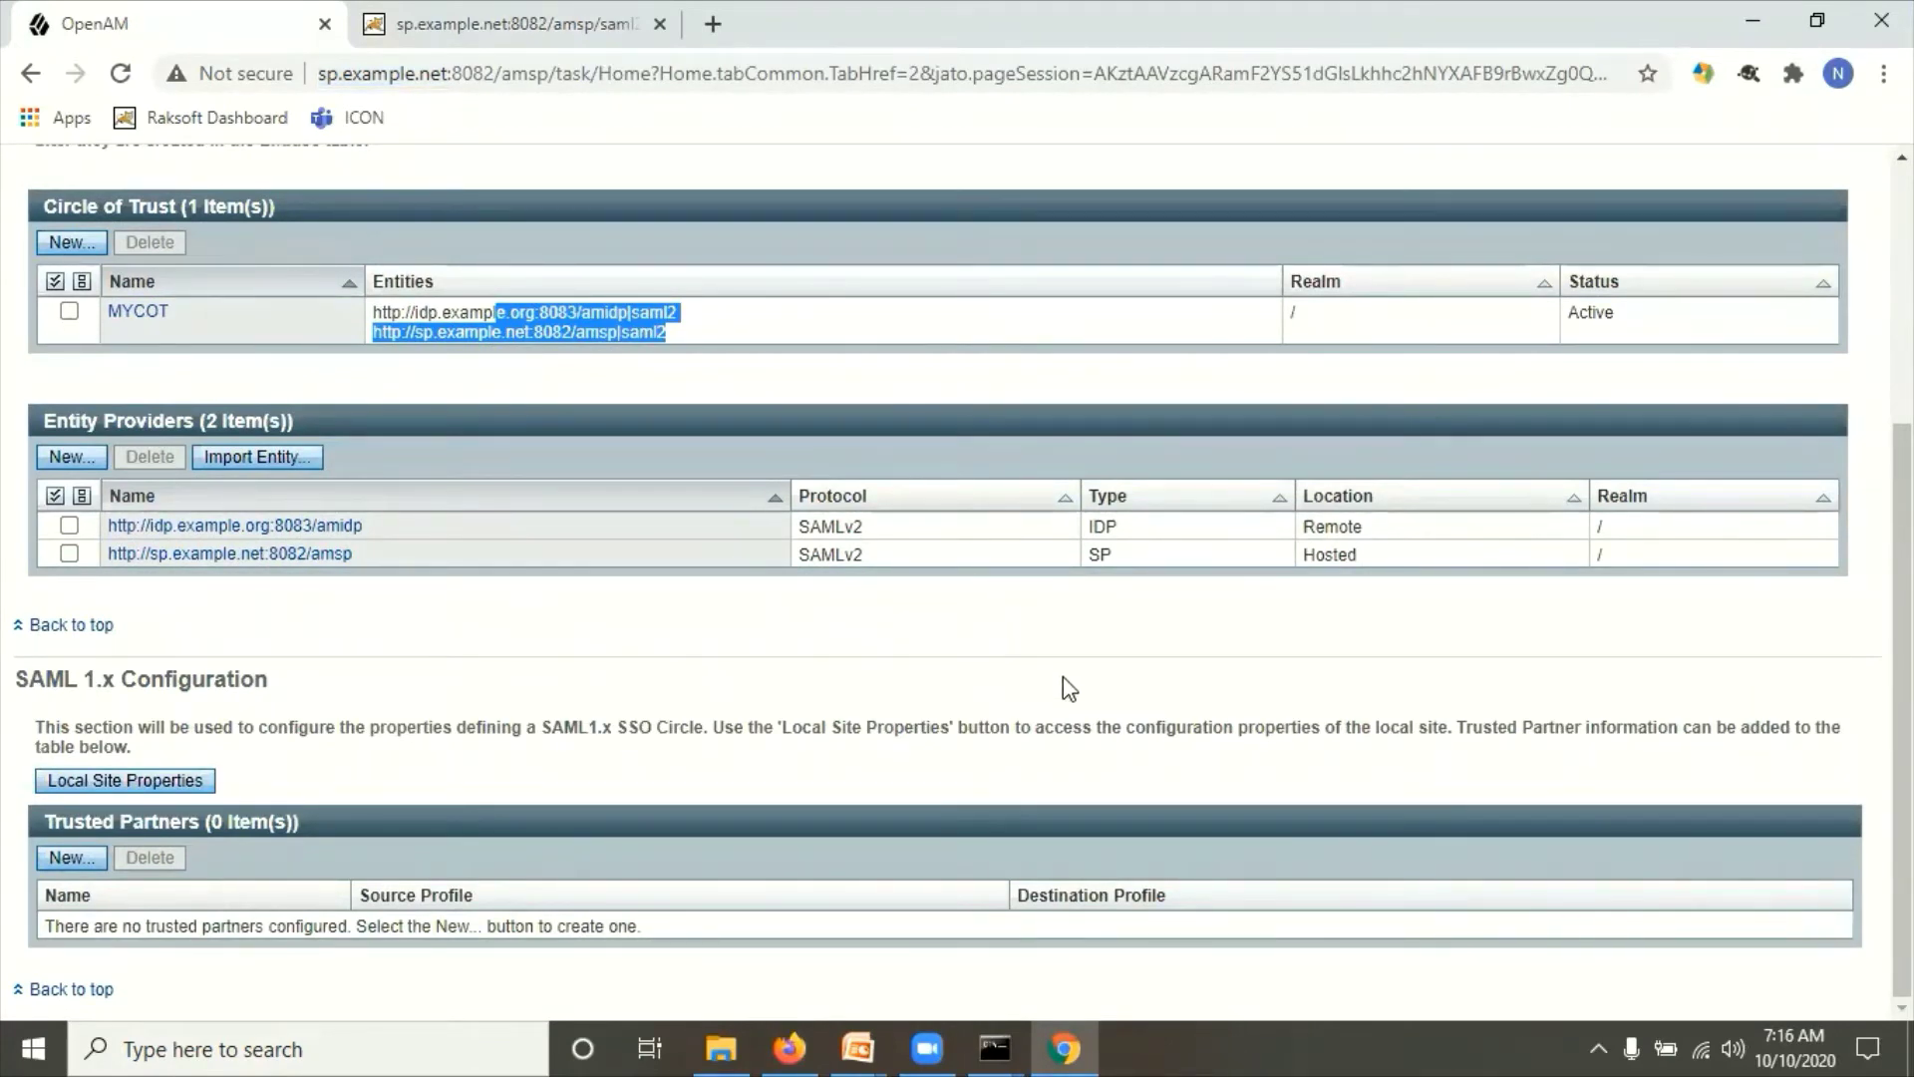
scroll(940, 483, up, 4)
click(850, 549)
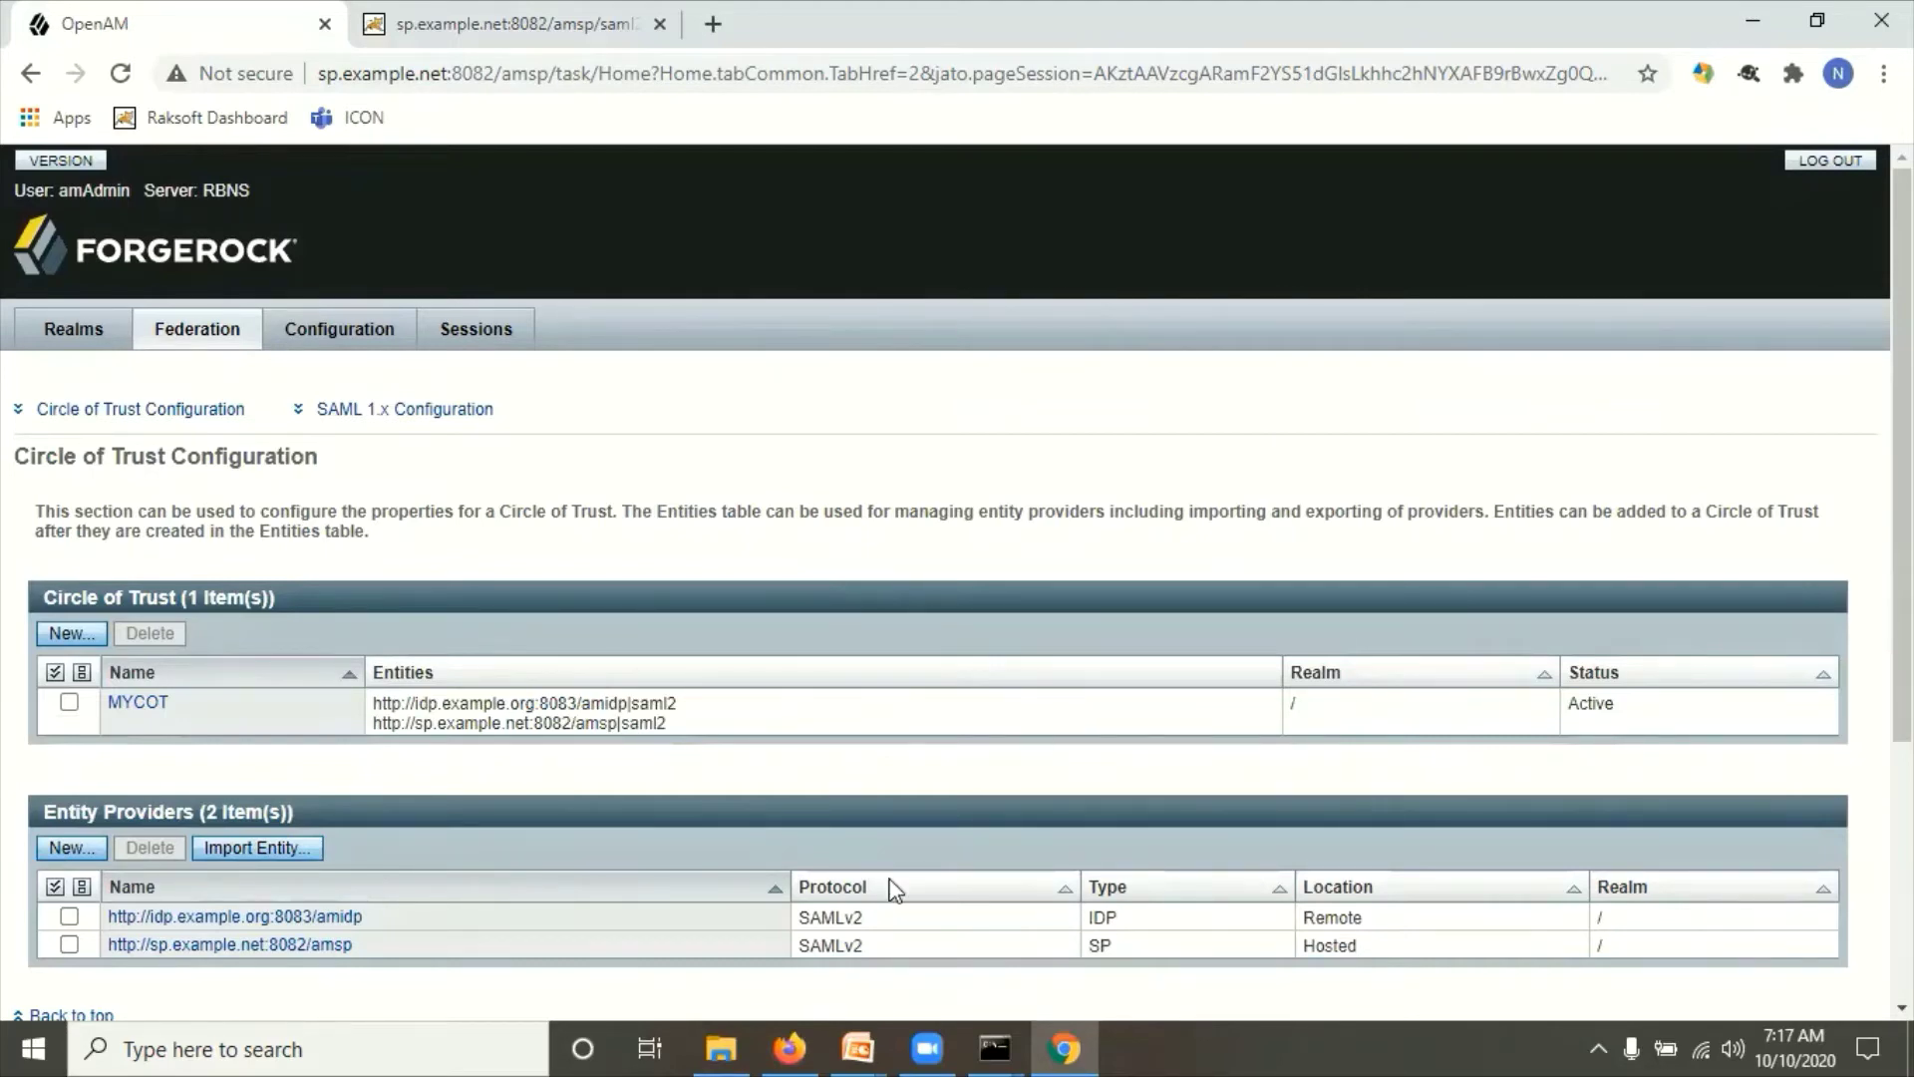
Step: Return to the IdP metadata page in Firefox and open the browser menu
click(789, 1049)
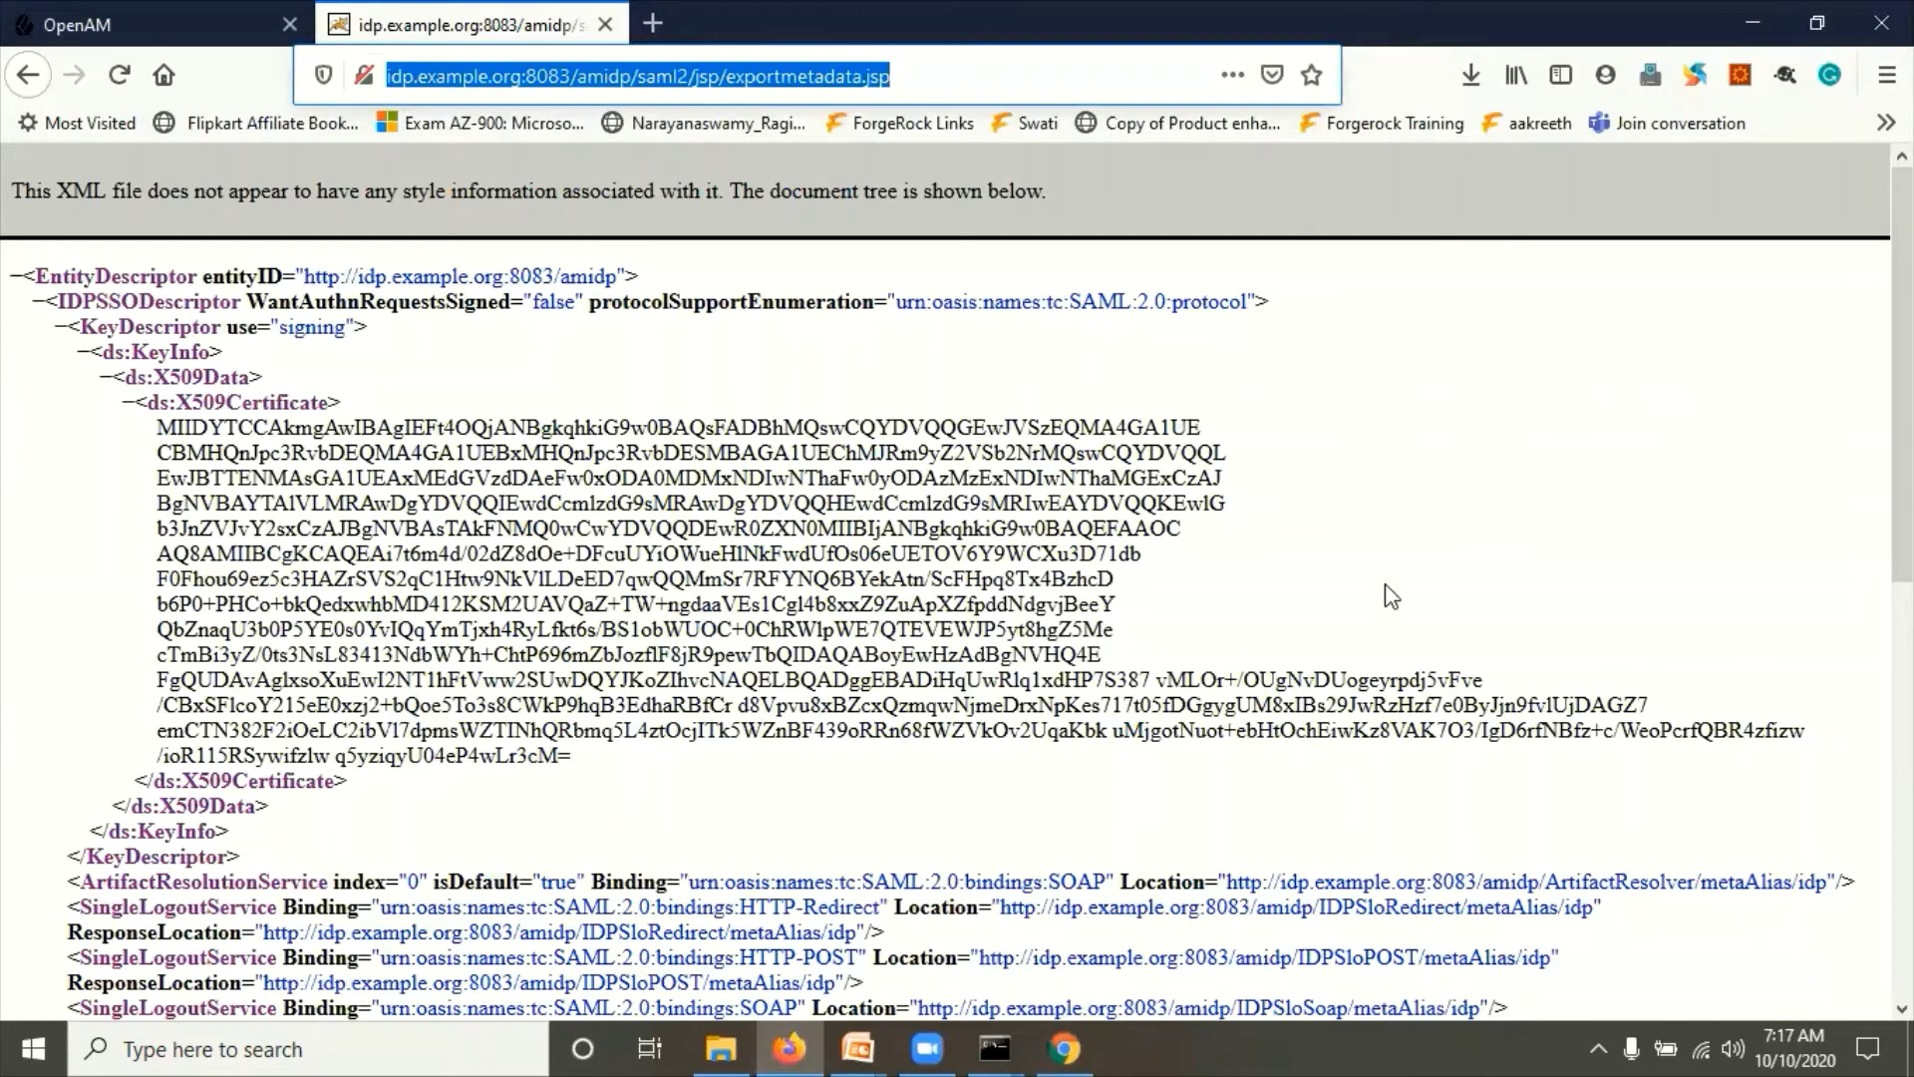
click(1700, 221)
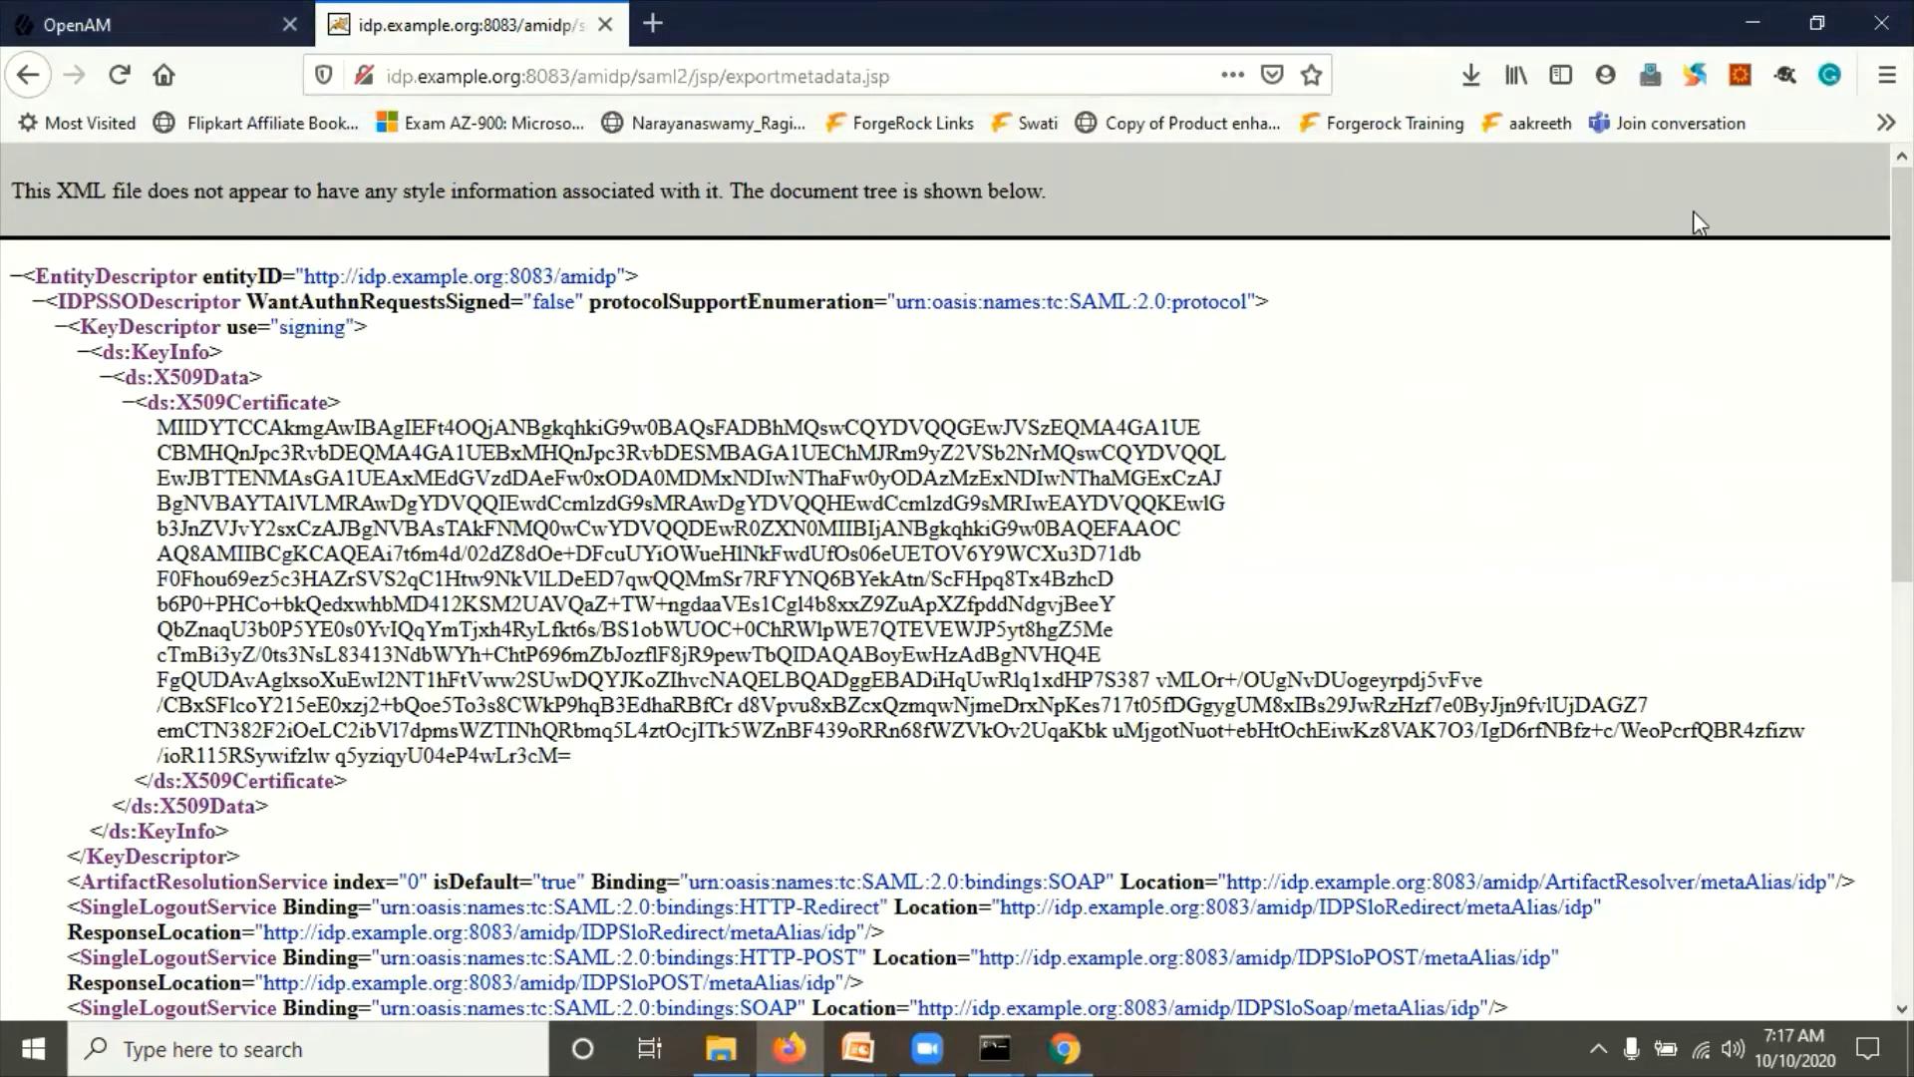
click(1887, 75)
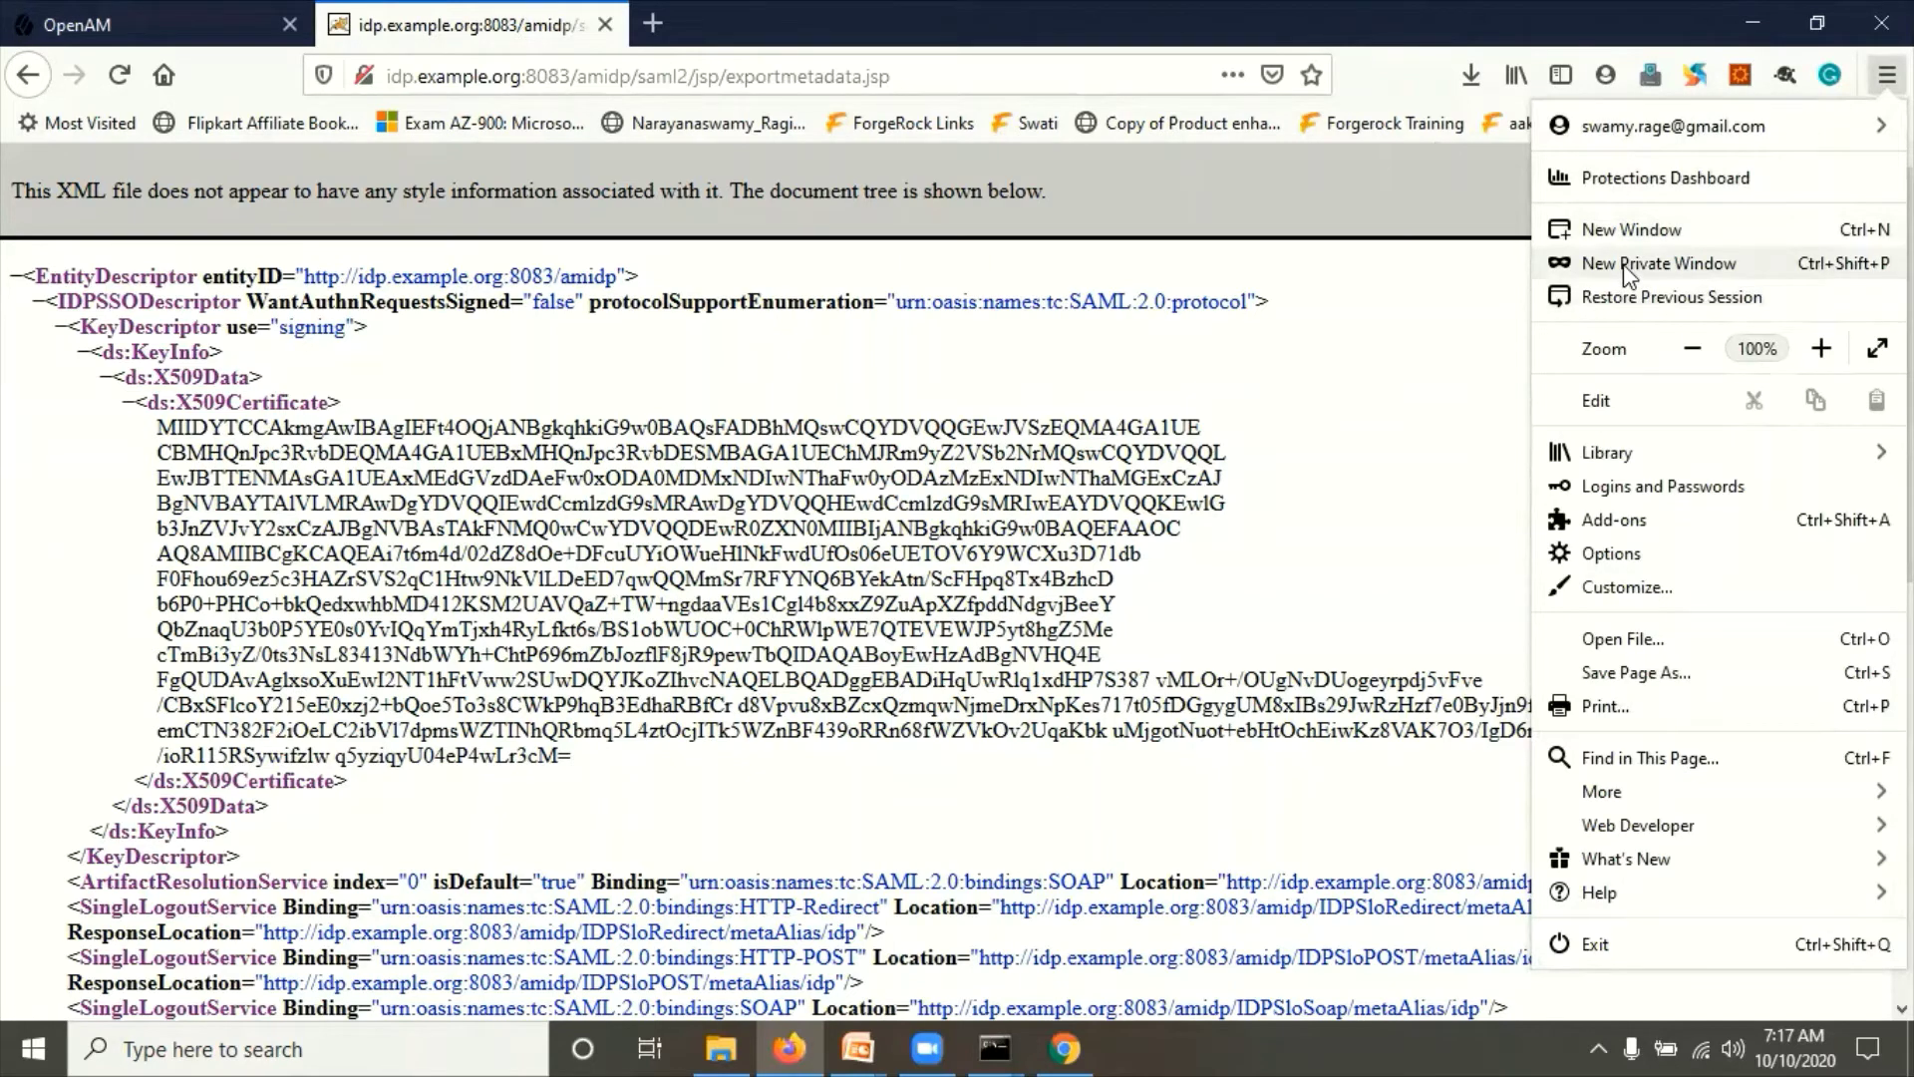
Step: Open a new private Firefox window, then show the slide show's Important URLs - SP slide
click(1627, 267)
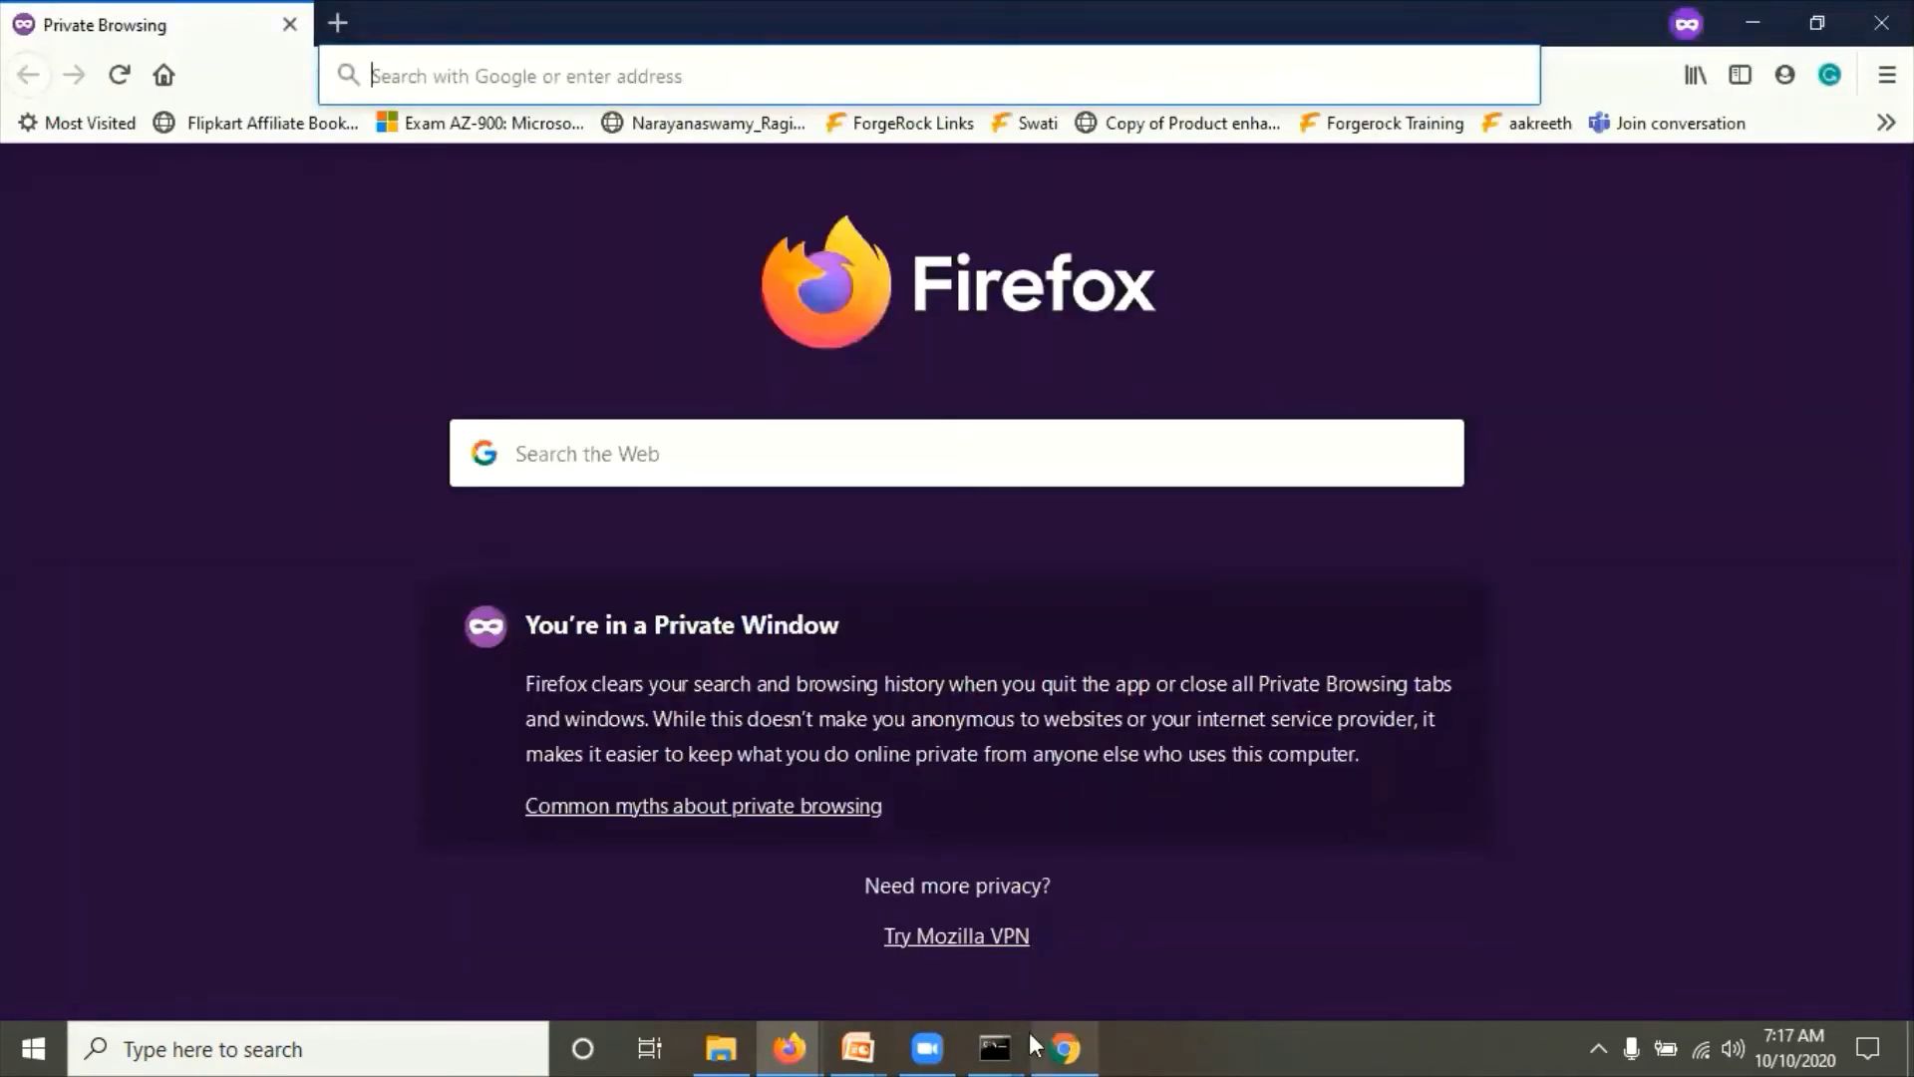
click(858, 1047)
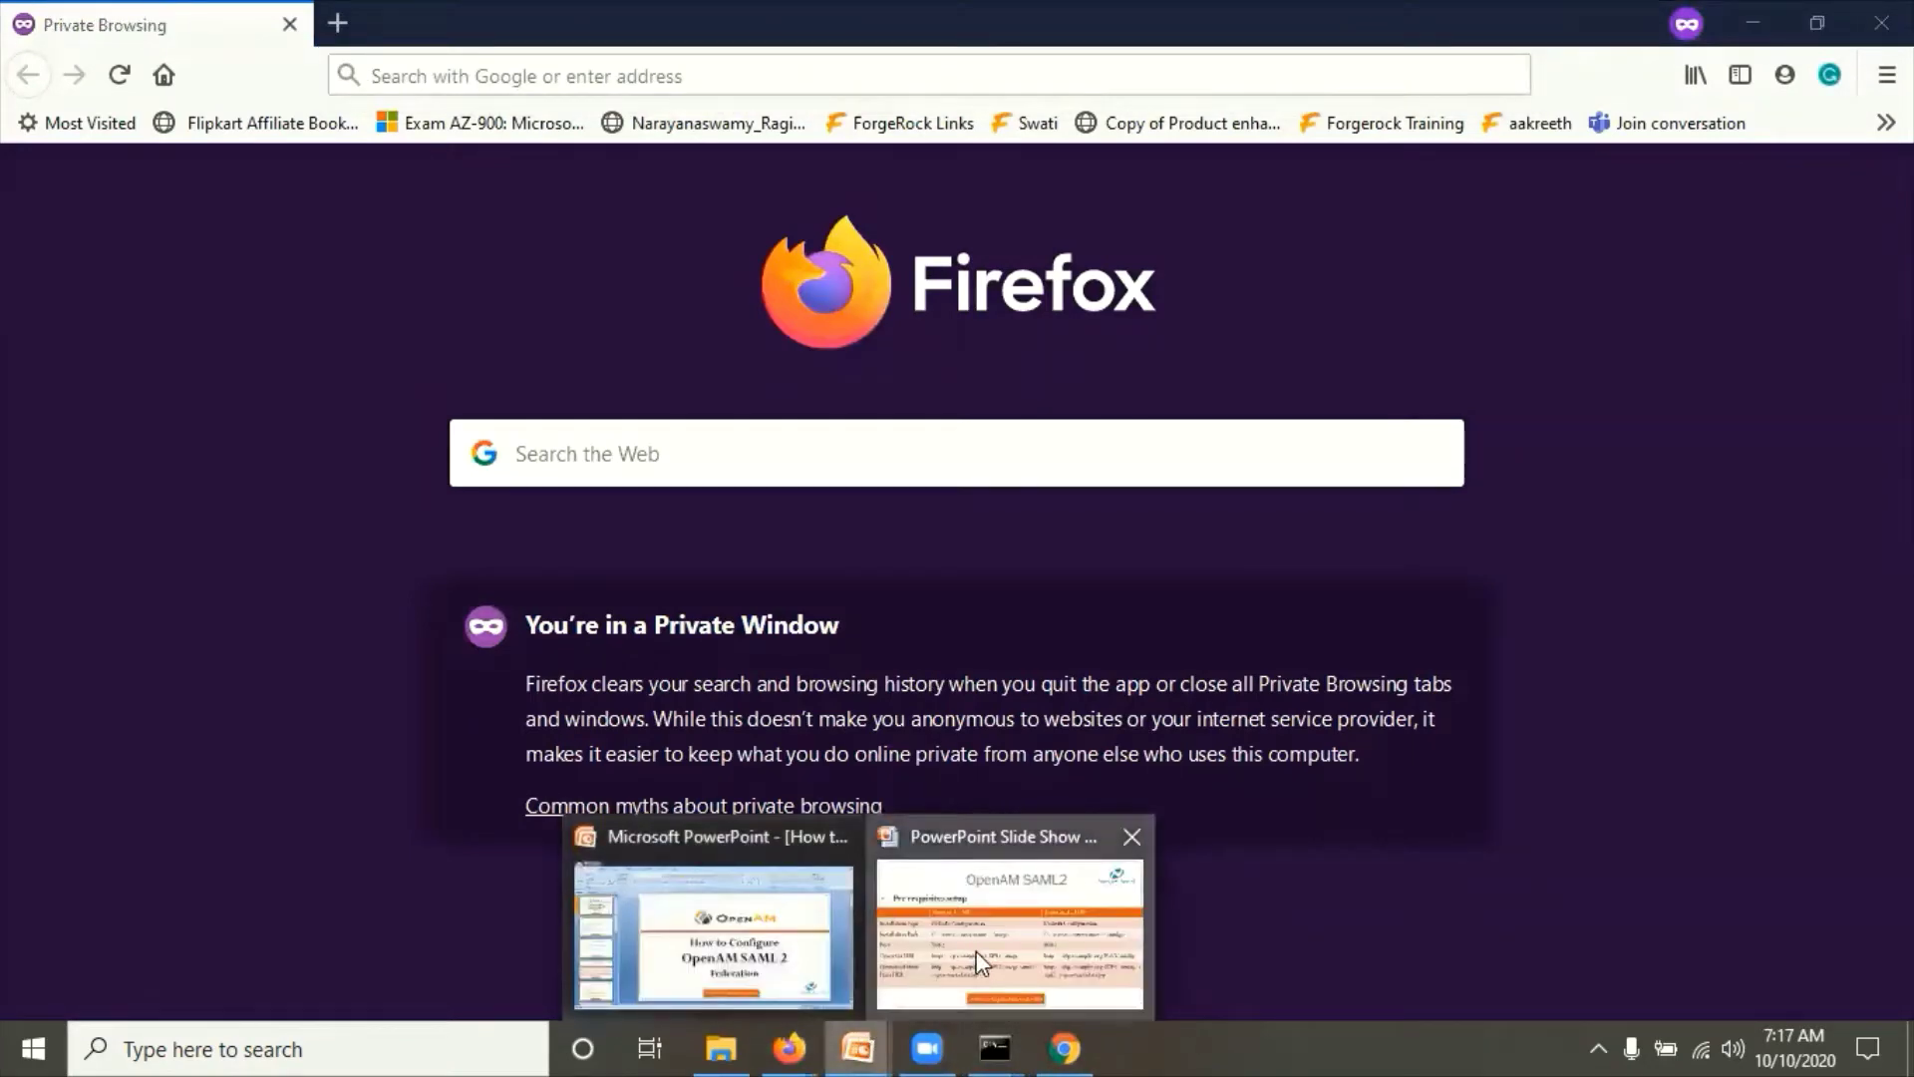
click(977, 951)
click(887, 764)
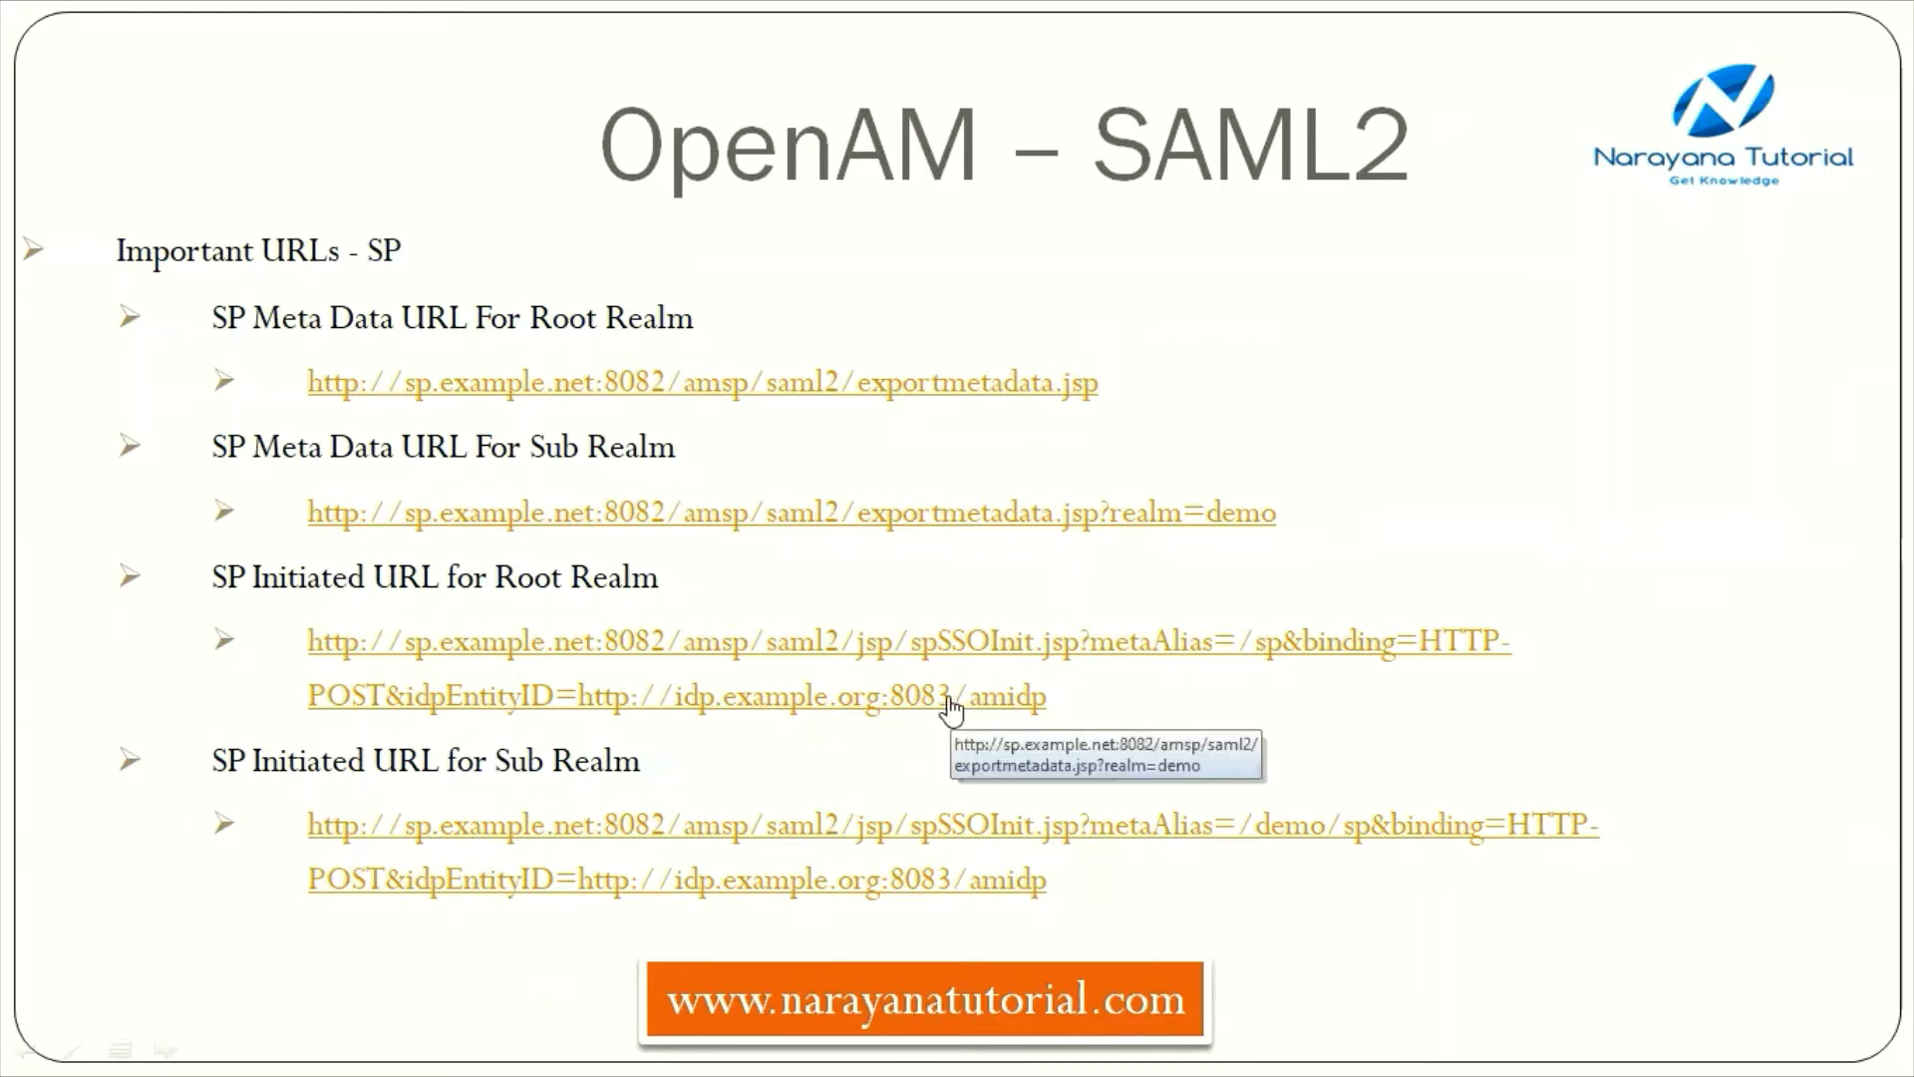
Step: Leave the slide show and copy the root-realm SP Initiated URL in PowerPoint's editor
key(Right)
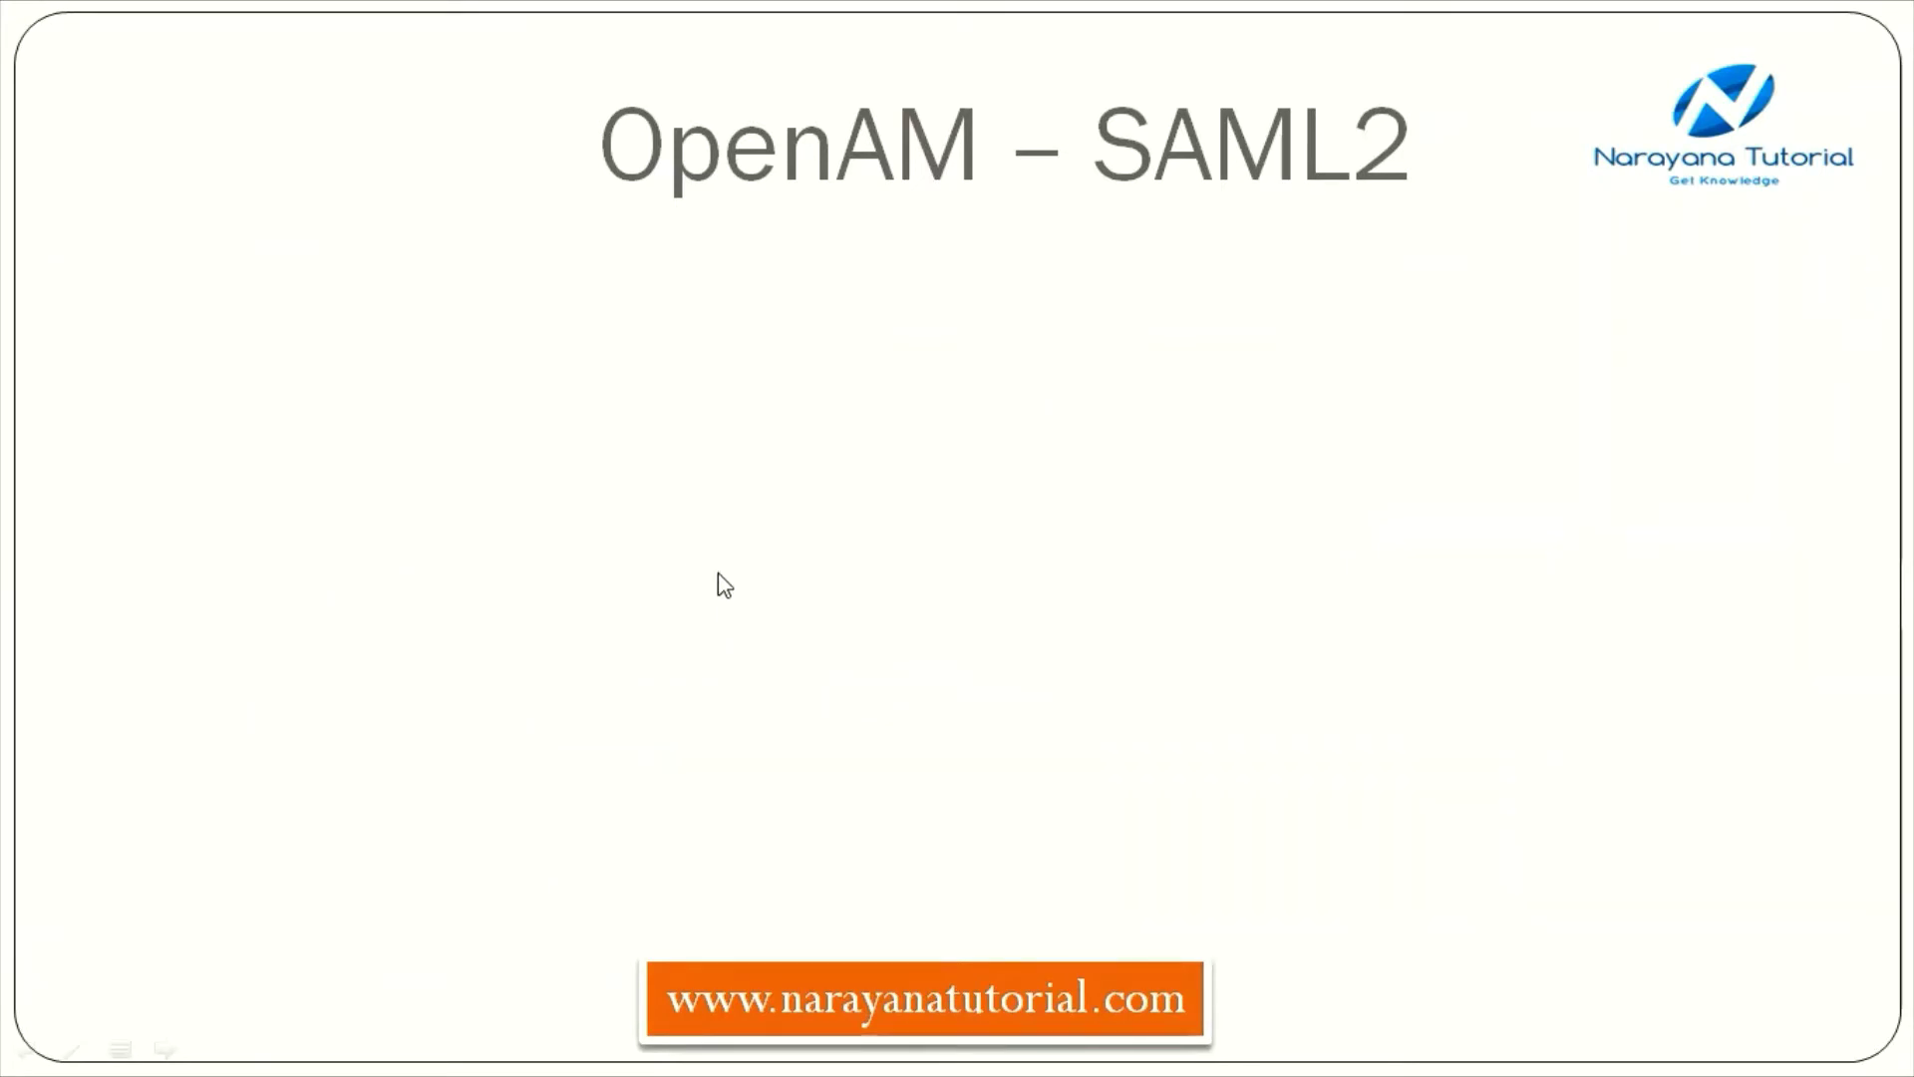
key(Left)
right_click(746, 675)
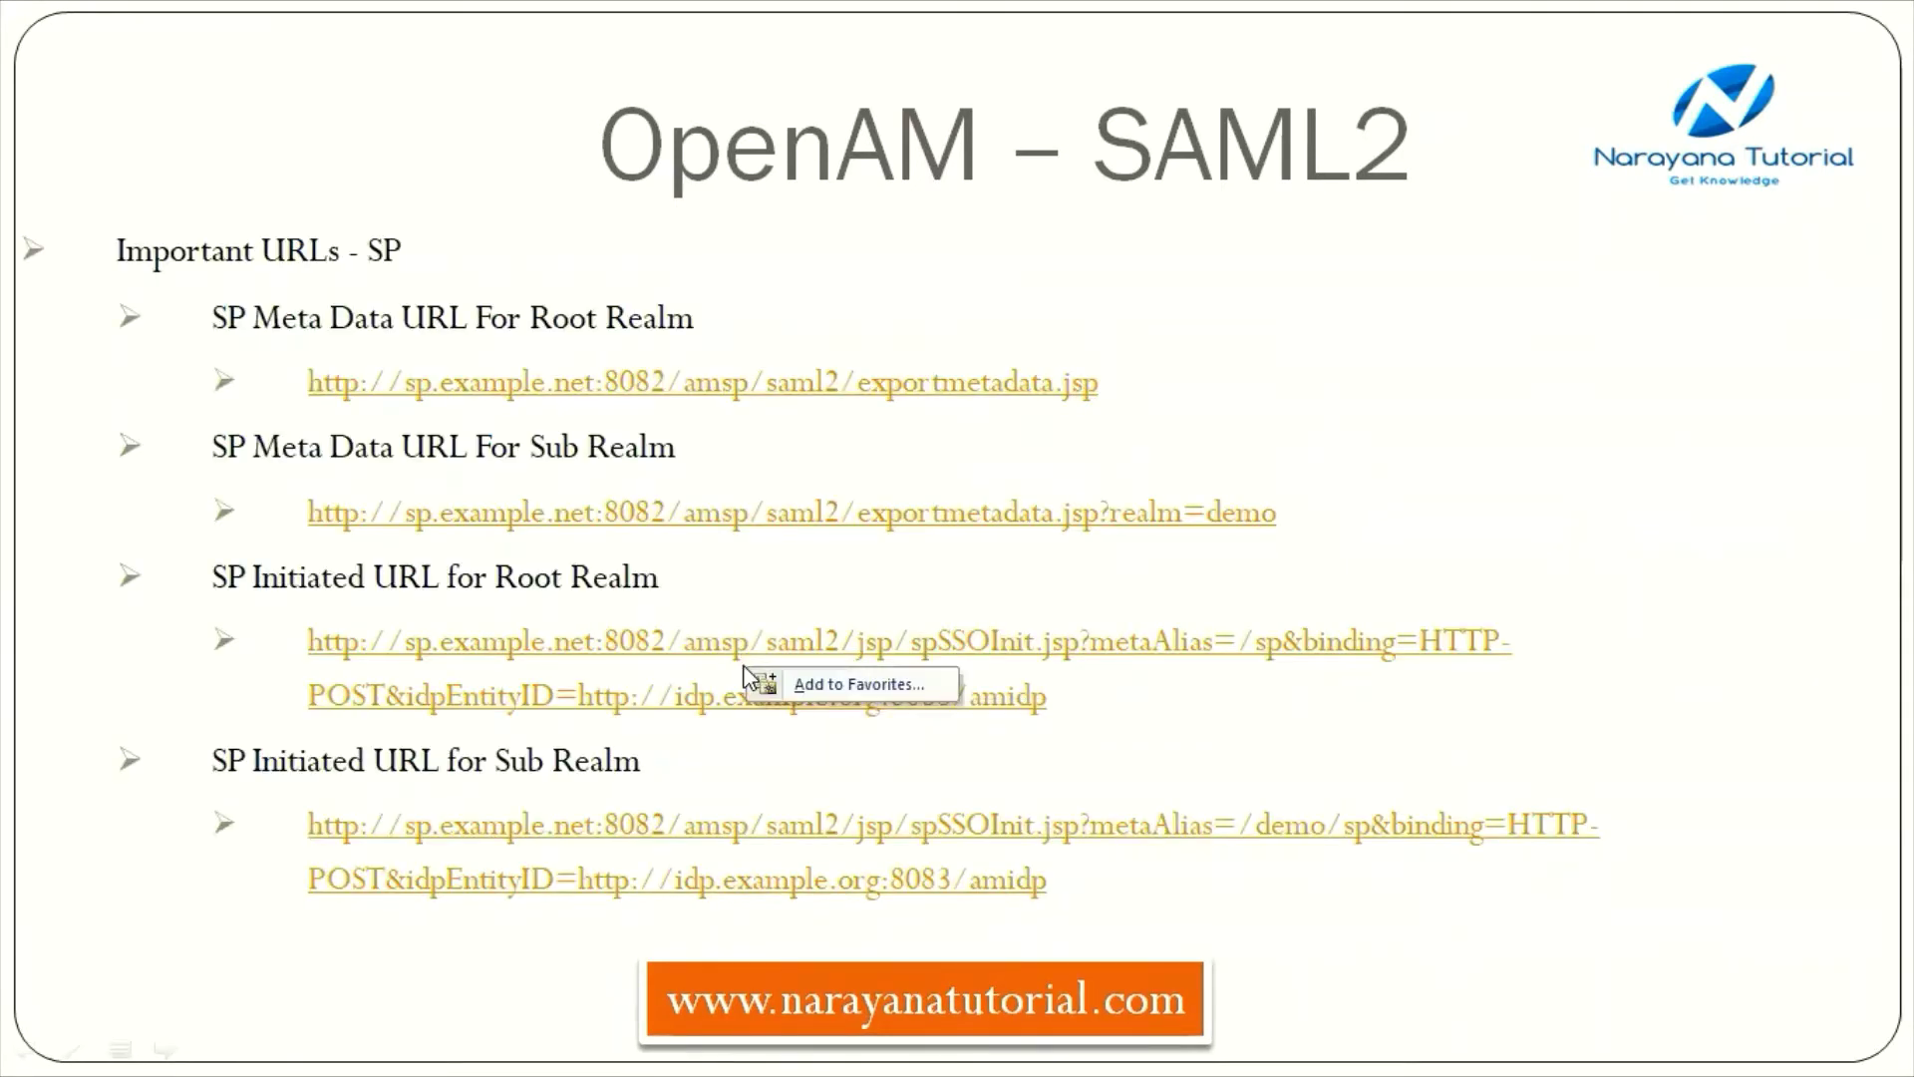
click(1085, 716)
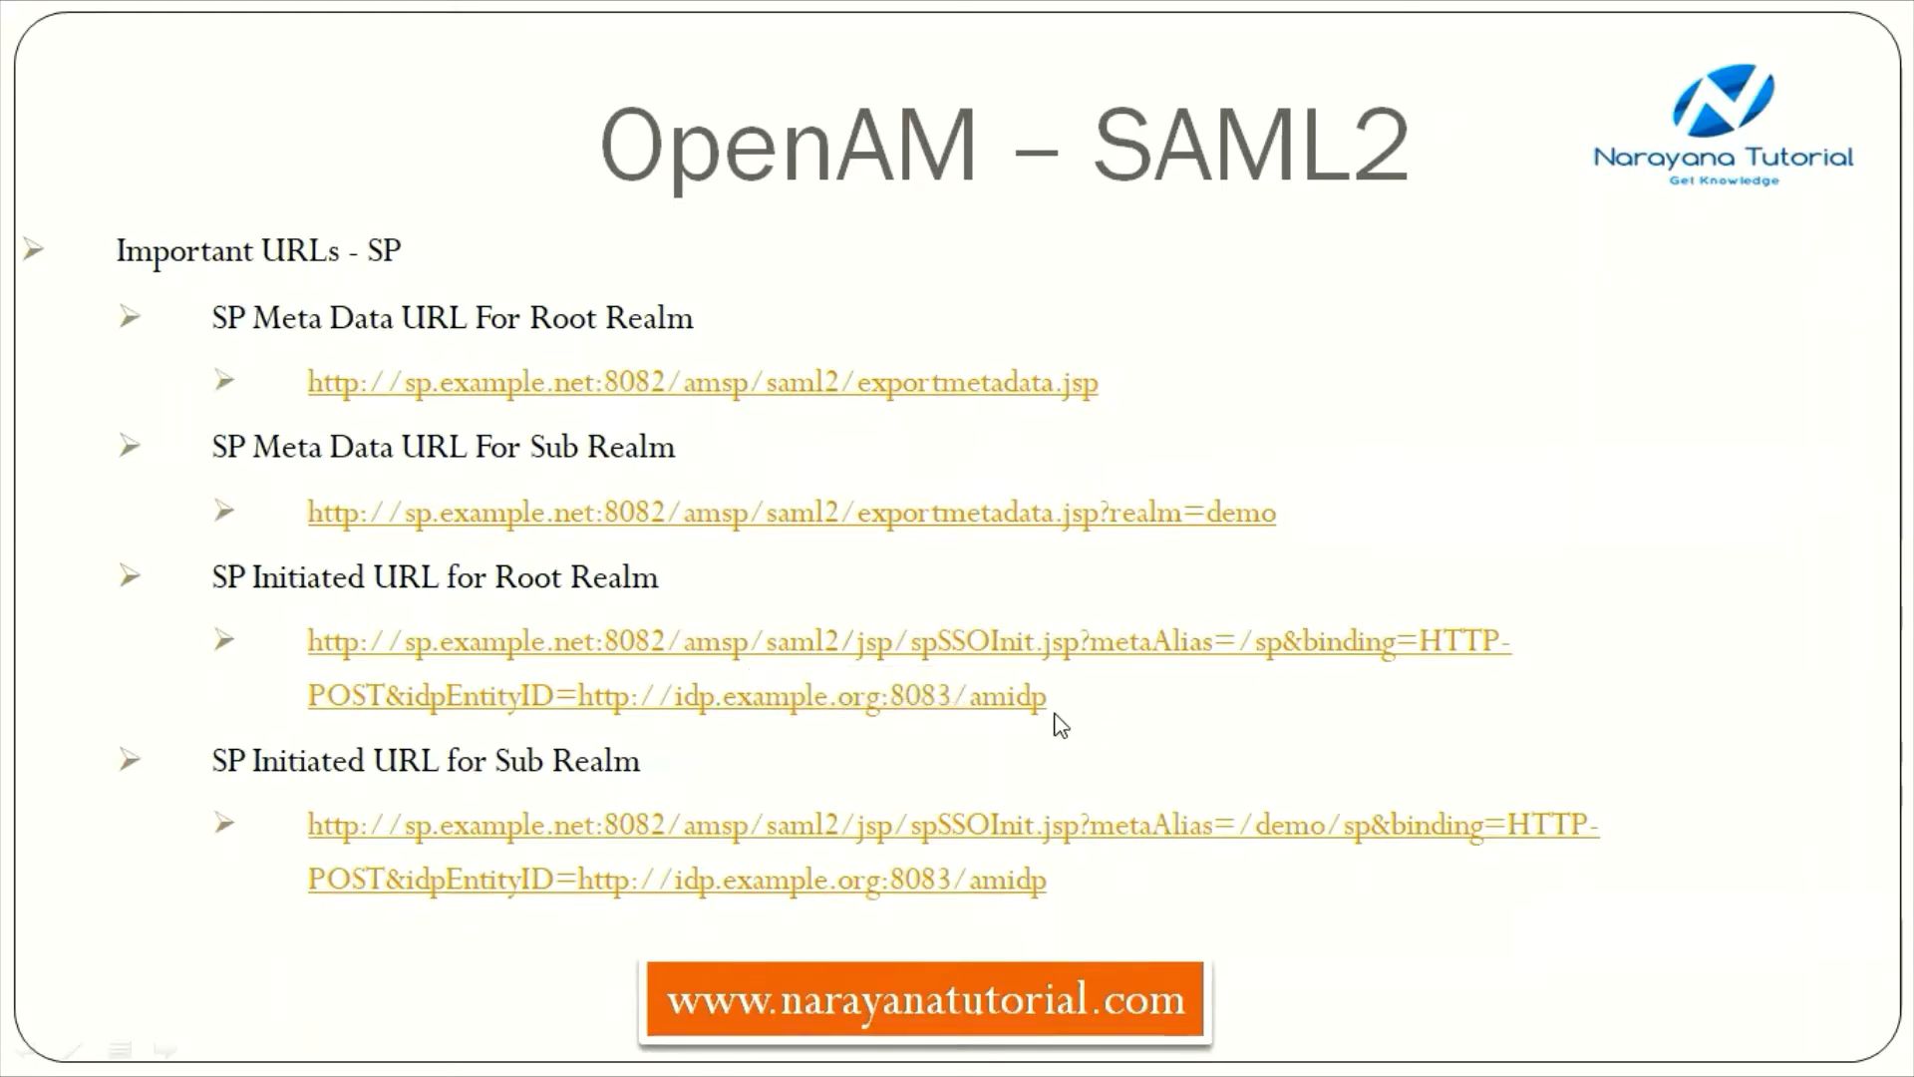
key(Escape)
click(848, 1045)
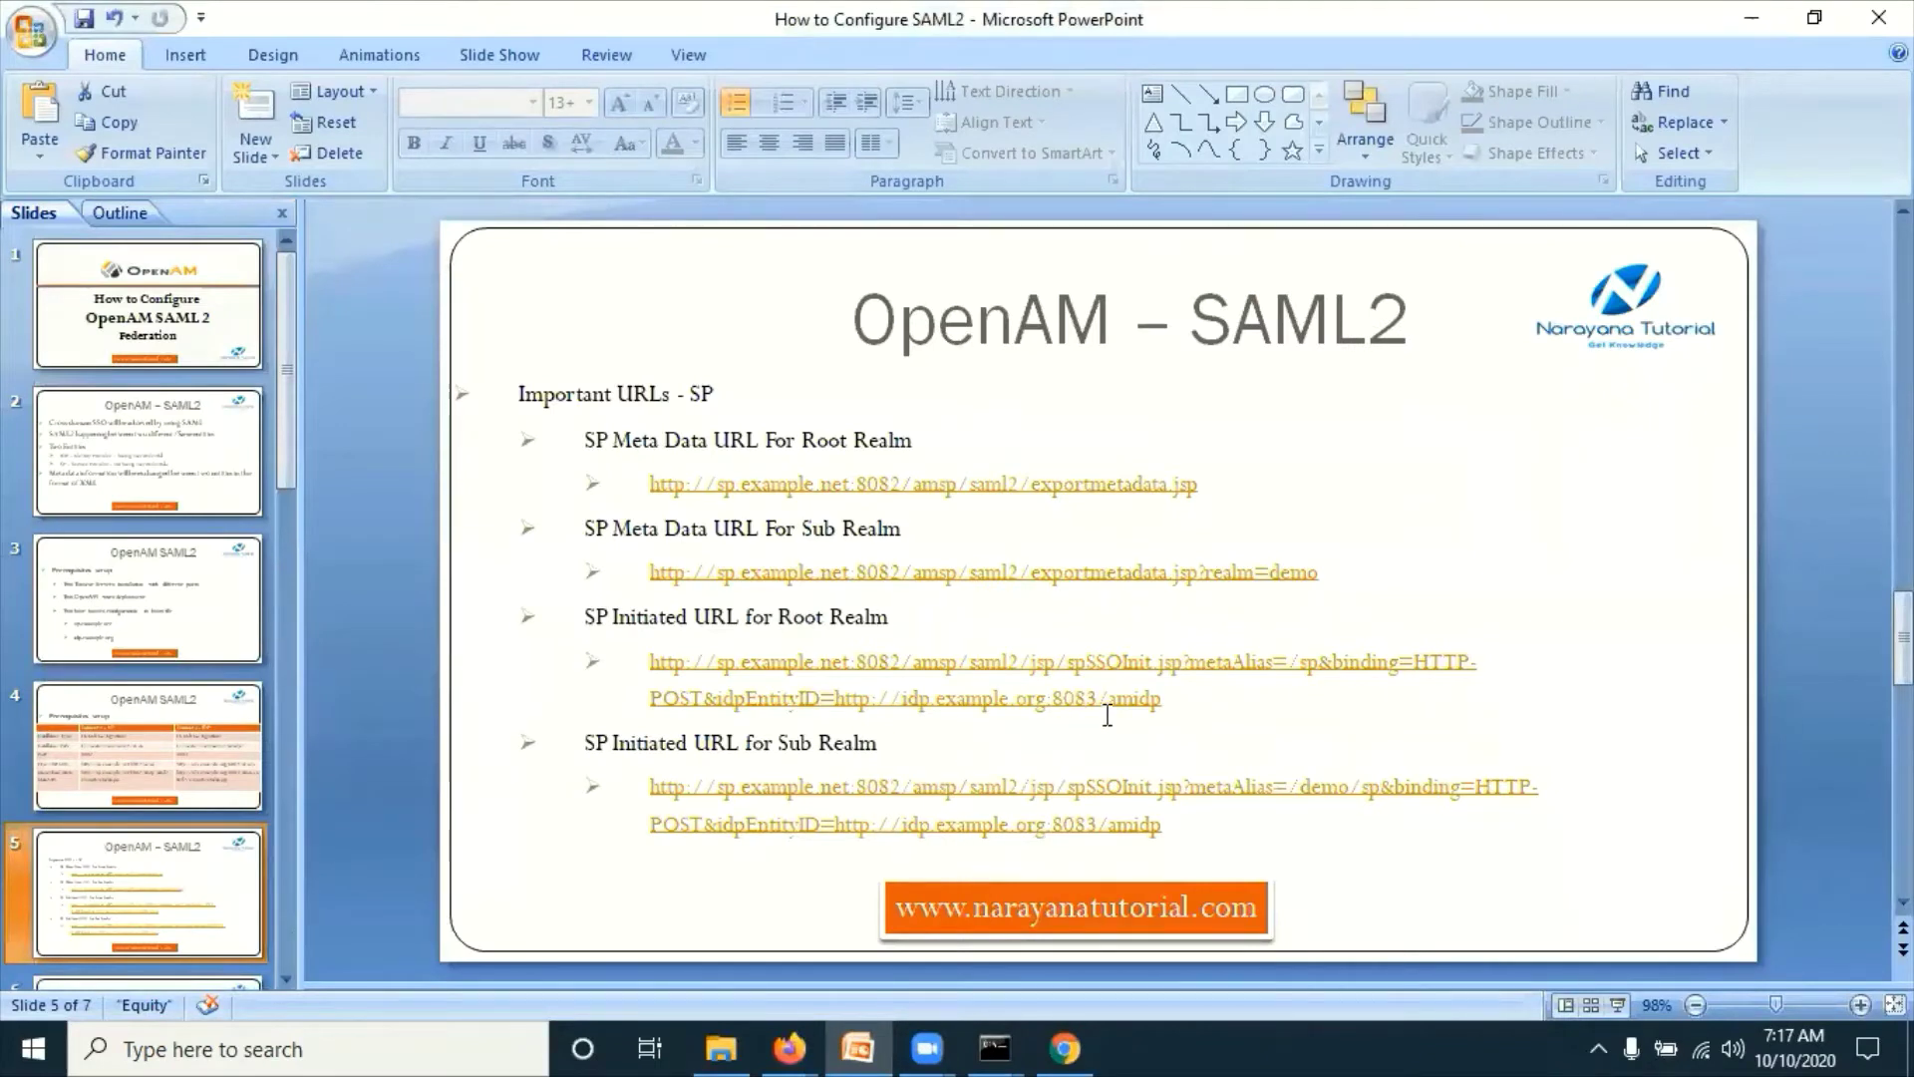
drag(1163, 700, 667, 661)
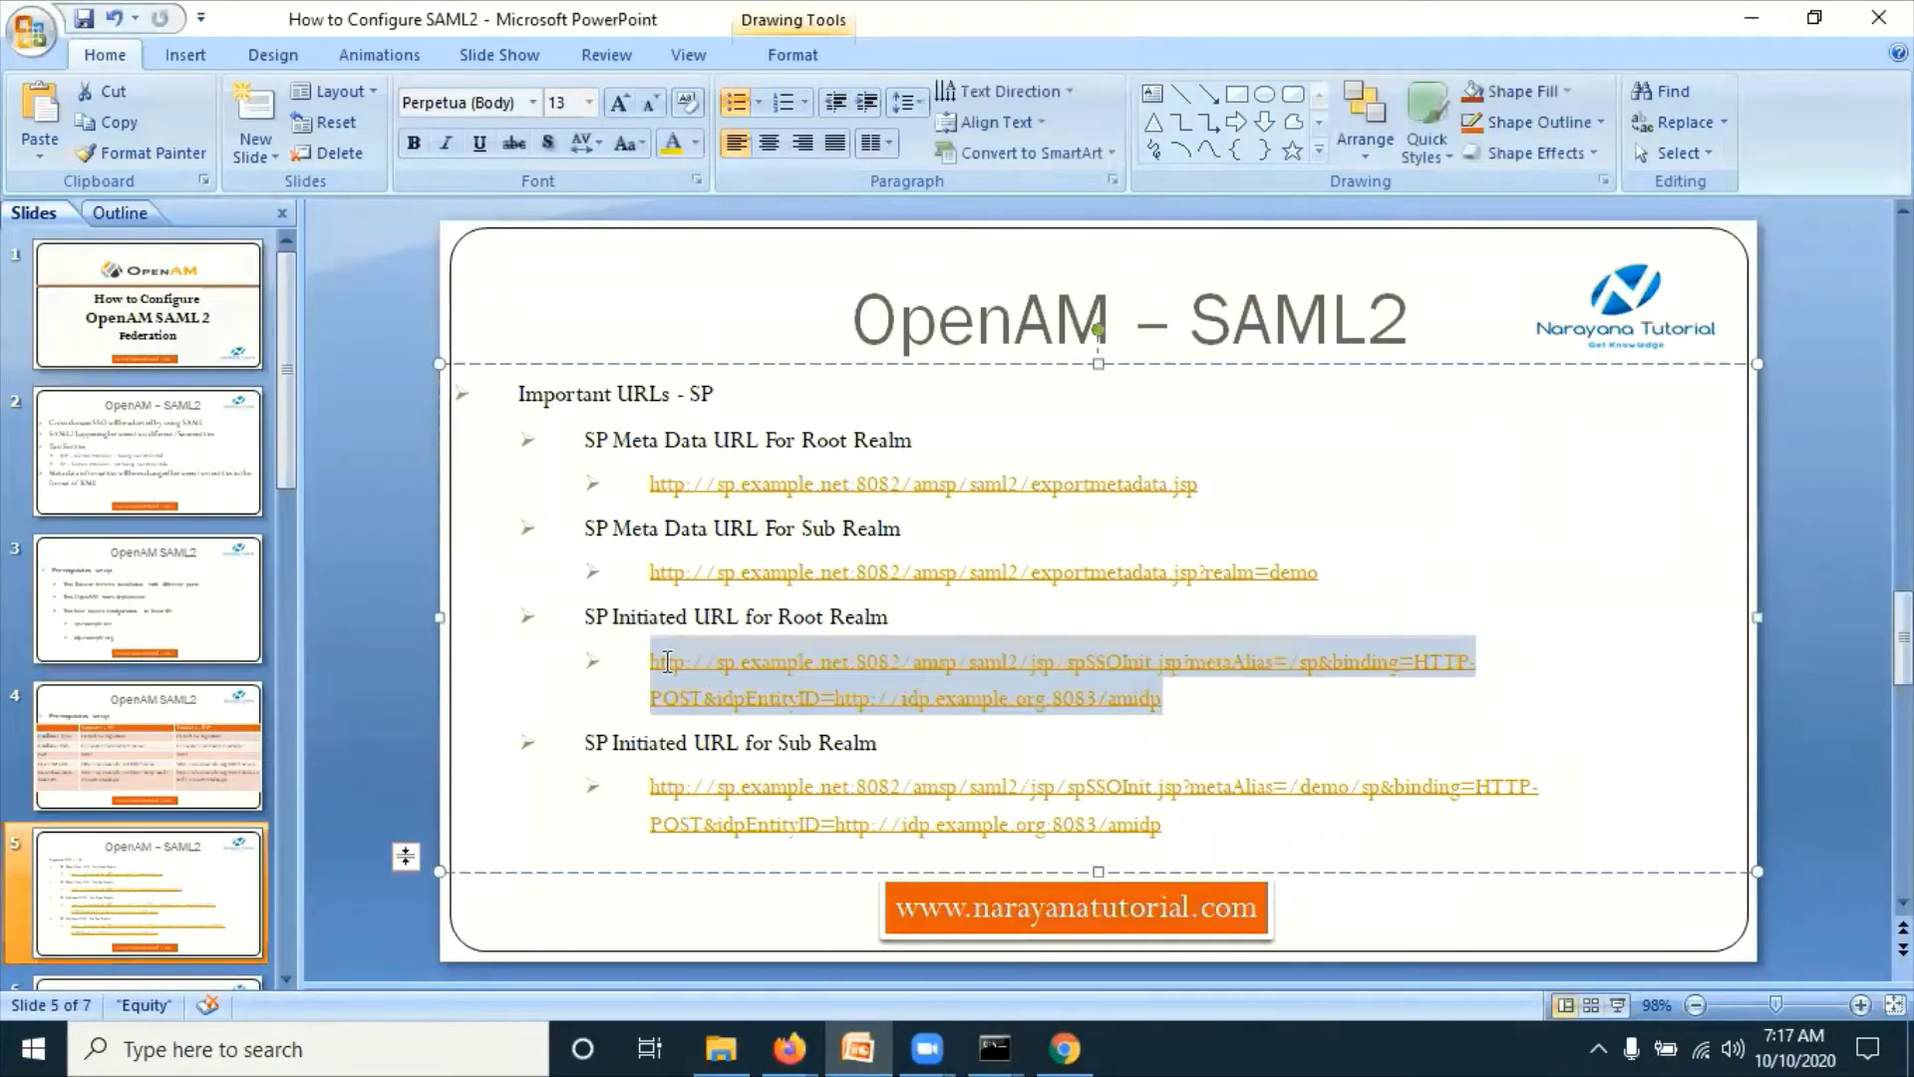
key(ctrl+c)
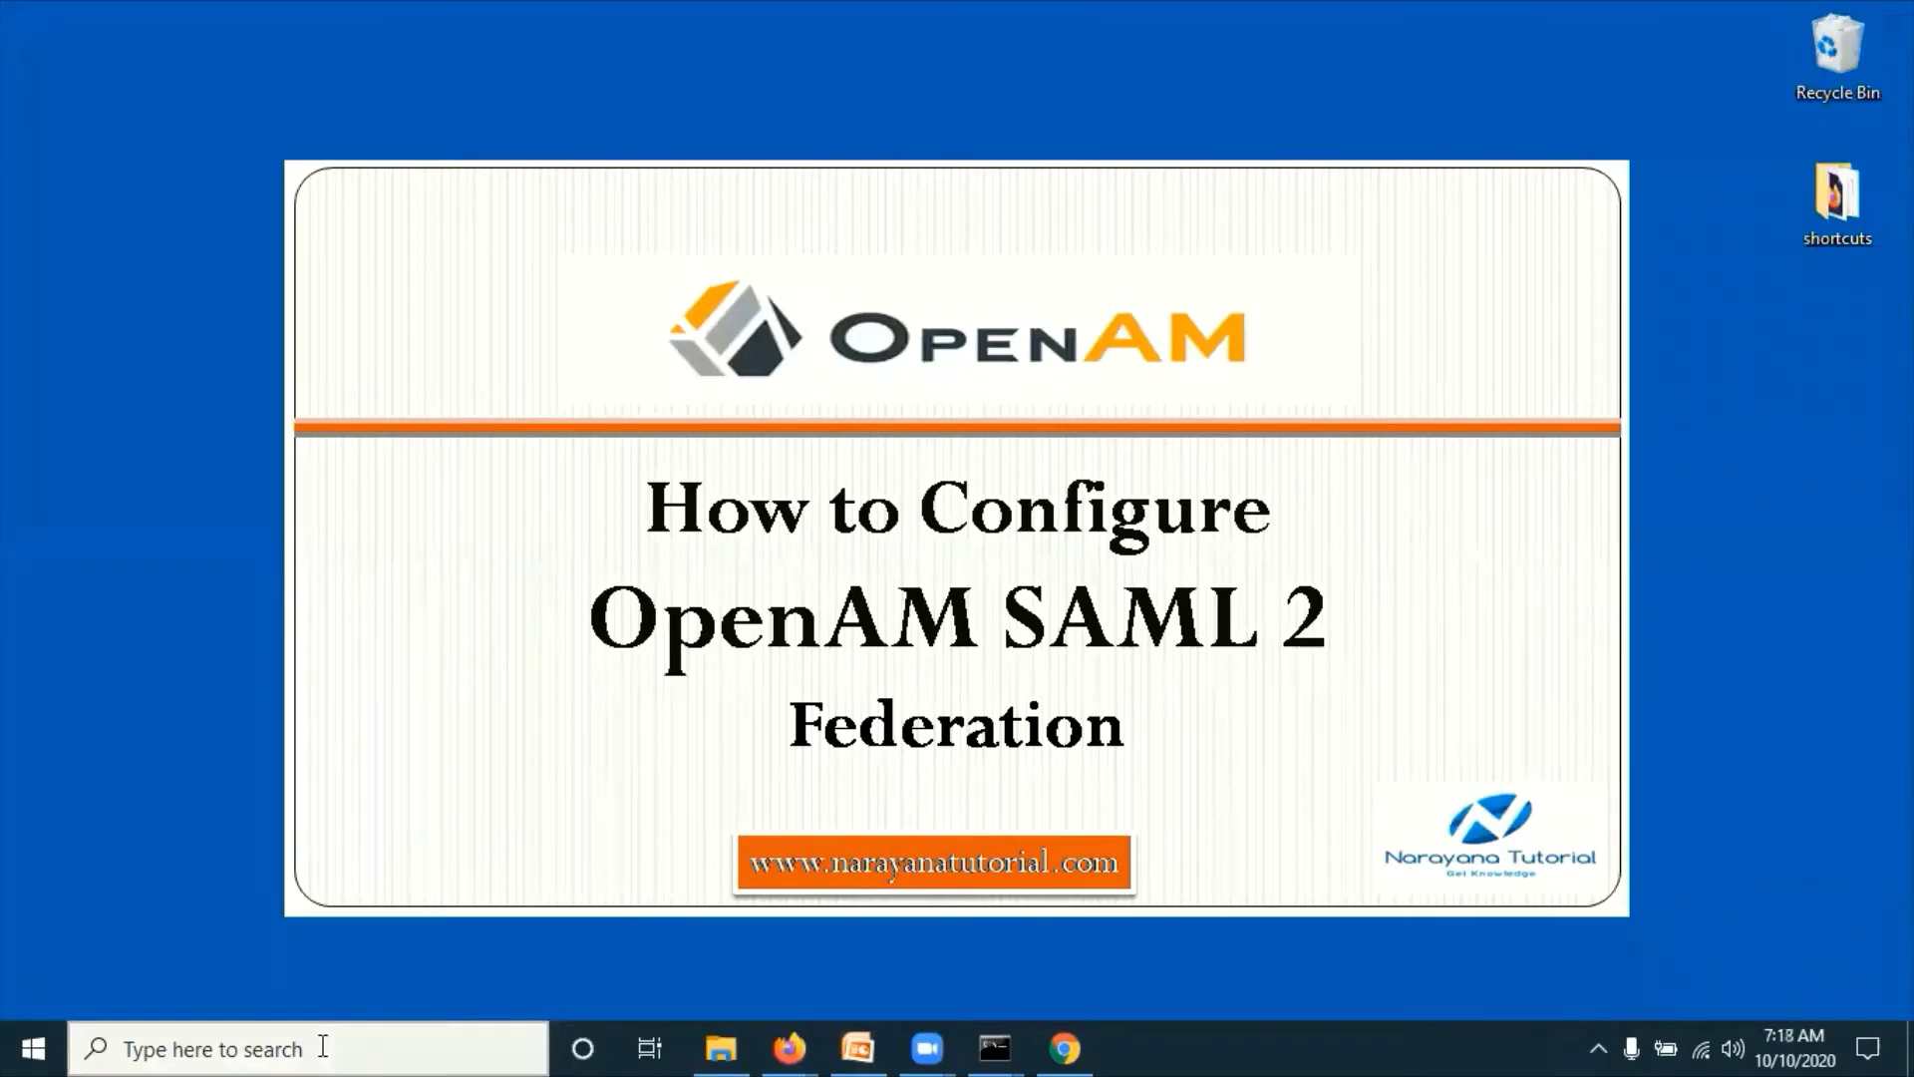
Step: Open Notepad, paste the SP-initiated SSO URL into a new document, and maximize the window
click(322, 1046)
text(note)
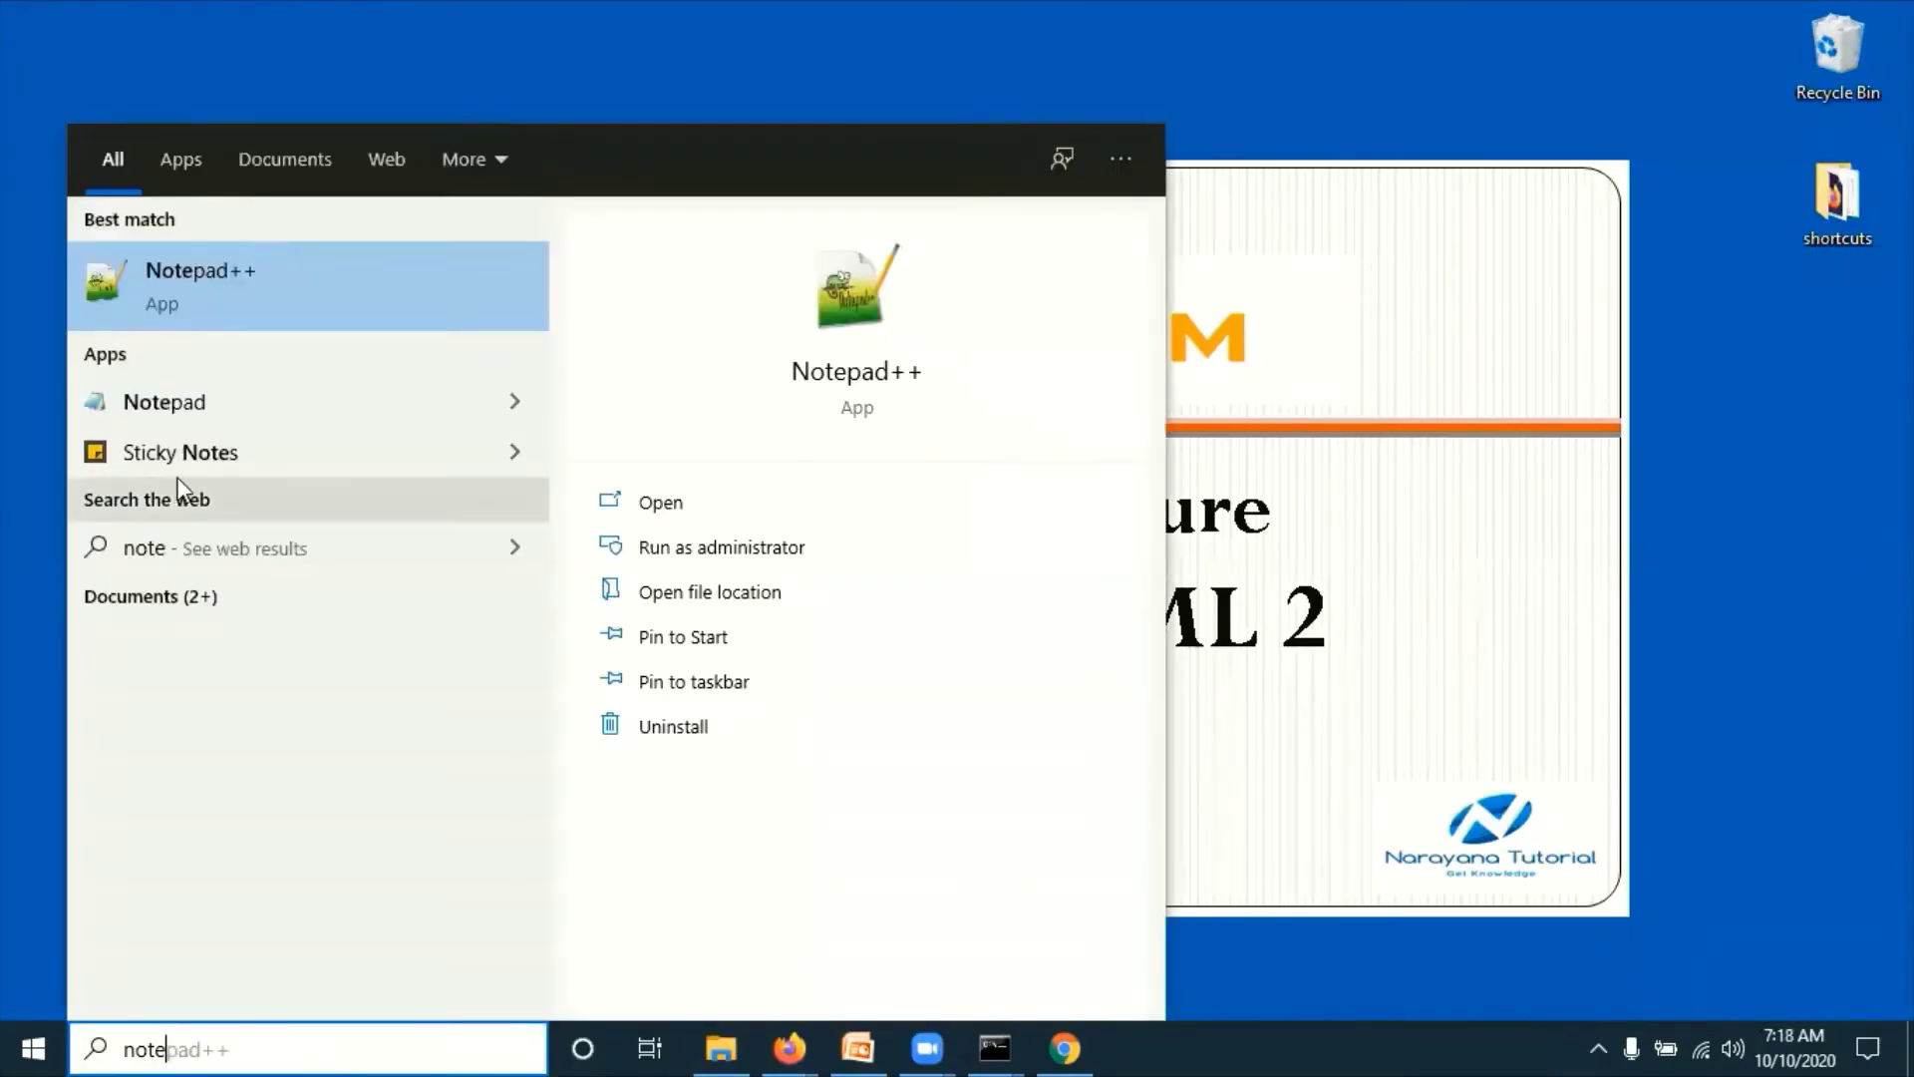
click(163, 391)
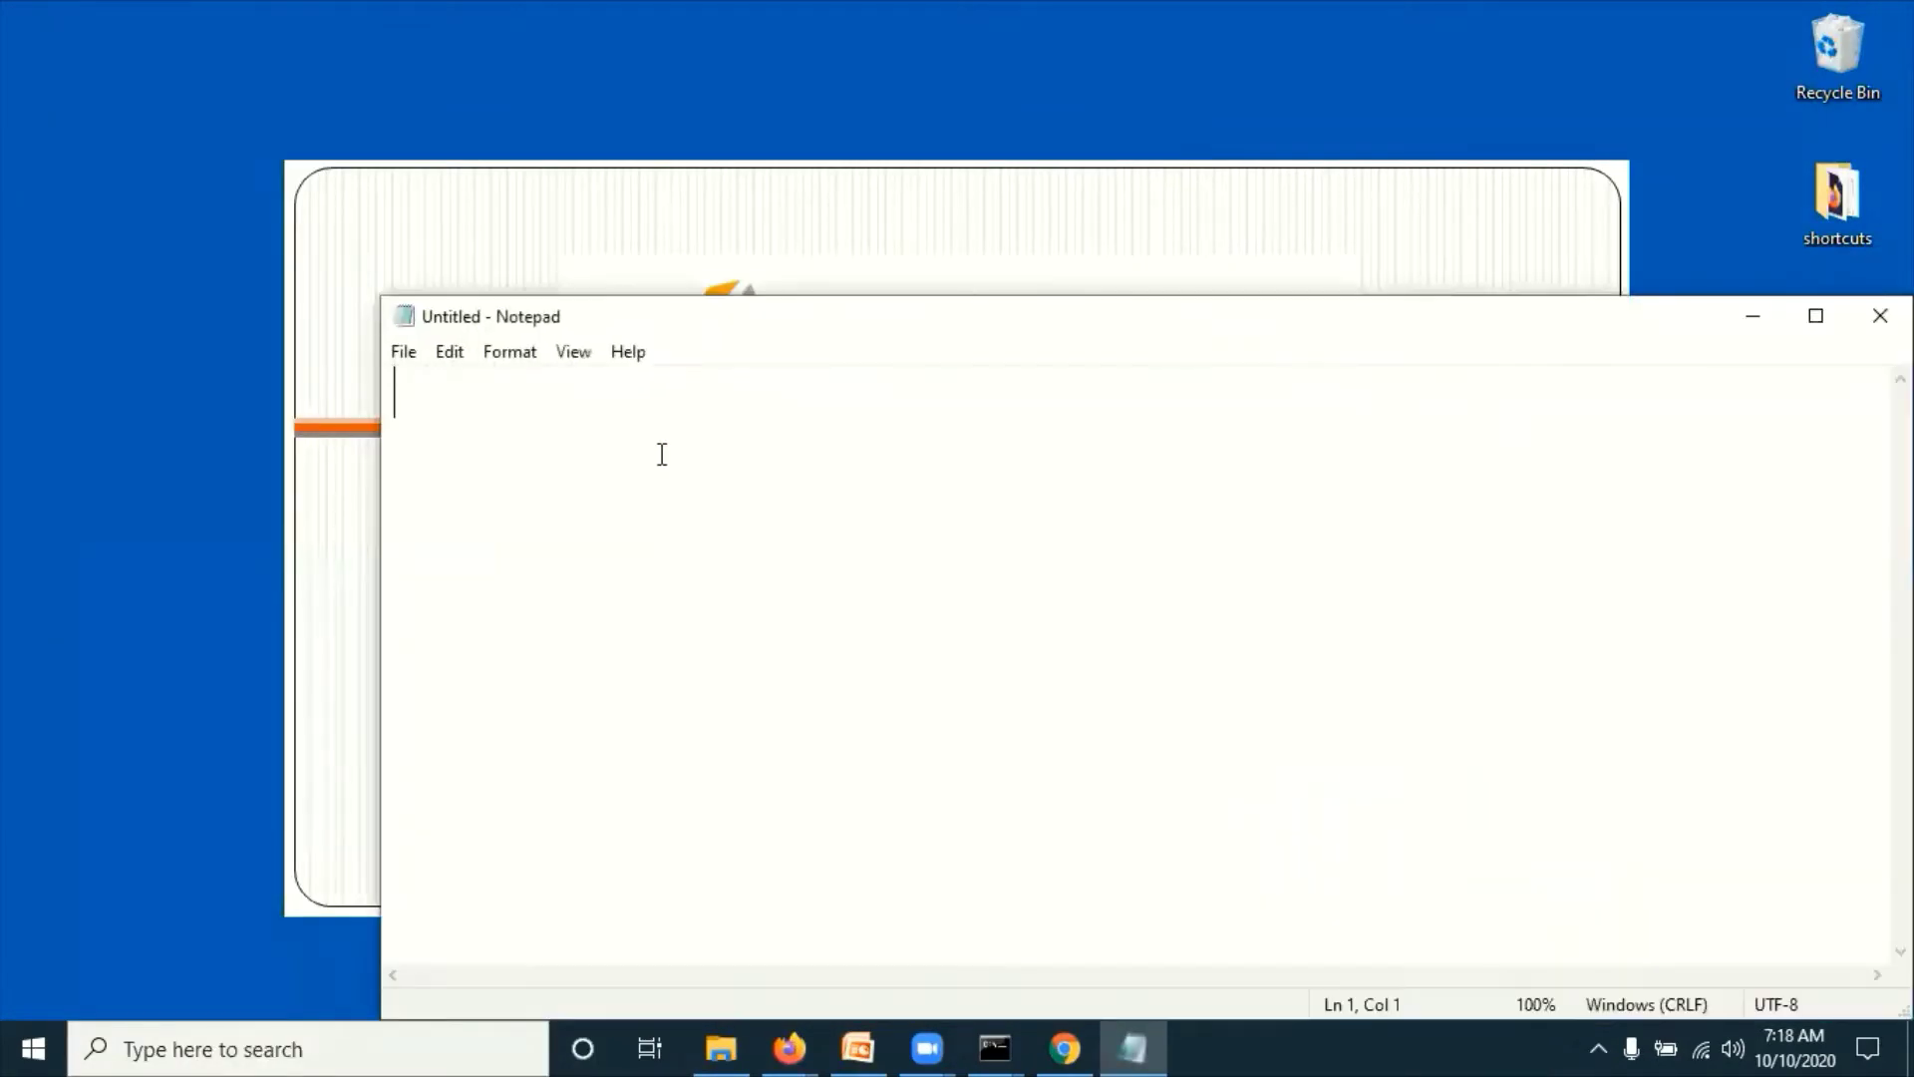
key(ctrl+v)
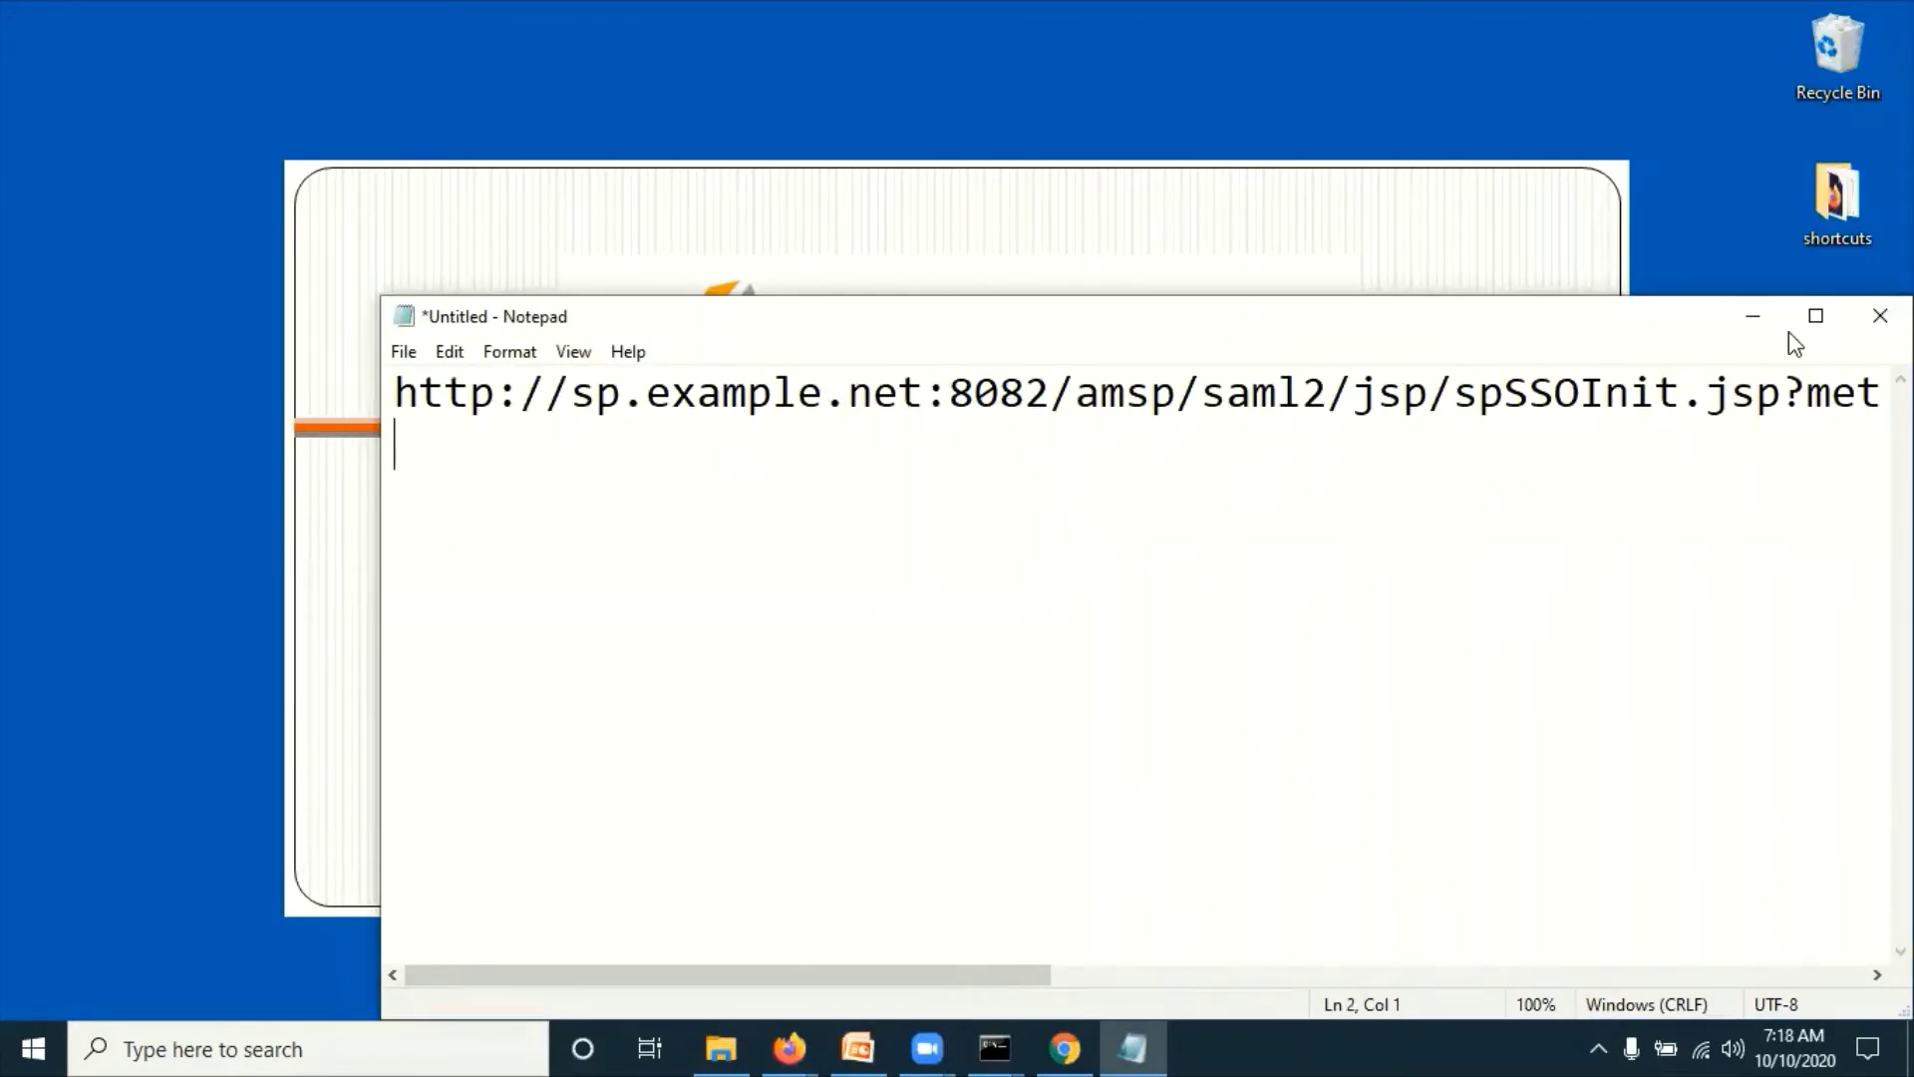
click(1816, 316)
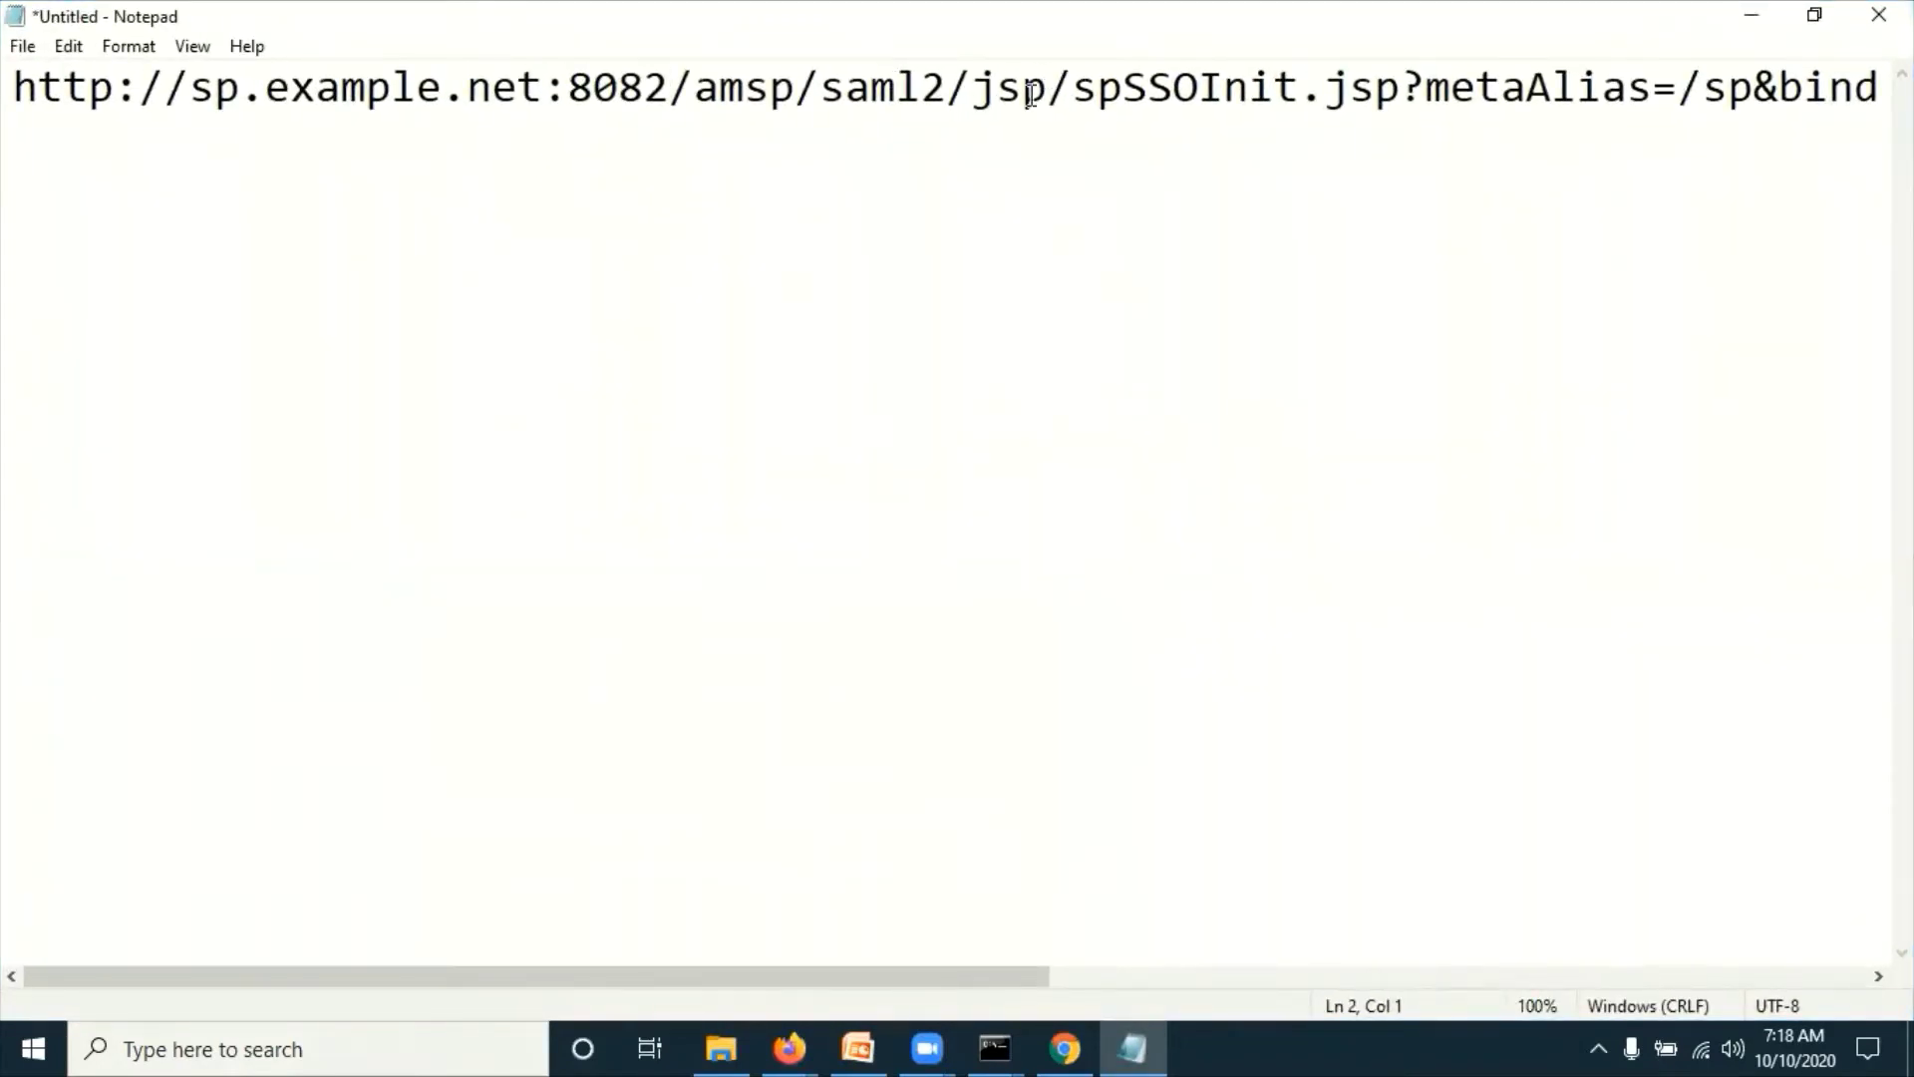
click(1022, 95)
double_click(1175, 97)
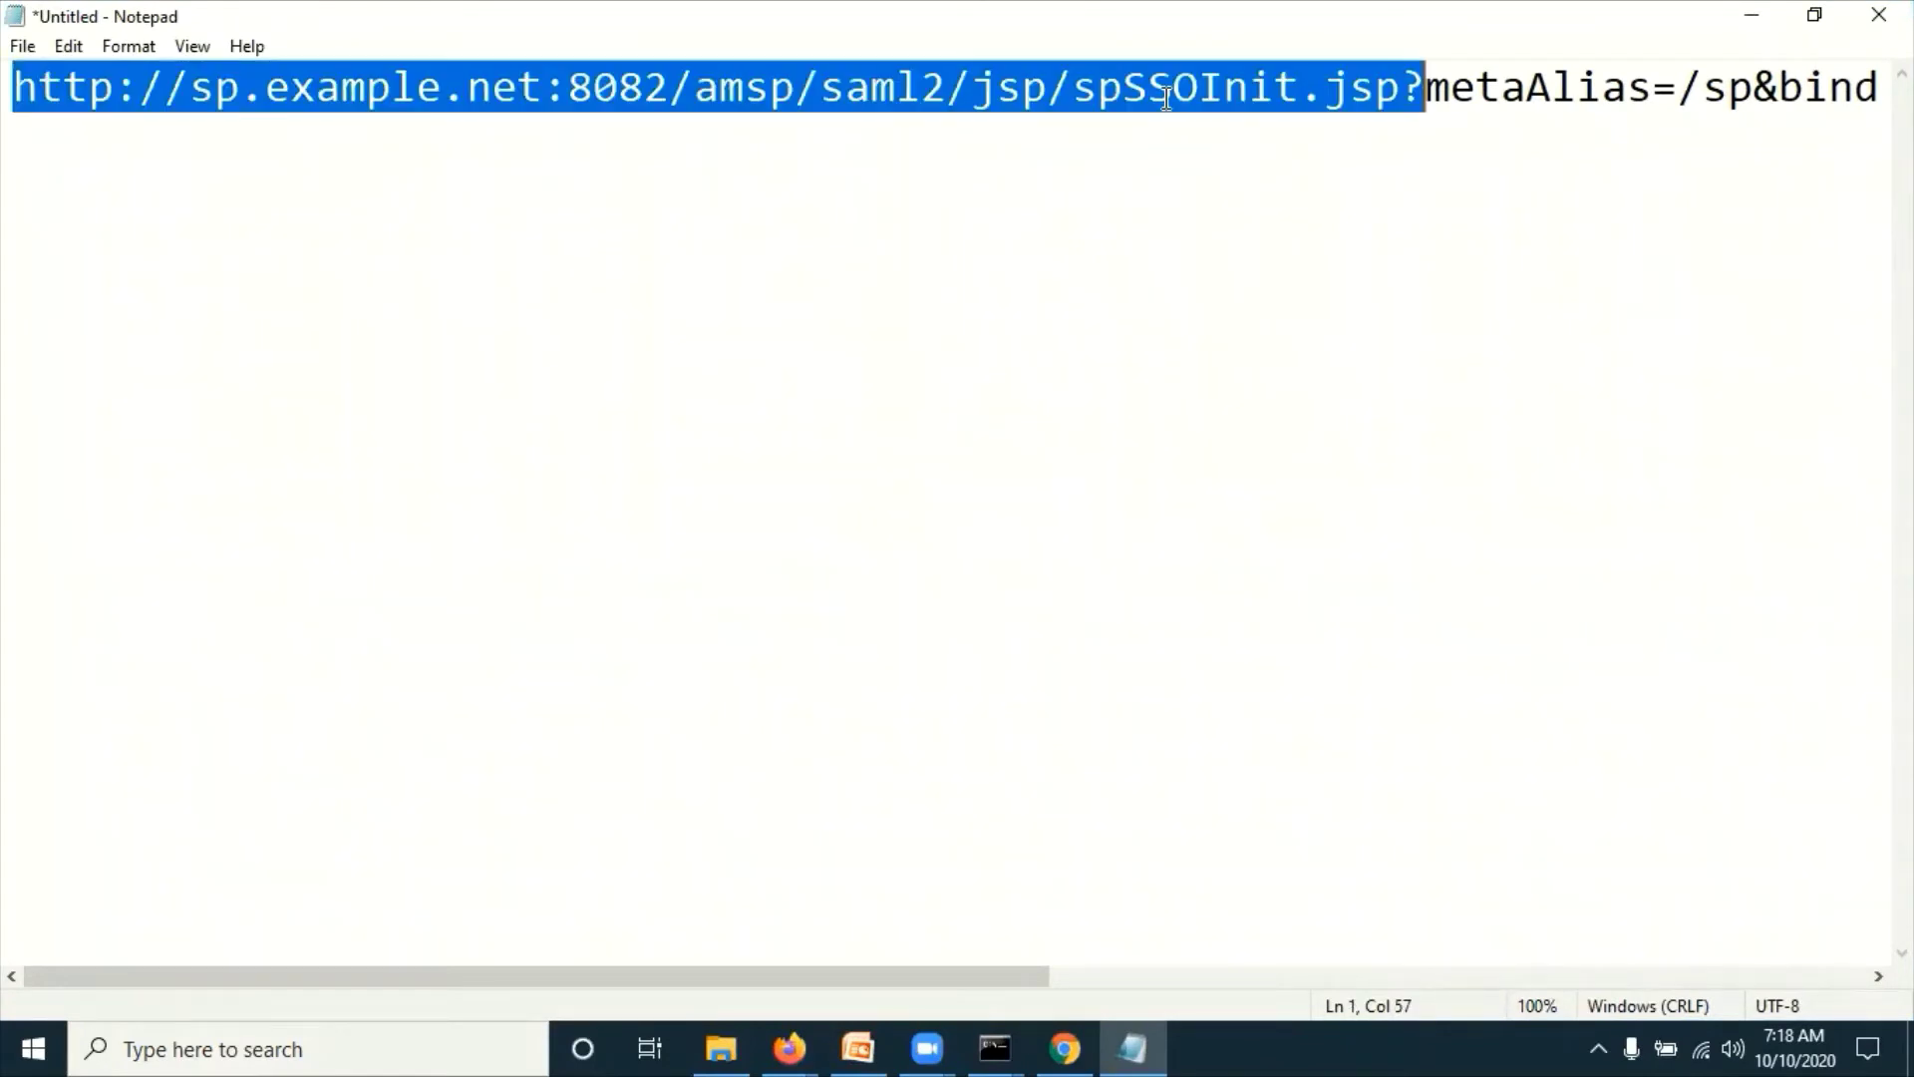
click(1325, 88)
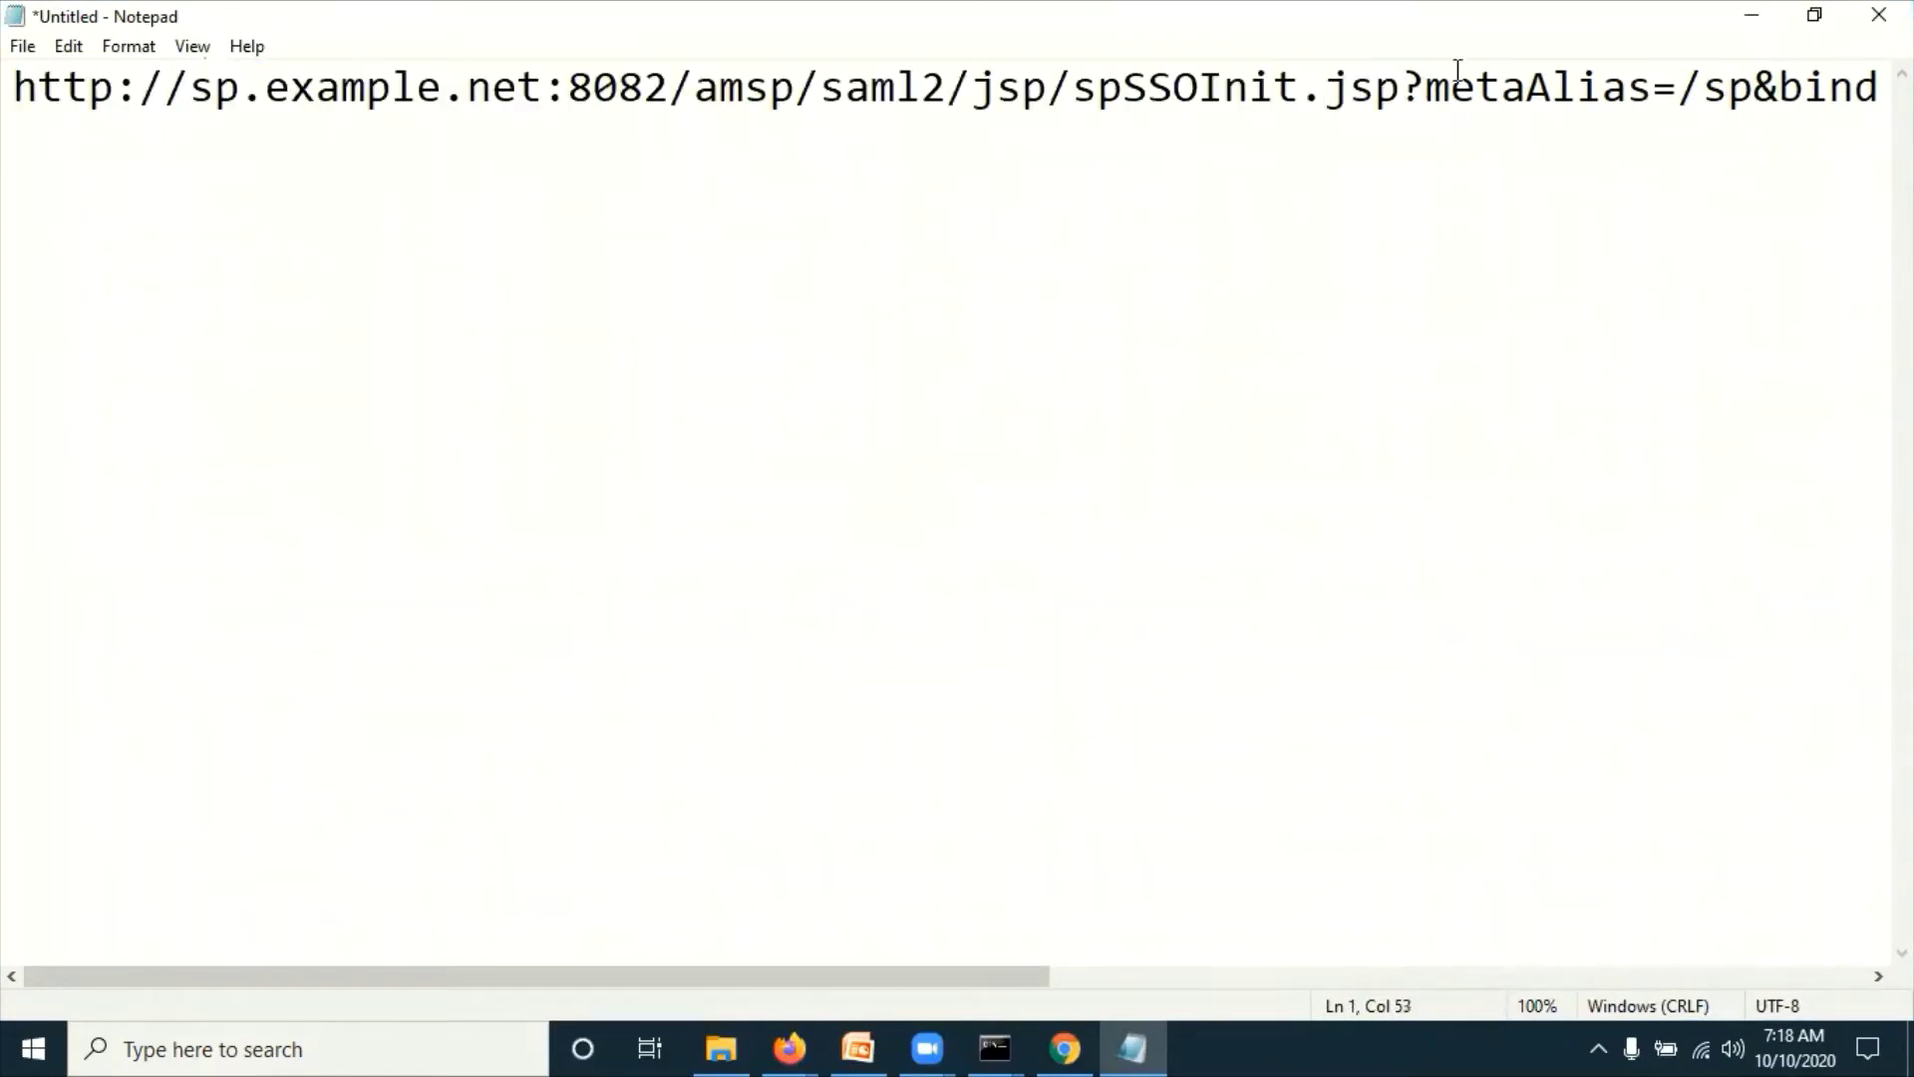
drag(1026, 982, 1820, 923)
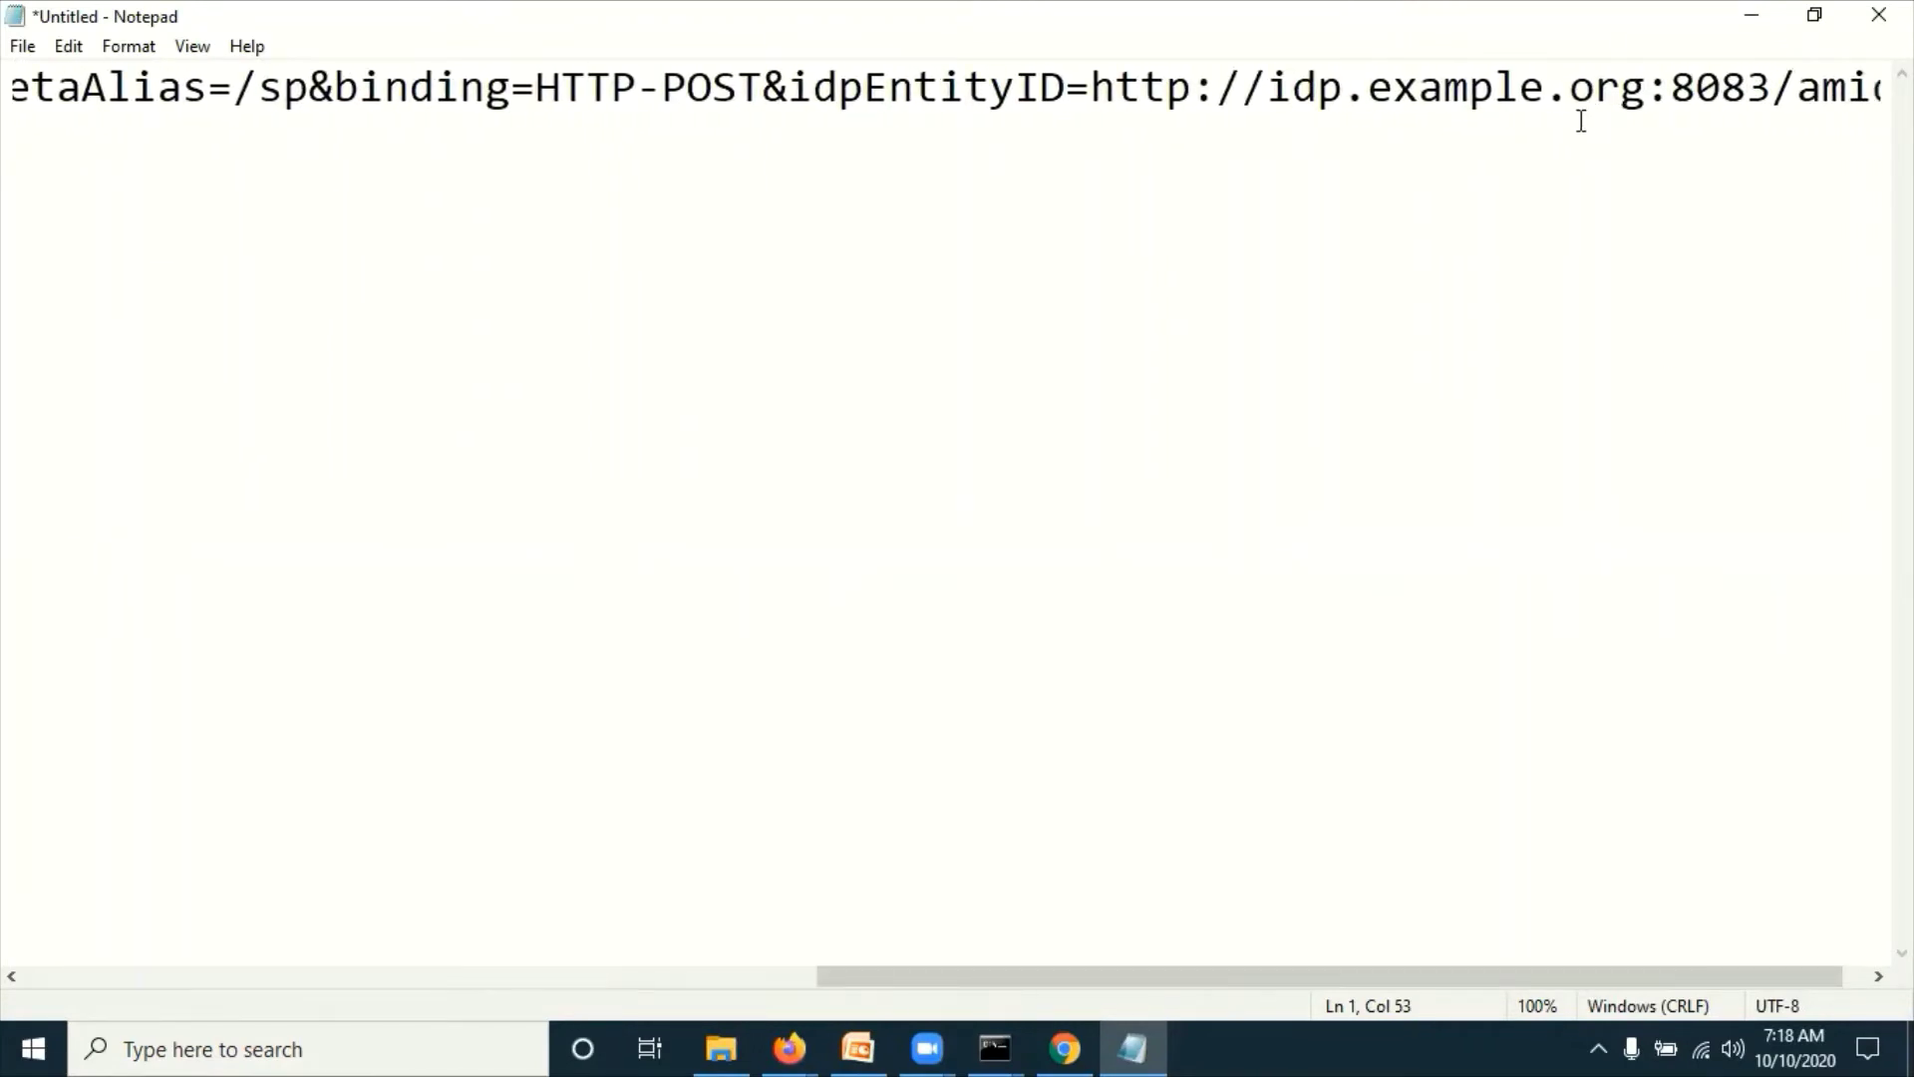
key(End)
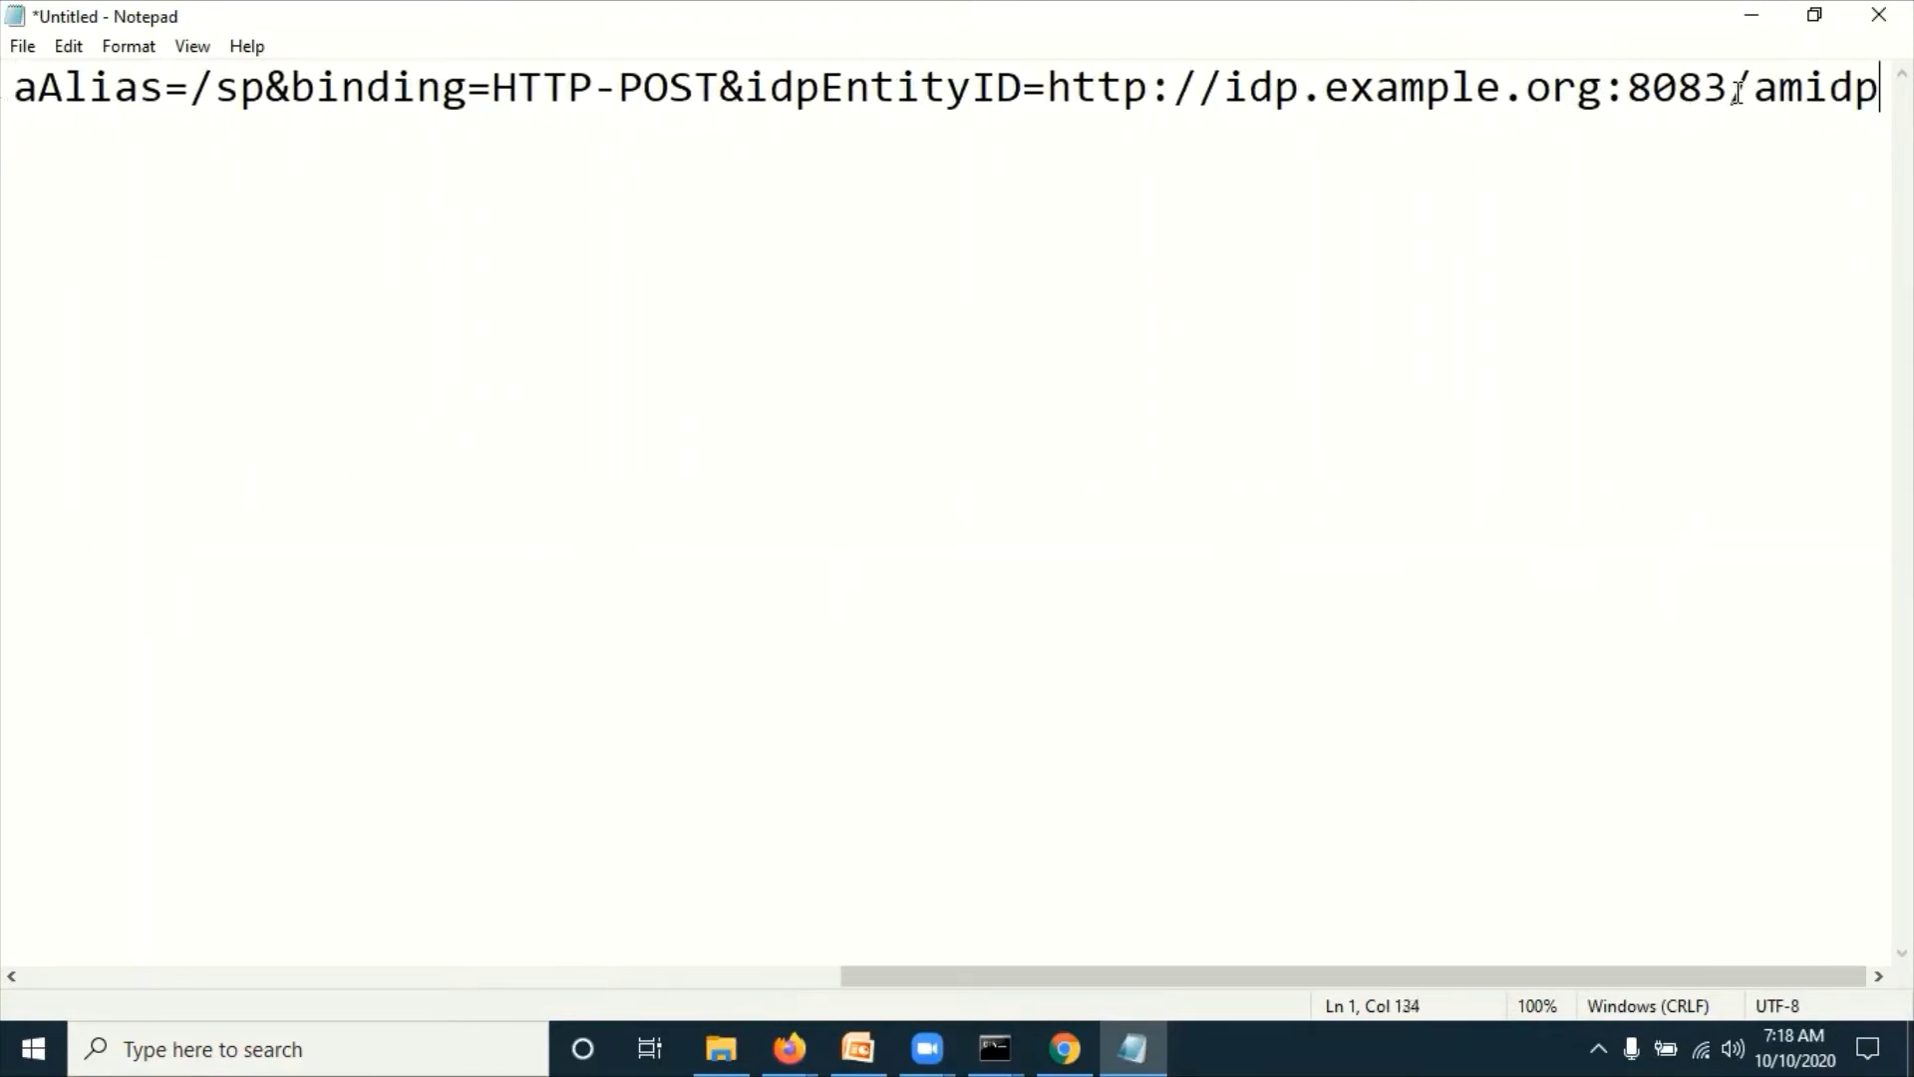
key(shift+Home)
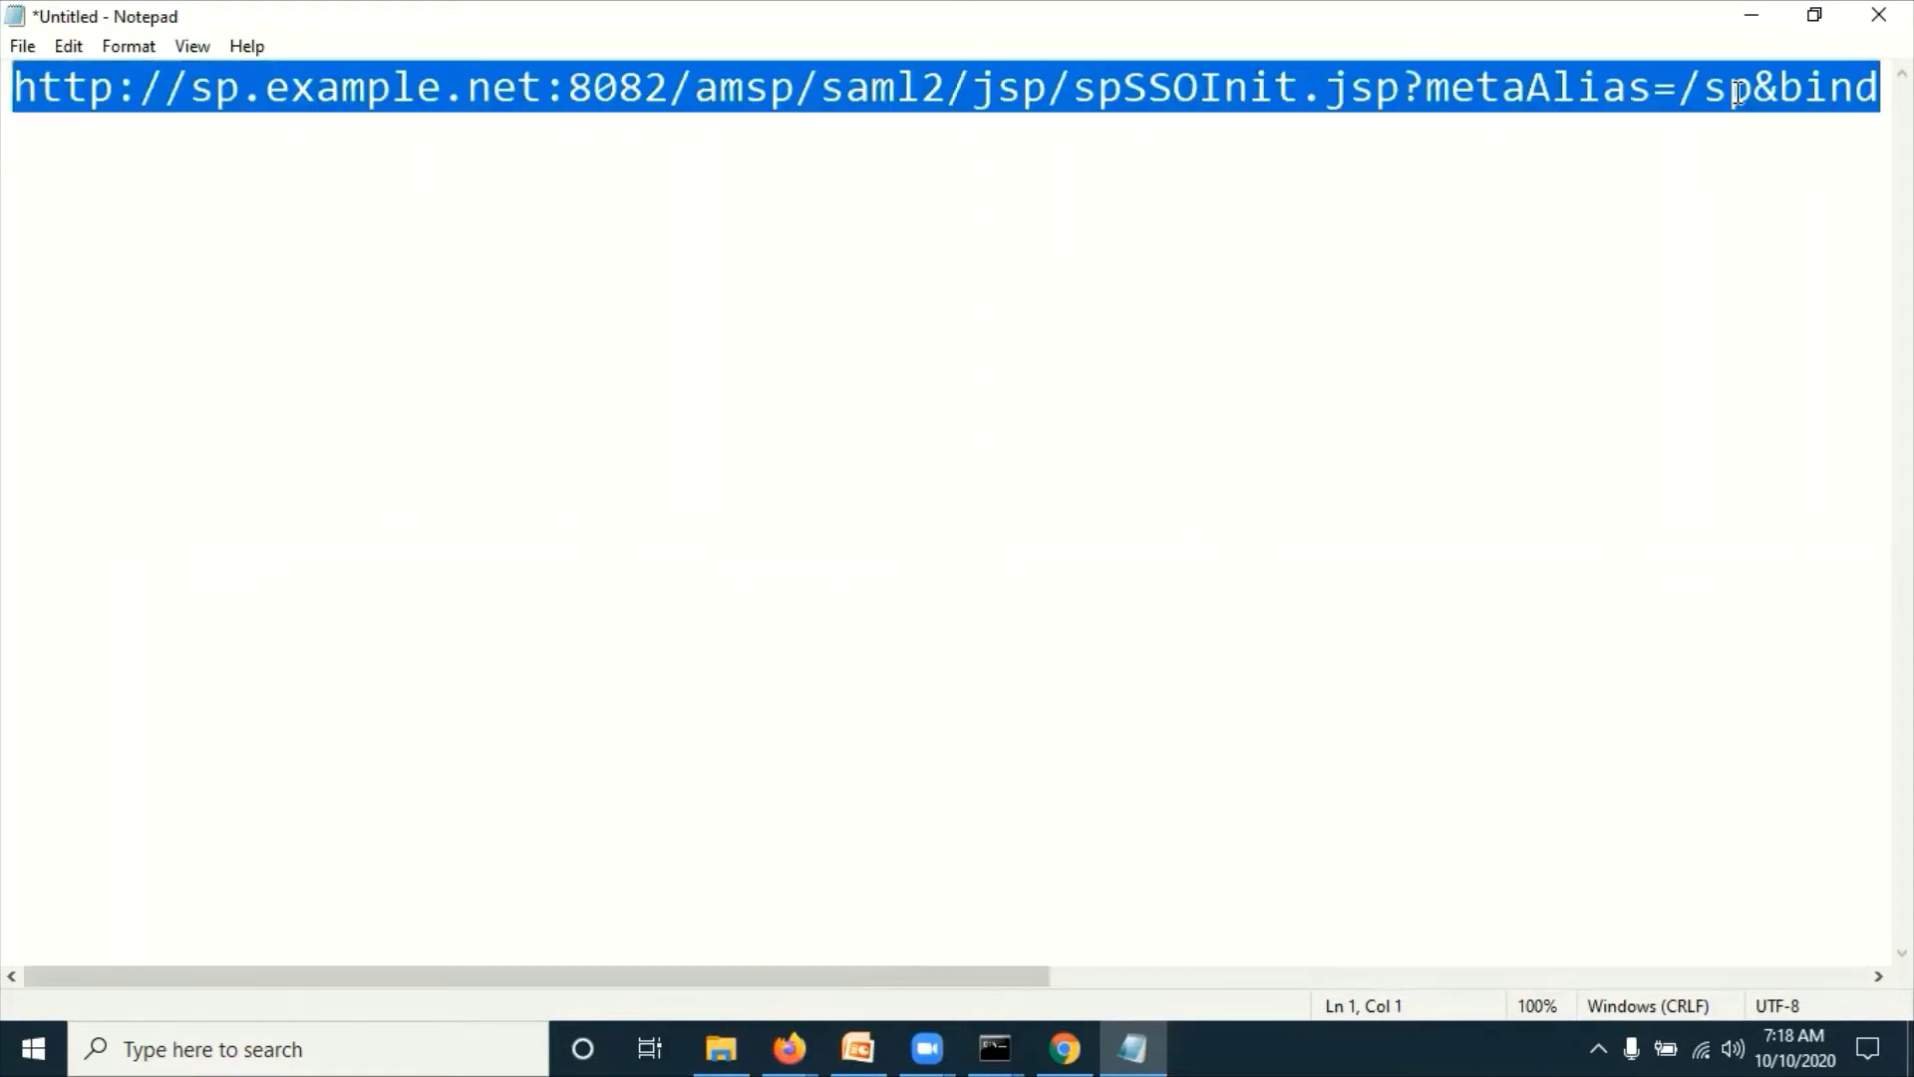
mouse_move(788, 1047)
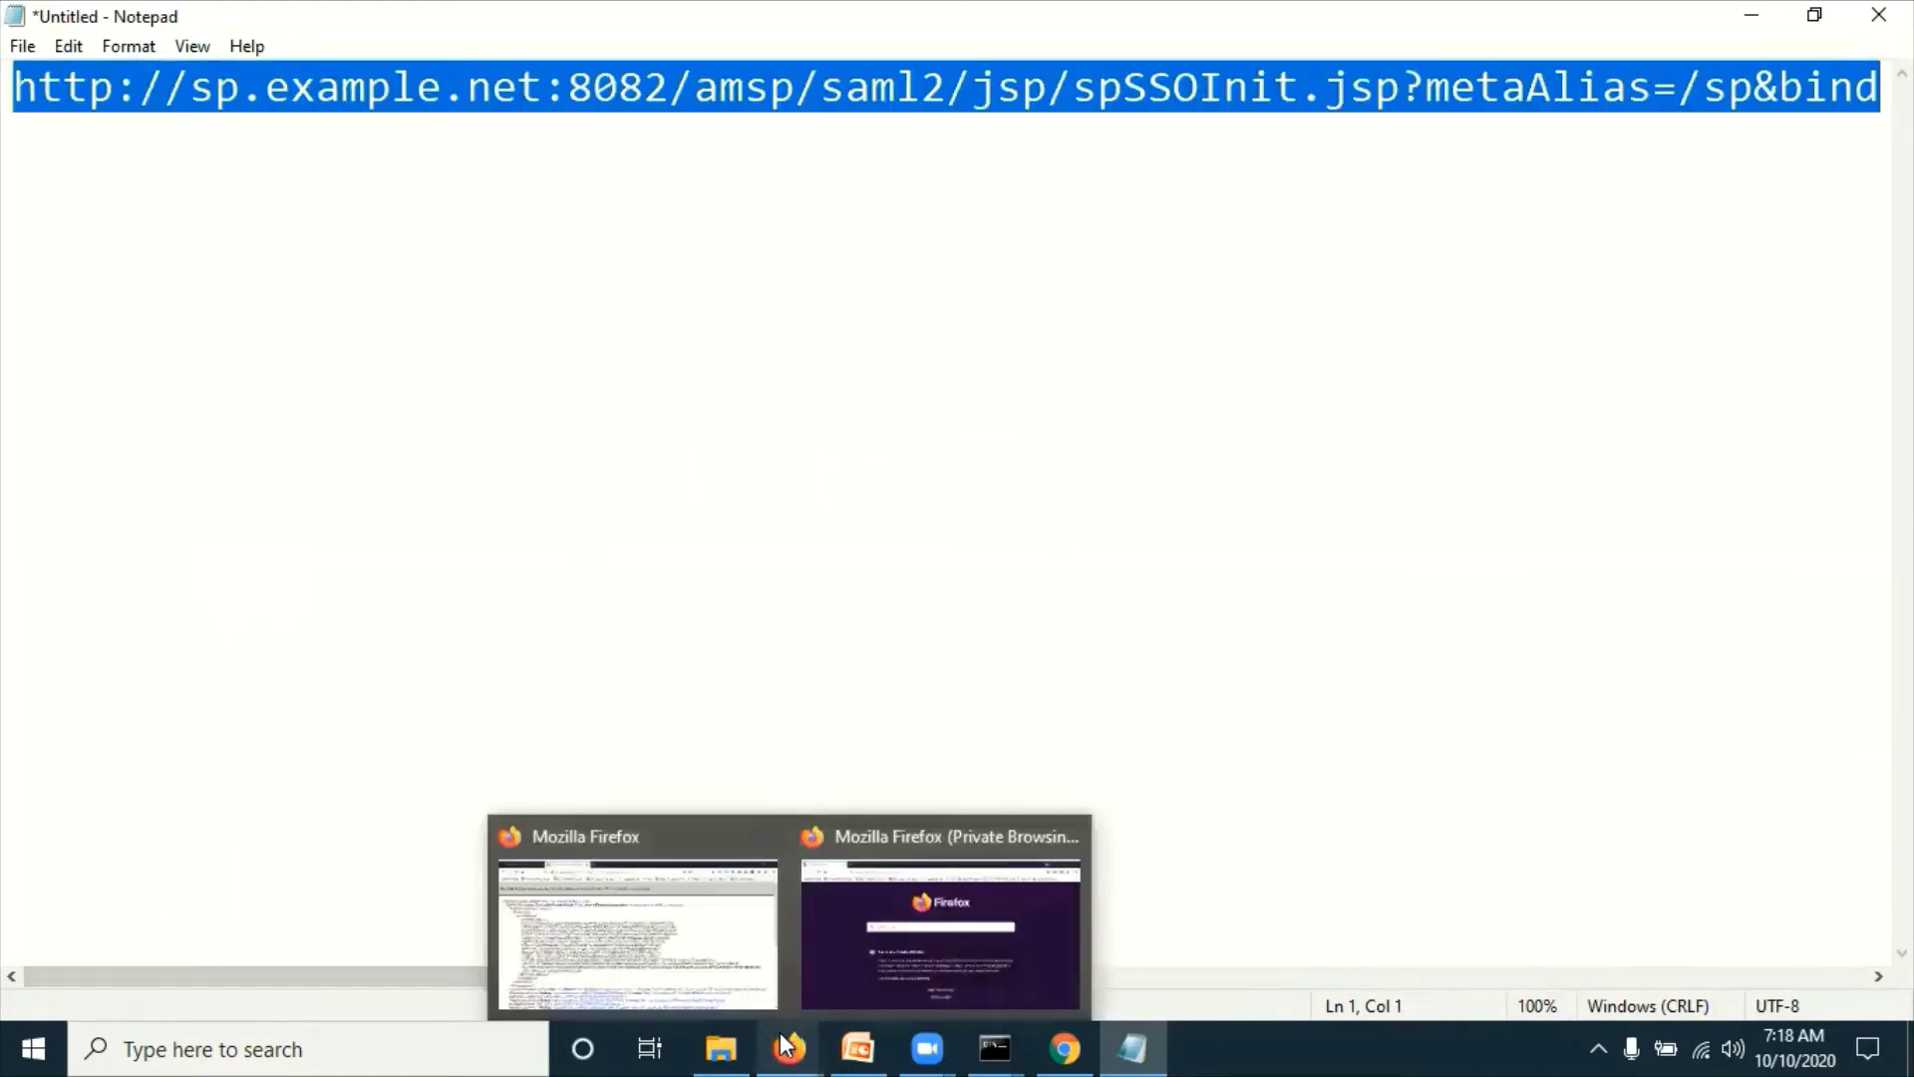
click(662, 889)
Step: On the IDP console, open the demo user's profile from the Top Level Realm identities
click(137, 18)
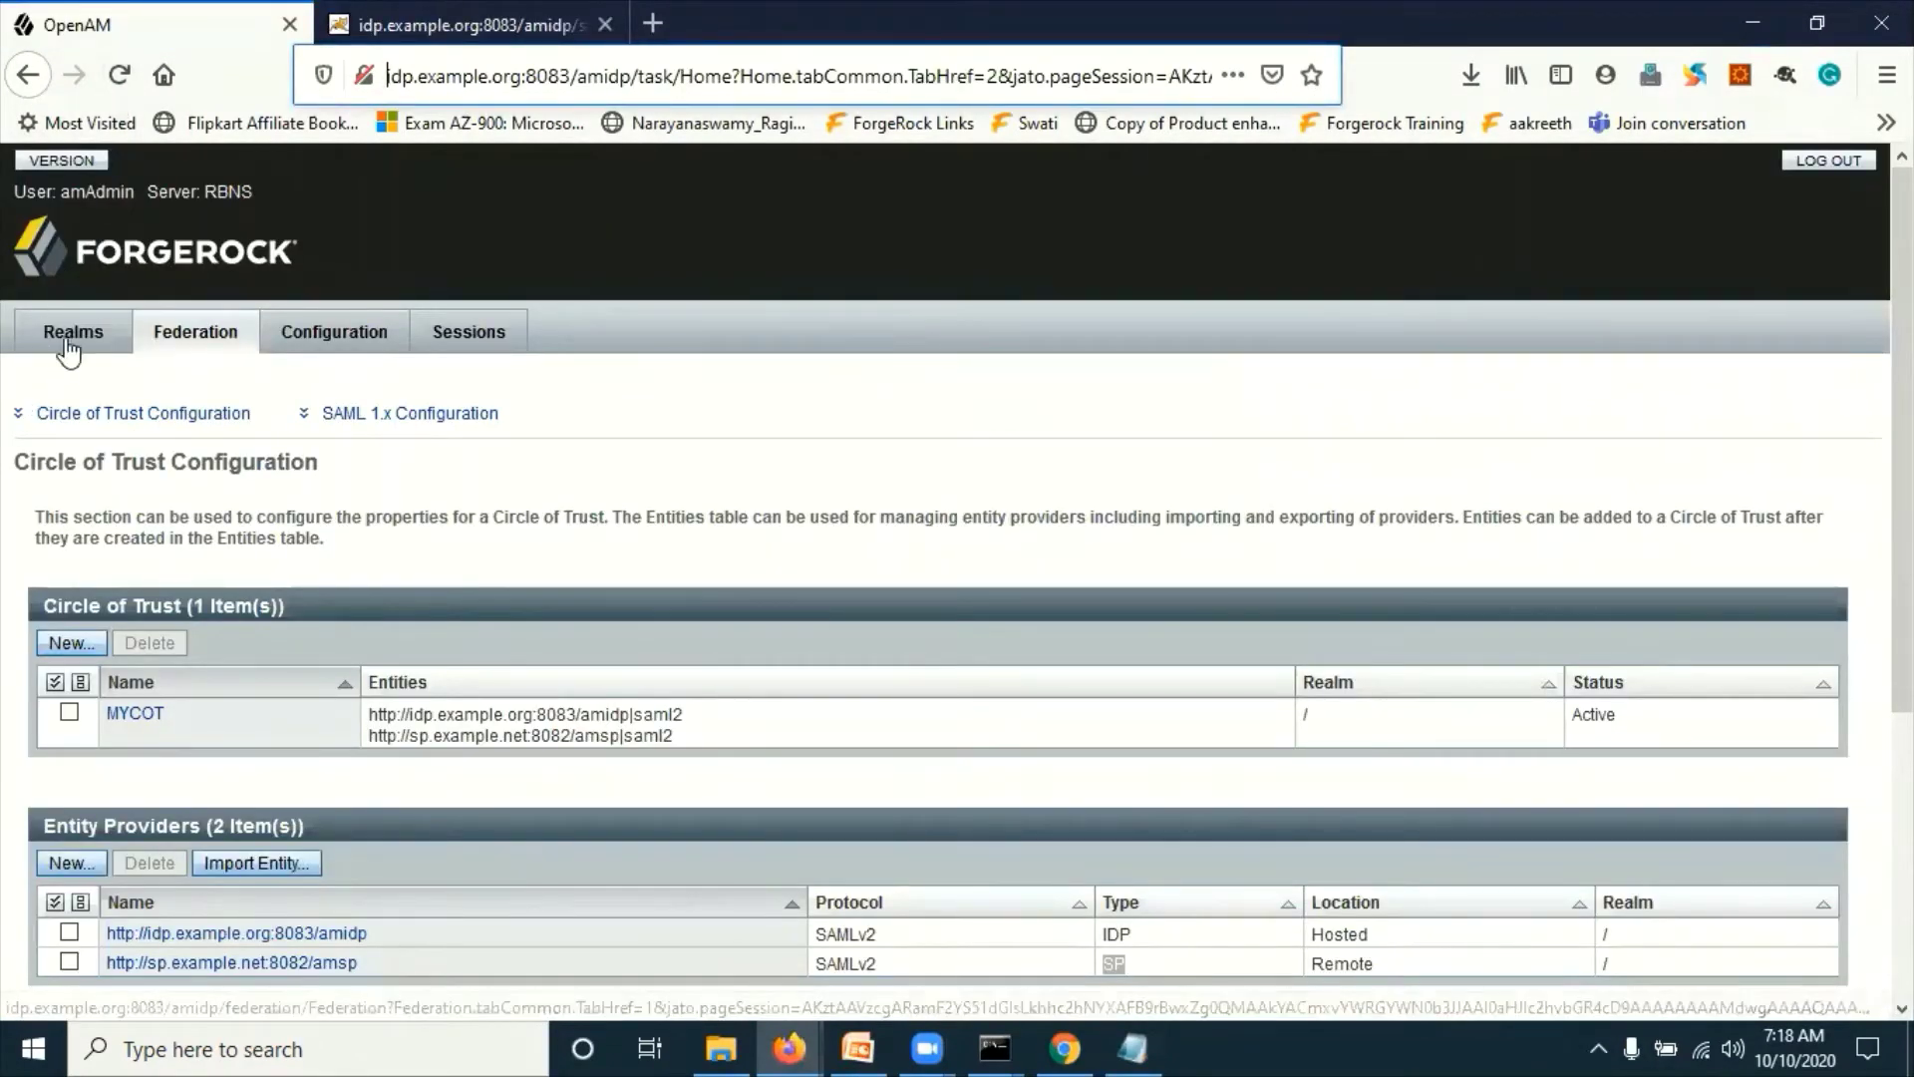
click(48, 332)
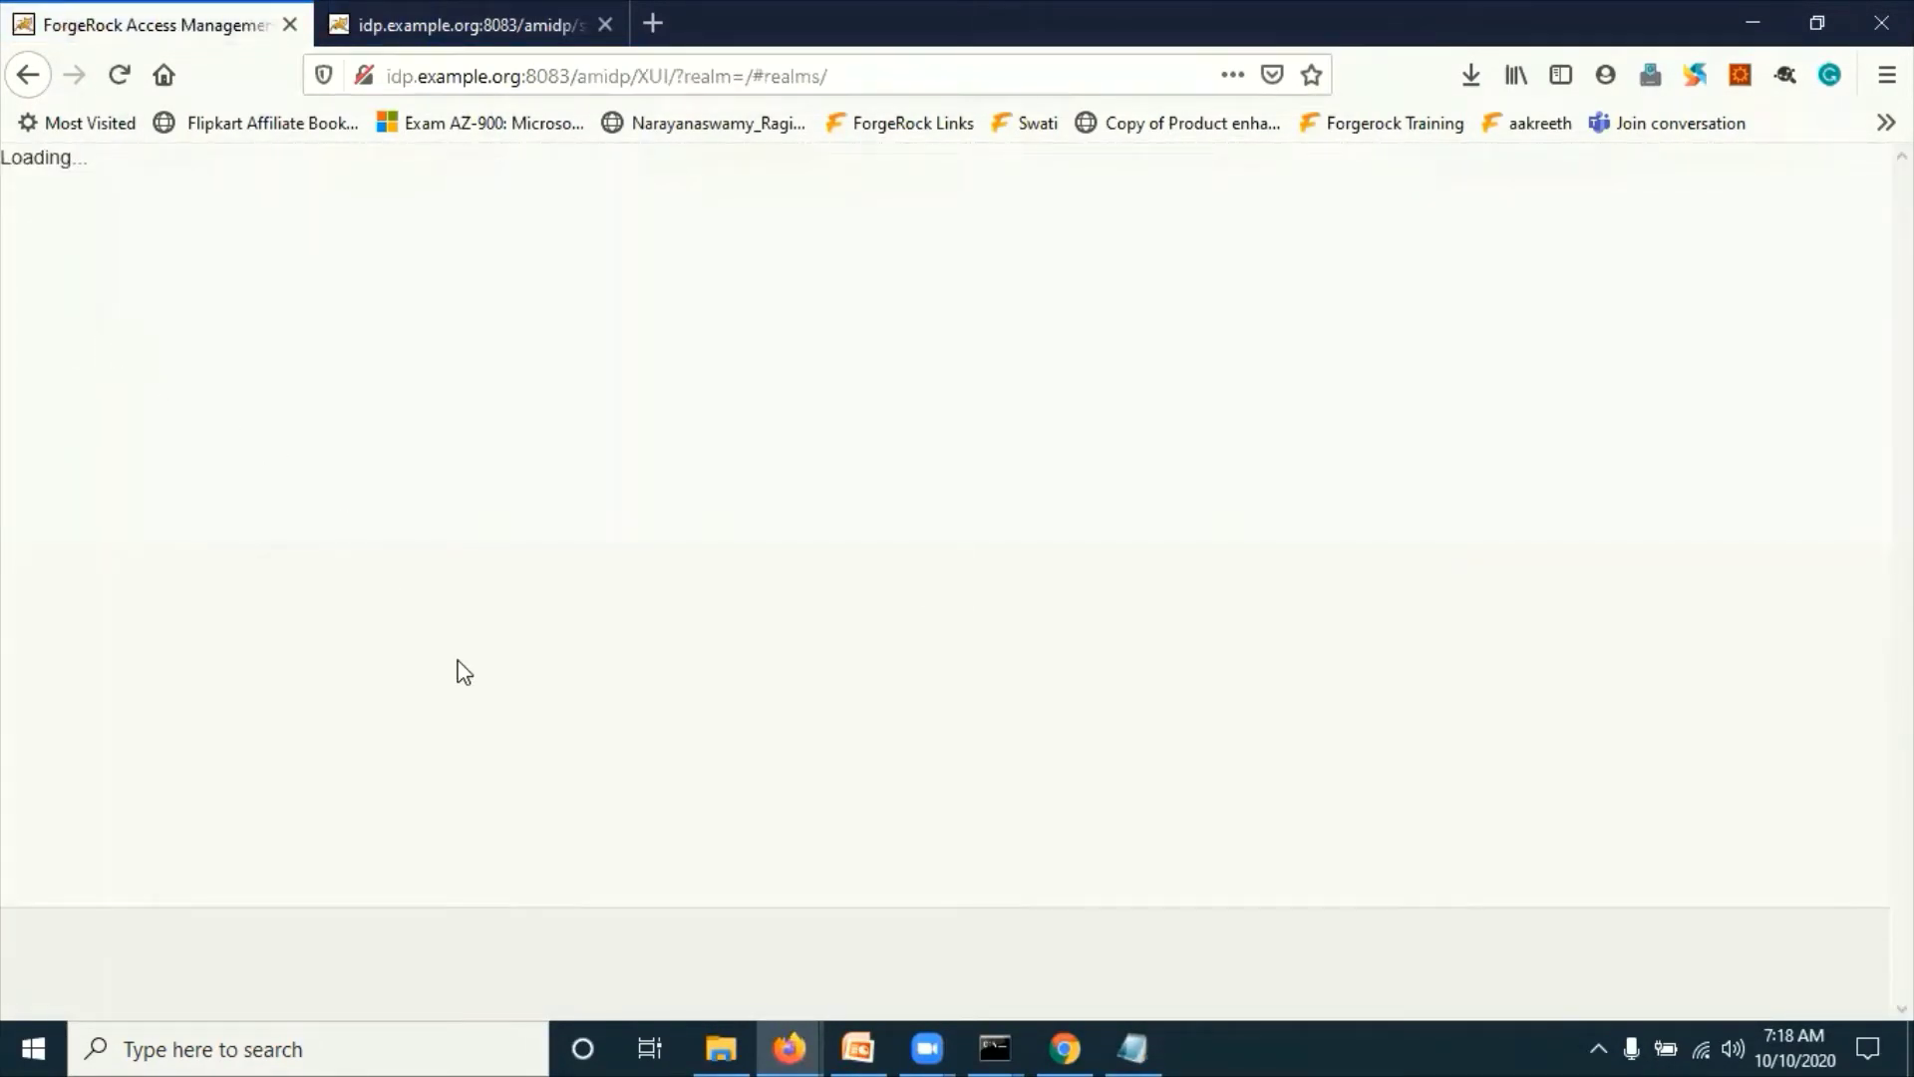
click(388, 734)
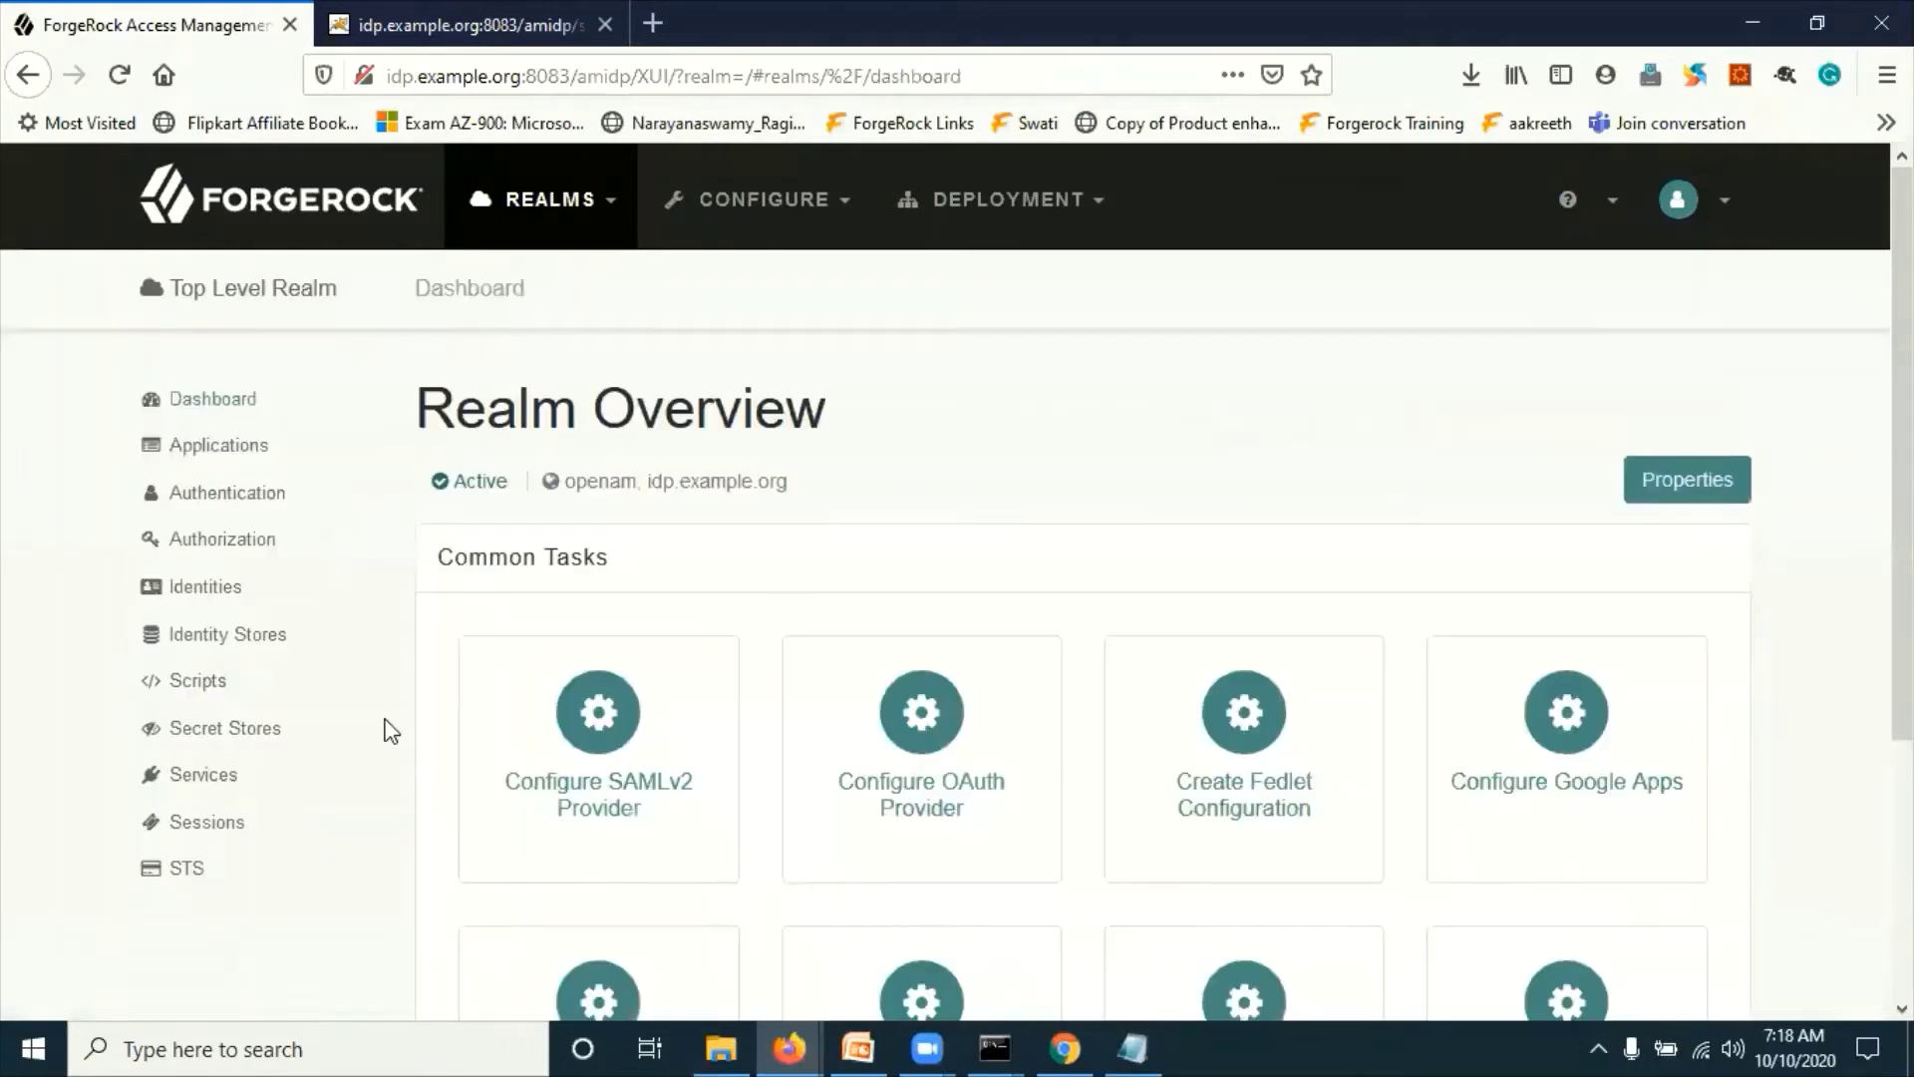
click(195, 586)
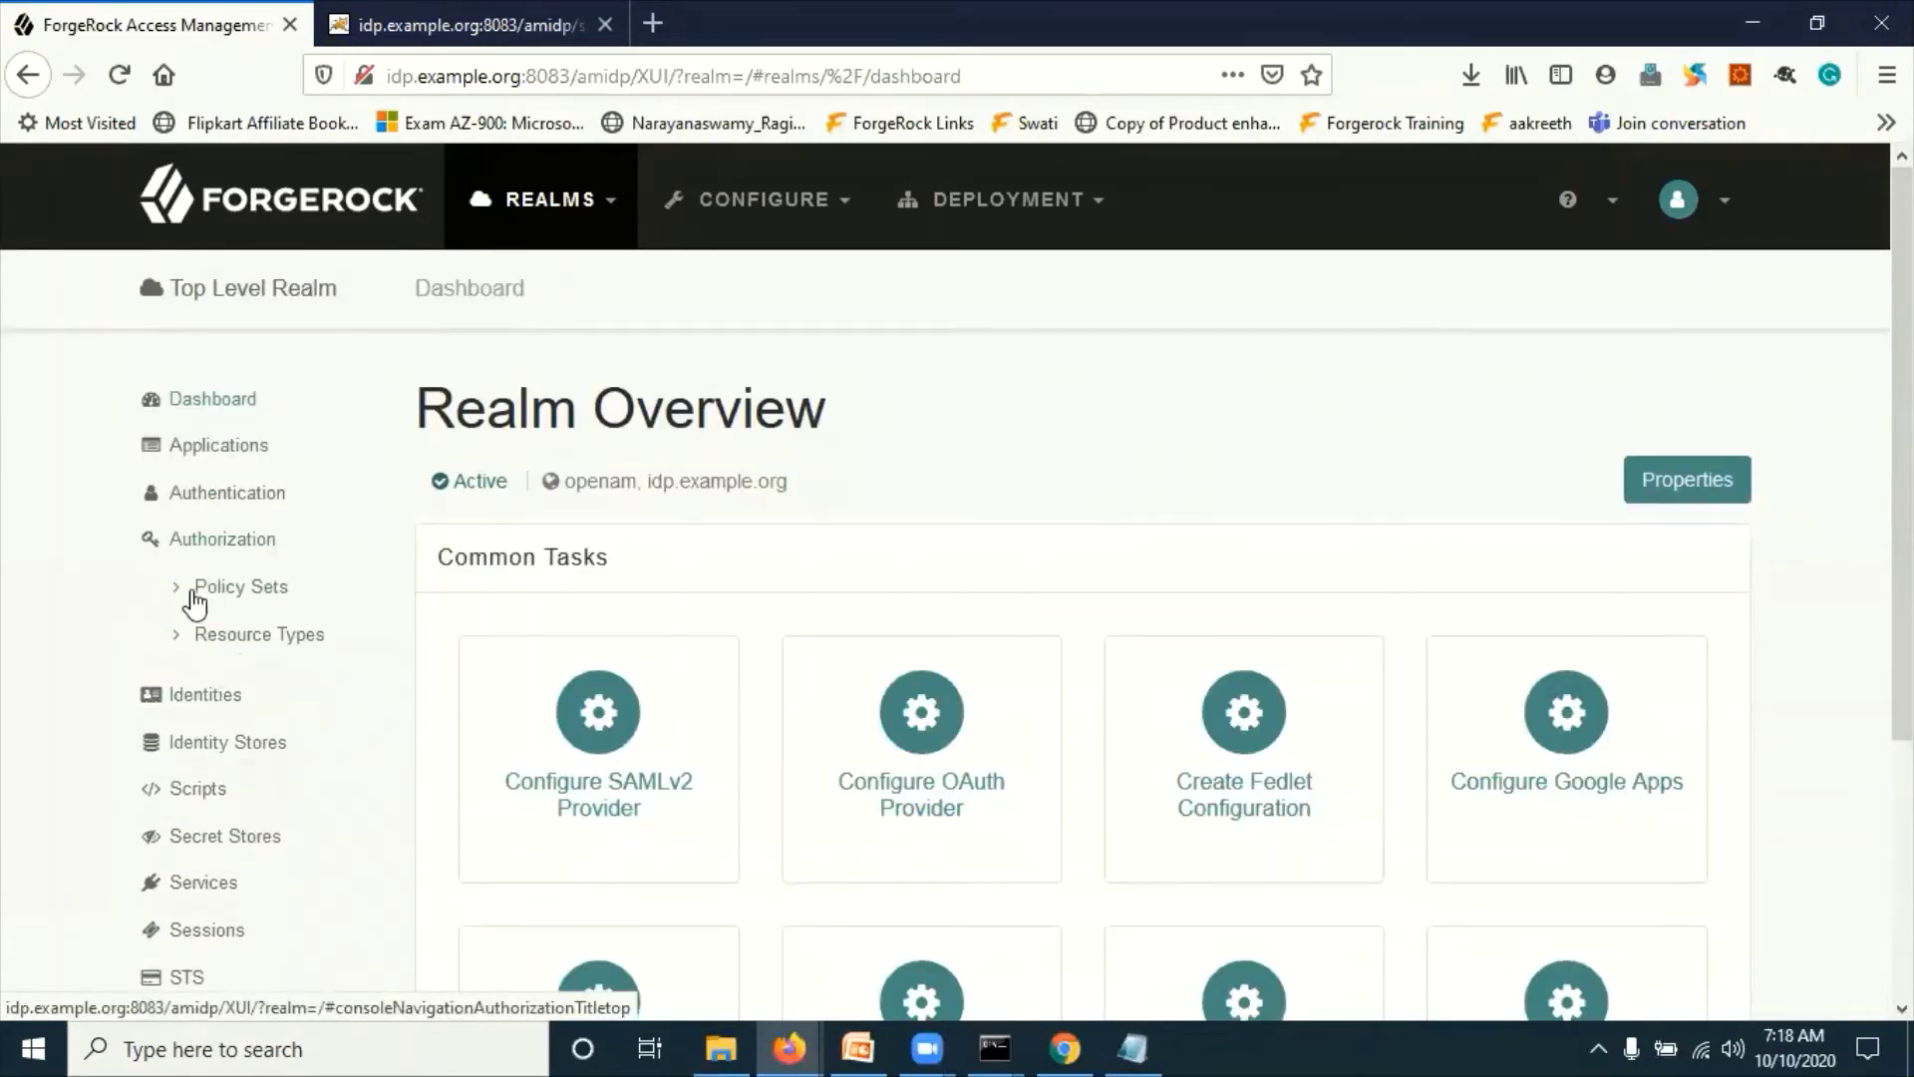
click(200, 556)
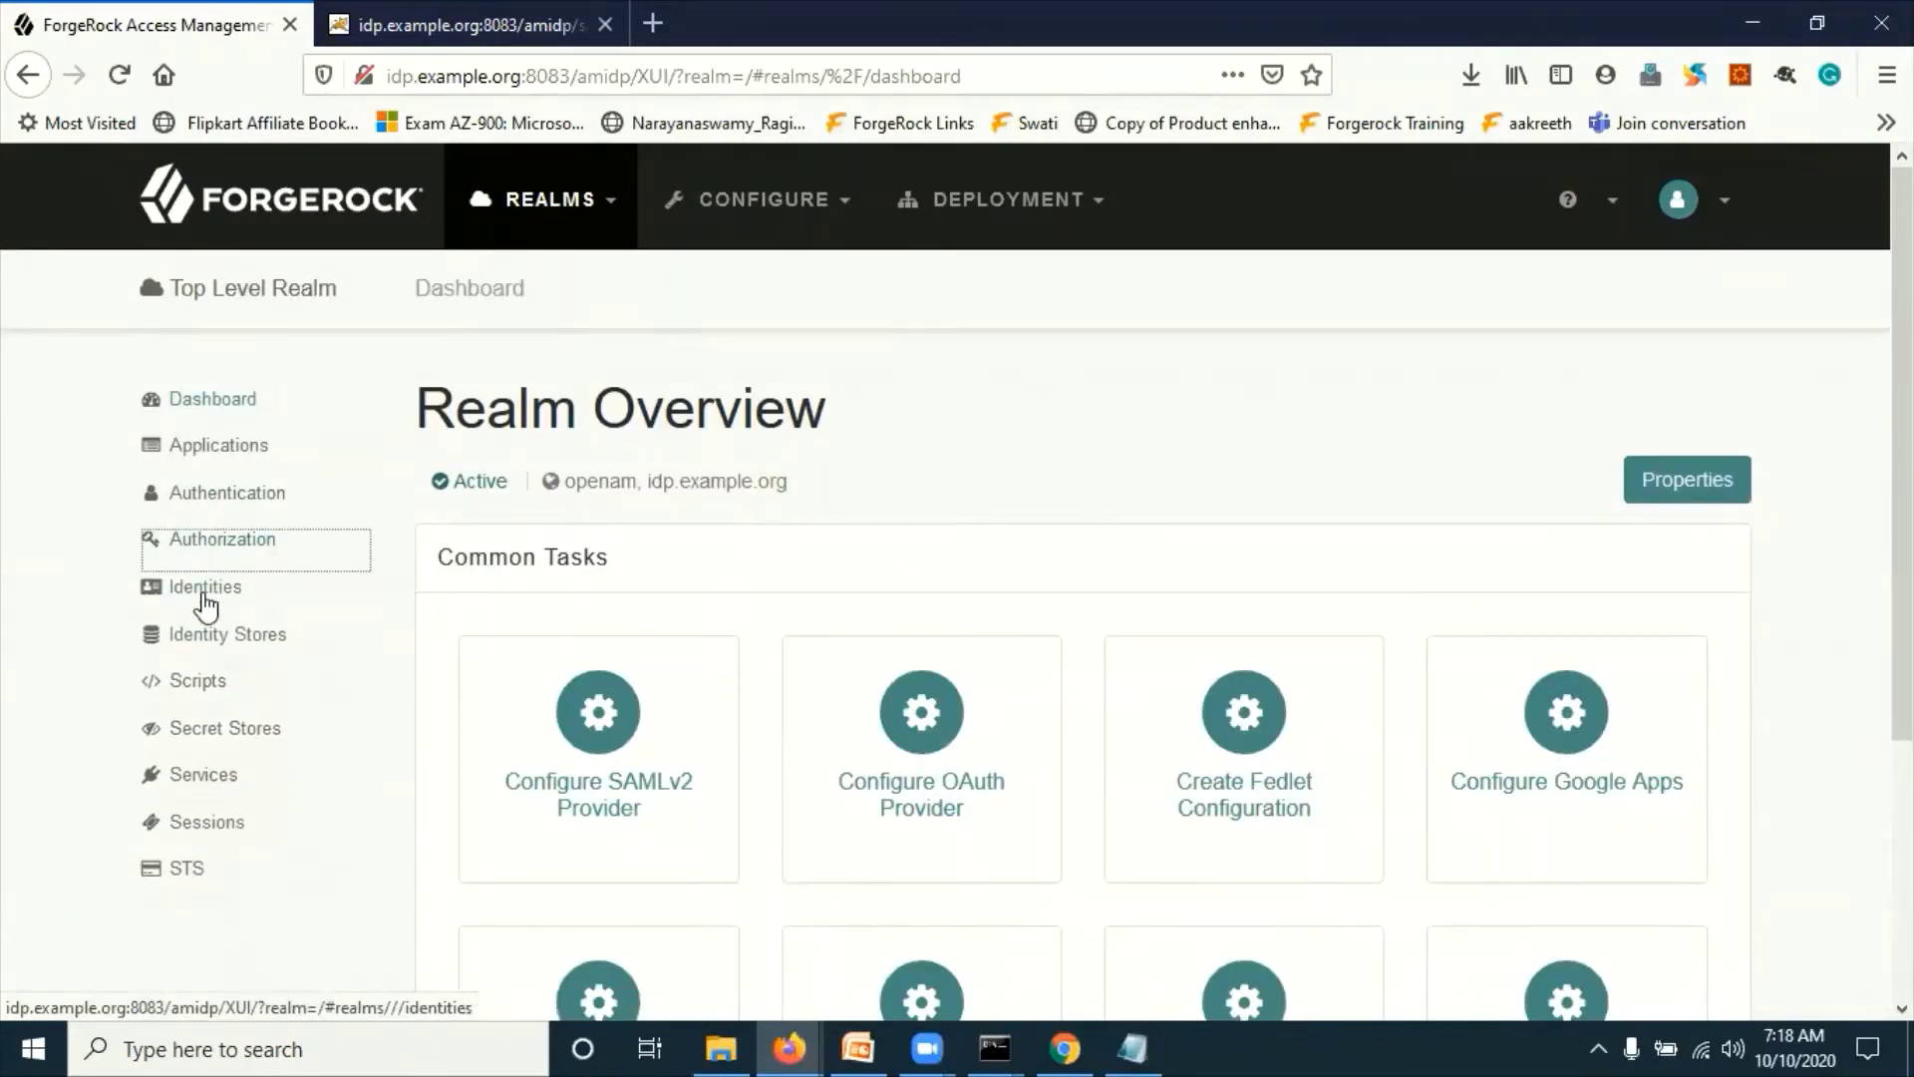
click(206, 594)
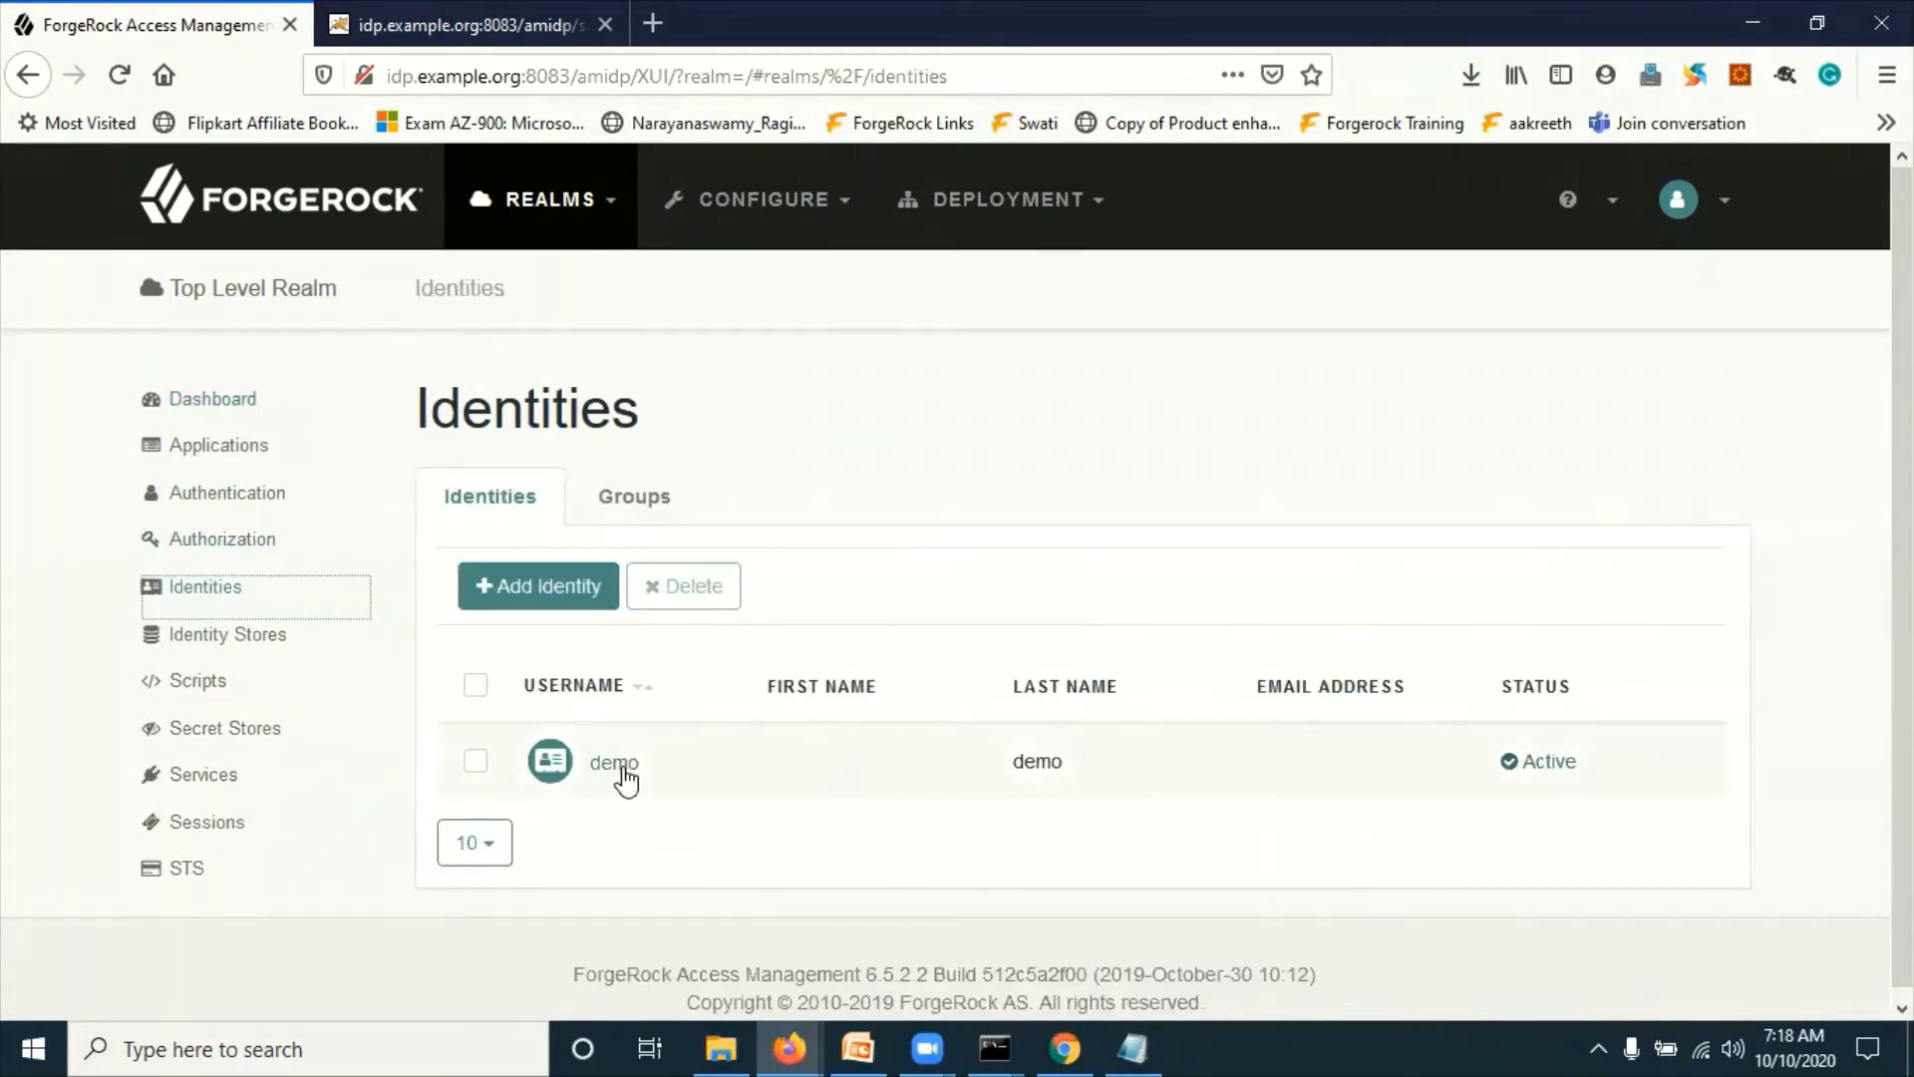
click(617, 766)
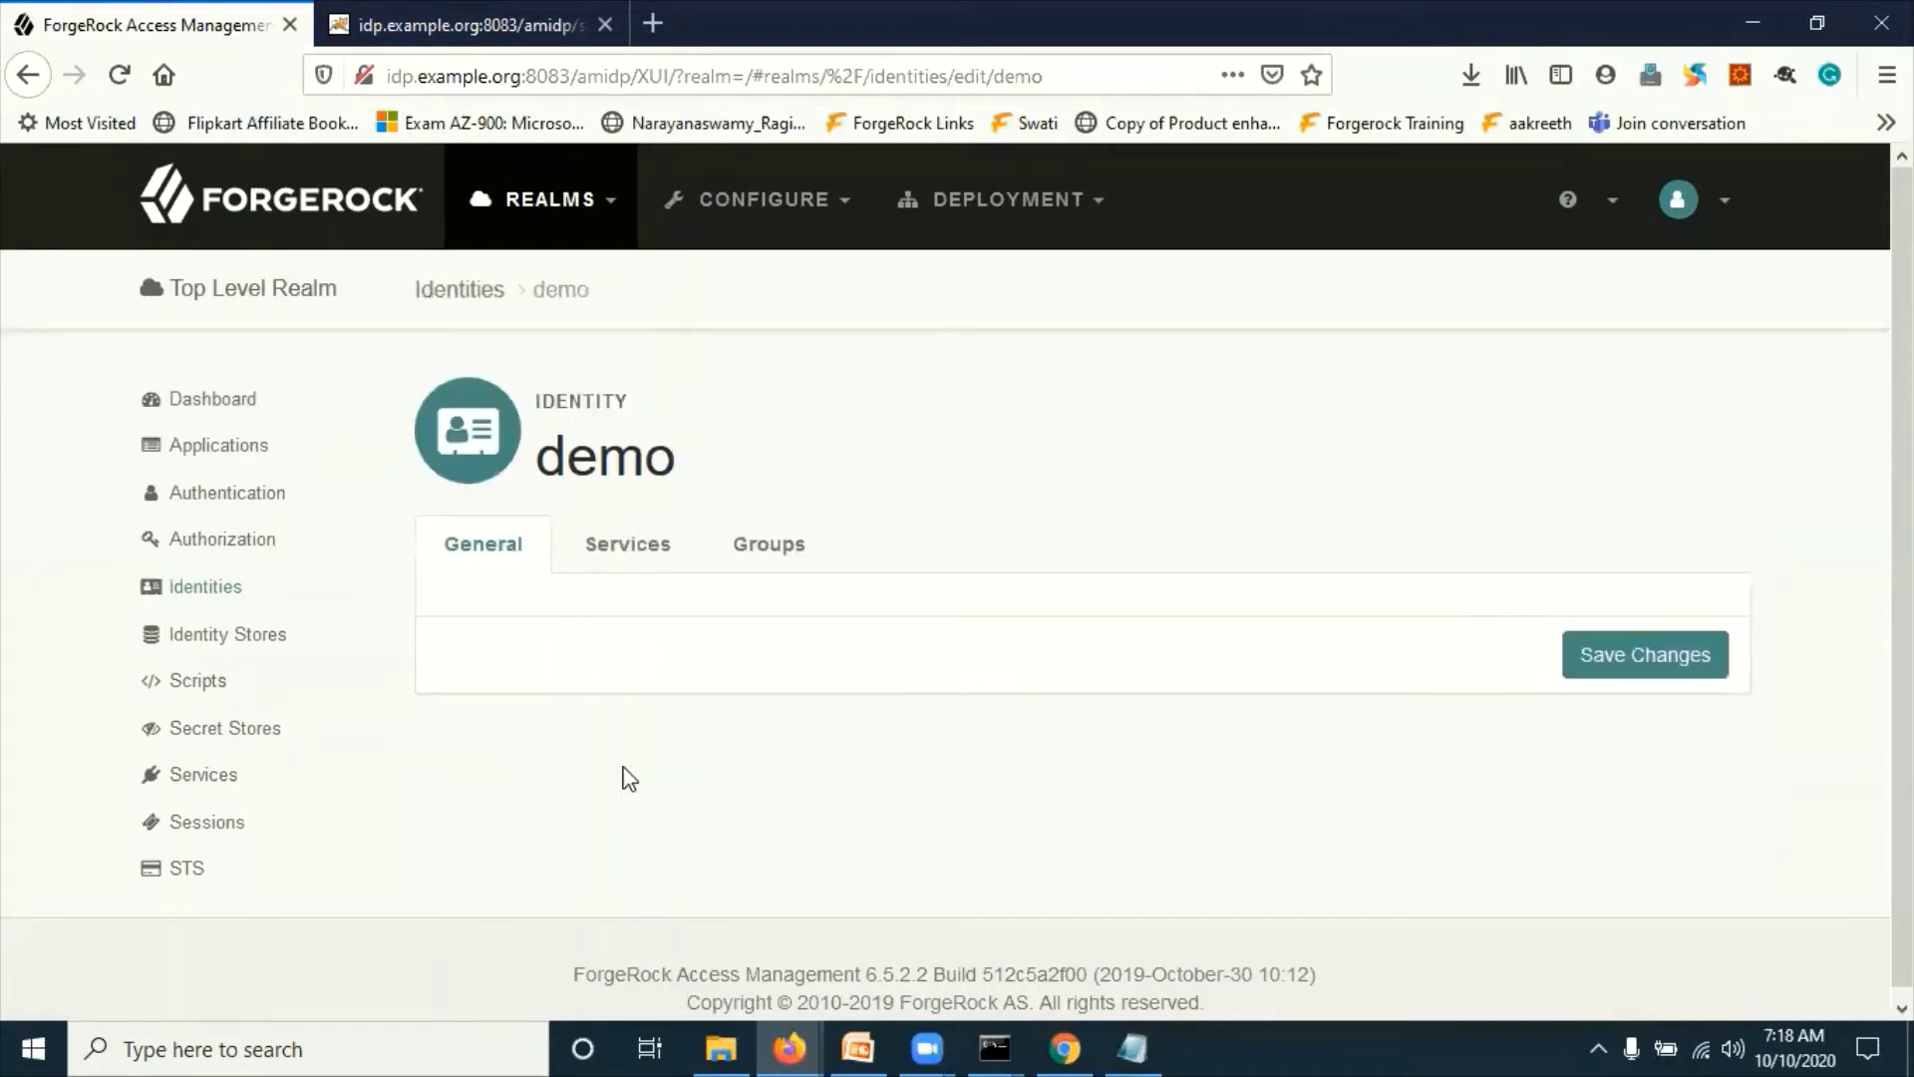
Step: Rename the demo user to demoIdpFname, demoIdpLname, full name demoIdpFLName
click(973, 662)
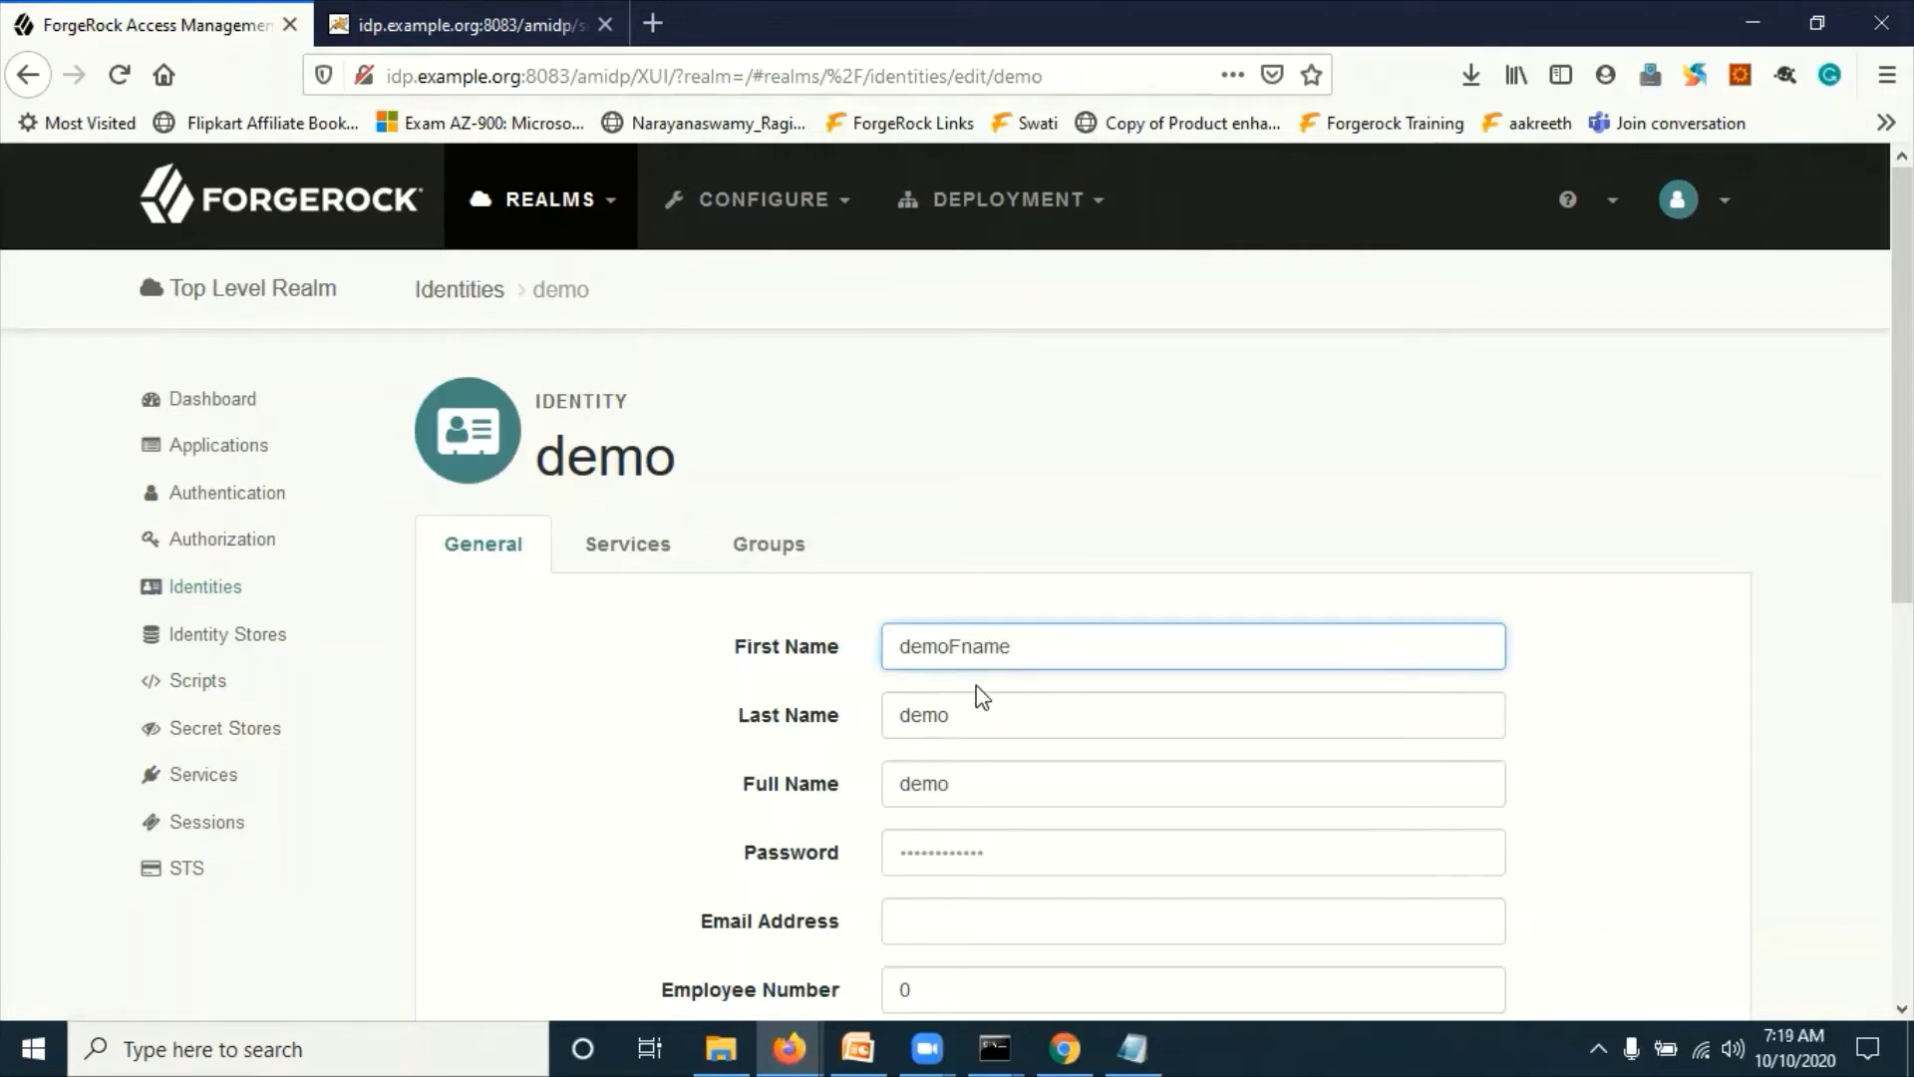
text(Idp)
click(984, 710)
text(dp)
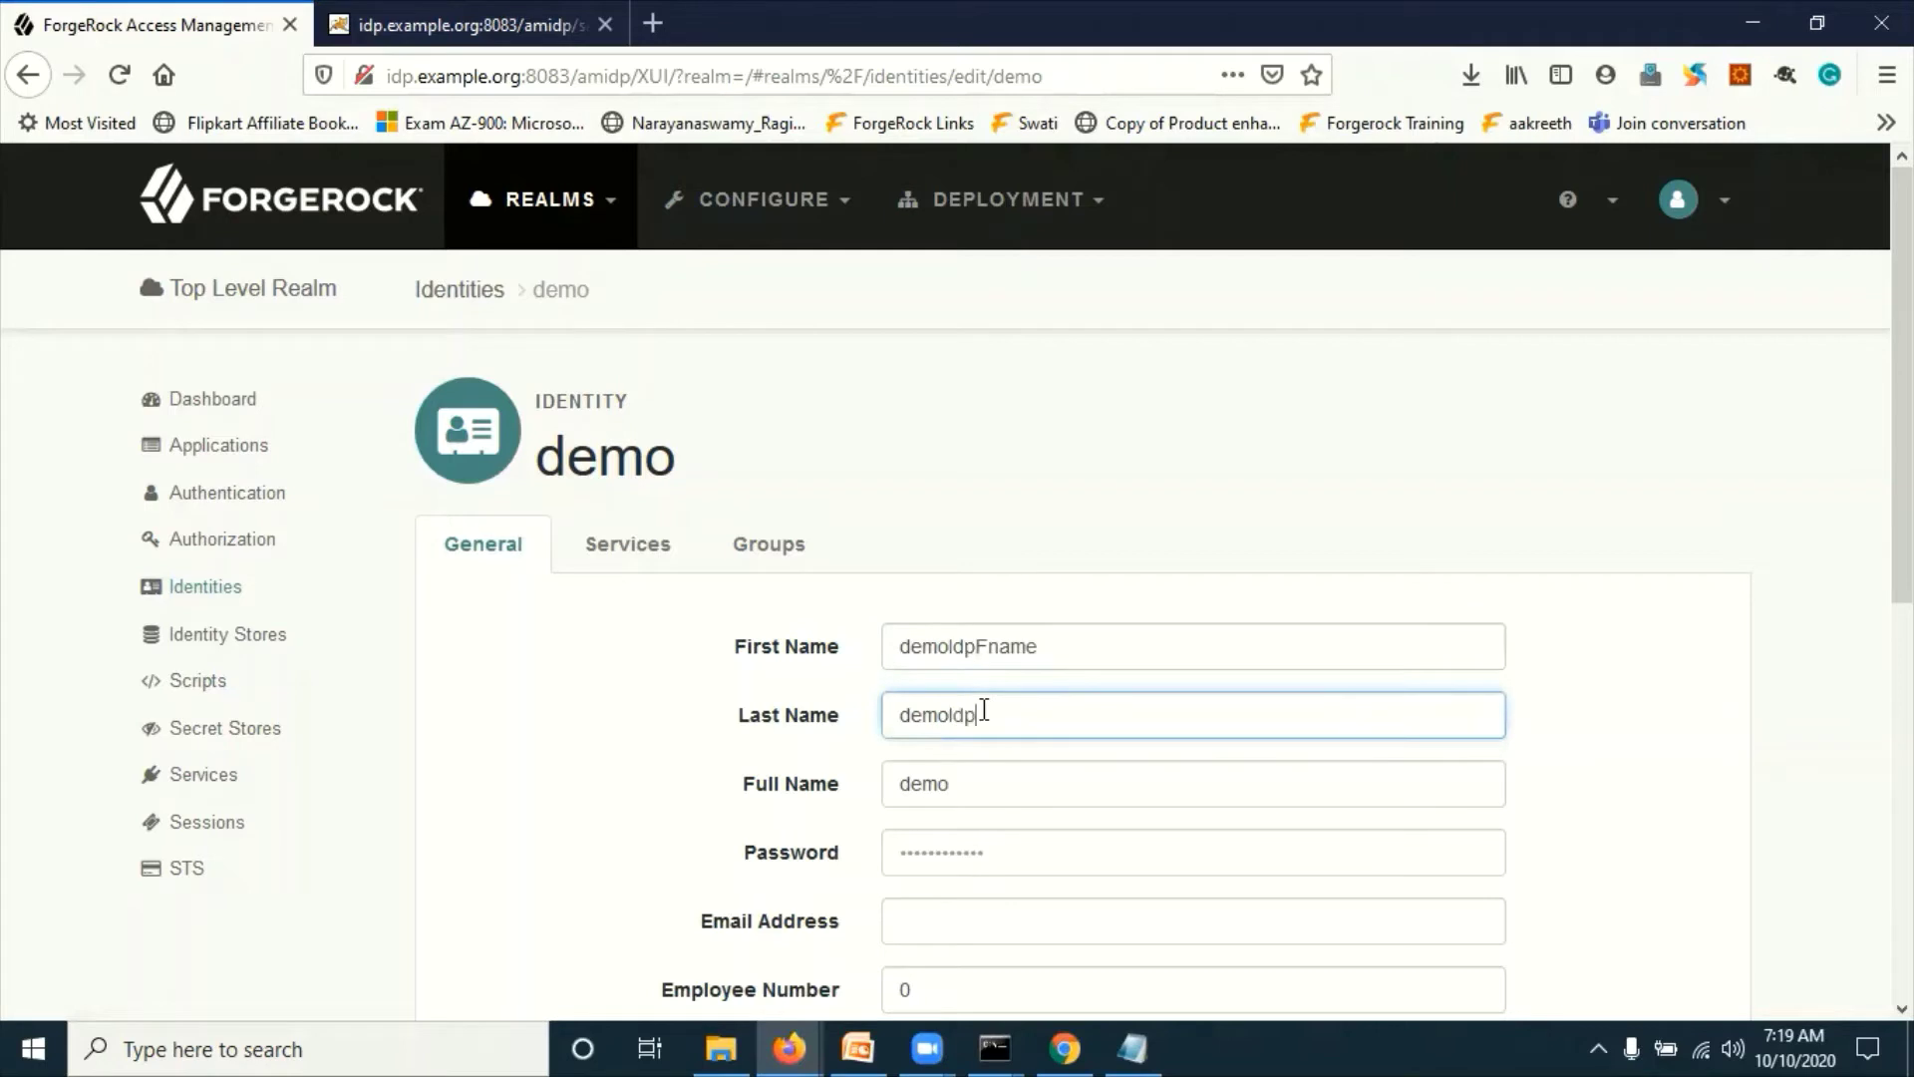
text(Lname)
click(968, 795)
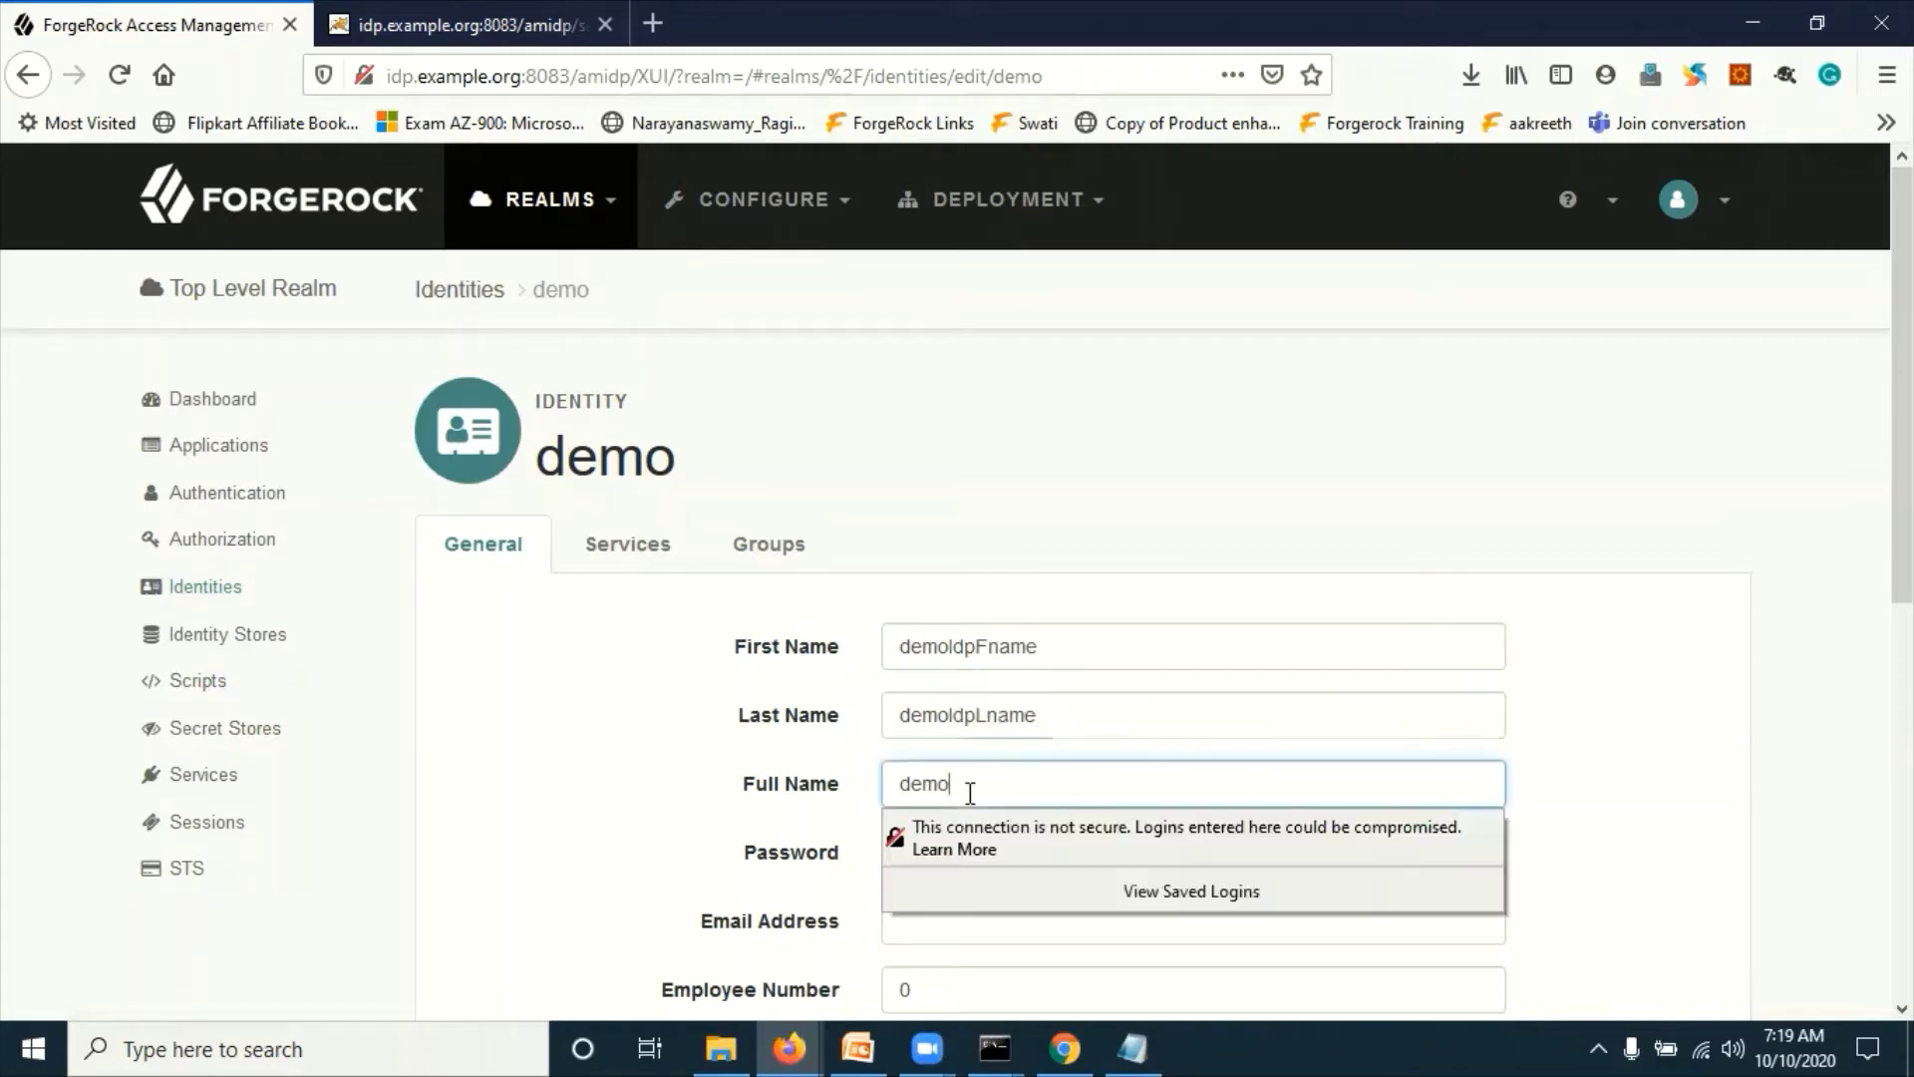
text(Idp)
click(509, 794)
key(Tab)
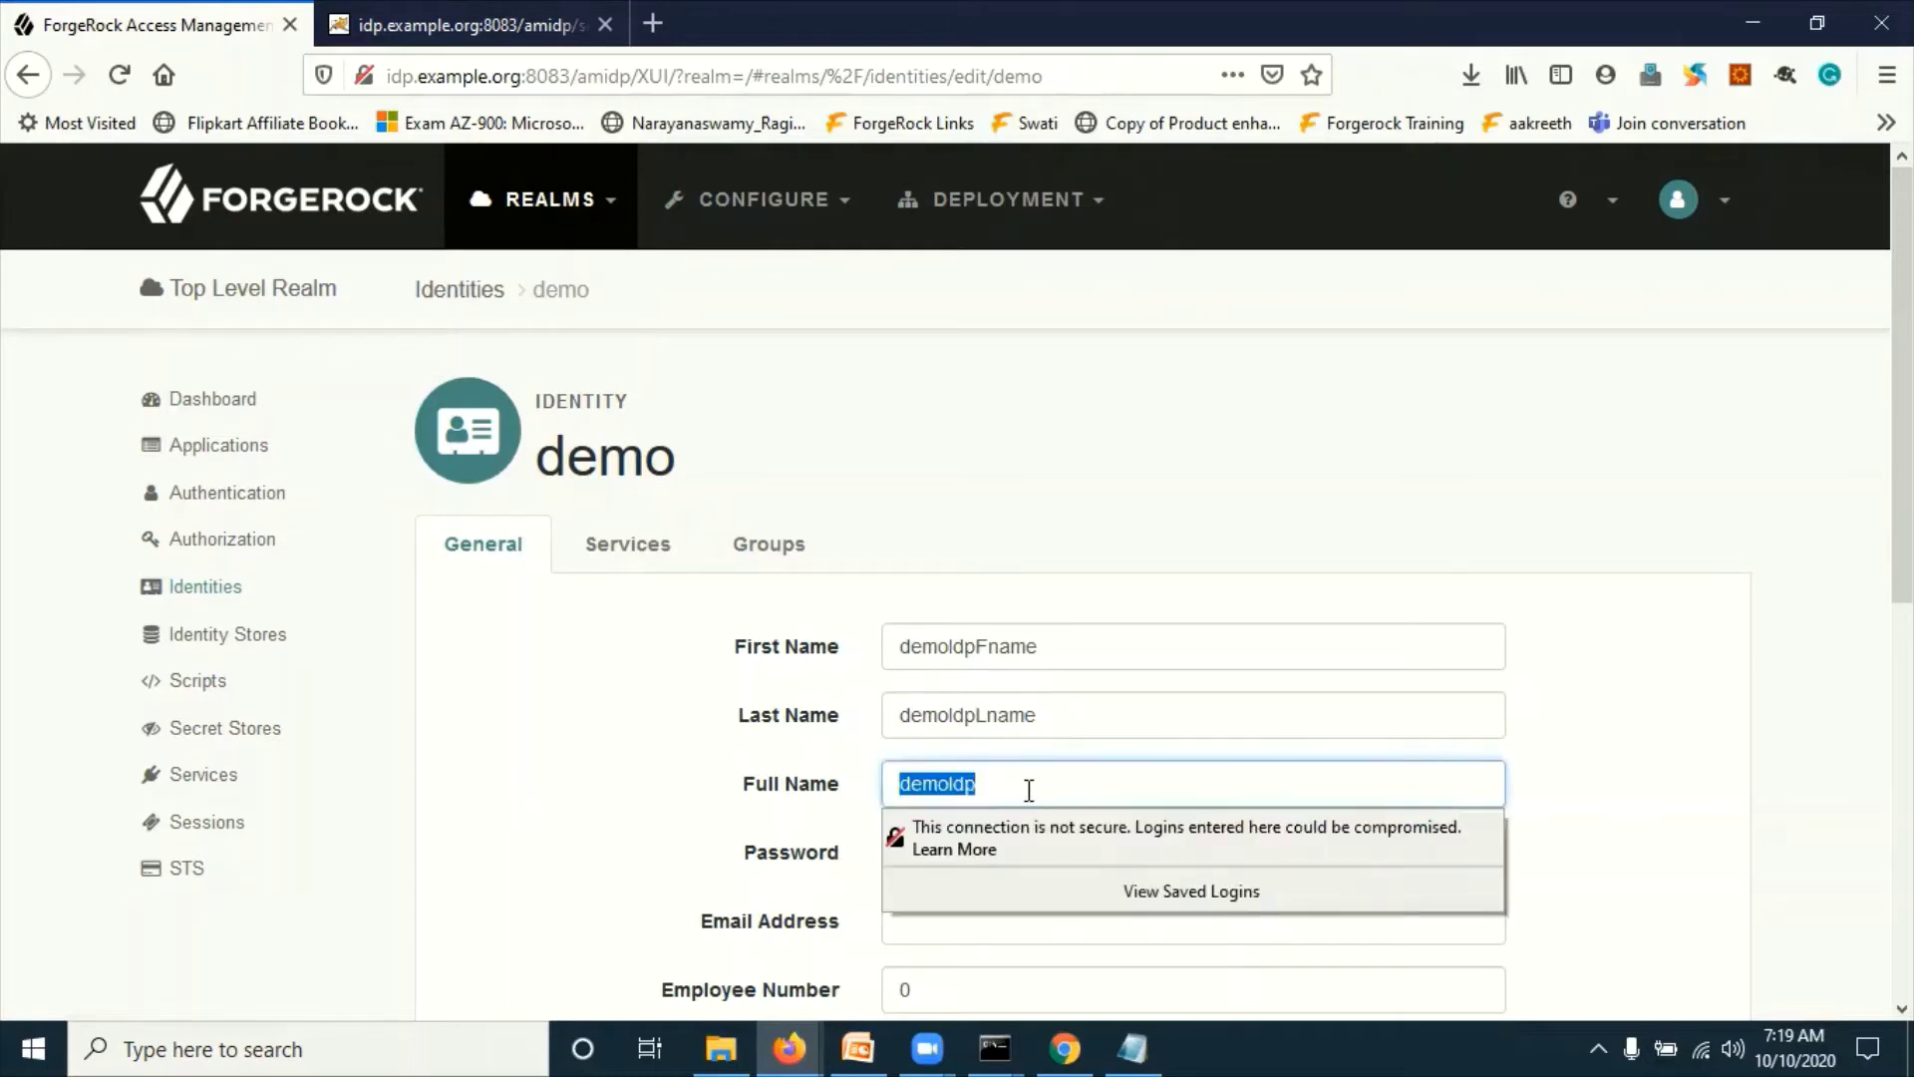
click(1027, 790)
text(FL)
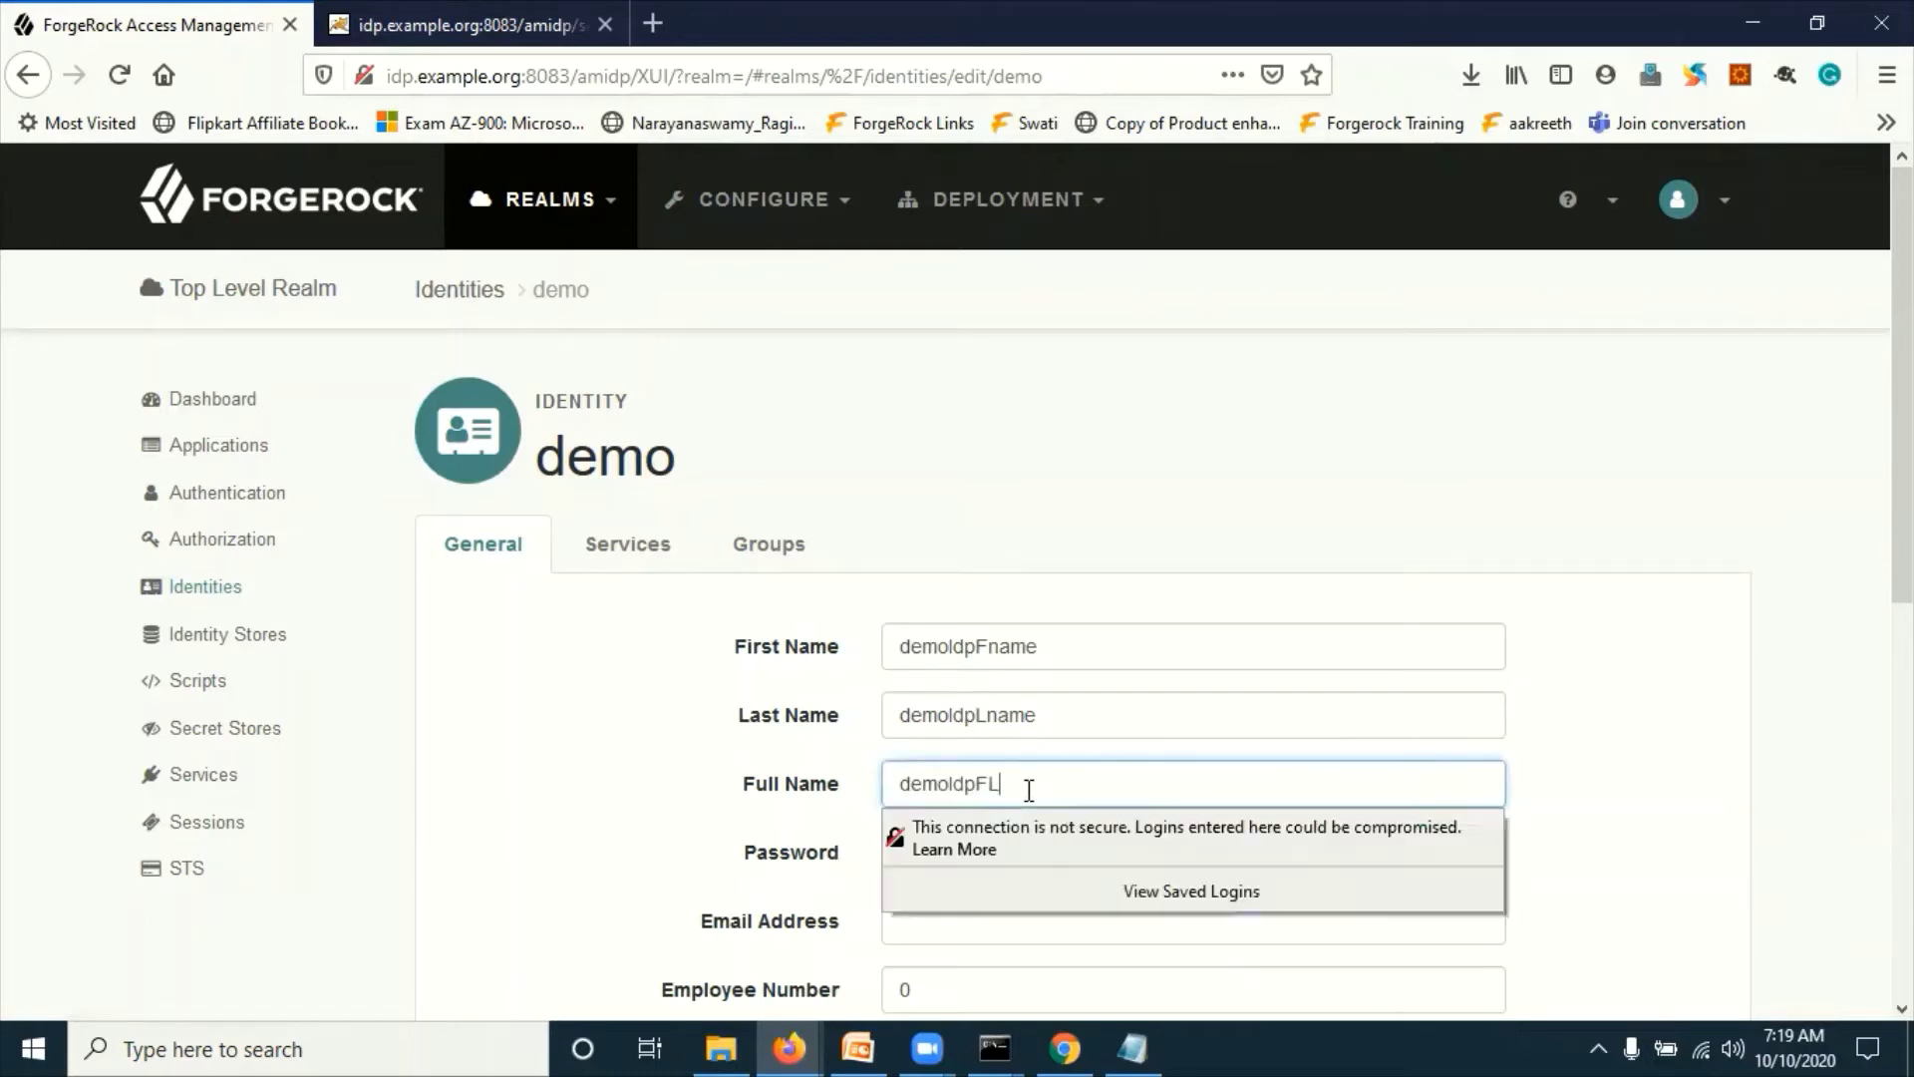
text(Name)
click(546, 551)
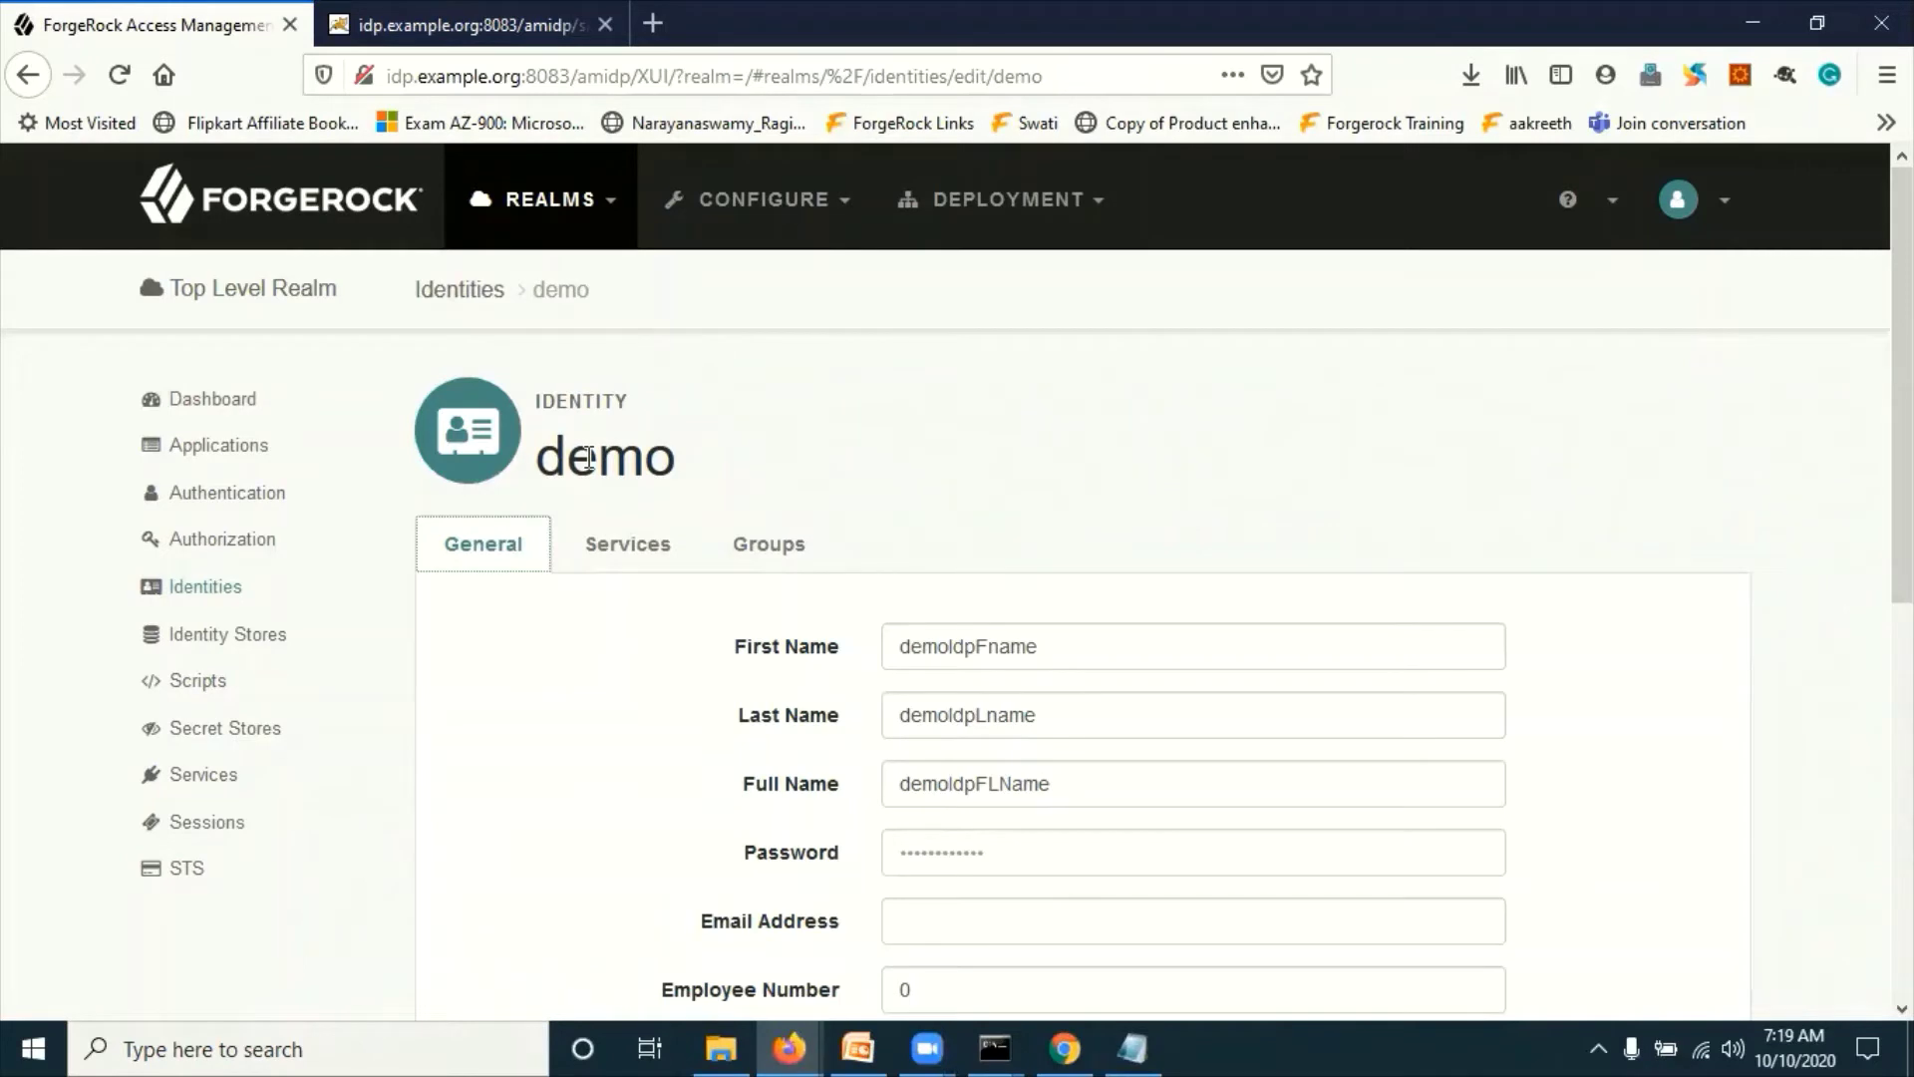
click(172, 592)
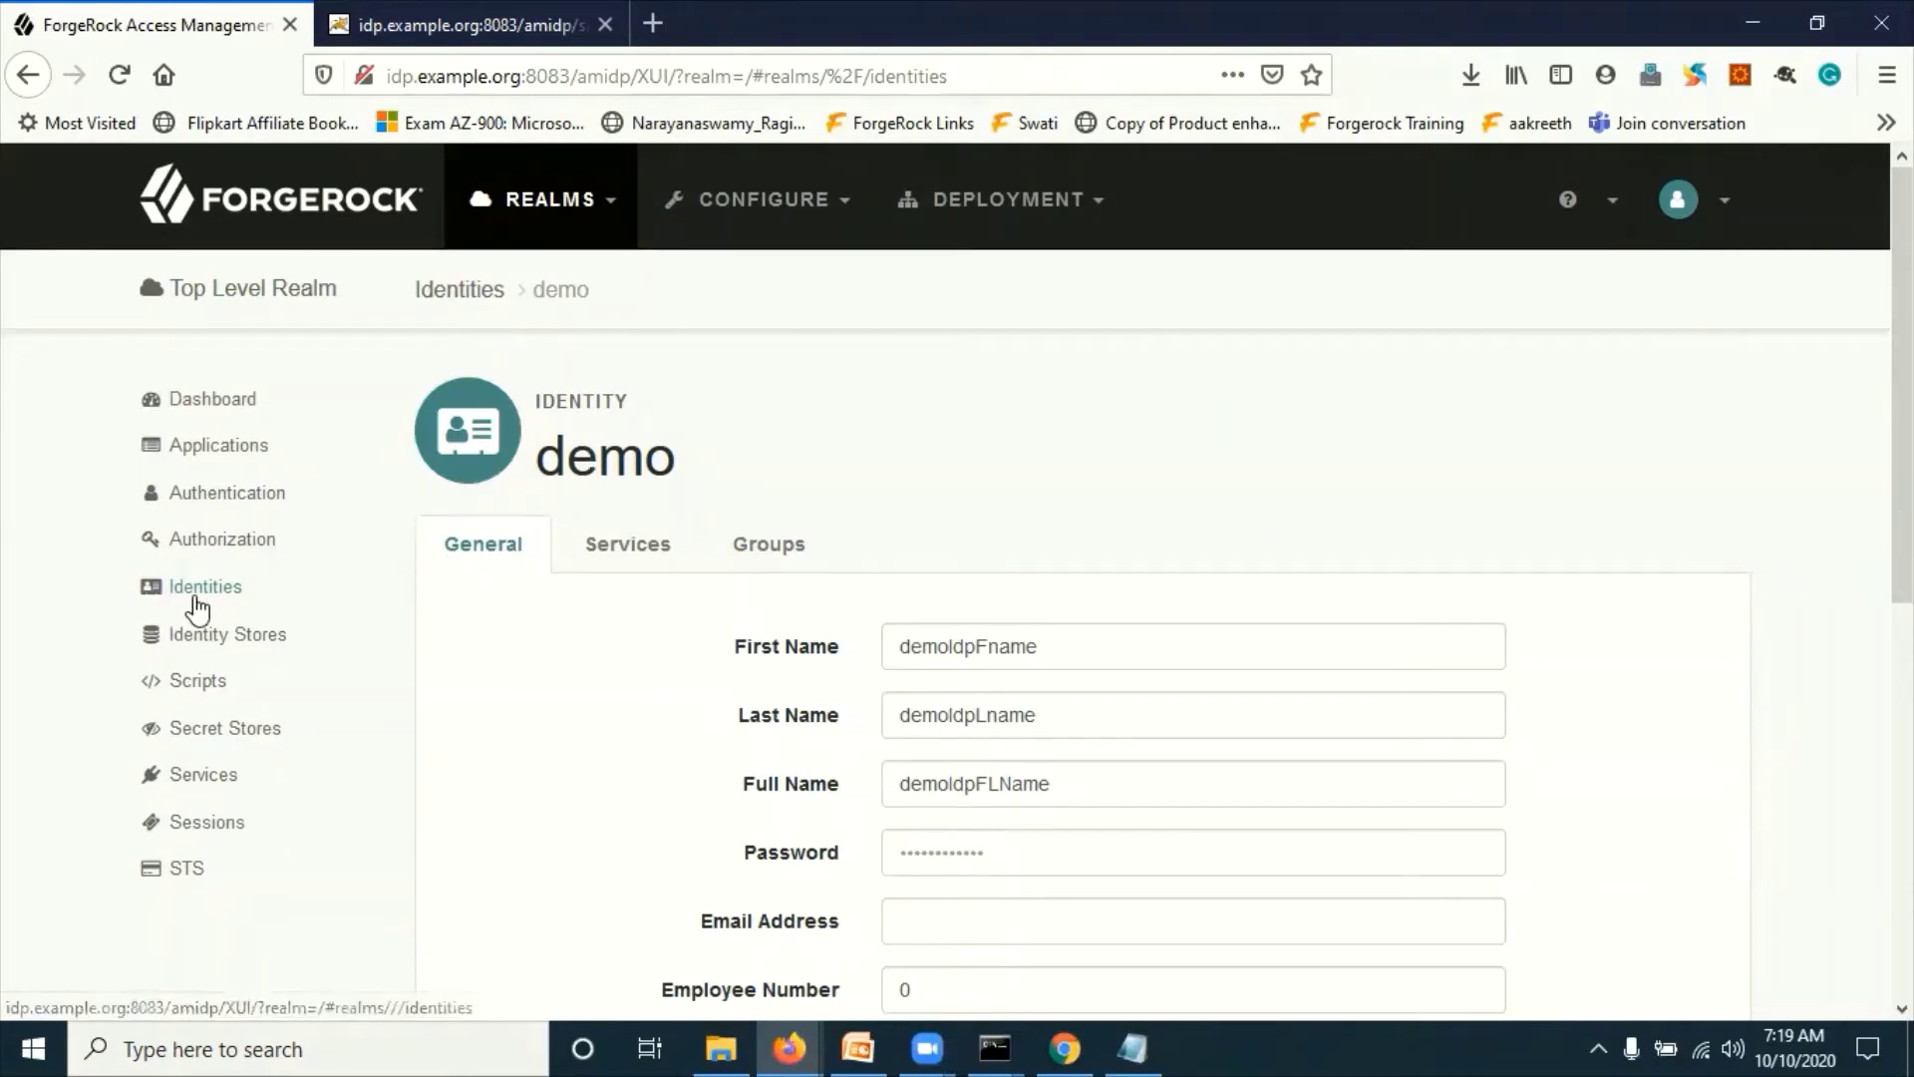
Step: Create the demoIdp identity with a password and an example.org e-mail address
click(534, 590)
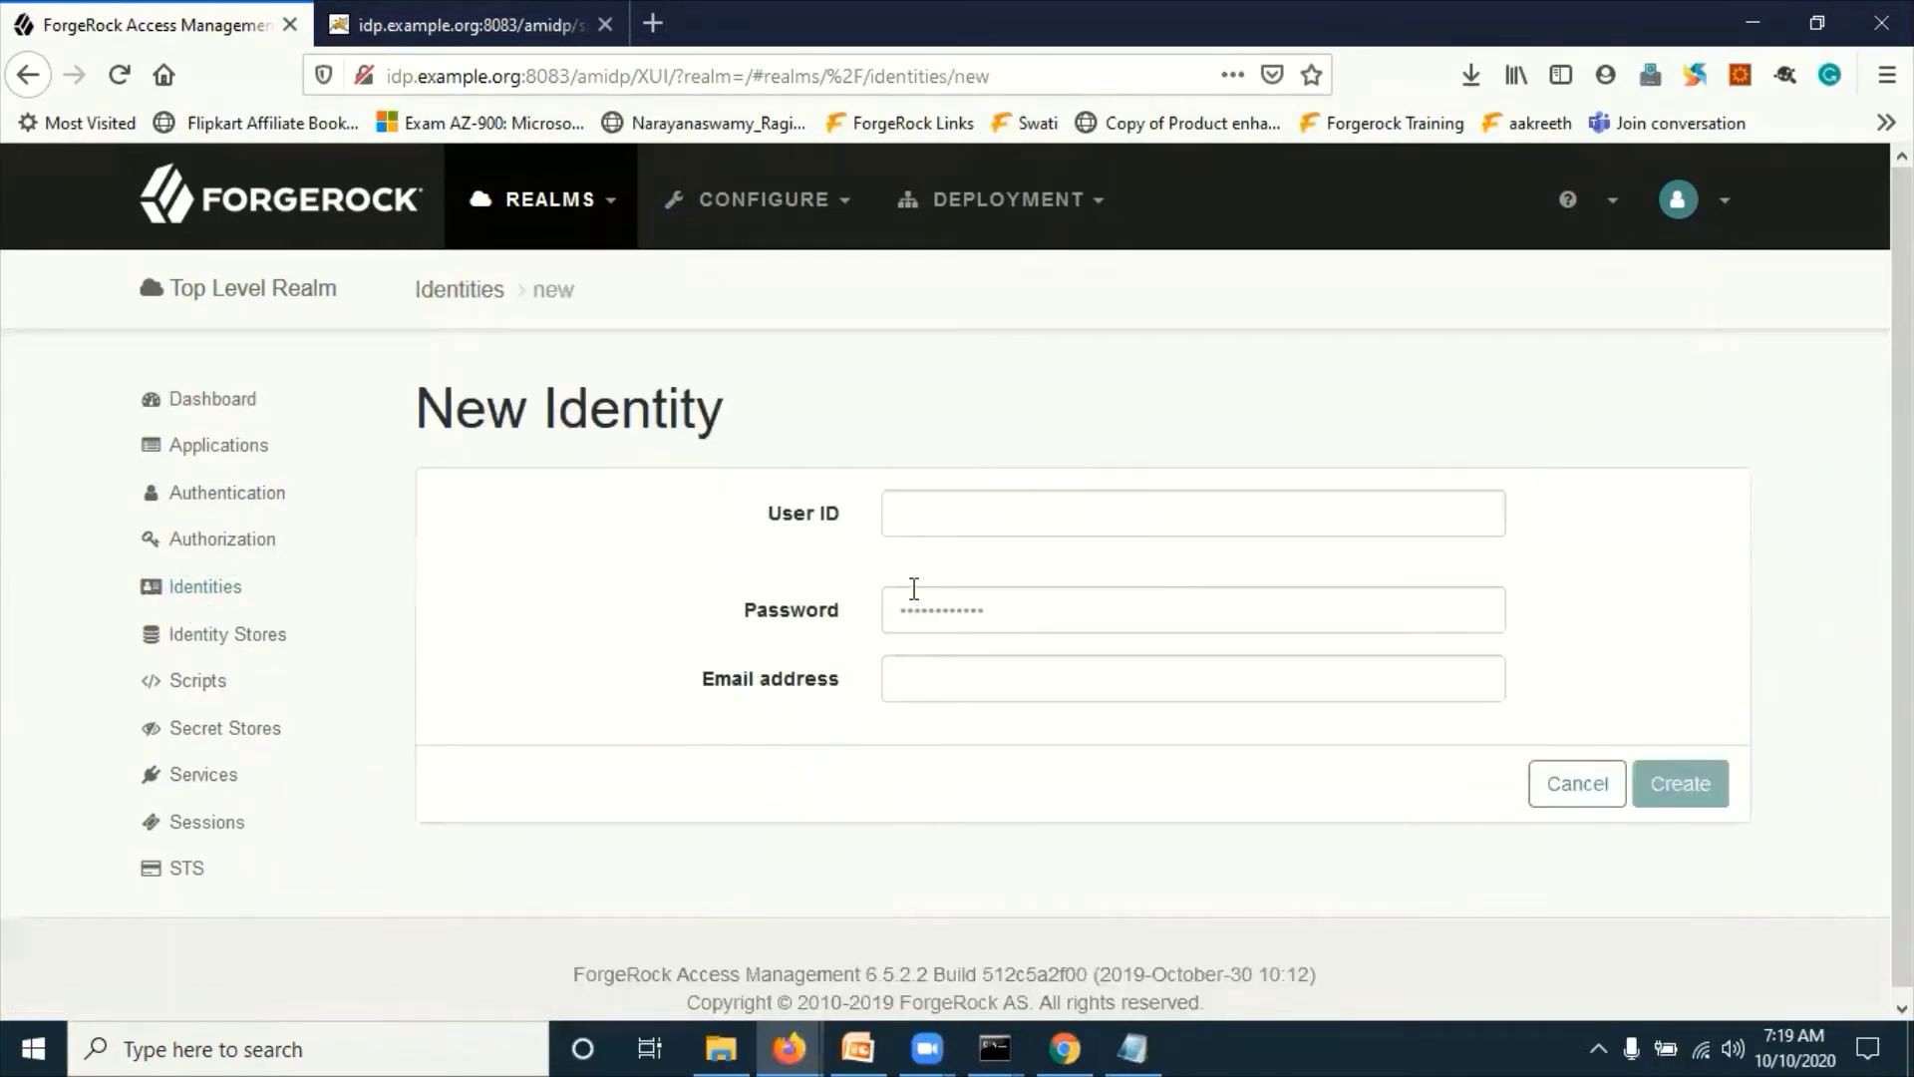
text(dem)
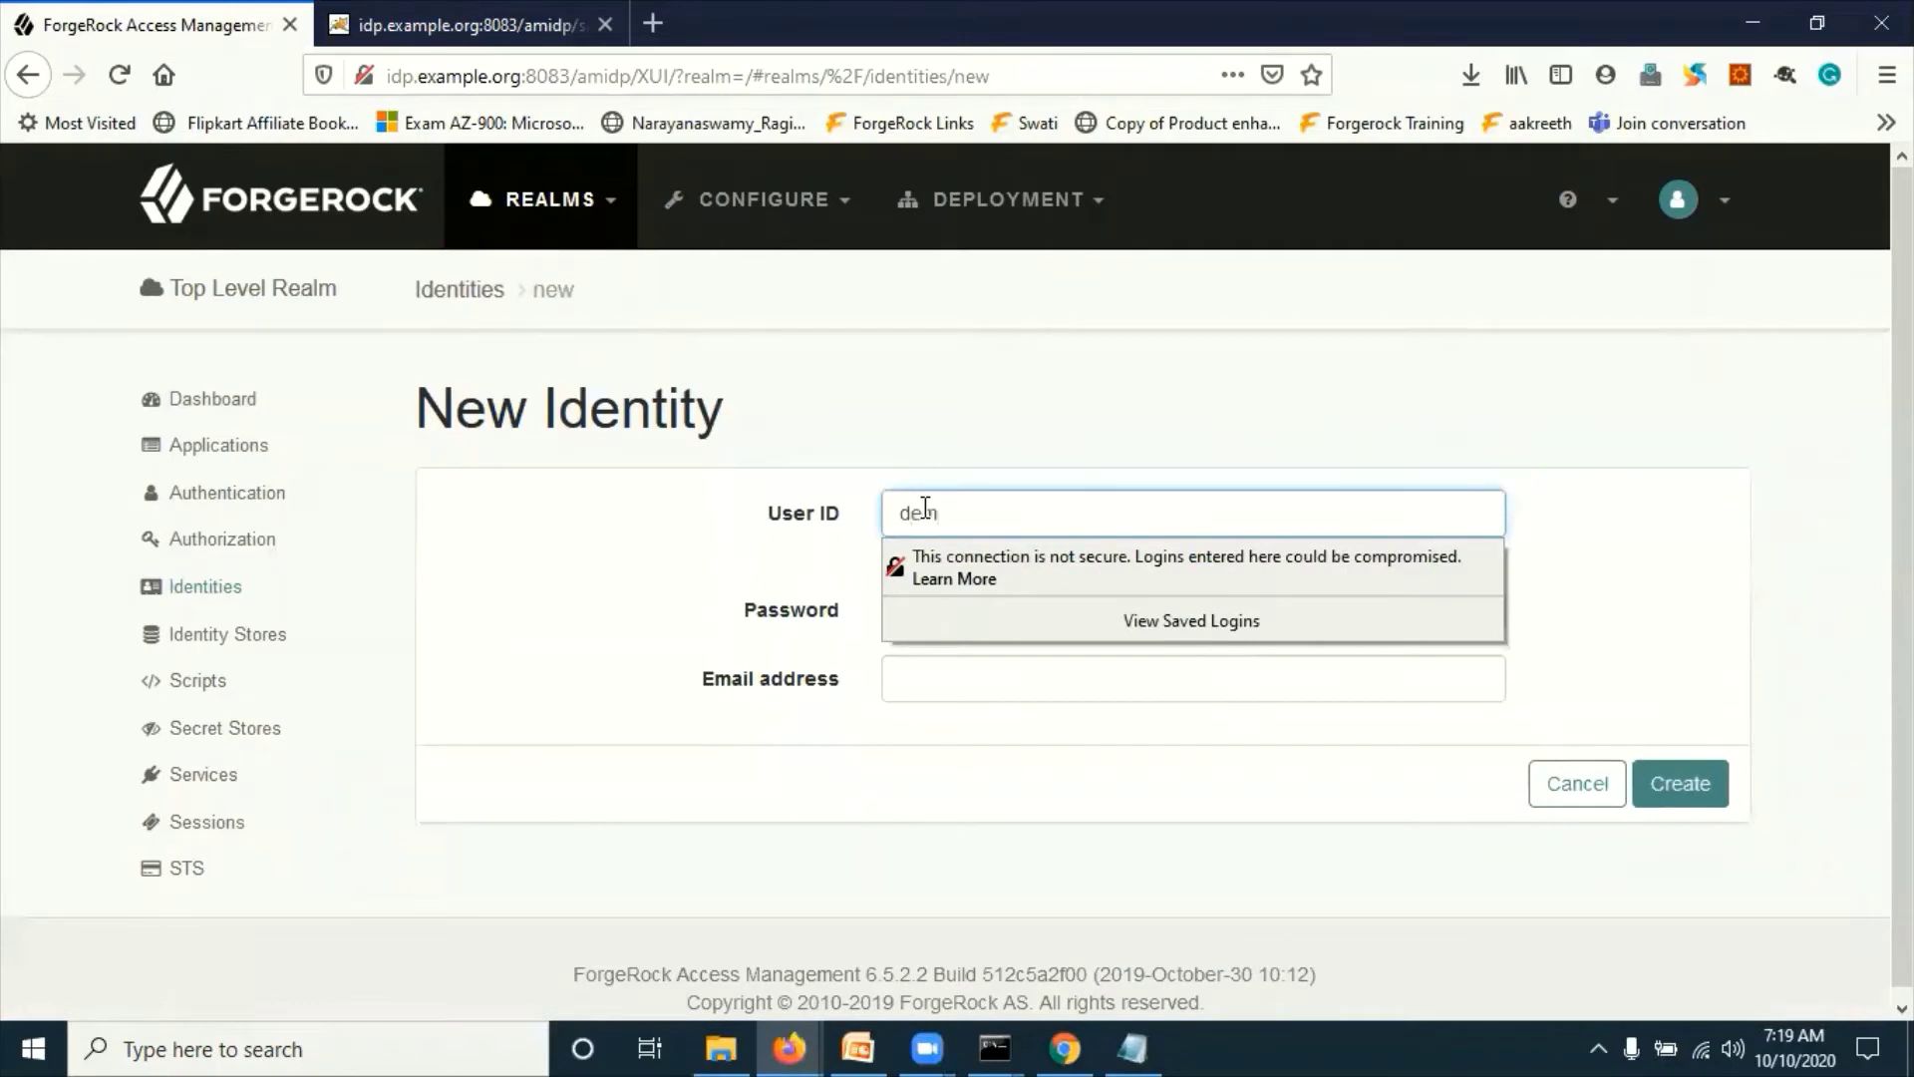
text(oIdp)
click(965, 609)
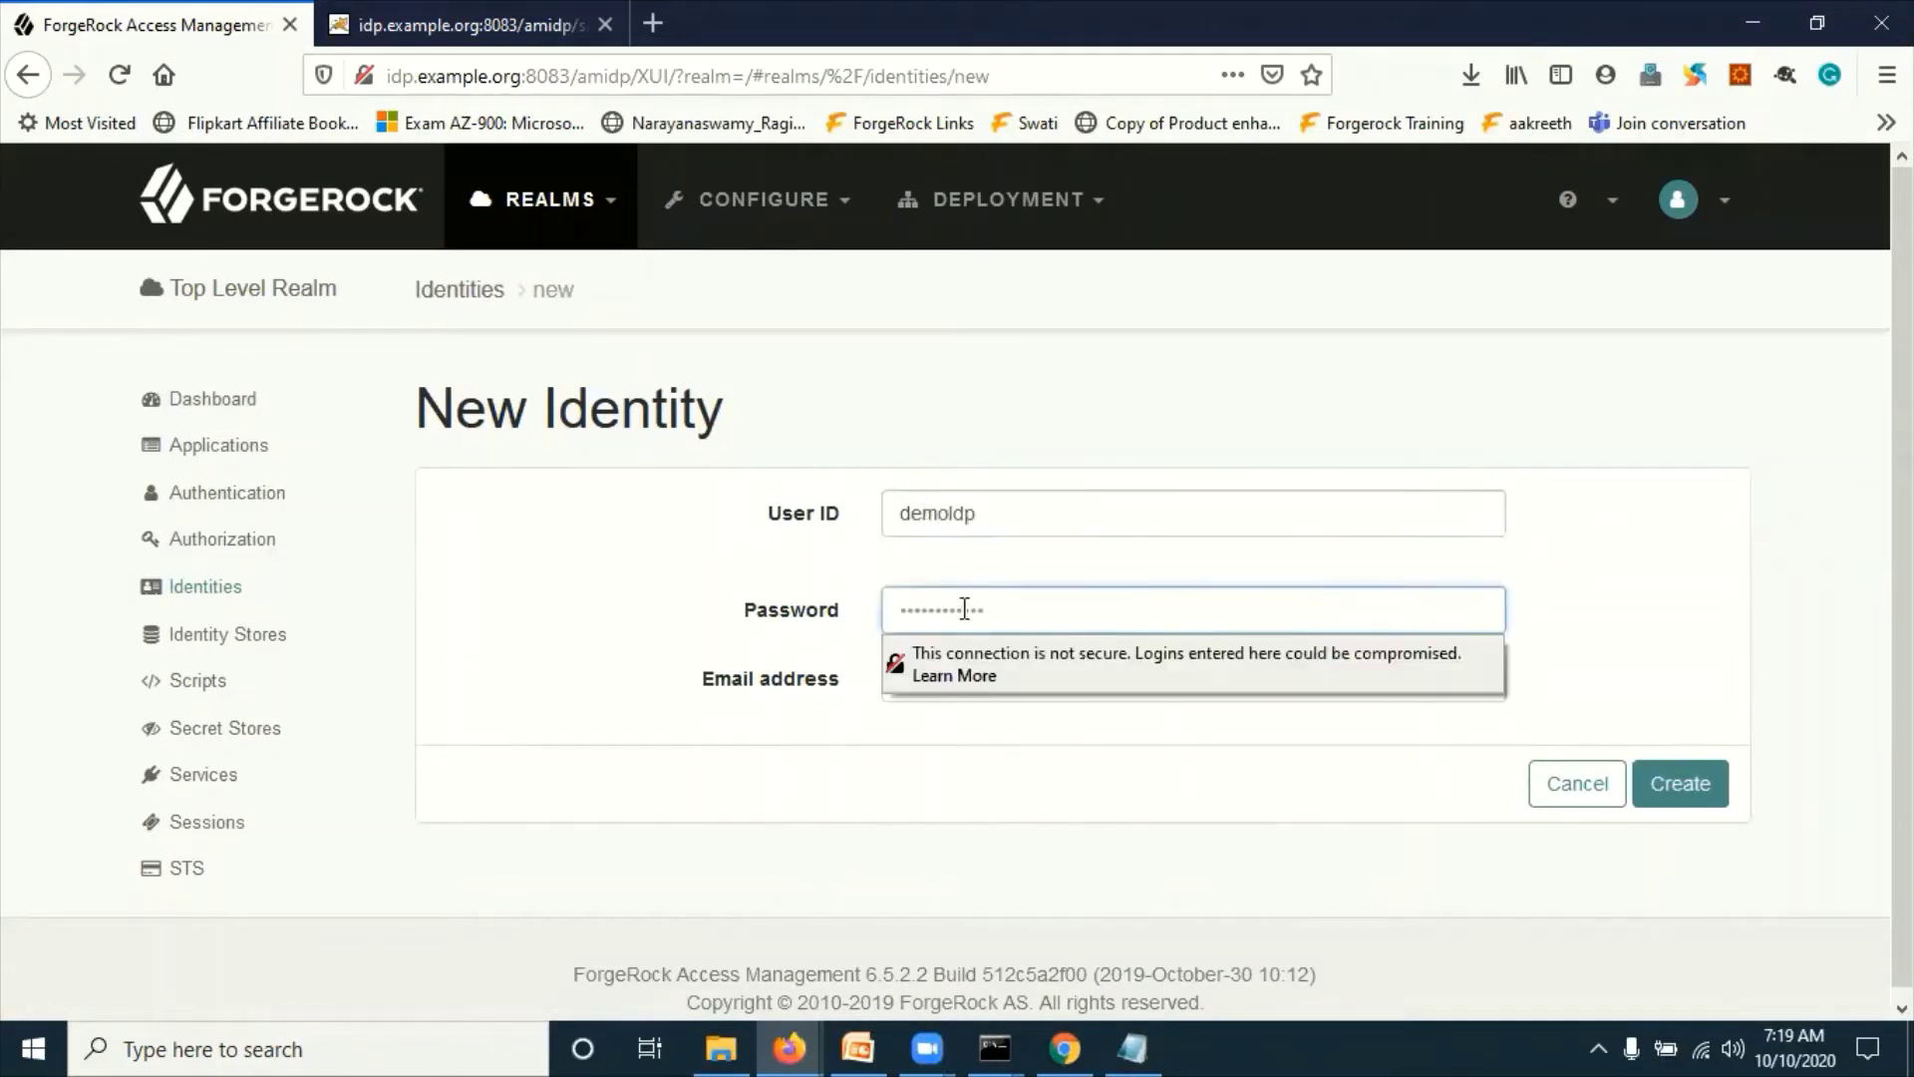
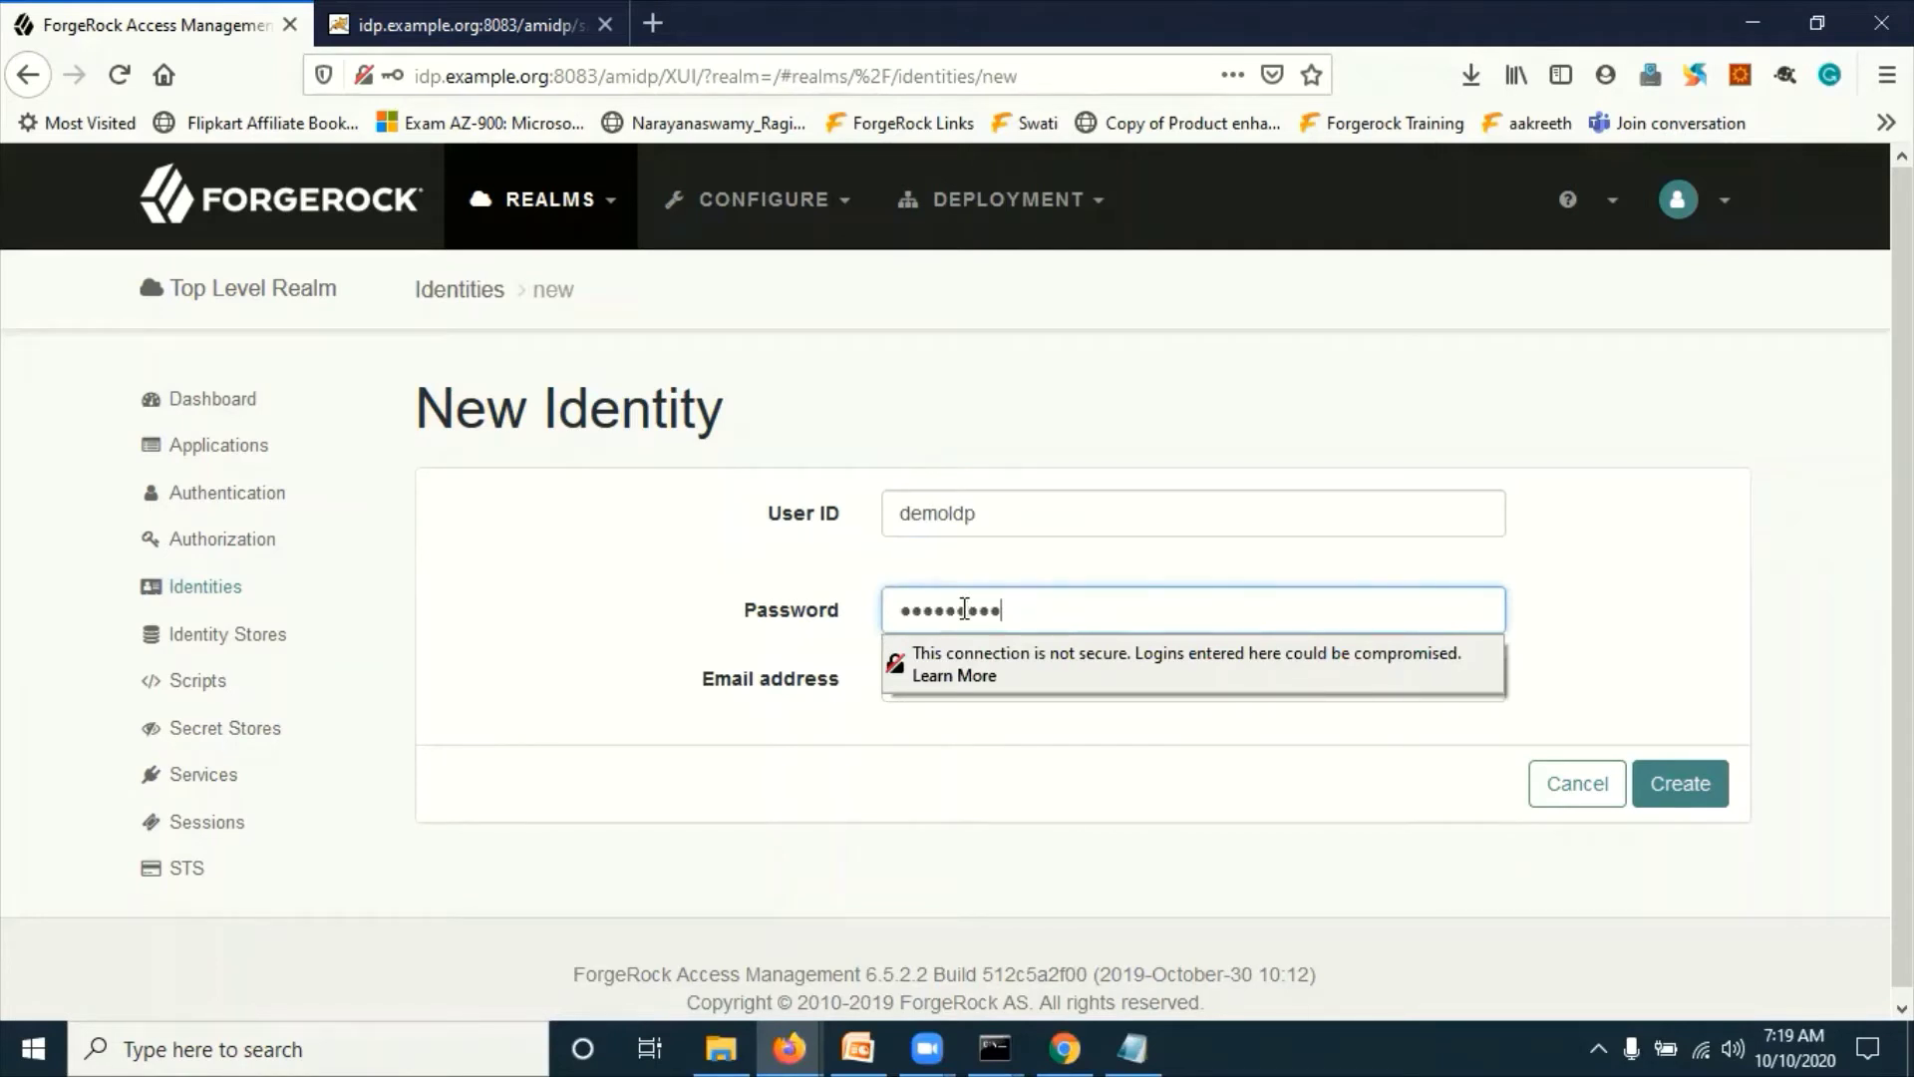
click(948, 667)
text(de)
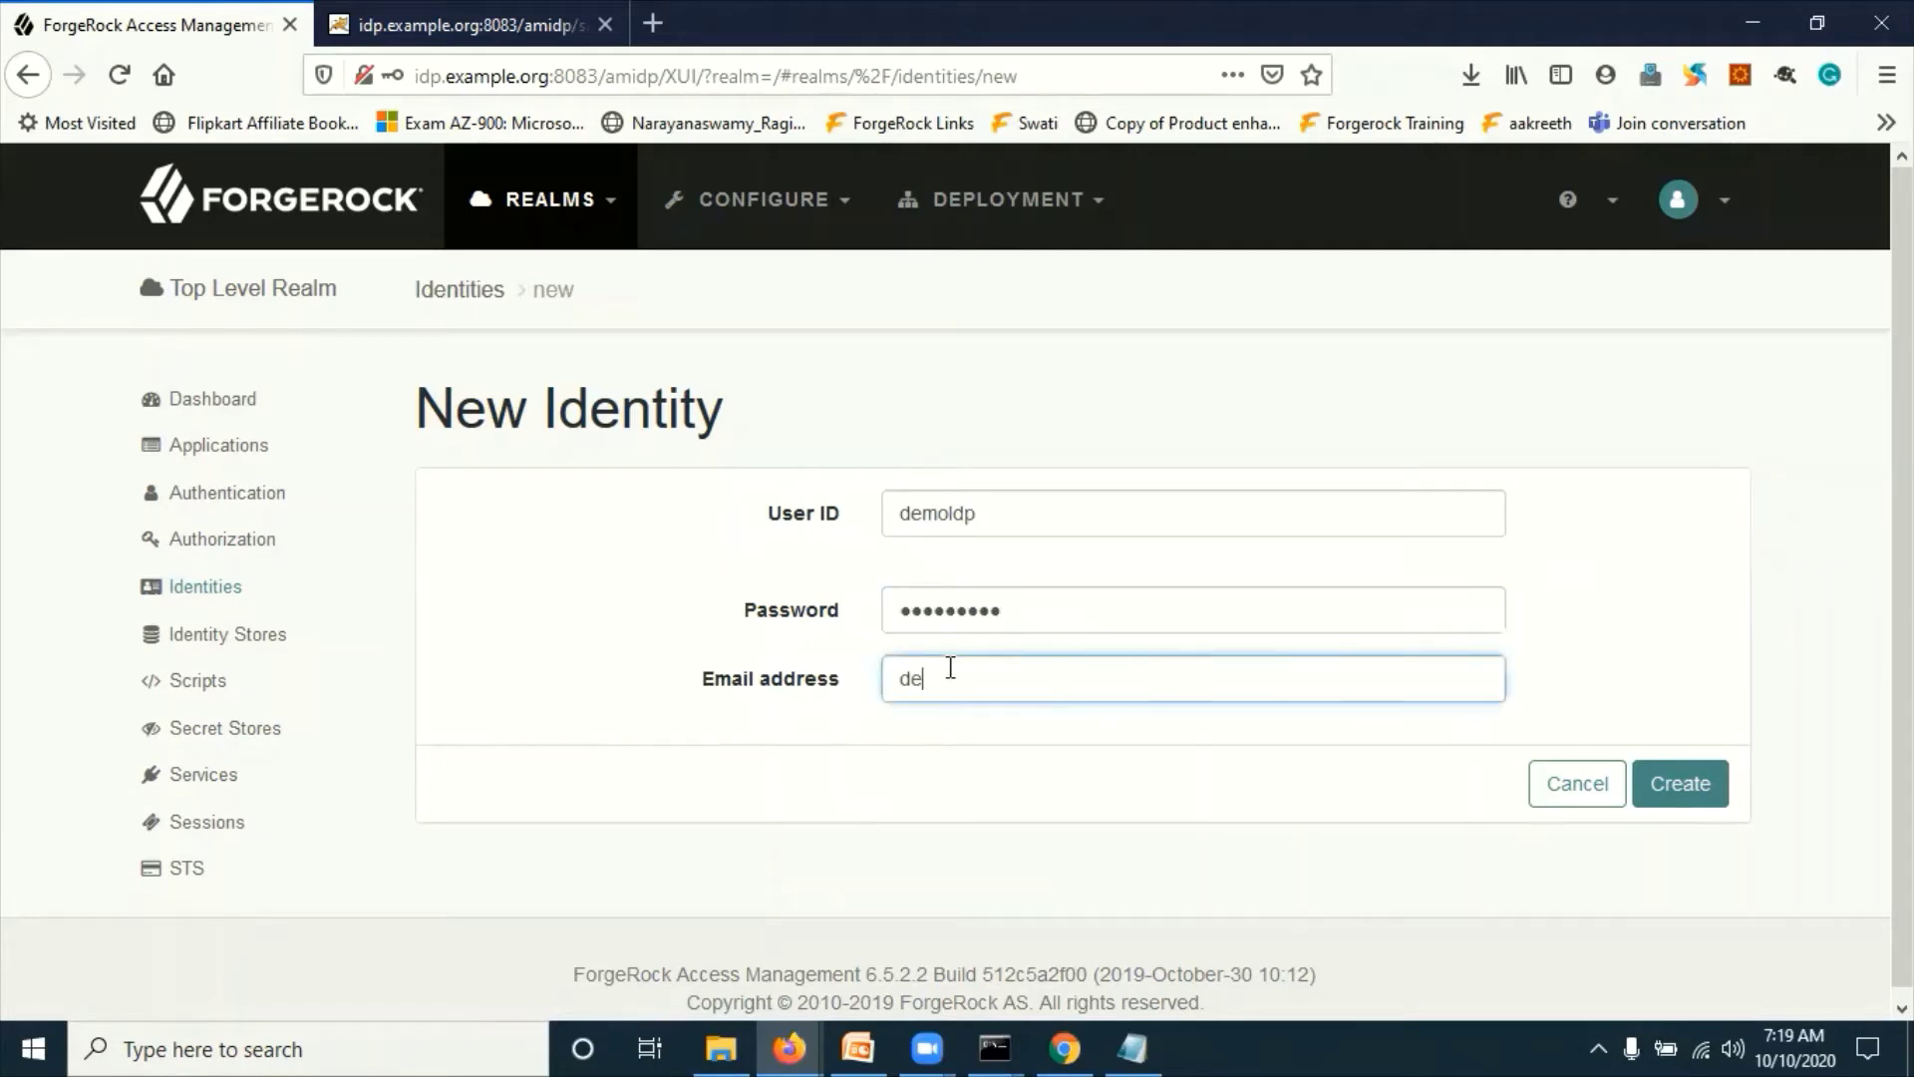
text(moldp@example)
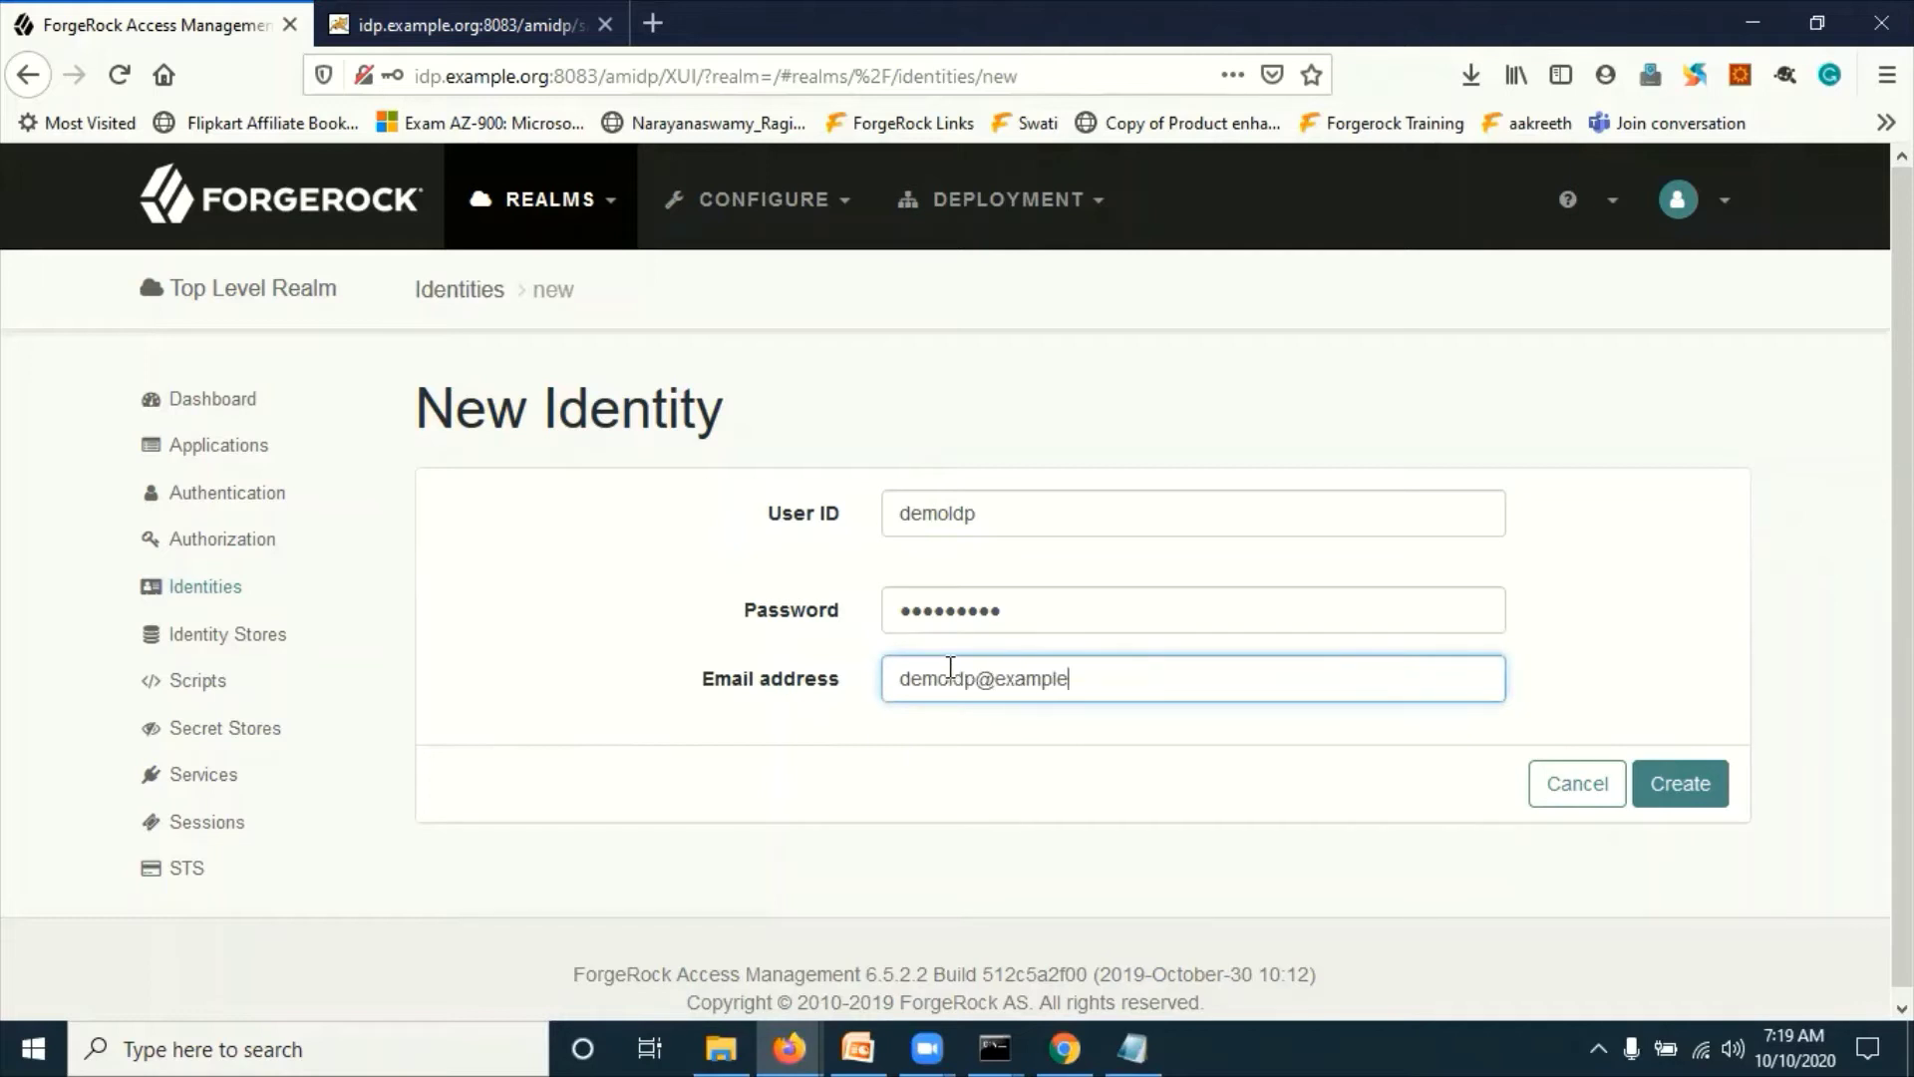
text(.org)
drag(463, 76, 537, 72)
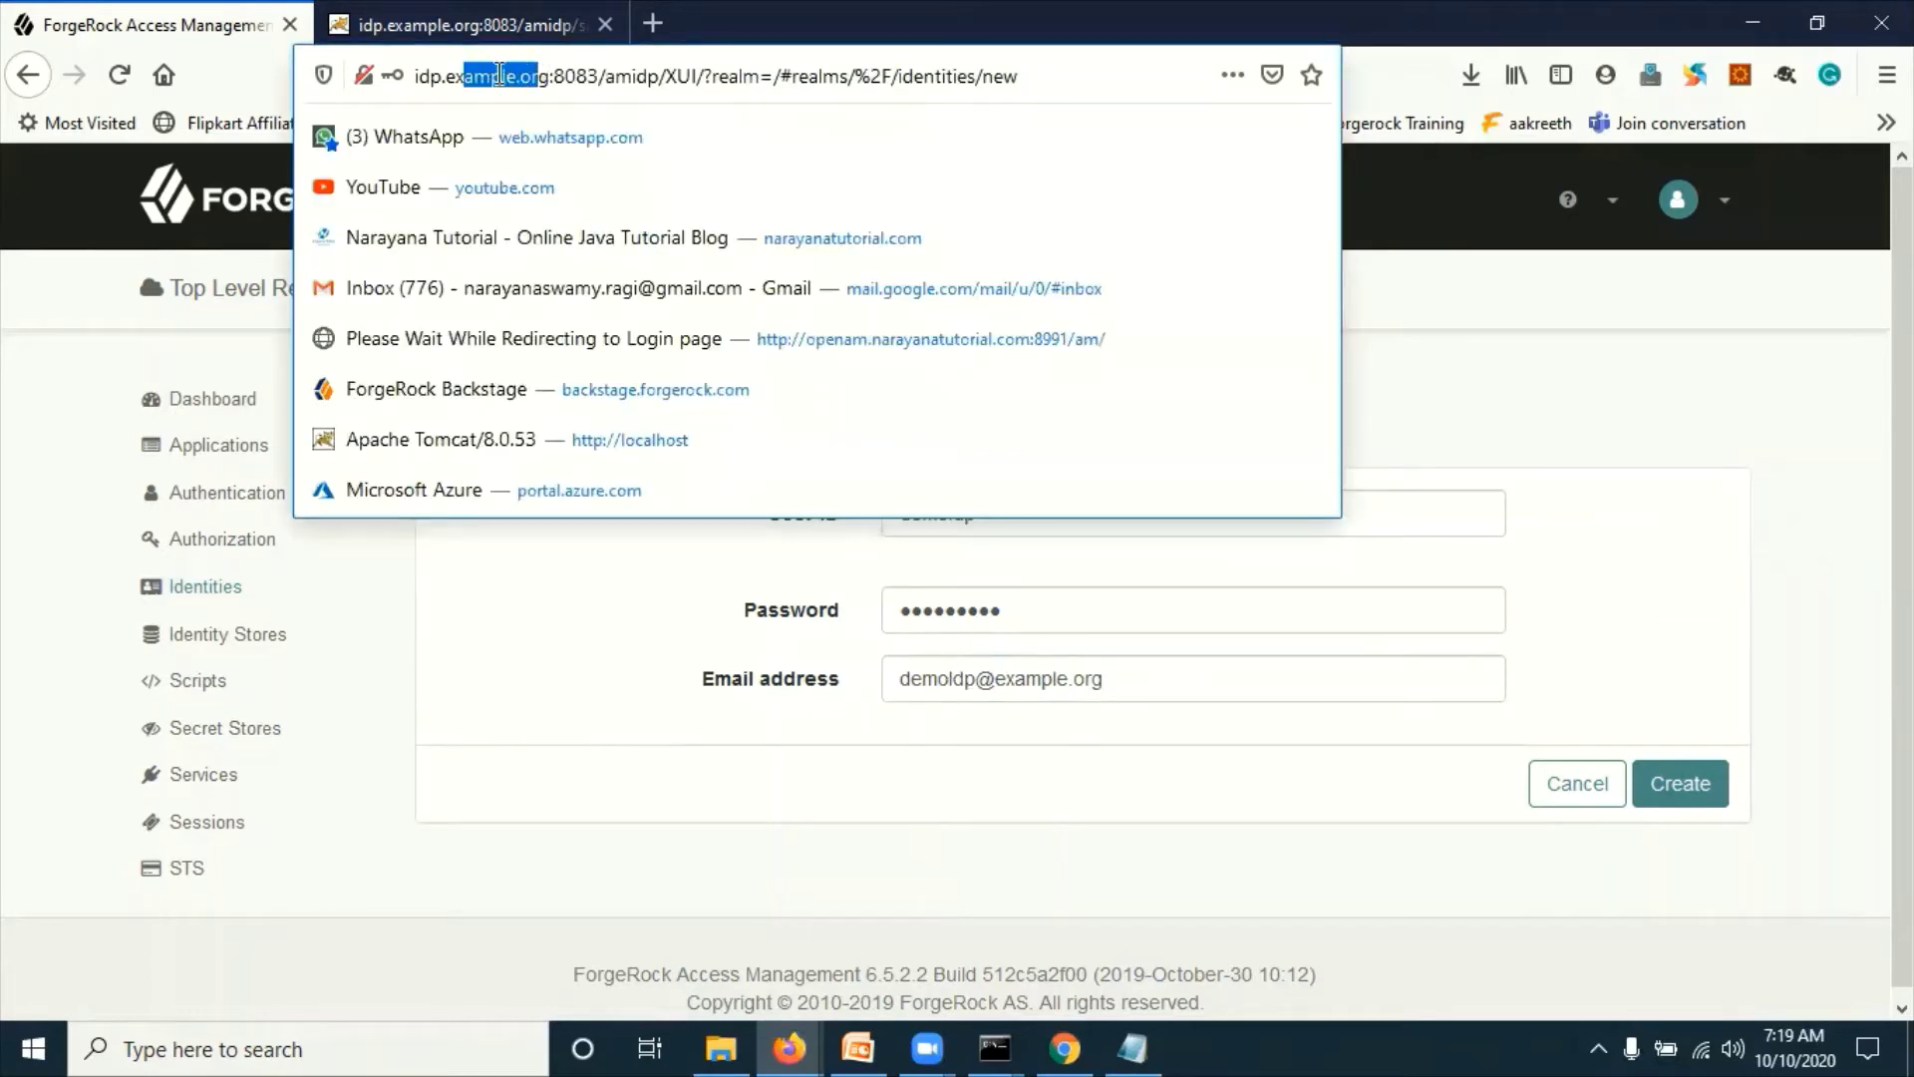
click(1144, 792)
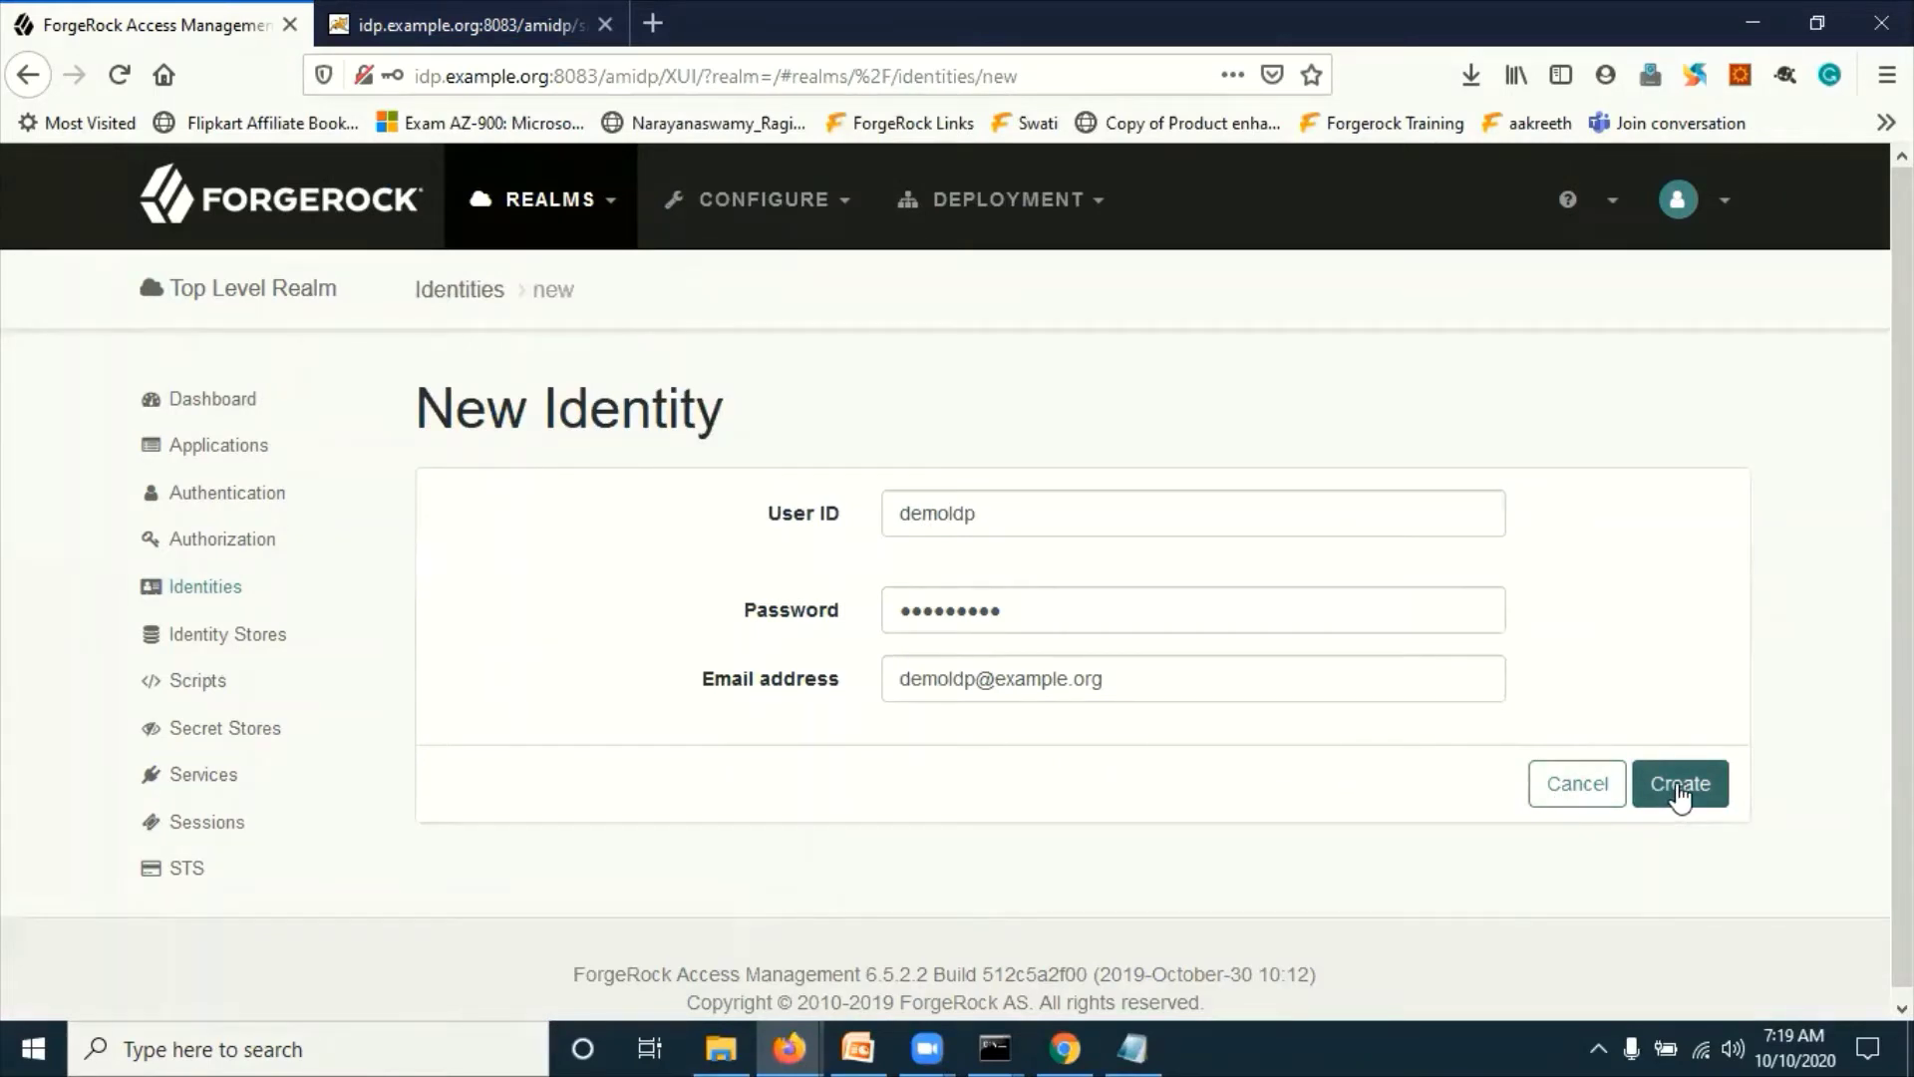
click(1337, 678)
key(BackSpace)
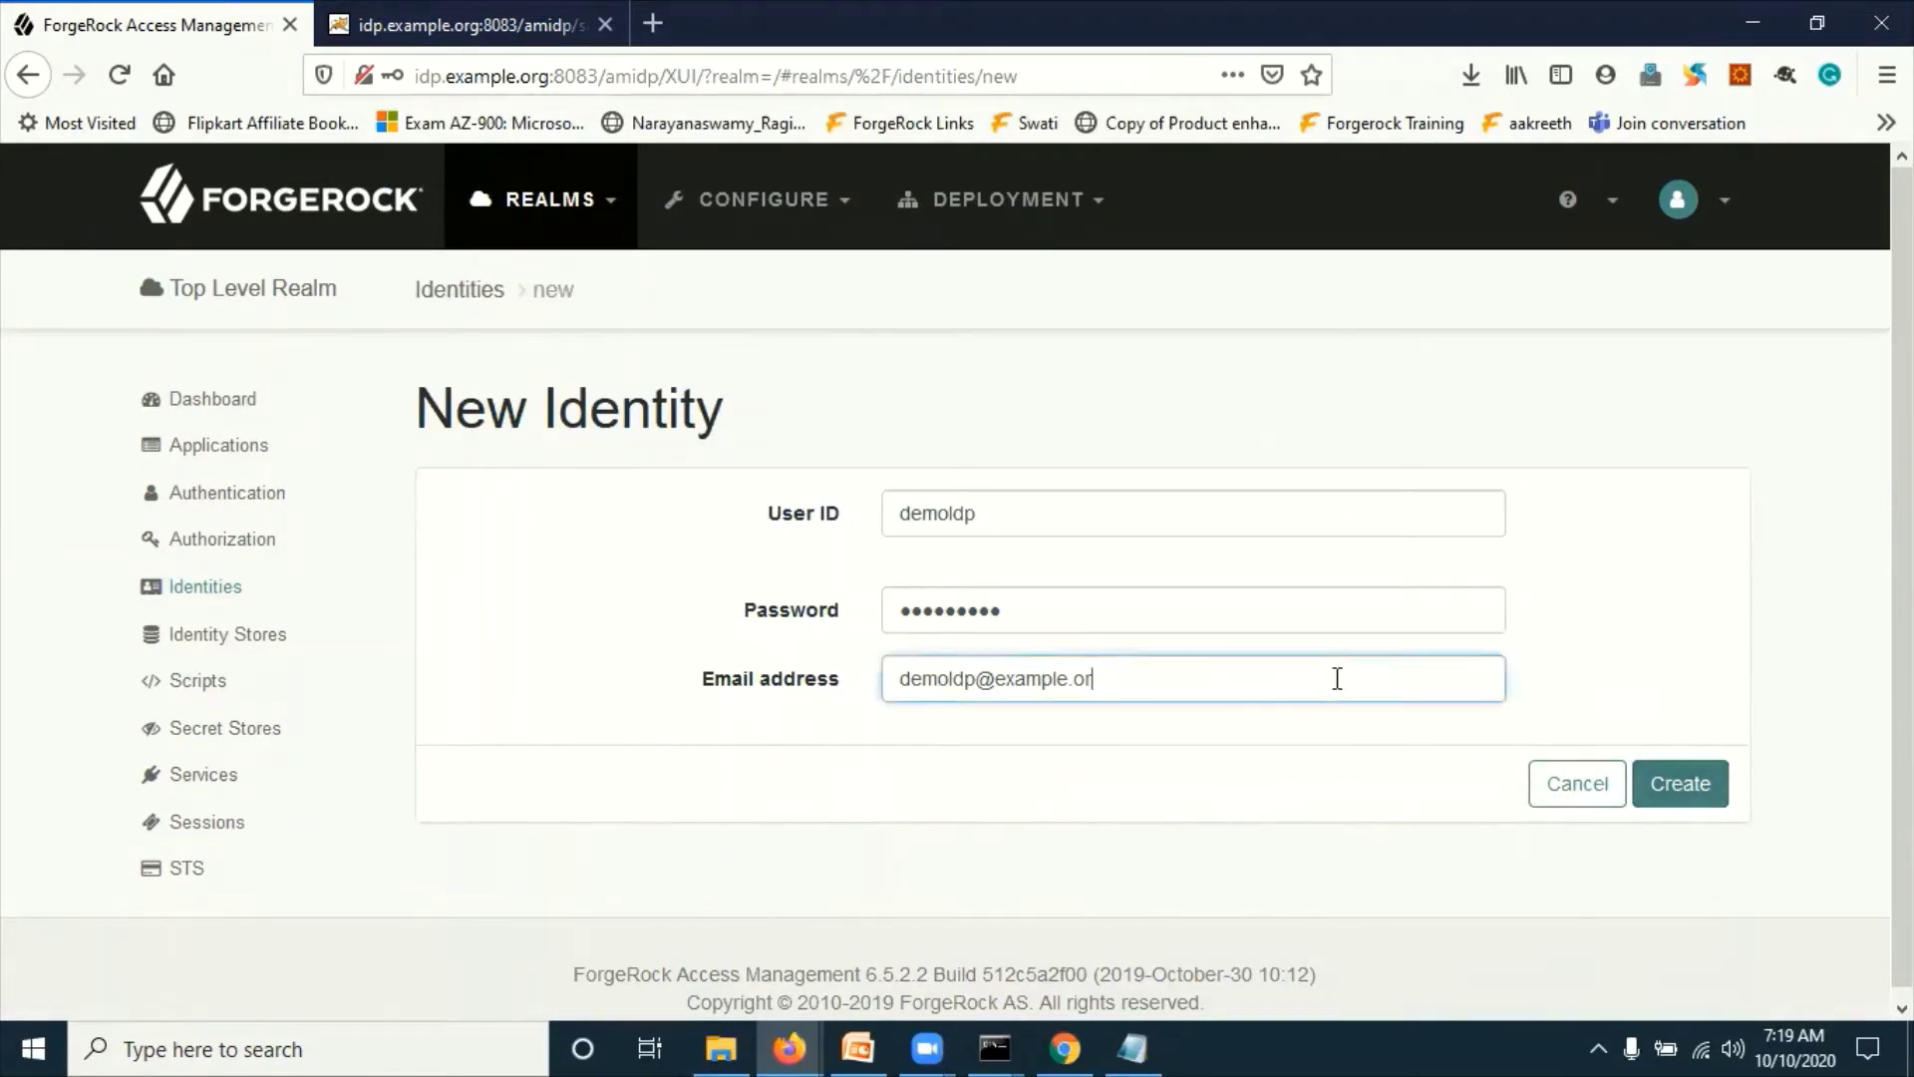
key(BackSpace)
key(BackSpace)
text(com)
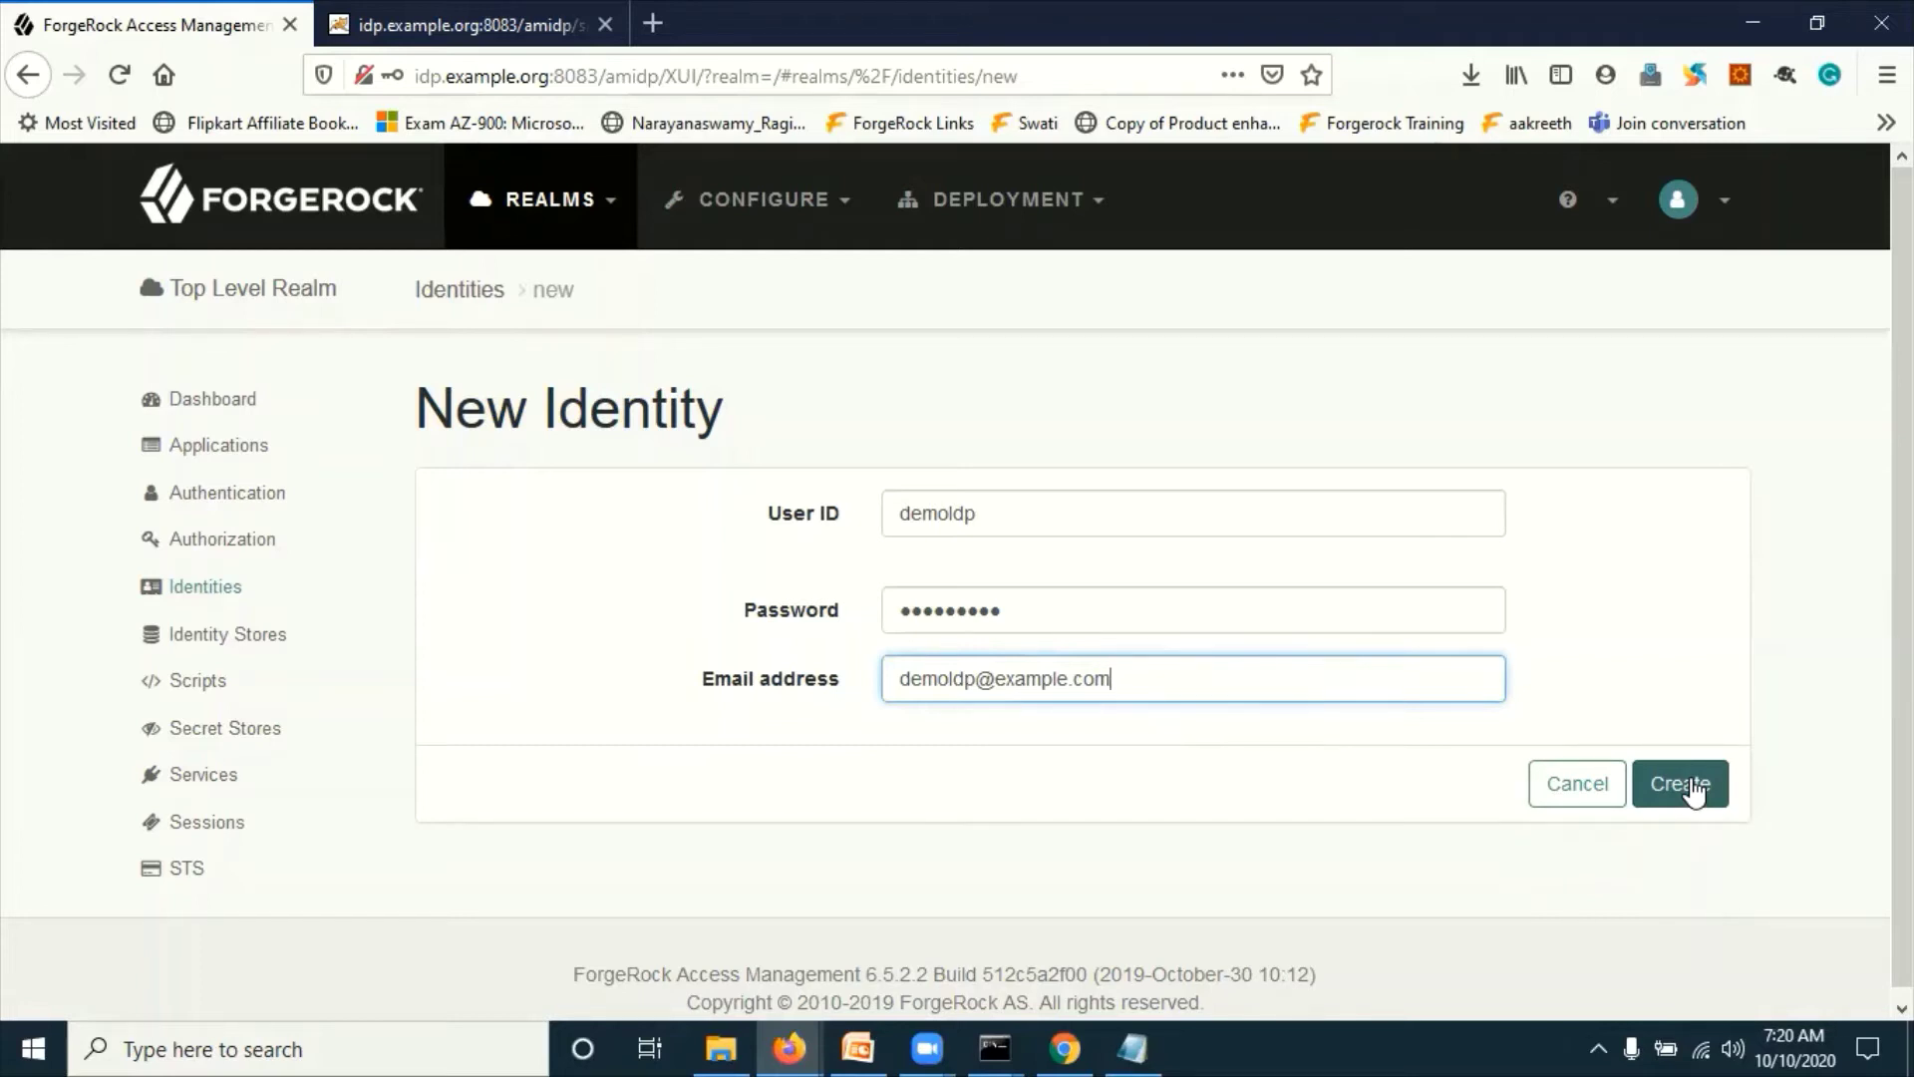
key(BackSpace)
key(BackSpace)
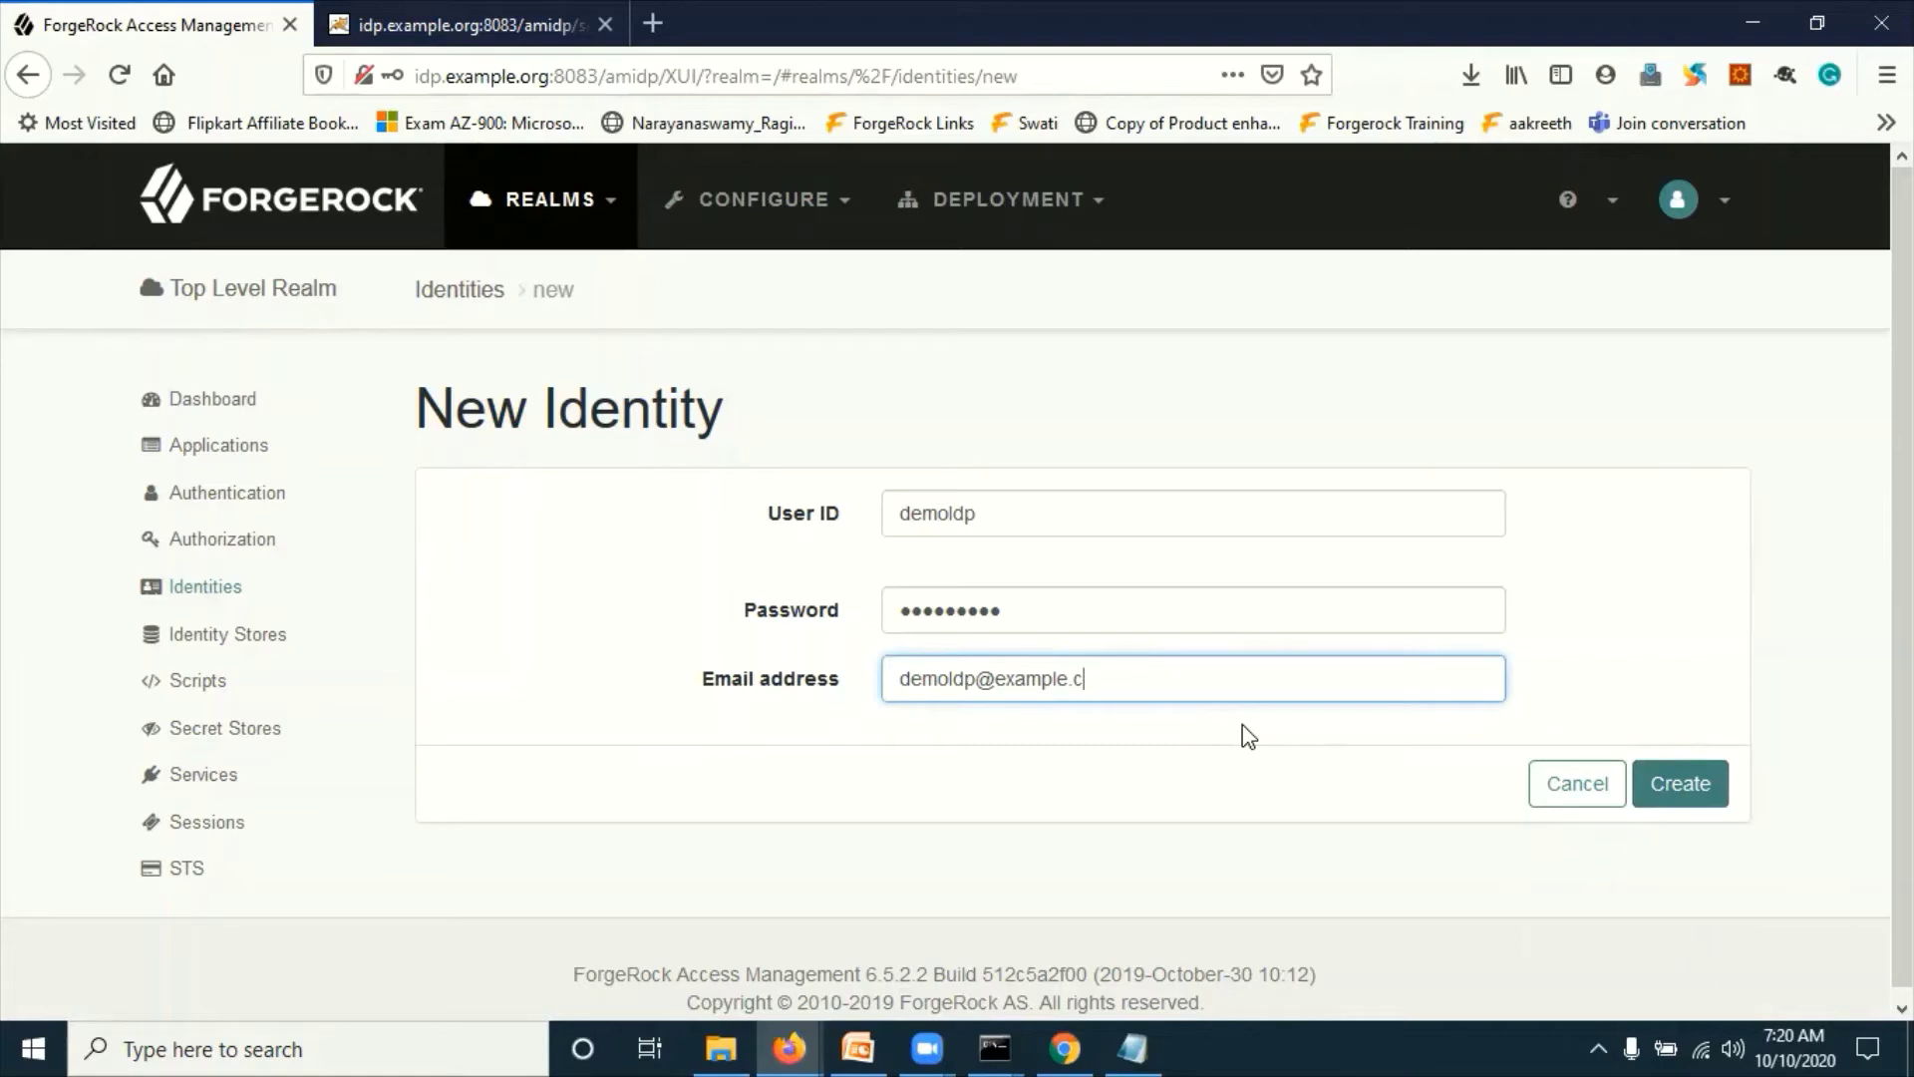
text(org)
click(1681, 788)
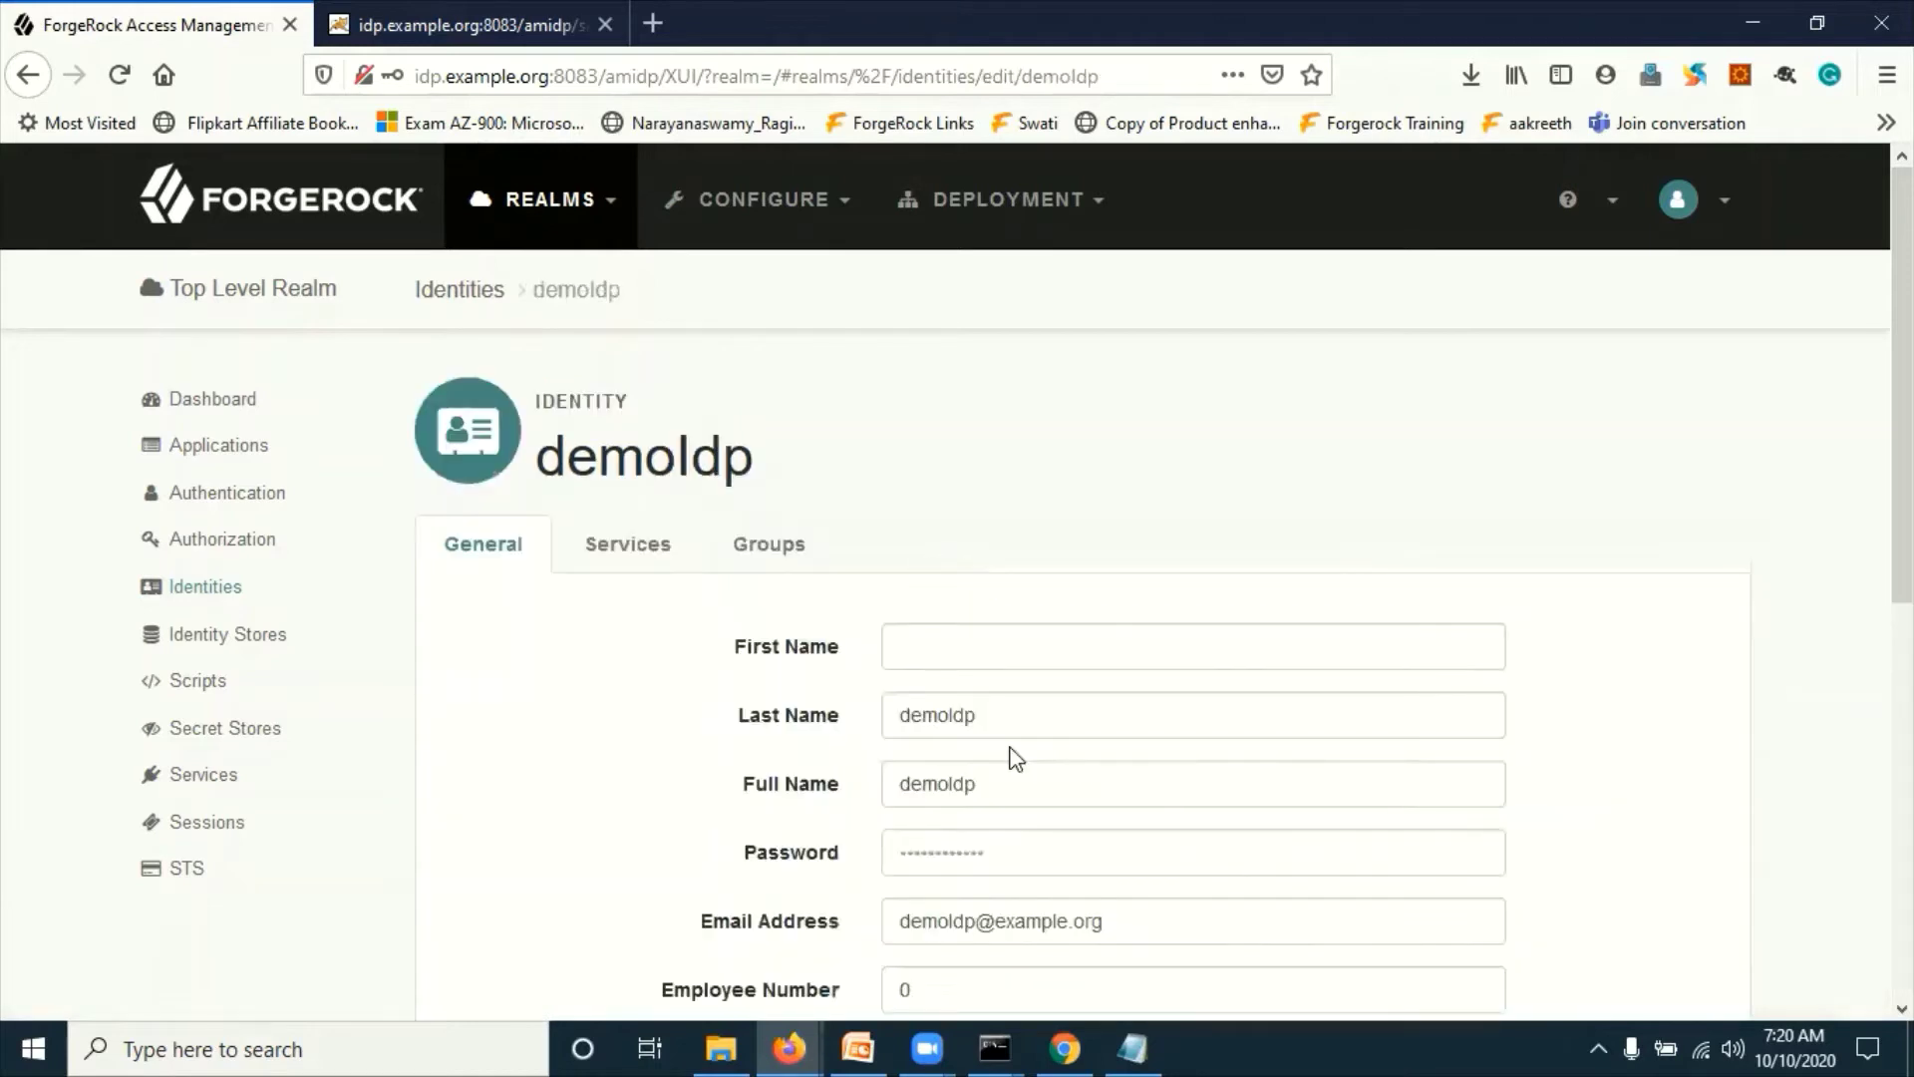
Step: Set demoIdp's first name demoIdpFName, last name demoIdpLName and full name, then save
click(936, 634)
text(demo)
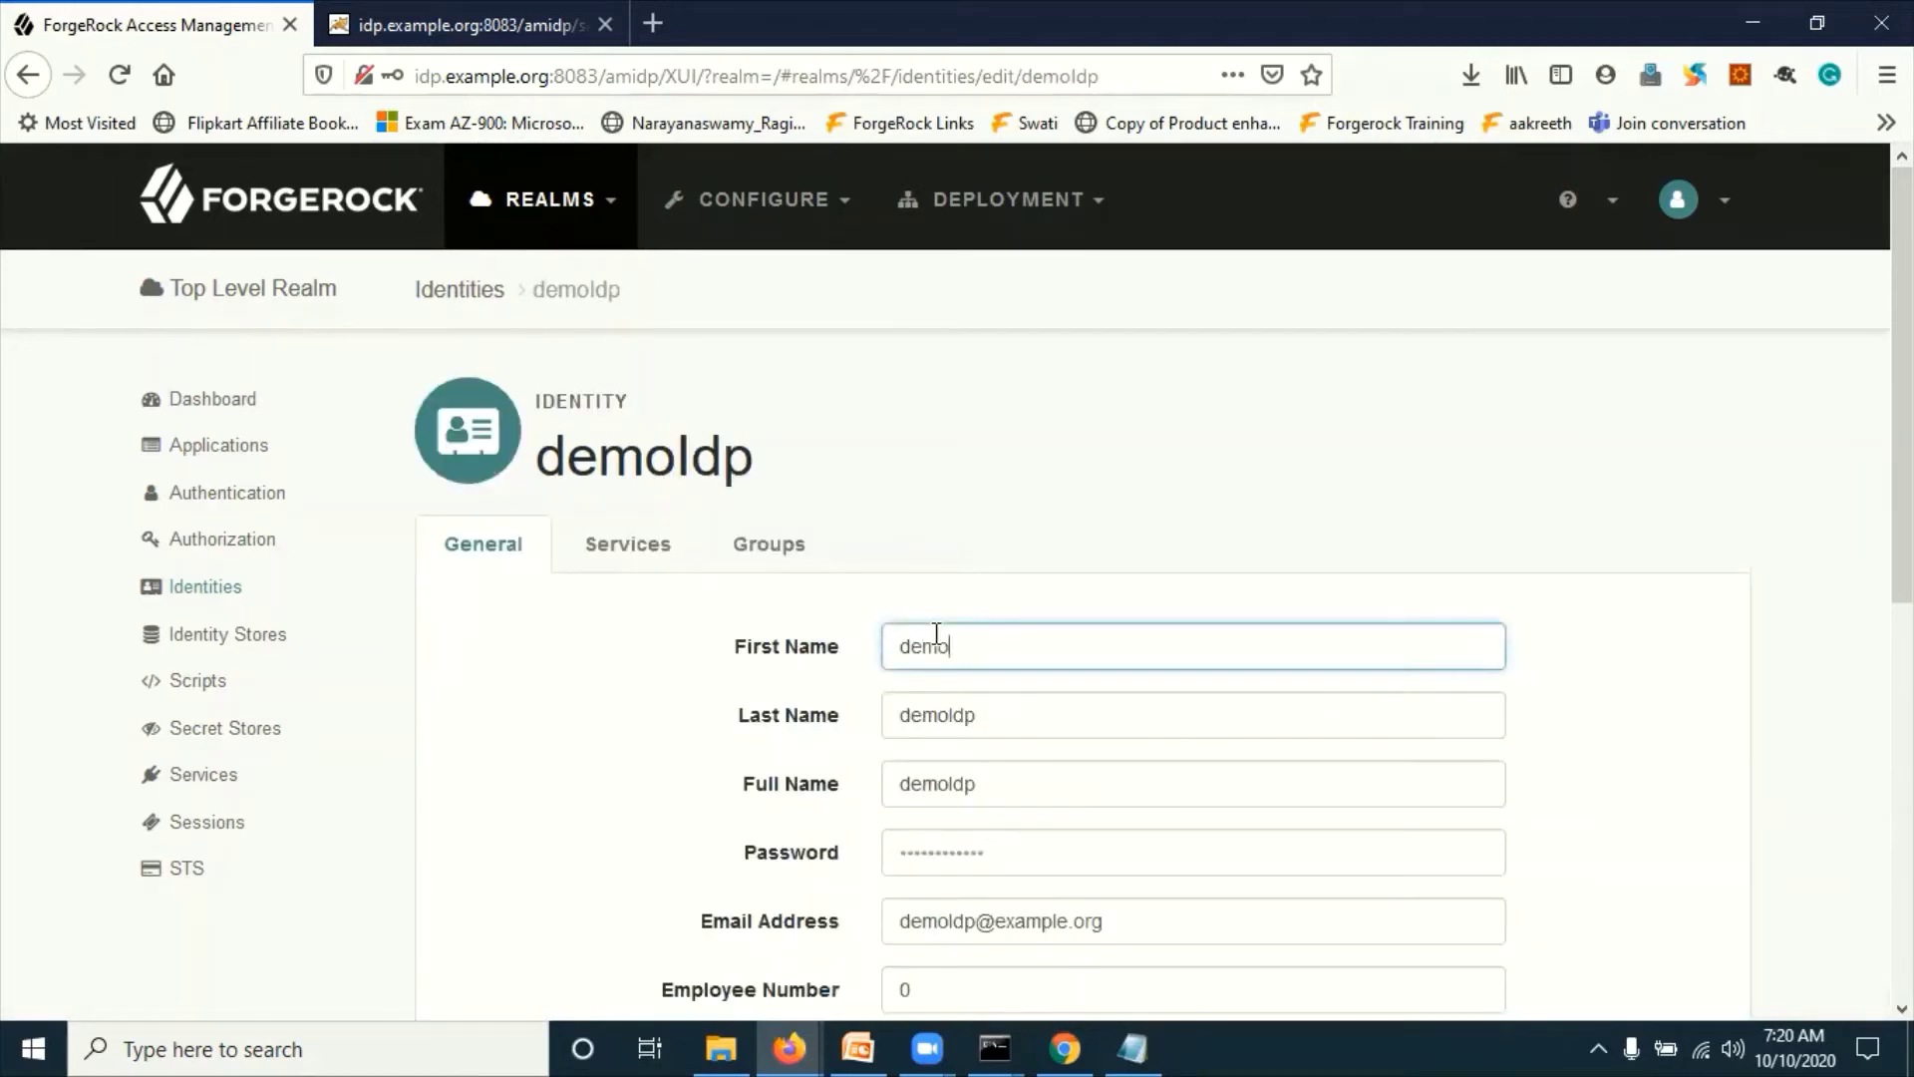
text(ldpFName)
click(1029, 731)
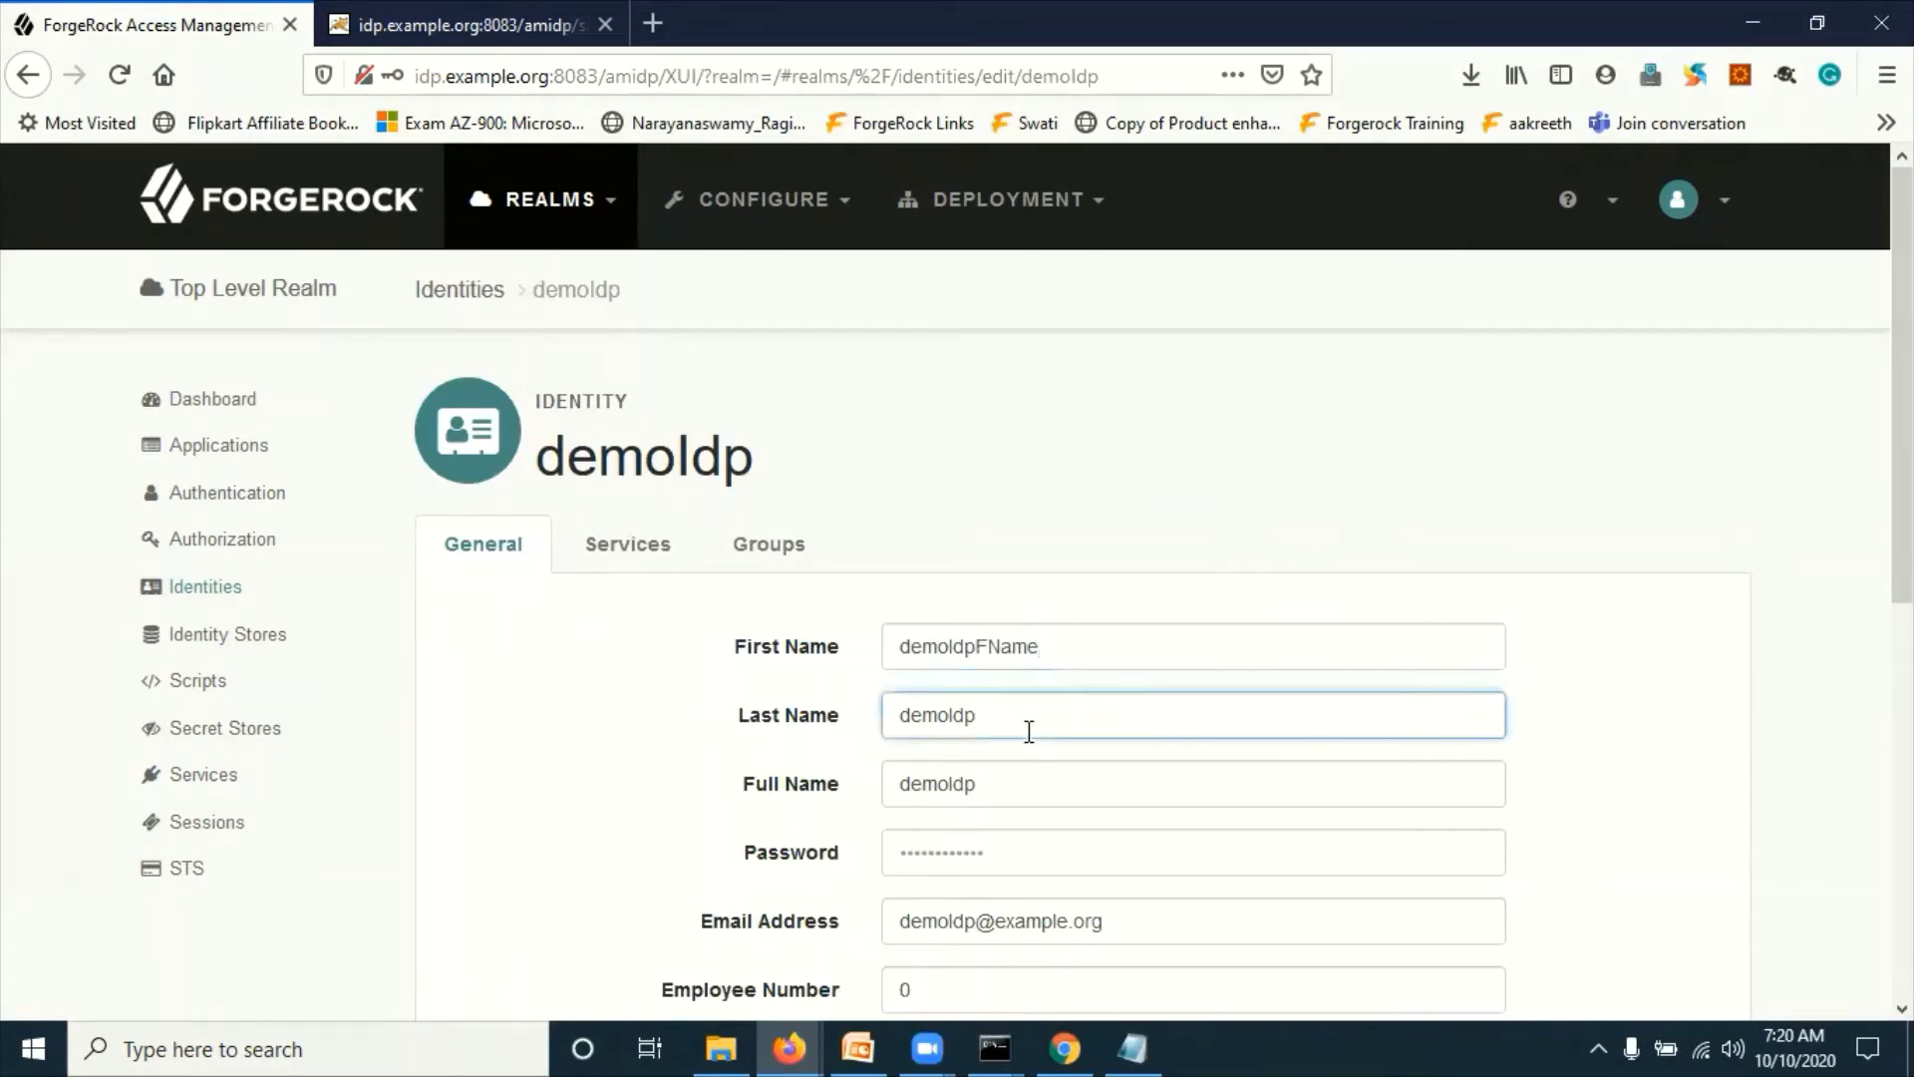
text(LName)
click(1015, 790)
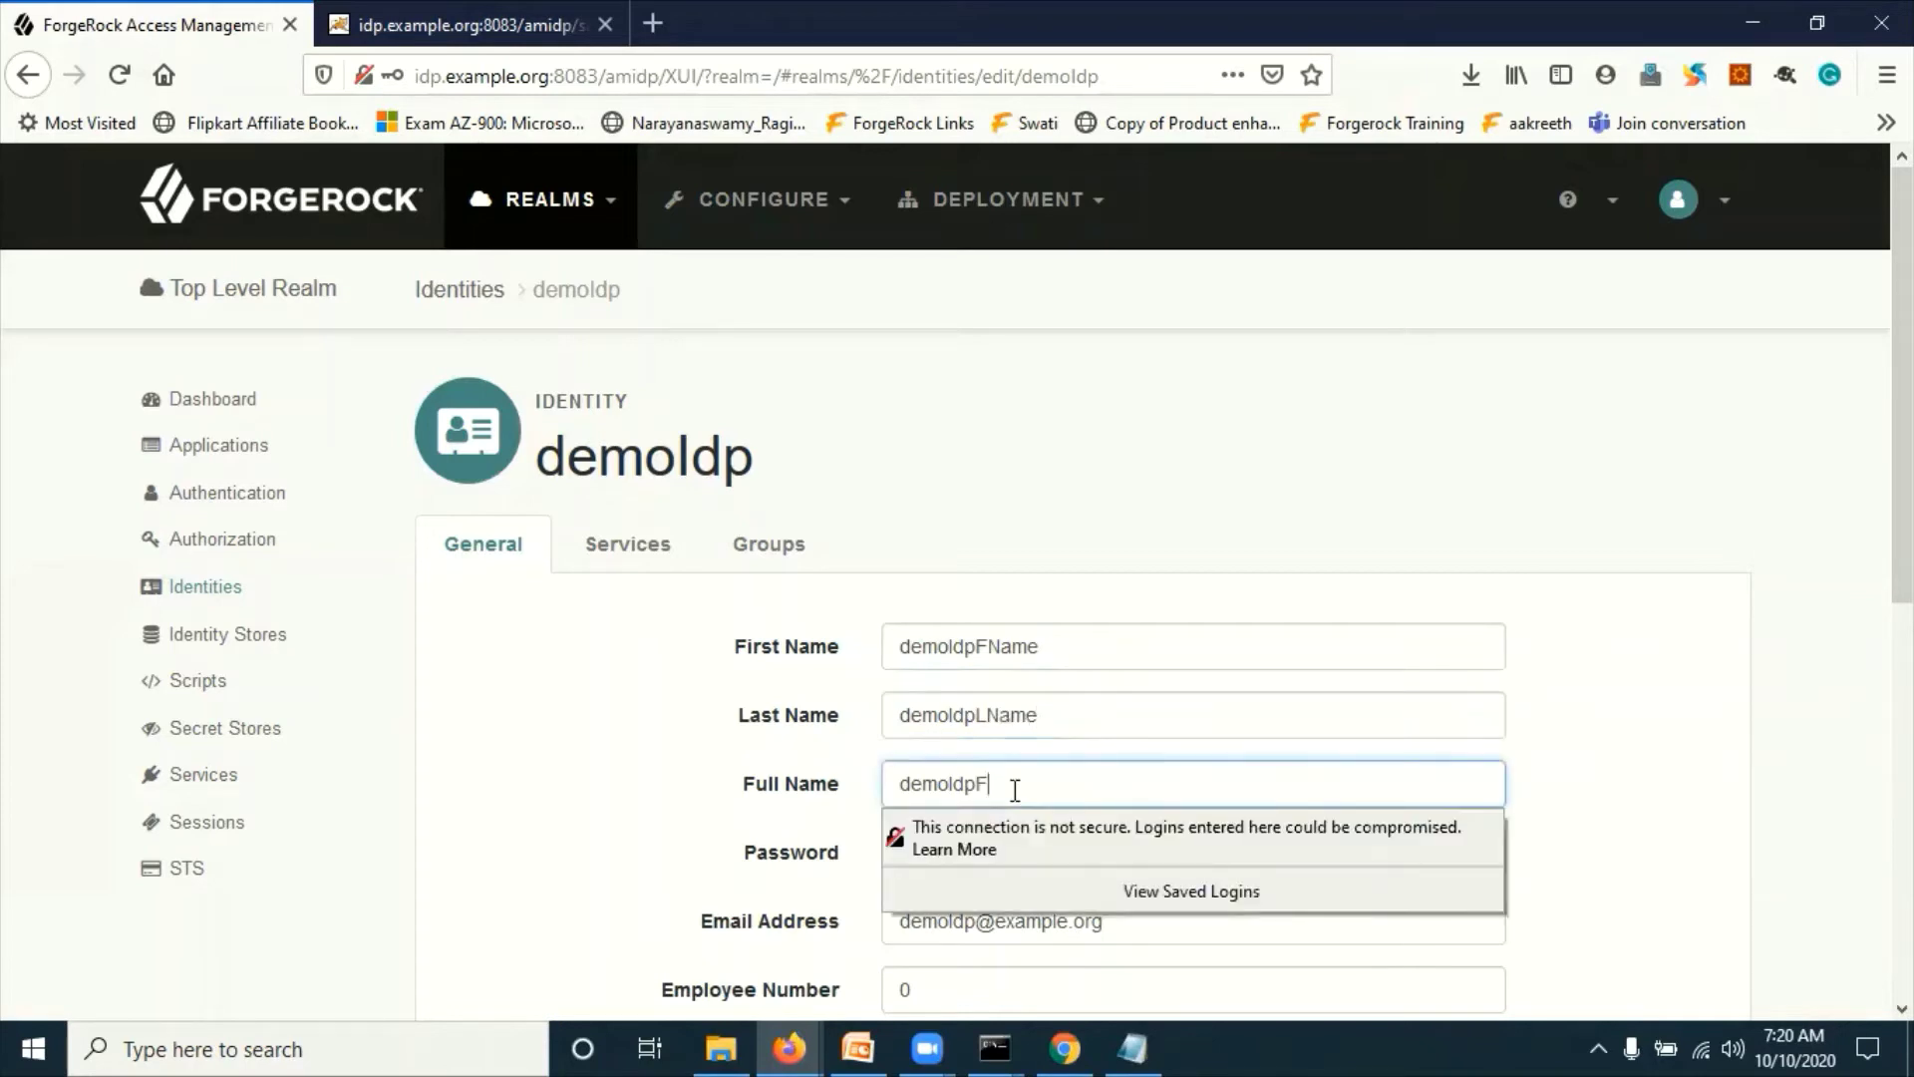
text(ame)
click(567, 697)
scroll(567, 698, down, 5)
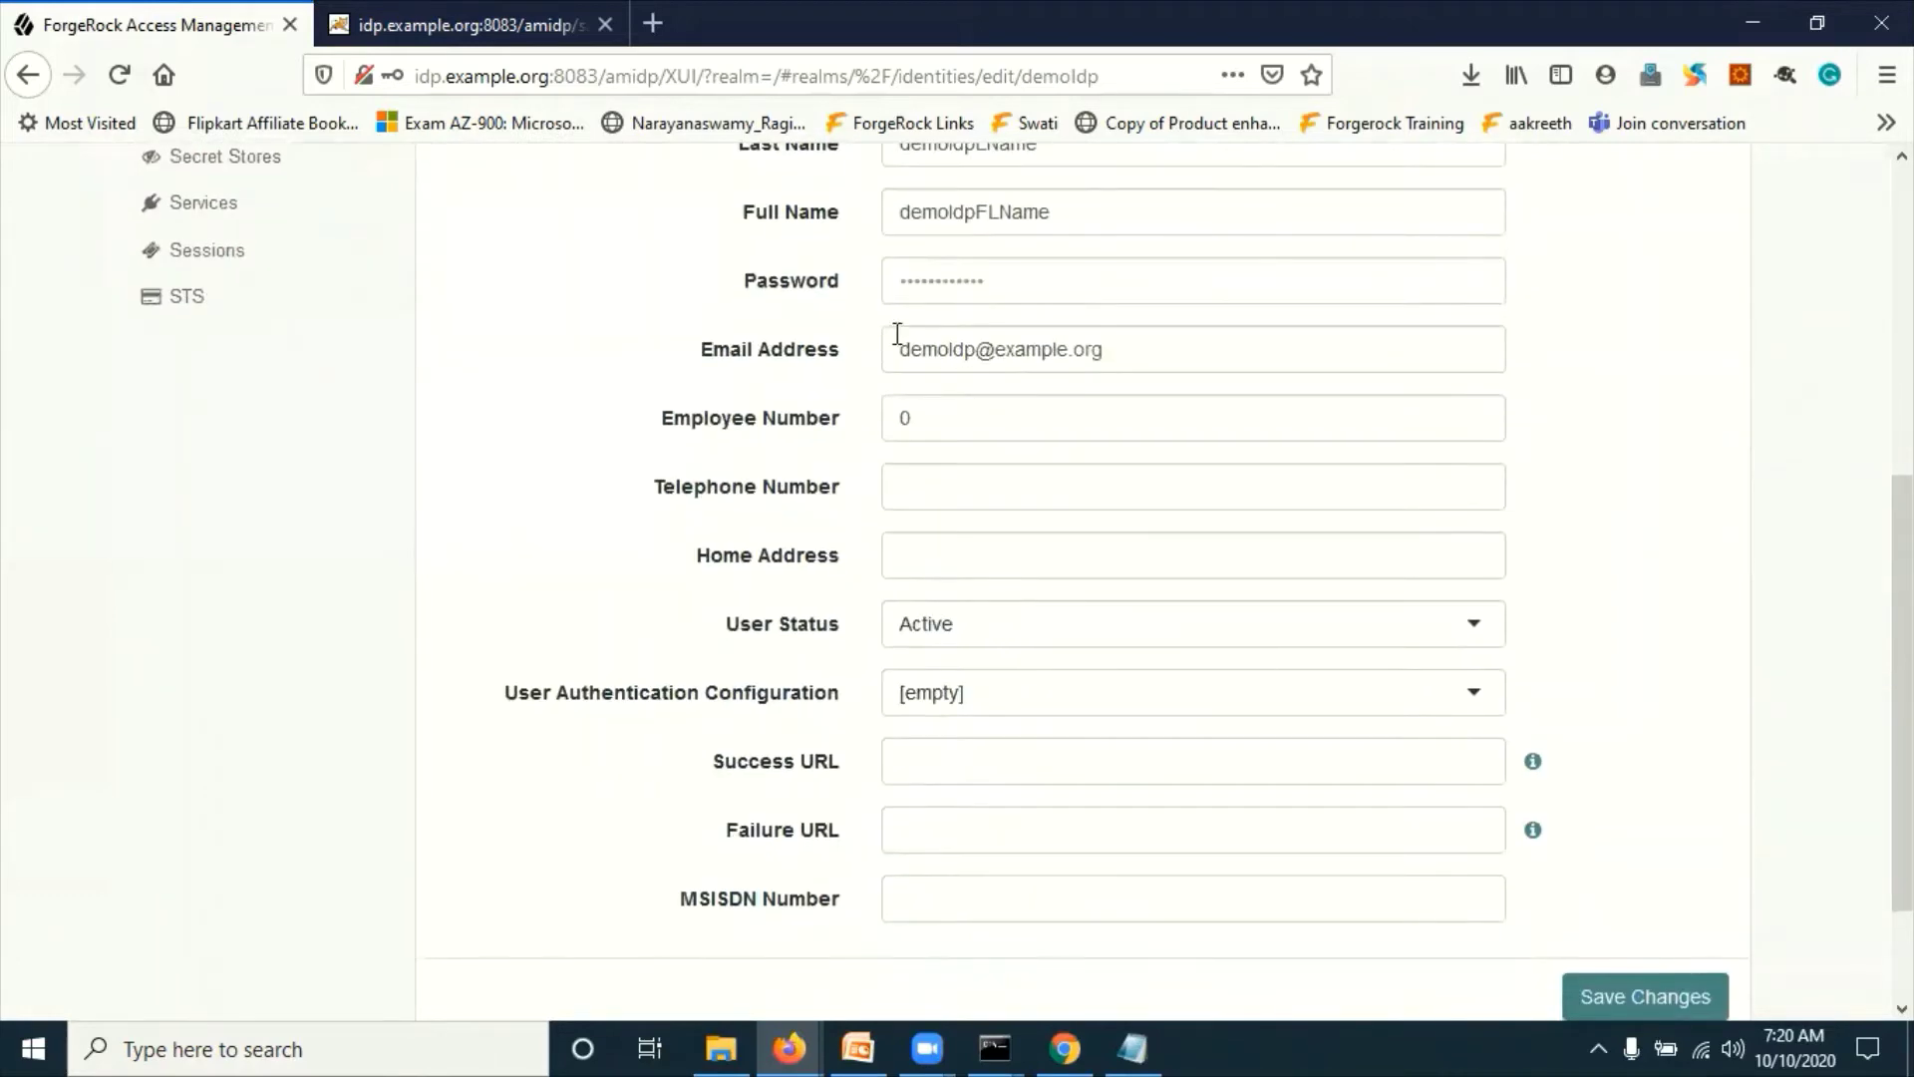
scroll(1326, 678, down, 2)
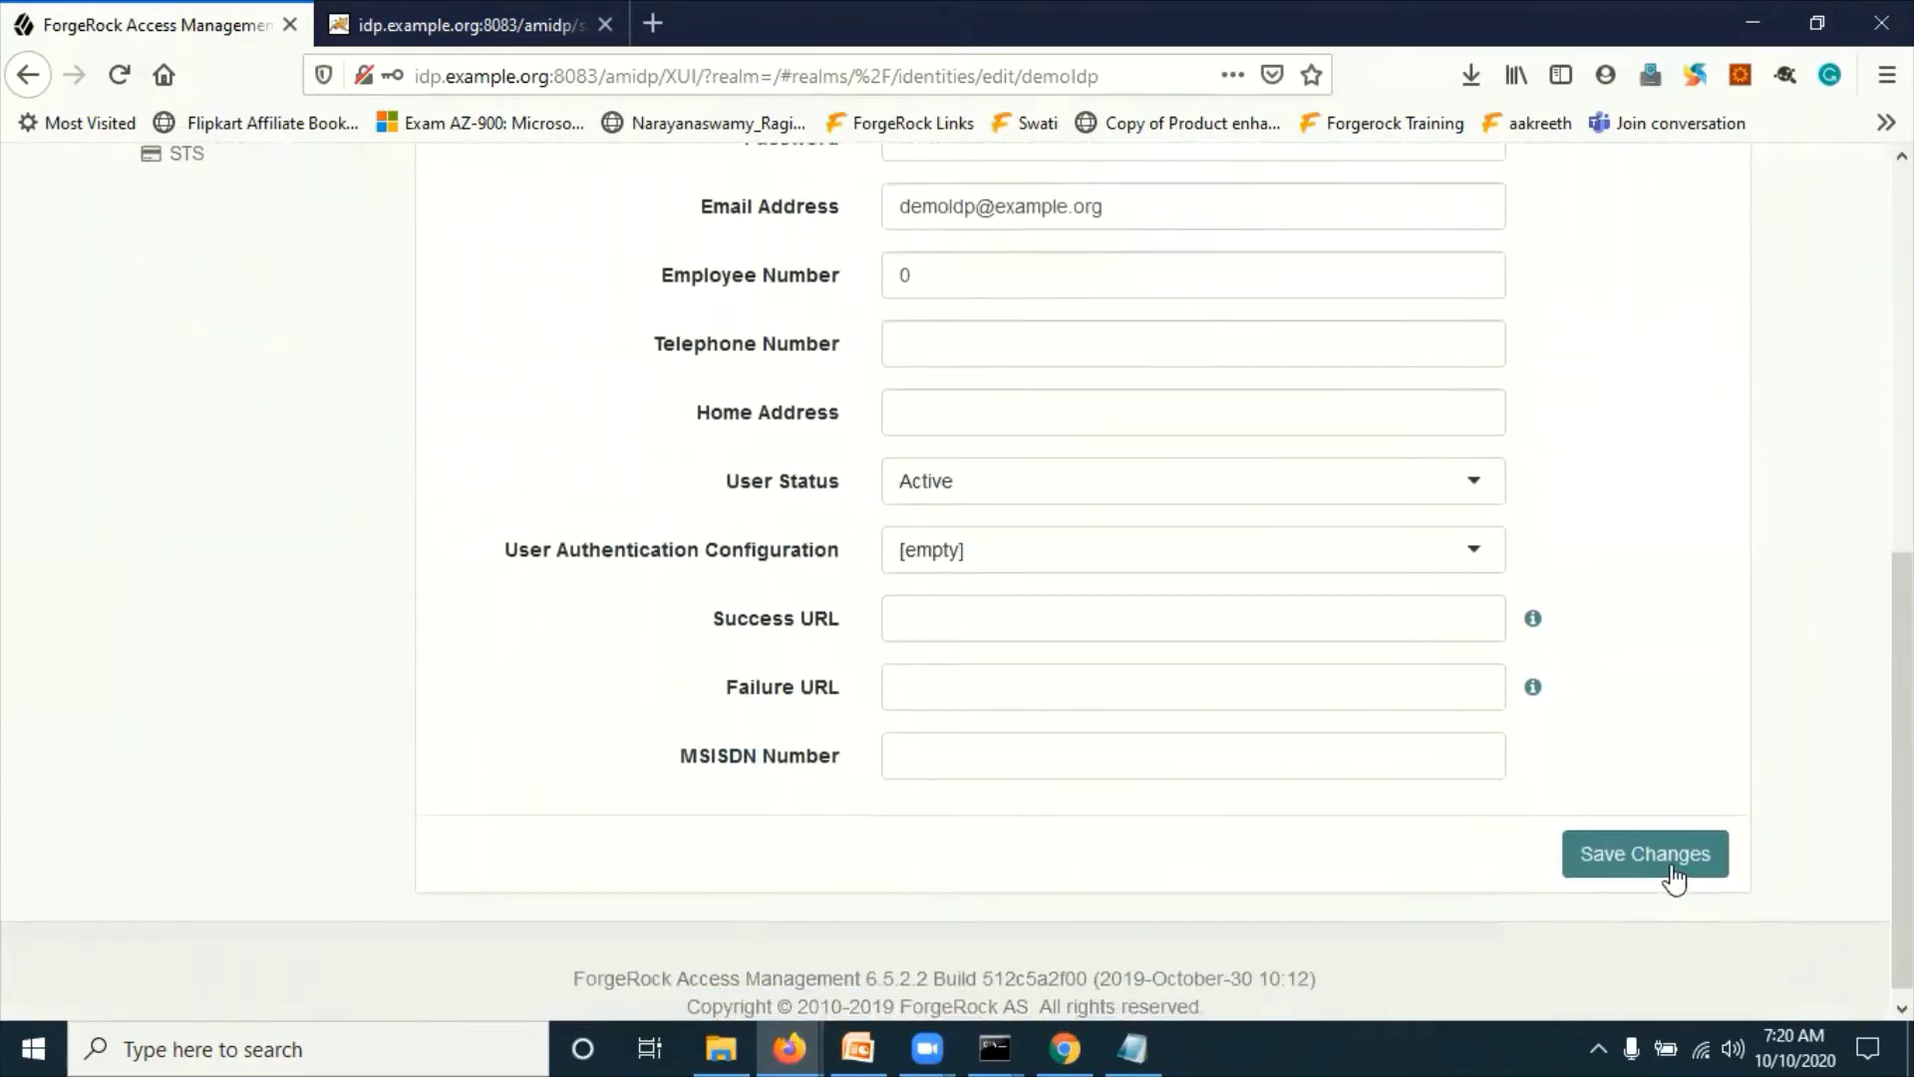
click(1675, 858)
scroll(927, 636, up, 7)
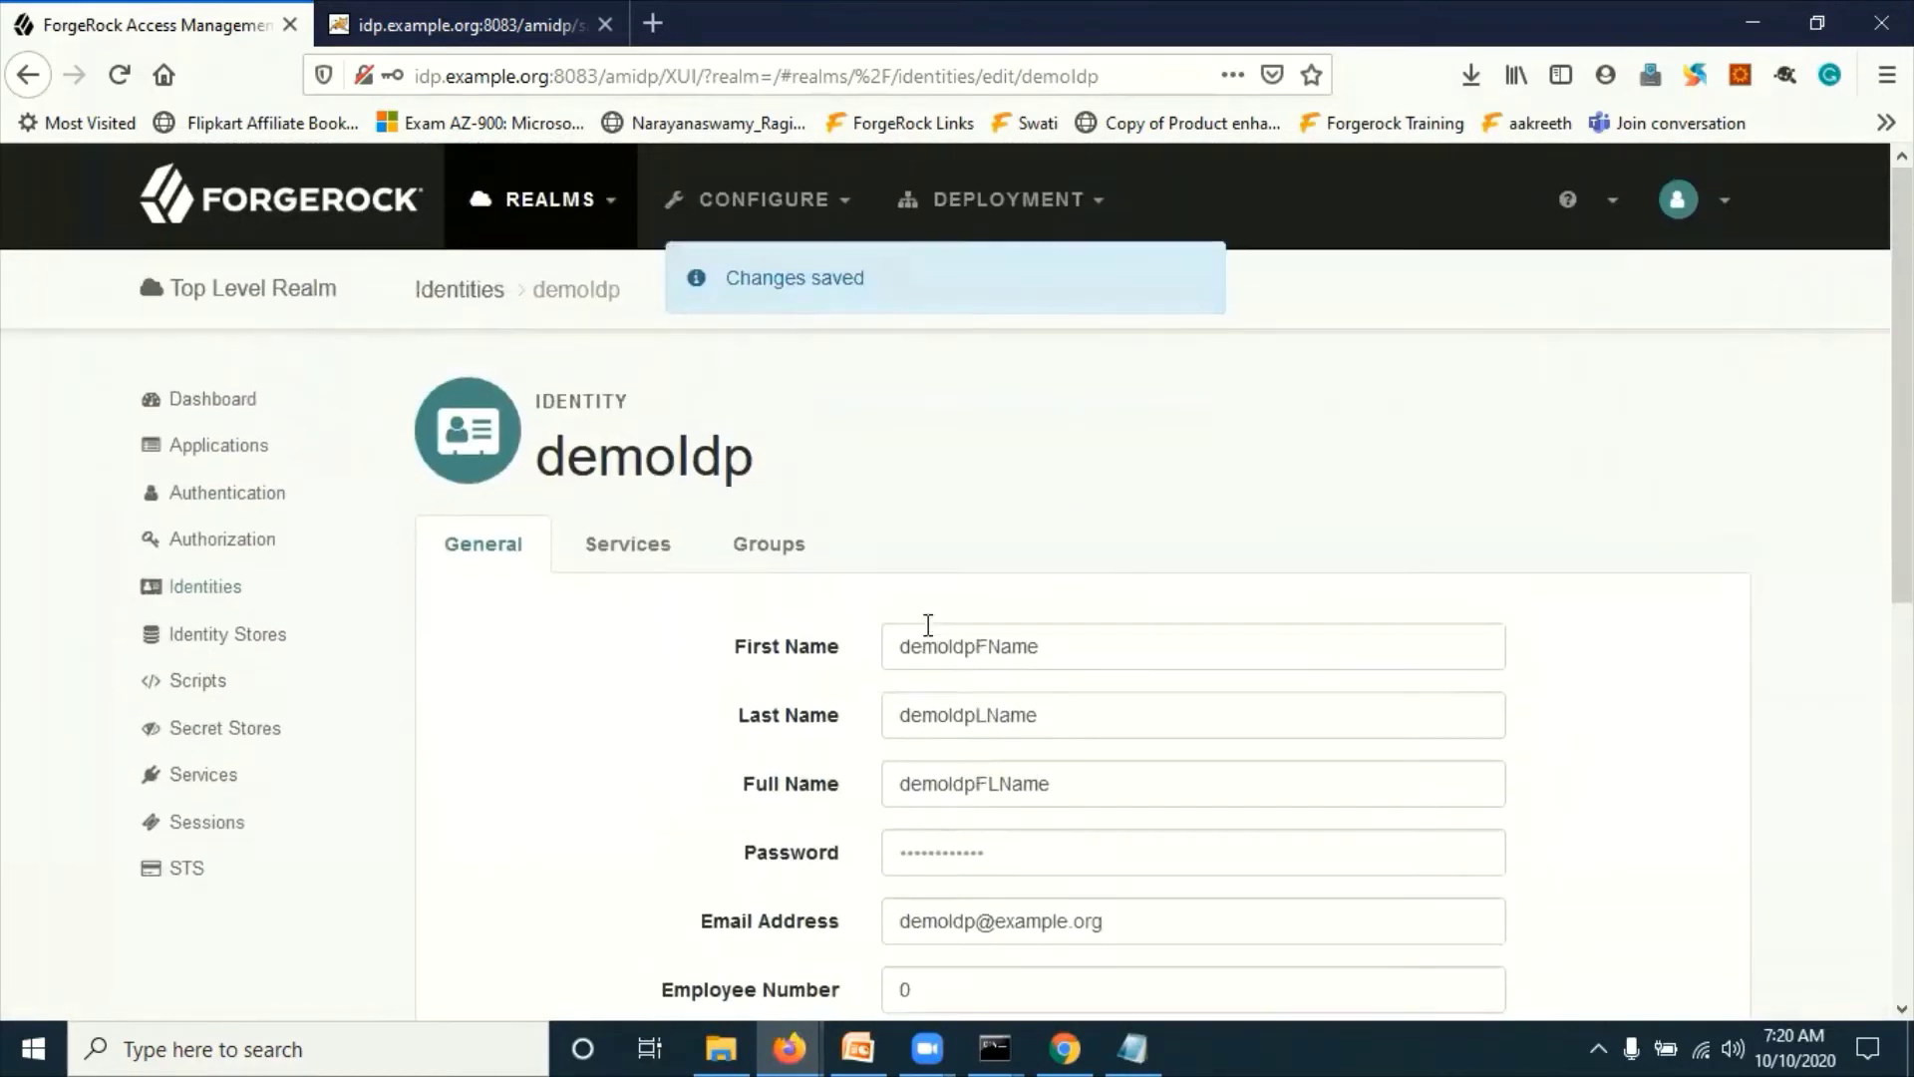
click(238, 592)
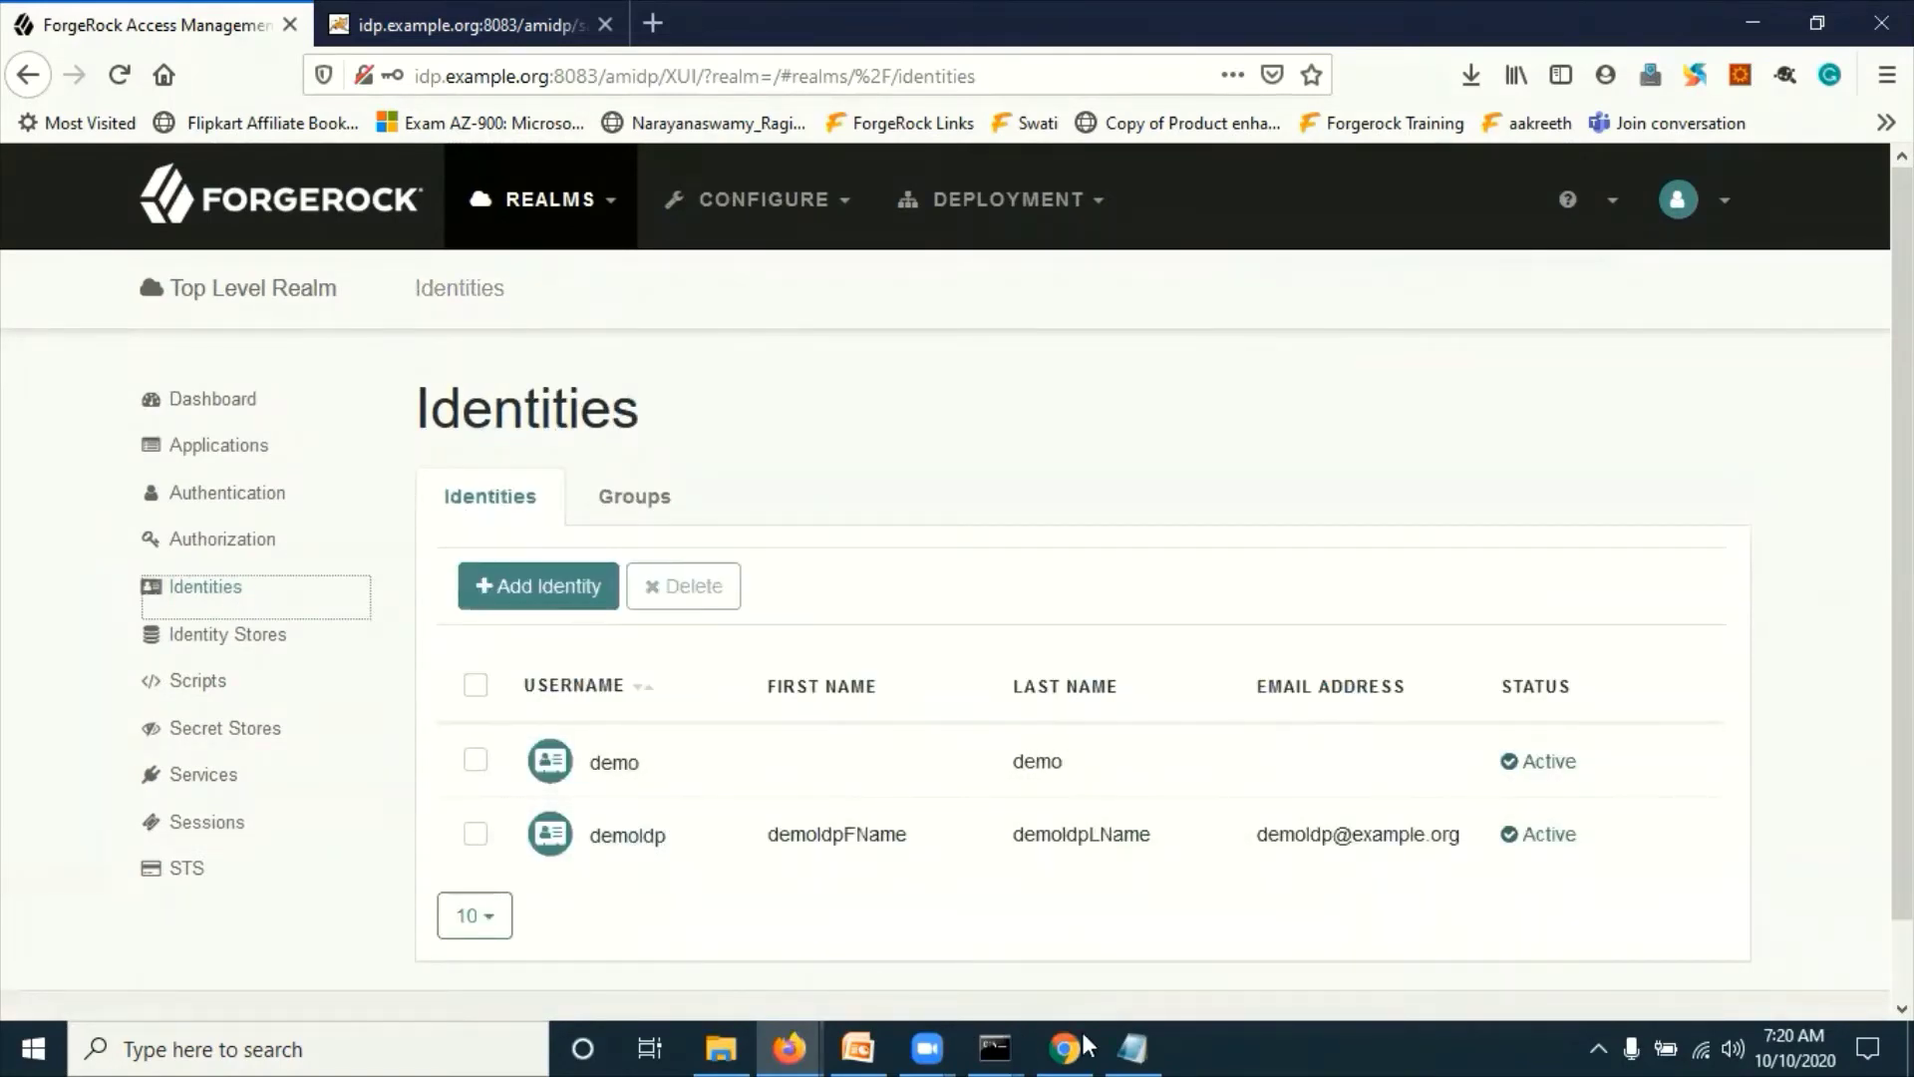
Step: On the SP server's console, begin a new identity in the Top Level Realm
click(1074, 1032)
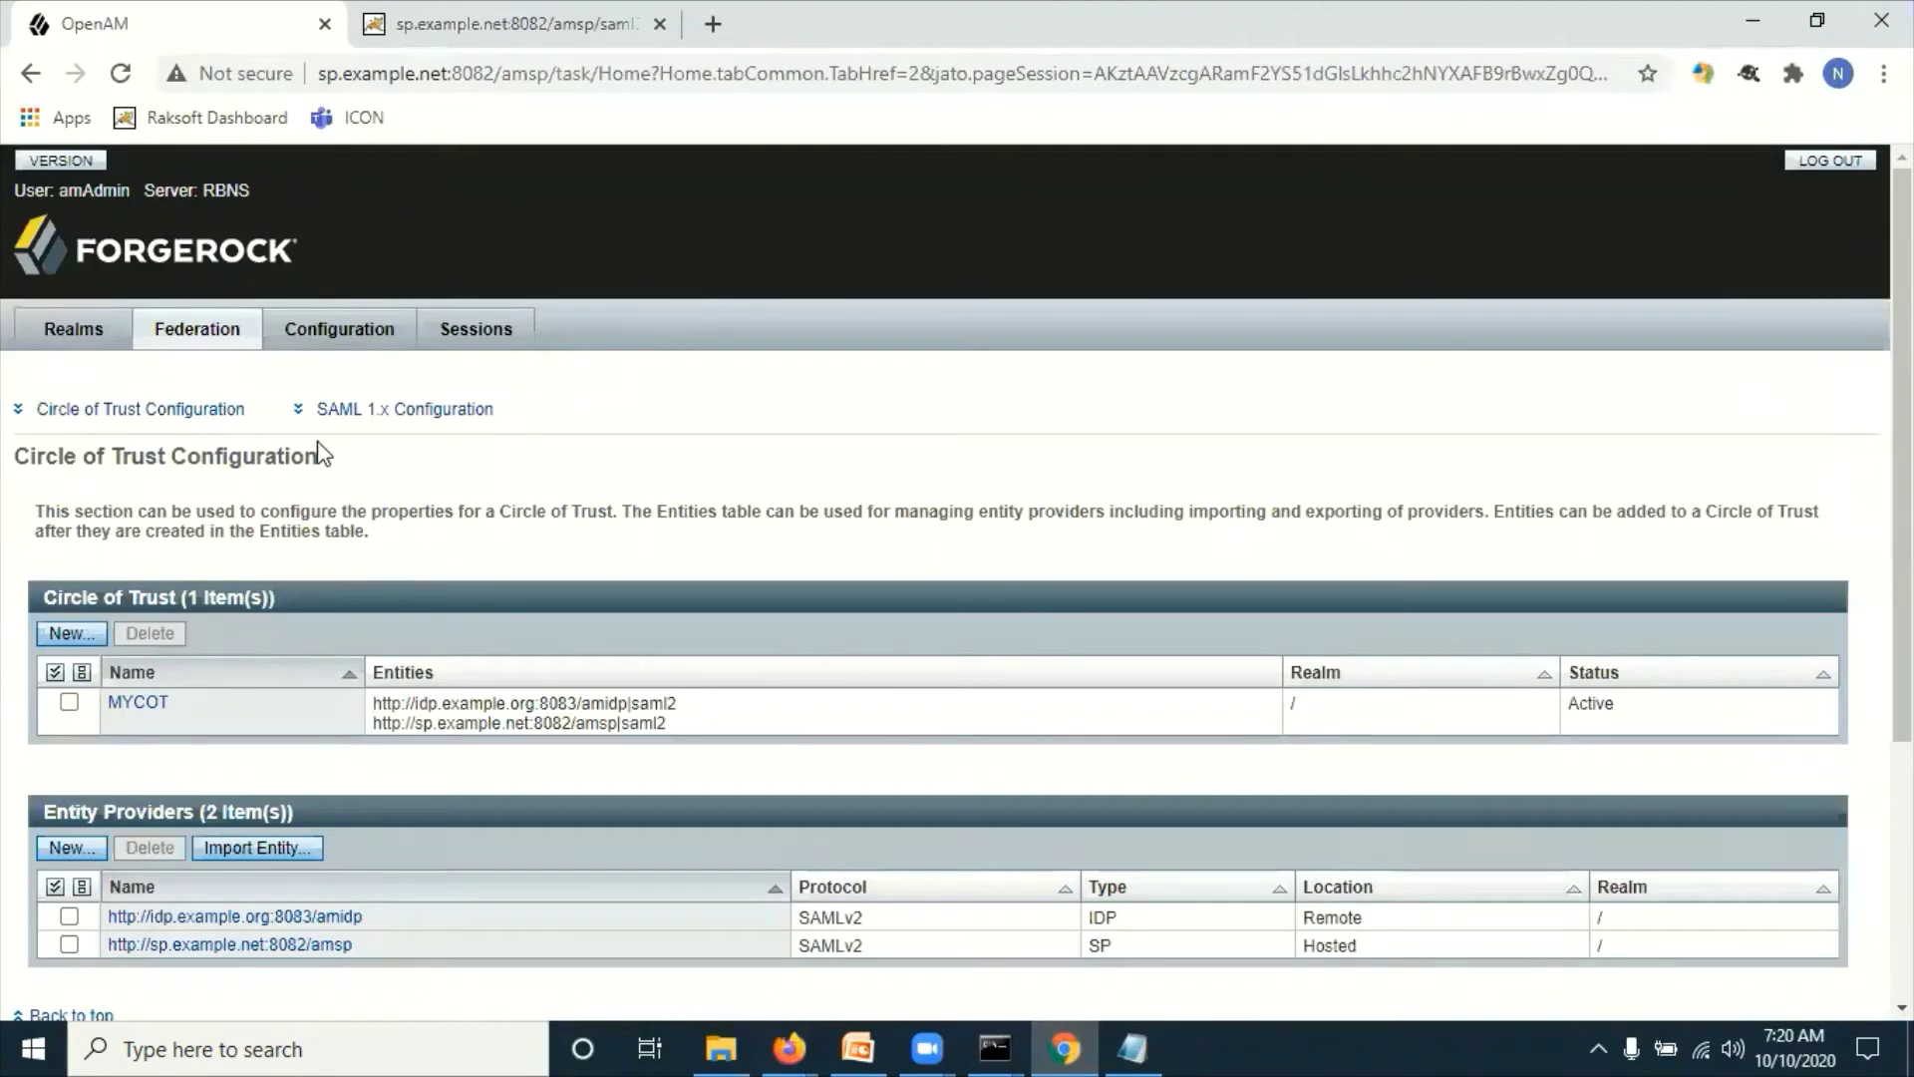
click(72, 334)
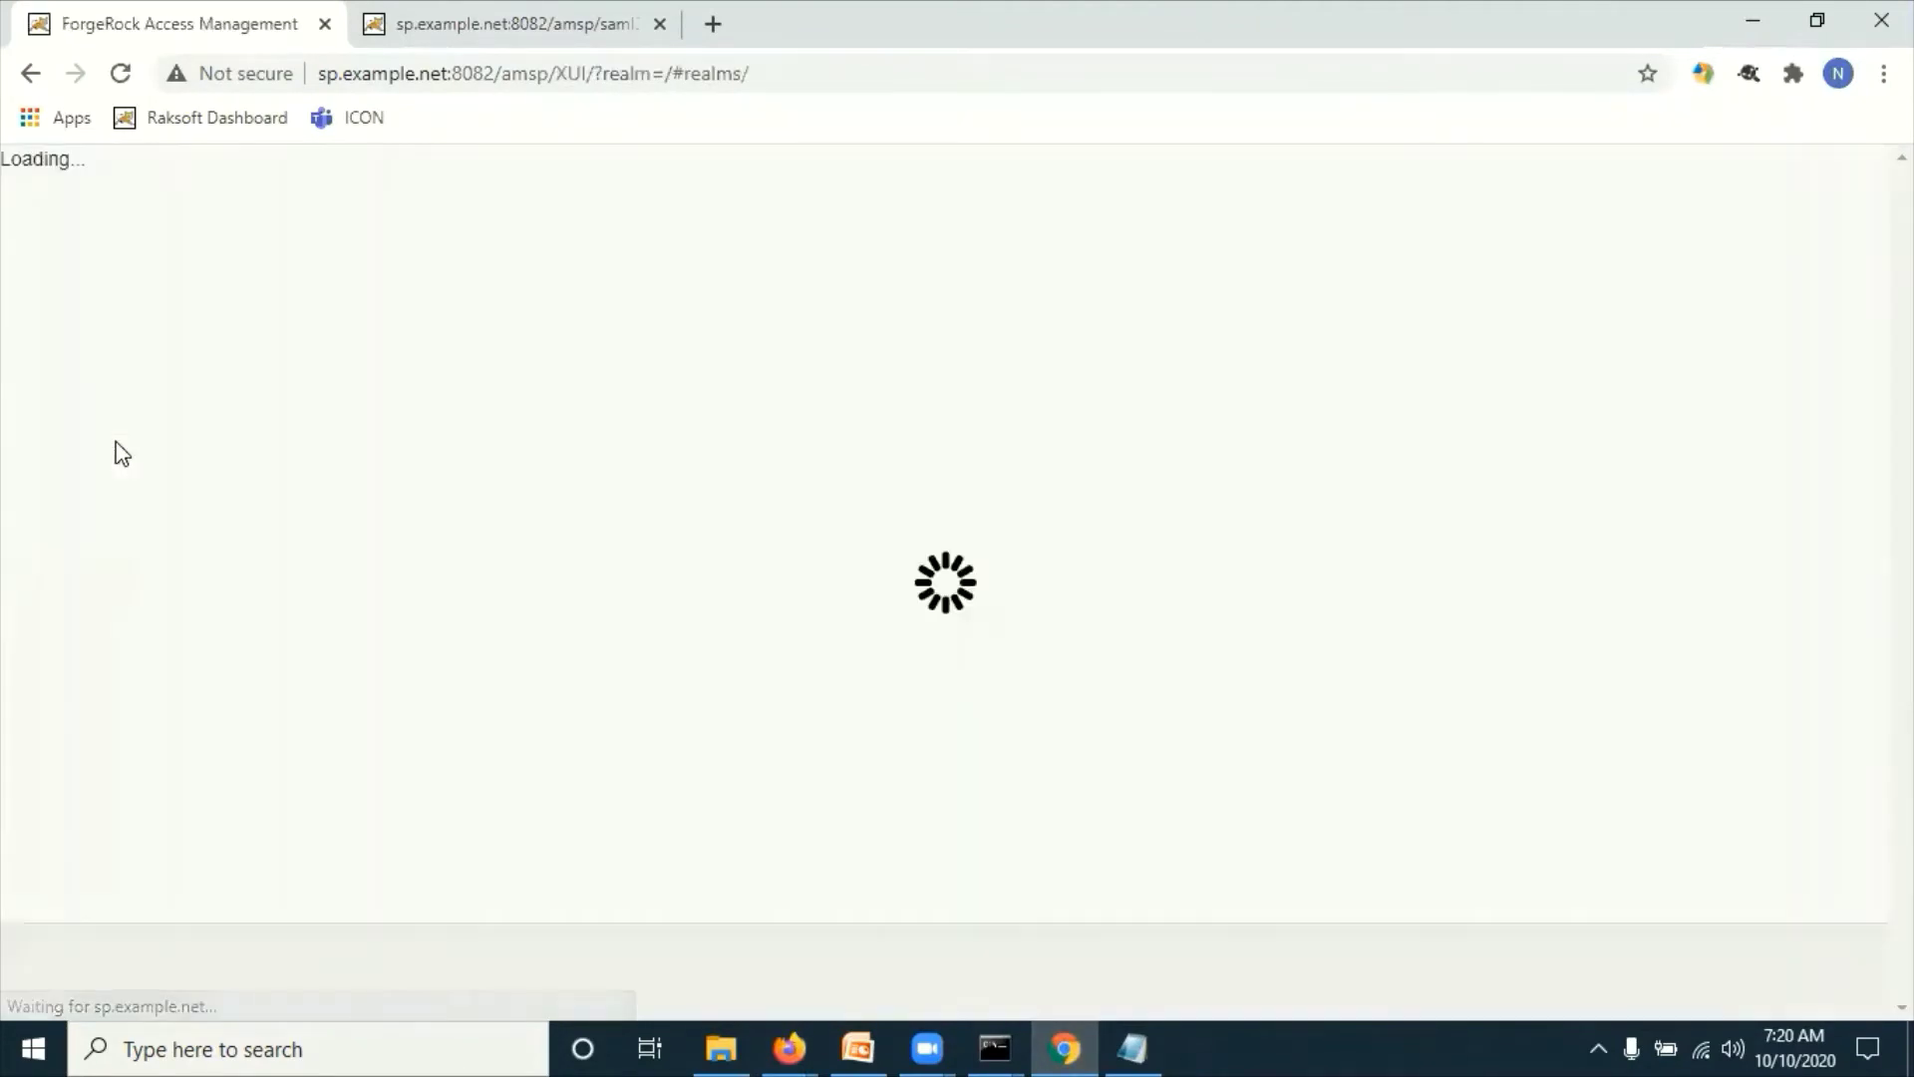
click(284, 723)
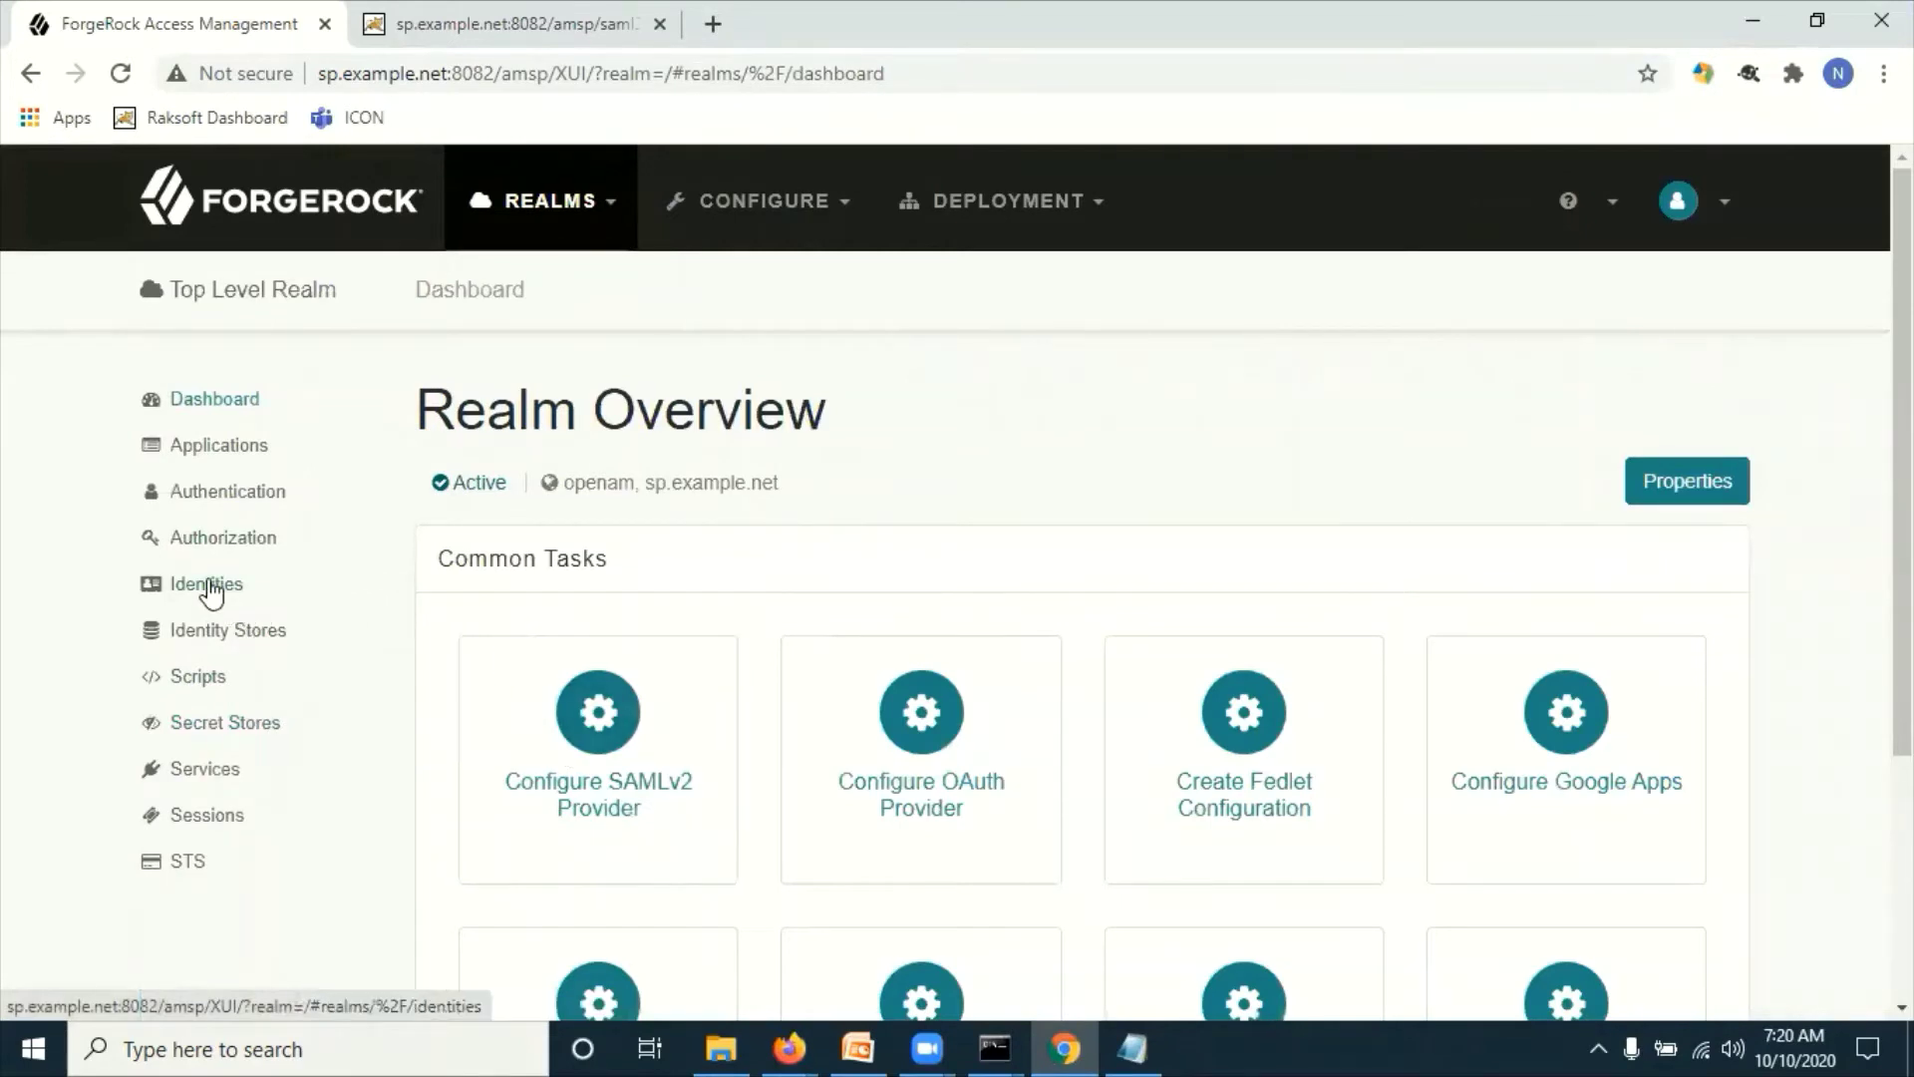
click(207, 584)
click(518, 588)
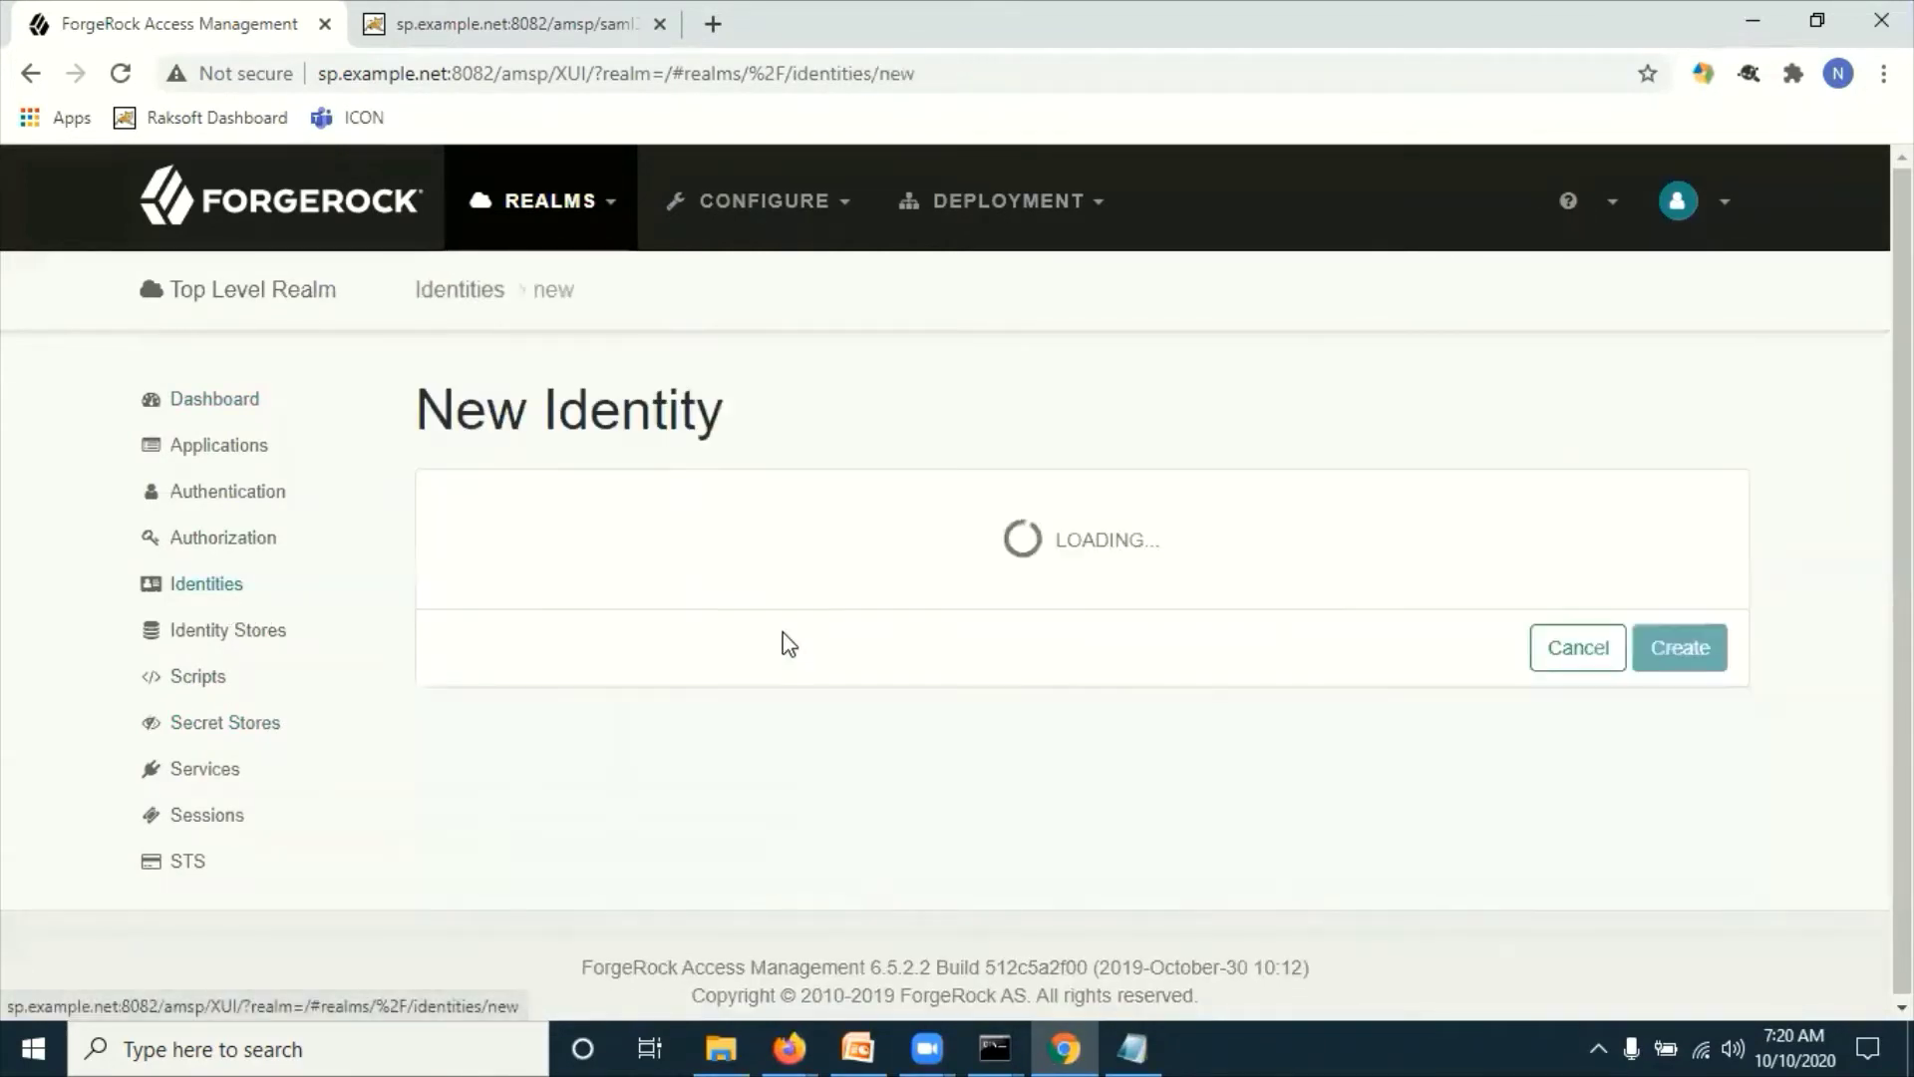
Step: Create user demosp with a password and an example.net e-mail address
click(979, 526)
text(demo)
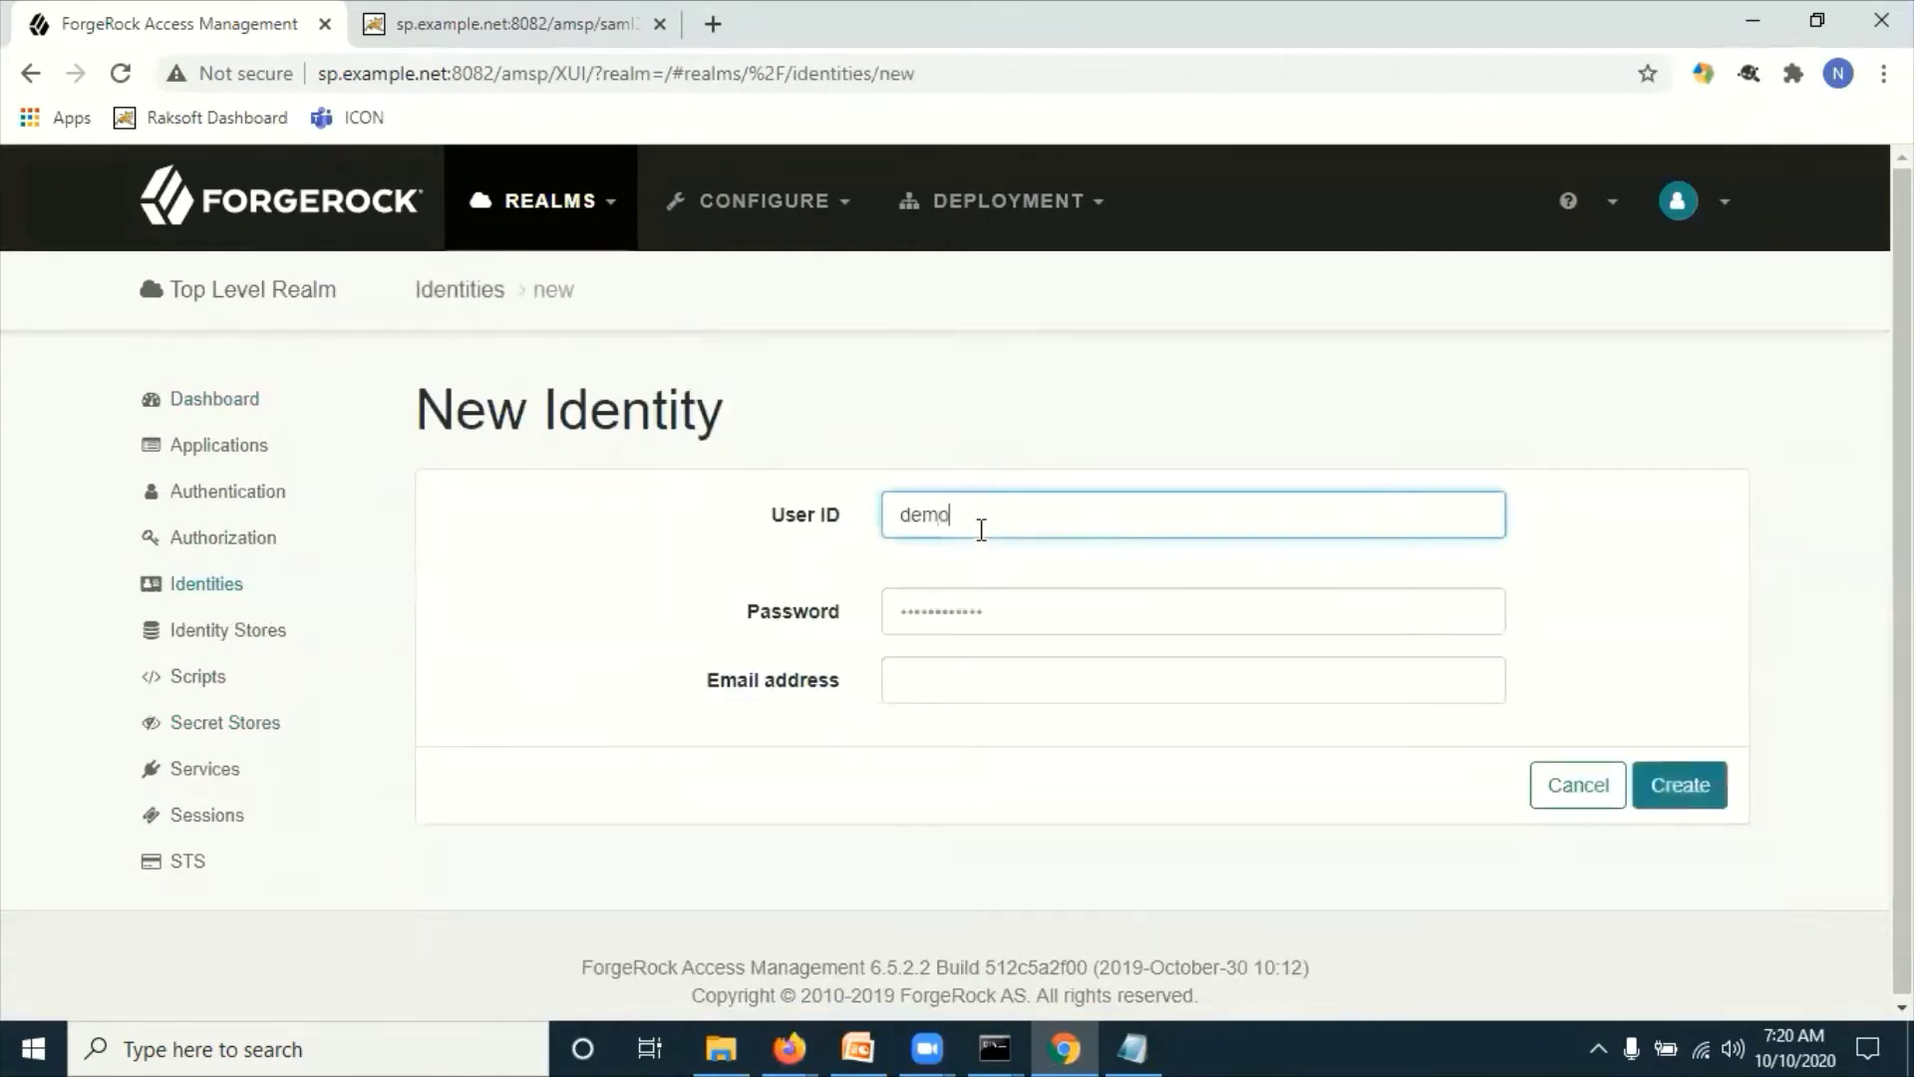
text(sp)
key(Tab)
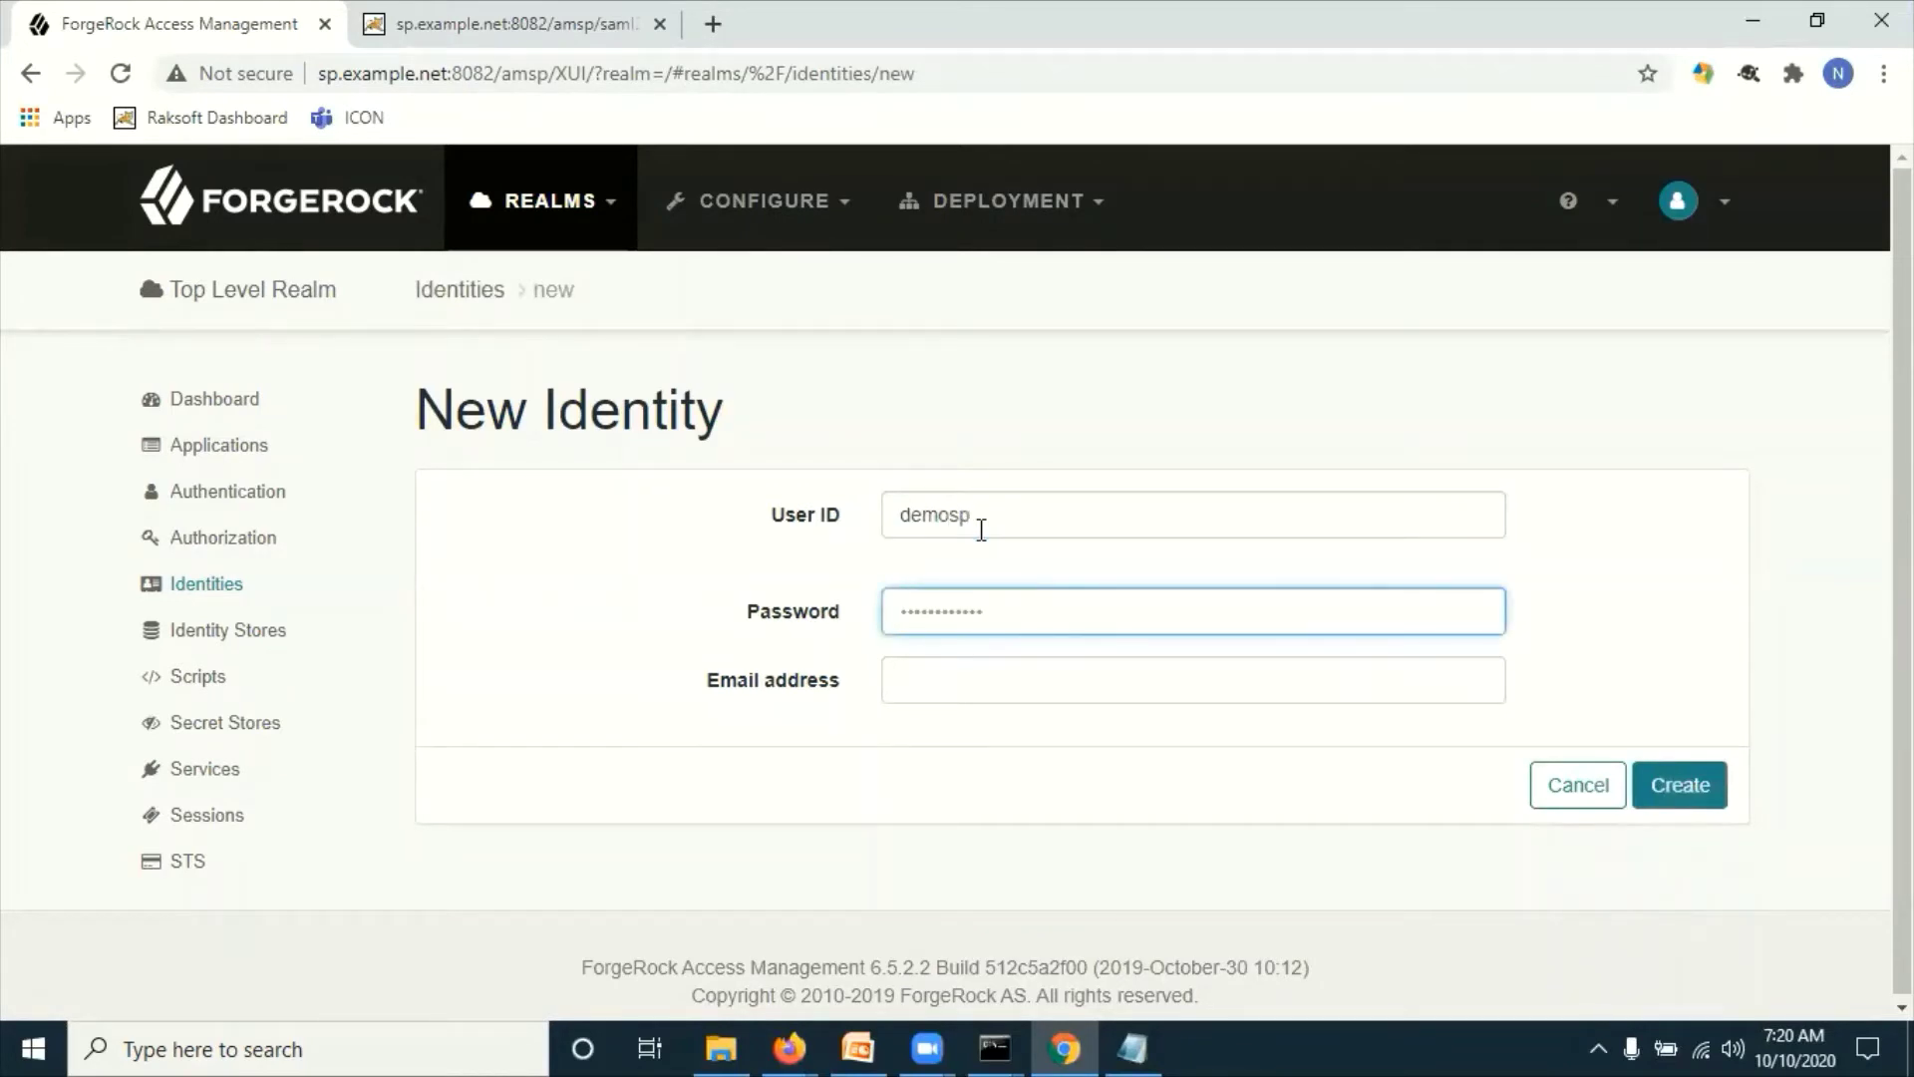
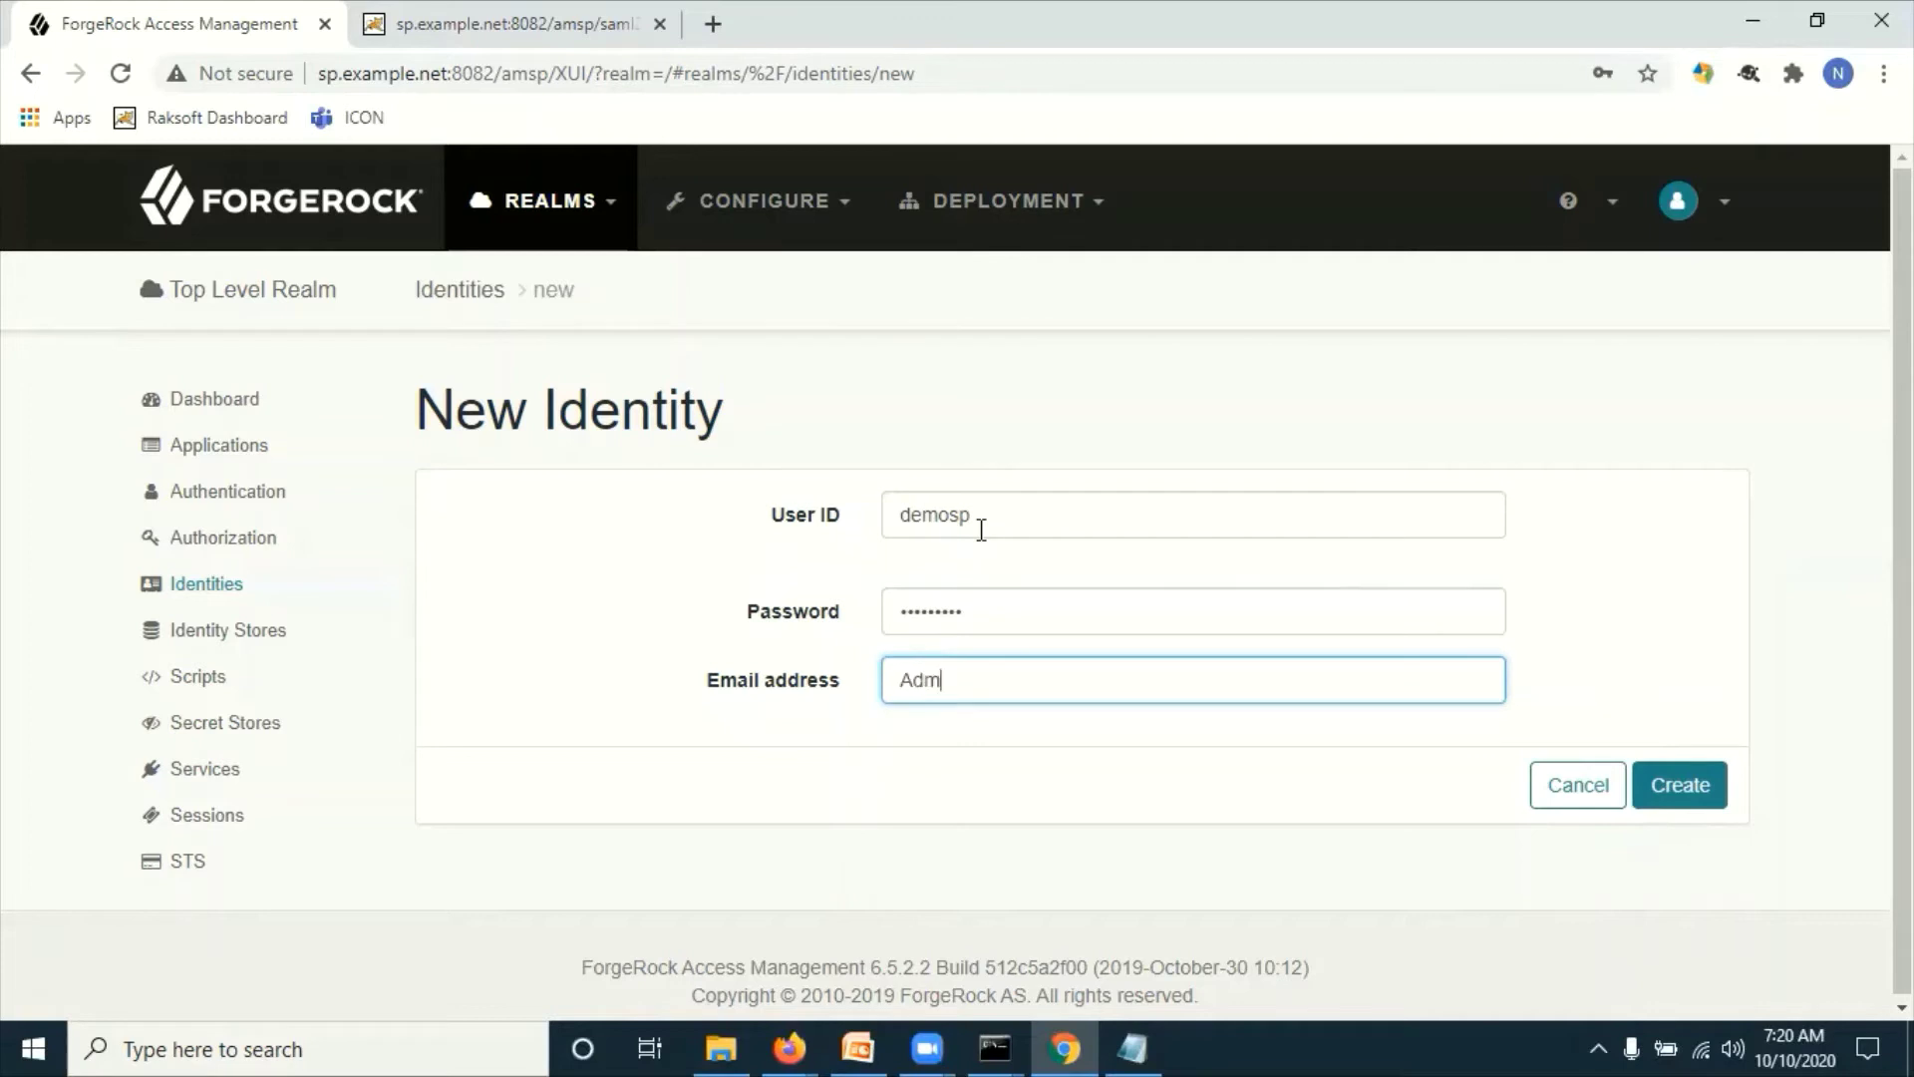
double_click(900, 681)
key(BackSpace)
text(demosp@examp)
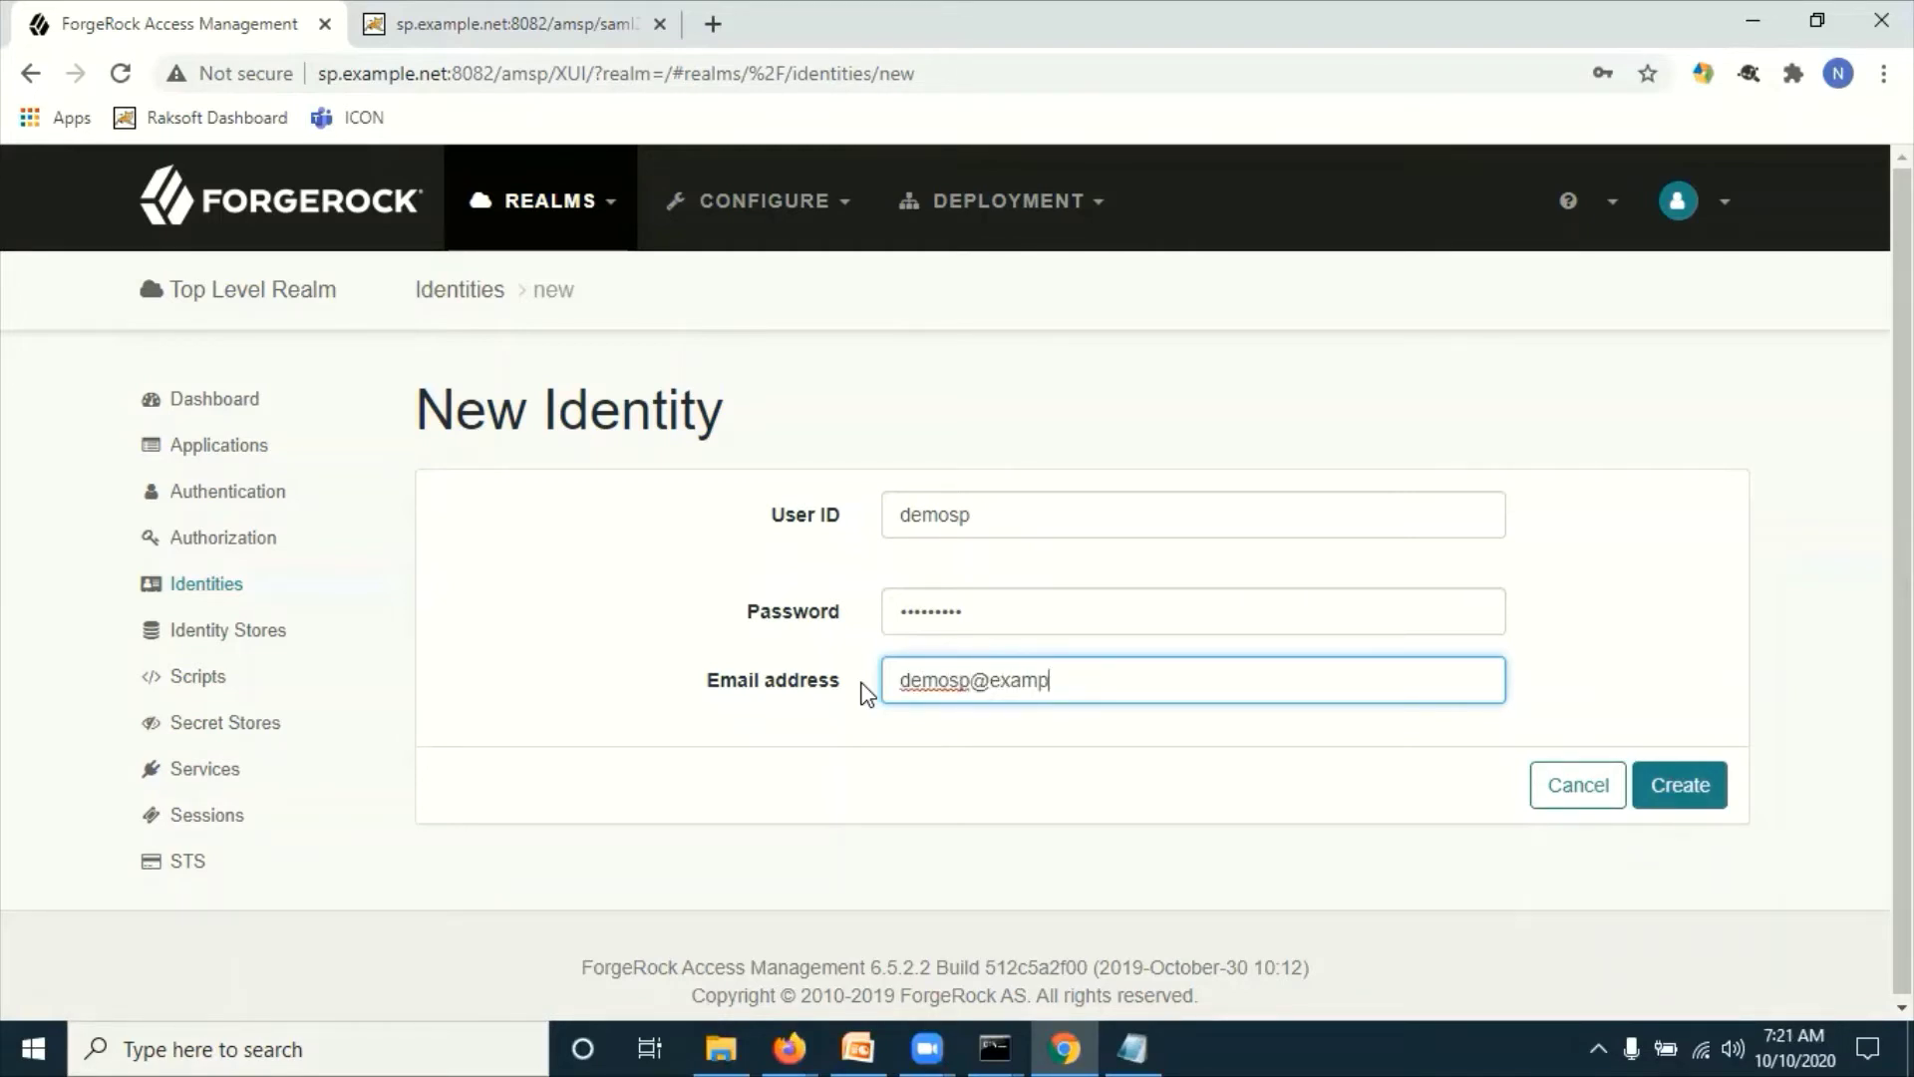
text(le.net)
key(shift+Tab)
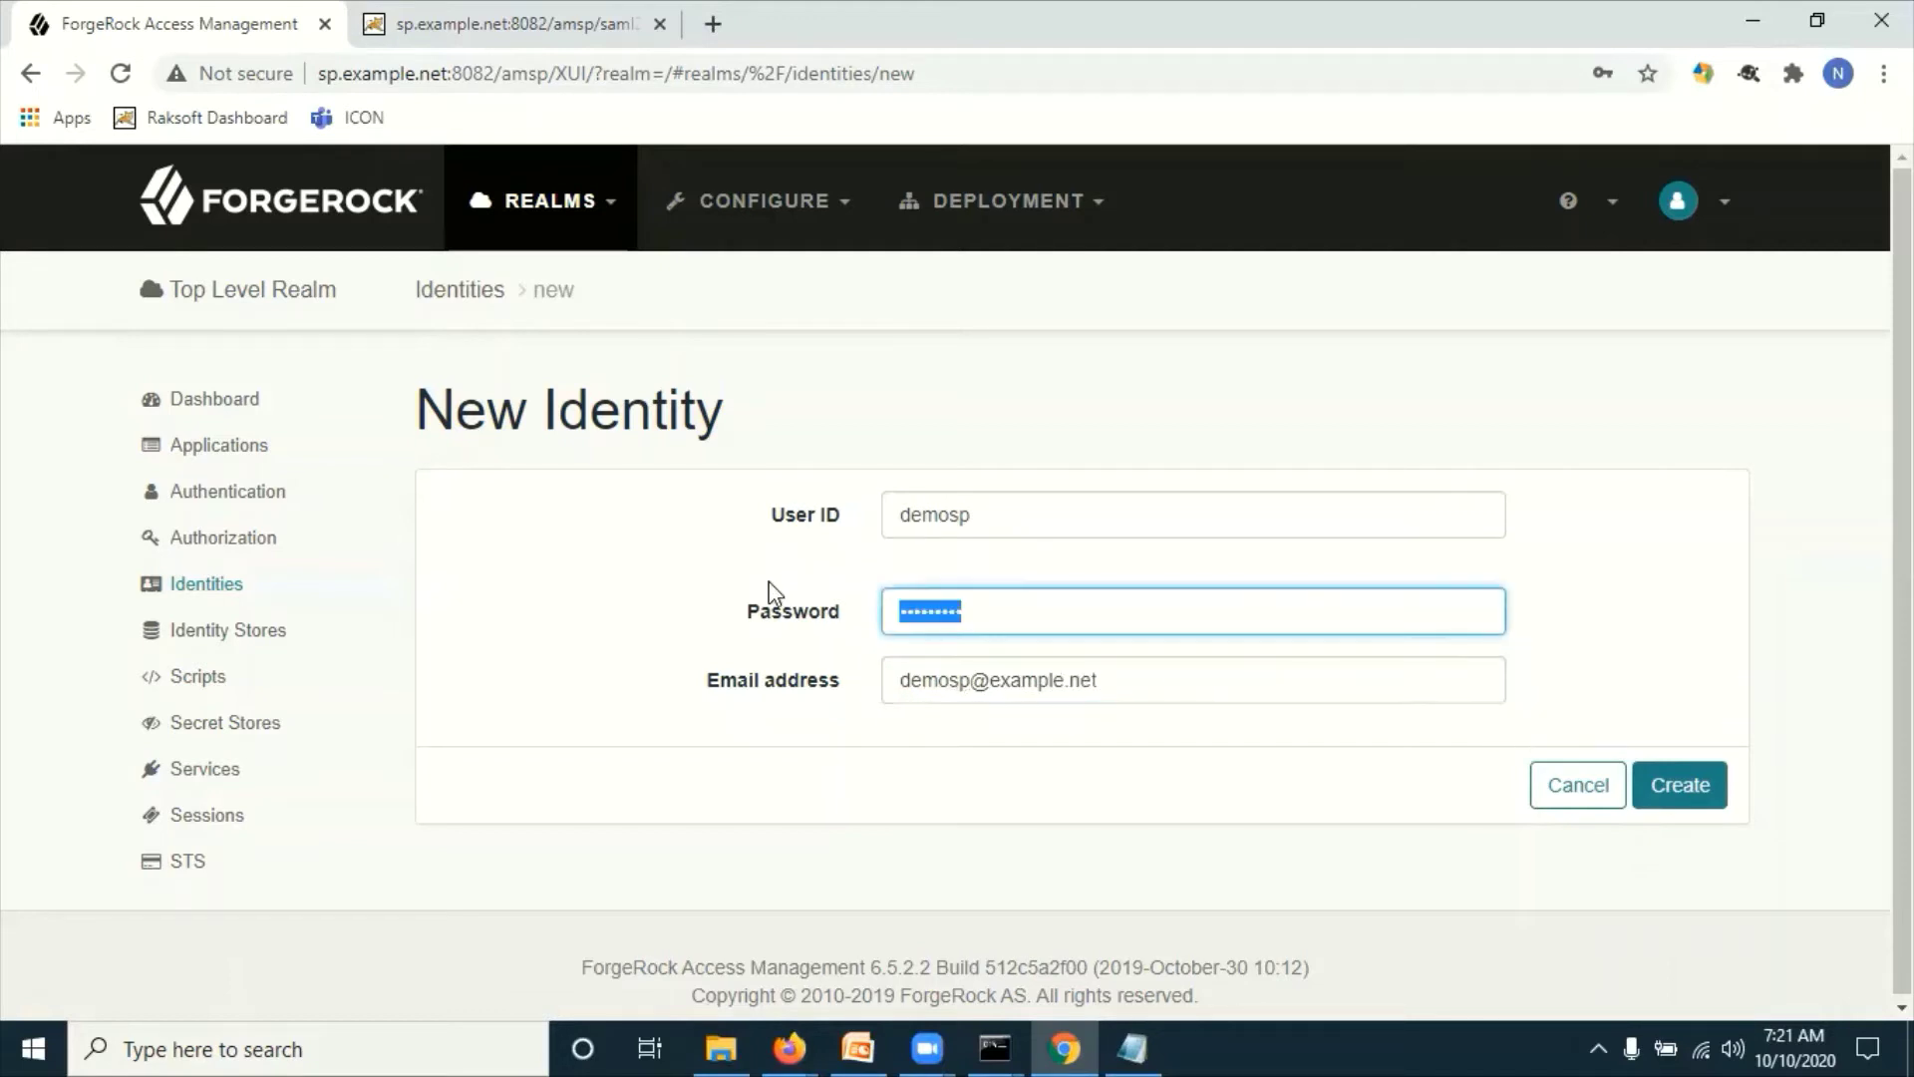
text(•••••••••)
click(1136, 800)
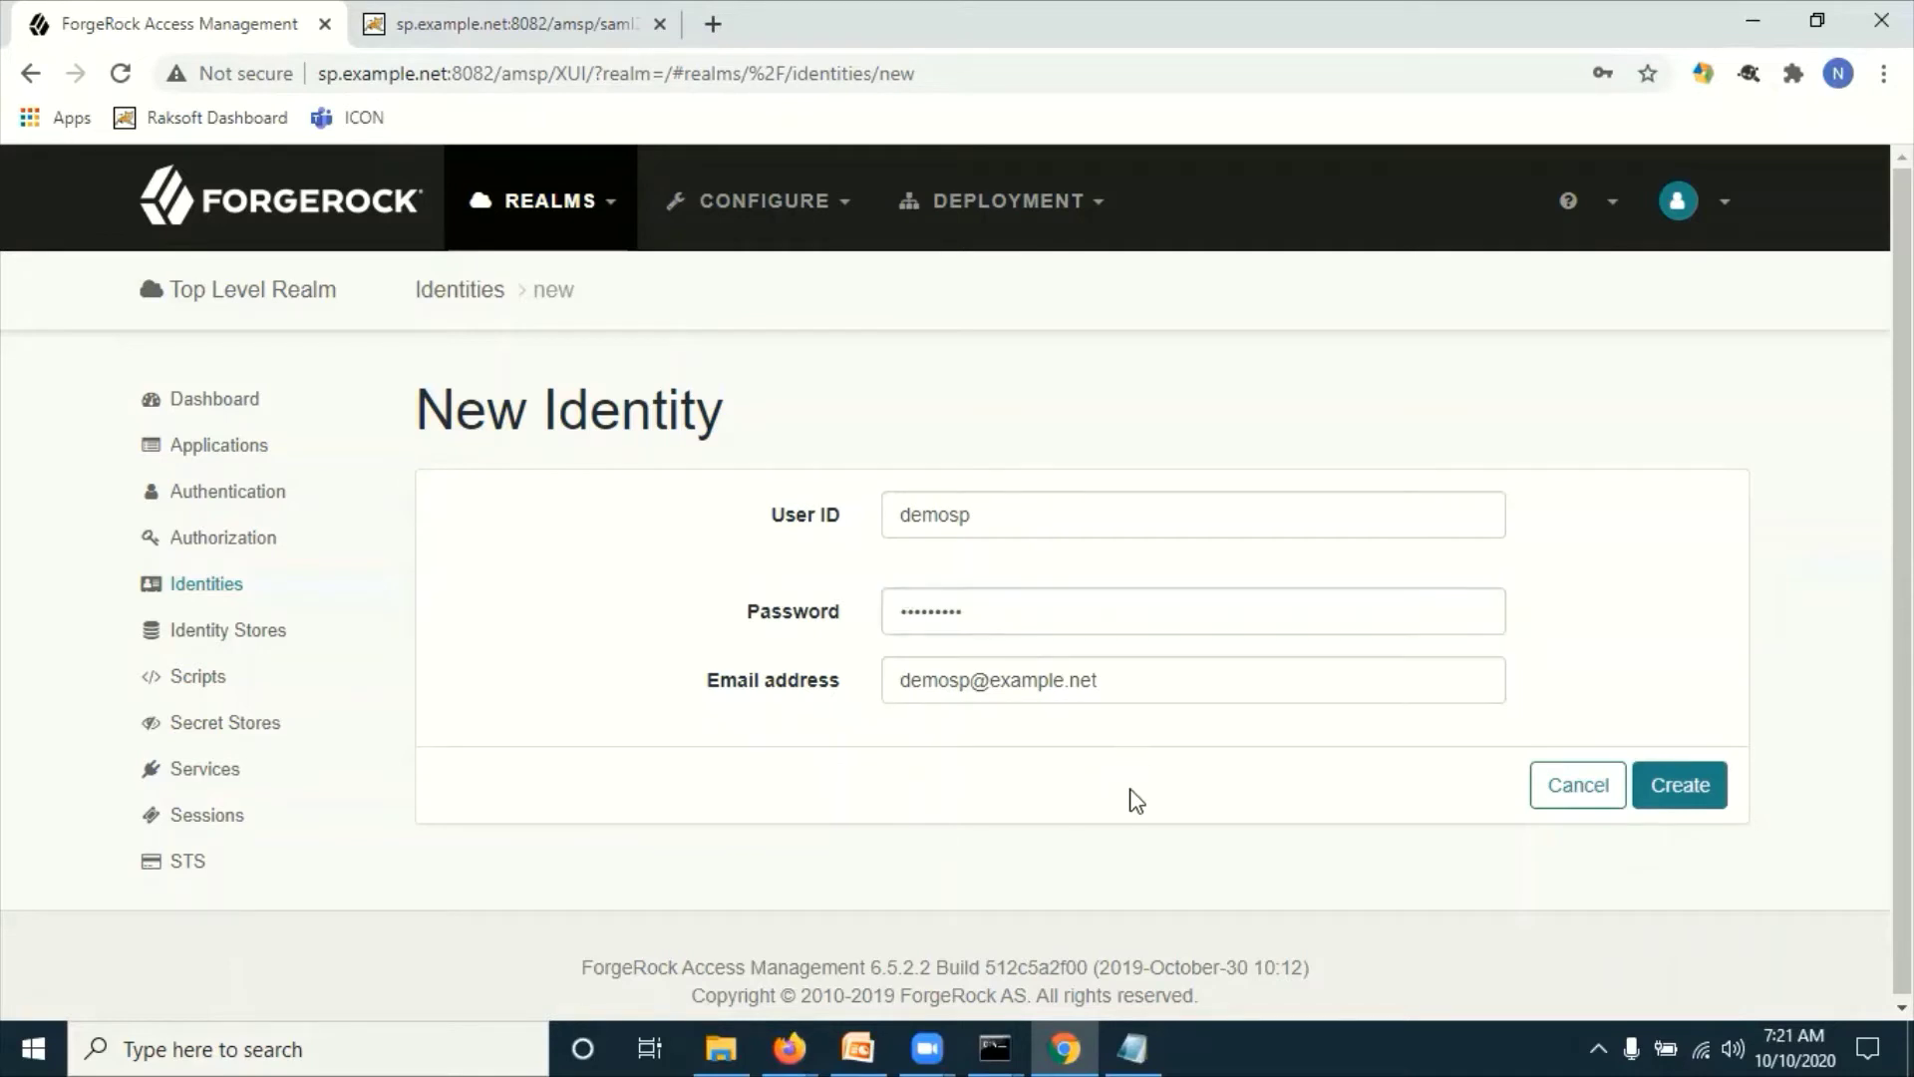
click(1692, 787)
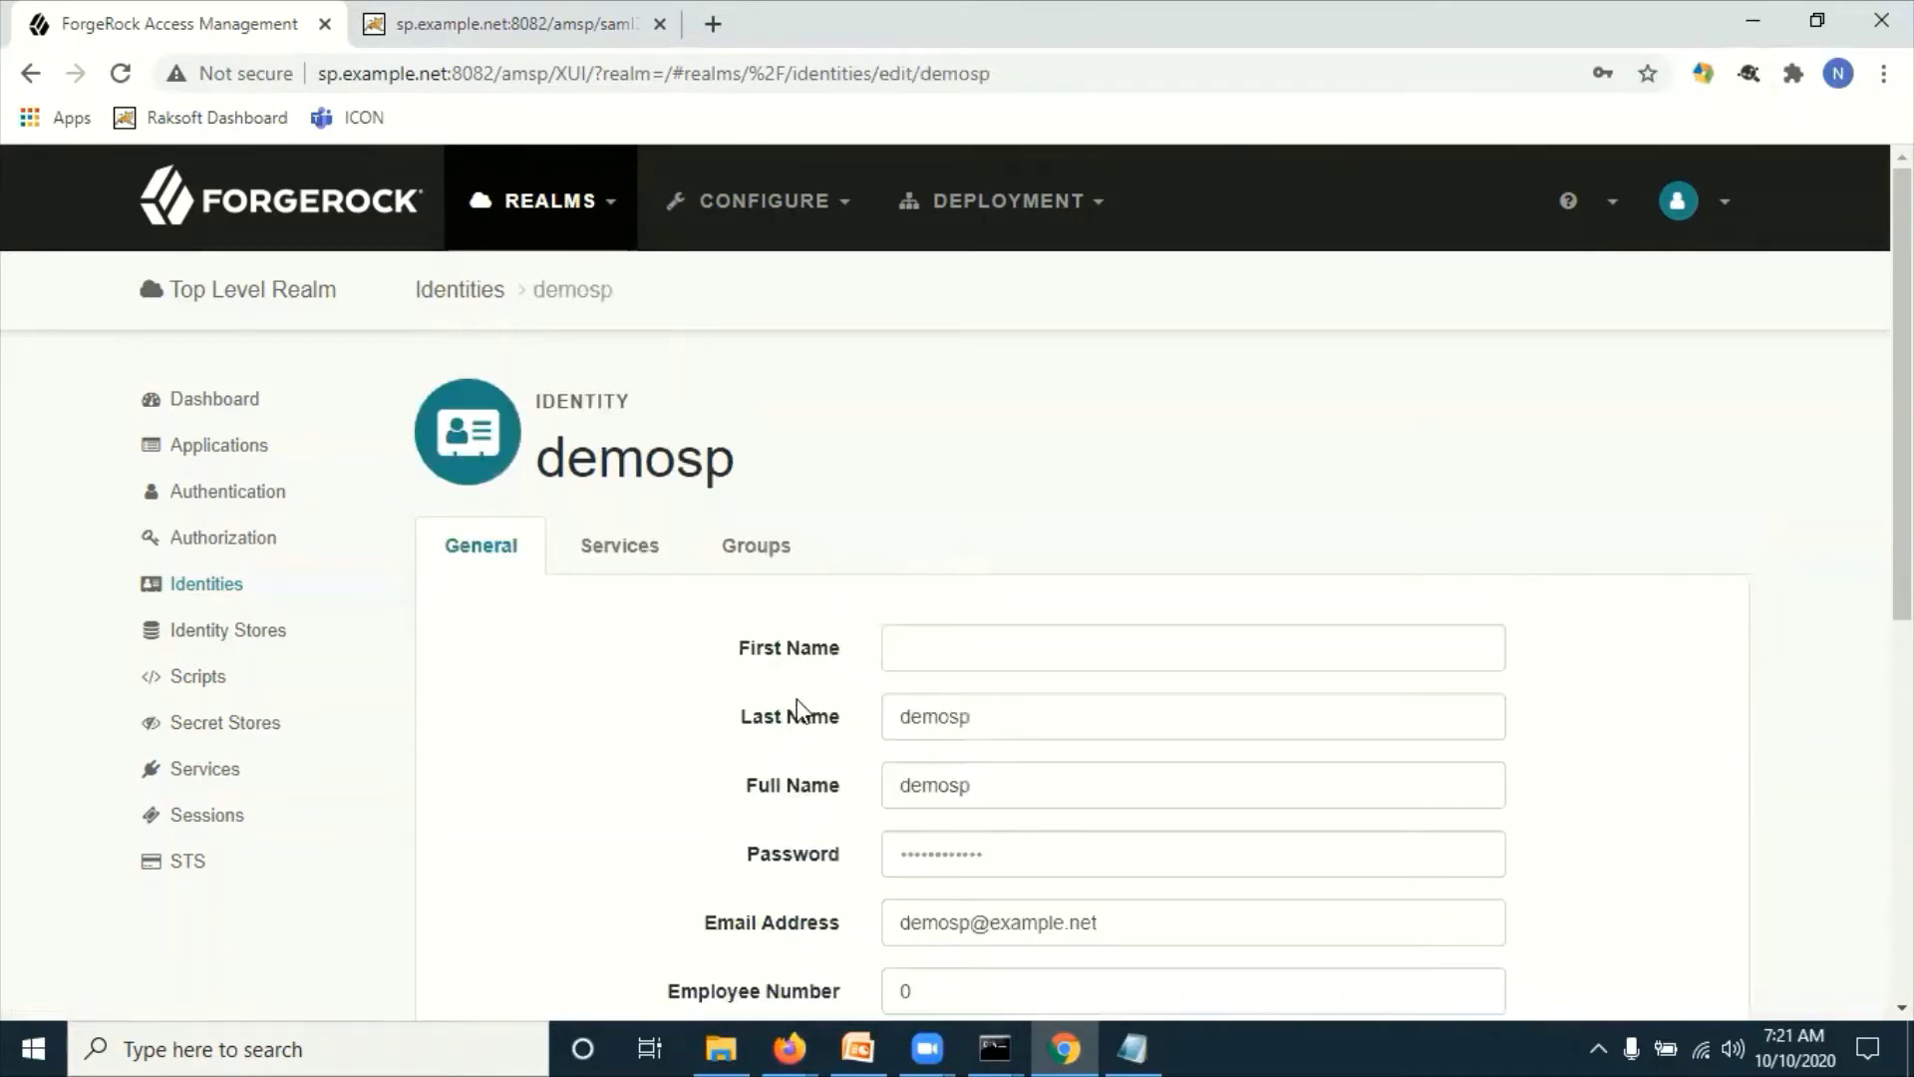
Step: Give demosp first name demospFName, last name demospLName and a full name, then save
click(945, 655)
text(demo)
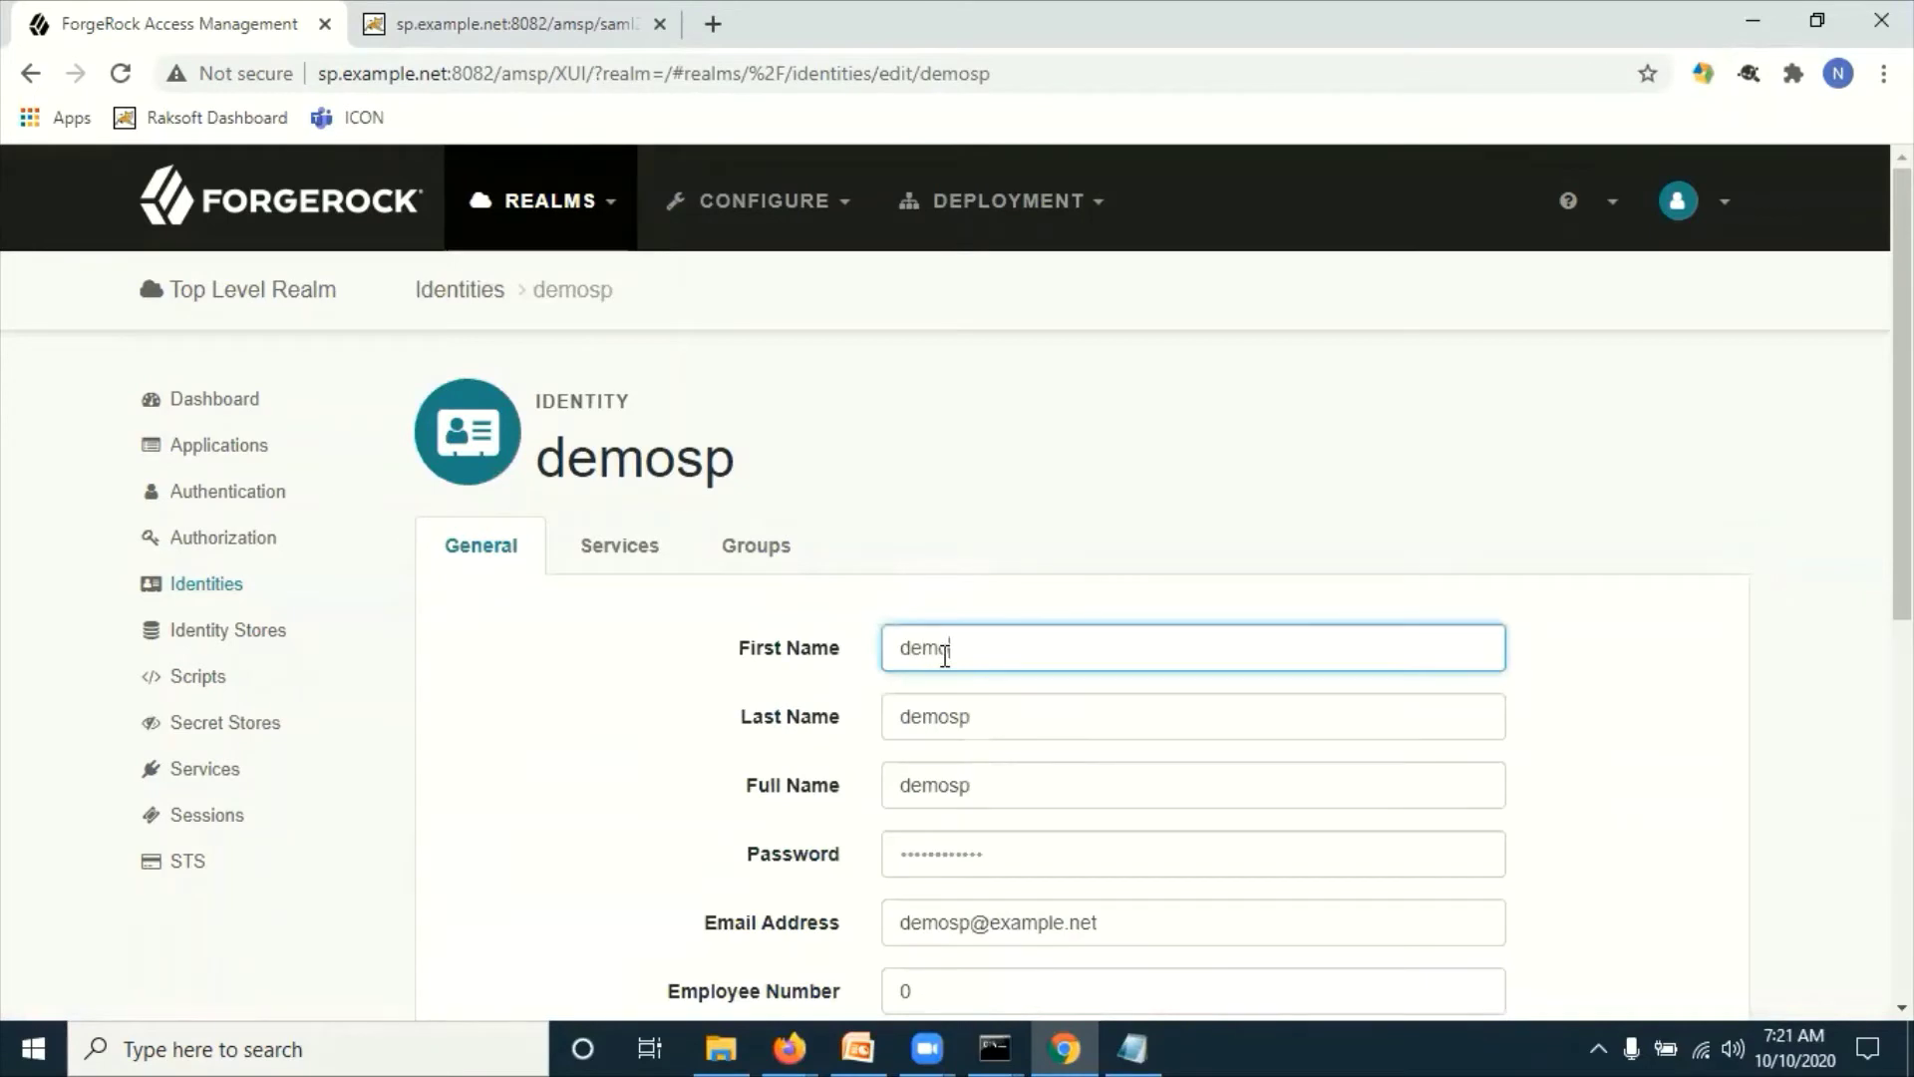
text(spFName)
click(978, 716)
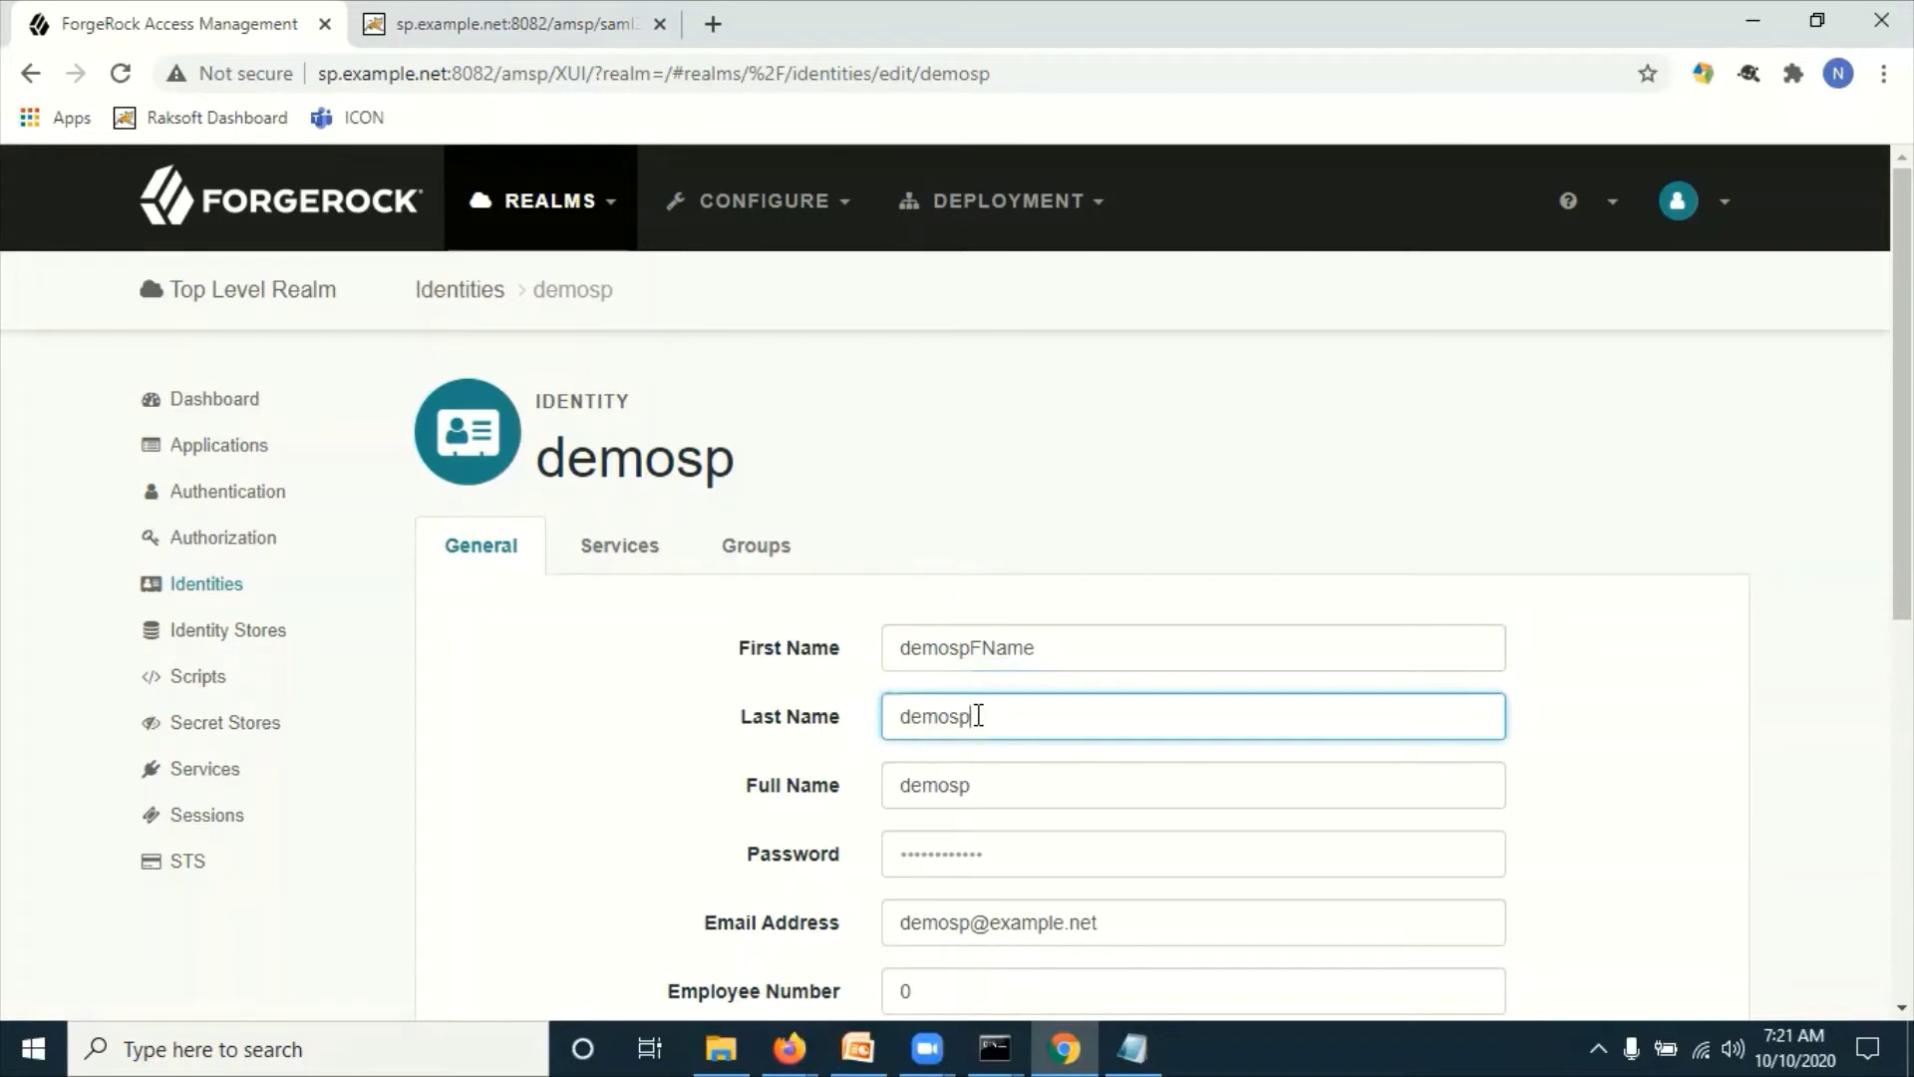
text(LName)
click(1013, 784)
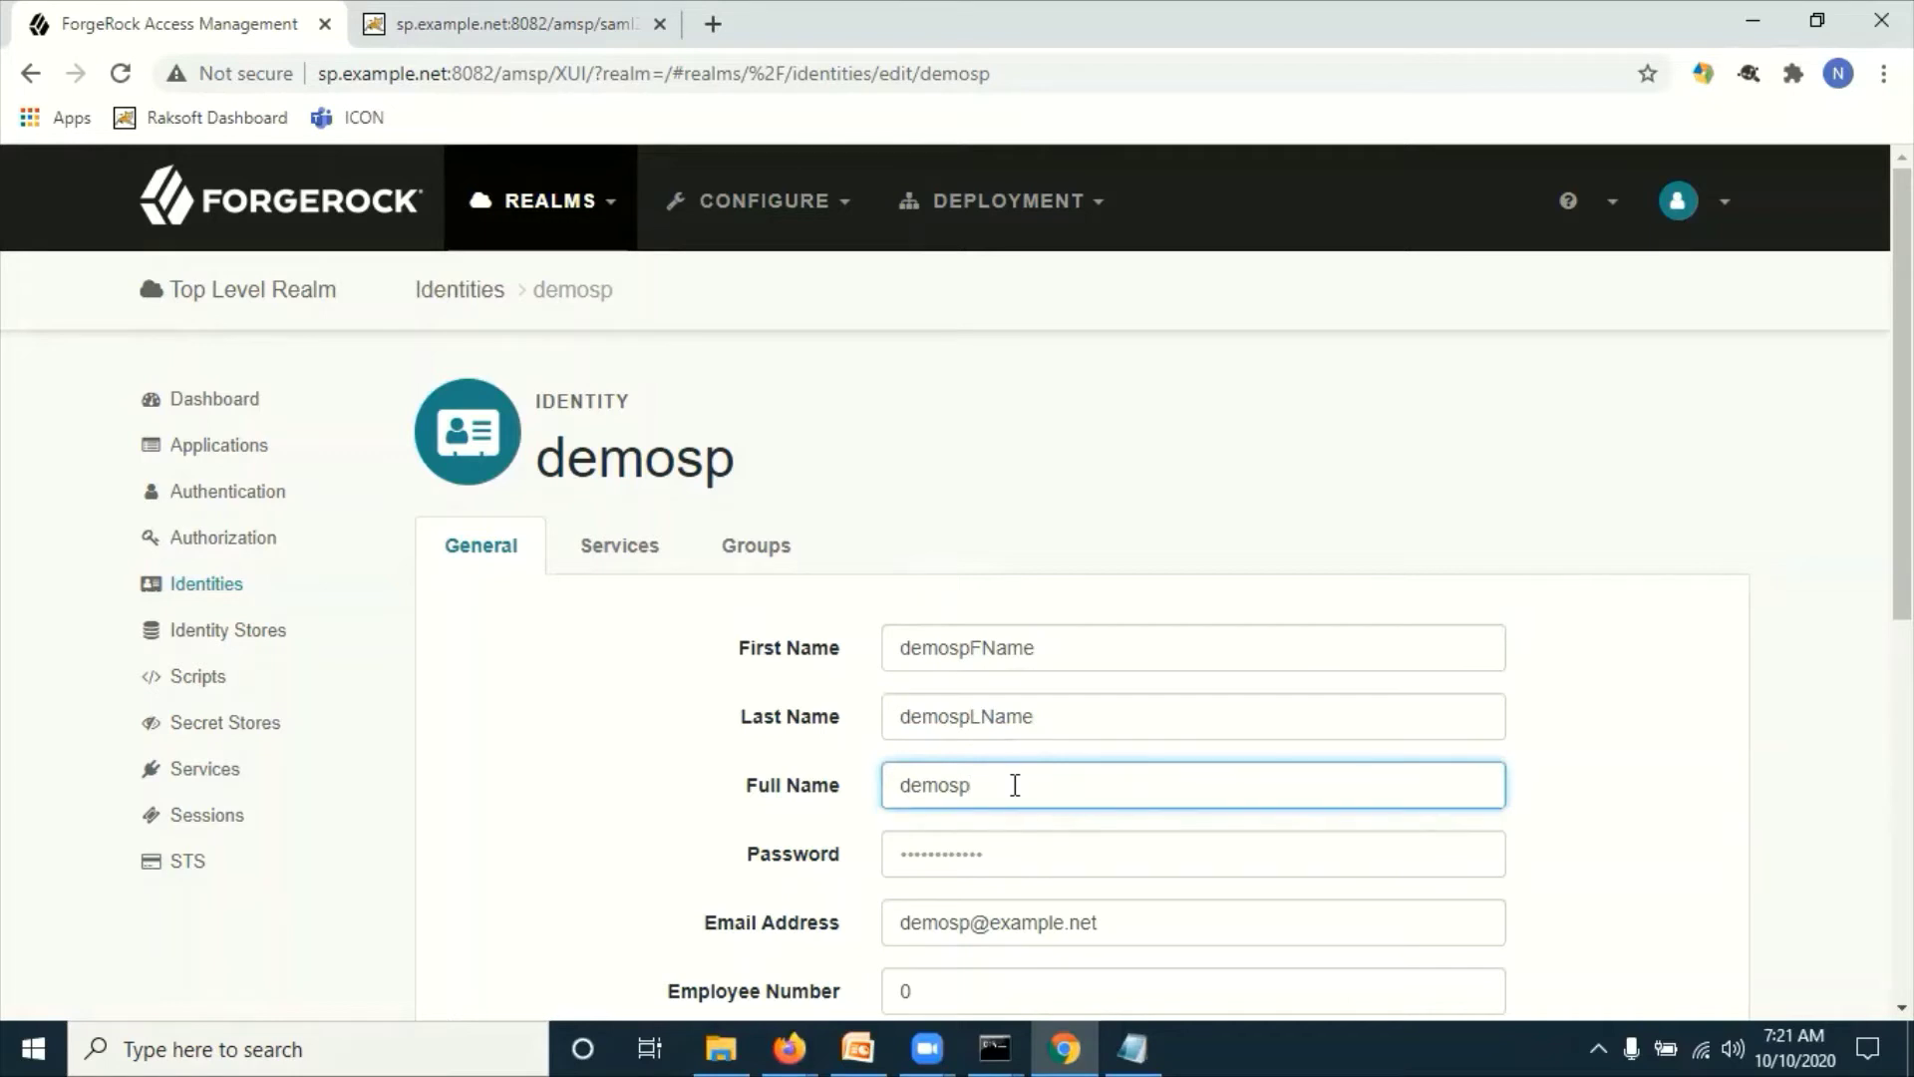
text(FLName)
scroll(1013, 784, down, 4)
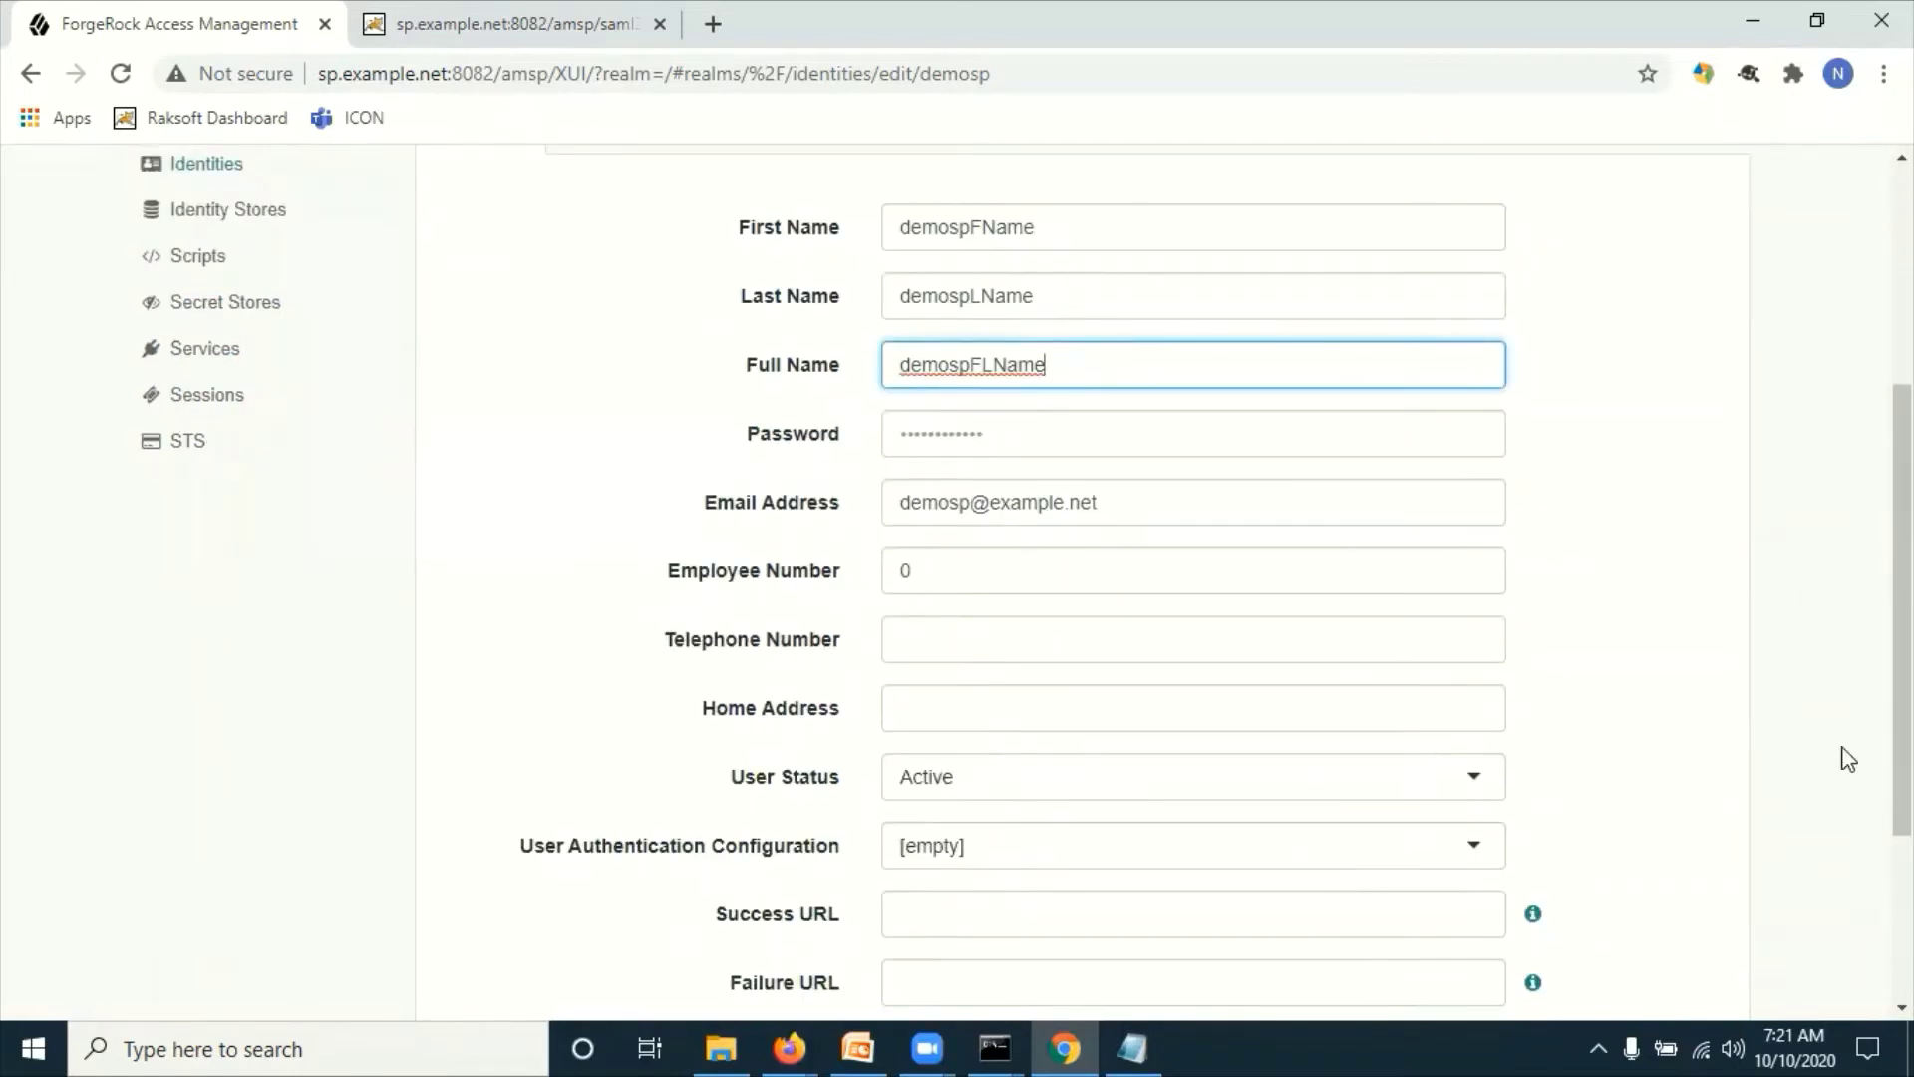
scroll(1848, 760, down, 3)
click(1670, 852)
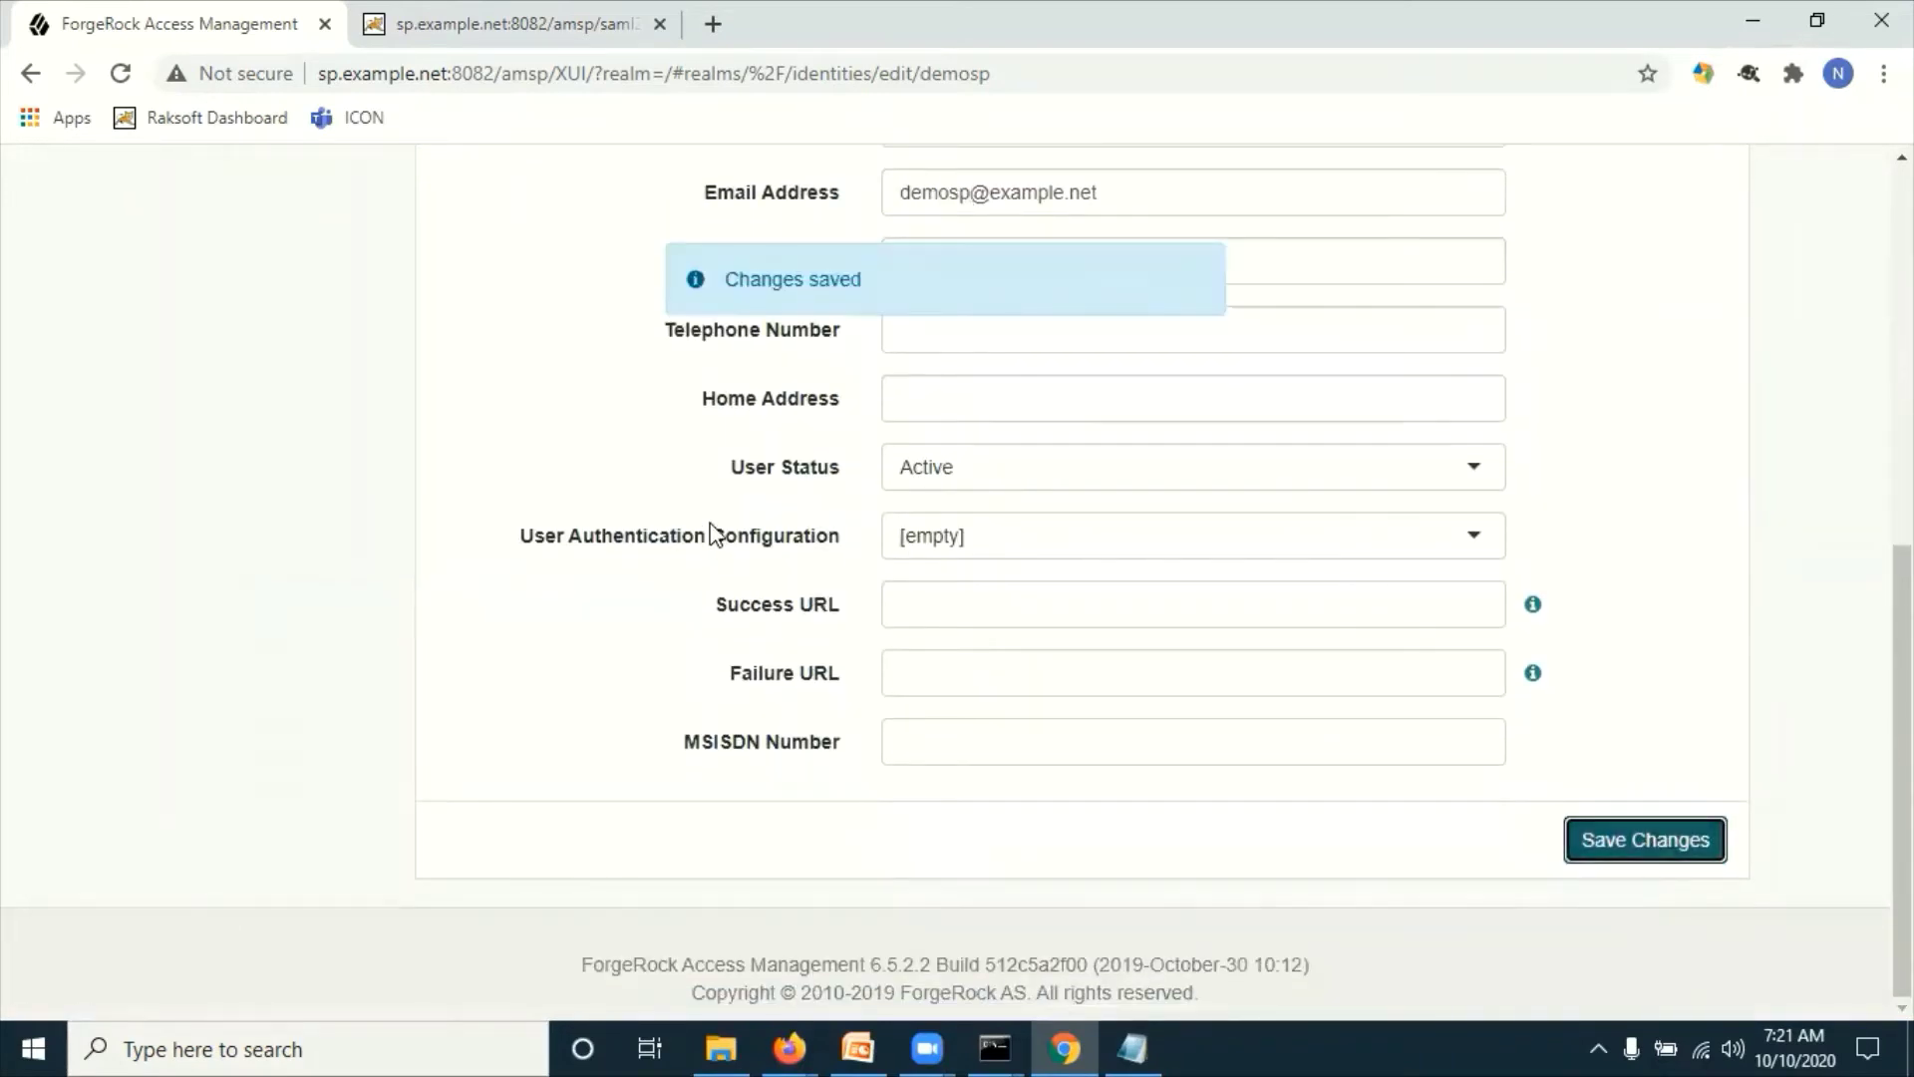
click(226, 418)
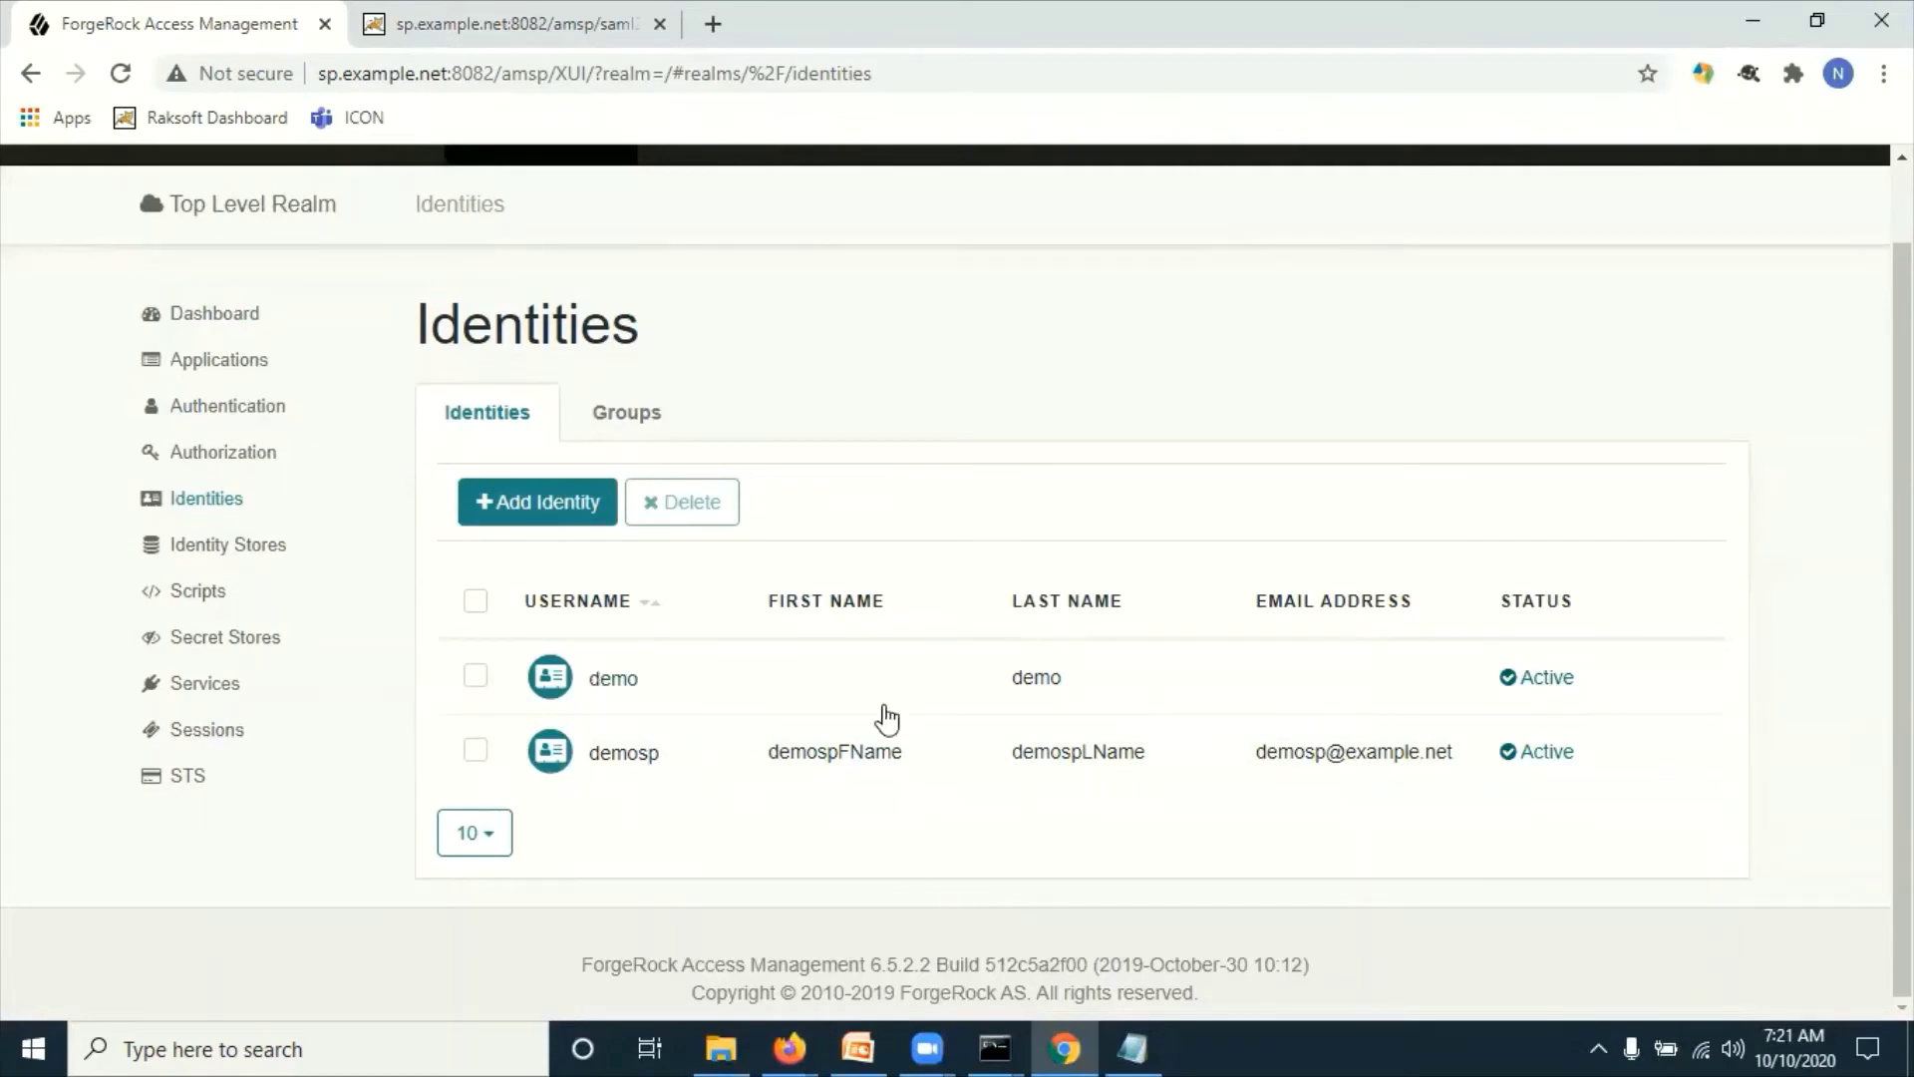
Step: Paste the SP-initiated SSO URL from Notepad into the private Firefox window and load it
mouse_move(790, 1049)
click(643, 913)
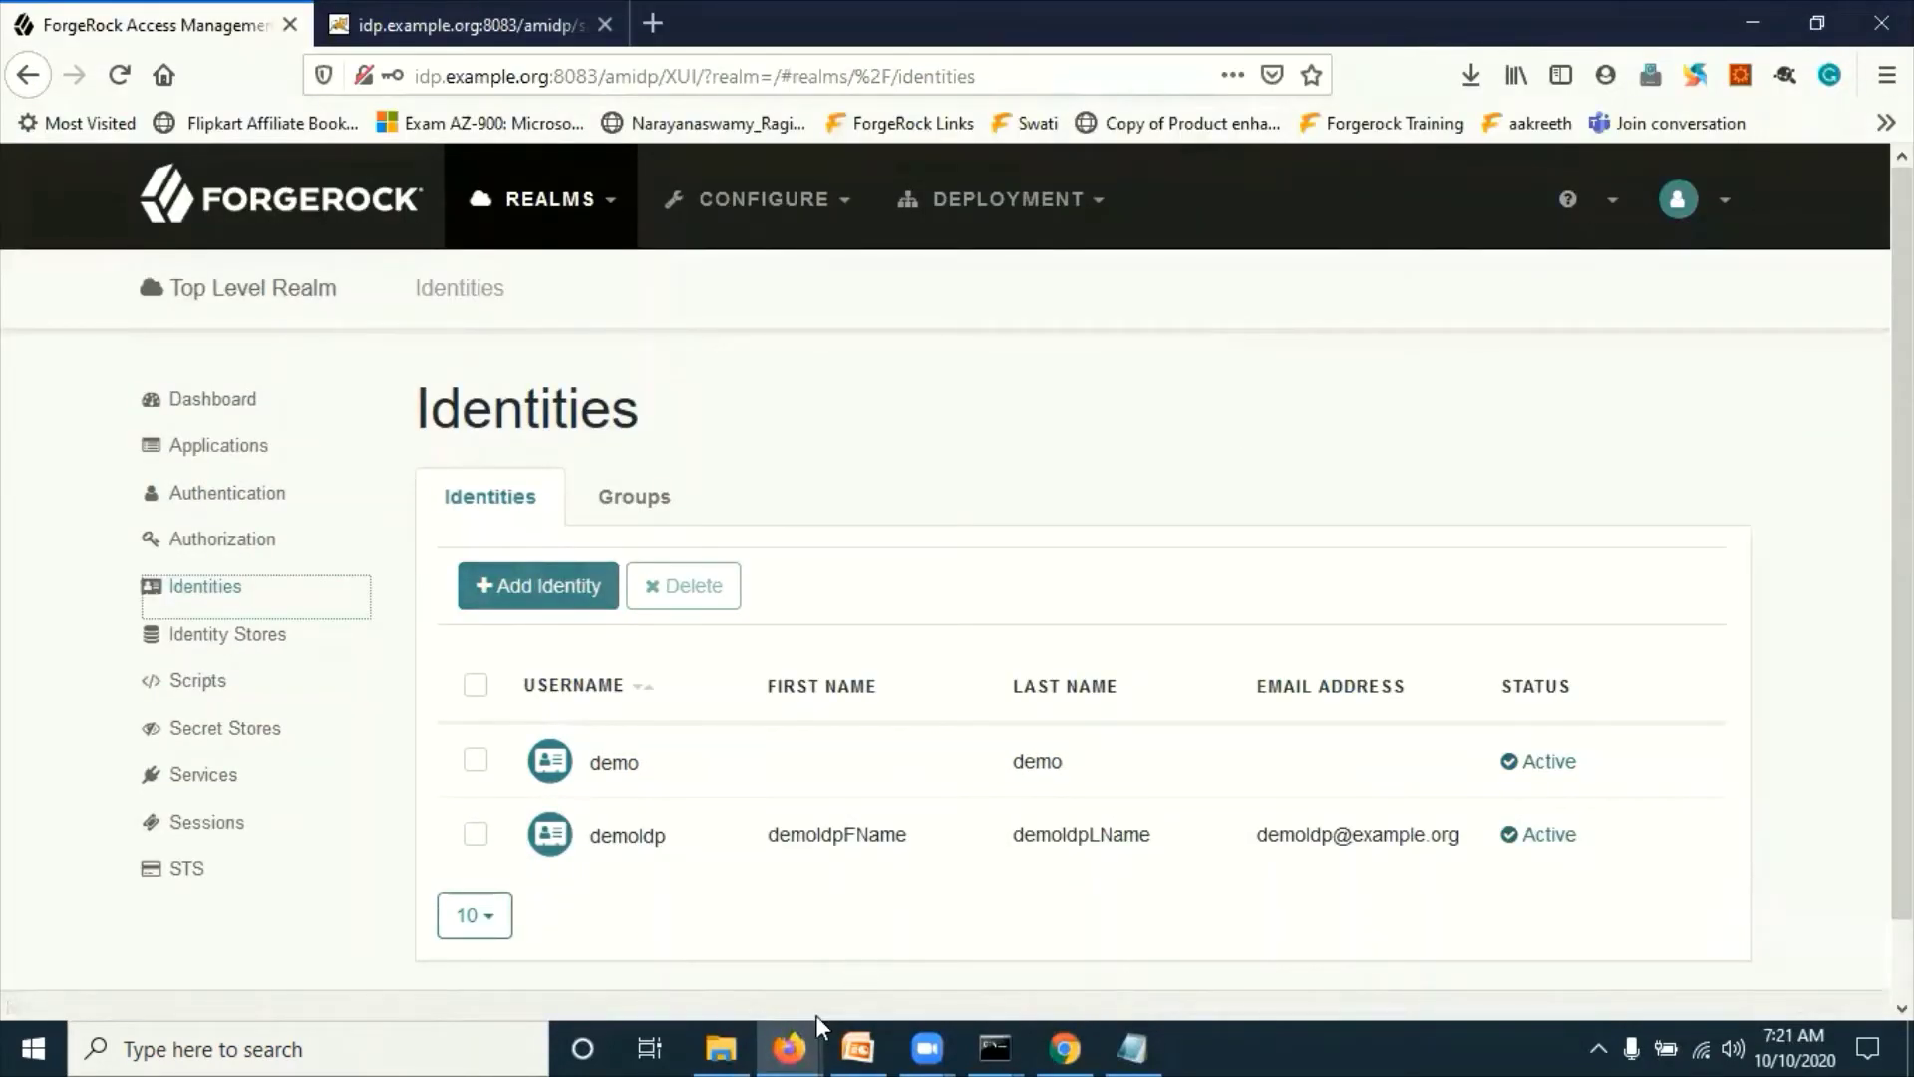
mouse_move(795, 1045)
click(907, 946)
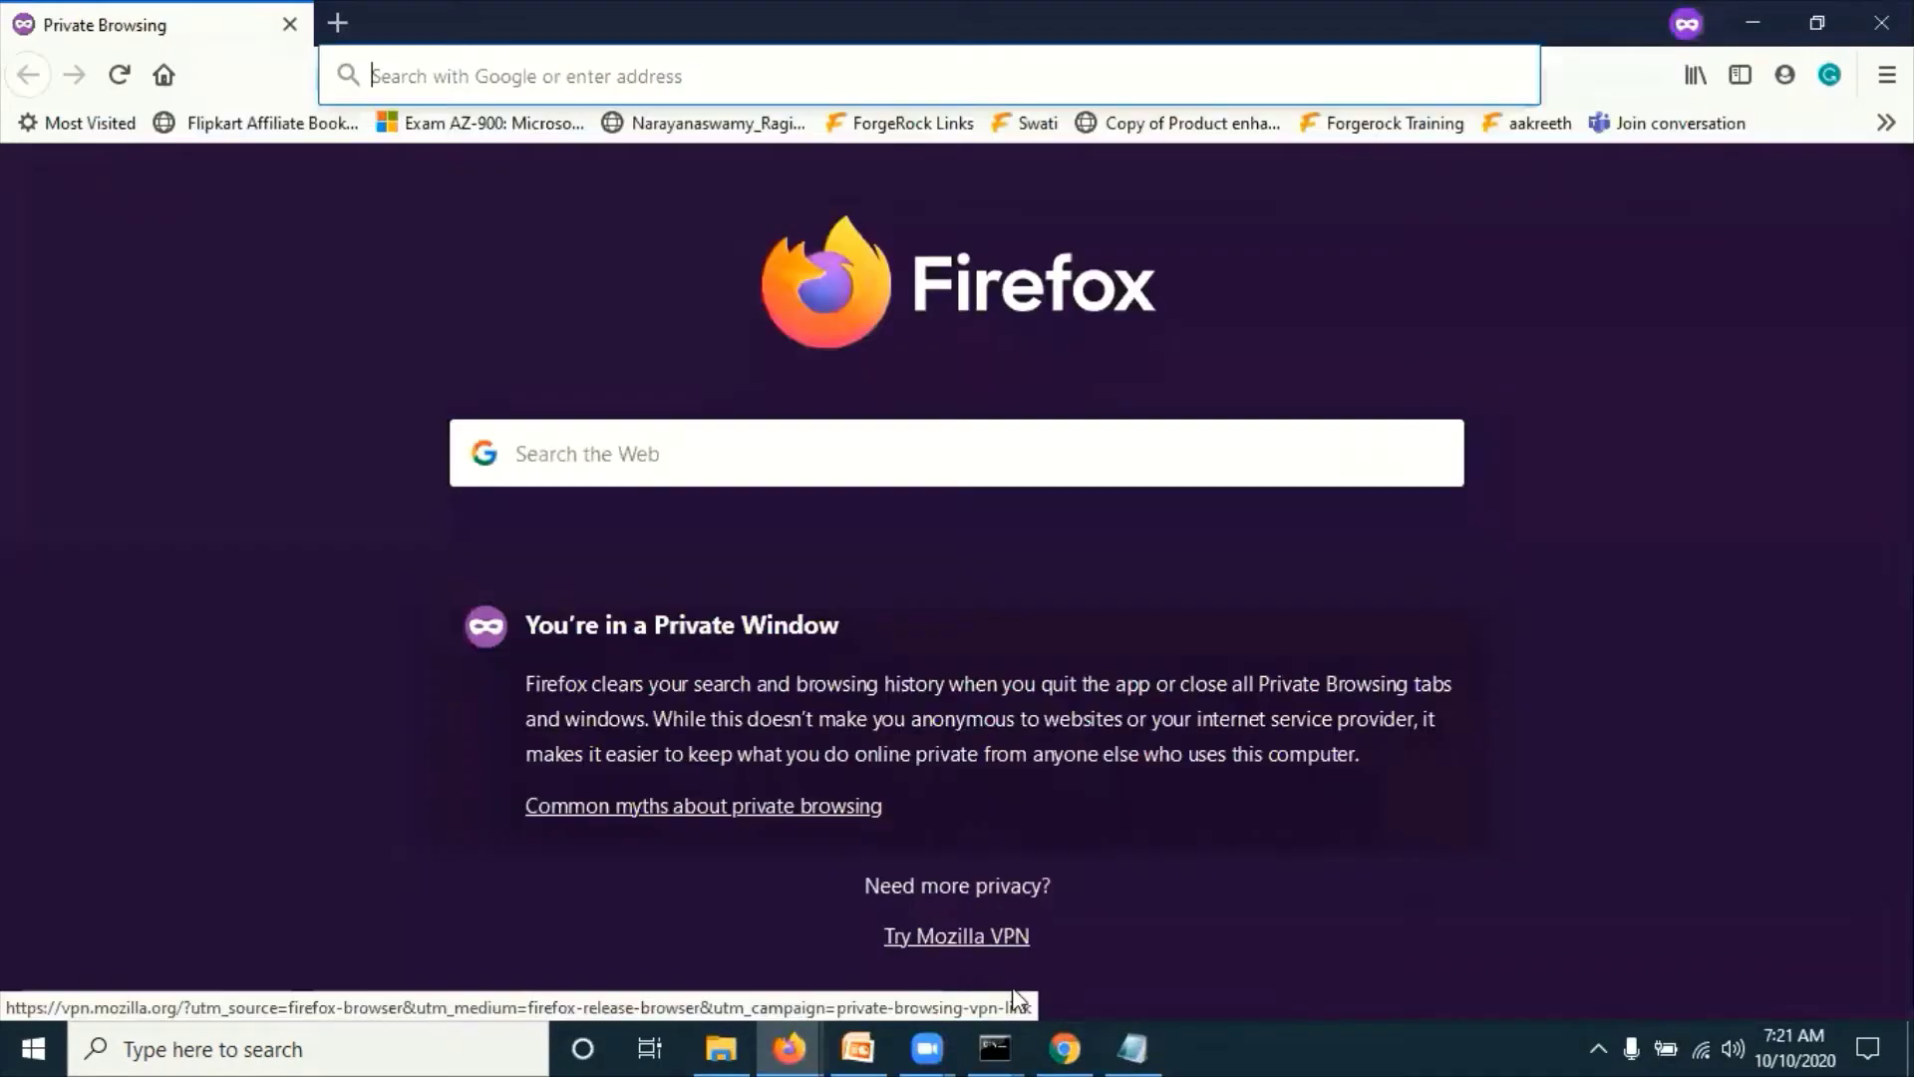
click(1136, 1045)
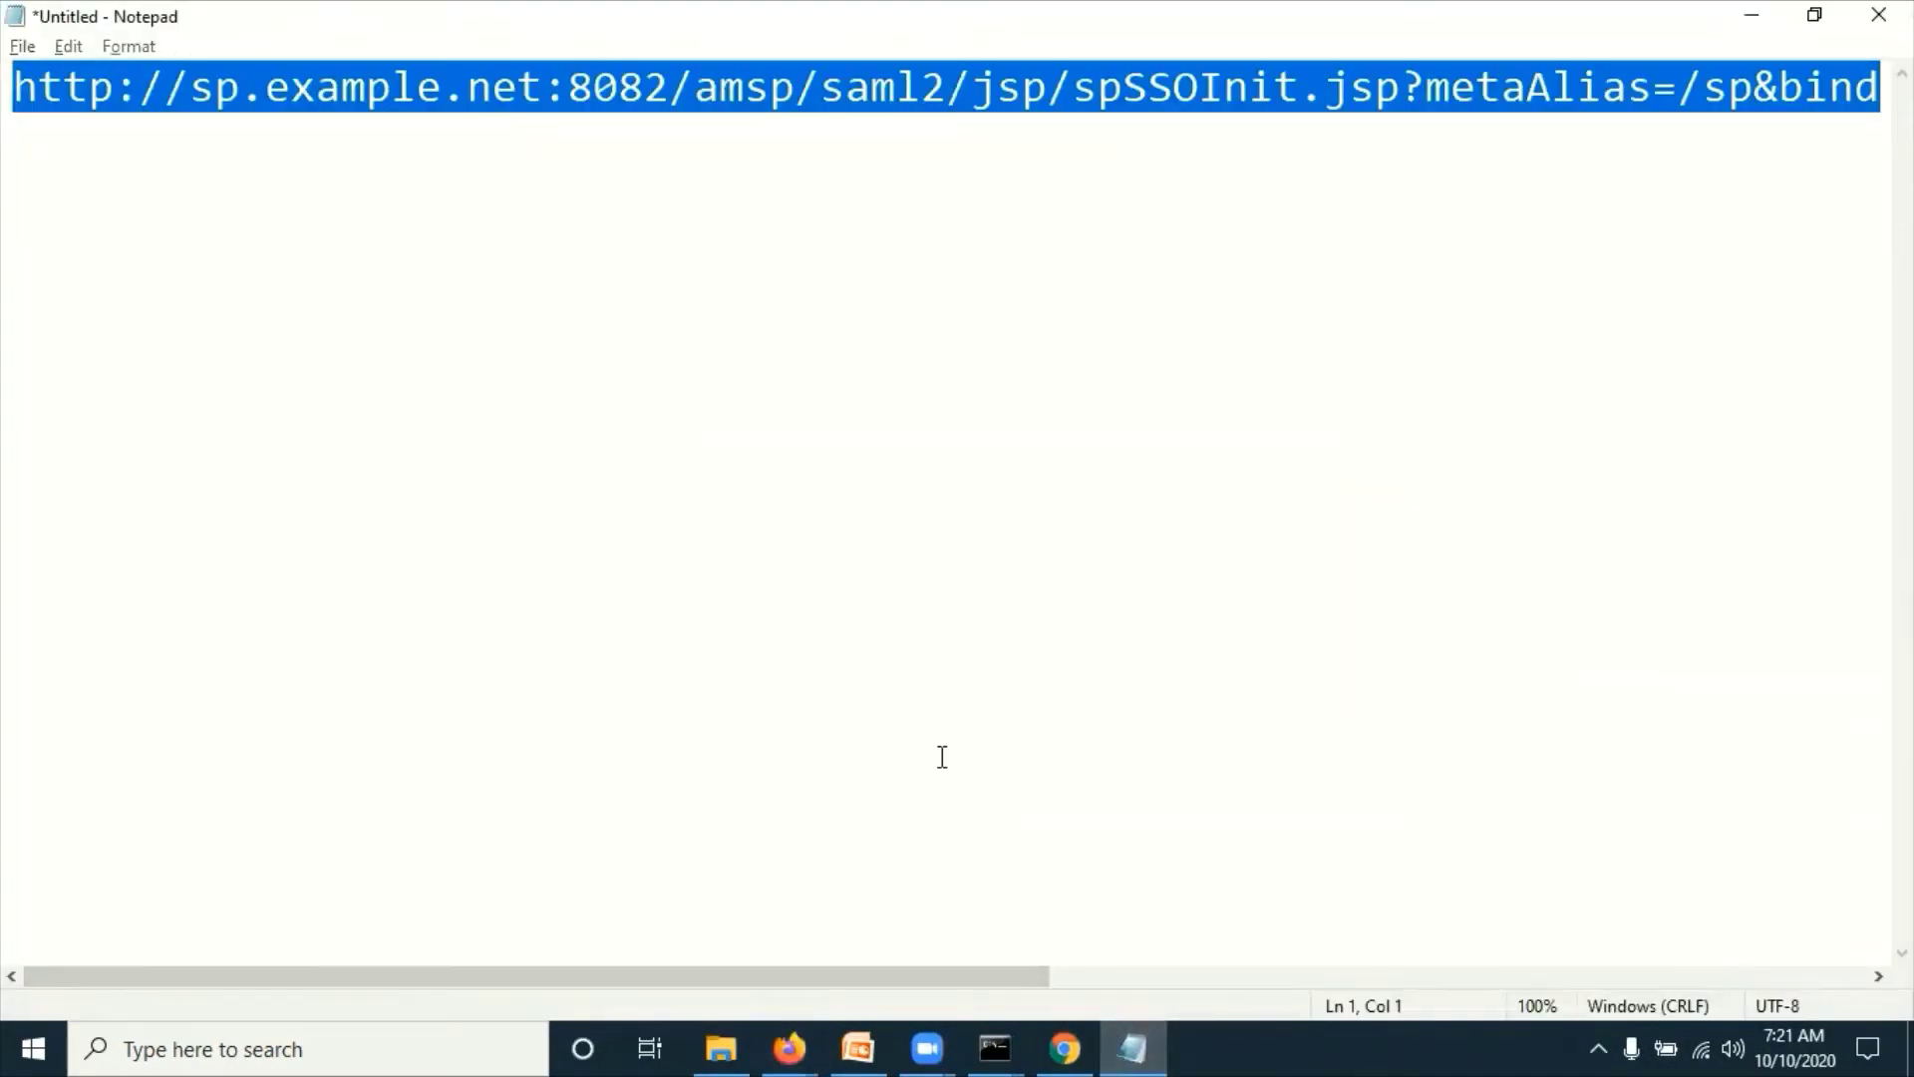
key(alt+Tab)
key(alt+Tab)
key(alt+Tab)
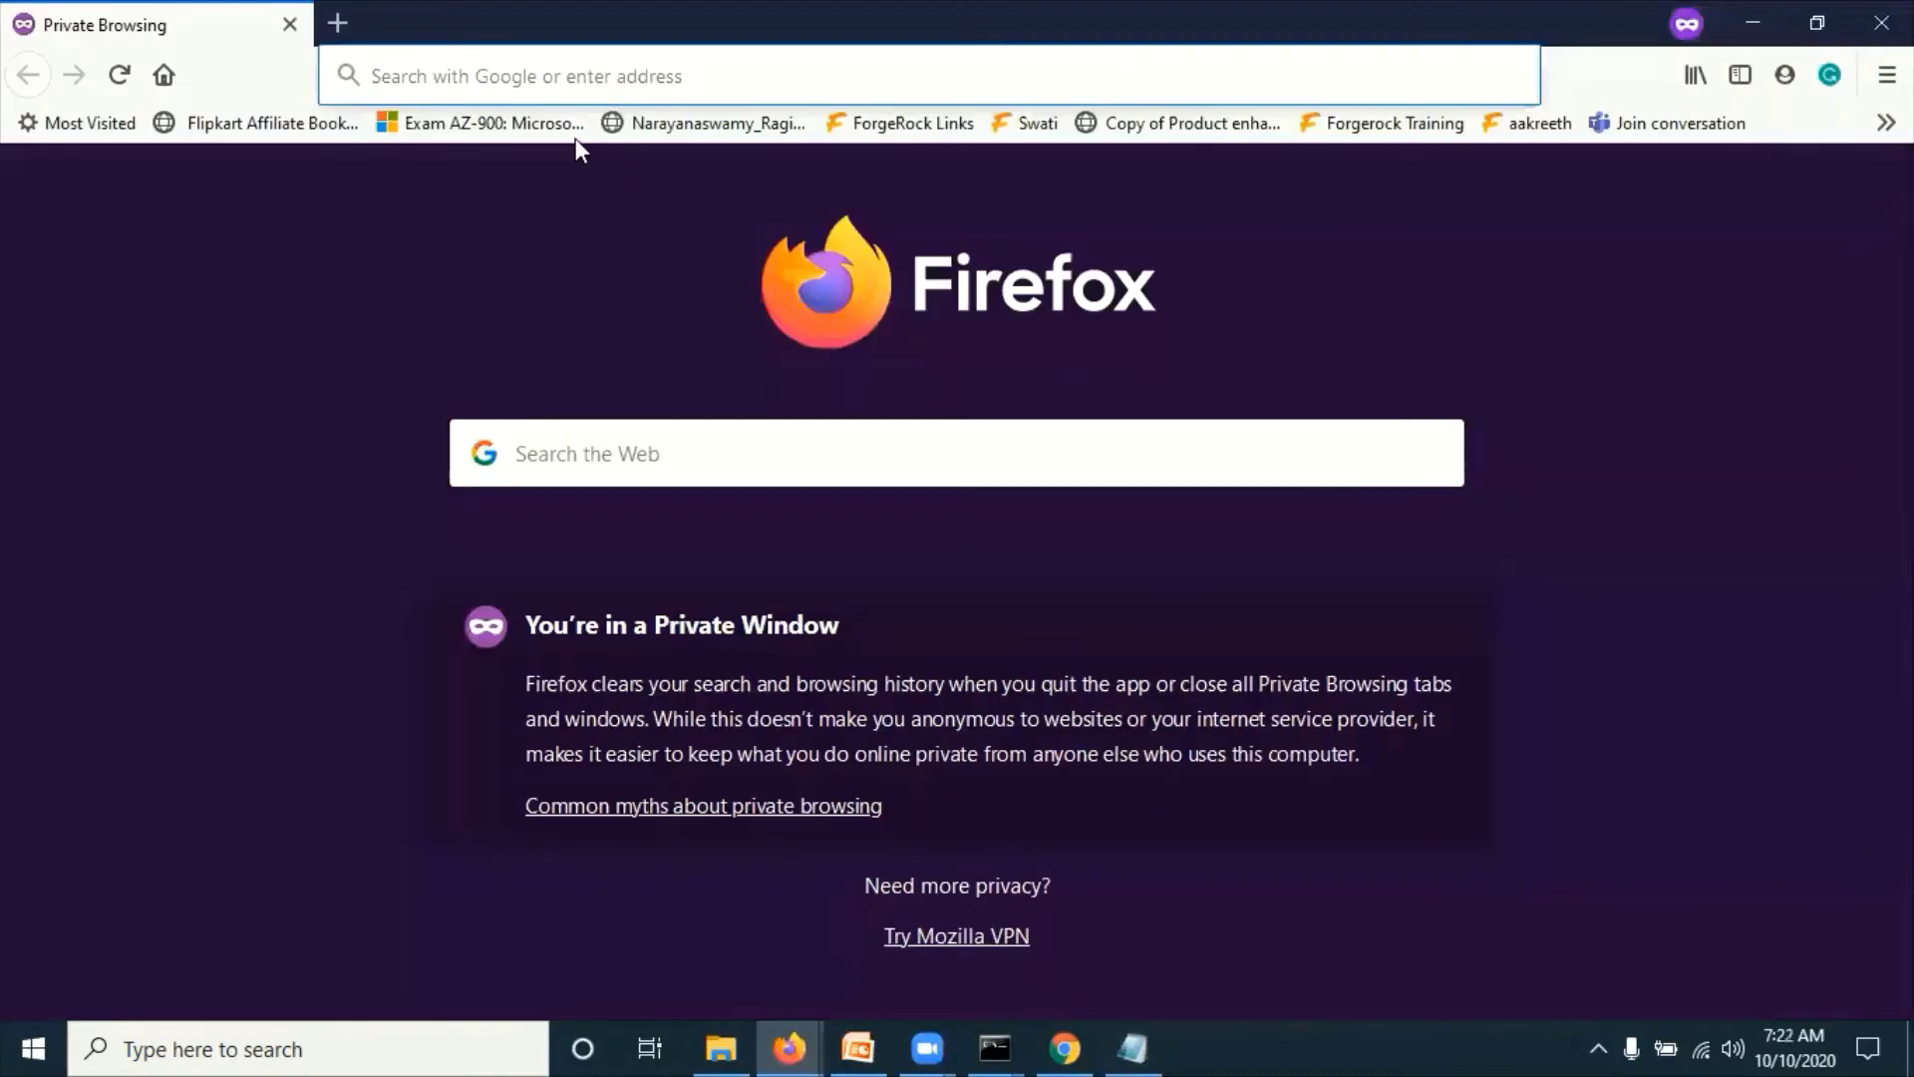
text(http://sp.example.net:8082/amsp/saml2/jsp/spSSOInit.jsp?metaAlias=/sp&binding=HTTP-POST&idpEntityID=http://idp.example.org:8083/amidp)
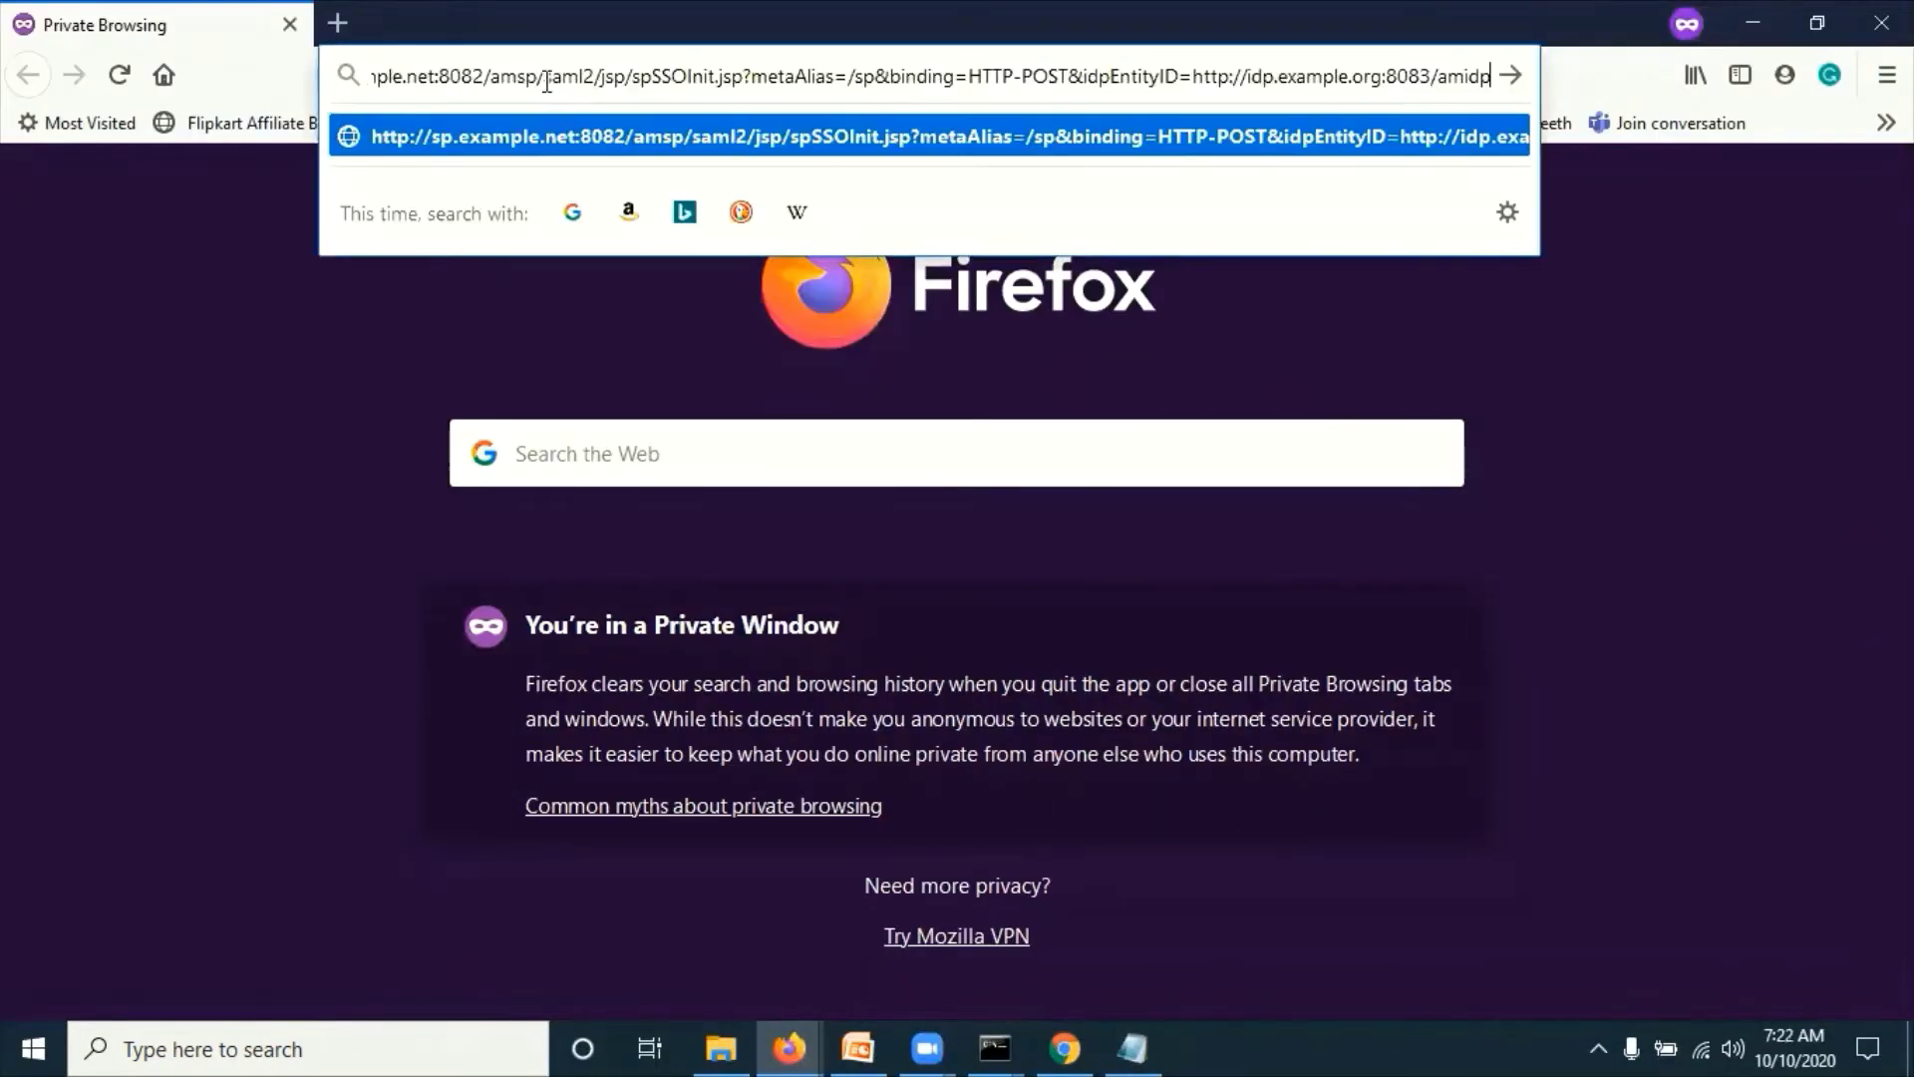
key(ctrl+shift+h)
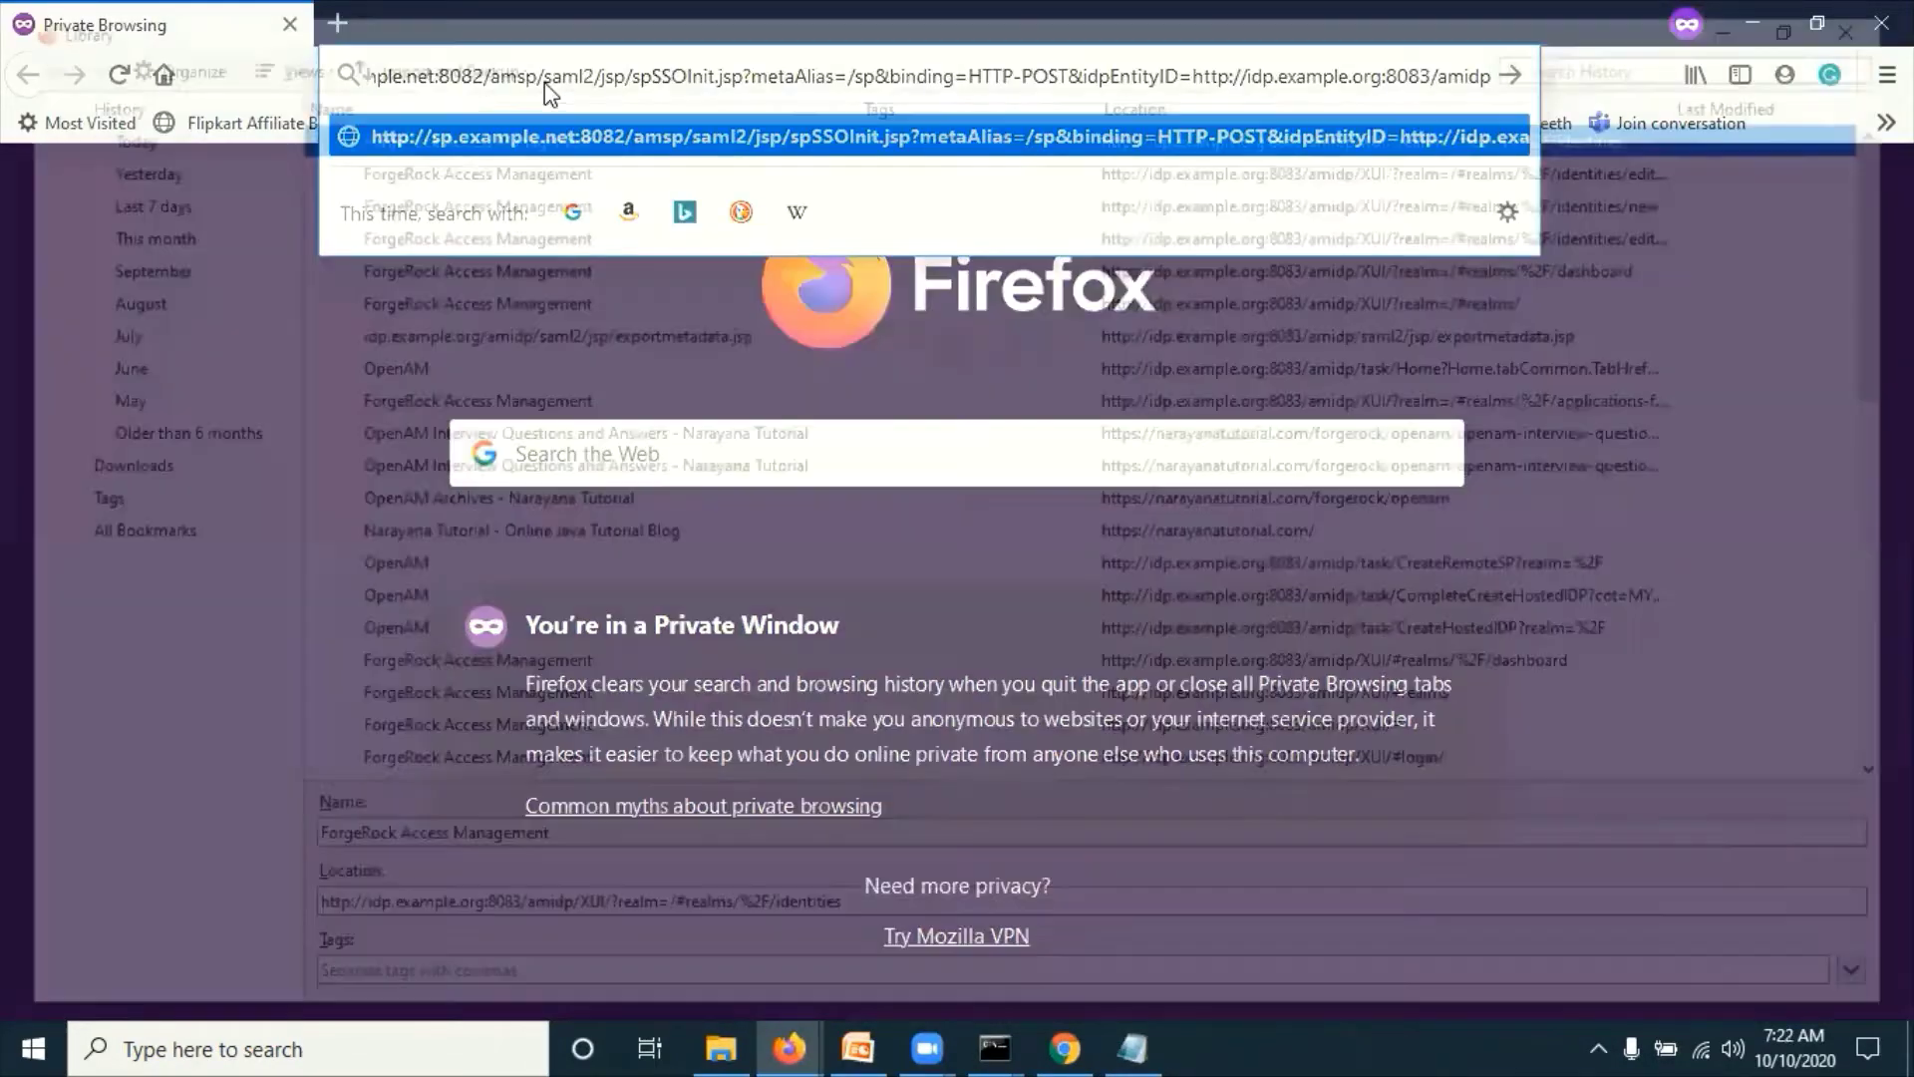
key(alt+F4)
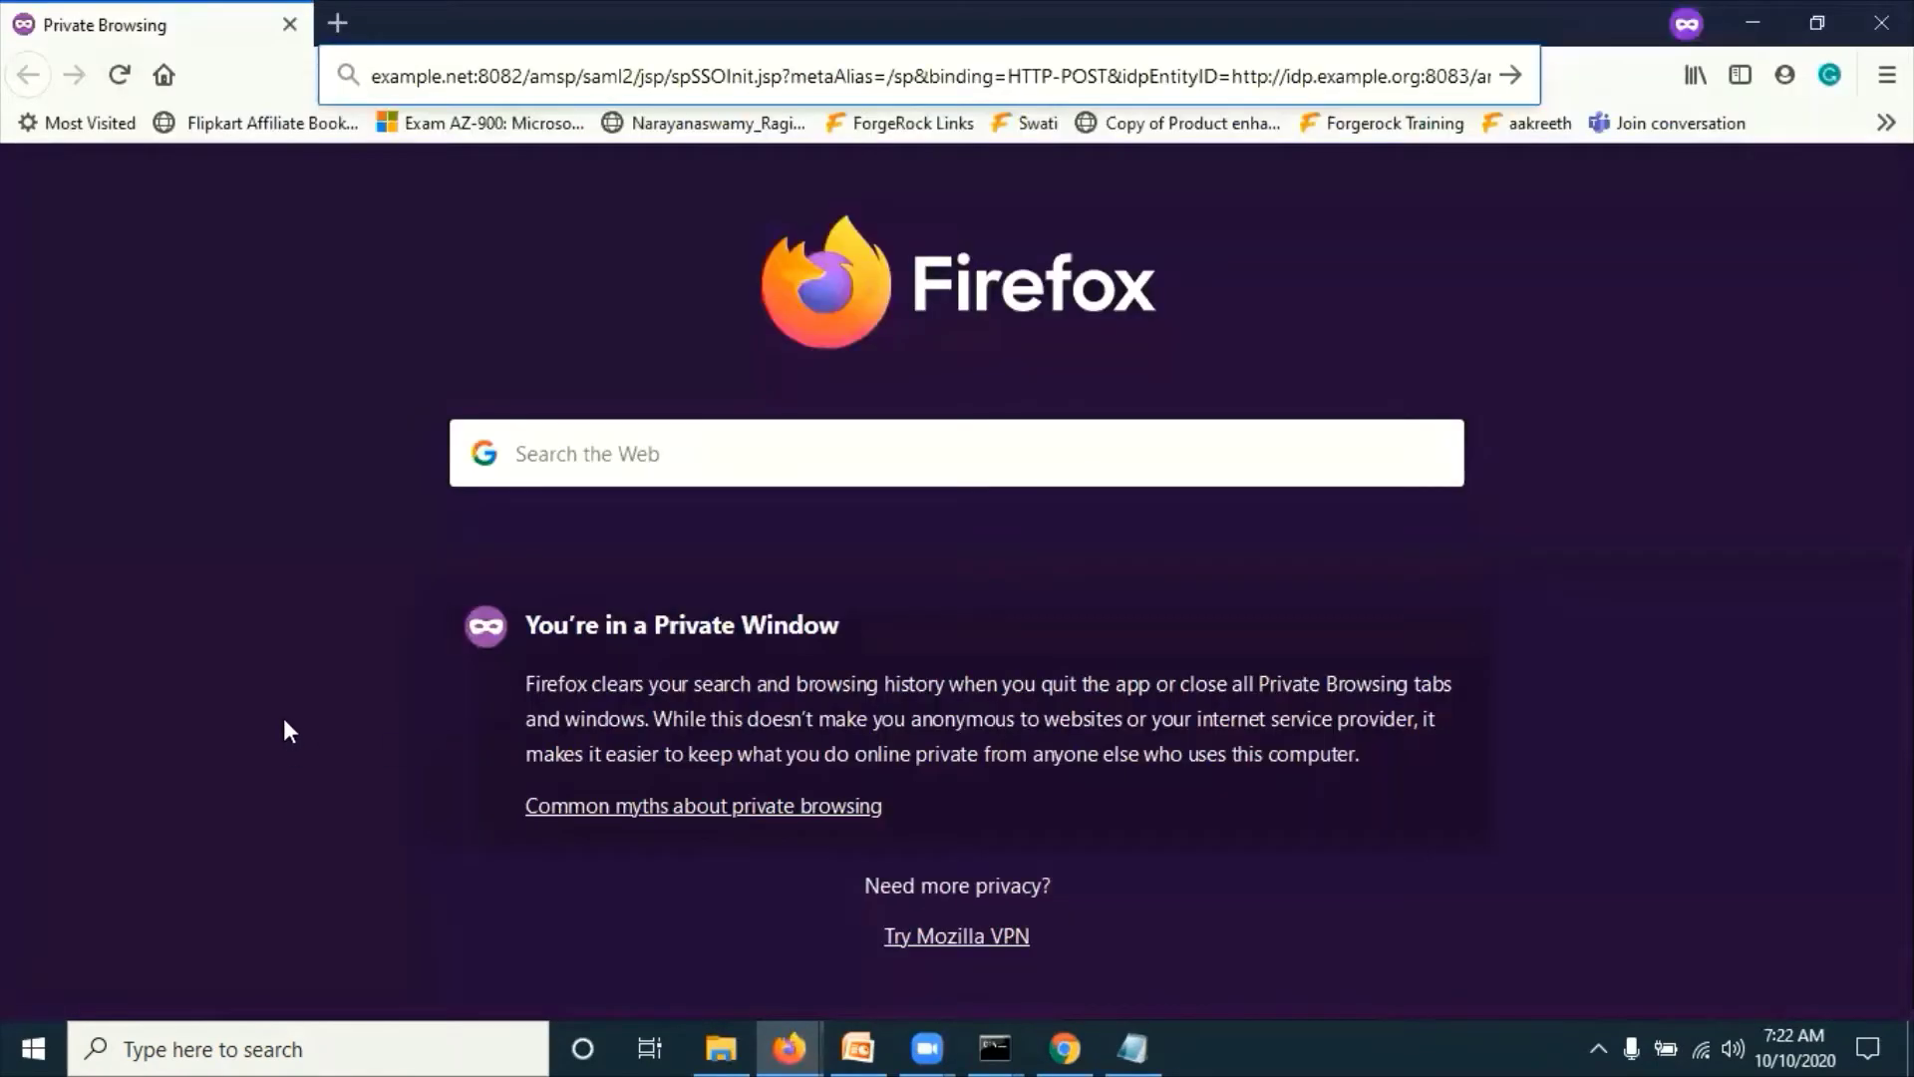
click(270, 648)
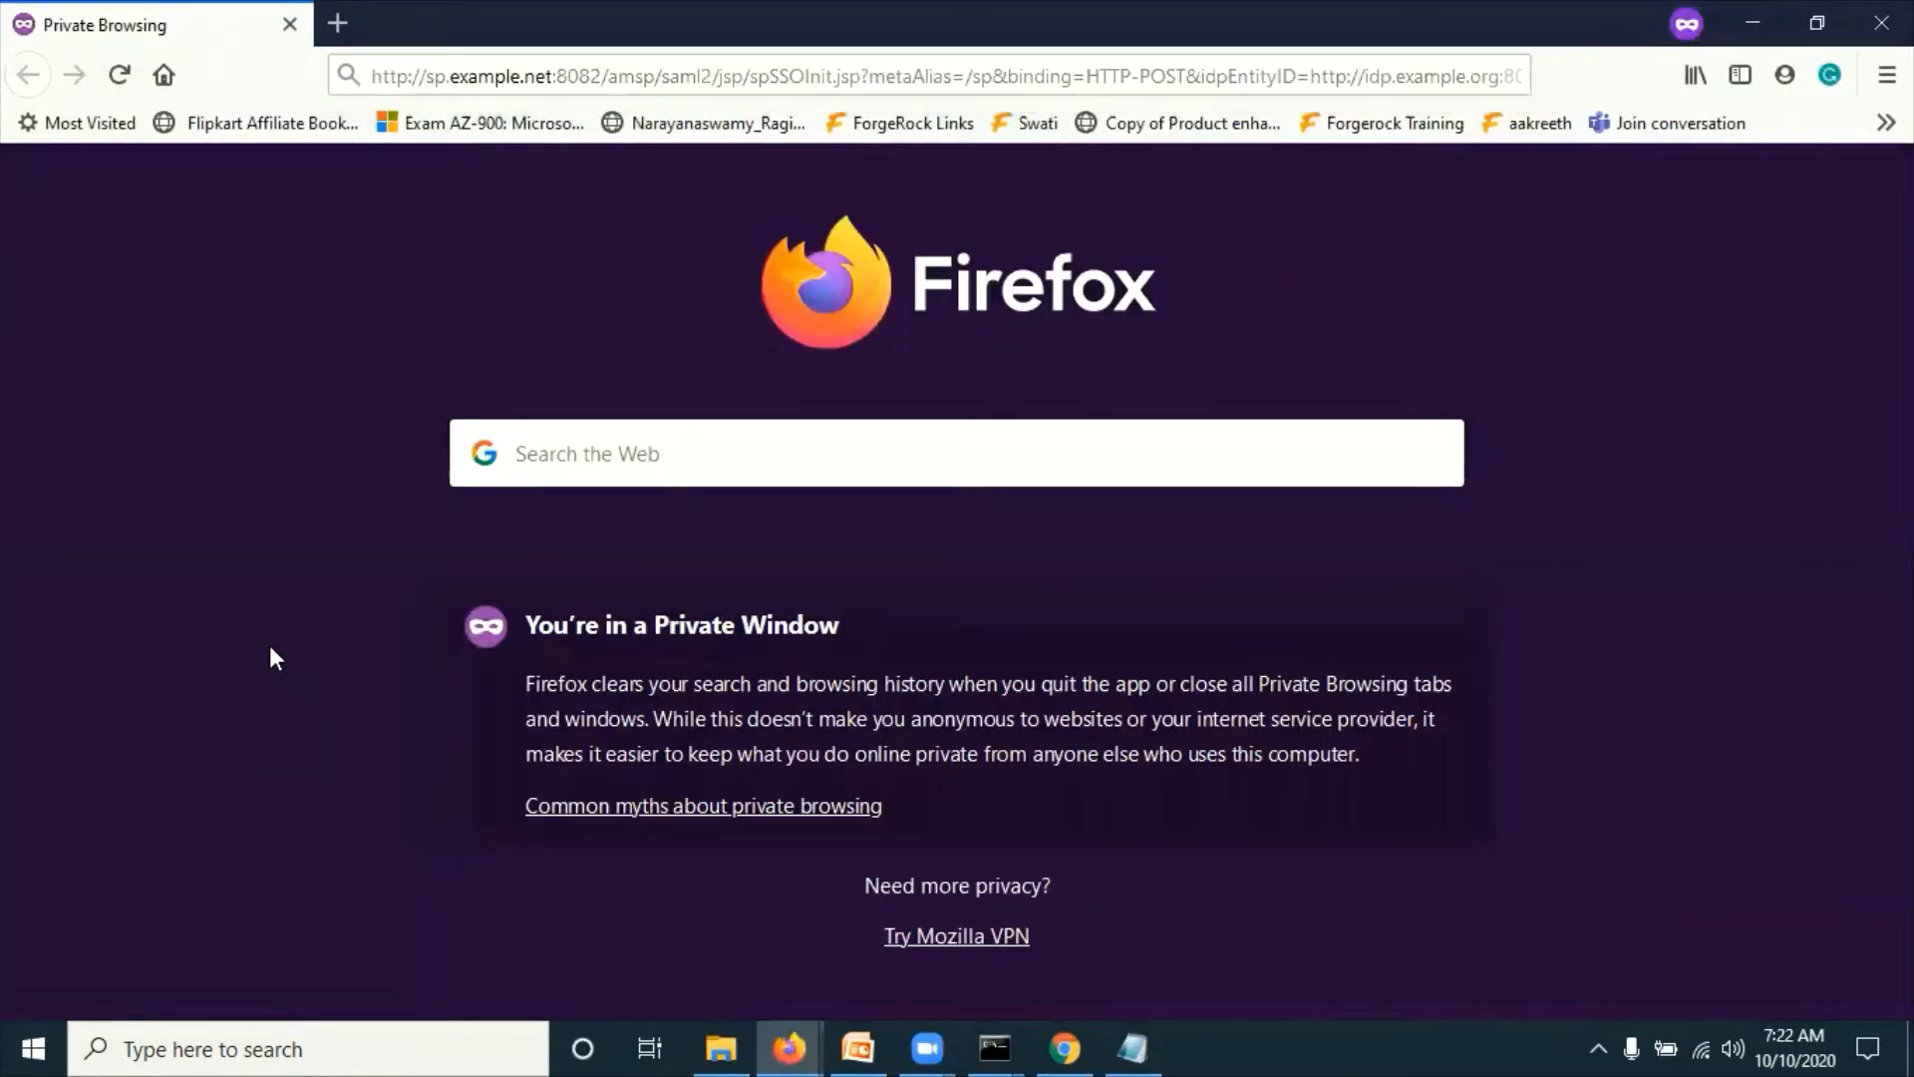
click(690, 72)
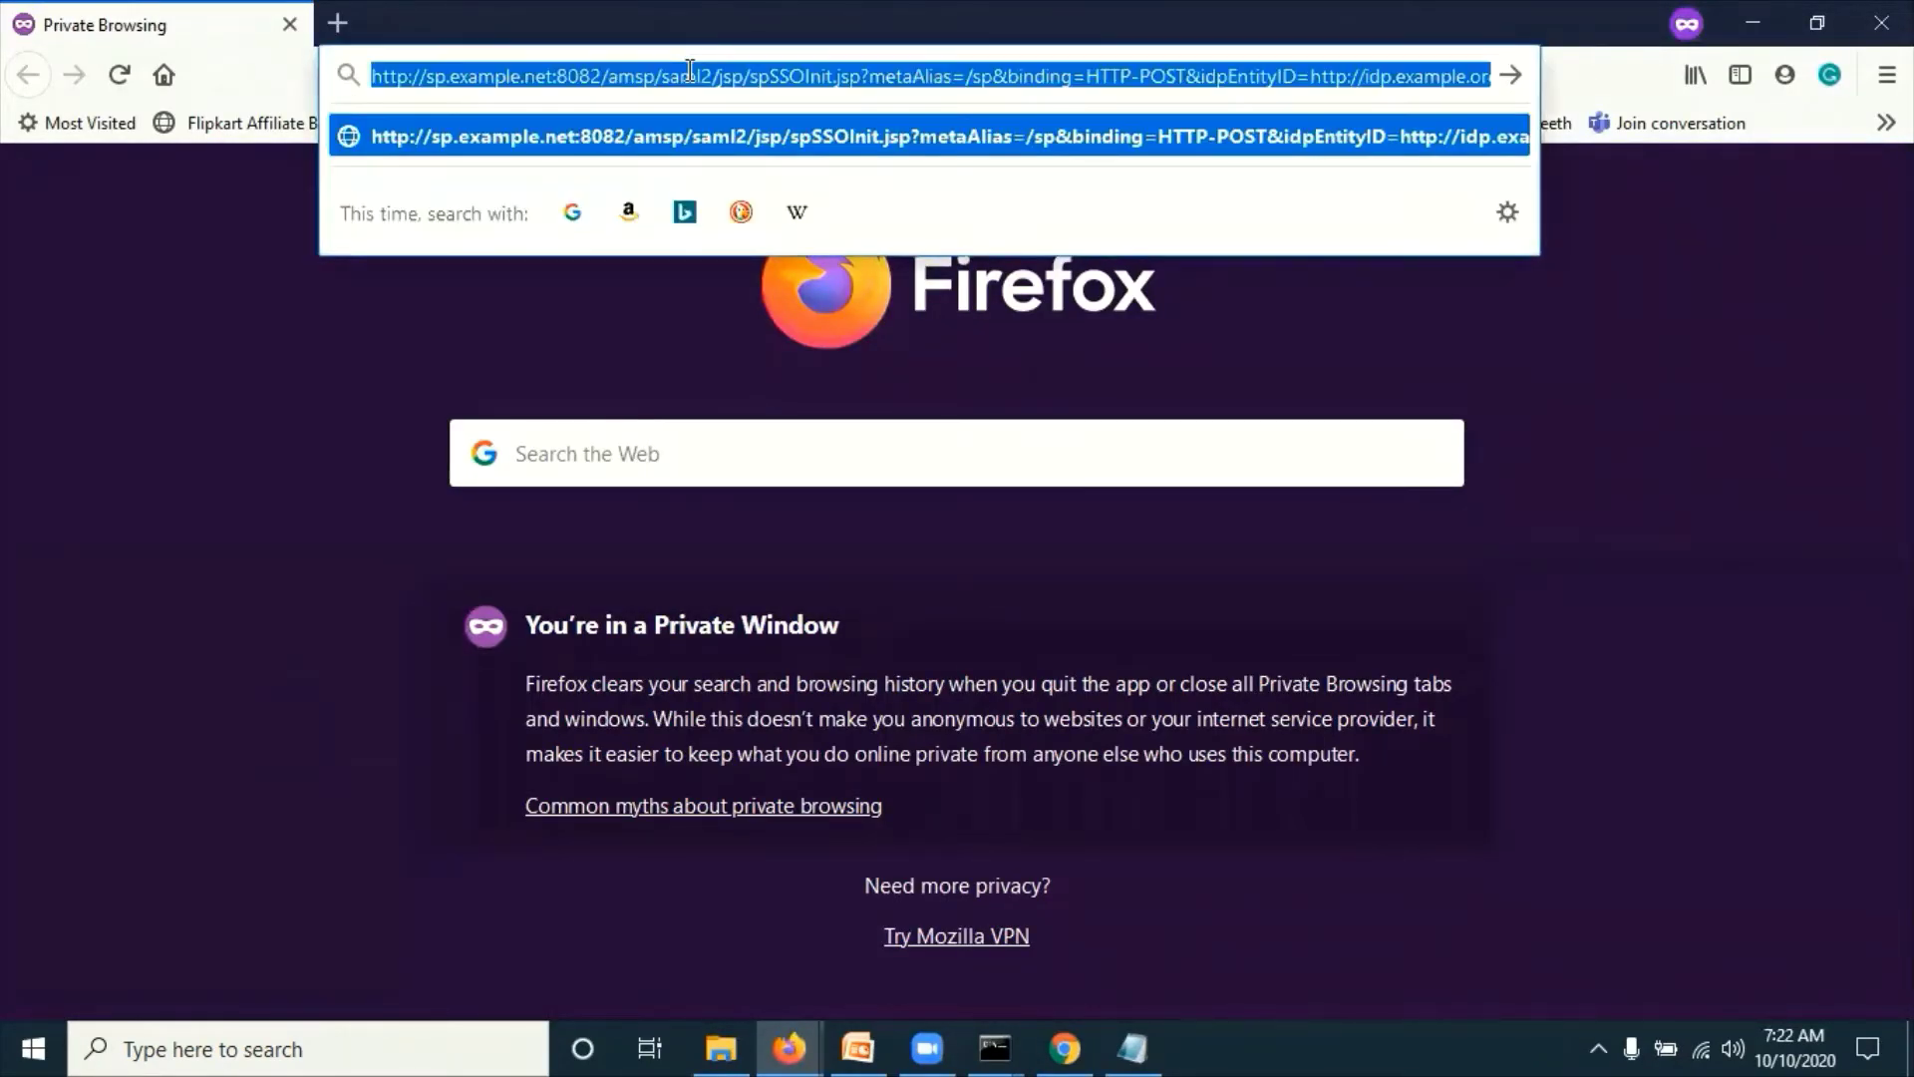
key(Return)
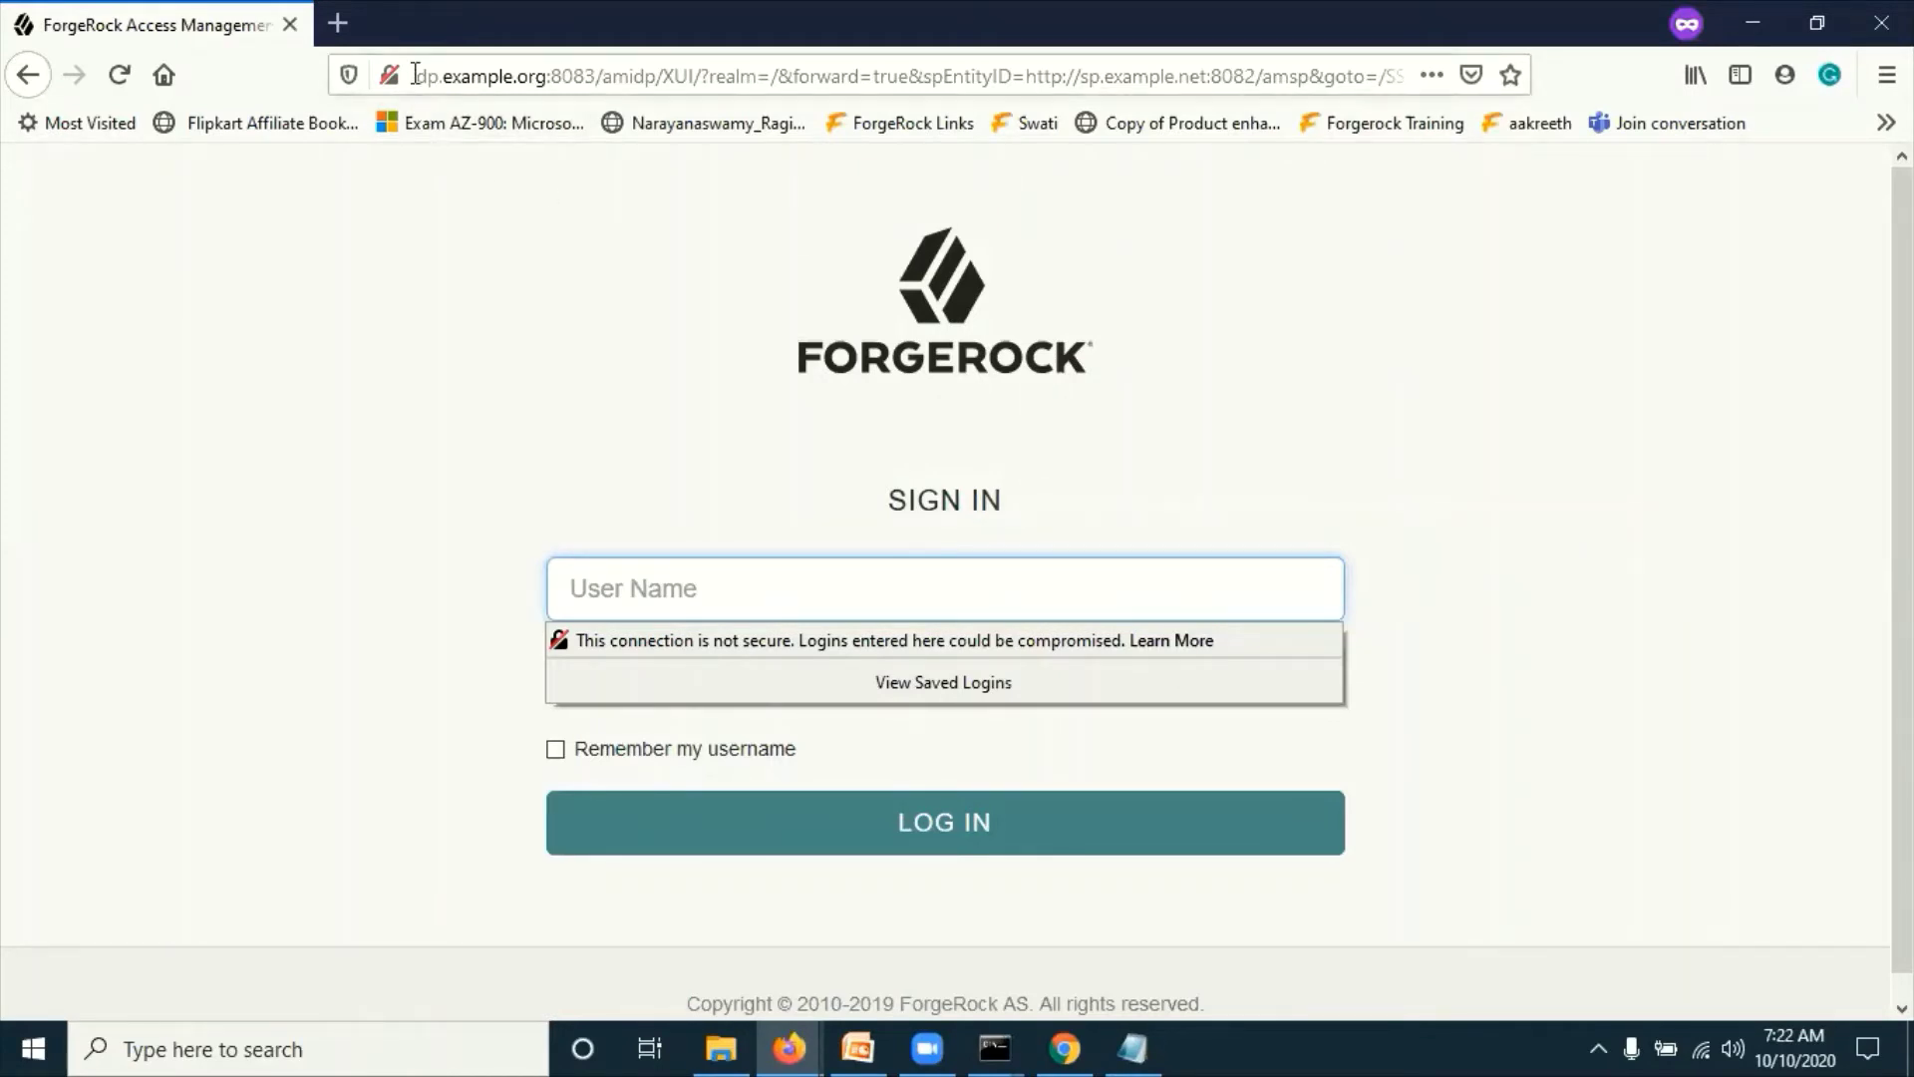
Step: Enter username demoidp and its password on the IDP sign-in page
drag(415, 75, 470, 76)
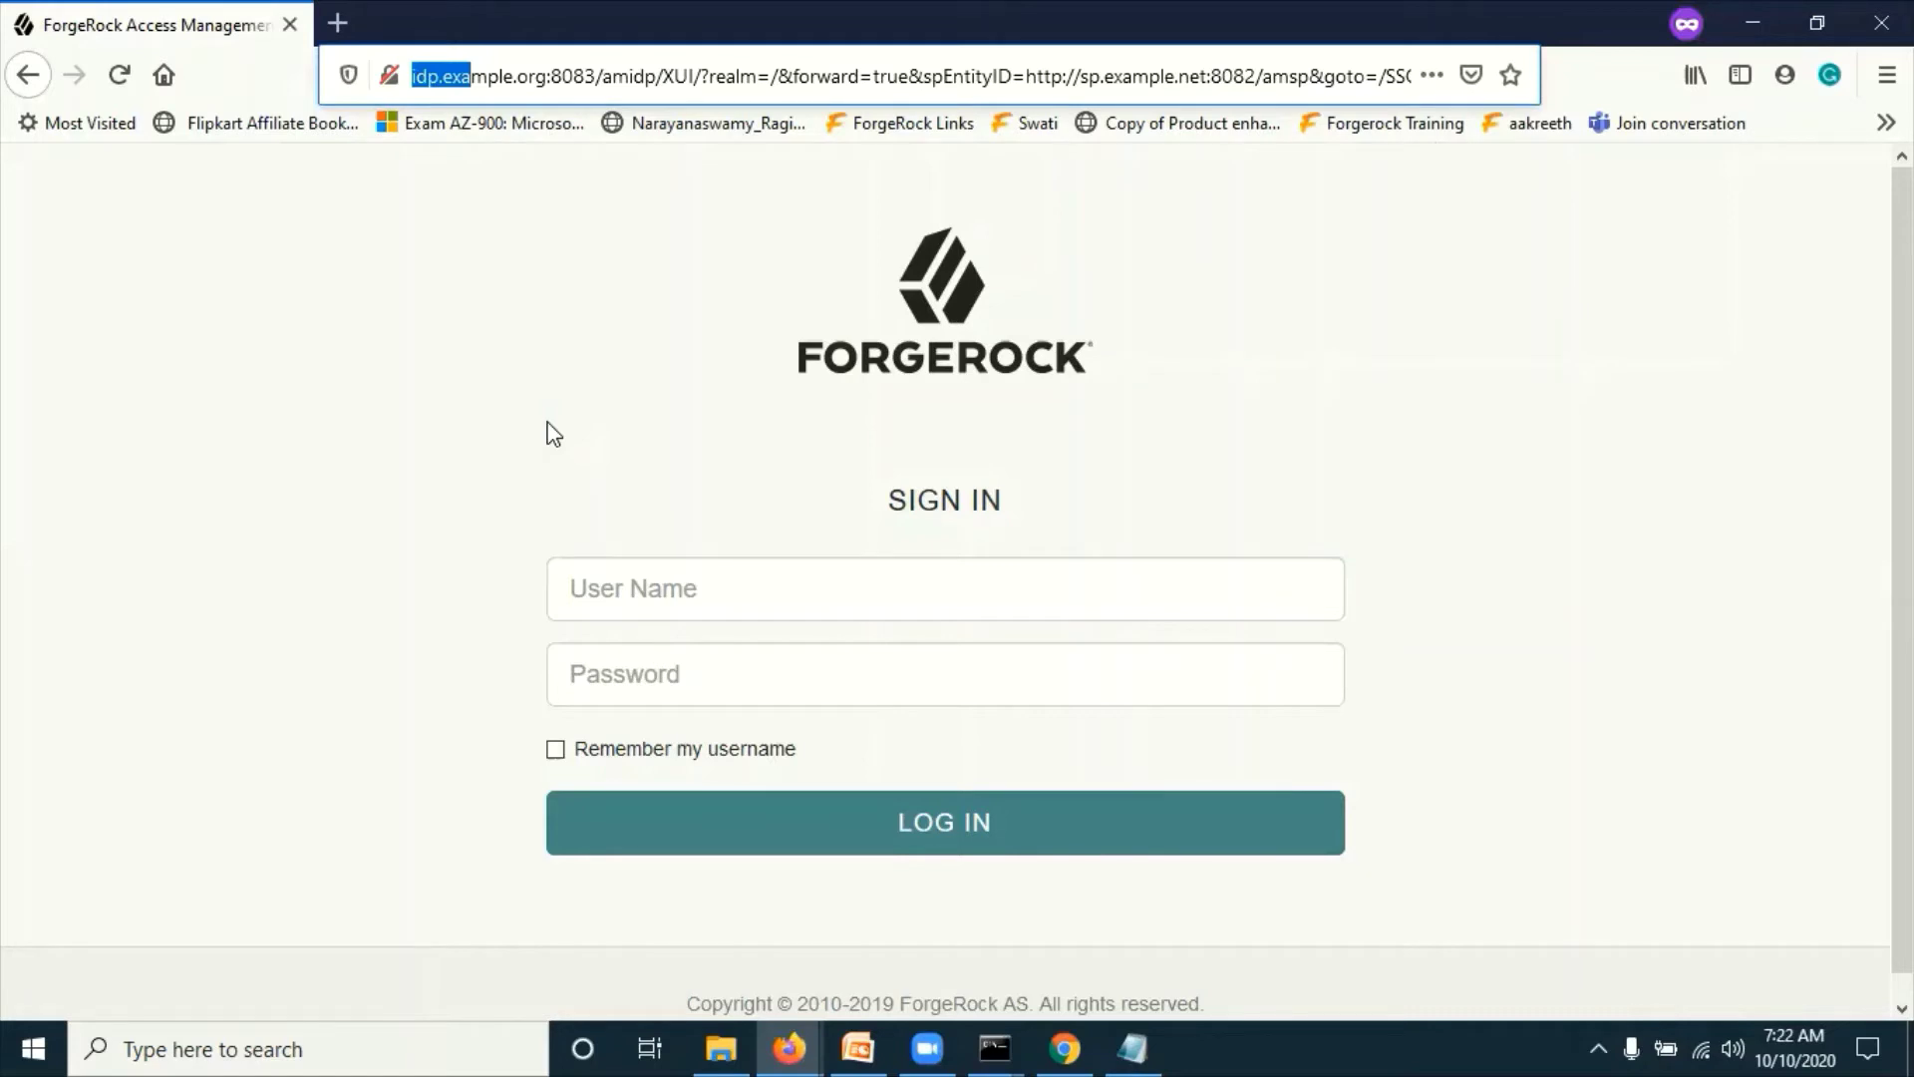
click(505, 308)
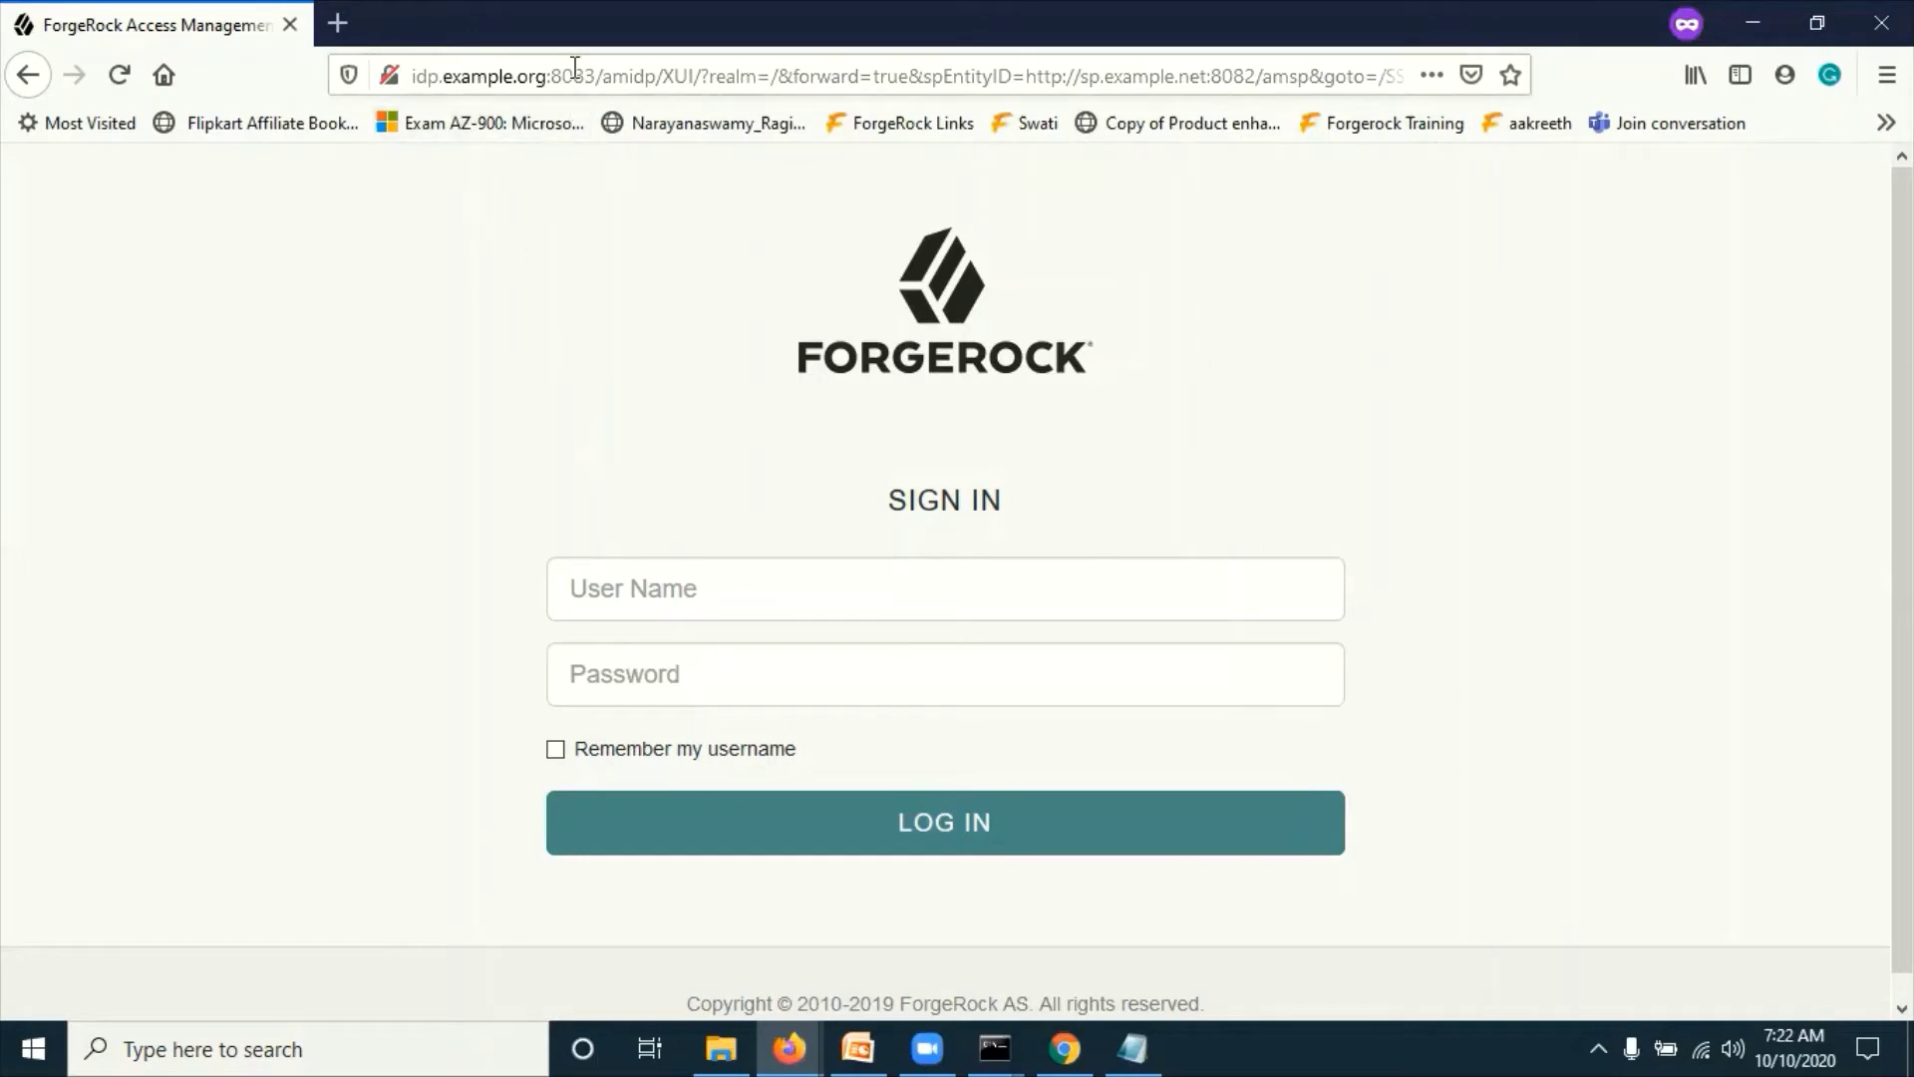
click(631, 587)
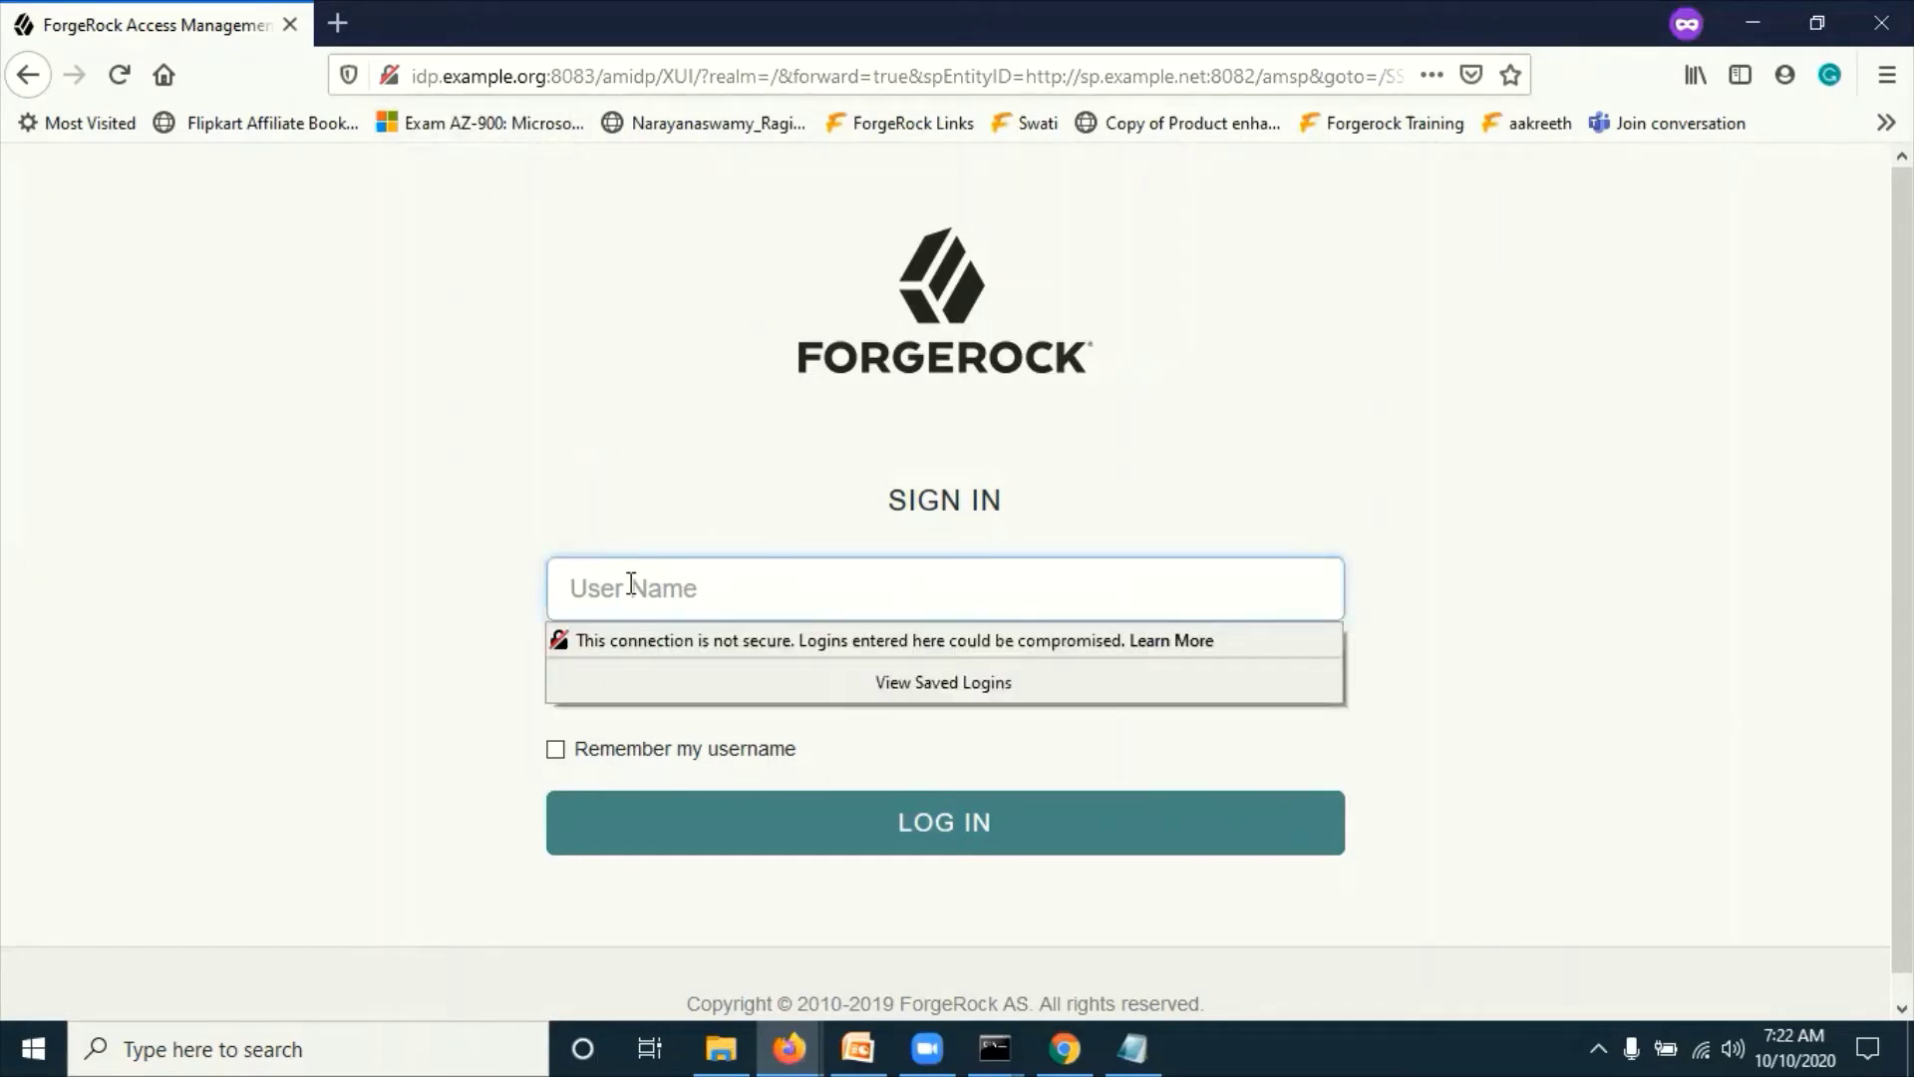
click(631, 584)
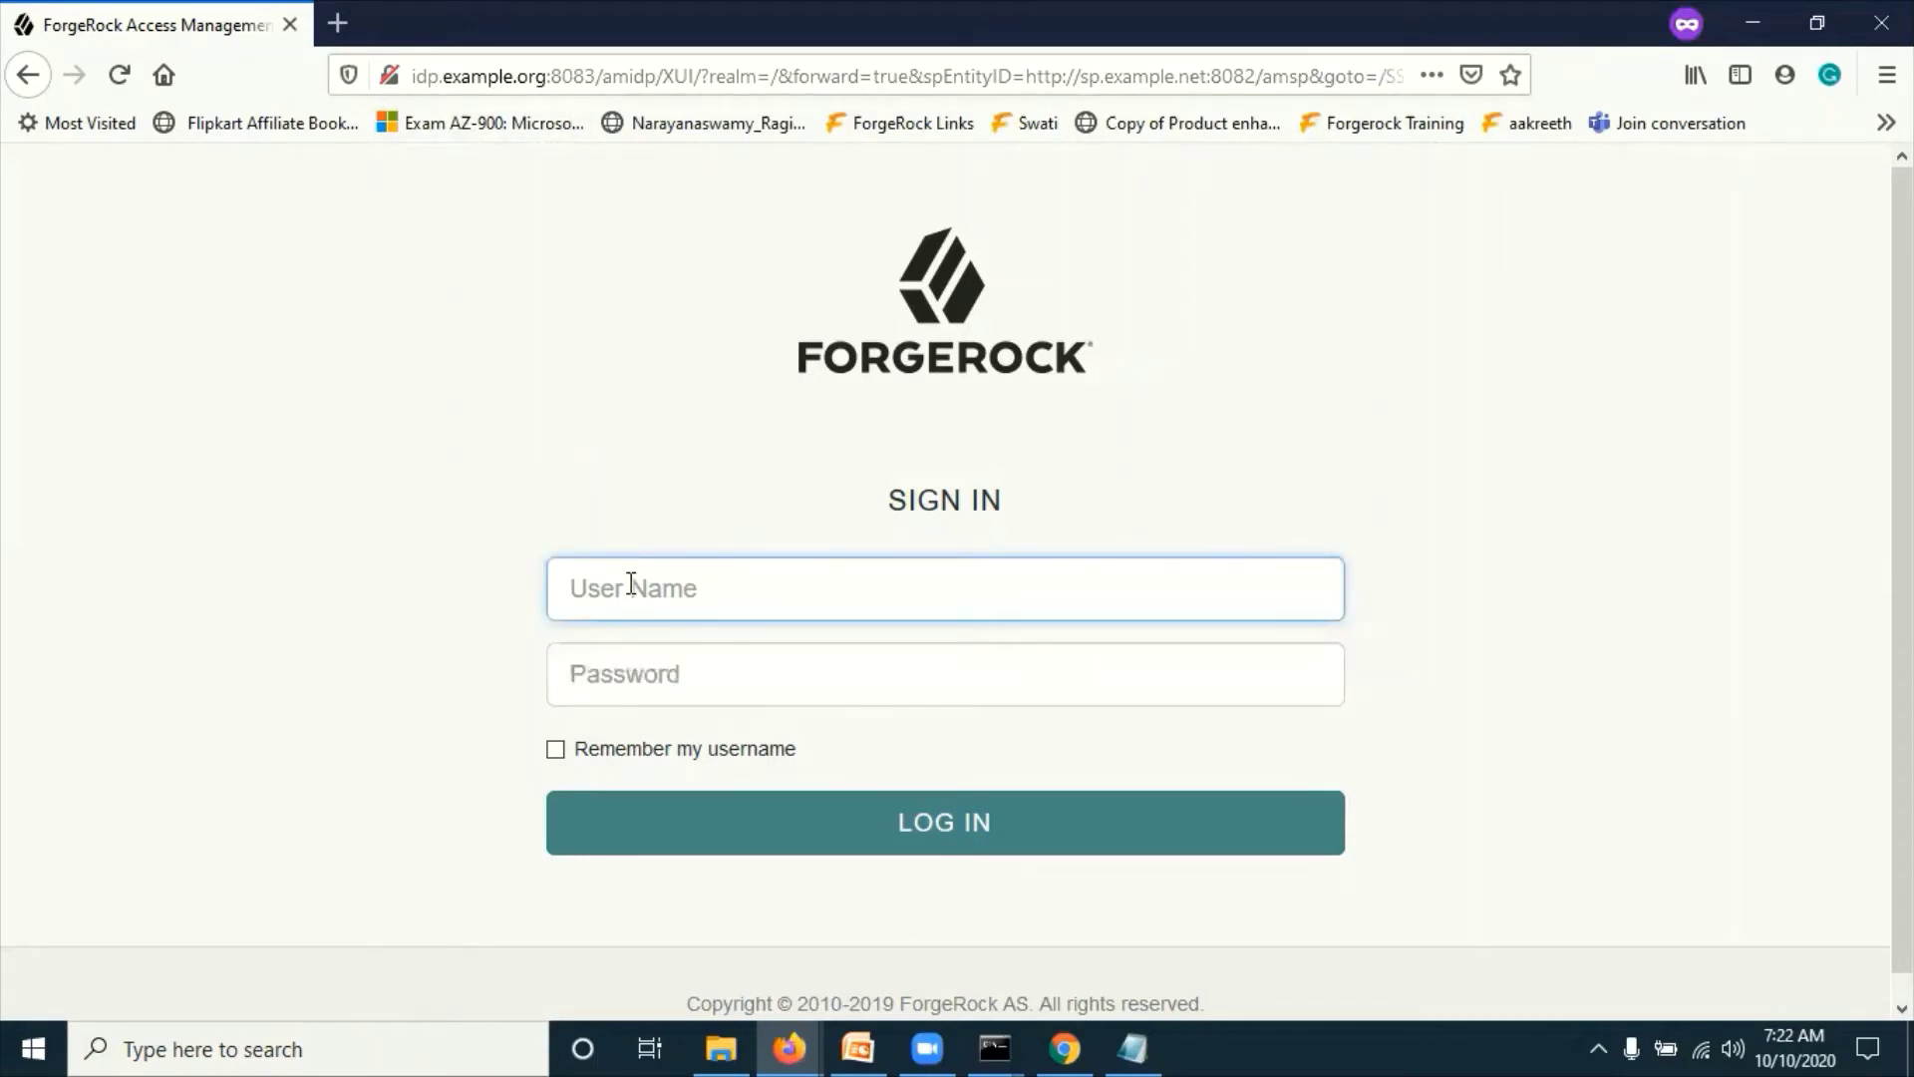
text(d)
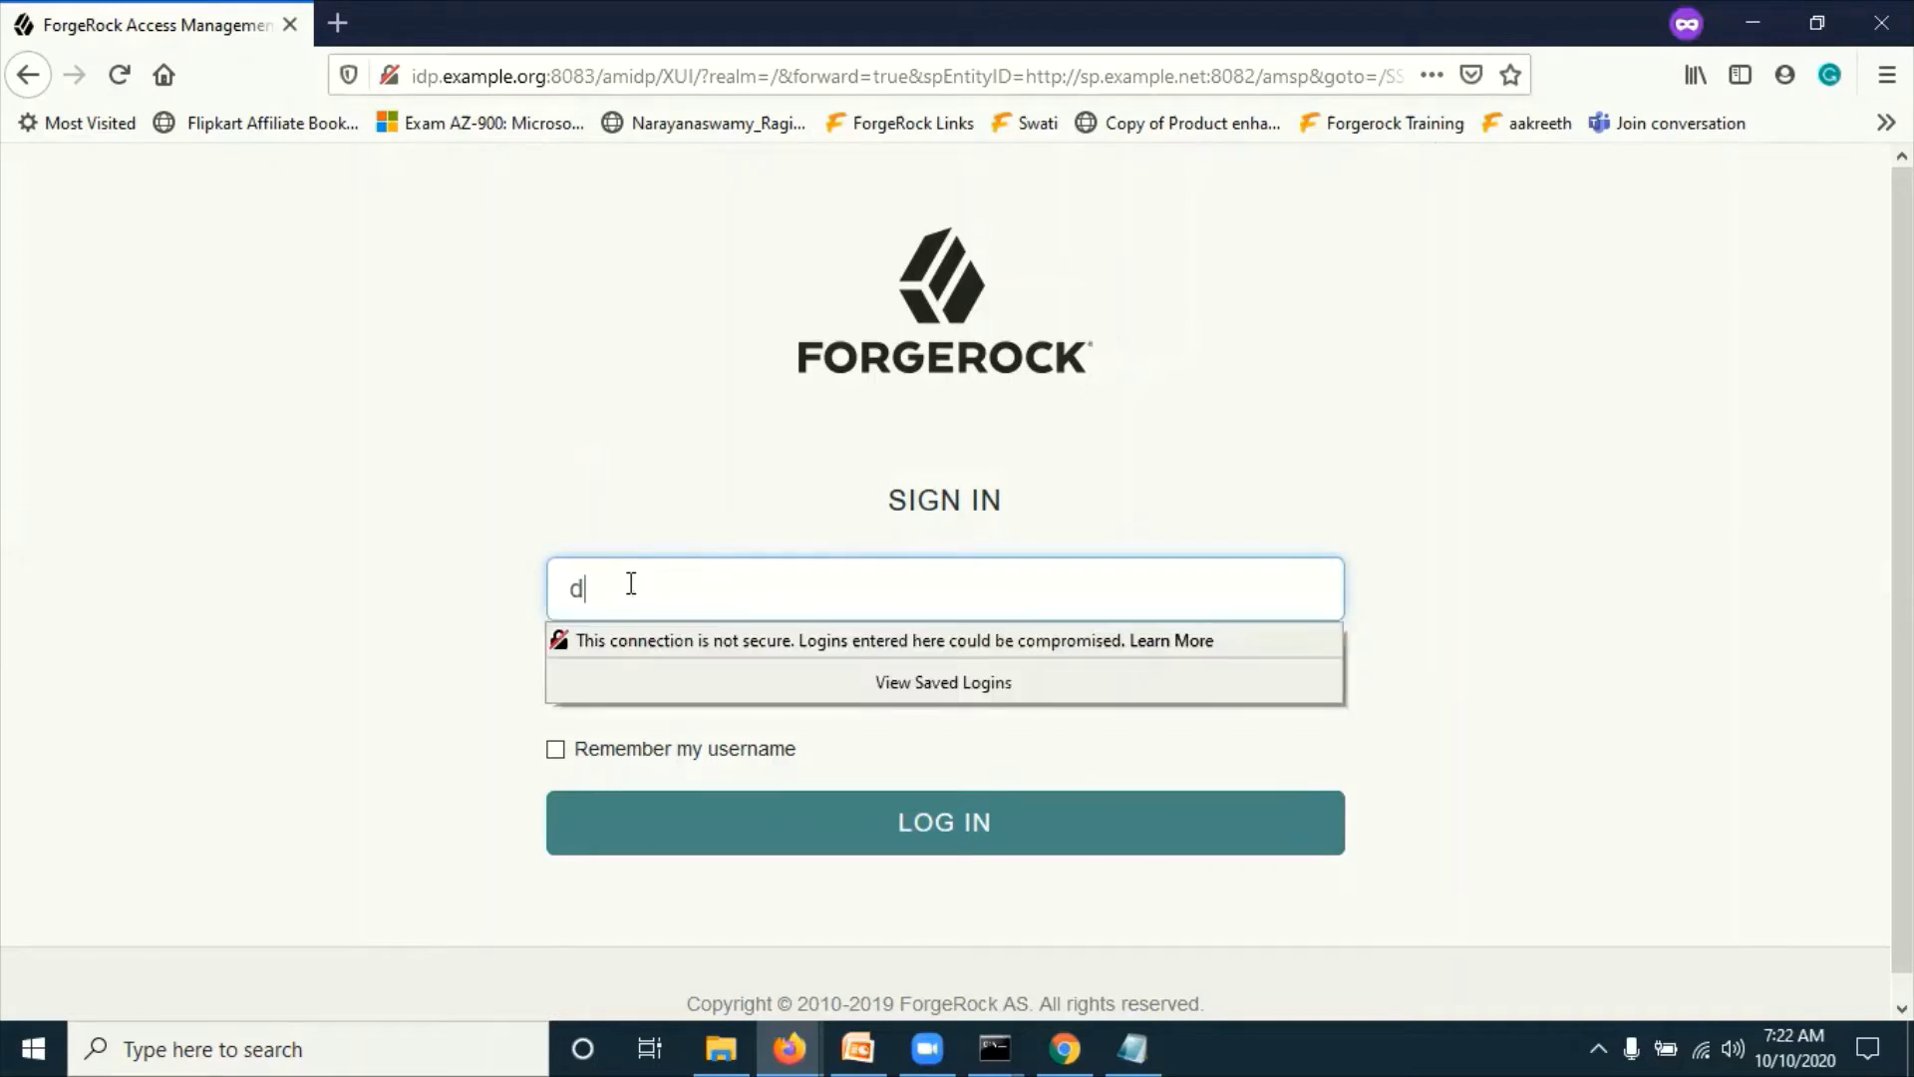
text(emoidp)
key(Tab)
text(•••••)
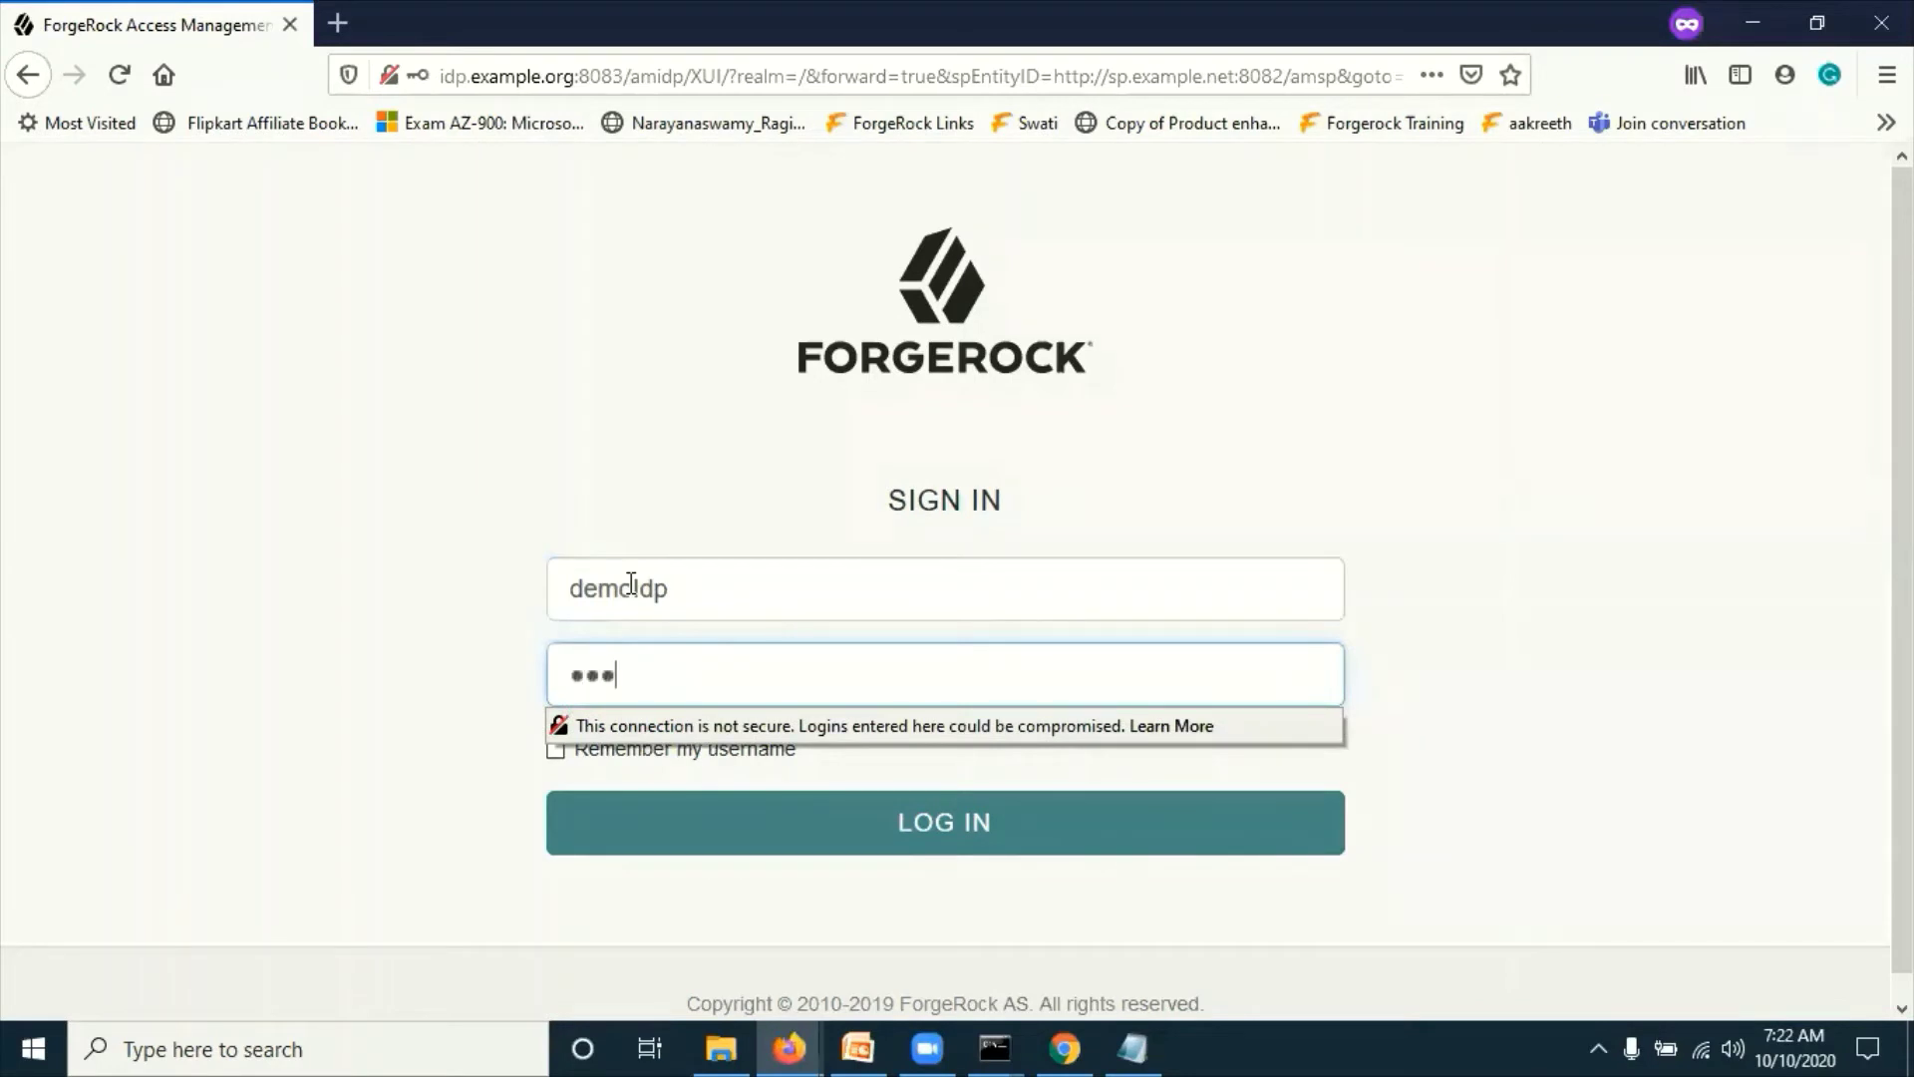
text(••••)
click(497, 465)
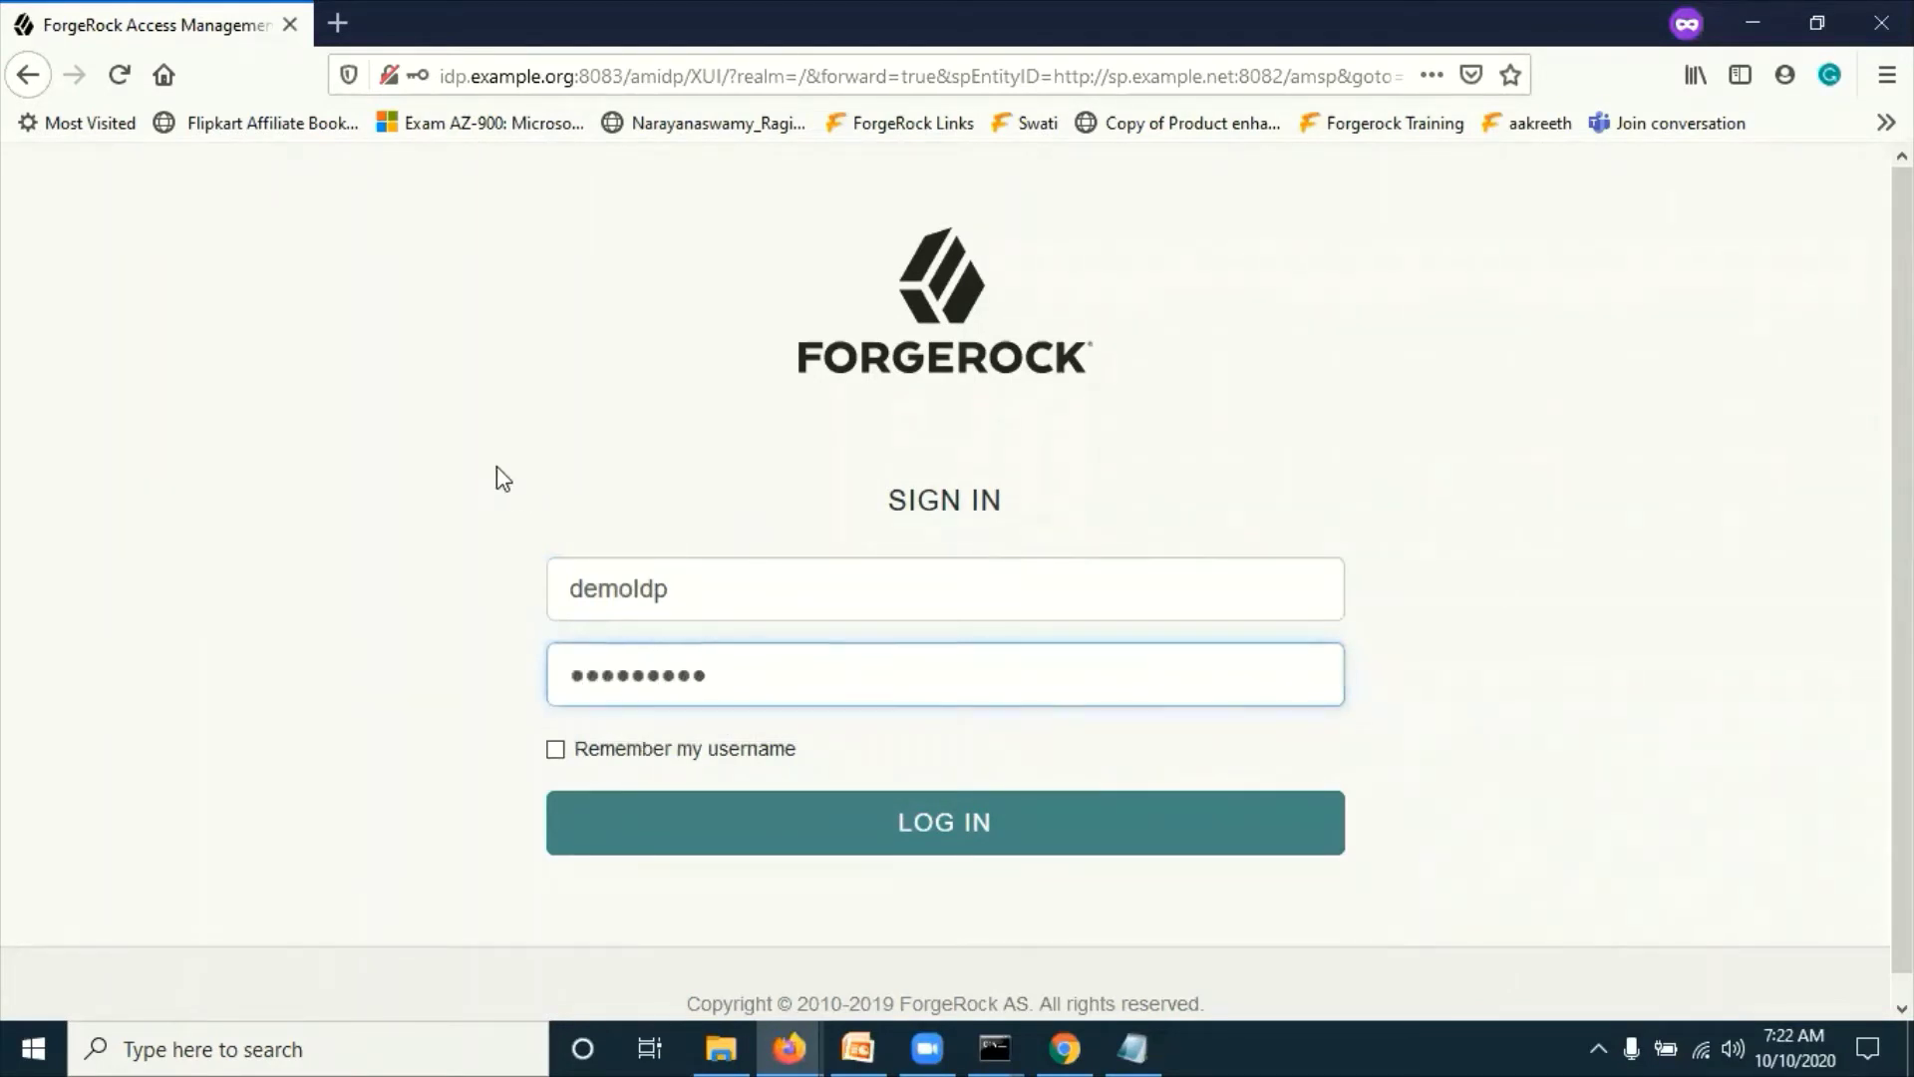
Step: Log in at the IDP and confirm the redirect to sp.example.net:8082/amsp sign-in
click(945, 830)
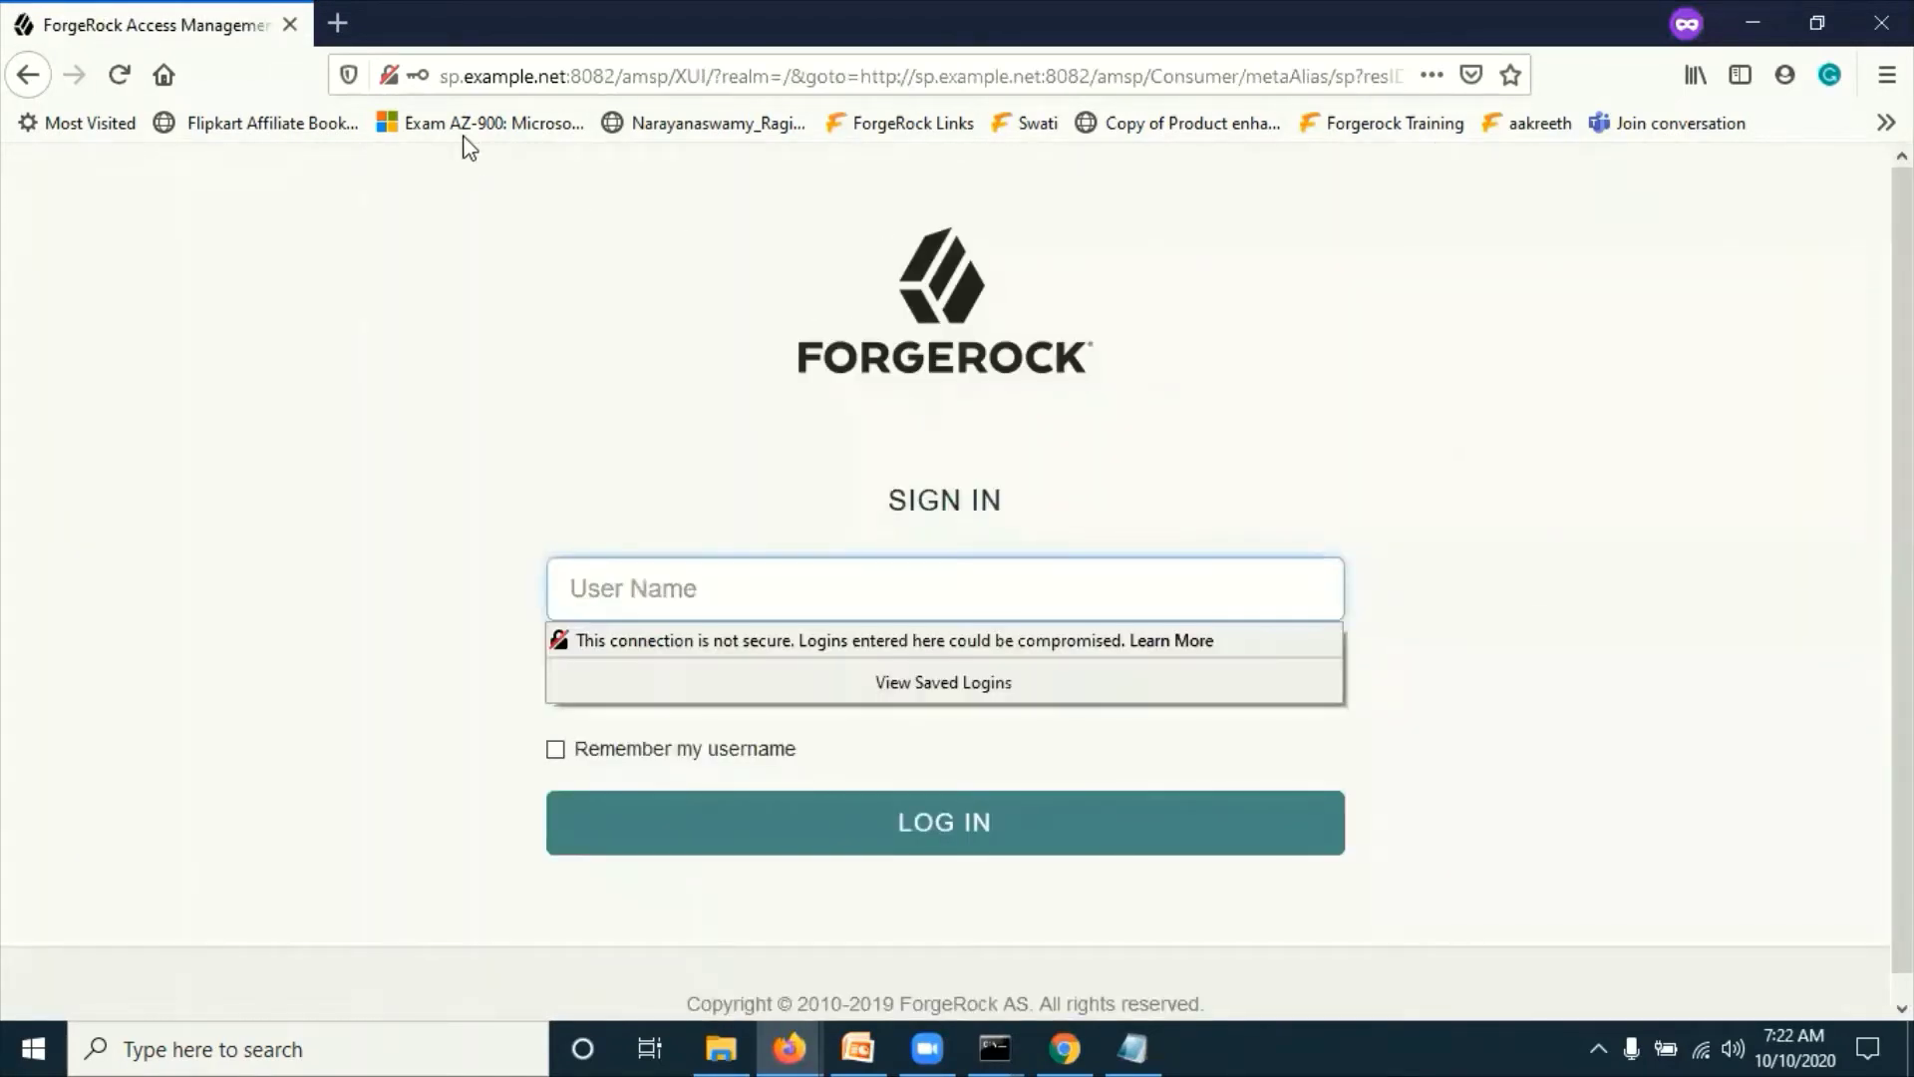
drag(450, 73, 581, 76)
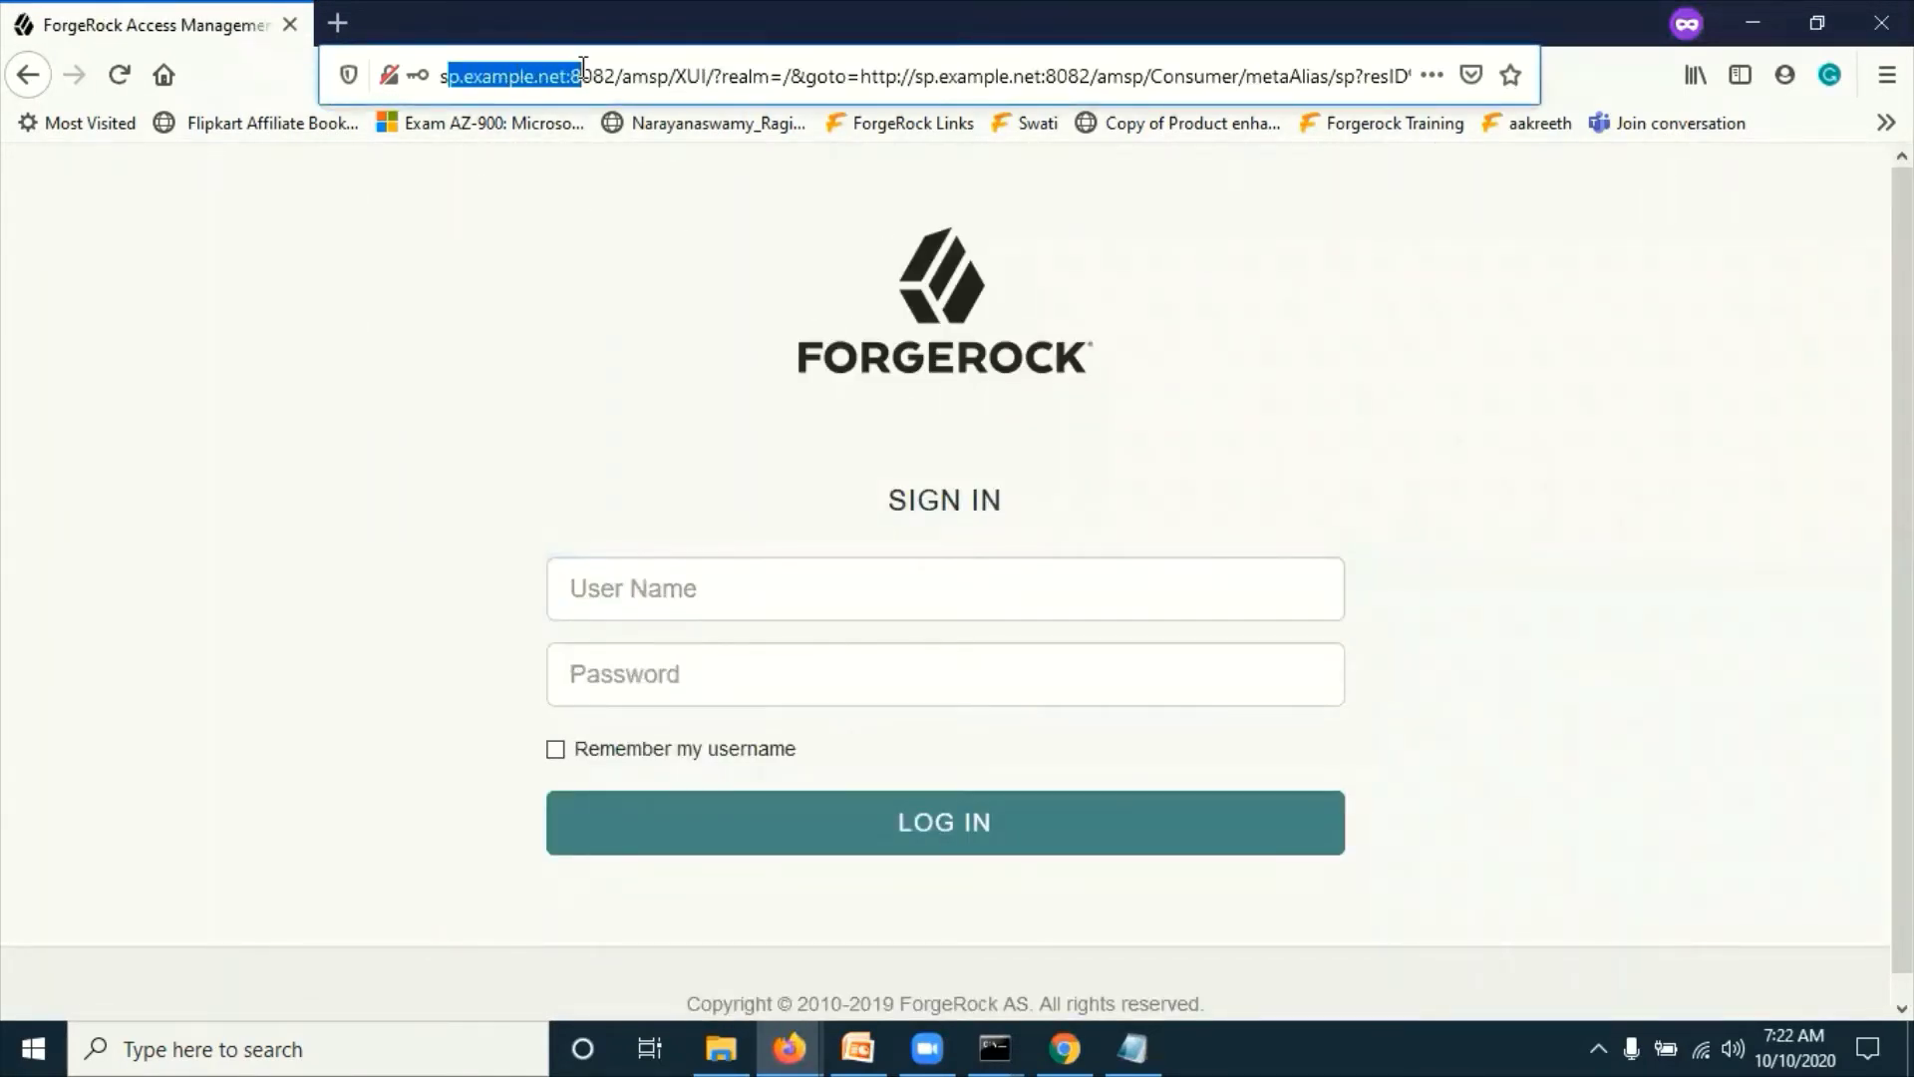
click(488, 354)
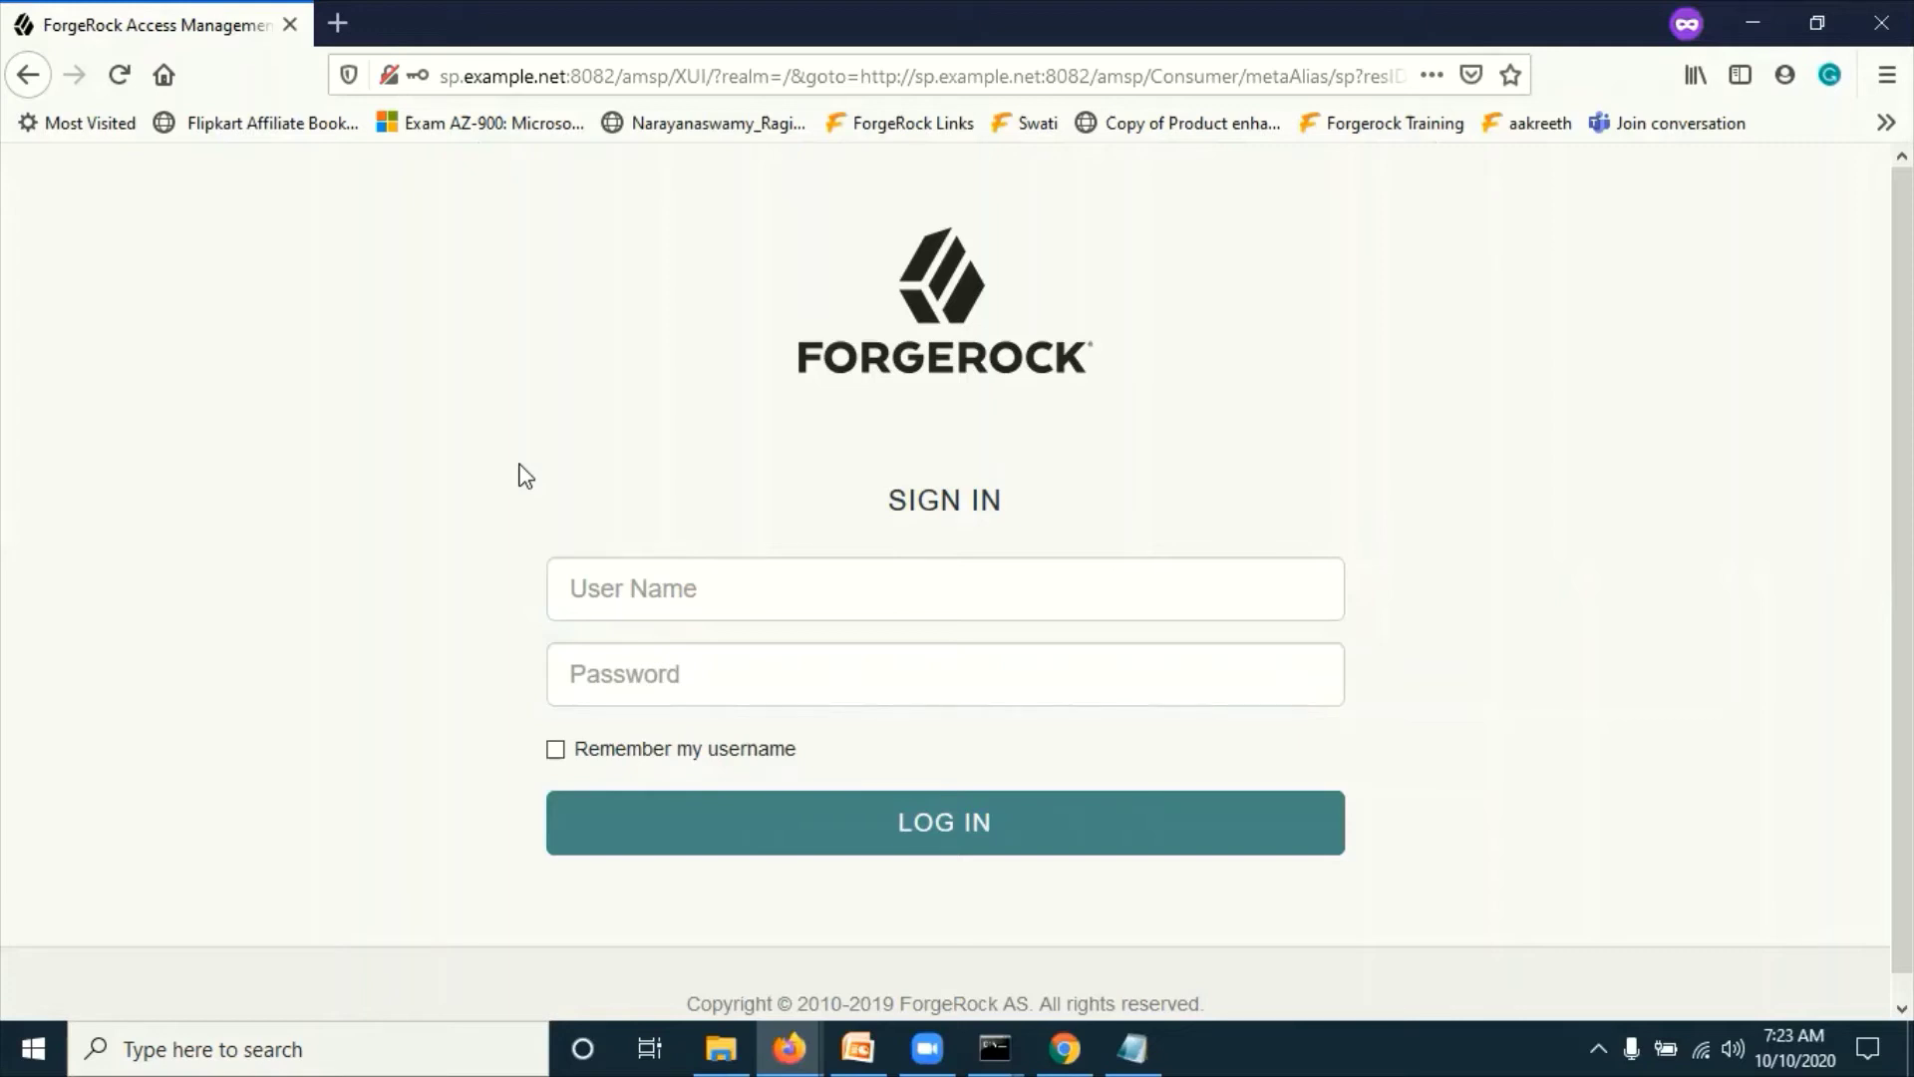
Step: Sign in on the SP as demosp with its password and confirm 'Single Sign-on succeeded.'
click(642, 574)
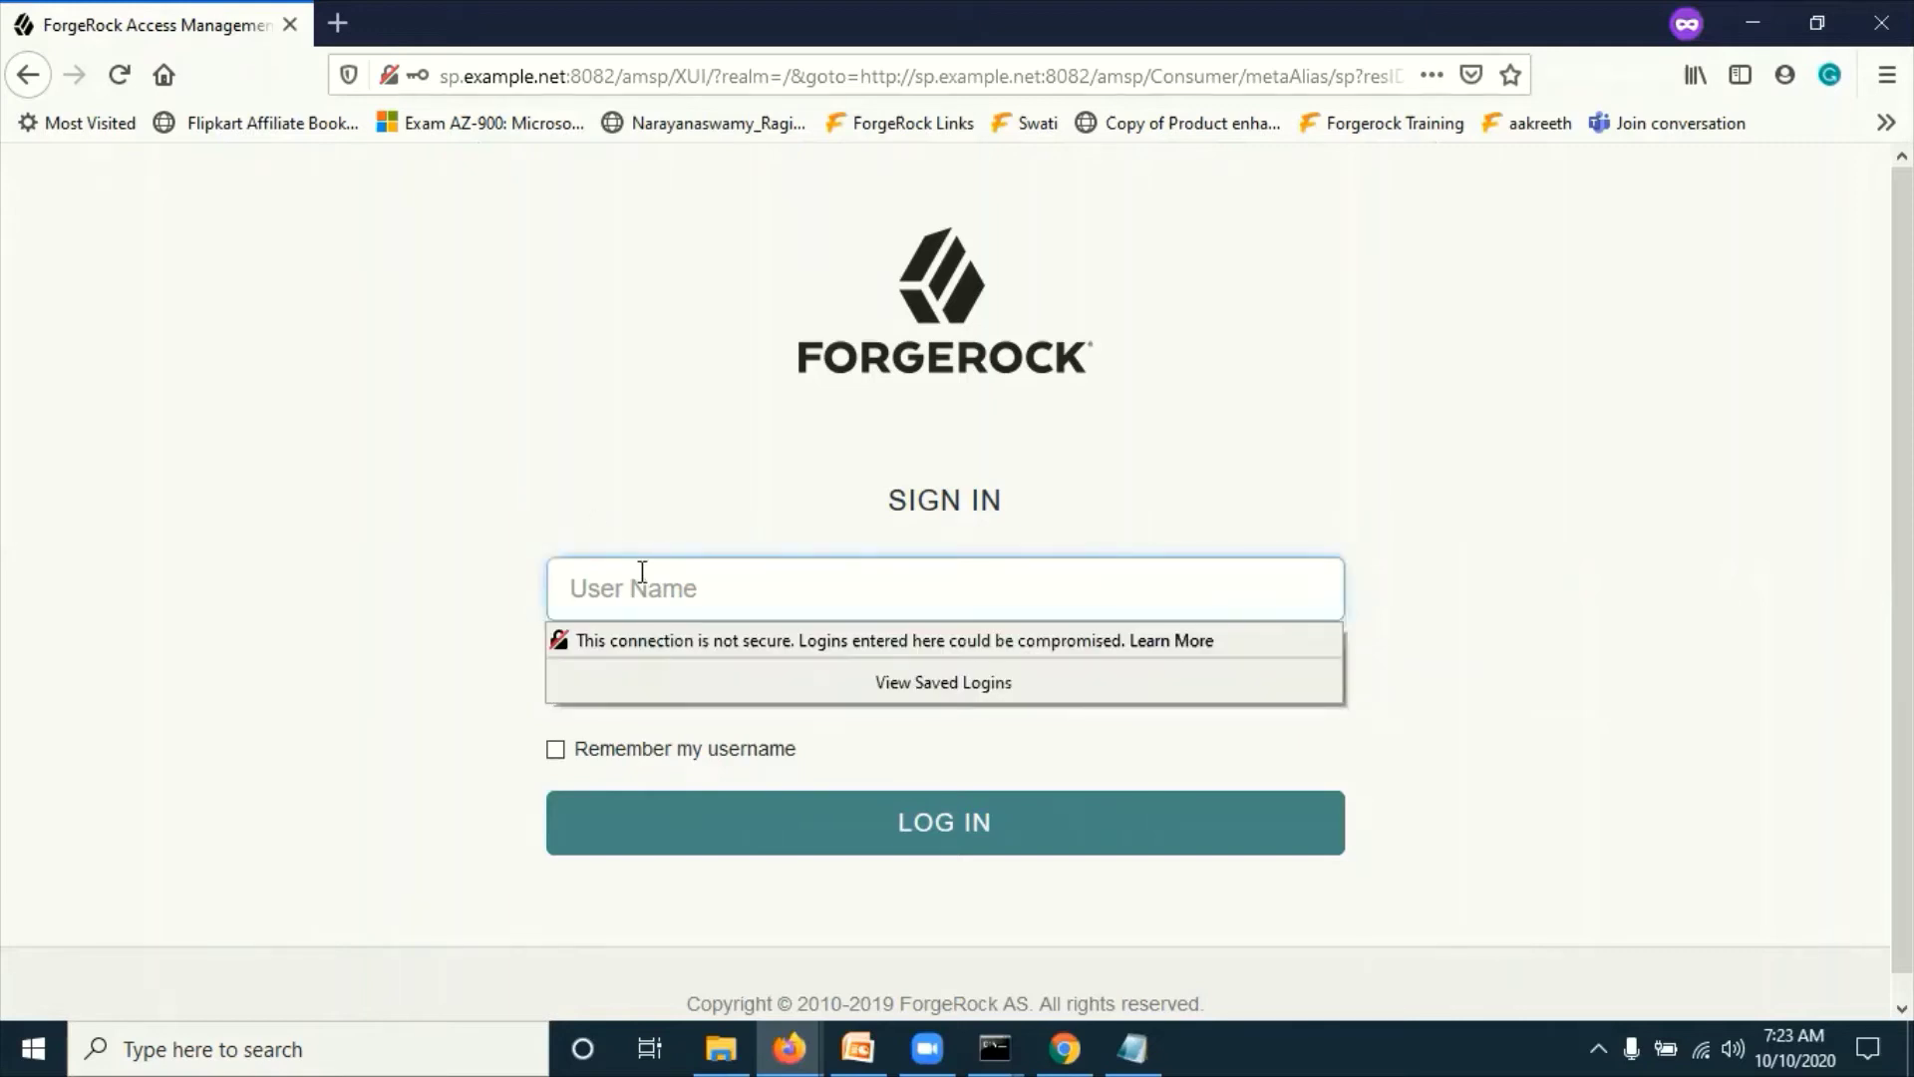
text(demosp)
key(Tab)
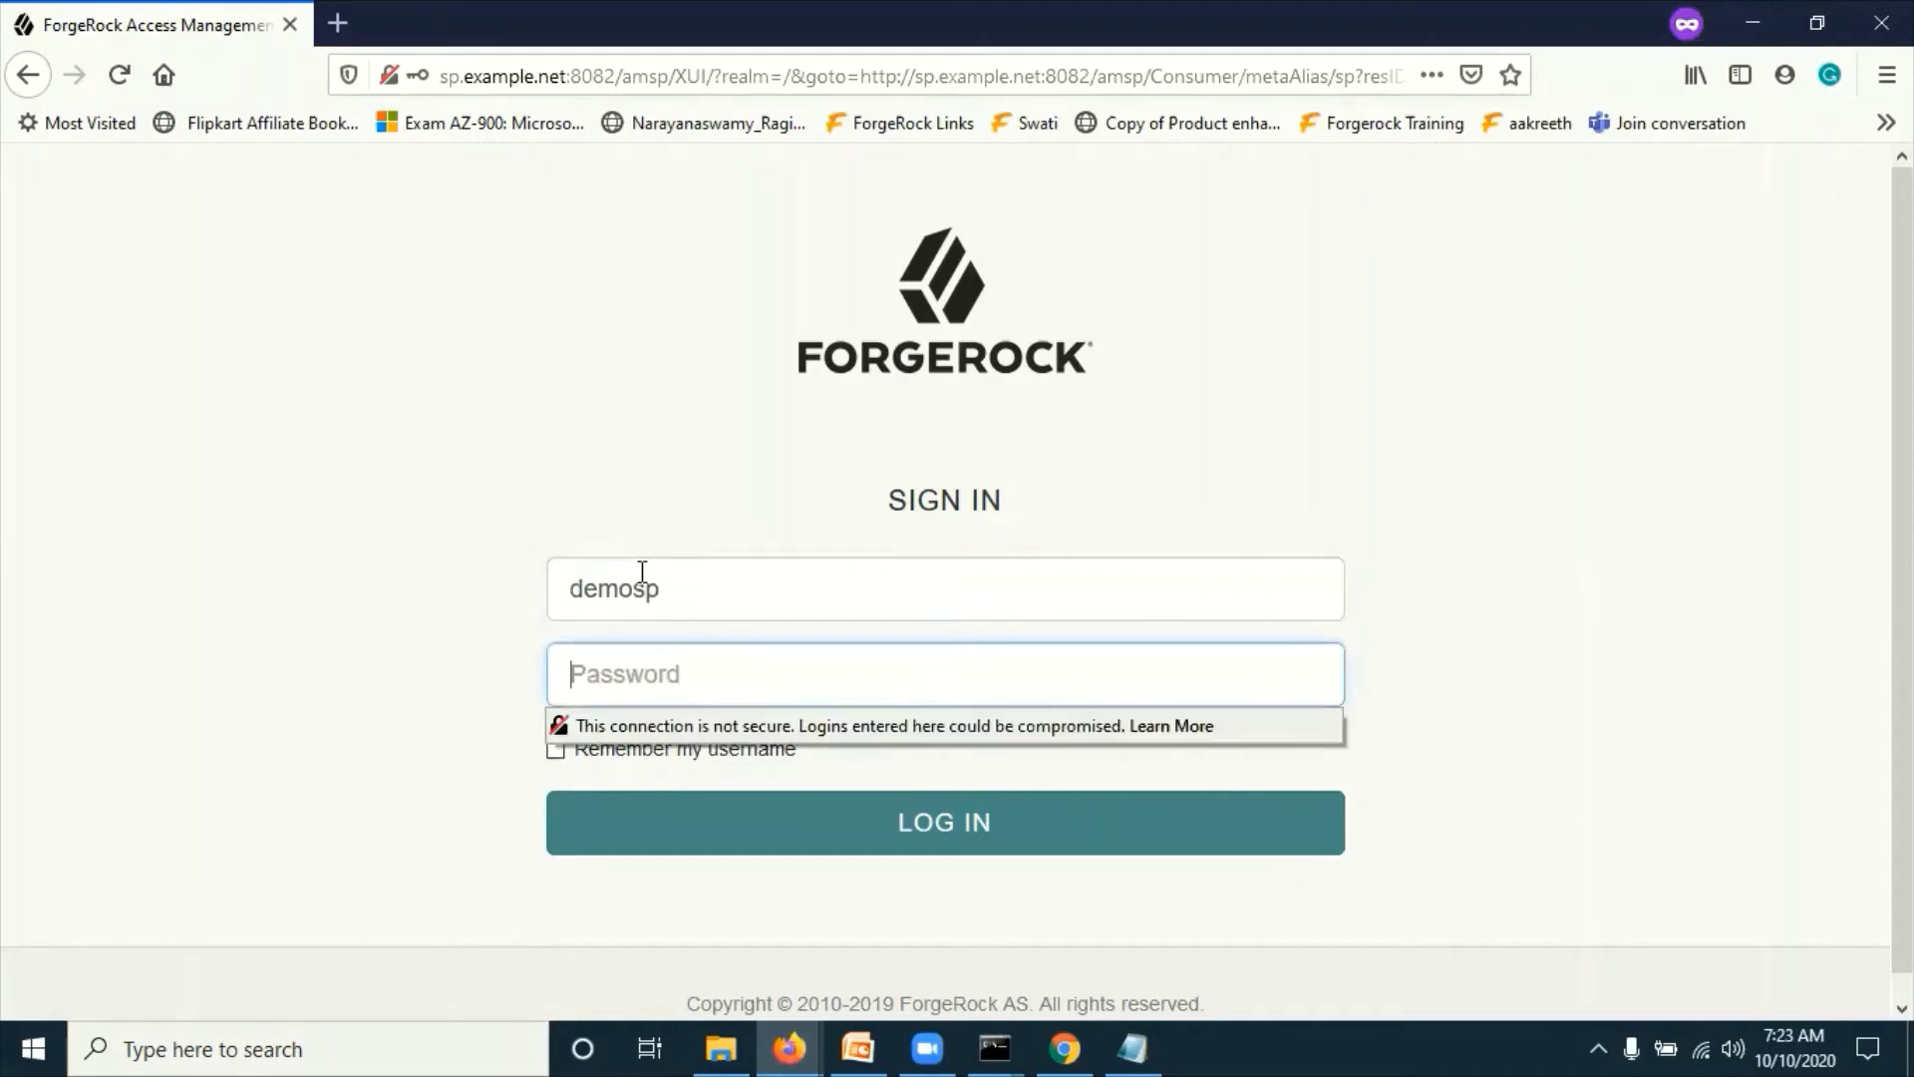
text(••••••••)
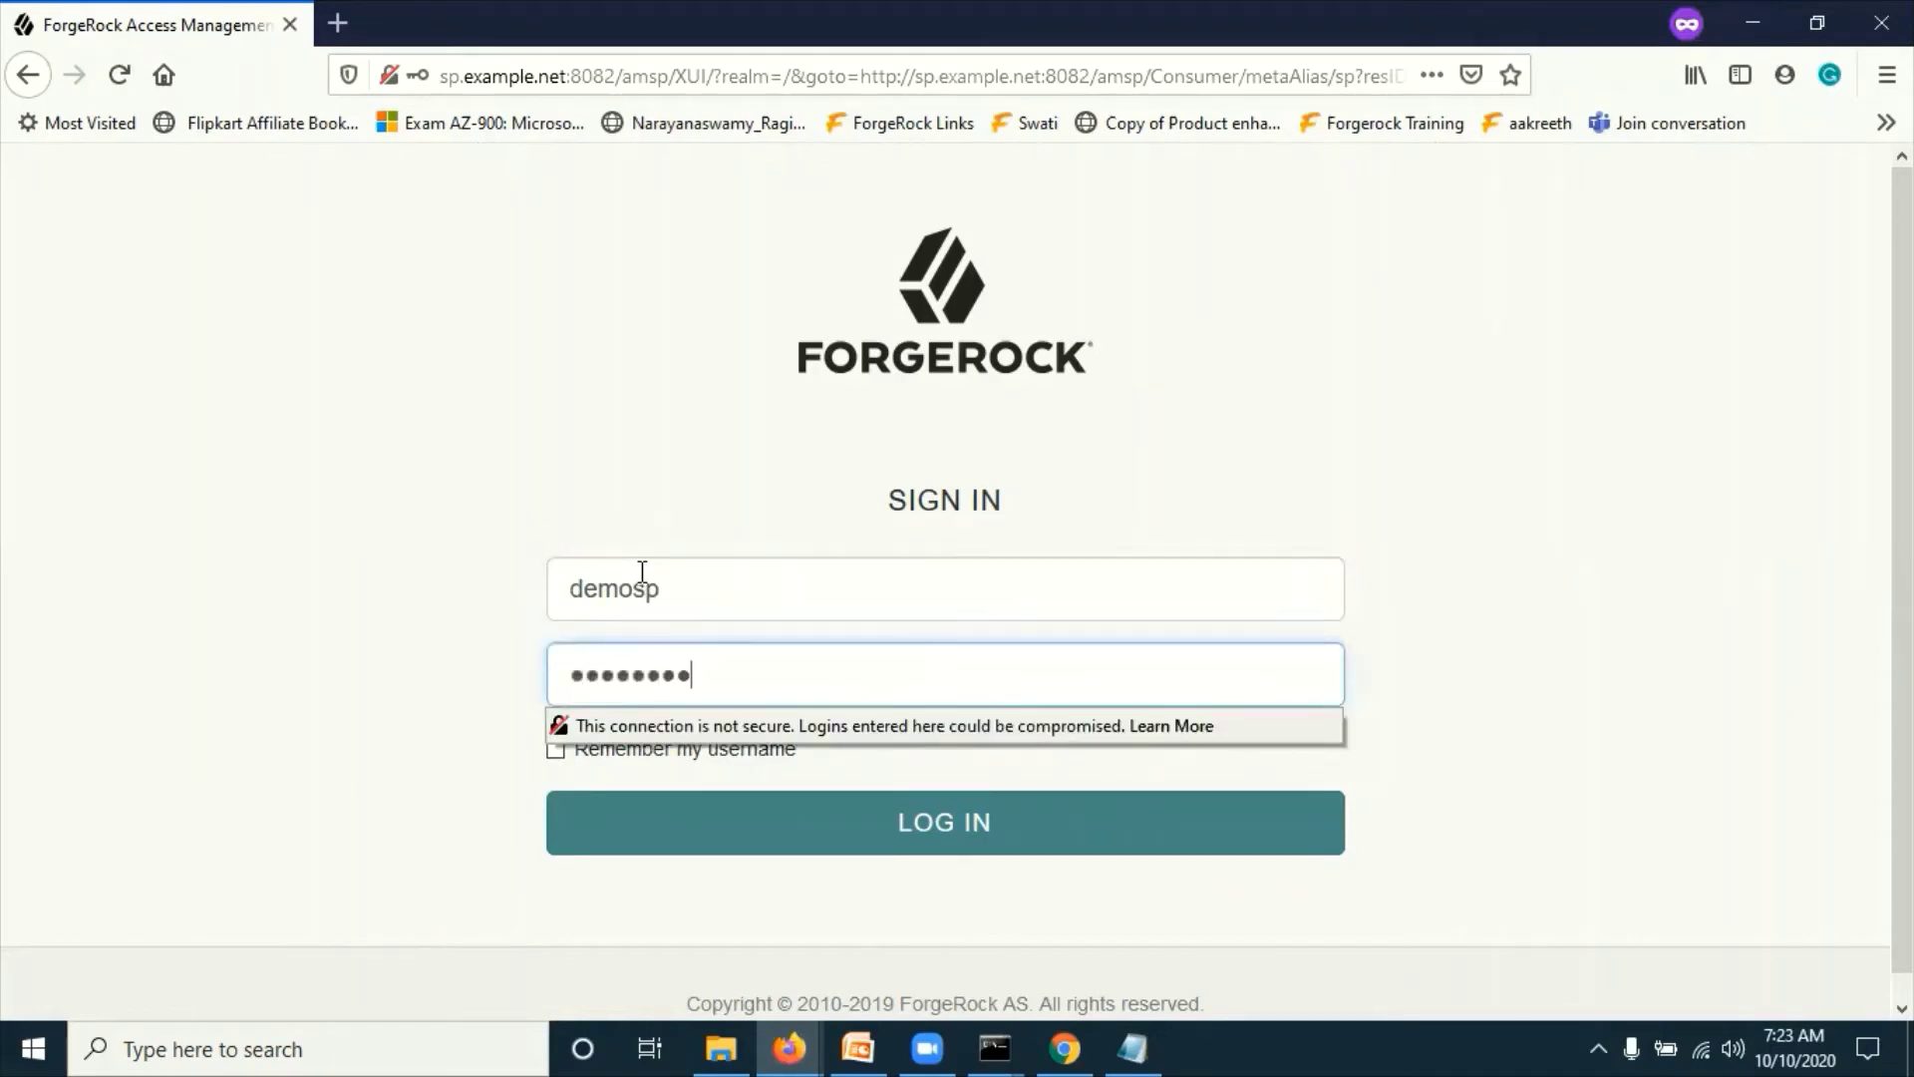
text(•)
click(289, 419)
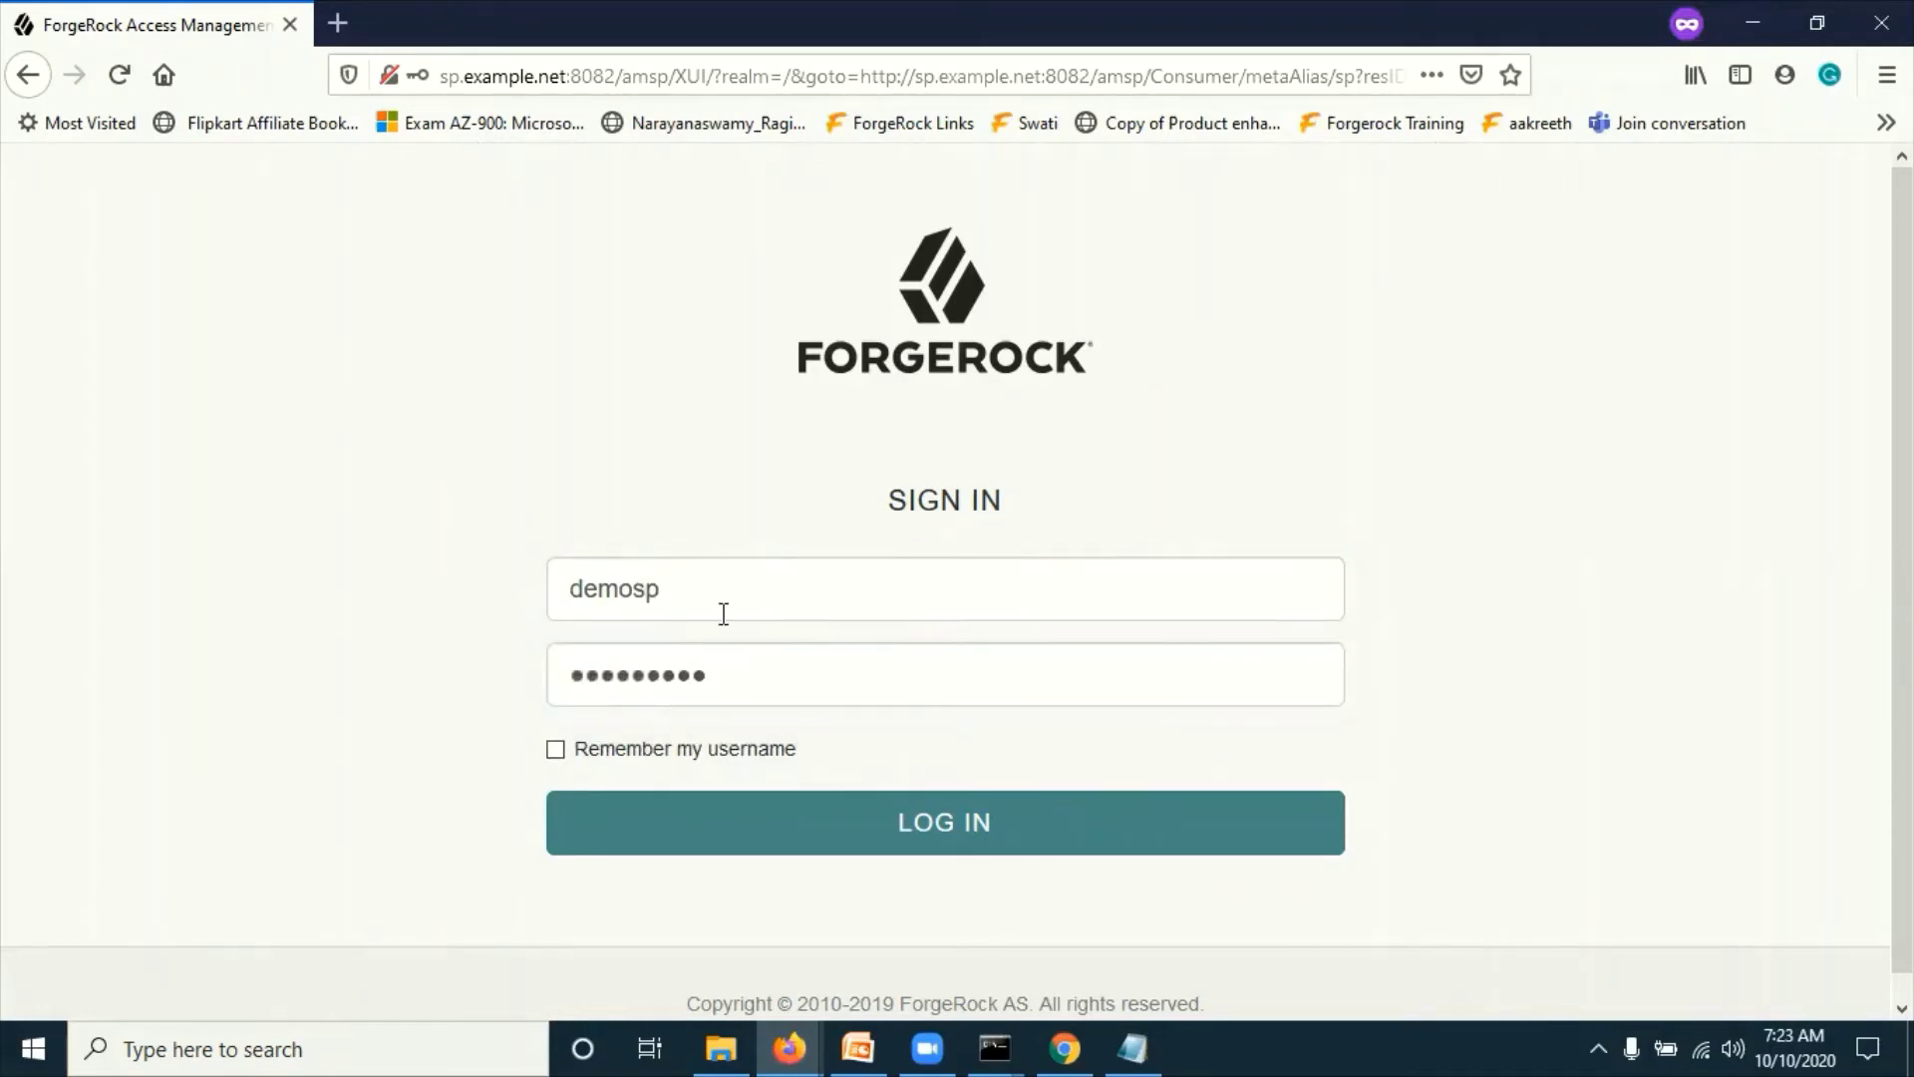
click(948, 840)
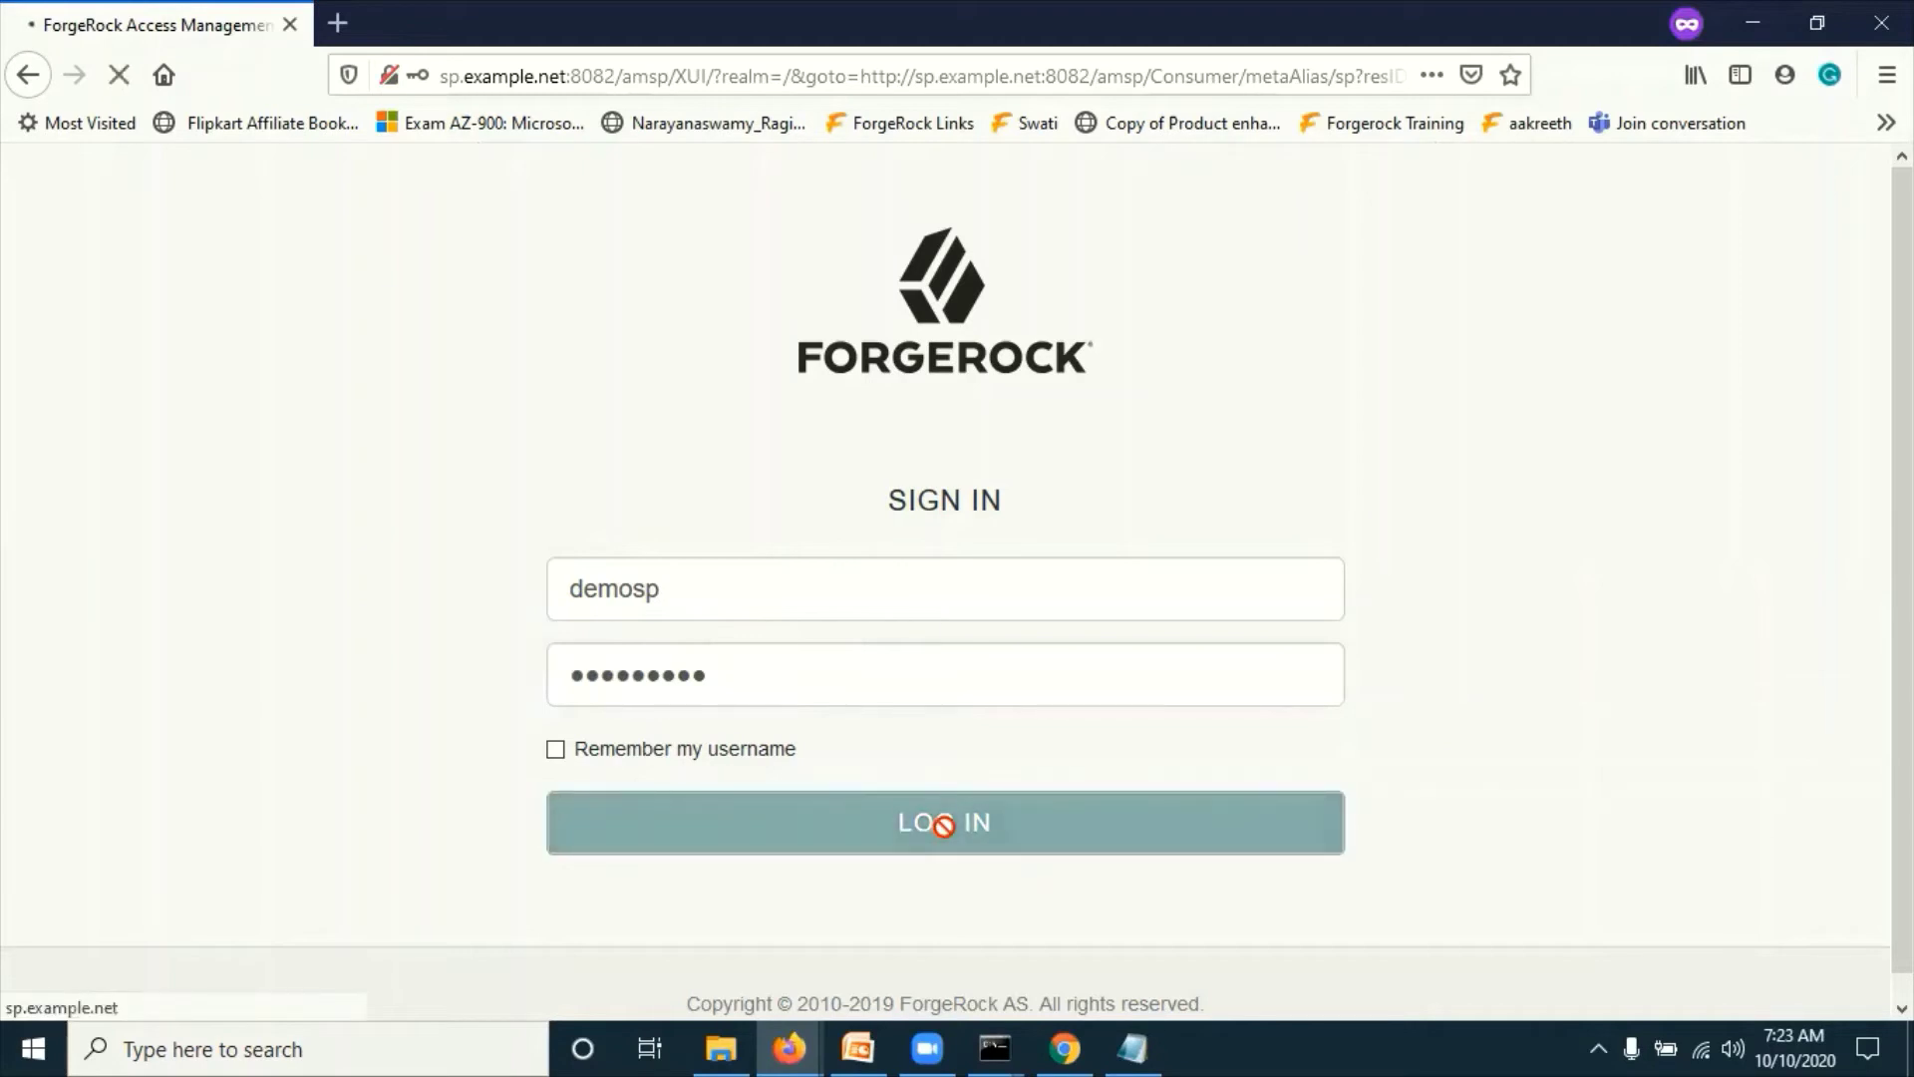
drag(286, 176, 5, 194)
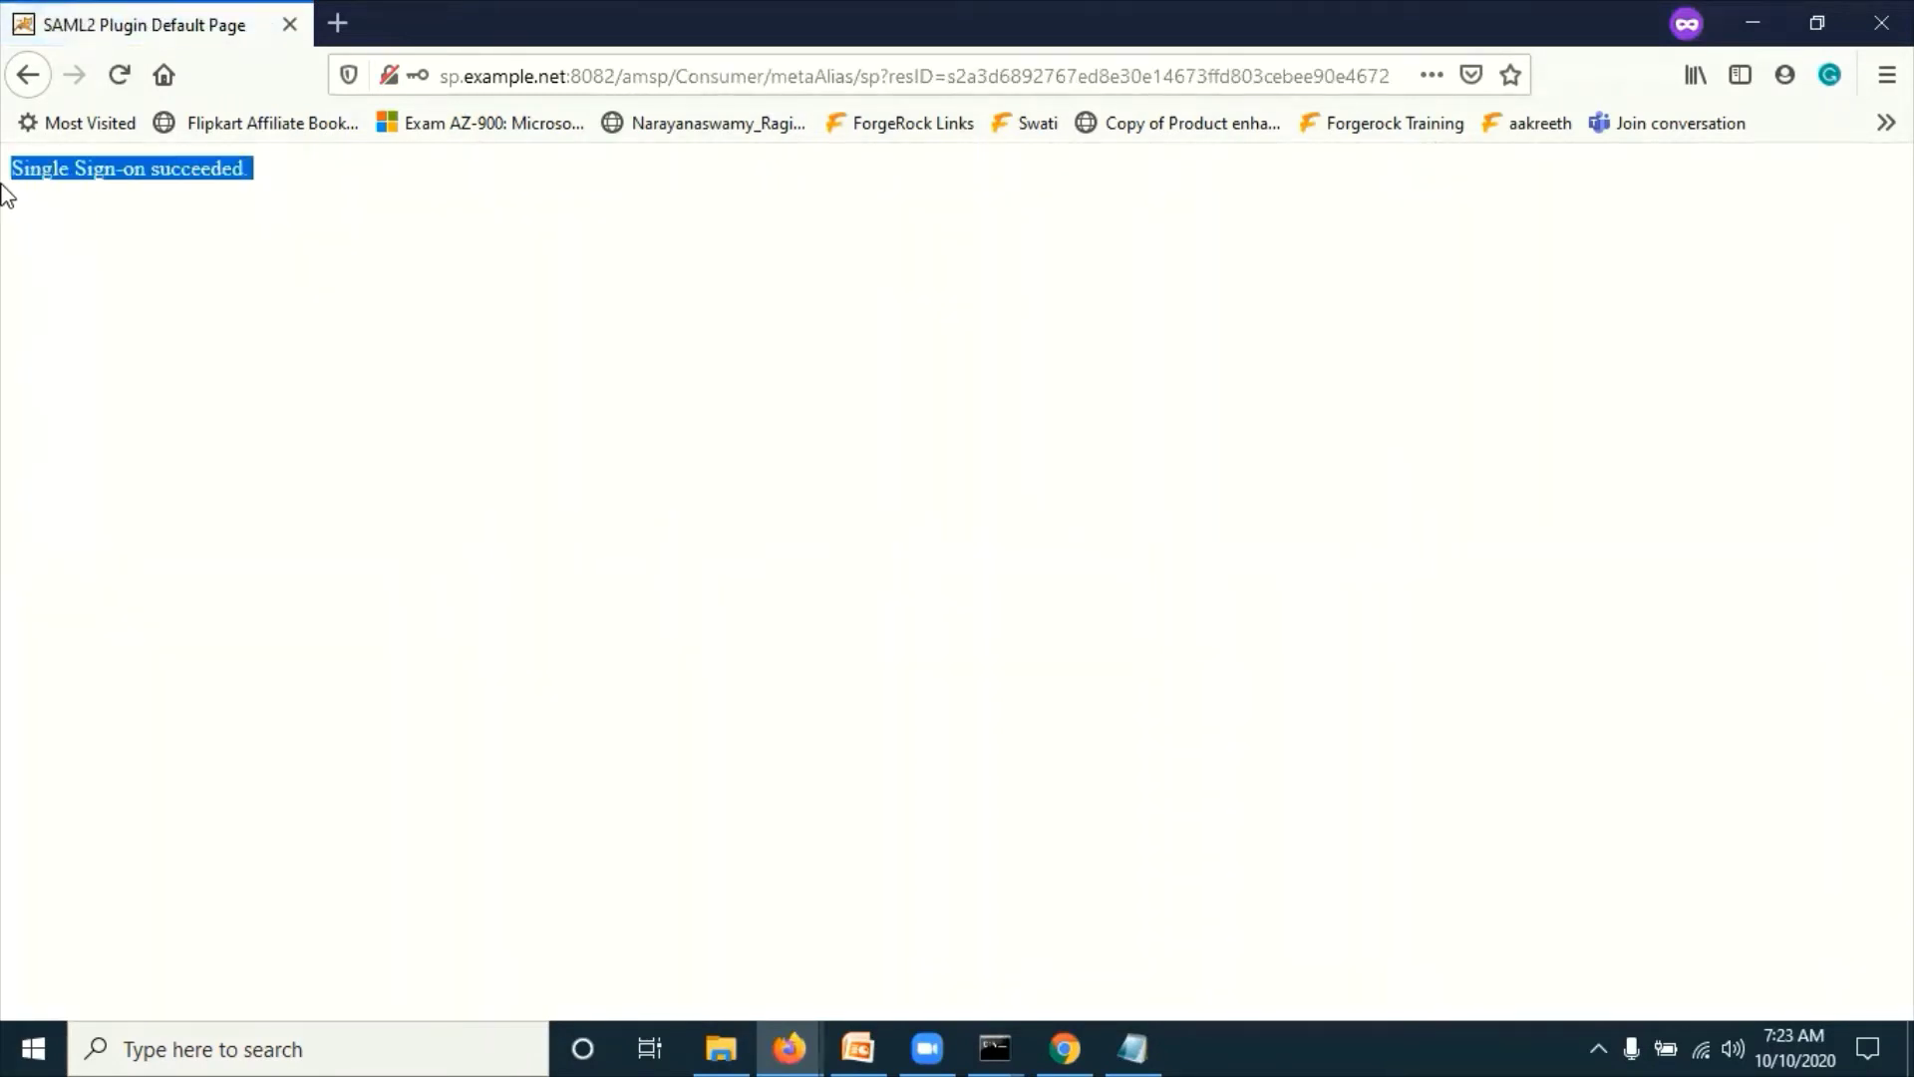
click(130, 330)
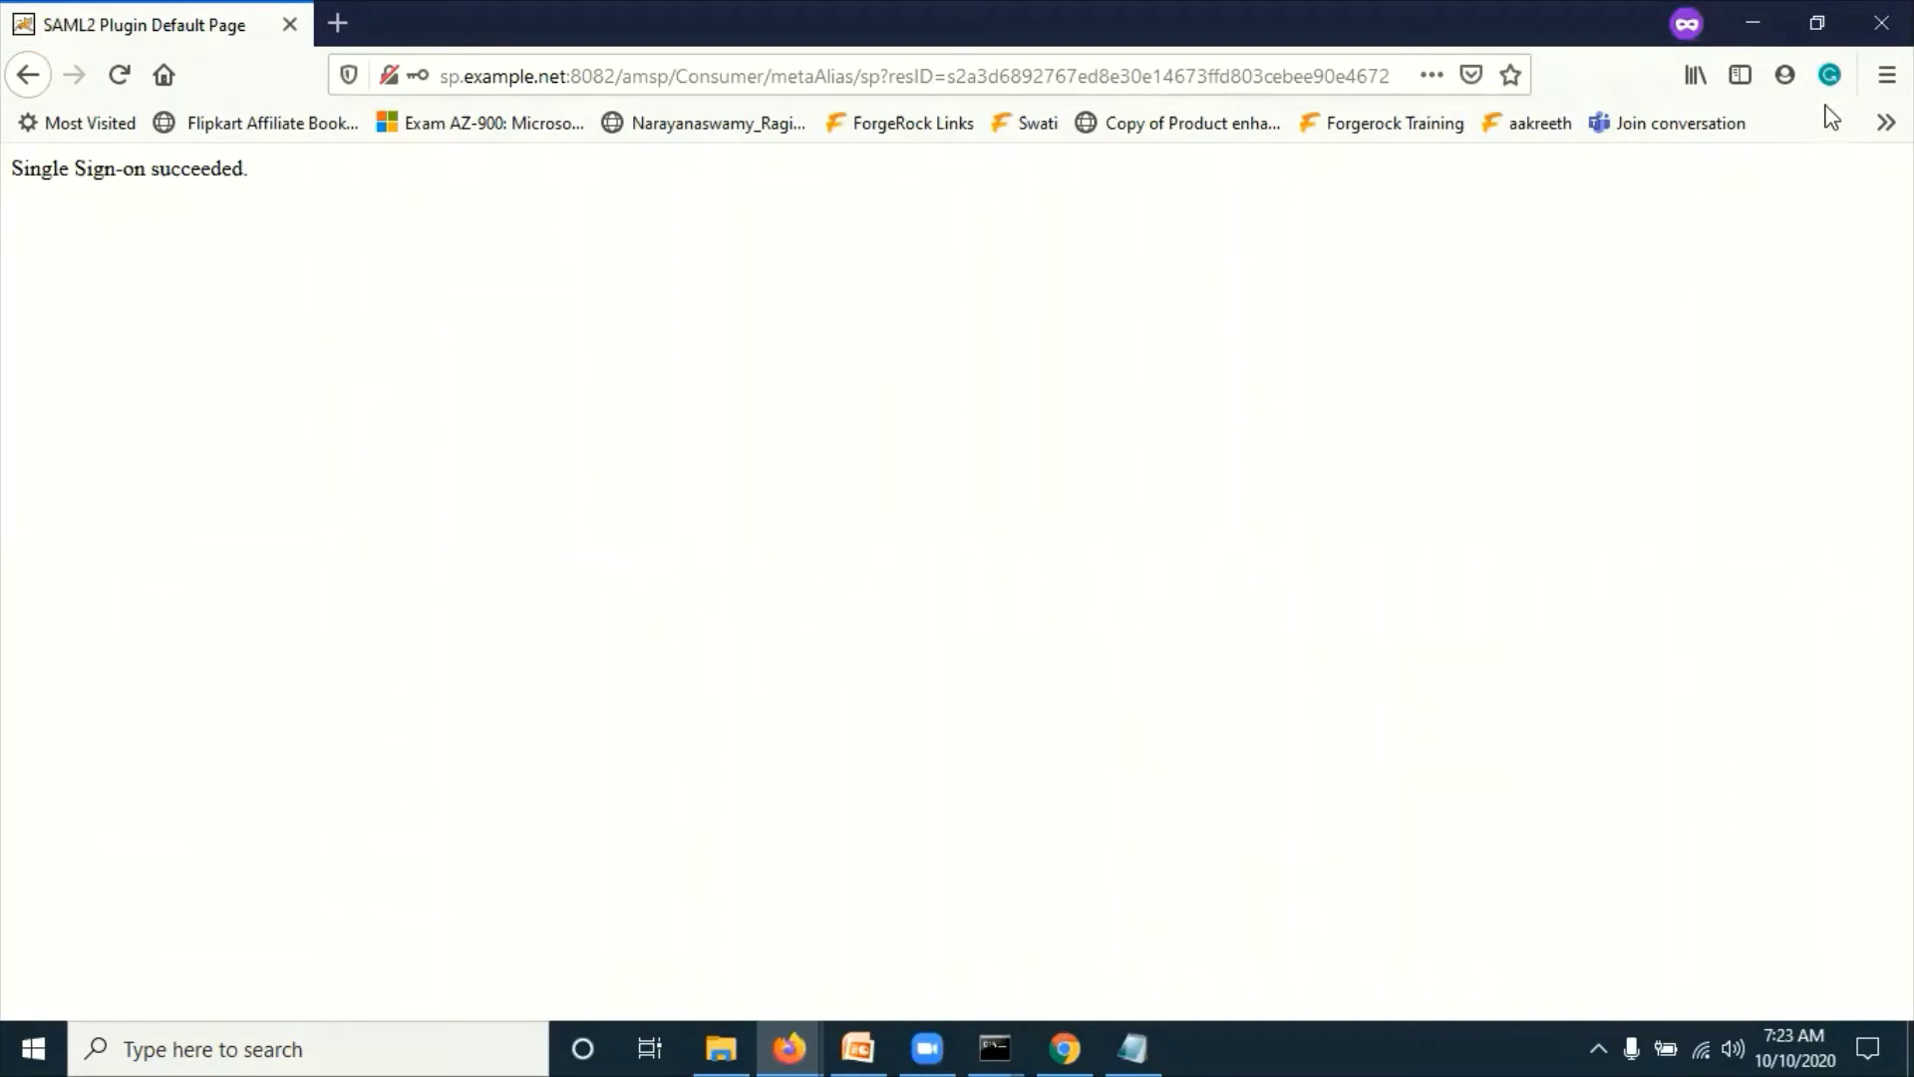
Step: Close the result window and load the SP-initiated SSO URL in a new private Firefox window
click(1881, 23)
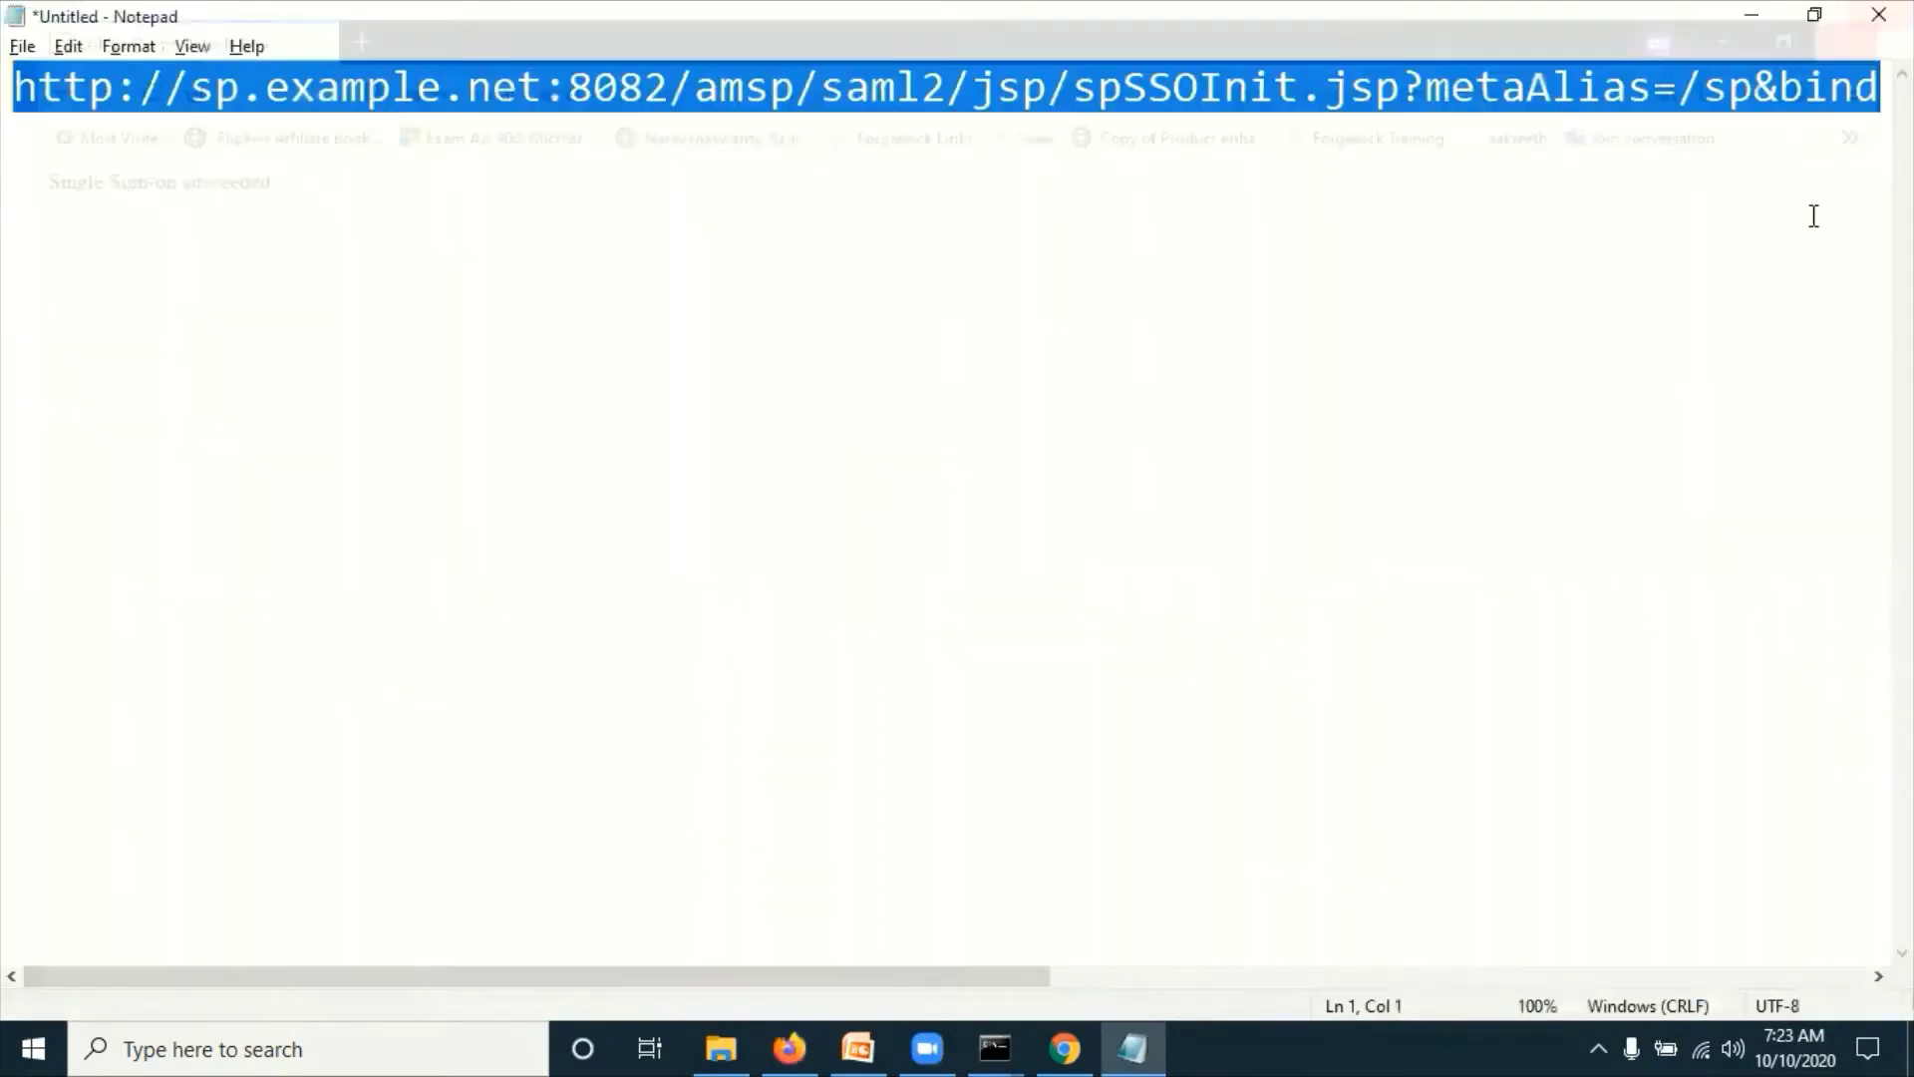
key(alt+Tab)
click(1867, 73)
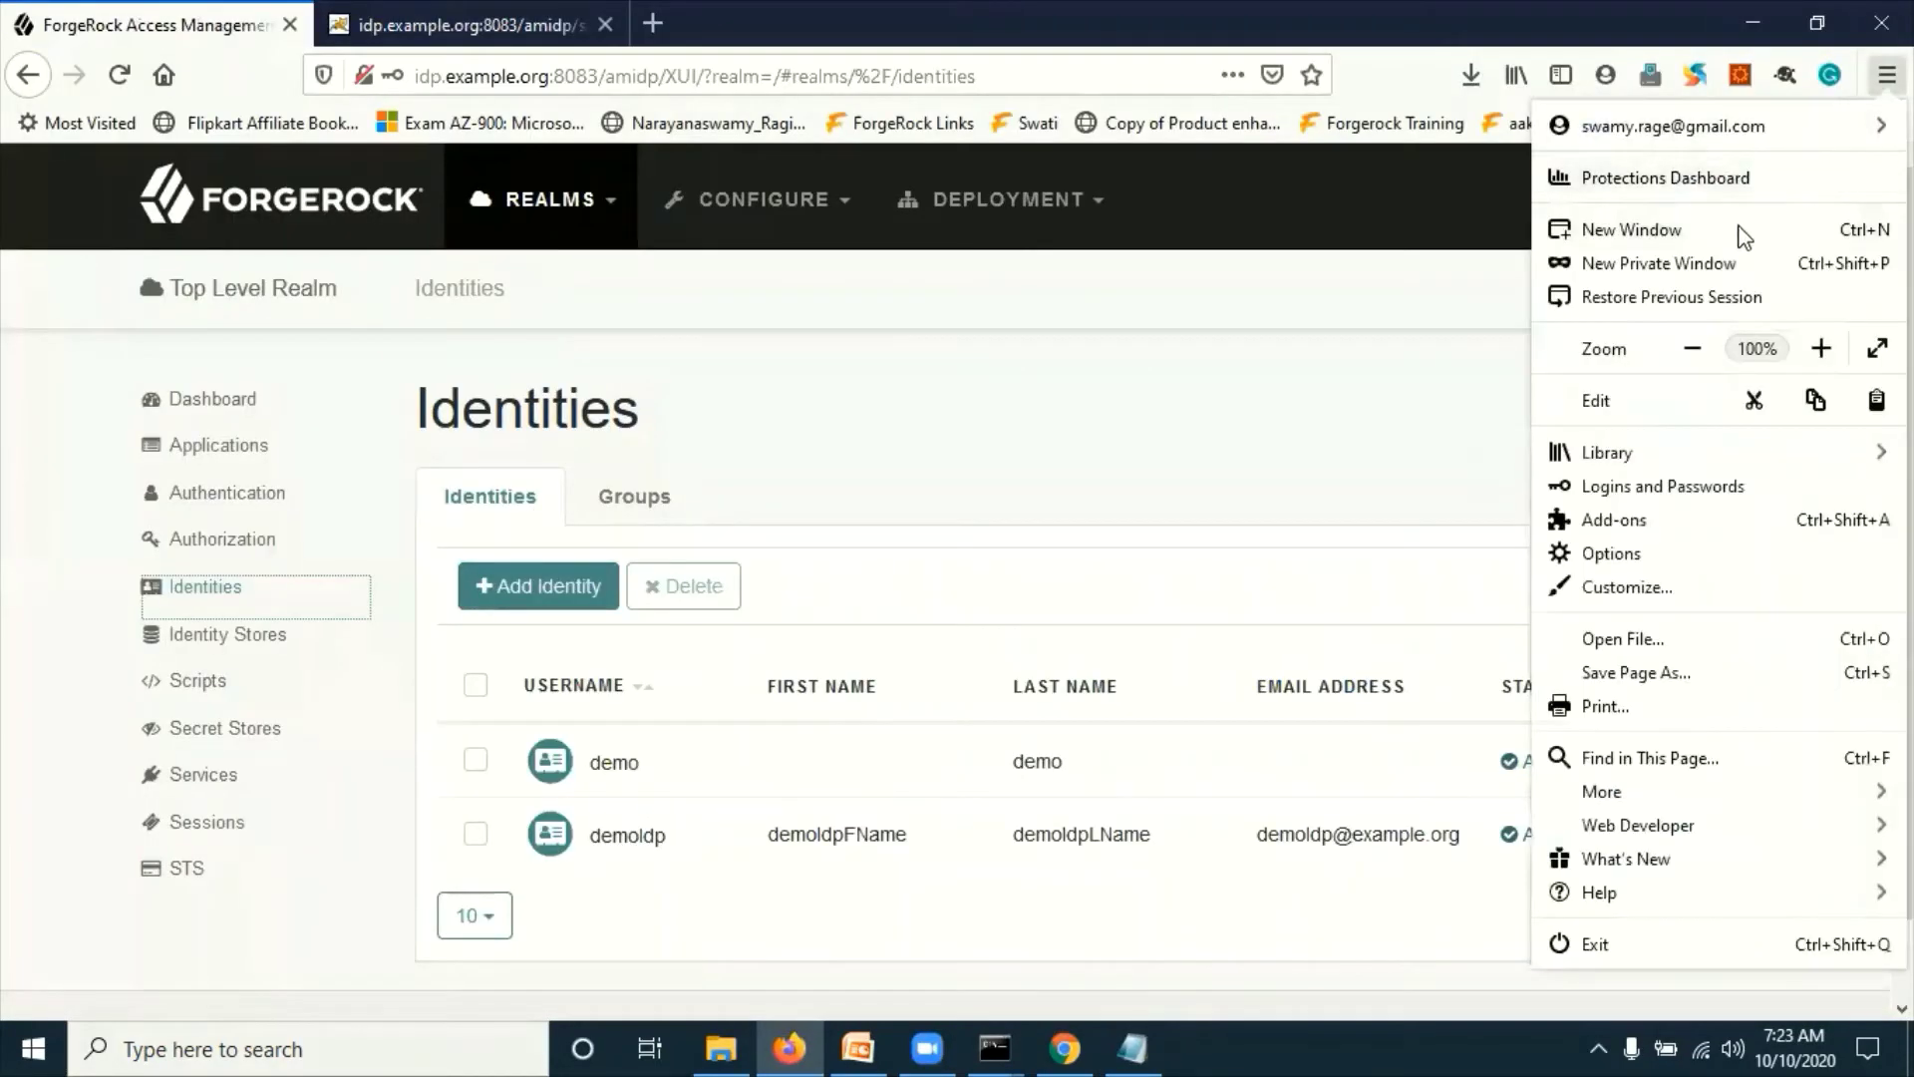
click(1697, 261)
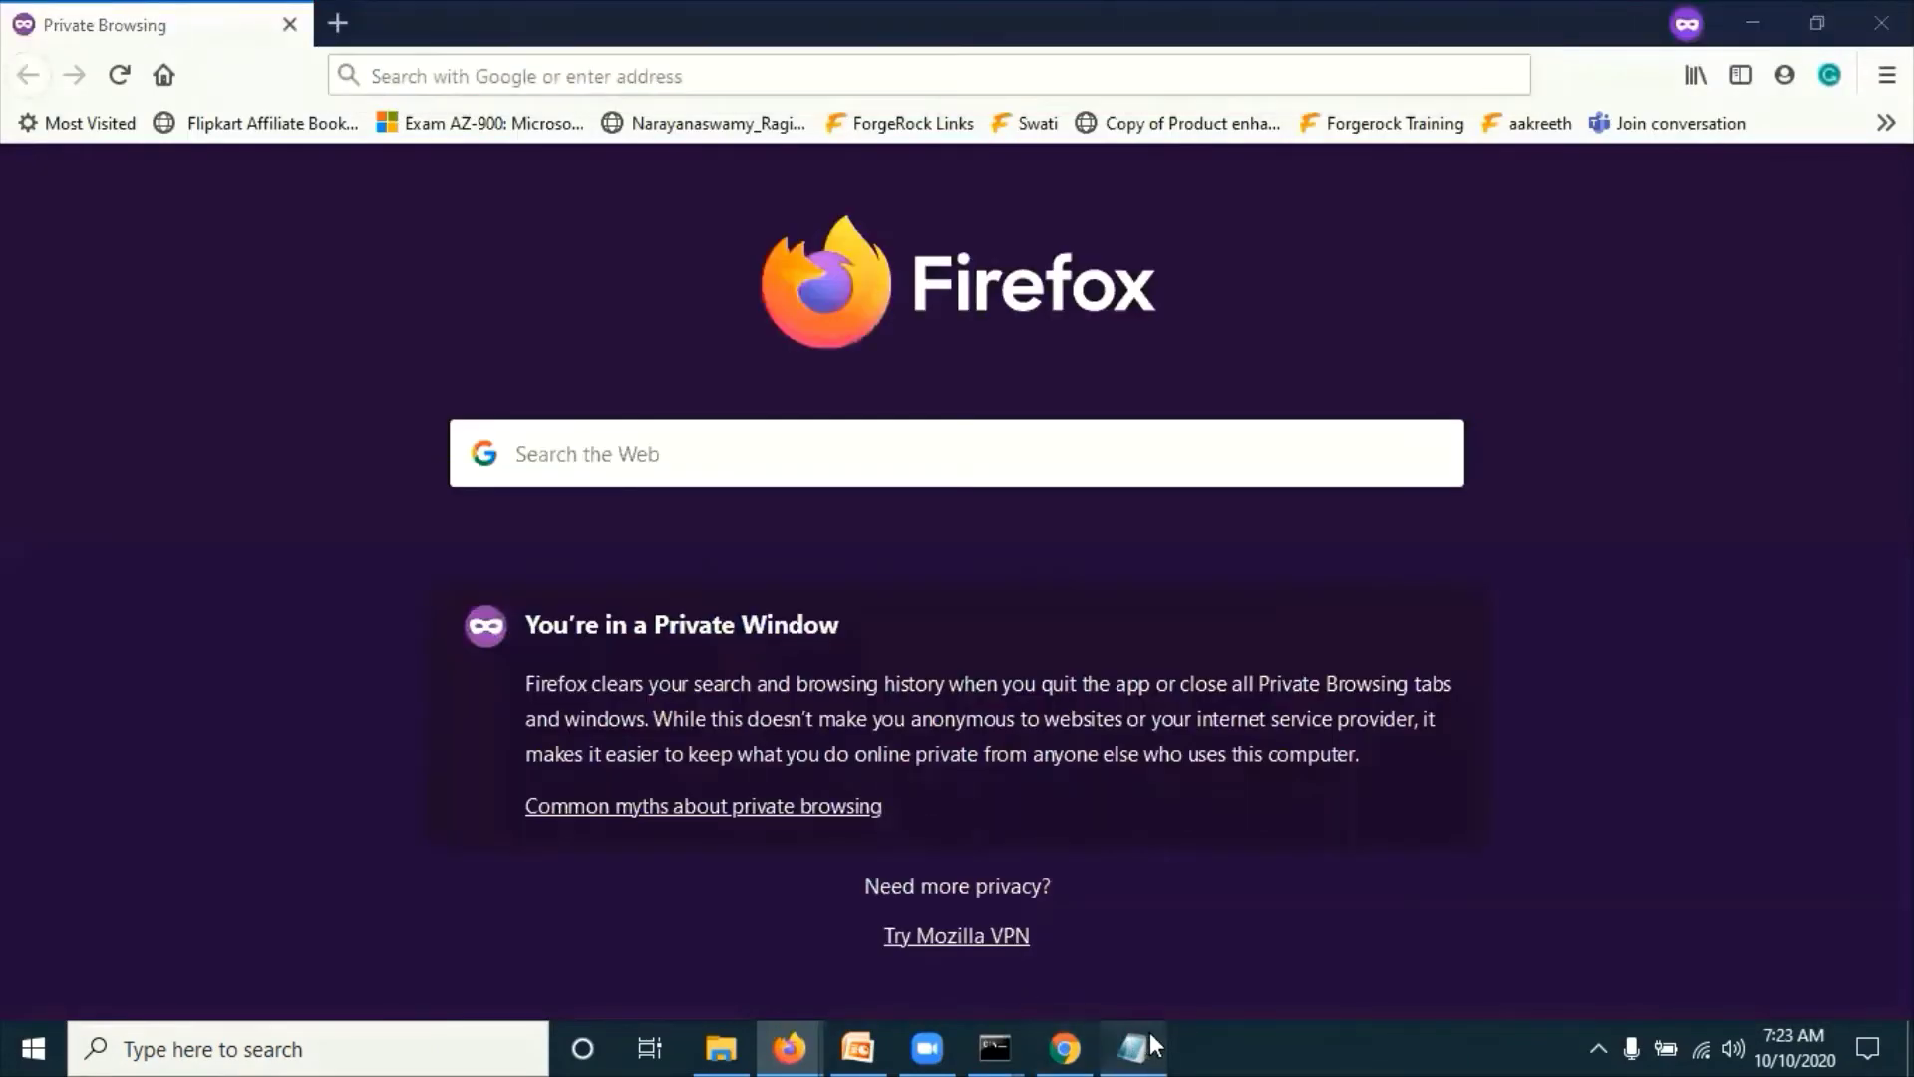
key(alt+Tab)
key(alt+Tab)
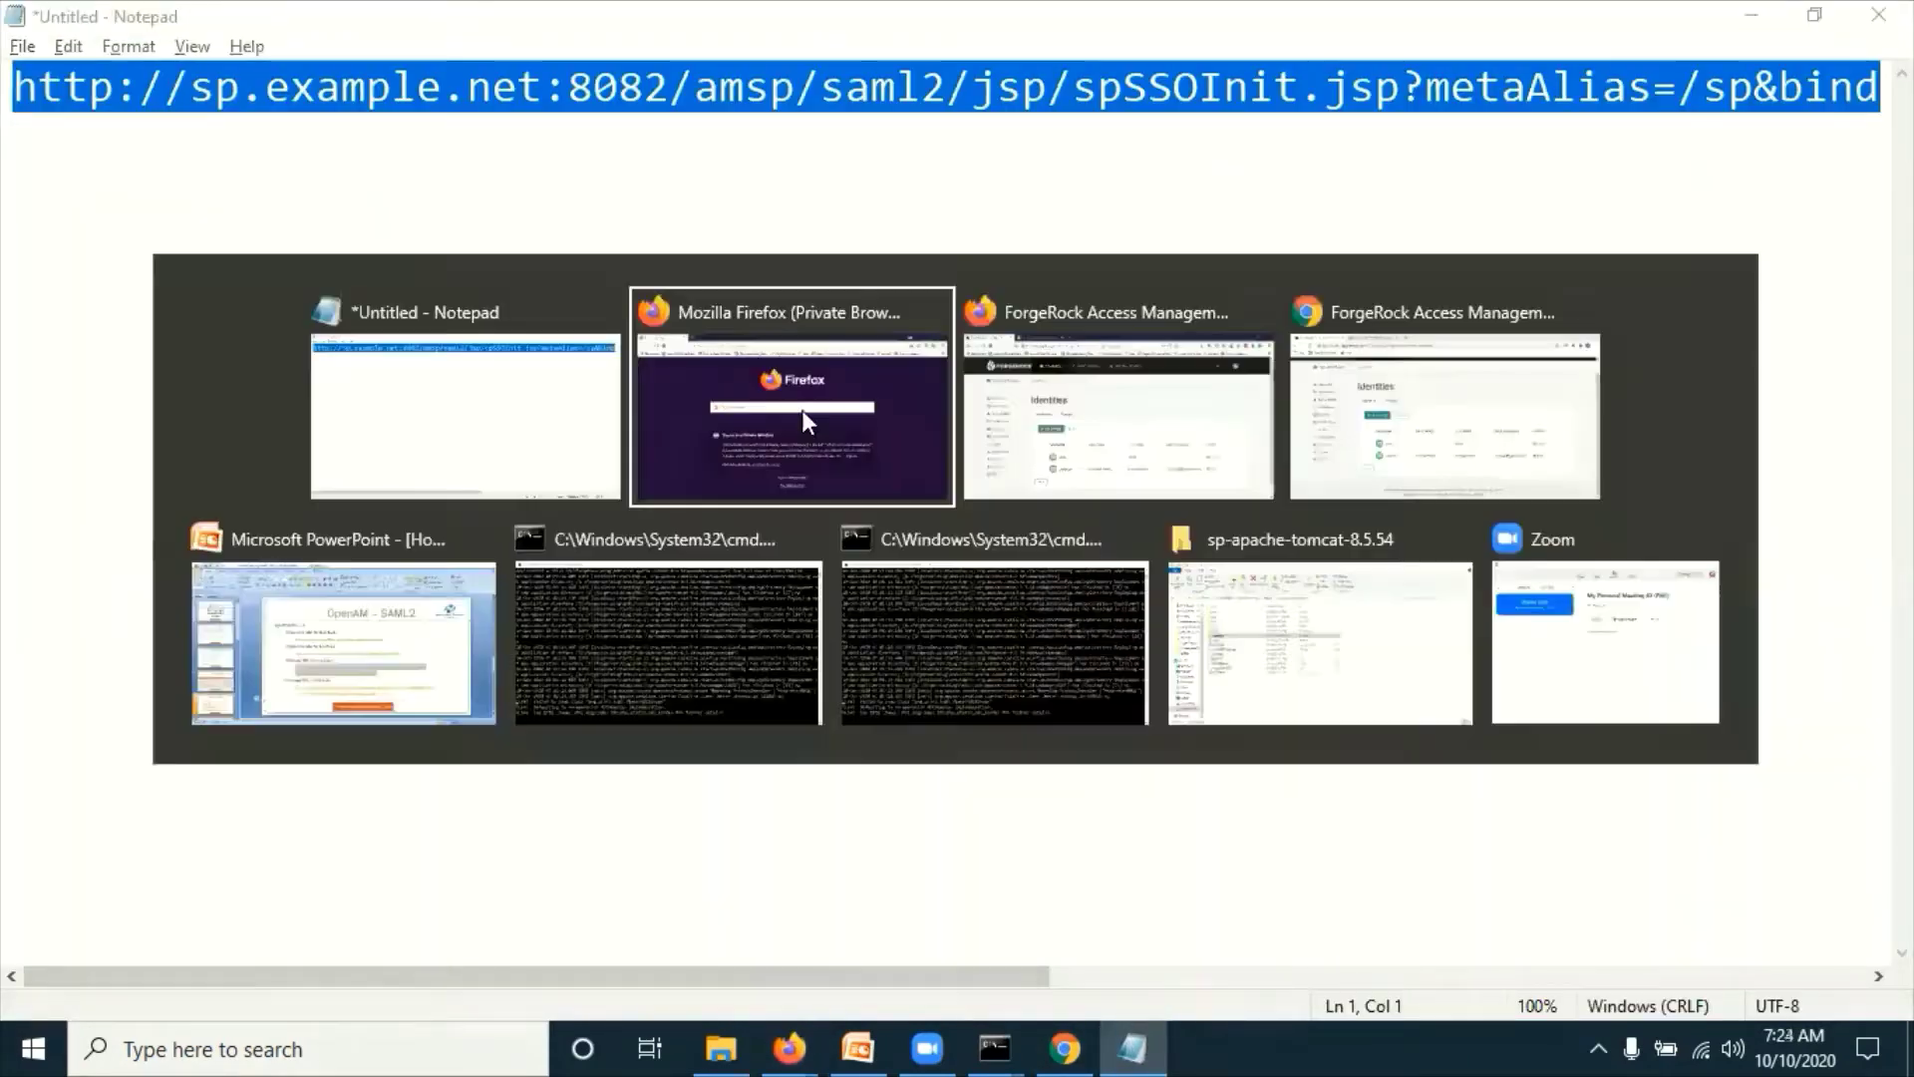
text(http://sp.example.net:8082/amsp/saml2/jsp/spSSOInit.jsp?metaAlias=/sp&binding=HTTP-POST&idpEntityID=http://idp.example.org:8083/amidp)
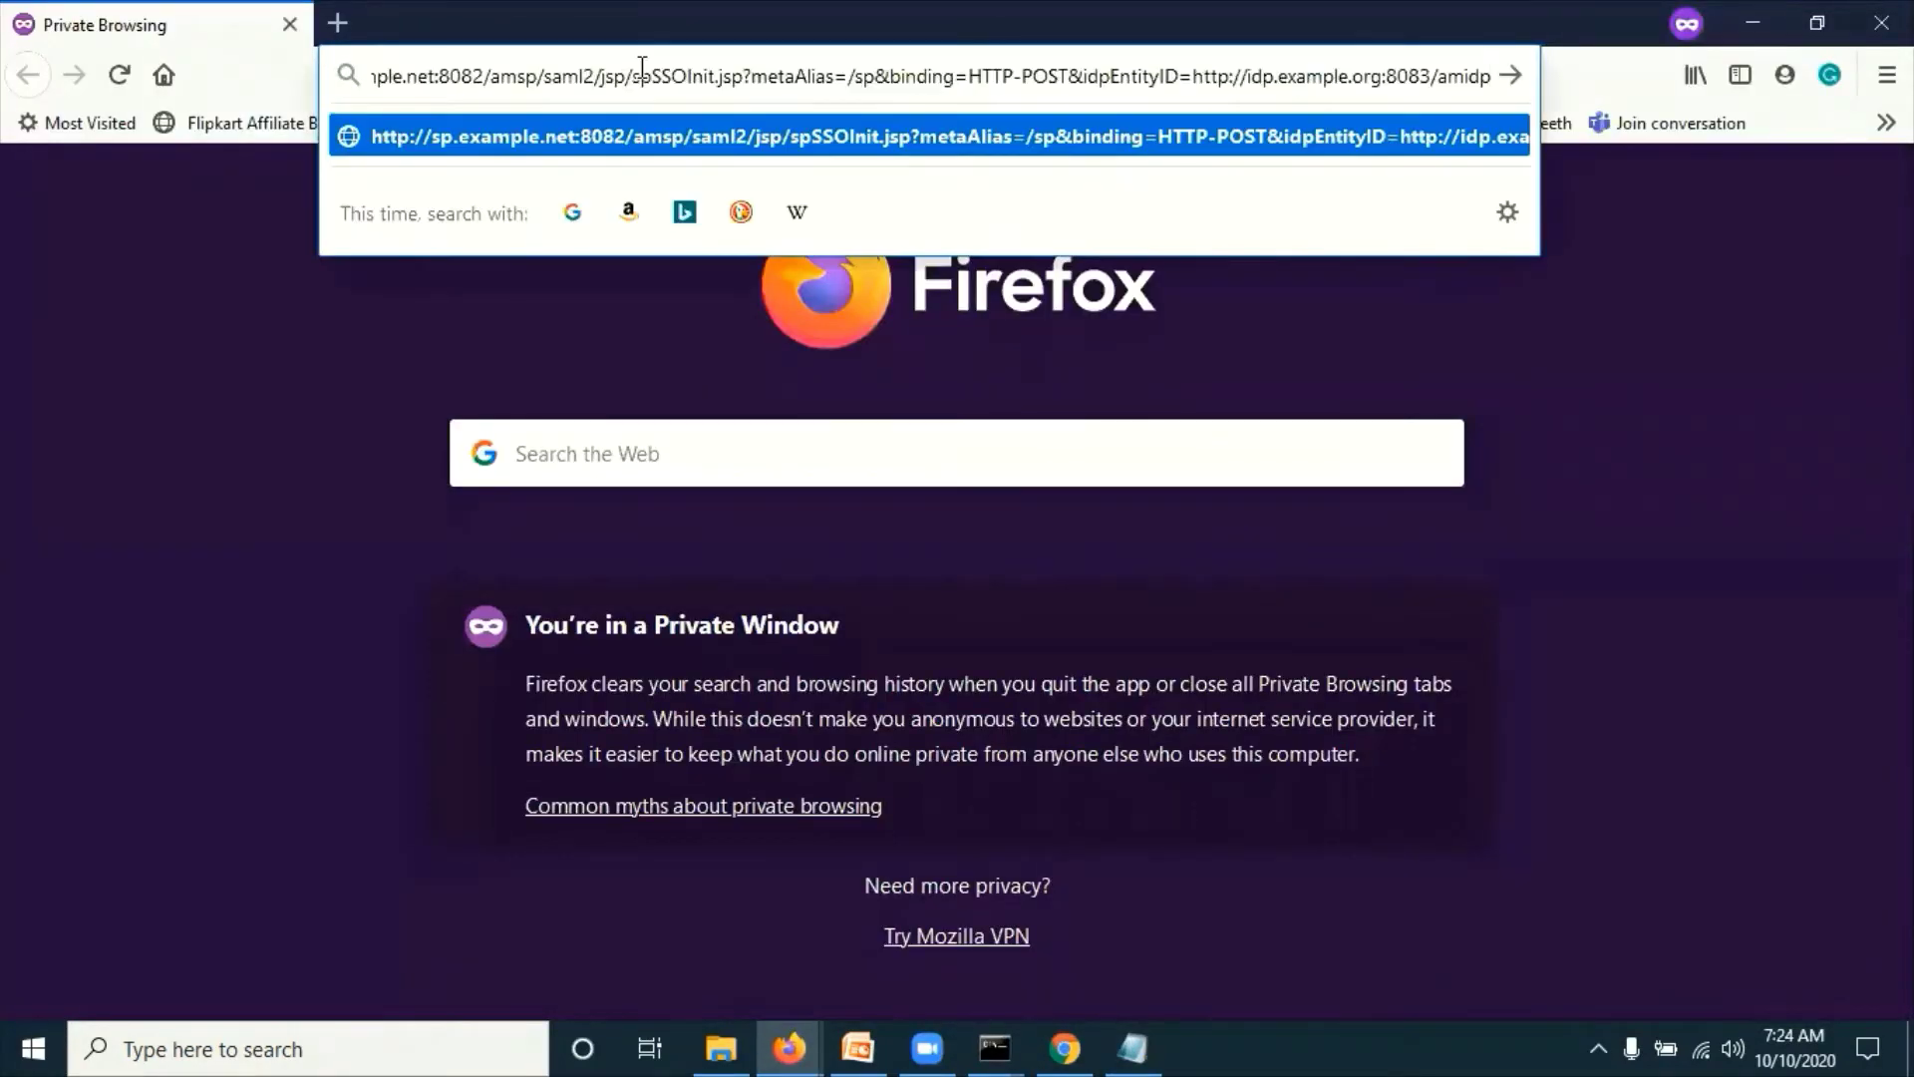
key(Return)
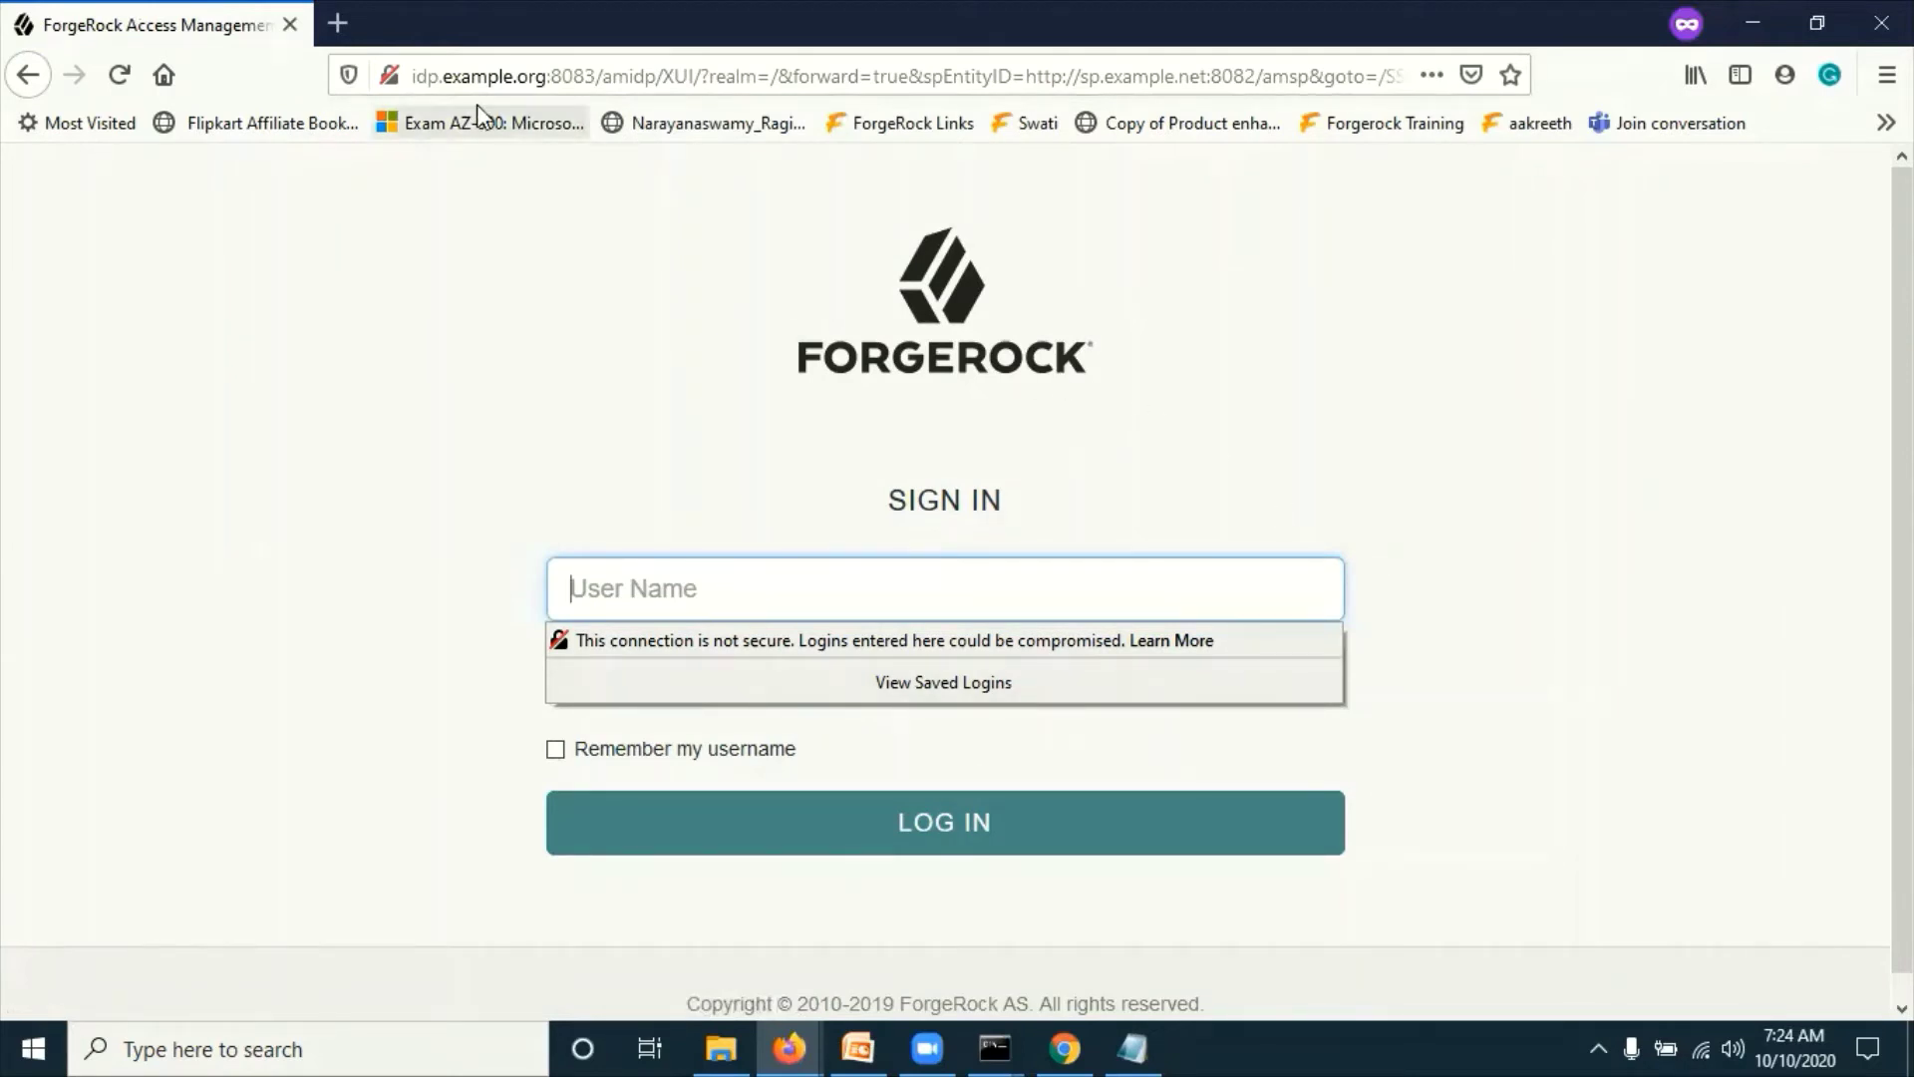
Step: Sign in at the IdP as demoIdp with its password to reach the SP's success page
click(476, 436)
click(602, 589)
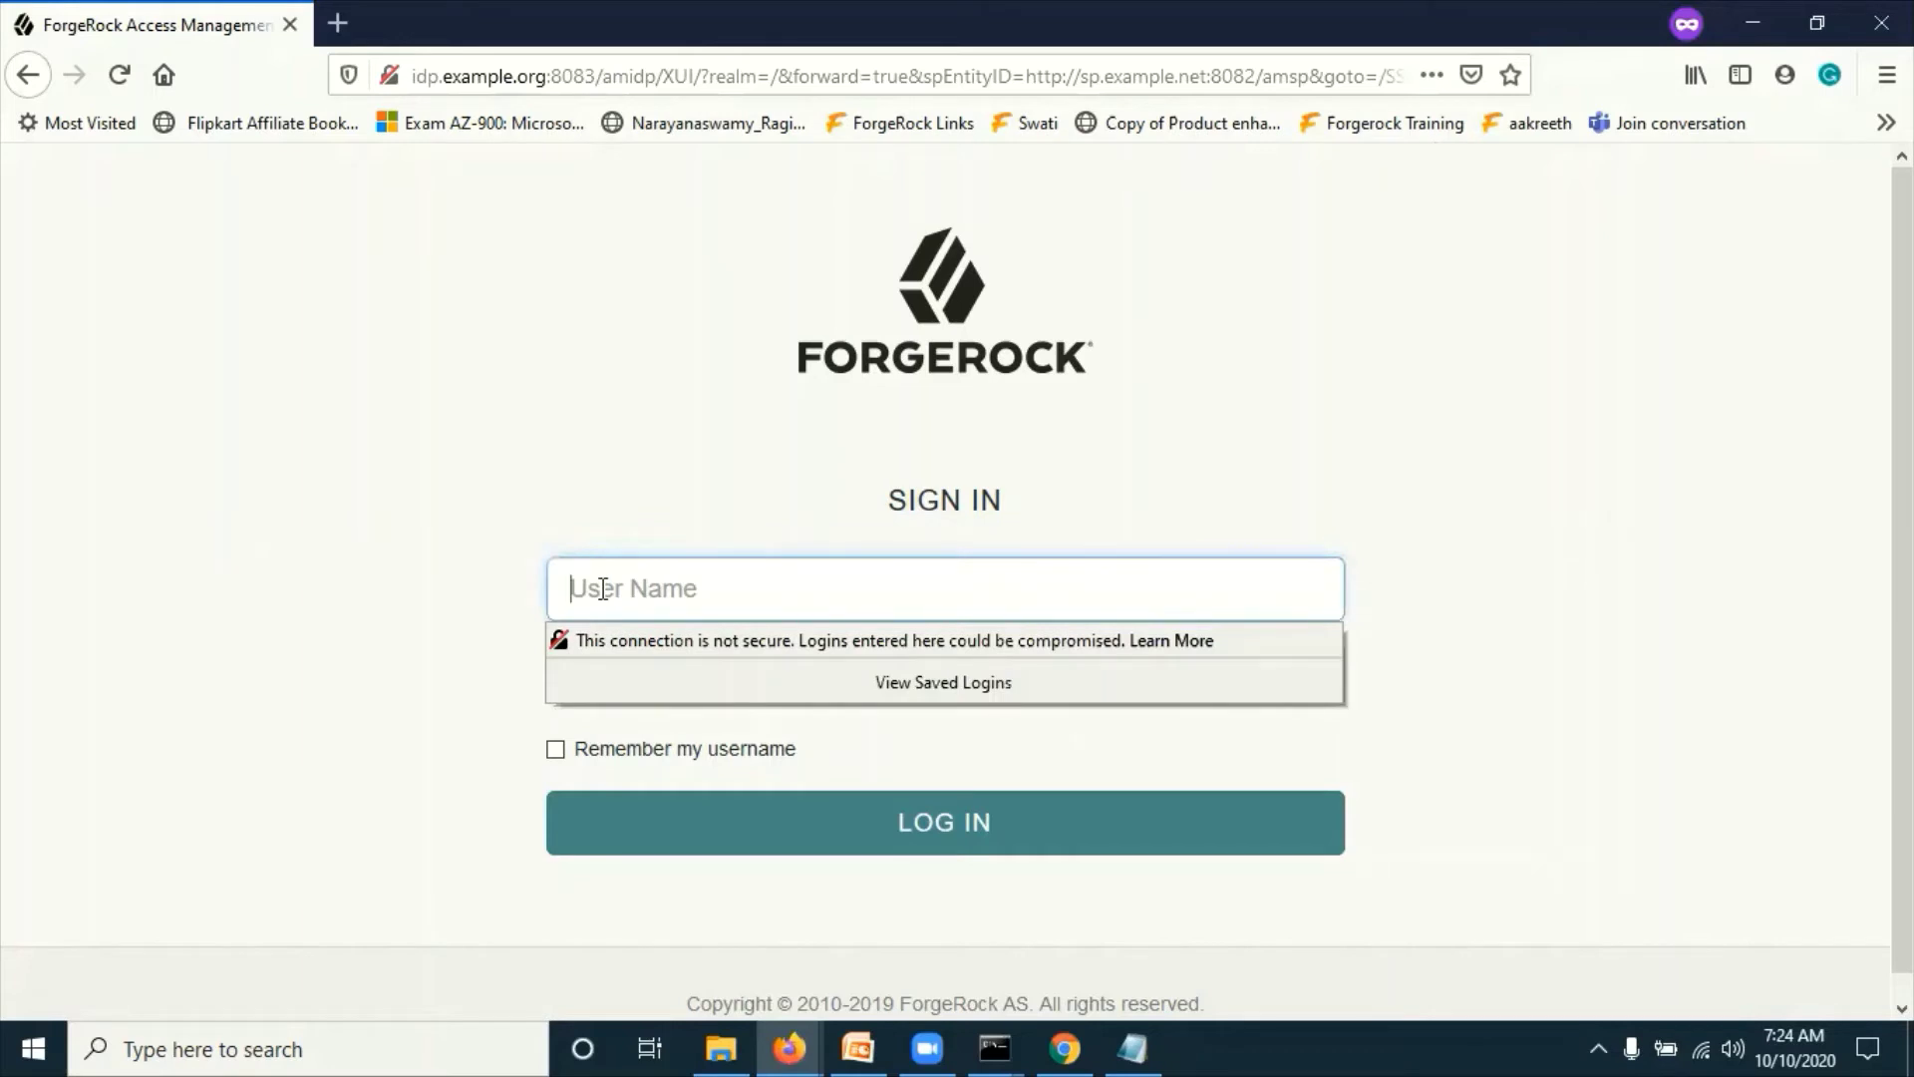
text(demoIdp)
key(Tab)
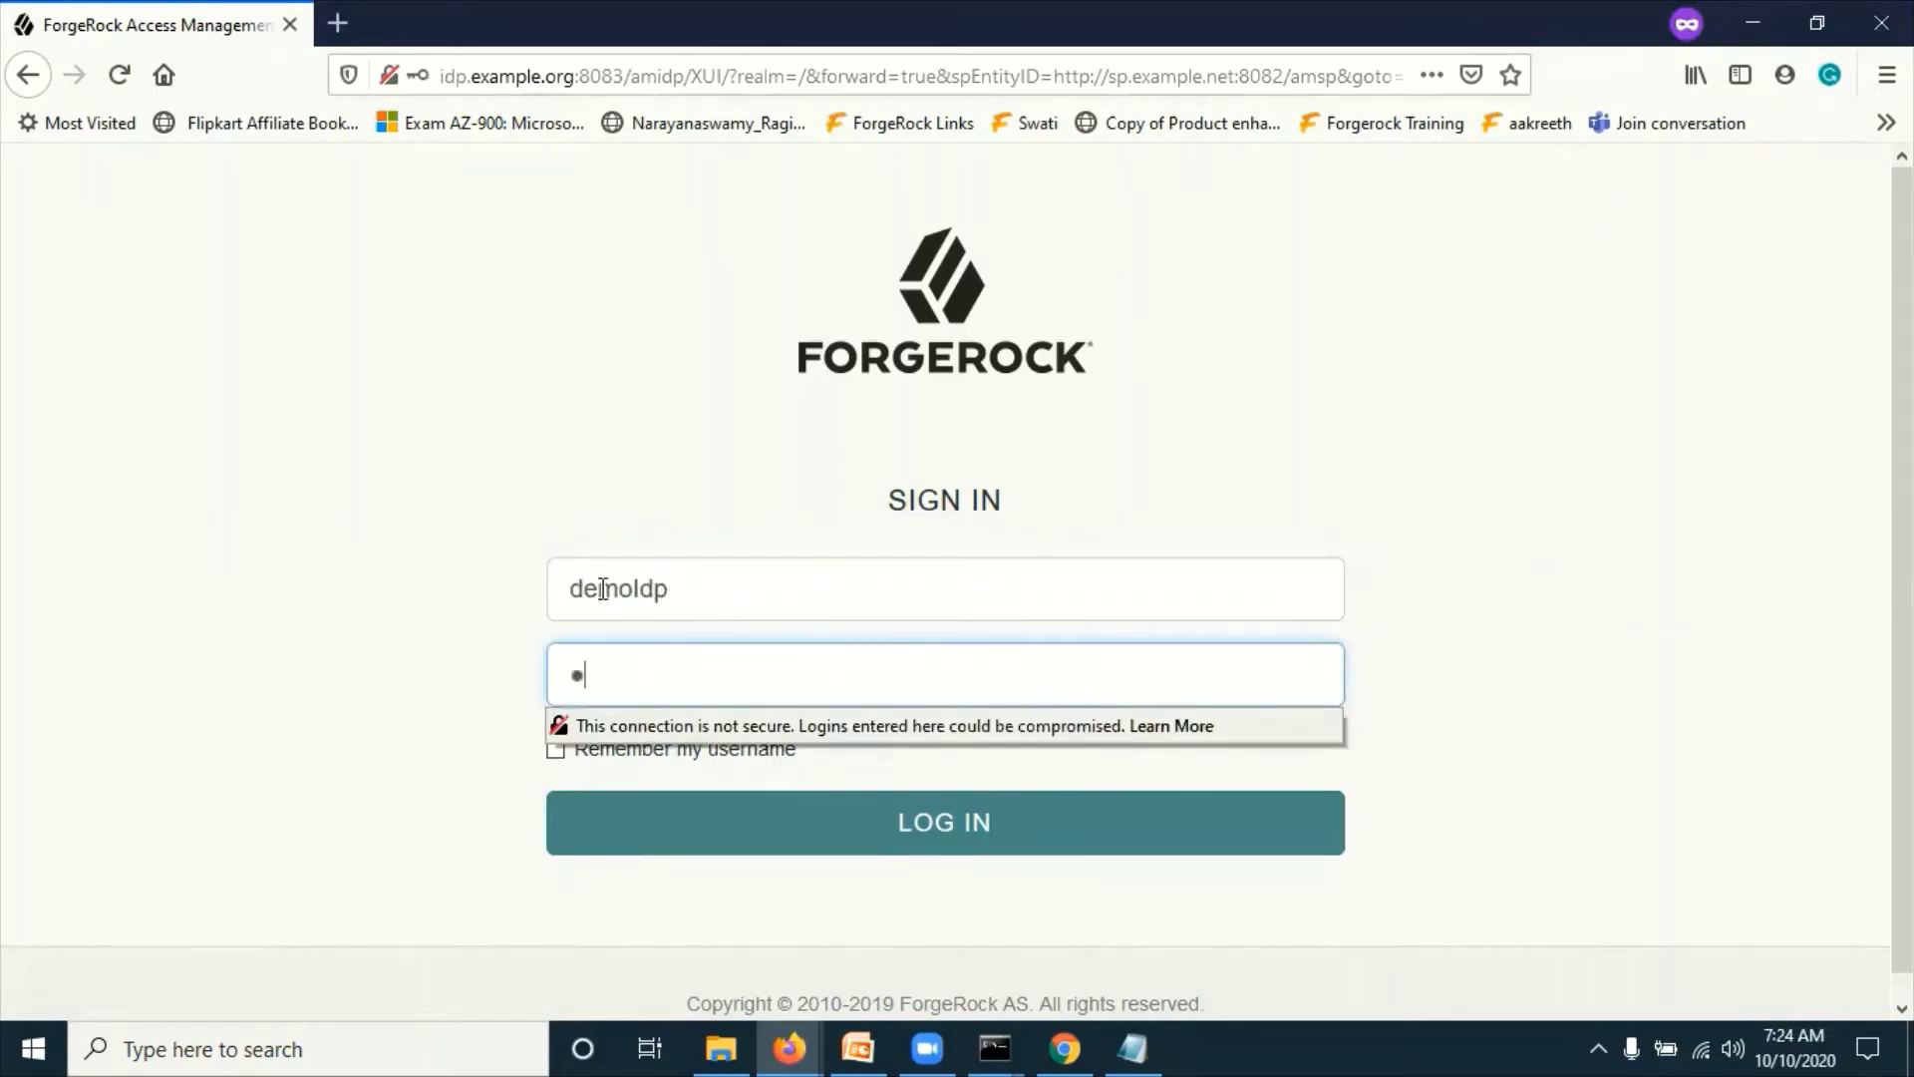
click(433, 439)
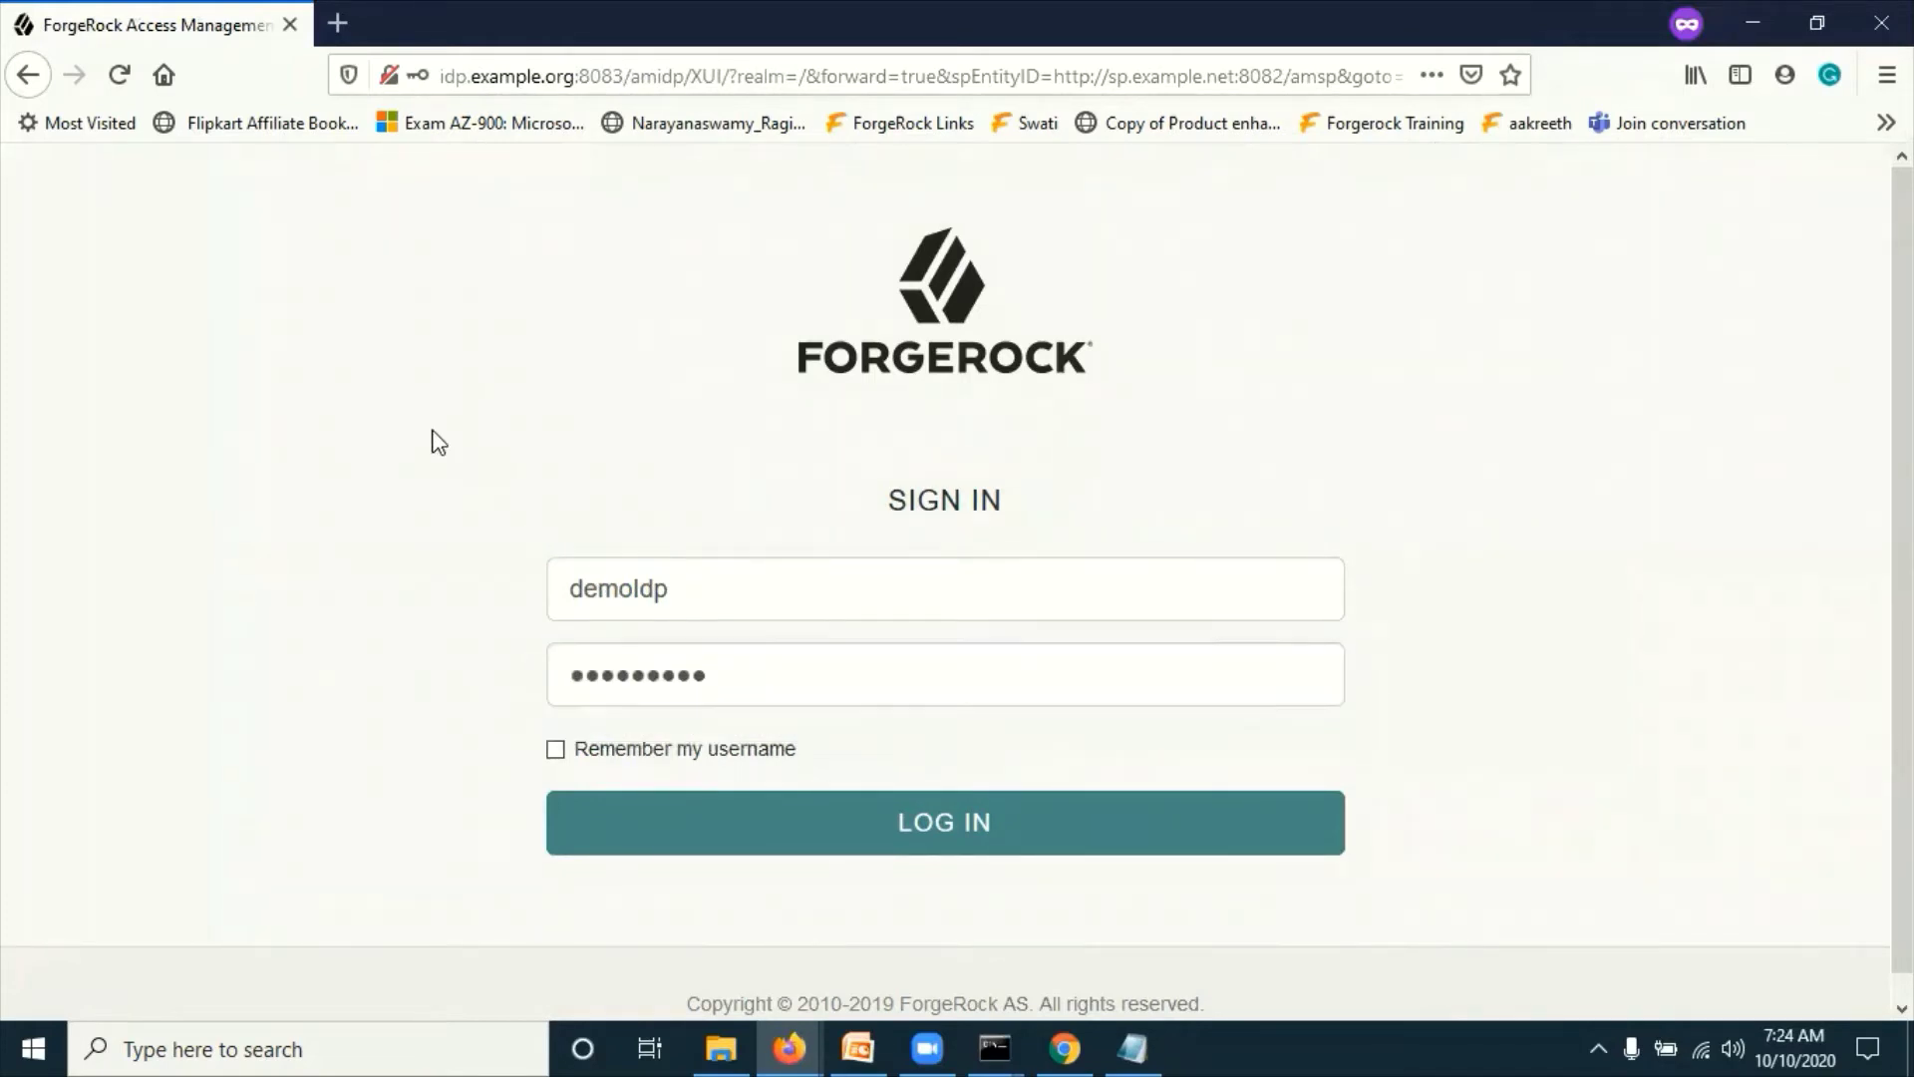
click(921, 832)
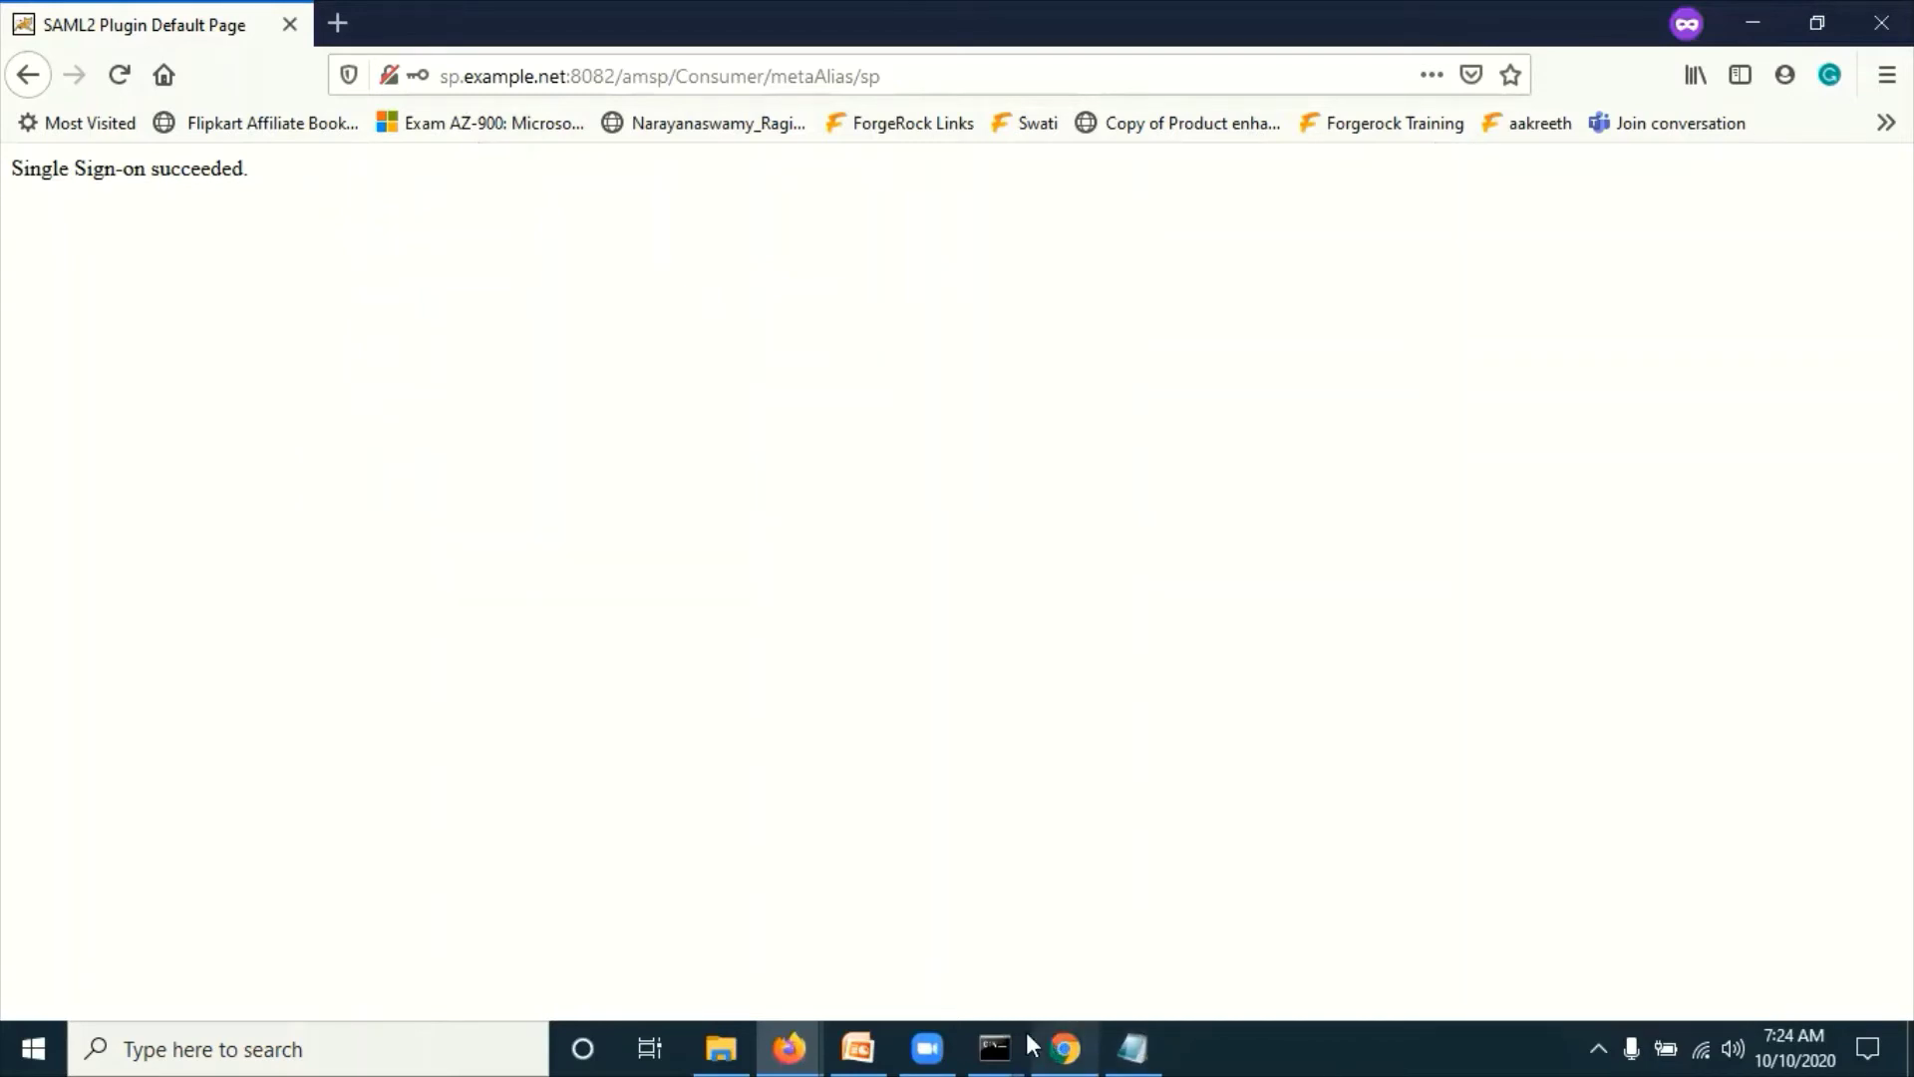
Step: Select the Root Realm IDP-initiated SSO URL on the IDP URLs slide in PowerPoint
click(857, 1047)
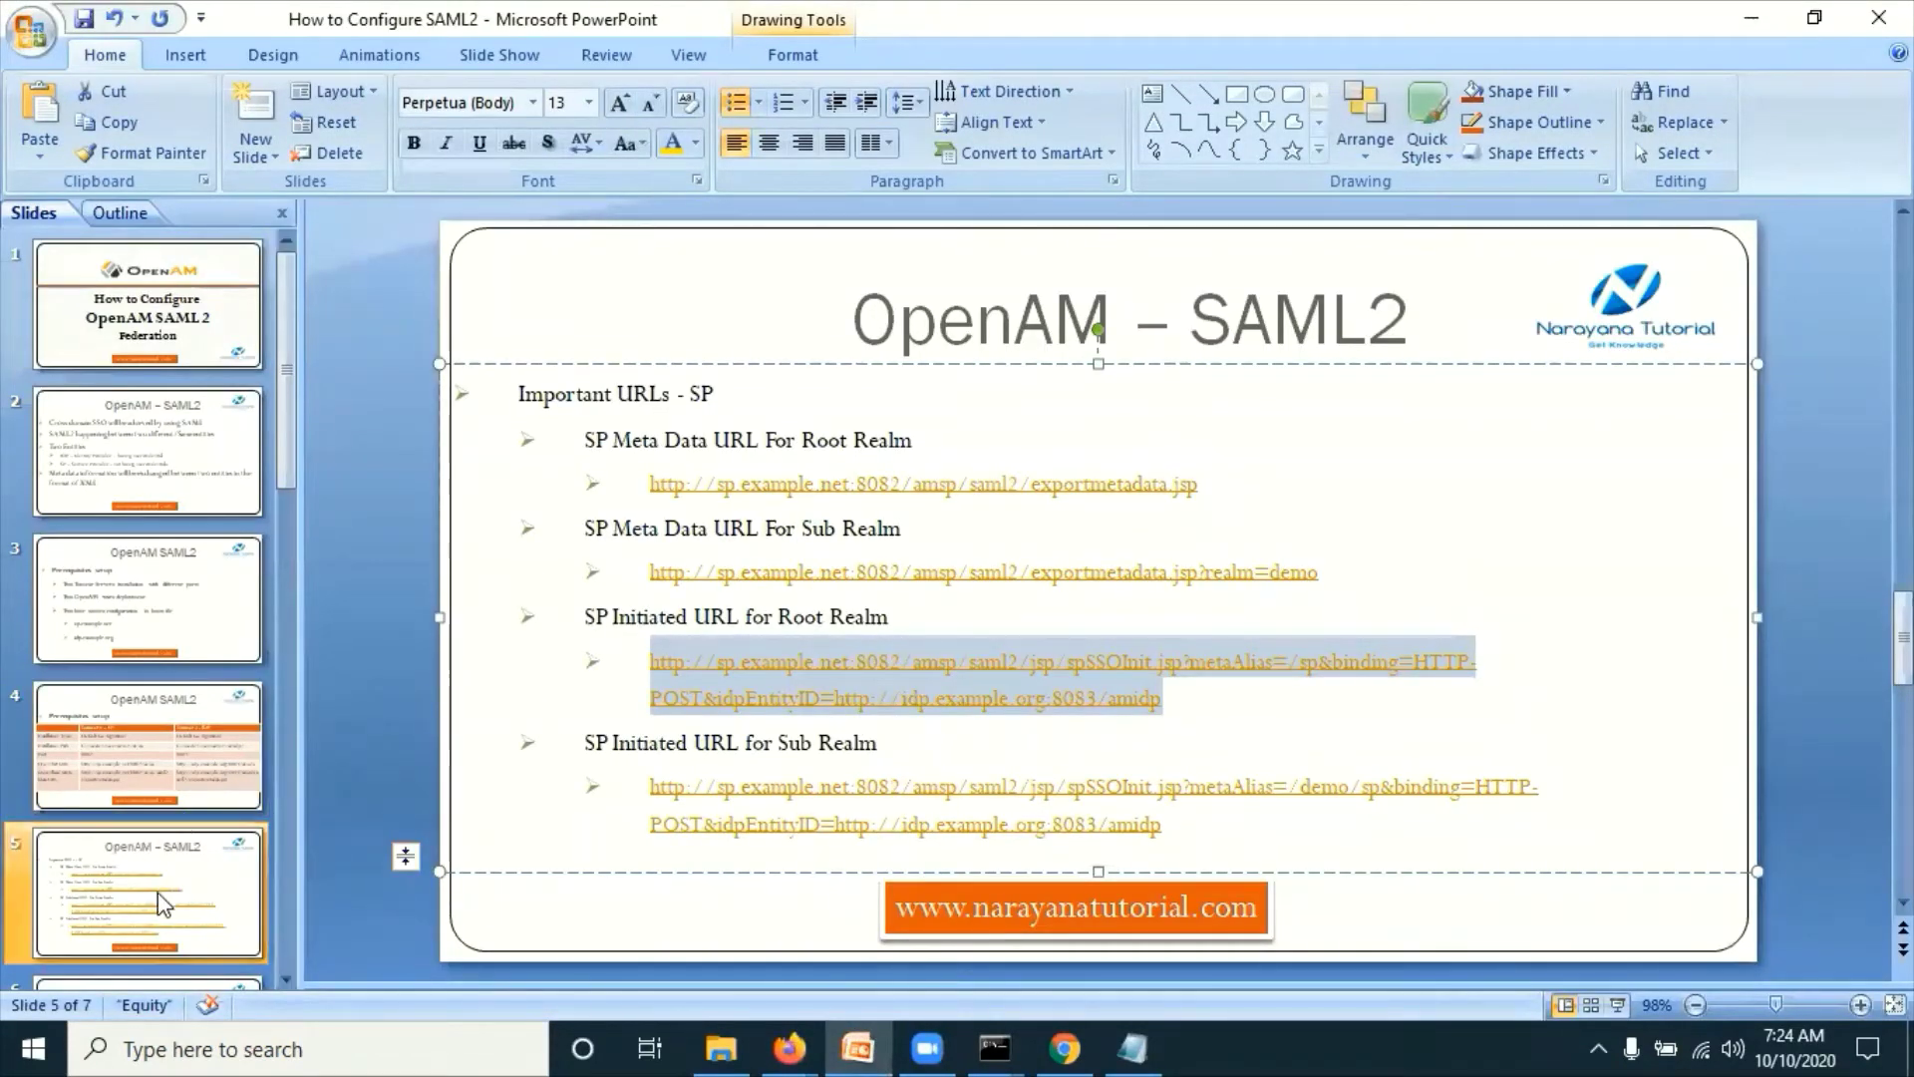
click(232, 912)
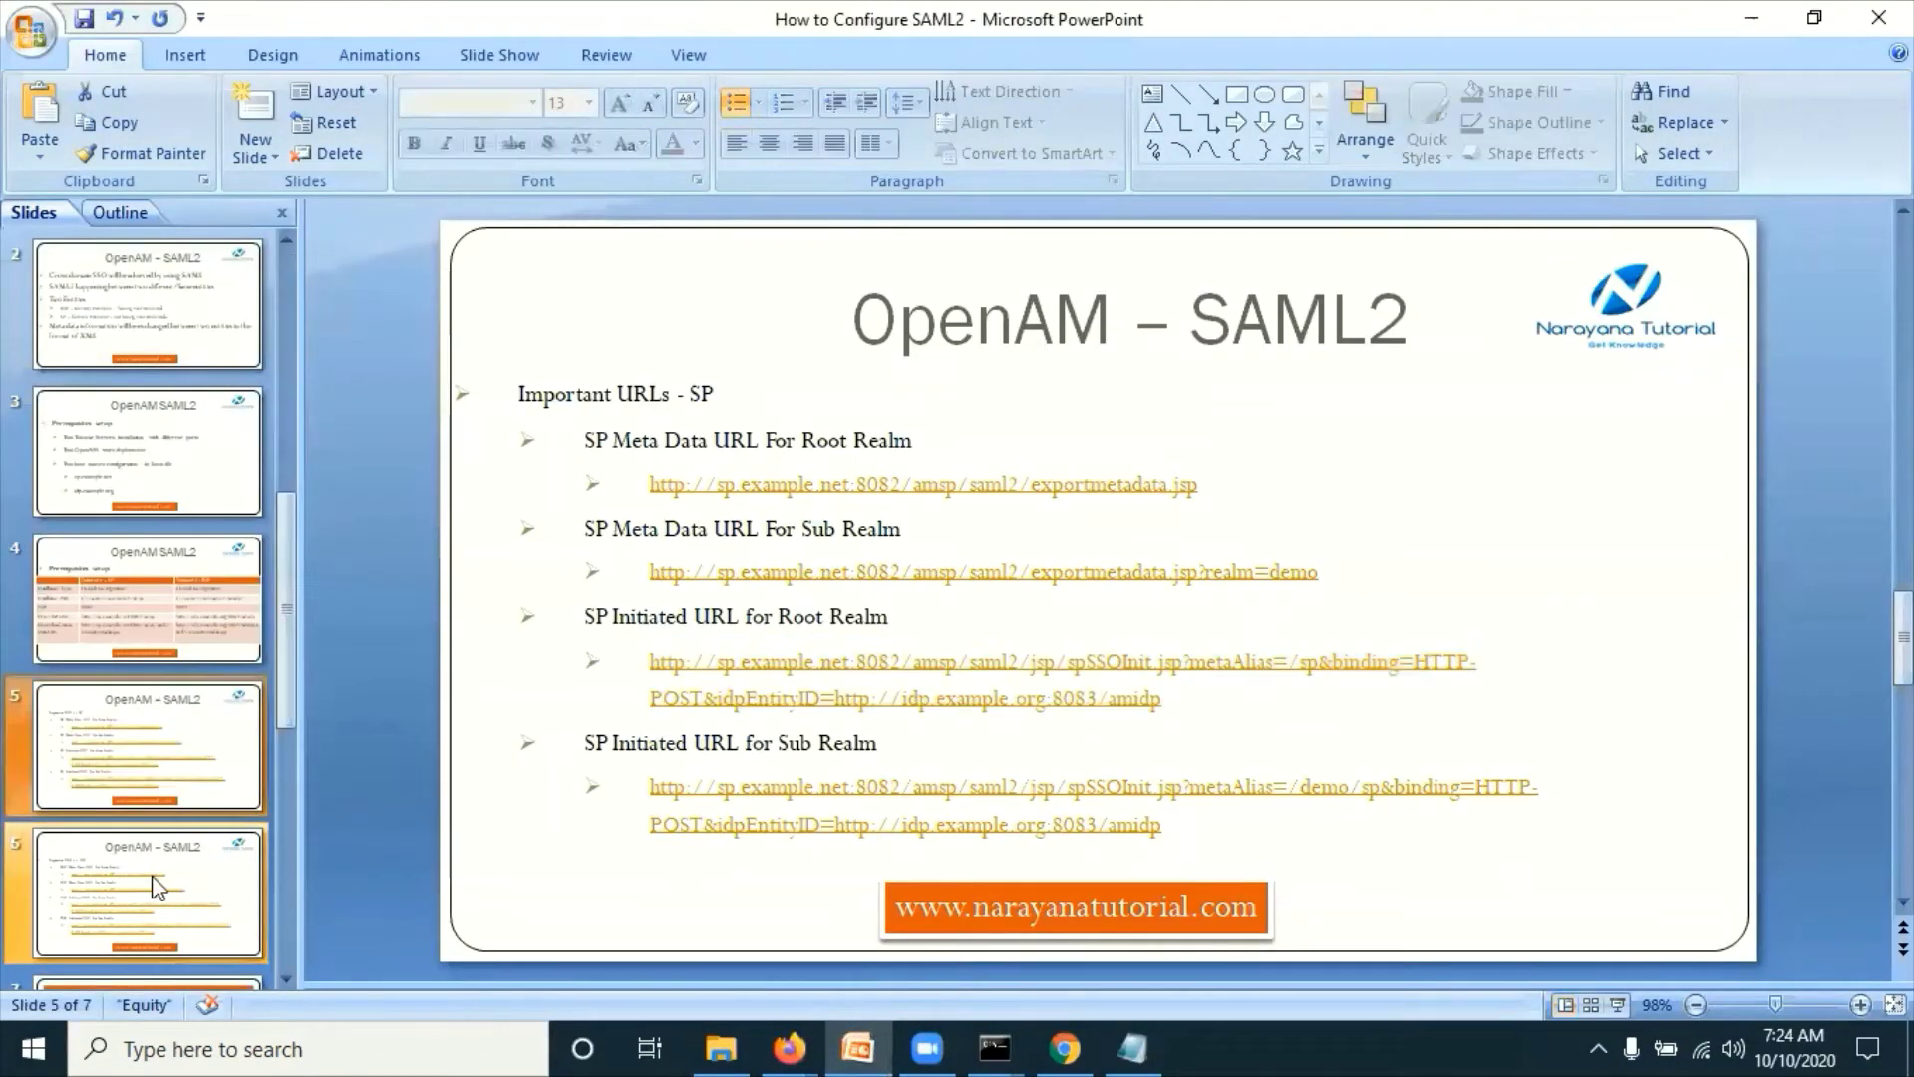
key(Down)
drag(1136, 700, 656, 668)
key(ctrl+c)
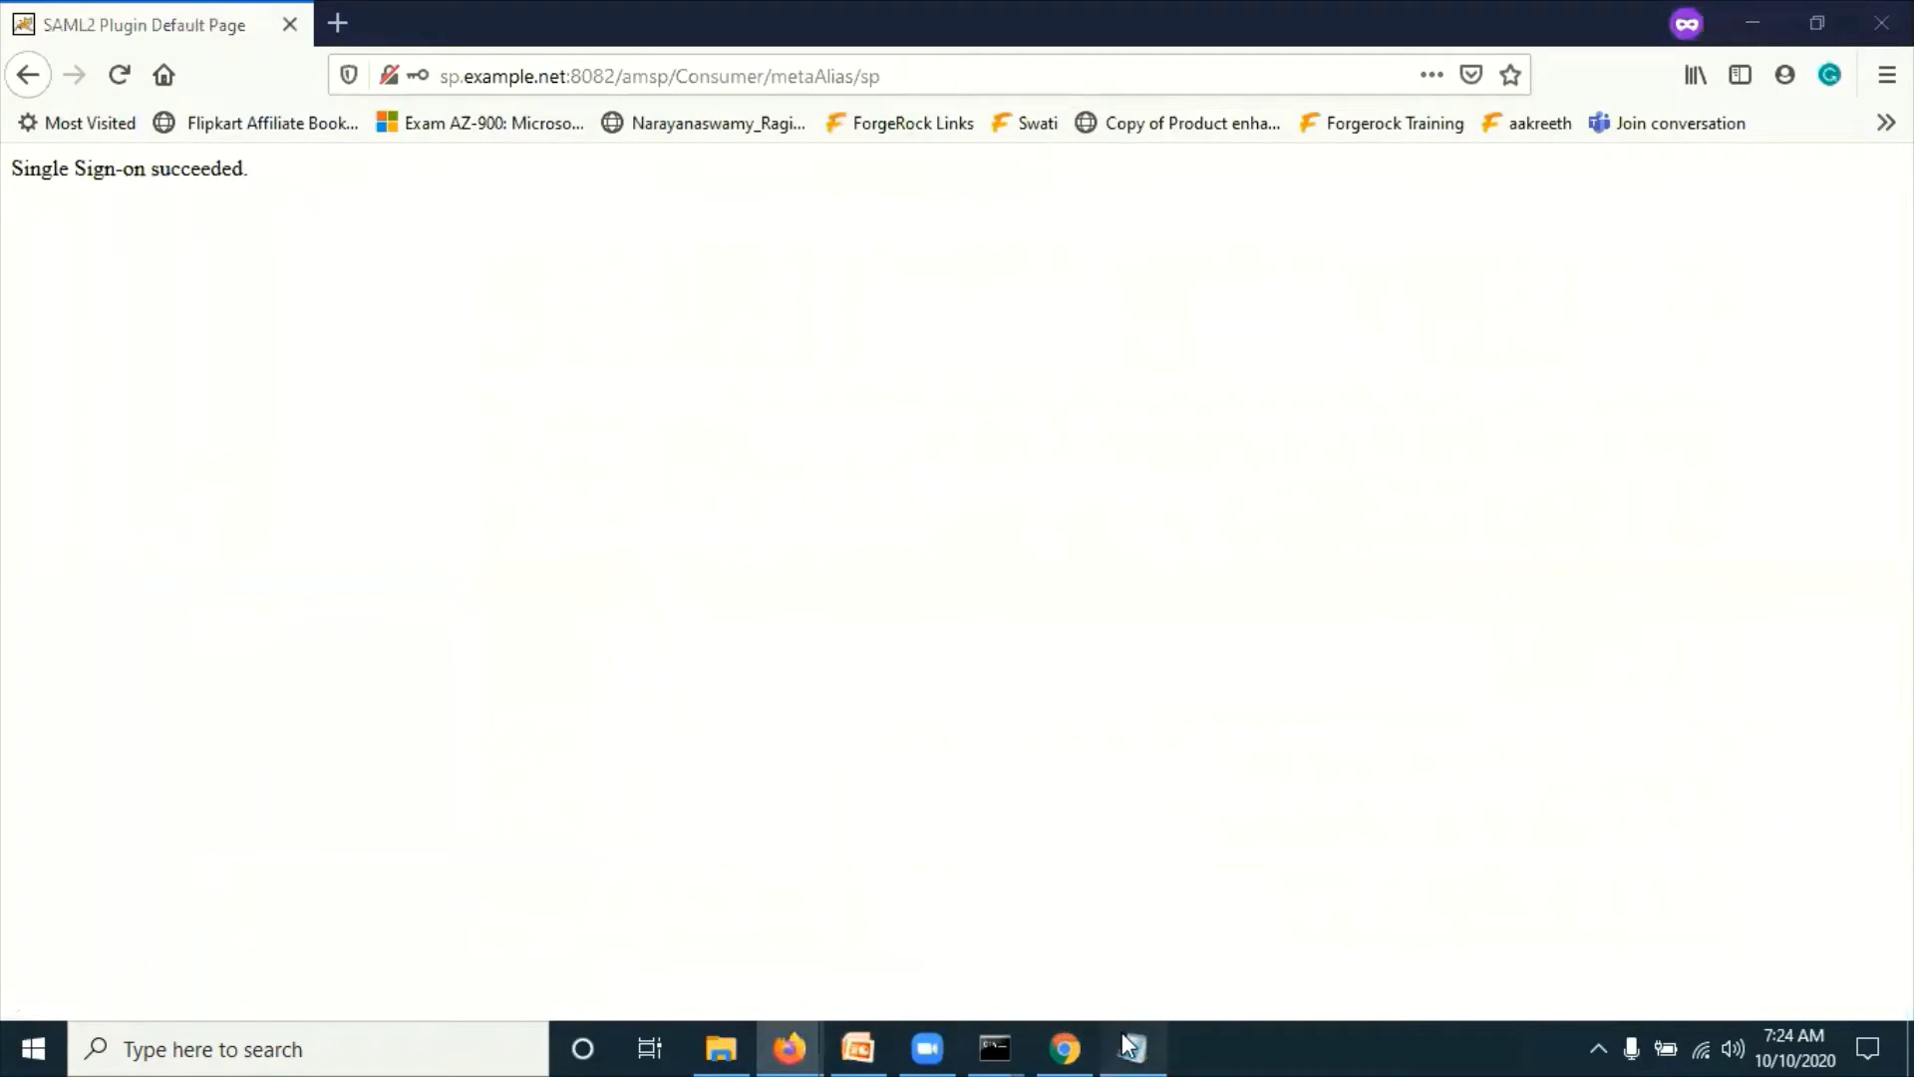
click(1133, 1048)
Step: Turn on Word Wrap and paste the IDP-initiated URL below the SP-initiated one
click(924, 339)
click(128, 46)
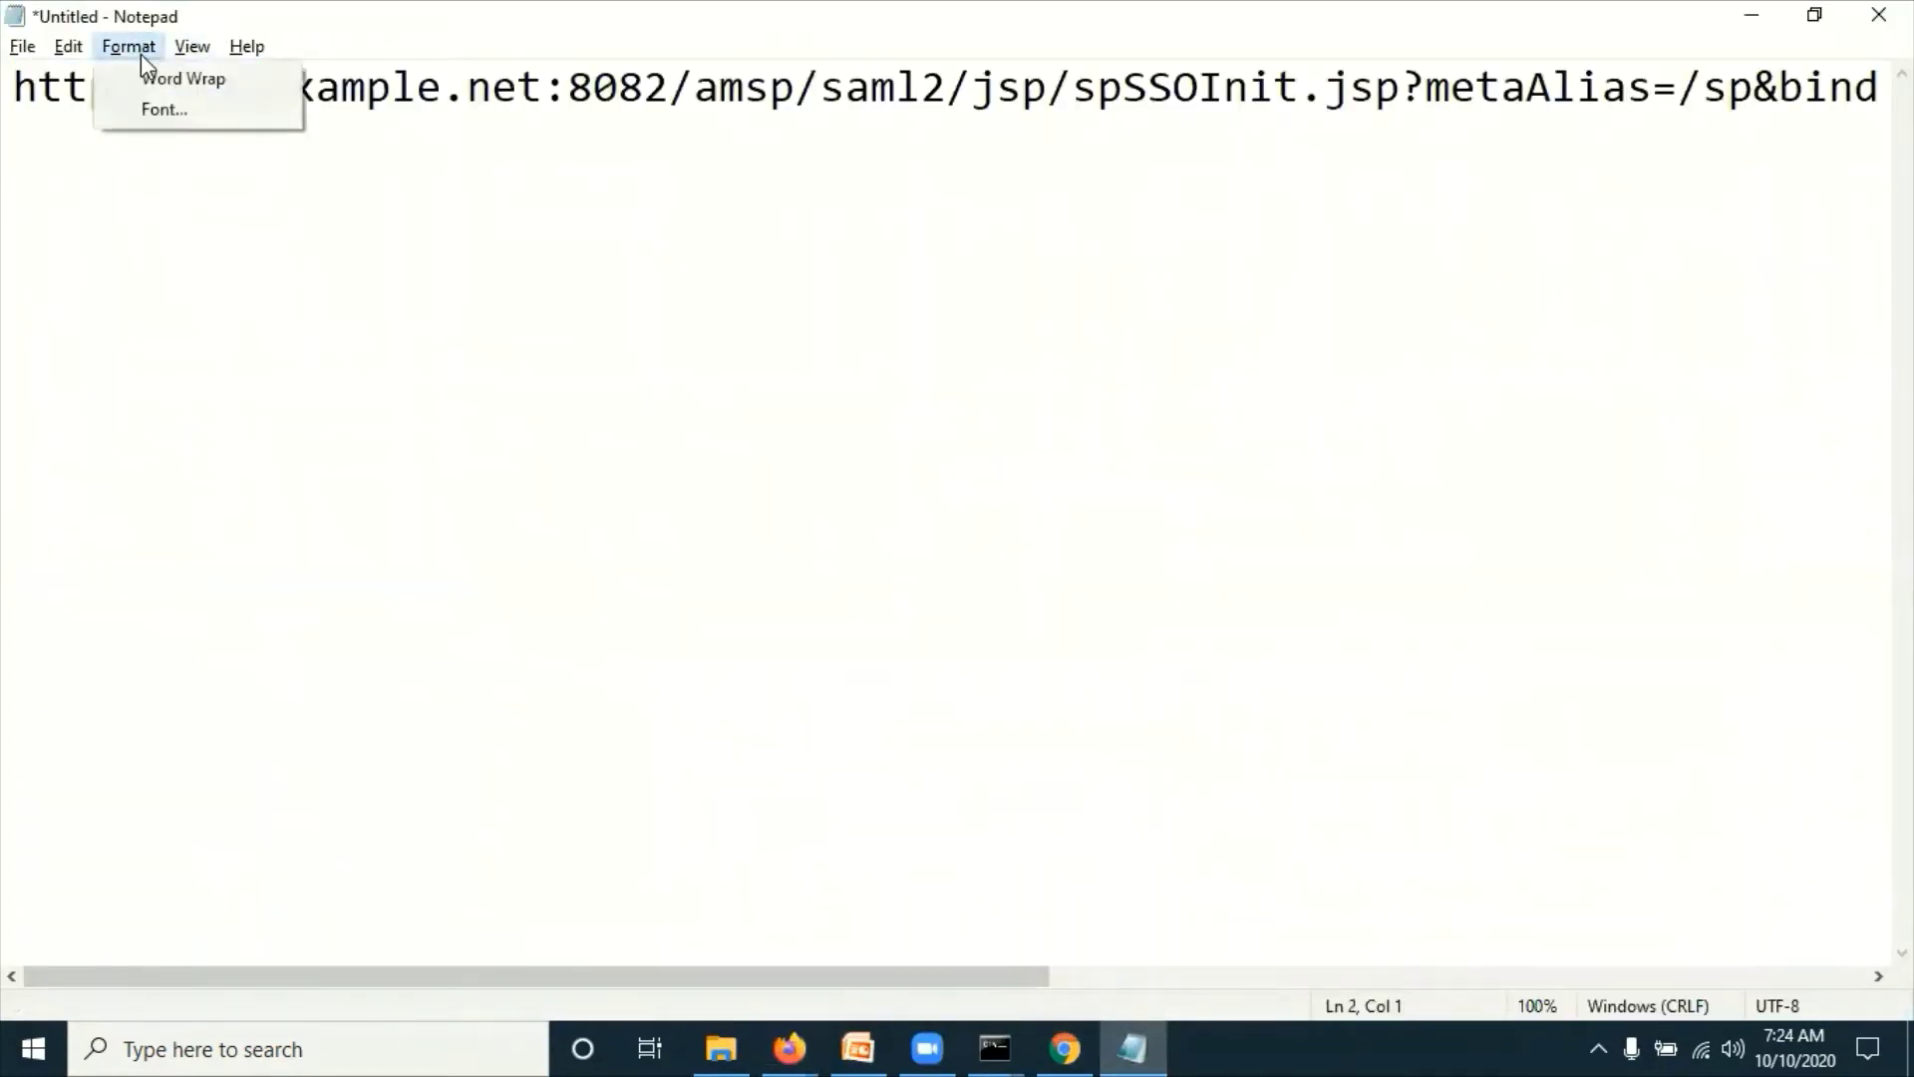
click(151, 82)
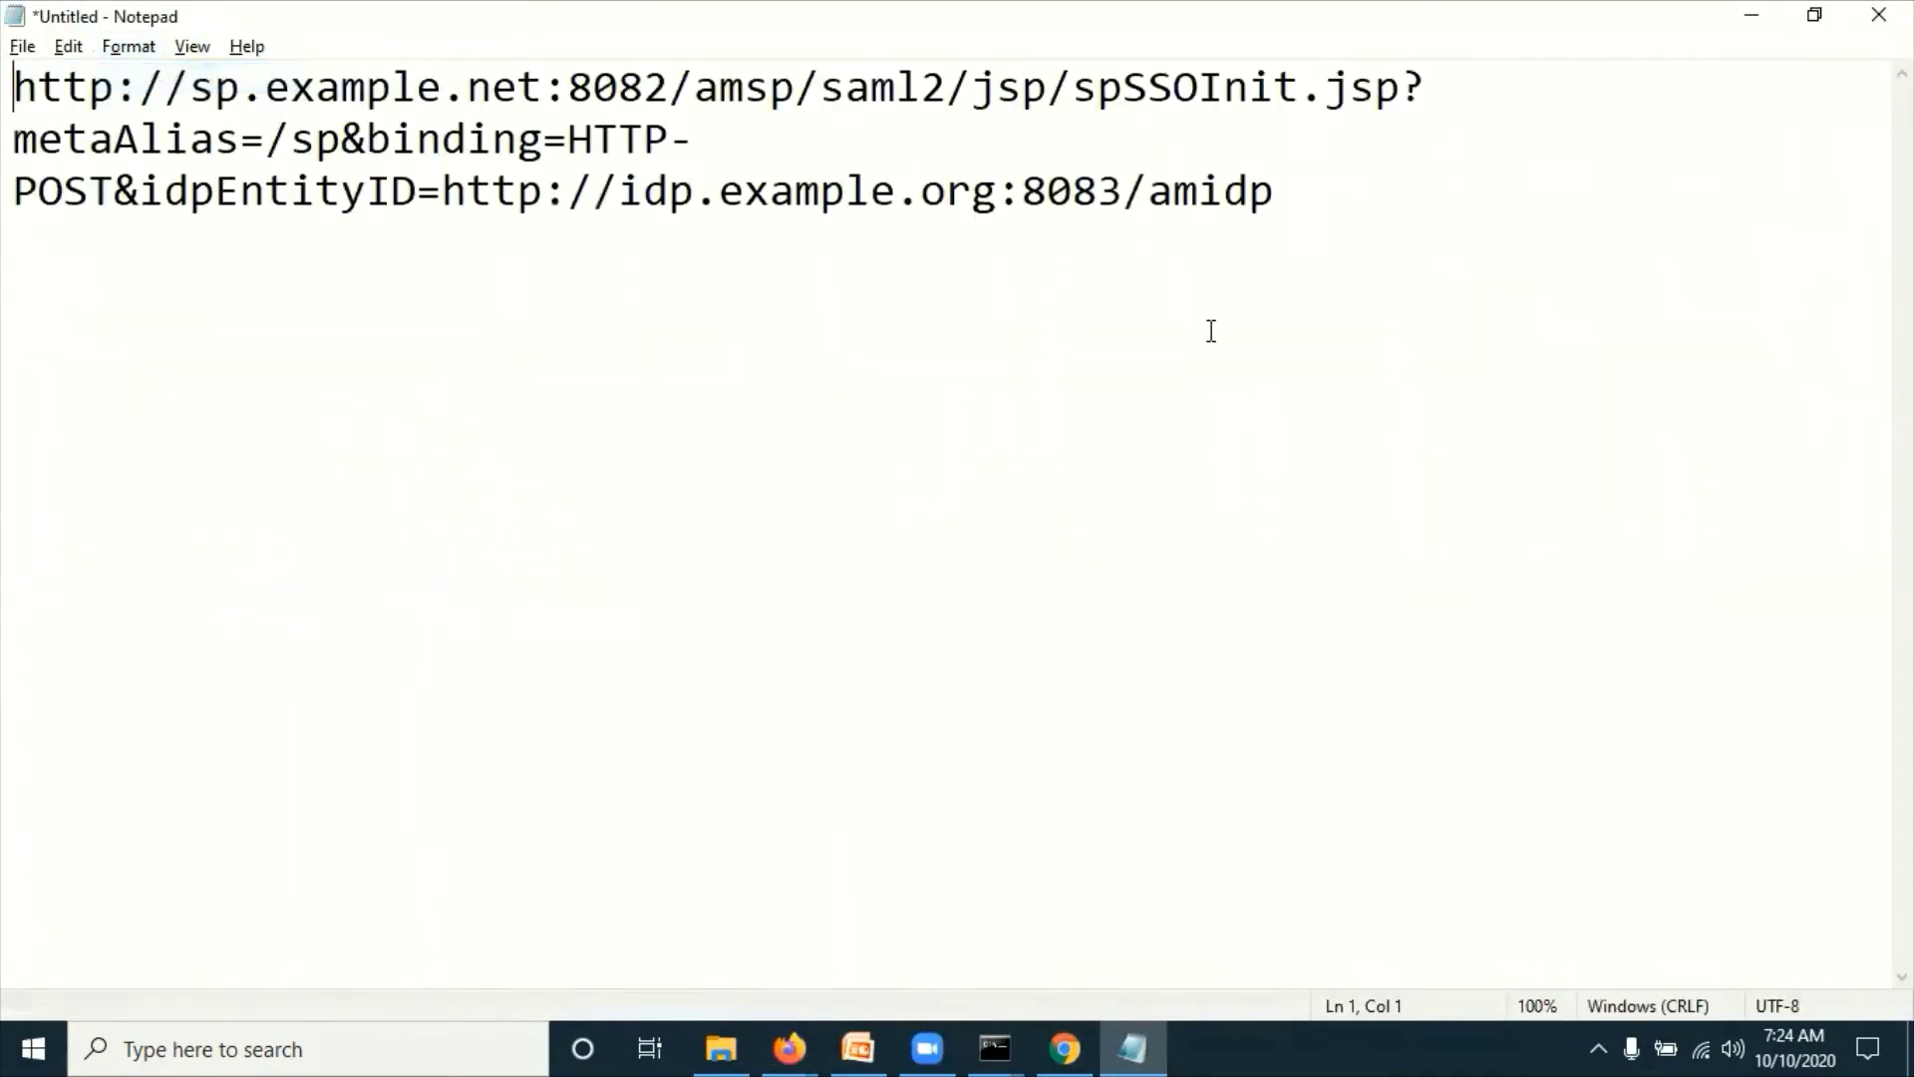
click(1325, 200)
key(Return)
key(Return)
key(ctrl+v)
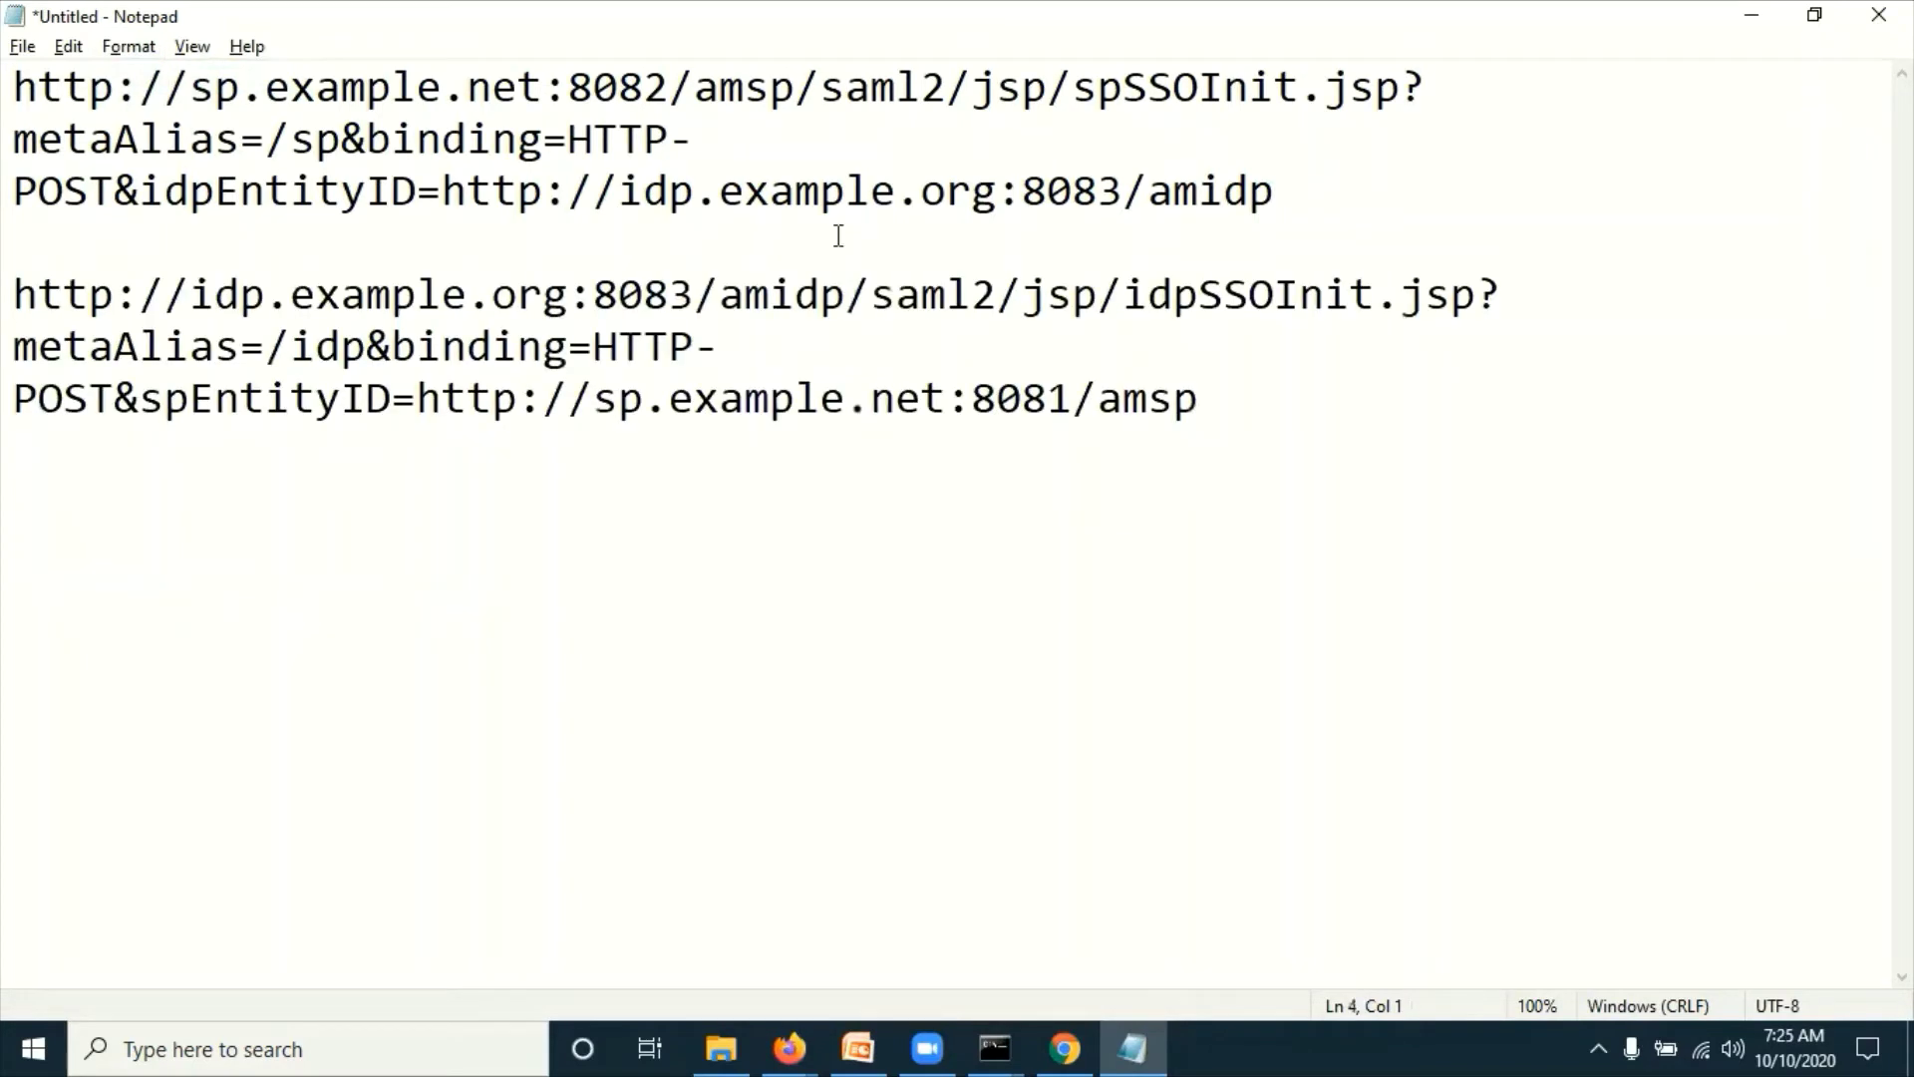
Step: Highlight the URL's idpSSOInit.jsp page, binding and spEntityID parts, then select the whole URL
triple_click(251, 305)
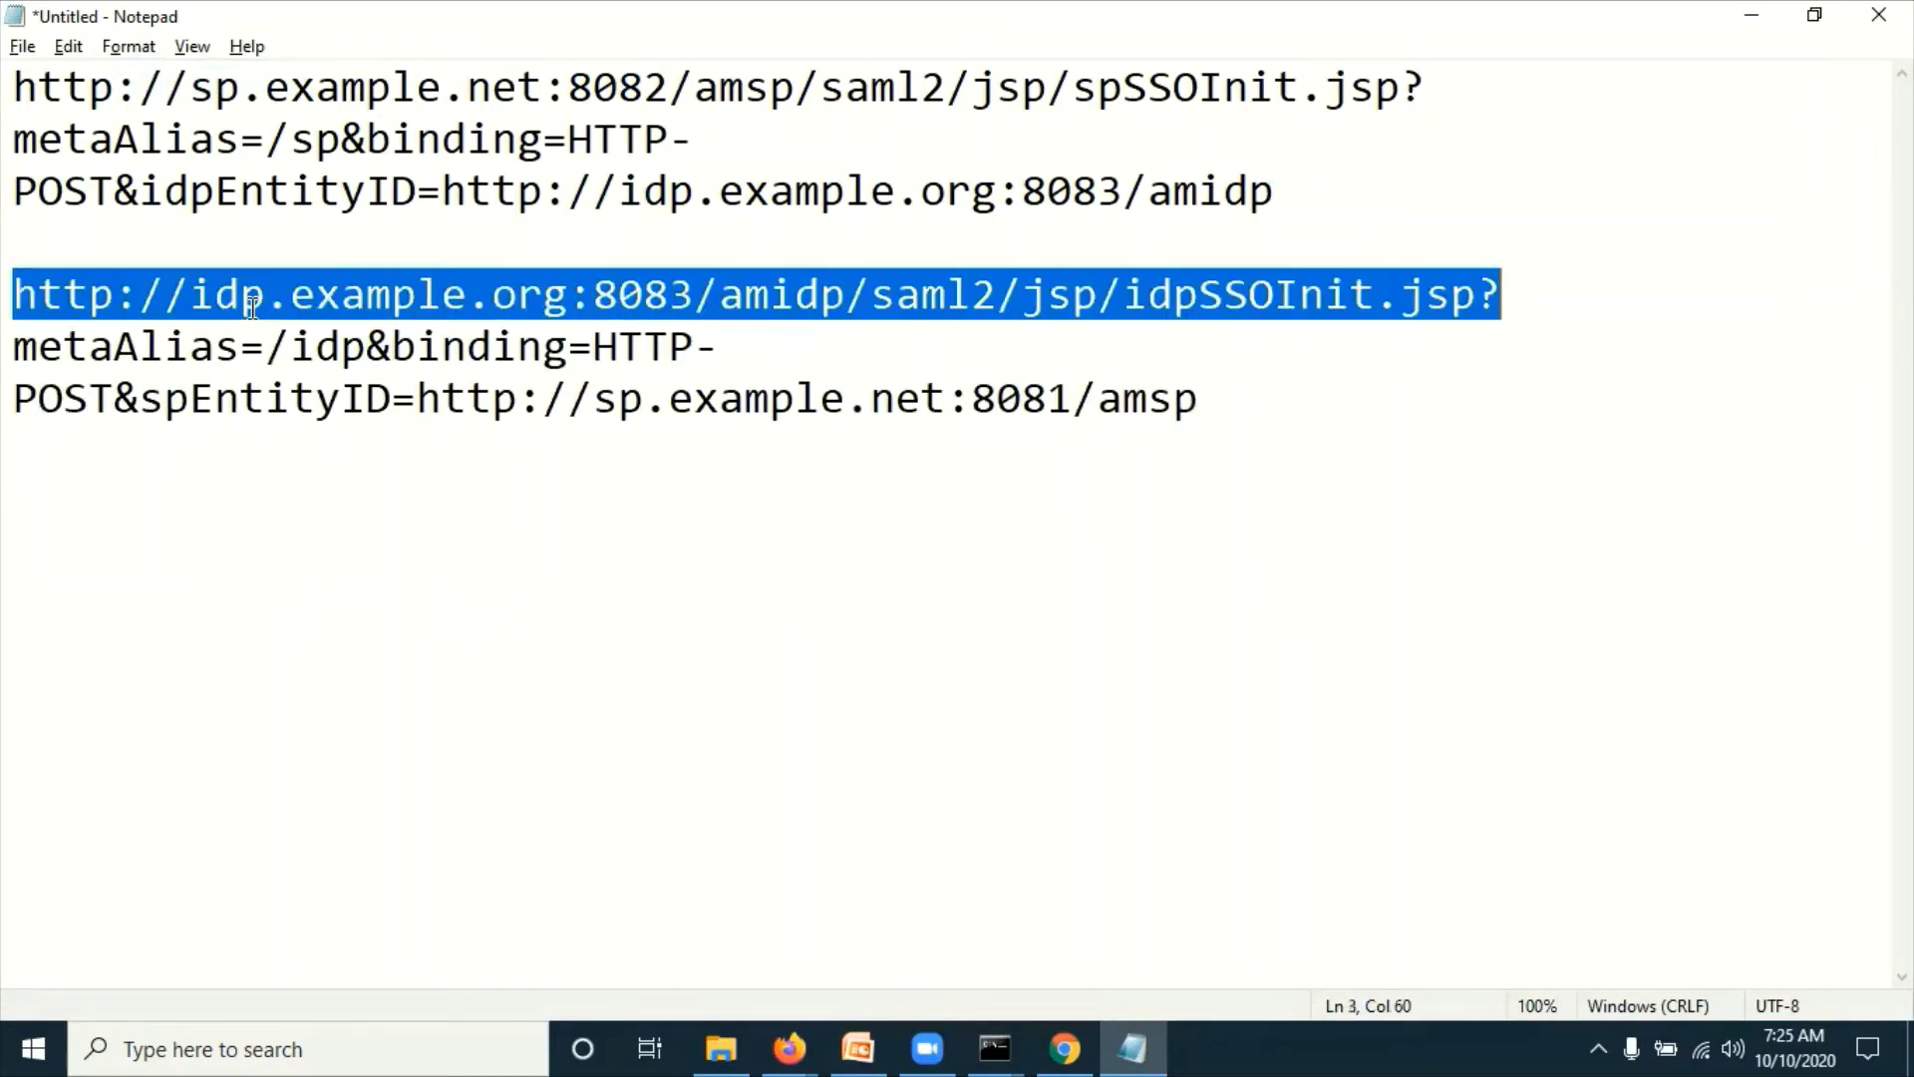
click(416, 299)
triple_click(650, 292)
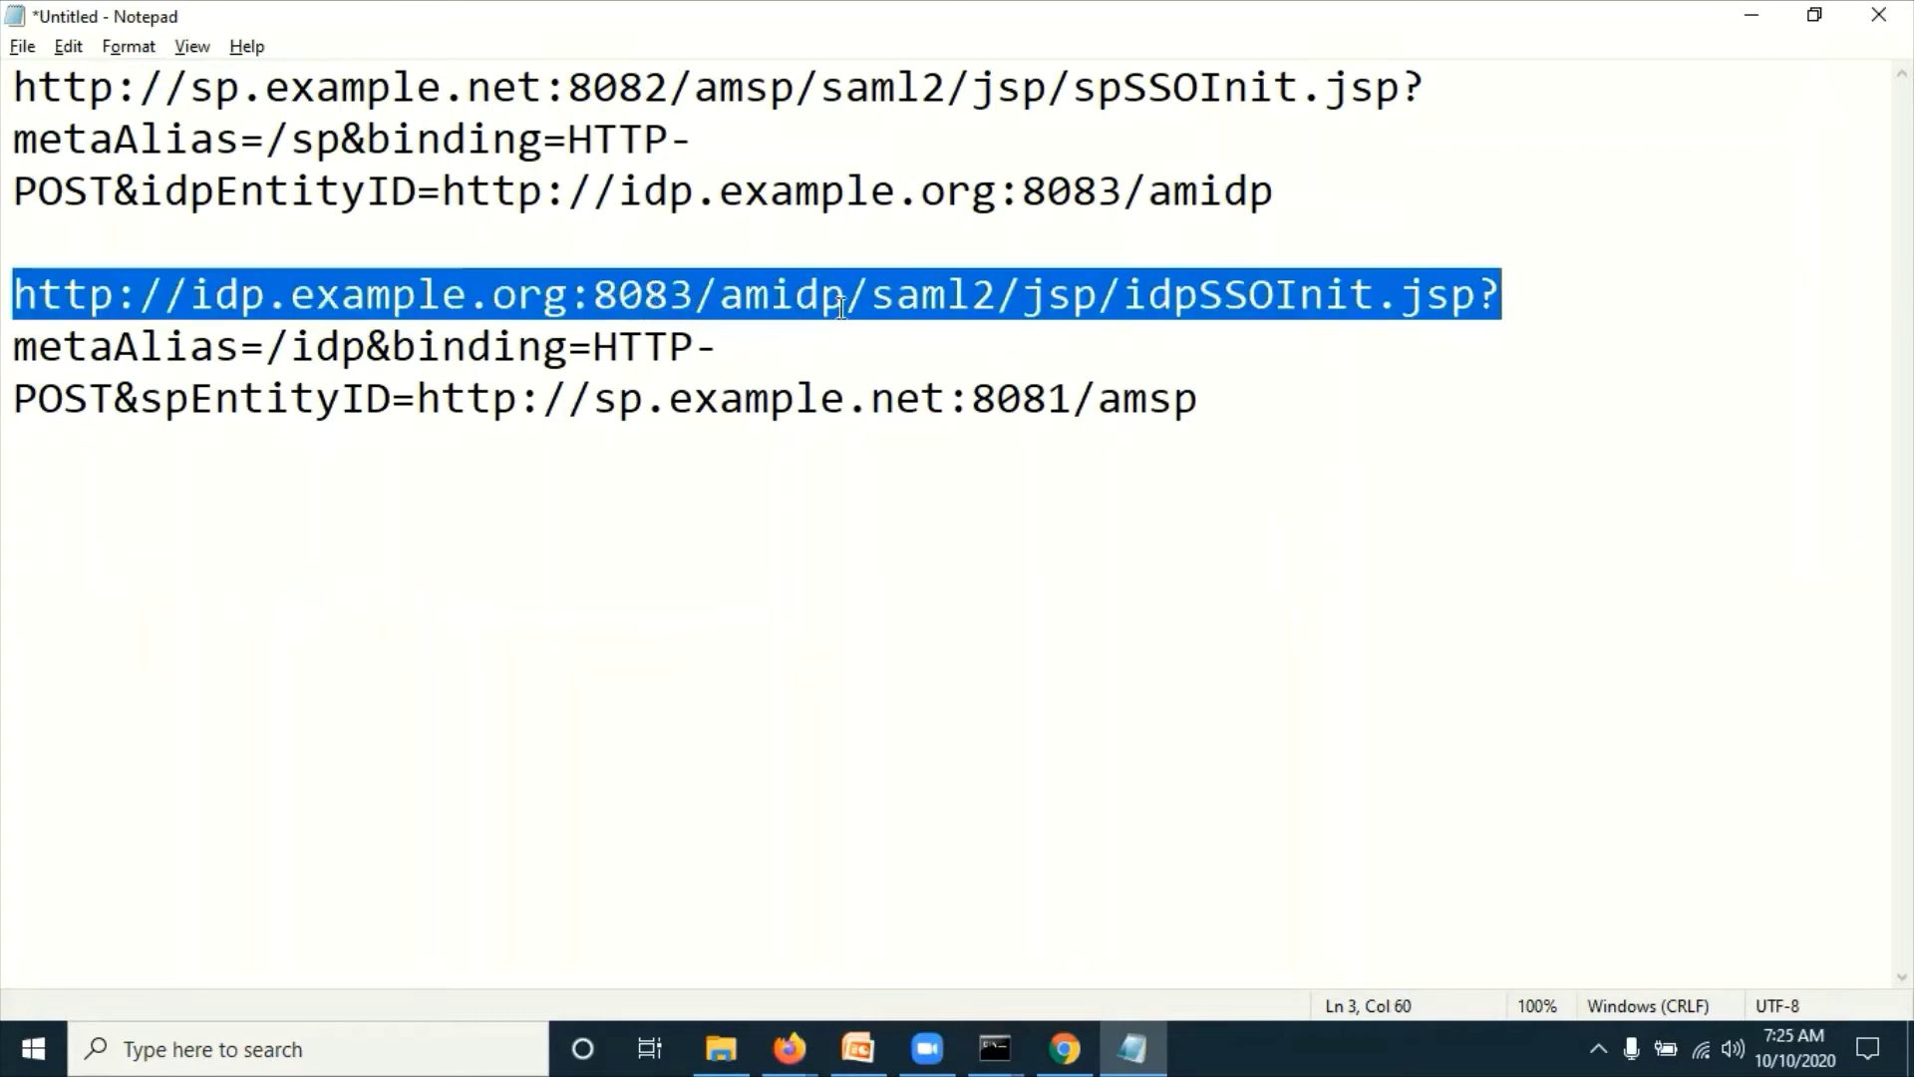
click(918, 292)
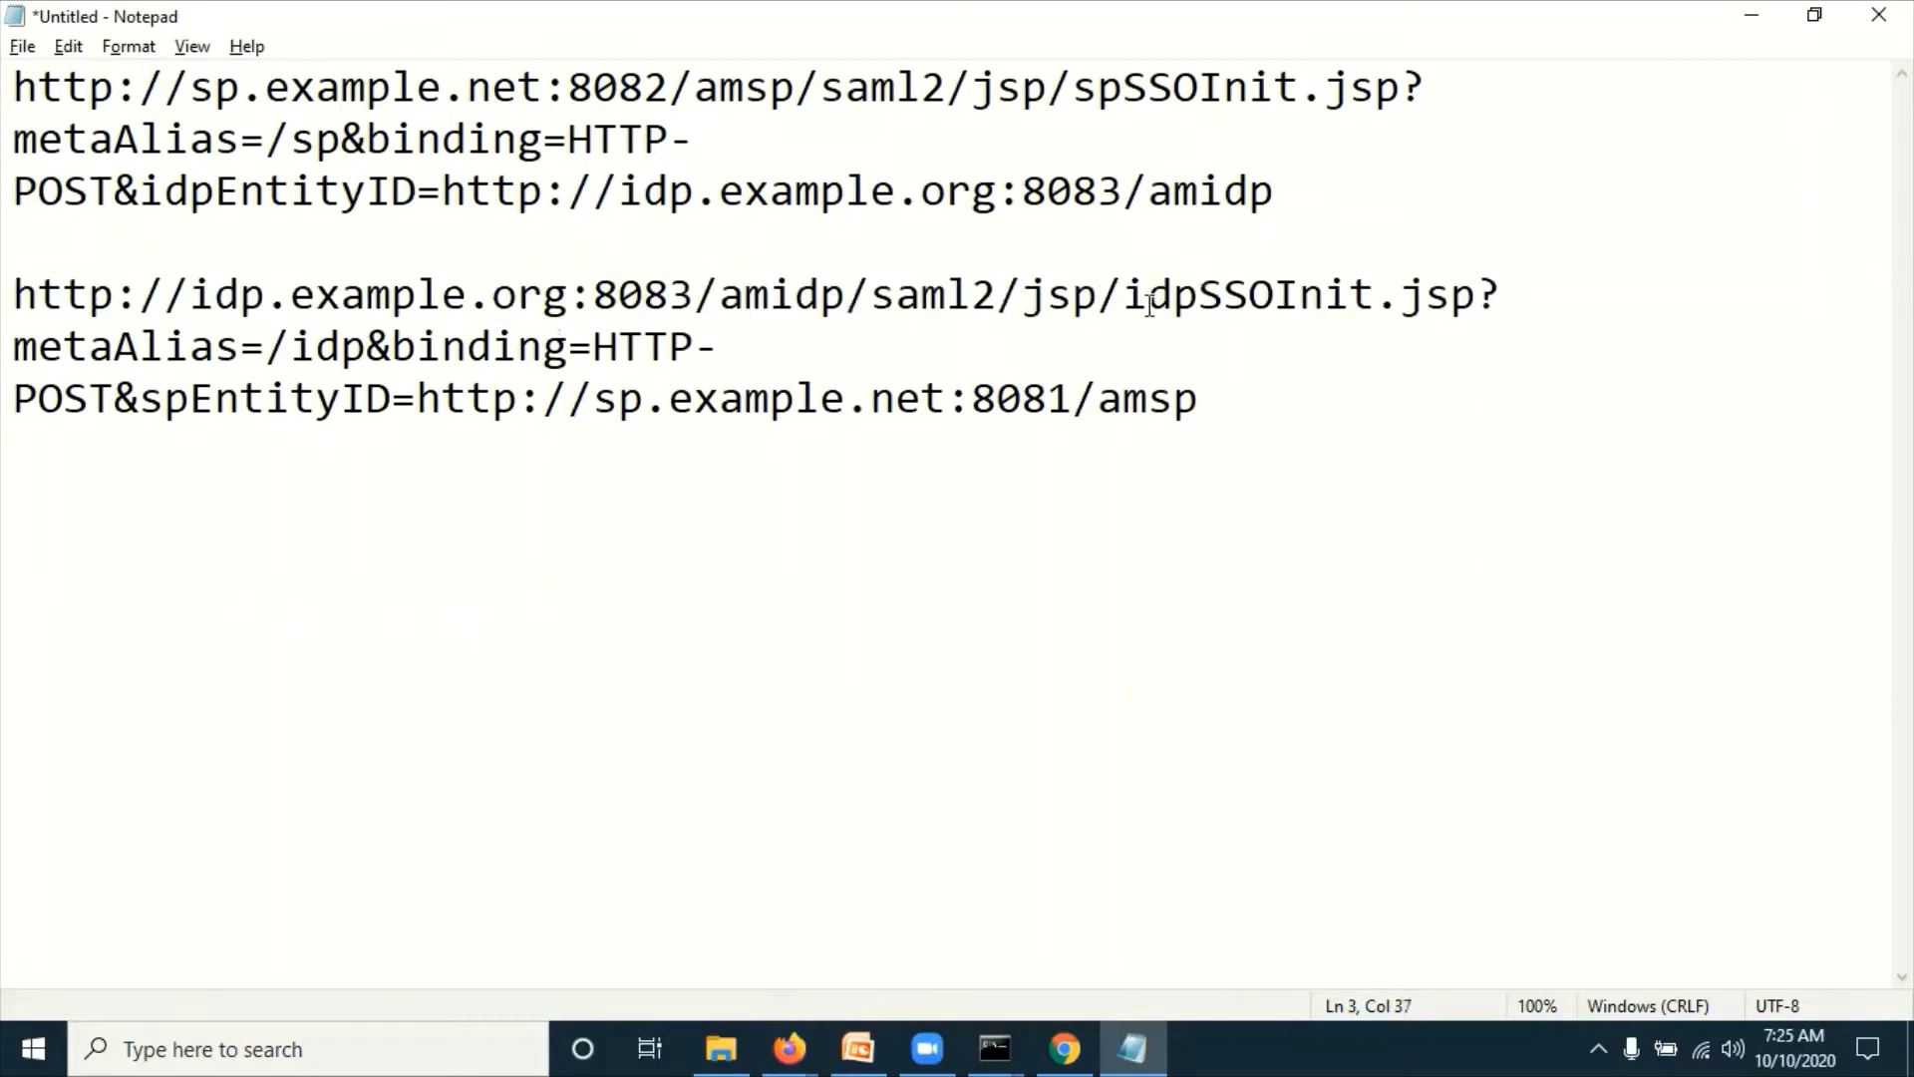
drag(1124, 292, 1503, 292)
drag(290, 346, 544, 348)
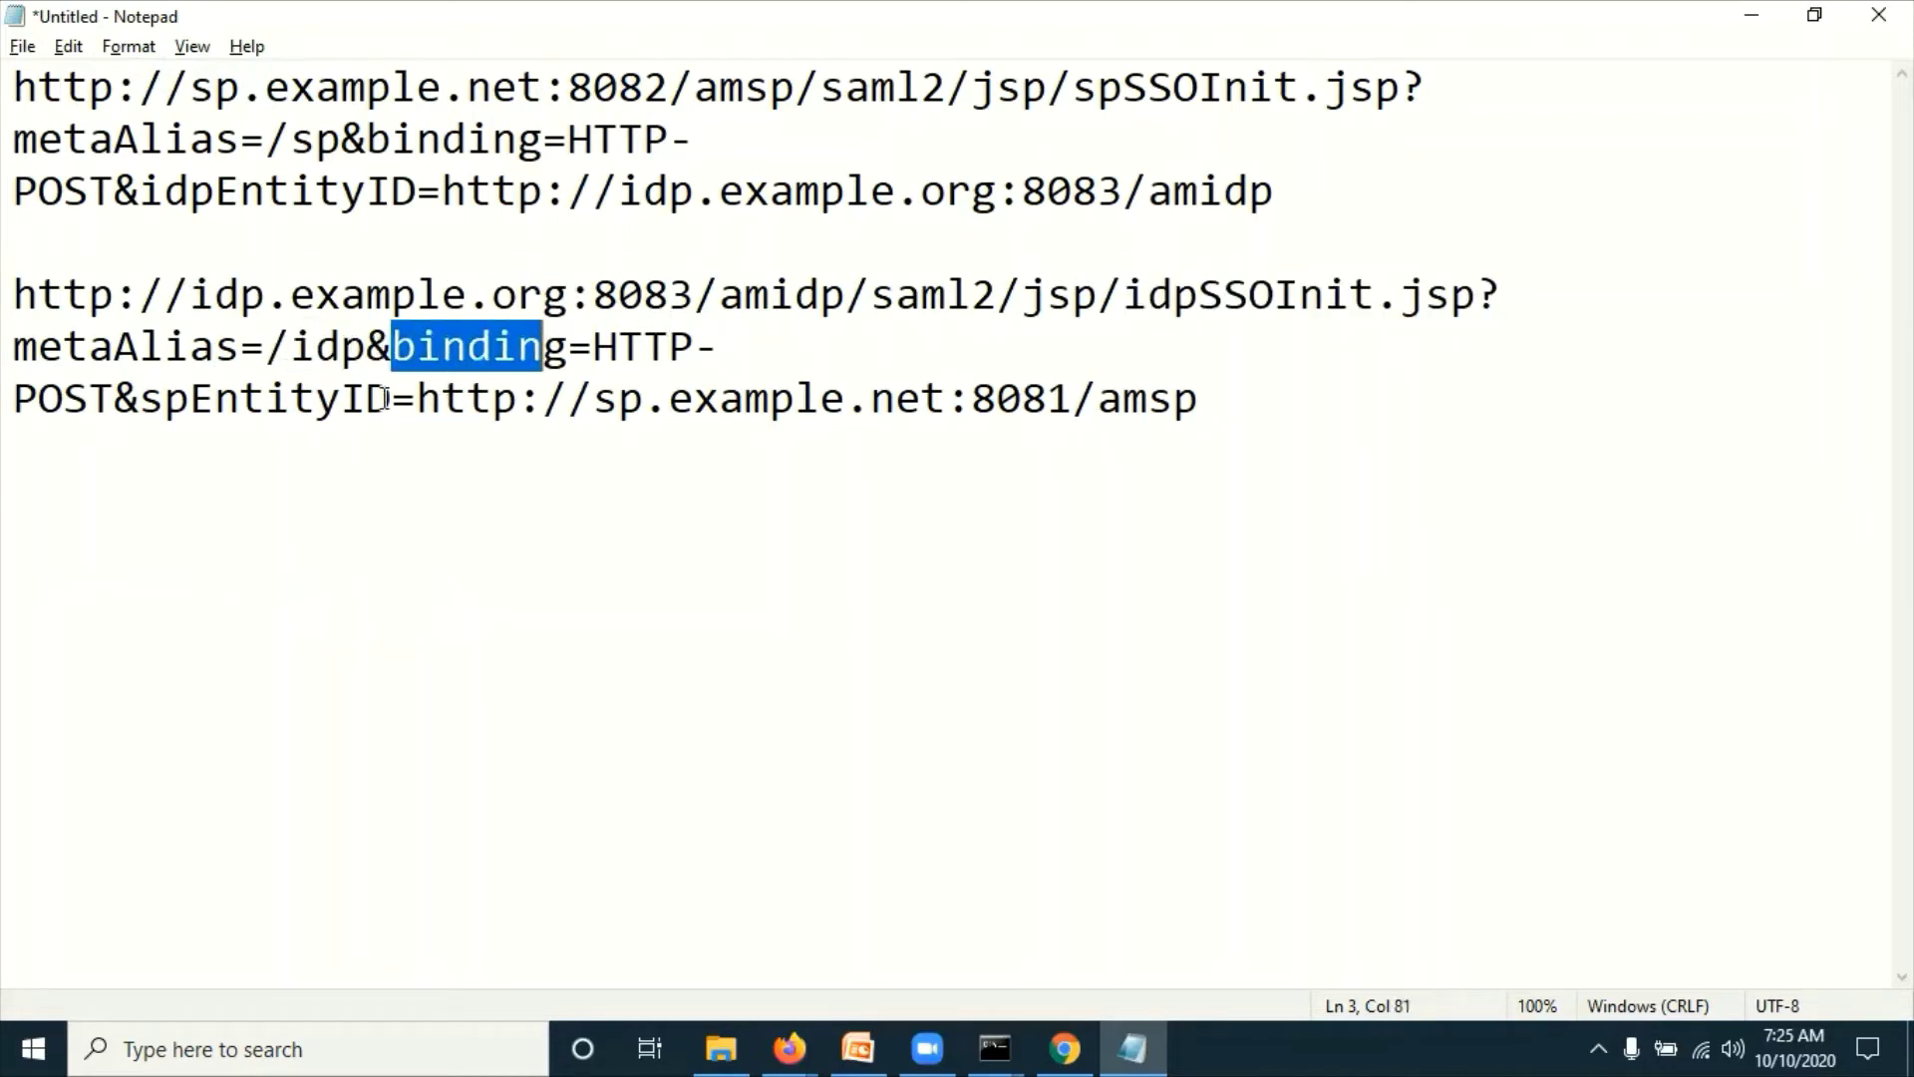
drag(265, 399, 392, 399)
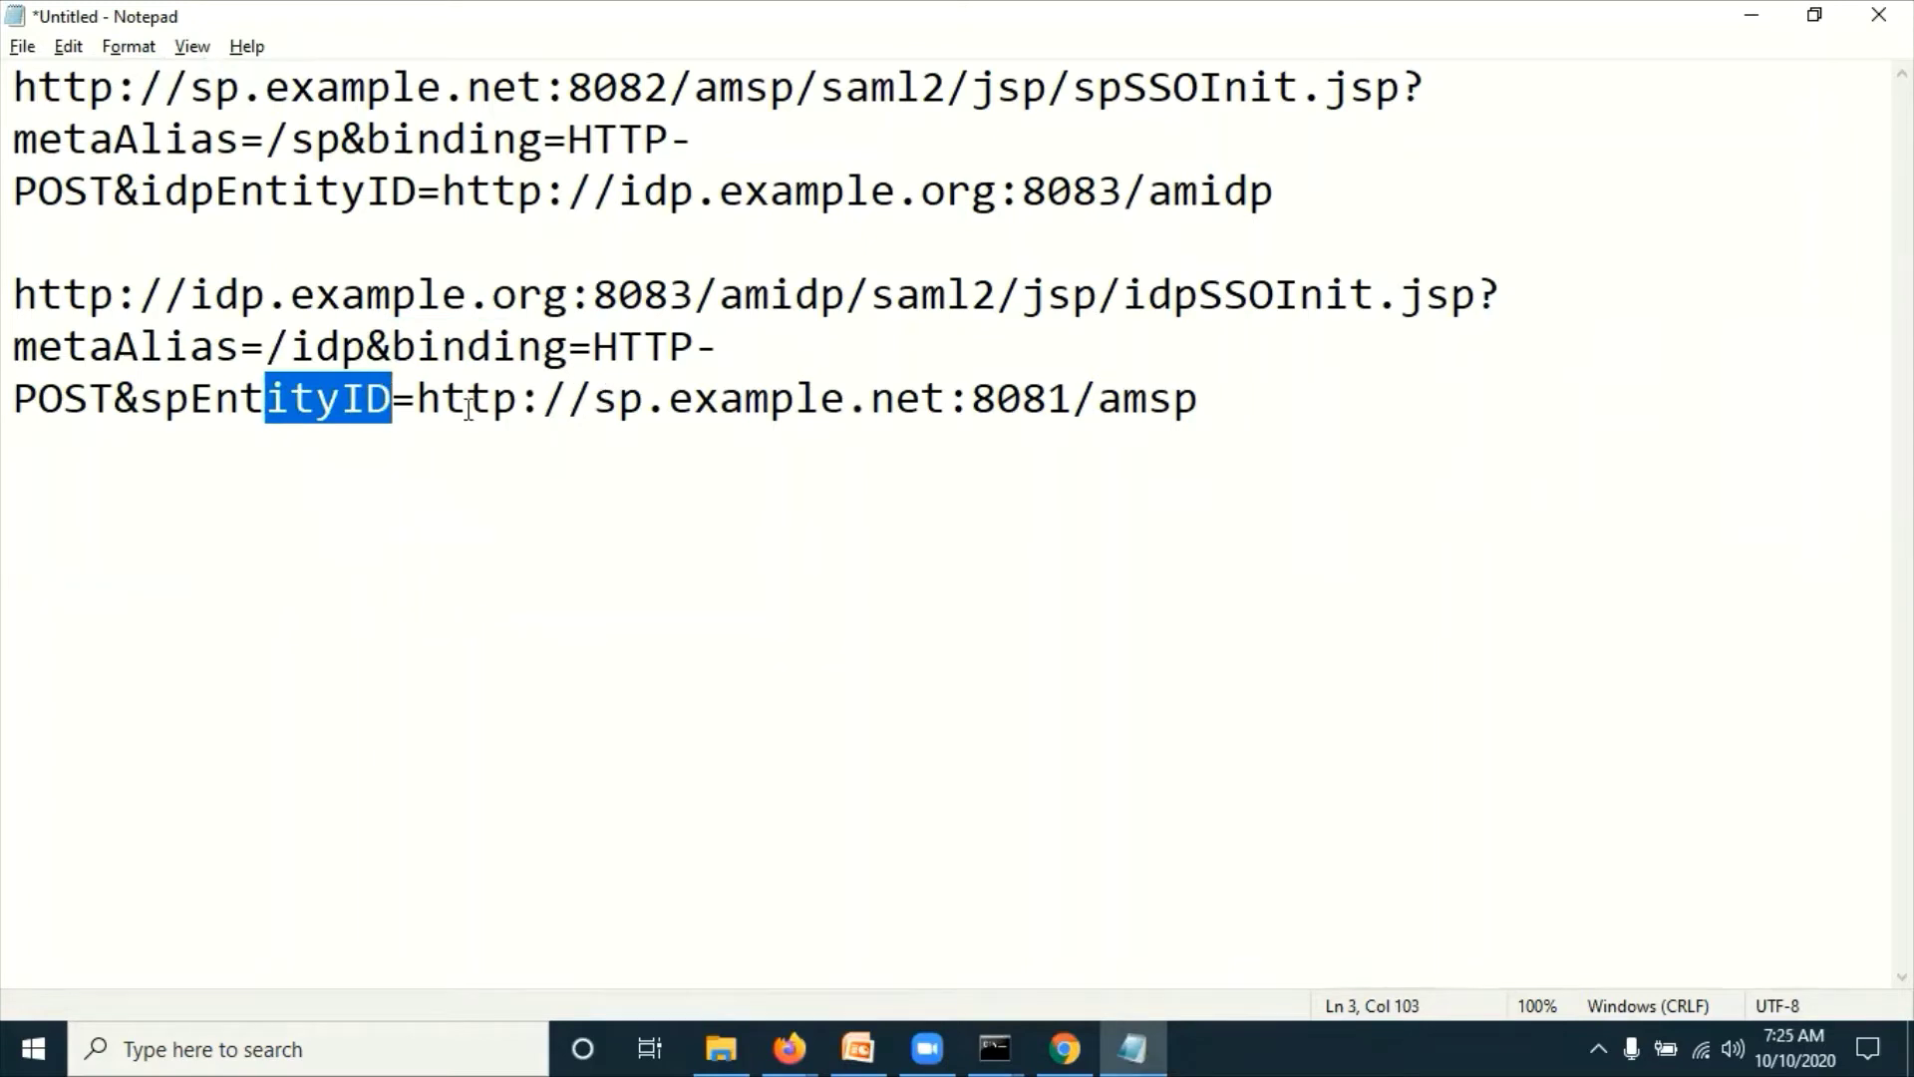
click(416, 399)
key(shift+Home)
shift+click(1199, 399)
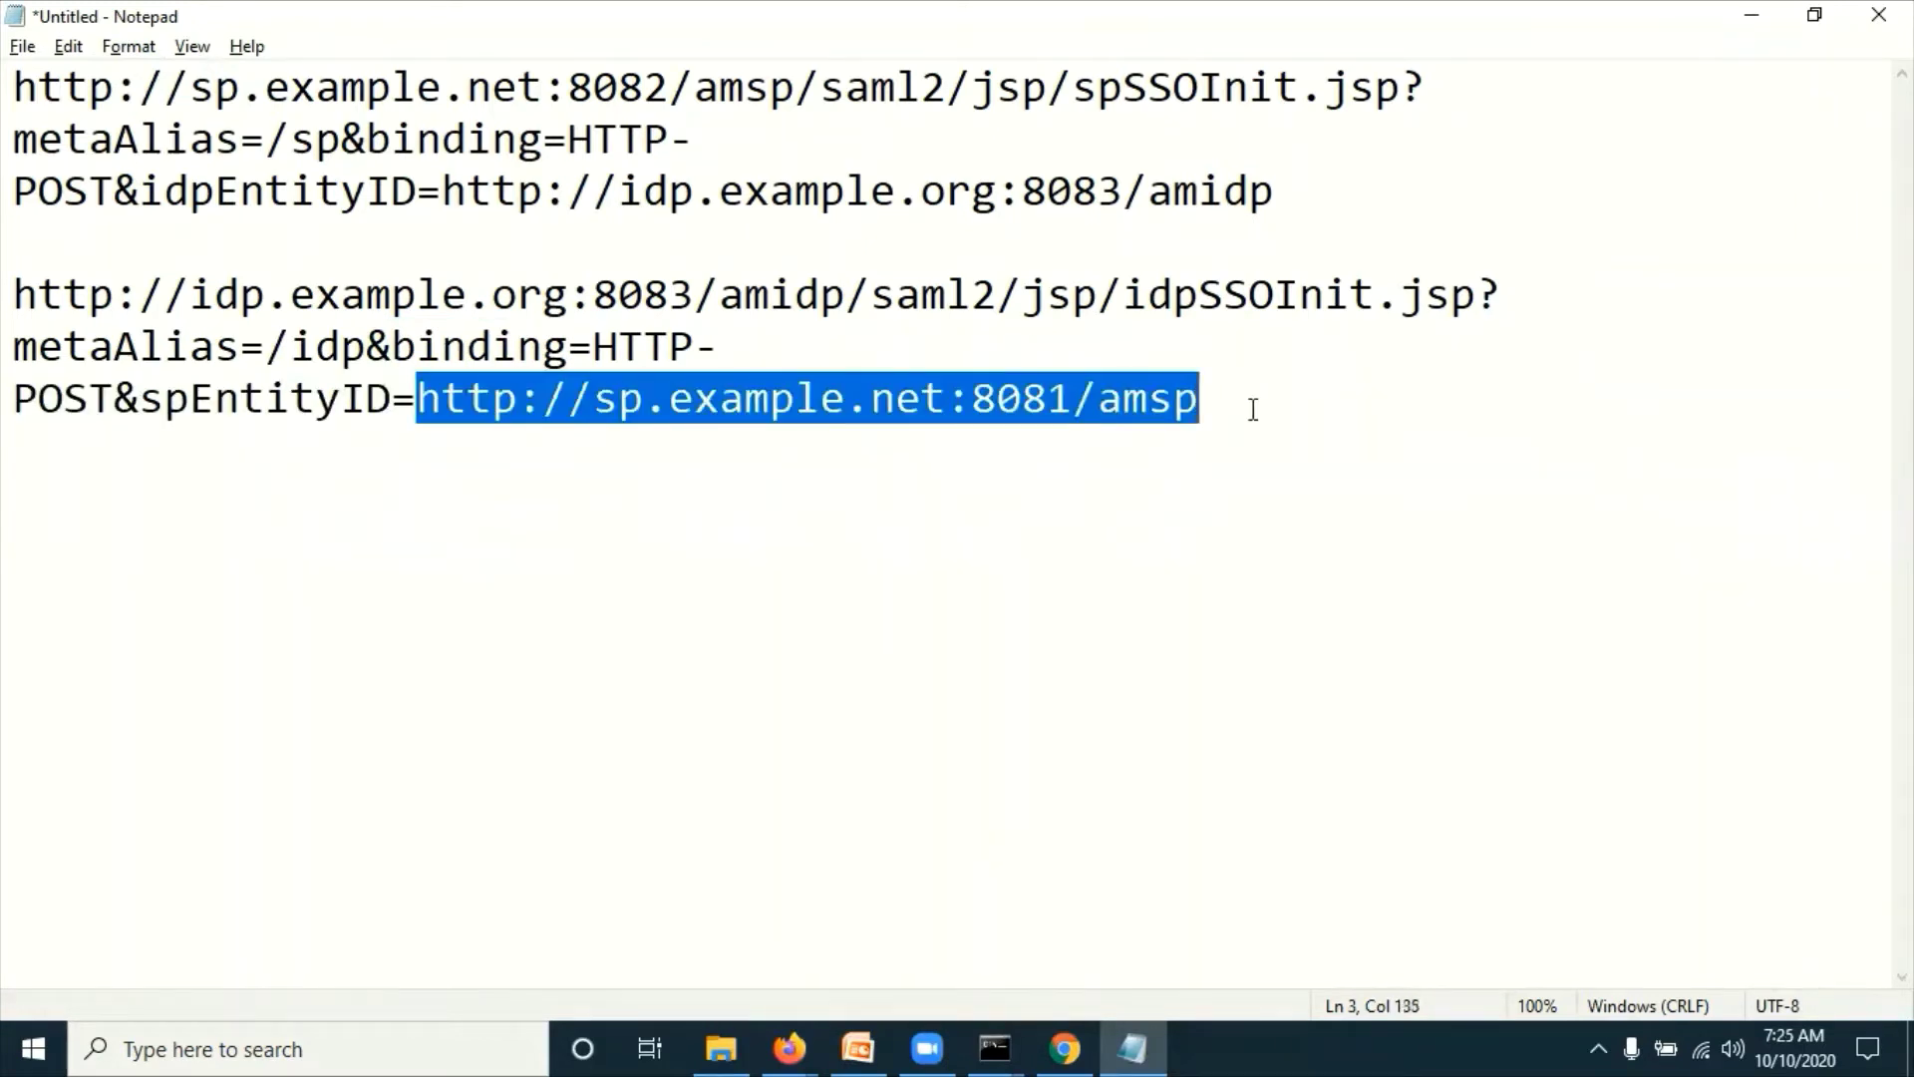
drag(1252, 409, 15, 304)
key(ctrl+c)
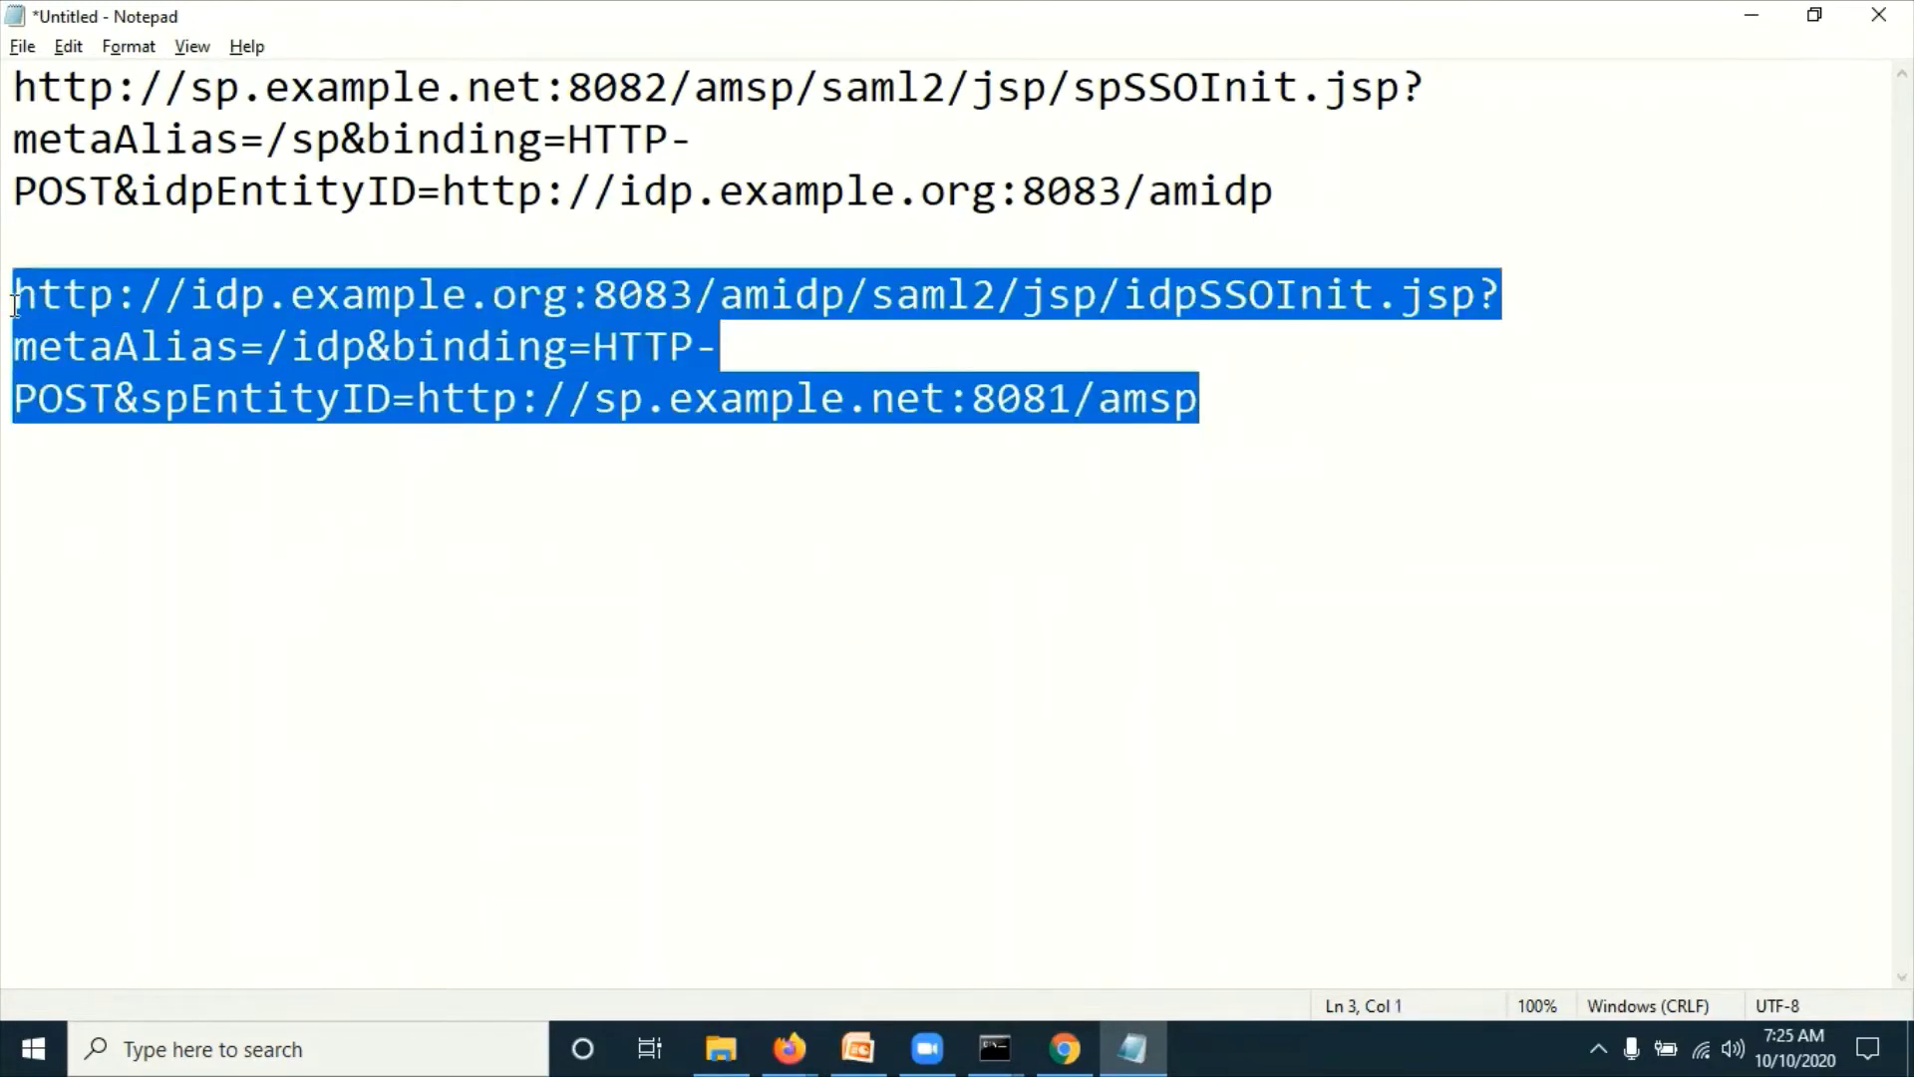
Step: Close the old browser window and load the idpSSOInit.jsp URL in a new private window
key(alt+Tab)
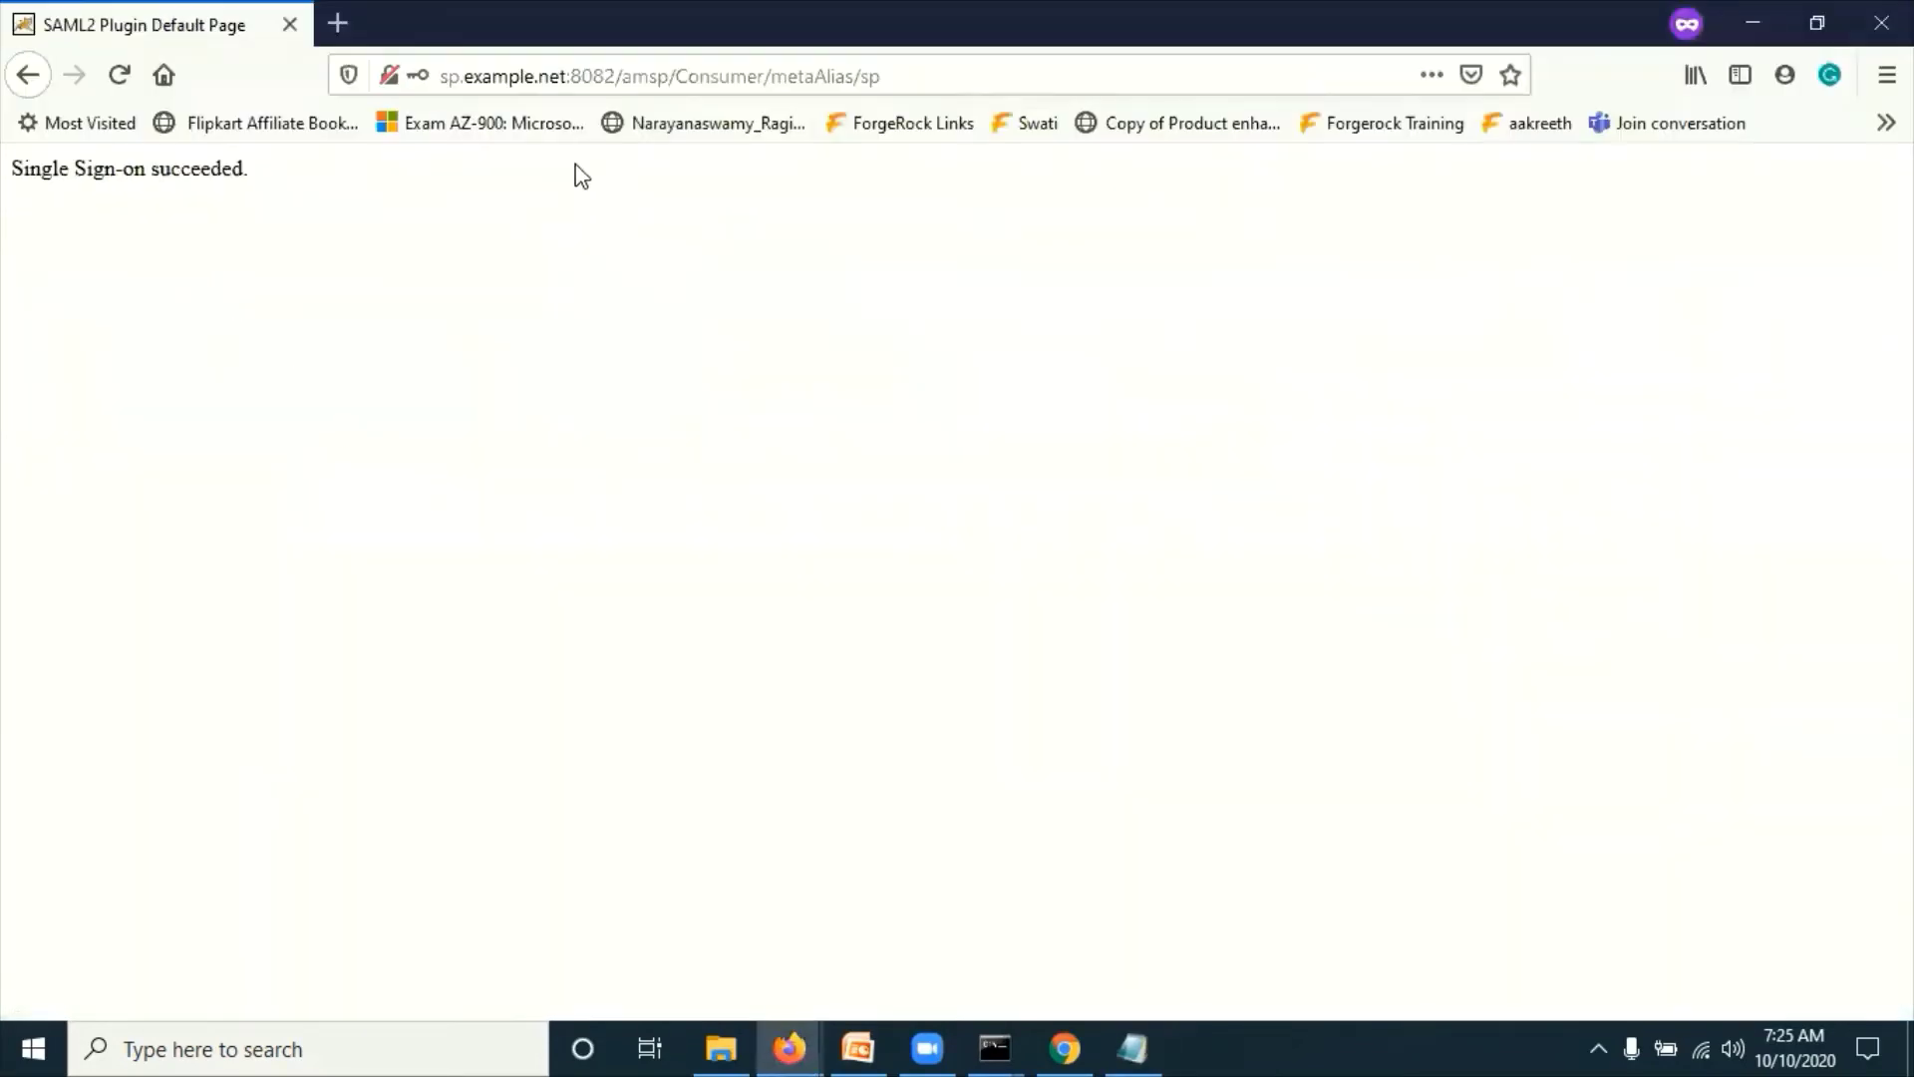
click(1879, 22)
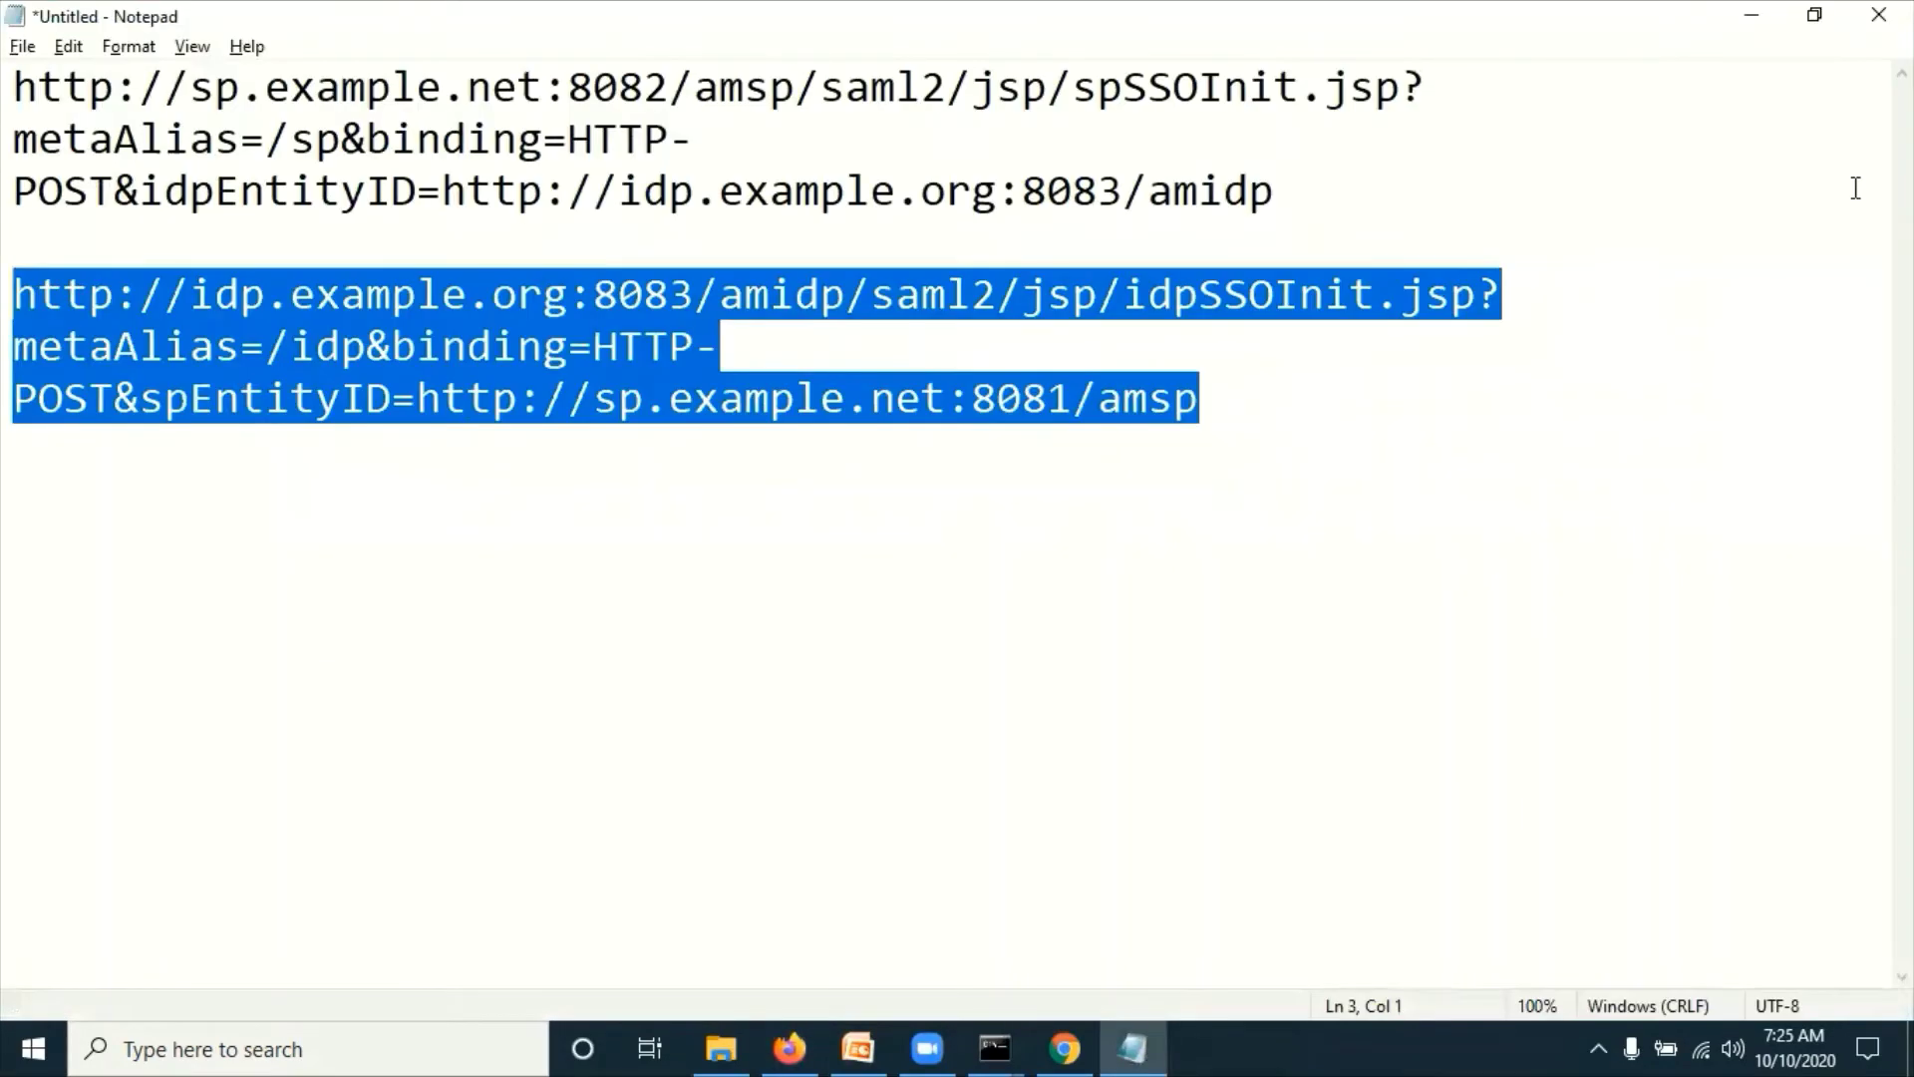
key(alt+Tab)
key(alt+Tab)
key(Tab)
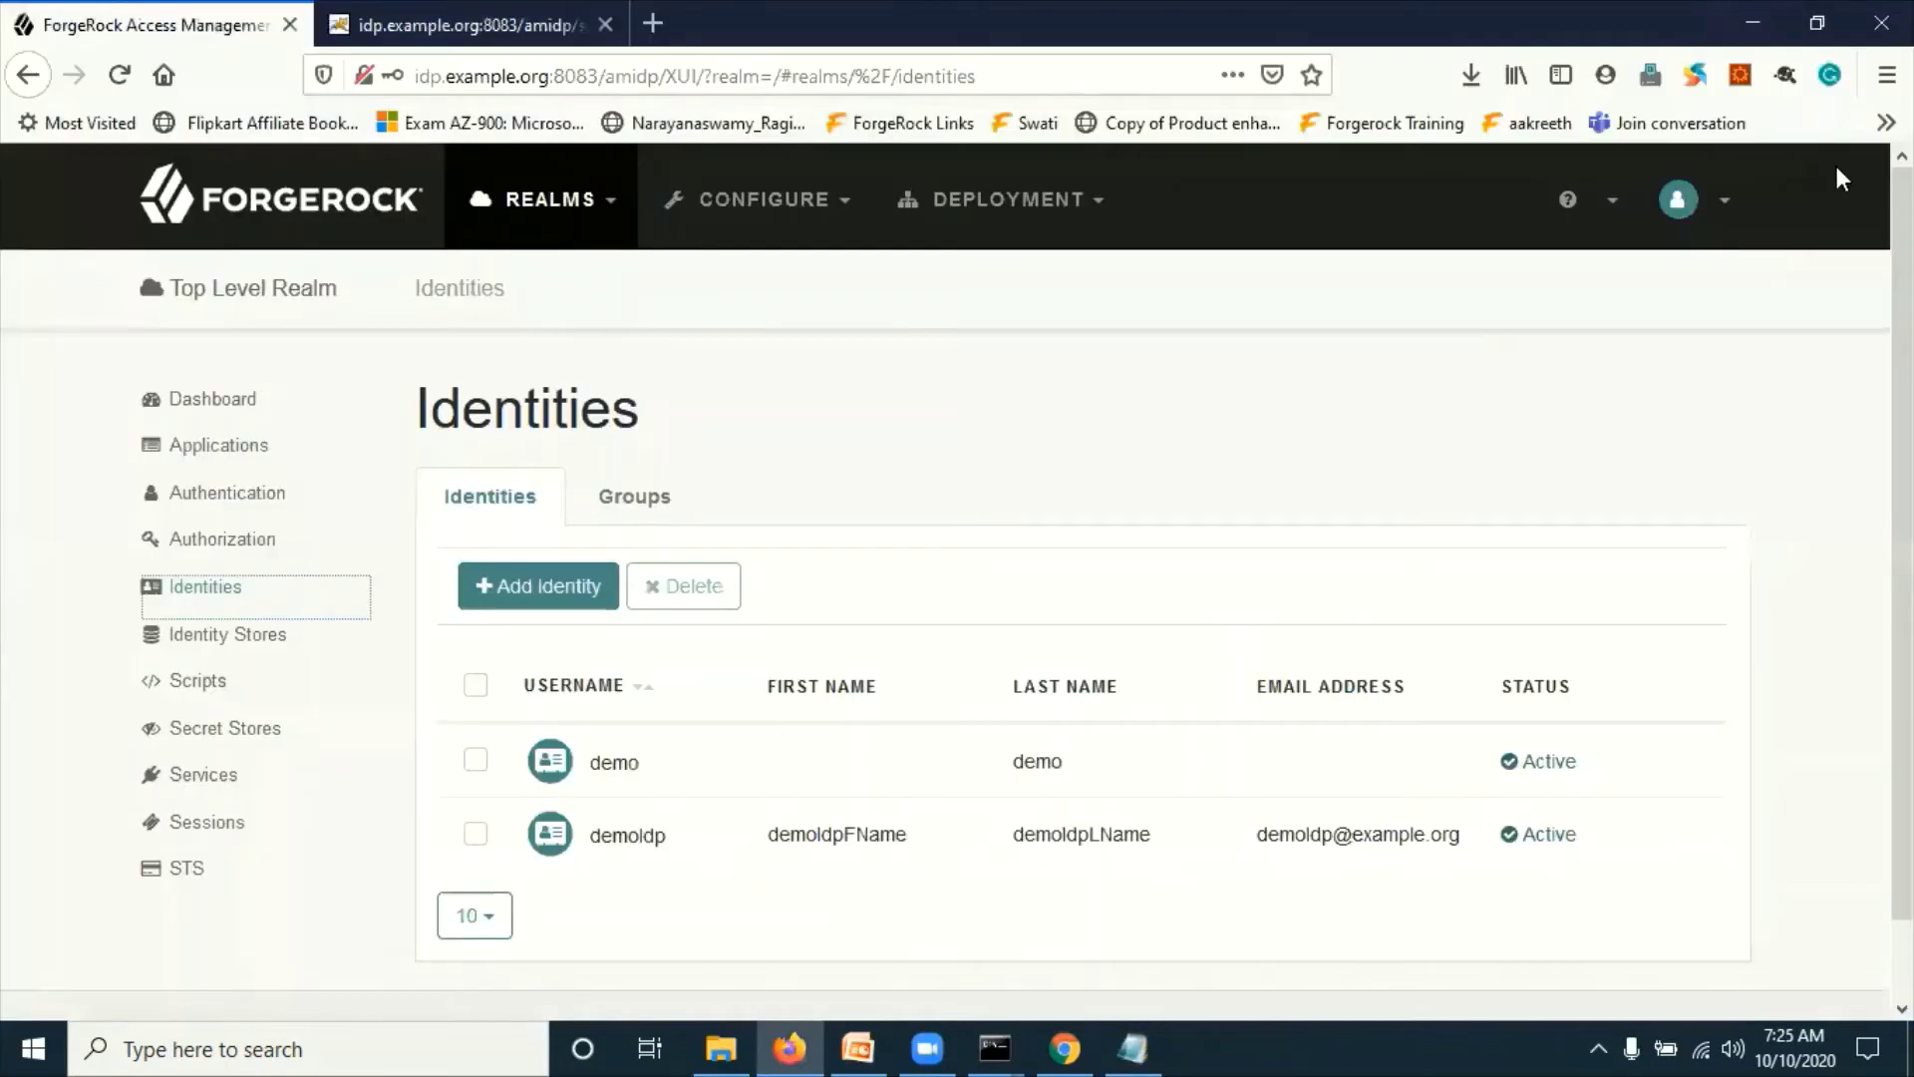
click(1888, 75)
click(1713, 264)
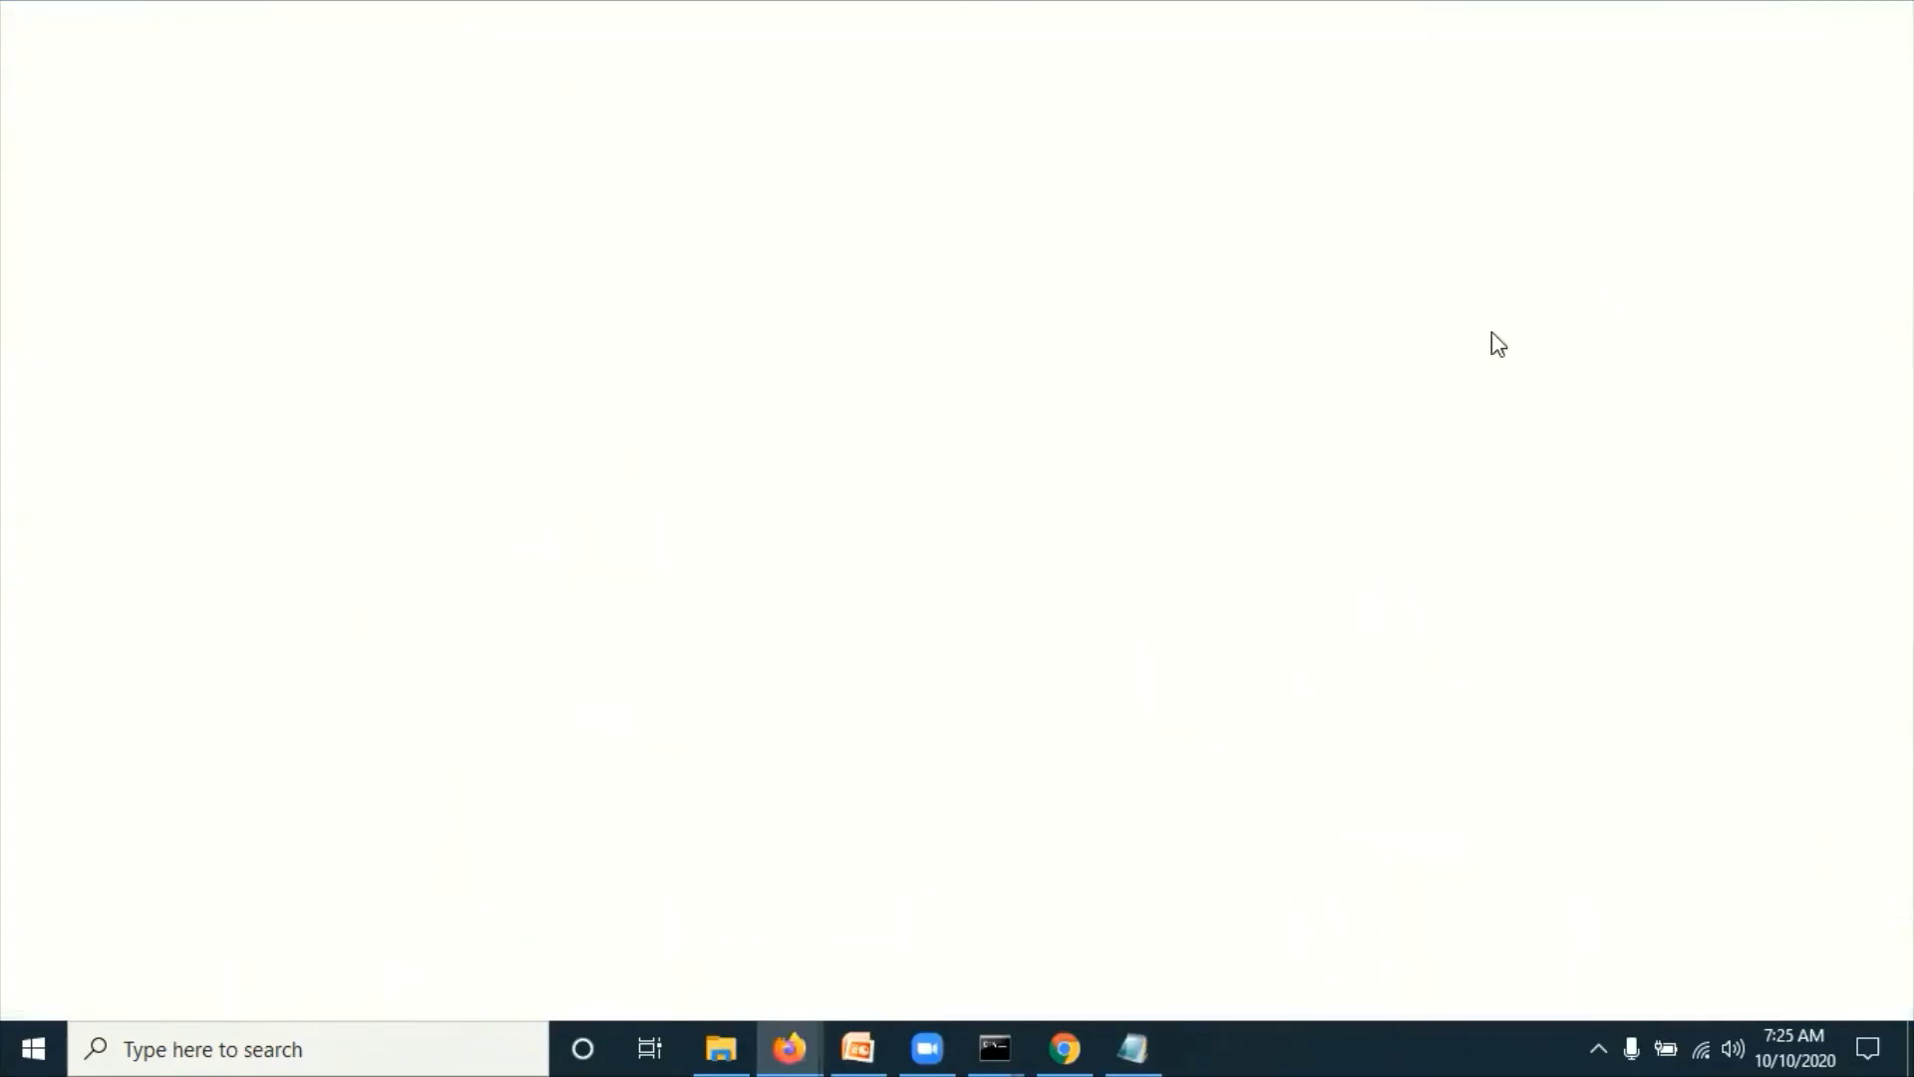
key(ctrl+v)
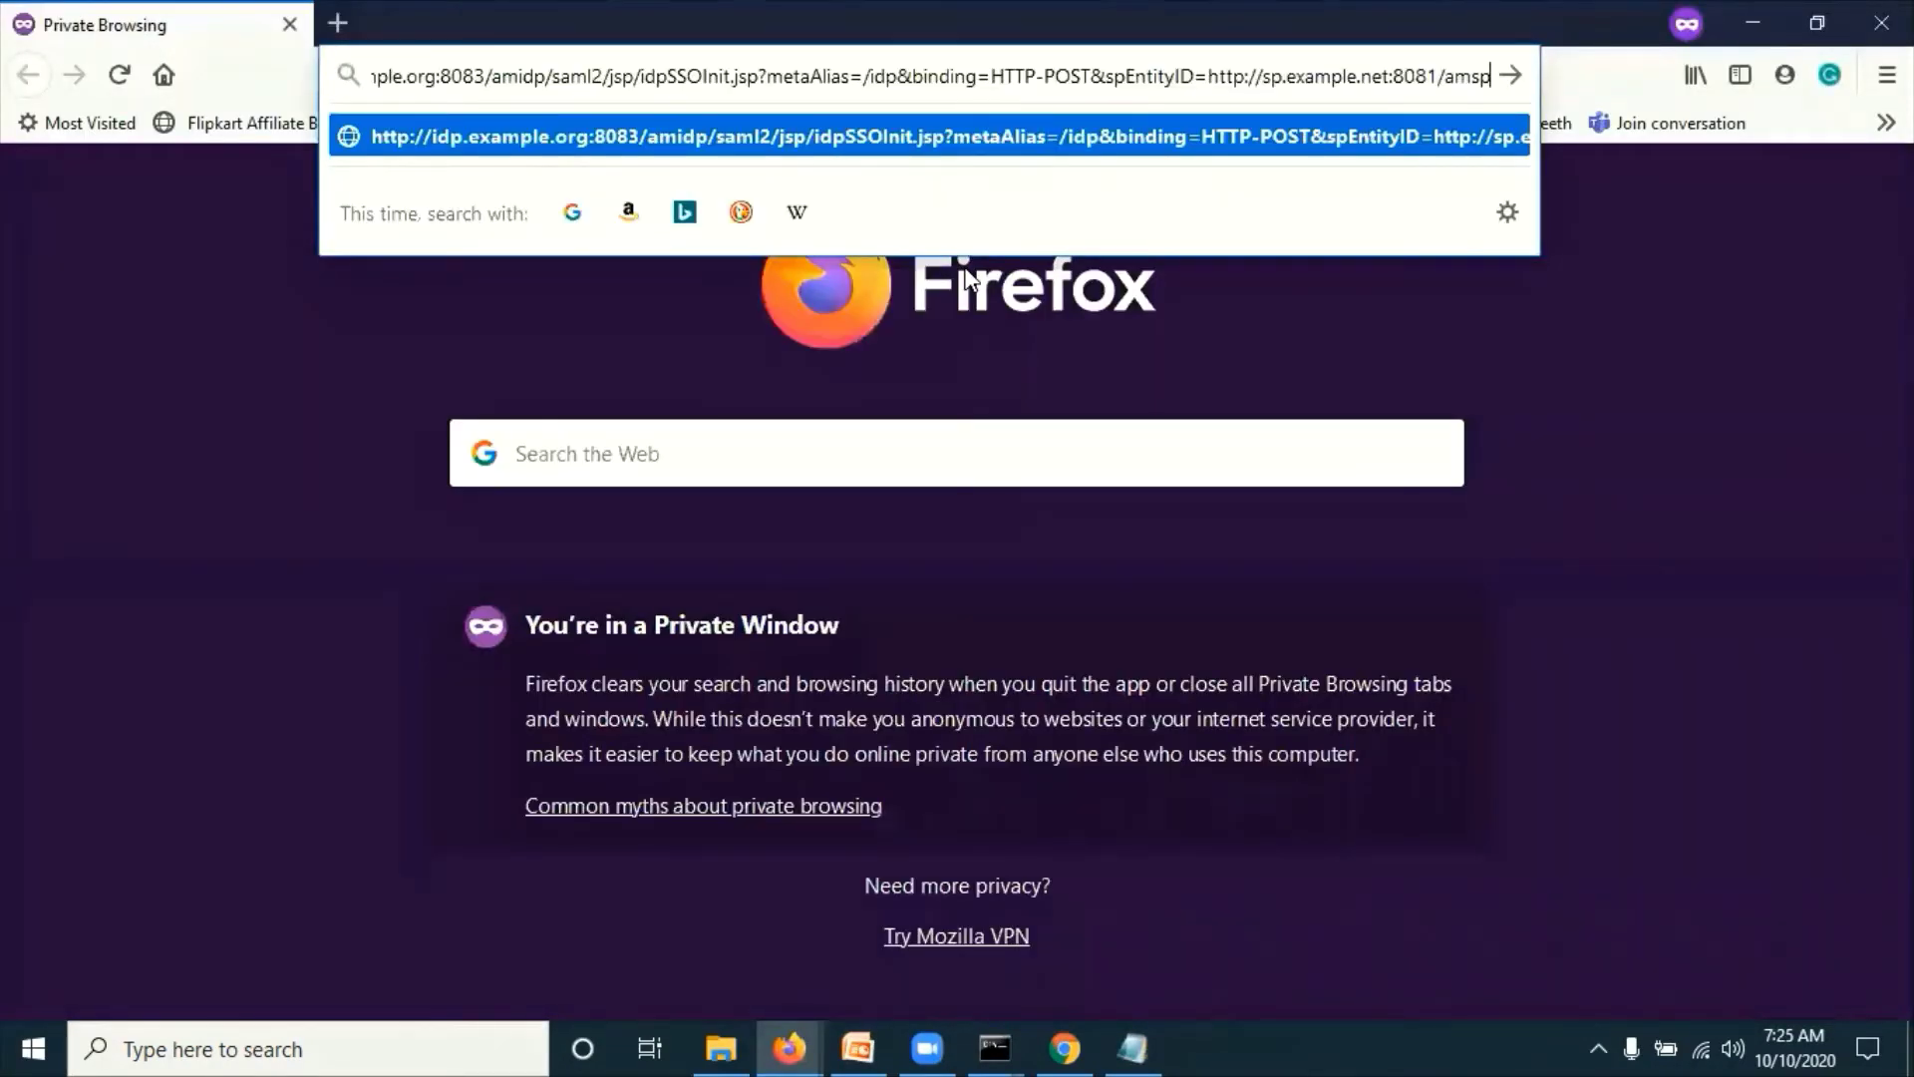
key(Return)
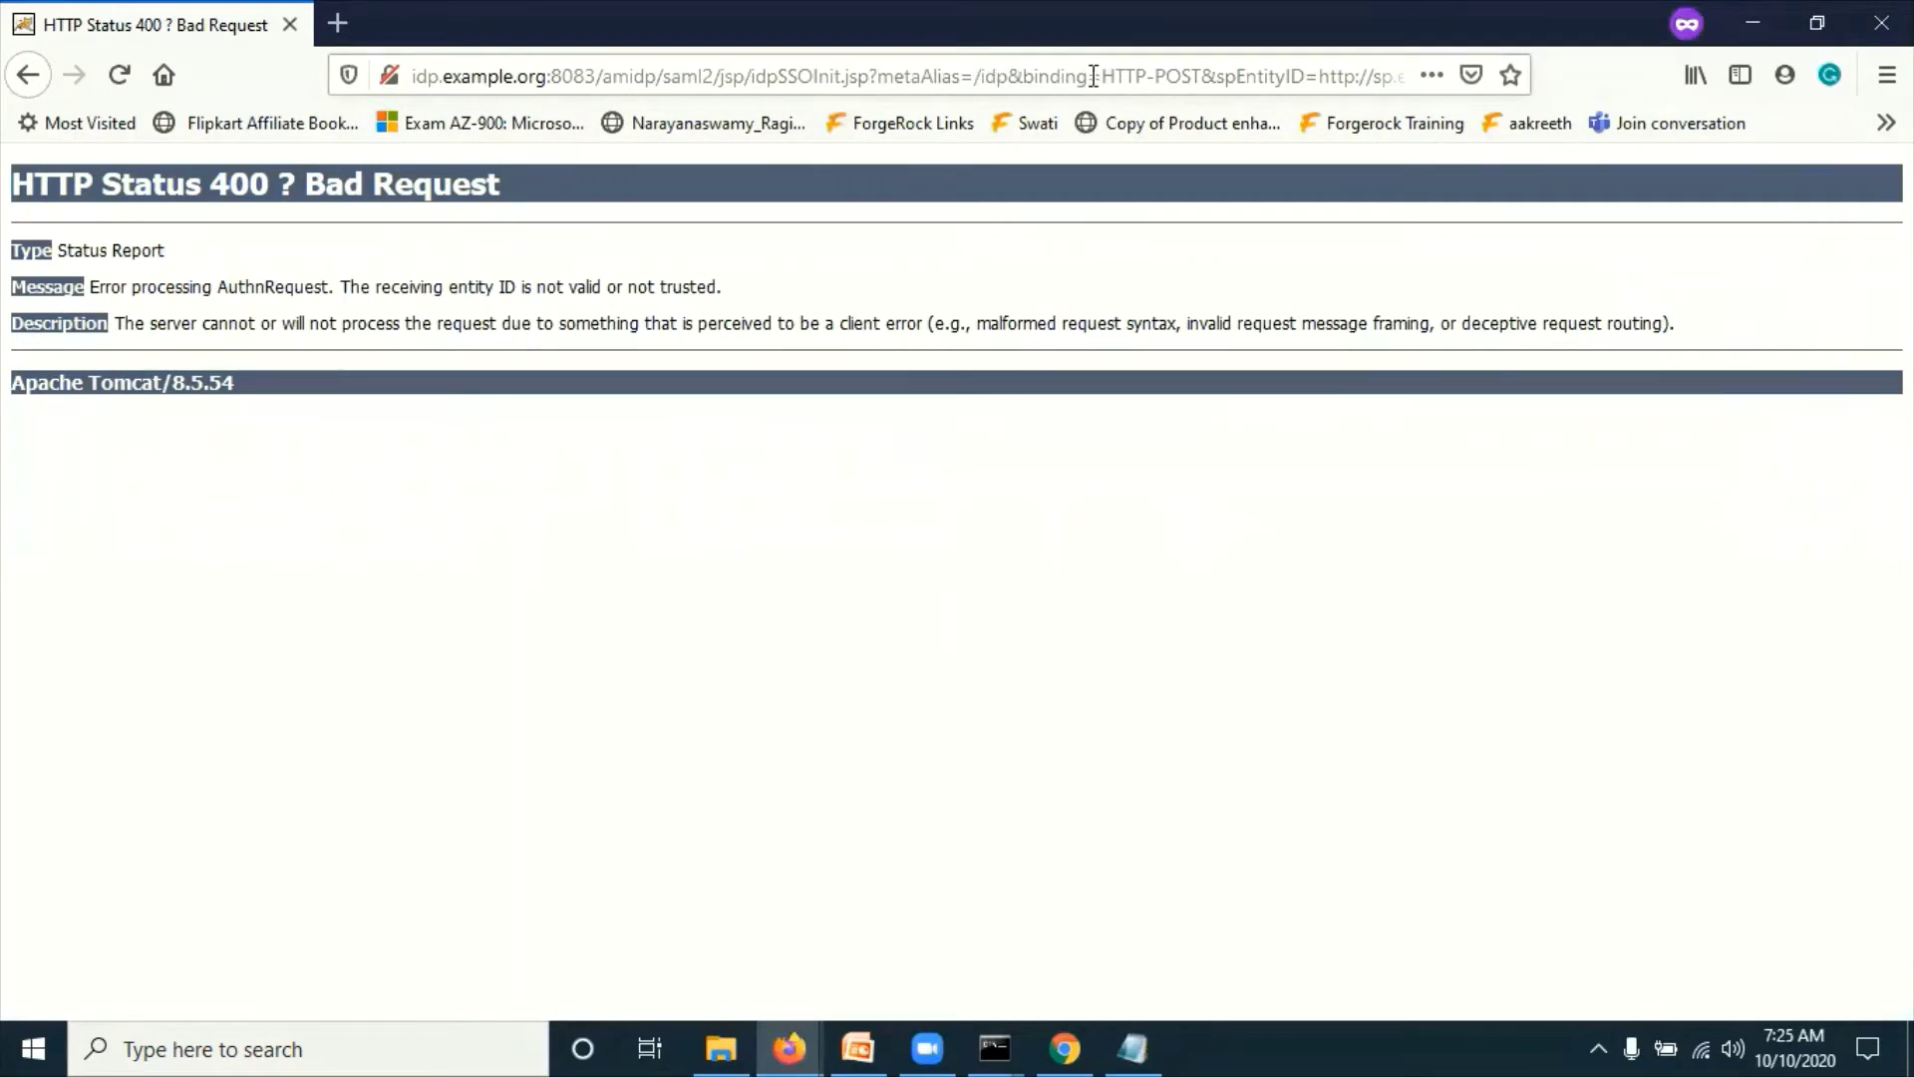
Step: Check the failing URL's spEntityID and confirm the SP server runs on port 8082
click(1270, 75)
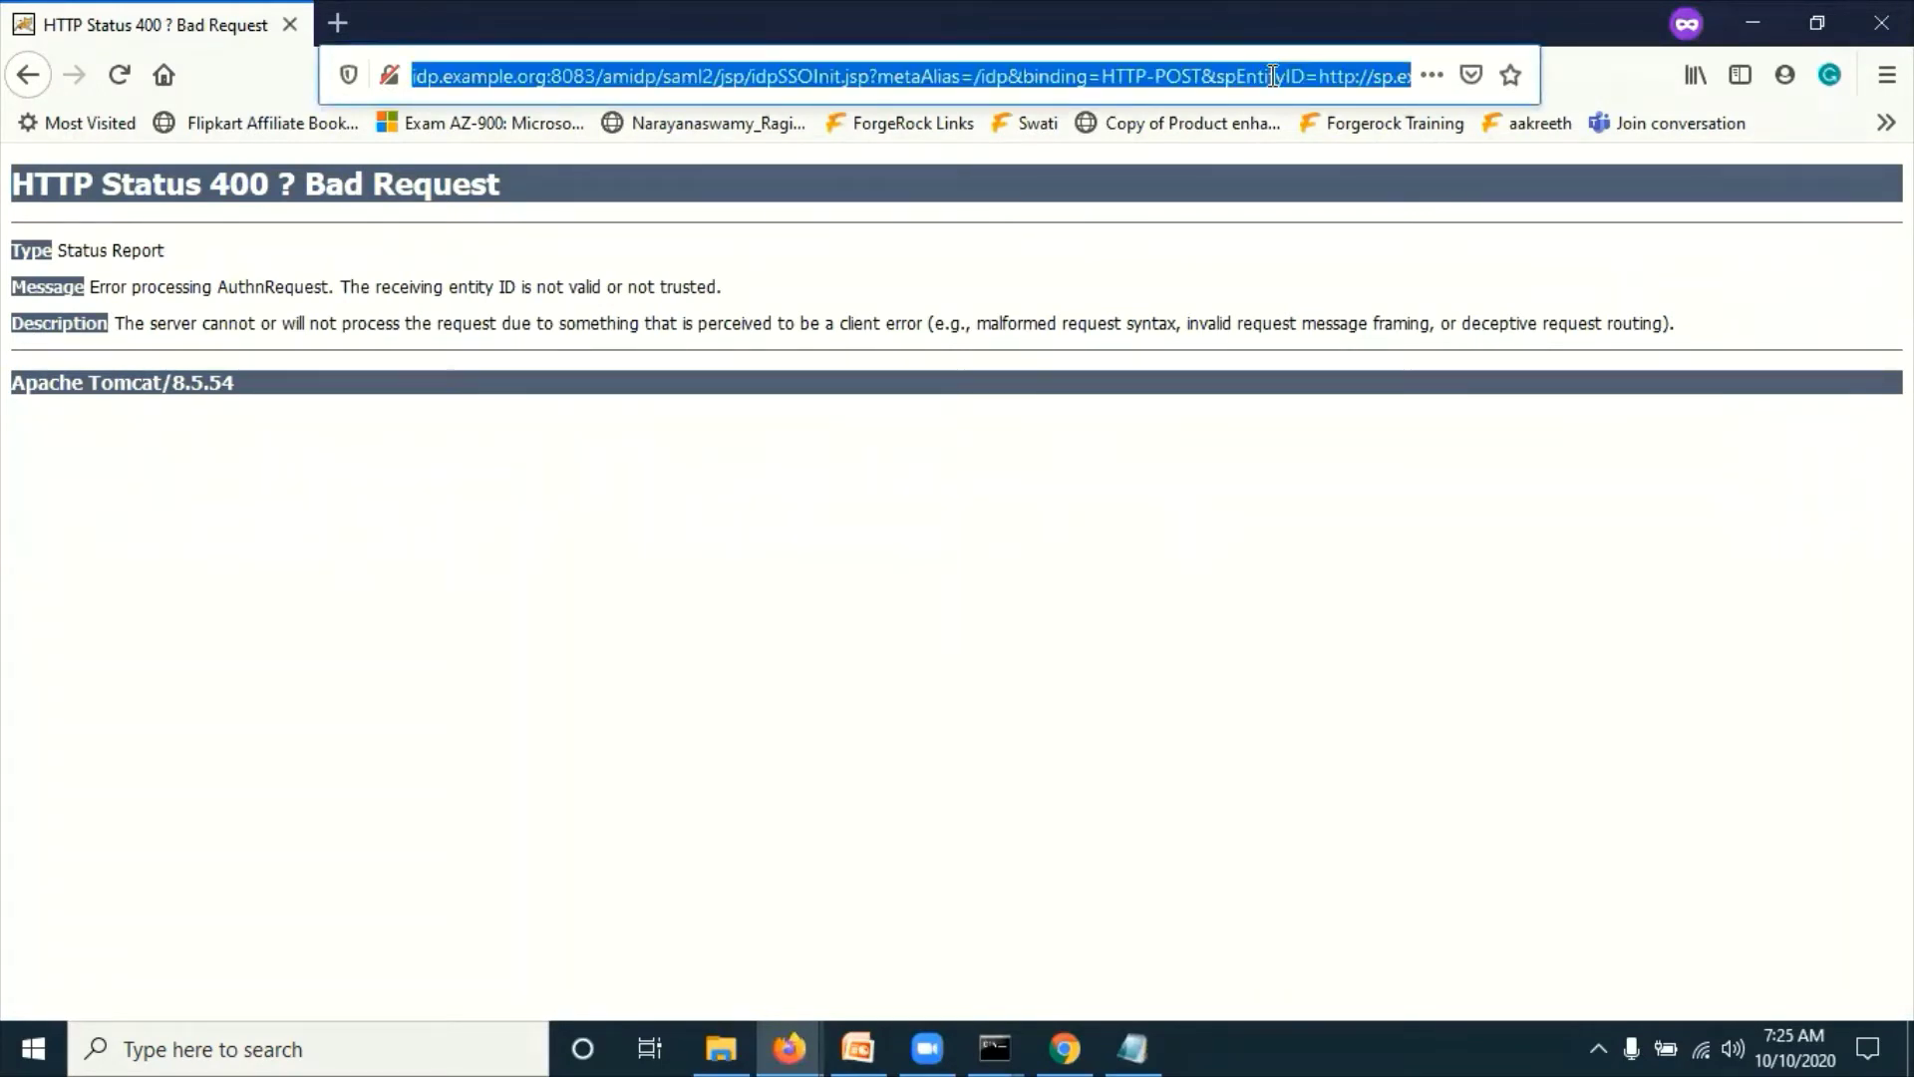
key(End)
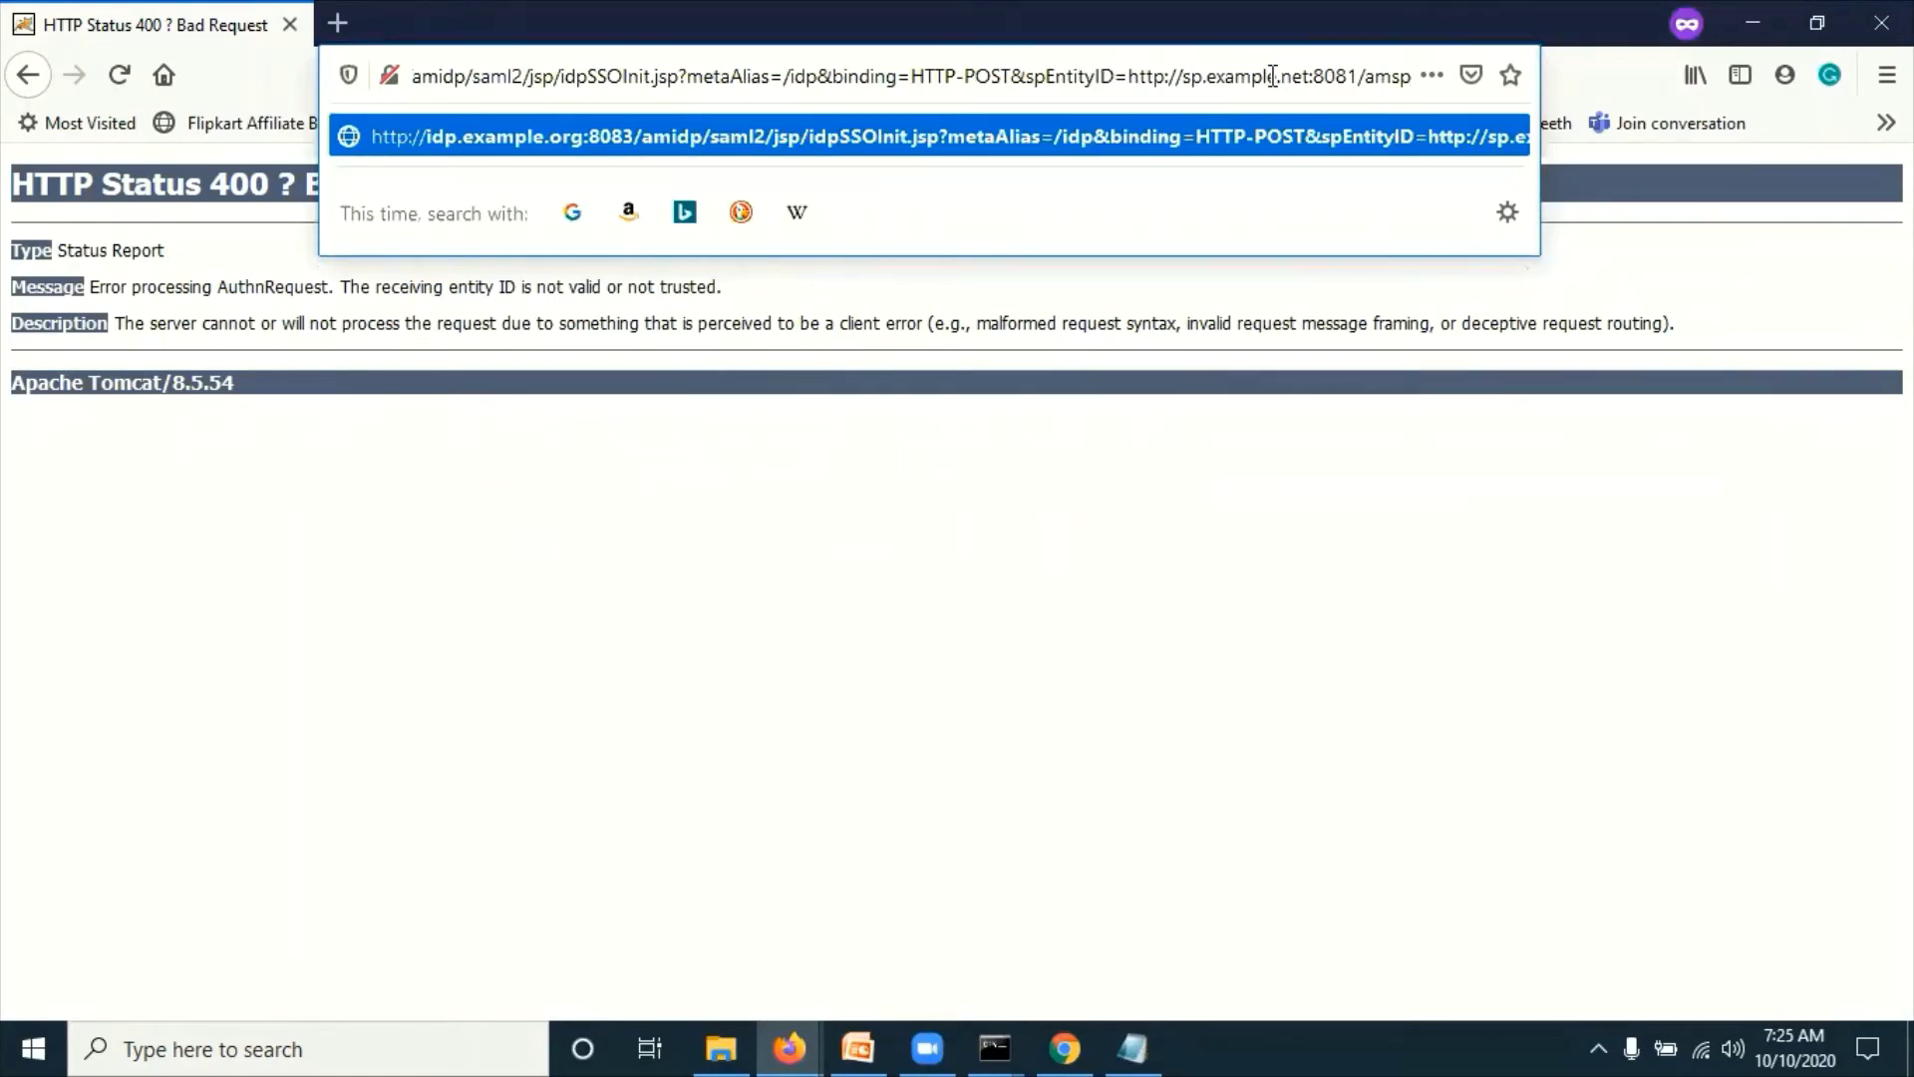
key(alt+Tab)
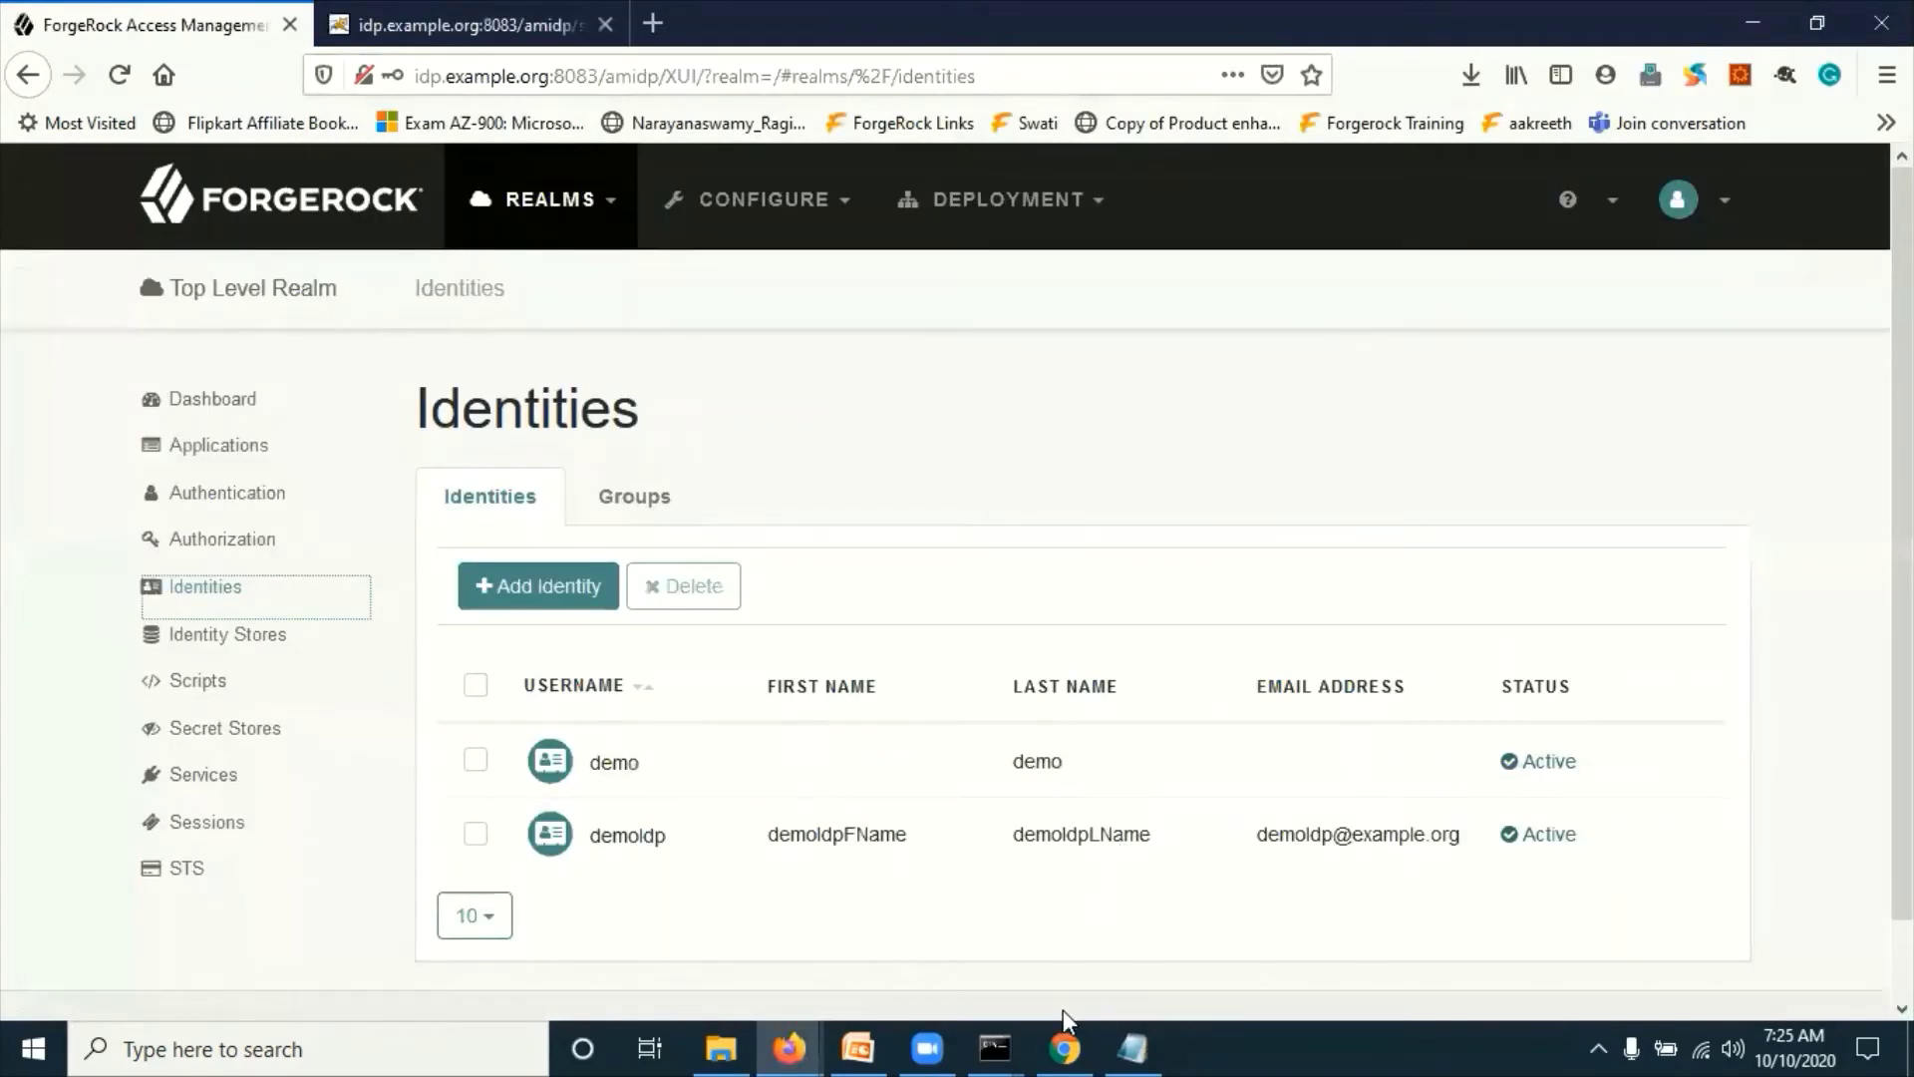
click(1064, 1046)
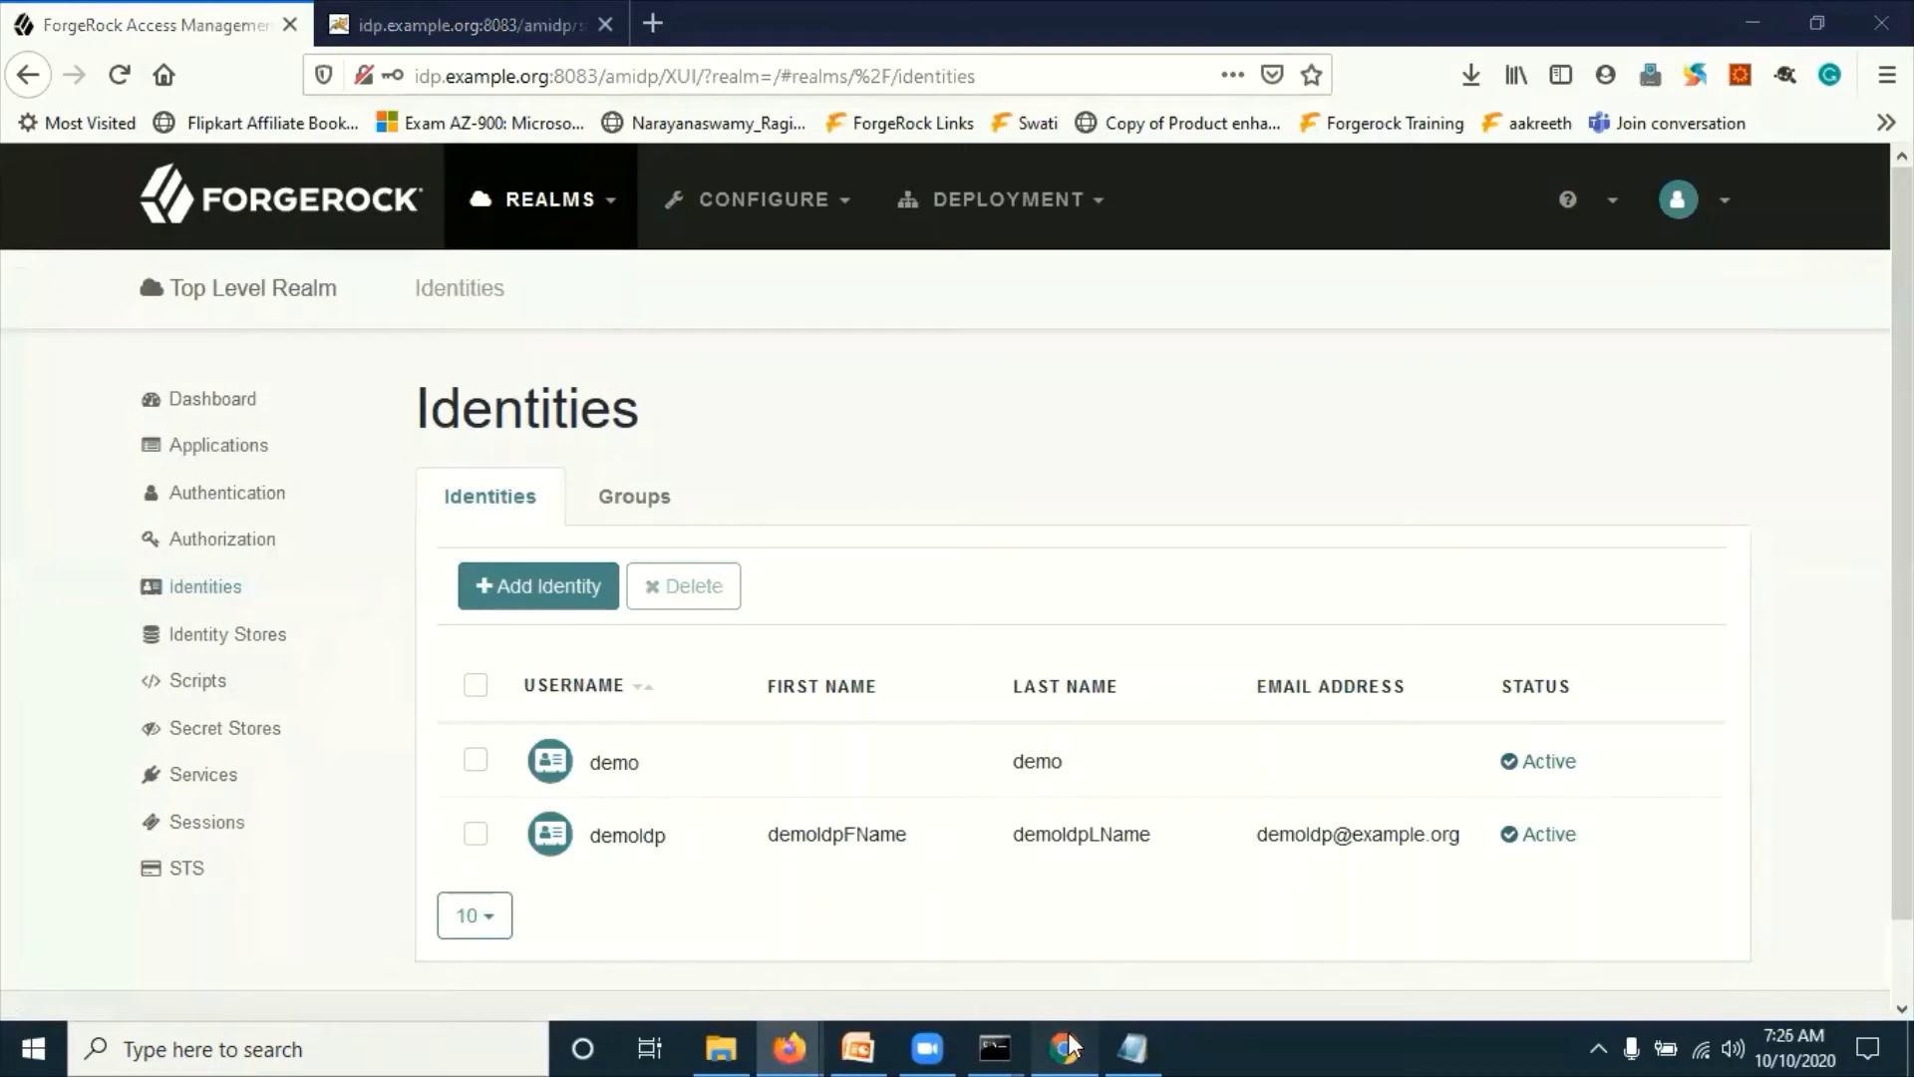
double_click(472, 73)
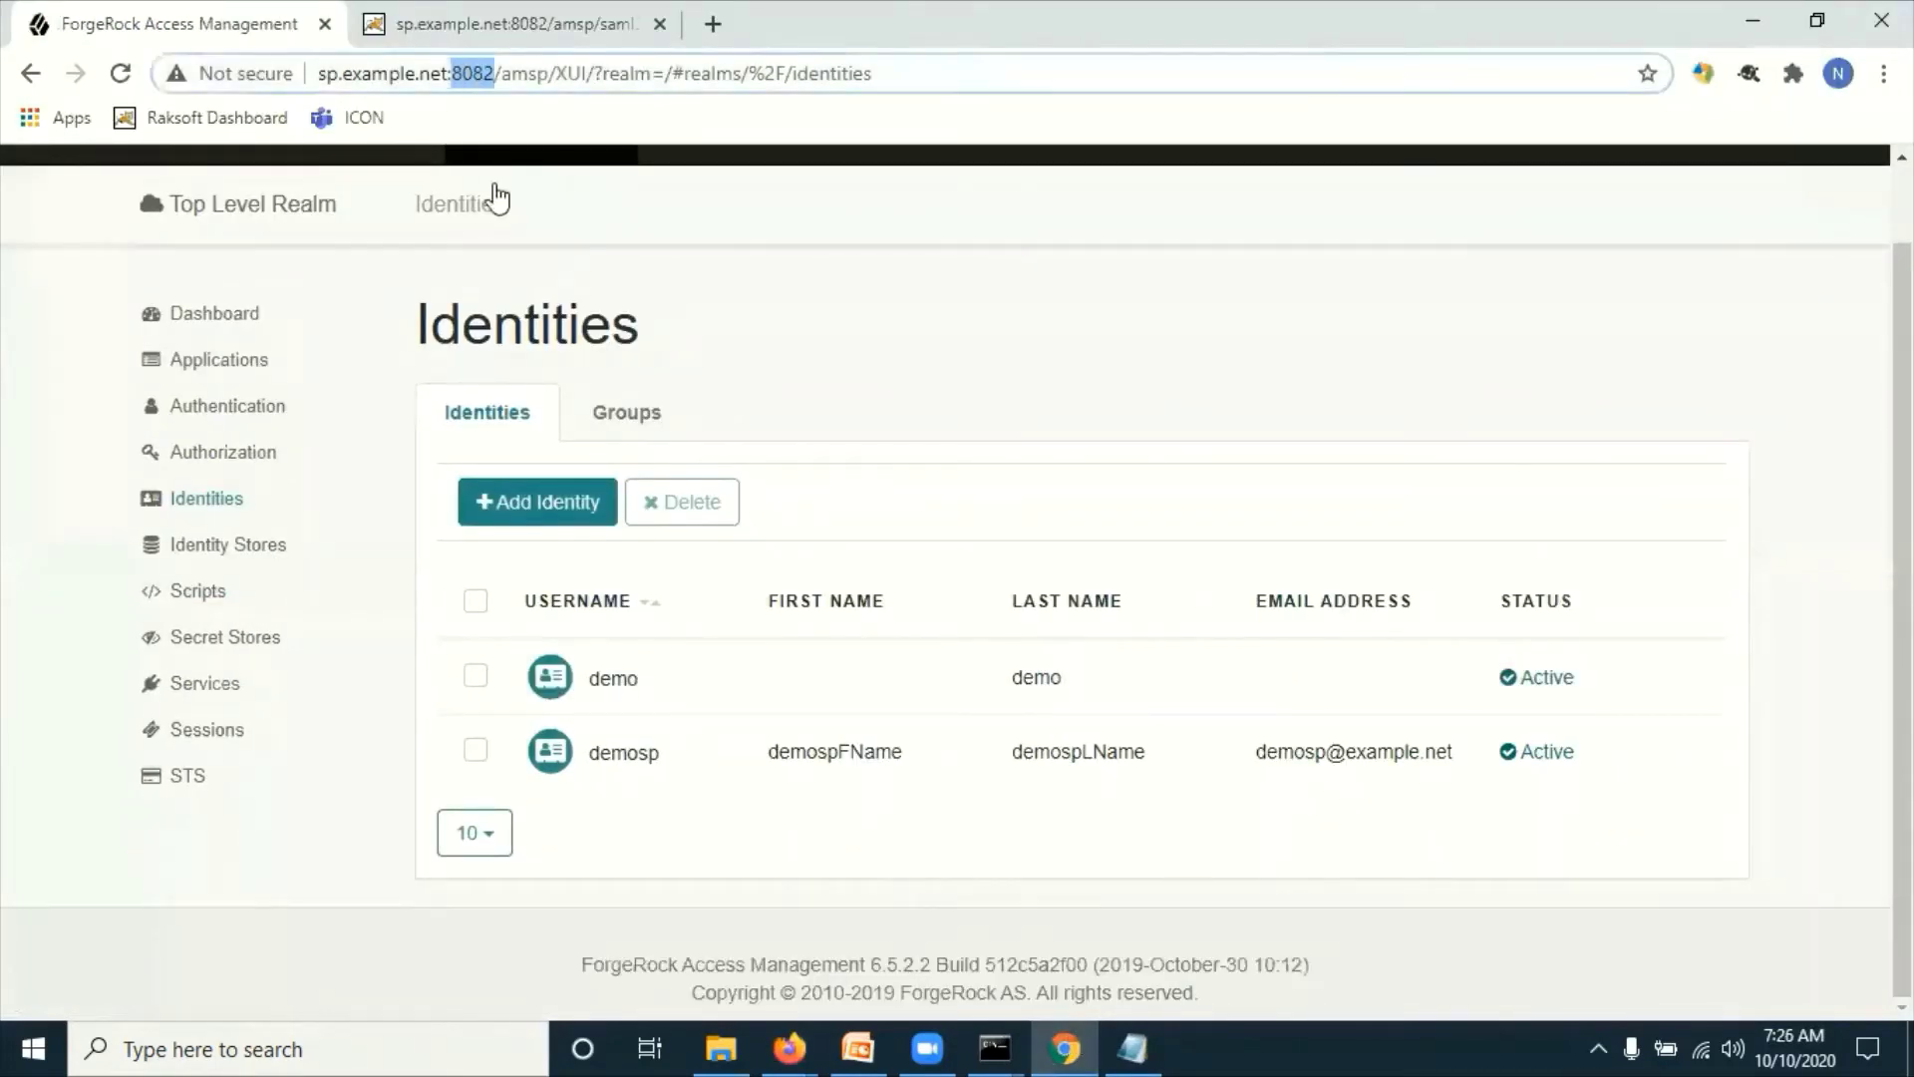
Step: Change the spEntityID port from 8081 to 8082 in the Notepad IdP-initiated URL
click(1131, 1045)
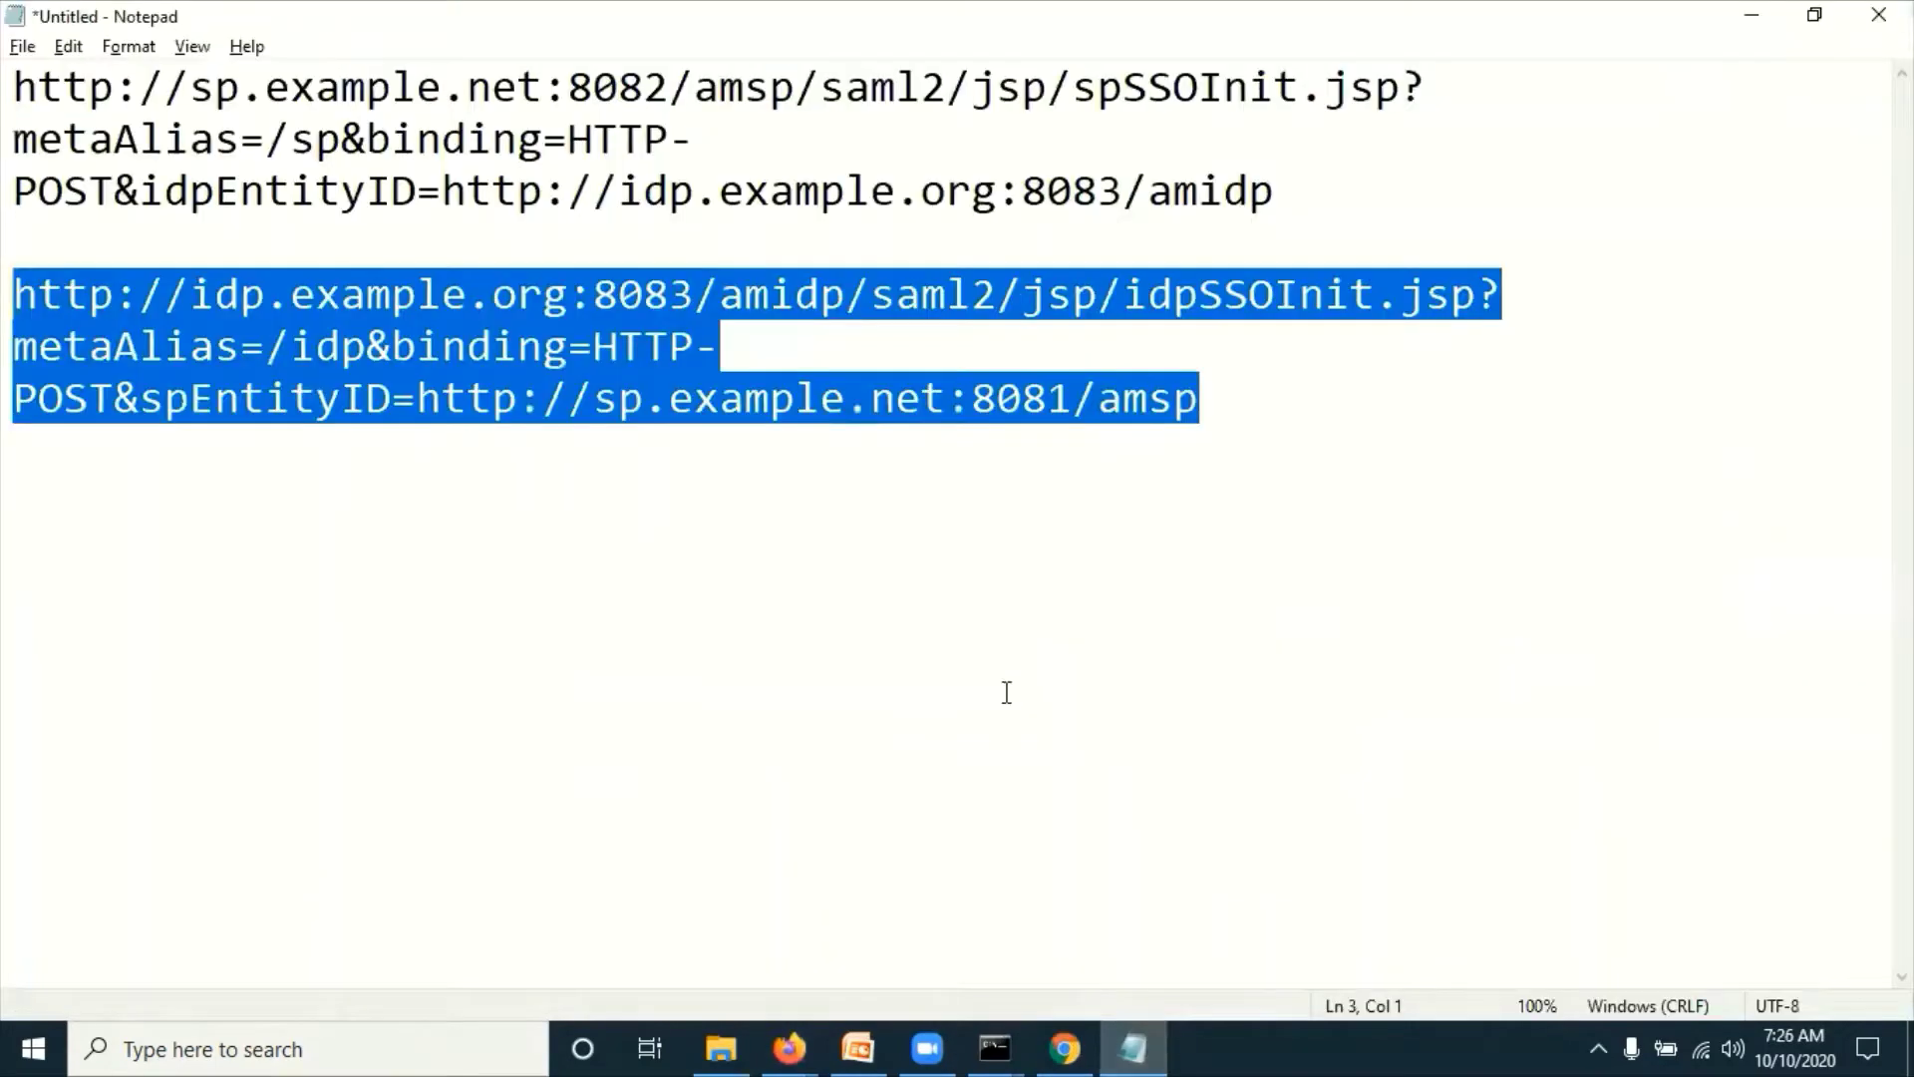
click(1074, 399)
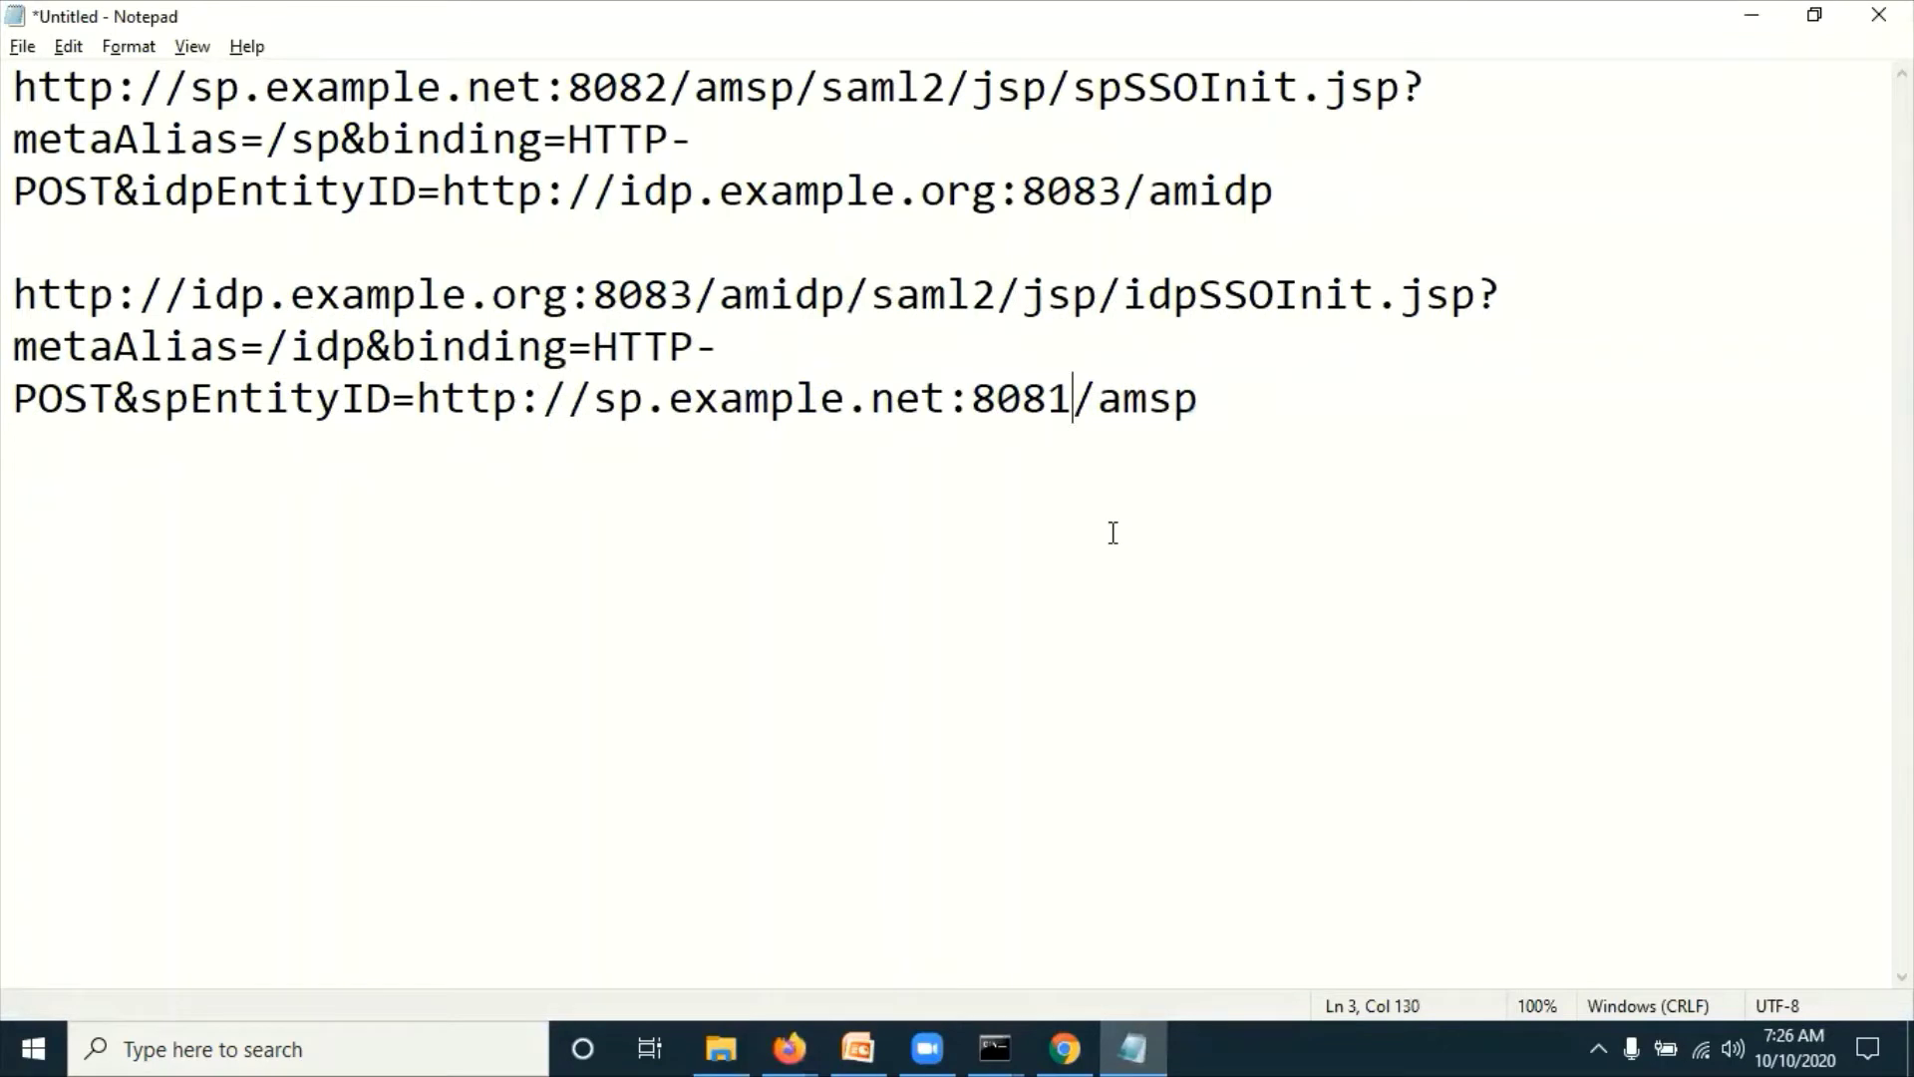
key(BackSpace)
text(2)
Step: Compare host ports in both URLs, select the corrected IdP-initiated URL, and return to Firefox
click(1073, 189)
key(Home)
key(shift+End)
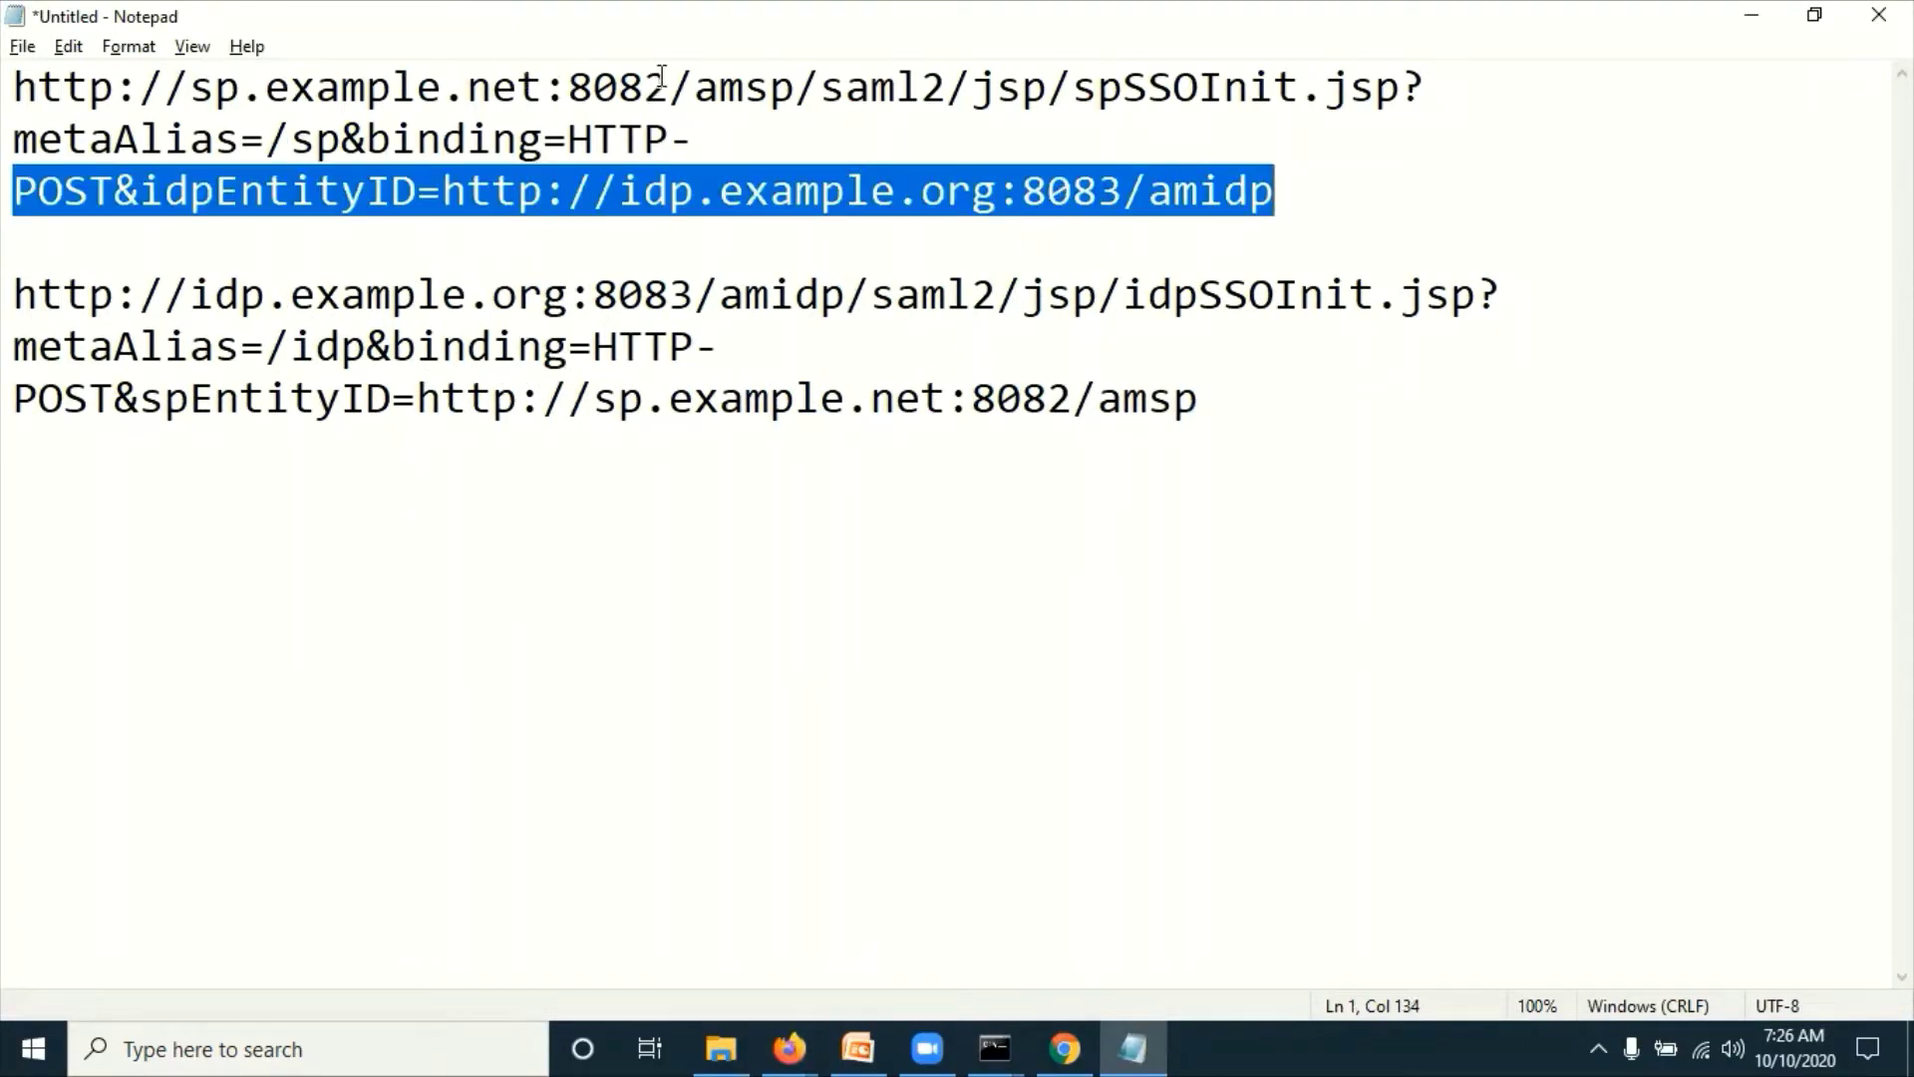
drag(668, 87, 596, 65)
click(1072, 192)
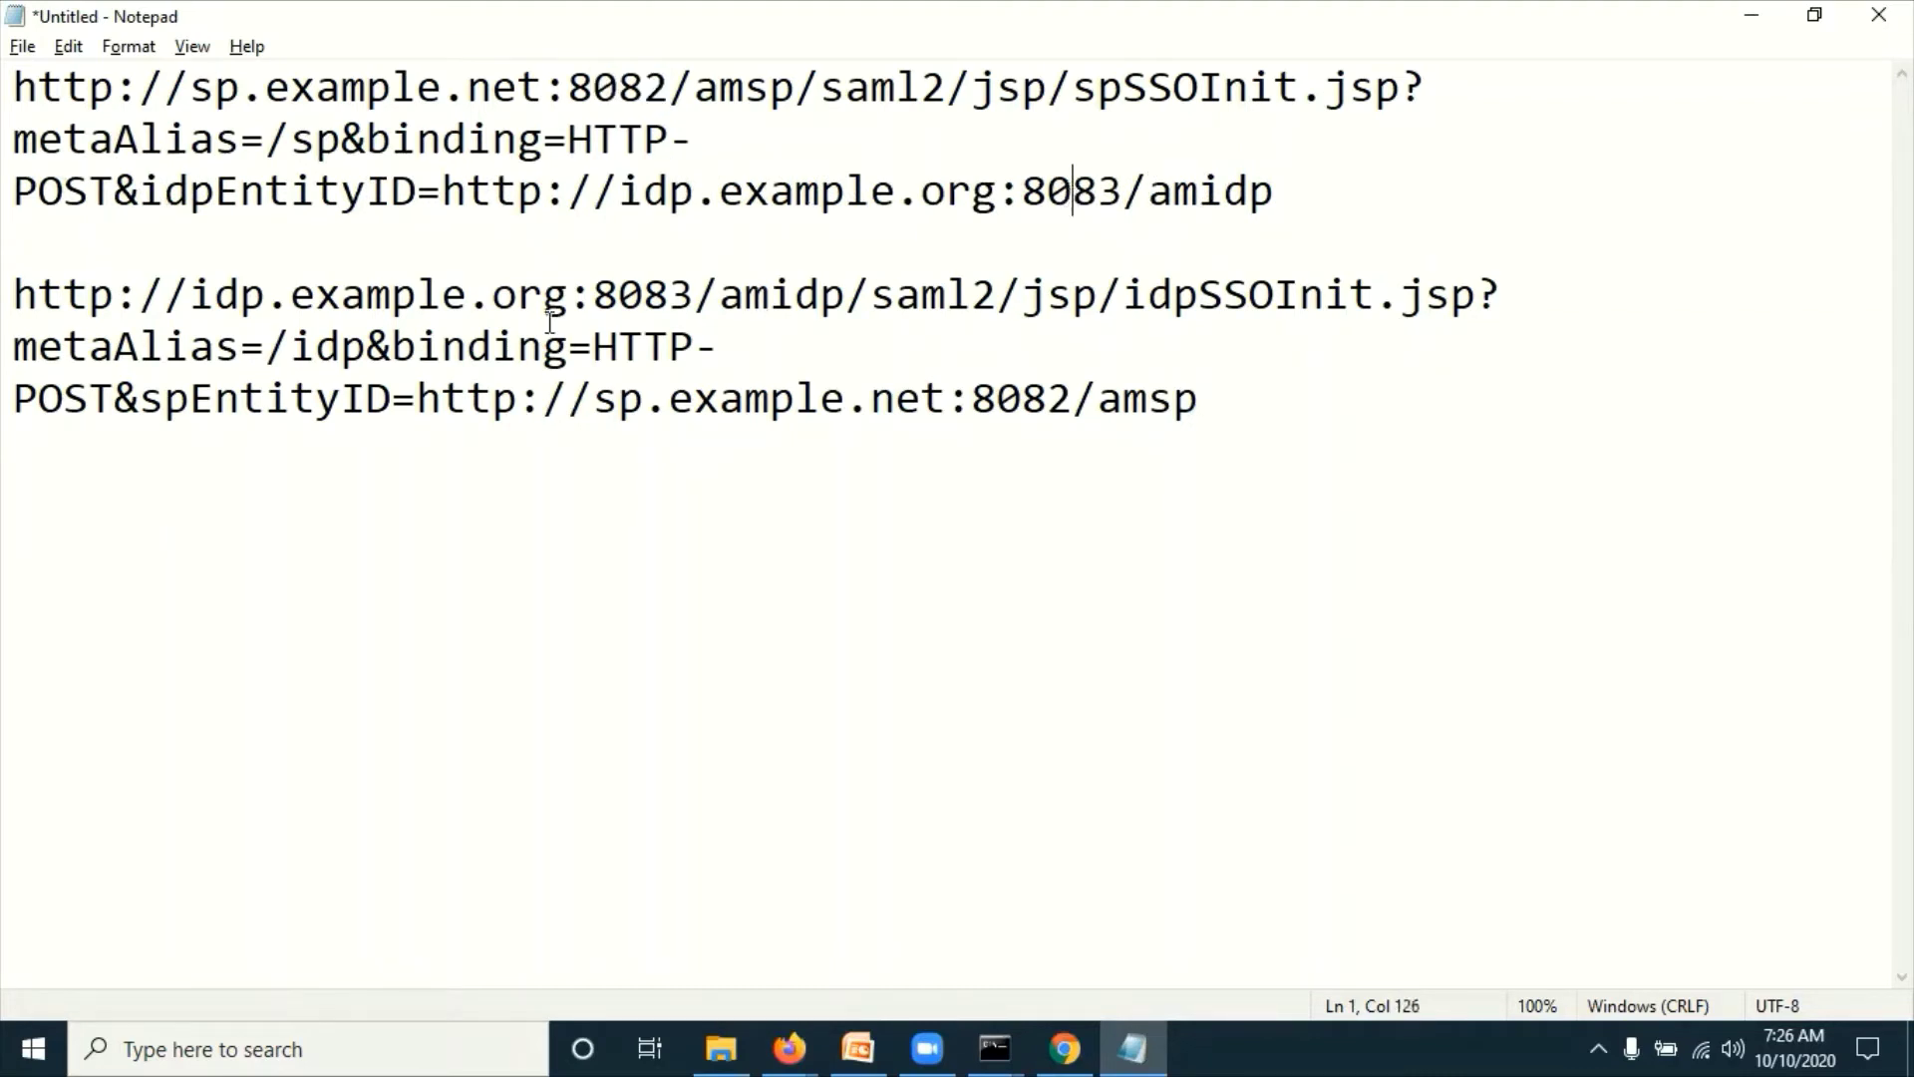
click(367, 298)
drag(486, 308, 693, 291)
drag(1261, 401, 15, 269)
key(ctrl+c)
key(alt+Tab)
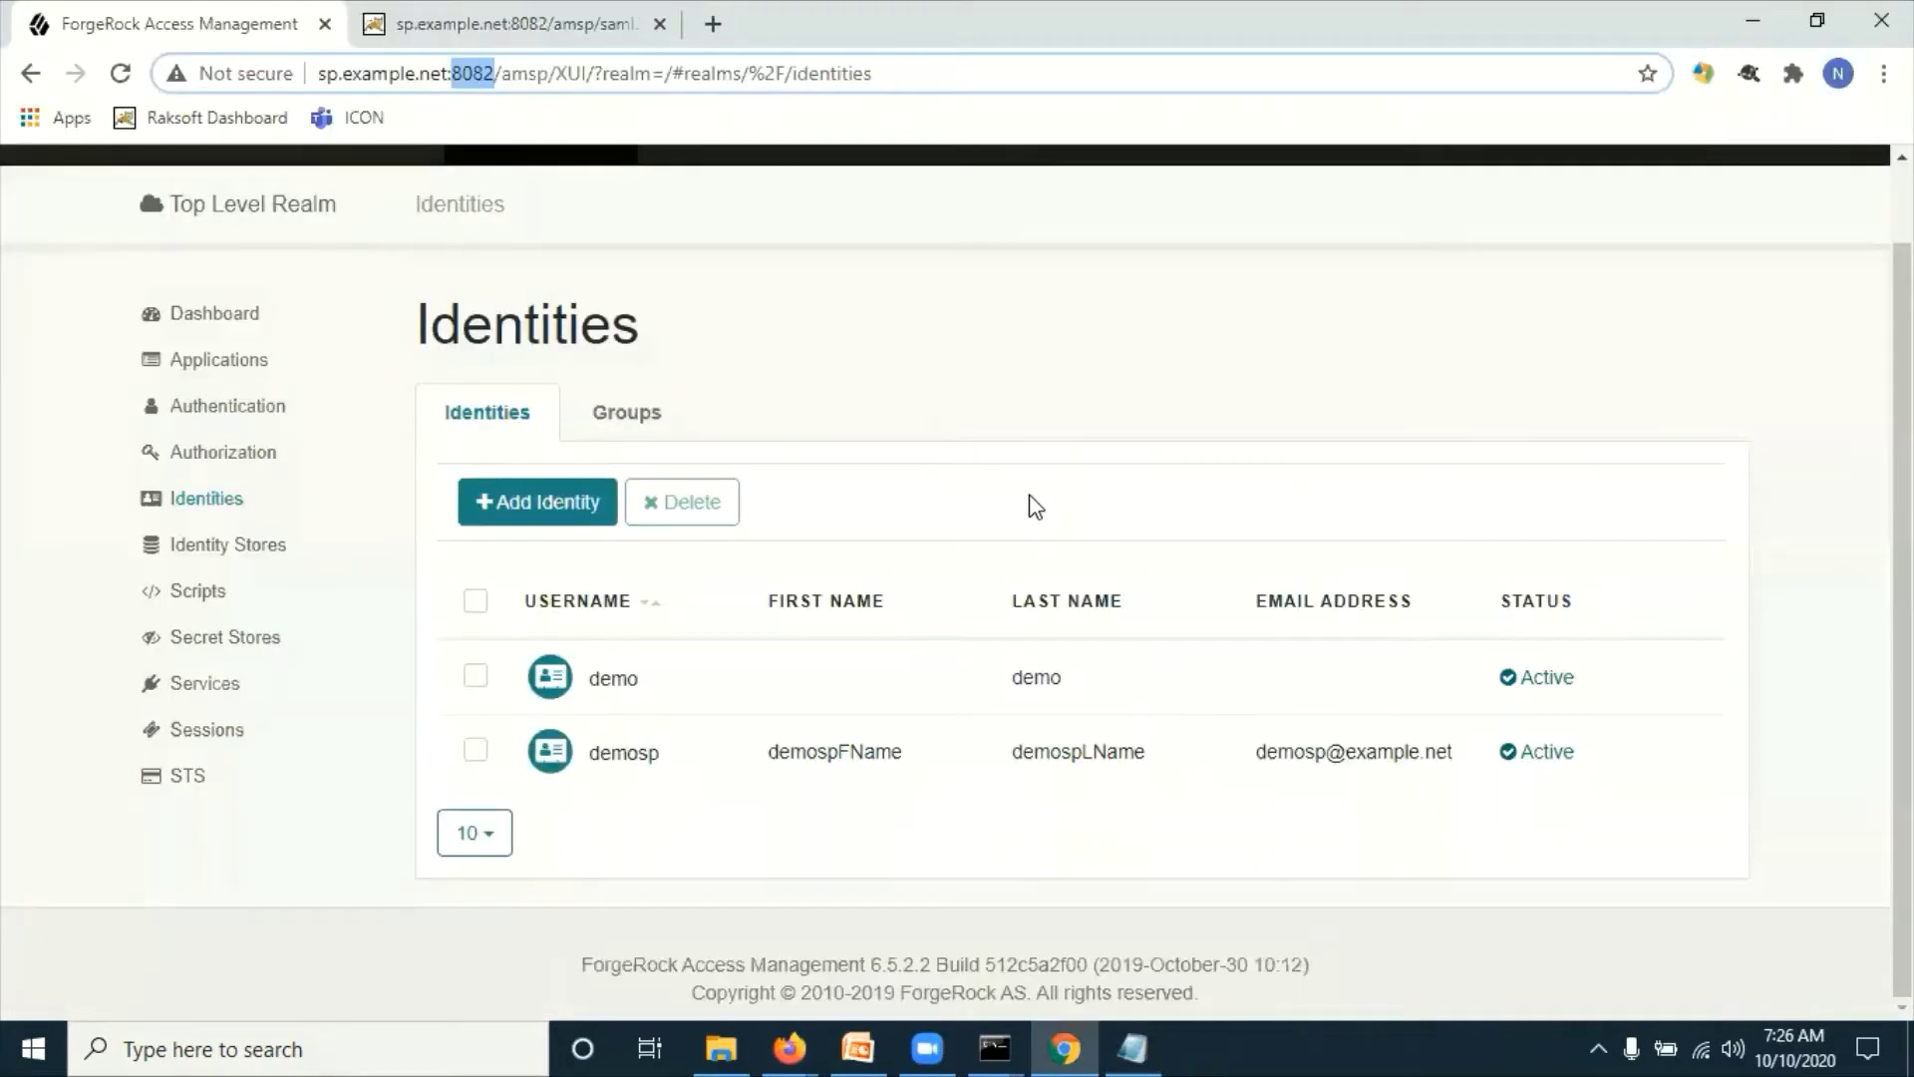
click(790, 1046)
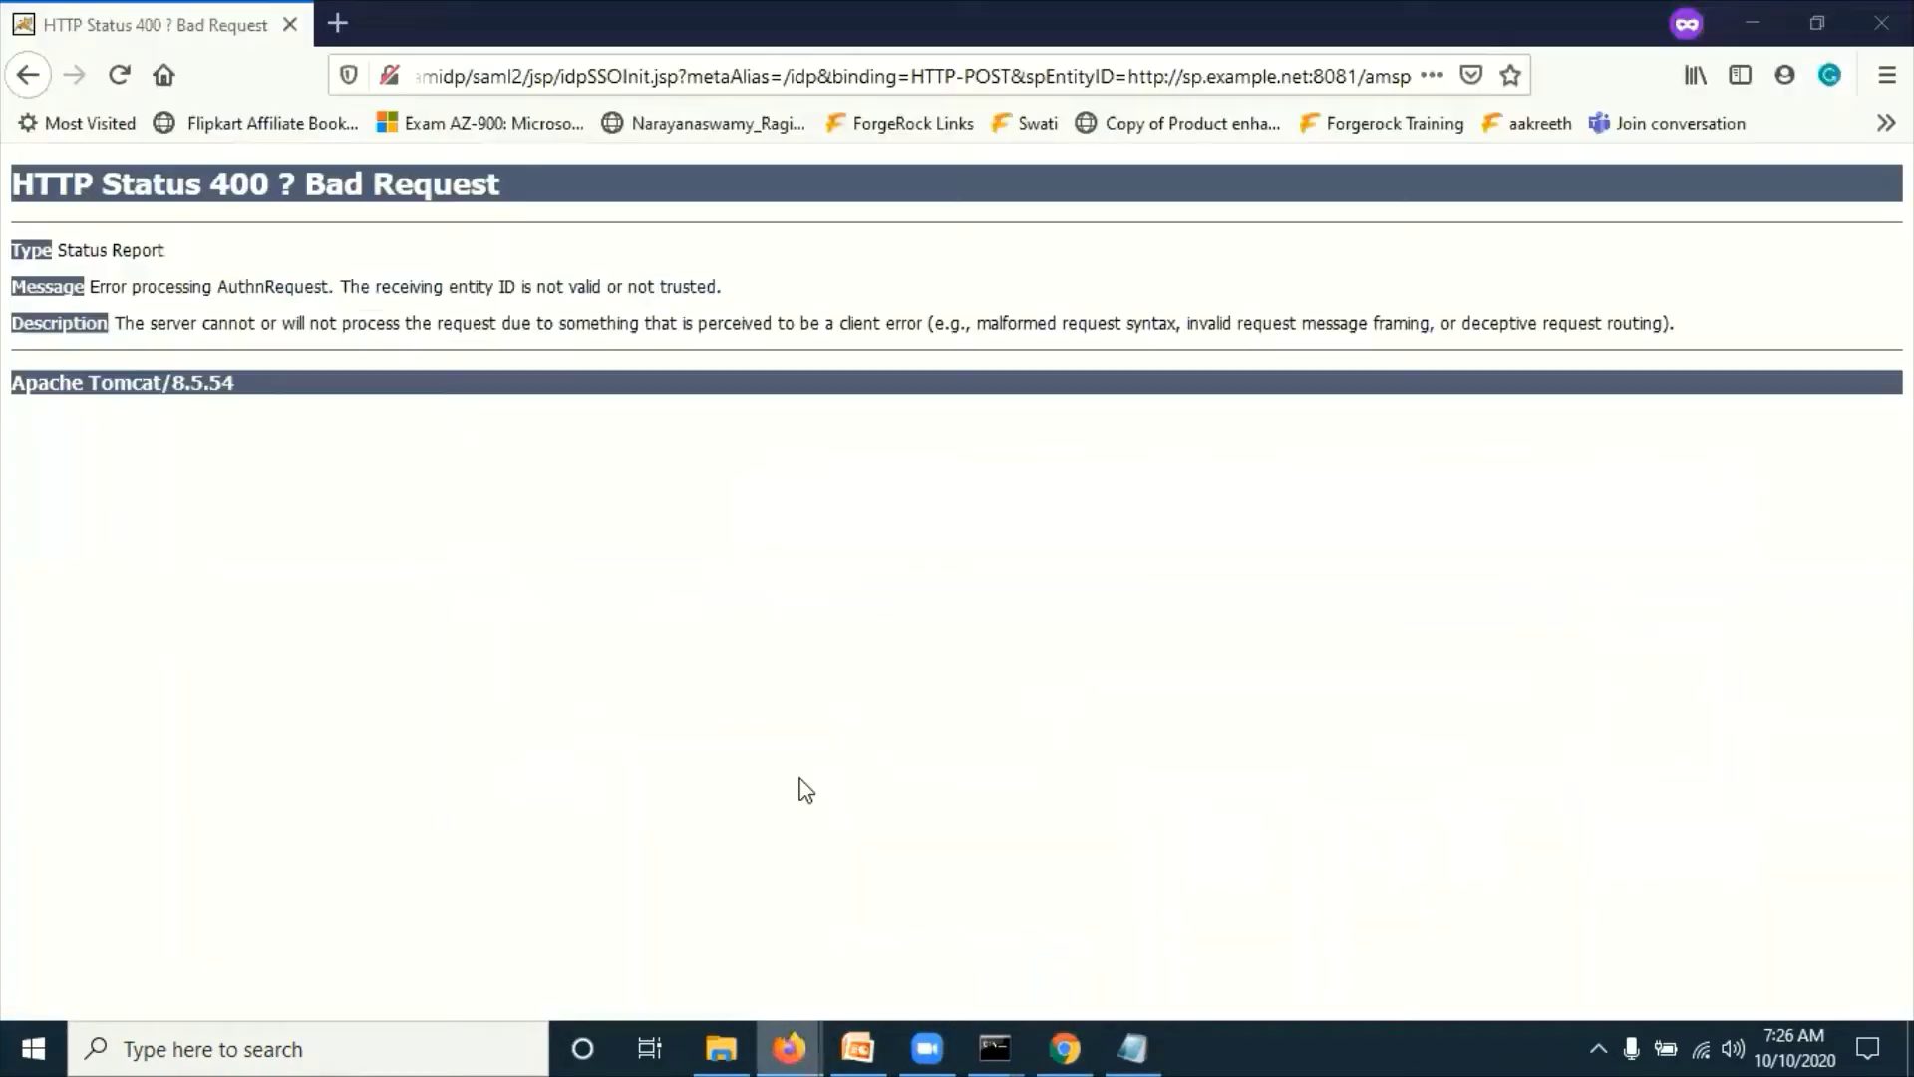
Step: Replace the failing address with the corrected IdP-initiated SSO URL and load it
click(639, 87)
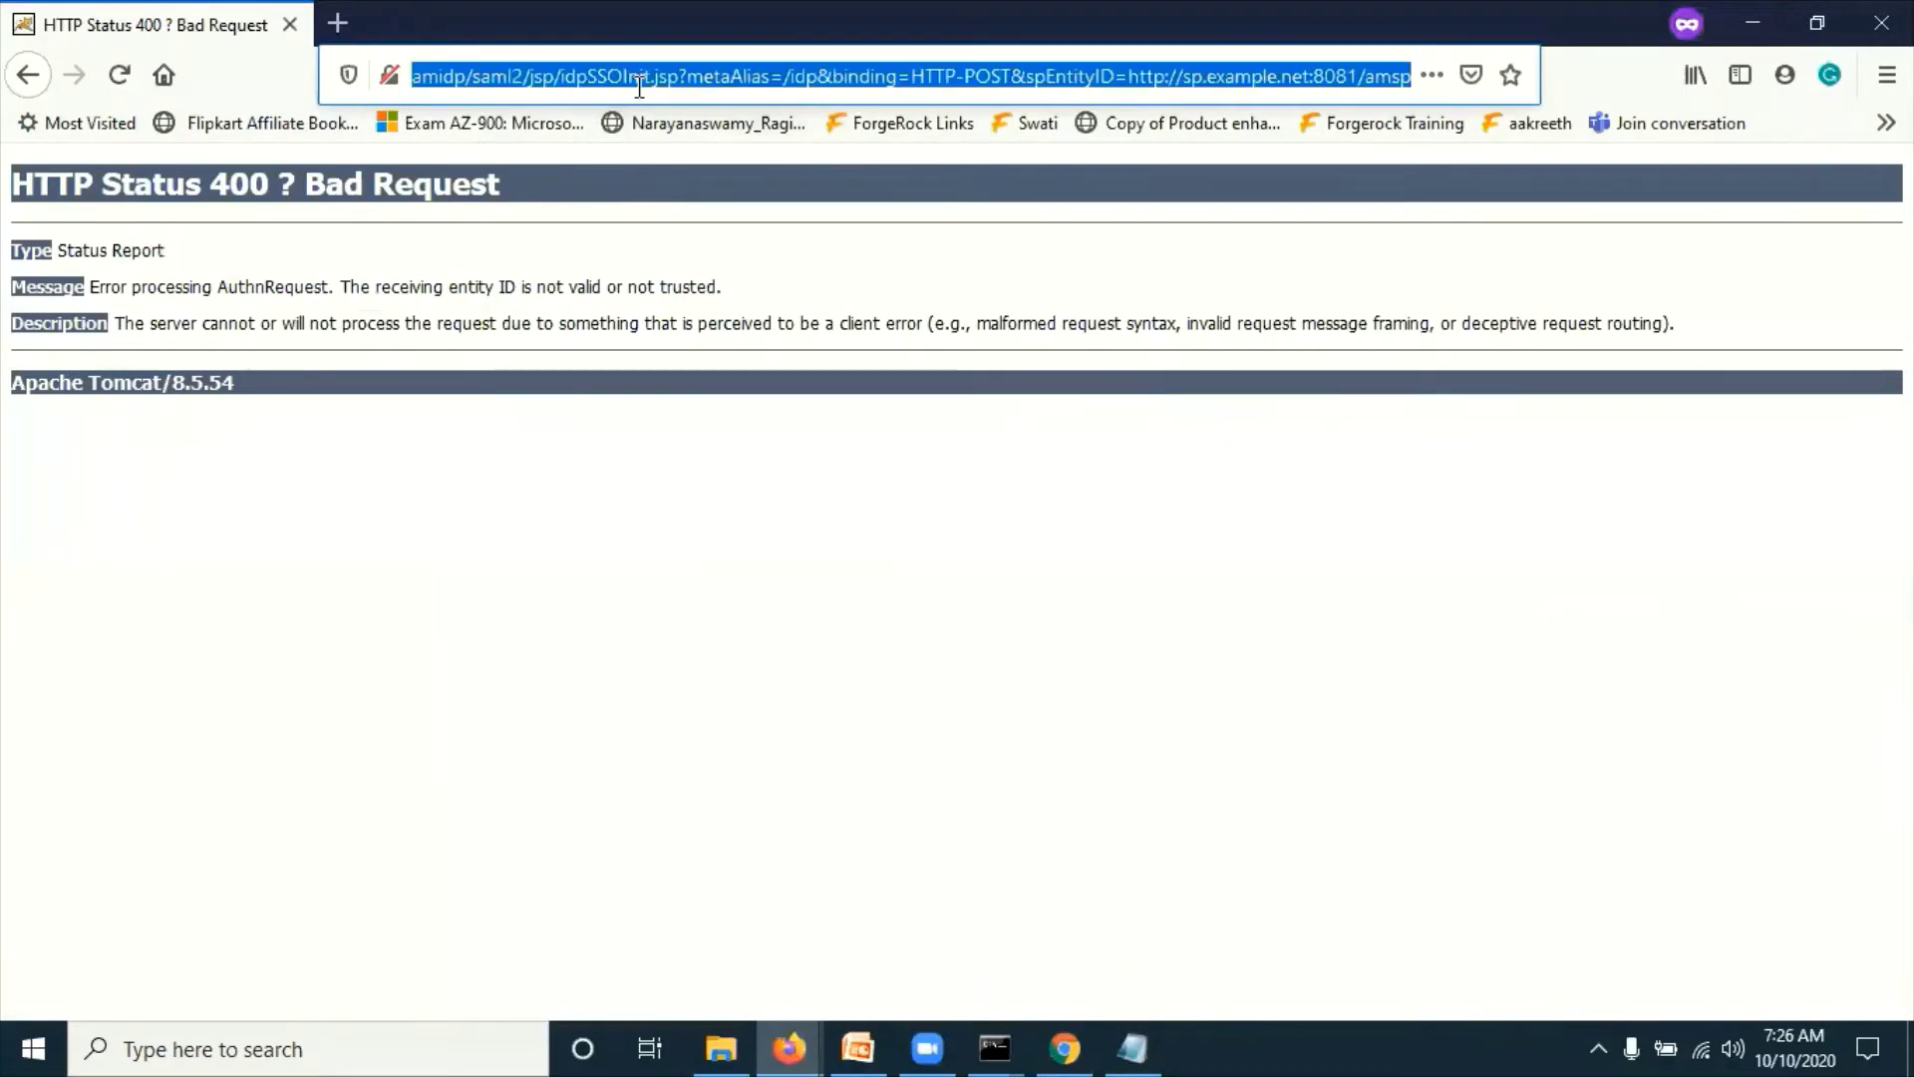
key(BackSpace)
key(ctrl+v)
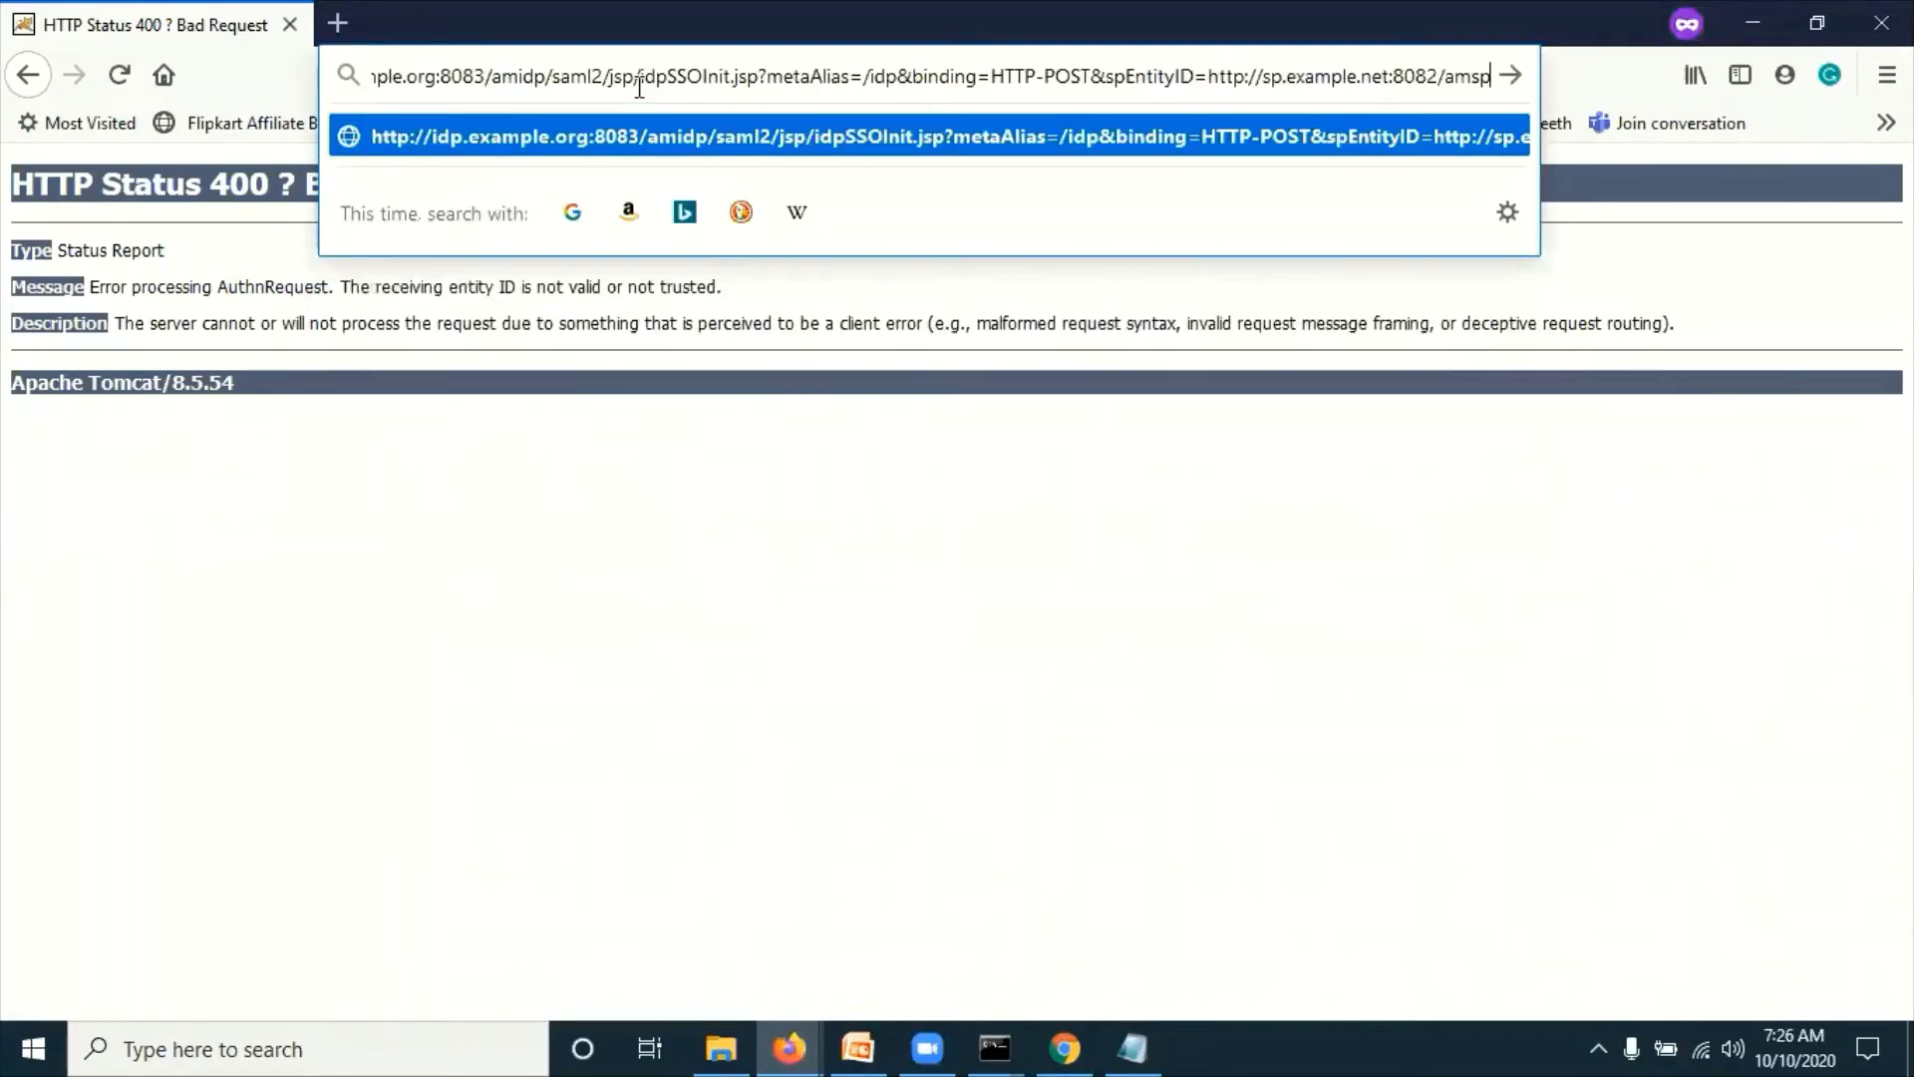
key(Return)
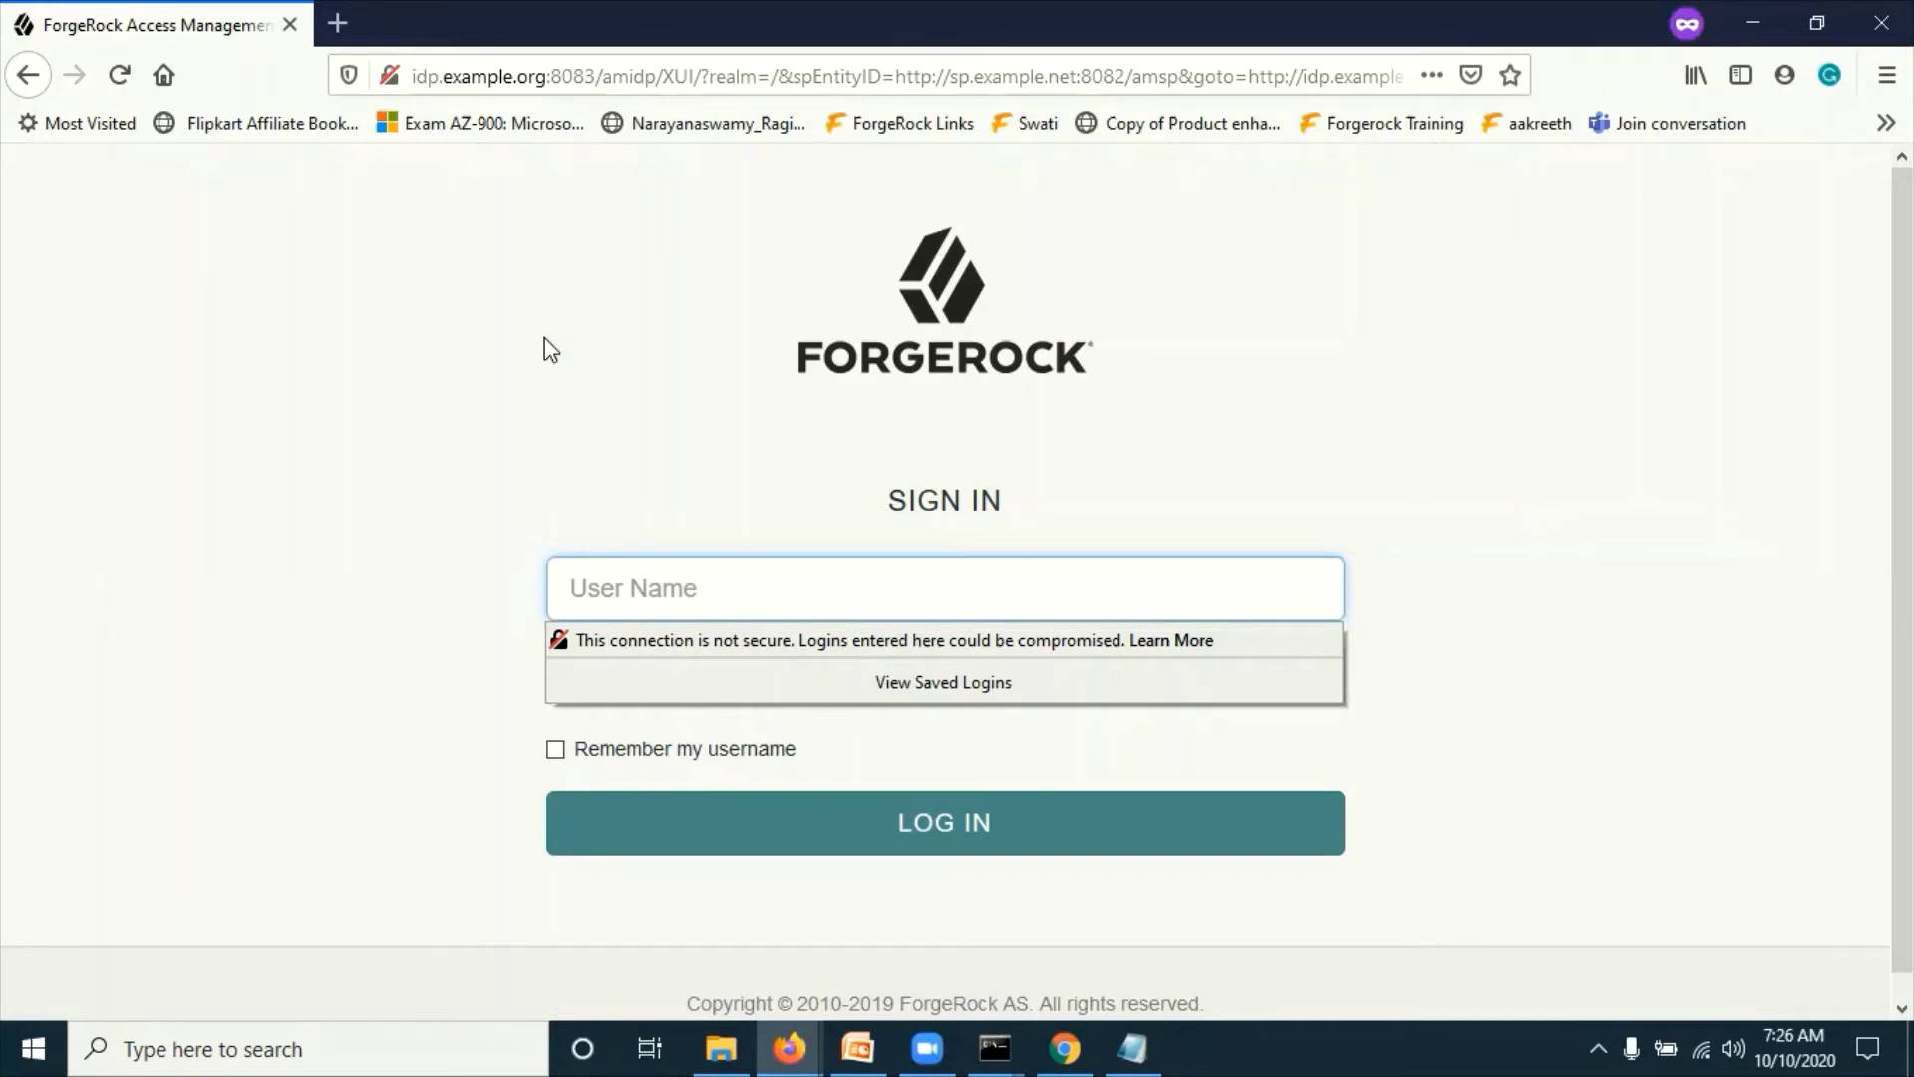
Step: Sign in at the IdP as demoIdp with its password to complete single sign-on
click(636, 589)
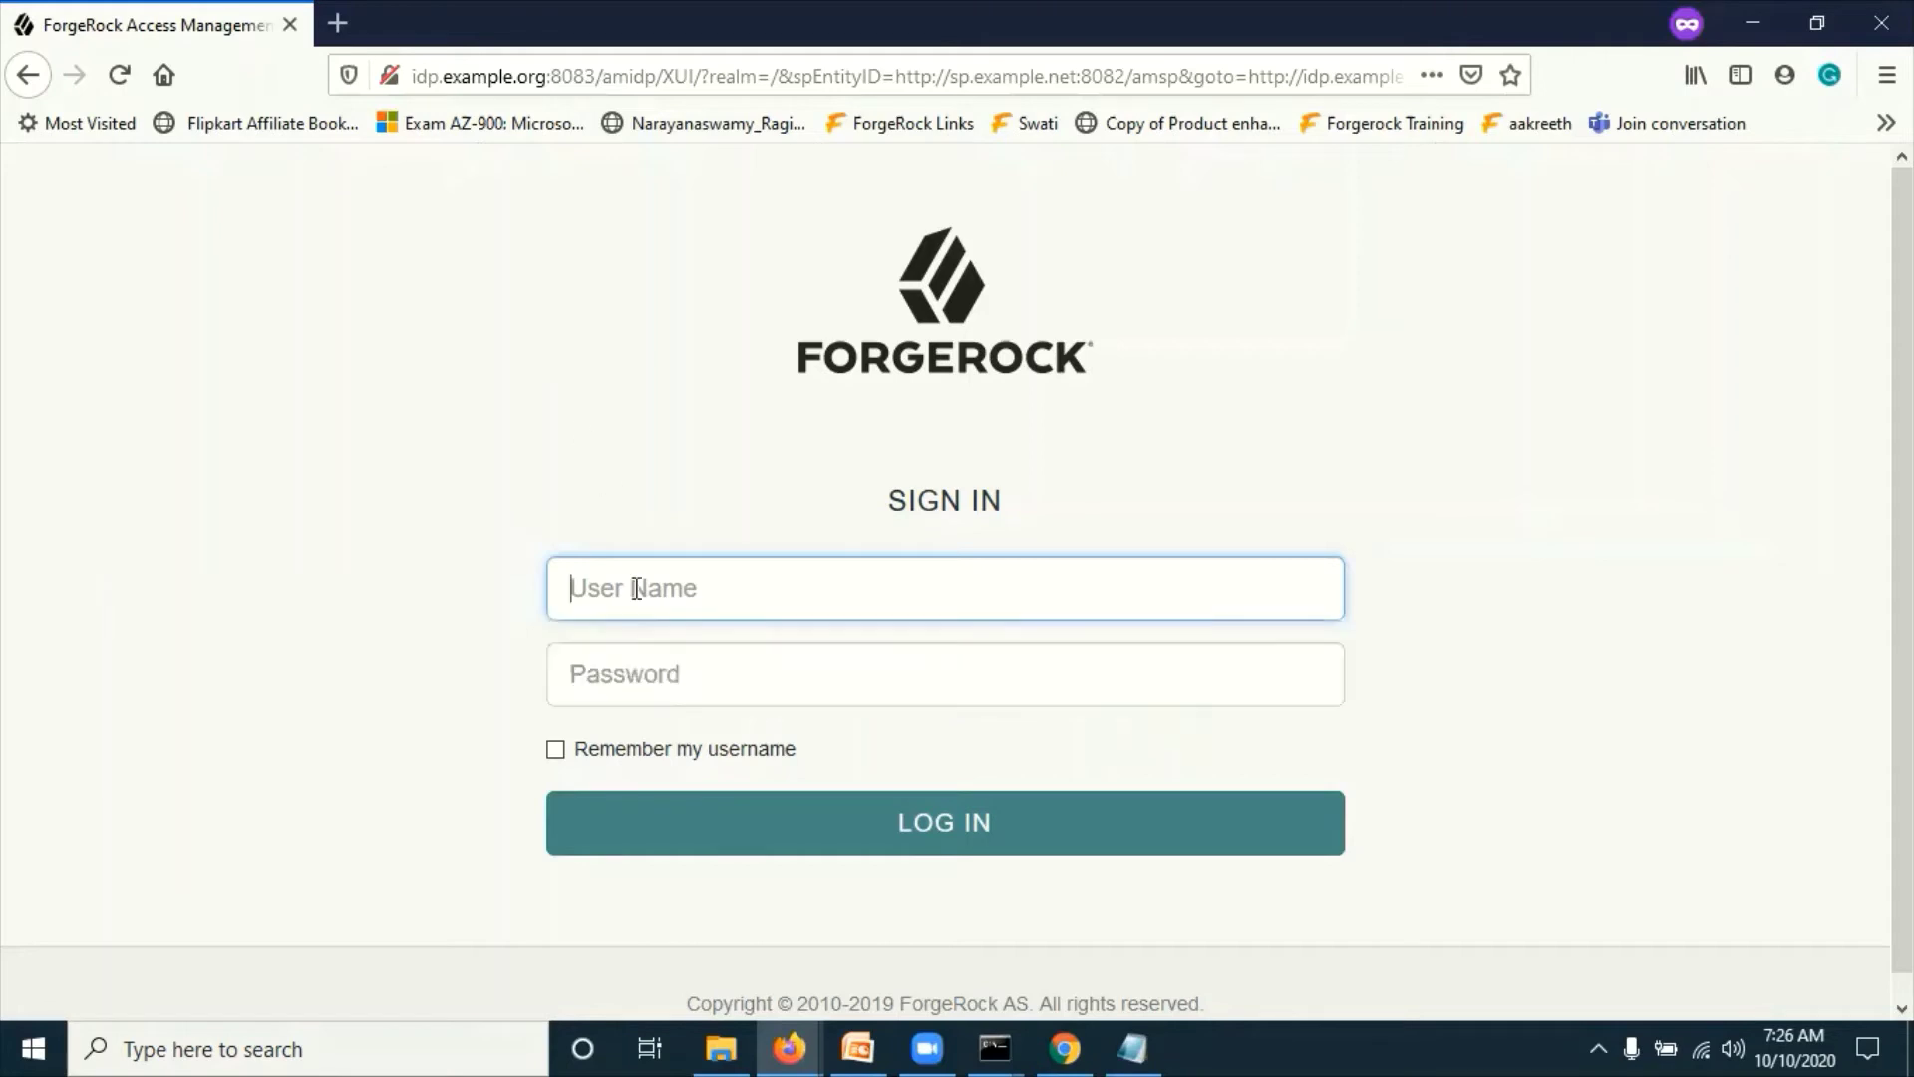
text(demo)
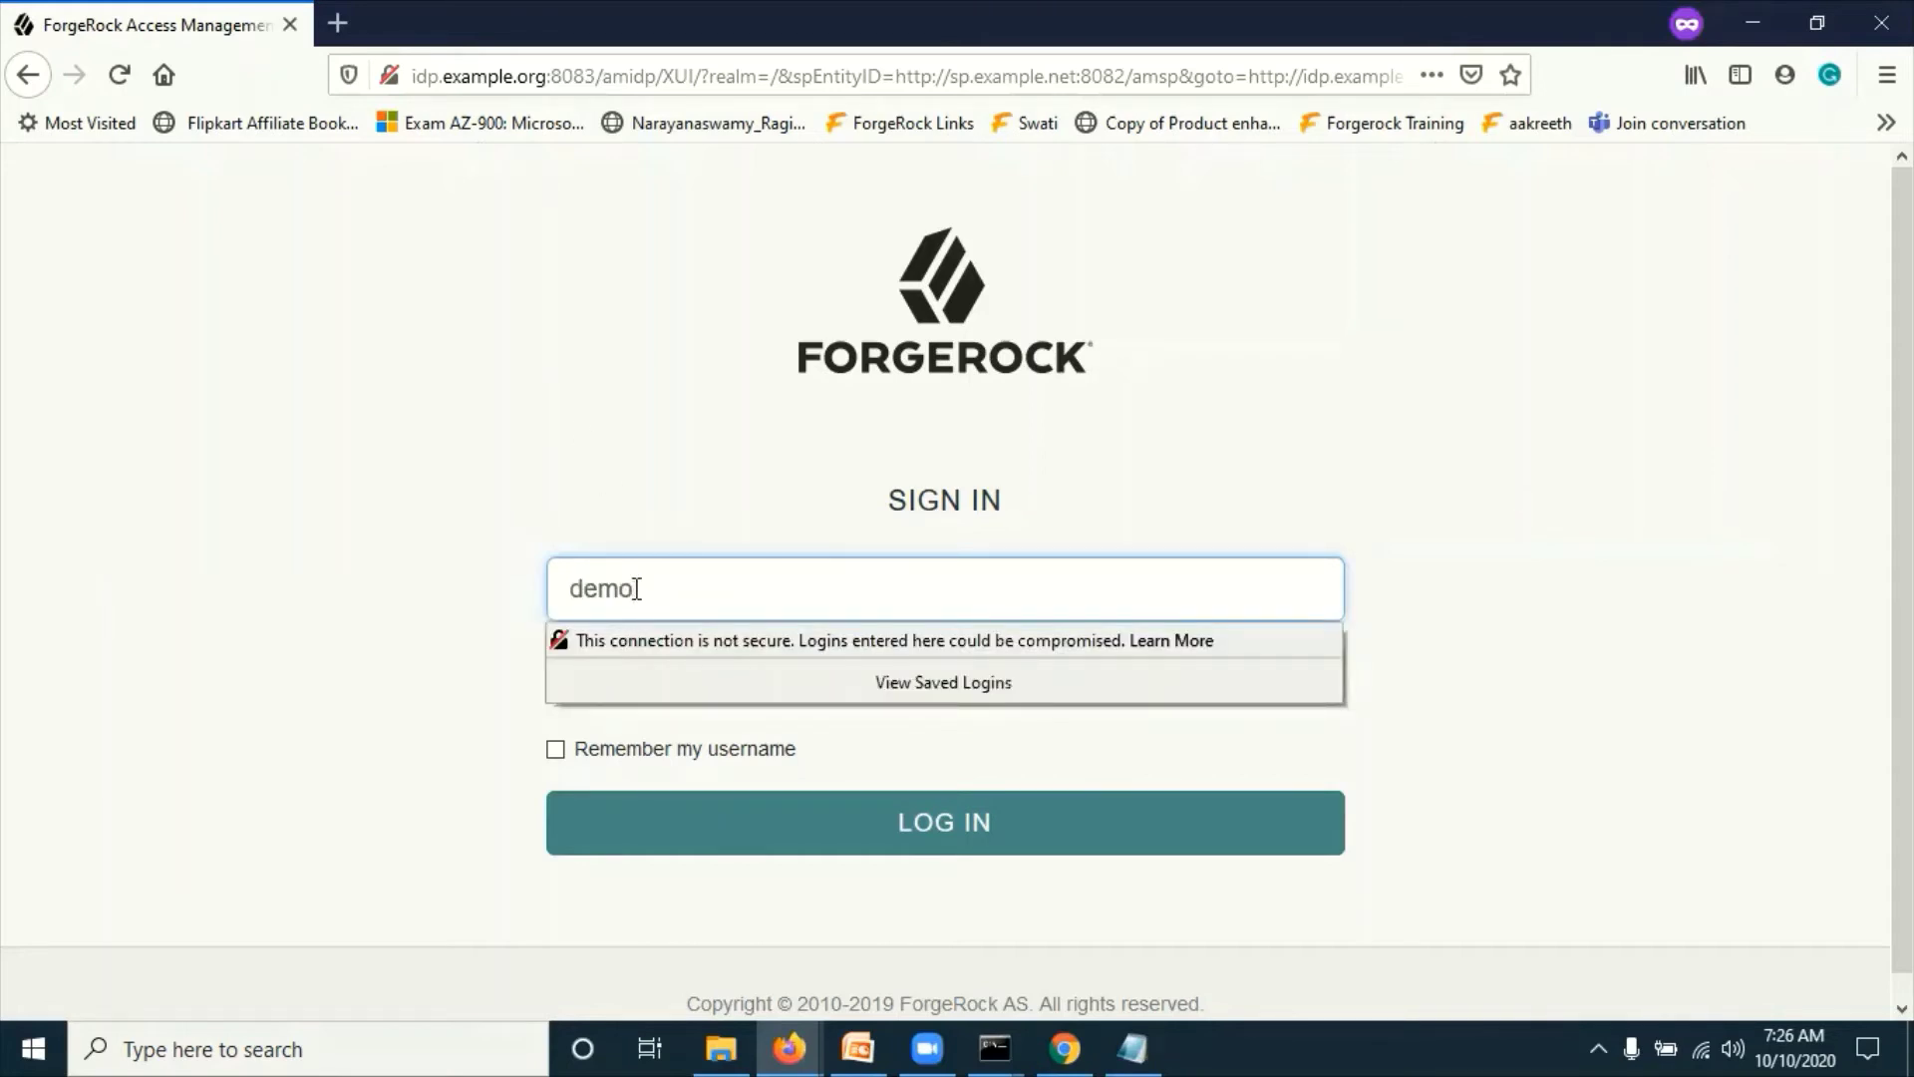
text(idp)
key(Tab)
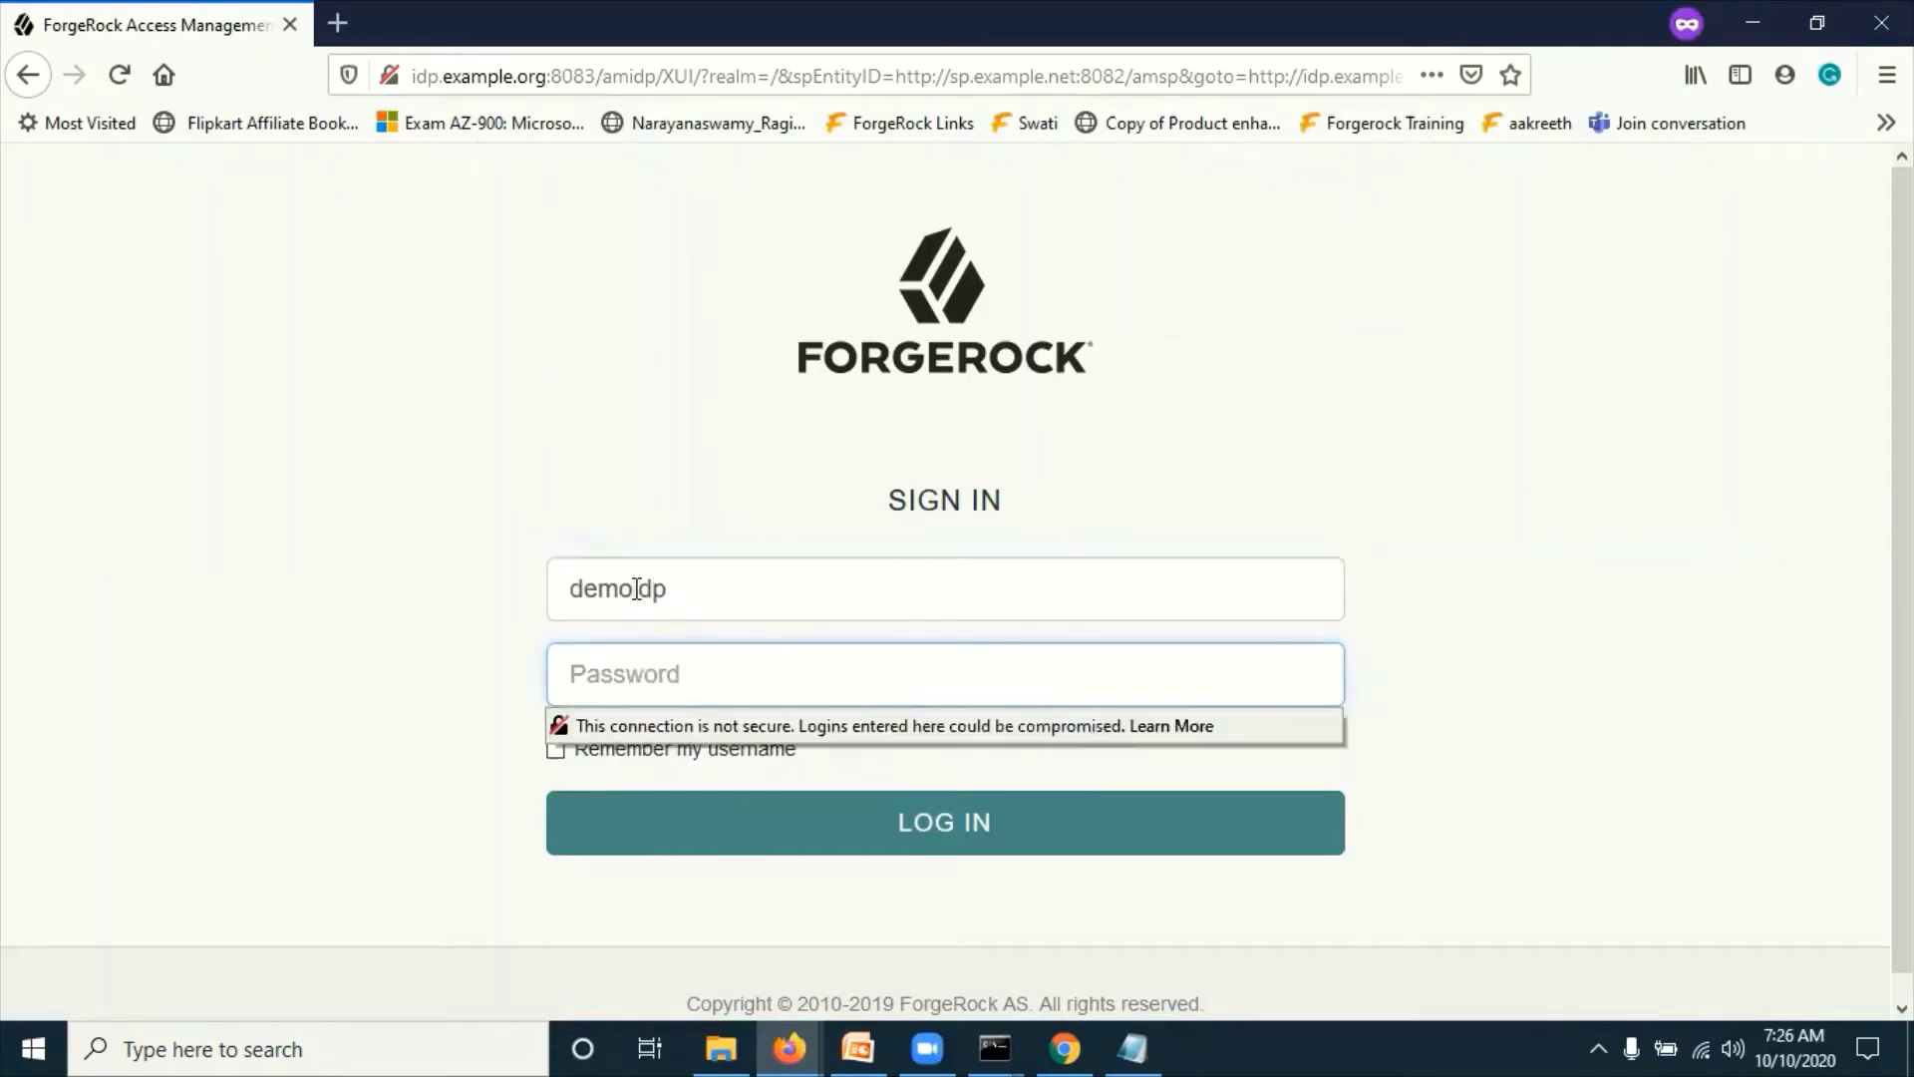
click(695, 597)
key(BackSpace)
key(BackSpace)
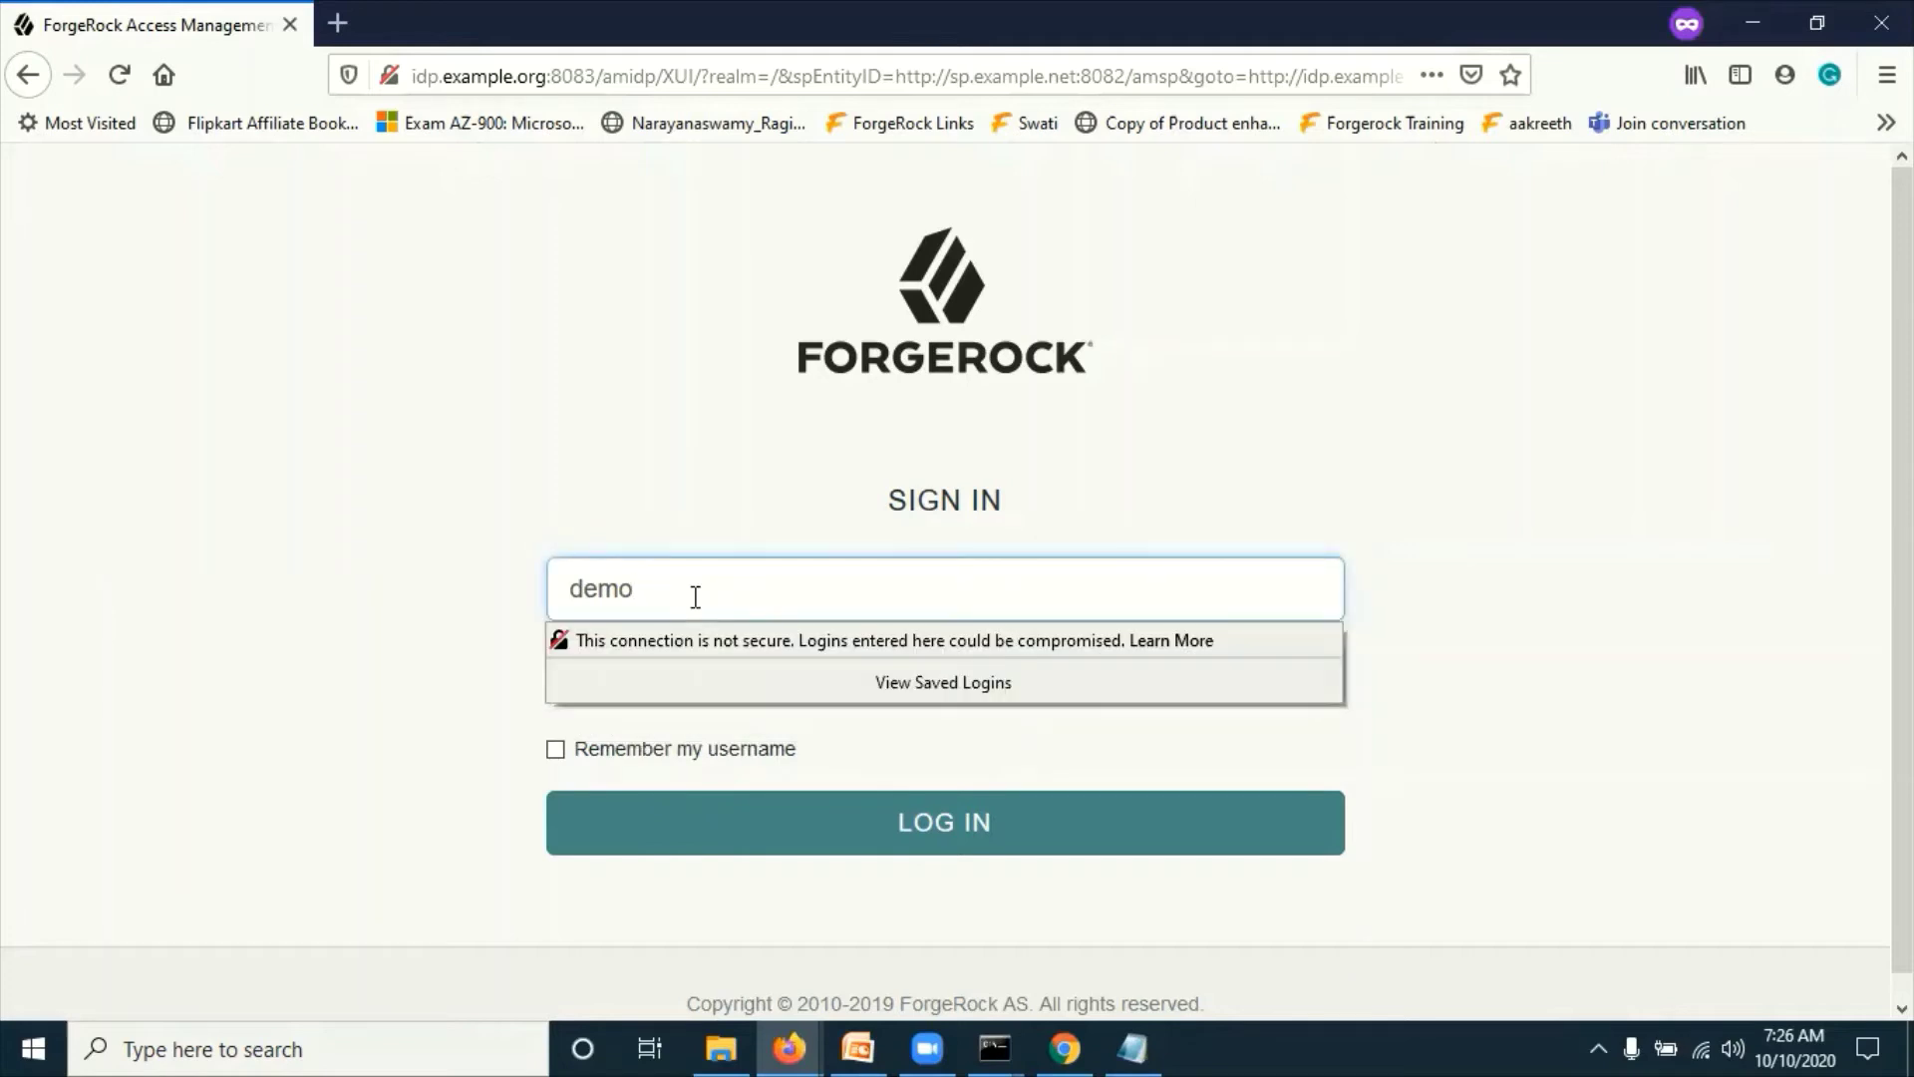
text(Idp)
key(Tab)
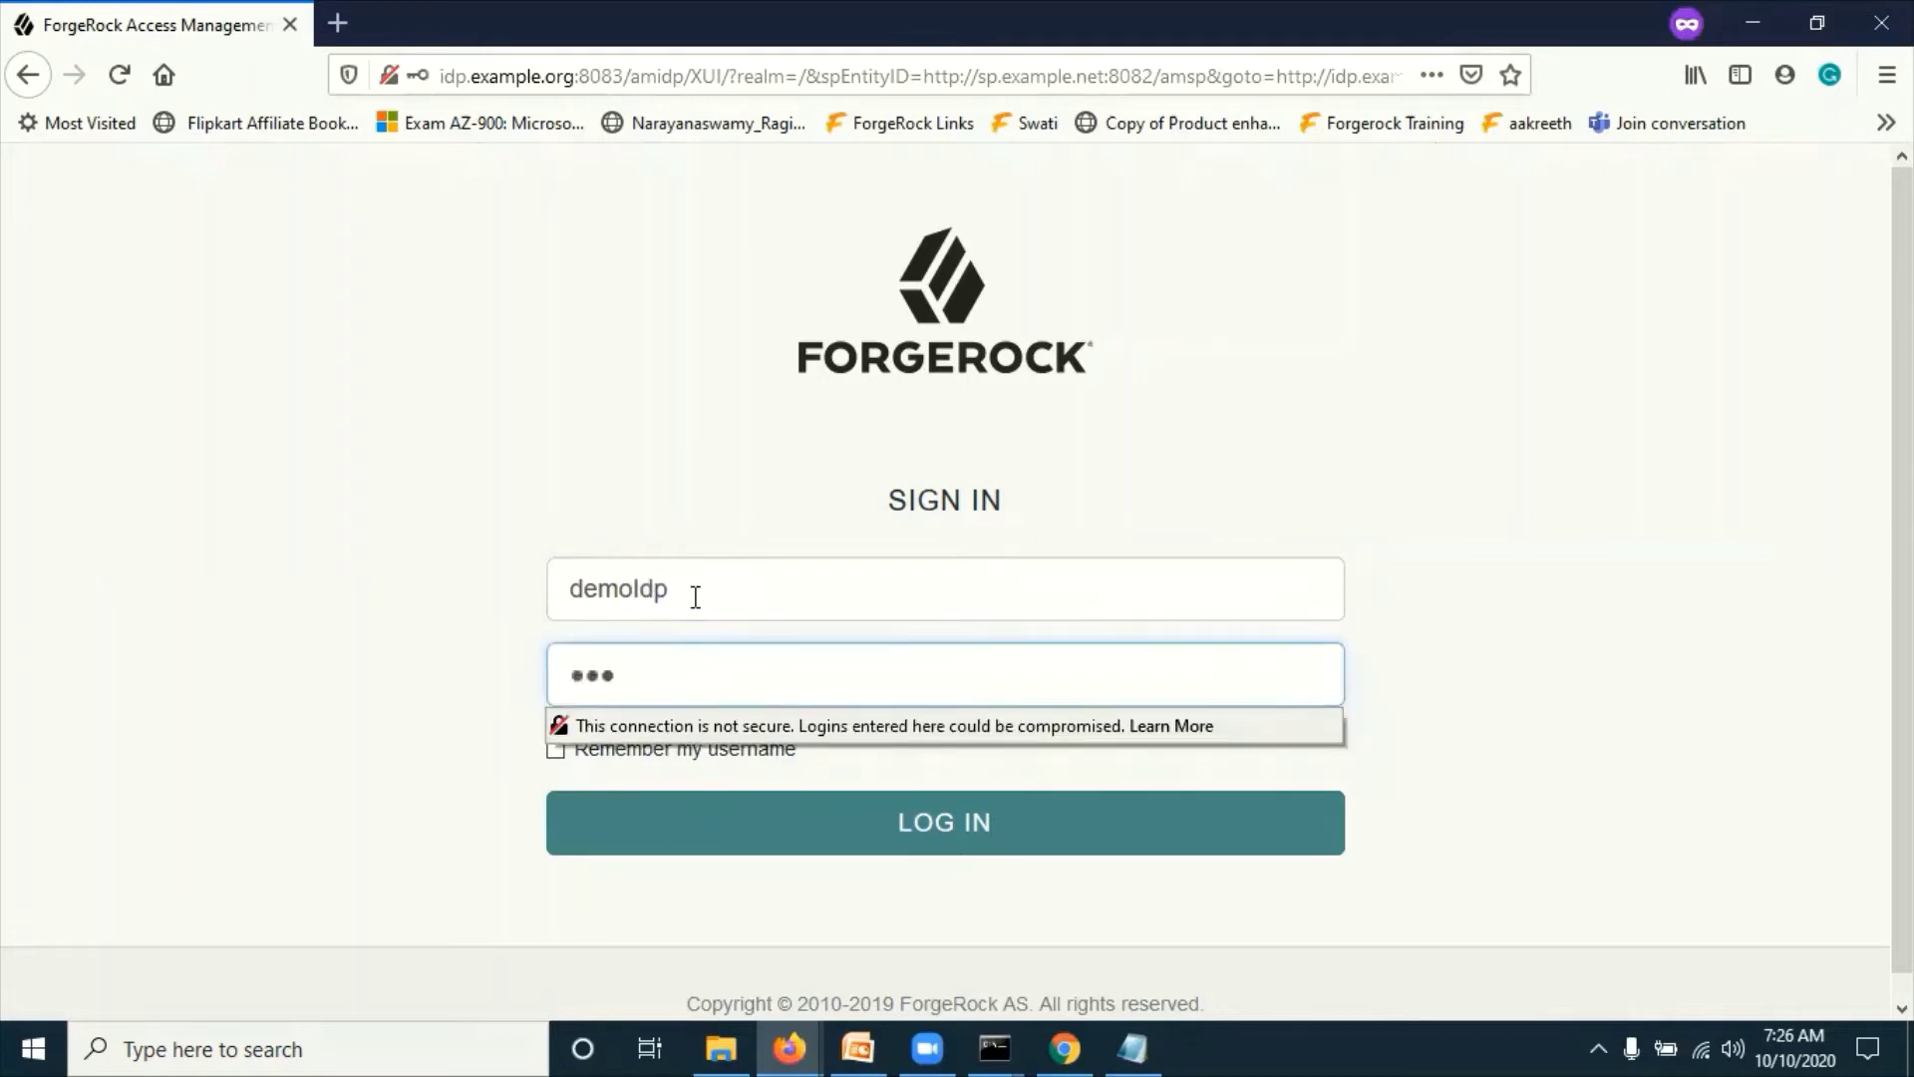
click(888, 840)
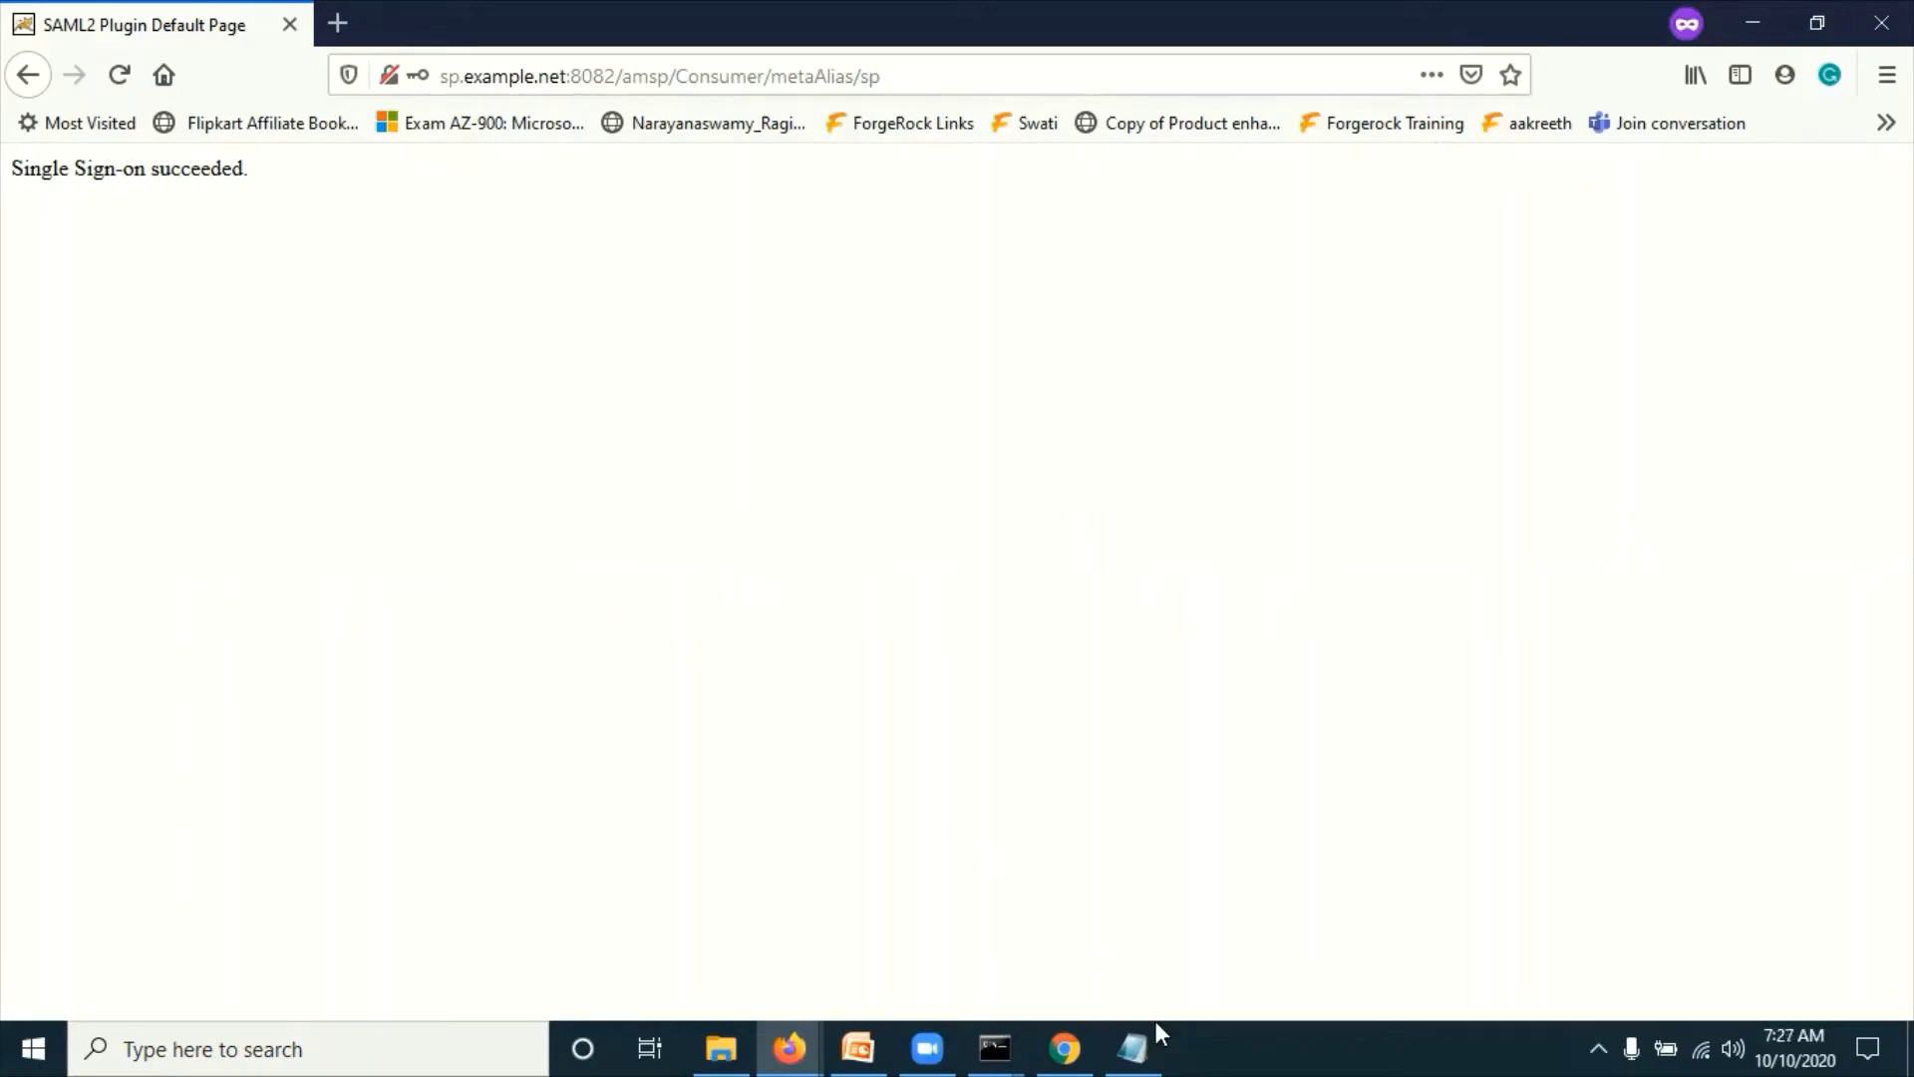
Step: Paste the IdP-initiated SSO URL into the address bar again and rerun it
click(861, 75)
key(ctrl+v)
key(Return)
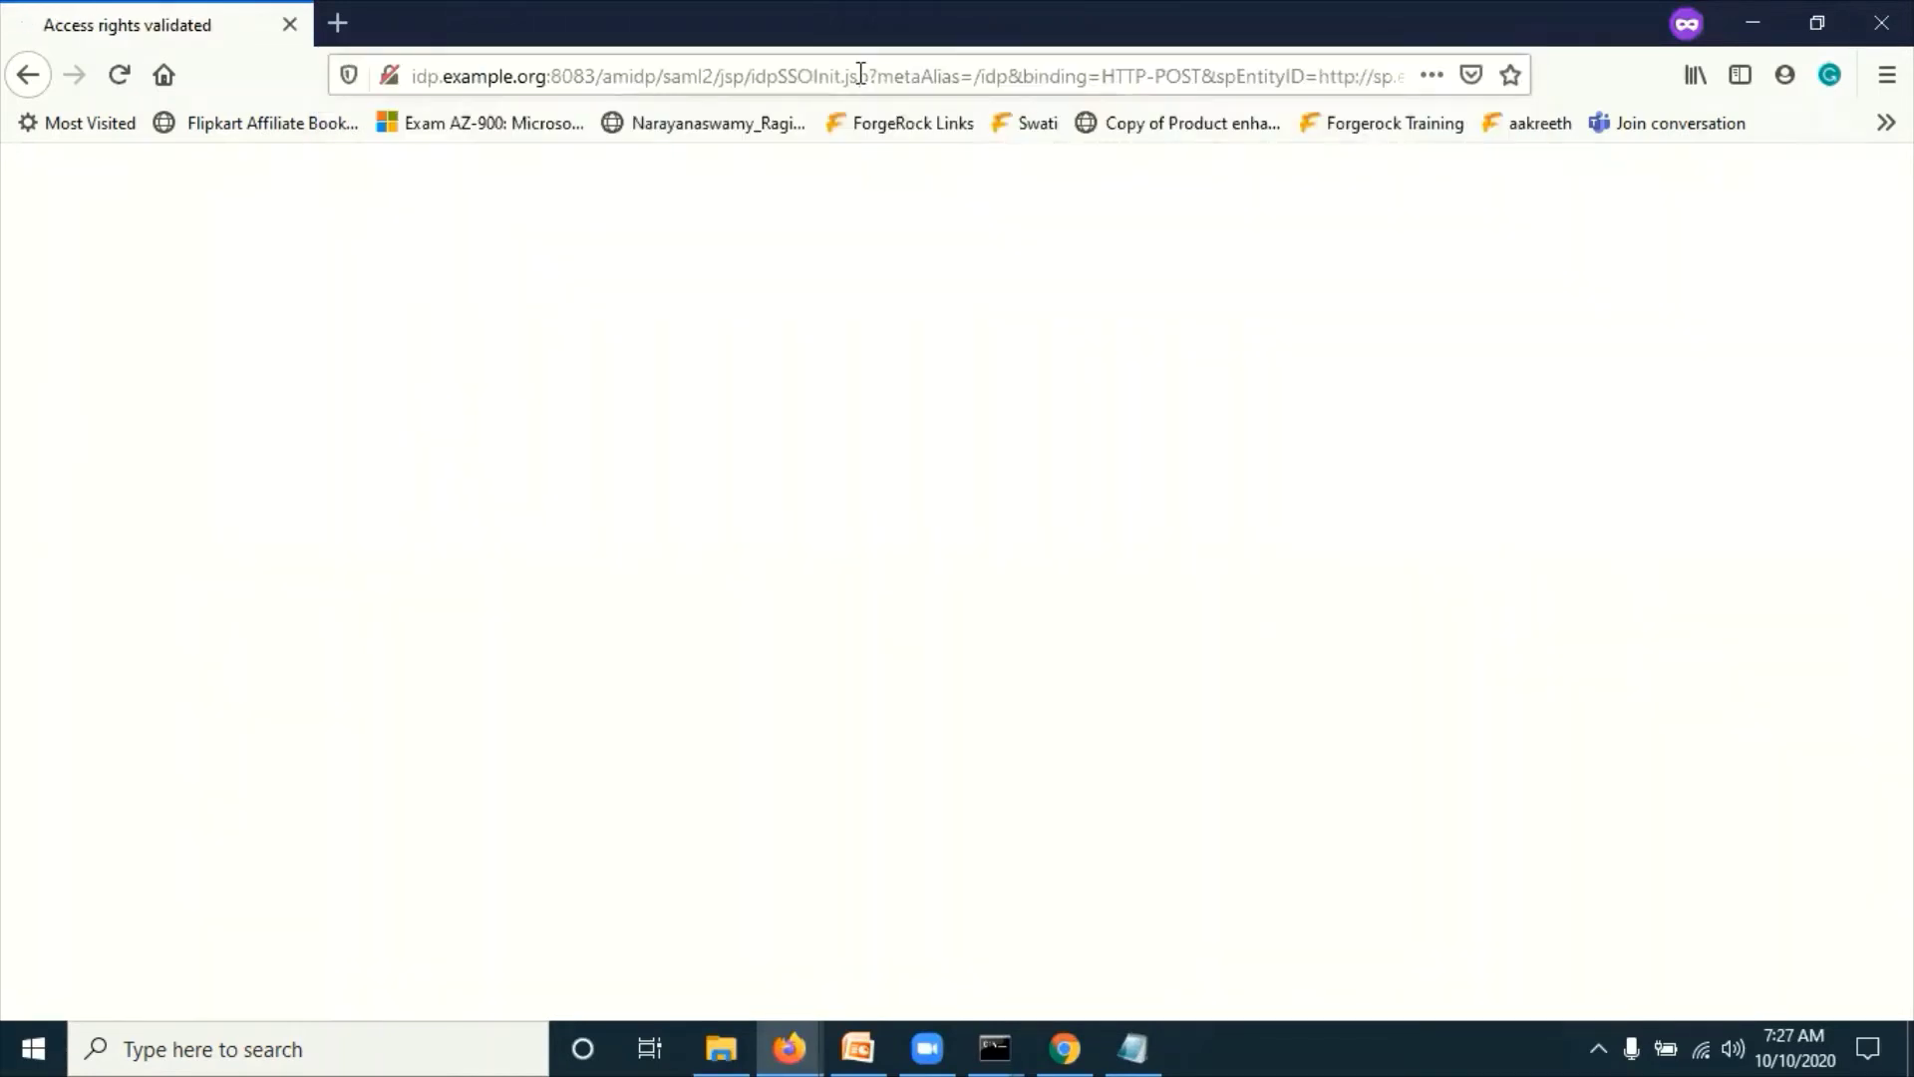
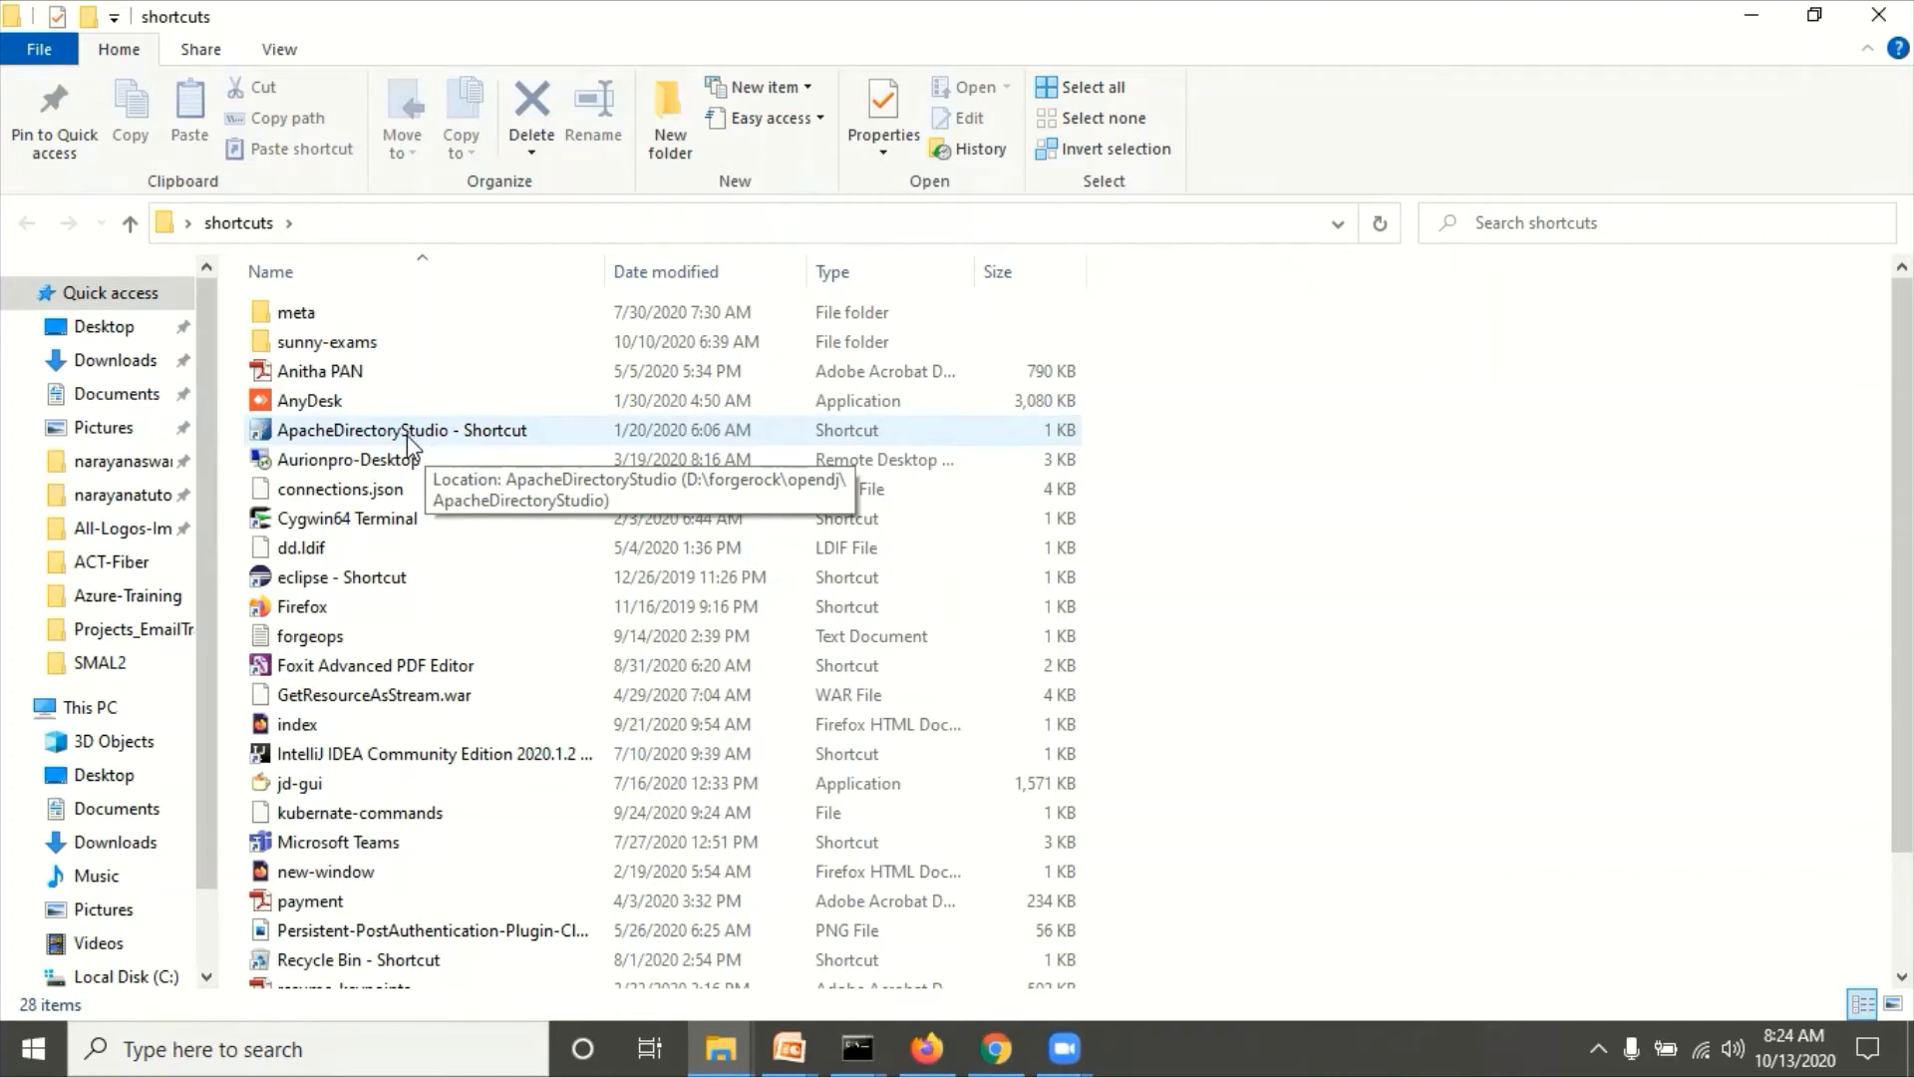
Step: Launch Apache Directory Studio and bring the IdP console's embedded identity store settings forward
double_click(407, 434)
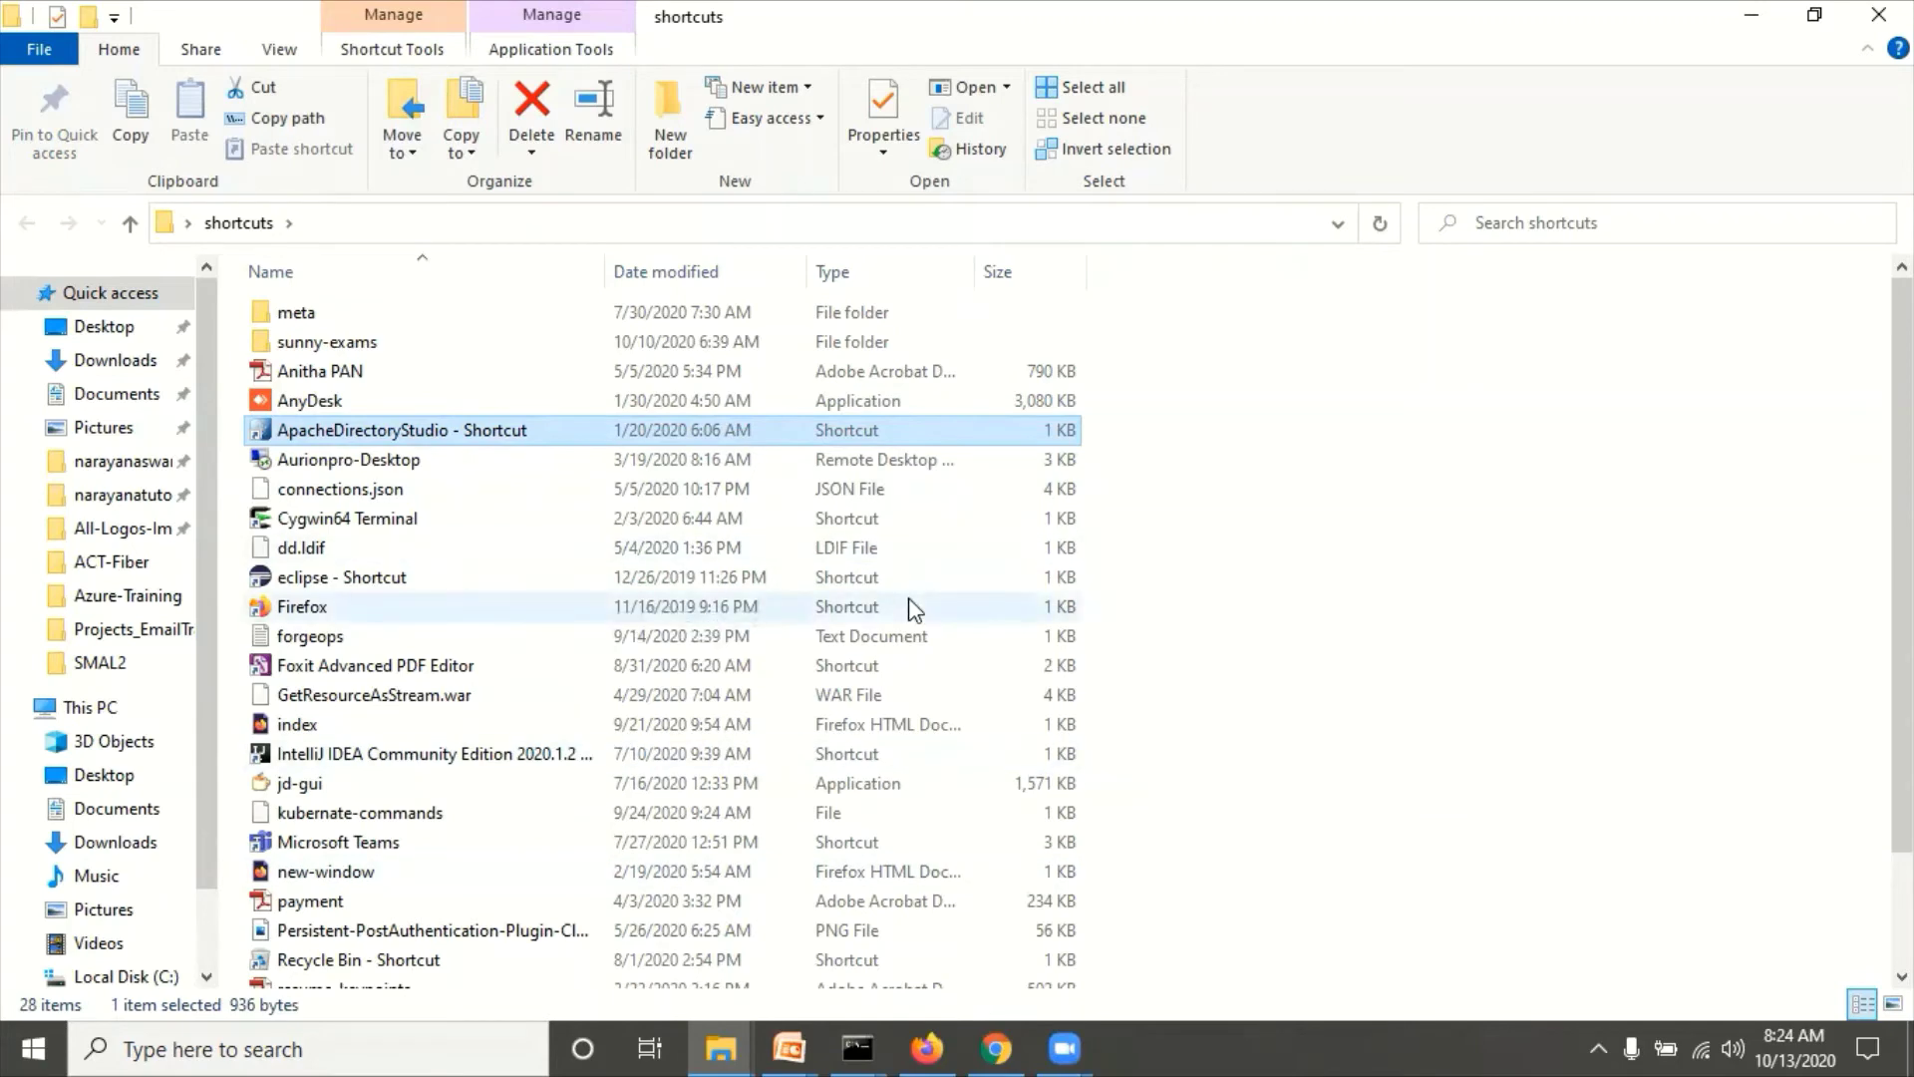
click(931, 1044)
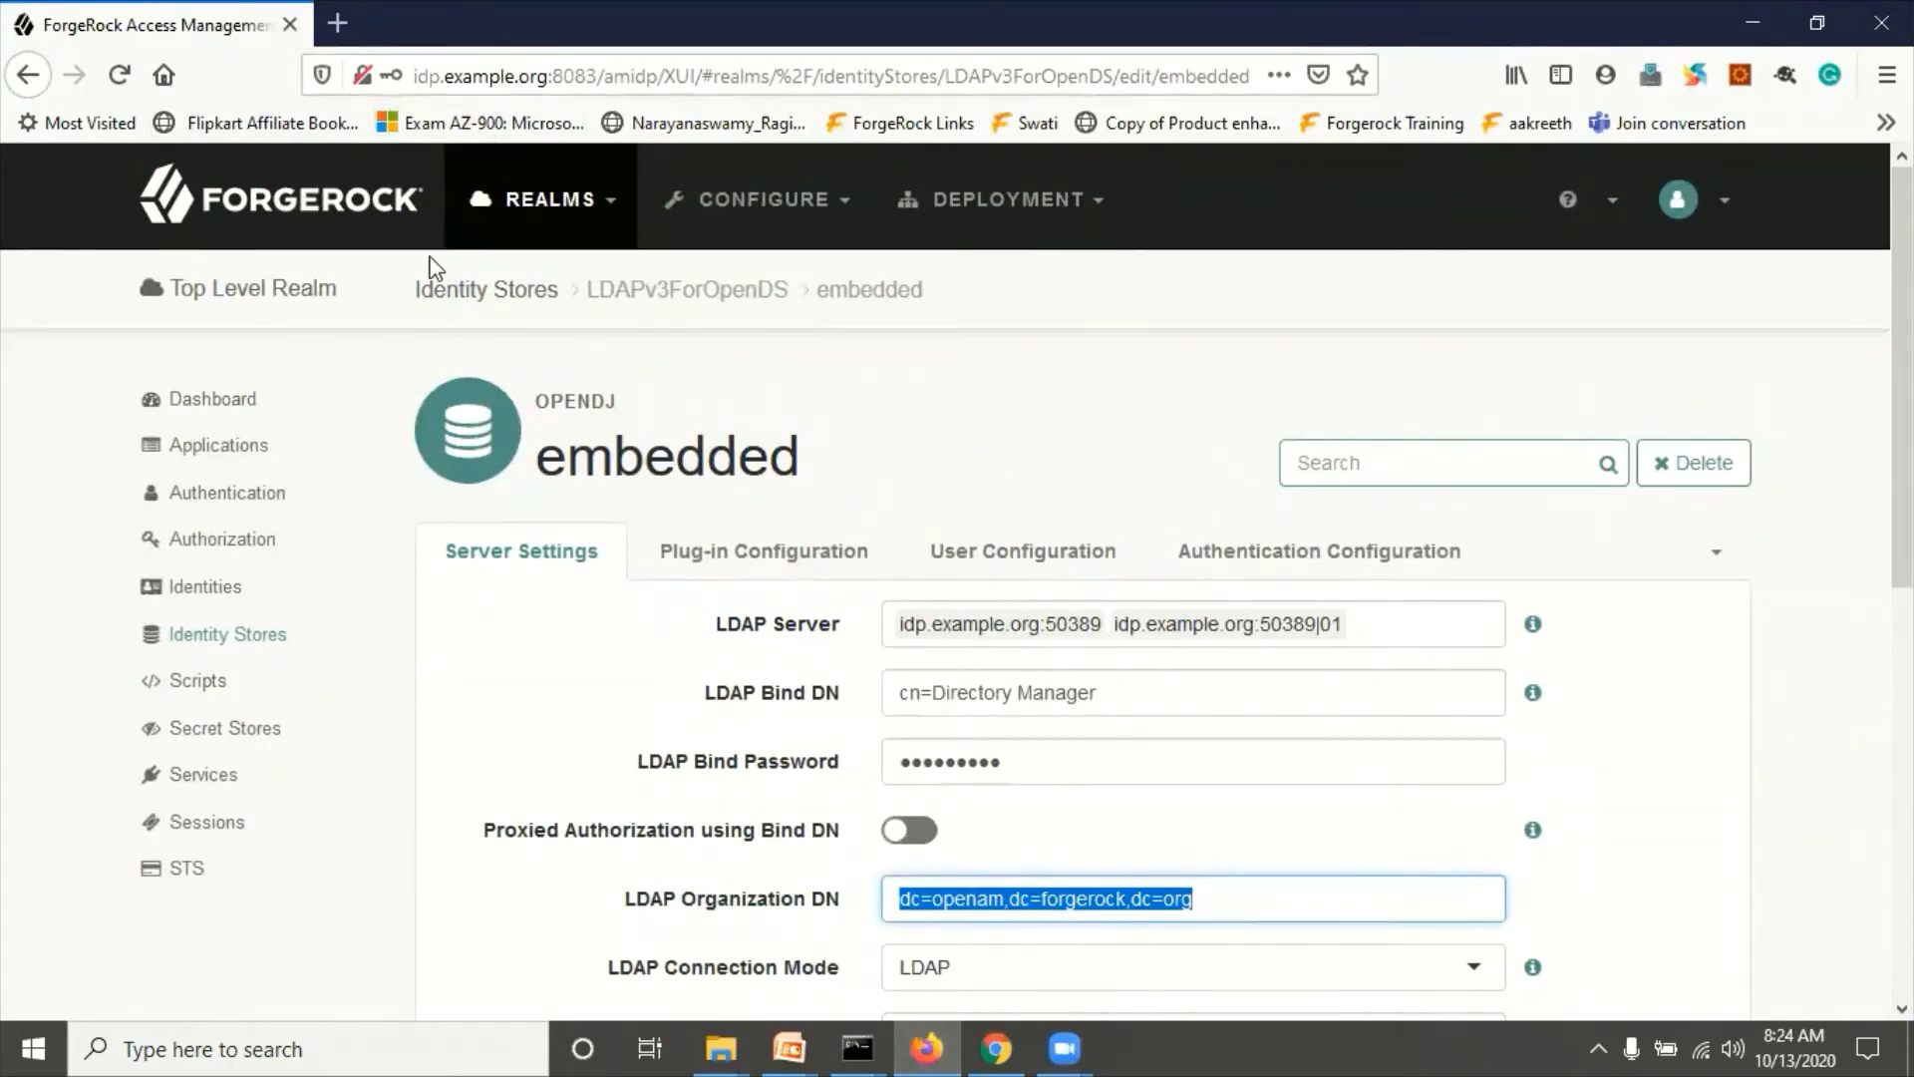
Step: In the SP console, open the Top Level Realm's embedded identity store settings
click(995, 1047)
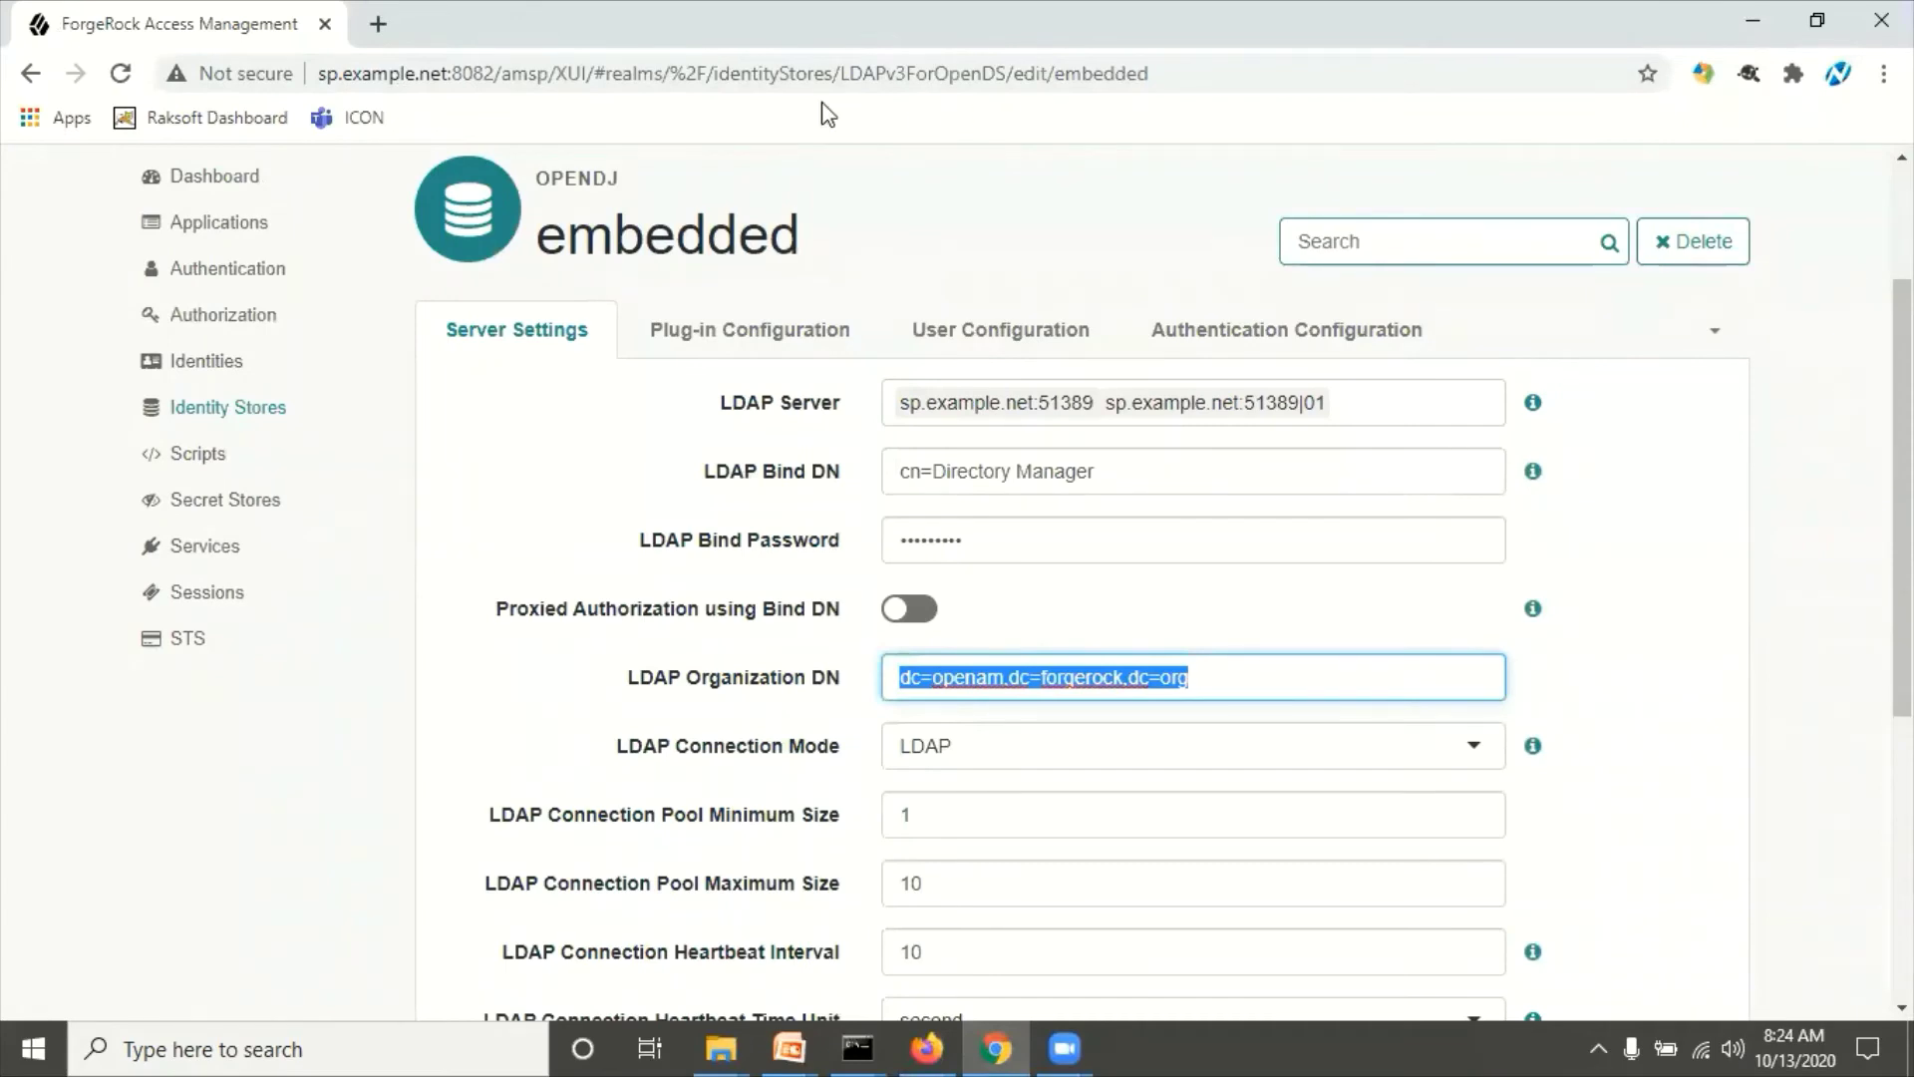
scroll(418, 593, up, 3)
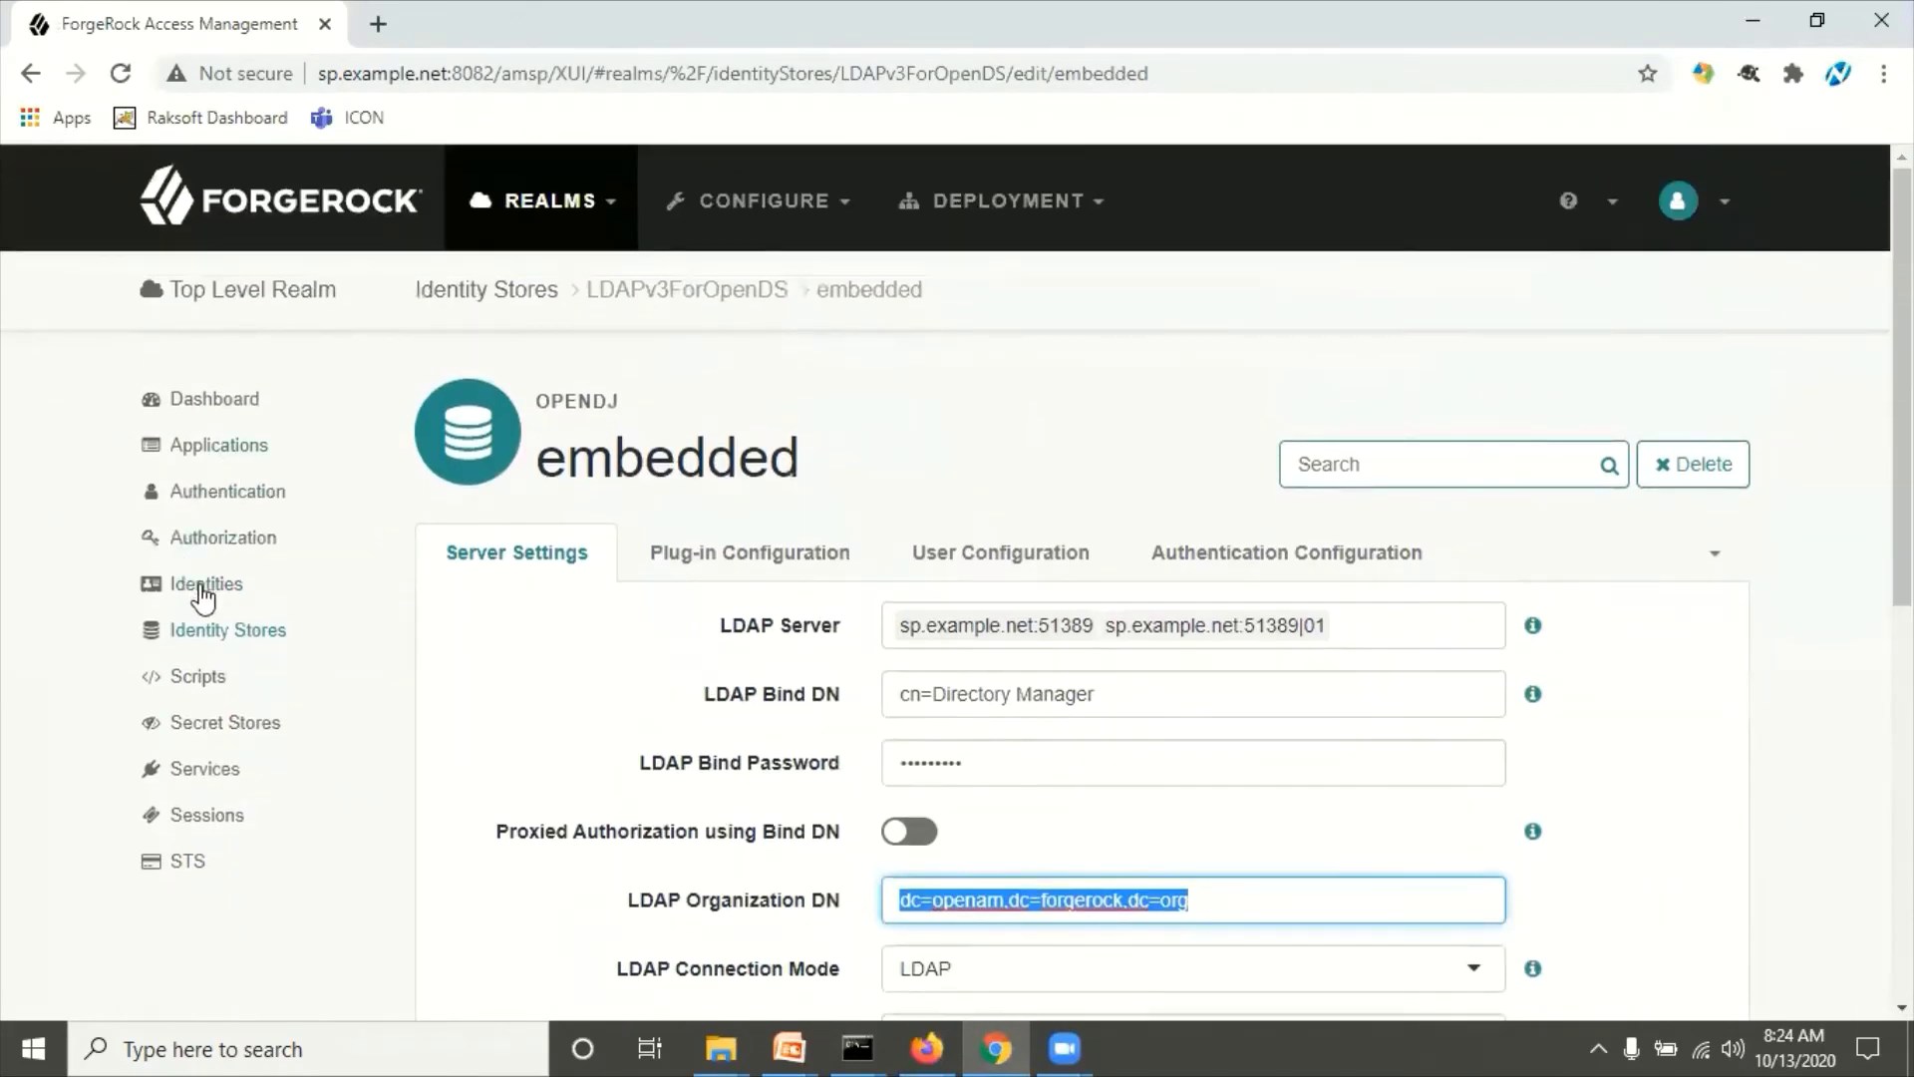
click(214, 628)
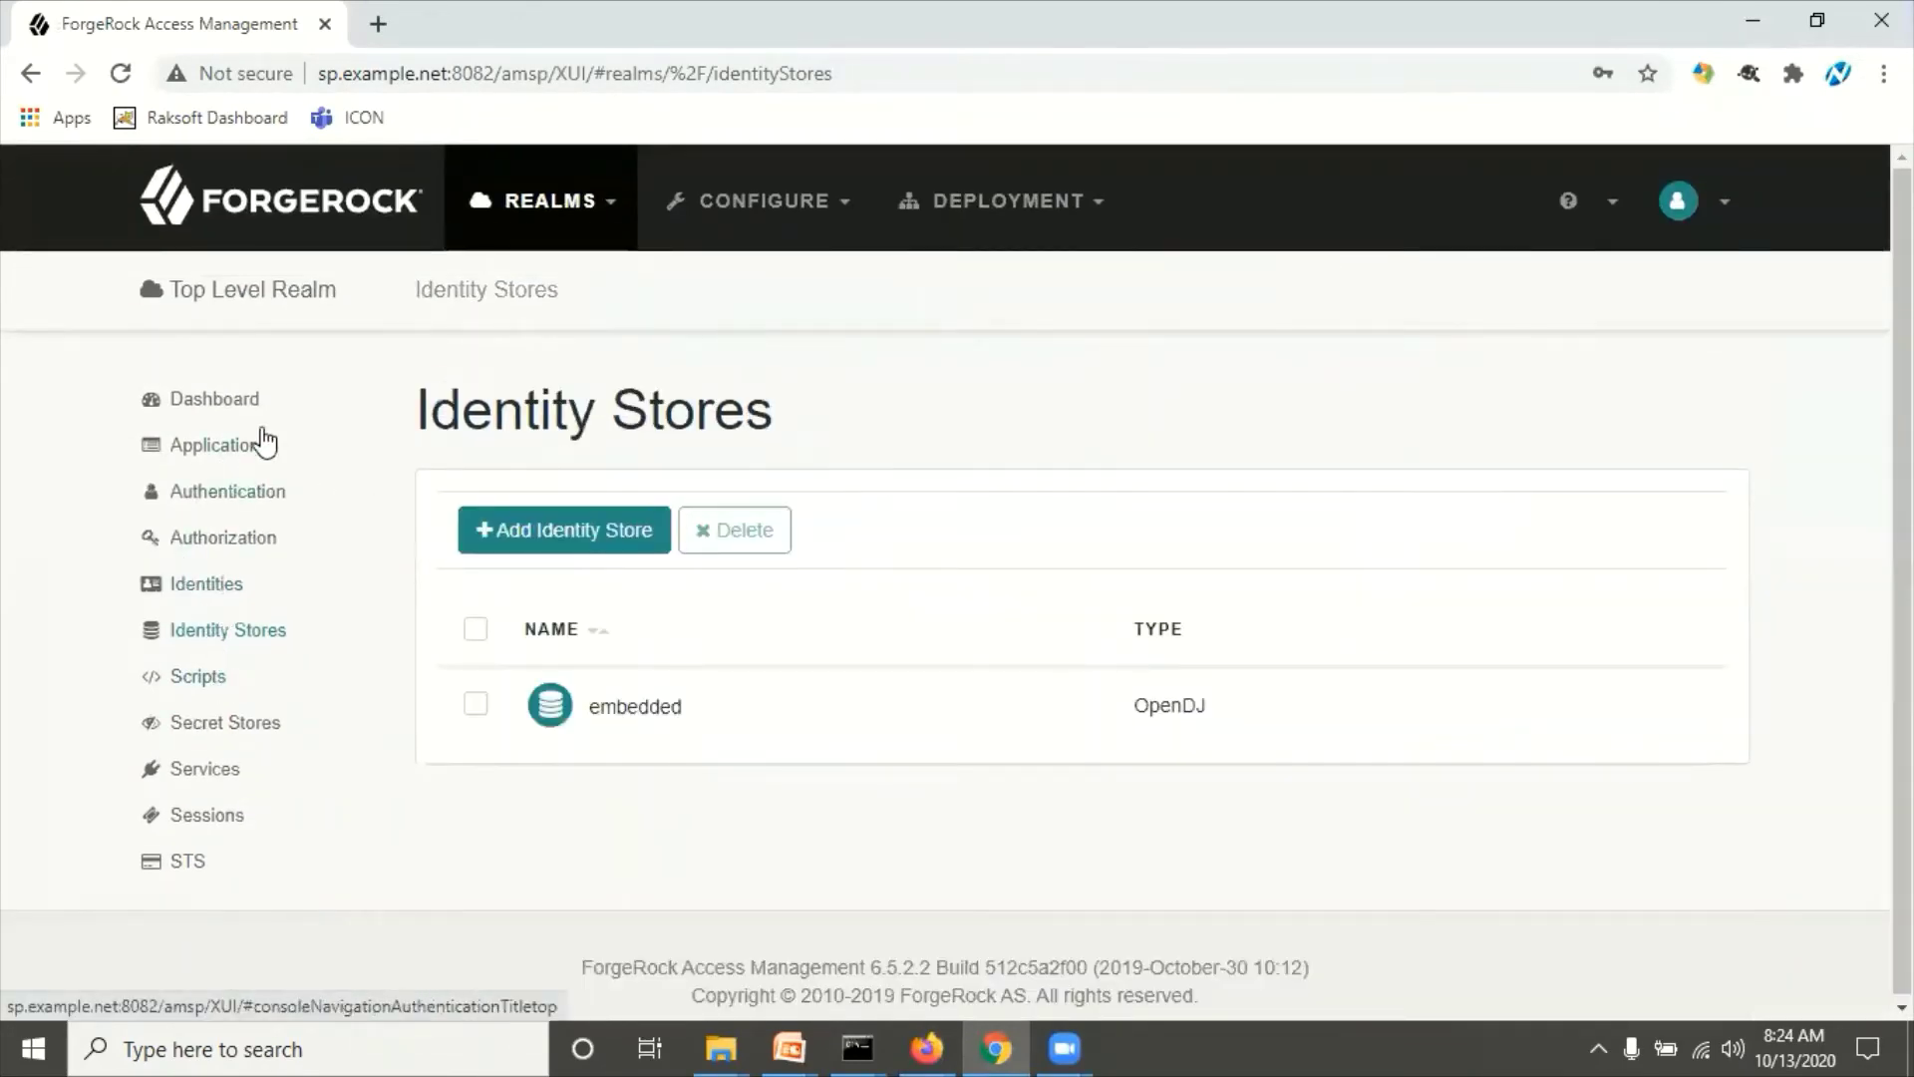
click(538, 201)
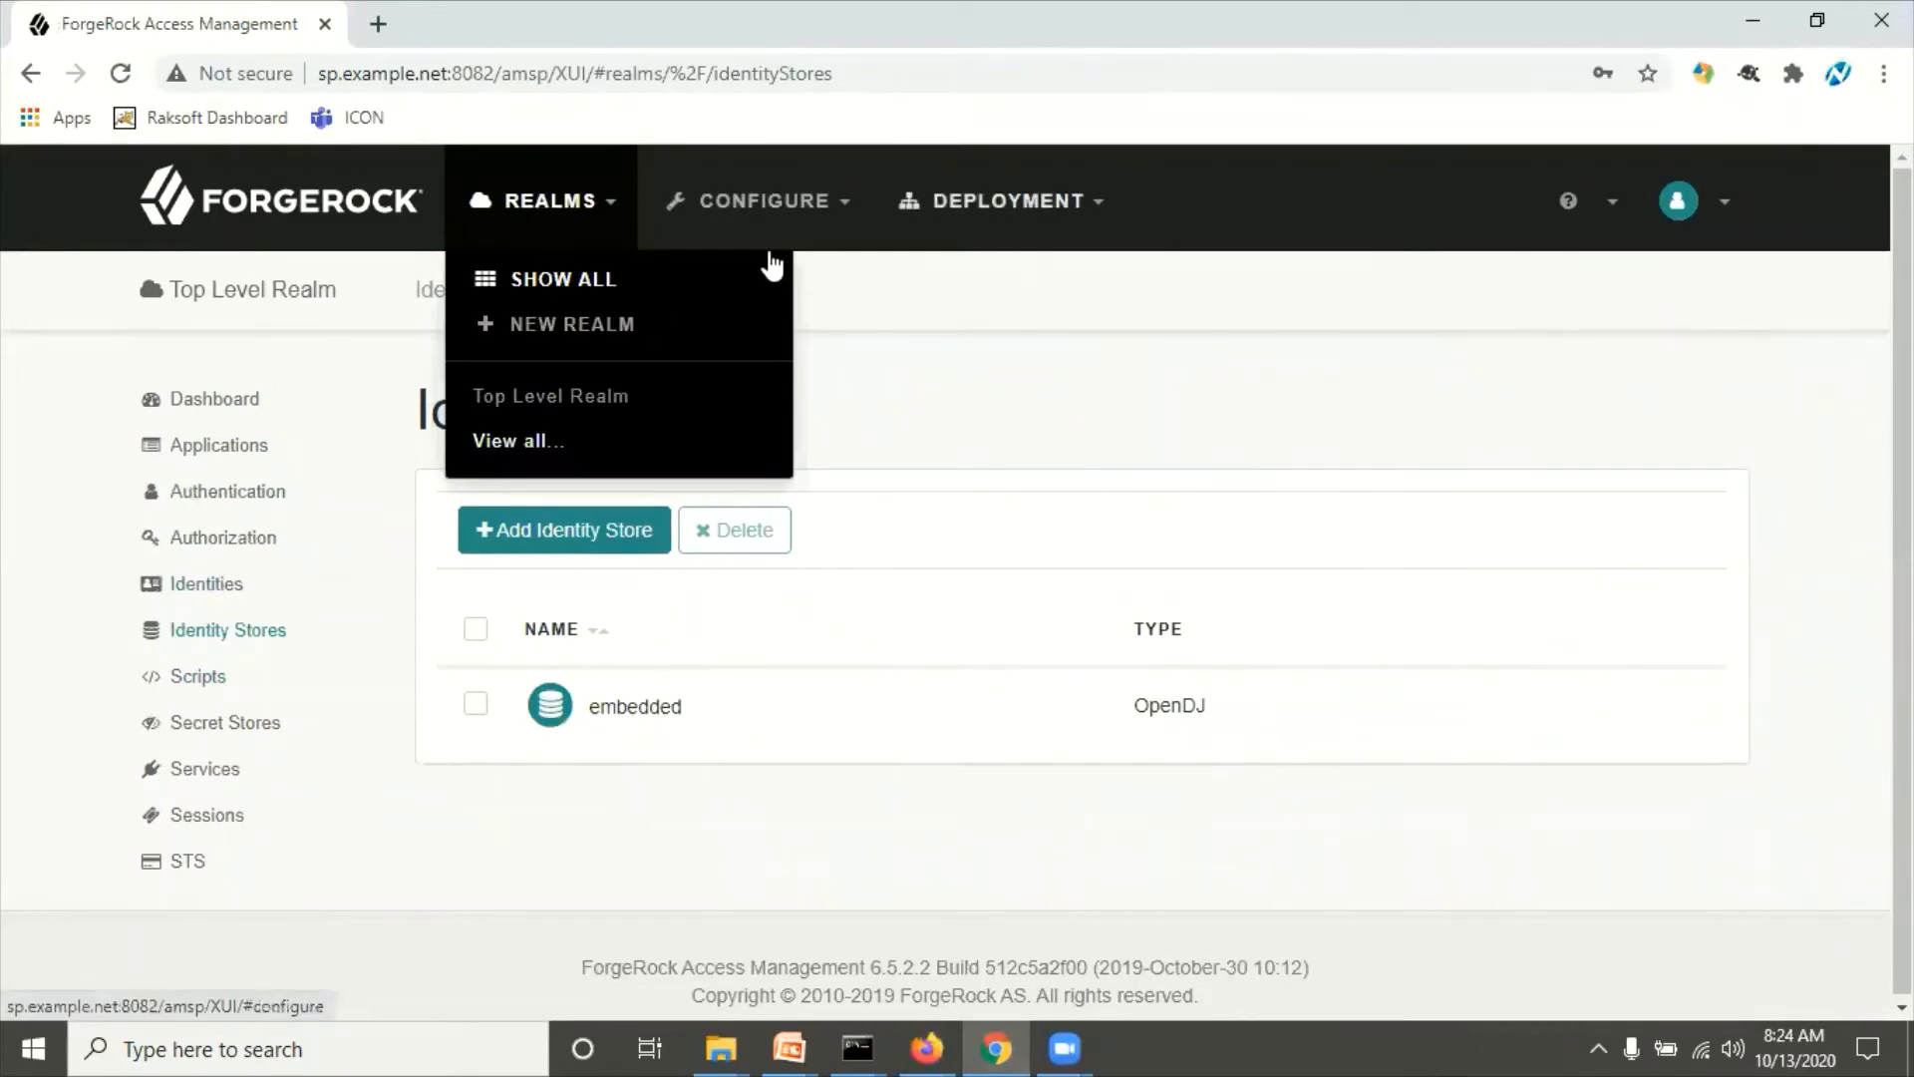
click(513, 284)
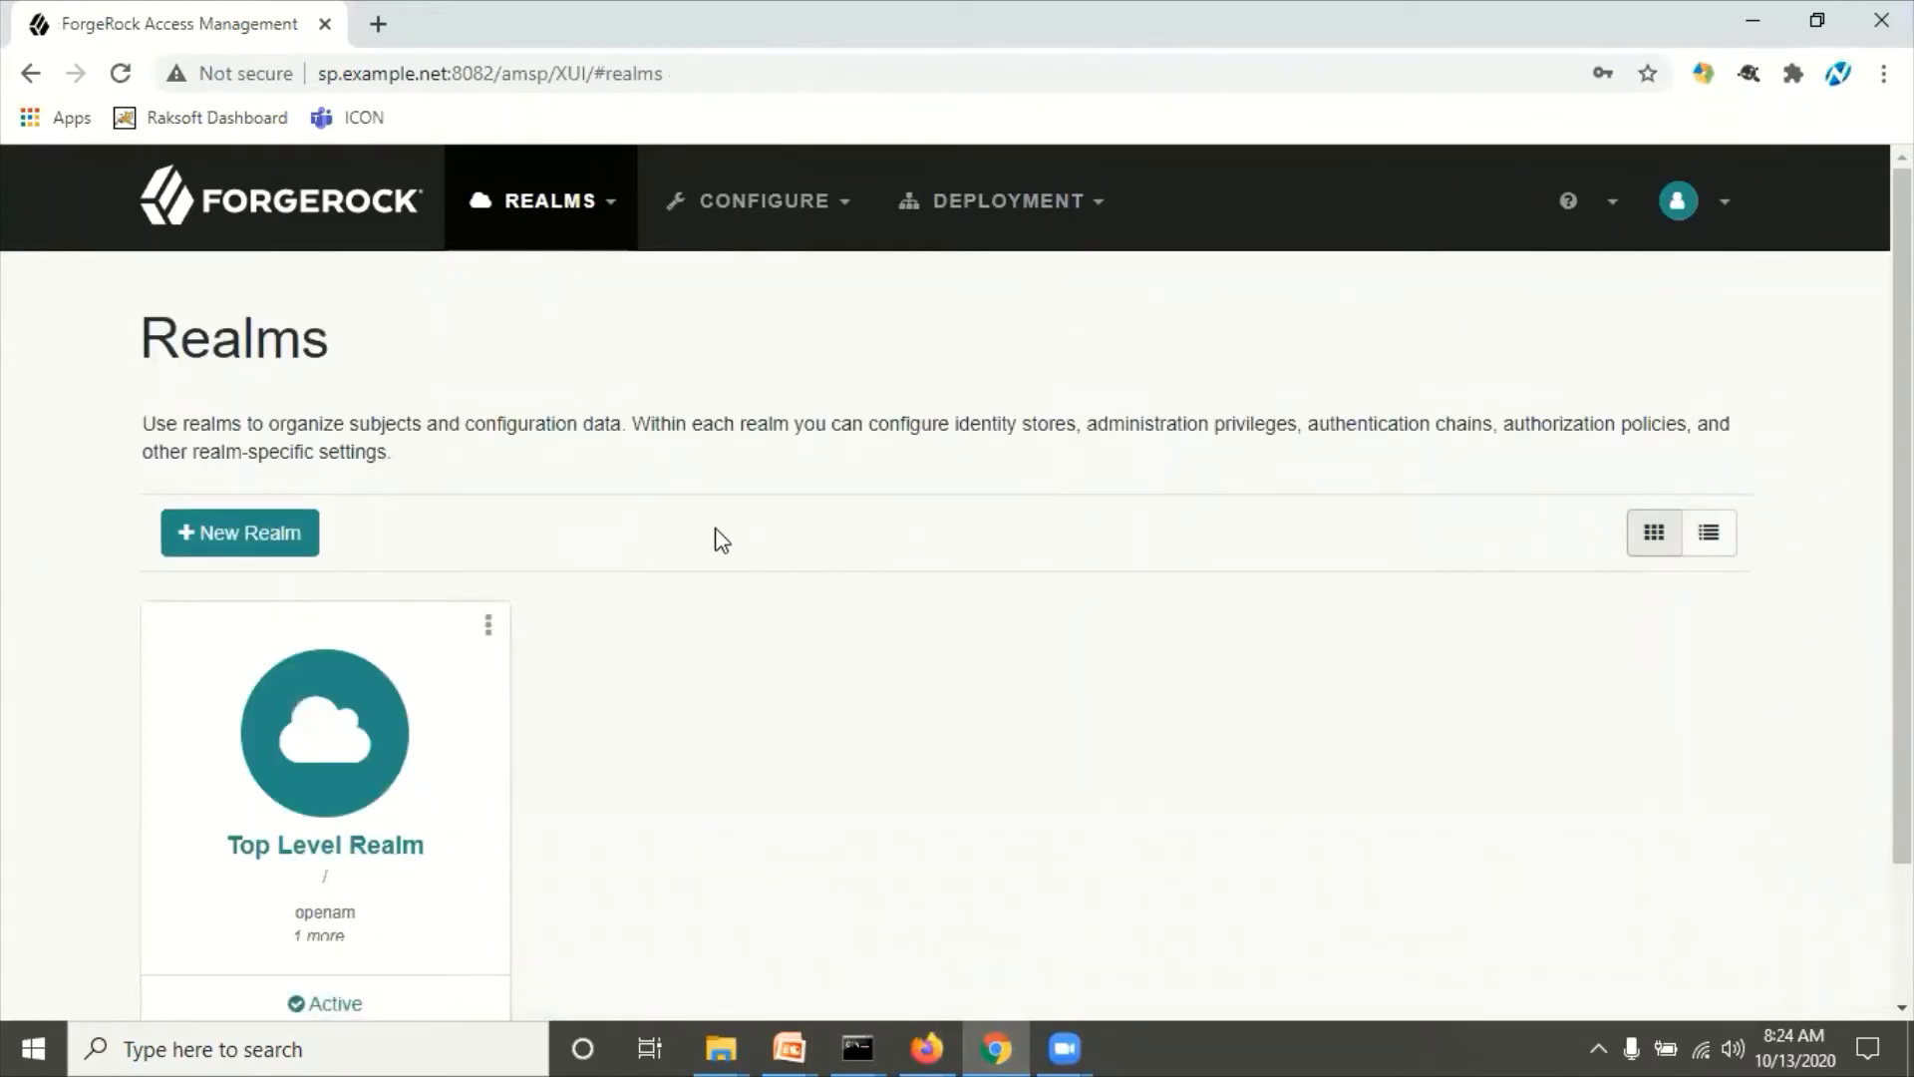
click(362, 747)
click(228, 643)
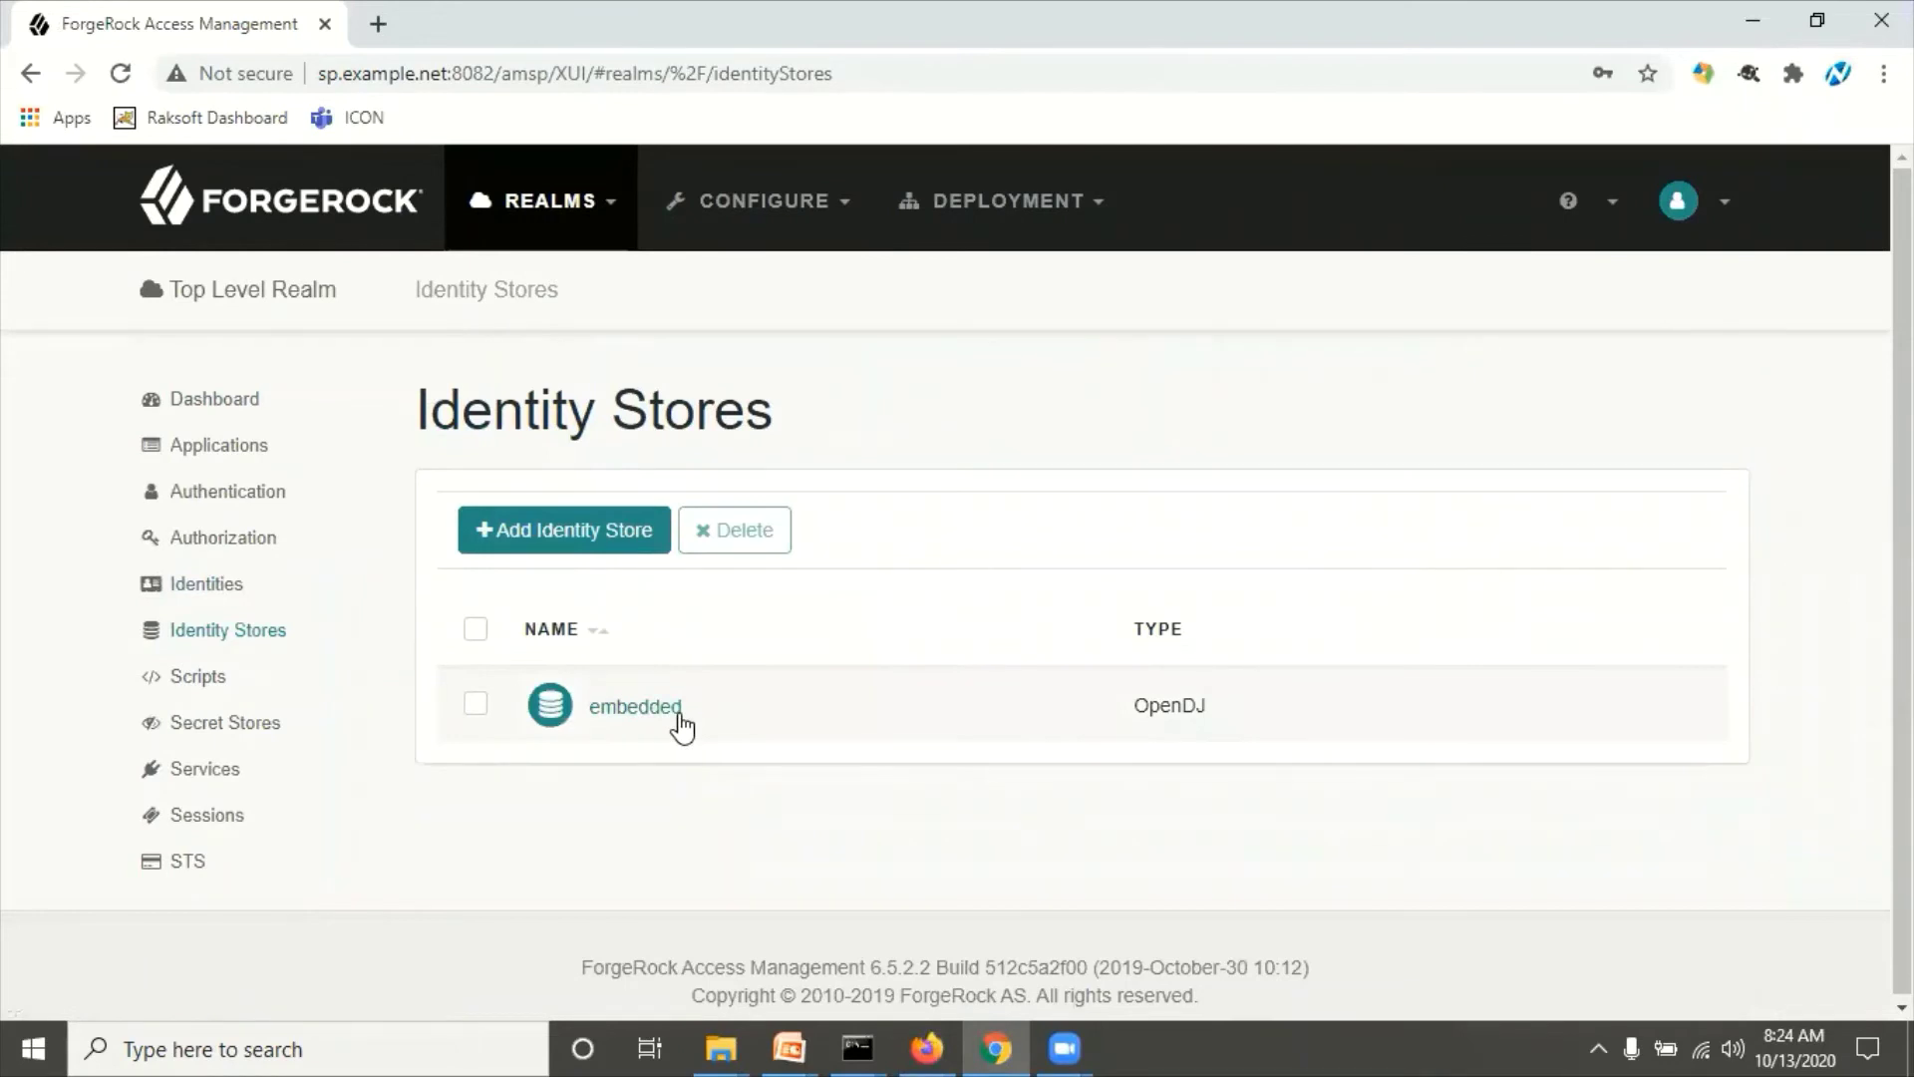
click(664, 707)
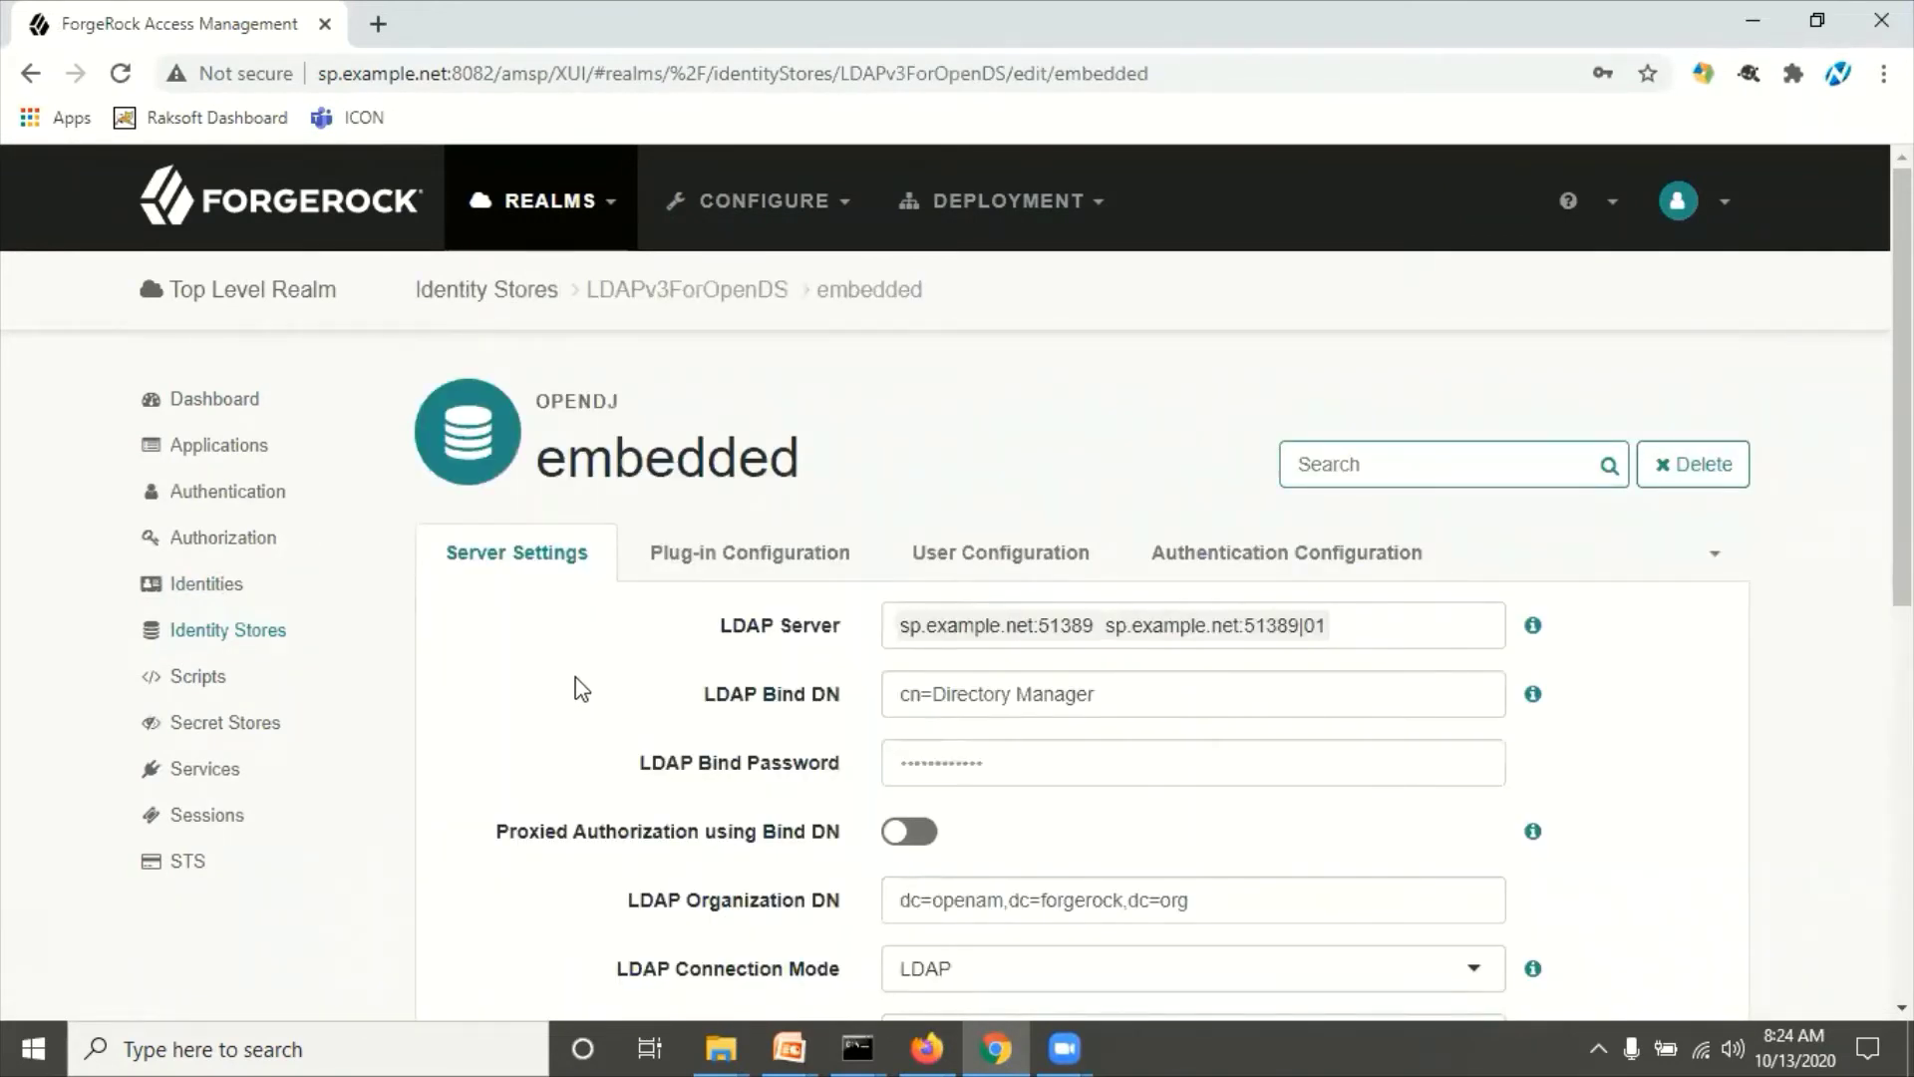
scroll(584, 690, down, 3)
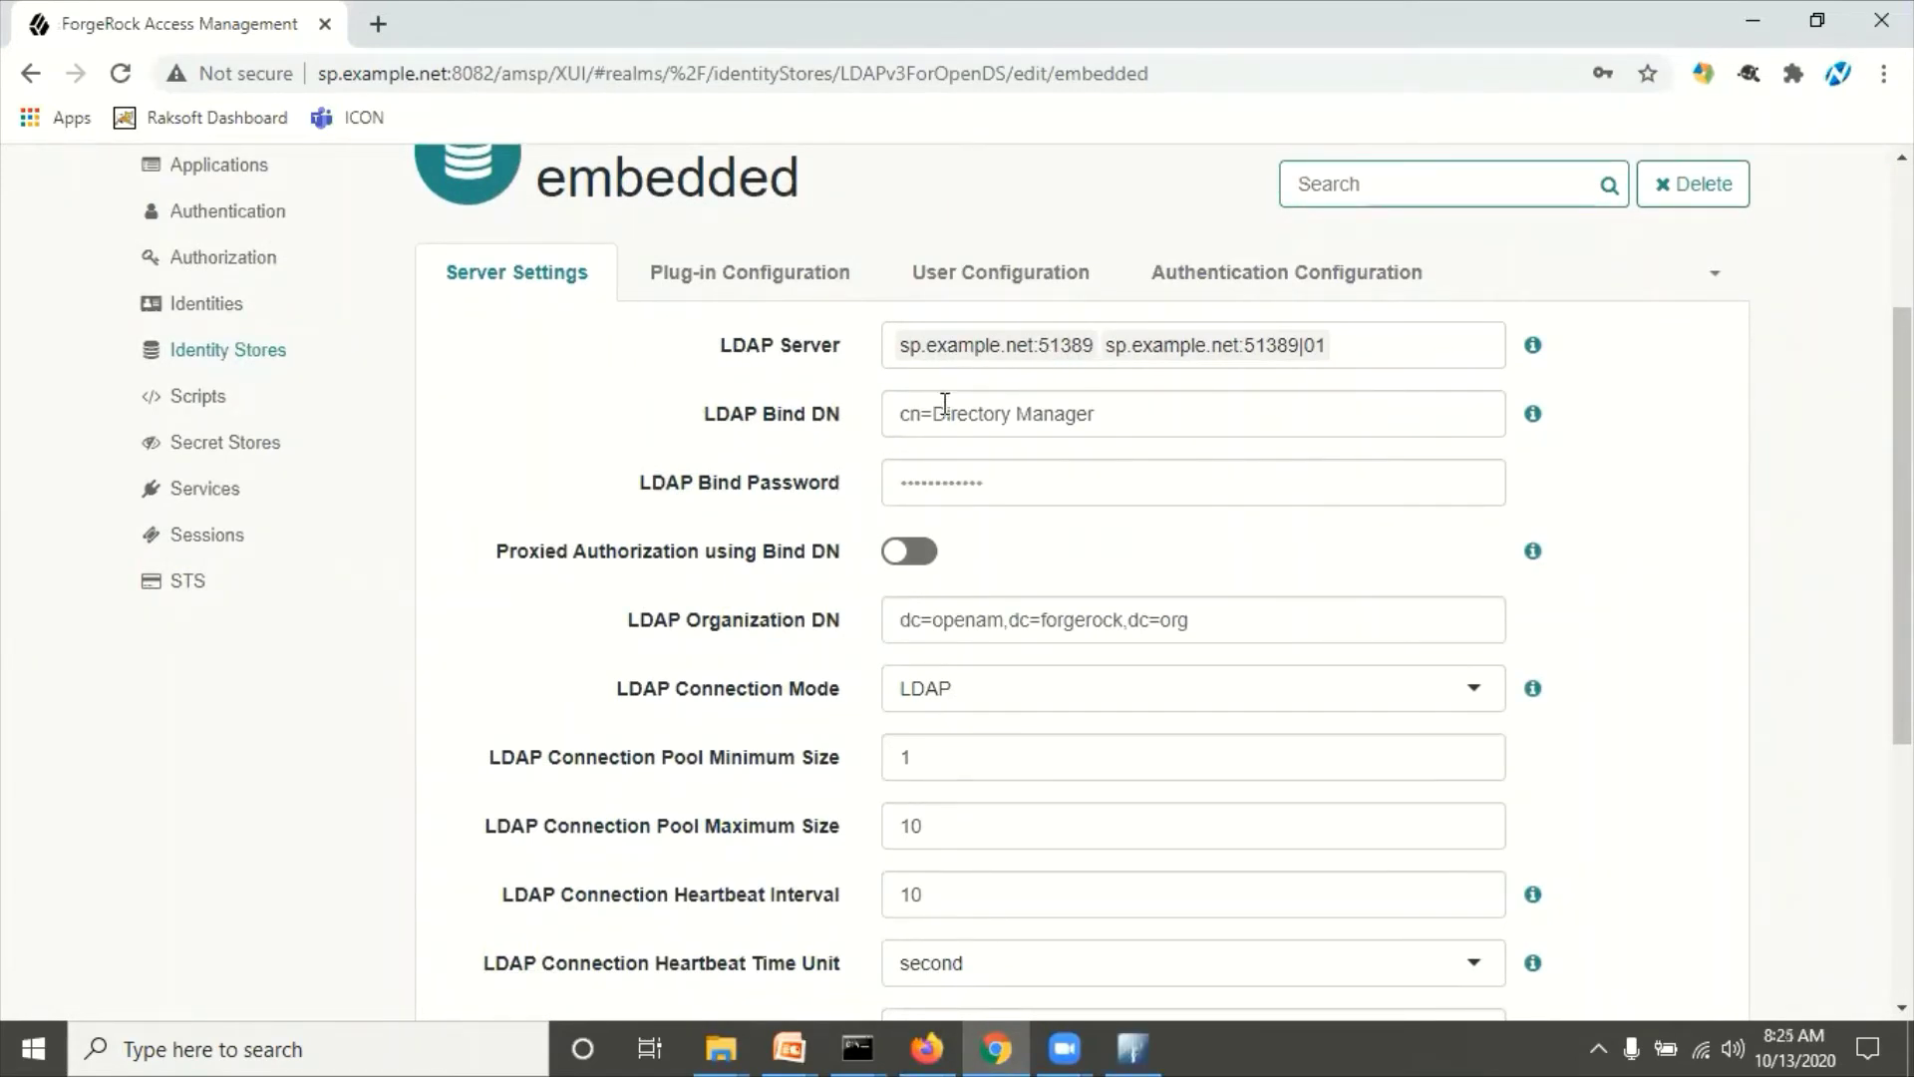
Step: Re-enter the SP embedded store's LDAP bind password and save the changes
click(947, 493)
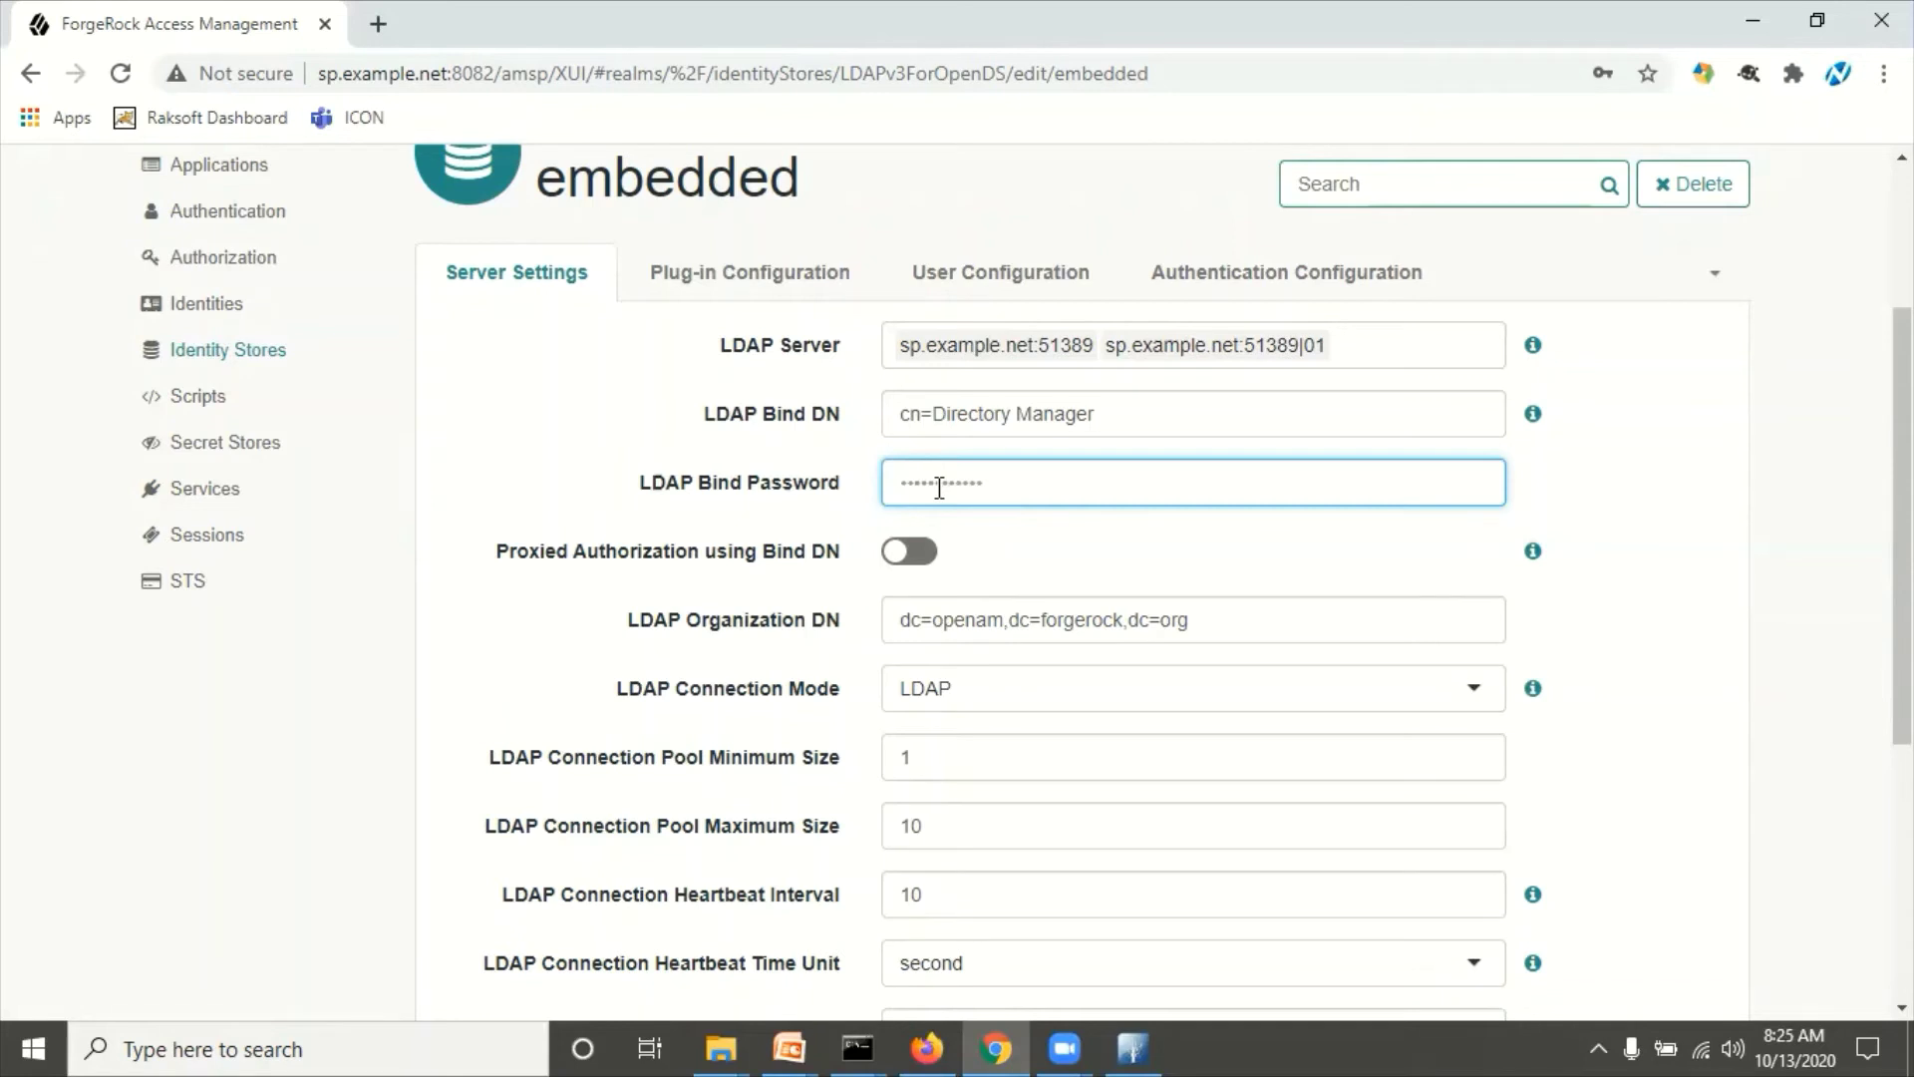
text(•)
click(489, 414)
scroll(548, 612, down, 5)
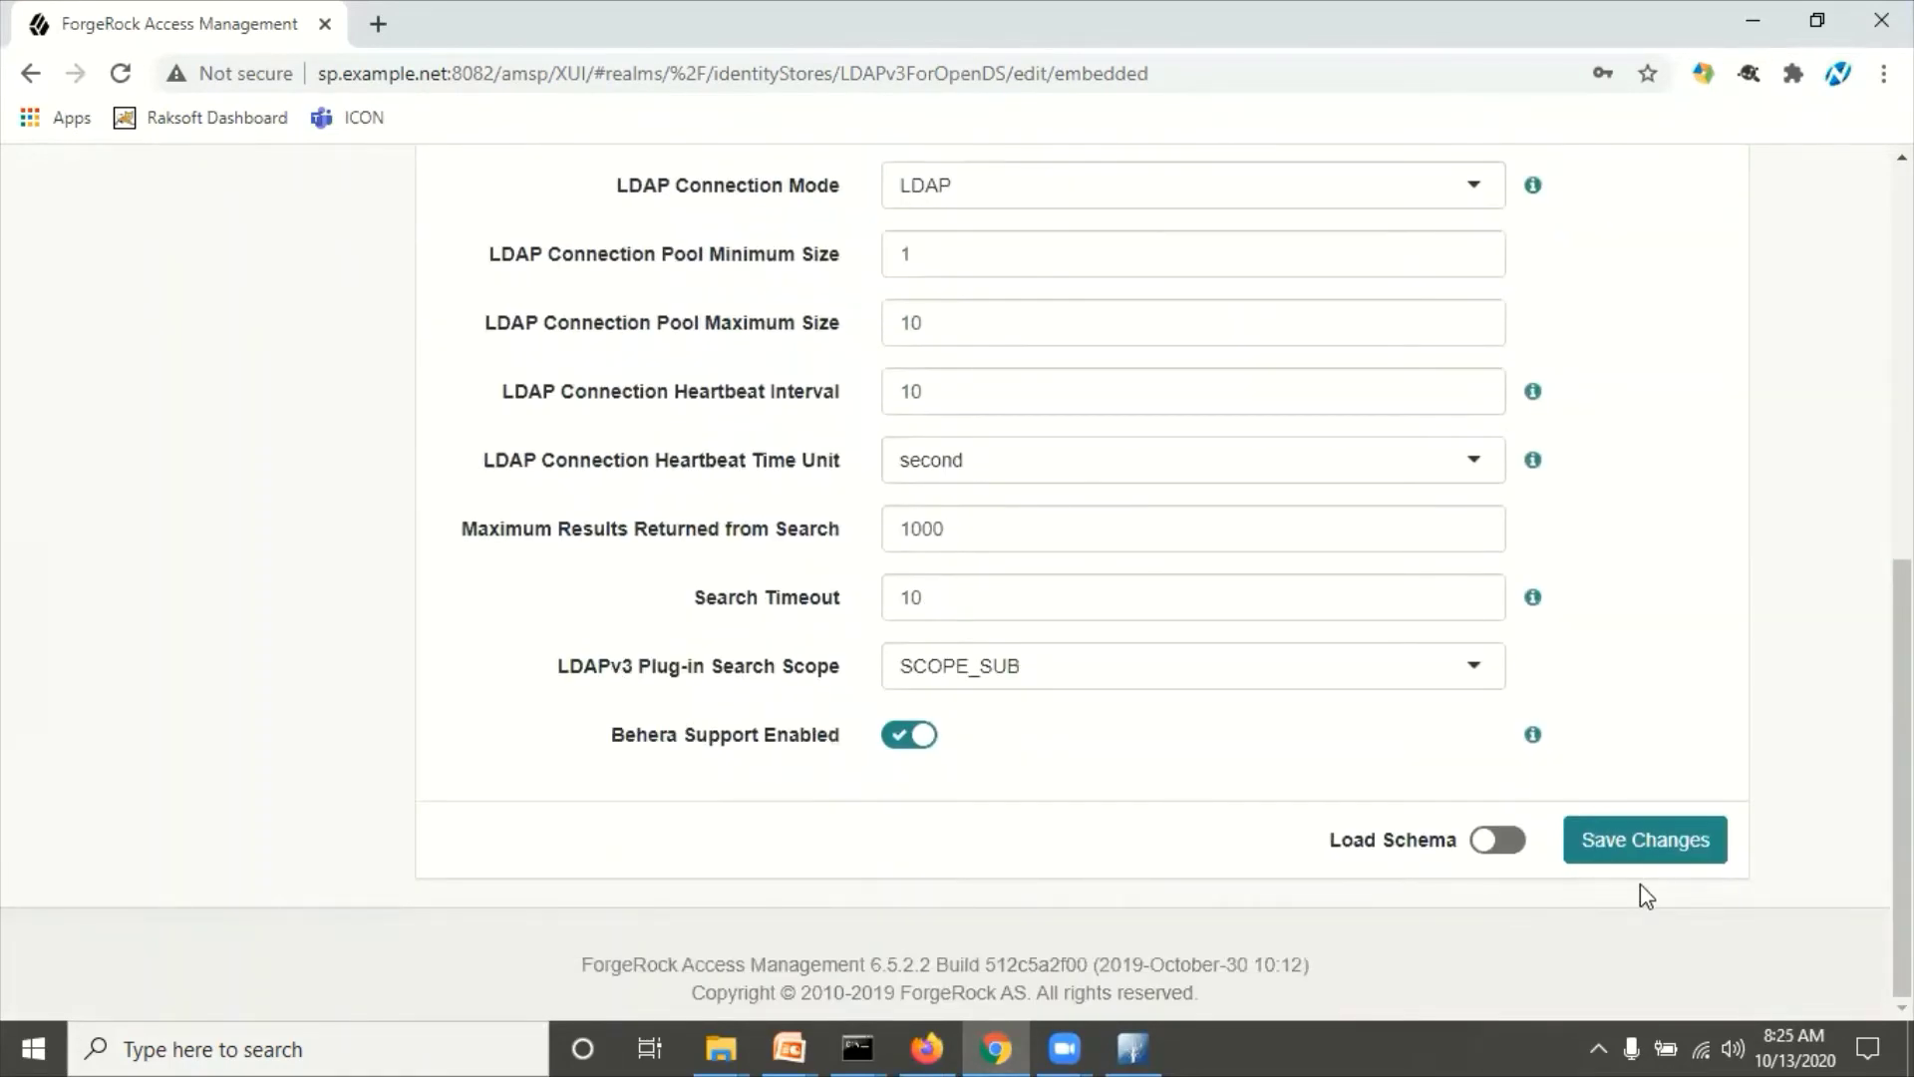
click(1663, 847)
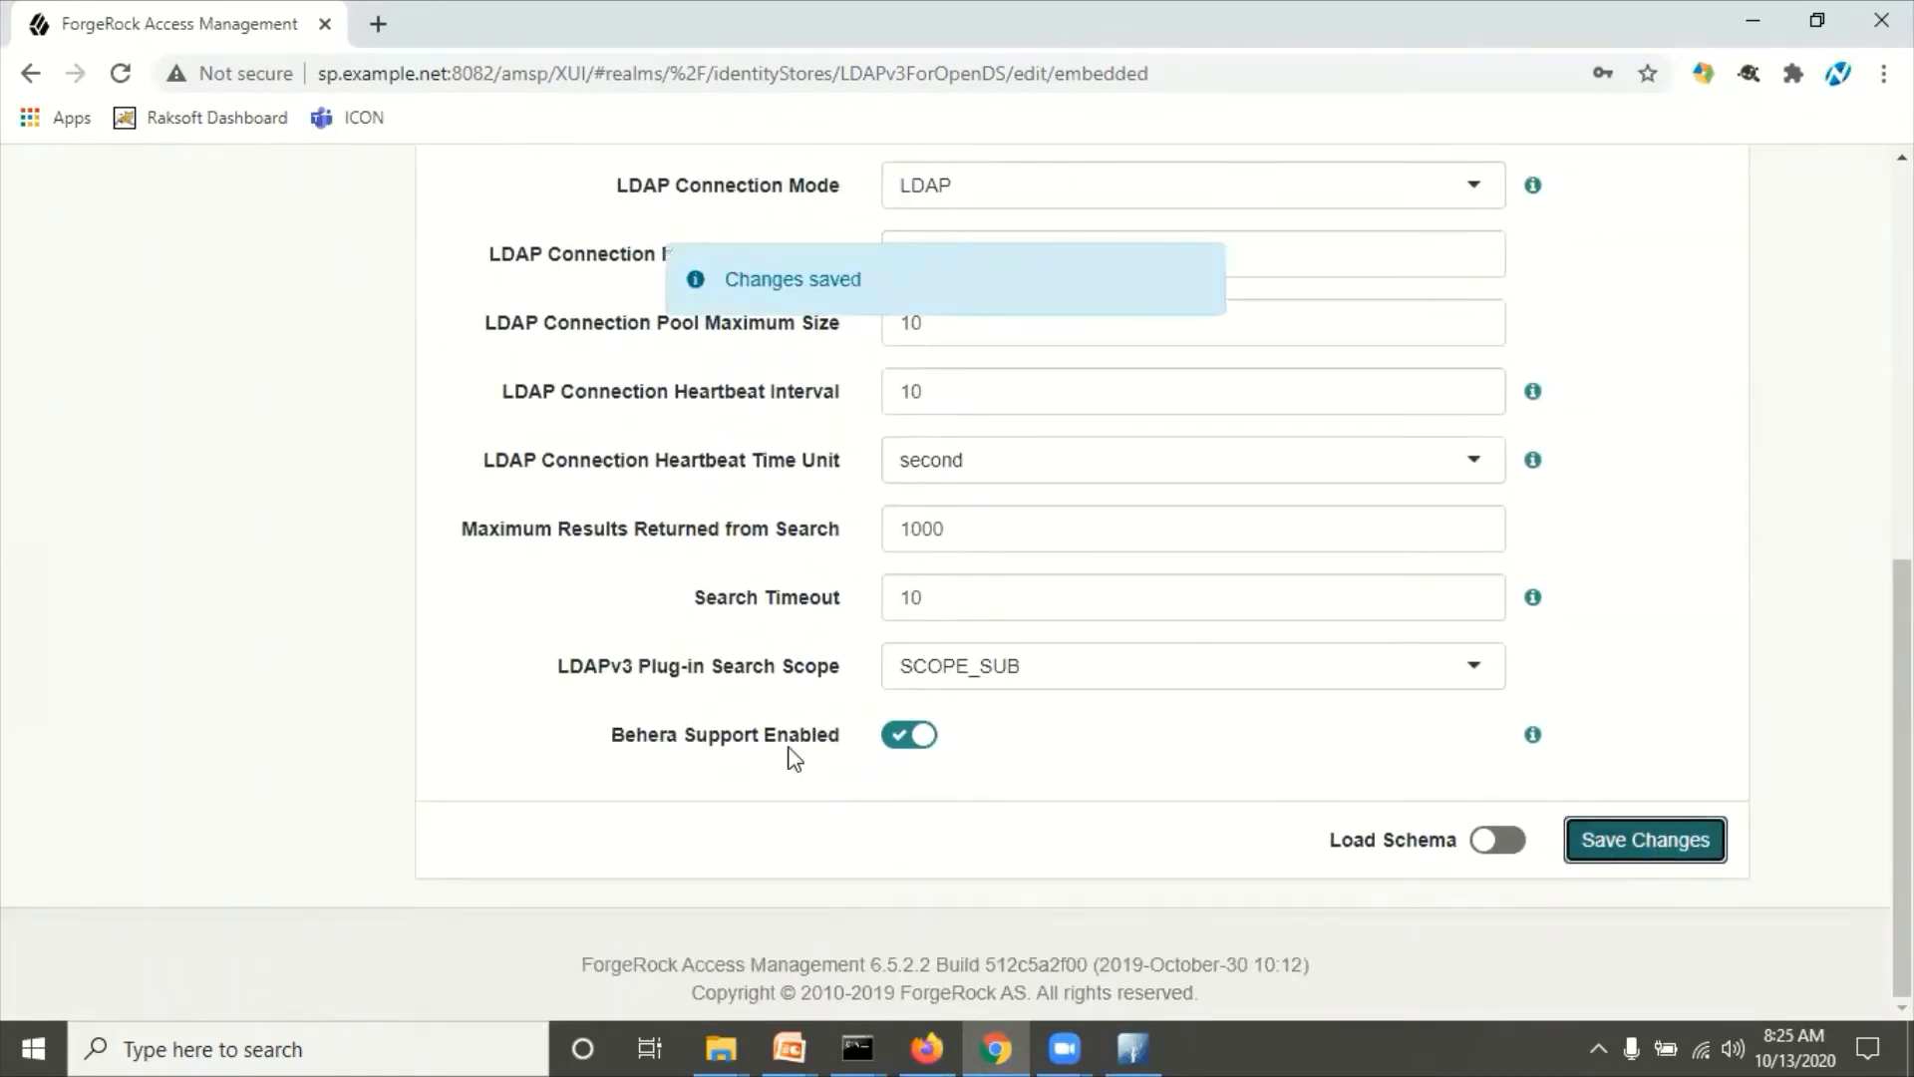
click(931, 1037)
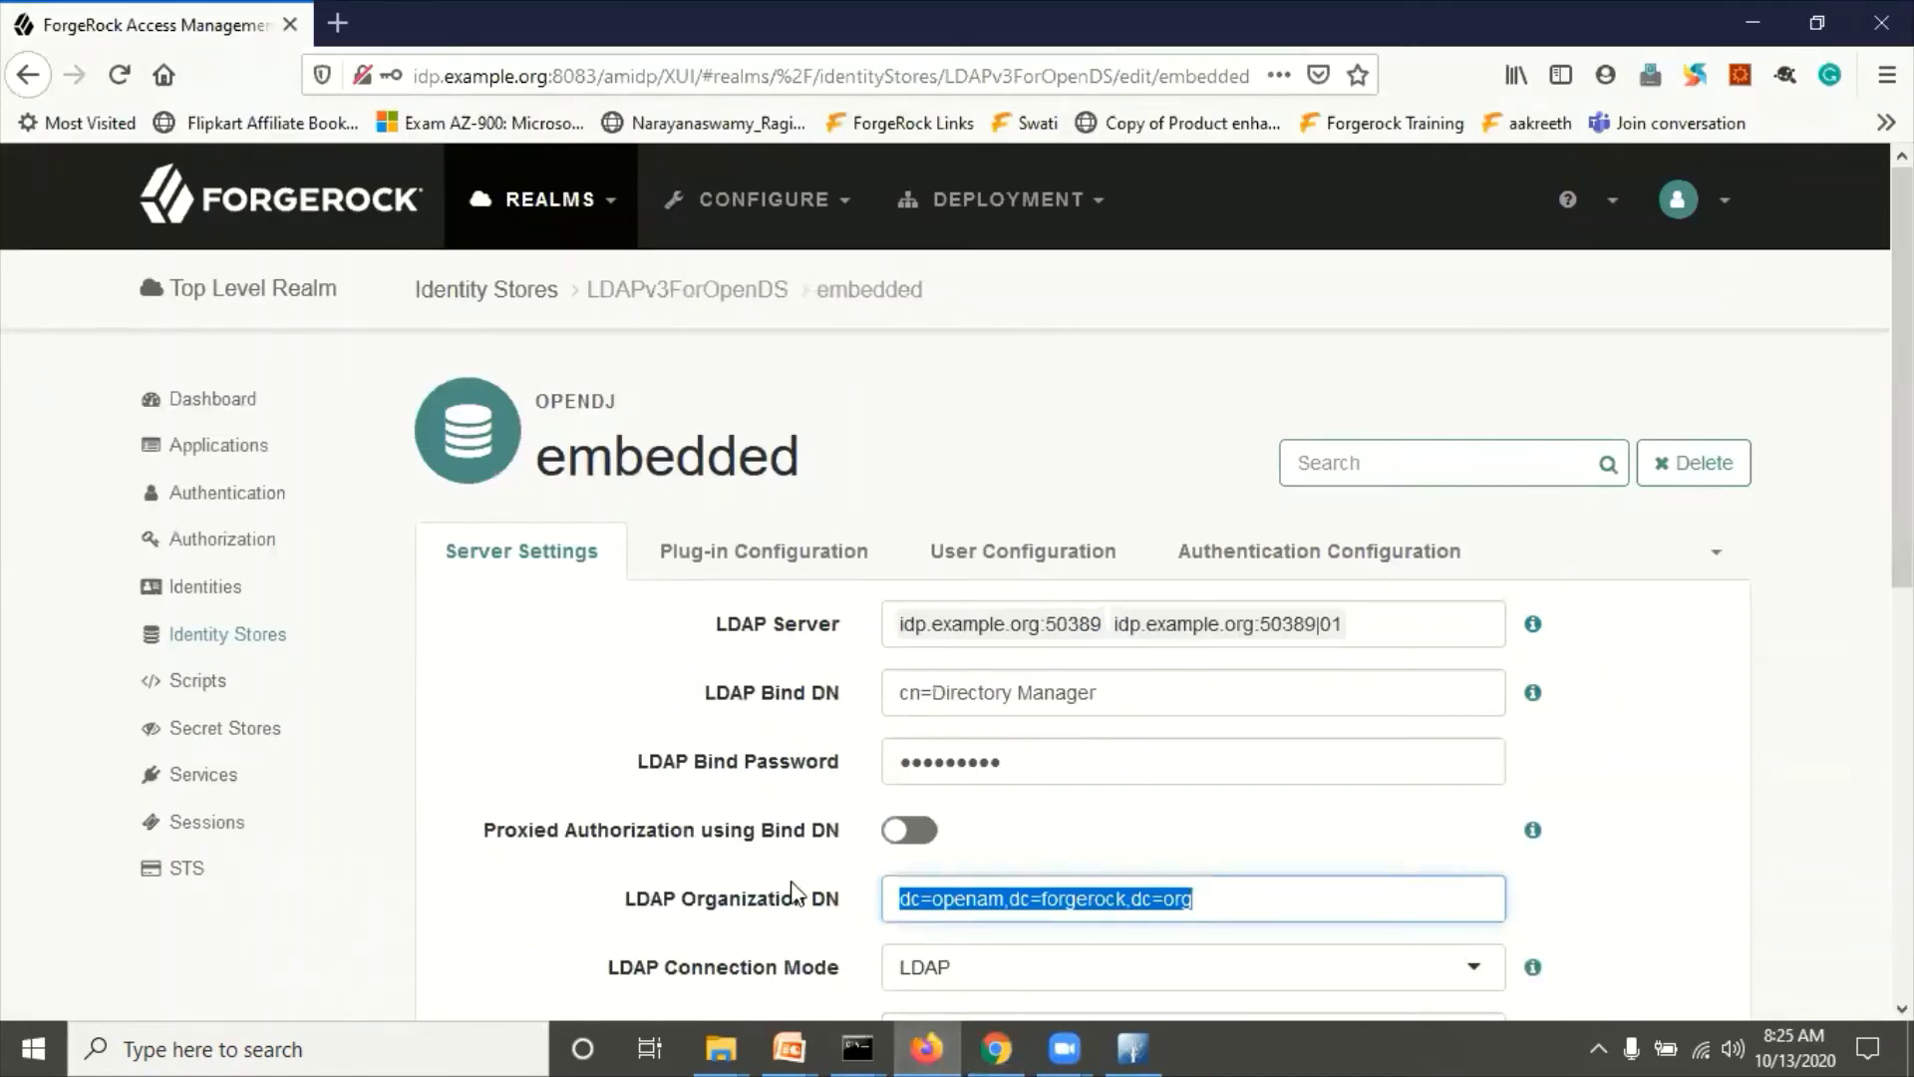
Step: Open the IdP's embedded identity store, retype its LDAP bind password and save
click(229, 638)
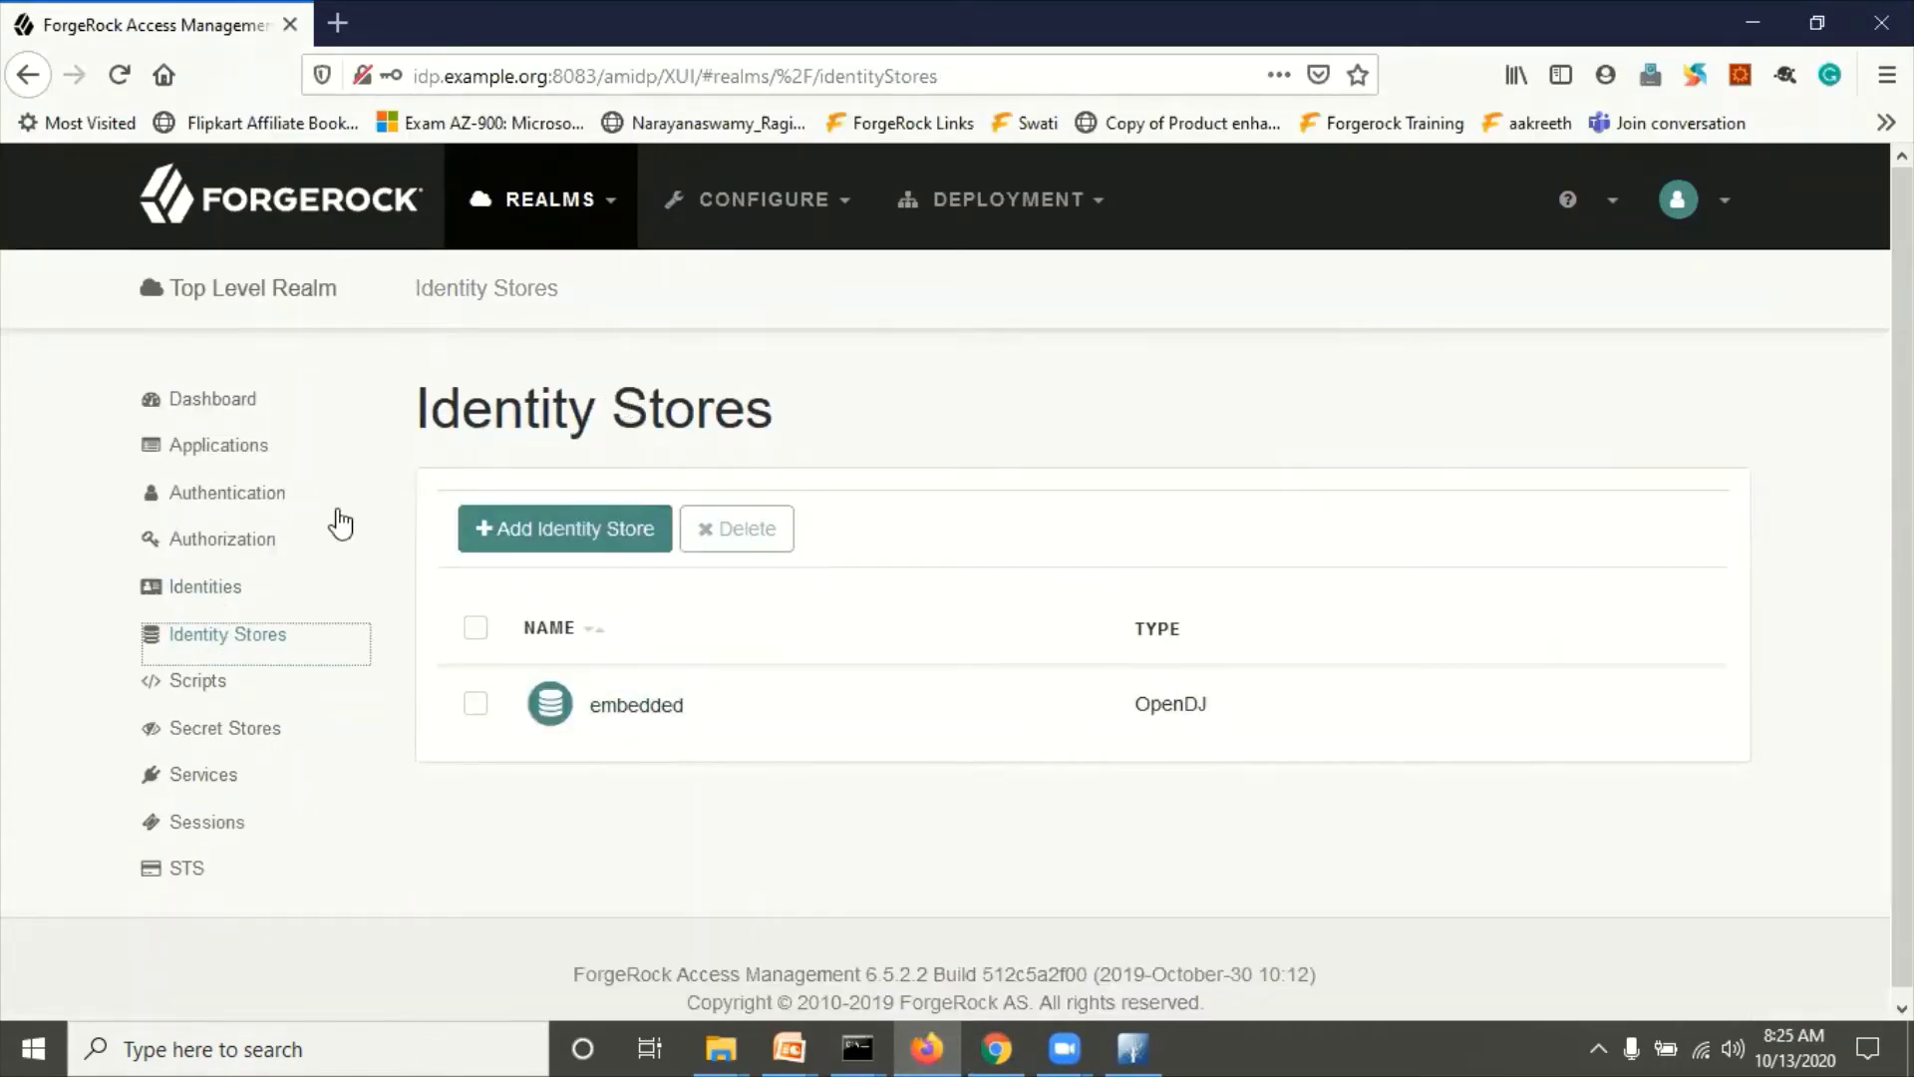
click(631, 708)
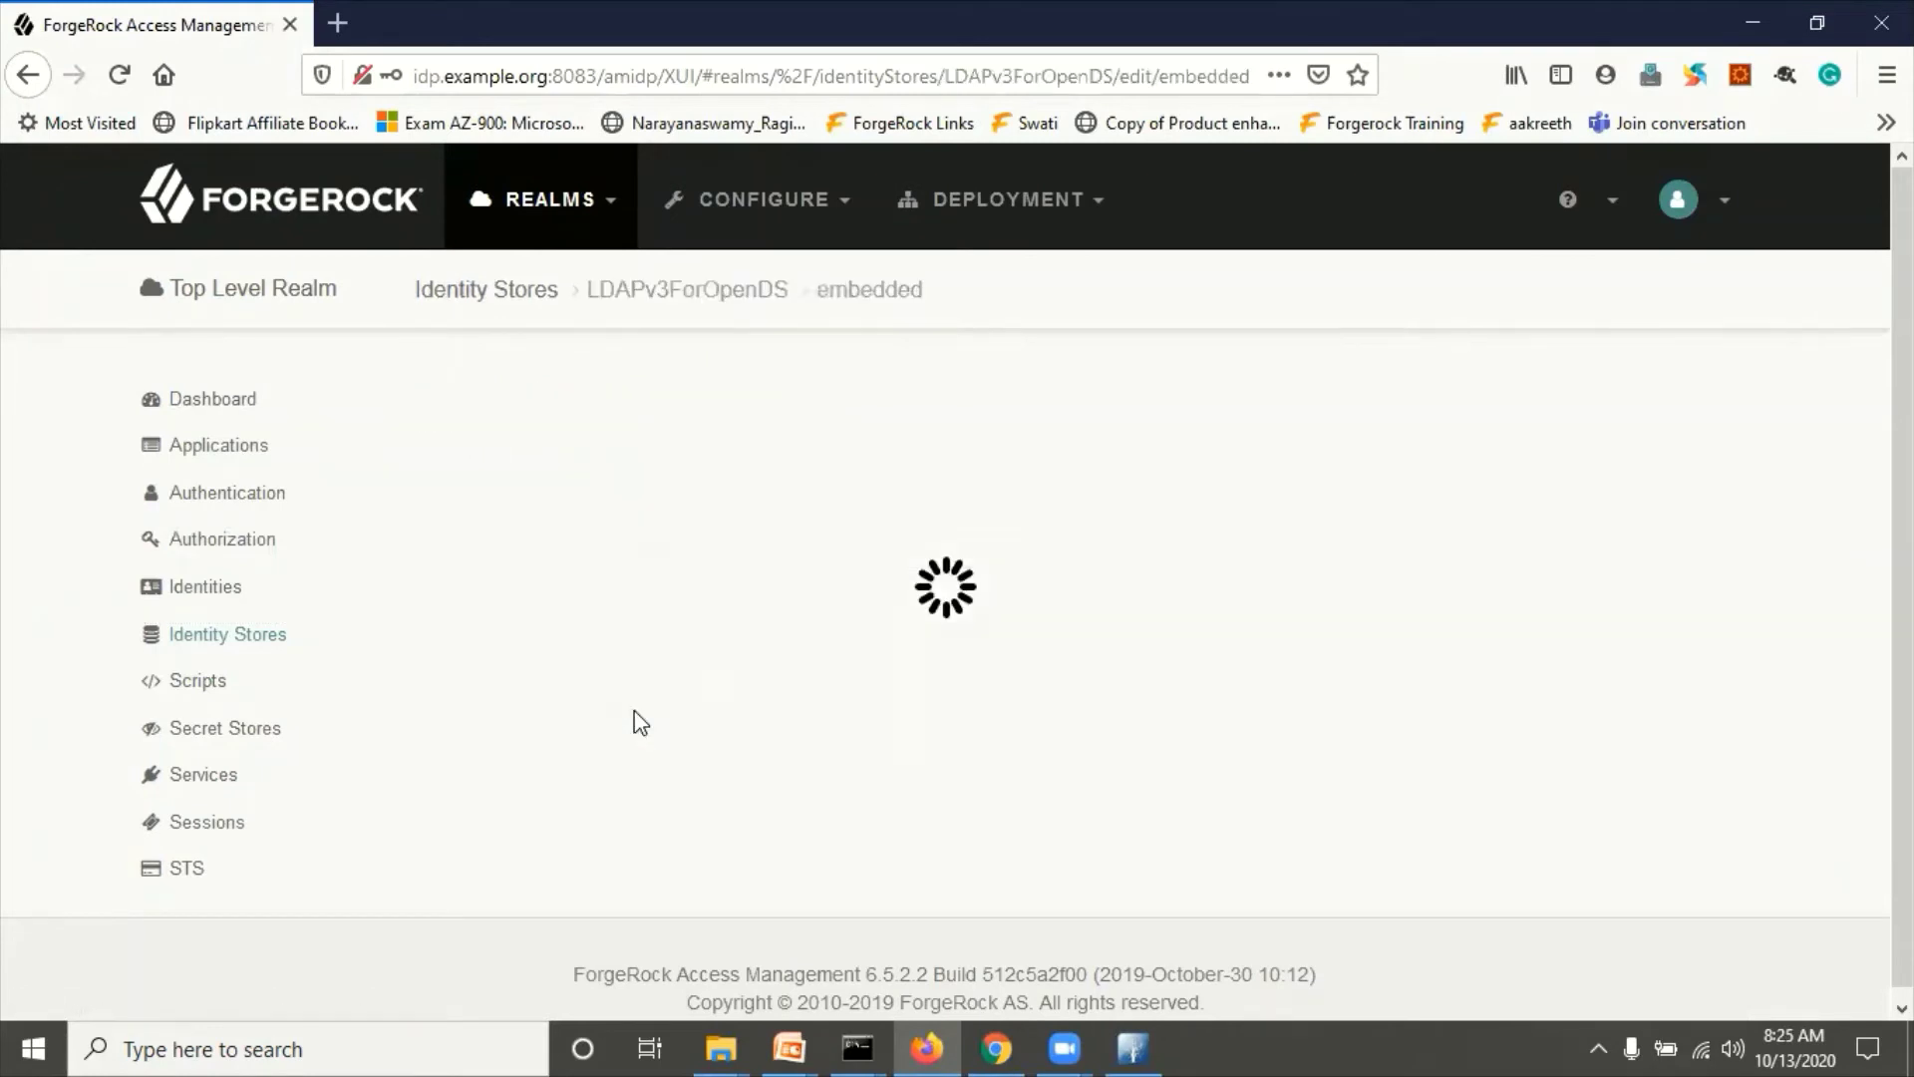
scroll(940, 676, down, 1)
scroll(939, 676, down, 3)
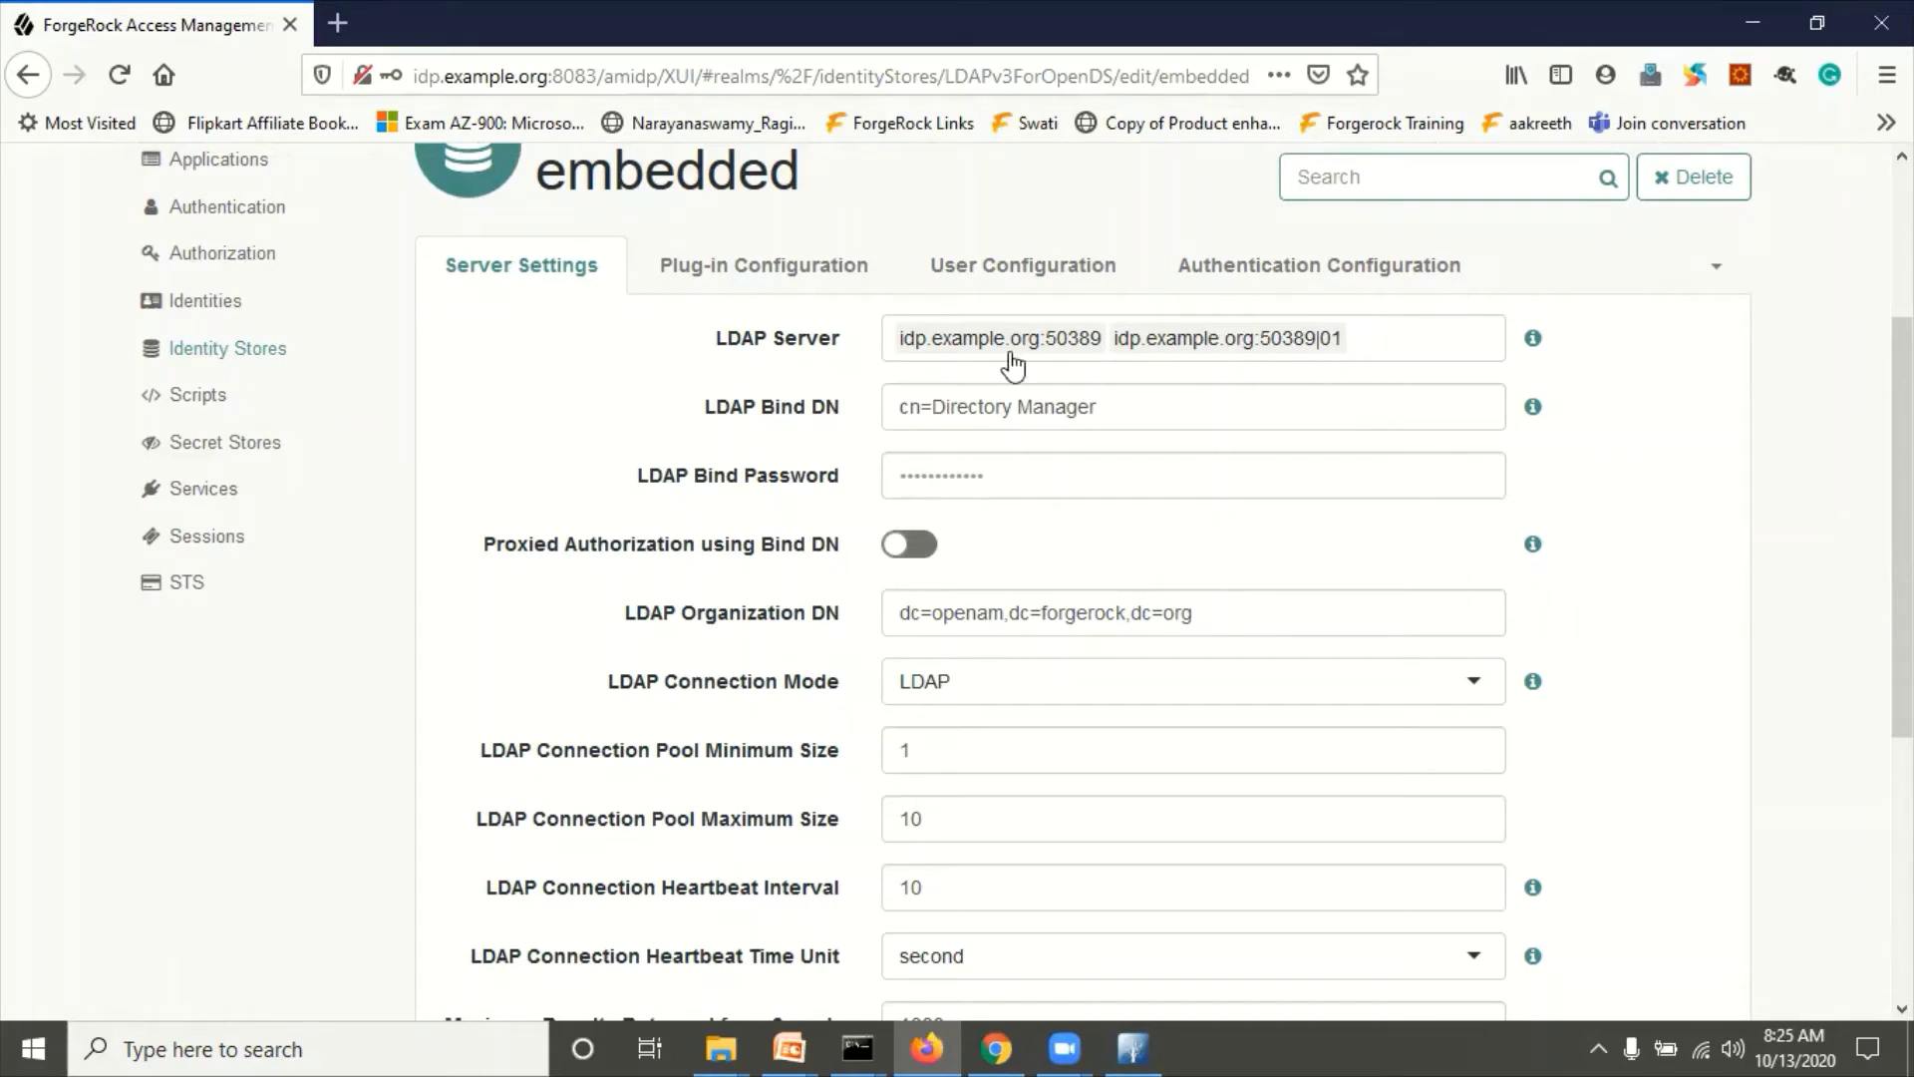
click(964, 477)
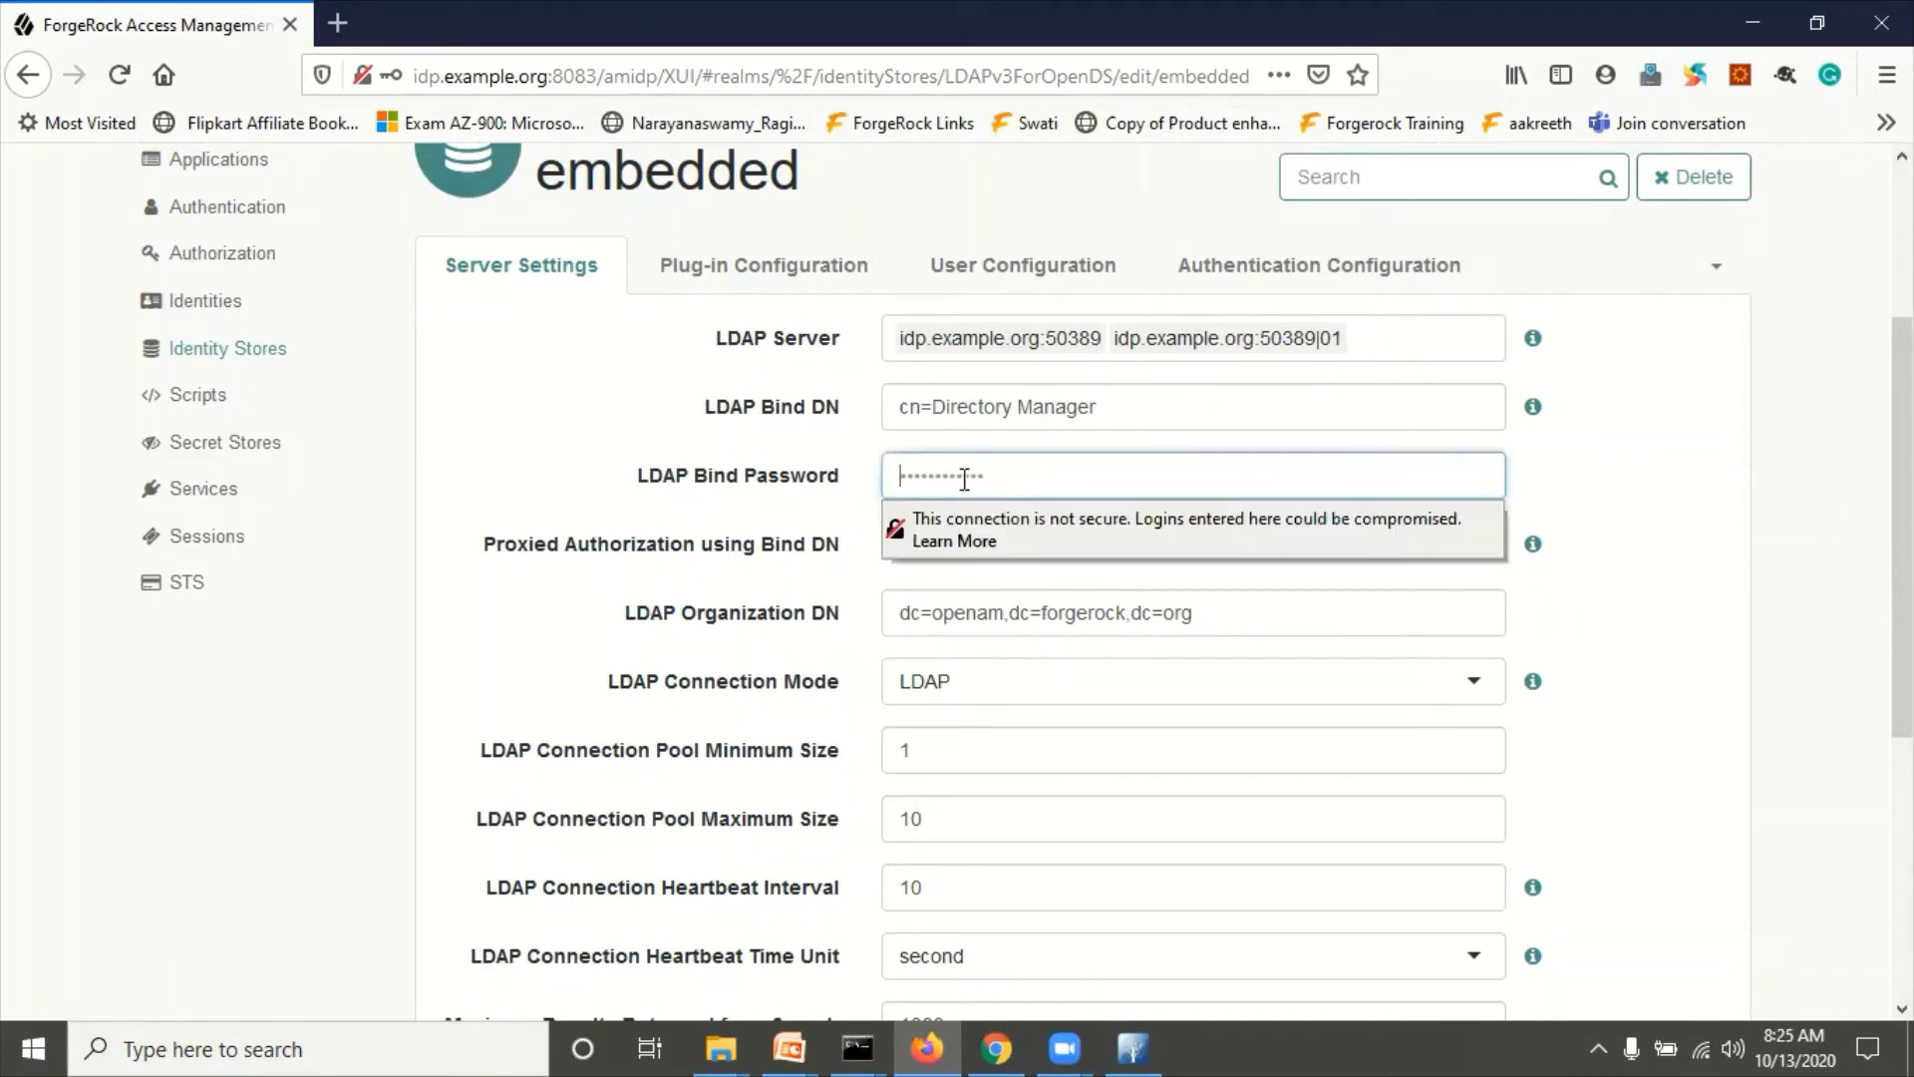
text(•)
click(519, 432)
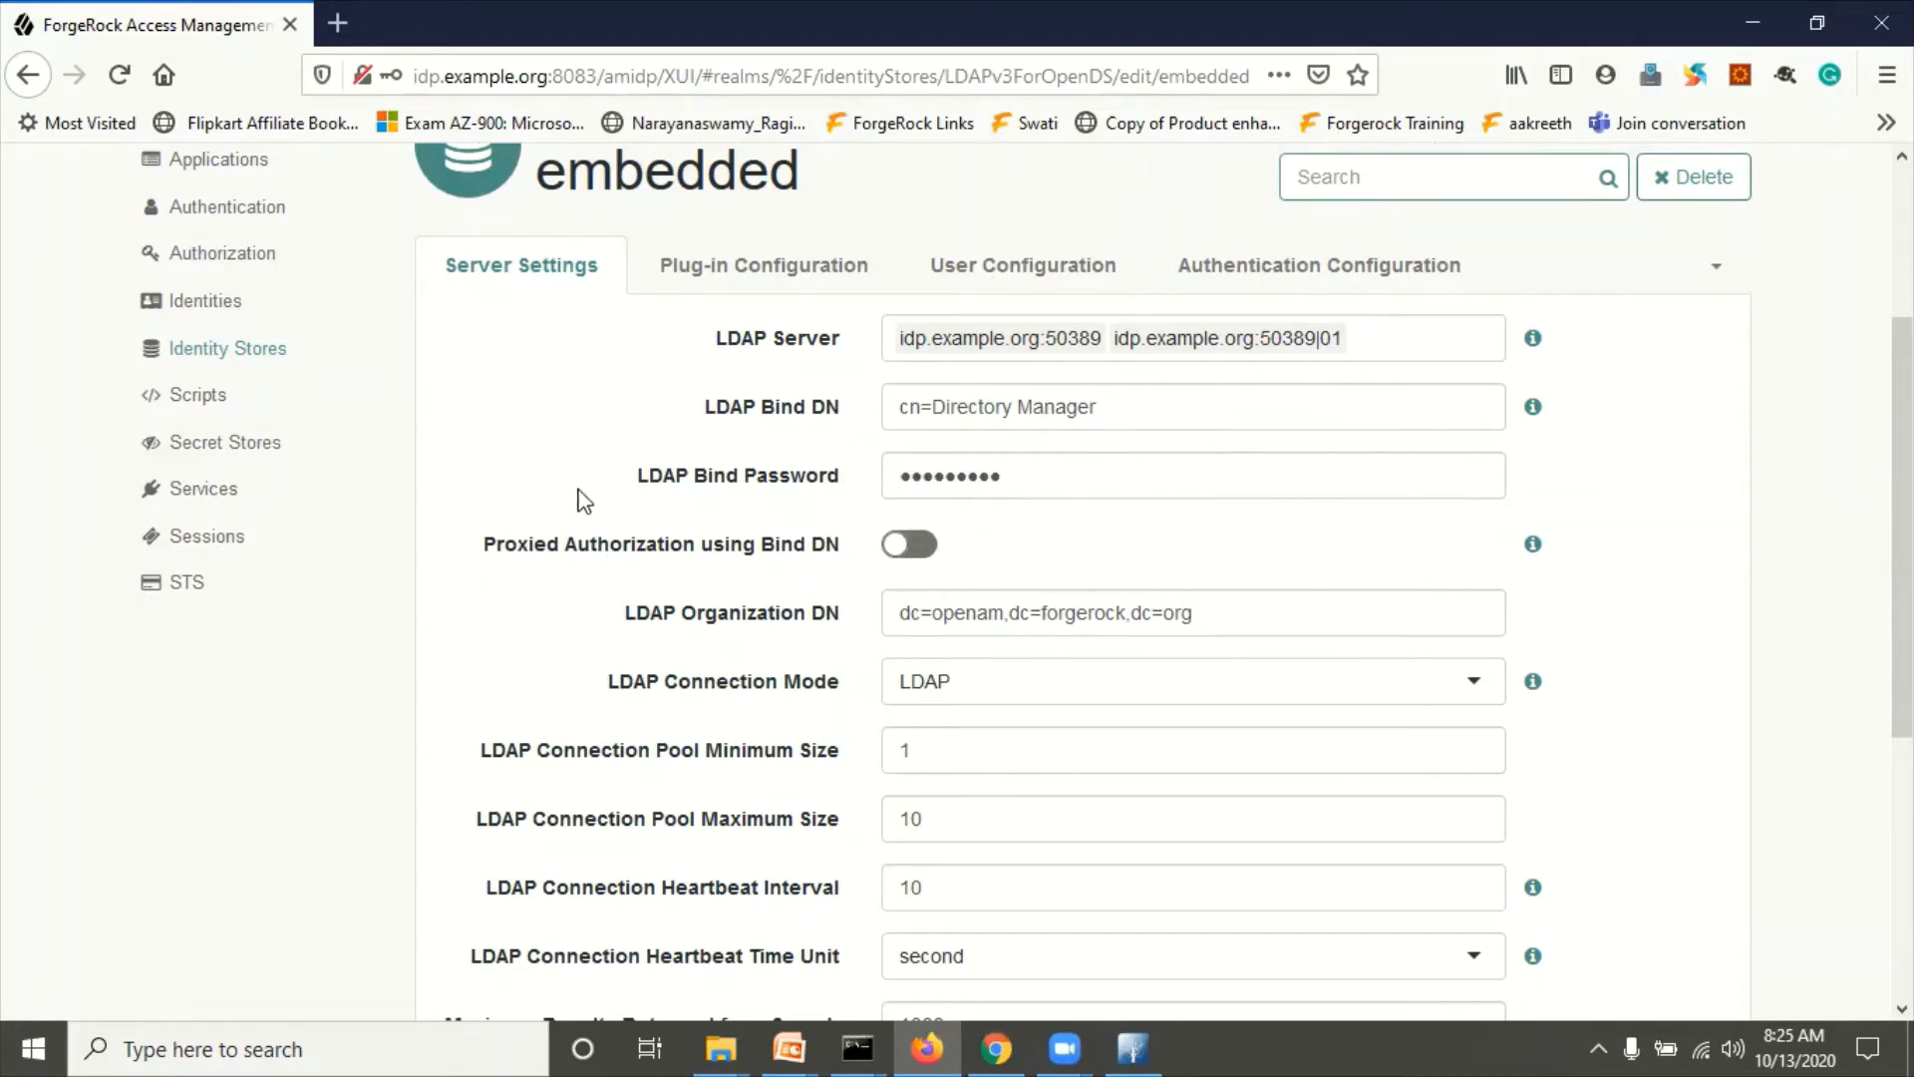
scroll(875, 727, down, 6)
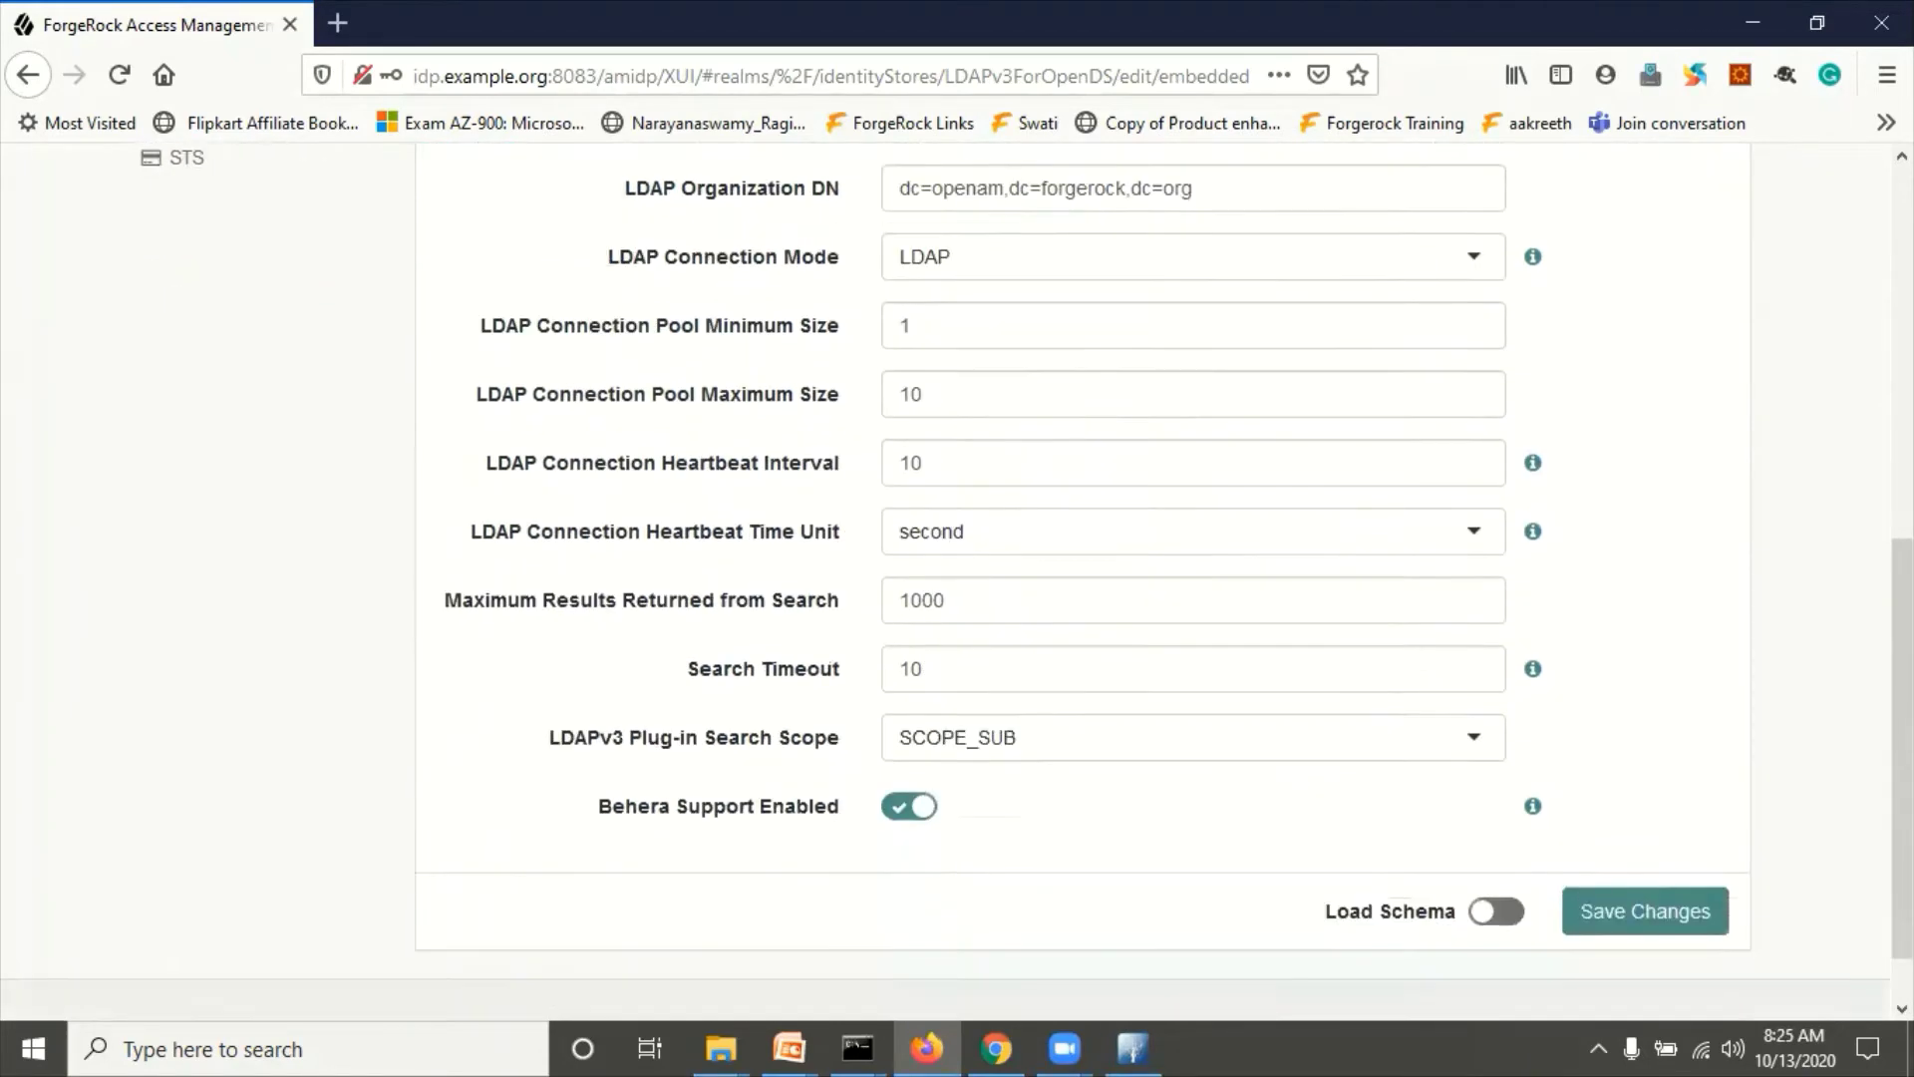
click(1673, 844)
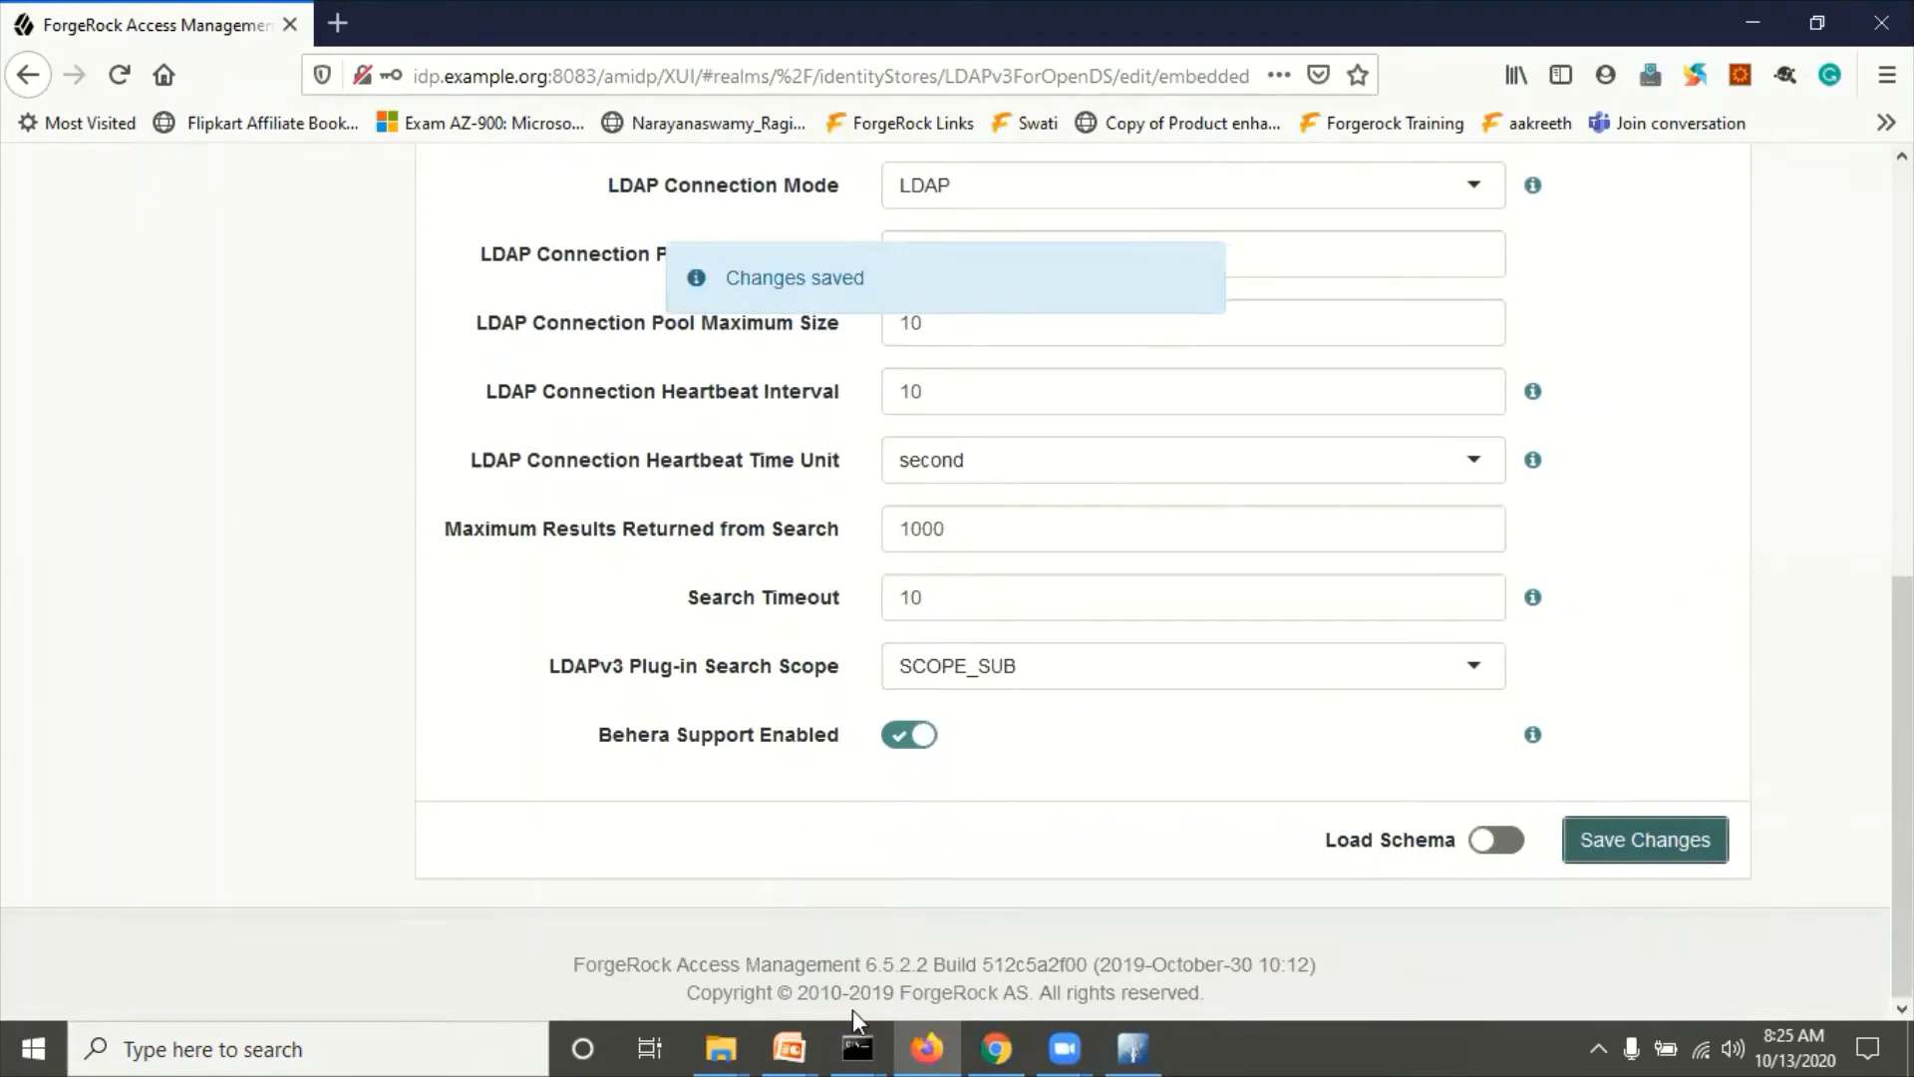
scroll(656, 545, up, 10)
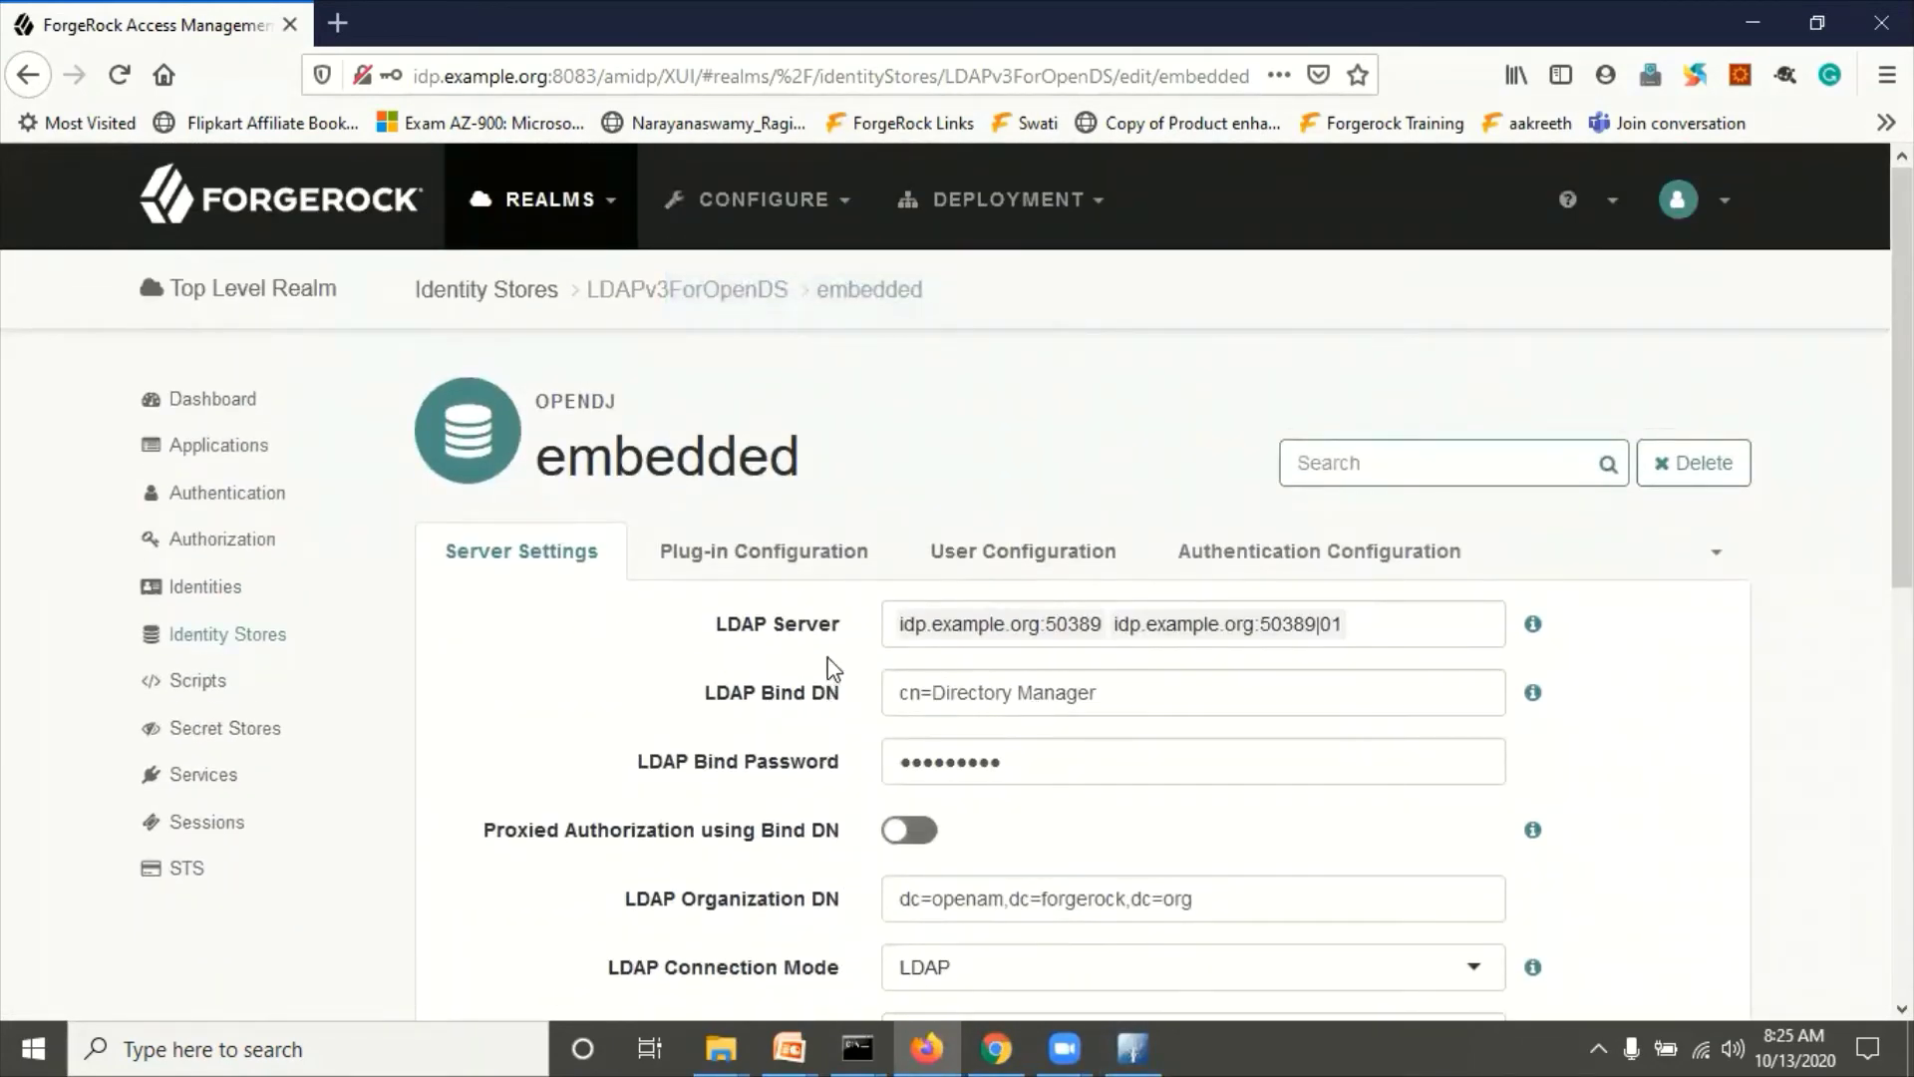
Step: Start a new LDAP connection named AMIDP with hostname idp.example.org
click(1135, 1047)
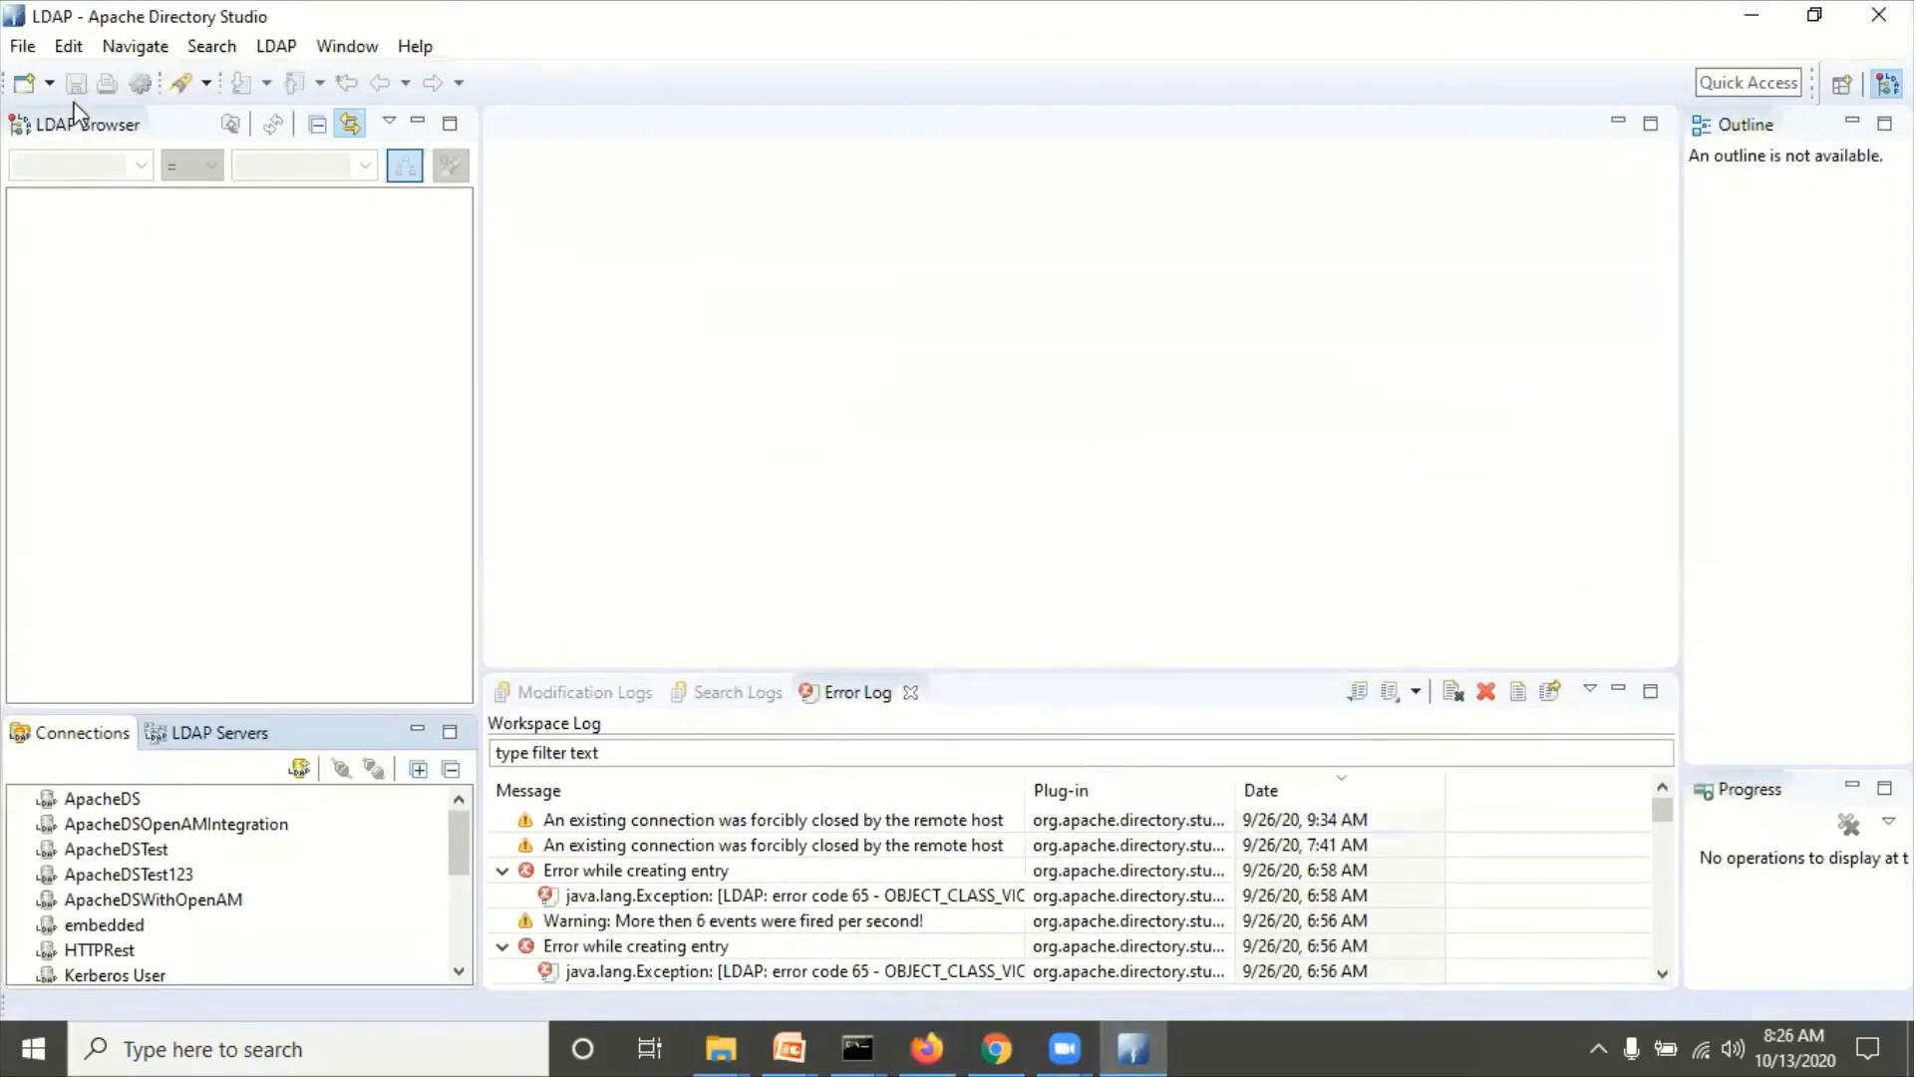
click(301, 776)
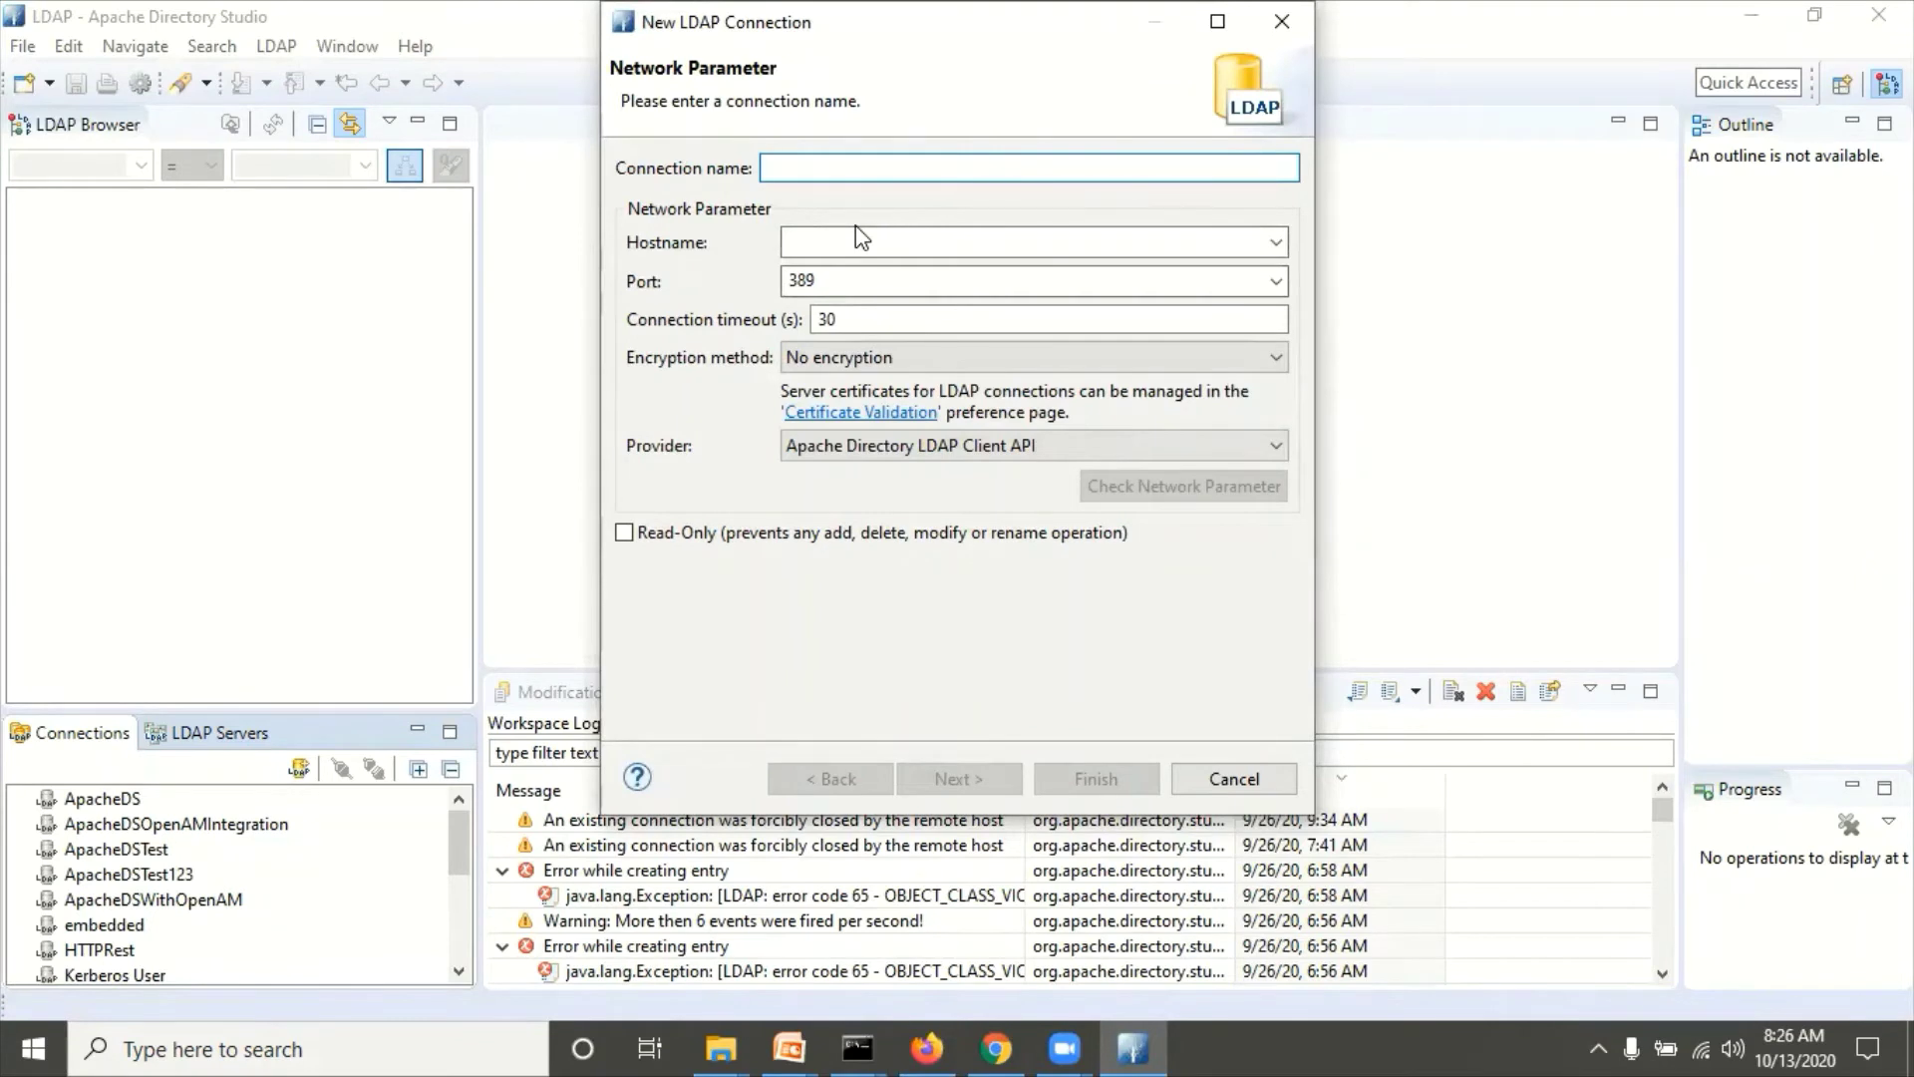
text(AMIDP)
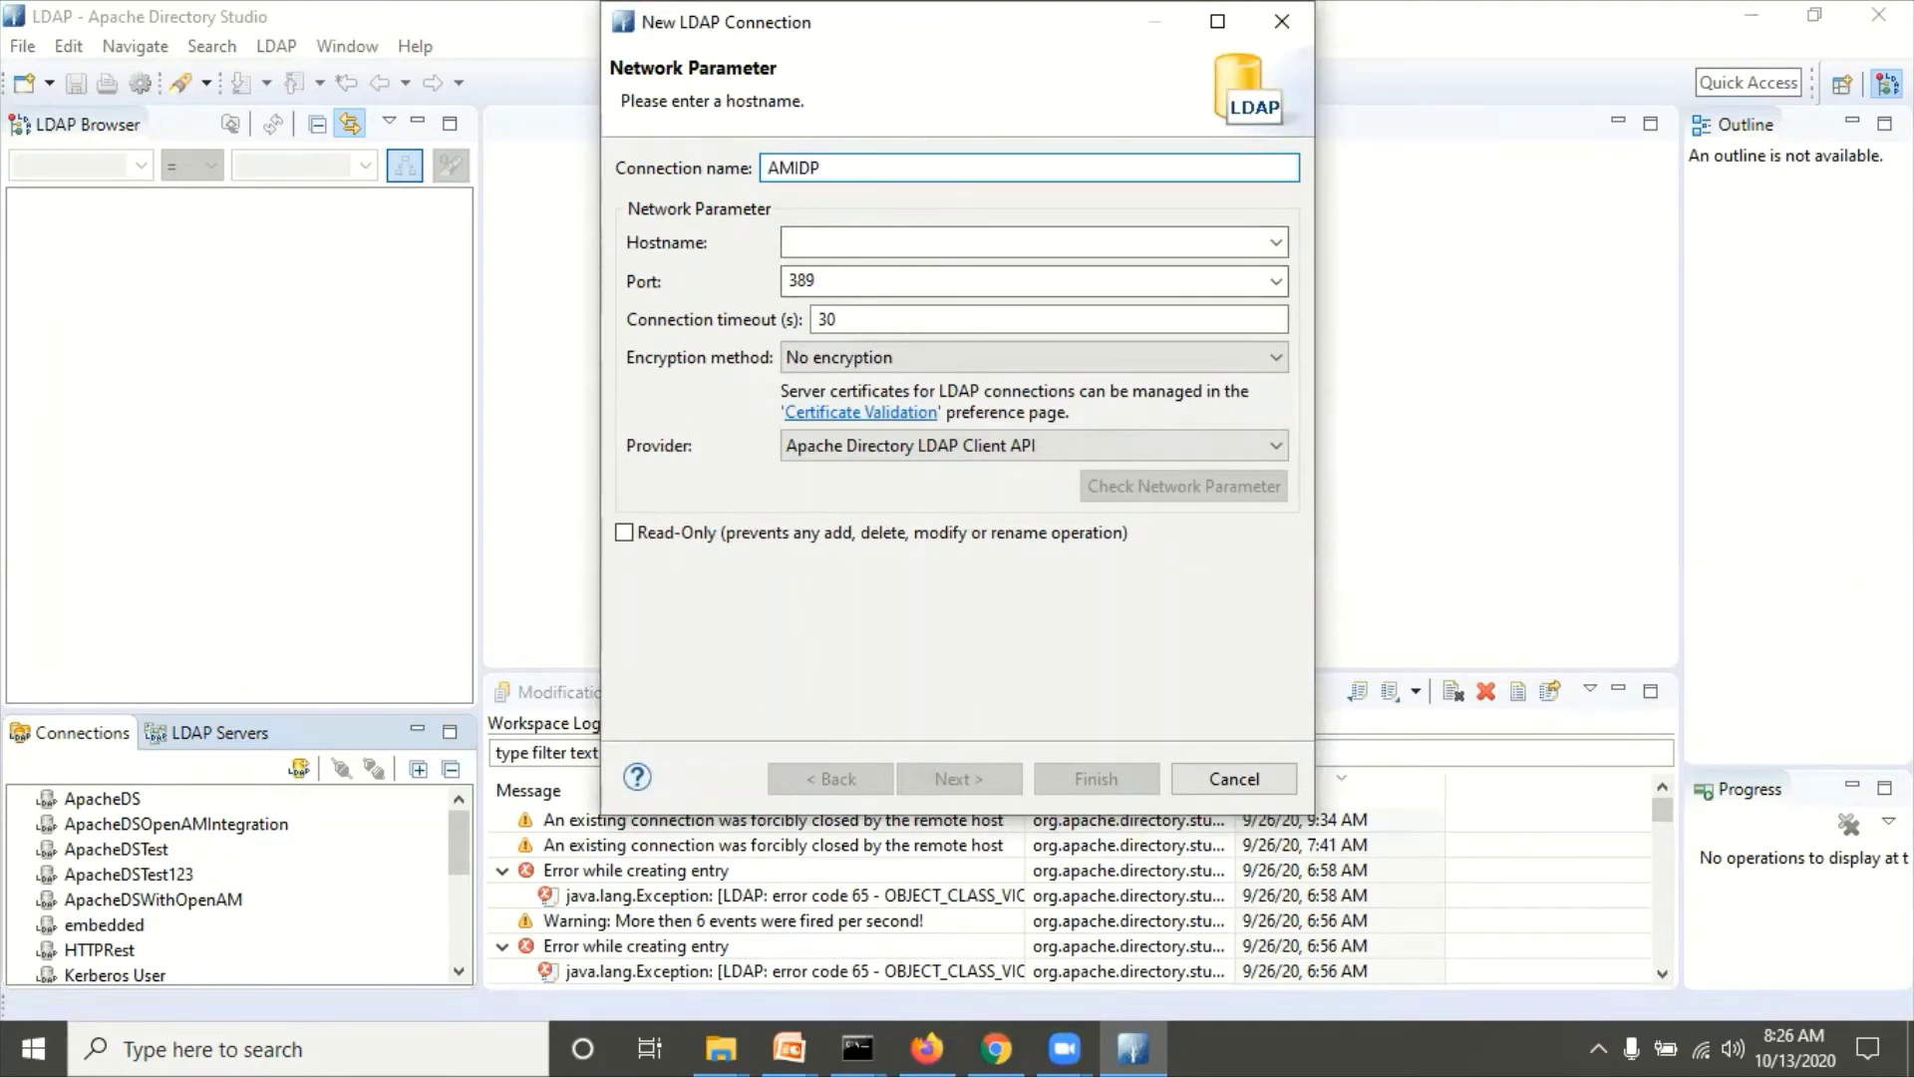
click(818, 233)
click(926, 1048)
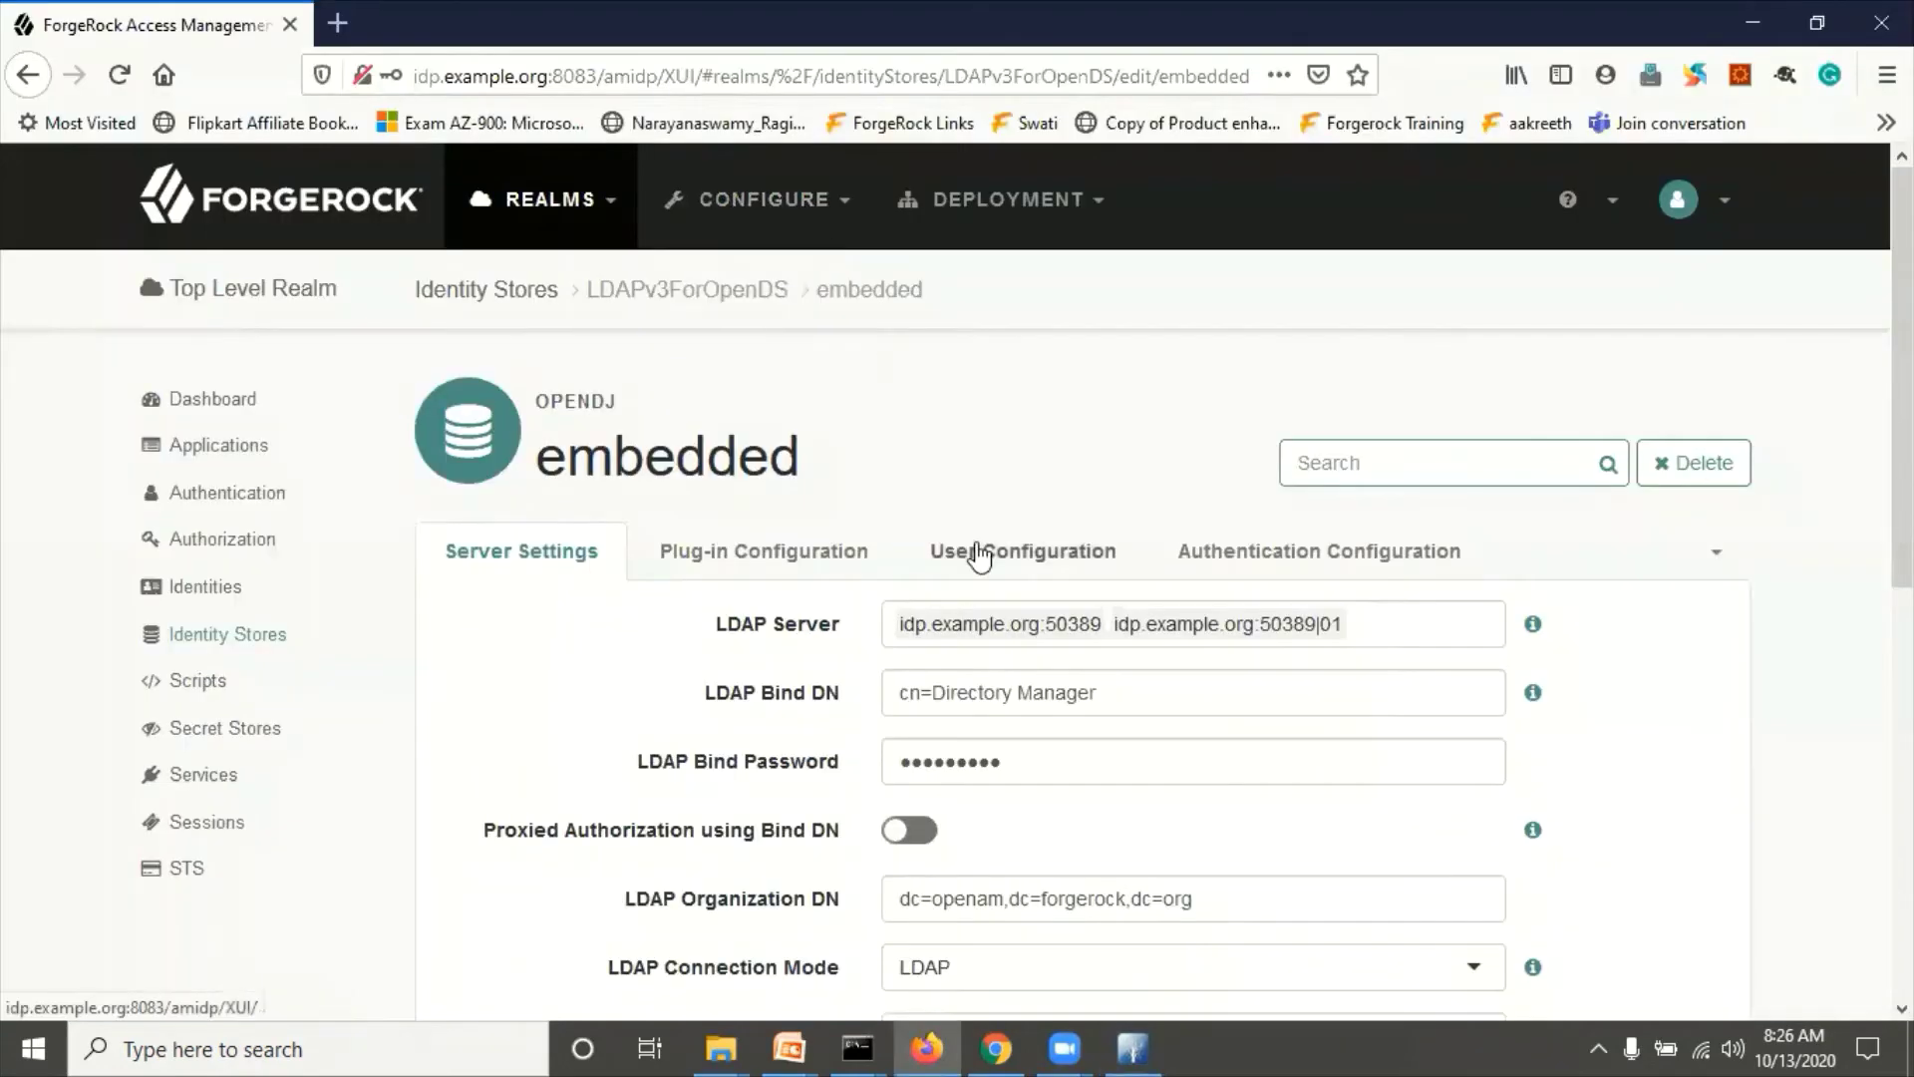
click(440, 80)
click(827, 640)
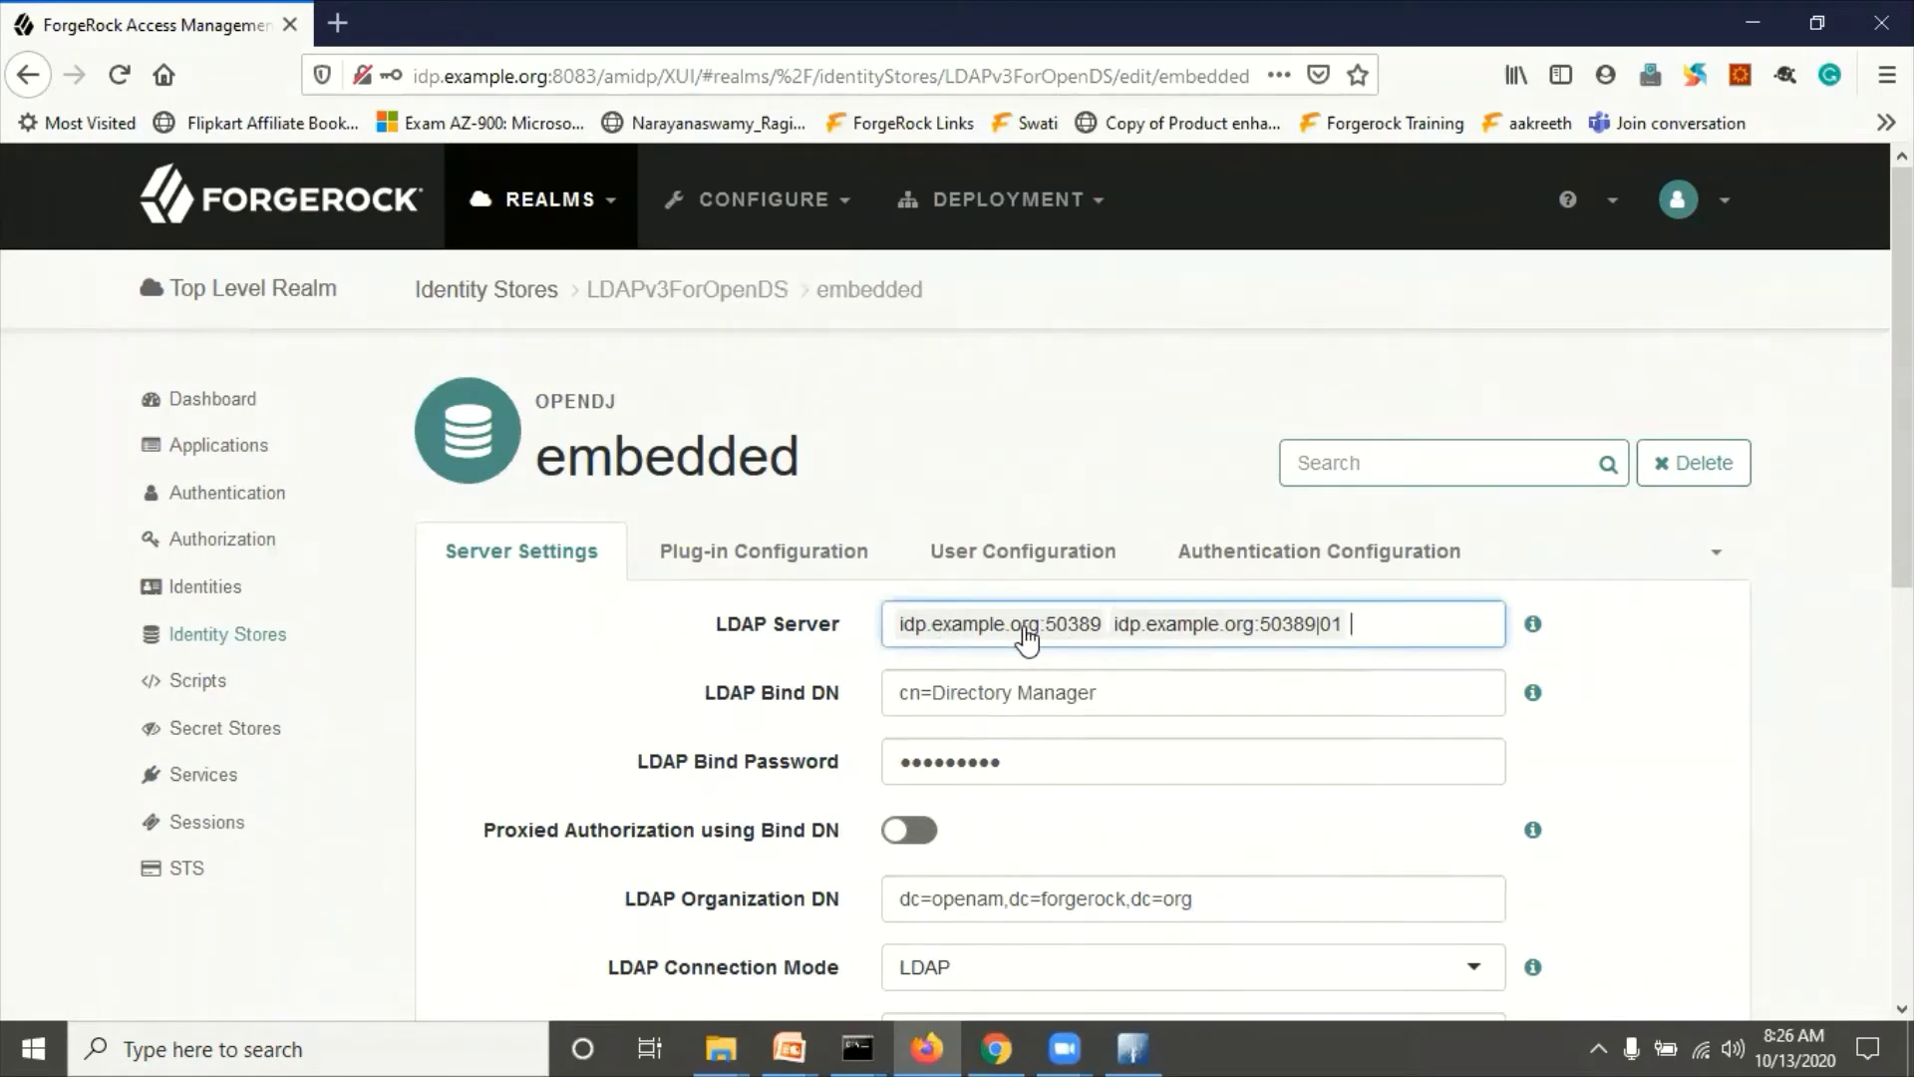
key(alt+Tab)
text(id)
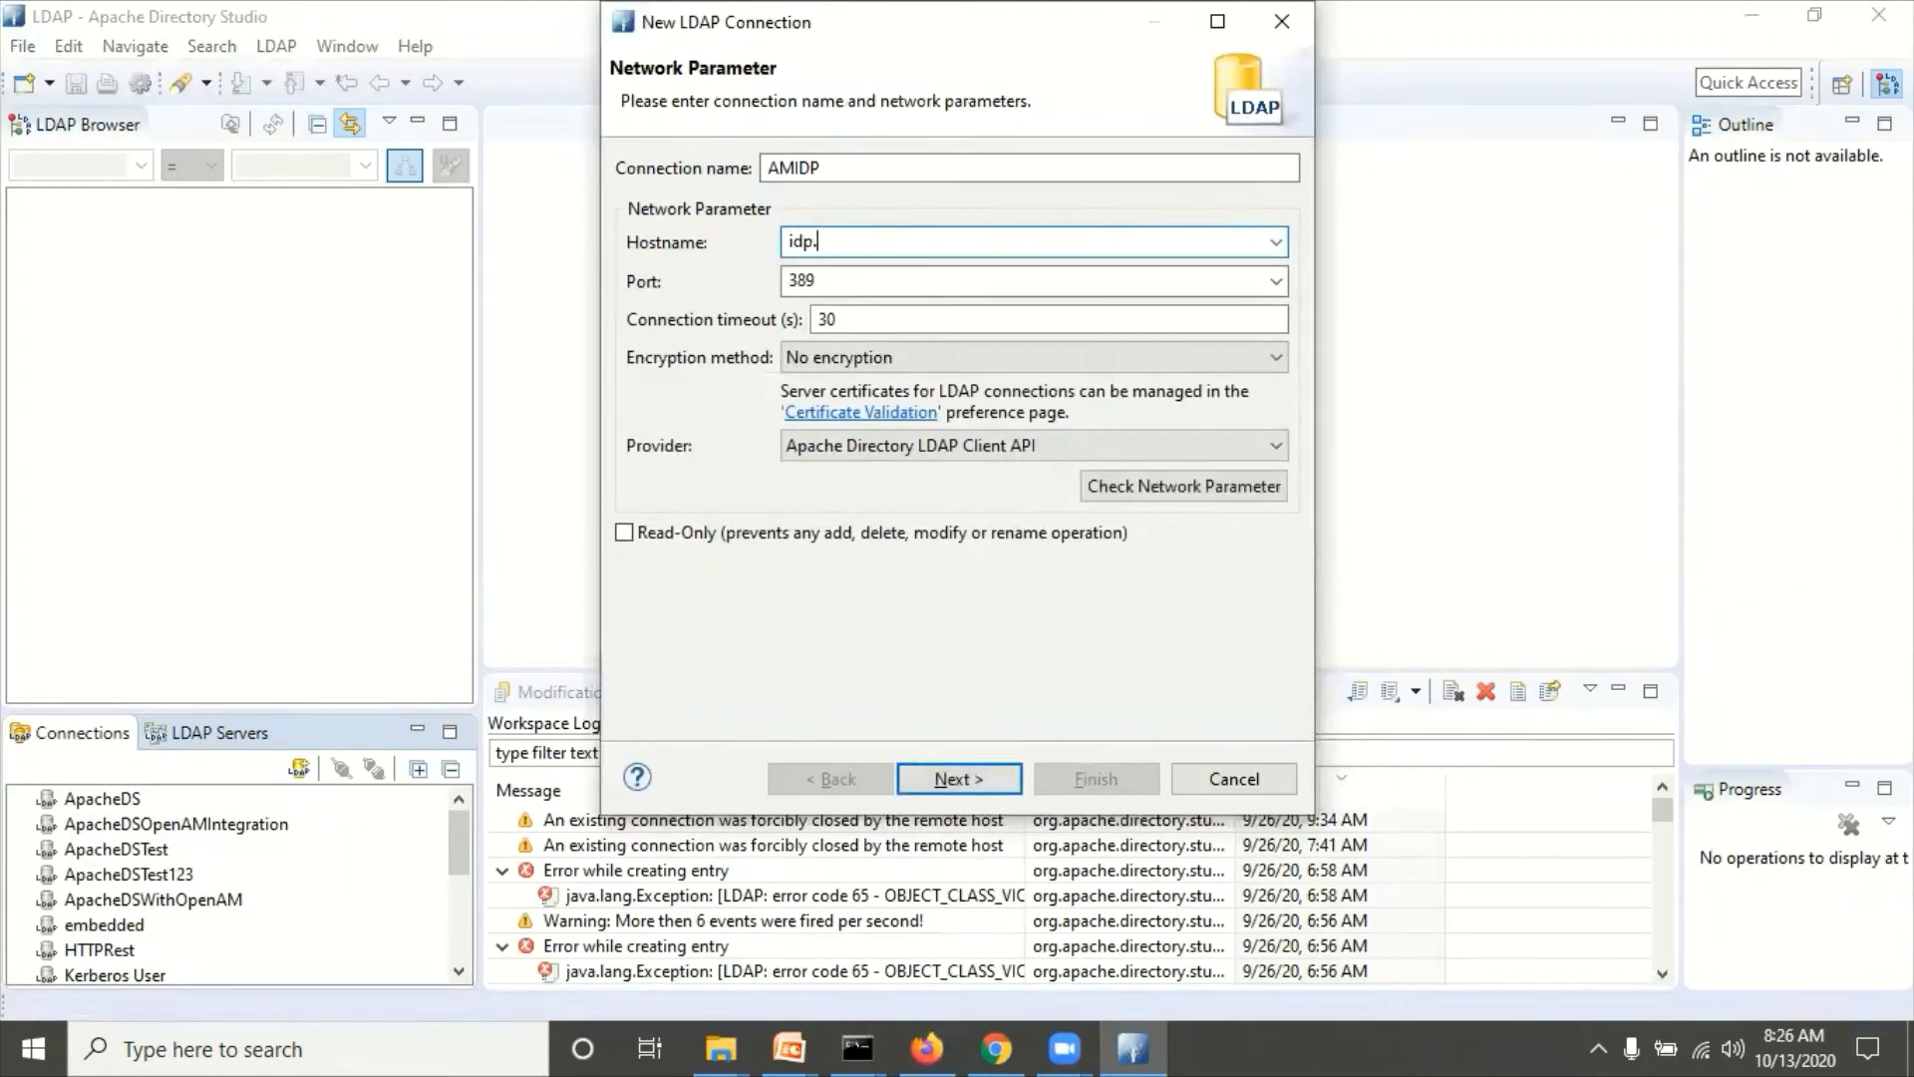
text(p.example.org)
Step: Set the AMIDP port to 50389 and copy the IdP bind DN before advancing to authentication
key(alt+Tab)
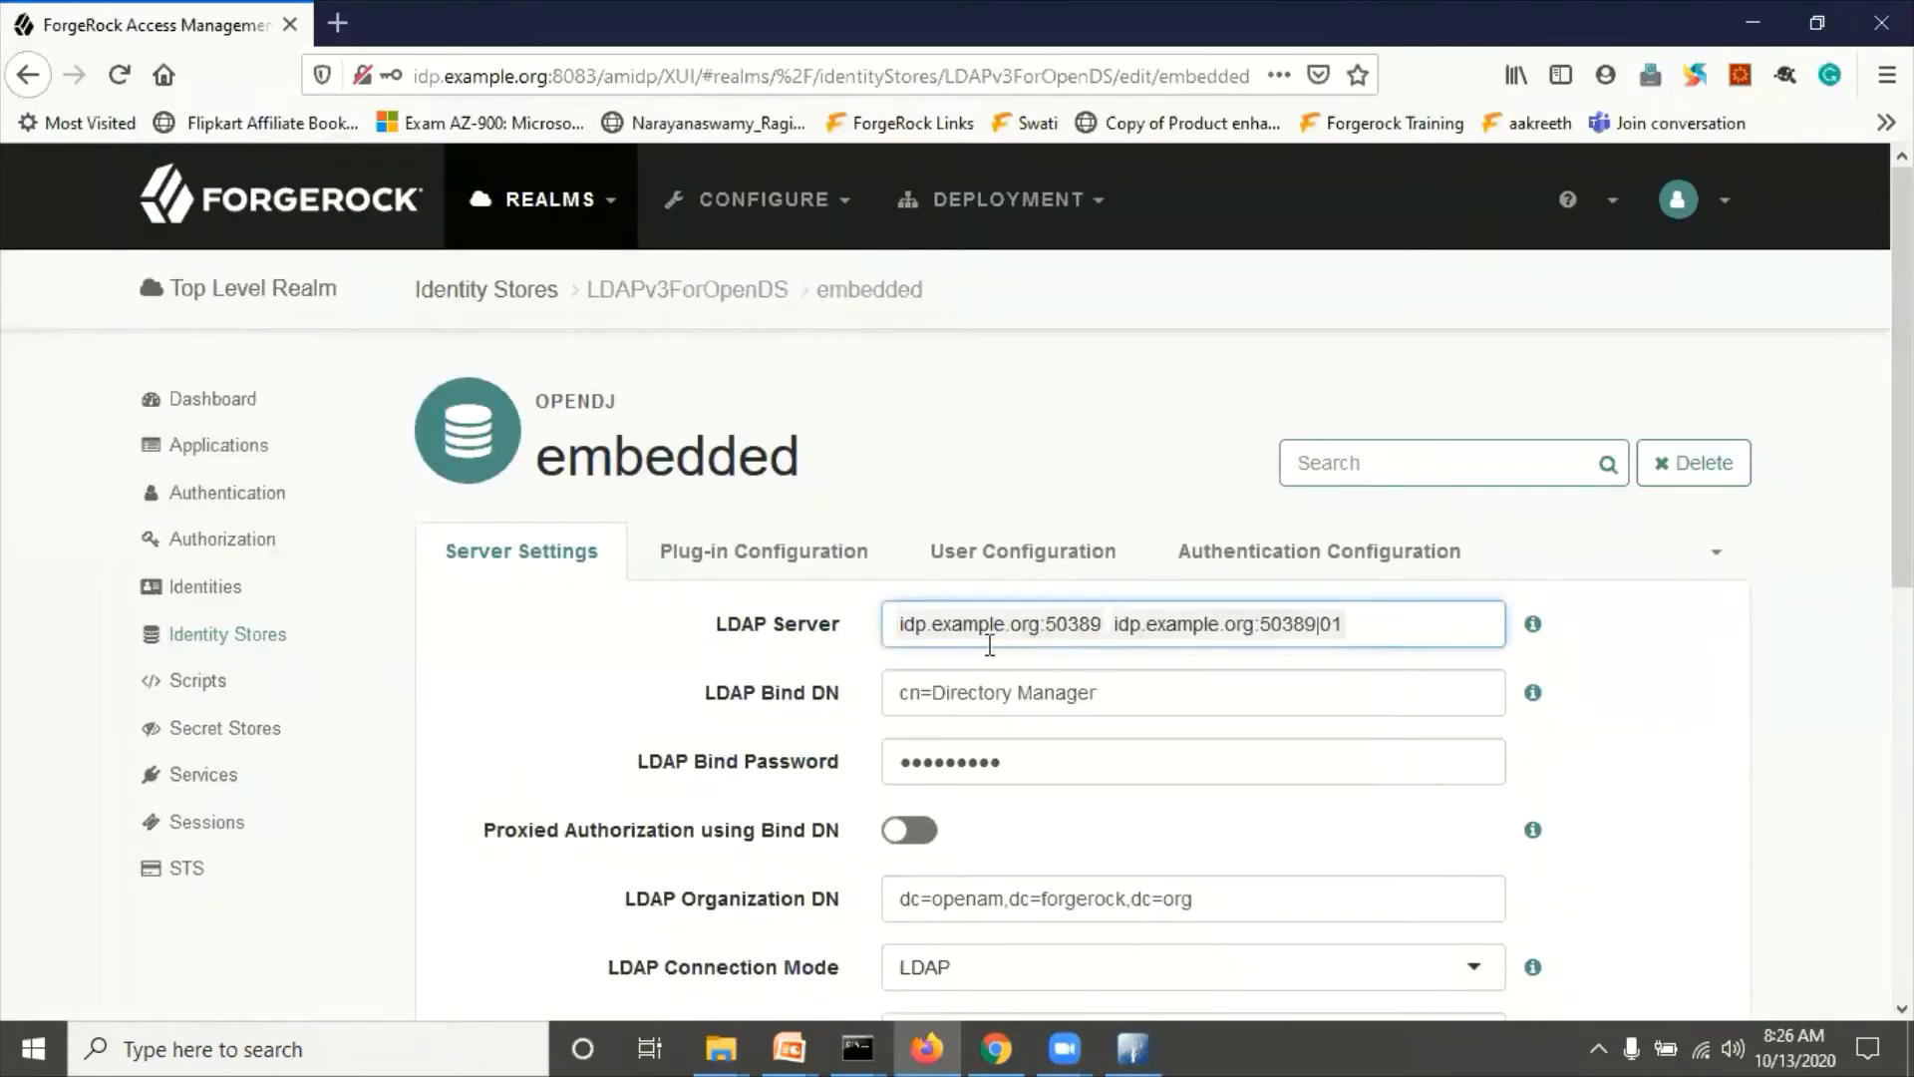
key(alt+Tab)
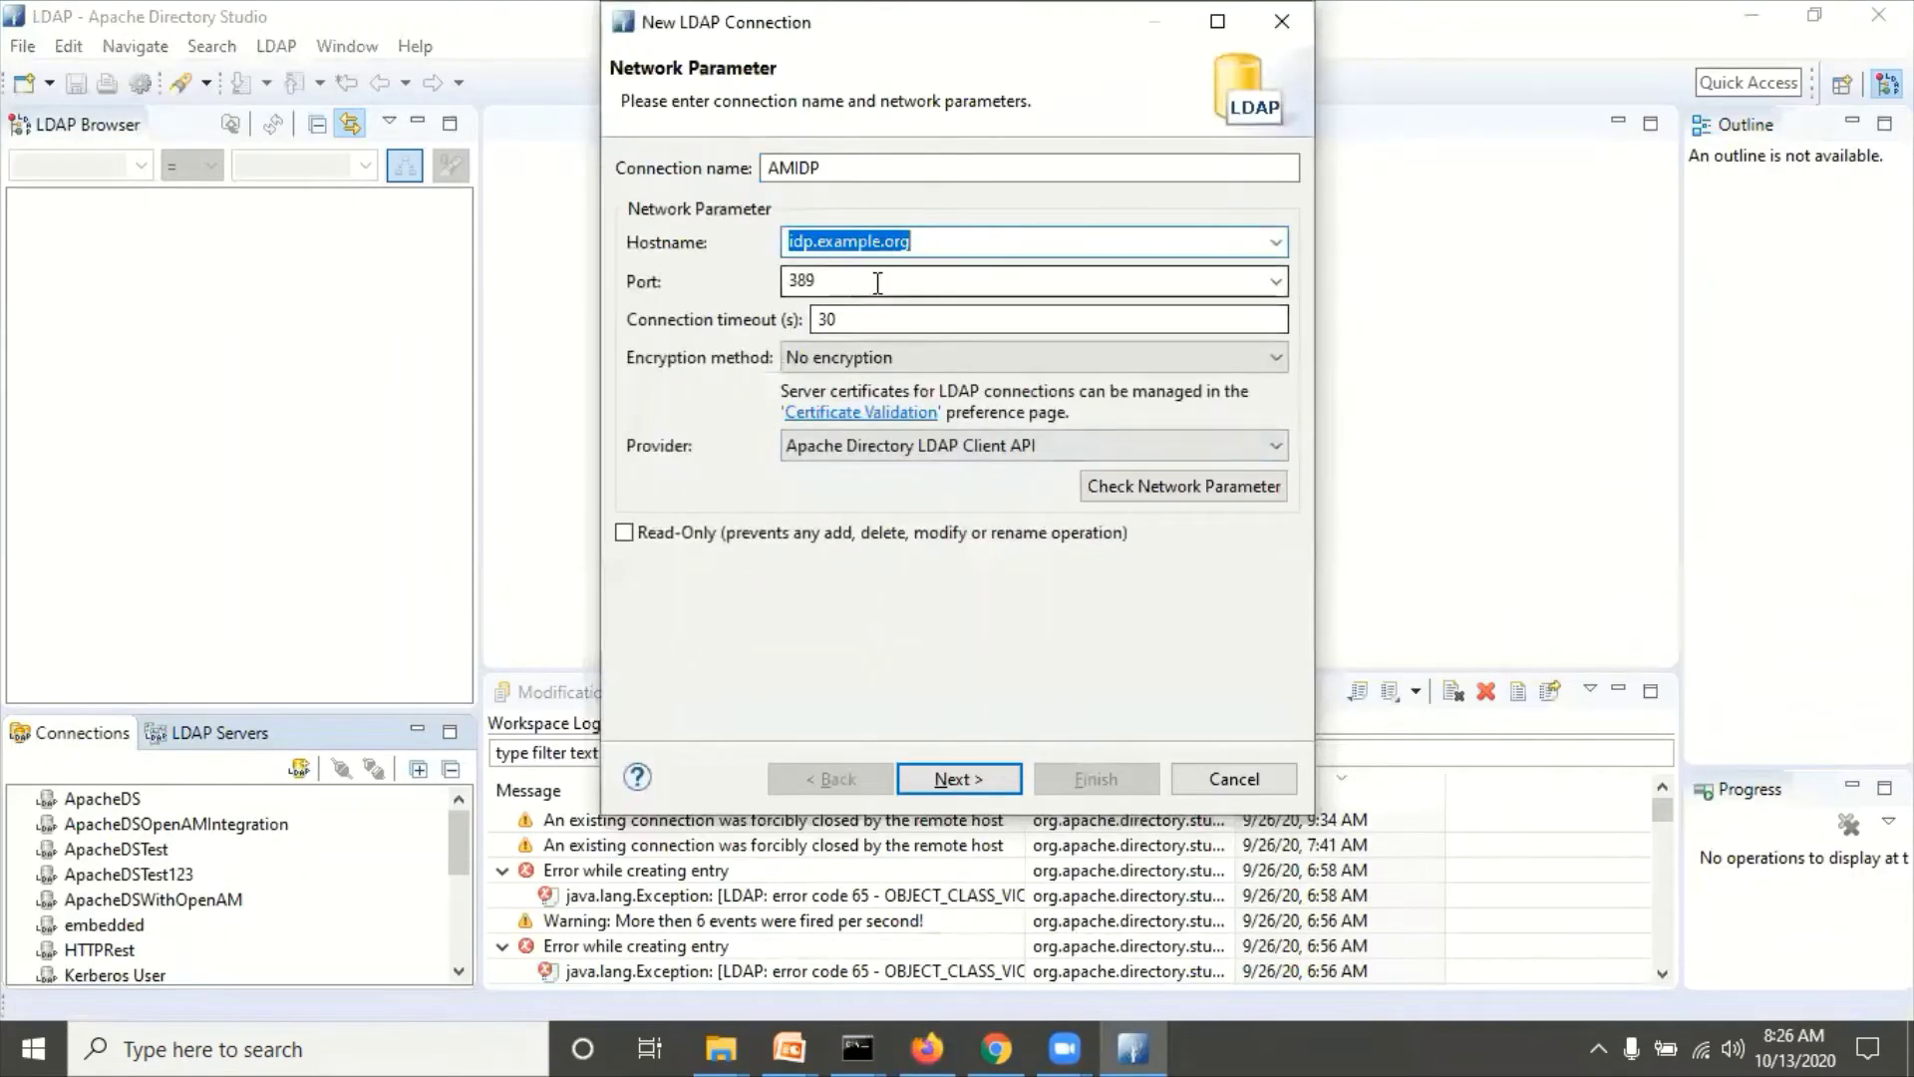
double_click(877, 283)
key(Left)
text(50)
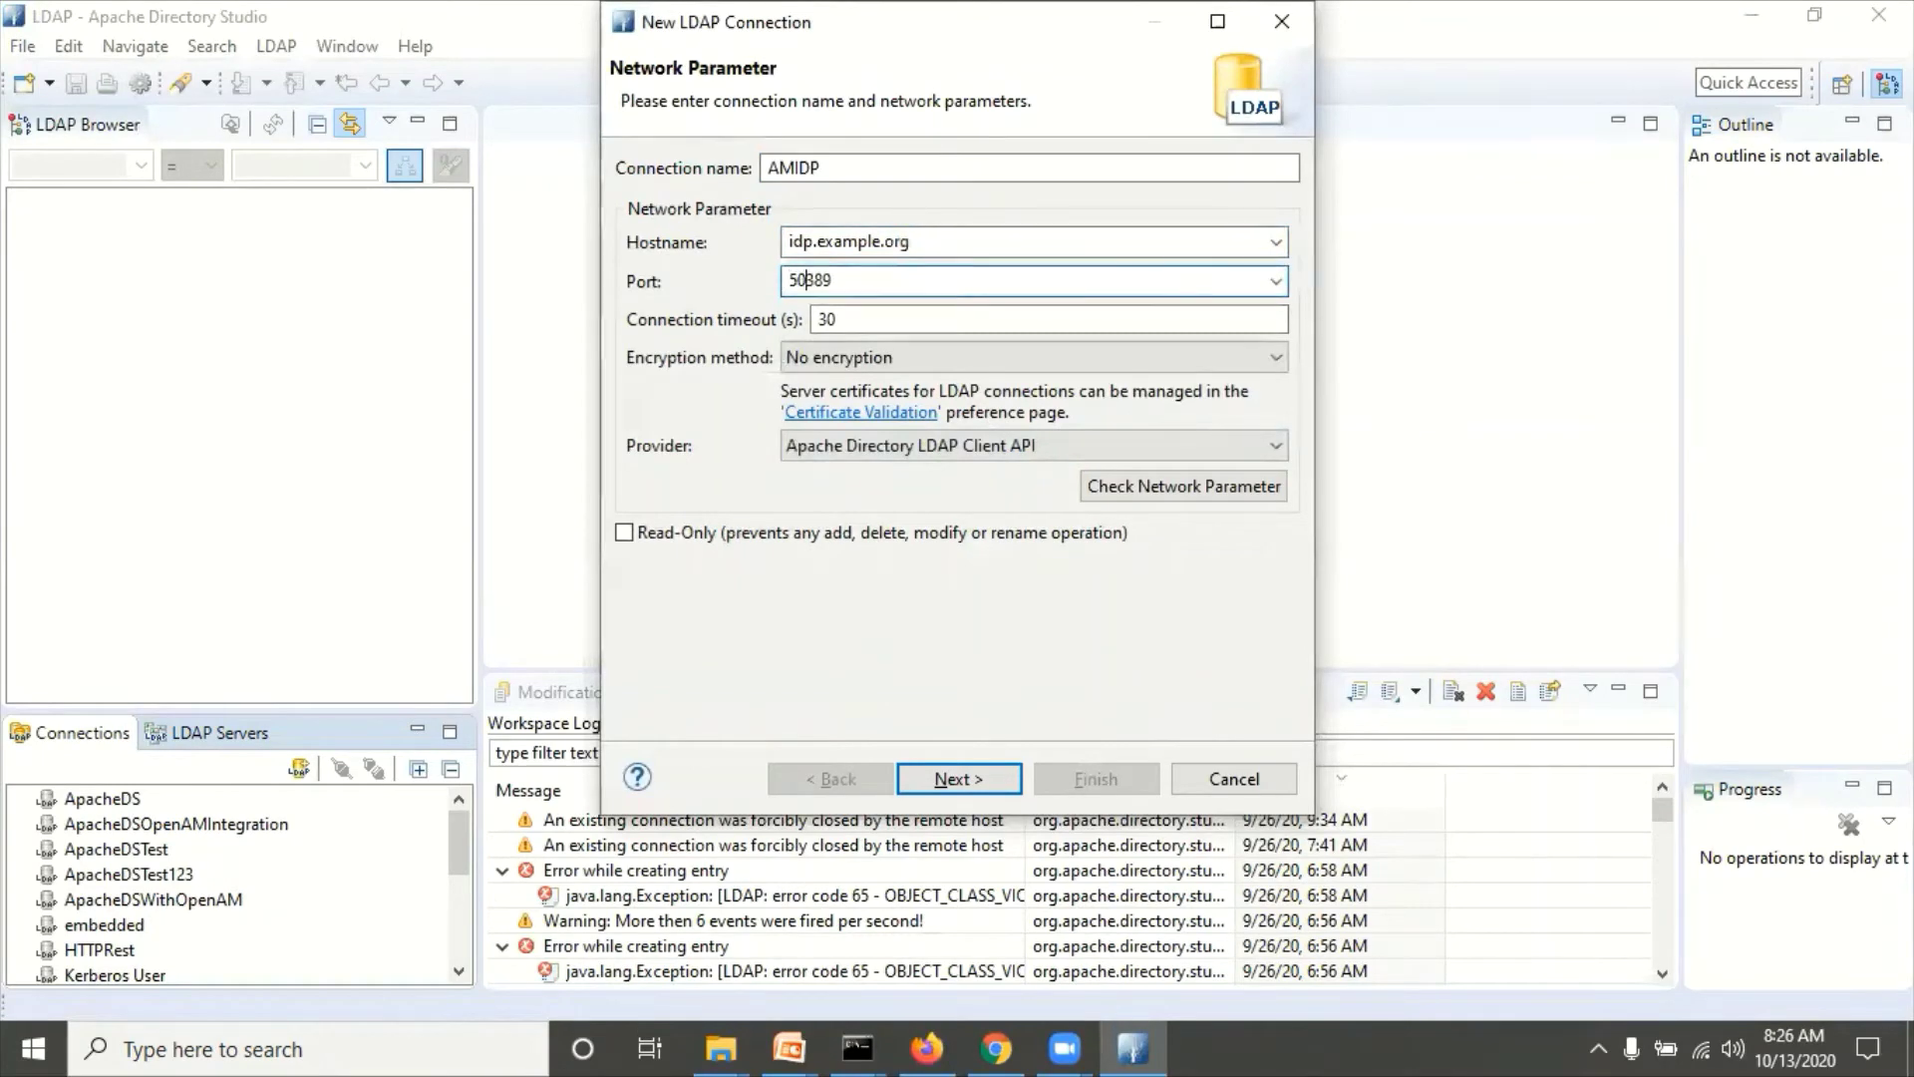
key(alt+Tab)
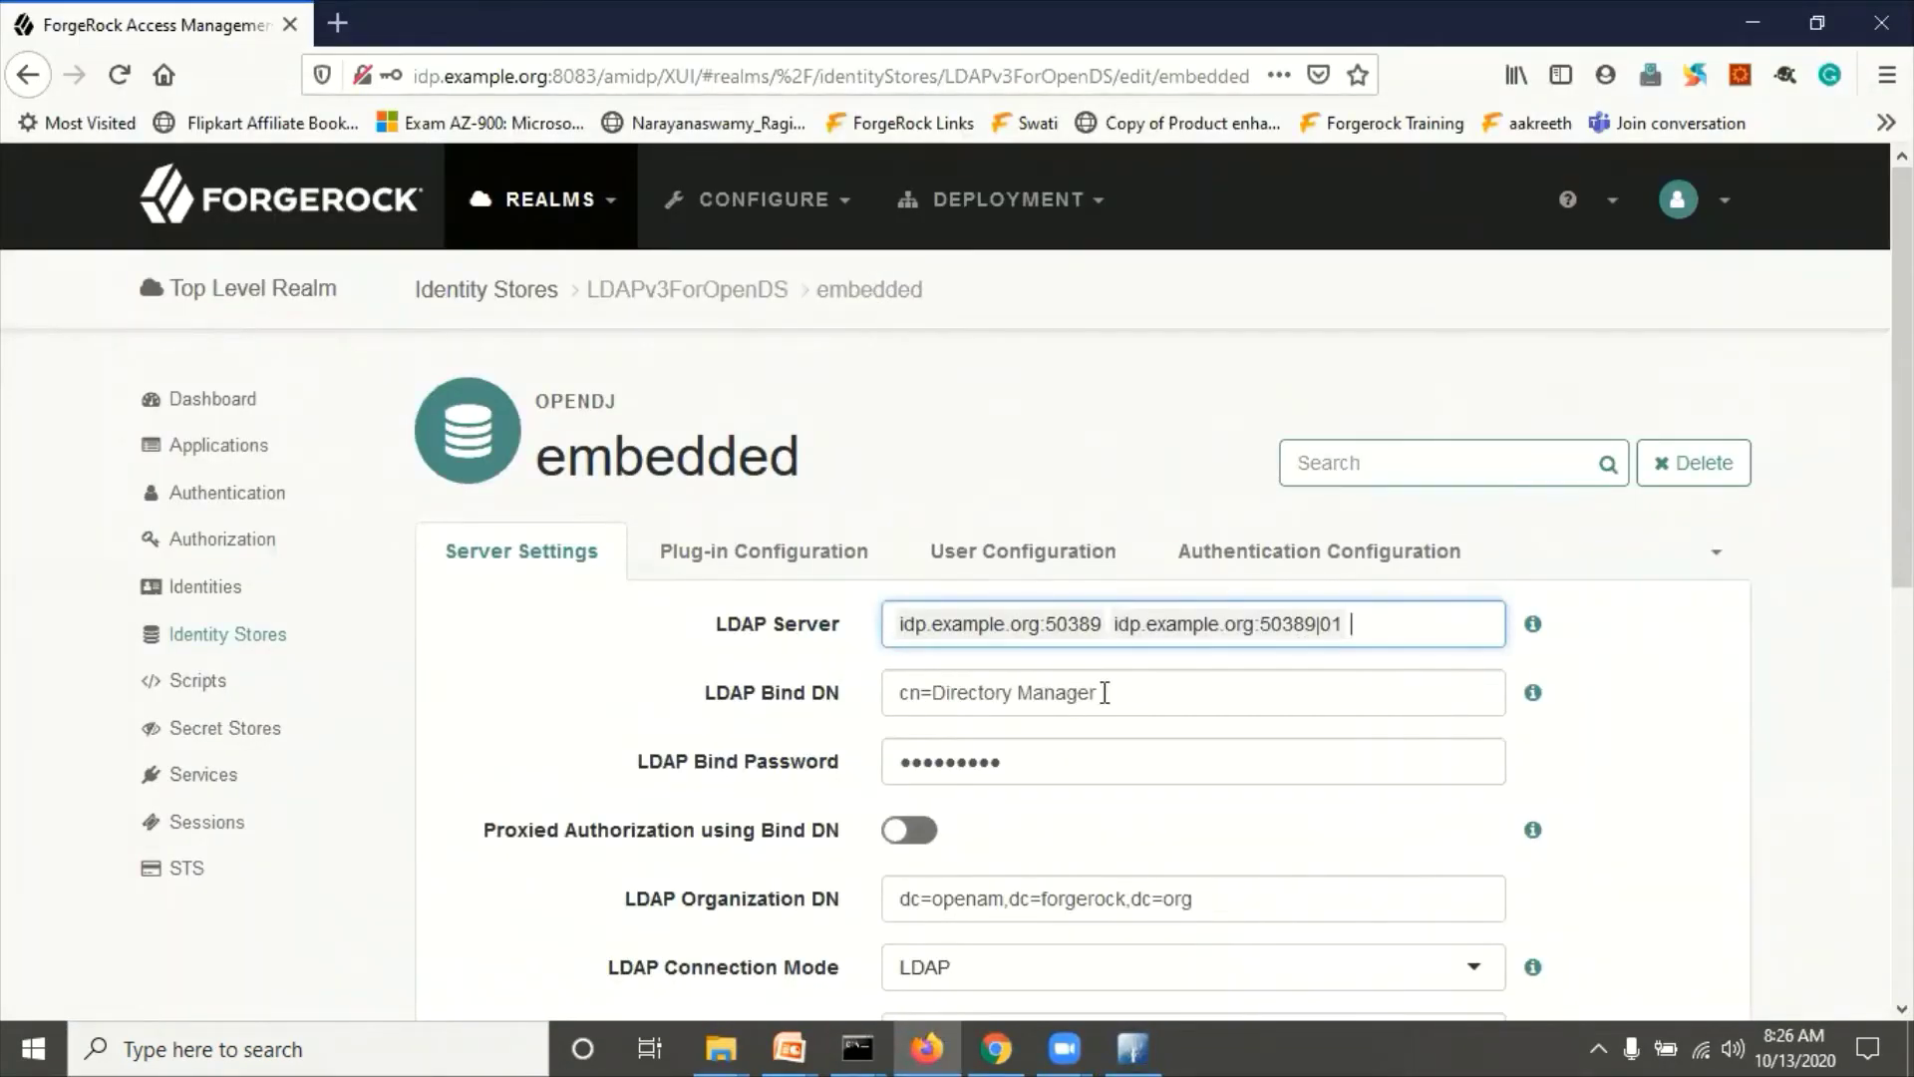
drag(1101, 692, 874, 704)
key(ctrl+c)
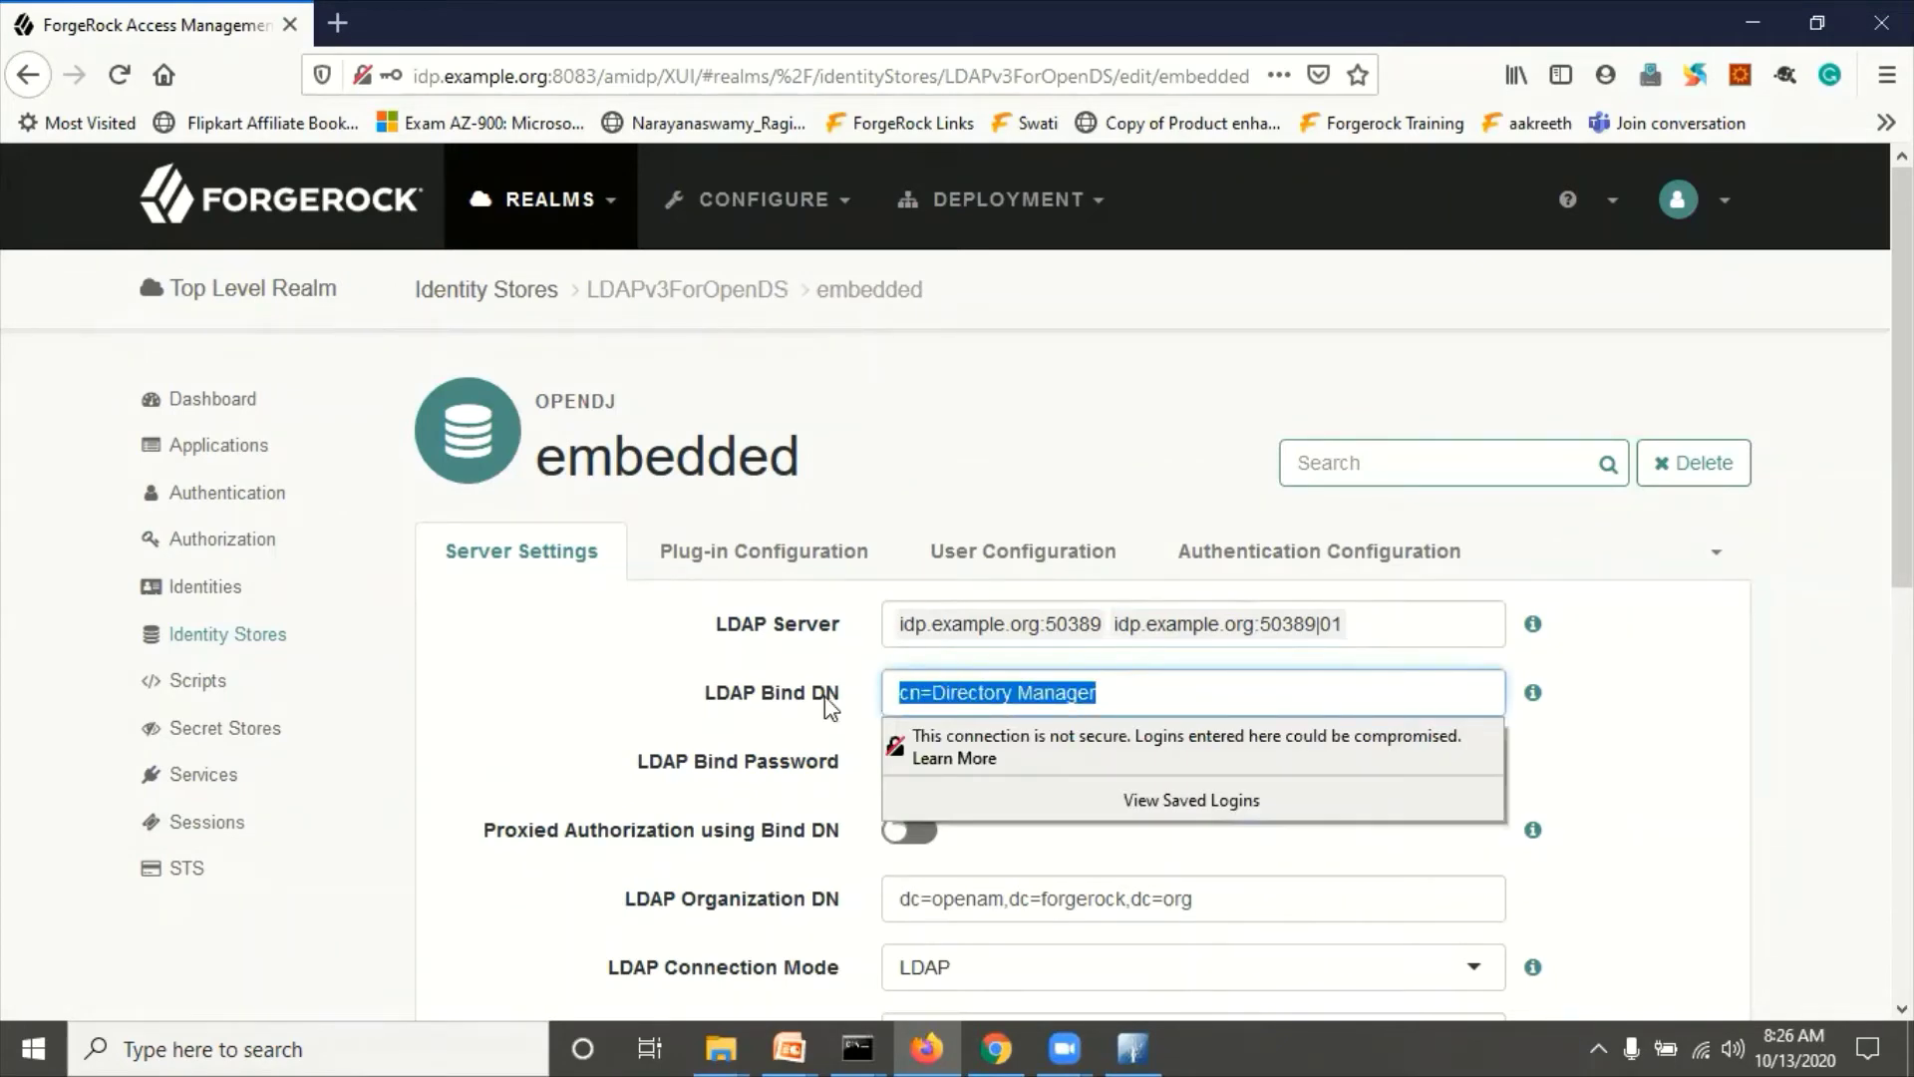
key(alt+Tab)
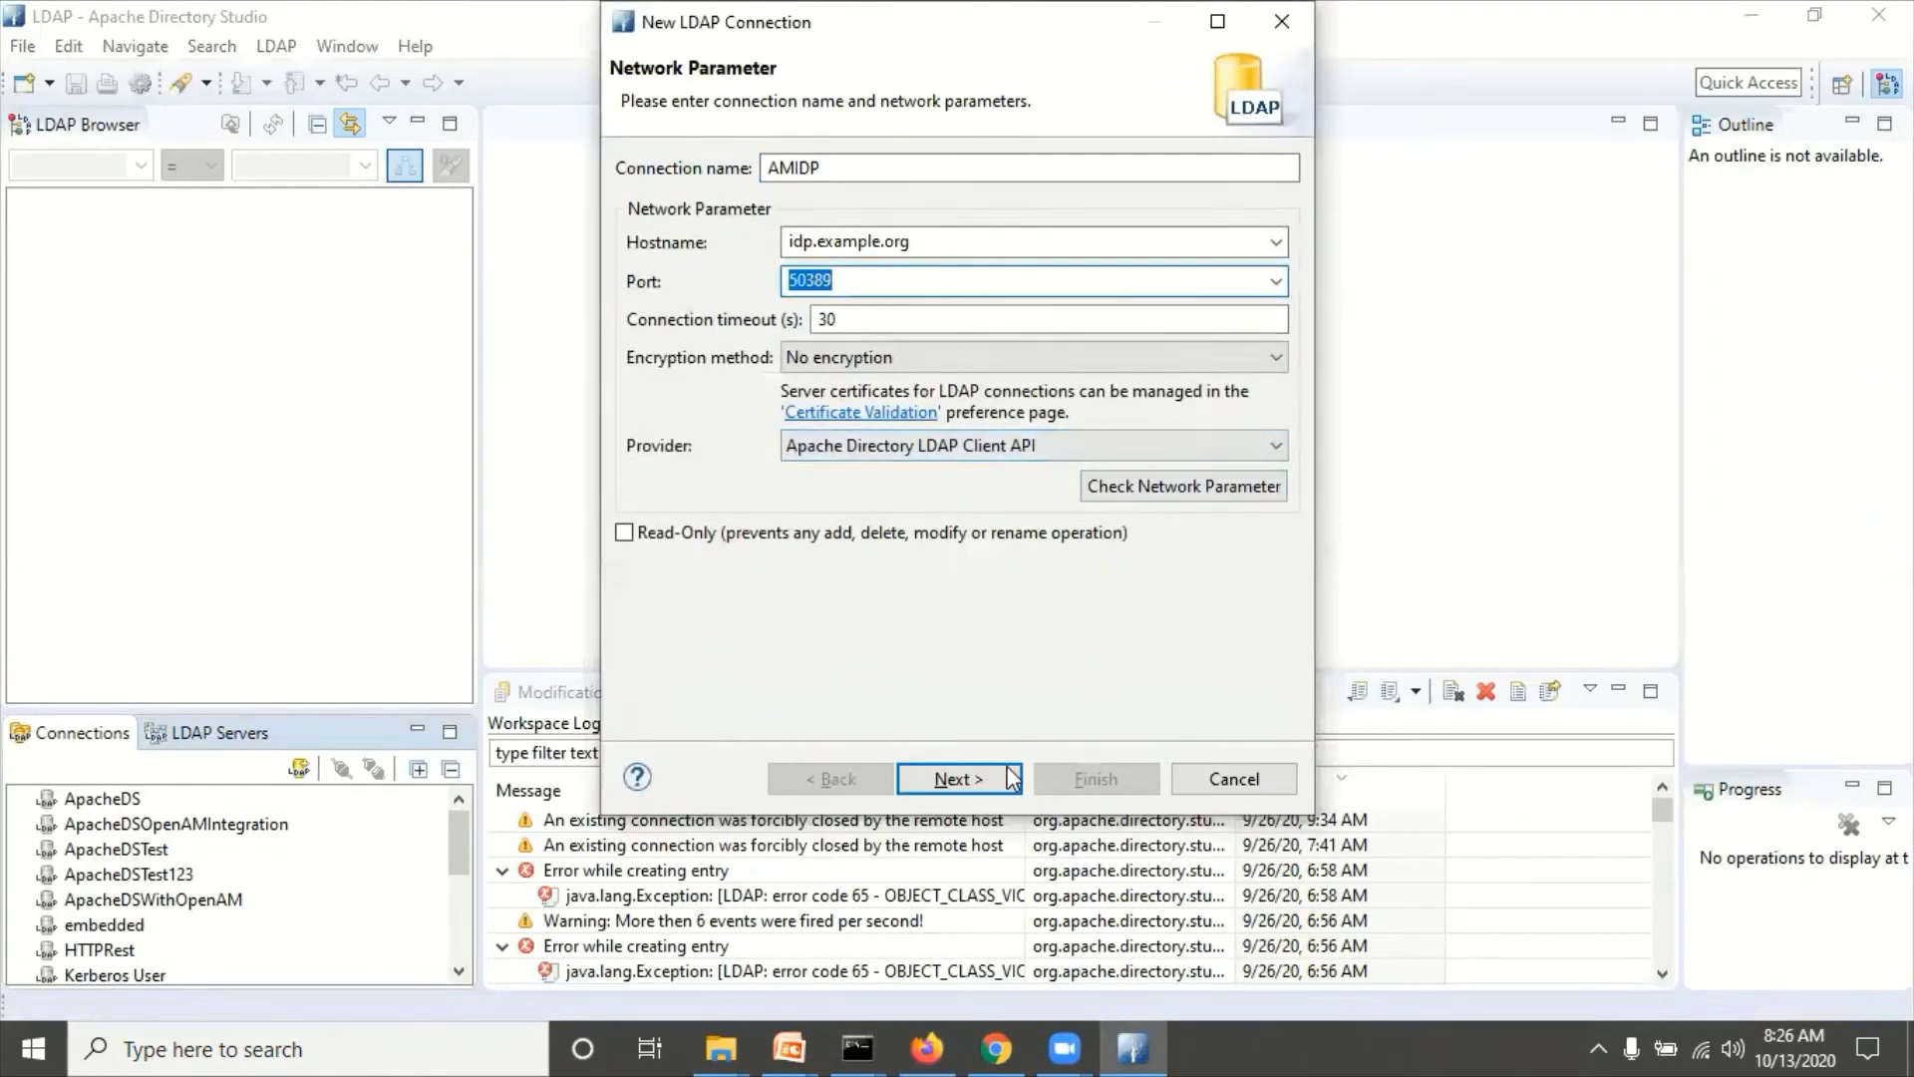
click(990, 775)
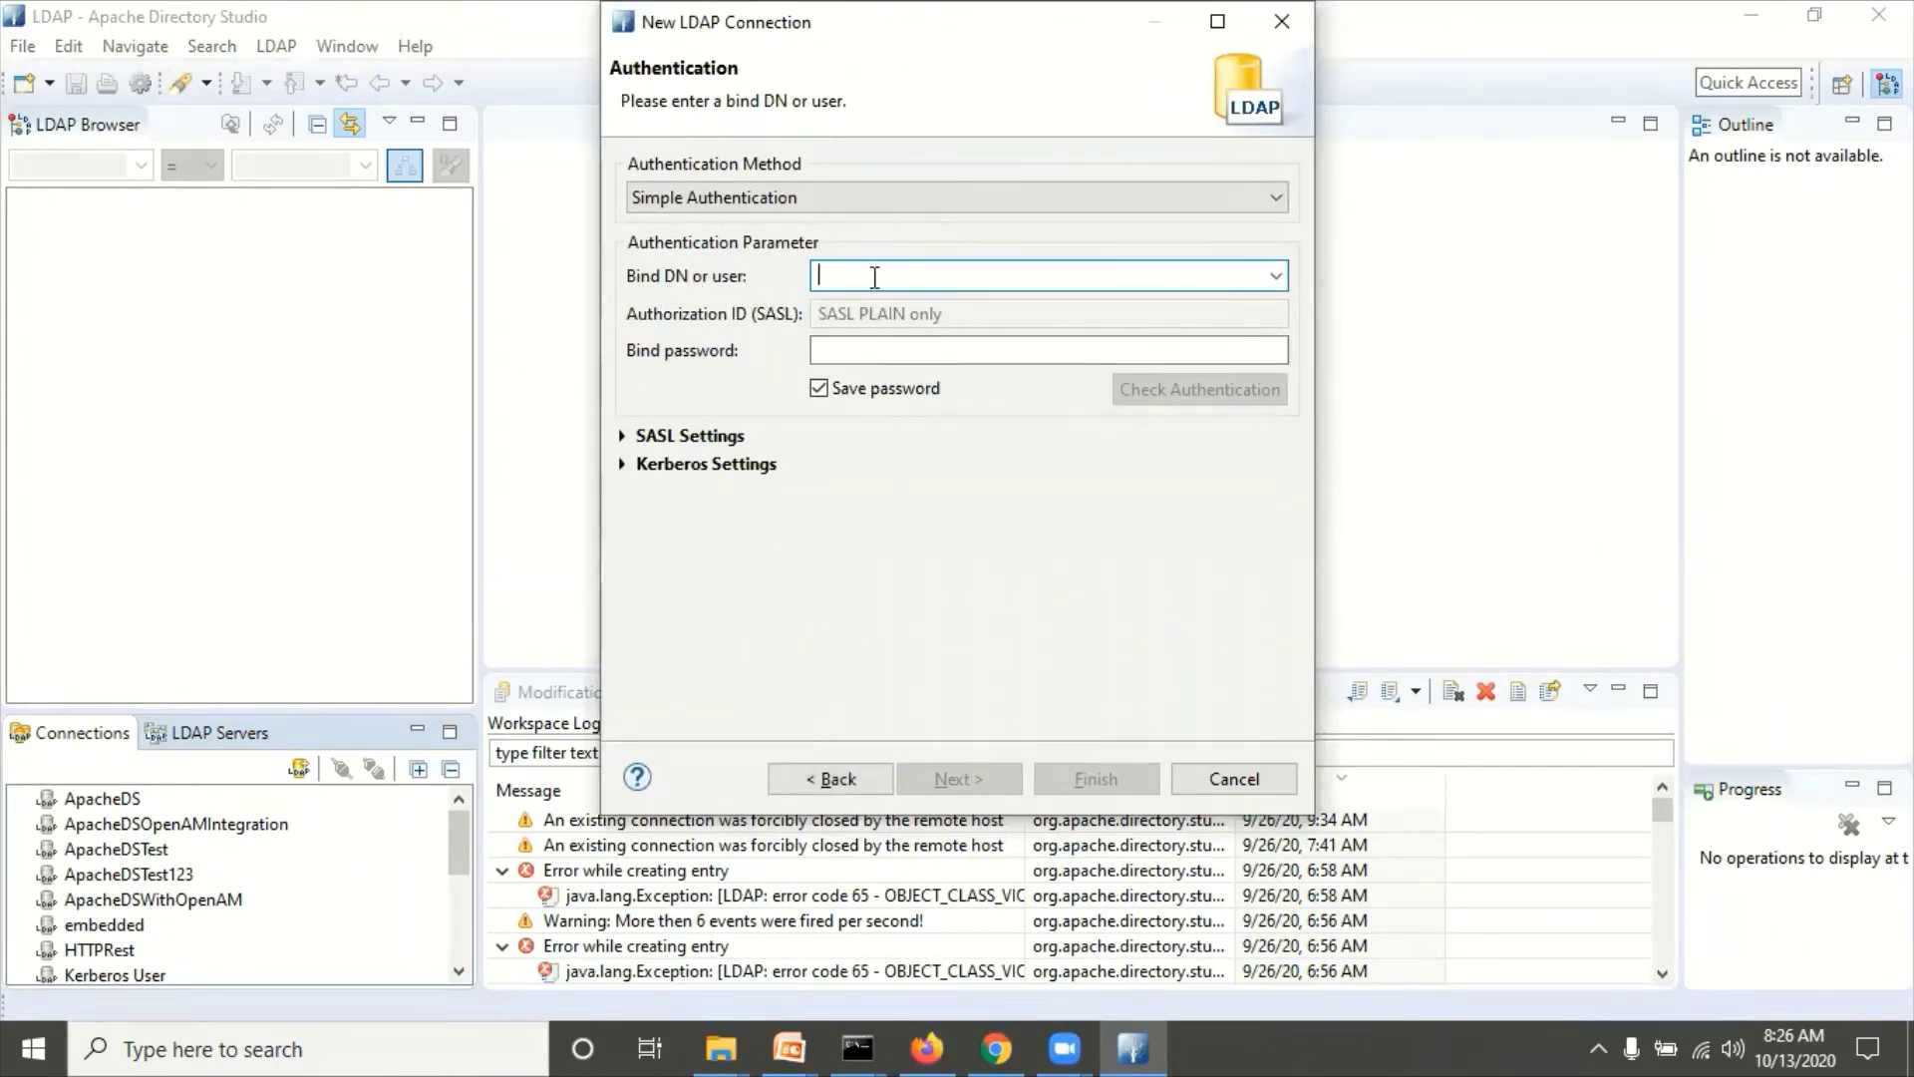
Step: Give AMIDP the Directory Manager bind DN and password, verify authentication, and finish the connection
key(ctrl+v)
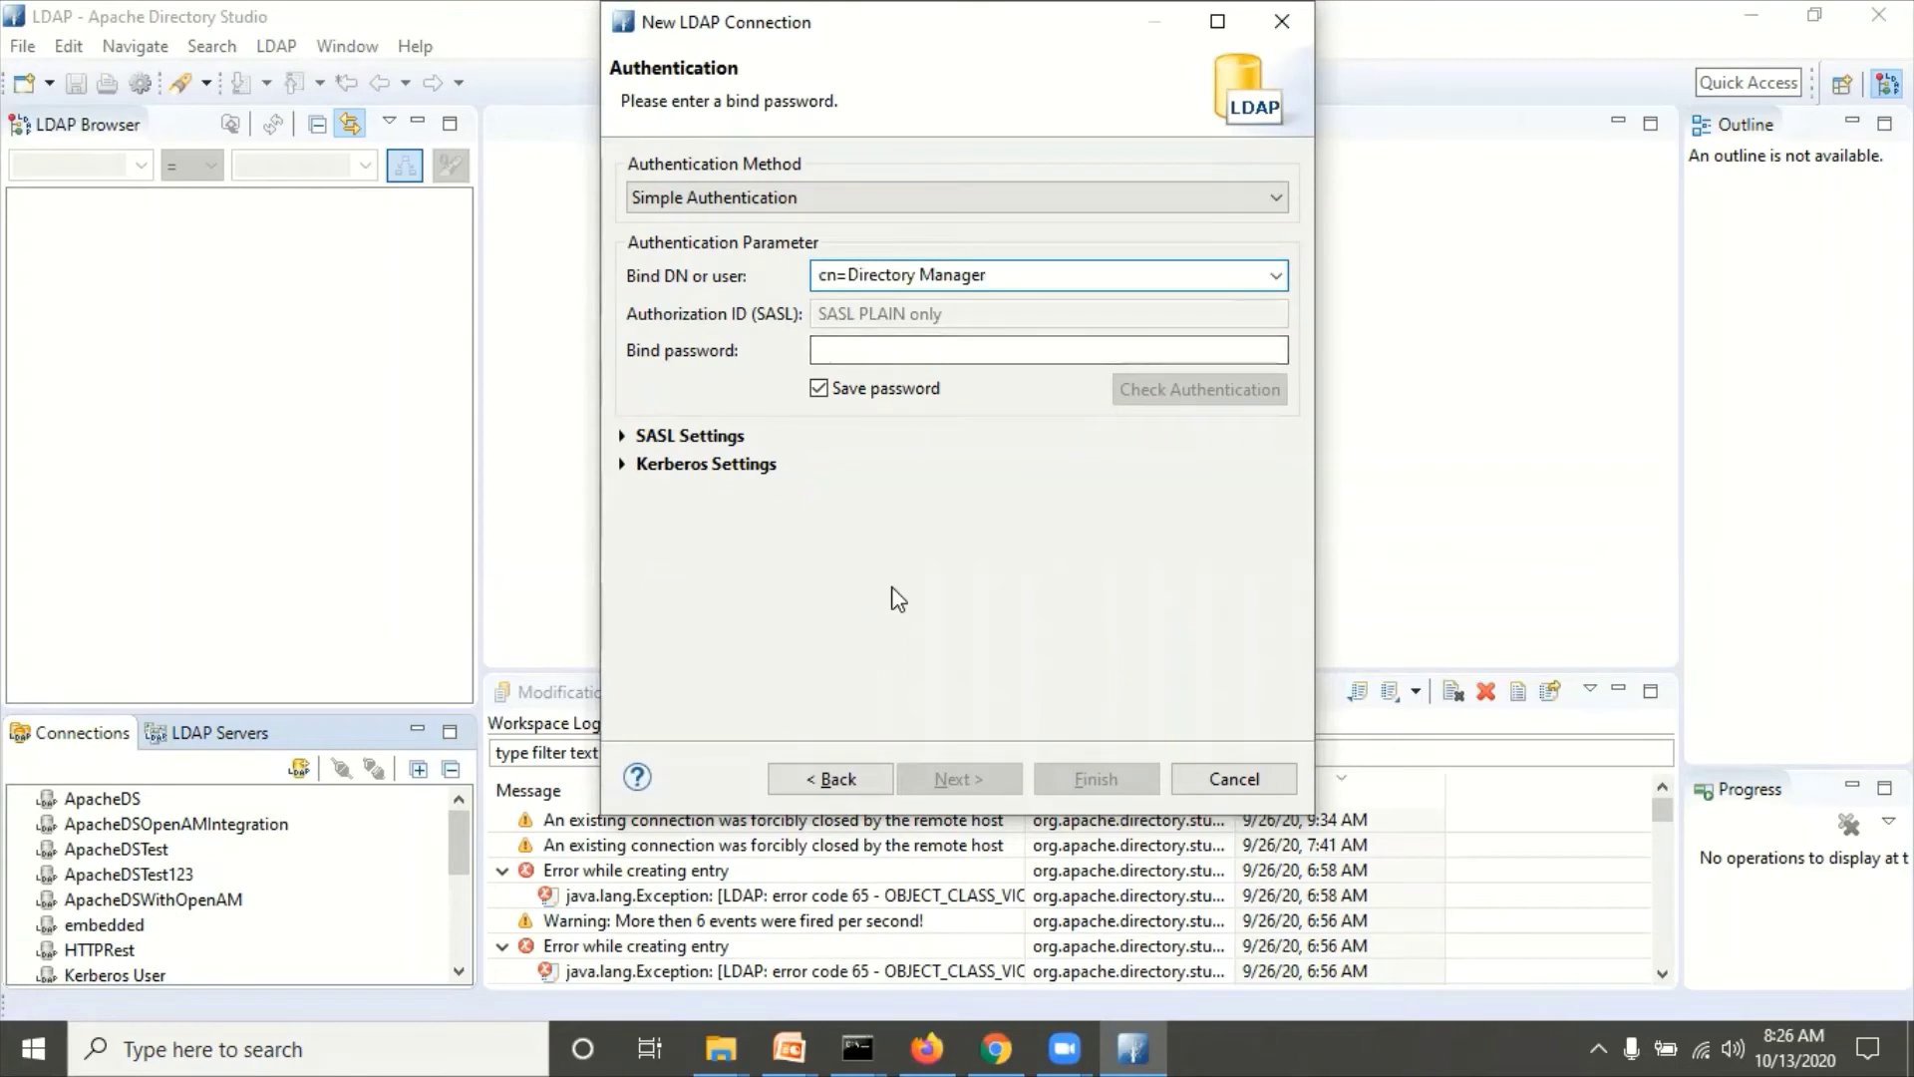
click(869, 351)
text(pa)
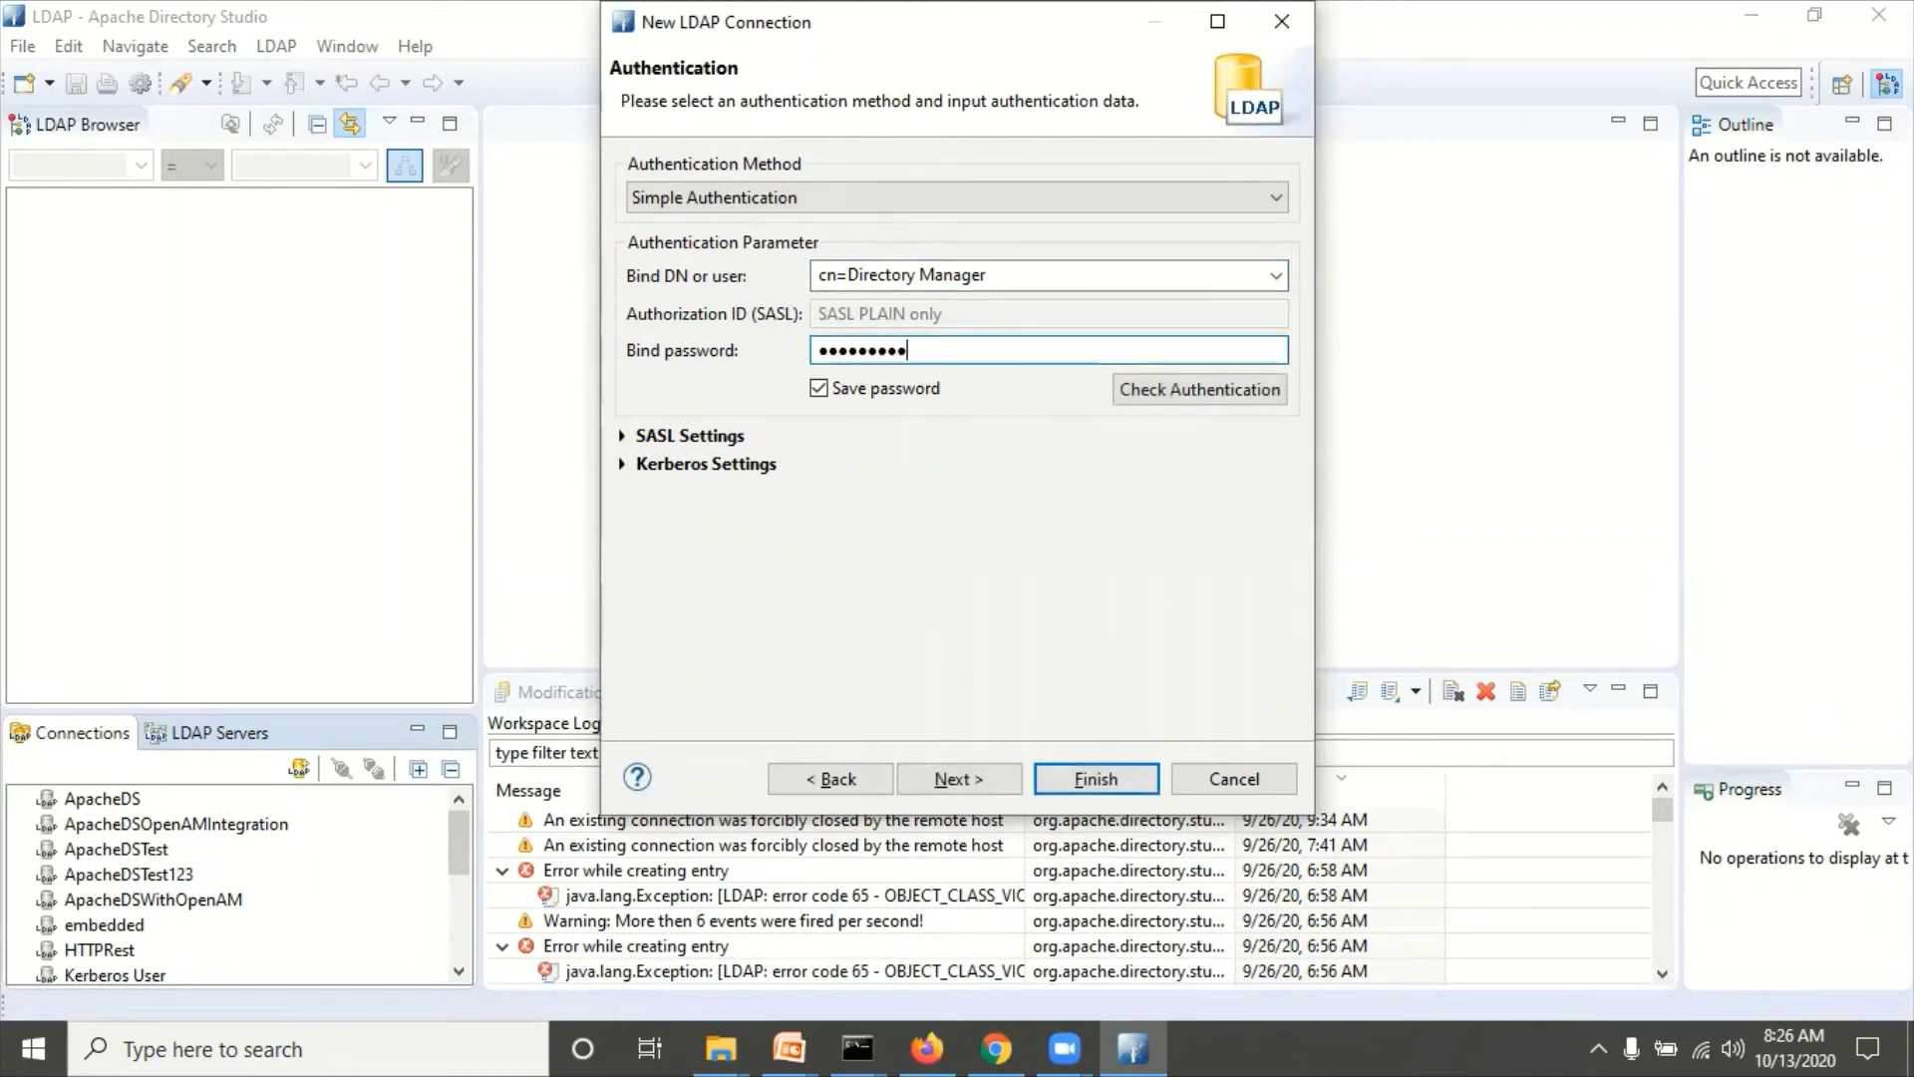
click(1145, 389)
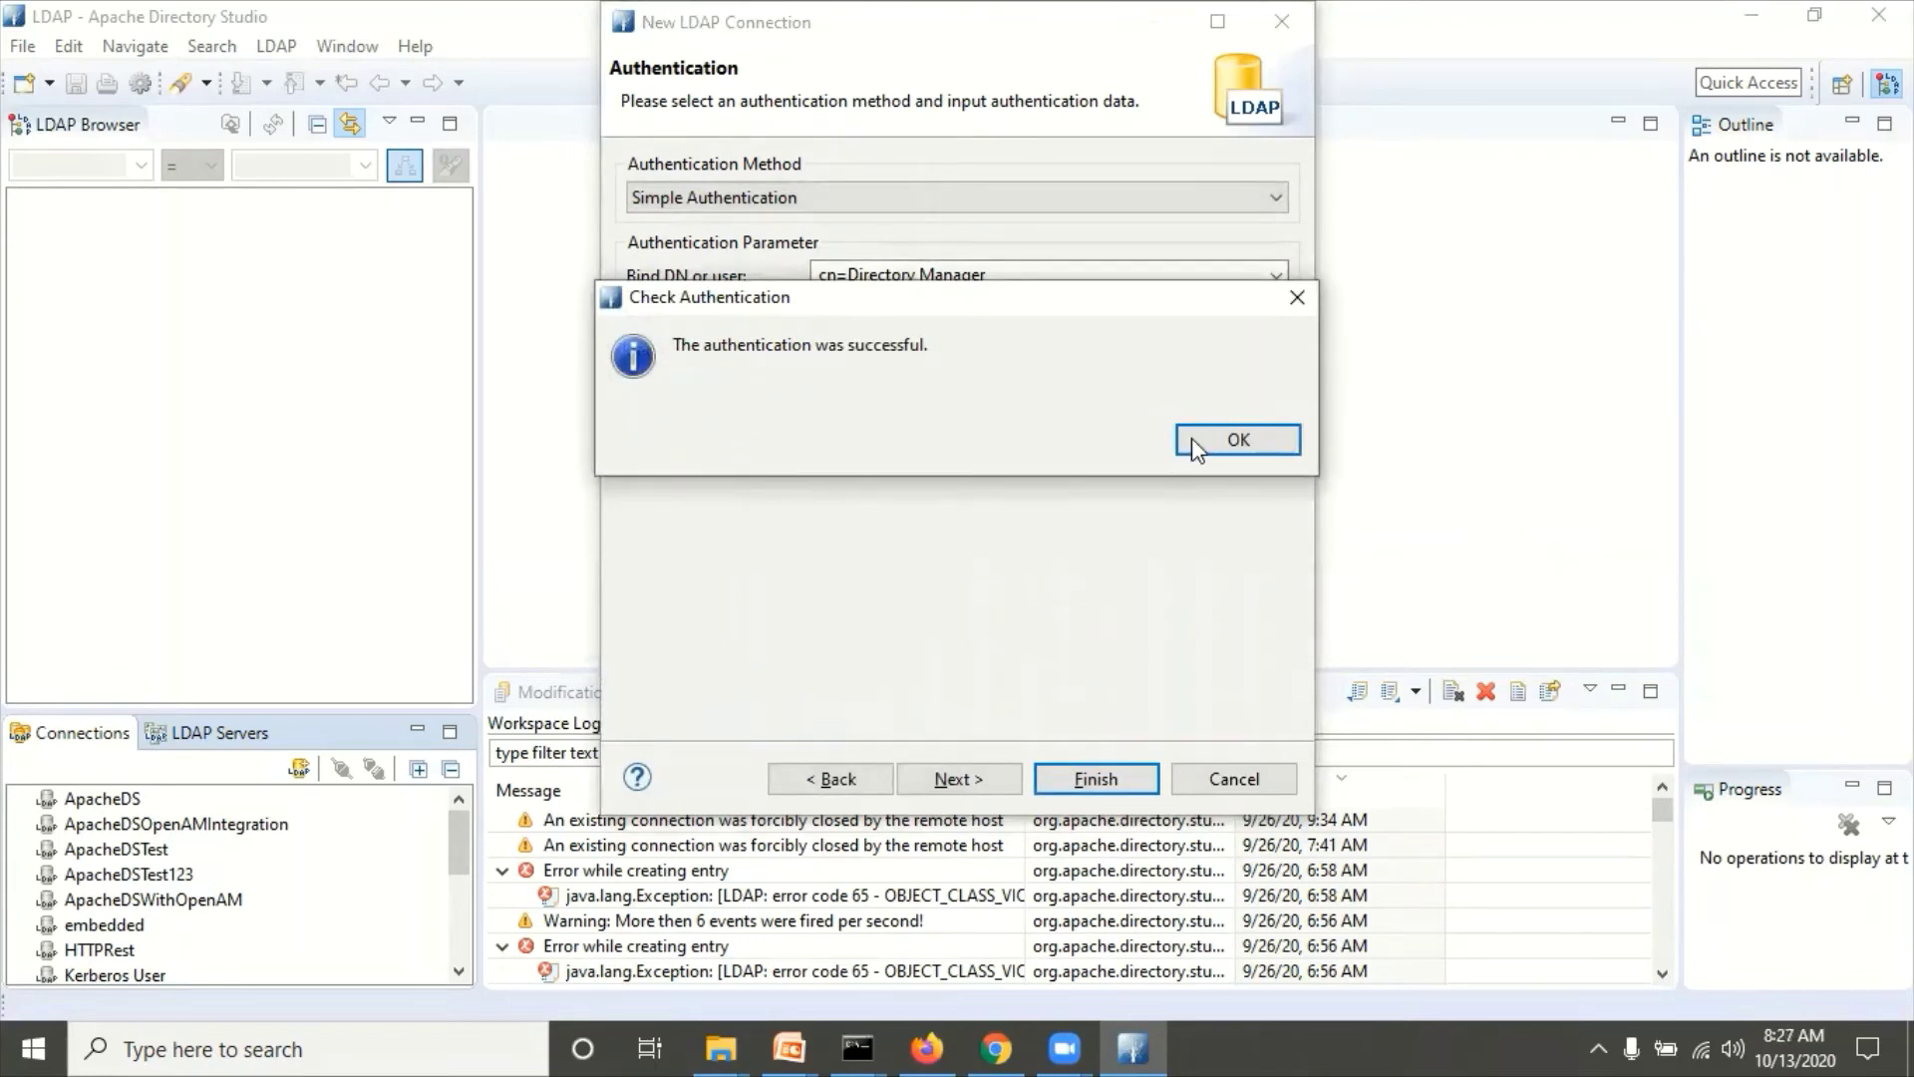
click(1226, 444)
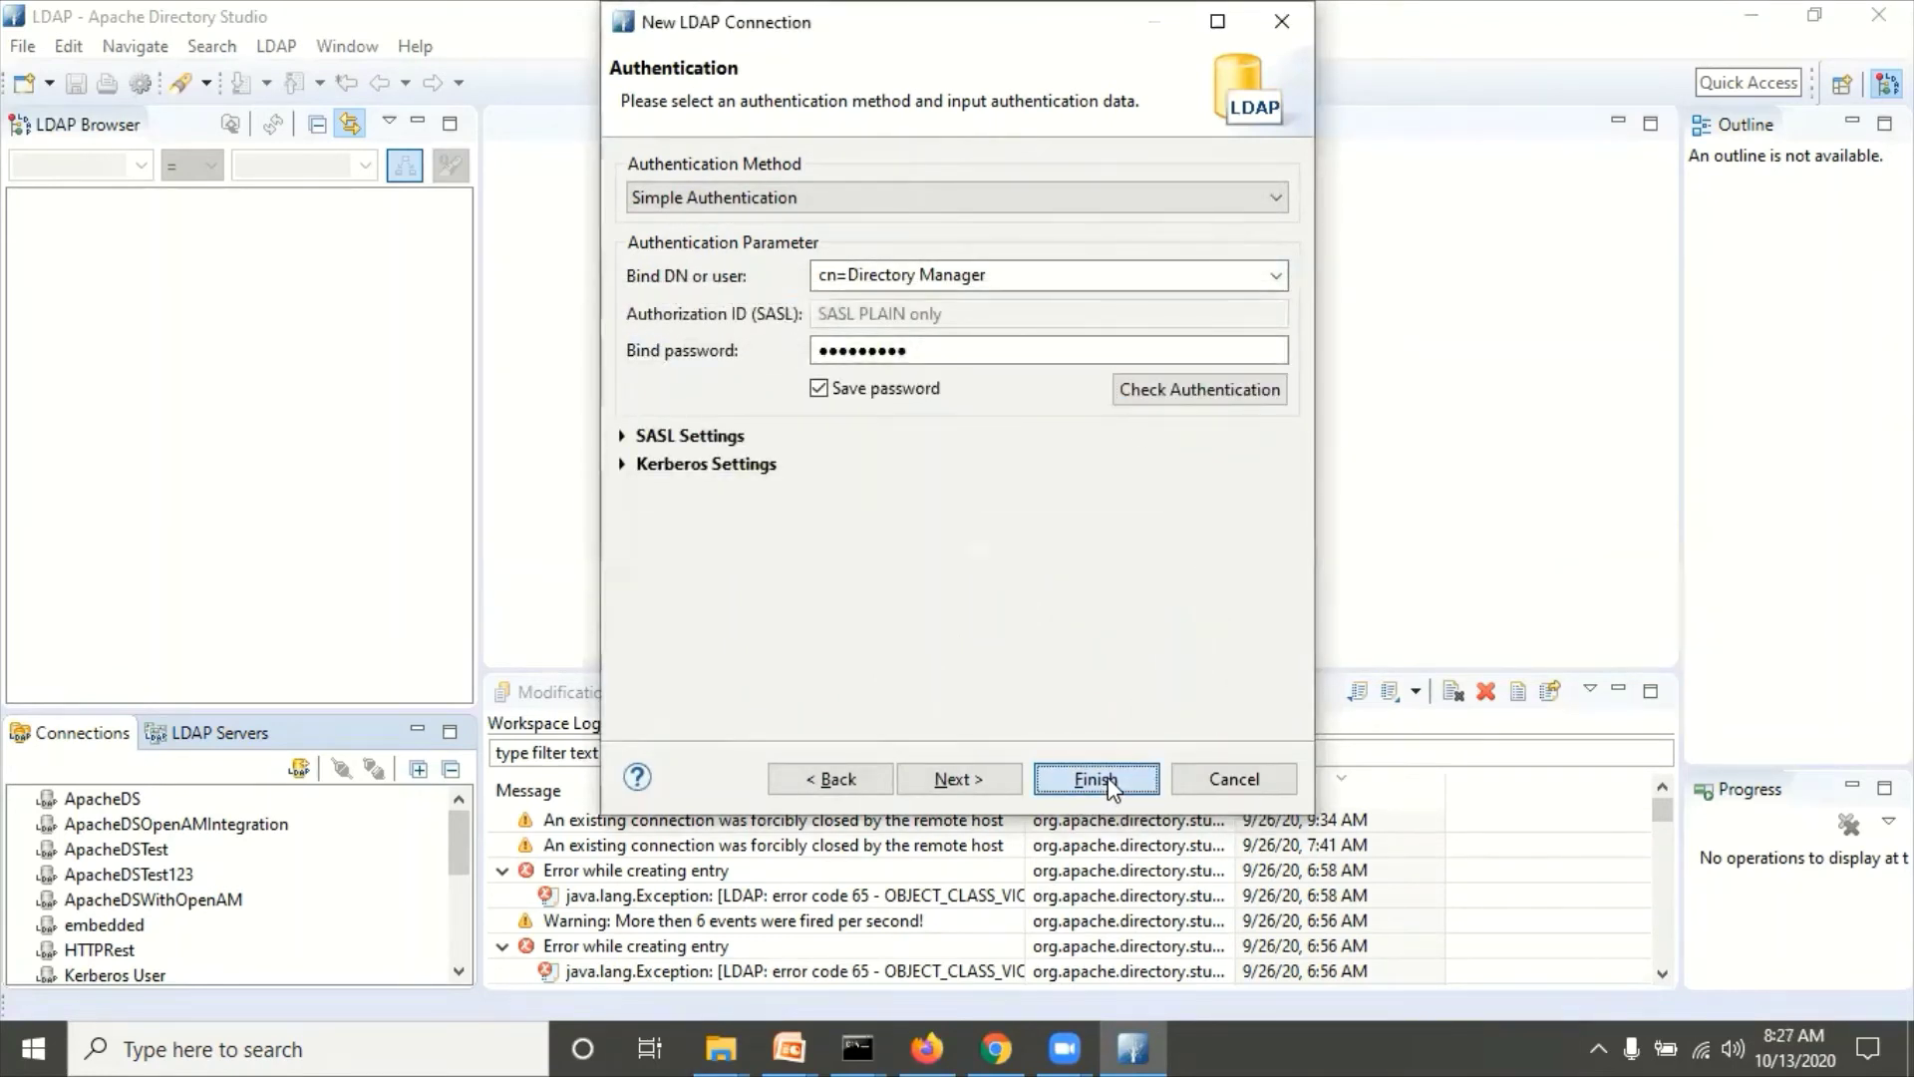
click(1102, 777)
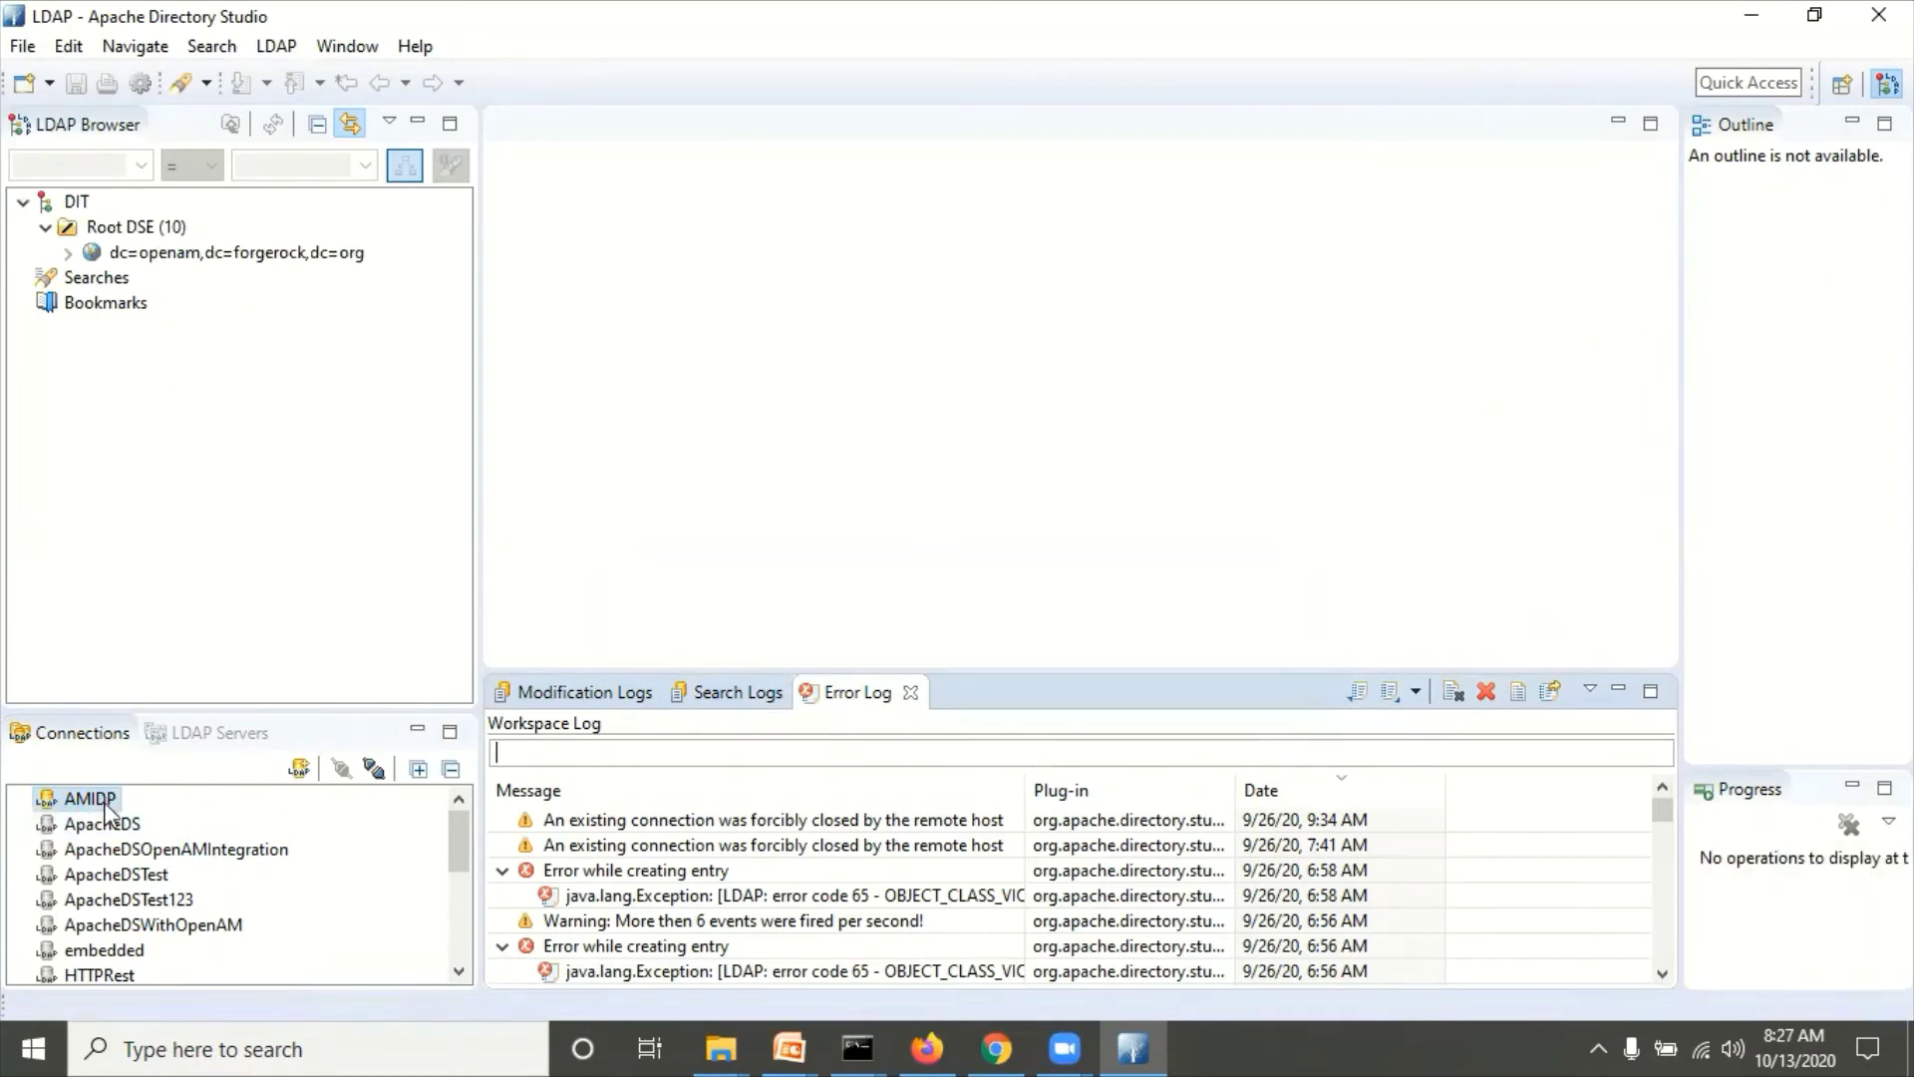
click(301, 770)
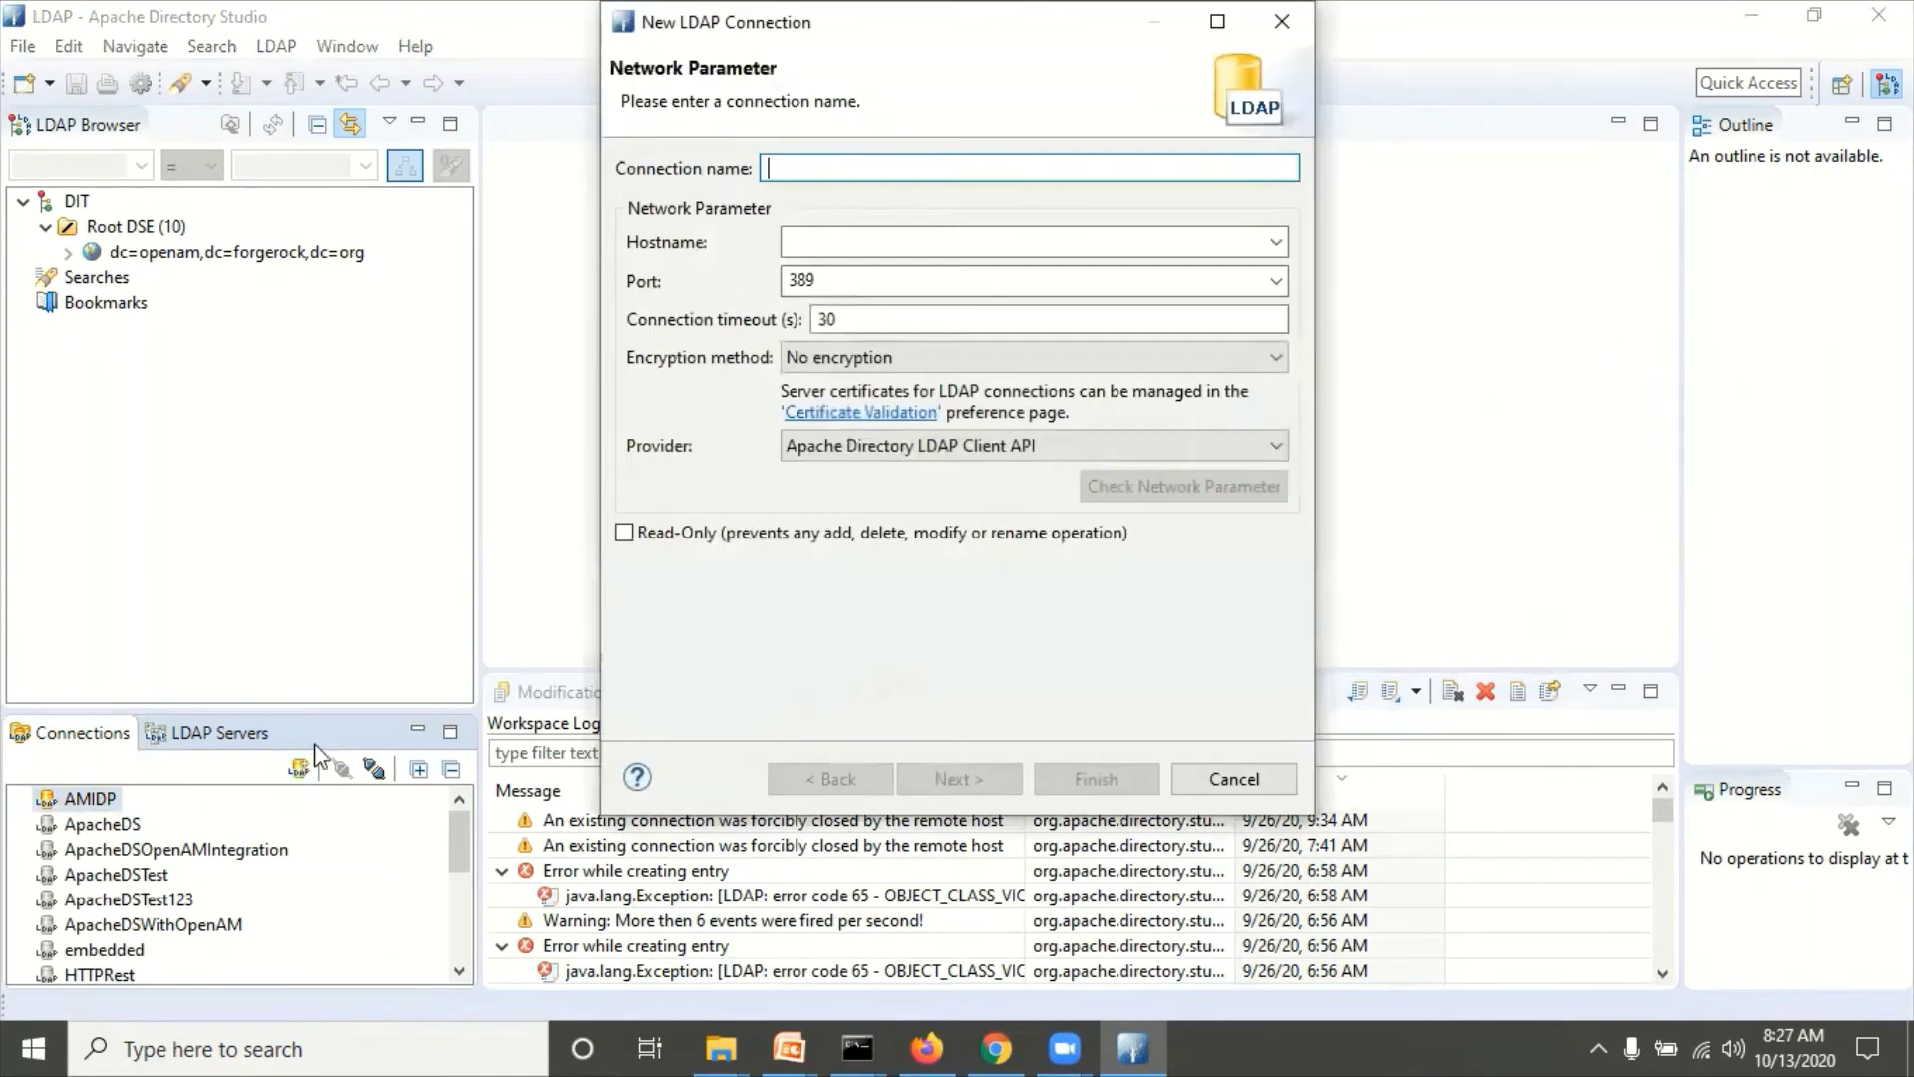
Step: Name the second connection AMSP with hostname sp.example.net
text(SP)
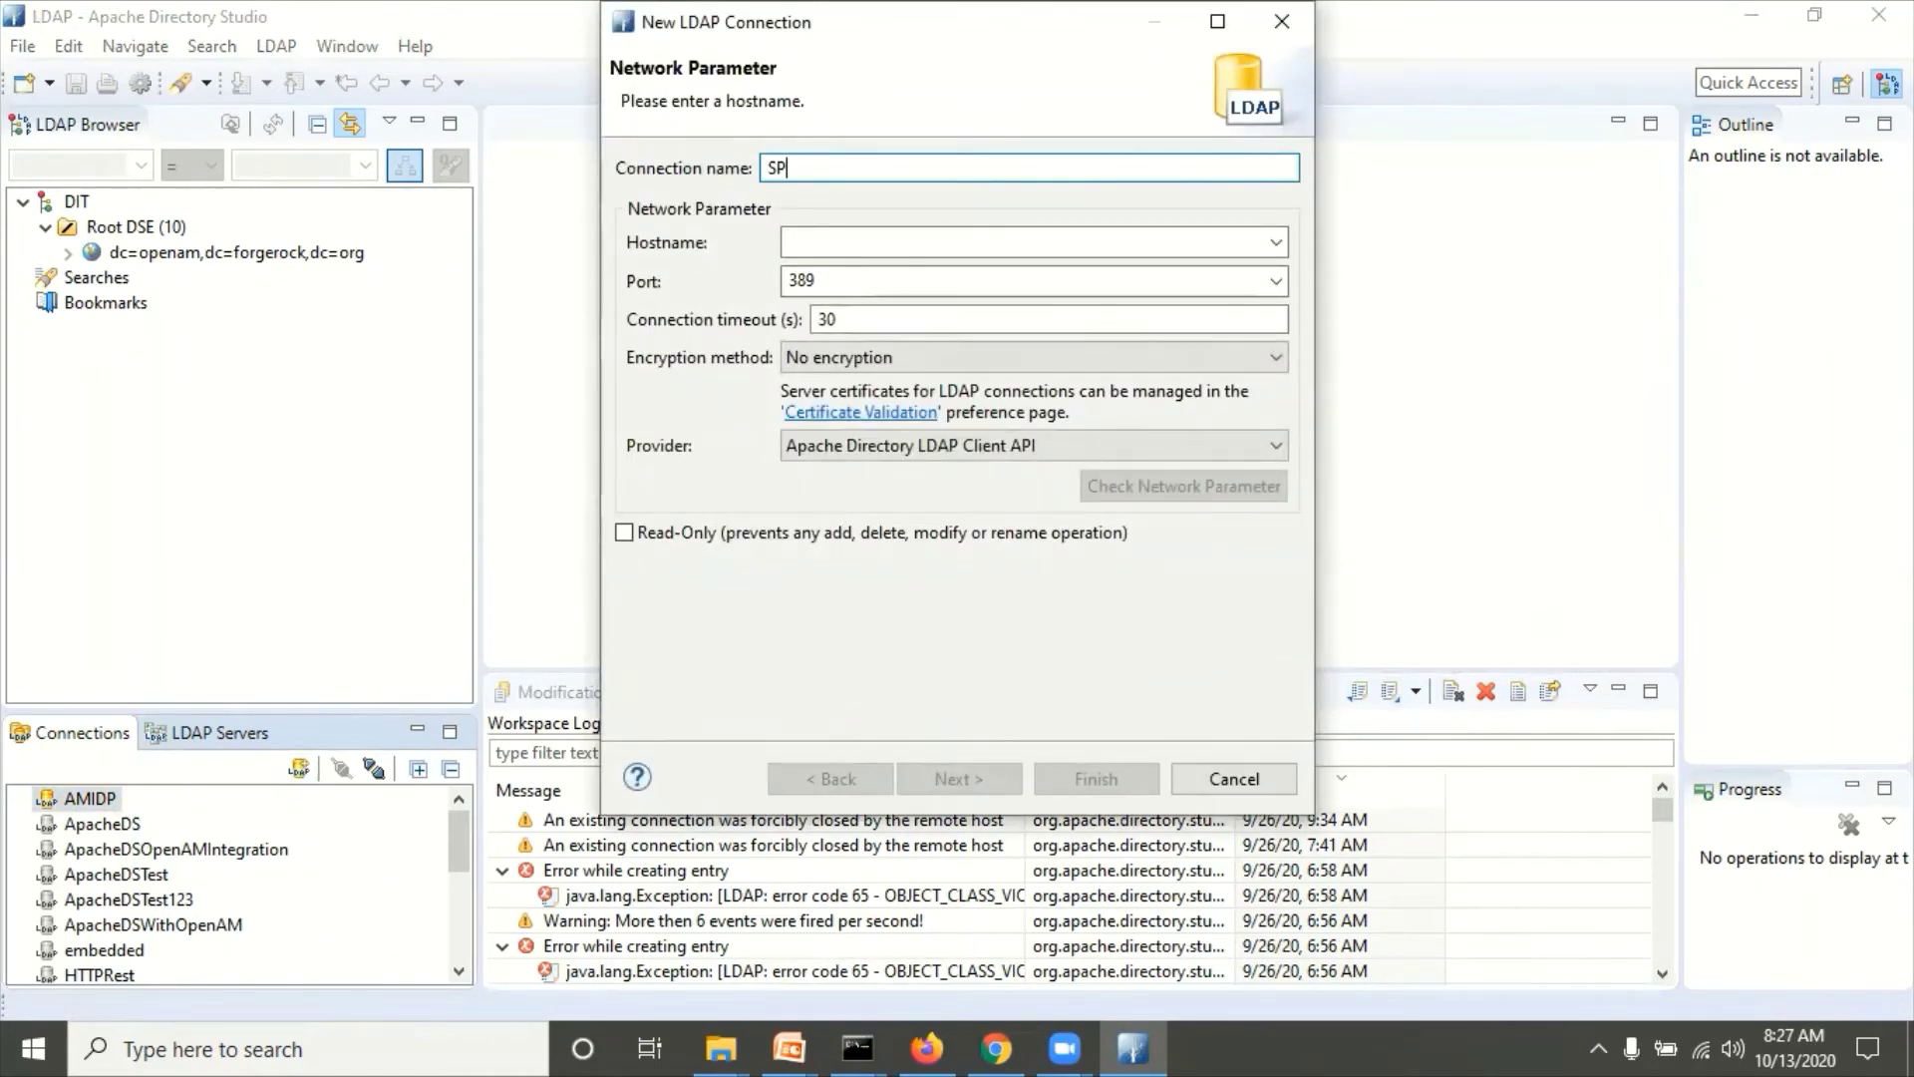
key(BackSpace)
key(BackSpace)
text(AM)
click(808, 239)
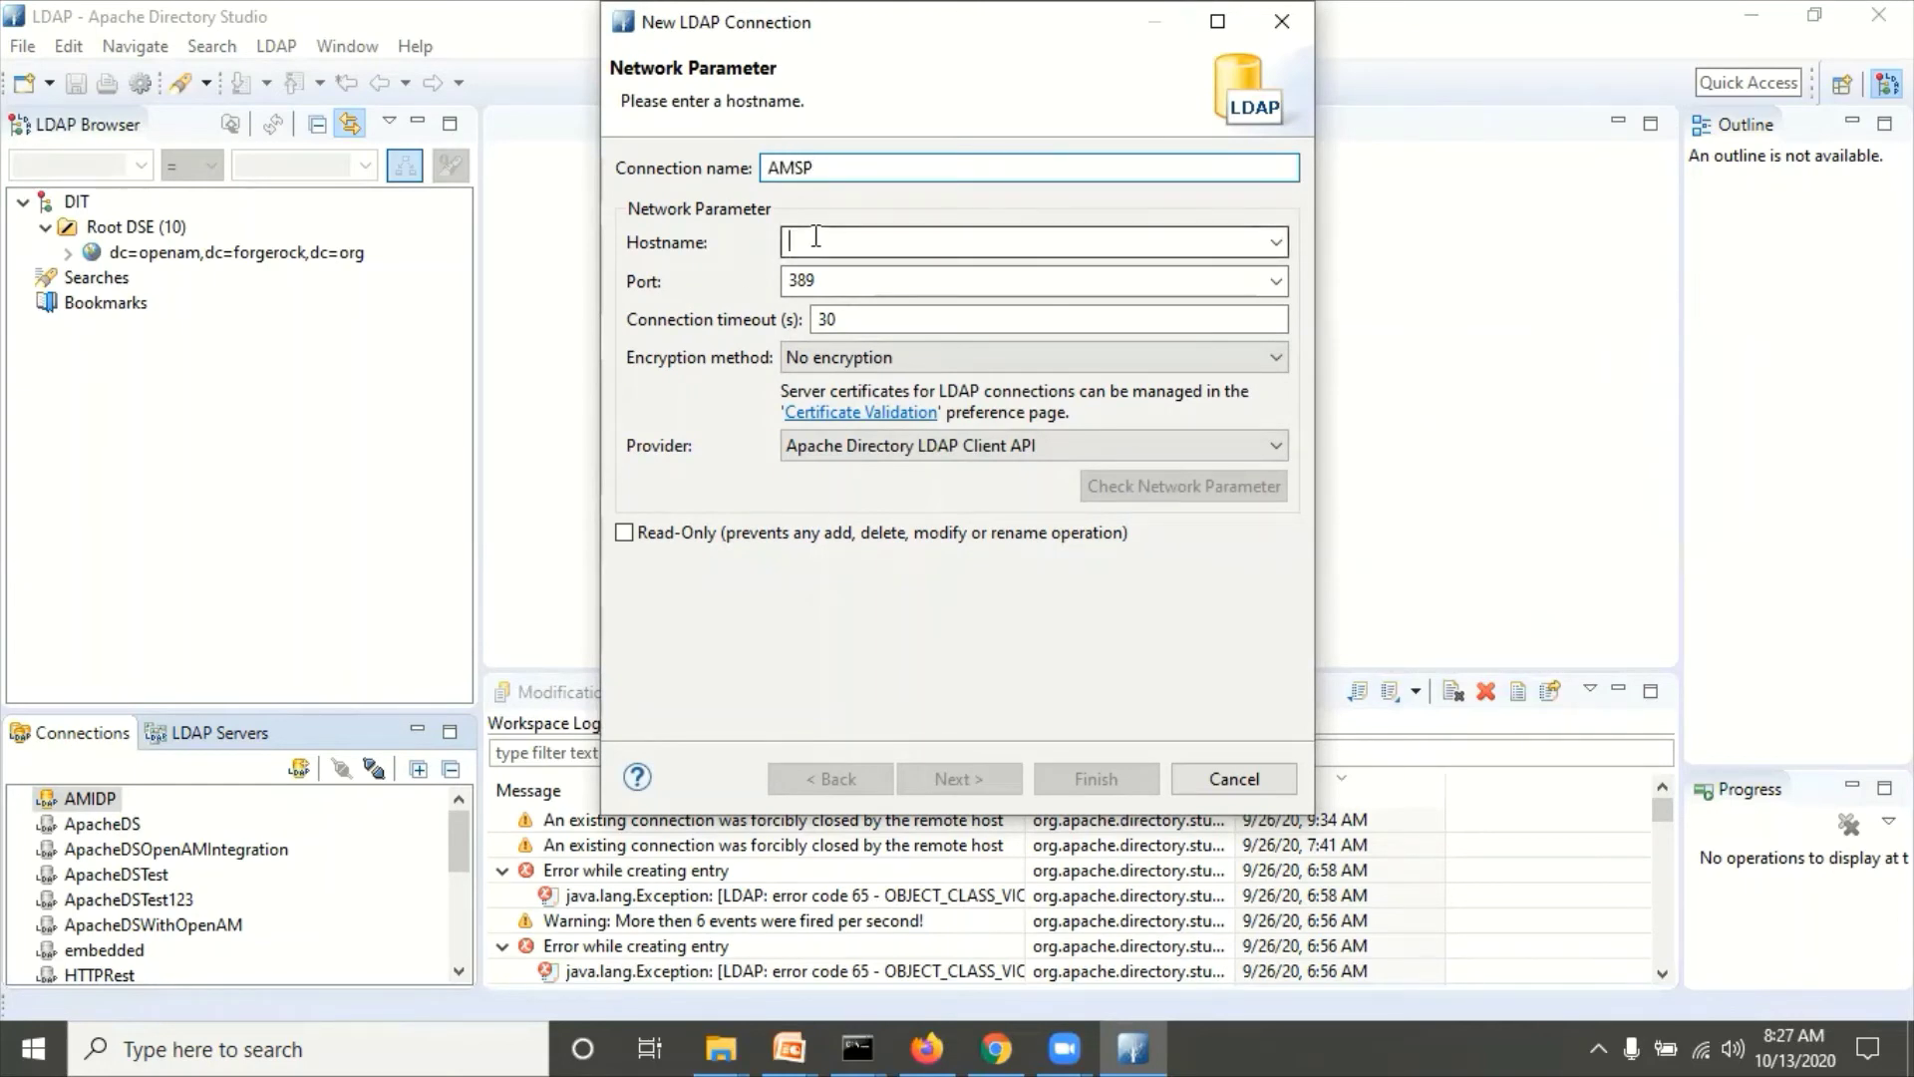
key(alt+Tab)
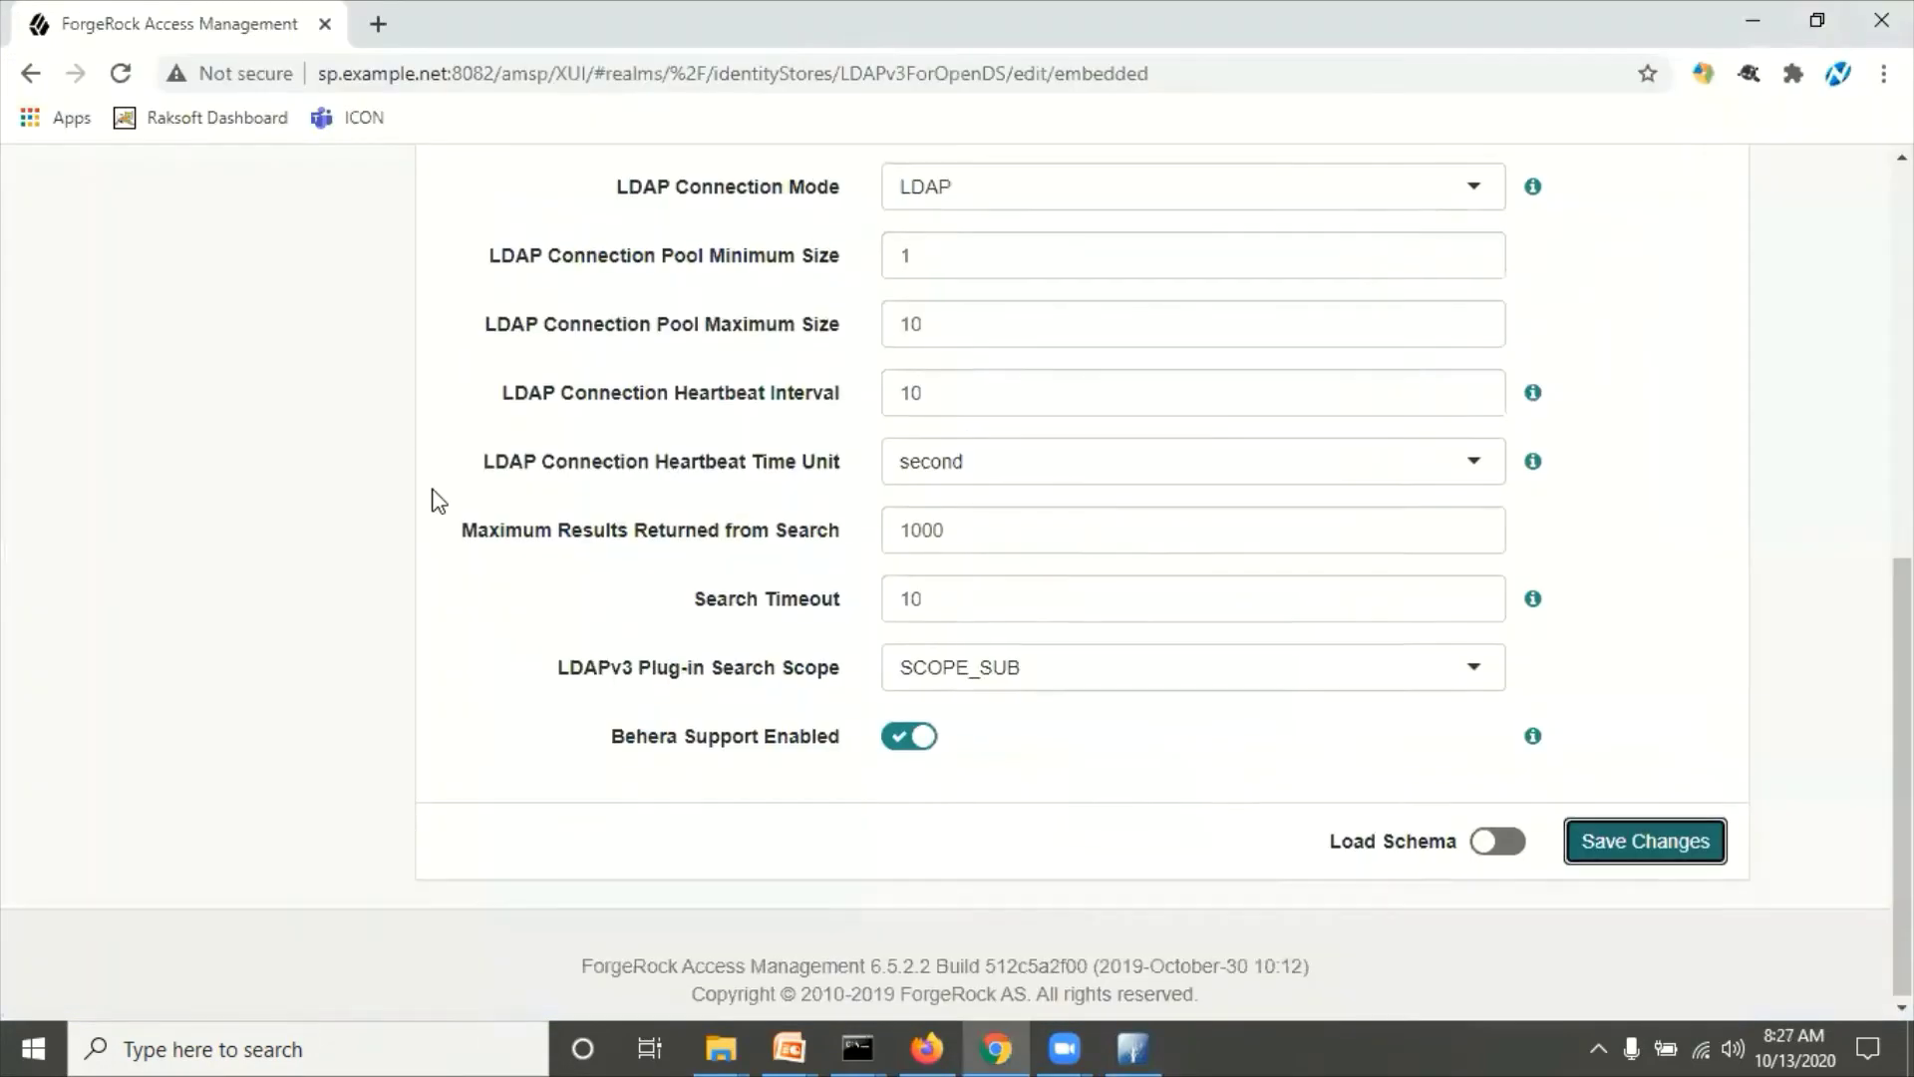
scroll(432, 500, up, 4)
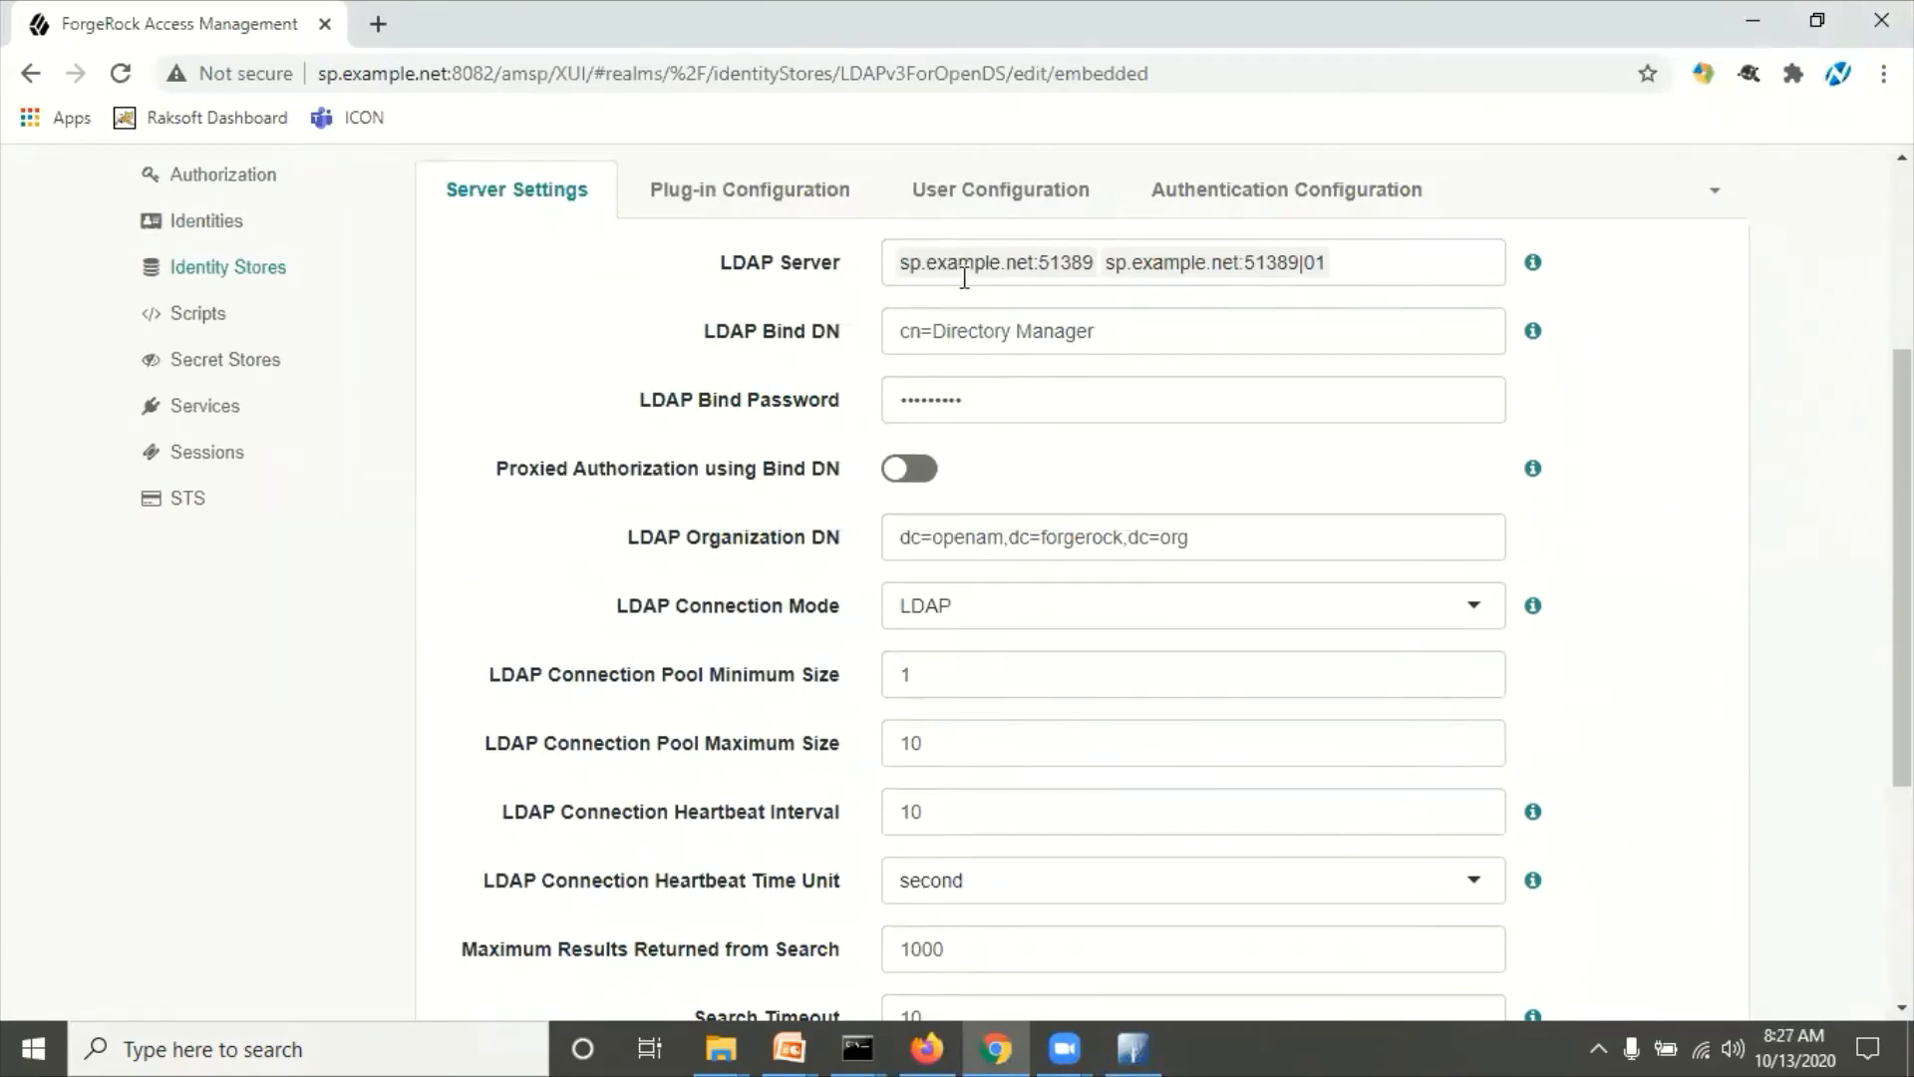
key(alt+Tab)
text(s)
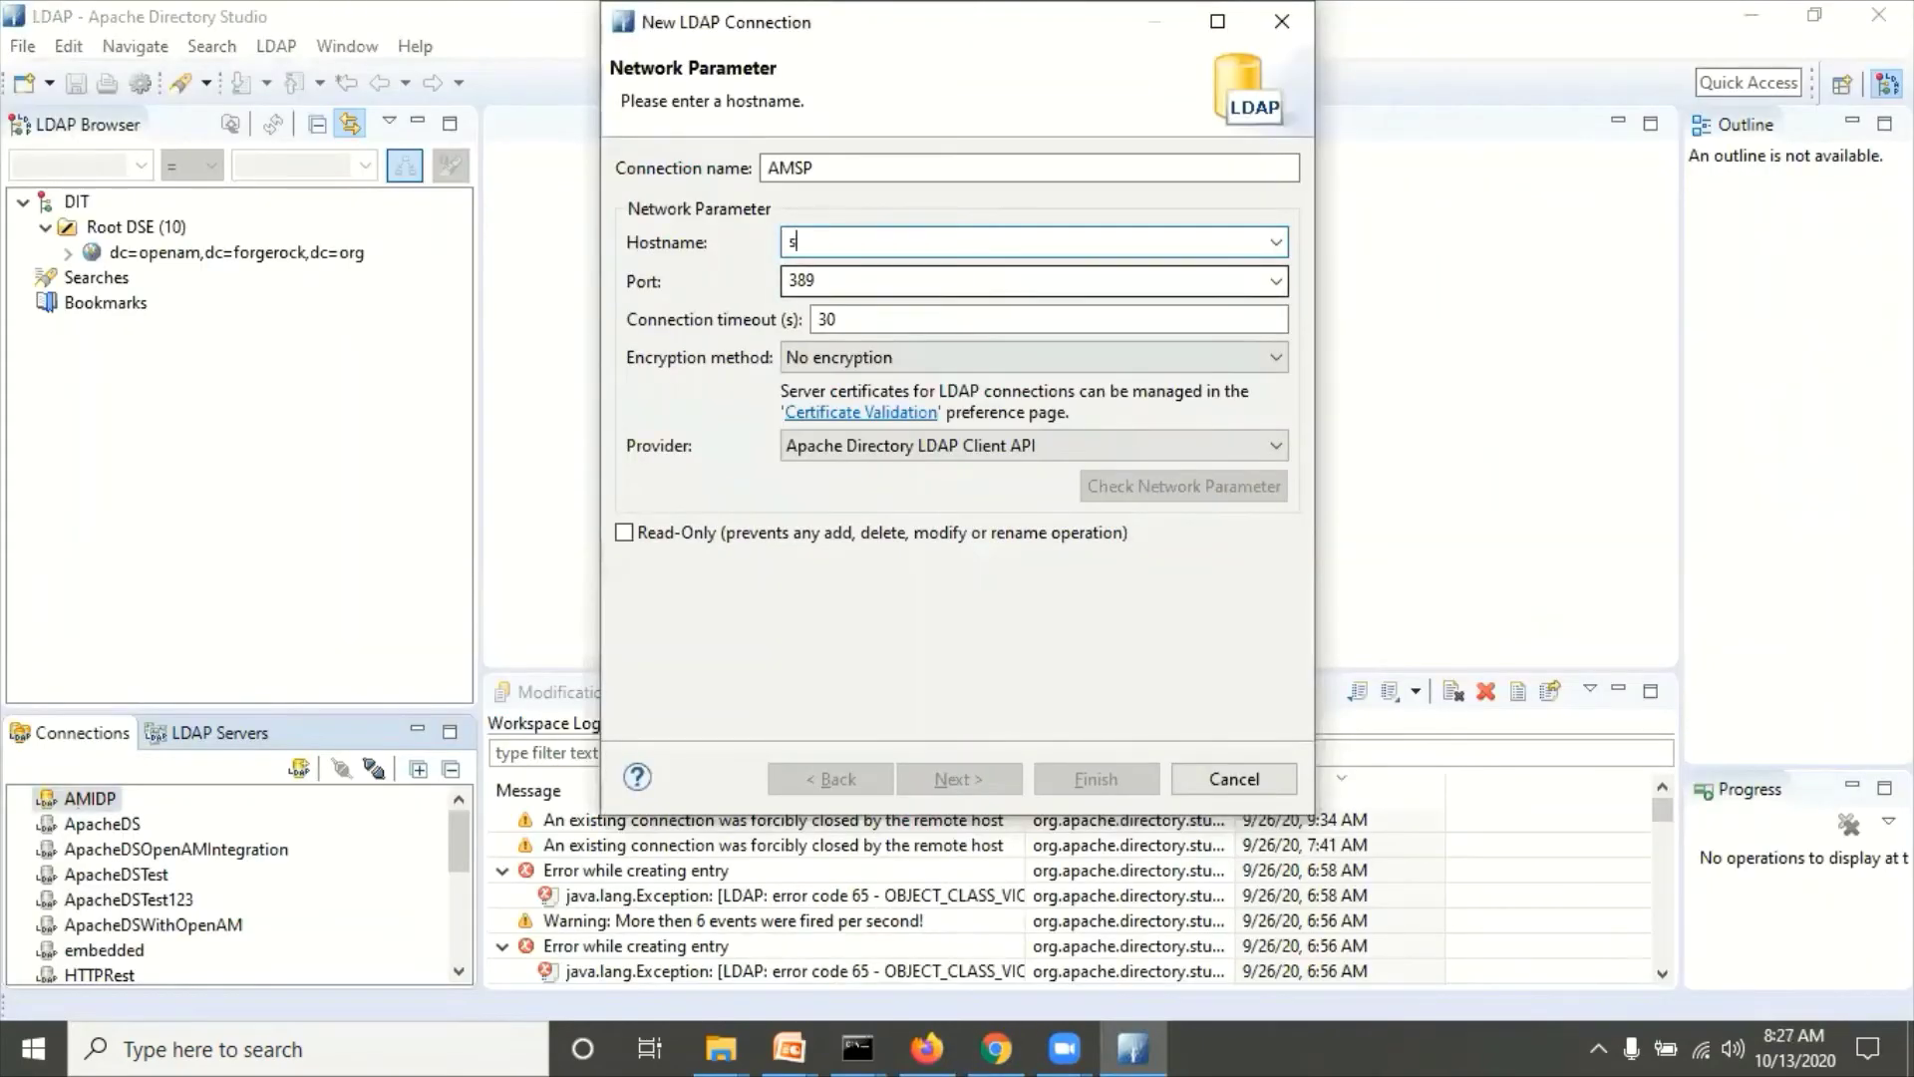
text(p.example.net)
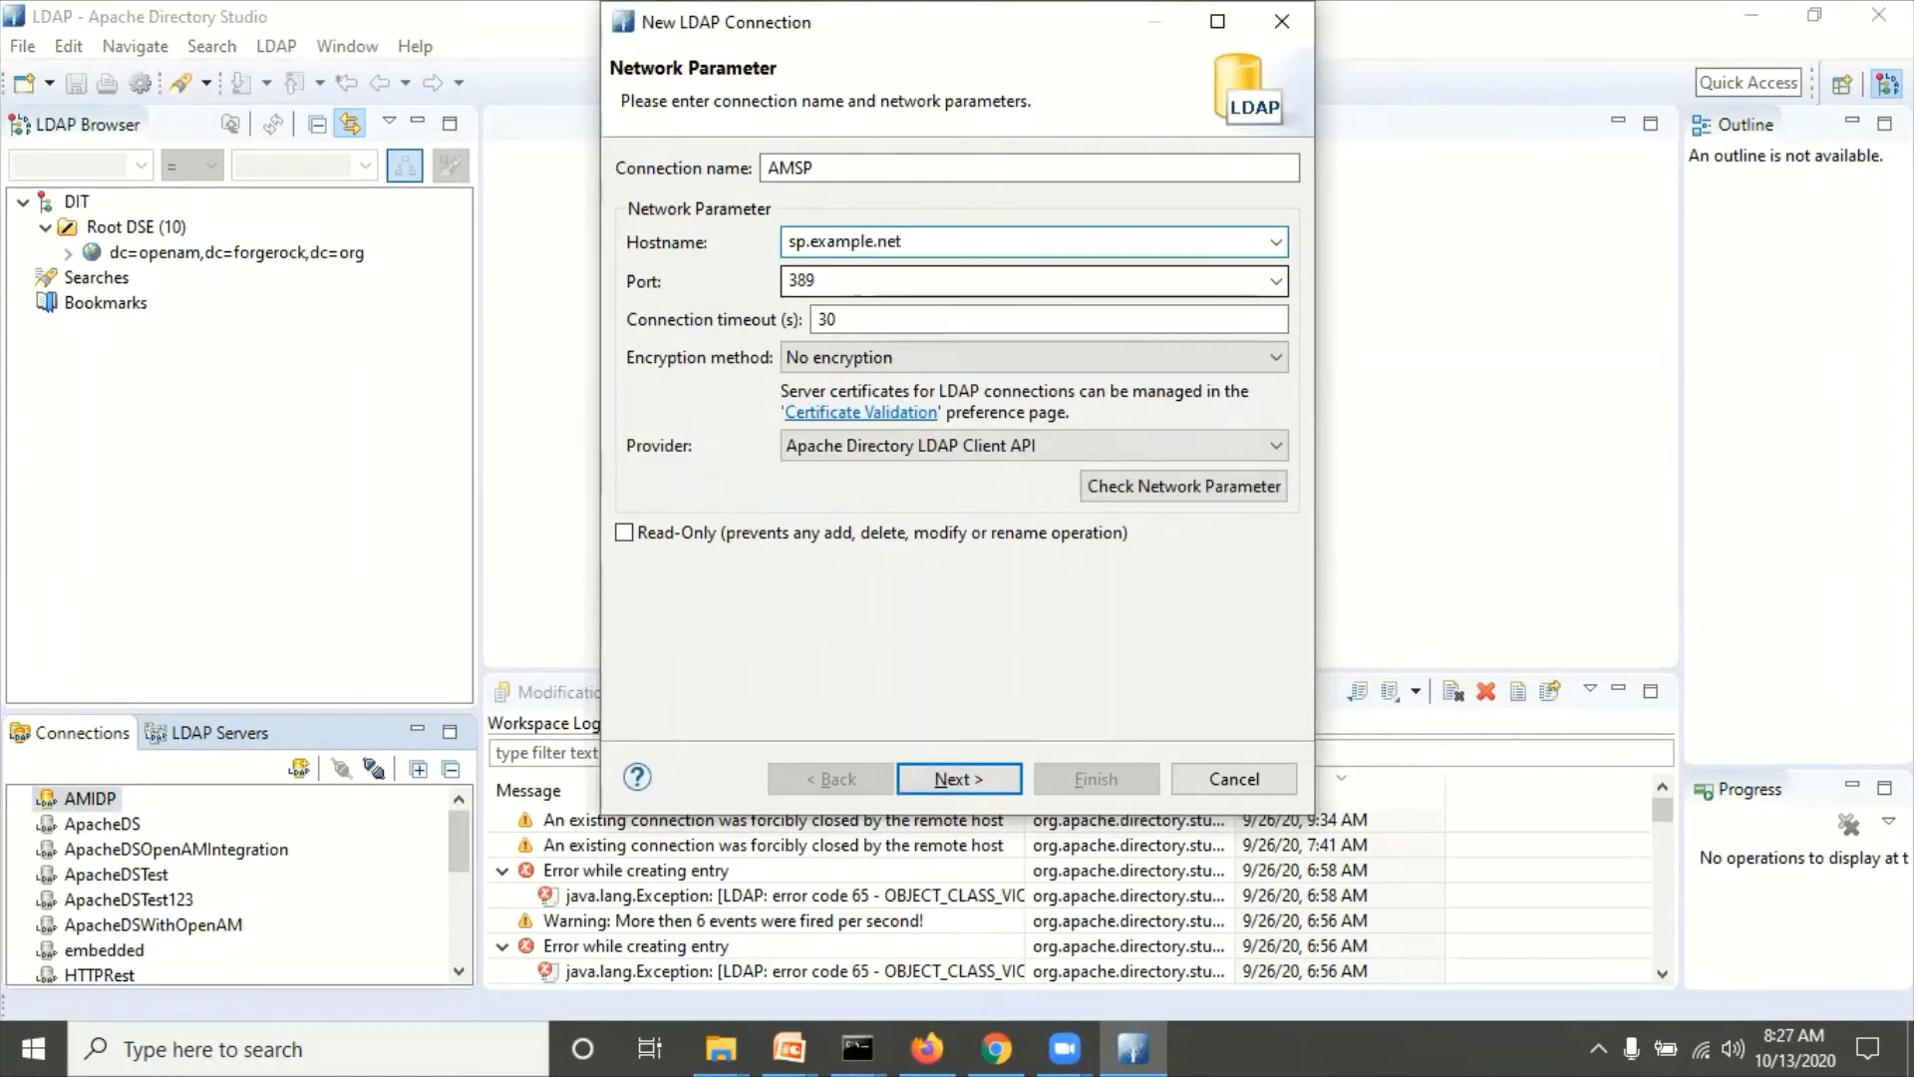
key(alt+Tab)
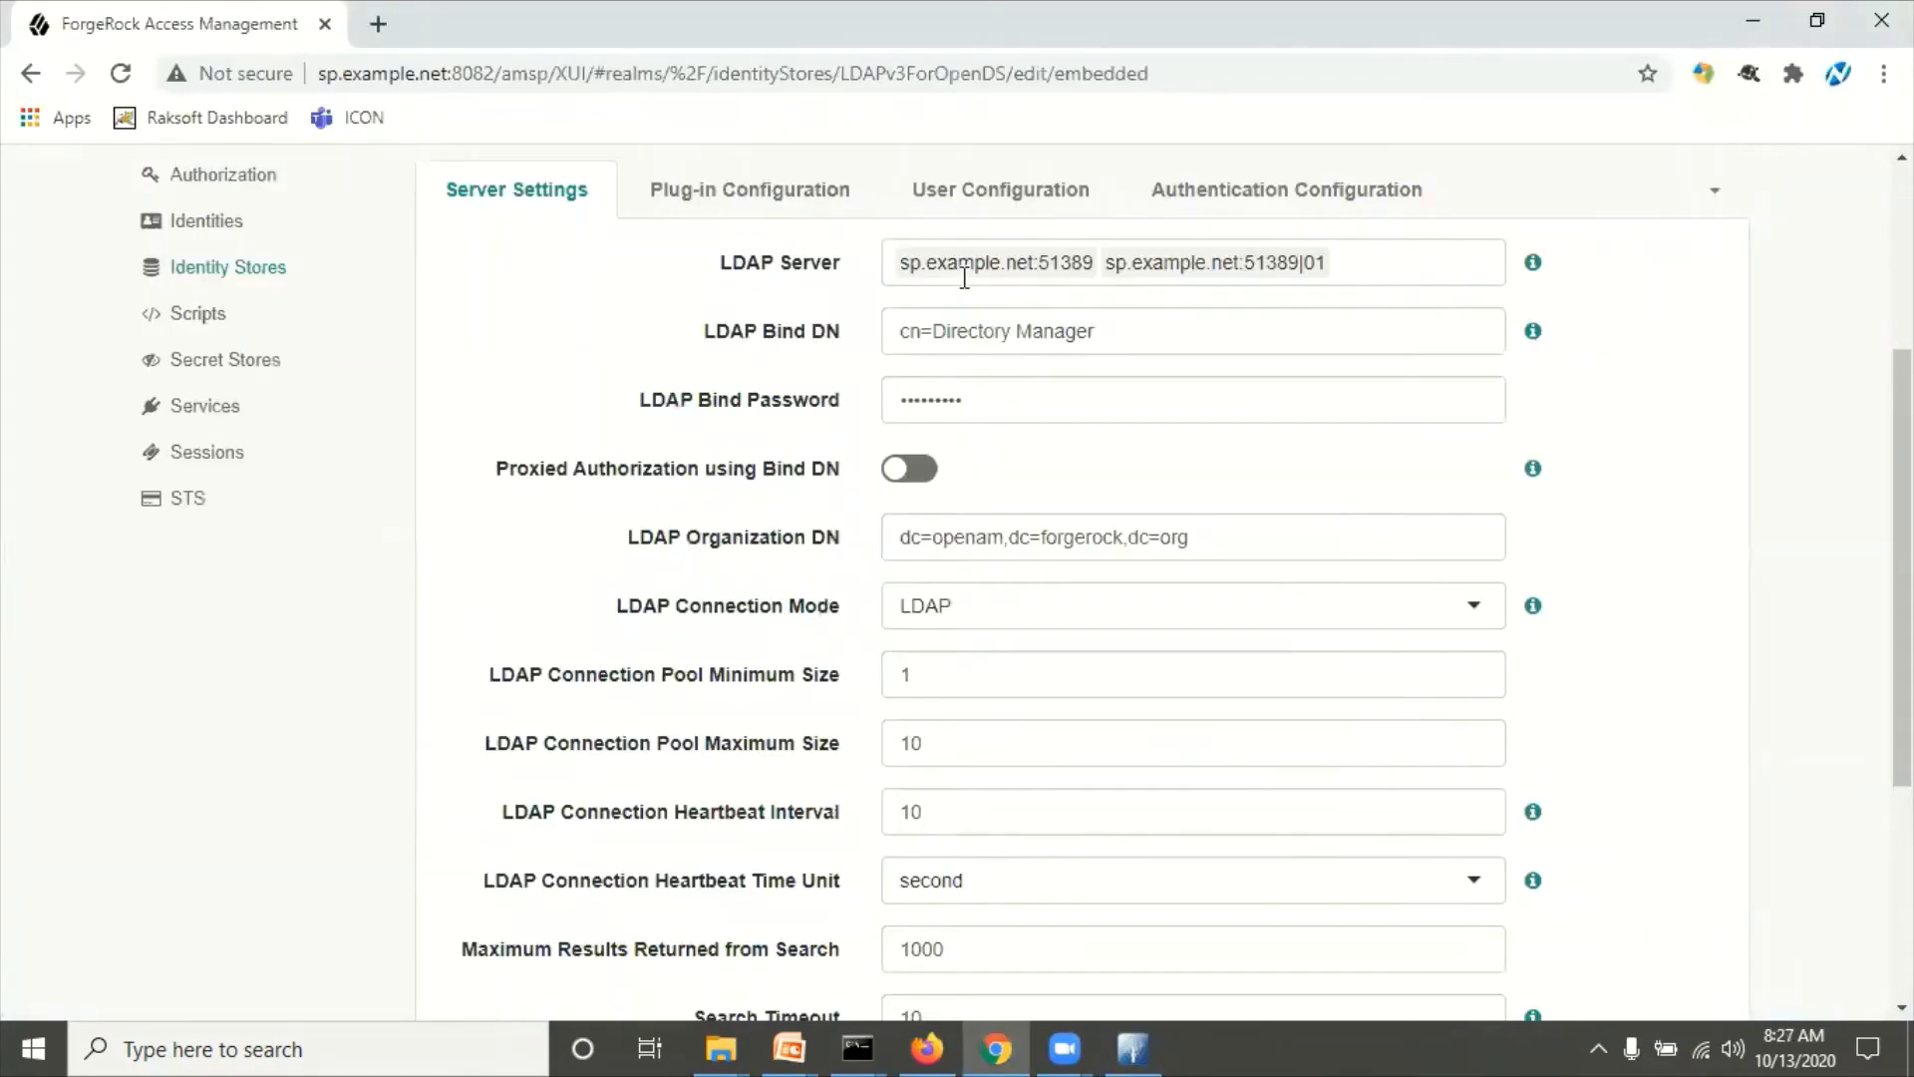
key(alt+Tab)
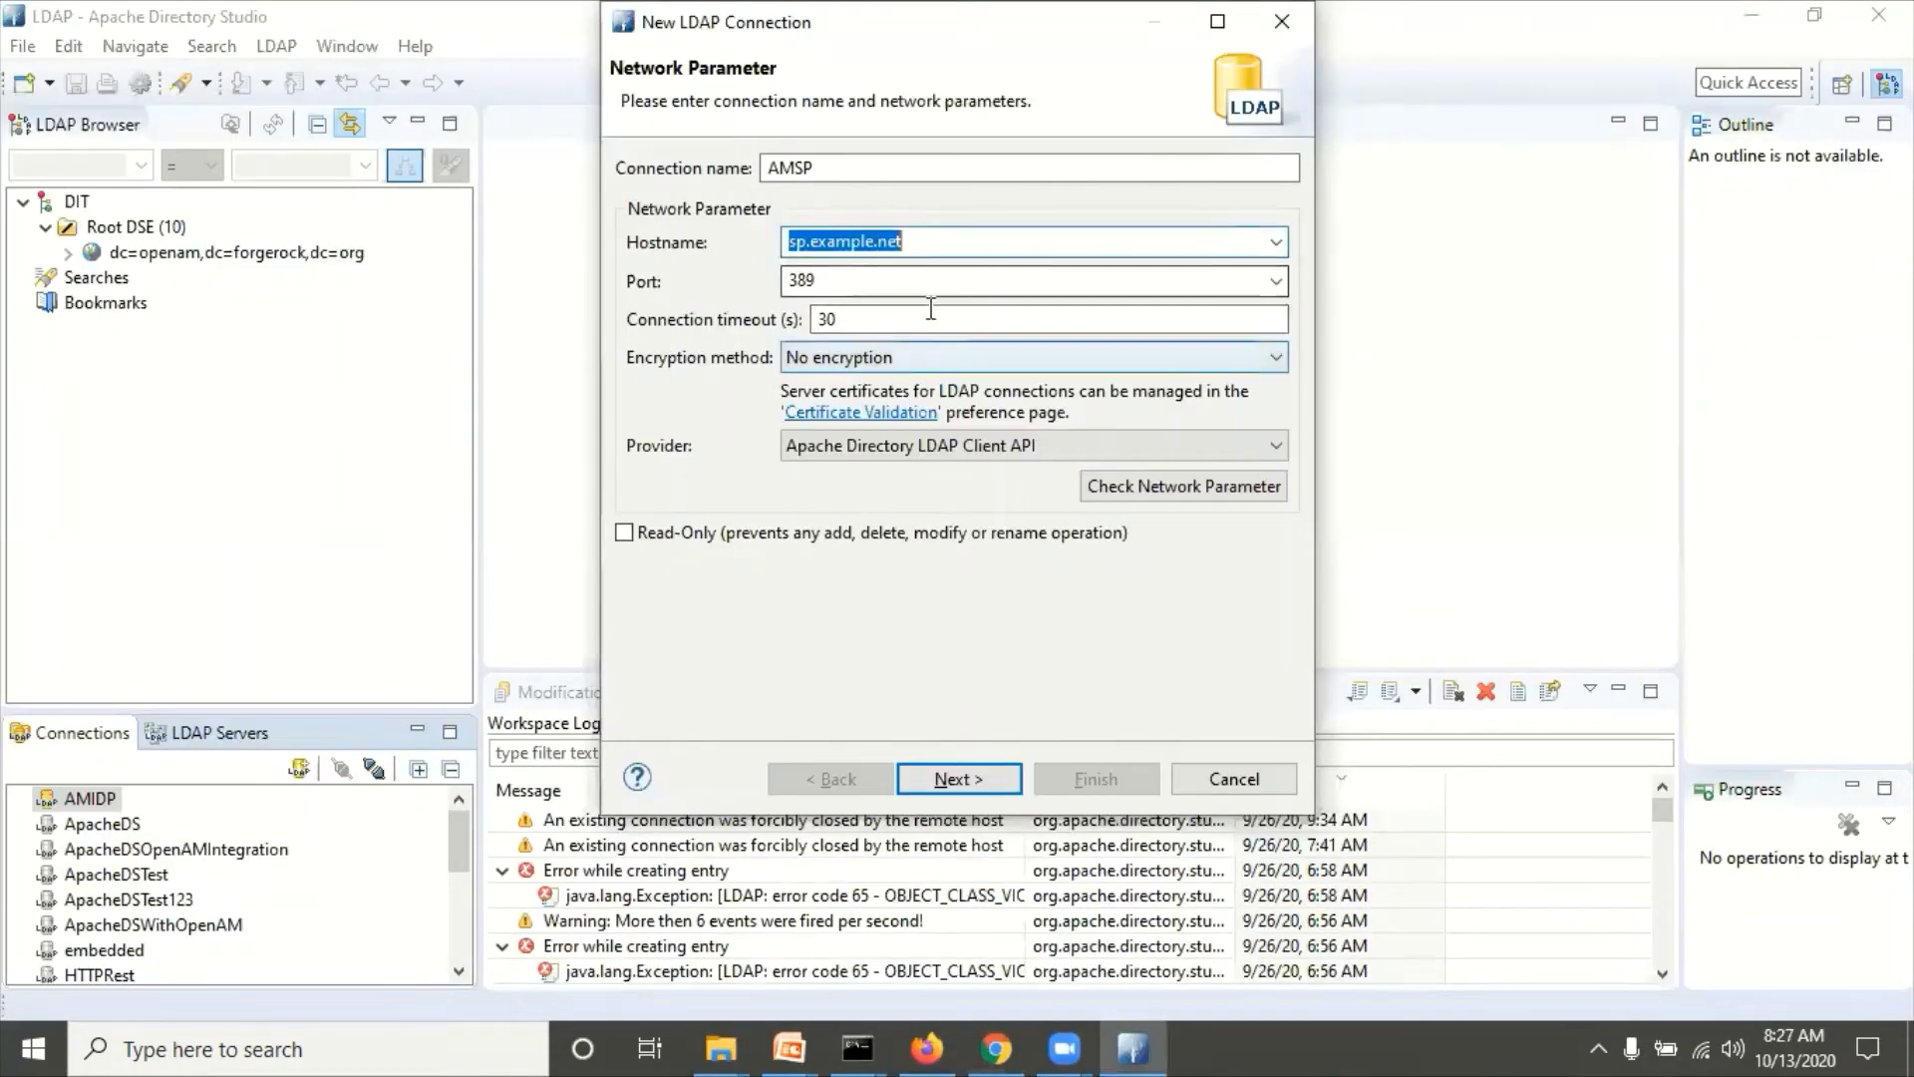
key(Tab)
key(Home)
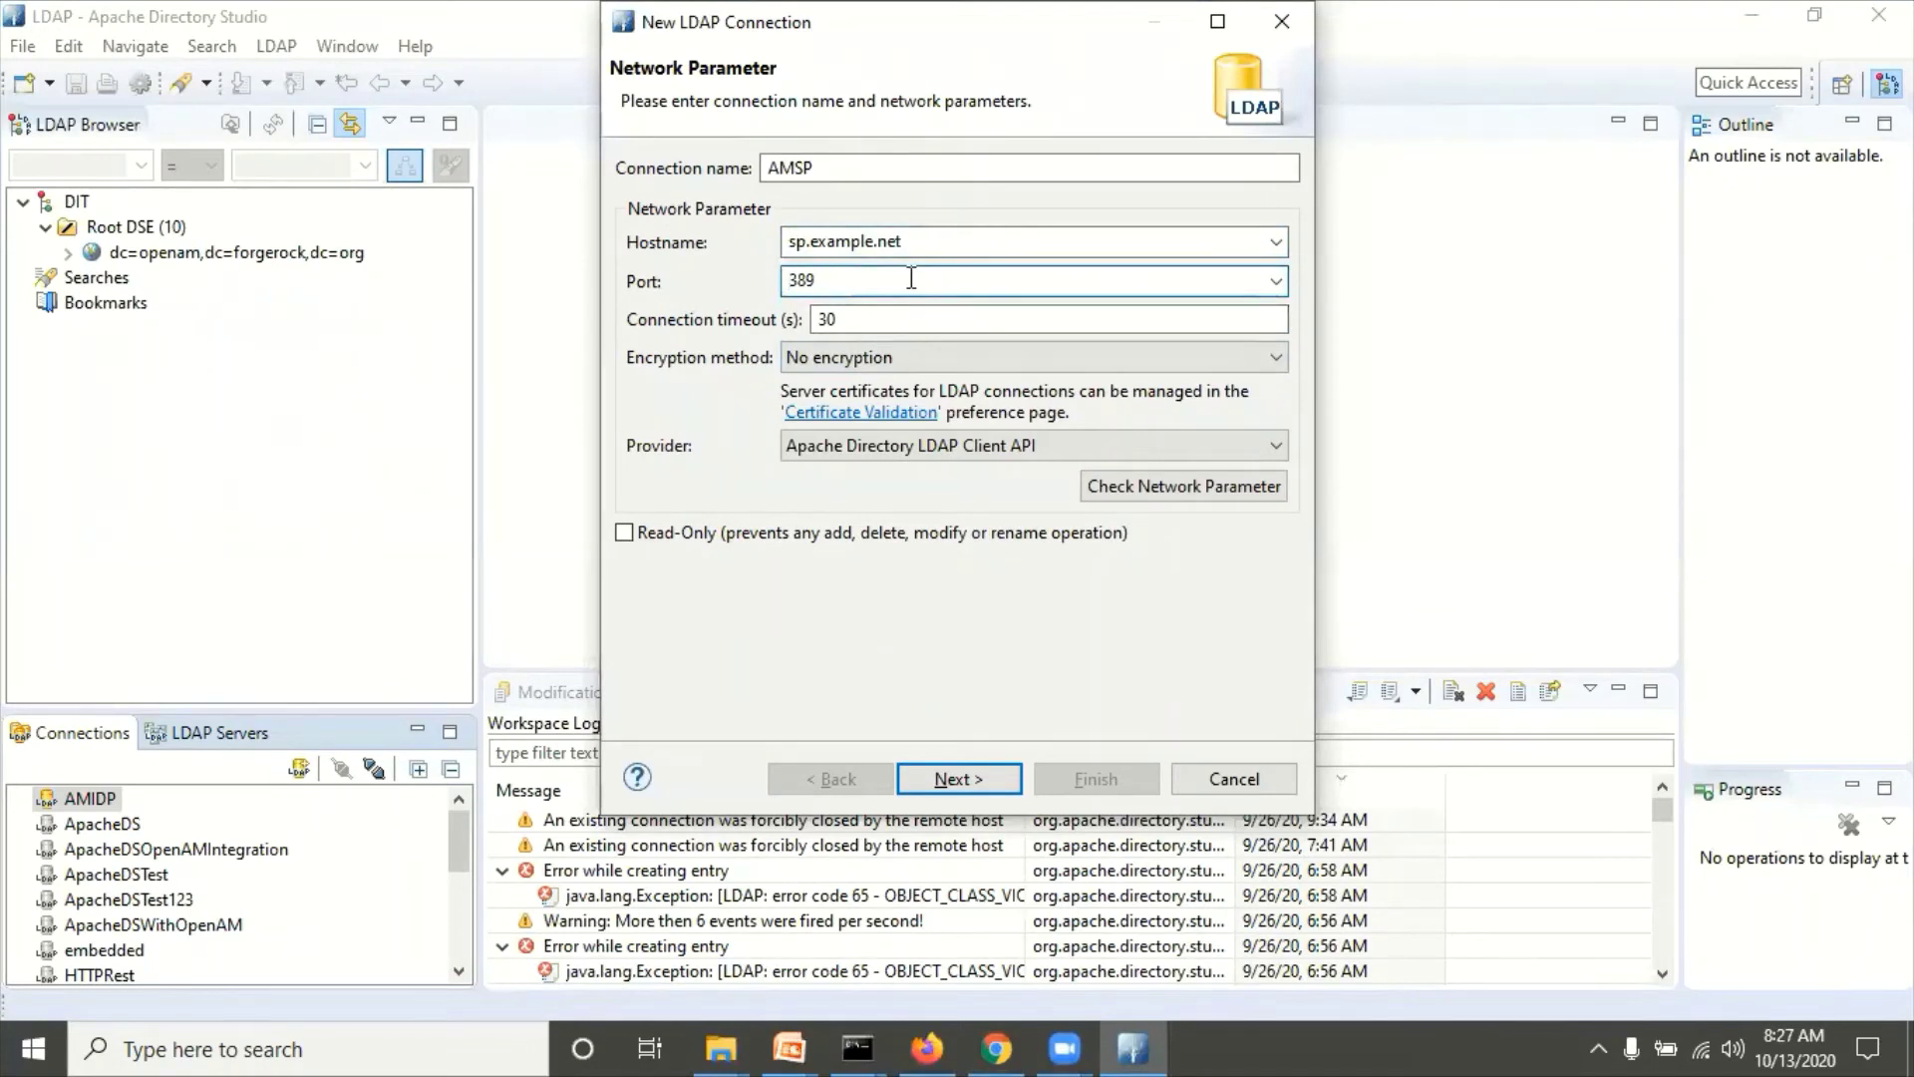
Step: Set AMSP port 51389 and authenticate successfully with the SP's Directory Manager bind DN and password
text(51)
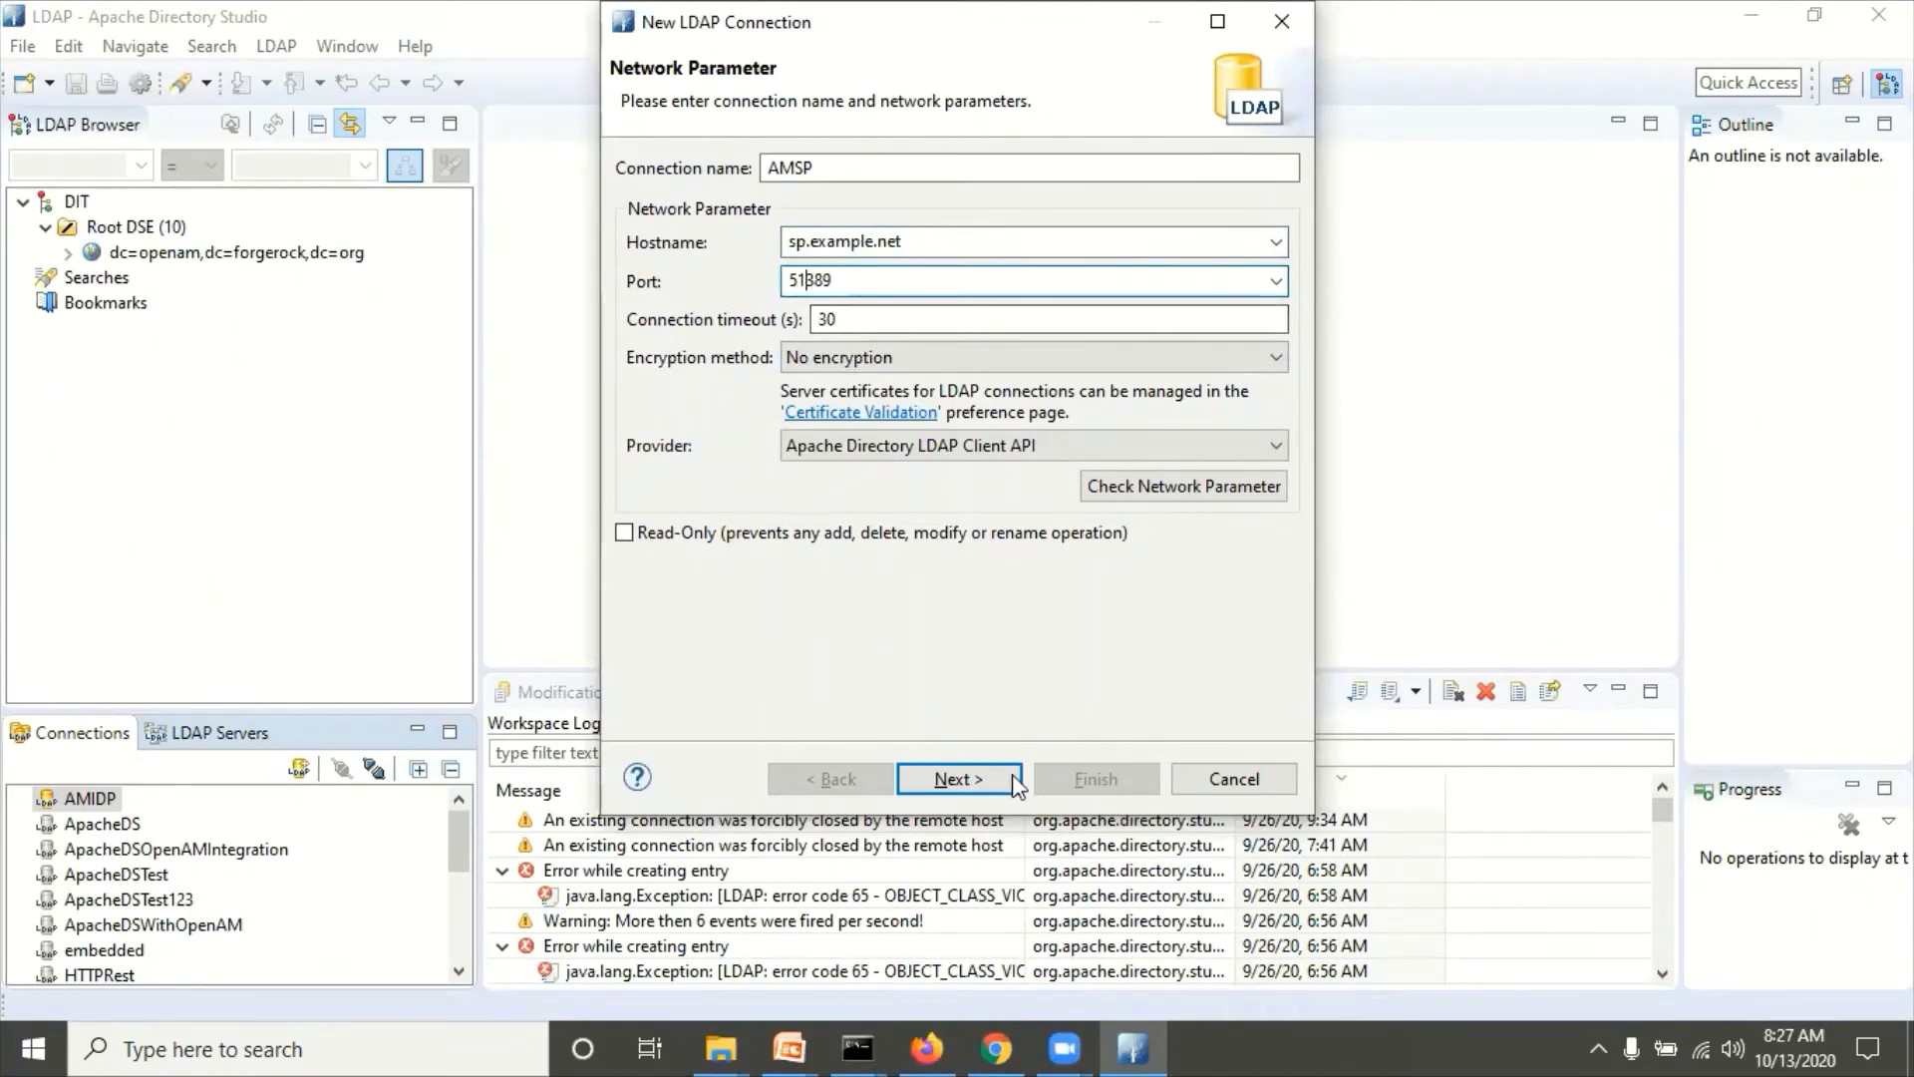
click(1007, 776)
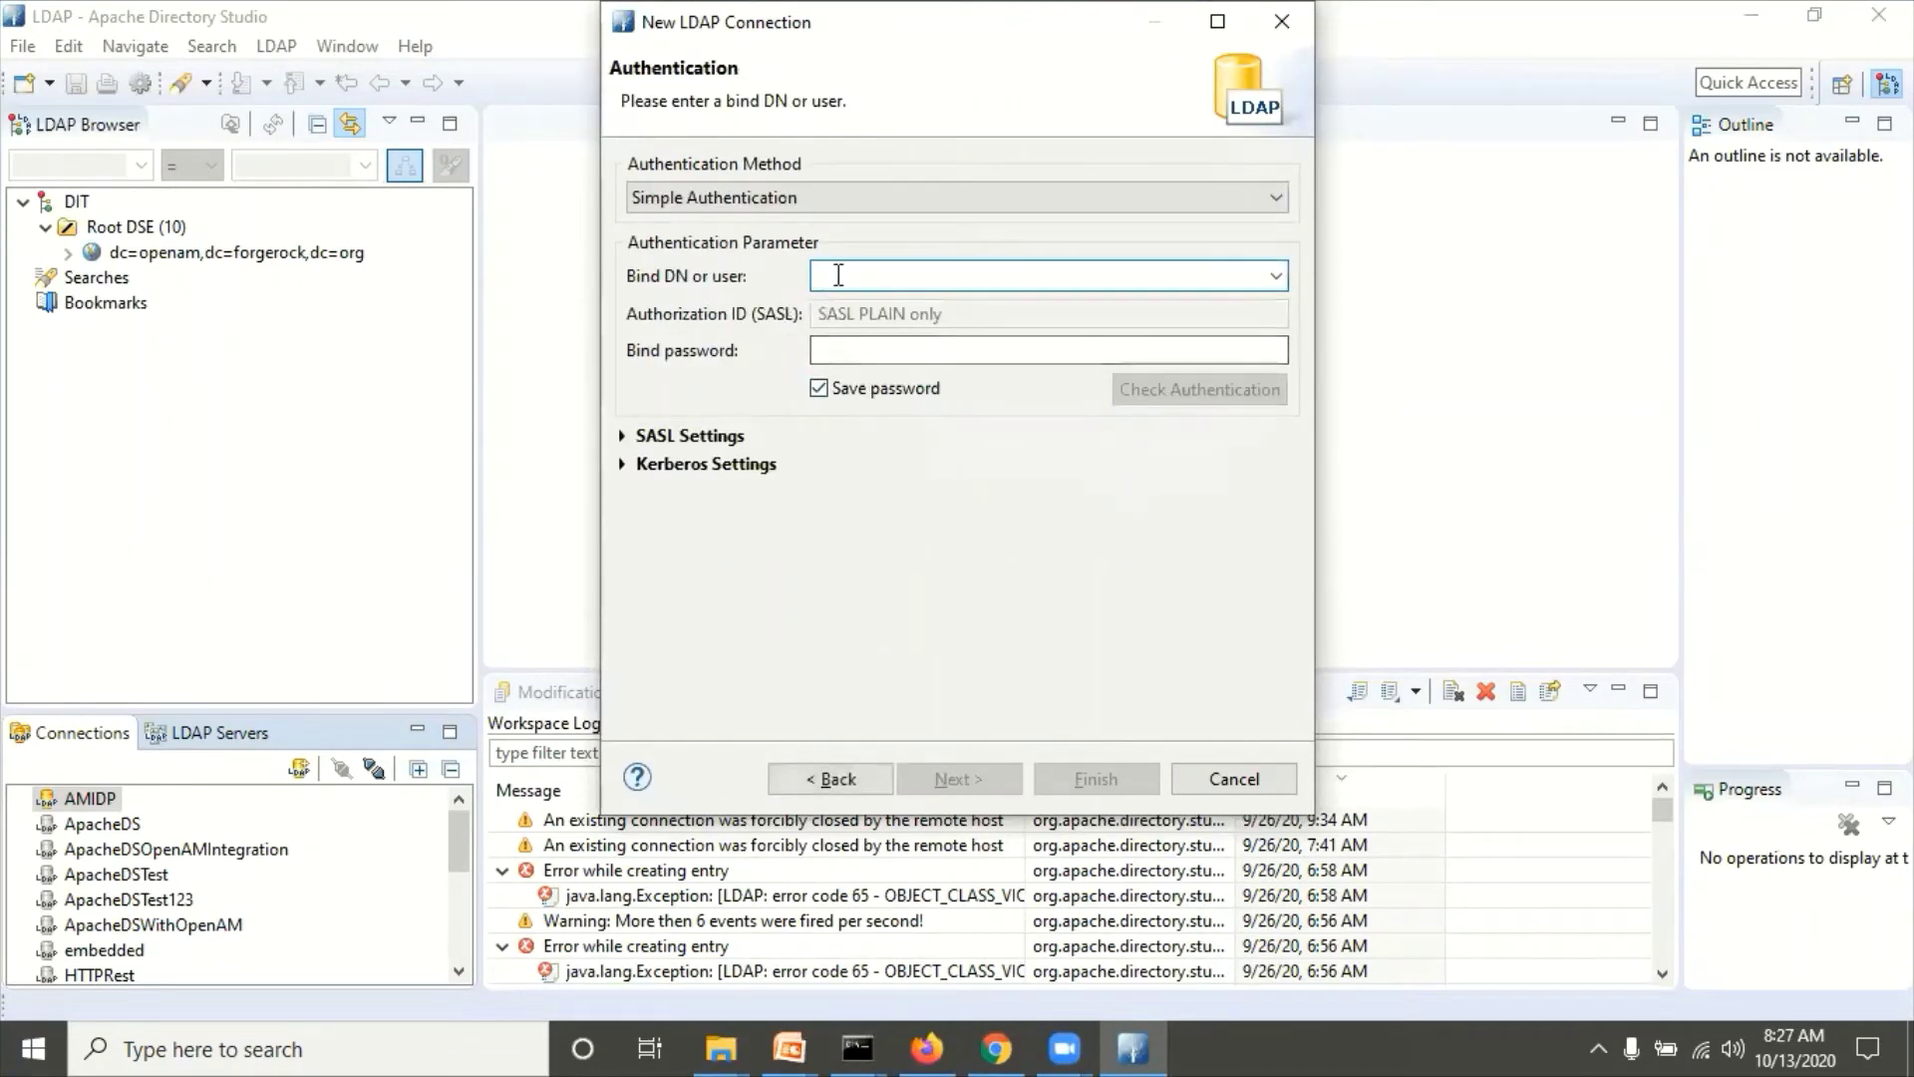
key(alt+Tab)
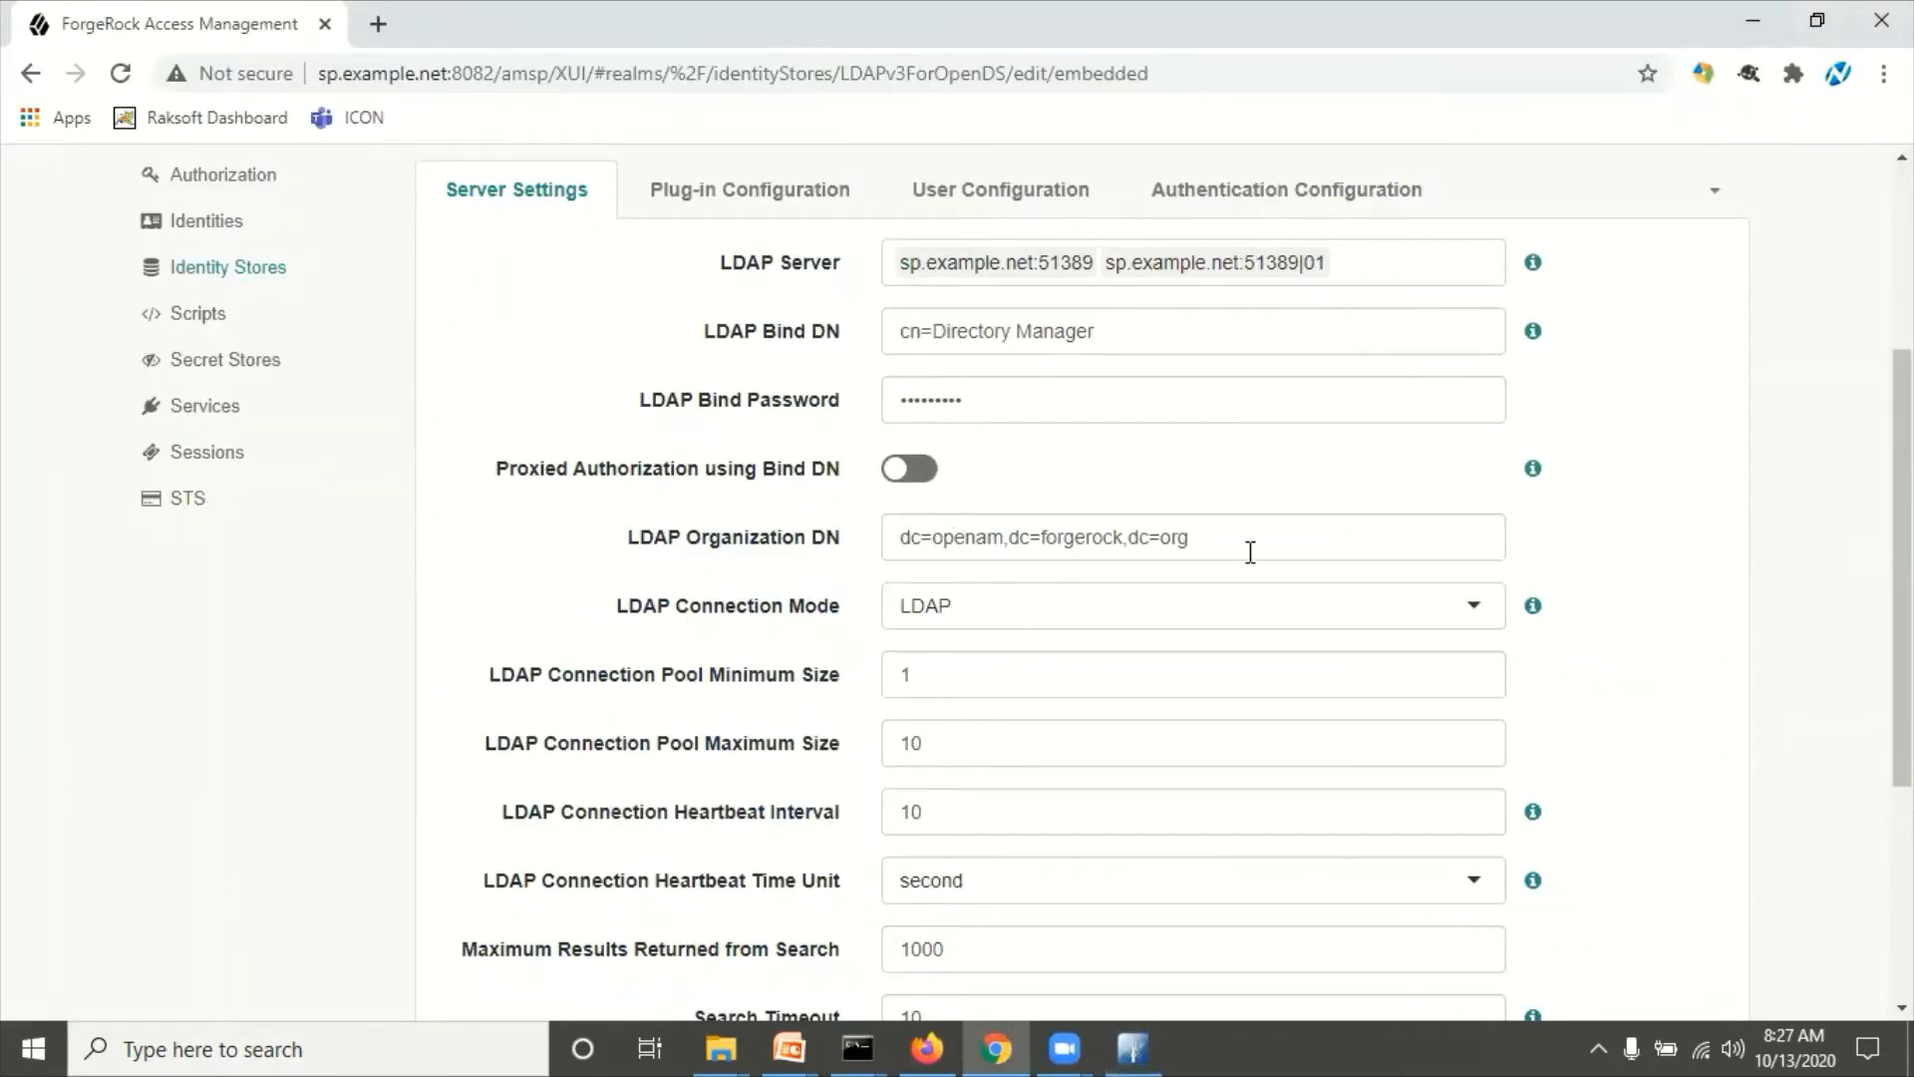
drag(1150, 326, 838, 319)
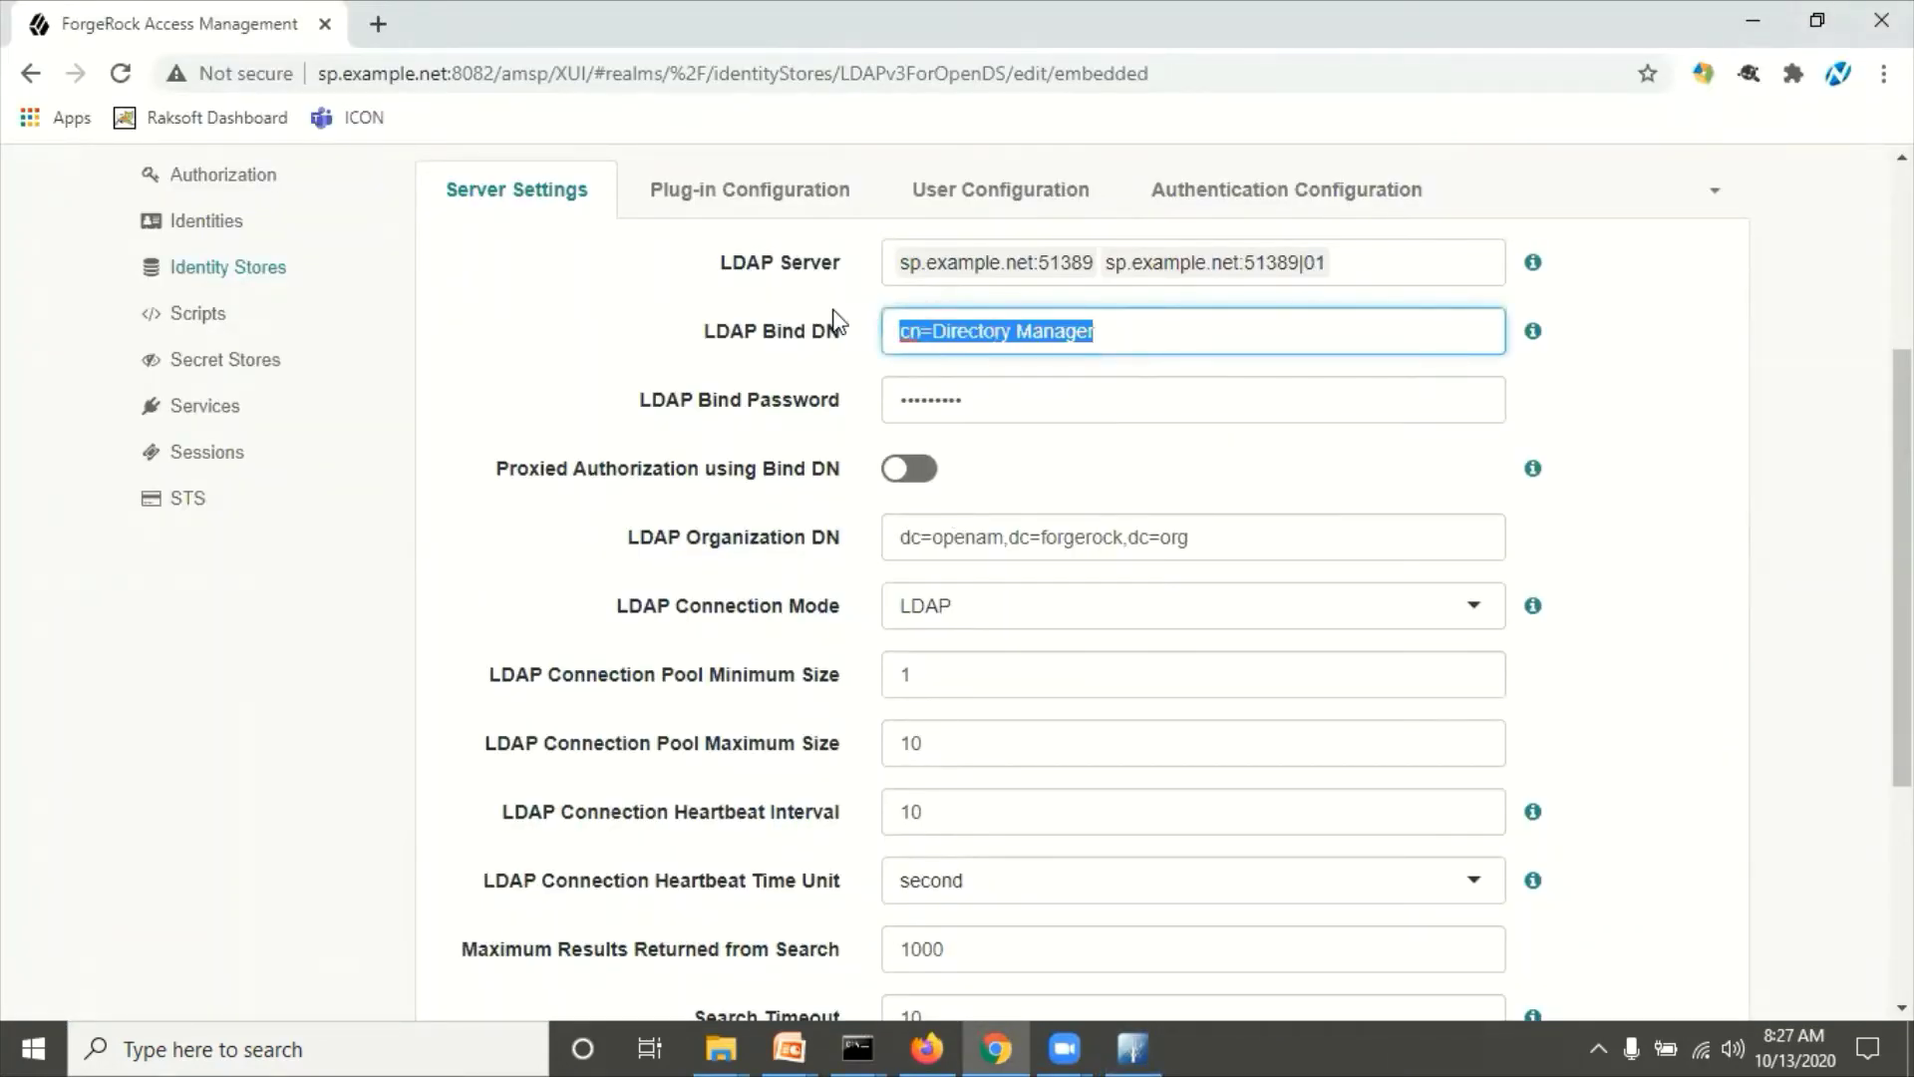
key(ctrl+c)
key(alt+Tab)
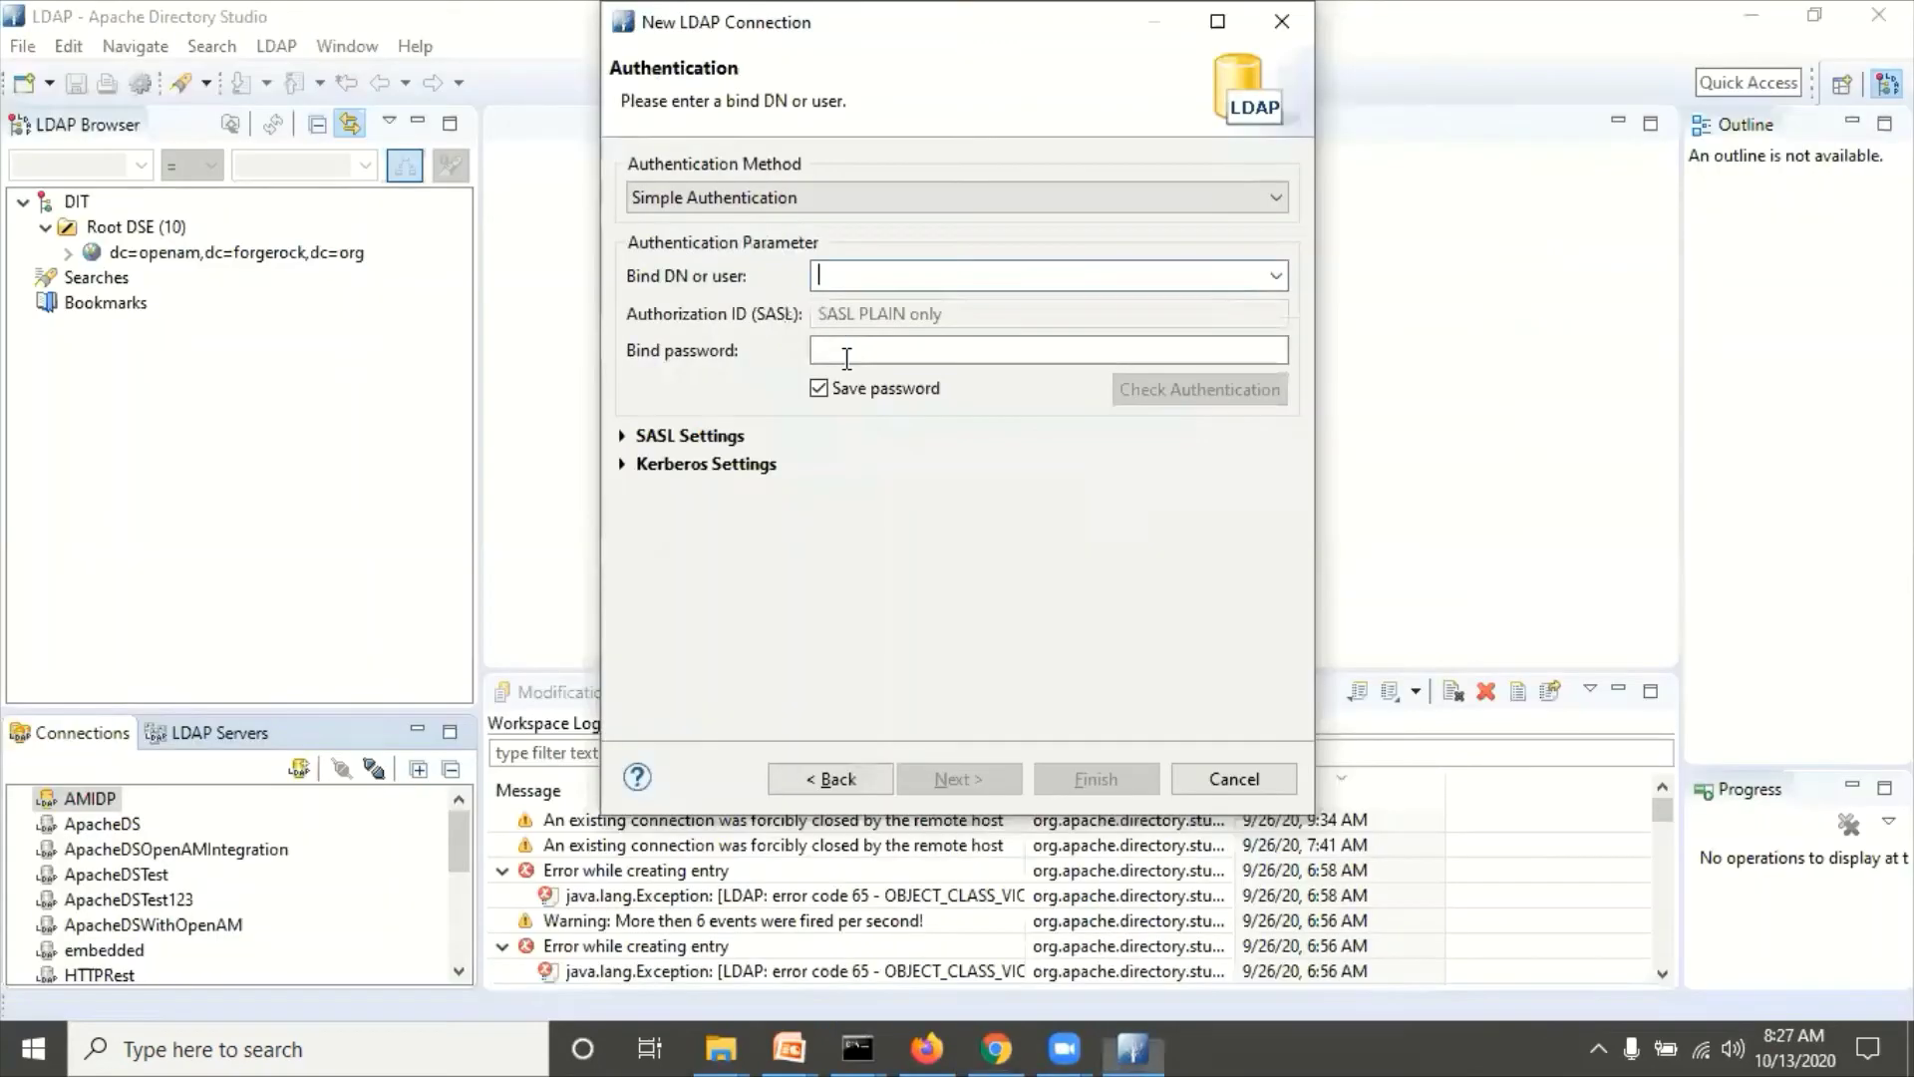
key(ctrl+v)
click(859, 341)
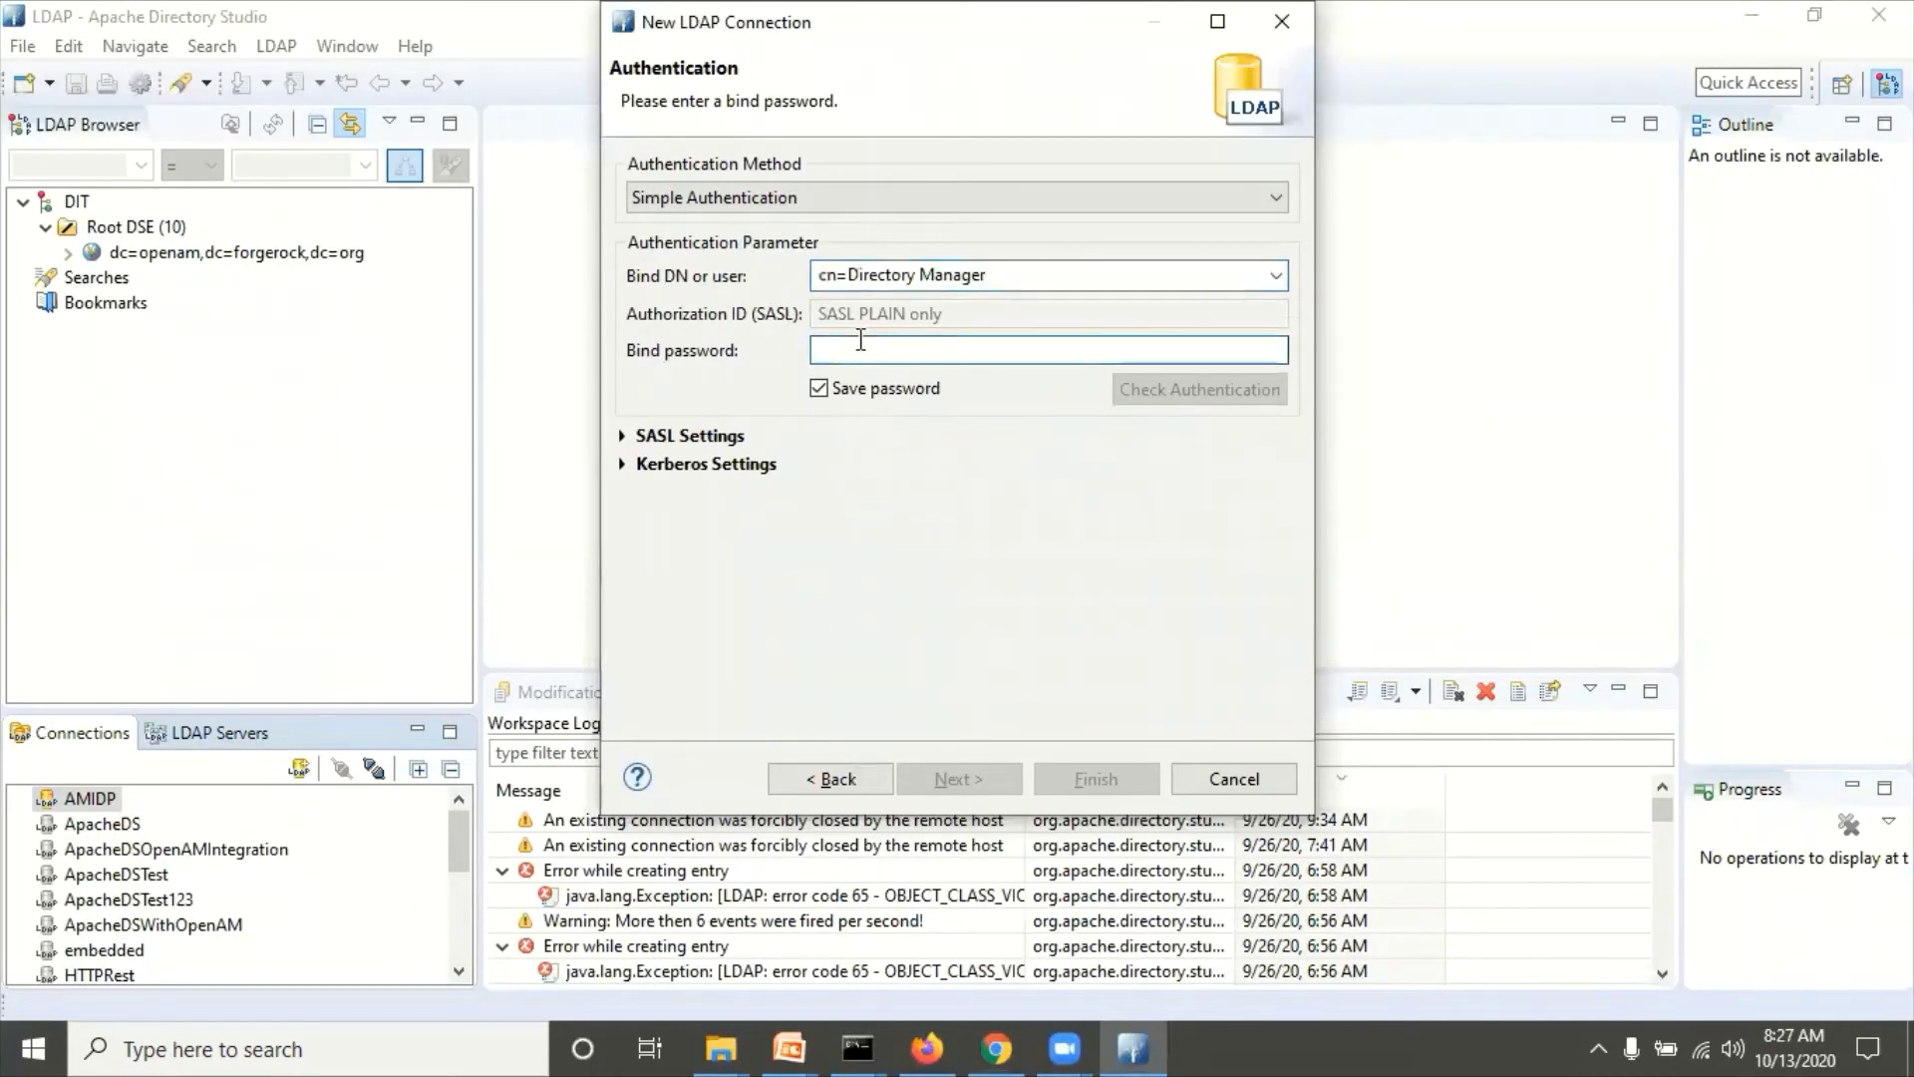
text(•••••••••)
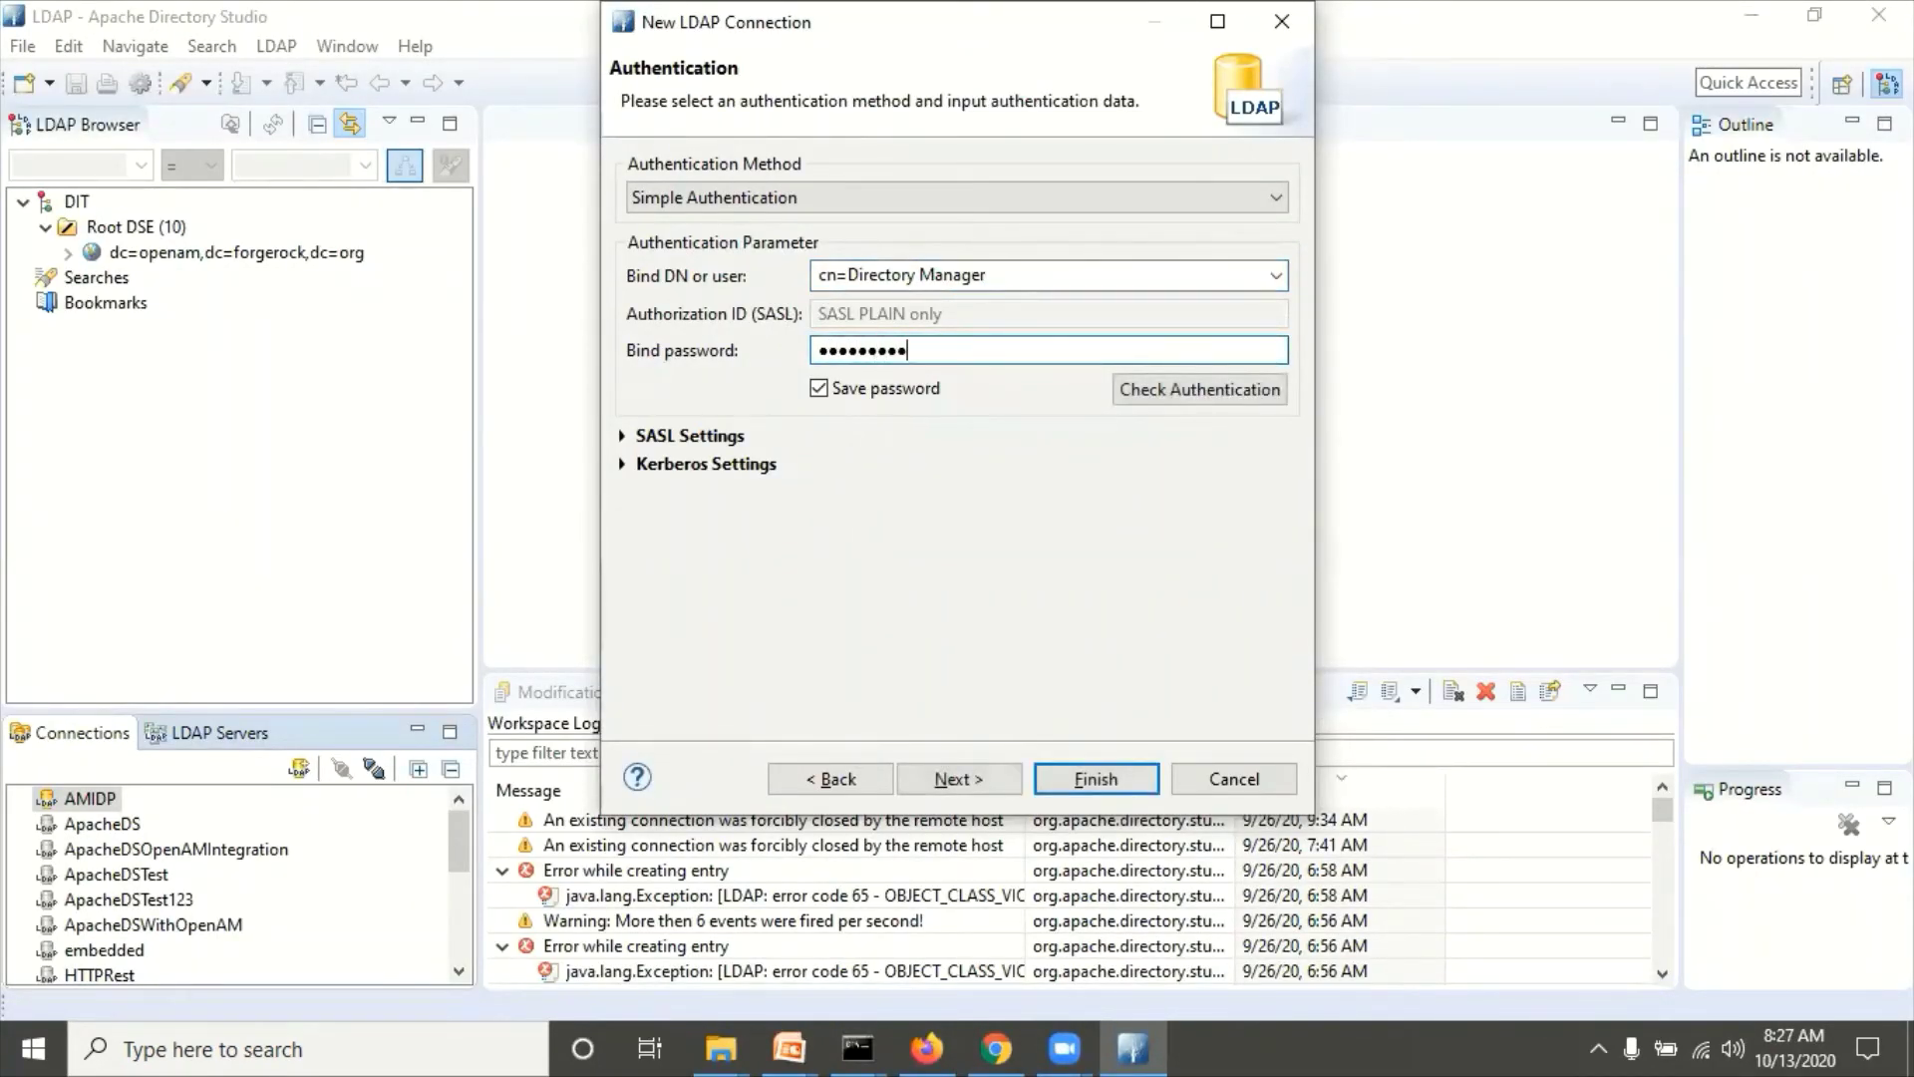
click(1176, 404)
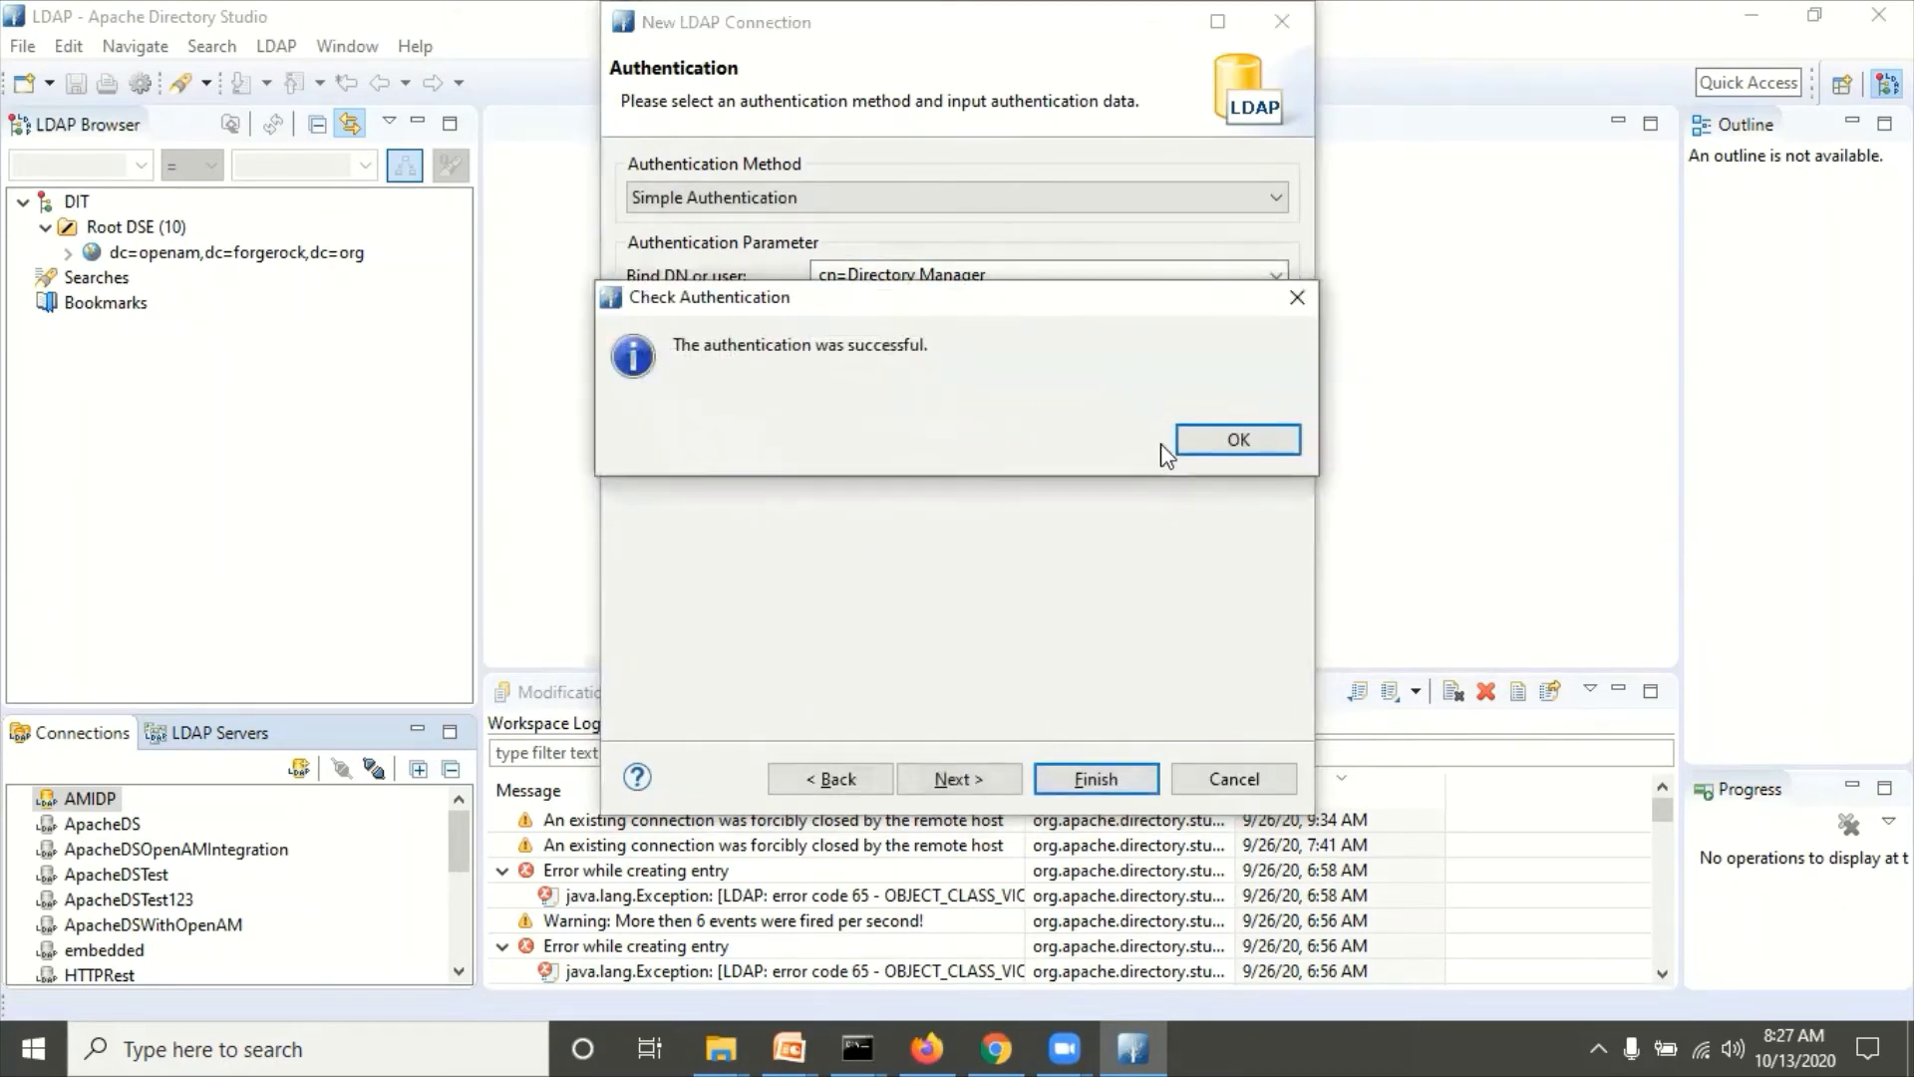
click(1205, 439)
Step: Finish AMSP, then open the IdP demo user entry under dc=openam,dc=forgerock,dc=org > ou=people
click(1085, 776)
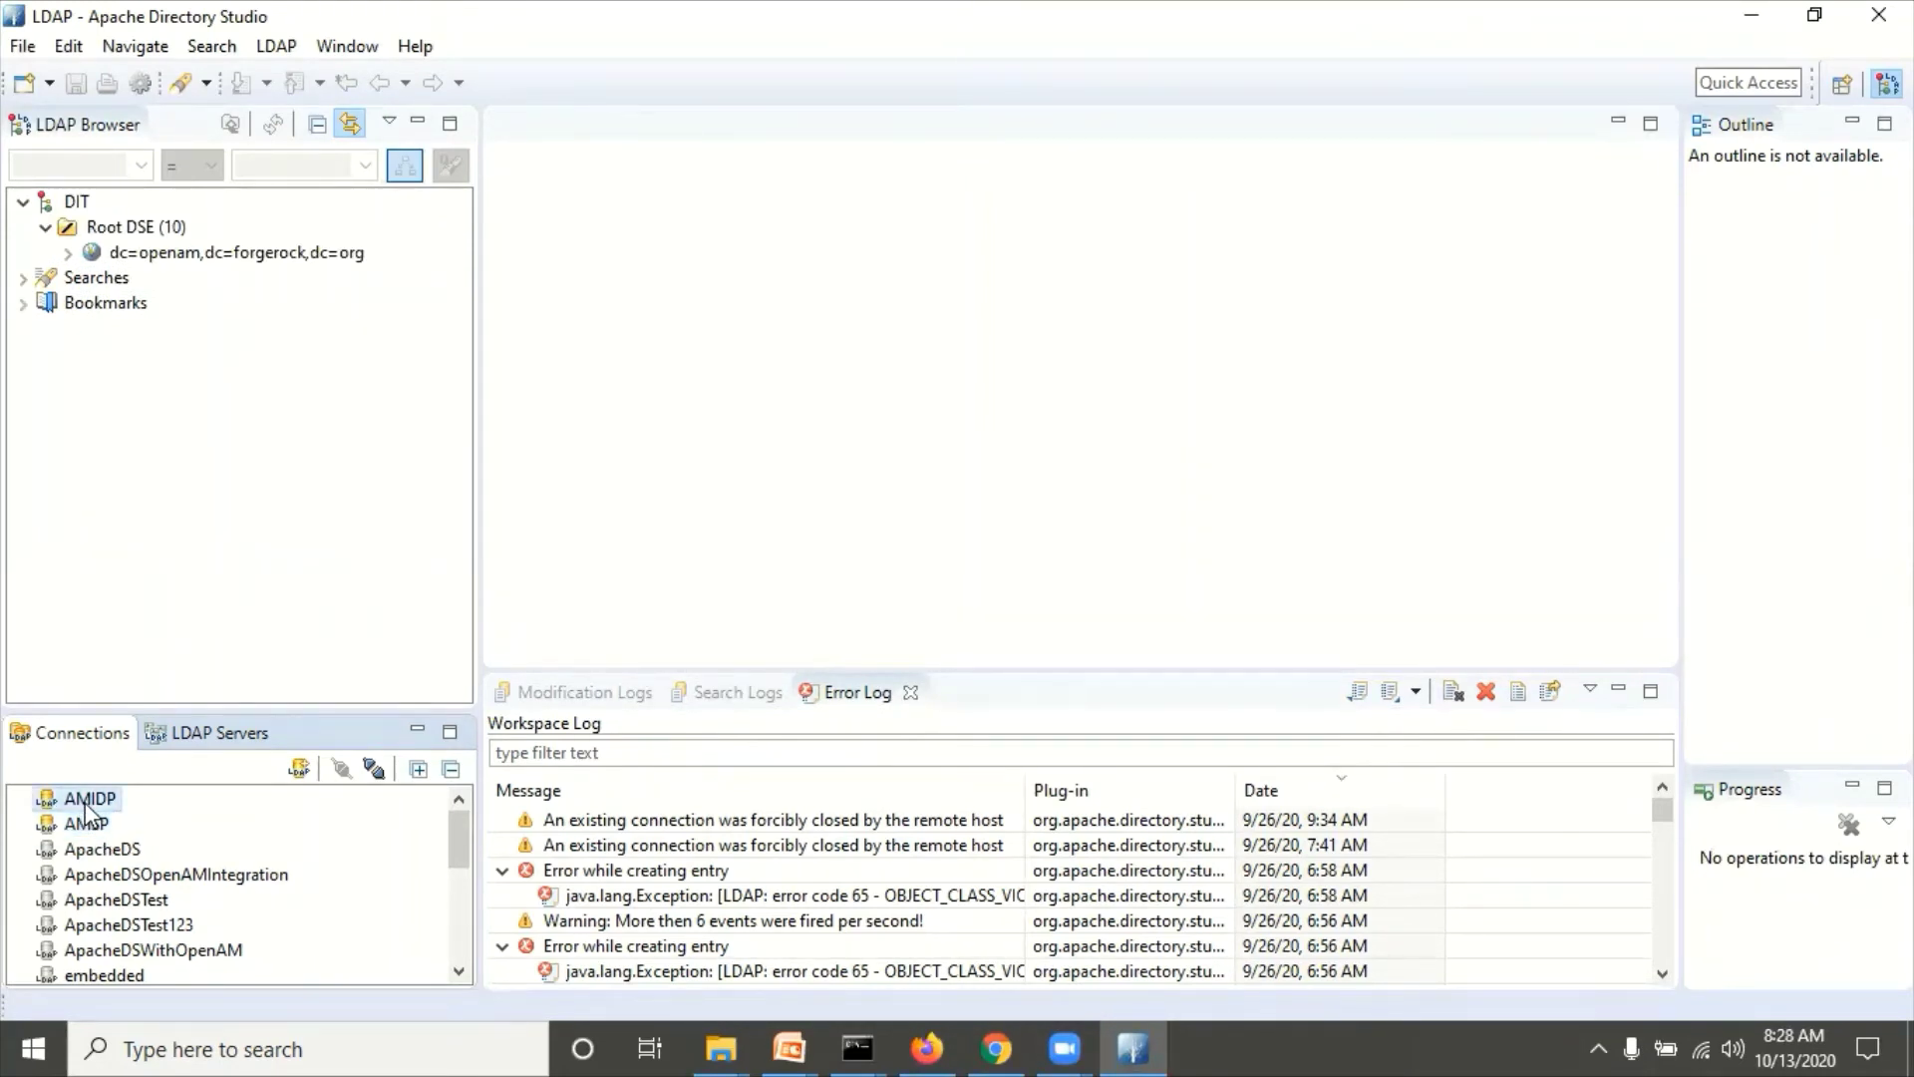
click(67, 255)
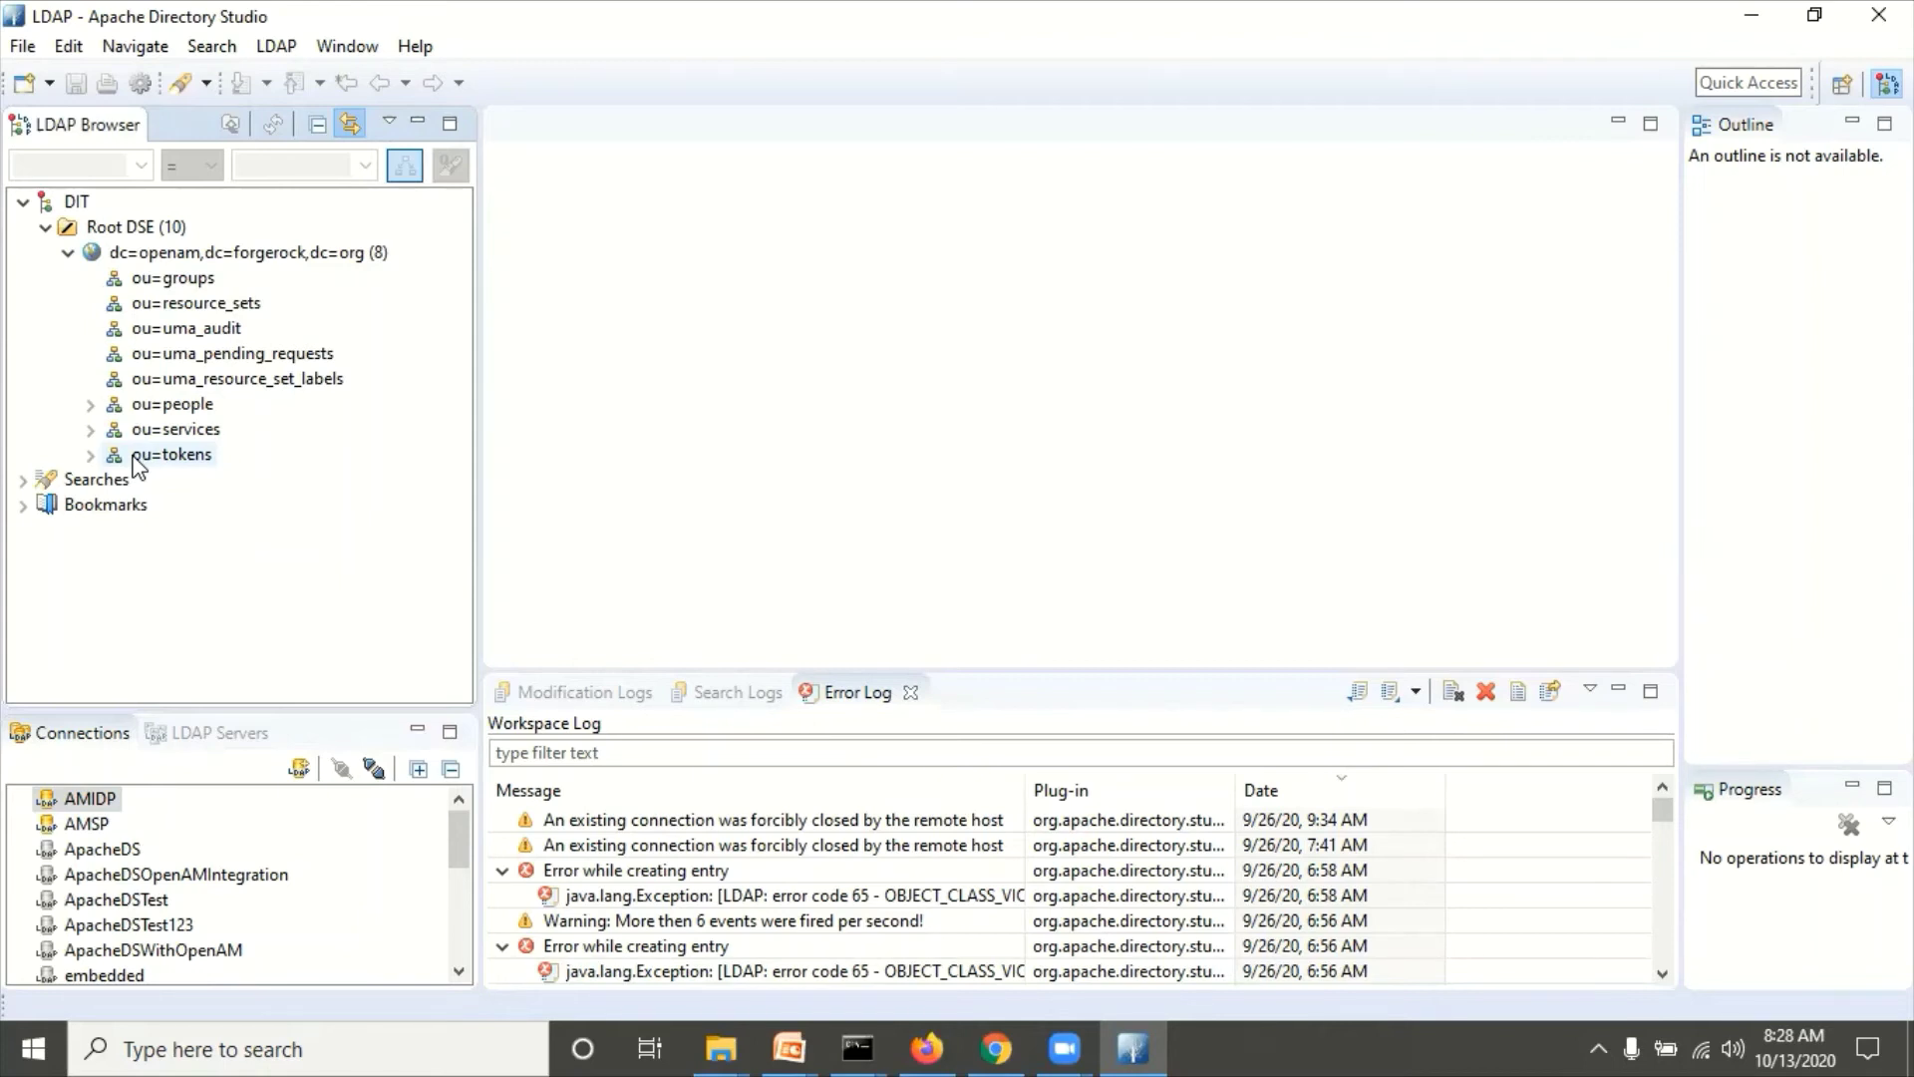
click(90, 406)
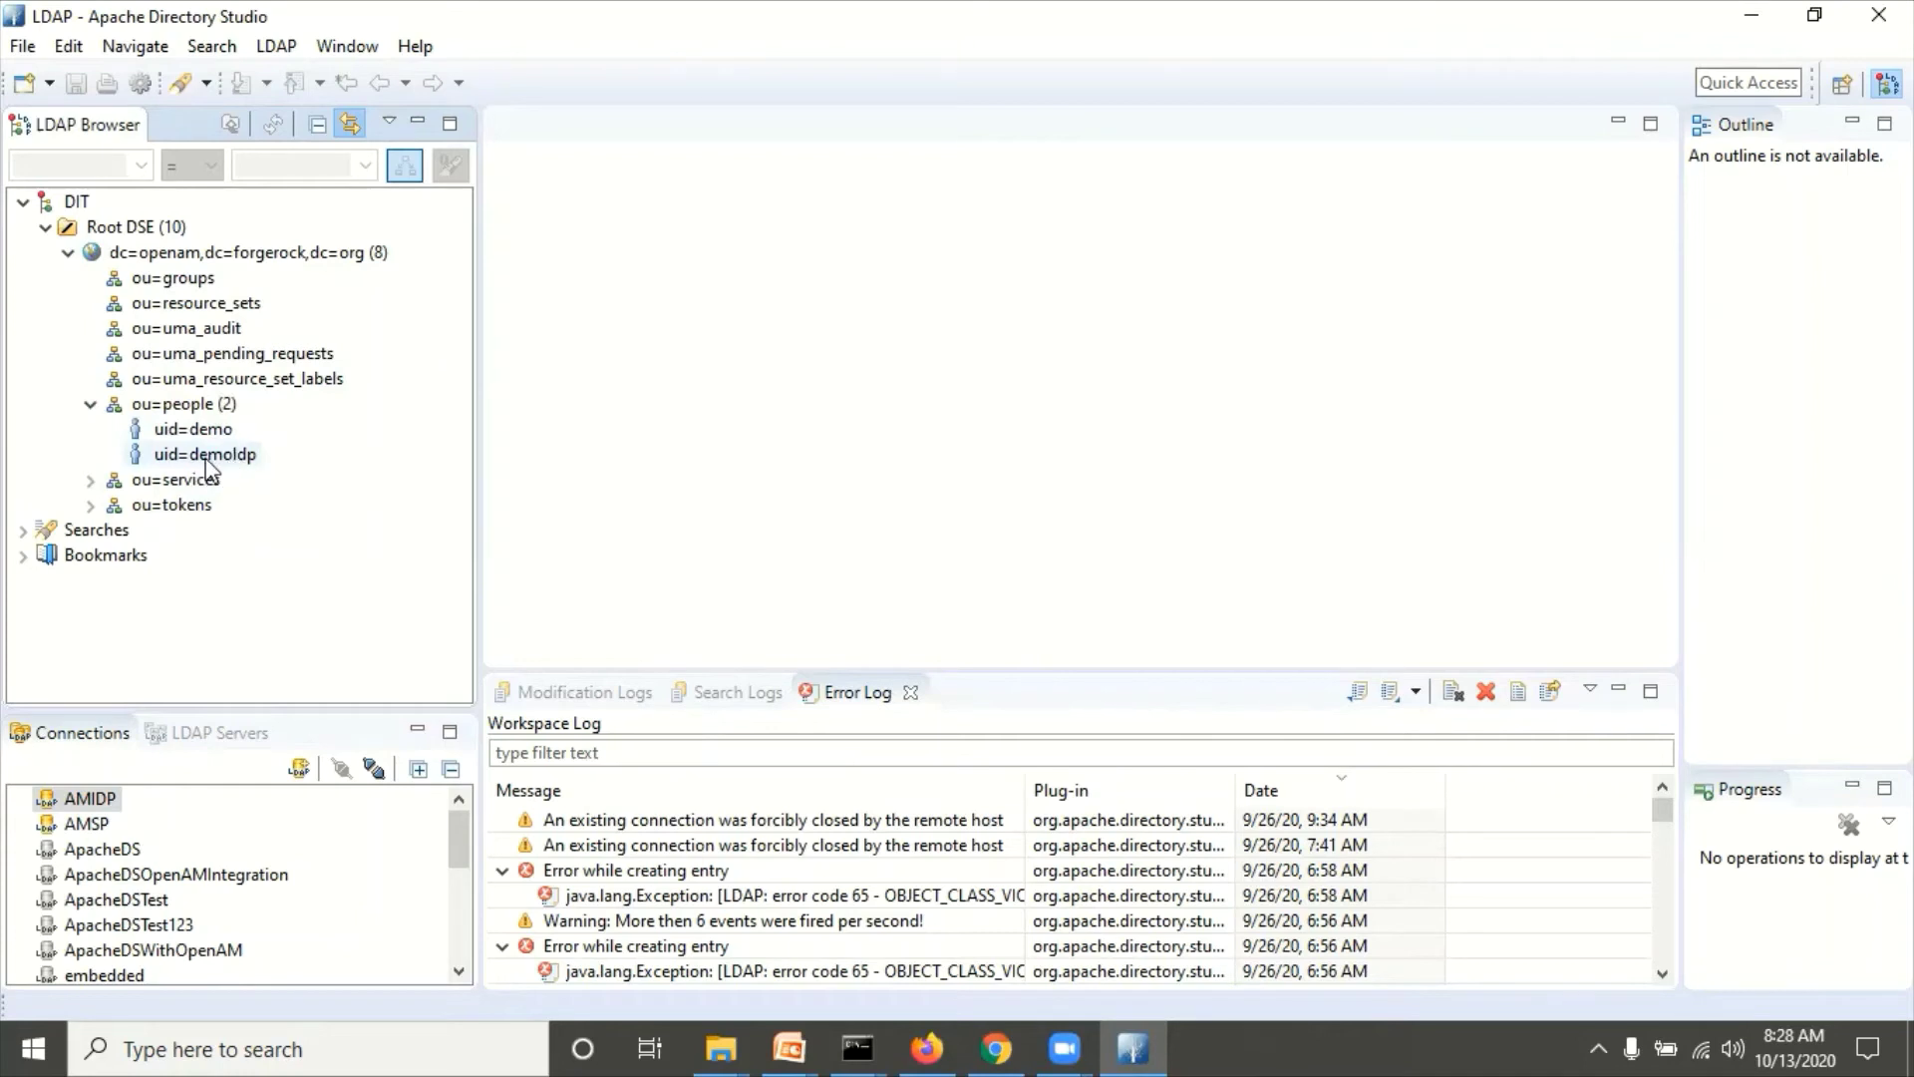
click(204, 456)
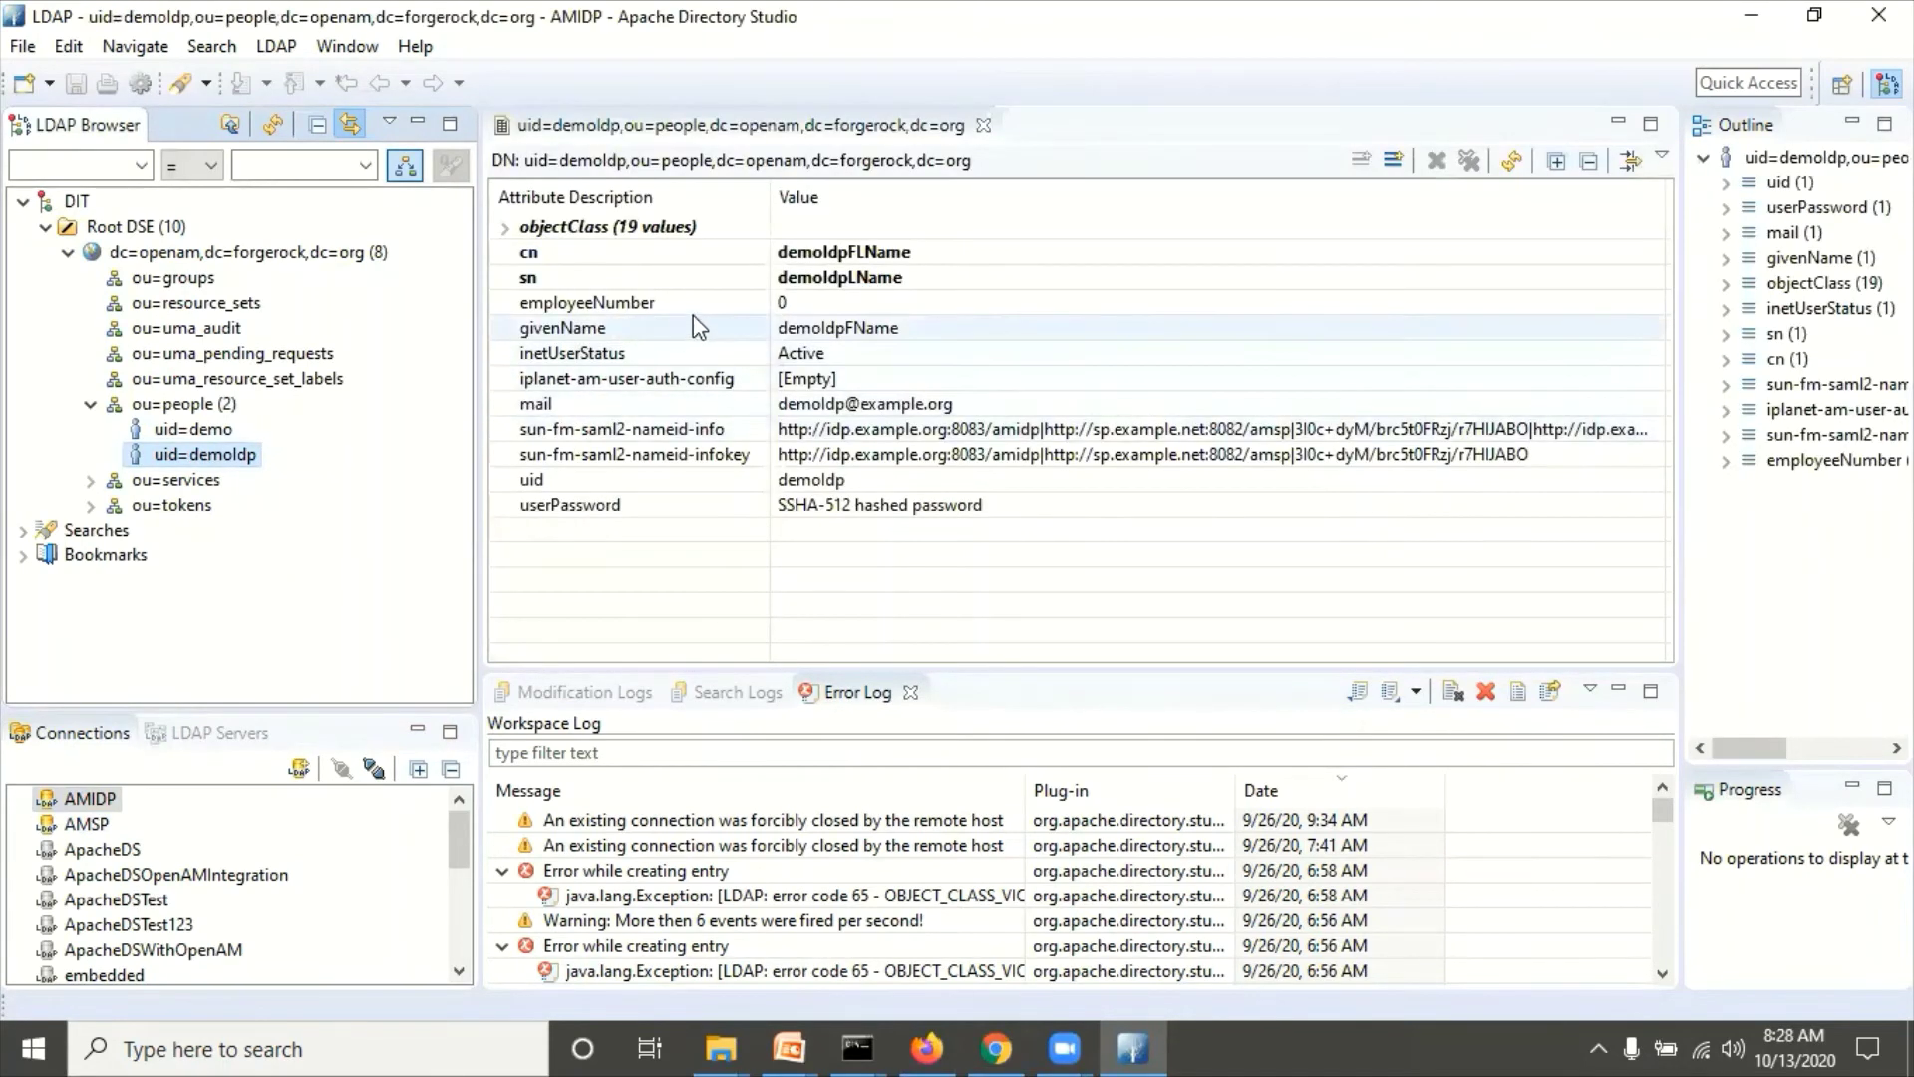
Step: Review the IdP demo user's cn, employeeNumber, givenName, inetUserStatus, auth-config and mail attributes
click(566, 255)
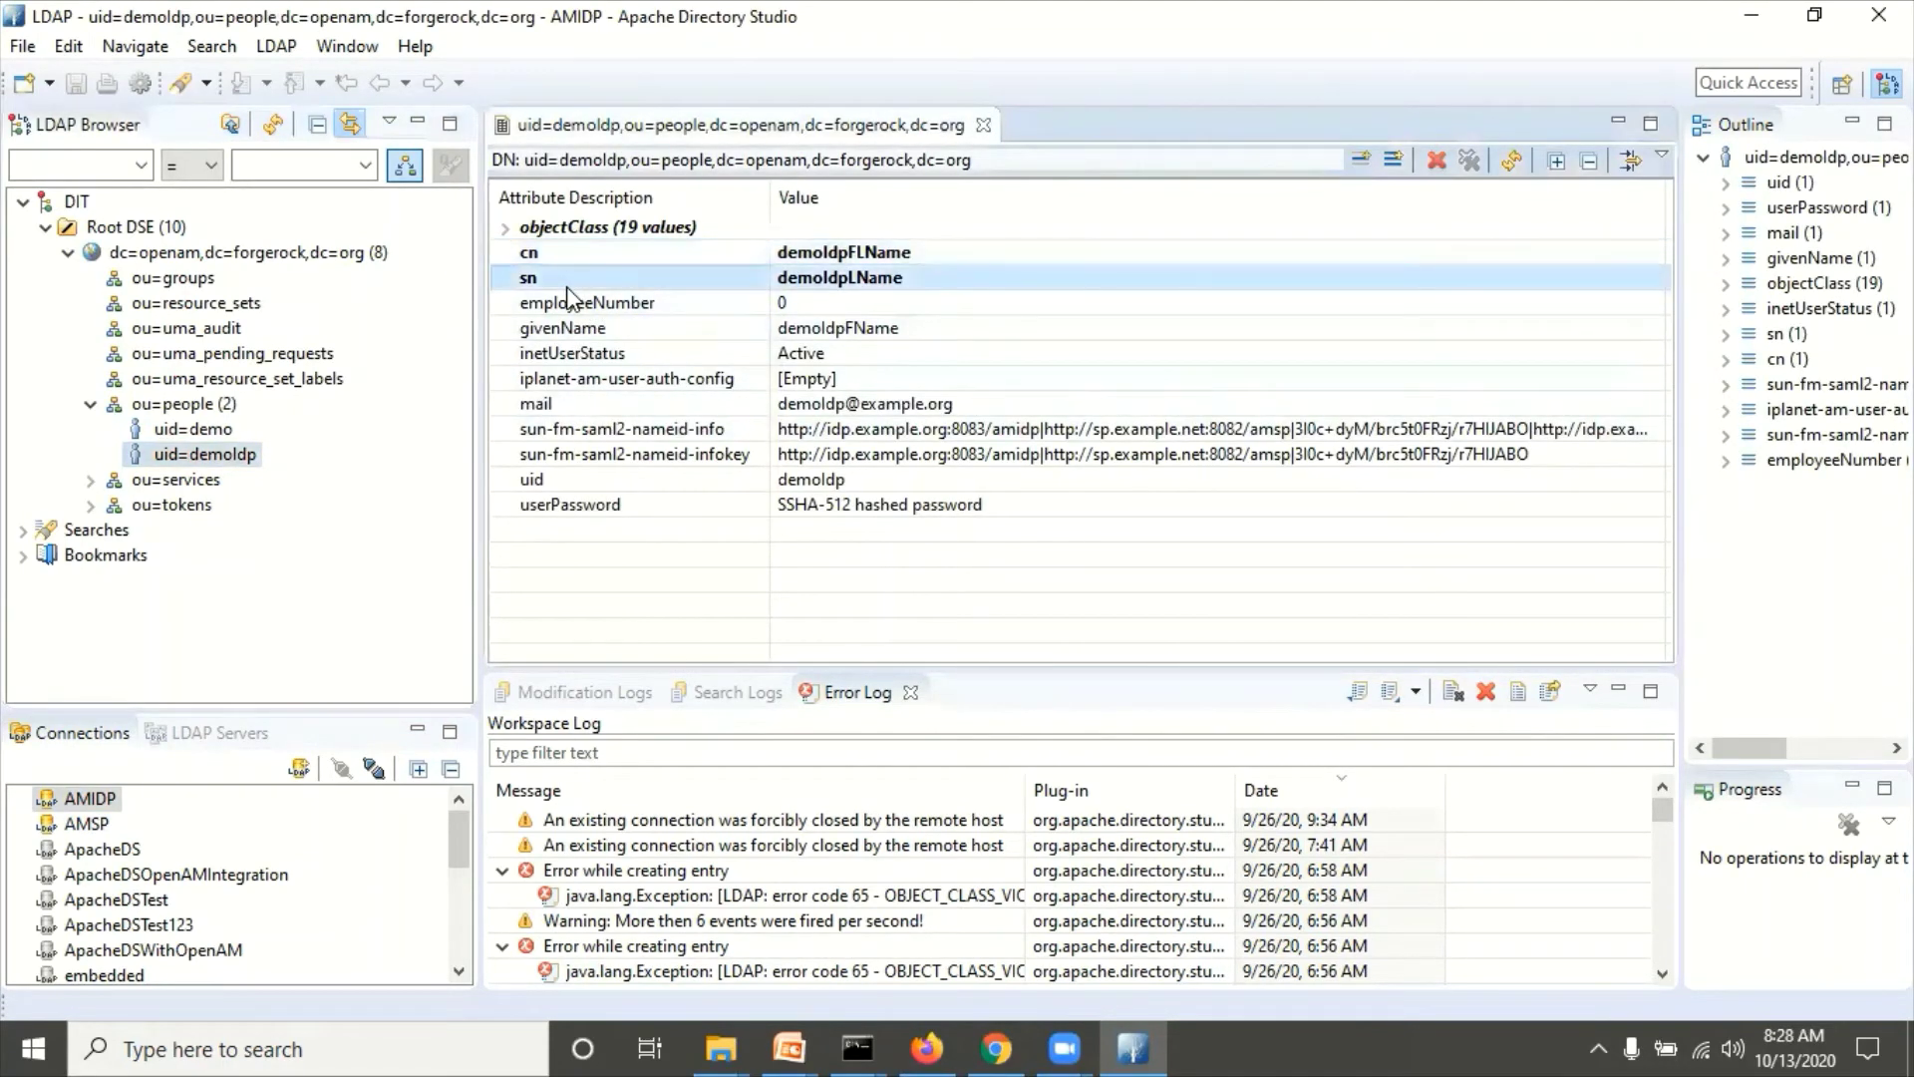
click(566, 299)
click(572, 332)
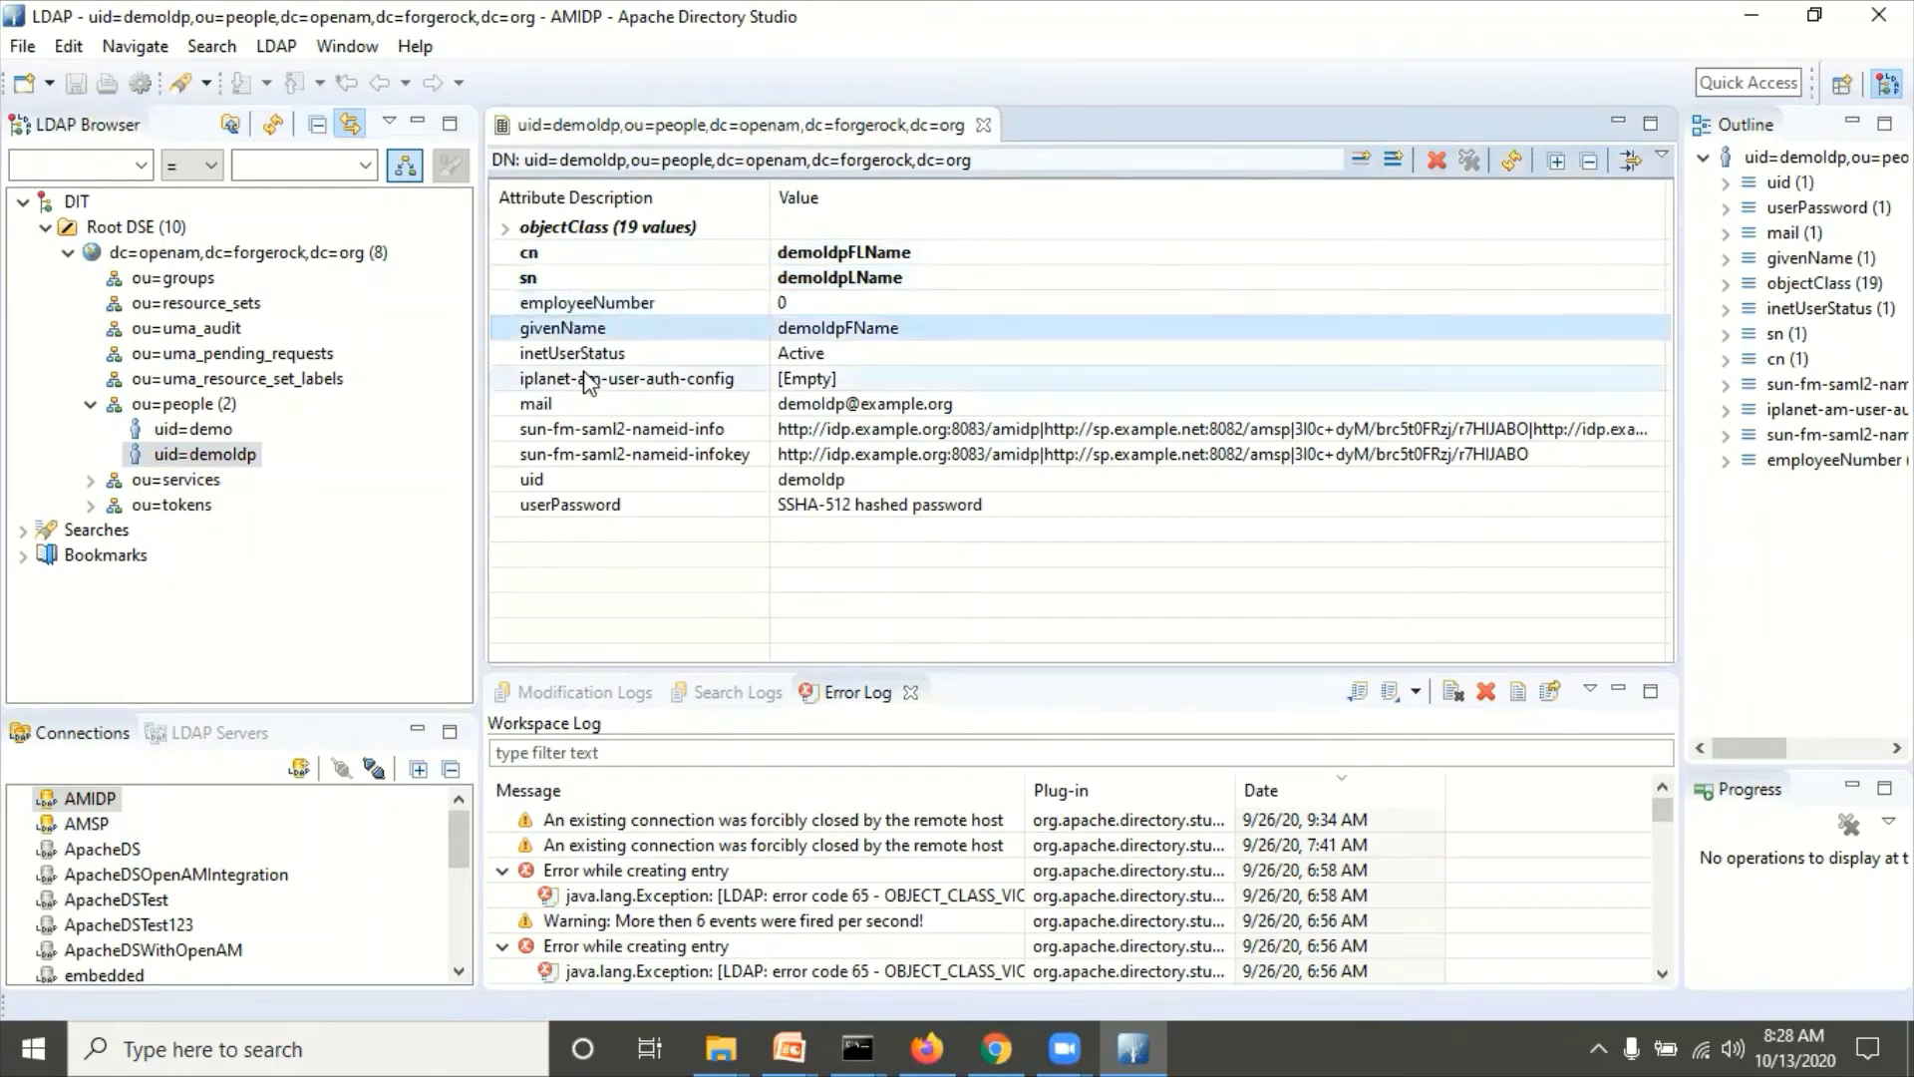
click(590, 359)
click(605, 383)
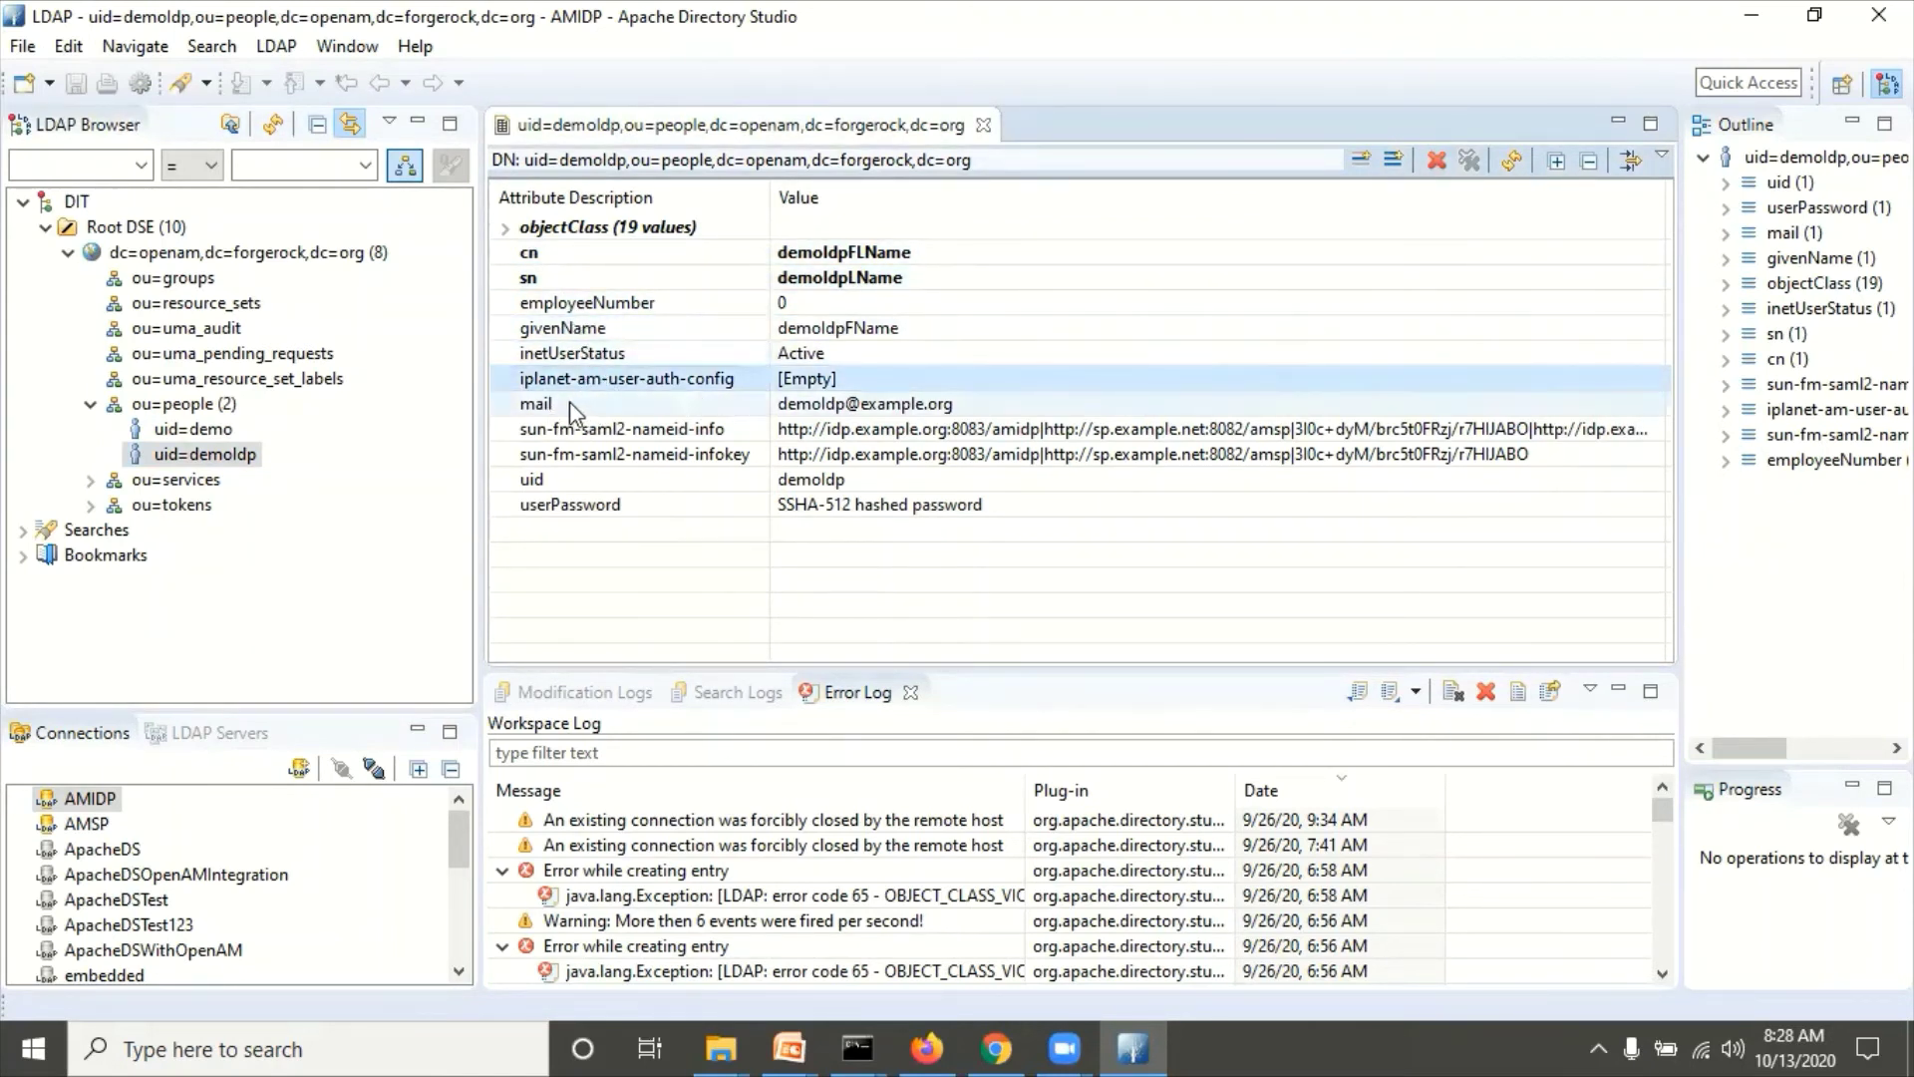
click(570, 401)
Step: Examine sun-fm-saml2-nameid-info and nameid-infokey, then show the AMSP connection's tree
click(564, 431)
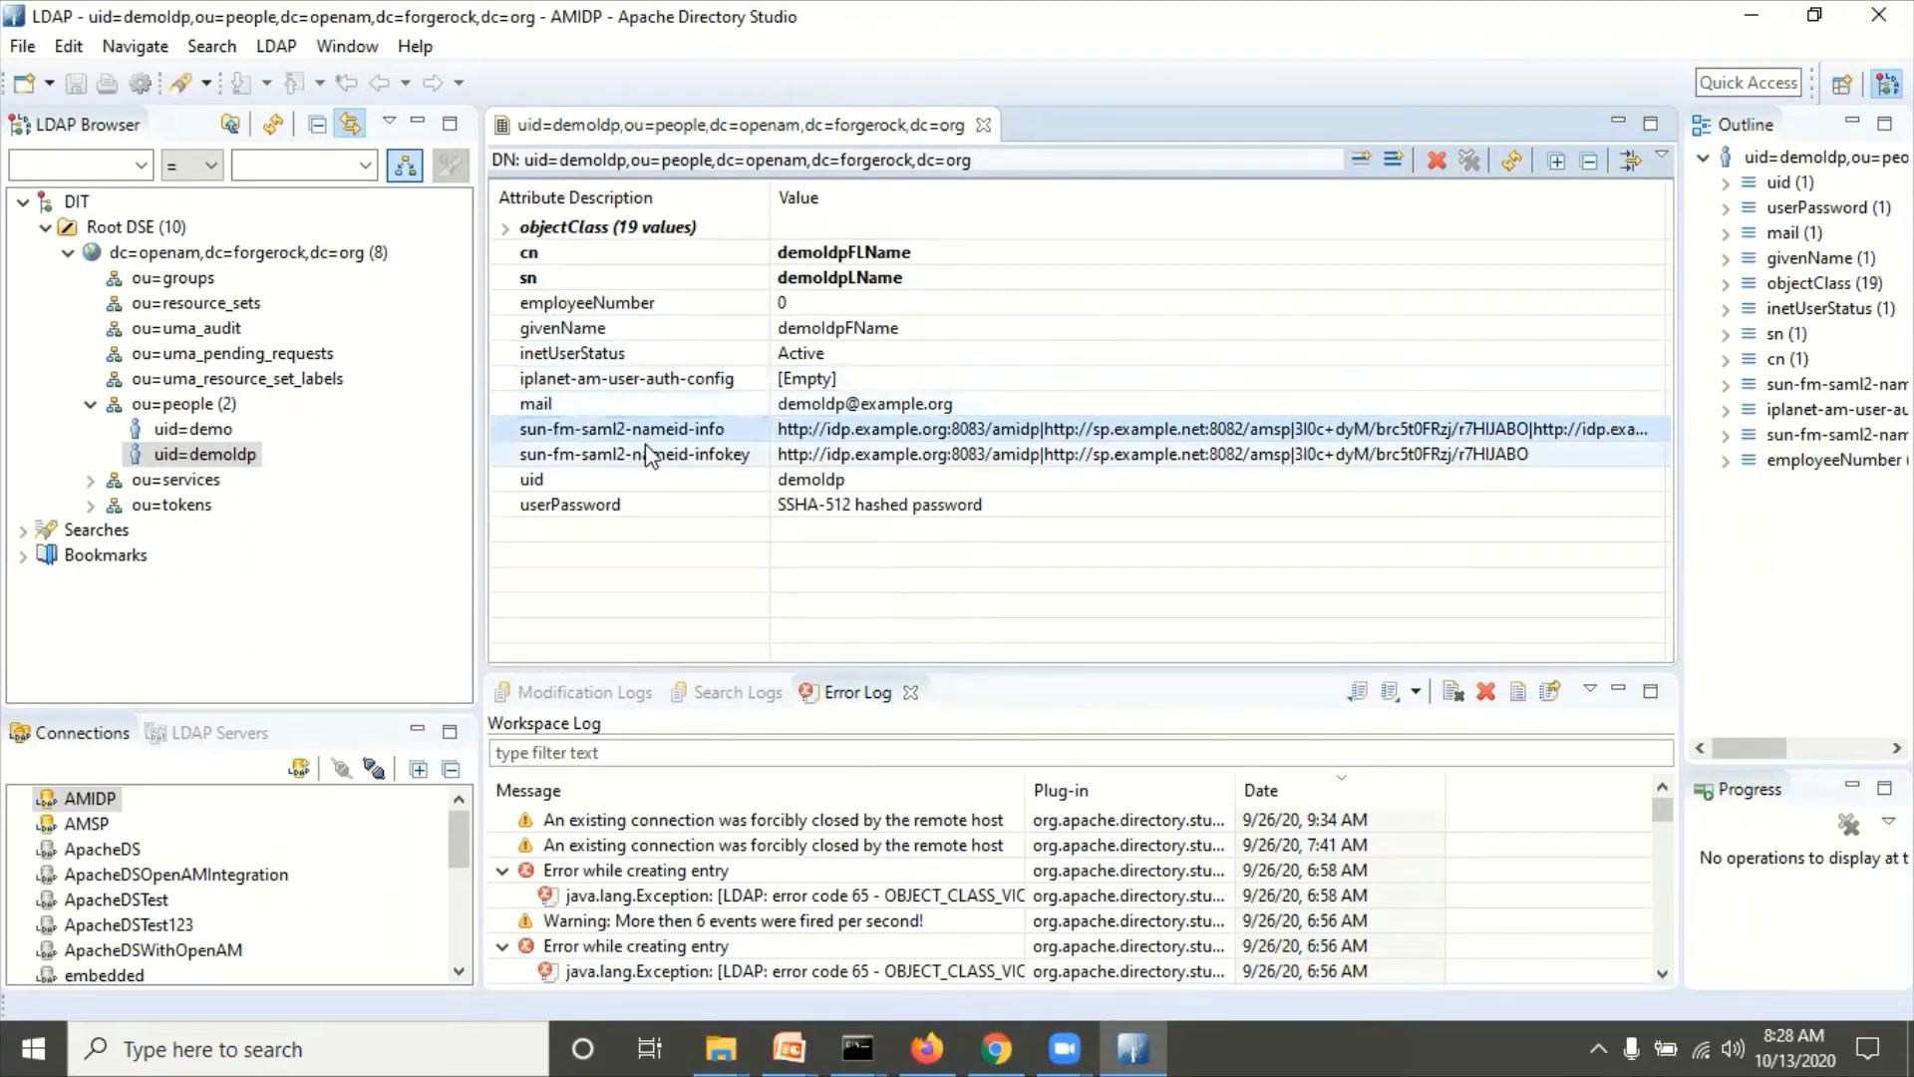
shift+click(809, 456)
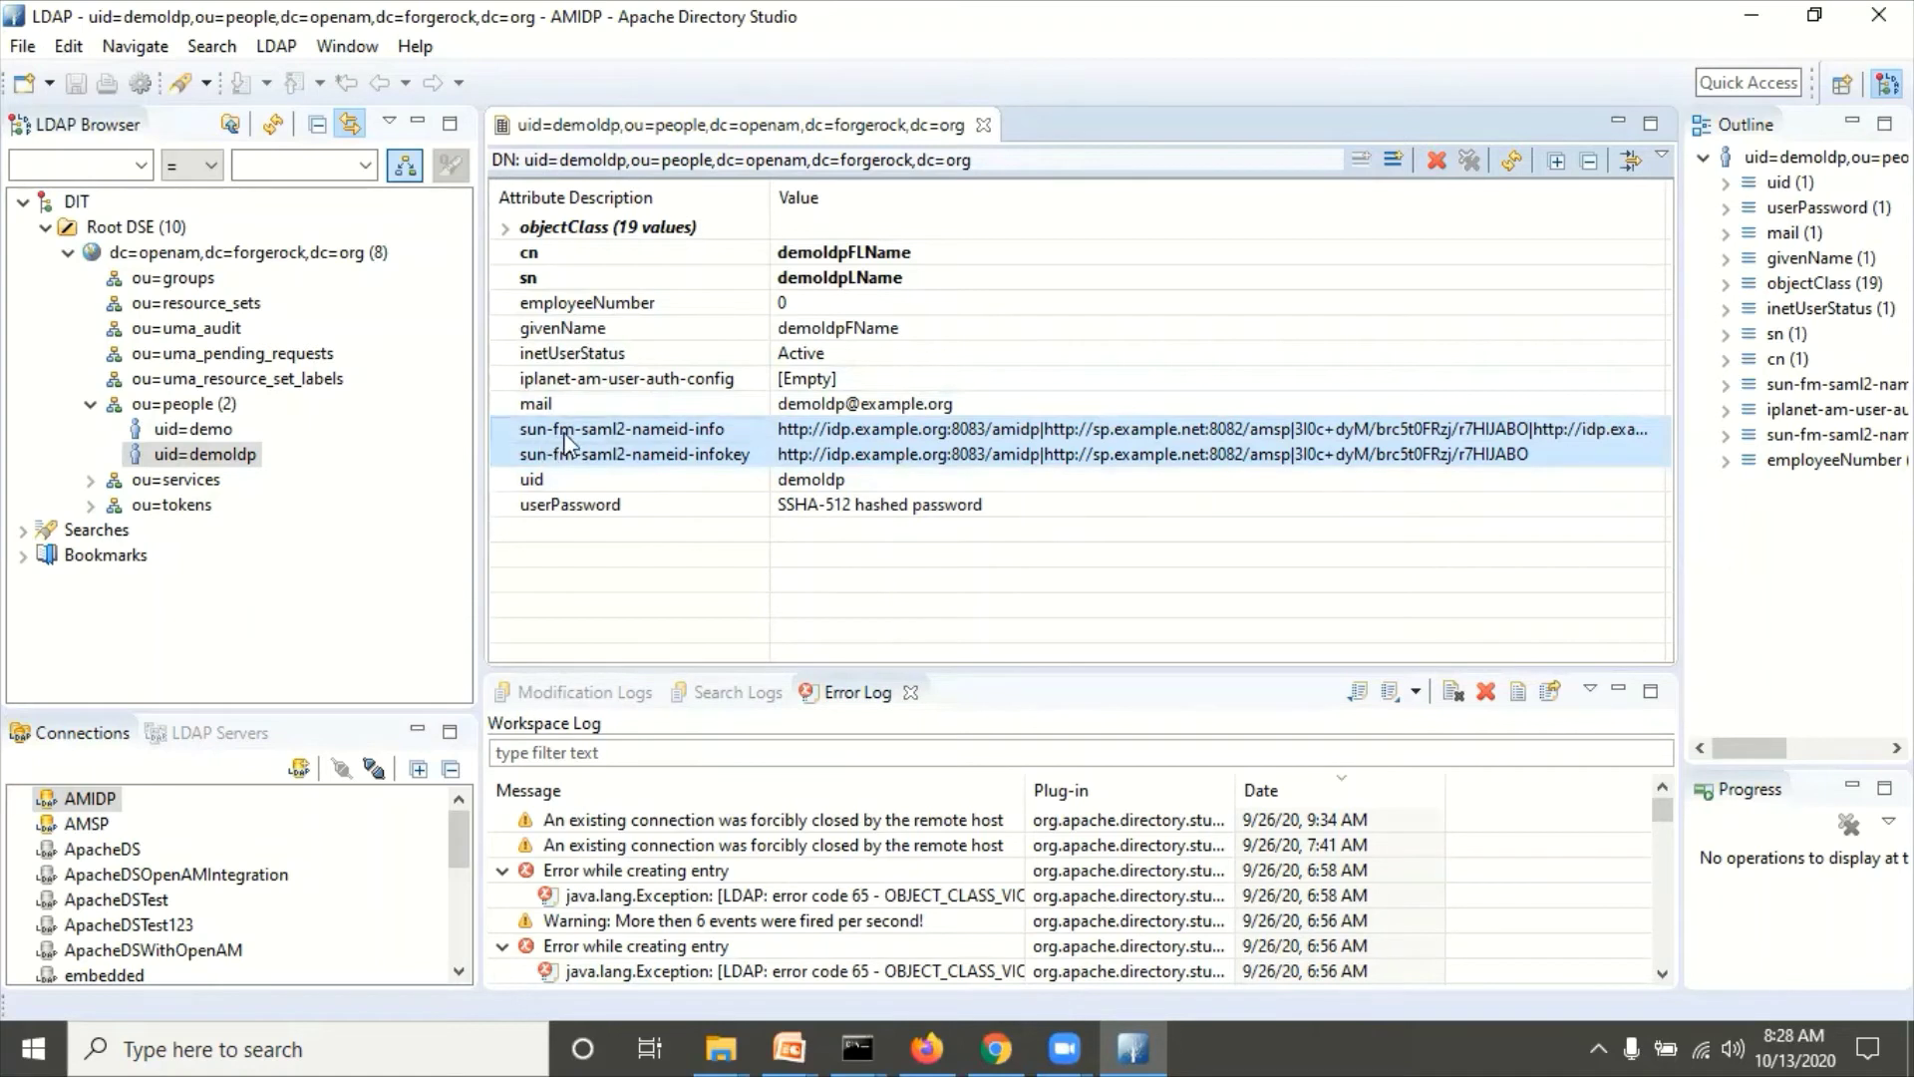
click(882, 435)
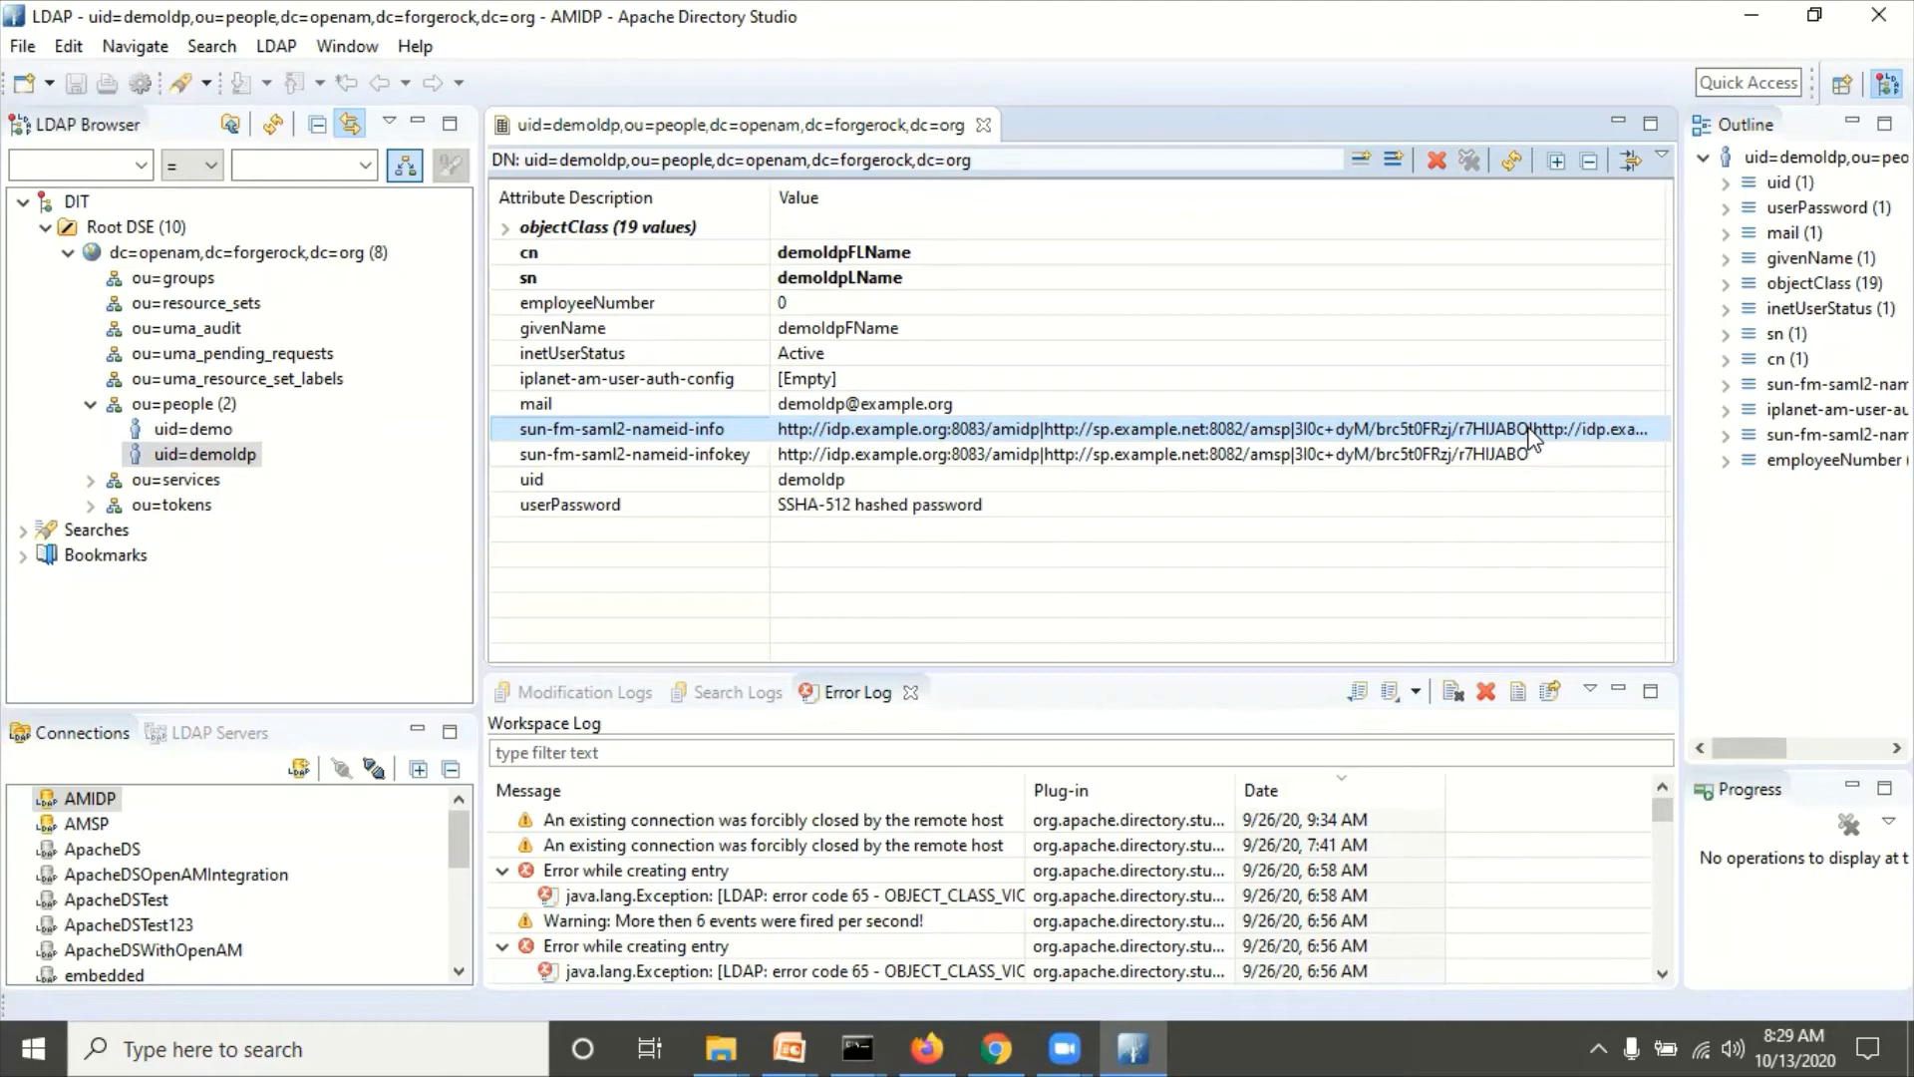
click(1459, 459)
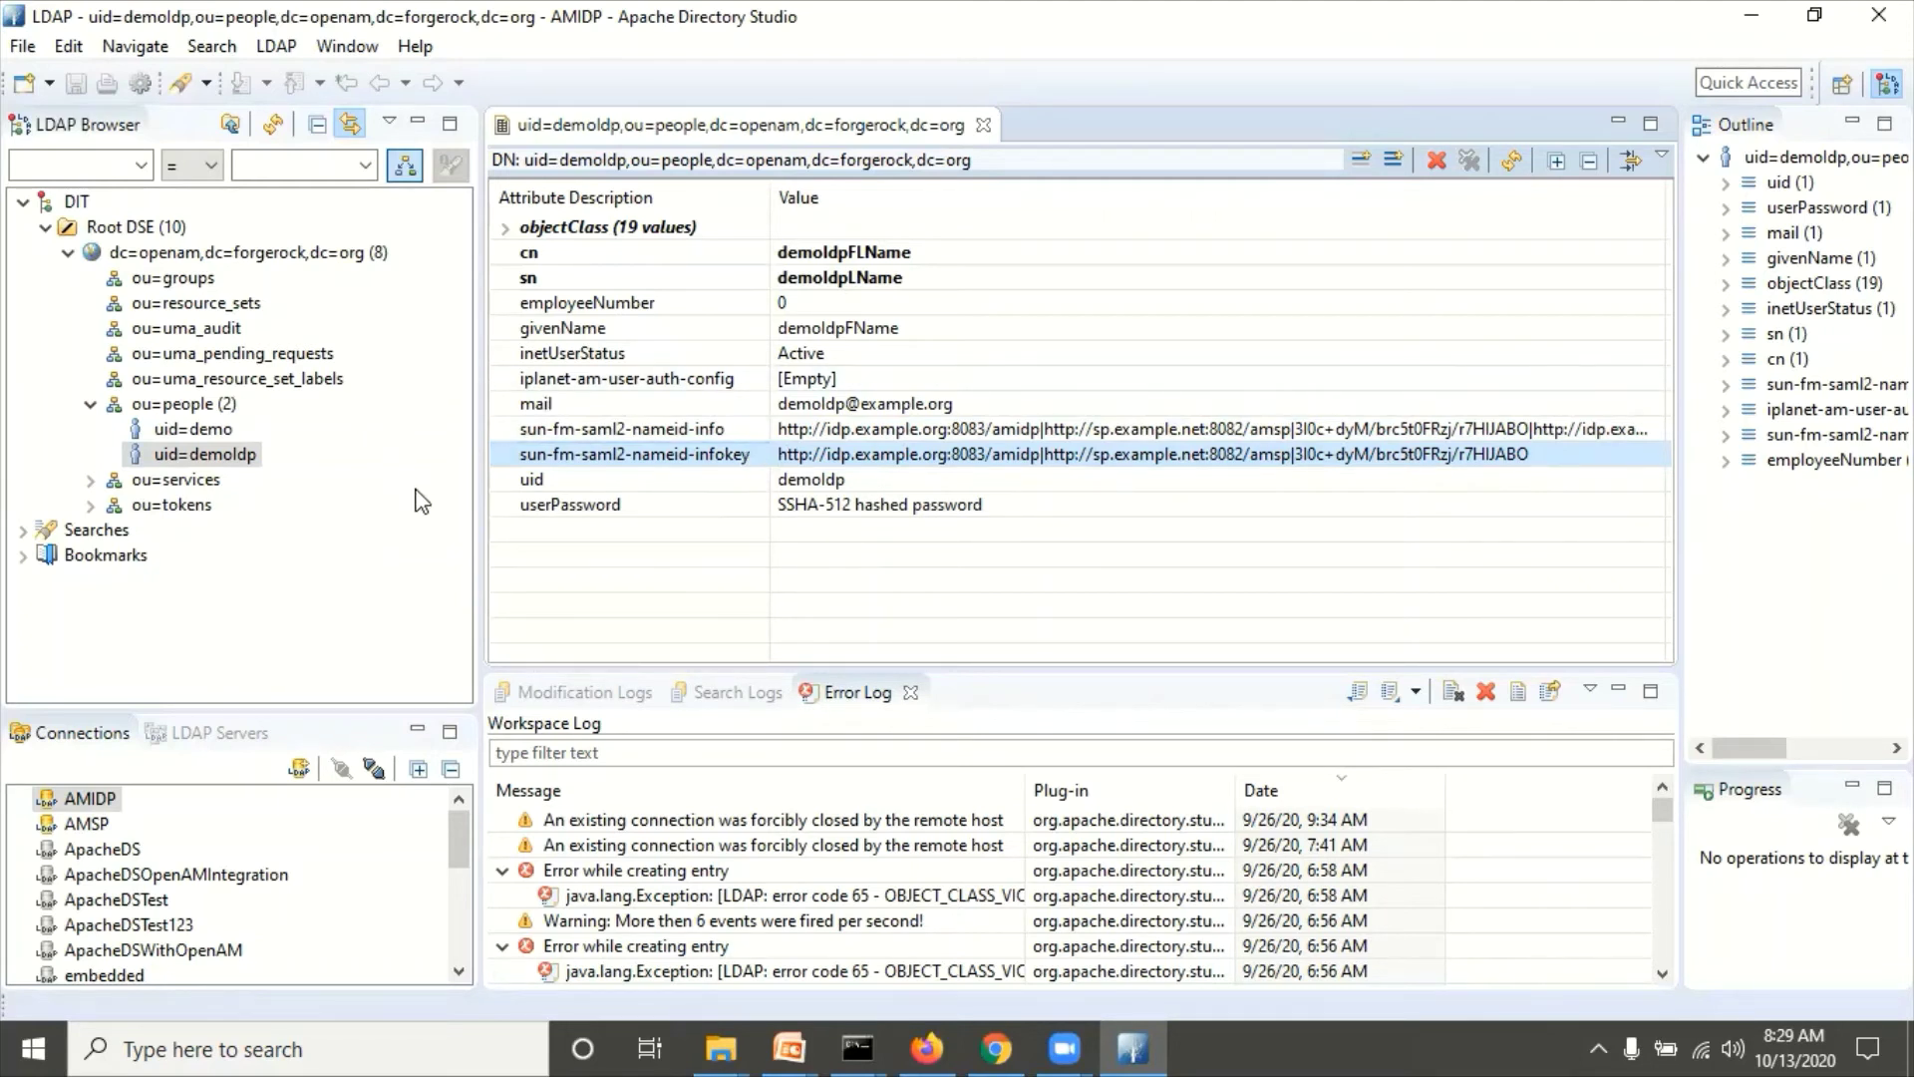
click(87, 824)
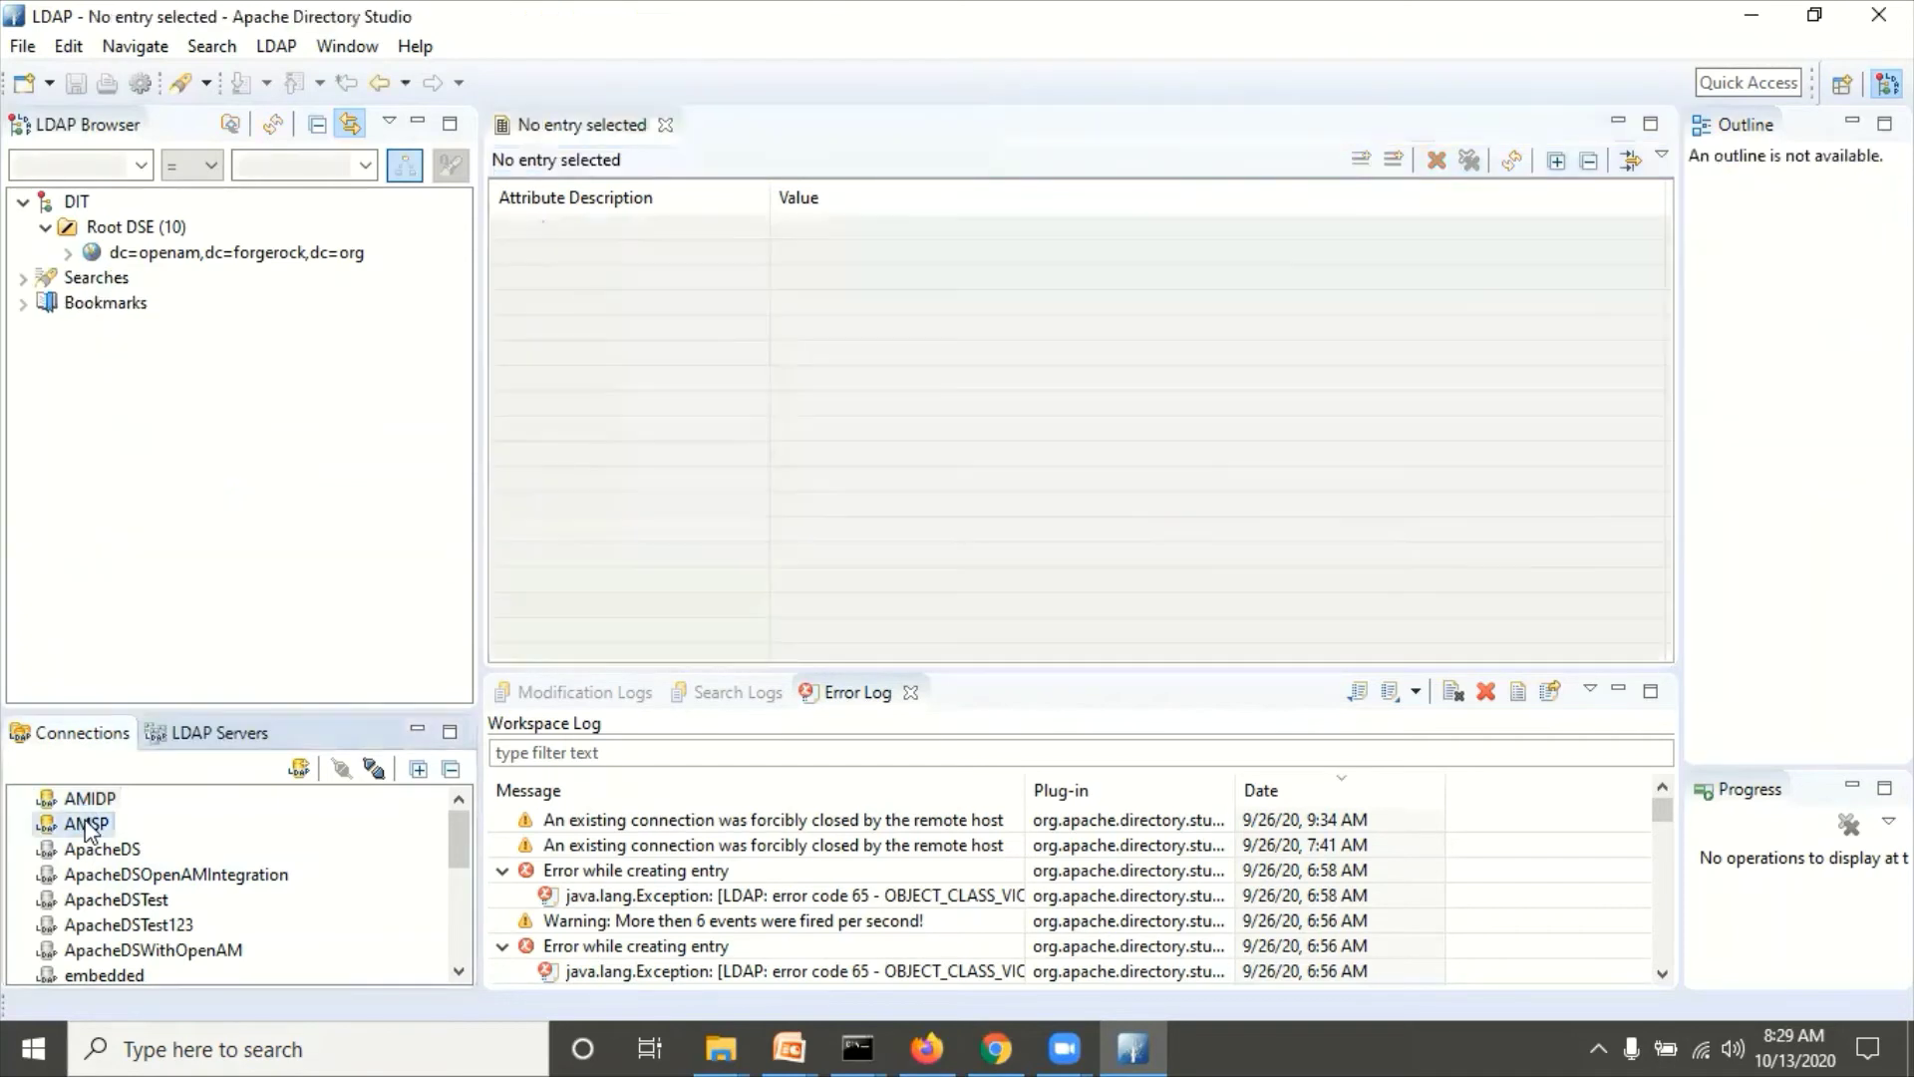
Step: In AMSP, expand dc=openam,dc=forgerock,dc=org and ou=people, then open uid=demosp
click(64, 254)
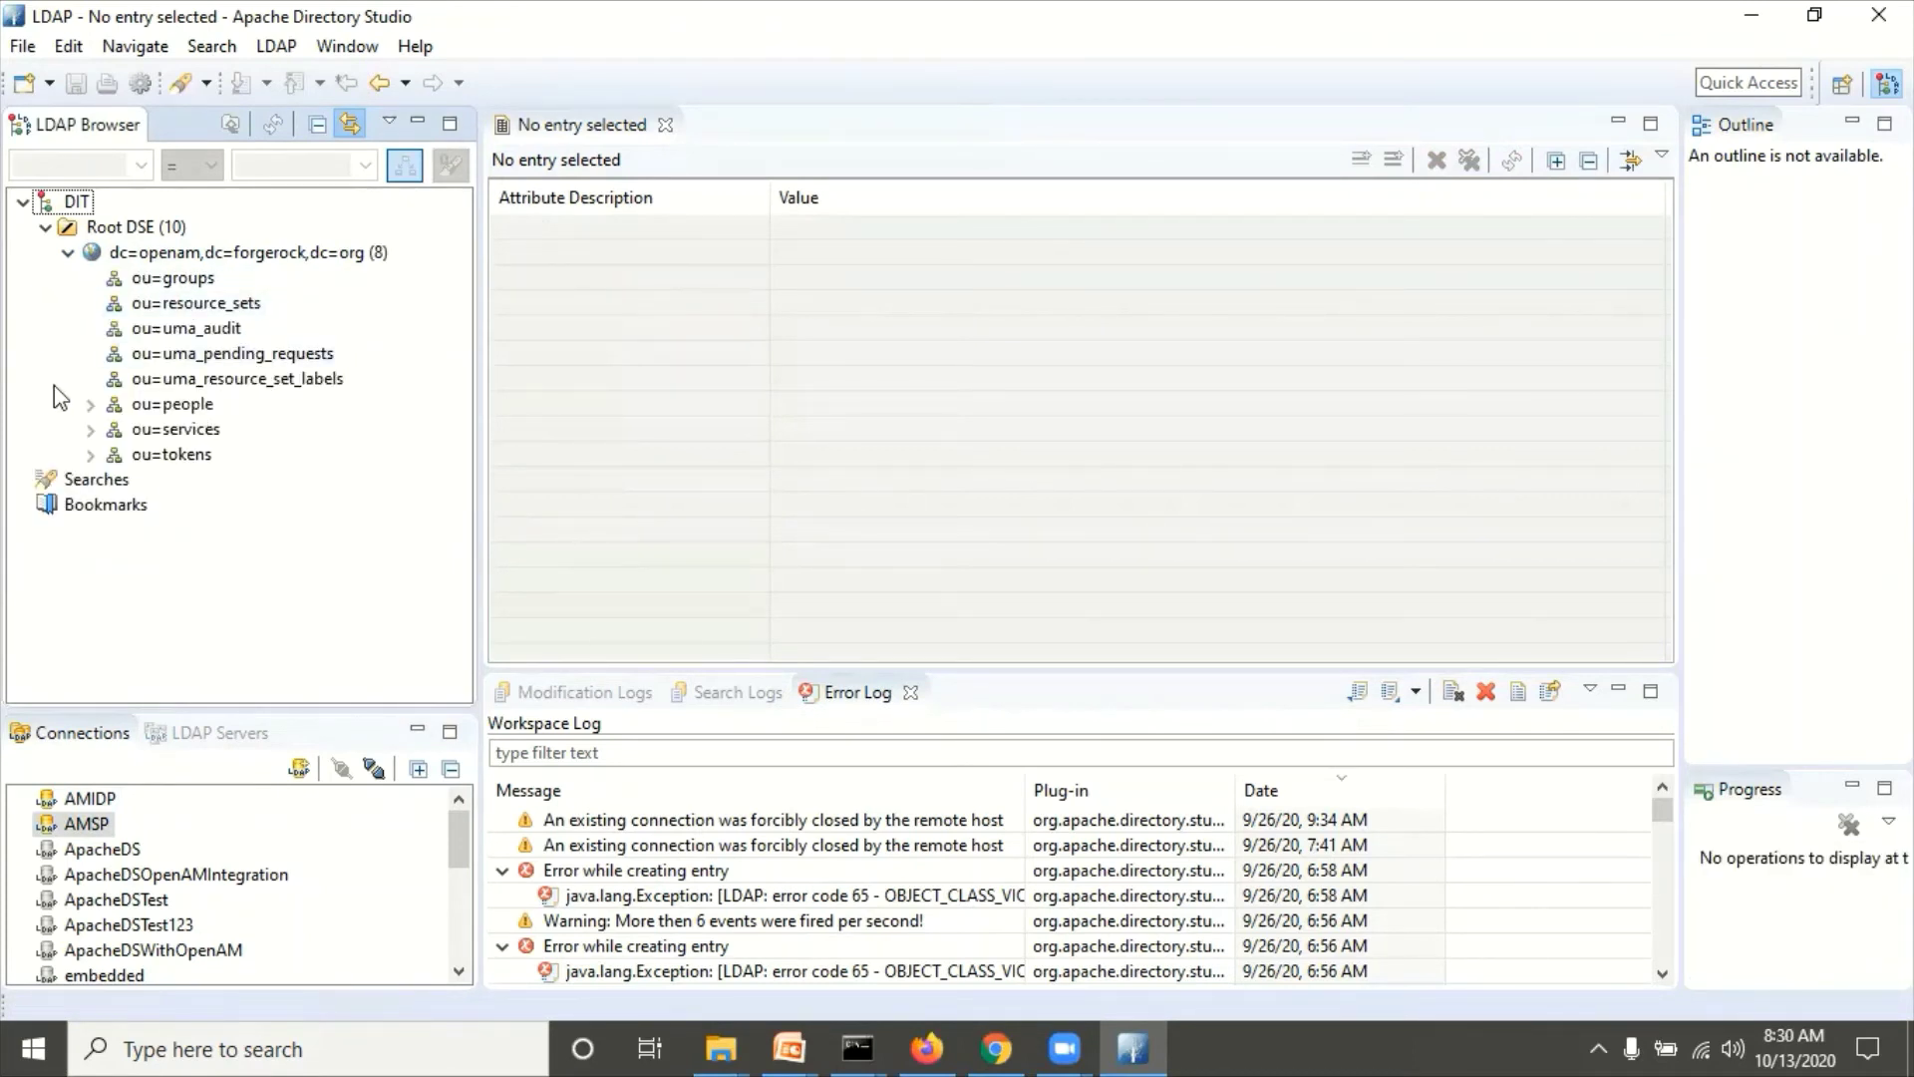
click(90, 403)
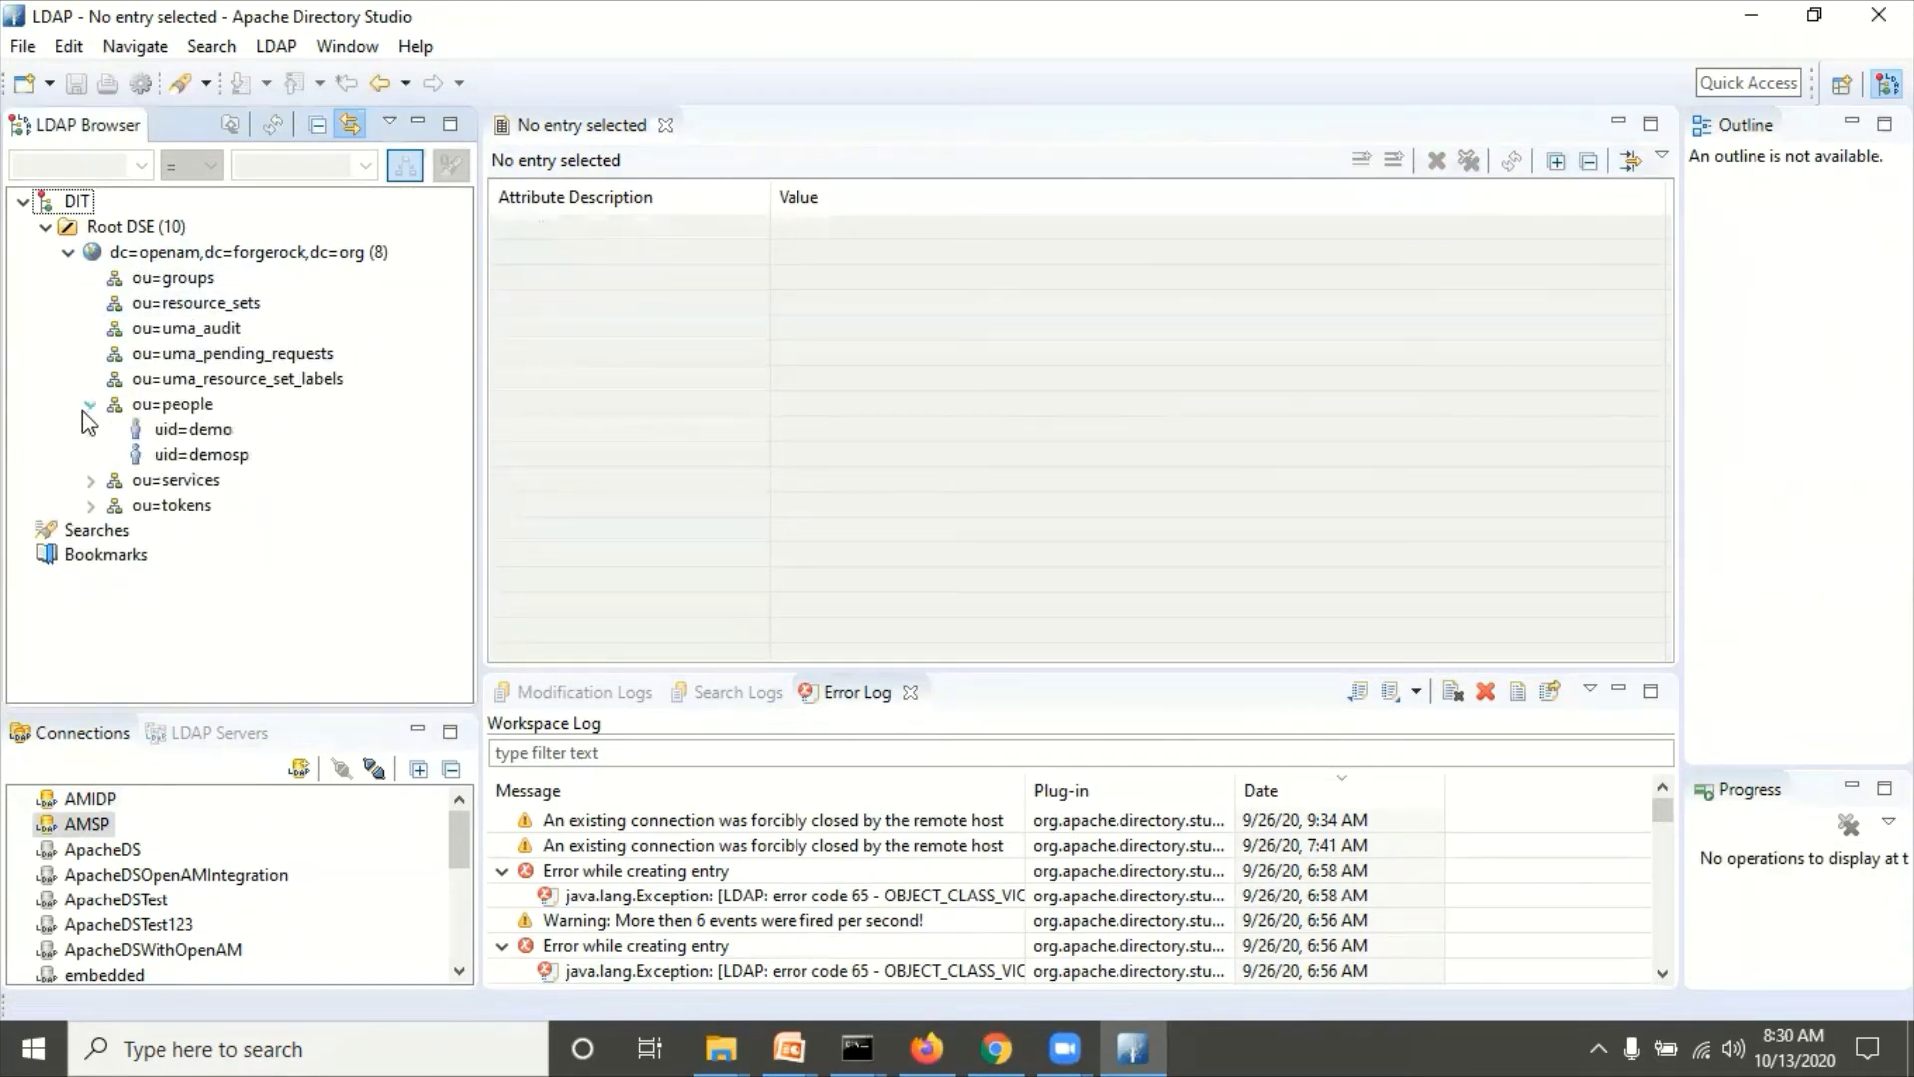
click(204, 455)
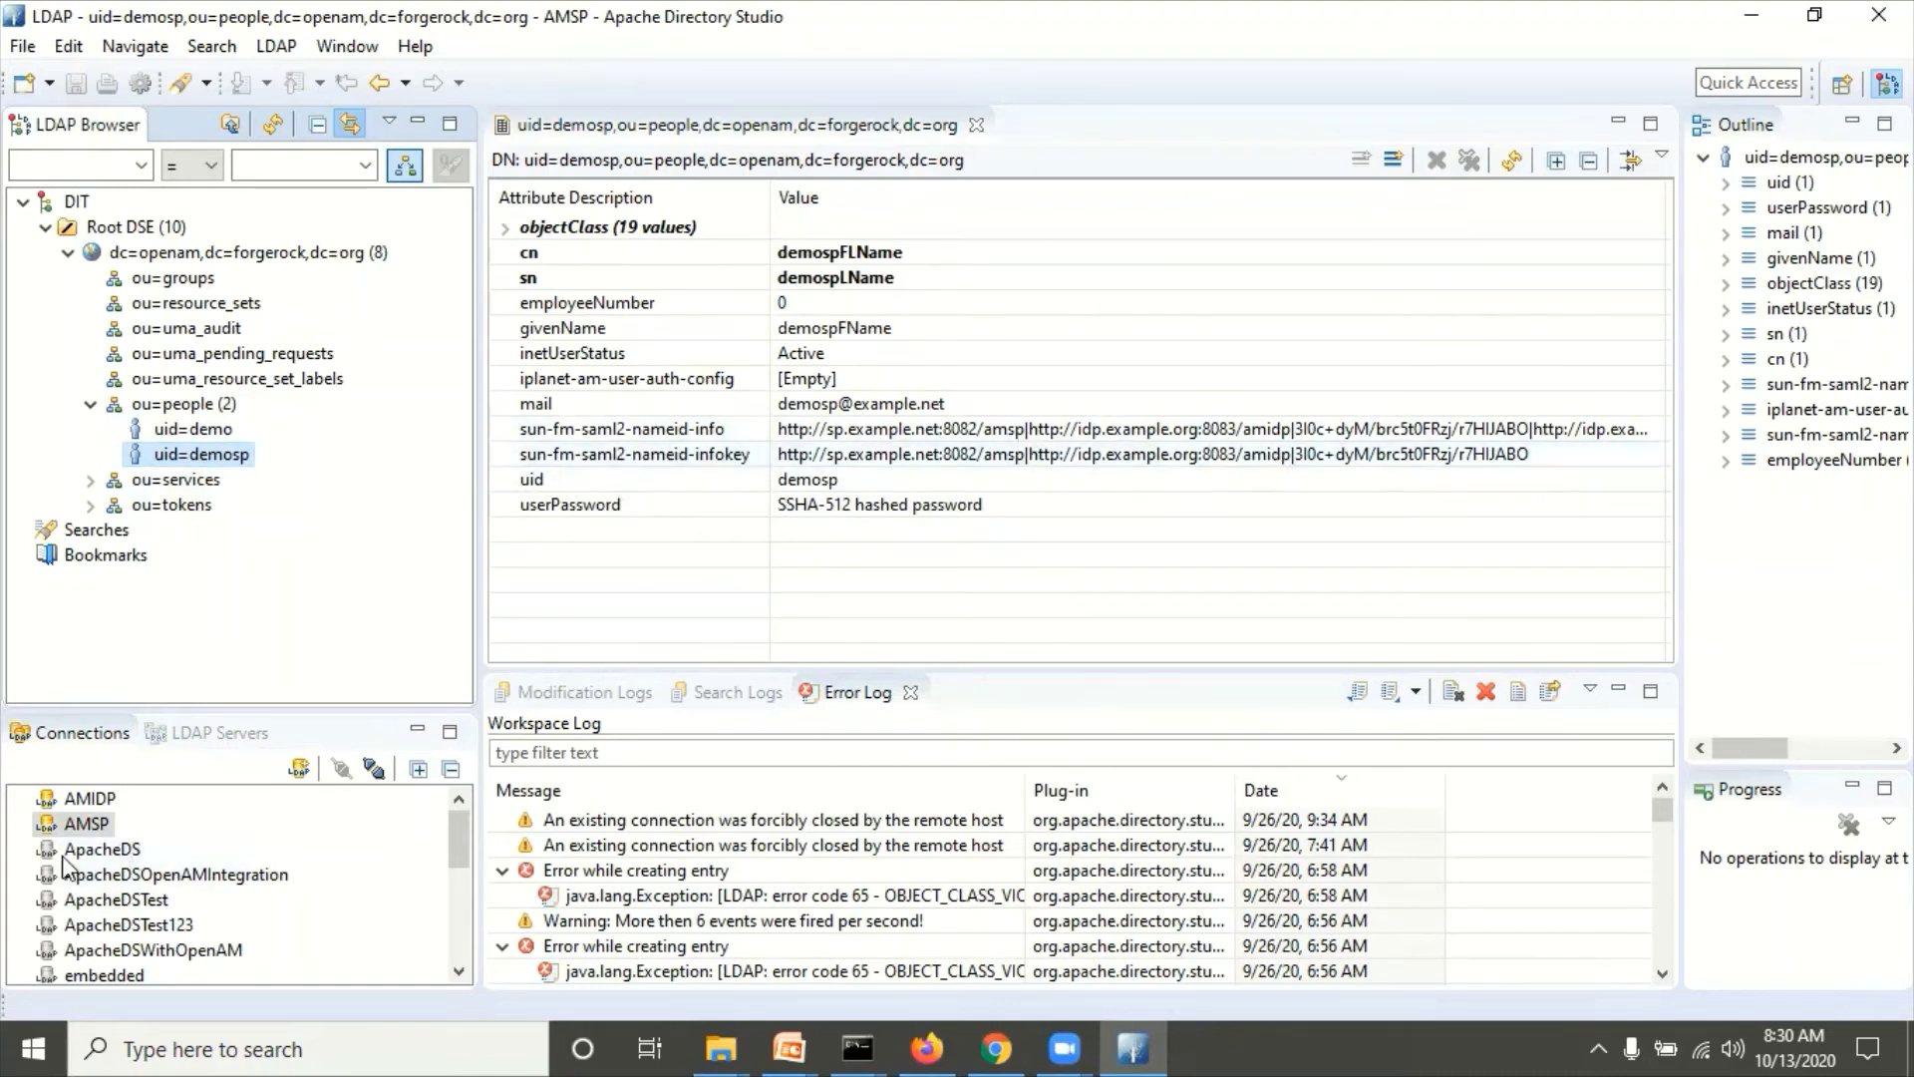
click(81, 800)
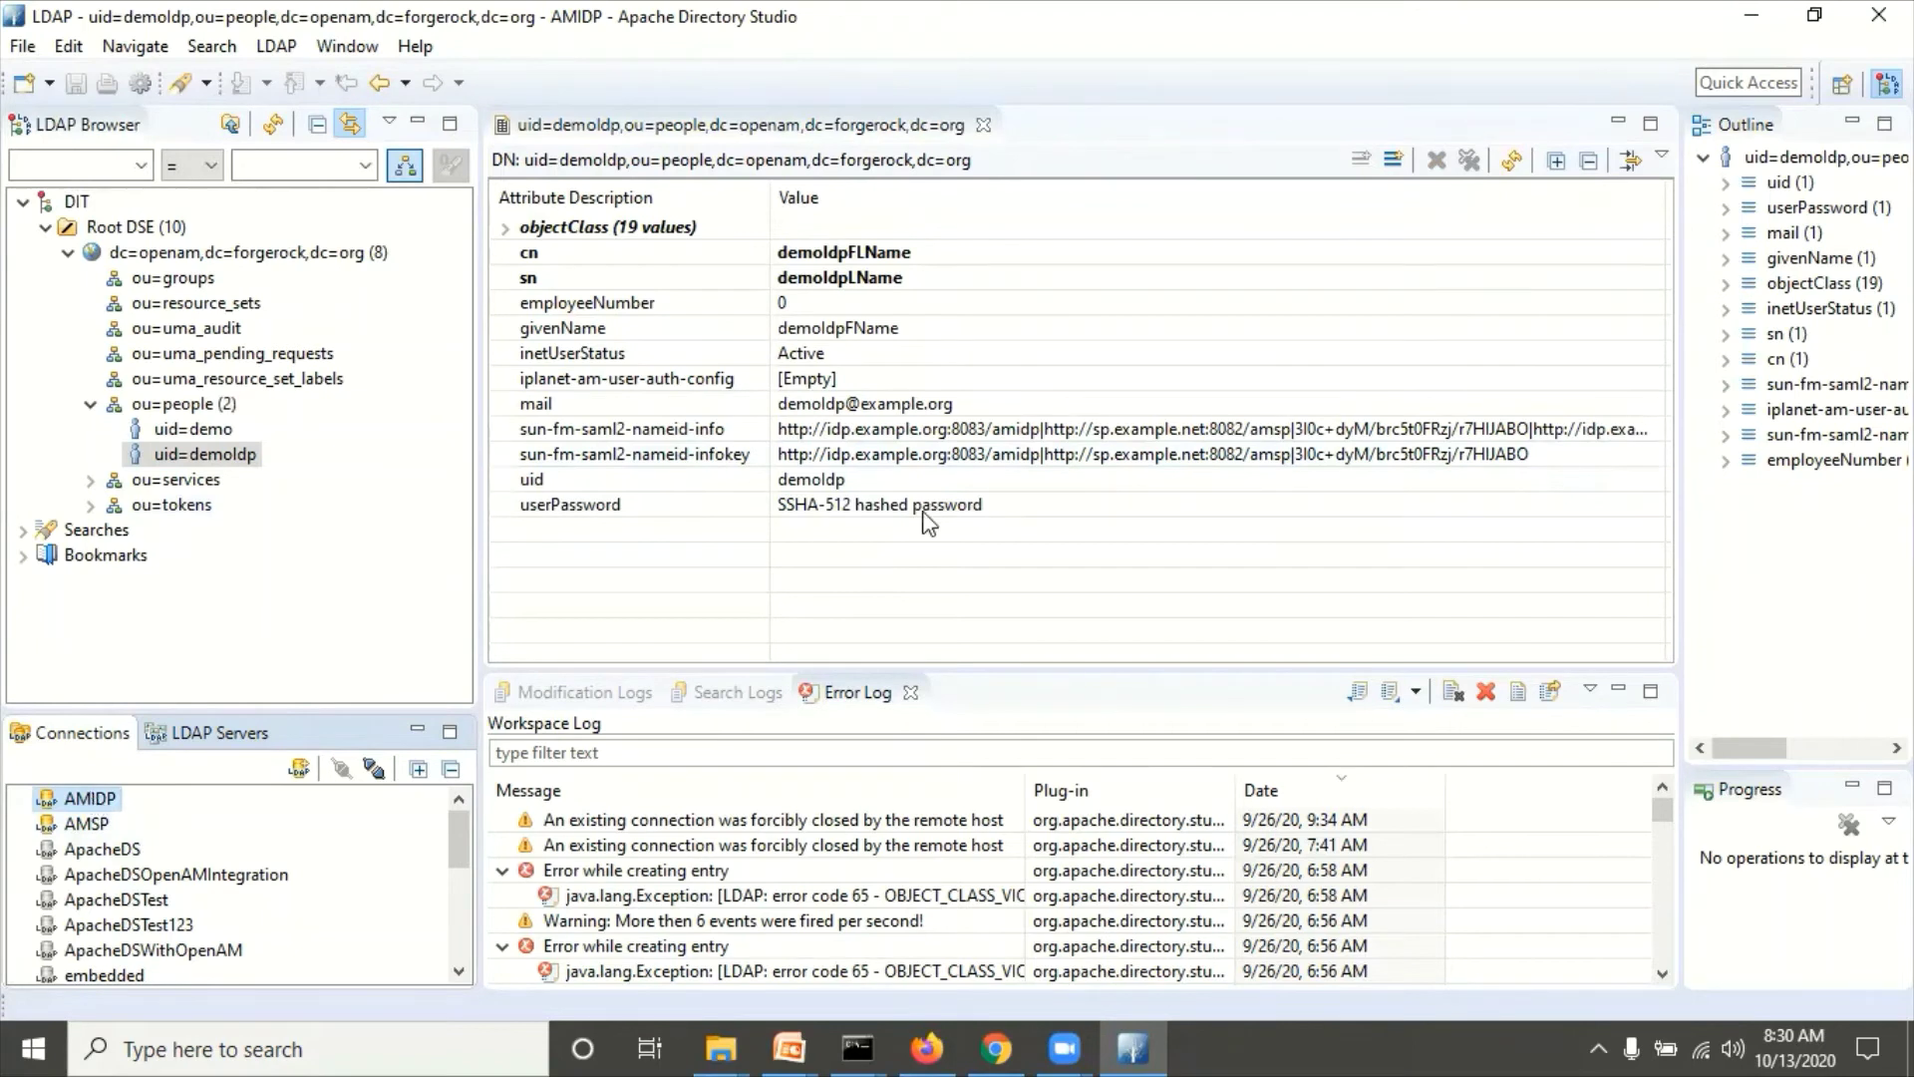
click(1321, 469)
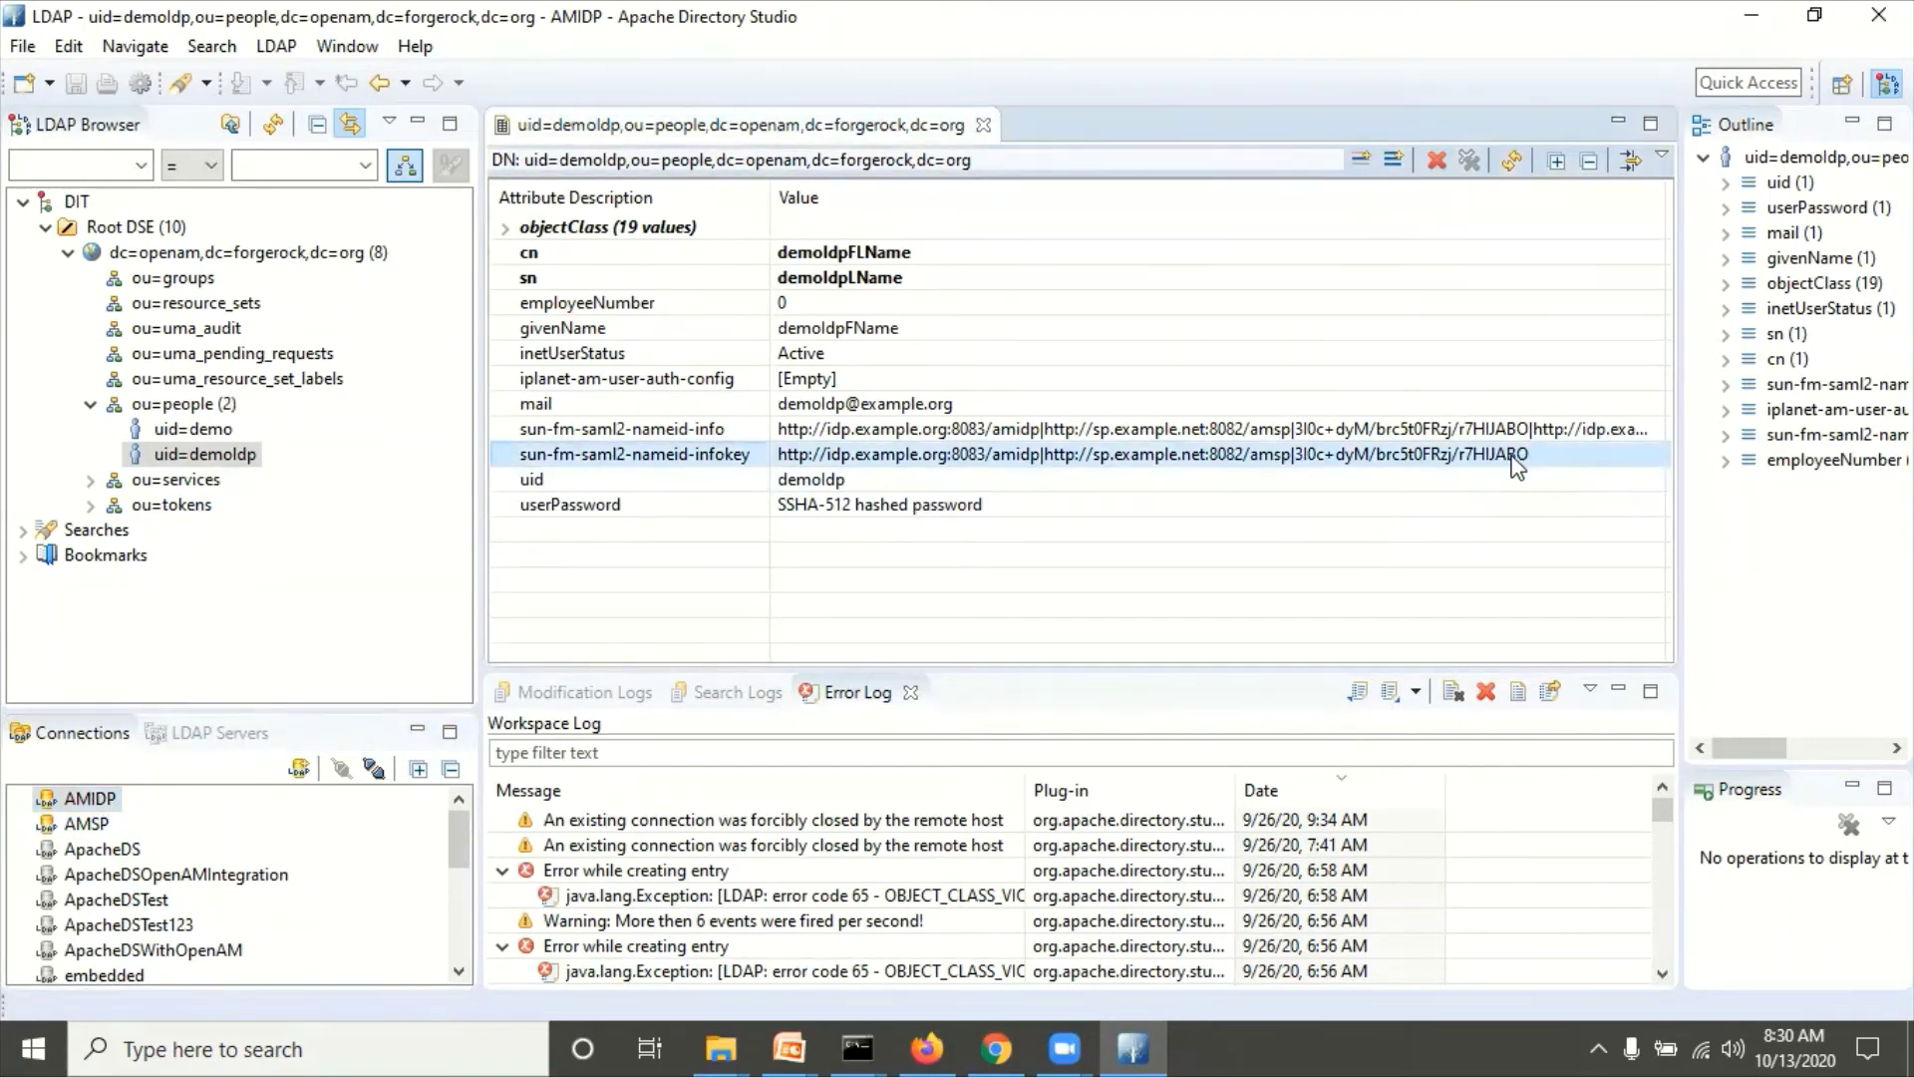
click(89, 828)
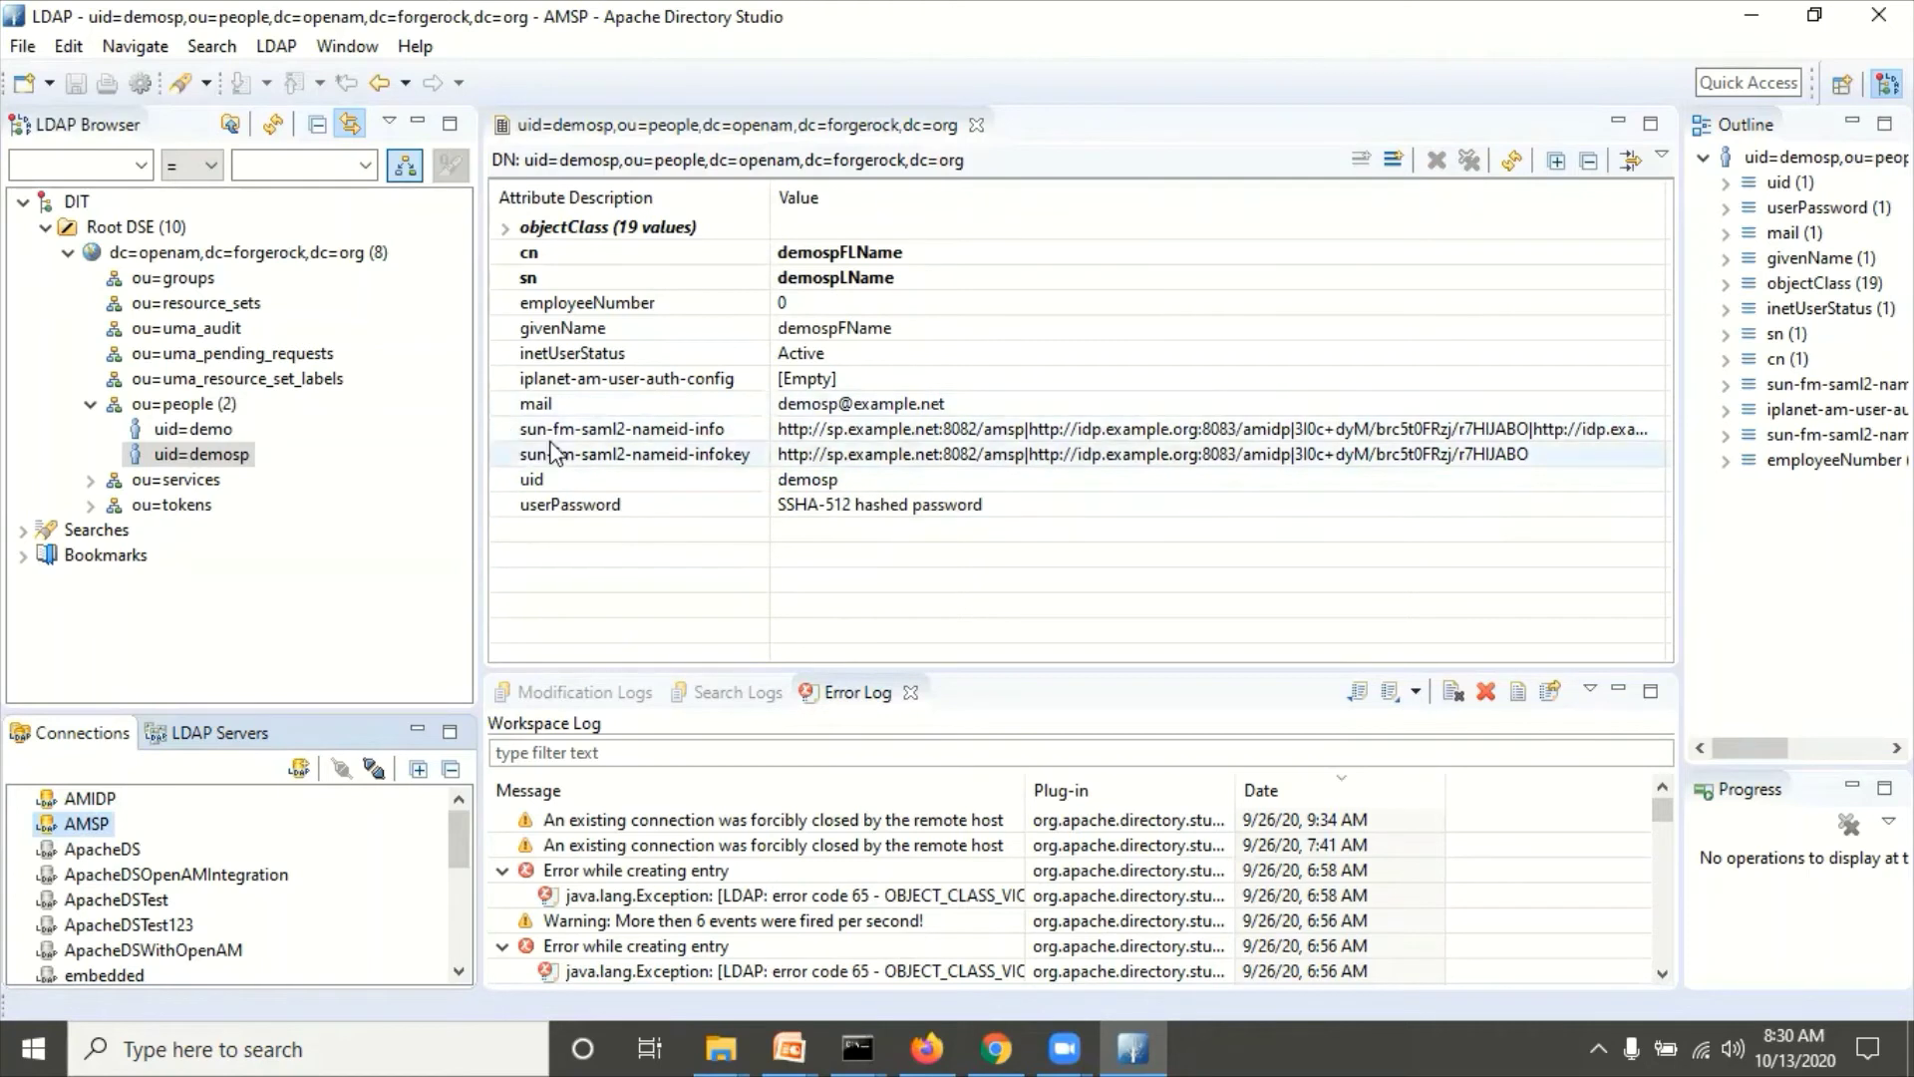
click(510, 429)
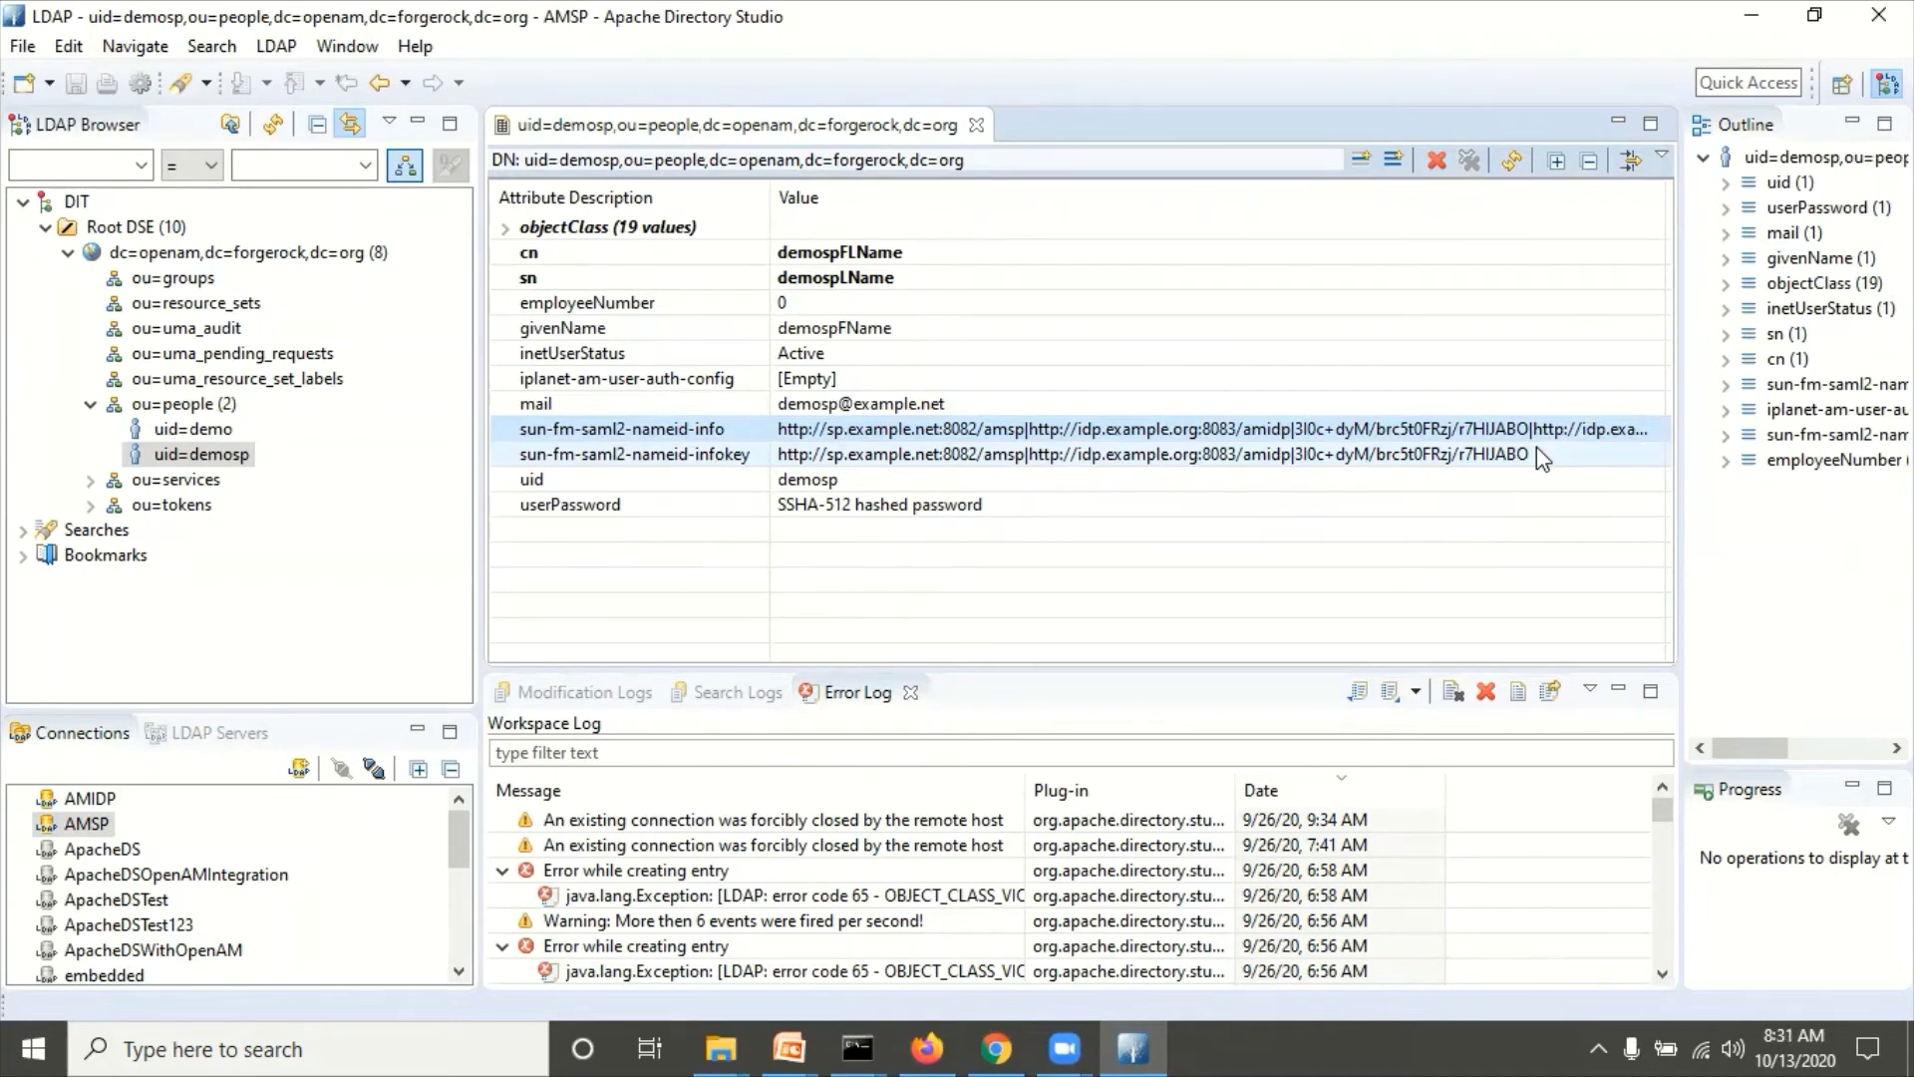
click(940, 1032)
Step: Bring back the IdP console's OpenDJ store settings (idp.example.org:50389) and open the admin account menu
click(517, 653)
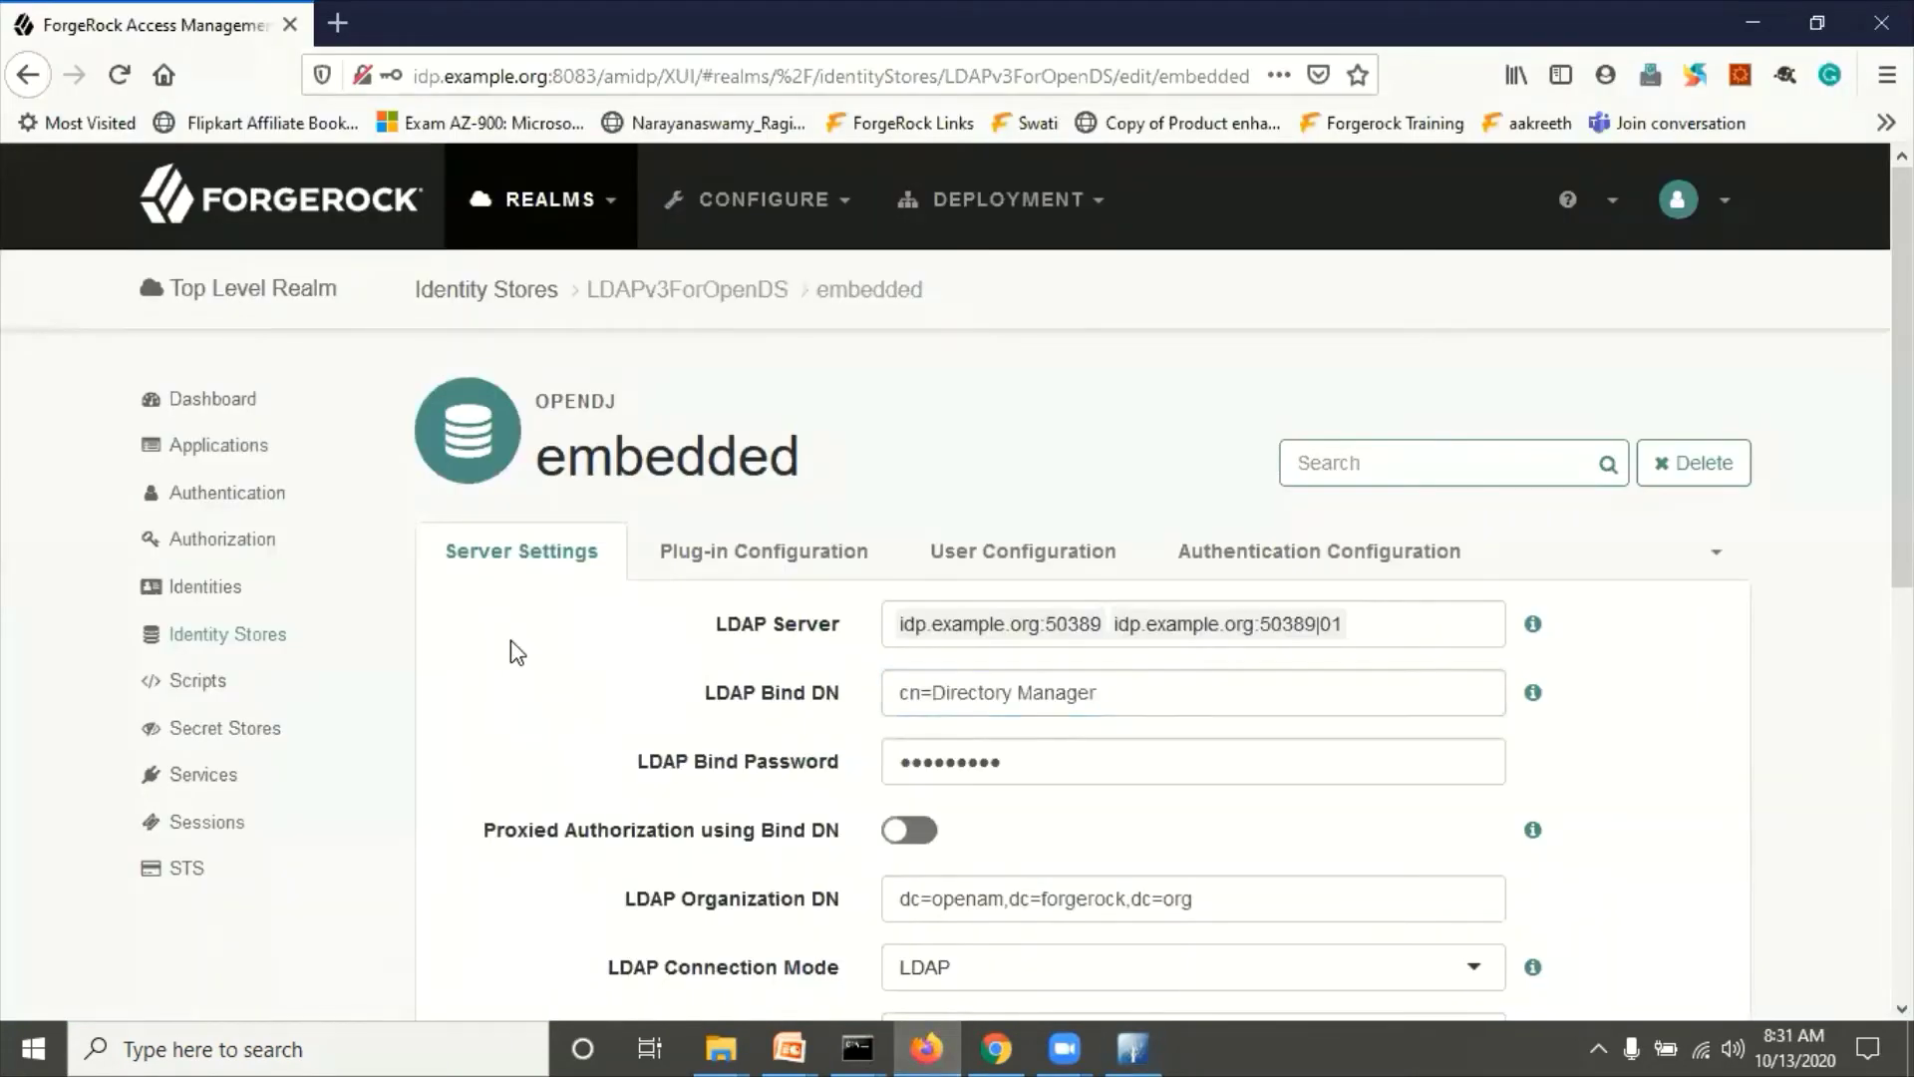
click(924, 1047)
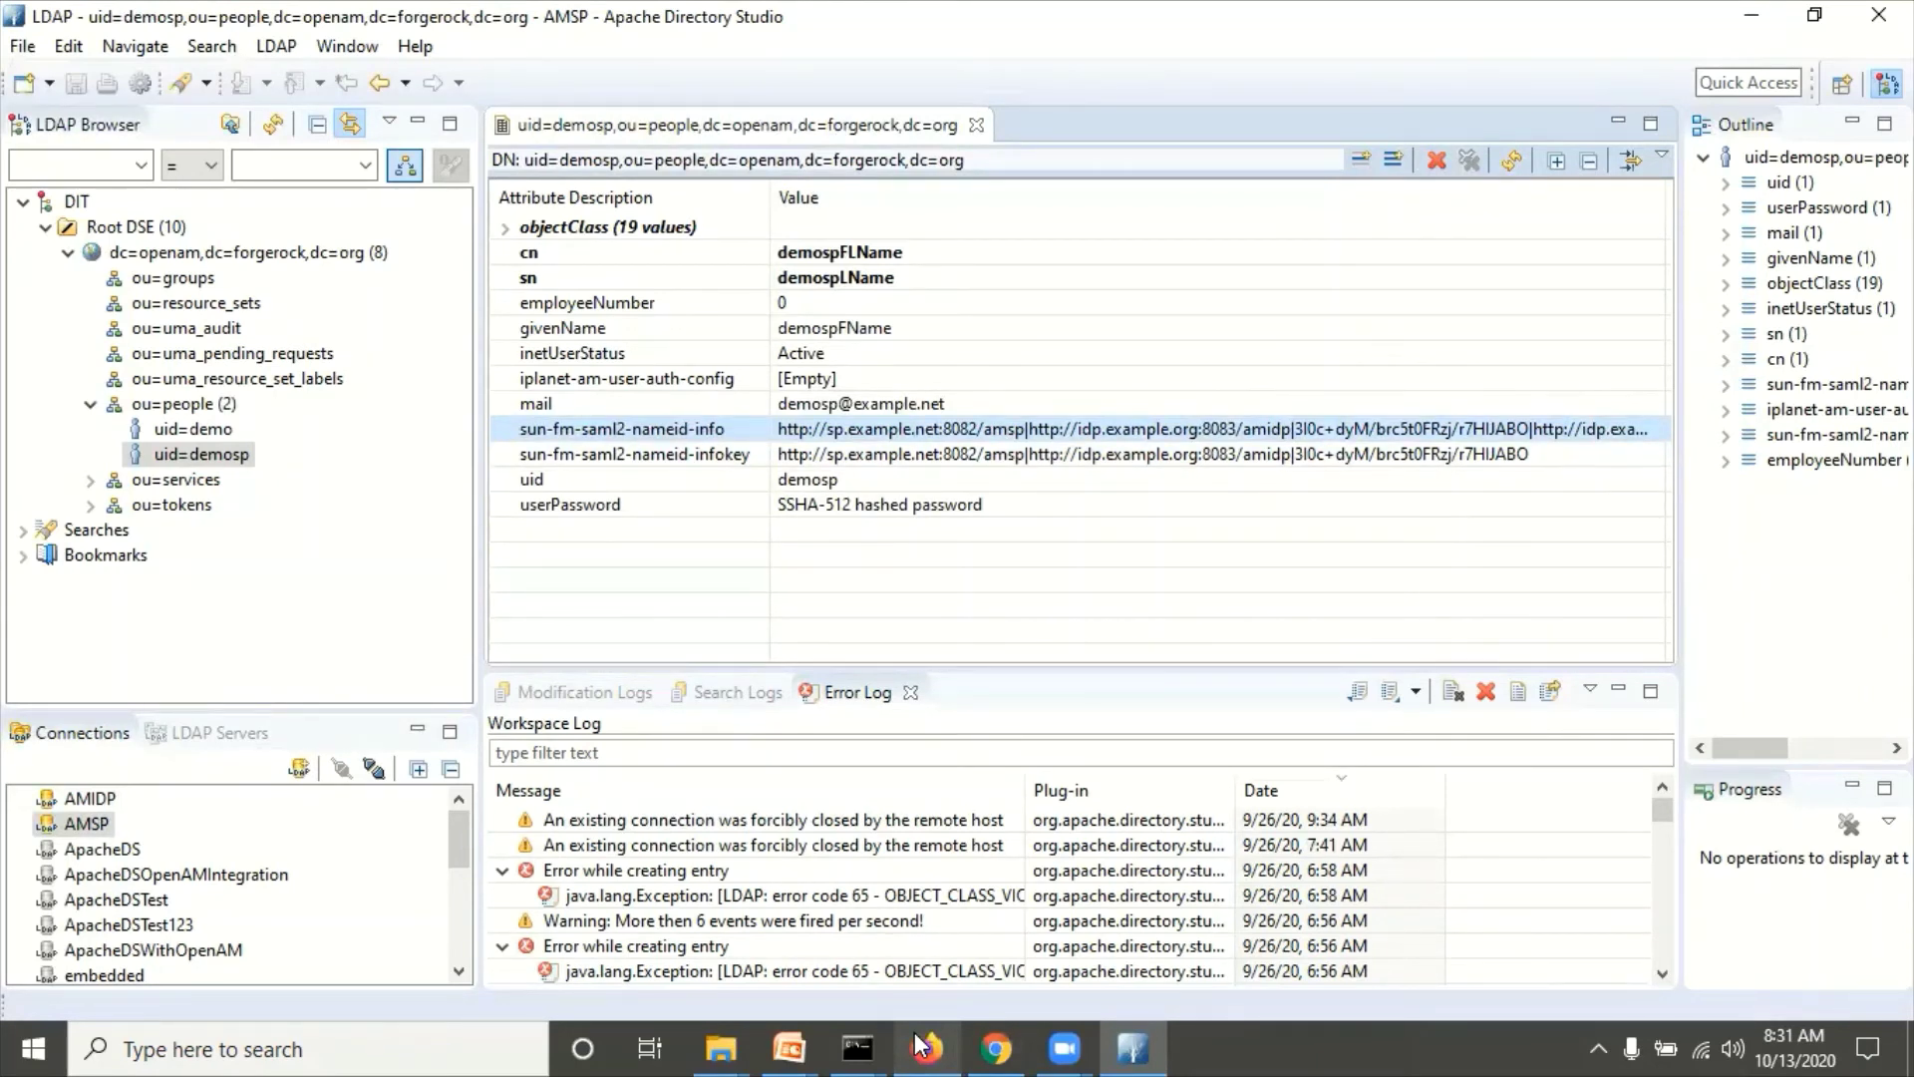
key(Down)
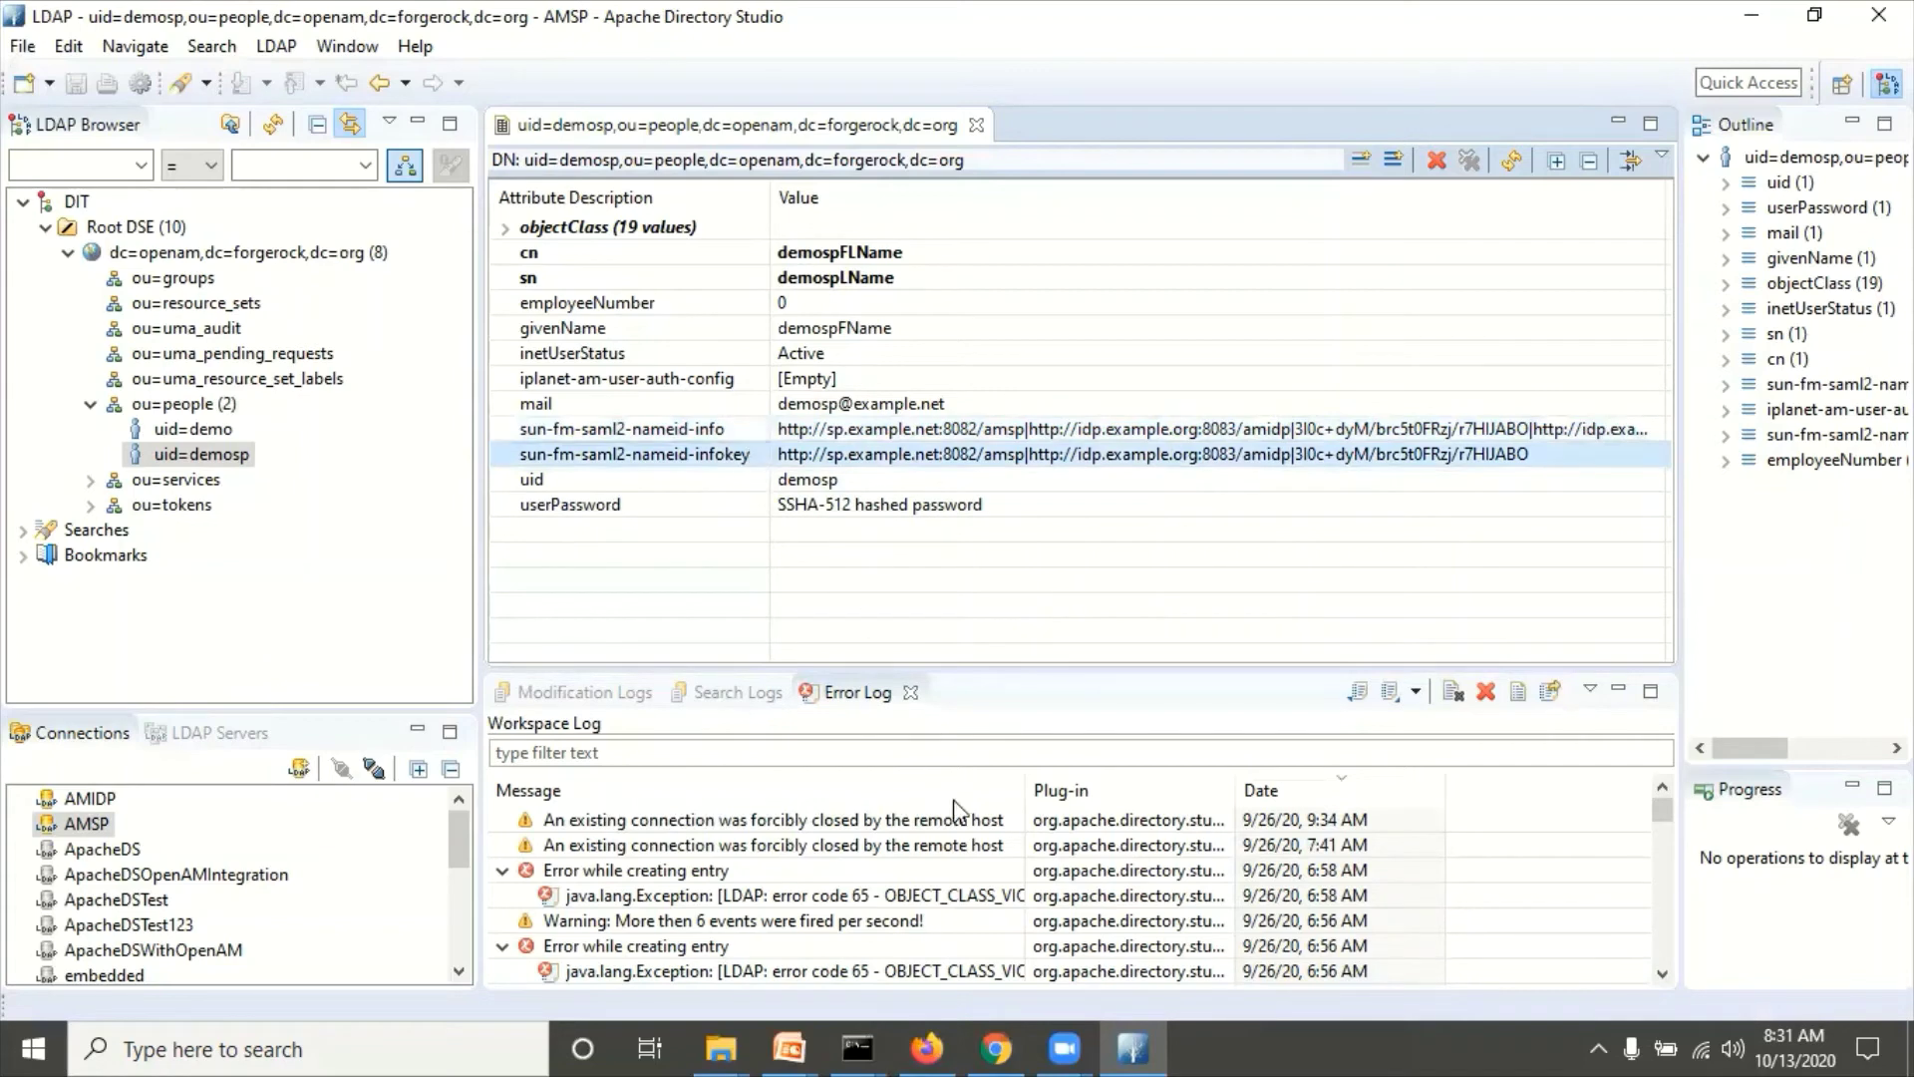
mouse_move(927, 1045)
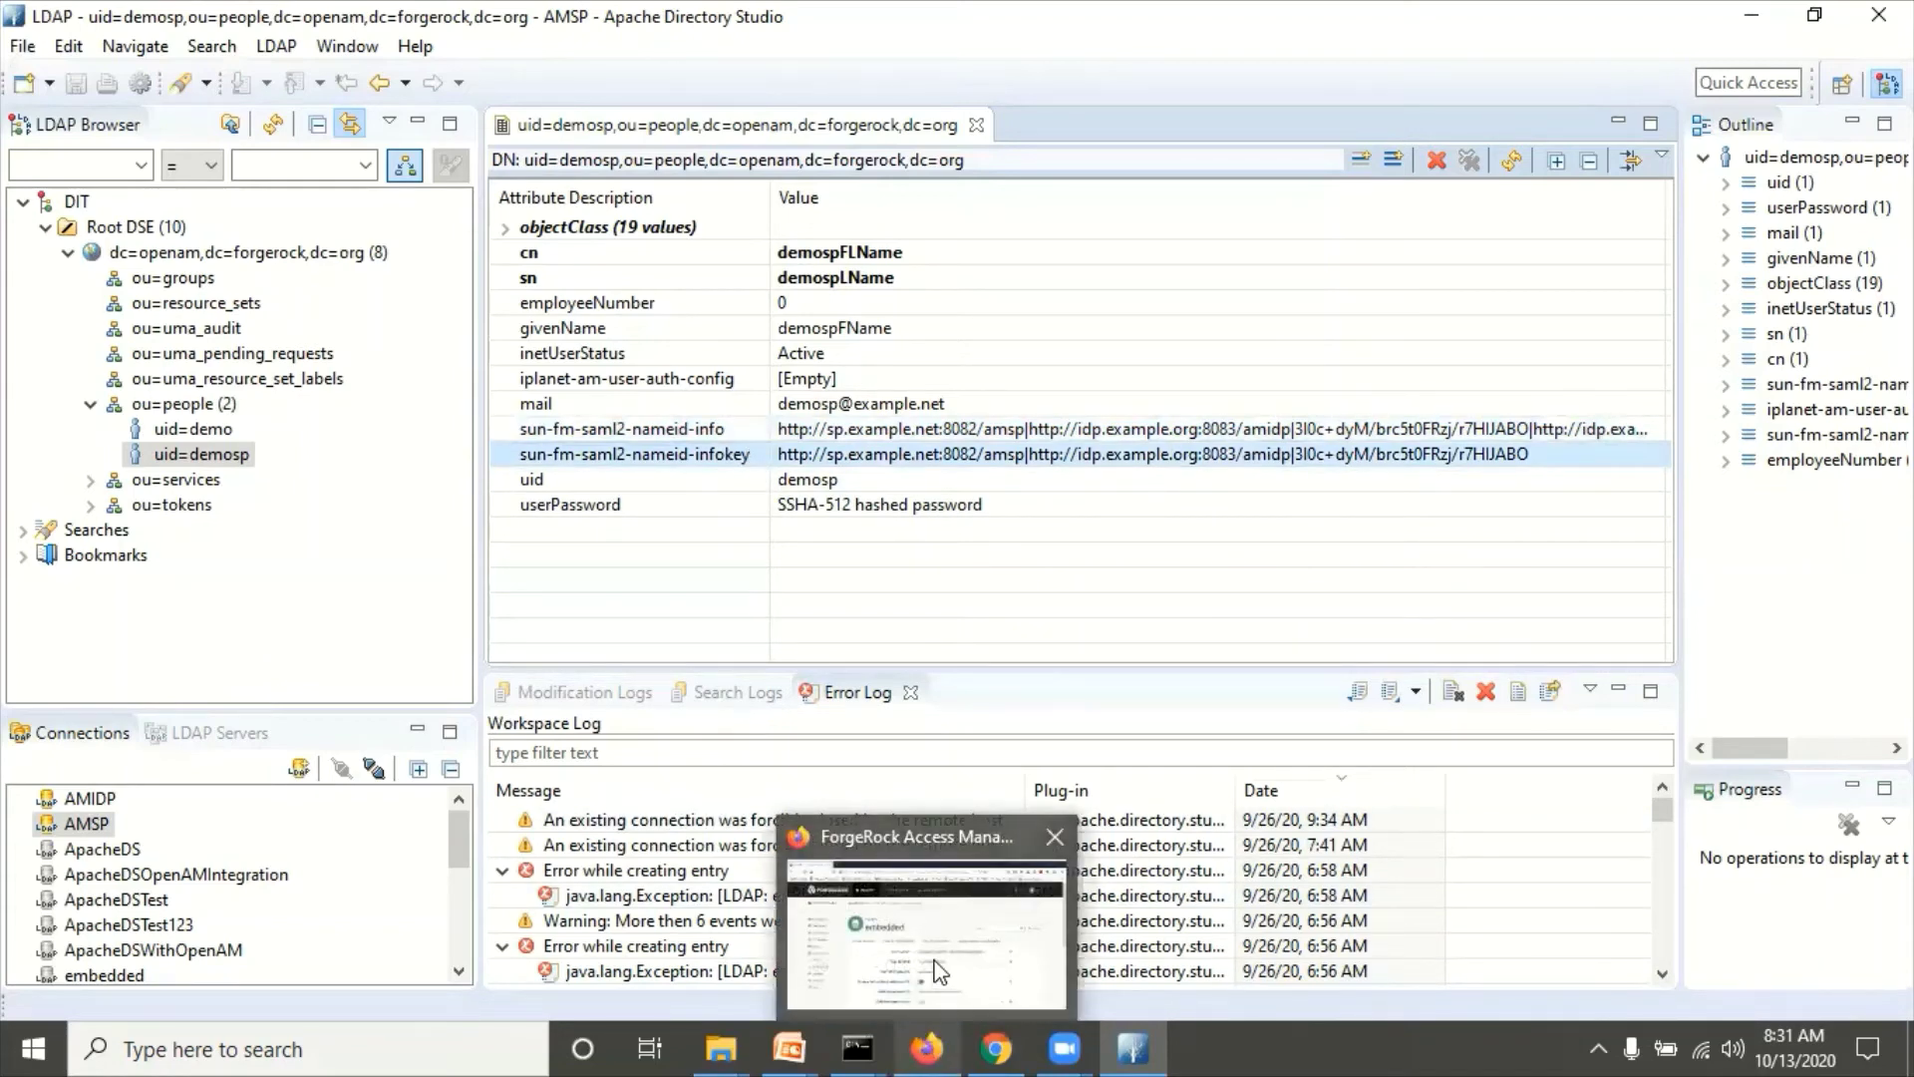
click(937, 972)
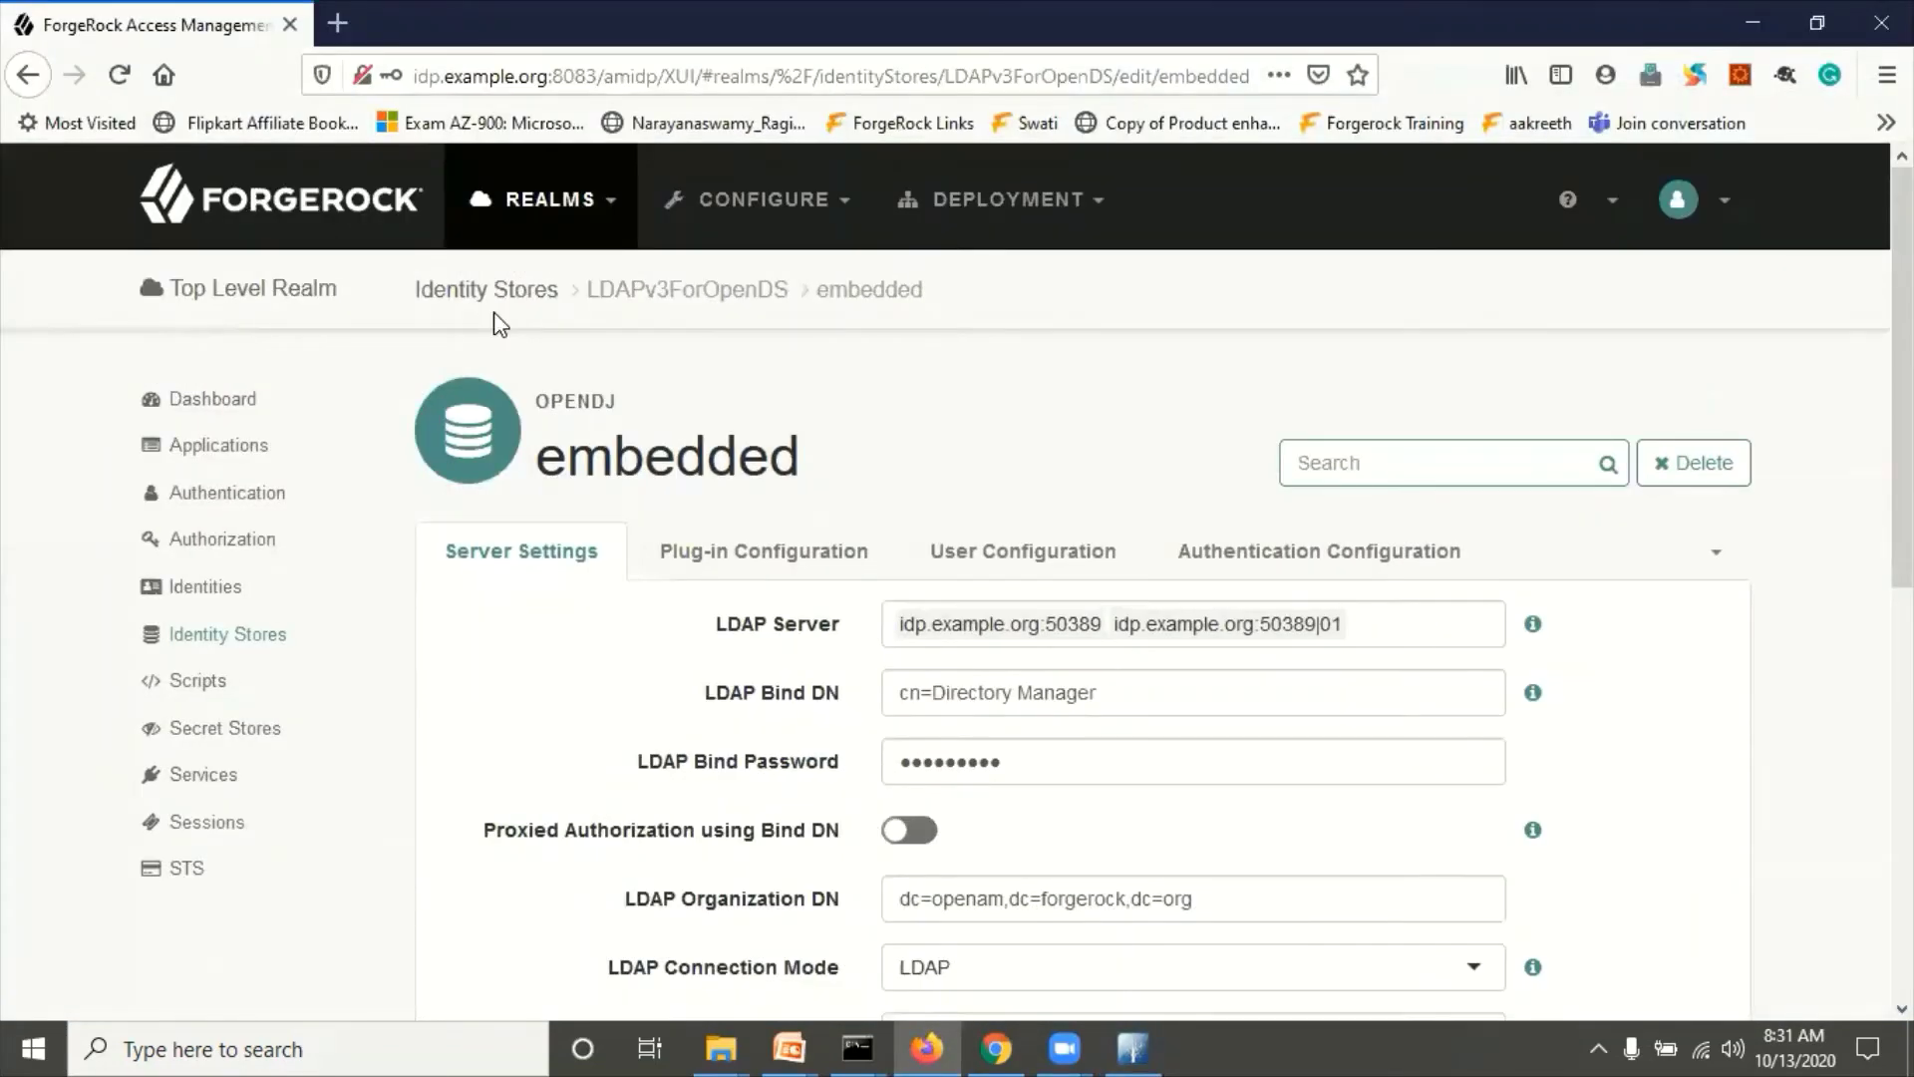
click(1721, 202)
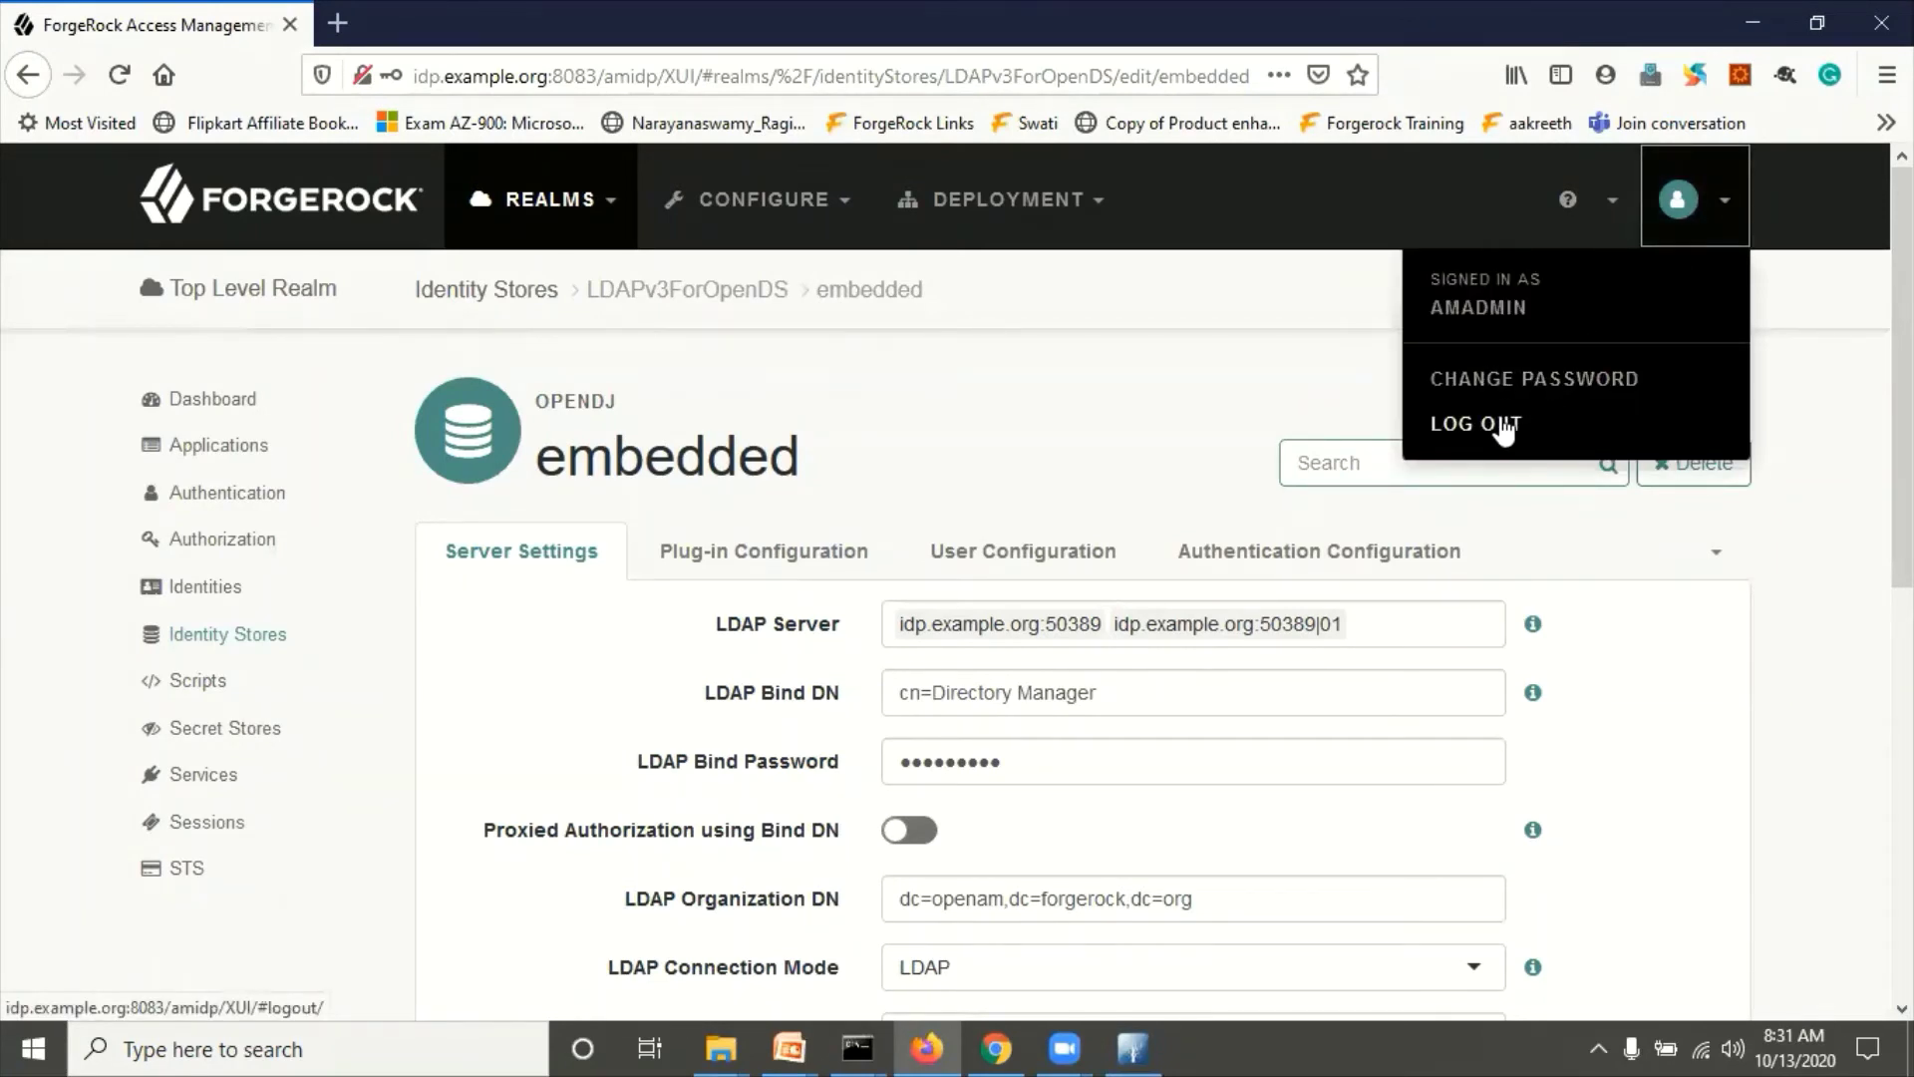
Step: Start a new IdP identity with user ID demoidp2
click(461, 697)
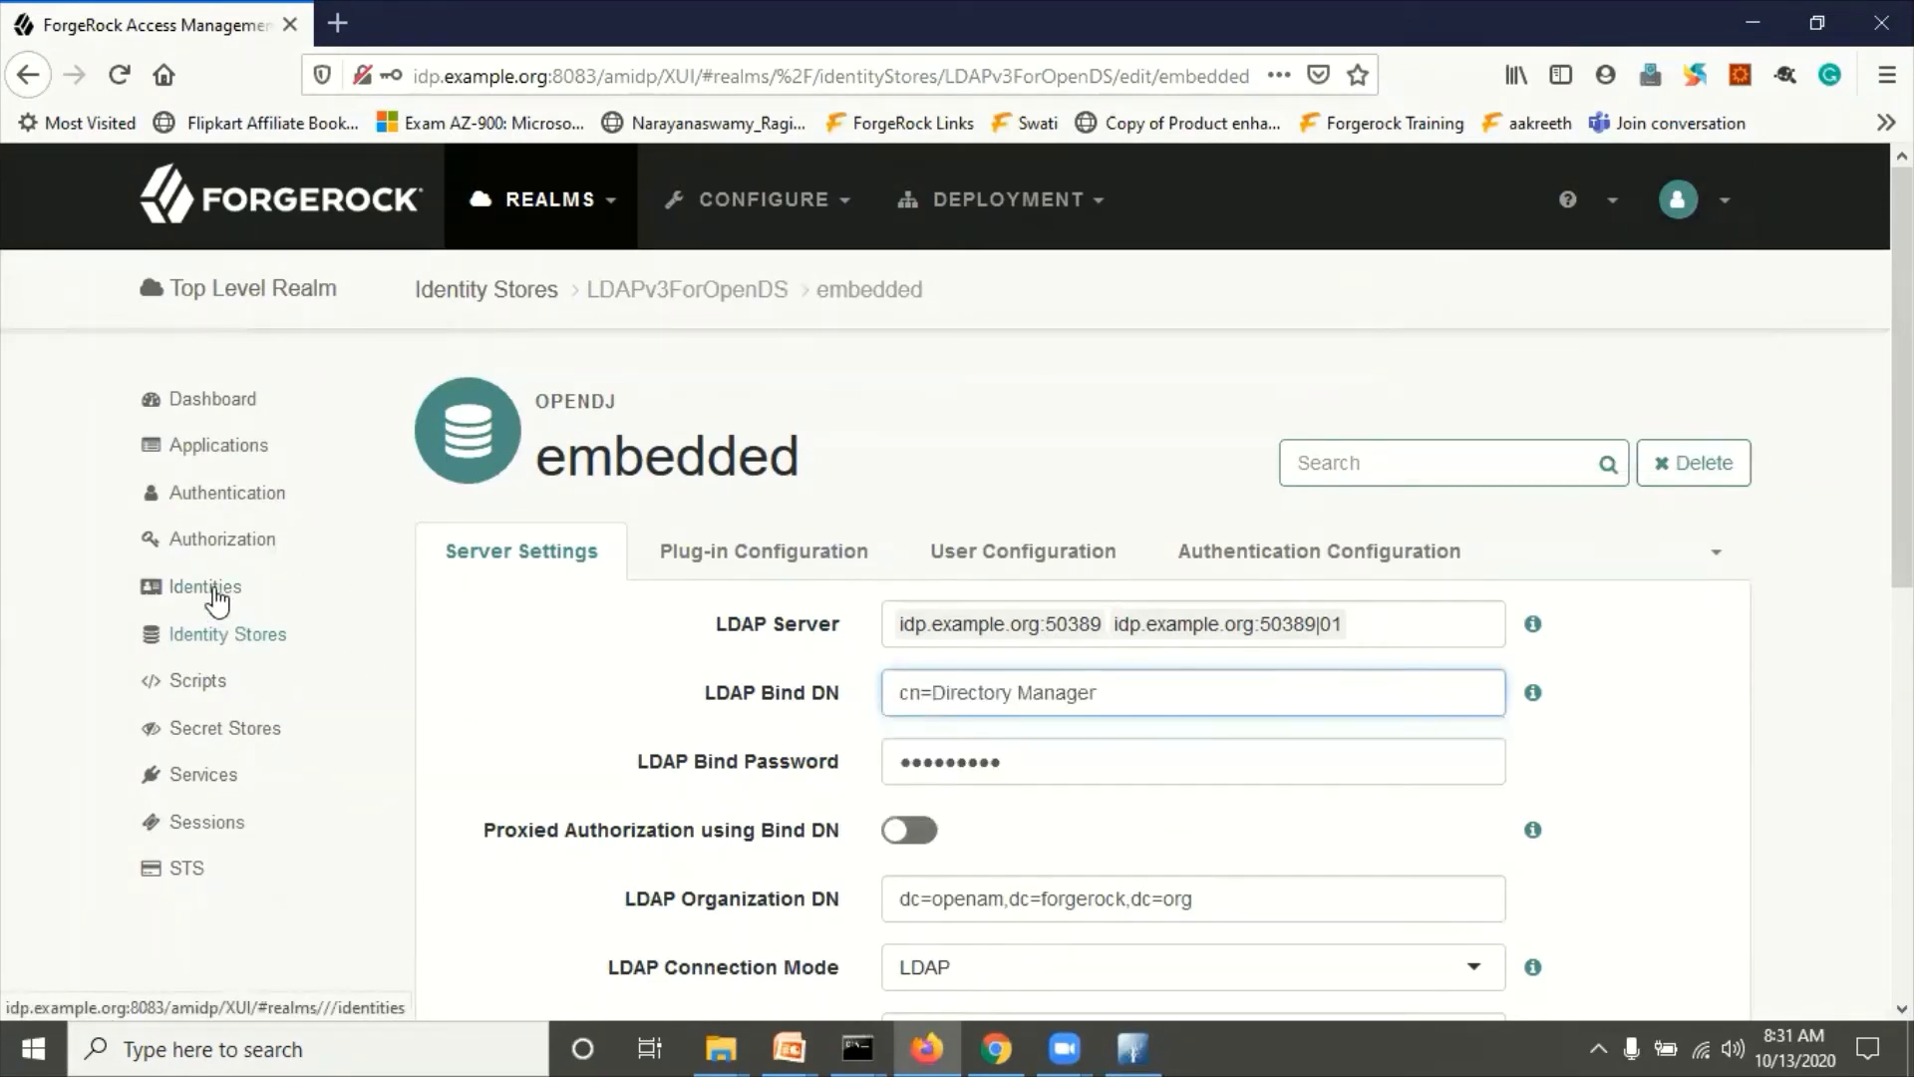
click(210, 588)
click(574, 591)
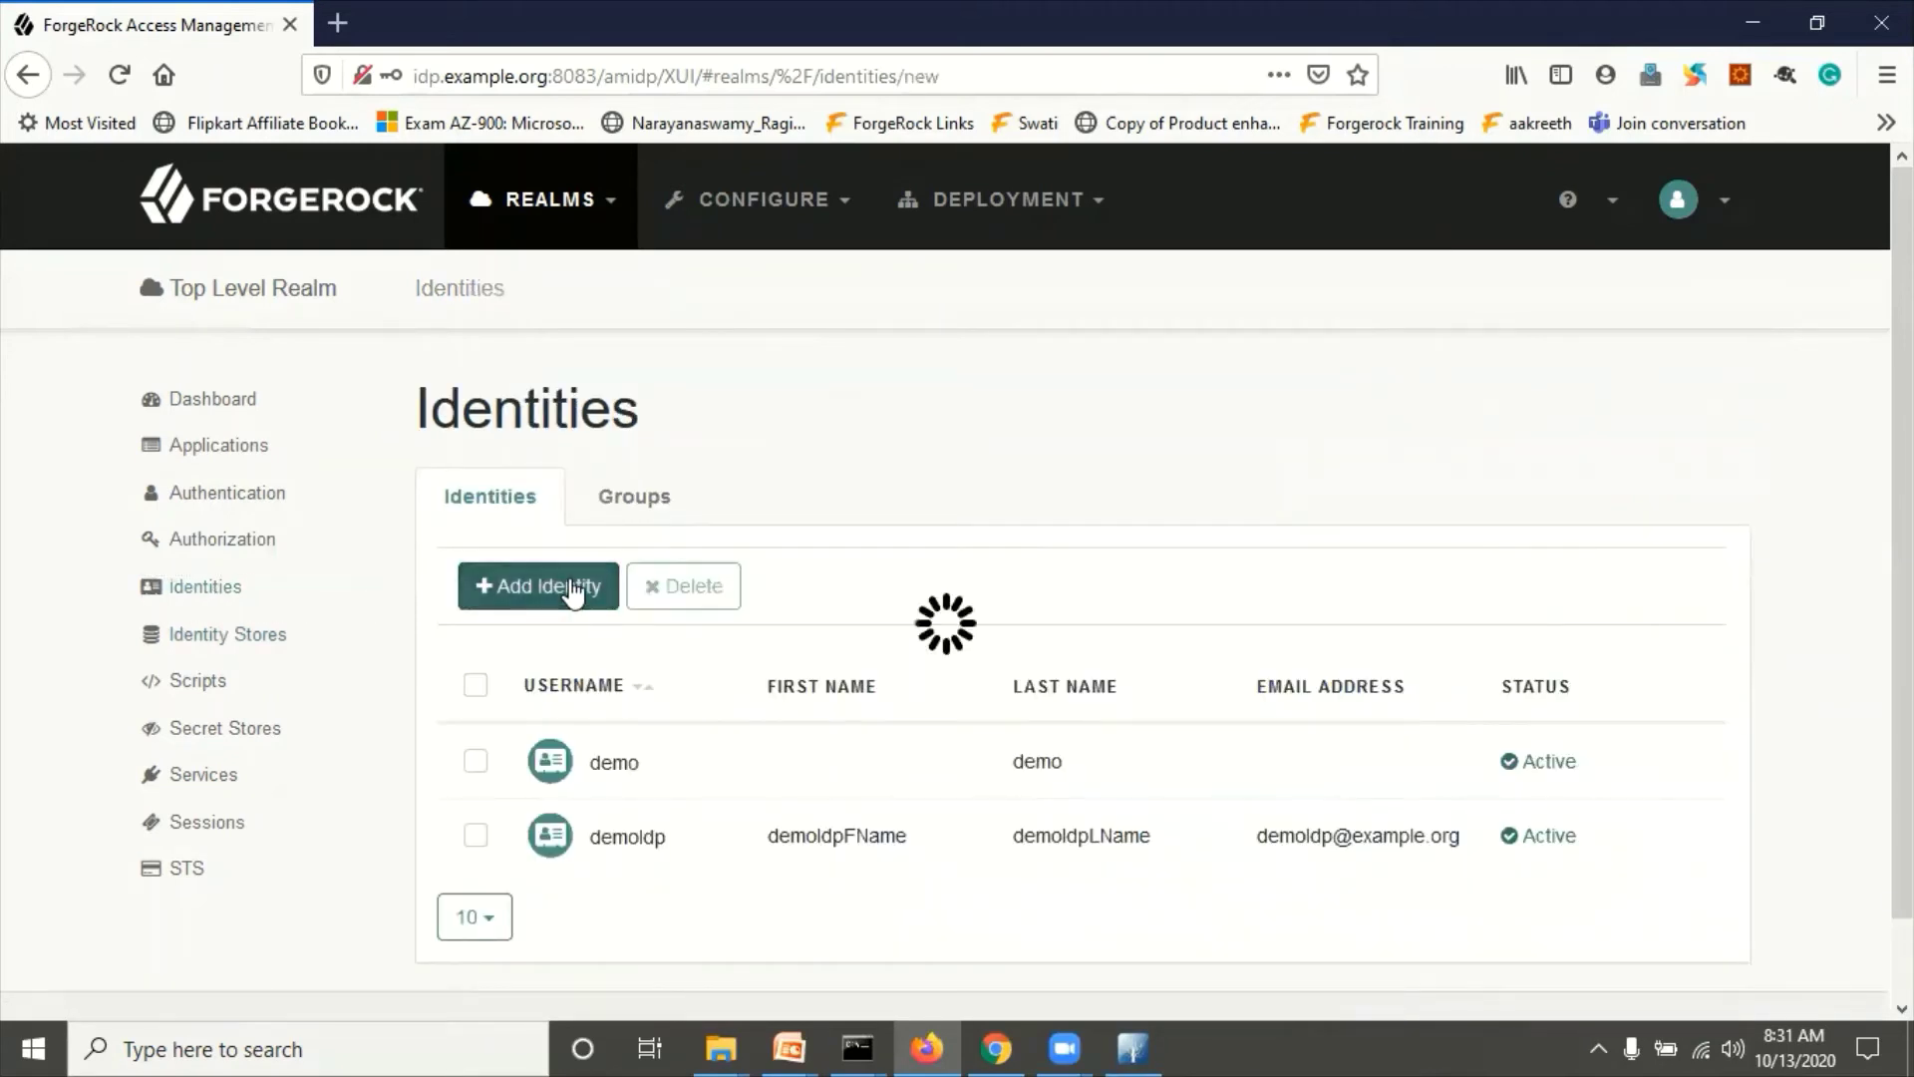
click(935, 523)
text(d)
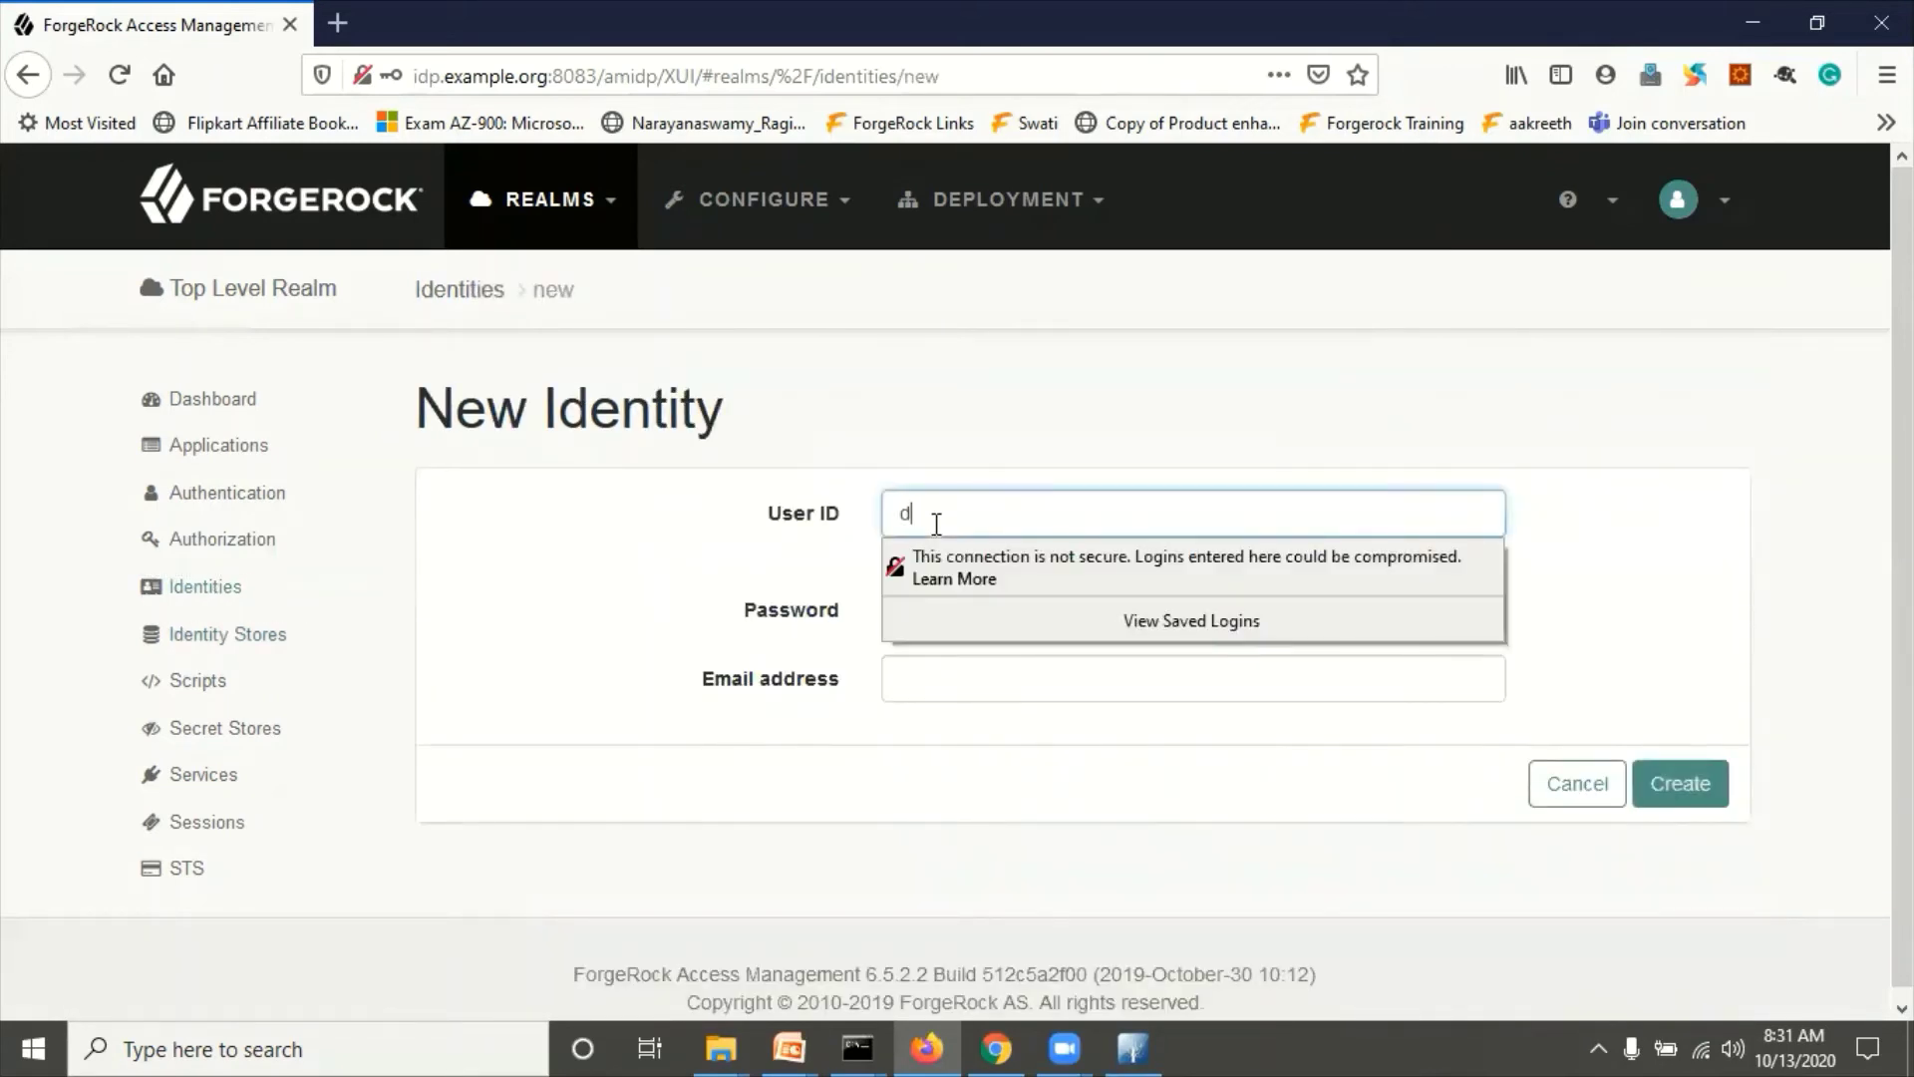
text(emo)
key(BackSpace)
key(BackSpace)
key(BackSpace)
text(idp2)
Step: Give demoidp2 a password and an example.org email address, and create it
click(928, 610)
key(ctrl+v)
click(928, 625)
text(******)
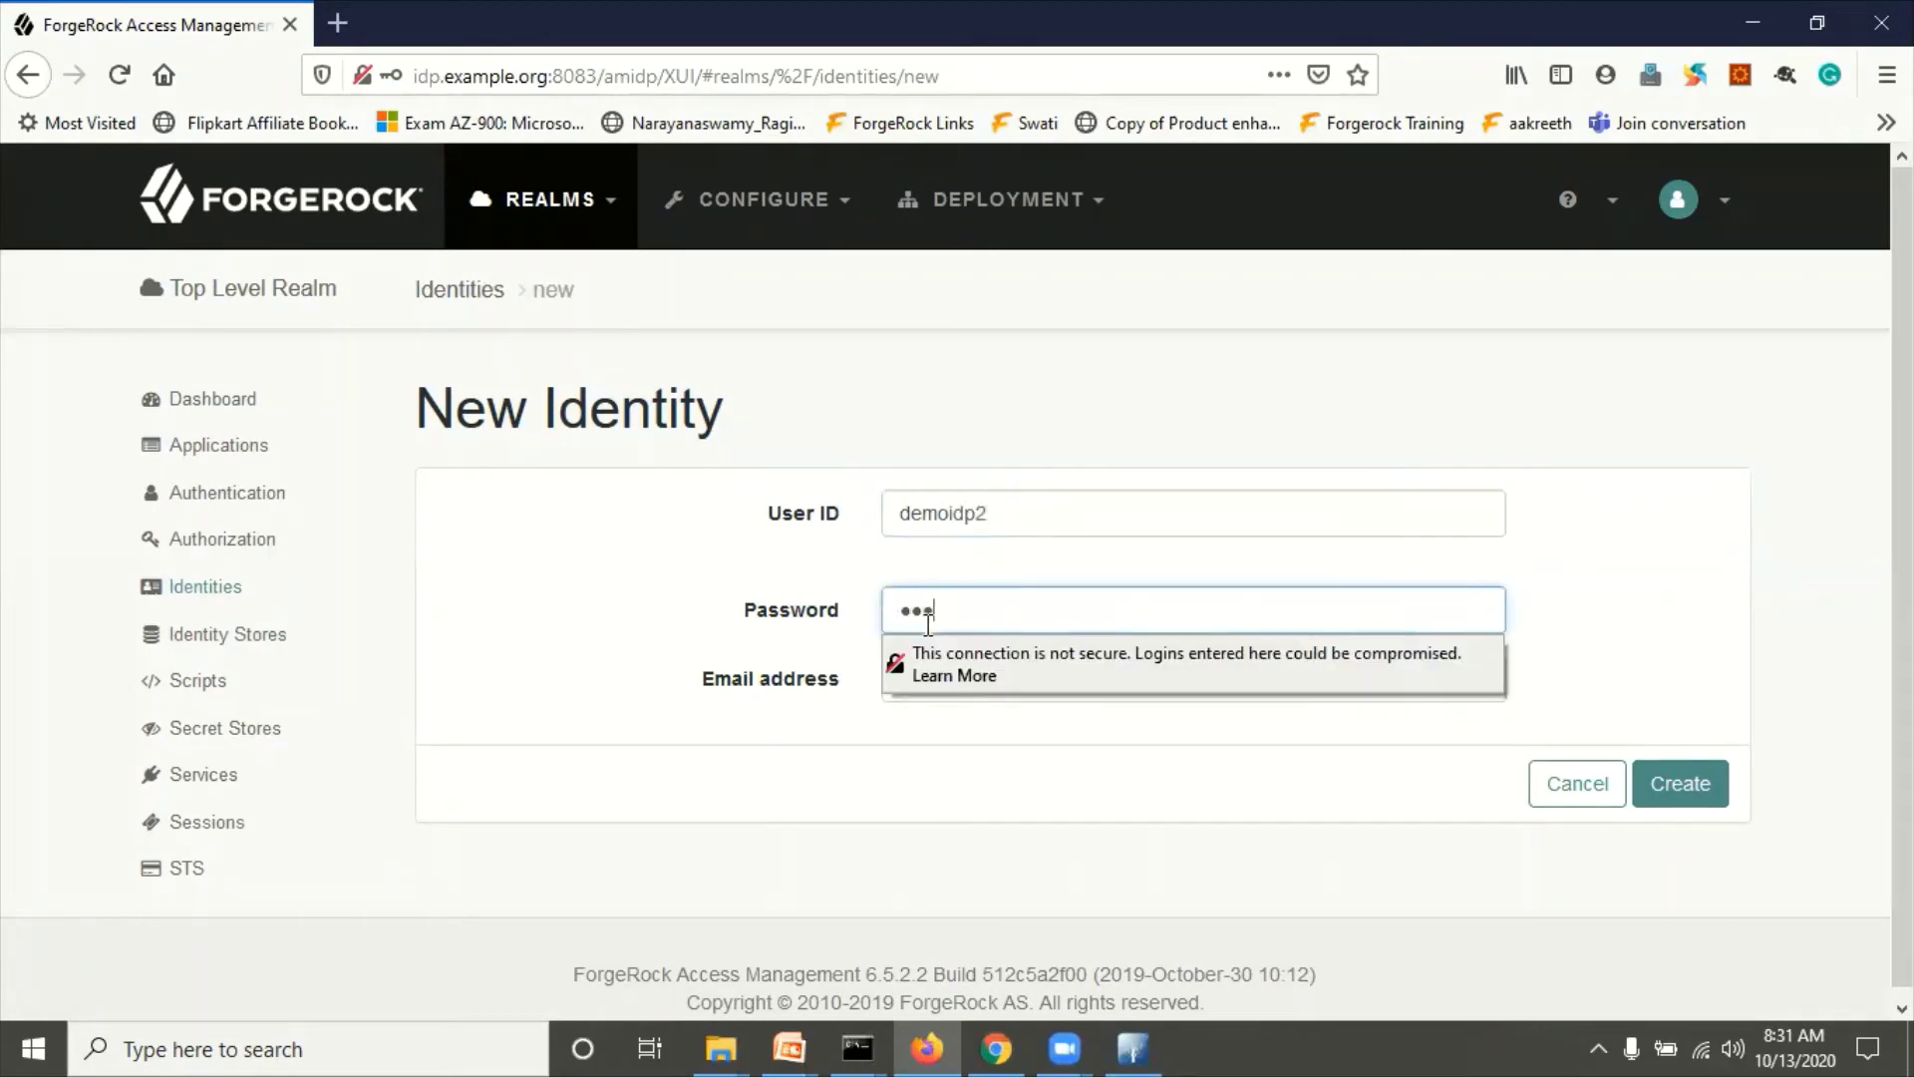
click(763, 640)
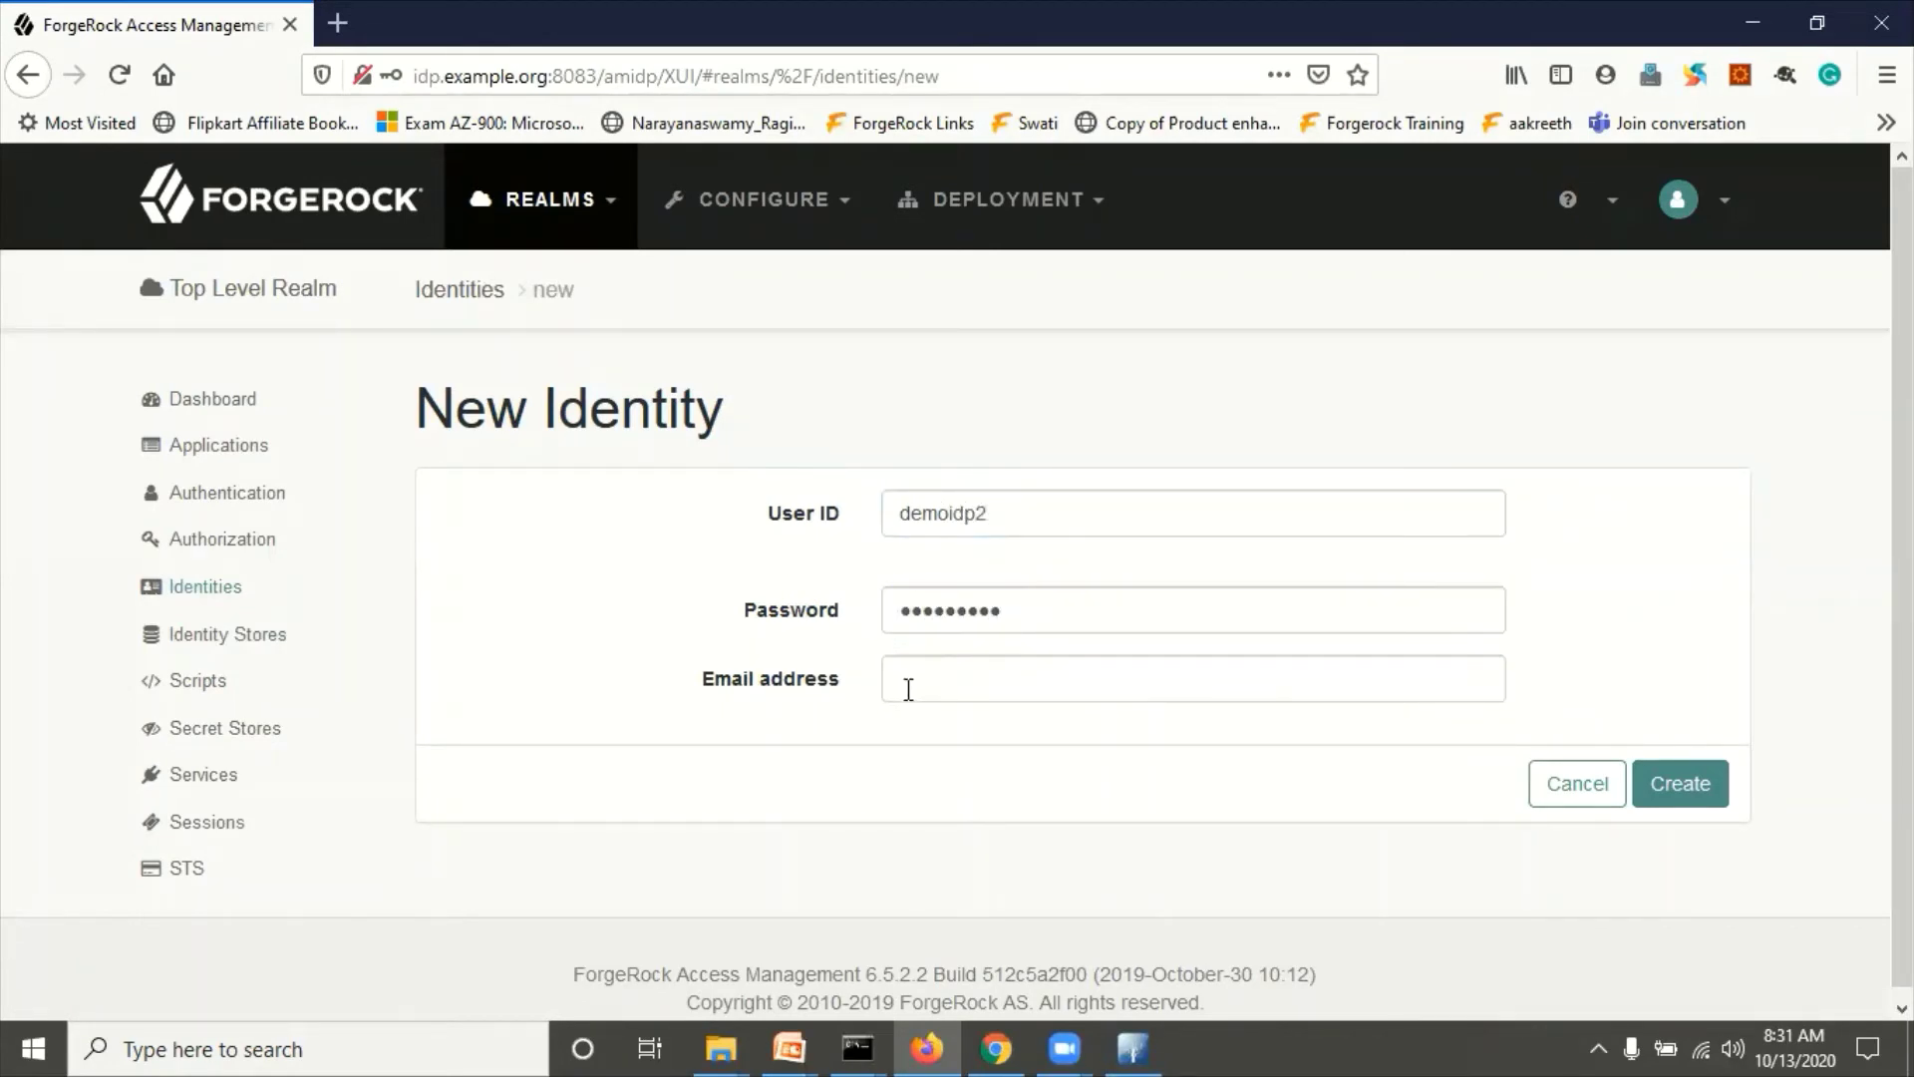
click(984, 685)
text(demoi)
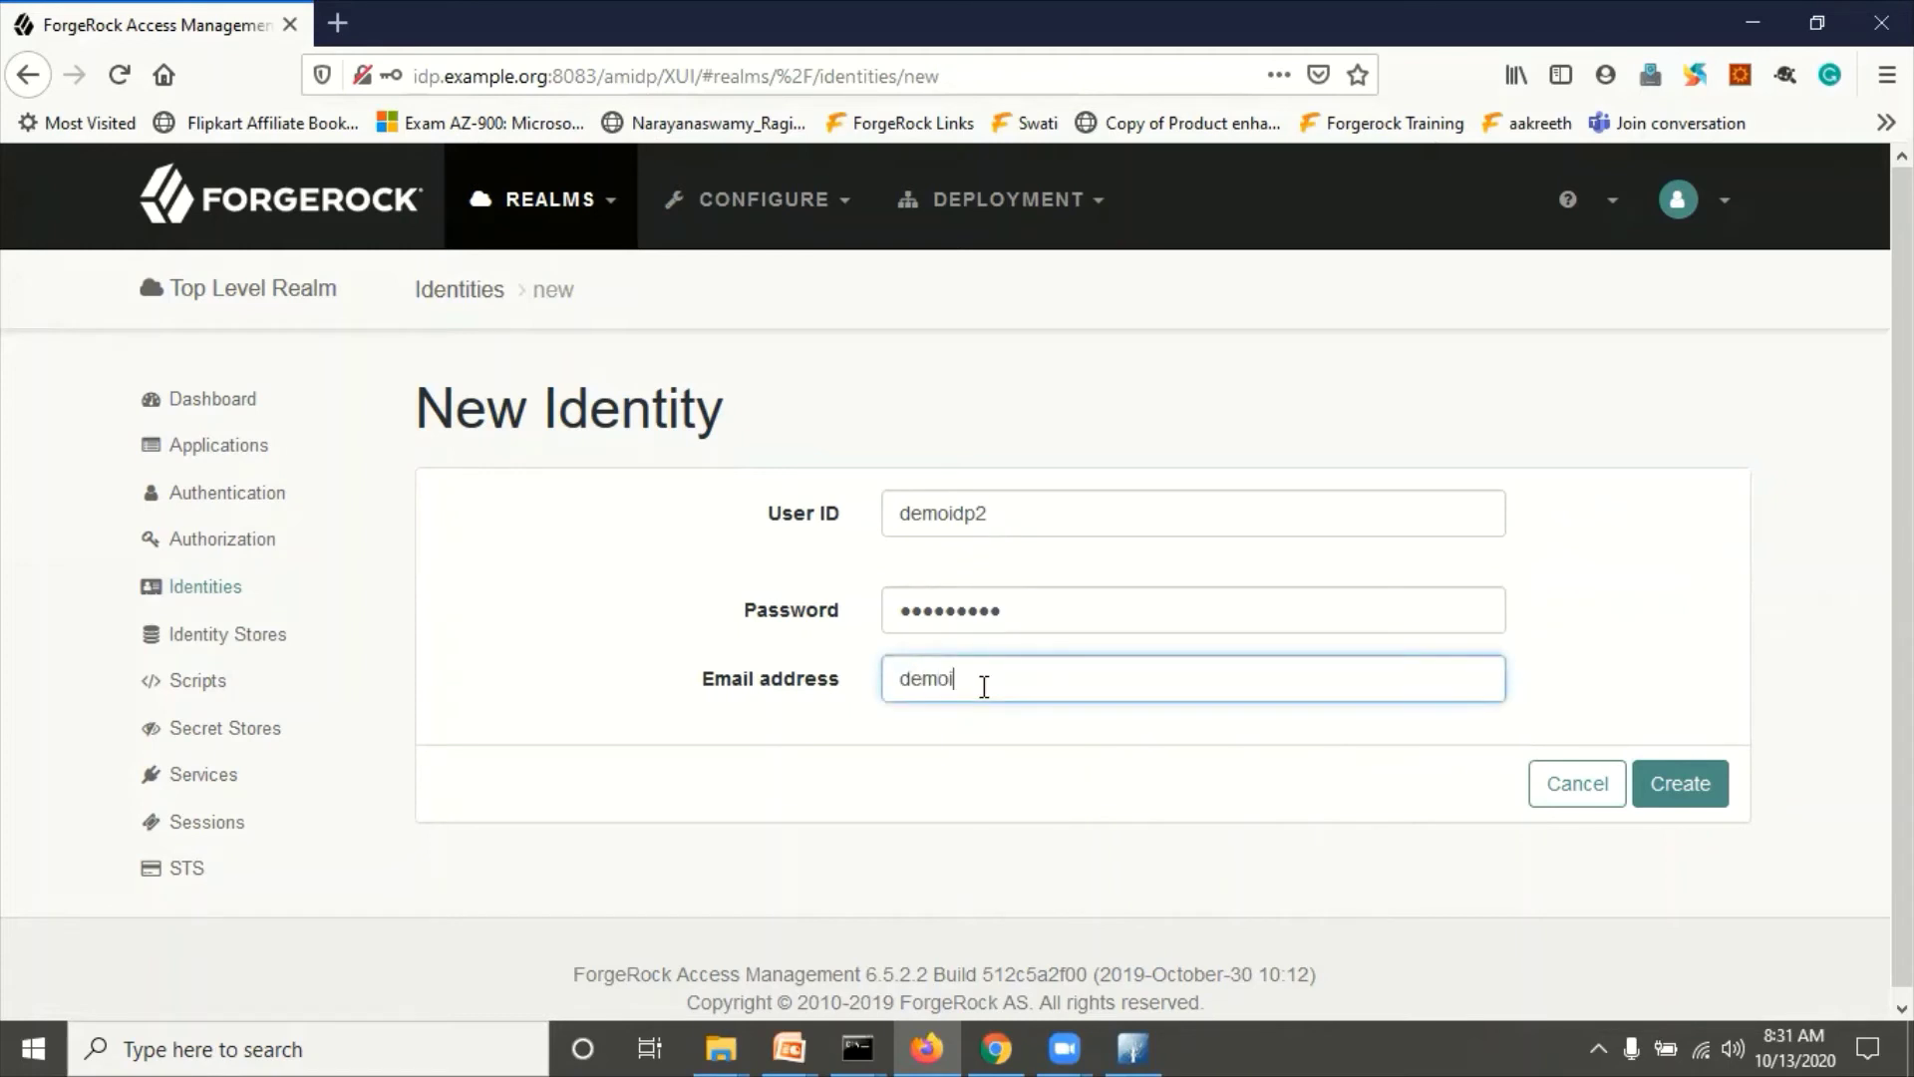
text(dp2@example.corg)
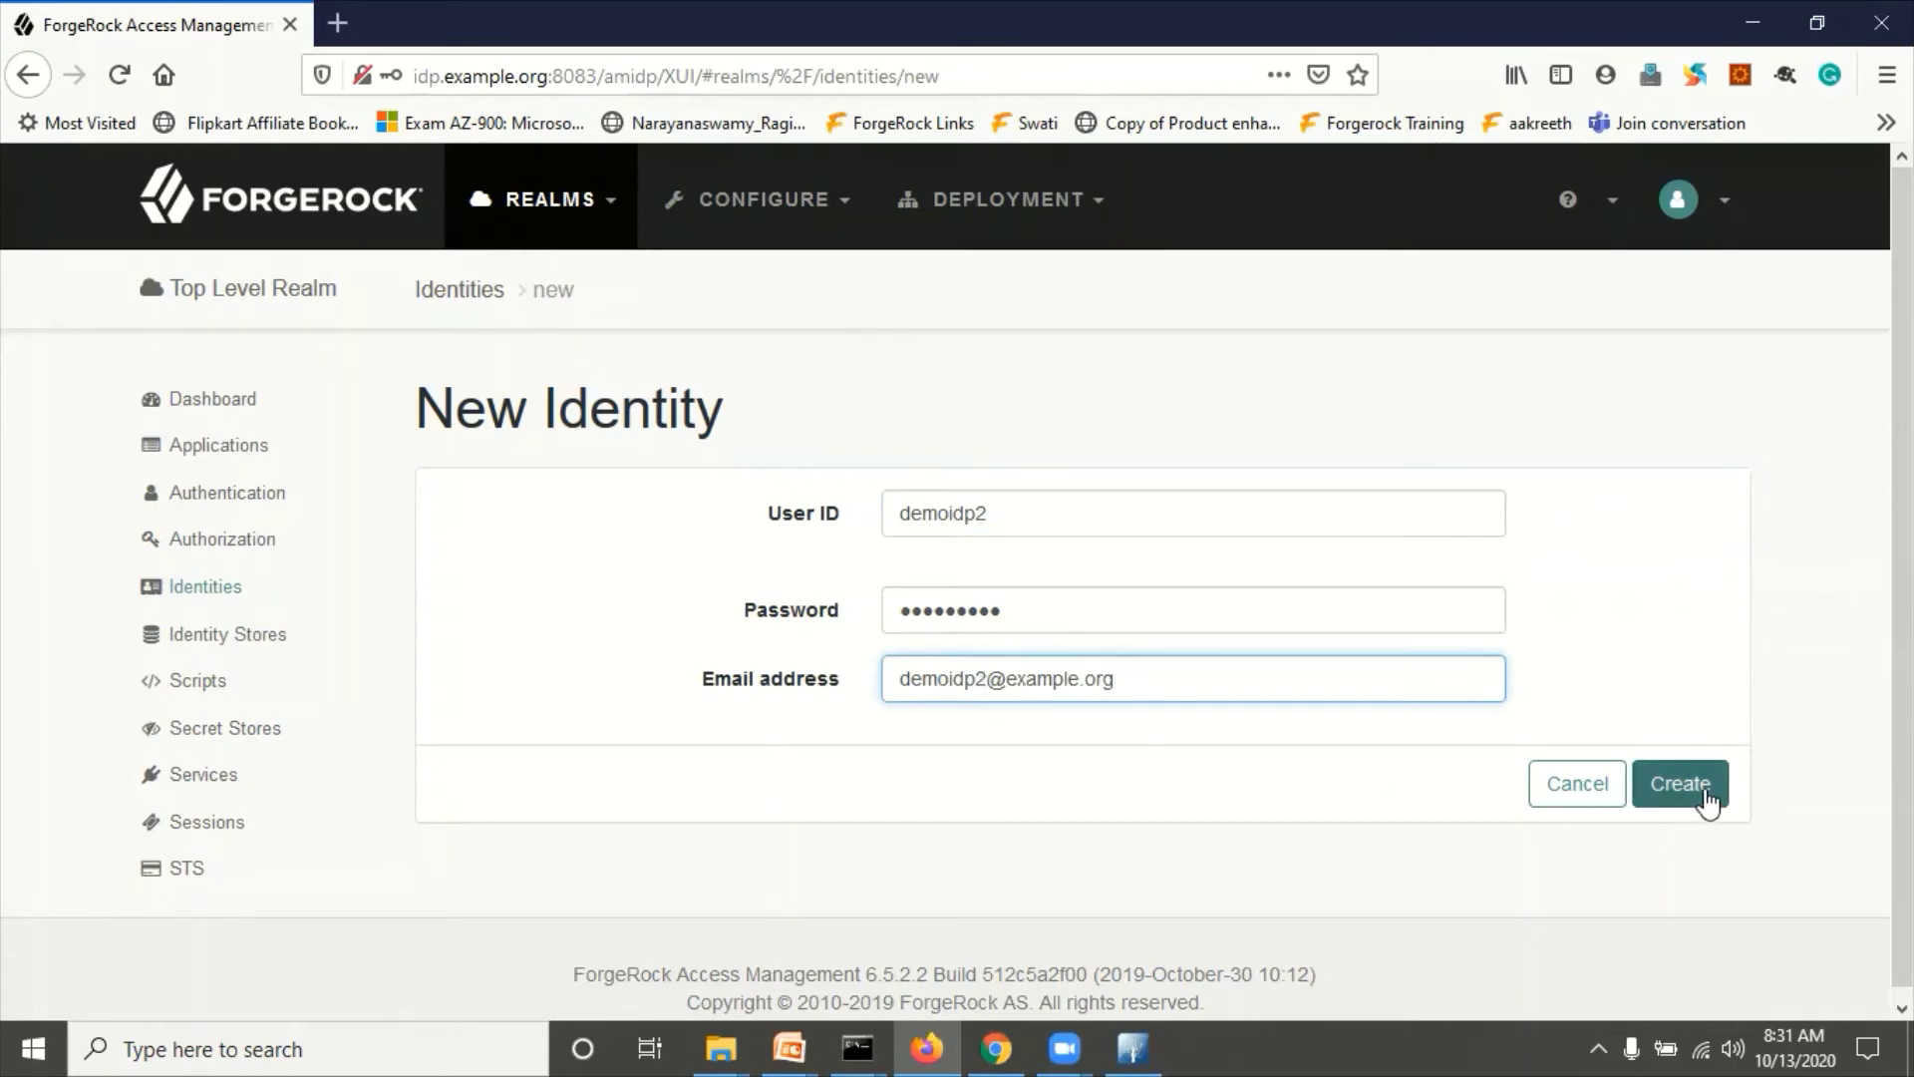
click(1708, 803)
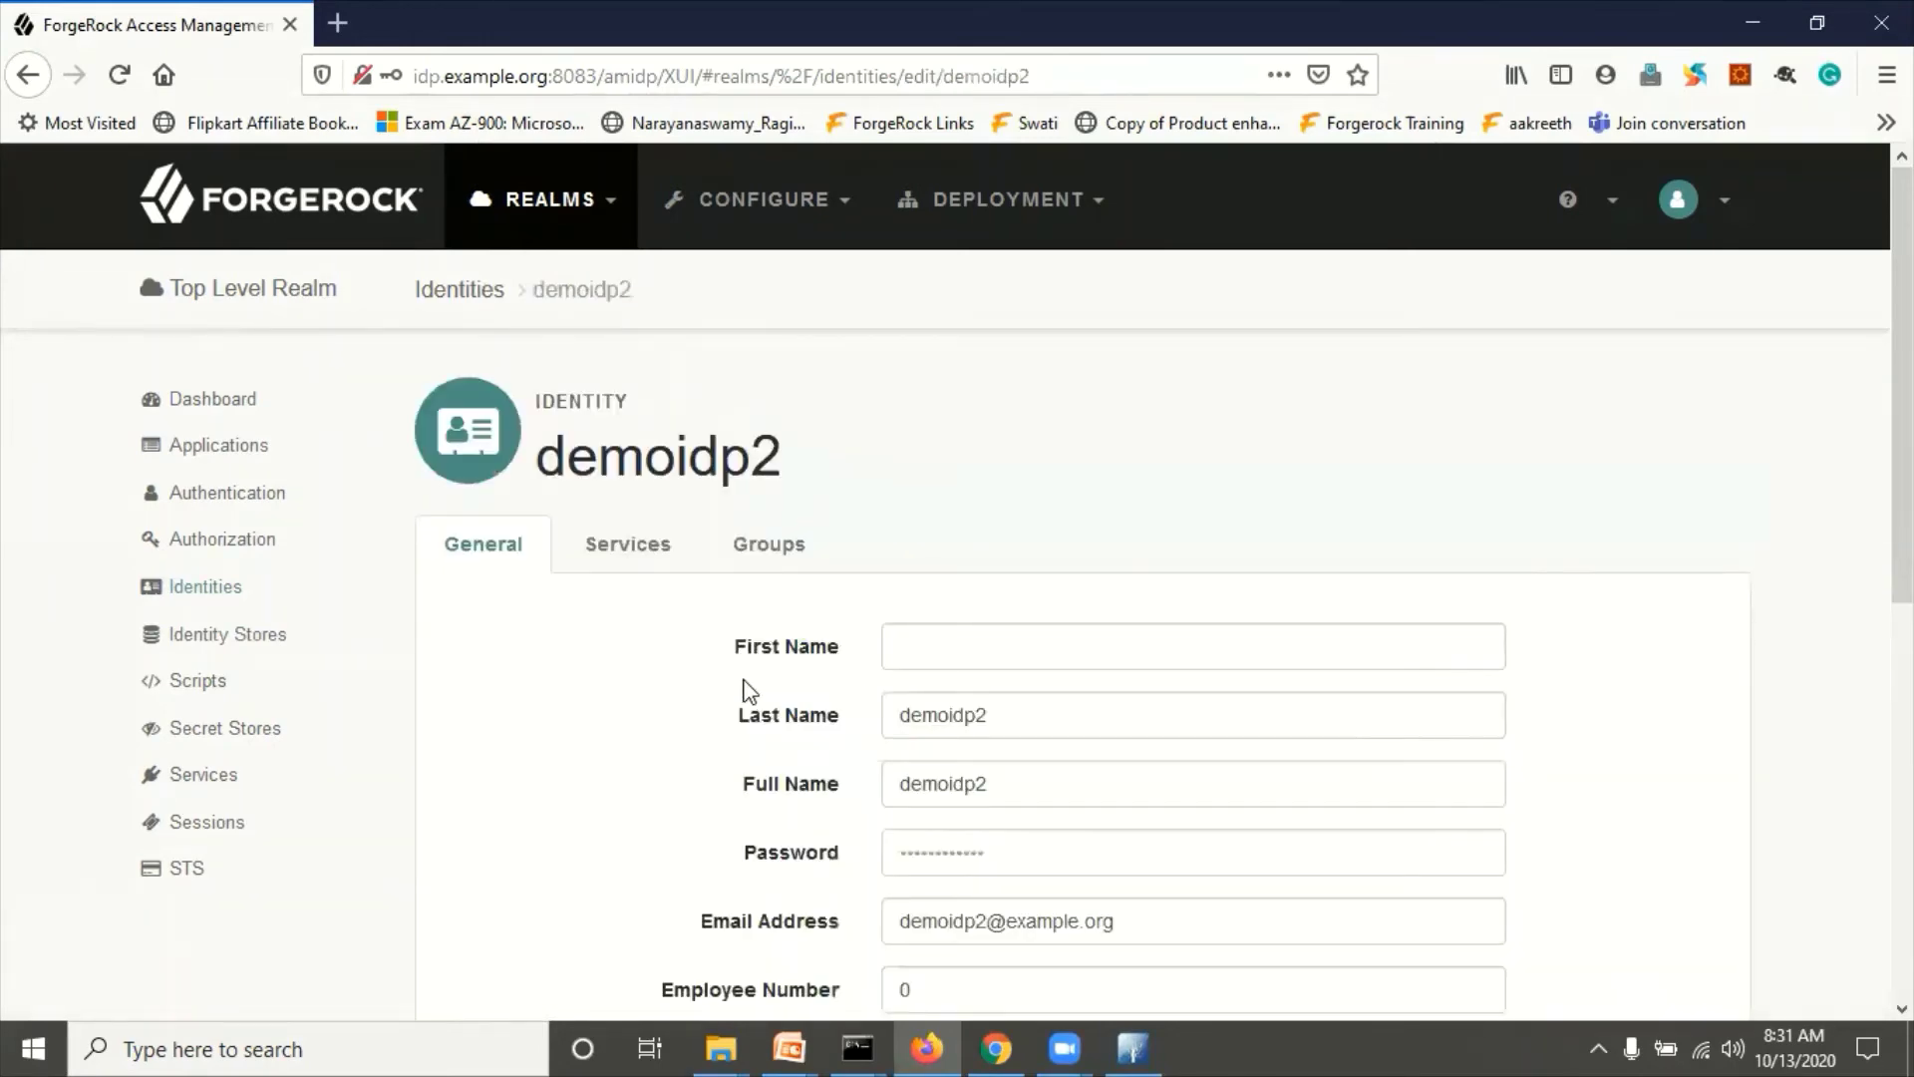
Step: Switch to the SP console in Chrome
scroll(750, 690, down, 4)
scroll(748, 683, up, 3)
click(997, 1047)
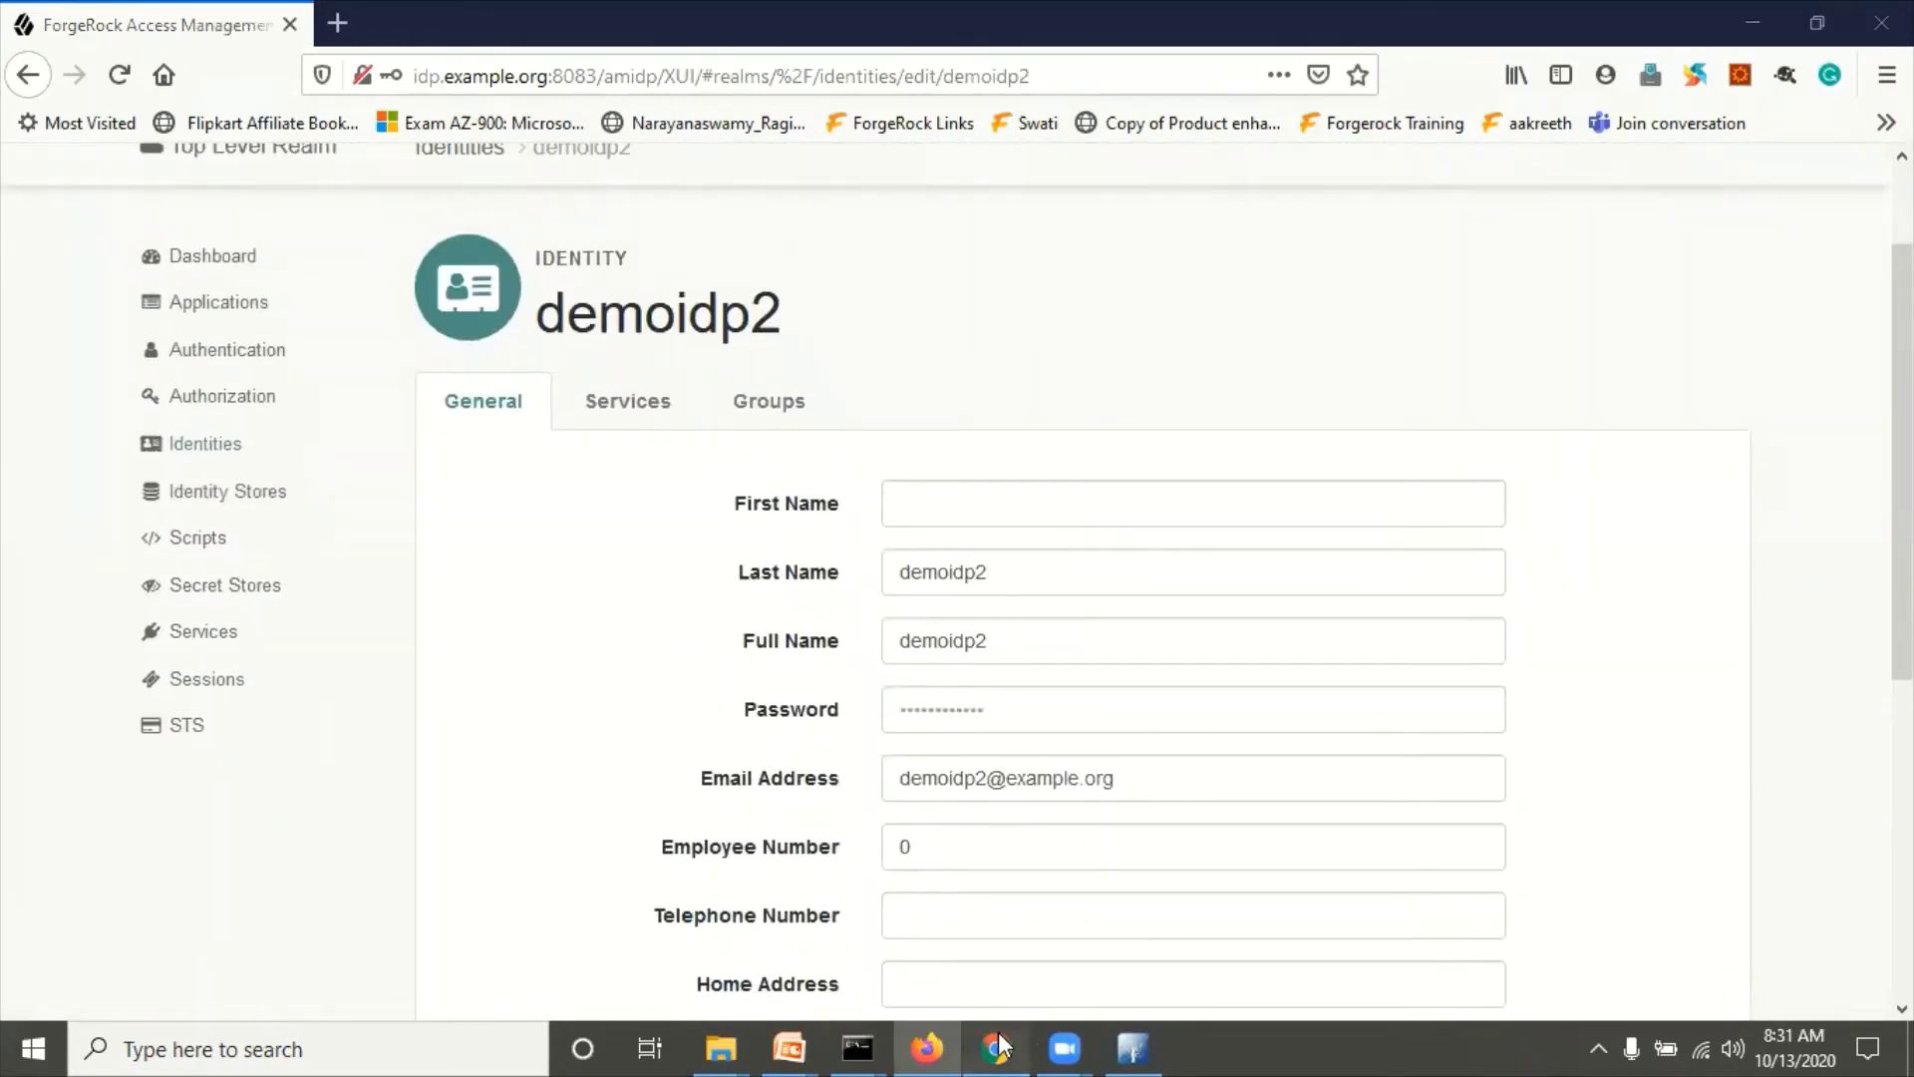
scroll(440, 517, up, 3)
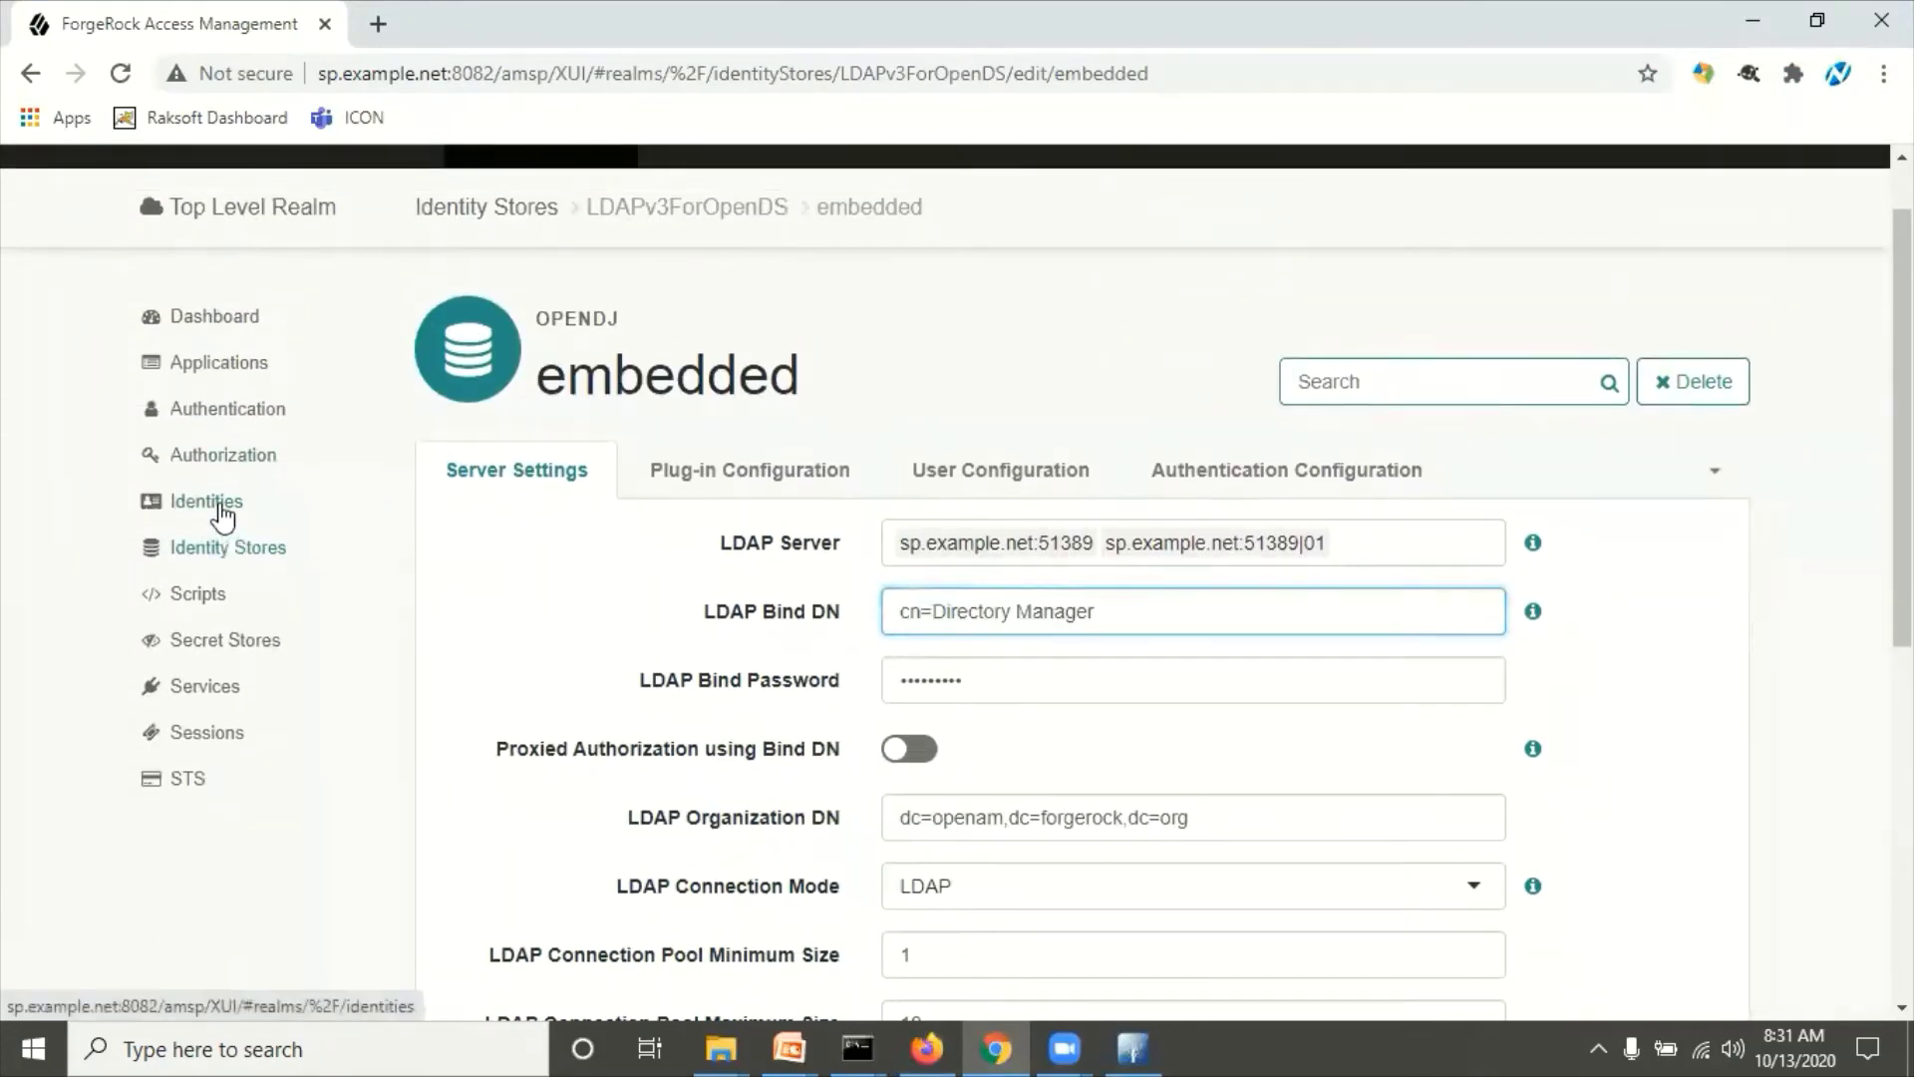
Step: Create SP identity demosp2 with a password and an example.net email address
click(221, 508)
click(552, 509)
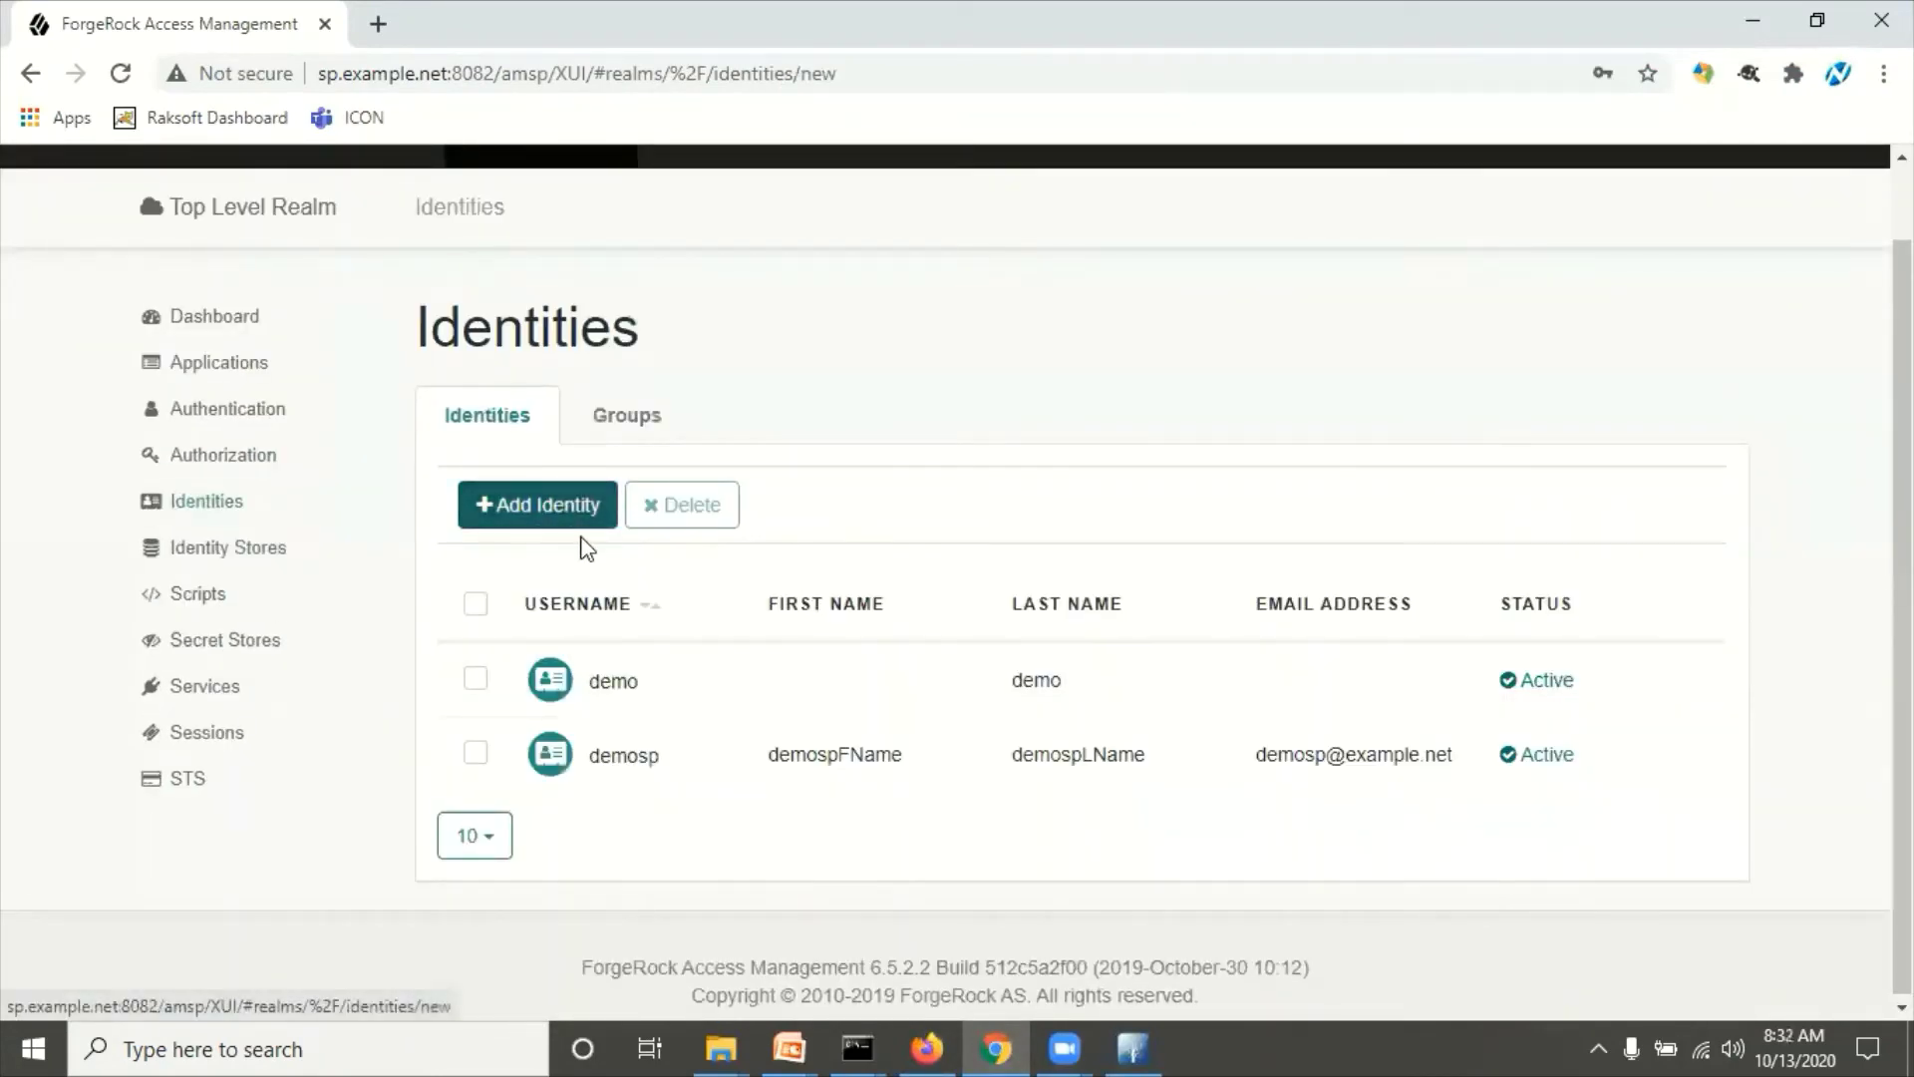
click(973, 513)
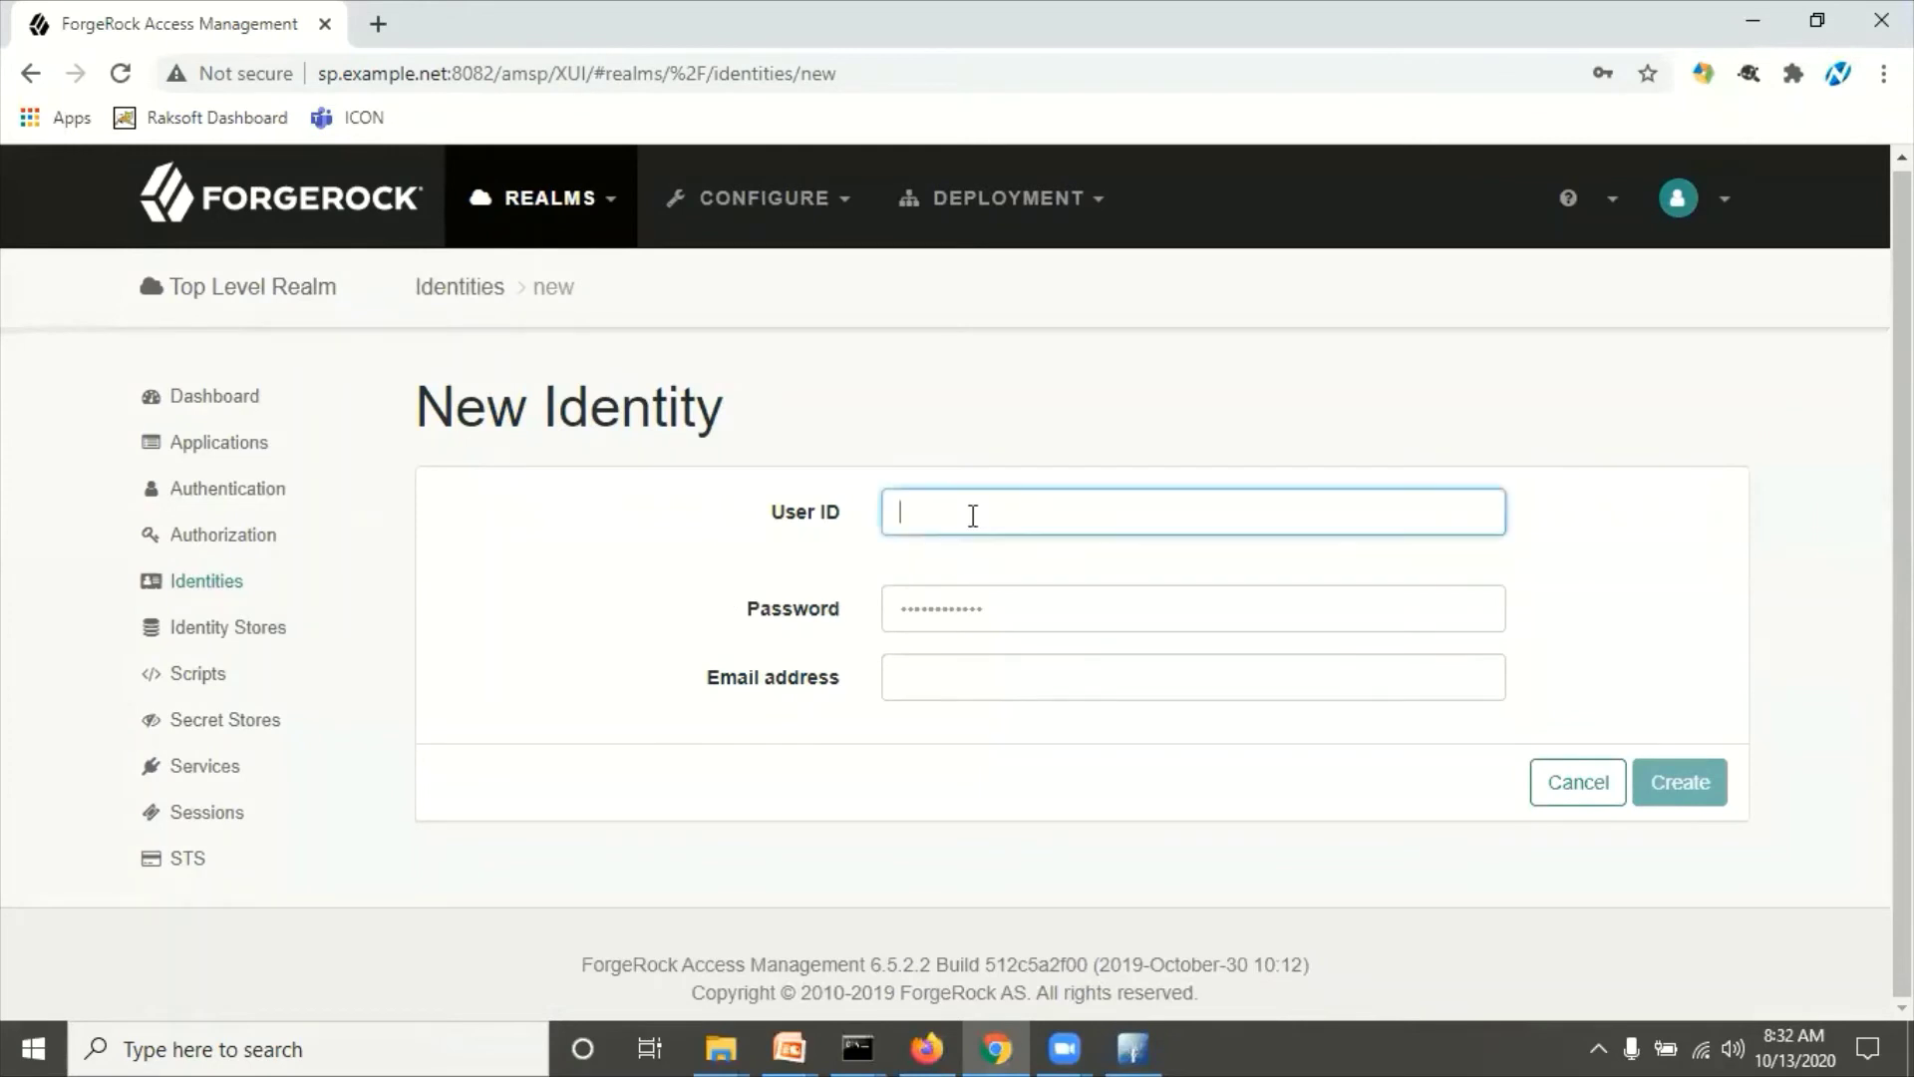
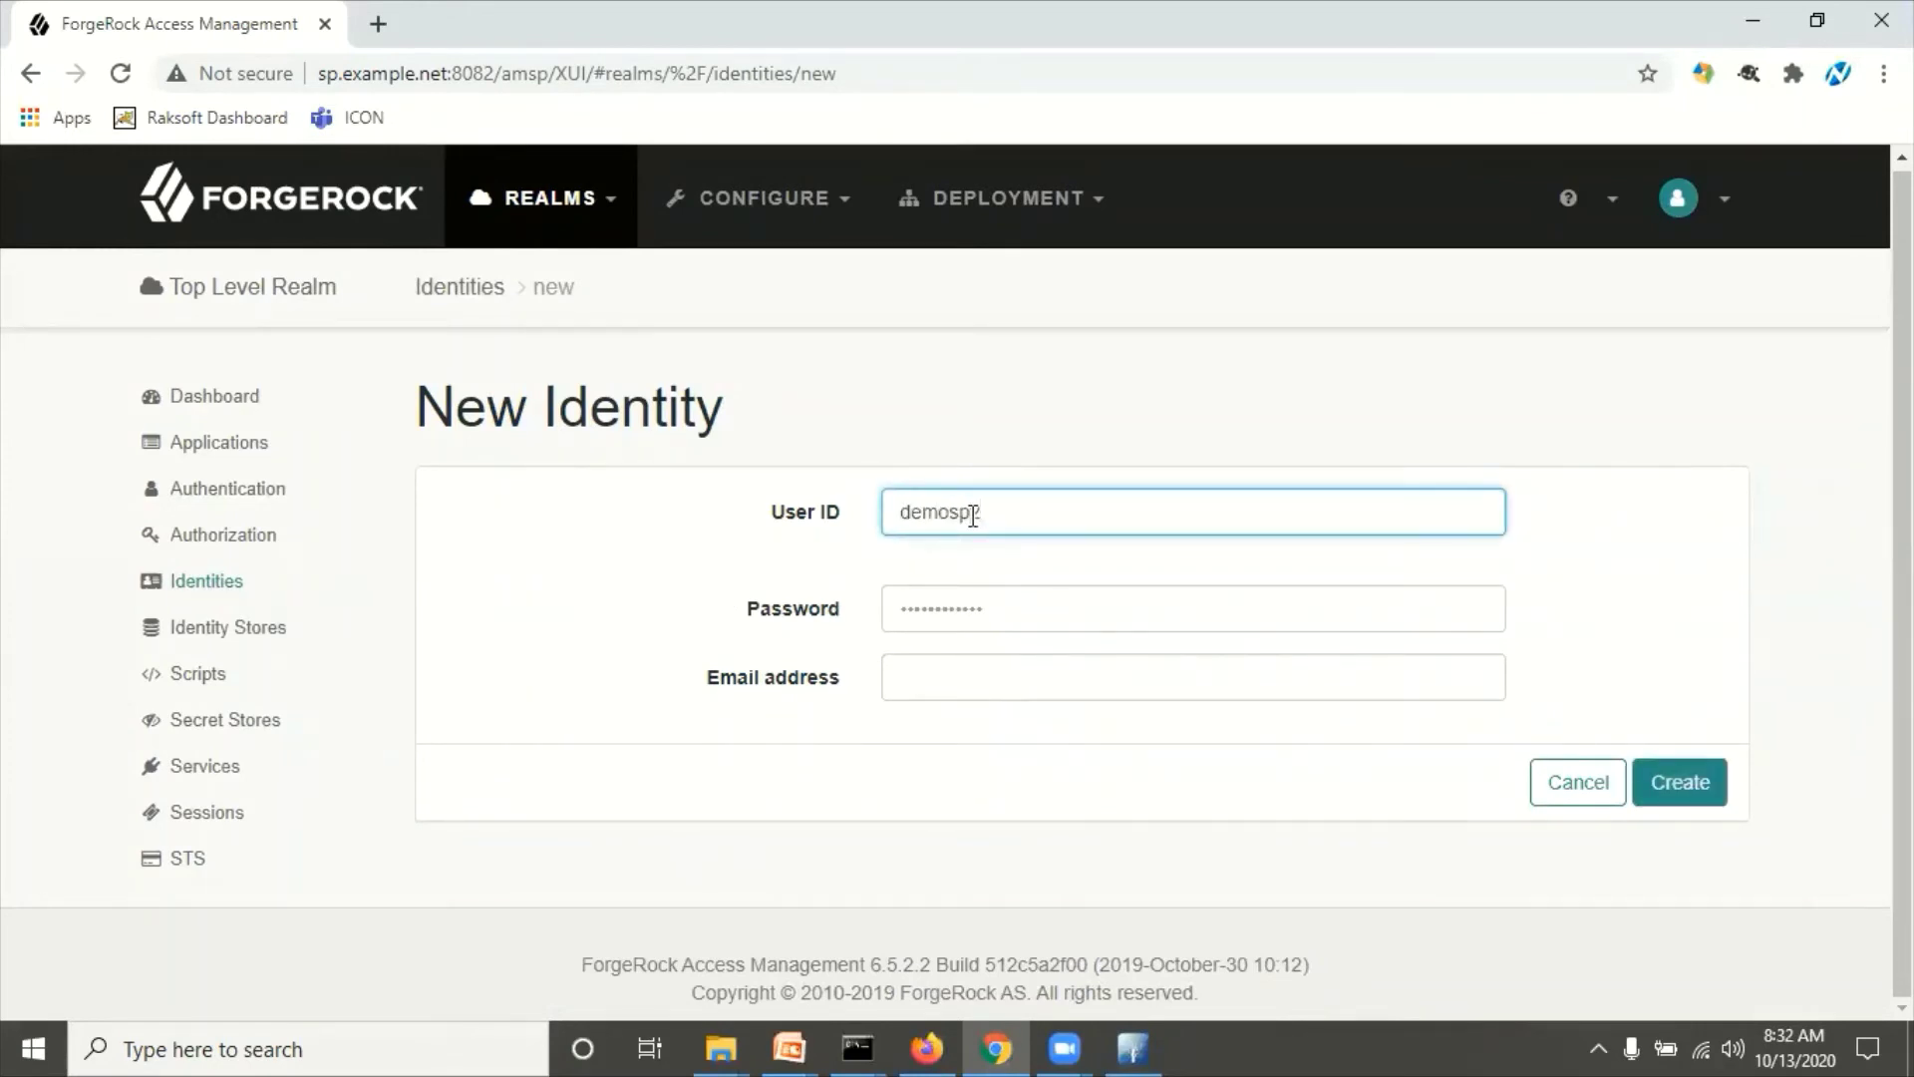
key(Tab)
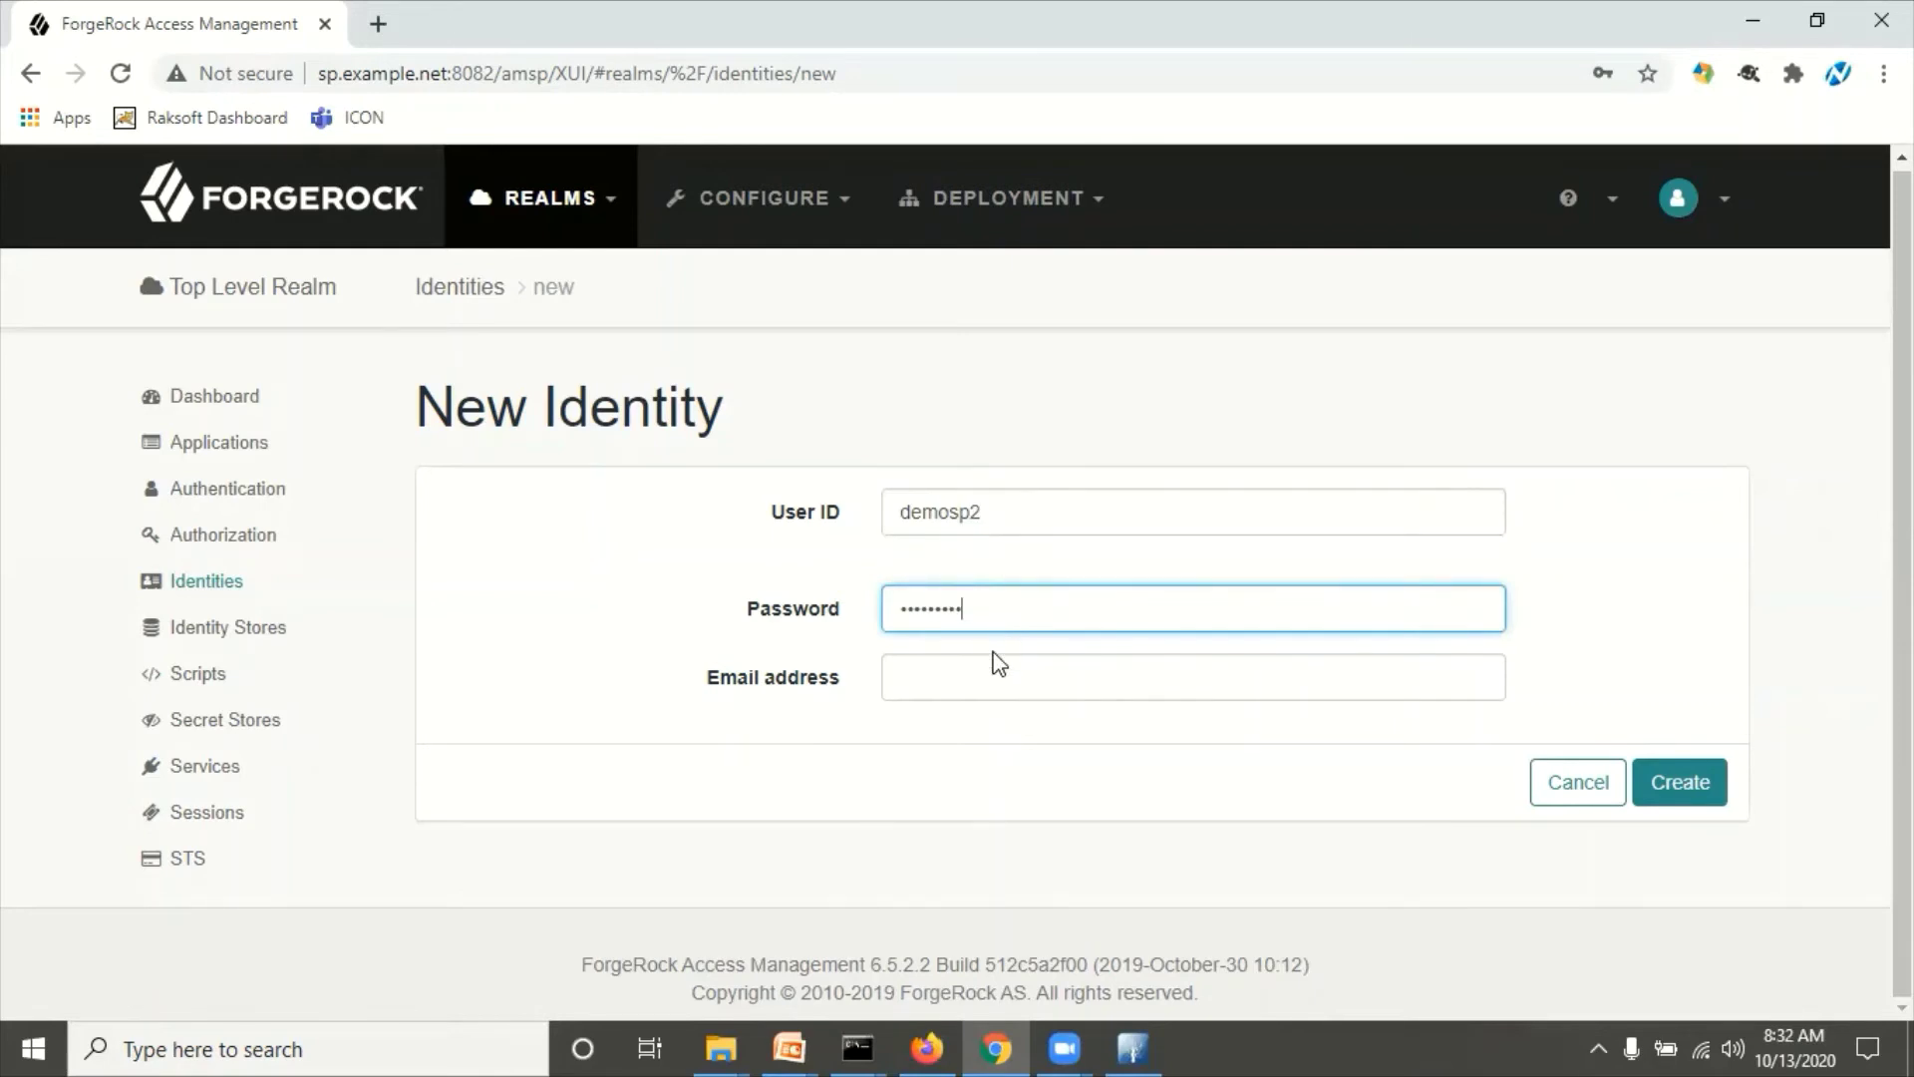
click(981, 676)
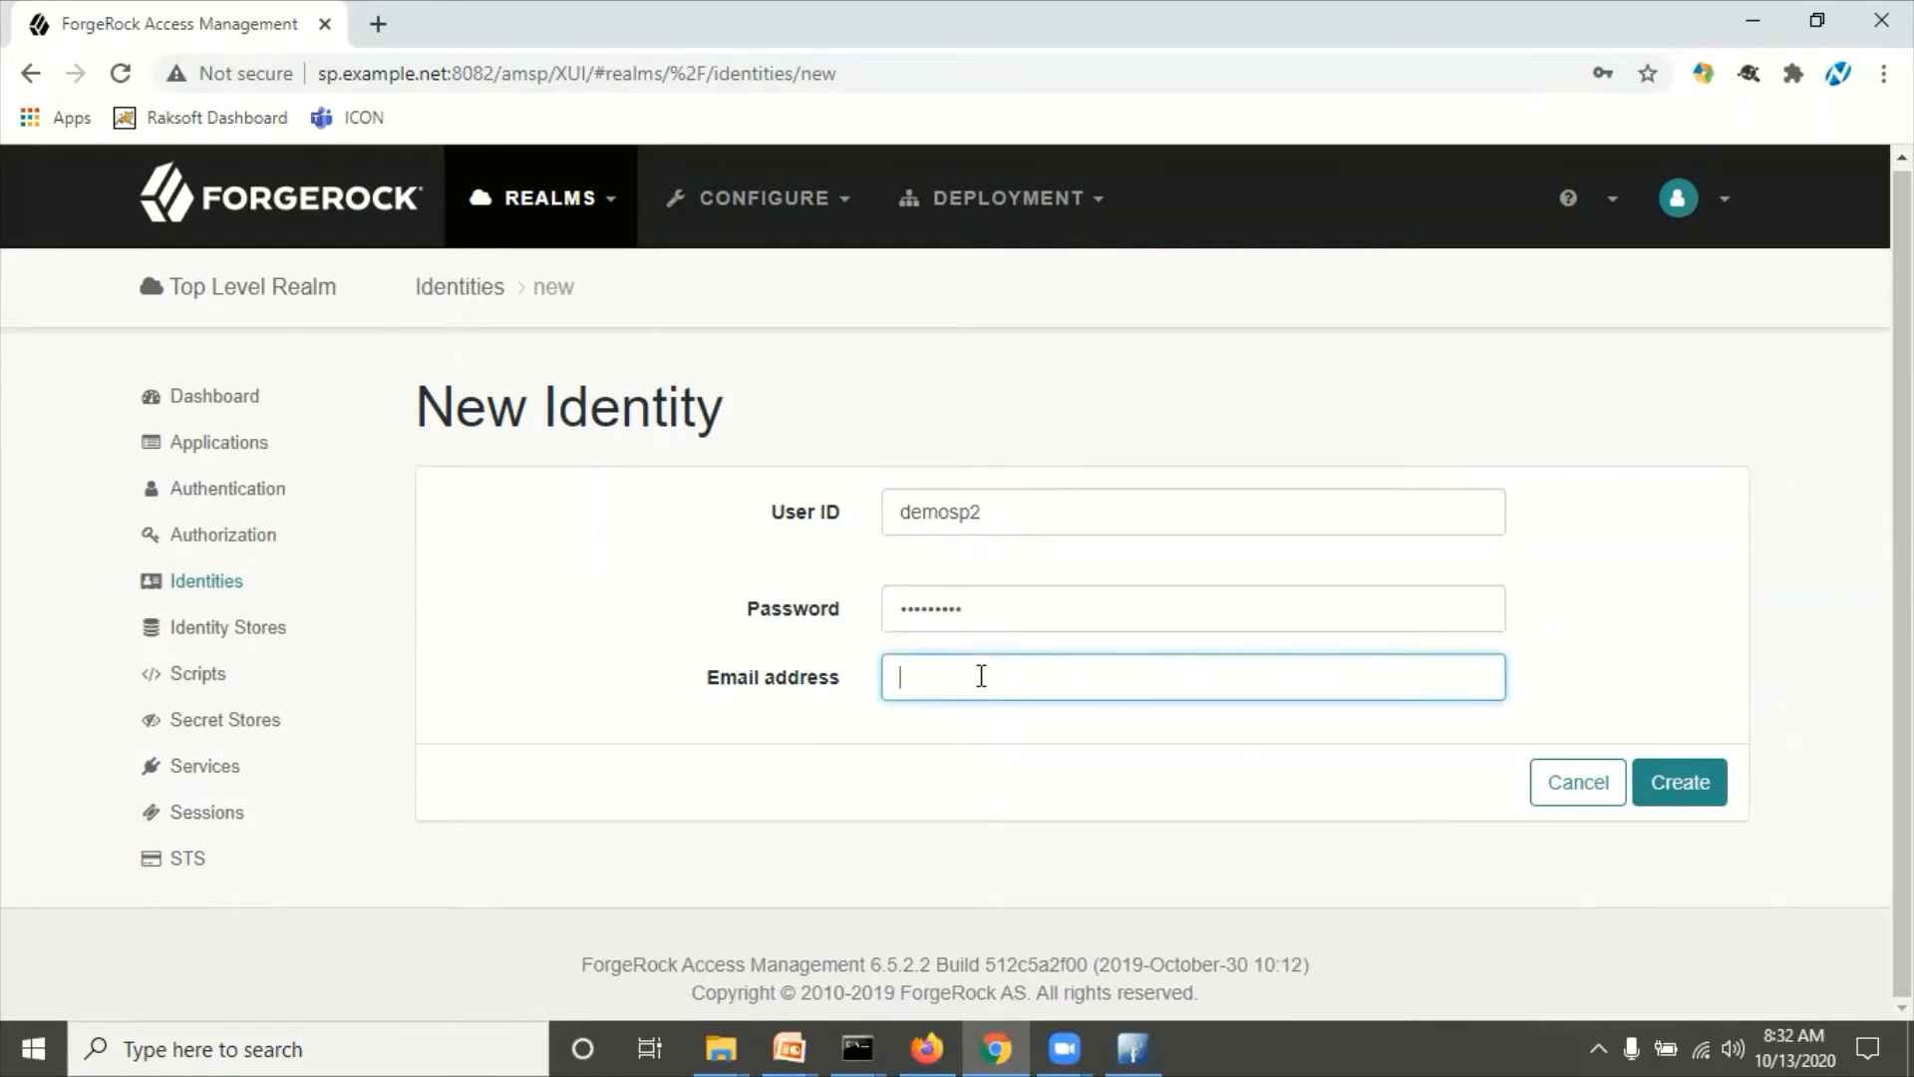
text(demosp2@example.net)
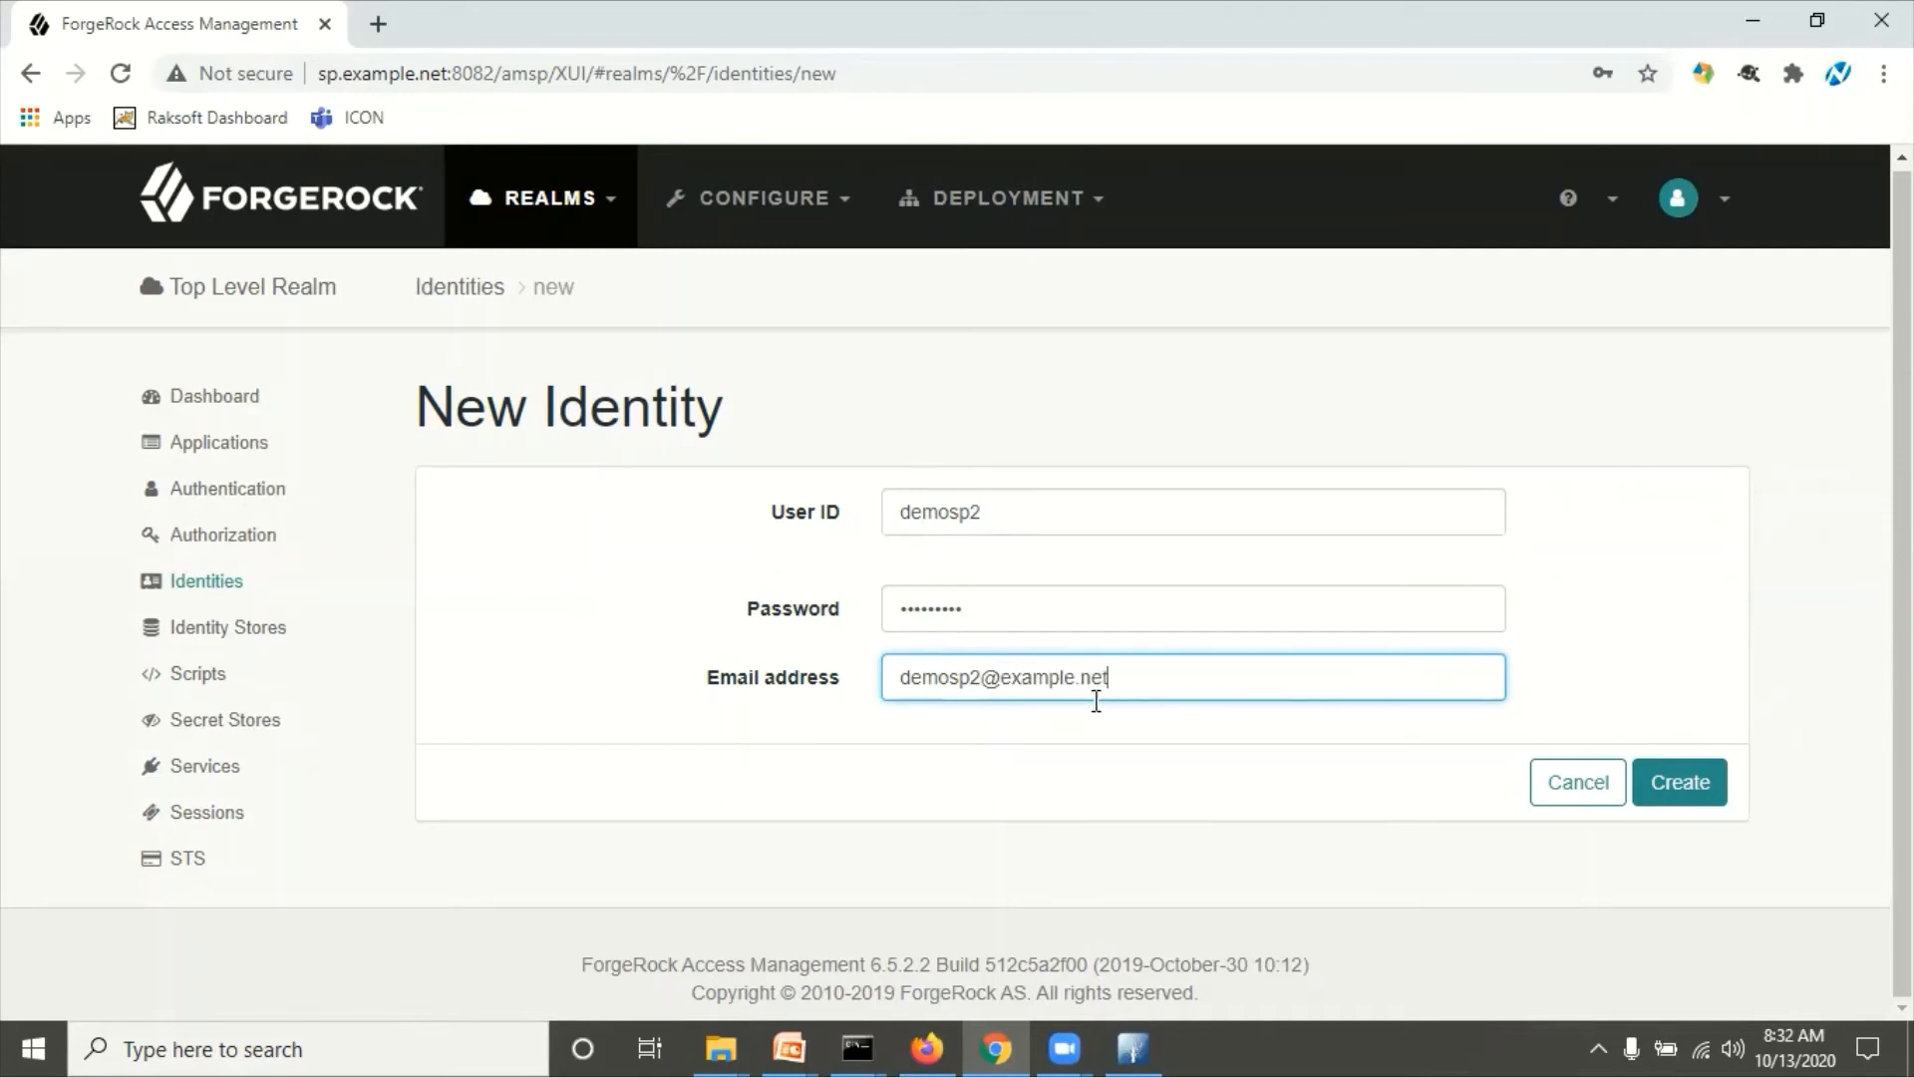
click(1662, 786)
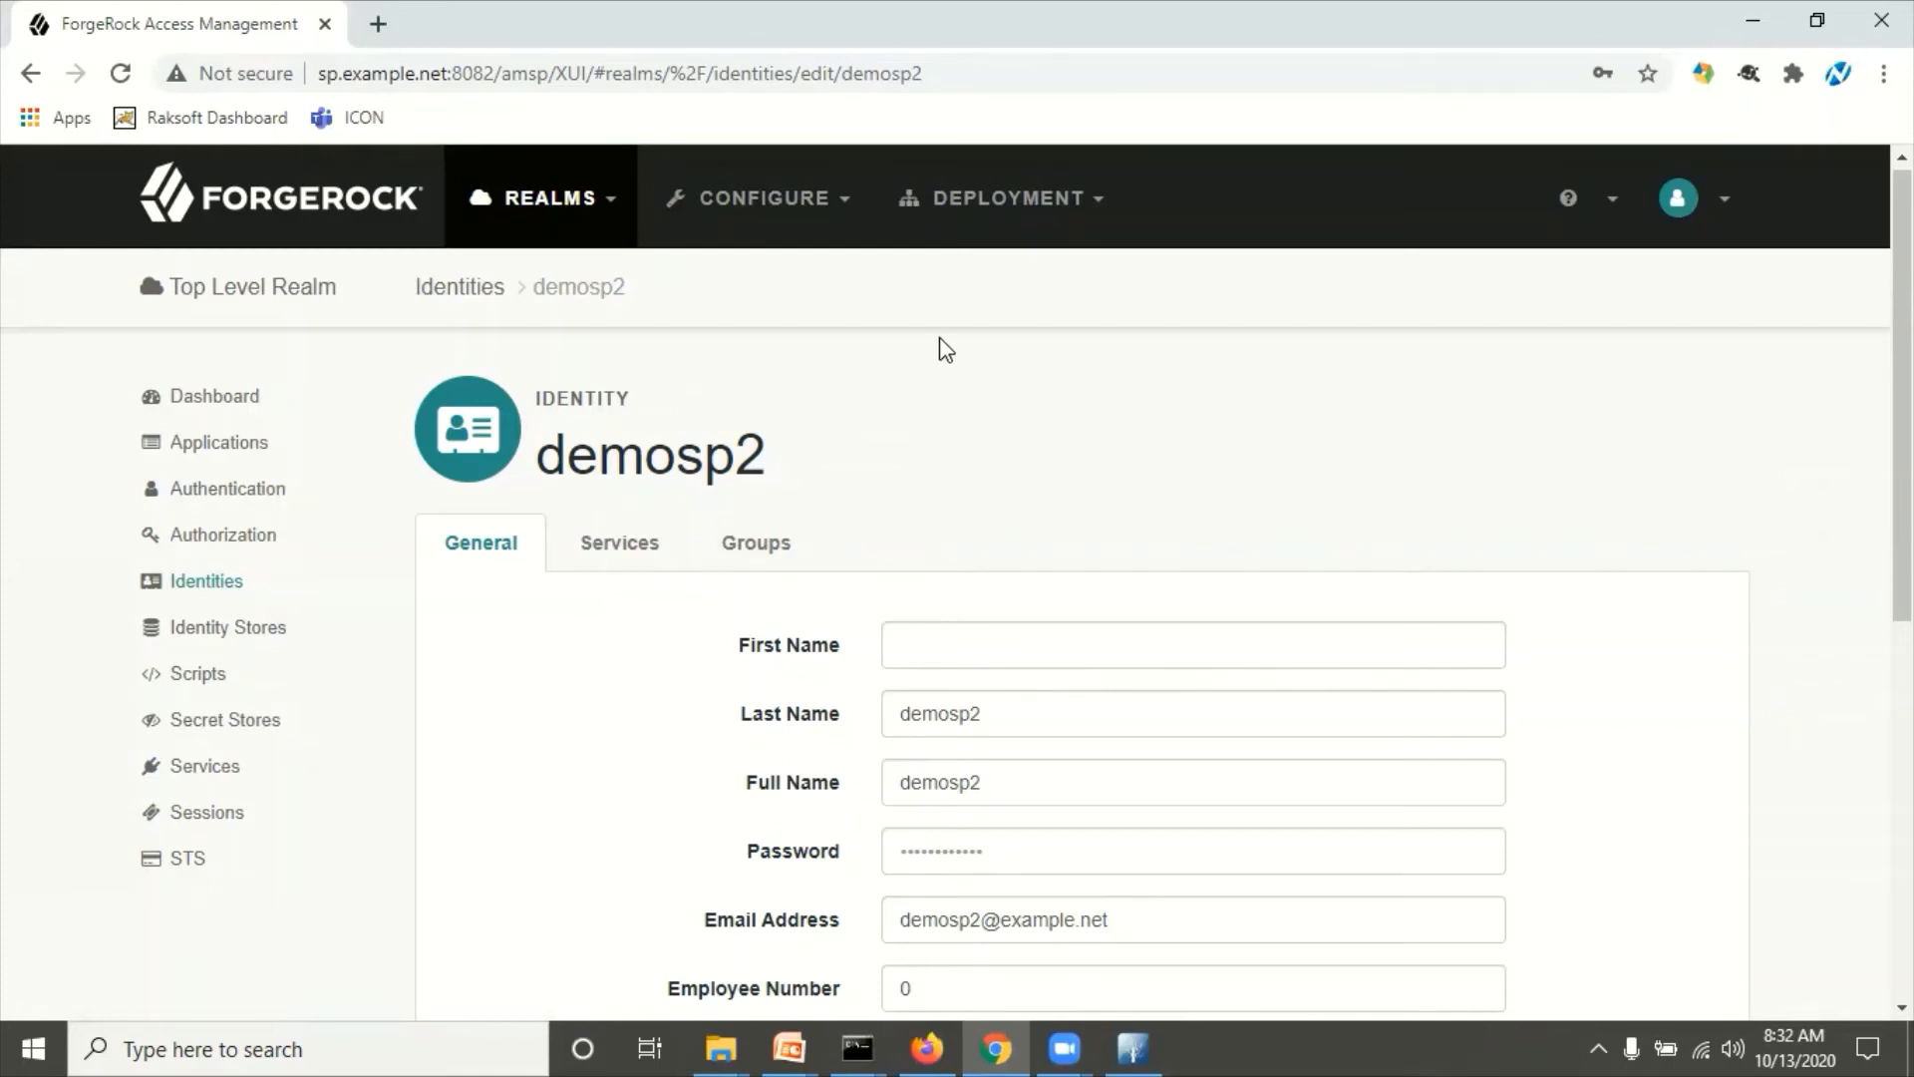
Step: Check the account menu, then return to the Firefox IdP console
click(1720, 204)
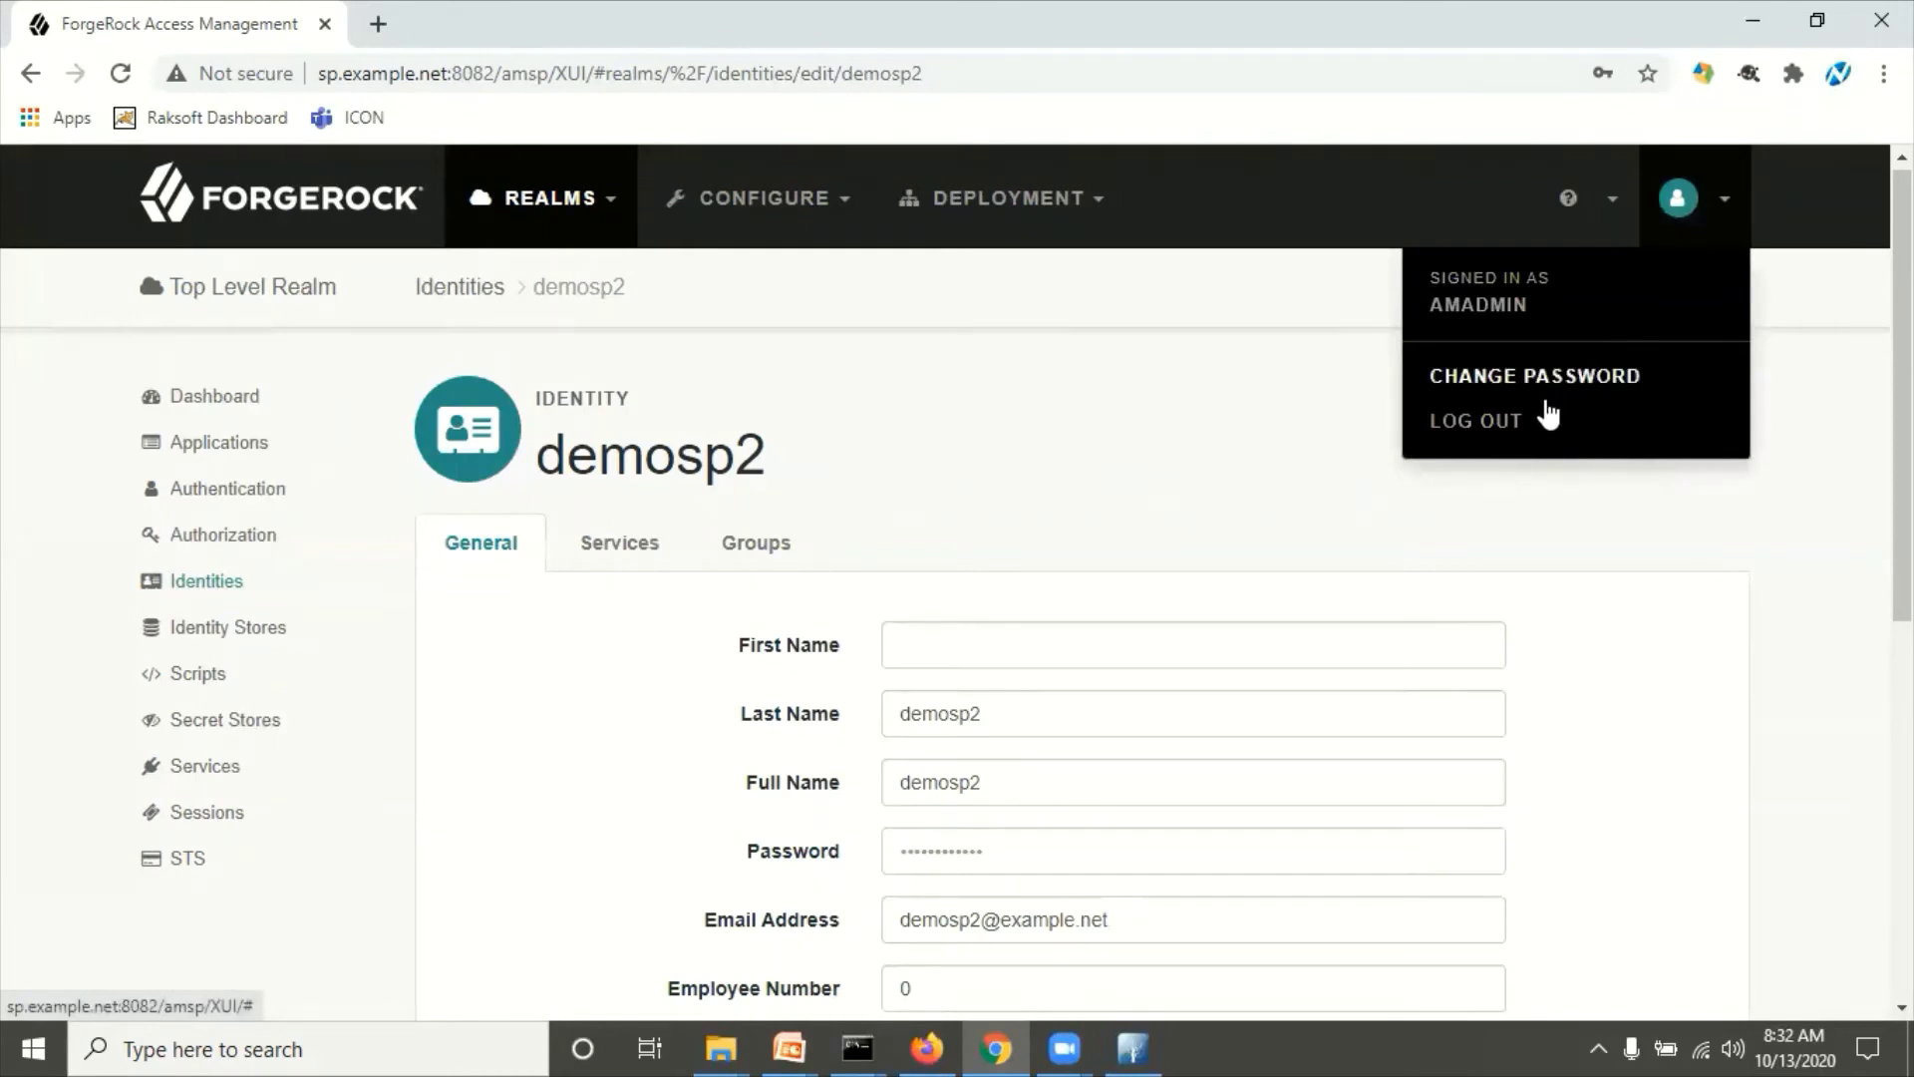
click(1168, 461)
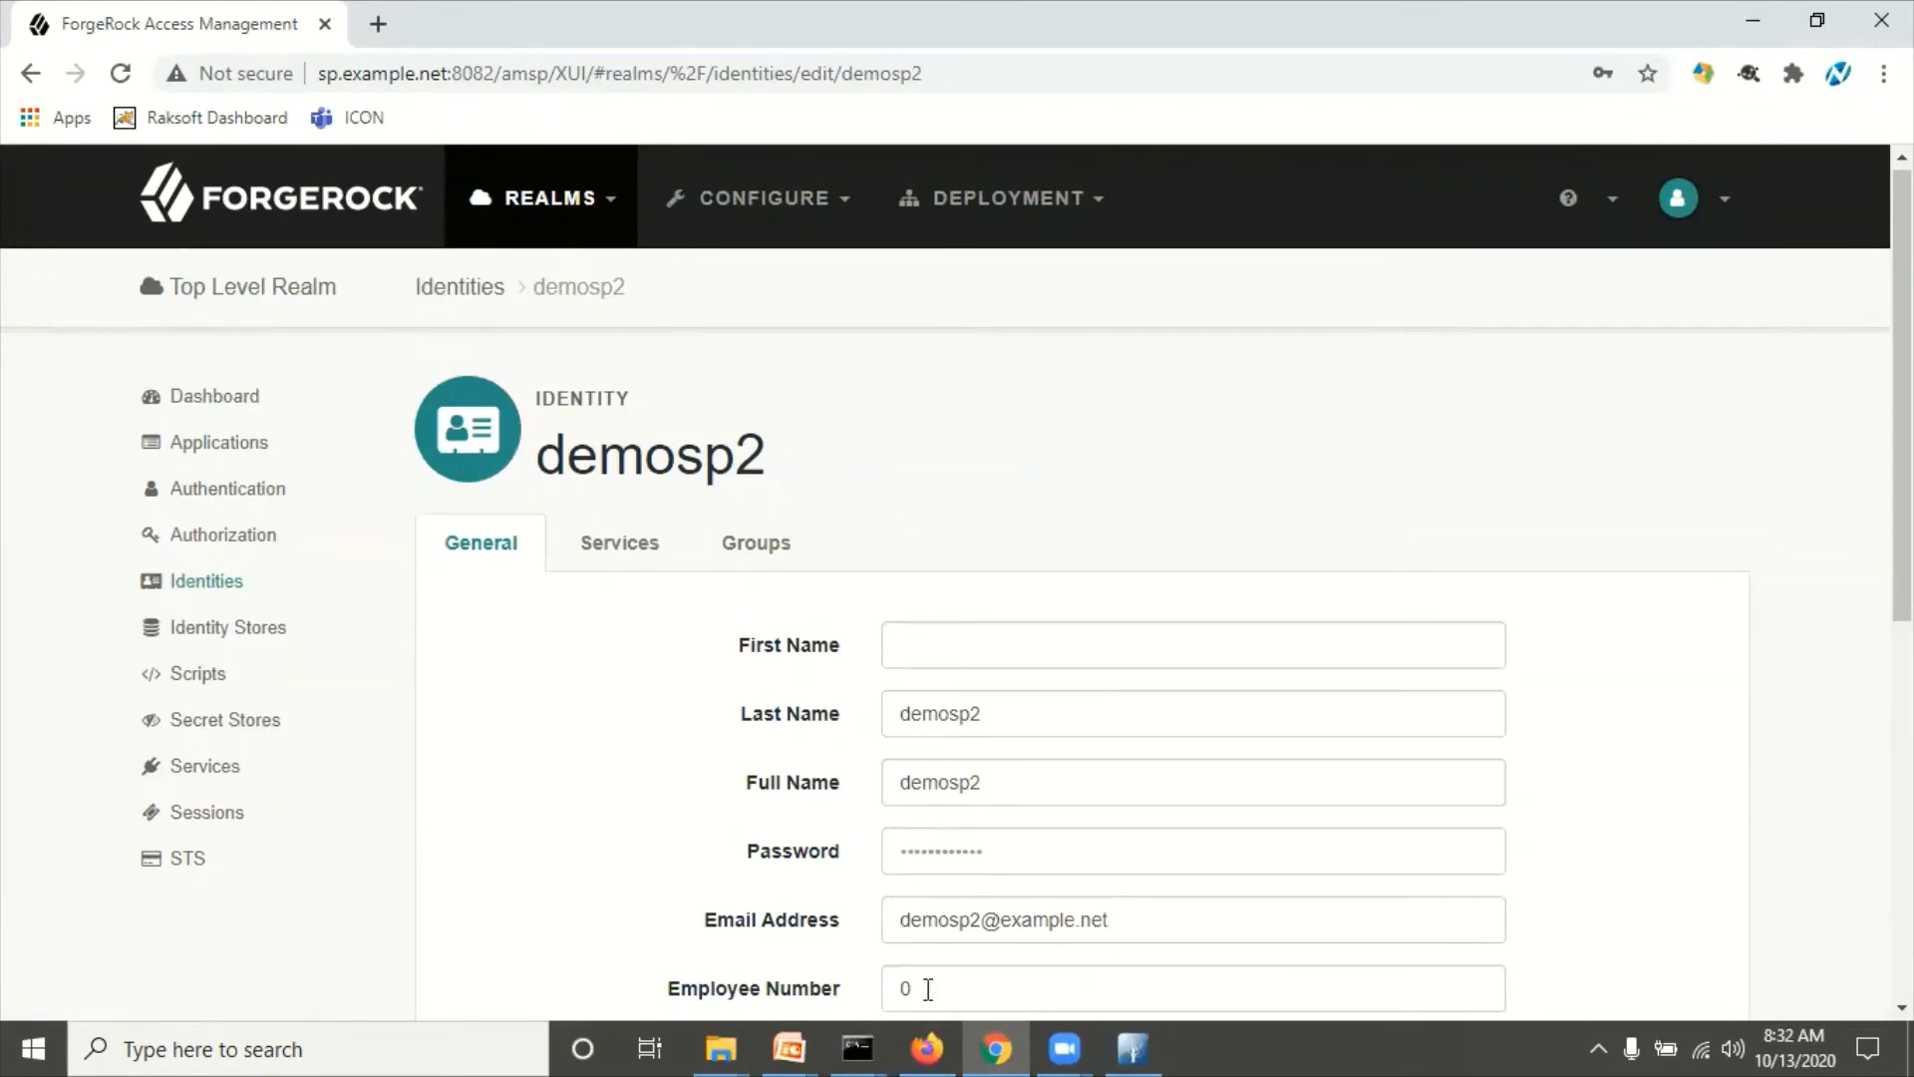
click(931, 1034)
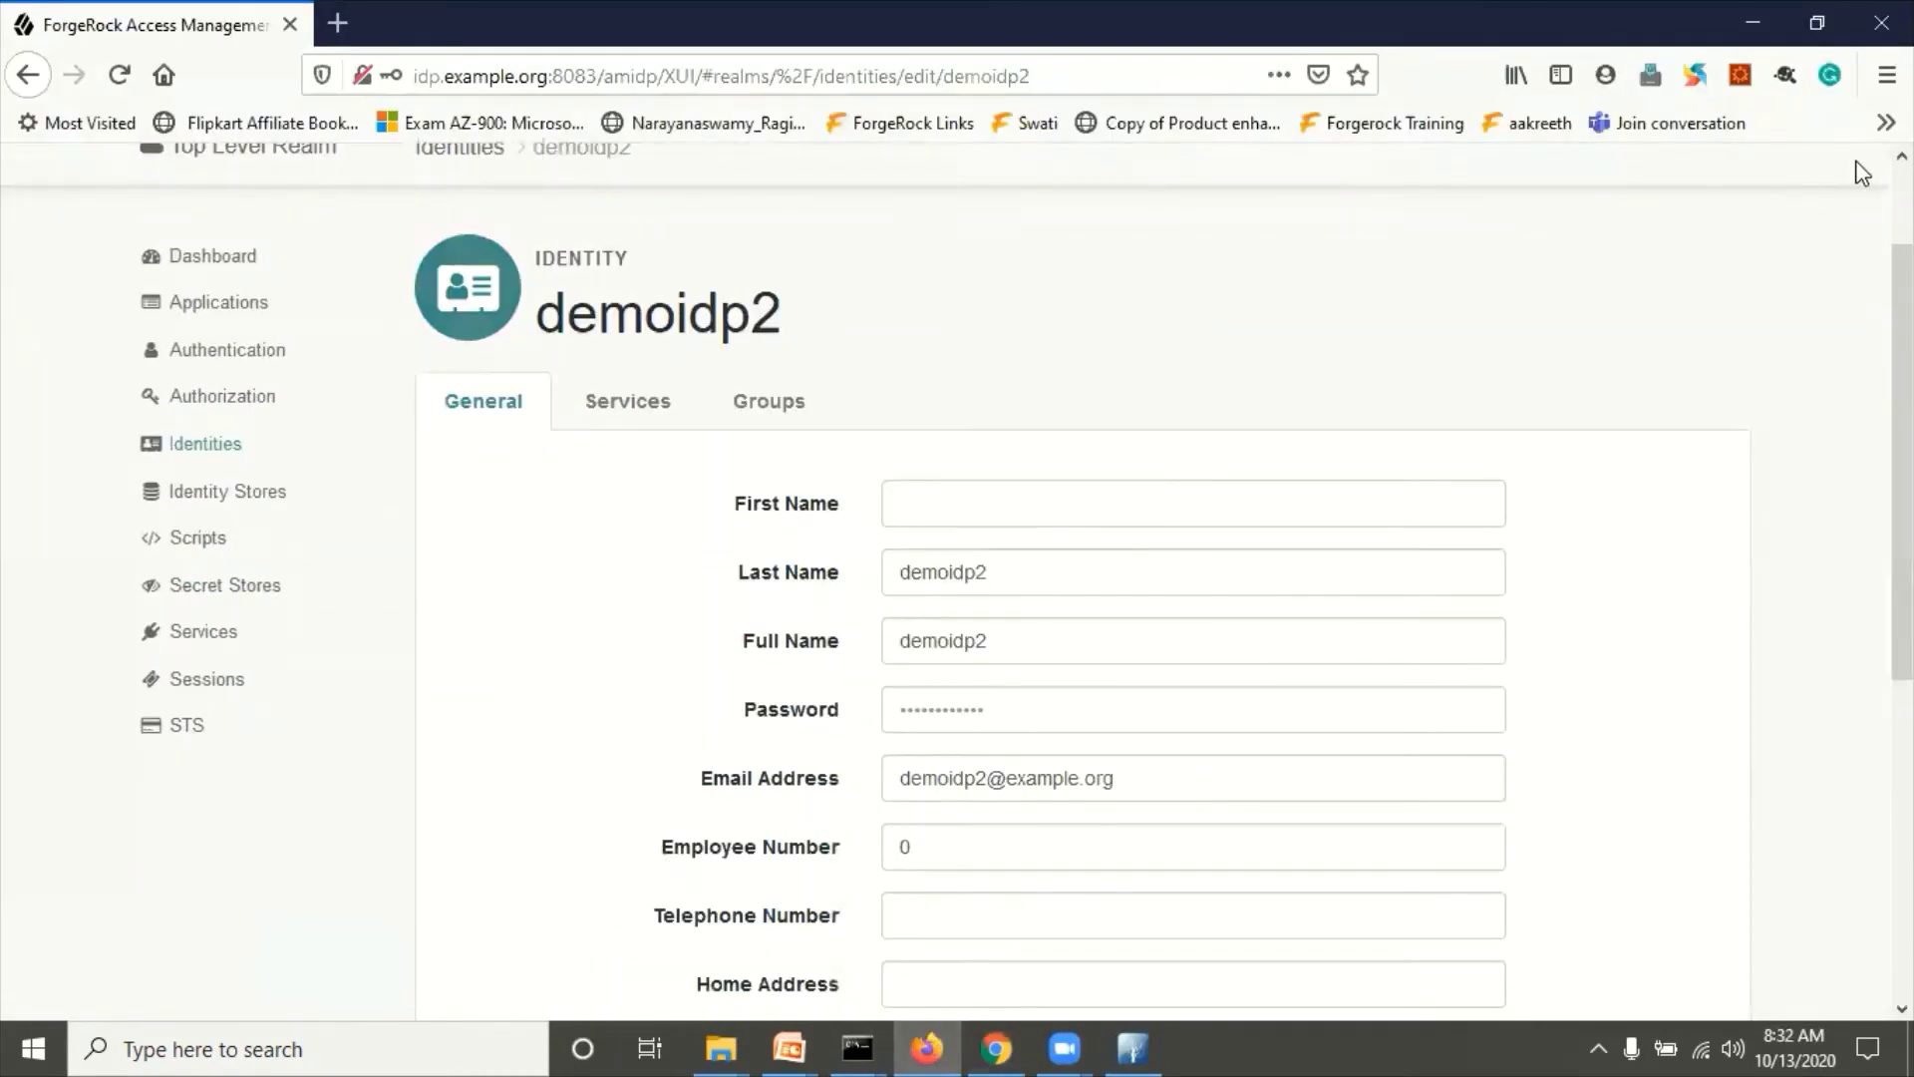
Step: Open a private window, then log amadmin out of the IdP console back to sign-in
click(1888, 75)
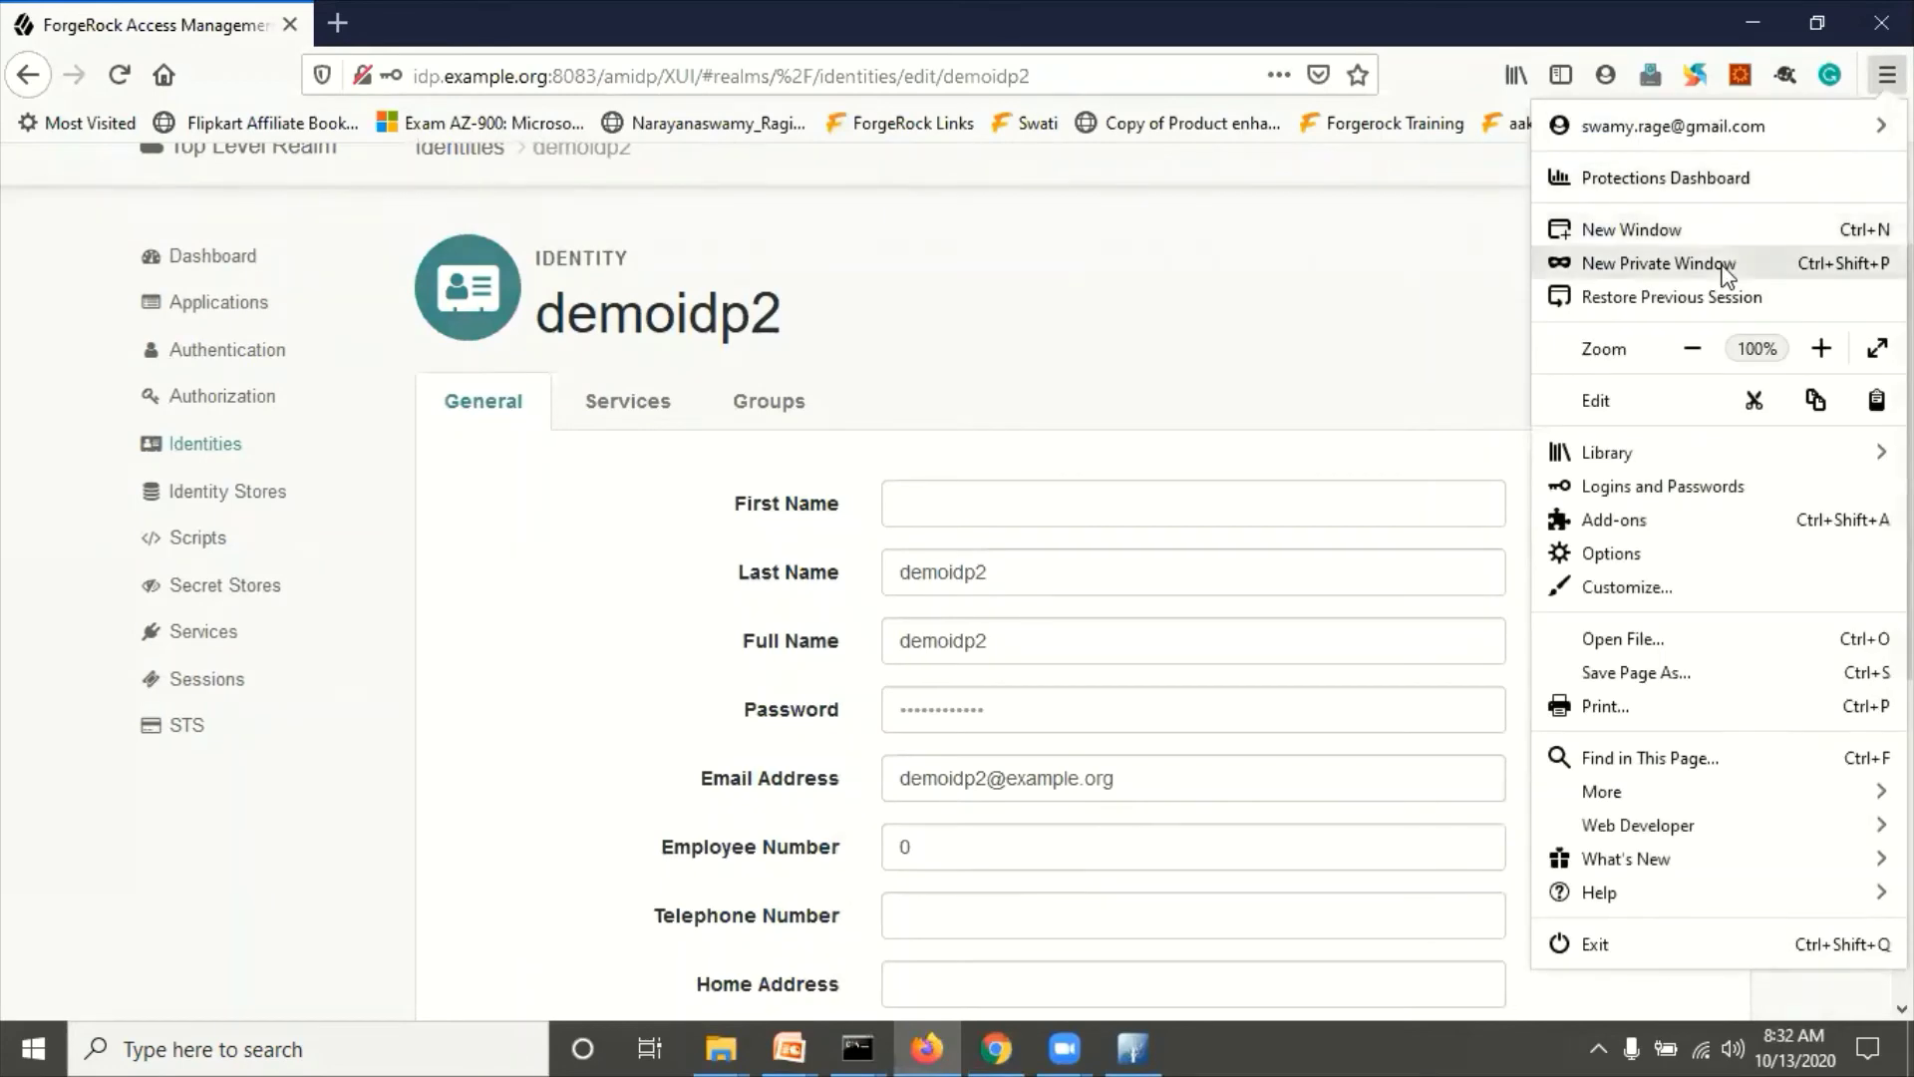
click(1725, 261)
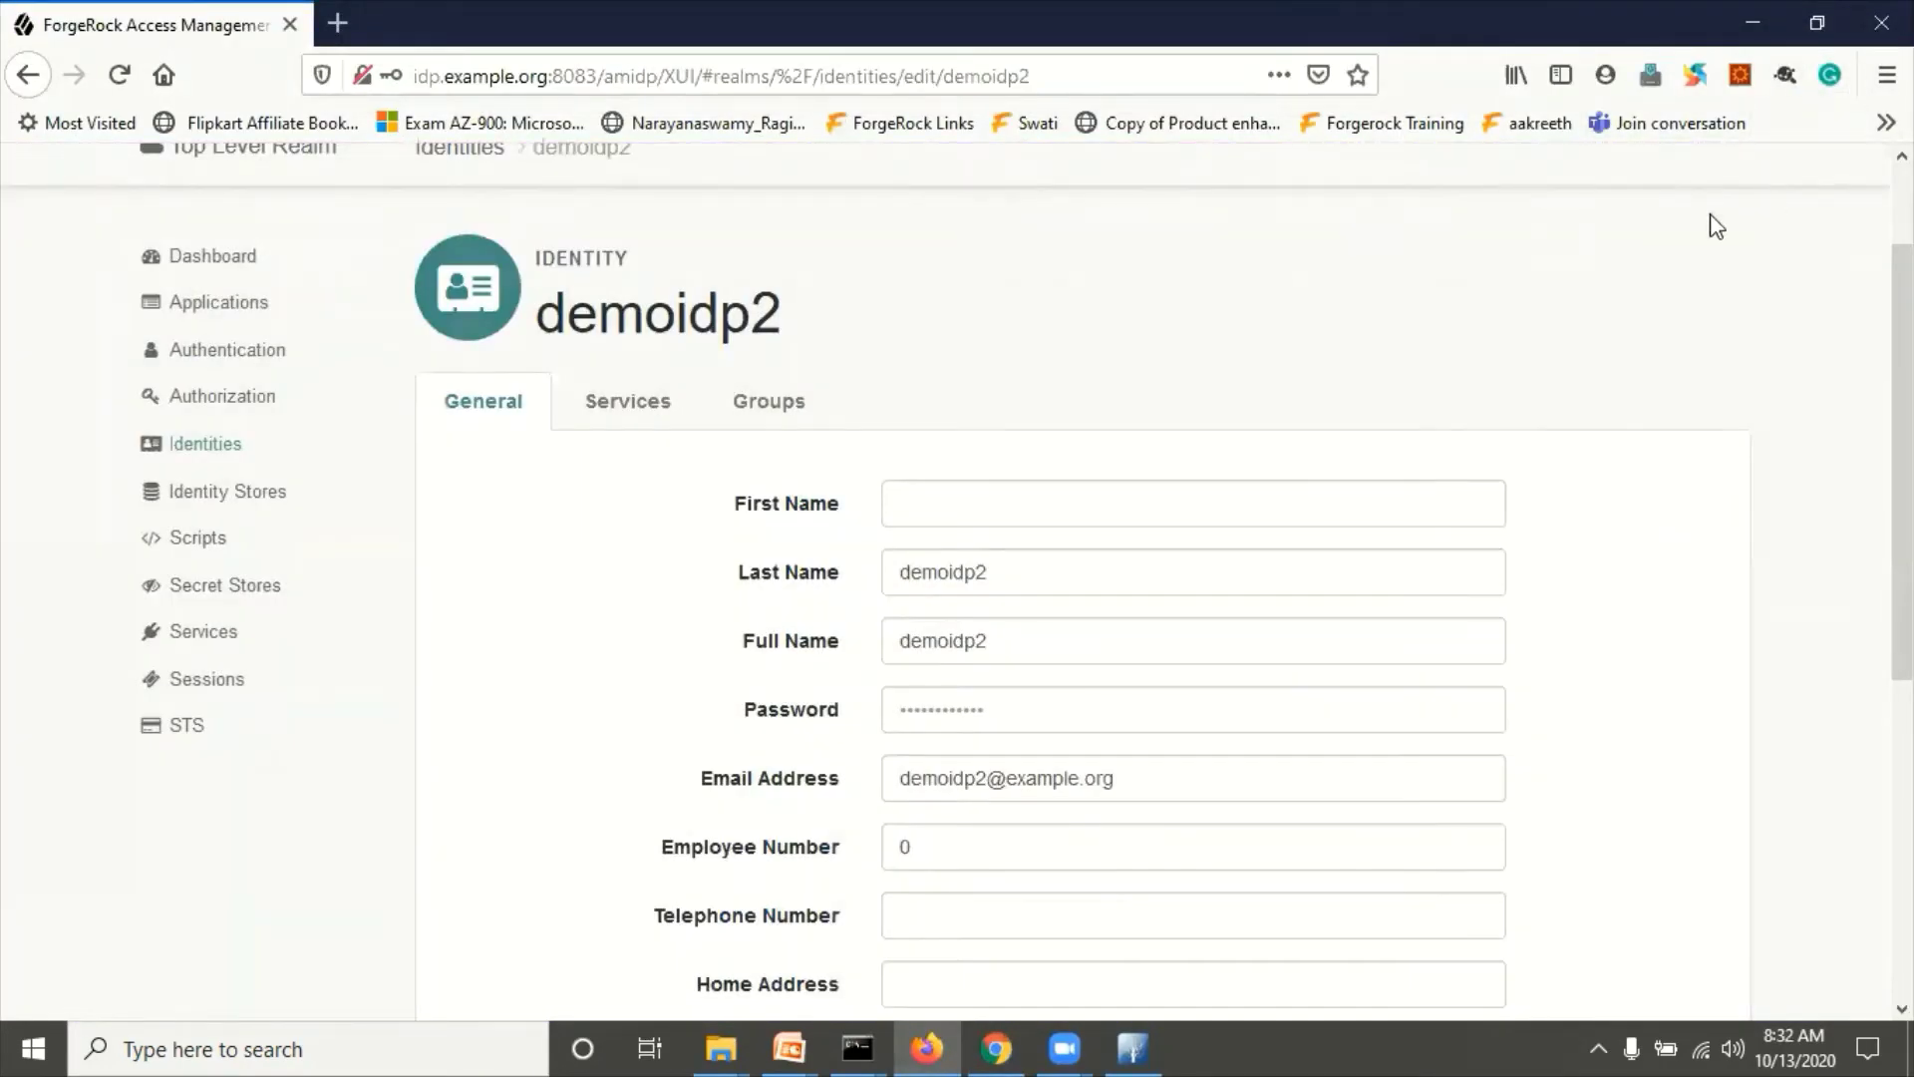
scroll(1698, 345, up, 2)
click(1697, 197)
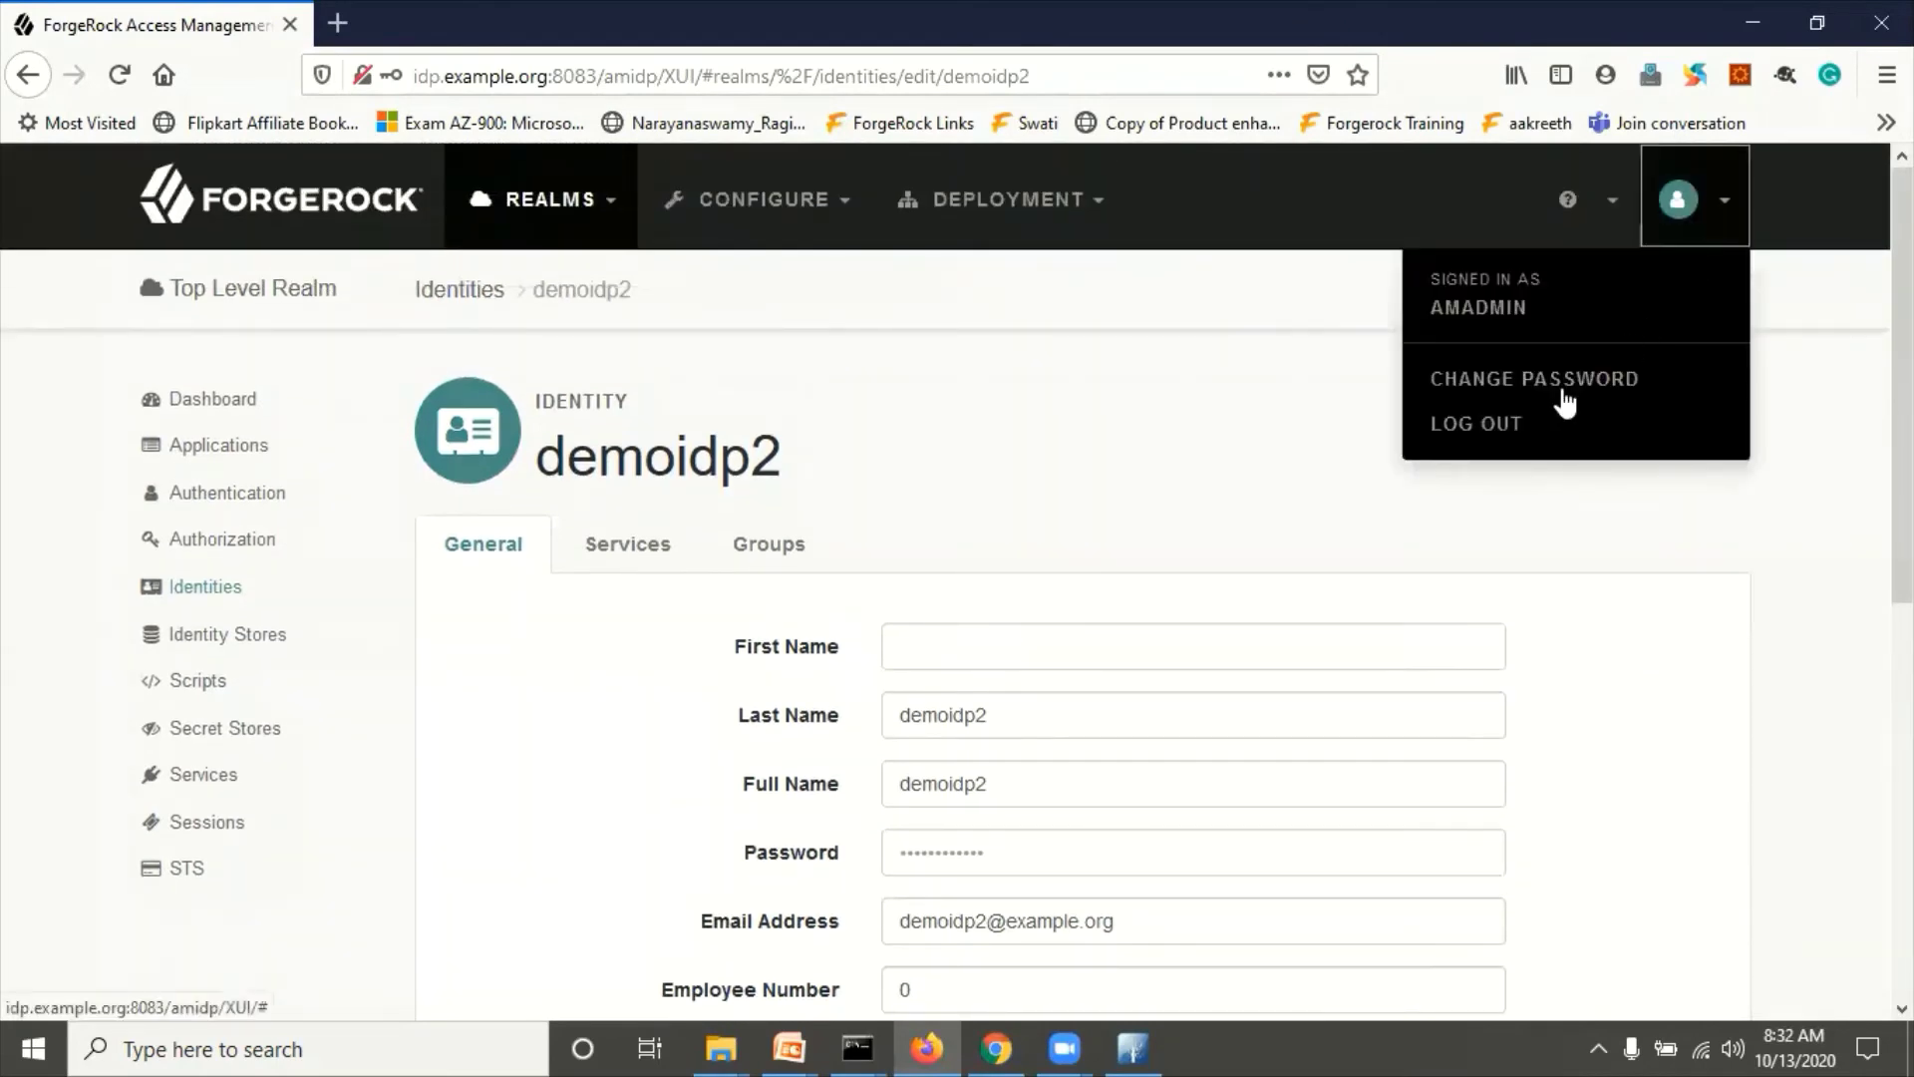
click(1450, 436)
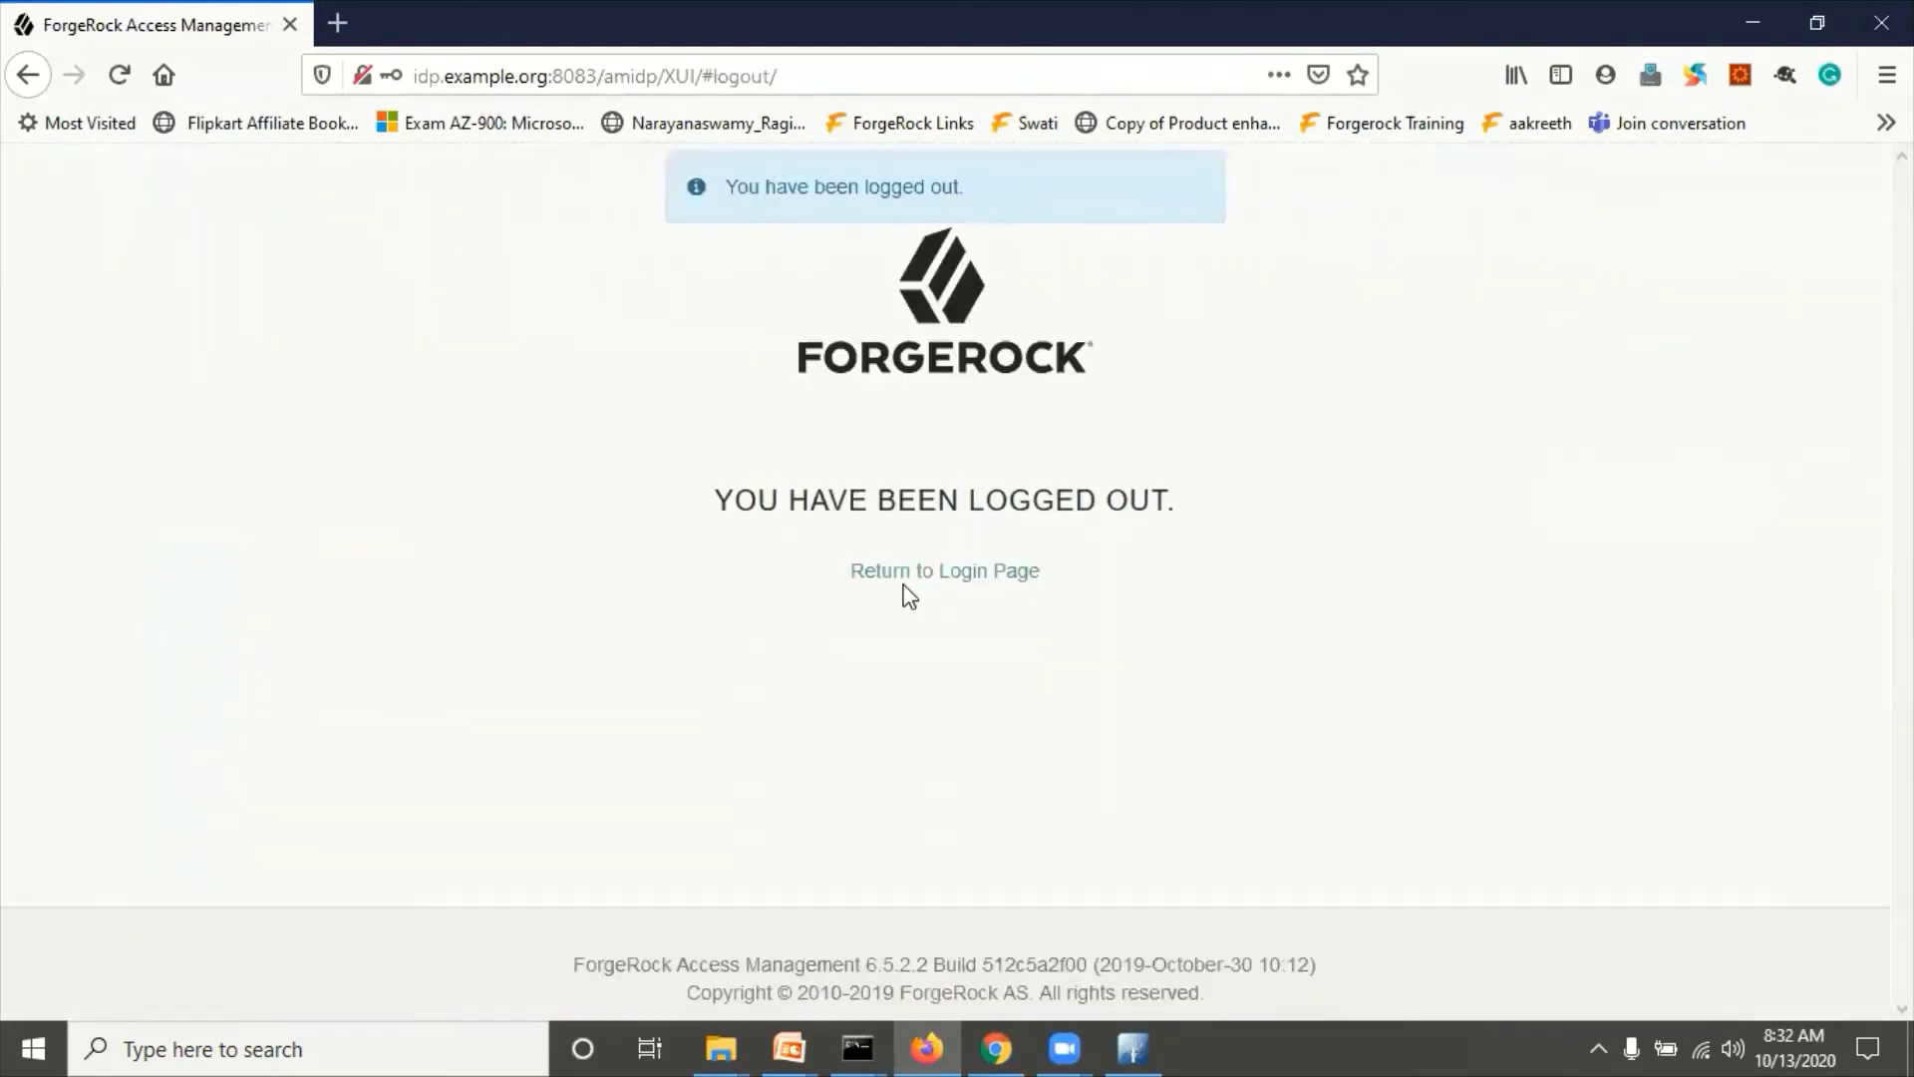
click(910, 576)
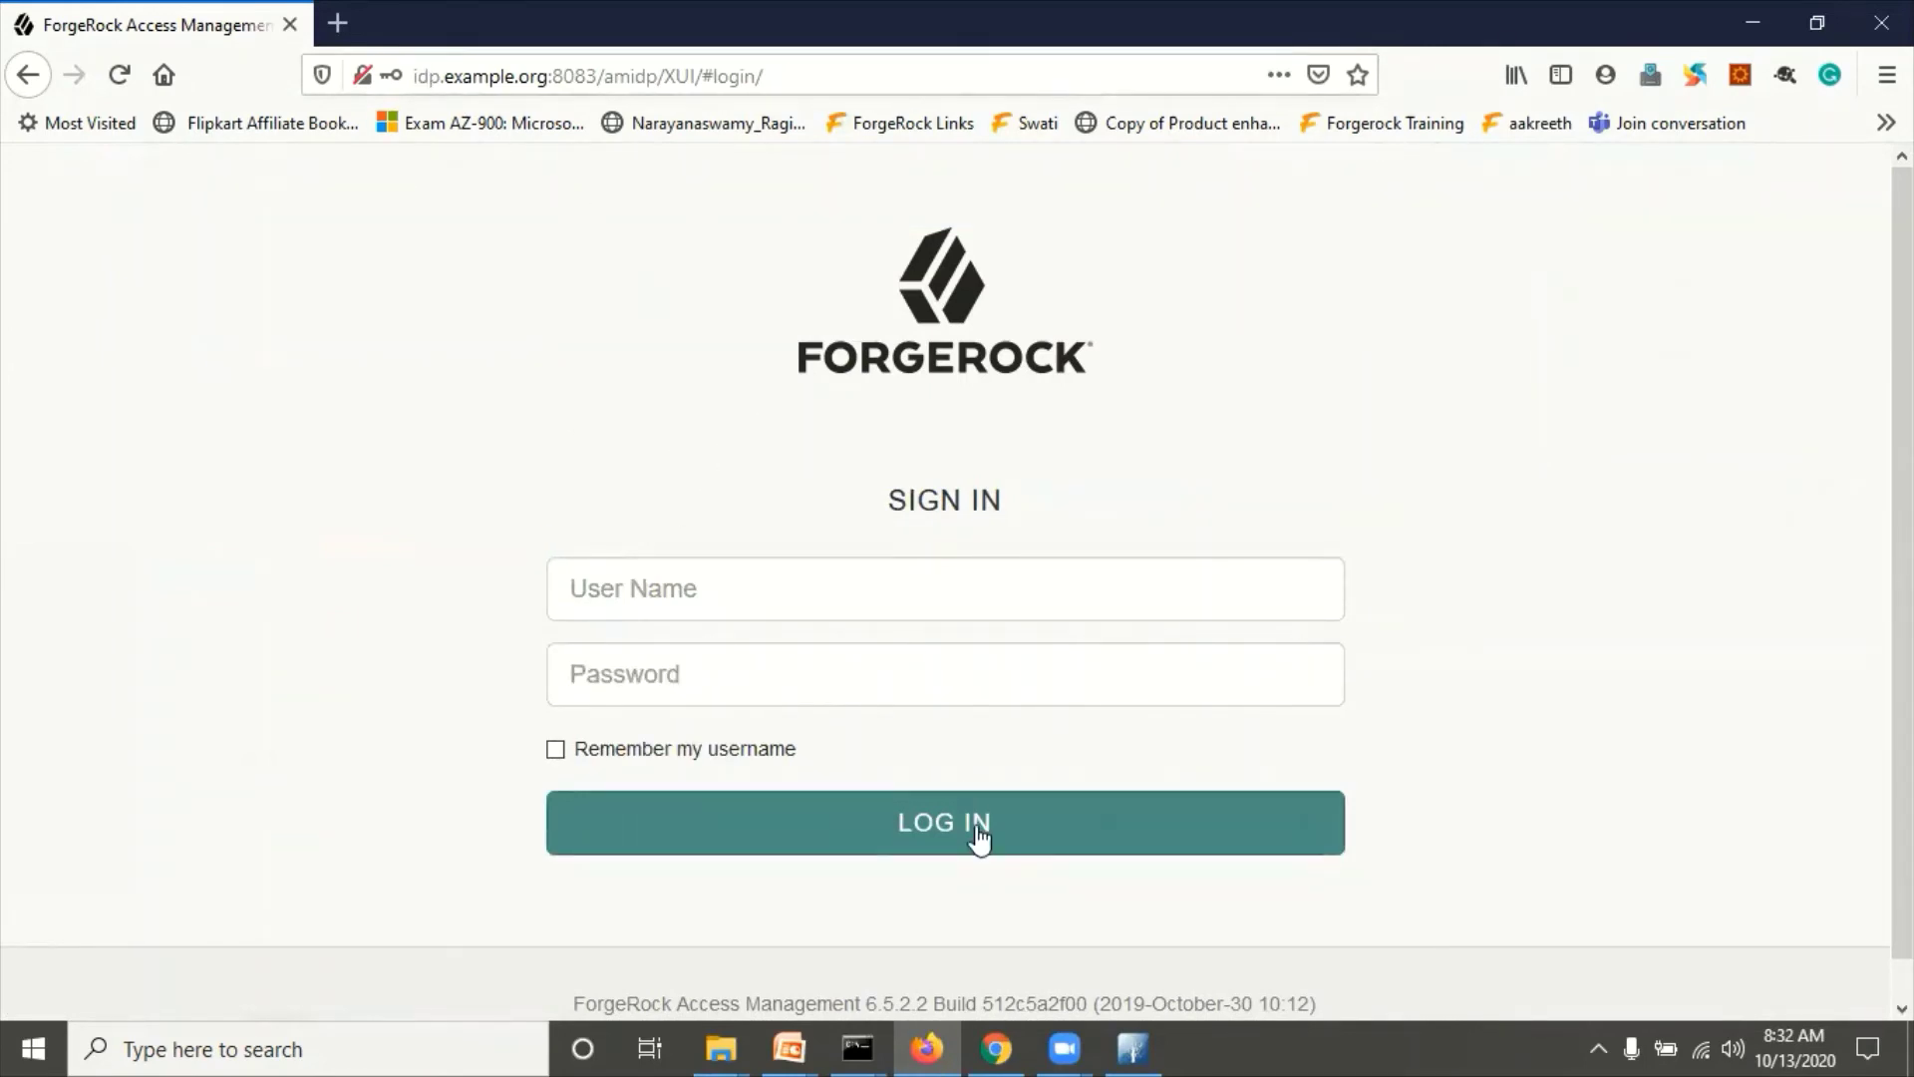
Step: Go to the Important URLs – IDP slide and select the root-realm IdP-initiated URL
mouse_move(800, 1033)
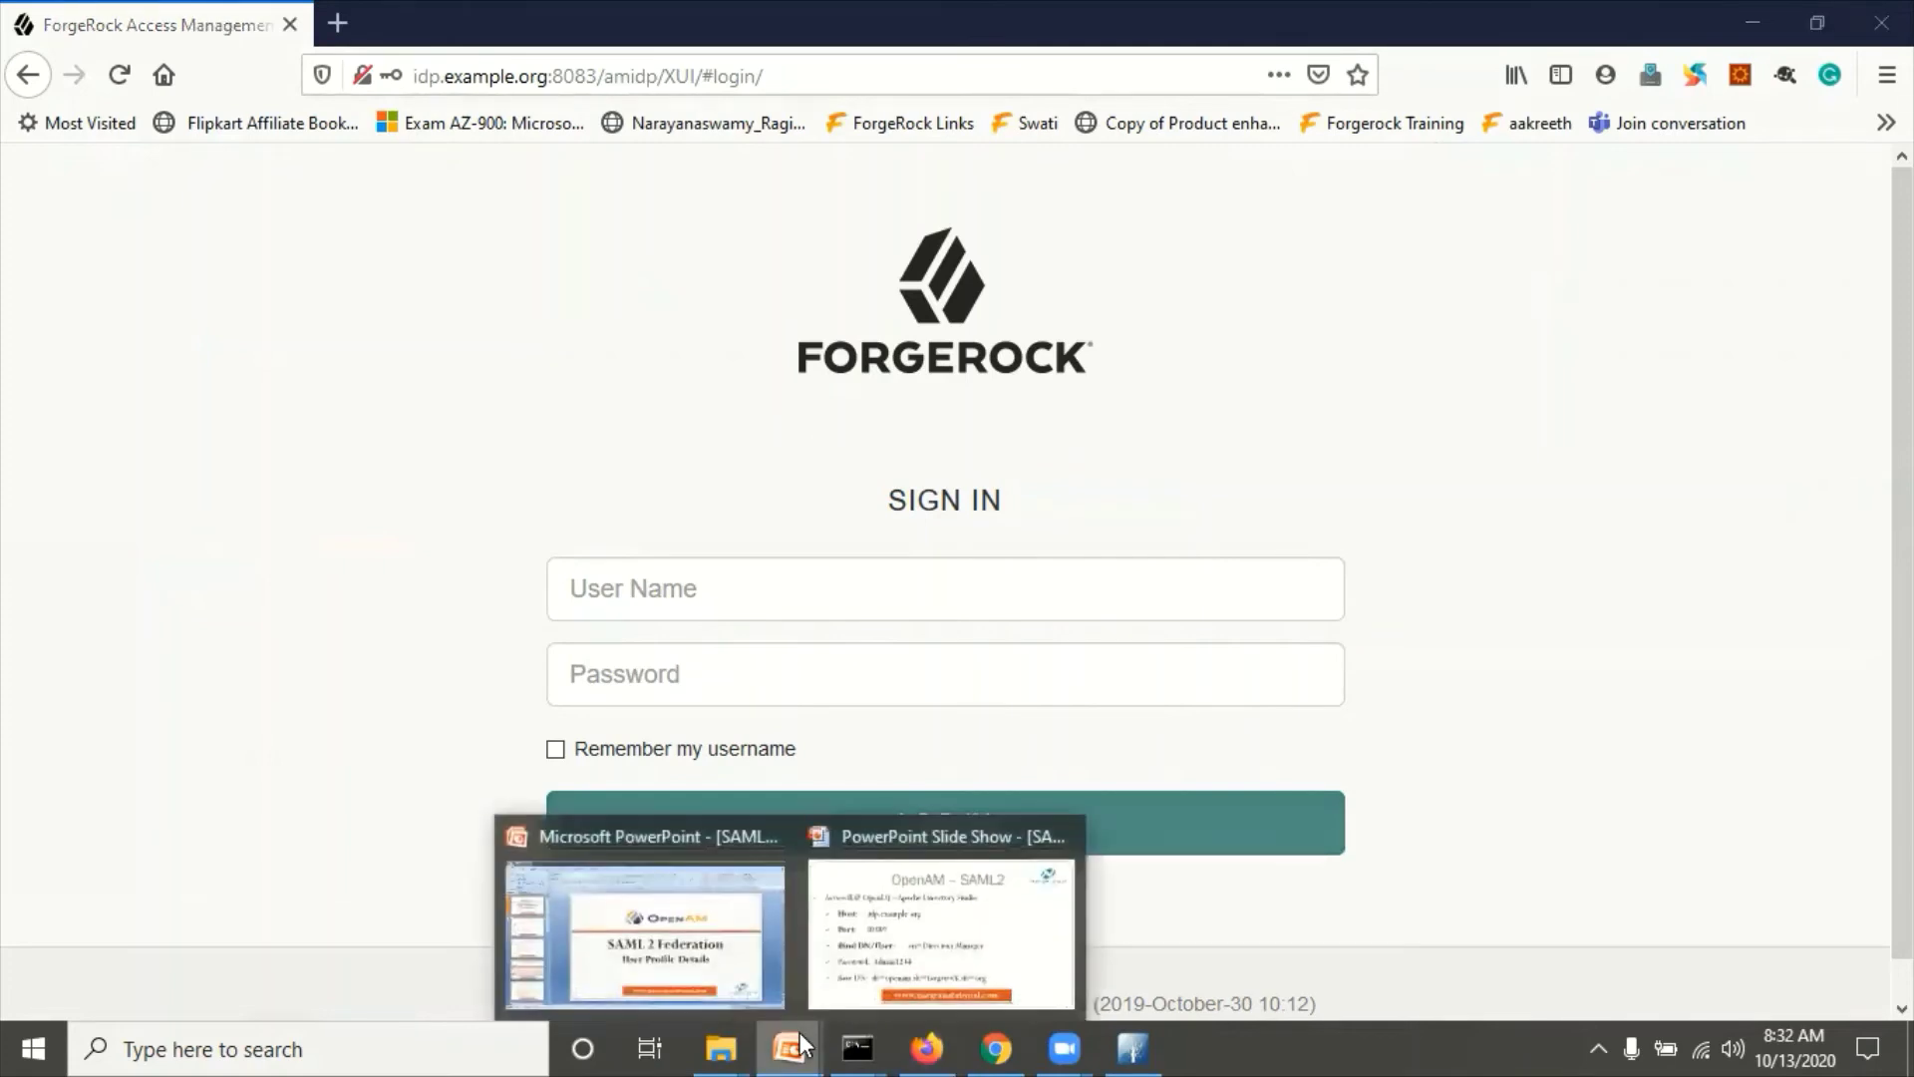
click(955, 917)
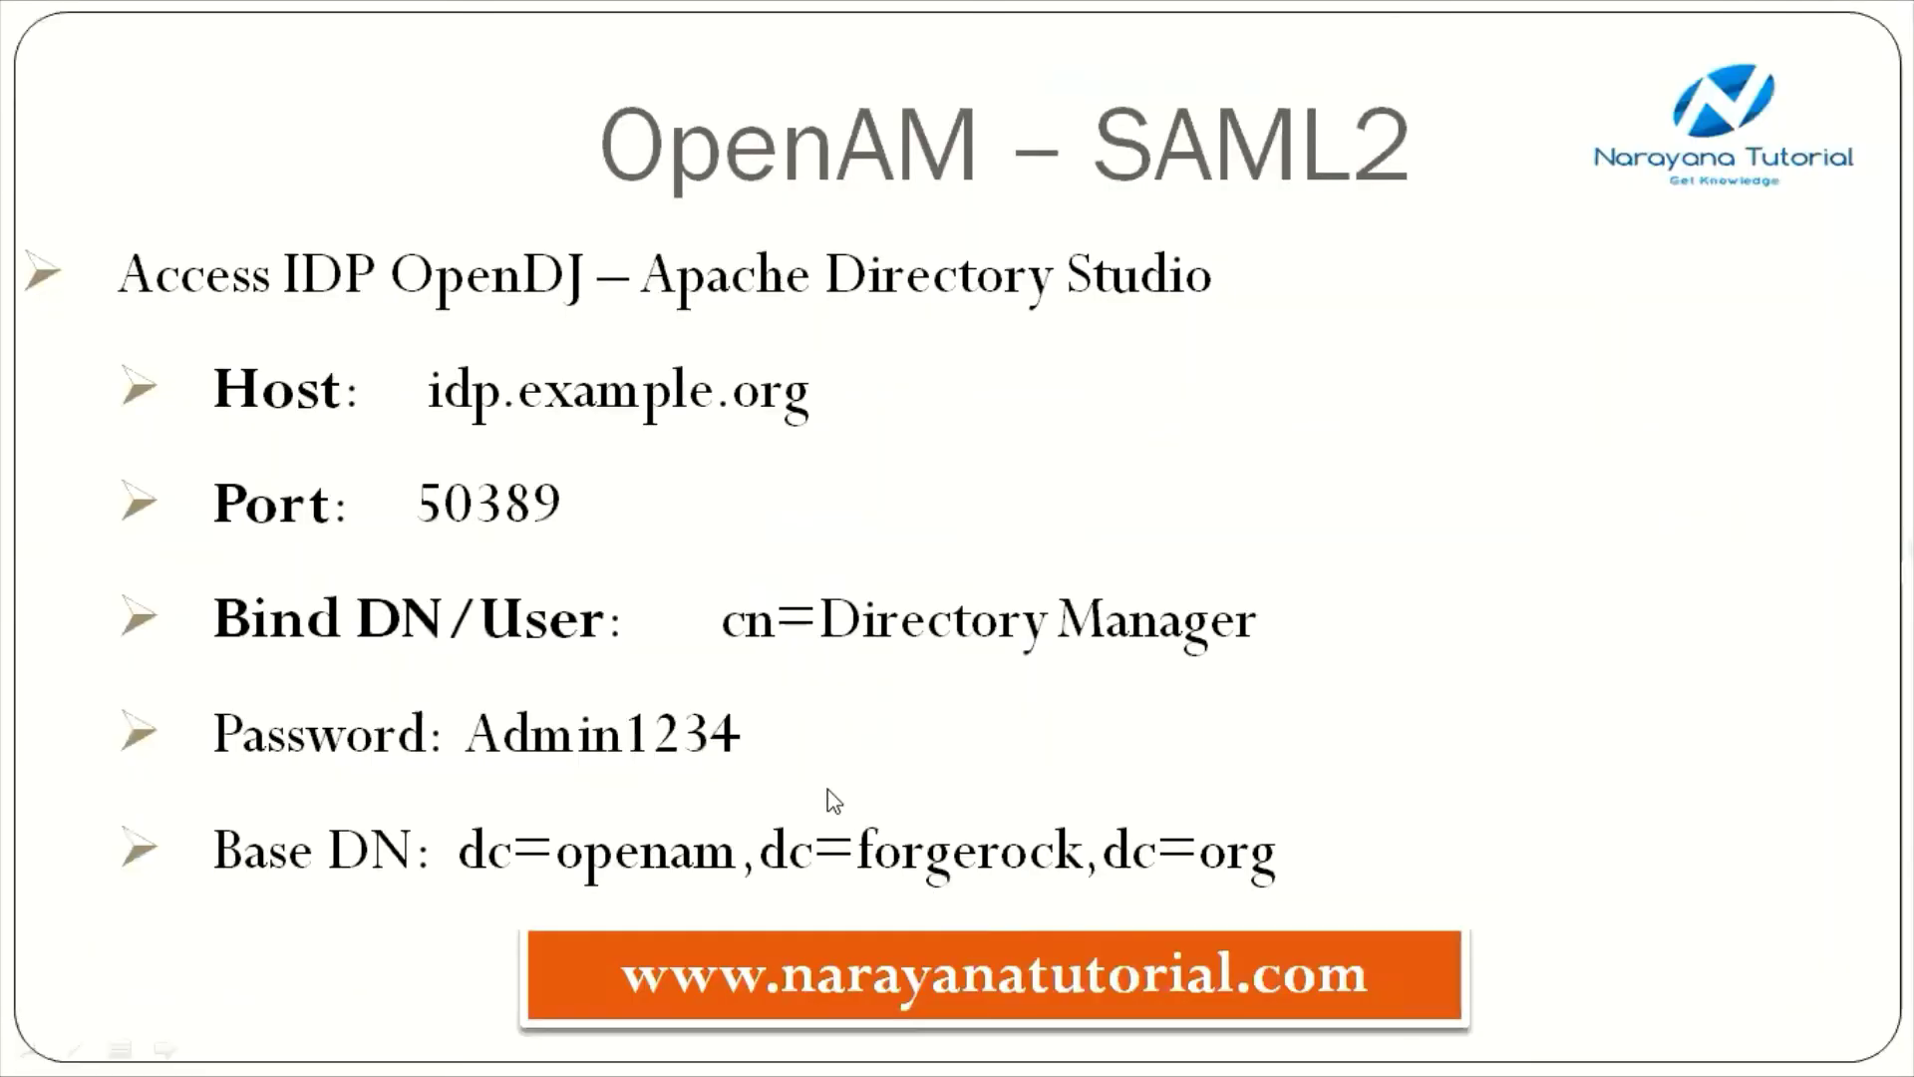
click(833, 800)
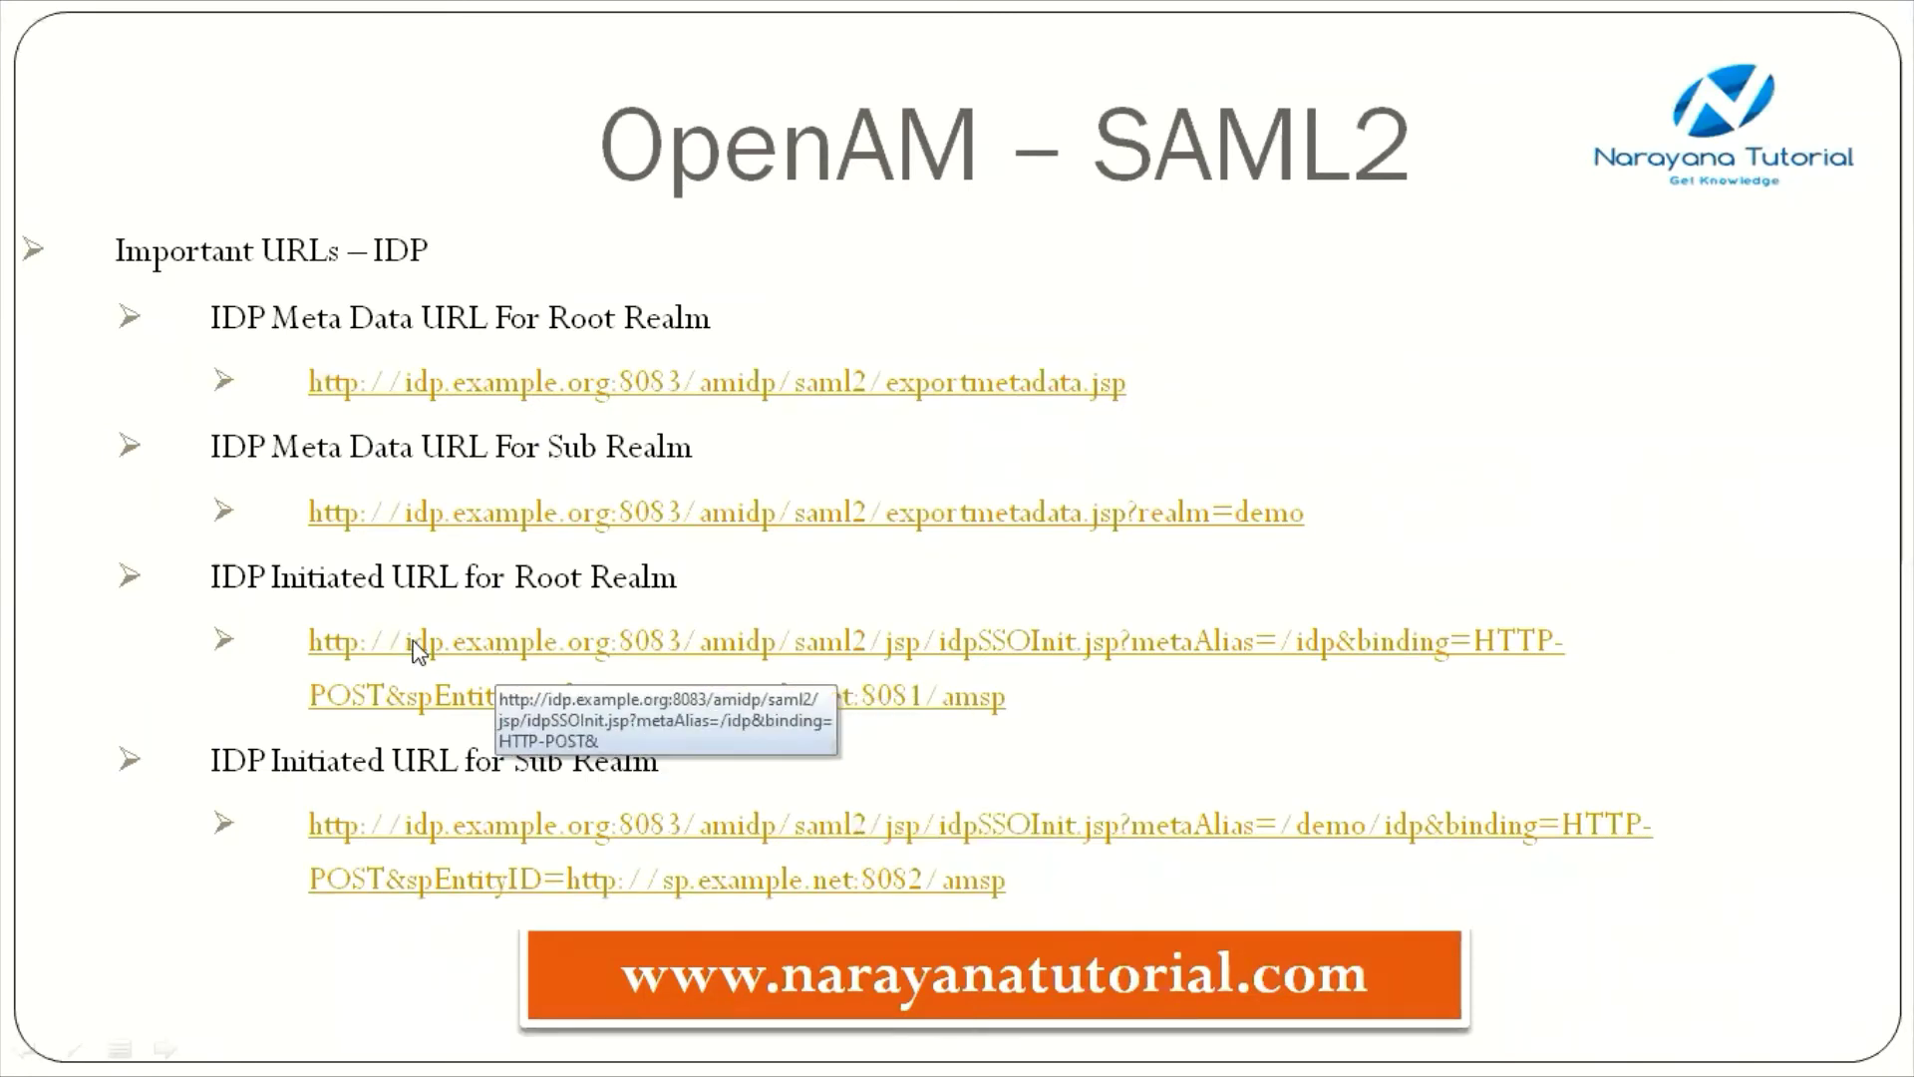
key(Escape)
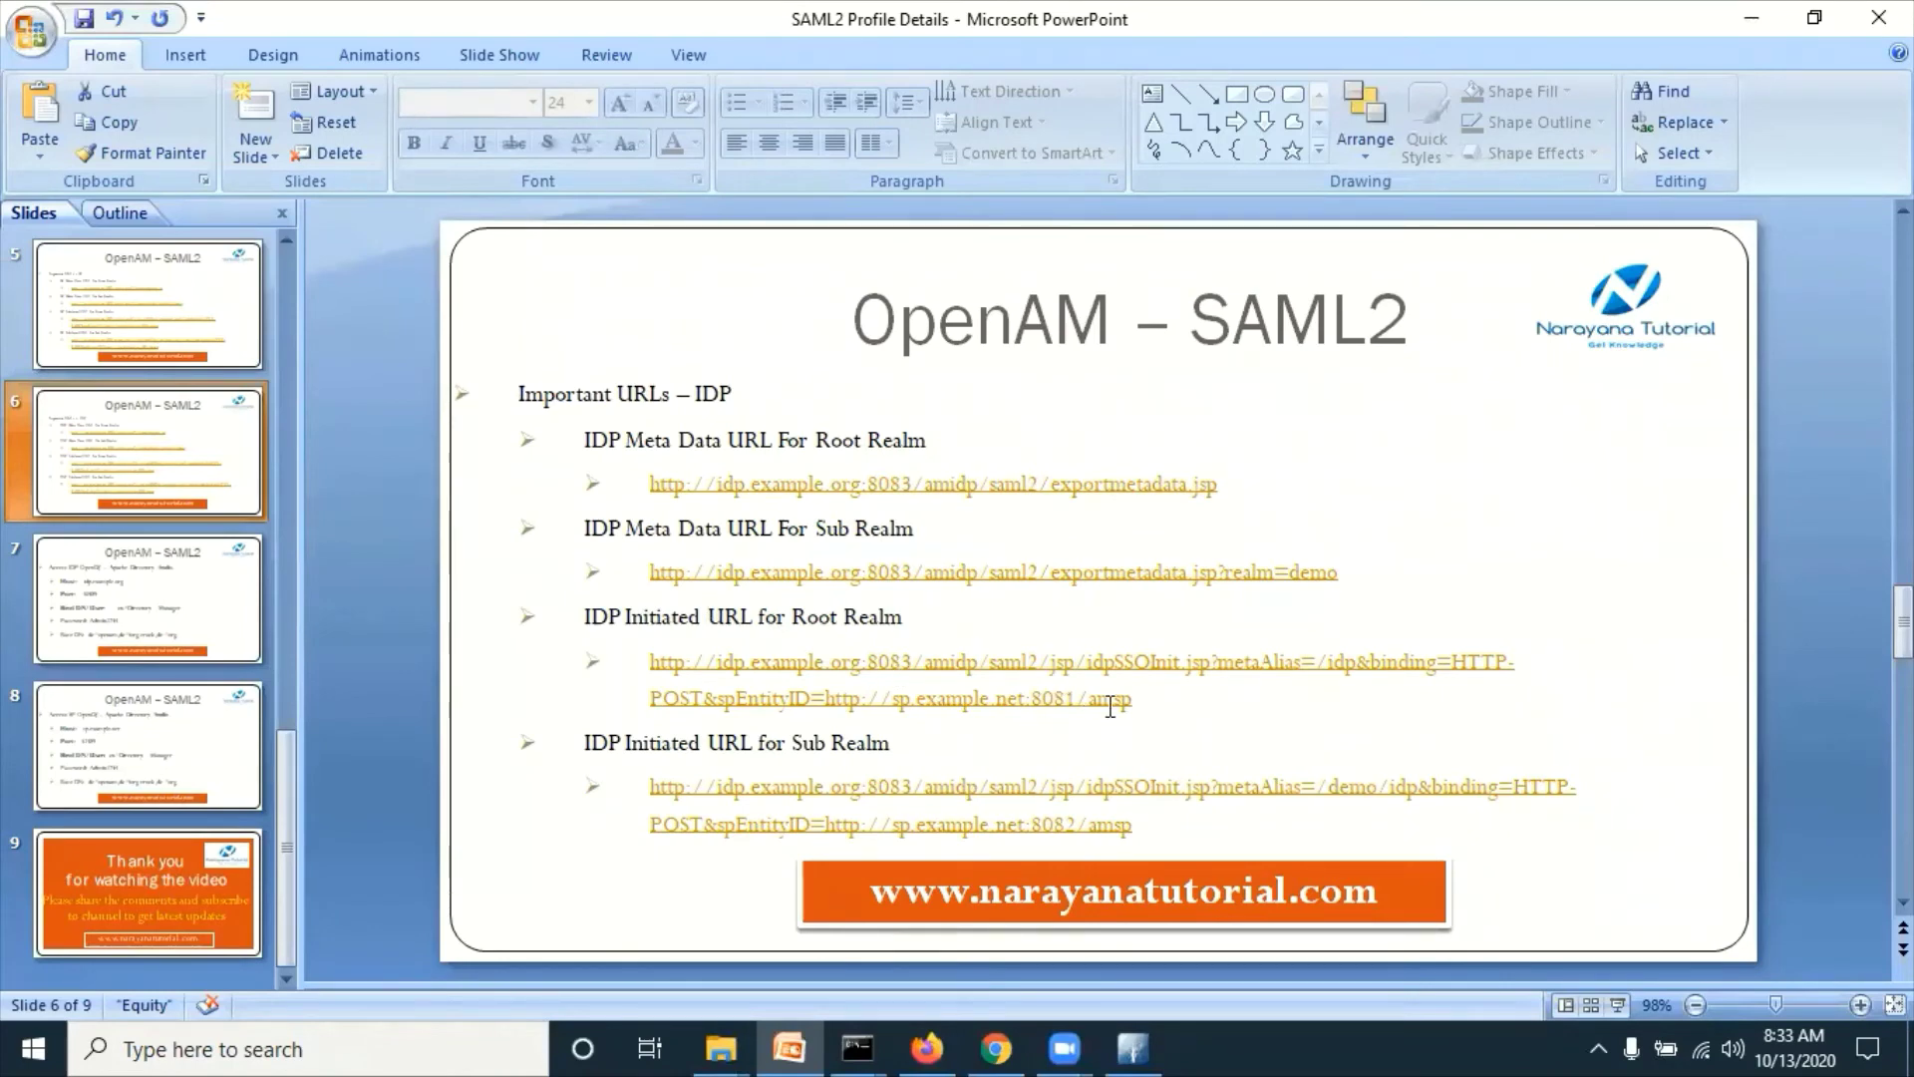
mouse_move(1133, 700)
mouse_down()
mouse_move(1328, 660)
mouse_move(654, 672)
mouse_up()
key(ctrl+c)
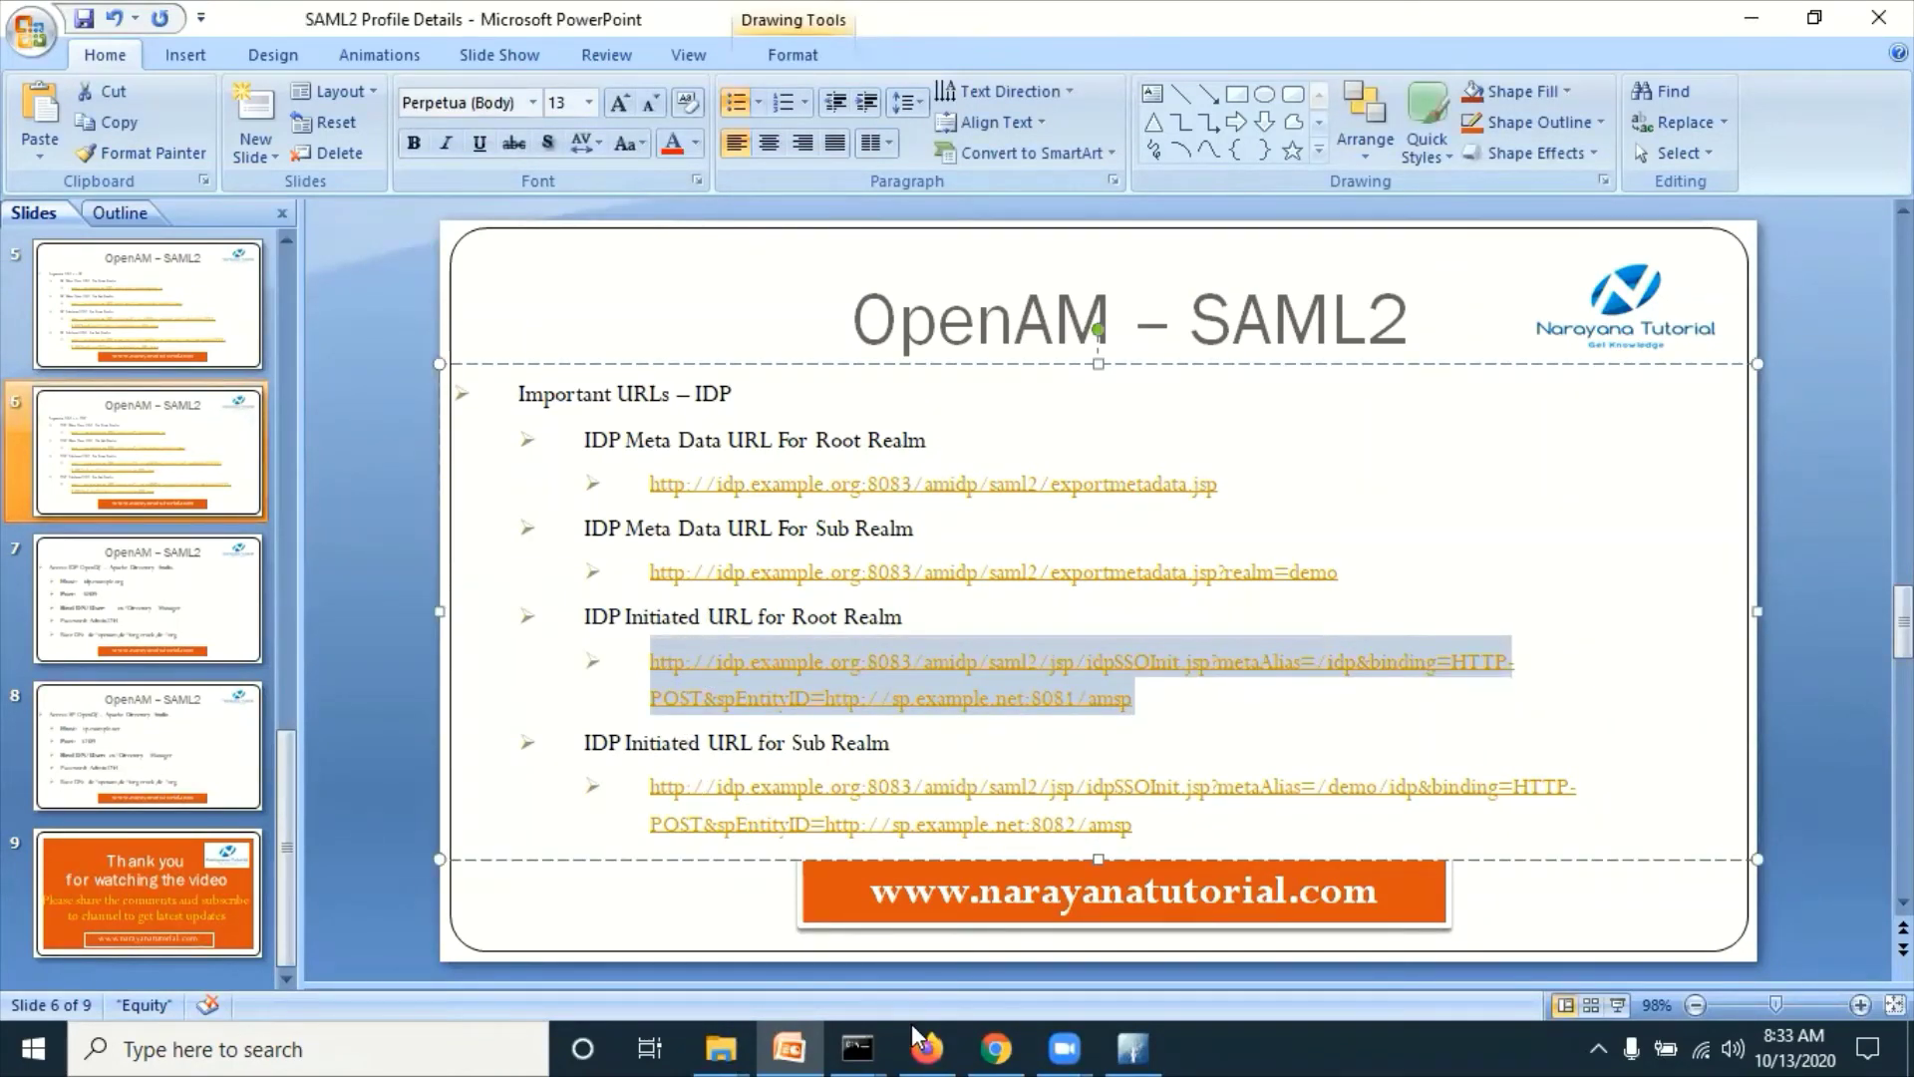
Step: Paste the copied URL into the IdP browser's address bar
click(920, 1045)
click(638, 77)
key(ctrl+v)
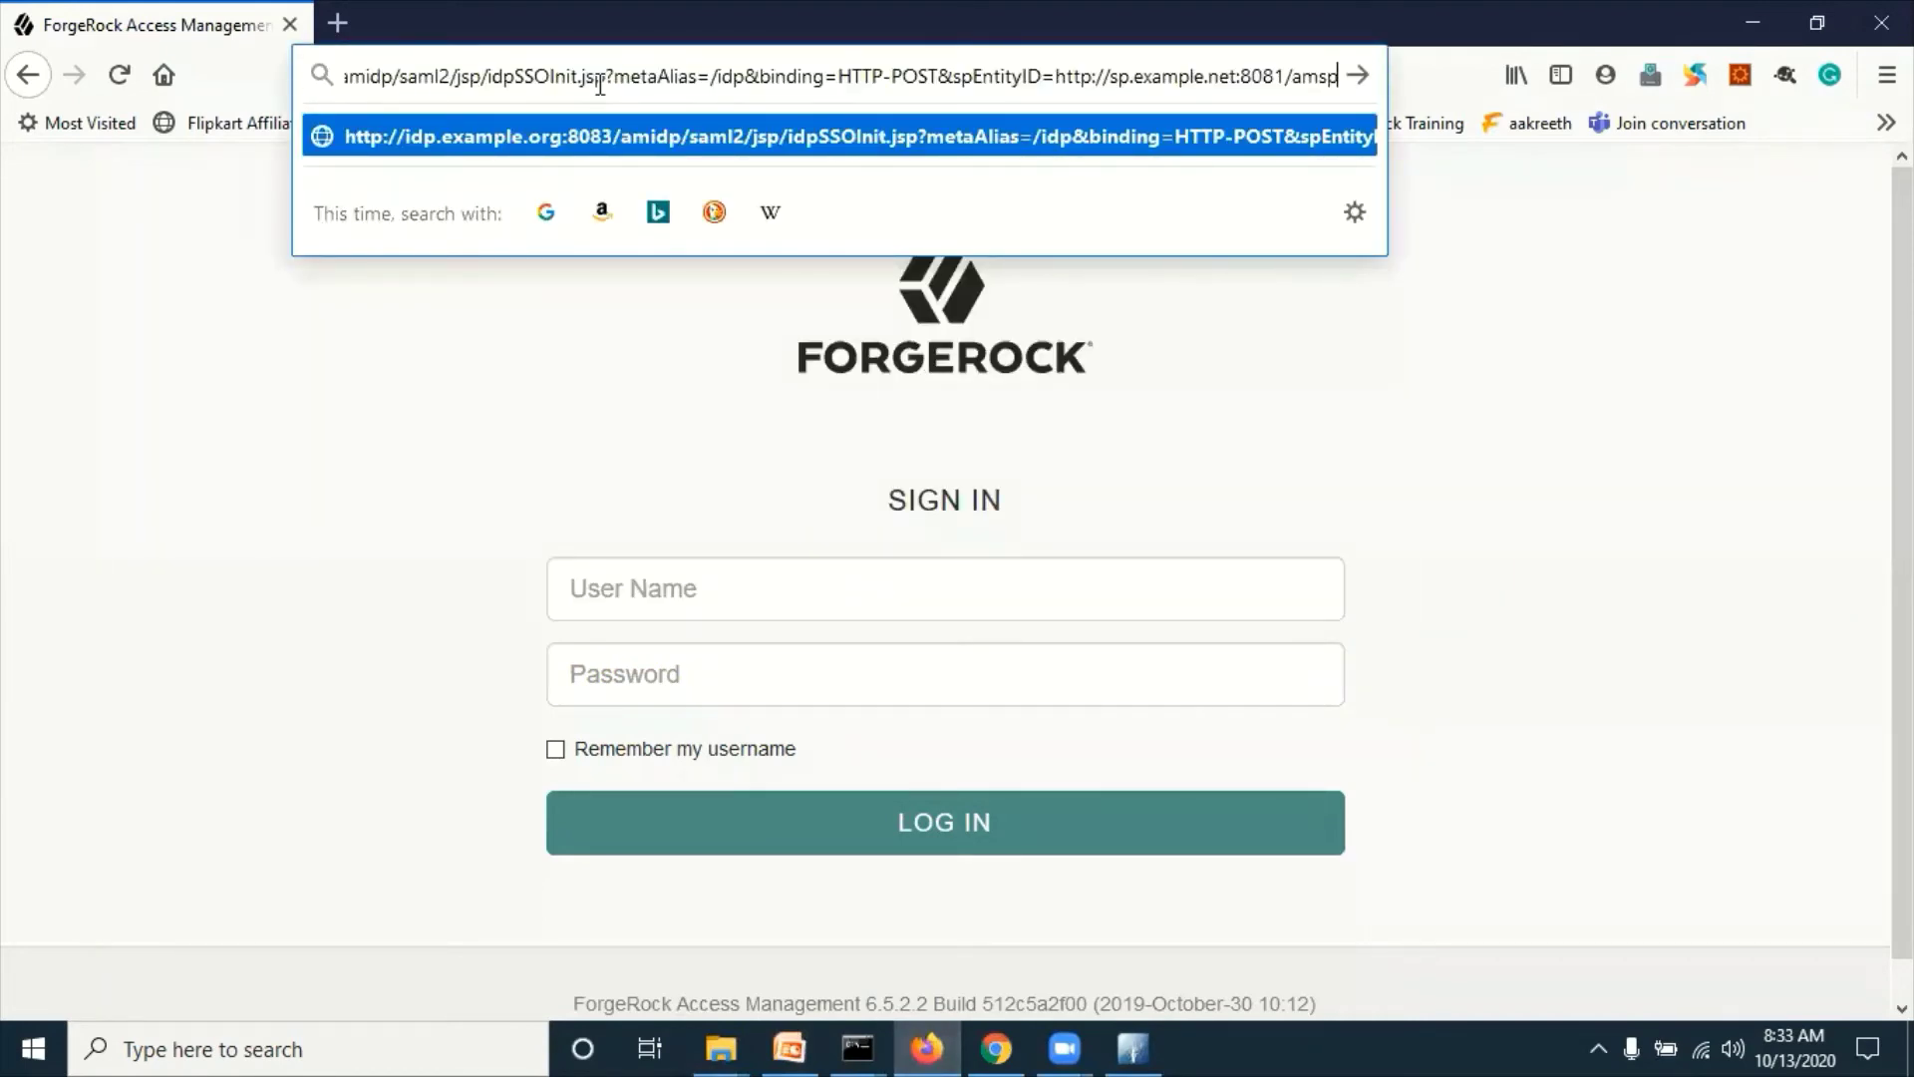
Step: Load the URL, then fix the SP entity ID port from 8081 to 8082 and reload
key(Return)
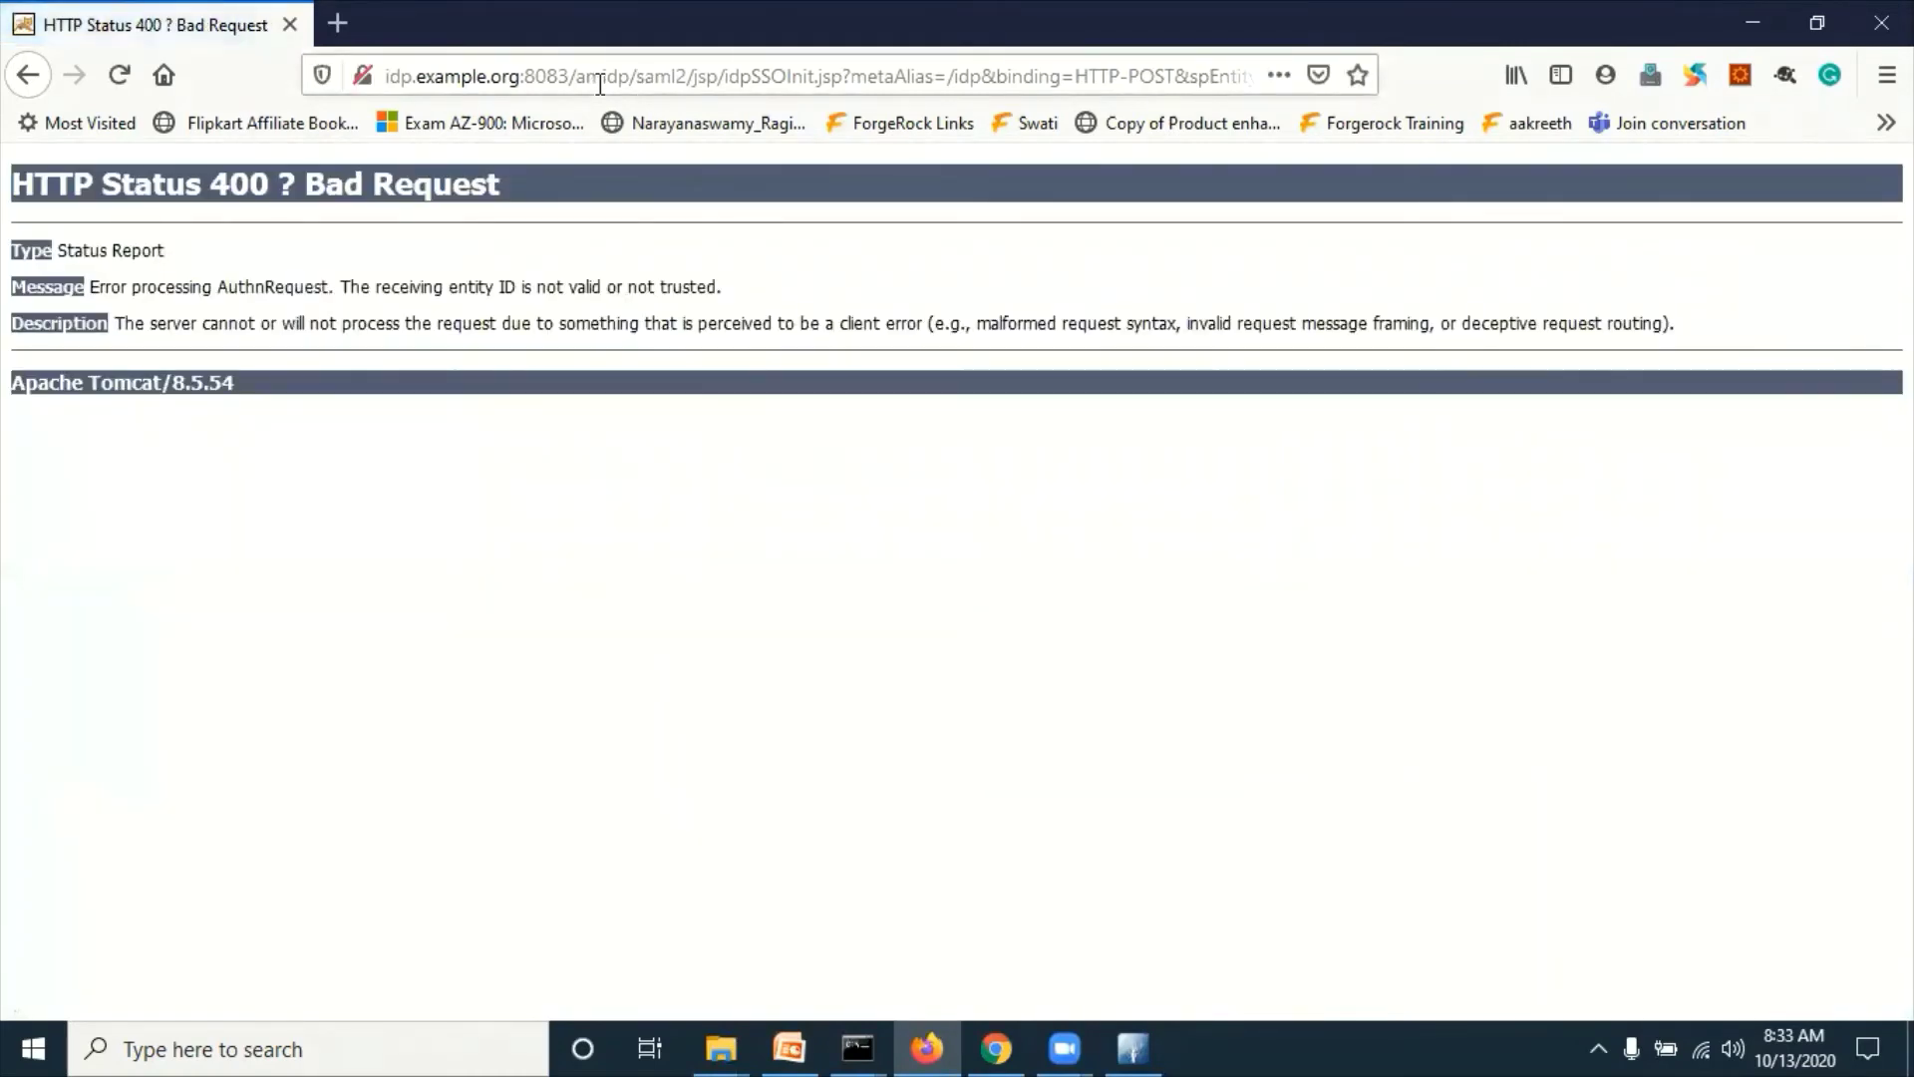
click(622, 78)
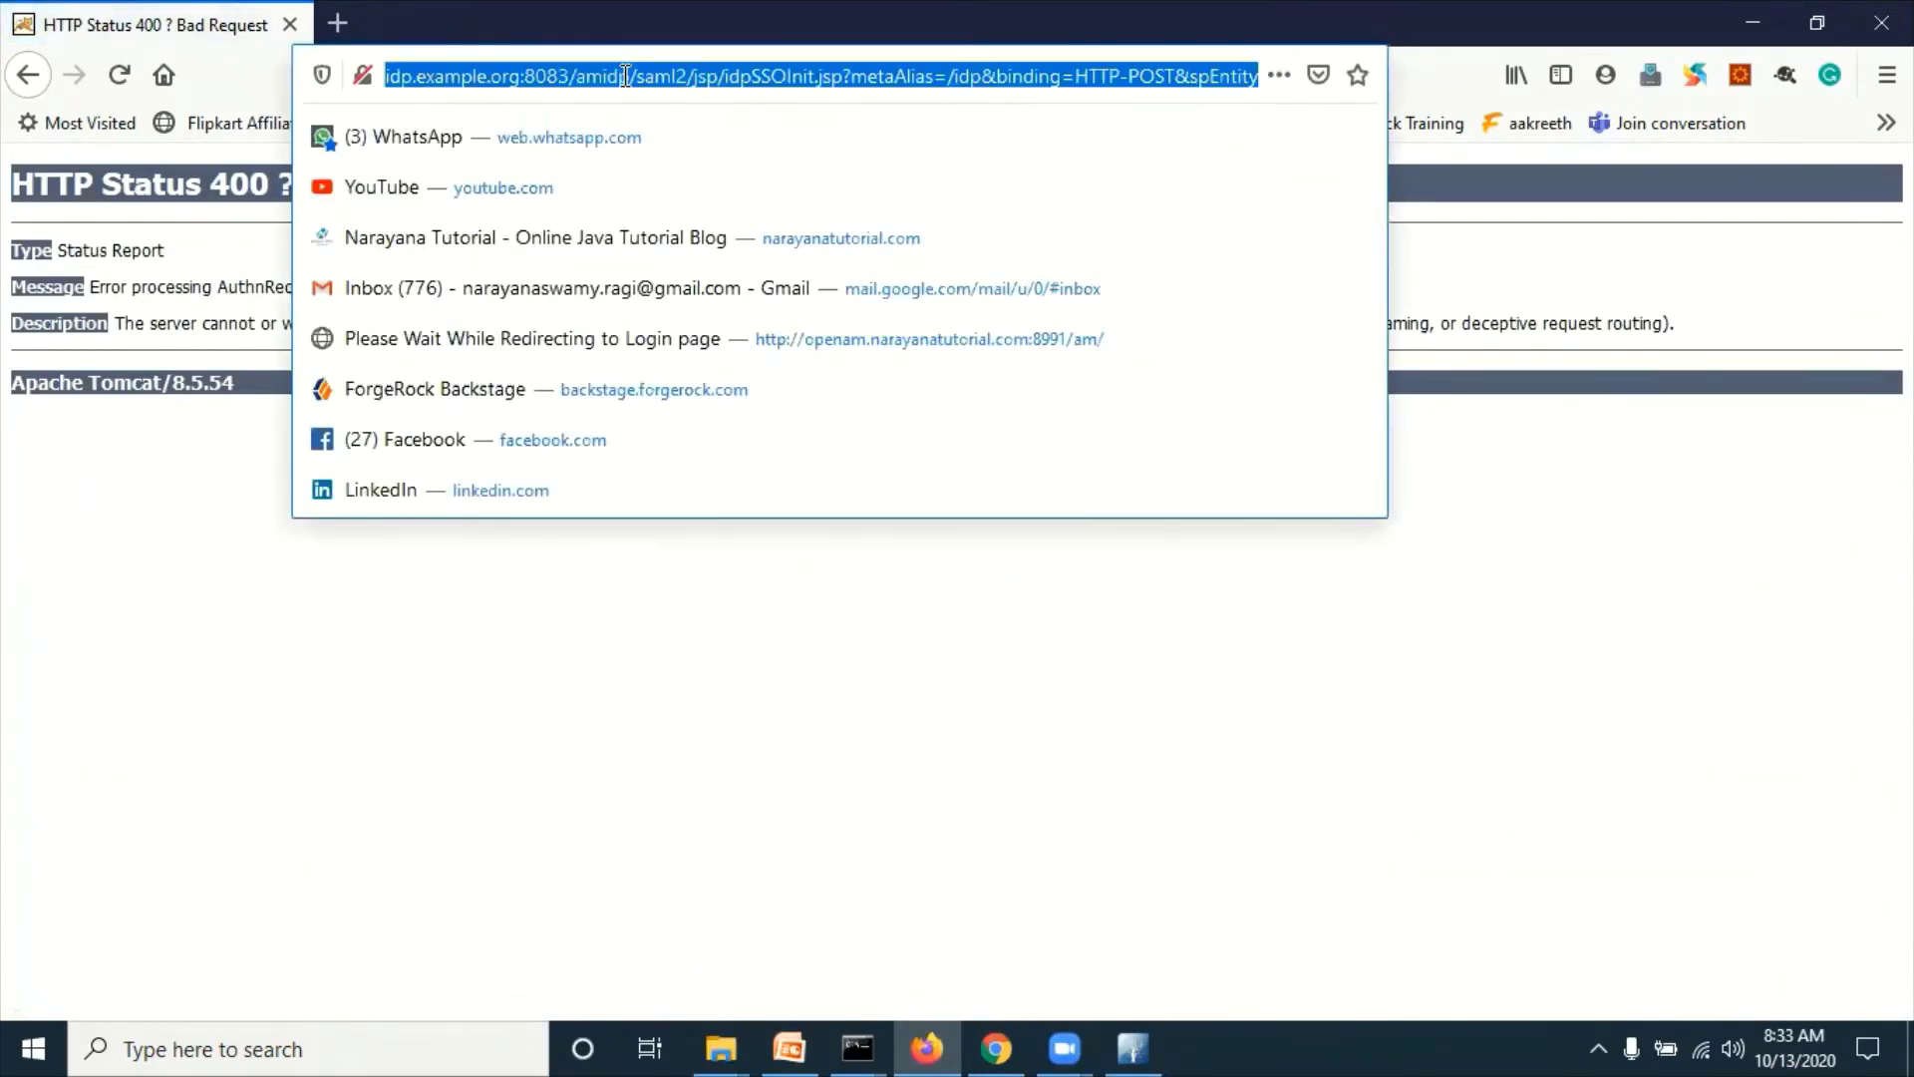
click(624, 76)
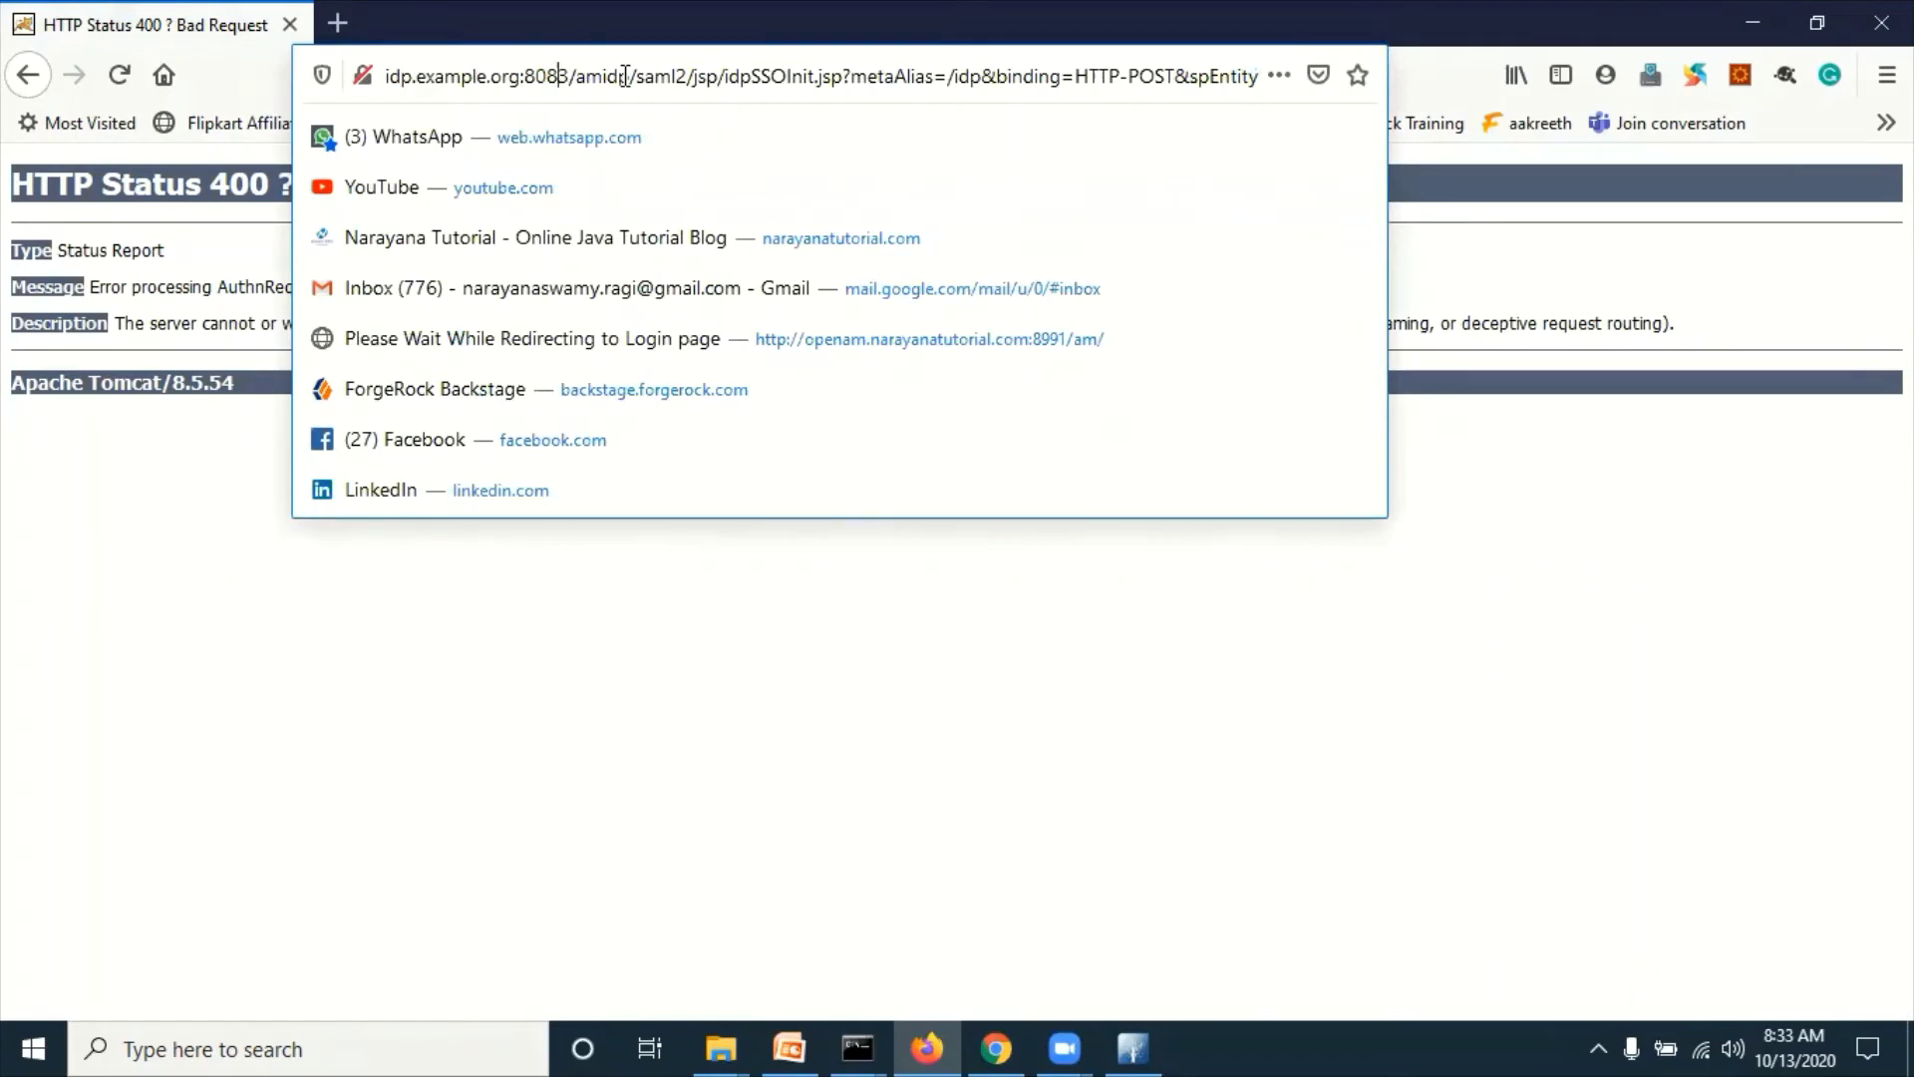
key(Right)
key(Right)
key(Right)
key(Right)
key(Right)
key(Right)
key(Right)
key(Right)
key(Right)
key(Right)
key(Right)
key(Right)
key(Right)
key(Right)
key(Right)
key(Right)
key(Right)
key(Right)
key(Right)
key(Right)
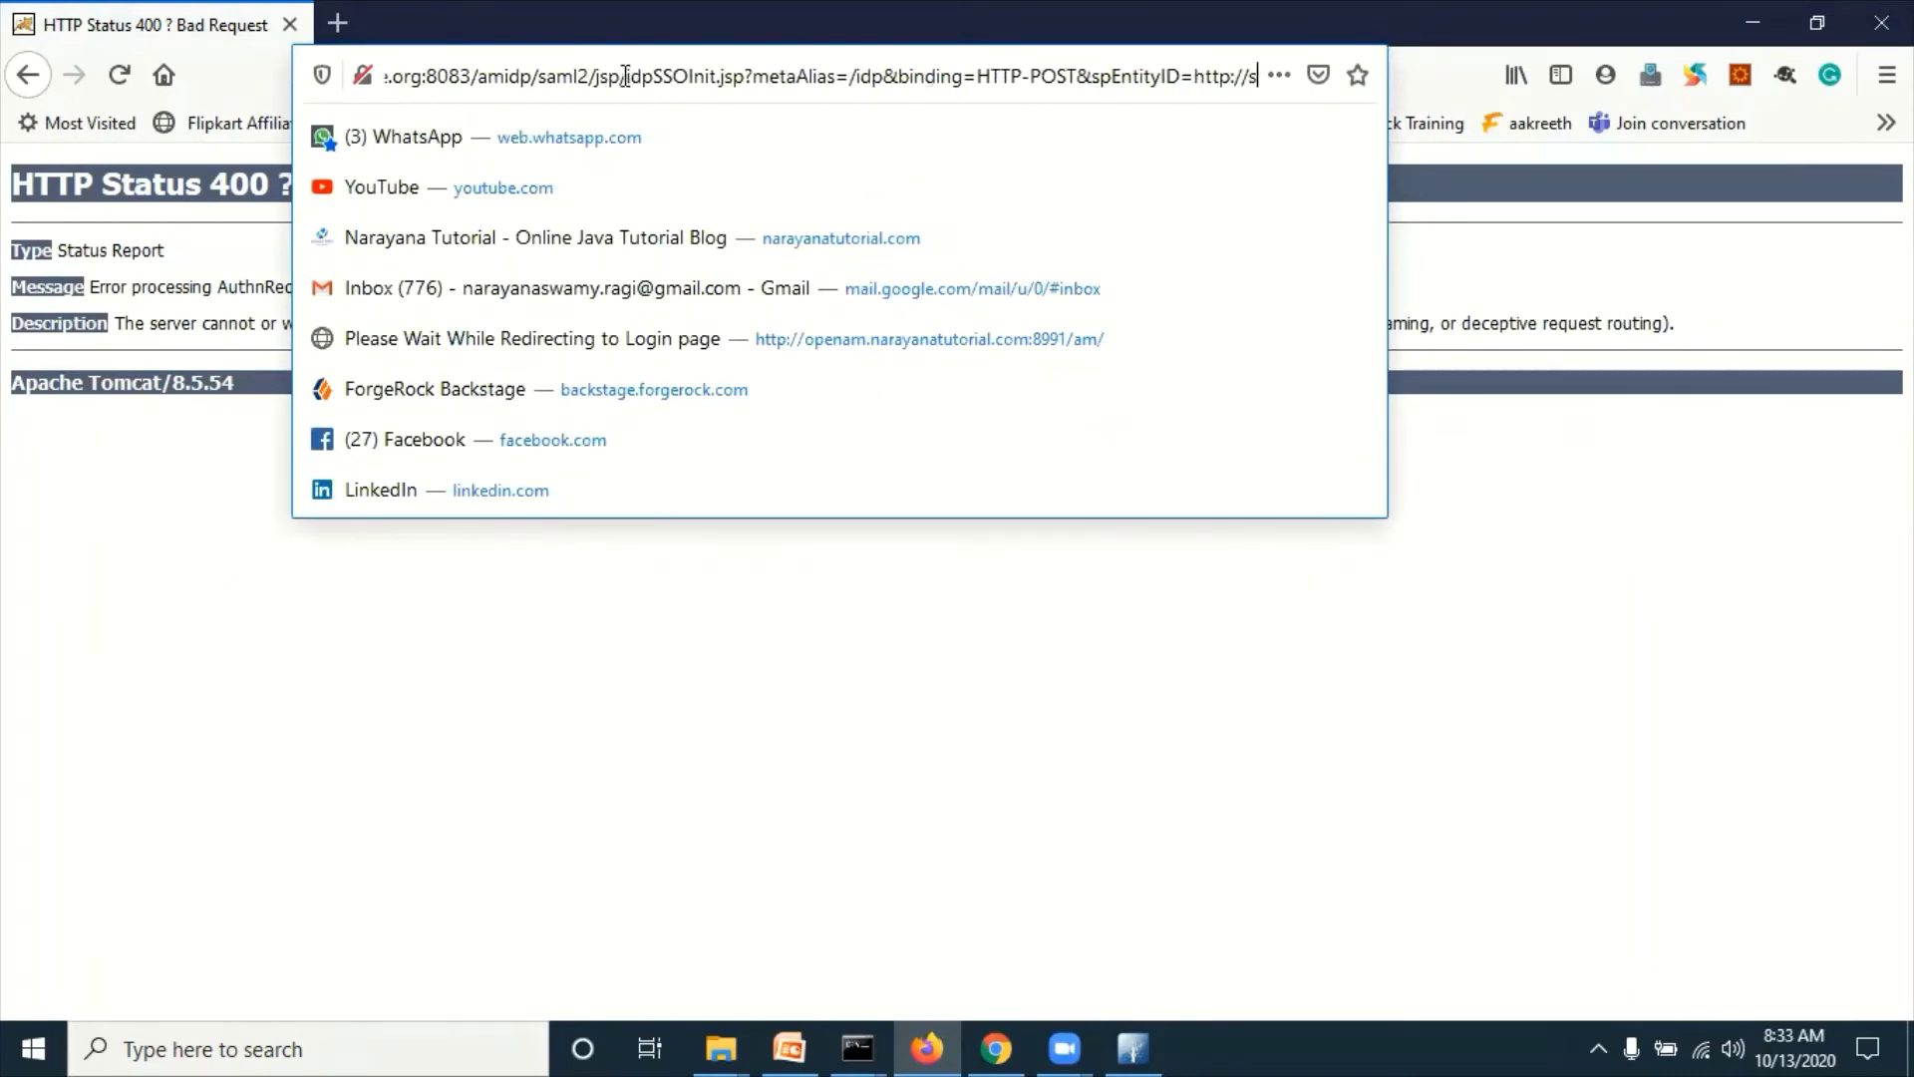
key(Right)
key(Right)
key(Right)
key(Right)
key(Right)
key(Right)
key(Right)
key(Right)
key(Right)
key(Right)
key(Right)
key(Right)
key(Right)
key(Right)
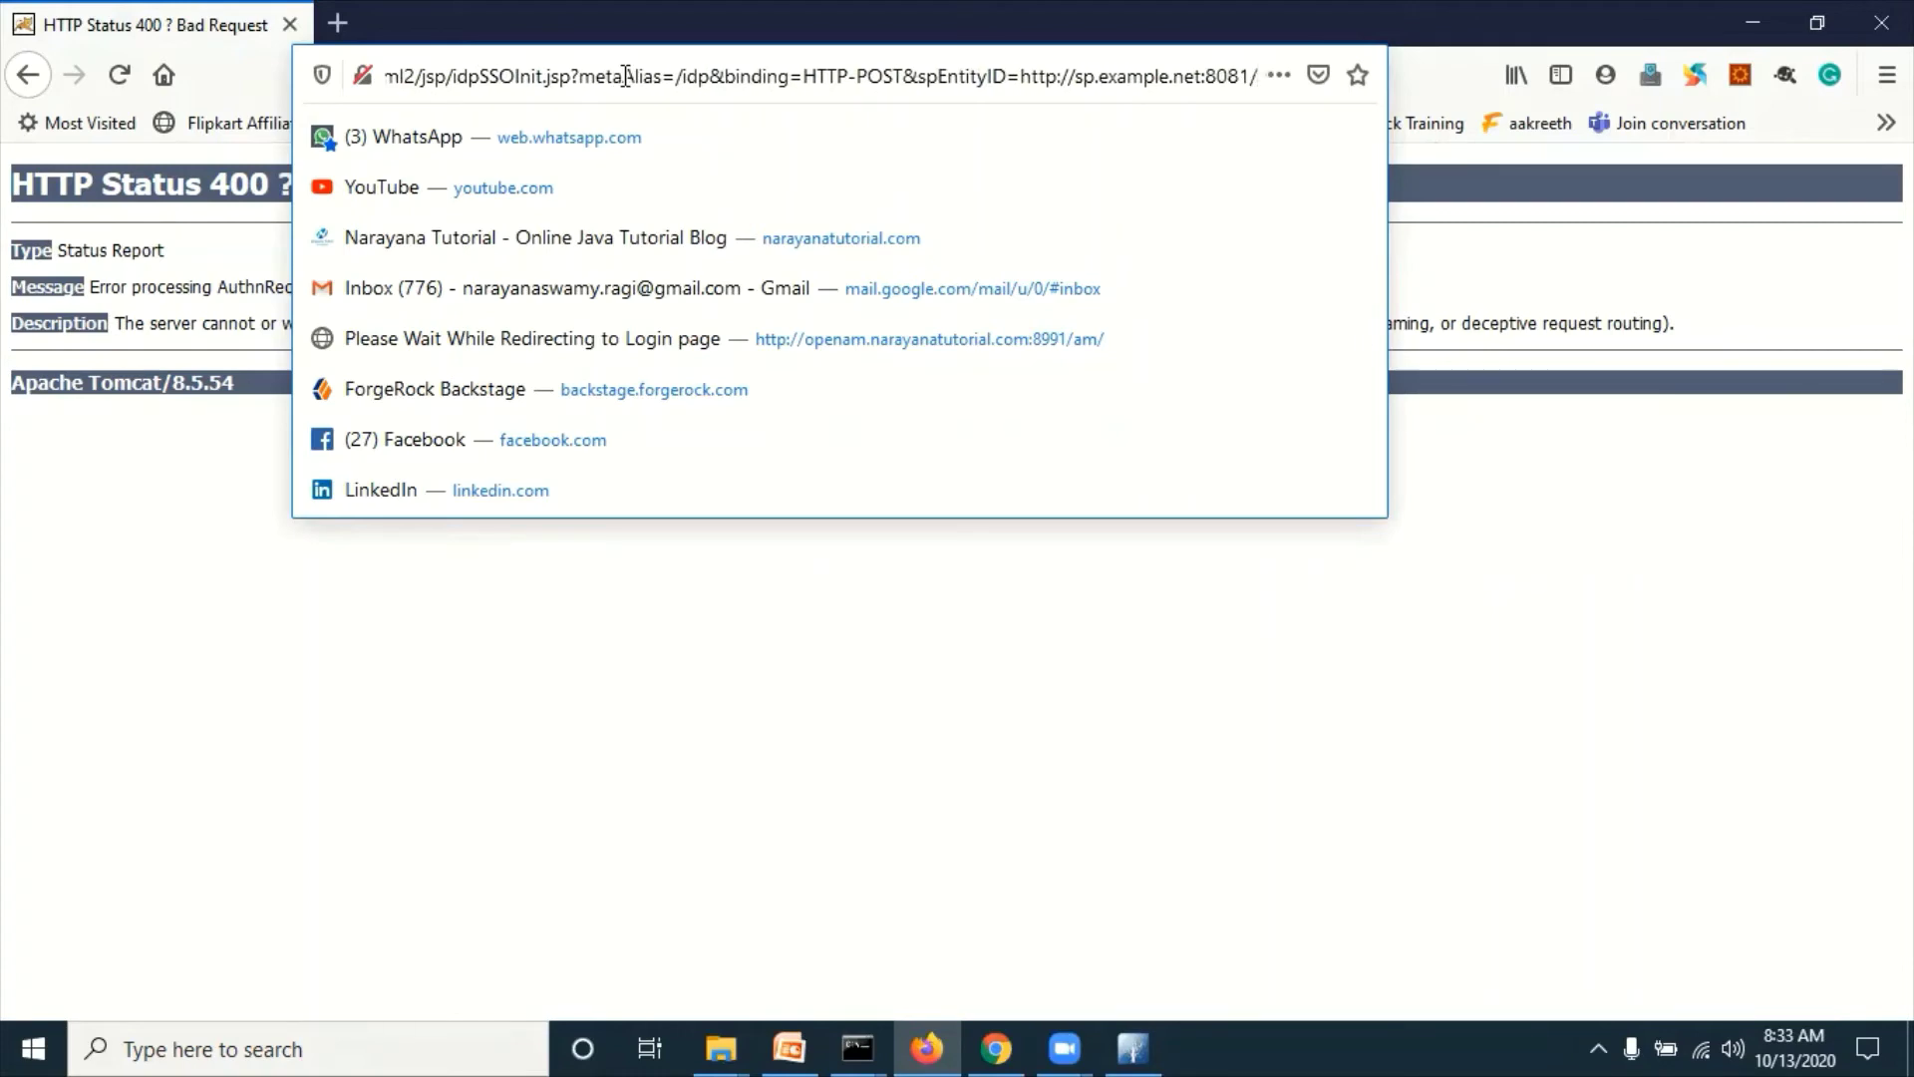
key(BackSpace)
text(2)
key(Return)
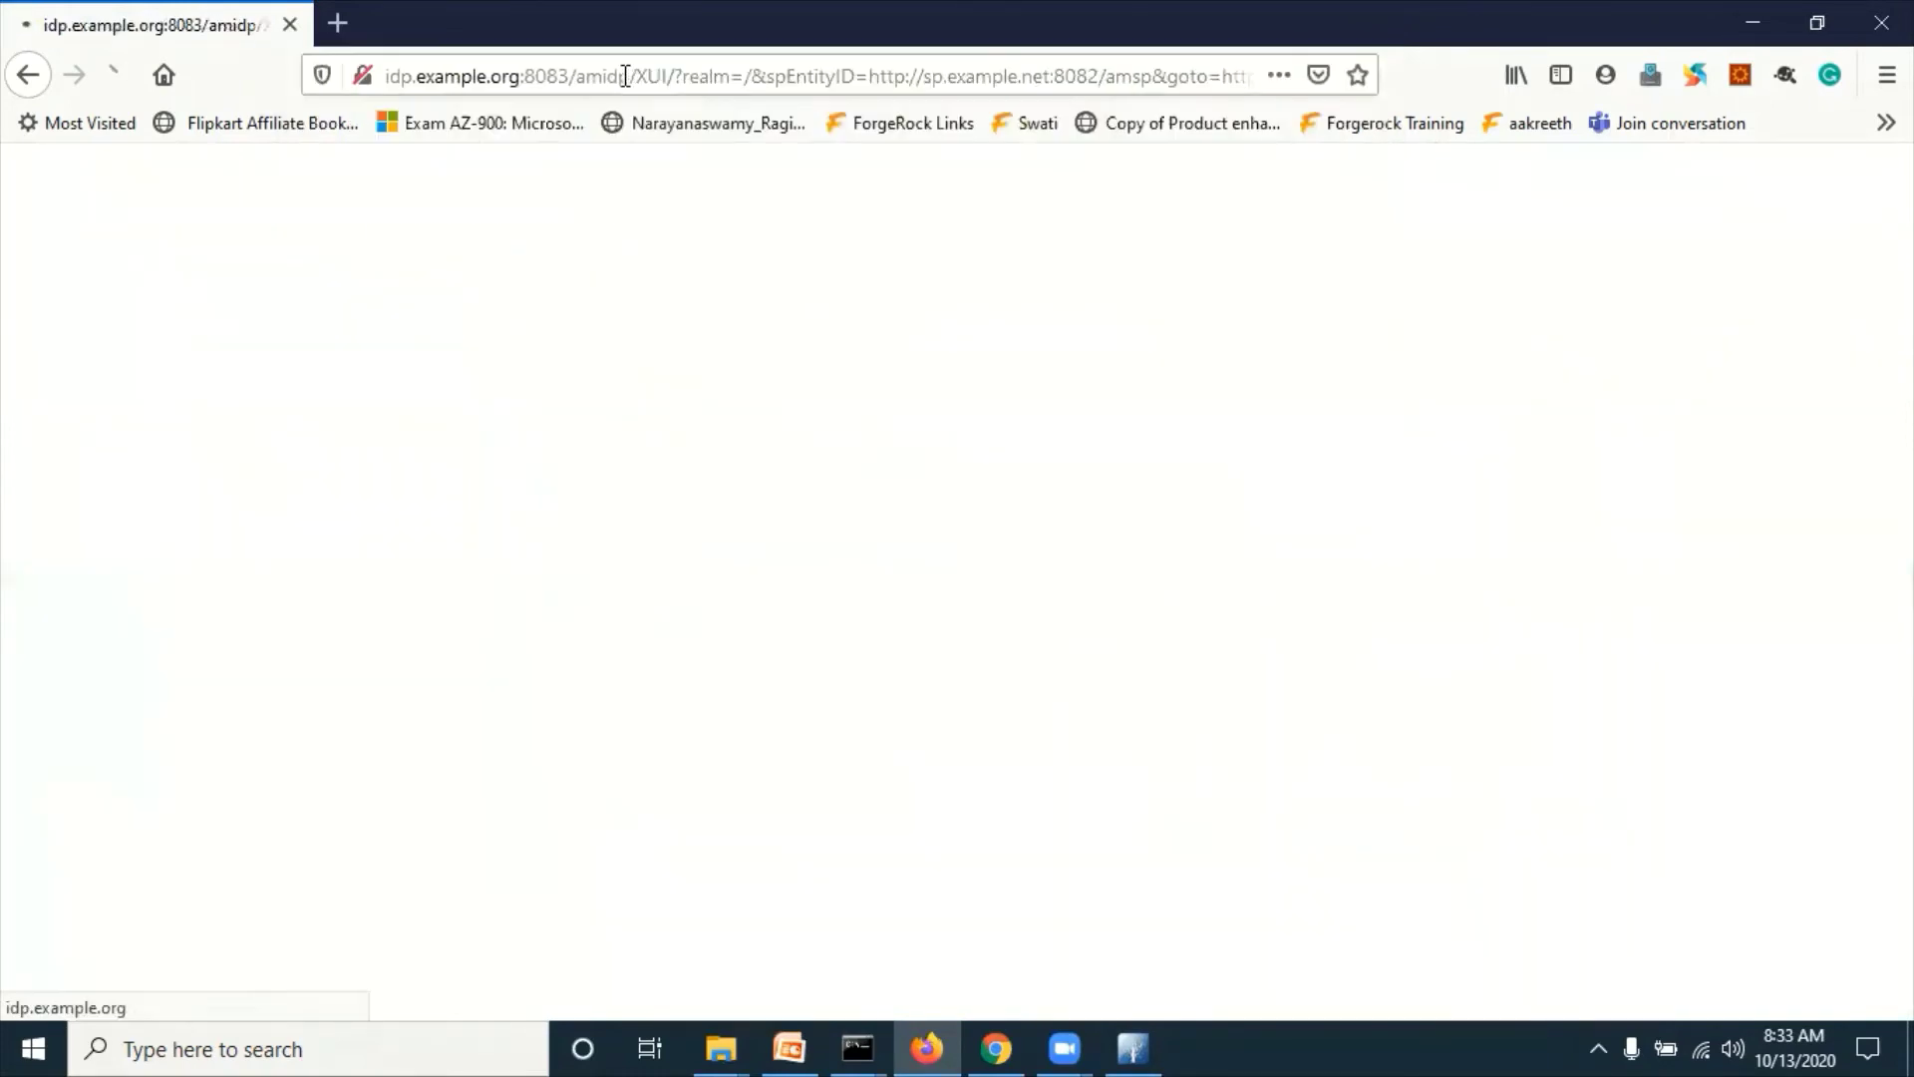
Step: Correct port 8081 to 8082 in the slide's root-realm URL and open it to the sign-in page
key(alt+Tab)
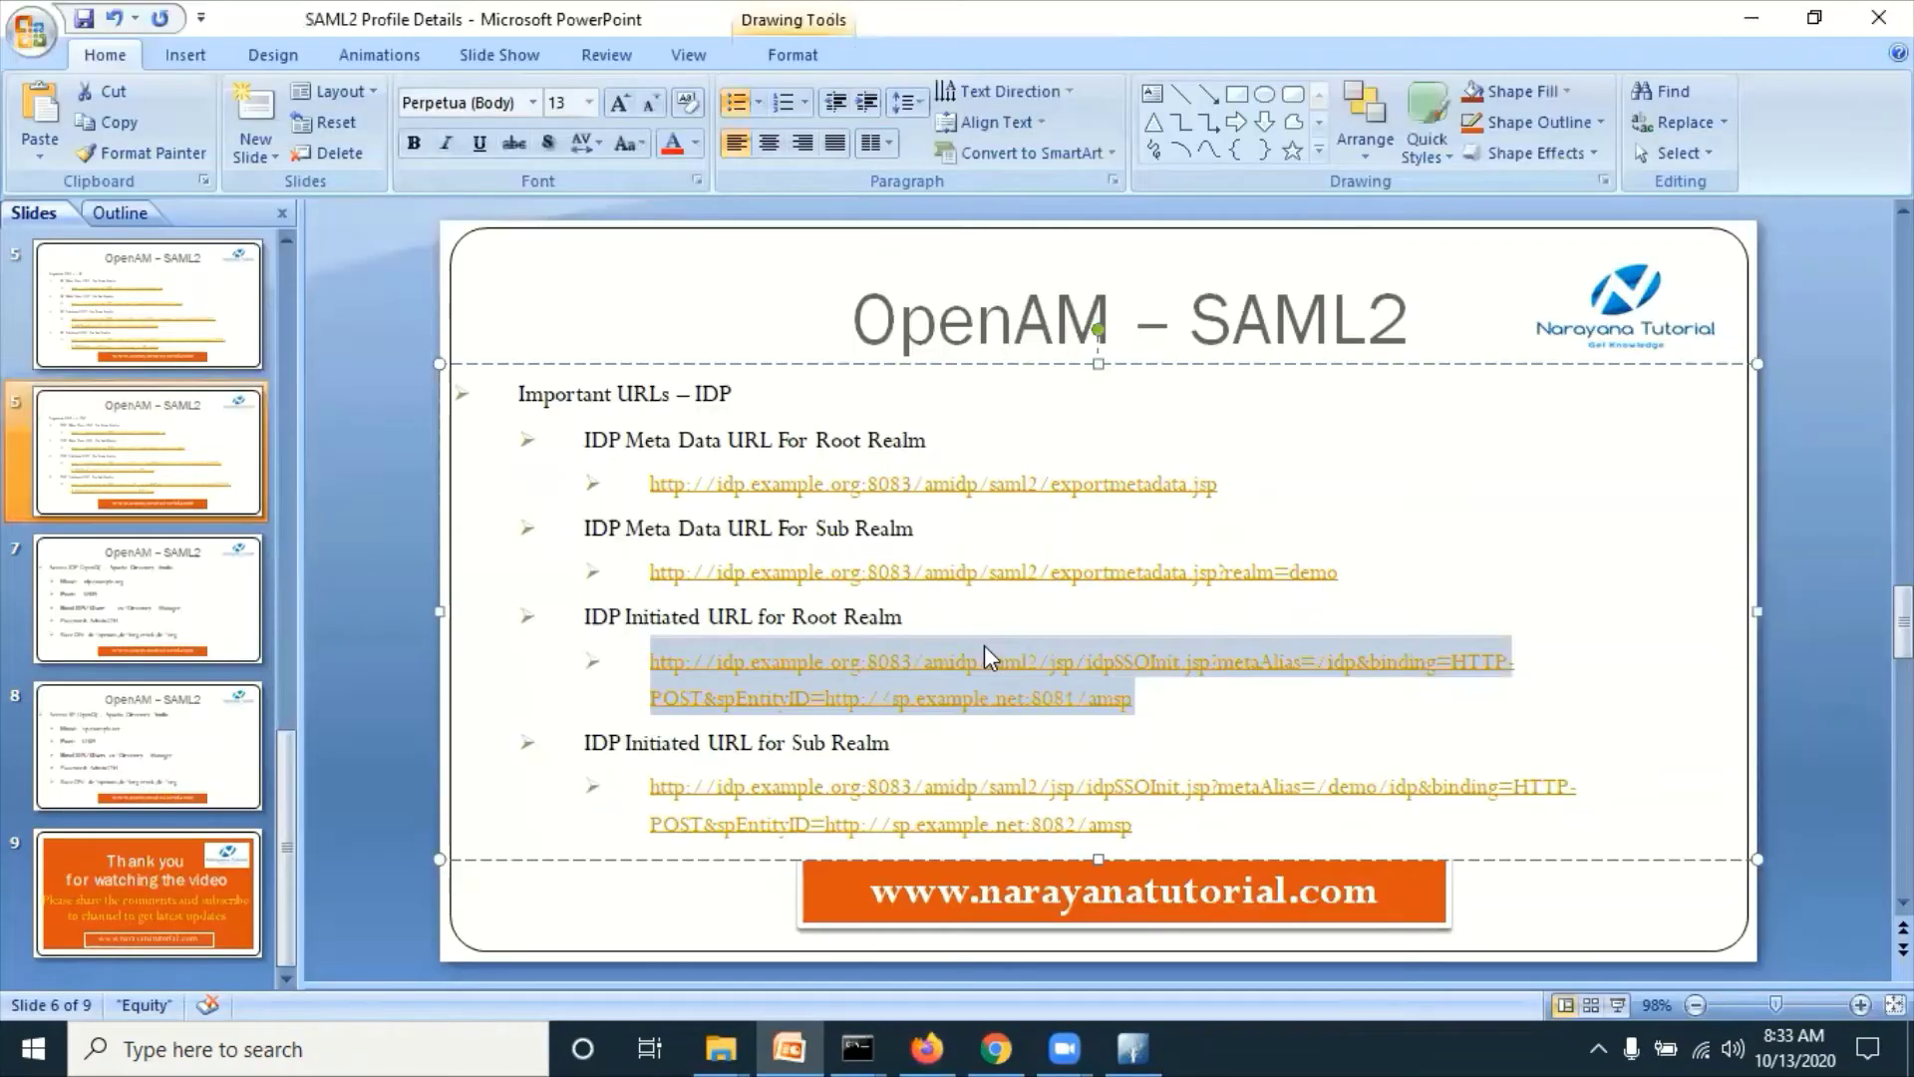
click(903, 733)
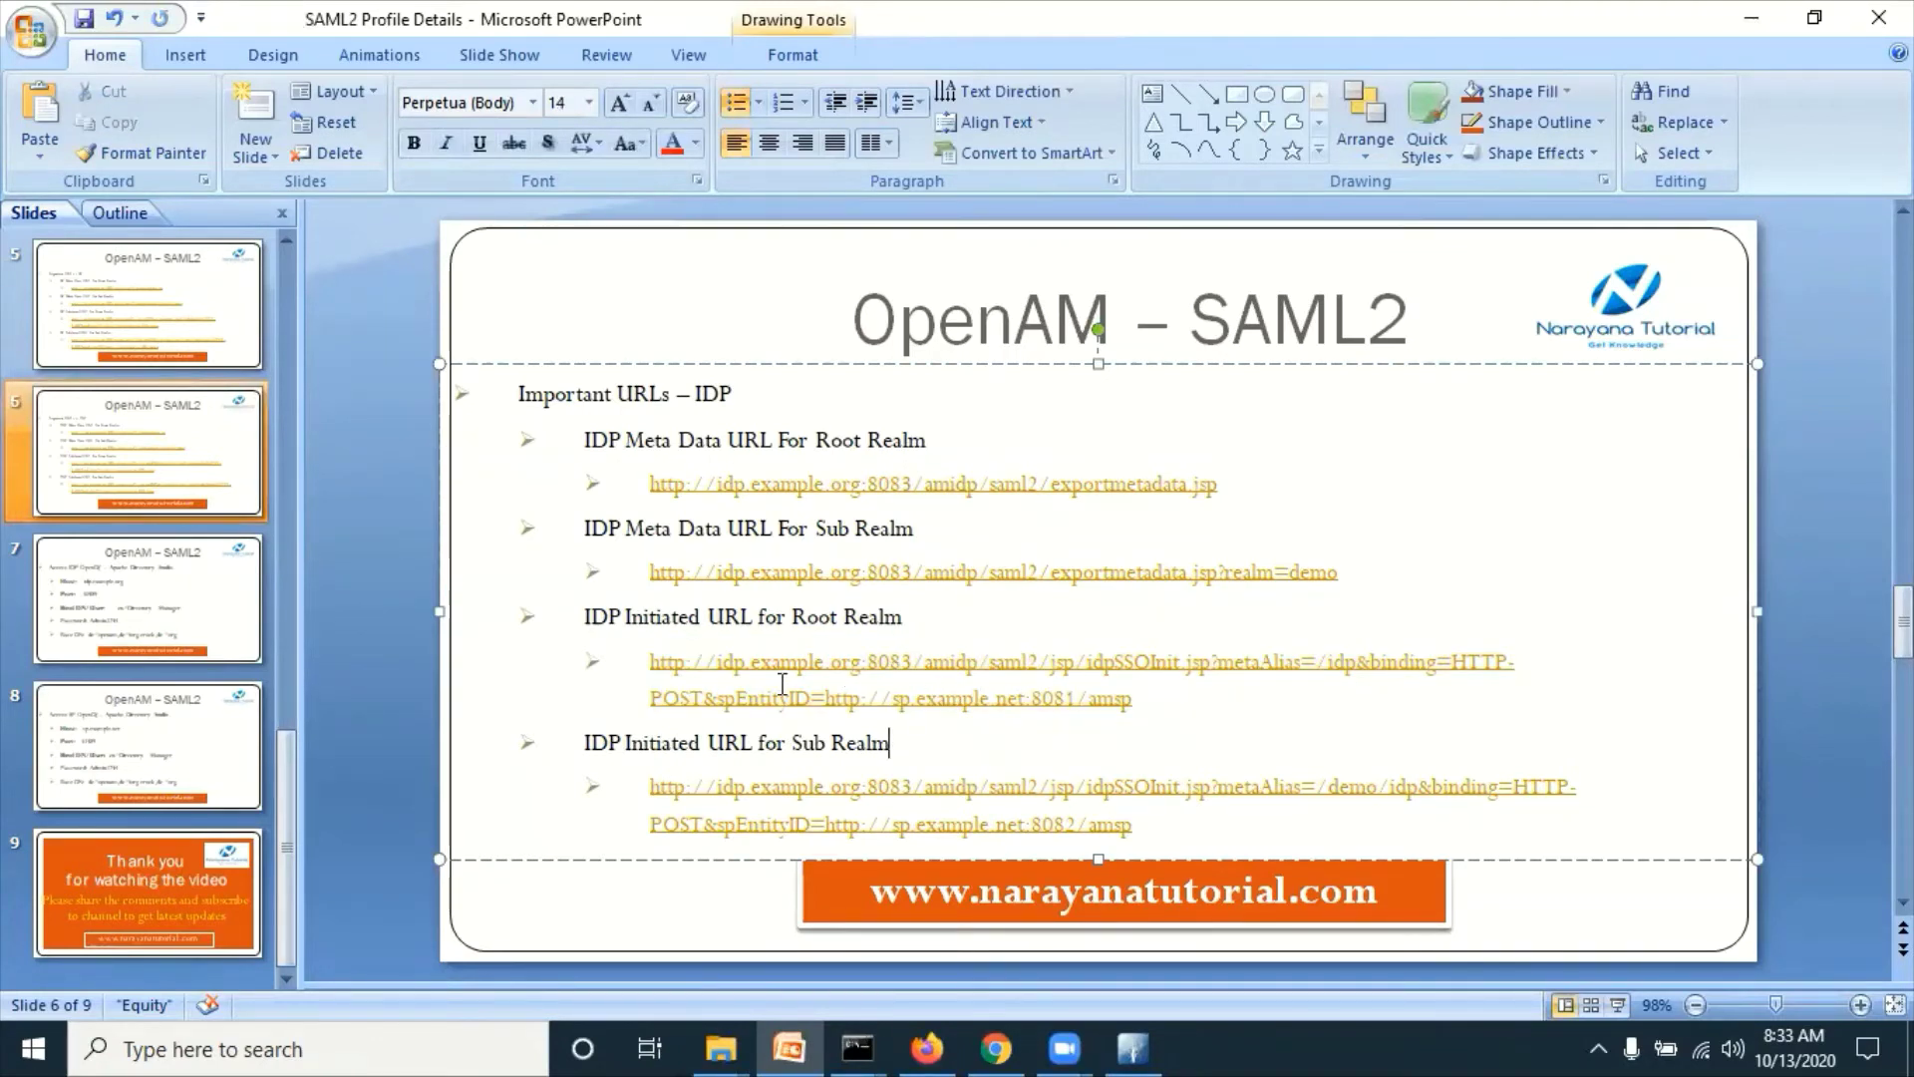
click(1096, 692)
key(BackSpace)
text(2)
ctrl+click(1103, 698)
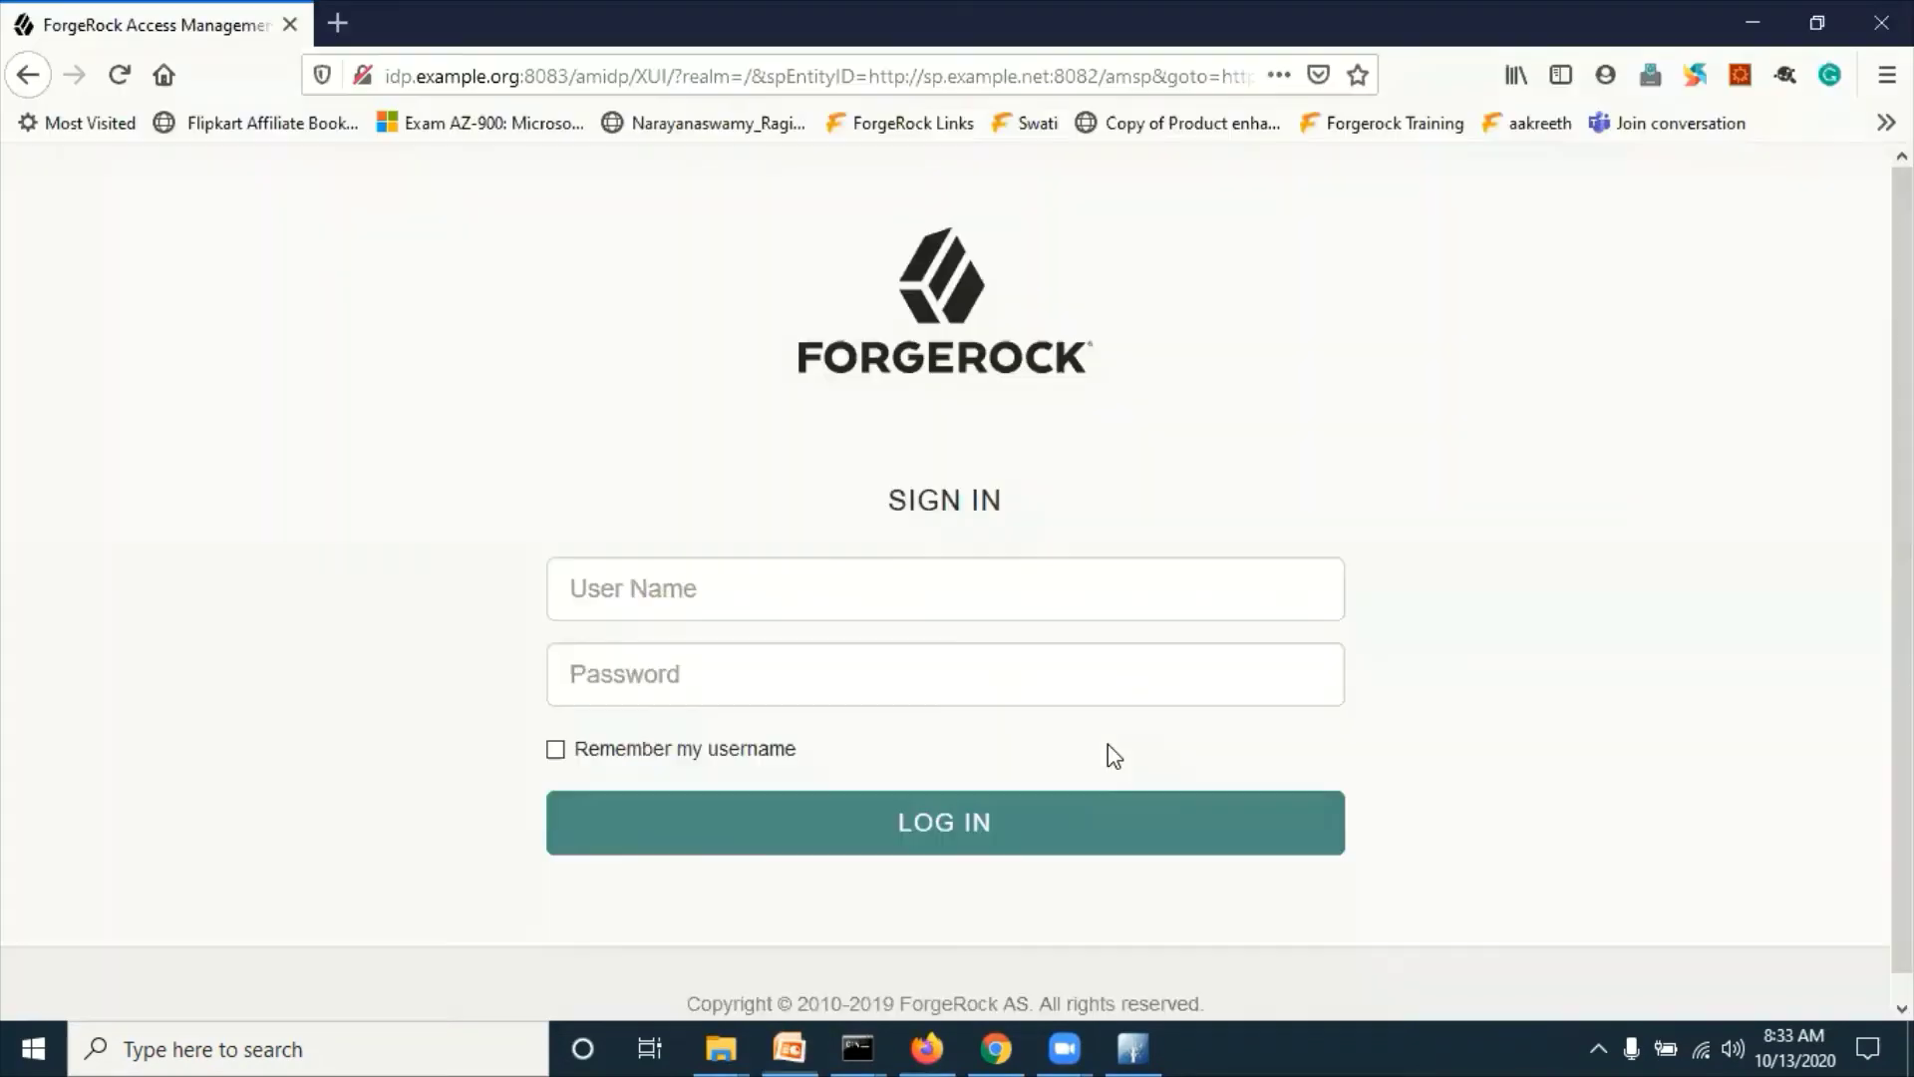
click(406, 275)
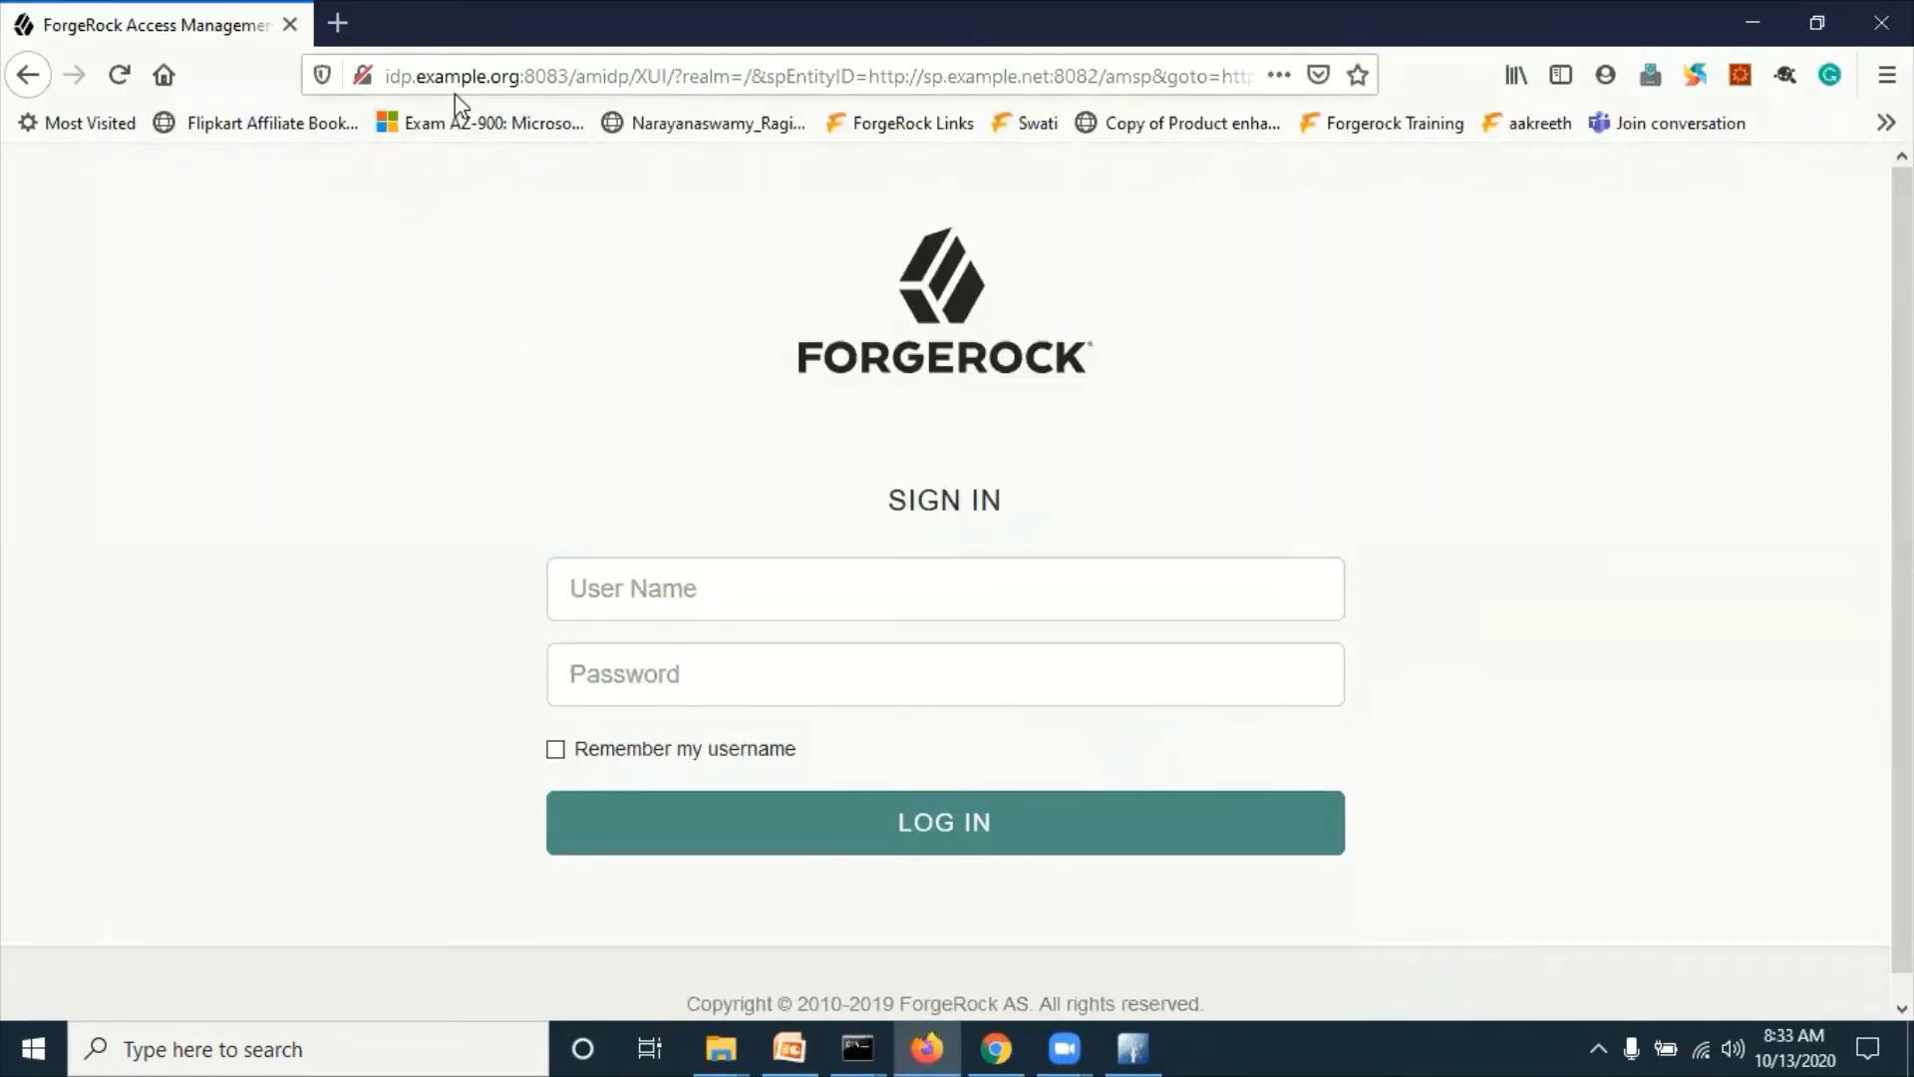
click(608, 592)
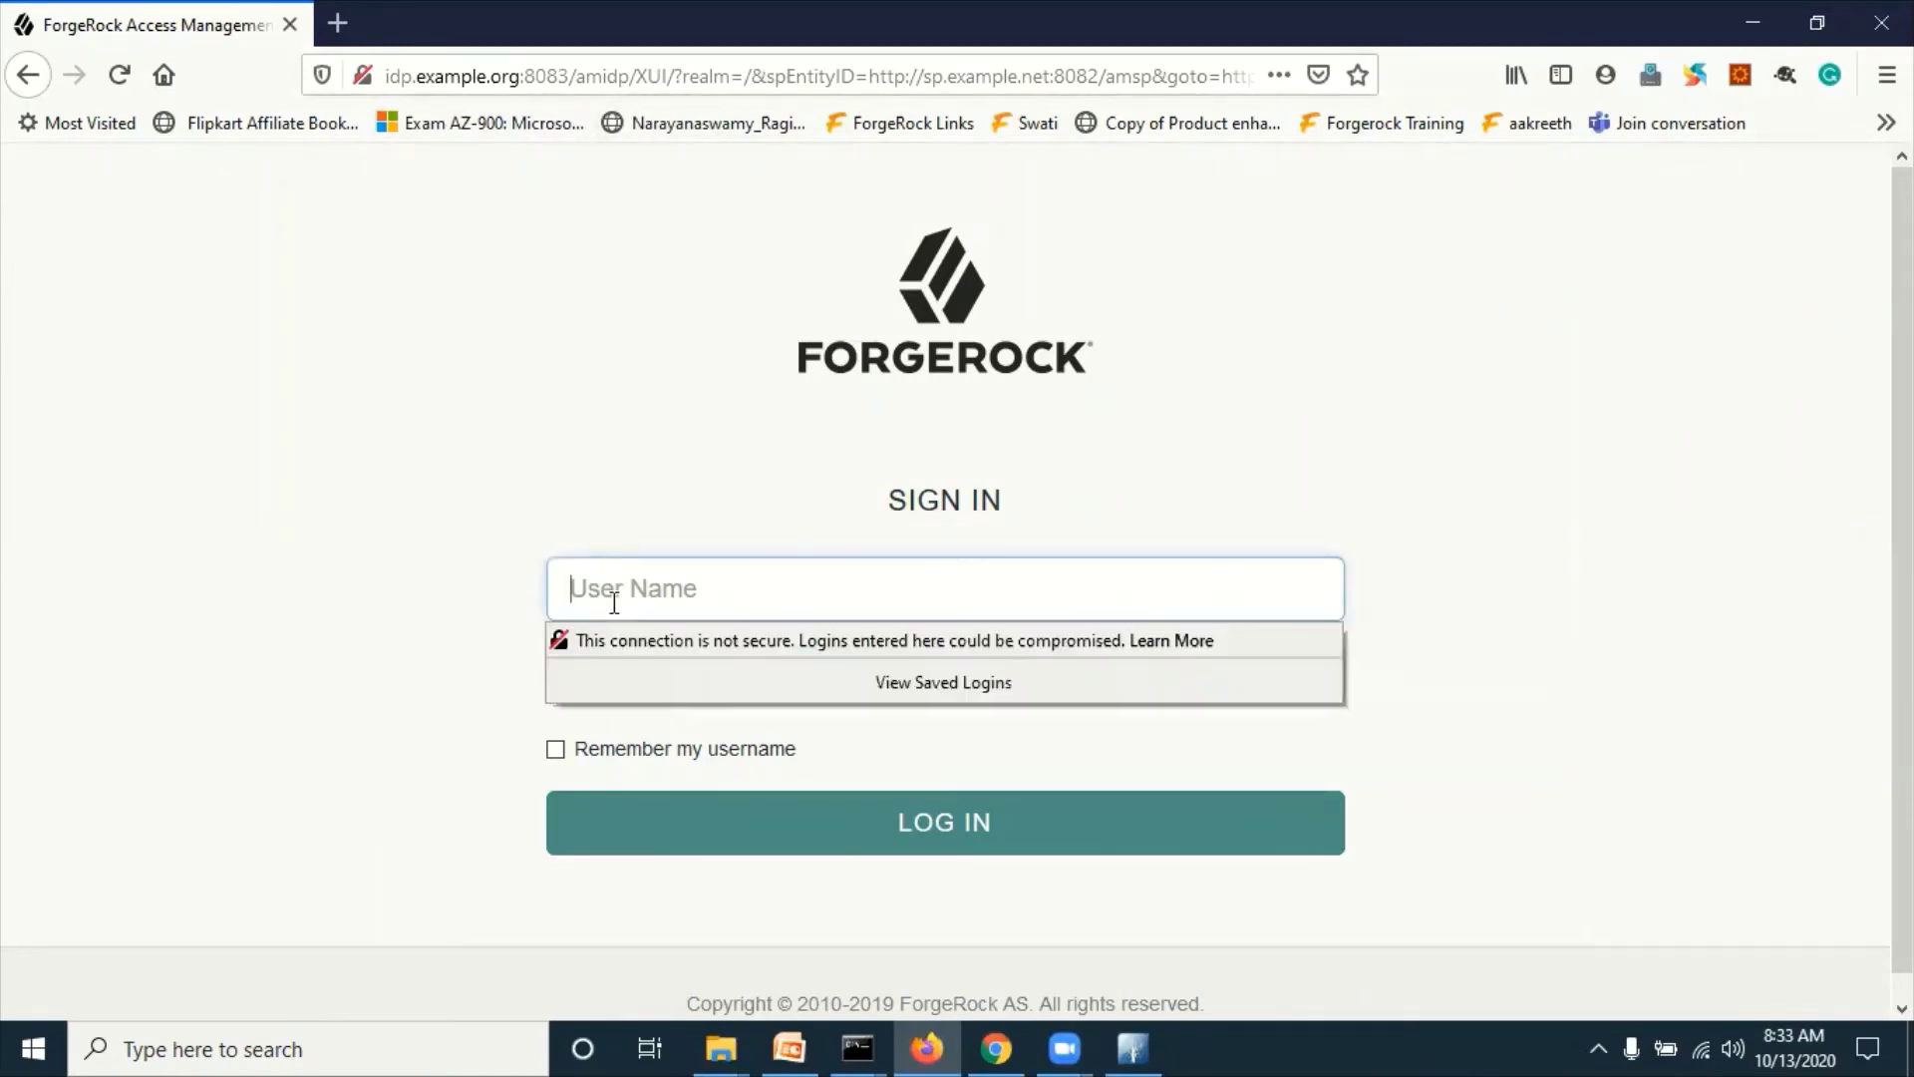
click(427, 76)
Step: Enter user name demoidp2 and its password on the IdP sign-in page
click(97, 391)
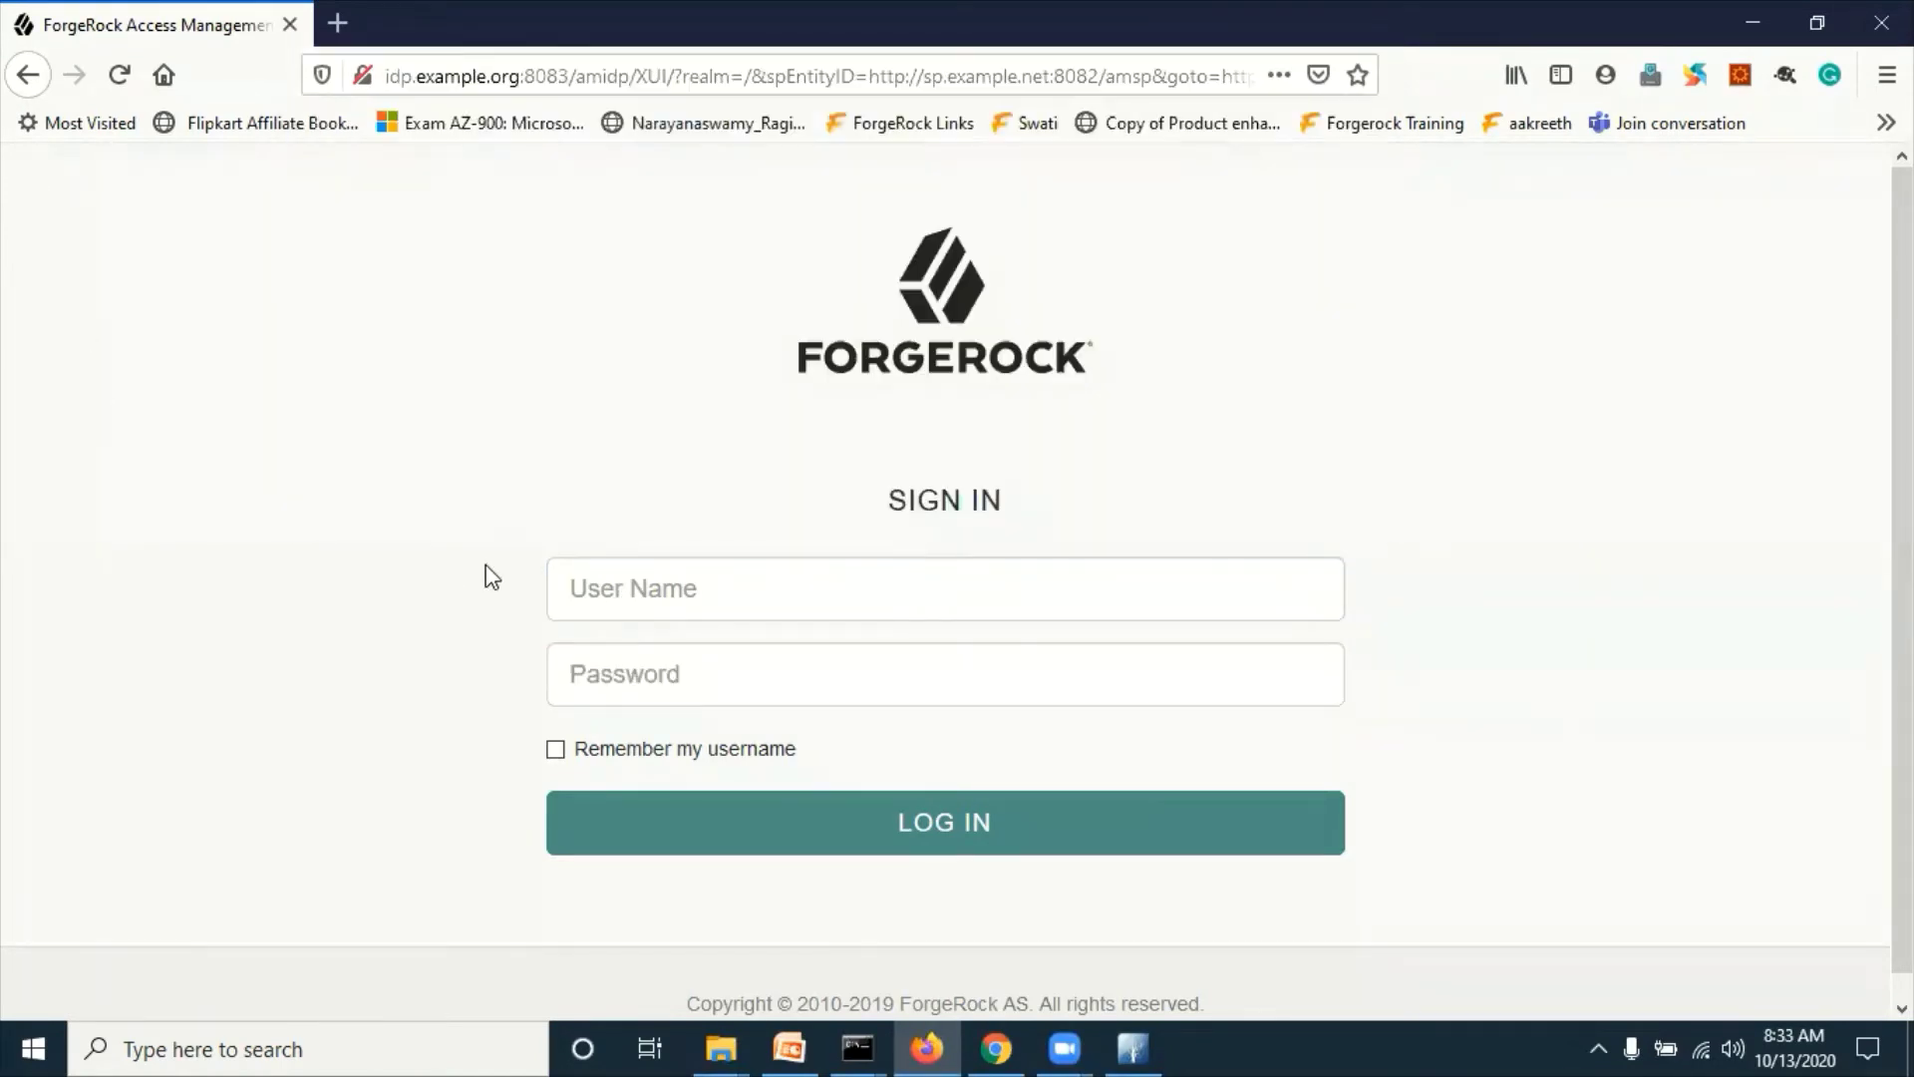
click(628, 582)
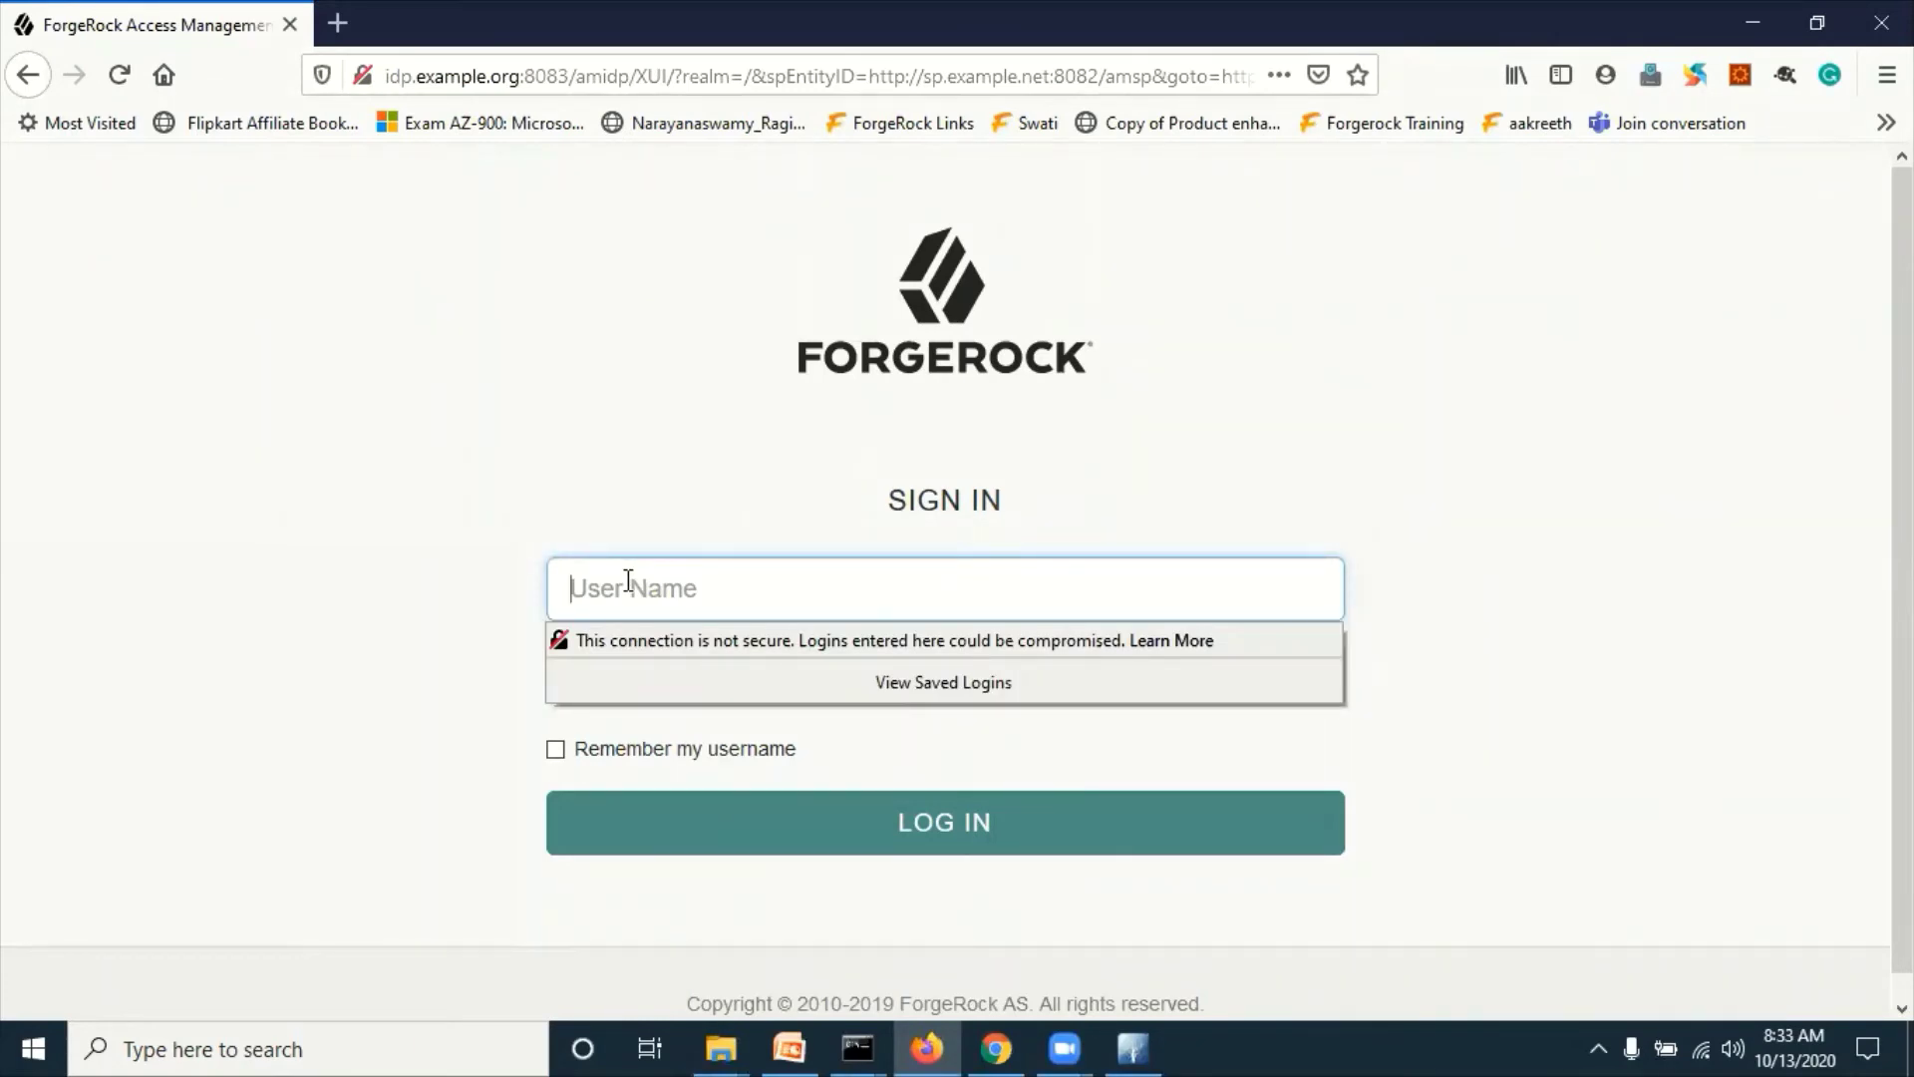
text(demoidp2)
key(Tab)
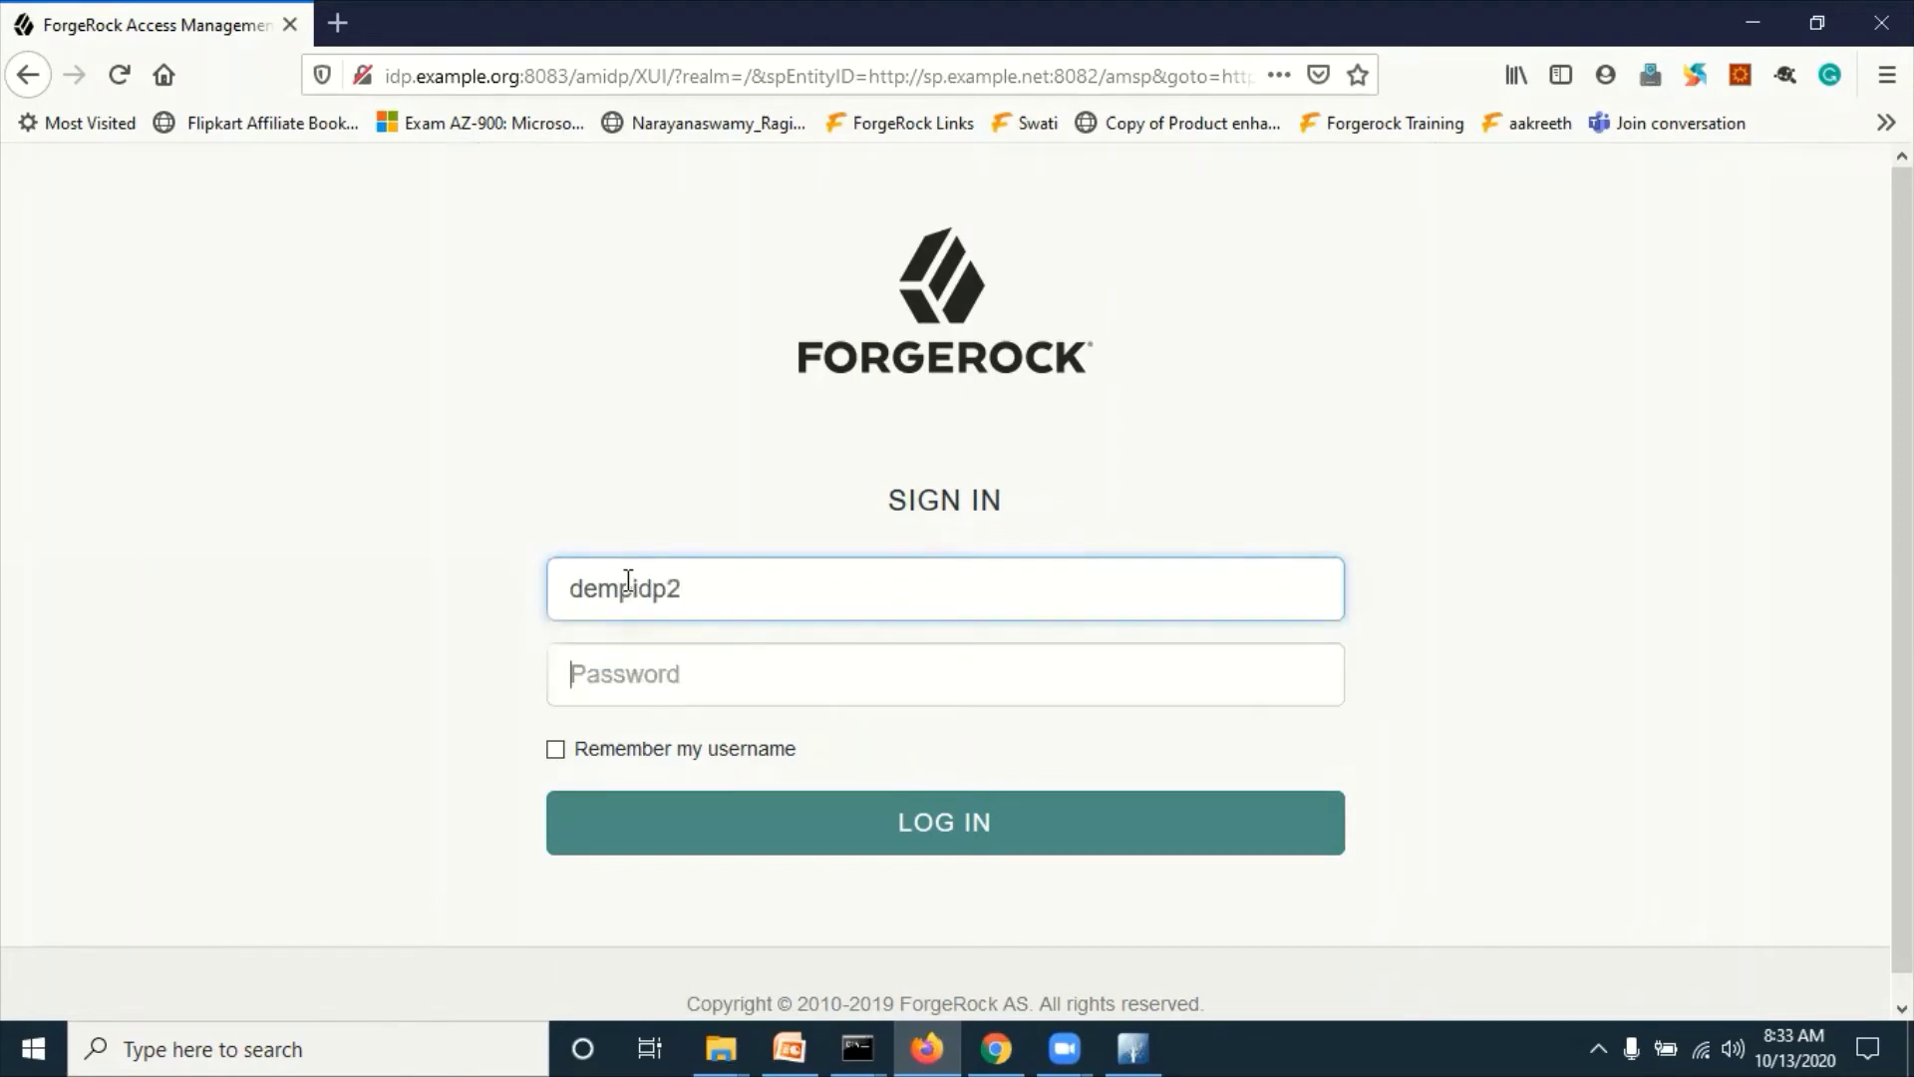
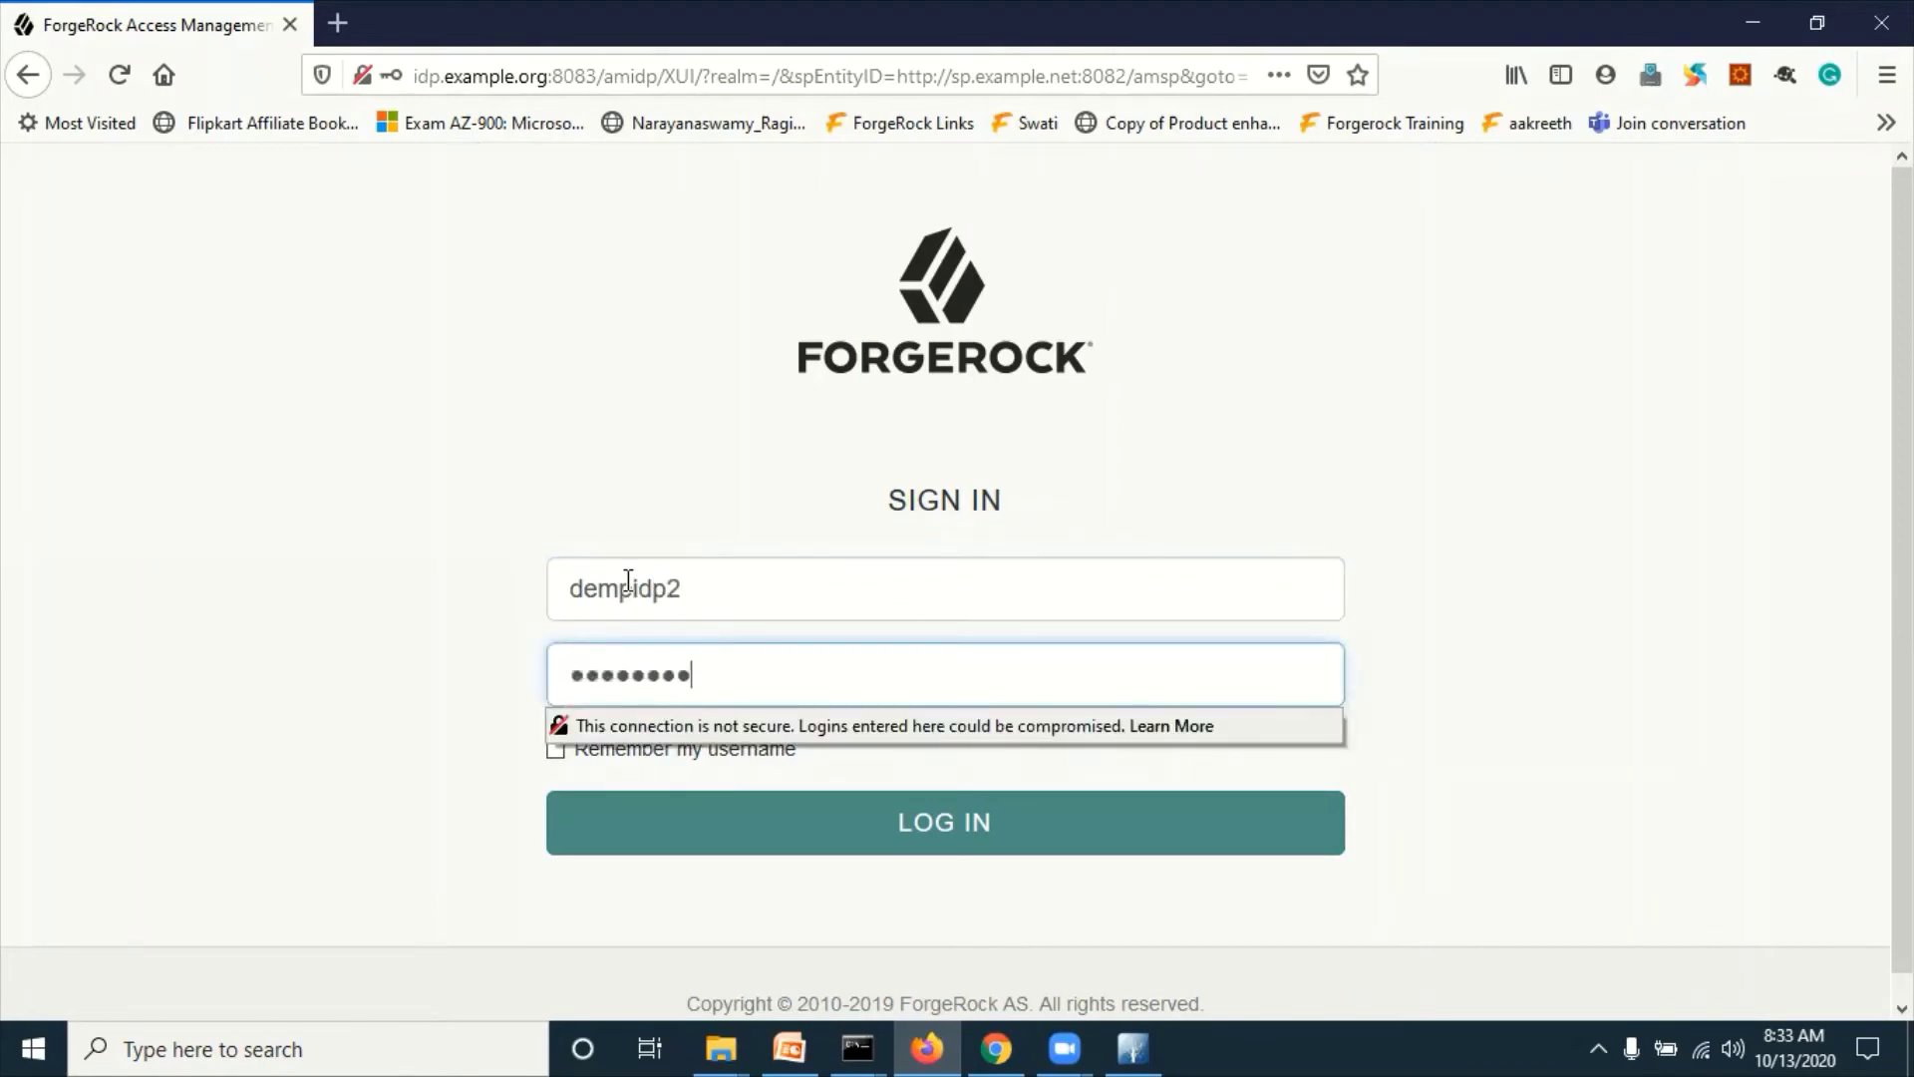
Step: Fix the user name typo, log in, and decline saving the login
click(332, 526)
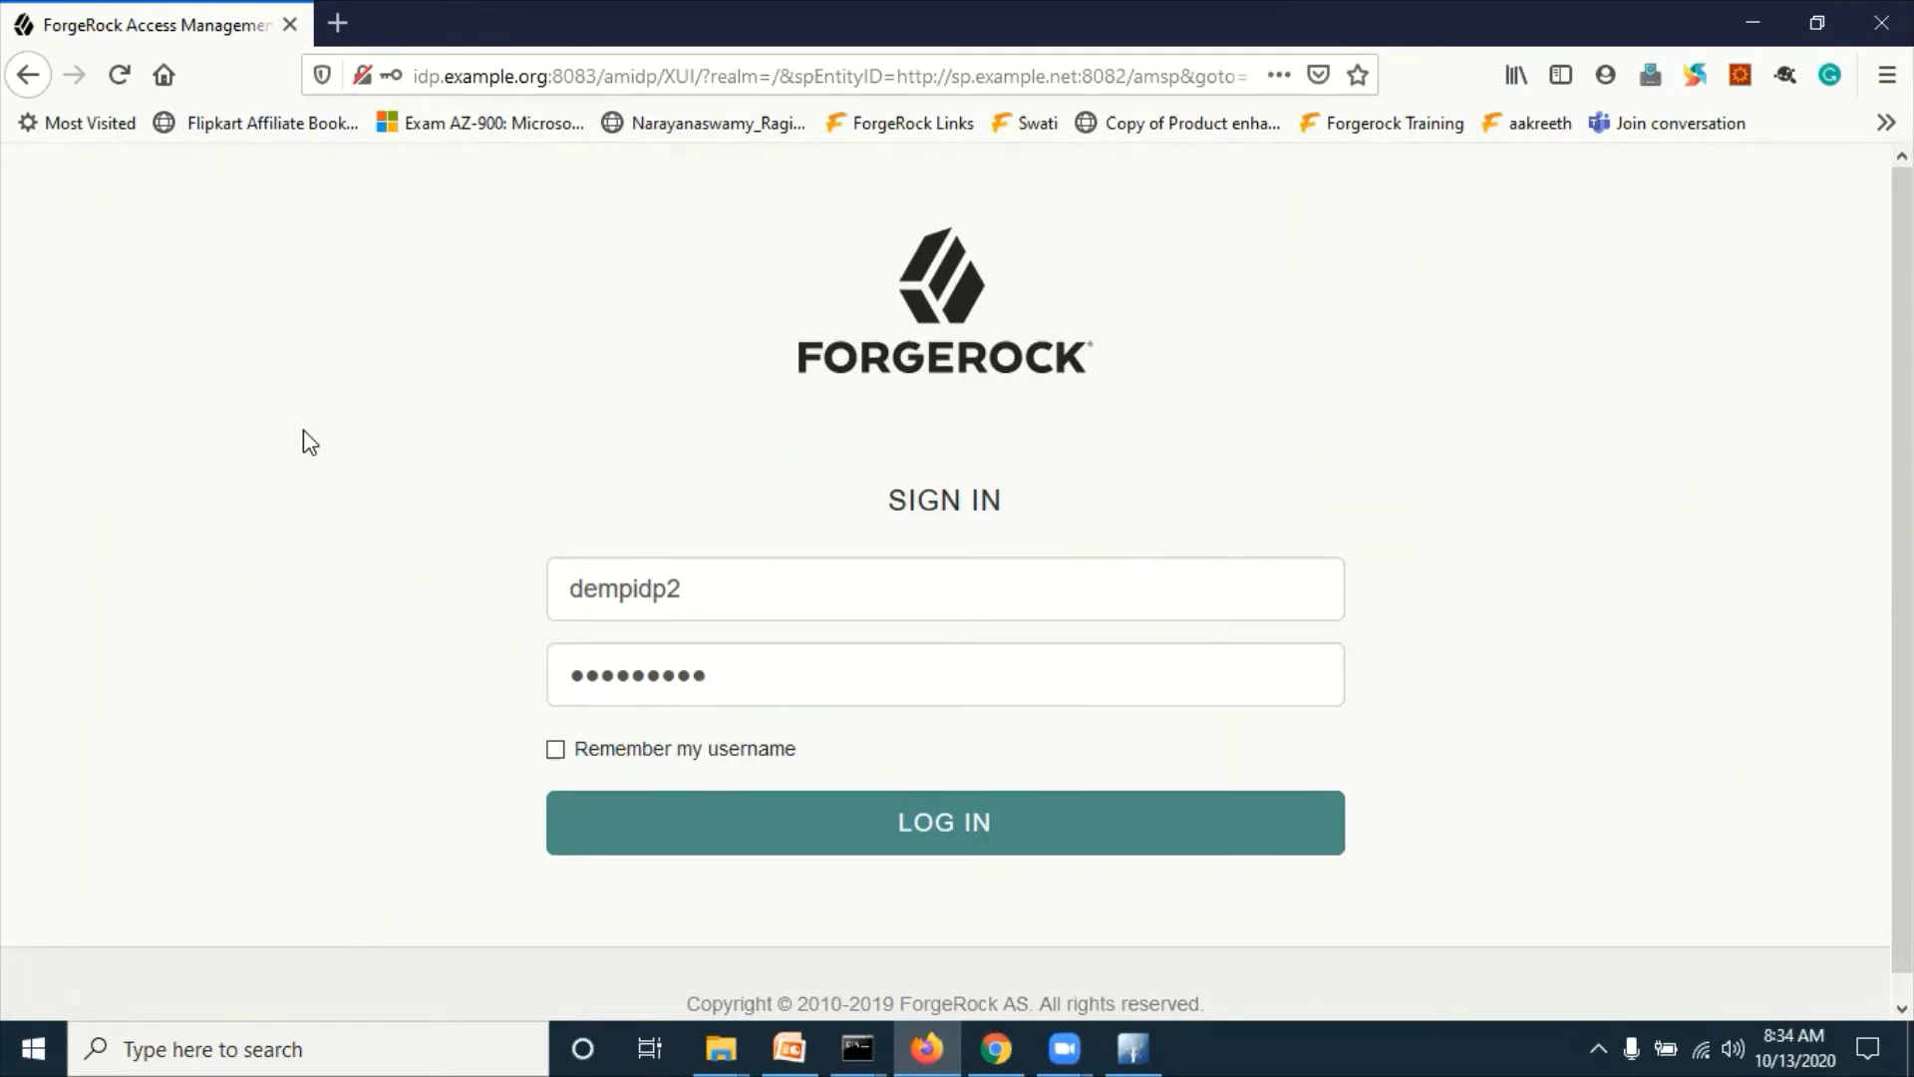
click(632, 591)
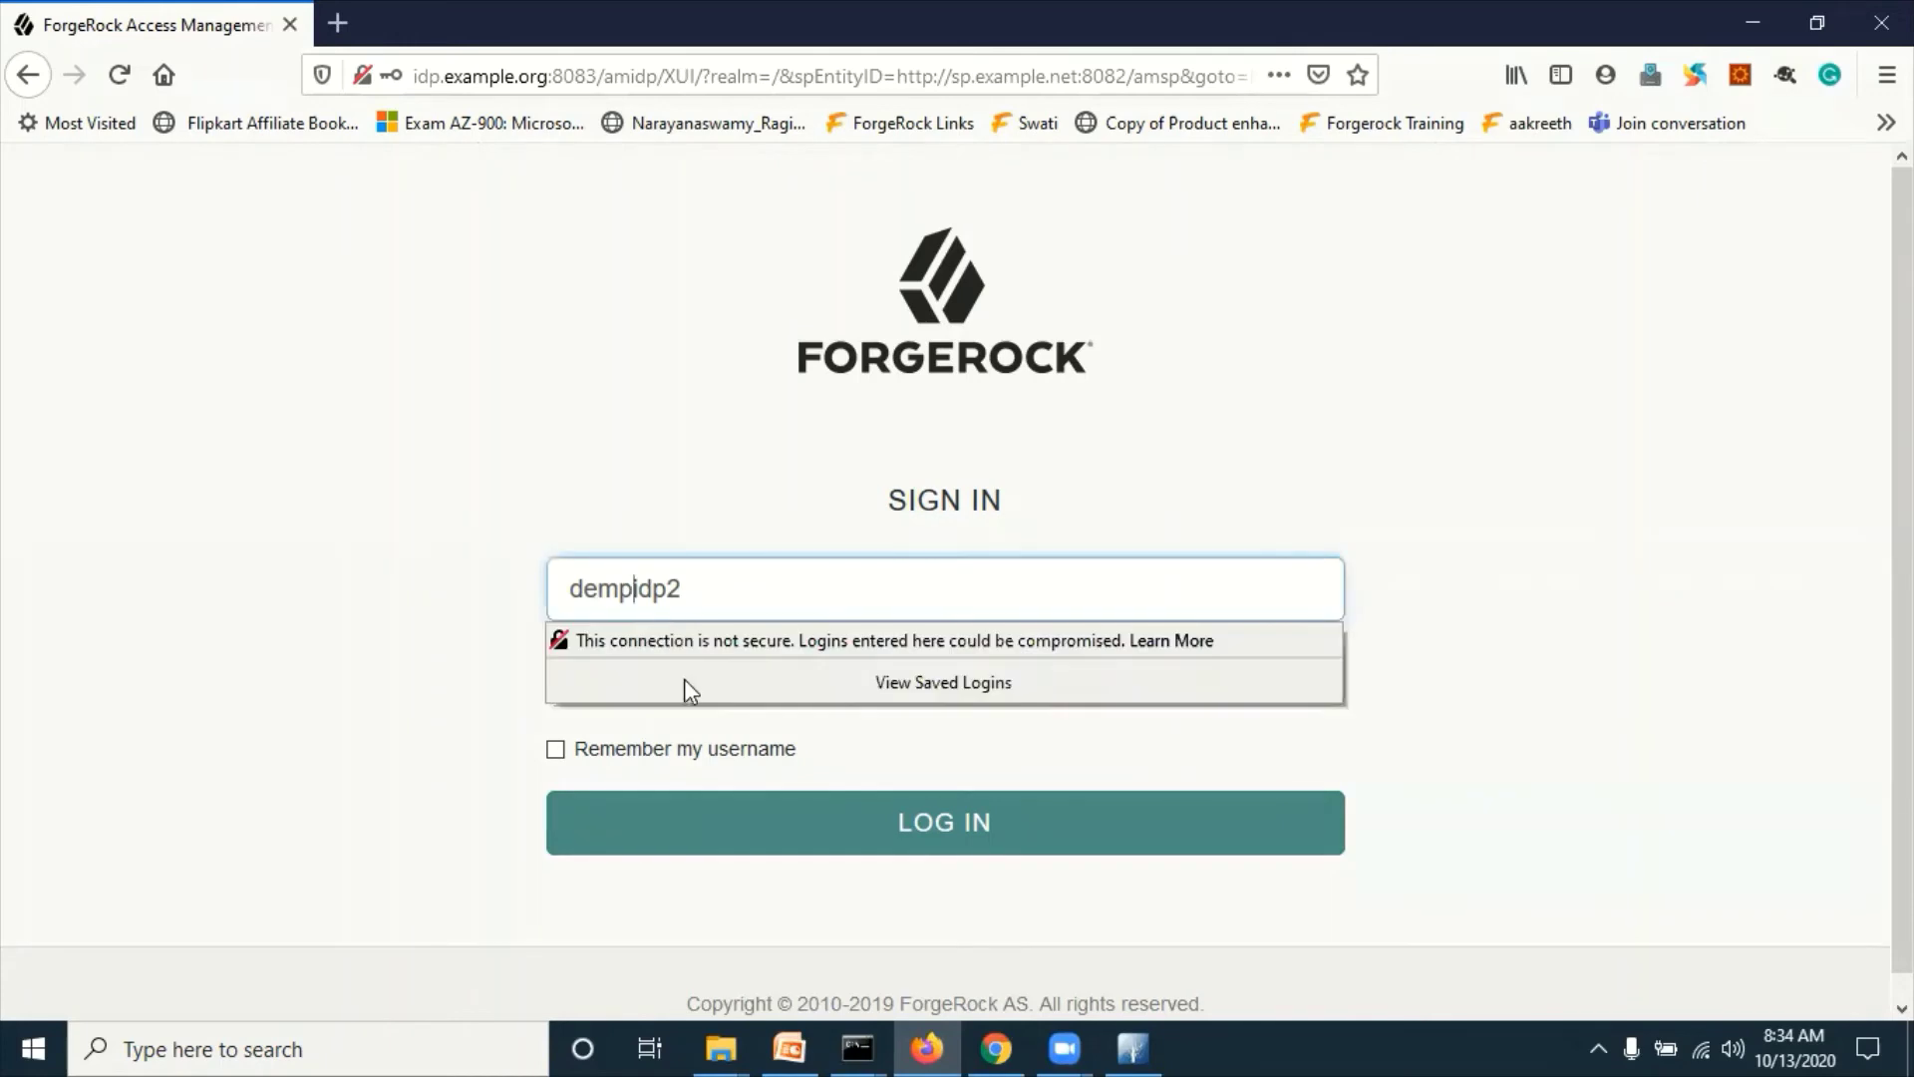
key(BackSpace)
text(o)
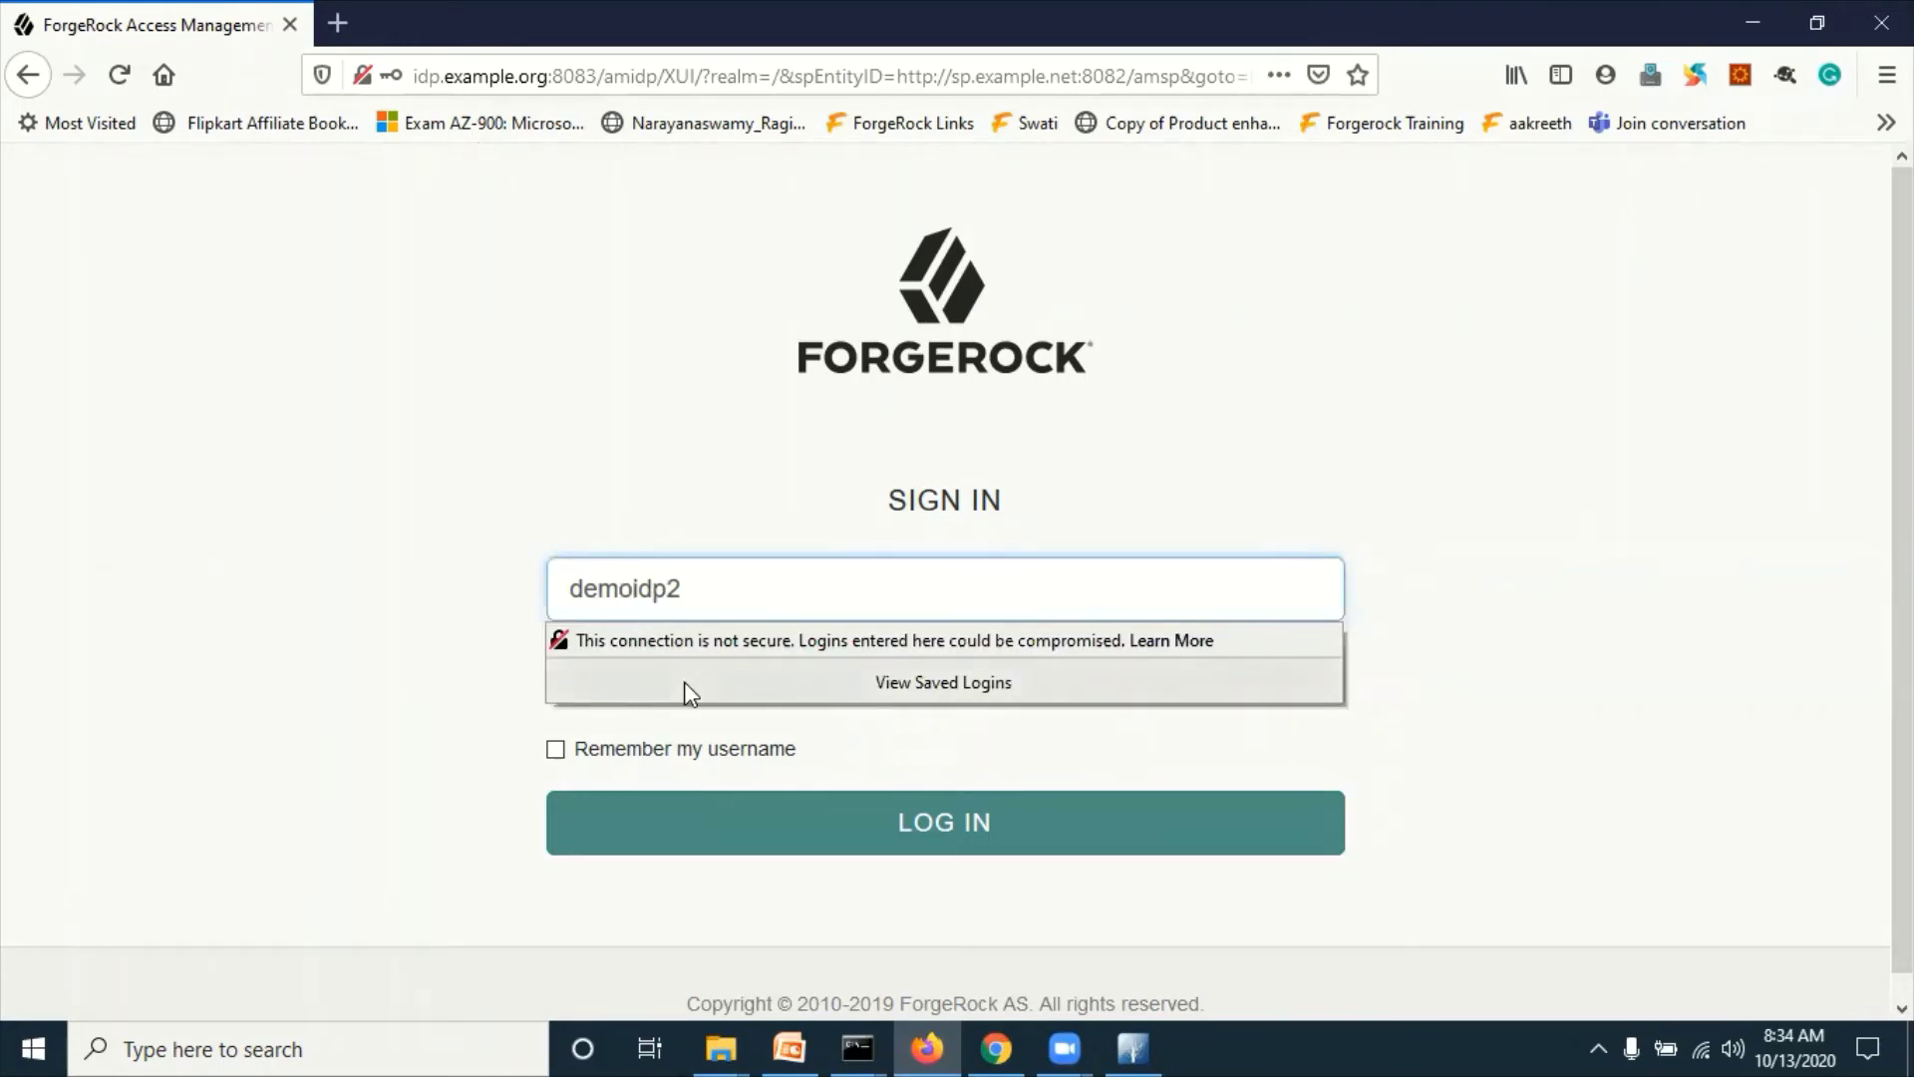
click(172, 319)
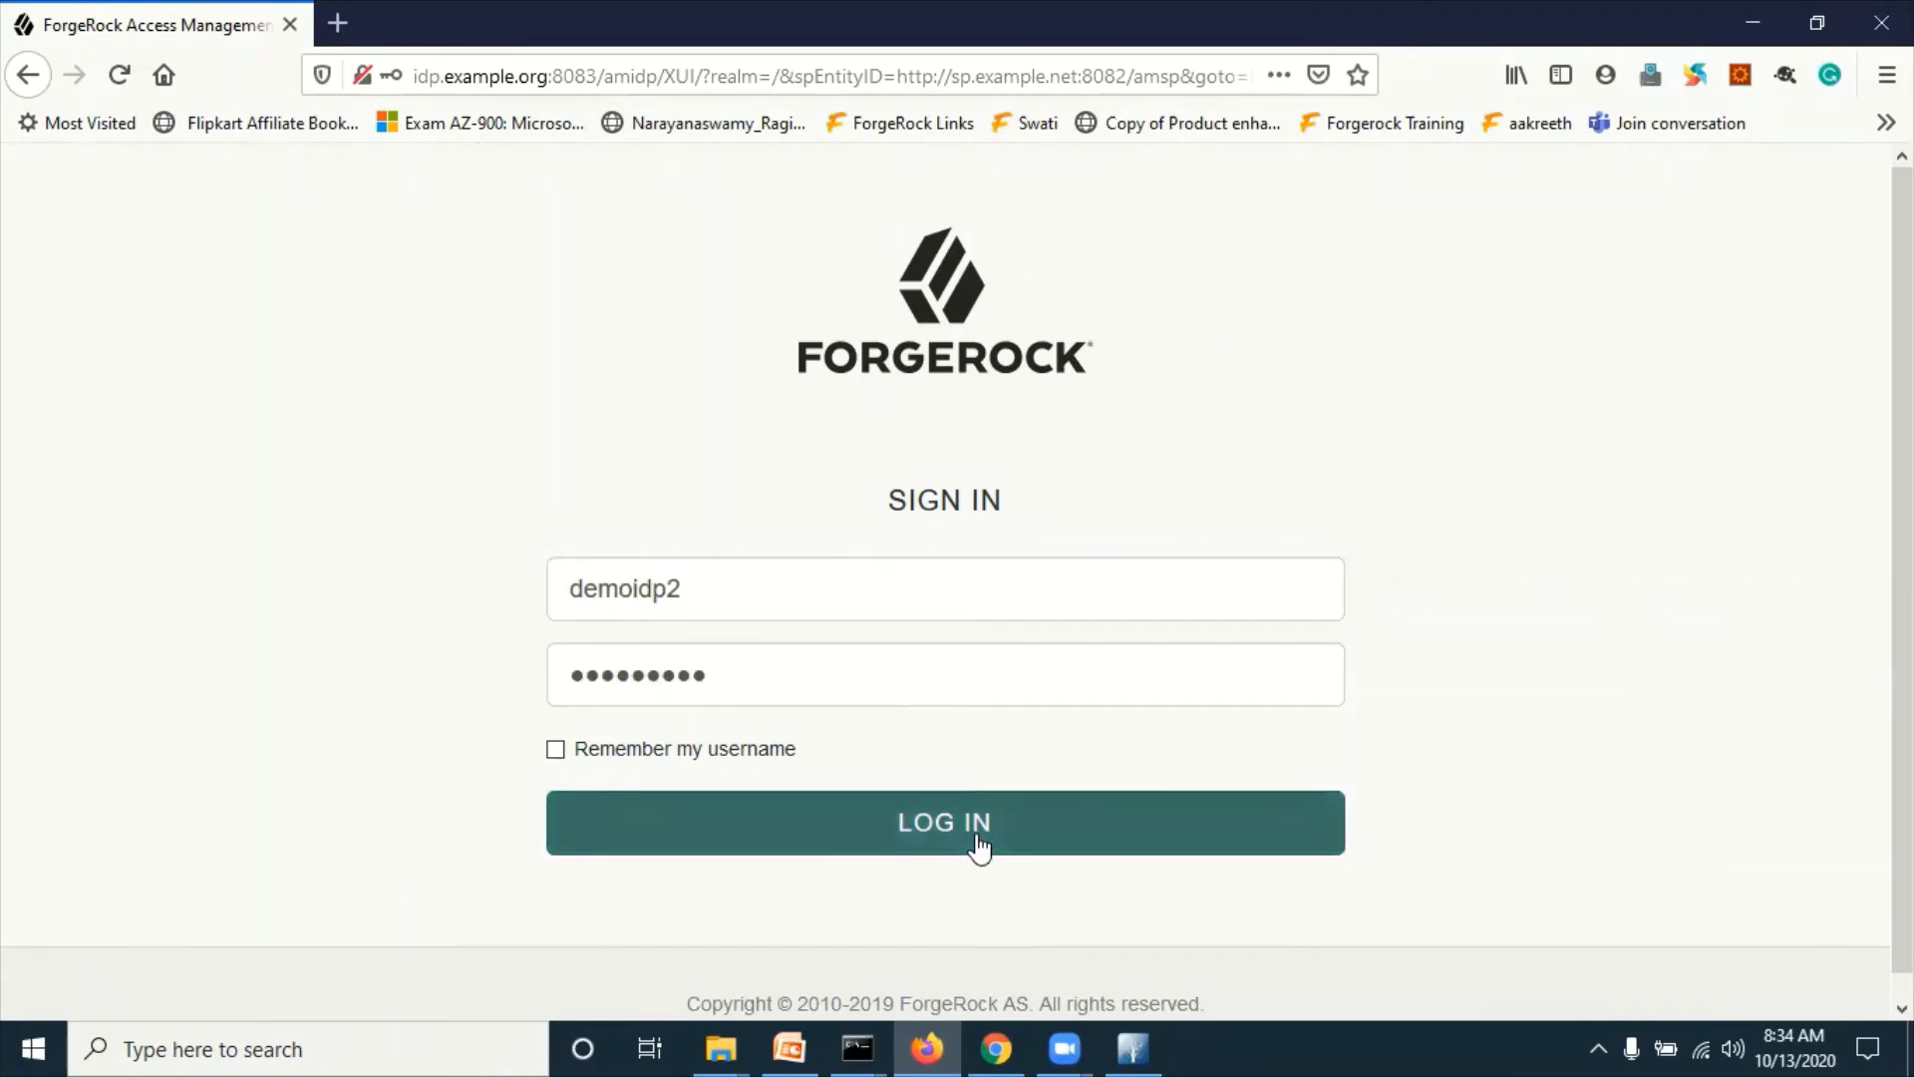
click(978, 845)
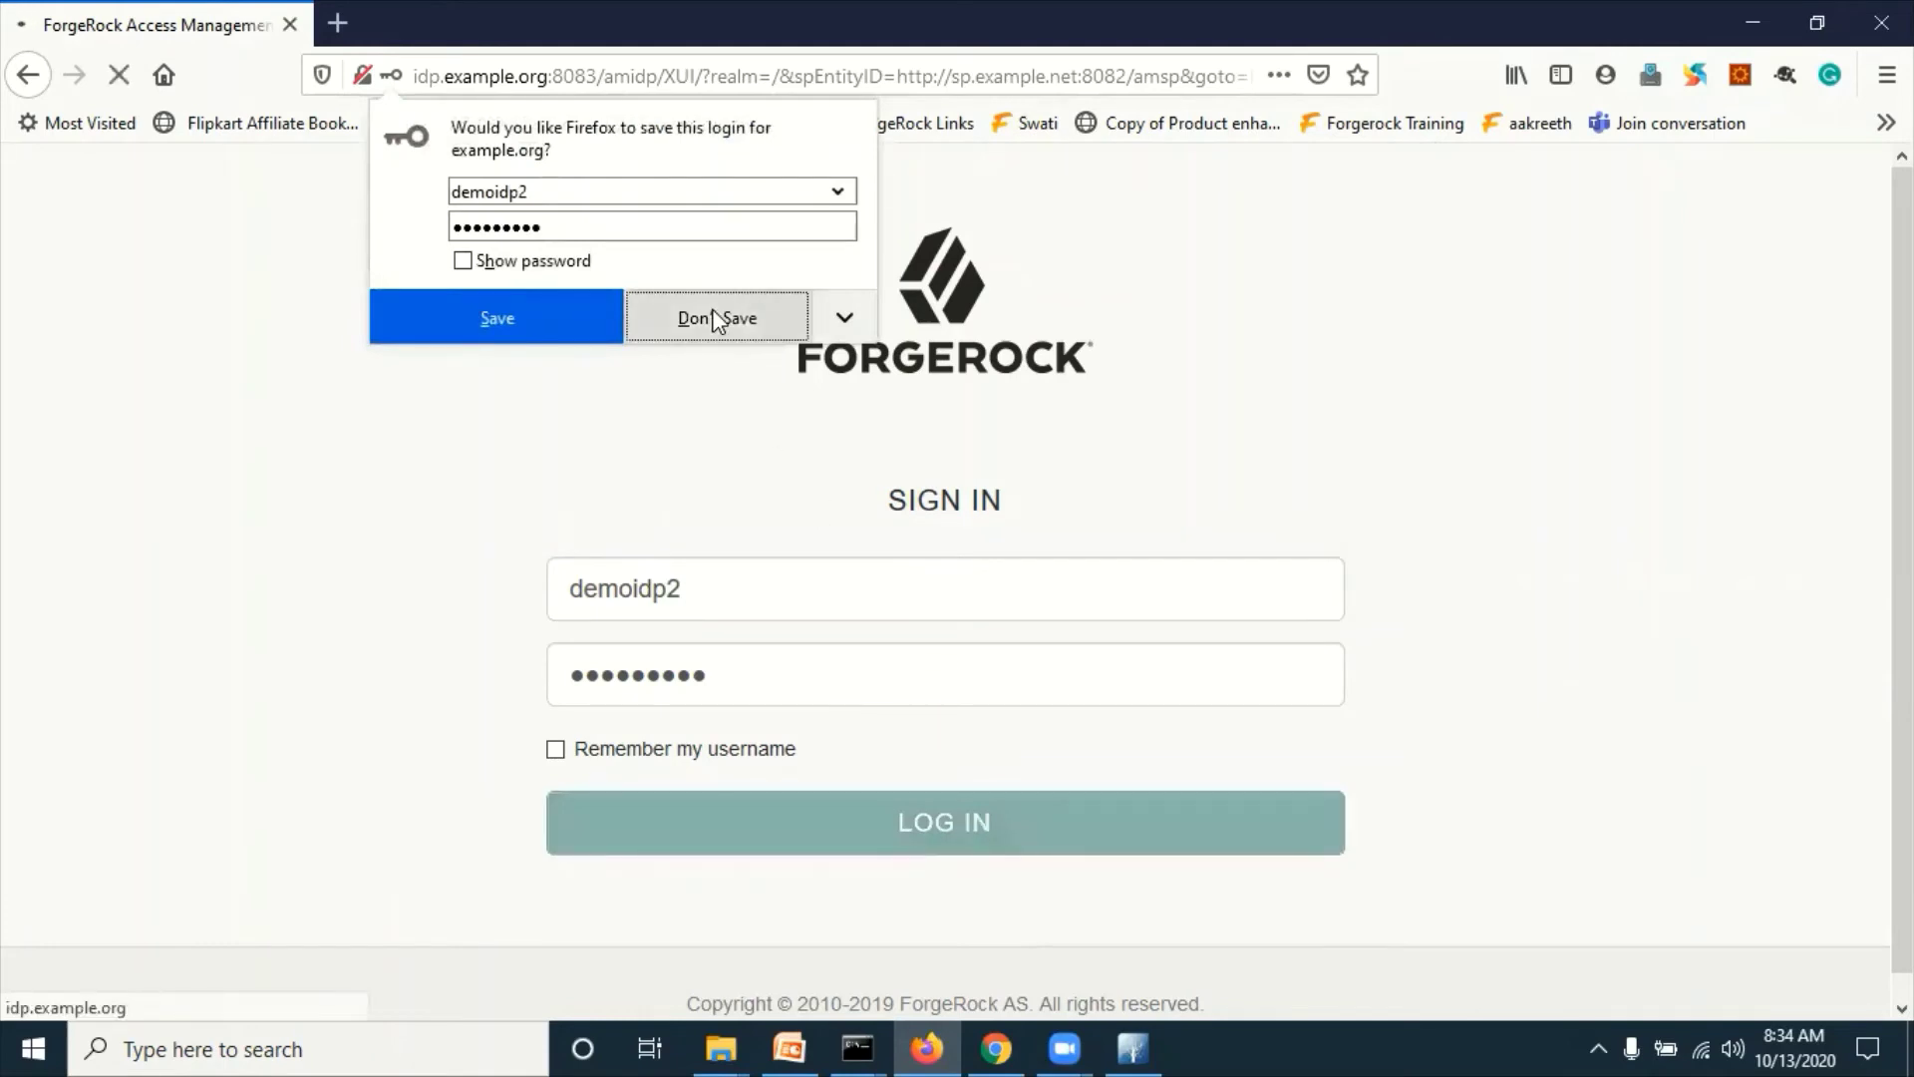
click(714, 319)
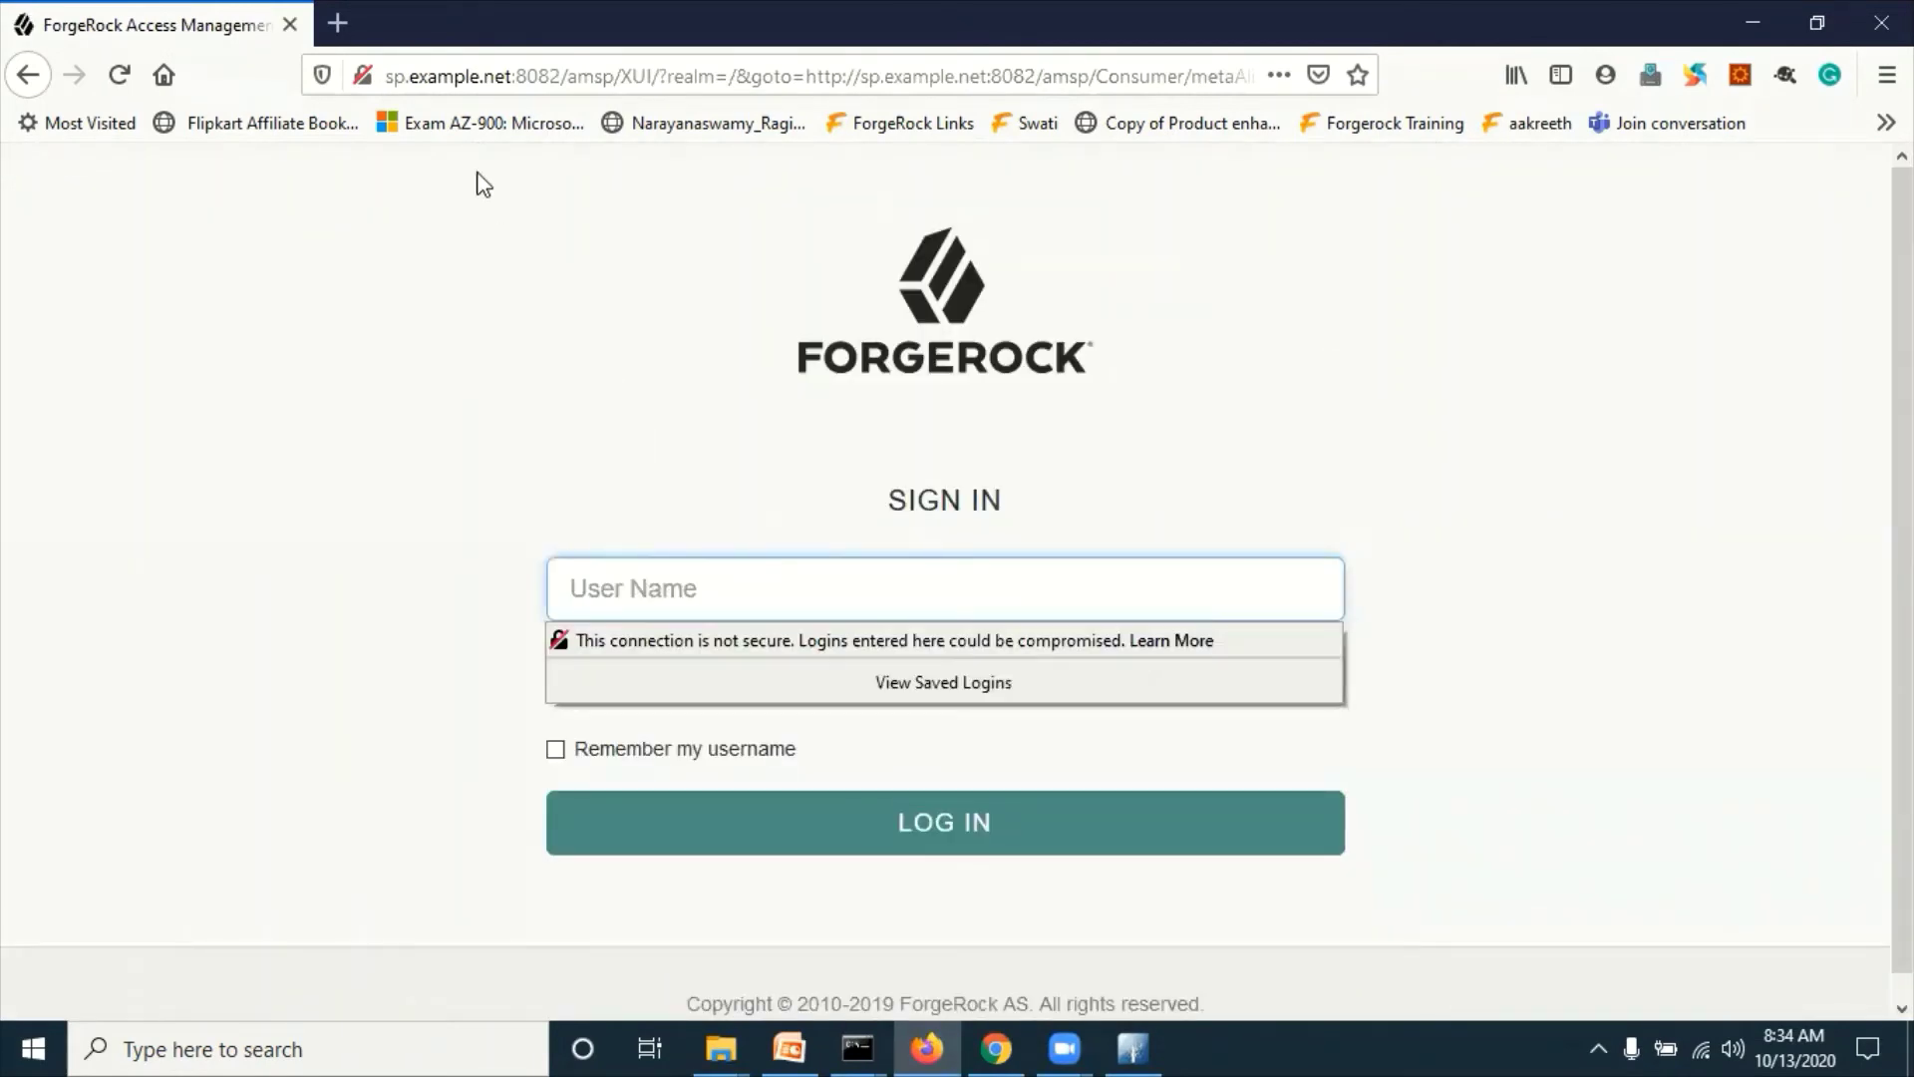
Step: Enter user name demosp2 and its password on the SP sign-in page
click(432, 72)
click(406, 62)
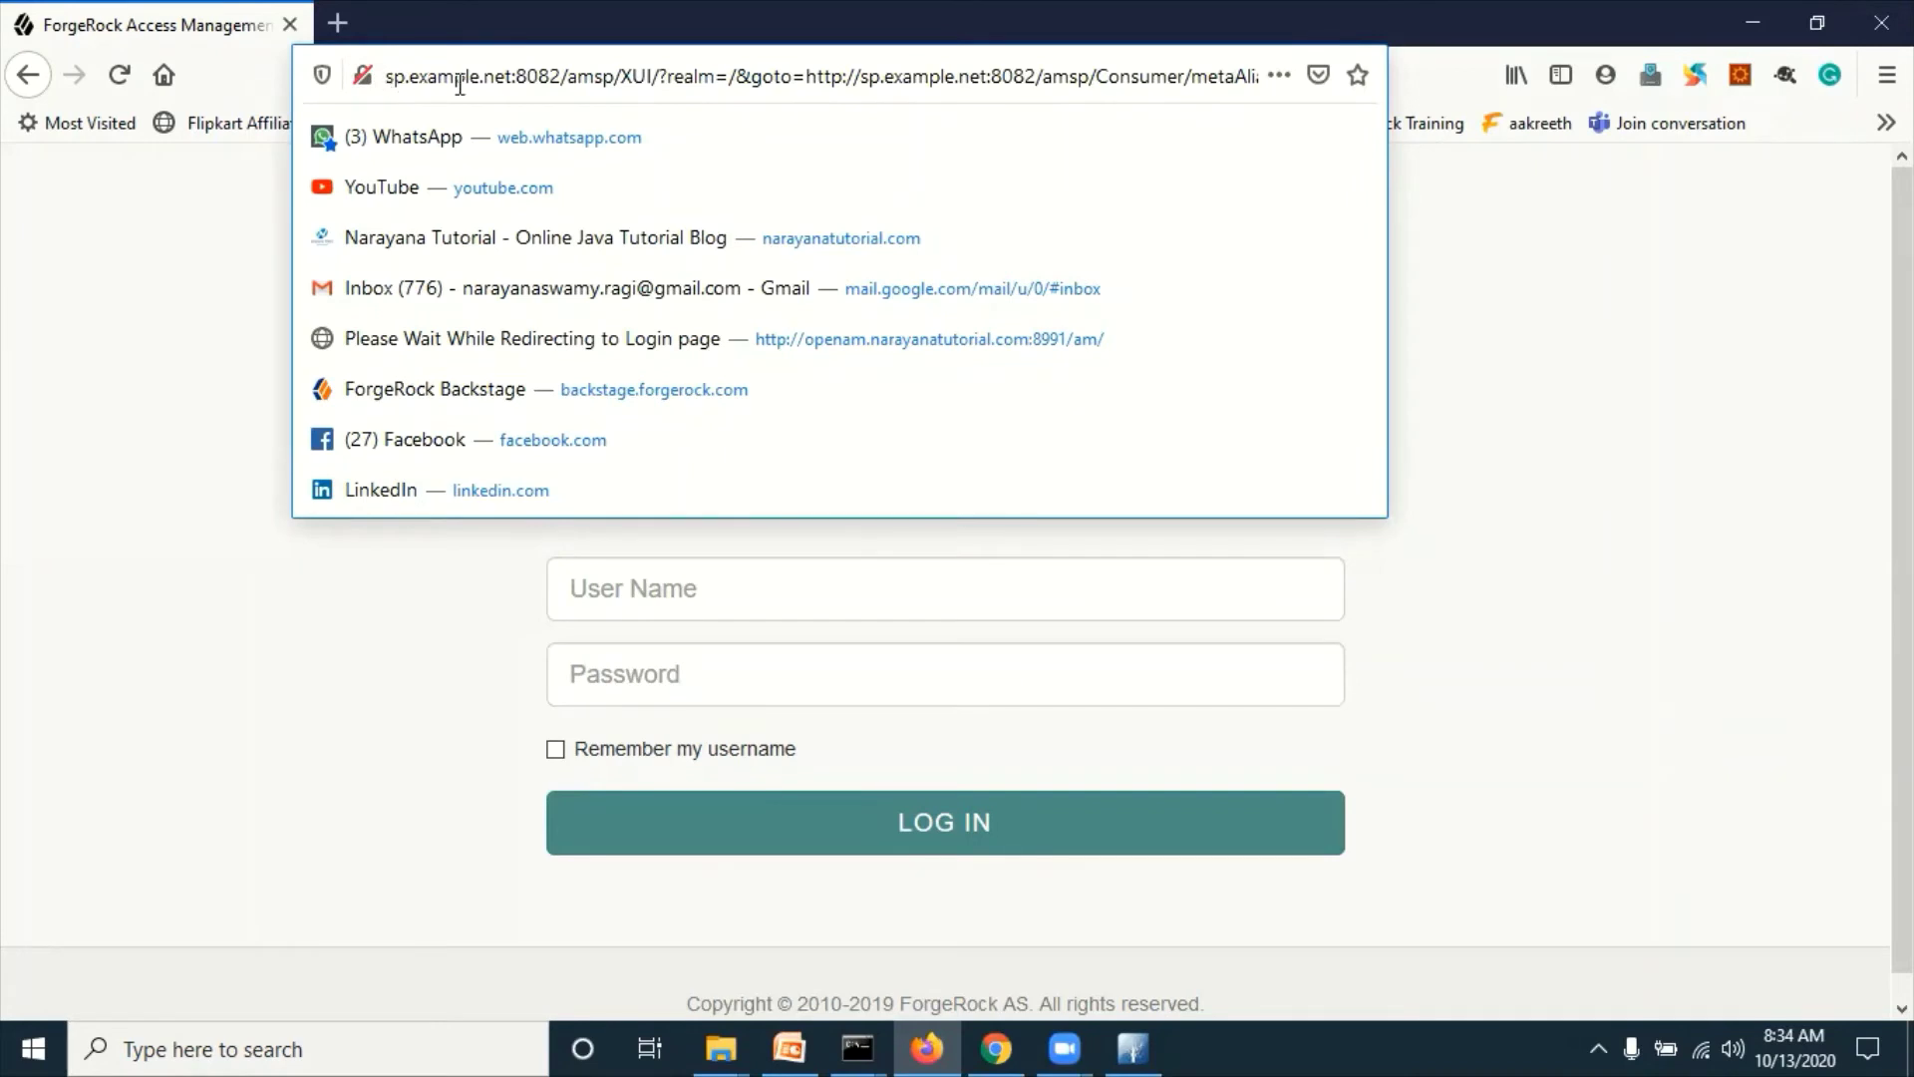
click(193, 371)
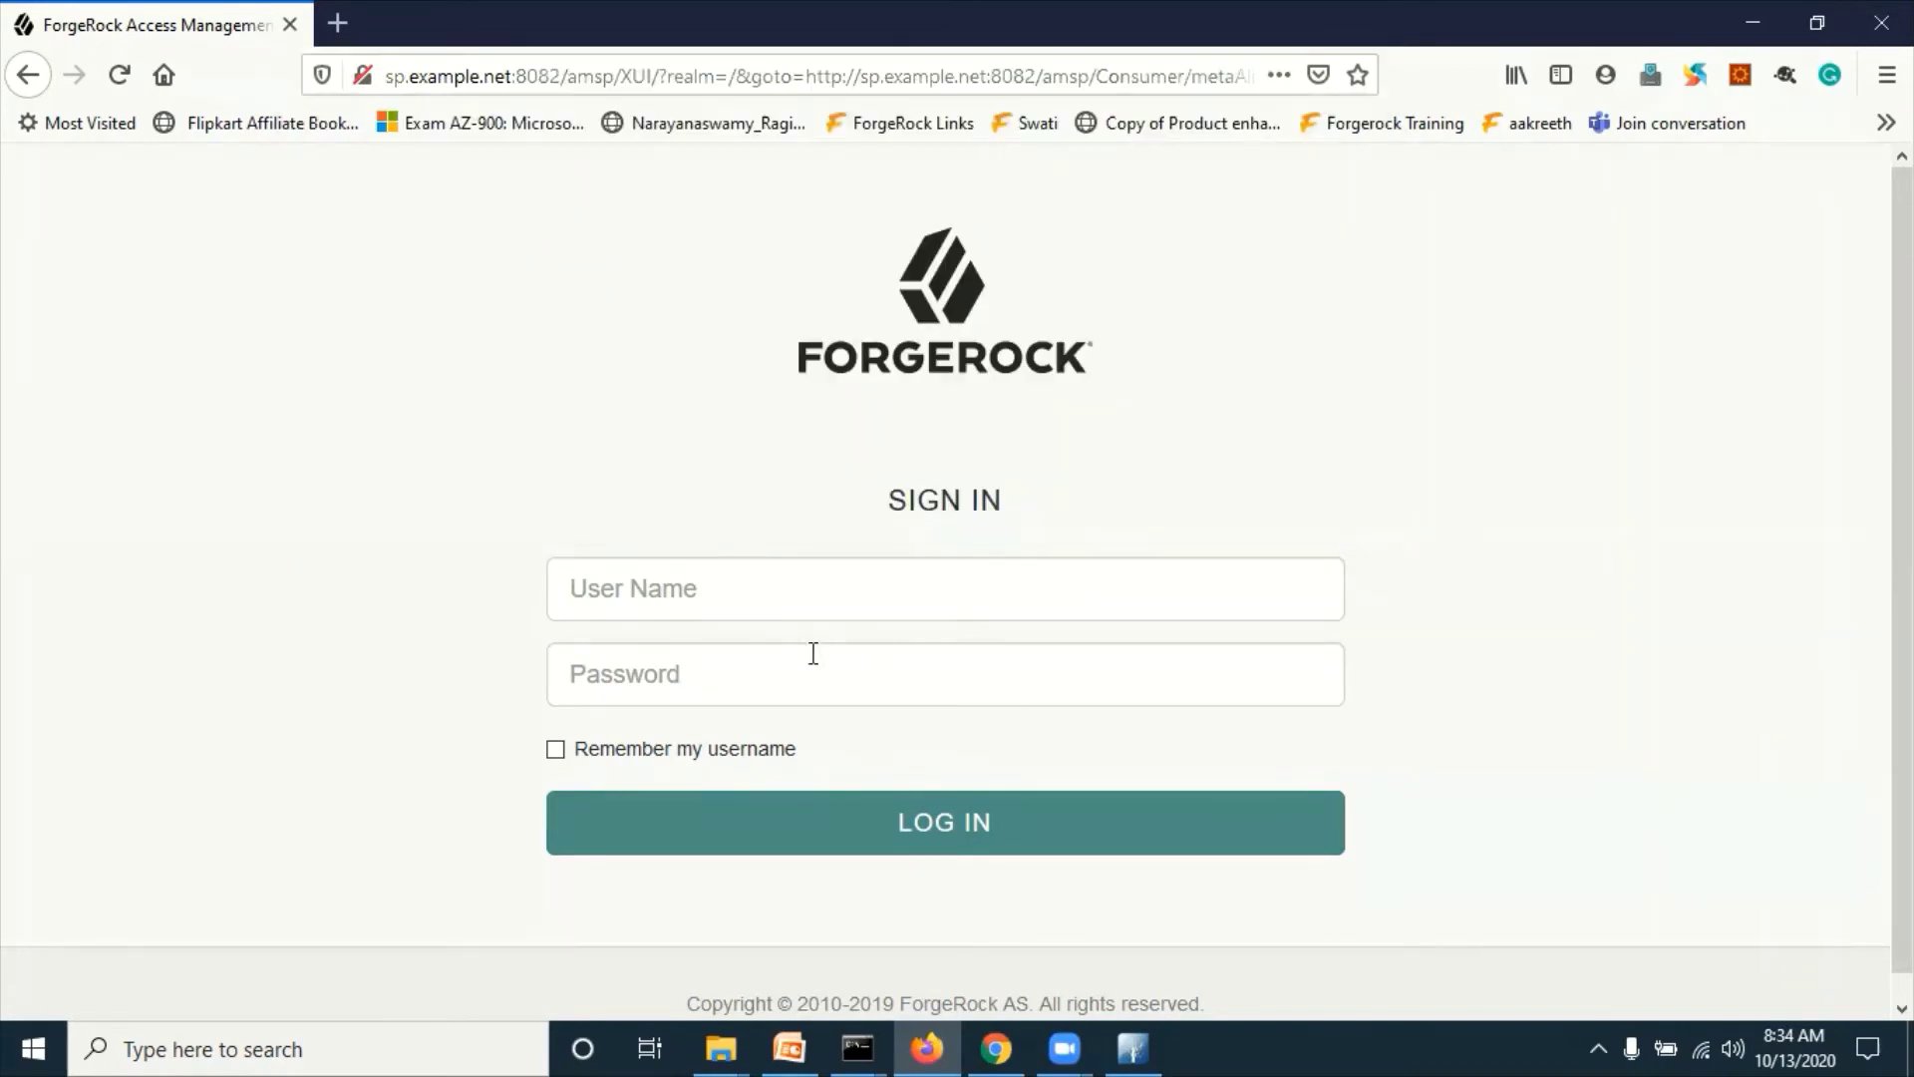
click(794, 591)
text(demos)
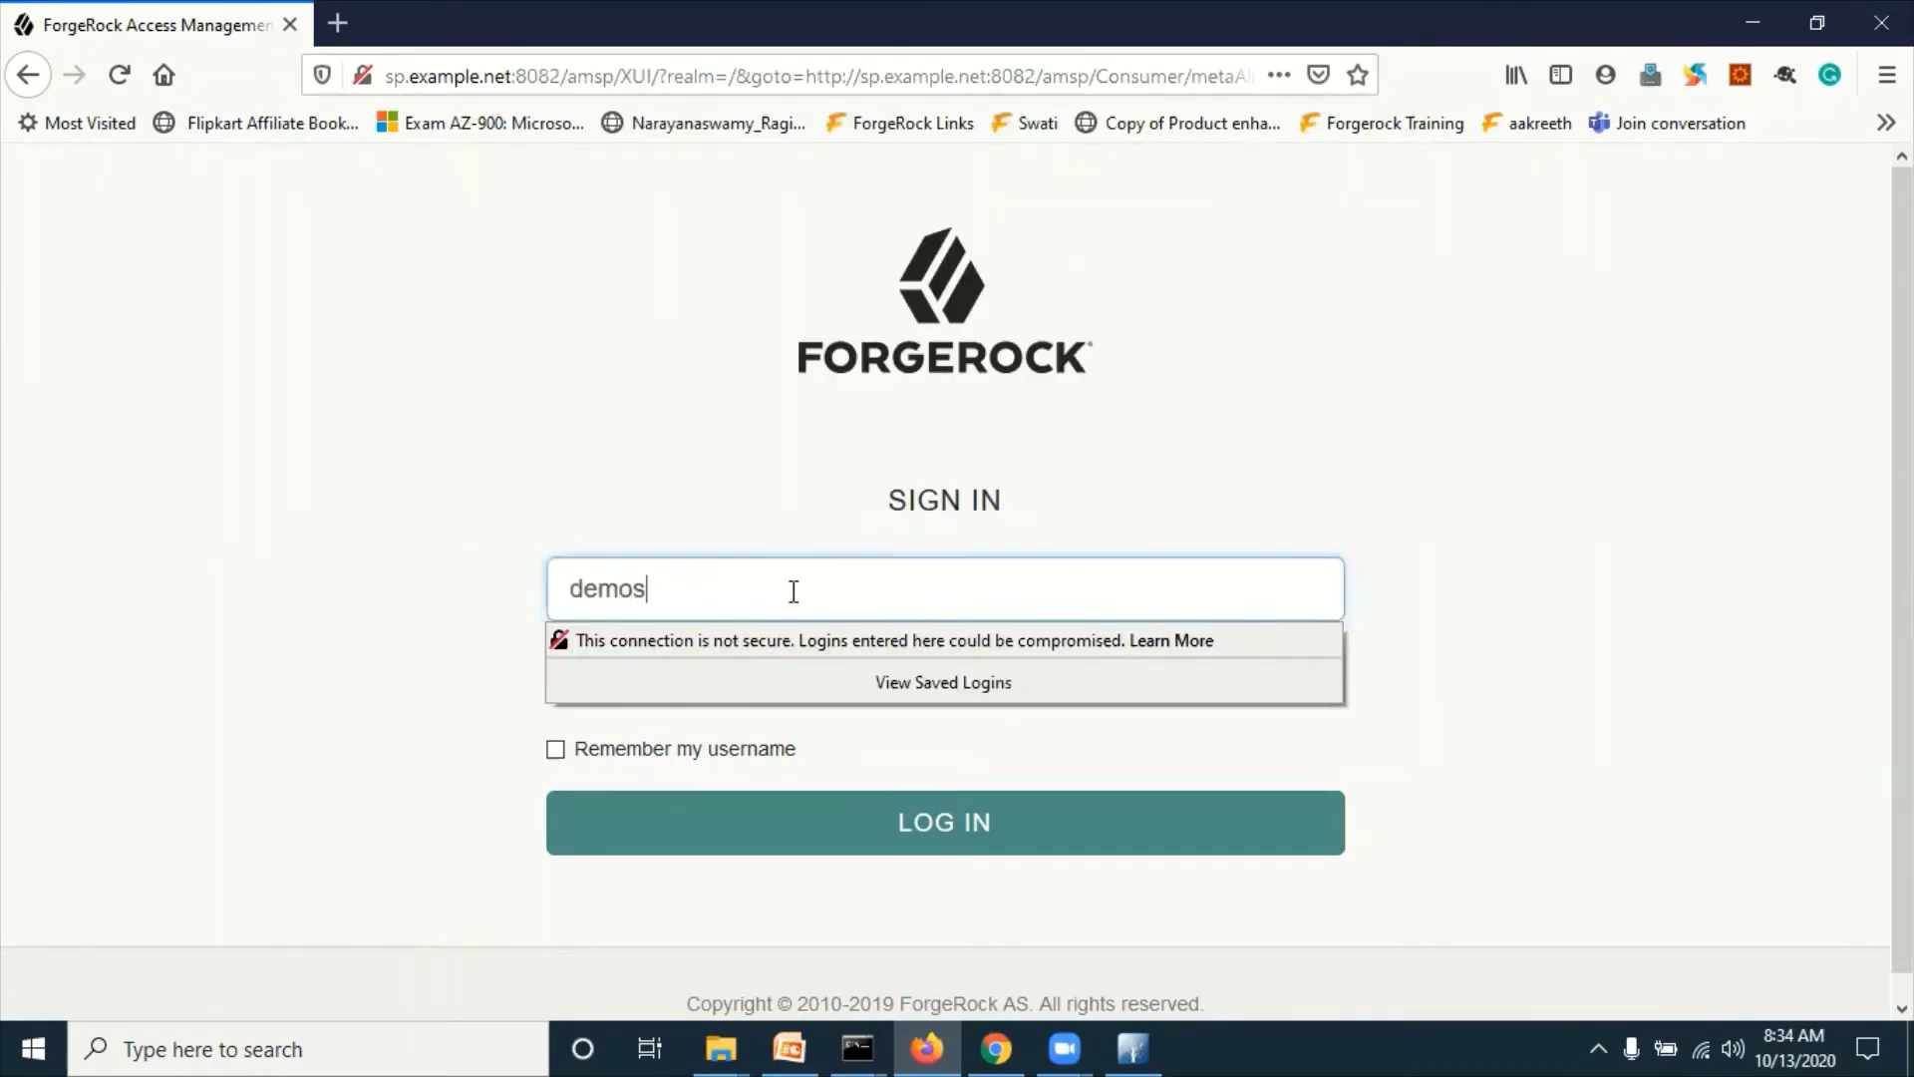
text(p2)
click(407, 552)
click(641, 688)
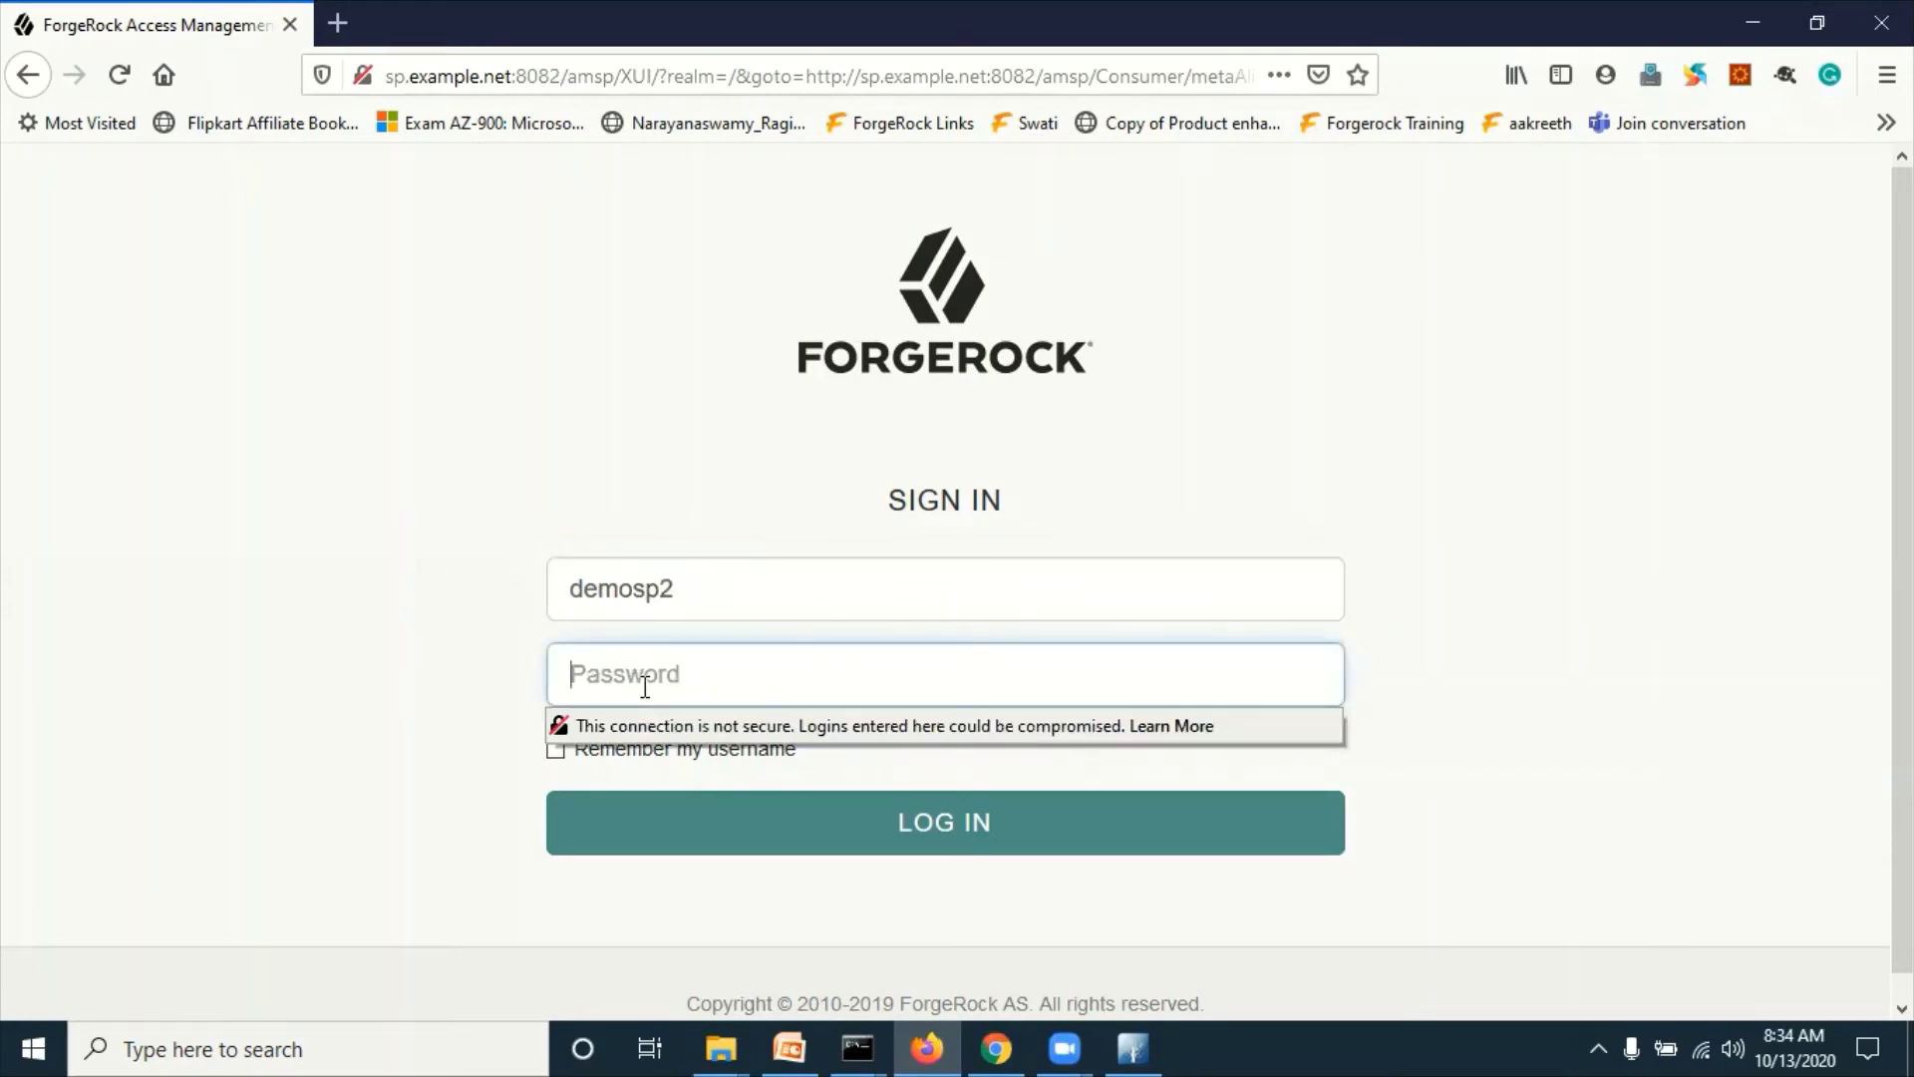
text(******)
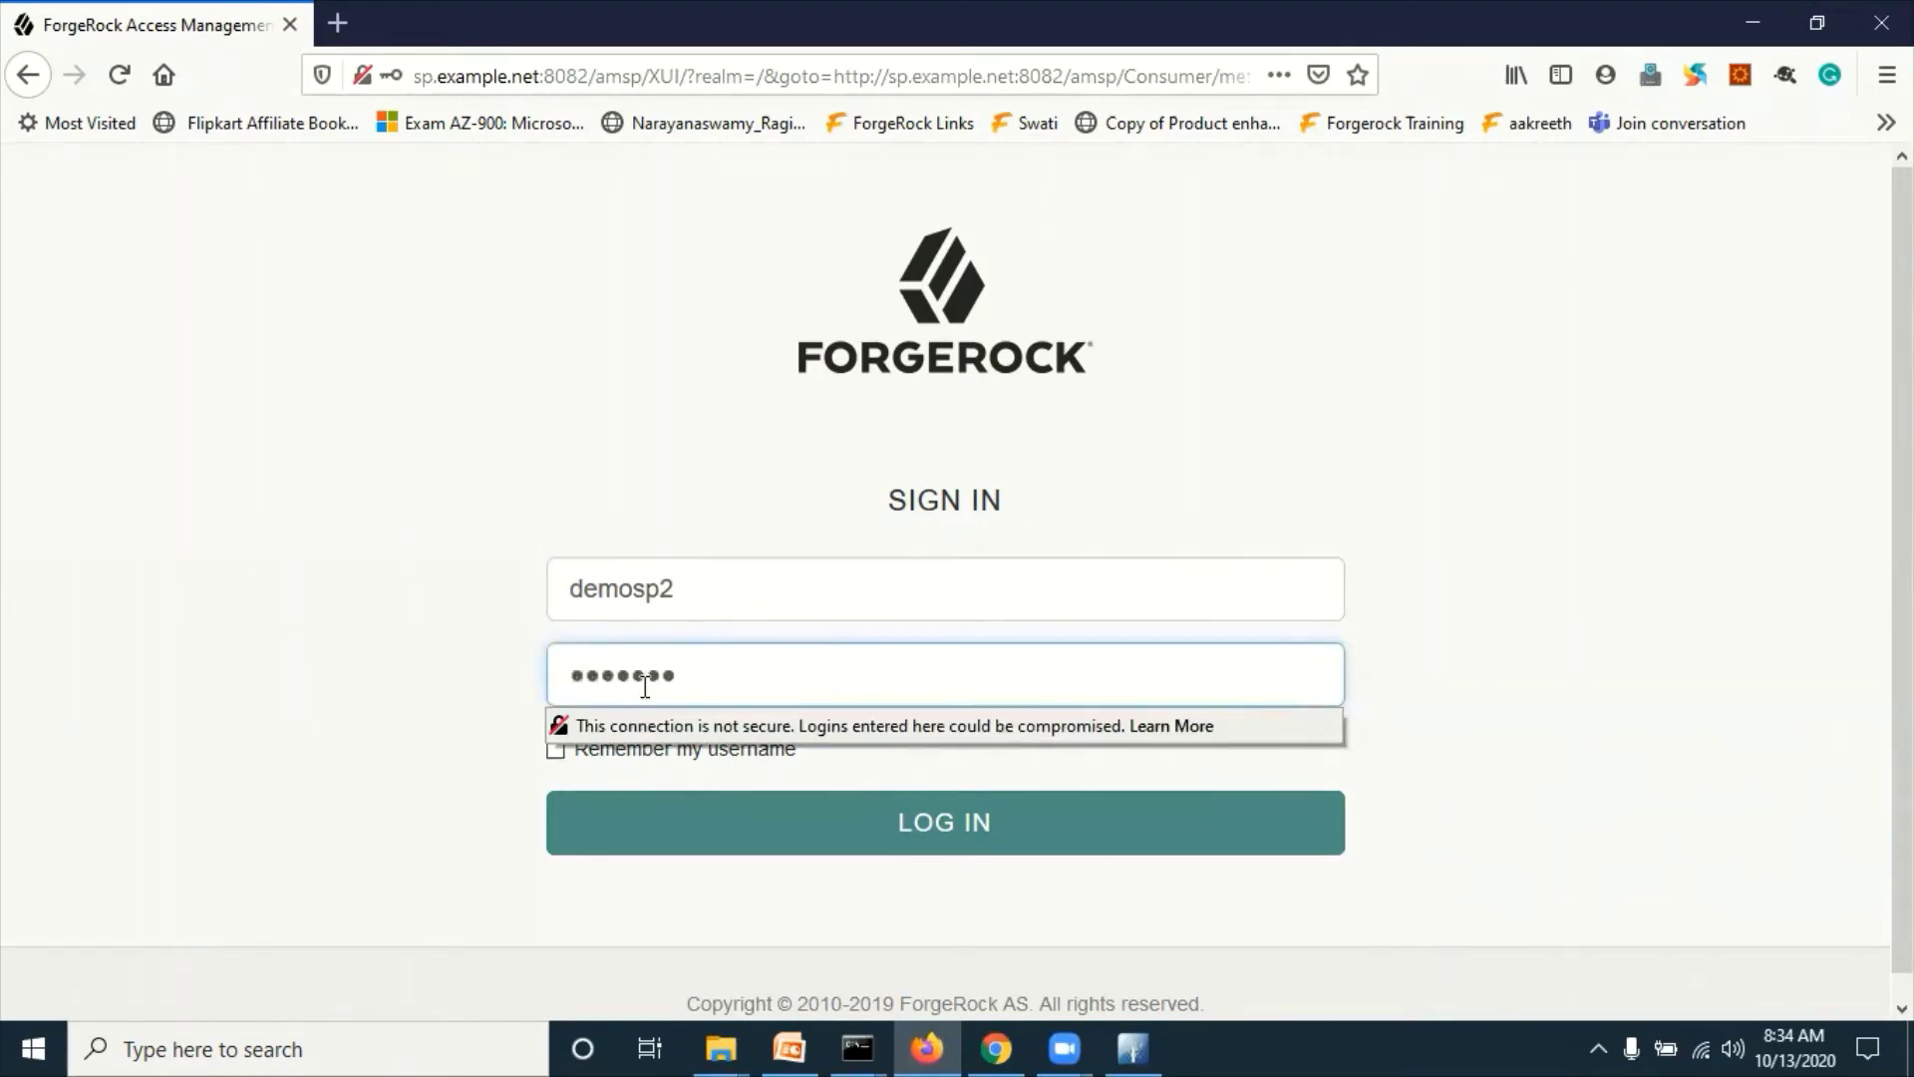
text(***)
Step: Log in to reach 'Single Sign-on succeeded', decline saving the login, and switch to Apache Directory Studio
click(121, 650)
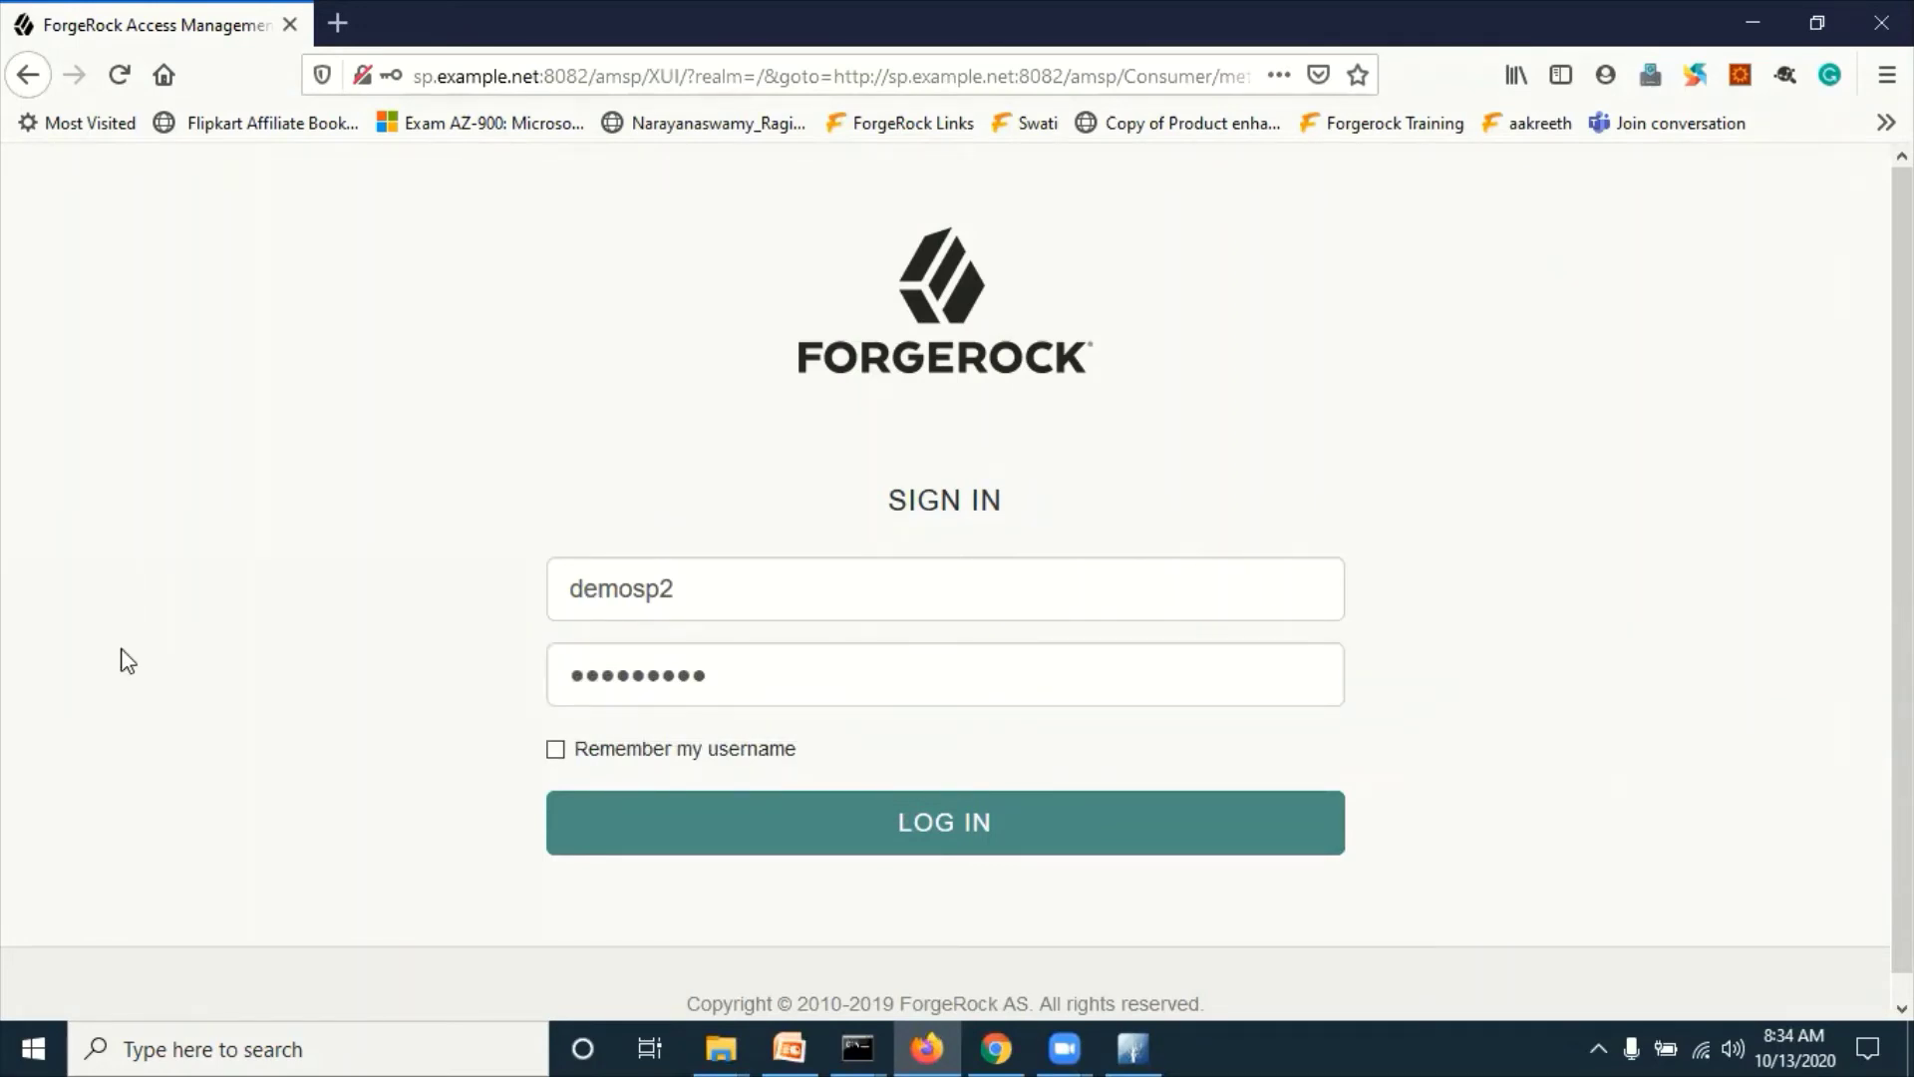
click(949, 825)
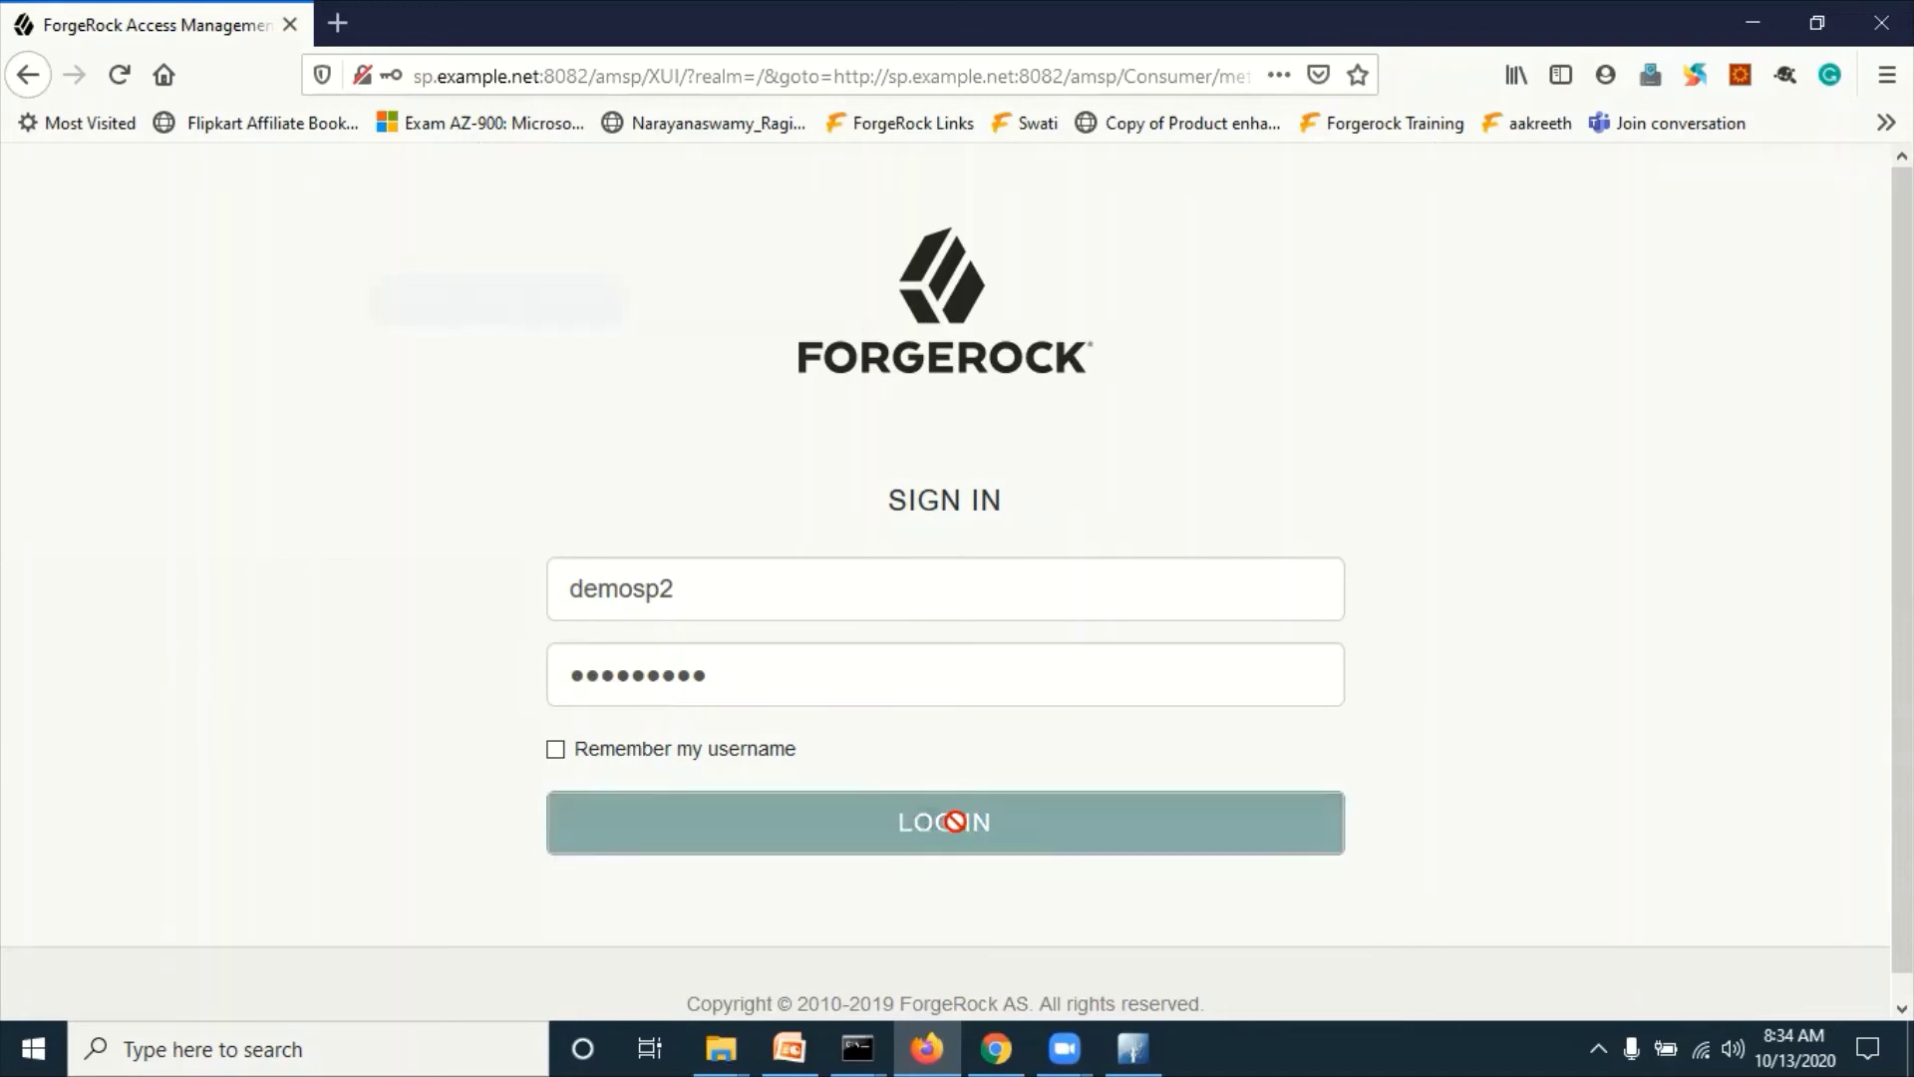
click(684, 319)
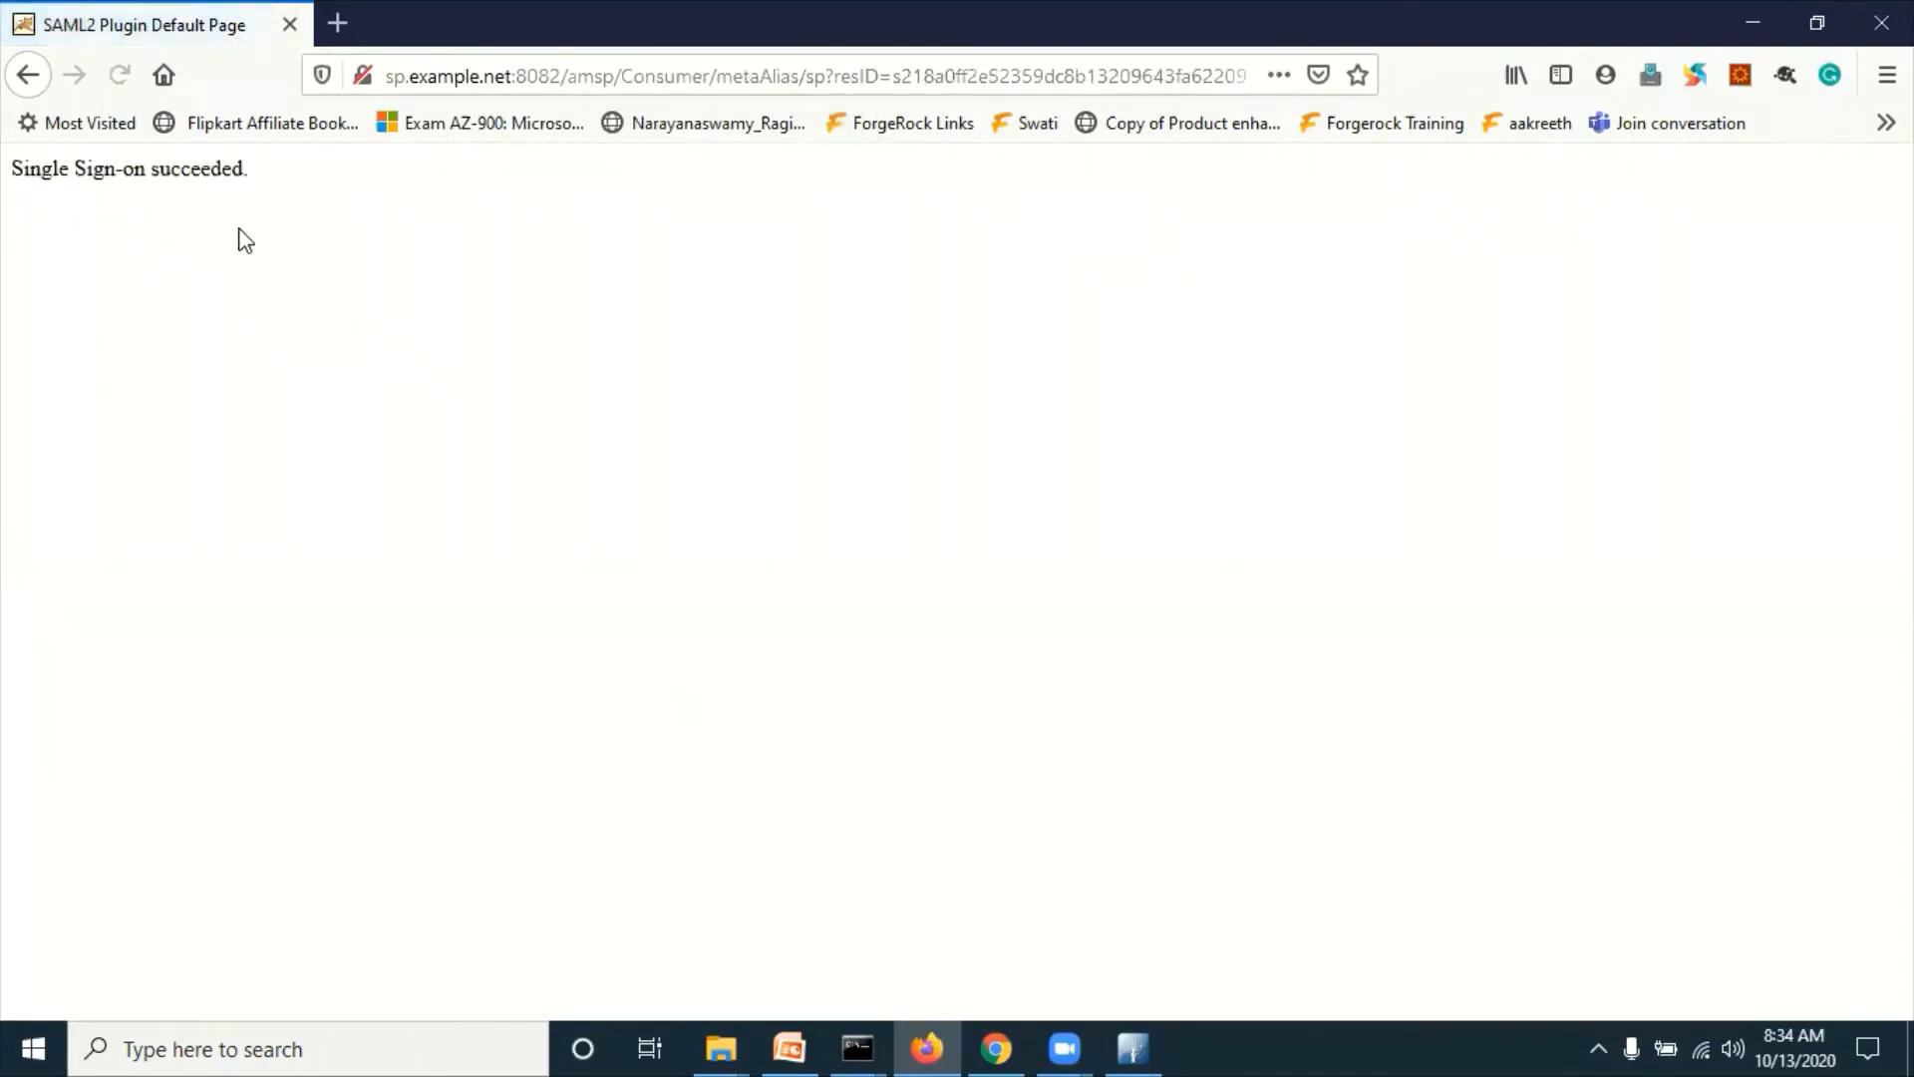
drag(289, 185, 4, 188)
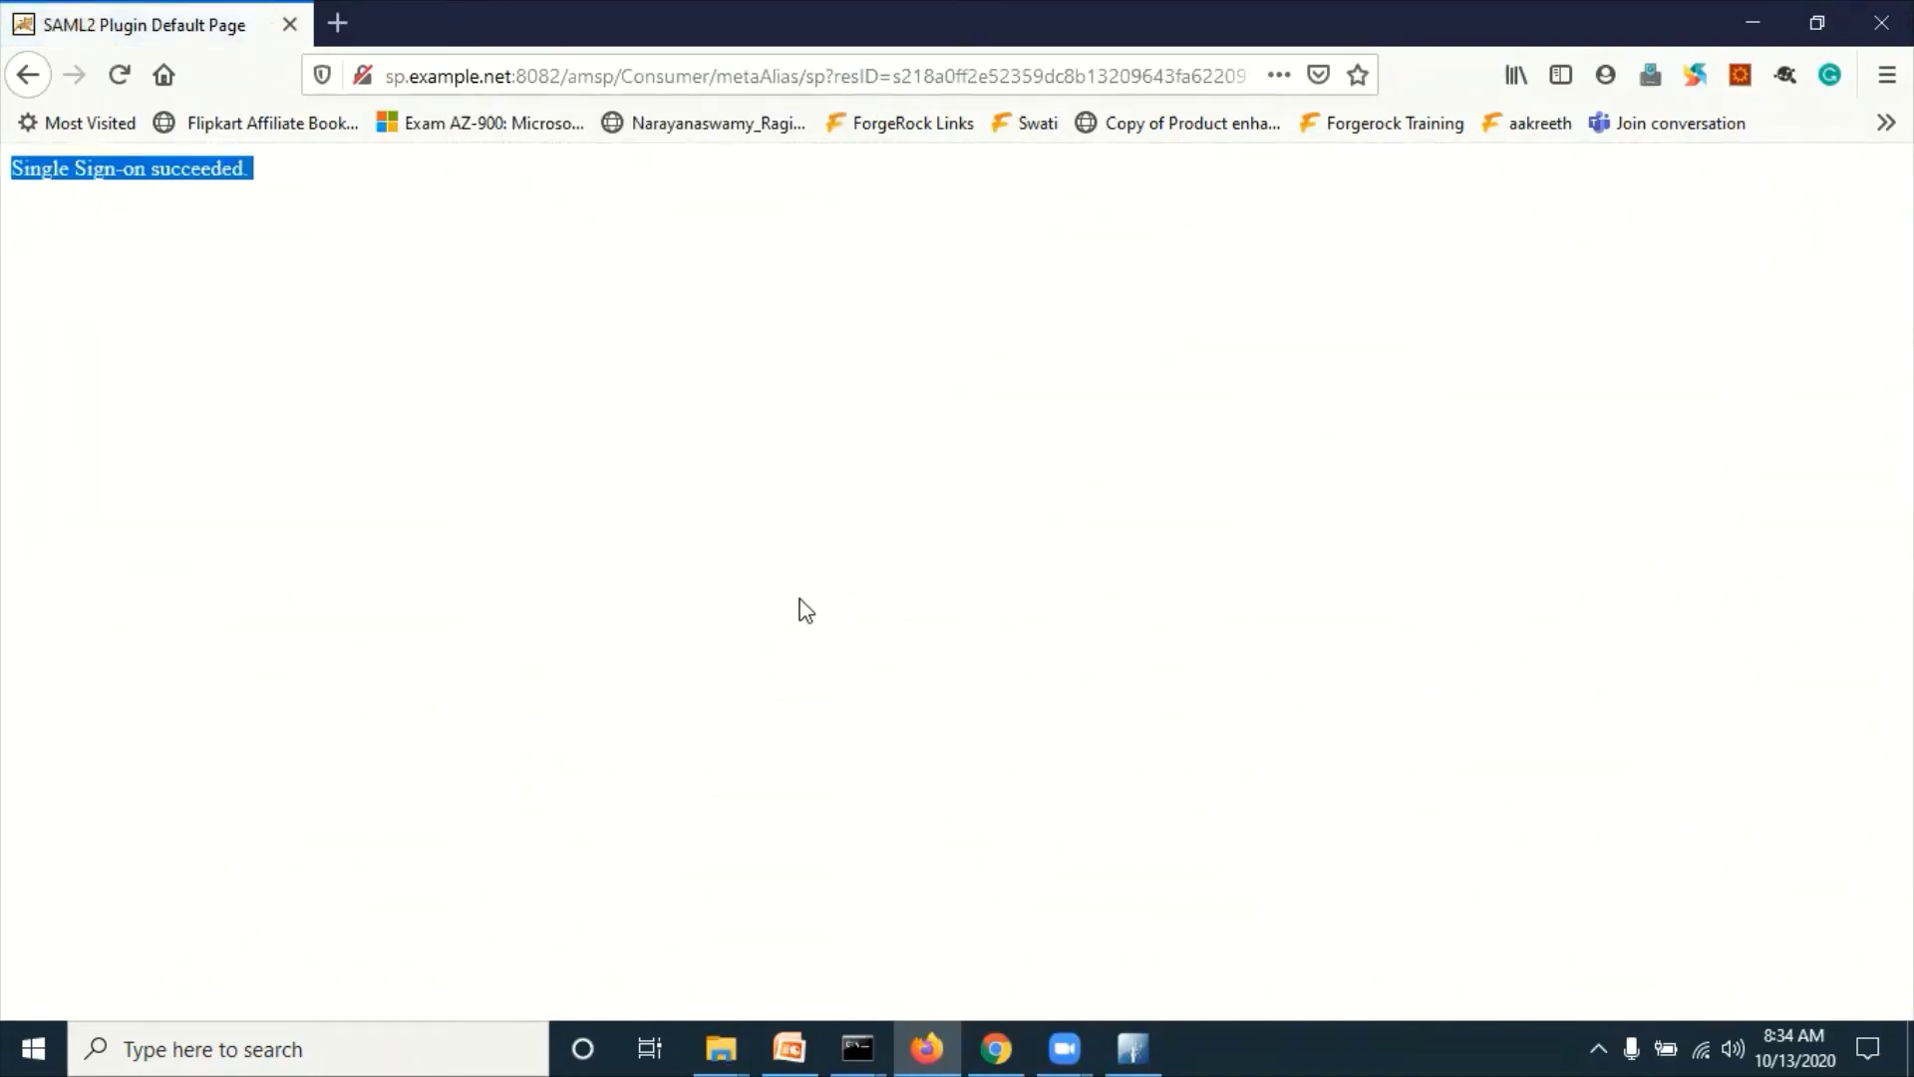
key(alt+Tab)
click(1132, 1048)
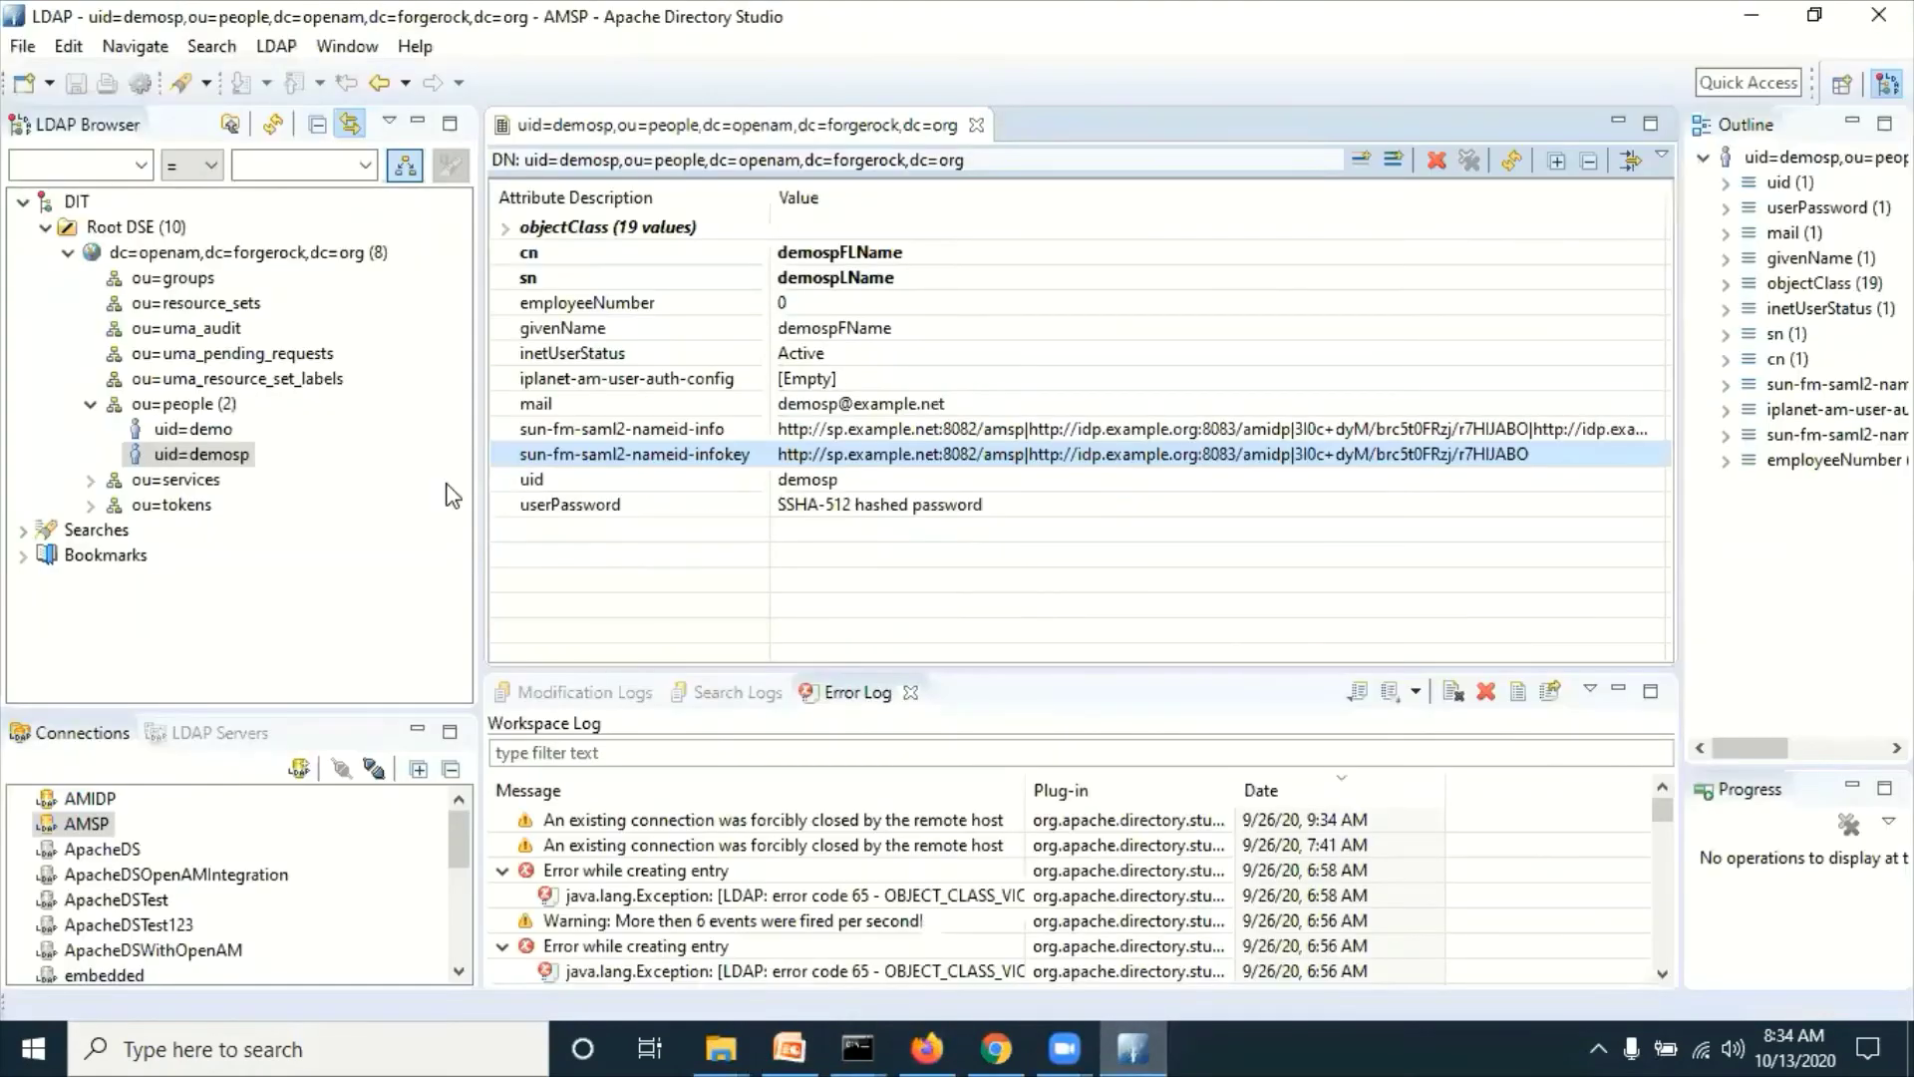
Step: Refresh AMIDP's ou=people branch and open the new demoidp2 entry
click(92, 799)
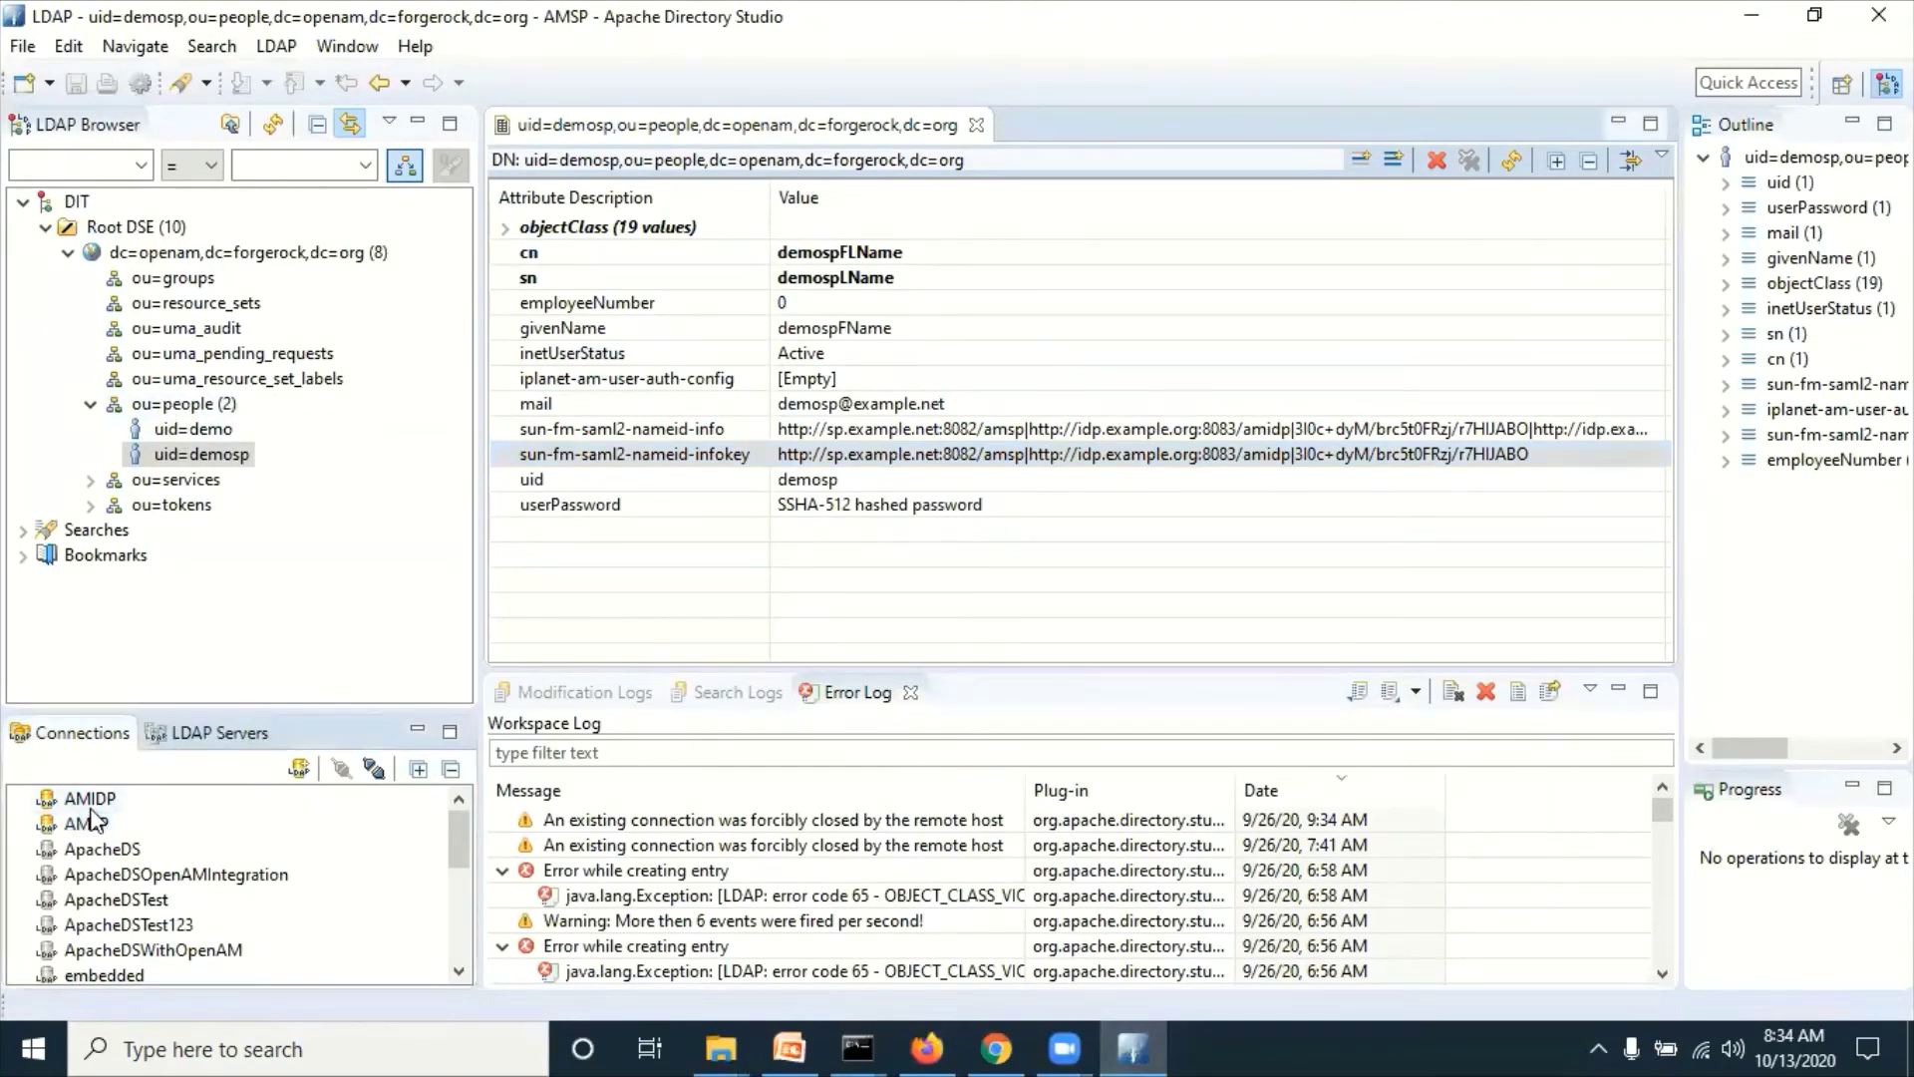
click(184, 403)
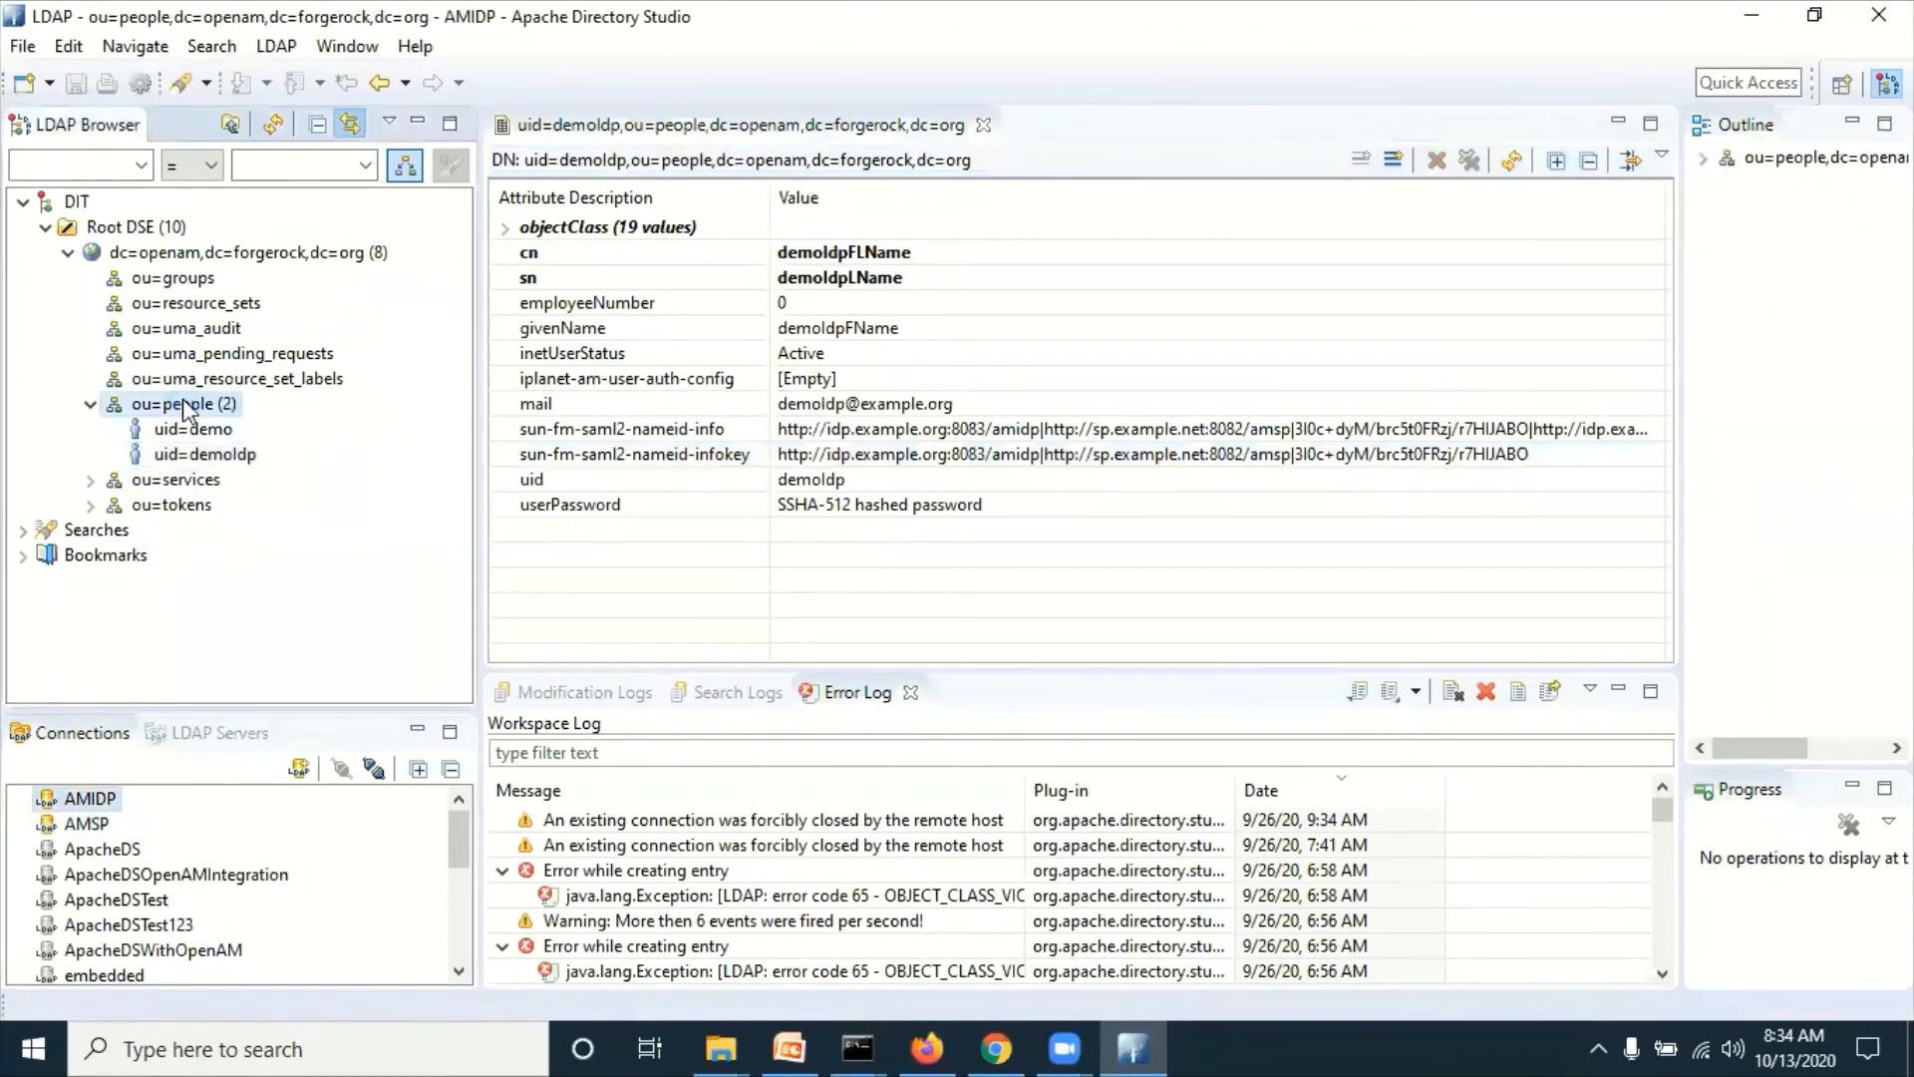
right_click(184, 406)
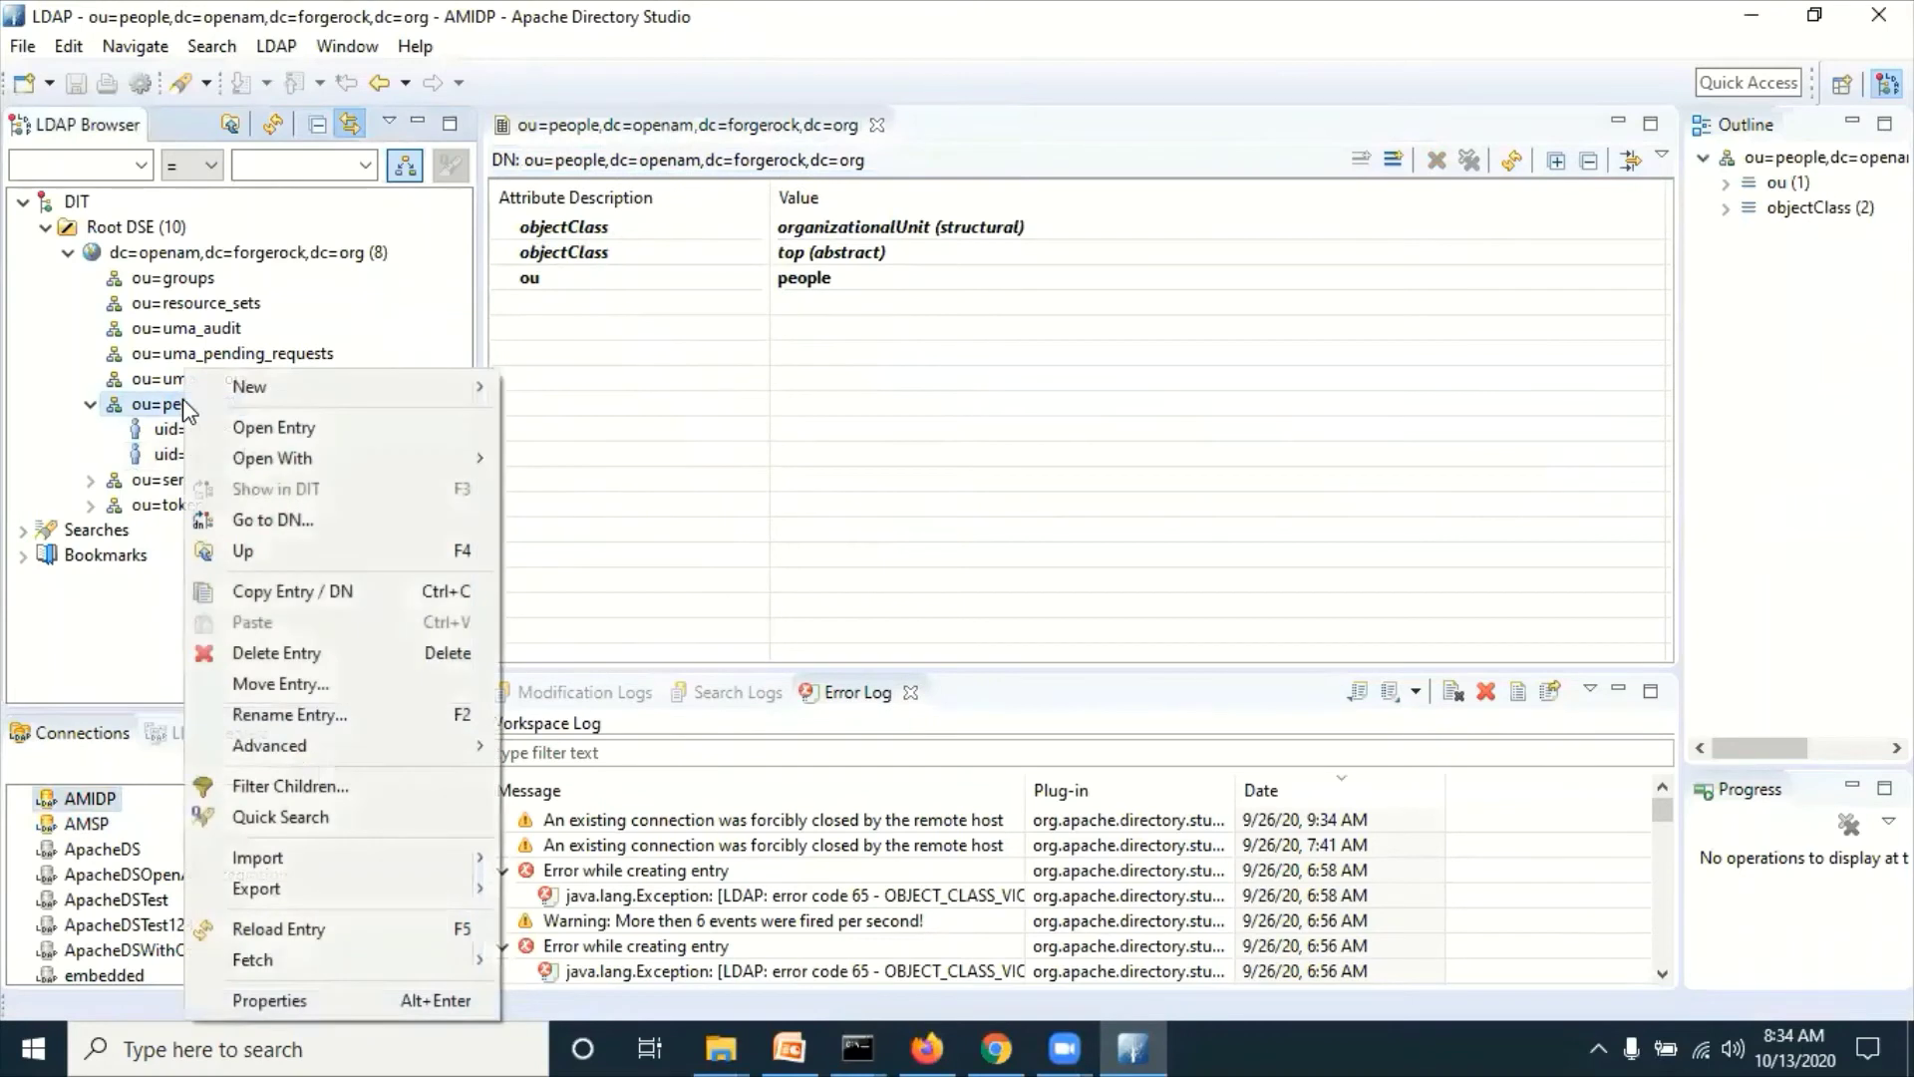
click(272, 126)
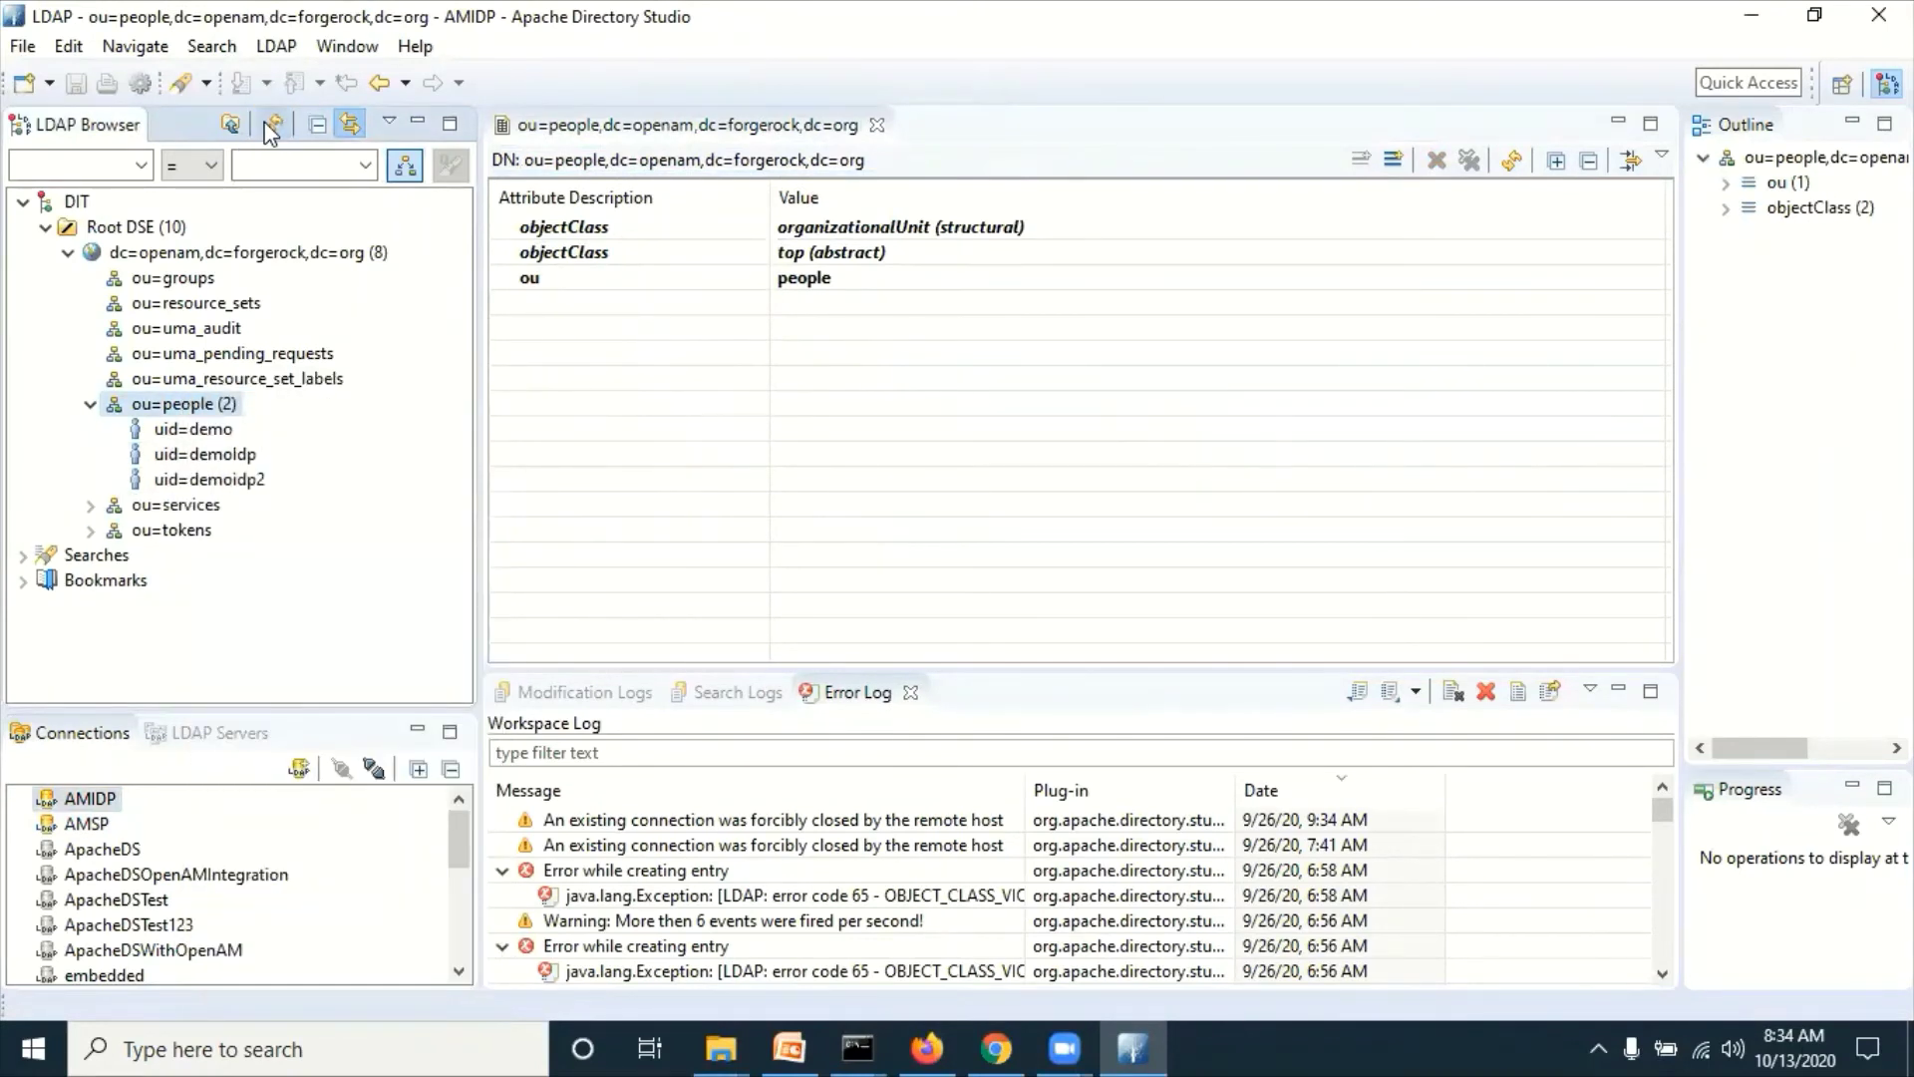
click(229, 483)
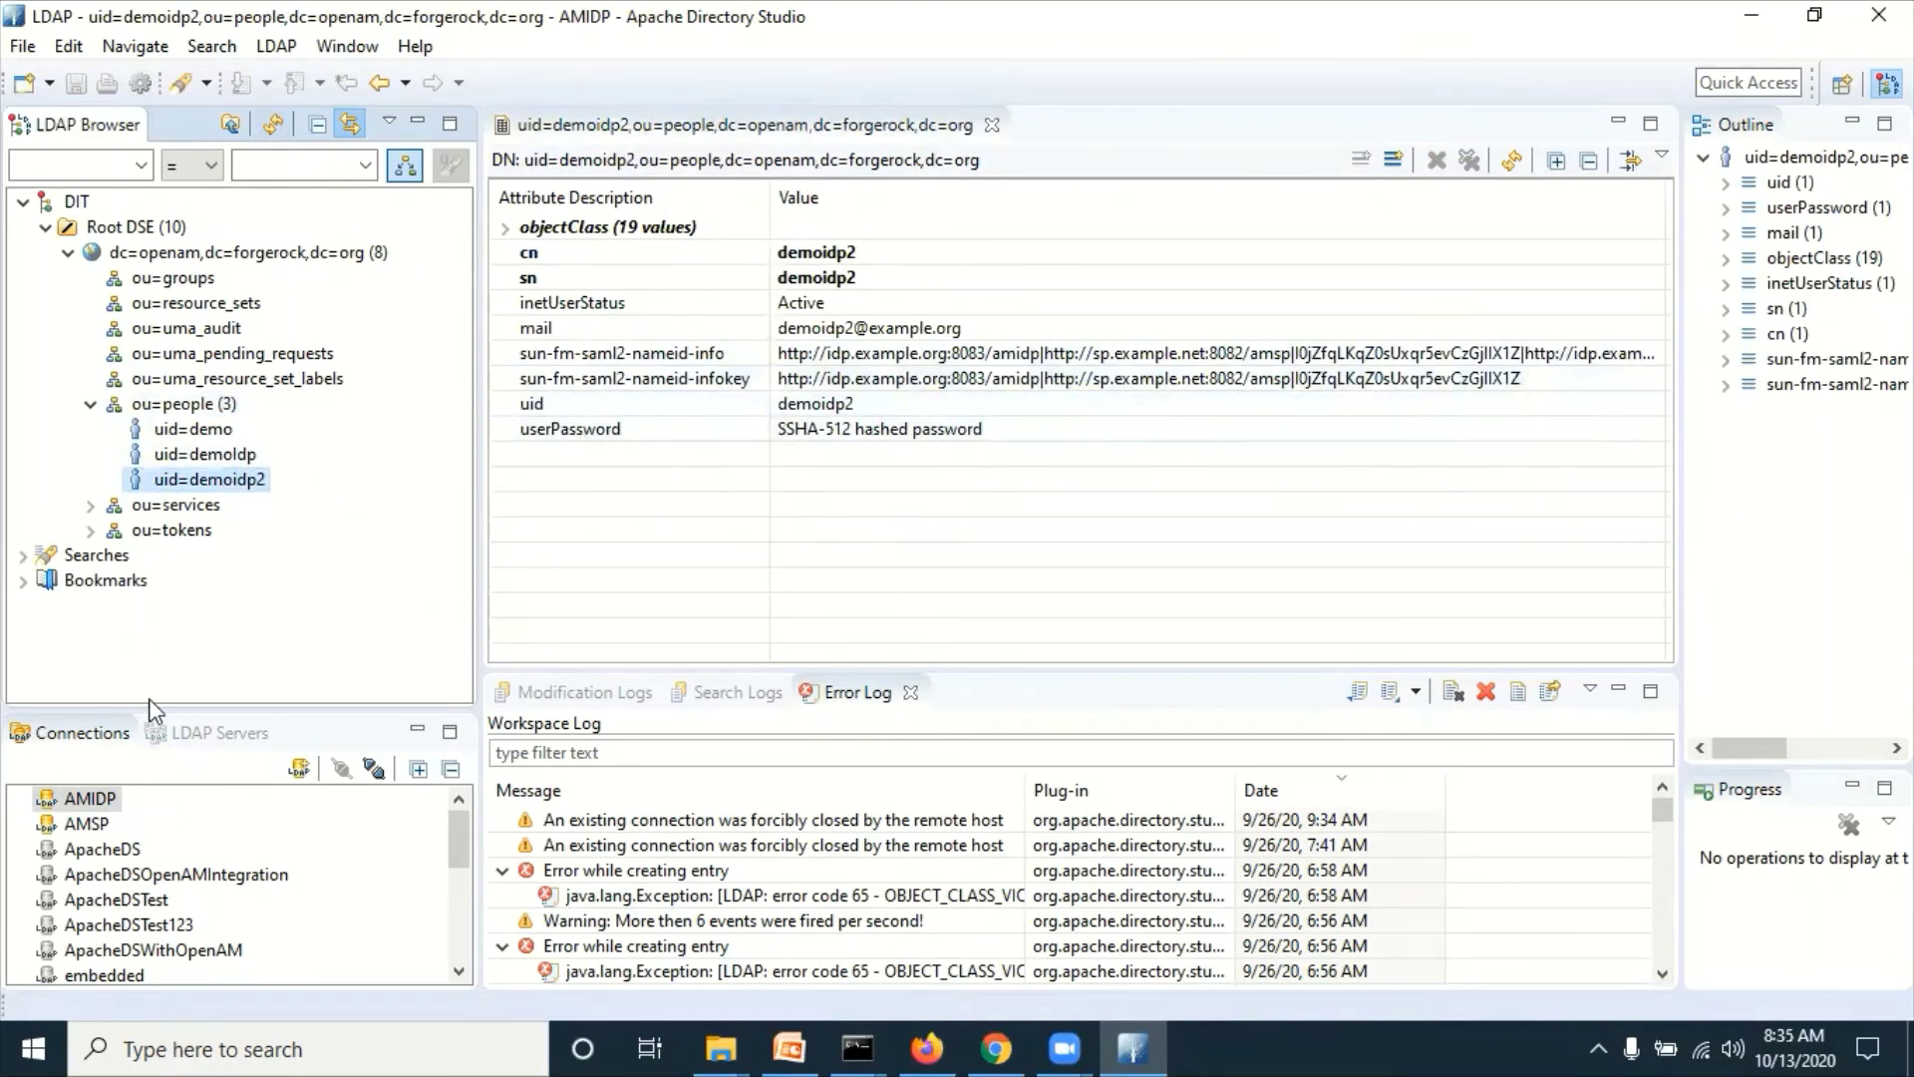
Step: Open the AMSP demosp2 entry's sun-fm-saml2-nameid-infokey attribute and compare it with AMIDP's entry
double_click(94, 828)
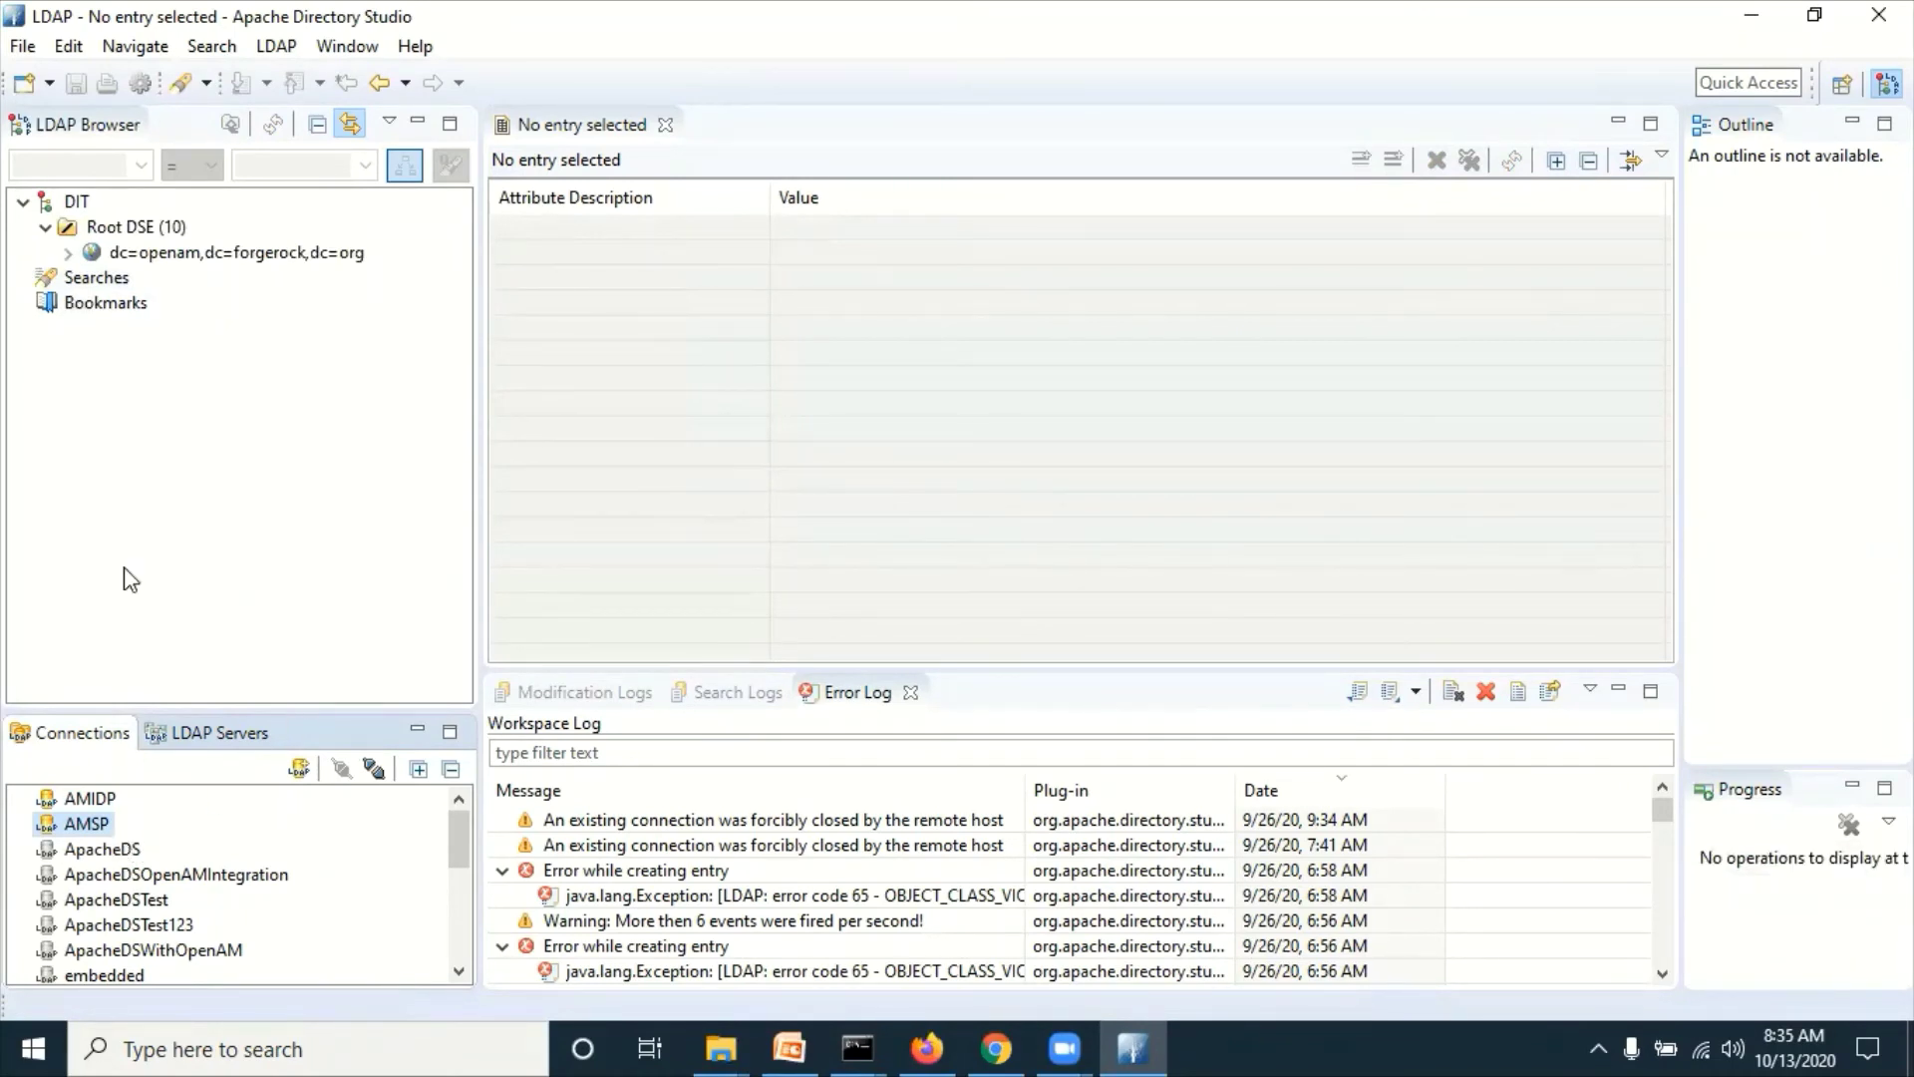
click(68, 252)
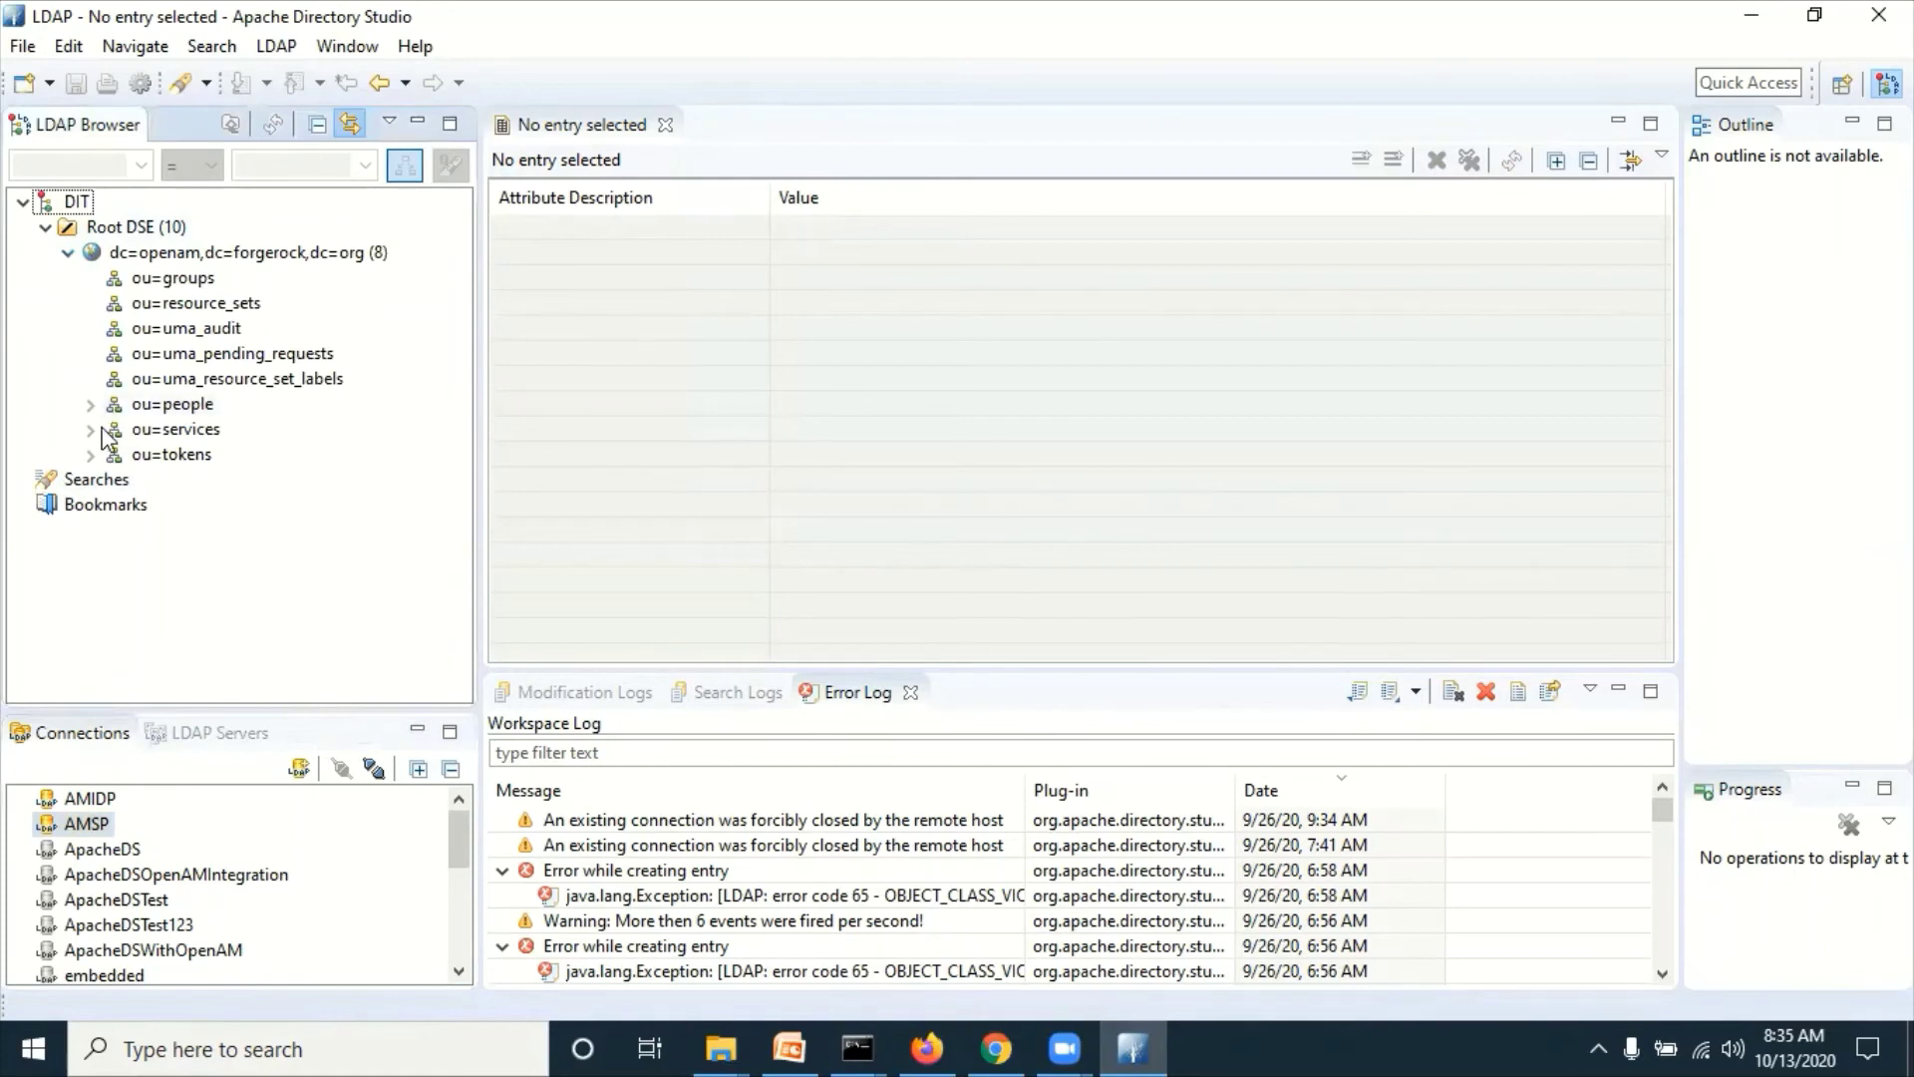
click(90, 405)
click(194, 481)
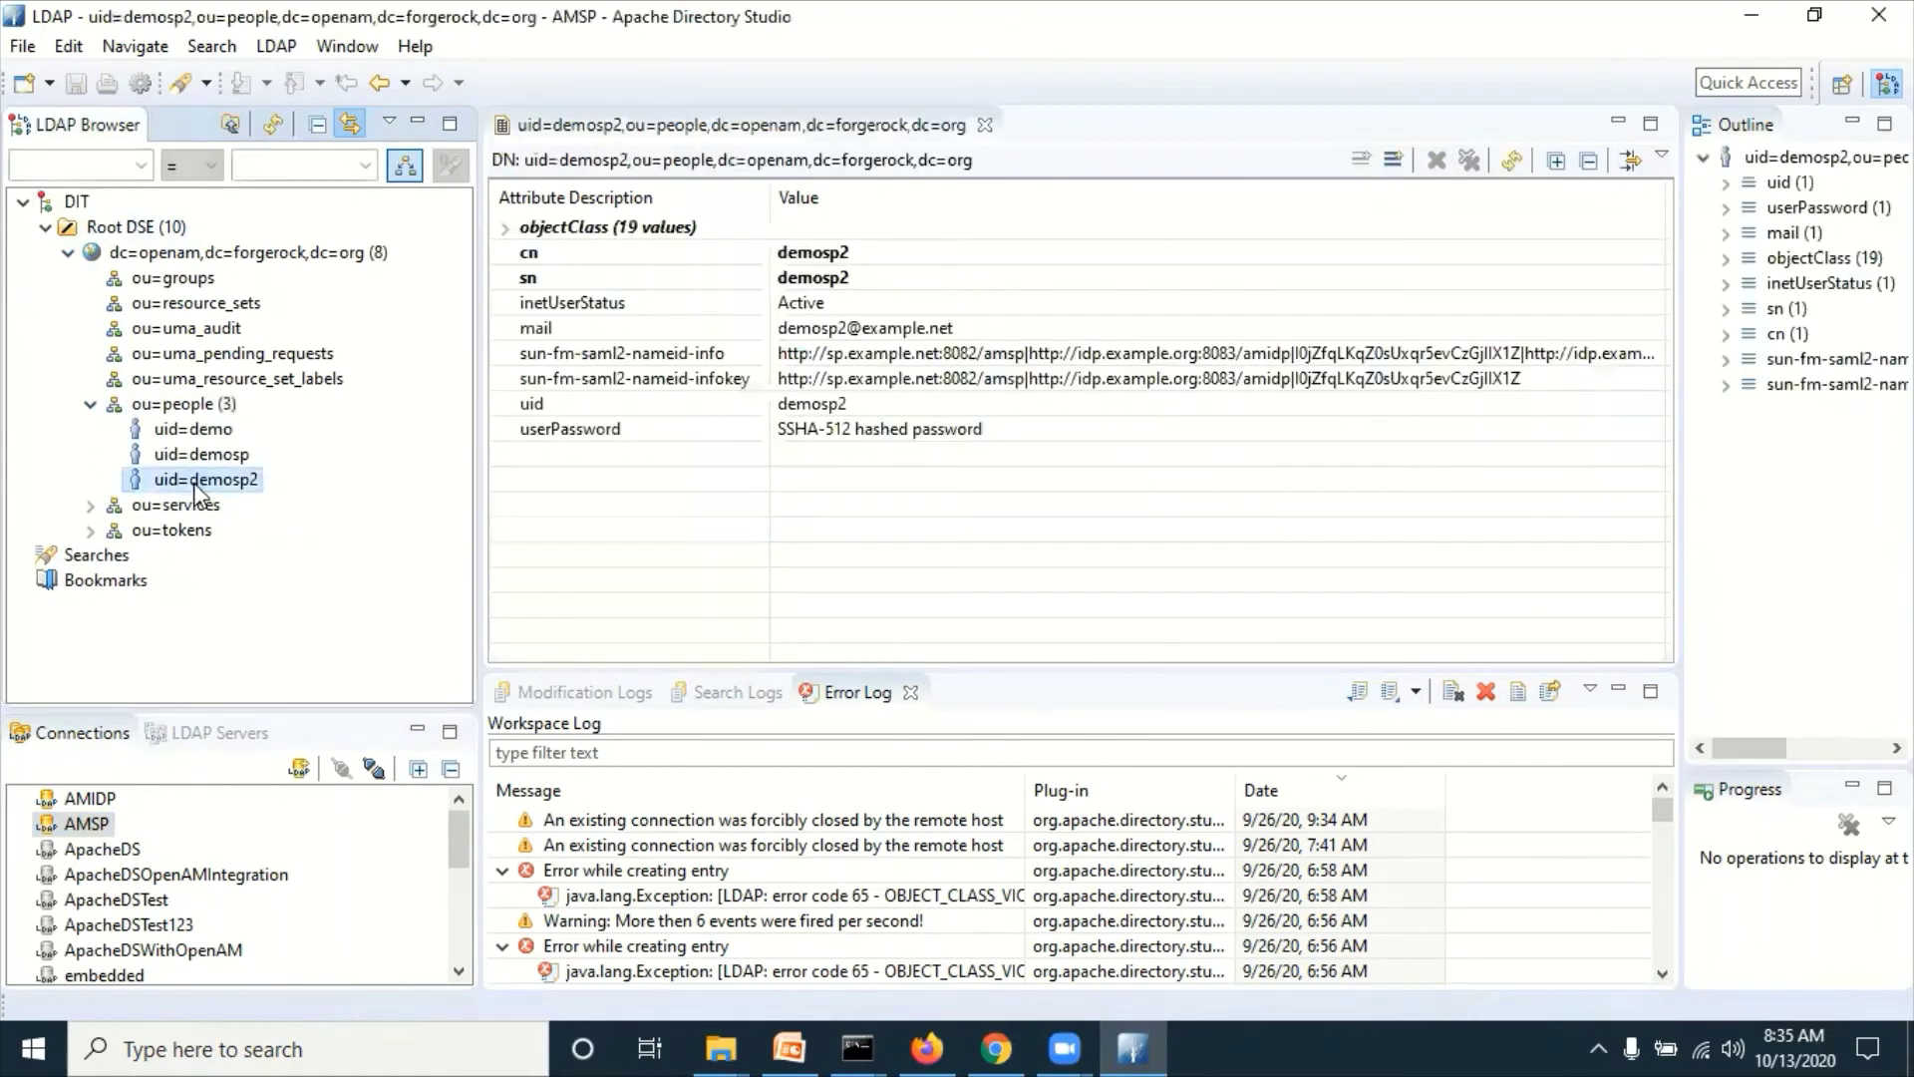
click(1517, 385)
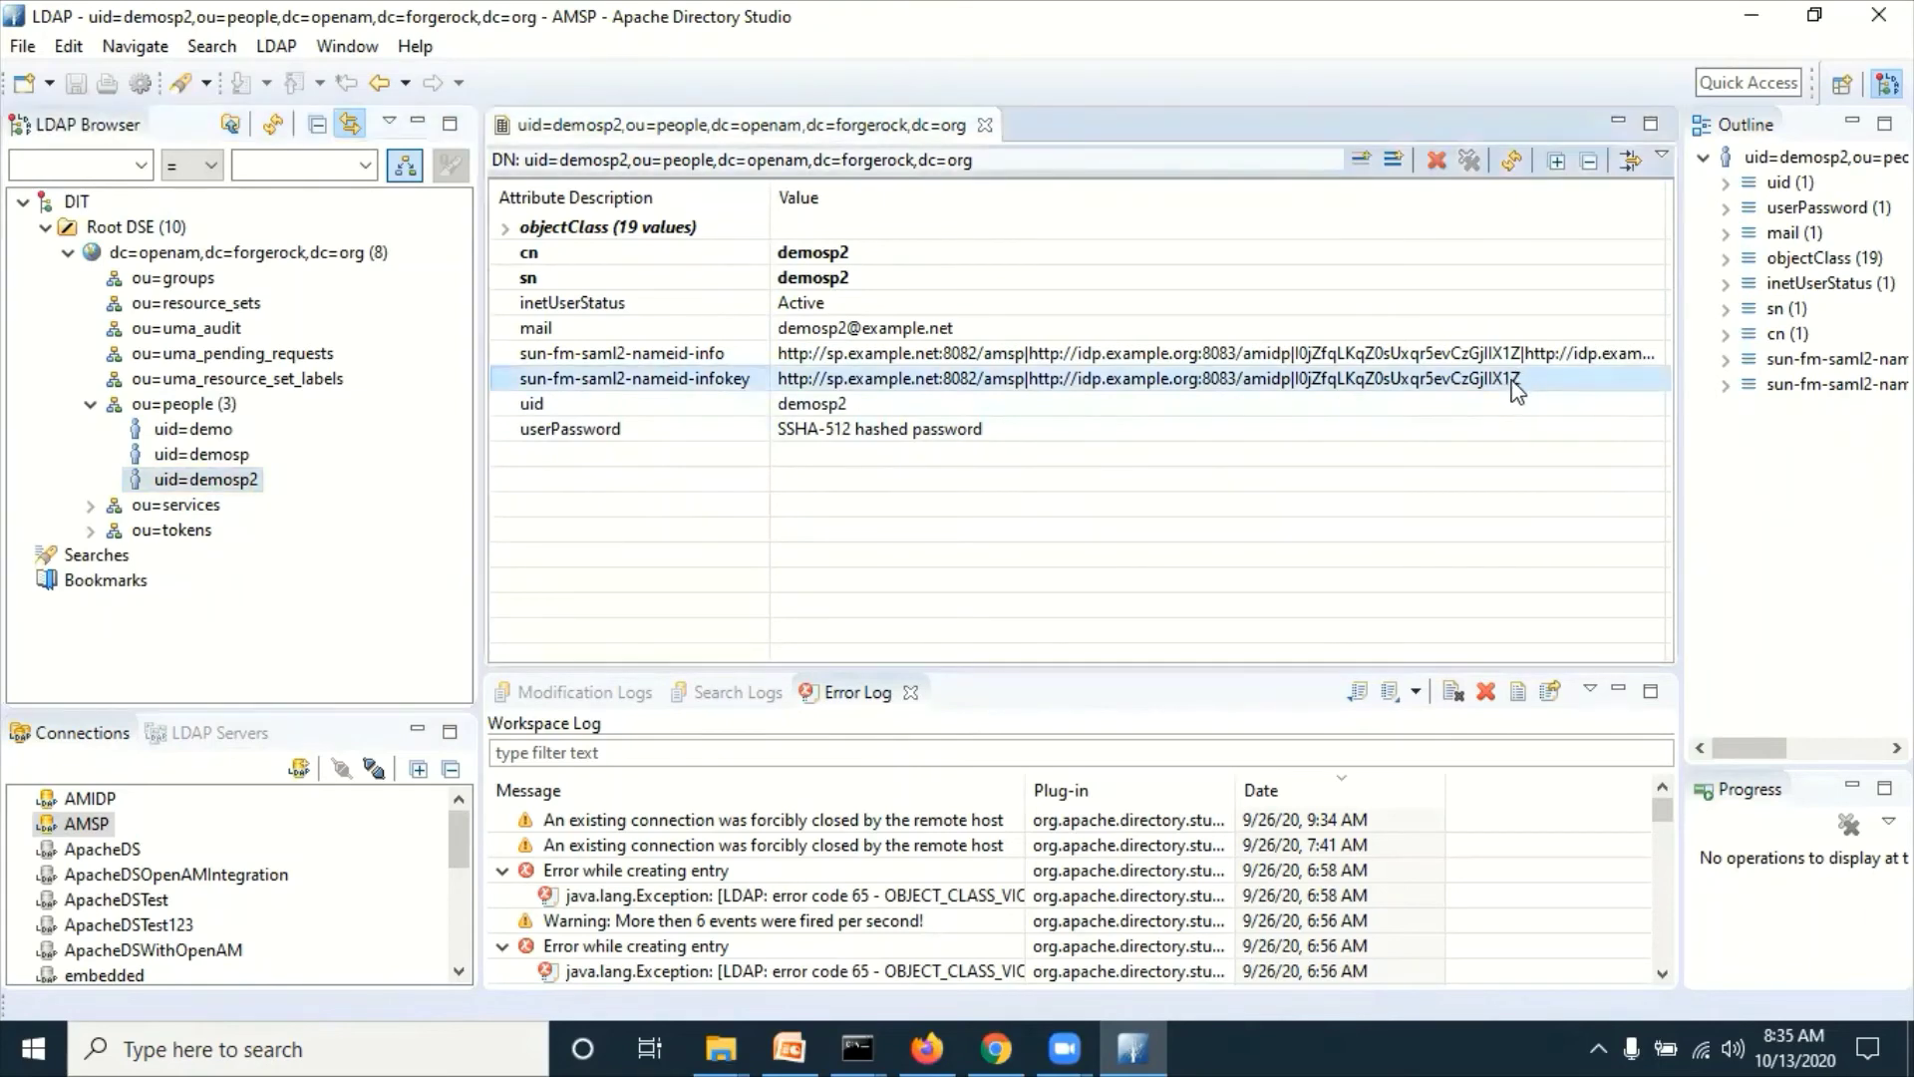
click(111, 799)
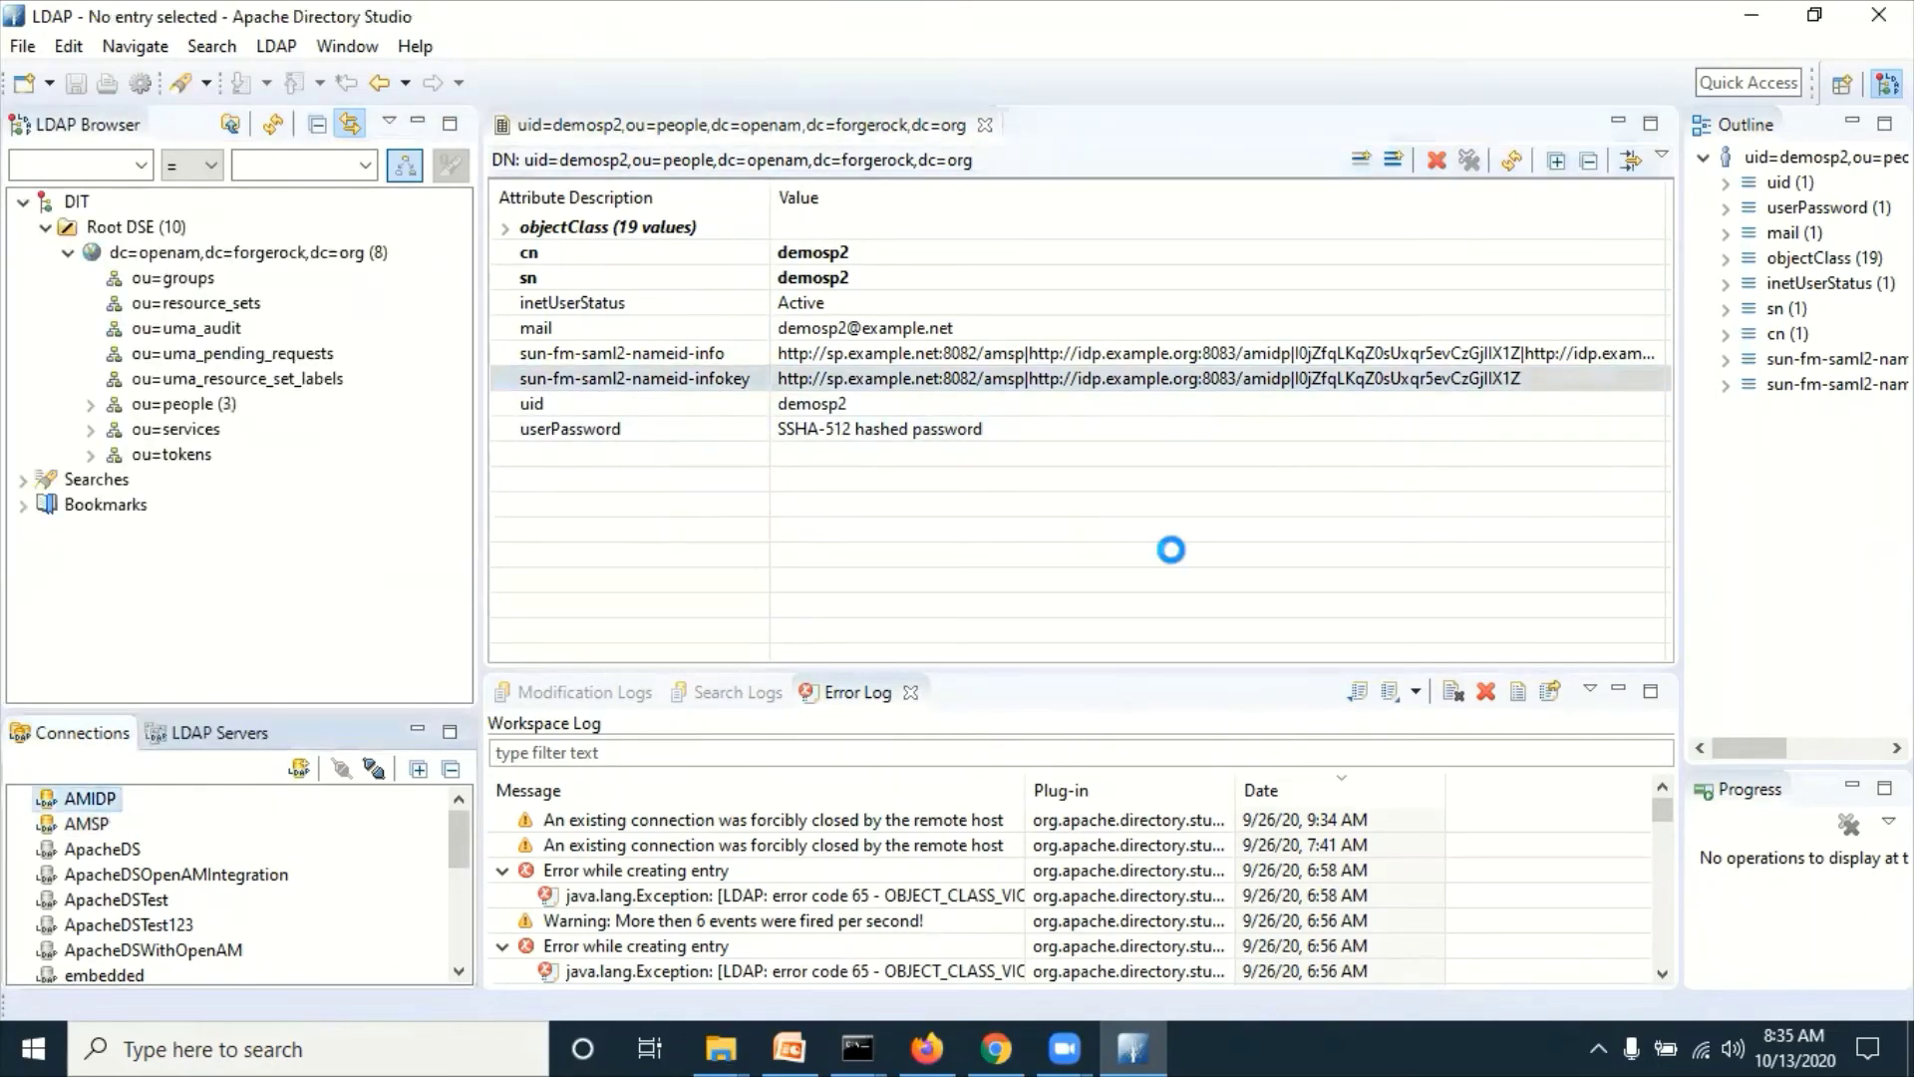
click(86, 824)
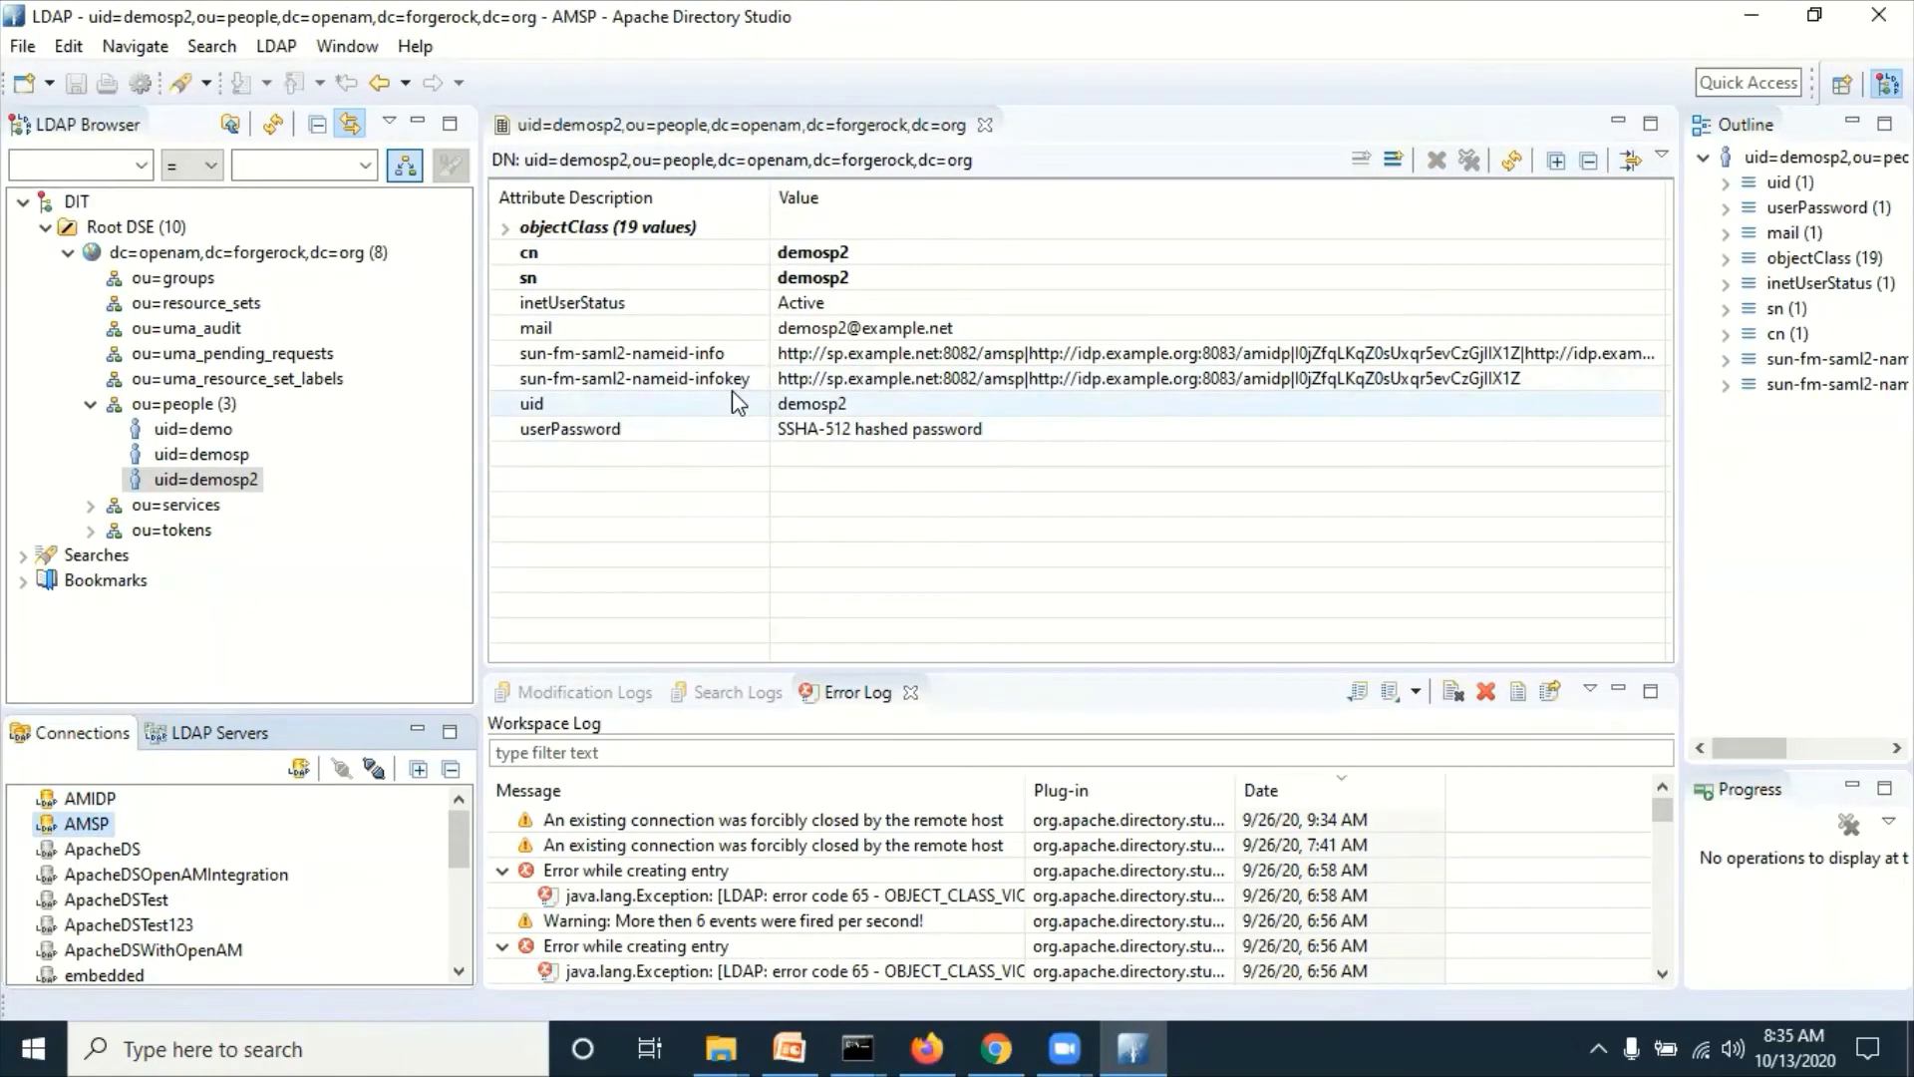
click(927, 1048)
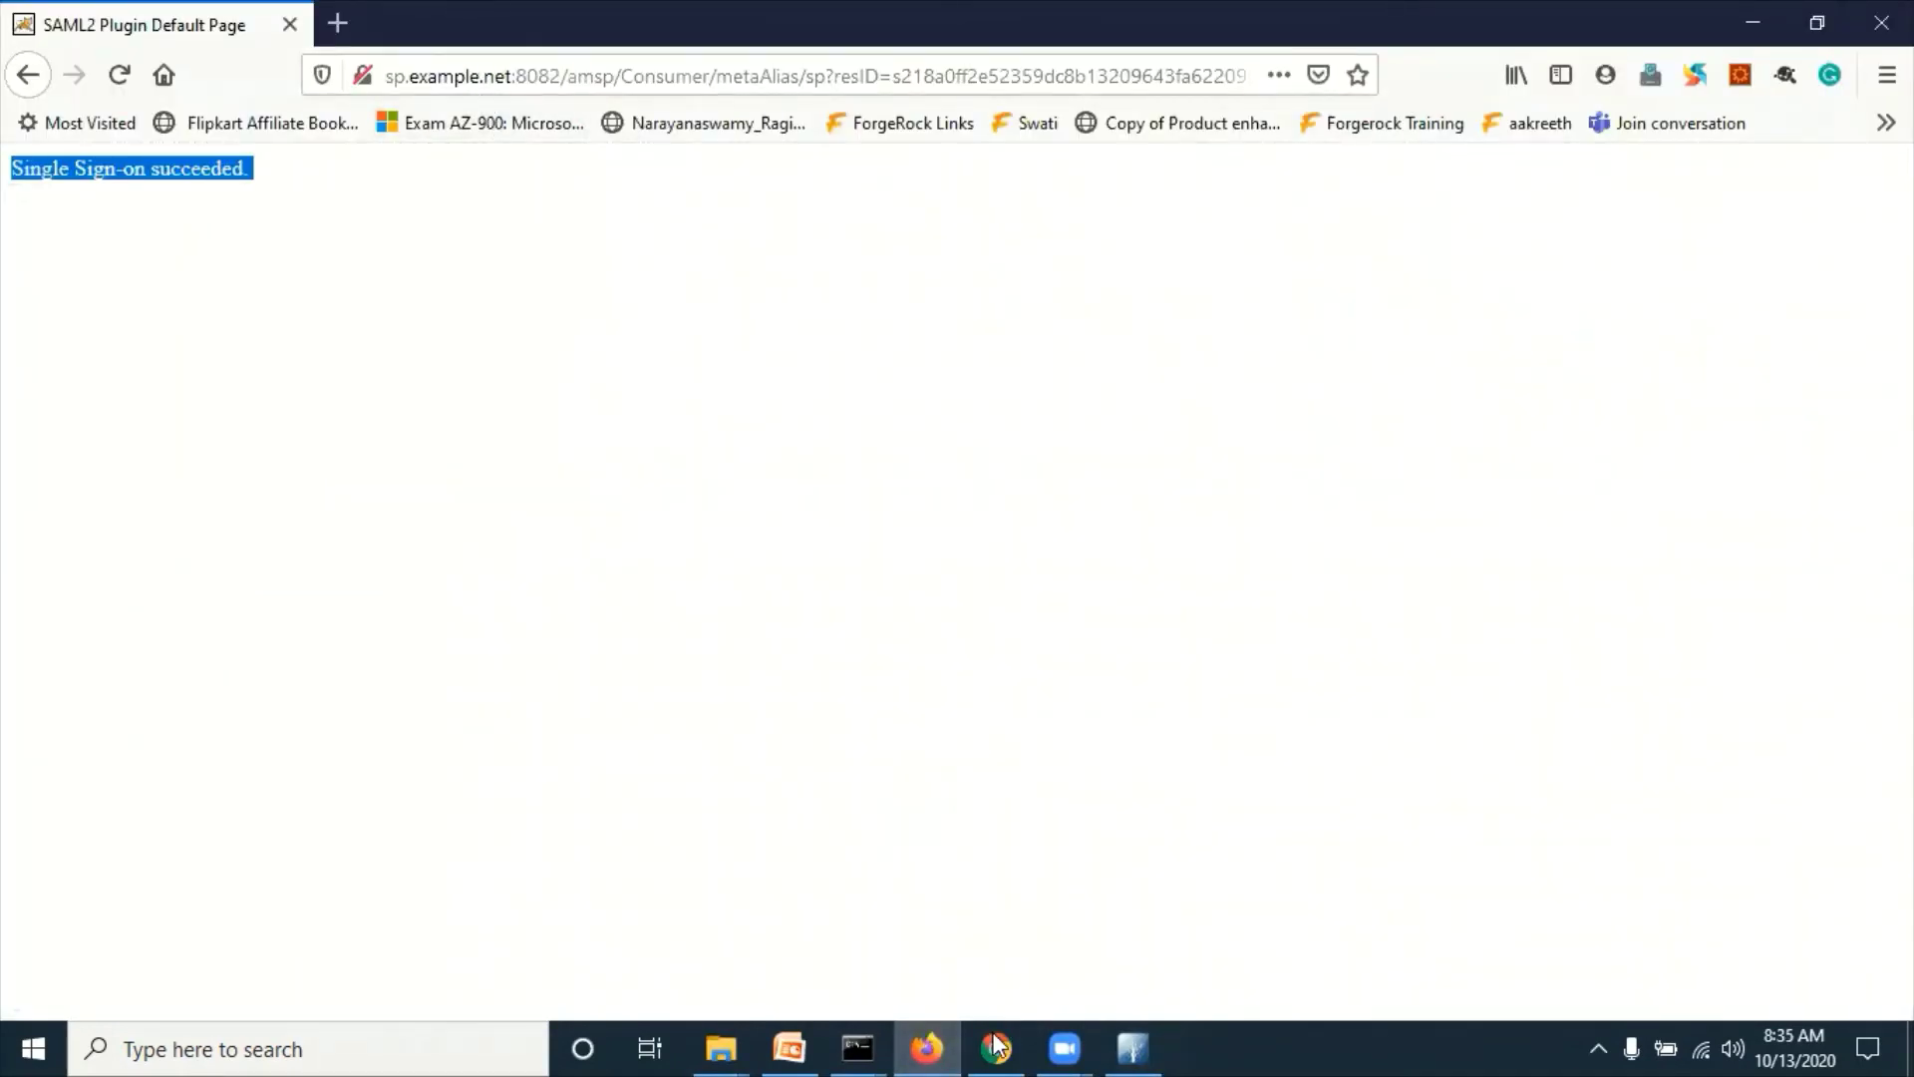
Step: Copy the Root Realm IdP-initiated URL from slide 6, leaving the slide unchanged
click(810, 1038)
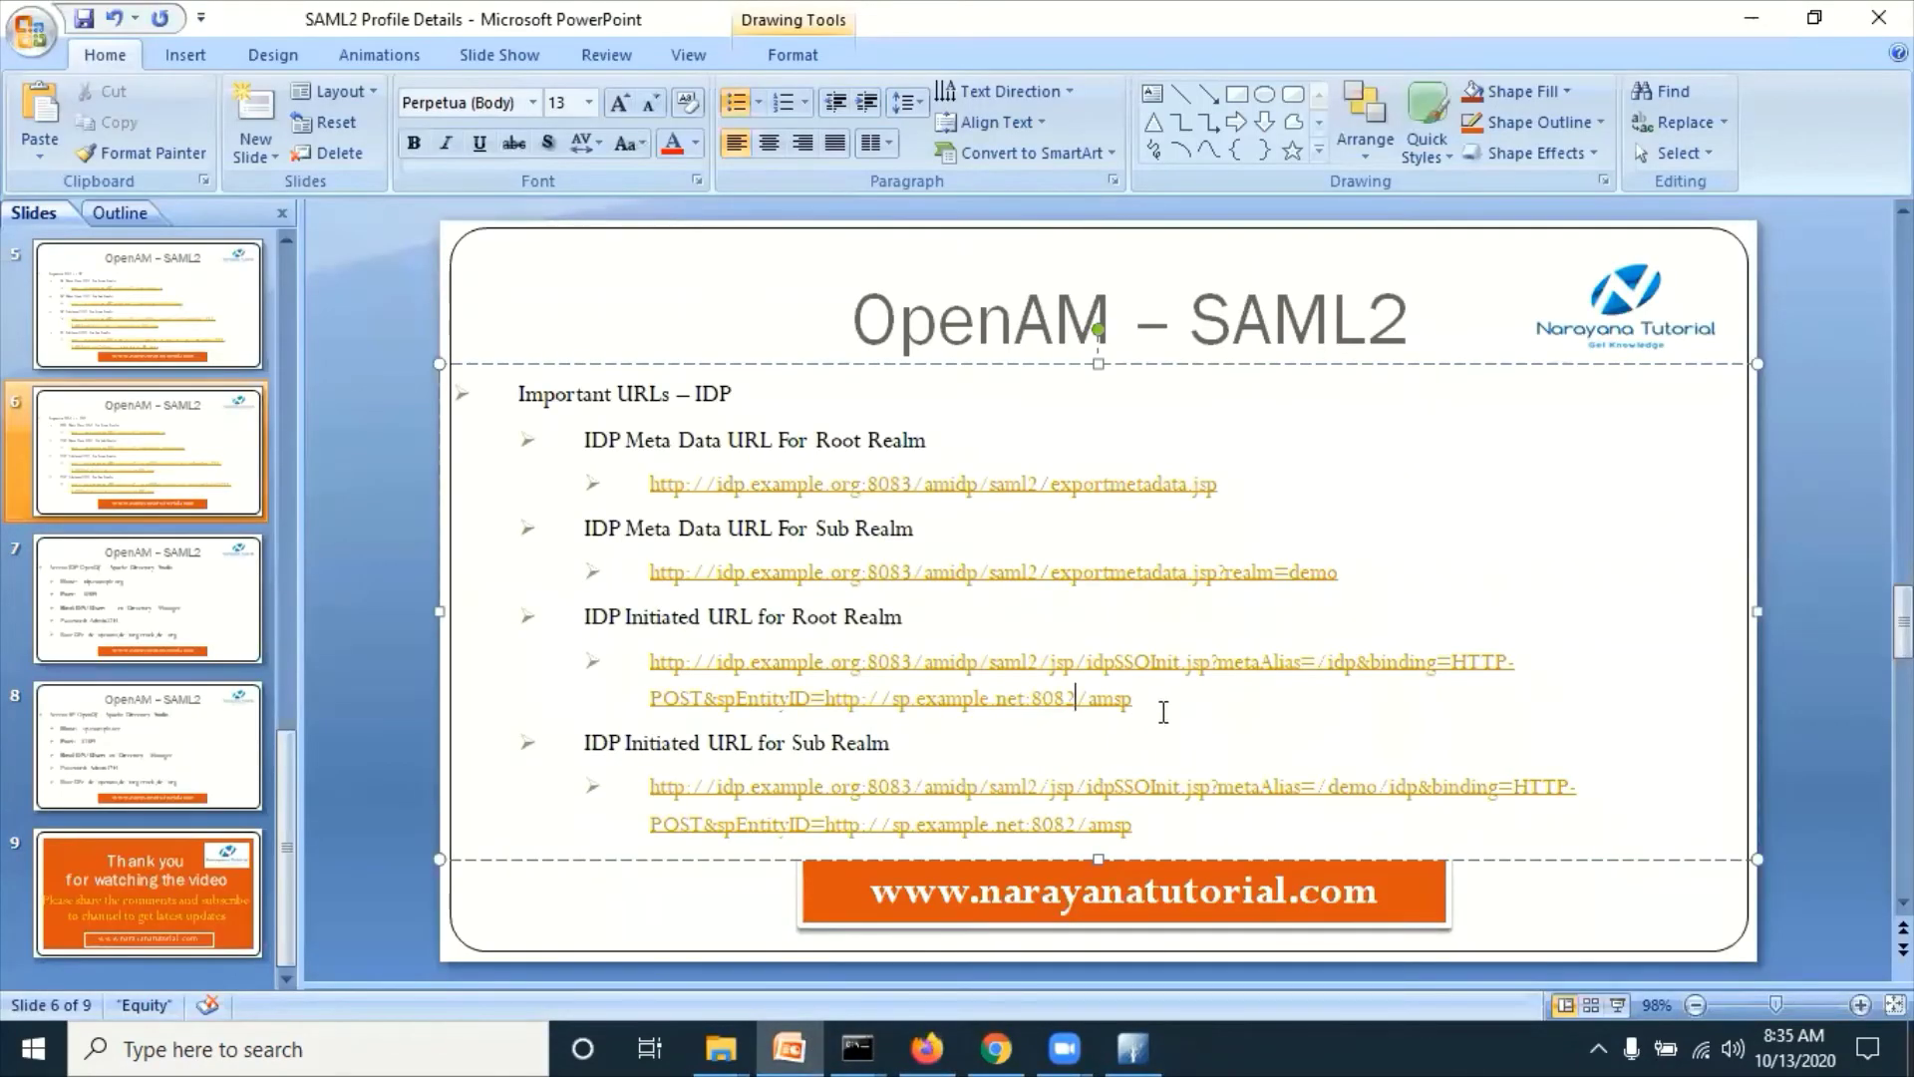
drag(1159, 713, 654, 664)
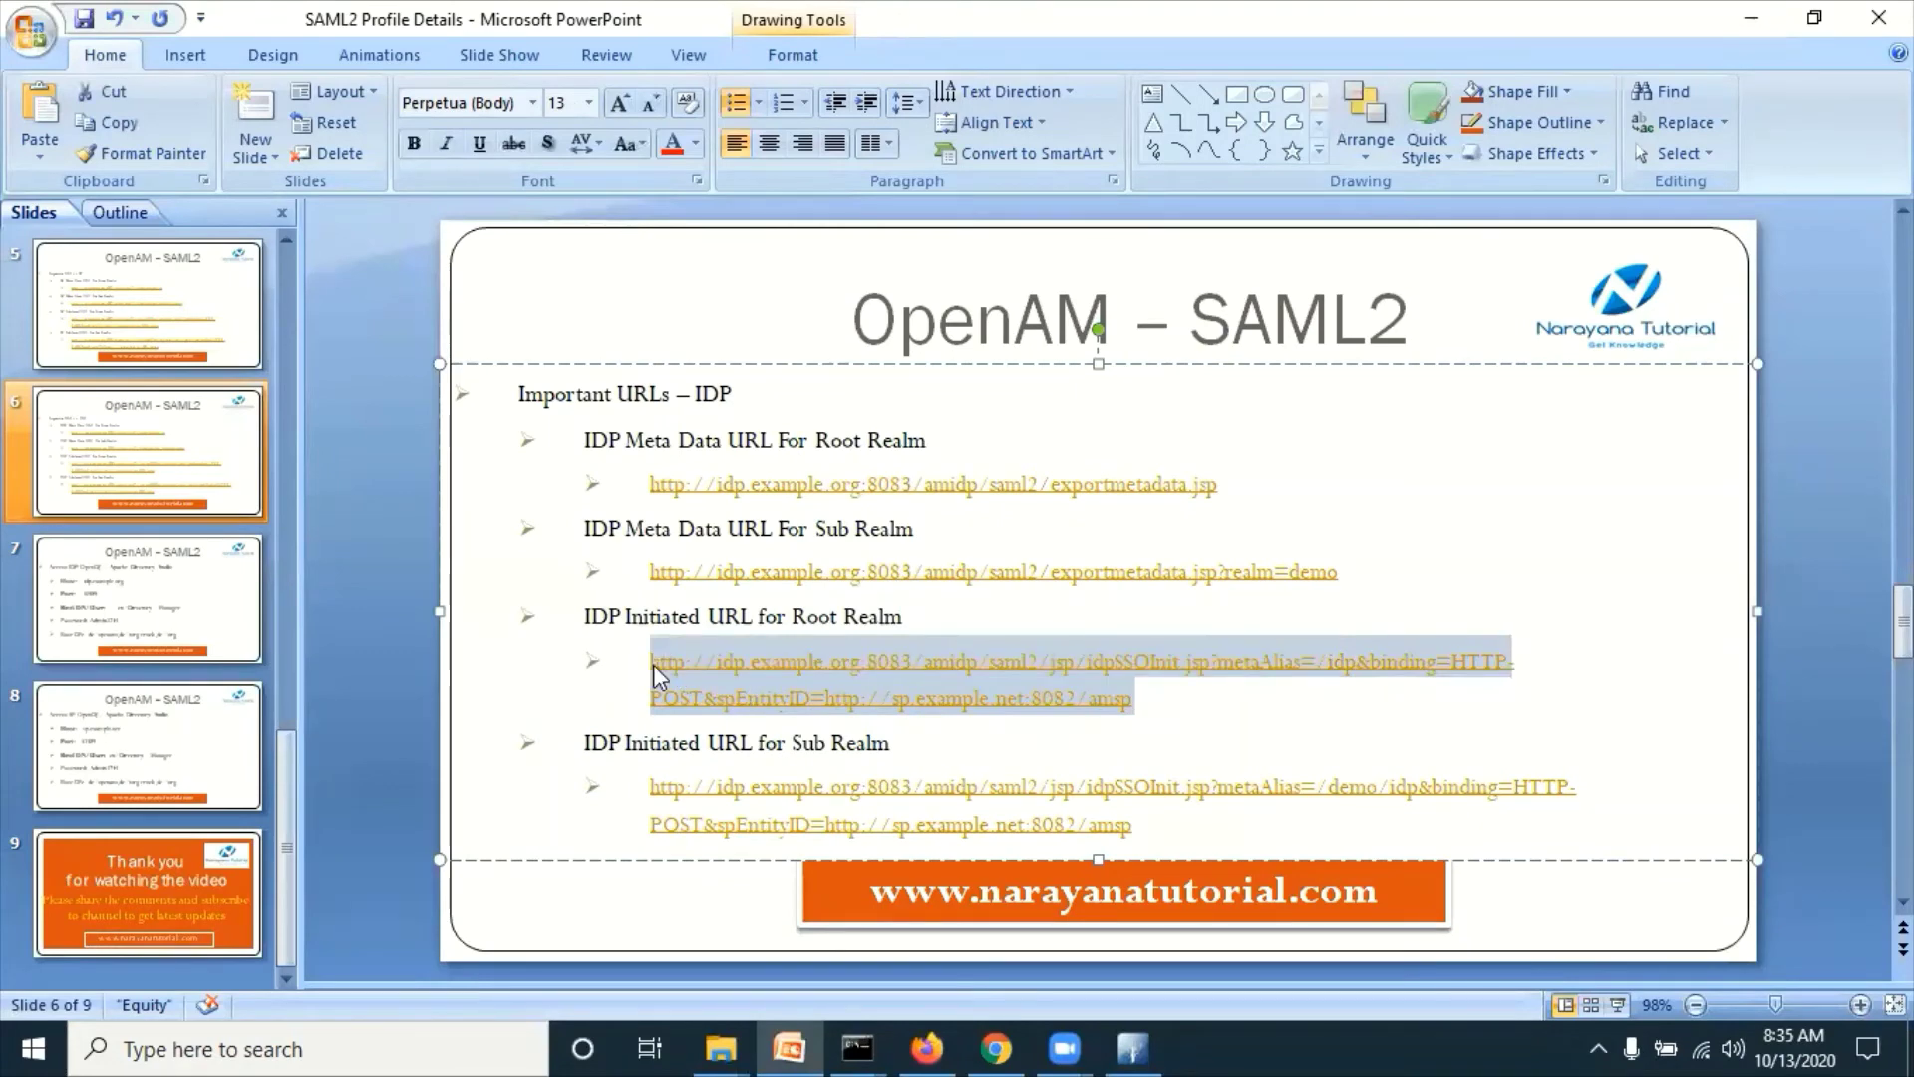
key(Delete)
key(alt+BackSpace)
key(ctrl+c)
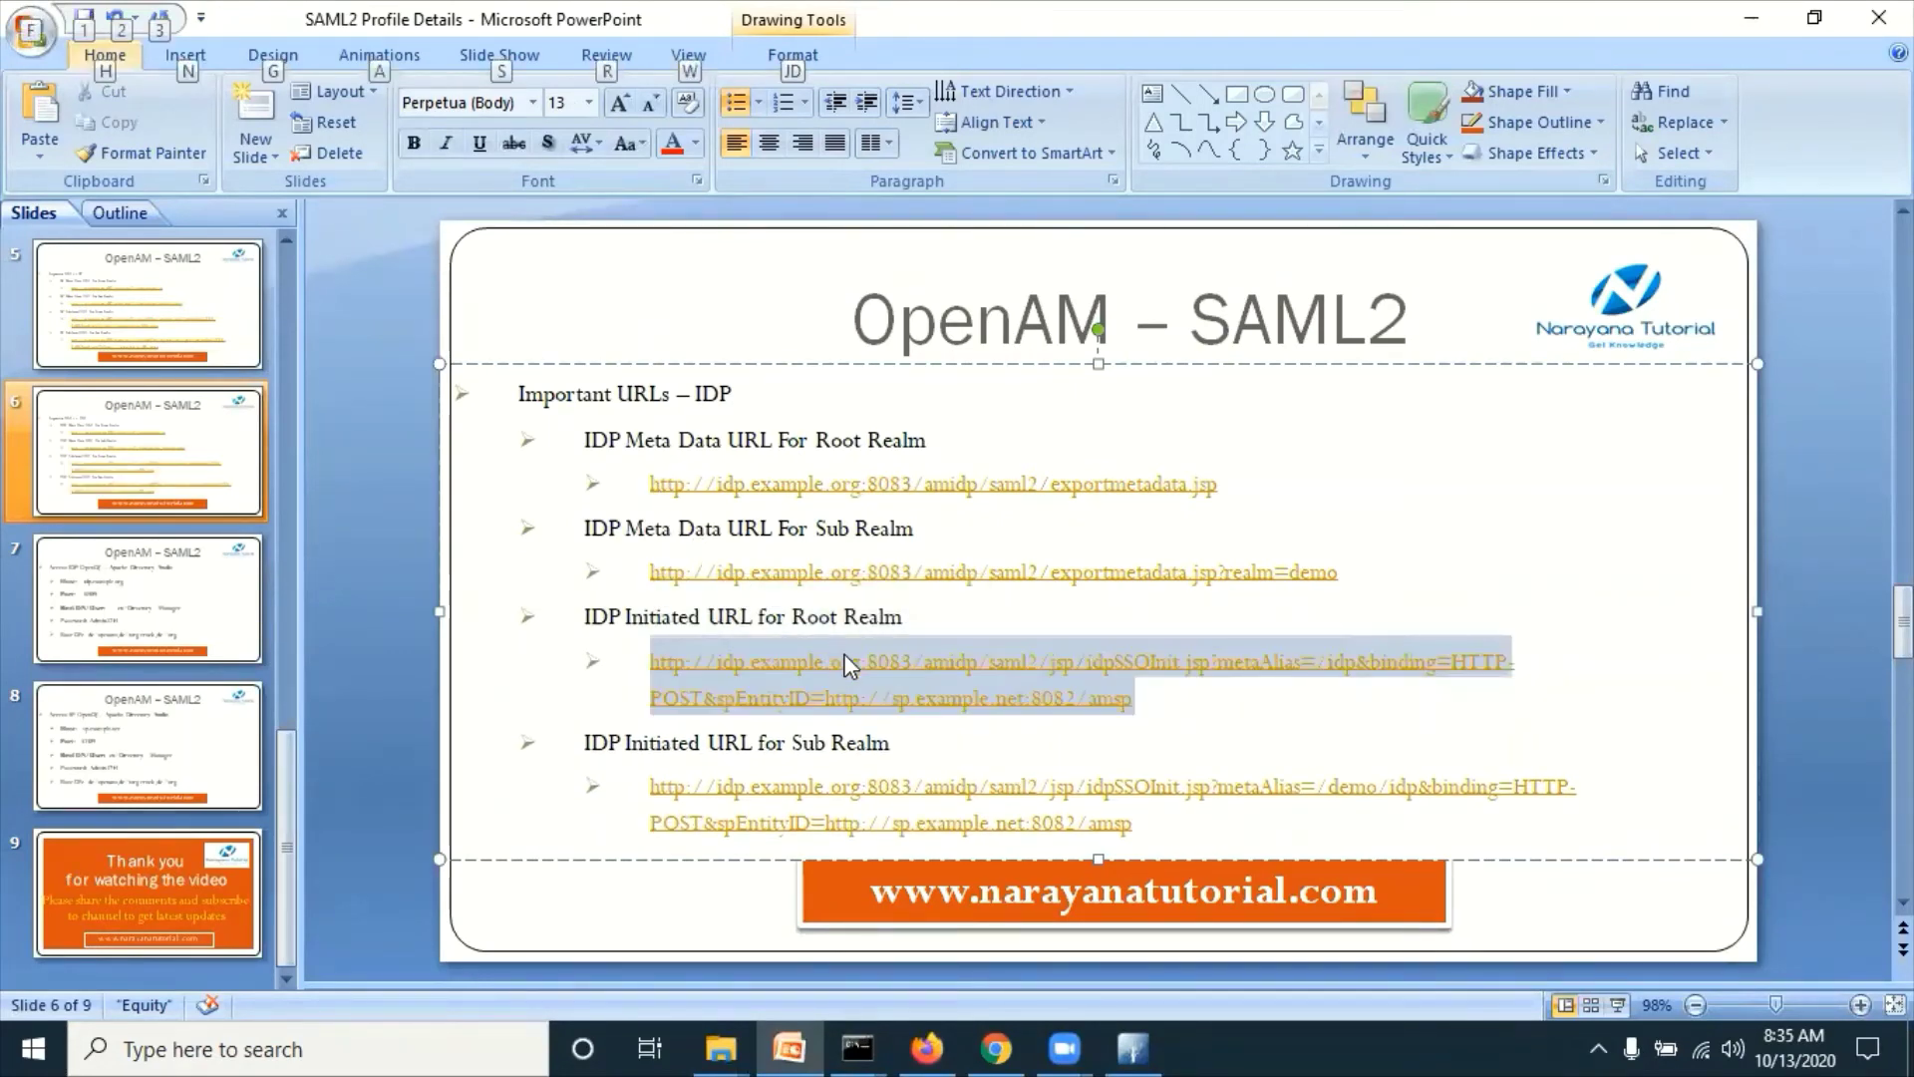
Step: Load the URL in Firefox to reach 'Single Sign-on succeeded', then close the browser
key(alt+Tab)
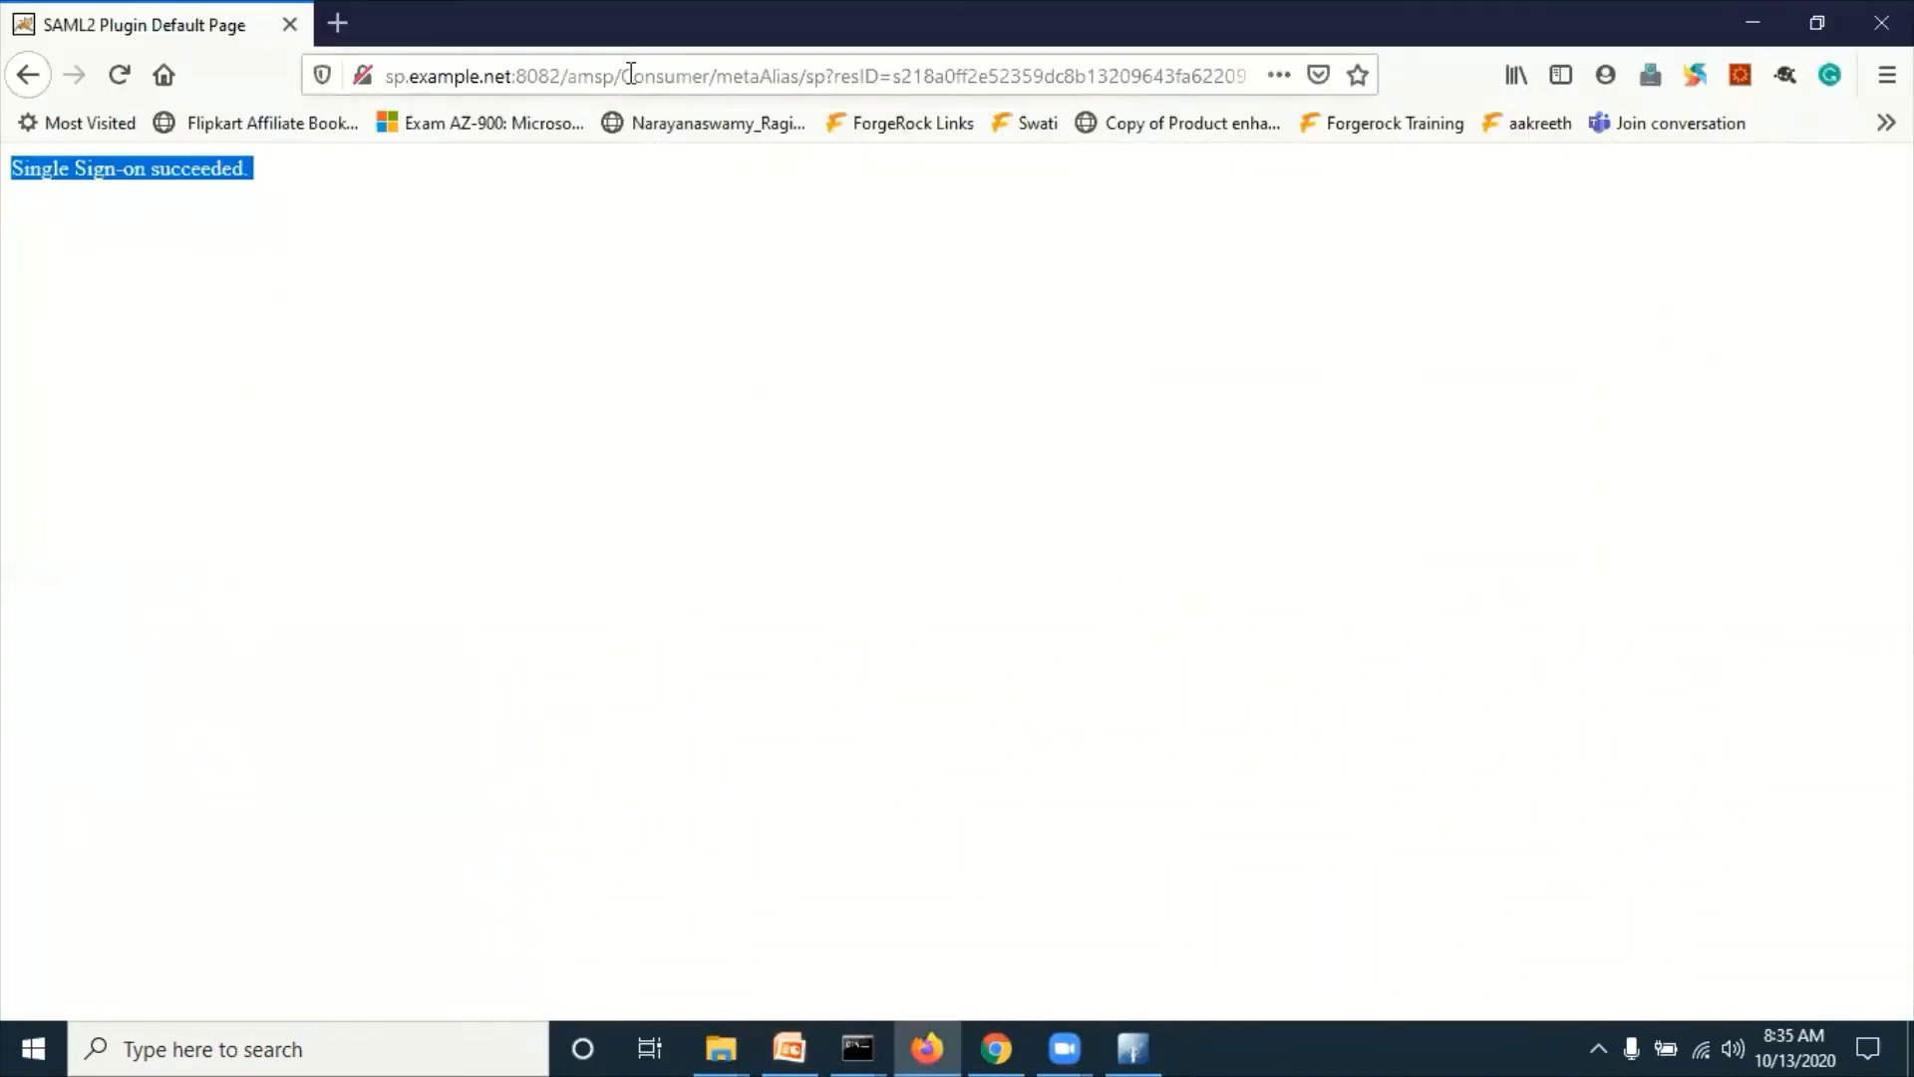
click(632, 73)
key(ctrl+v)
key(Return)
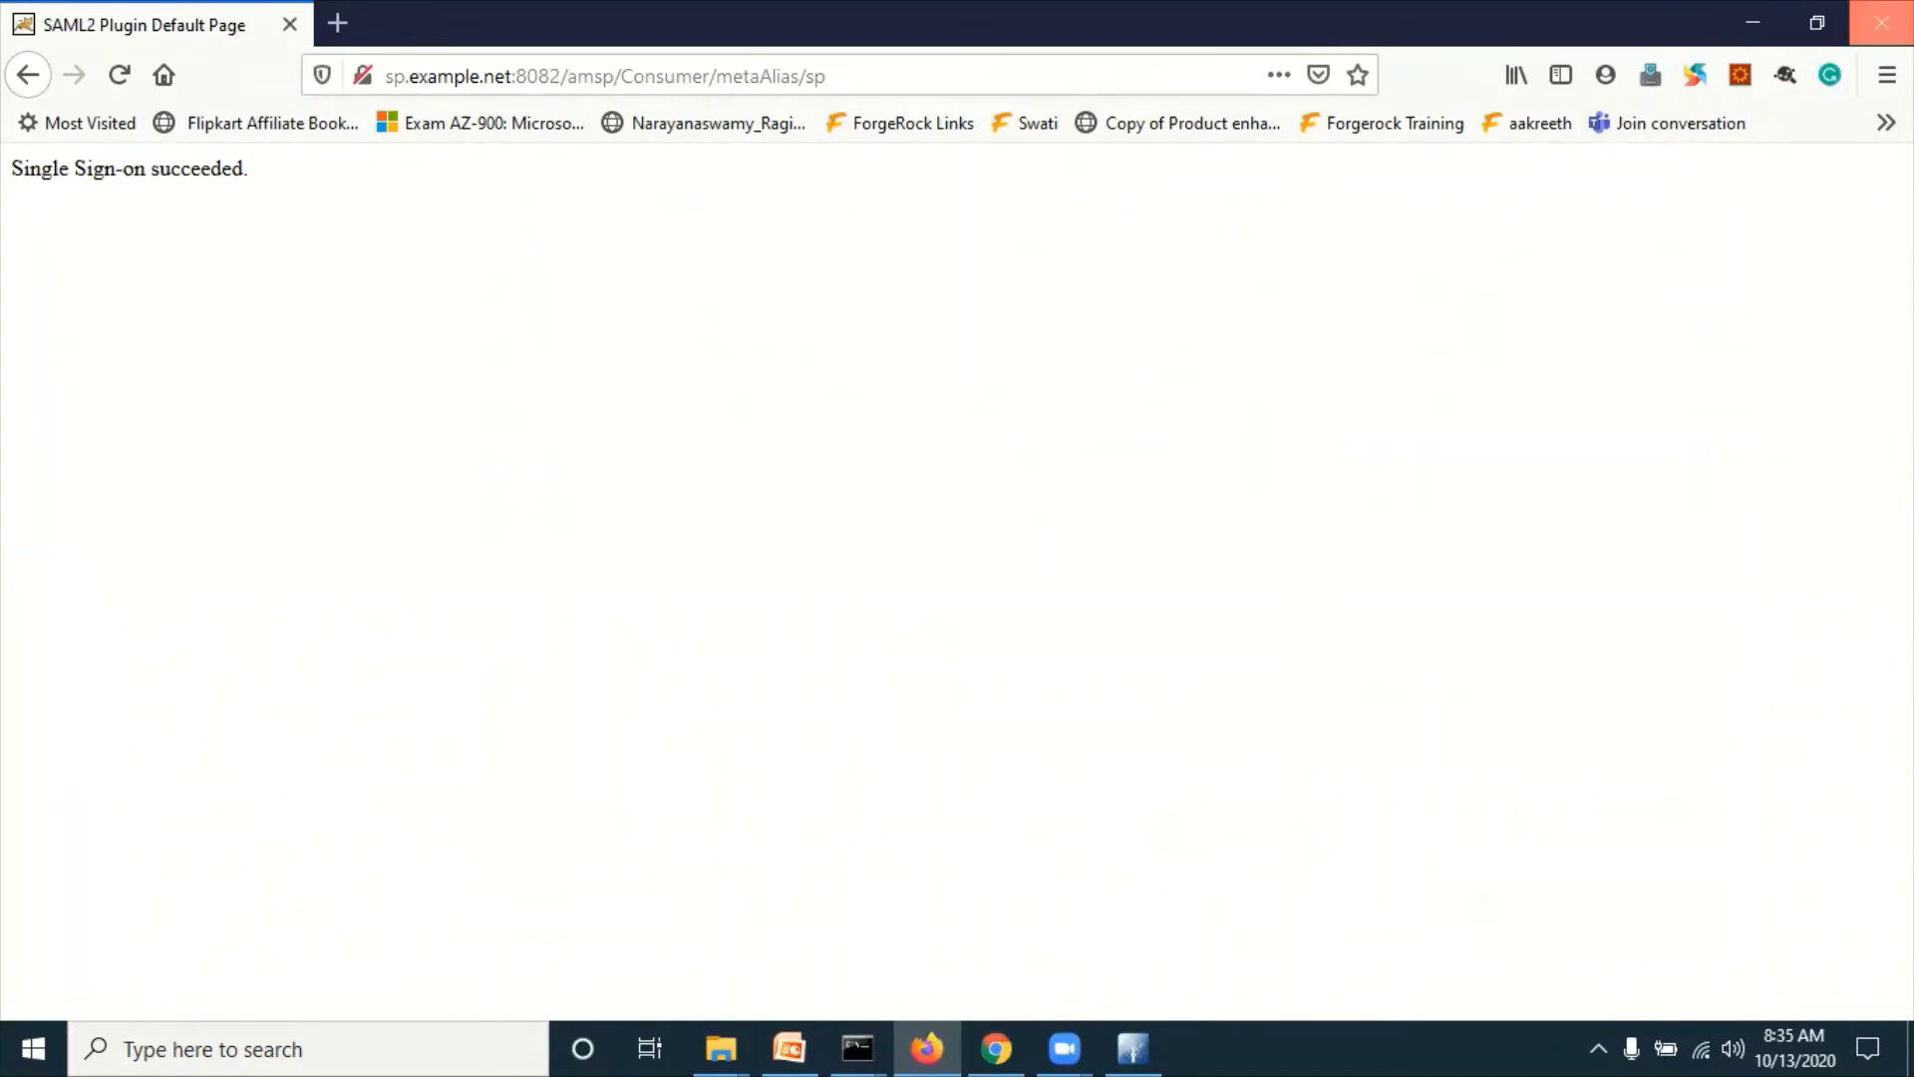
click(1882, 22)
Step: Launch Firefox and load the pasted IdP-initiated SSO URL
click(400, 1045)
text(ch)
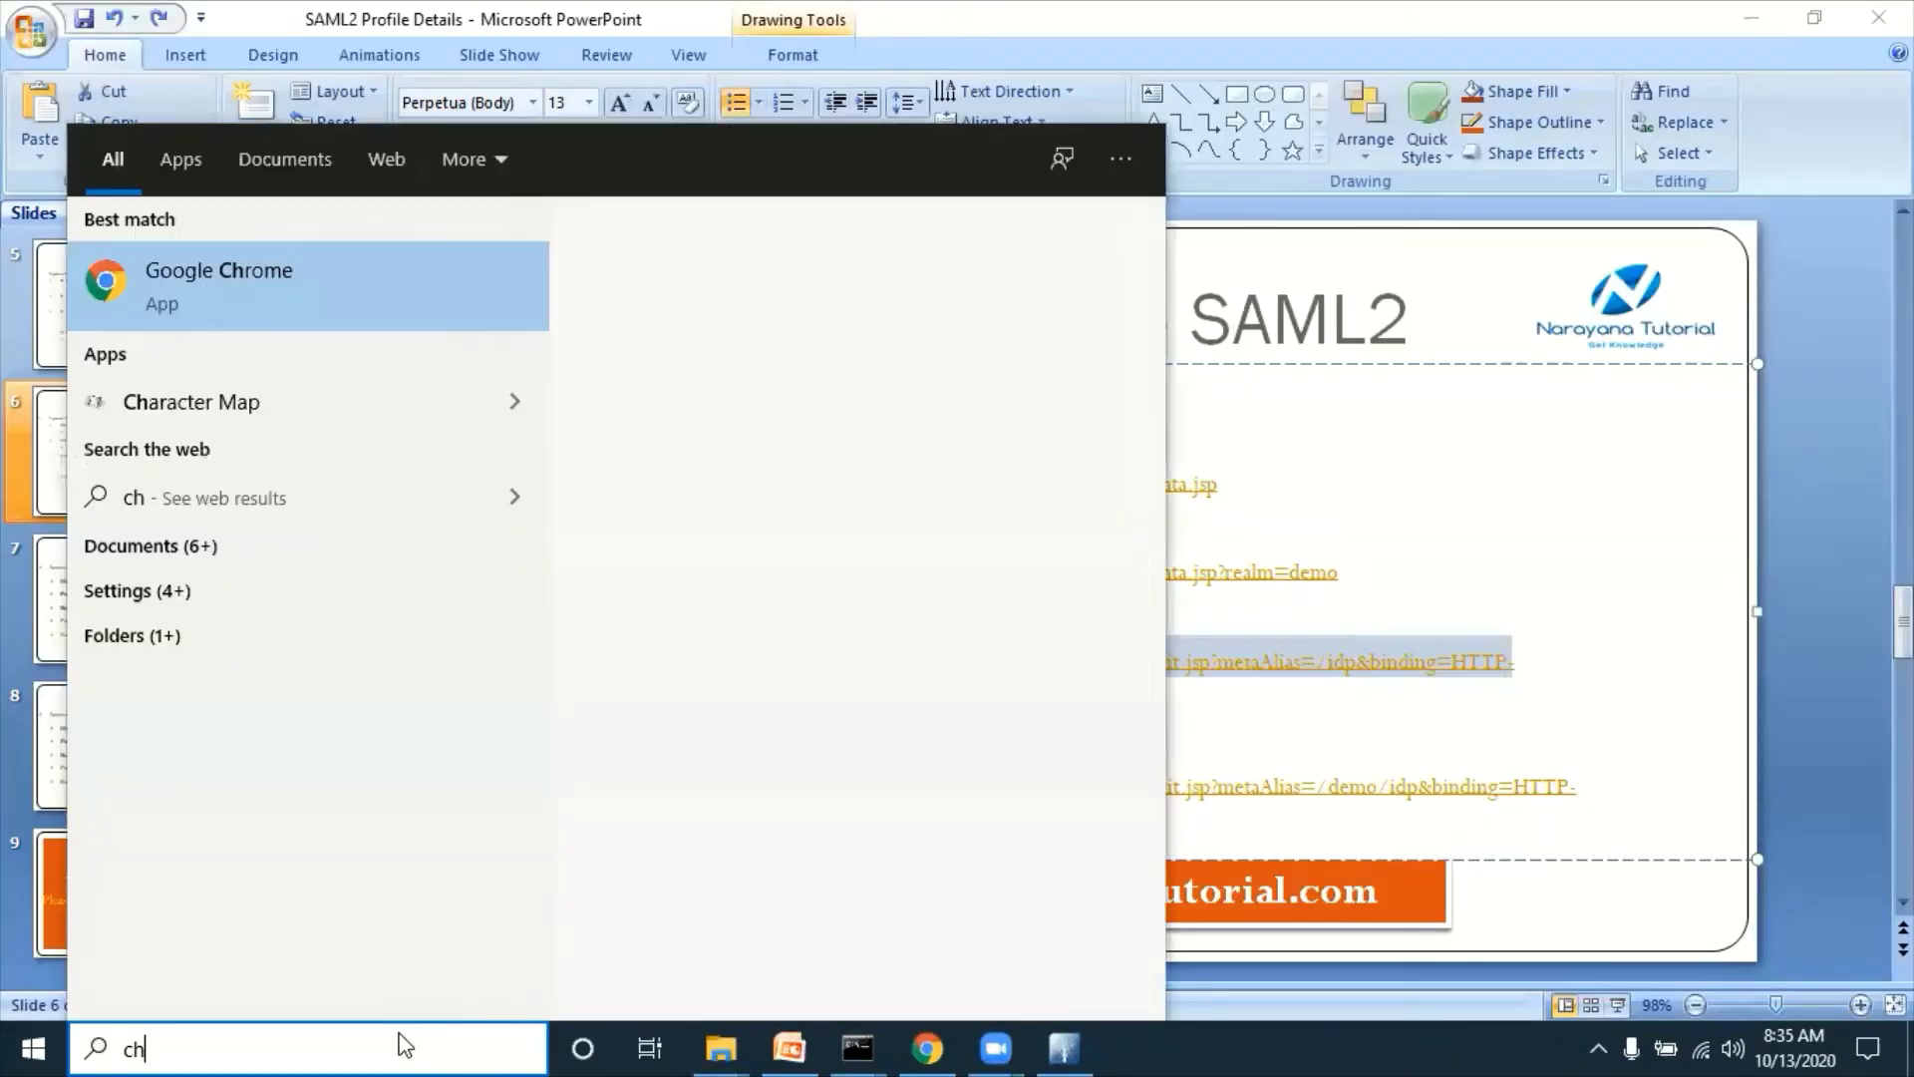
key(BackSpace)
key(BackSpace)
text(fire)
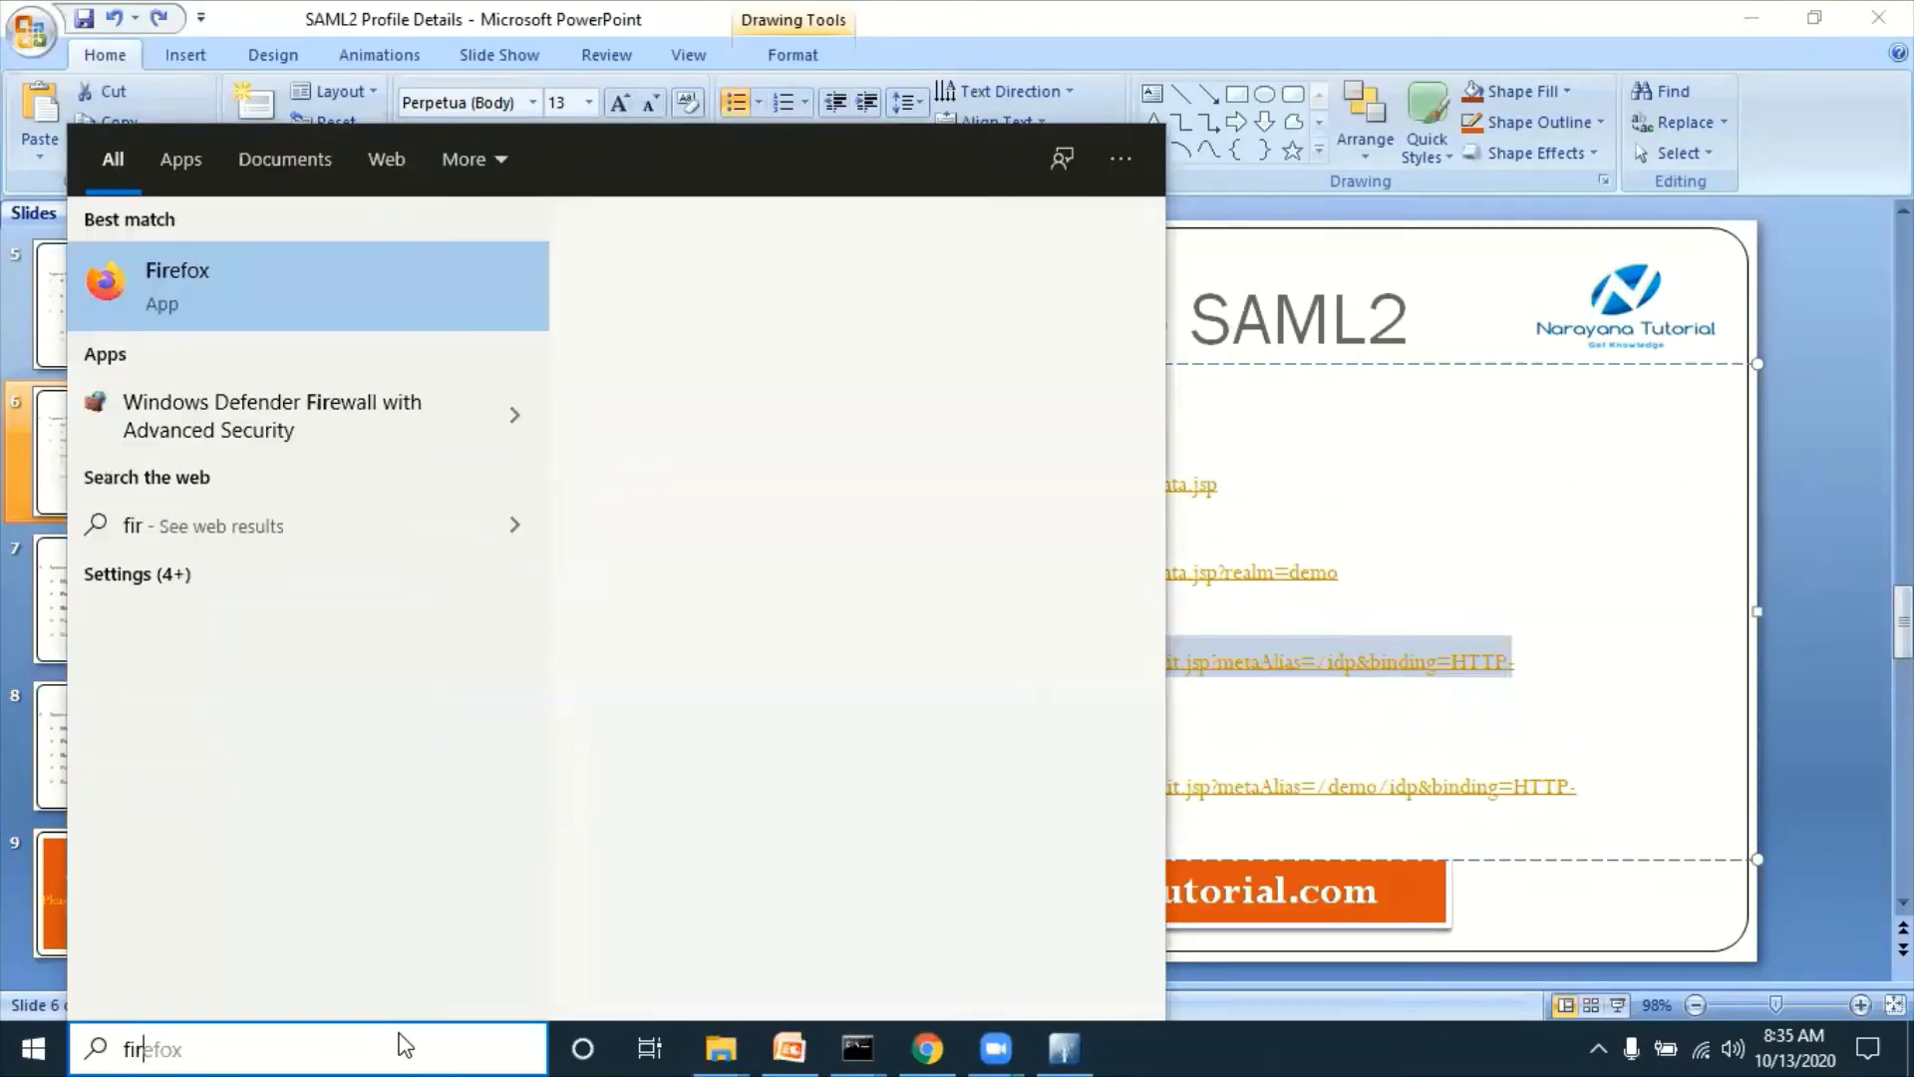
key(Return)
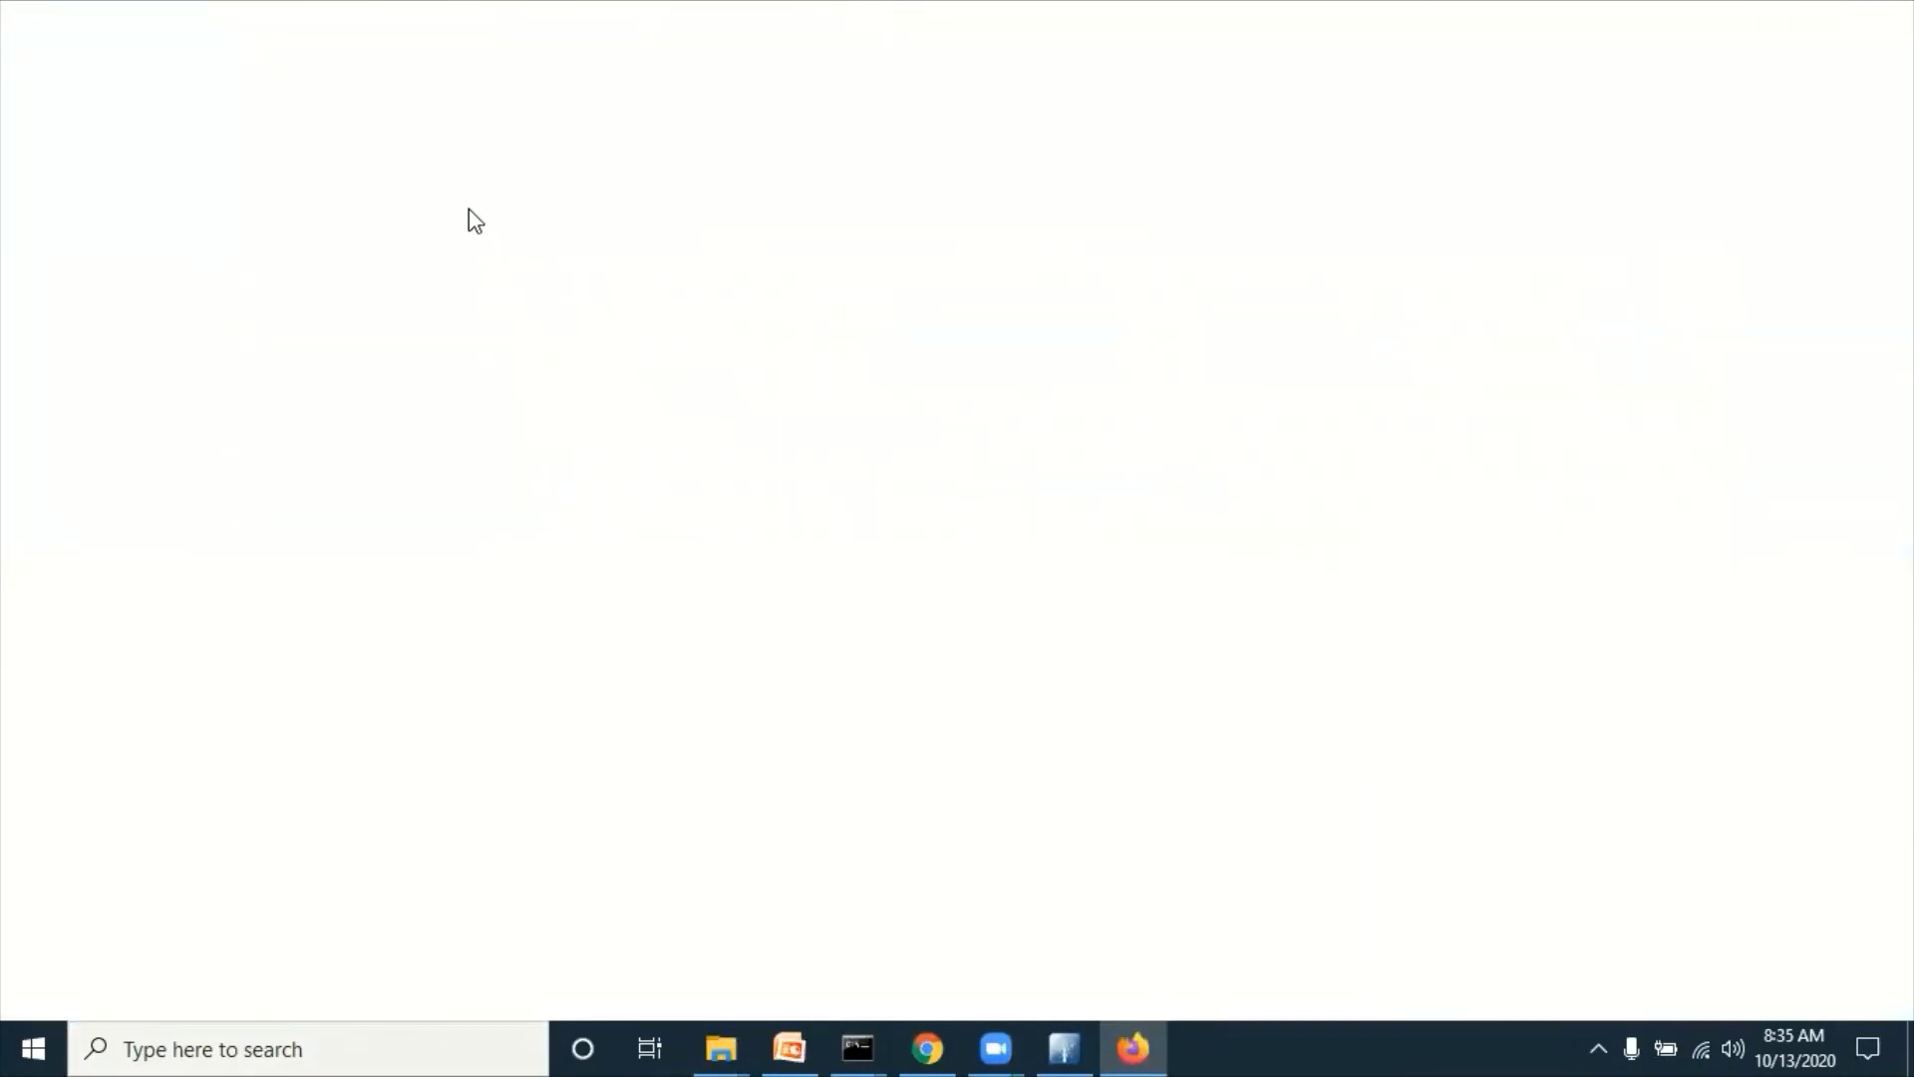
key(ctrl+v)
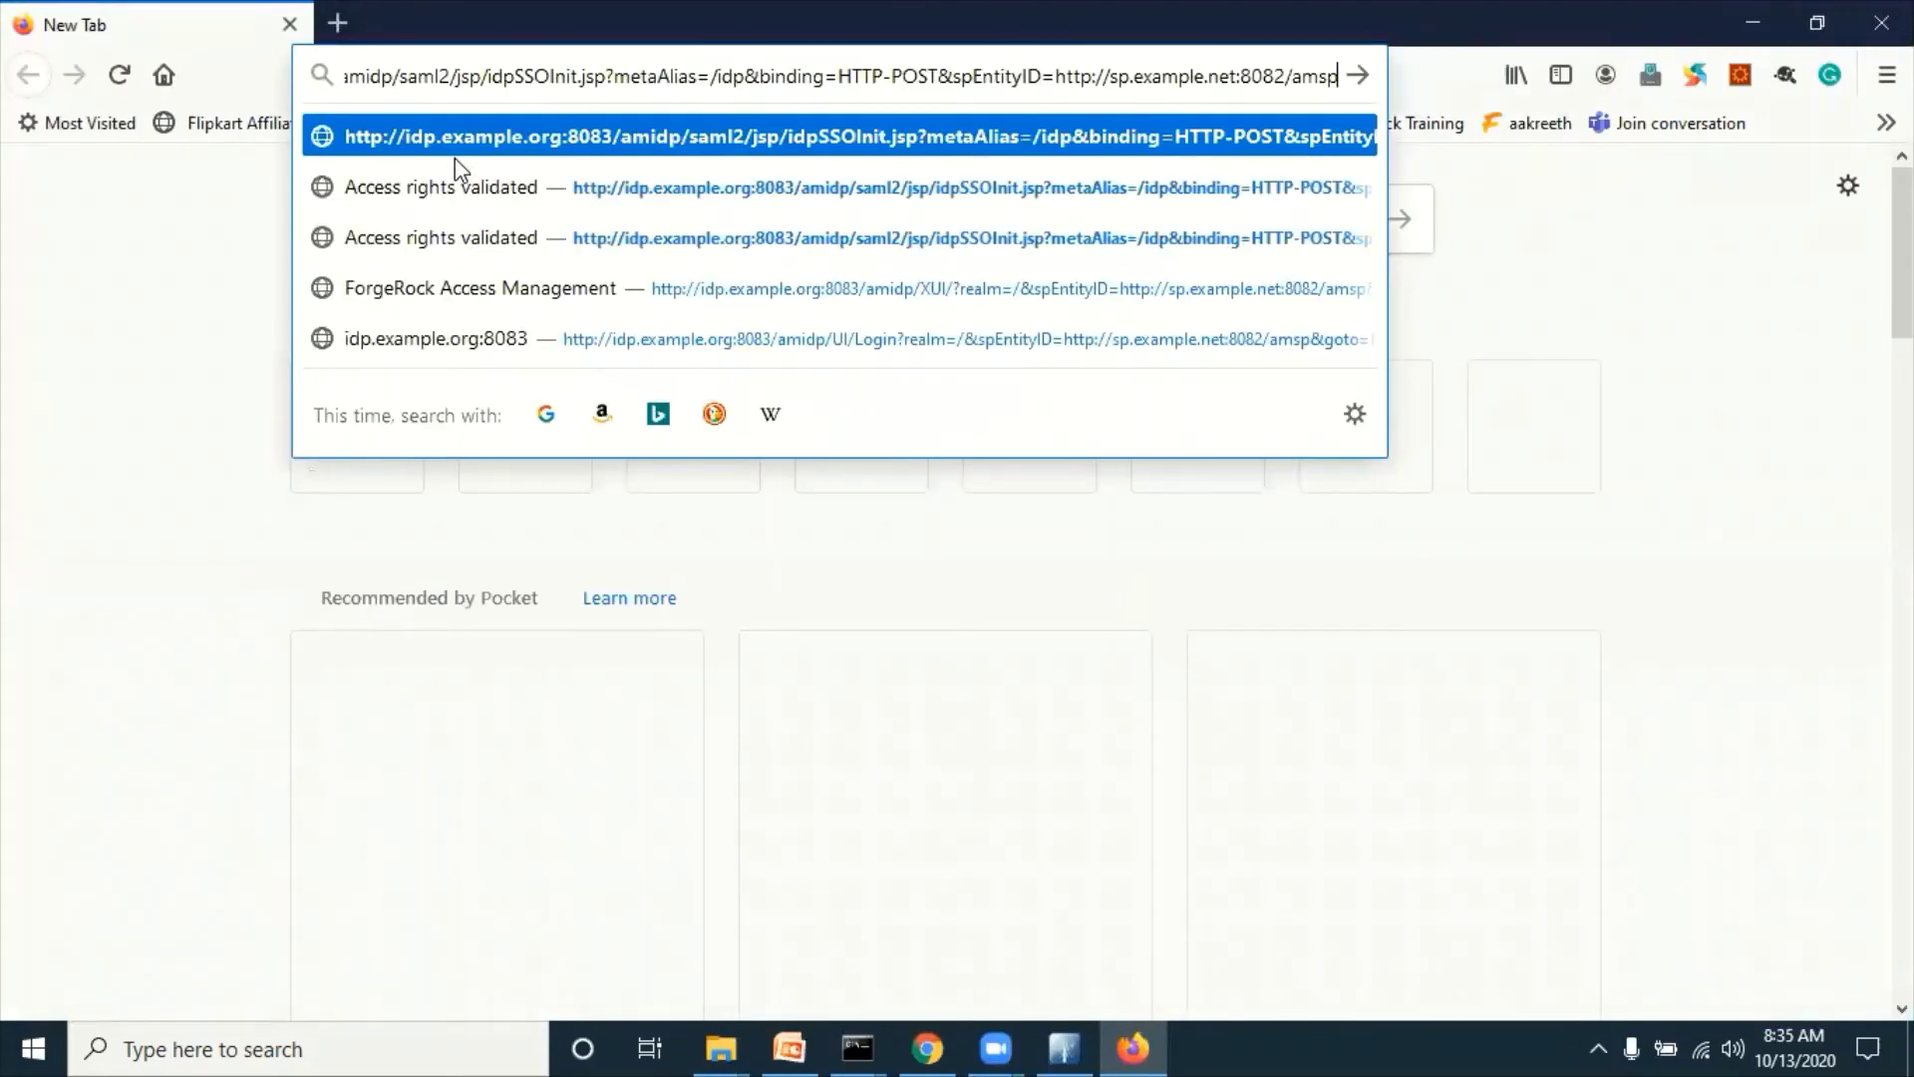
key(Home)
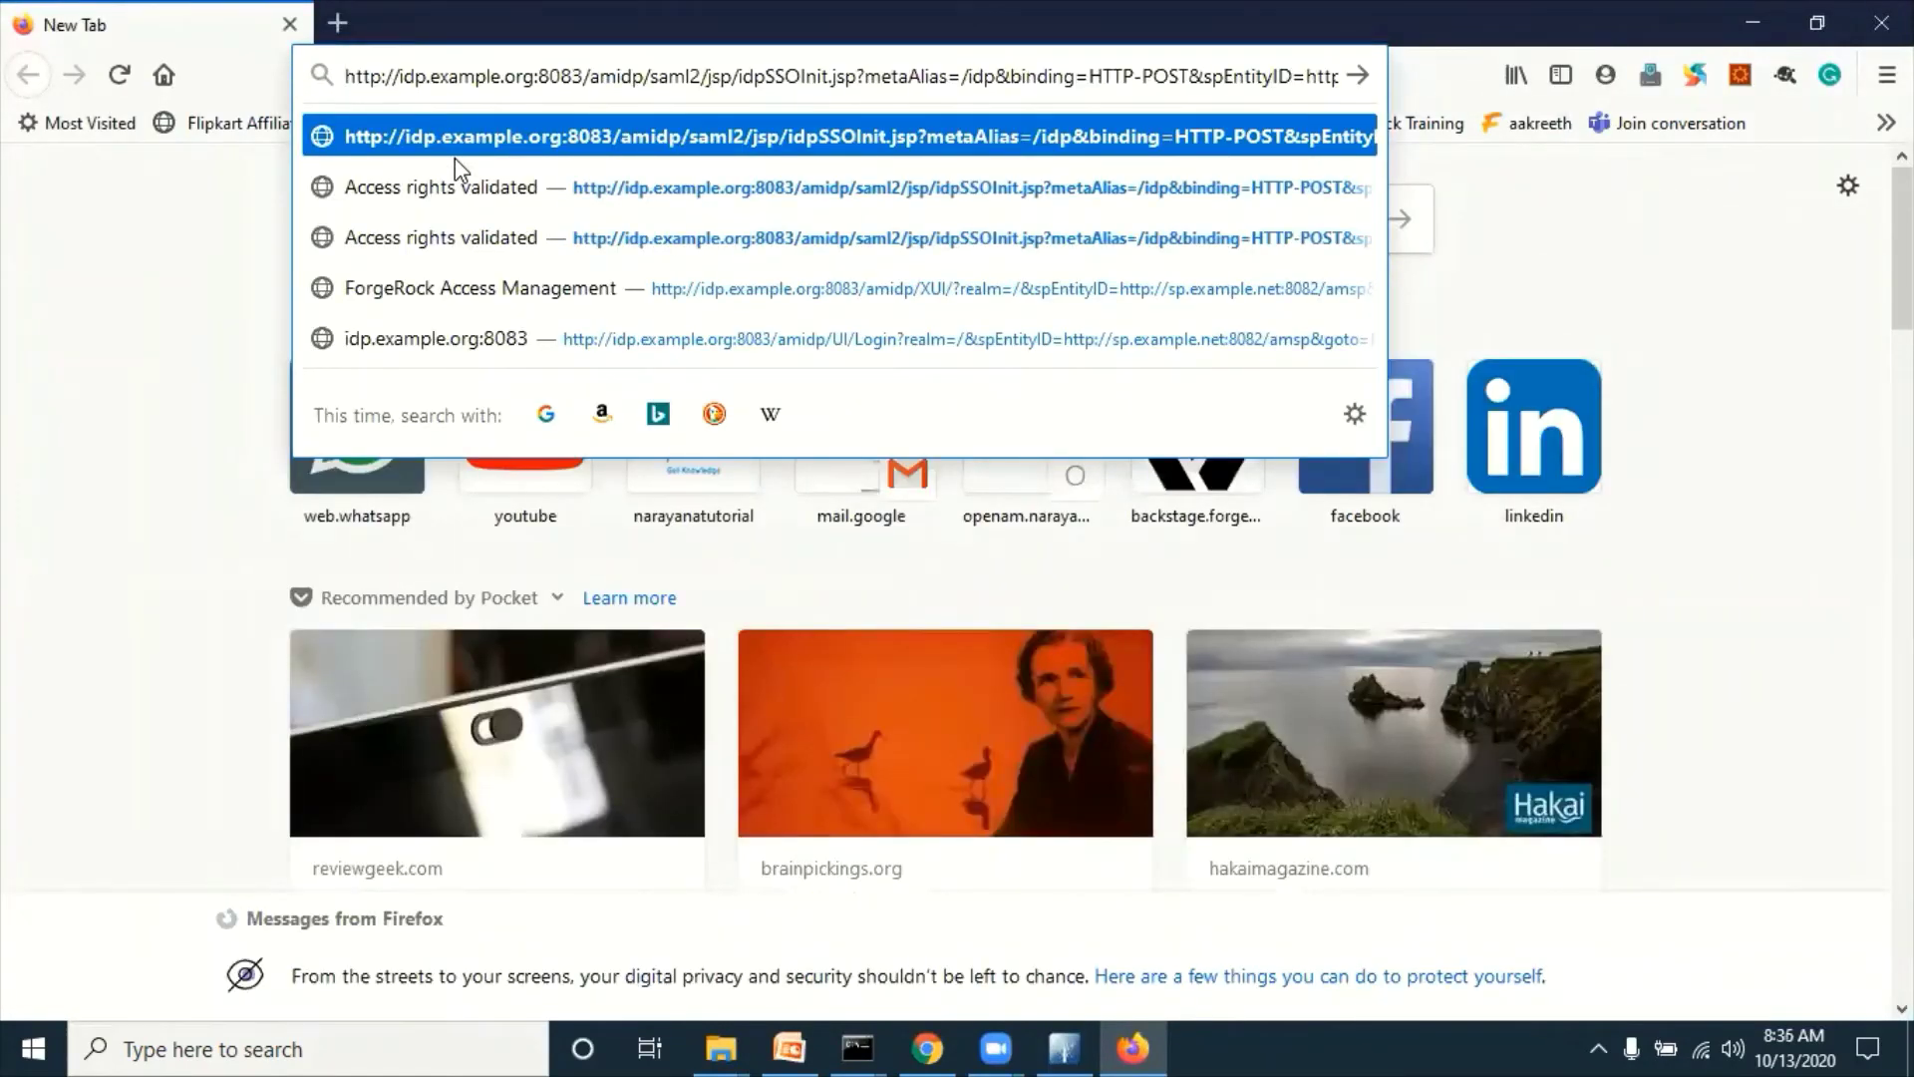
key(Return)
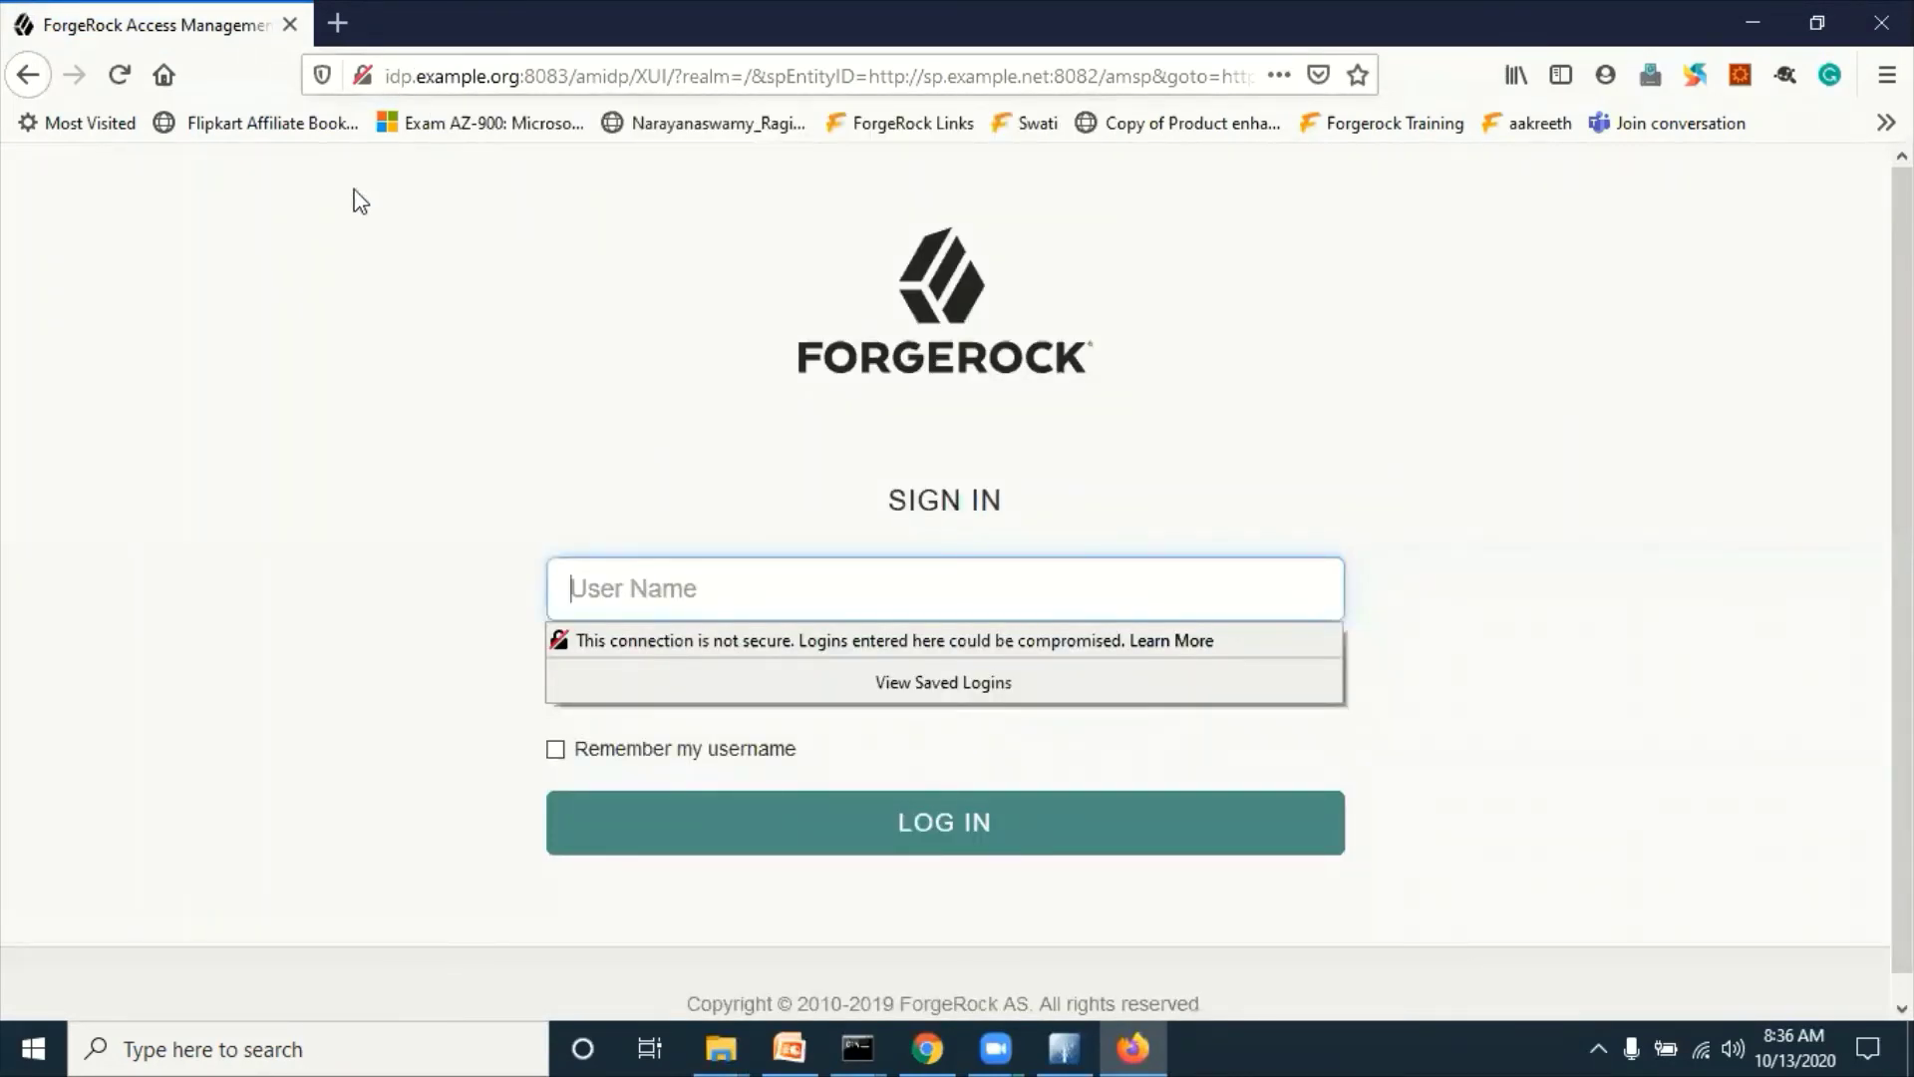
Step: Fill in the IdP test user's username and password on the ForgeRock sign-in page
click(648, 581)
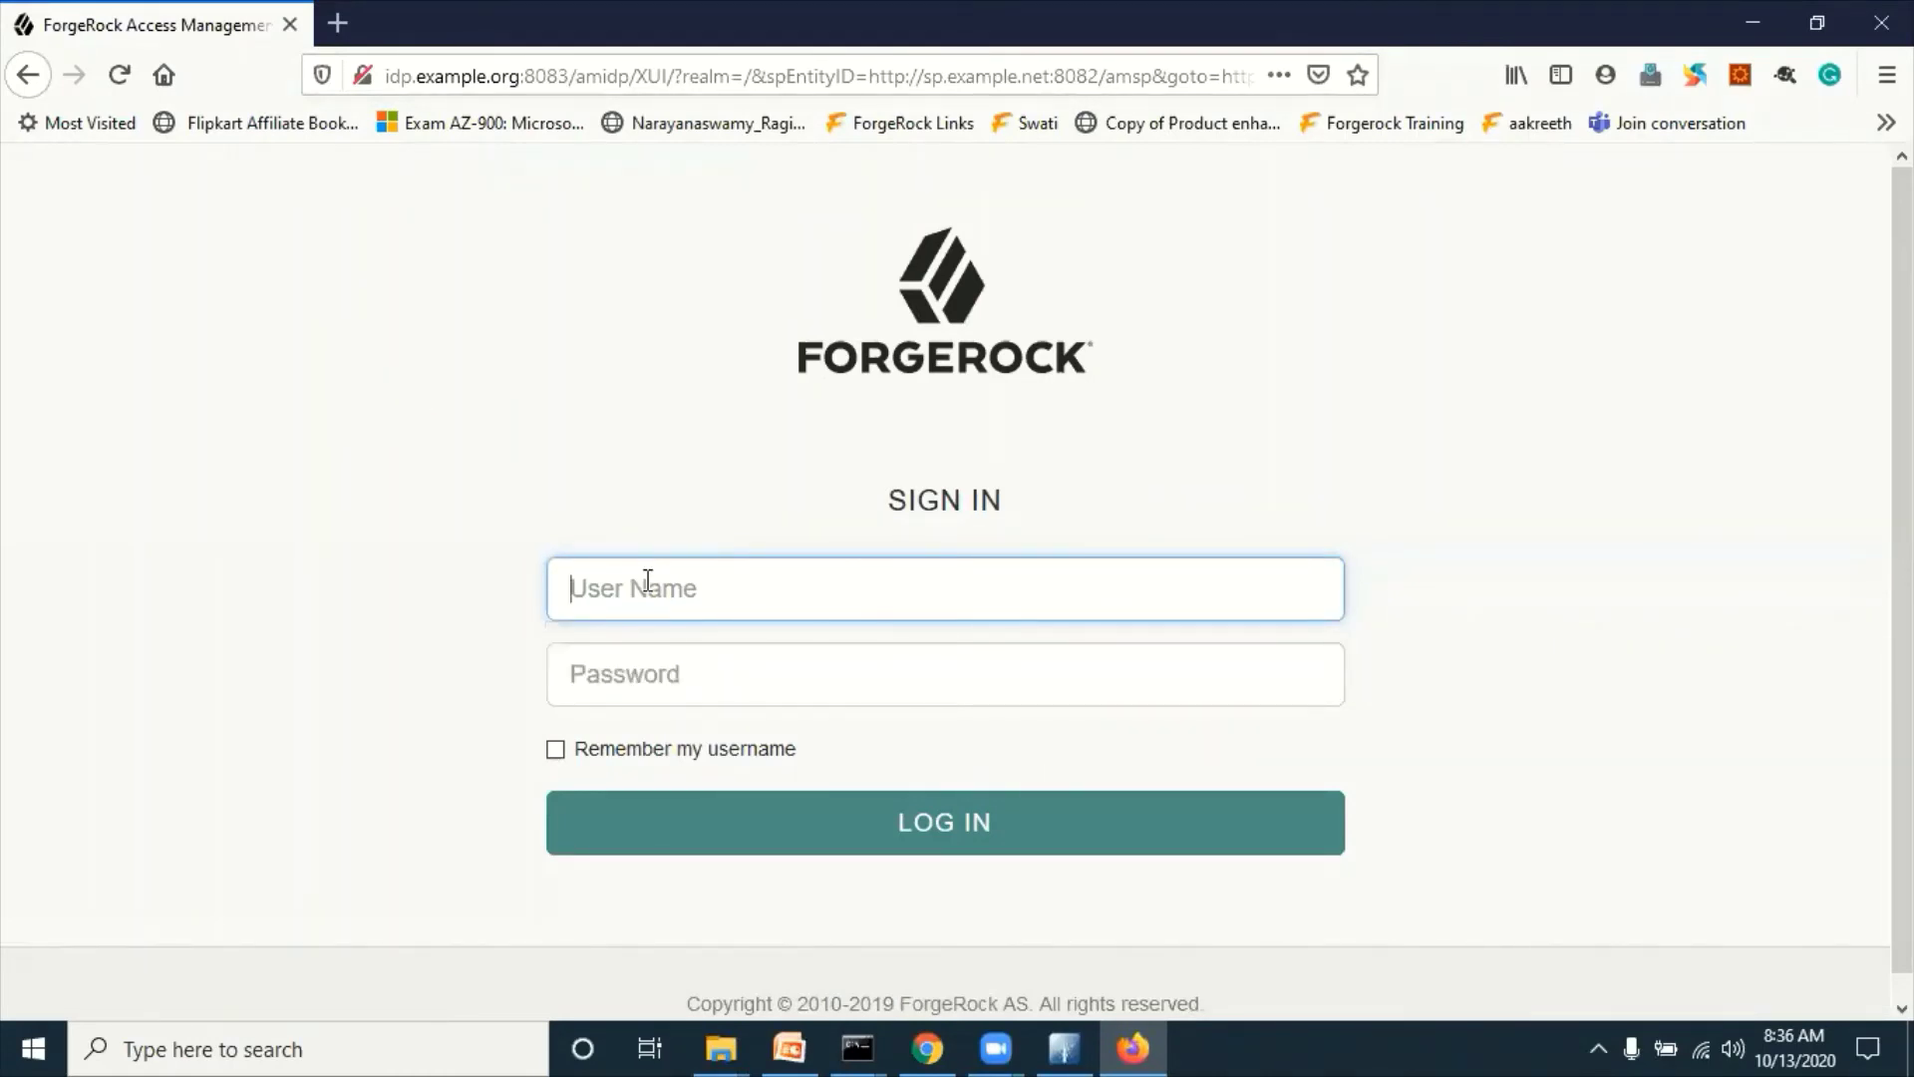
text(demo)
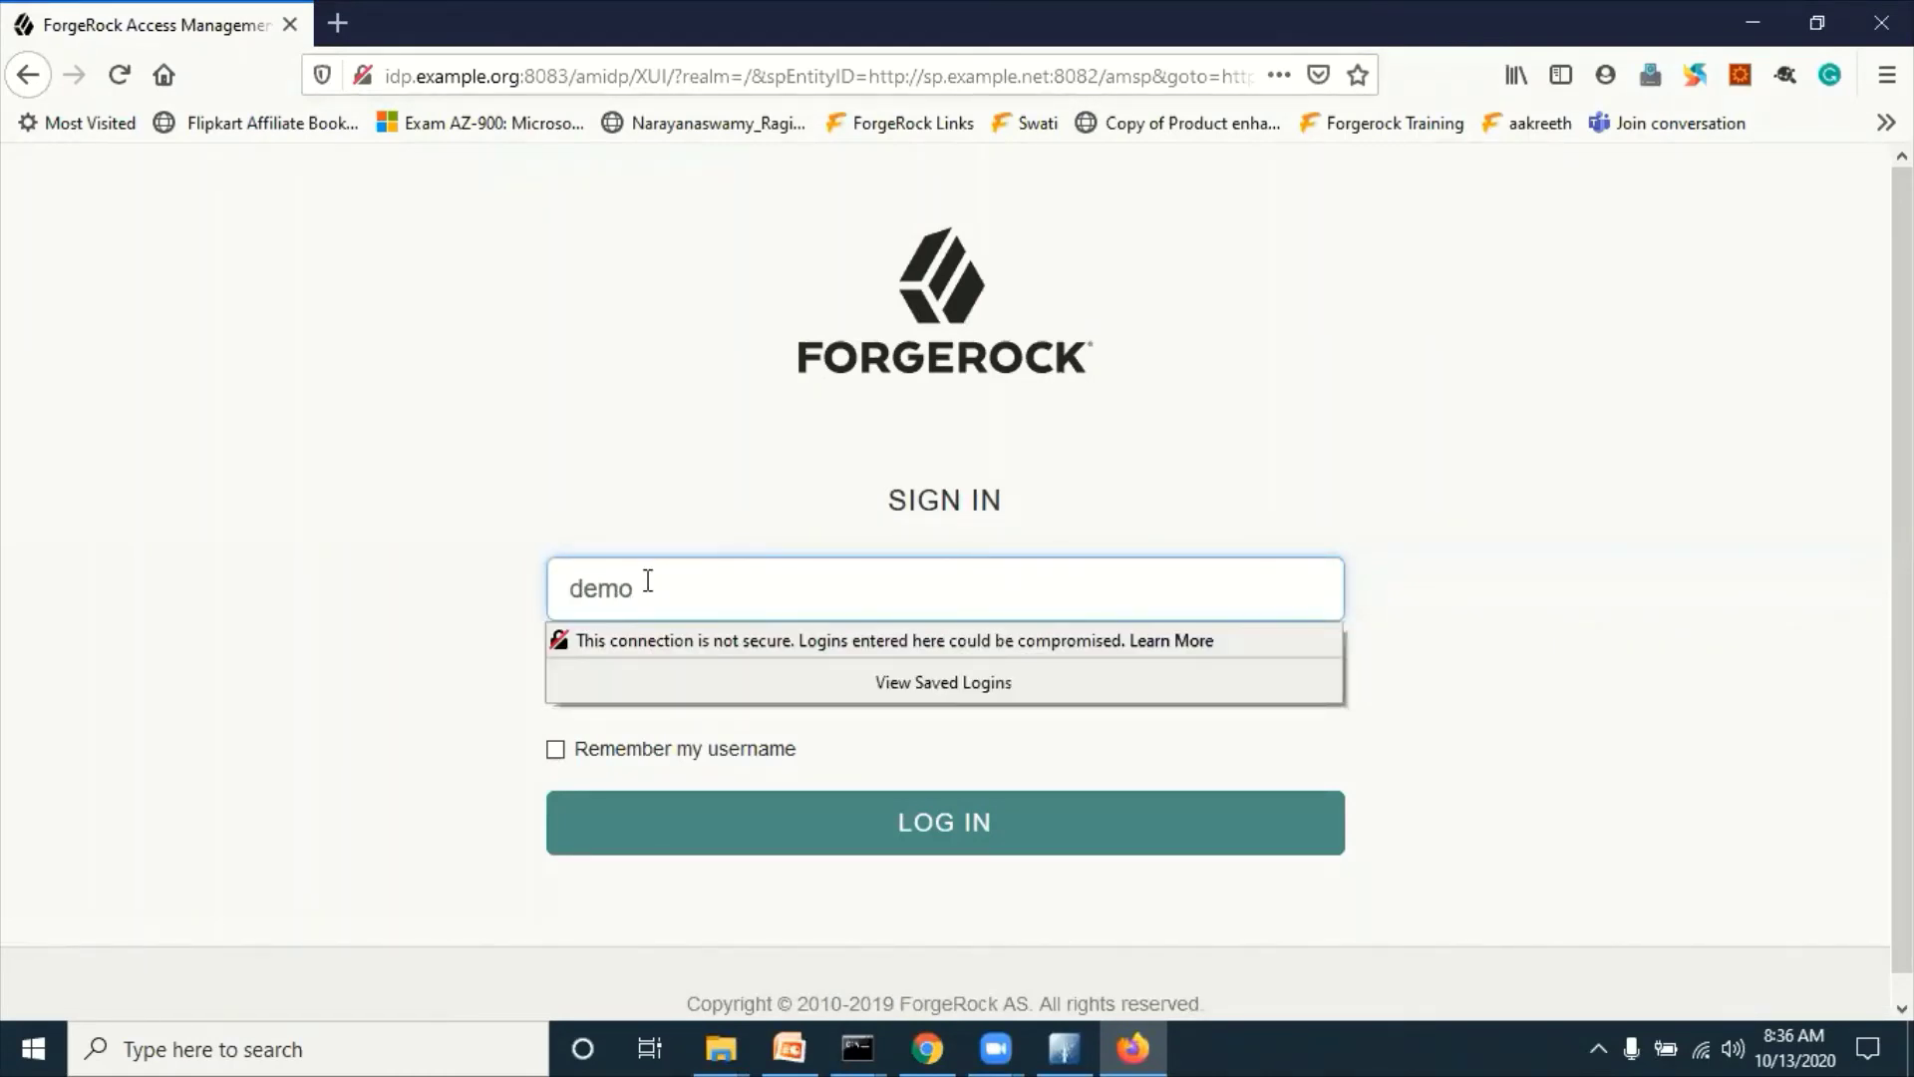
text(idp)
key(Tab)
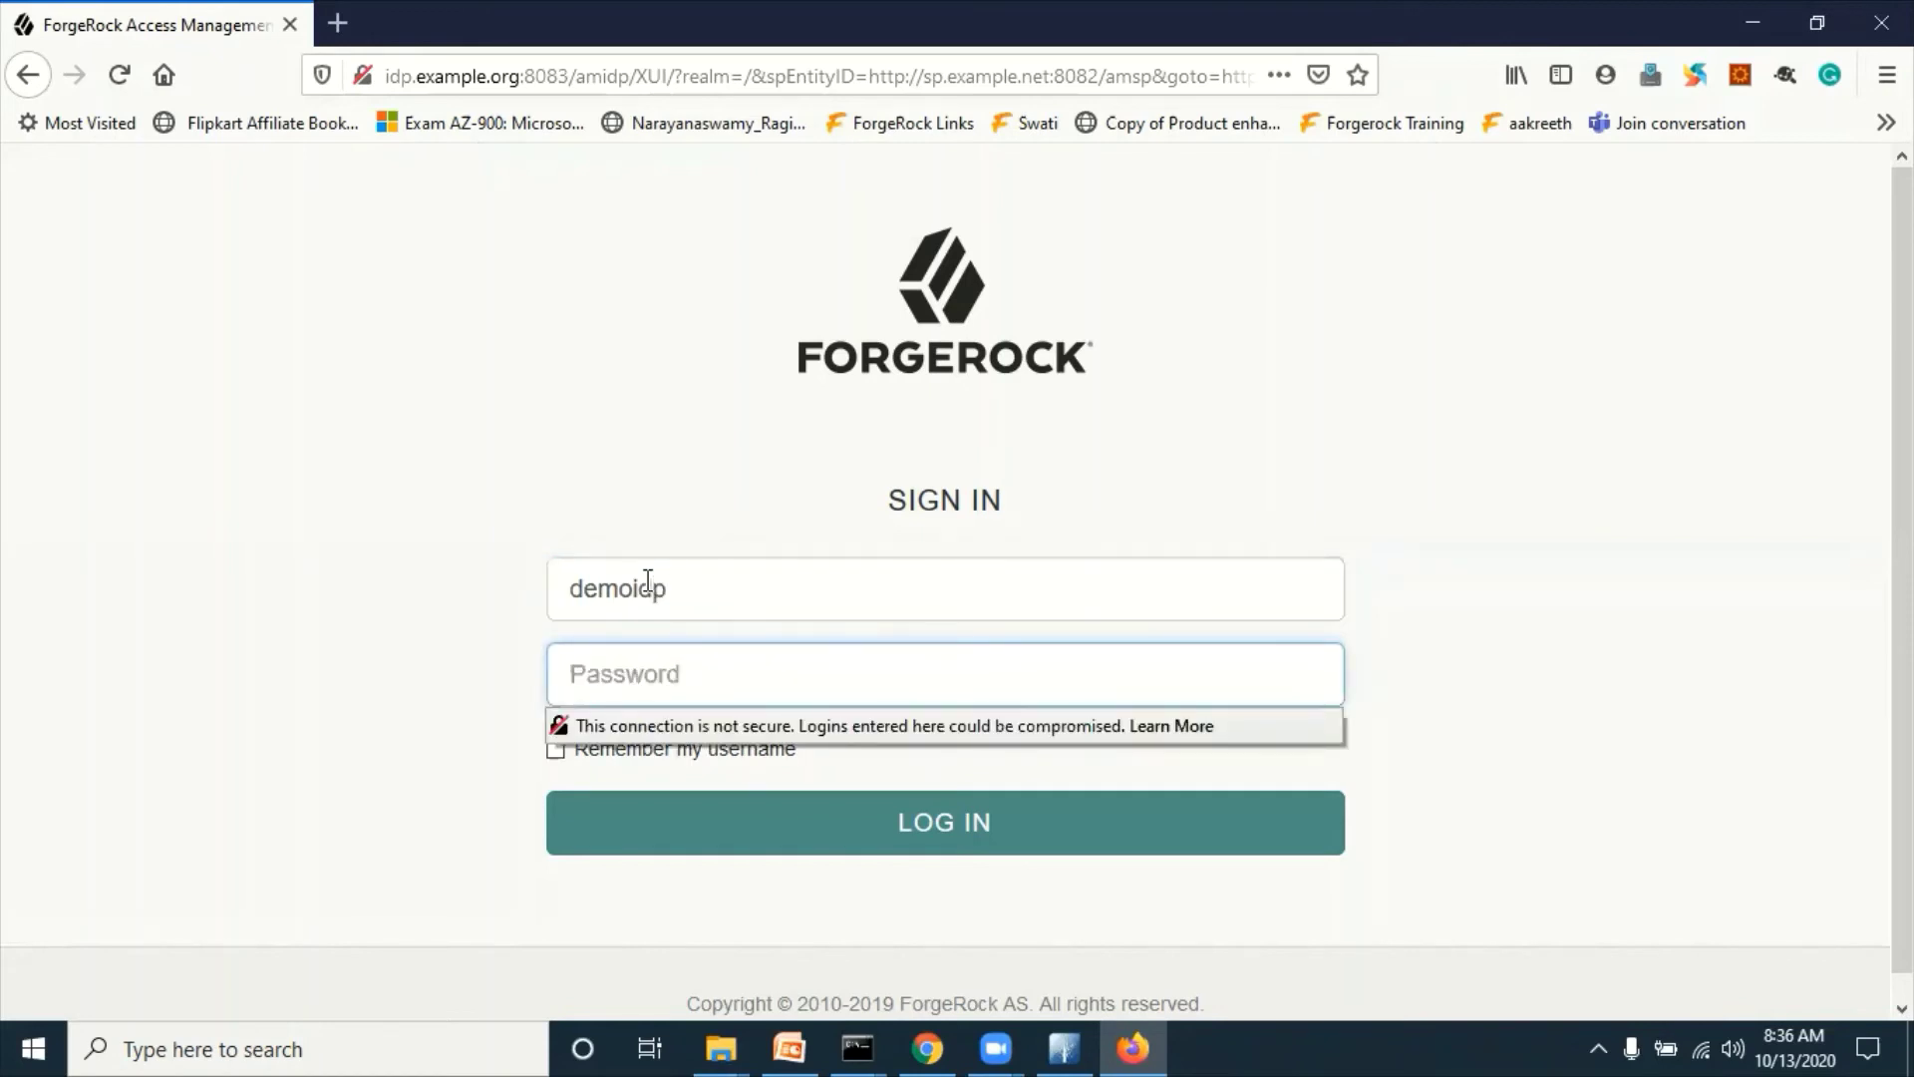
click(733, 602)
text(2)
click(574, 678)
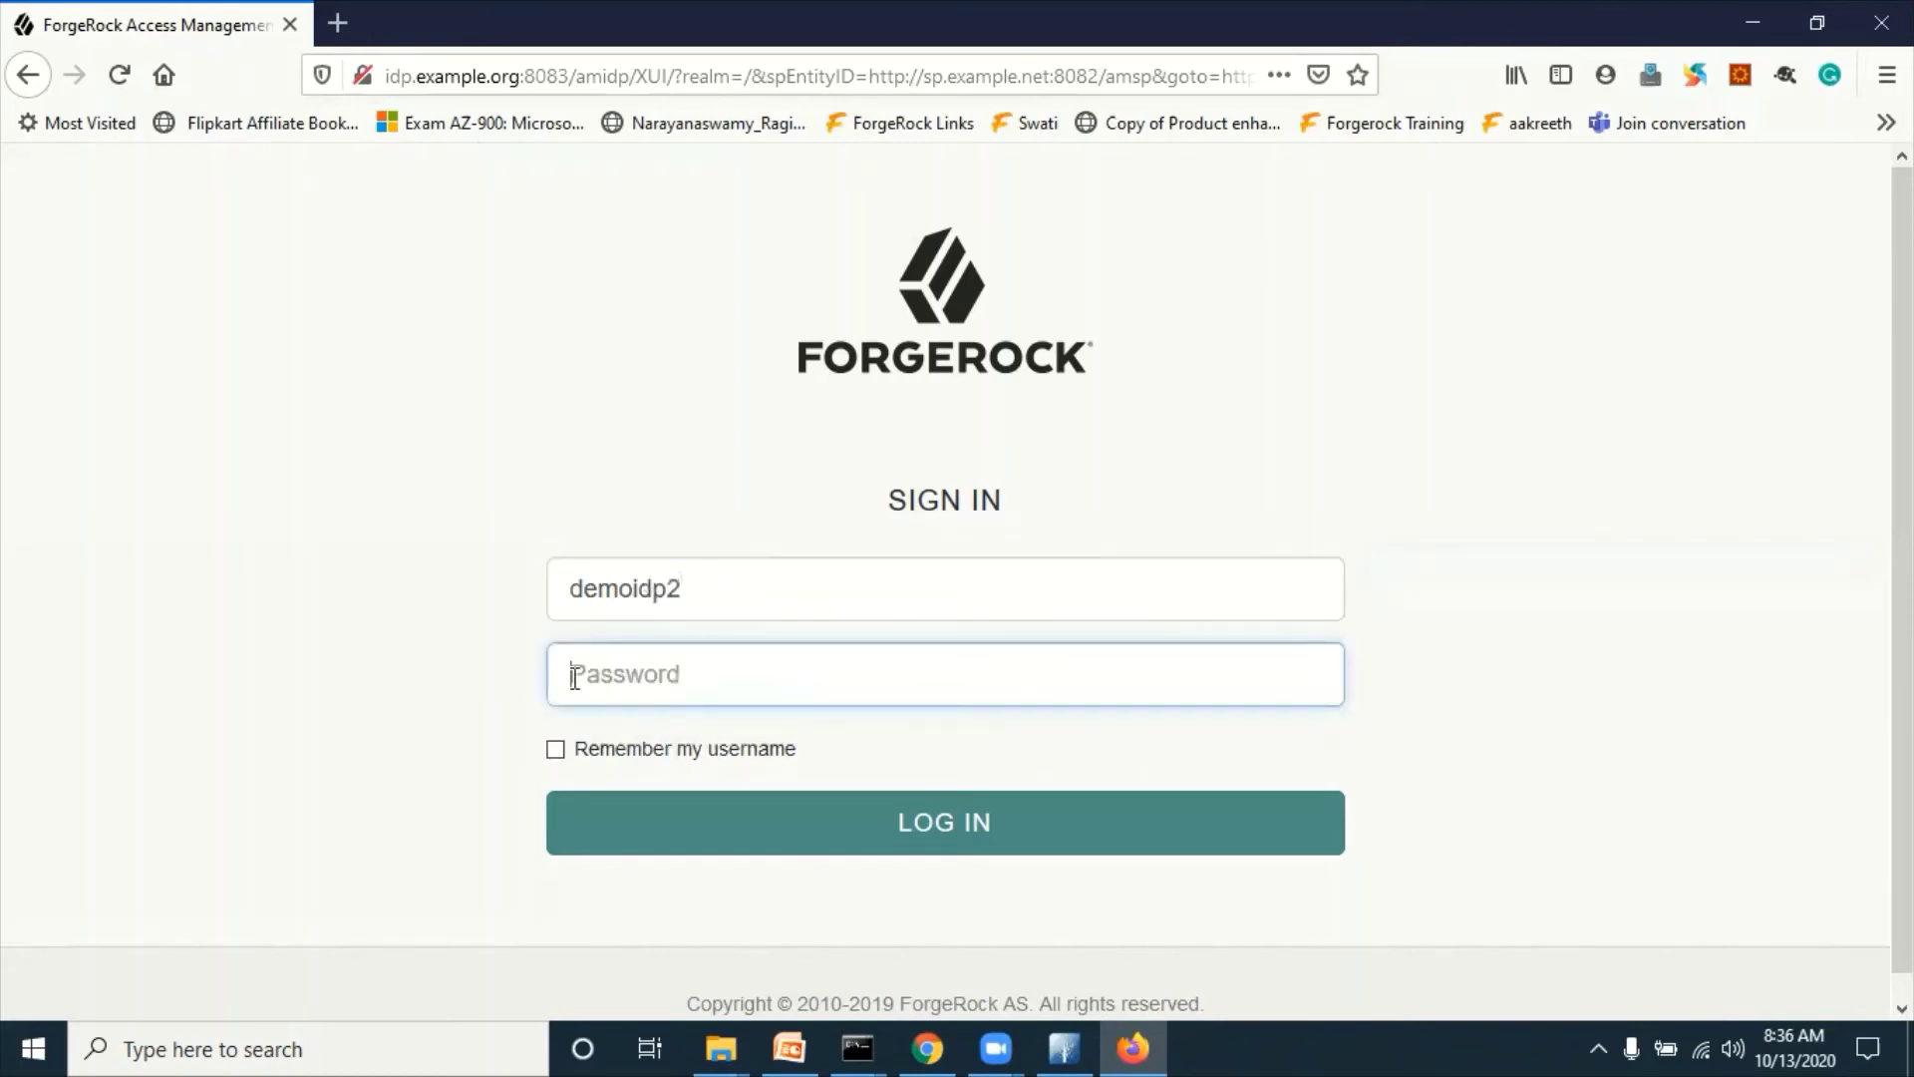
text(•••••••••)
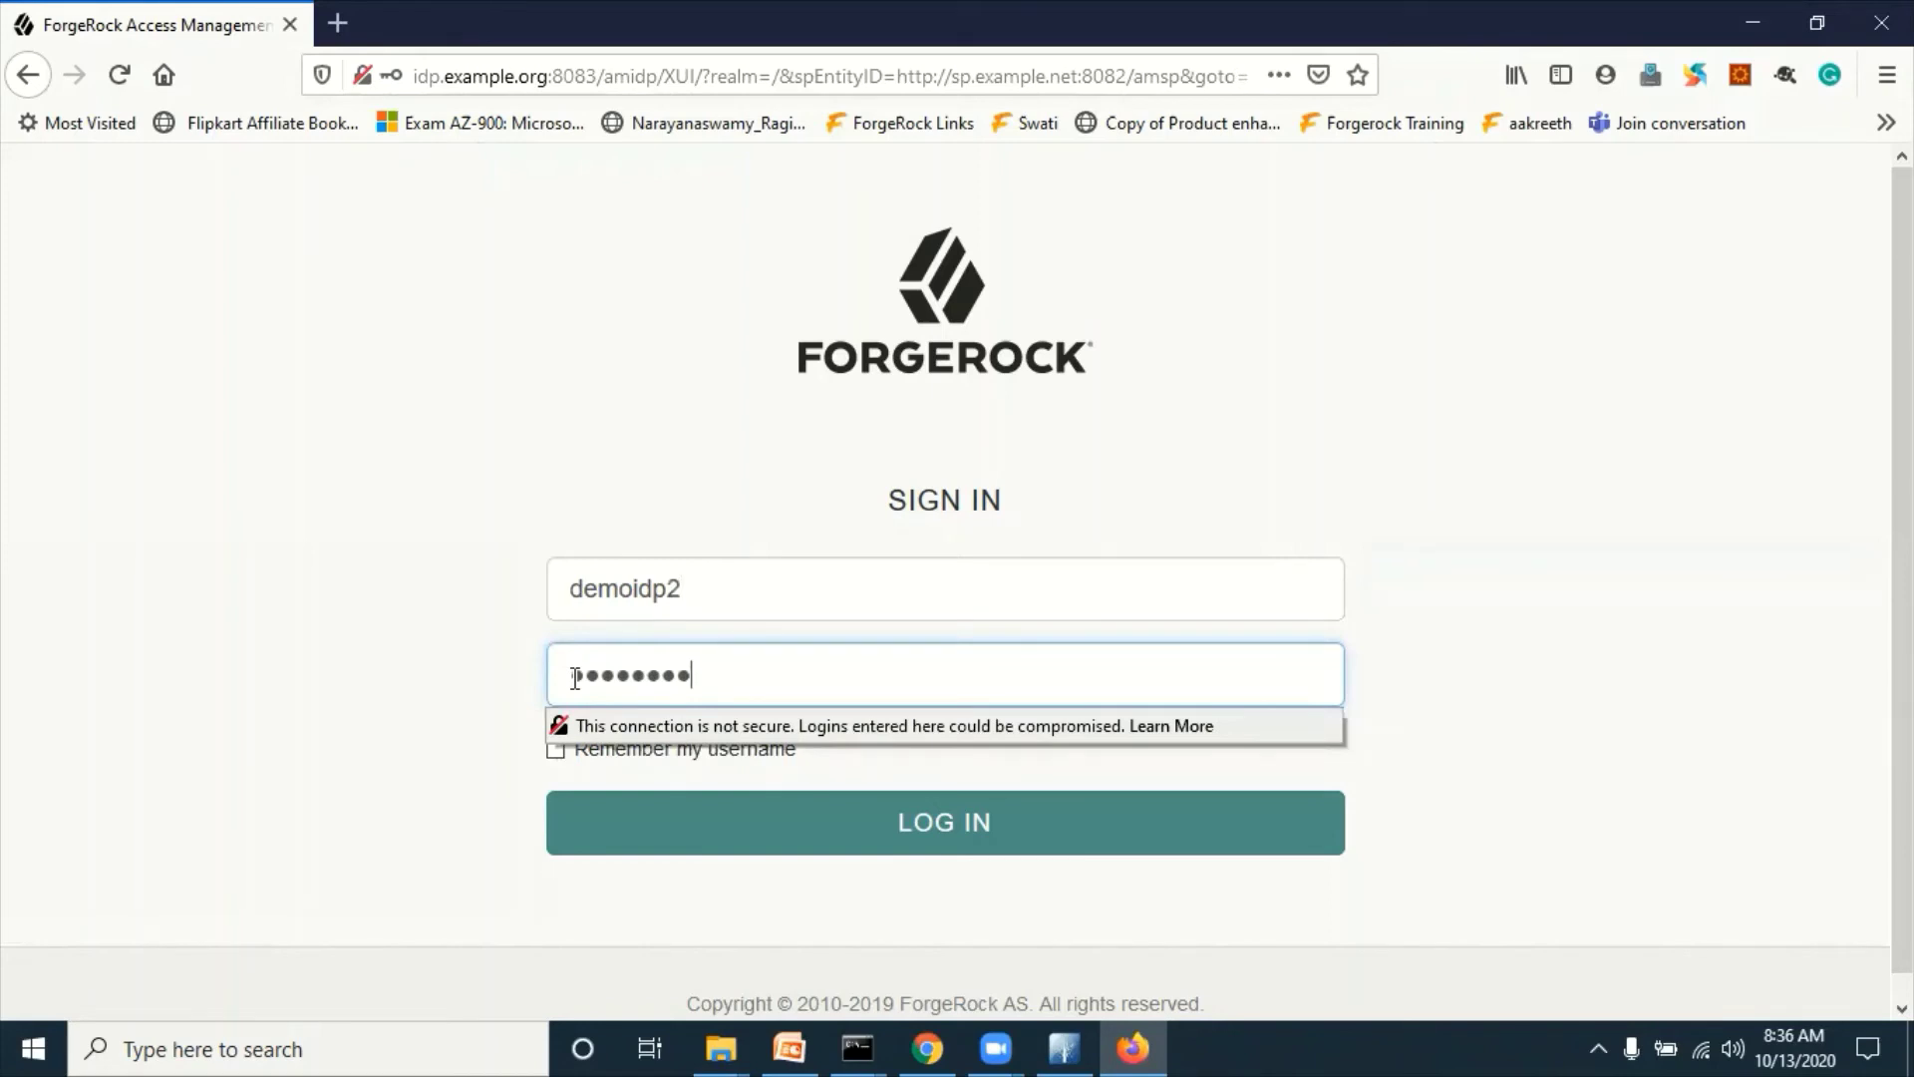
click(310, 472)
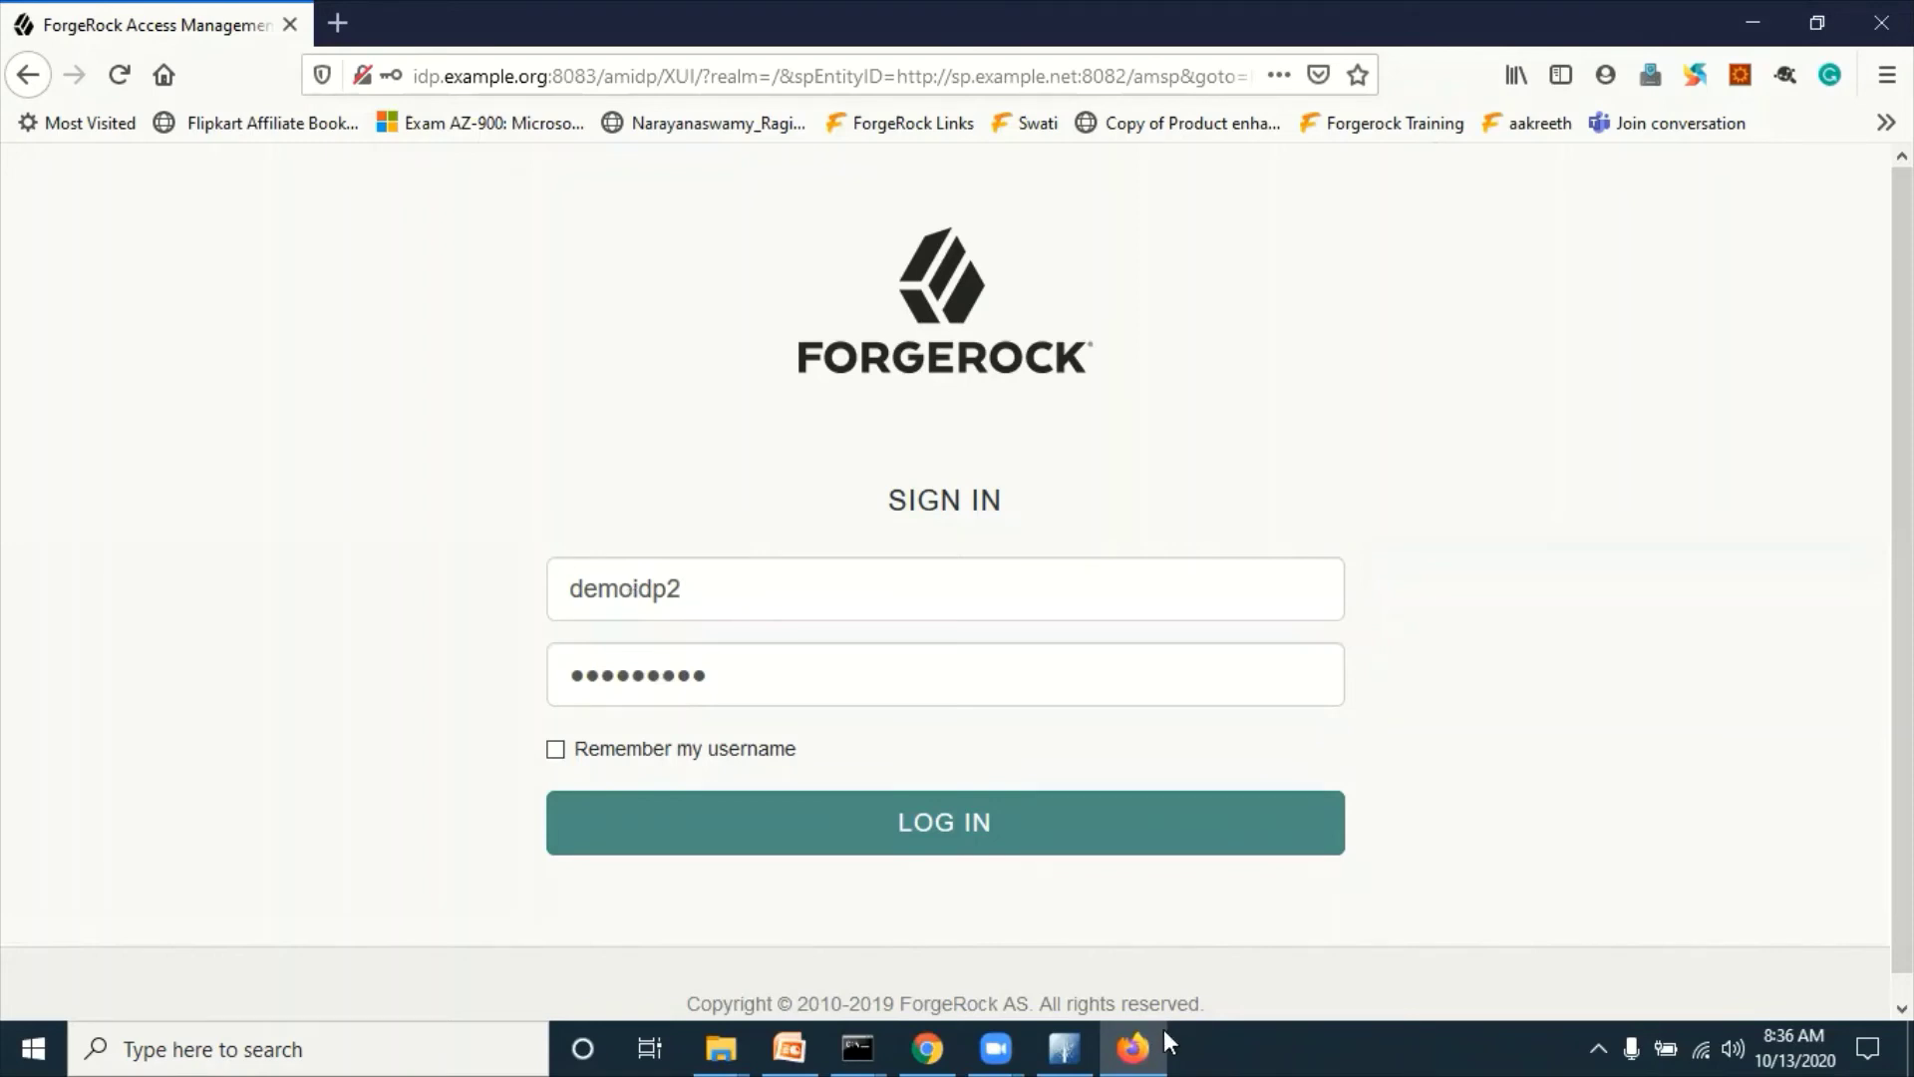
click(1085, 1037)
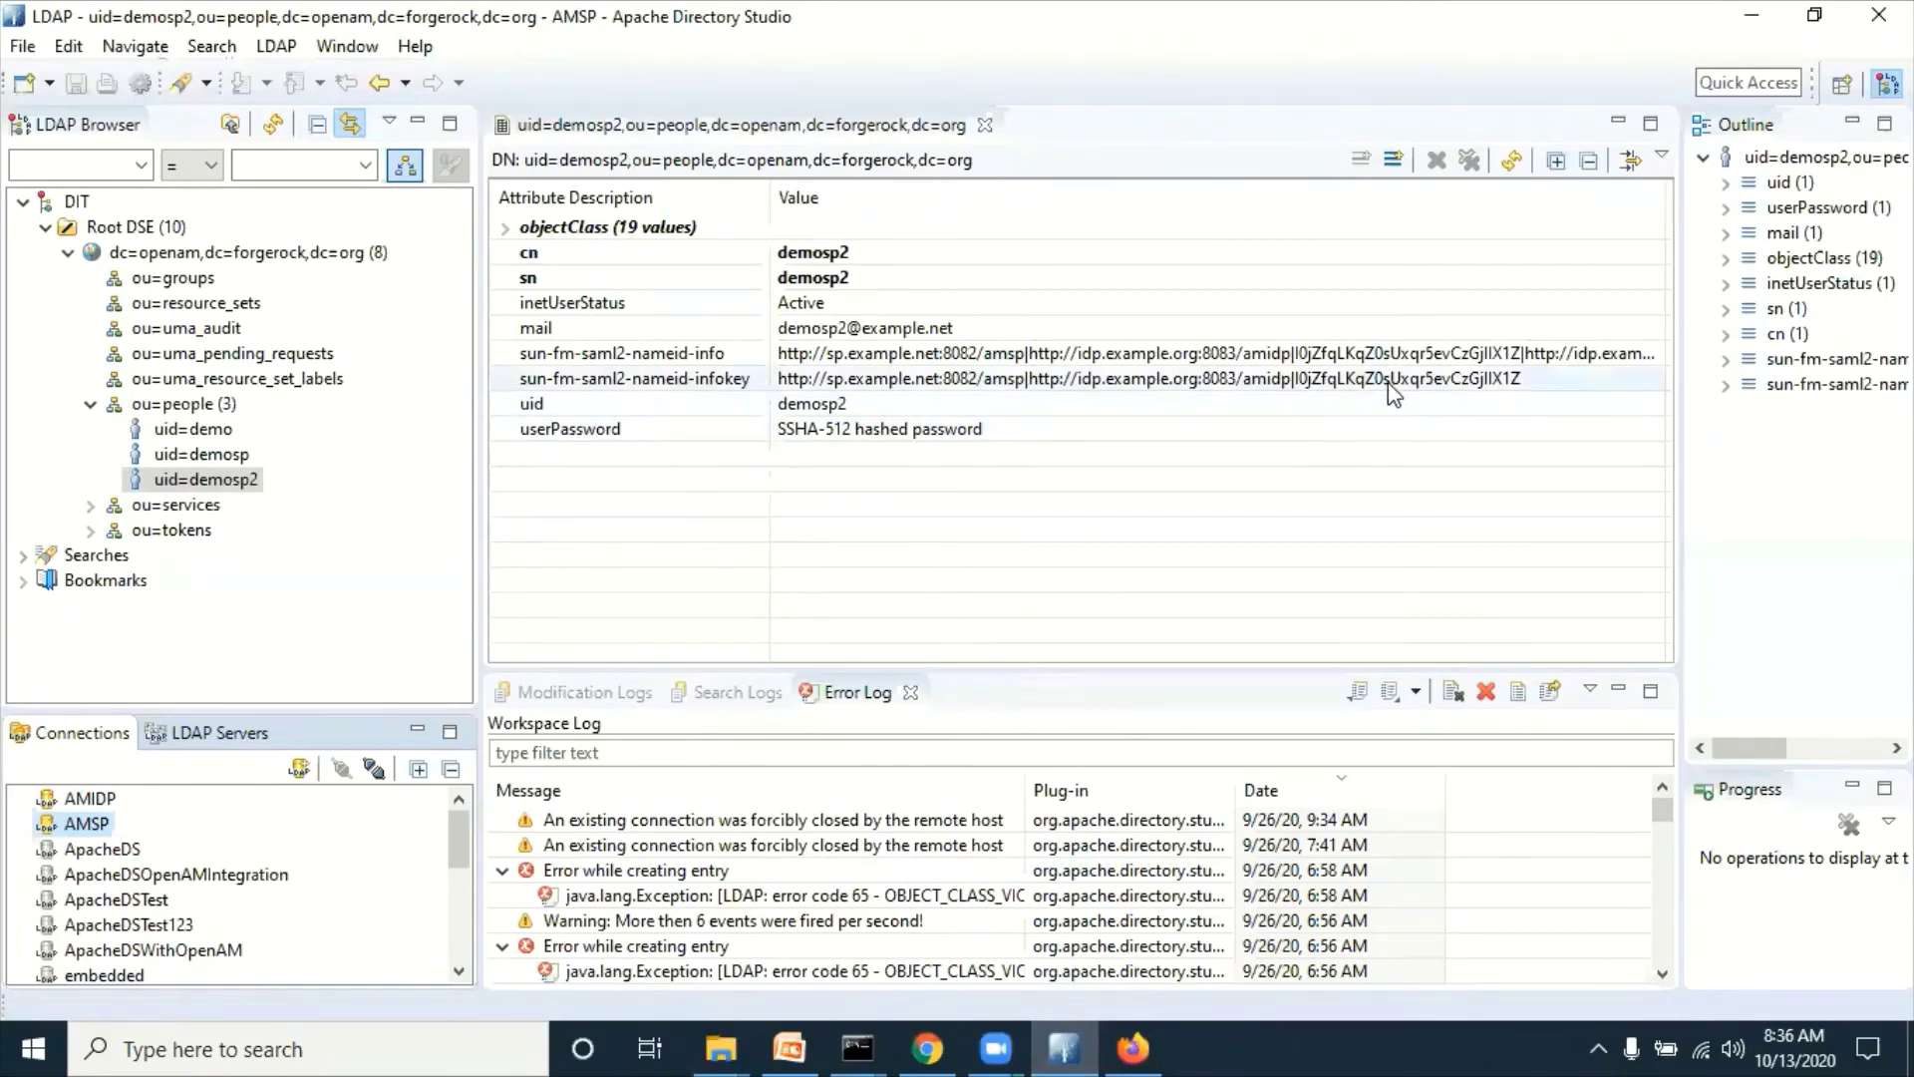
Step: Return from Apache Directory Studio to Firefox's filled-in ForgeRock sign-in page
click(1049, 1032)
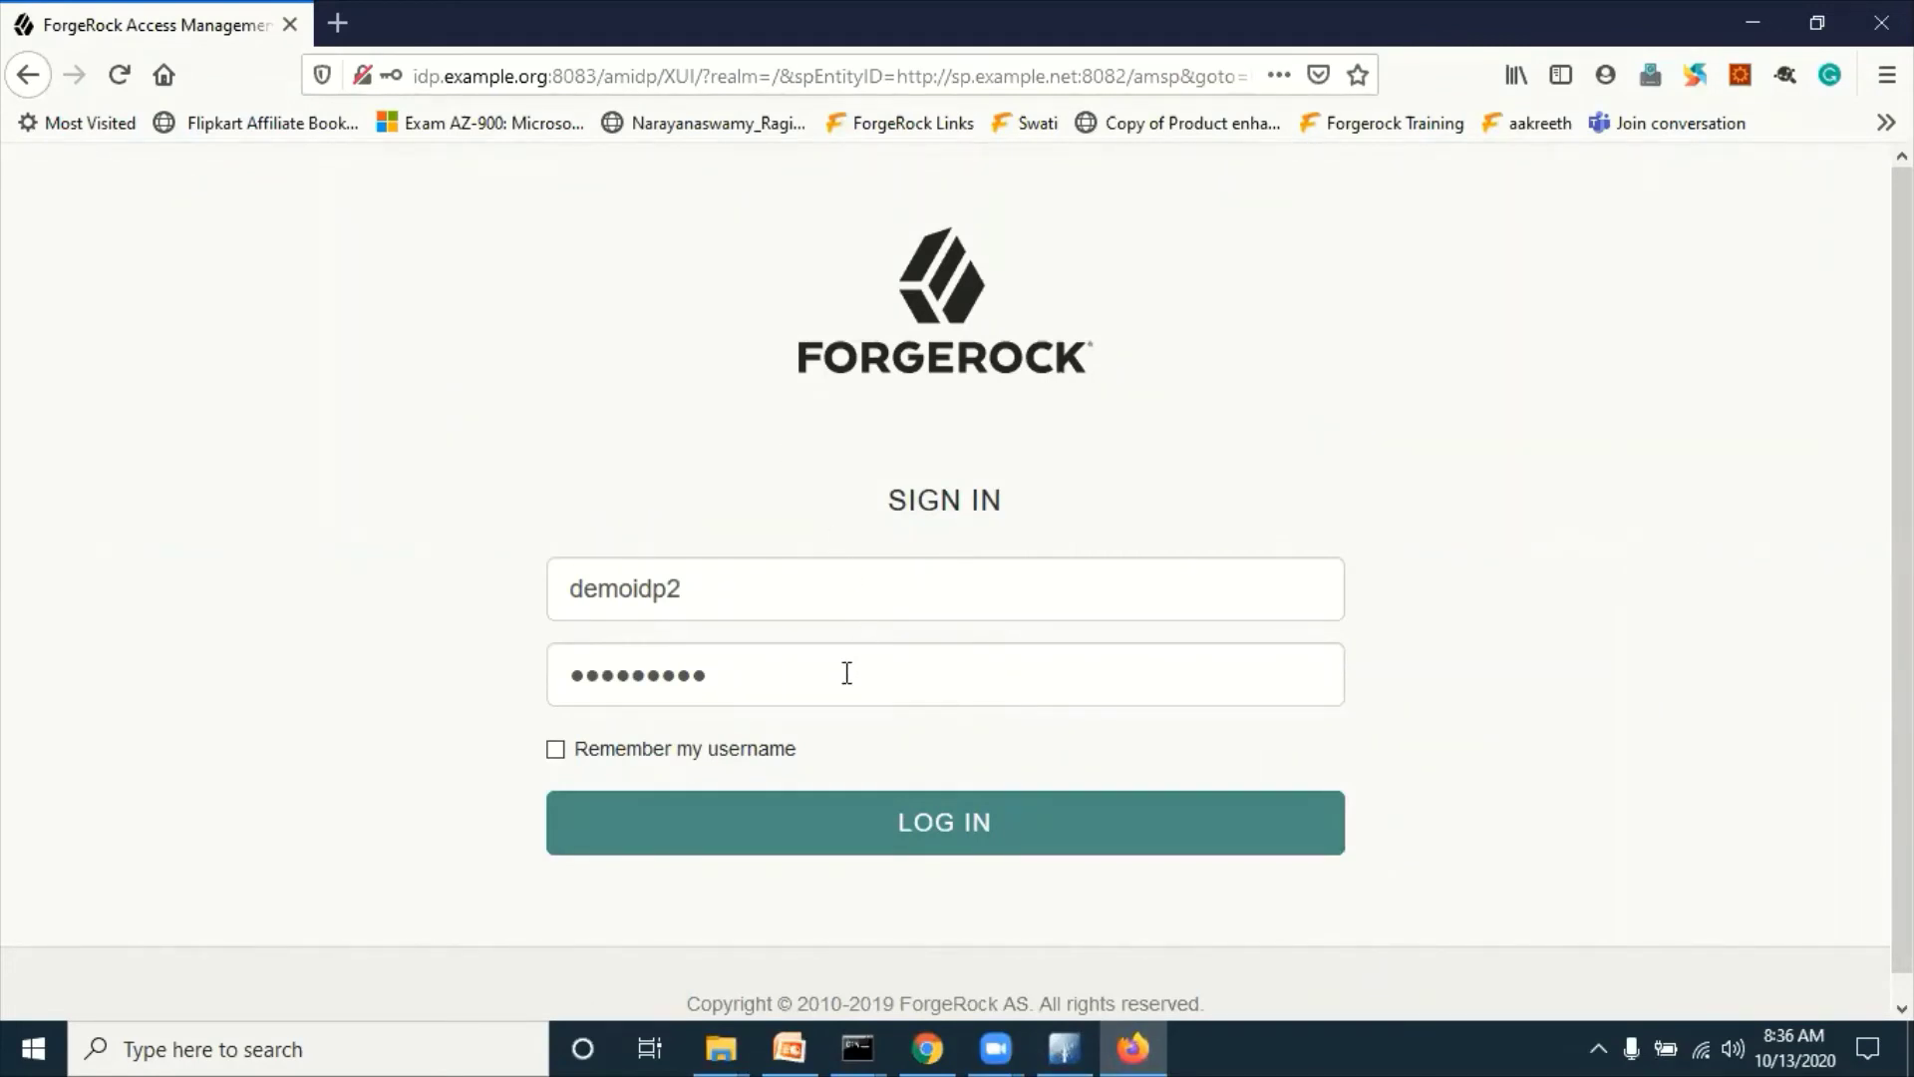
Step: Log in as the IdP test user without saving the password, highlight 'Single Sign-on succeeded', then minimize Firefox
click(950, 832)
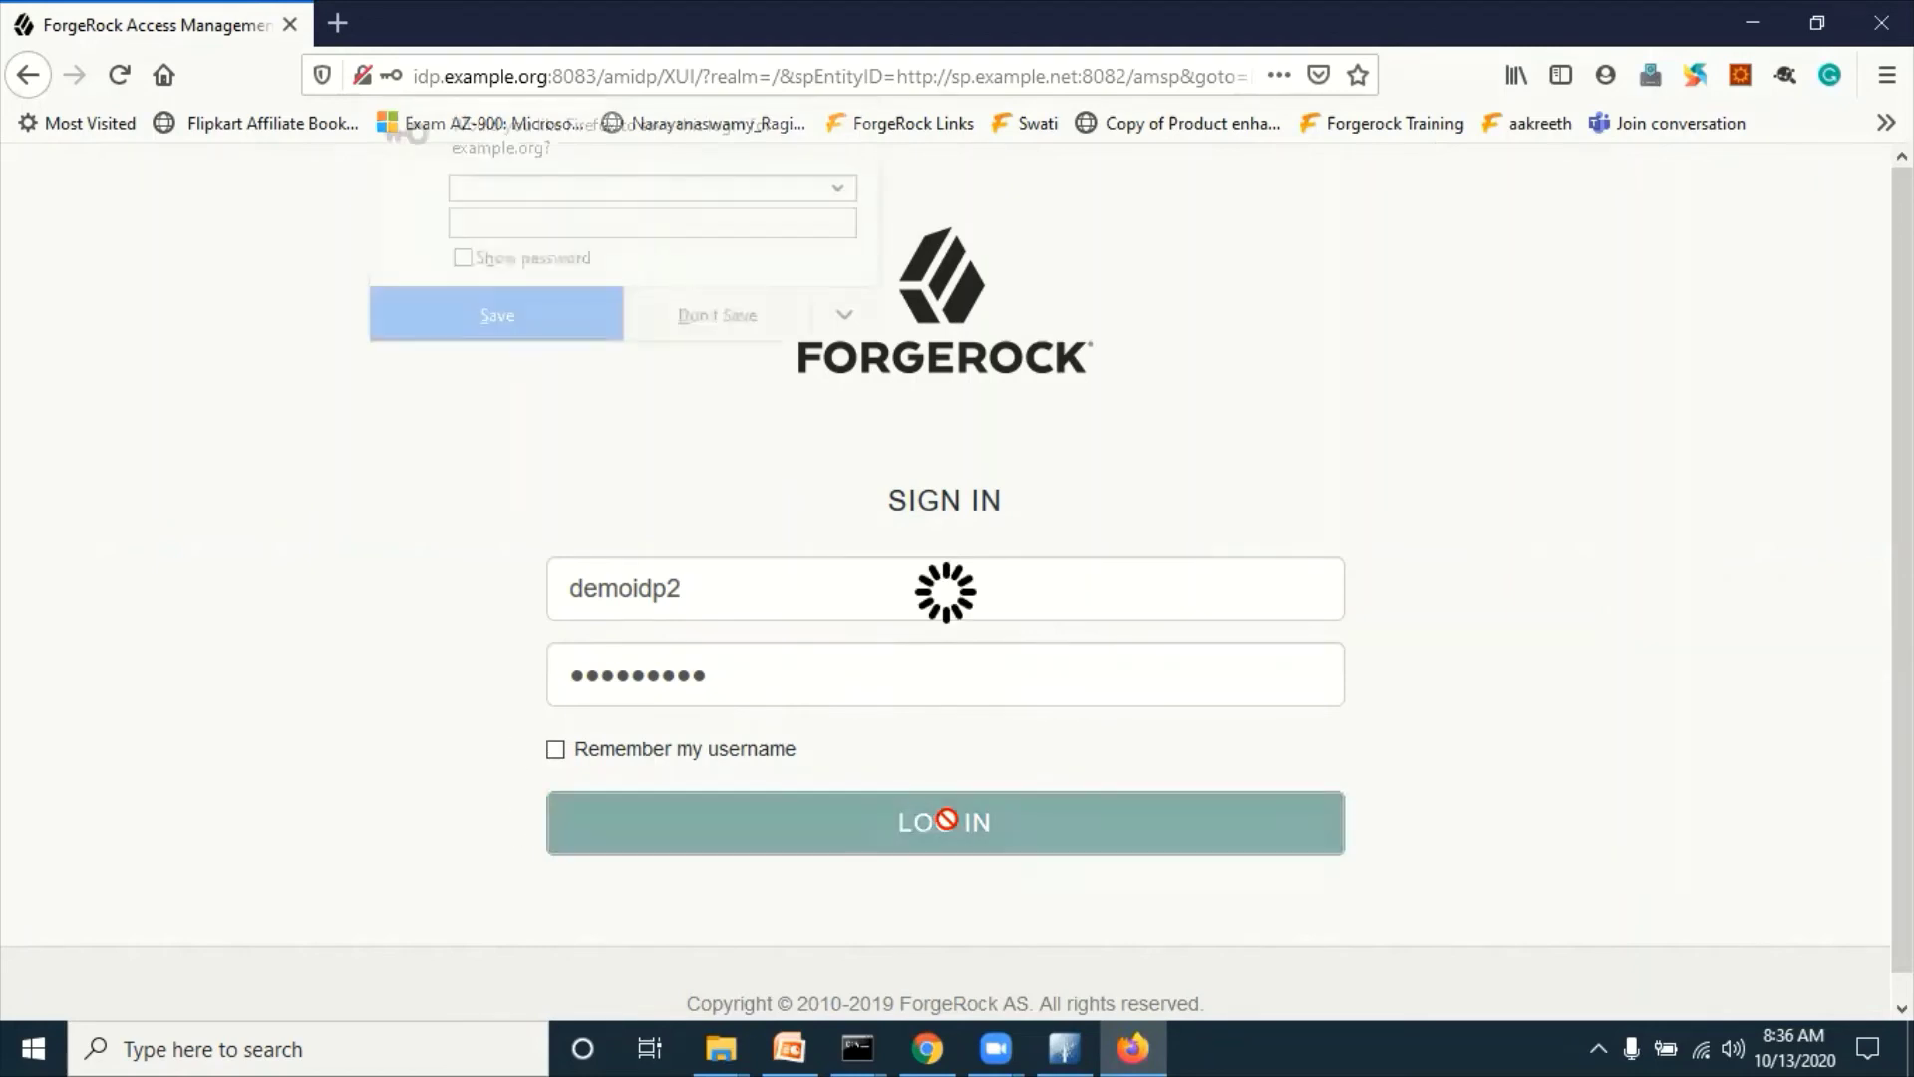
click(749, 317)
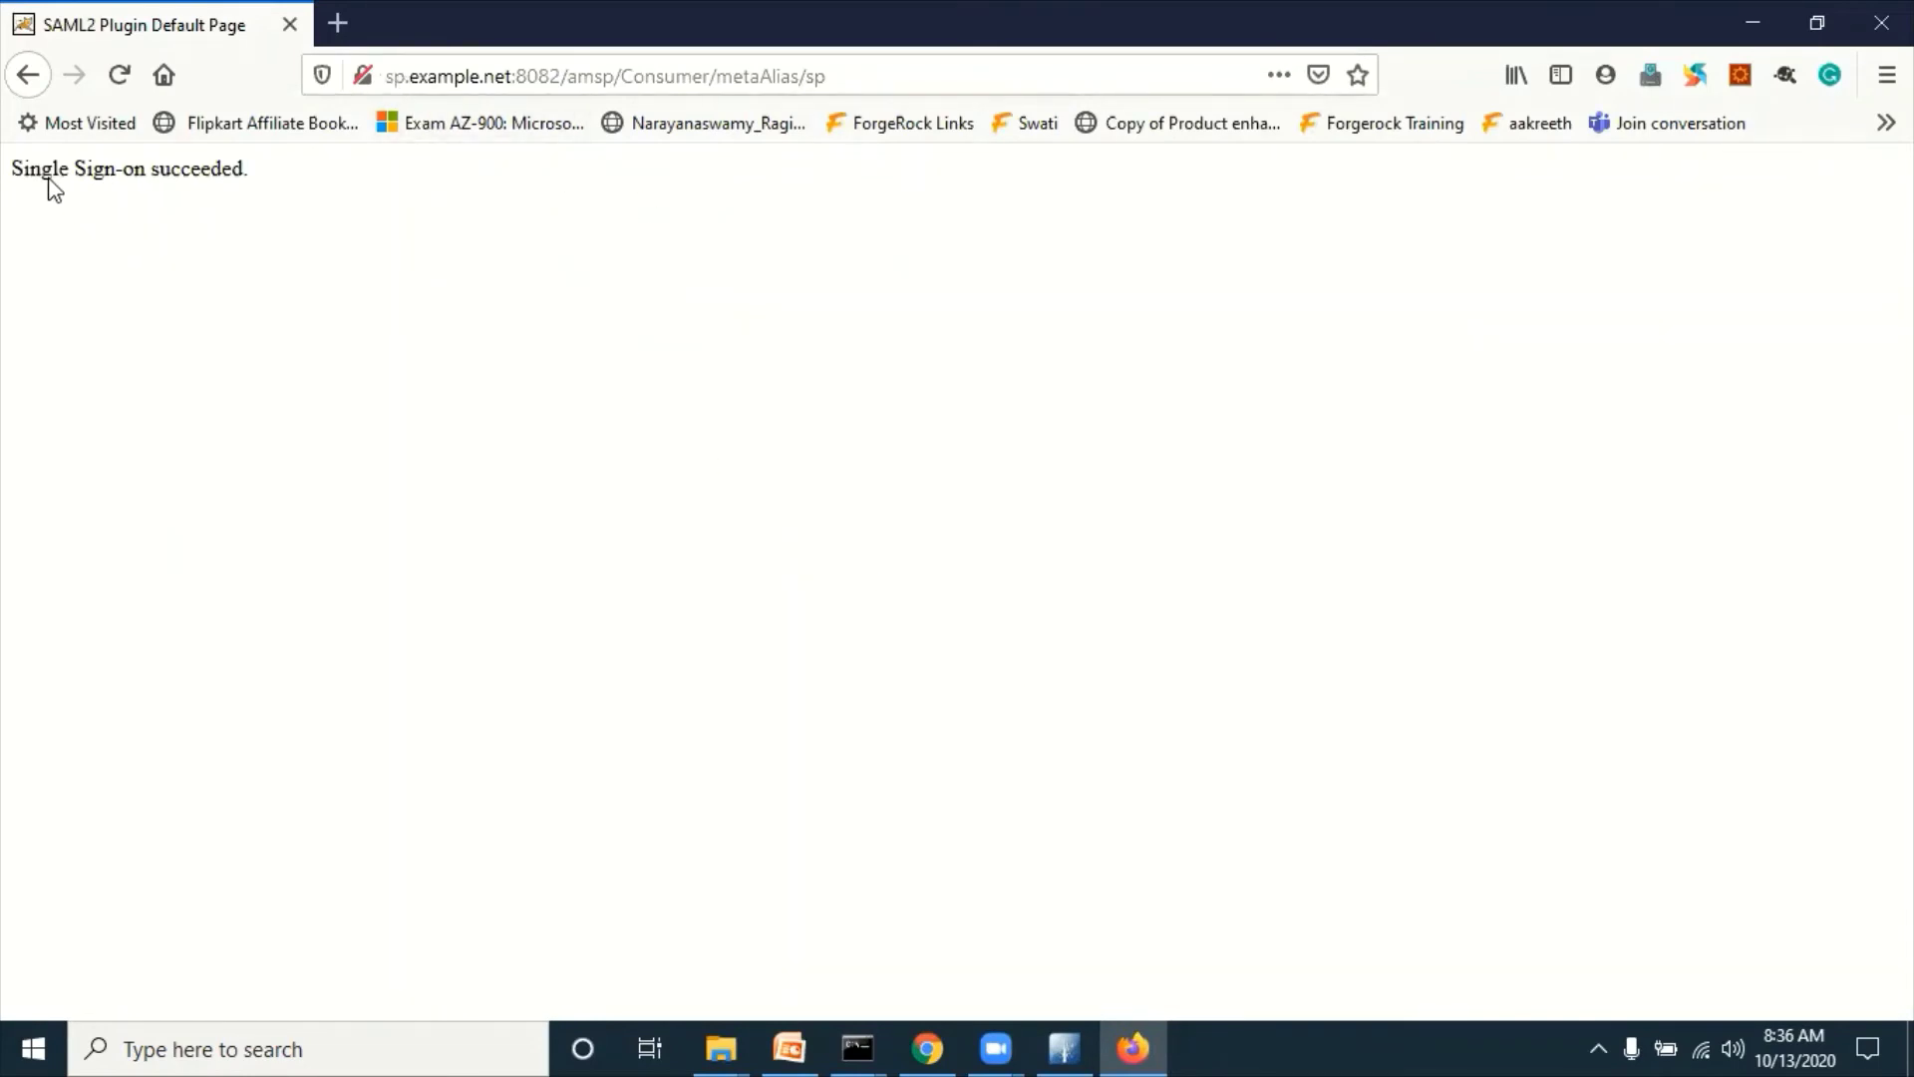
drag(12, 169, 257, 179)
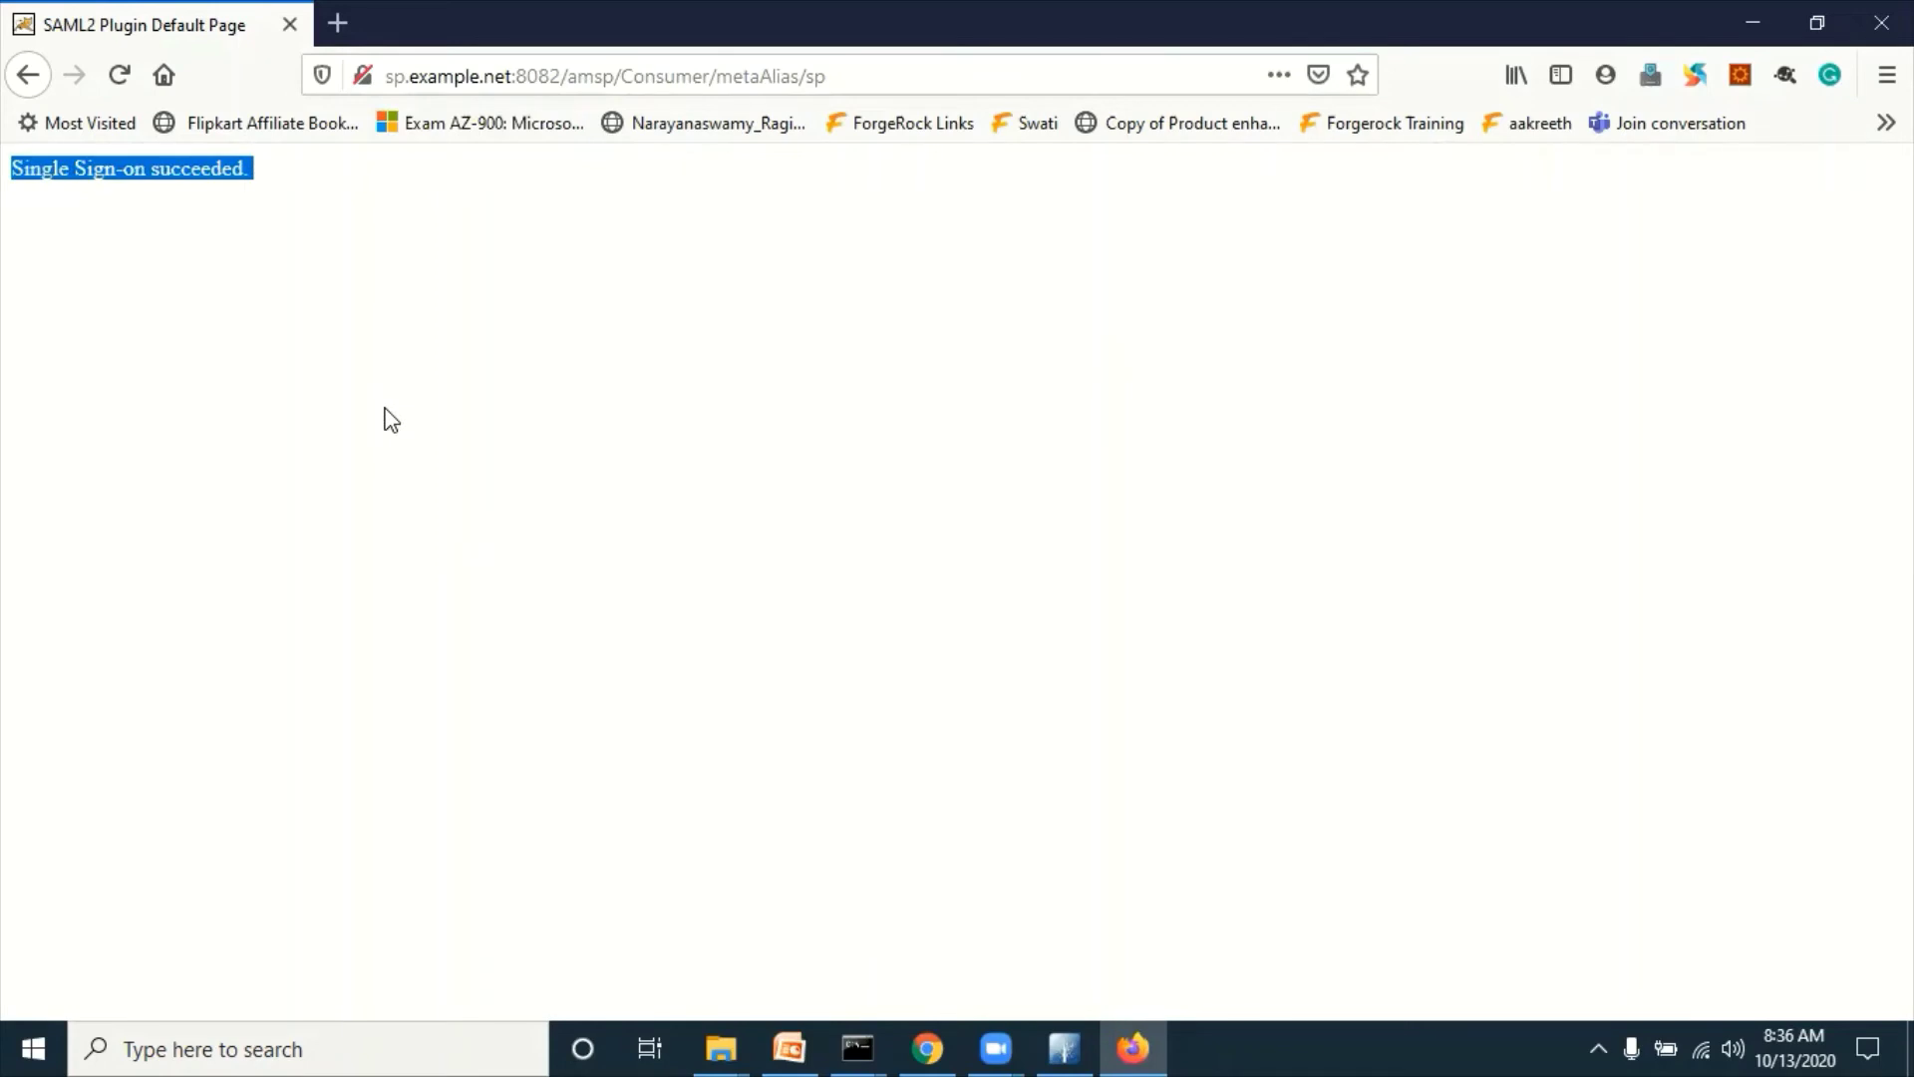
click(1134, 1047)
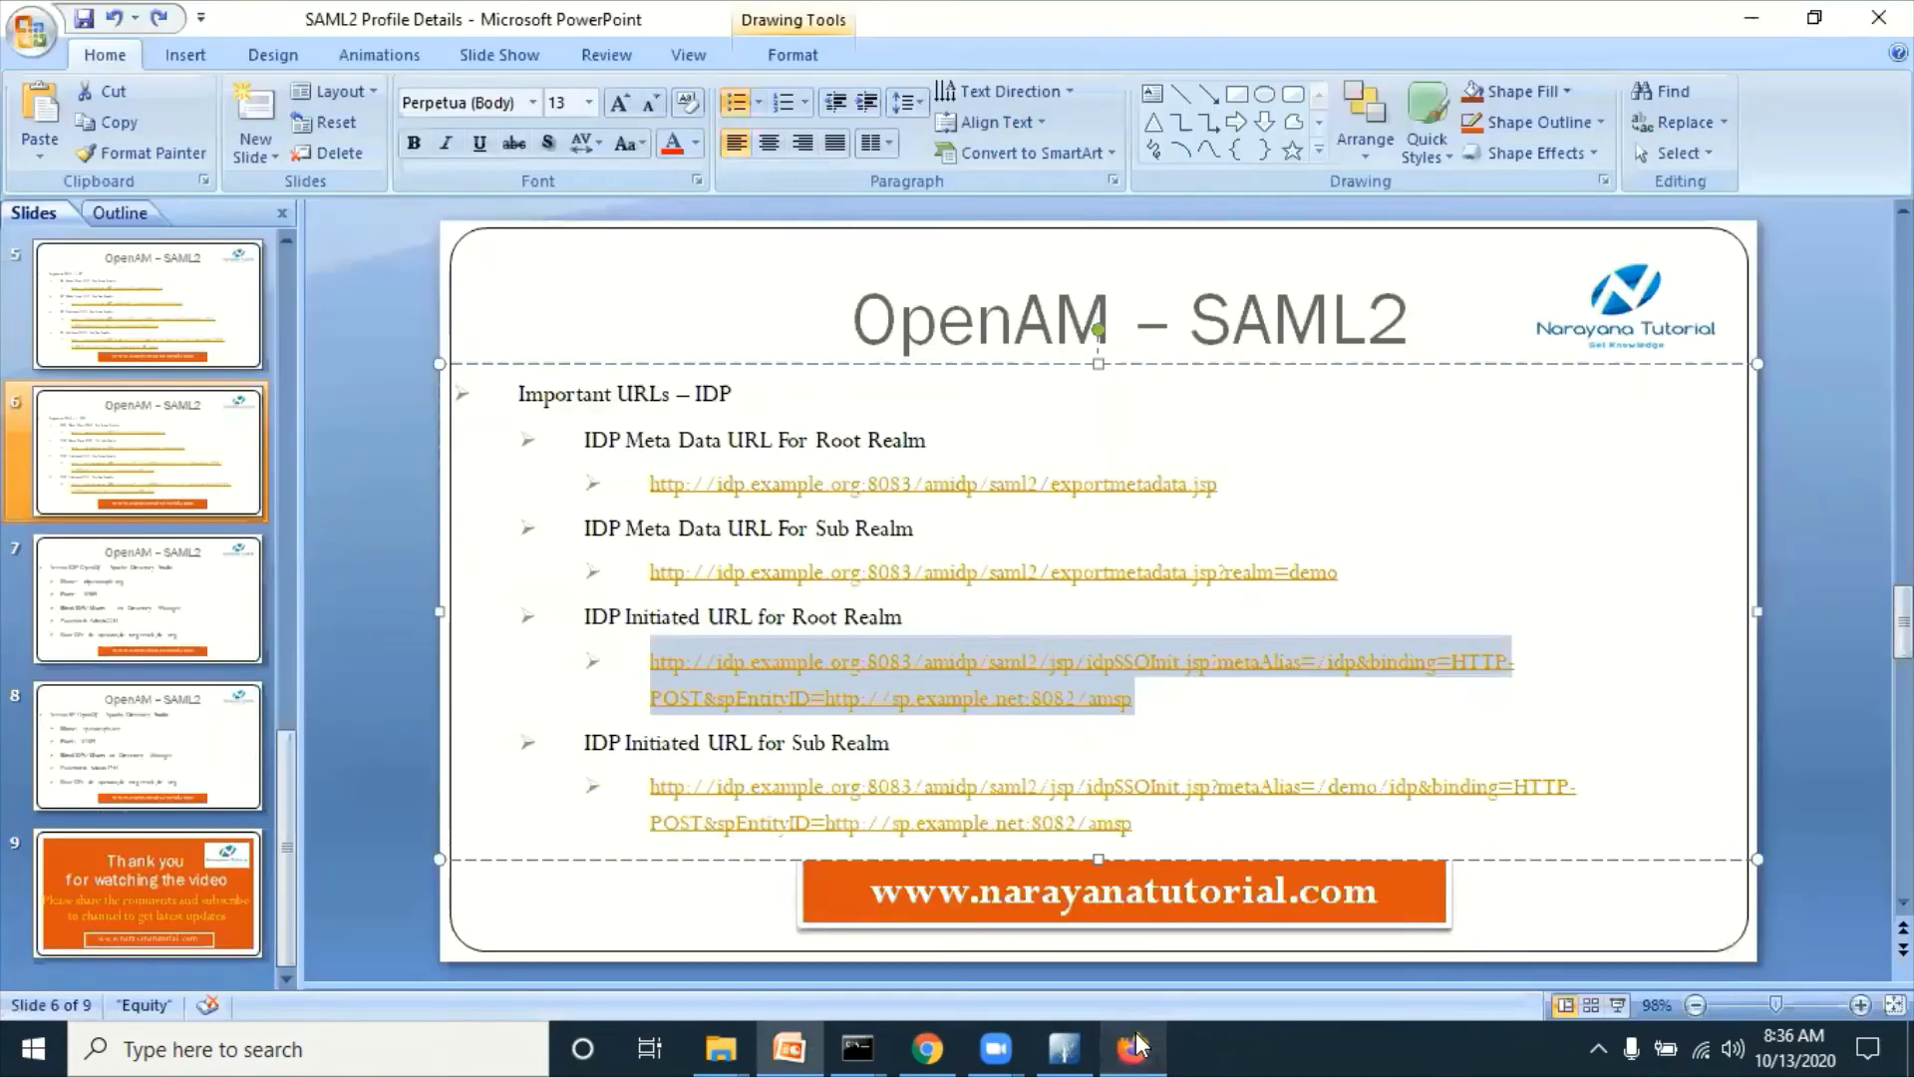
Step: Restore Firefox and bring Apache Directory Studio back to the front
click(1133, 1047)
click(1063, 1047)
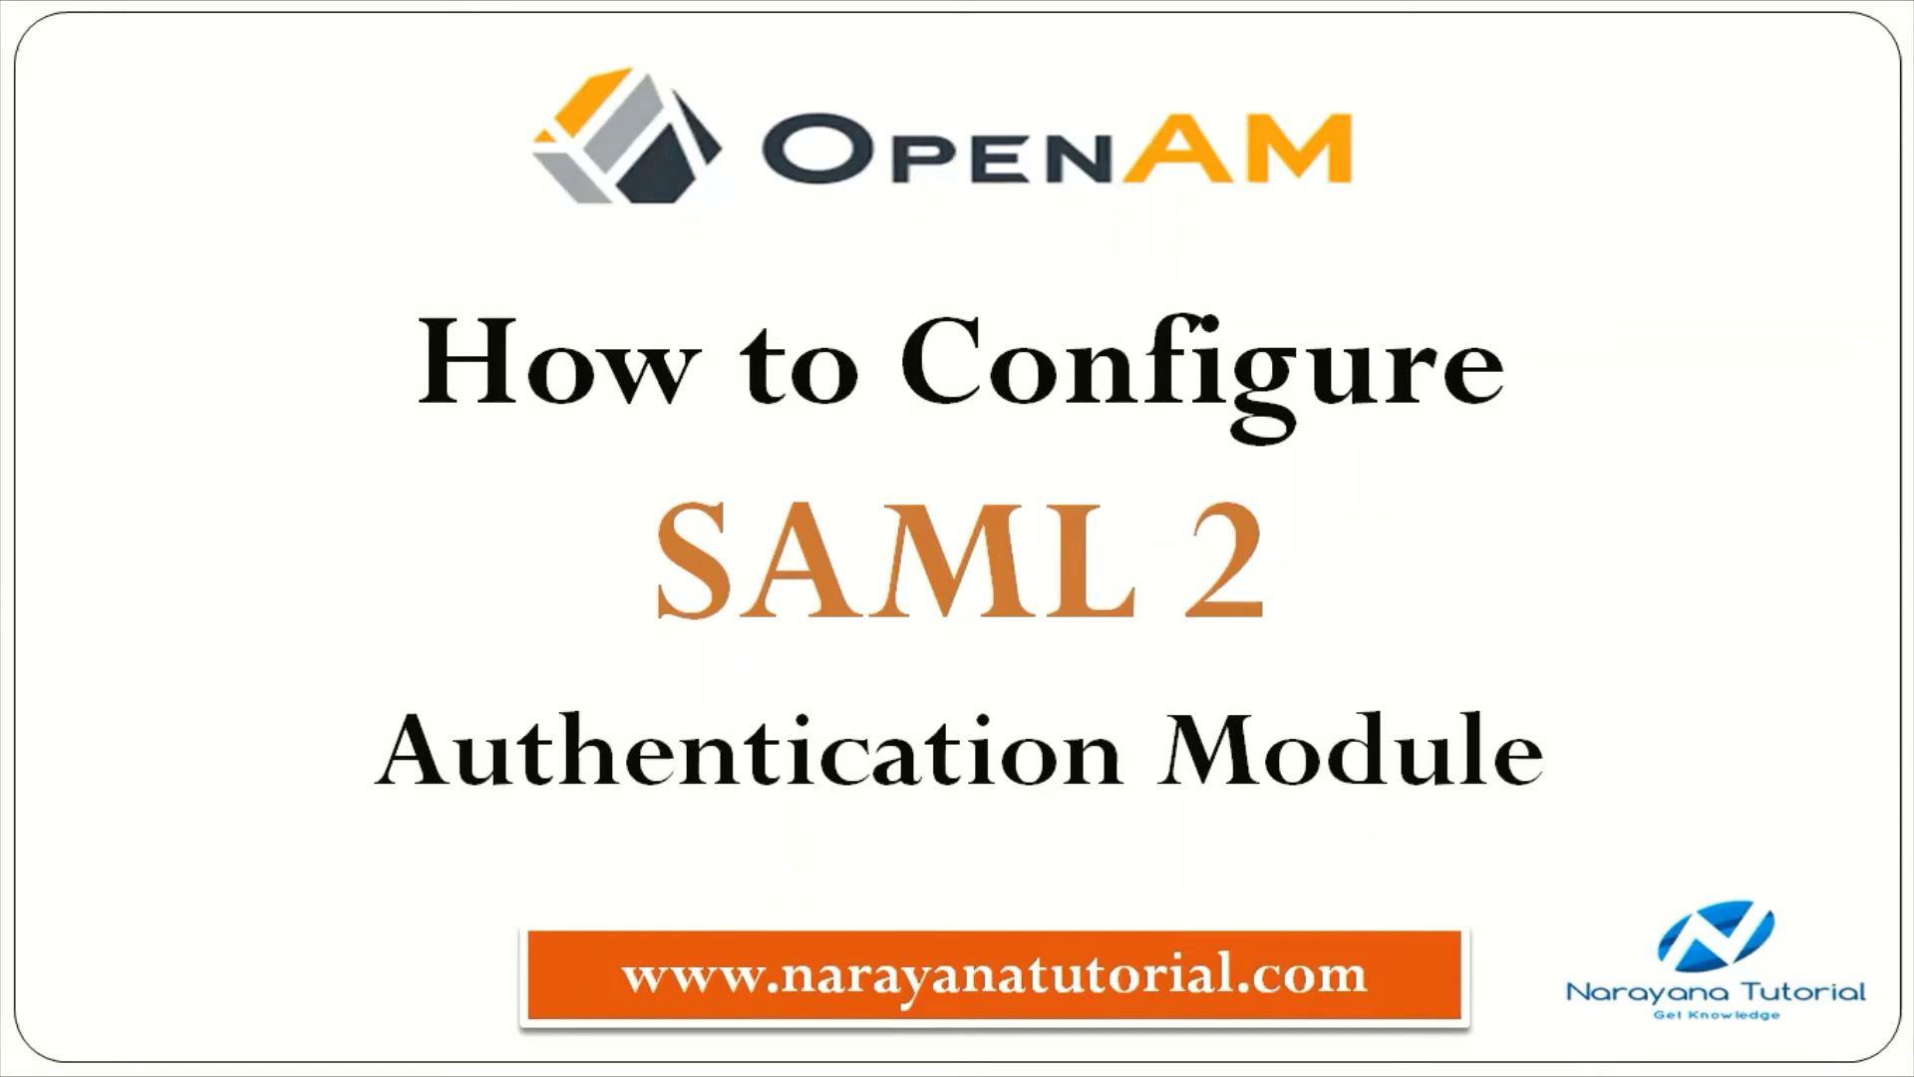
Step: Browse to D:\forgerock\blog\SMAL2\idp-apache-tomcat-8.5.54\bin and select its address-bar path
key(alt+Tab)
key(alt+Tab)
key(alt+Tab)
key(alt+Tab)
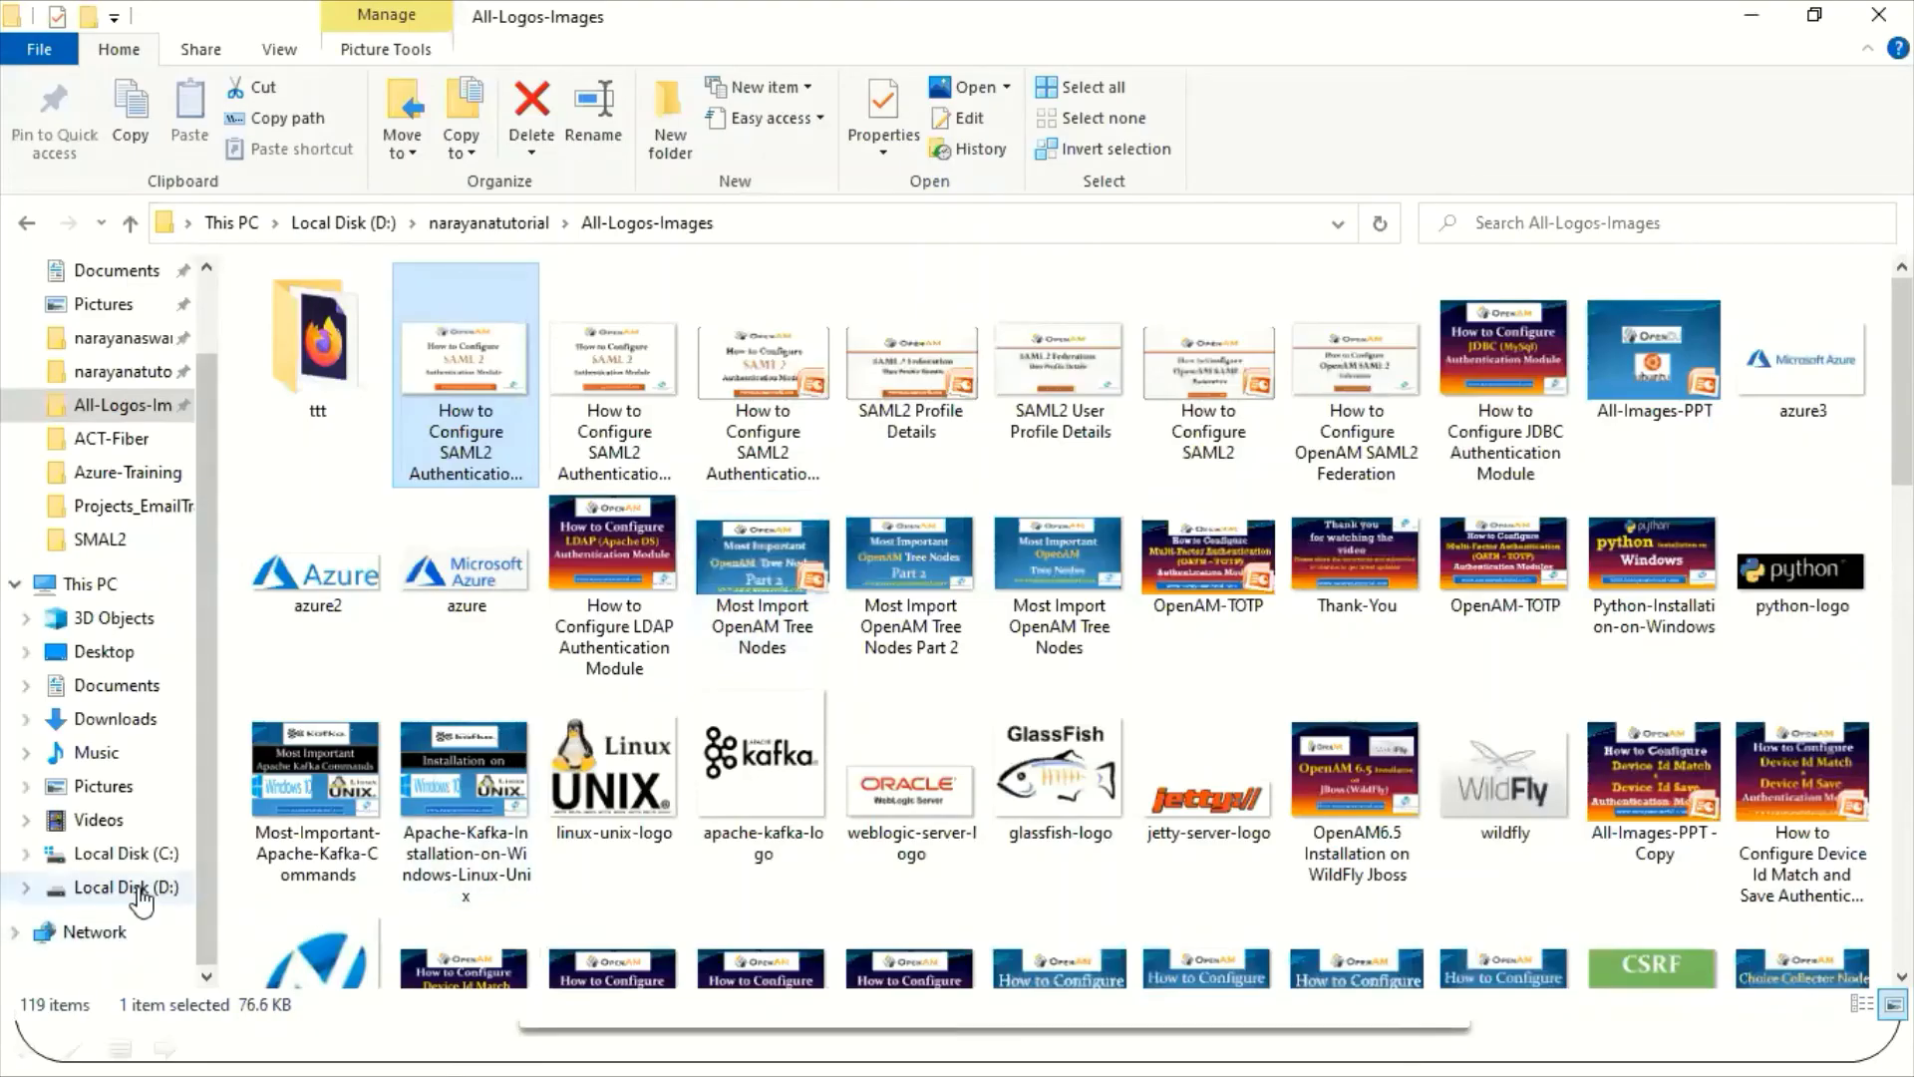
click(139, 890)
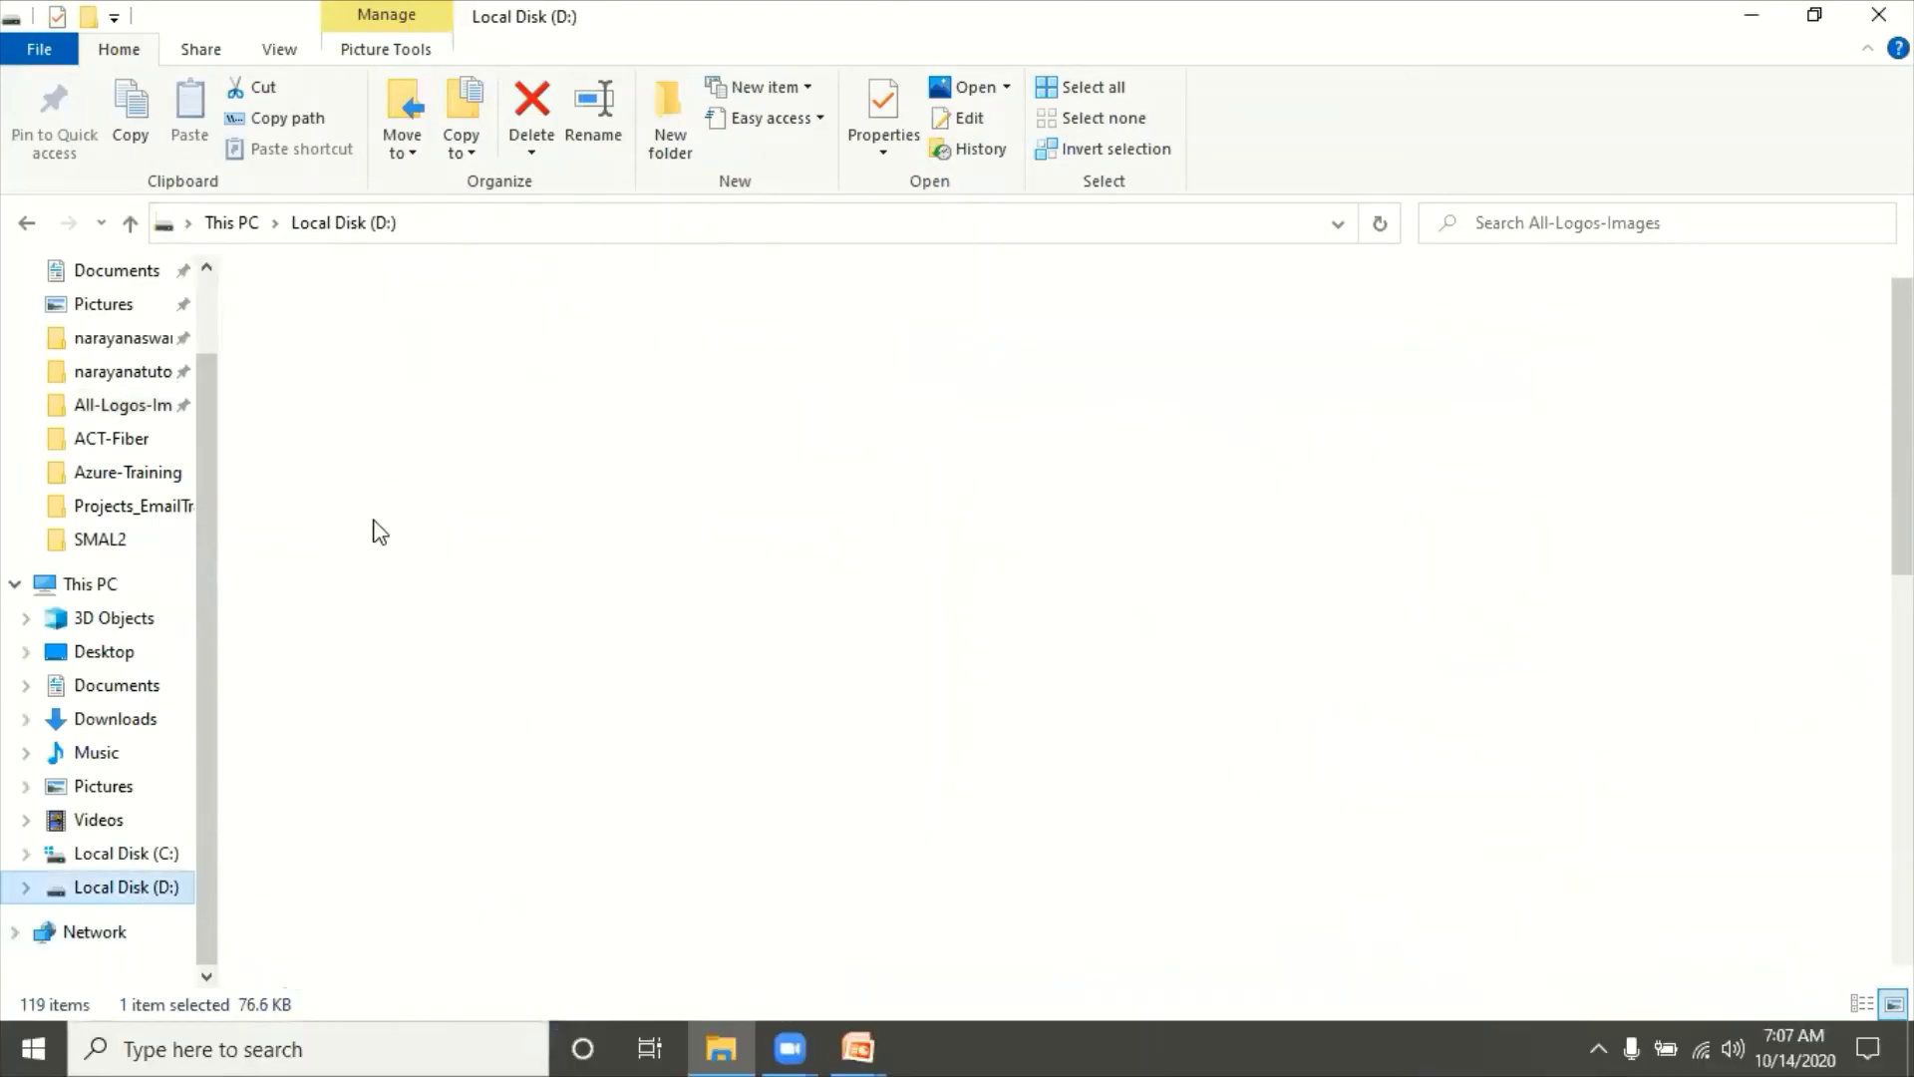
click(436, 403)
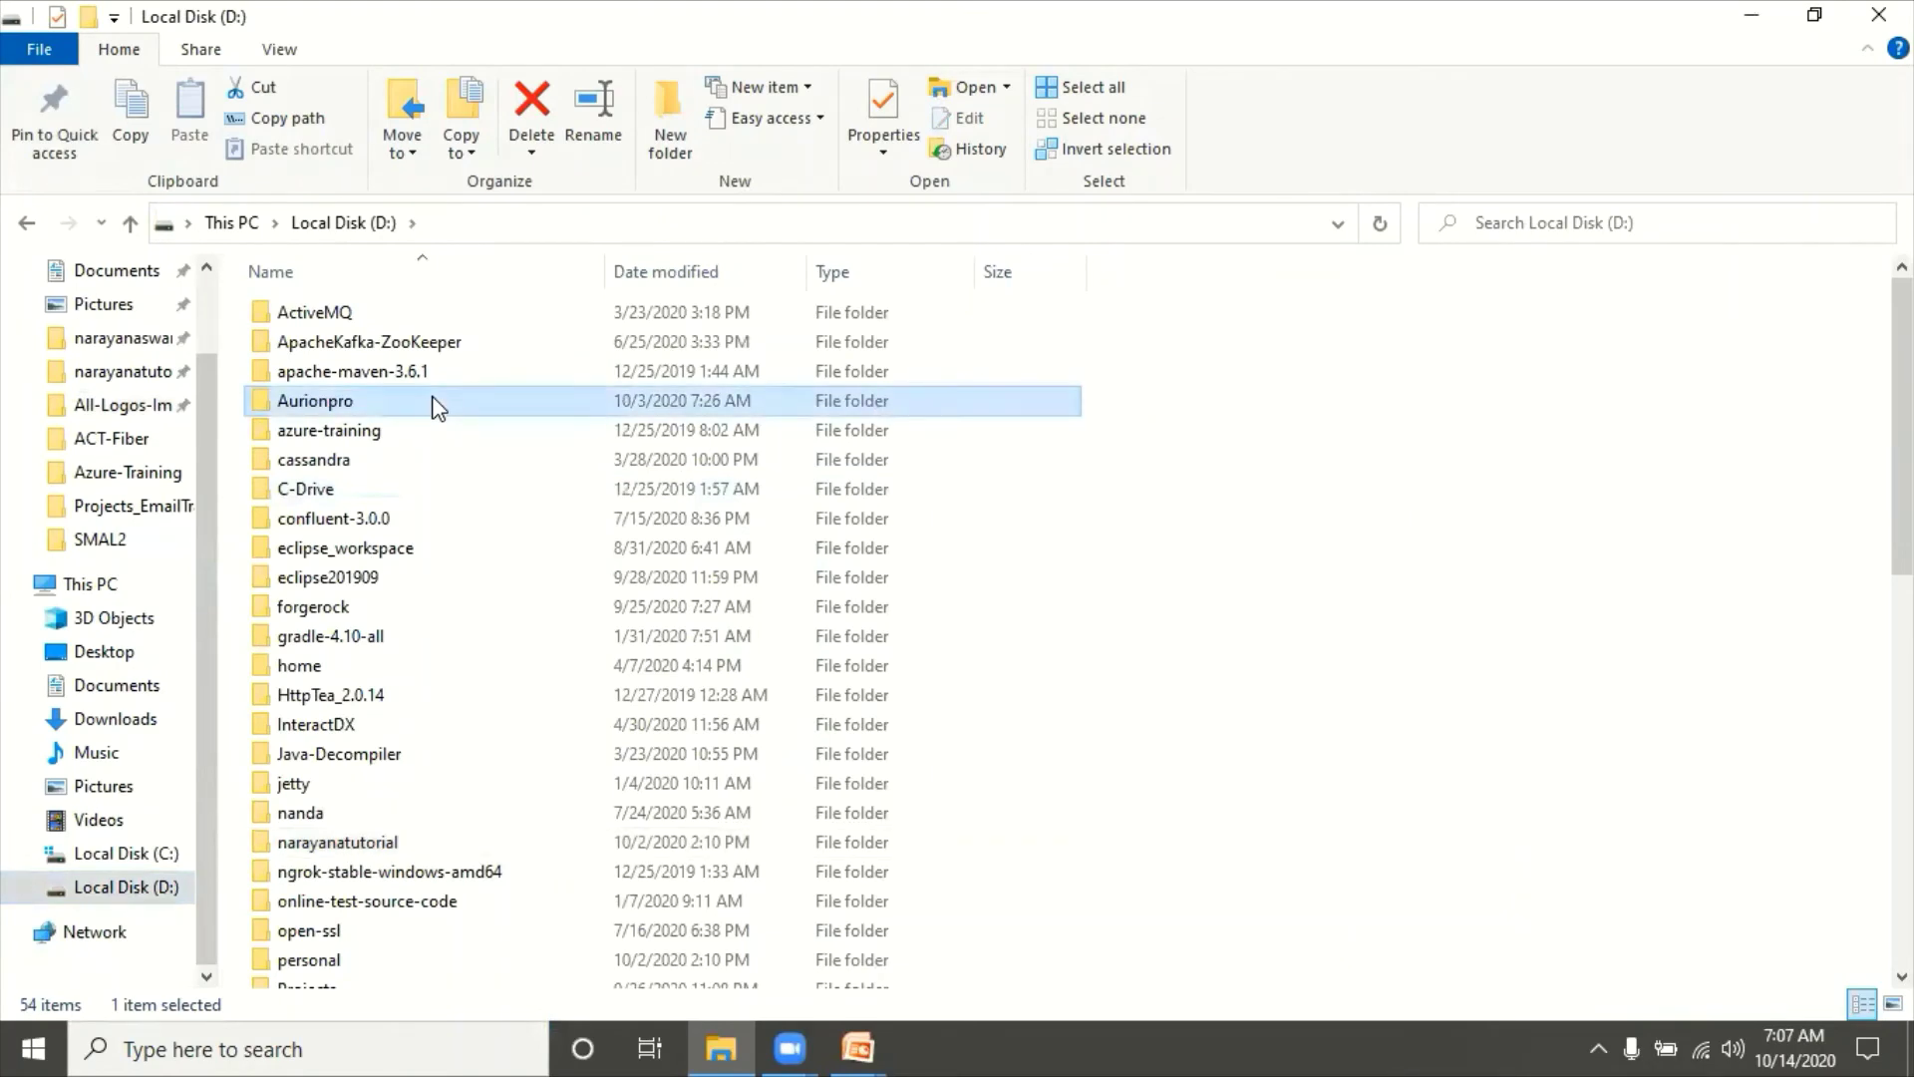
double_click(339, 608)
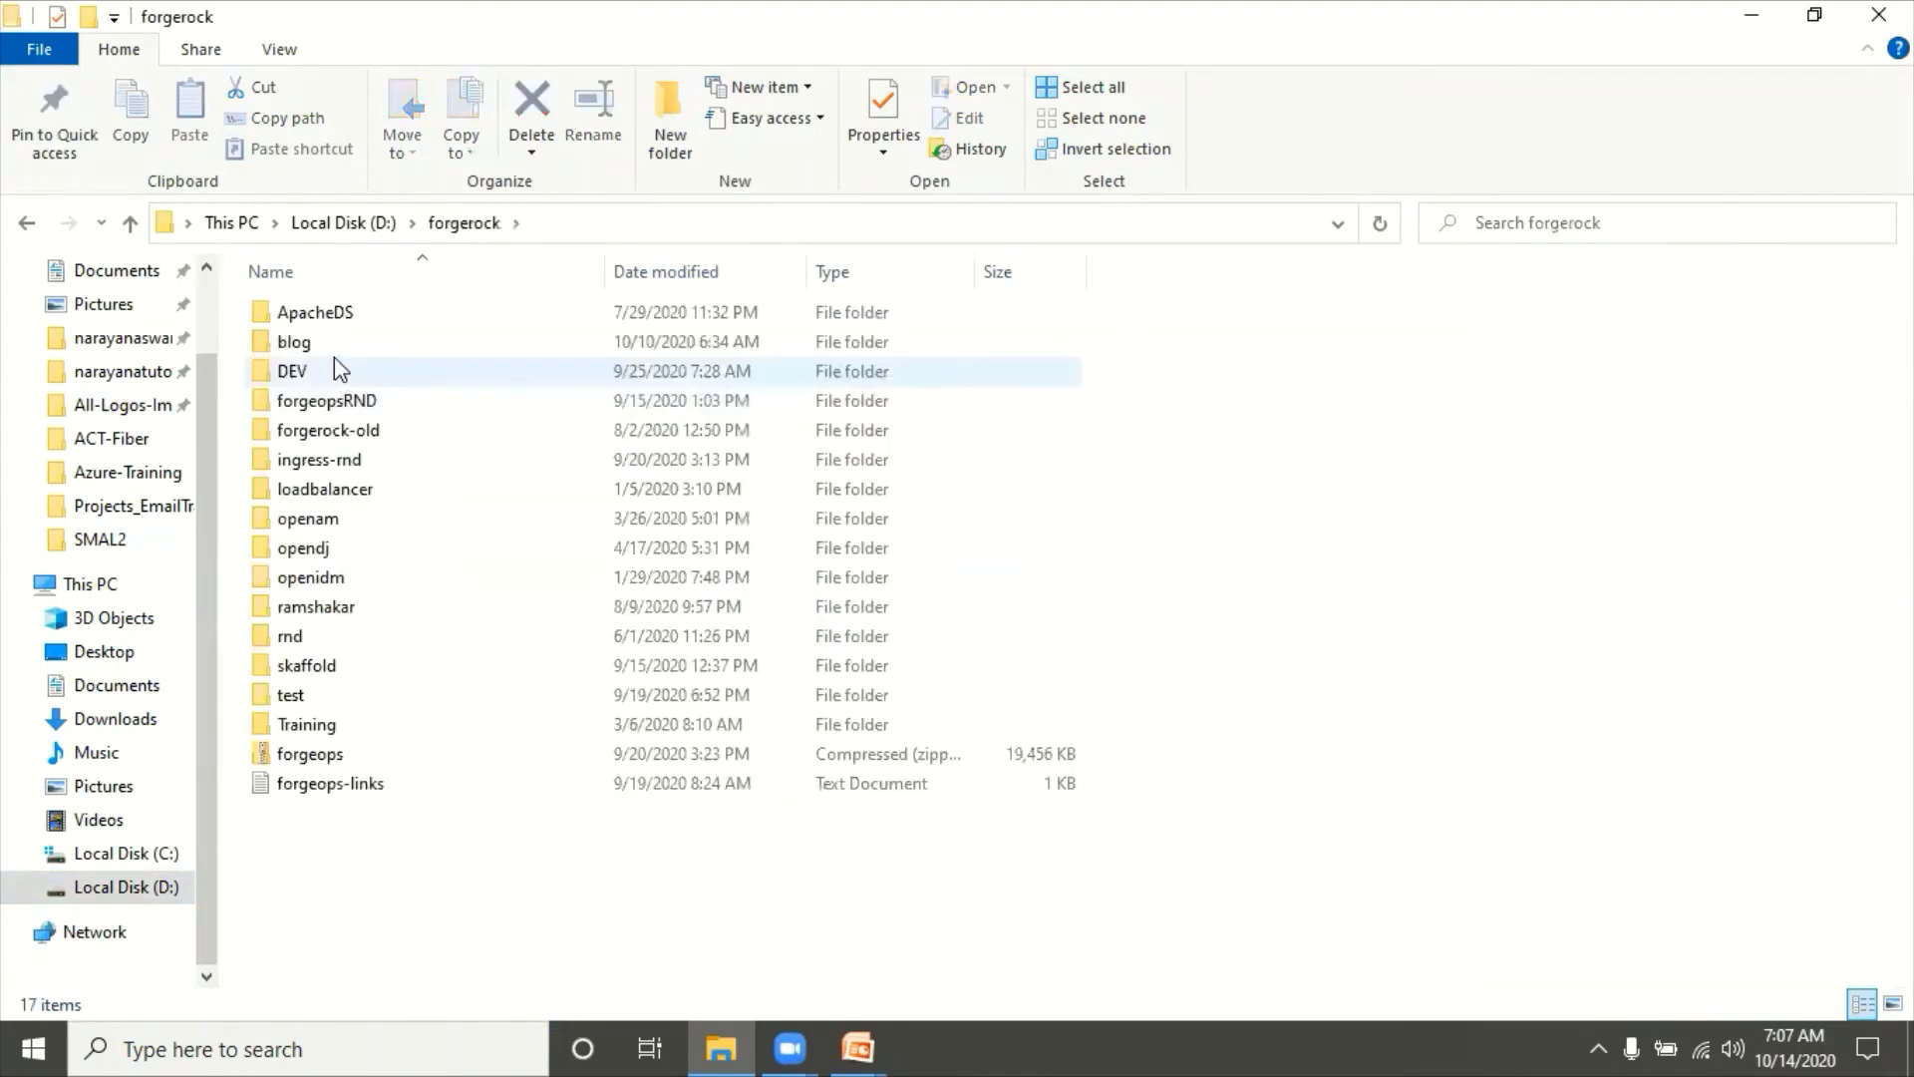
double_click(317, 337)
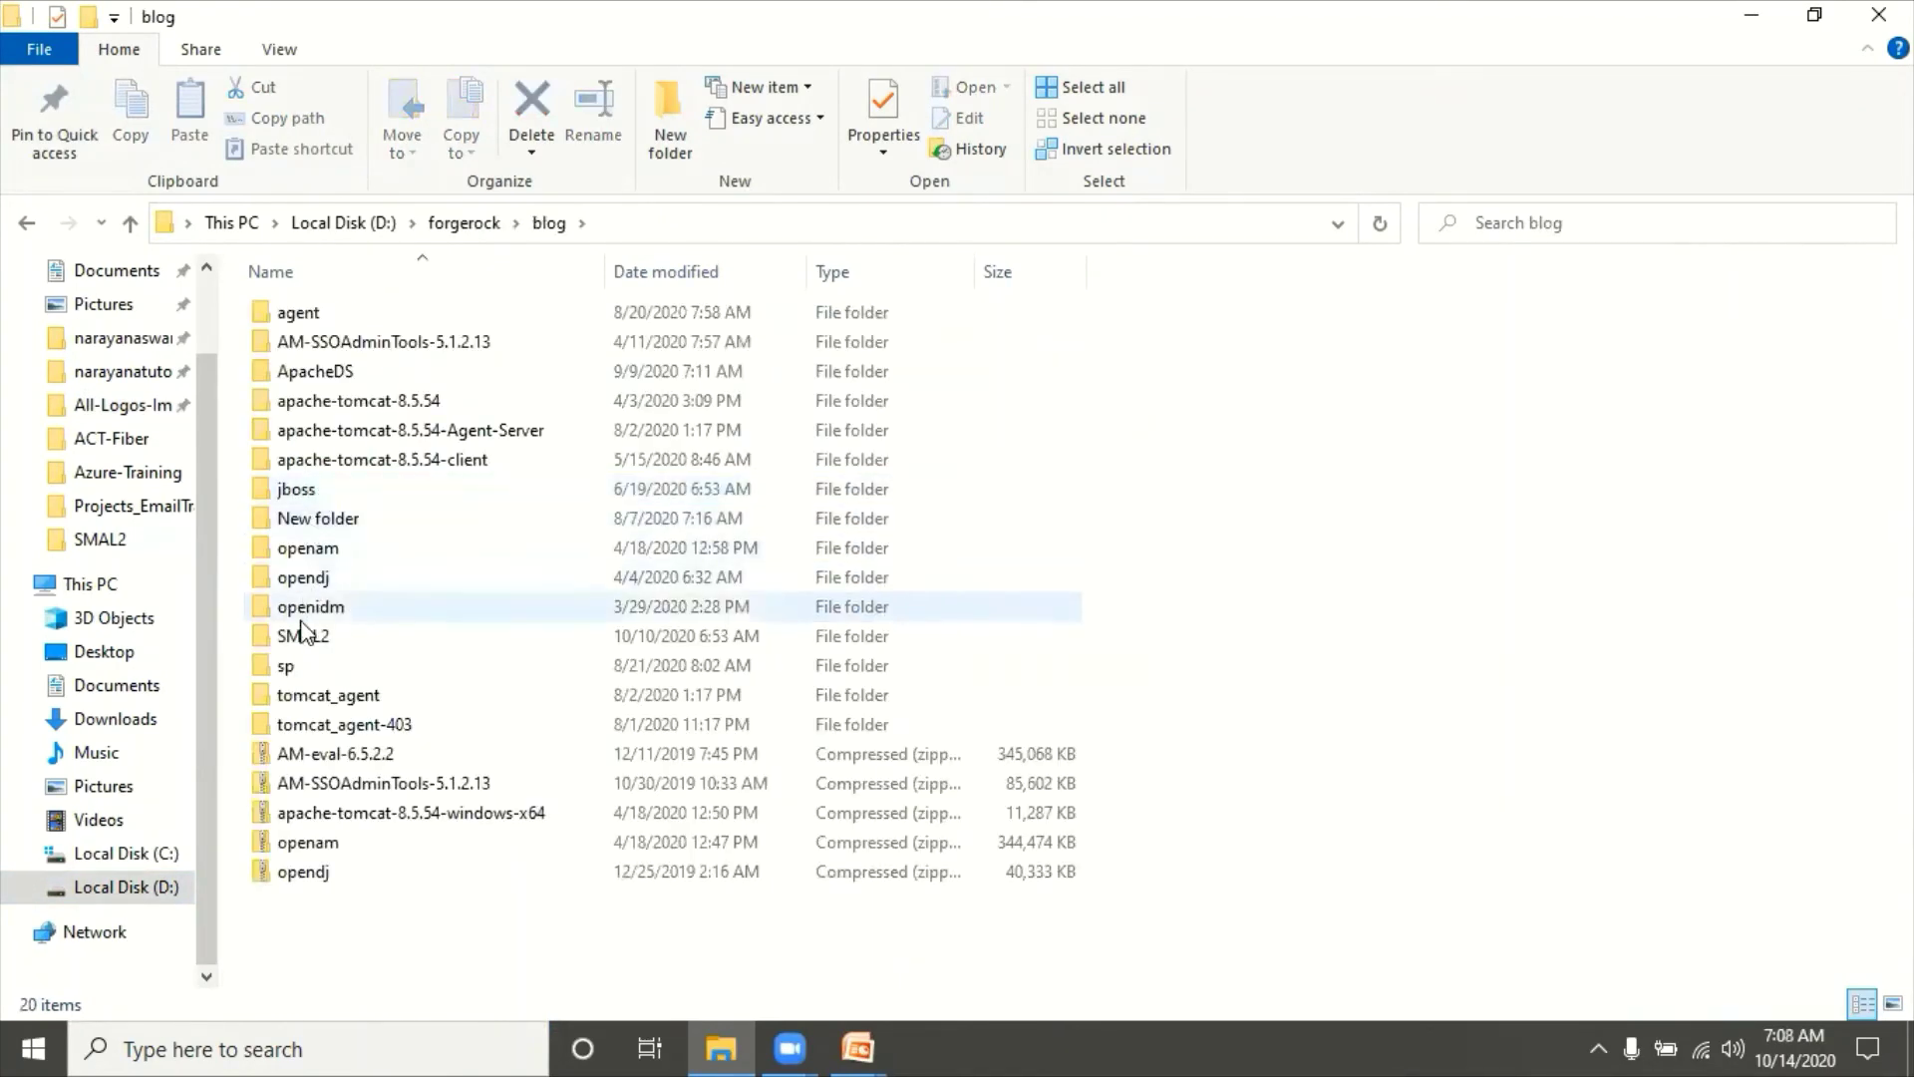
double_click(304, 635)
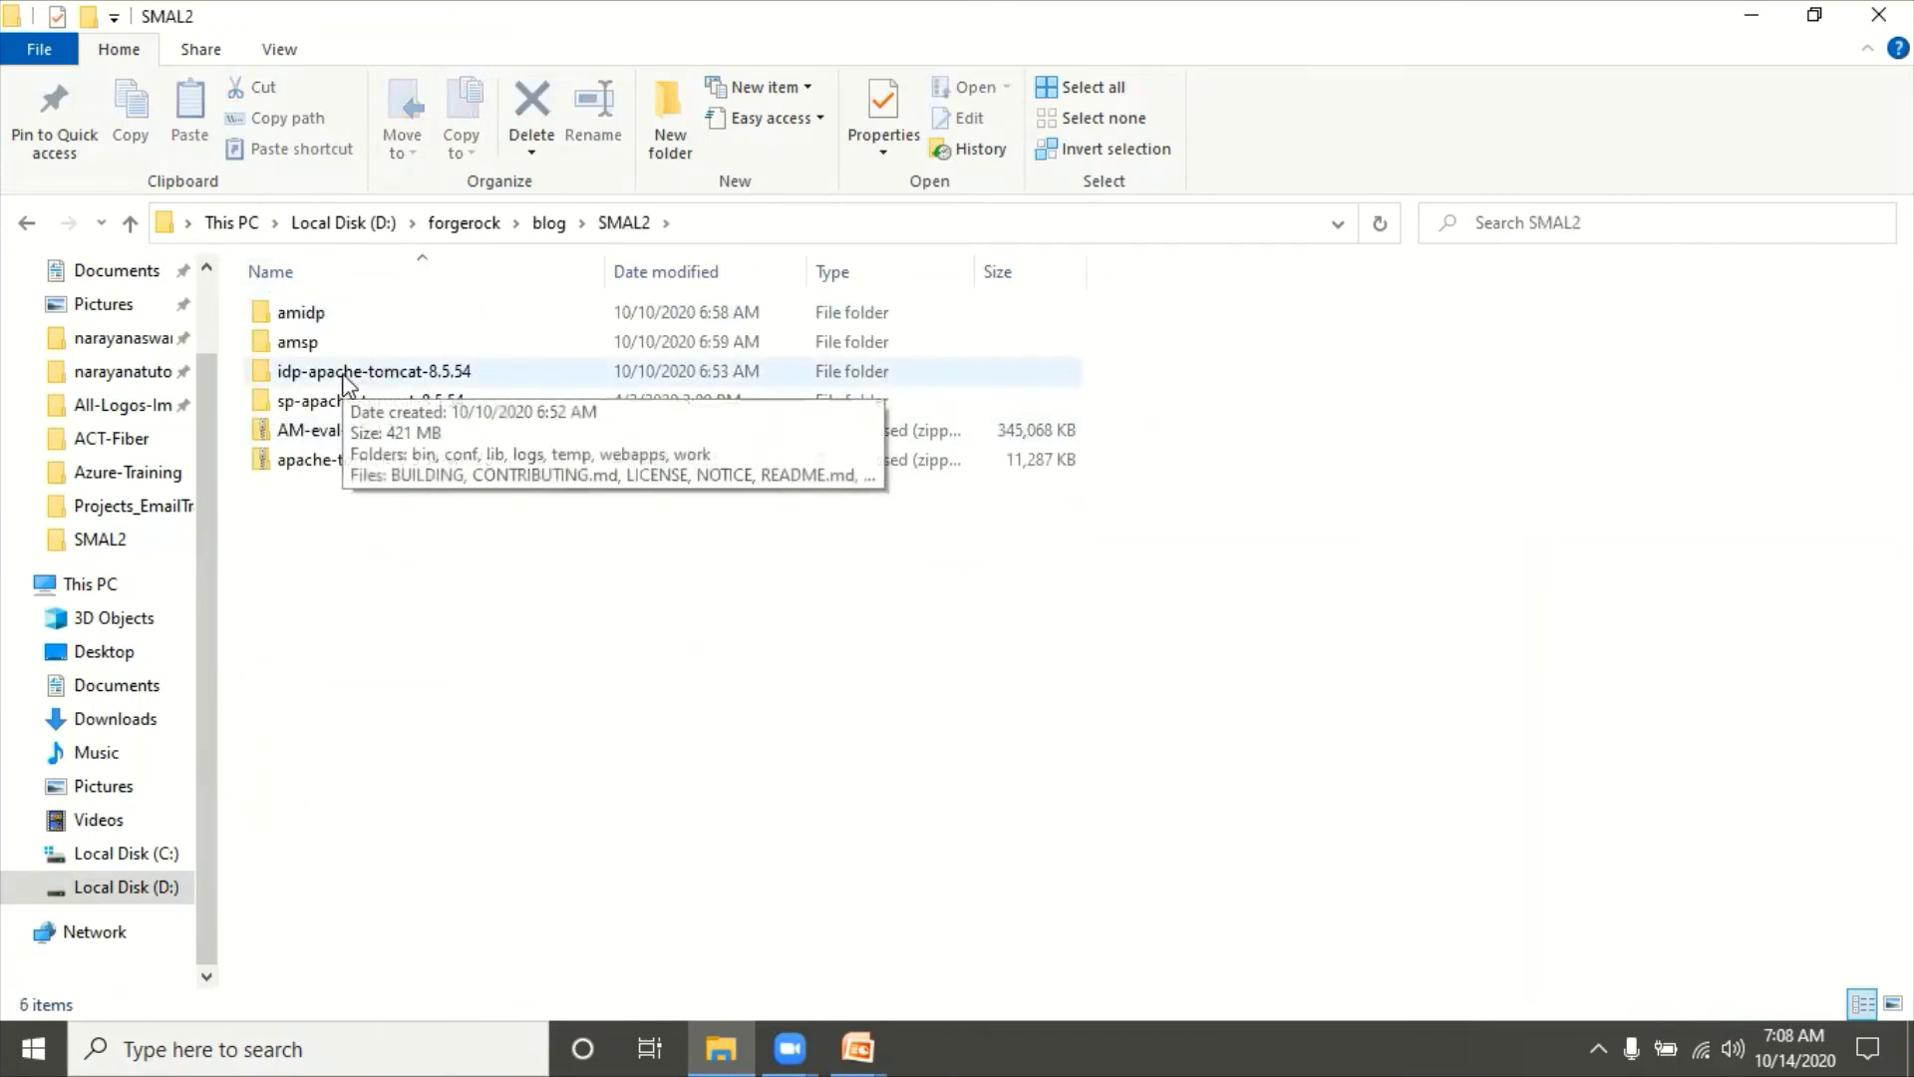
click(369, 377)
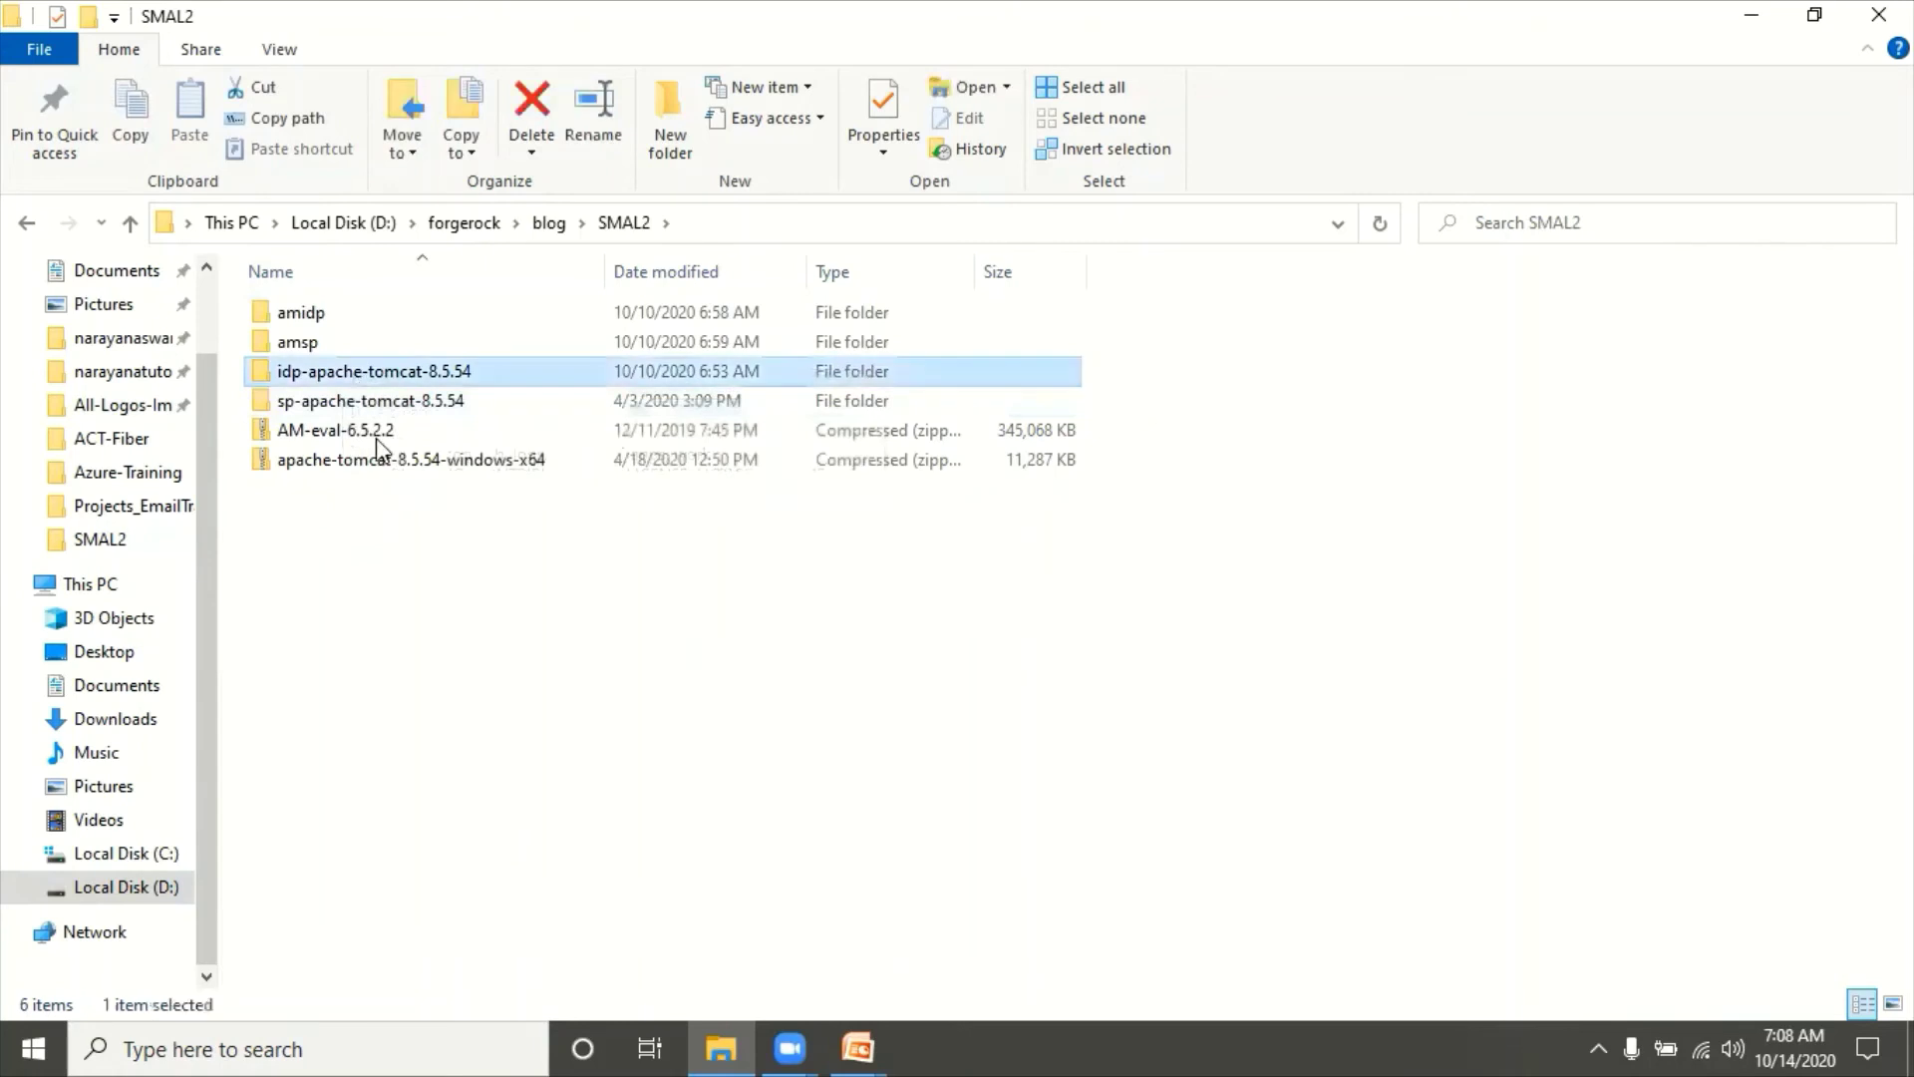
click(301, 403)
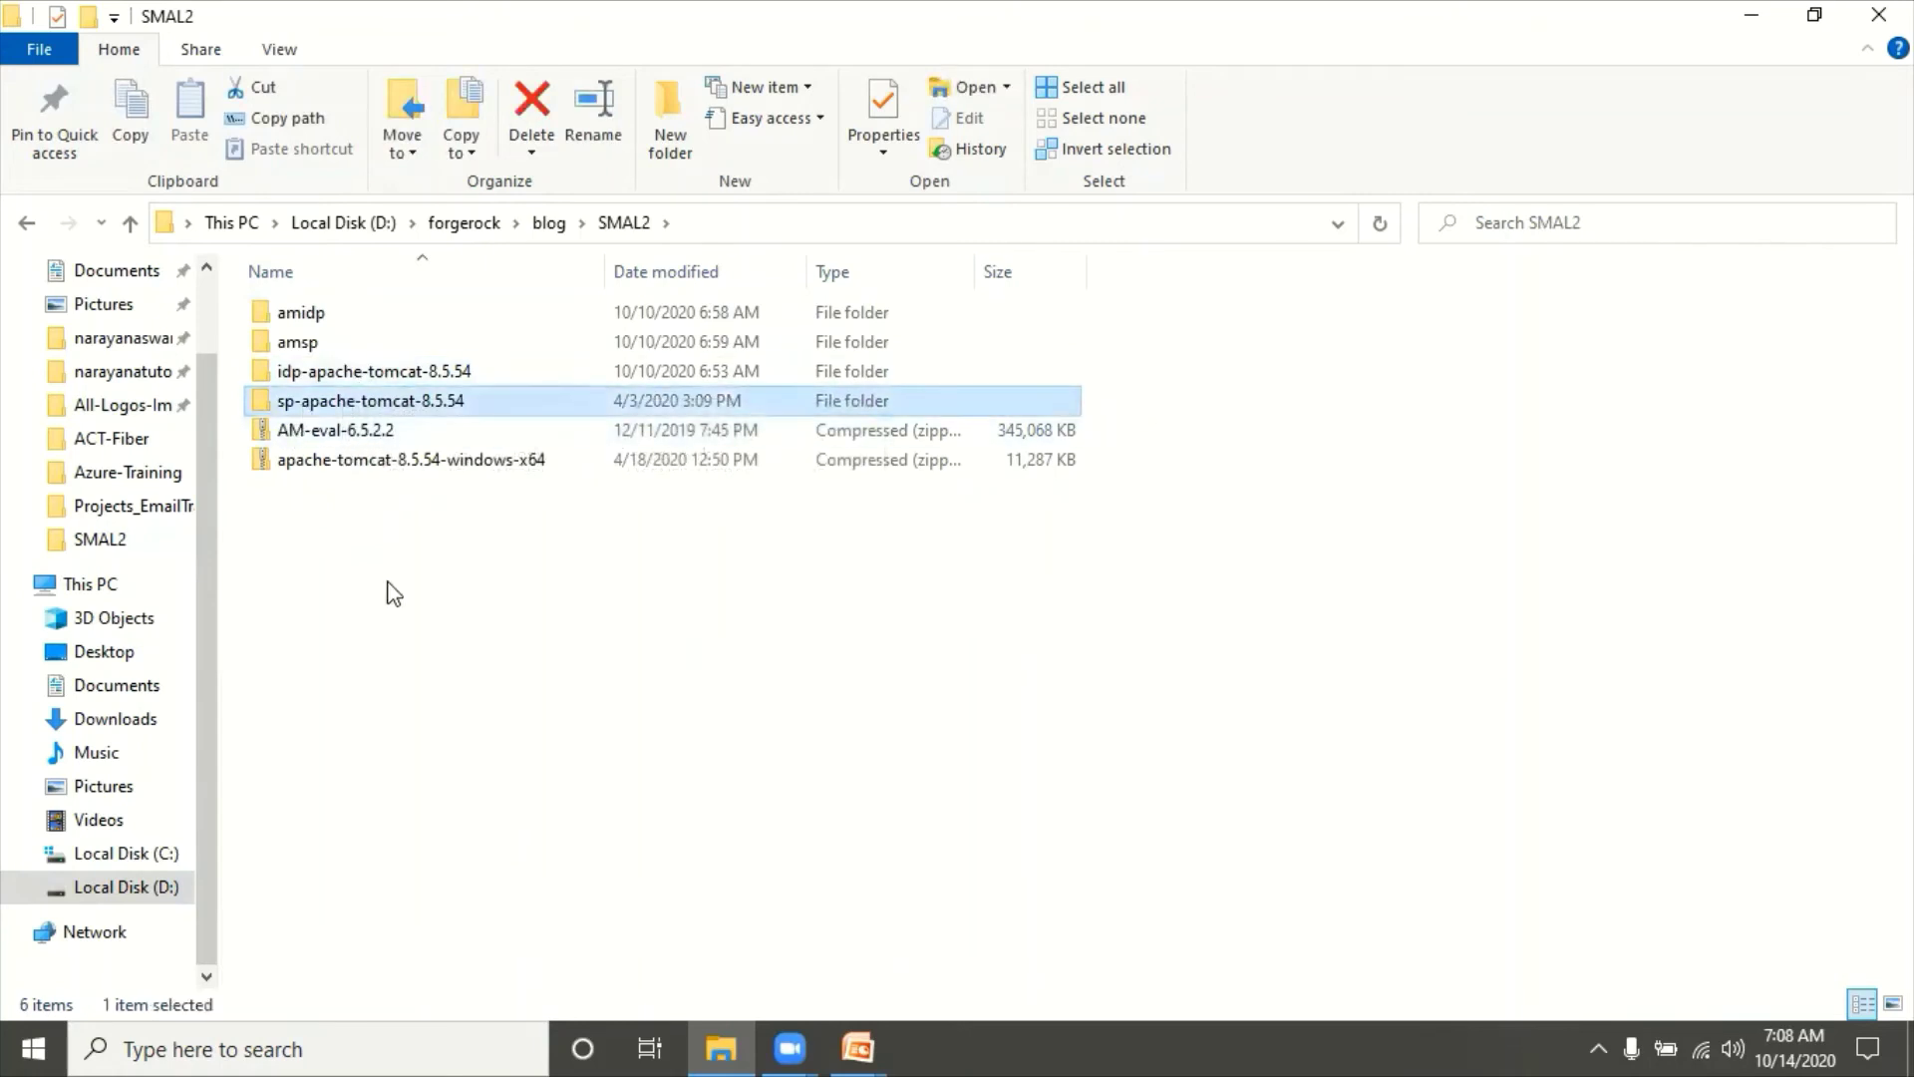
double_click(340, 377)
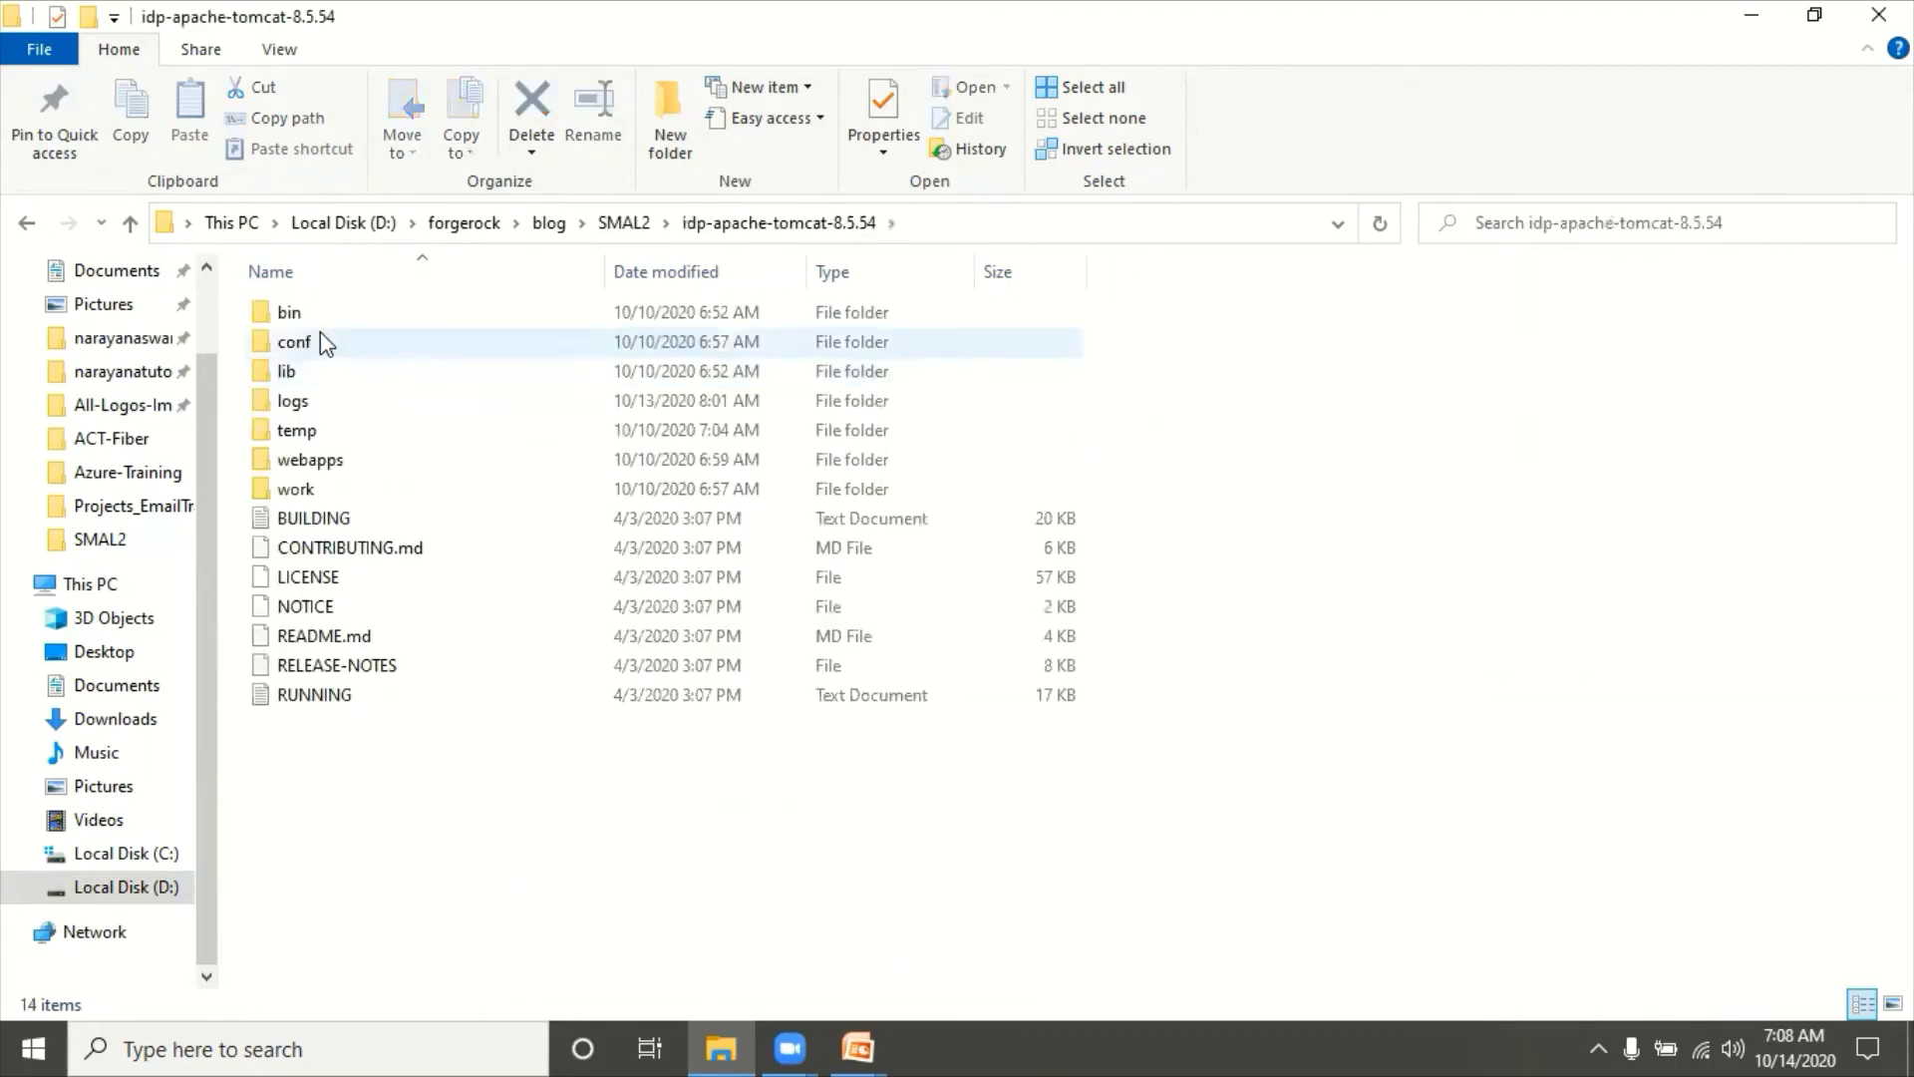
double_click(317, 315)
click(1088, 222)
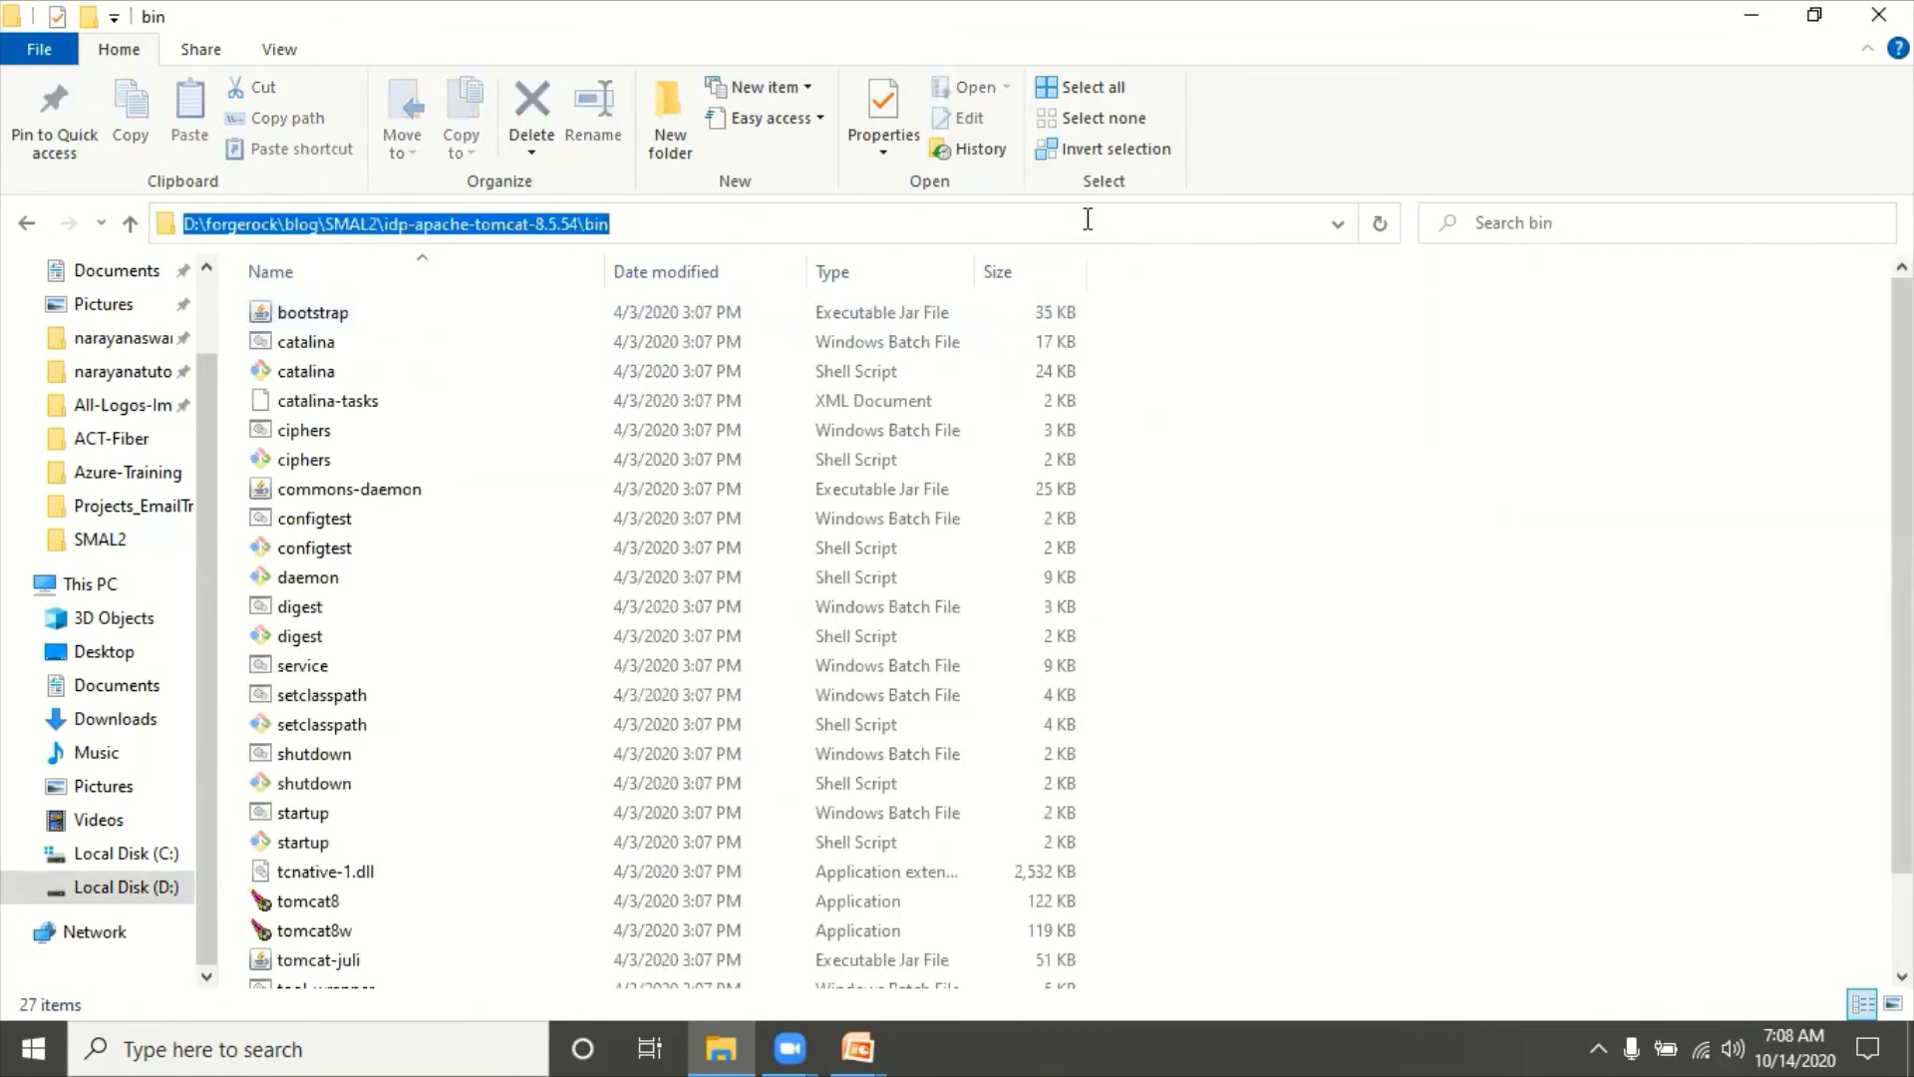
Step: Open a Command Prompt in the IdP bin folder and run catalina.bat run
text(cmd)
key(Return)
text(c)
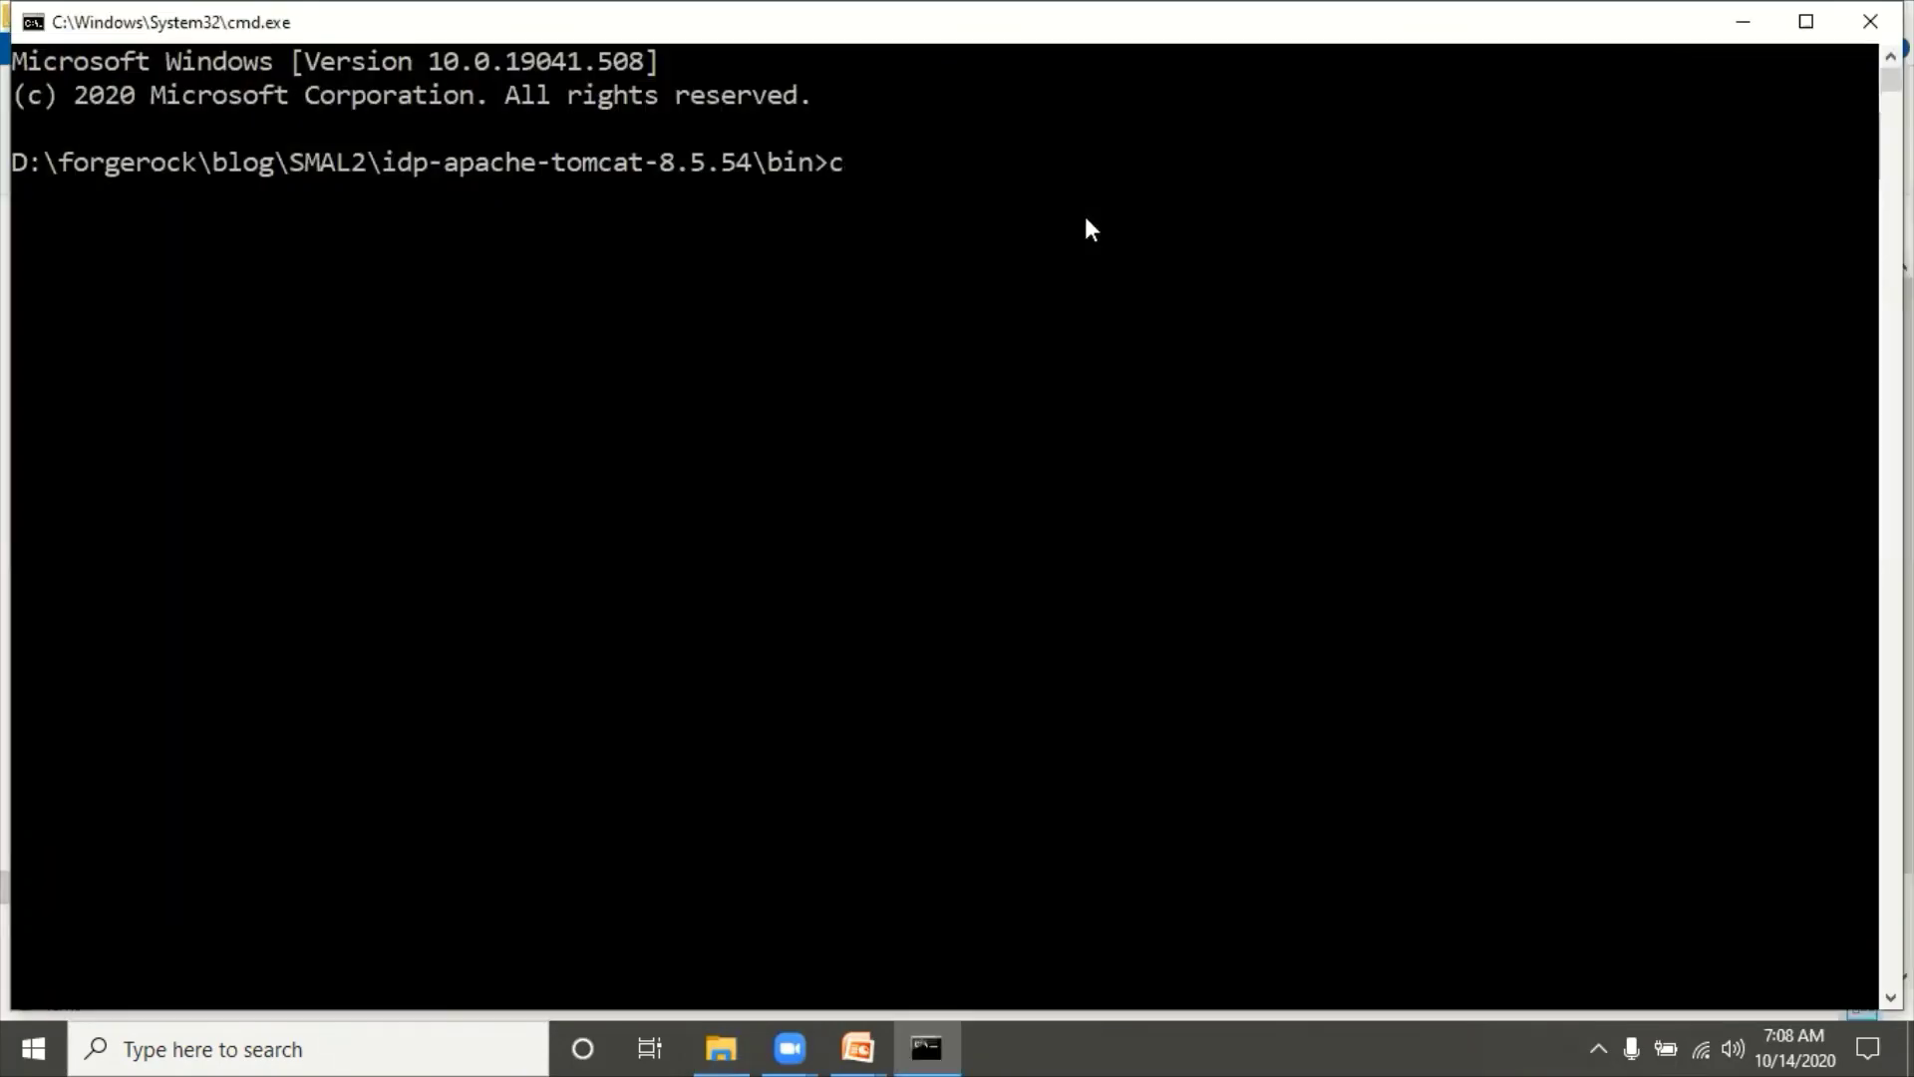
text(atalina.bat run)
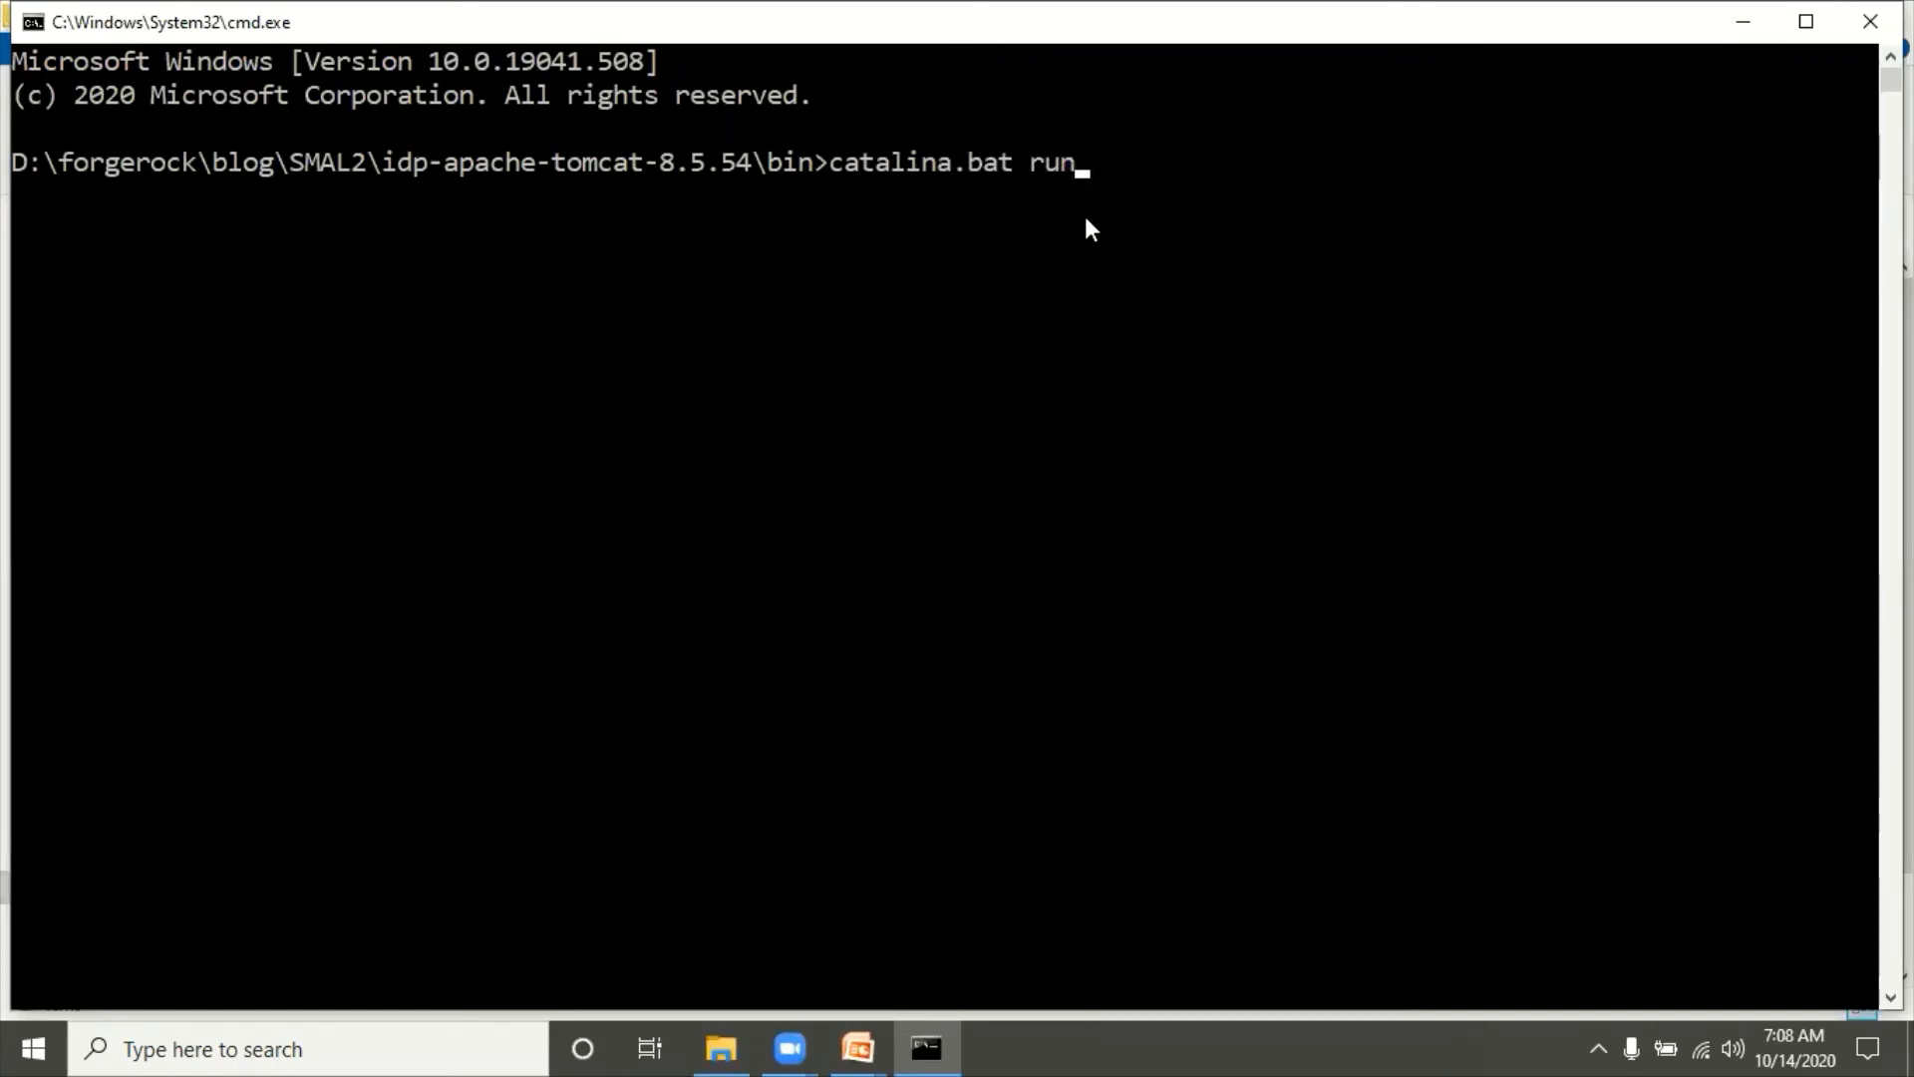
key(Return)
Step: Start the SP Tomcat with catalina.bat run from sp-apache-tomcat-8.5.54\bin
key(alt+Tab)
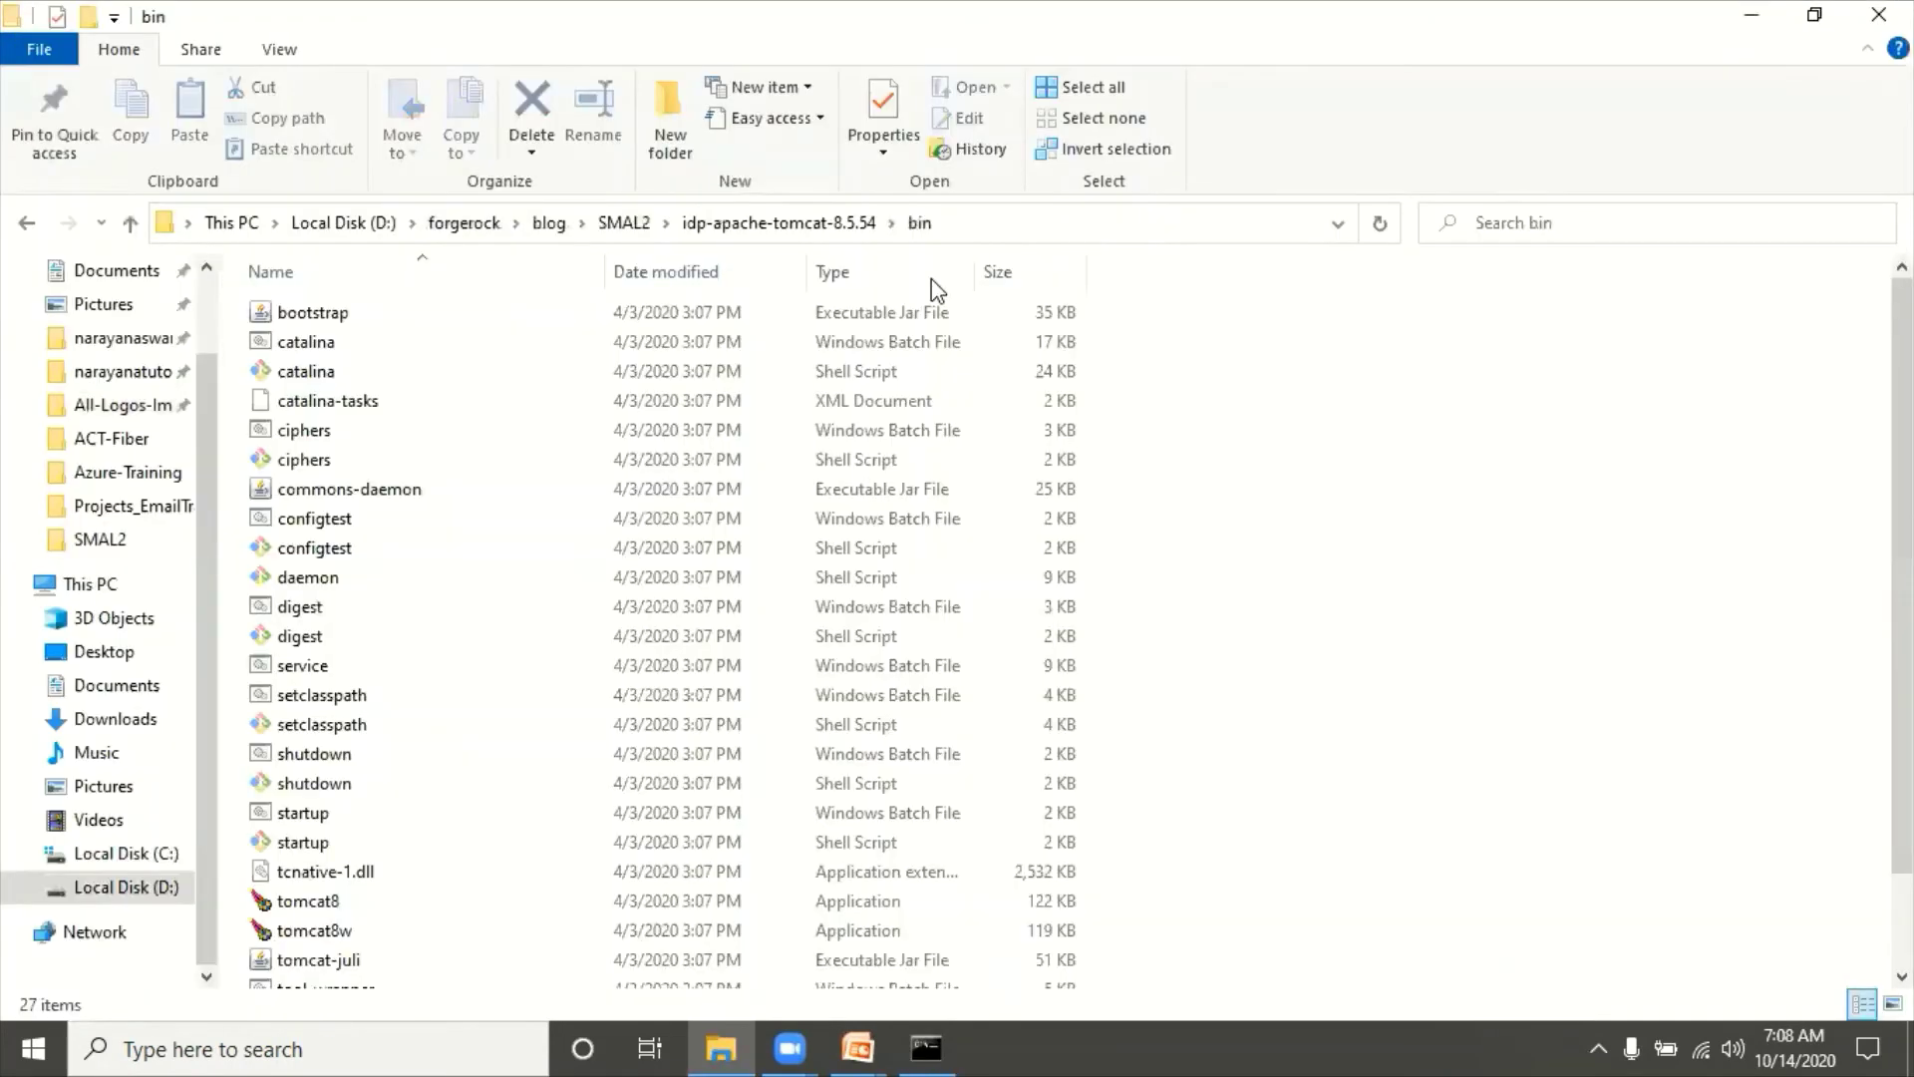
click(628, 223)
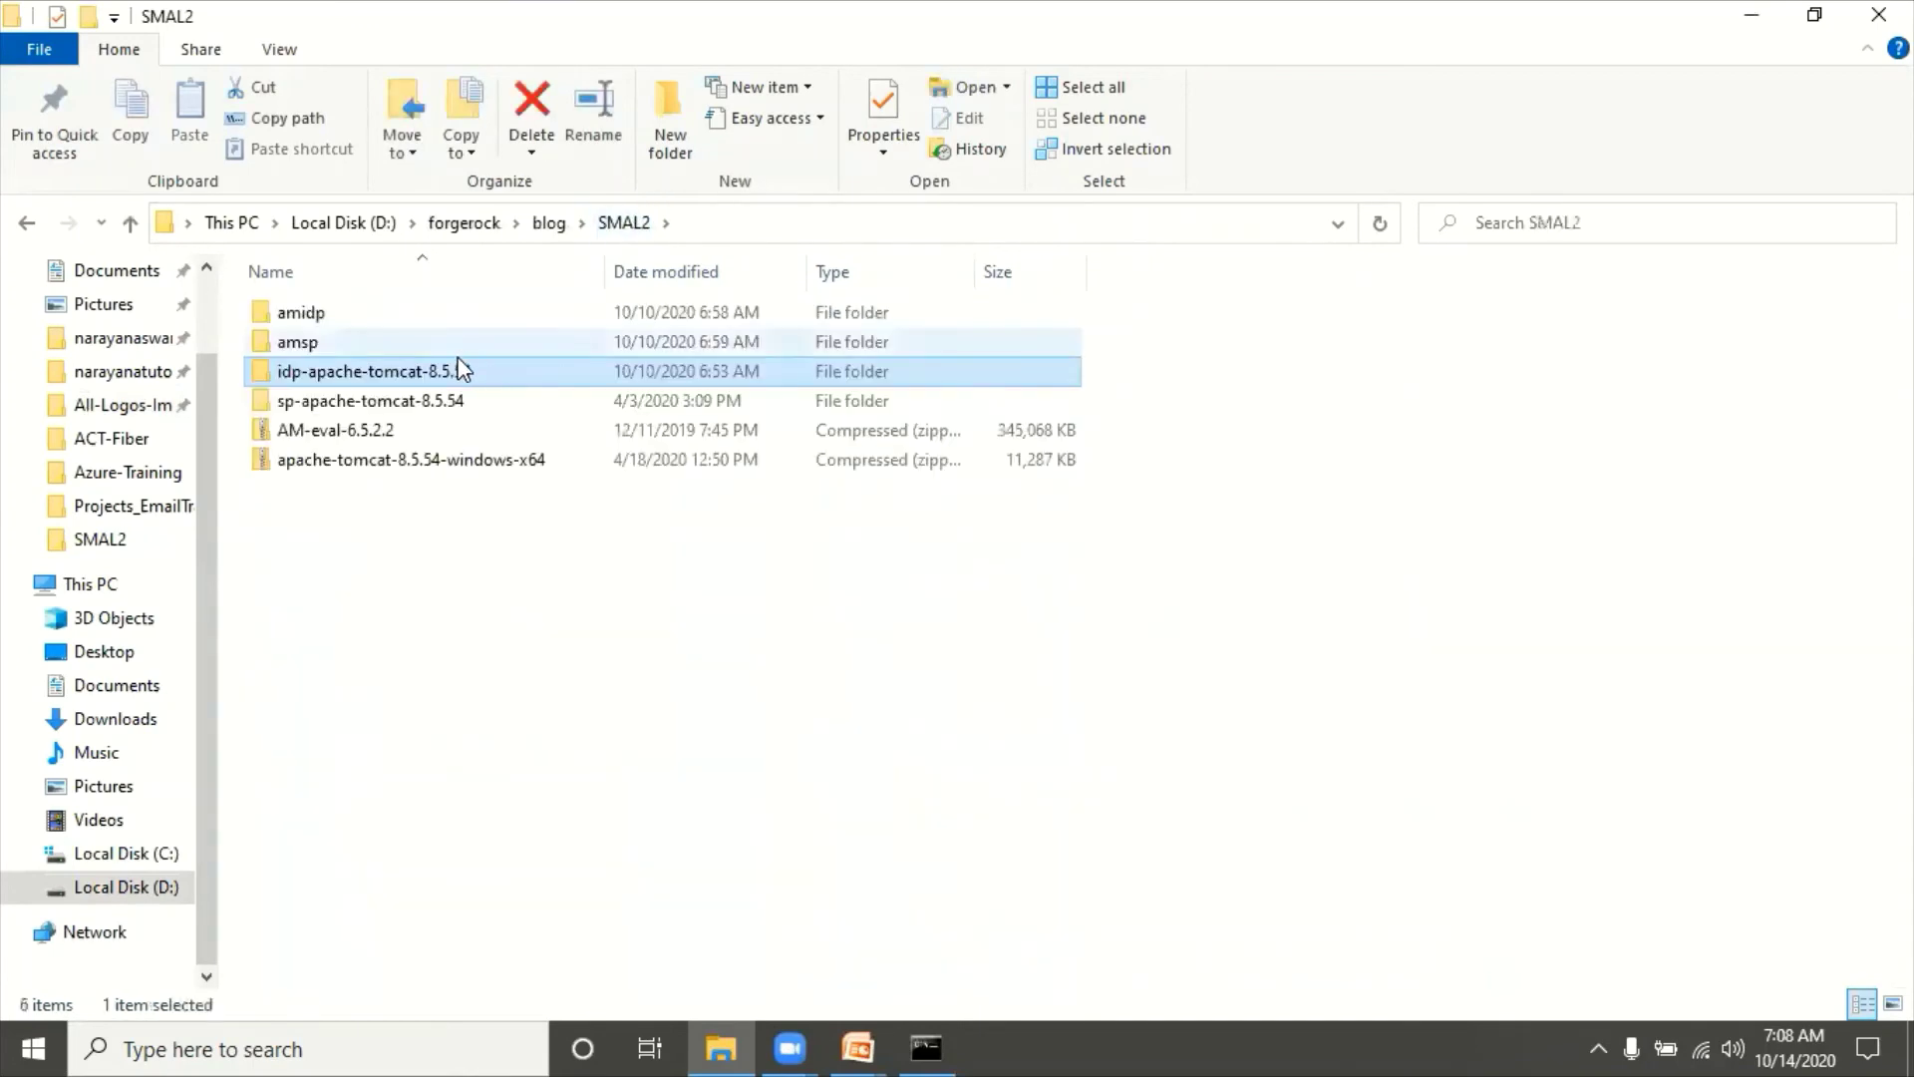
double_click(409, 399)
double_click(334, 319)
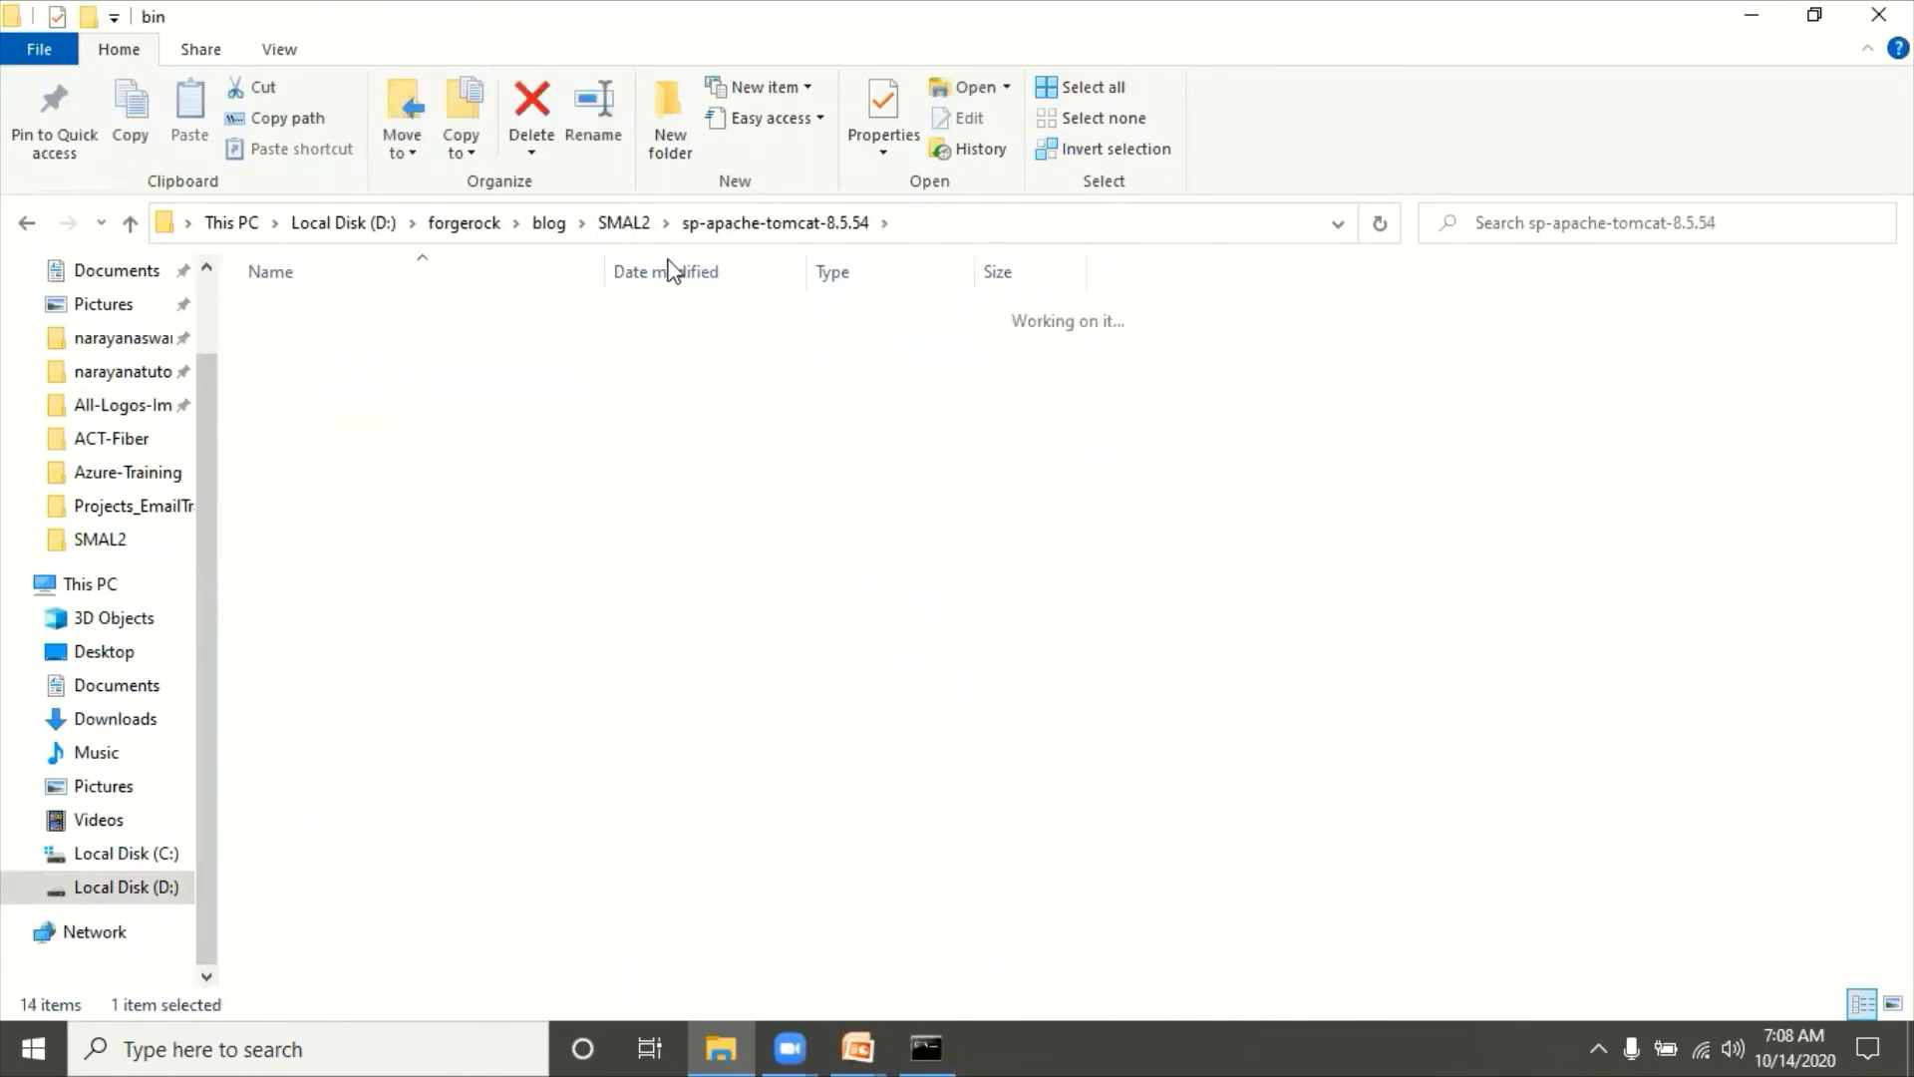
click(1032, 221)
text(cm)
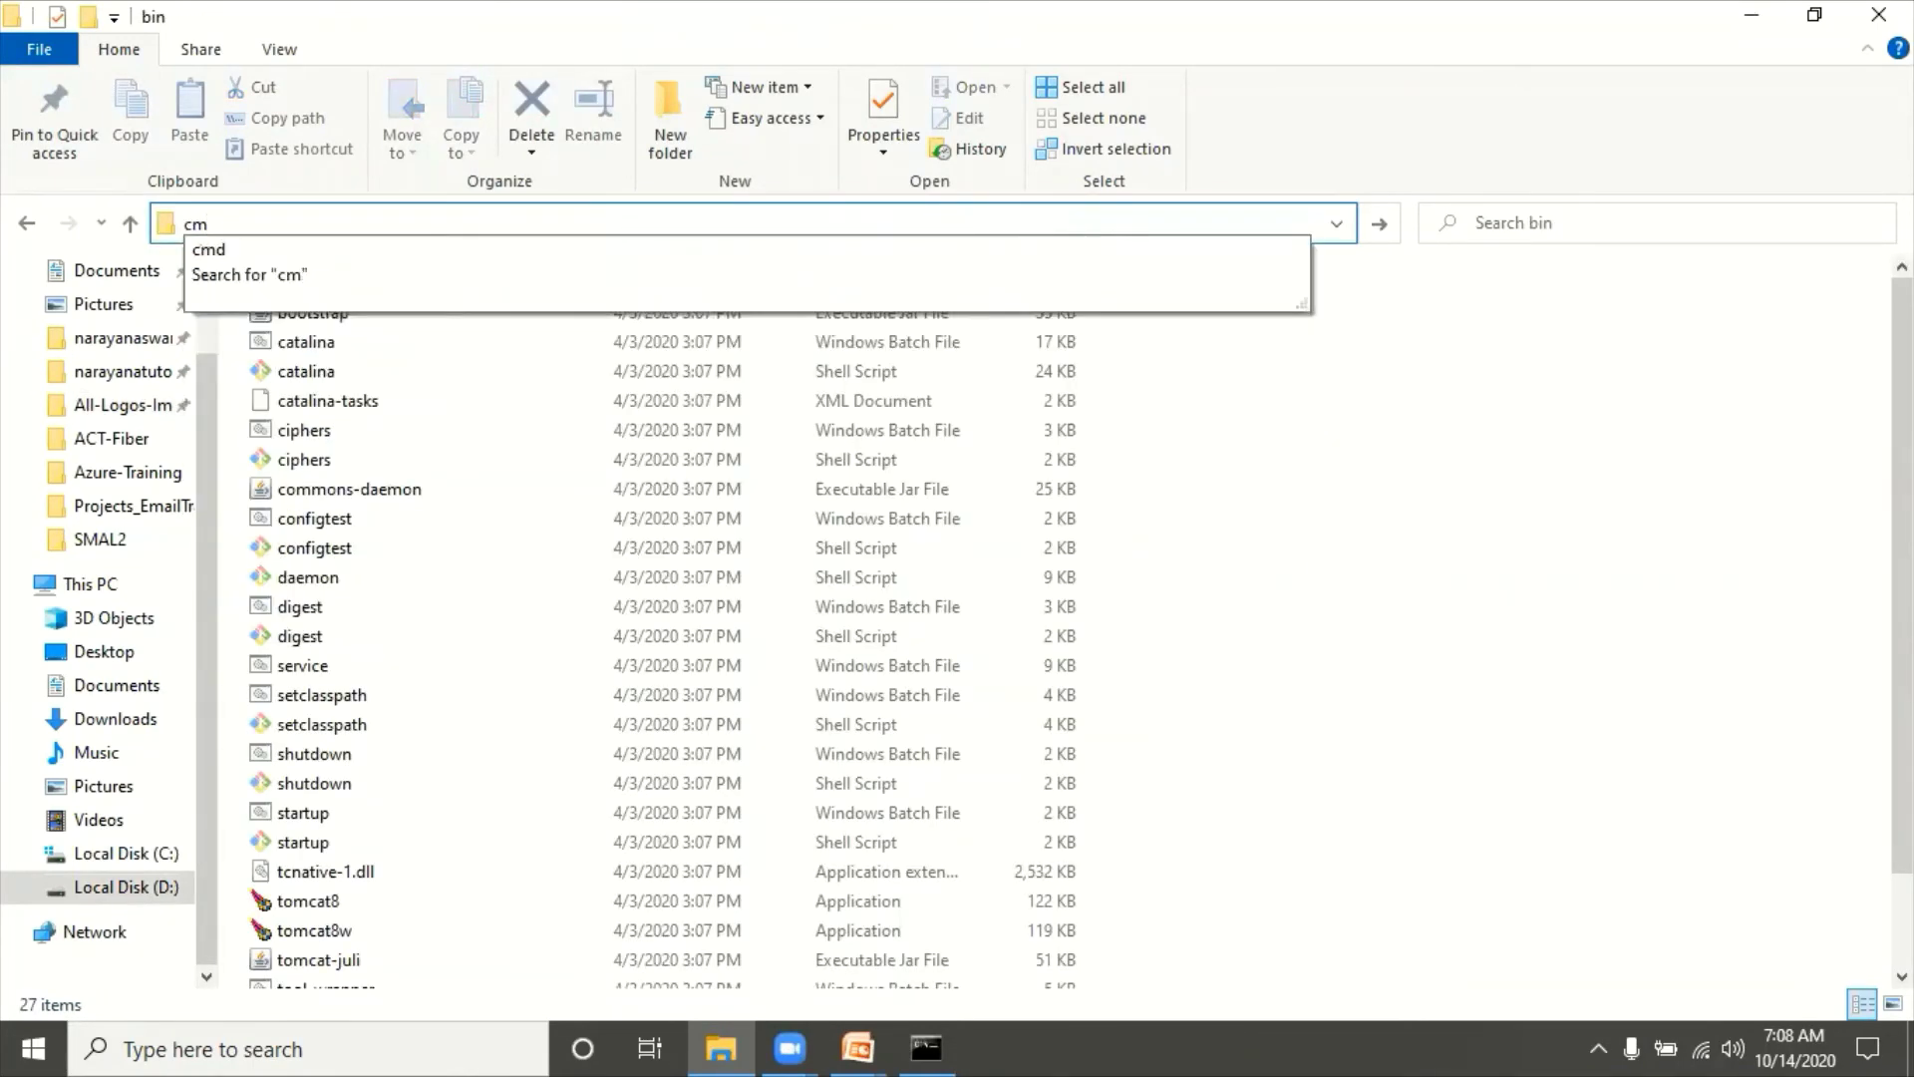
text(d)
key(Return)
text(cat)
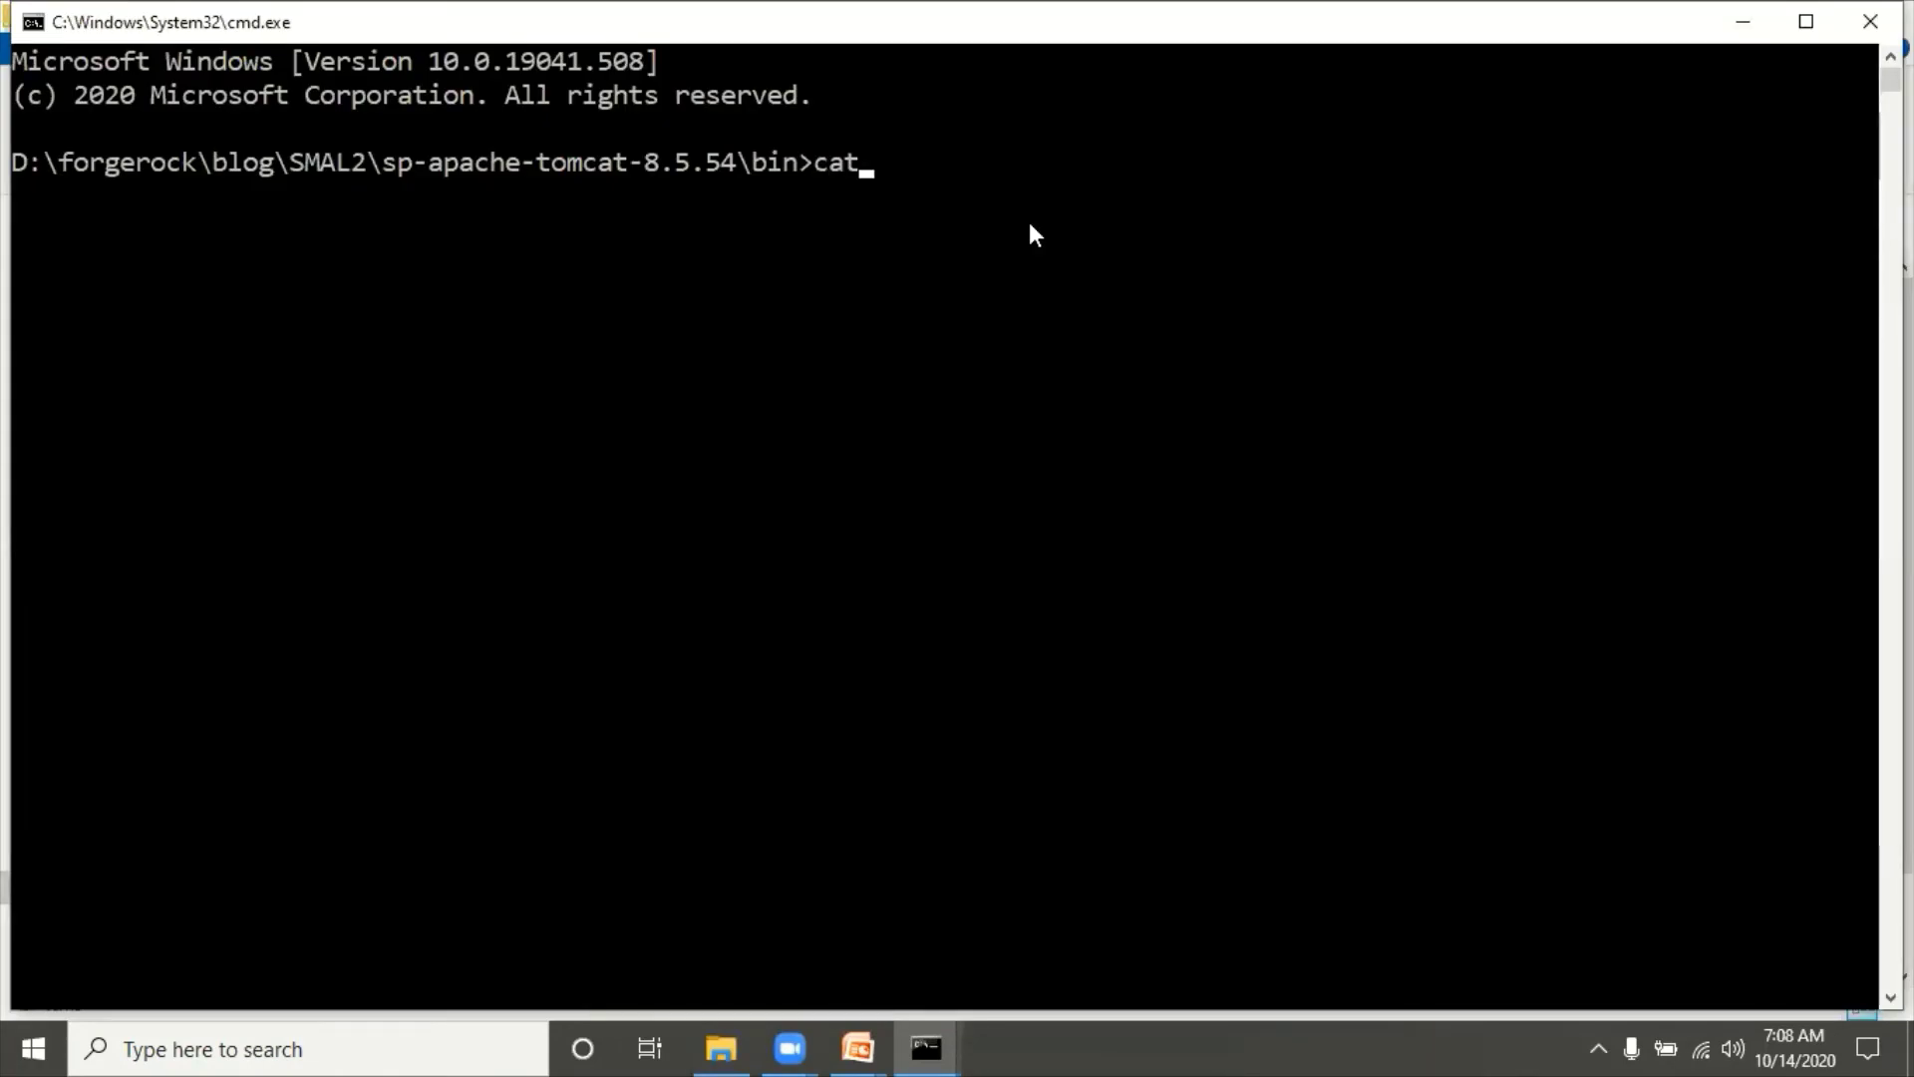
text(alina.bat ru)
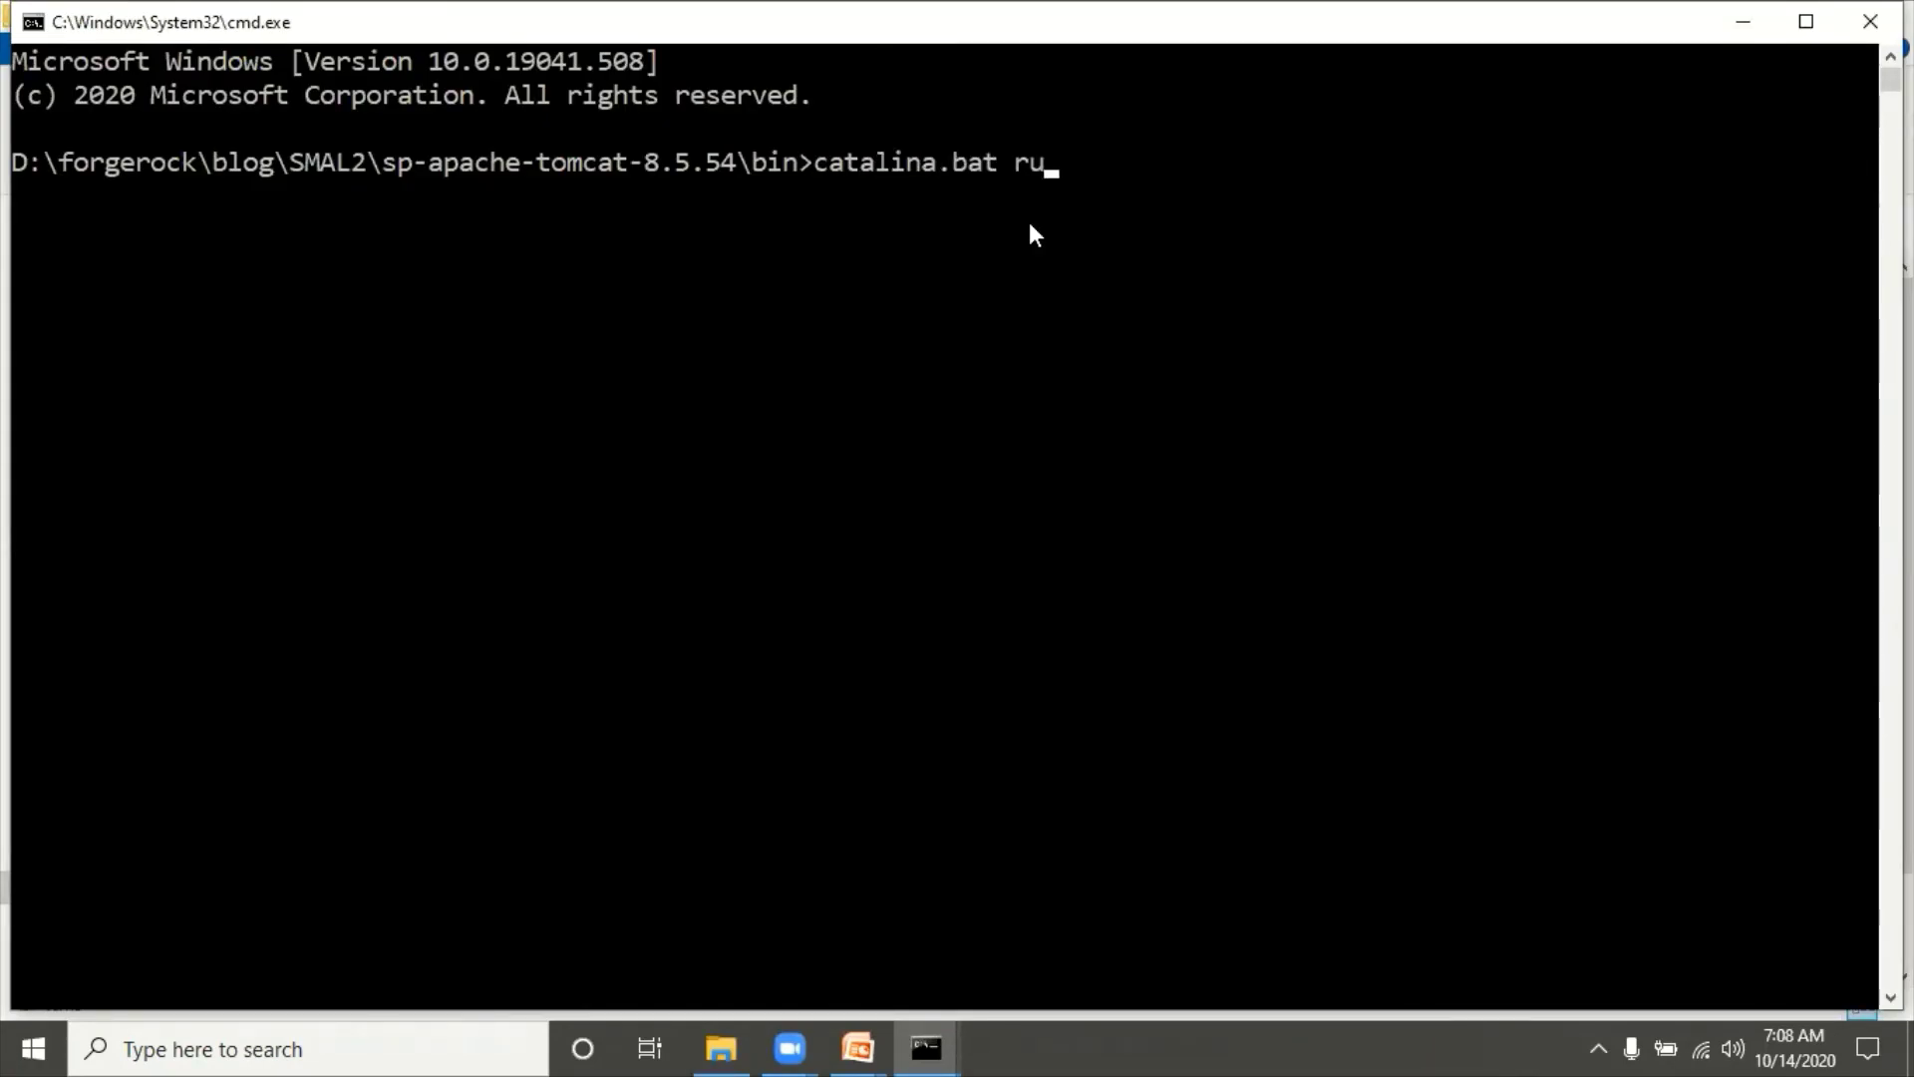
text(n)
key(Return)
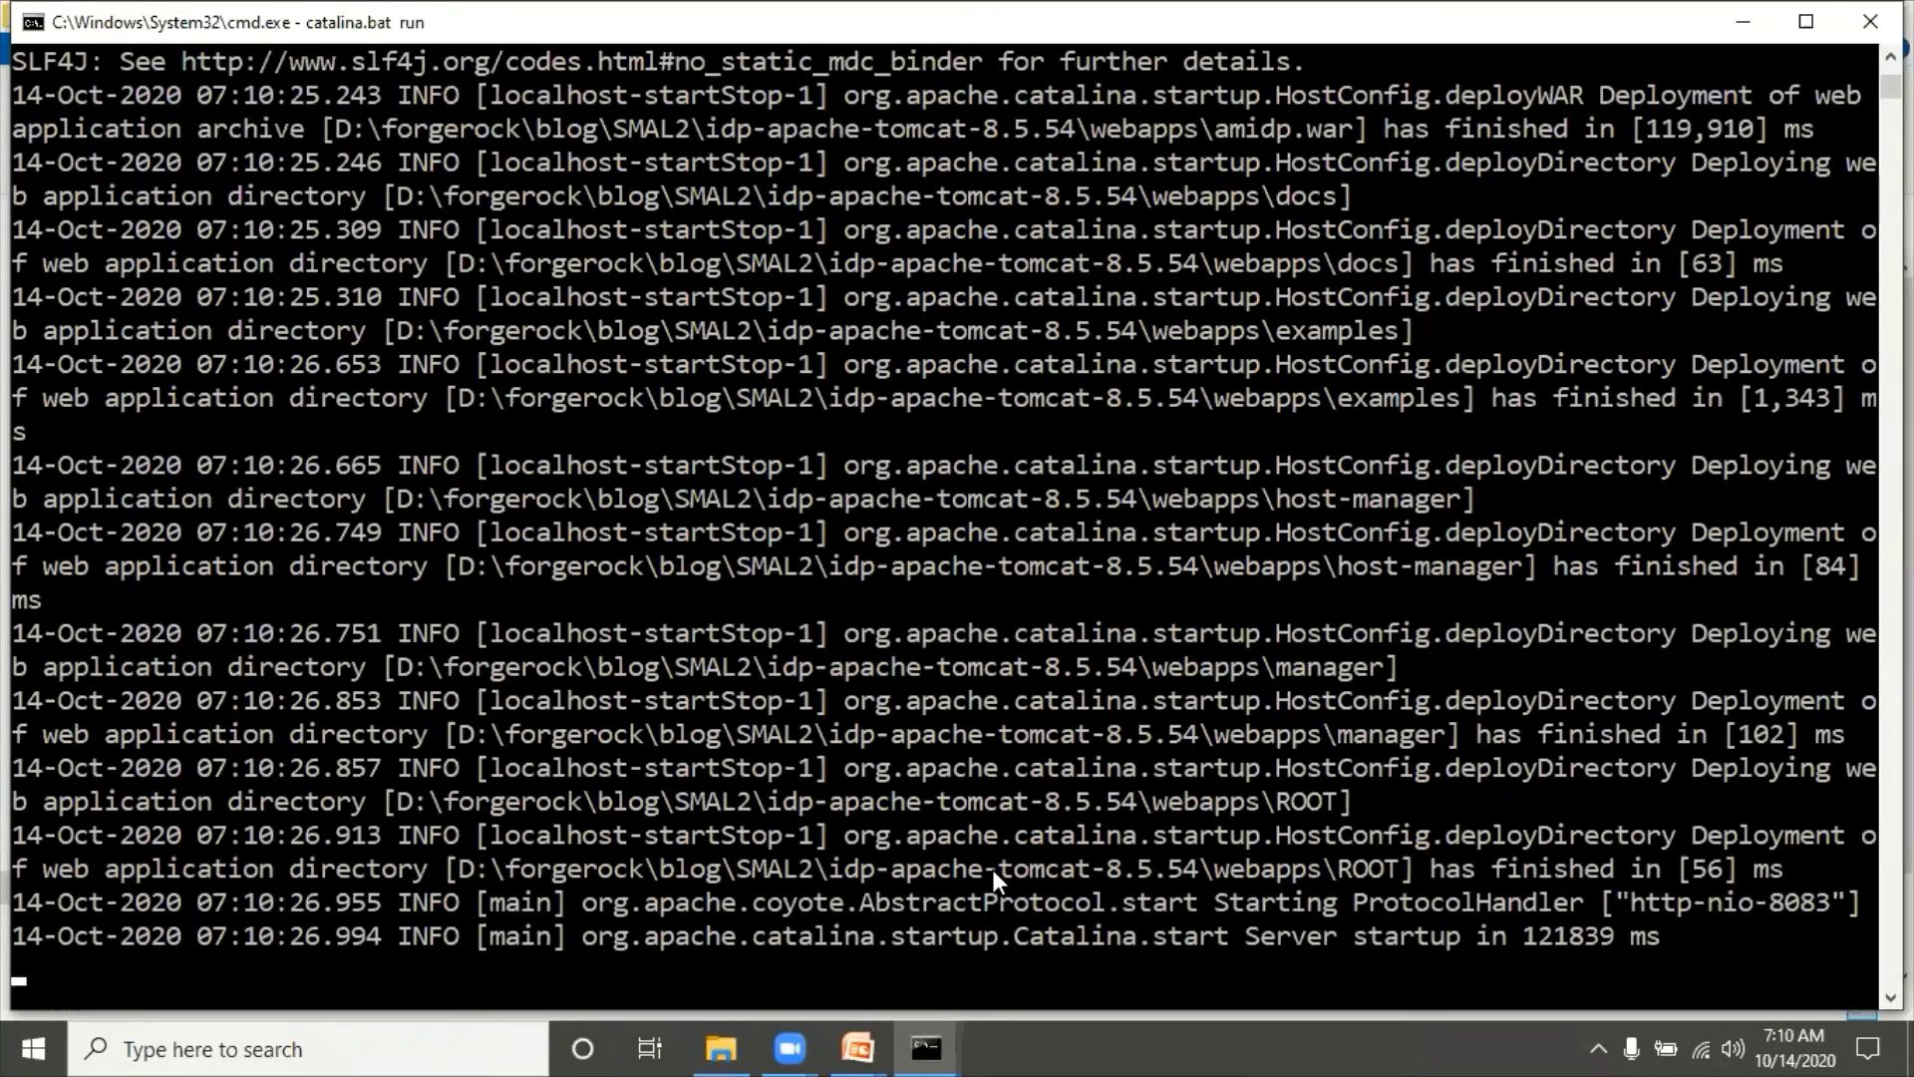
Step: Mark the IdP log line reporting server startup in 121839 ms
drag(1061, 943, 1575, 947)
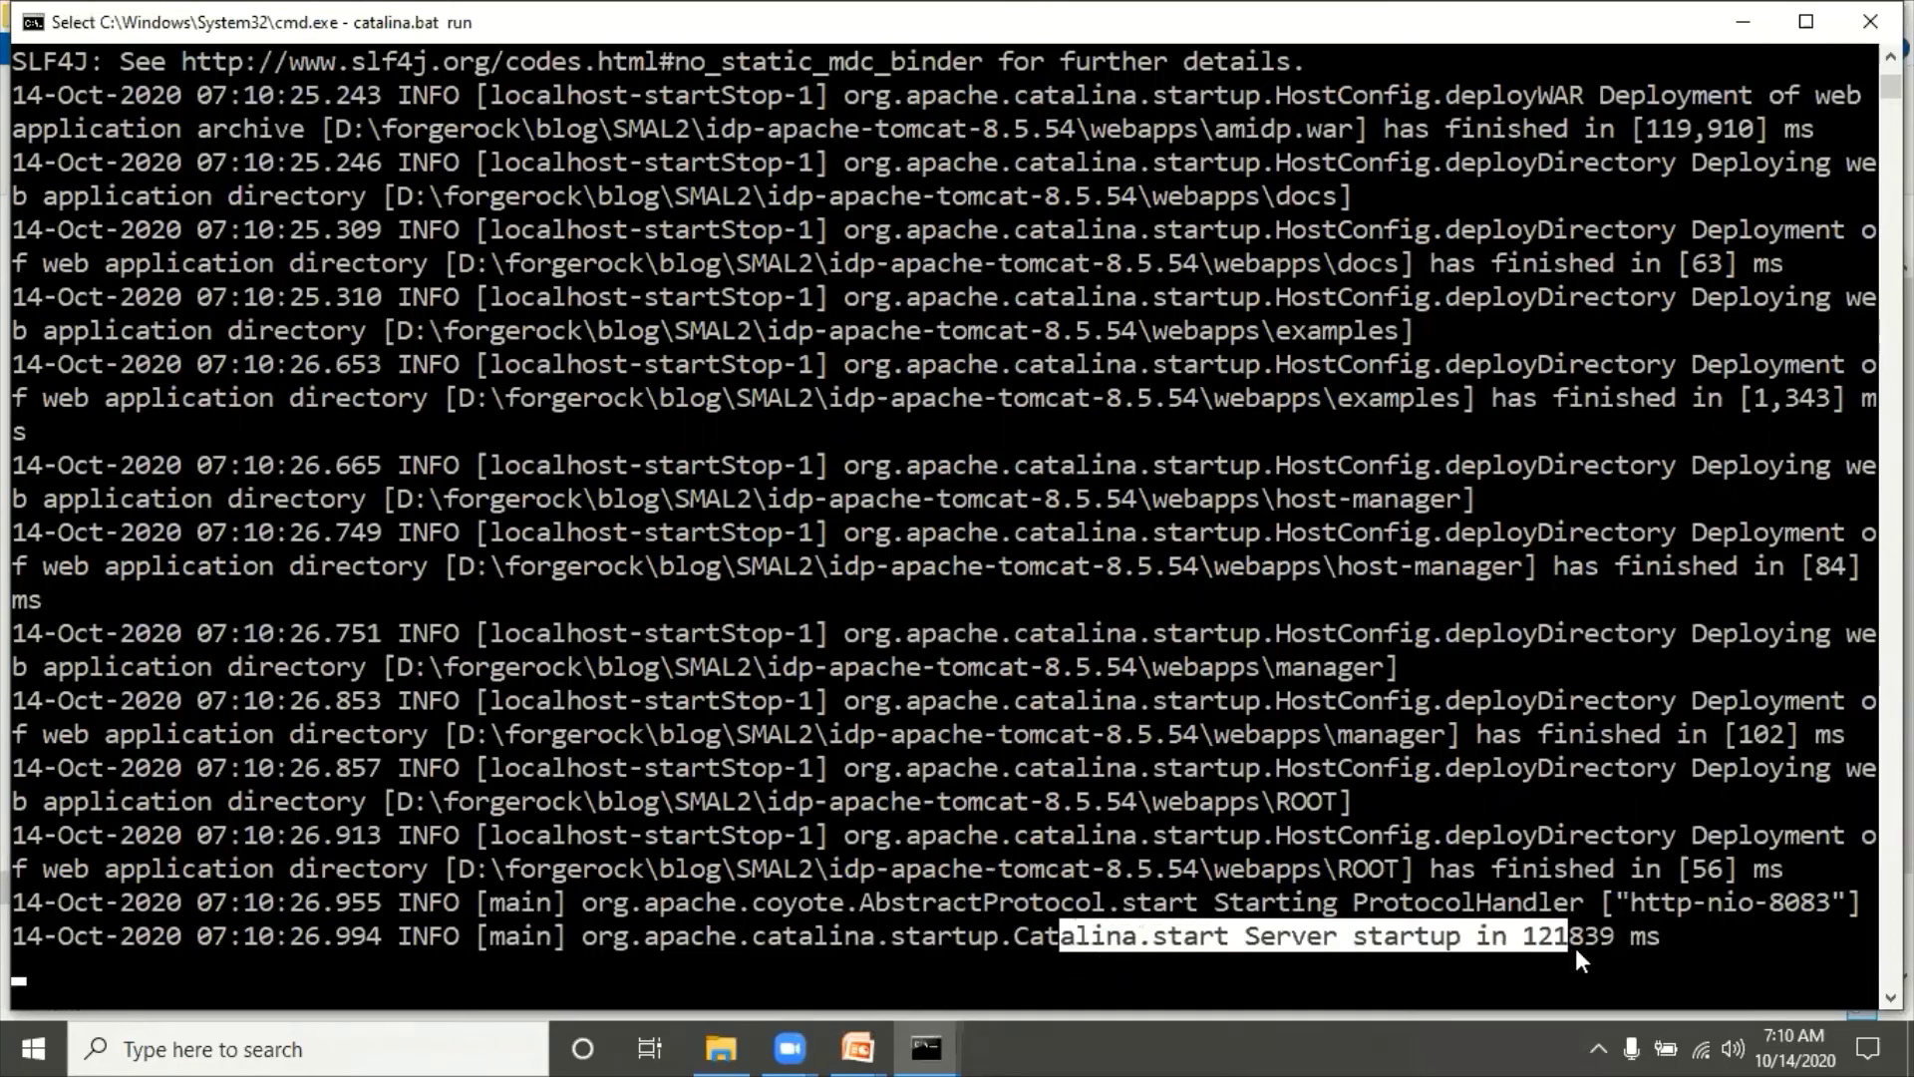
click(1663, 942)
right_click(1663, 942)
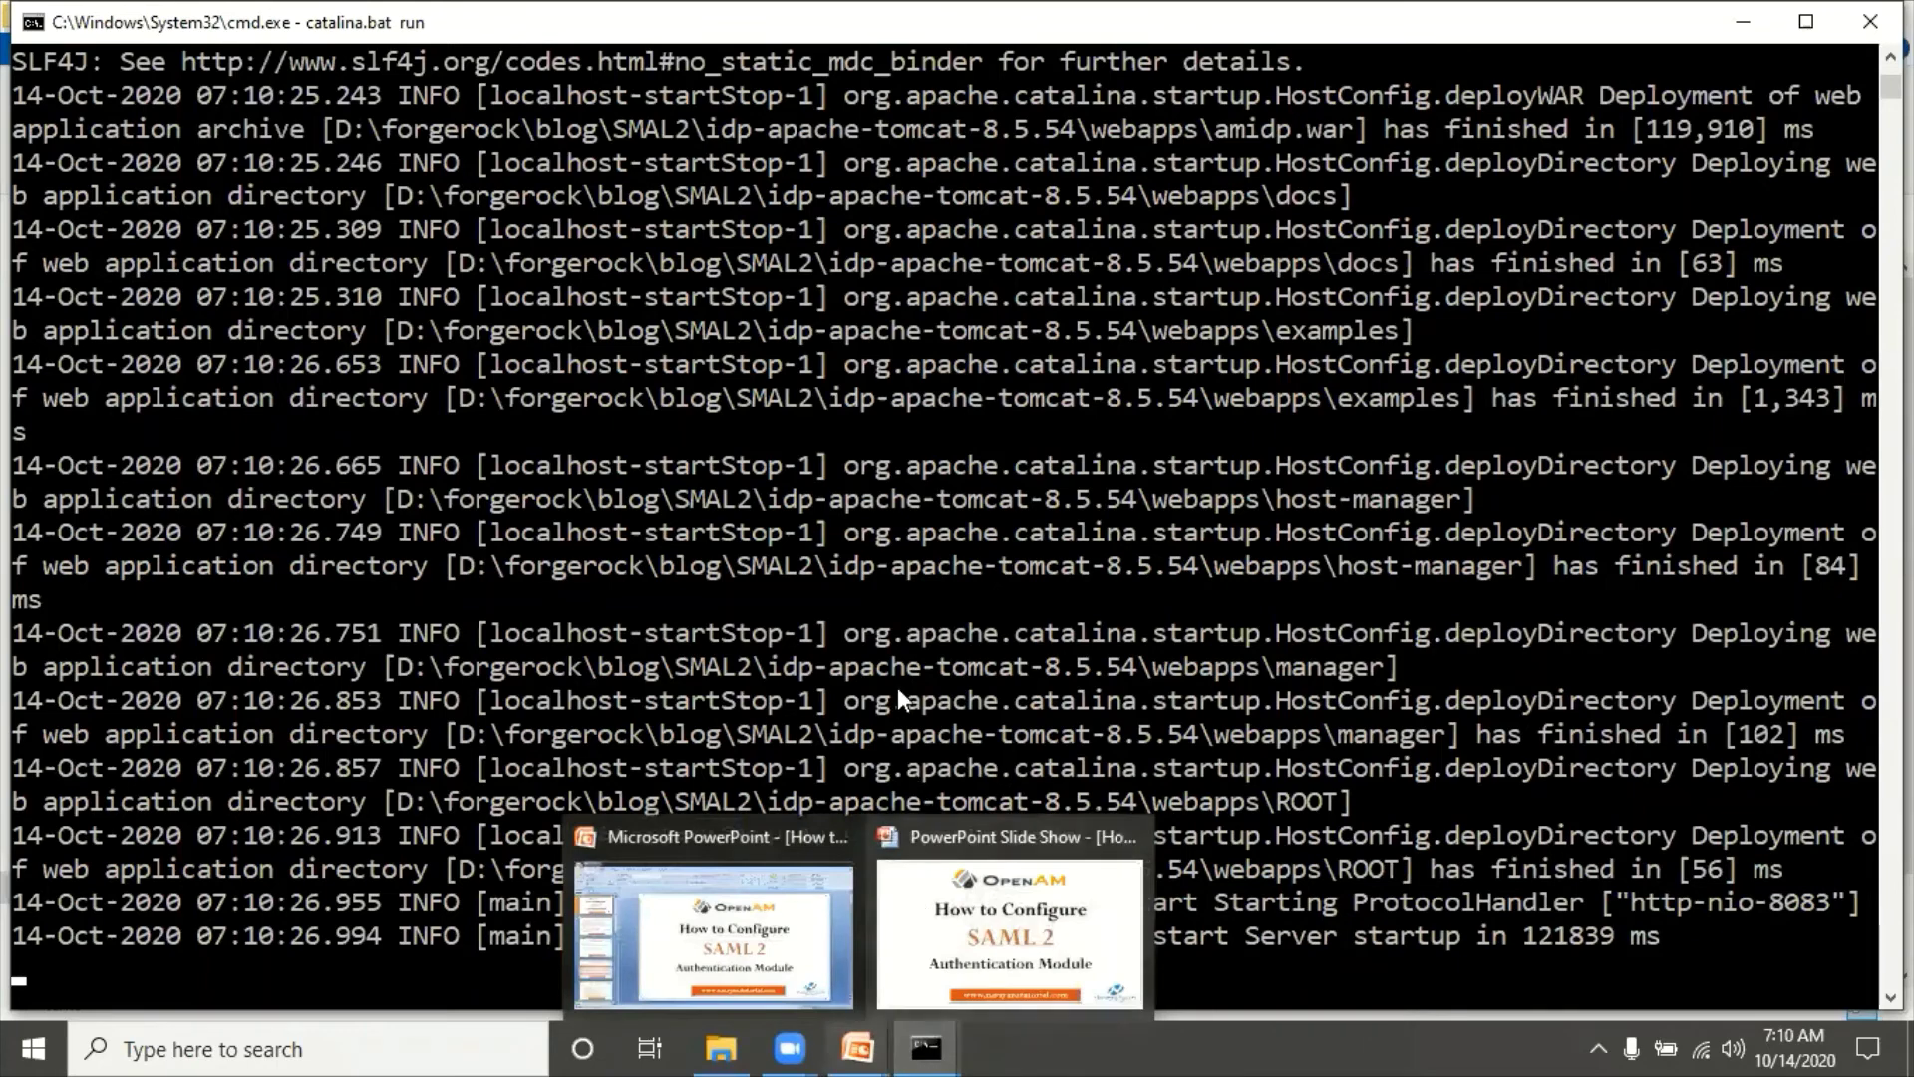
click(882, 468)
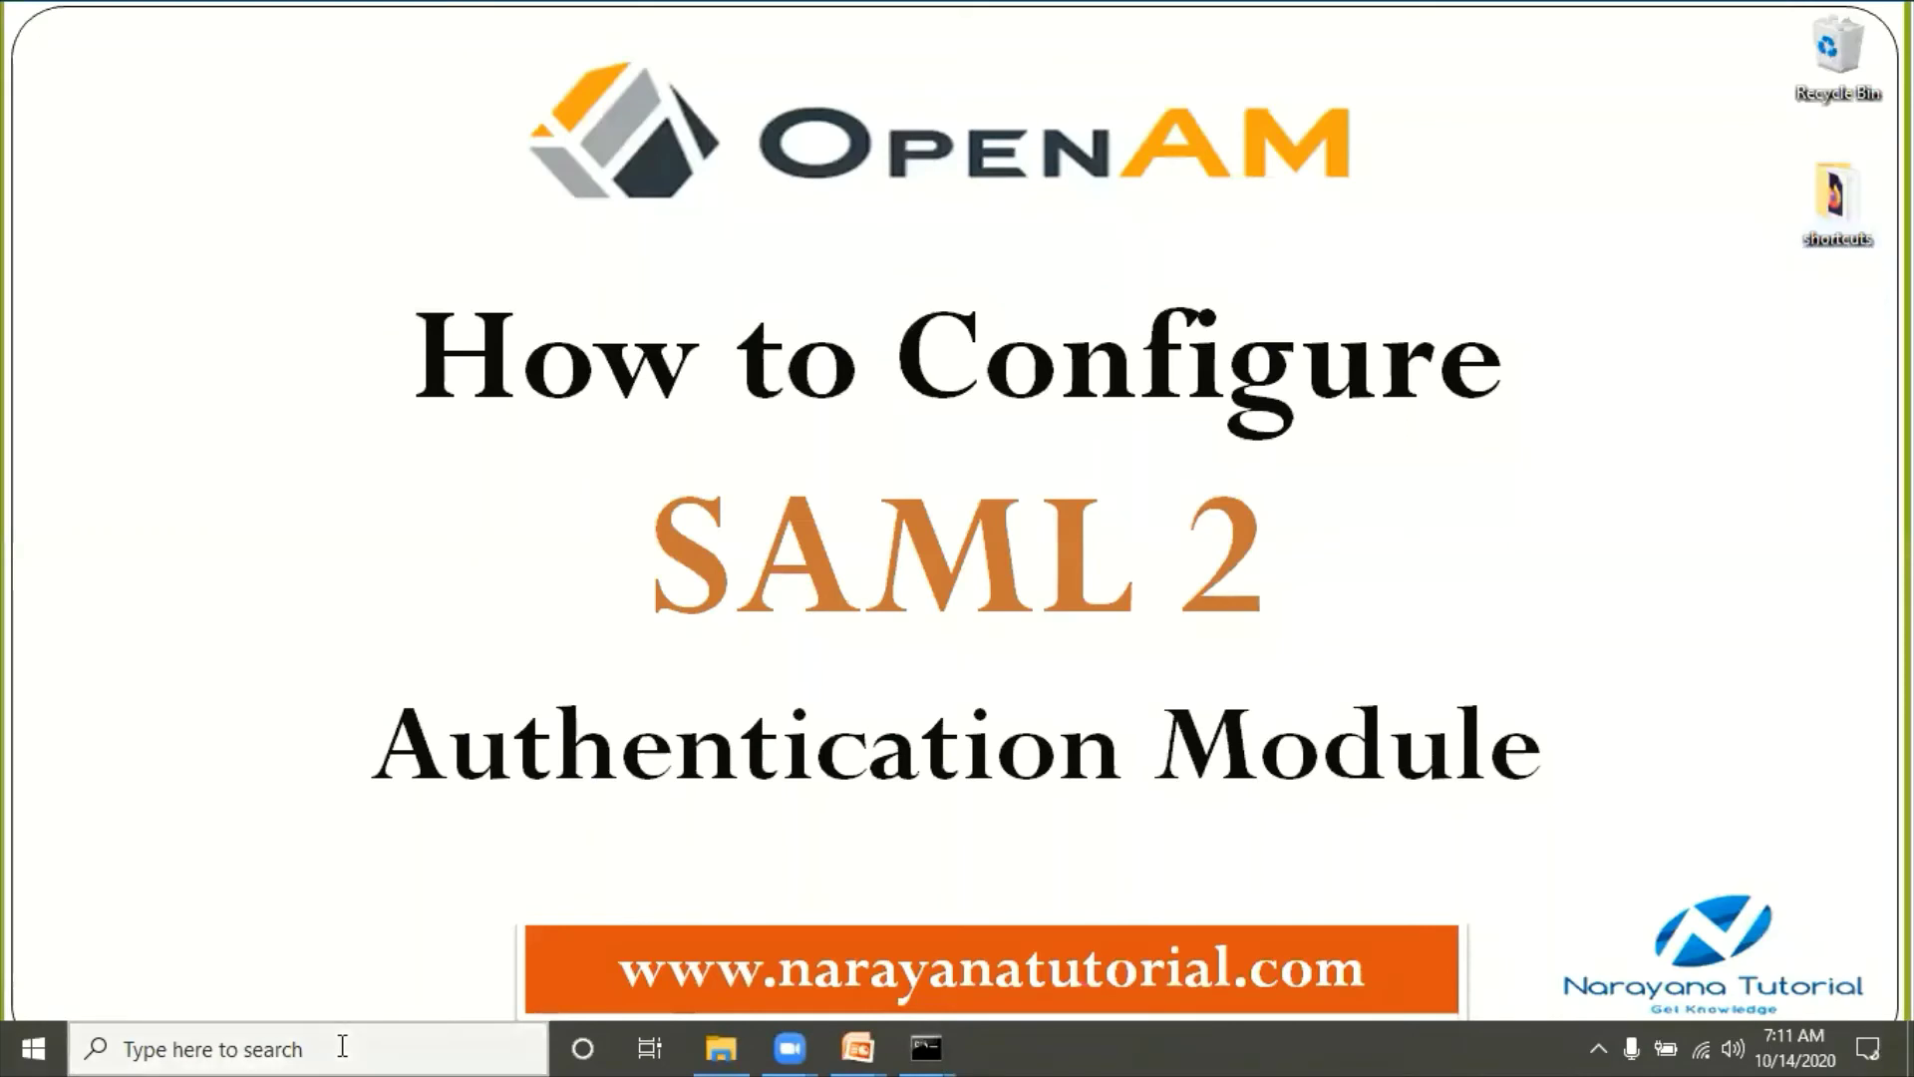
click(342, 1047)
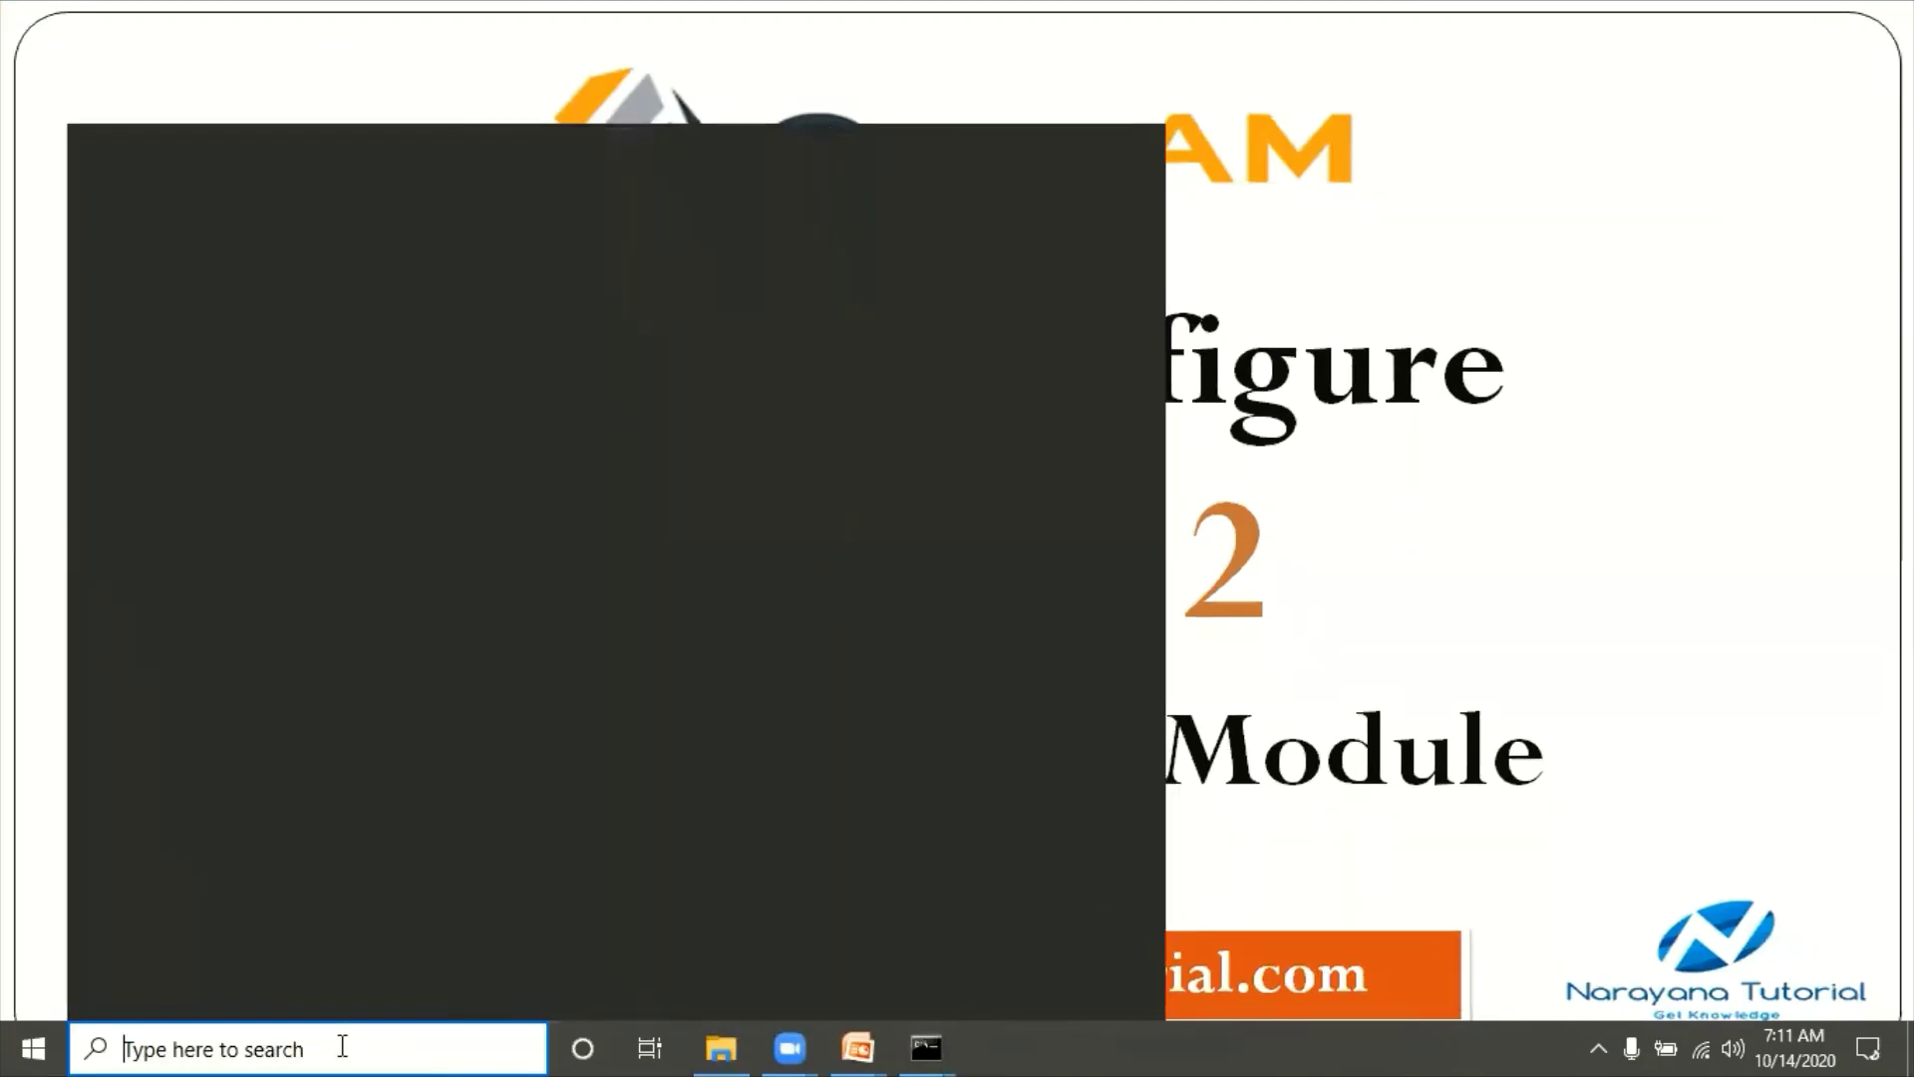
Step: Launch Firefox, load idp.example.org:8083/amidp/, then bring the slide show back
text(fir)
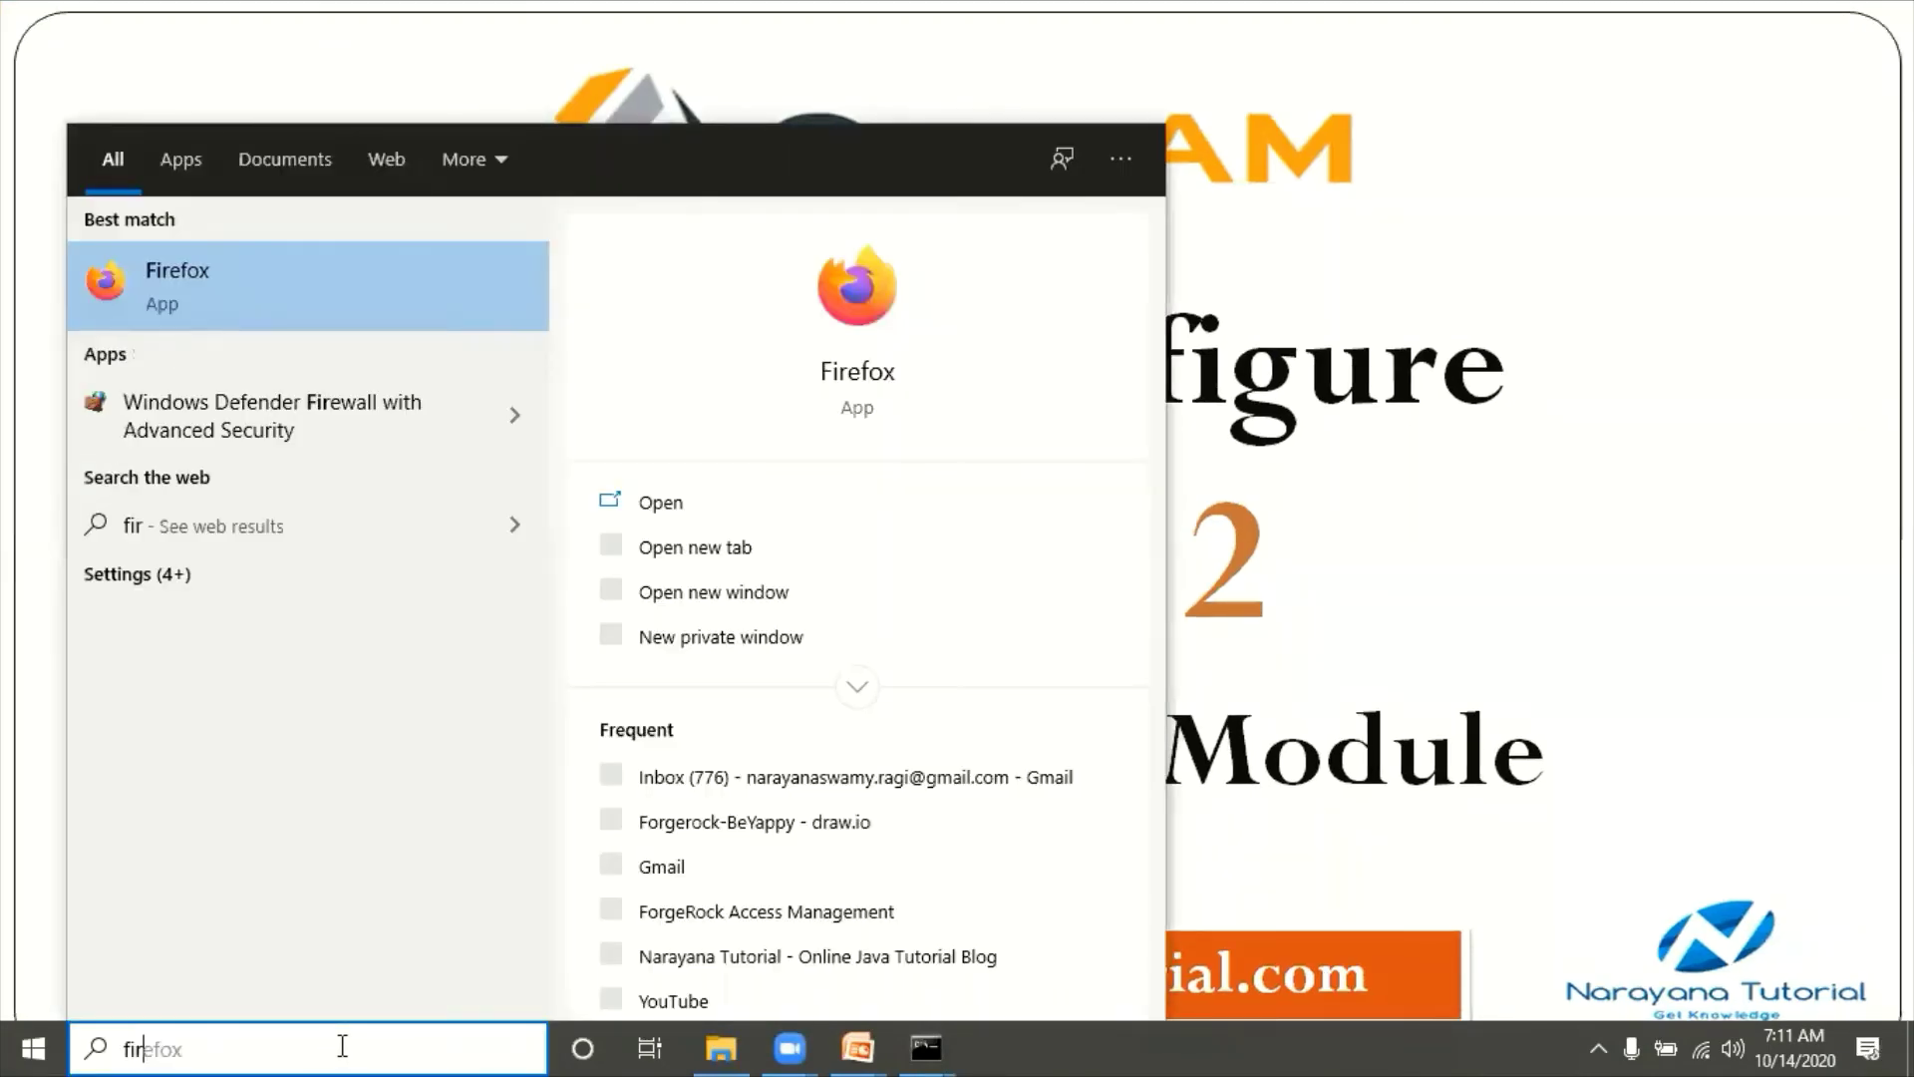
key(Return)
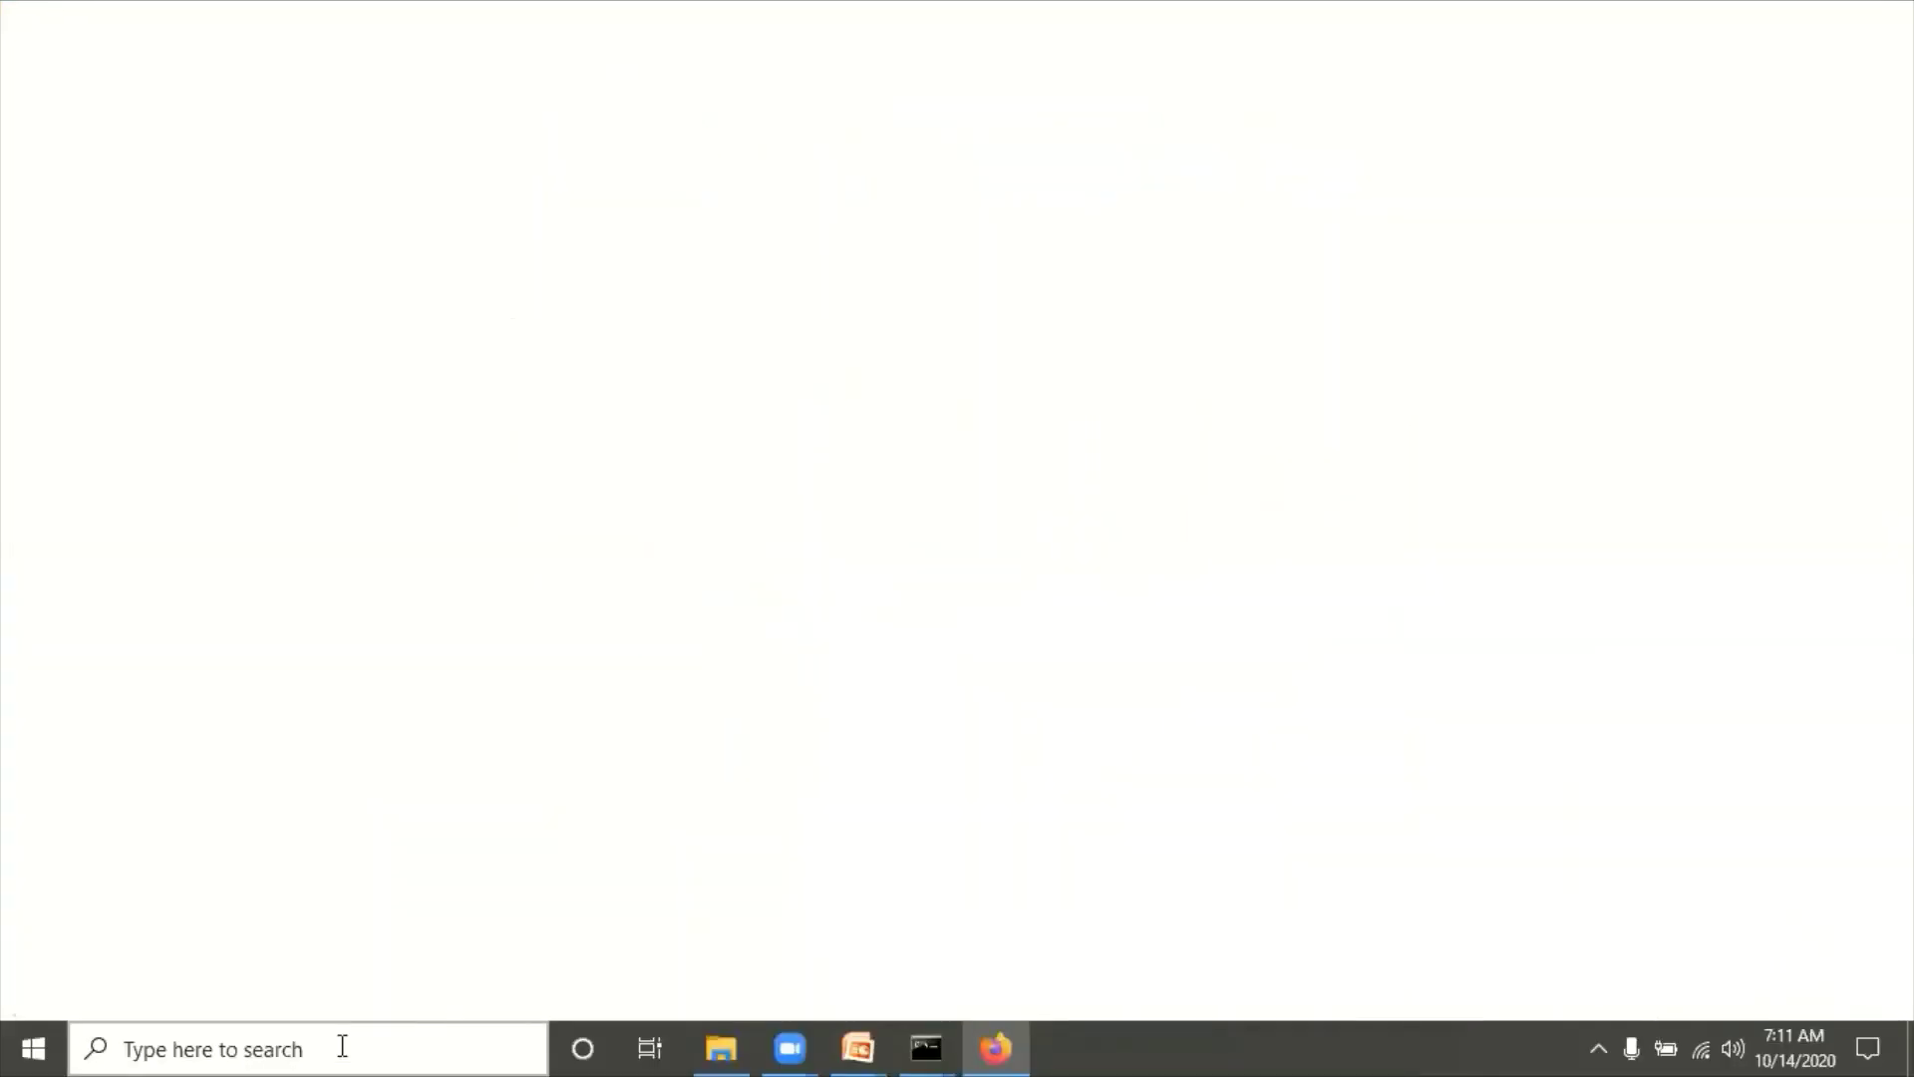
text(idp.example.net:8086/)
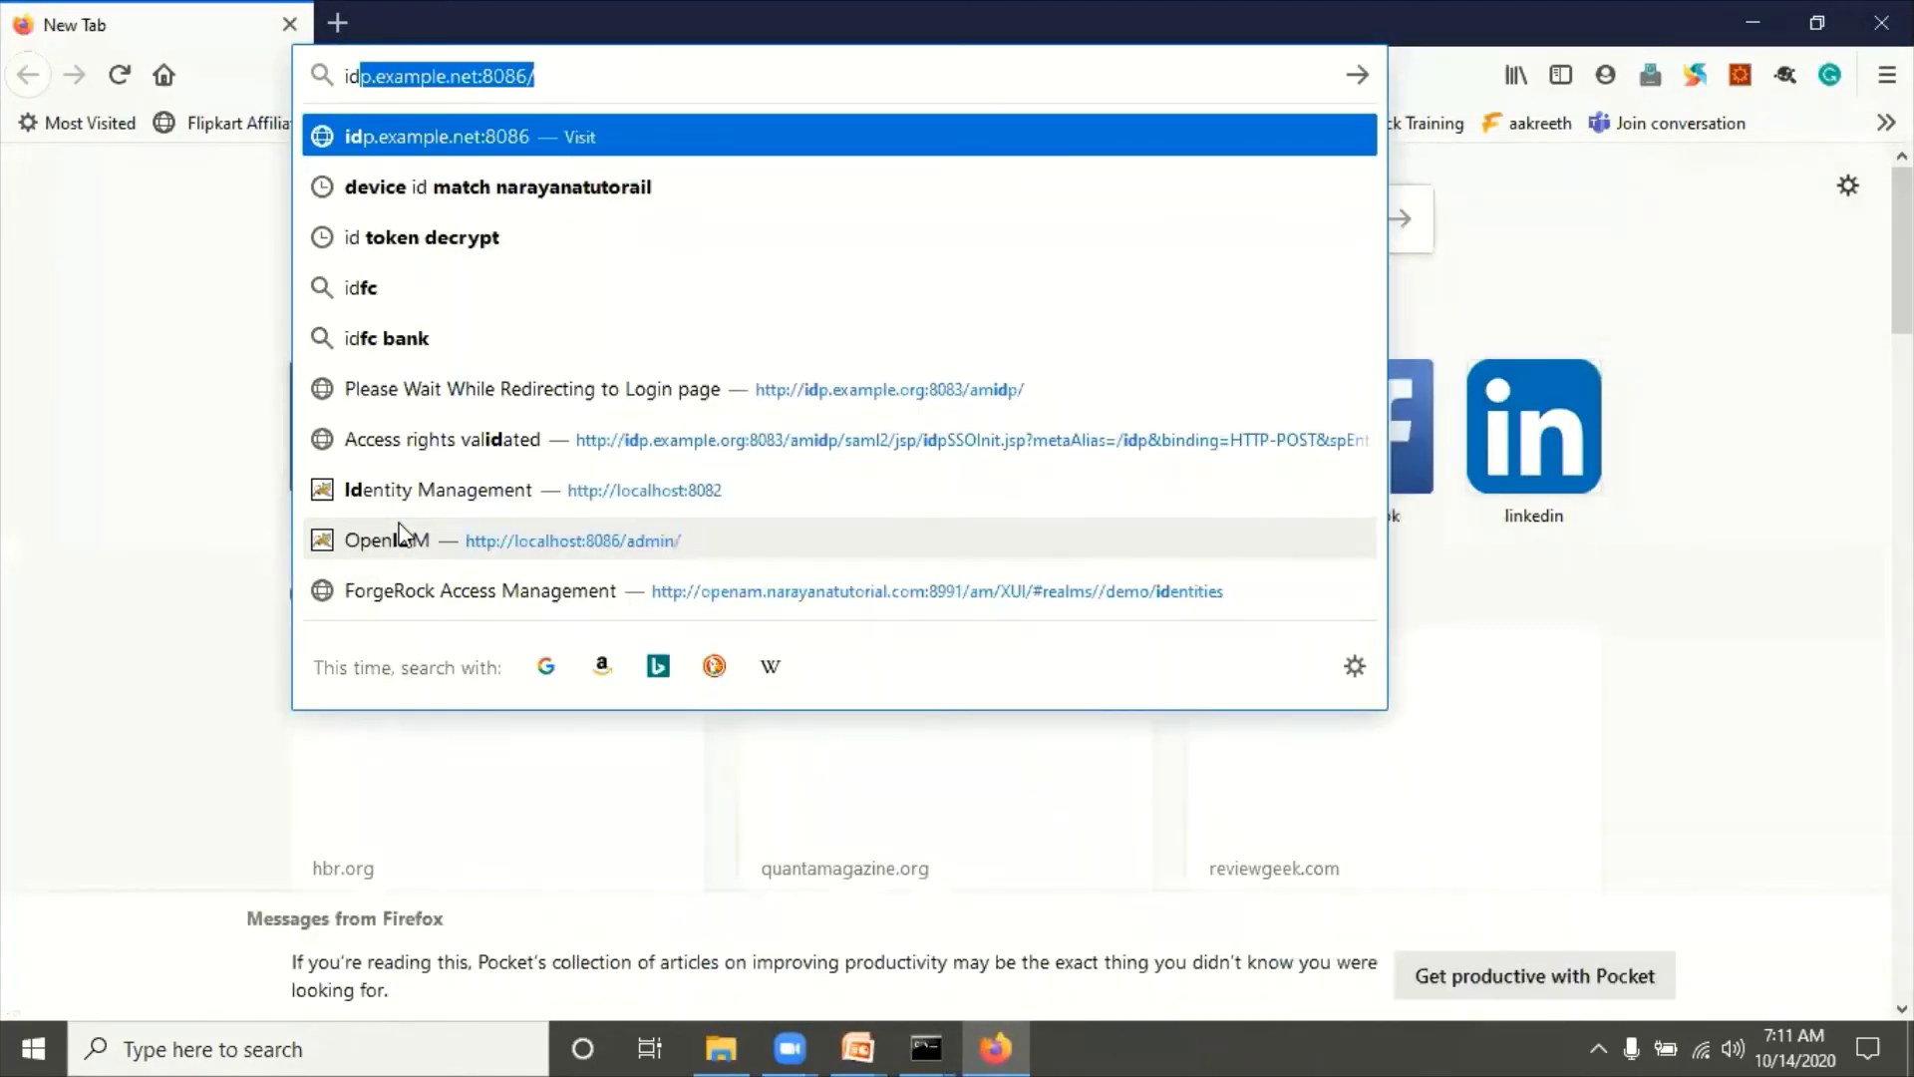
key(End)
key(BackSpace)
key(BackSpace)
key(BackSpace)
key(BackSpace)
key(BackSpace)
key(BackSpace)
key(BackSpace)
key(BackSpace)
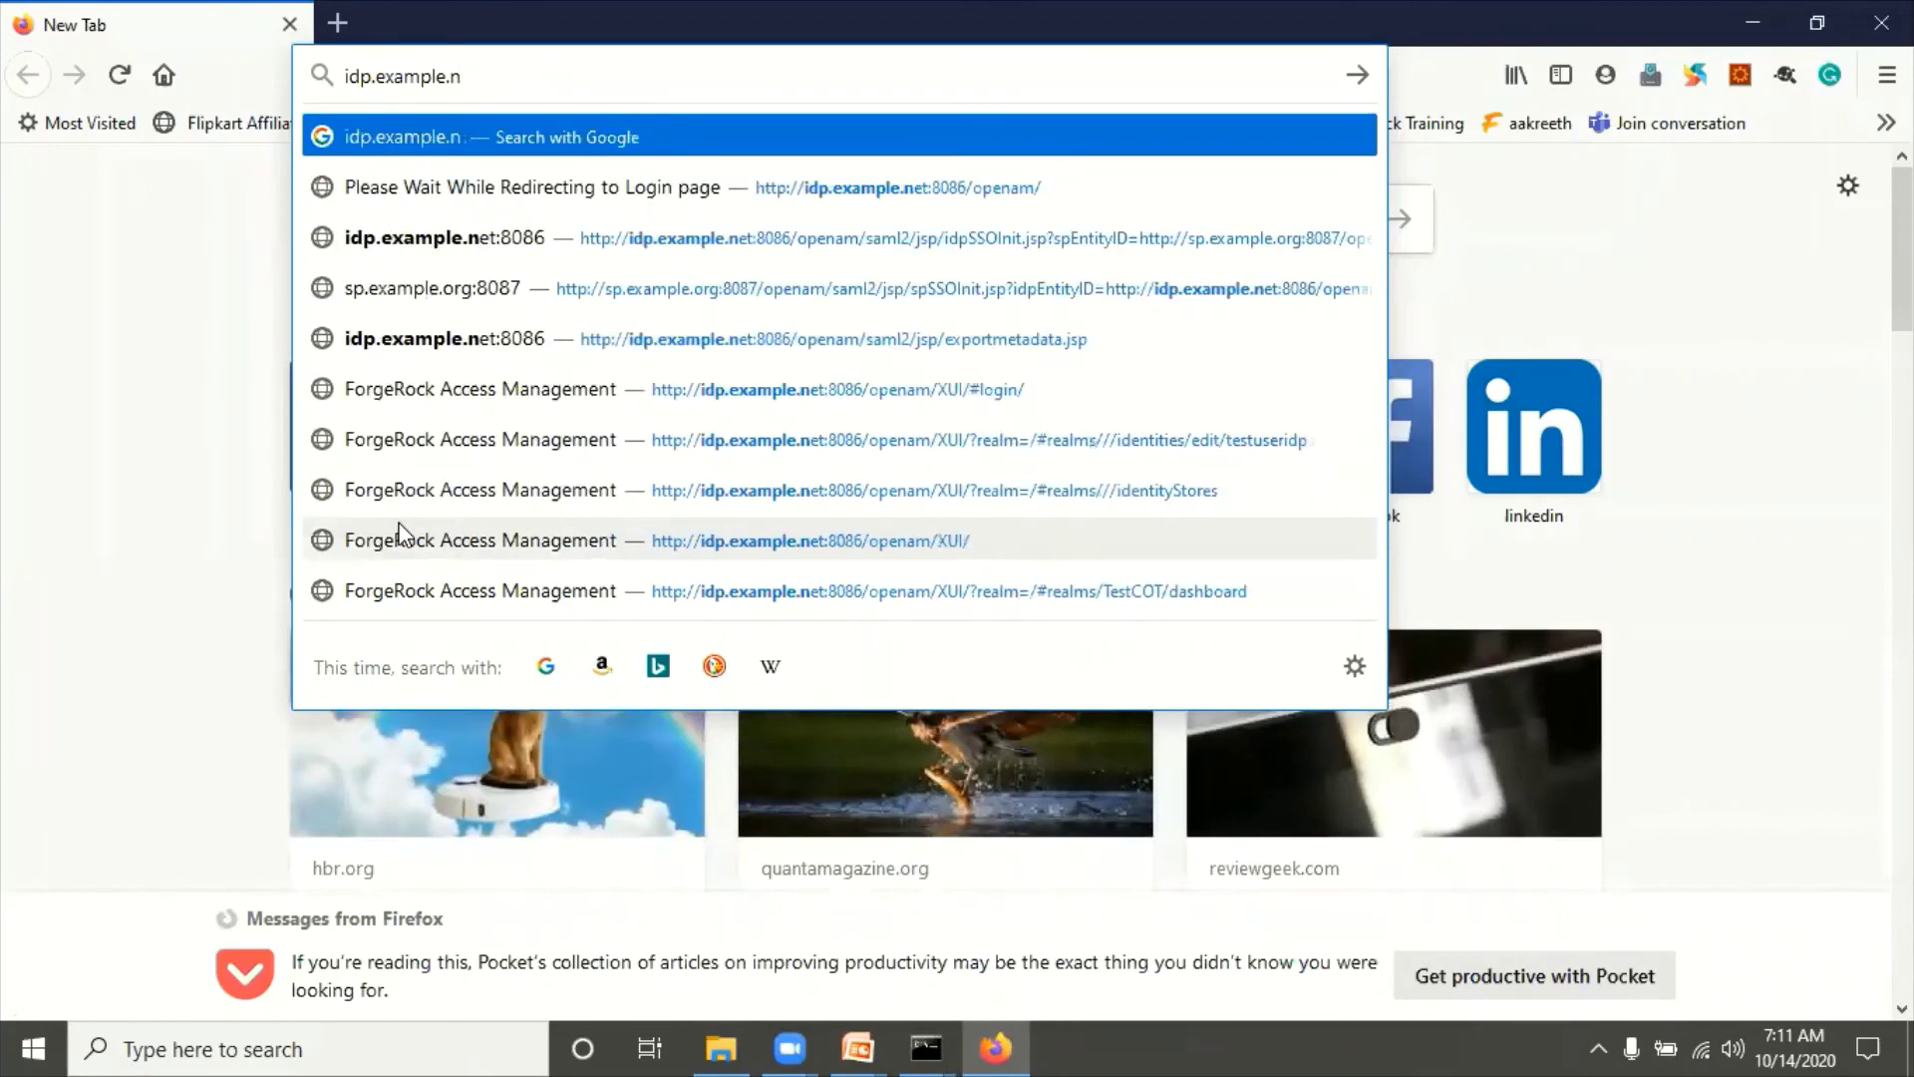
key(BackSpace)
text(org:8083/)
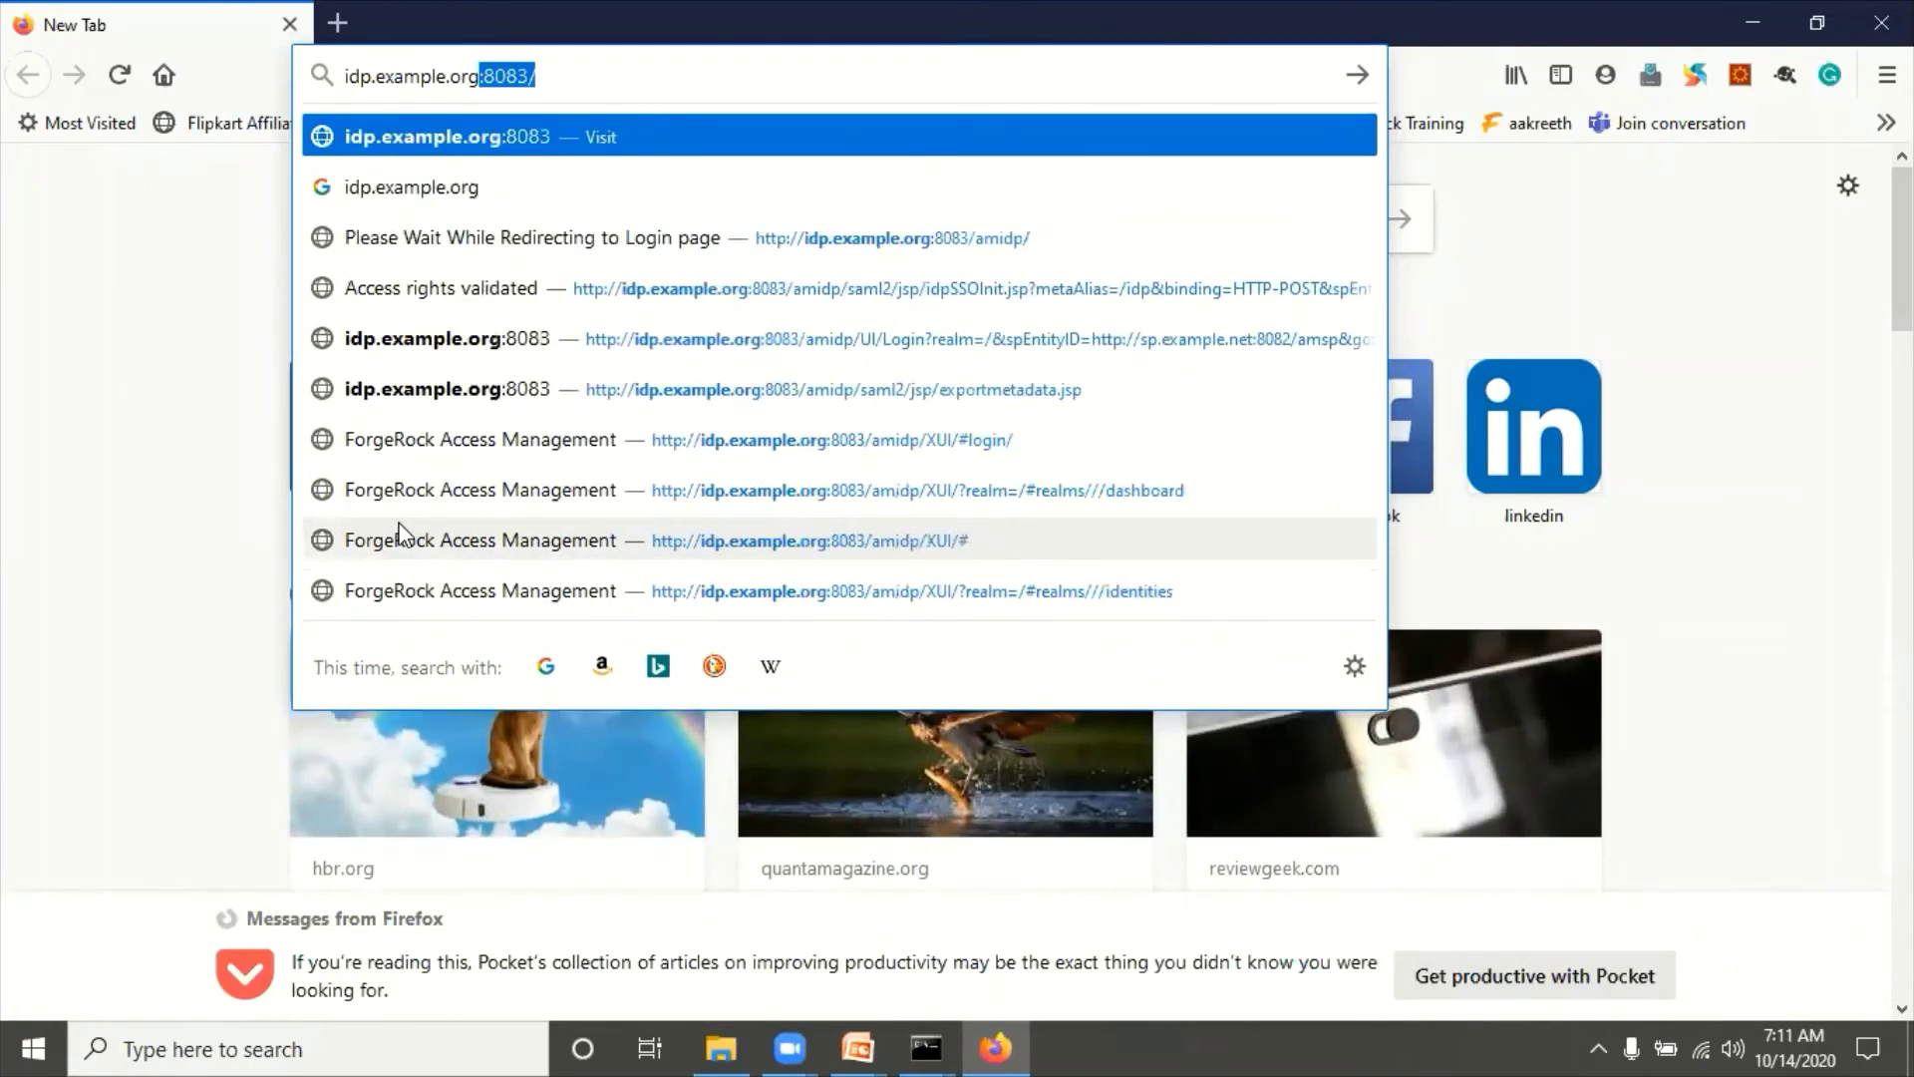
key(End)
text(a)
key(Return)
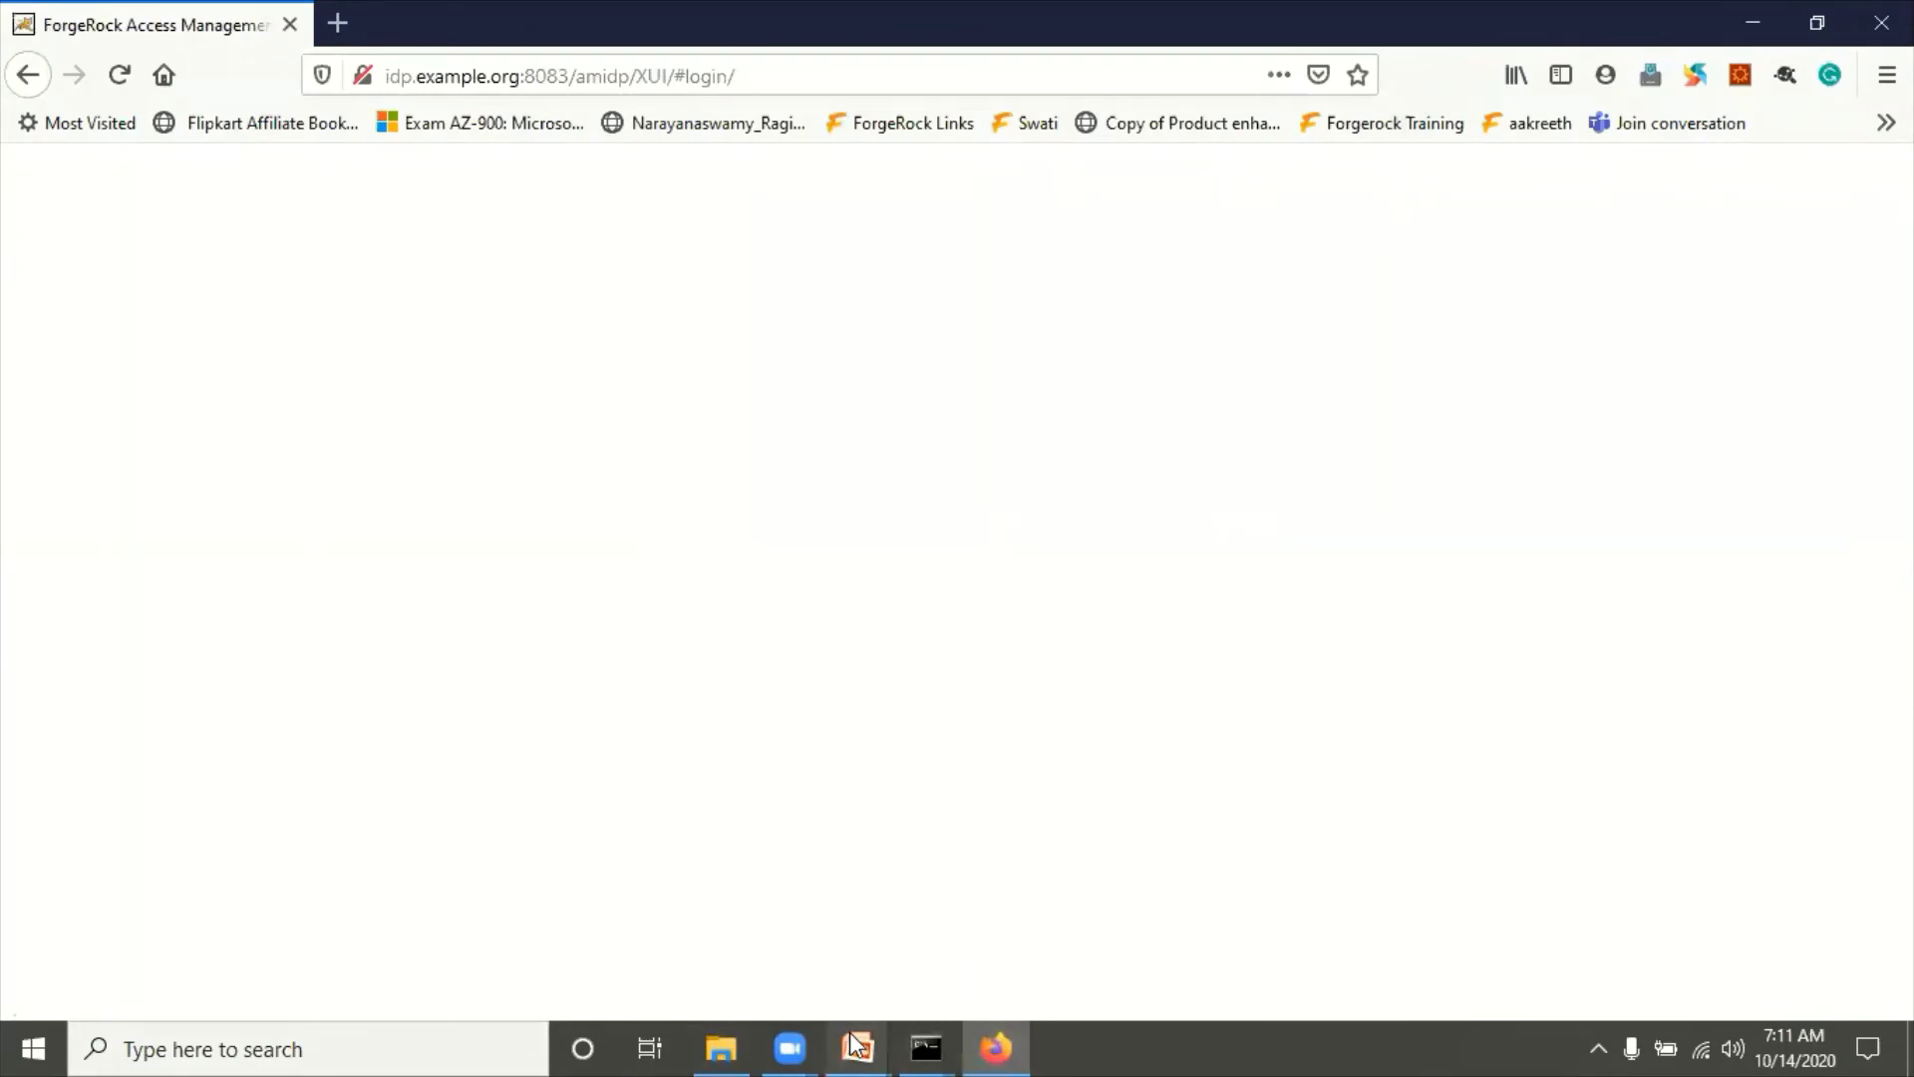
click(1037, 893)
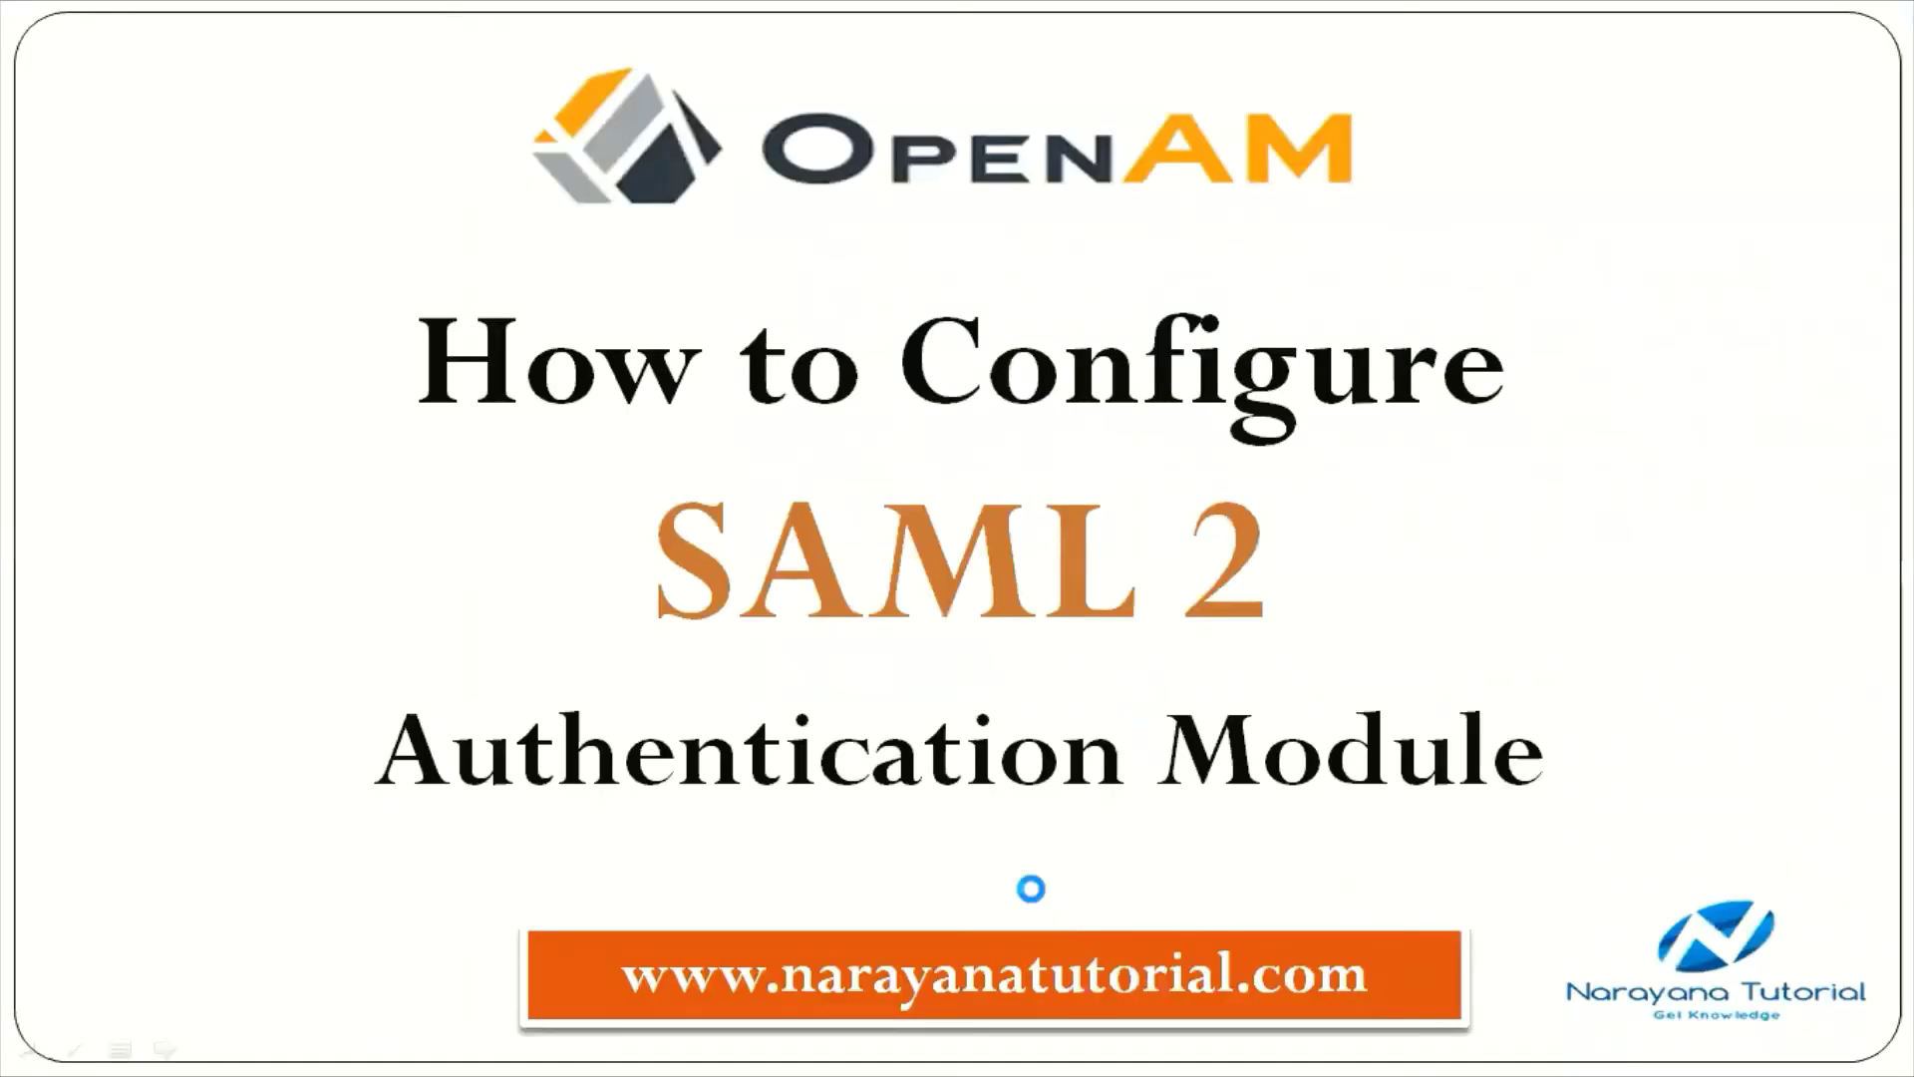
Step: Advance the slide show to the 'Important URLs - SP' slide, then switch to Firefox
click(1032, 889)
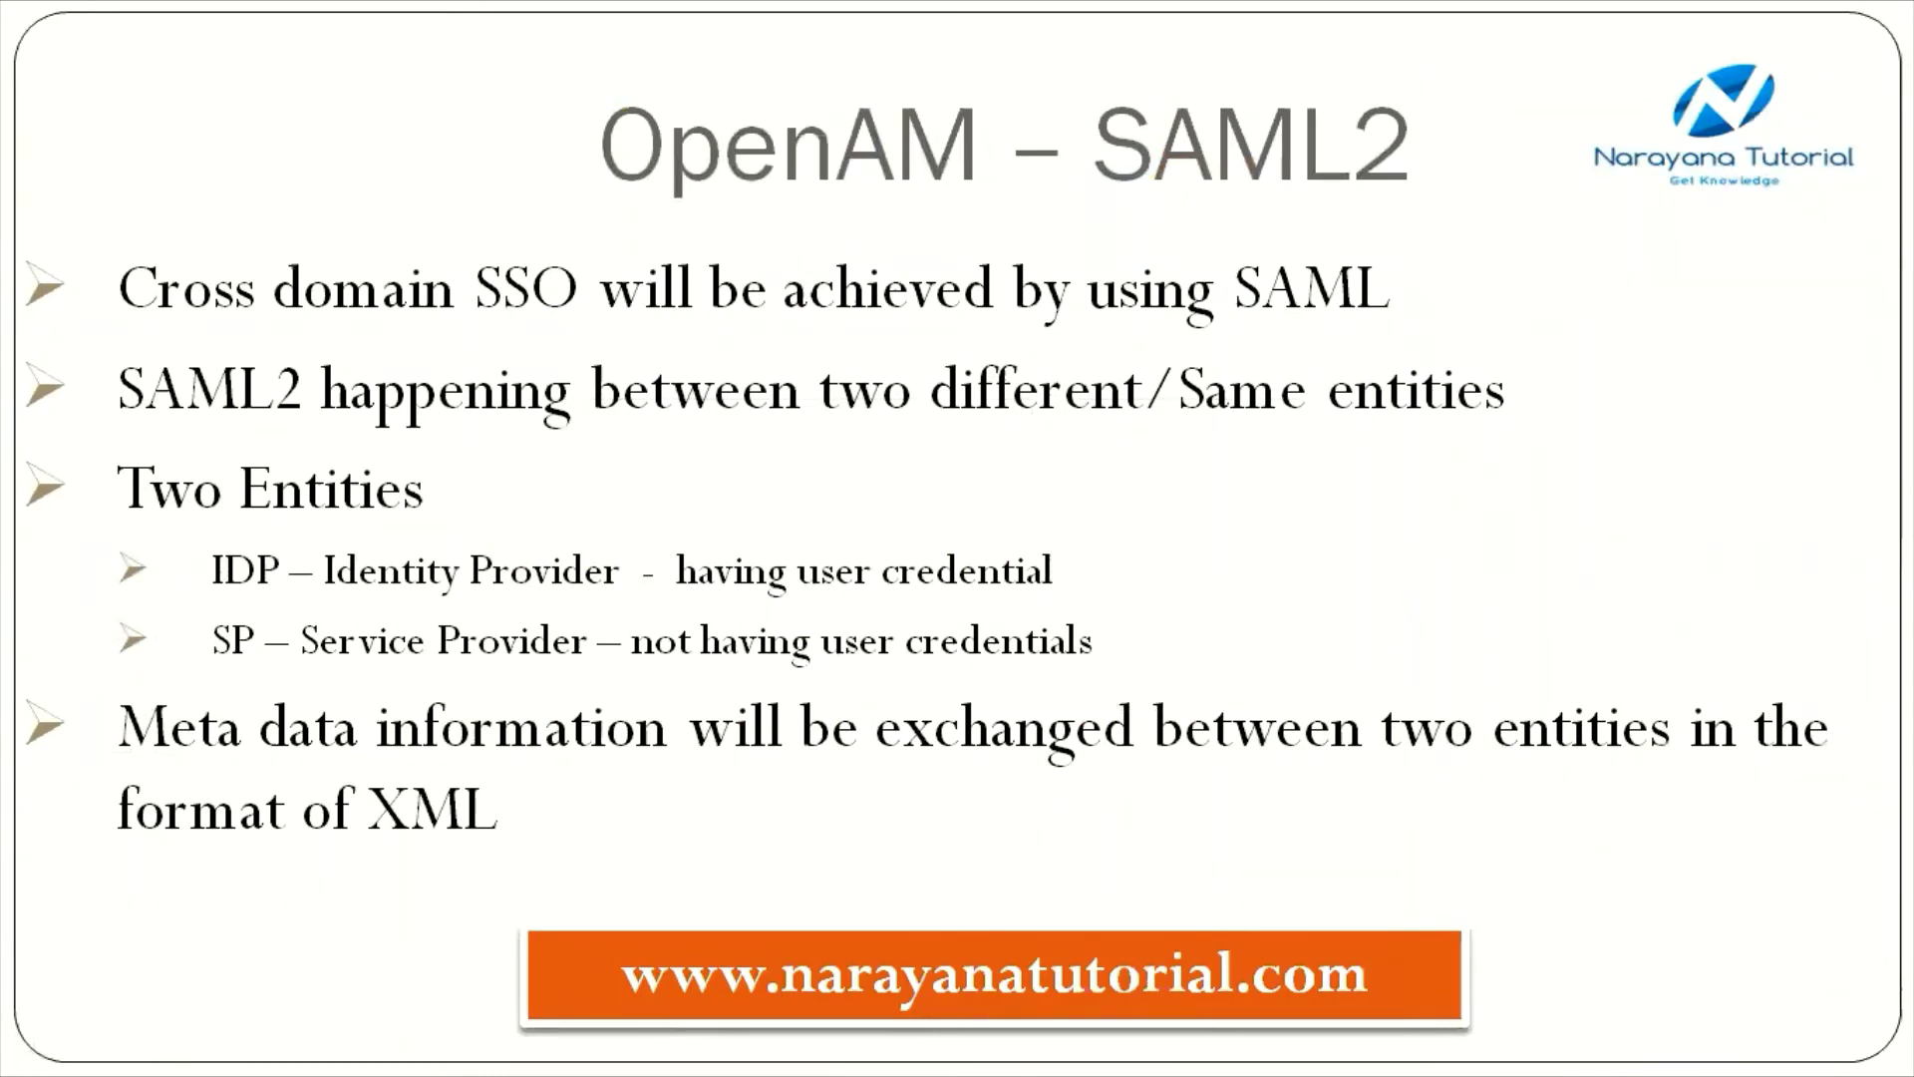
key(Right)
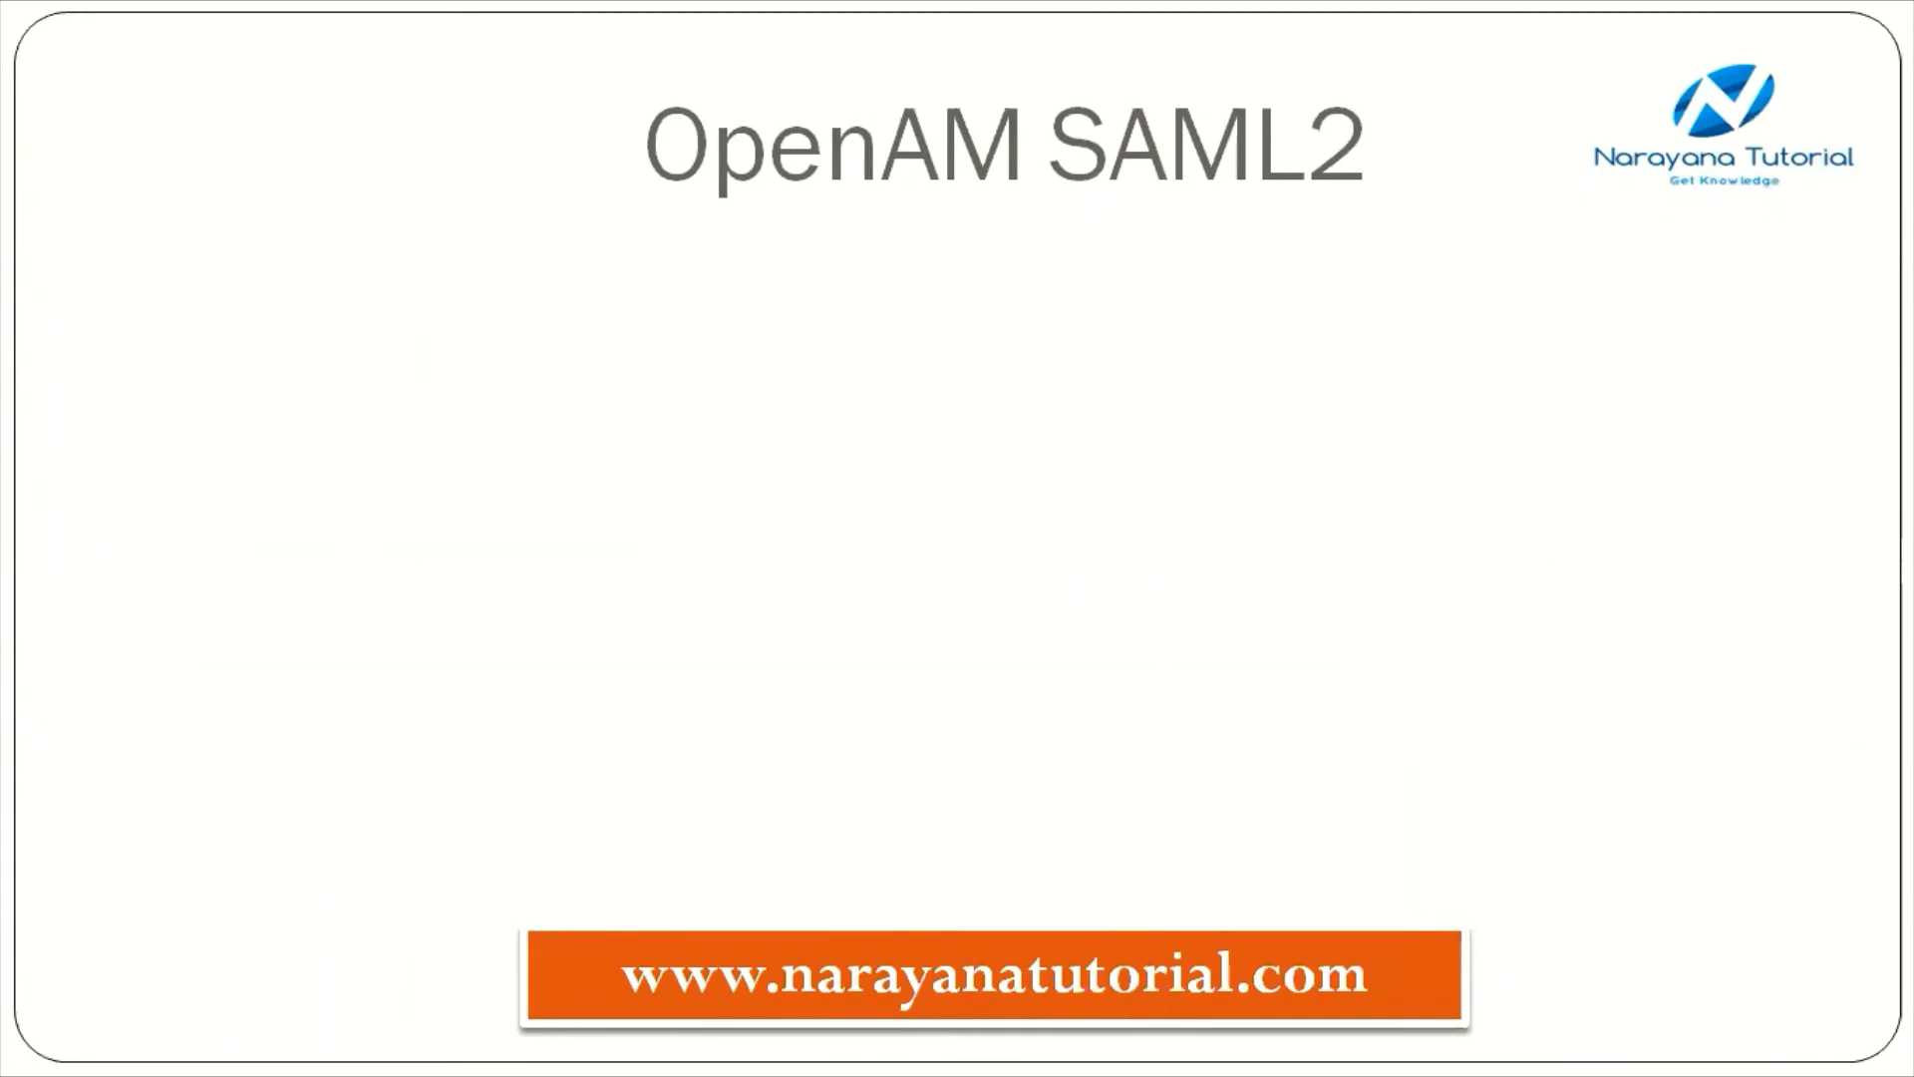
key(Right)
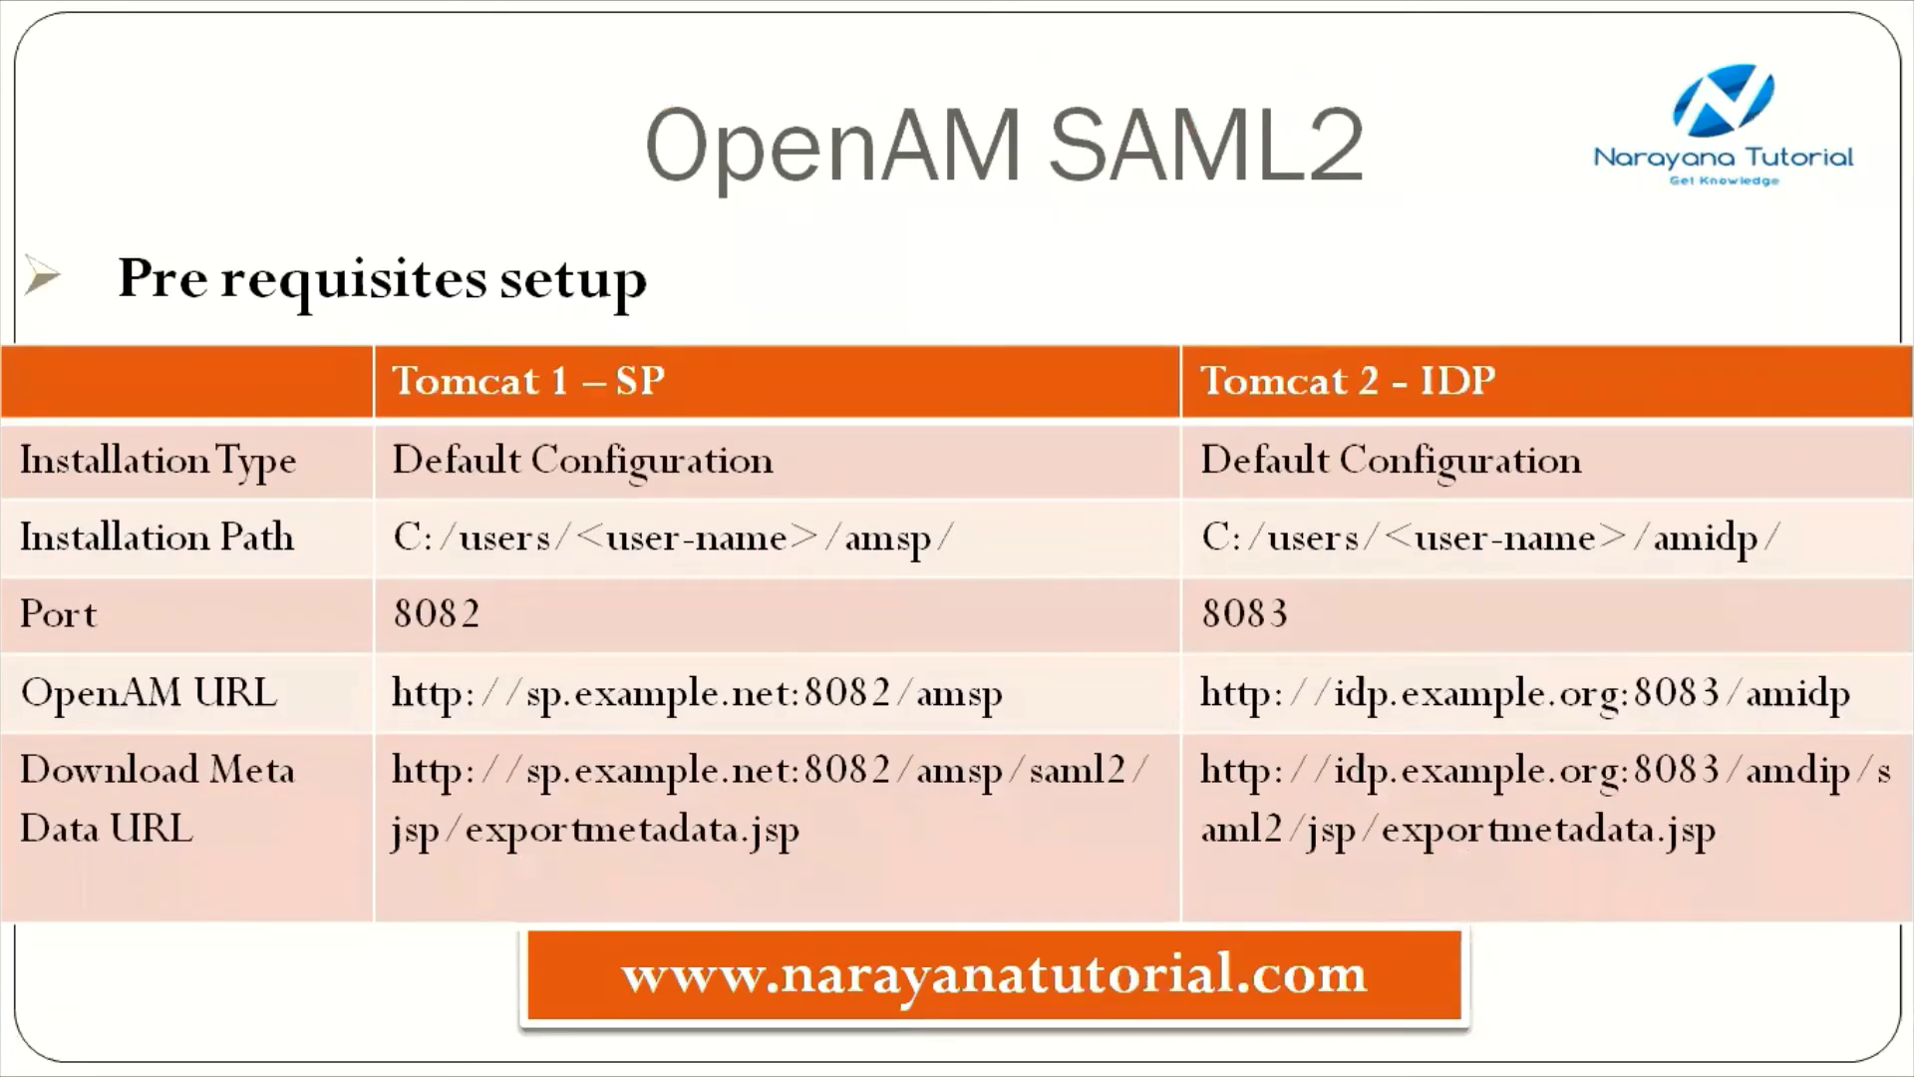
key(Right)
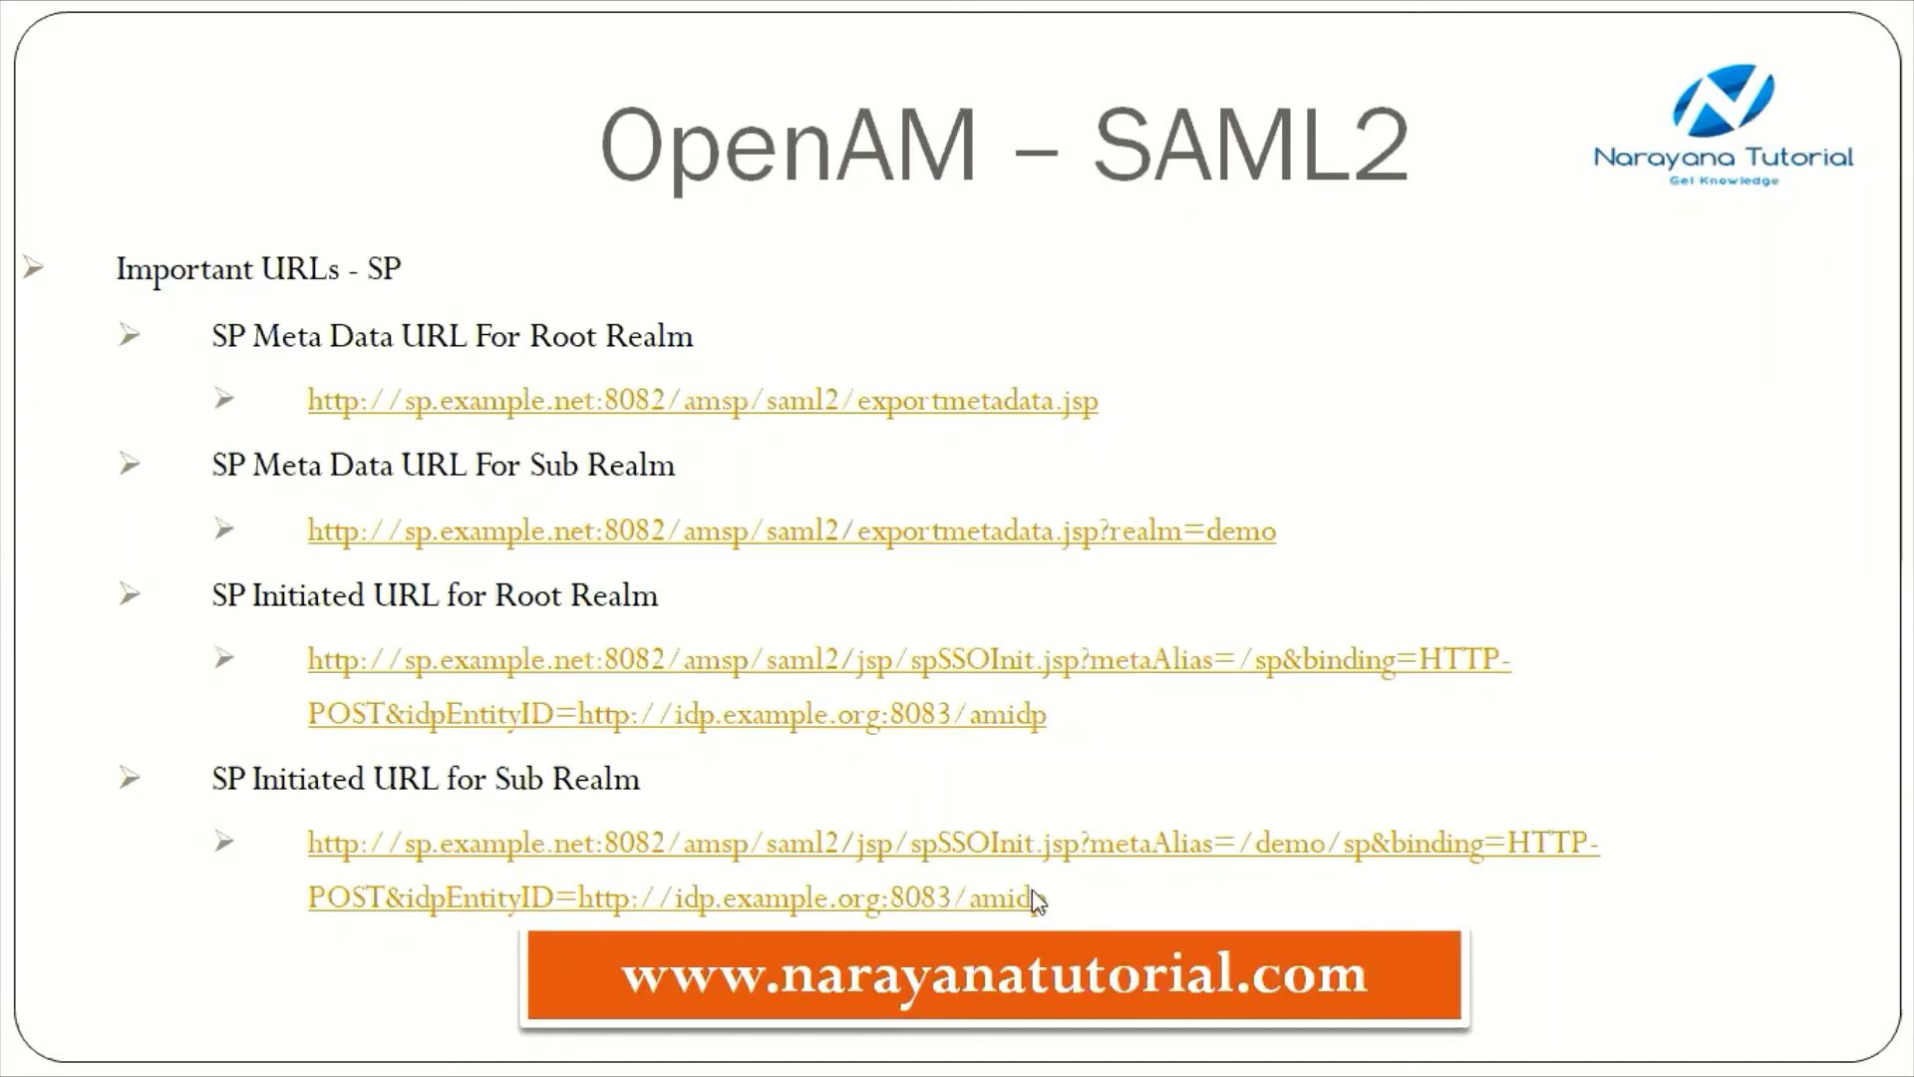
key(alt+Tab)
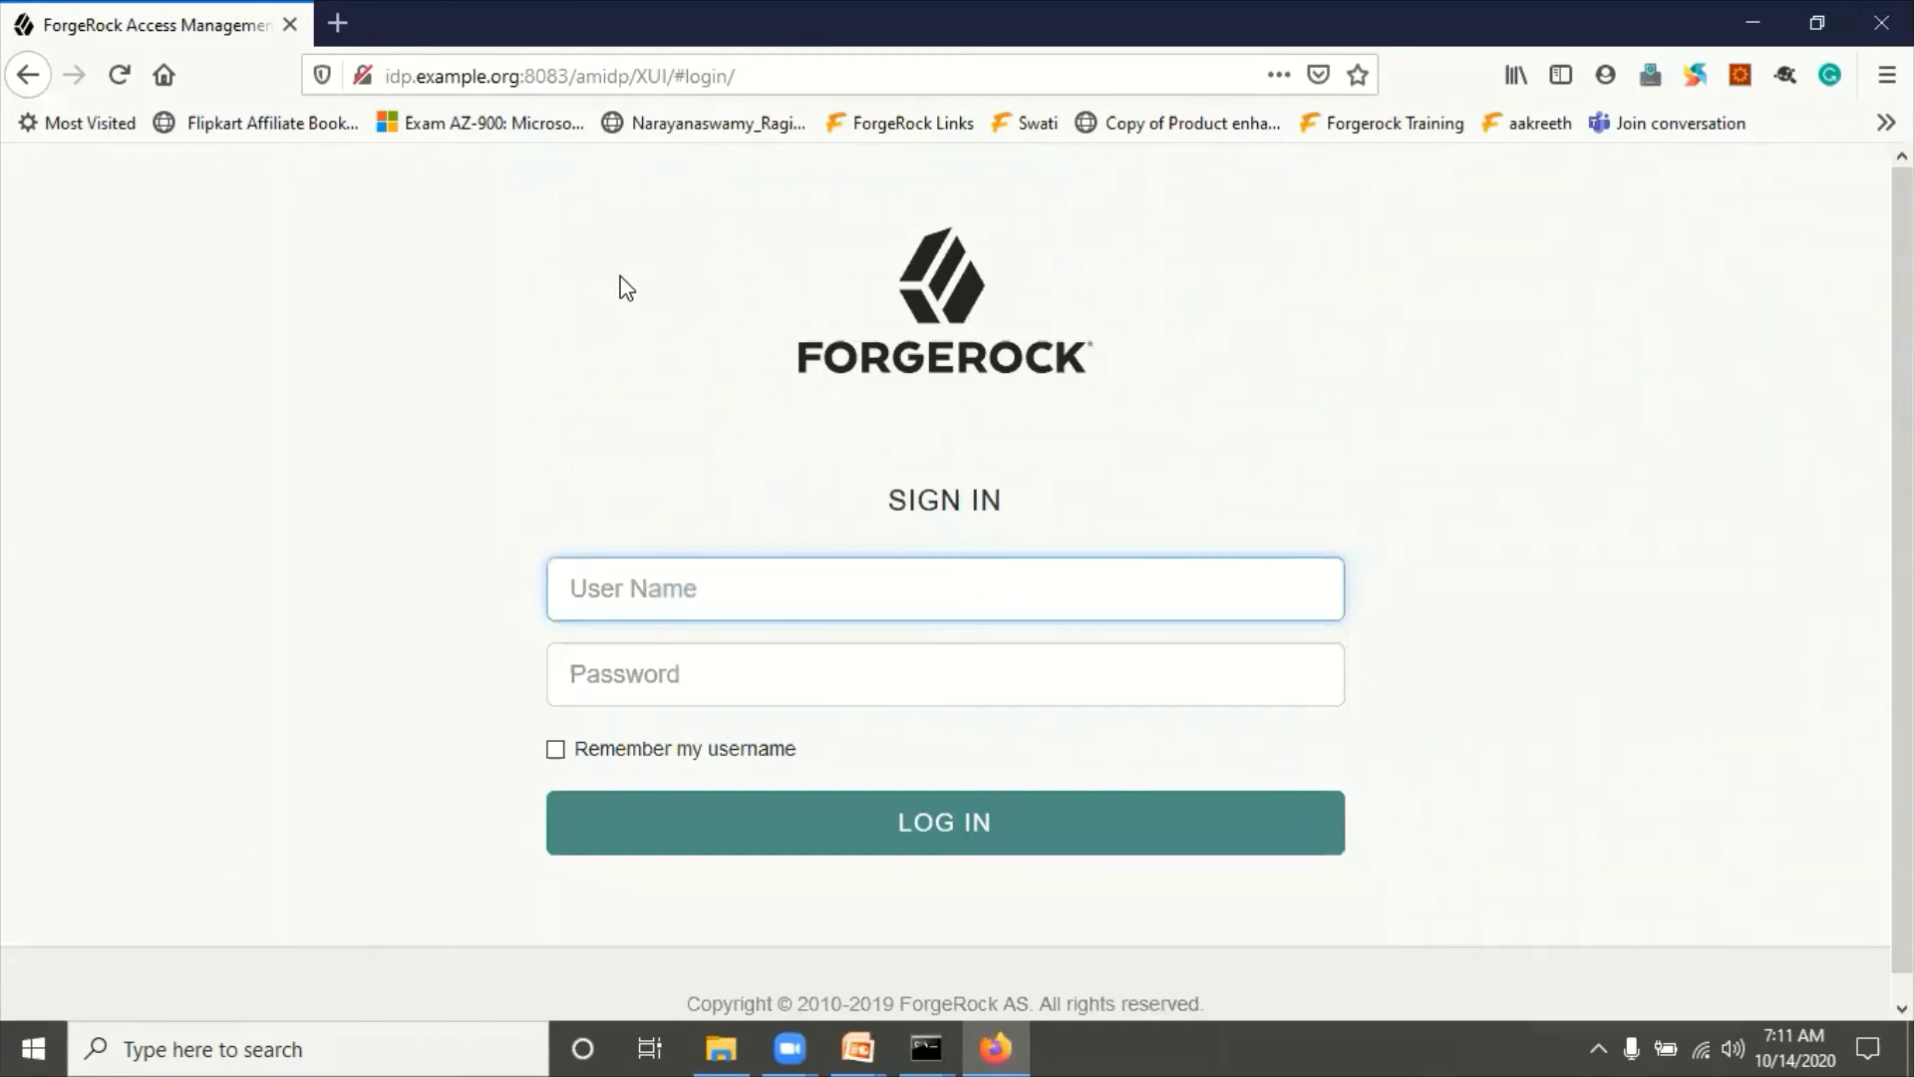
Step: Open a maximized Google Chrome at sp.example.net:8082/amsp, then return to Firefox's IdP login
click(376, 1047)
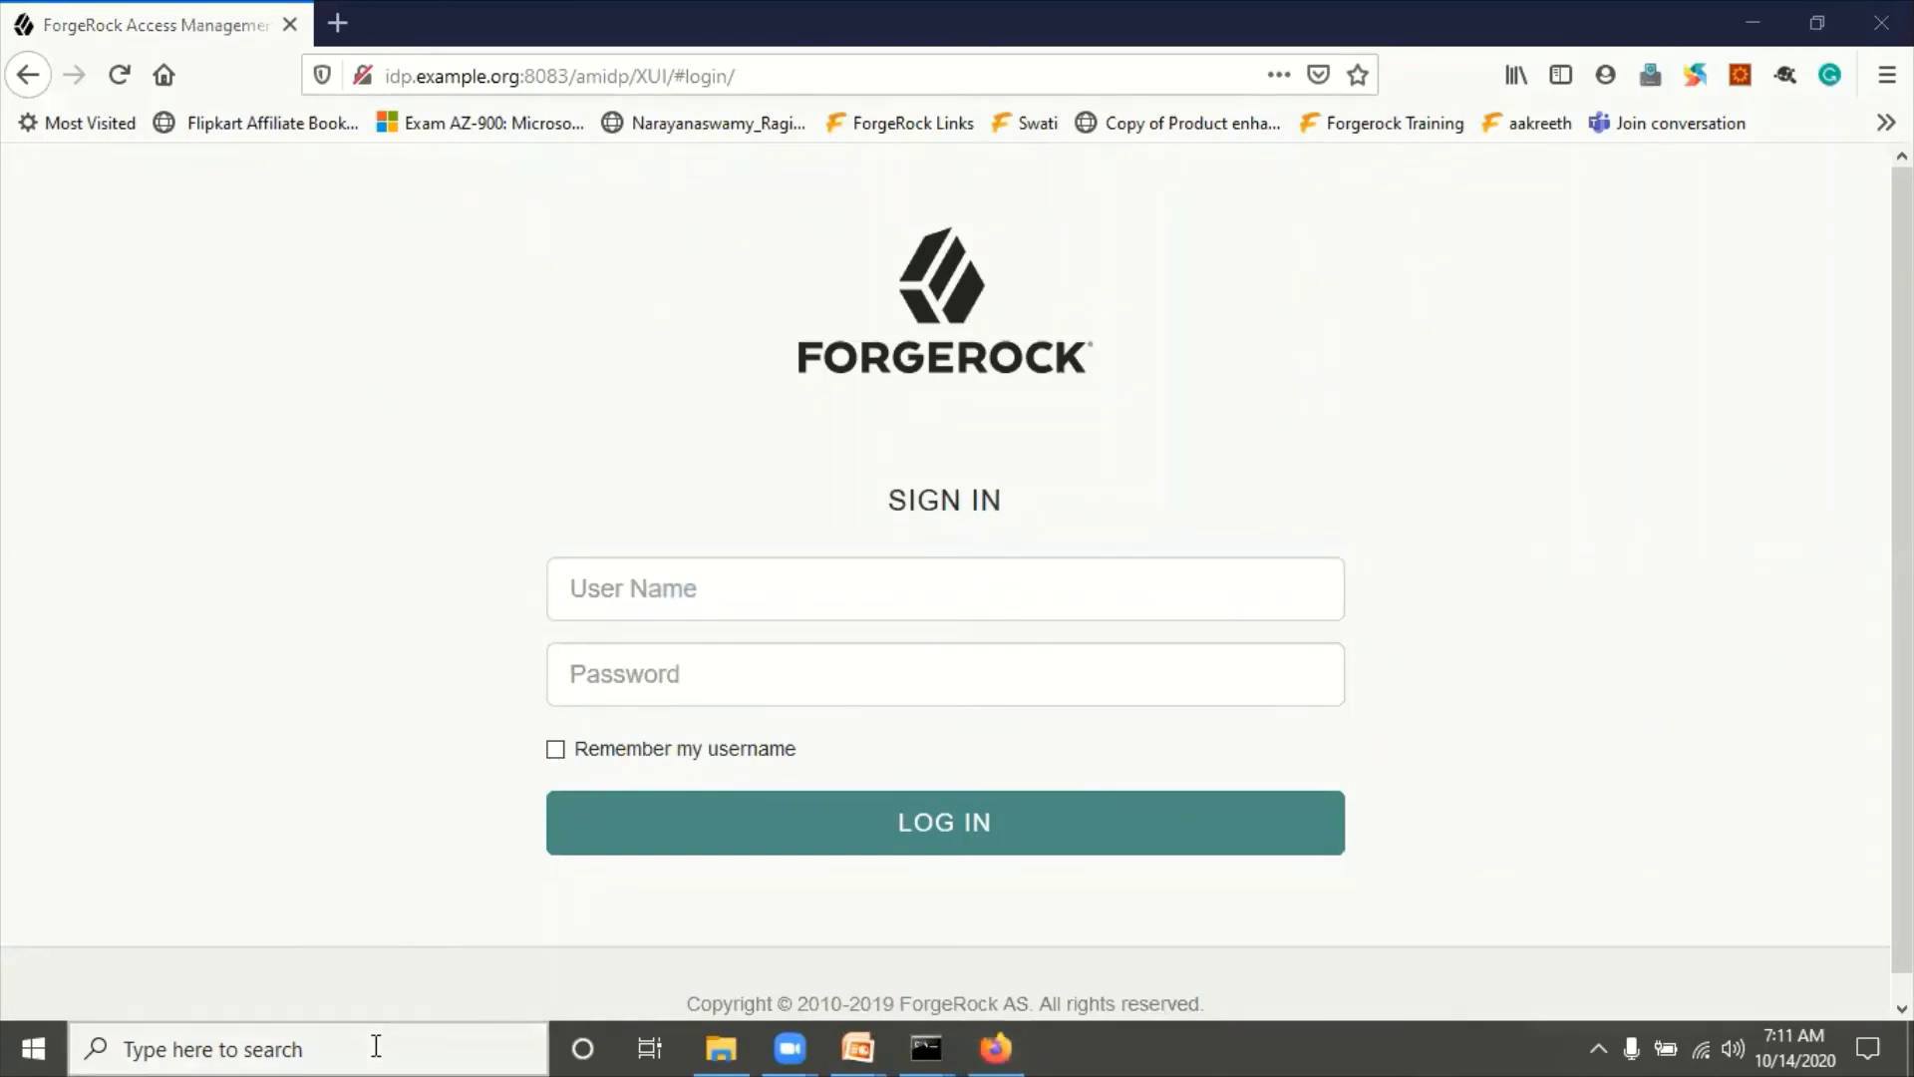
text(fir)
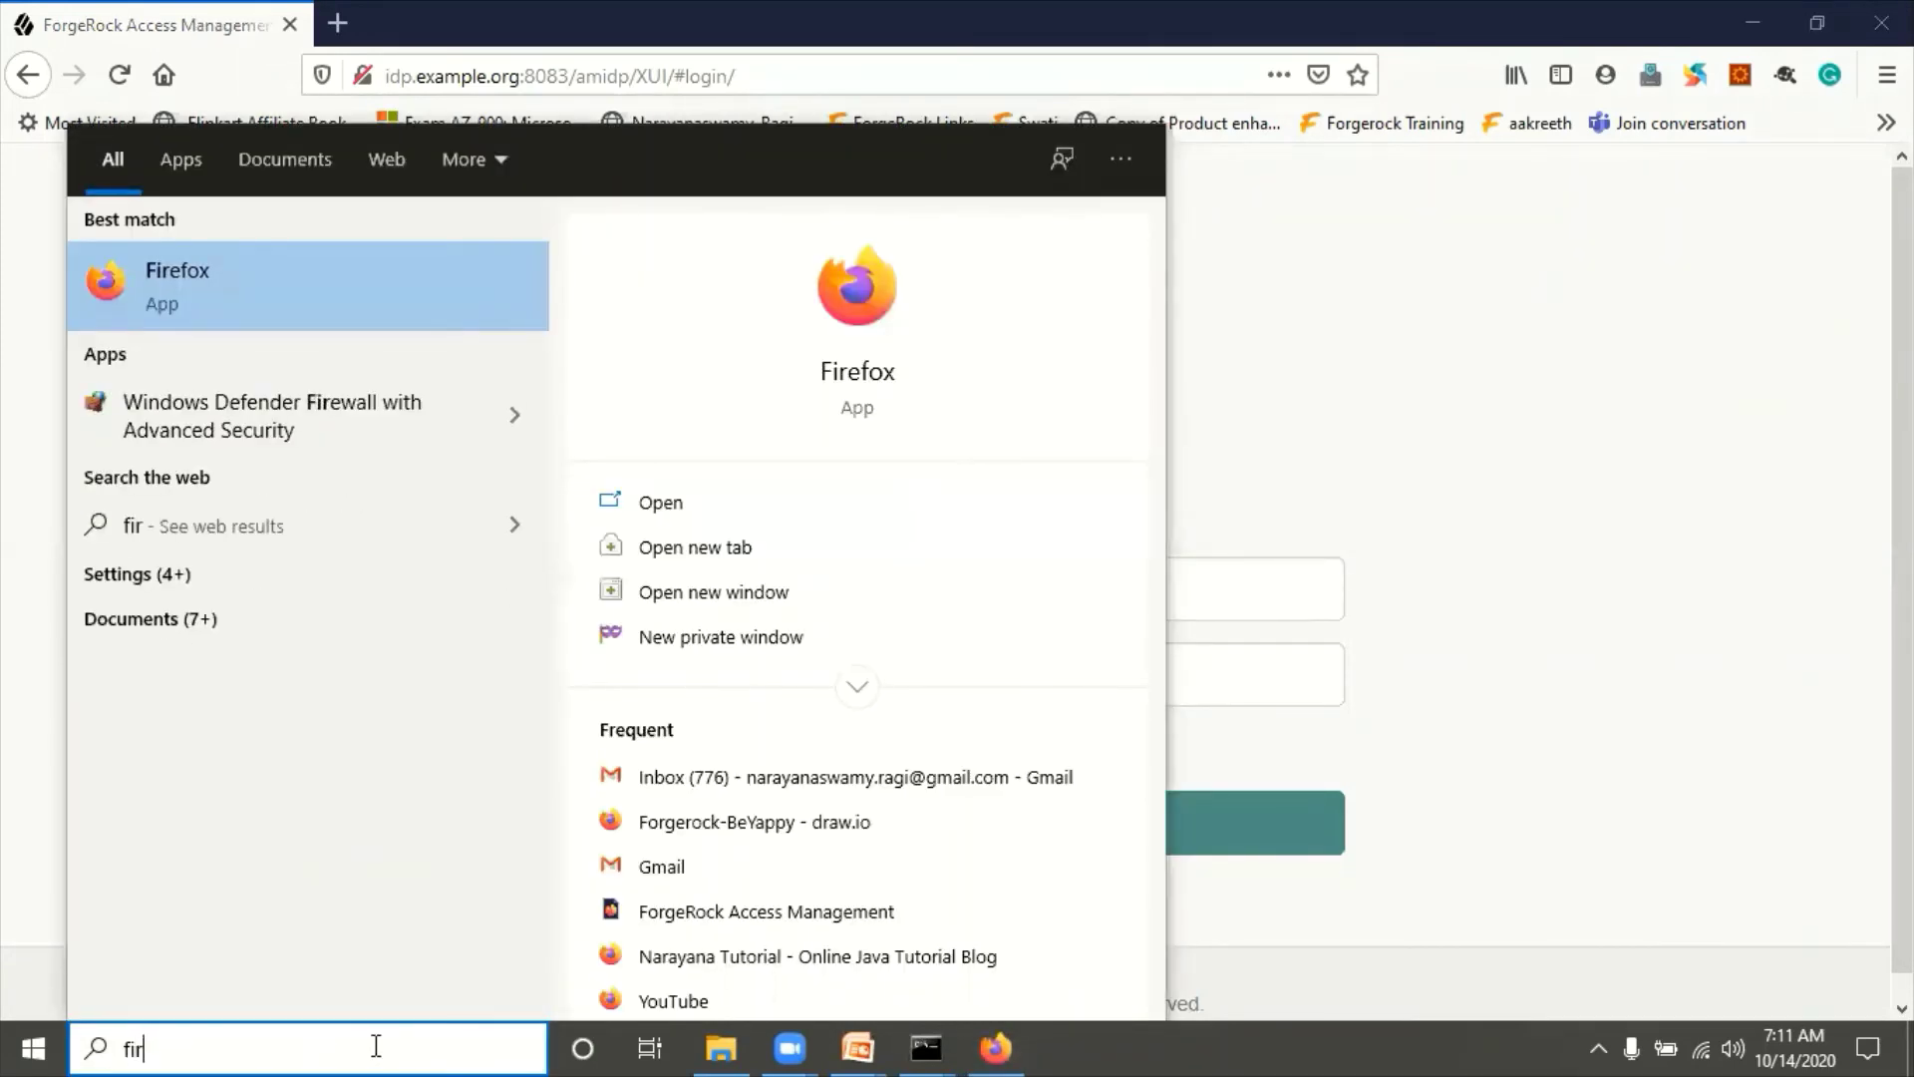
key(BackSpace)
key(BackSpace)
key(BackSpace)
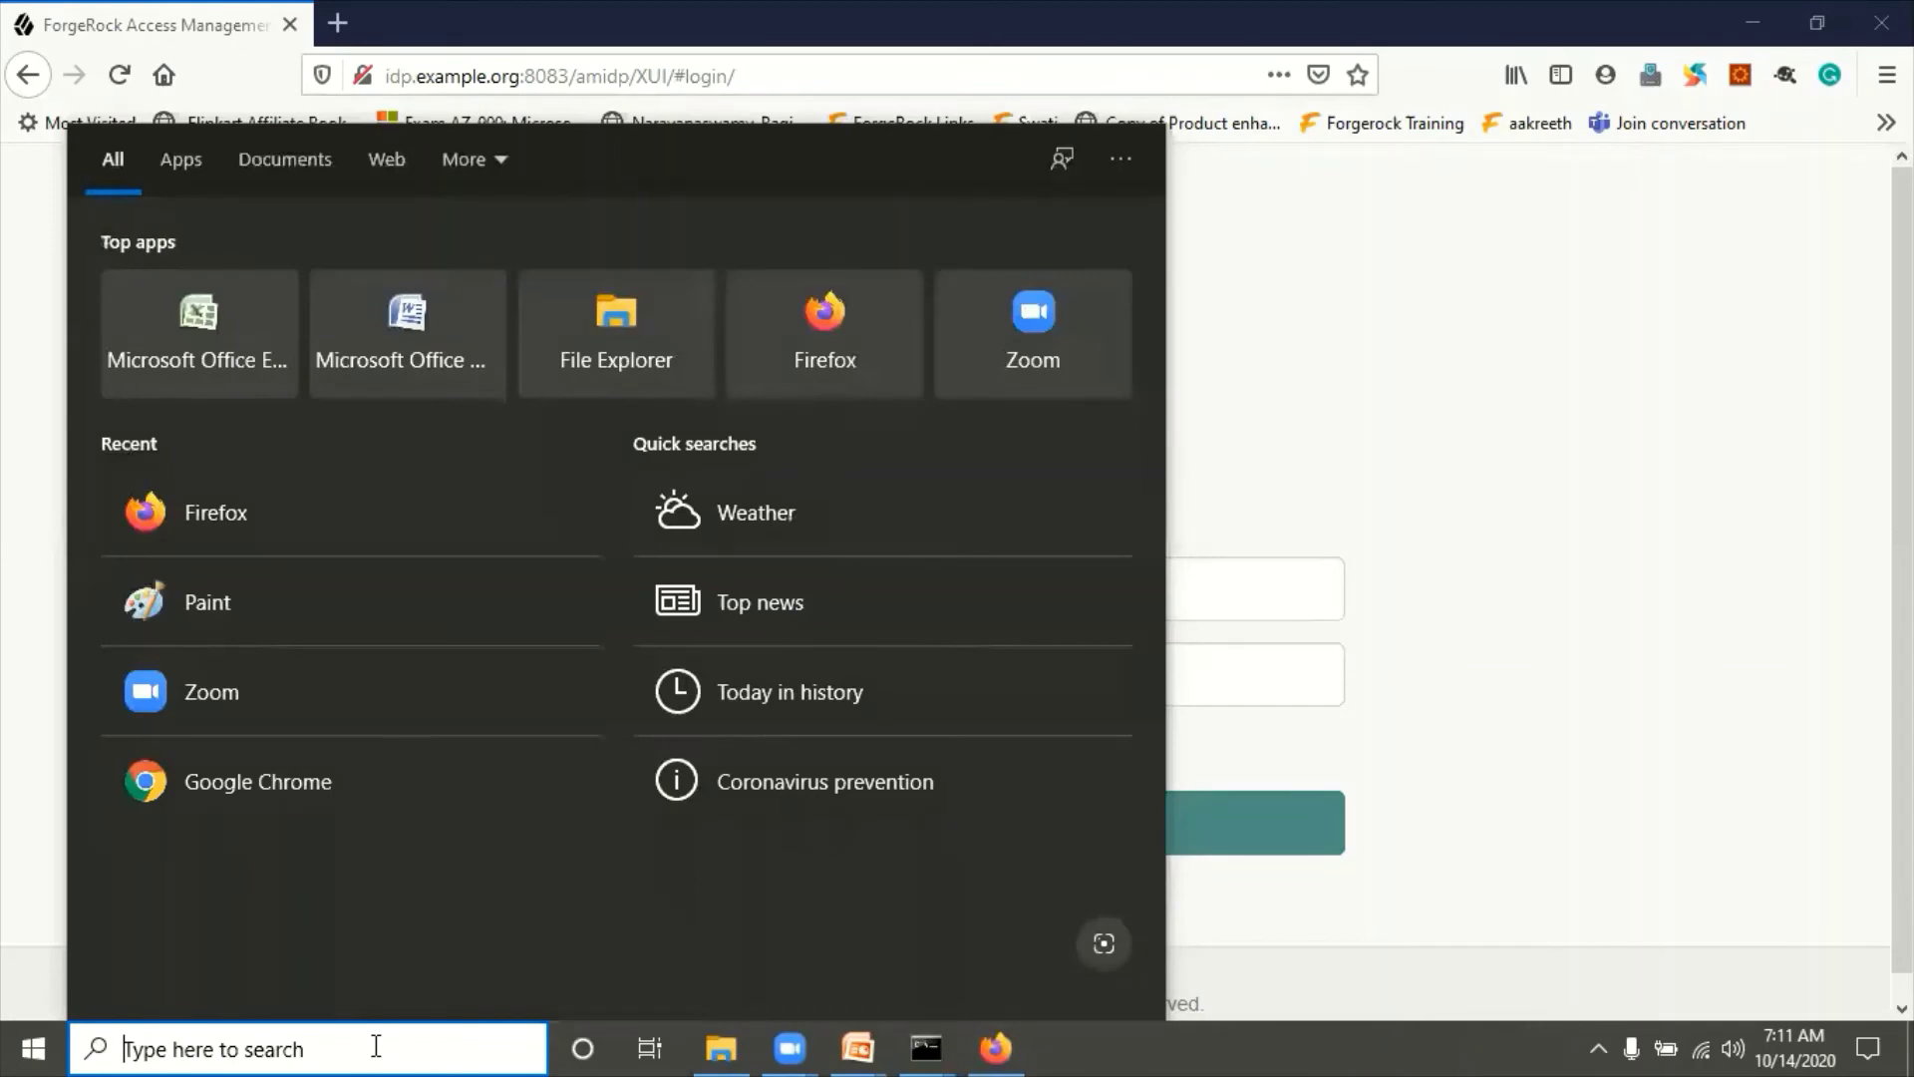
text(ch)
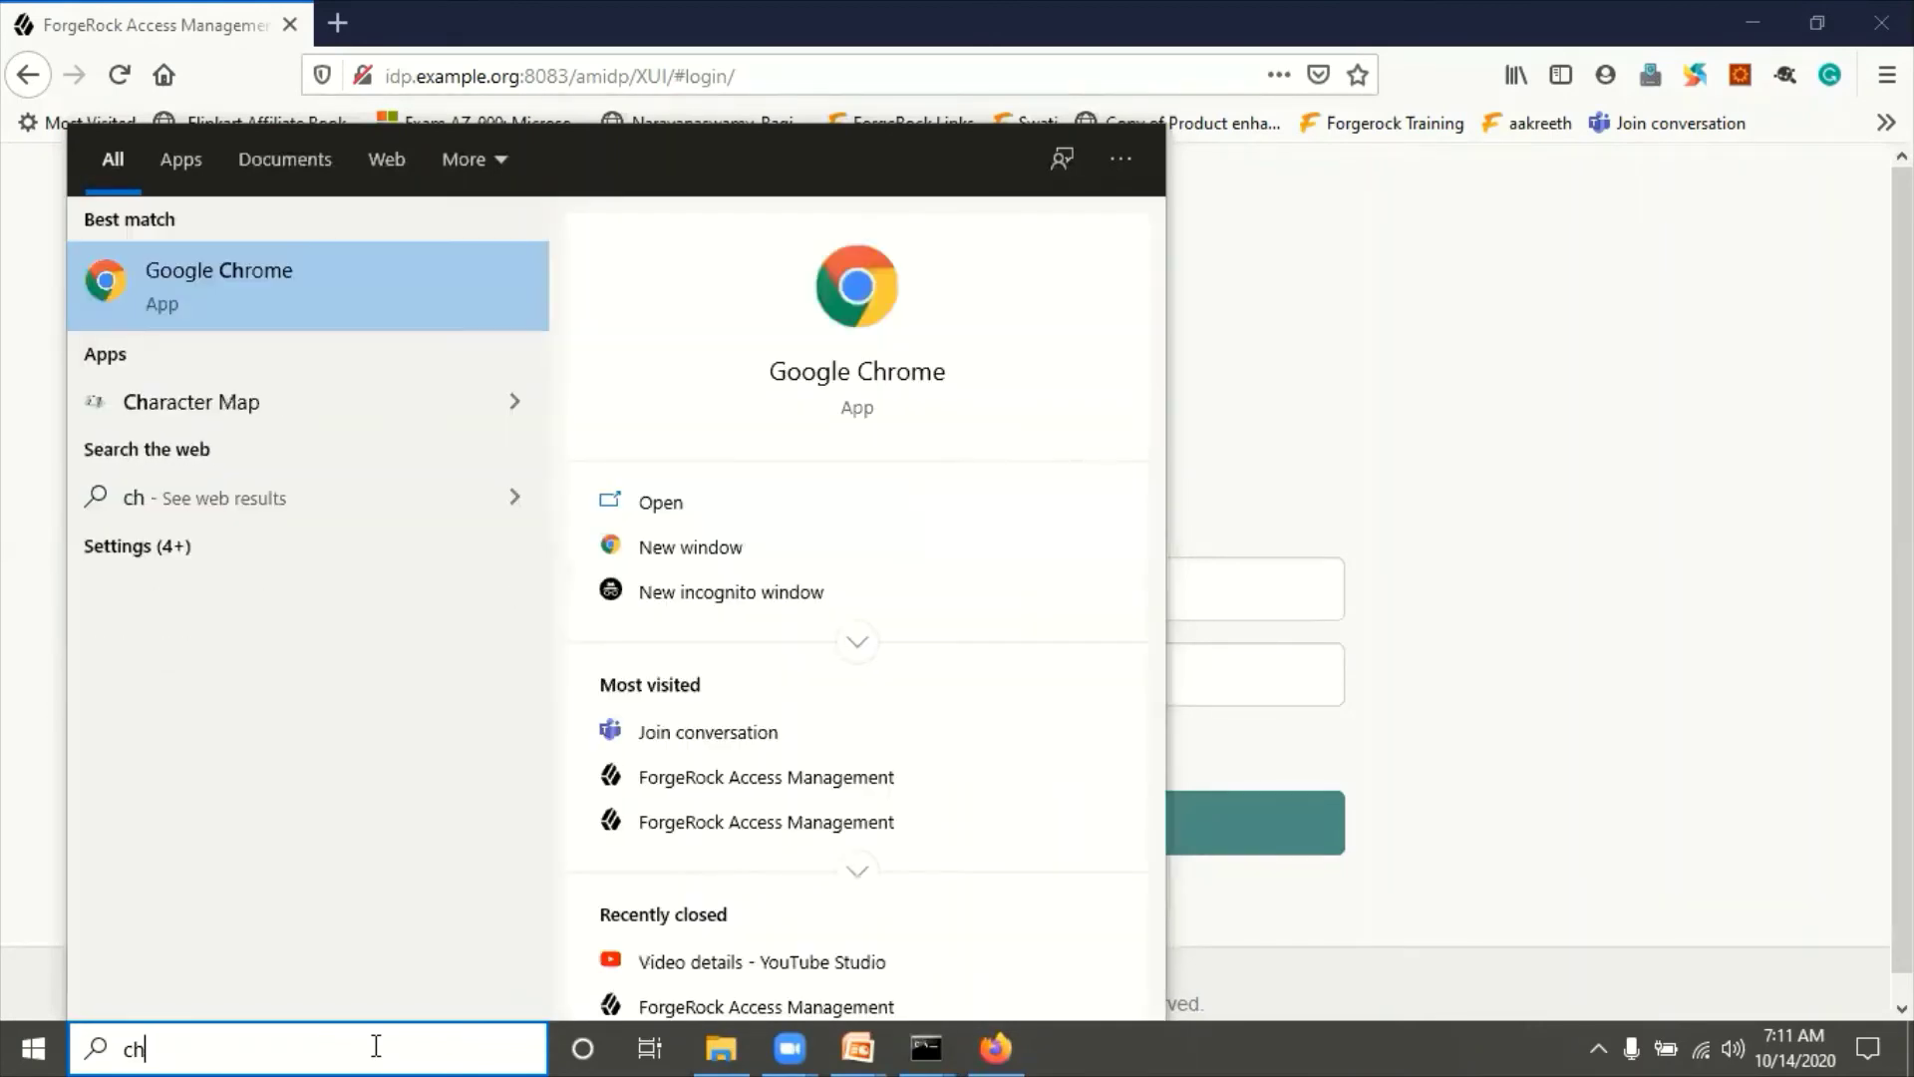
key(Escape)
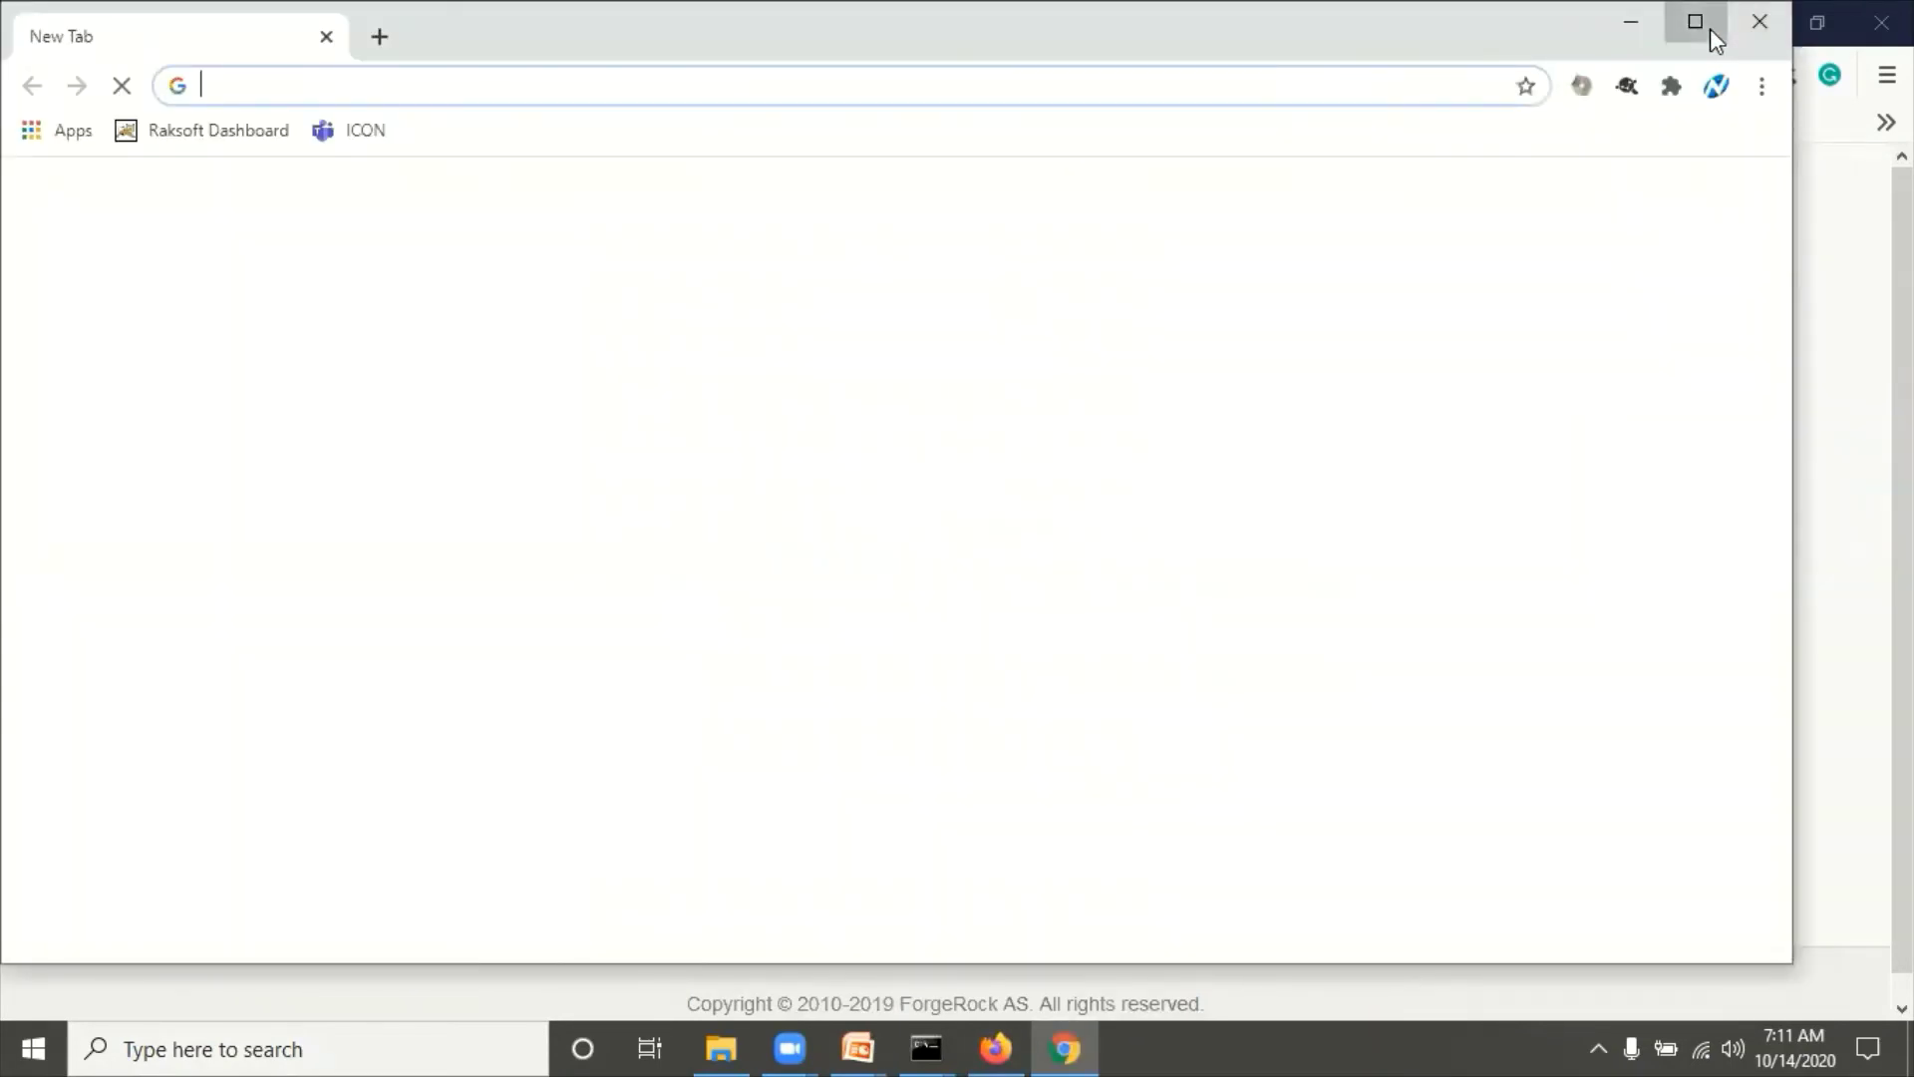
click(1709, 27)
text(sp.example.net:8082/amsp)
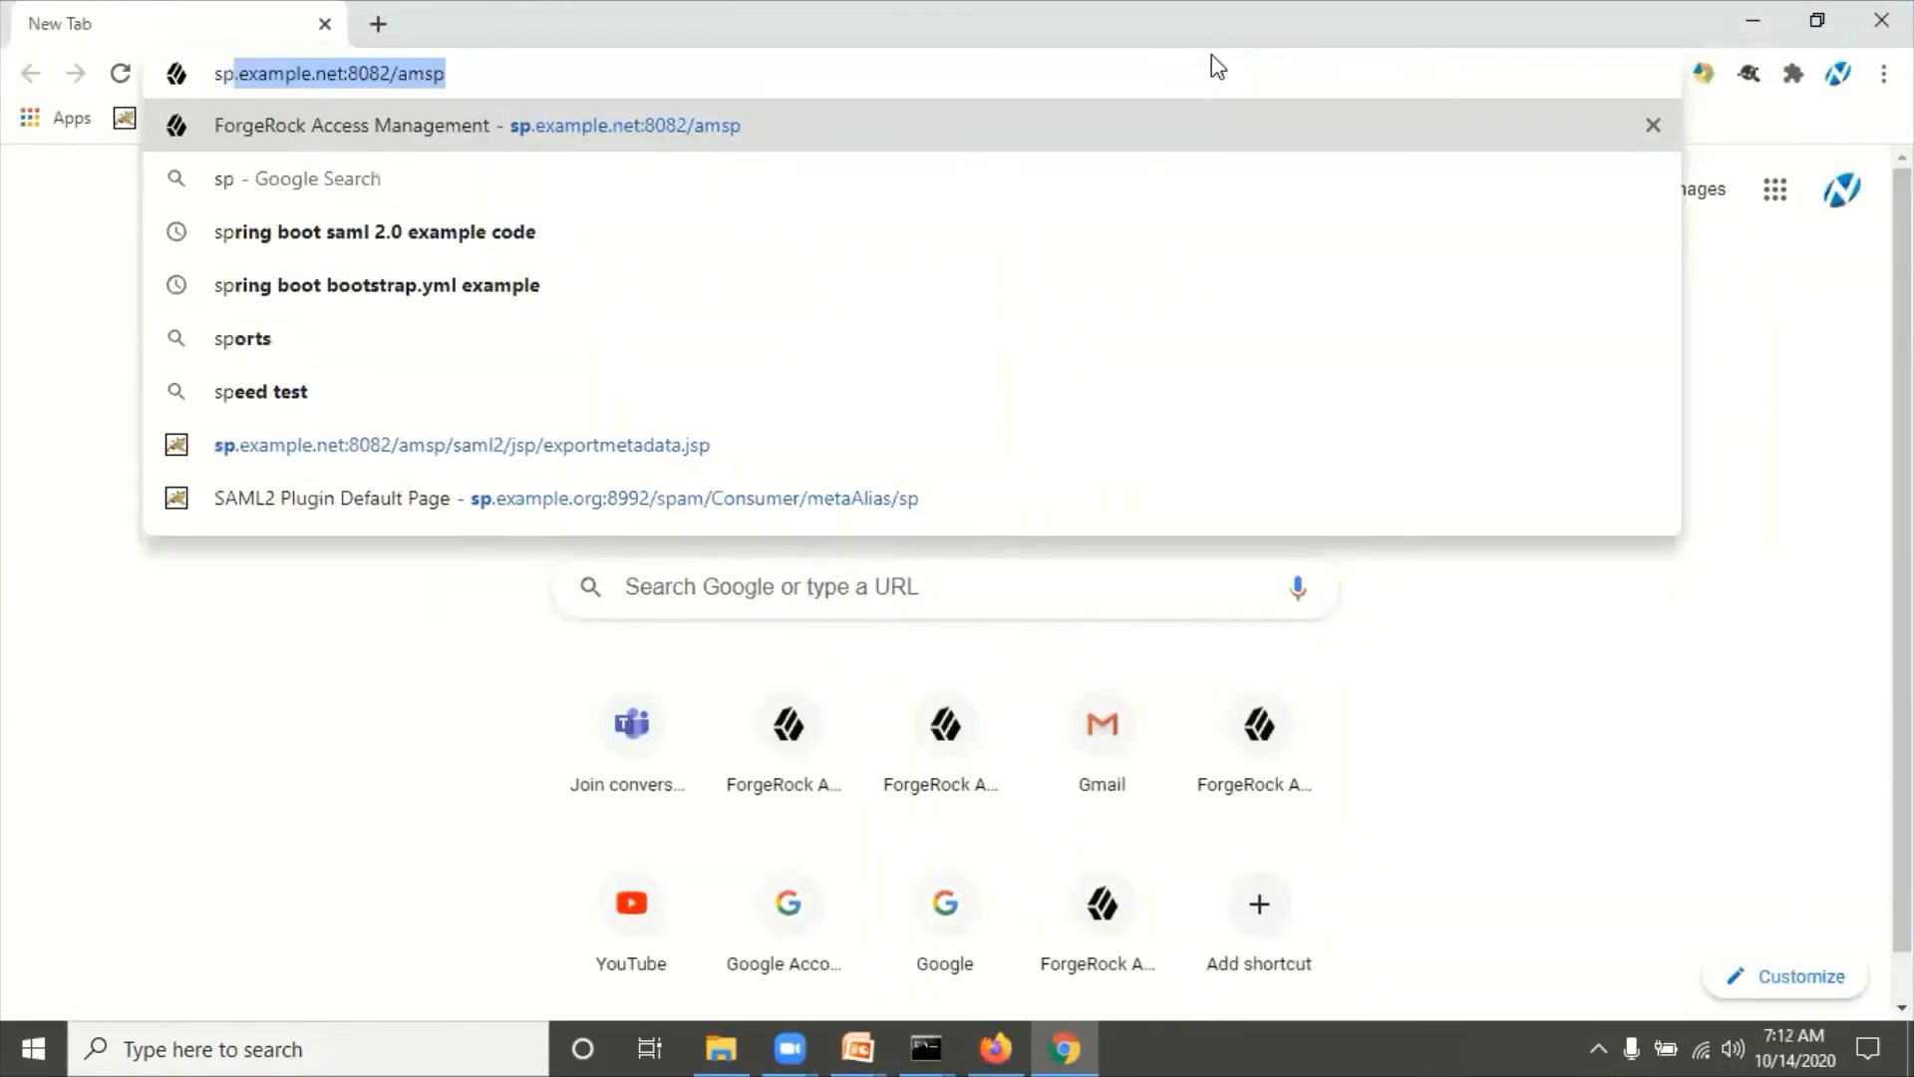
key(Return)
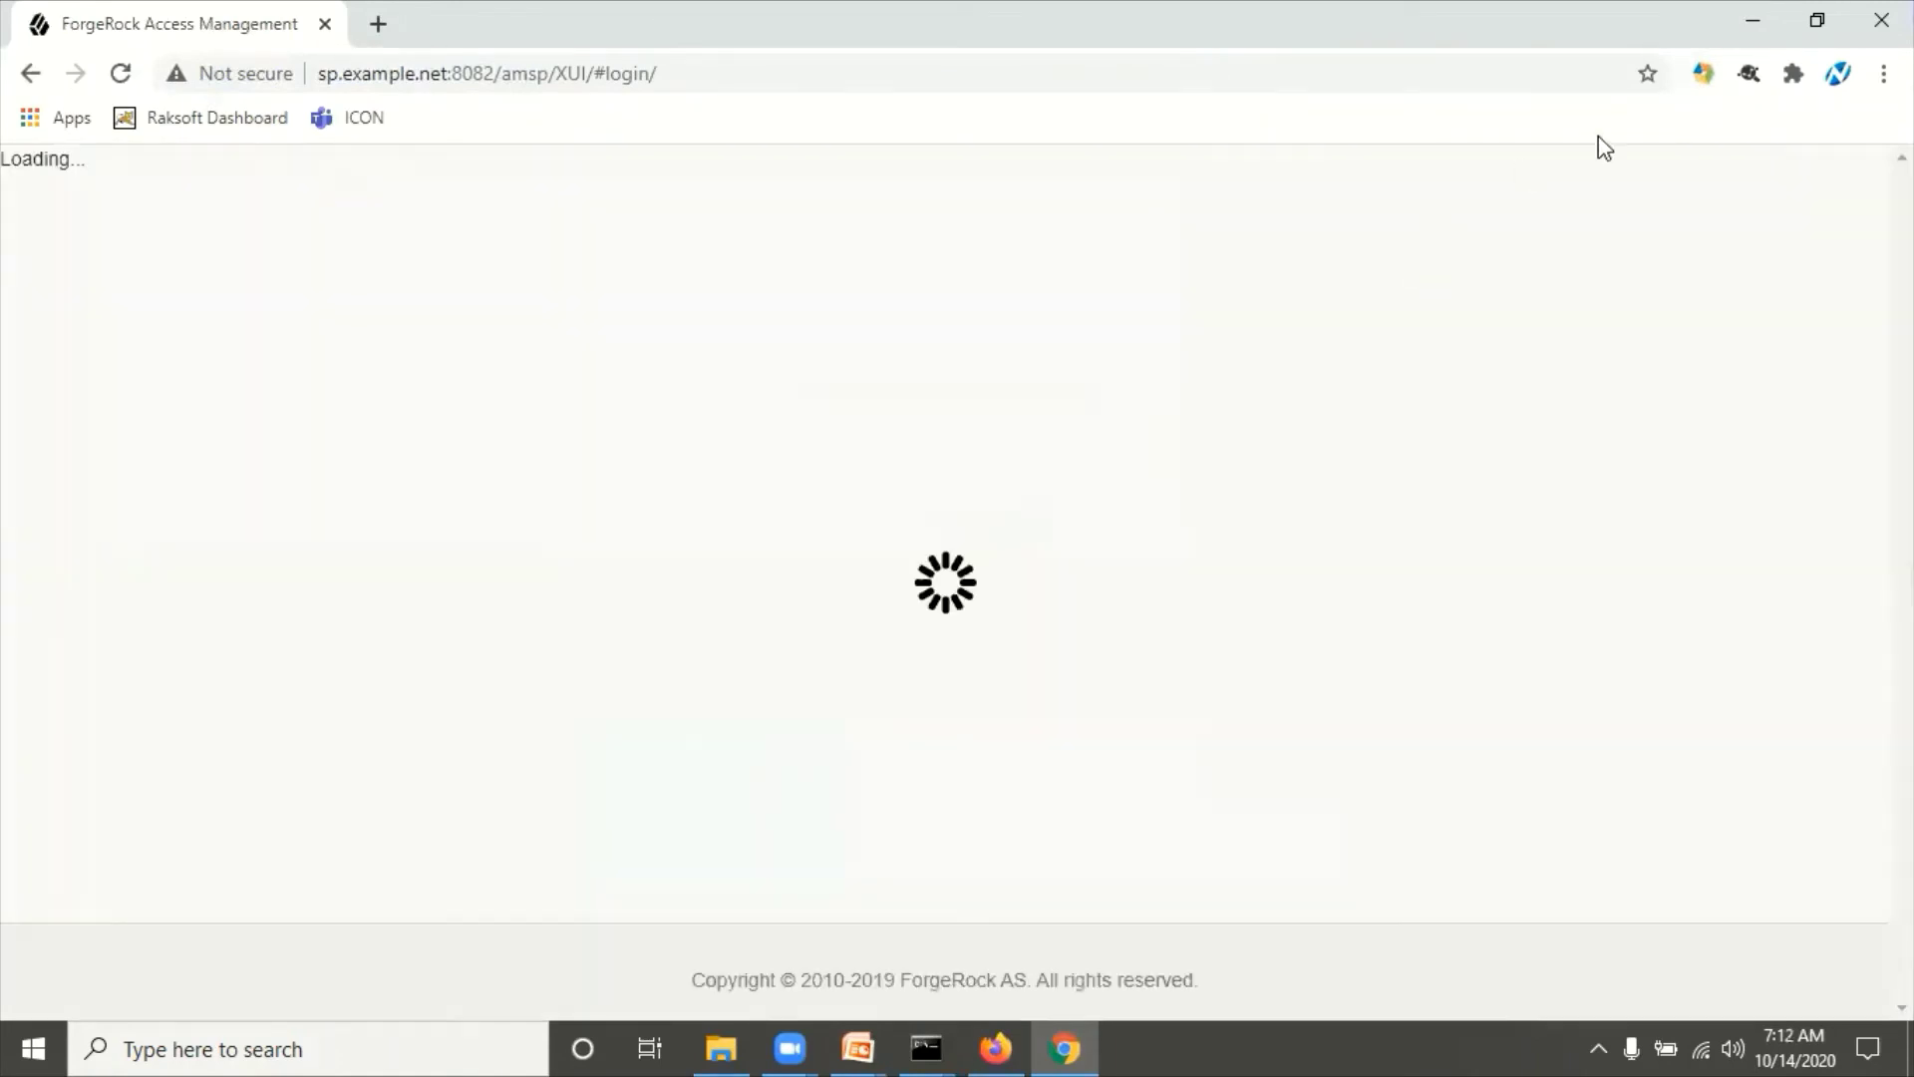
key(alt+Tab)
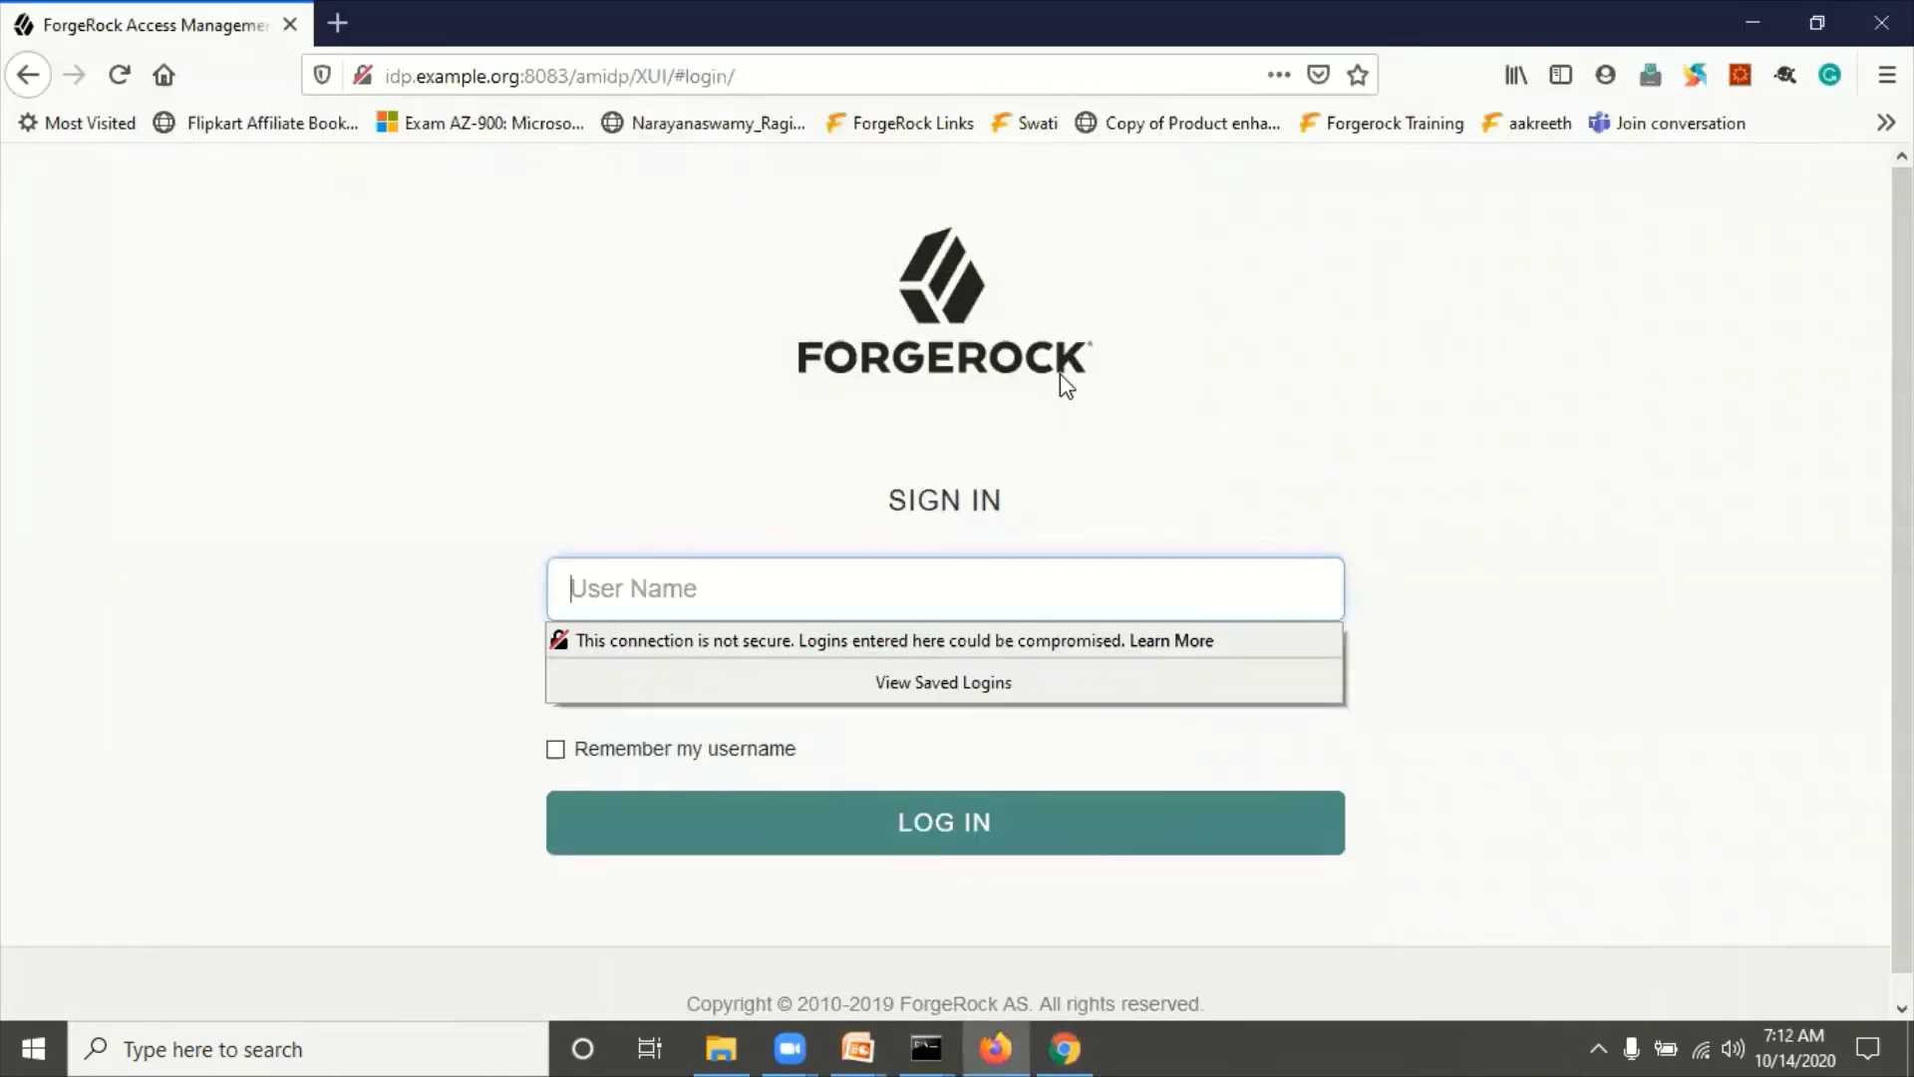
key(alt+Tab)
key(alt+Tab)
click(481, 347)
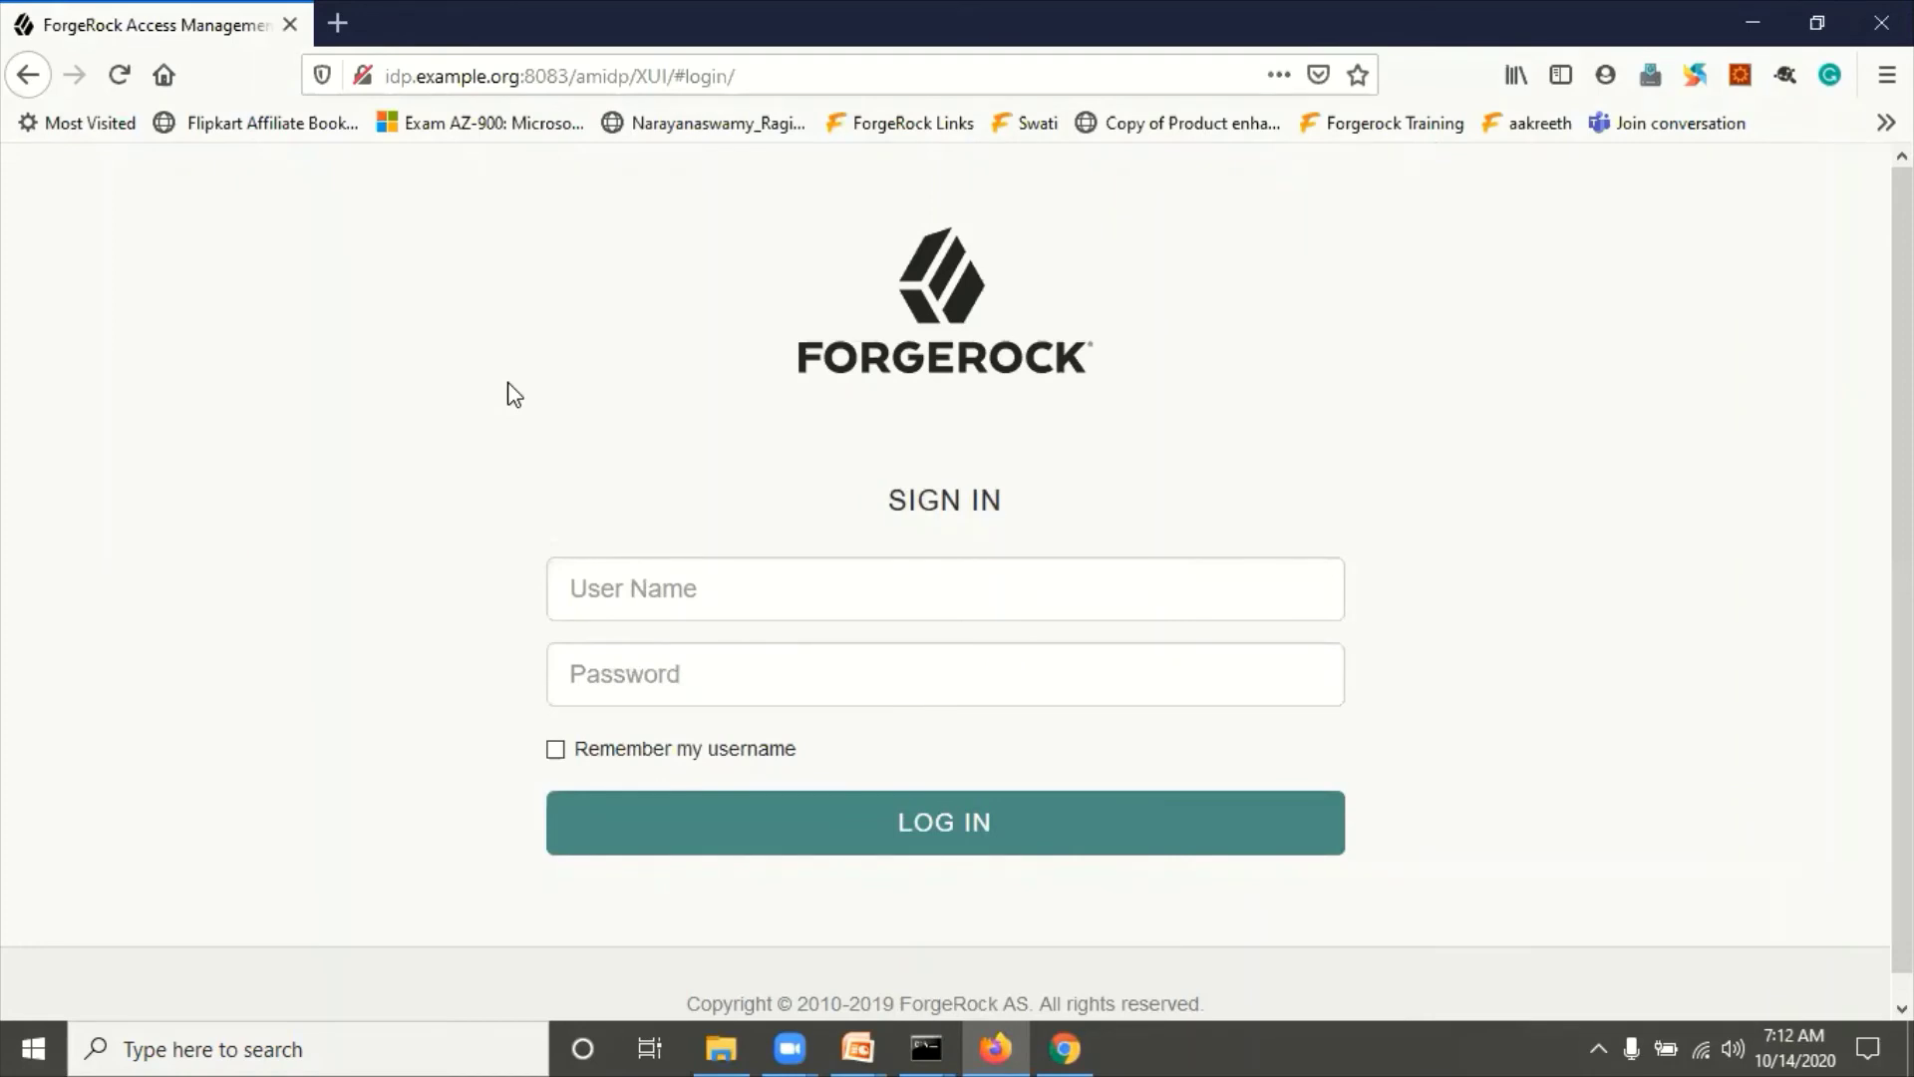
key(alt+Tab)
key(alt+Tab)
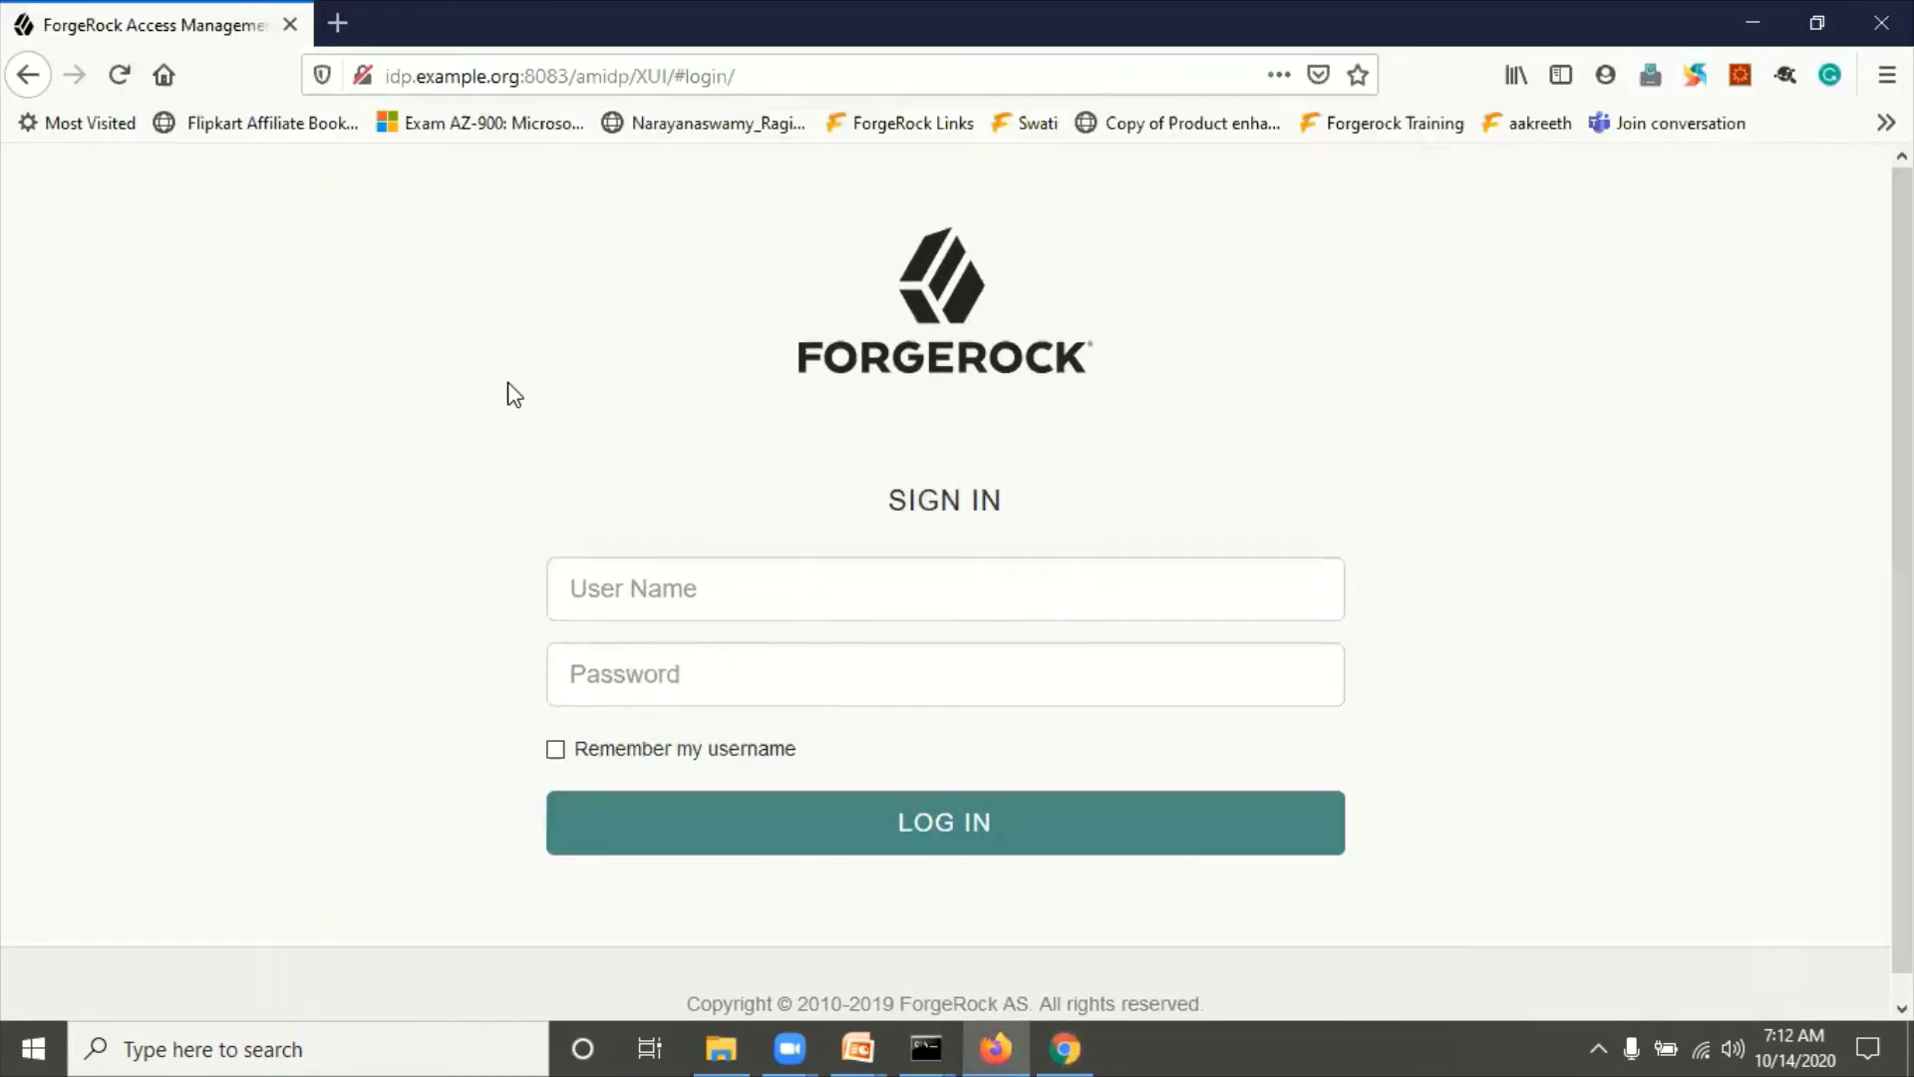
key(alt+Tab)
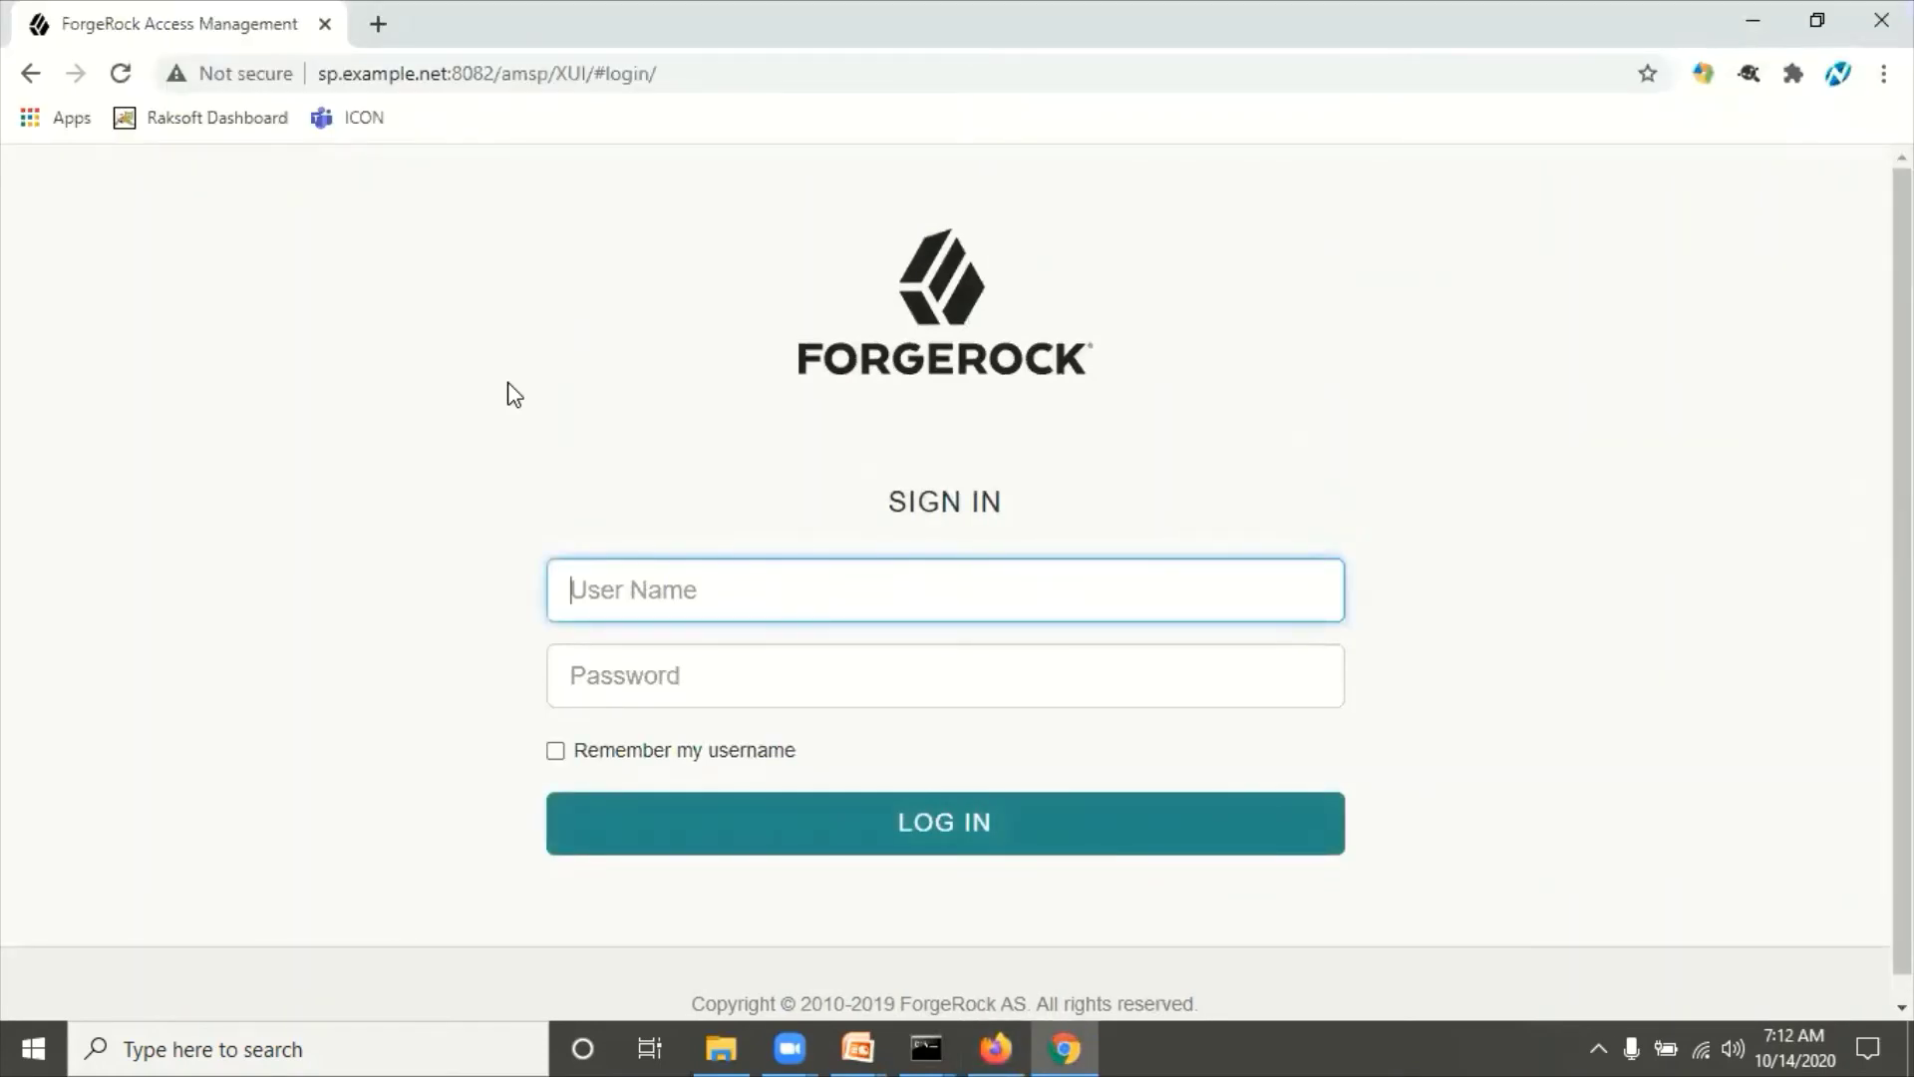
key(alt+Tab)
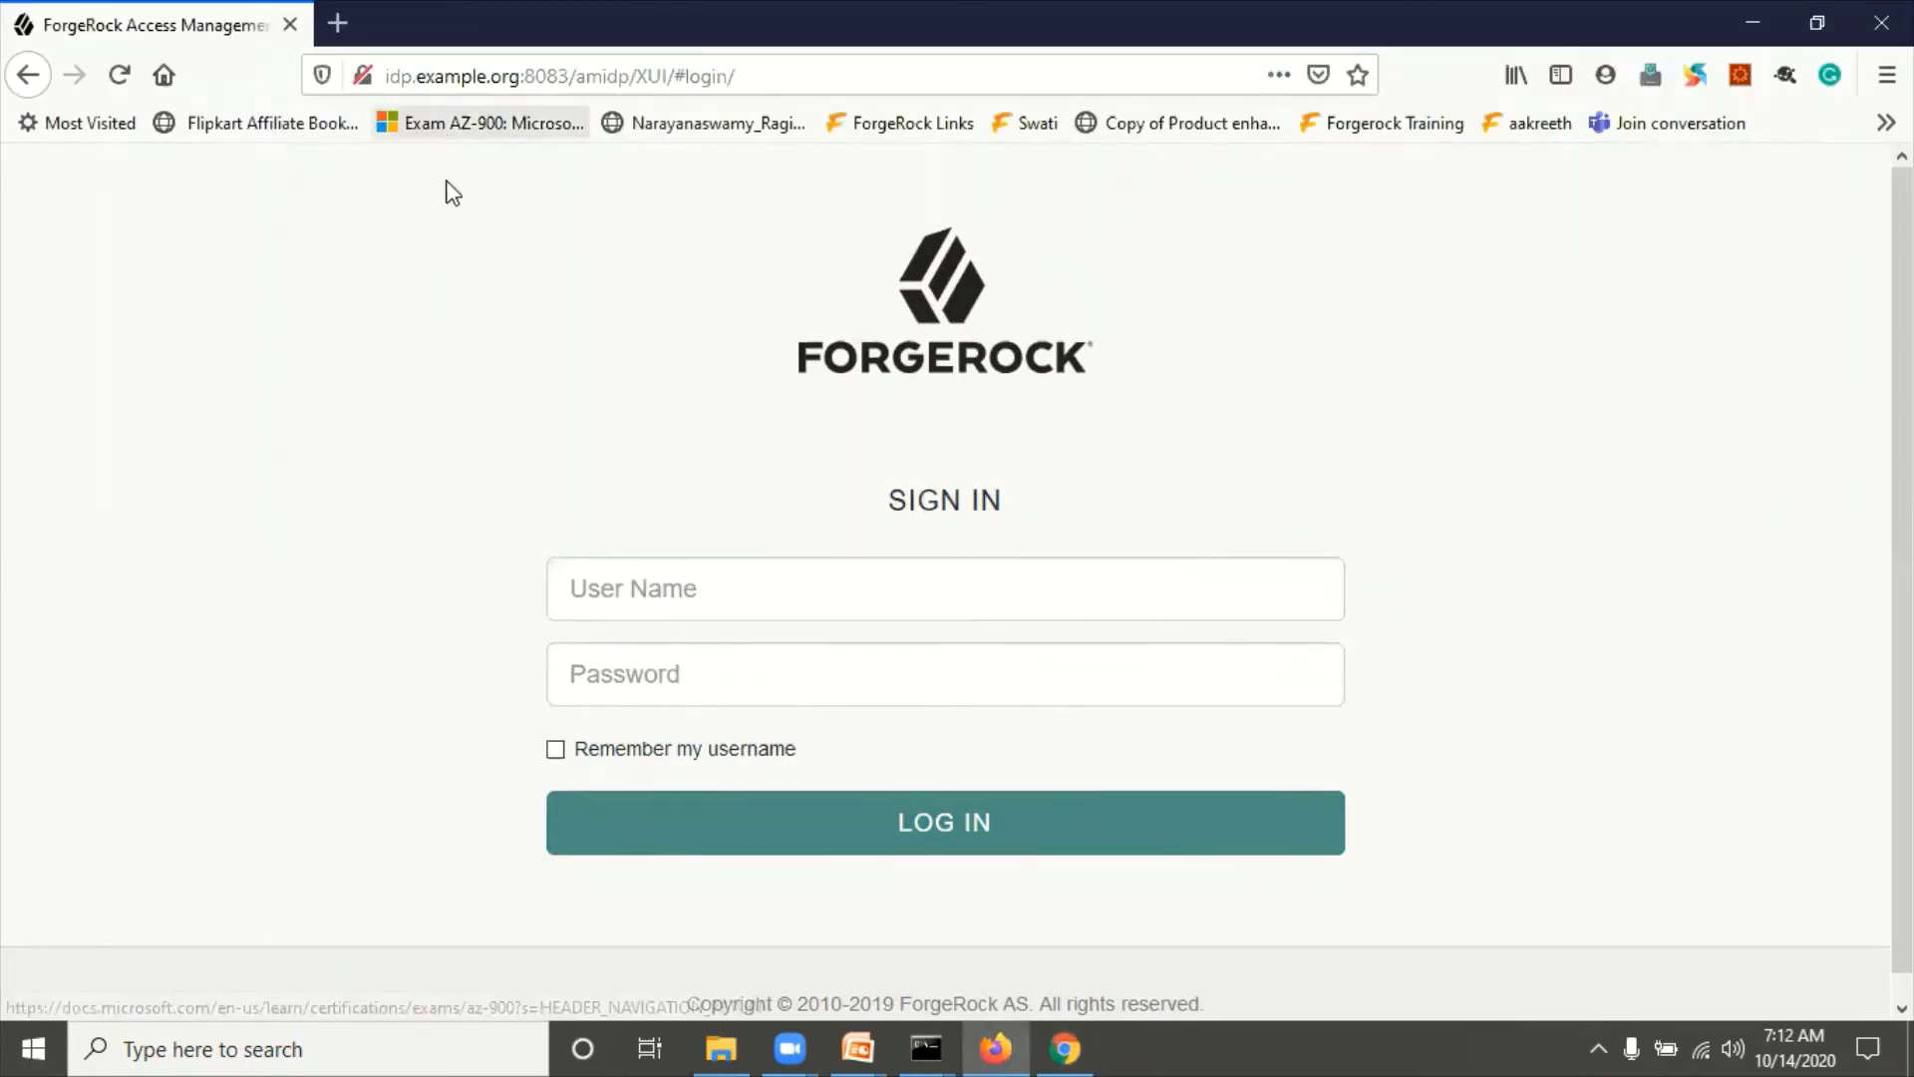
Step: Sign in to the IdP console as amadmin, declining to save the password
click(629, 591)
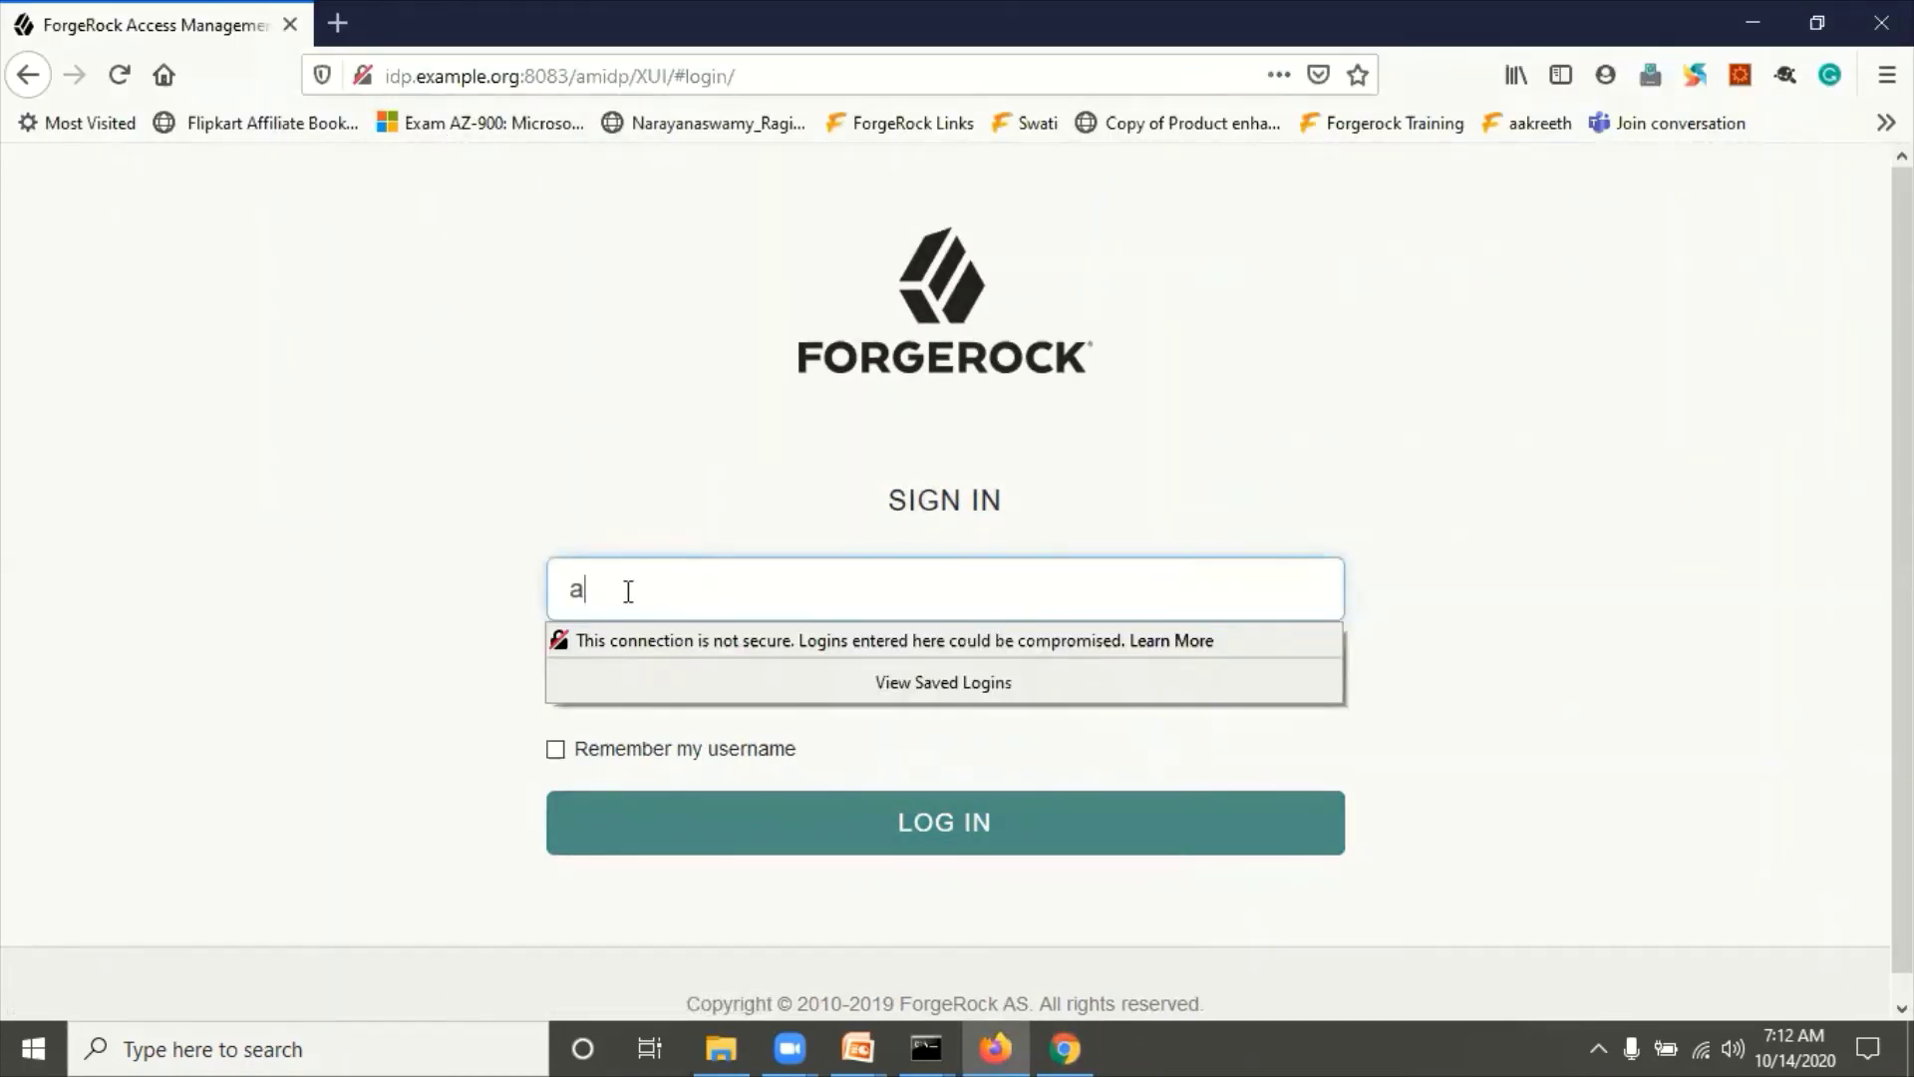
key(Tab)
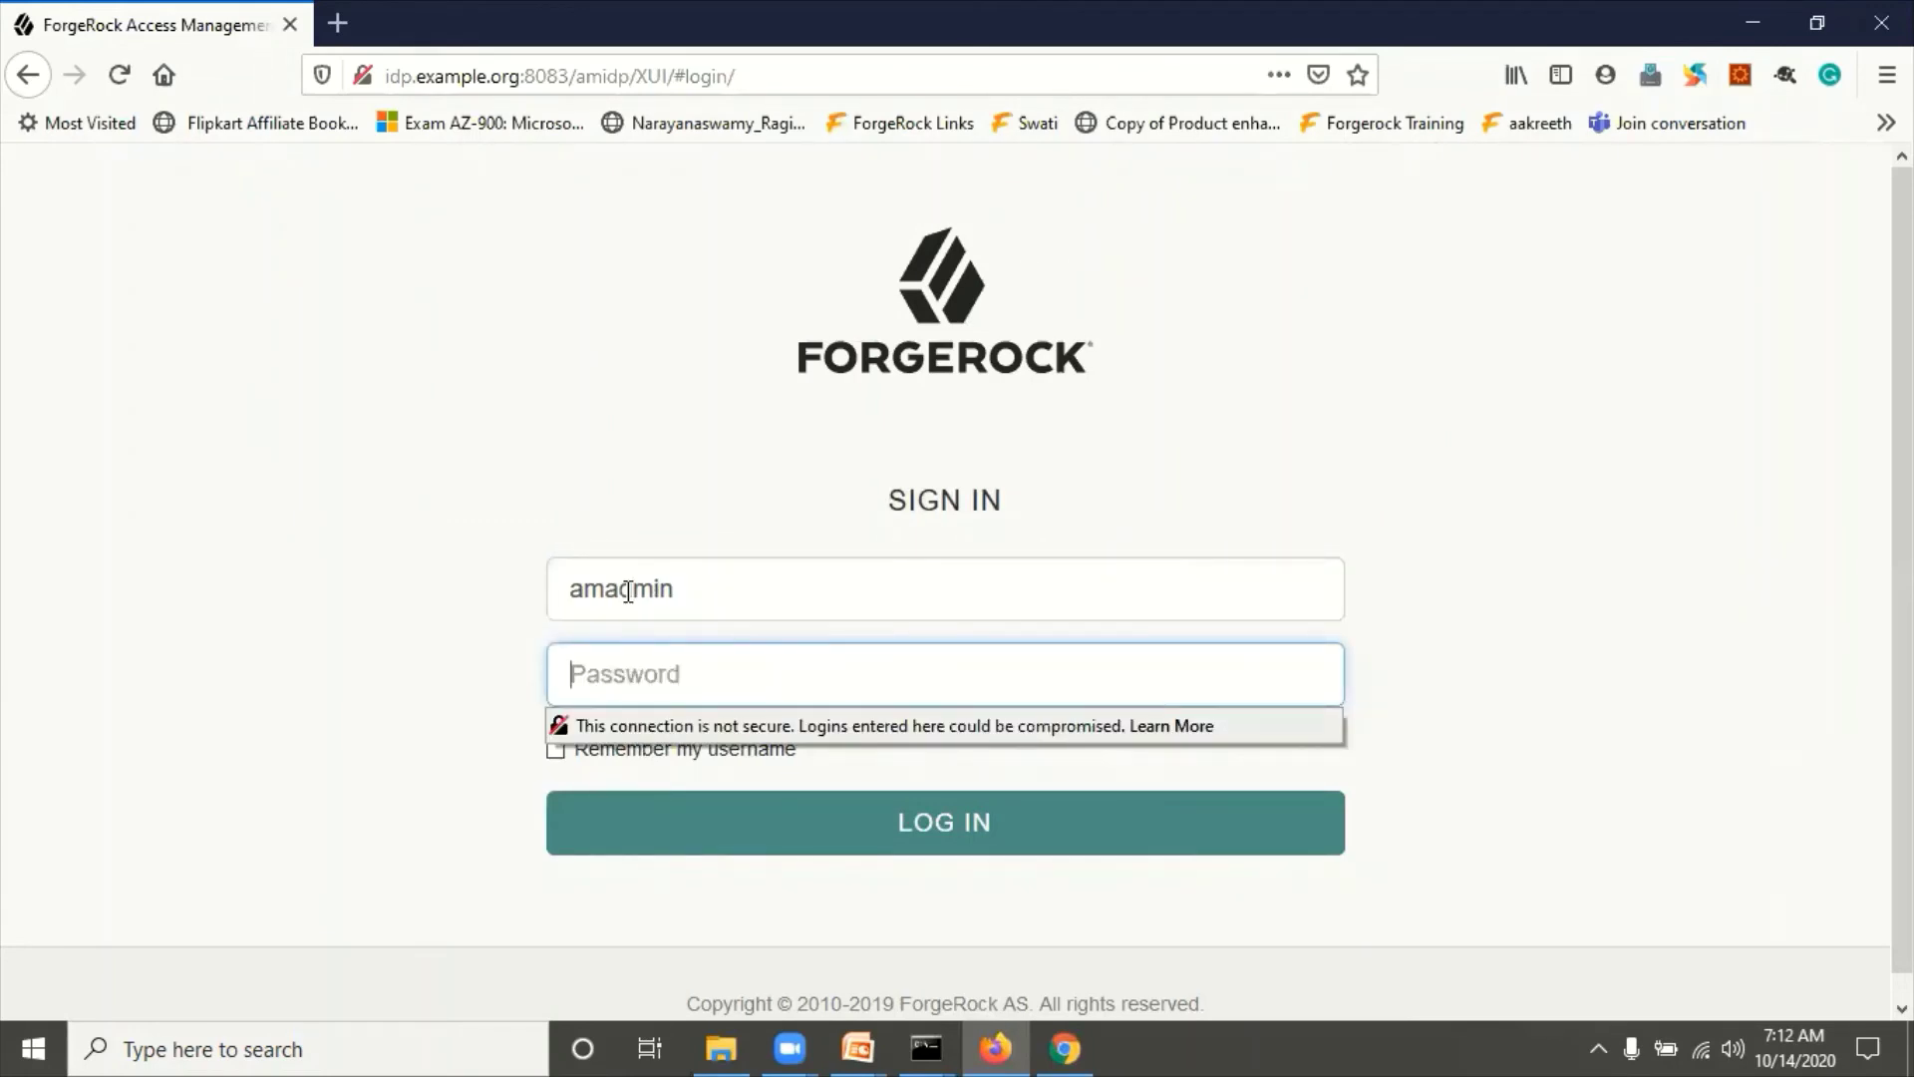
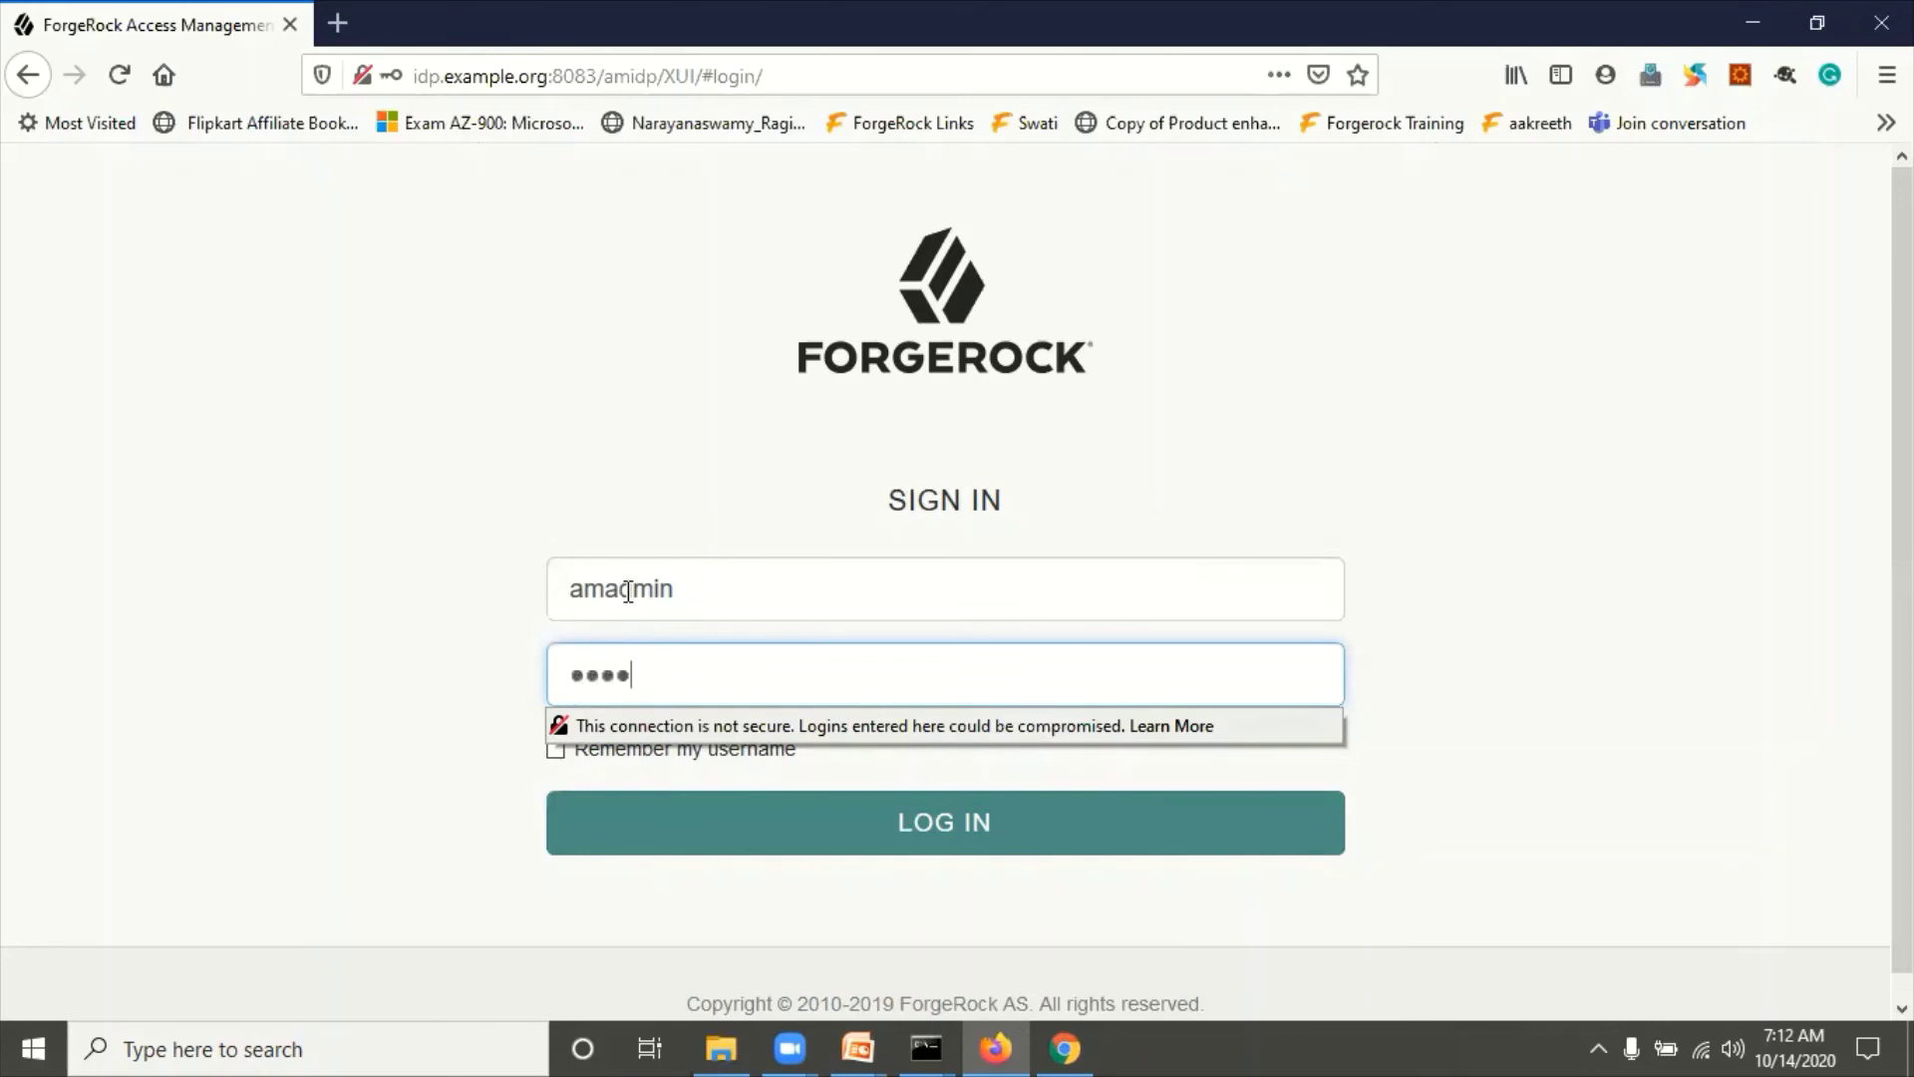
key(Return)
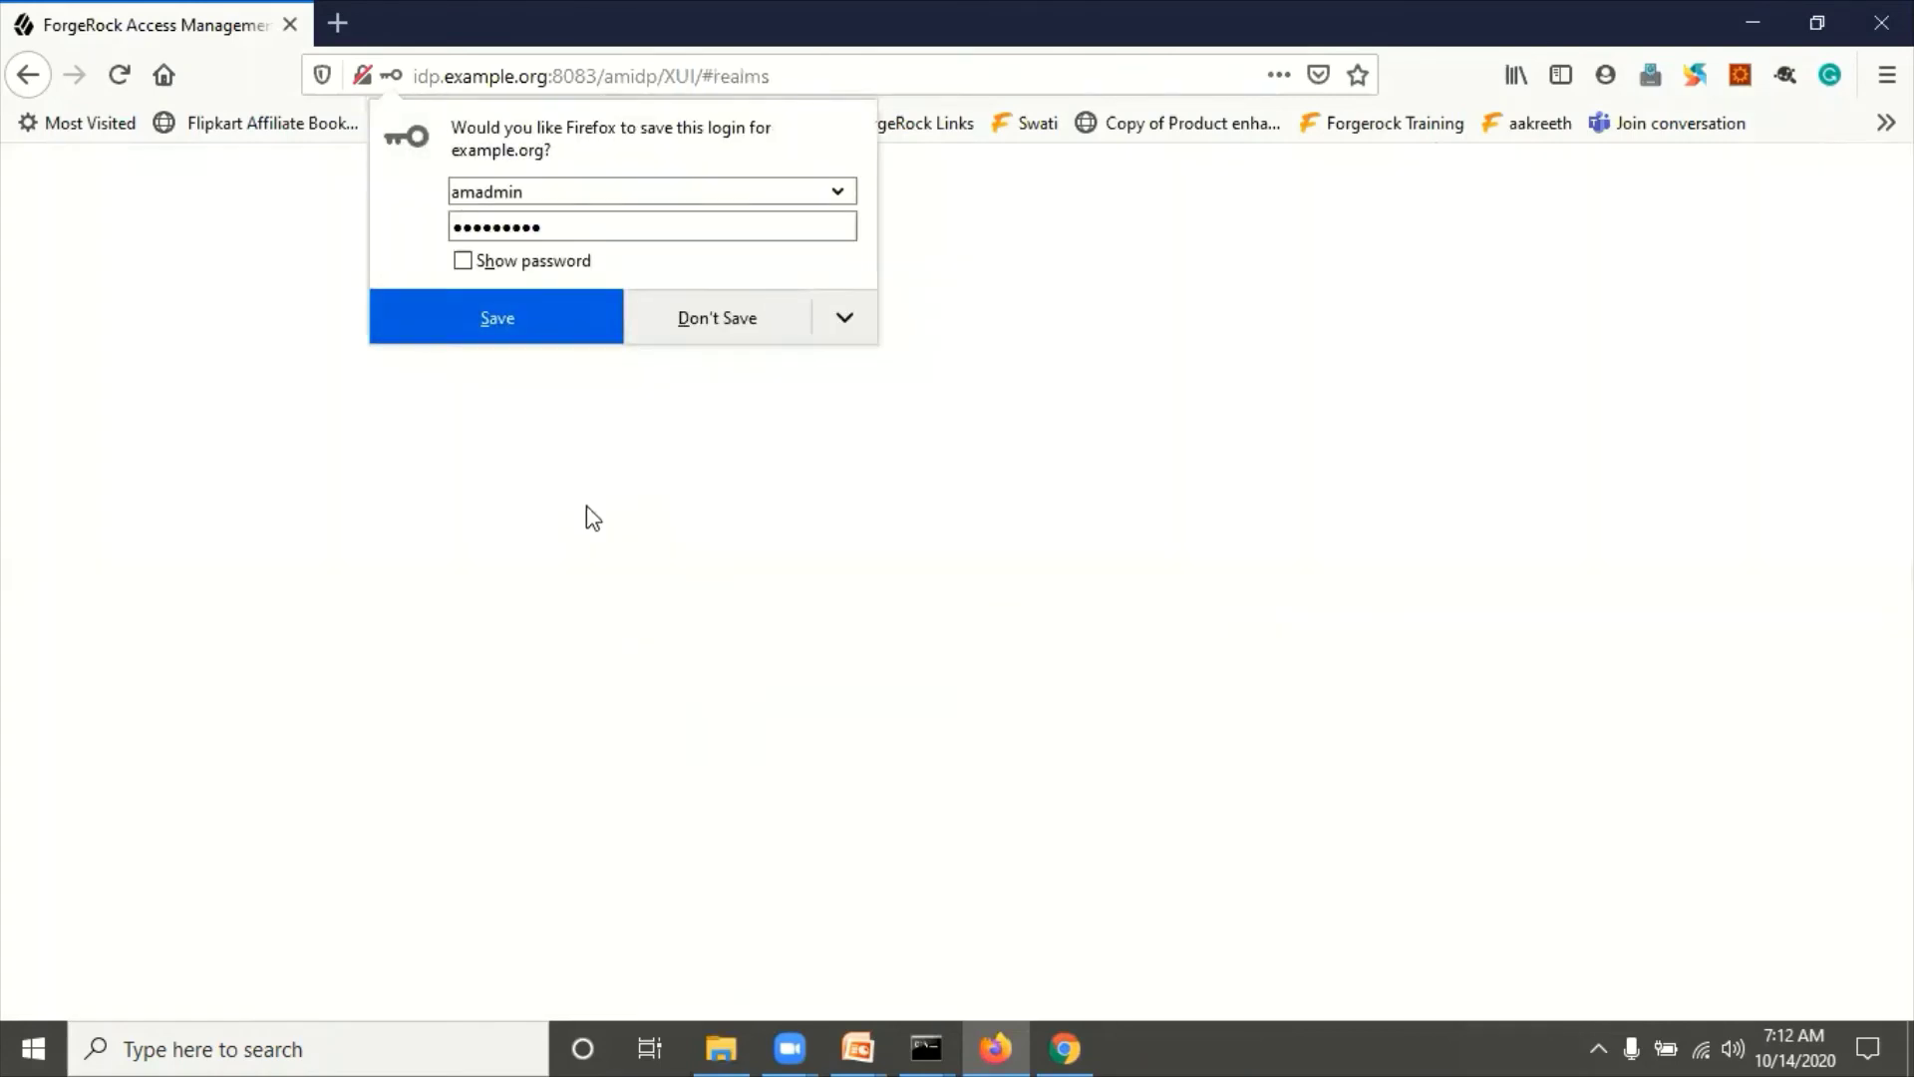
click(716, 317)
Step: Go to Top Level Realm > Applications > Federation and view MYCOT's entity providers
click(342, 735)
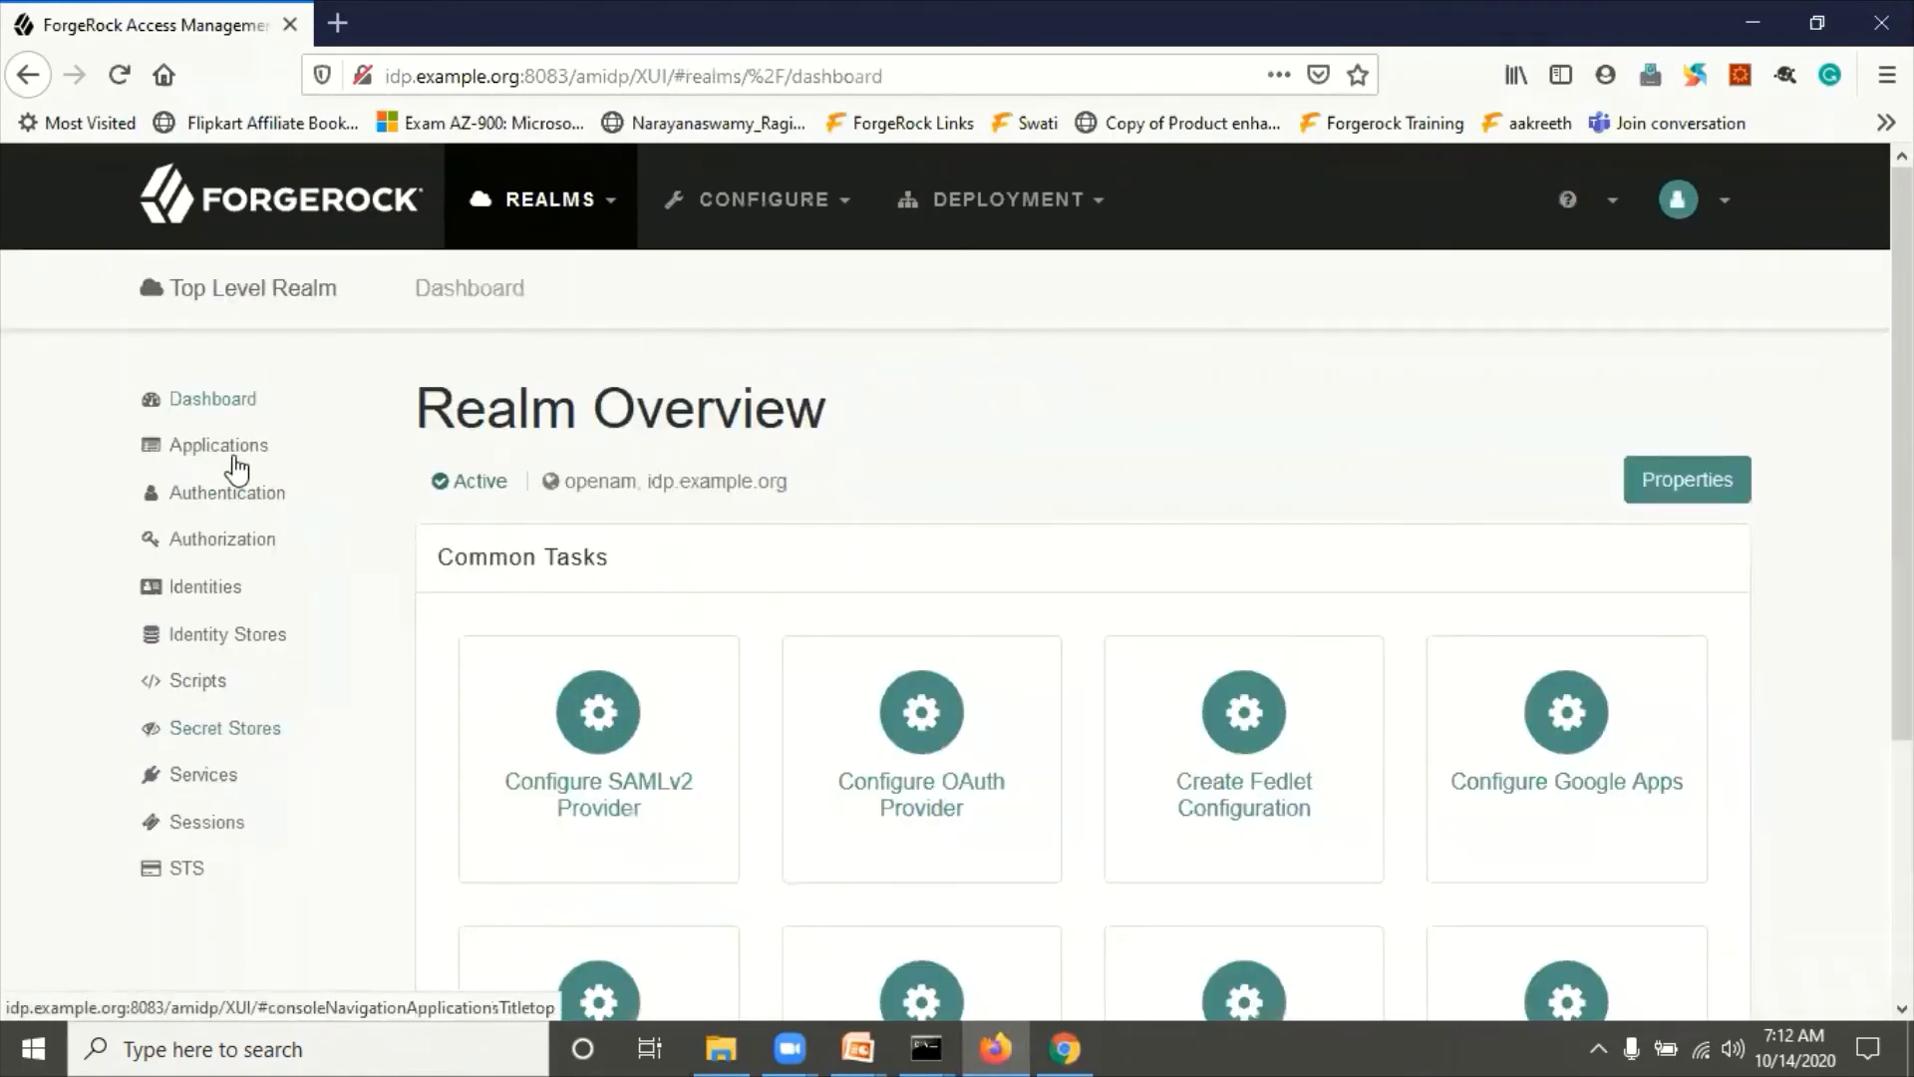
click(607, 753)
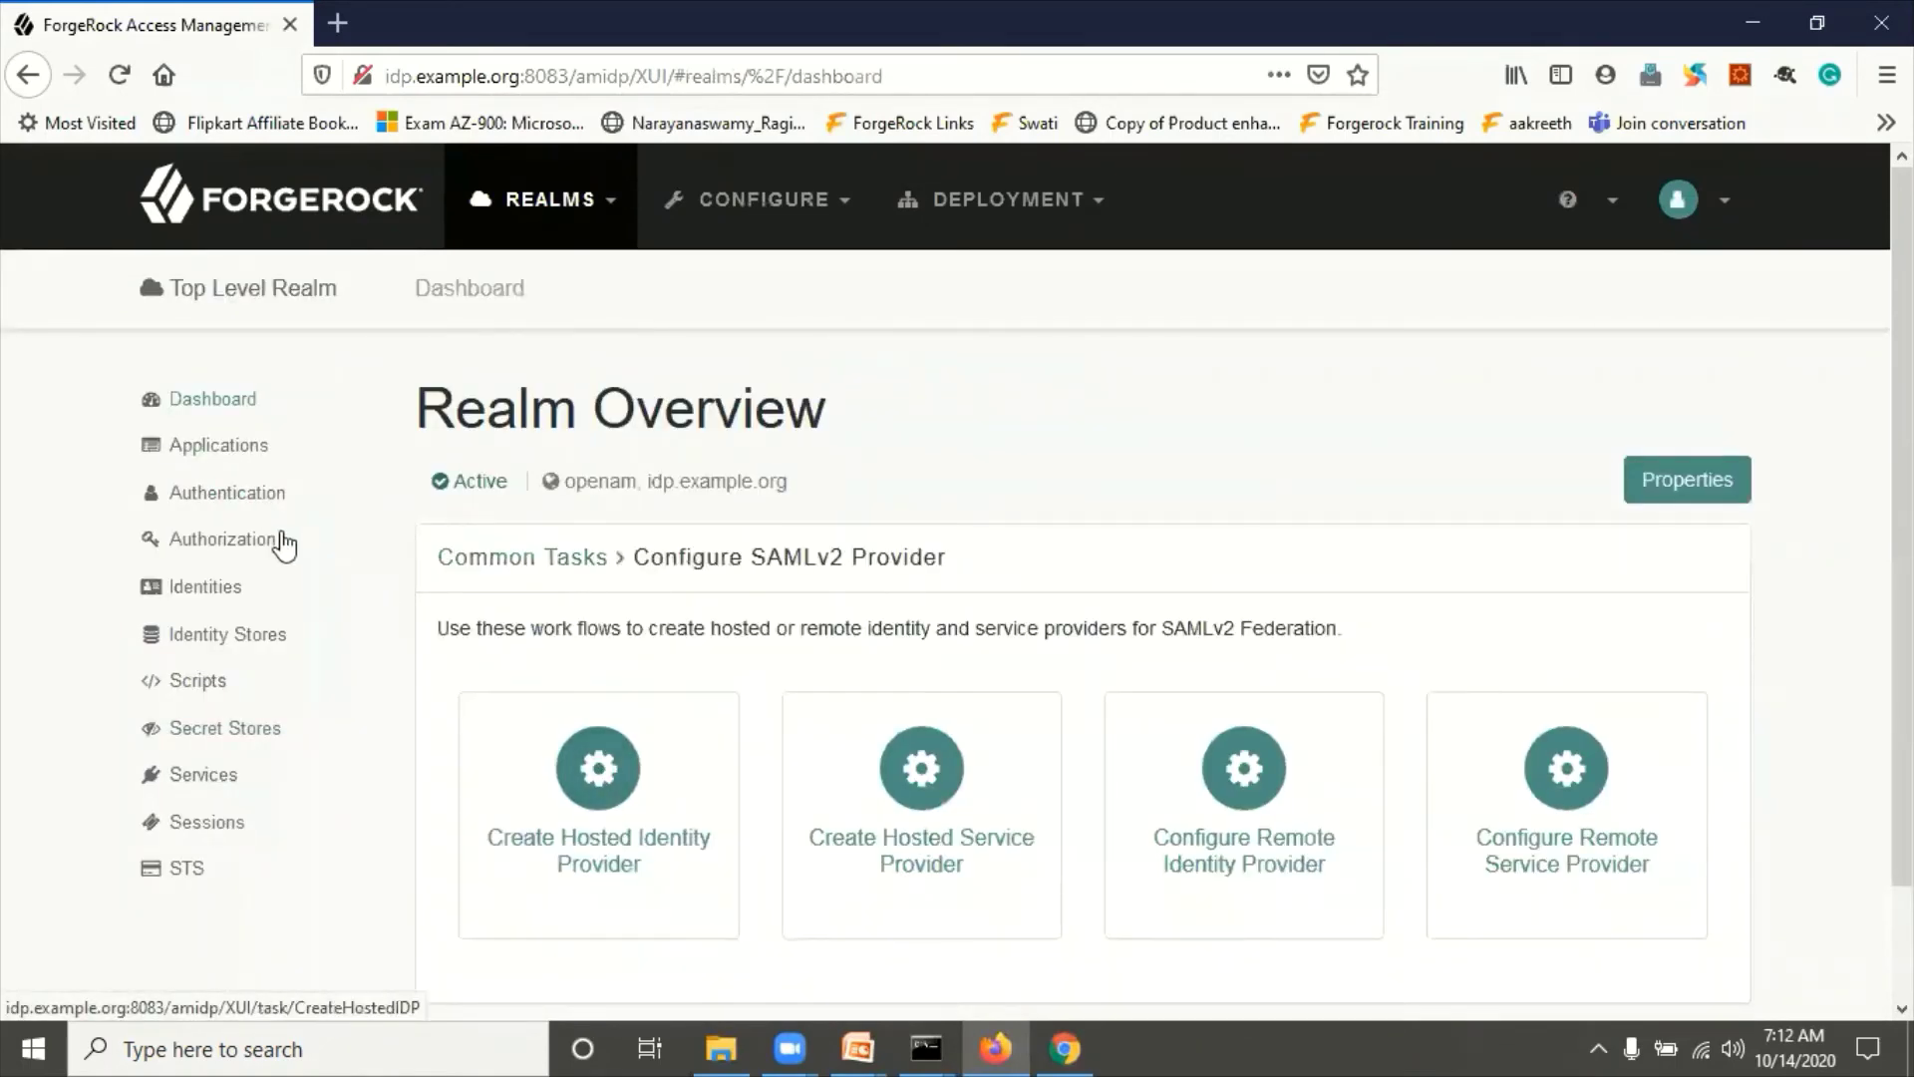
click(233, 446)
click(252, 593)
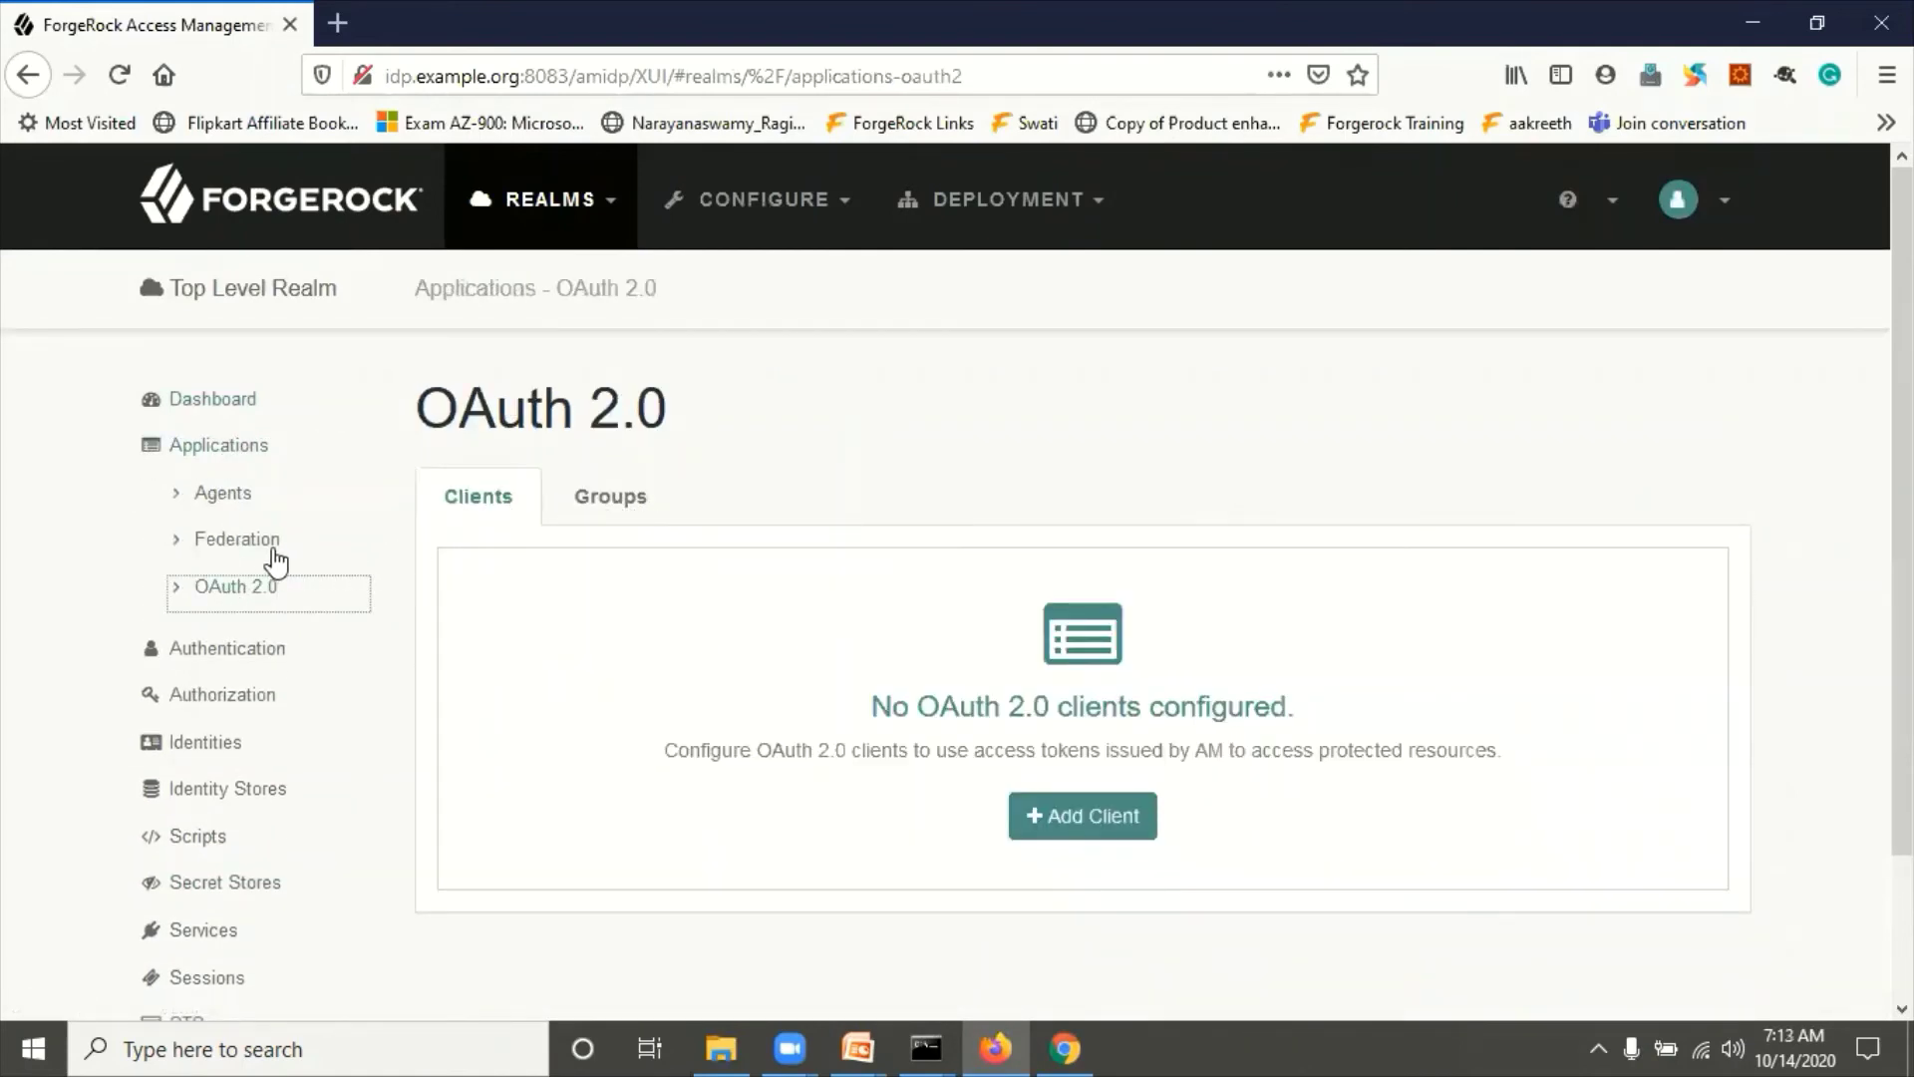
click(265, 549)
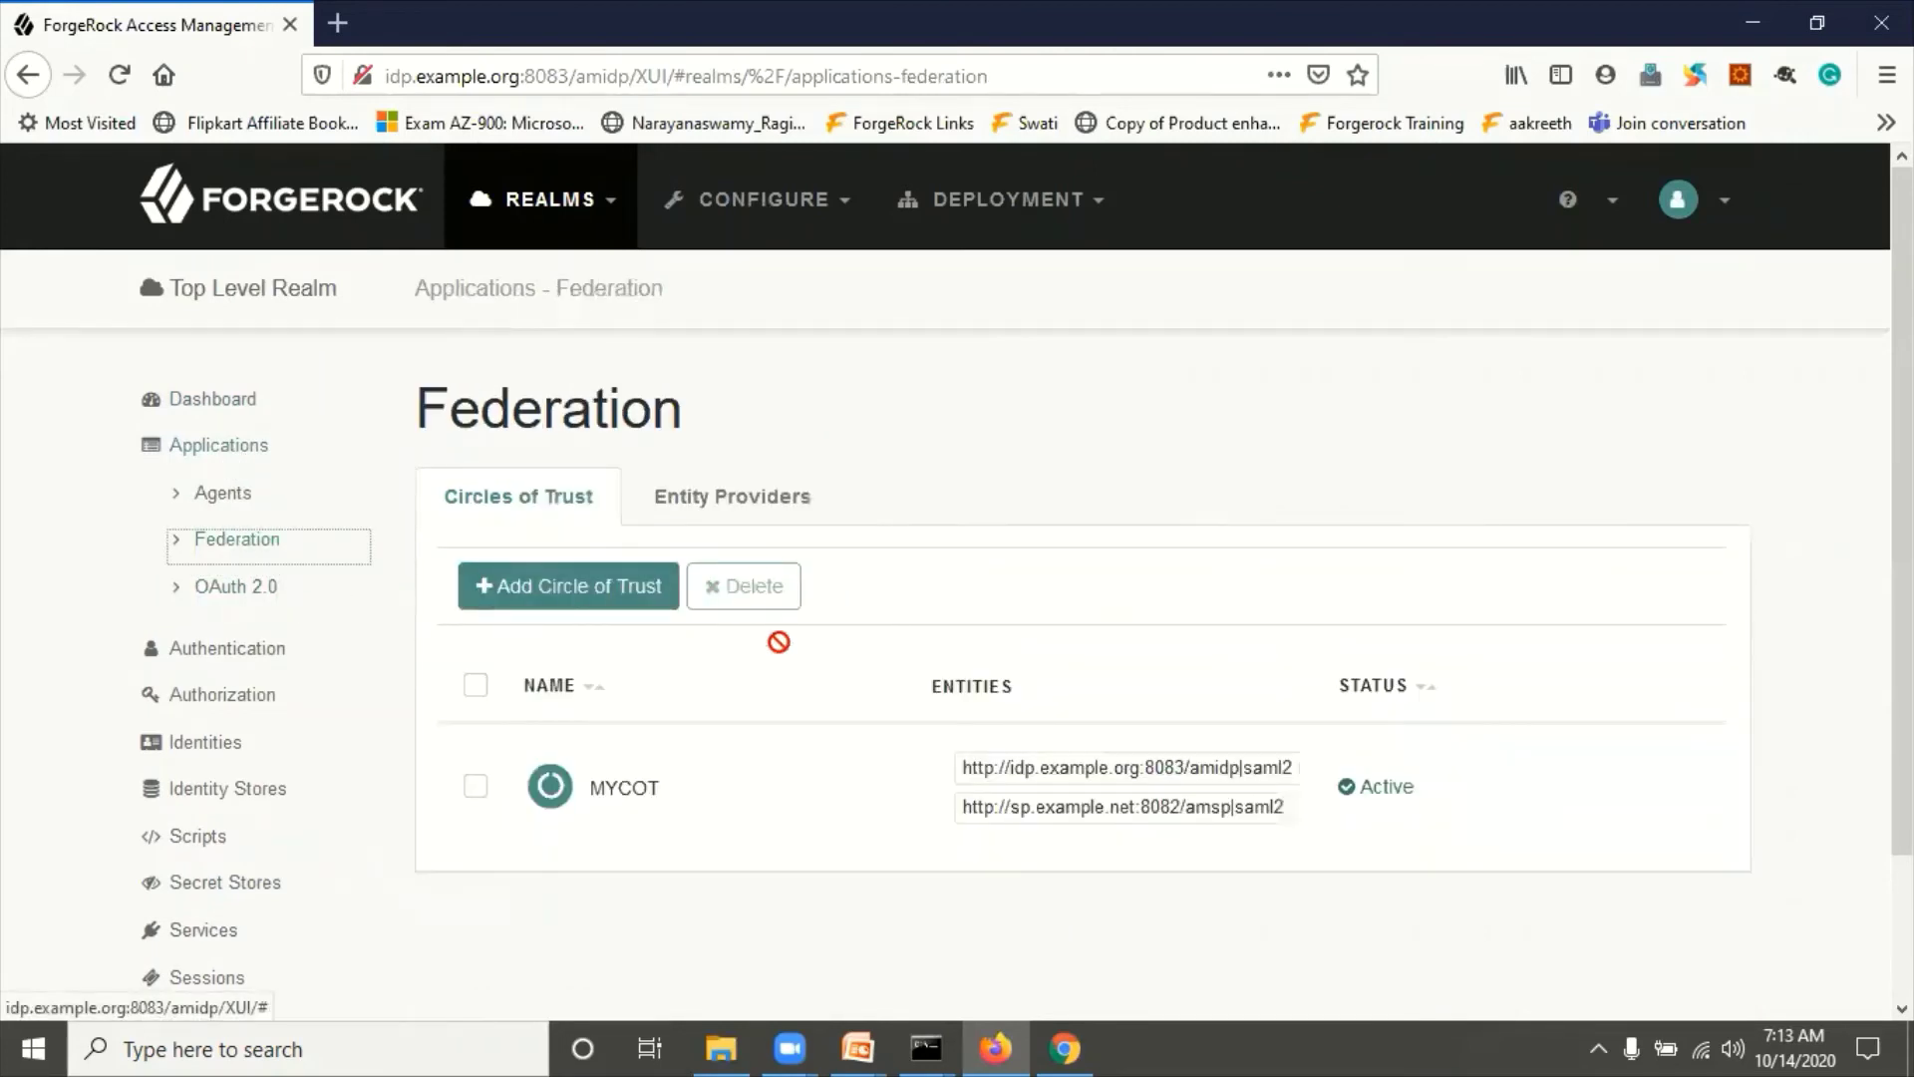
click(714, 502)
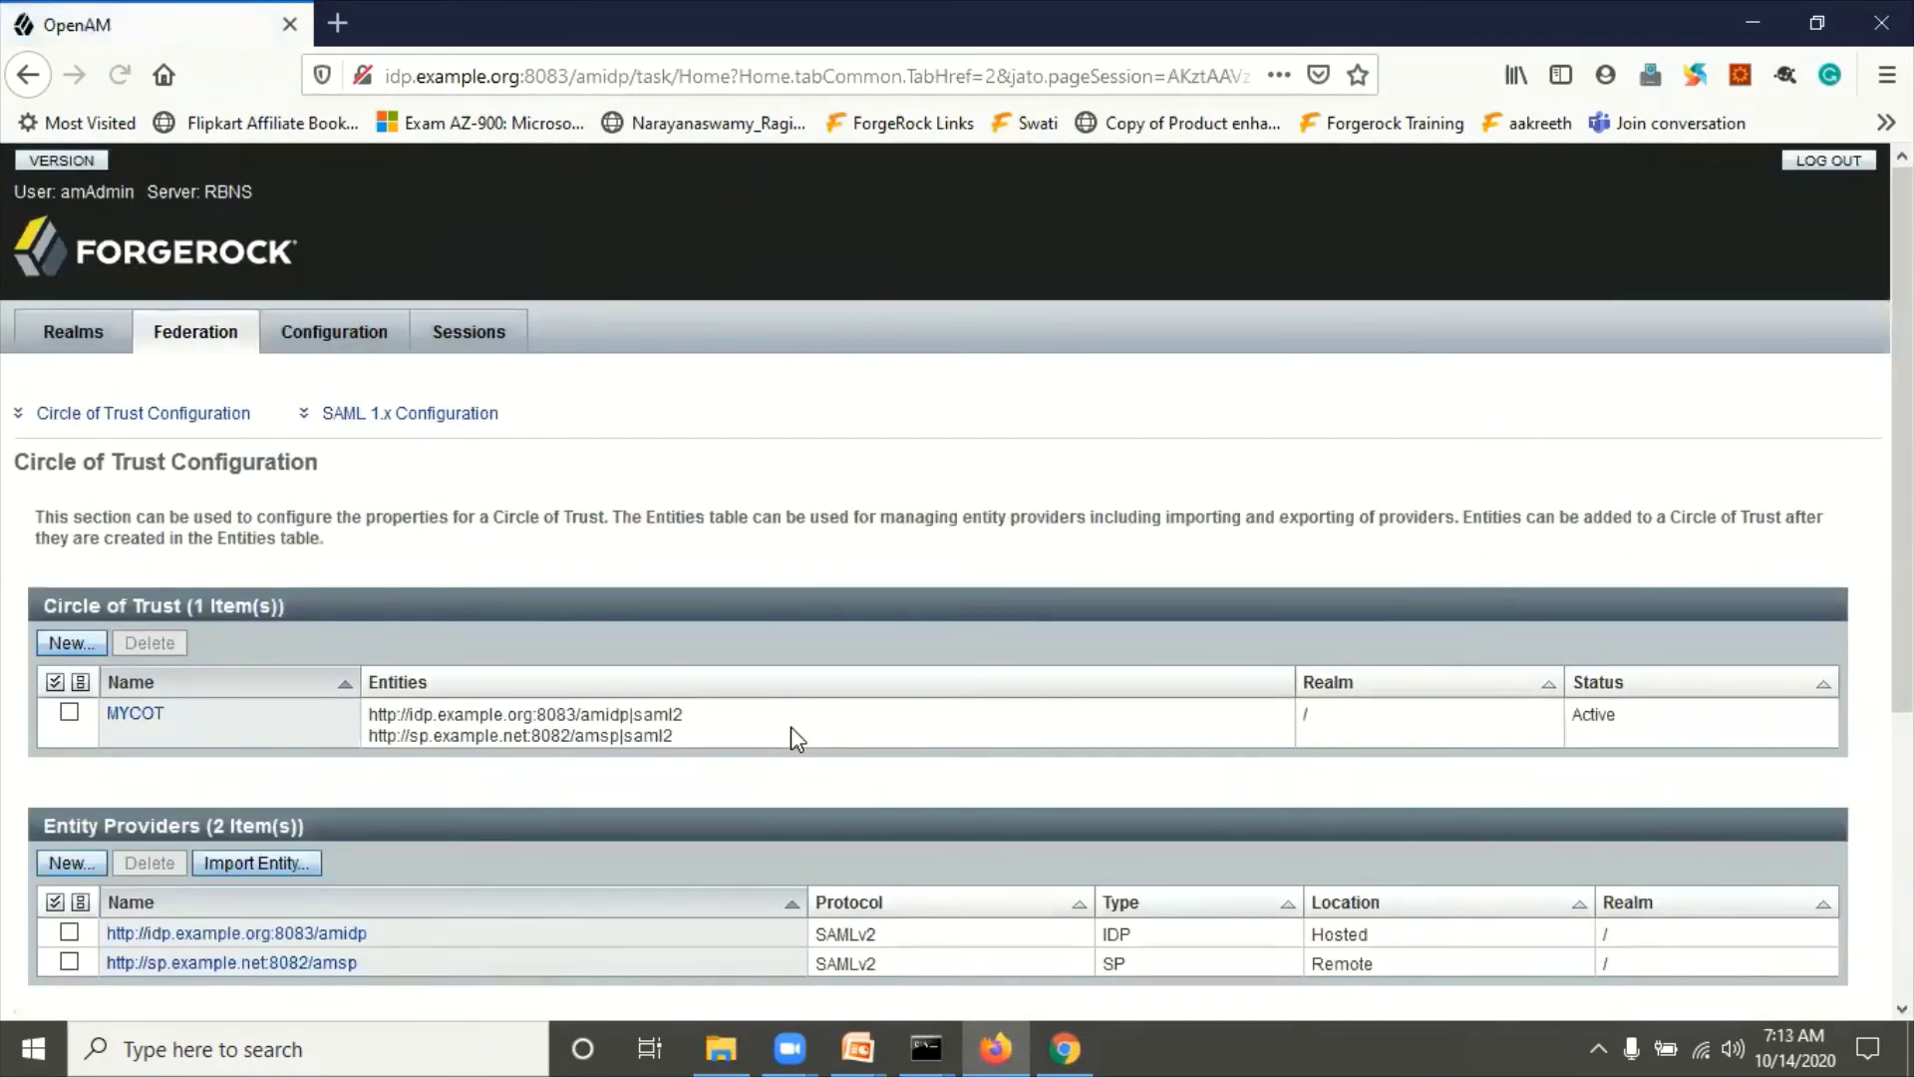
scroll(798, 737, down, 2)
scroll(791, 726, down, 1)
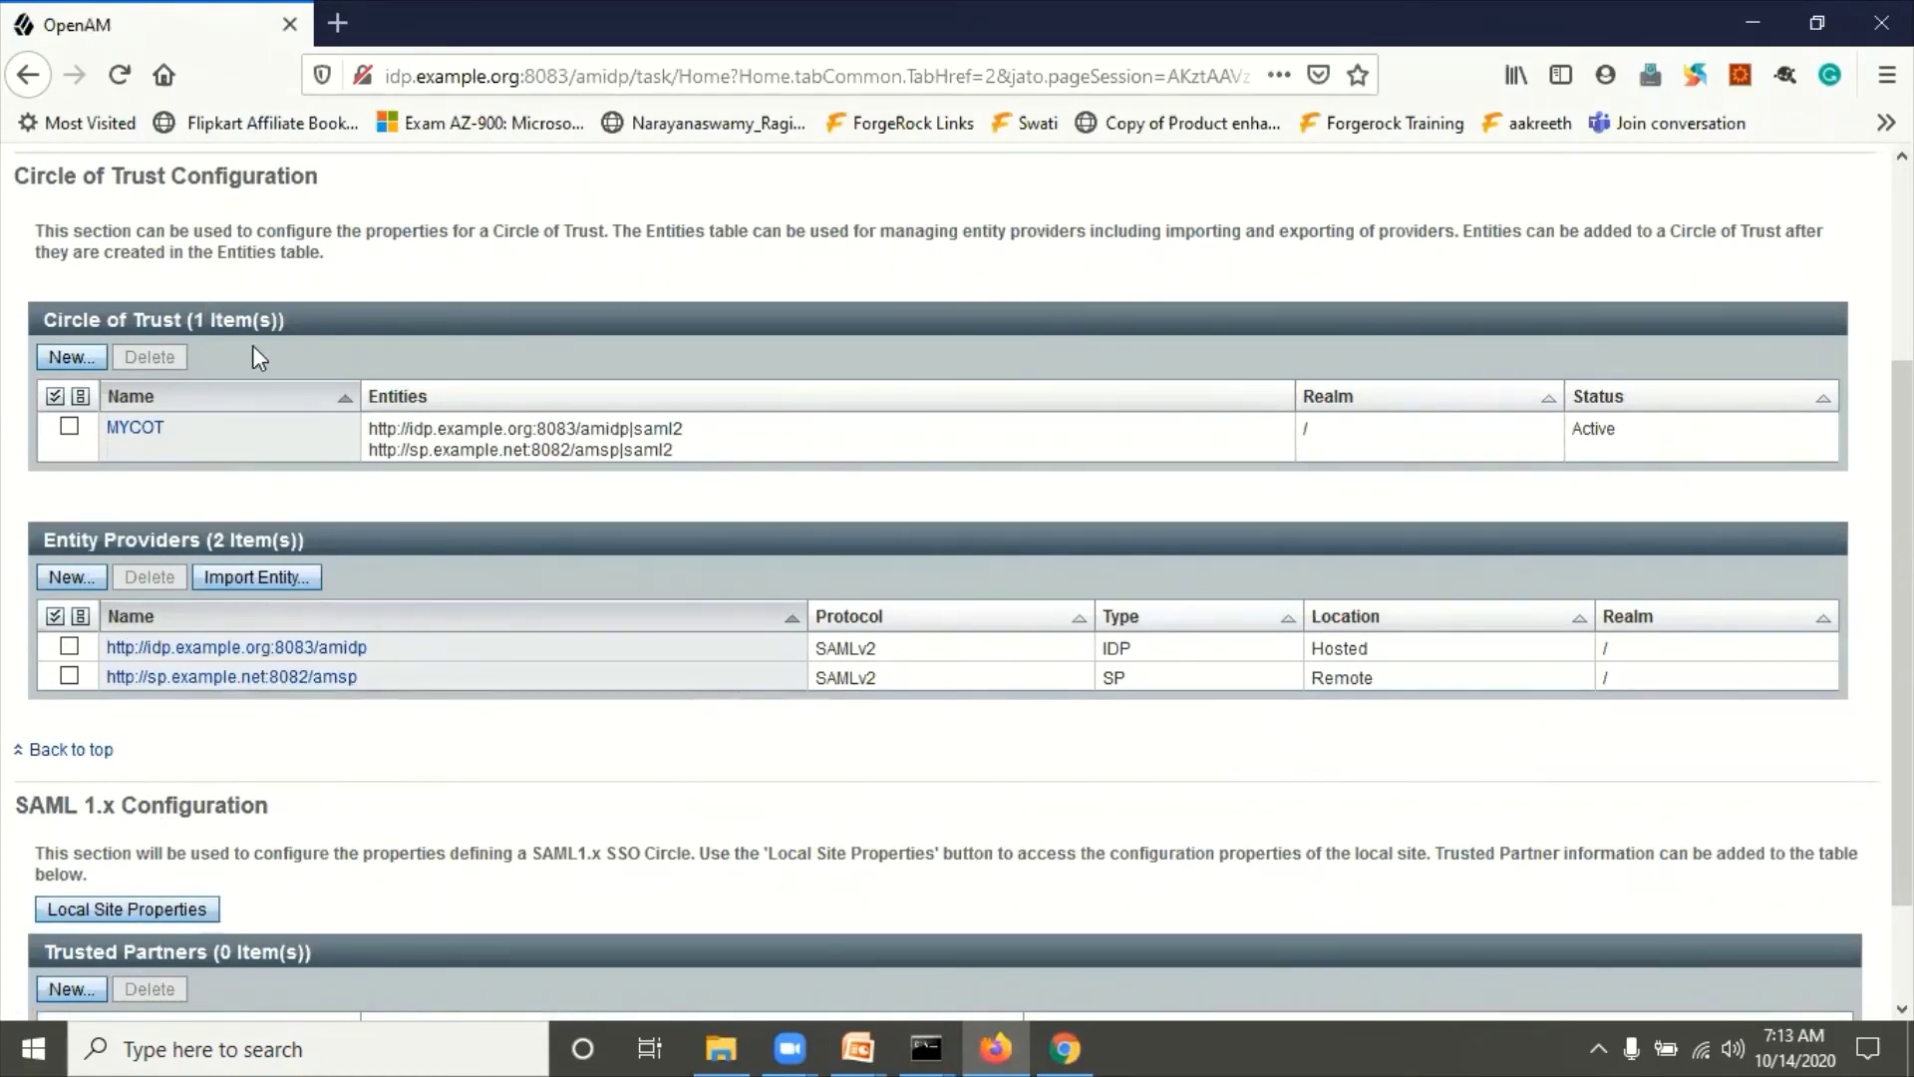
Step: Sign in to the SP admin console as amadmin with the admin password
key(alt+Tab)
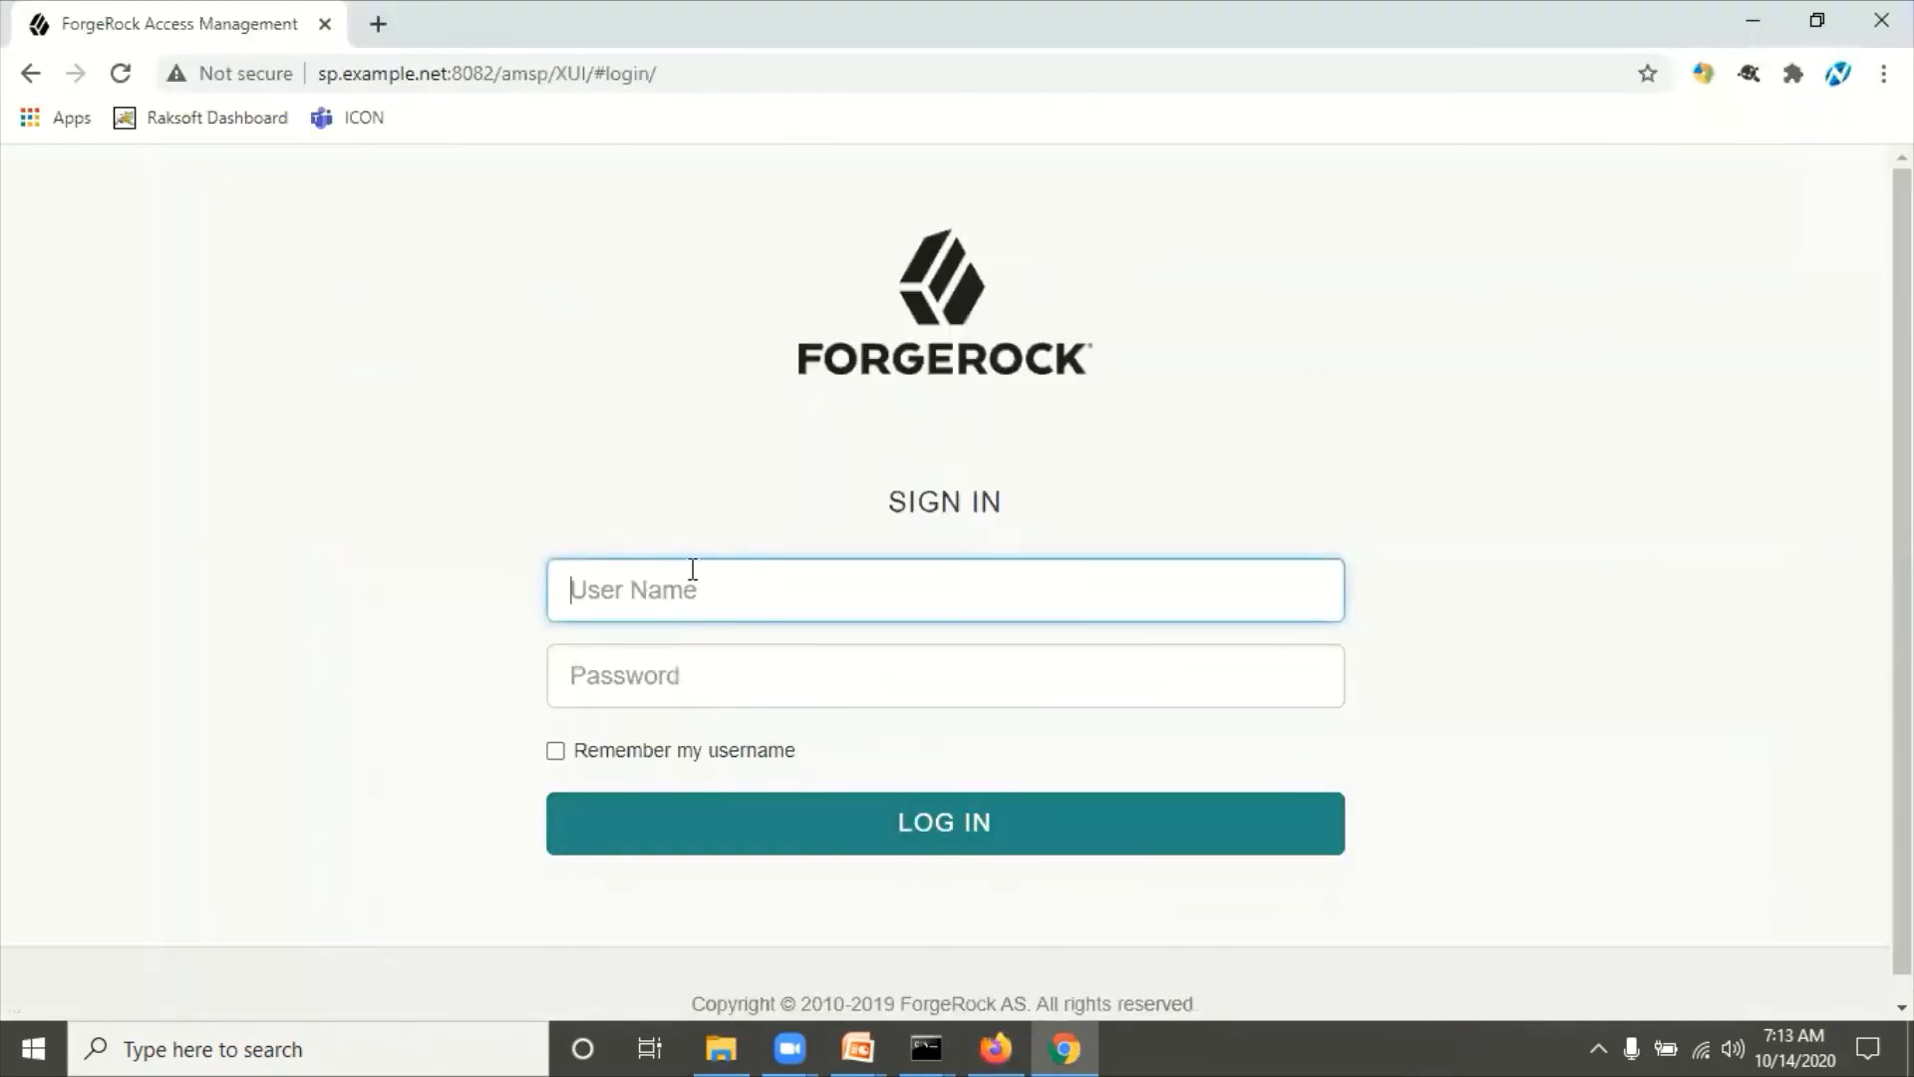
click(691, 570)
text(amadmin)
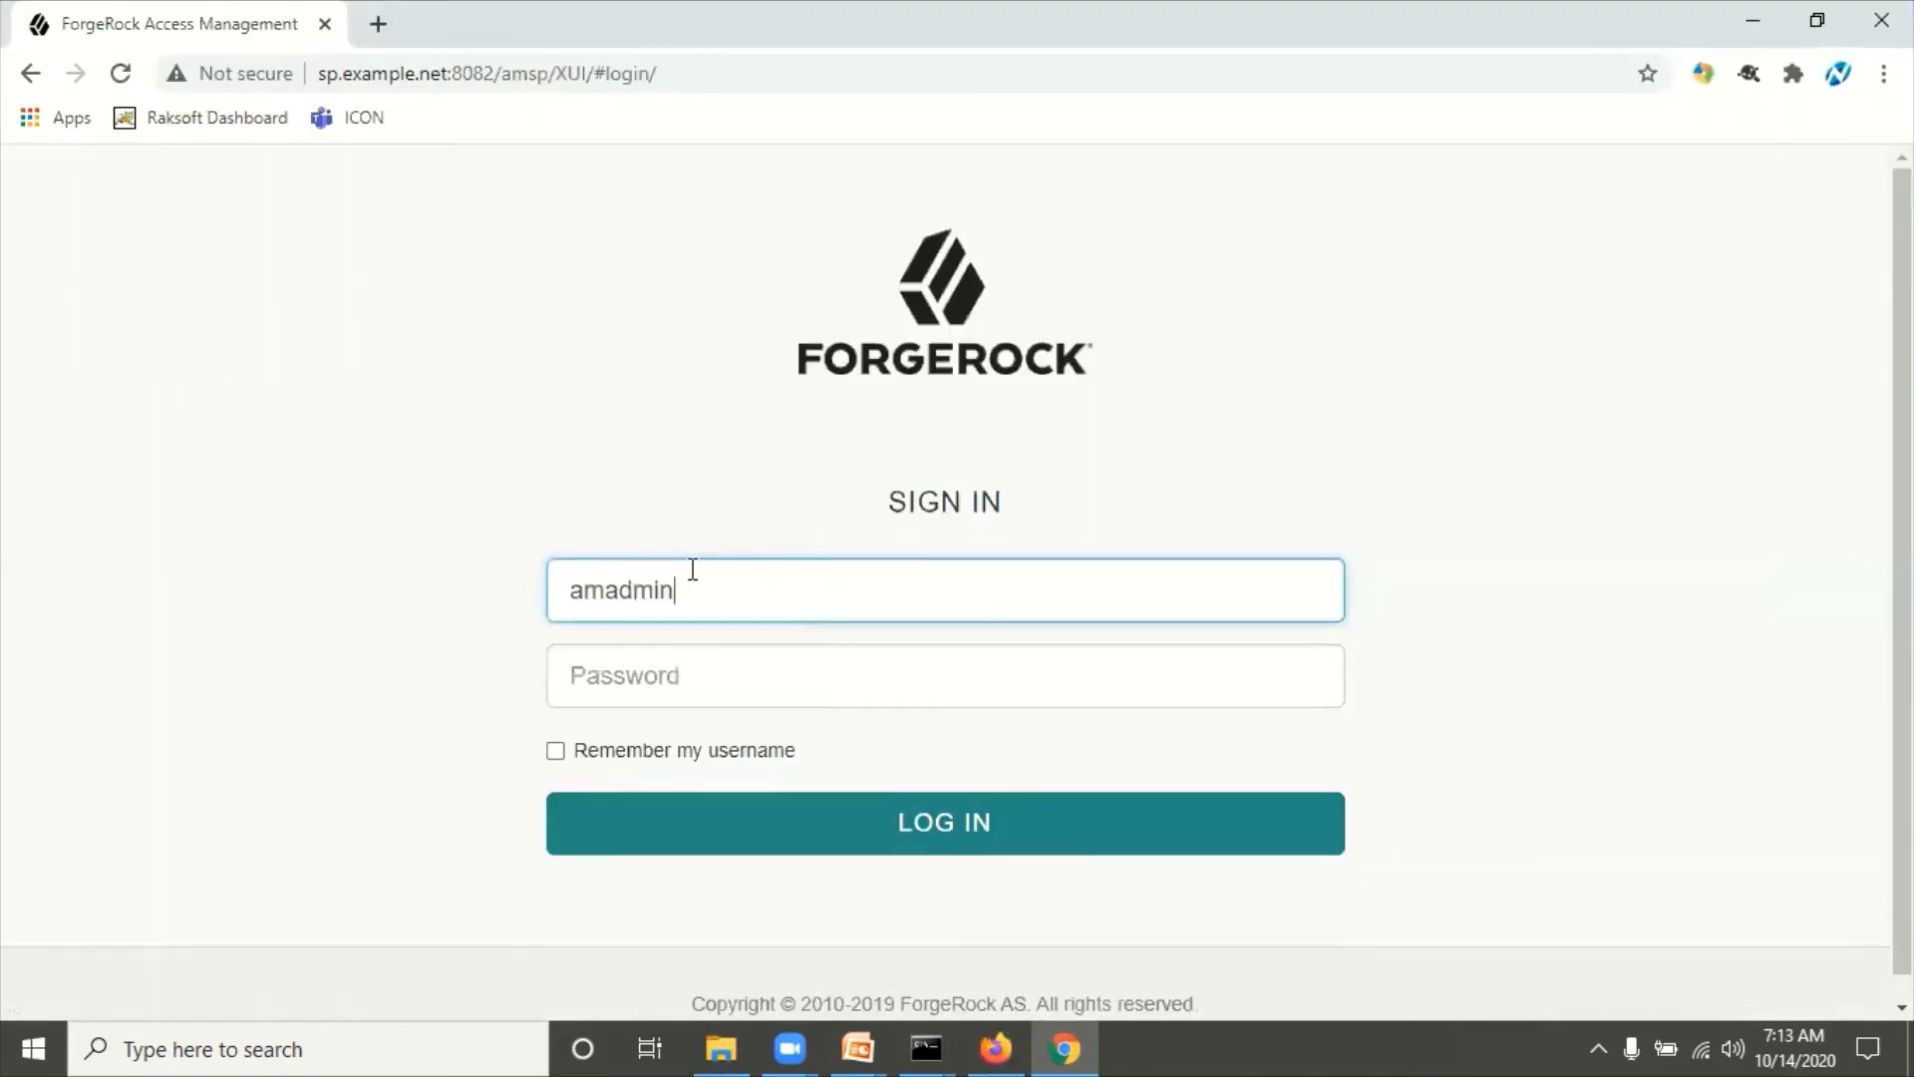
key(Tab)
text(••••••)
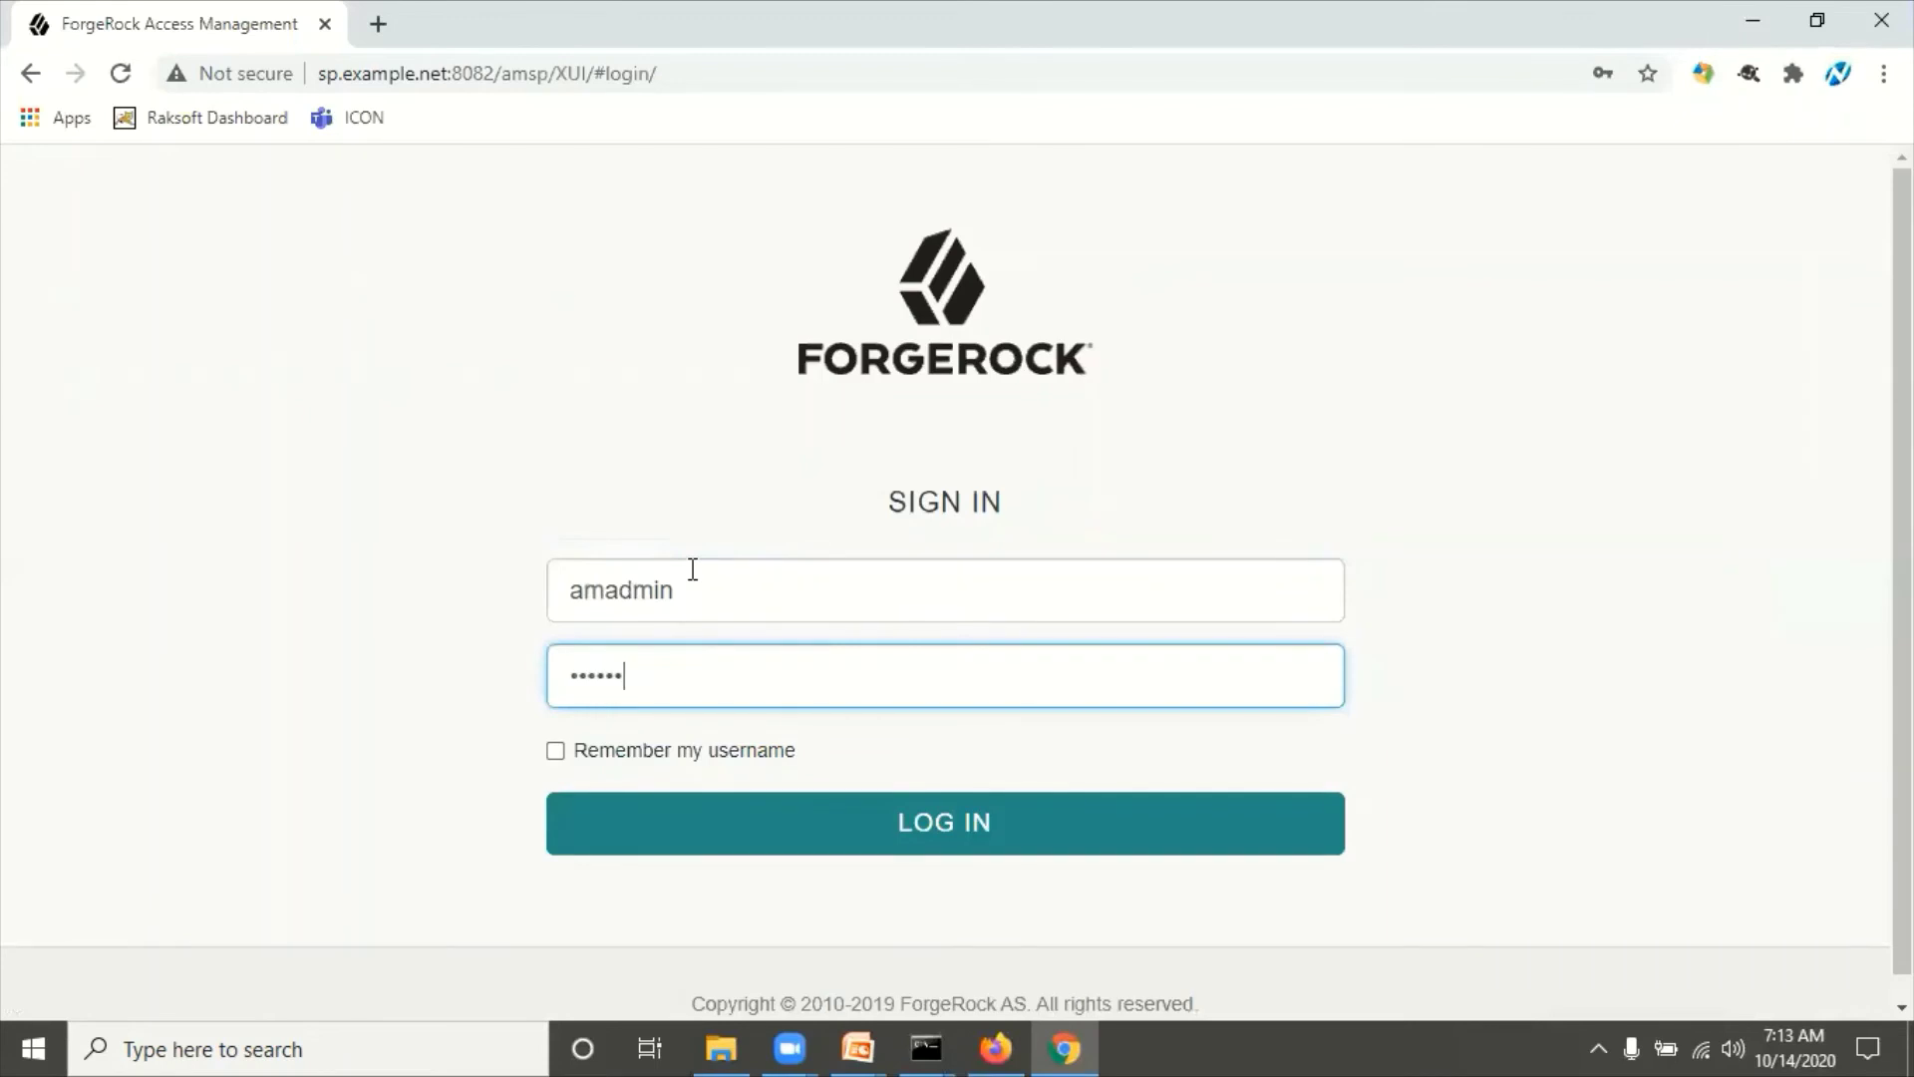
key(Return)
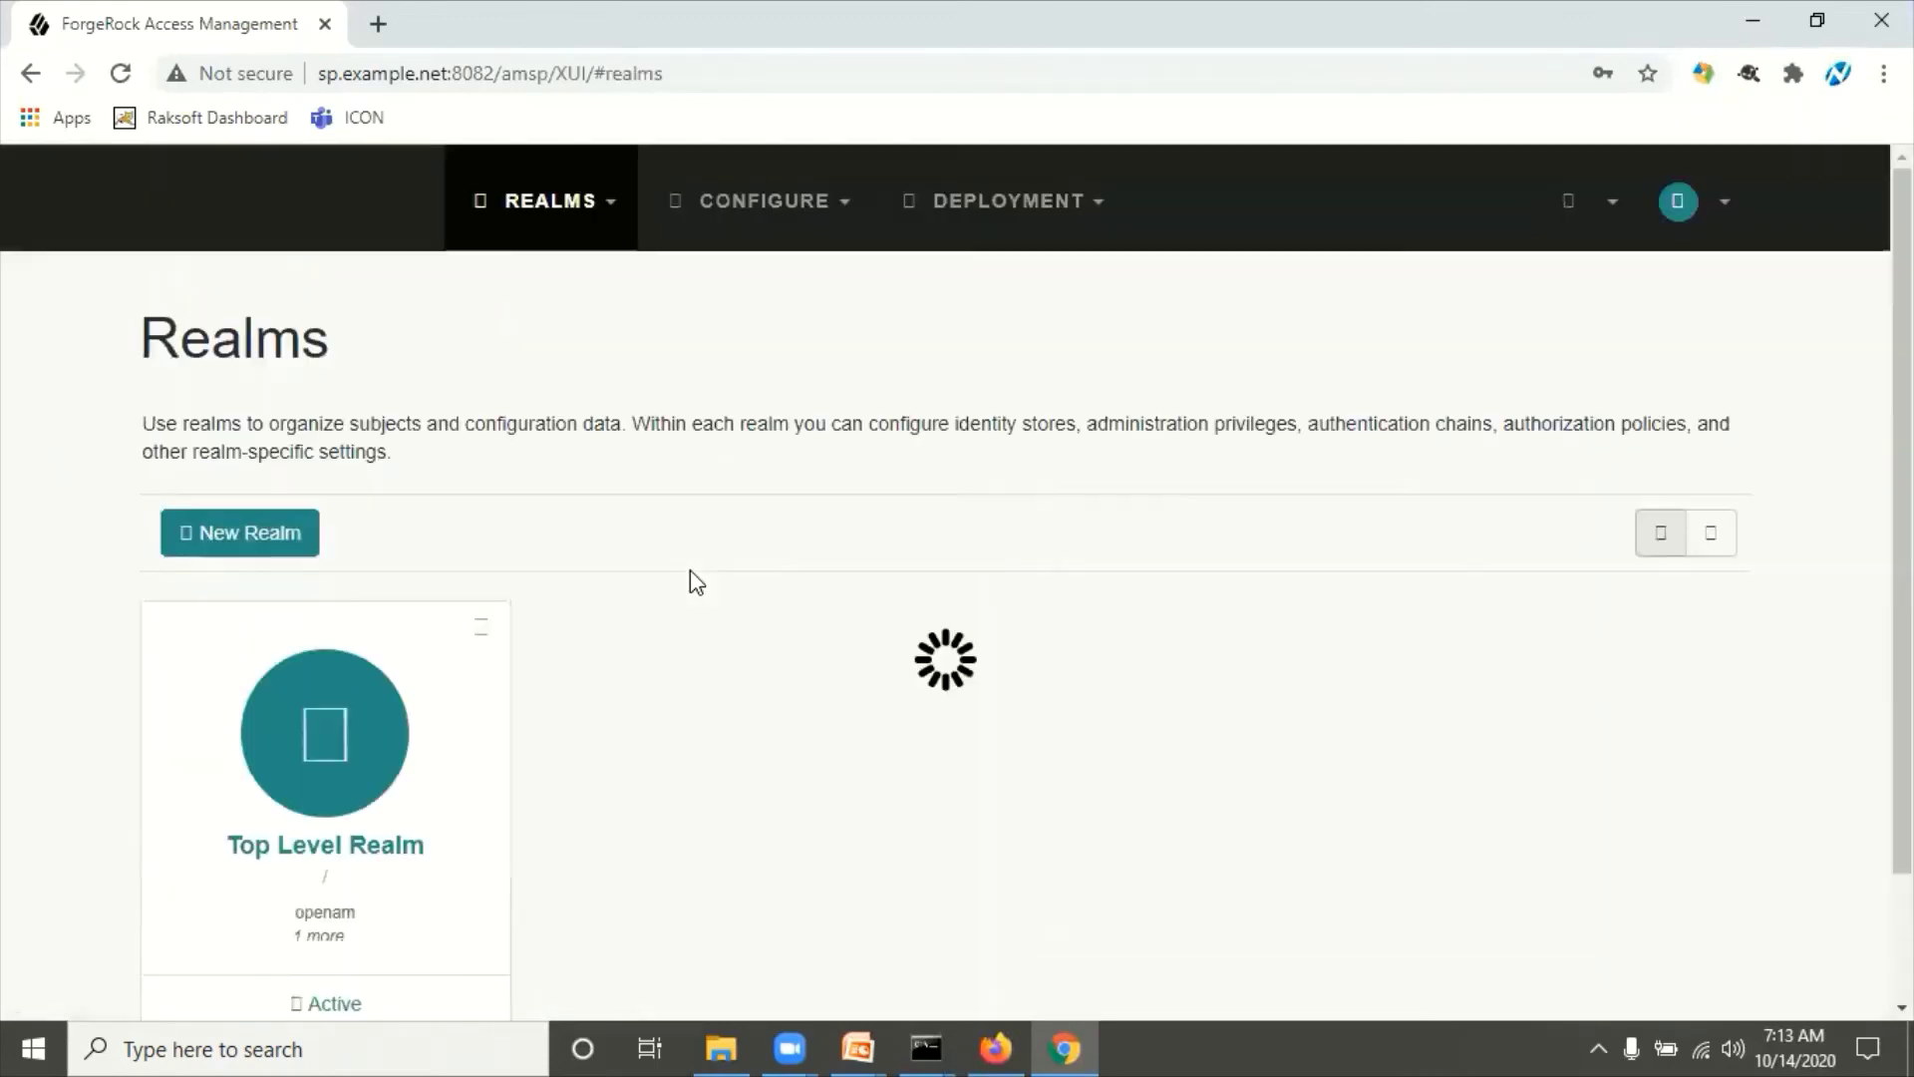
Step: Show the Top Level Realm's federation entity providers: remote IdP and hosted SP in MYCOT
click(387, 783)
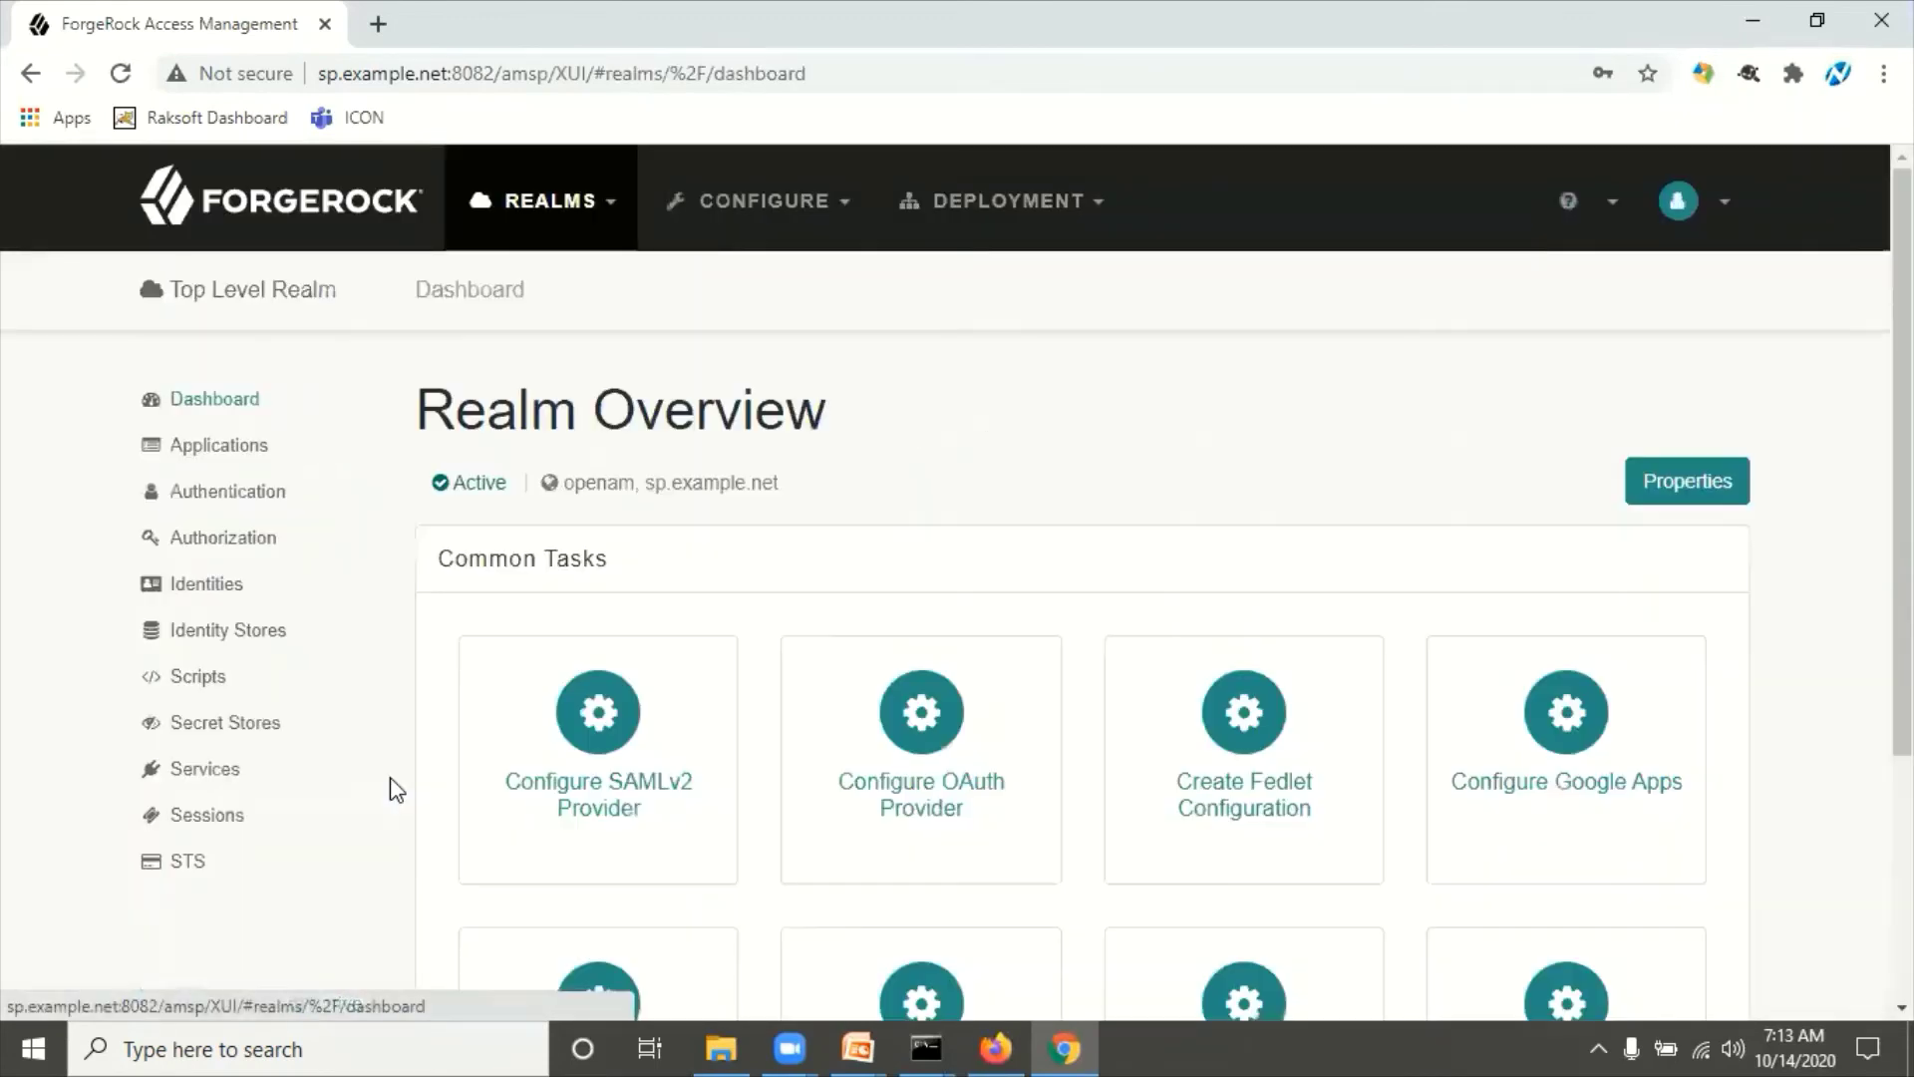
click(218, 451)
click(237, 539)
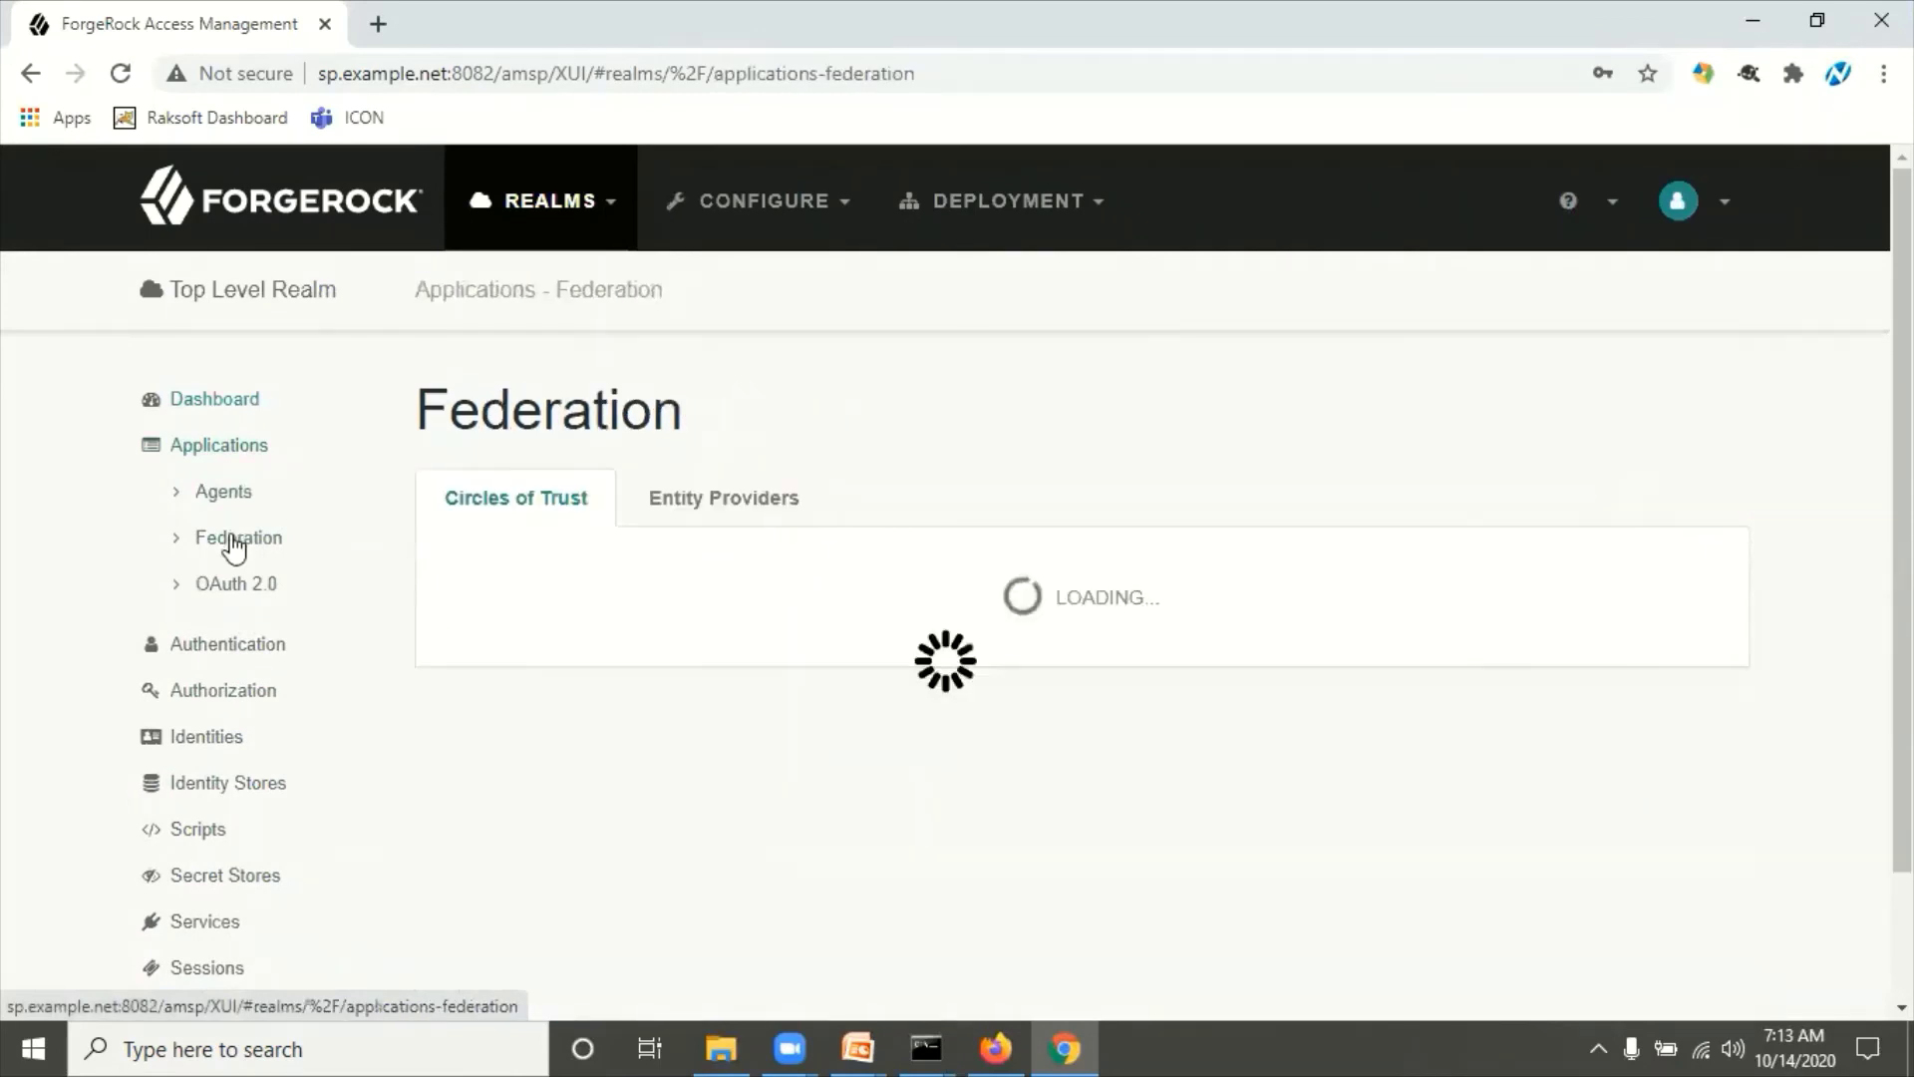
click(720, 511)
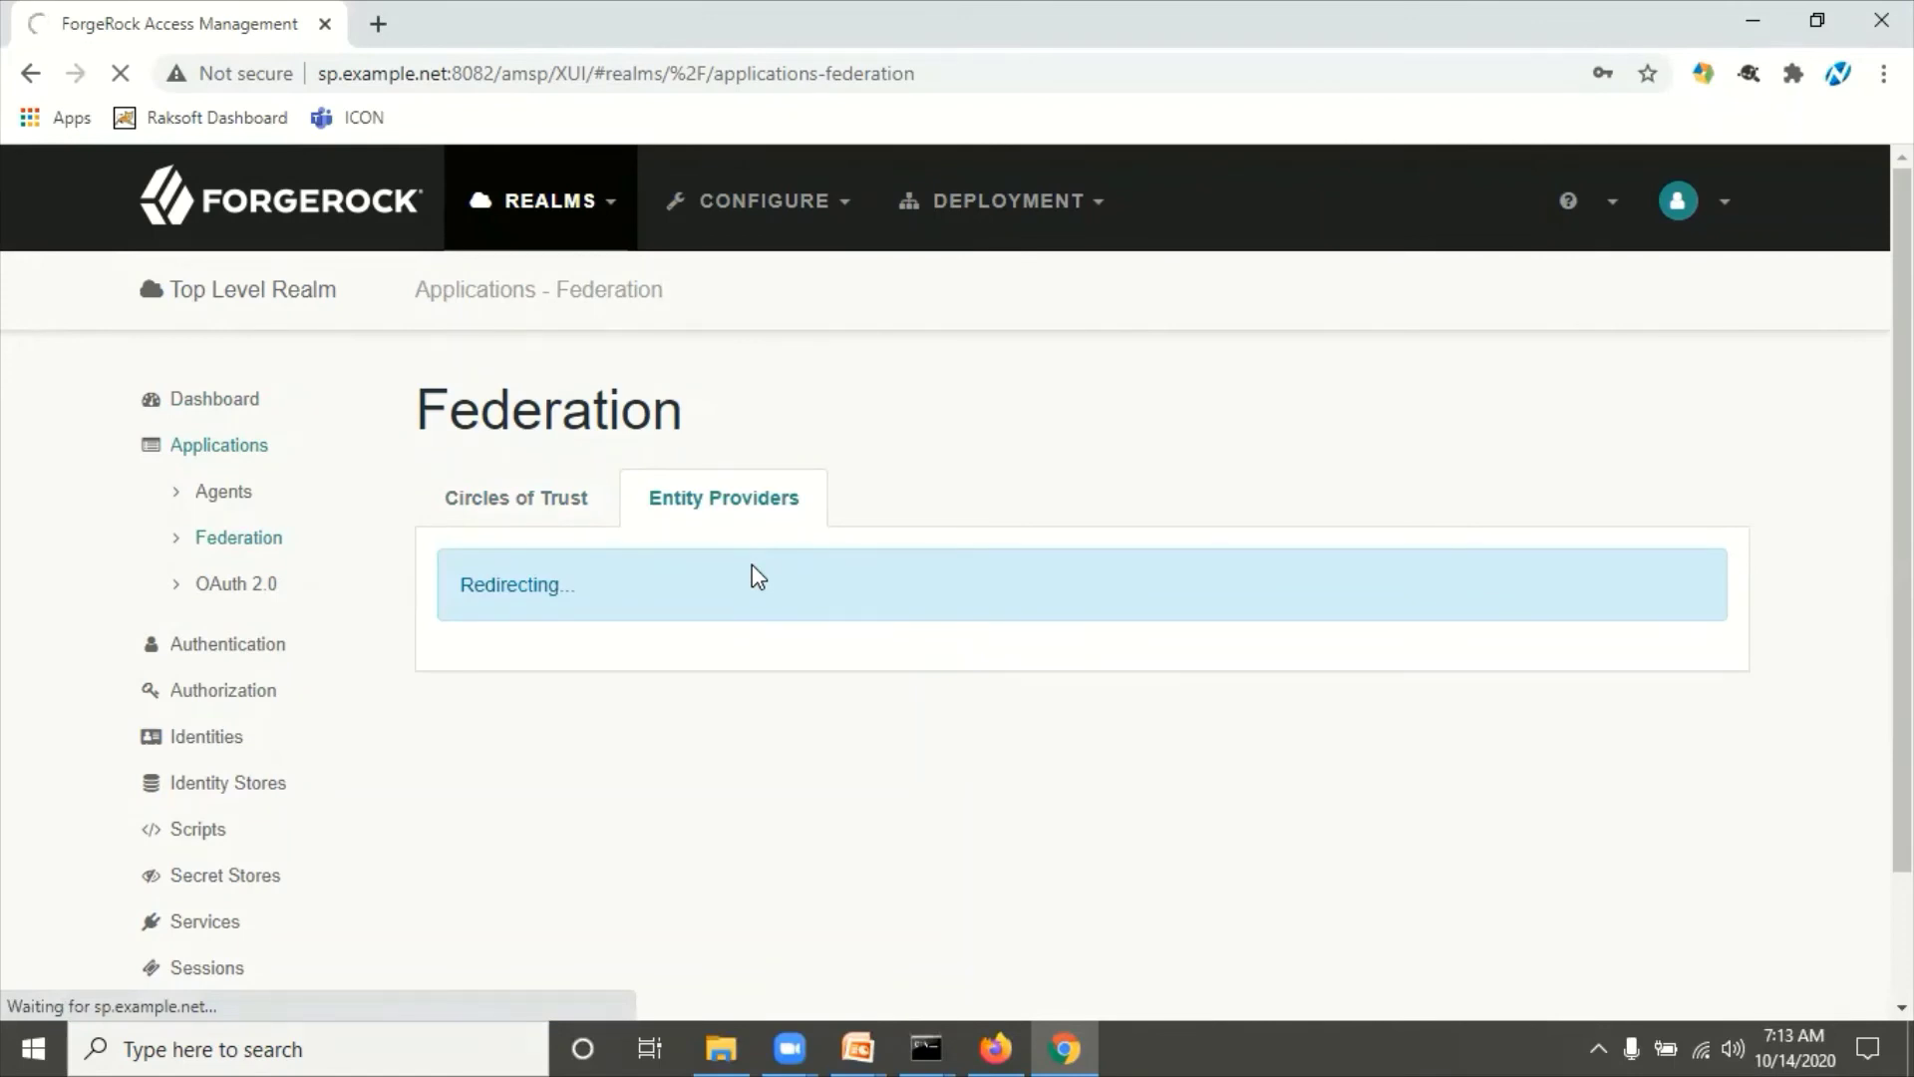
scroll(752, 573, down, 5)
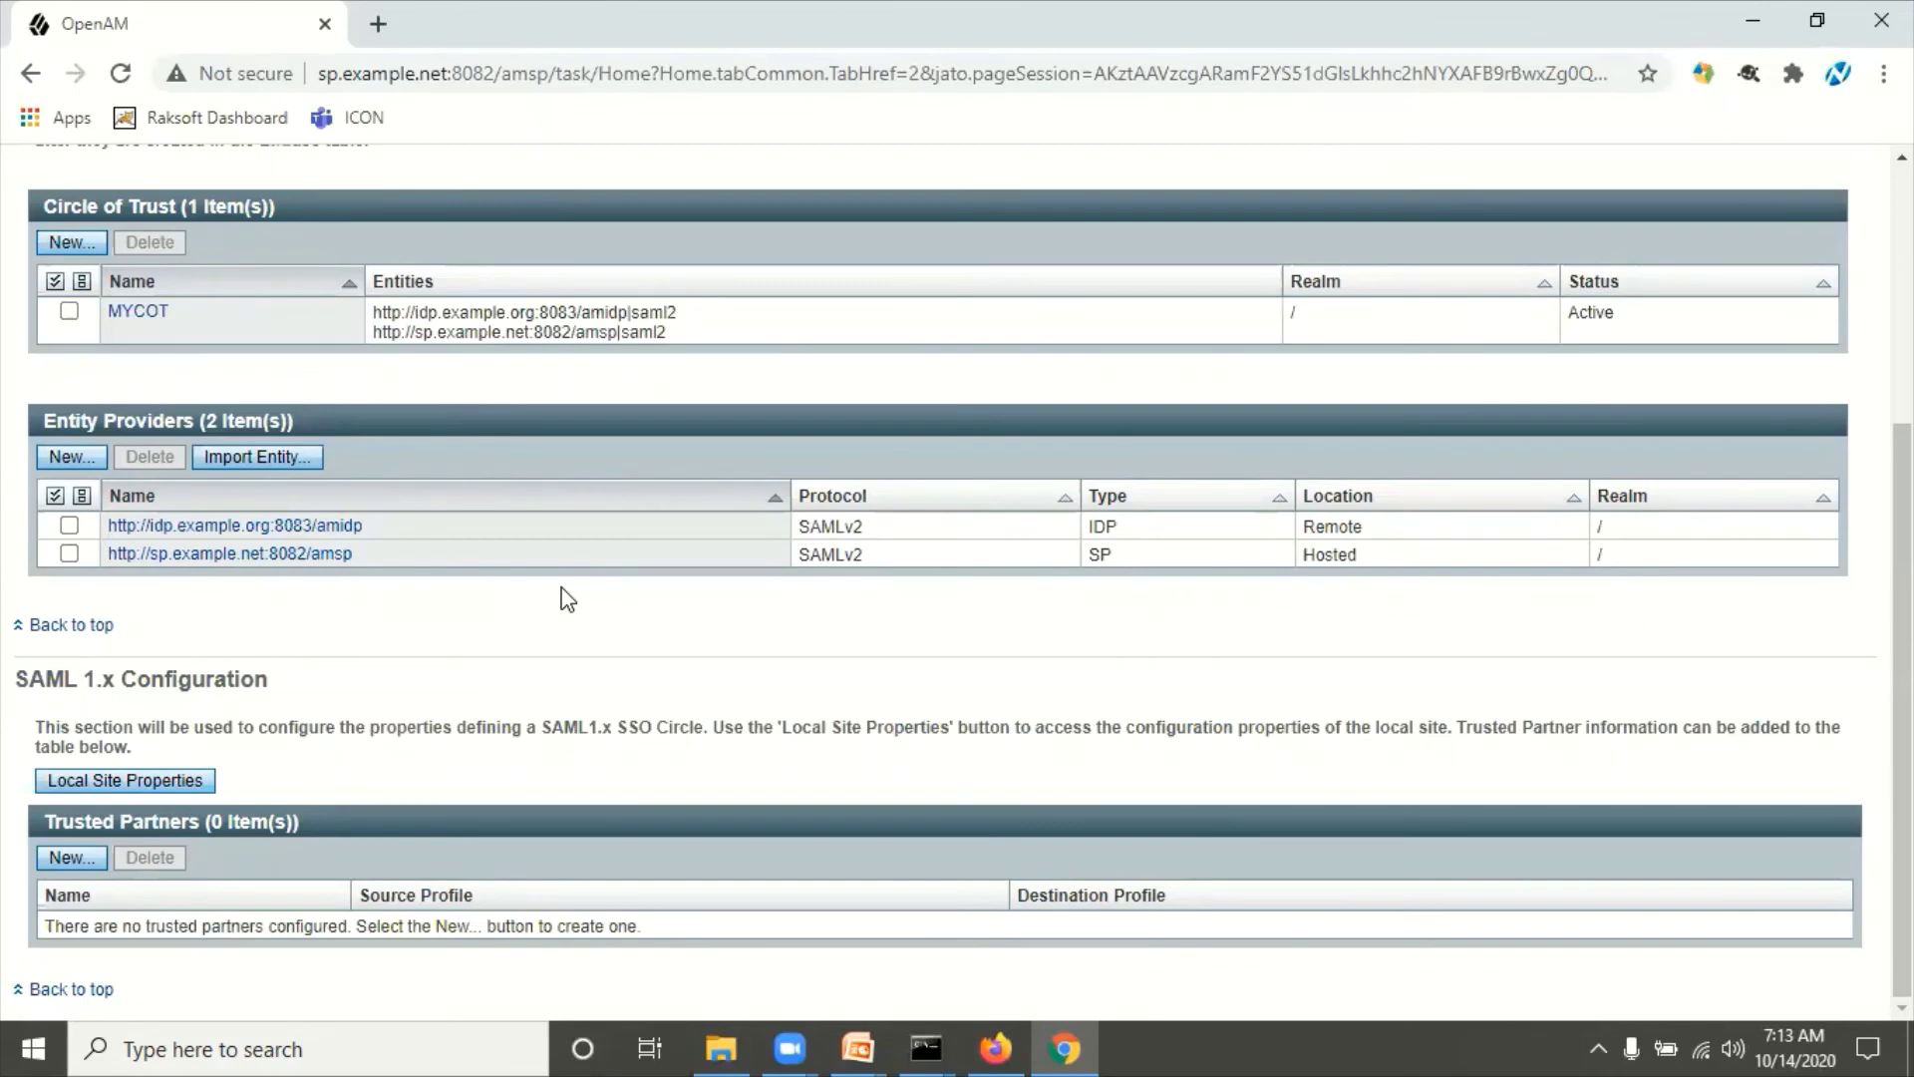
Step: Leave the Federation page for the new console's Realms page listing the Top Level Realm
scroll(611, 624, up, 4)
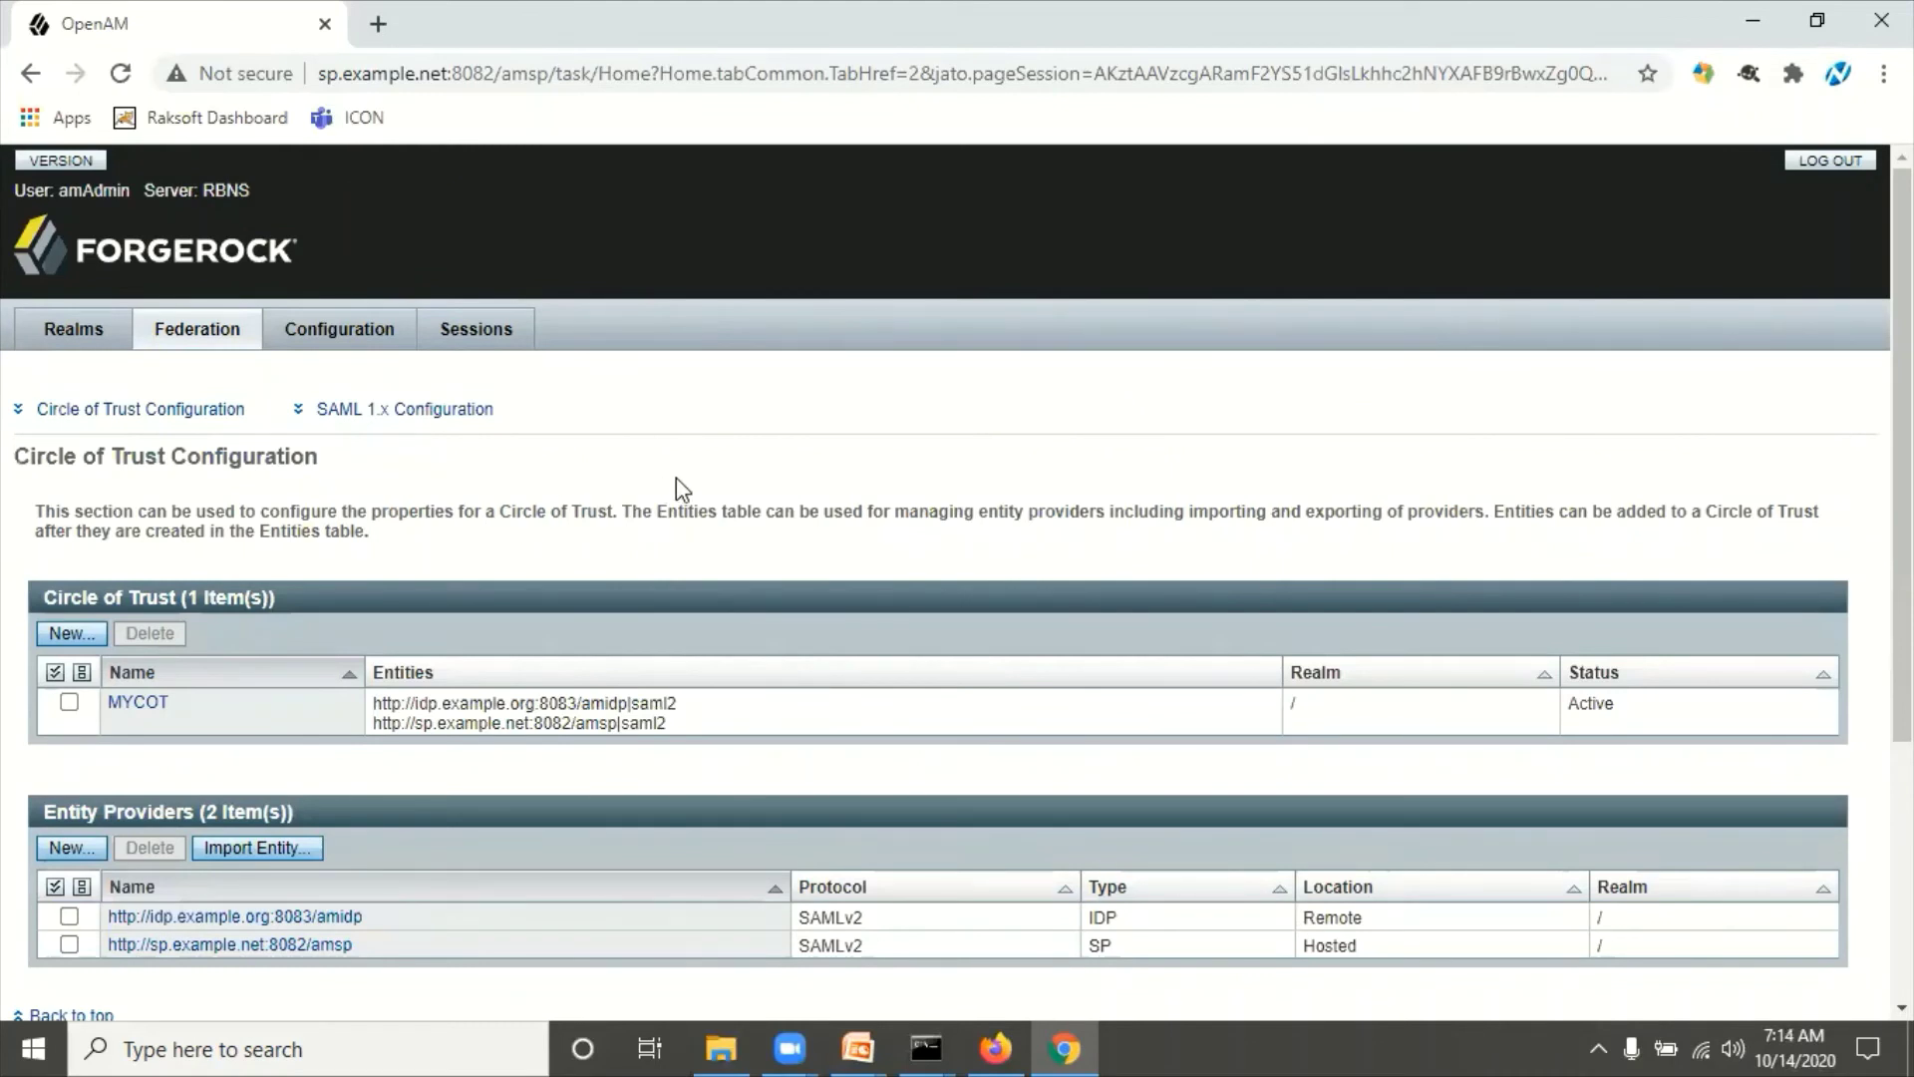
click(90, 337)
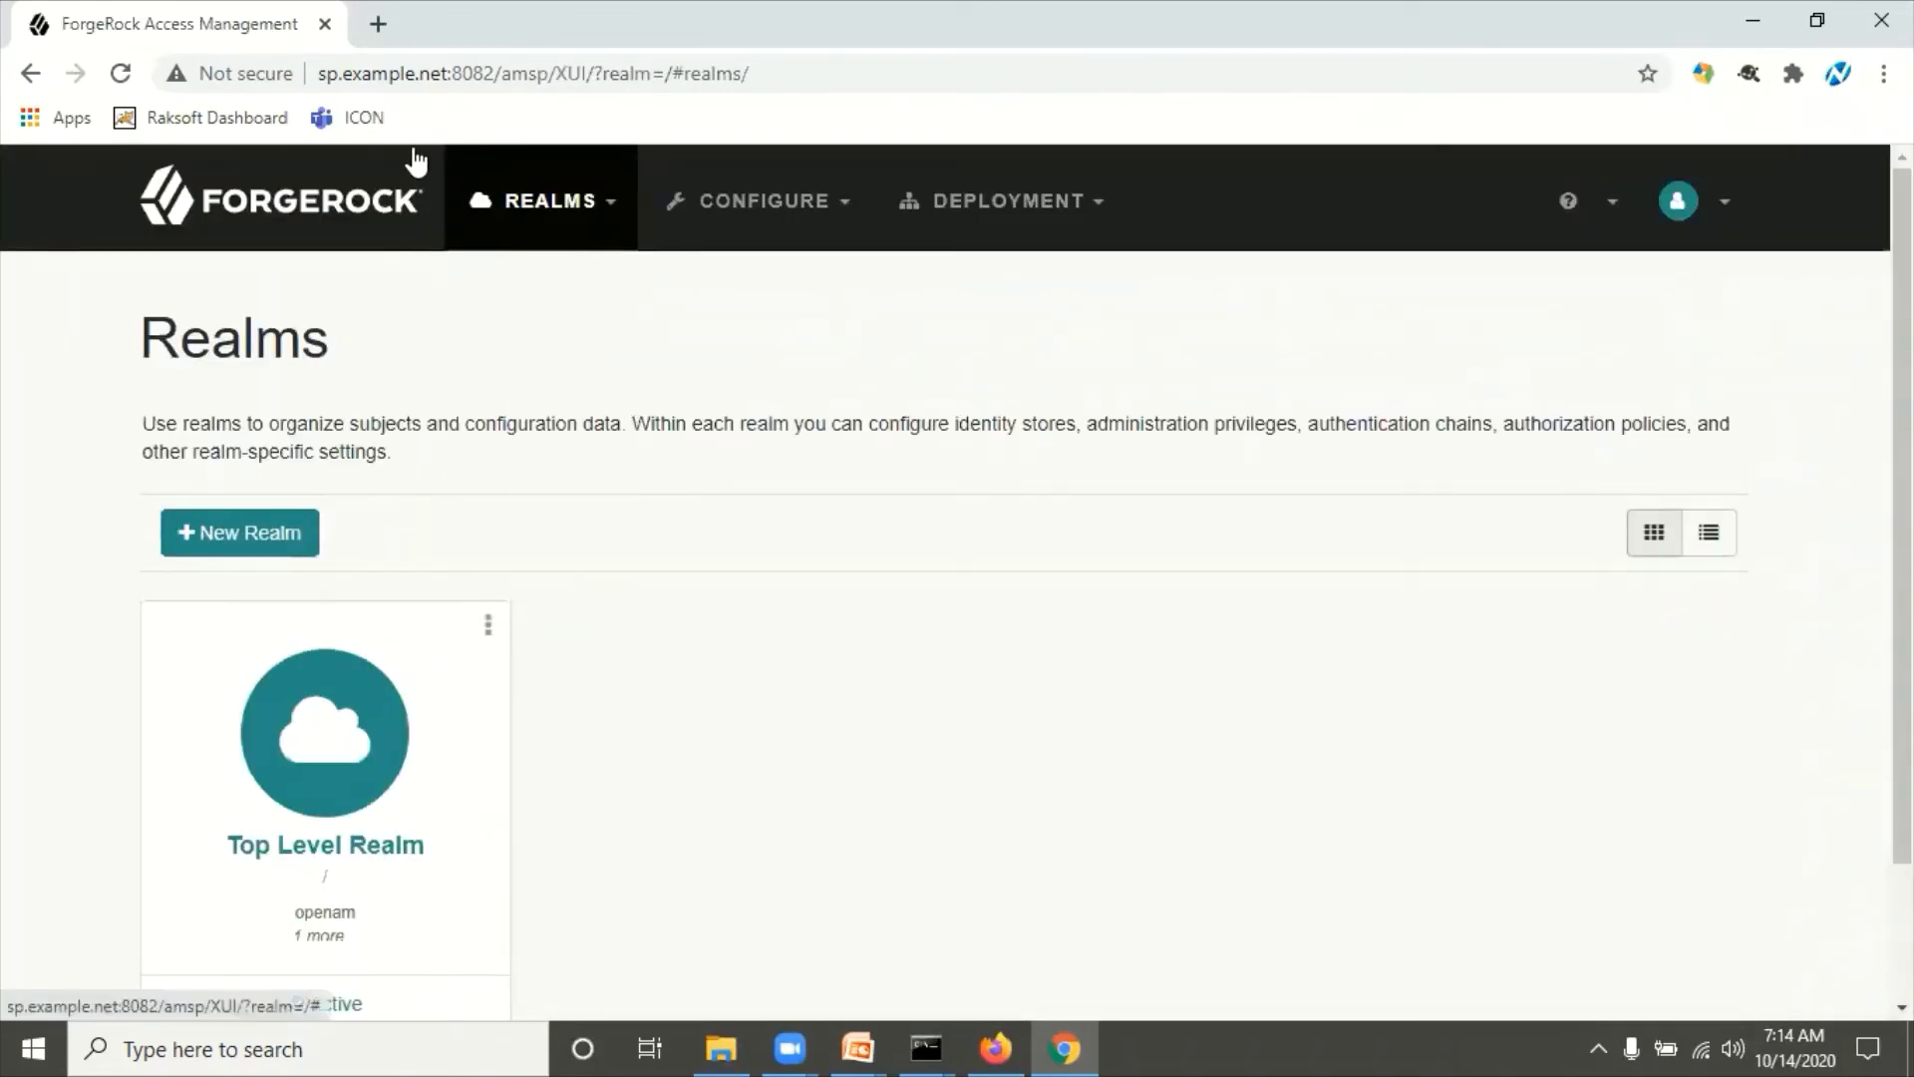
Step: Open the Top Level Realm's Authentication > Modules list and start adding a new module
click(362, 739)
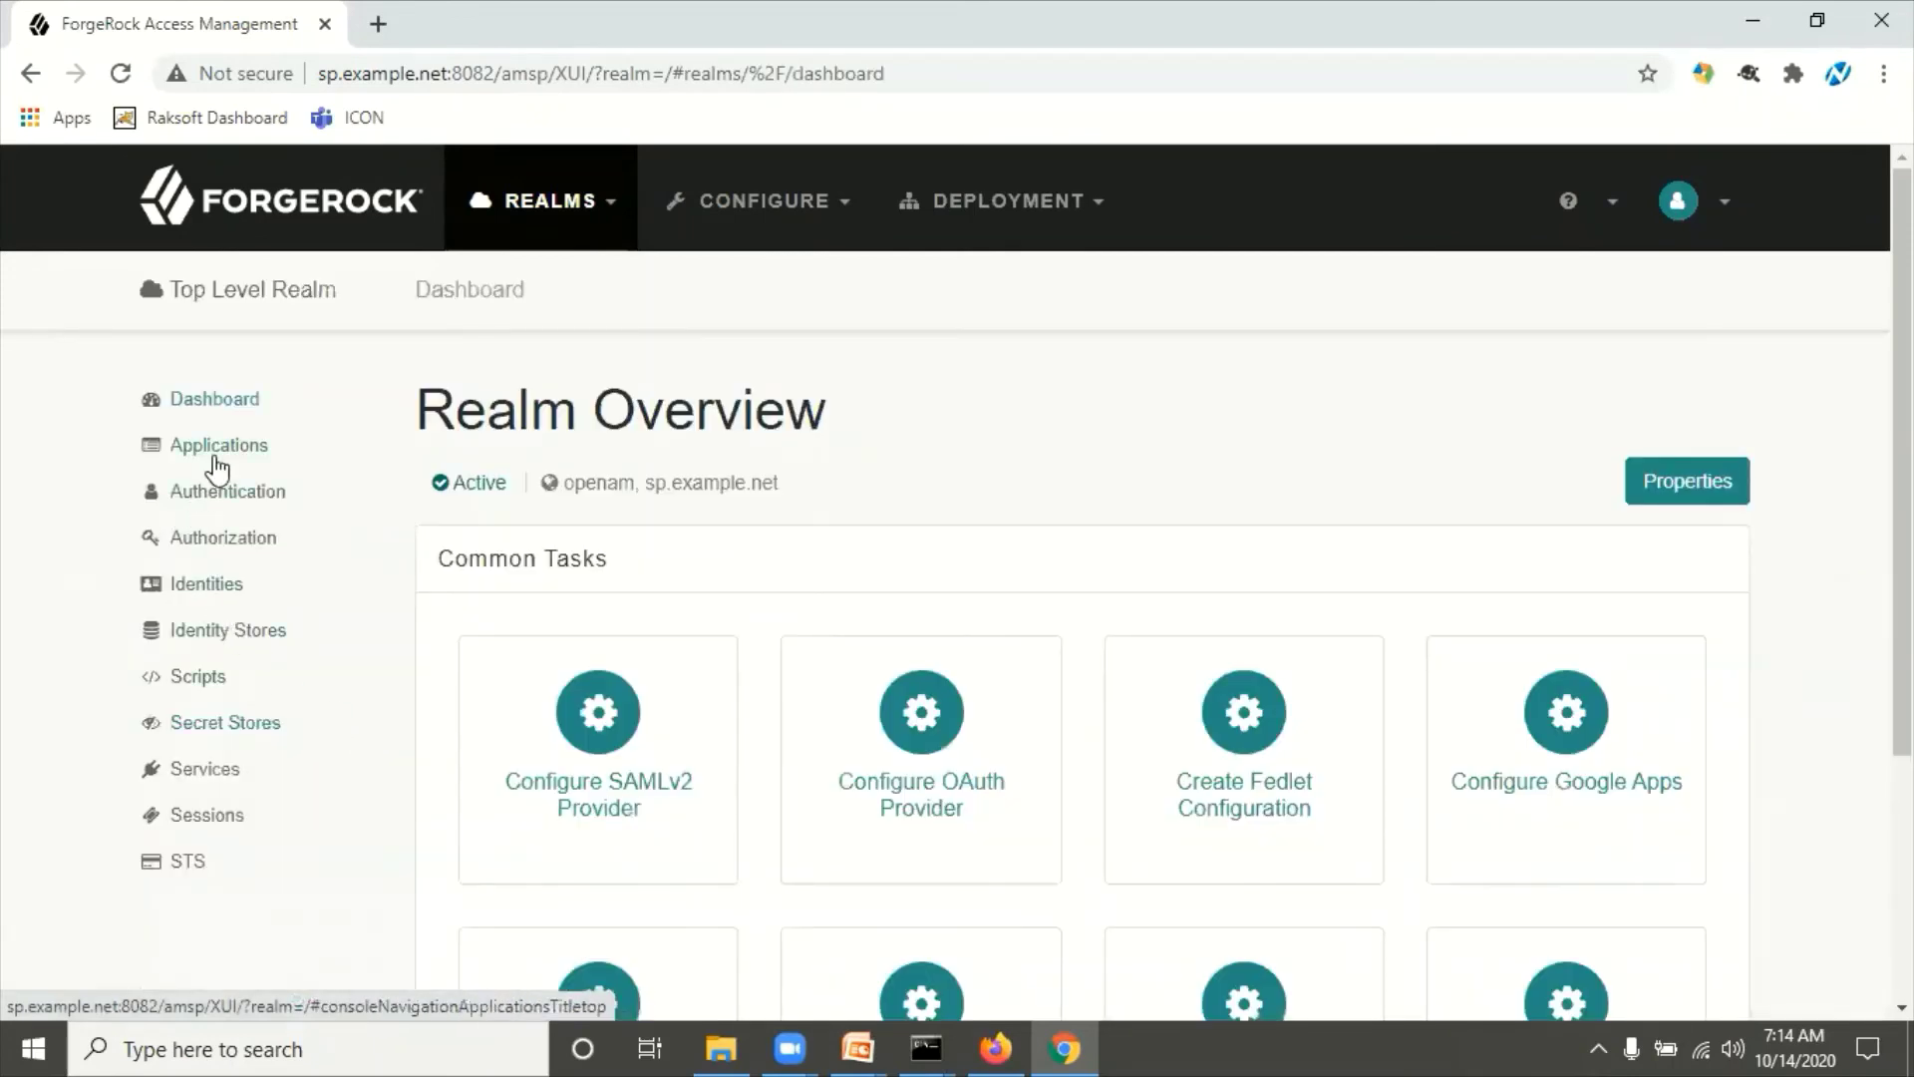
click(228, 506)
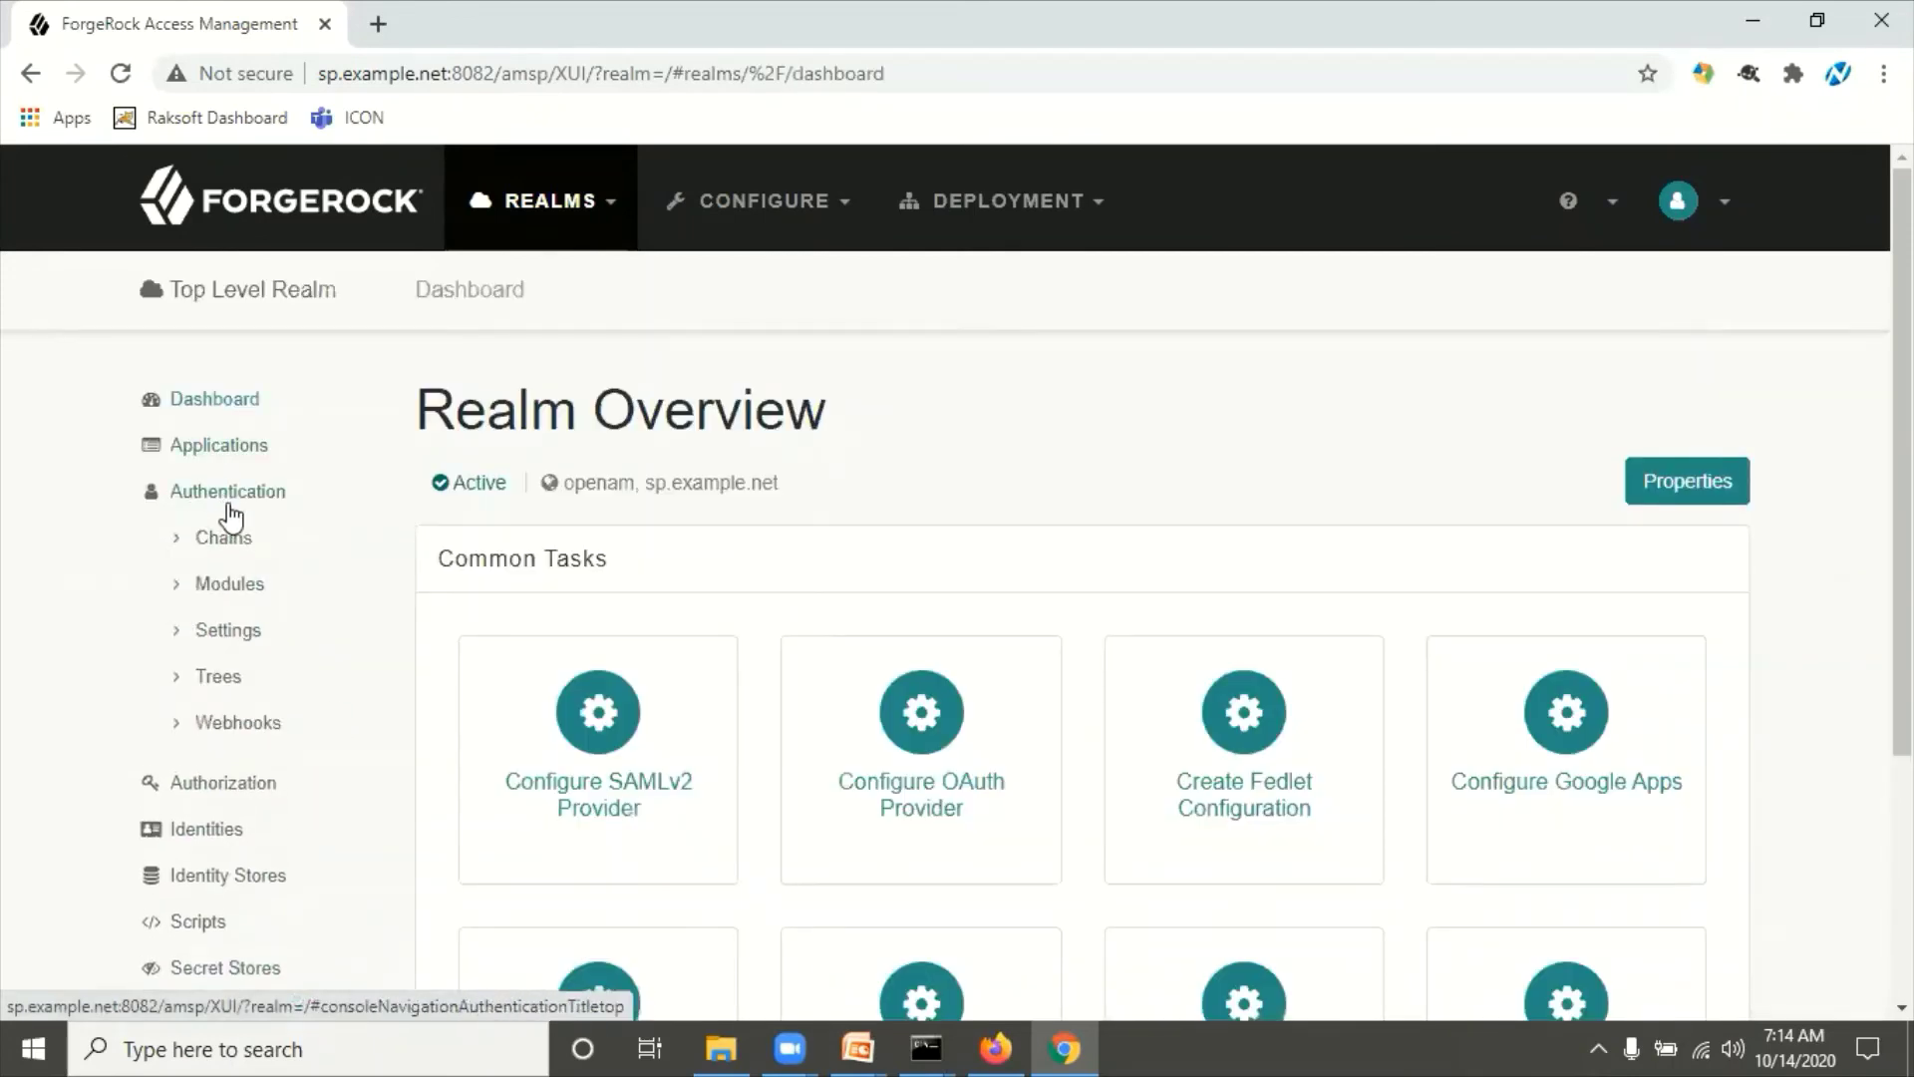
click(235, 587)
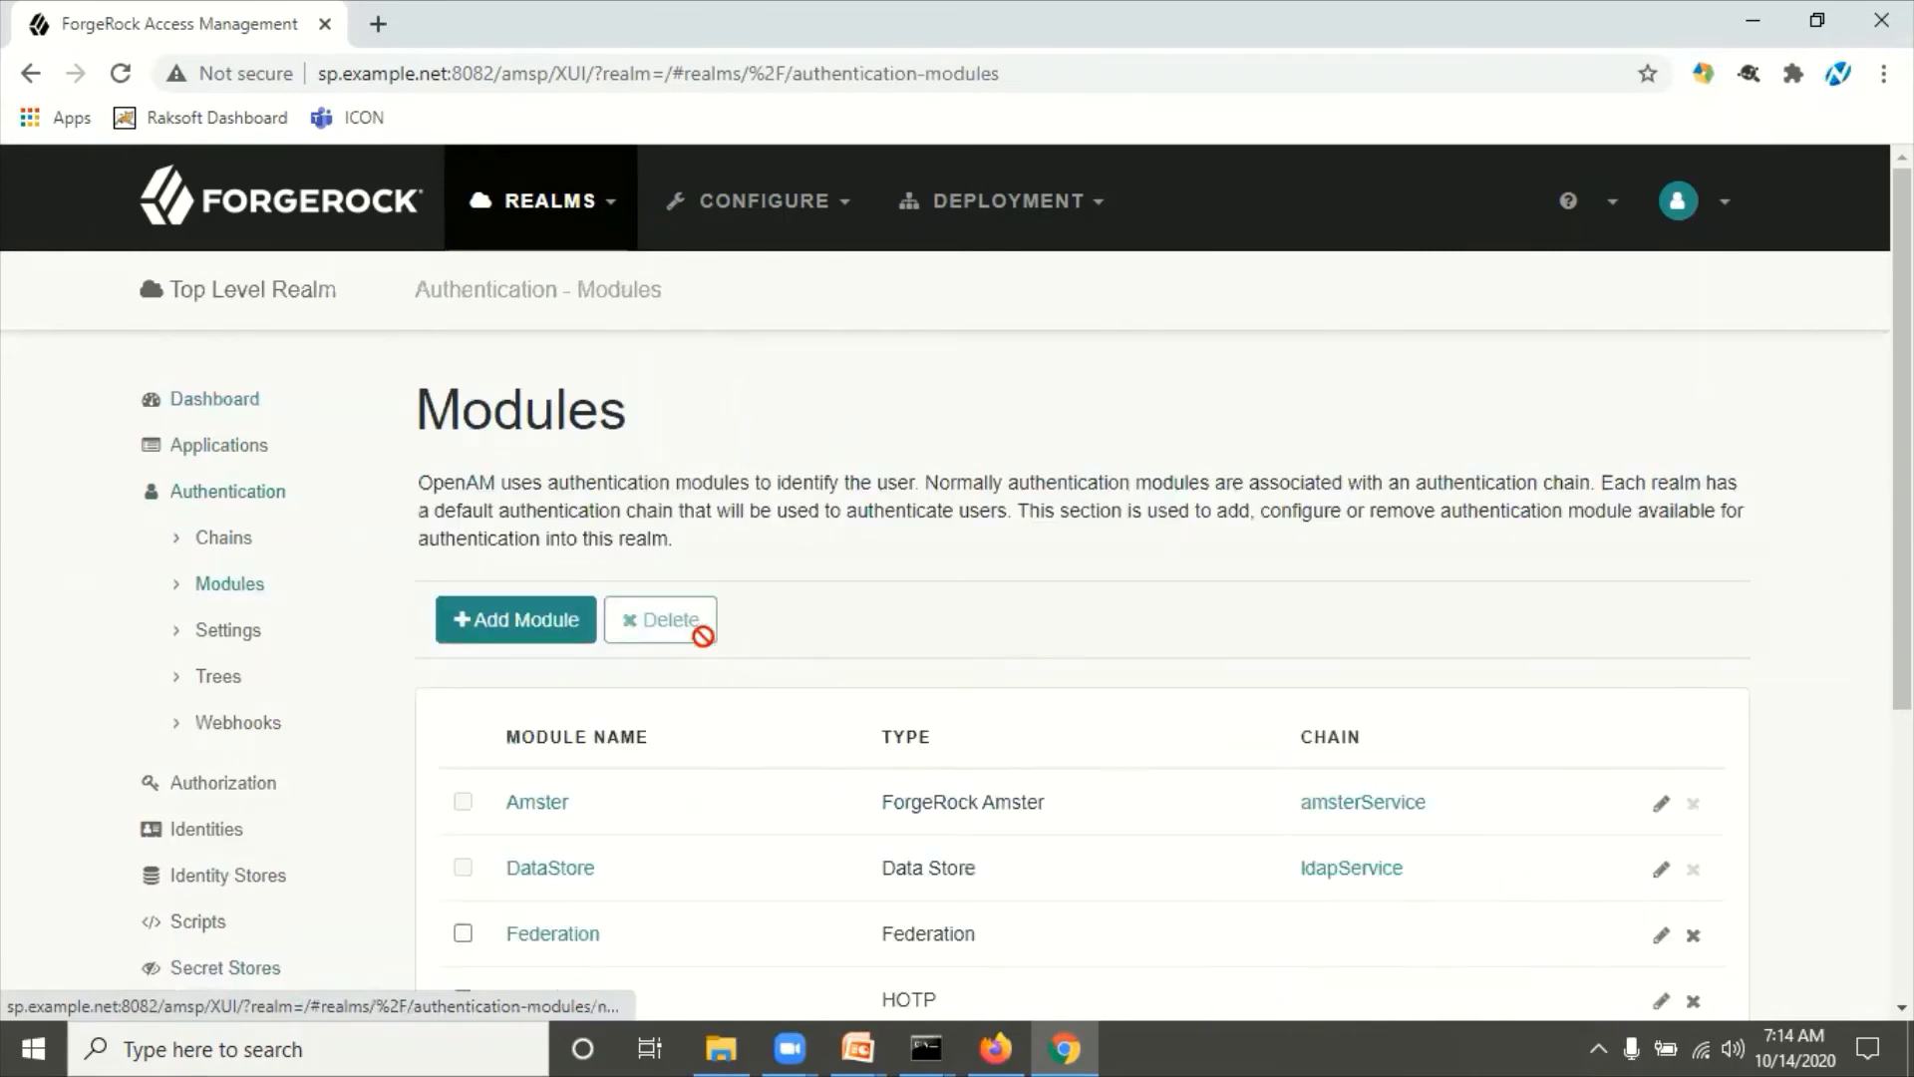
click(526, 633)
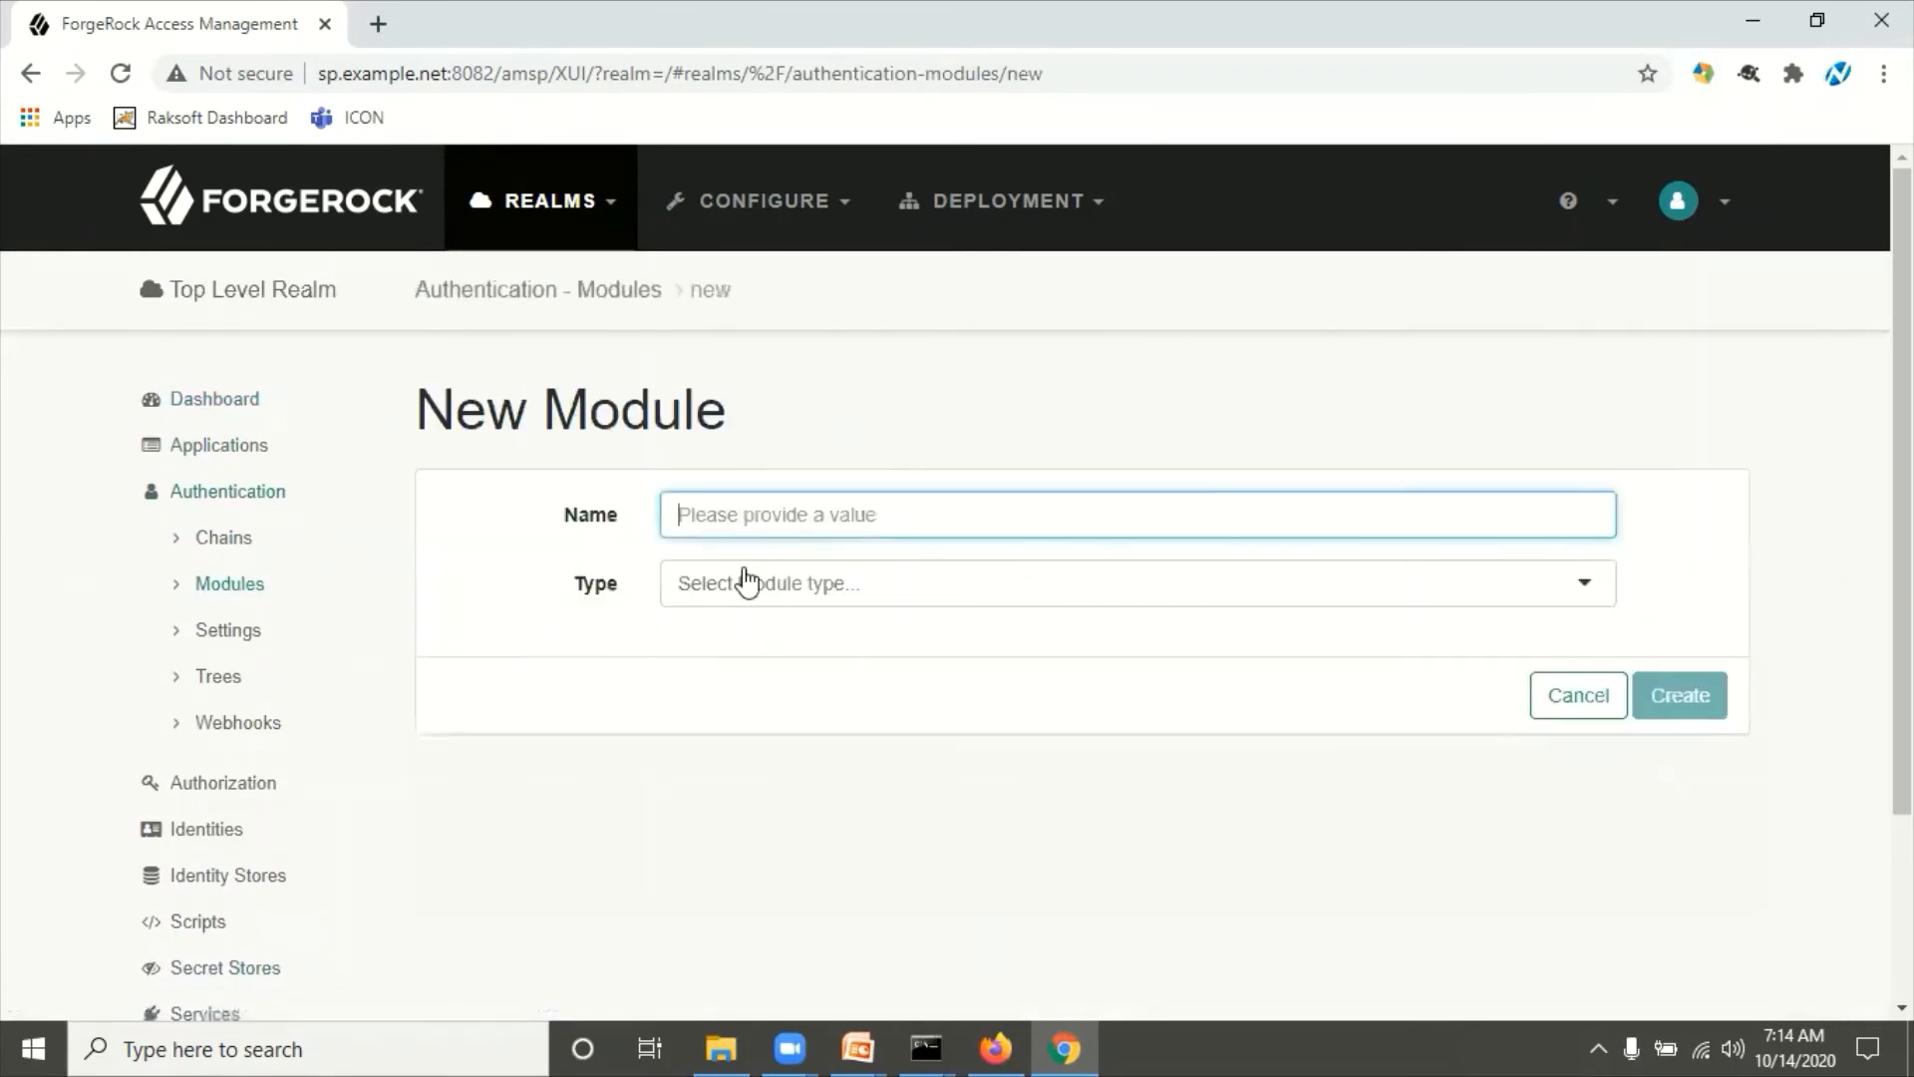
Step: Create an authentication module named SAML2TestNew with type SAML2
click(808, 520)
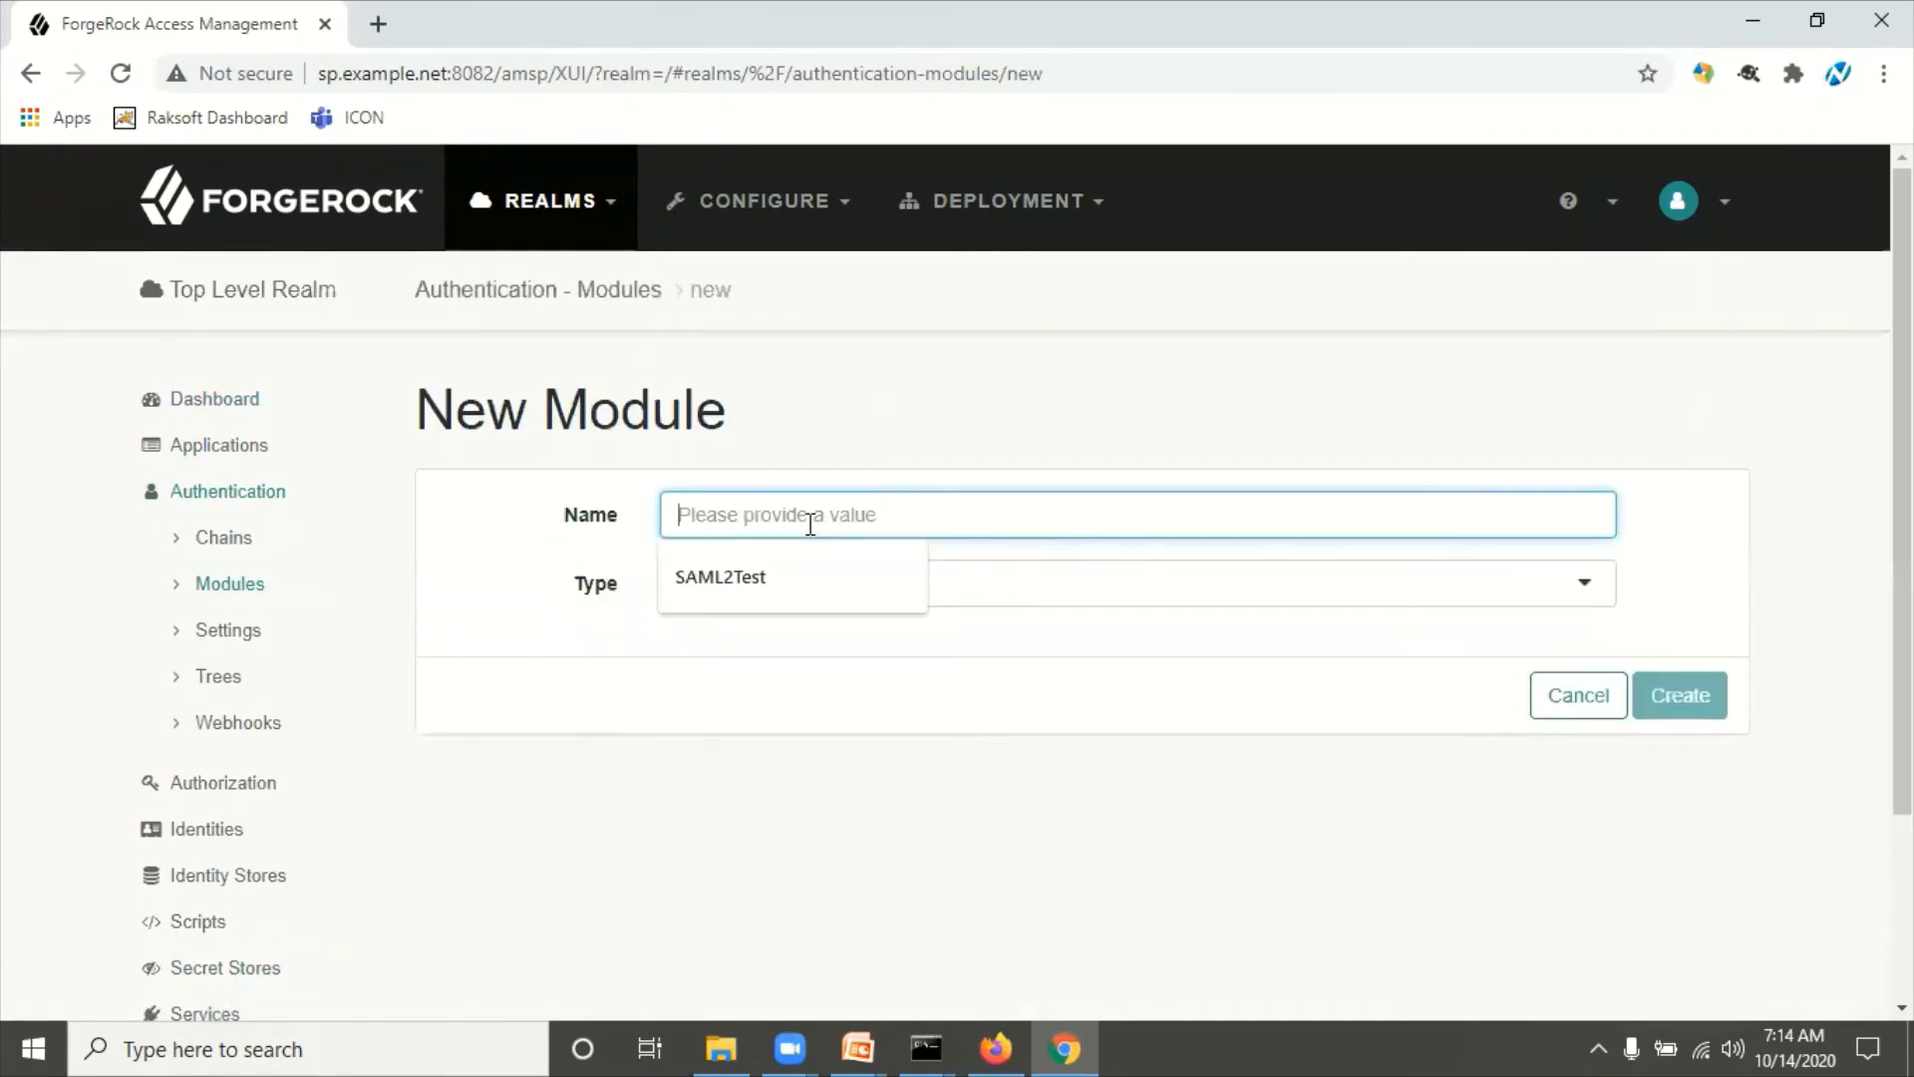
text(SAML)
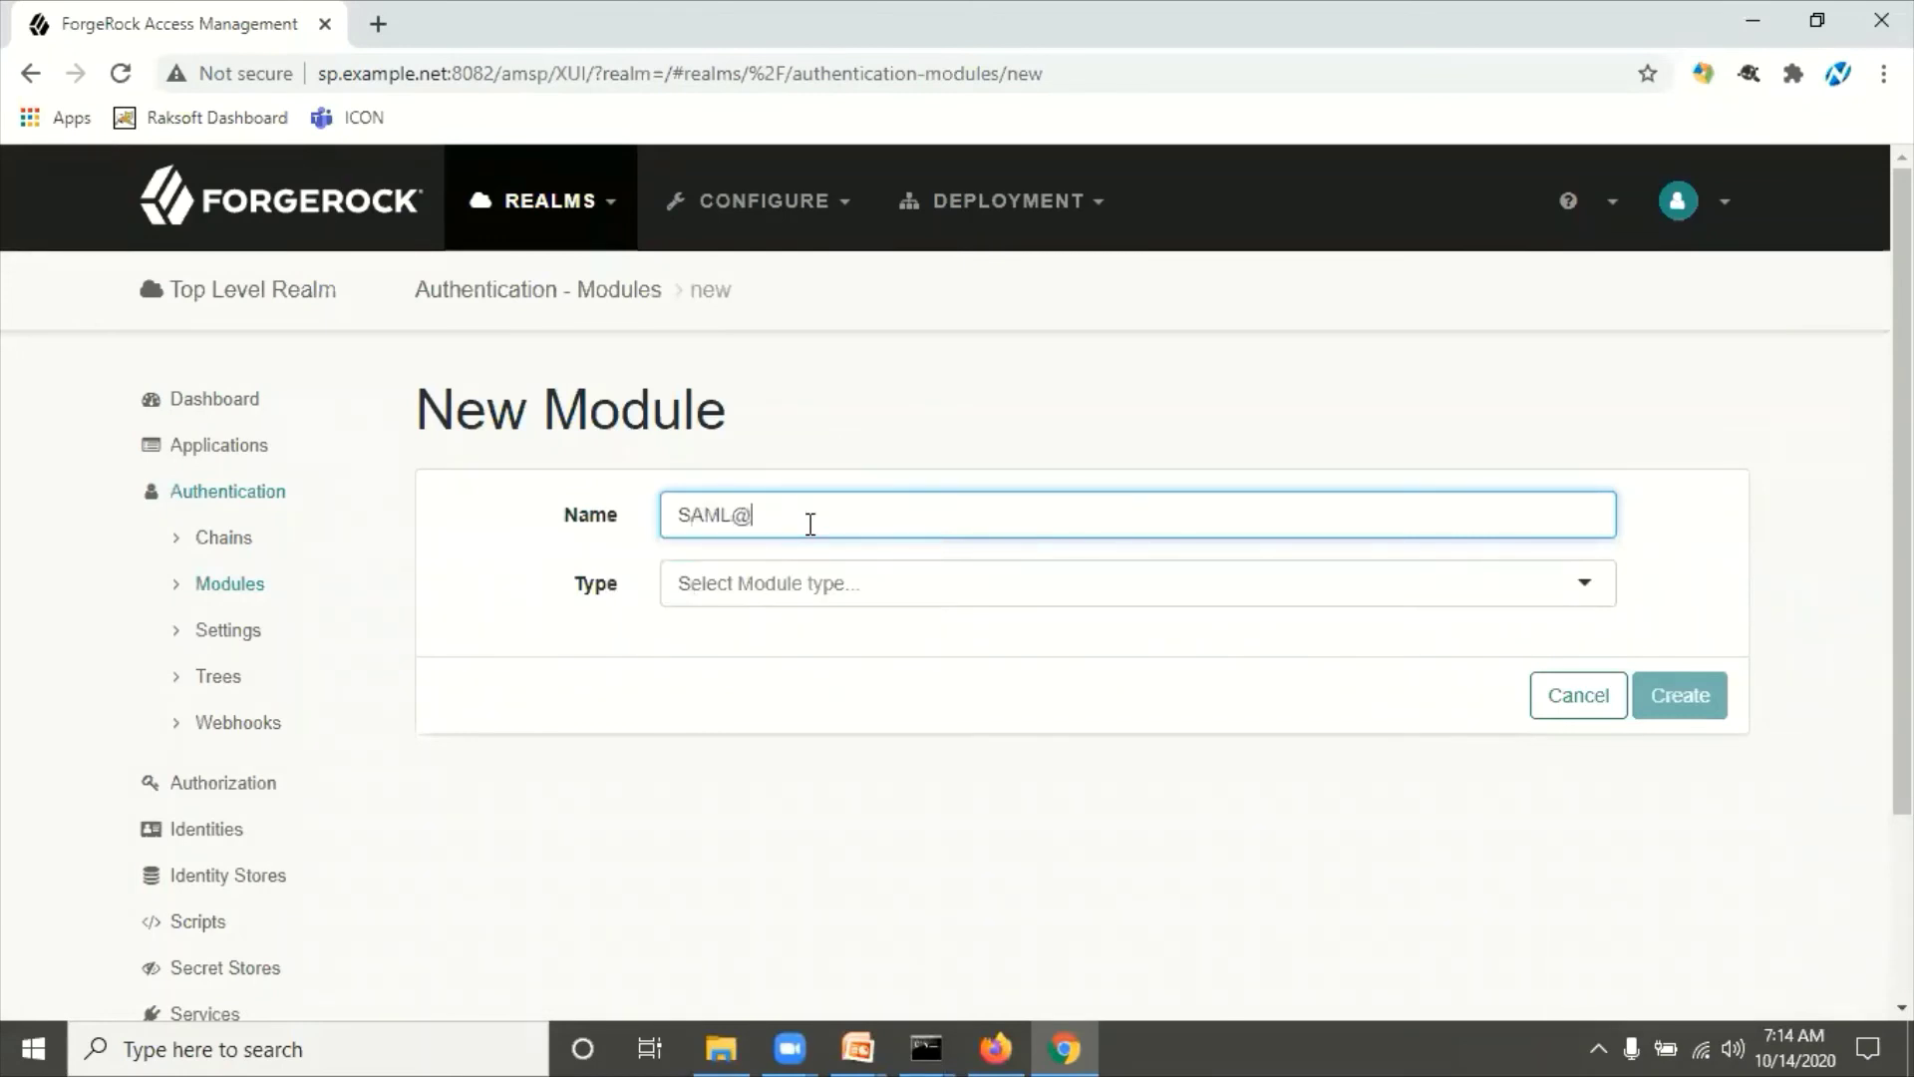
text(2Te)
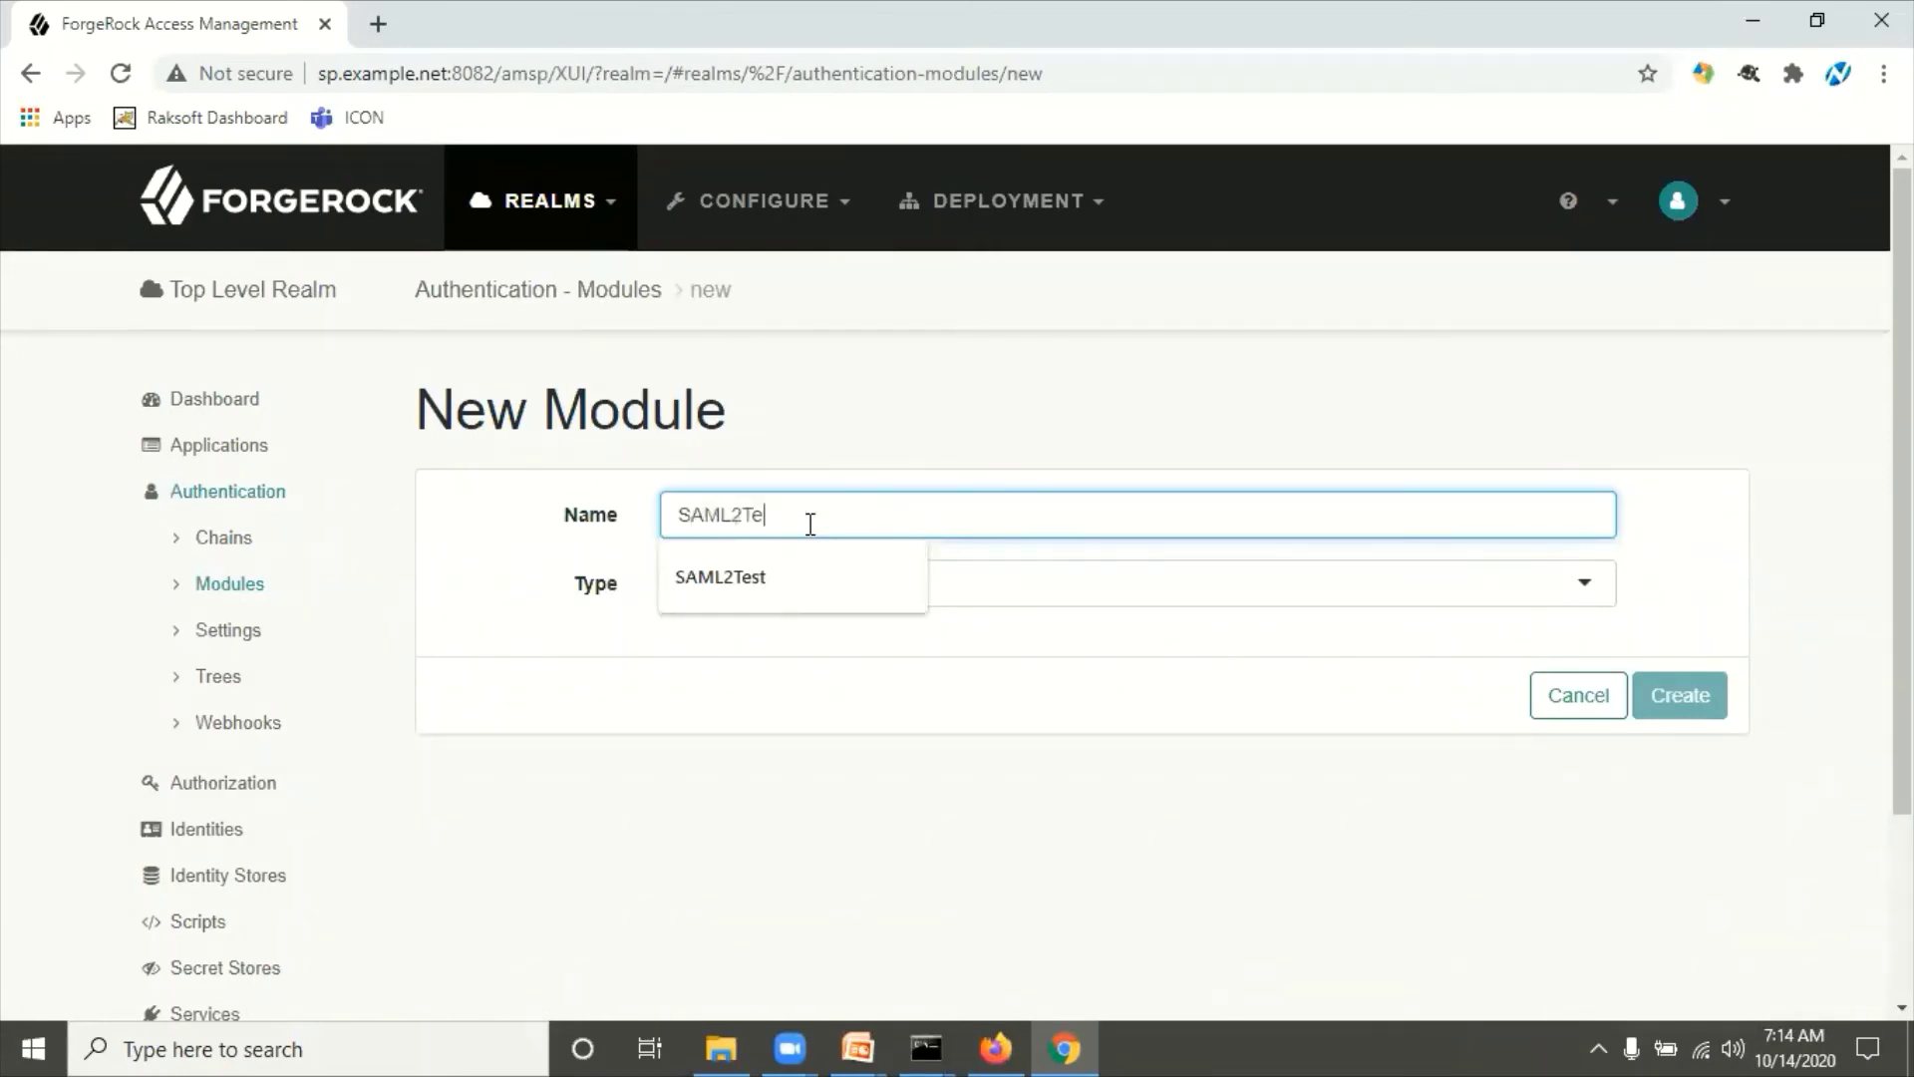
text(st)
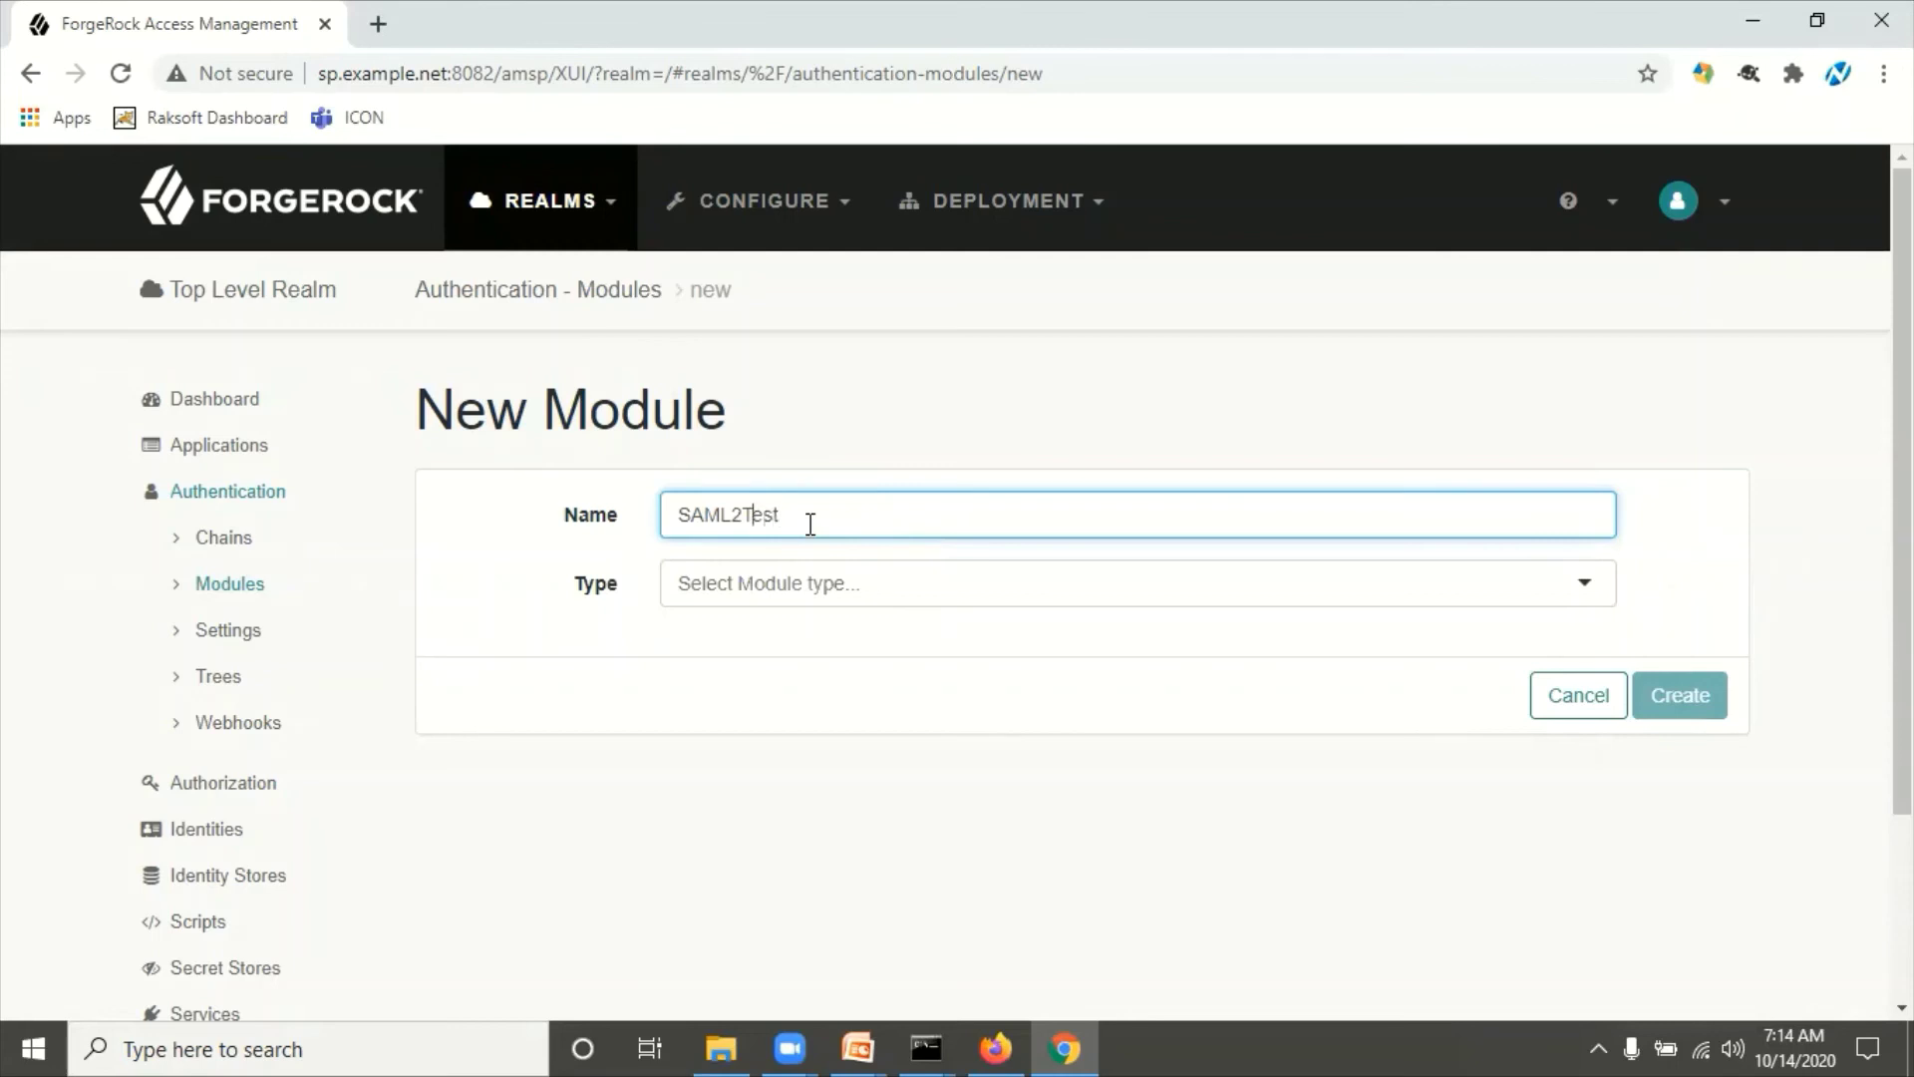
key(BackSpace)
click(967, 453)
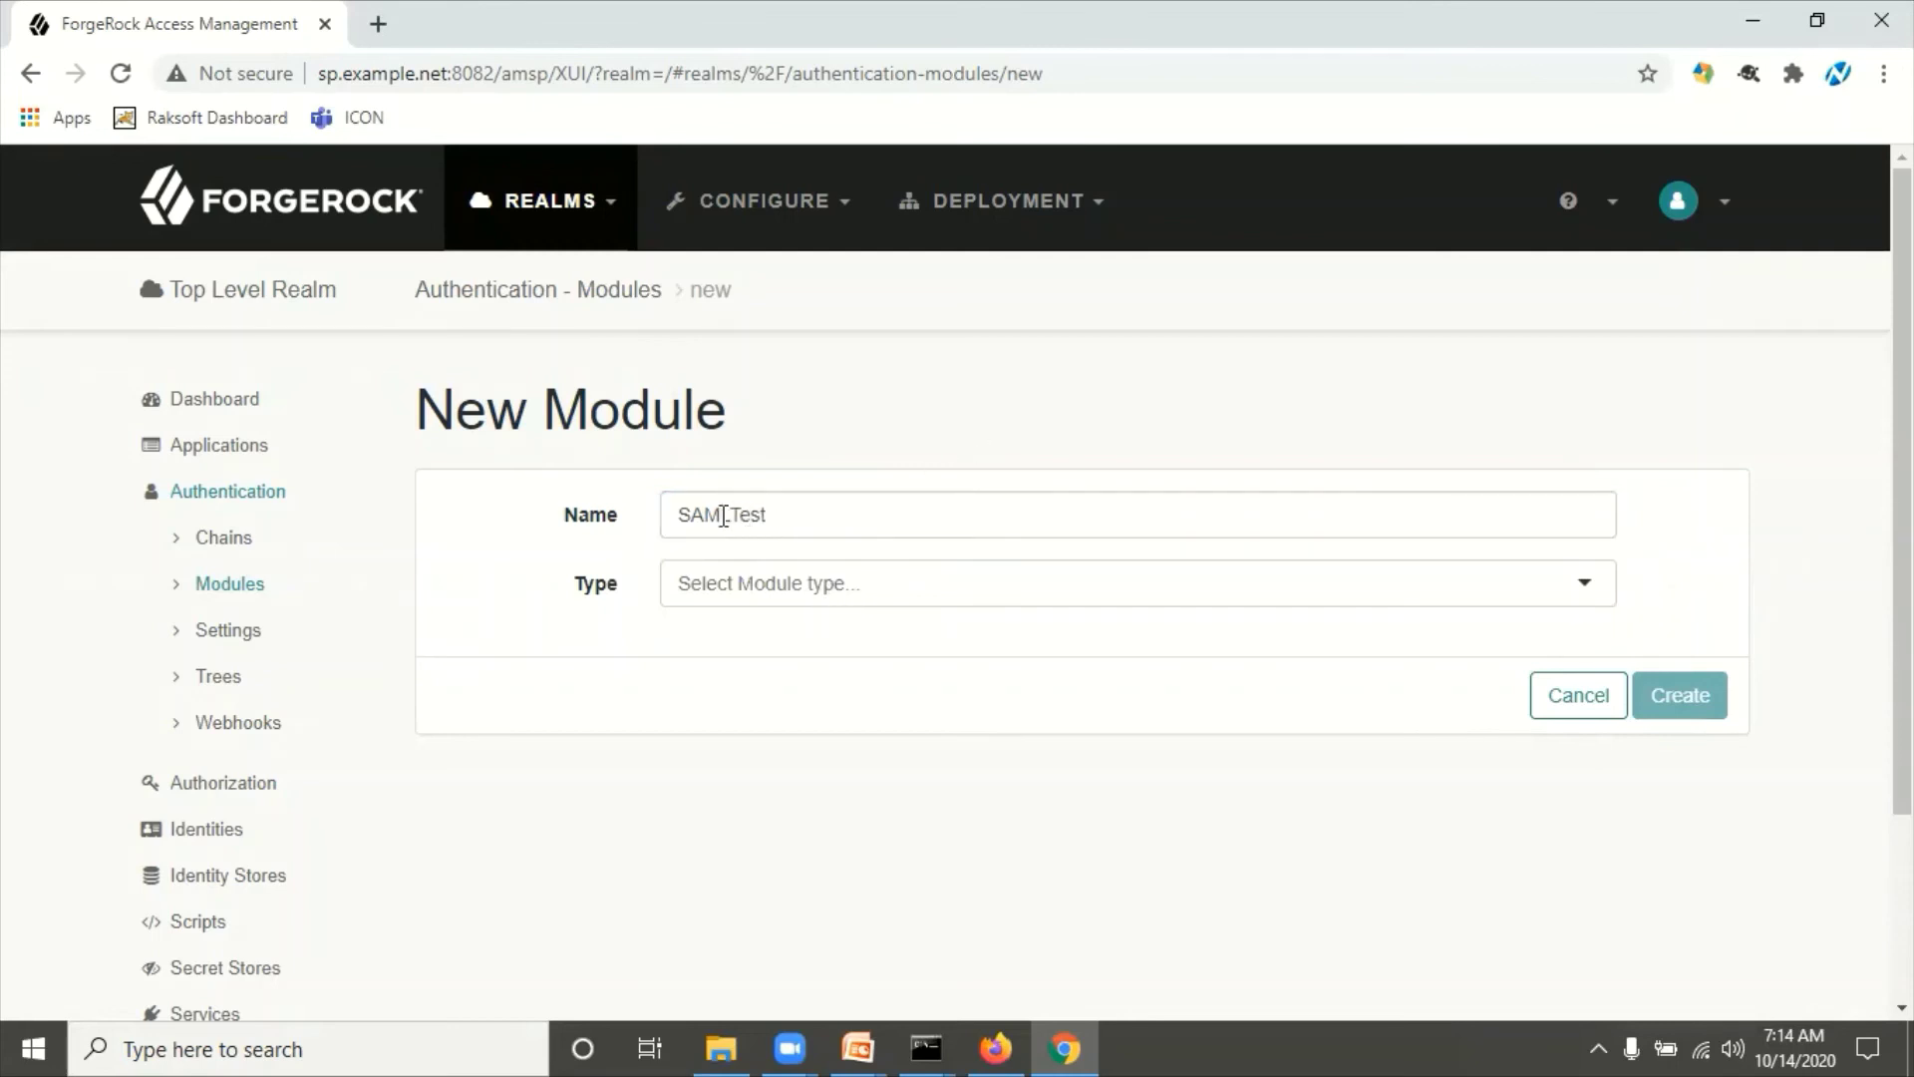
click(787, 599)
text(sam)
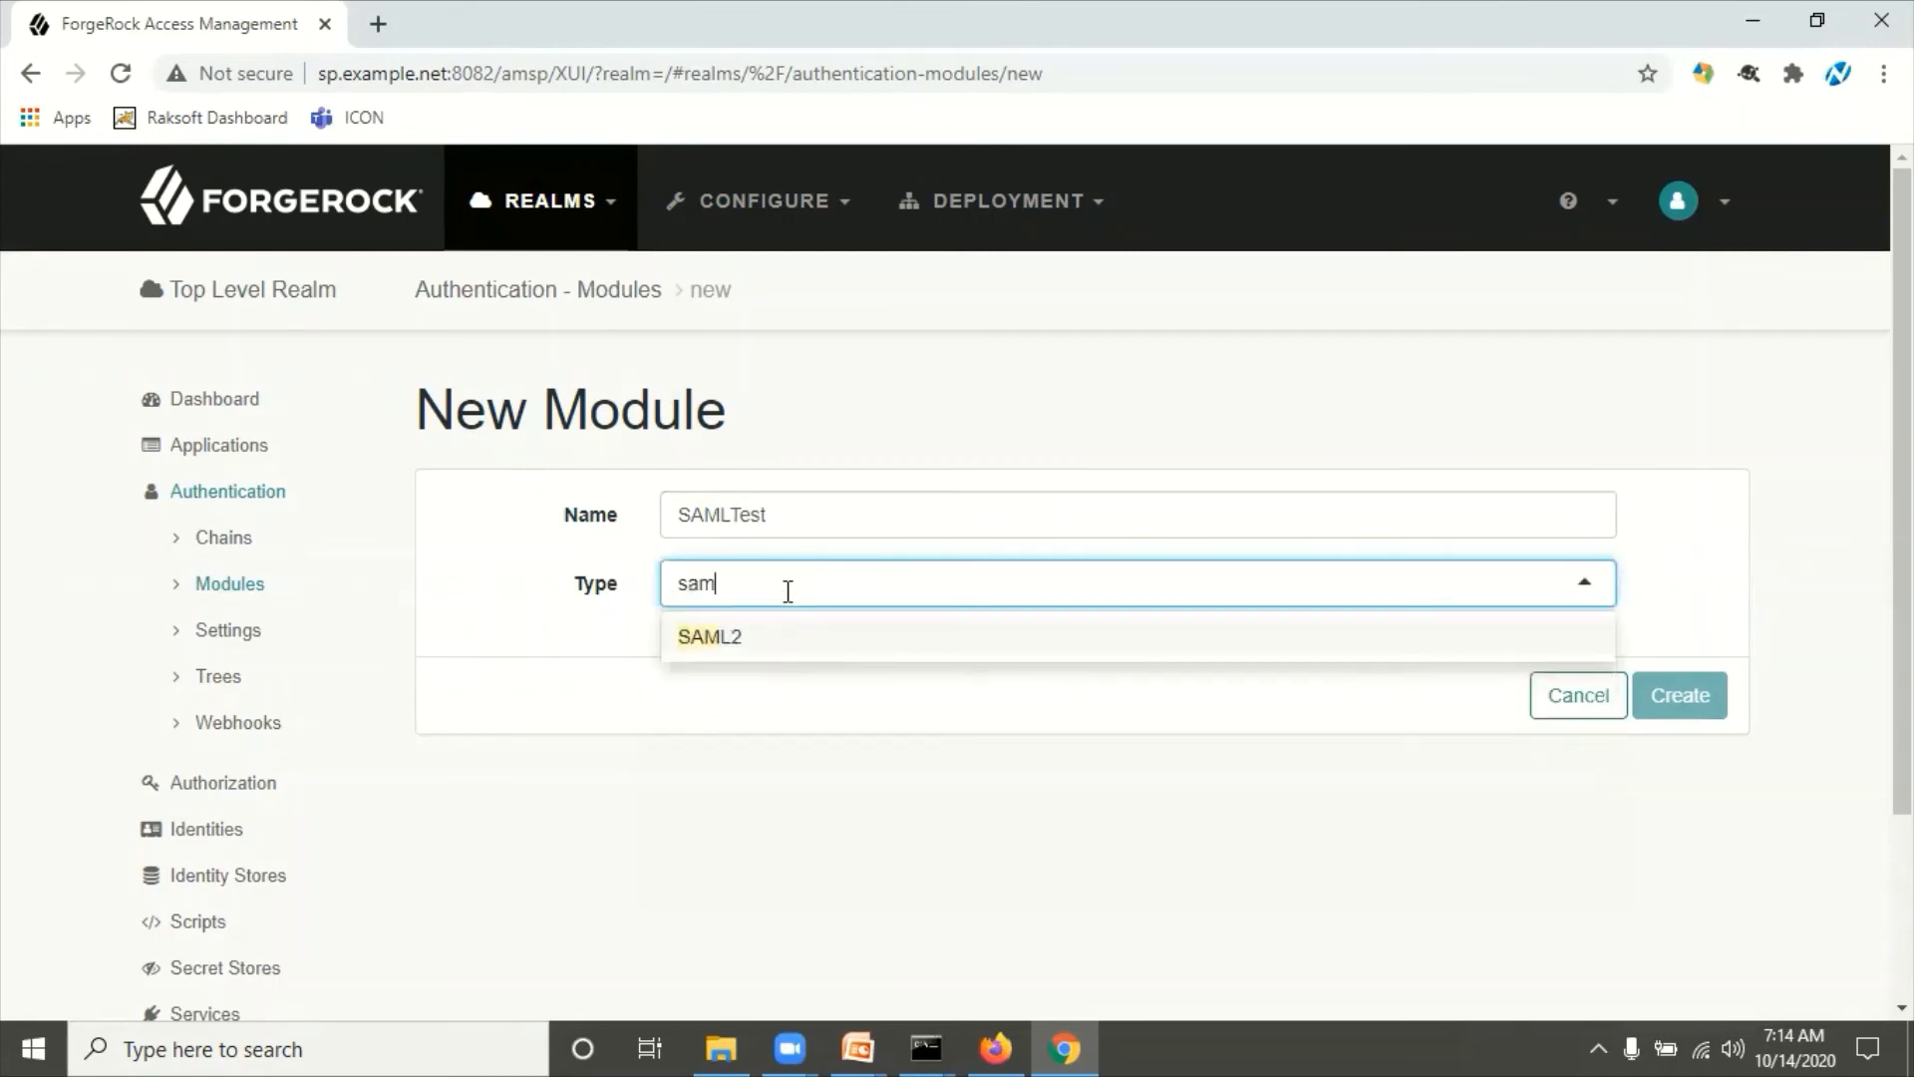
click(761, 655)
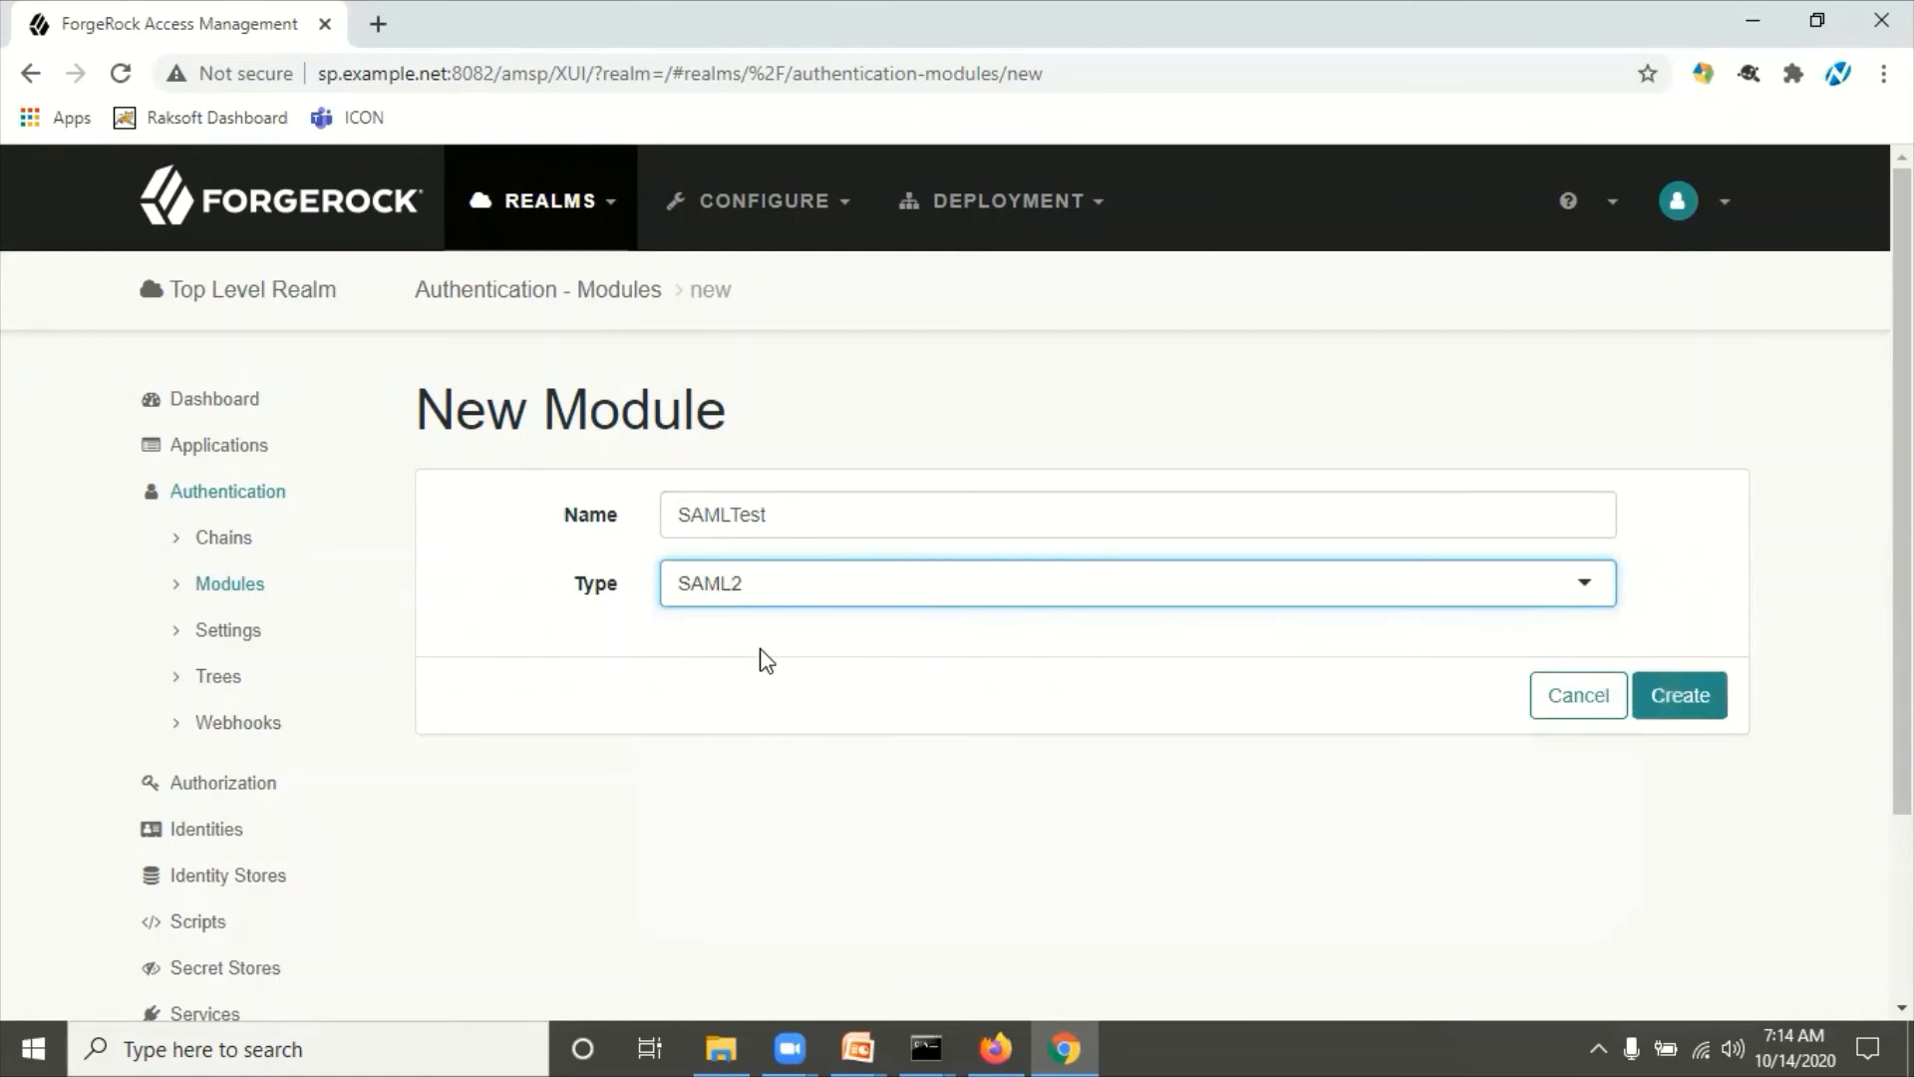
click(727, 513)
text(2Test)
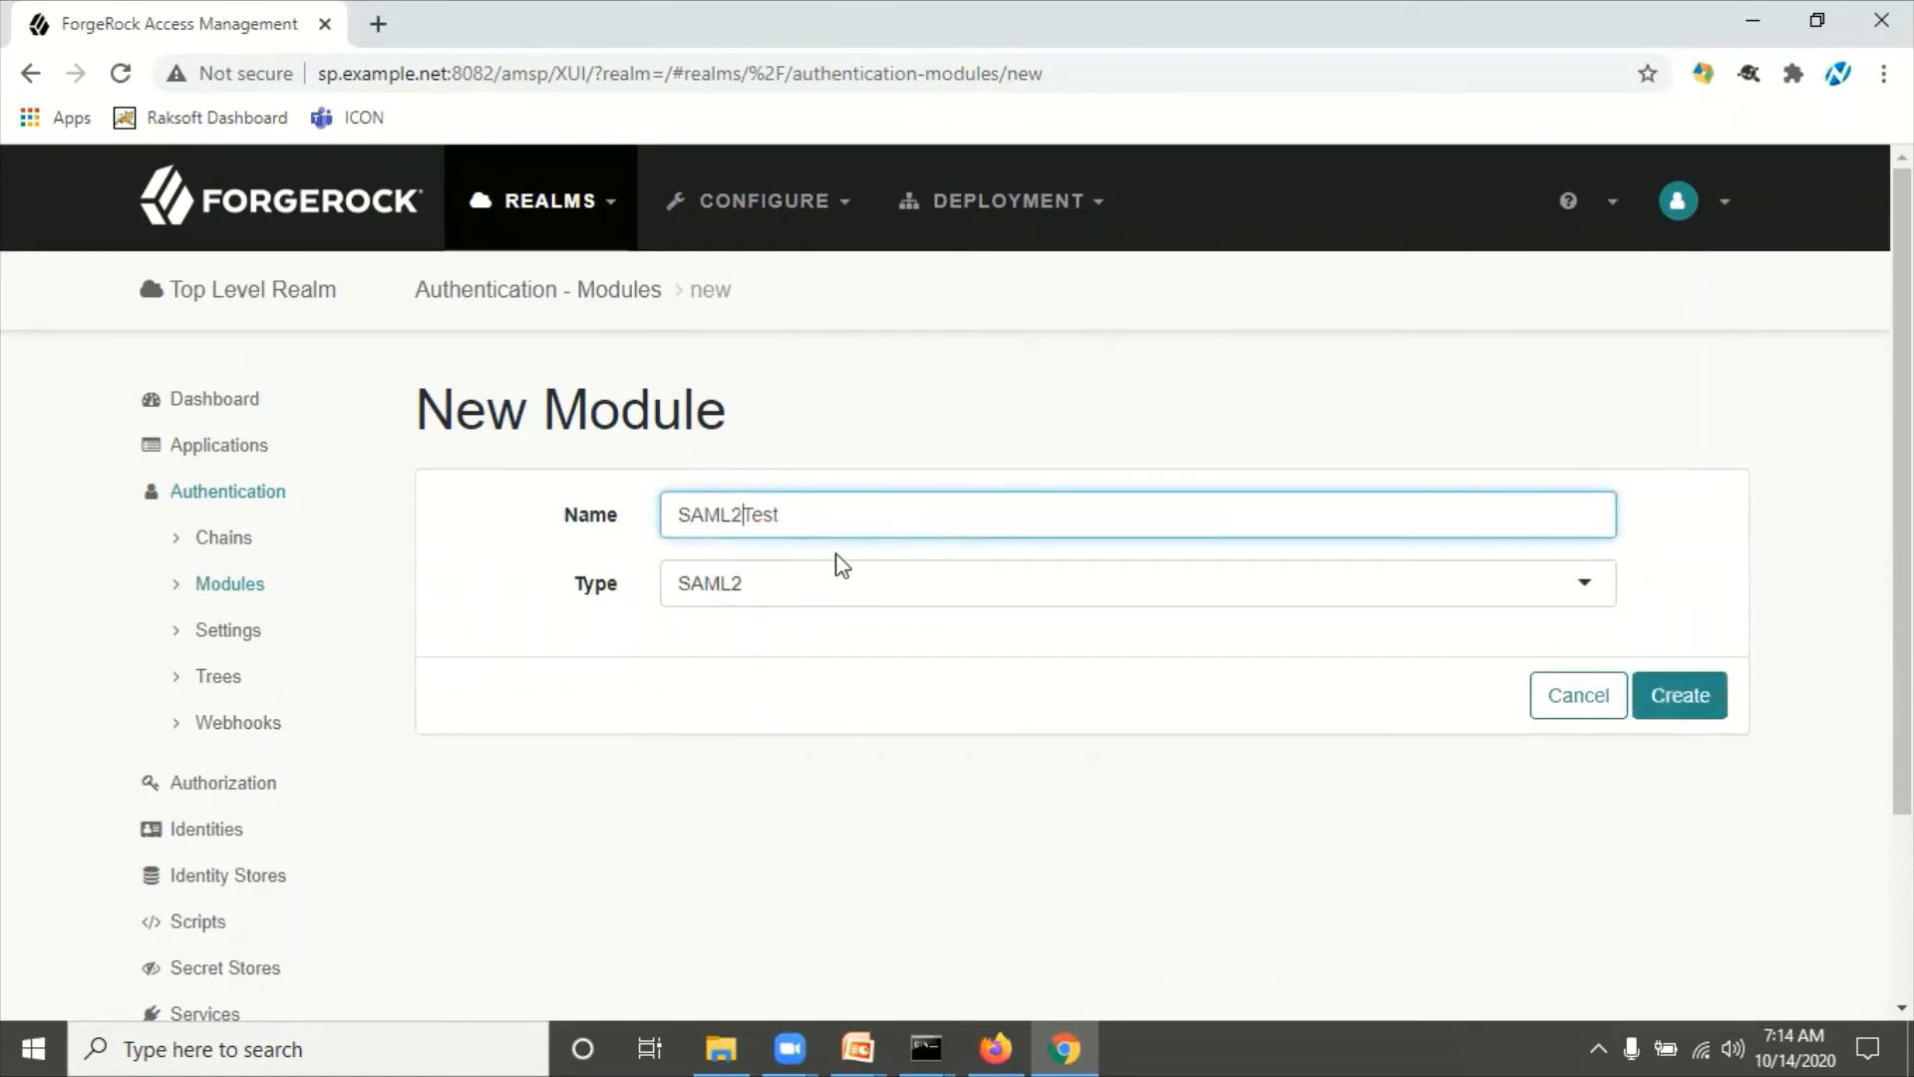
text(New)
click(870, 912)
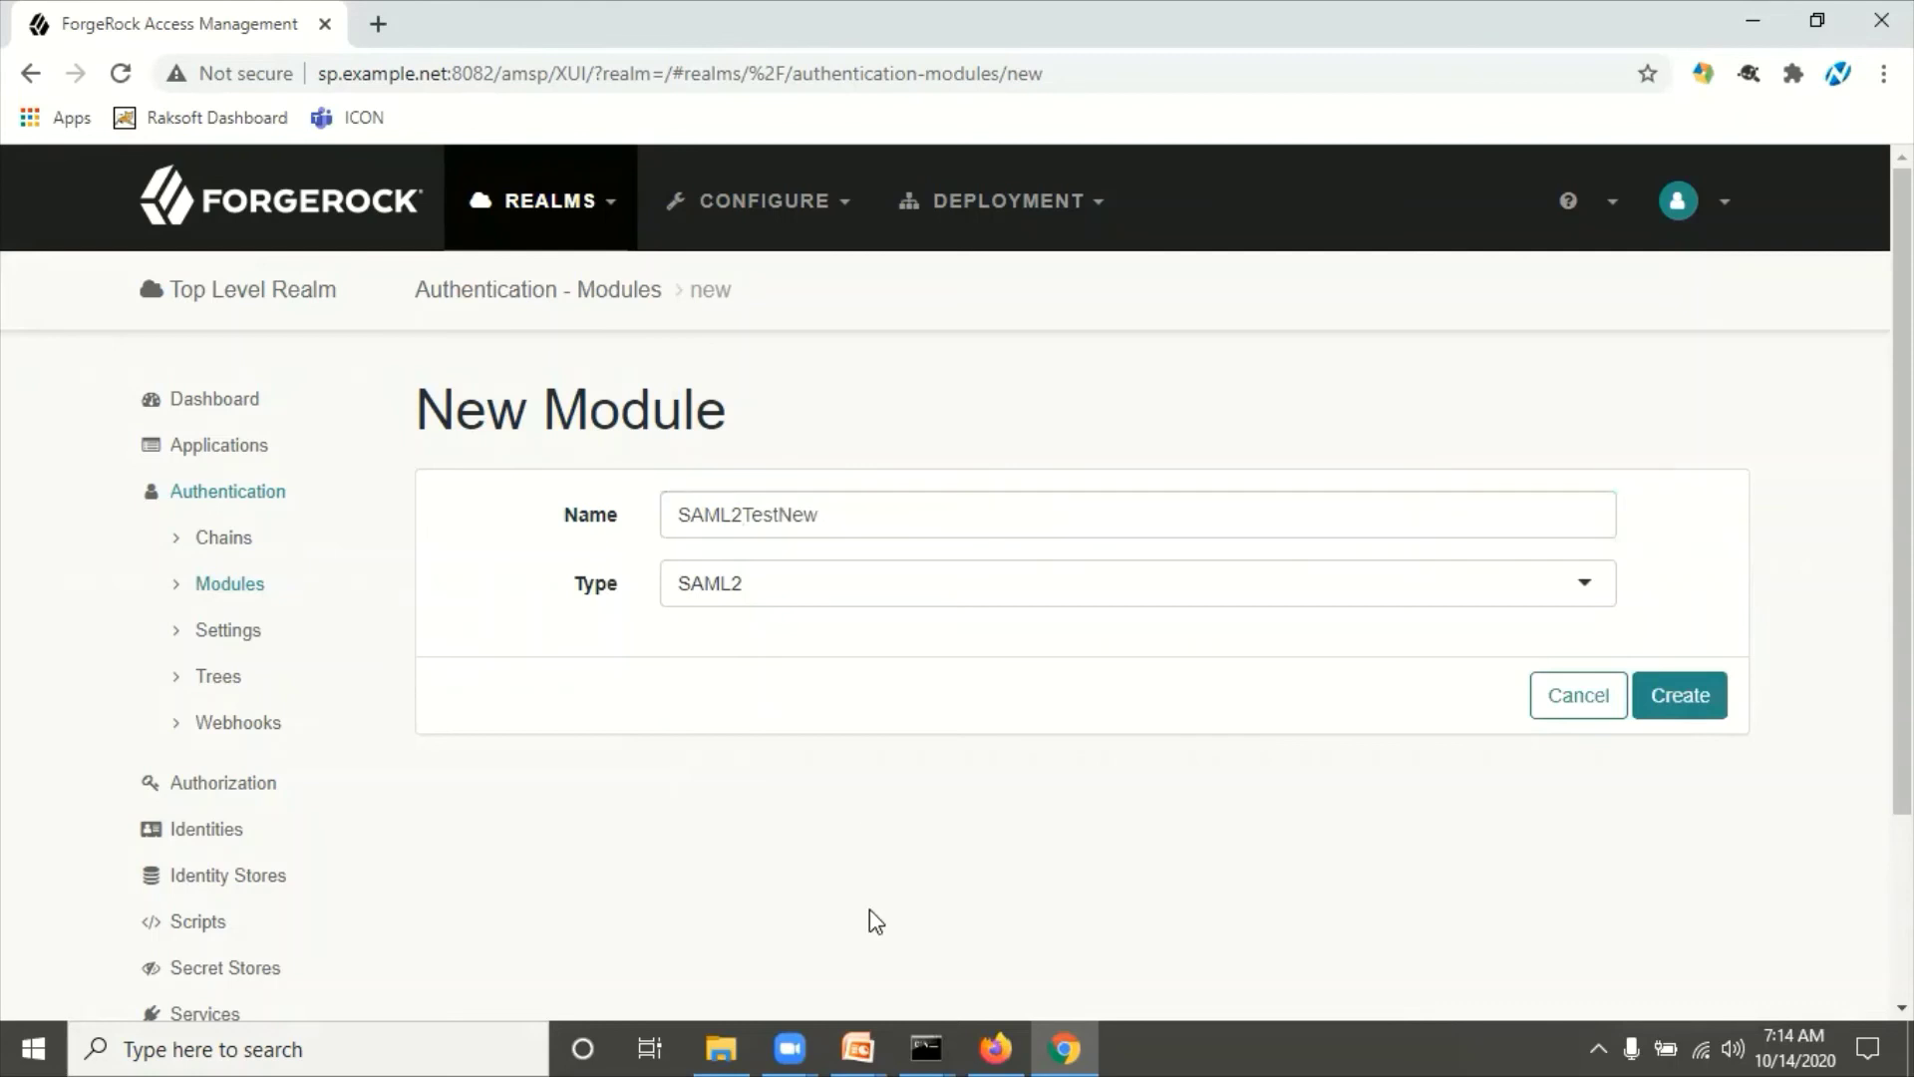
click(1682, 697)
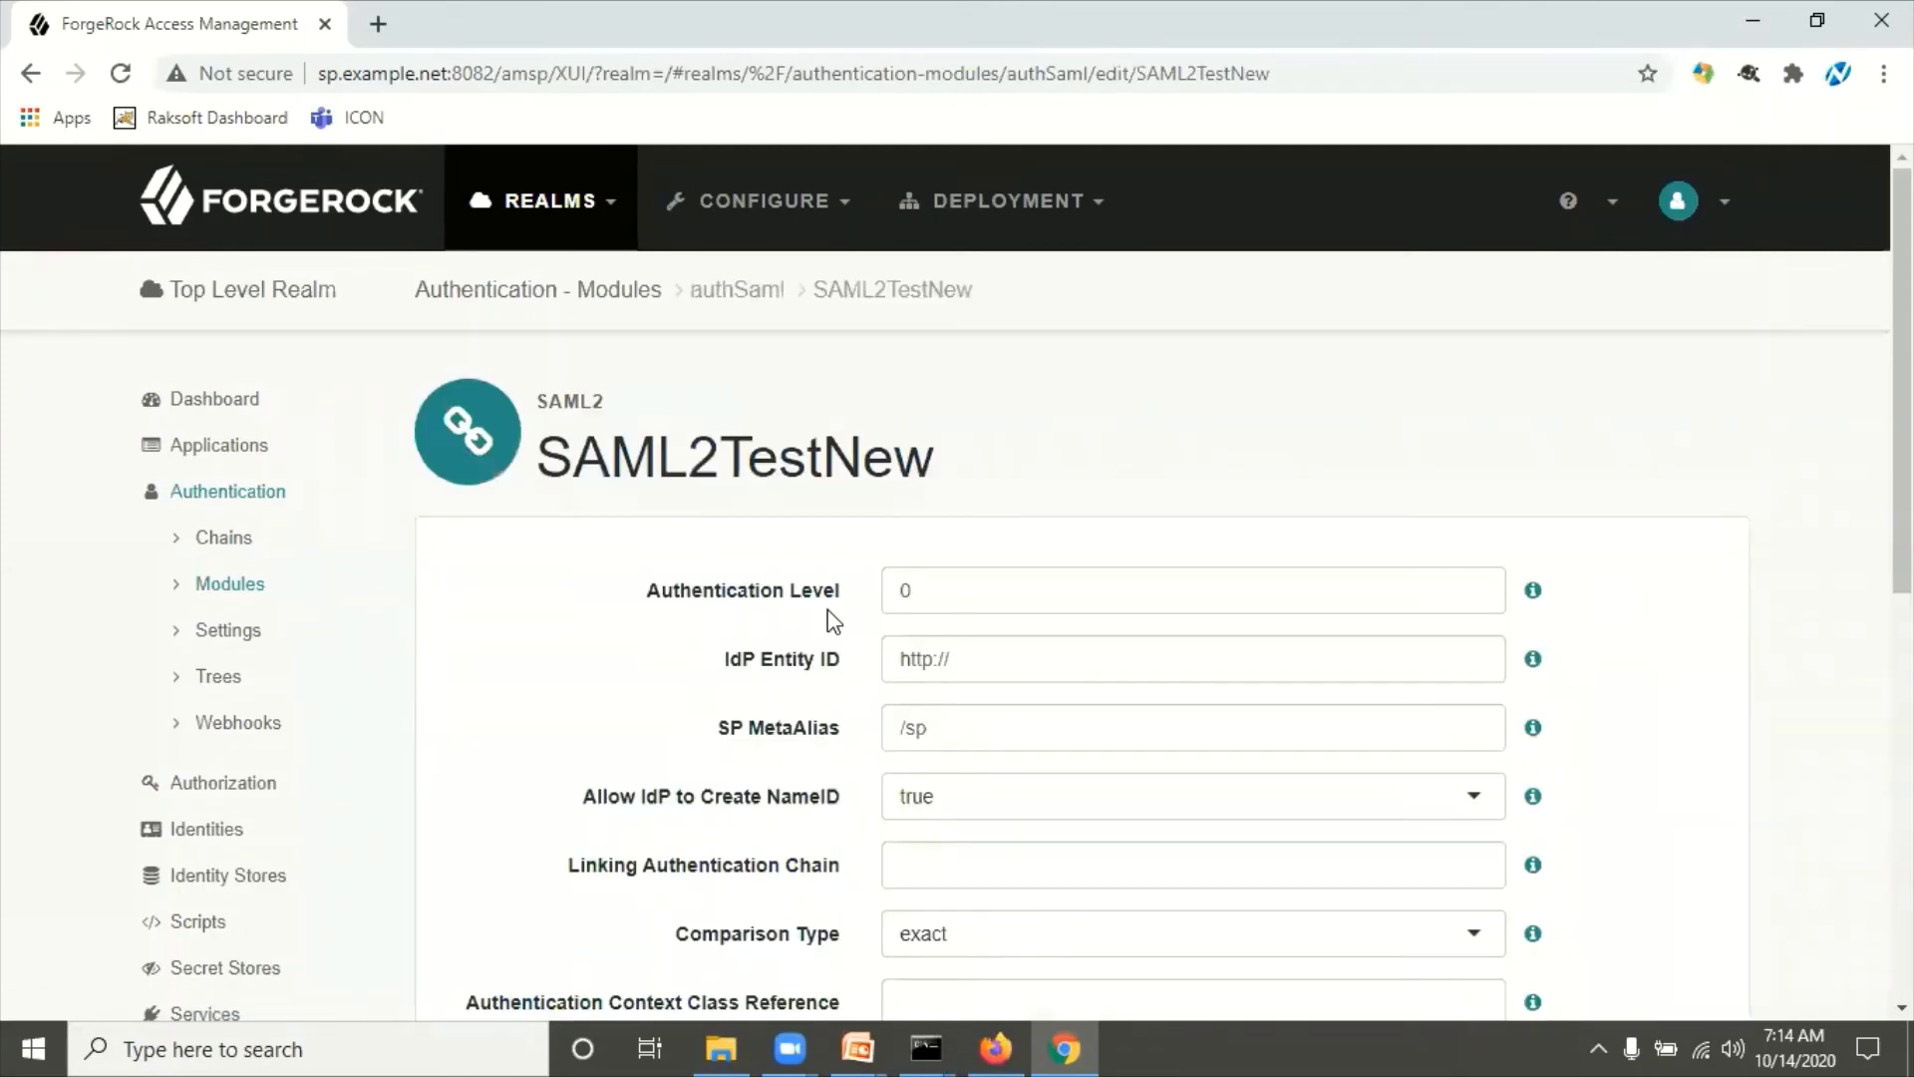
scroll(832, 620, down, 5)
scroll(832, 620, up, 3)
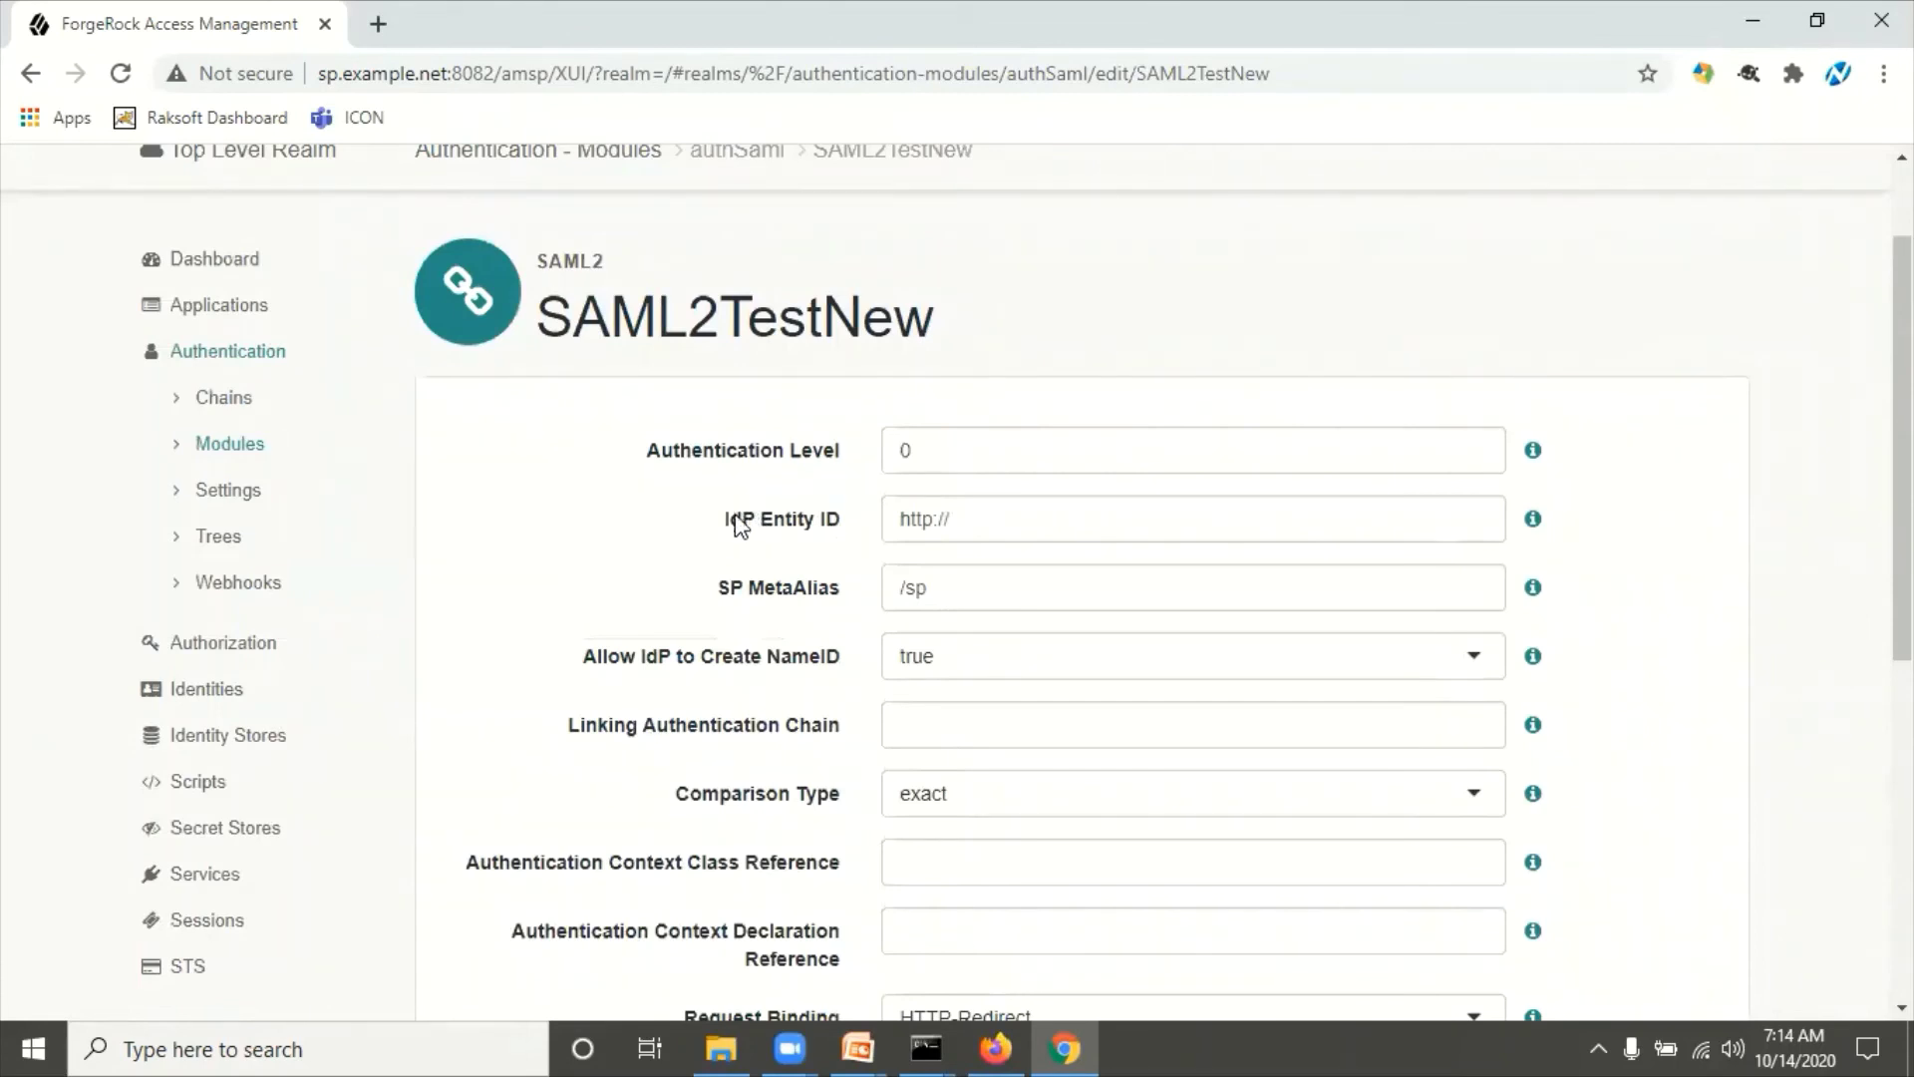
drag(729, 522, 845, 538)
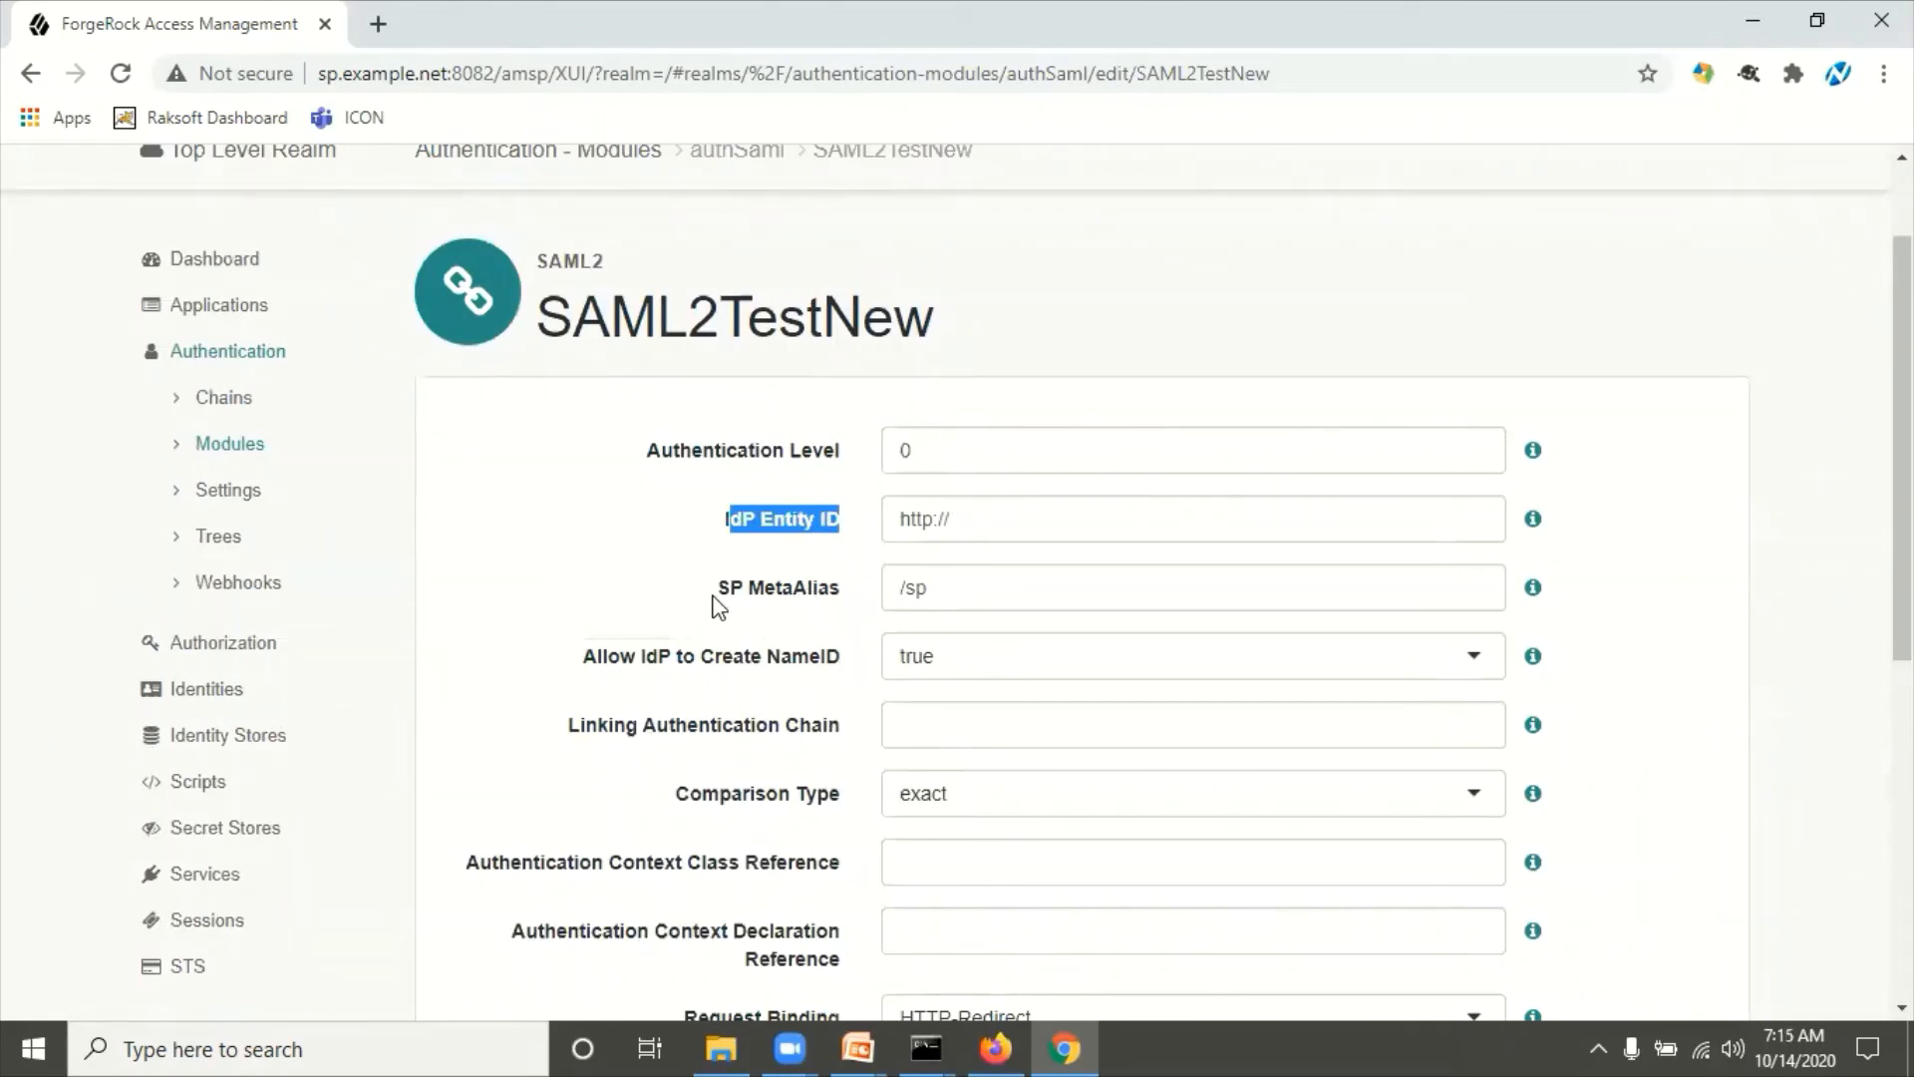
drag(717, 592, 829, 597)
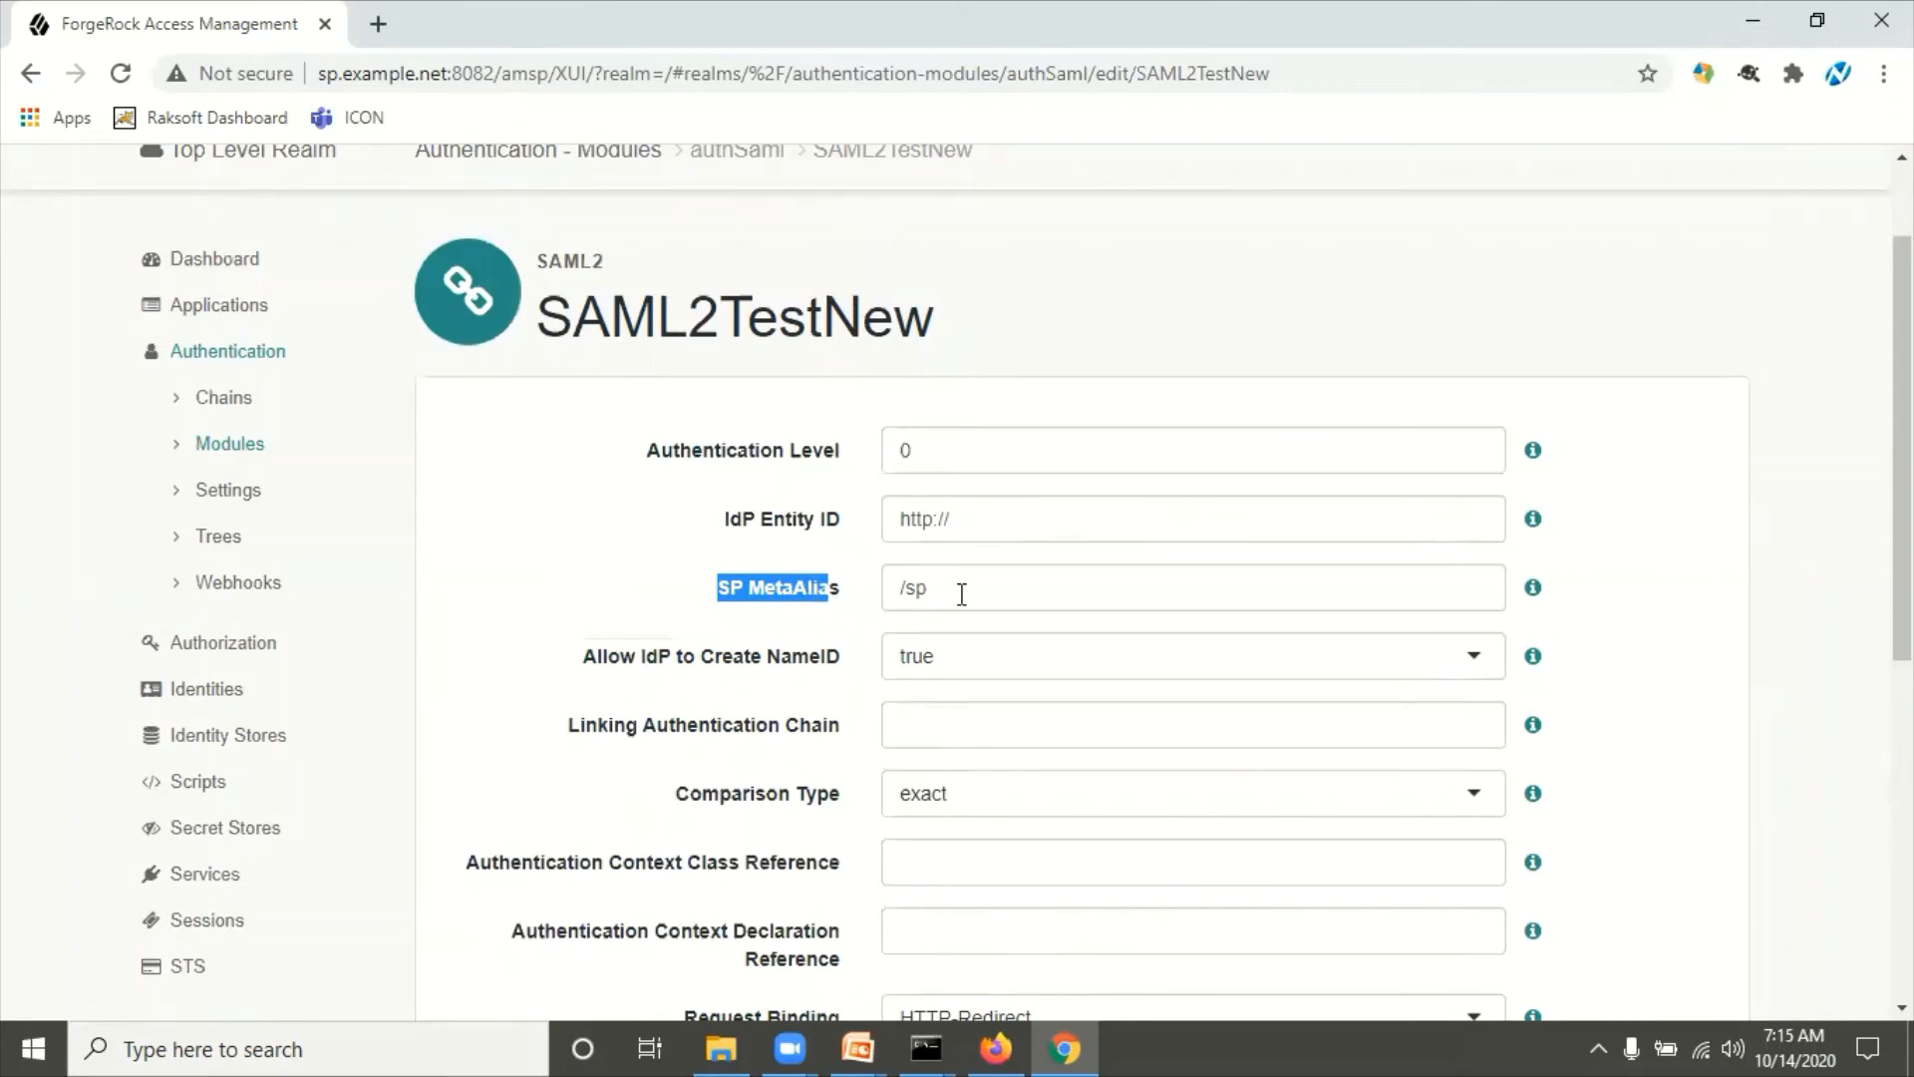
drag(635, 662, 720, 668)
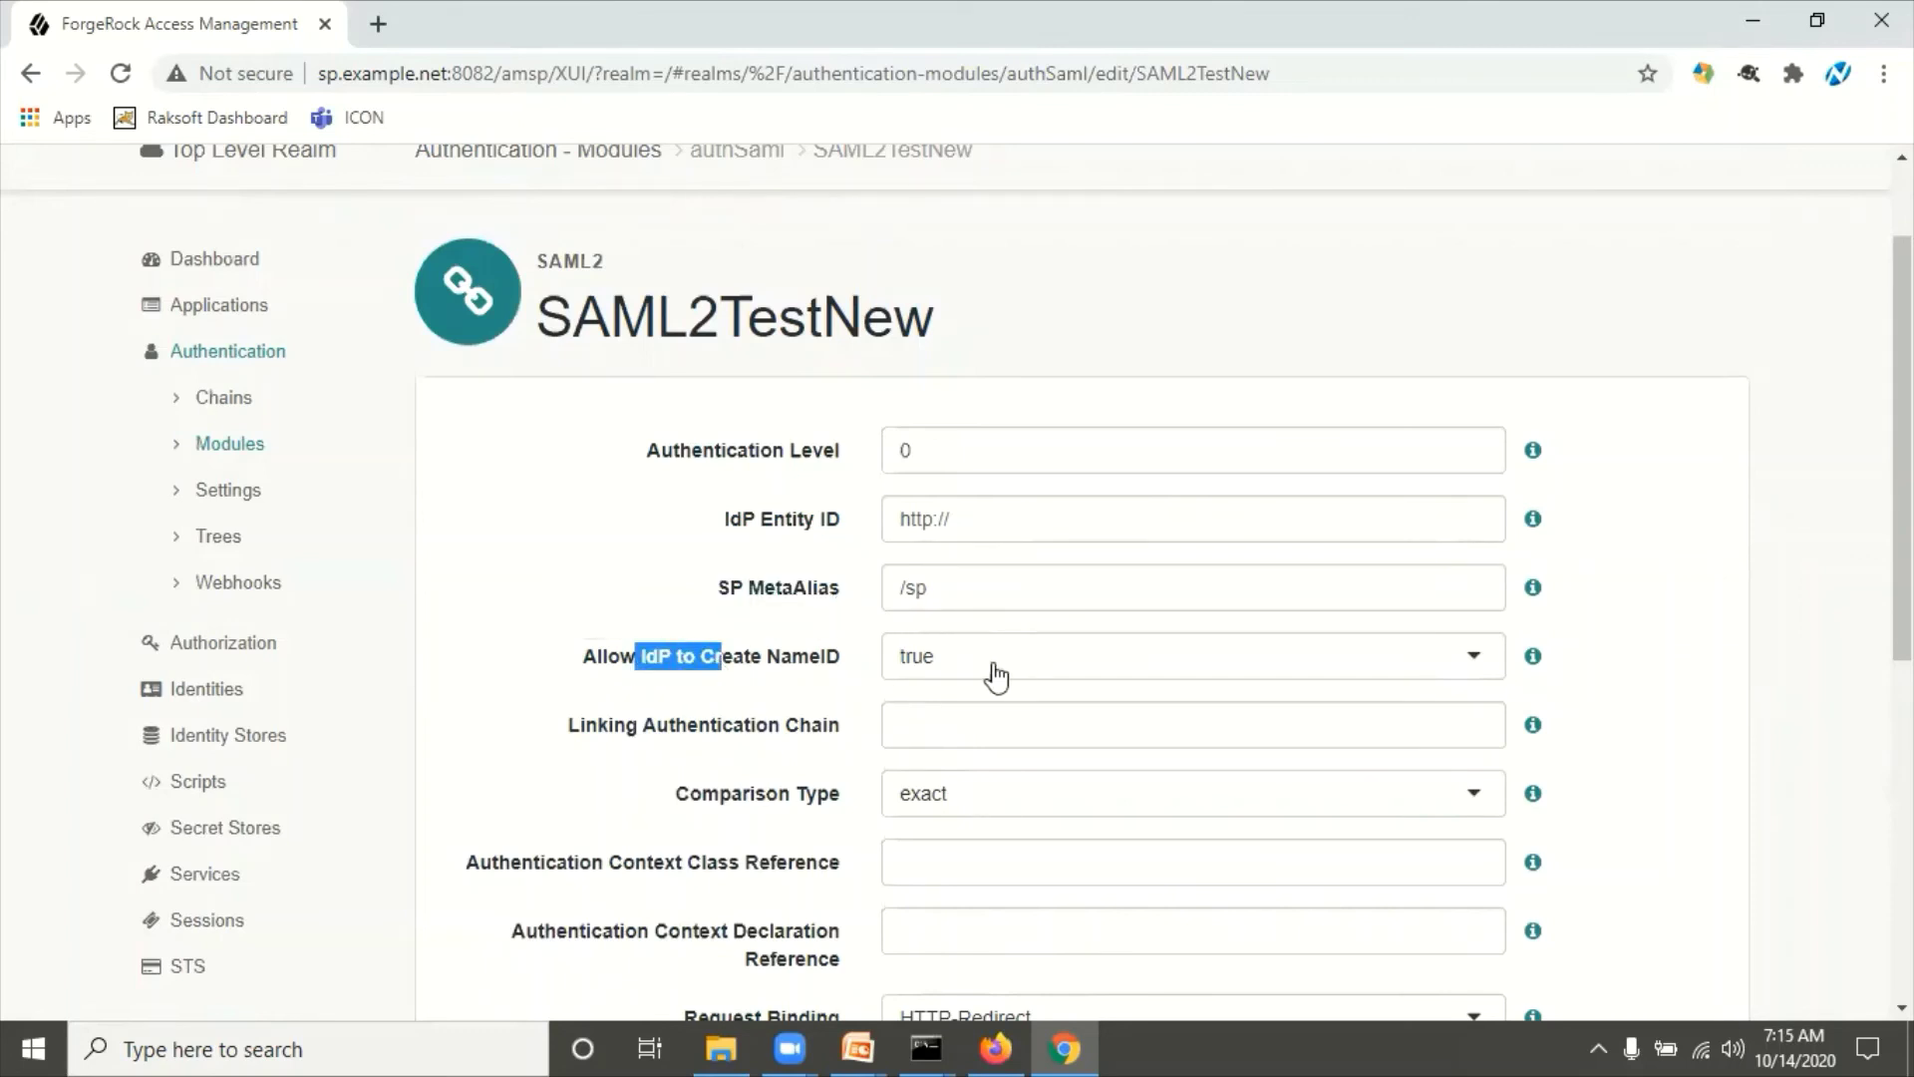
click(754, 700)
scroll(755, 699, down, 5)
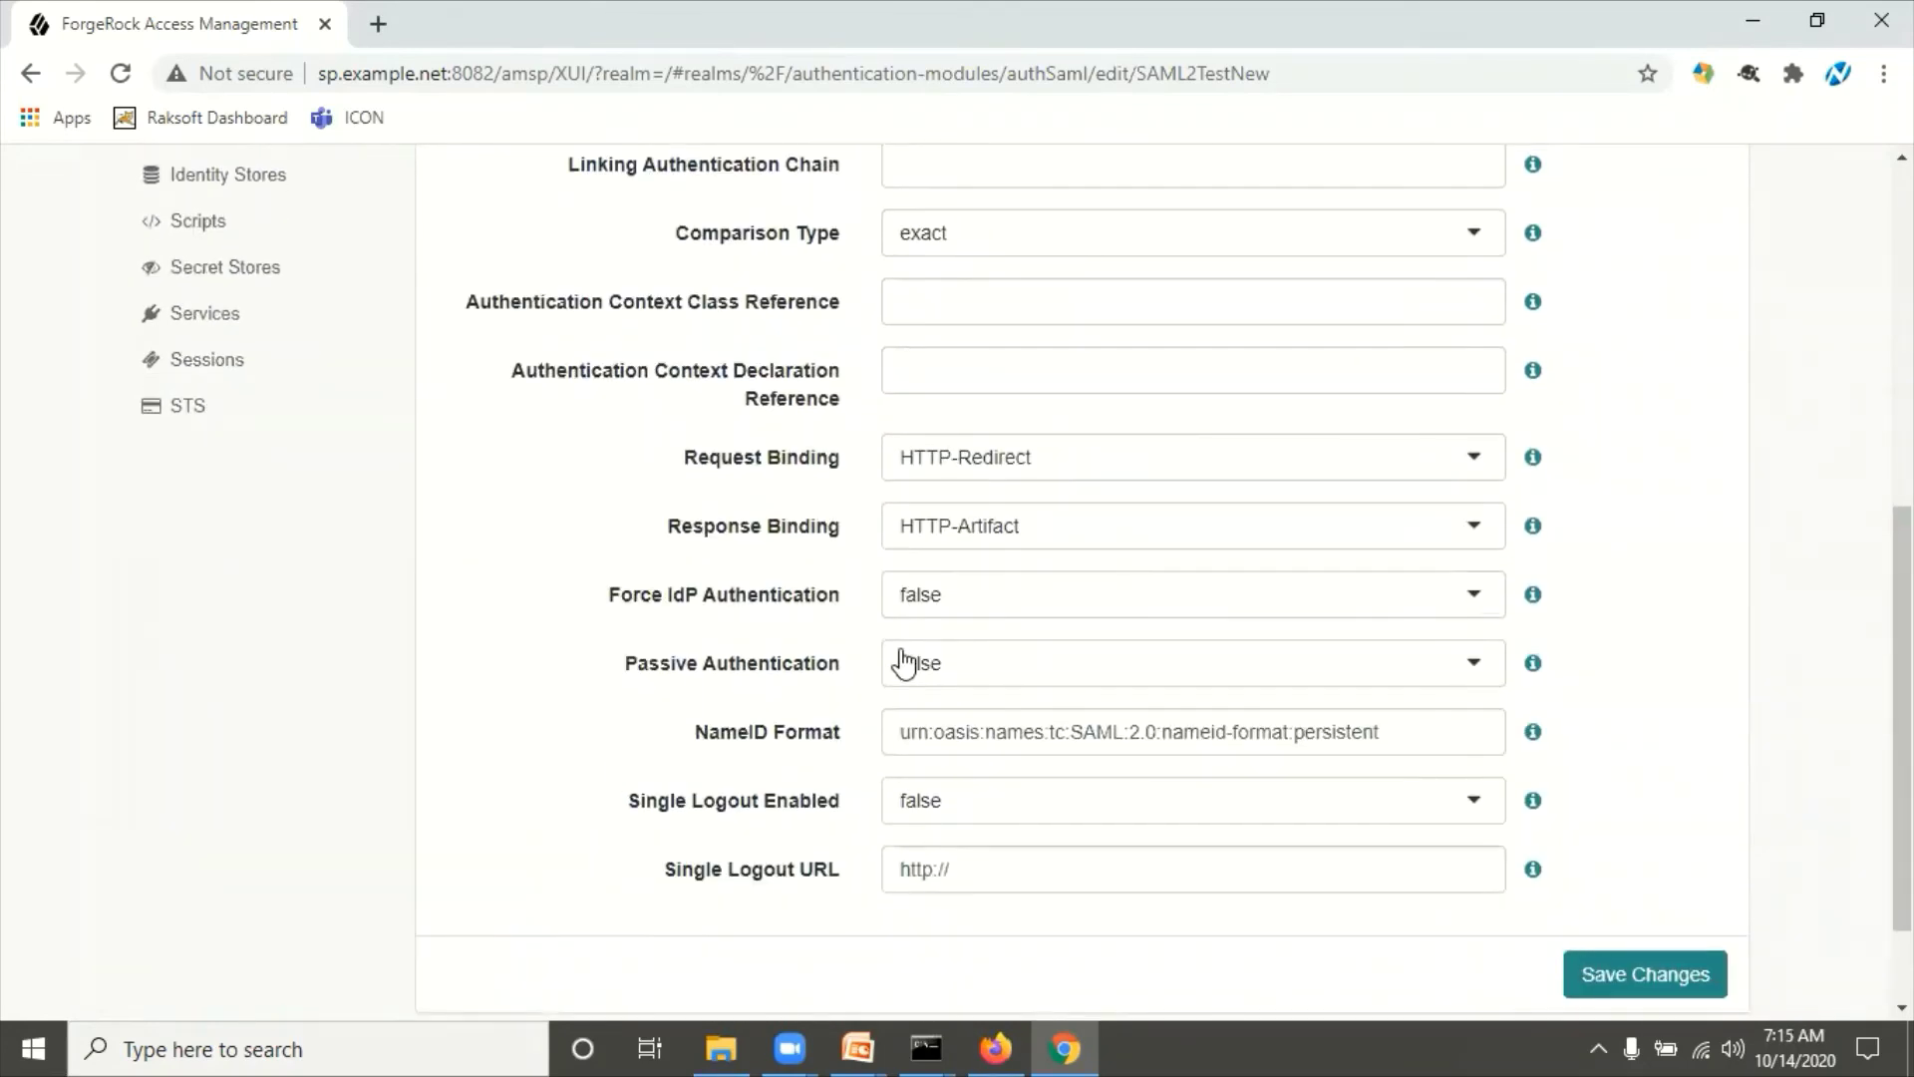
scroll(957, 462, up, 4)
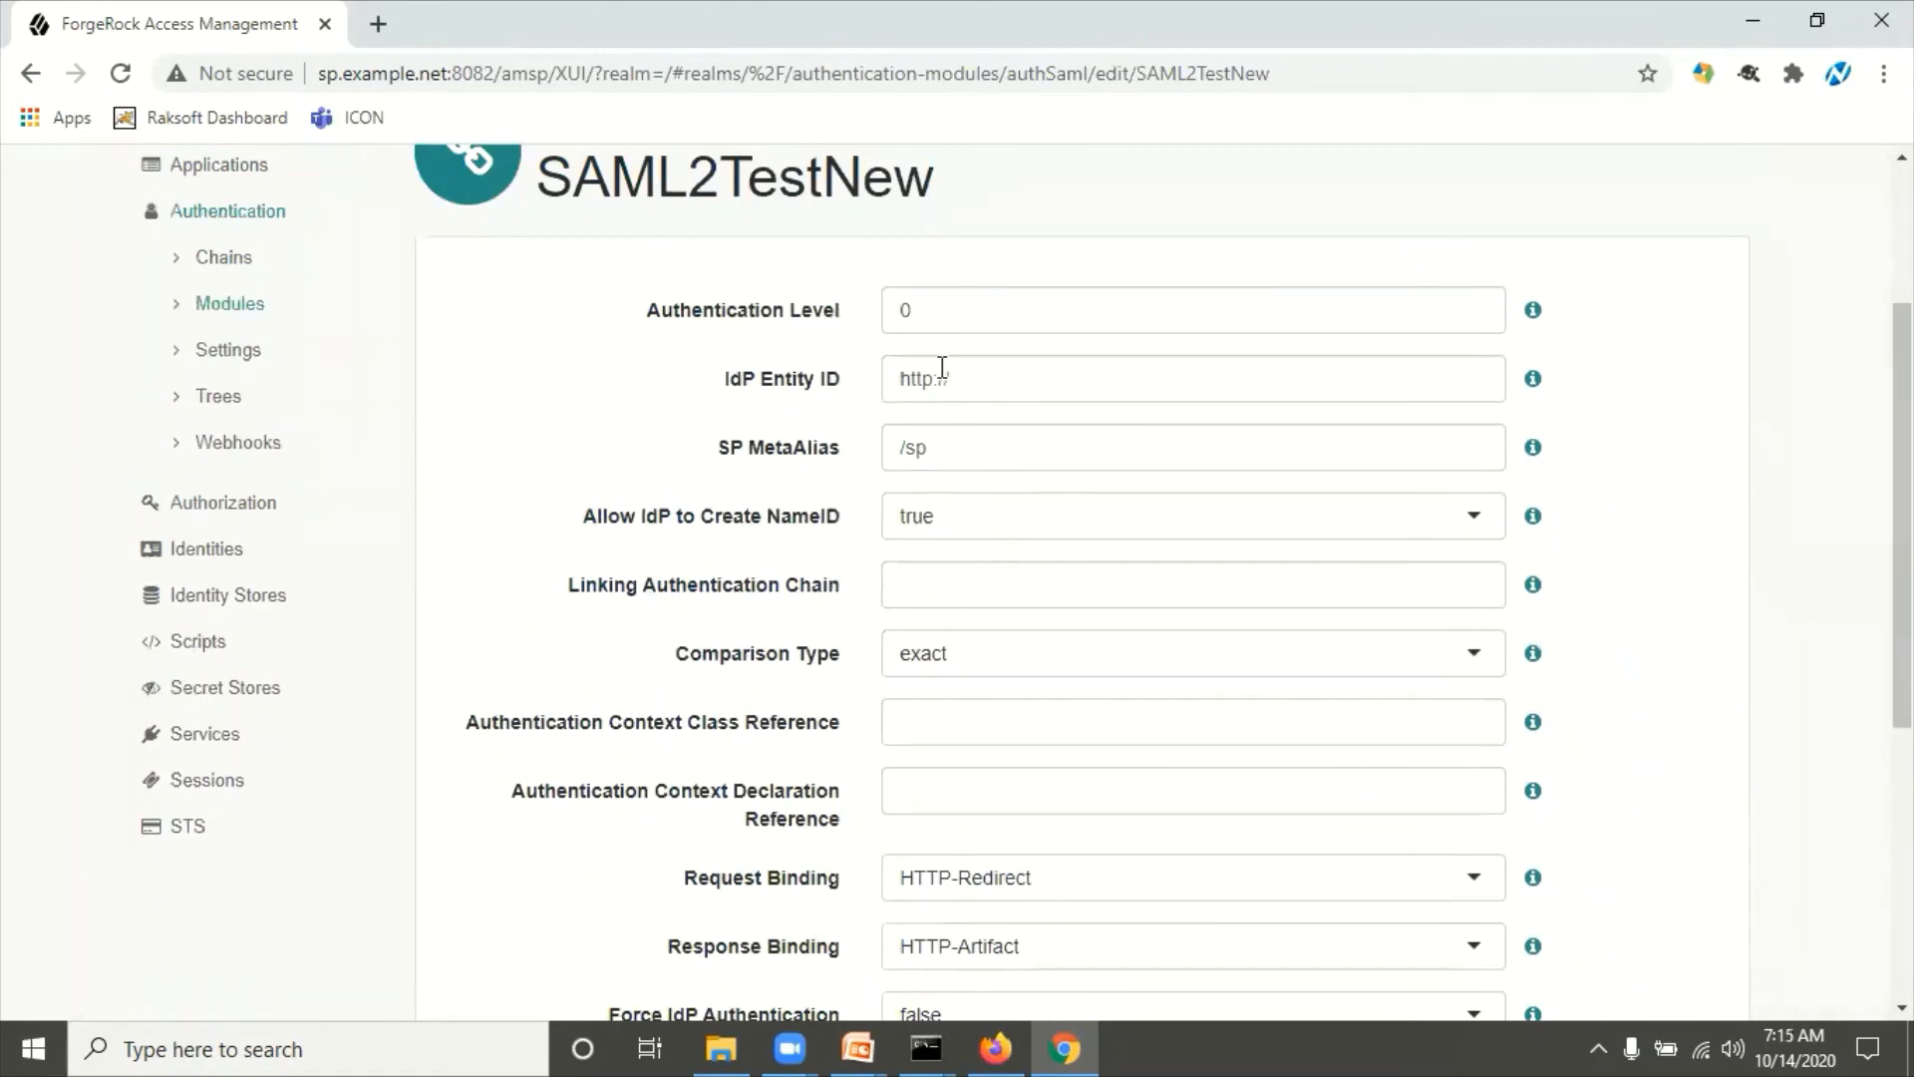
Step: Copy the address idp.example.org:8083/amidp from the identity provider's console window
click(989, 376)
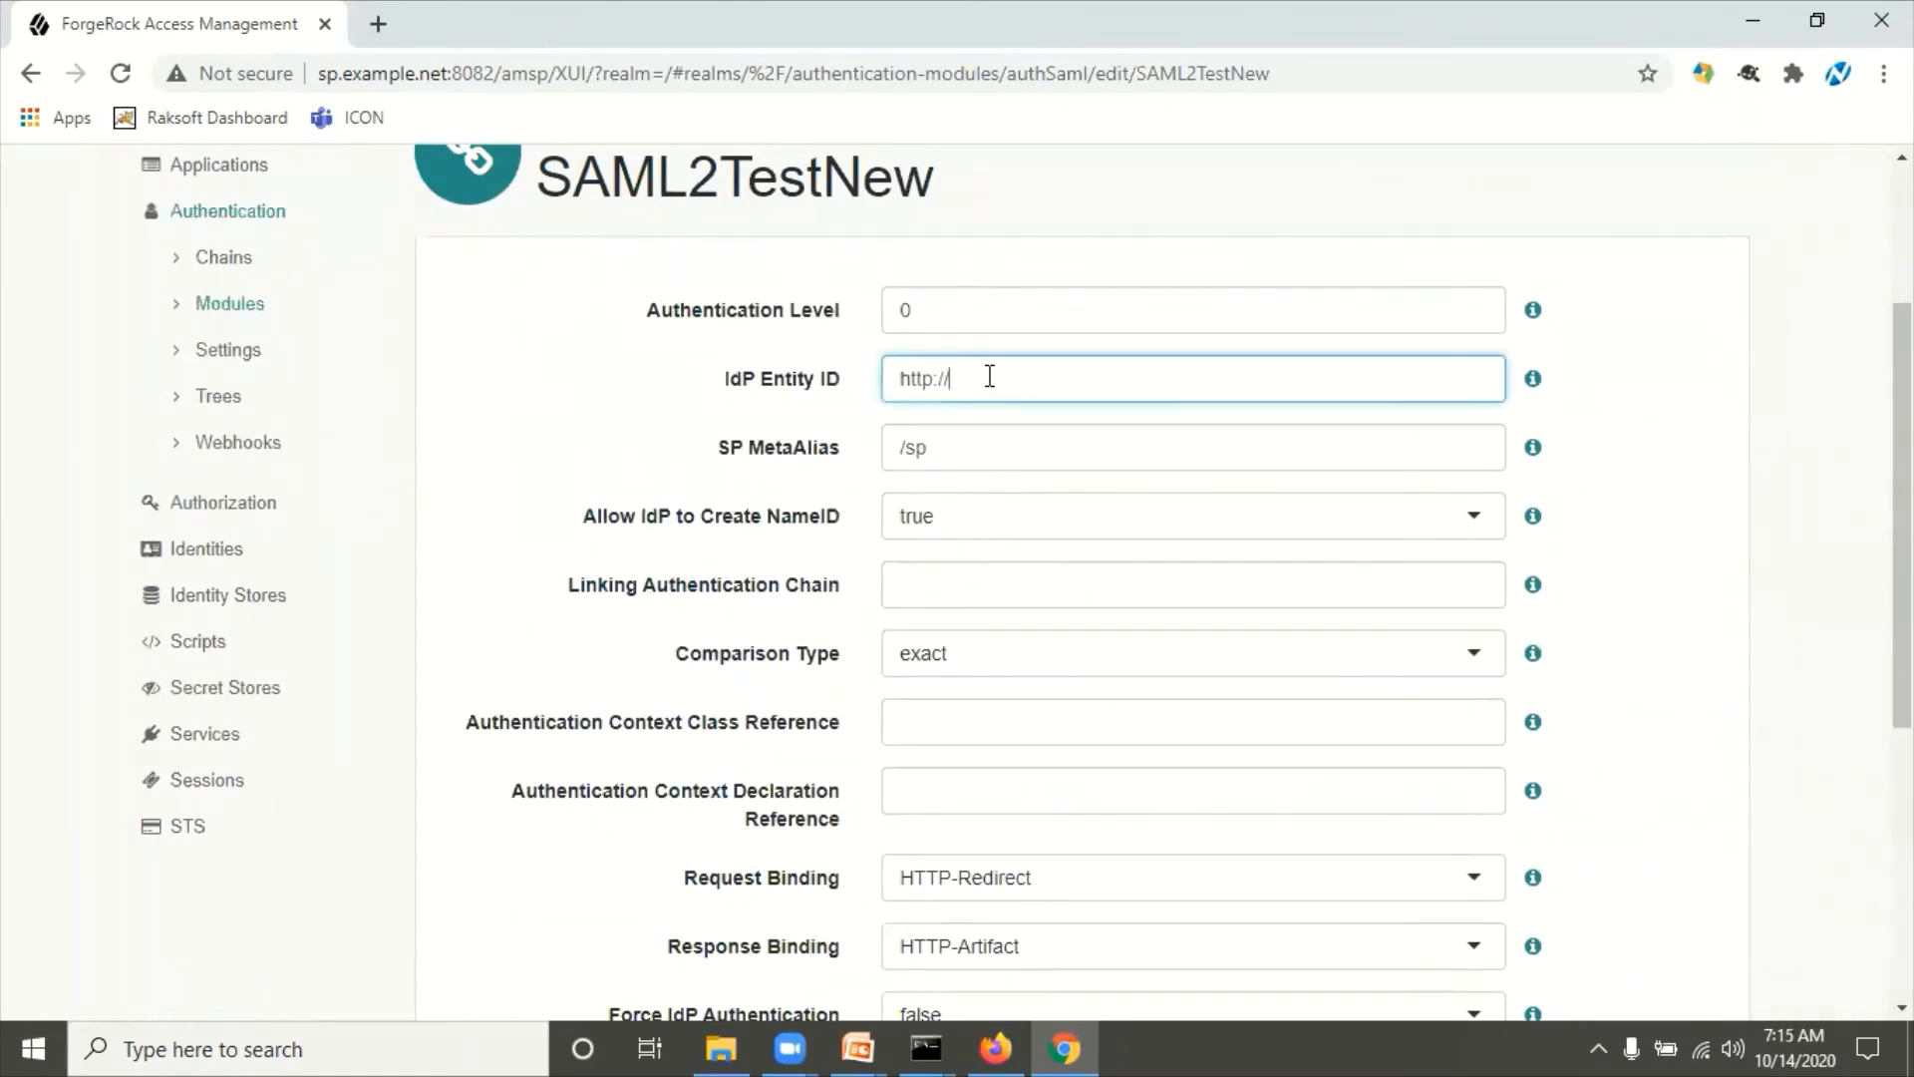
key(alt+Tab)
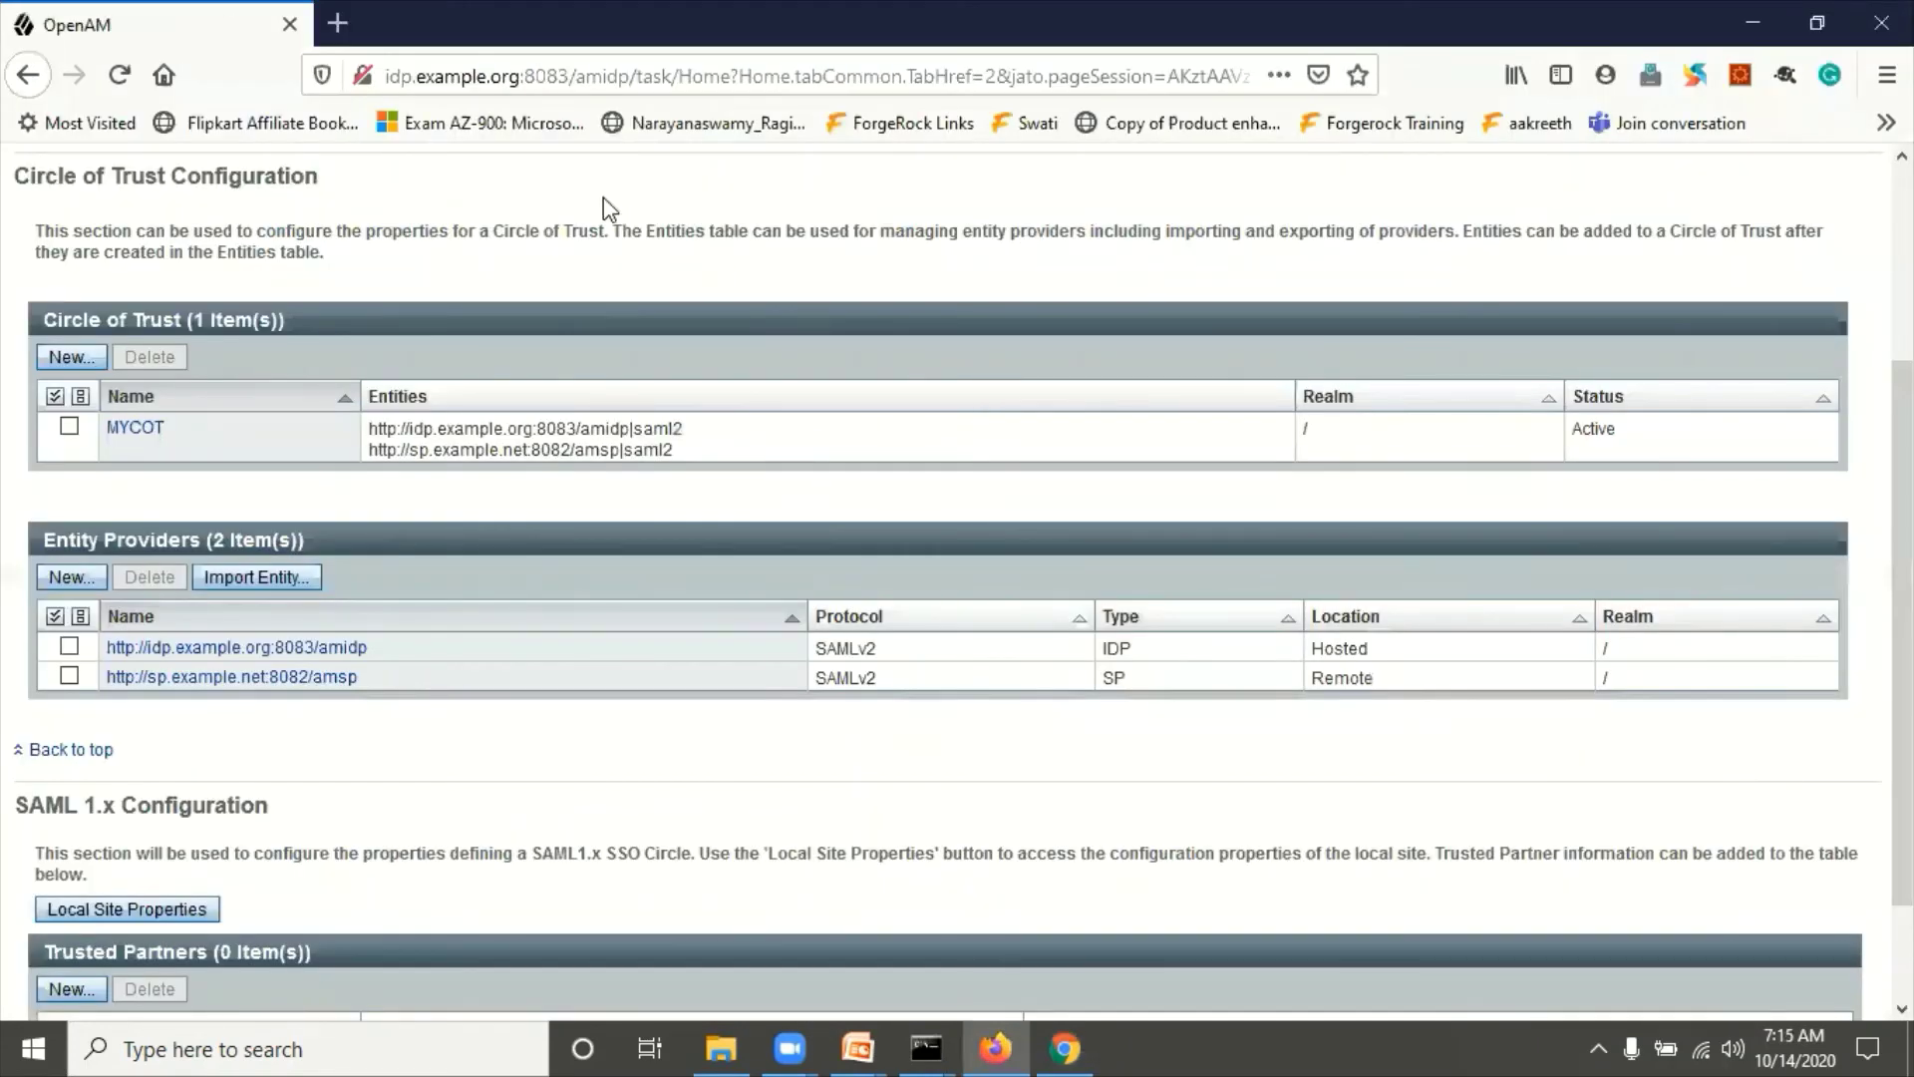
click(633, 76)
drag(634, 76, 379, 71)
key(ctrl+c)
key(alt+Tab)
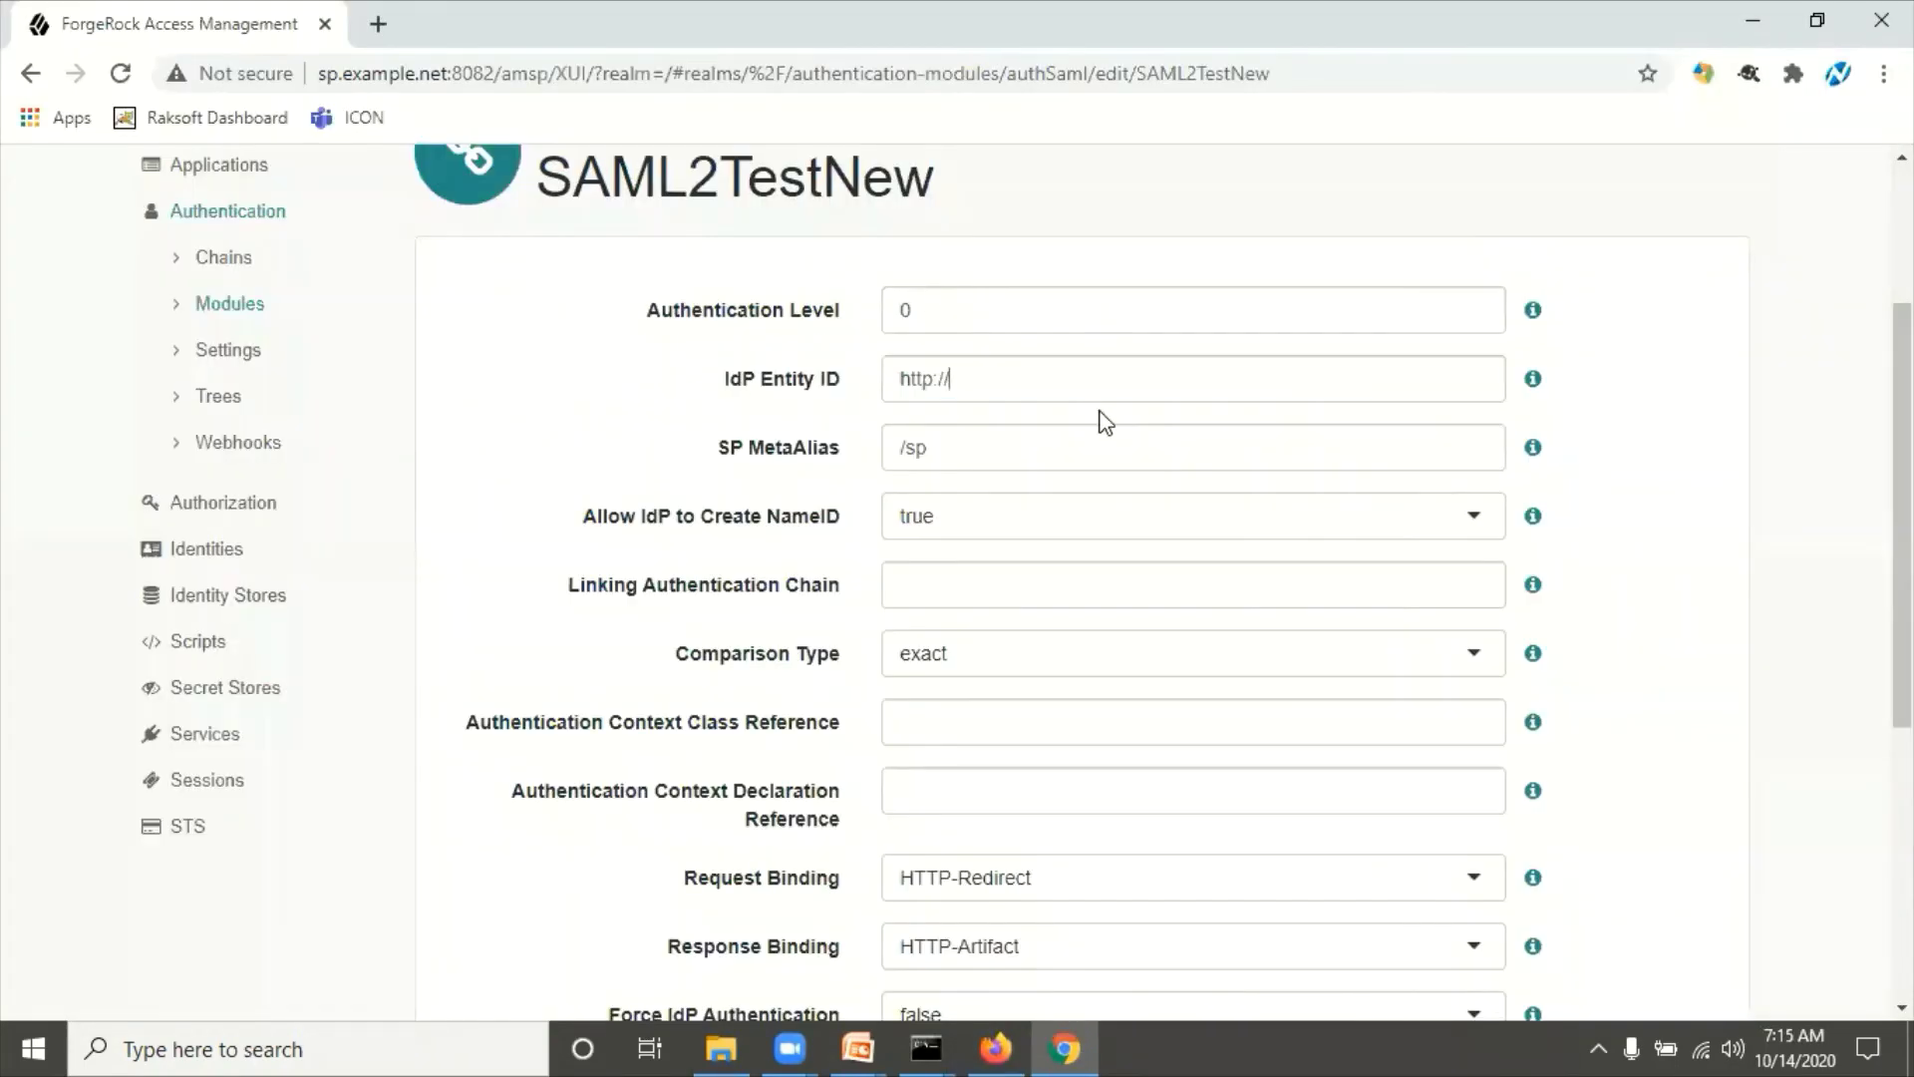
key(ctrl+v)
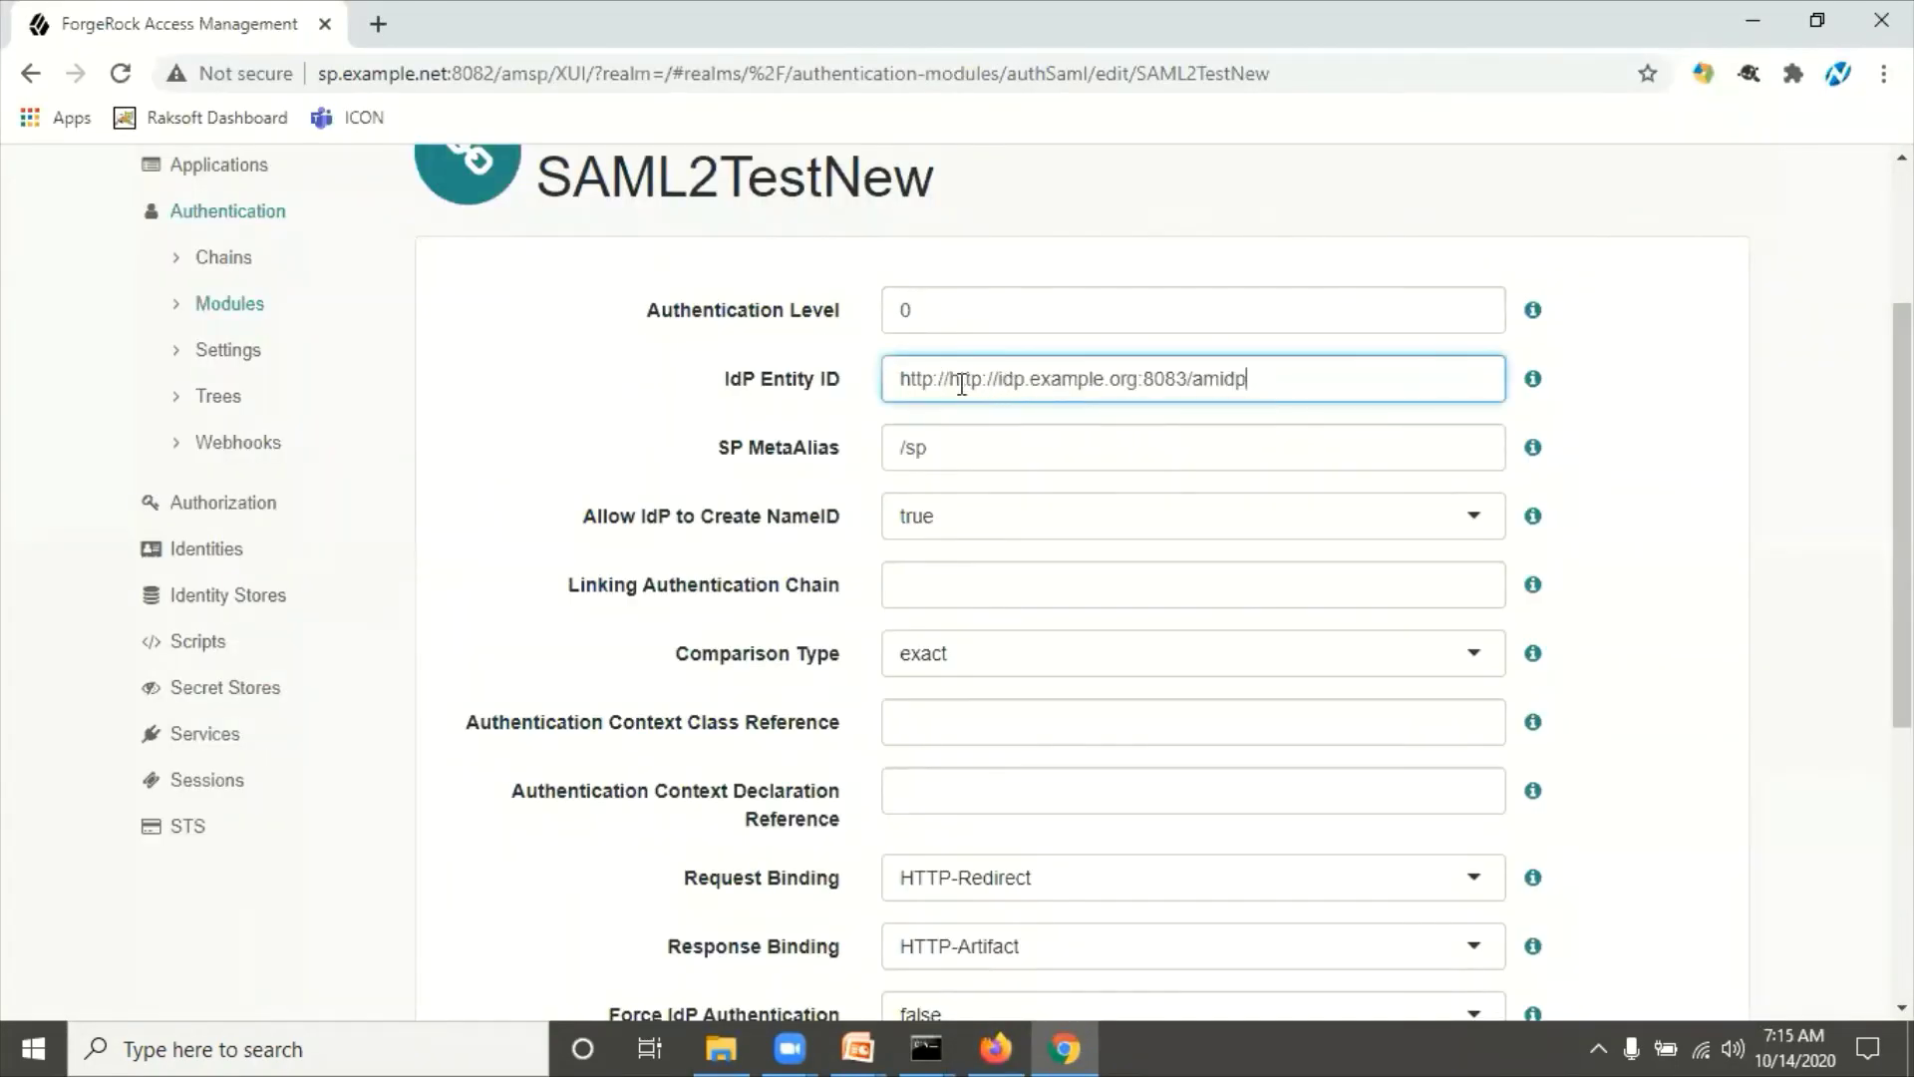
click(953, 382)
key(BackSpace)
key(BackSpace)
key(BackSpace)
key(BackSpace)
key(BackSpace)
key(BackSpace)
key(BackSpace)
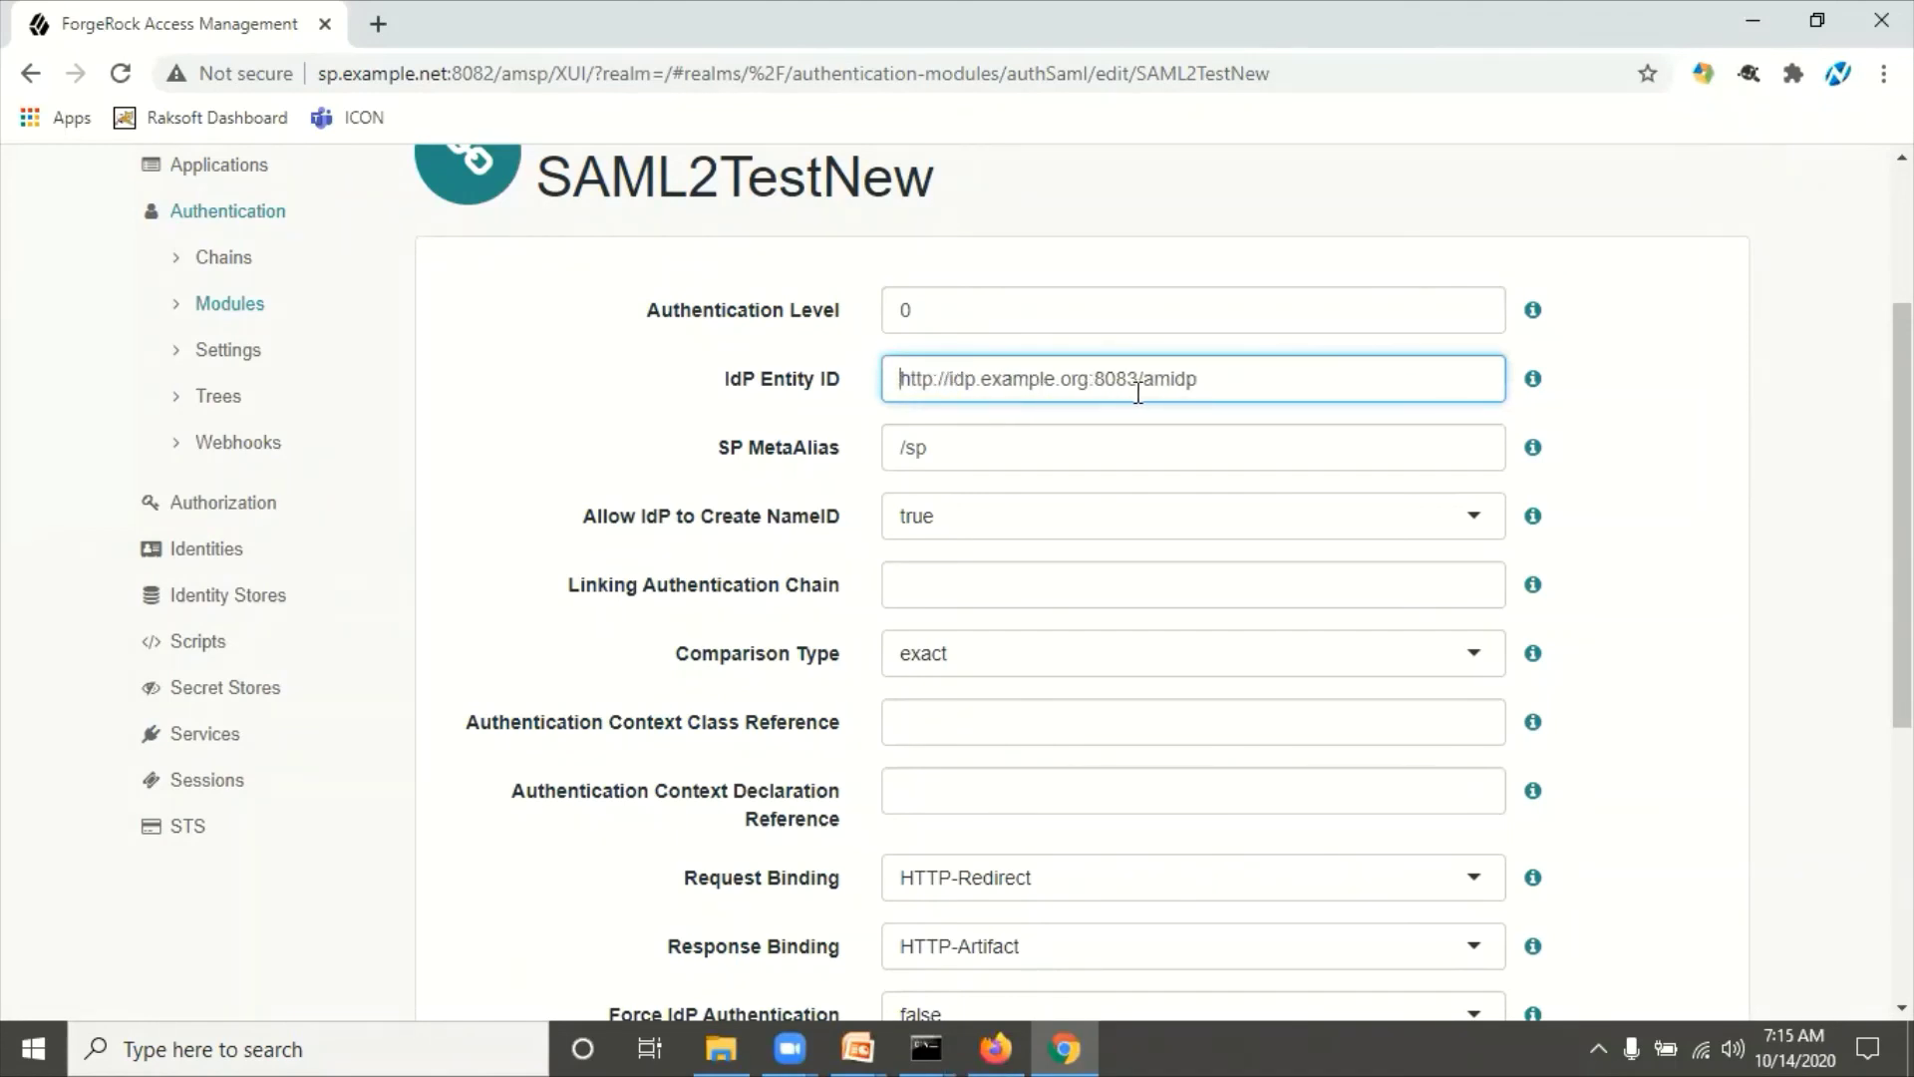
scroll(1213, 398, up, 3)
scroll(1303, 655, down, 10)
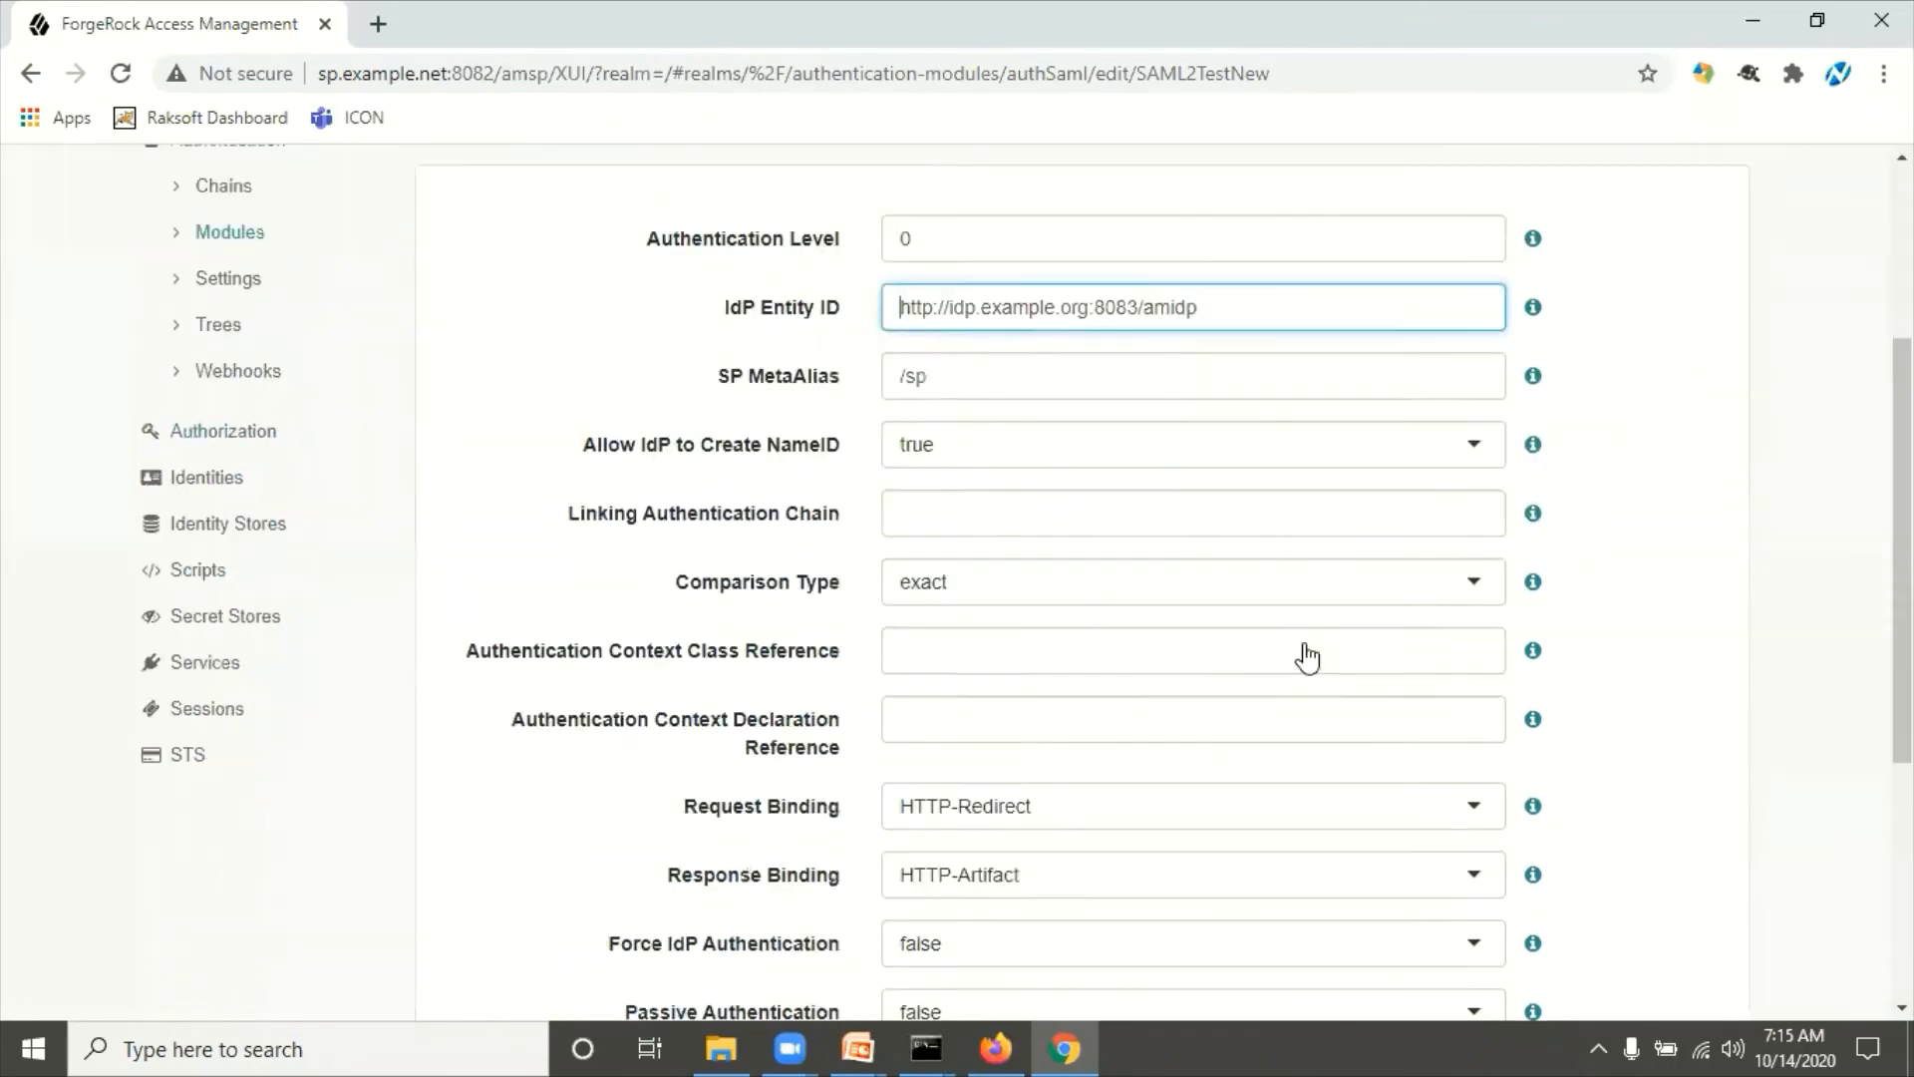
click(1657, 876)
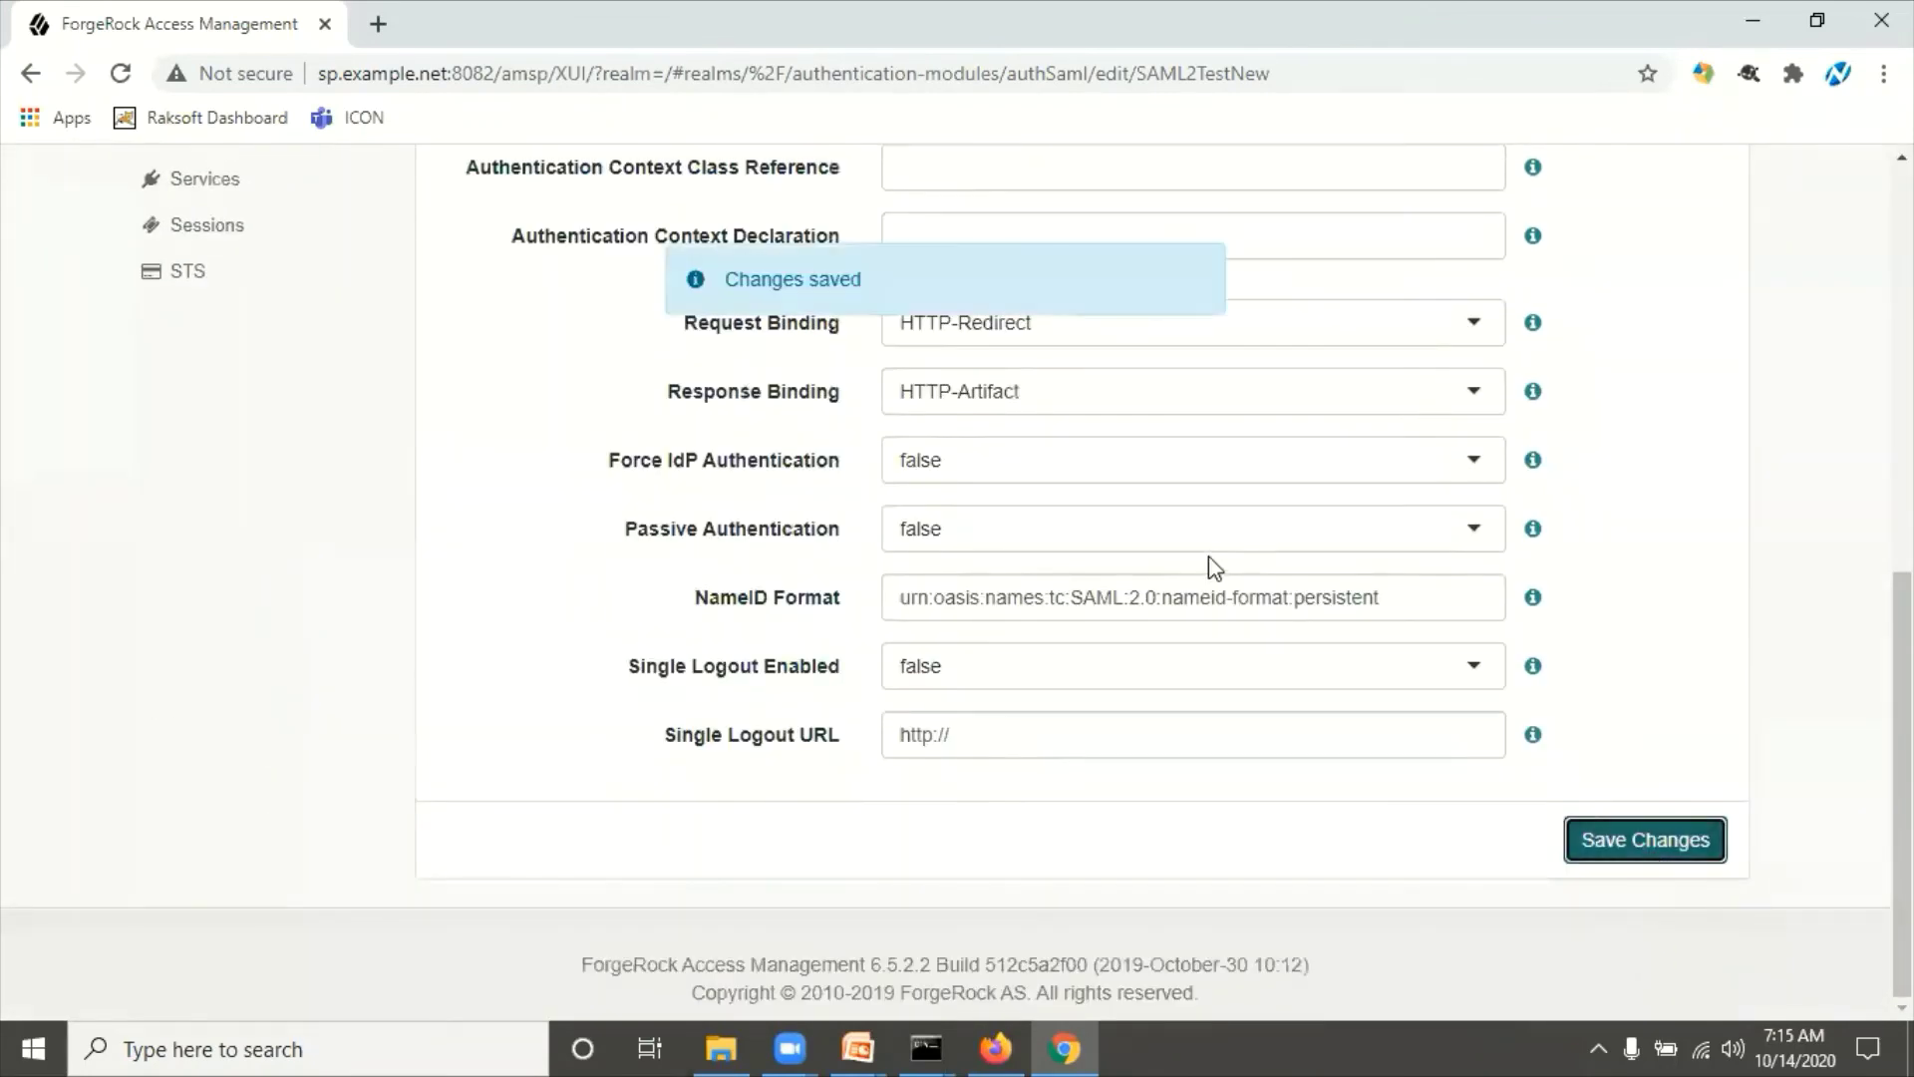
scroll(863, 547, up, 3)
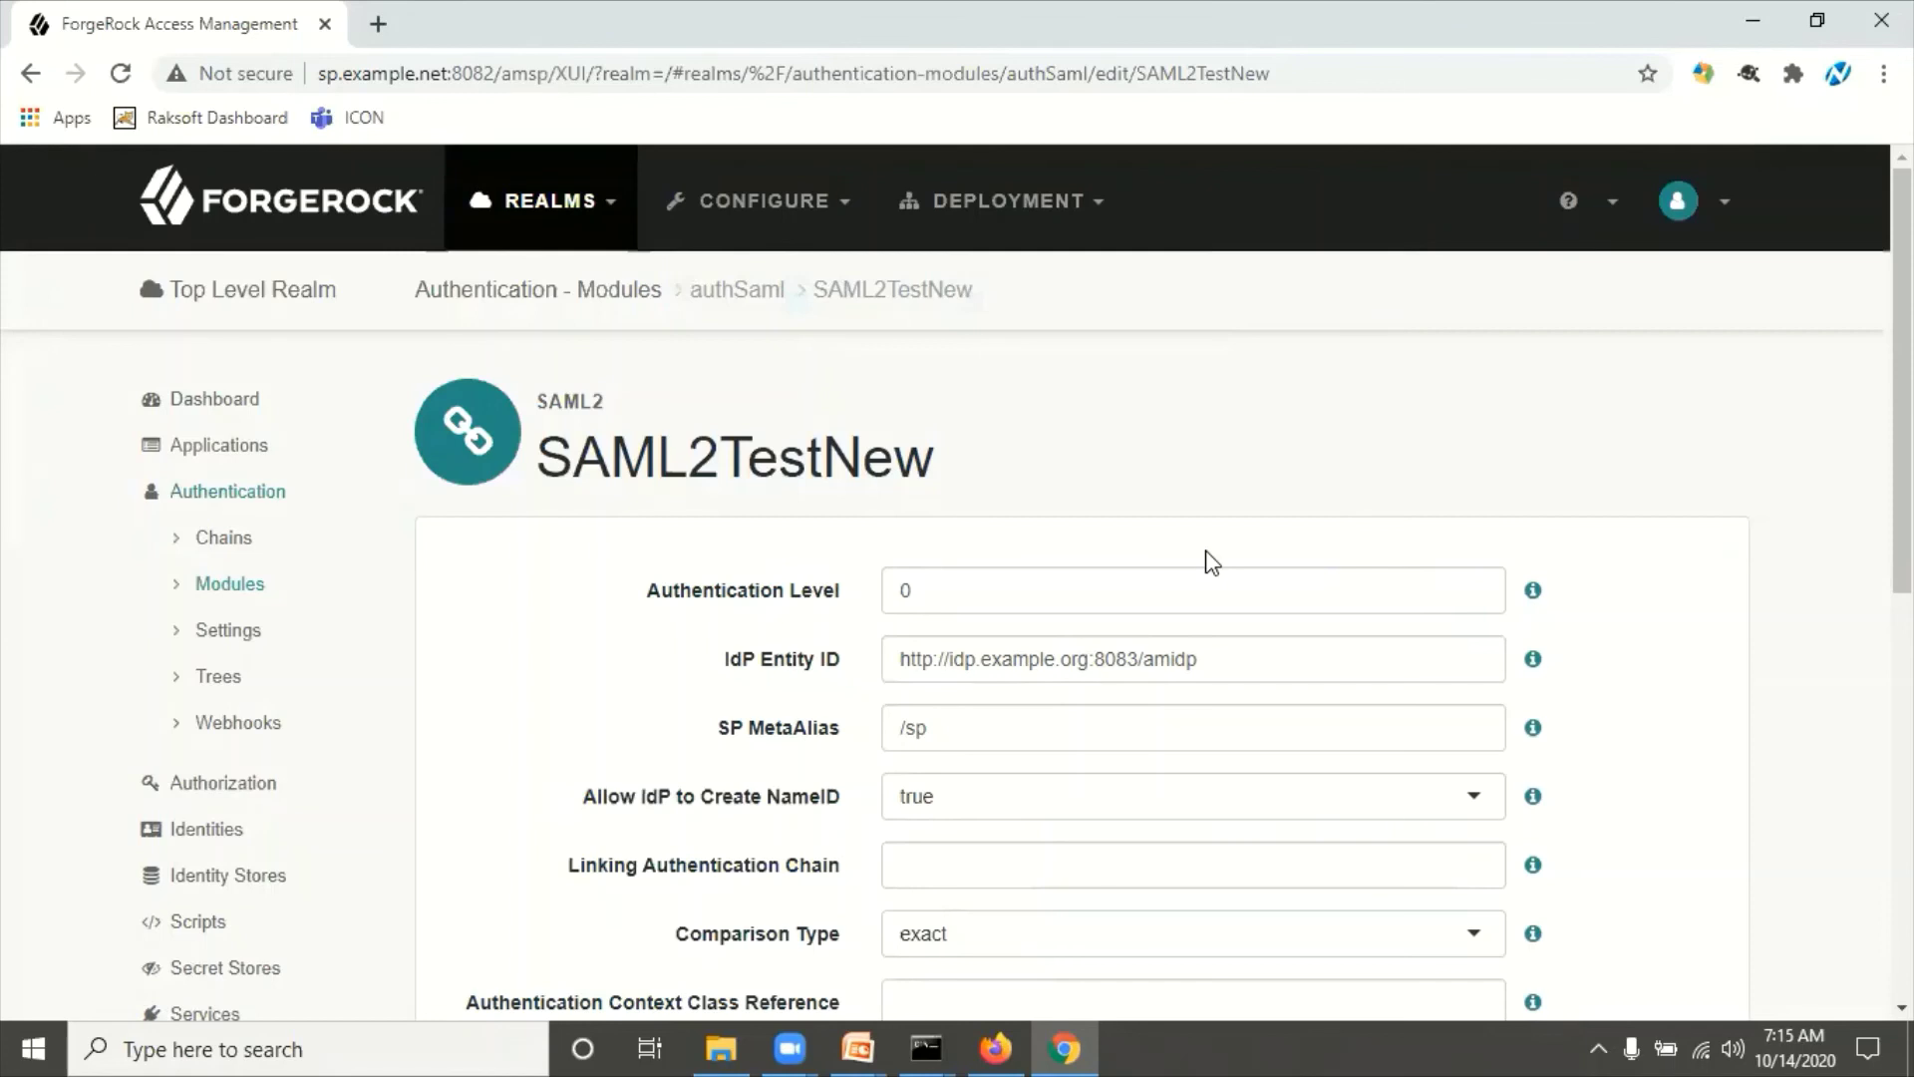
click(237, 457)
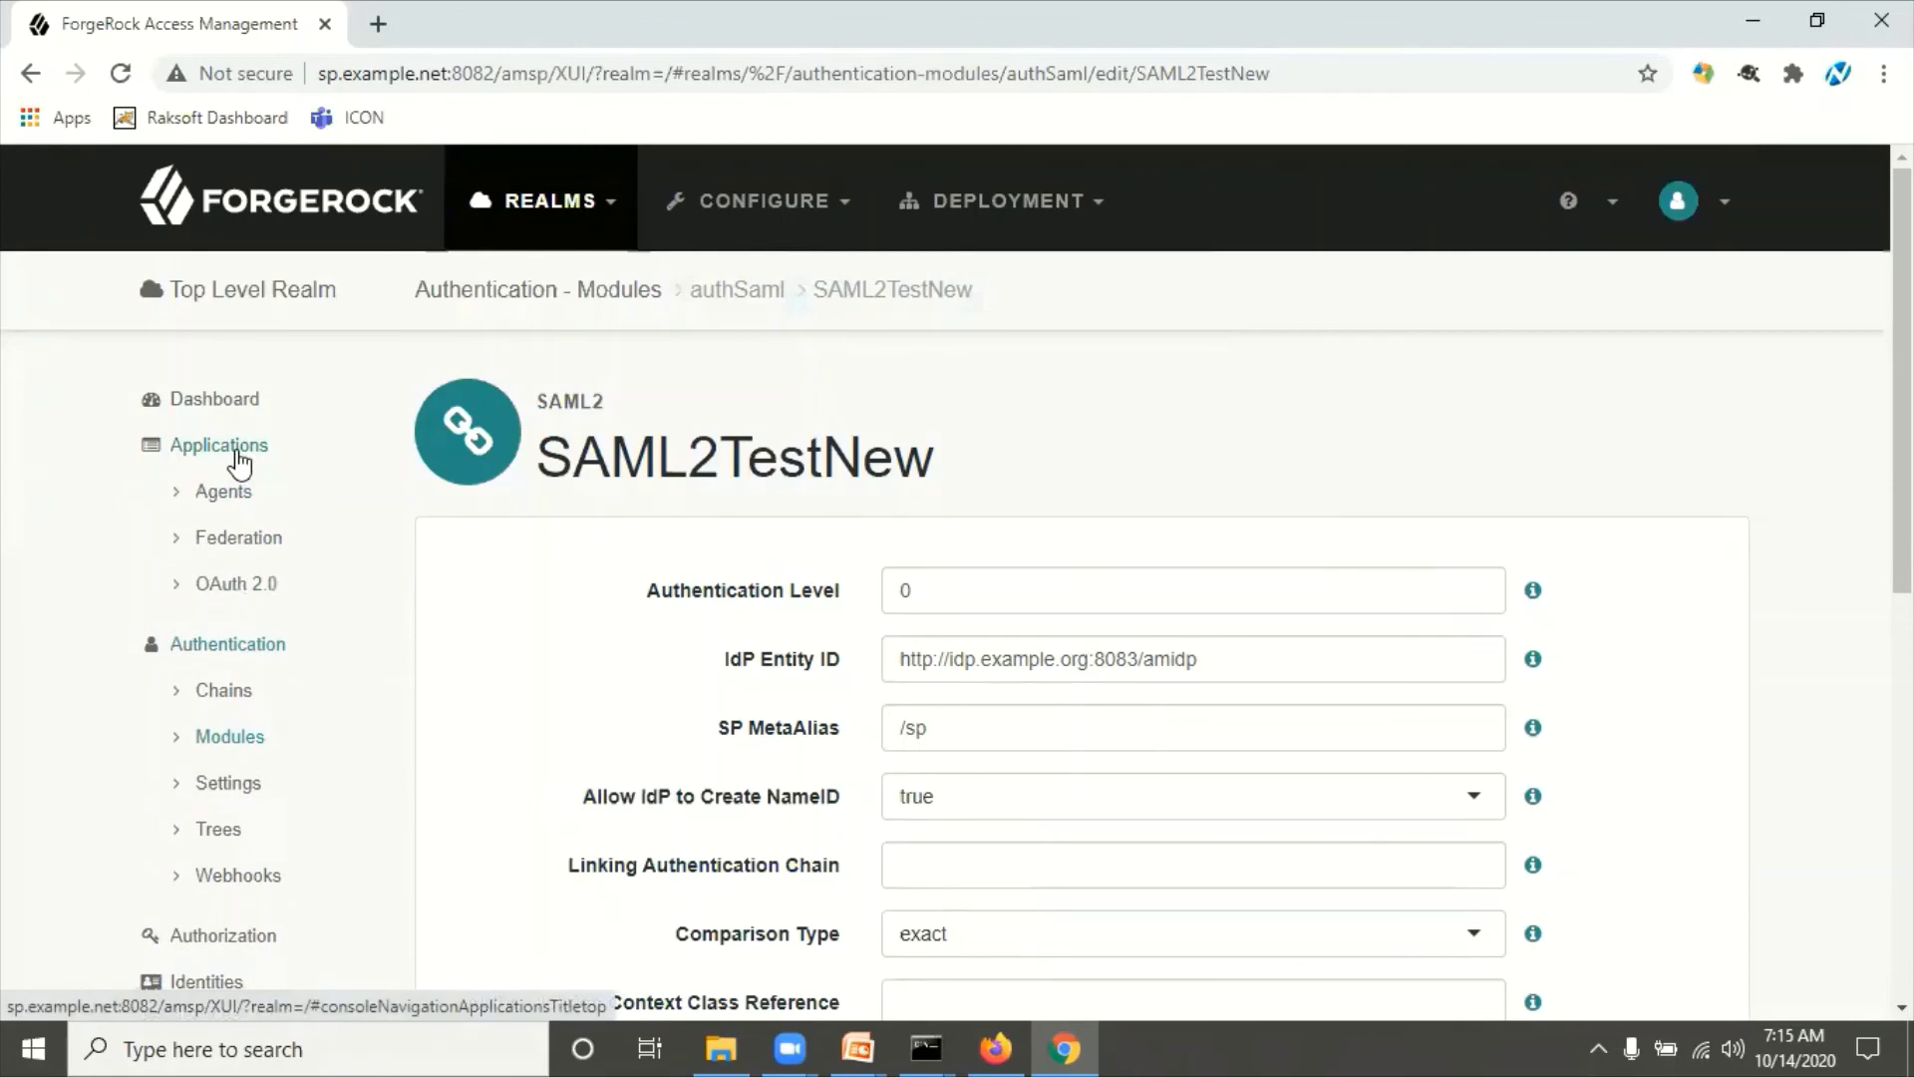
click(257, 550)
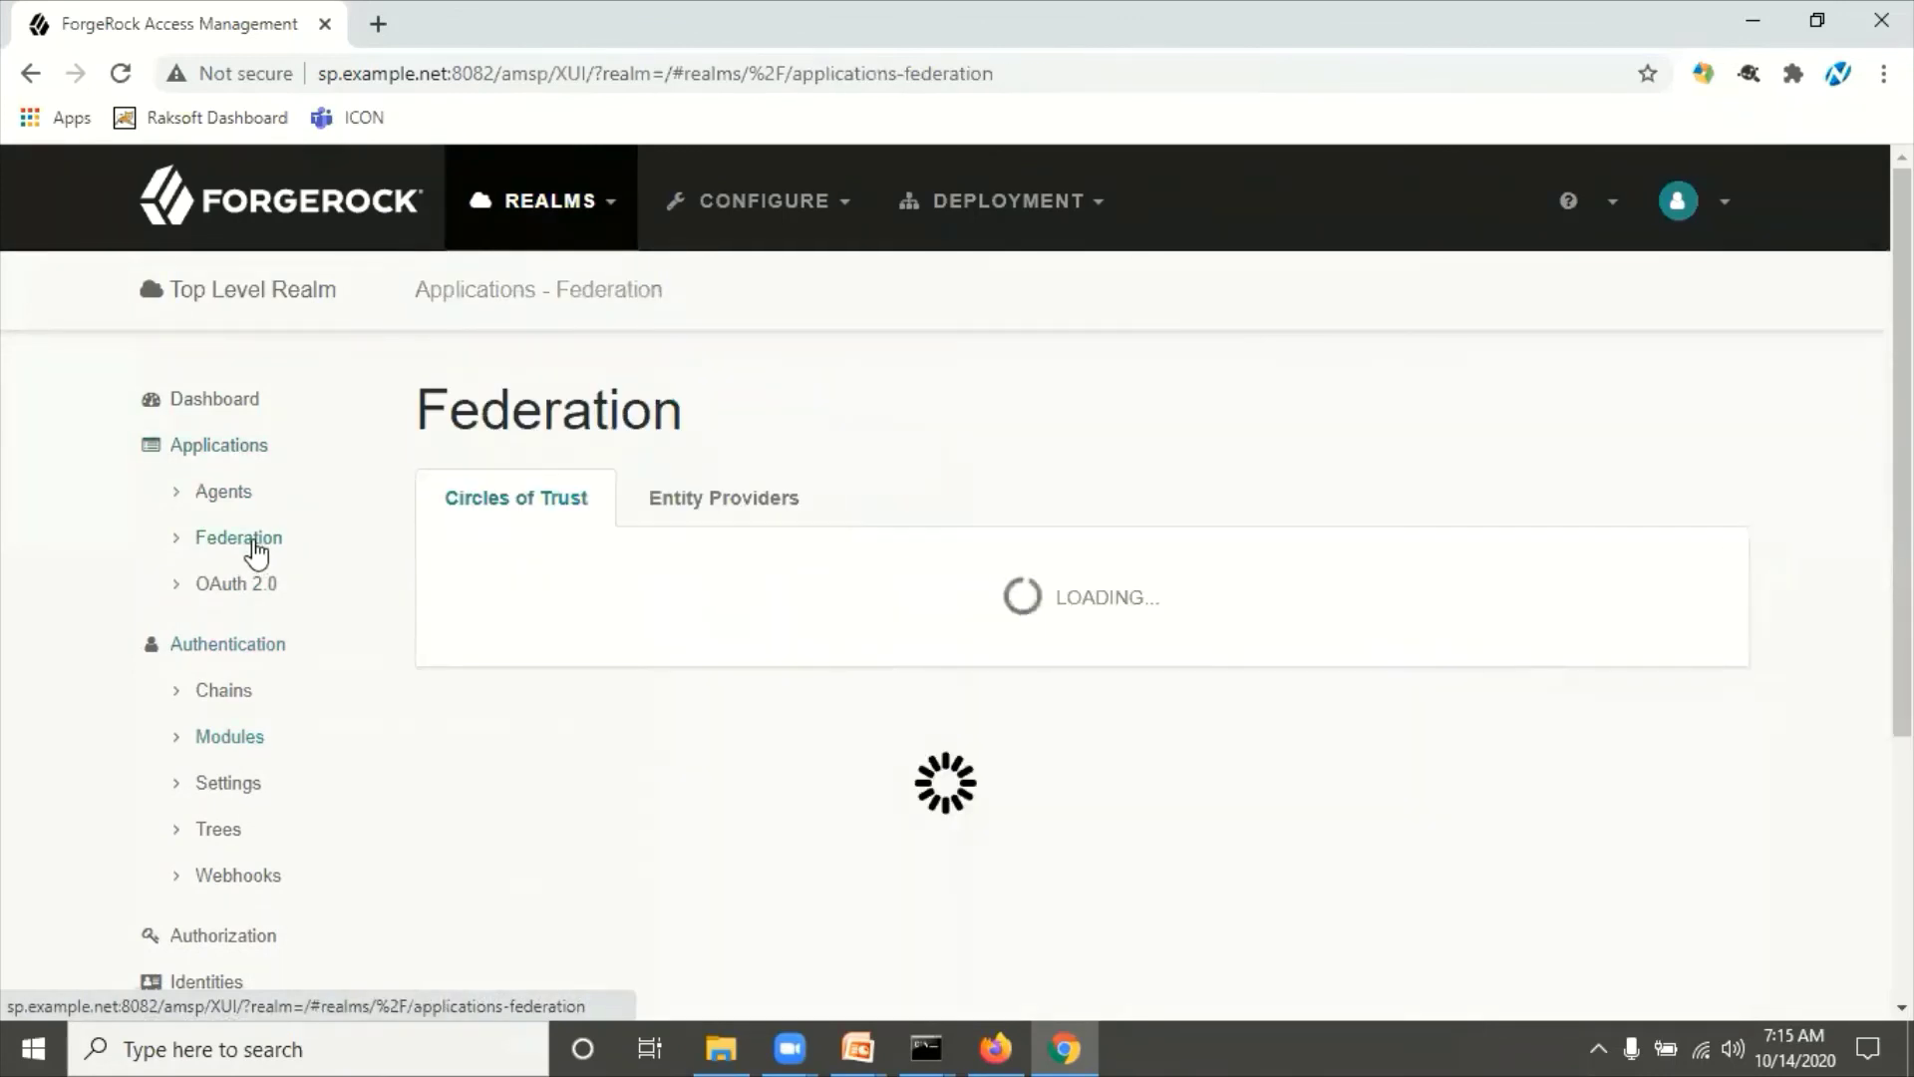
click(756, 516)
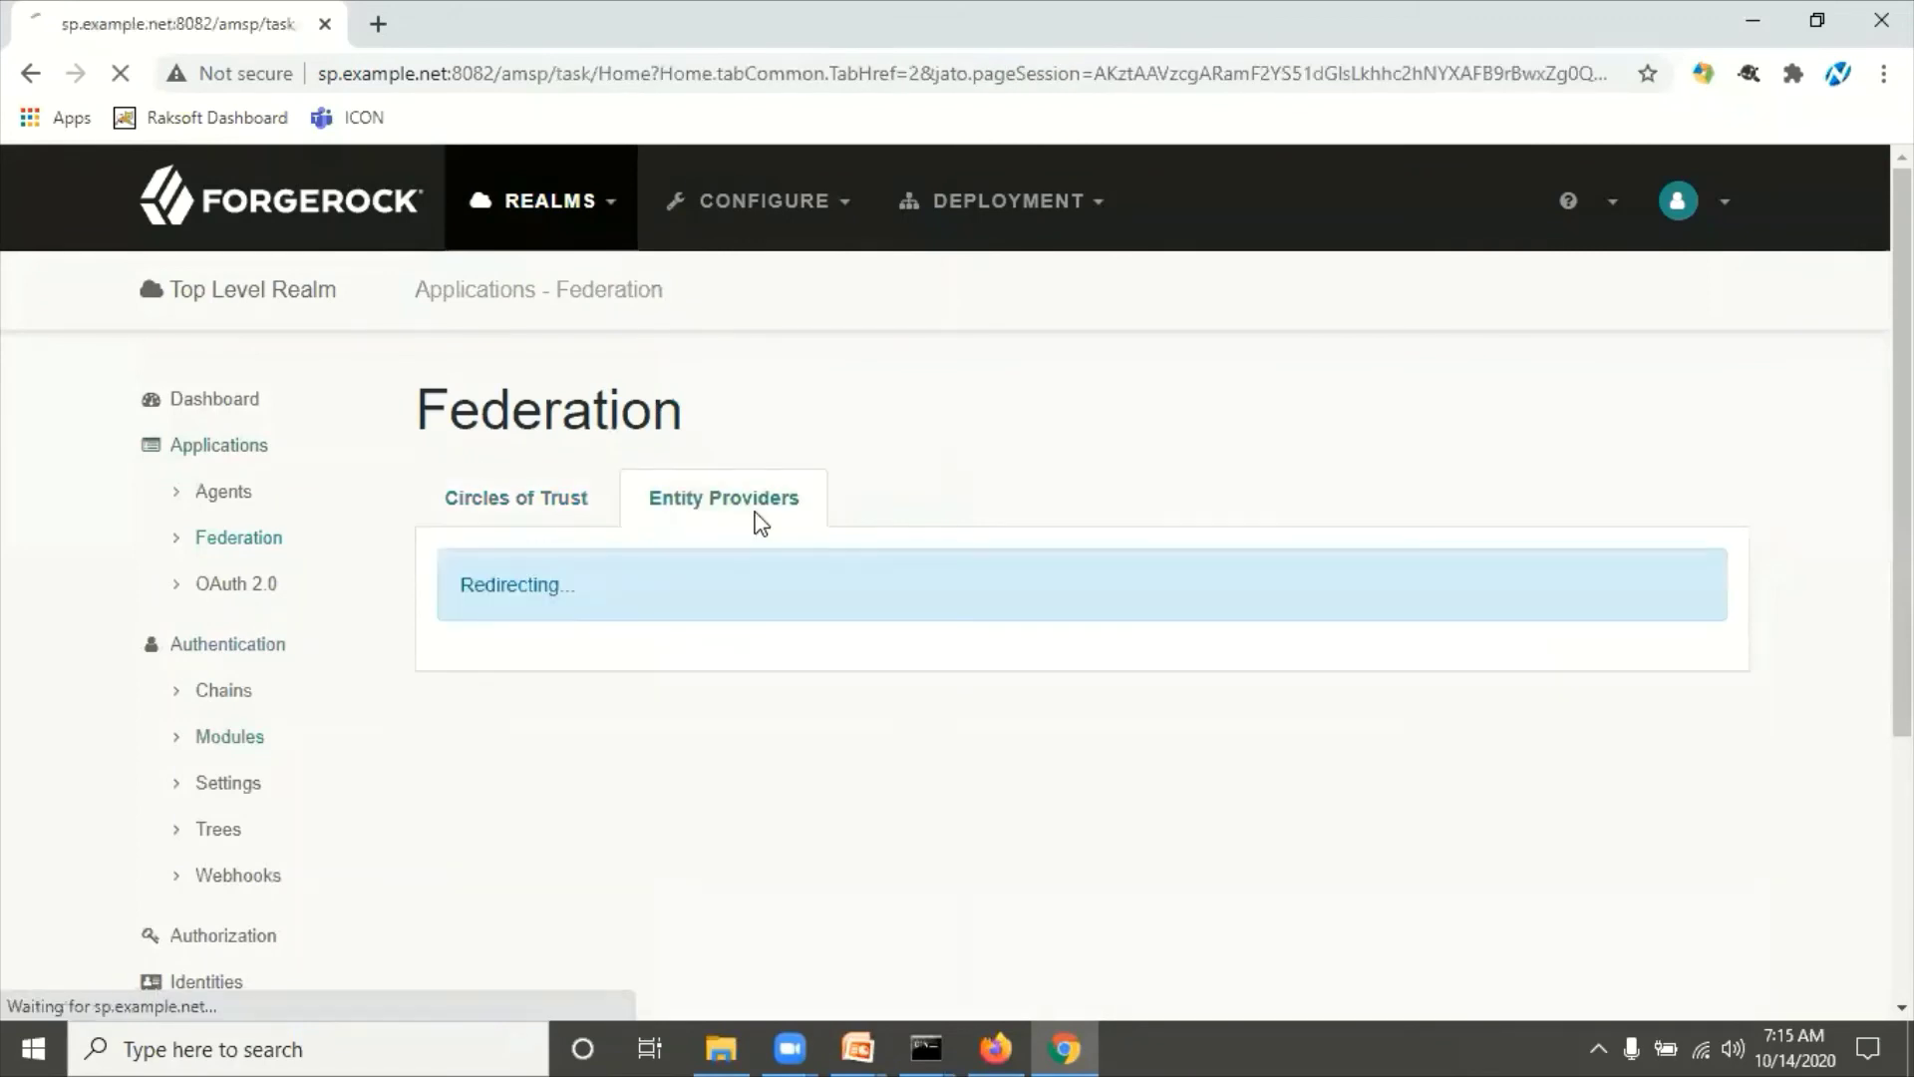
scroll(761, 525, down, 1)
scroll(761, 524, down, 1)
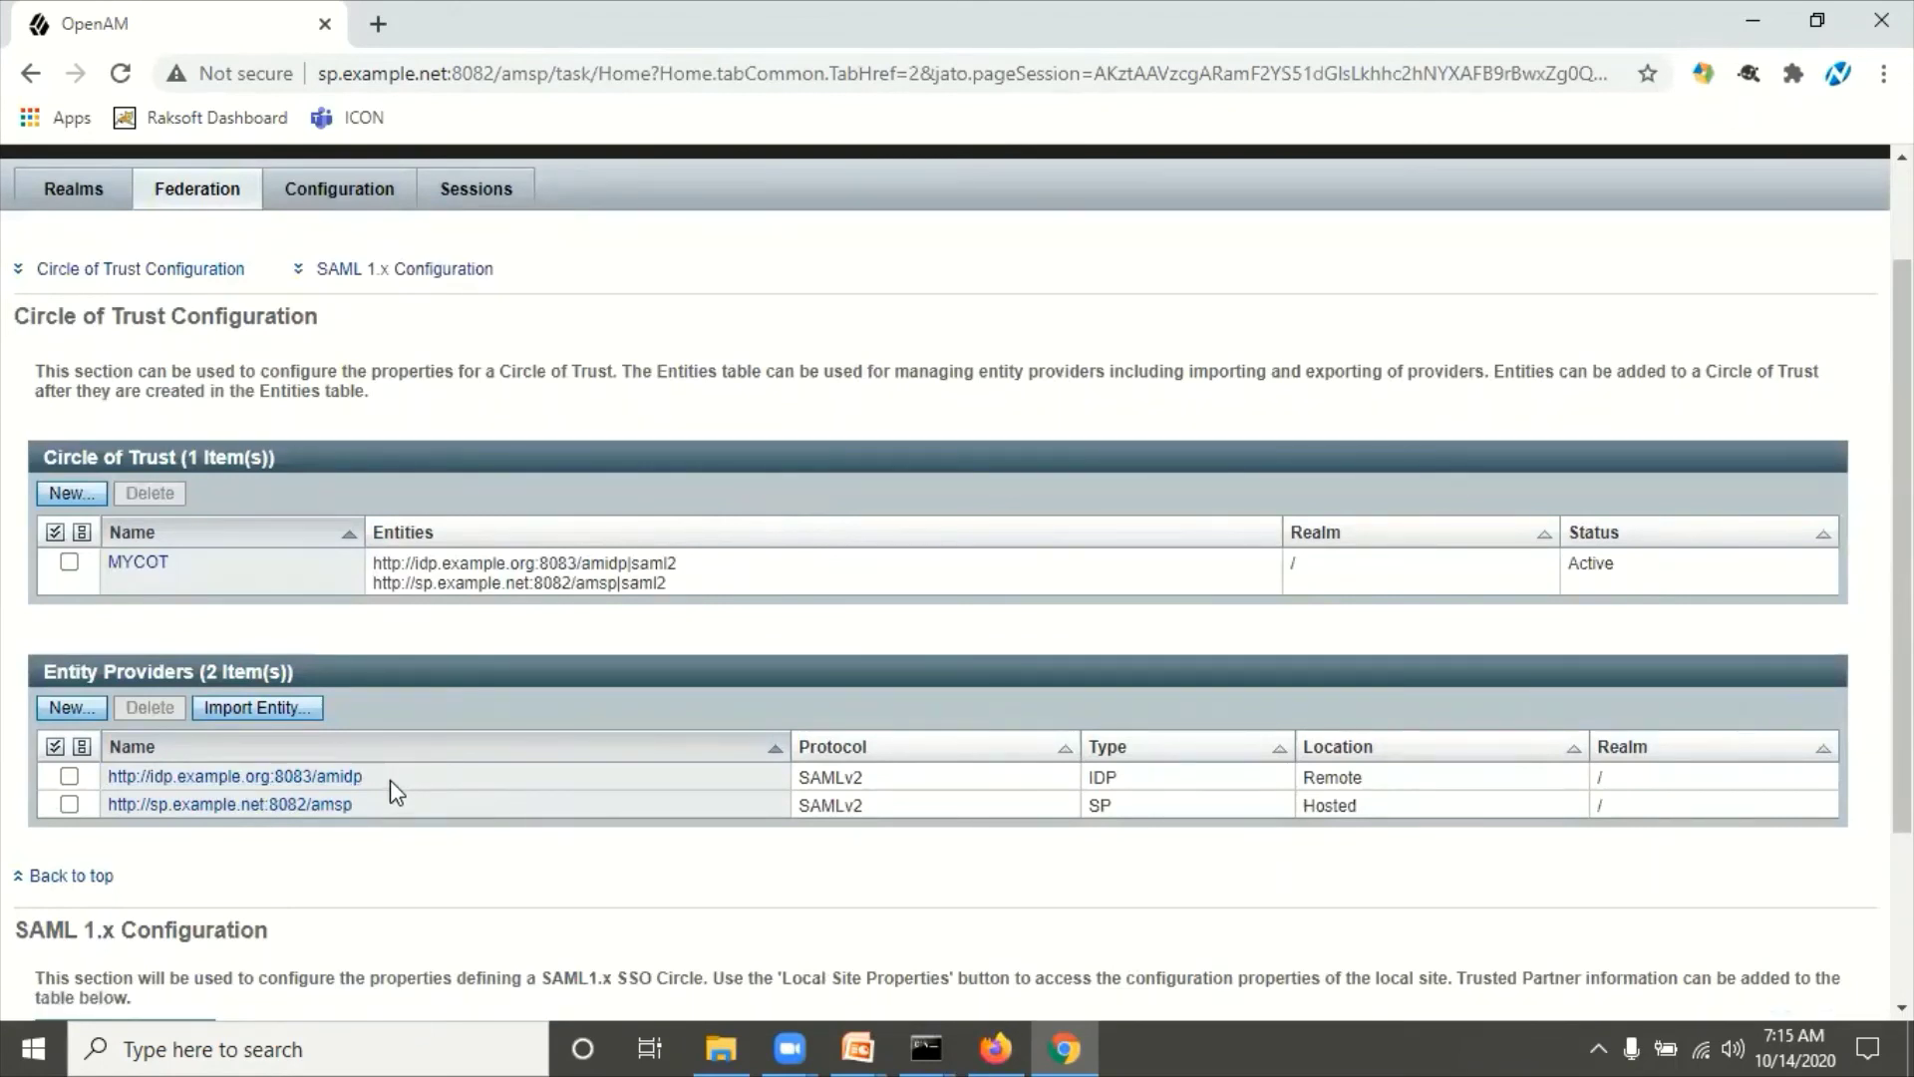
drag(363, 777, 103, 774)
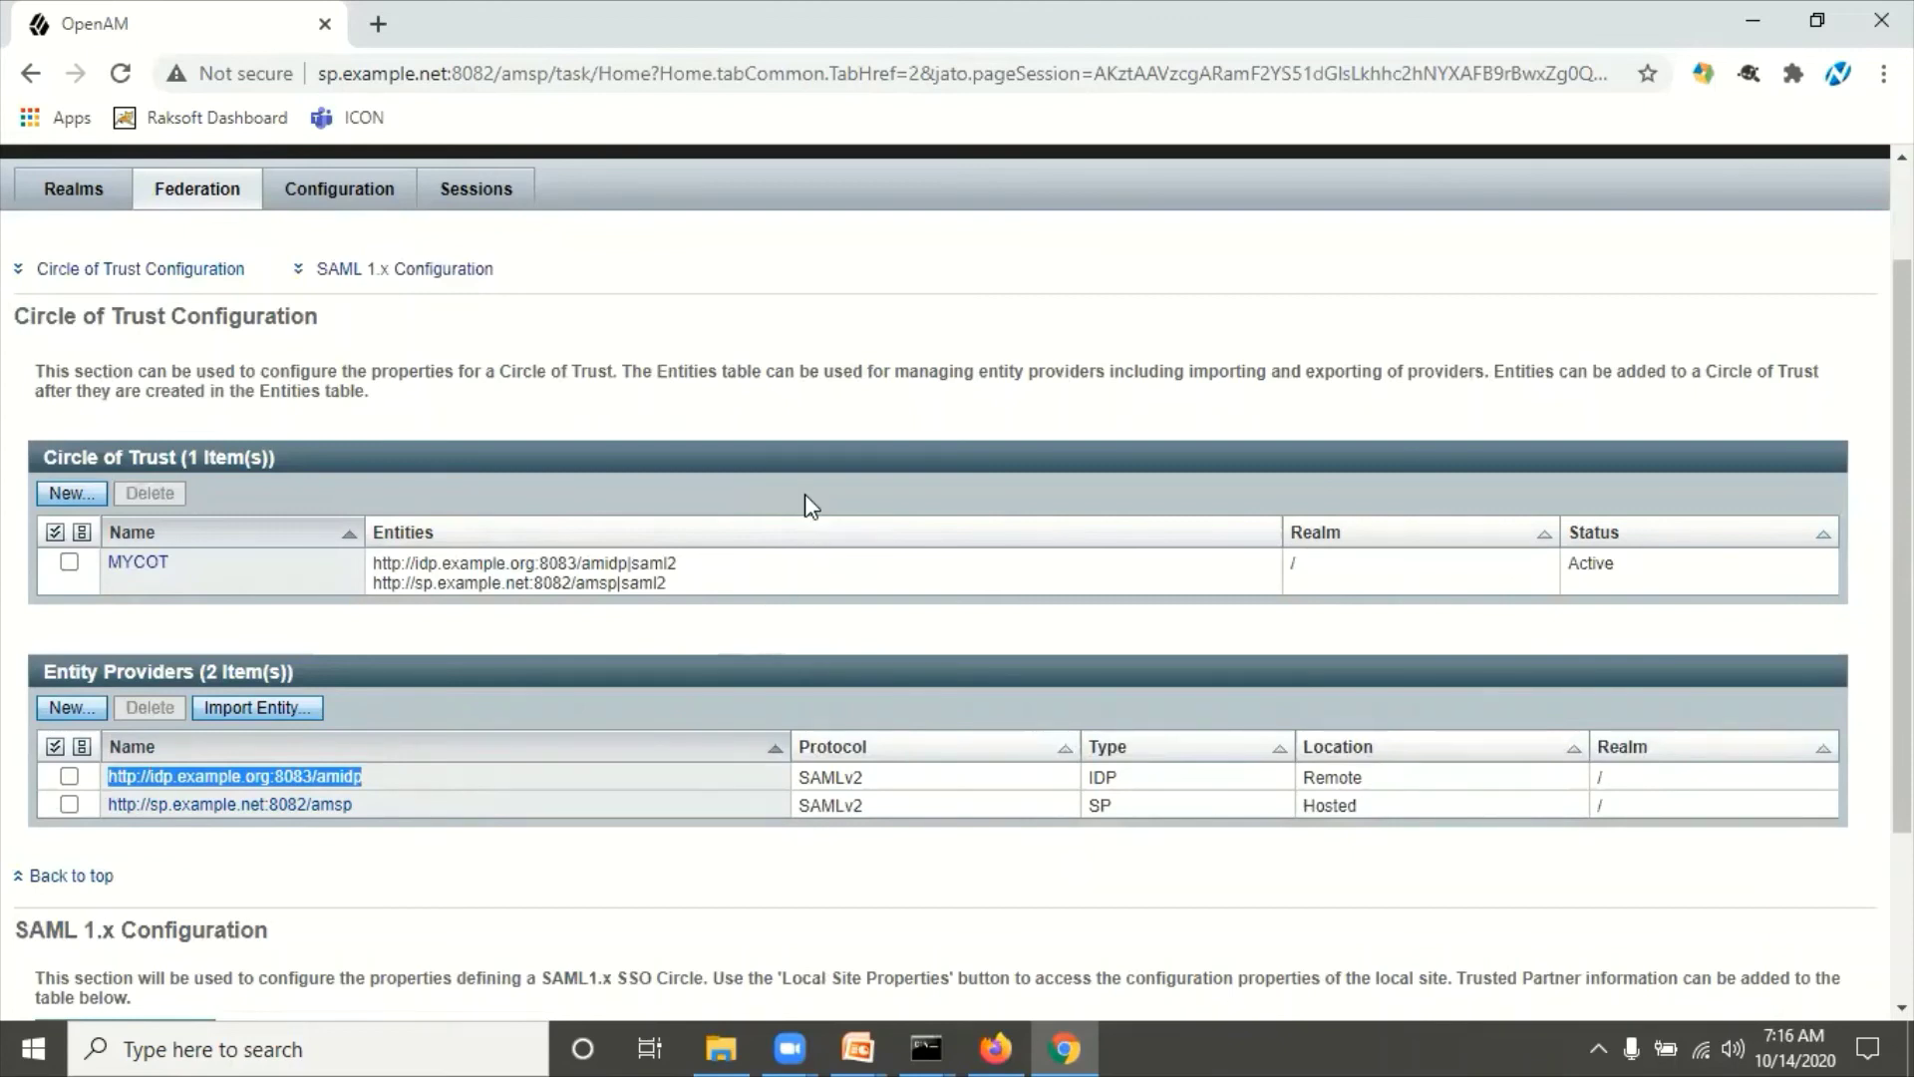
Step: Return to the Top Level Realm's modules and review the saved SAML2TestNew settings
click(802, 263)
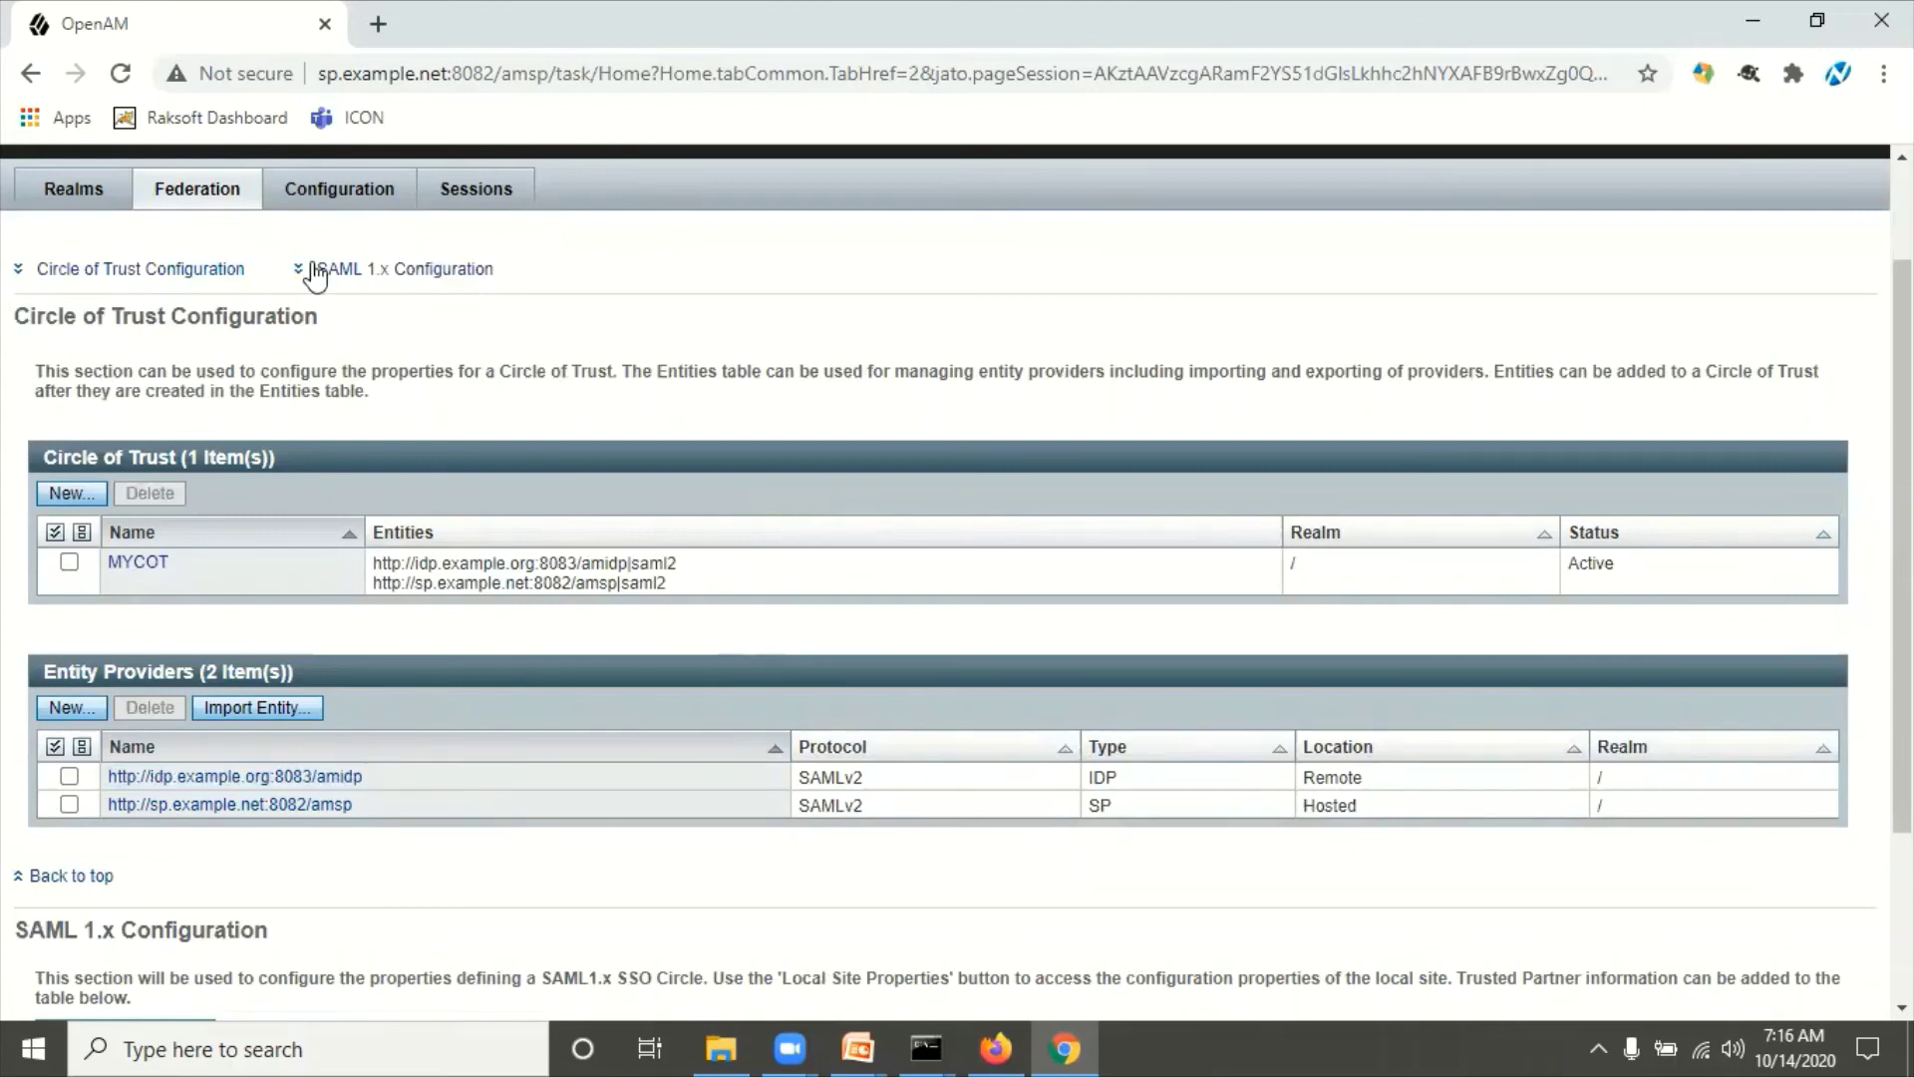
click(104, 211)
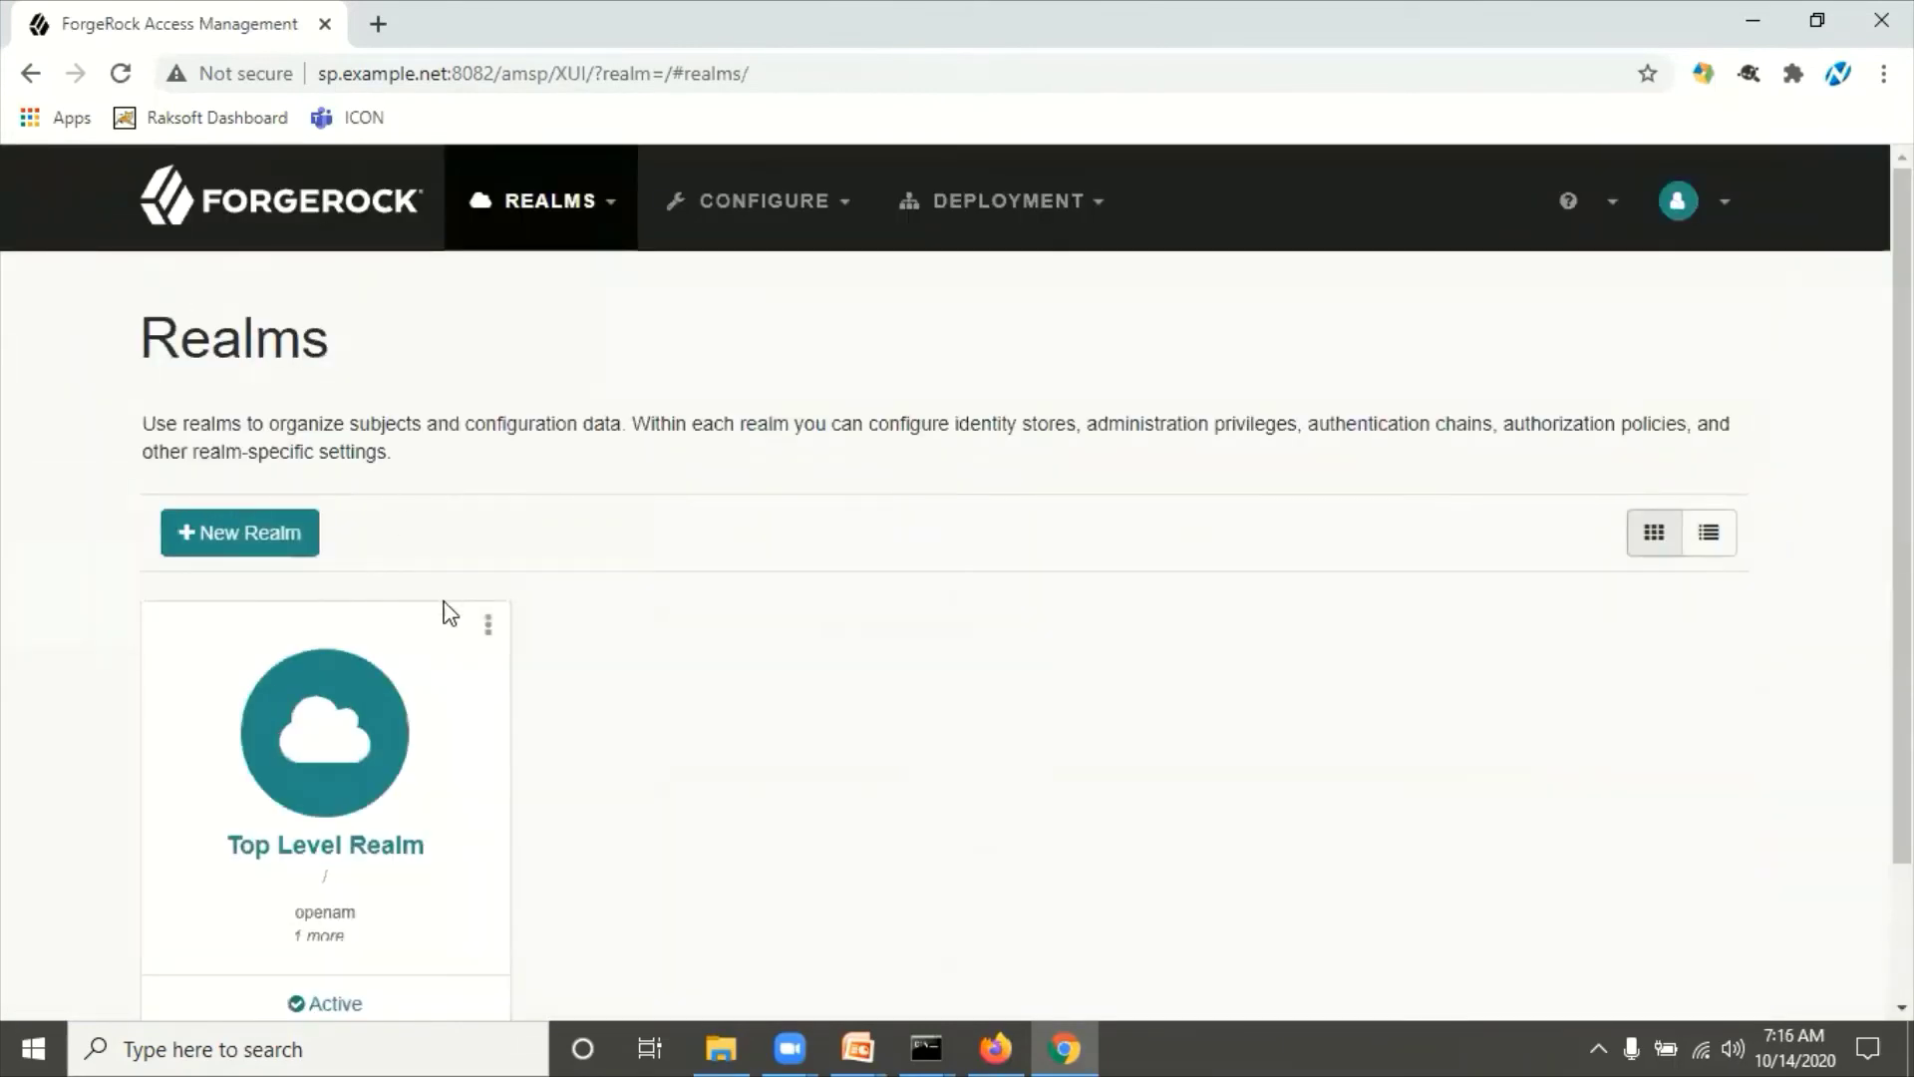
click(374, 729)
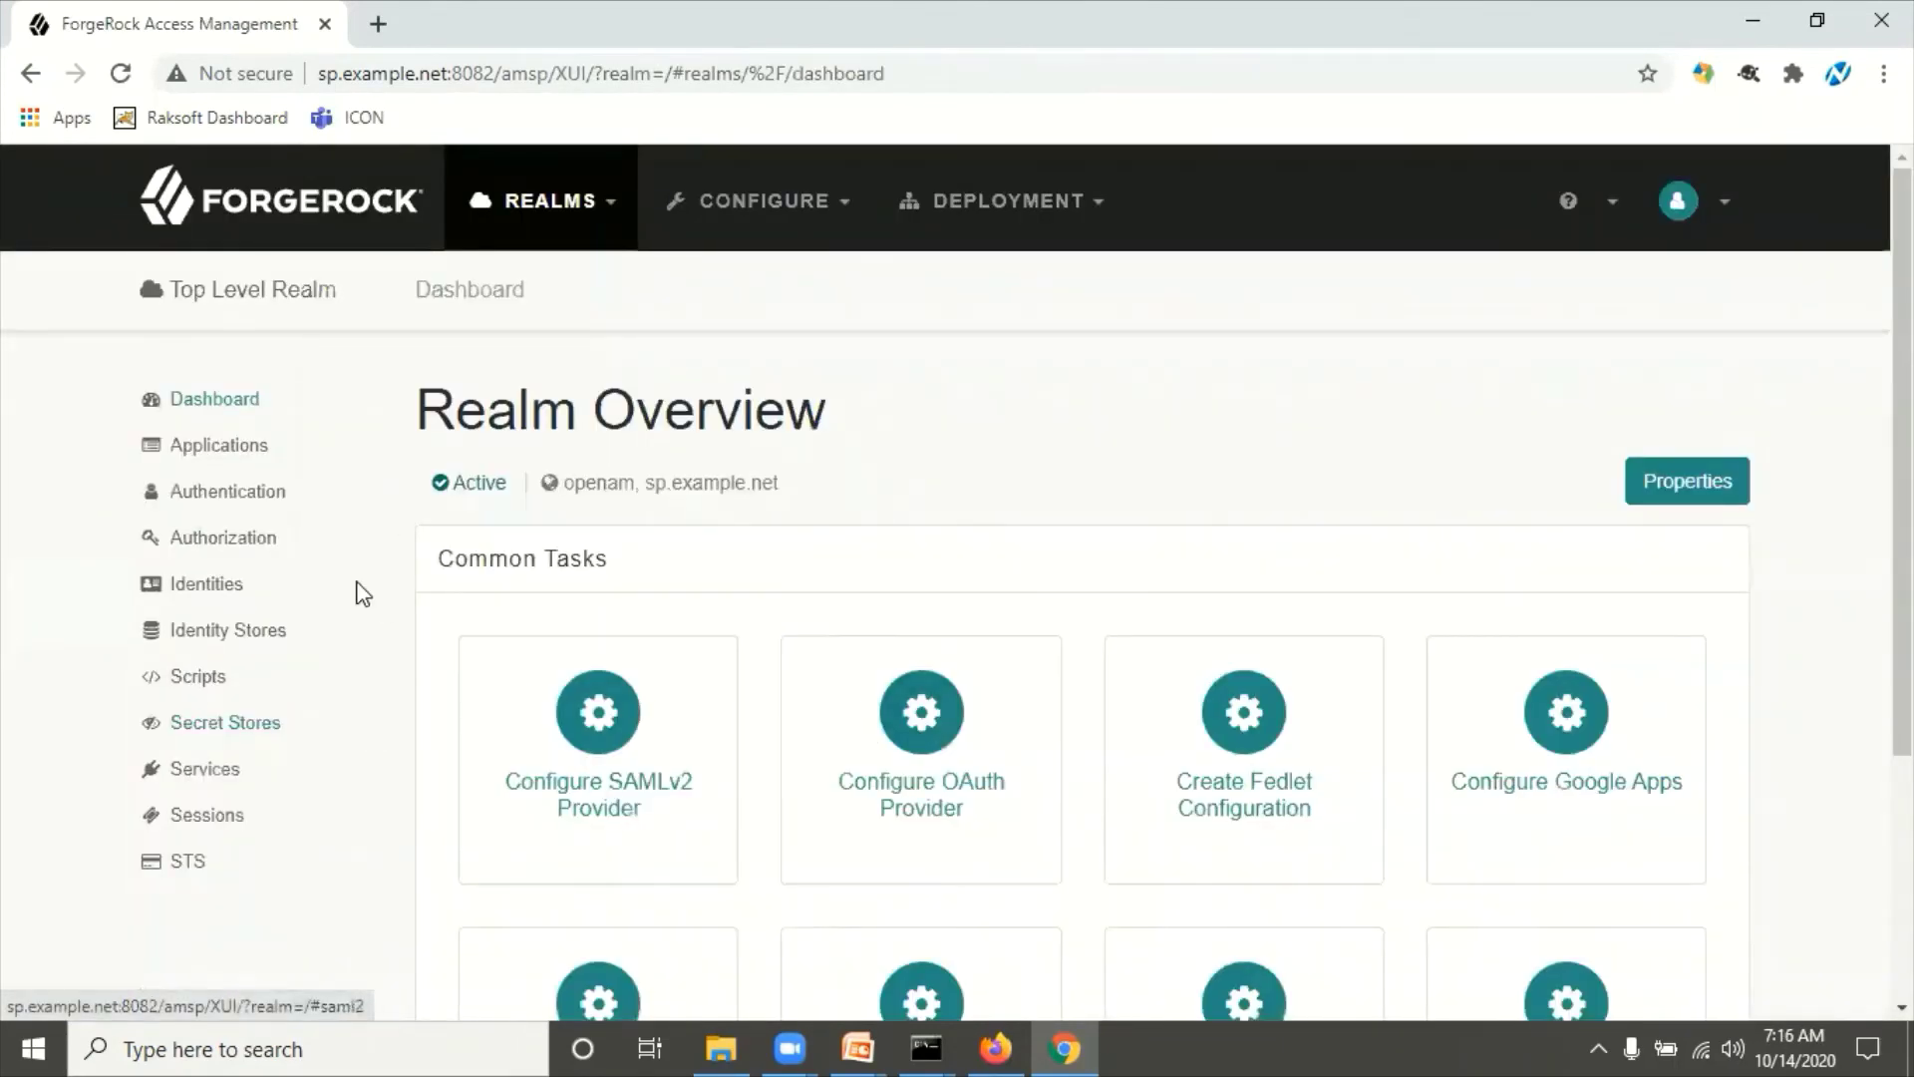
click(231, 492)
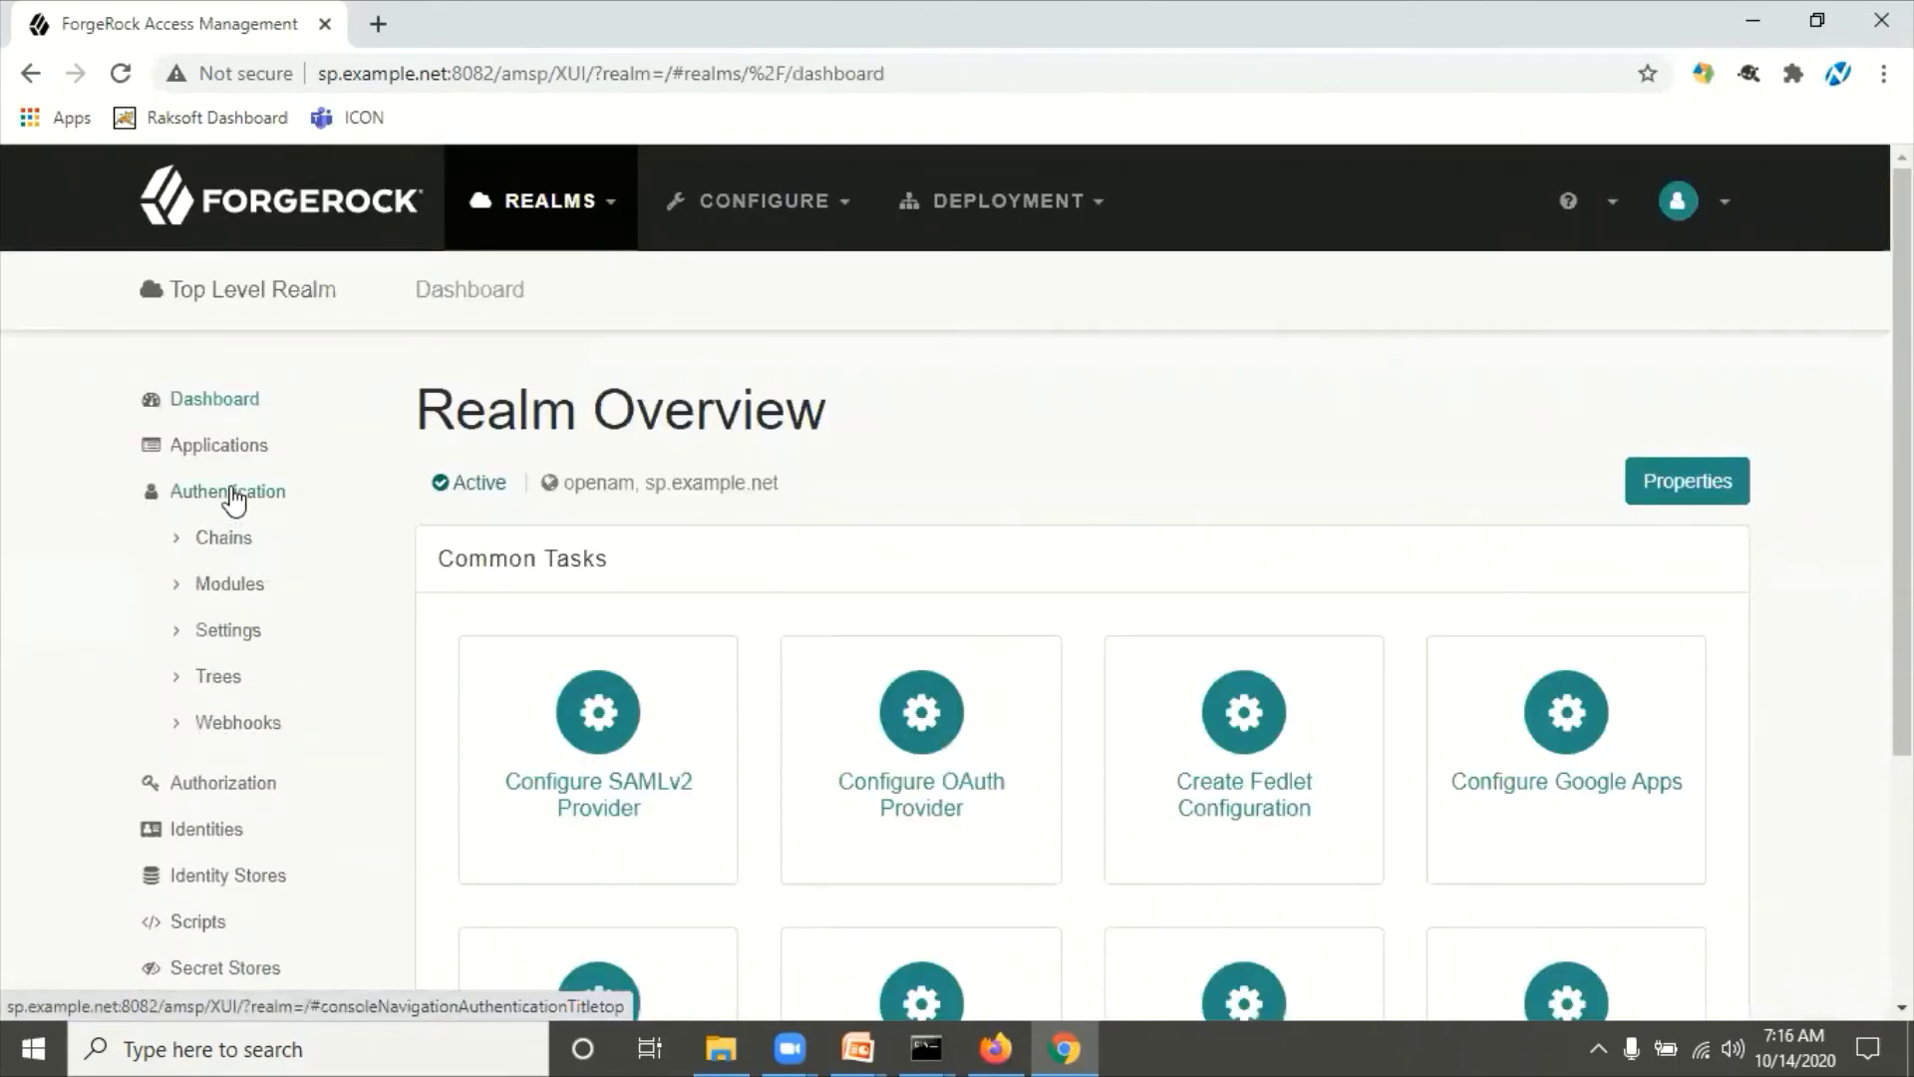
click(238, 586)
scroll(832, 798, down, 3)
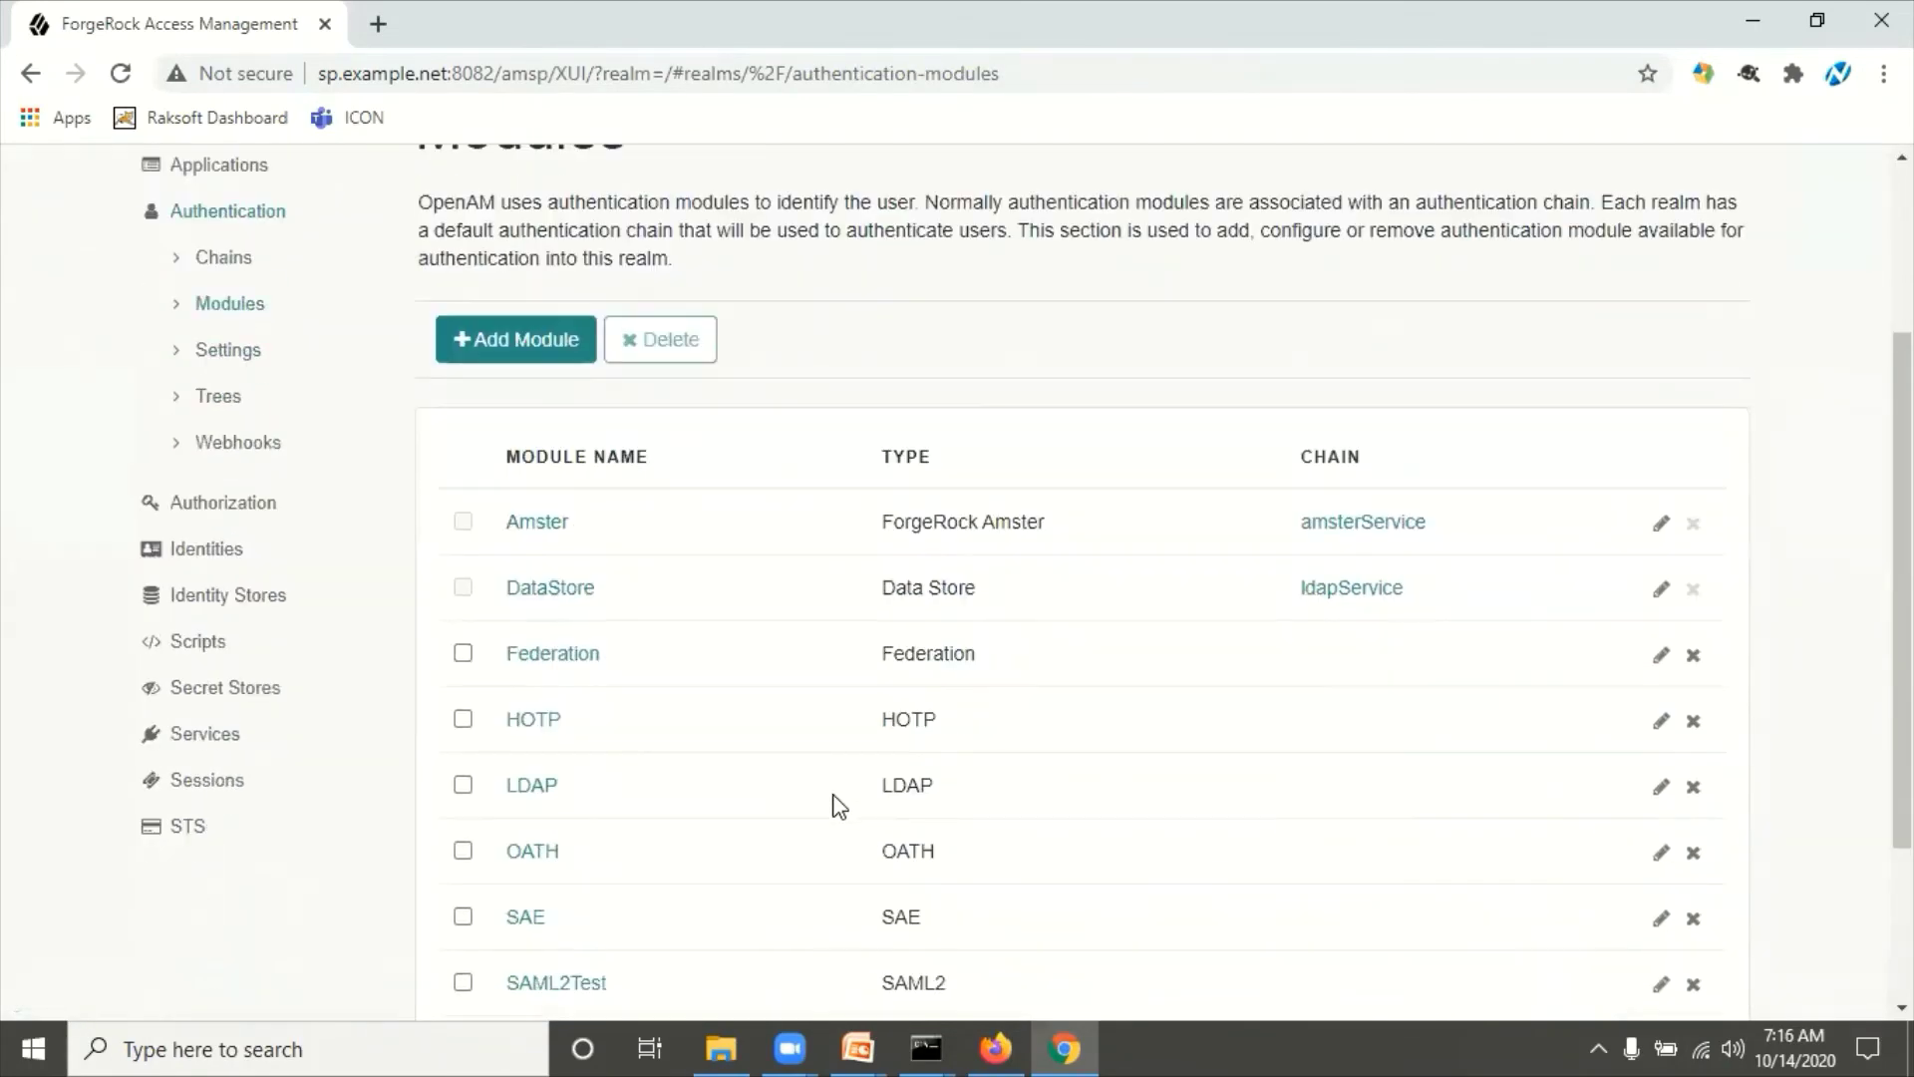
scroll(586, 727, down, 3)
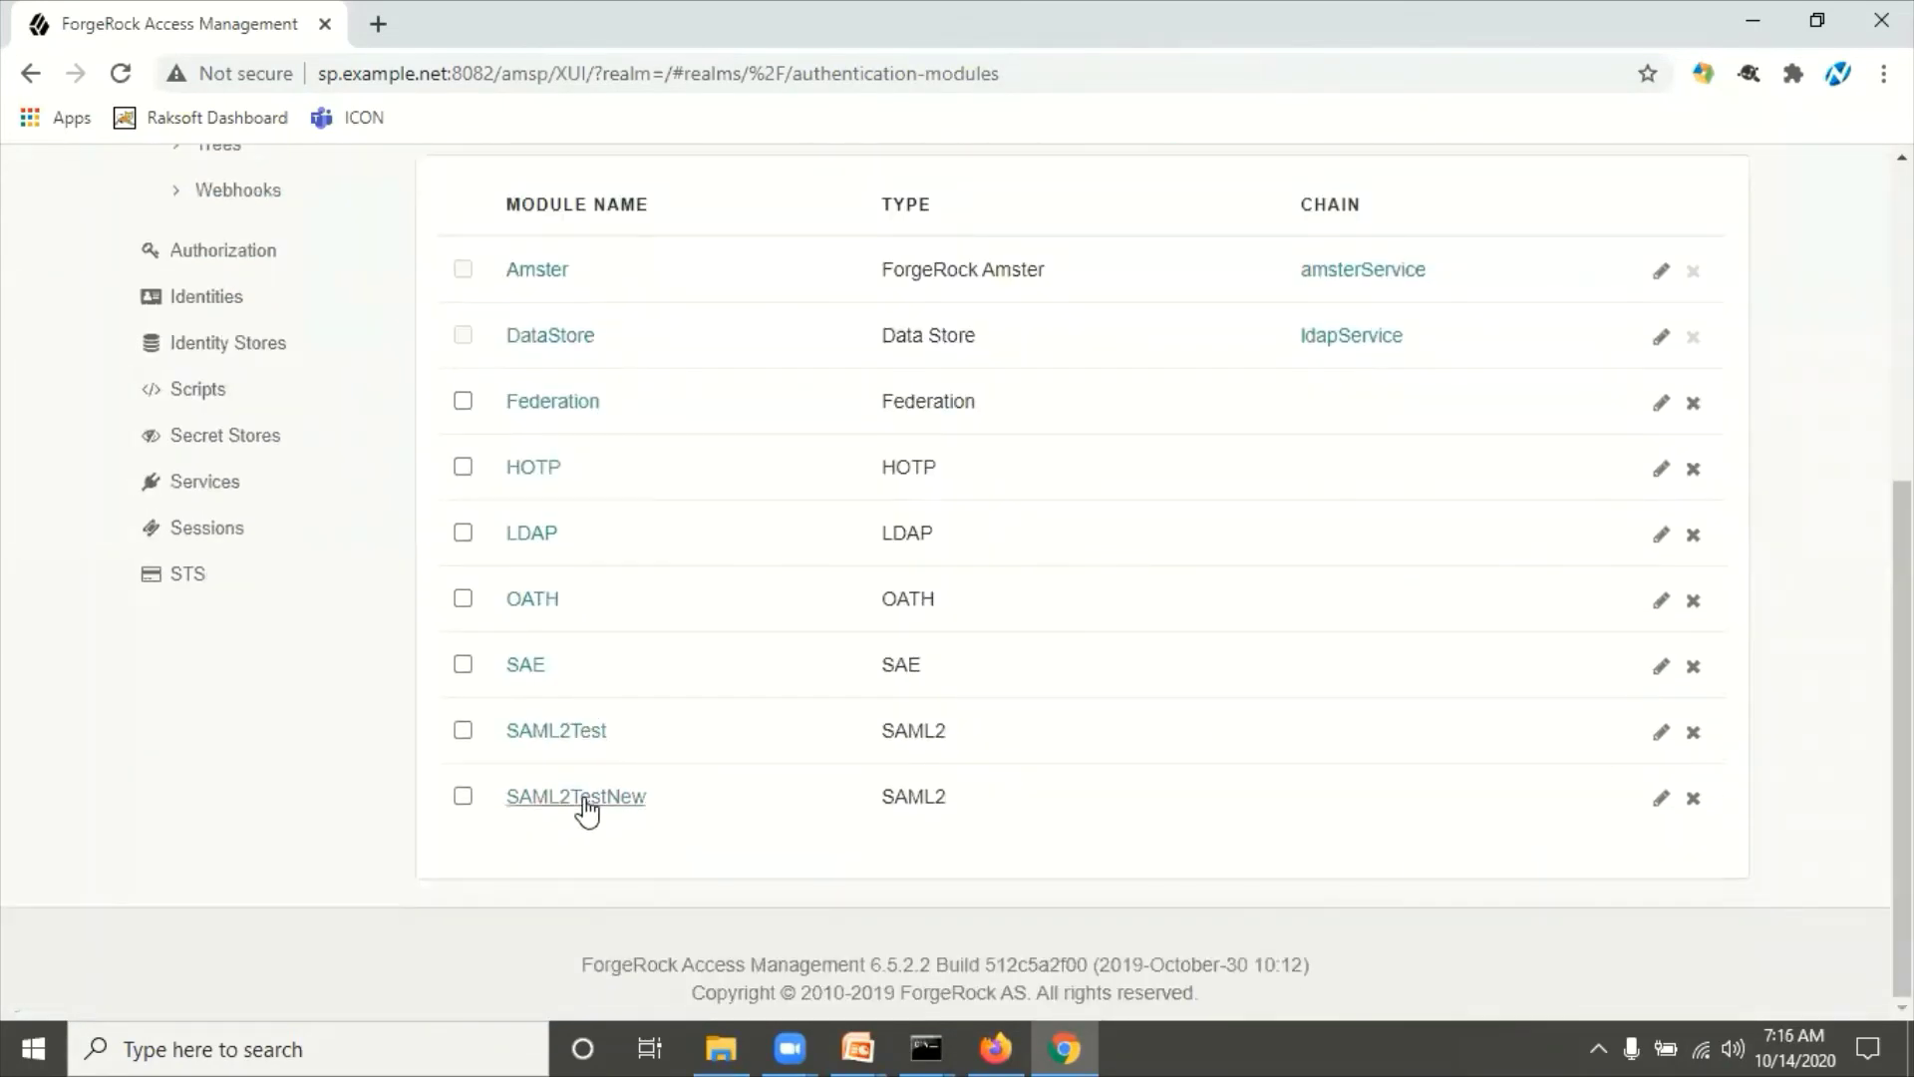
click(586, 804)
scroll(901, 553, up, 5)
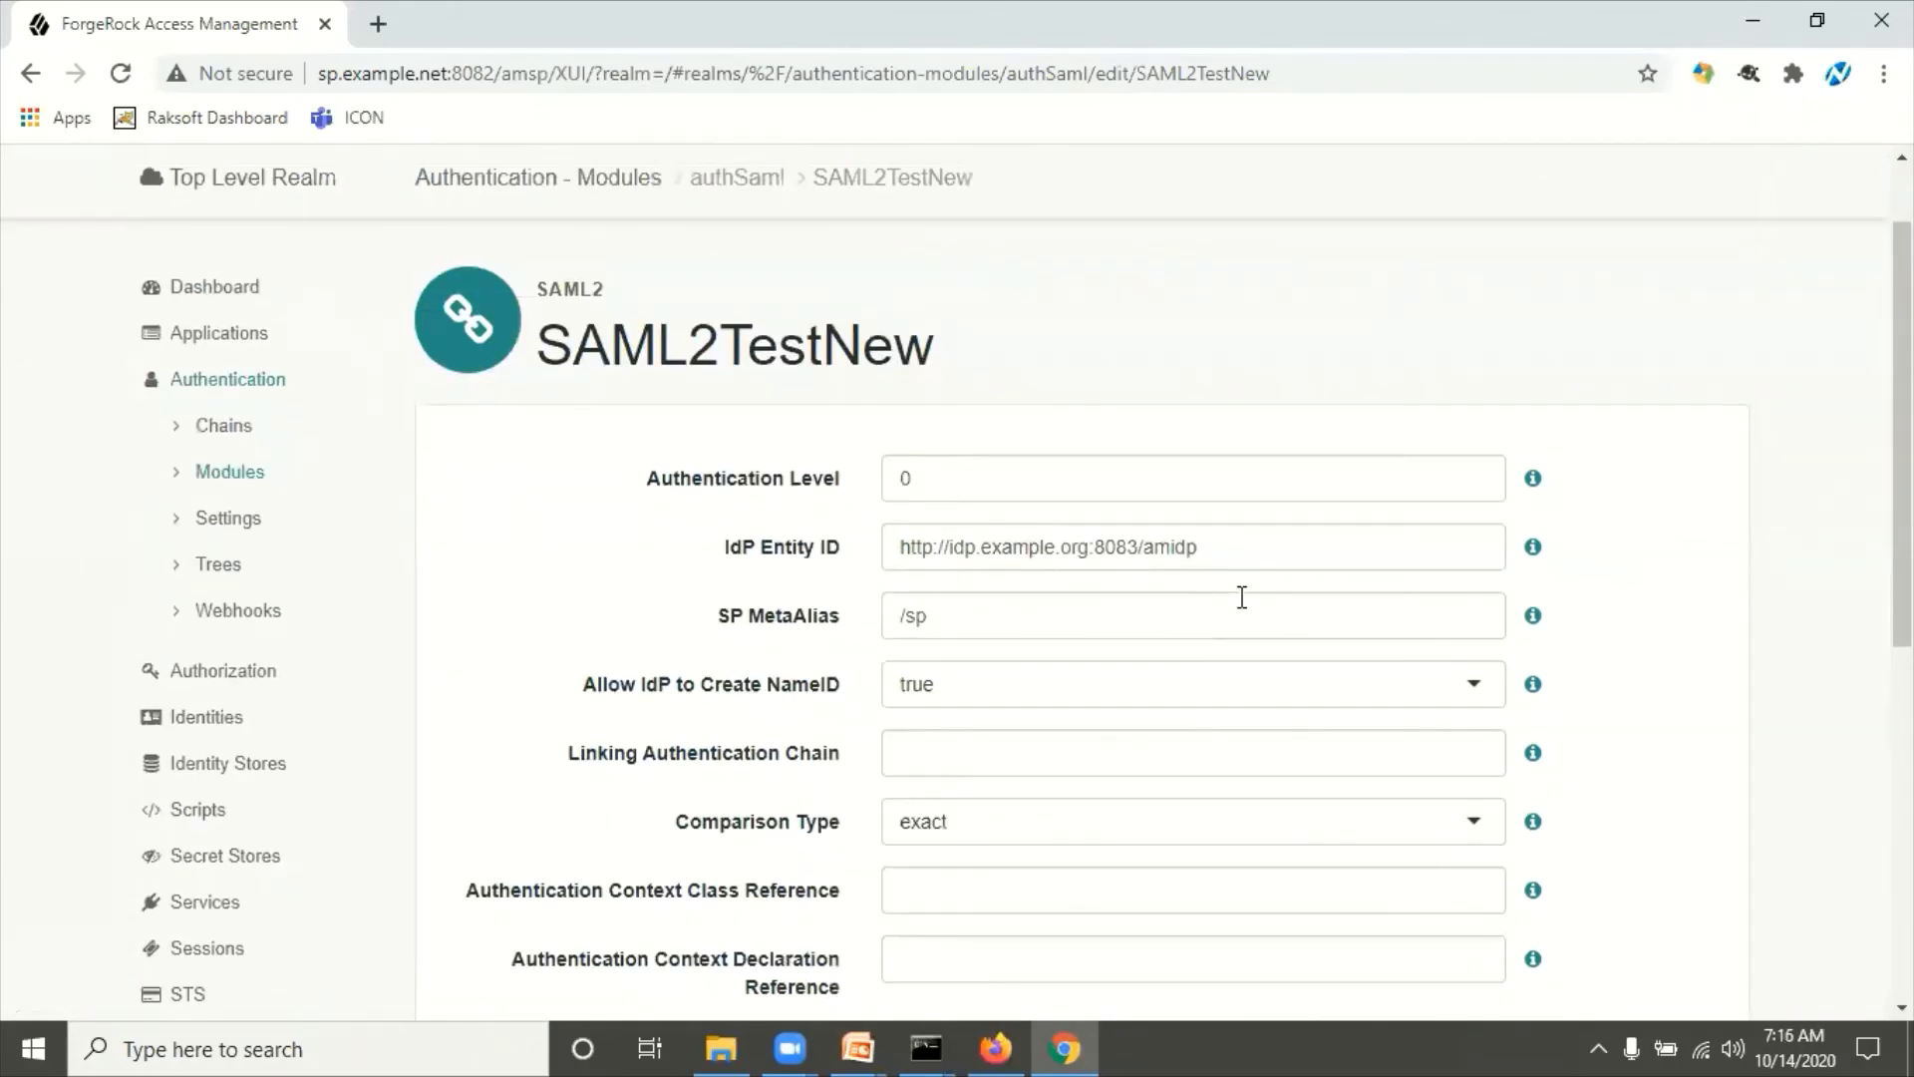
scroll(1256, 603, down, 5)
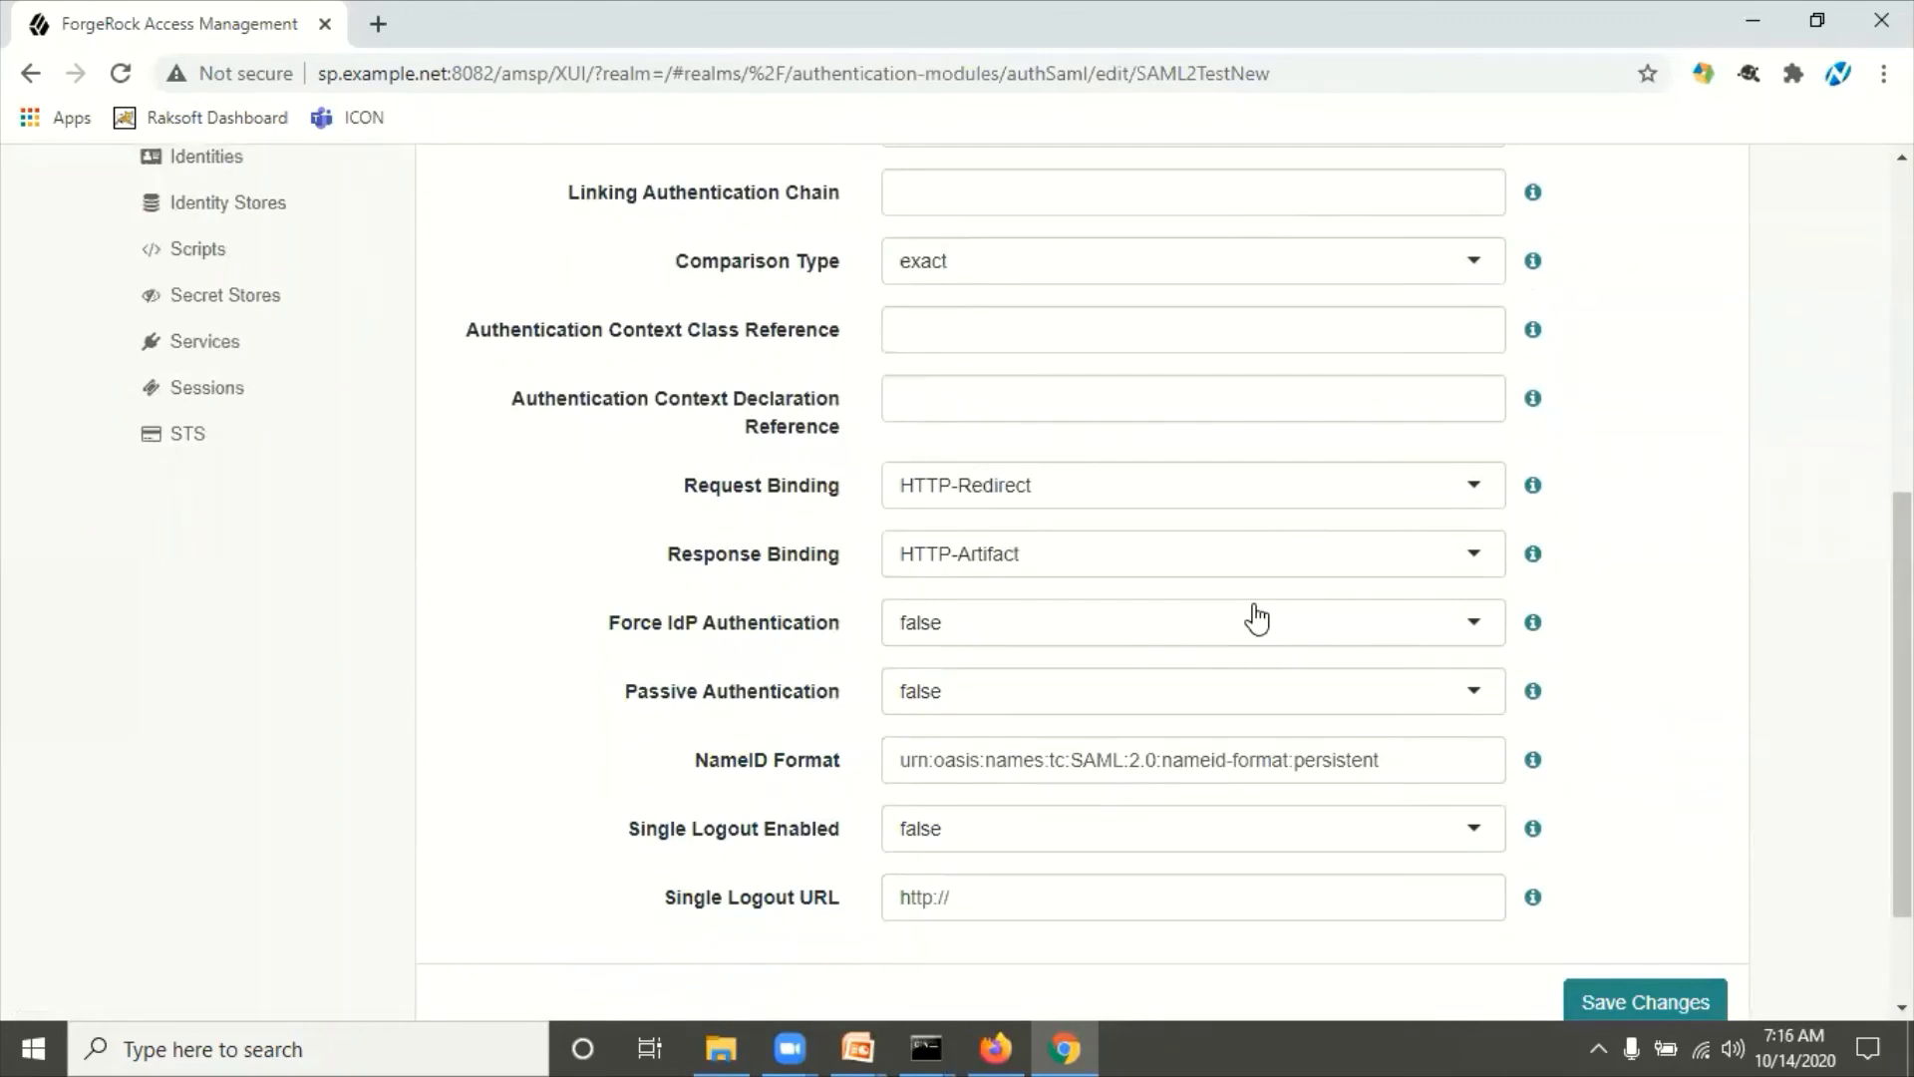
scroll(1255, 613, down, 3)
scroll(1256, 603, up, 5)
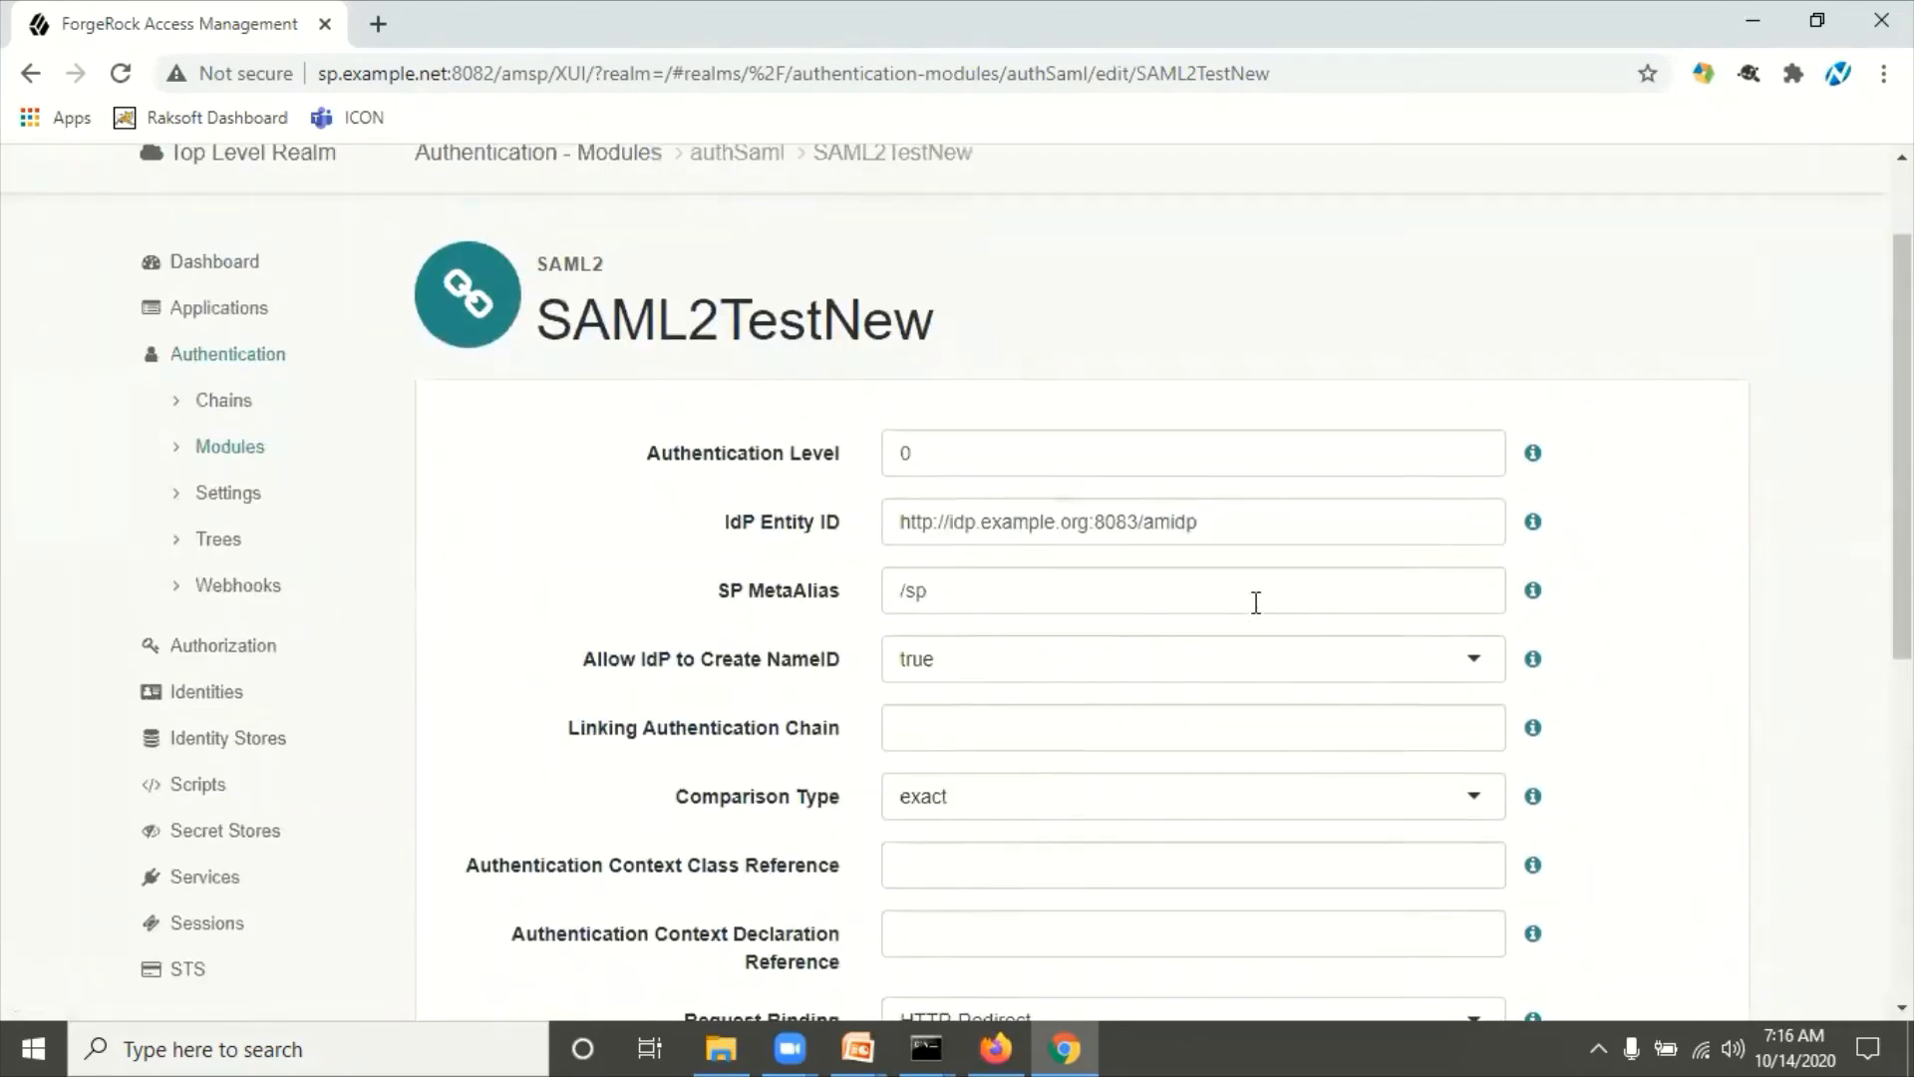
Step: Go back to the modules list, confirming SAML2TestNew appears as a SAML2 module
click(249, 461)
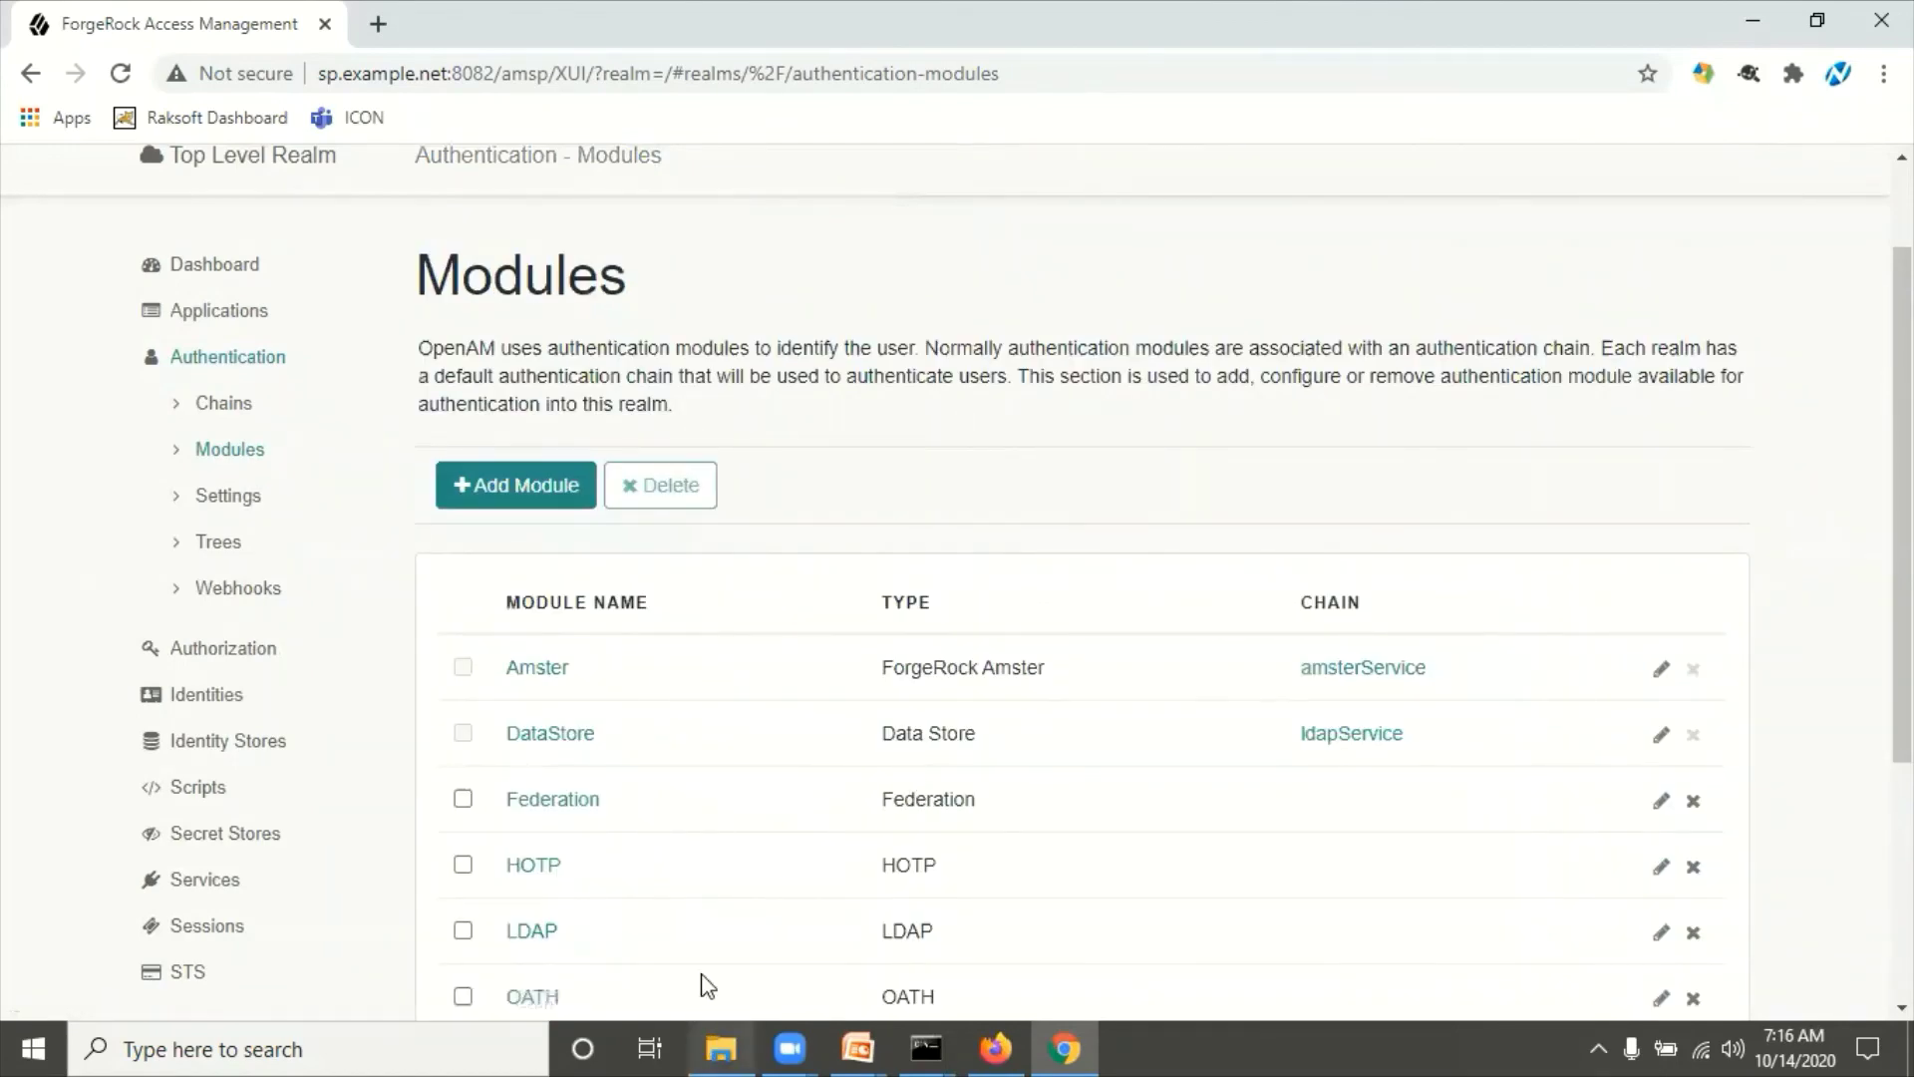
scroll(760, 891, down, 3)
scroll(761, 890, down, 1)
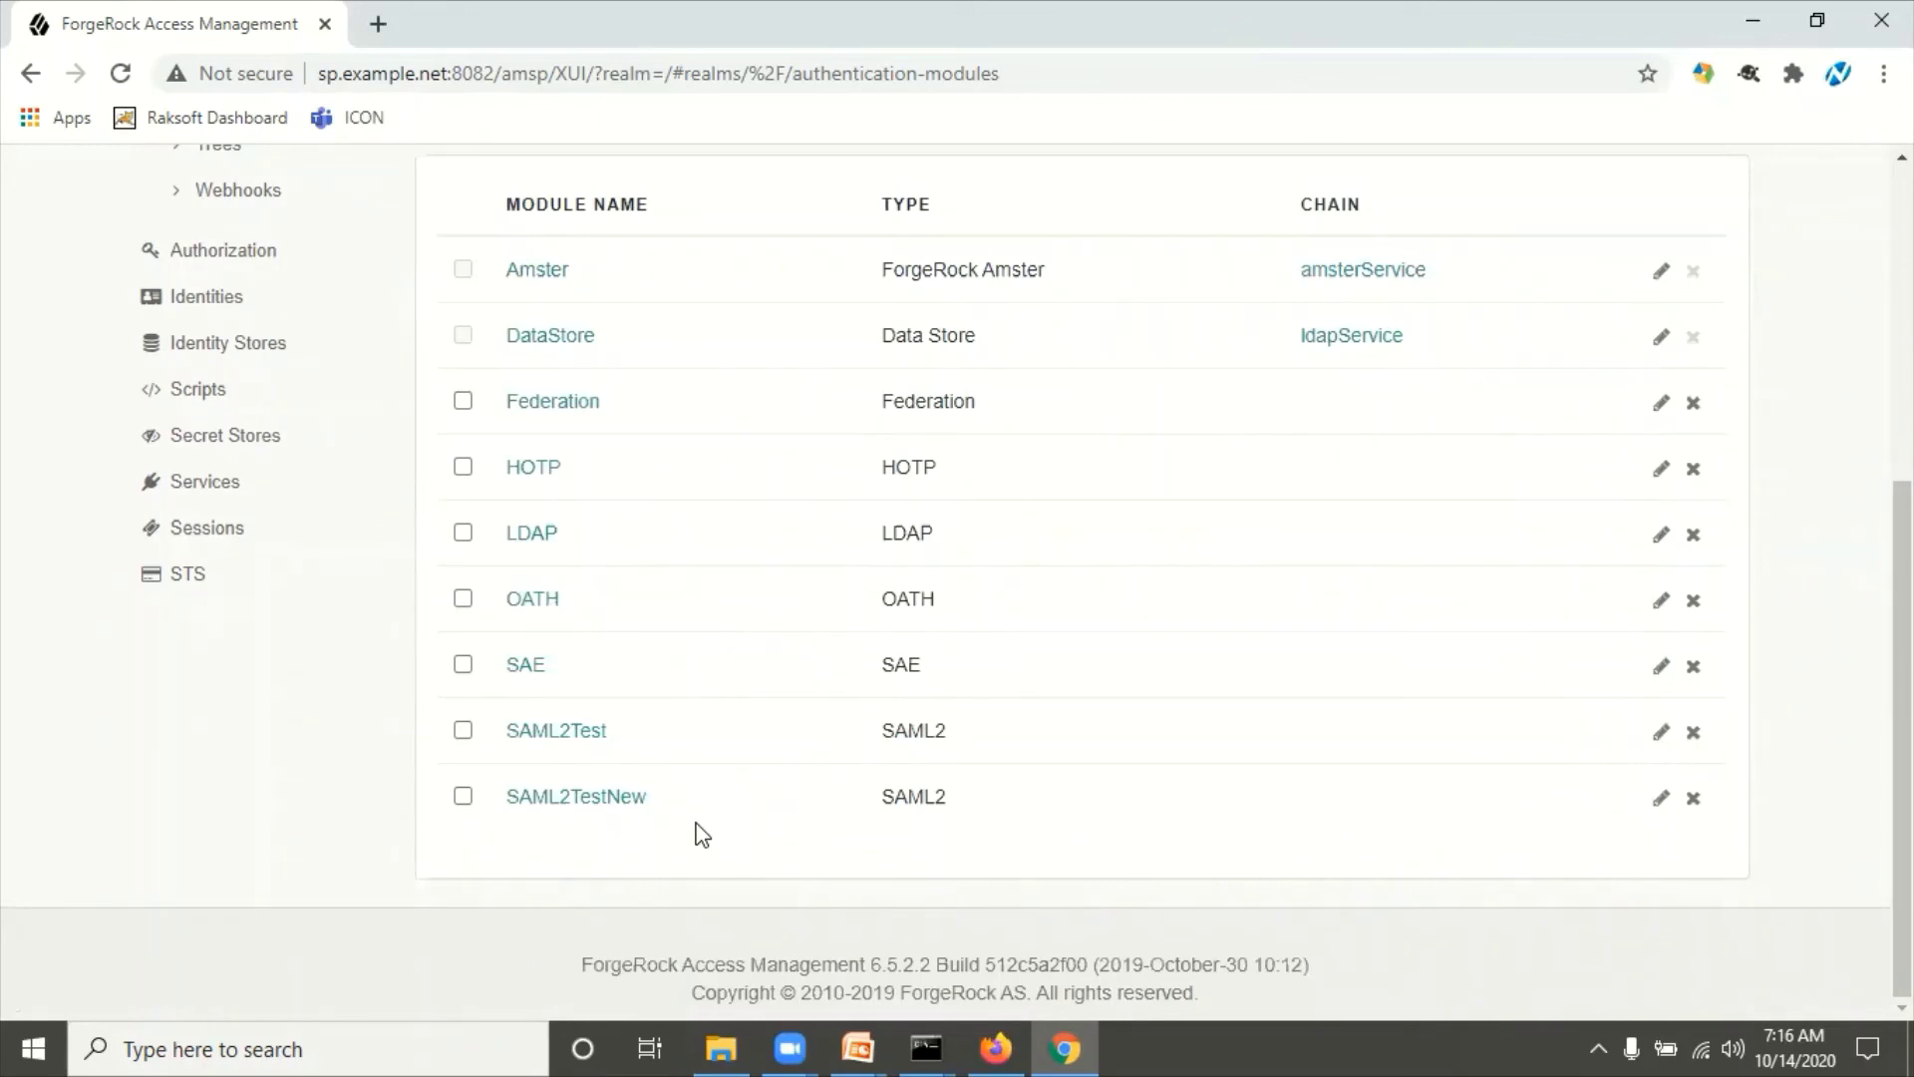
scroll(702, 835, up, 5)
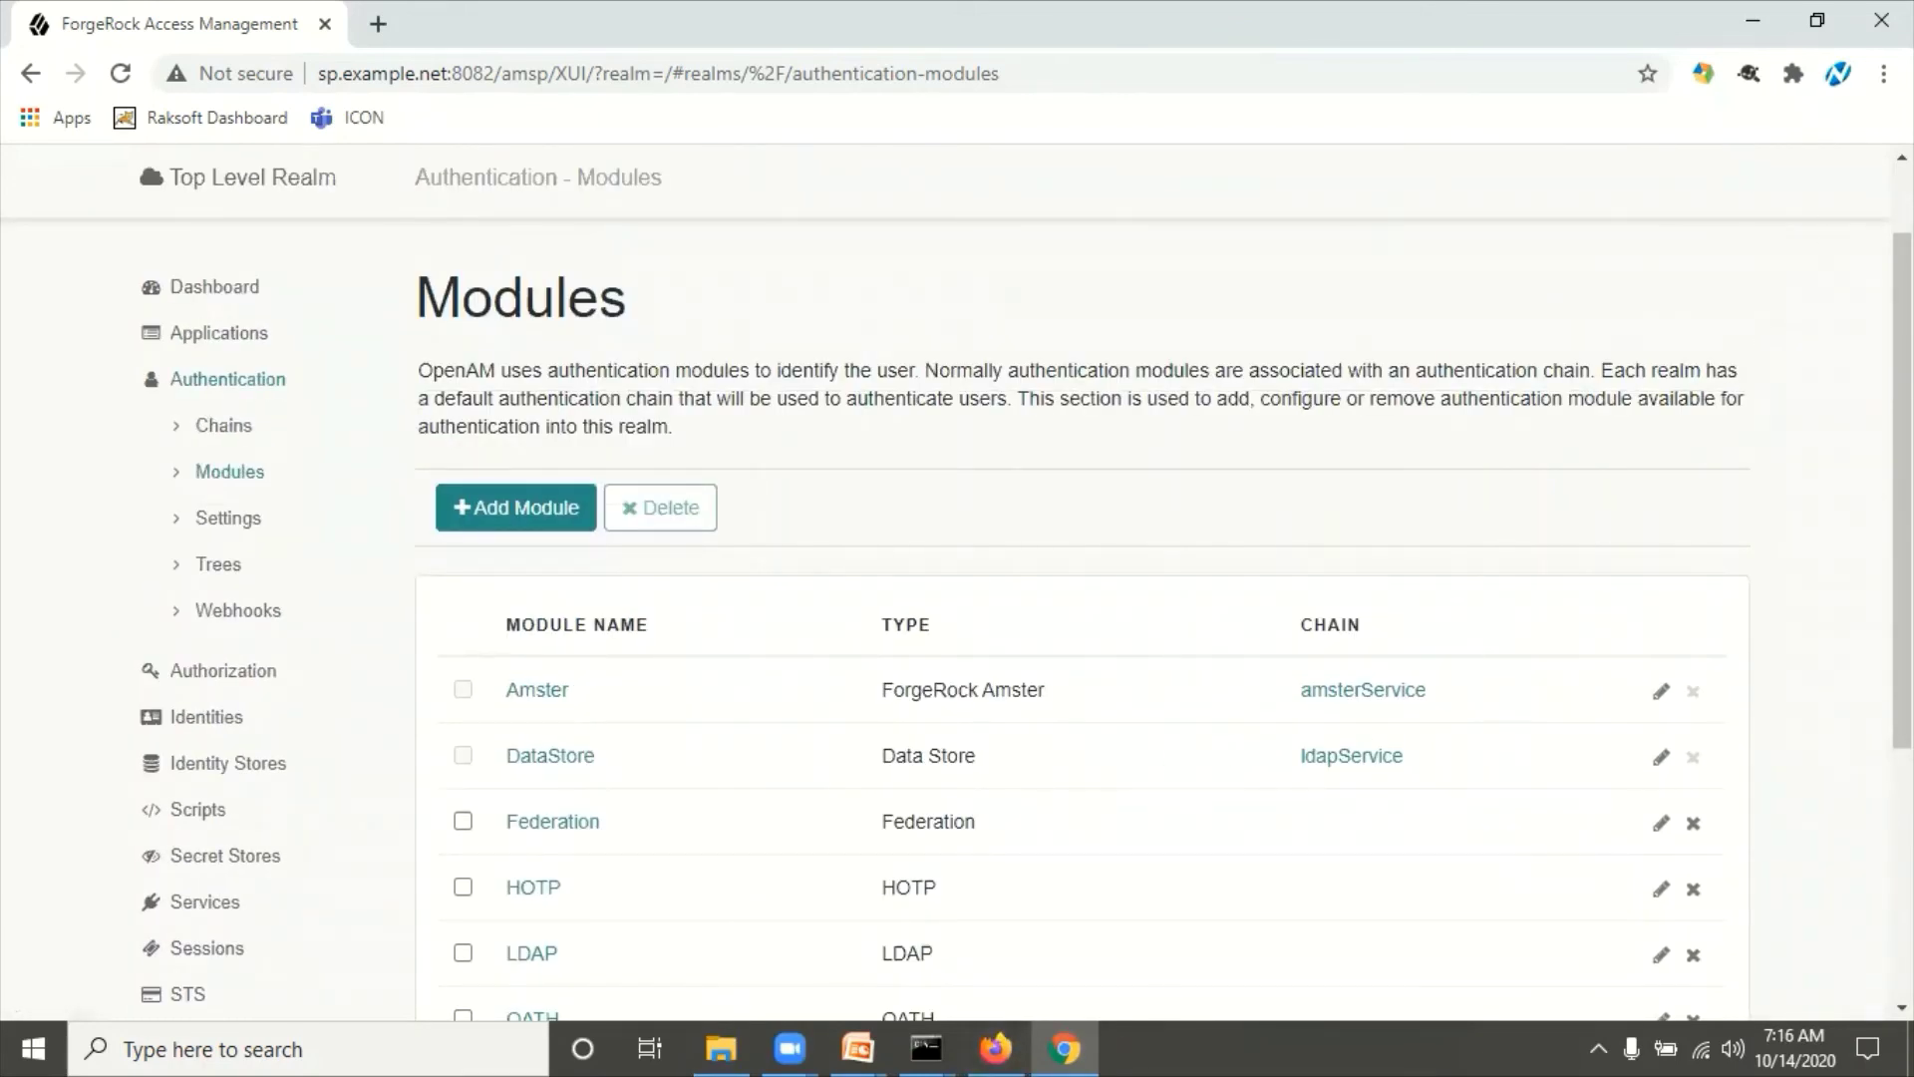
click(1883, 73)
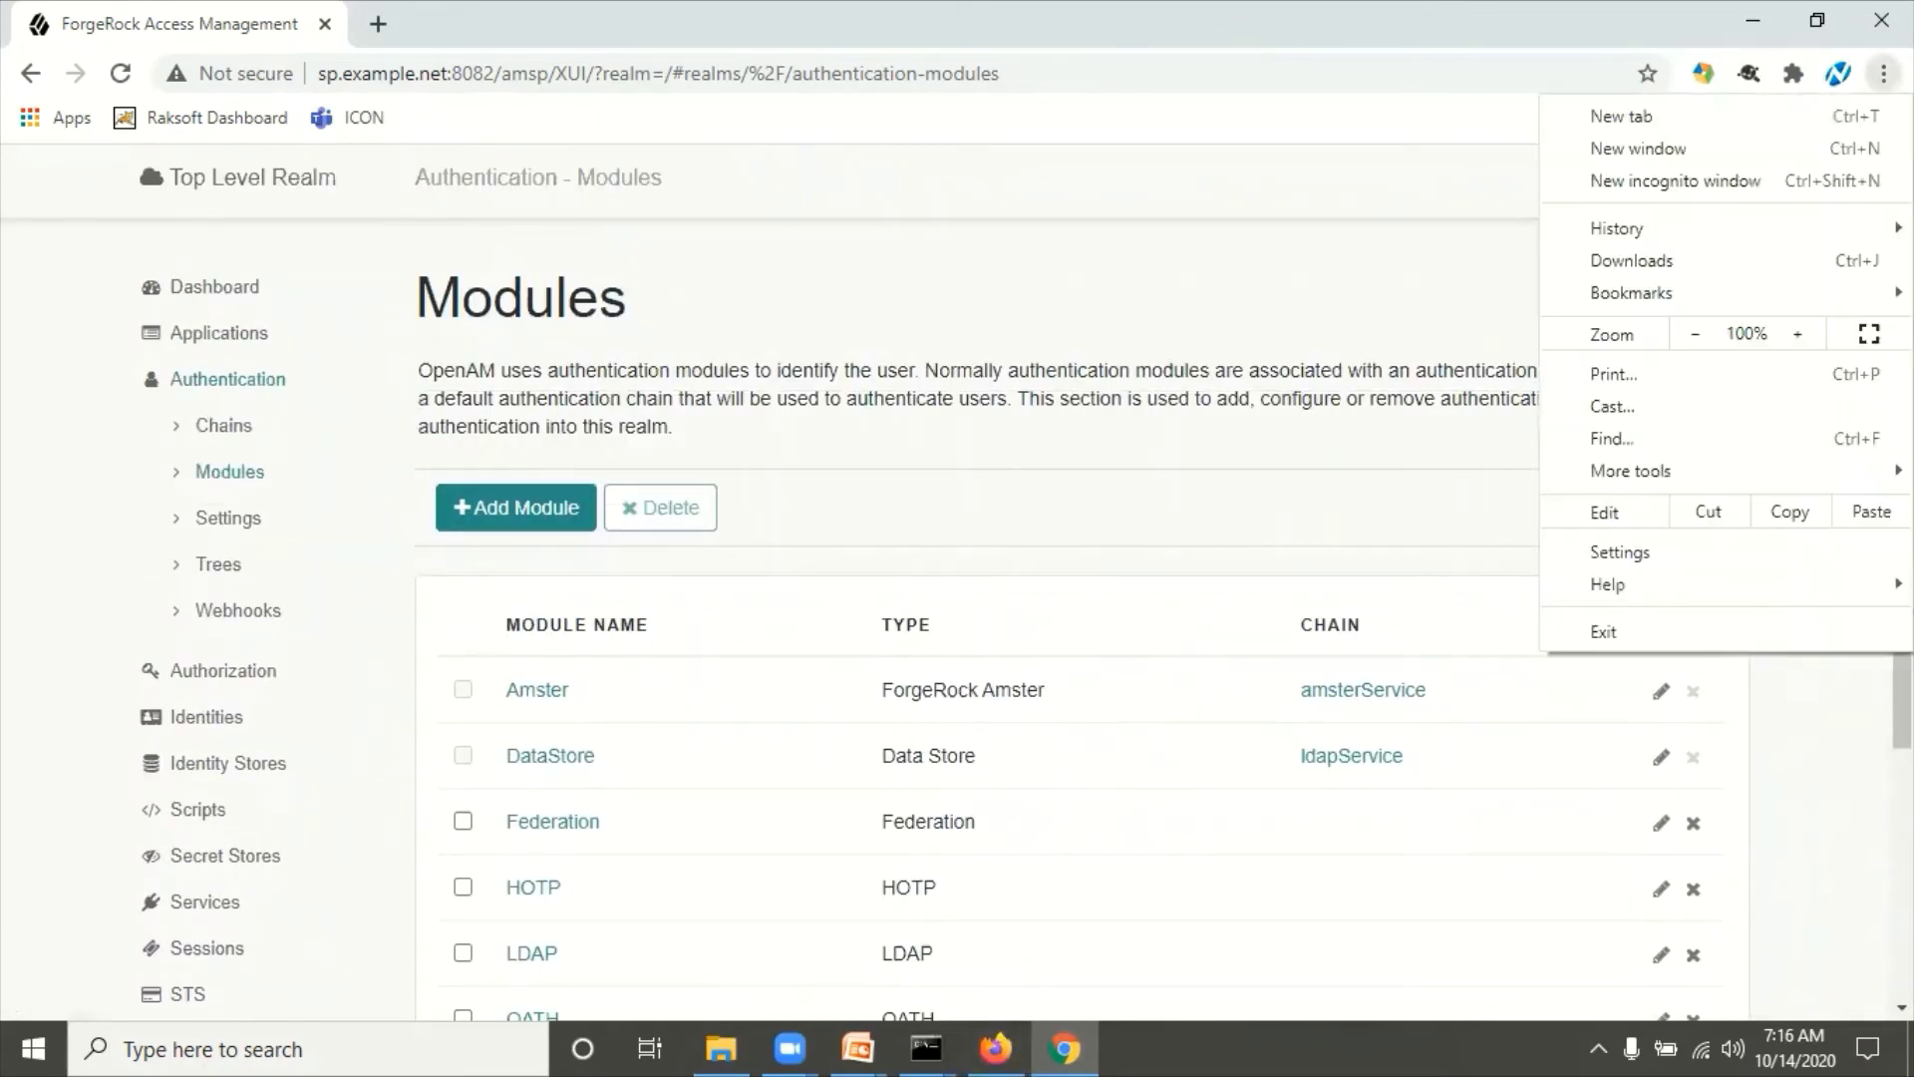
Step: In a new incognito window, enter sp.example.net:8082/amsp/XUI/?realm=/&authIndexType=module&authIndexValue as the address
click(1784, 184)
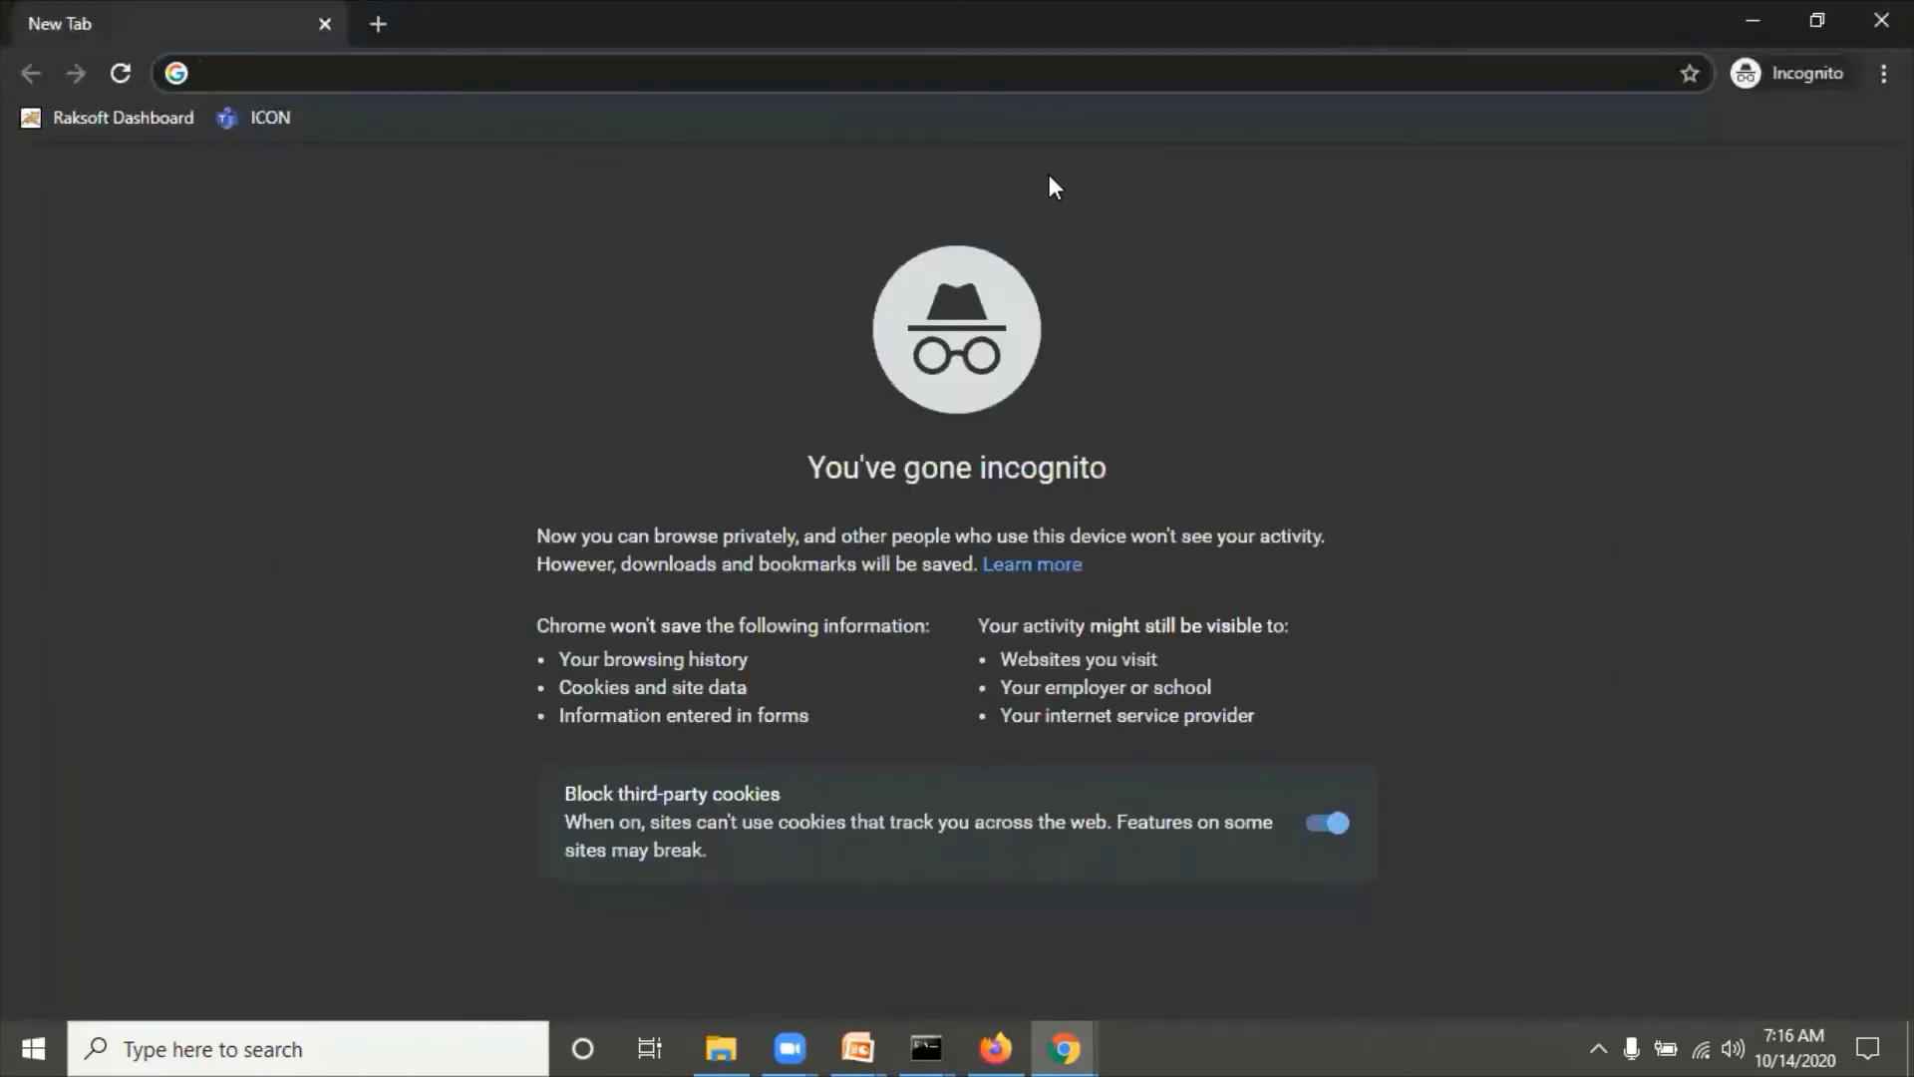
text(sp)
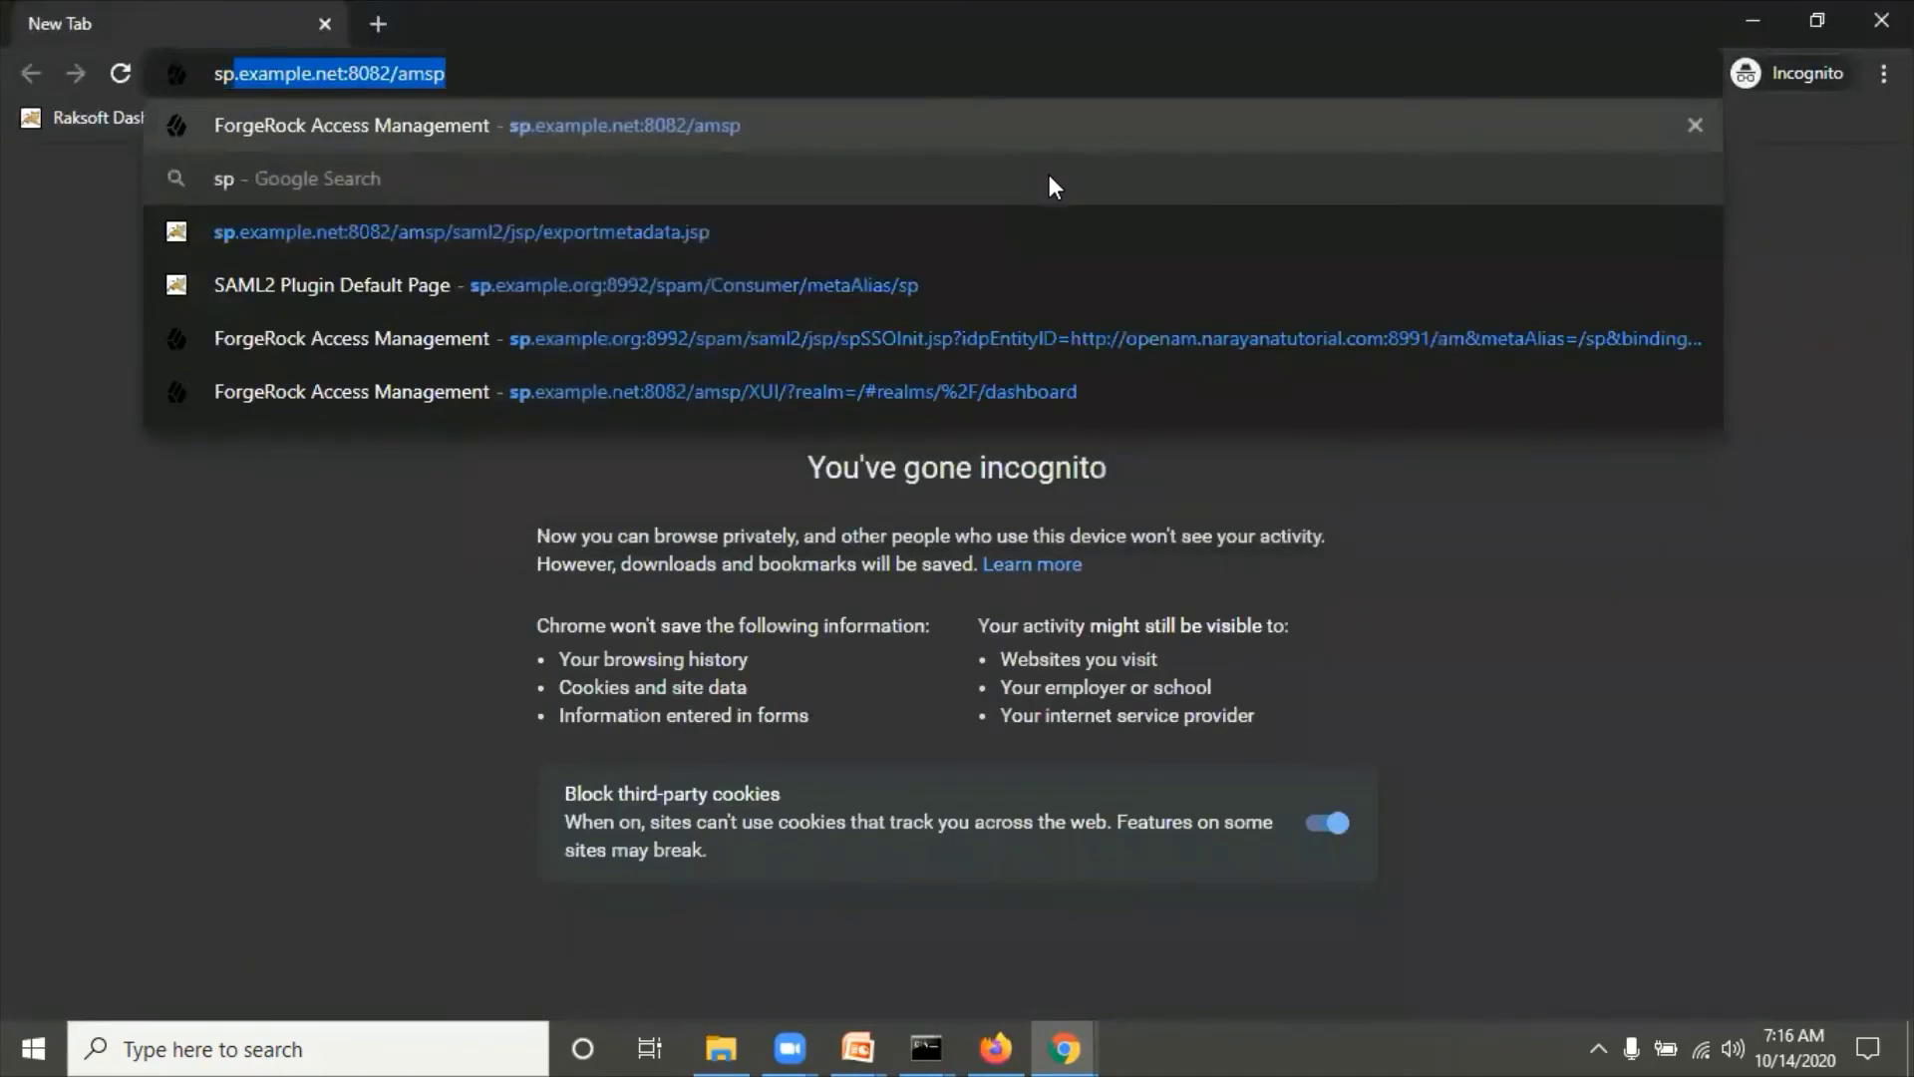
key(Right)
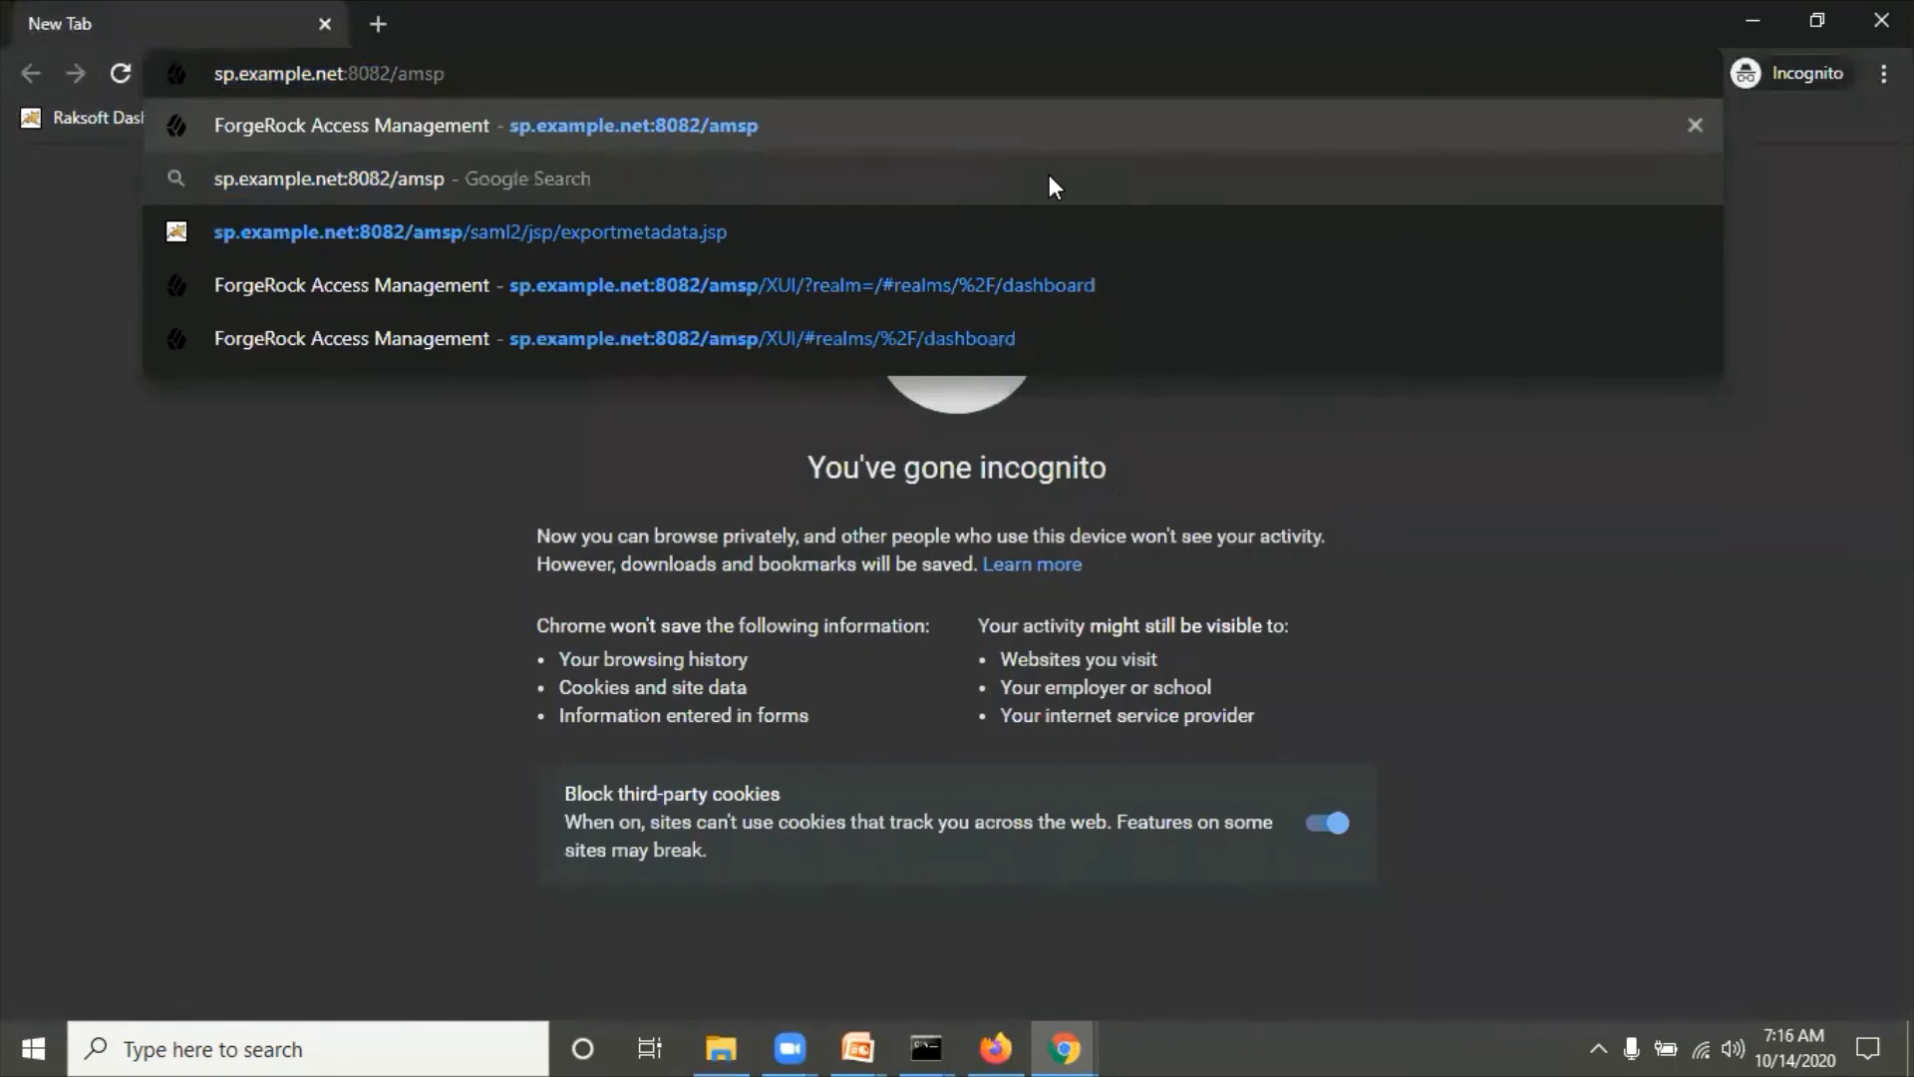
text(/)
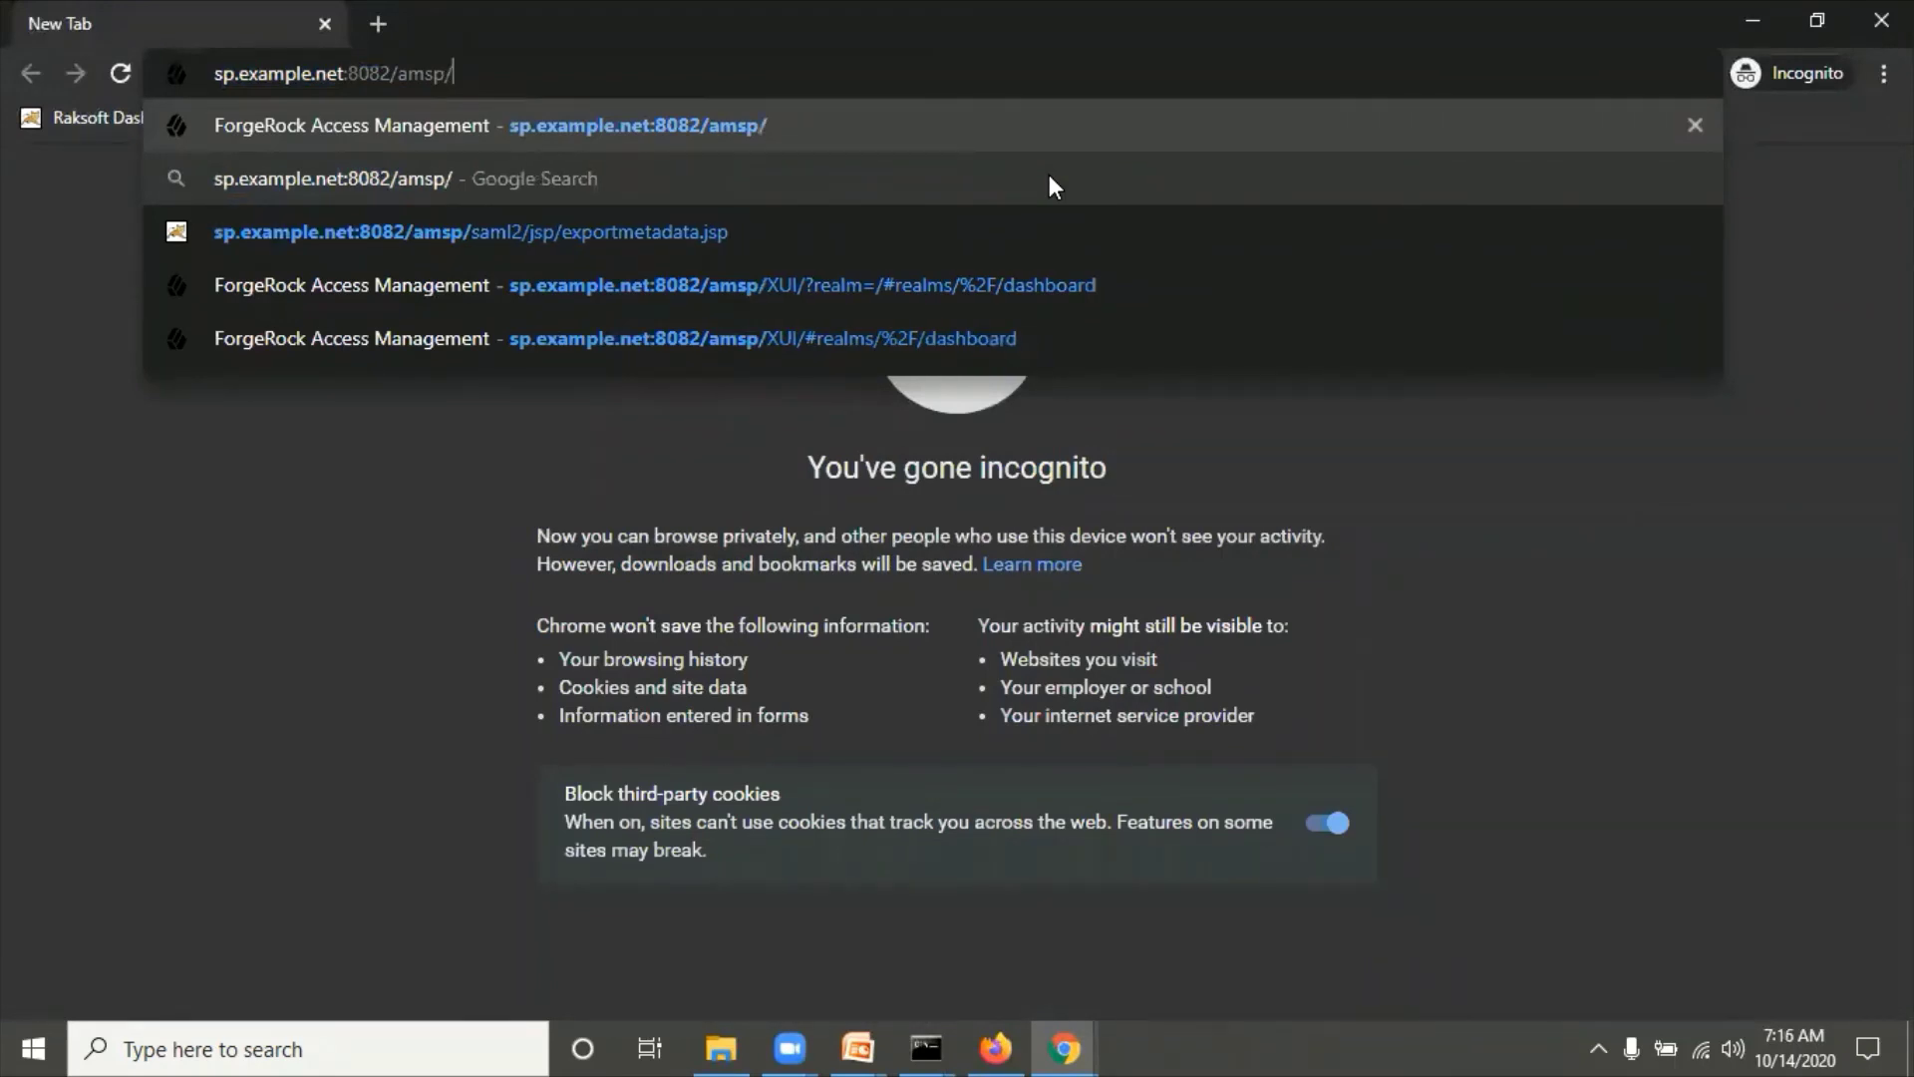
text(XUI?)
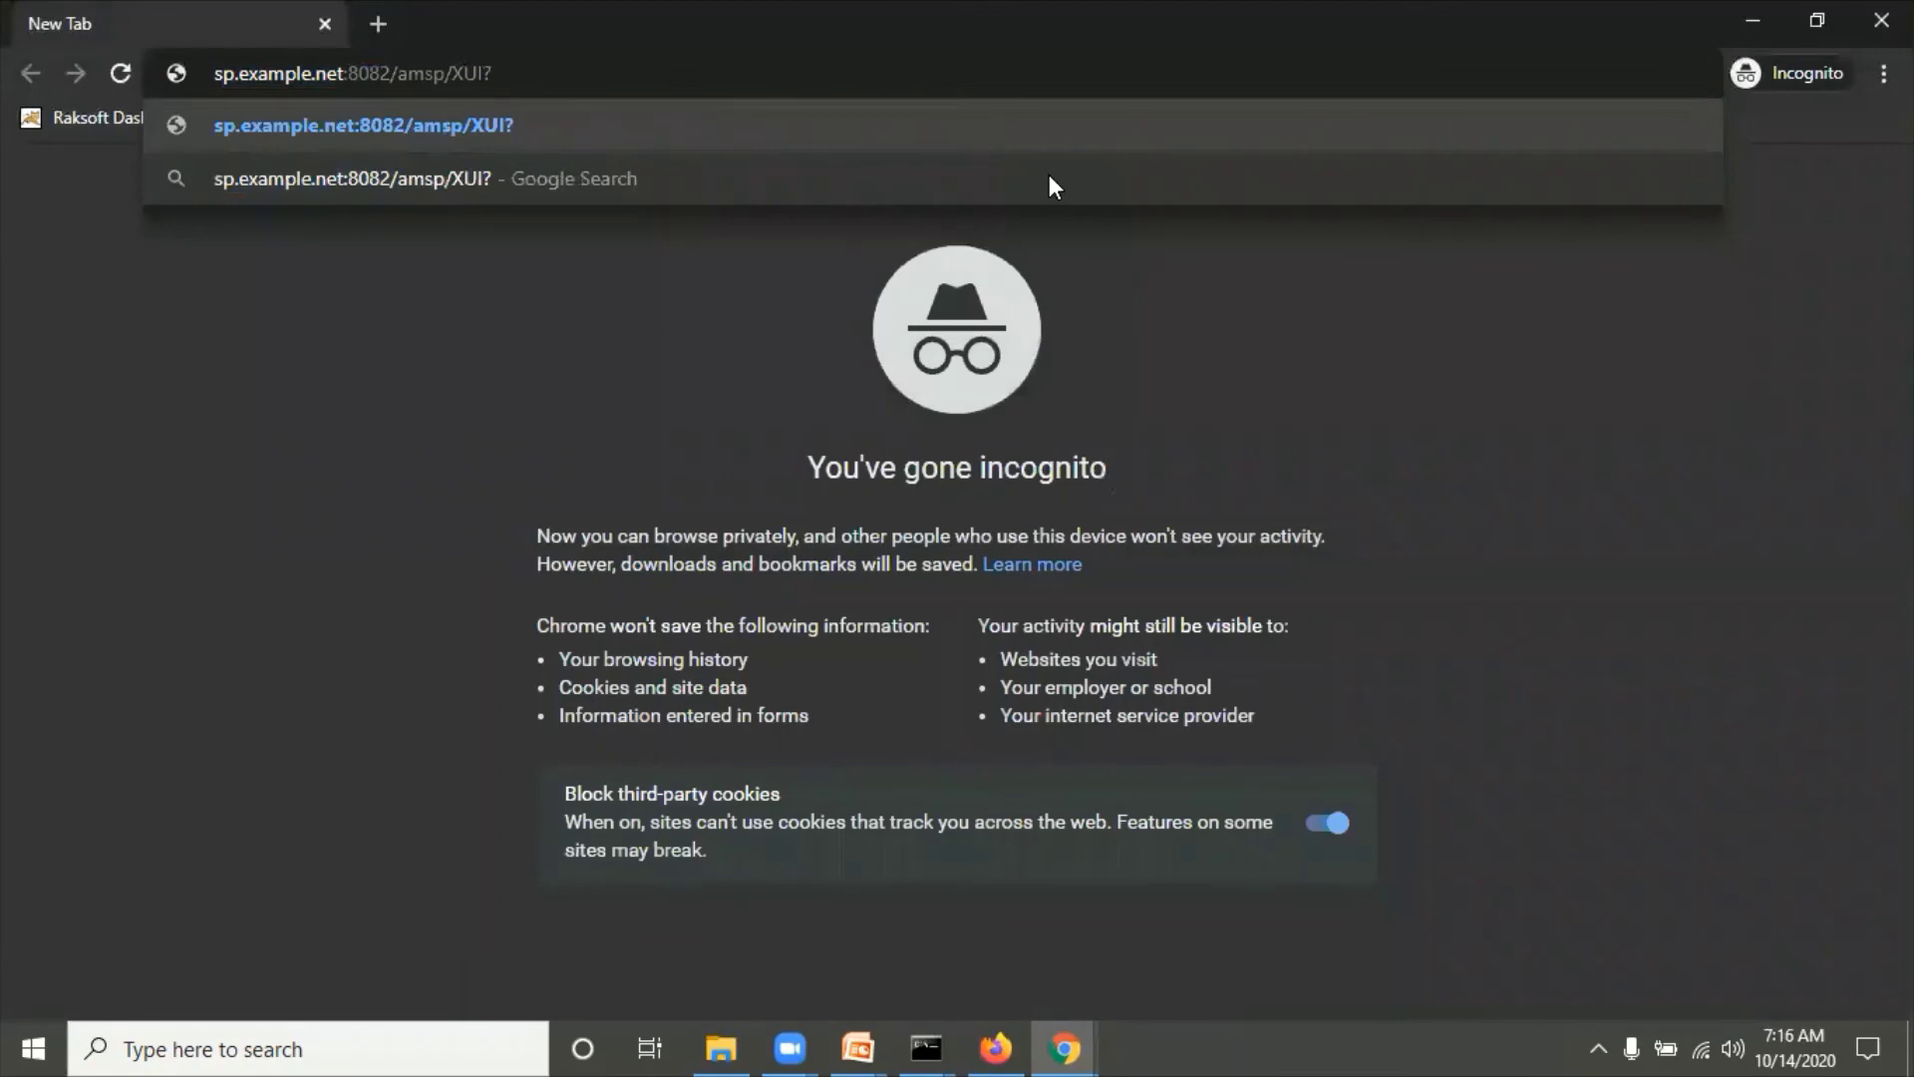
key(BackSpace)
text(/?)
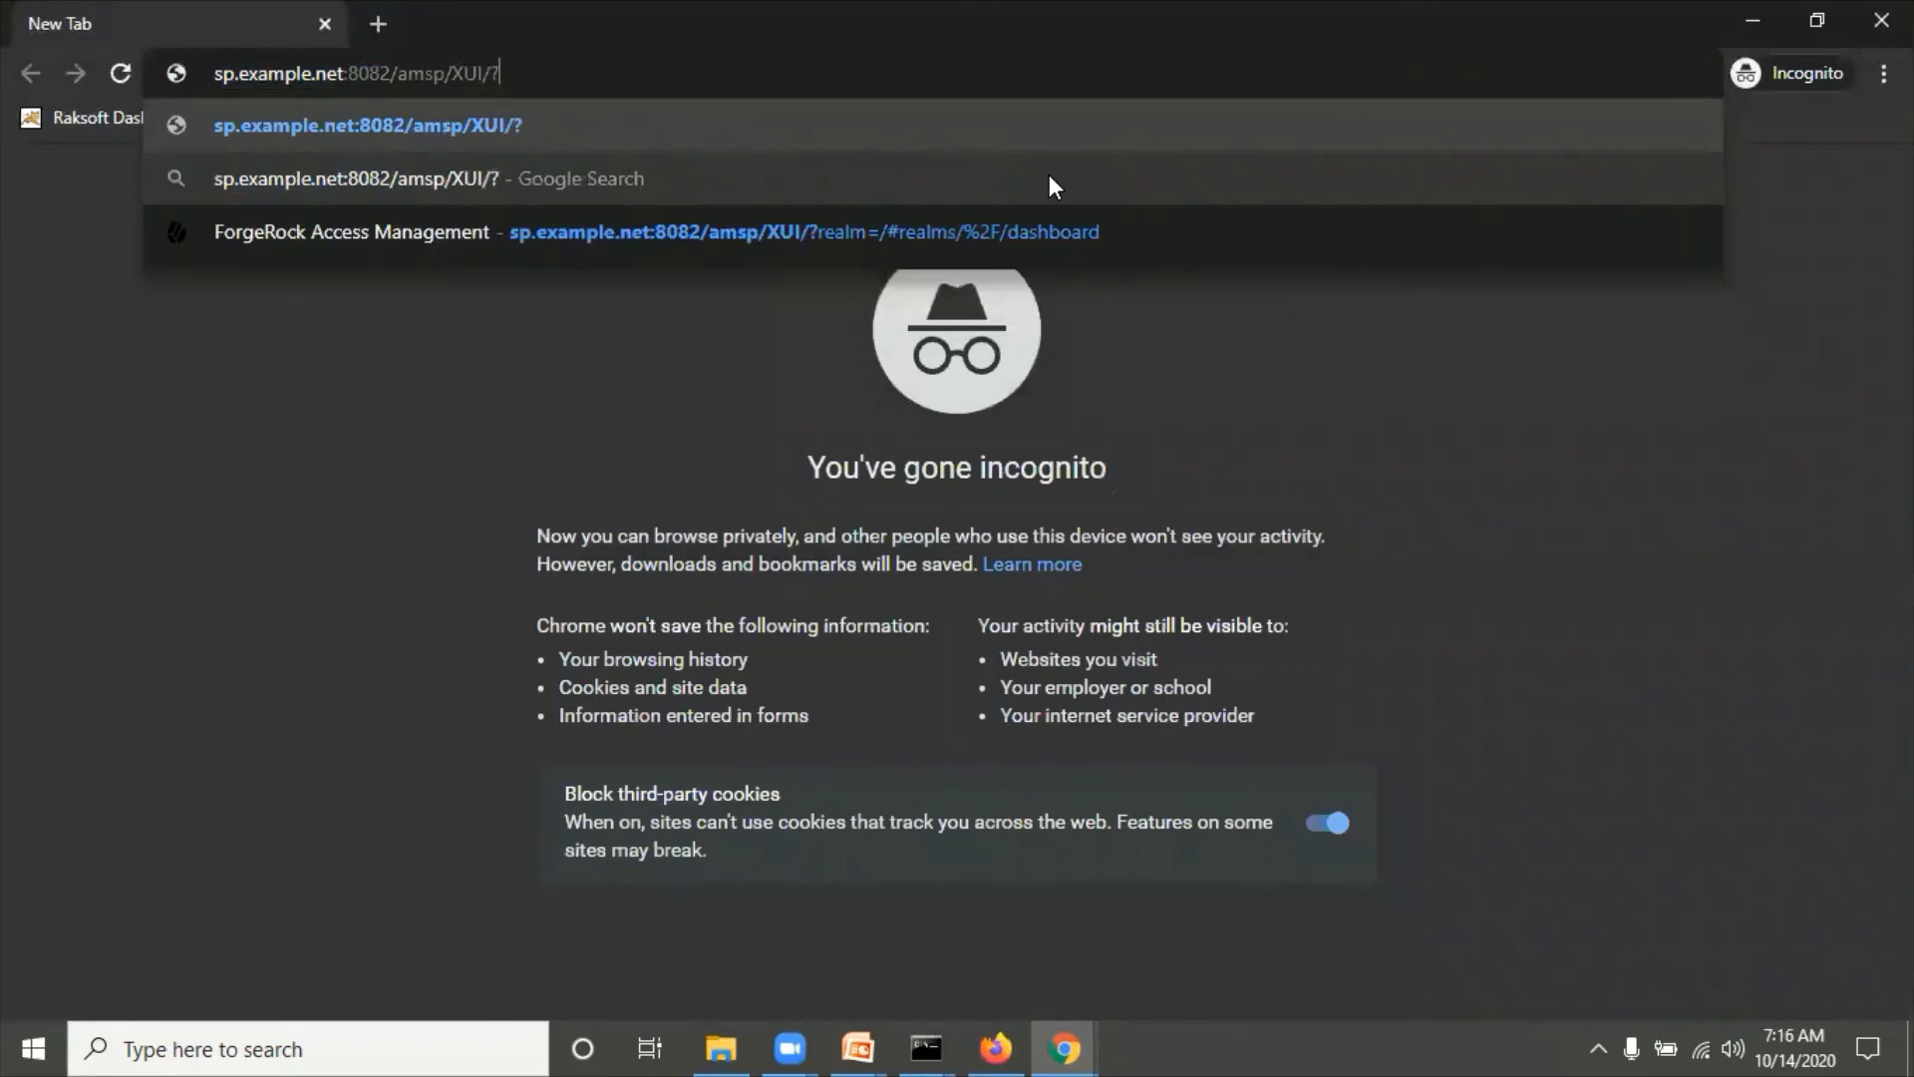
text(auth)
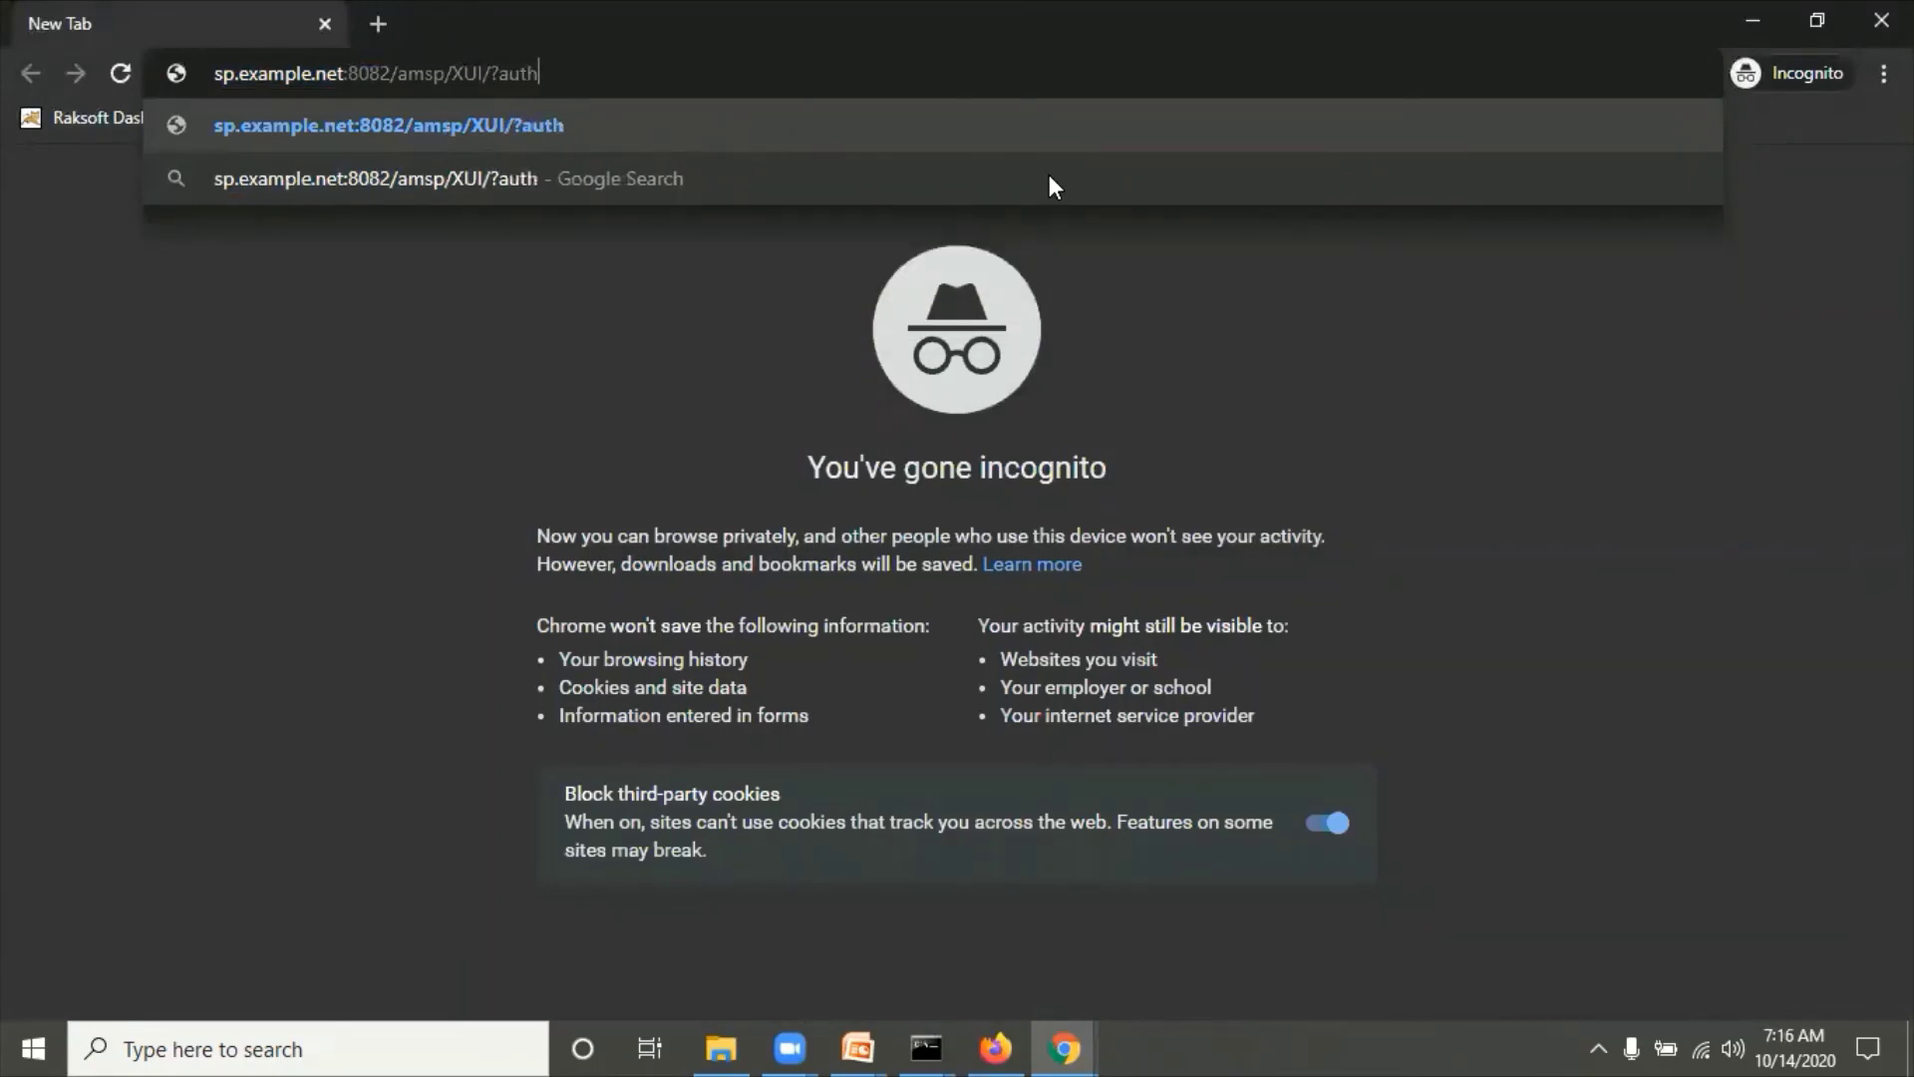
key(BackSpace)
key(BackSpace)
key(BackSpace)
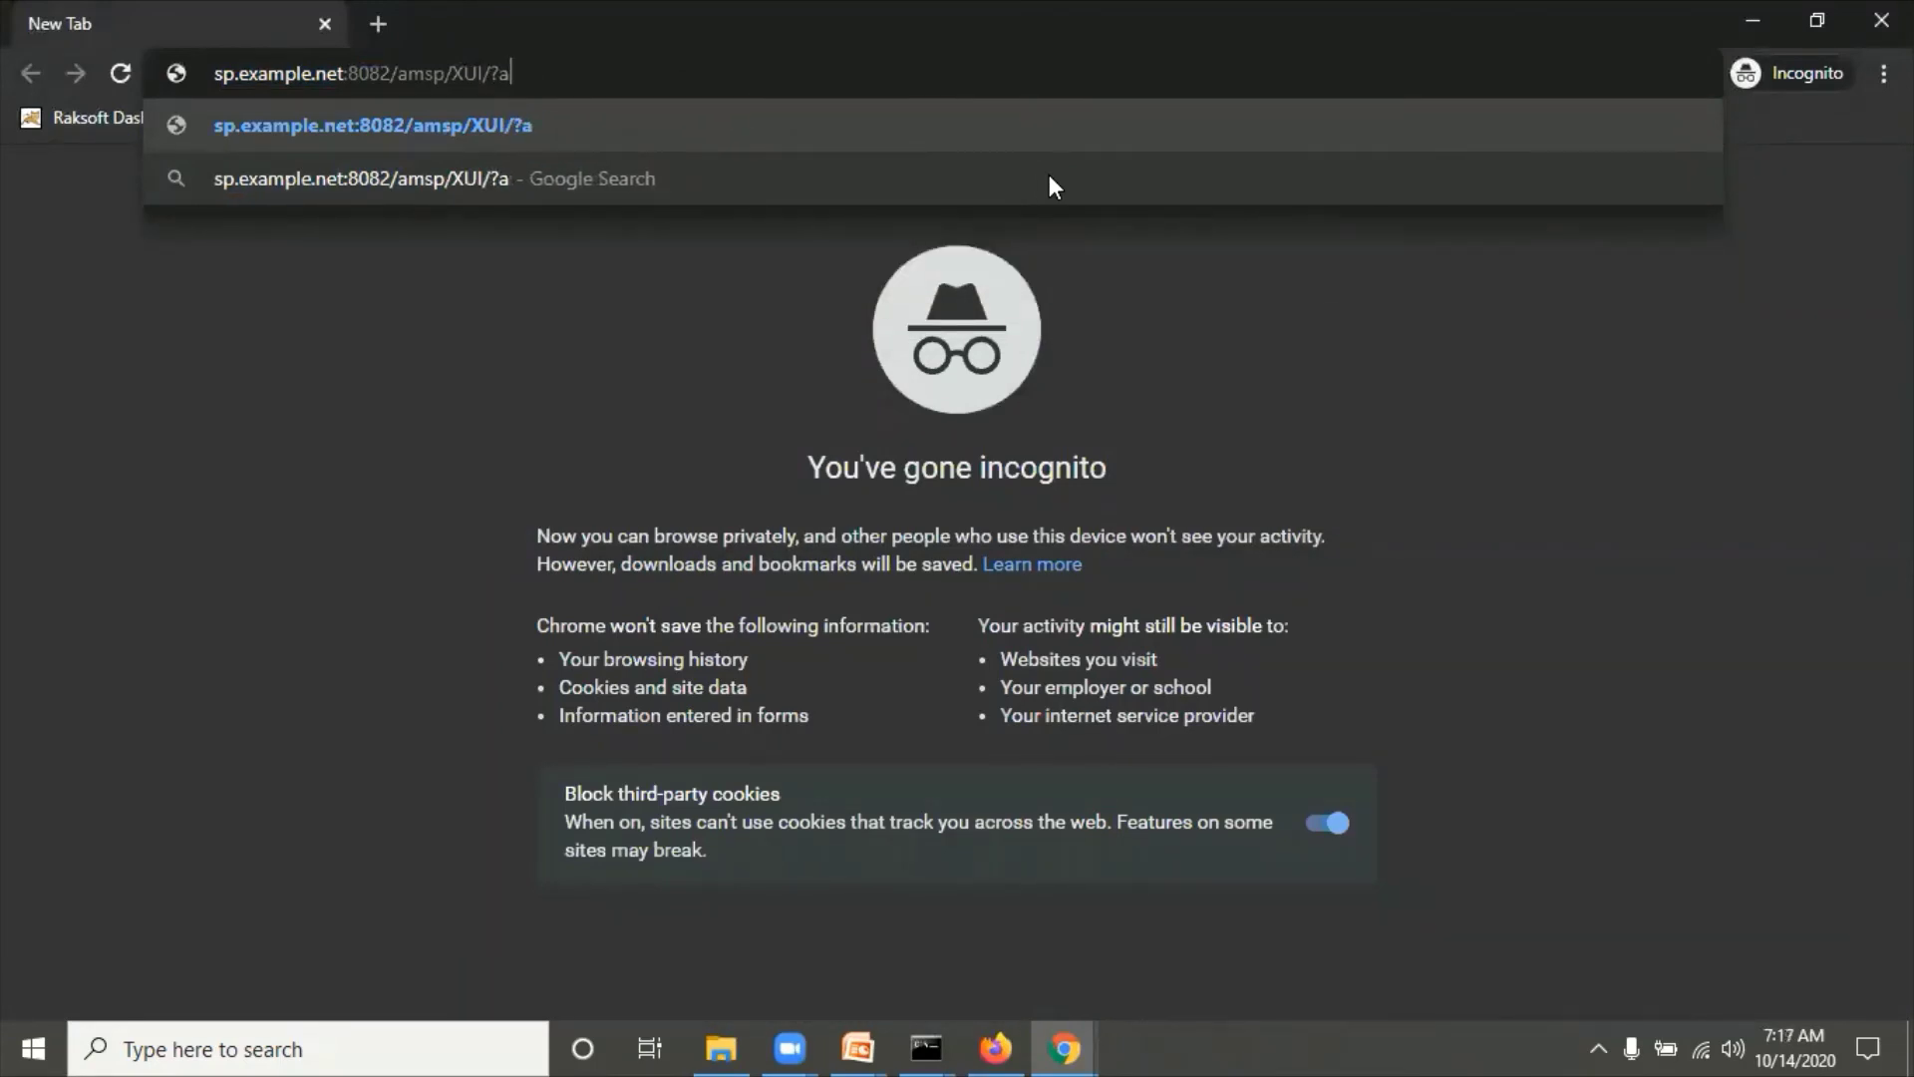
key(BackSpace)
text(realm=)
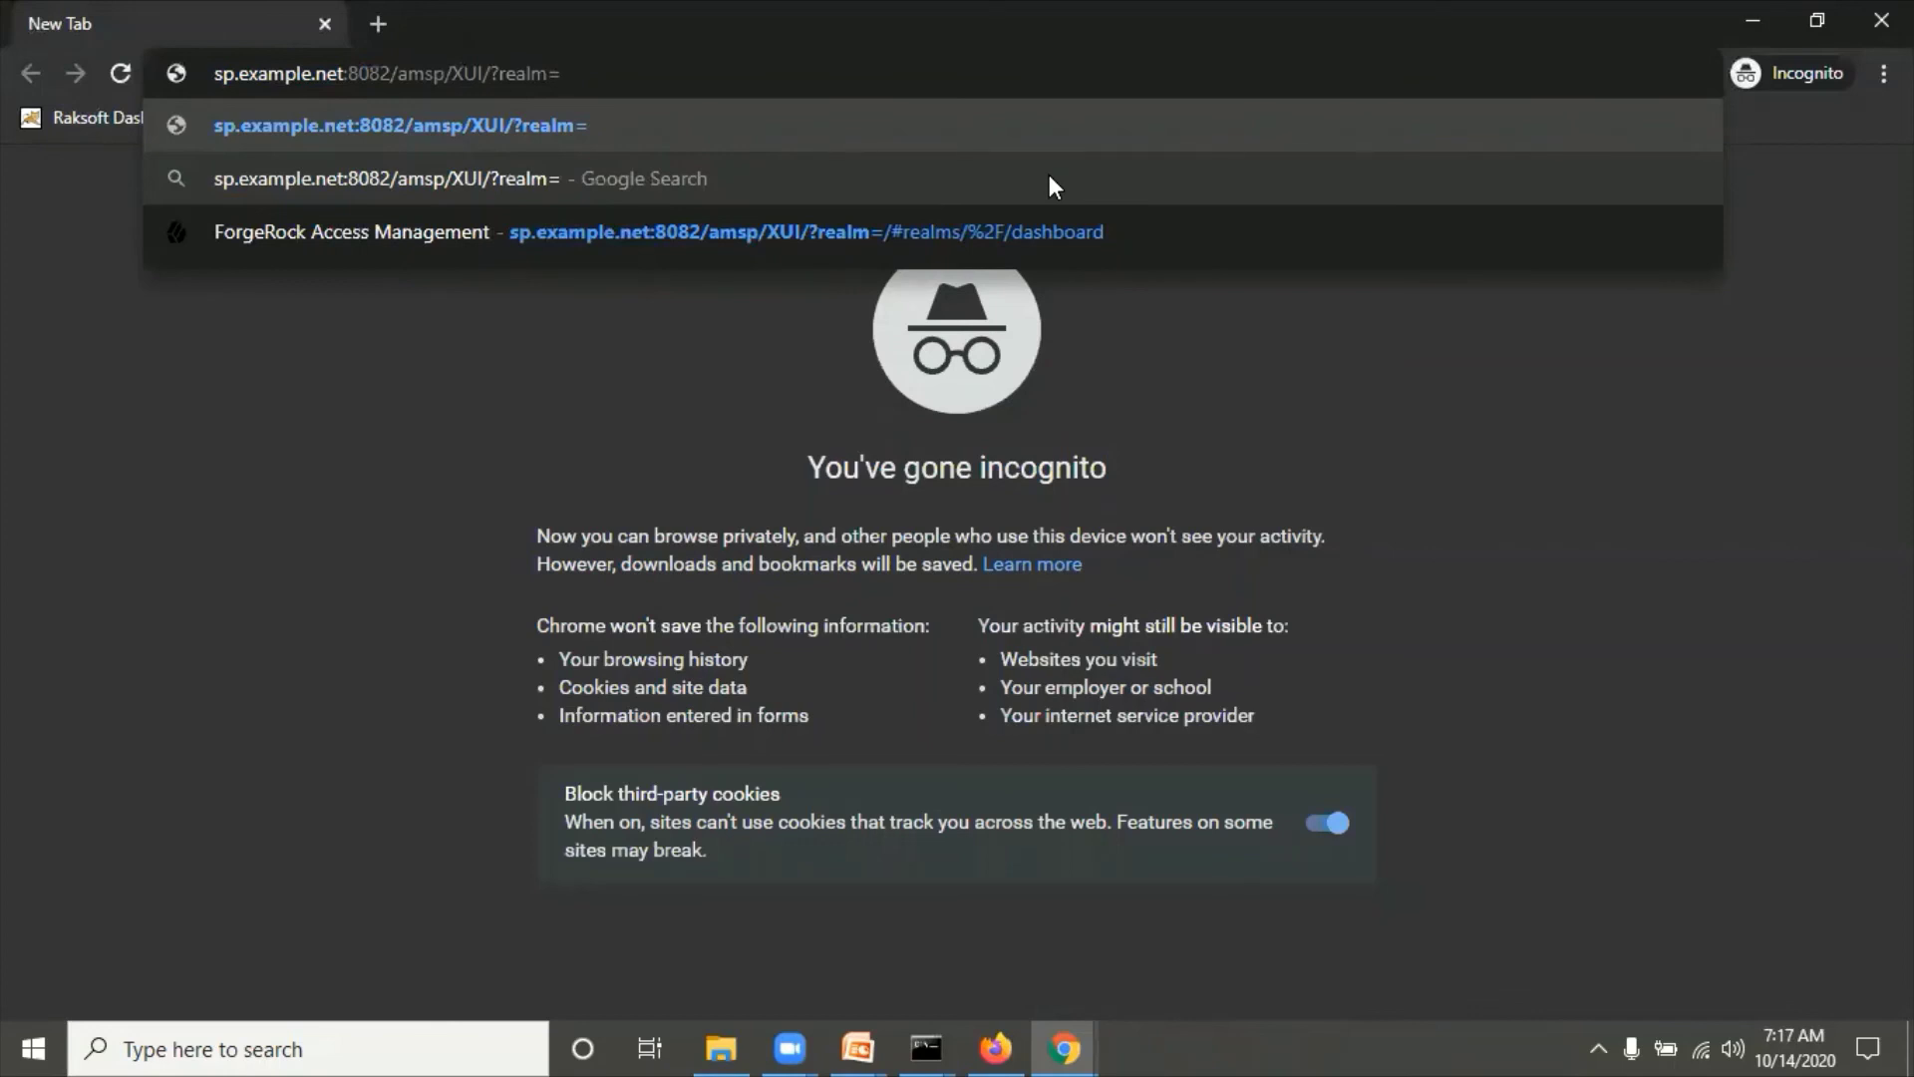
Step: Append '&authIndexType=module&authIndexValue' after realm=/ in the incognito window's SP XUI address
text(/)
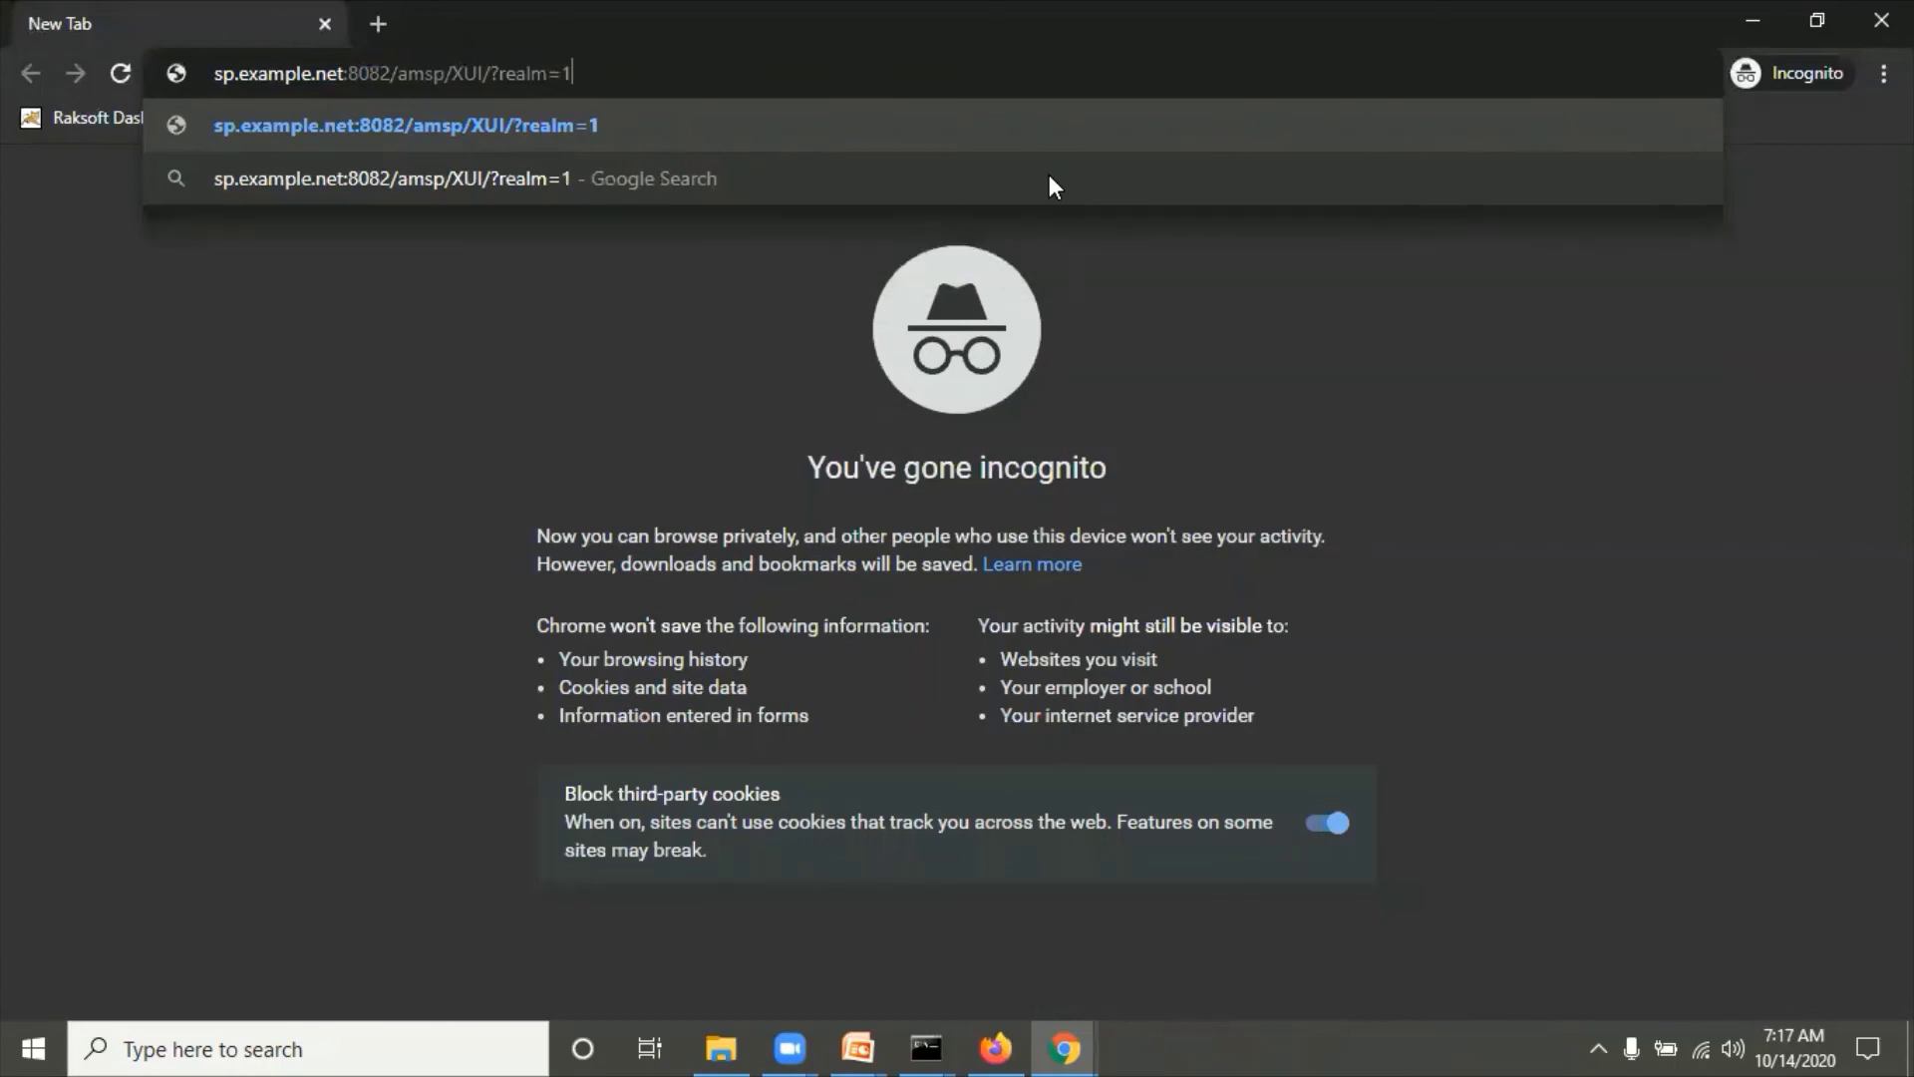
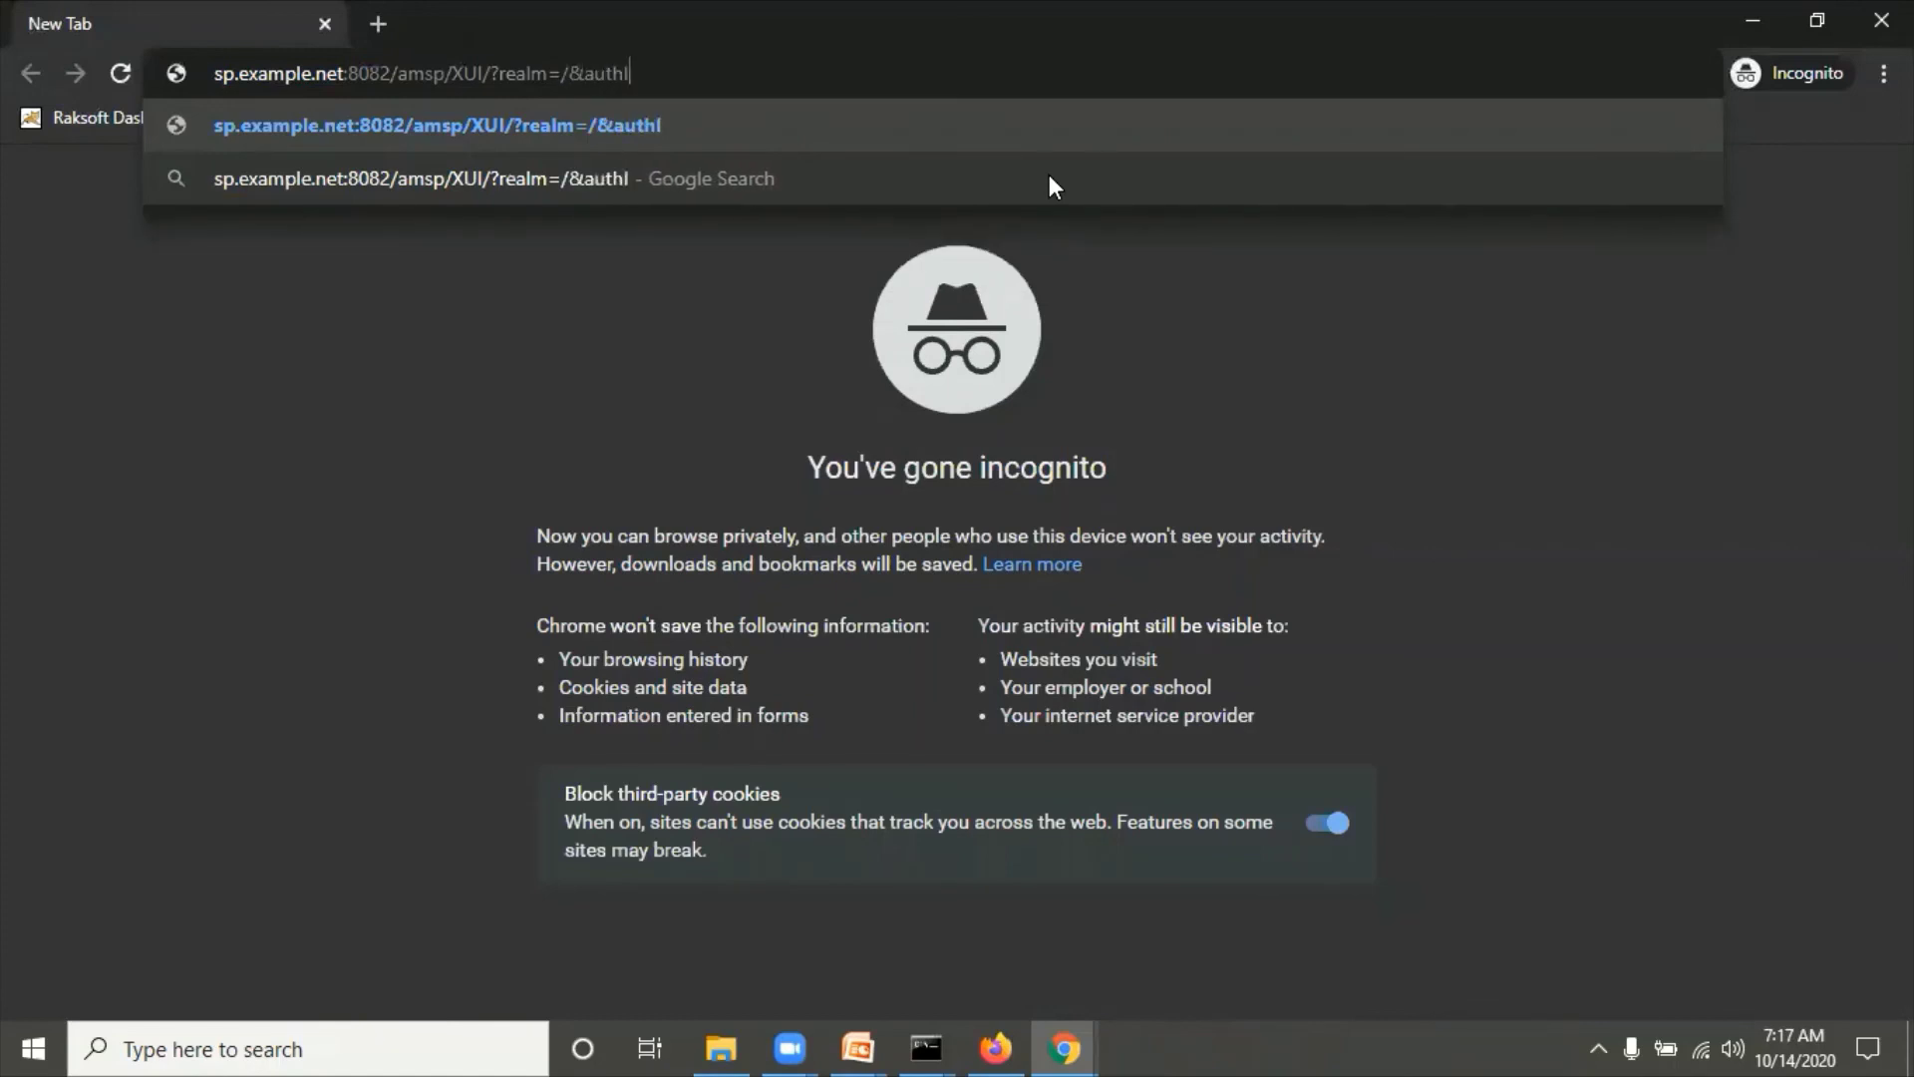
Step: Append '&authIndexType=module&authIndexValue' after realm=/ in the incognito window's SP XUI address
text(ndexT)
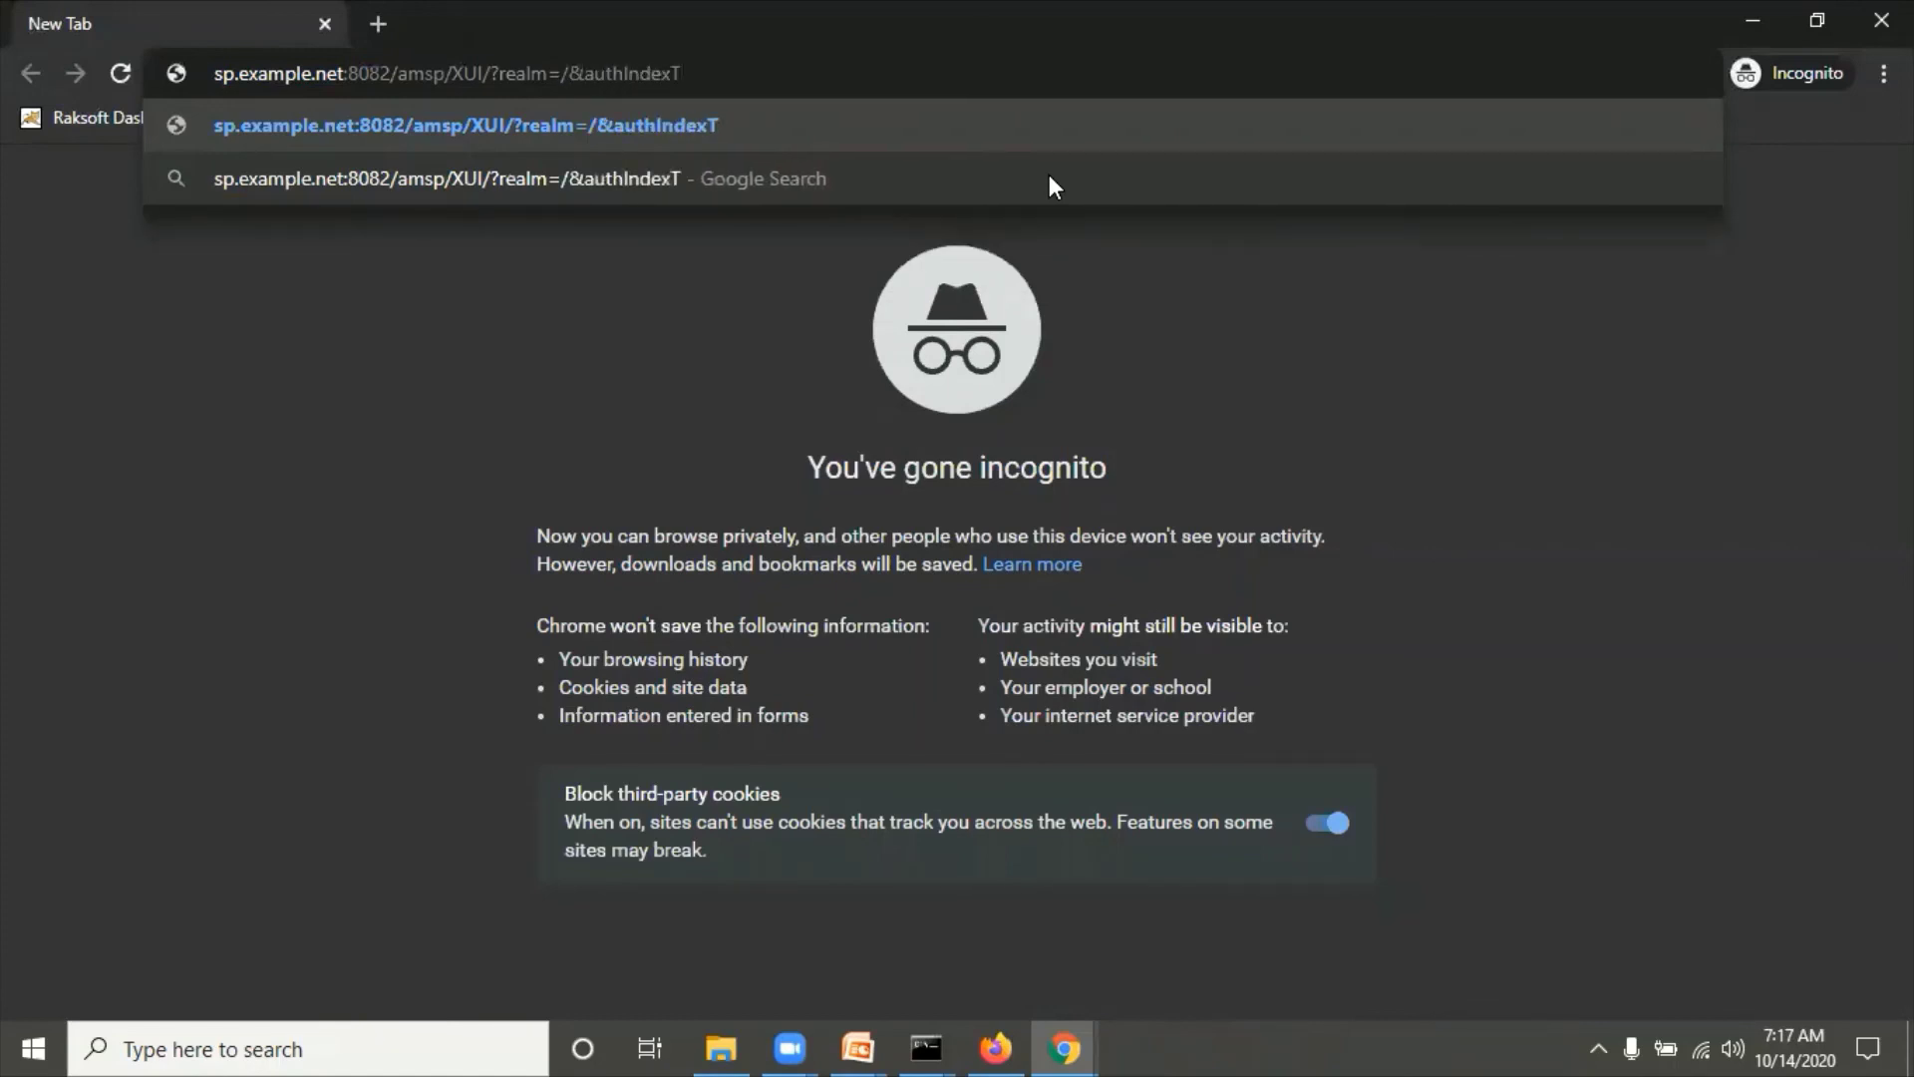
text(ype=)
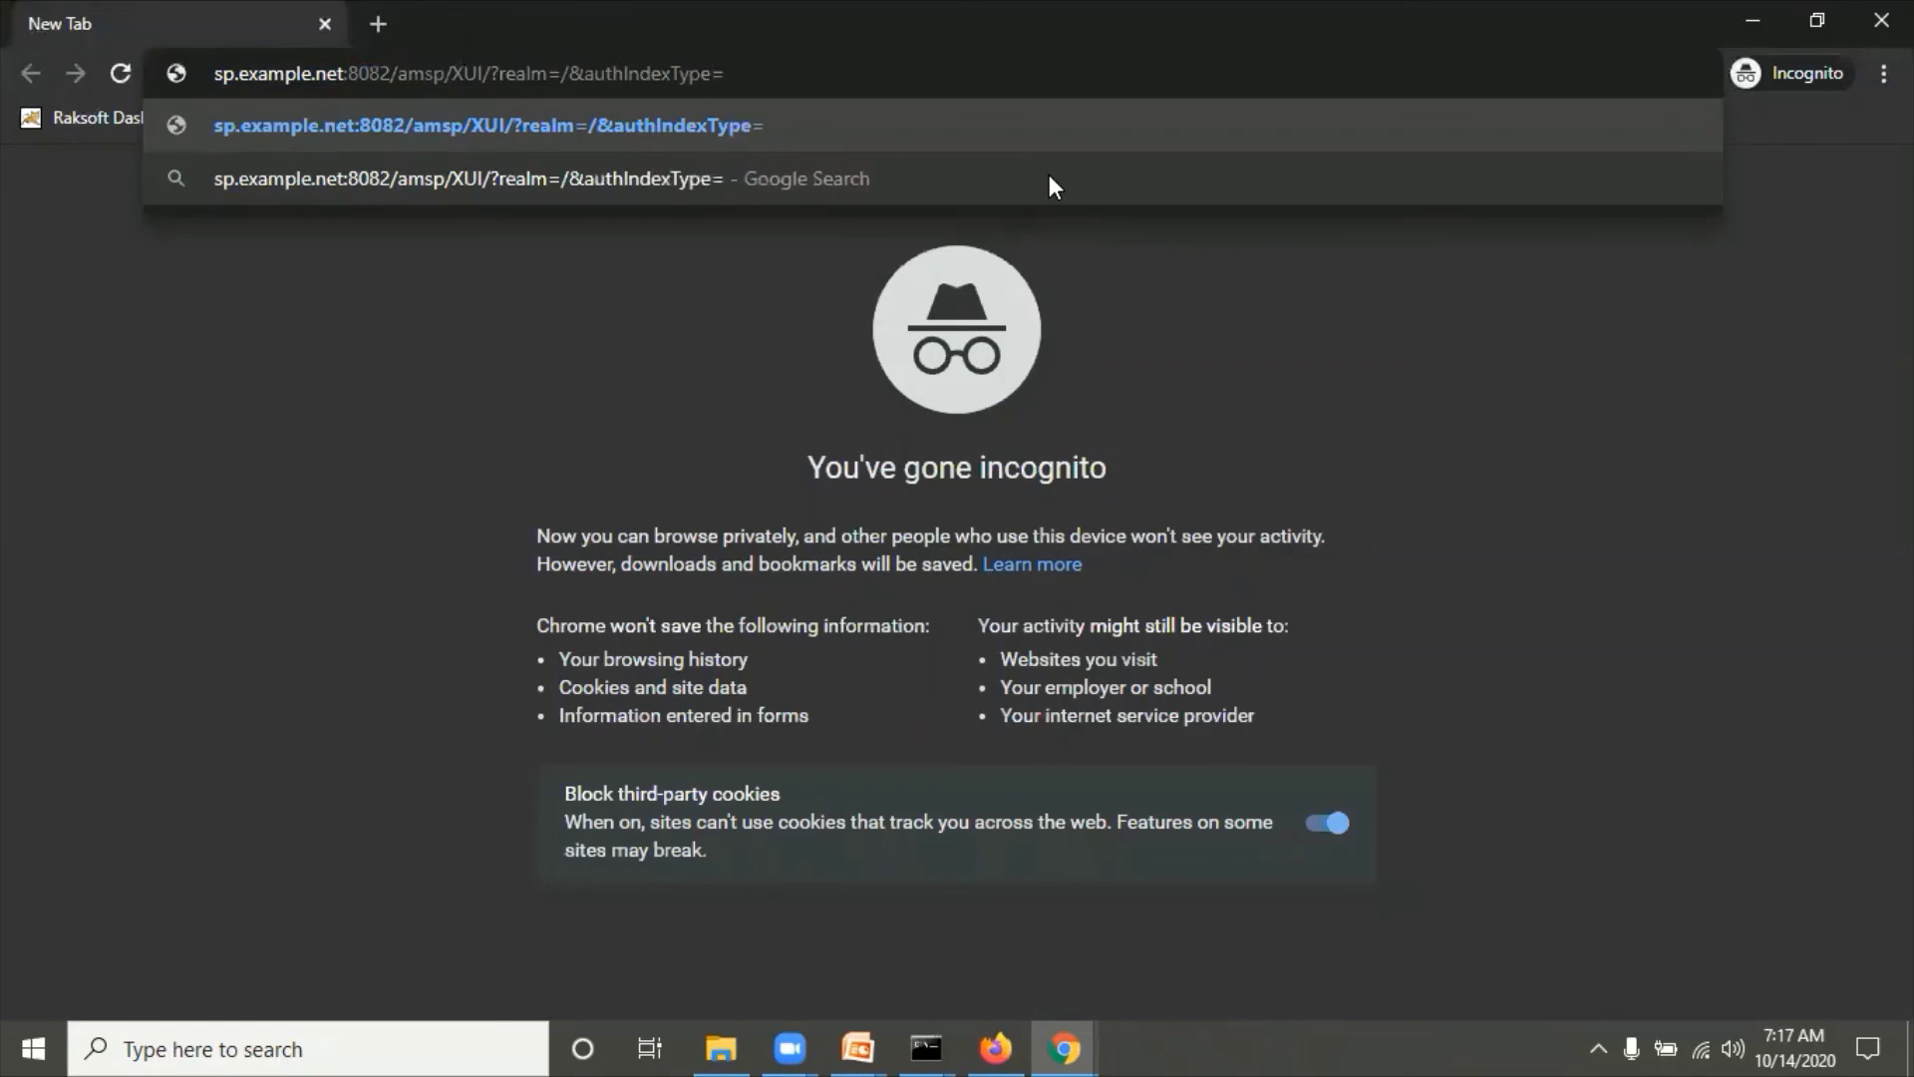
text(module)
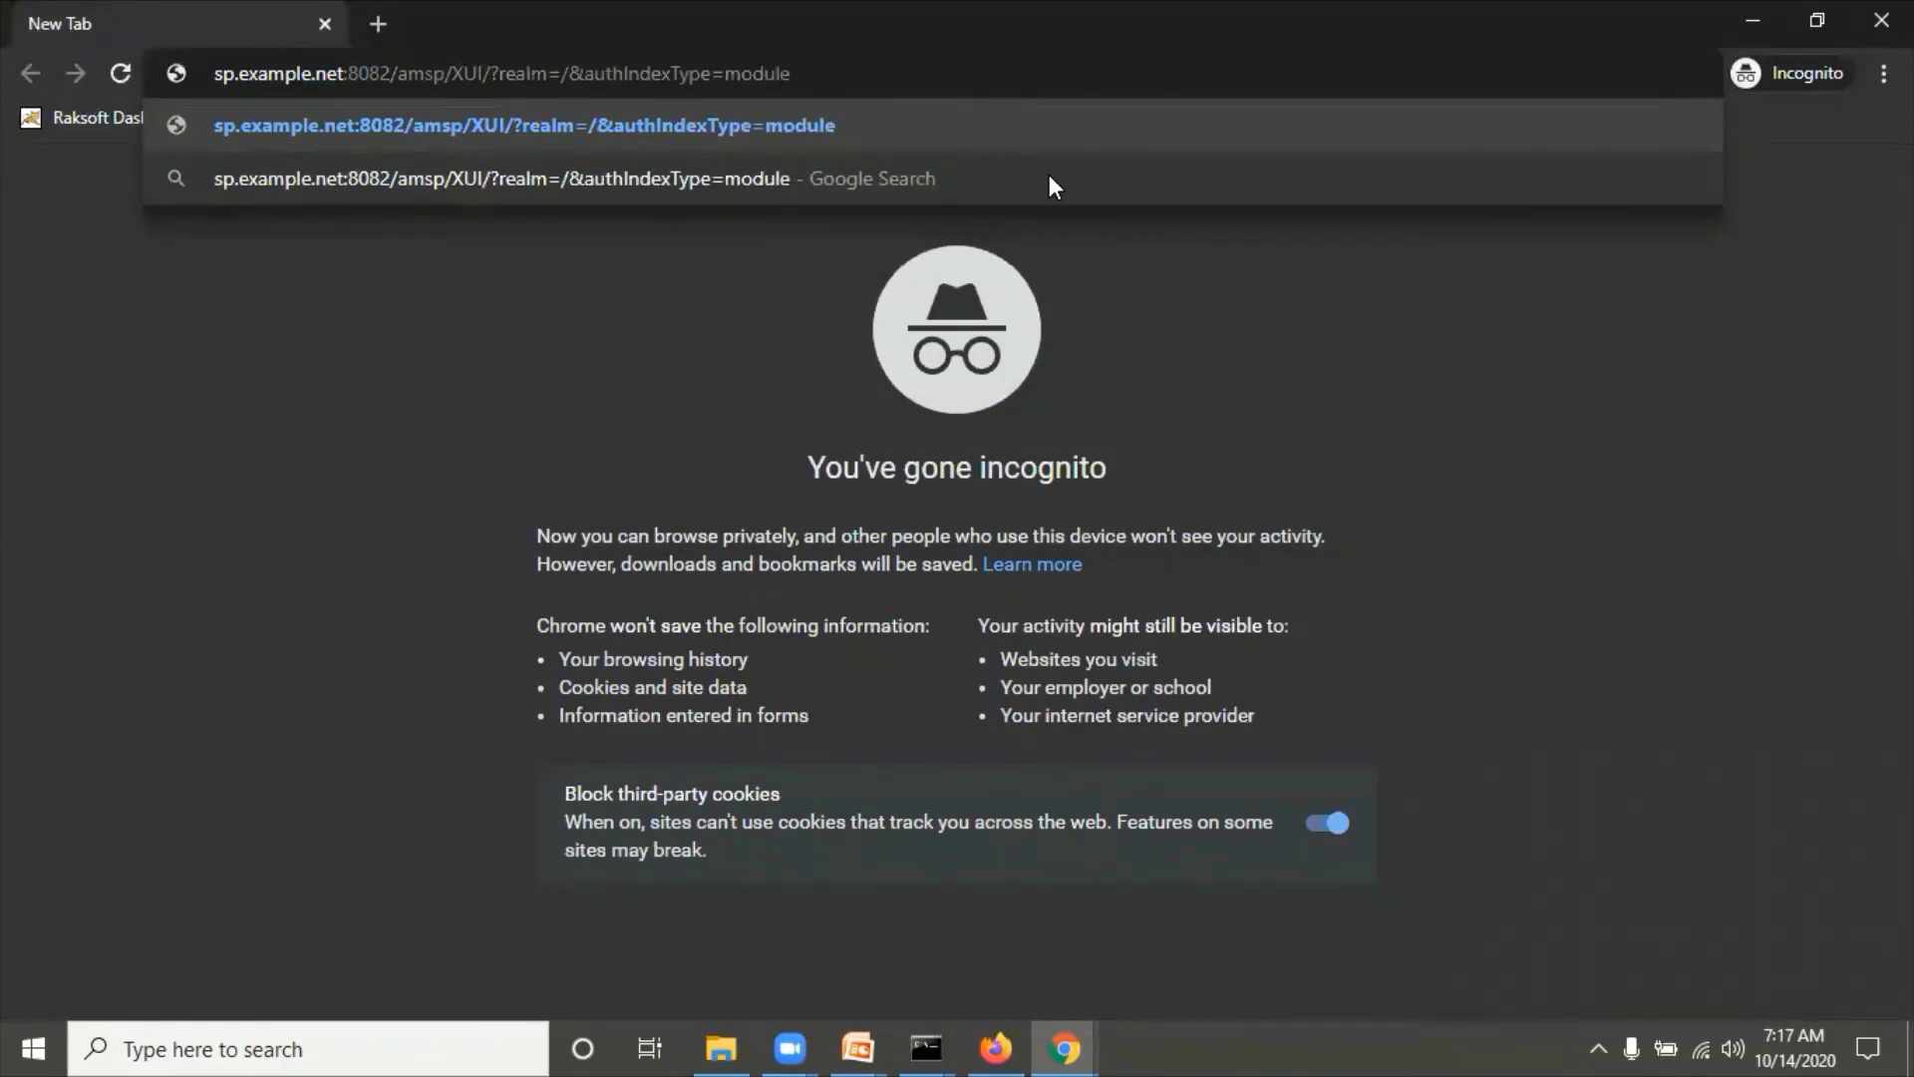
text(&auth)
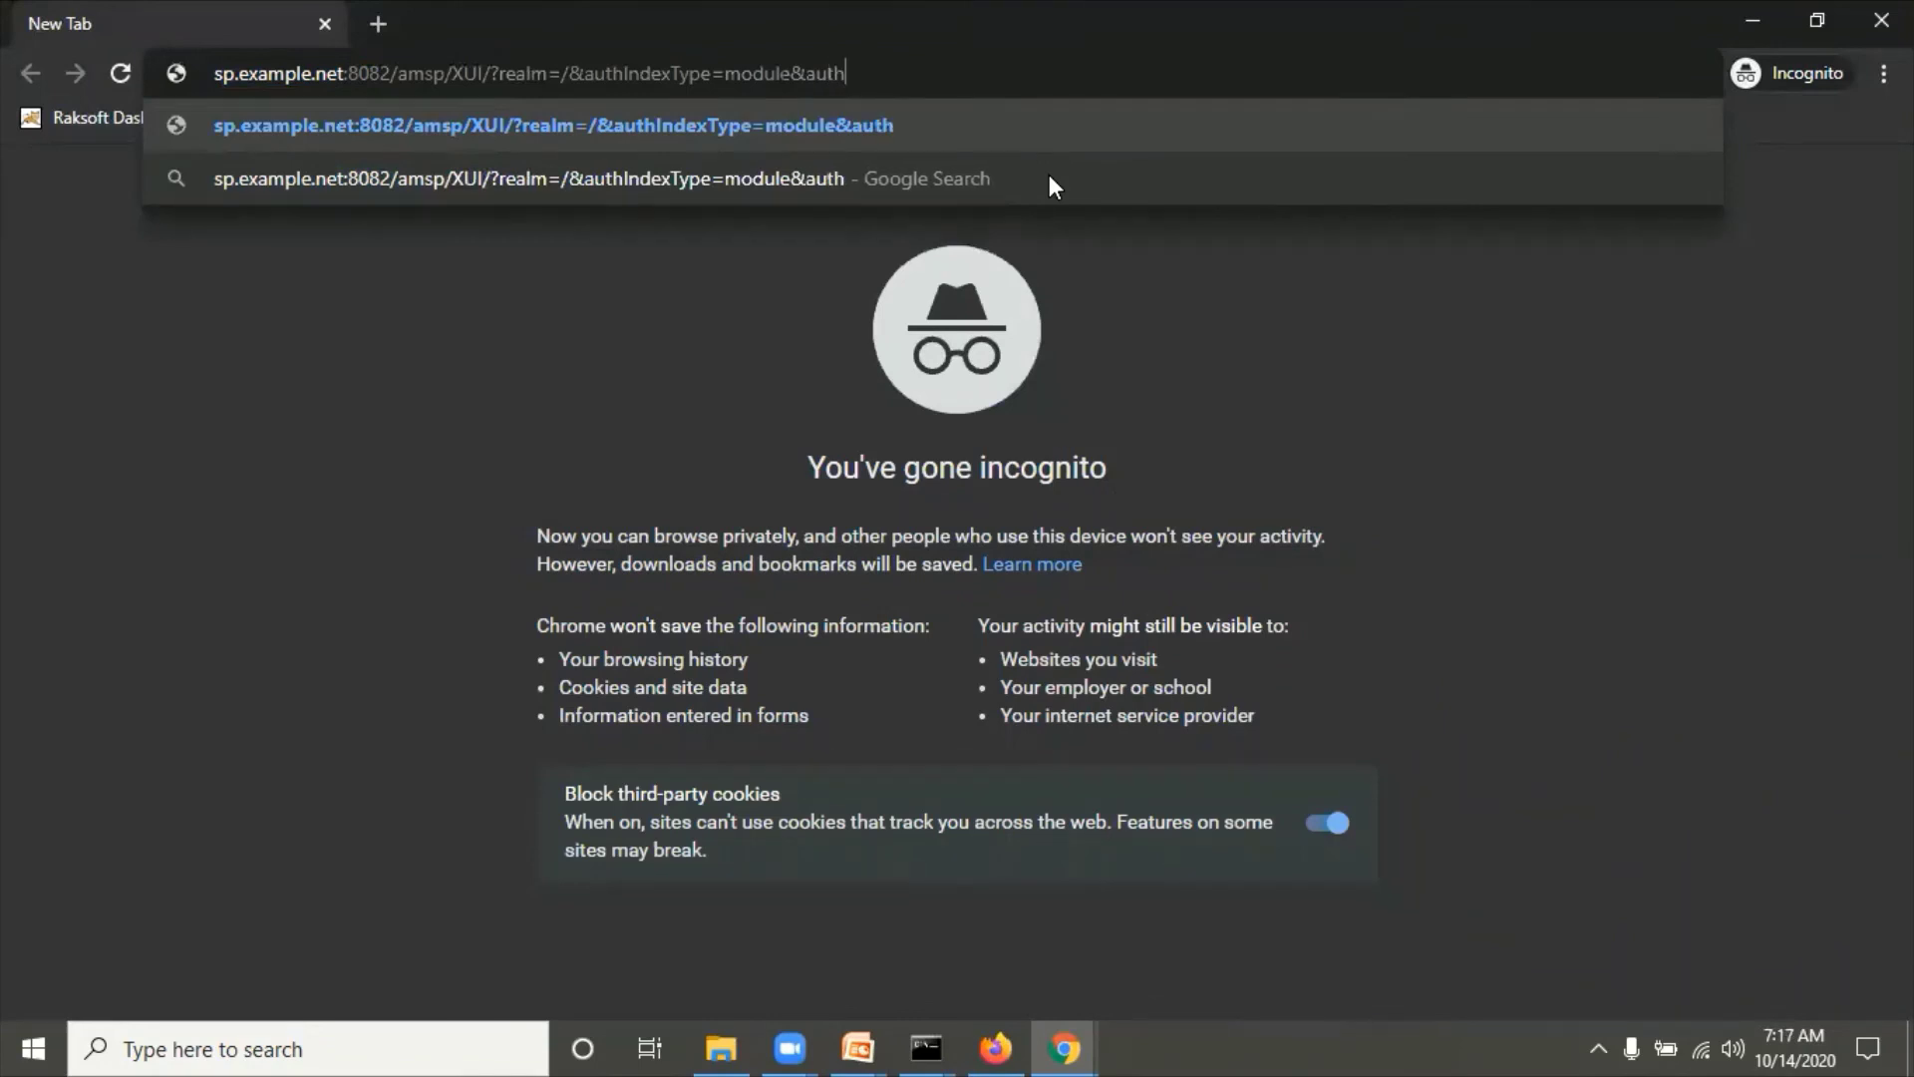
text(Index)
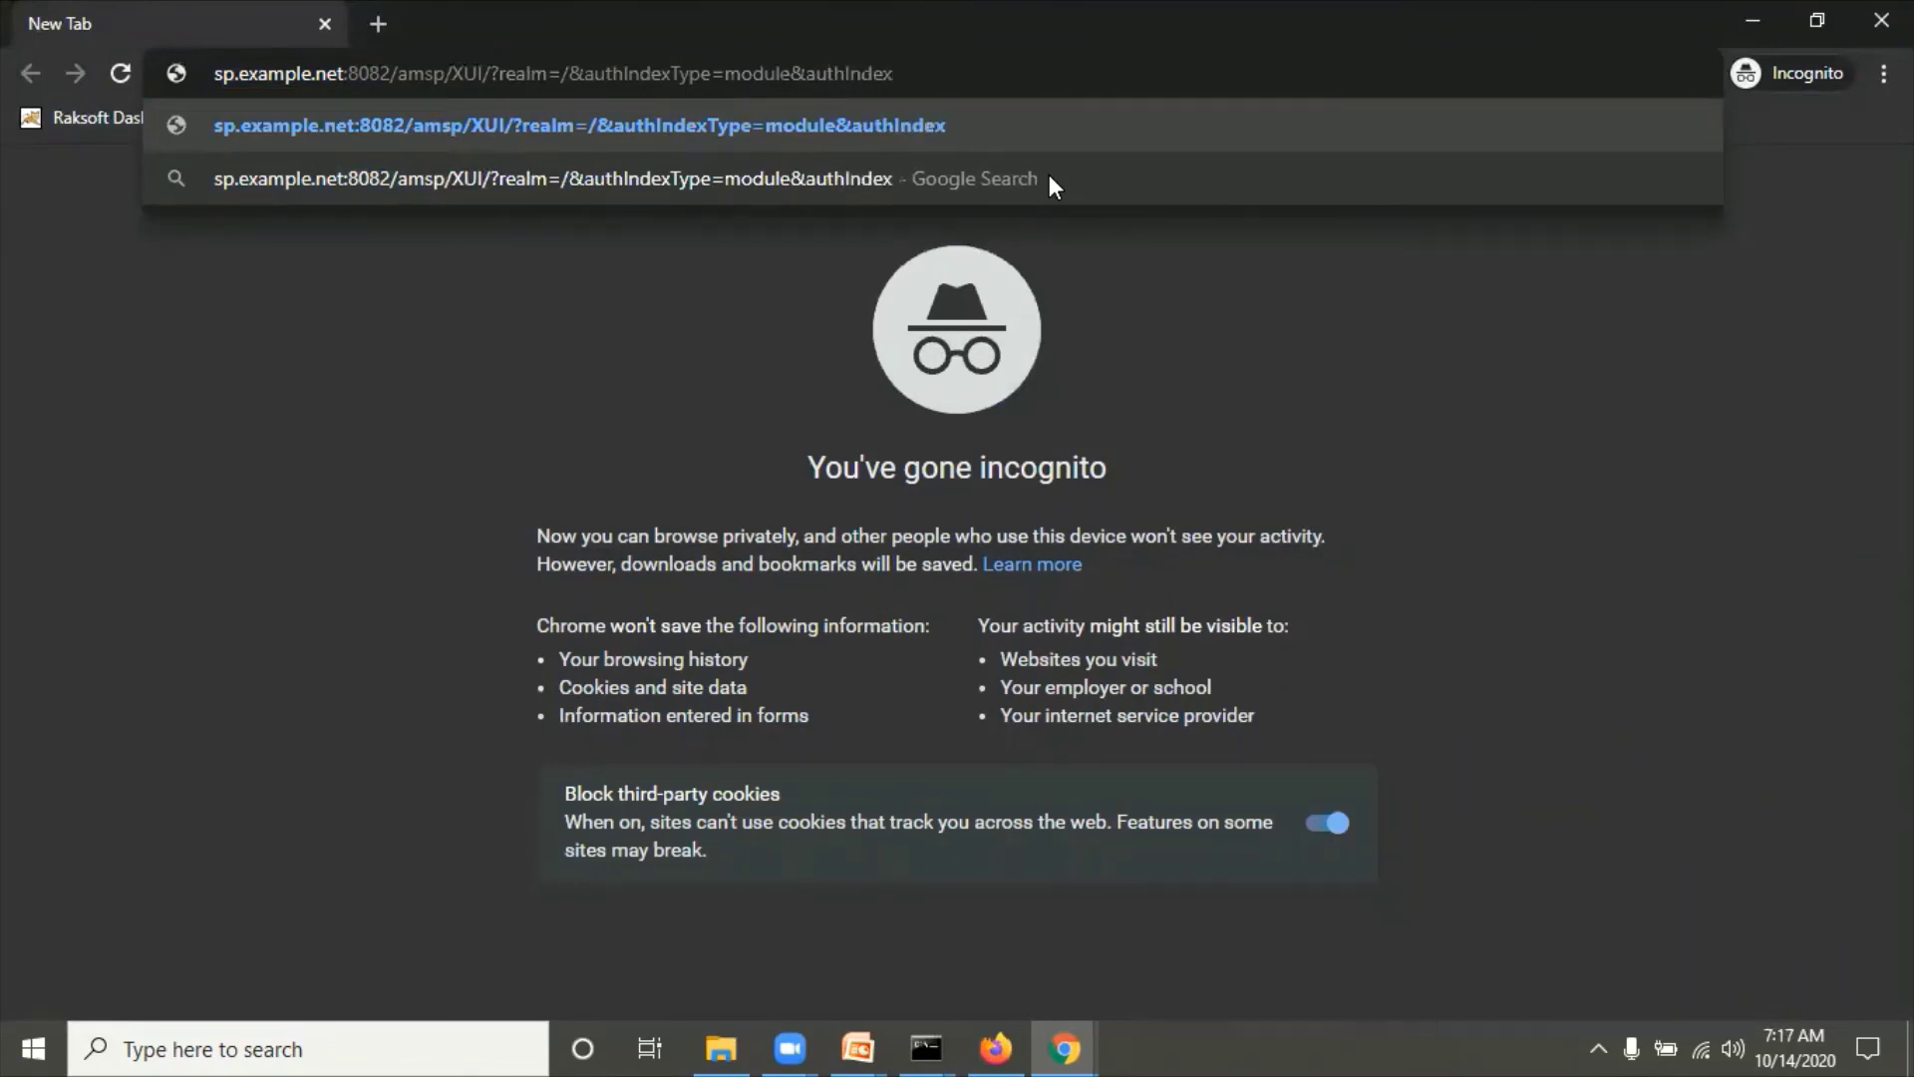
text(Value=SAML2TestNew)
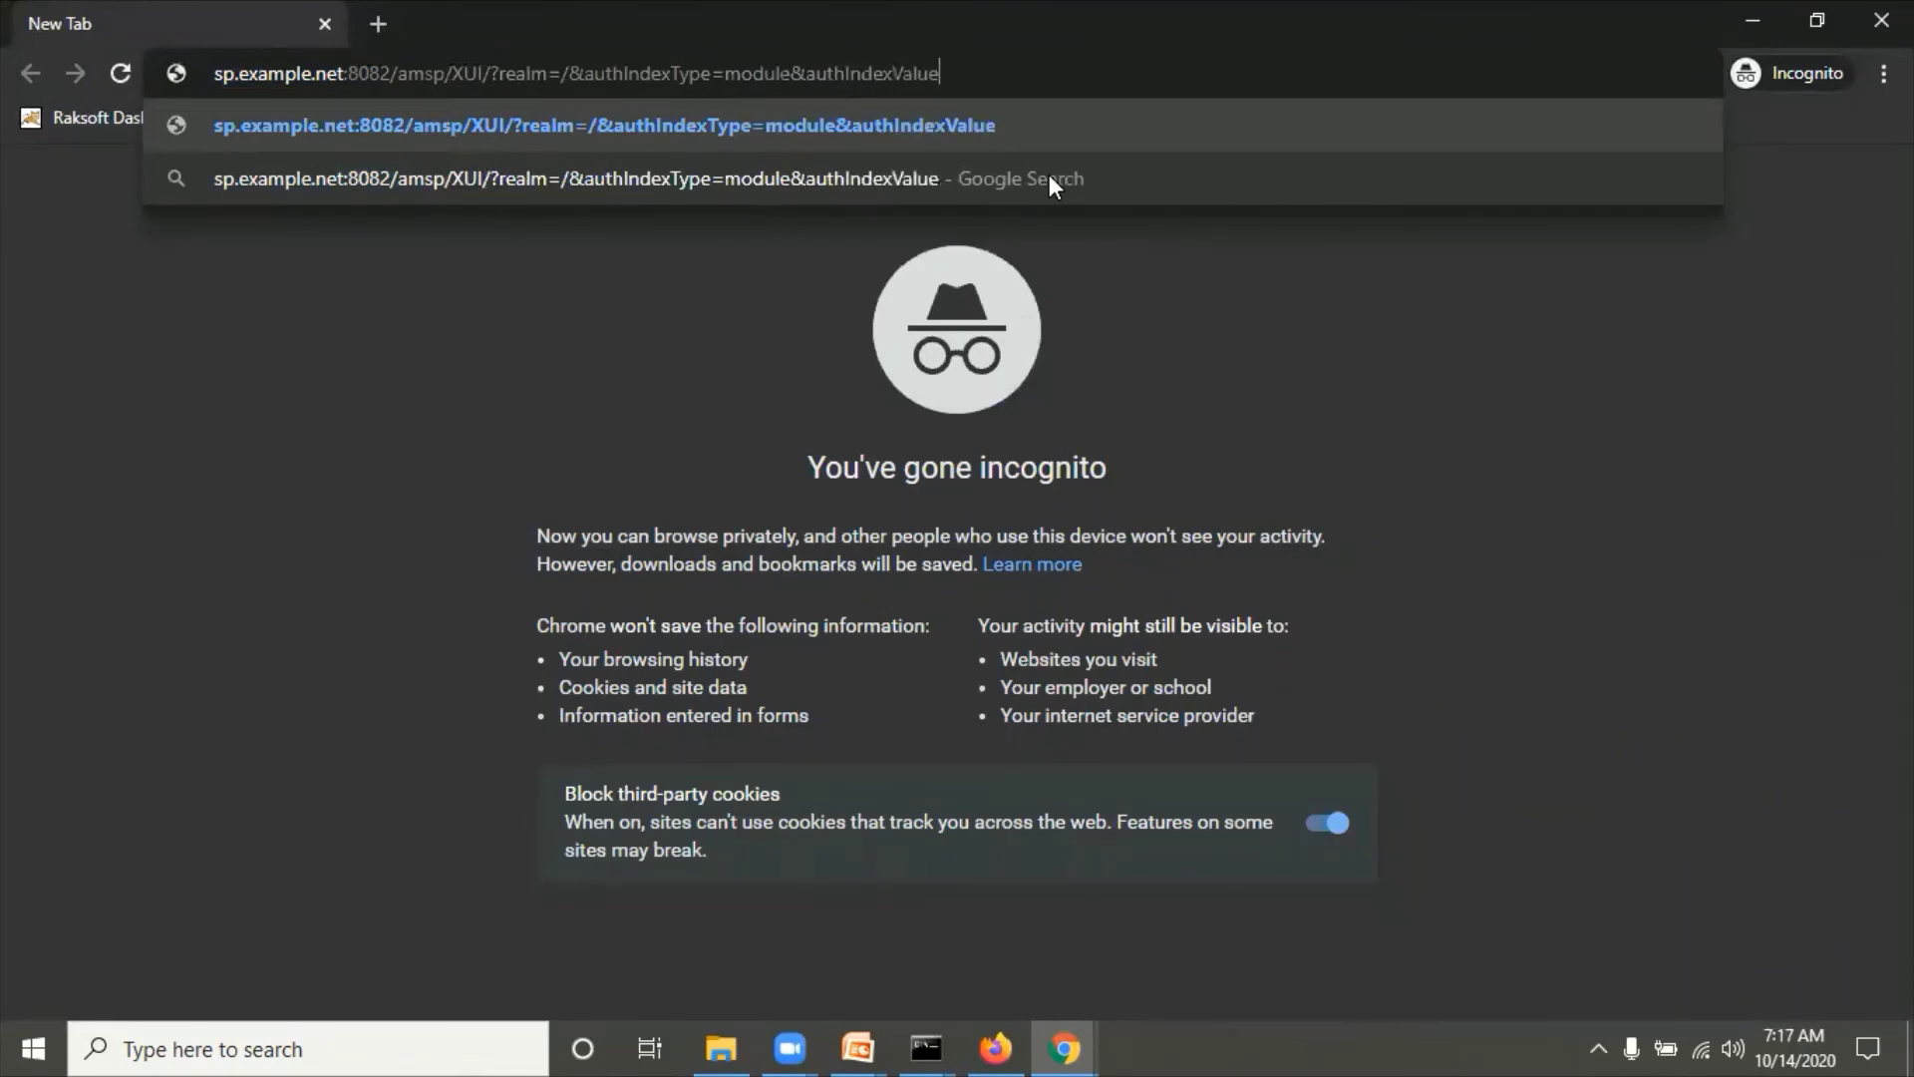
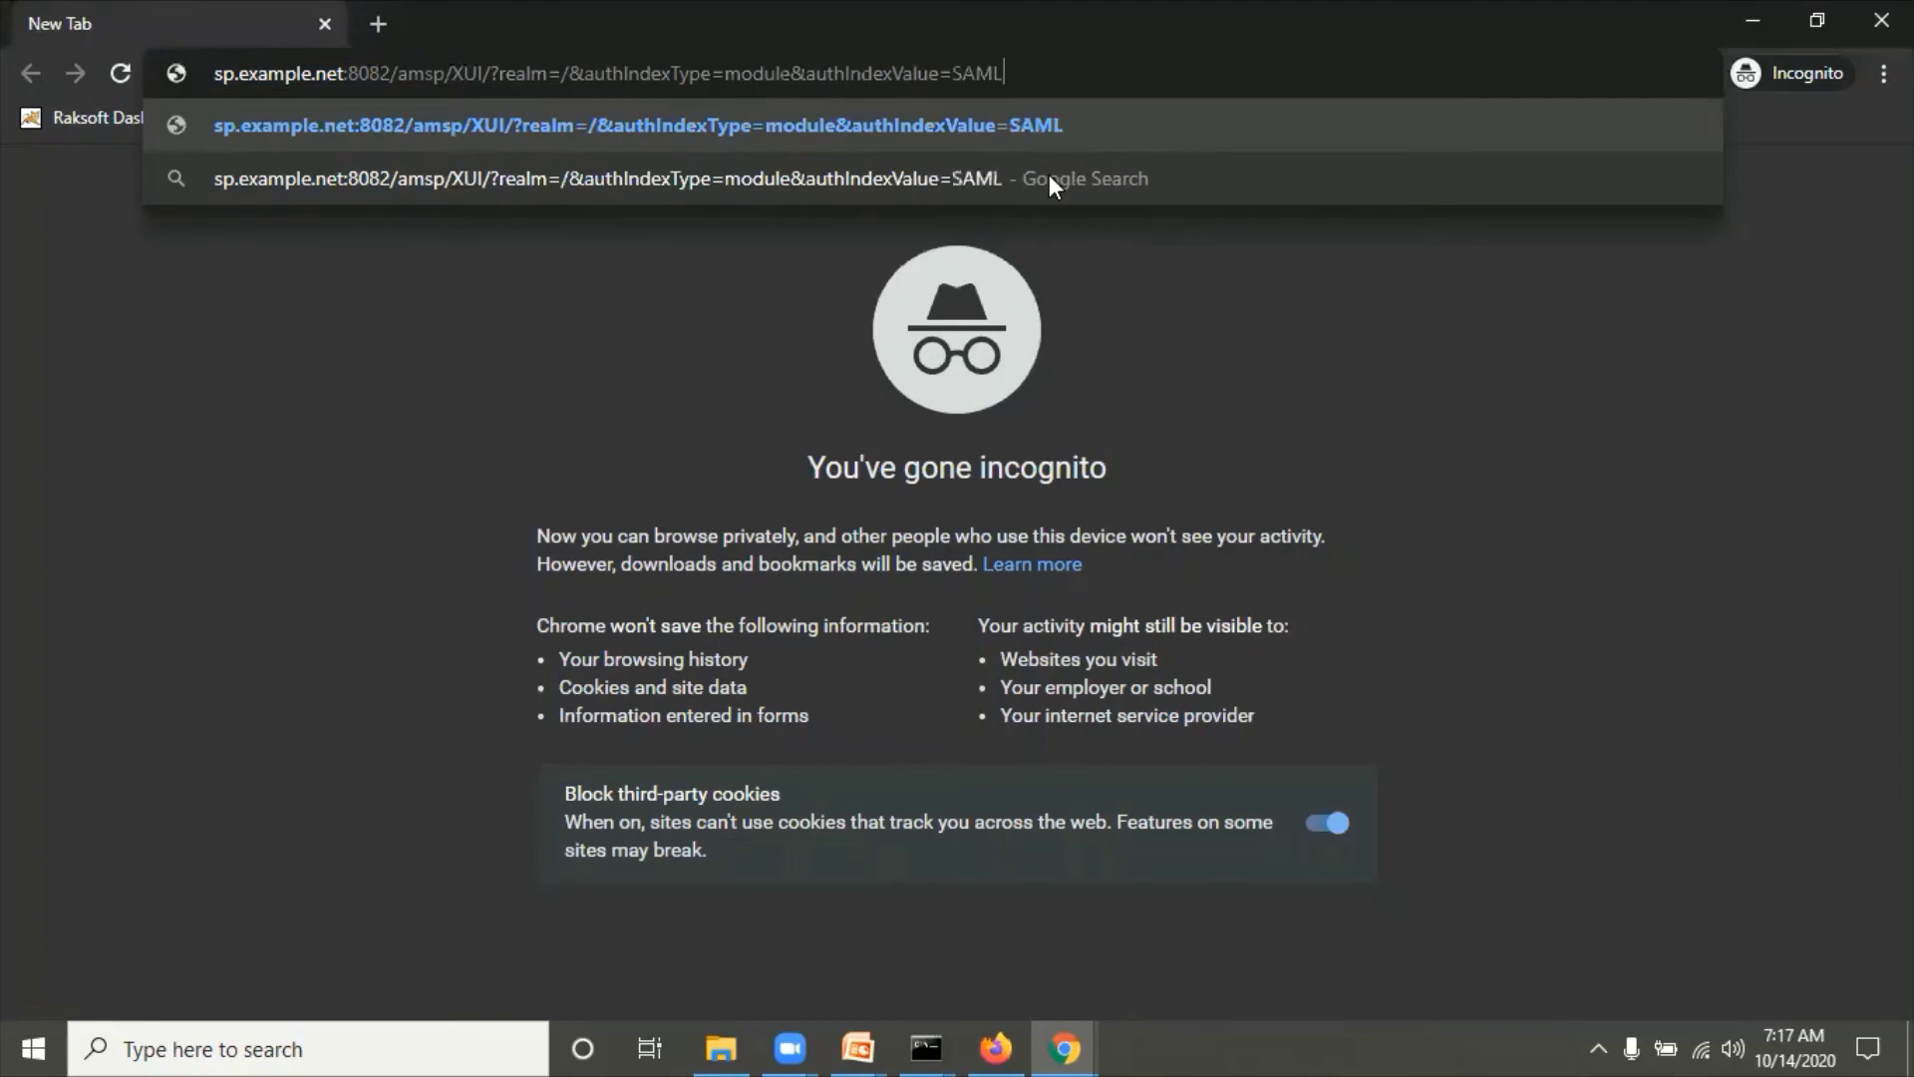
Step: Load the login URL ending authIndexValue=SAML2TestNew, then bring forward the window showing the SP console's Modules page
text(t)
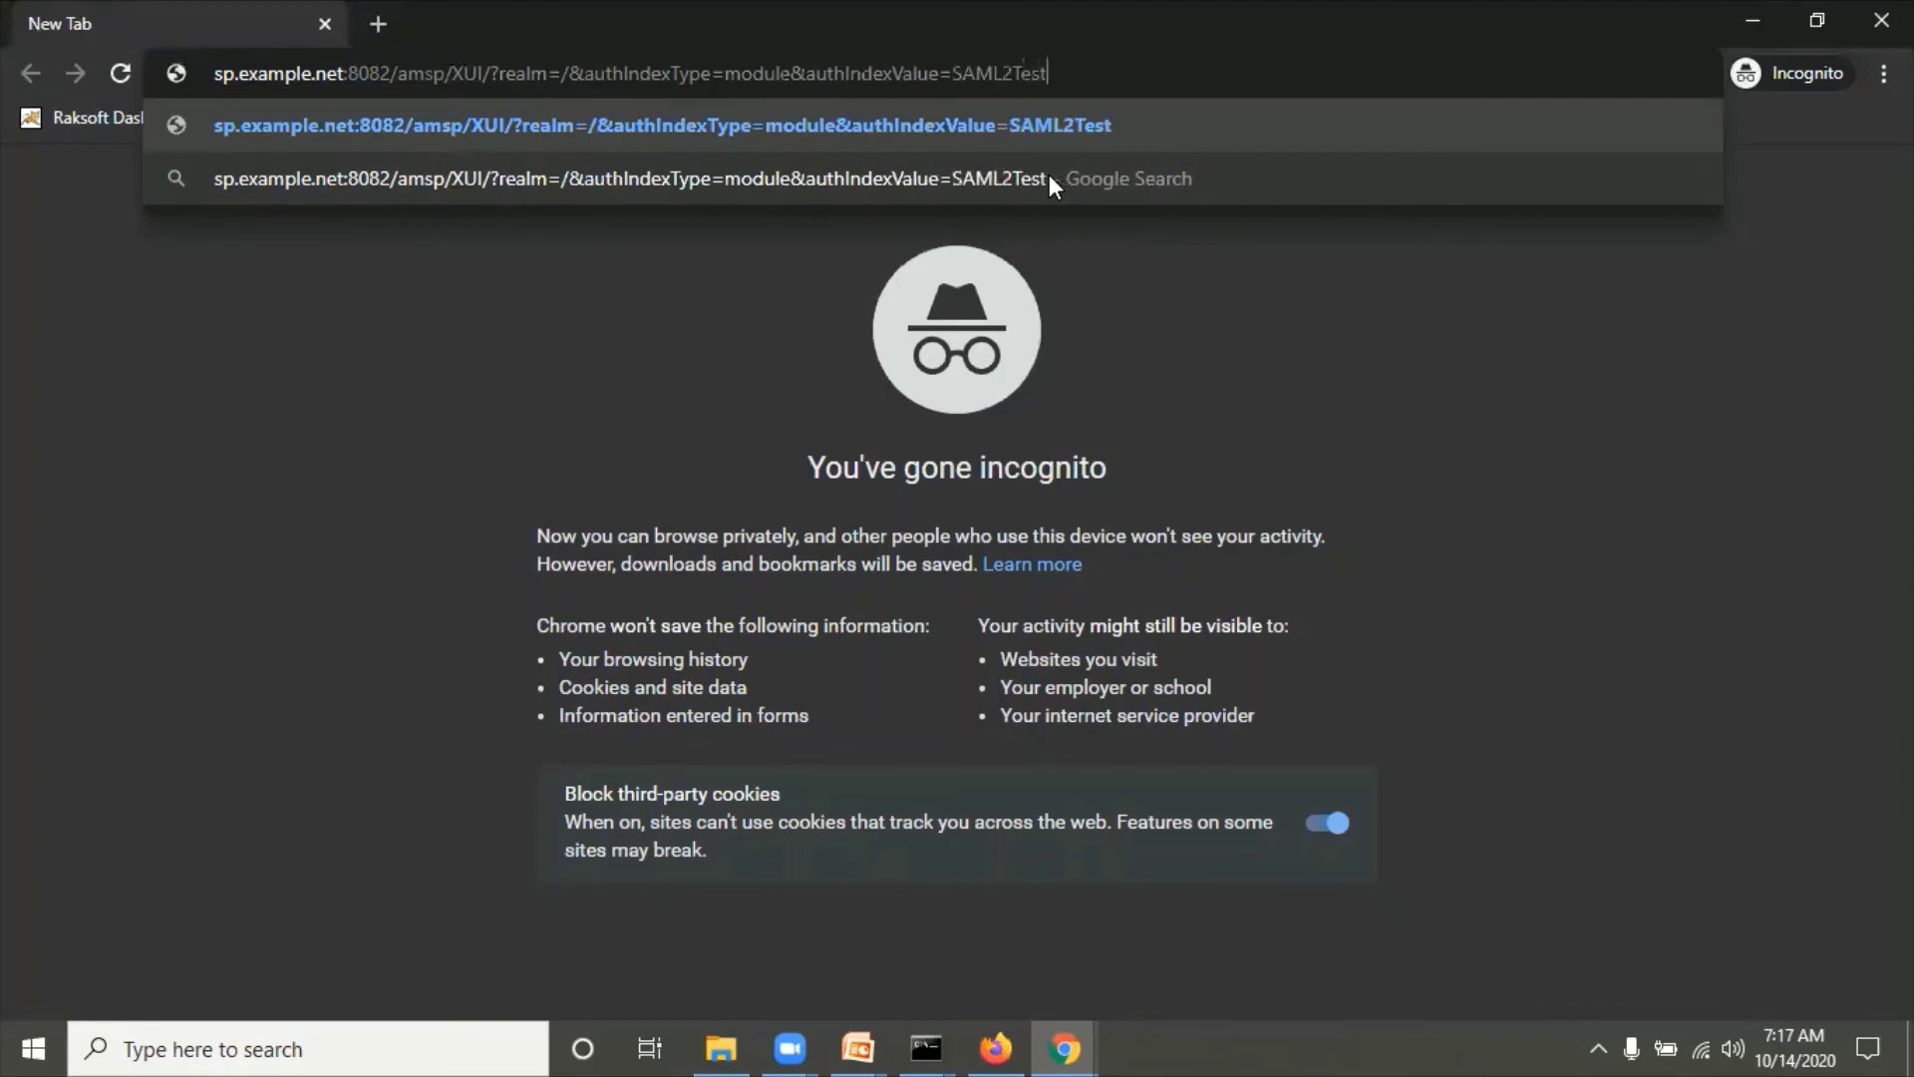
text(New)
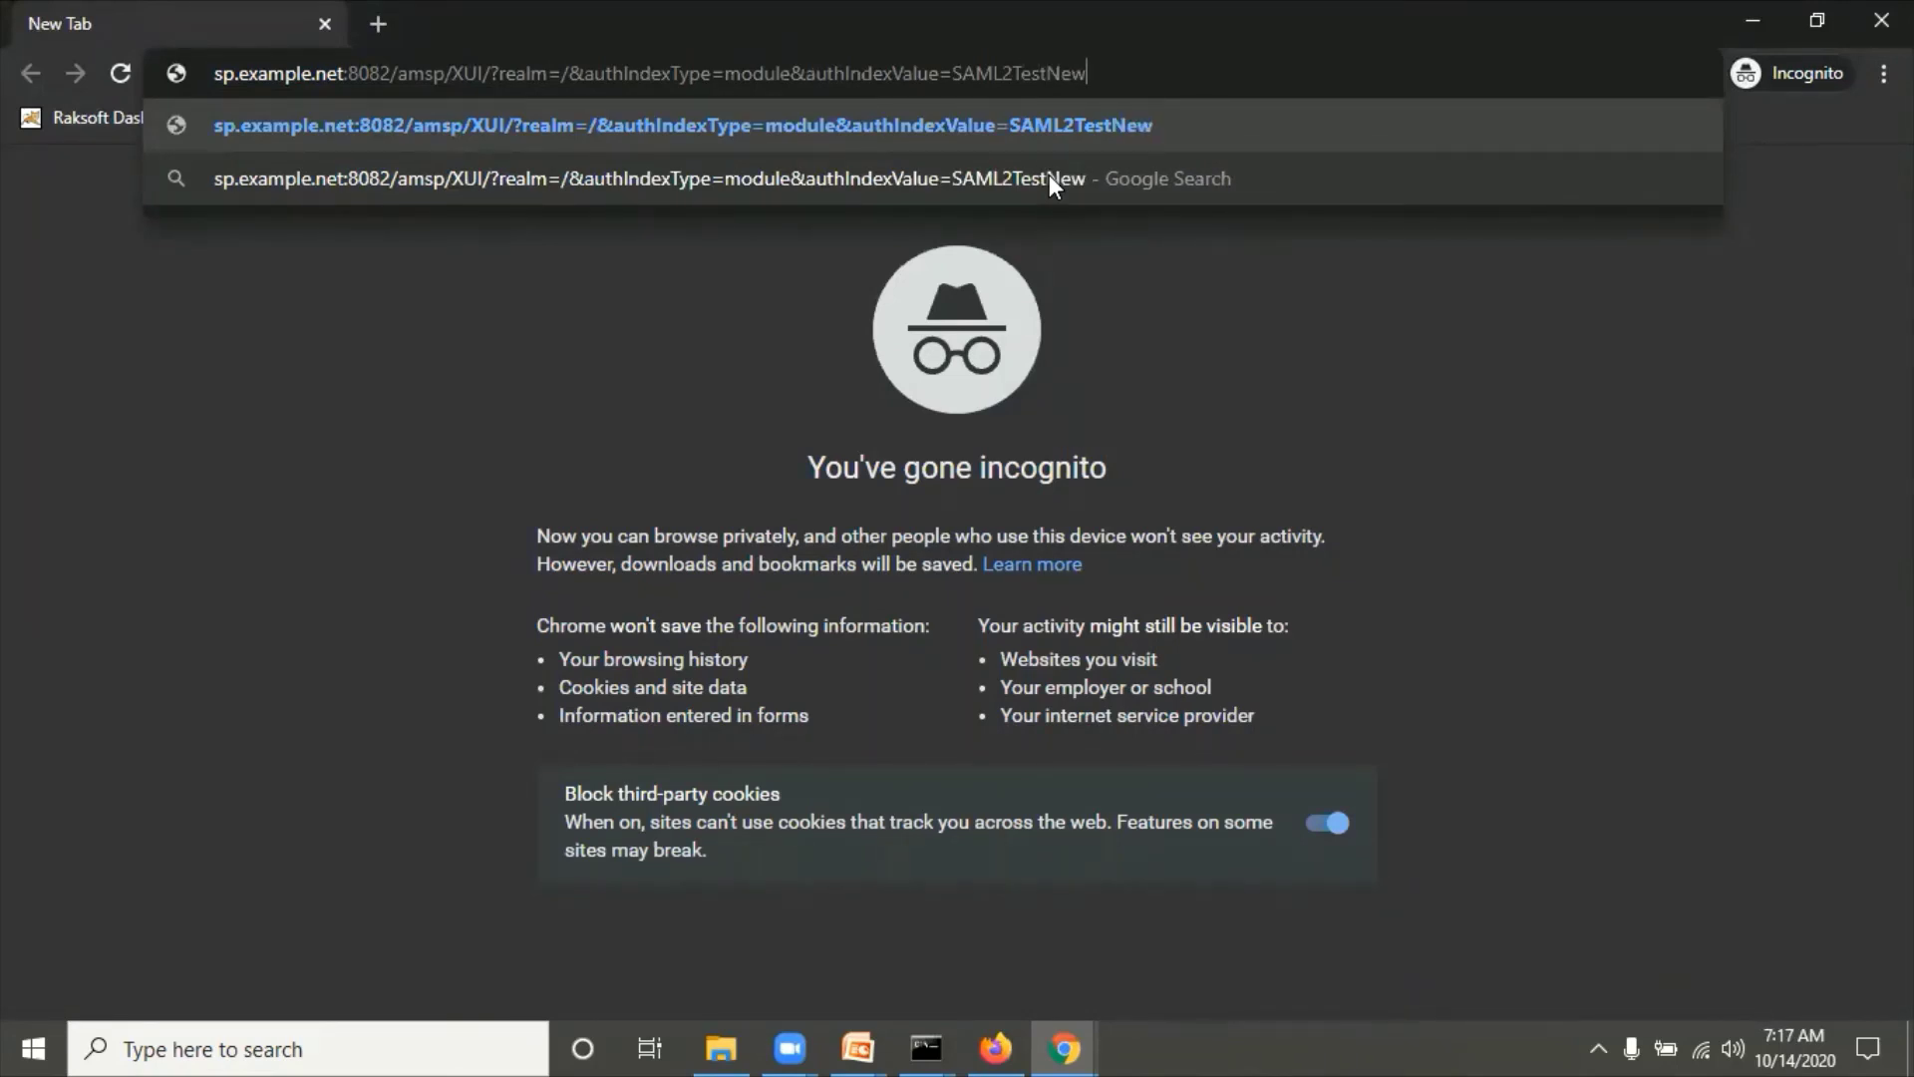
key(Return)
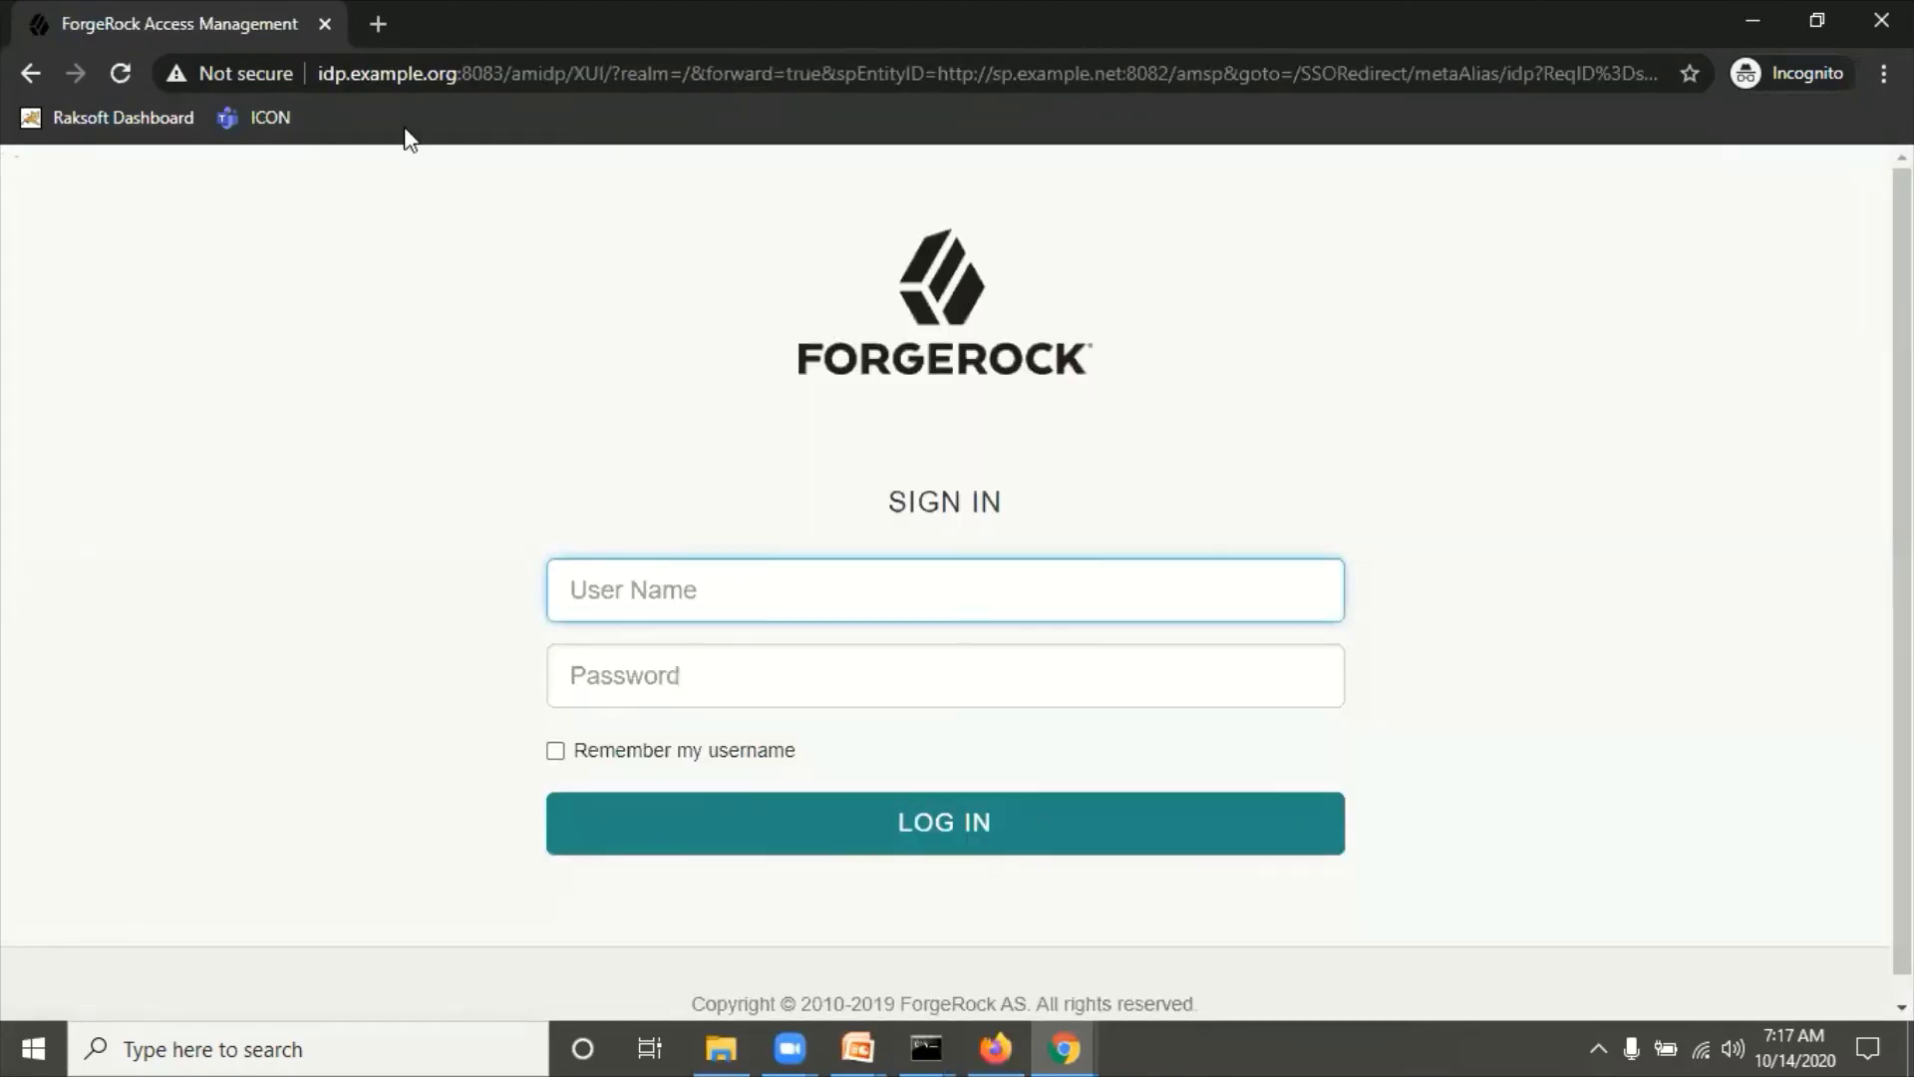
click(343, 80)
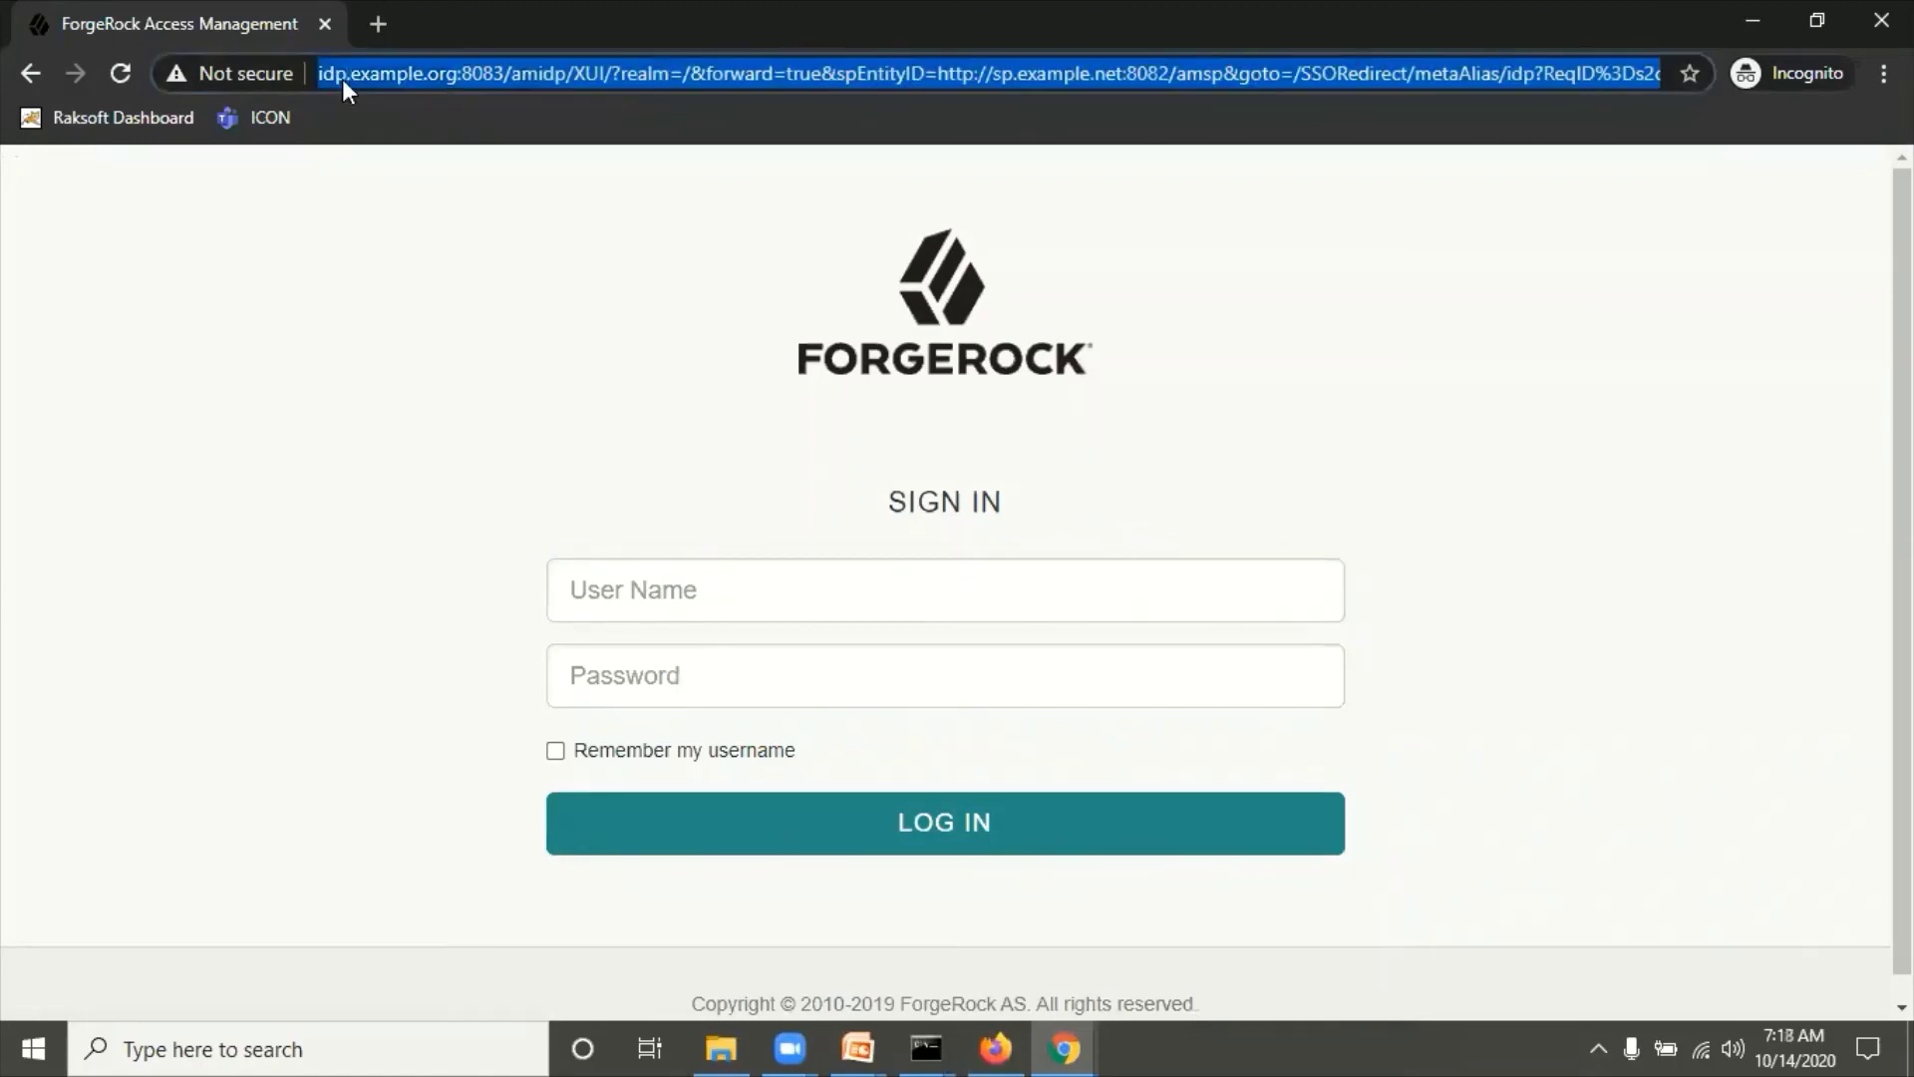
click(469, 284)
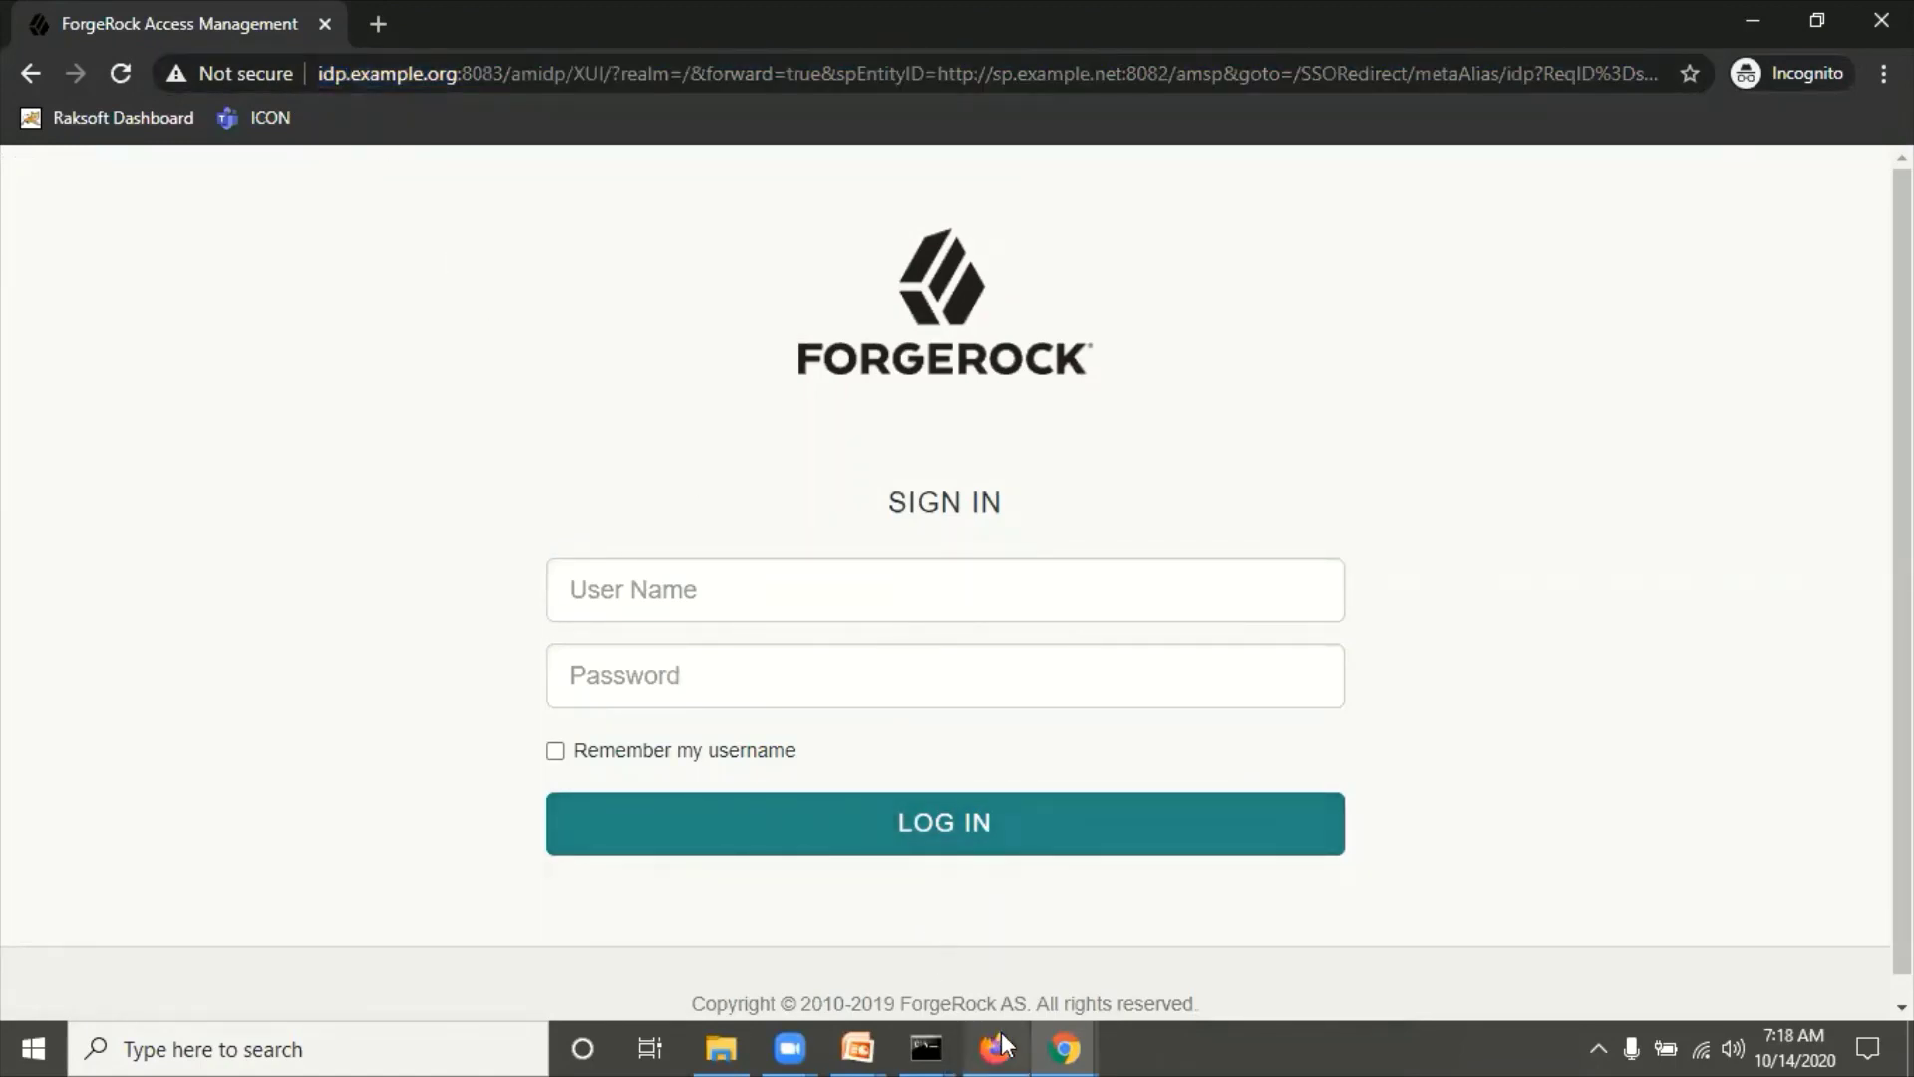
mouse_move(1063, 1038)
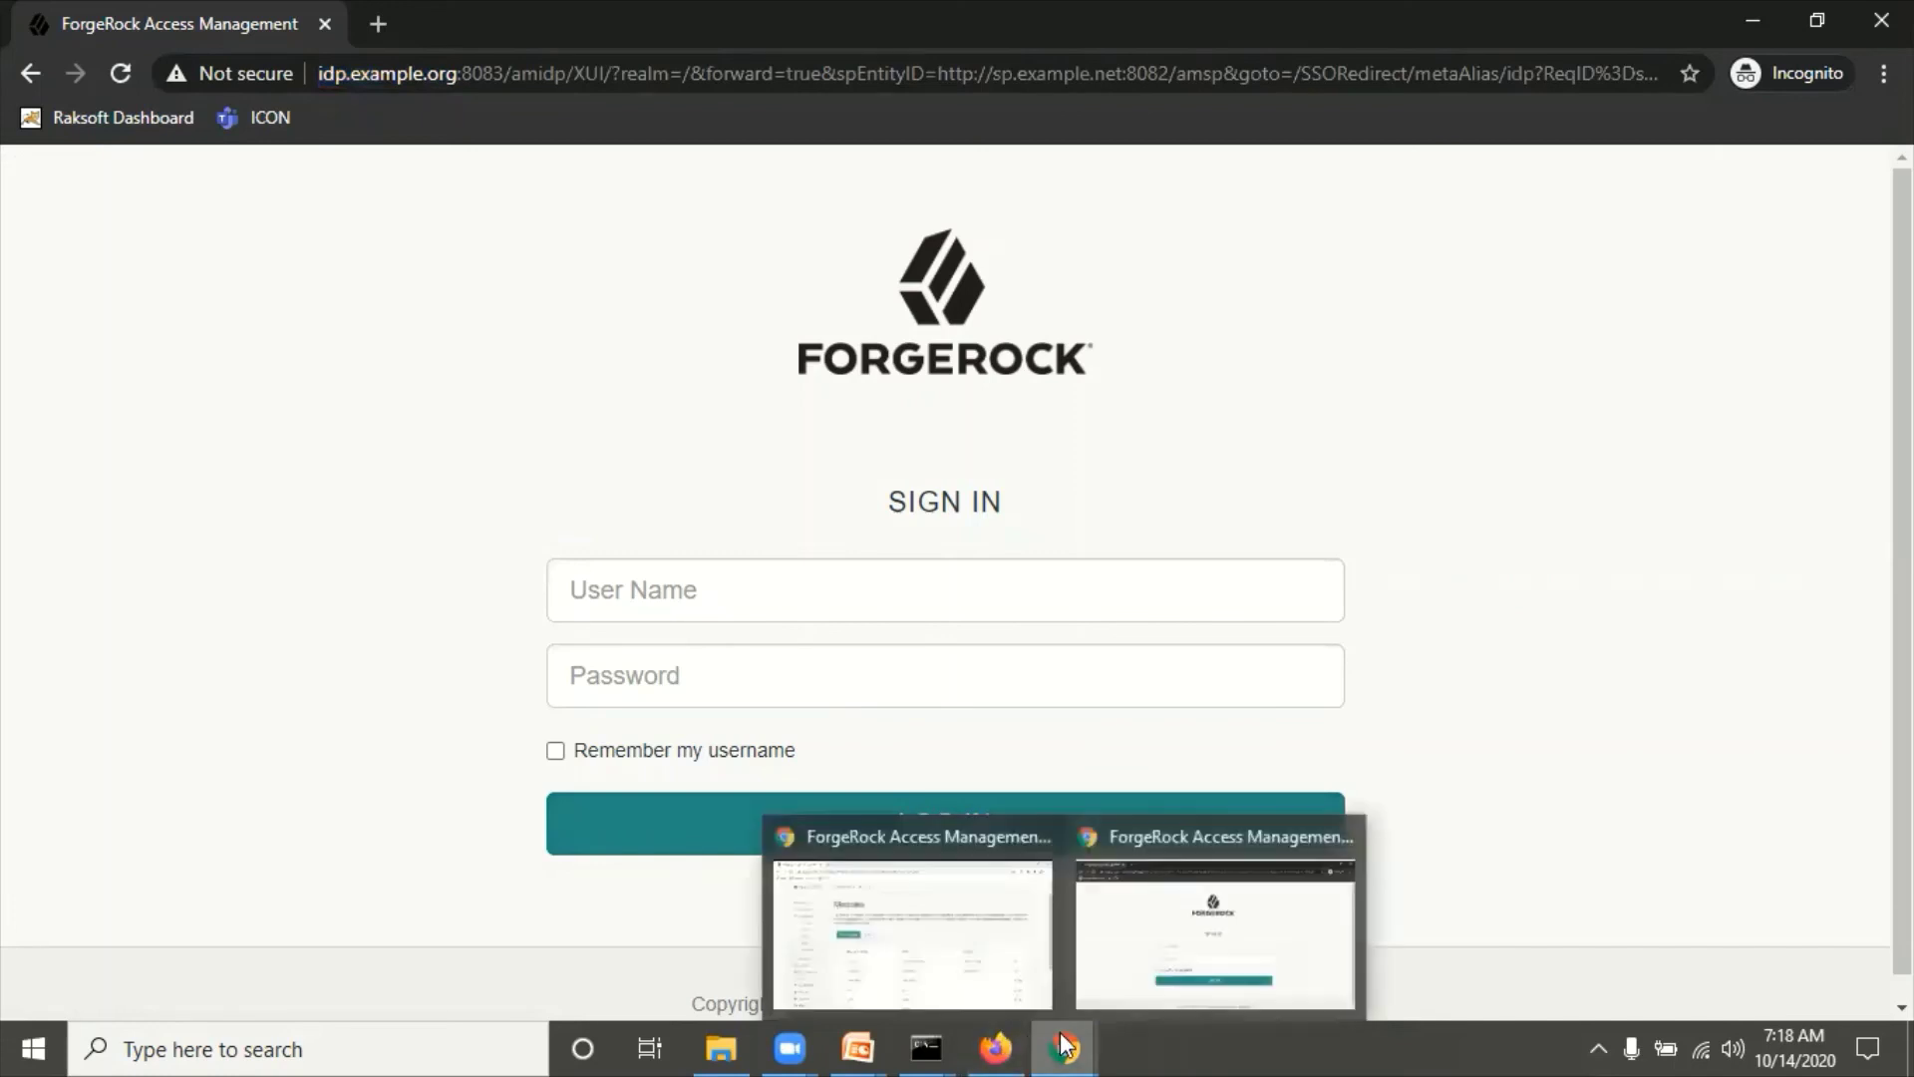
click(973, 955)
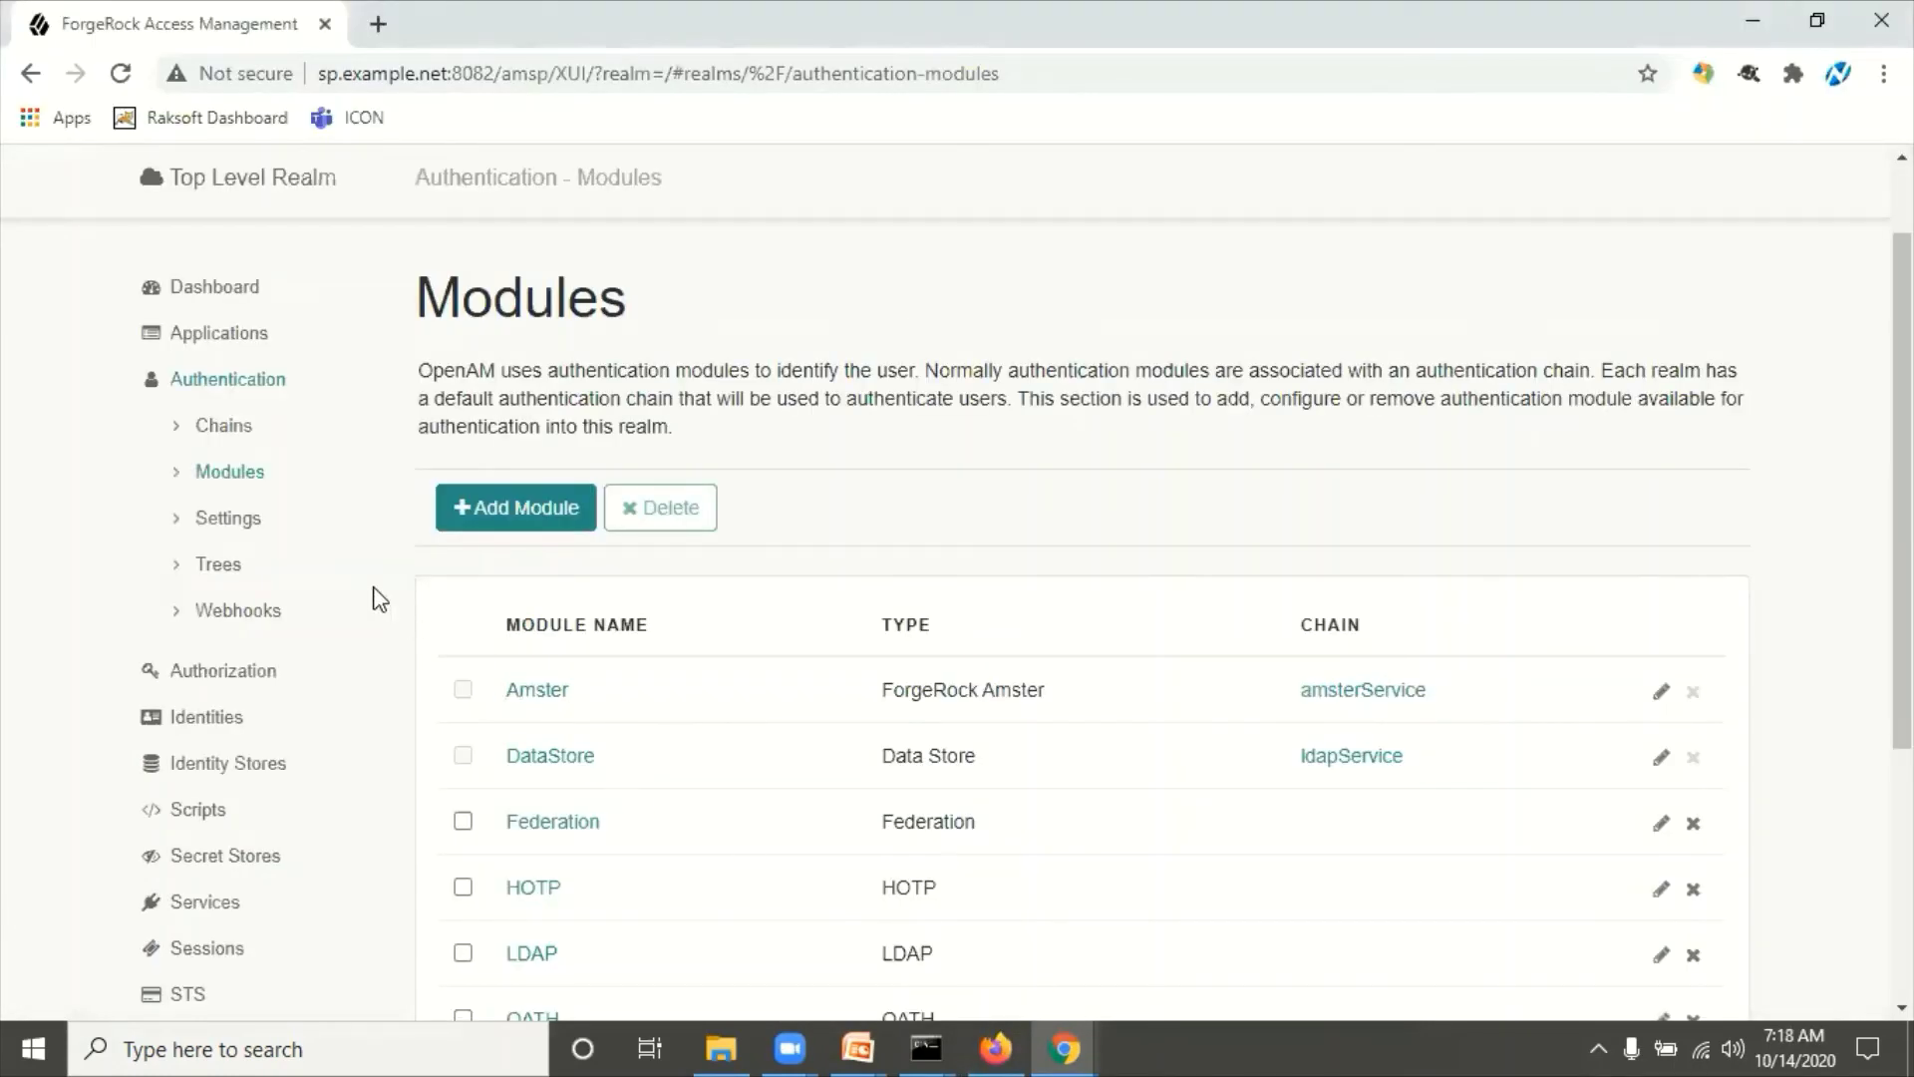
Step: Create and save SP identity demosp3 with a password and e-mail address
click(190, 726)
click(553, 475)
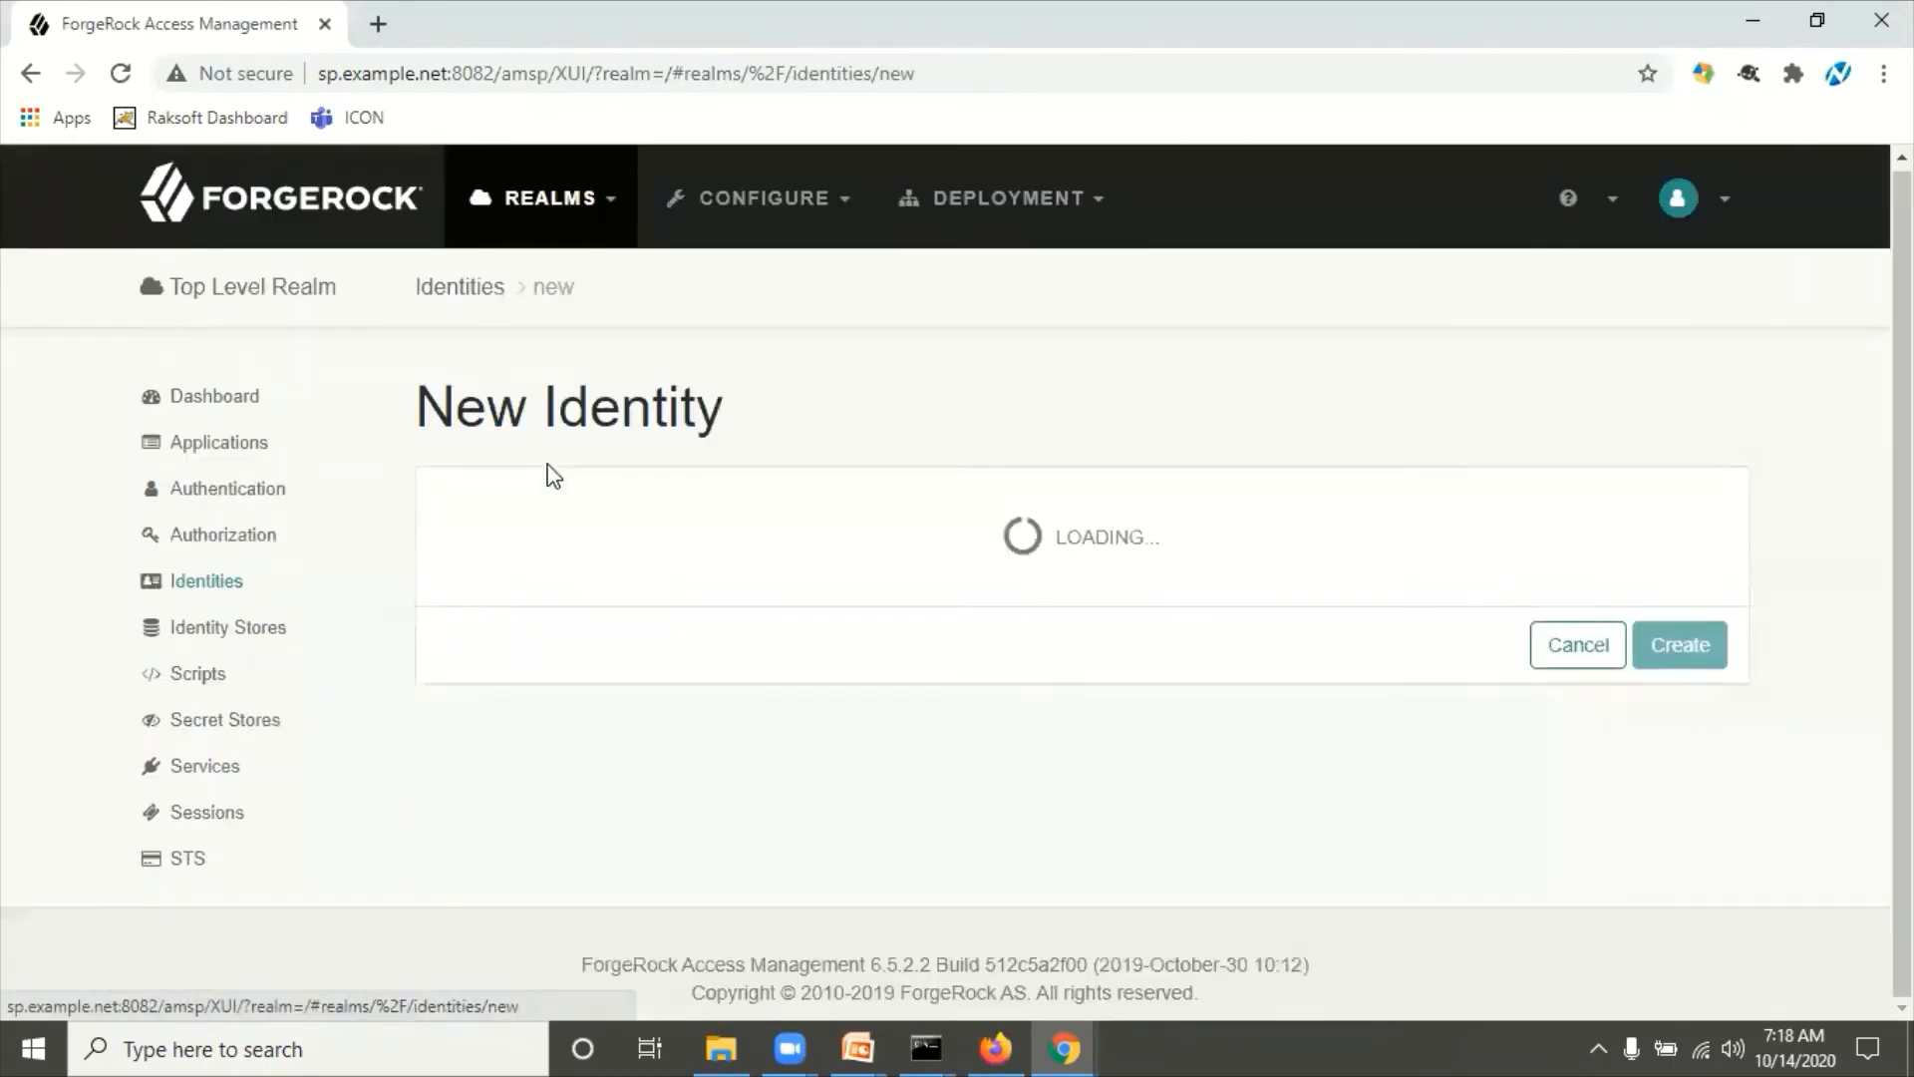
click(1036, 506)
text(de)
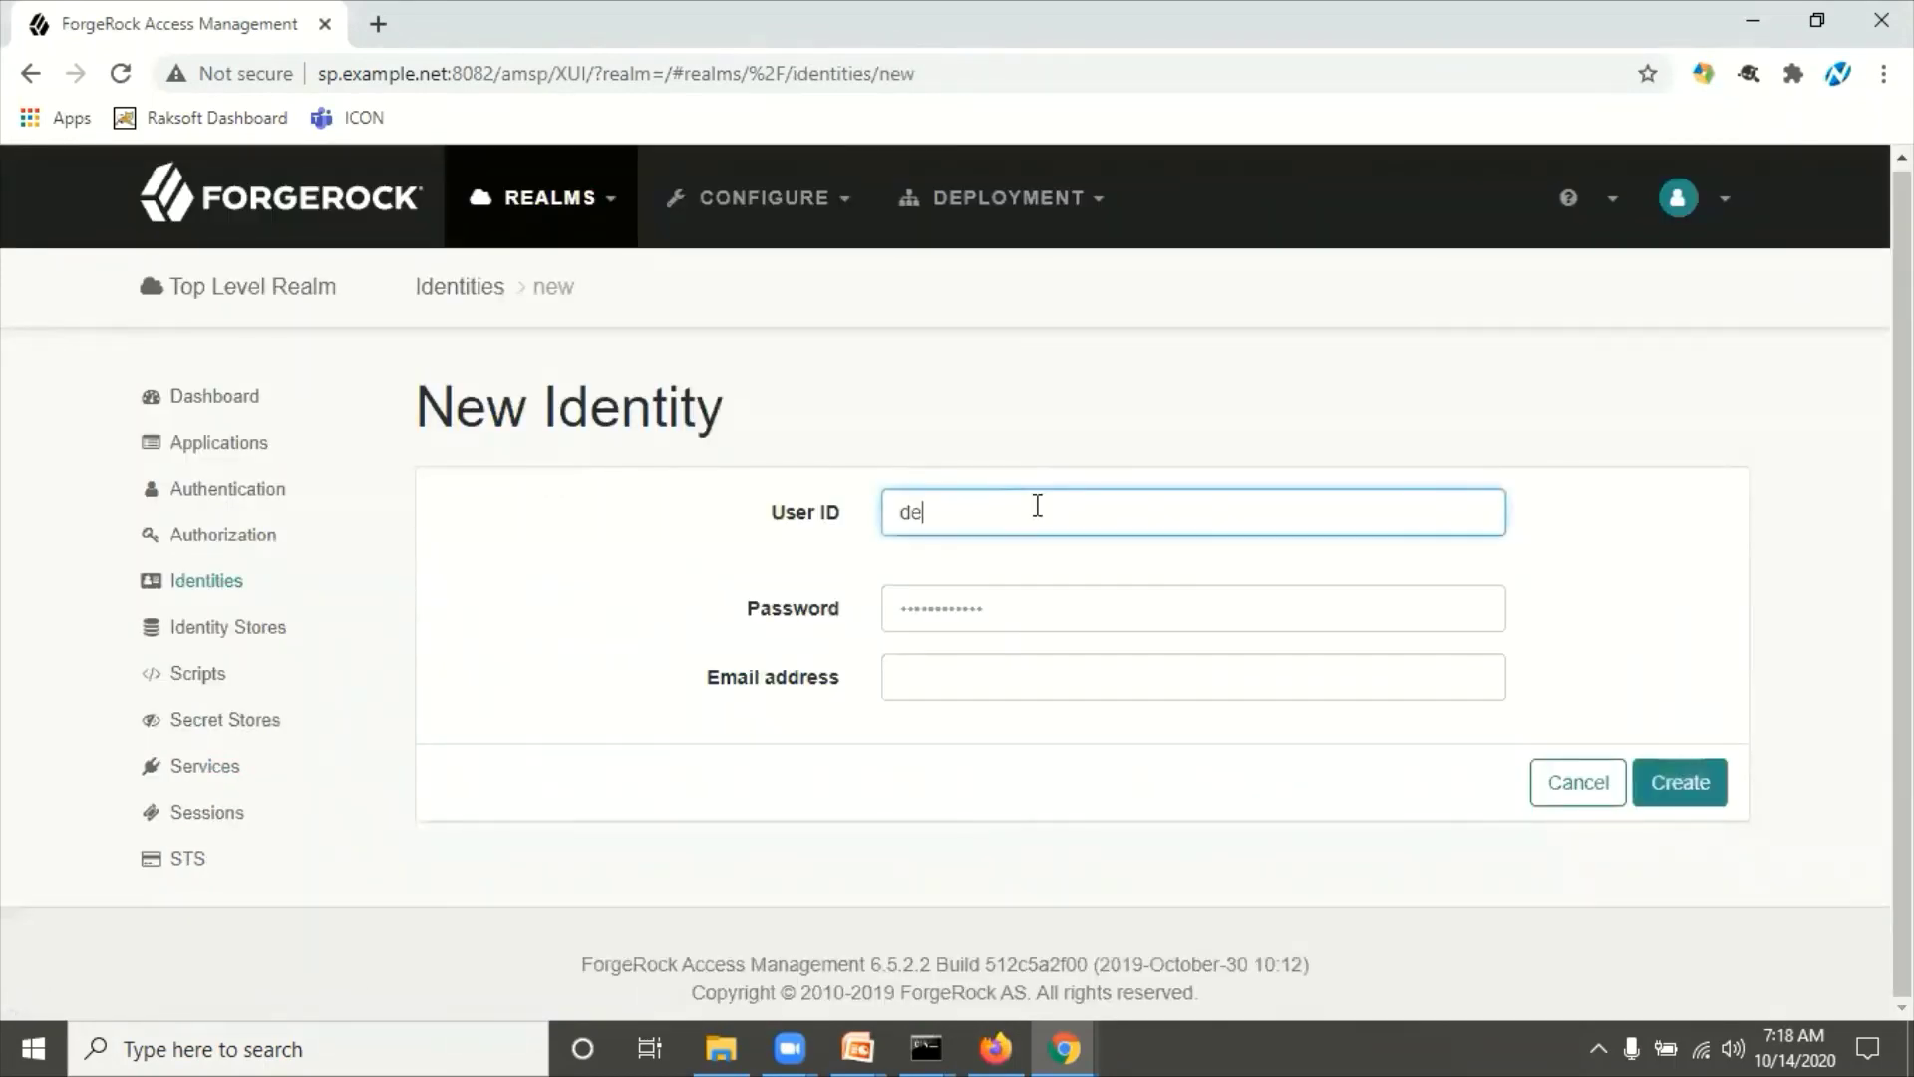
text(mosp3)
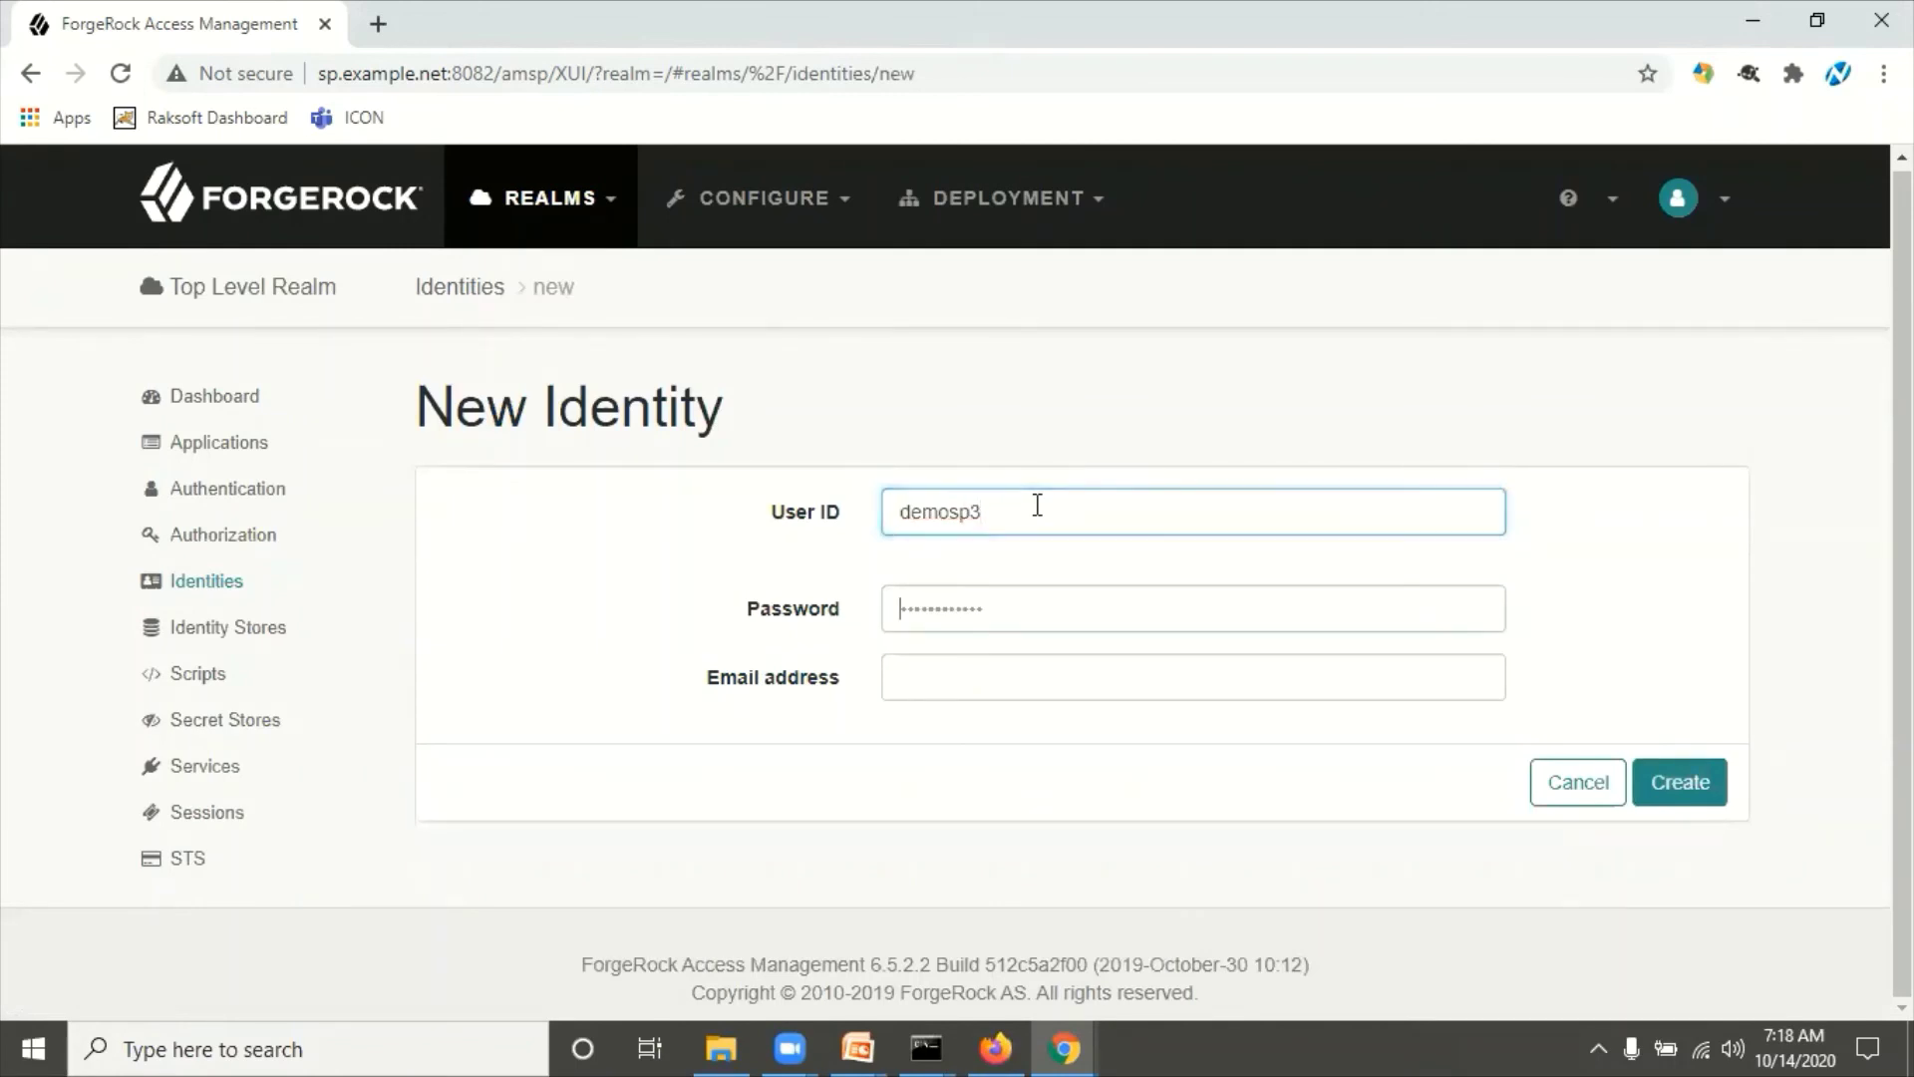
key(Tab)
text(•••••••••)
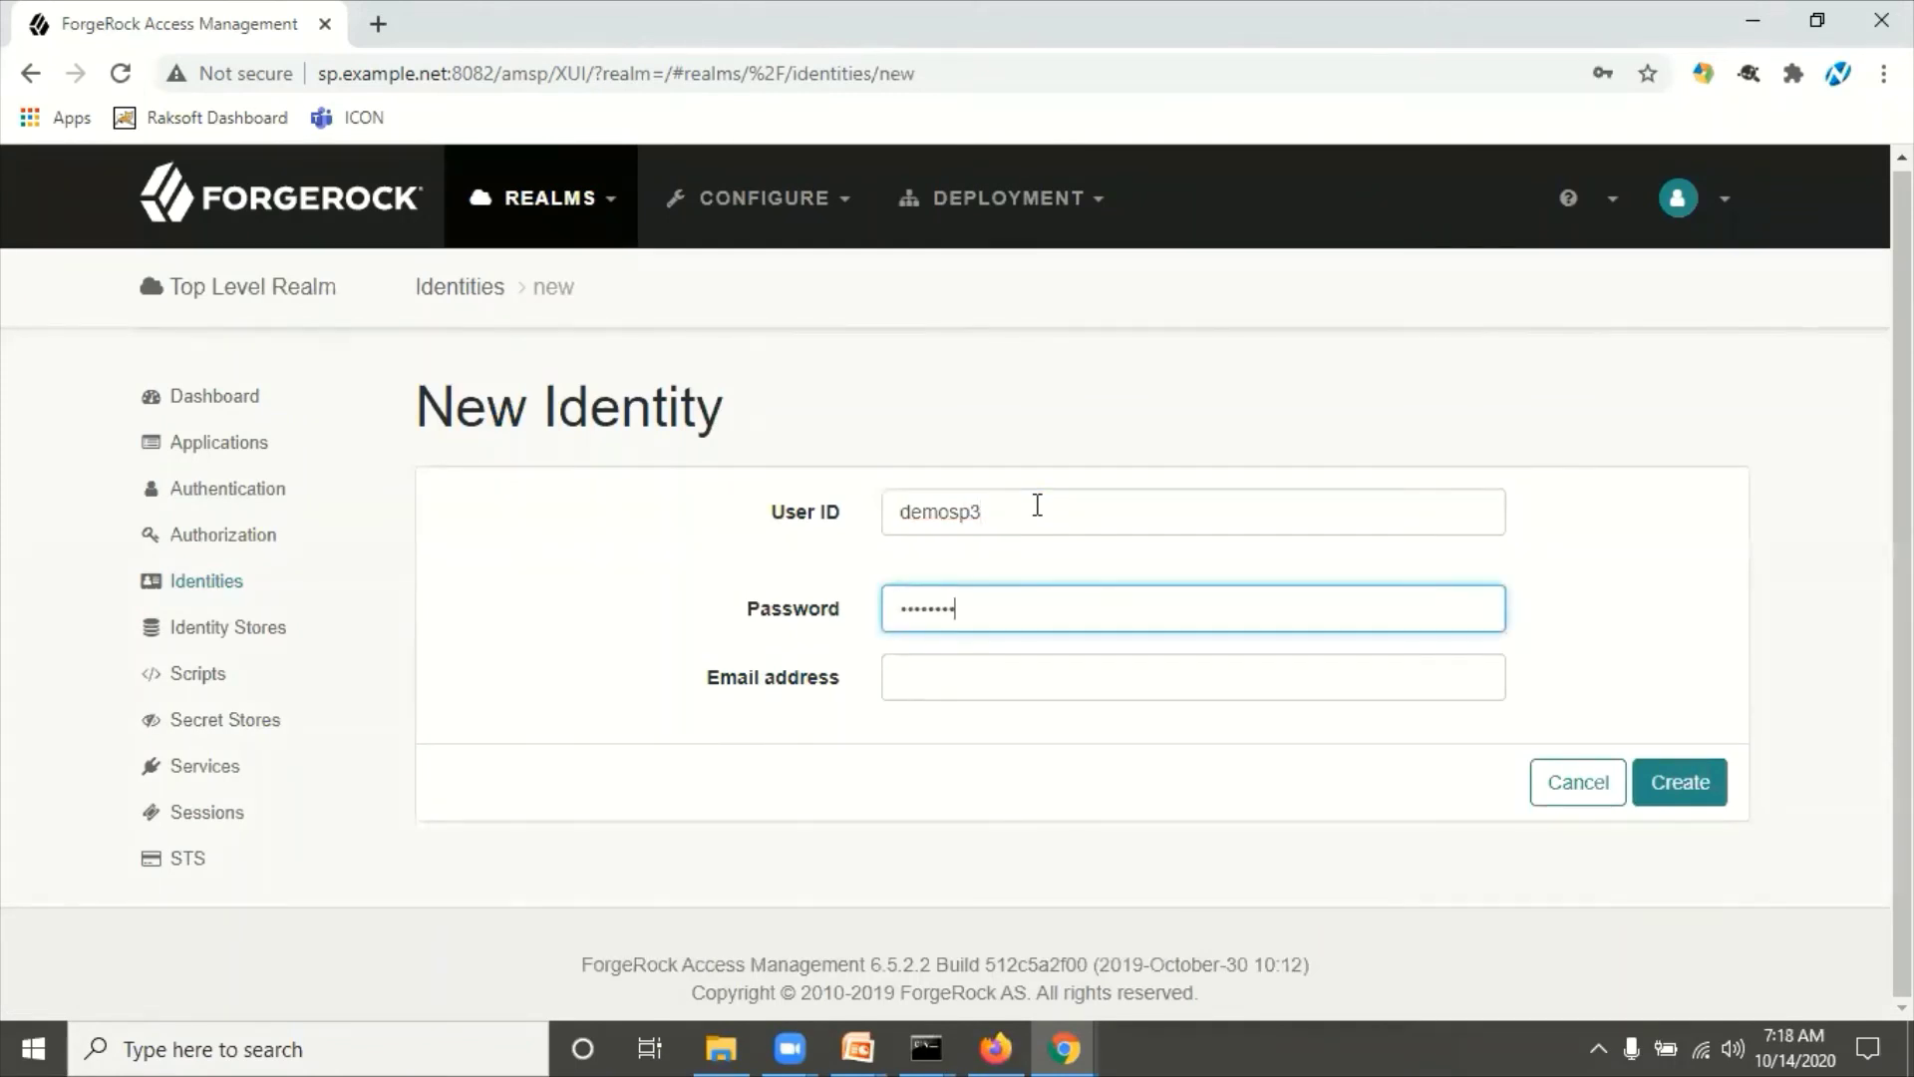
key(Tab)
text(demo)
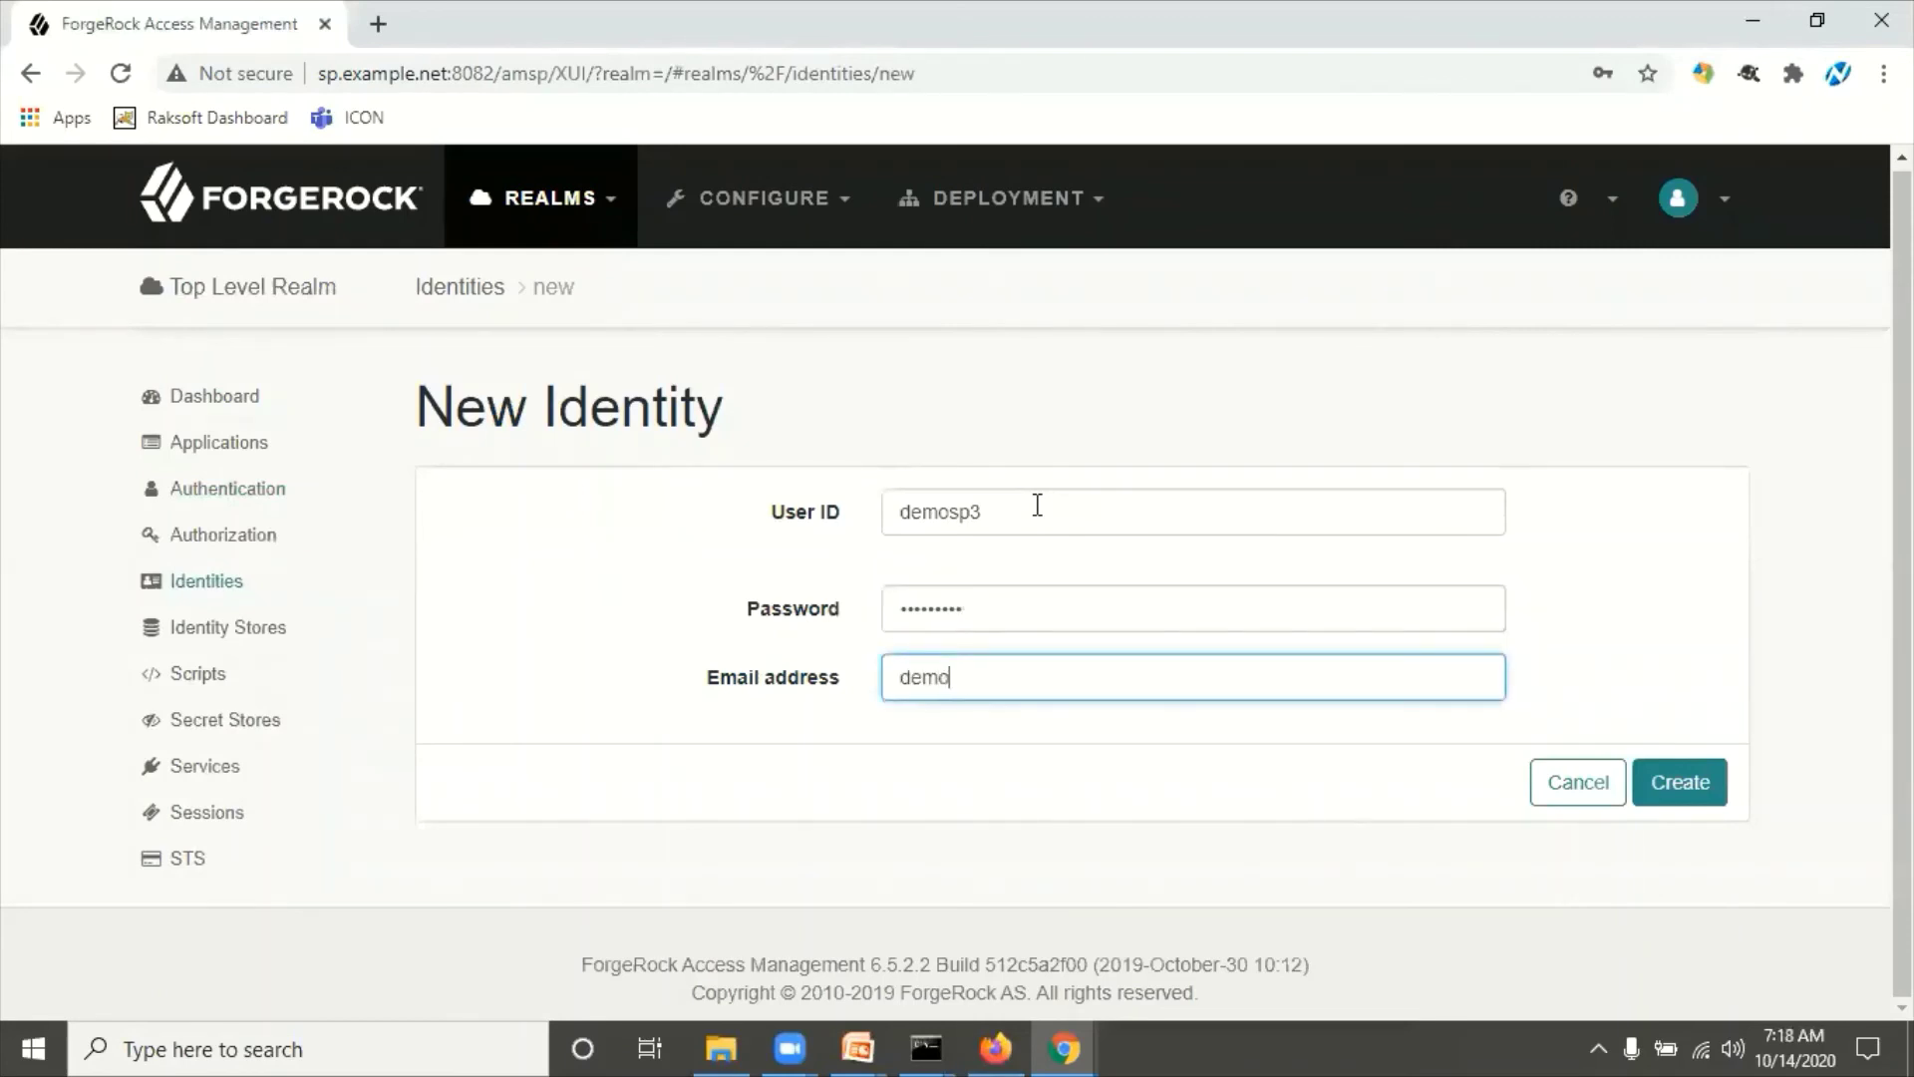
text(sp3@exampl)
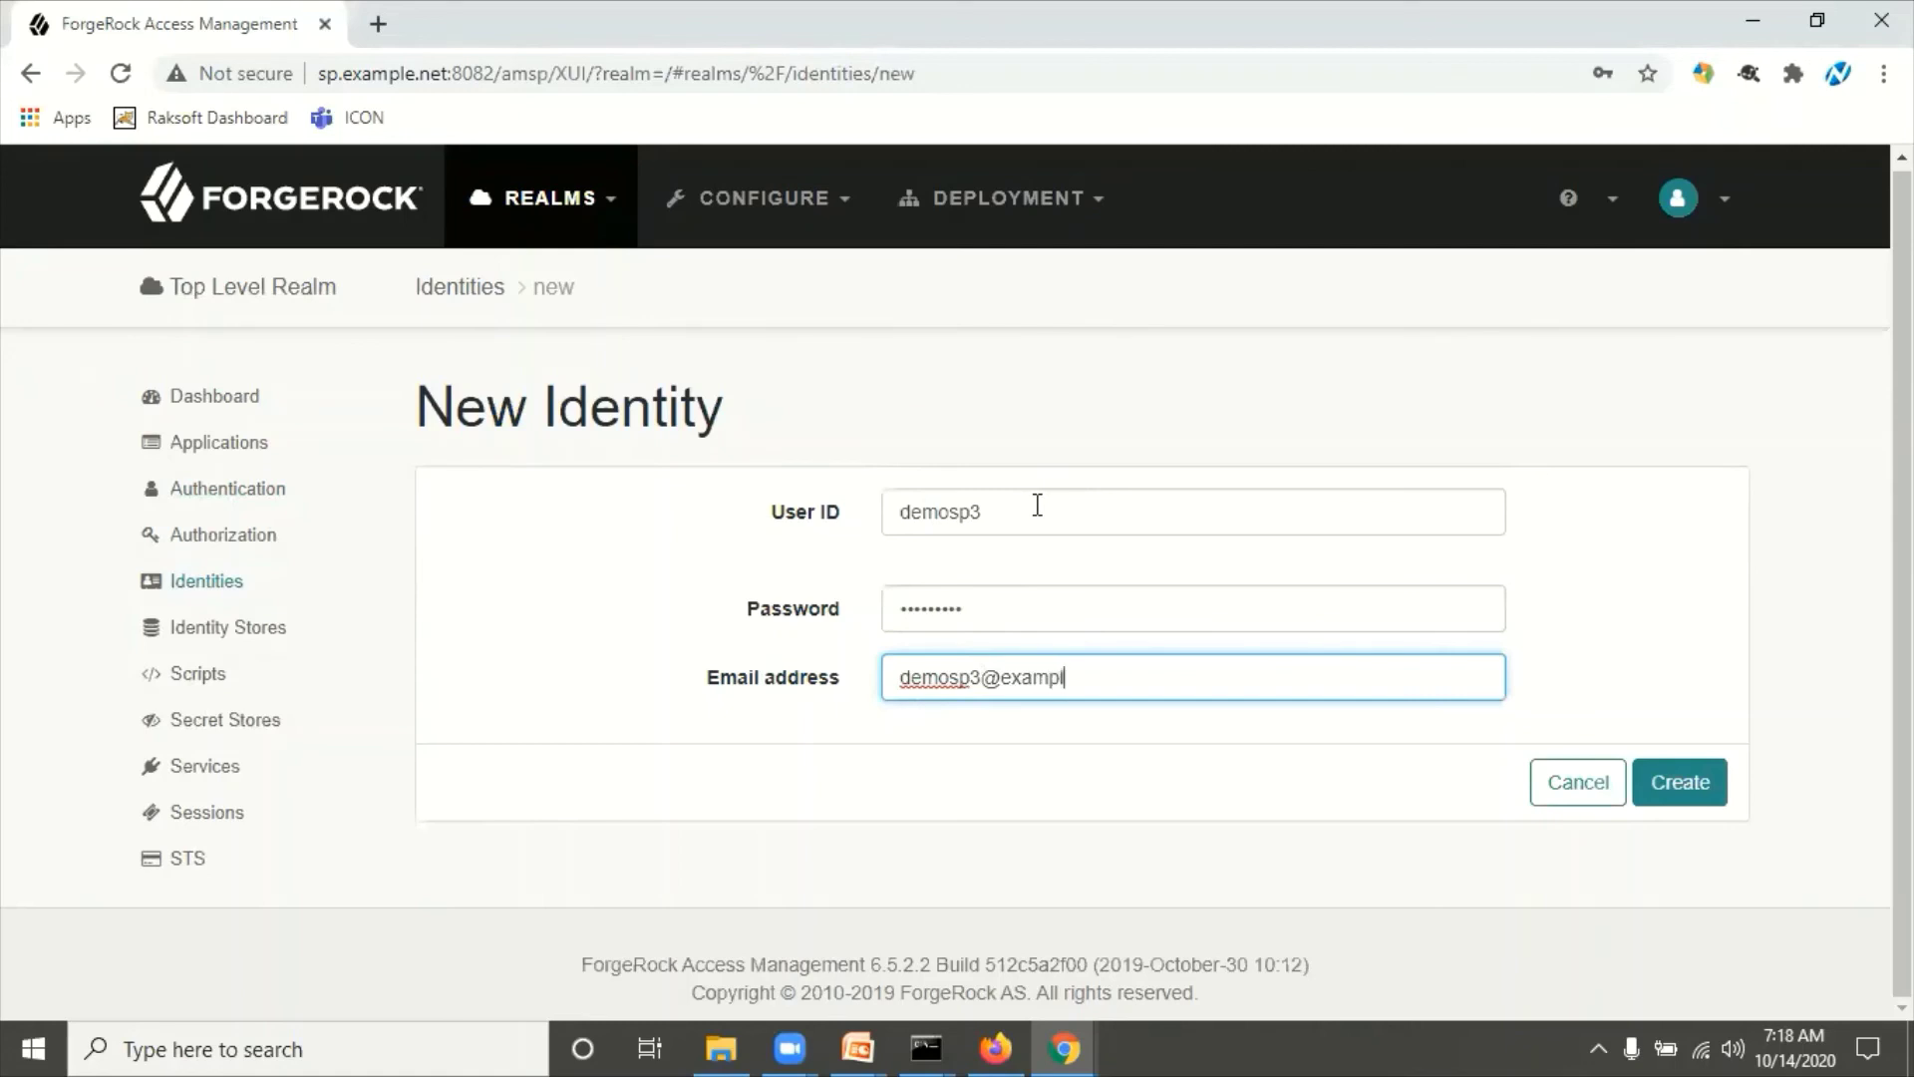
text(e.net)
click(1680, 782)
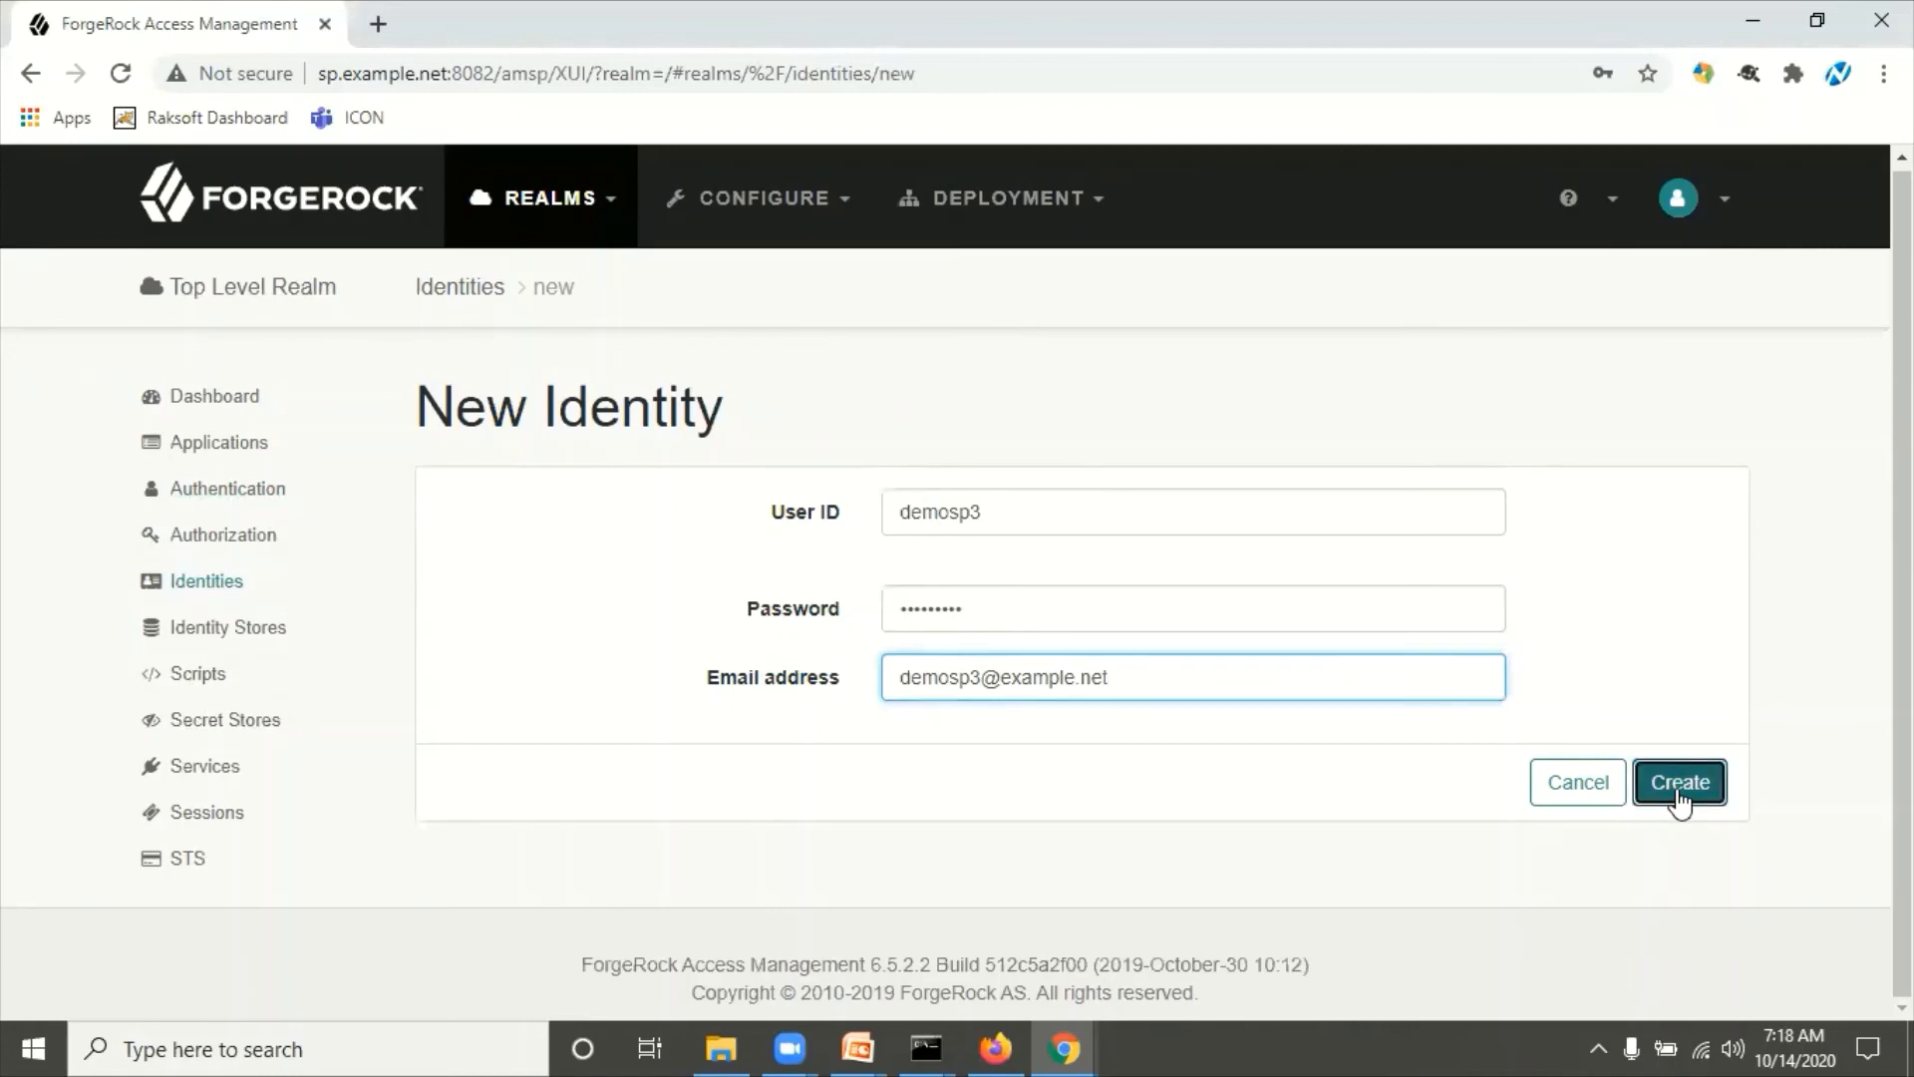
scroll(1556, 757, down, 6)
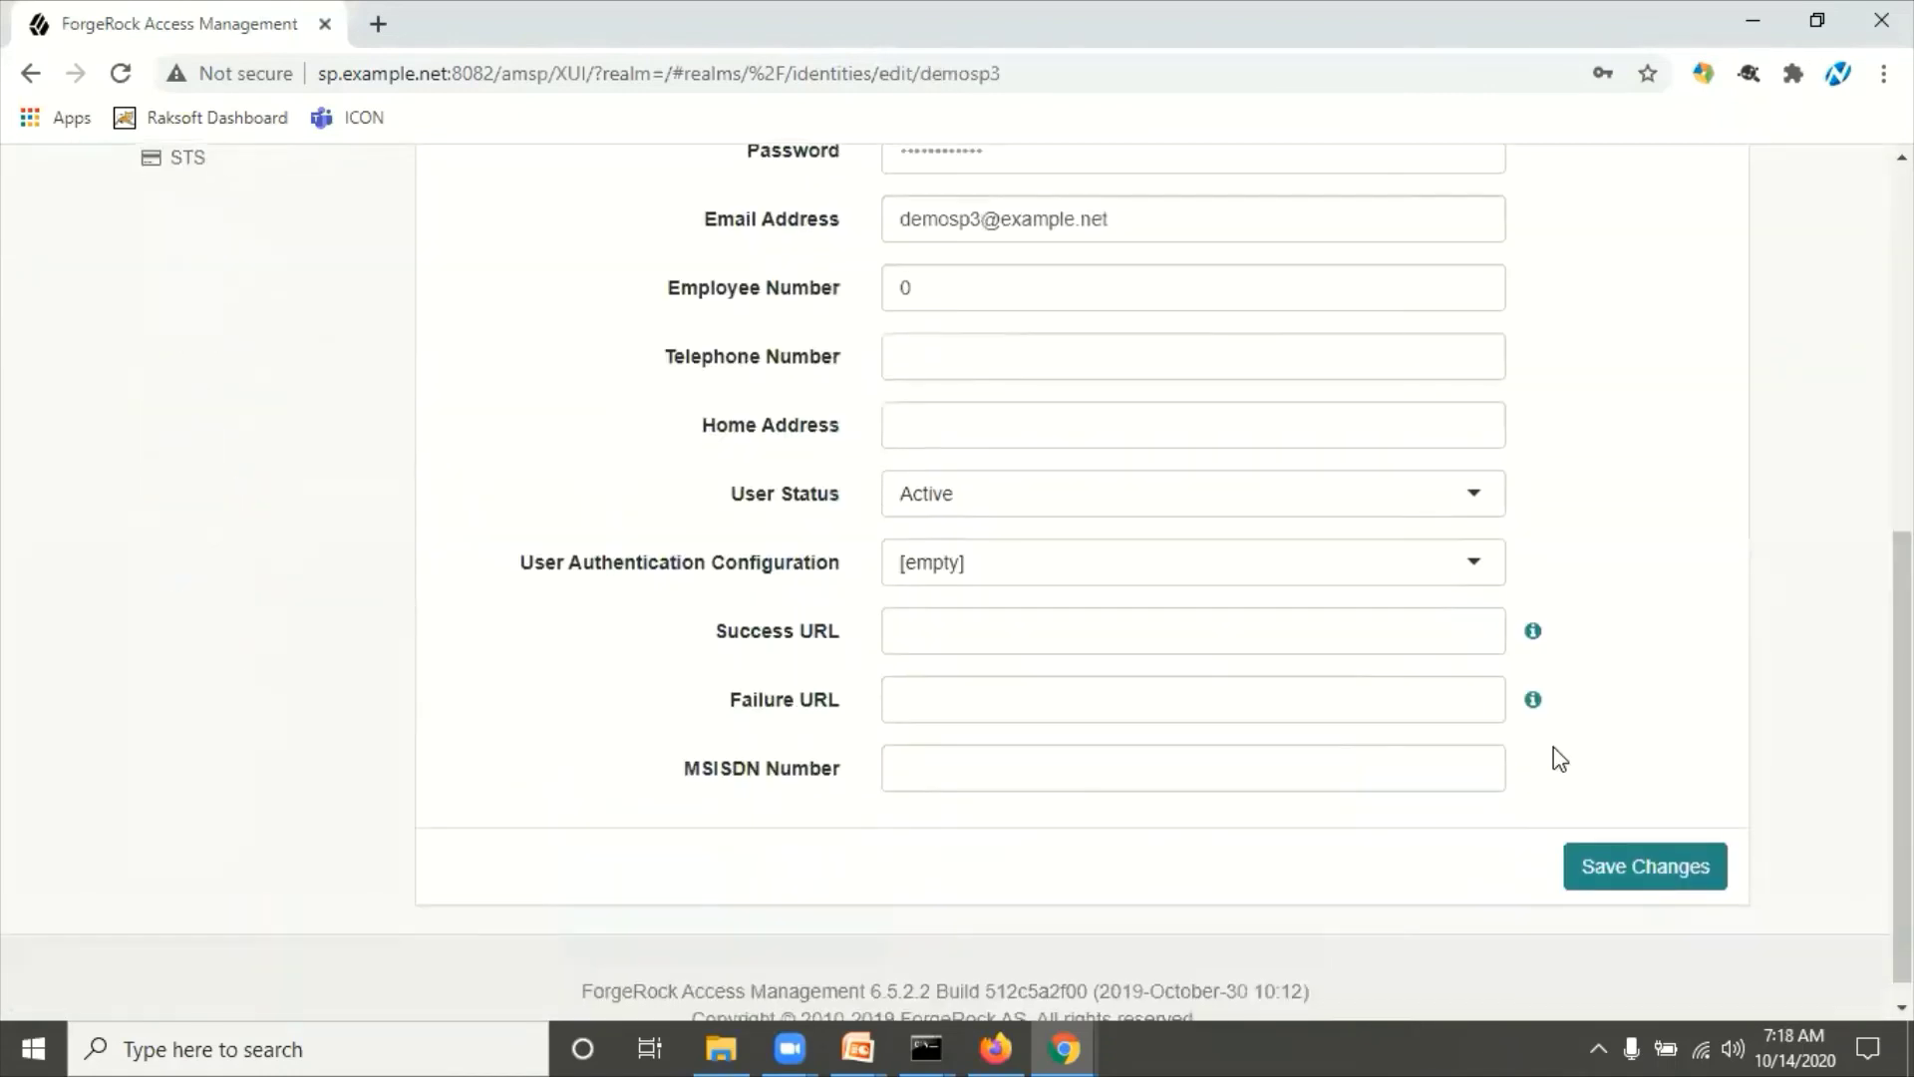
click(1624, 883)
click(997, 1047)
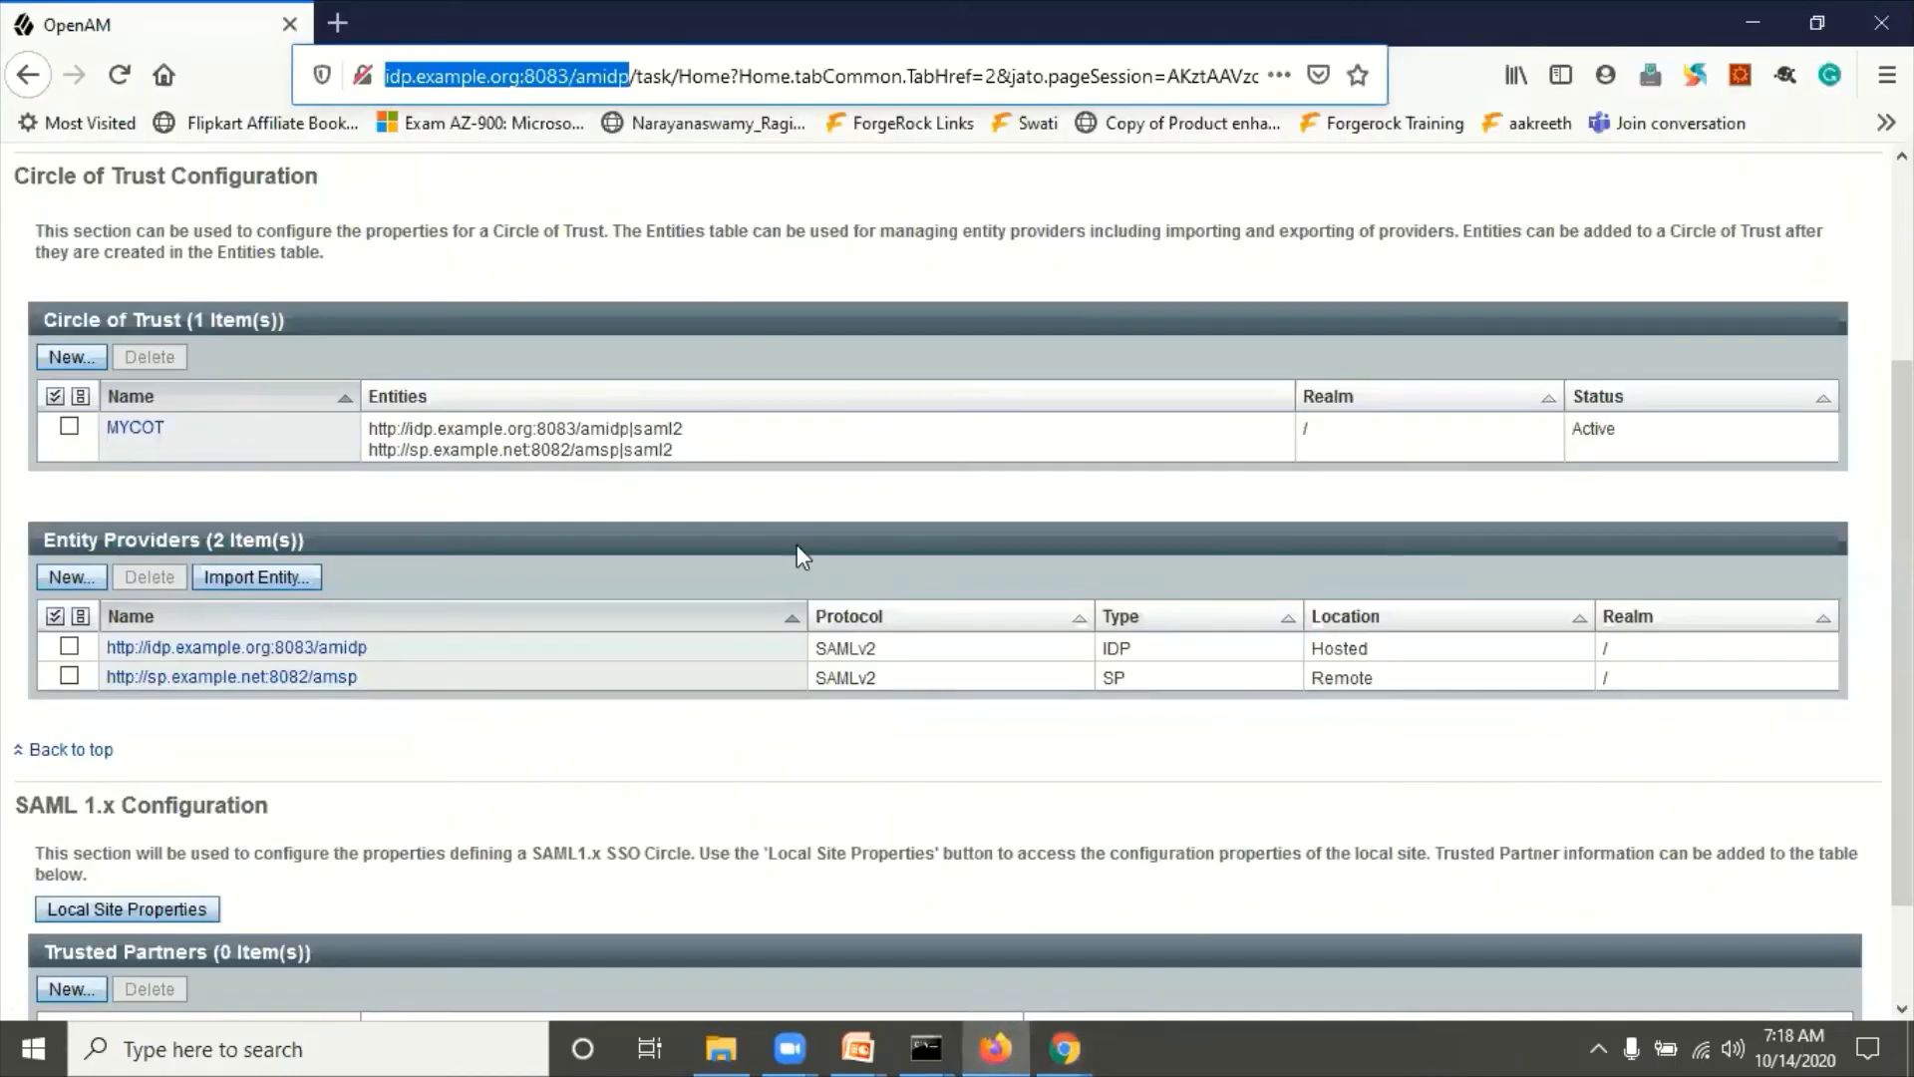
Step: In the IdP's Top Level Realm, add identity demoidp3 with a password and e-mail address
scroll(798, 544, up, 3)
click(33, 334)
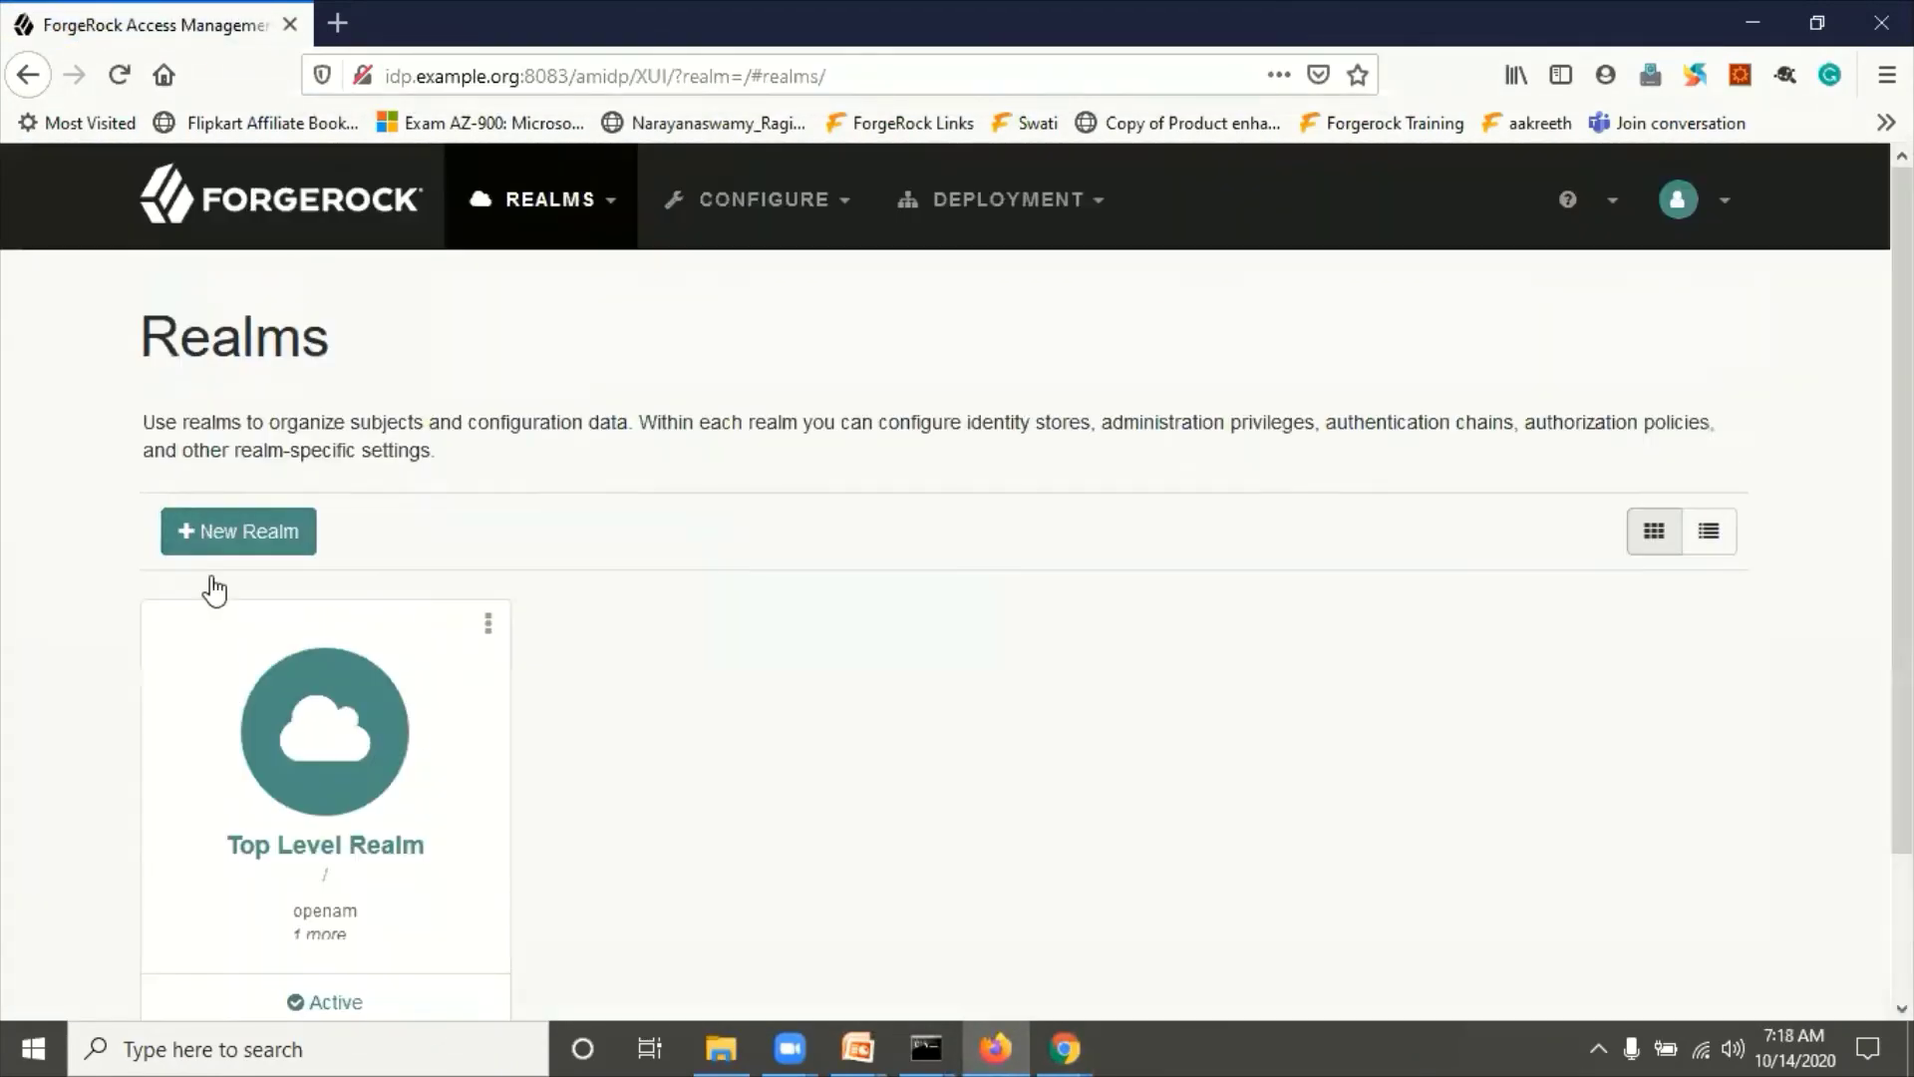
click(369, 727)
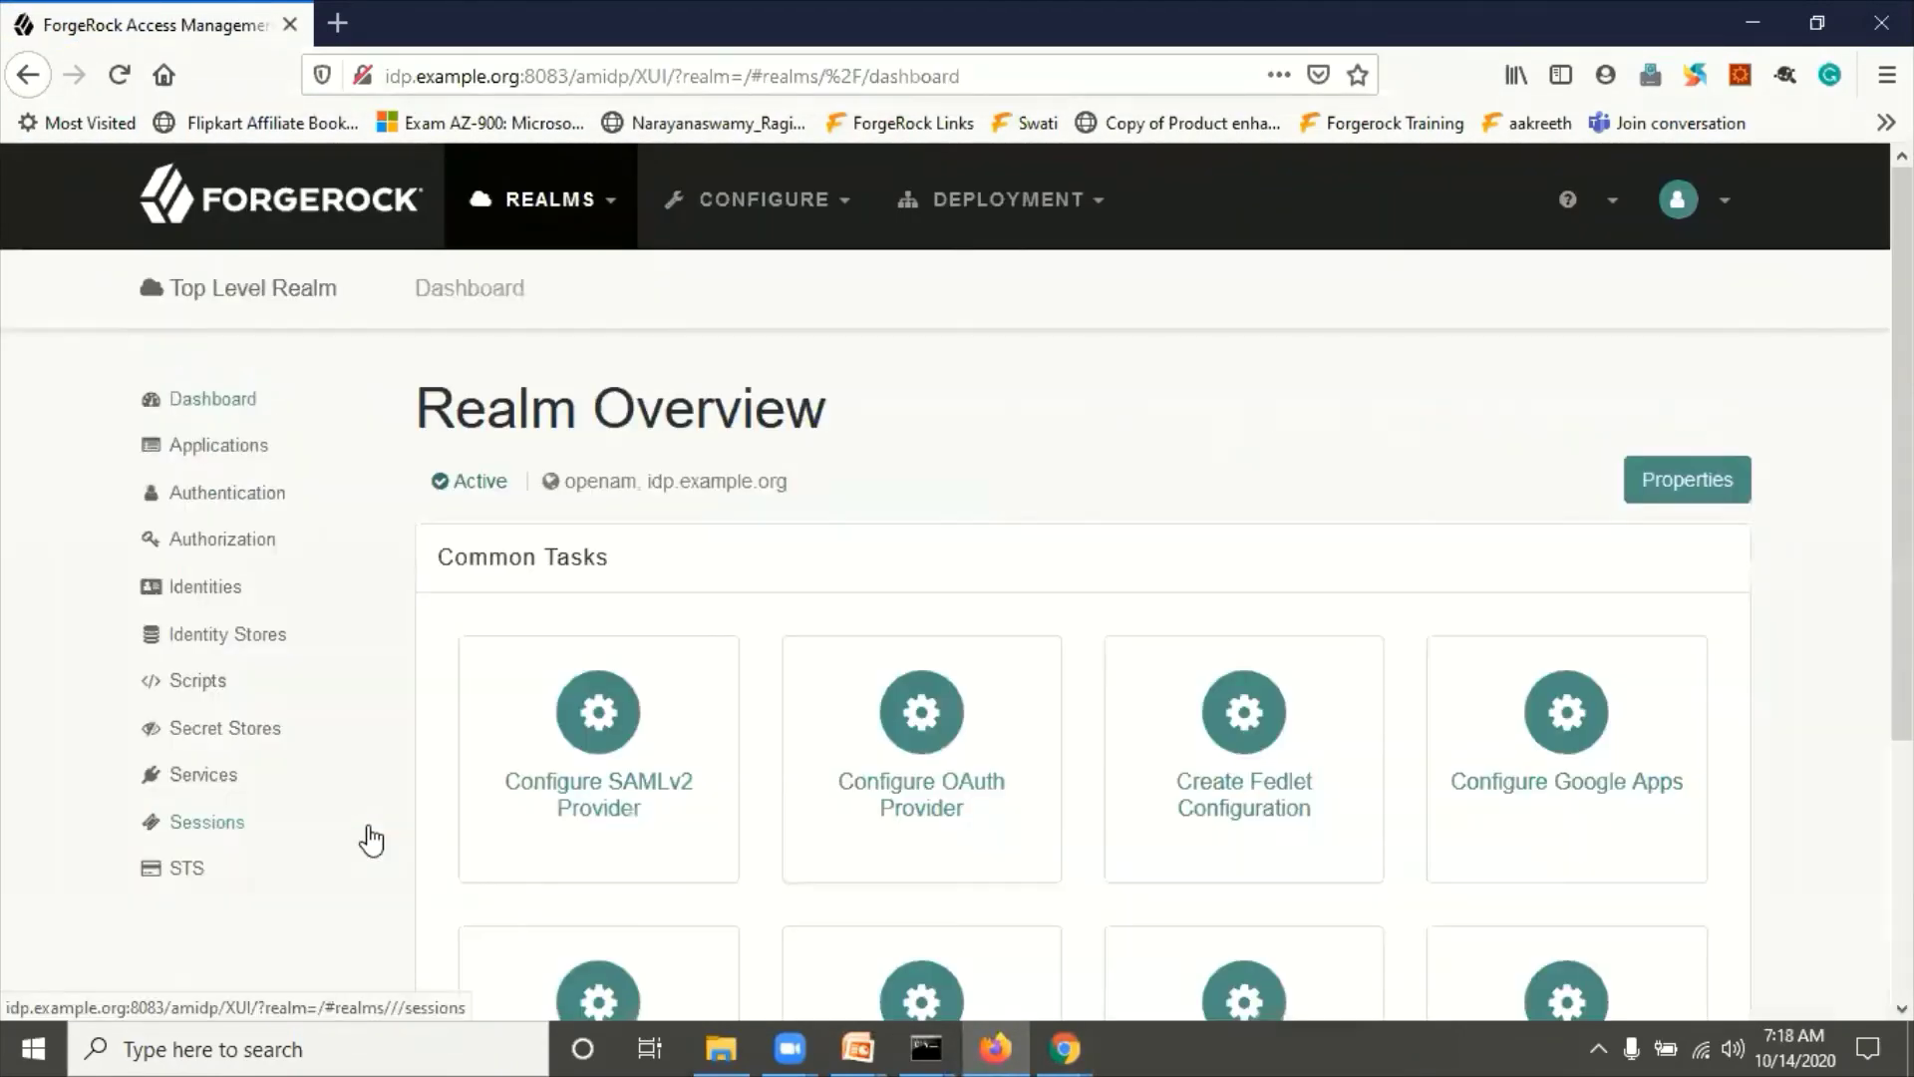
click(202, 594)
click(574, 592)
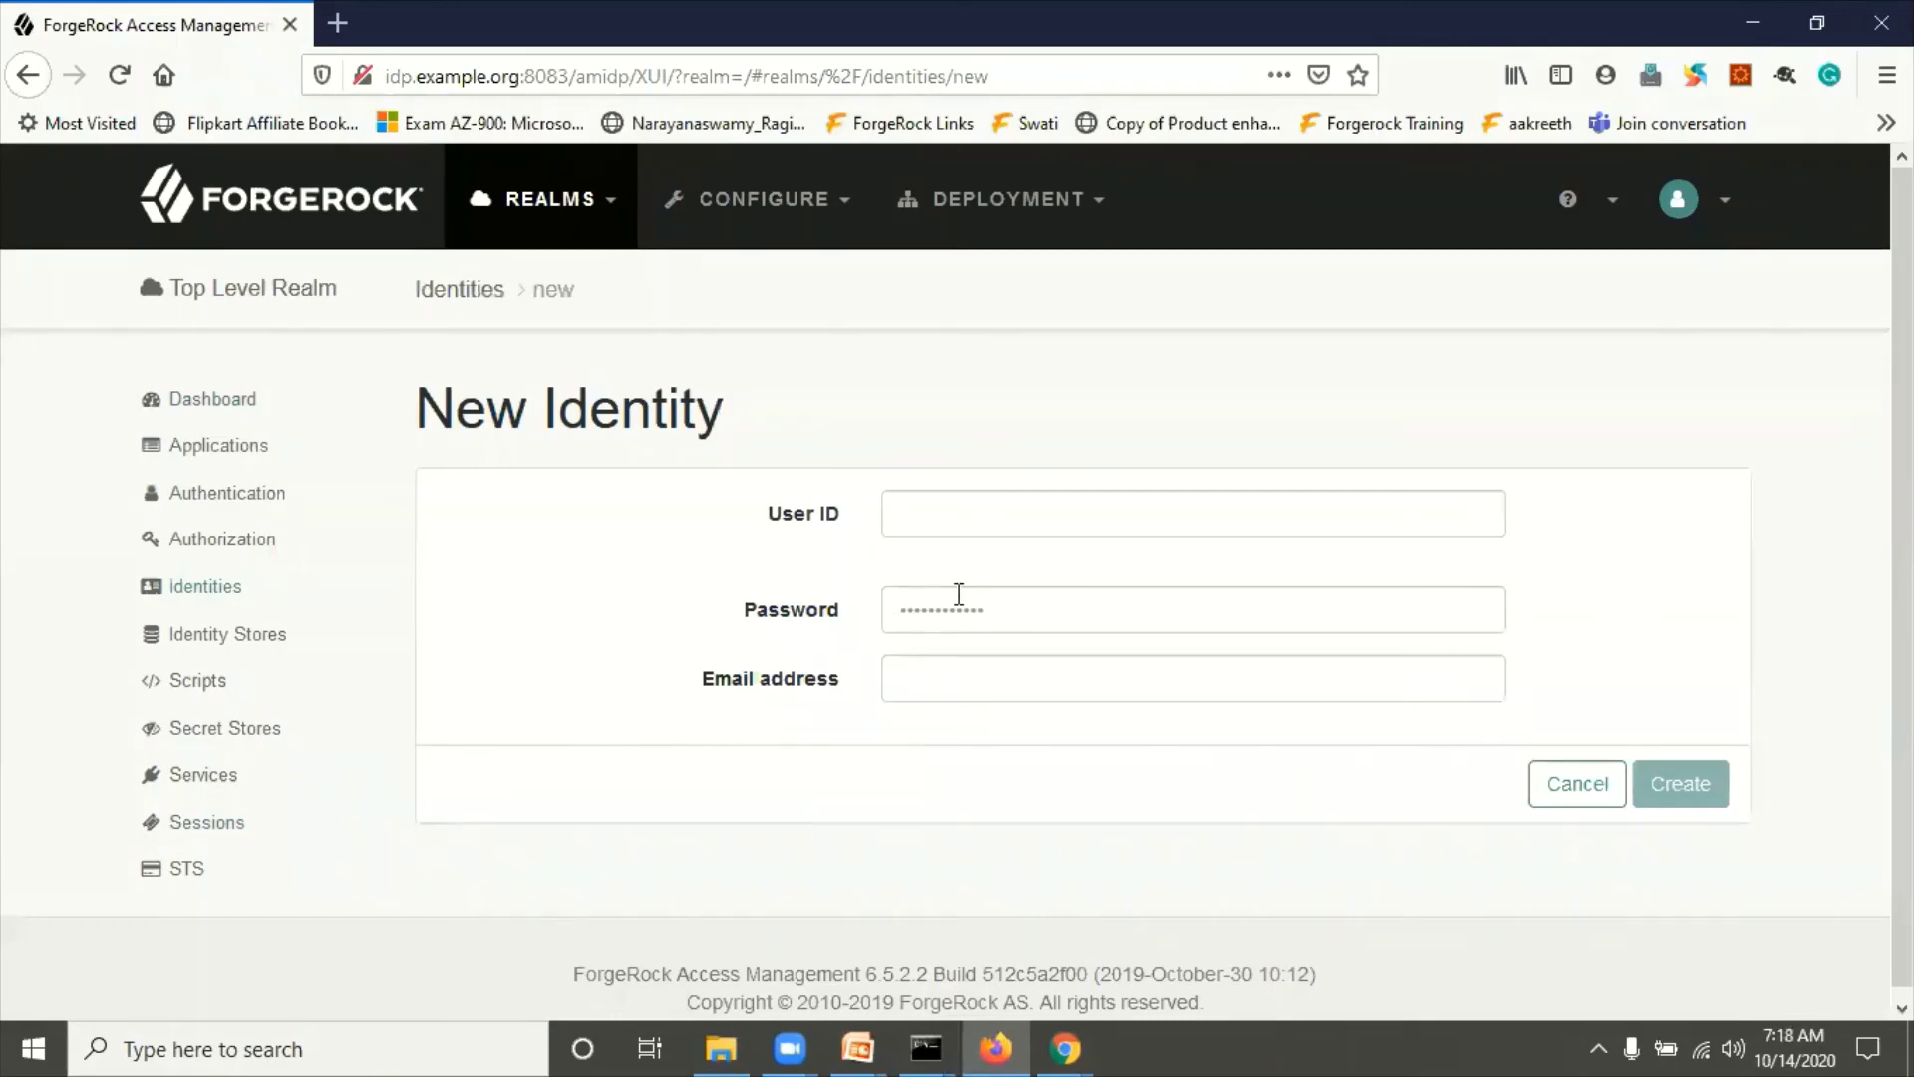
click(981, 529)
text(dem)
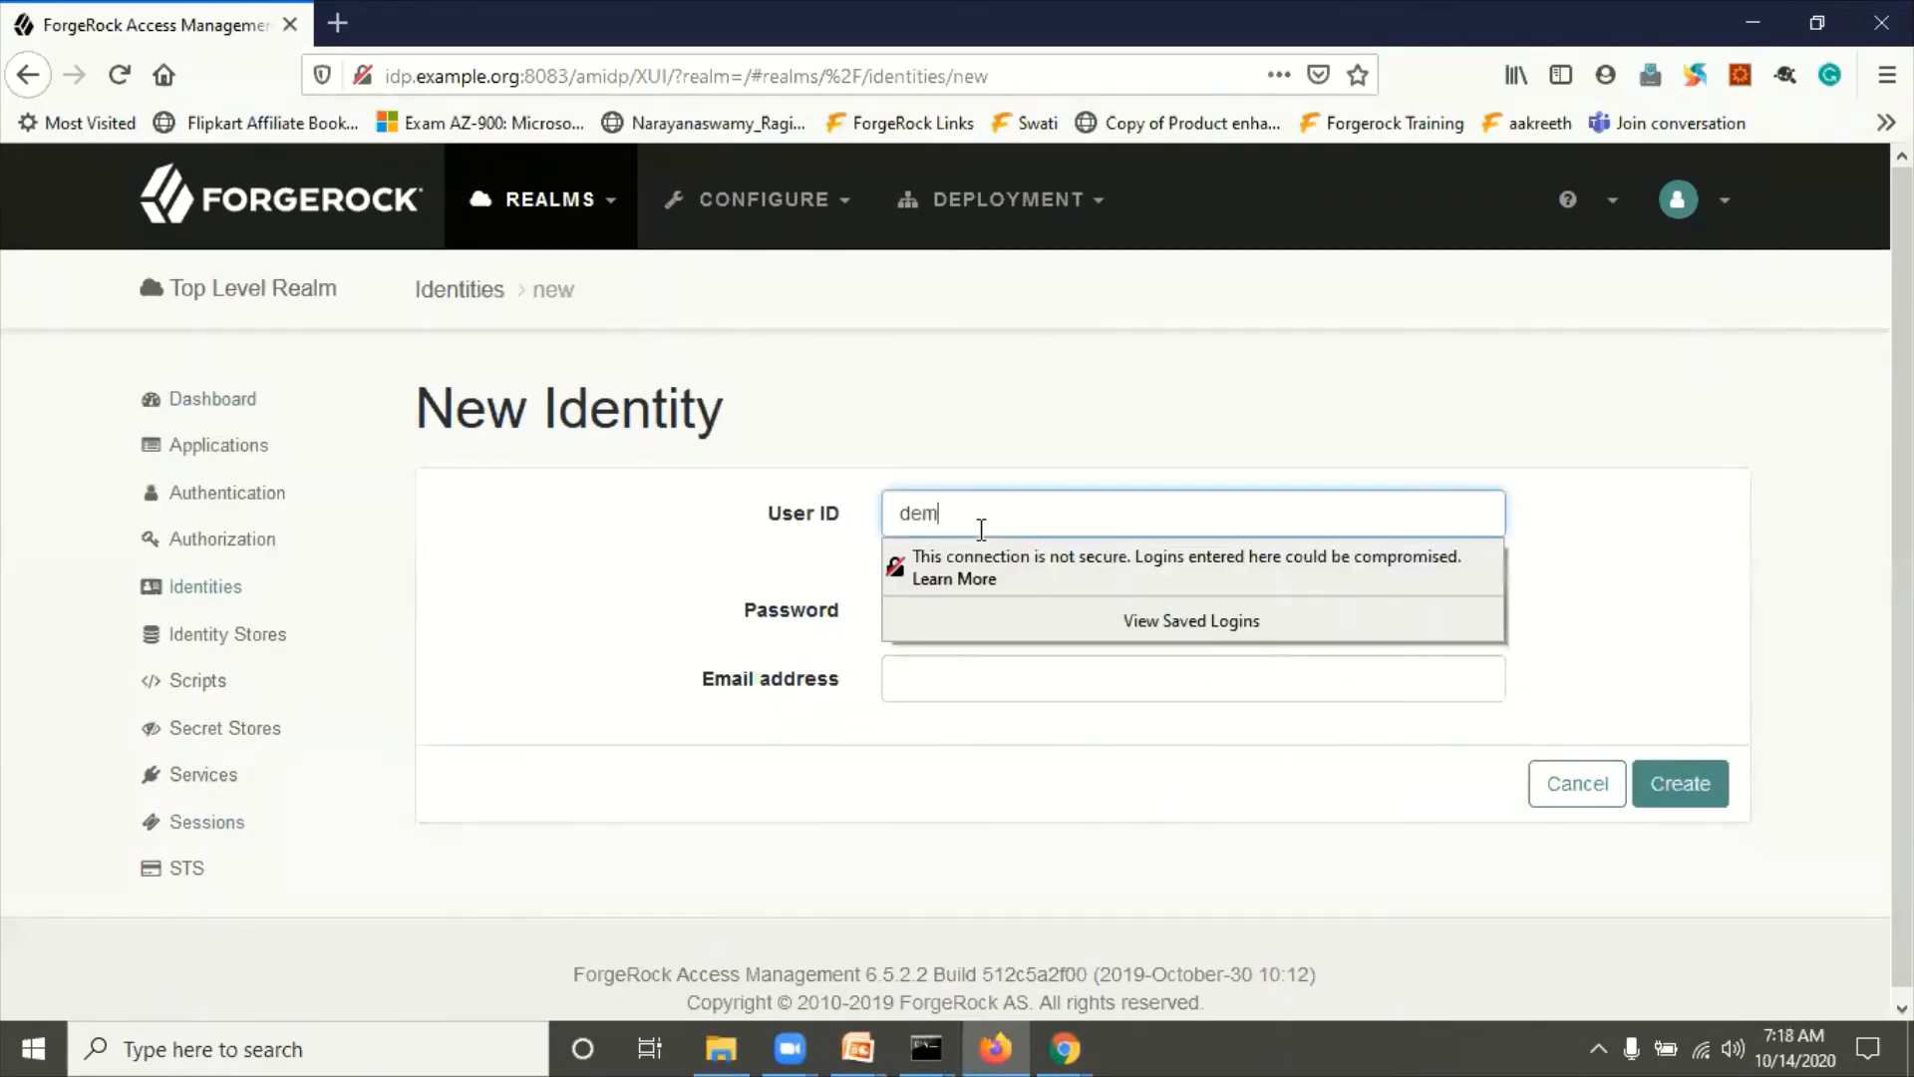
text(oidp3)
key(Tab)
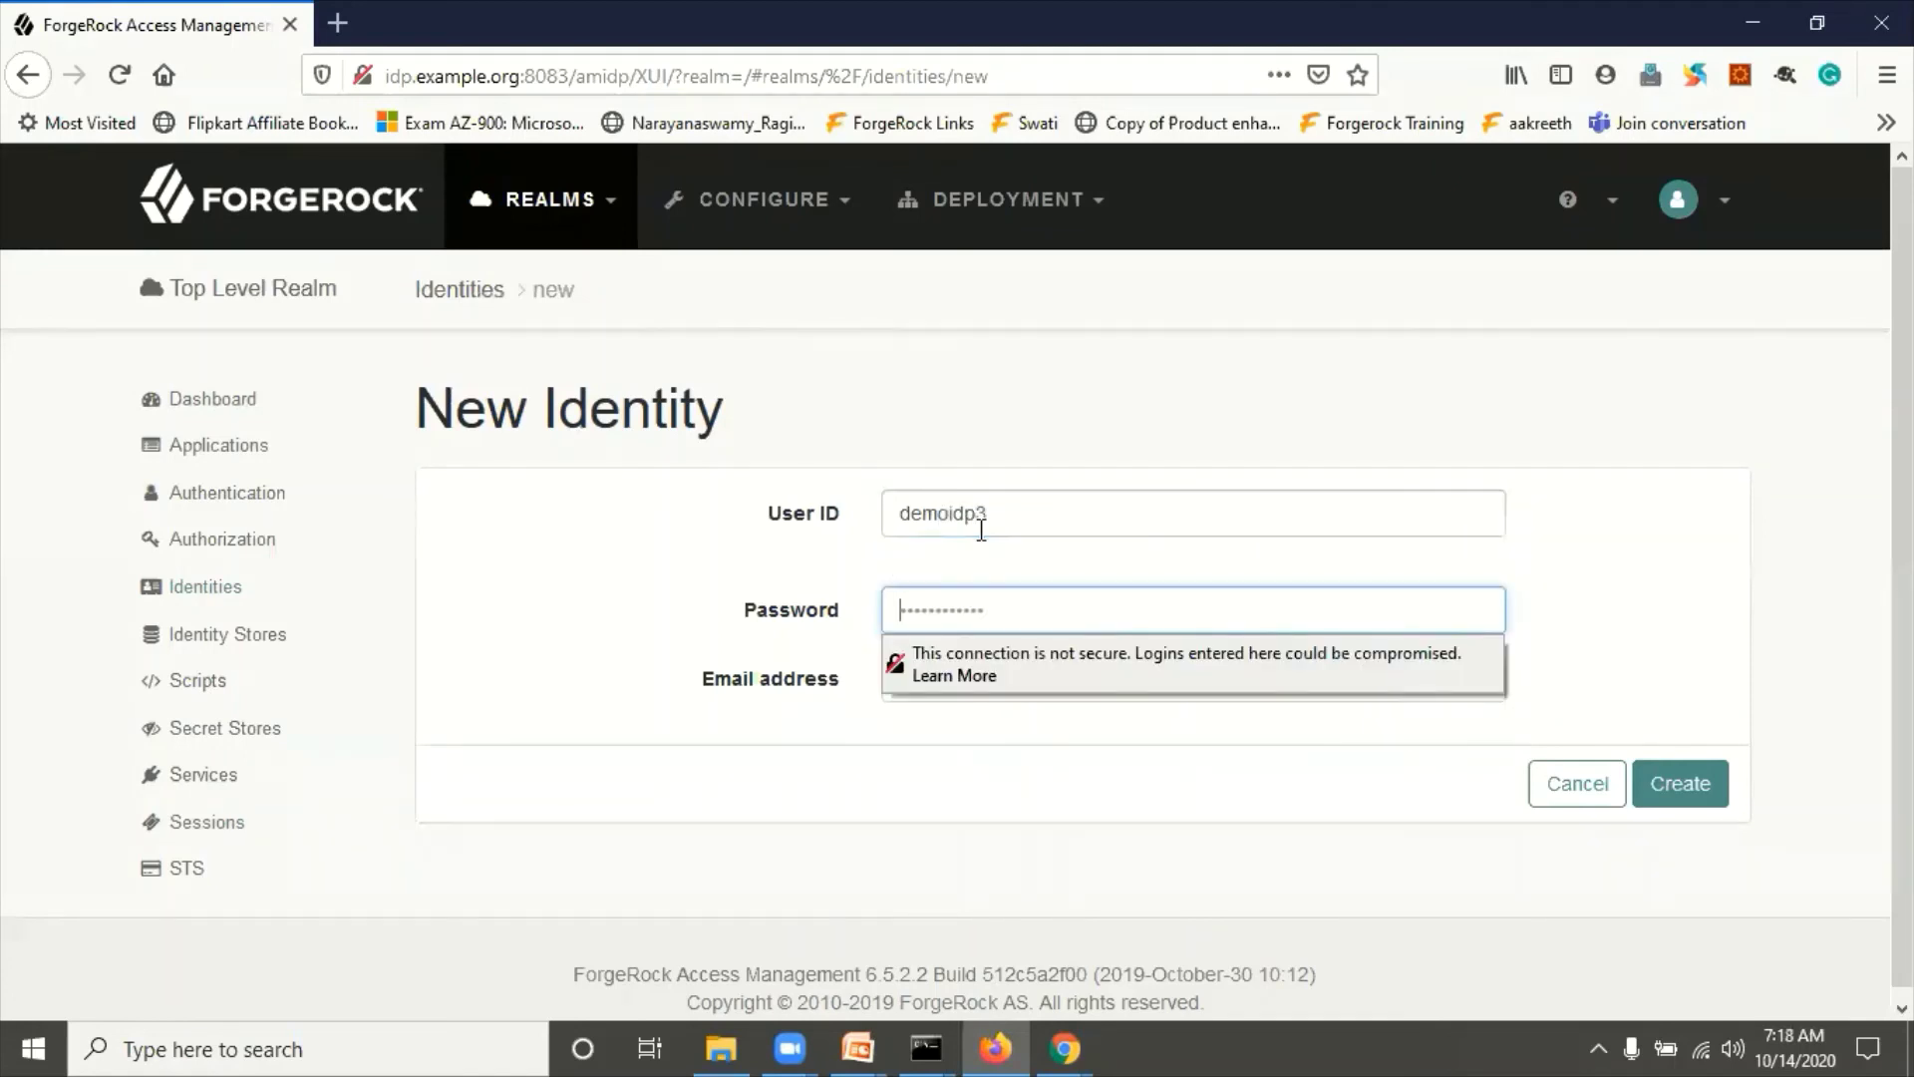
text(*********)
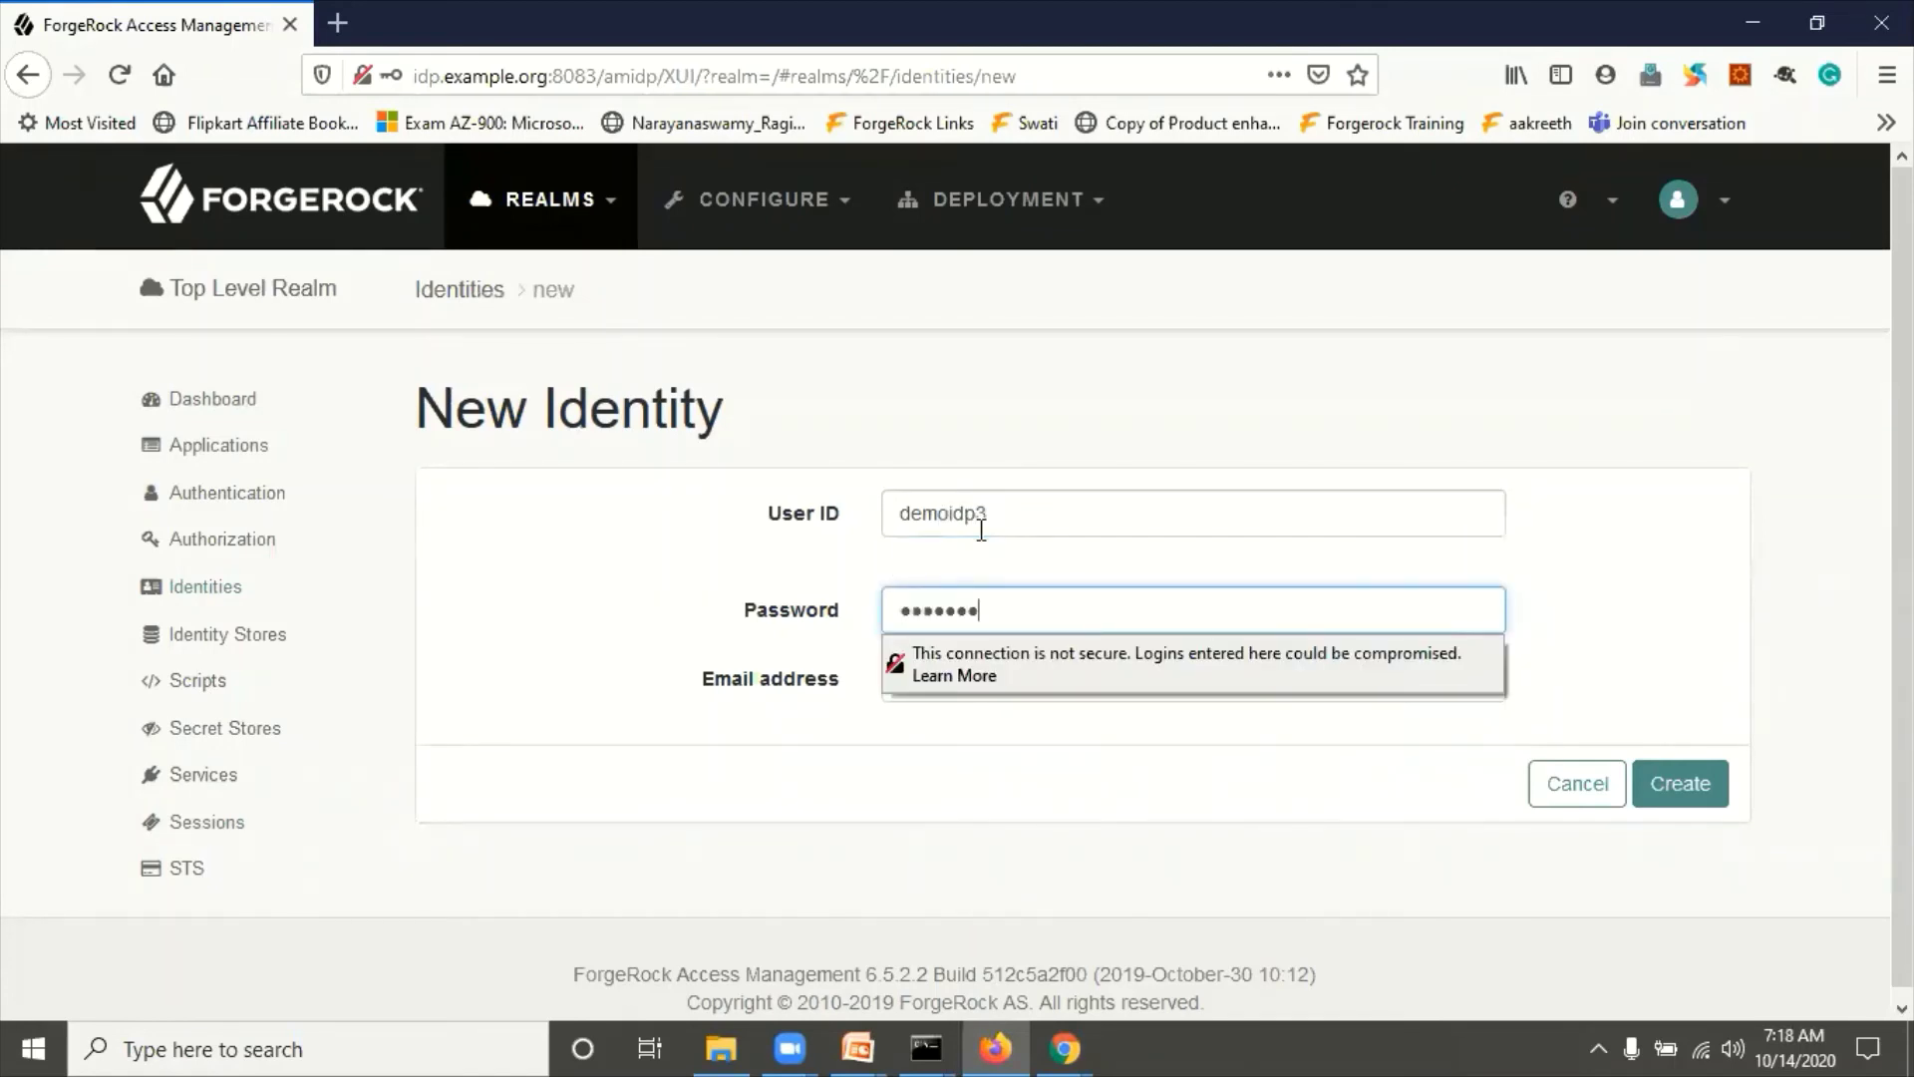
key(Tab)
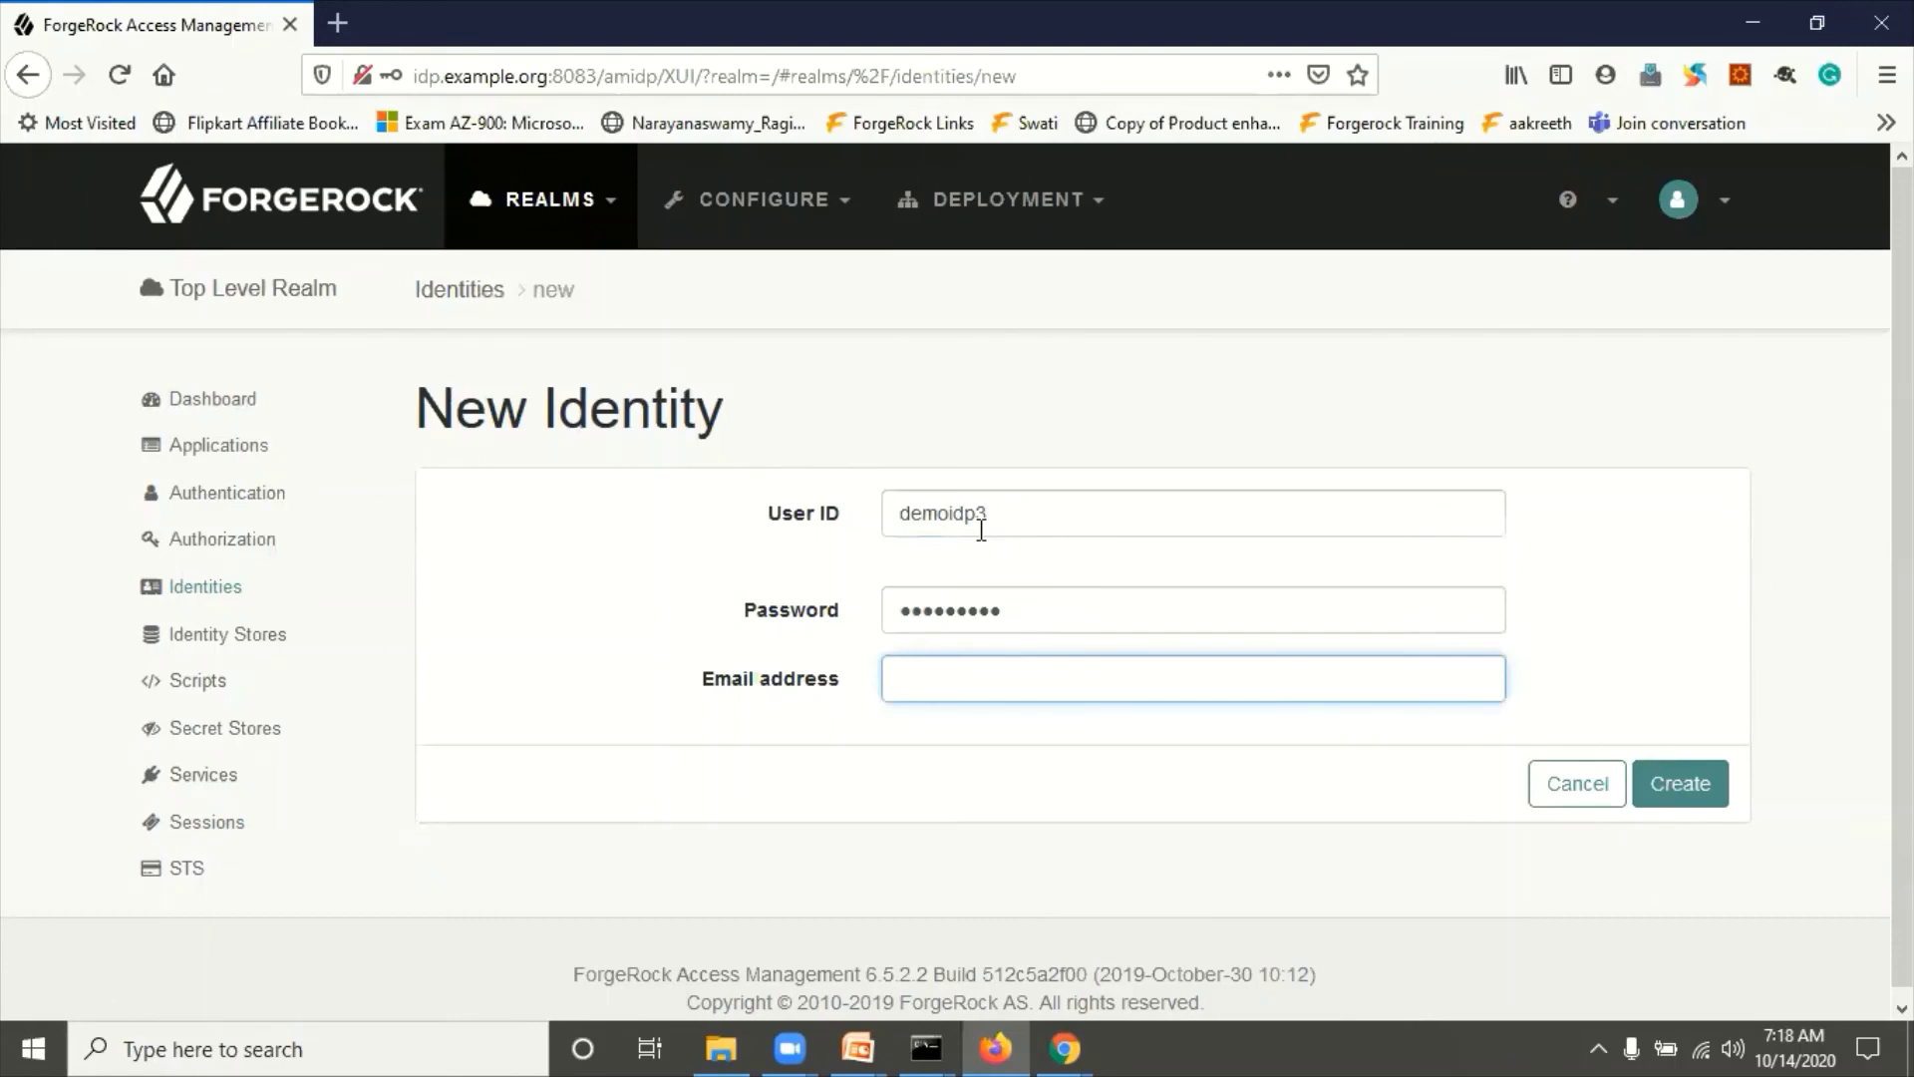
text(demoidp3@ex)
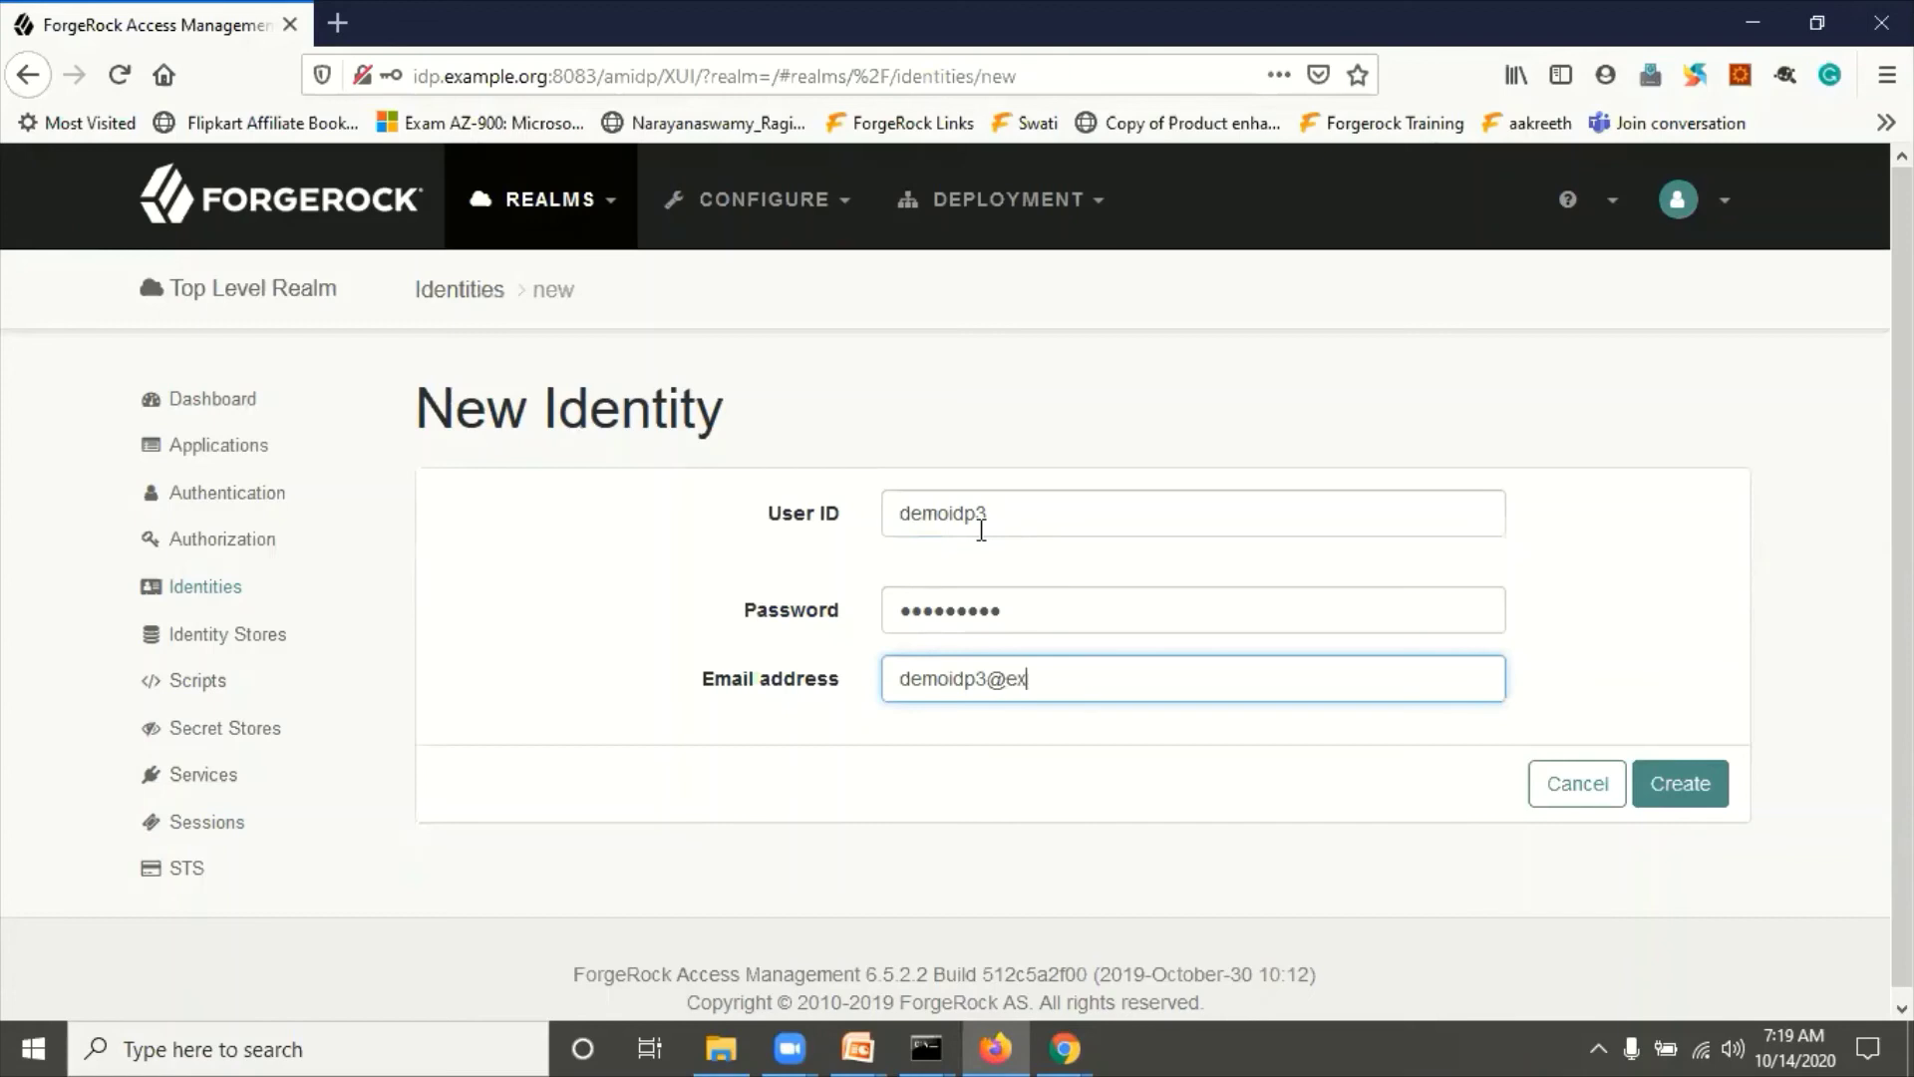
text(ample.org)
Step: Create and save the demoidp3 identity, then return to the realm's Identities list
click(1693, 815)
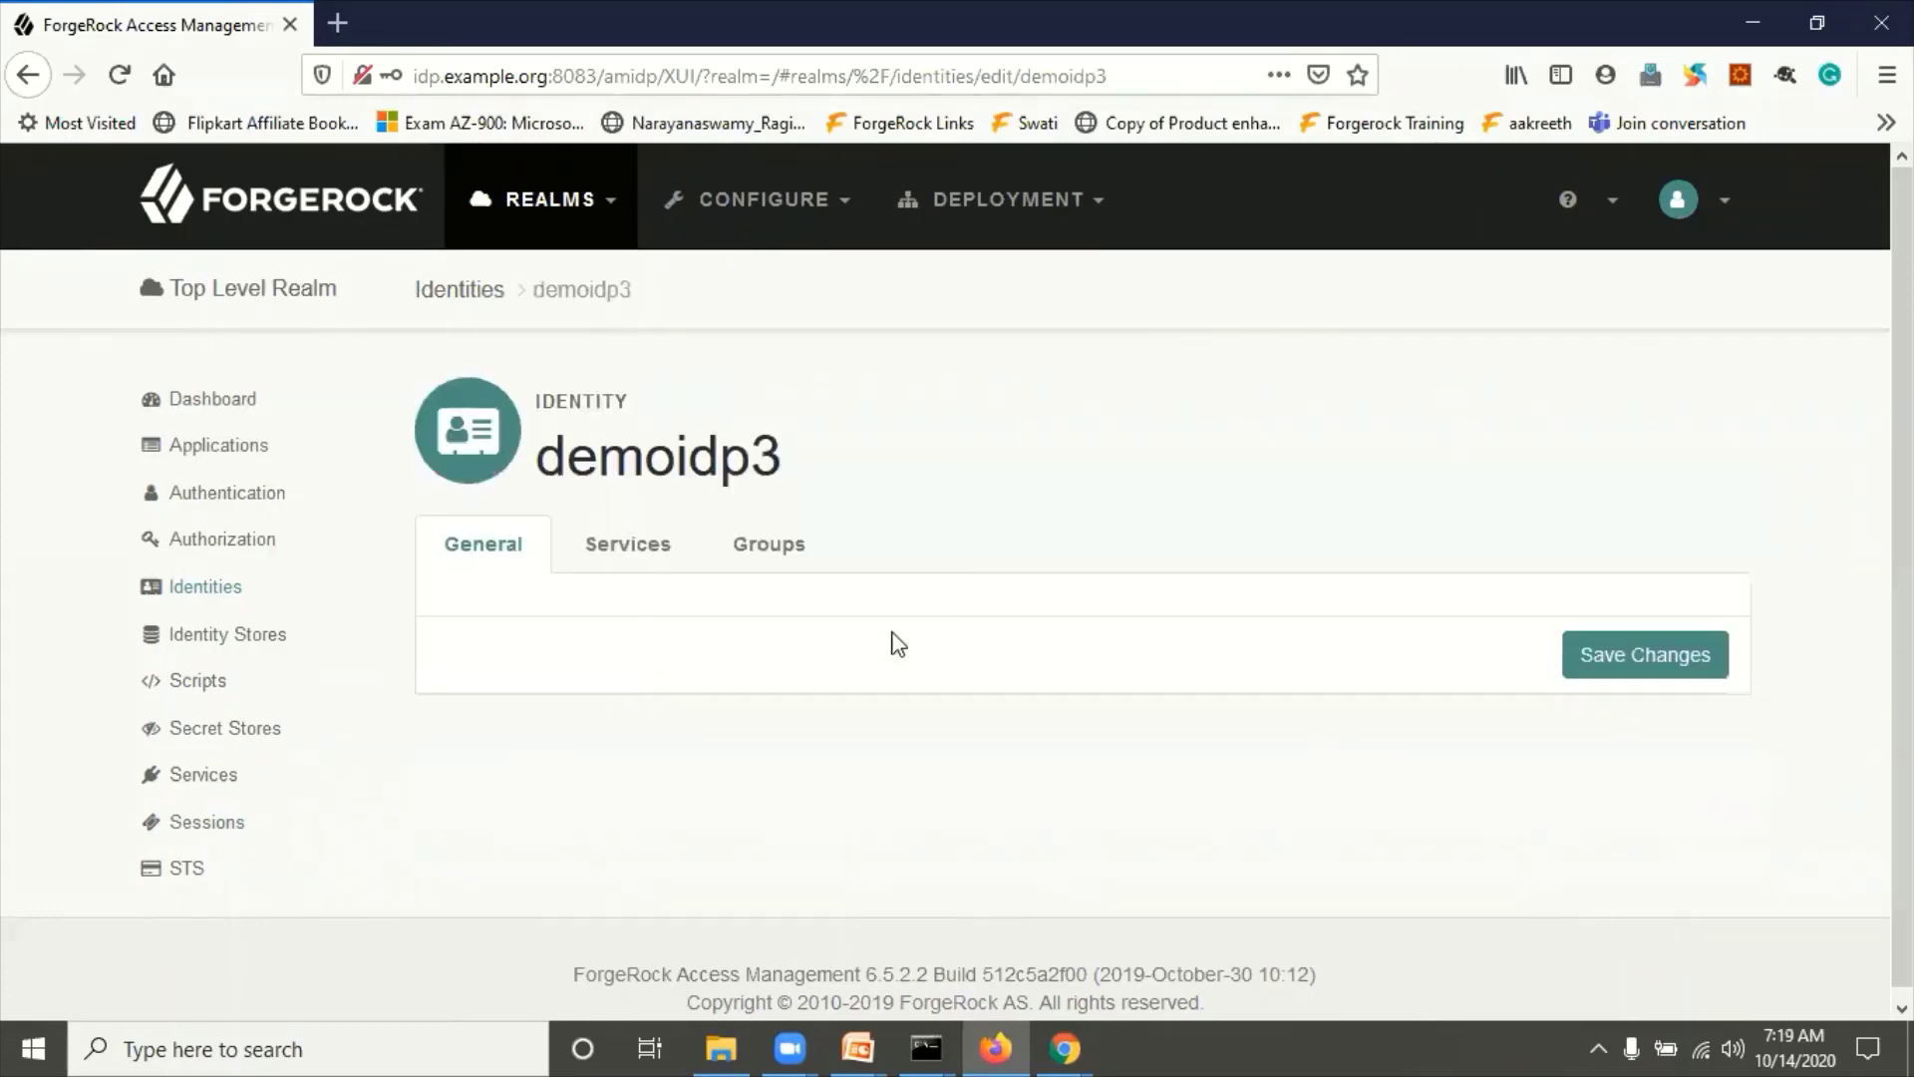
scroll(548, 628, down, 1)
scroll(554, 633, down, 6)
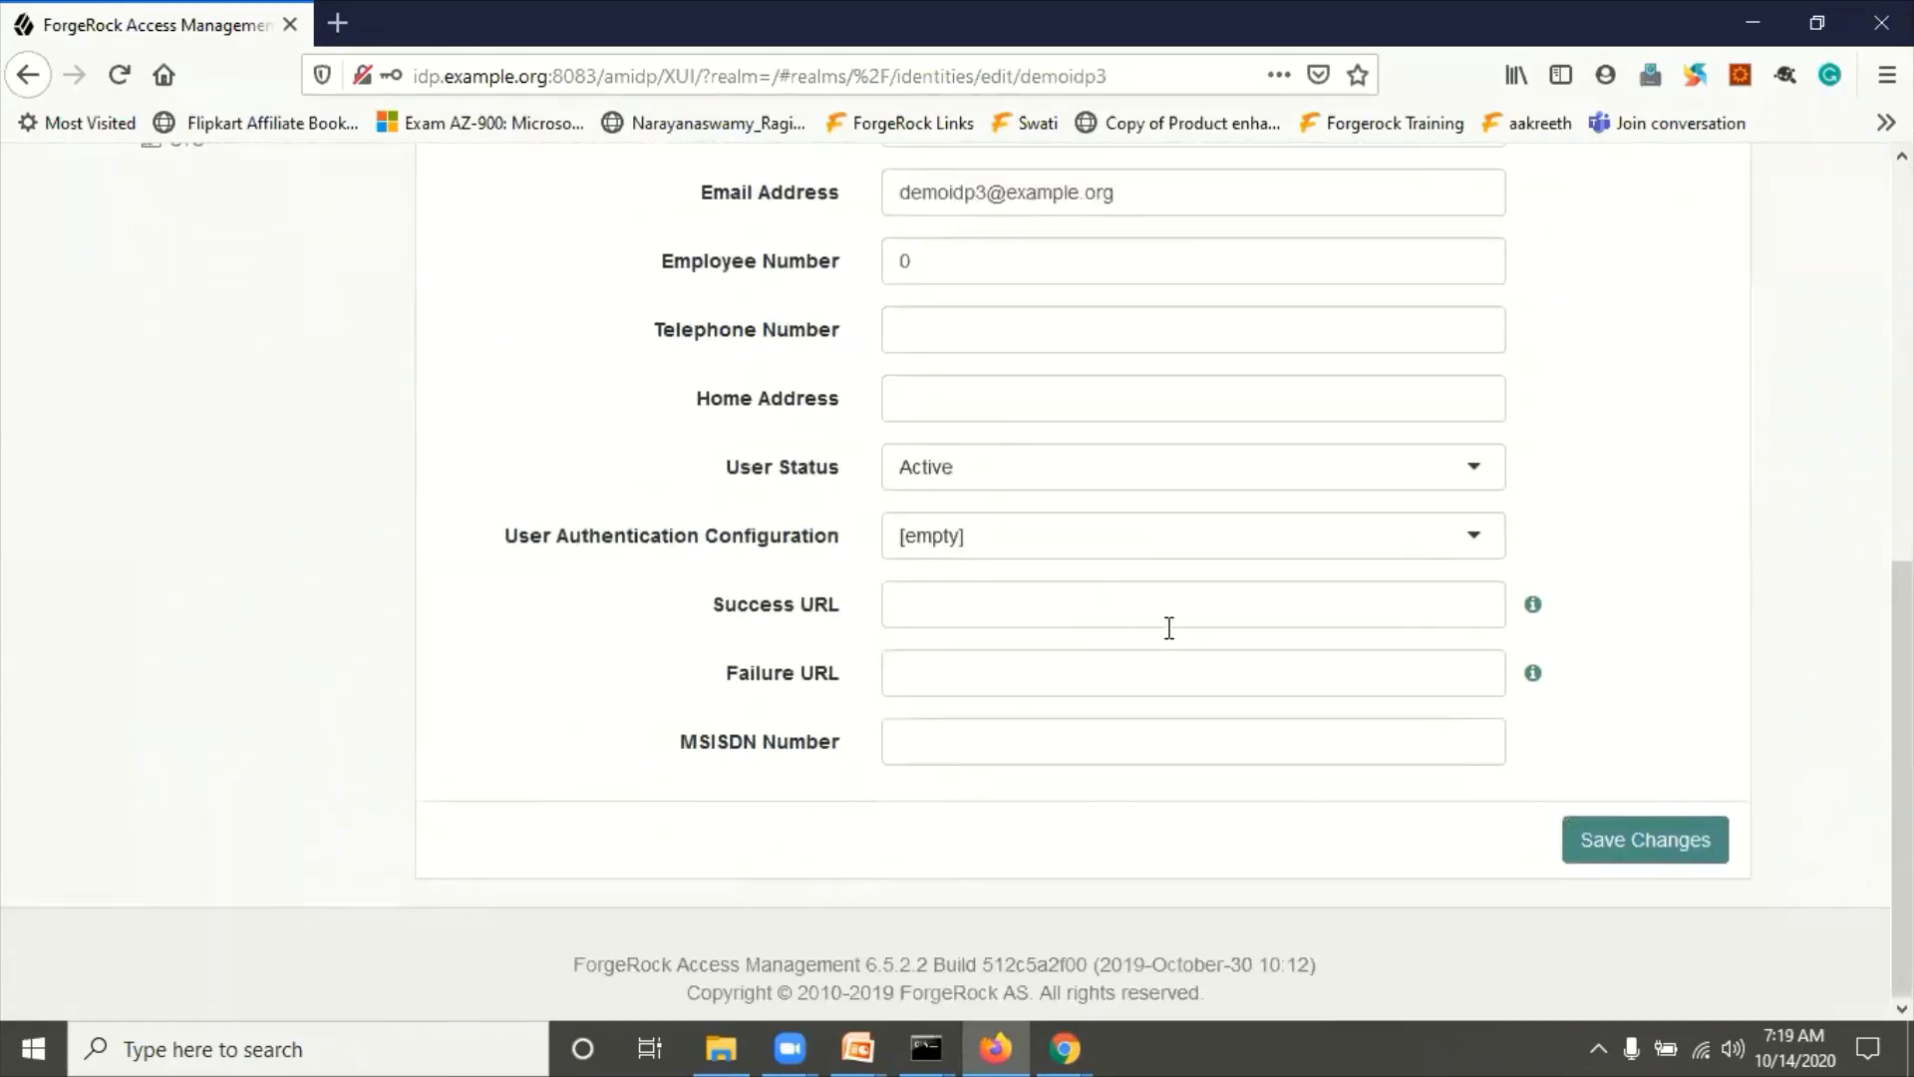
click(1650, 852)
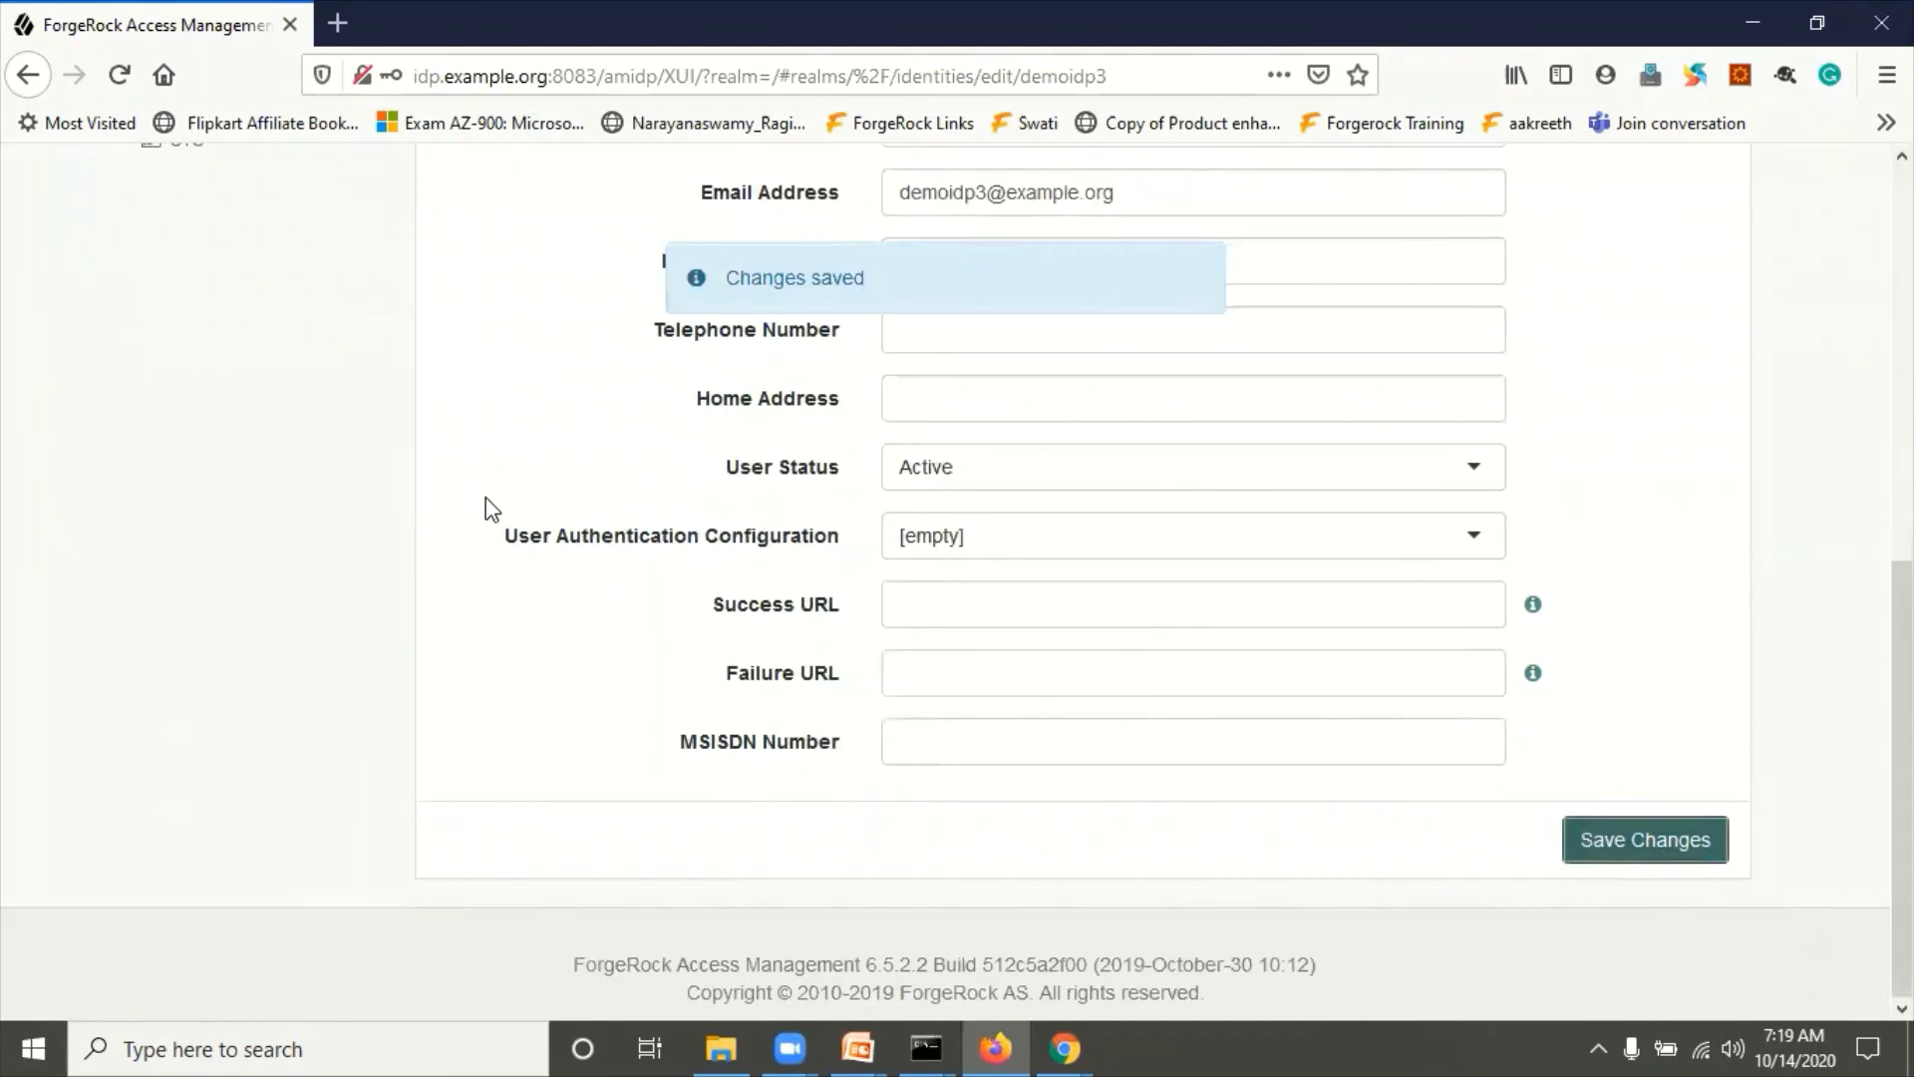
scroll(490, 508, up, 8)
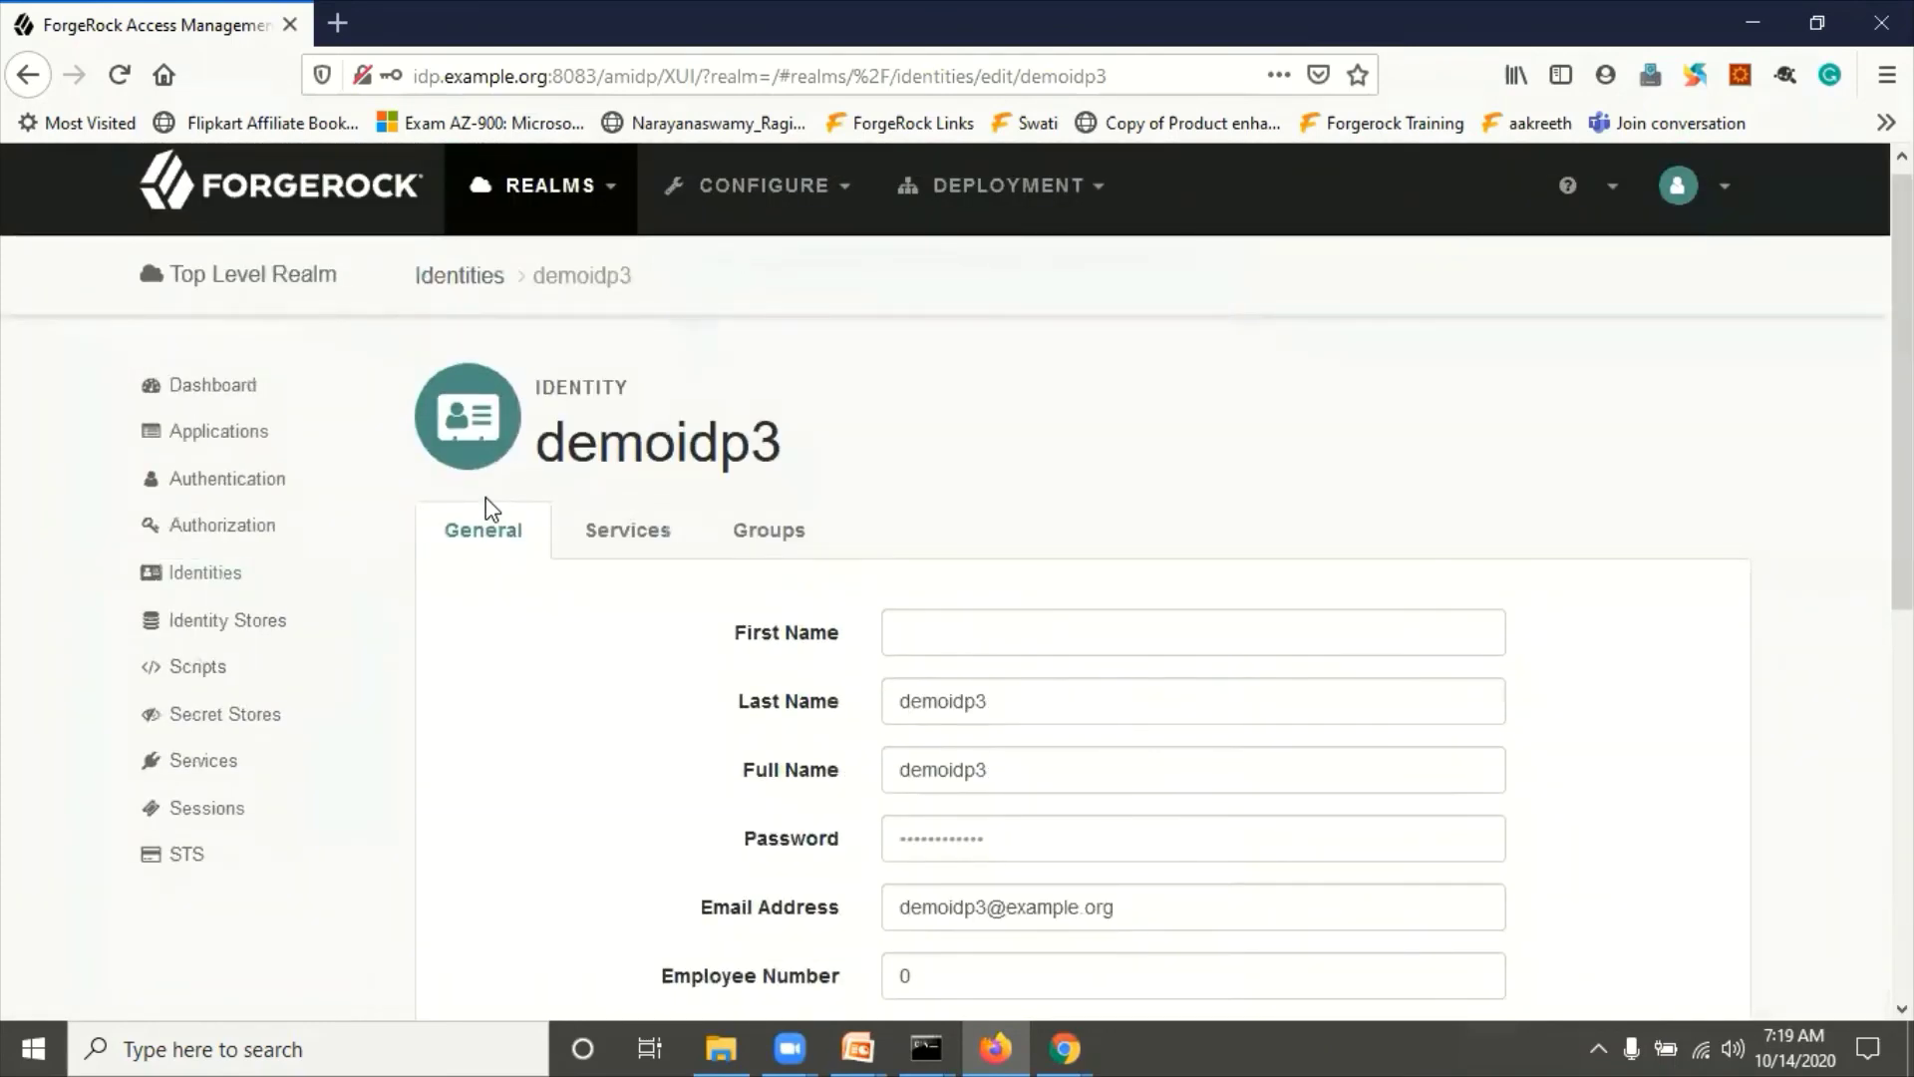
click(228, 583)
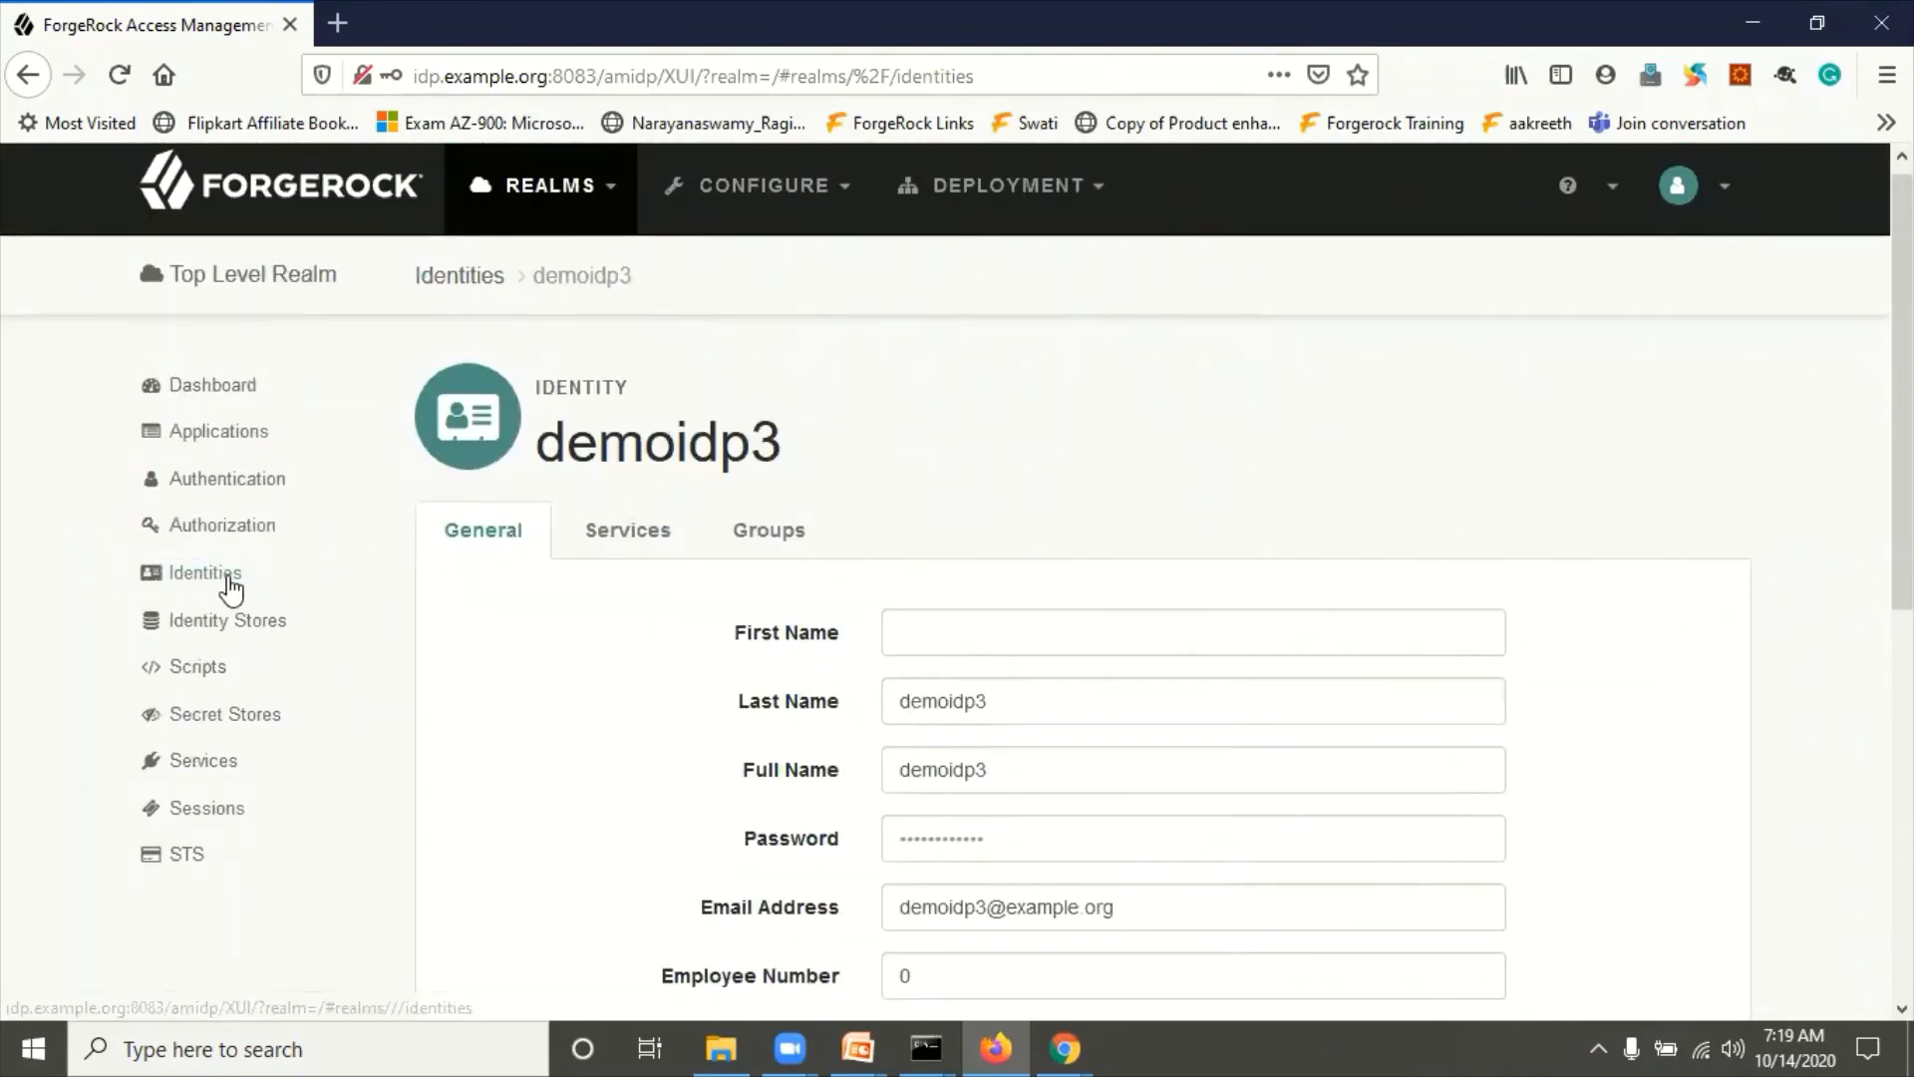
scroll(743, 692, down, 3)
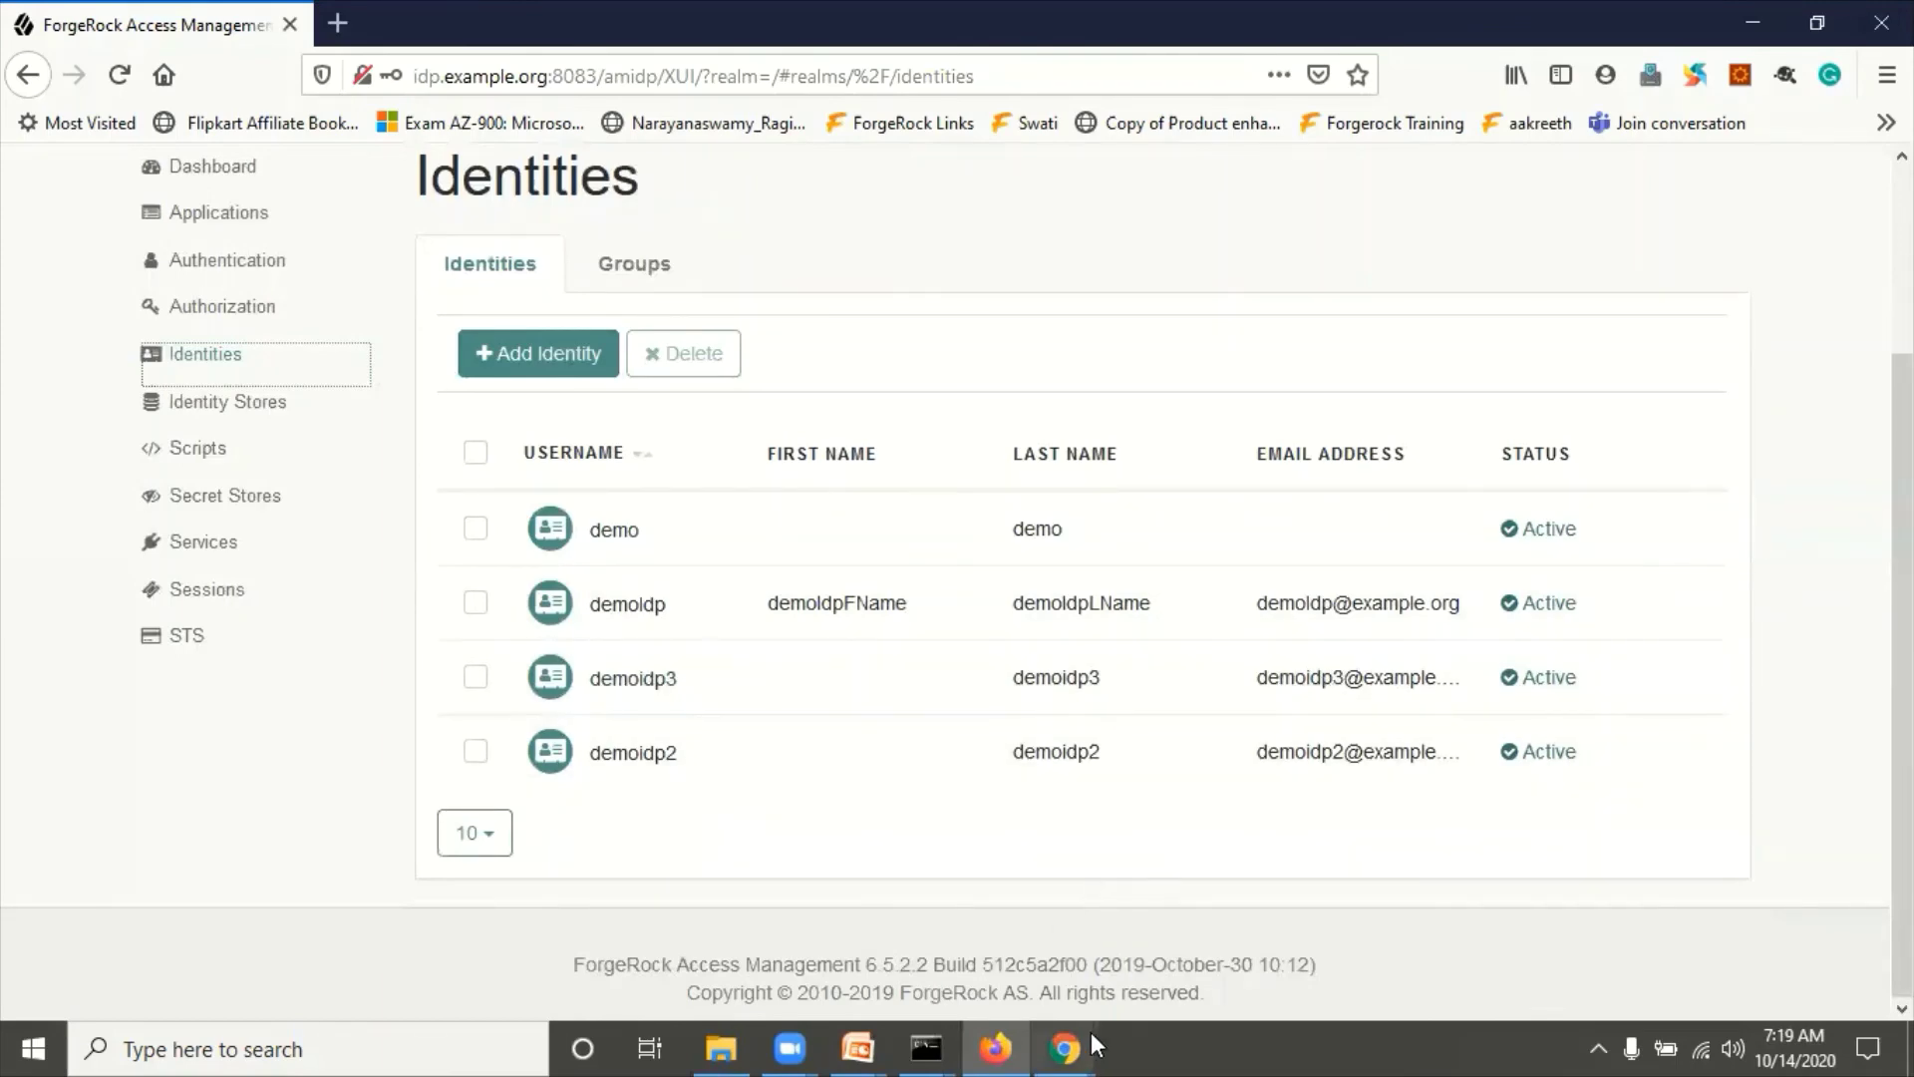
Step: Check the SP's Identities list in Chrome, then bring forward the incognito window showing IdP sign-in
click(1067, 1047)
click(977, 833)
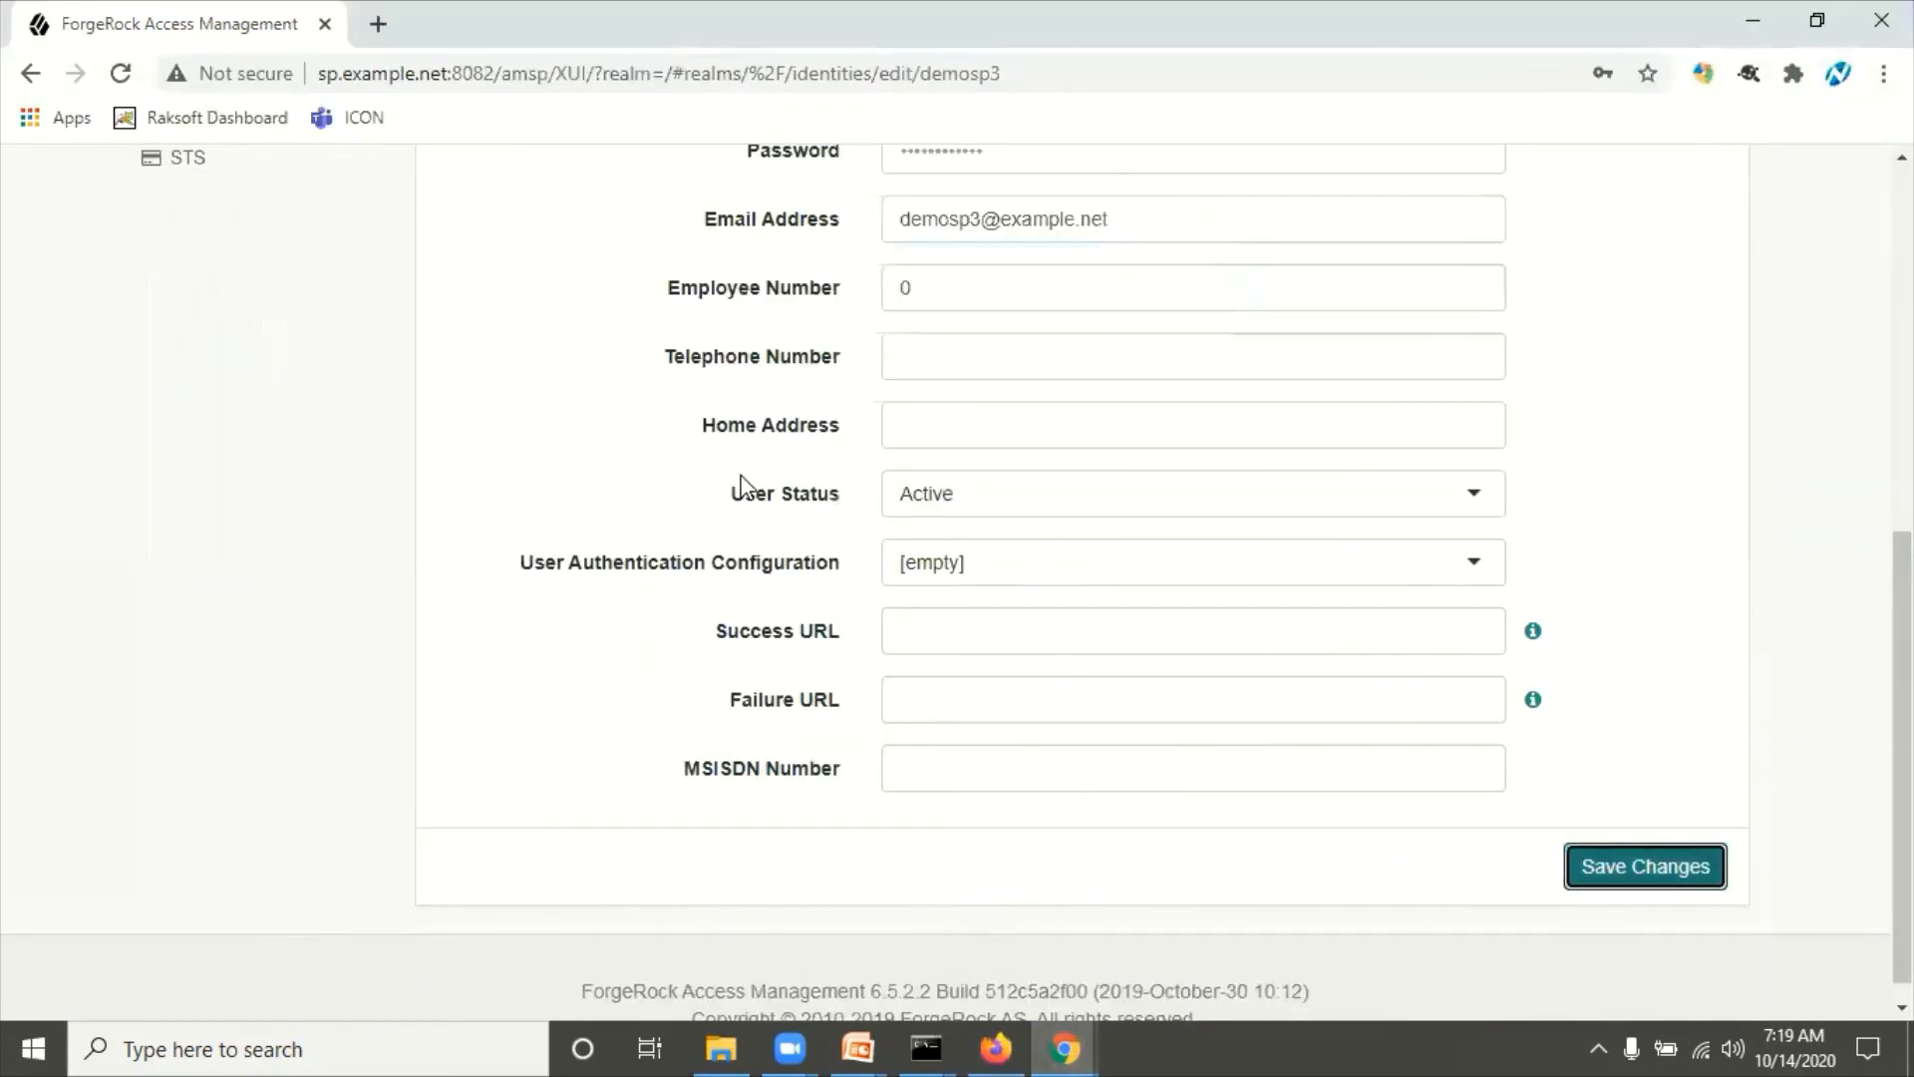
scroll(737, 489, up, 4)
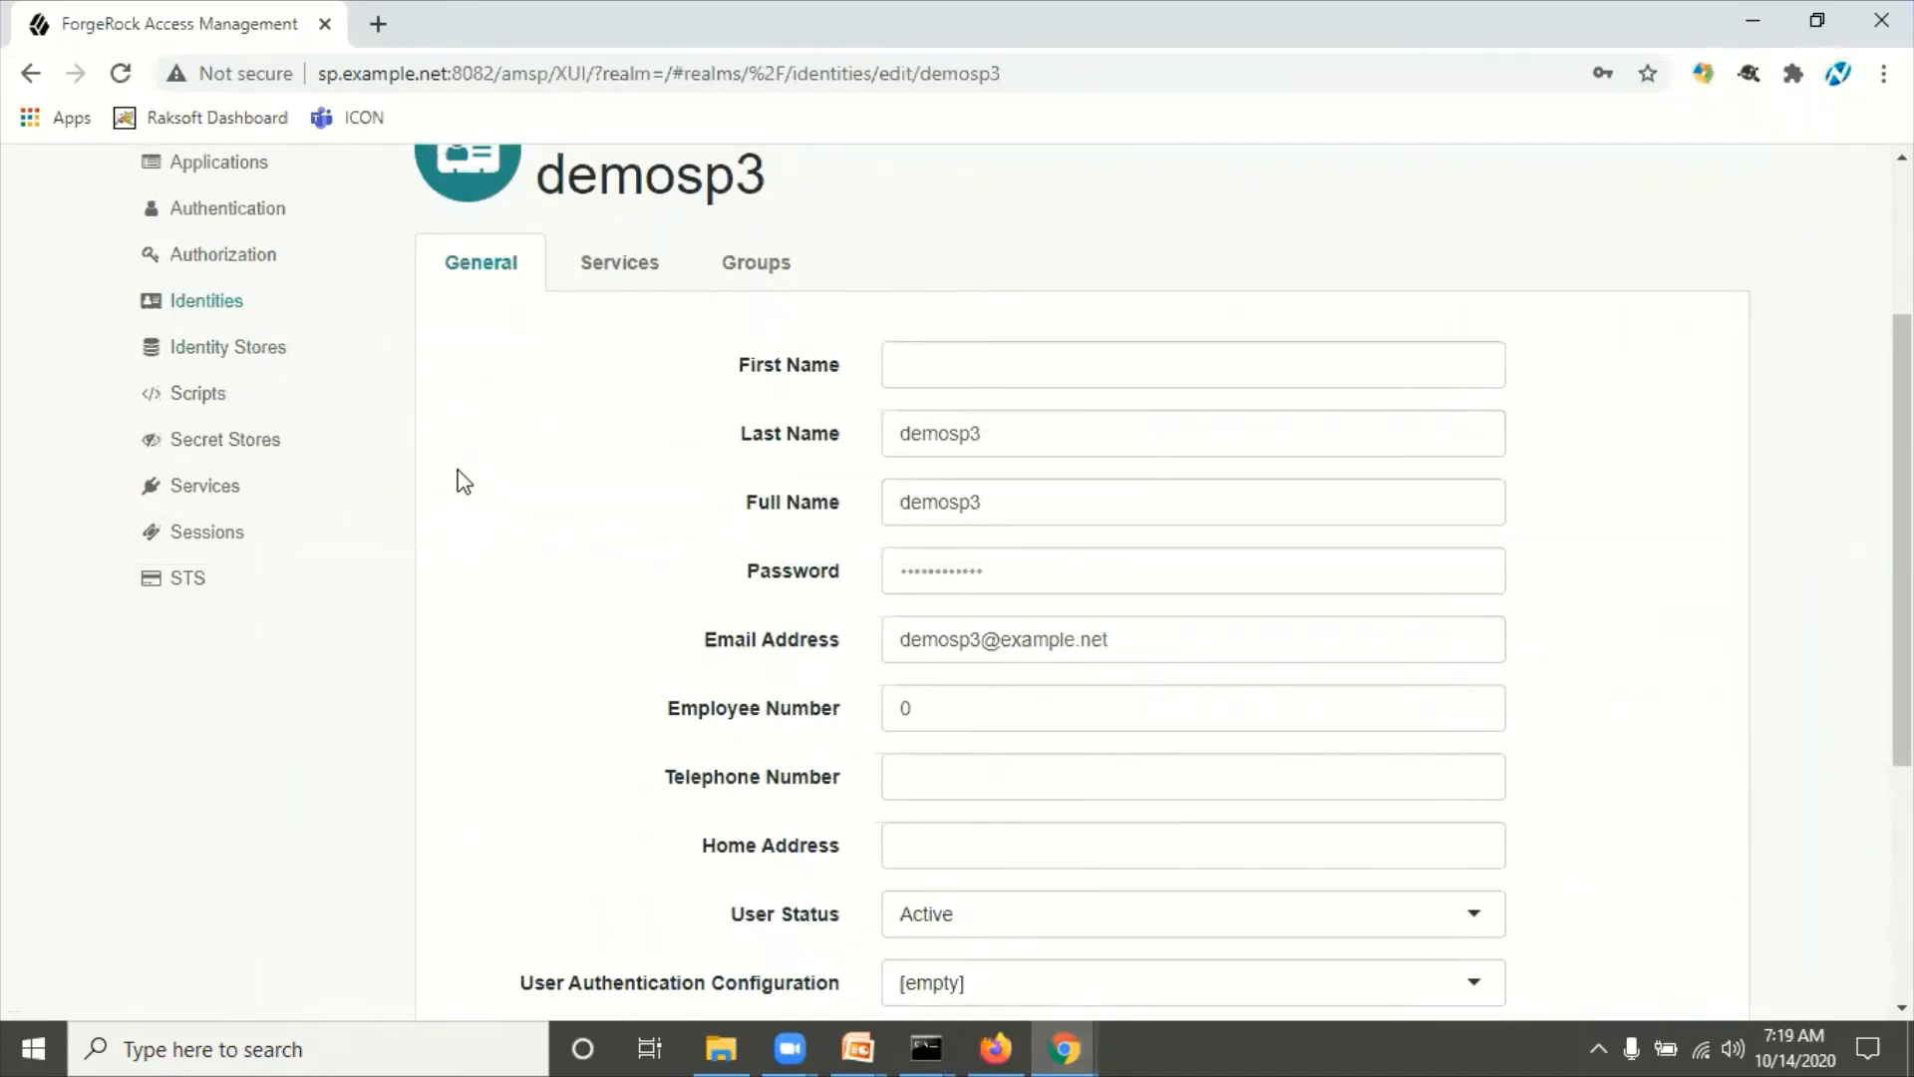
click(222, 303)
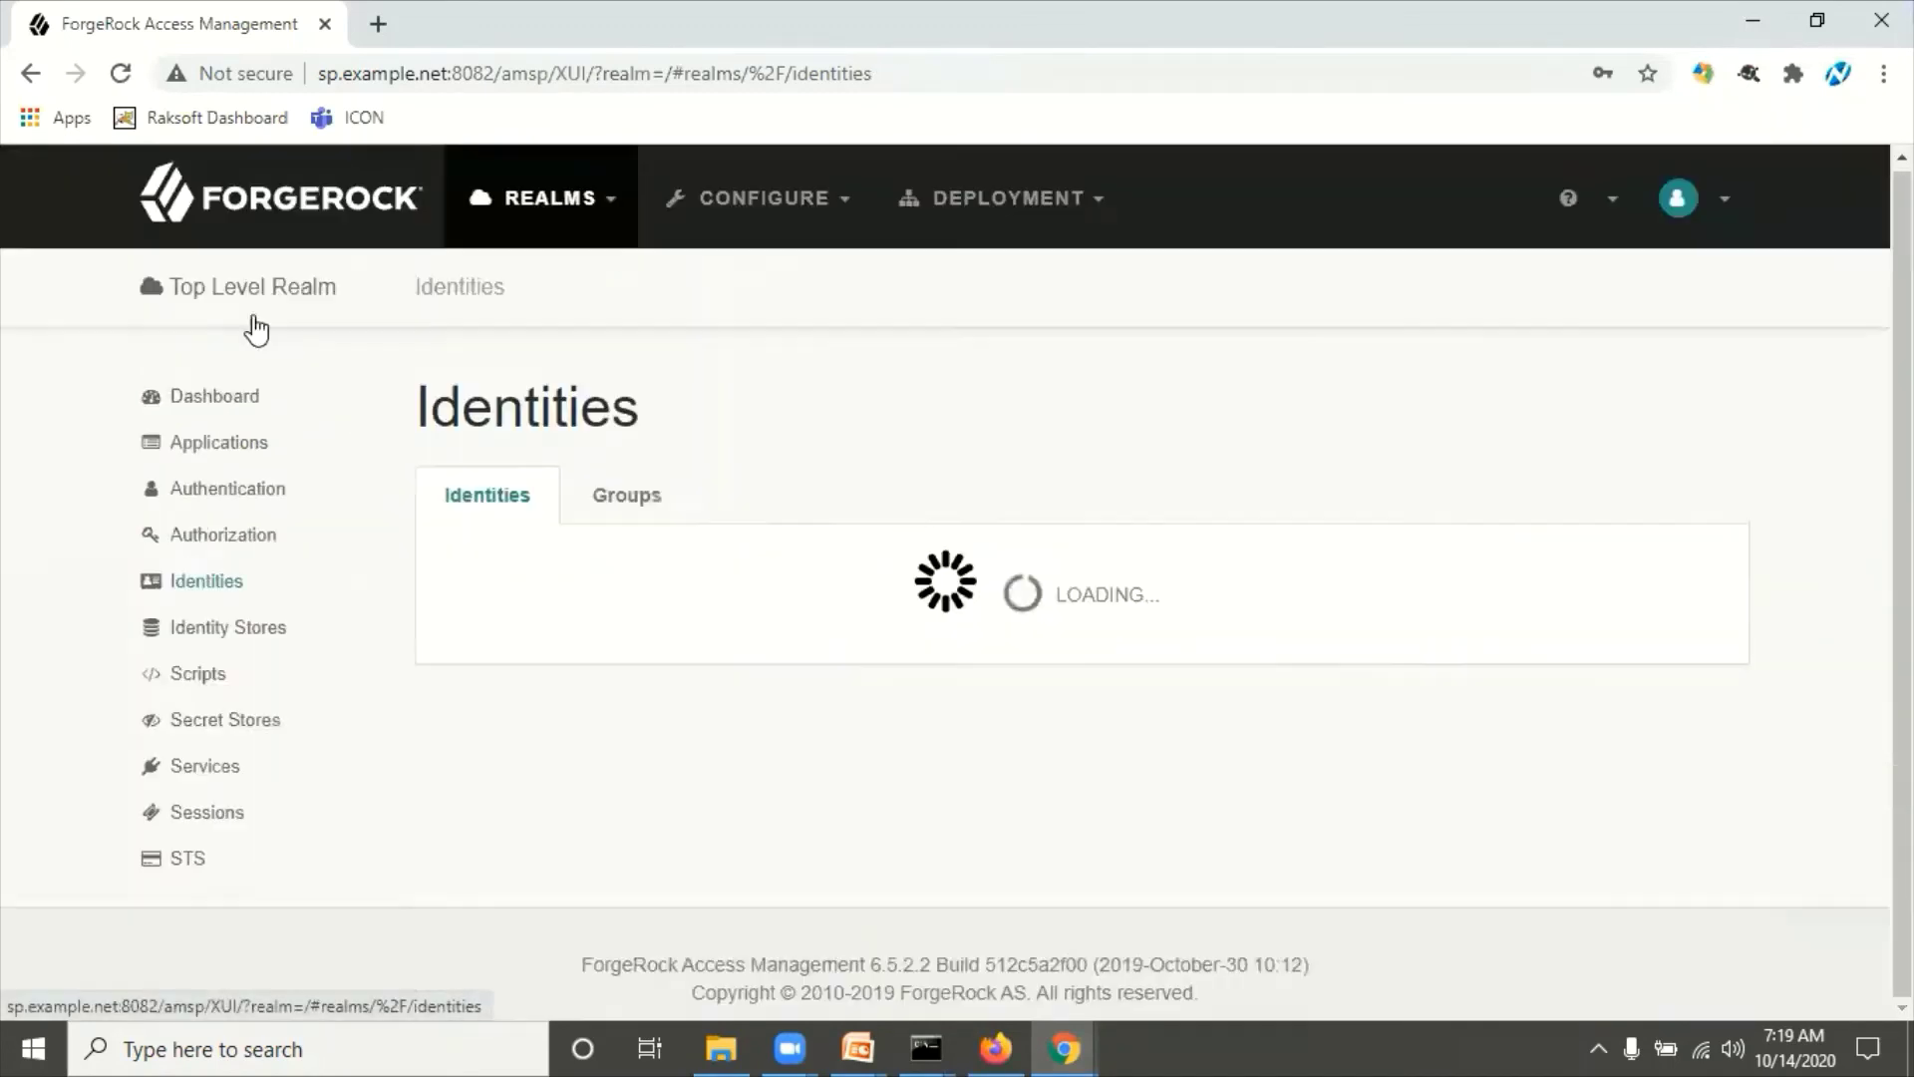
scroll(663, 718, down, 3)
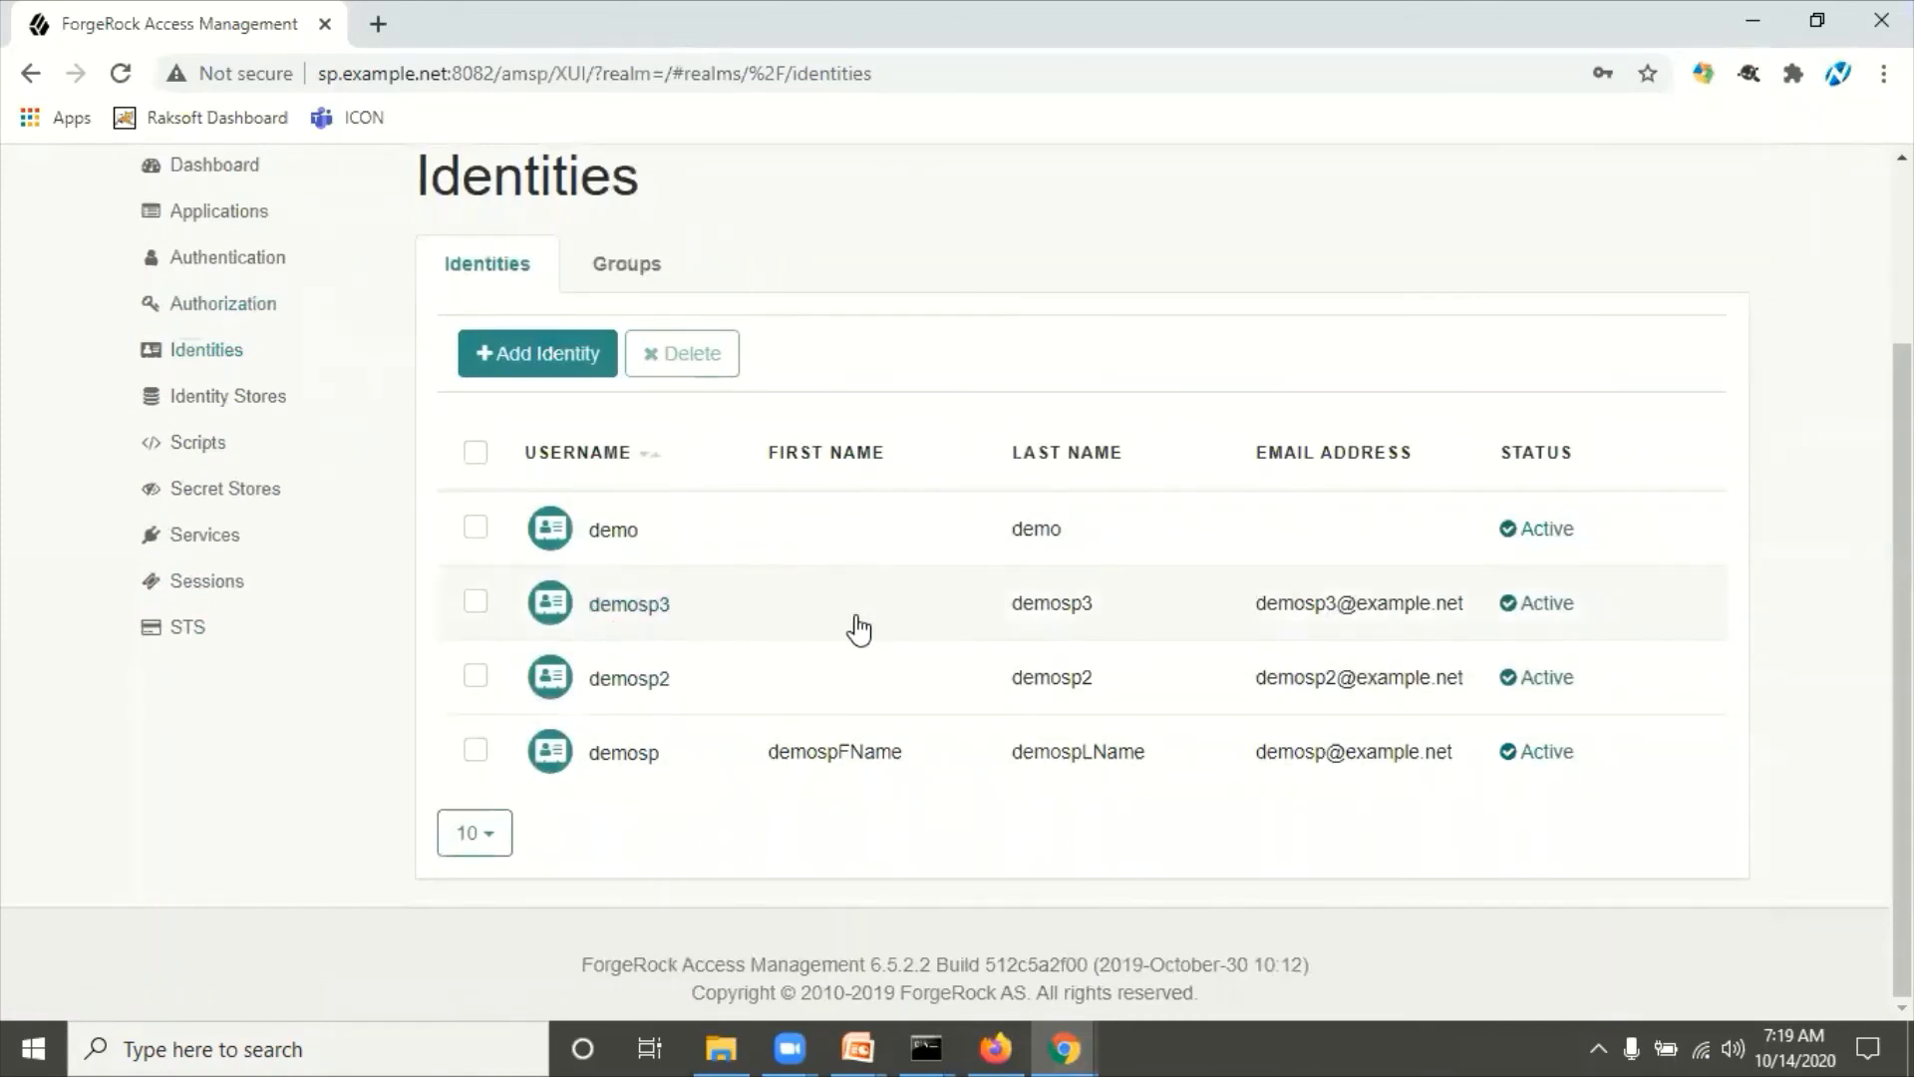
mouse_move(1064, 1049)
click(1208, 942)
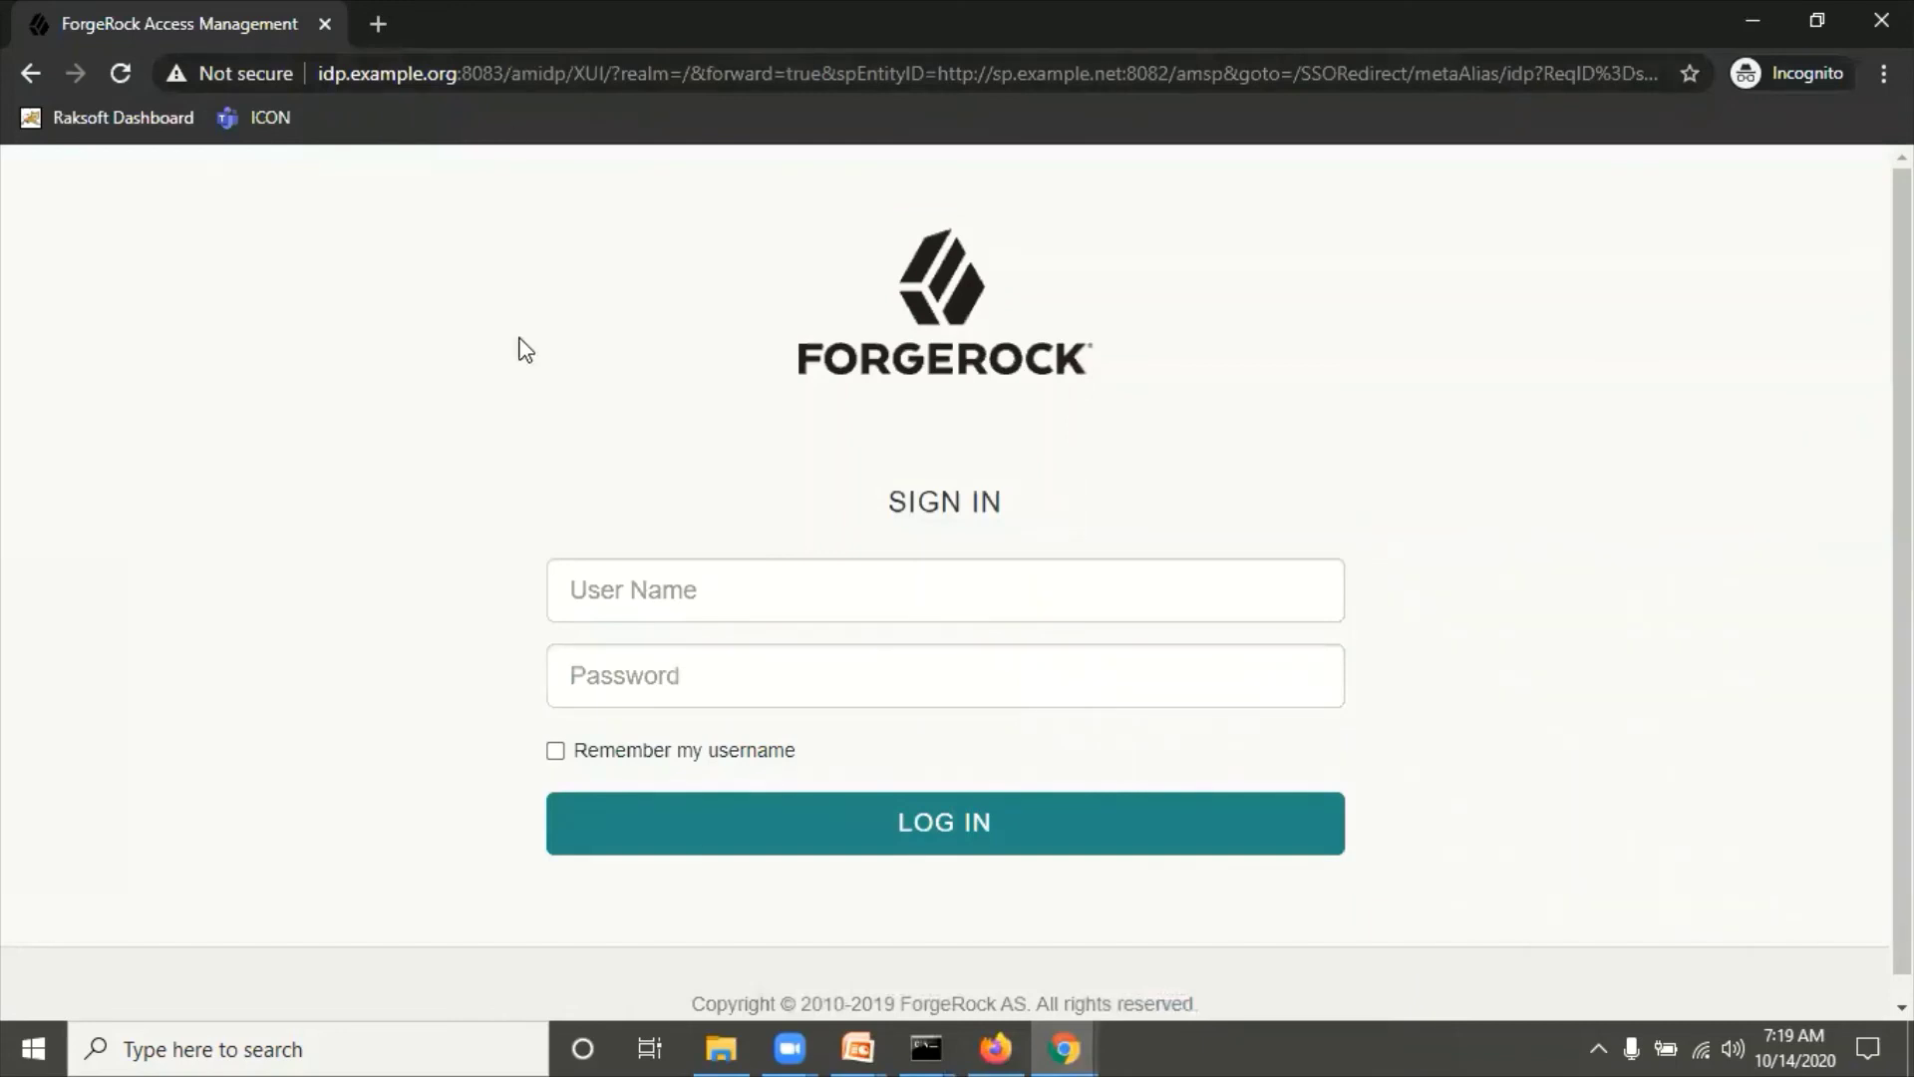
Step: Load sp.example.net:8082/amsp/XUI/?realm=/&authIndexType=module&authIndexValue=SAML2TestNew in the incognito window
click(449, 80)
click(419, 333)
click(614, 82)
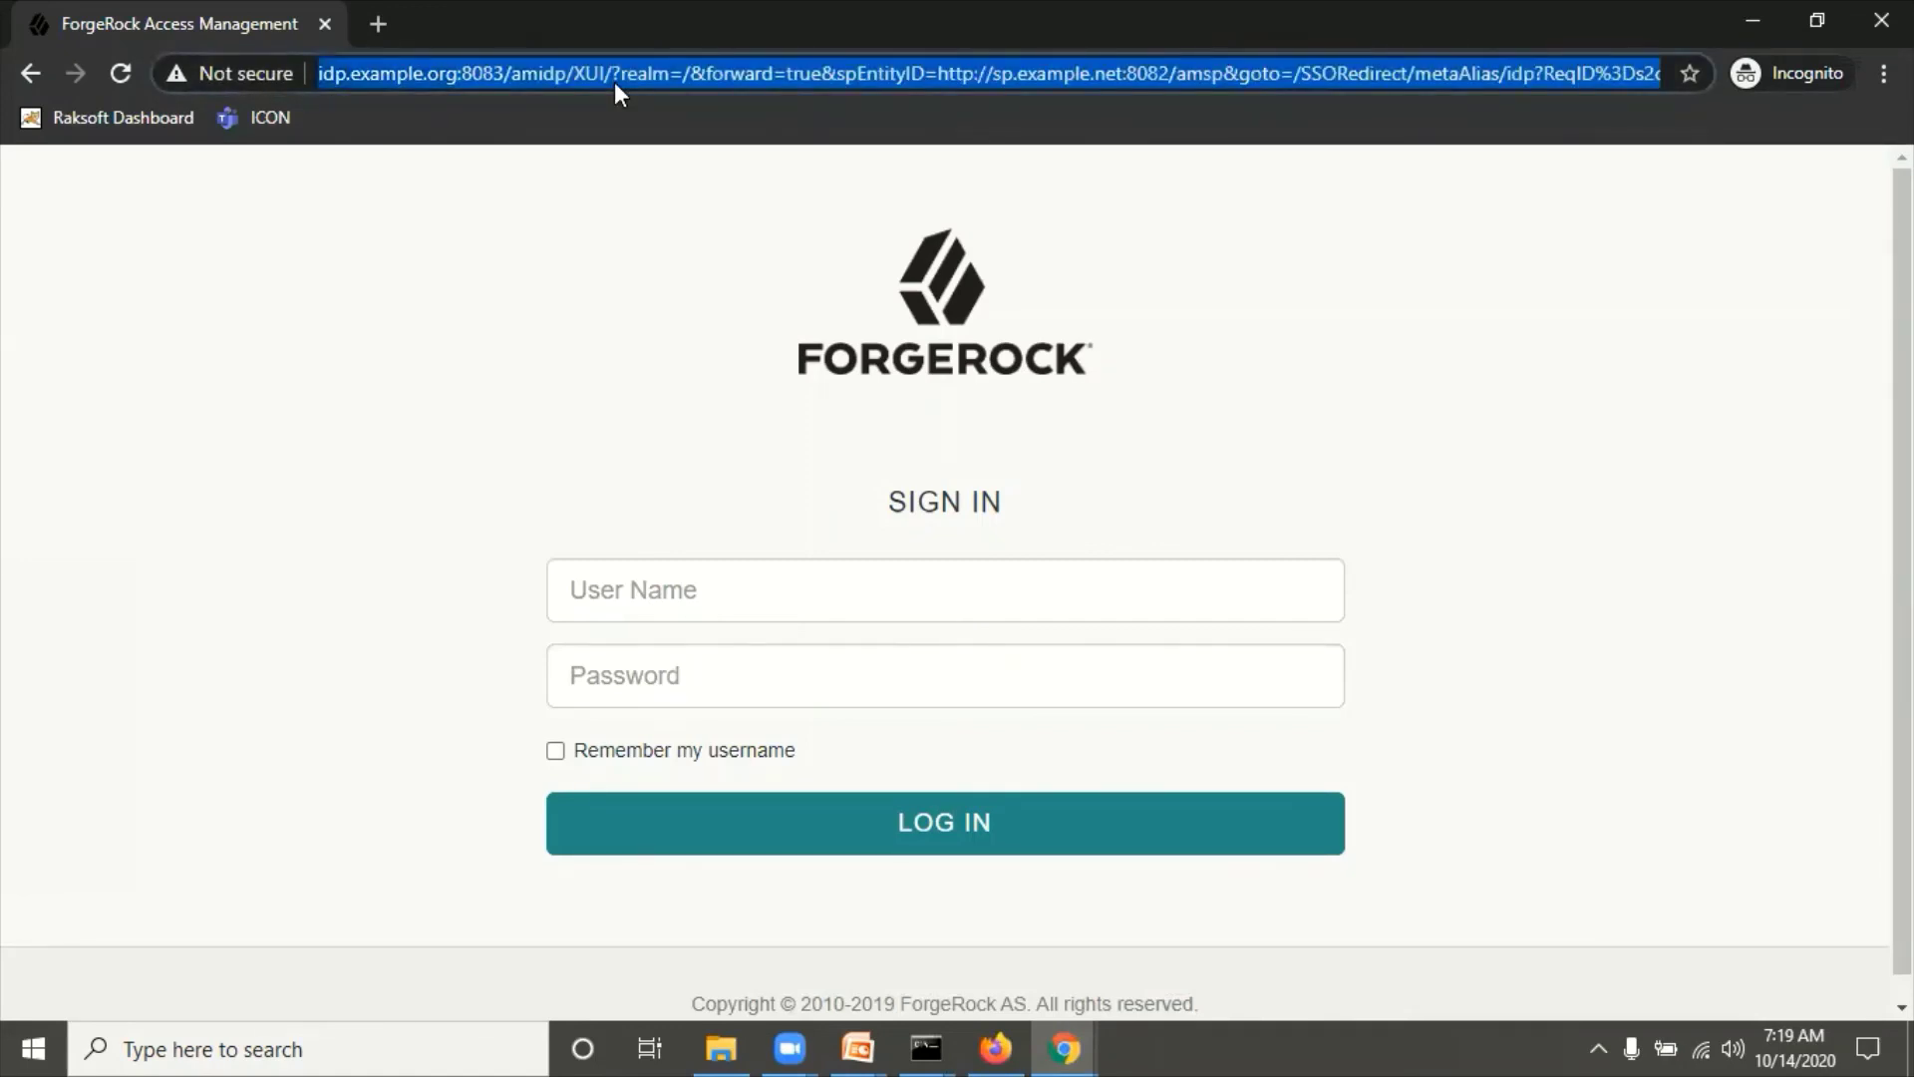
text(sp)
key(Right)
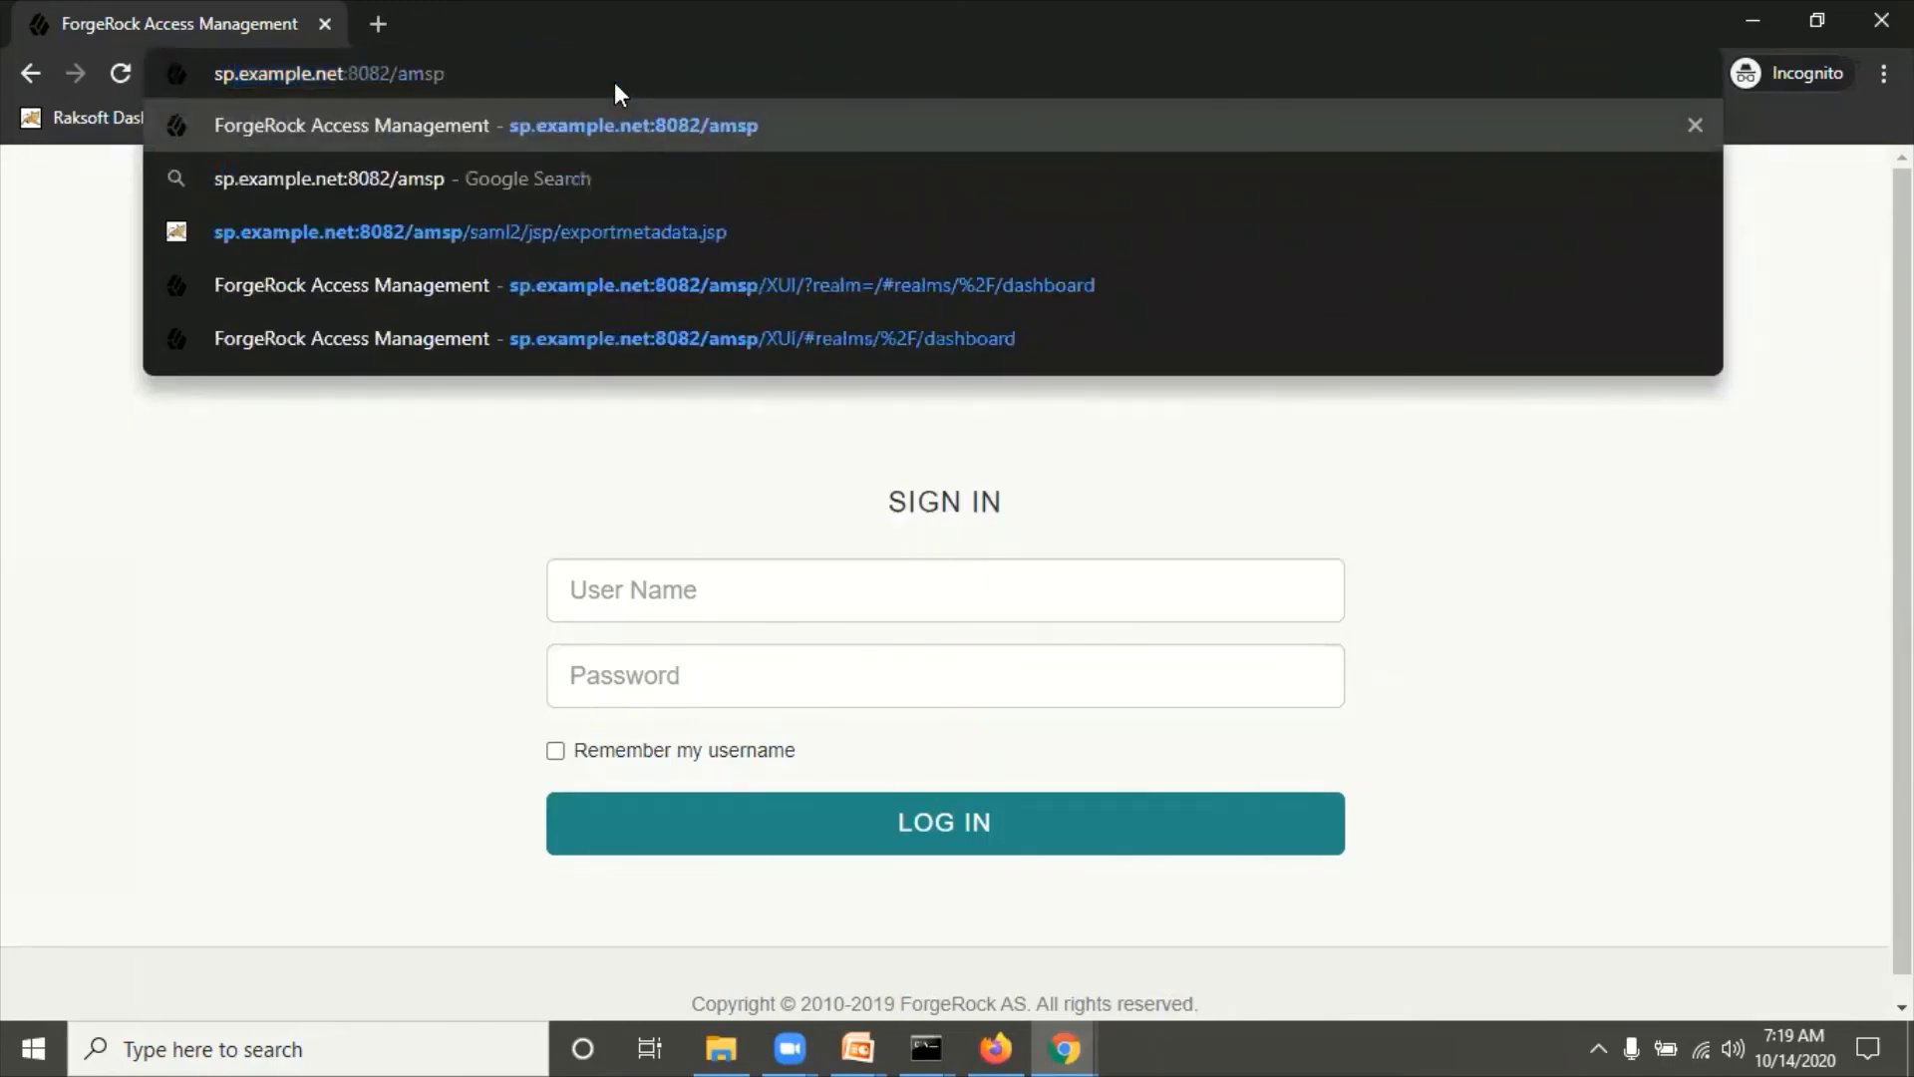
text(/)
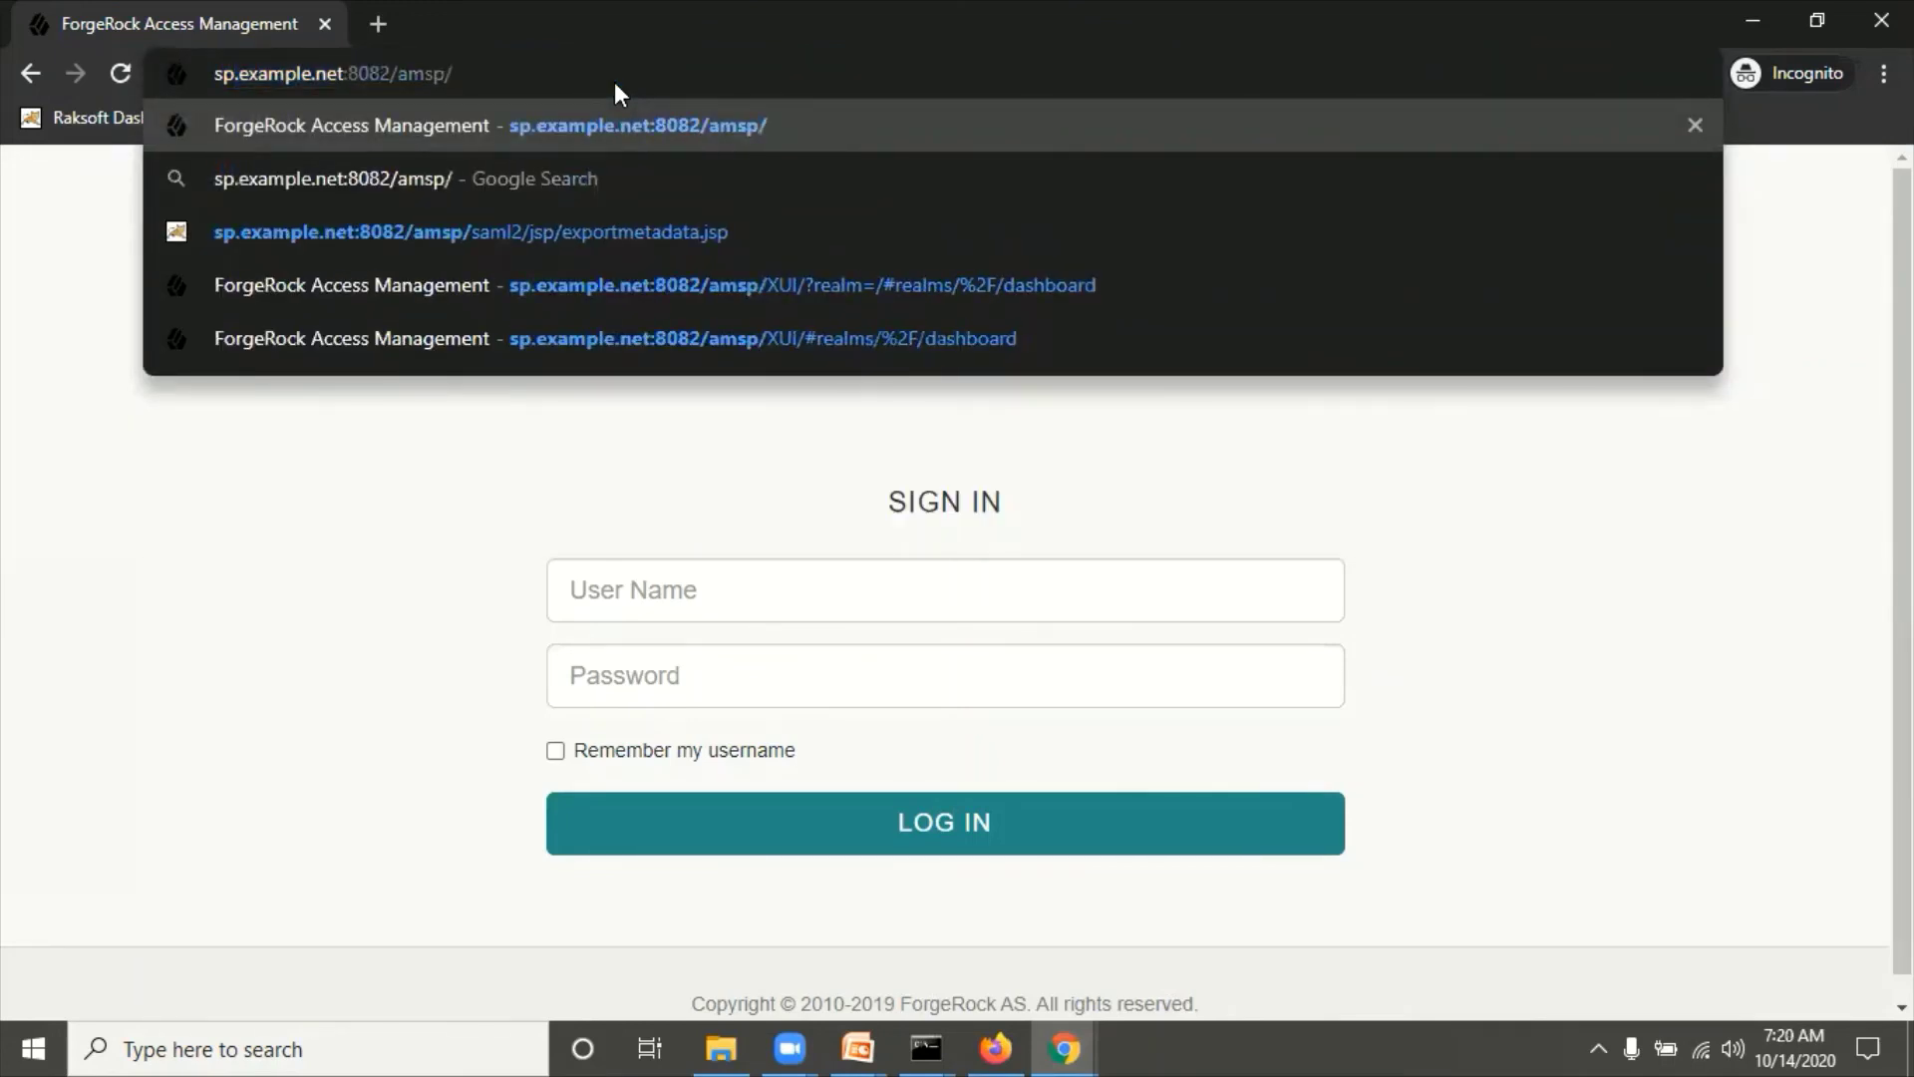
text(XUI?/)
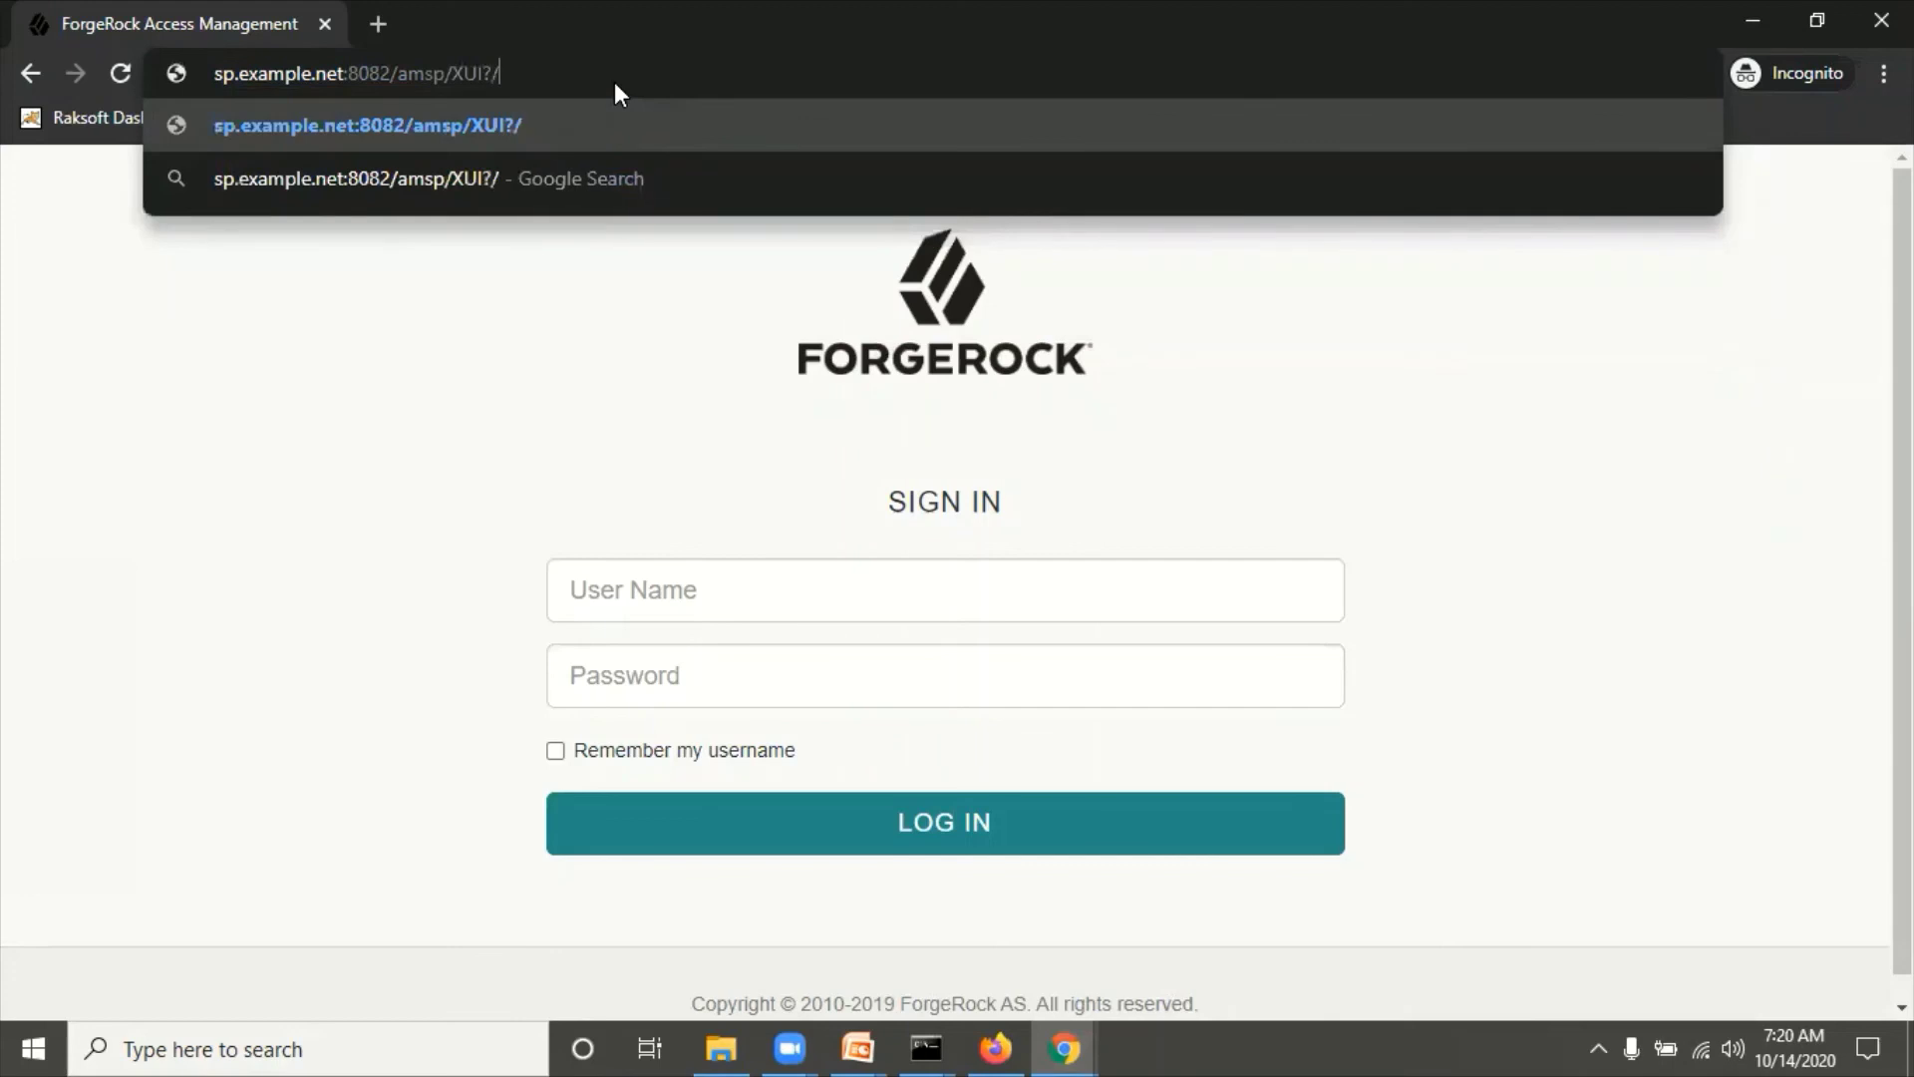
key(BackSpace)
key(BackSpace)
text(/?)
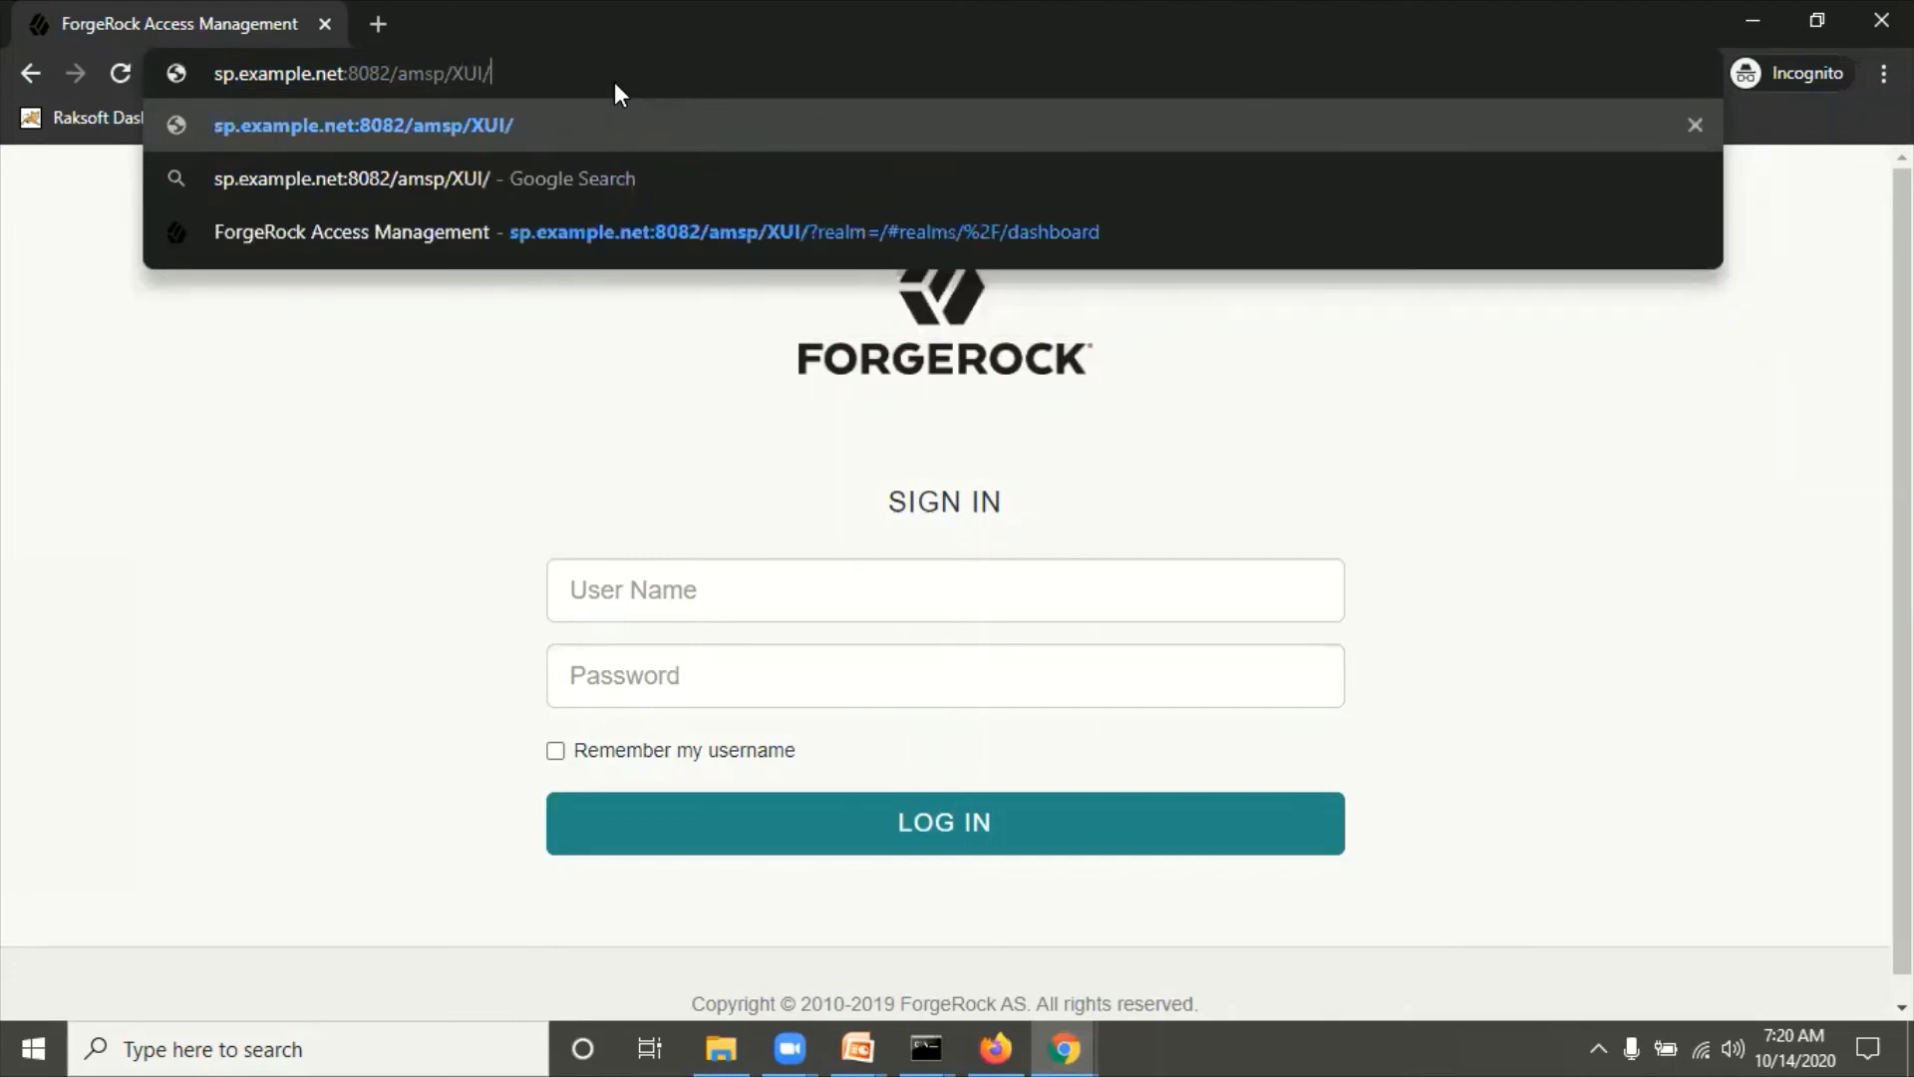
text(realm)
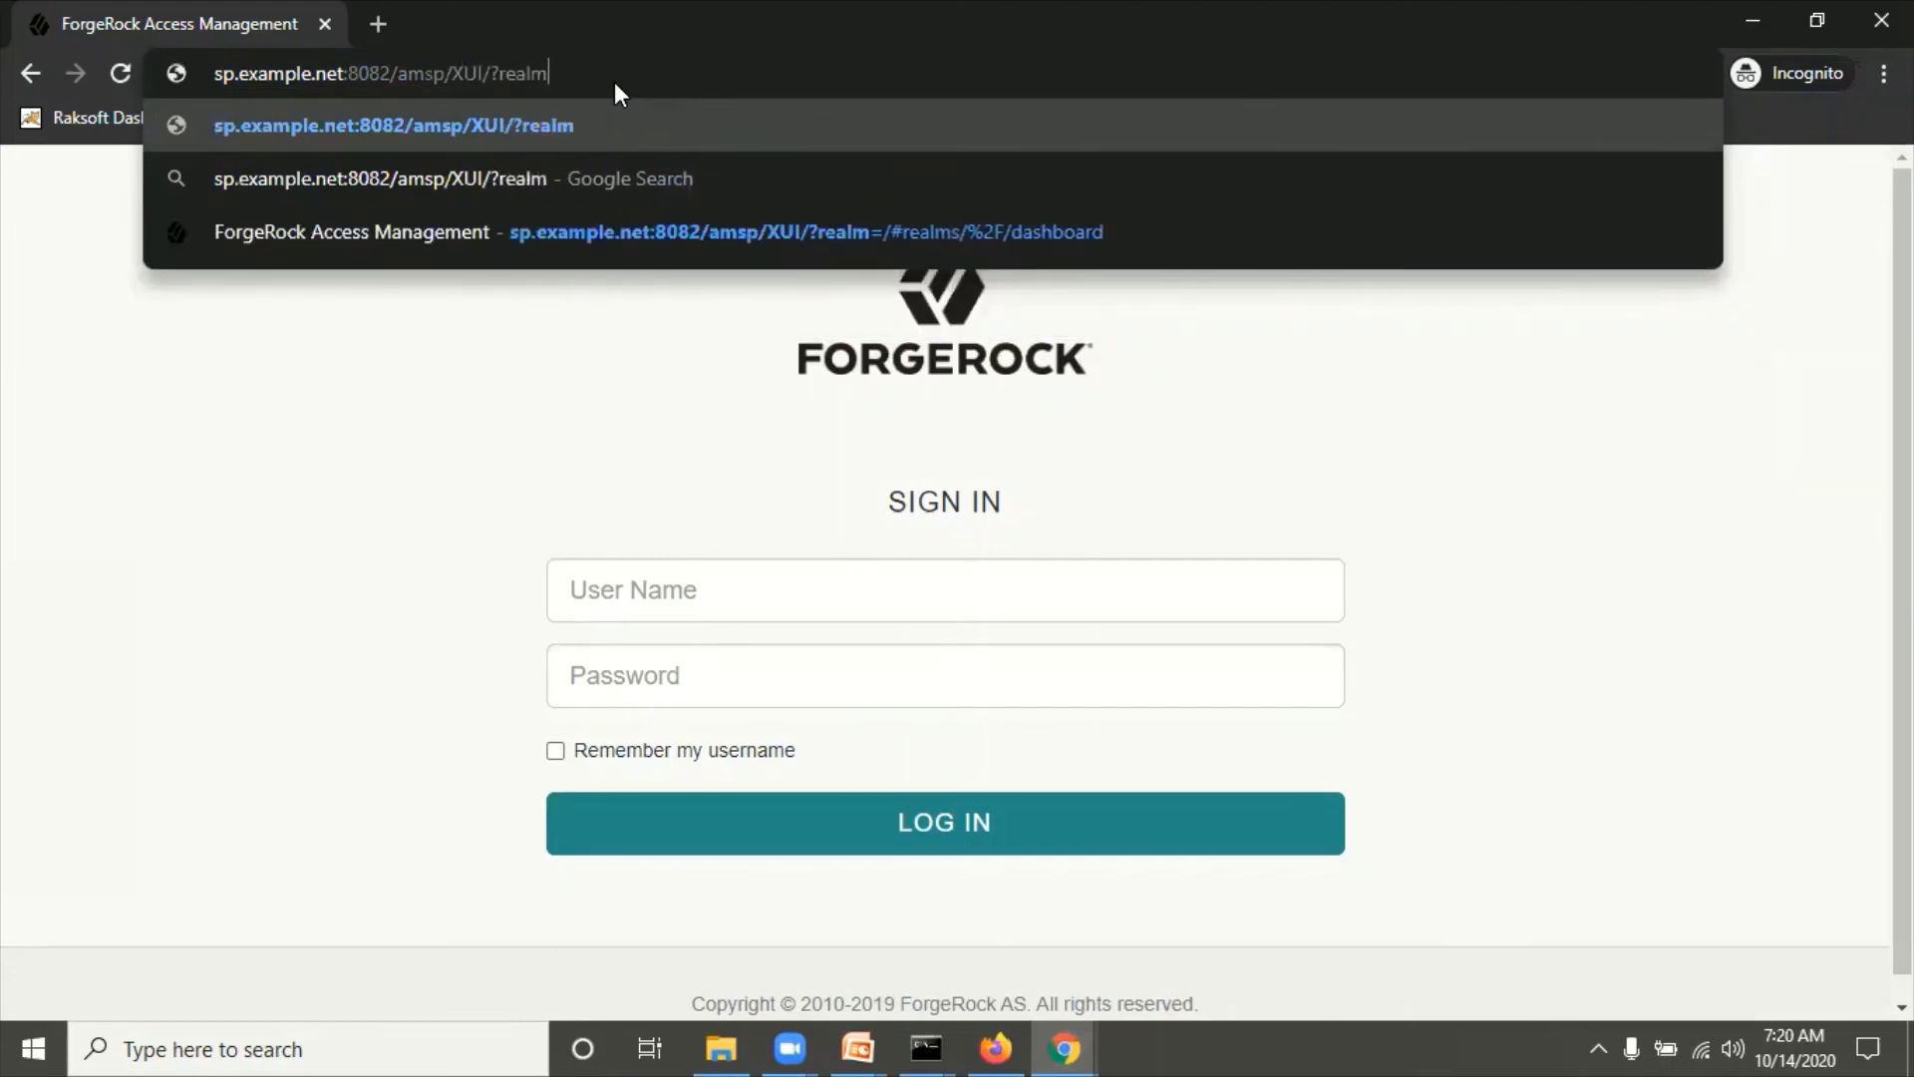
text(=/)
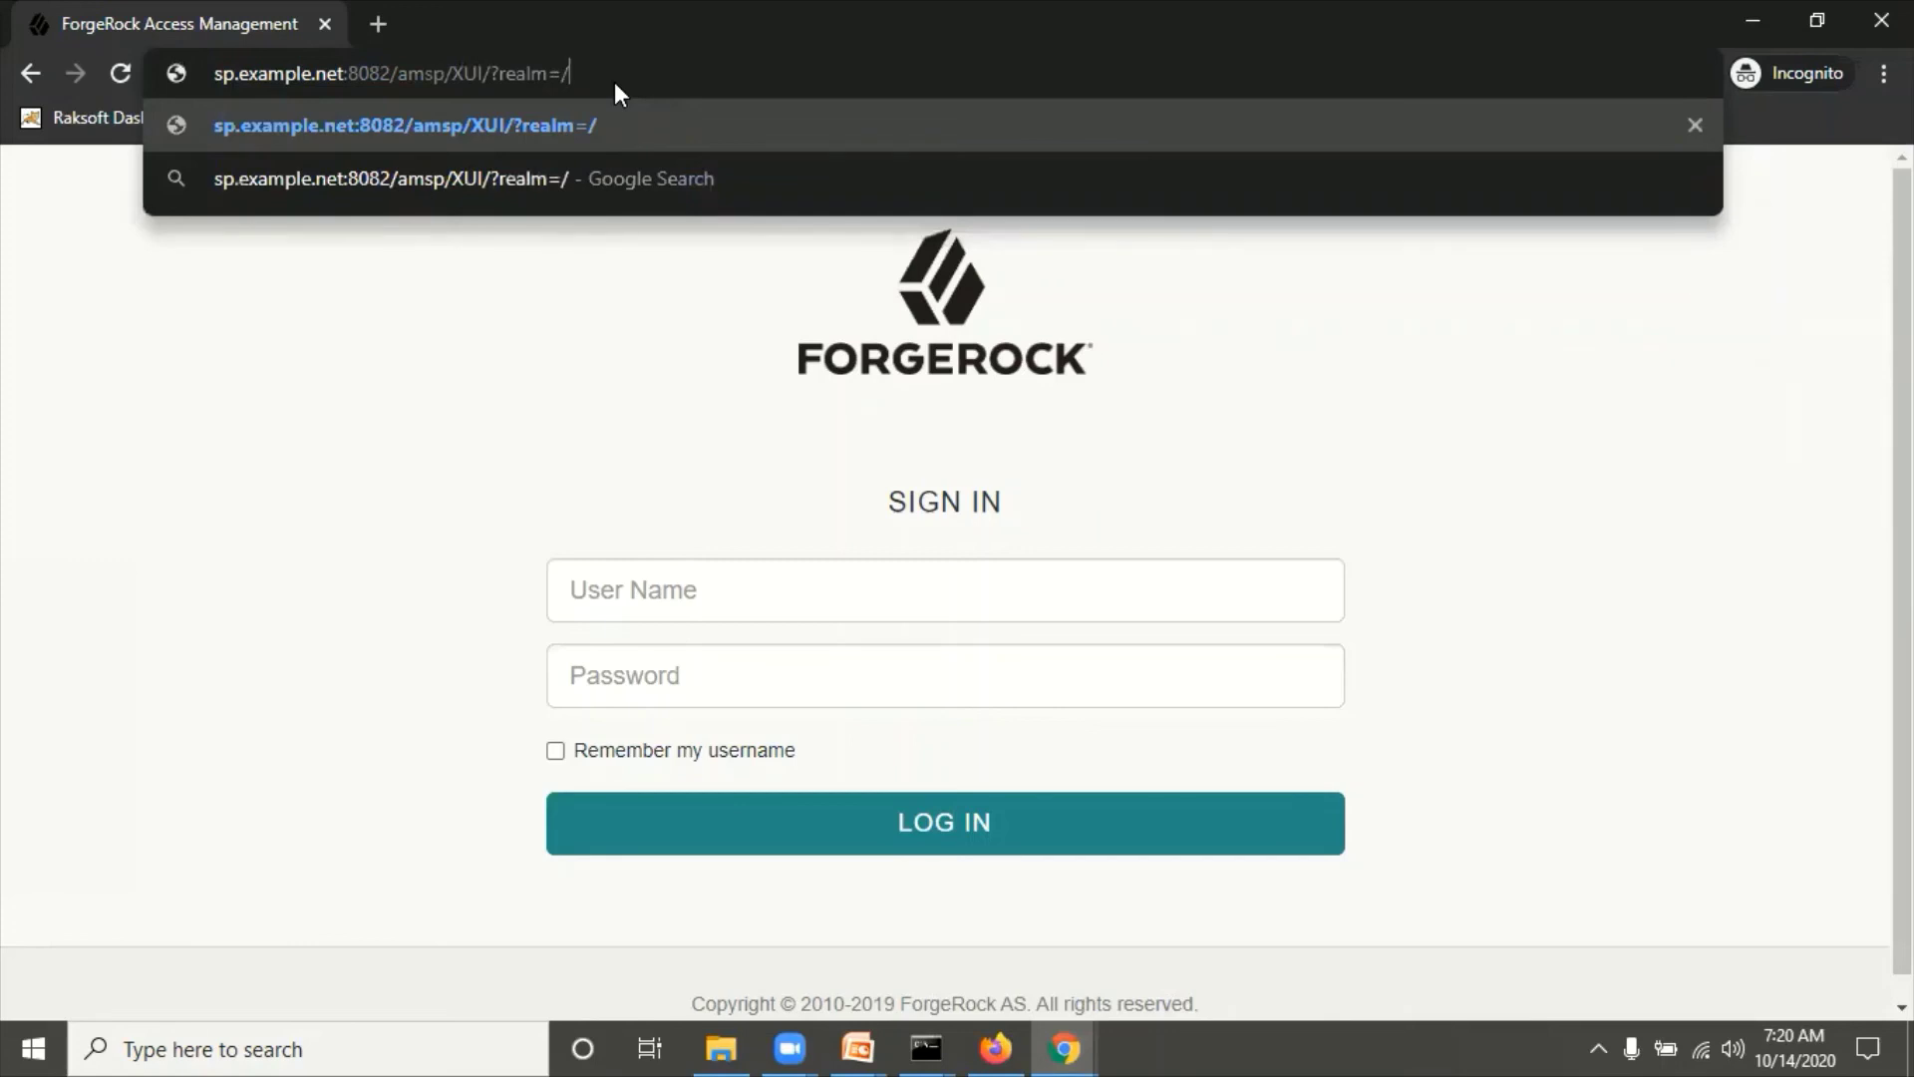
text(&aut)
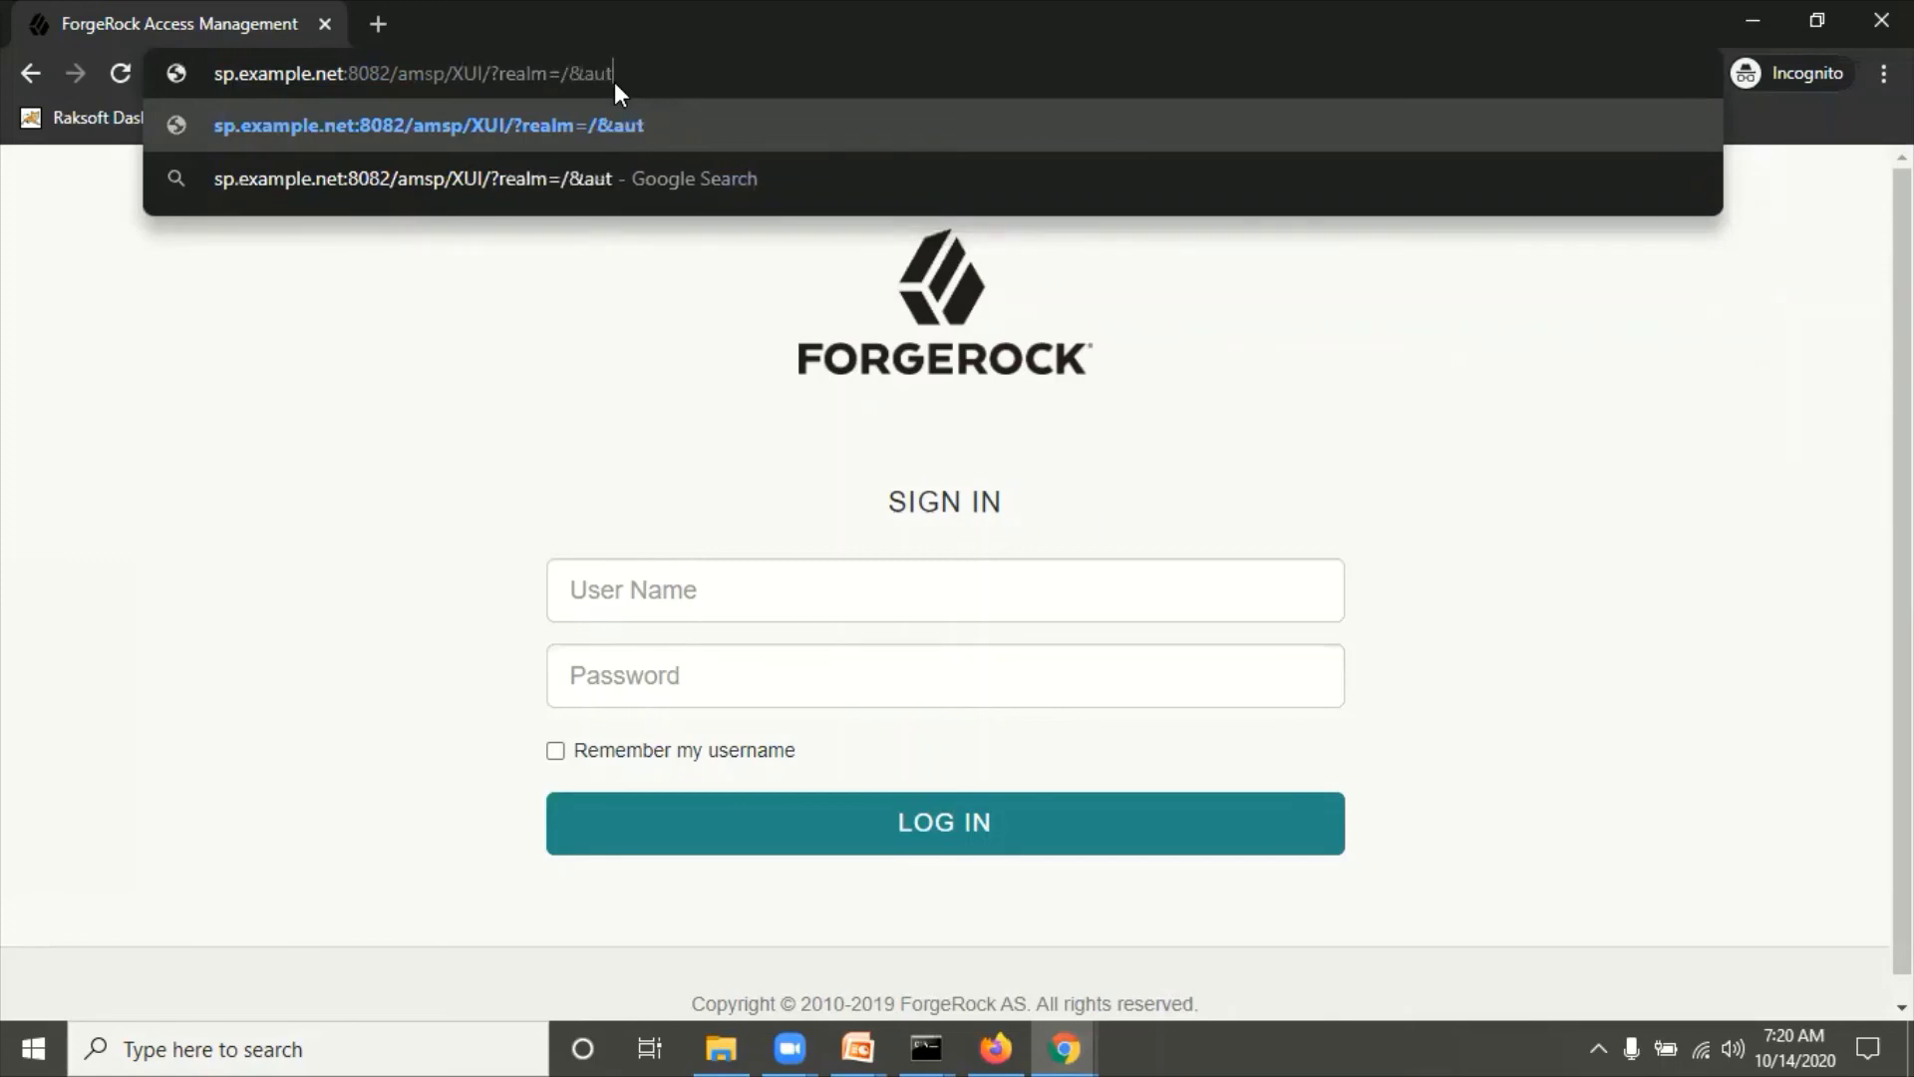
text(hIndex)
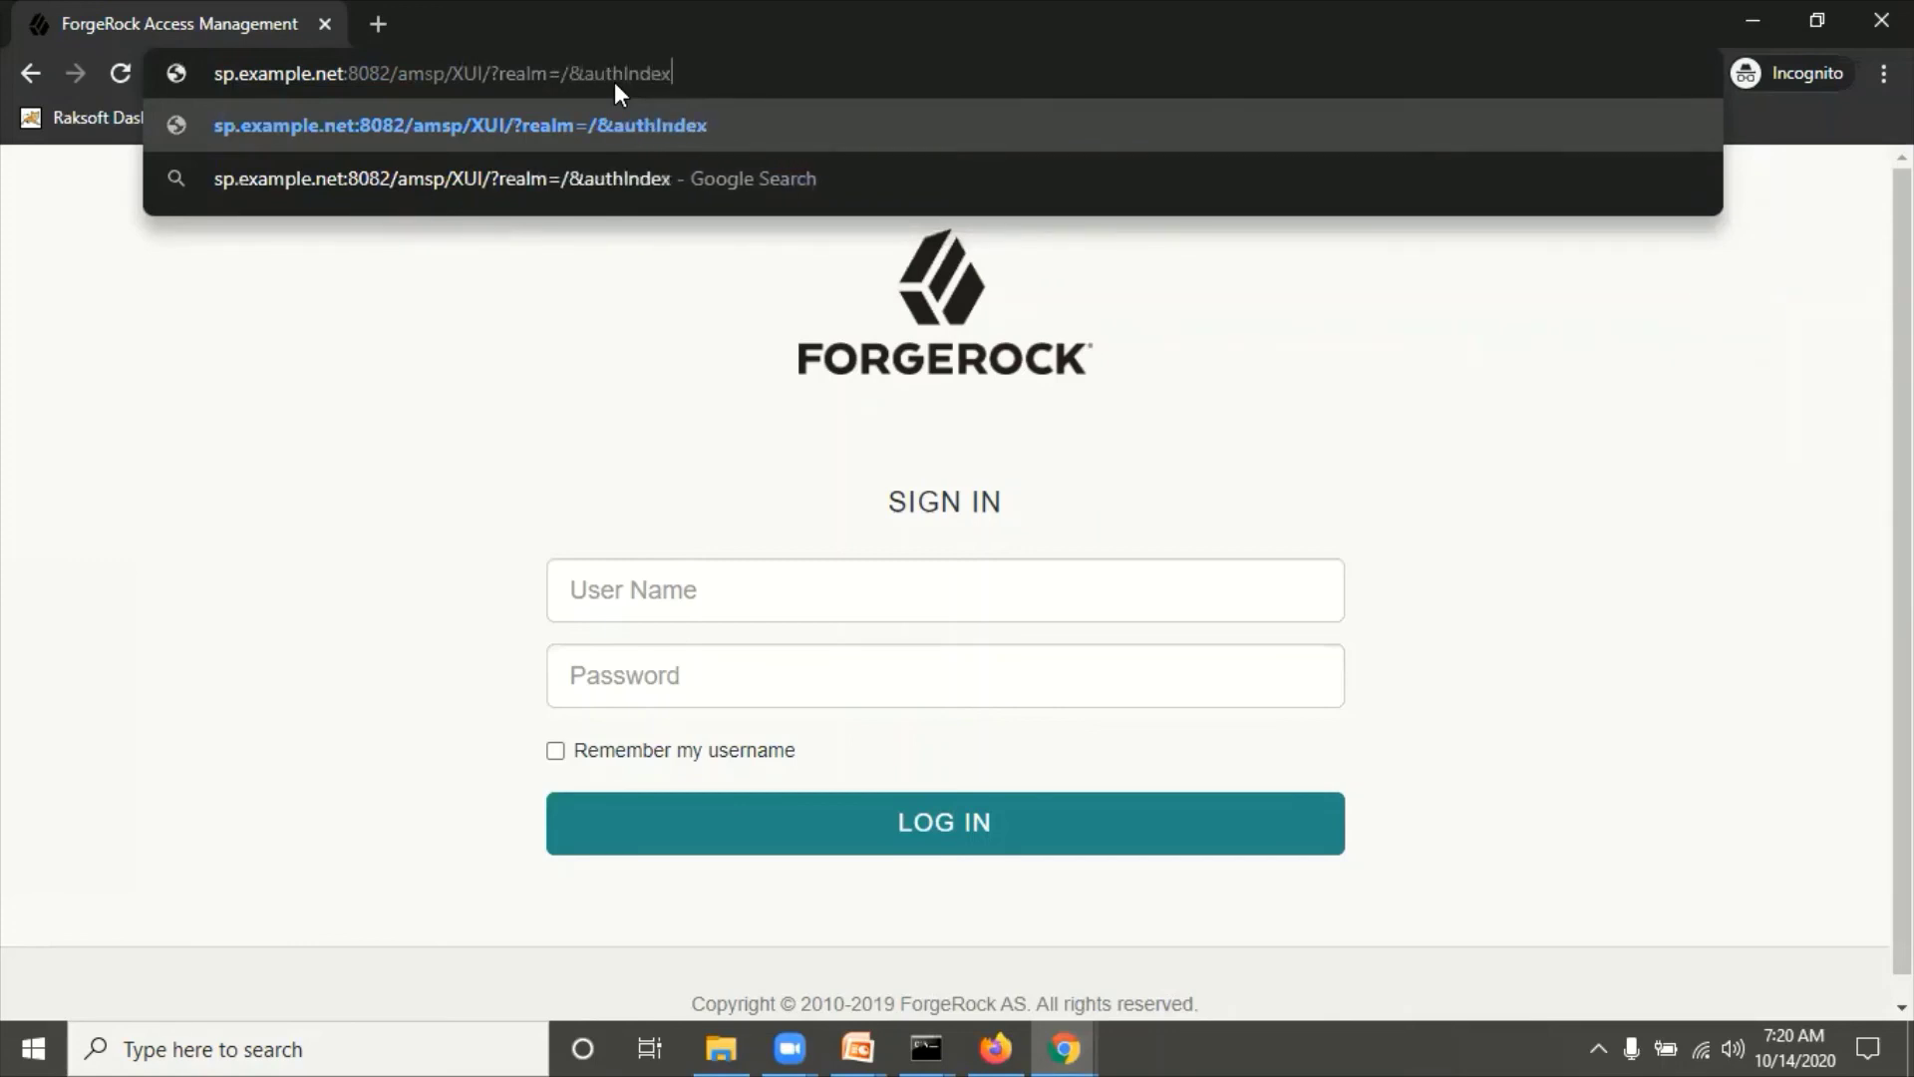
text(Typ)
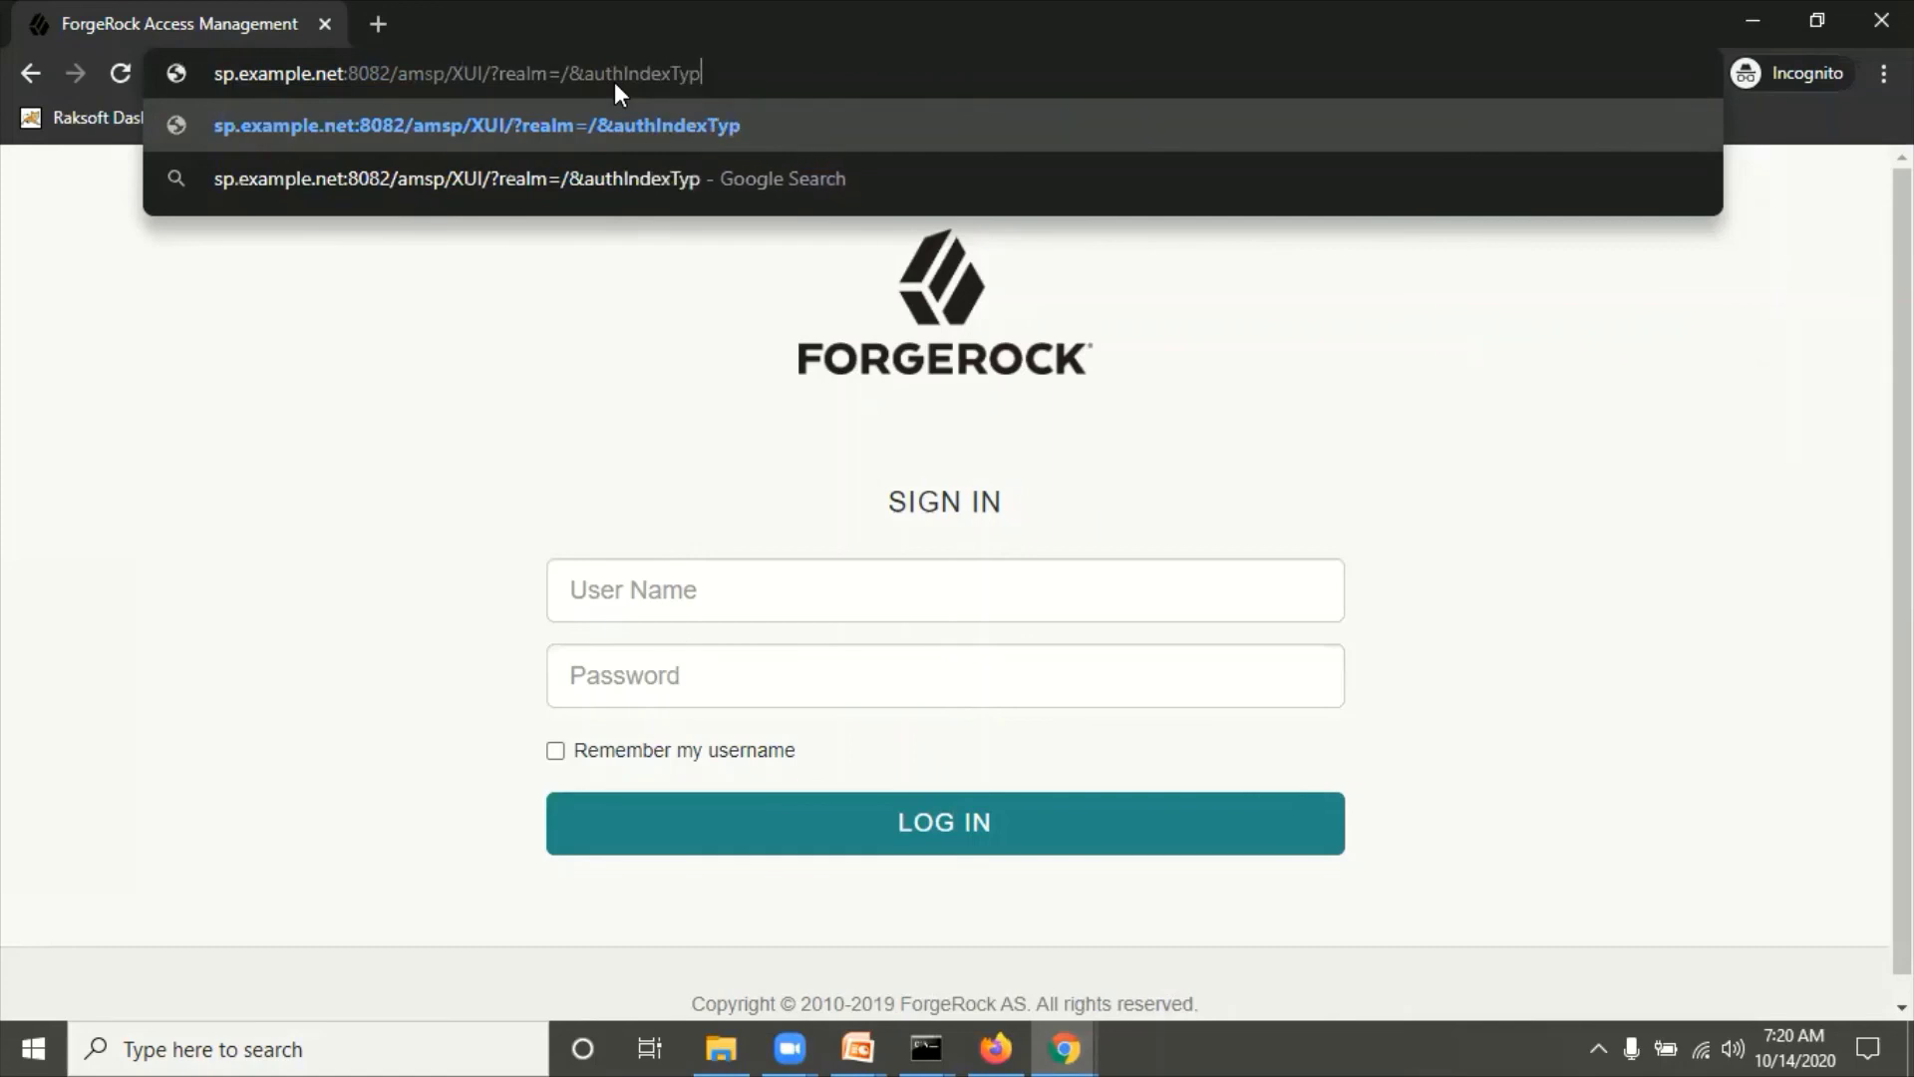
text(e=)
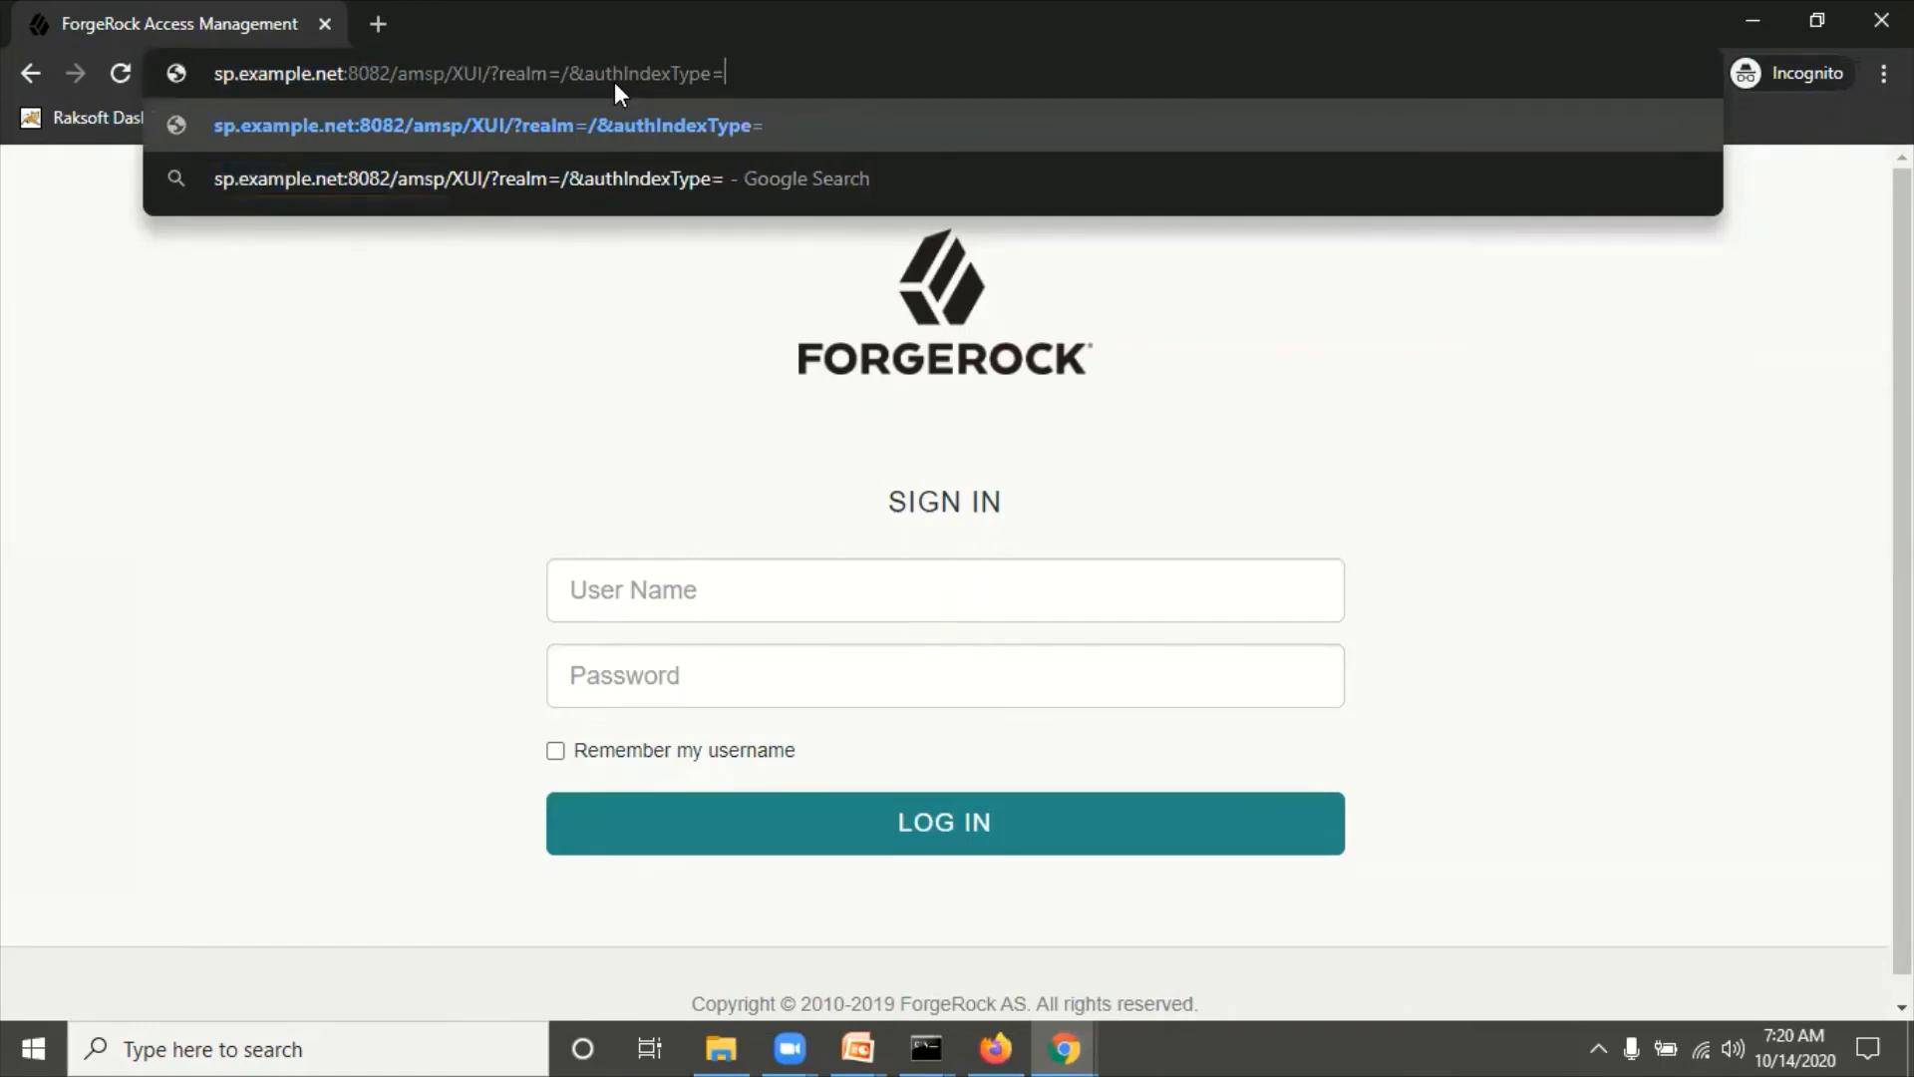
text(module)
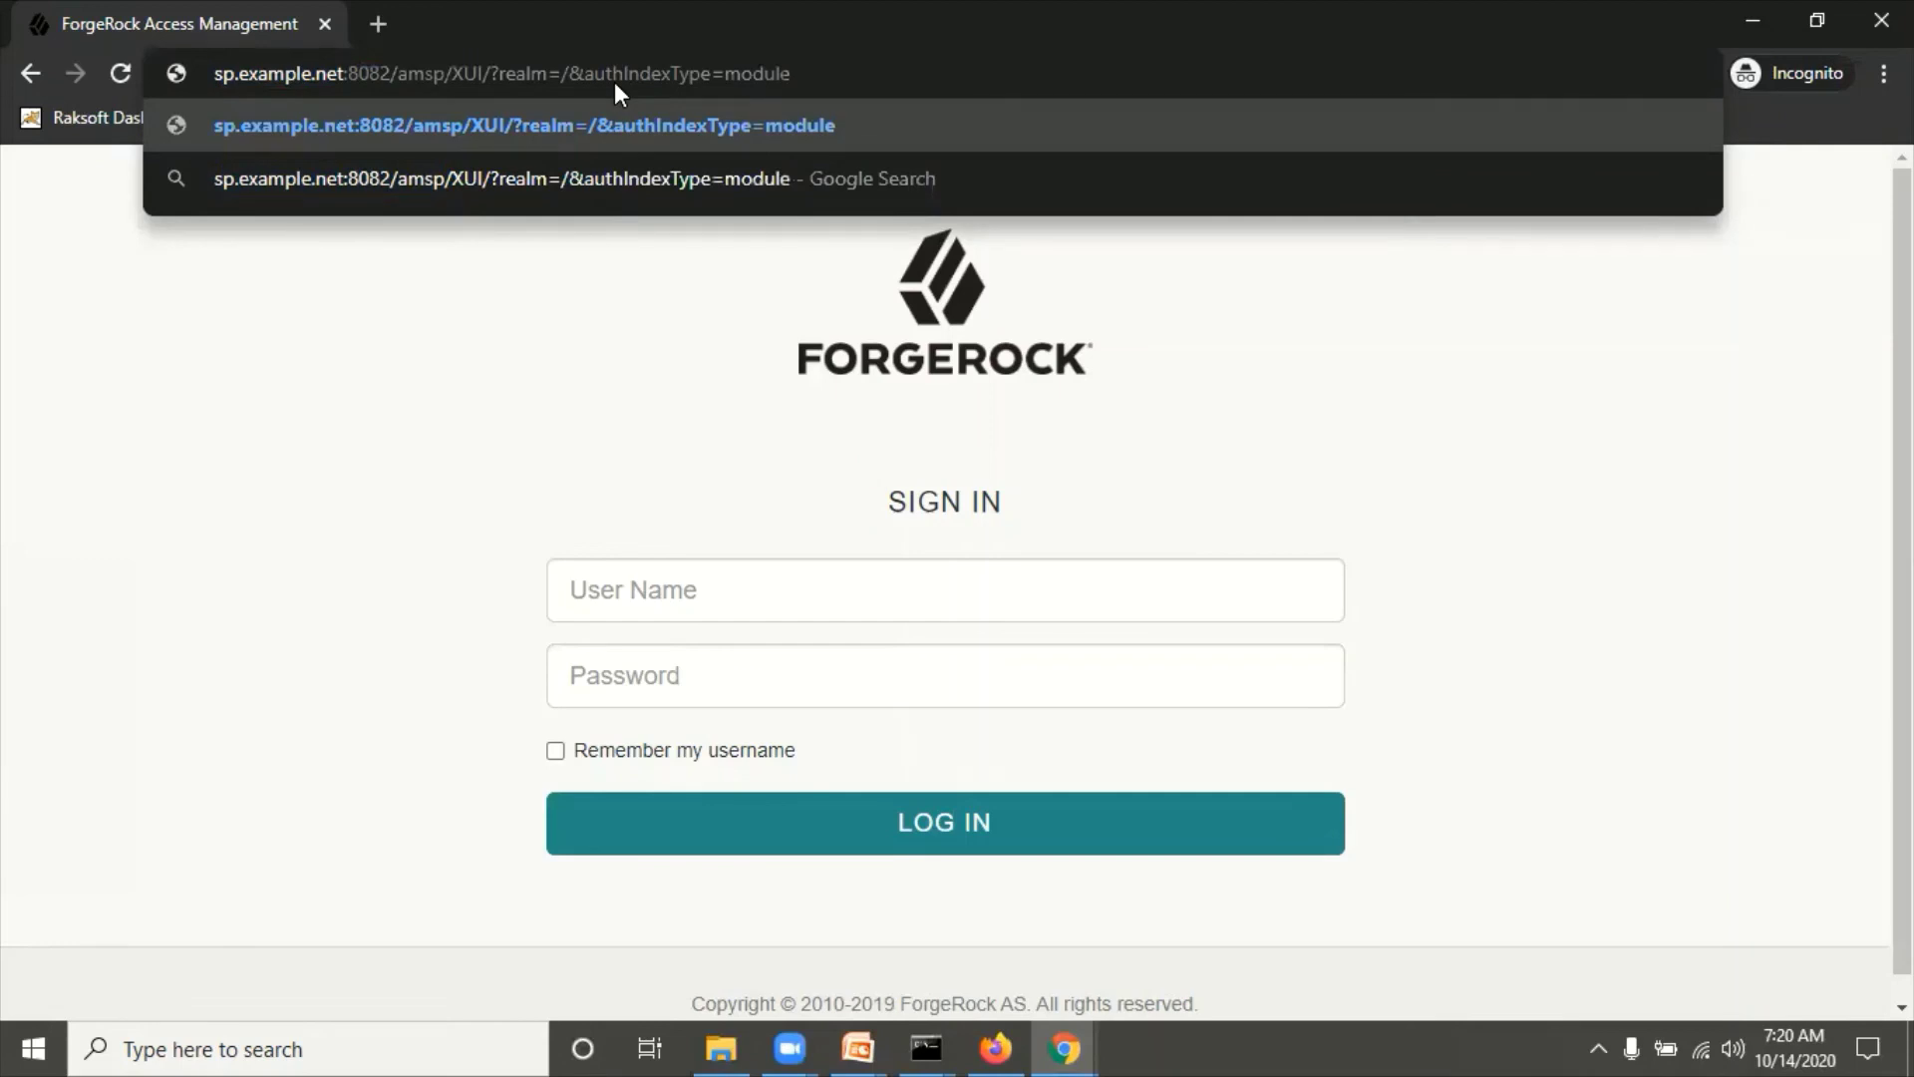
text(&)
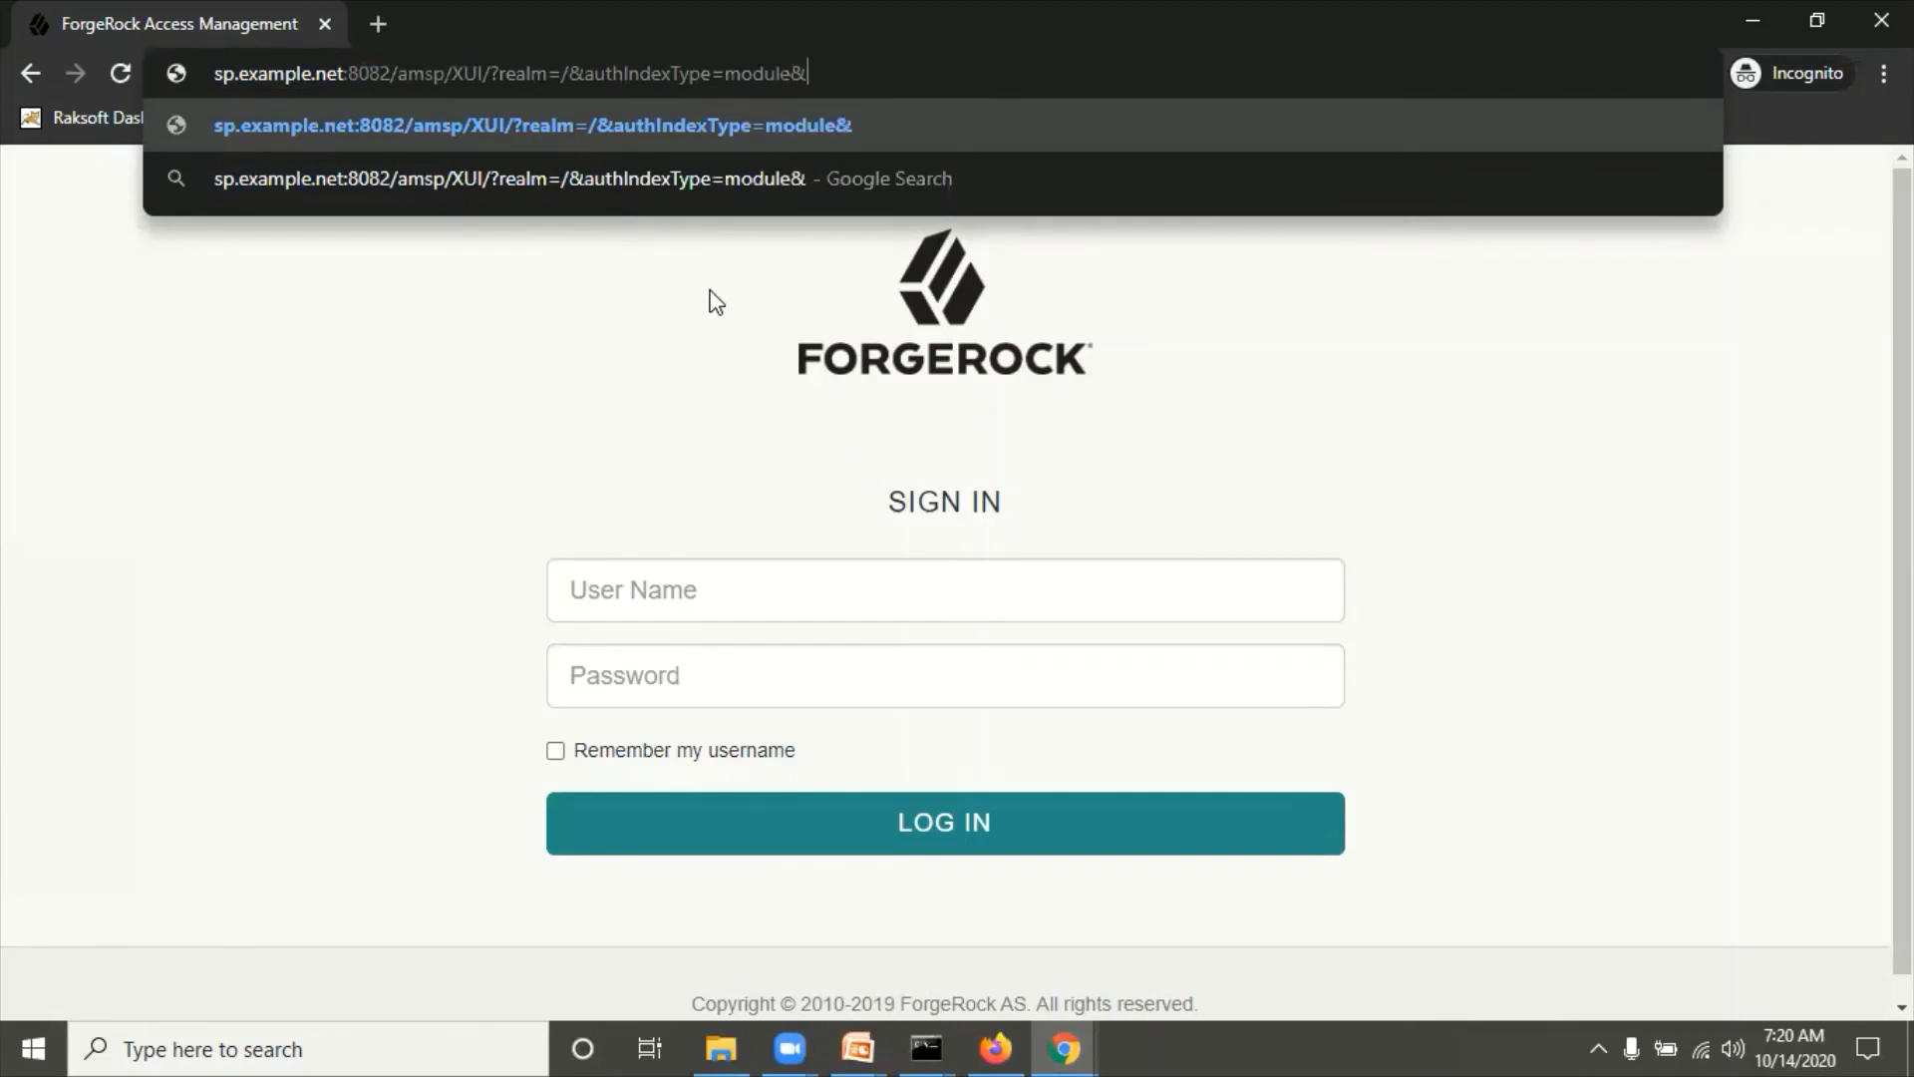
text(authInde)
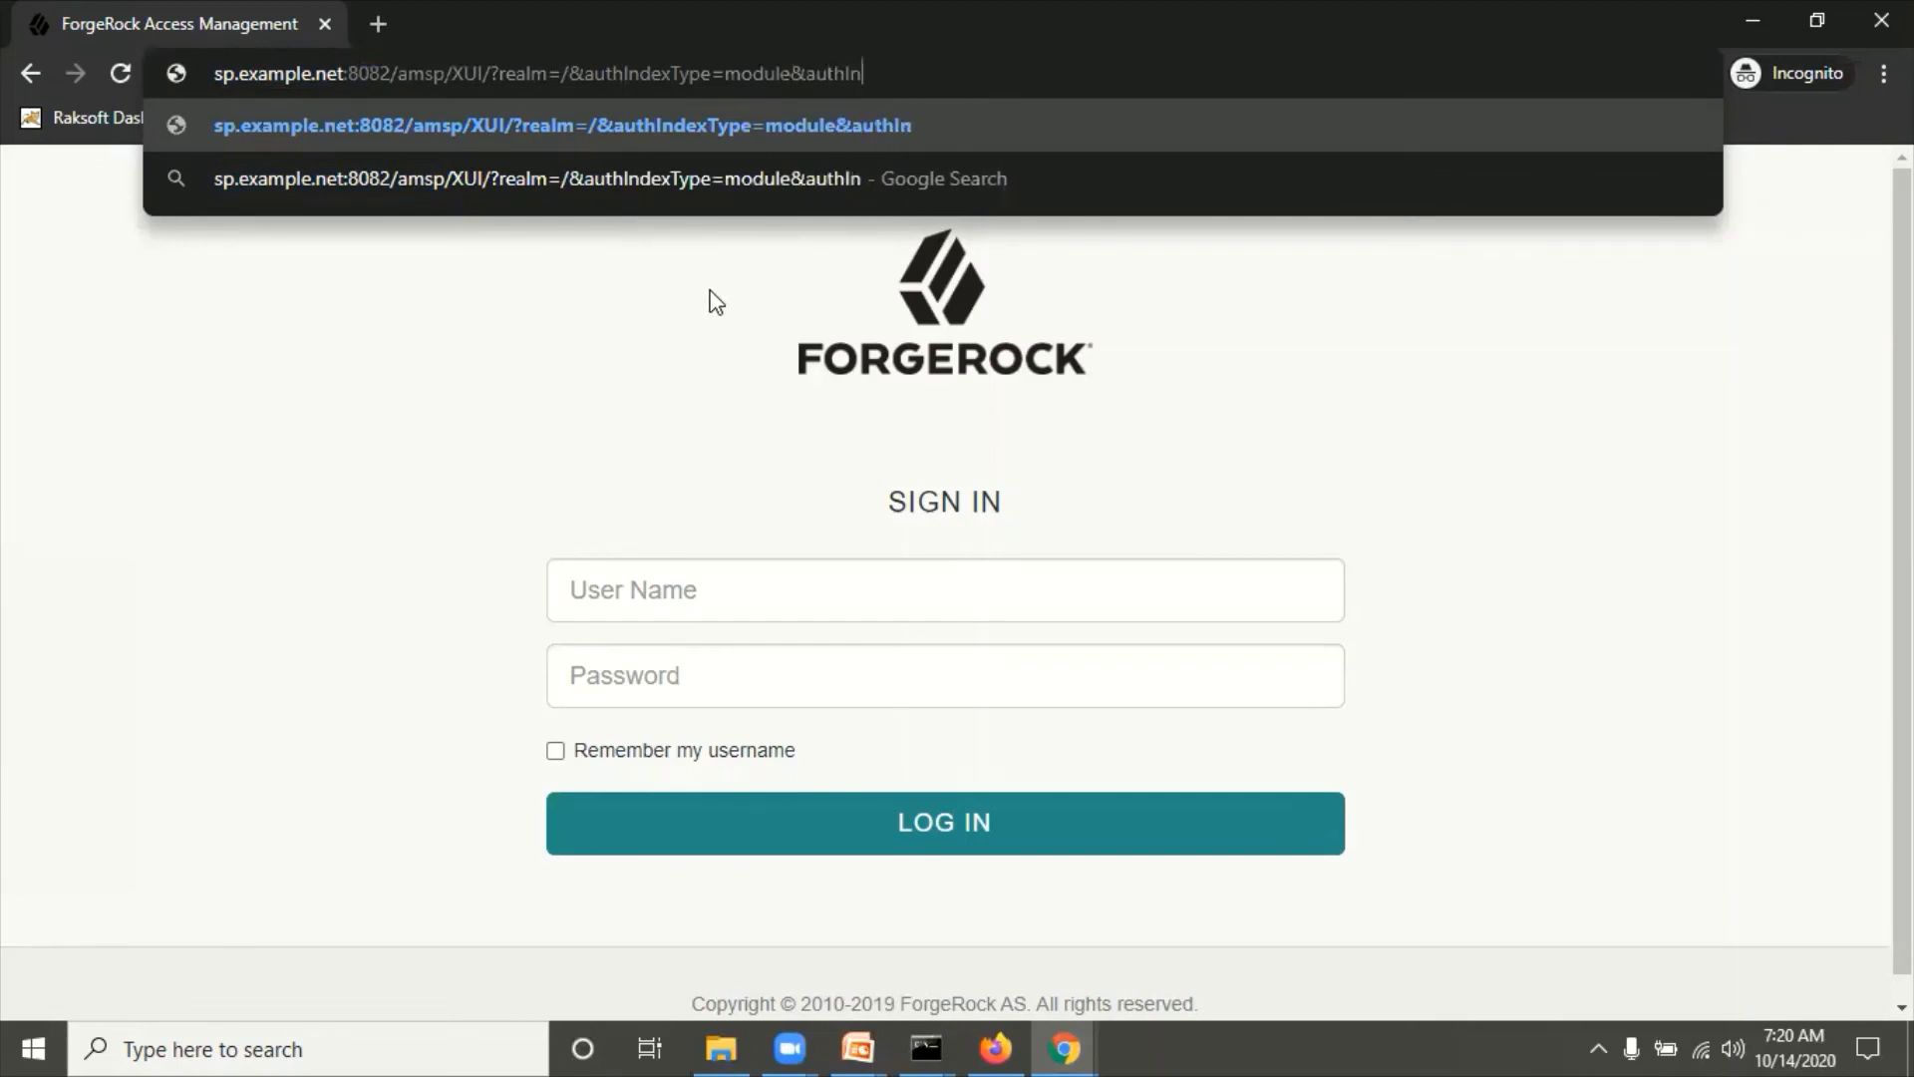
text(xValue)
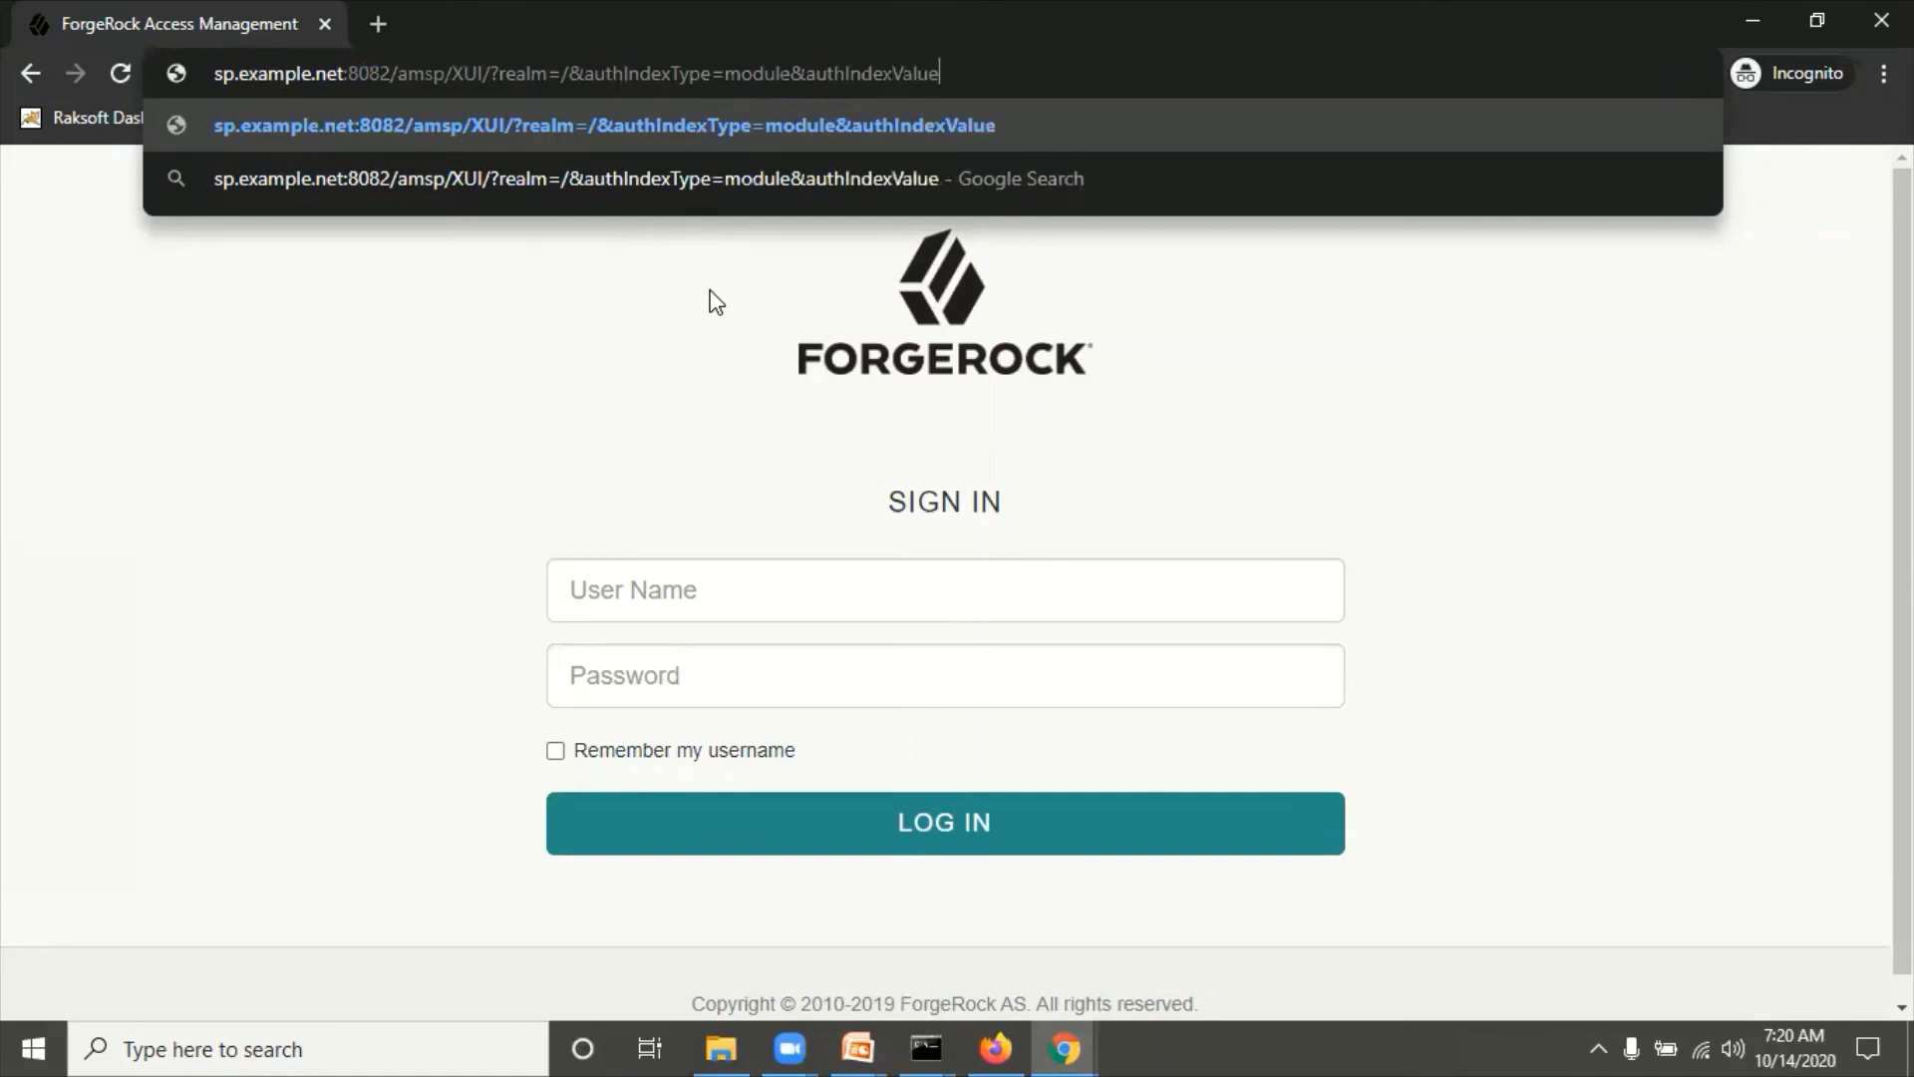
text(=S)
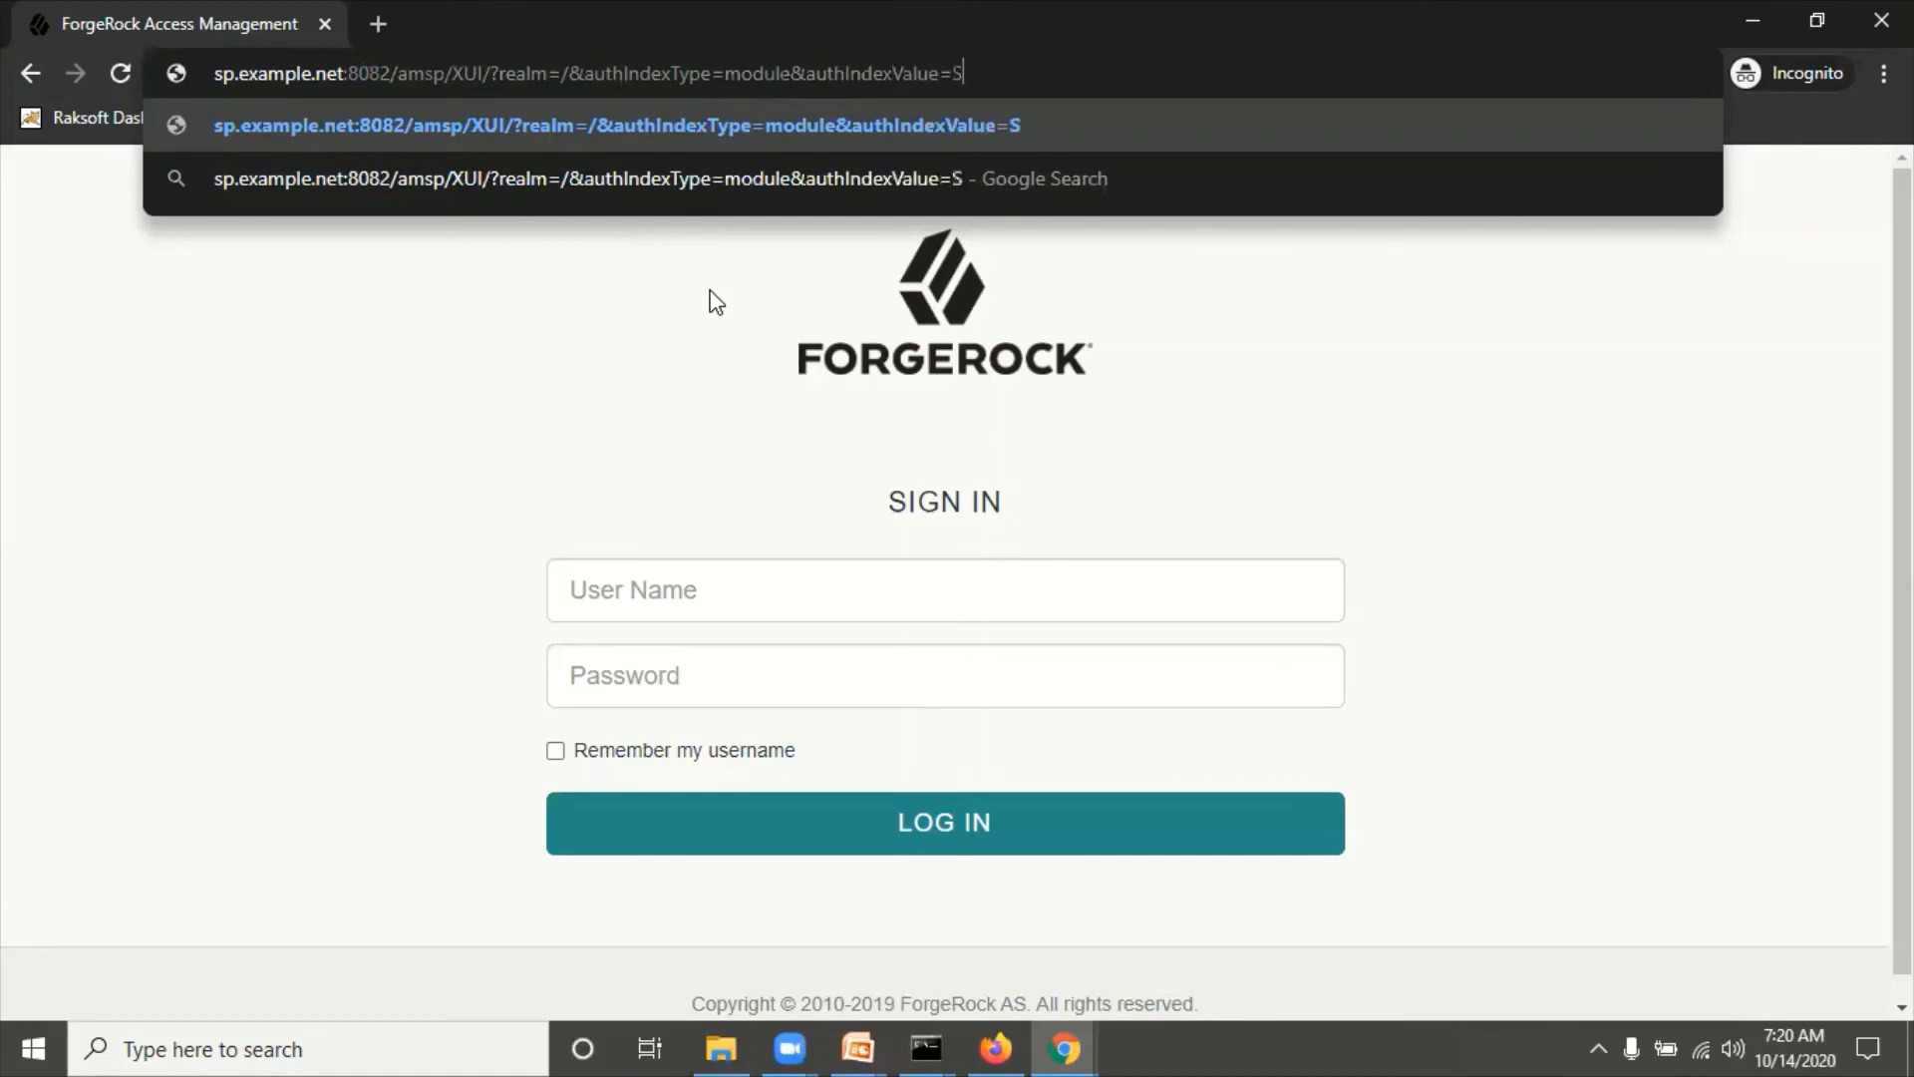
text(AML2T)
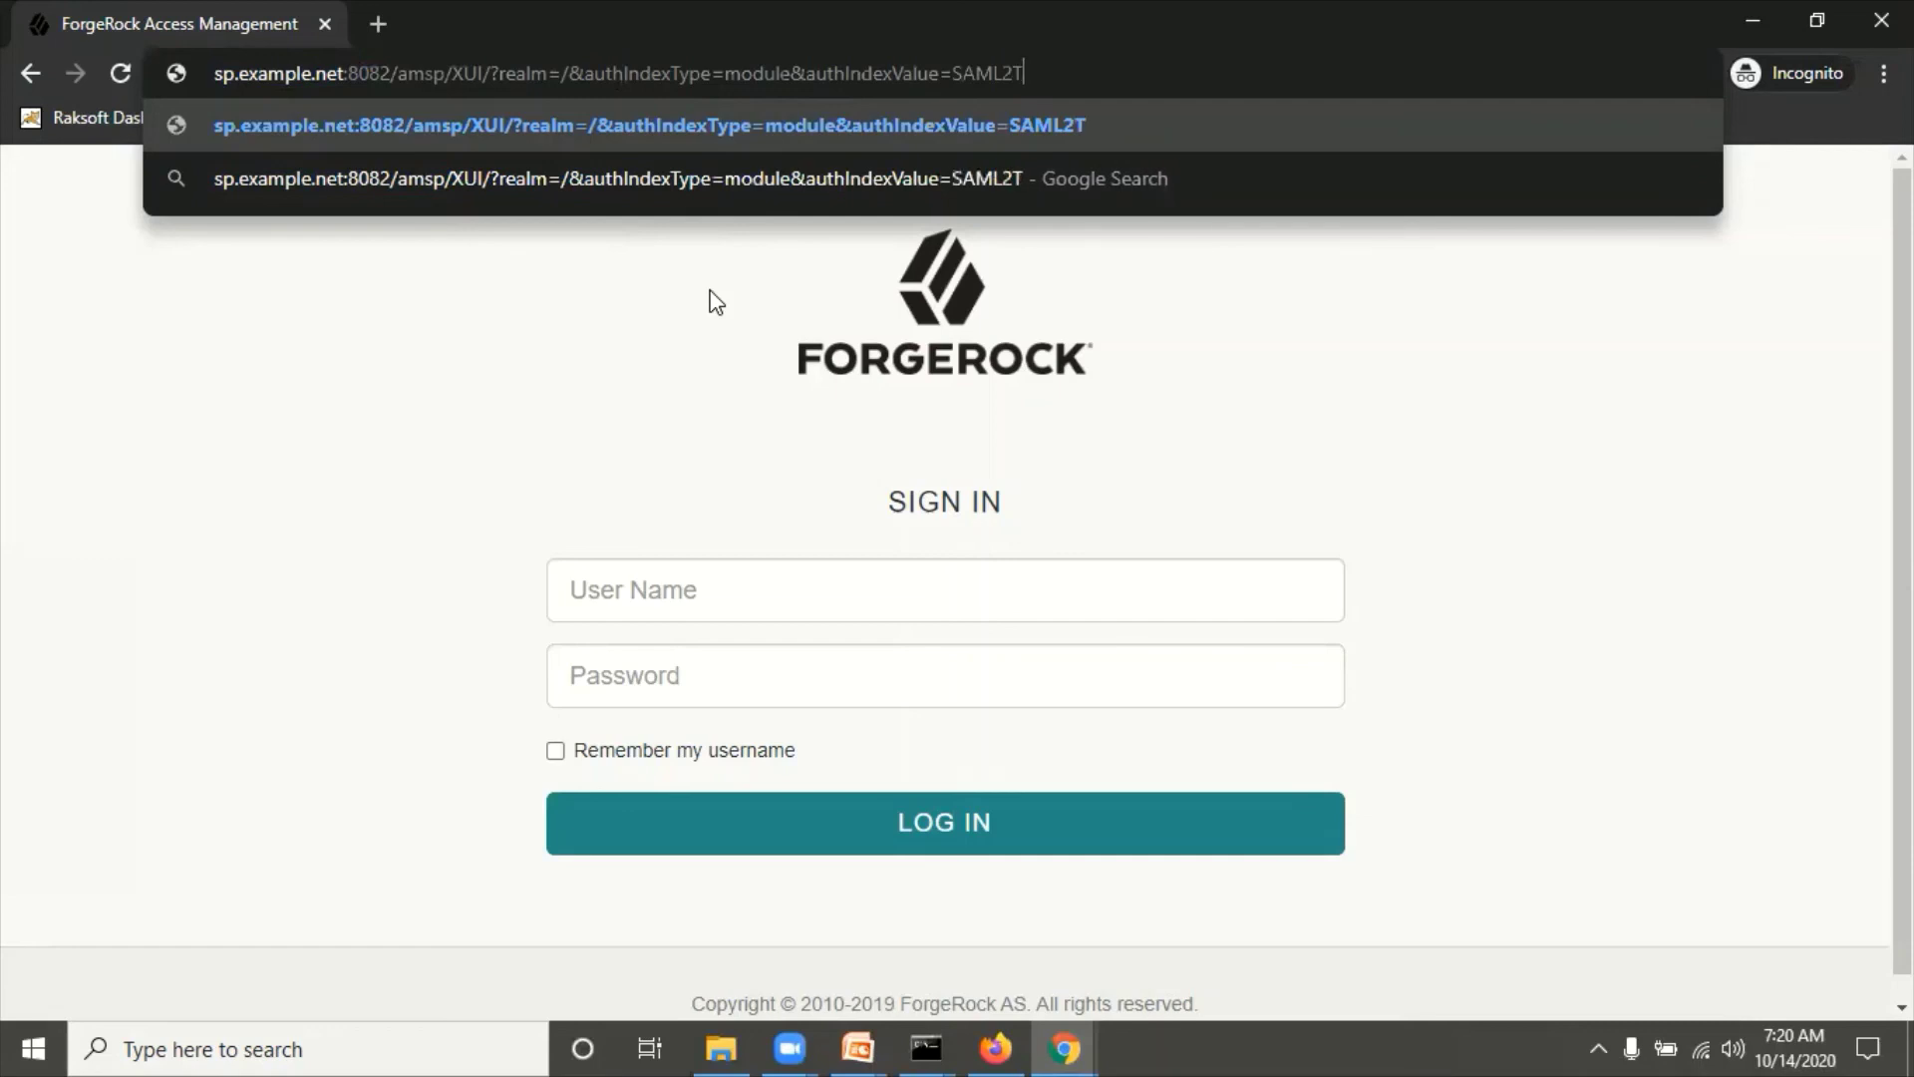
text(estNew)
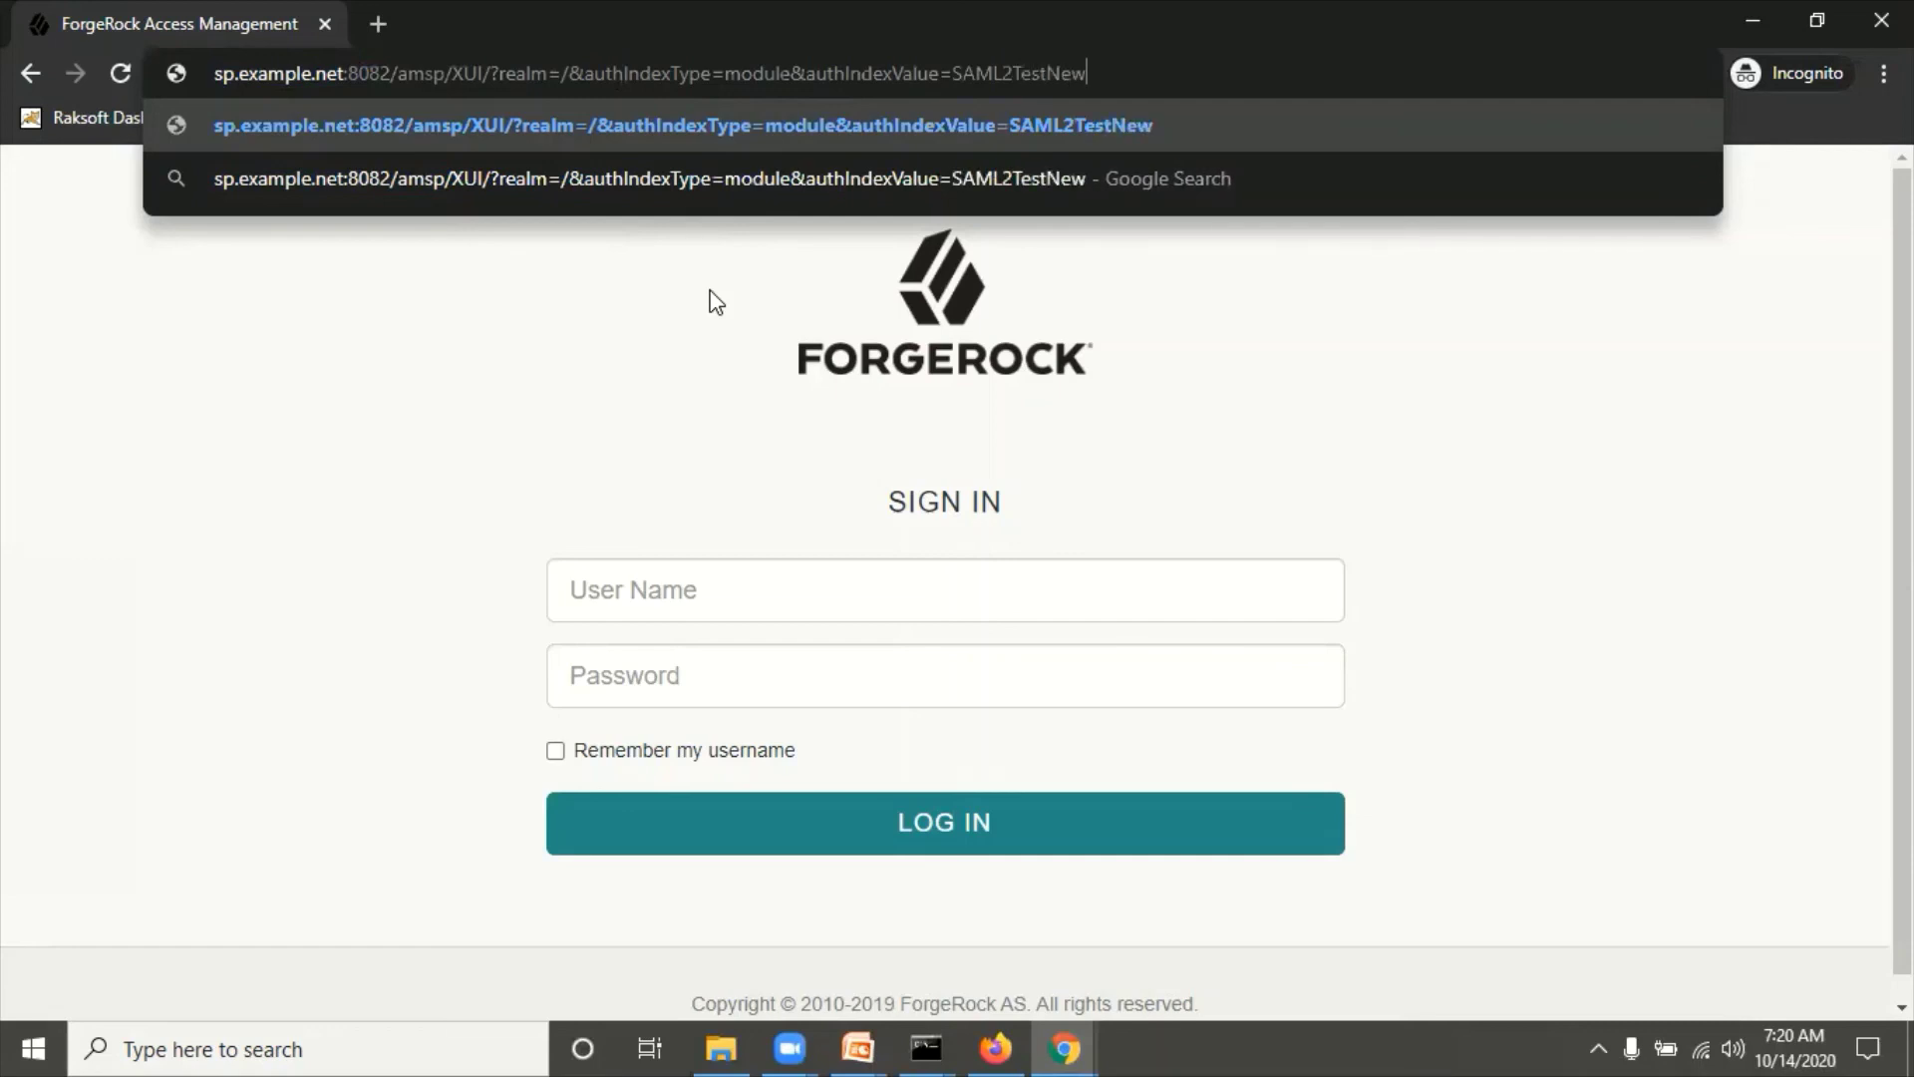
key(Return)
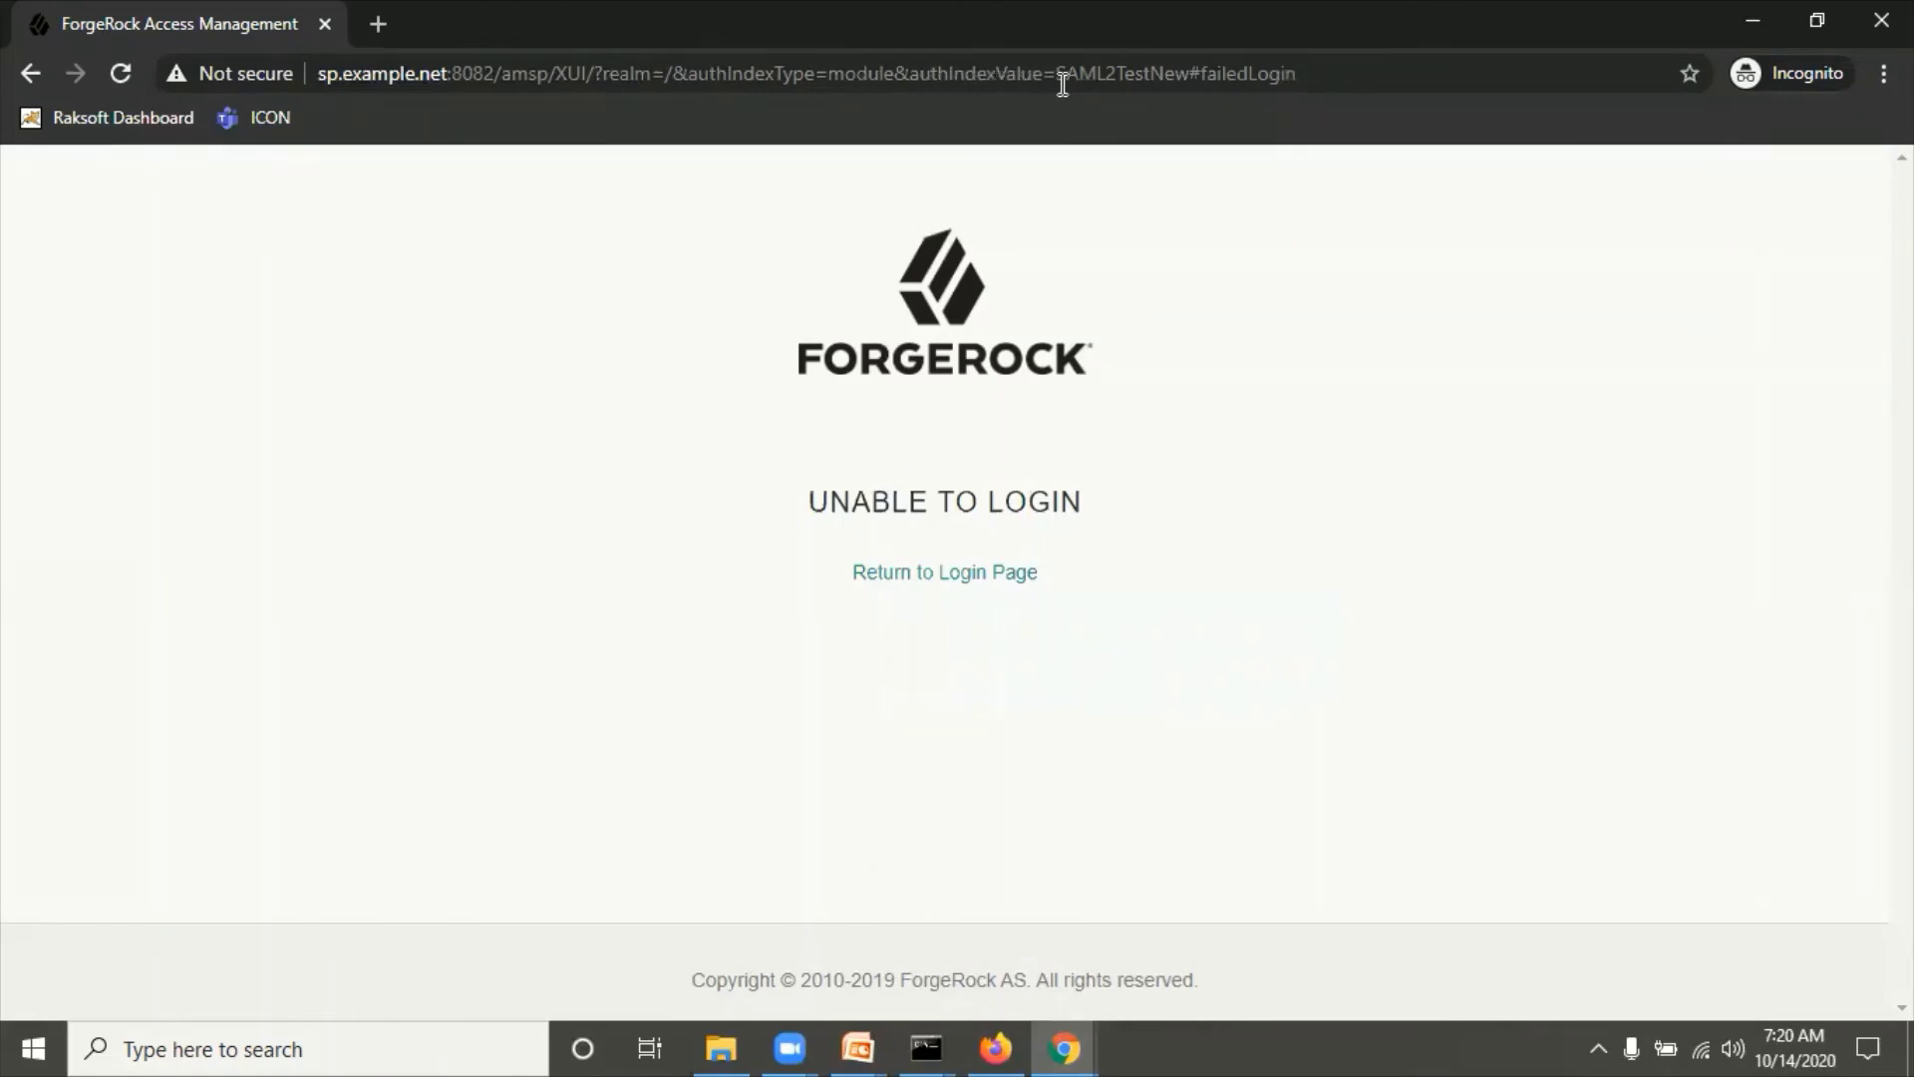
Step: Strip the #failedLogin fragment from the module login URL and reload it
click(1124, 79)
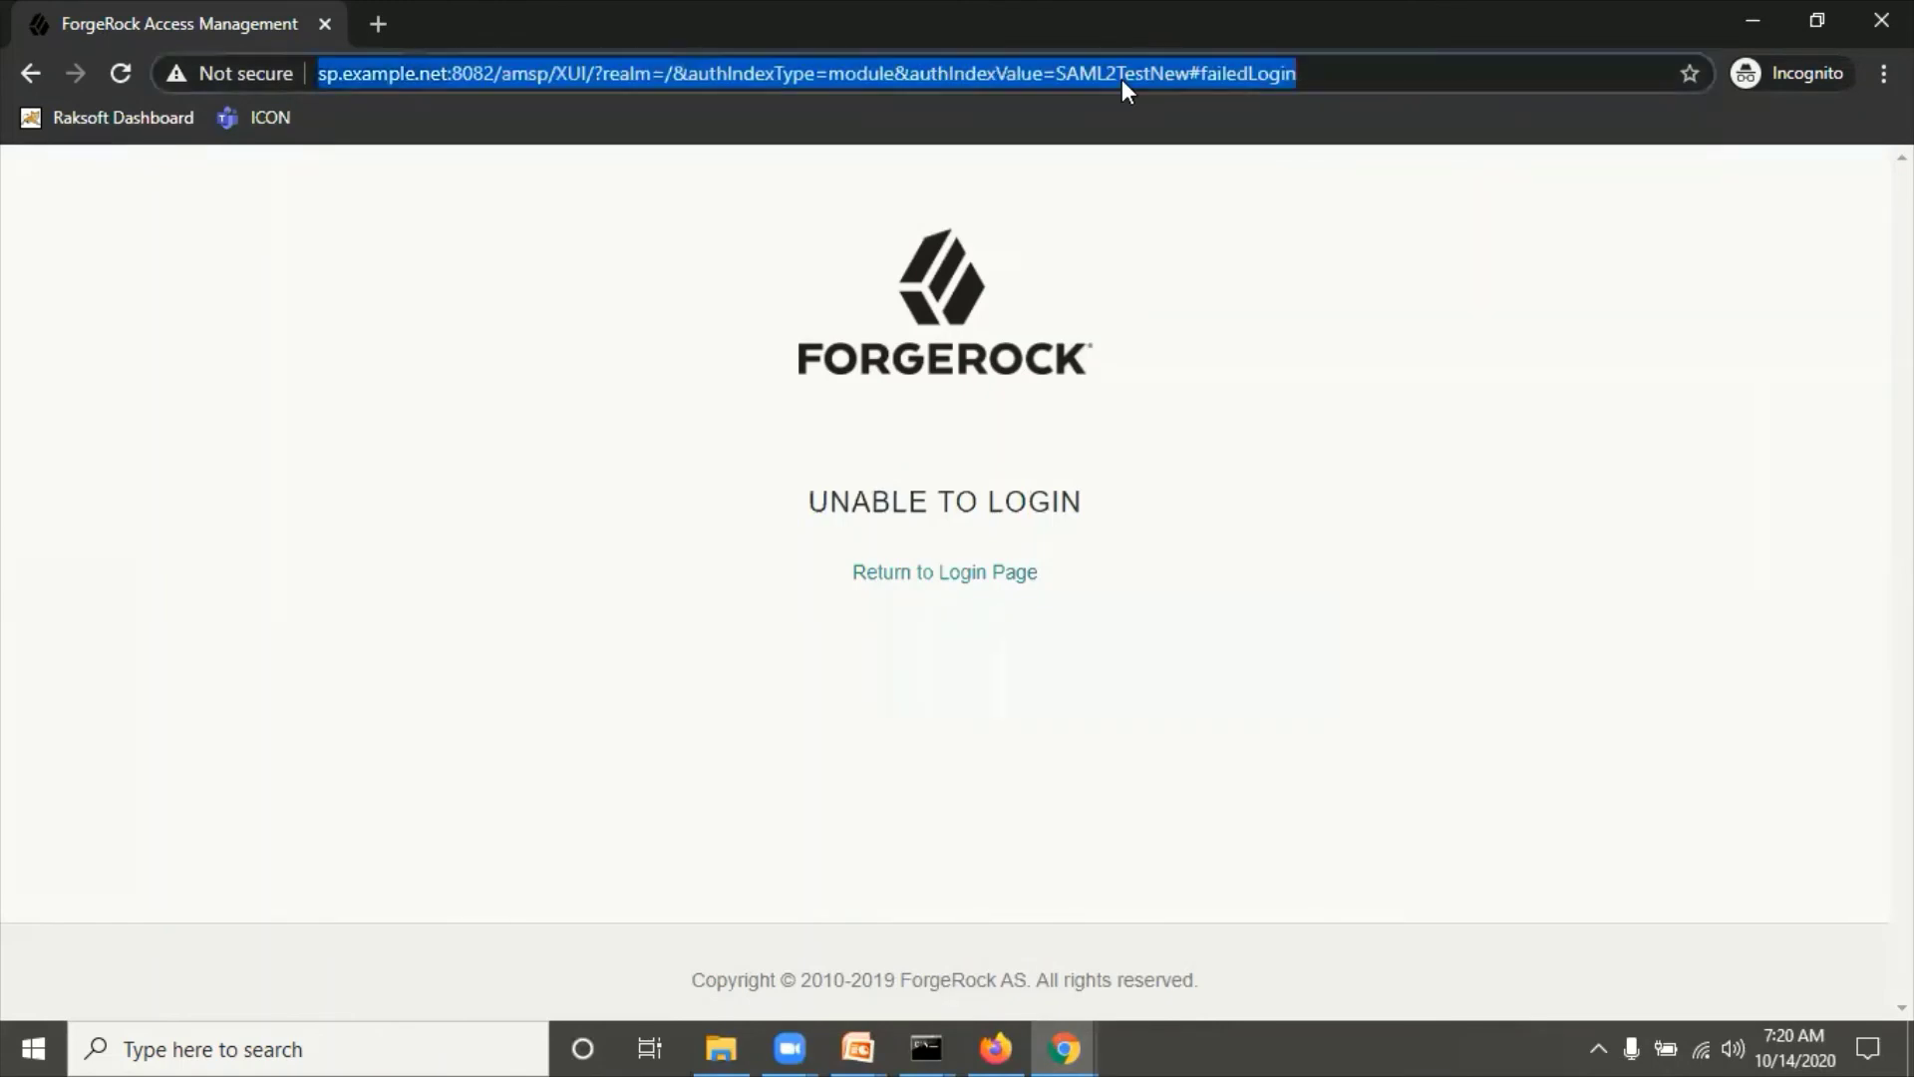
click(1198, 74)
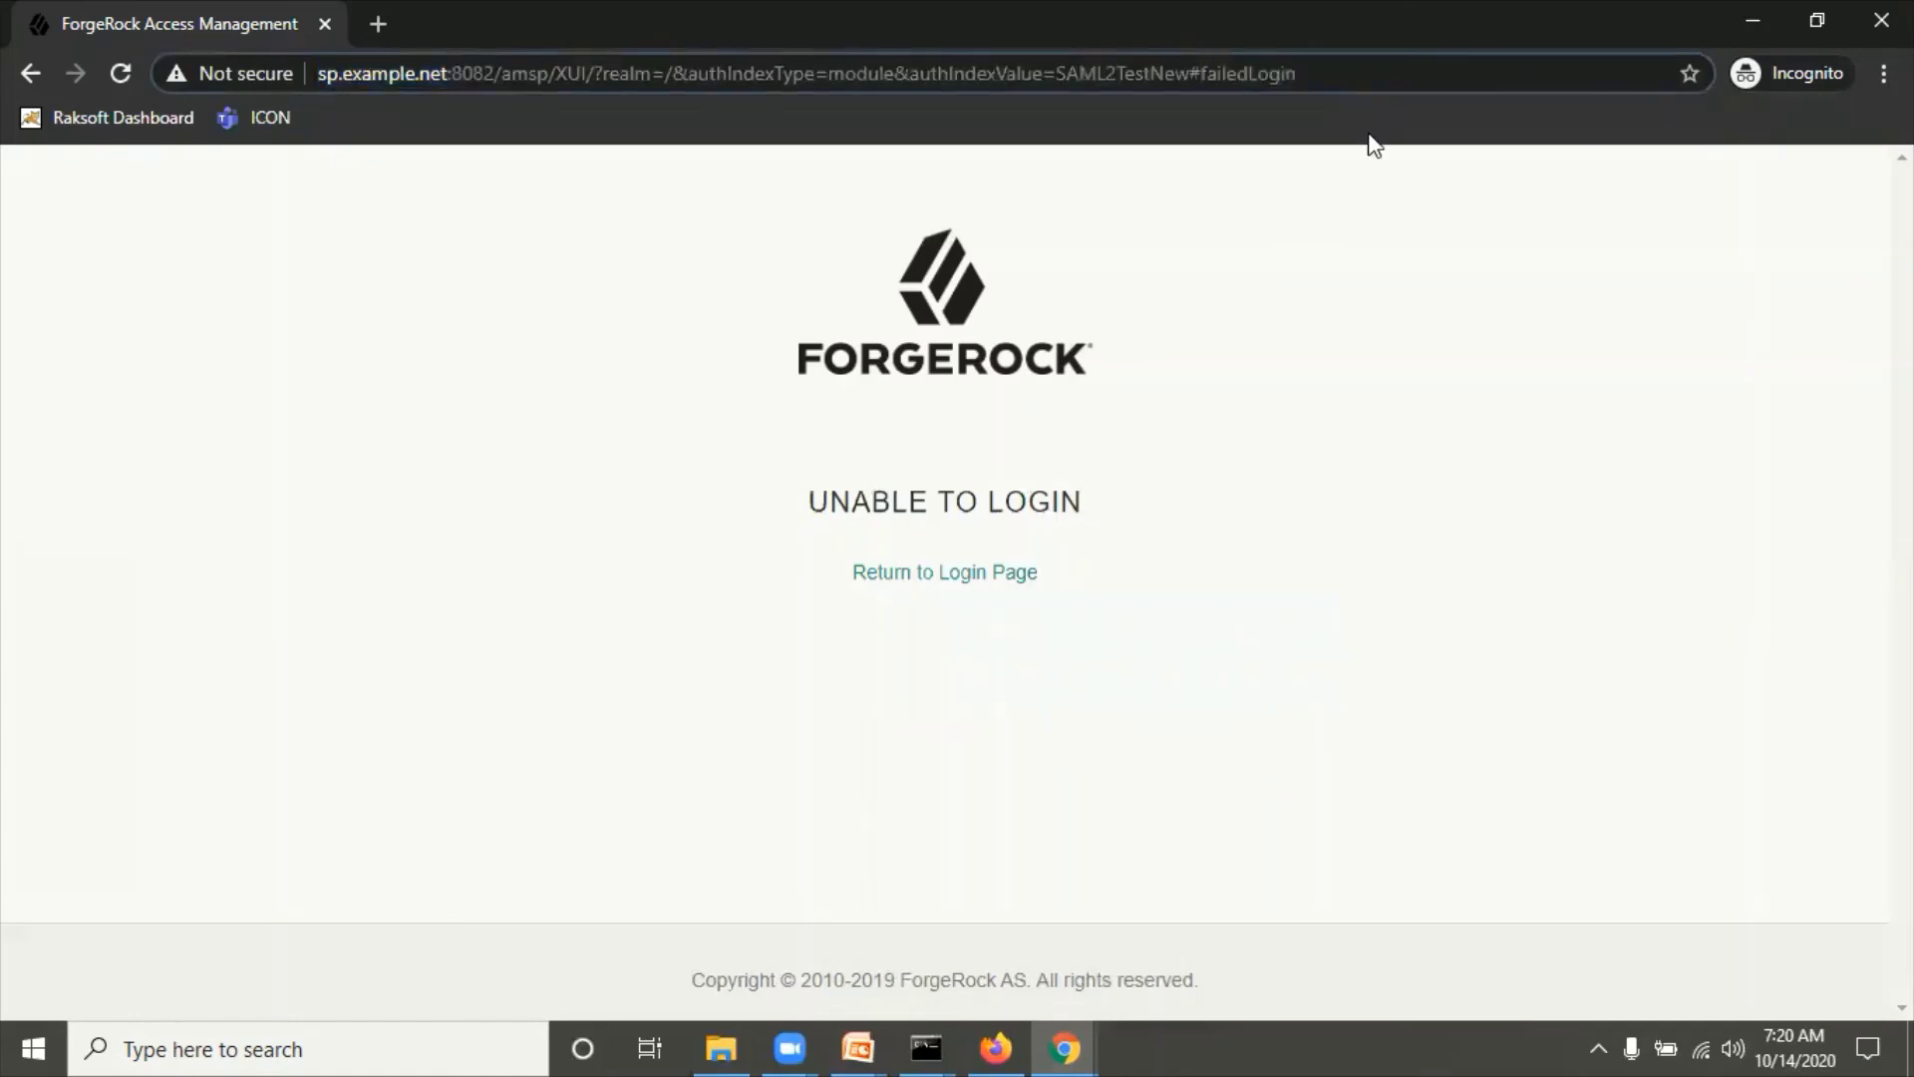
key(shift+End)
key(BackSpace)
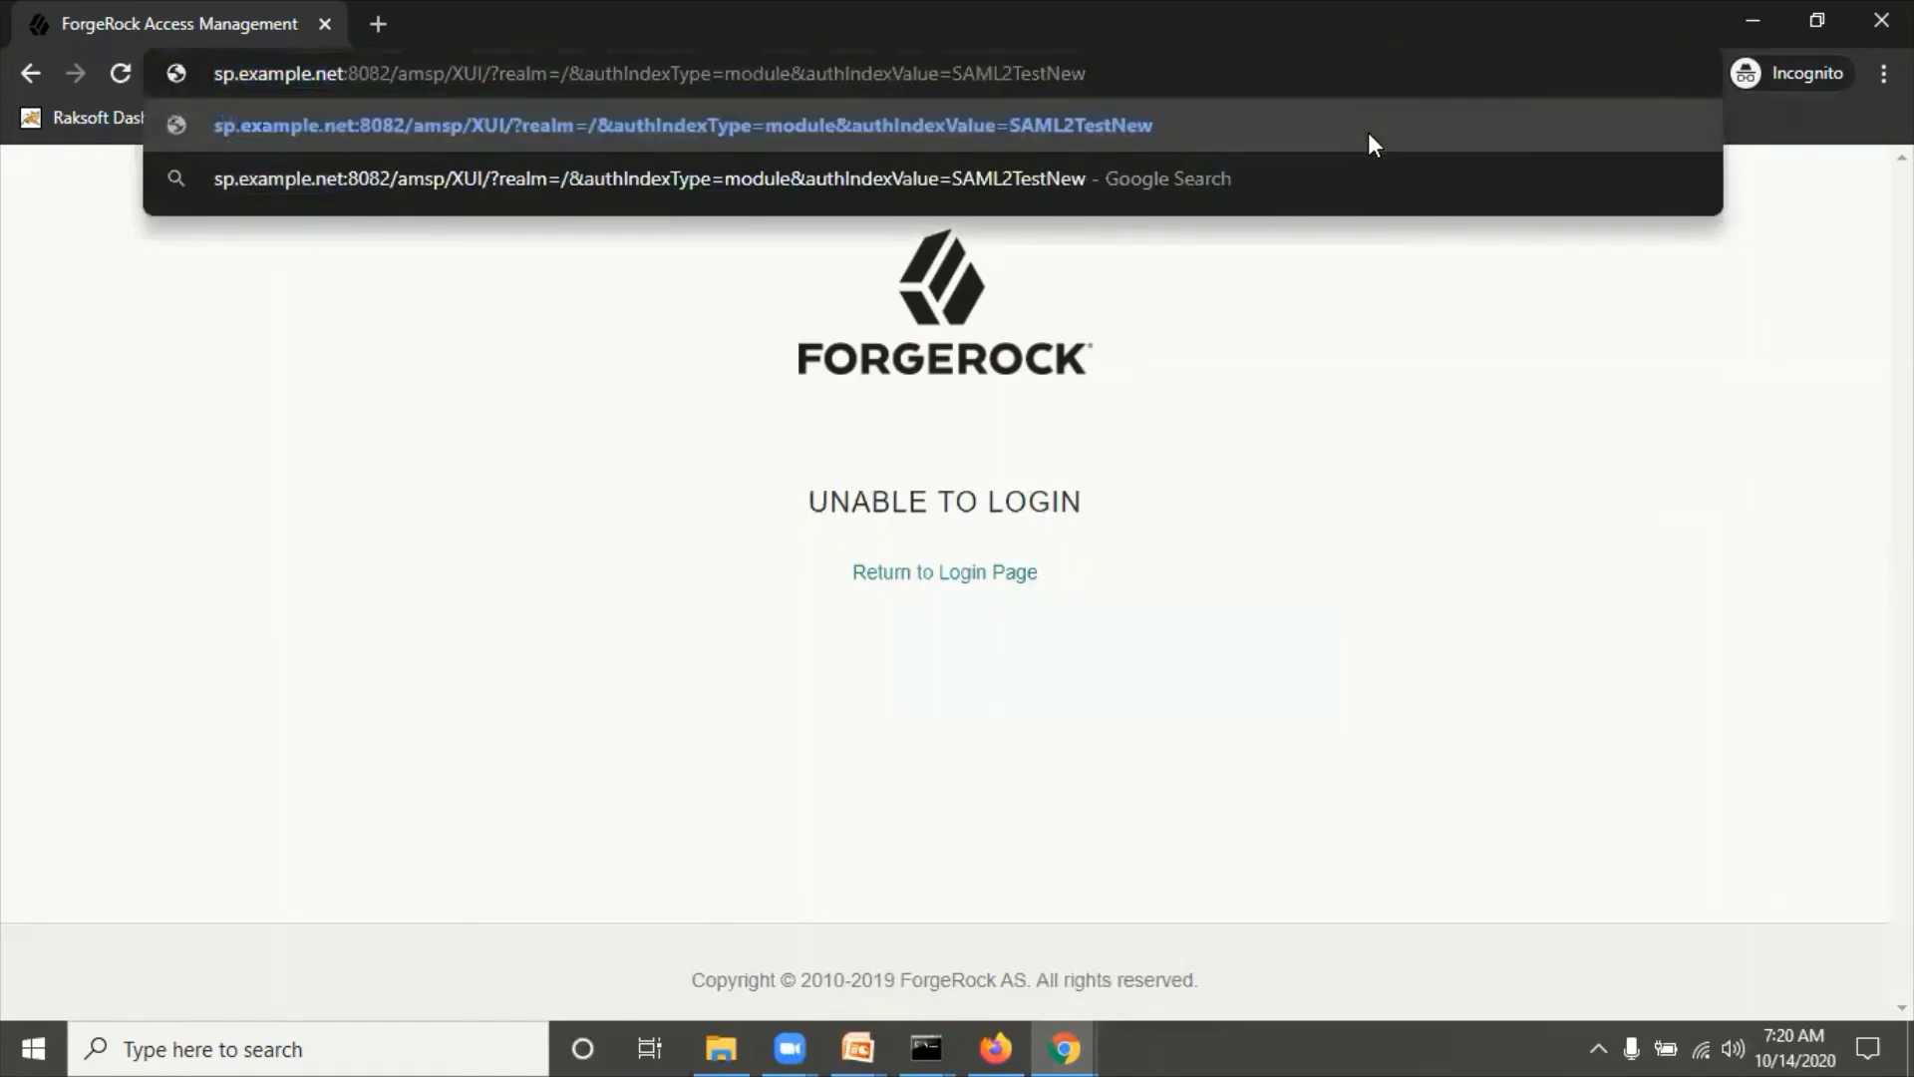
key(Return)
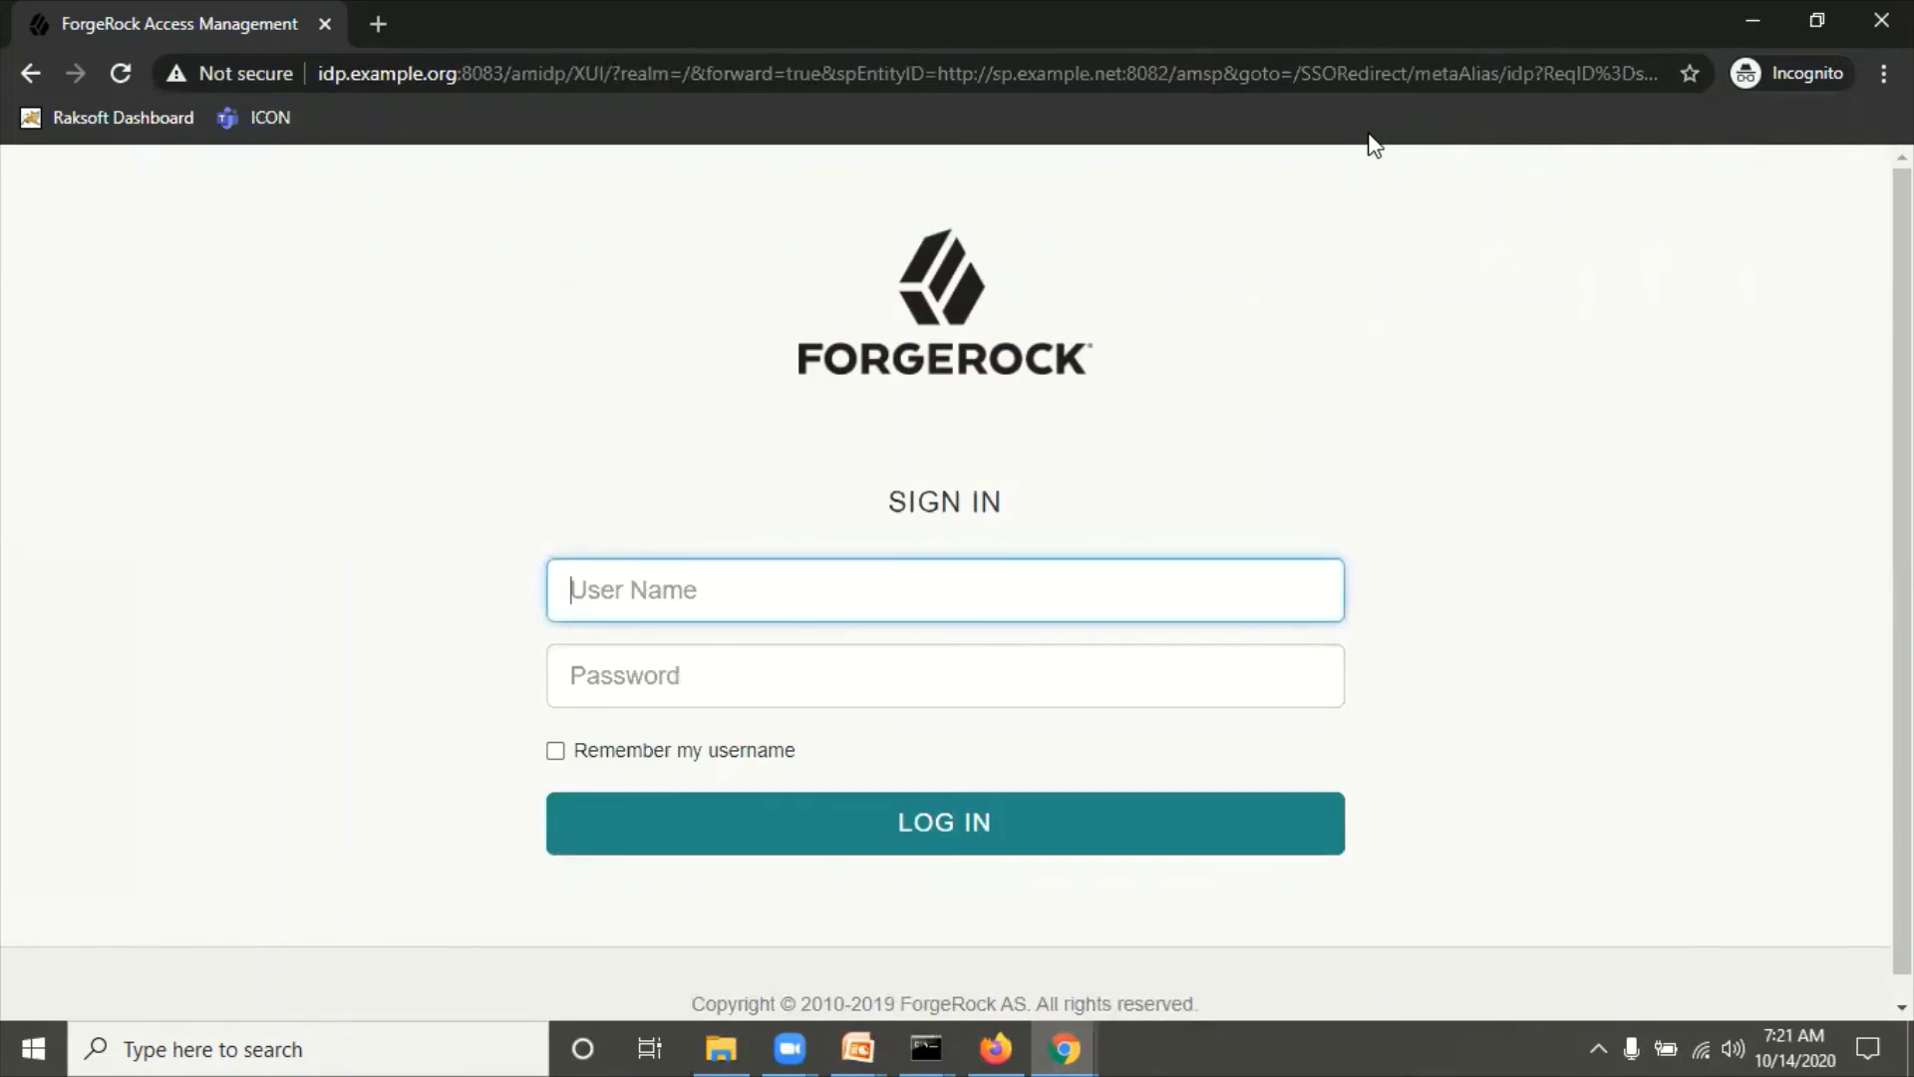
Step: Sign in on the IdP page as demoidp3 with its password
double_click(963, 425)
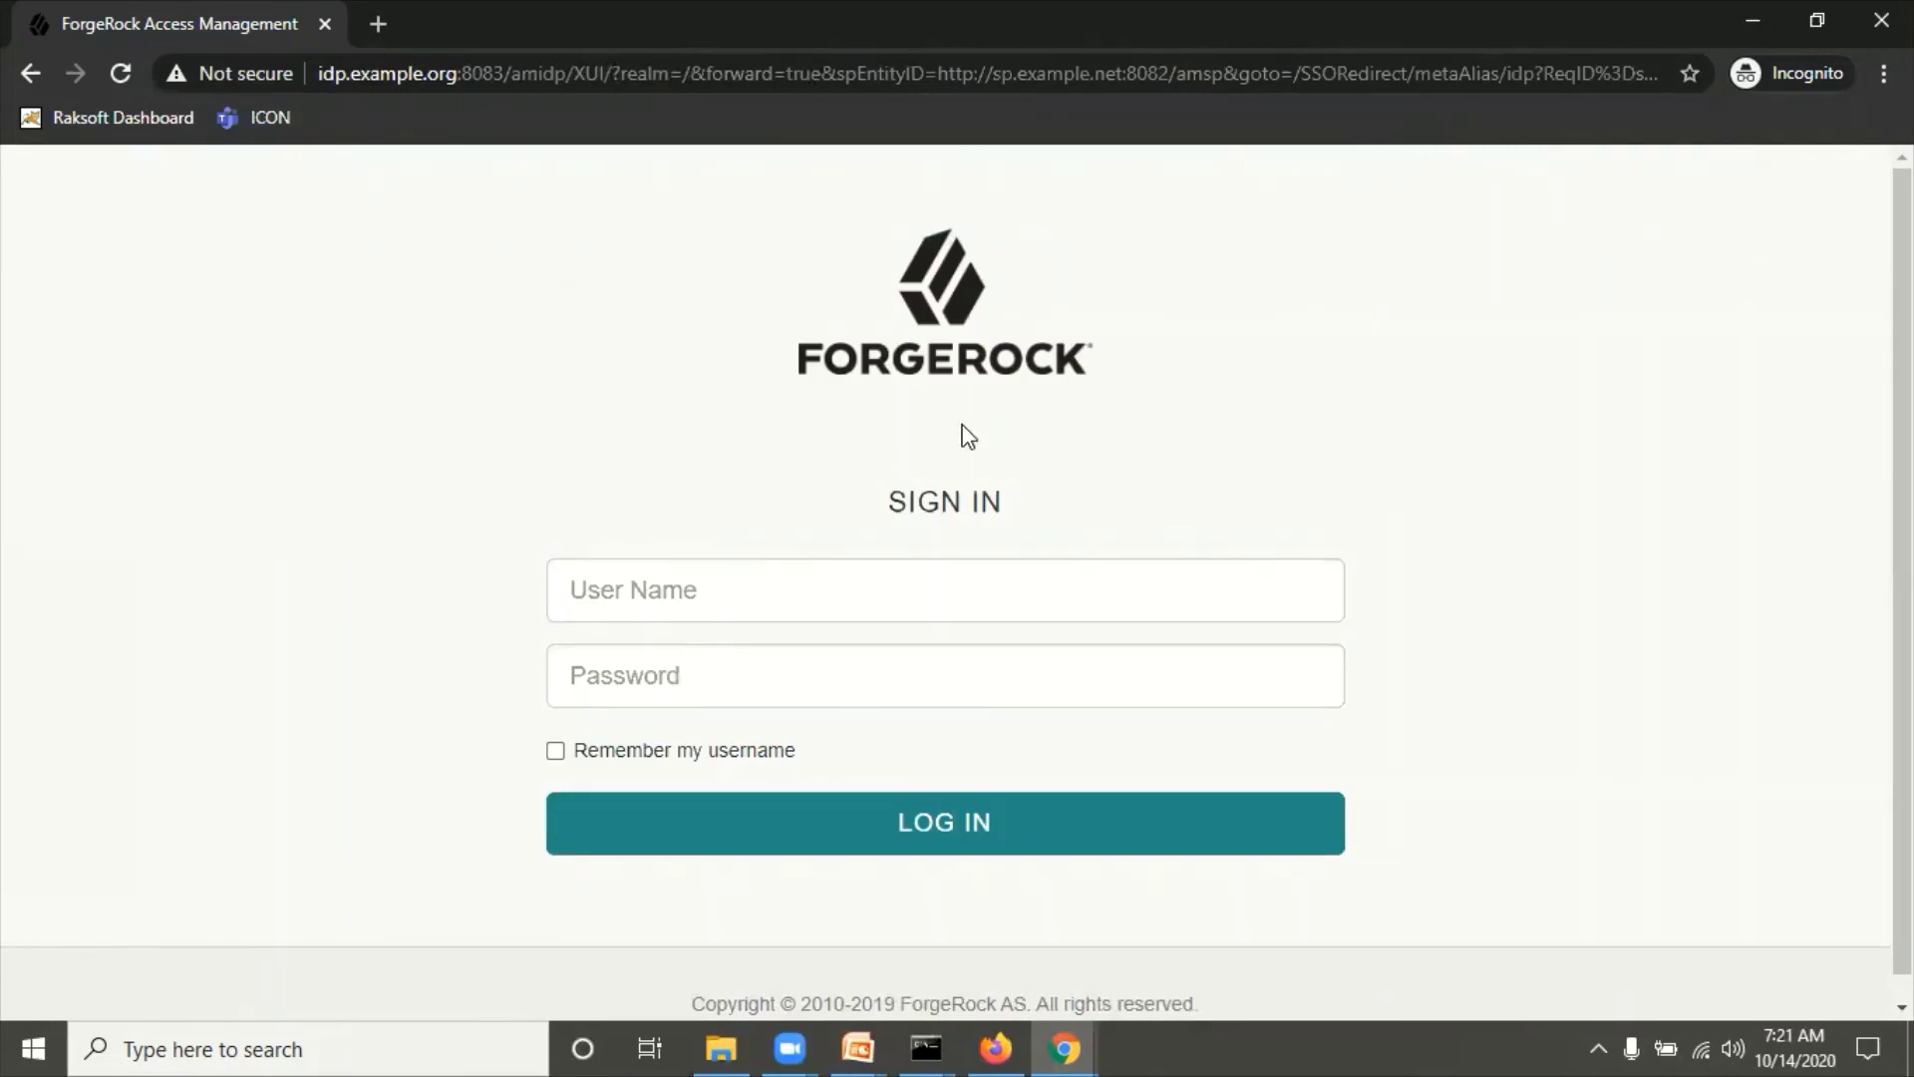
click(650, 604)
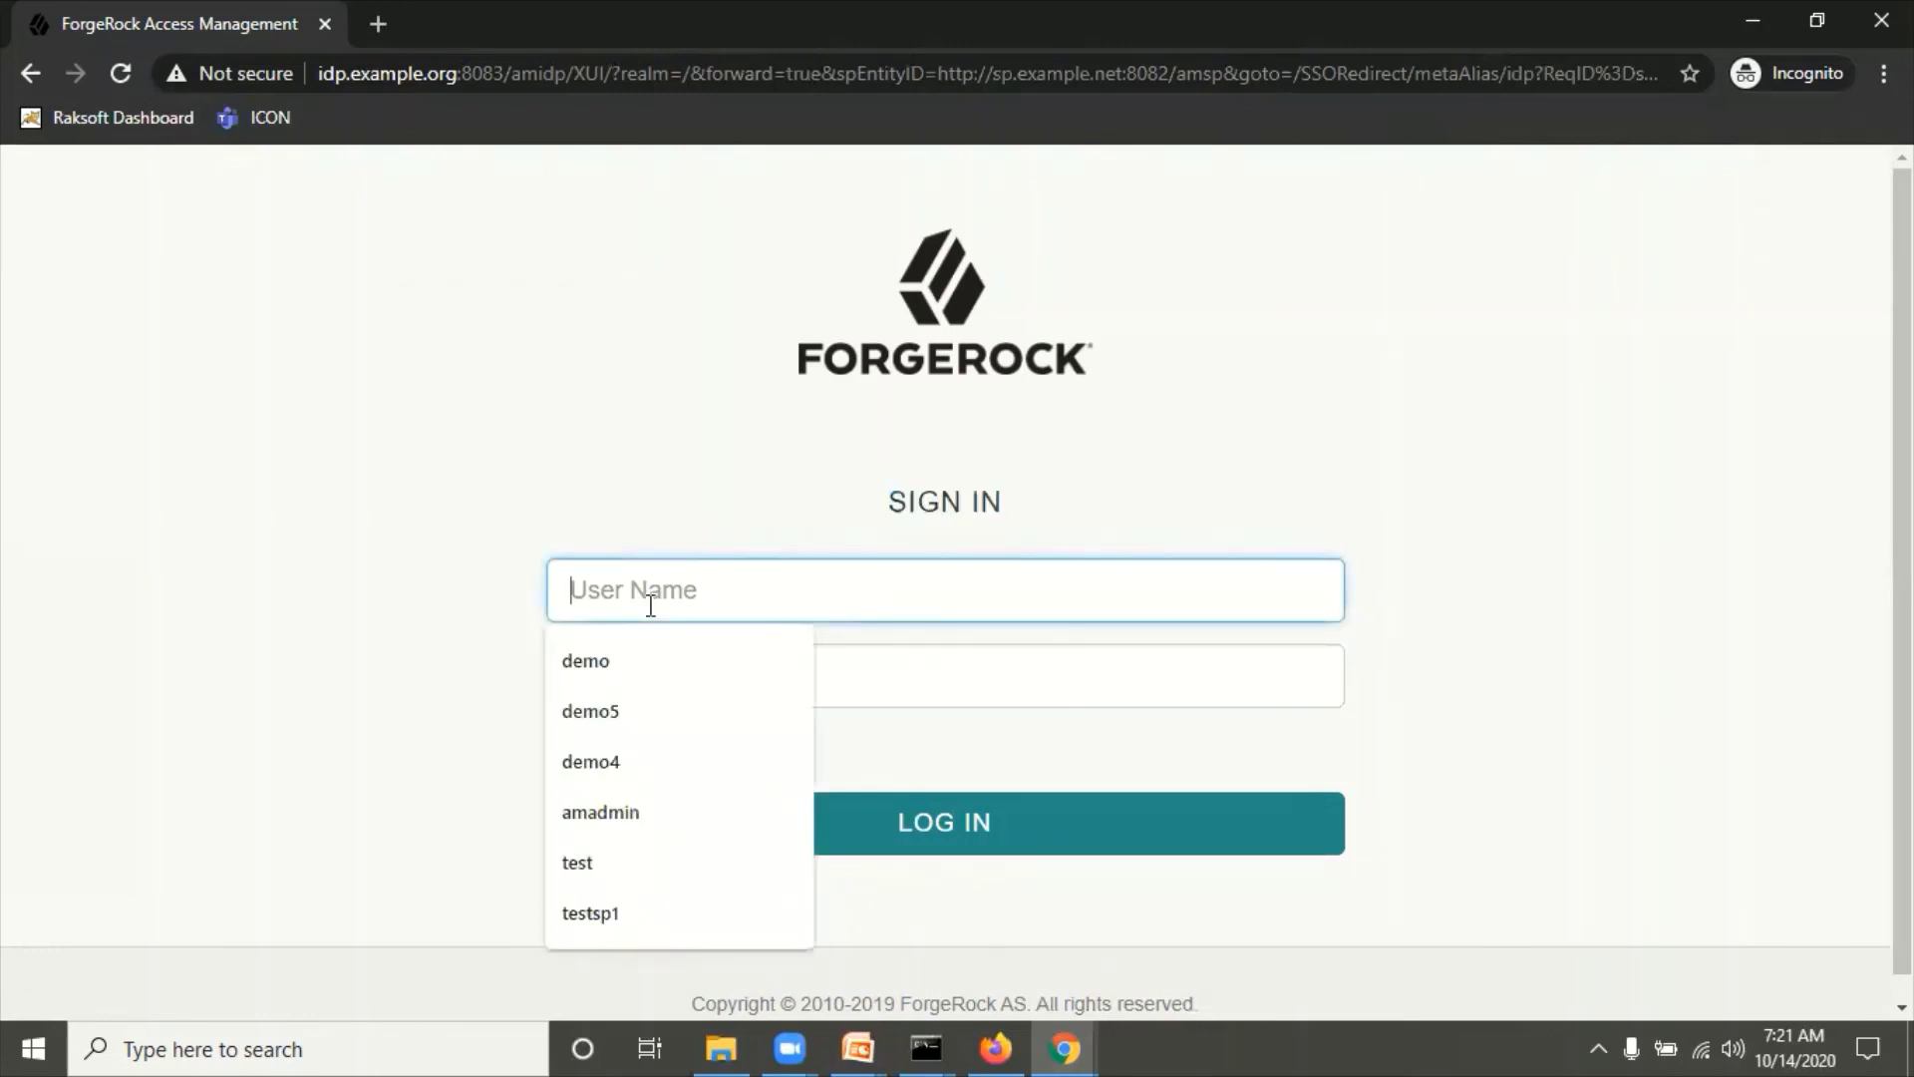
text(demoidp)
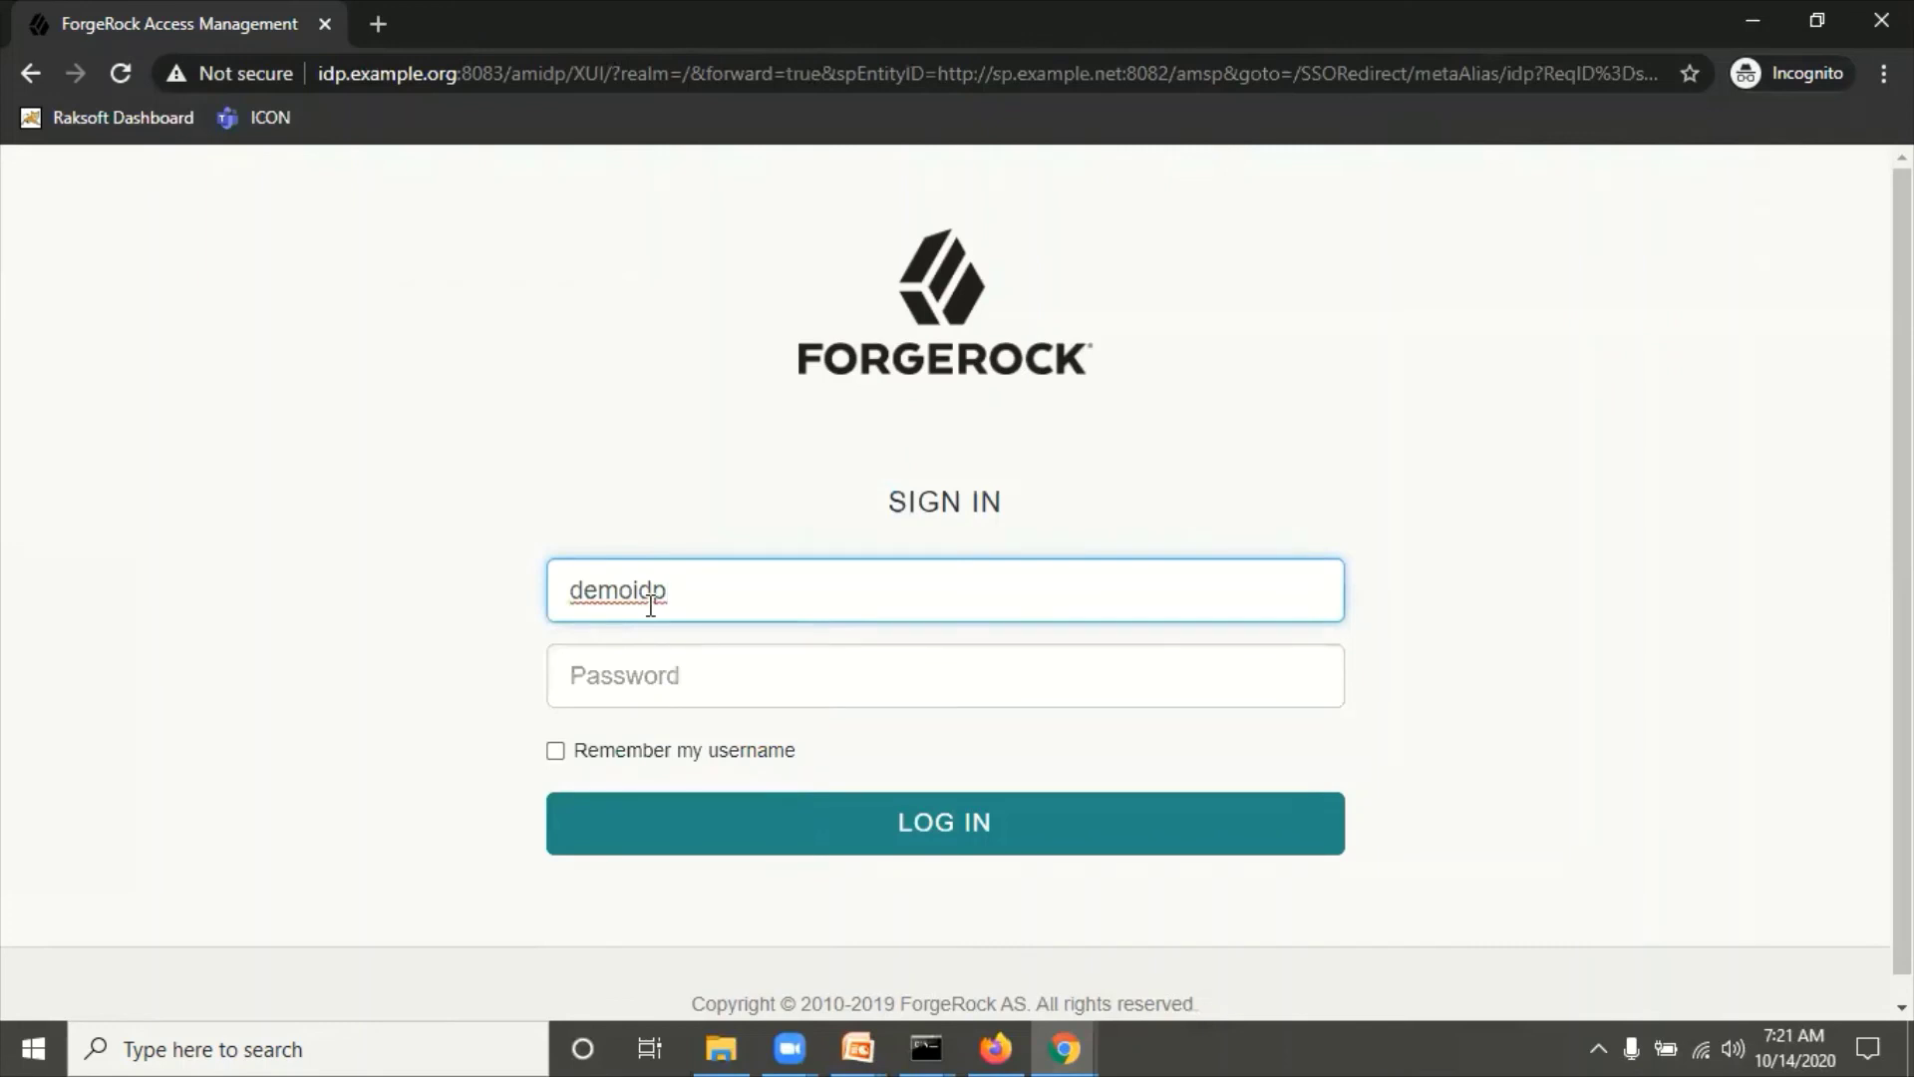
text(3)
key(Tab)
text(*******)
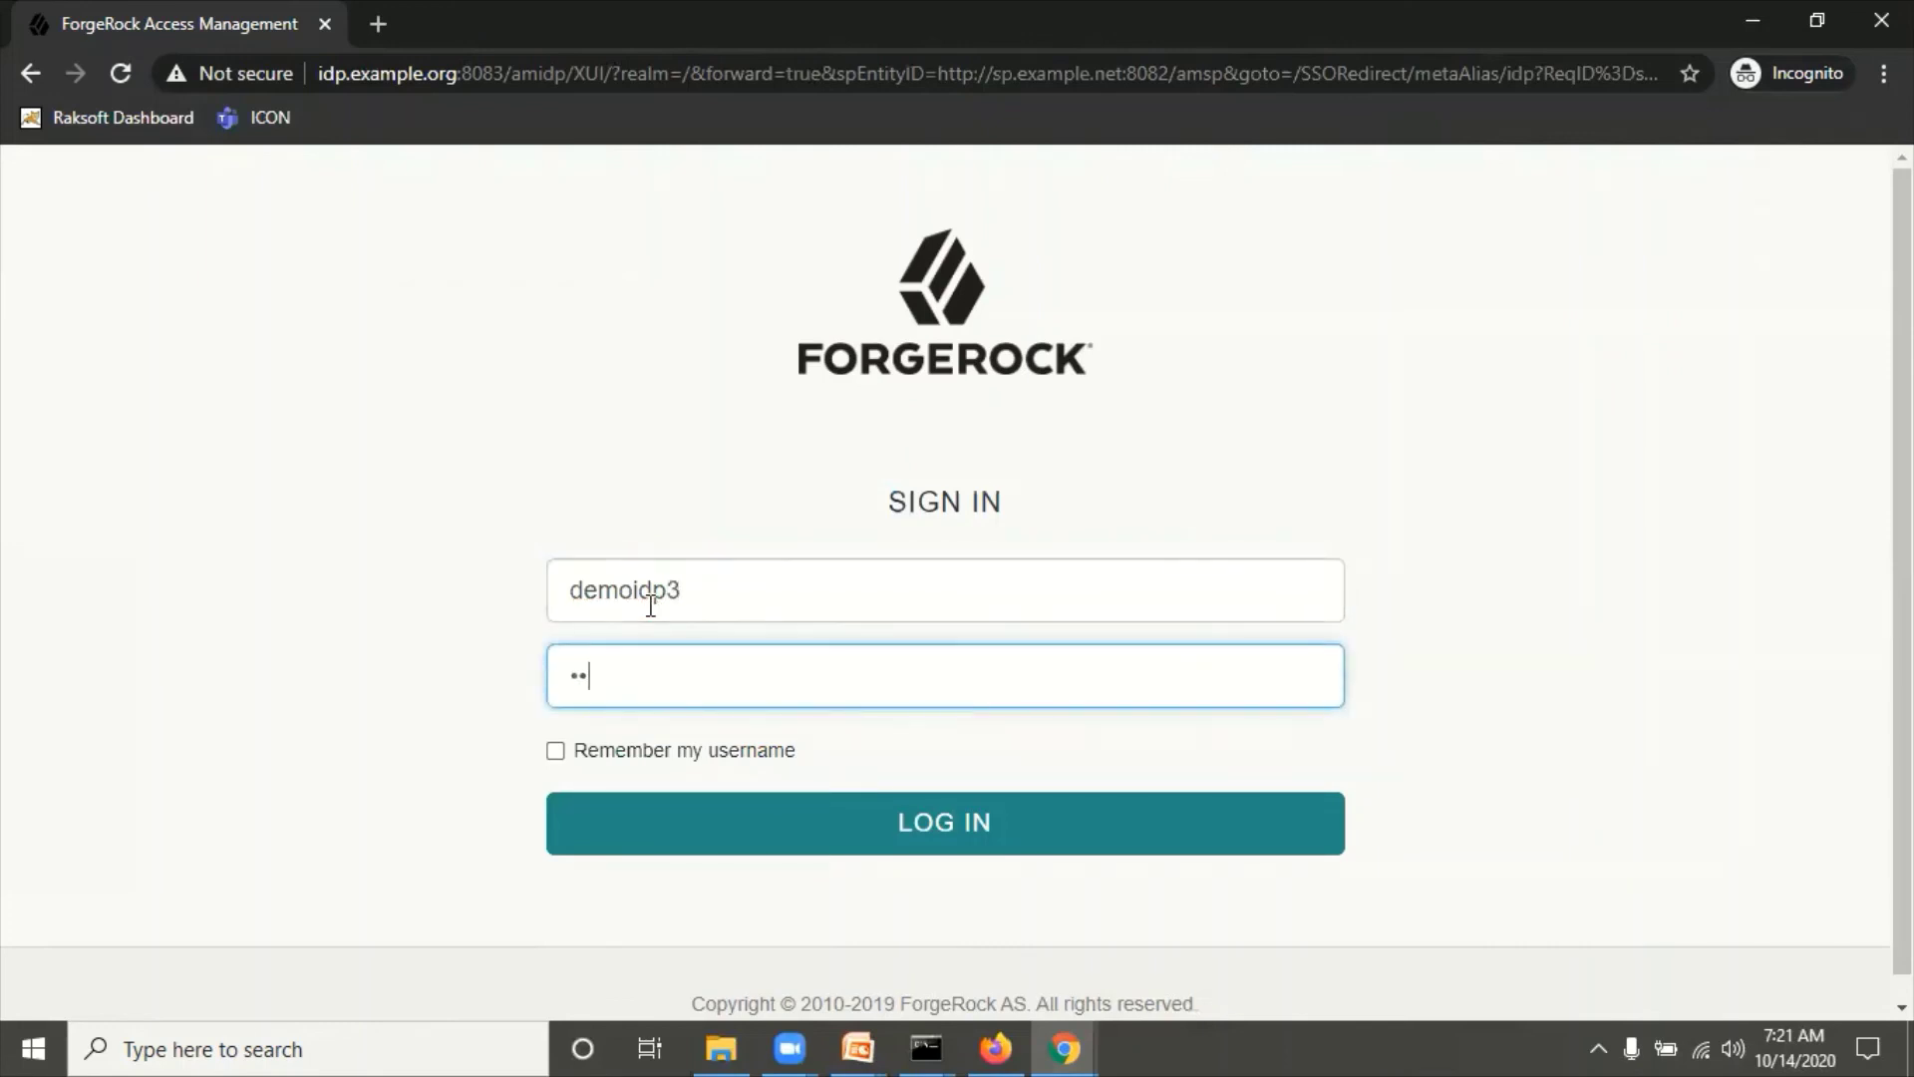
text(**)
click(907, 828)
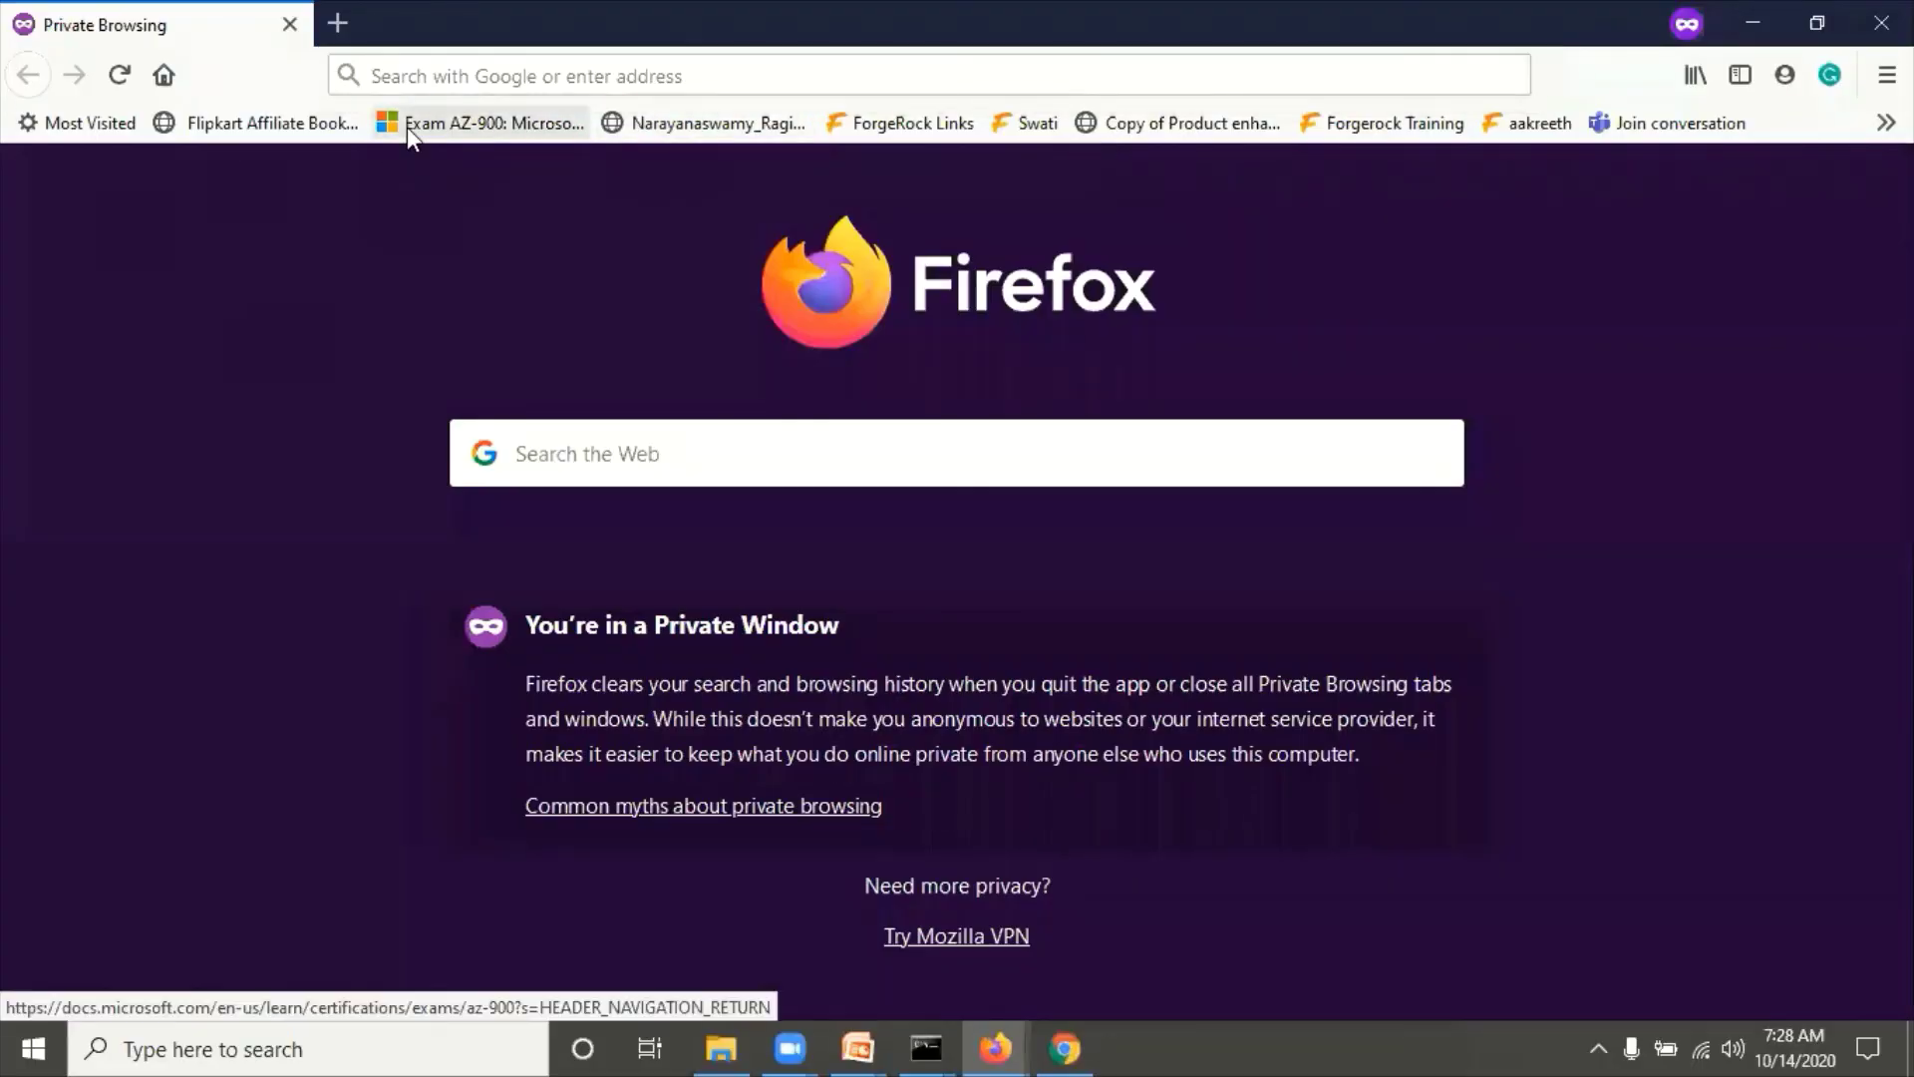
Step: Enter sp.example.org:8082/amsp in the Firefox private window, correcting the autocompleted port
click(423, 64)
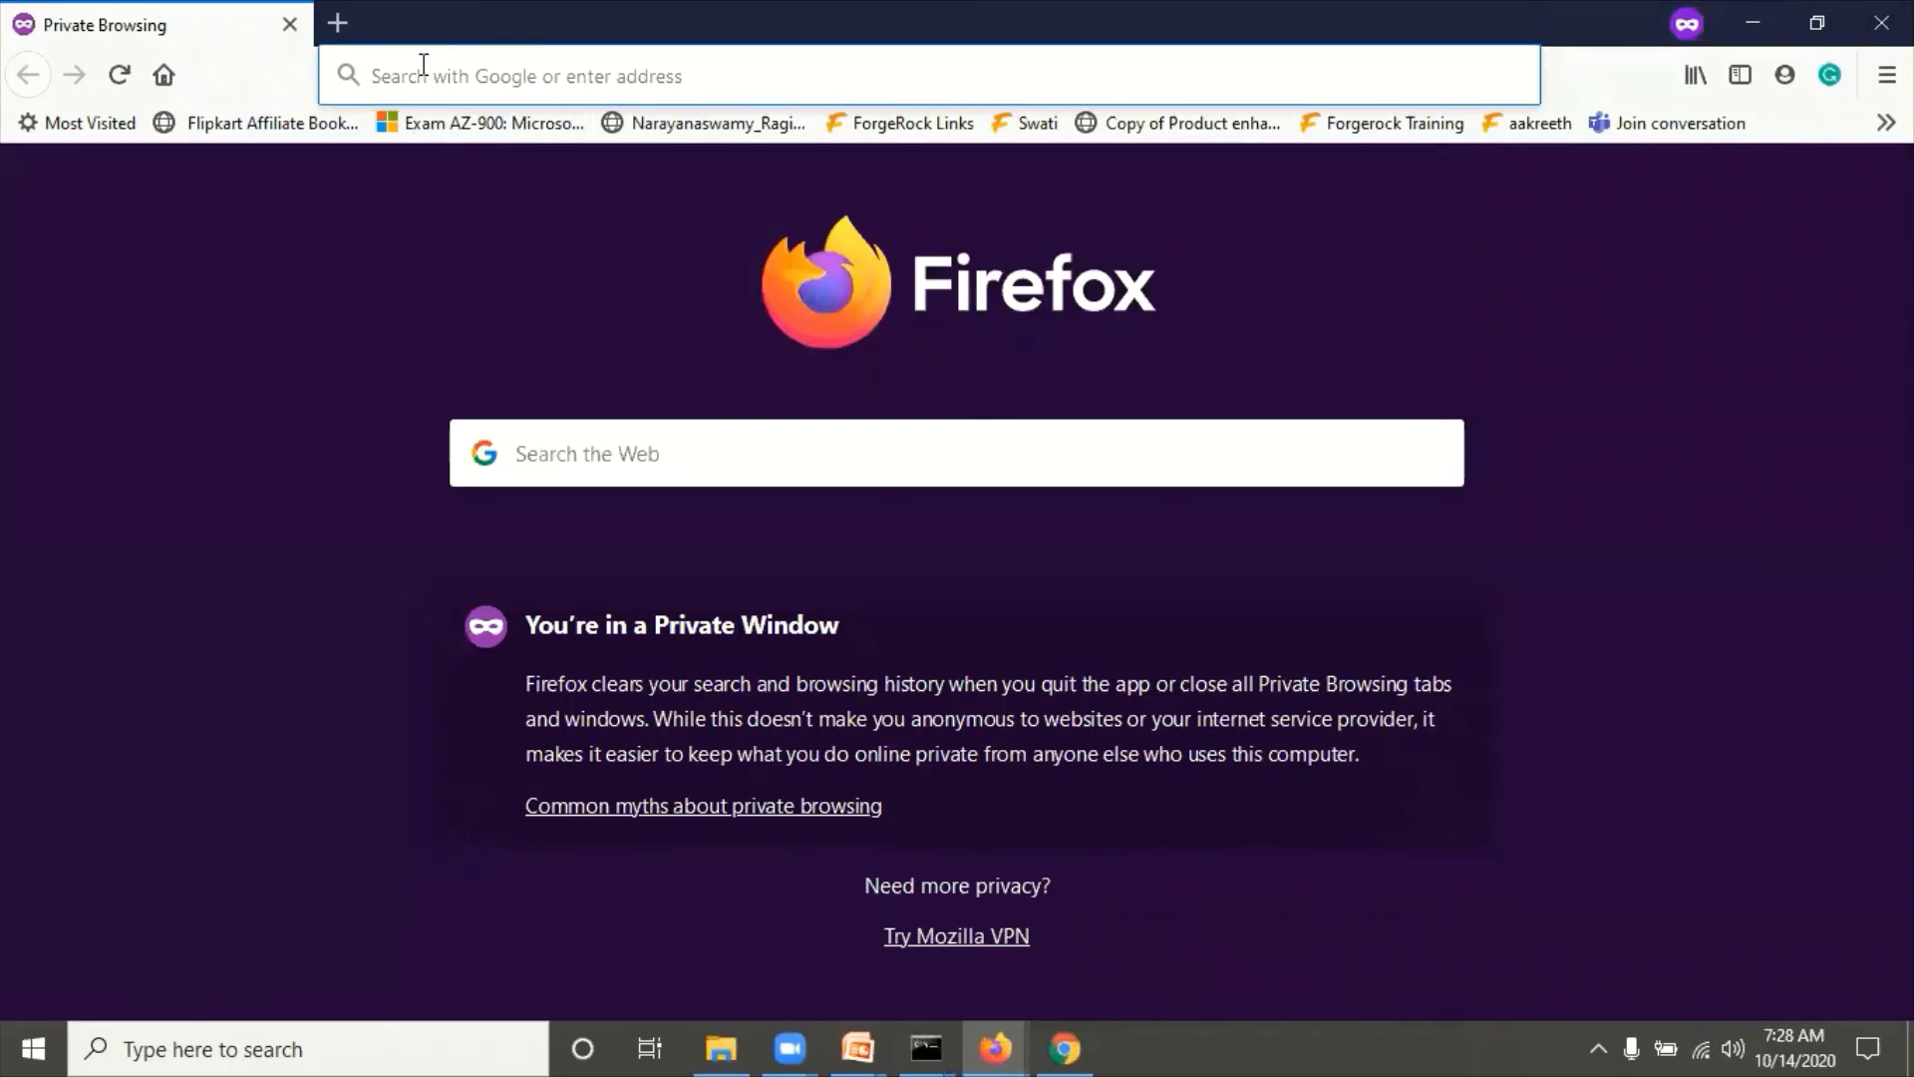
text(sp.example.org:8087/)
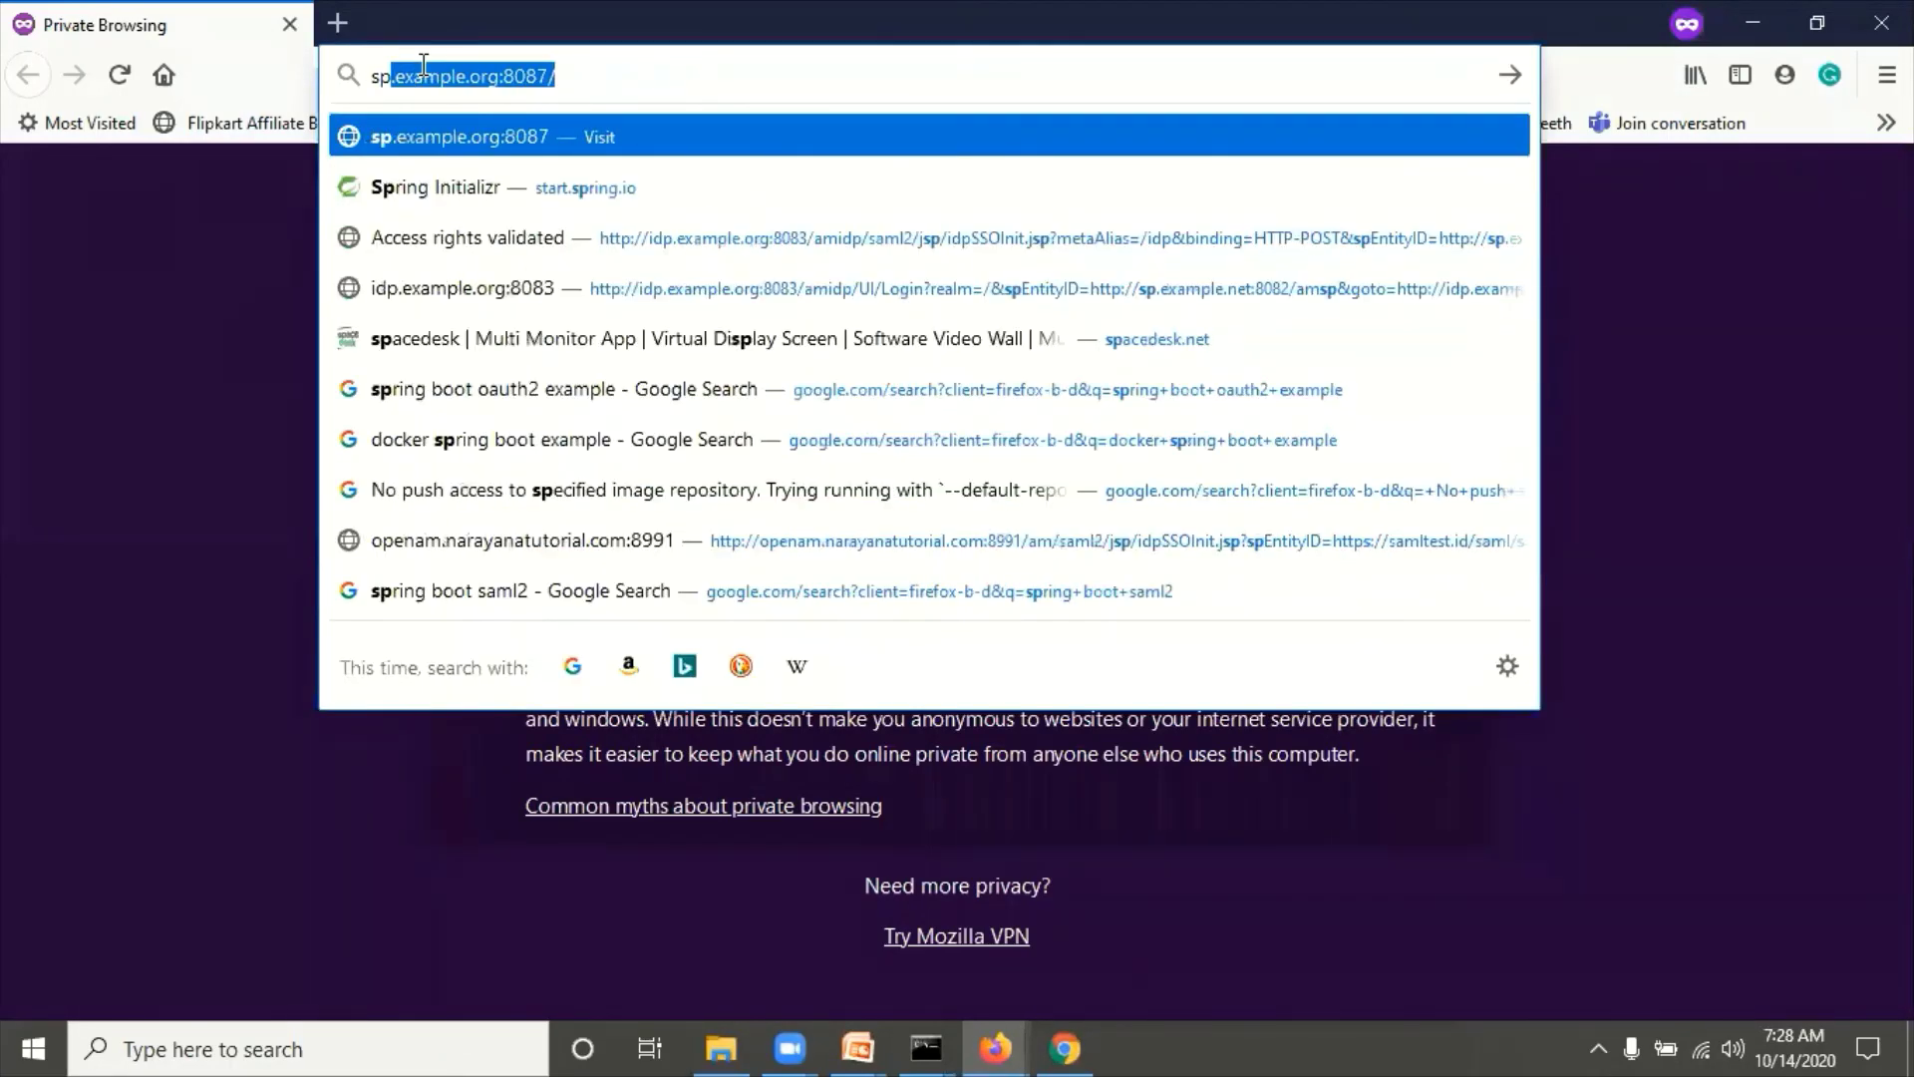
key(Right)
key(BackSpace)
key(BackSpace)
key(BackSpace)
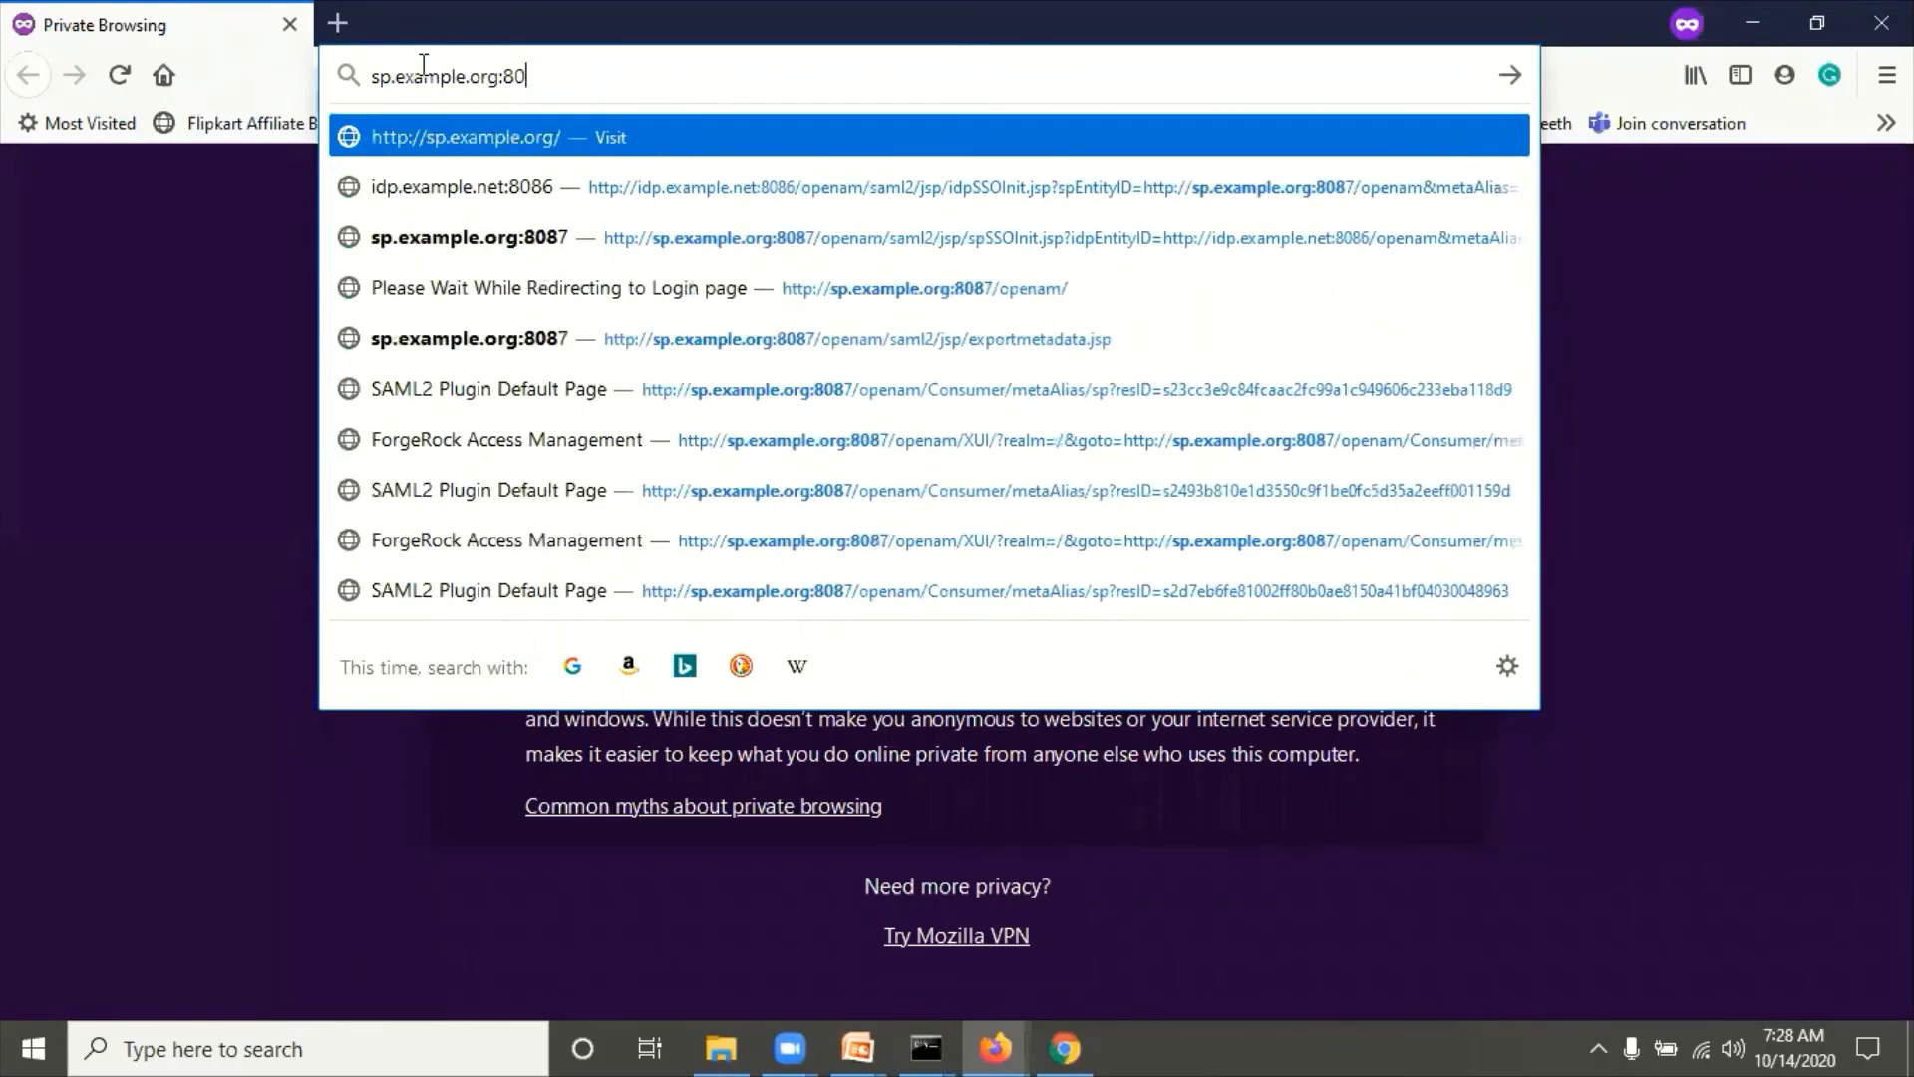
text(8)
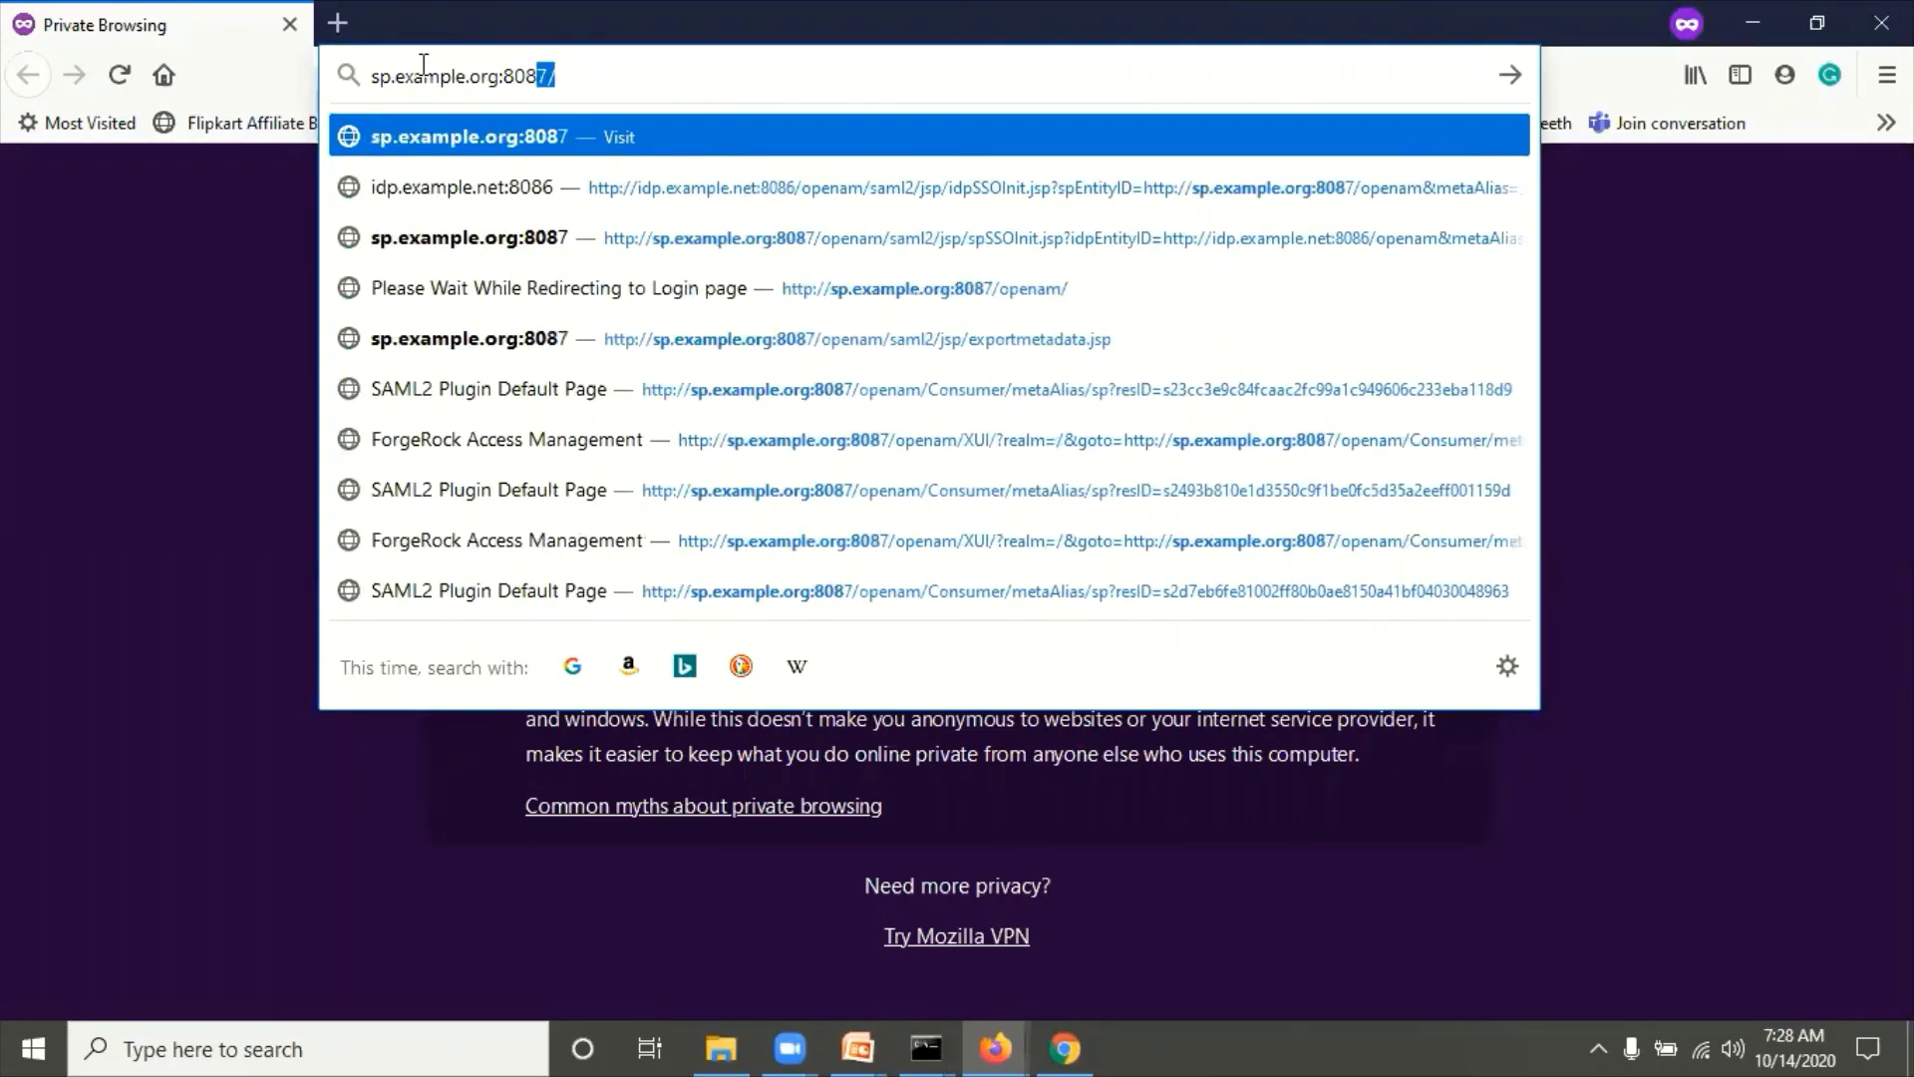
text(2/ams)
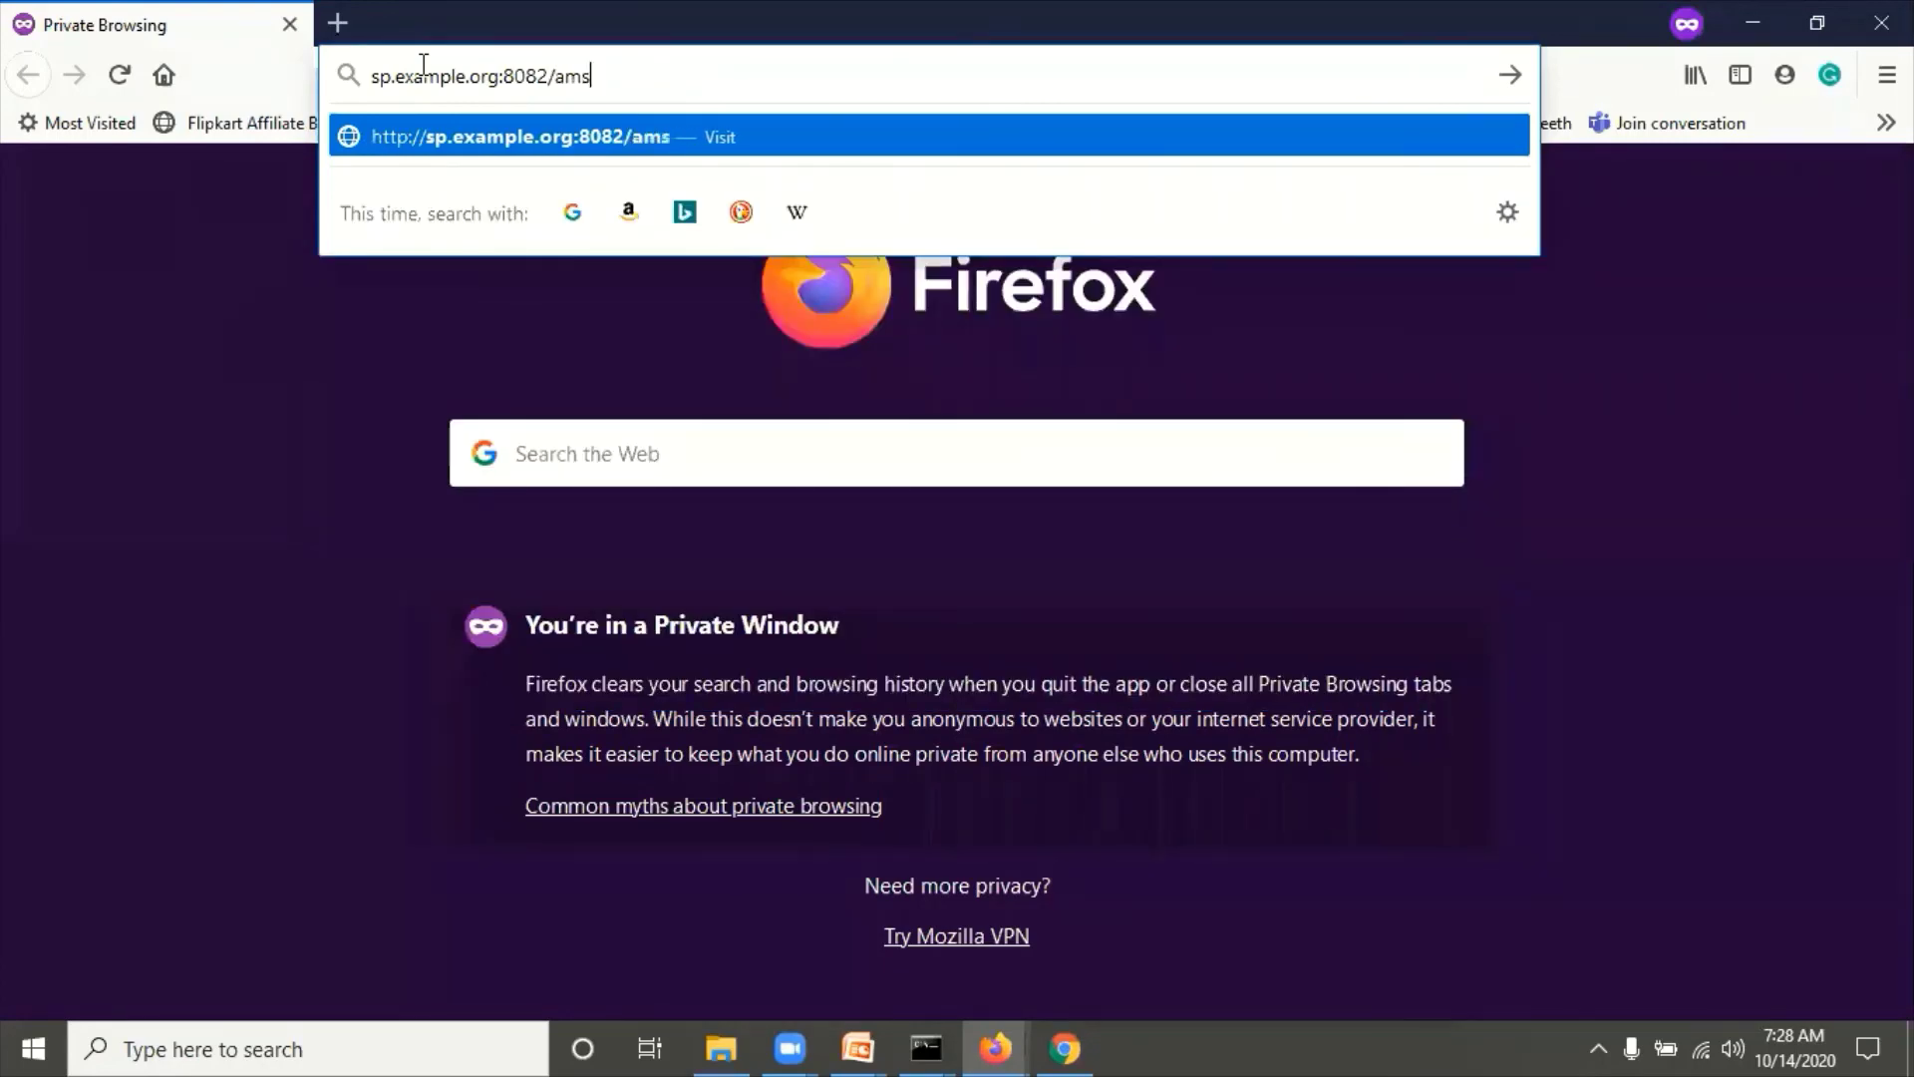
text(p)
Step: Copy the SP console's address up to ?realm, then select the Firefox private window's typed address
click(1065, 1047)
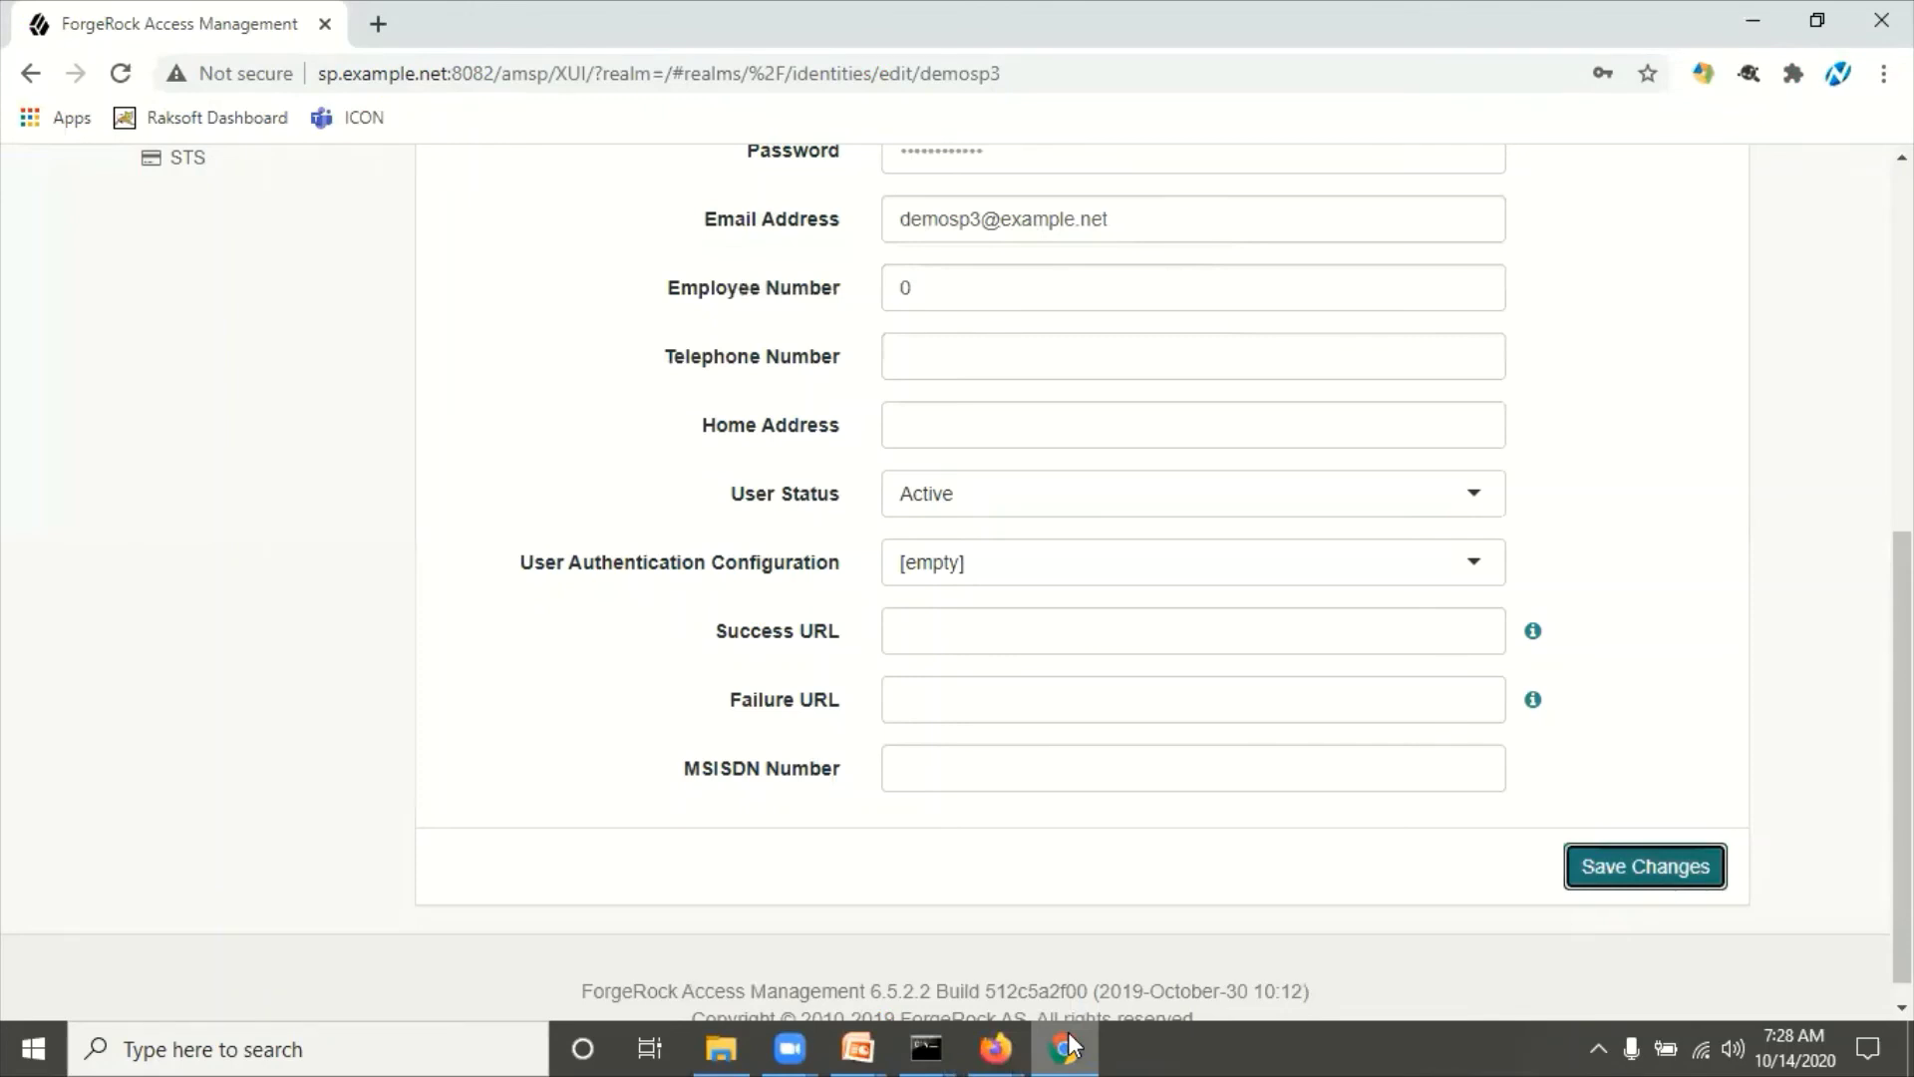
drag(548, 73, 327, 50)
drag(653, 70, 193, 21)
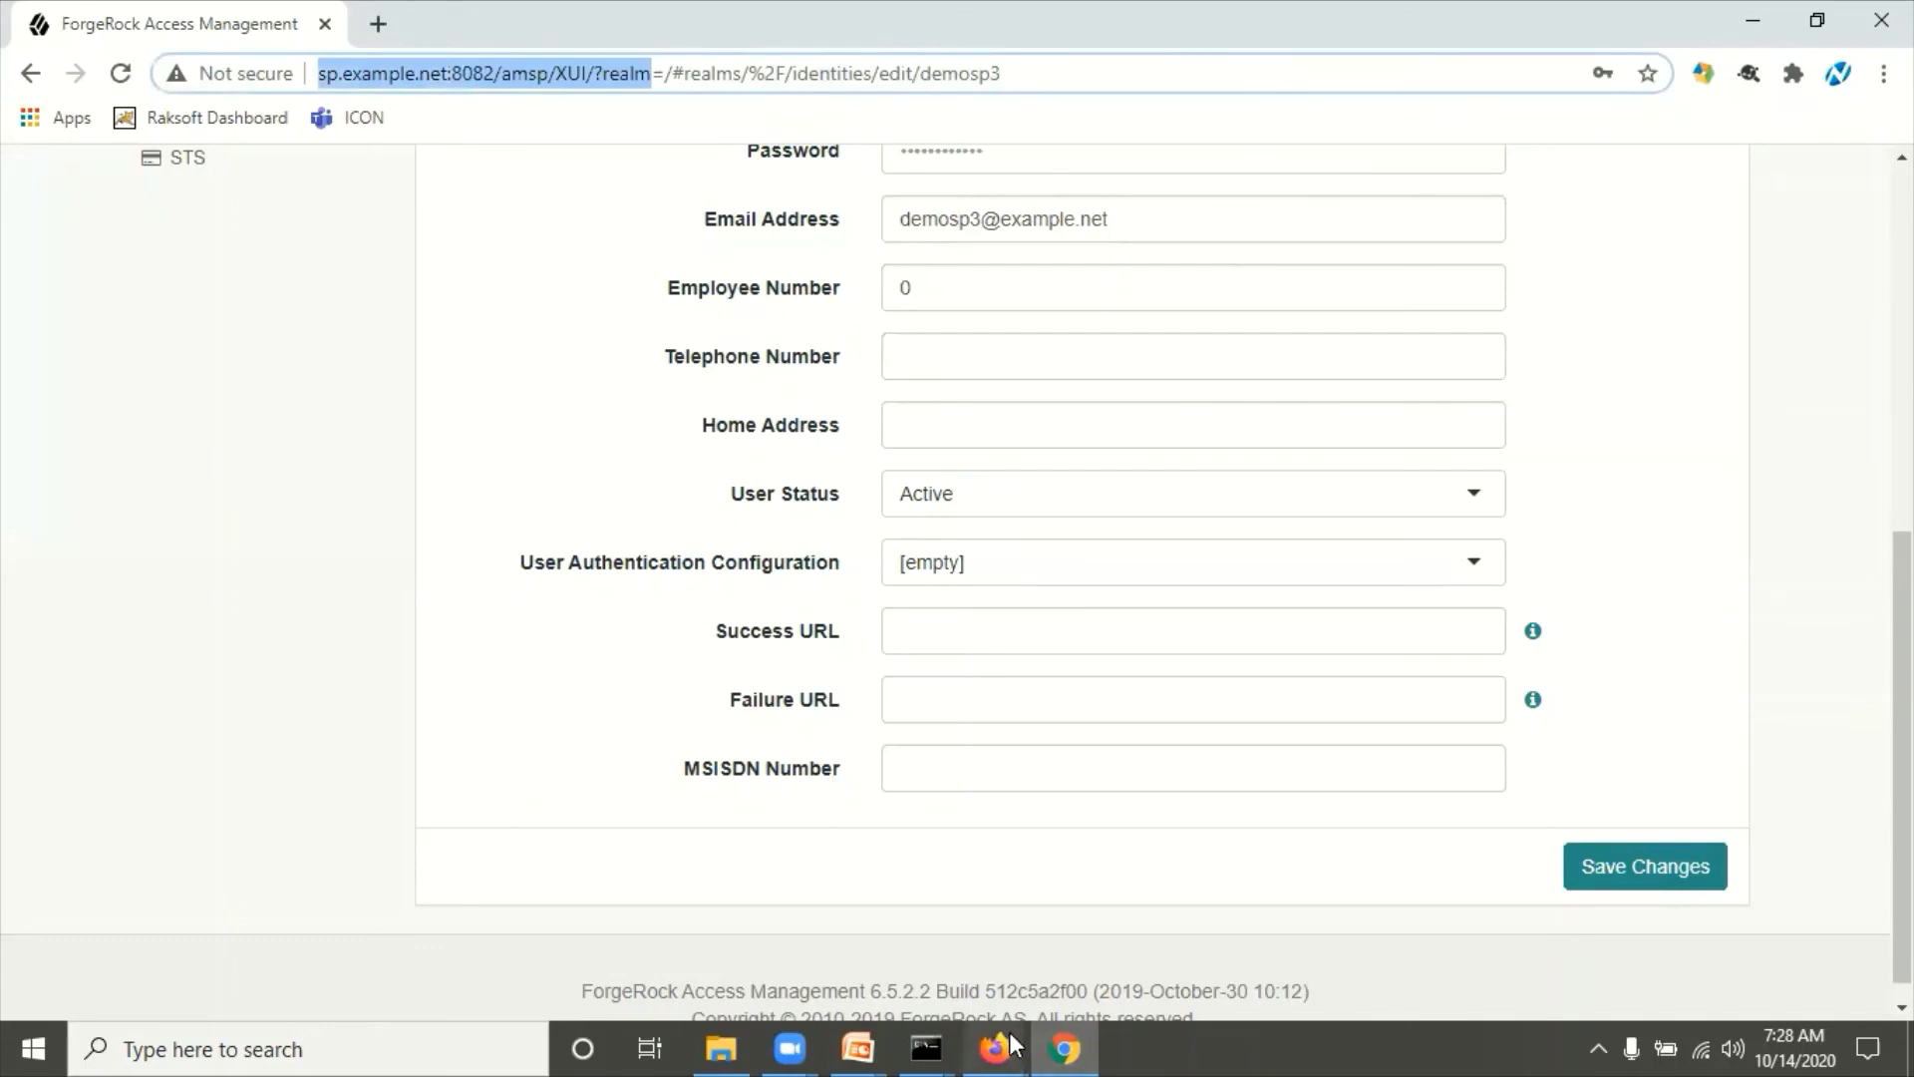
mouse_move(1013, 1043)
click(1091, 865)
key(ctrl+a)
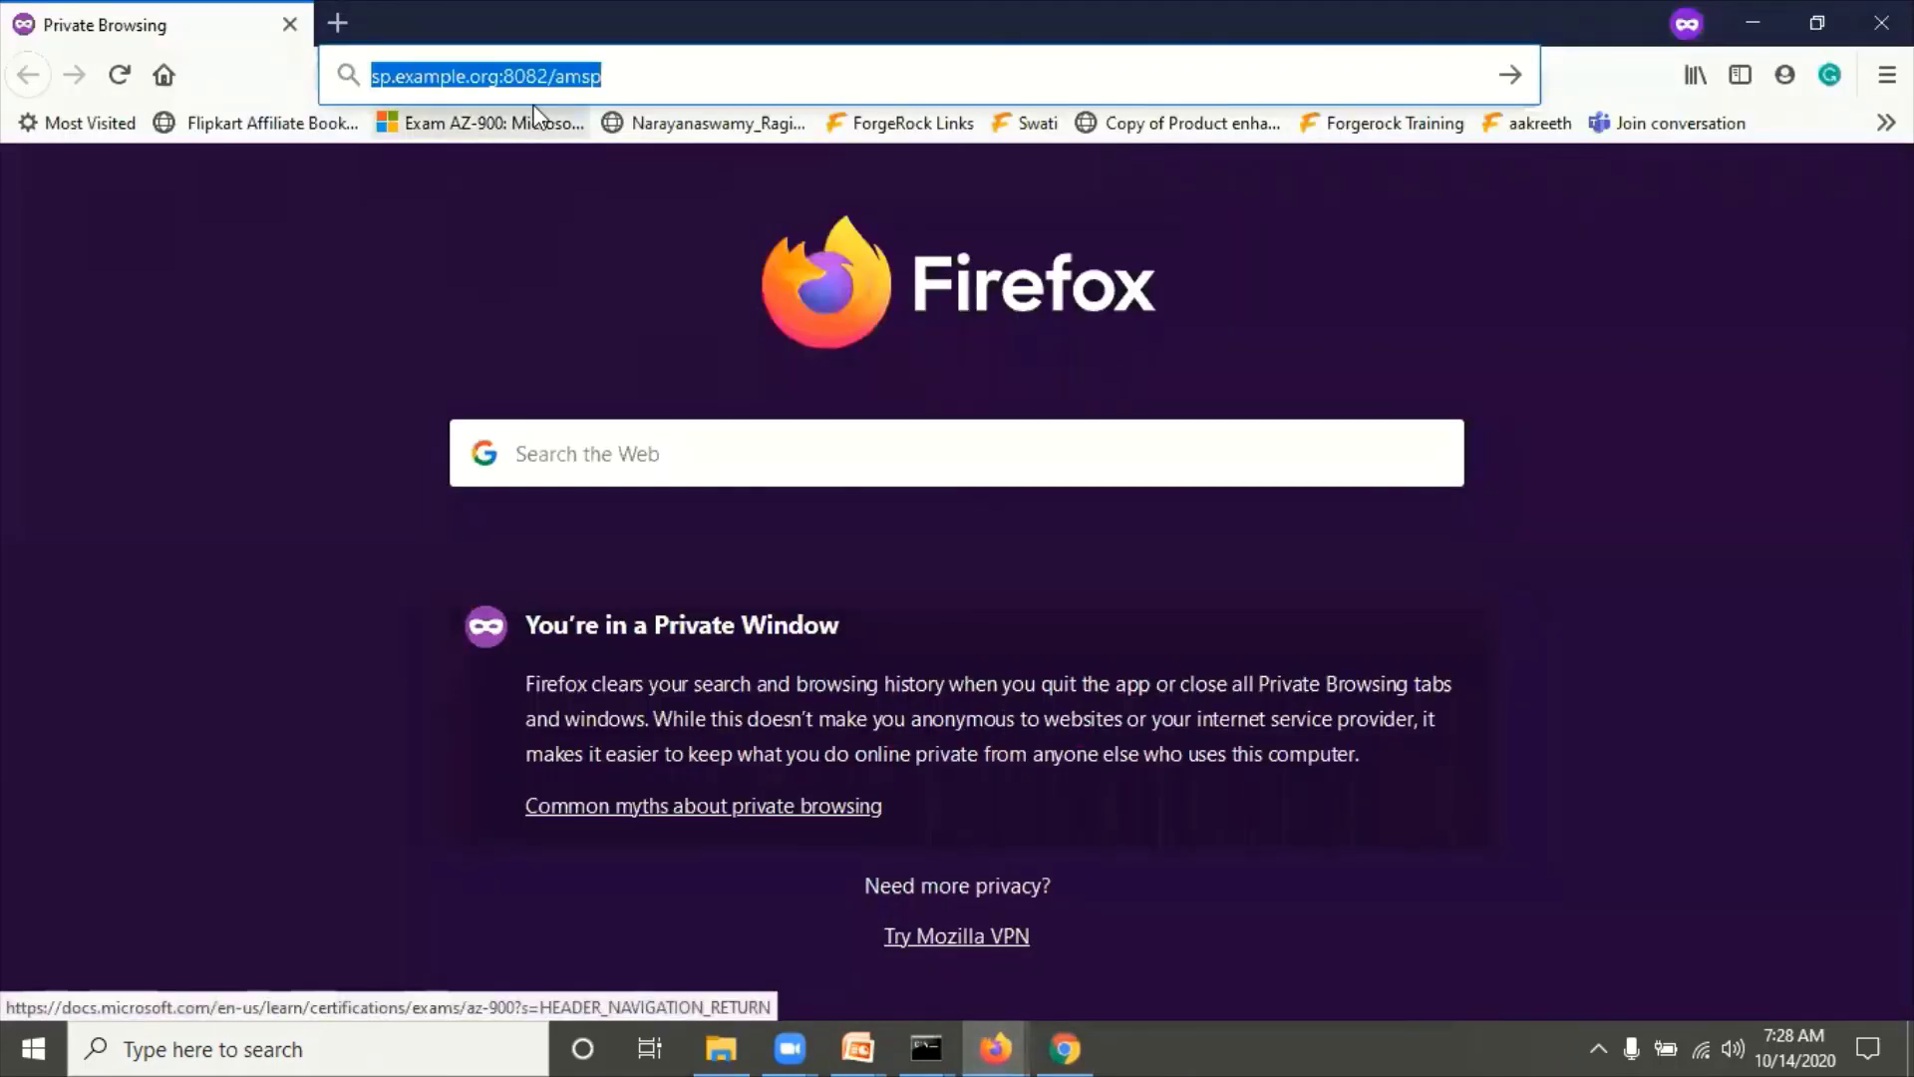
Step: Paste the console address, append =/&authIndexType=module&authIndexValue=SAML2TestNew, and open it
text(http://sp.example.net:8082/amsp/XUI/?realm)
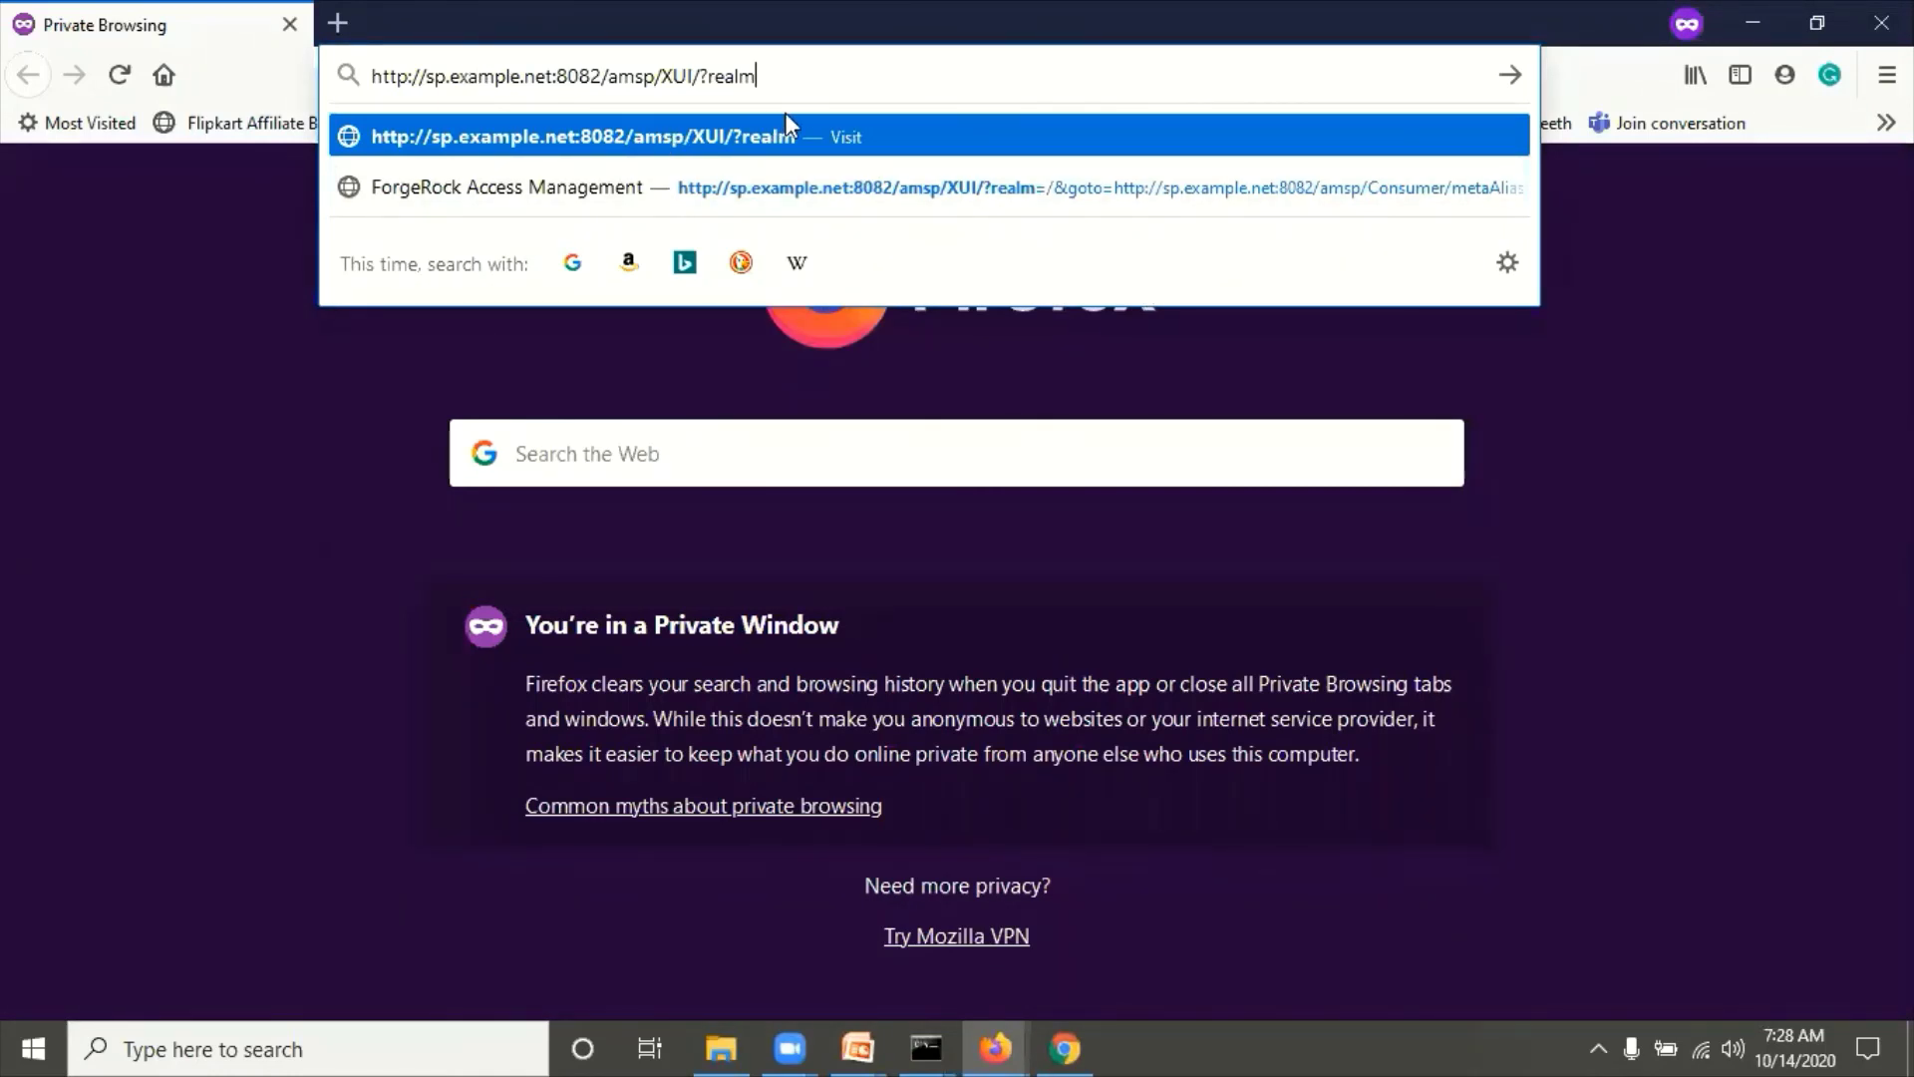
text(=)
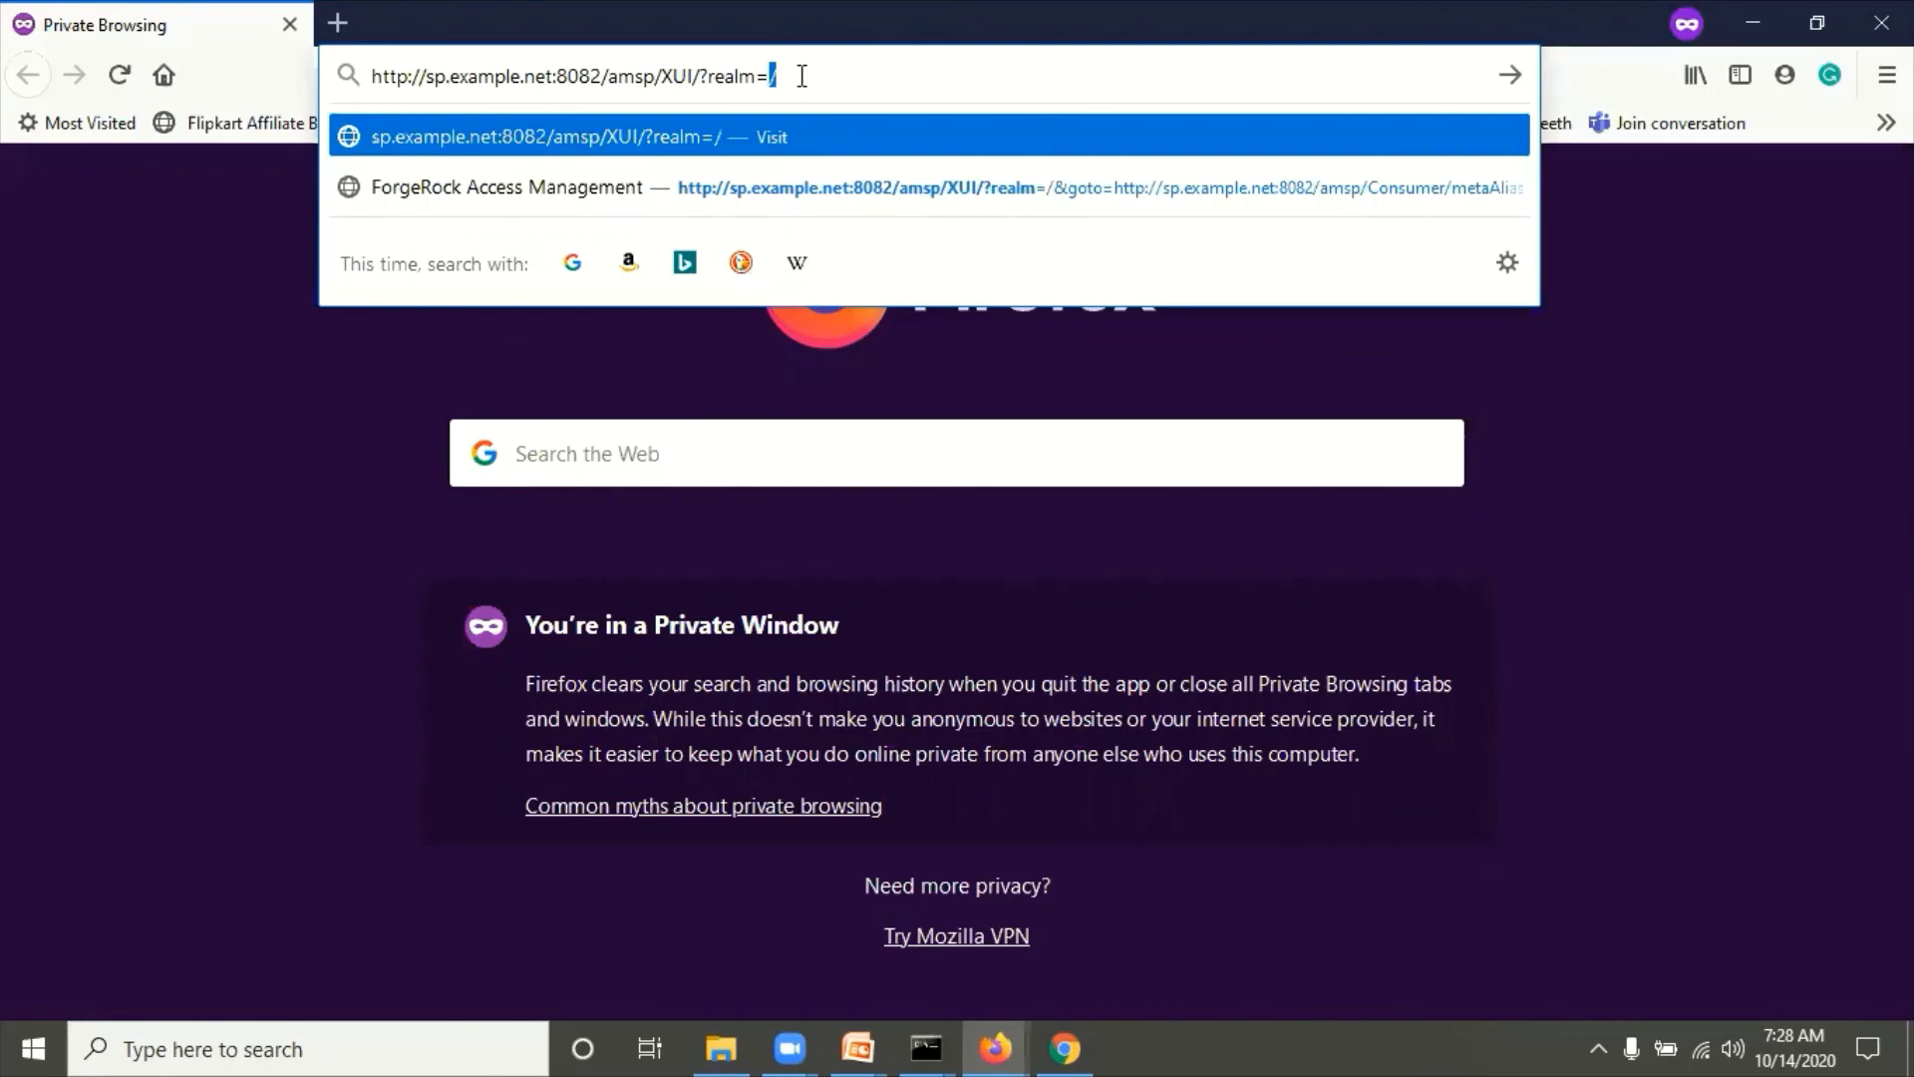
text(/&auth)
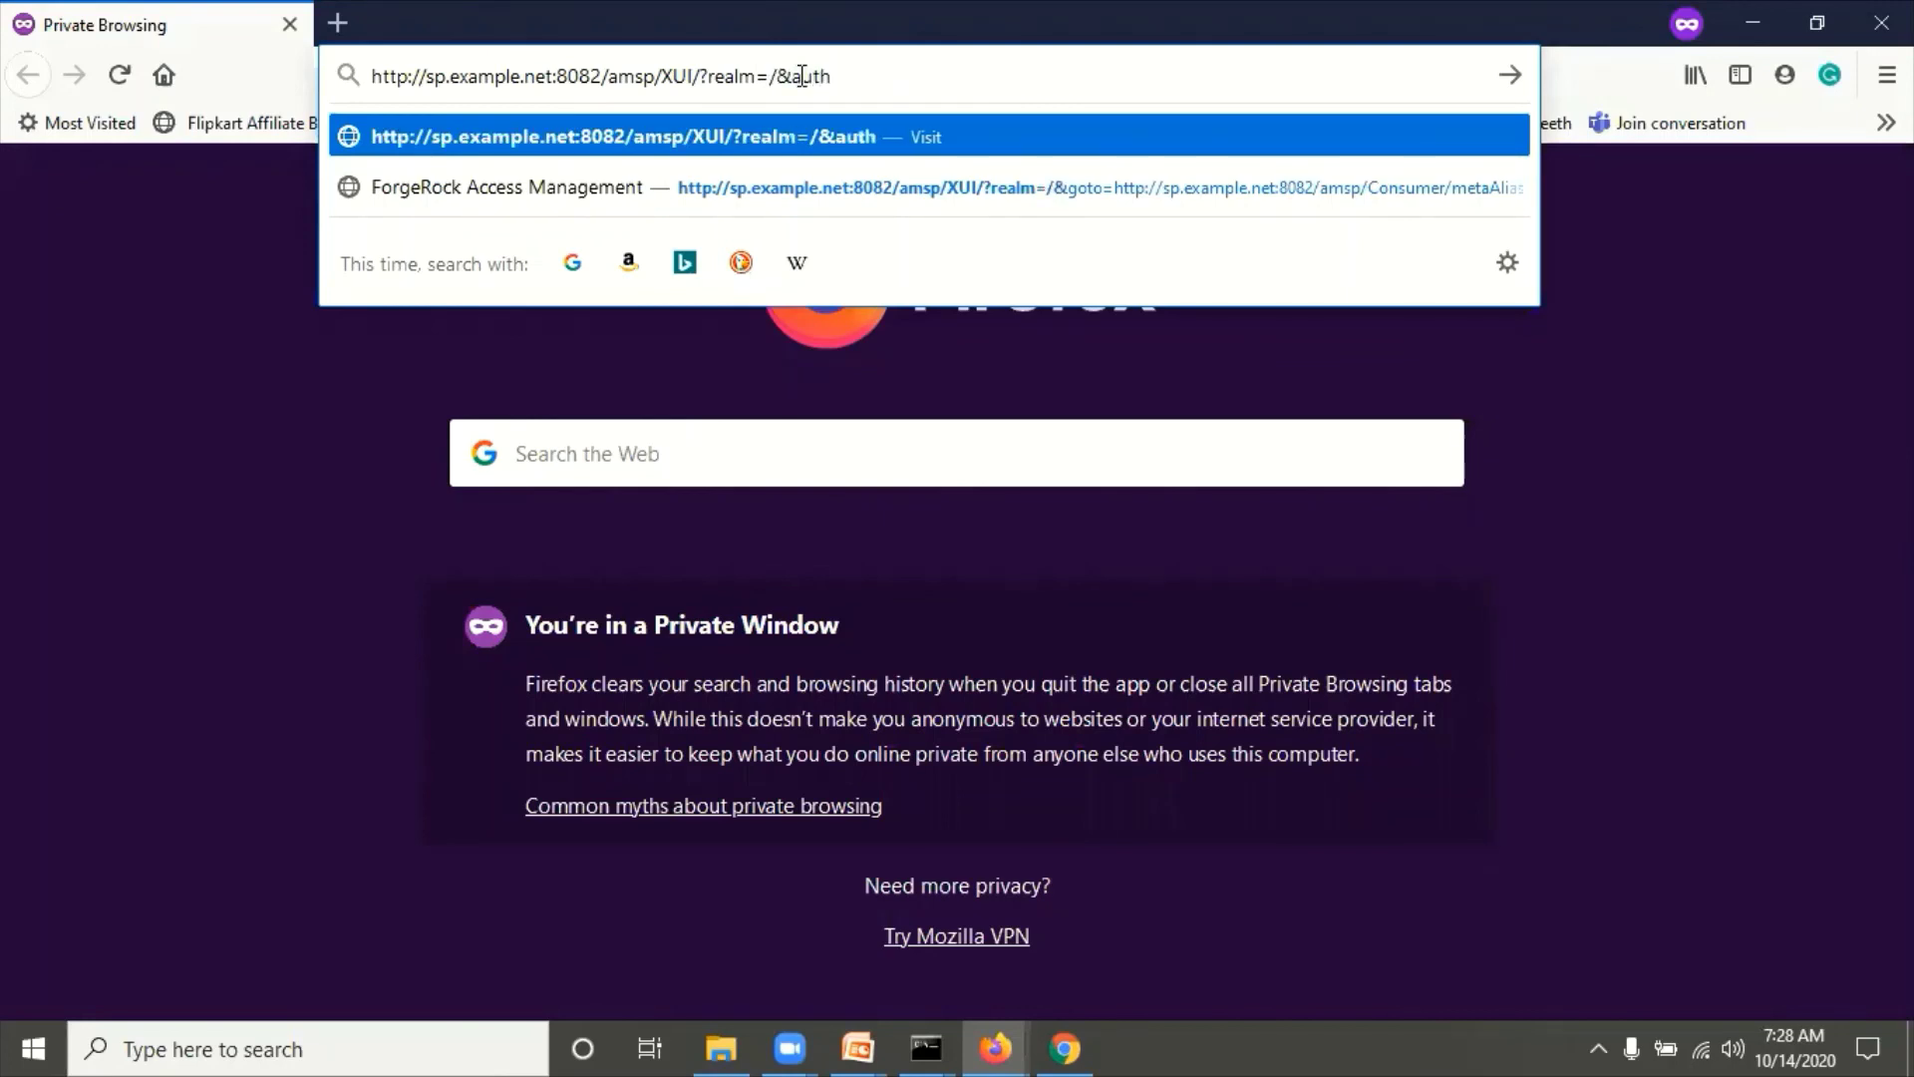
text(Index)
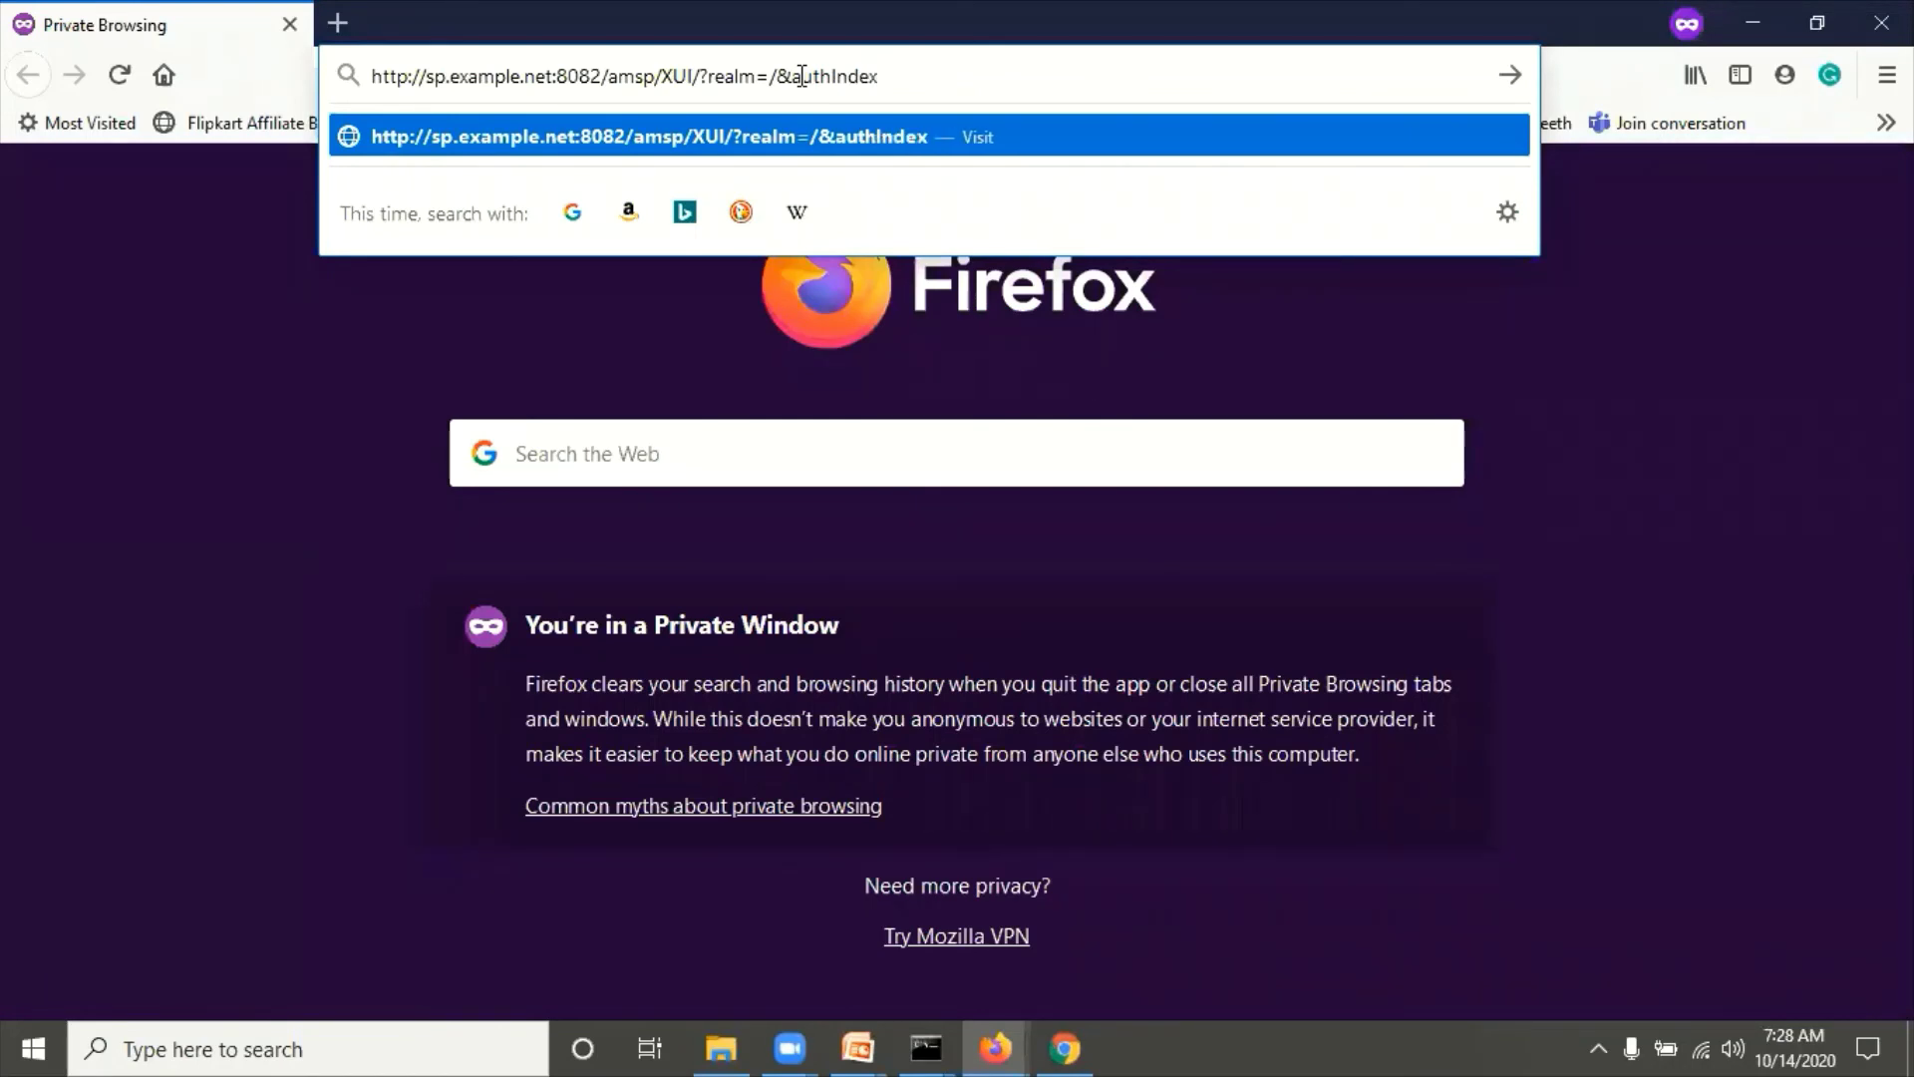
text(Type=module)
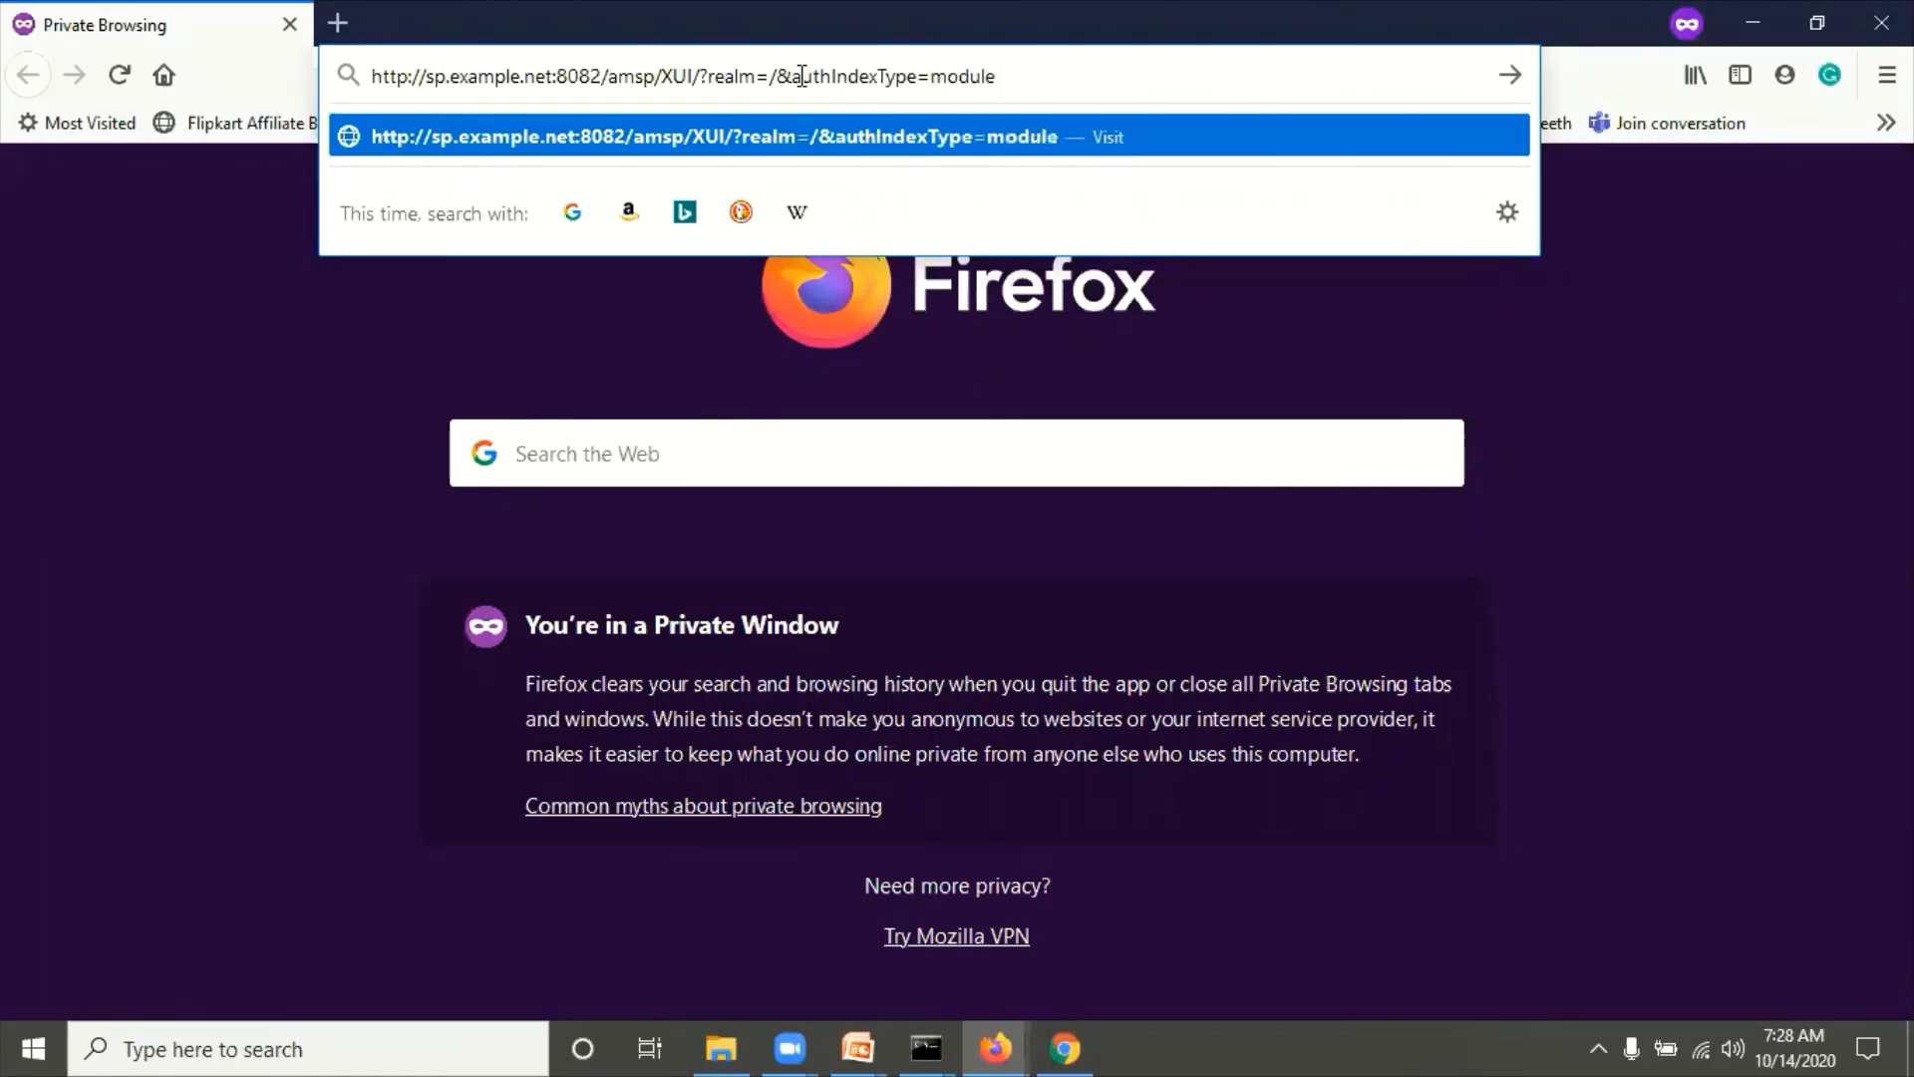
text(&authI)
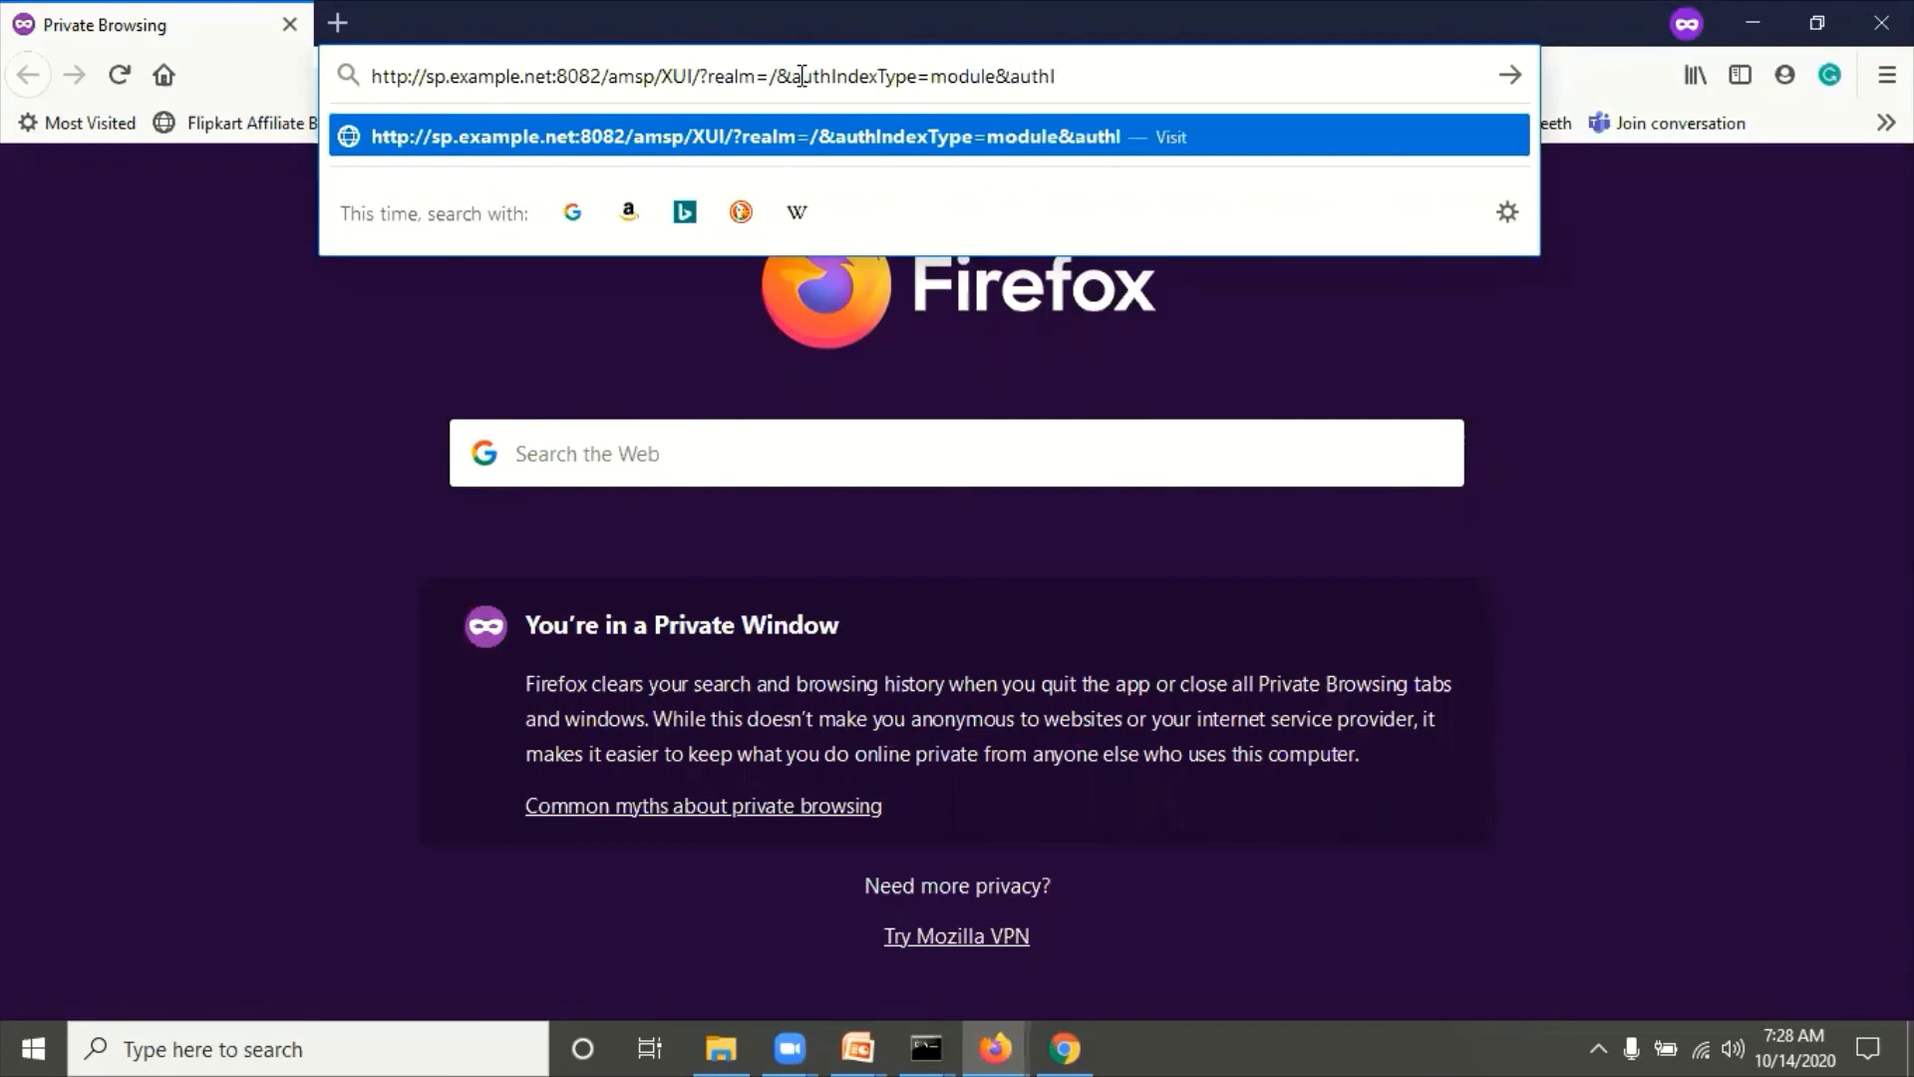
text(ndexValue)
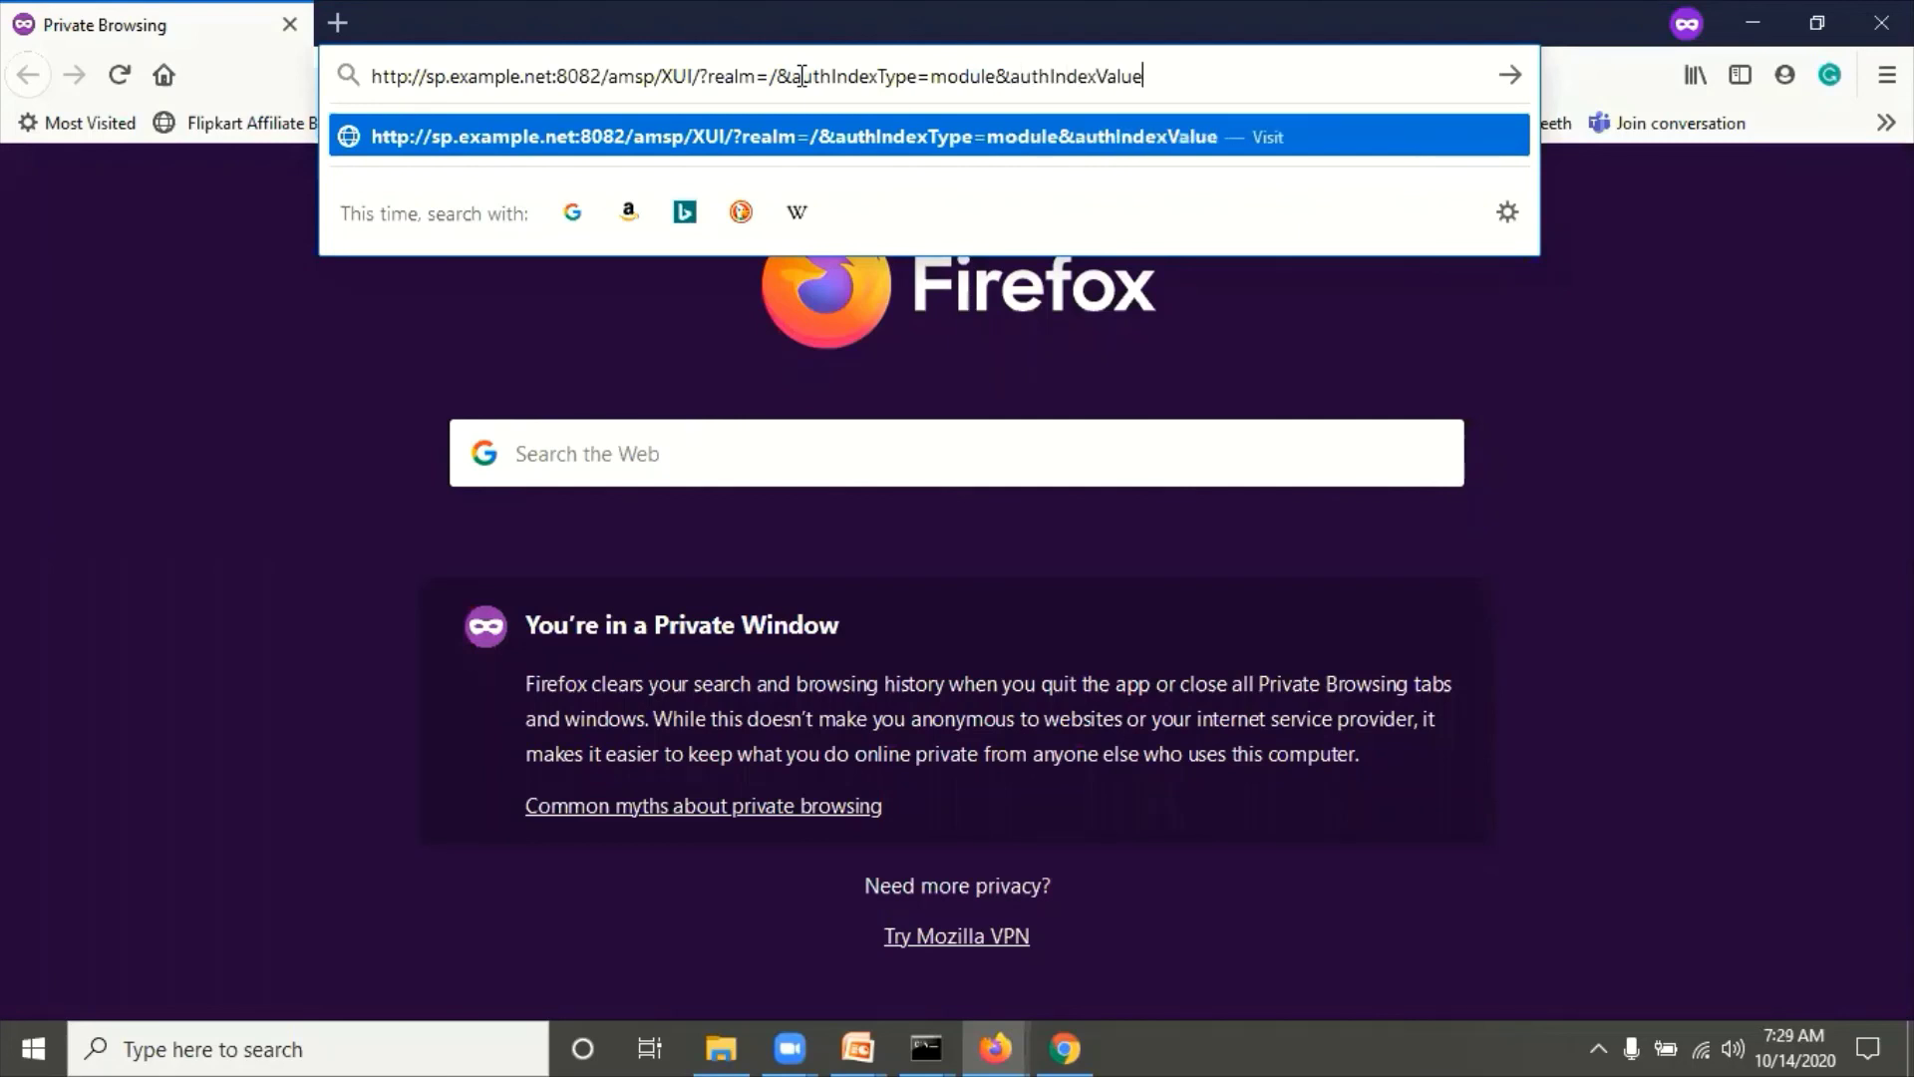
text(=SAML2TestNew)
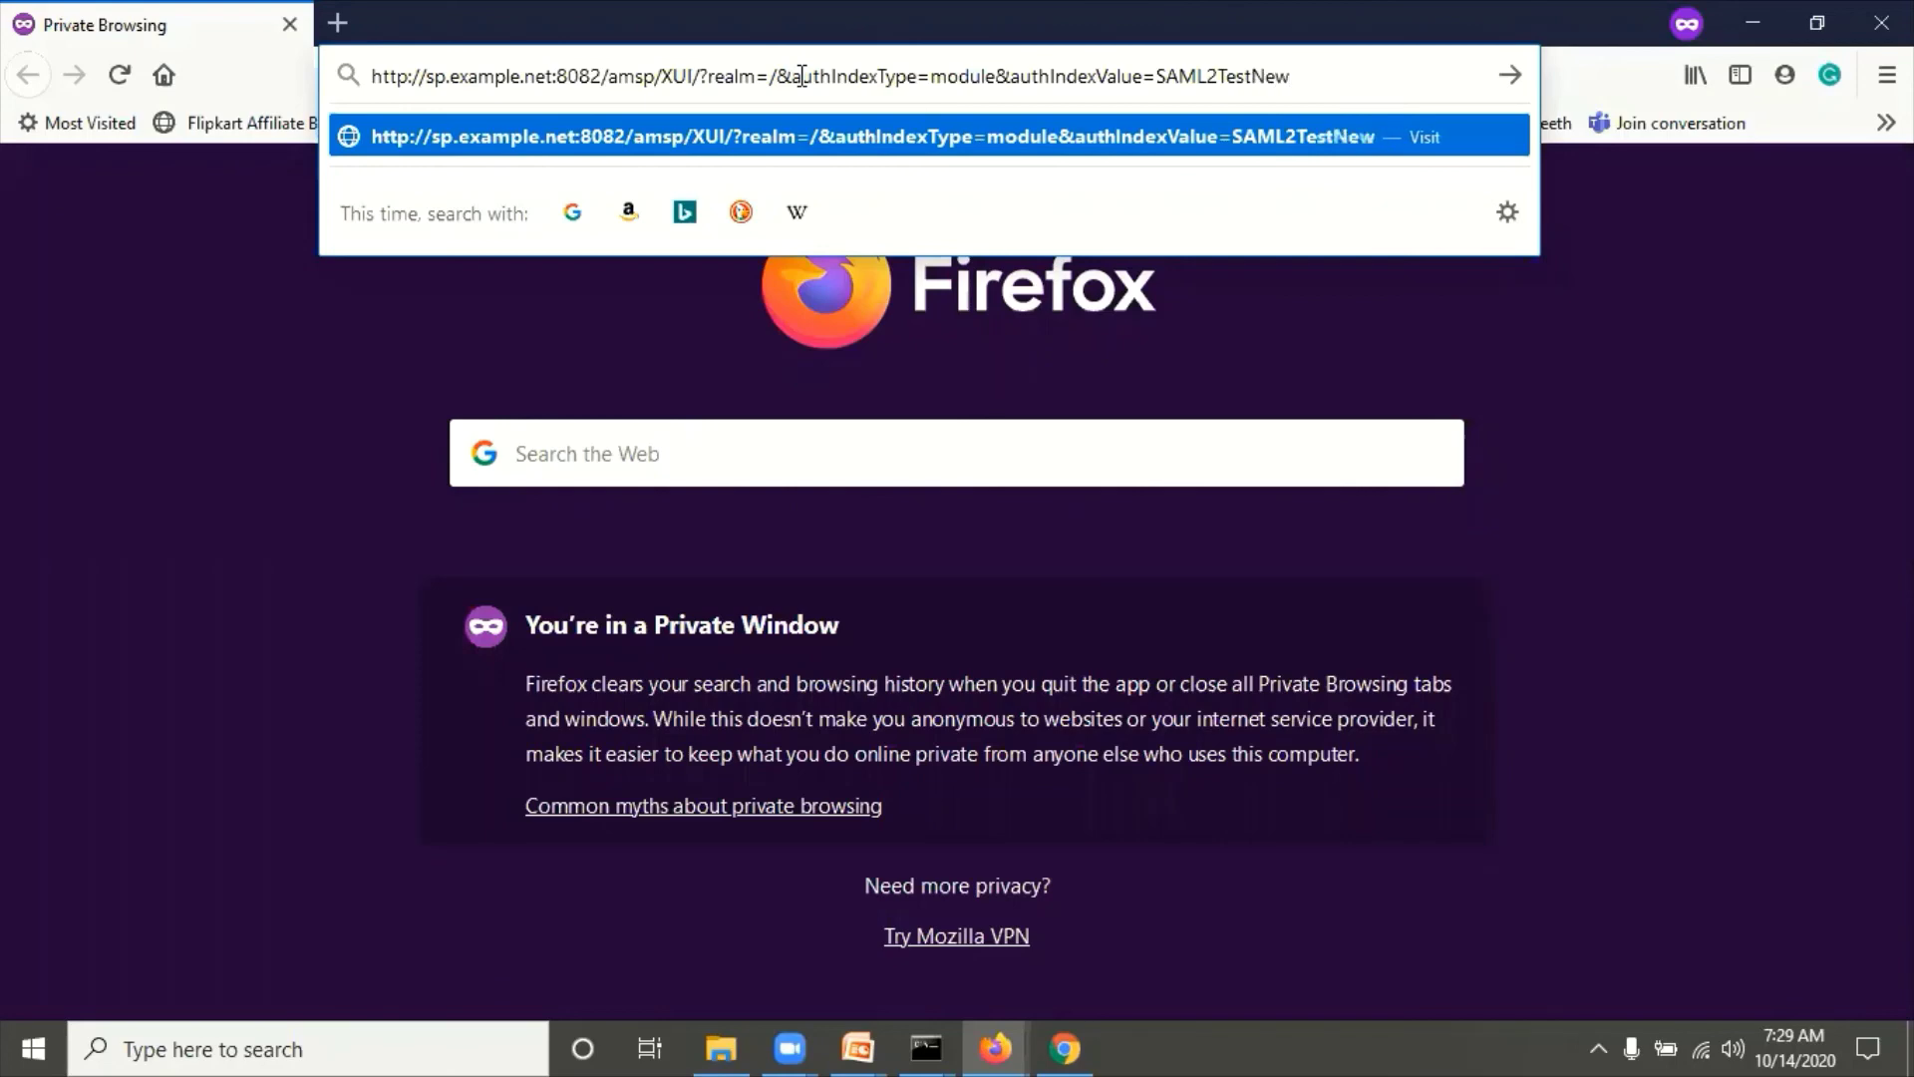
key(Return)
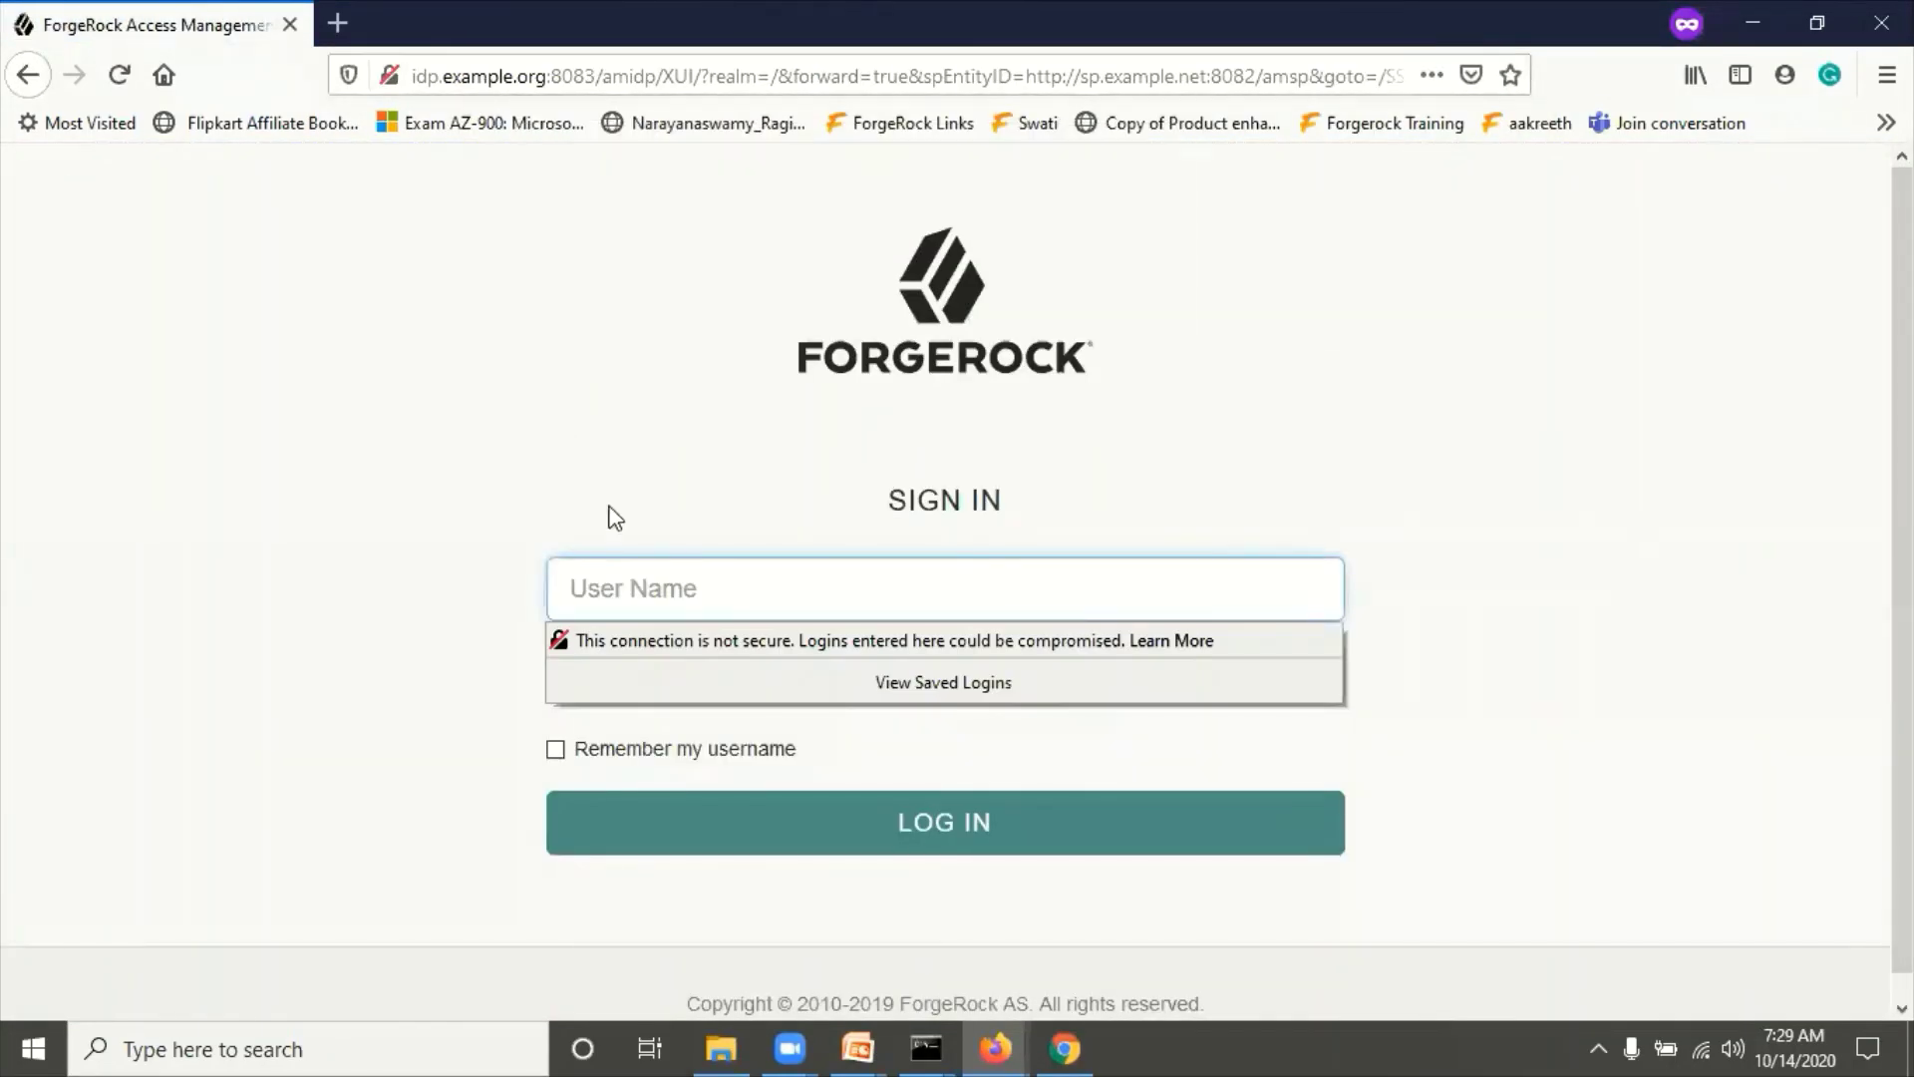
Step: Sign in at the IdP as demoidp3 with its password, getting the account-linking error
click(650, 605)
text(demoidp3)
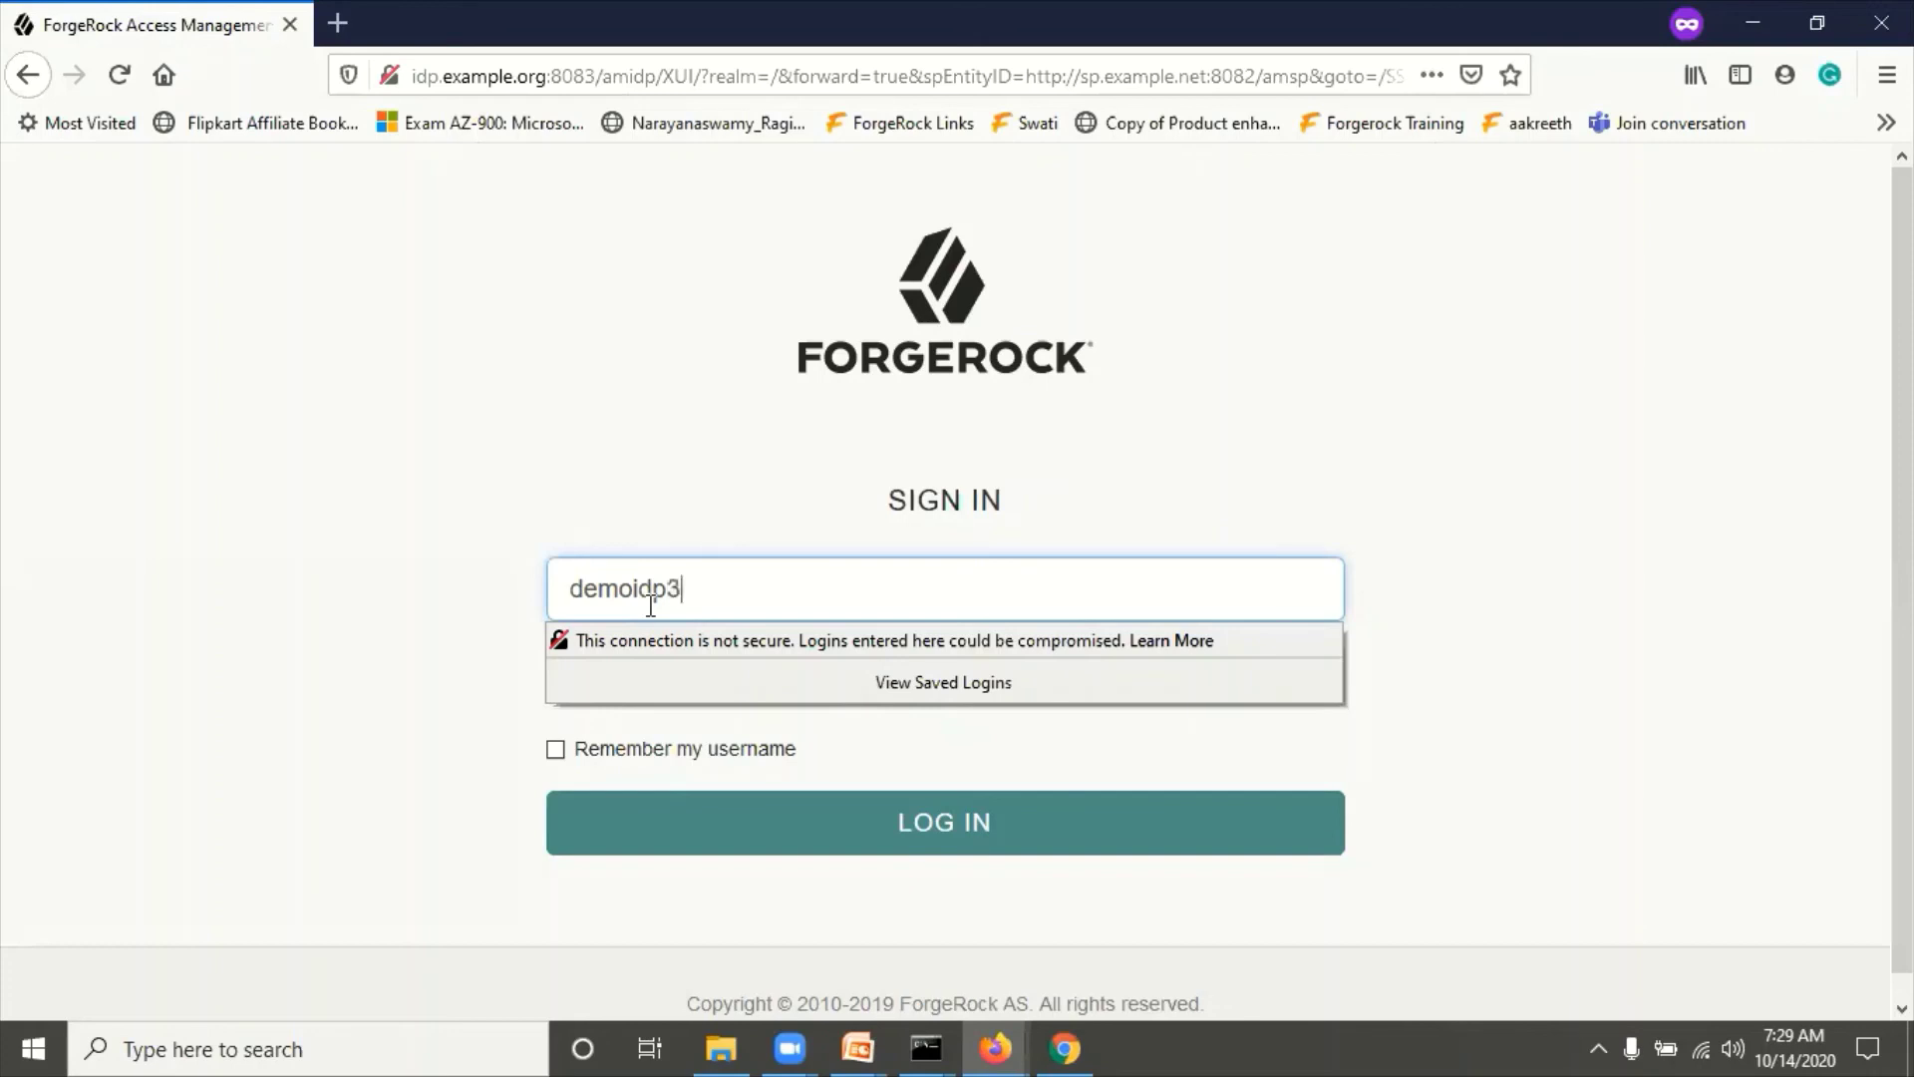
key(Tab)
text(•••••••••)
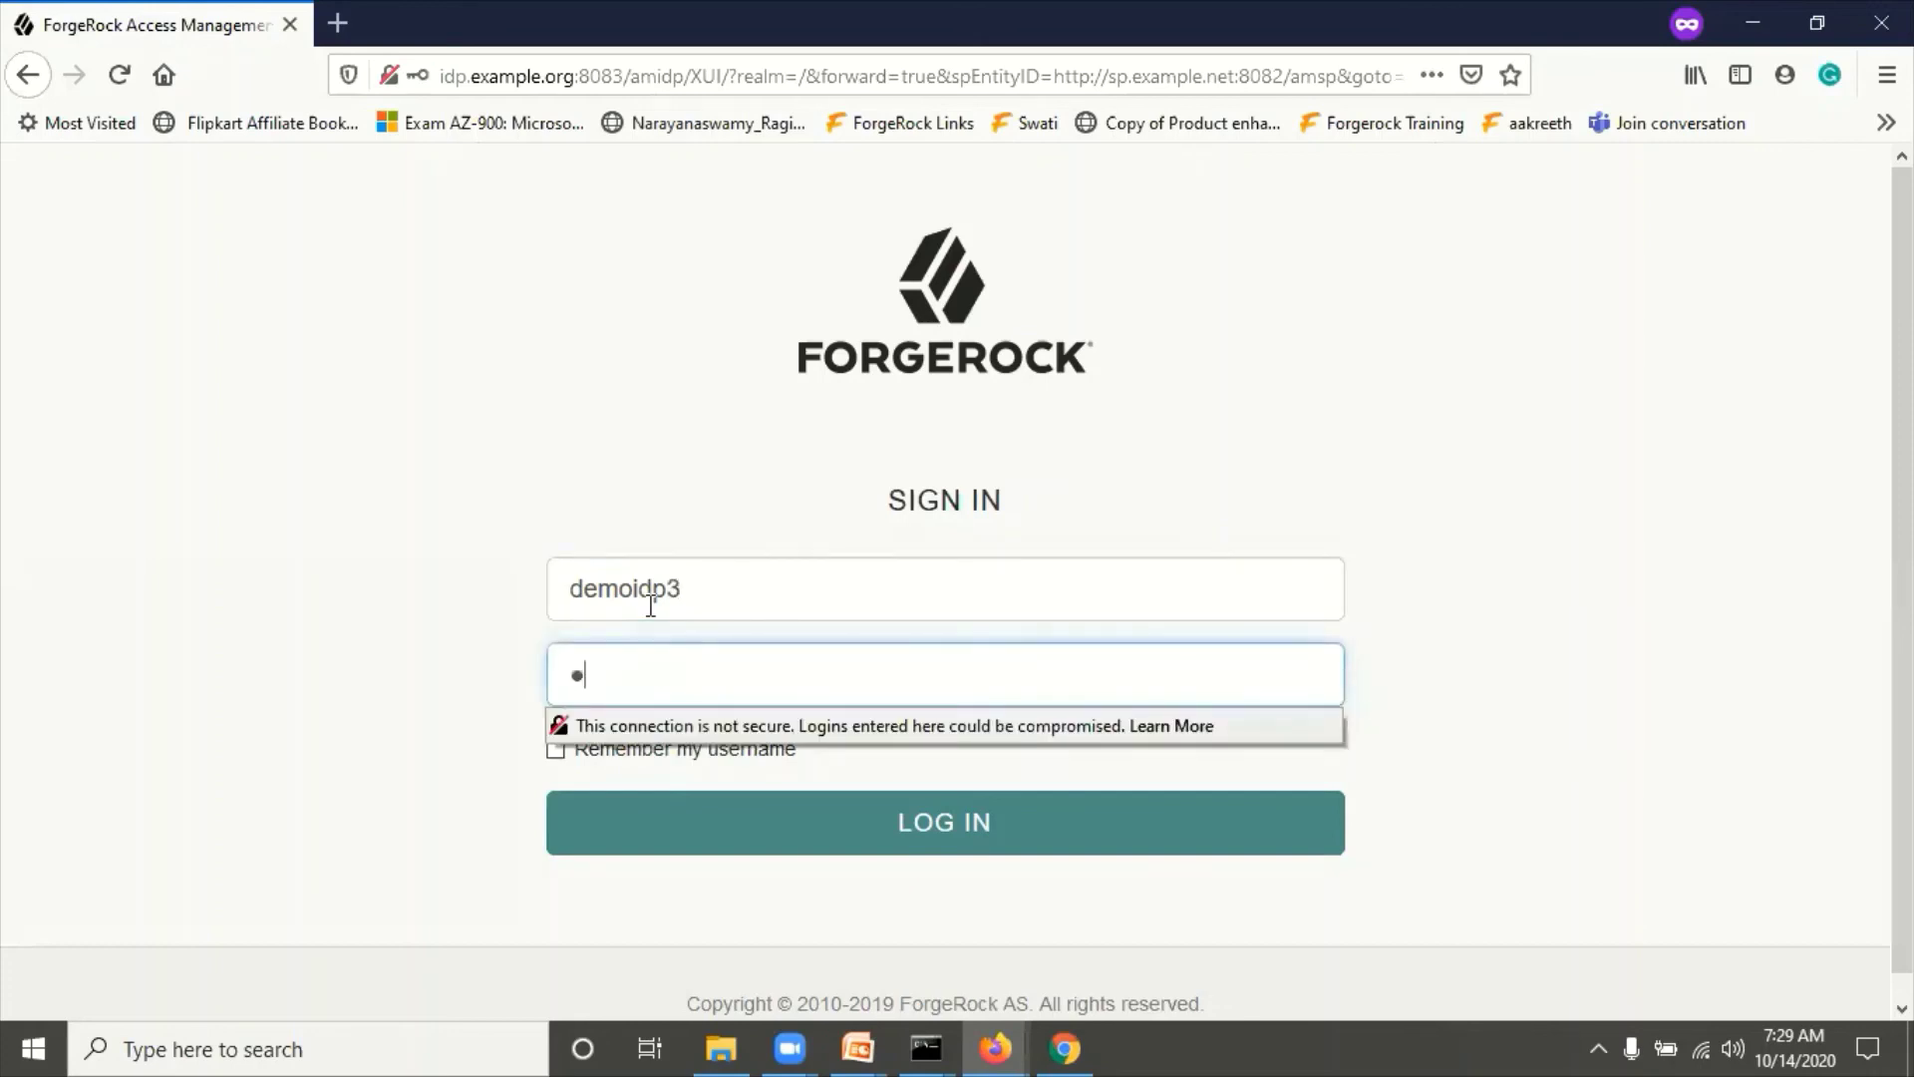
click(350, 470)
click(952, 823)
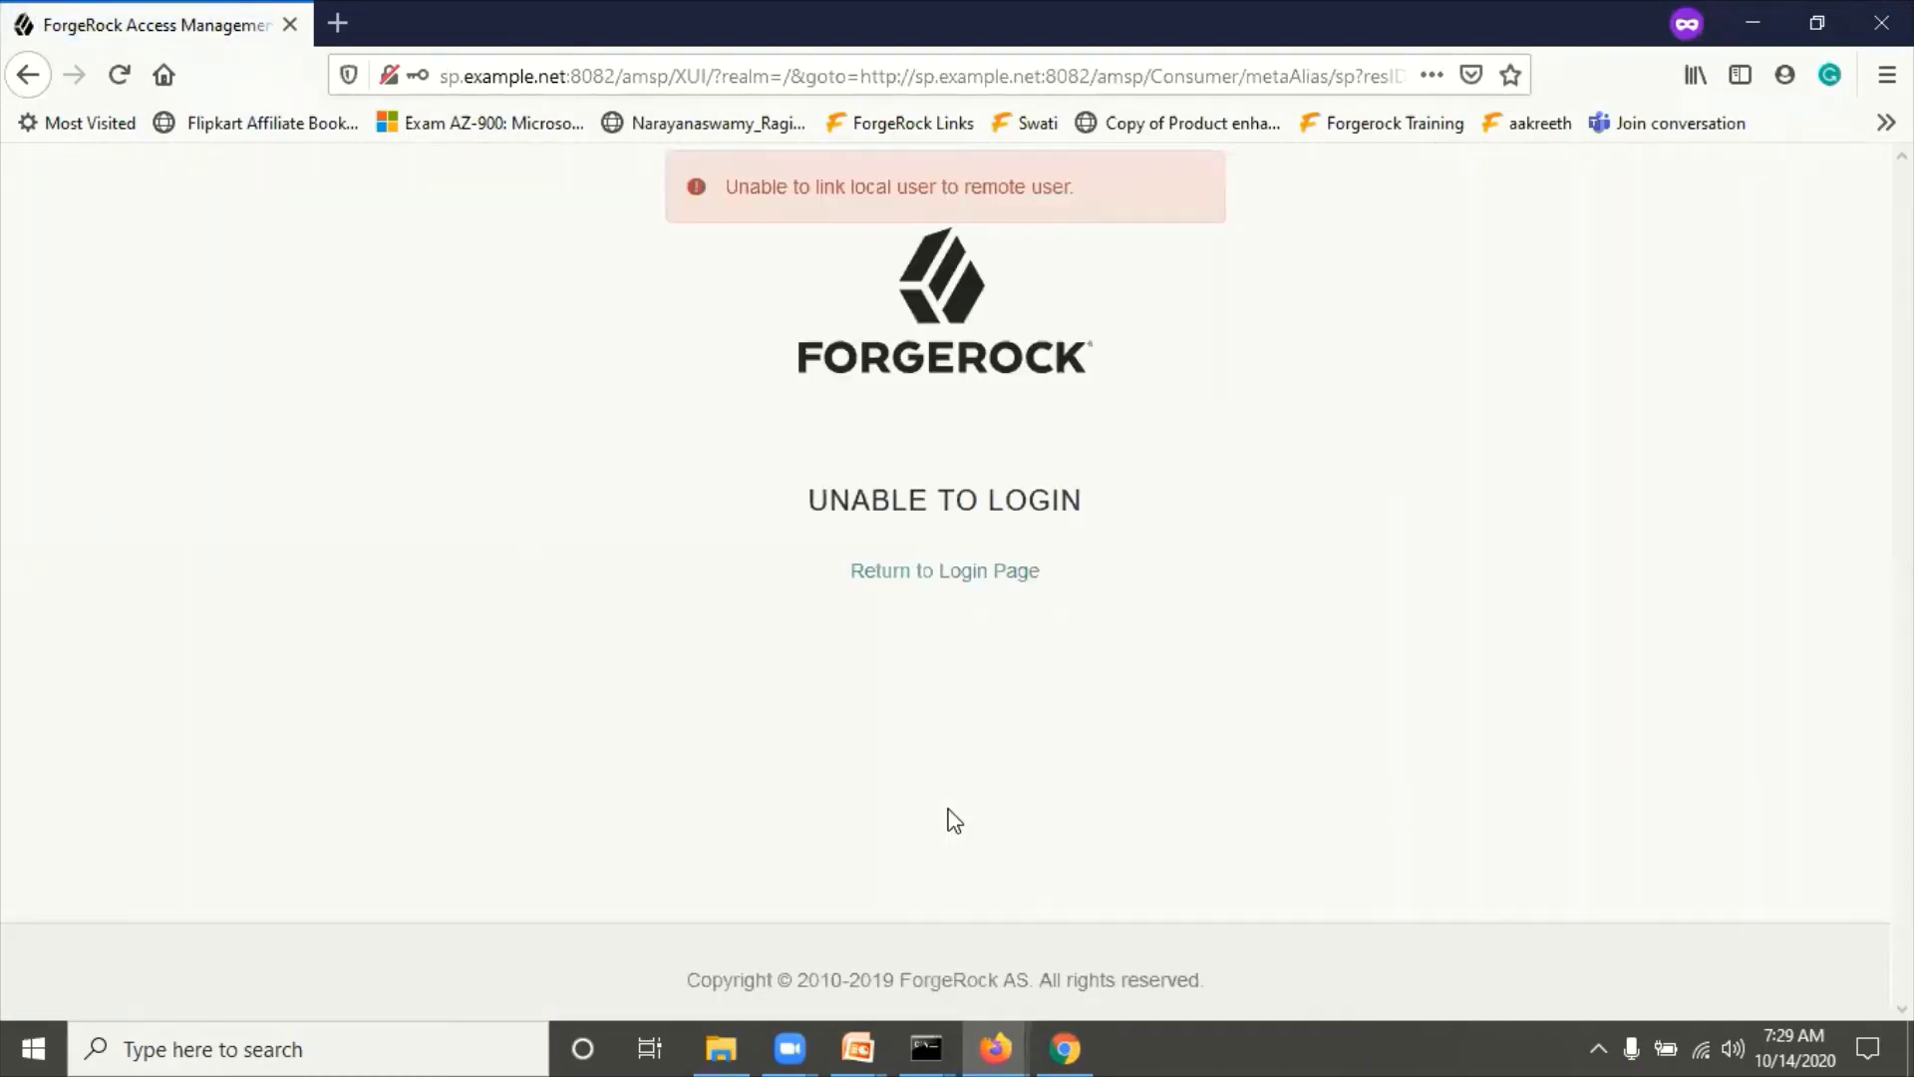
Step: Return to the SP login page, clearing the account-linking error and insecure-login warnings
click(915, 573)
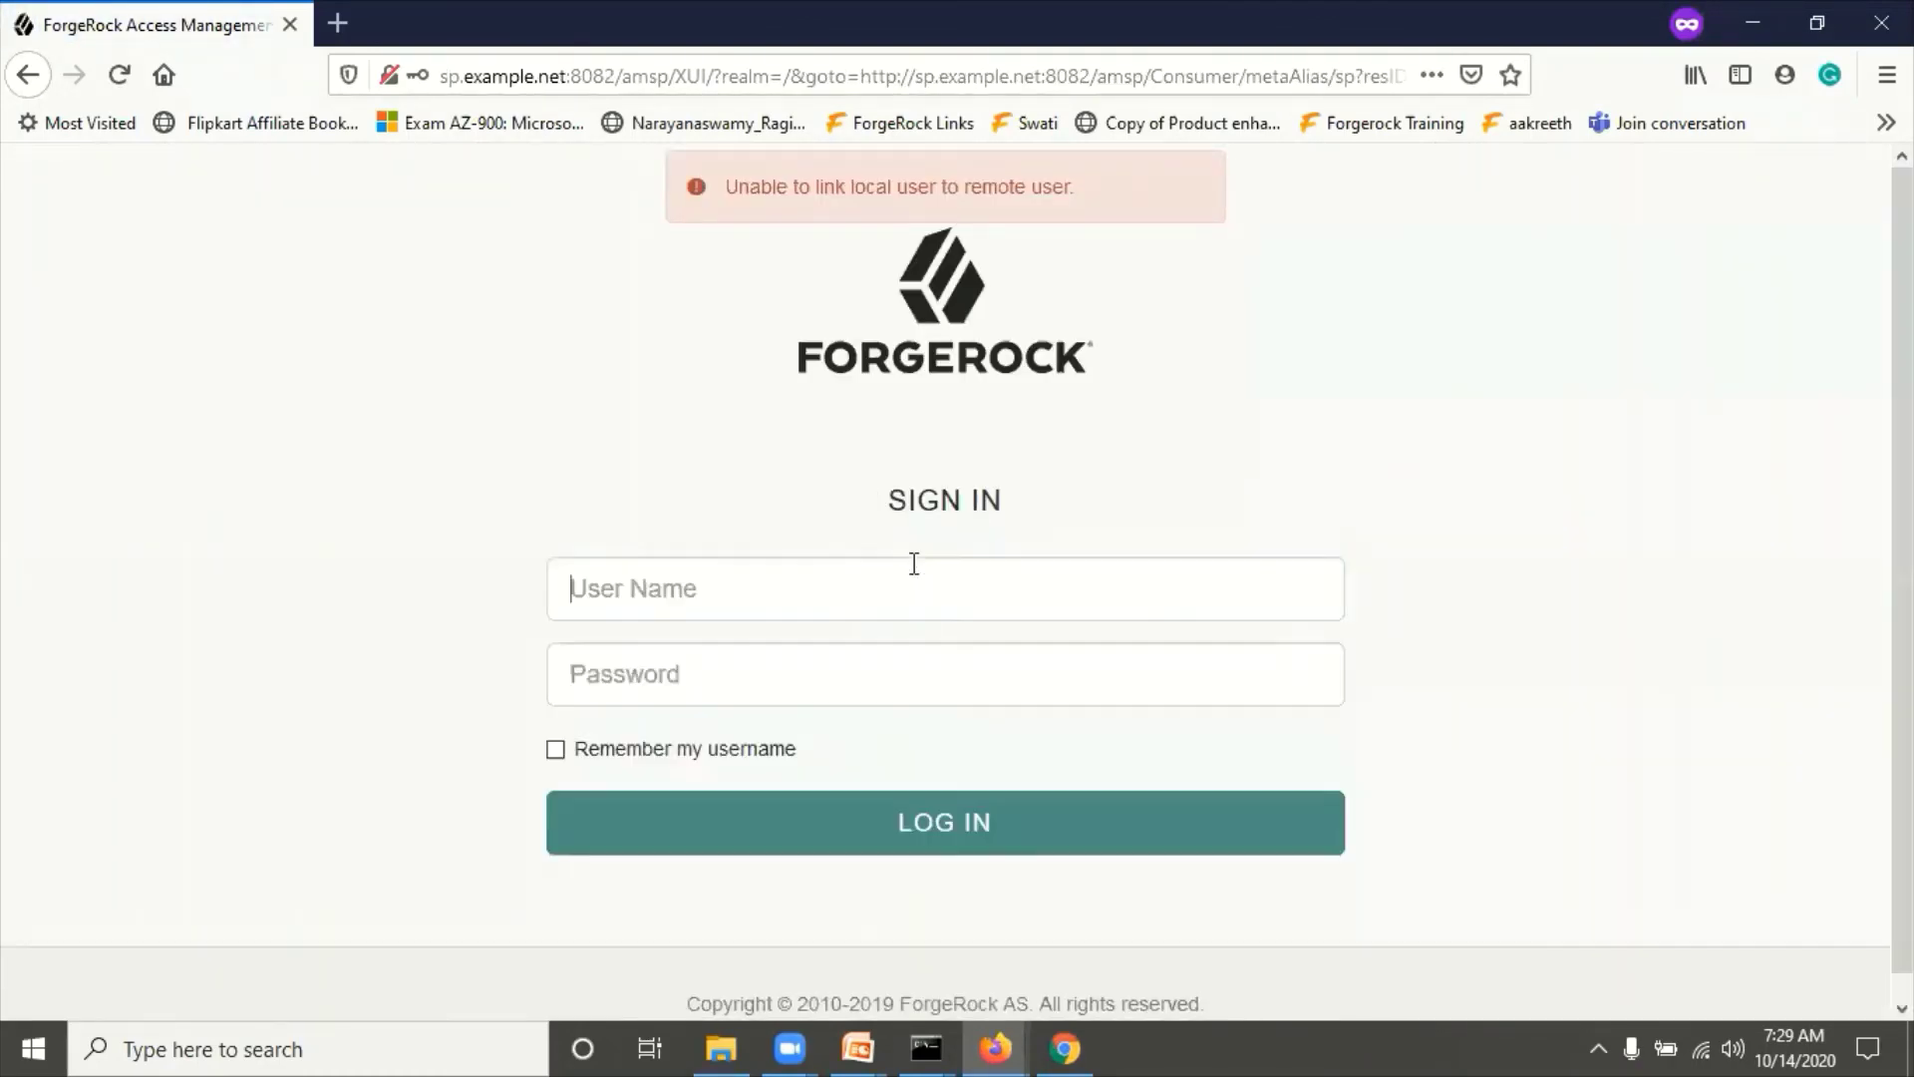
click(485, 227)
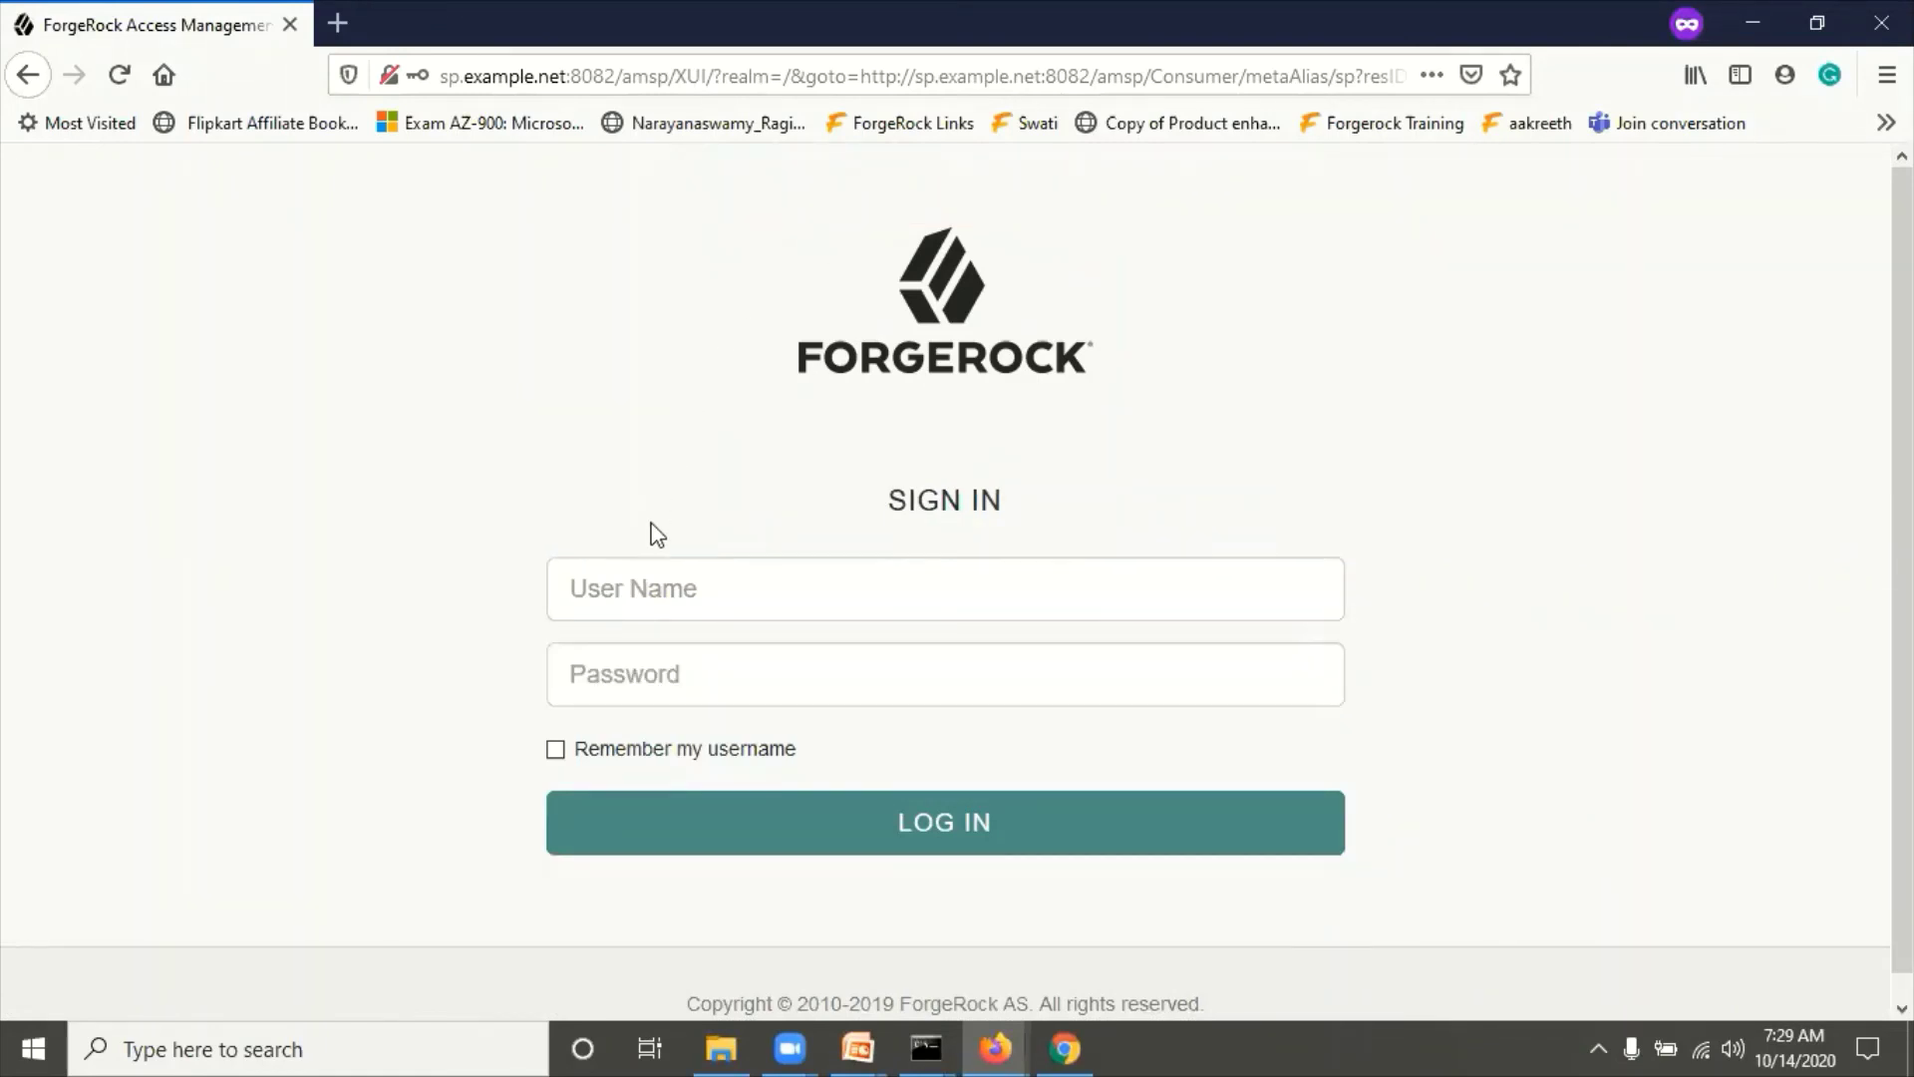
click(653, 581)
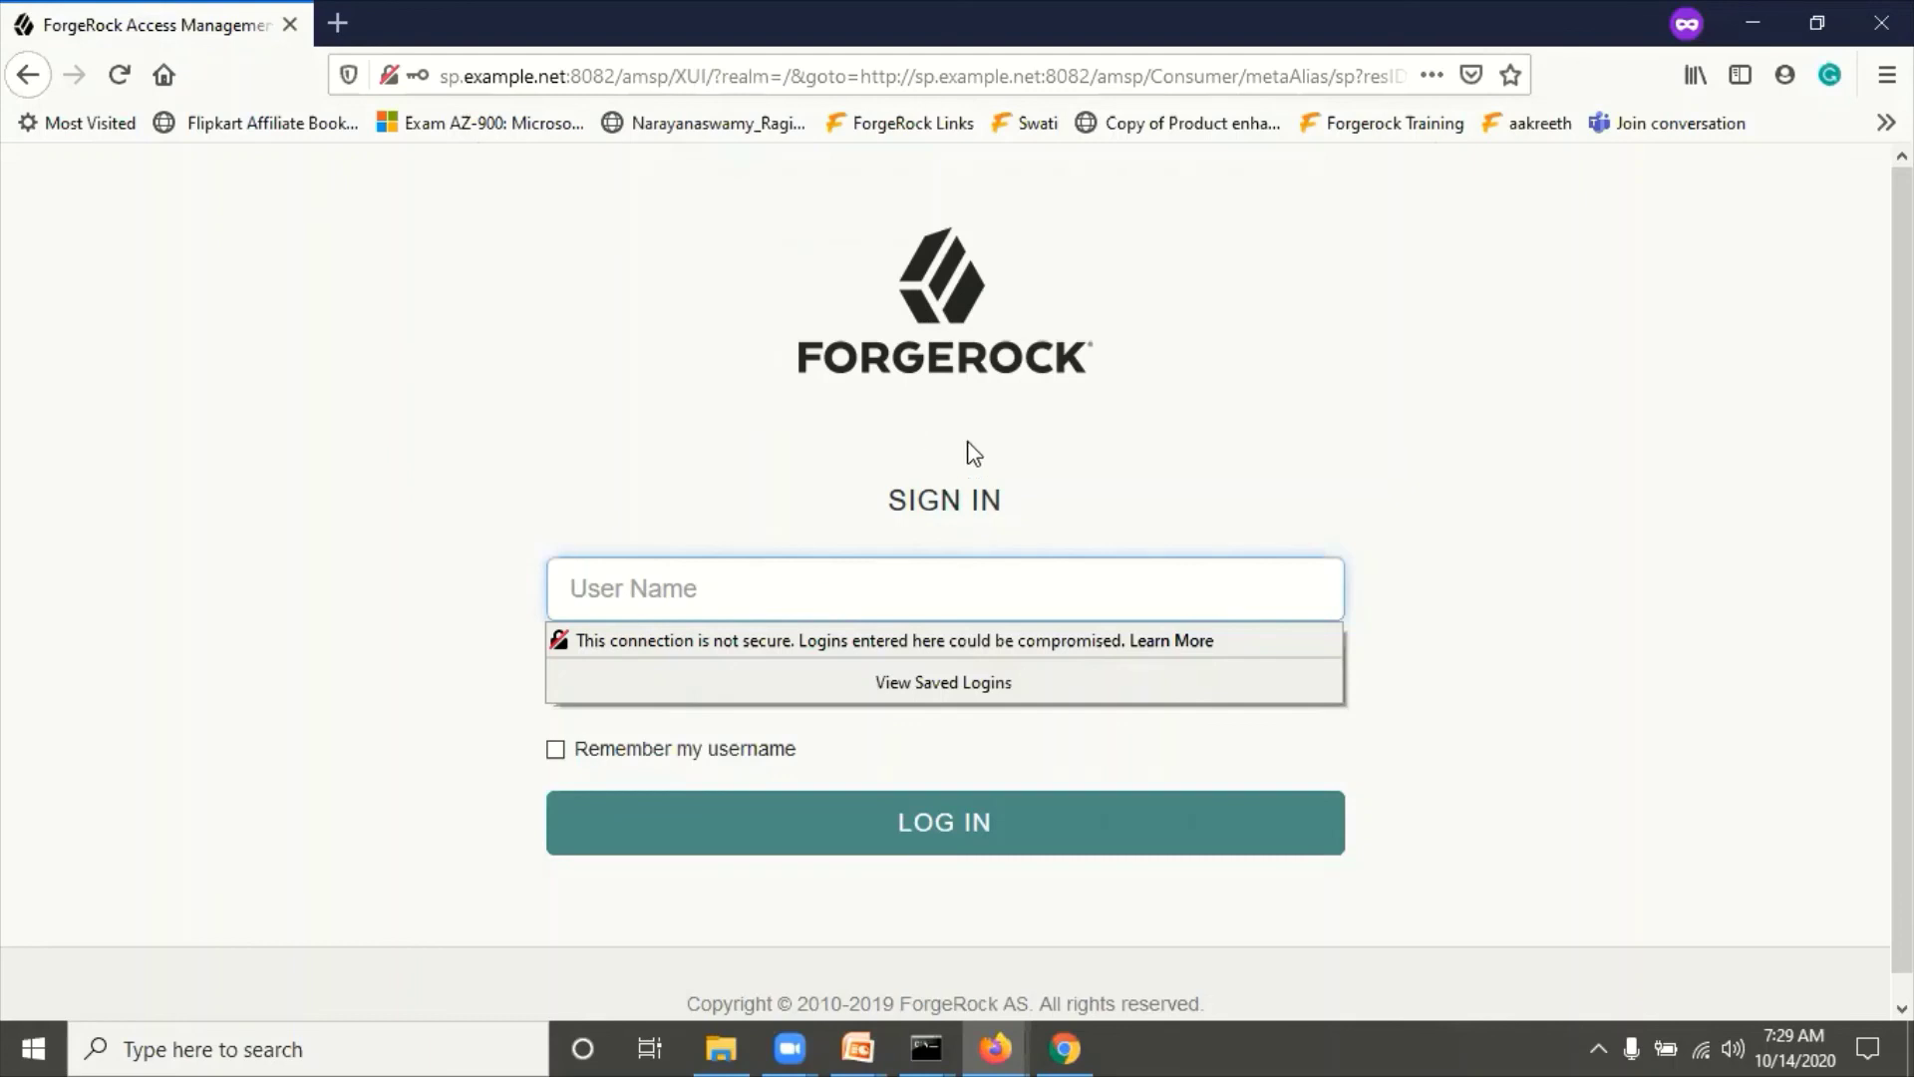
click(918, 434)
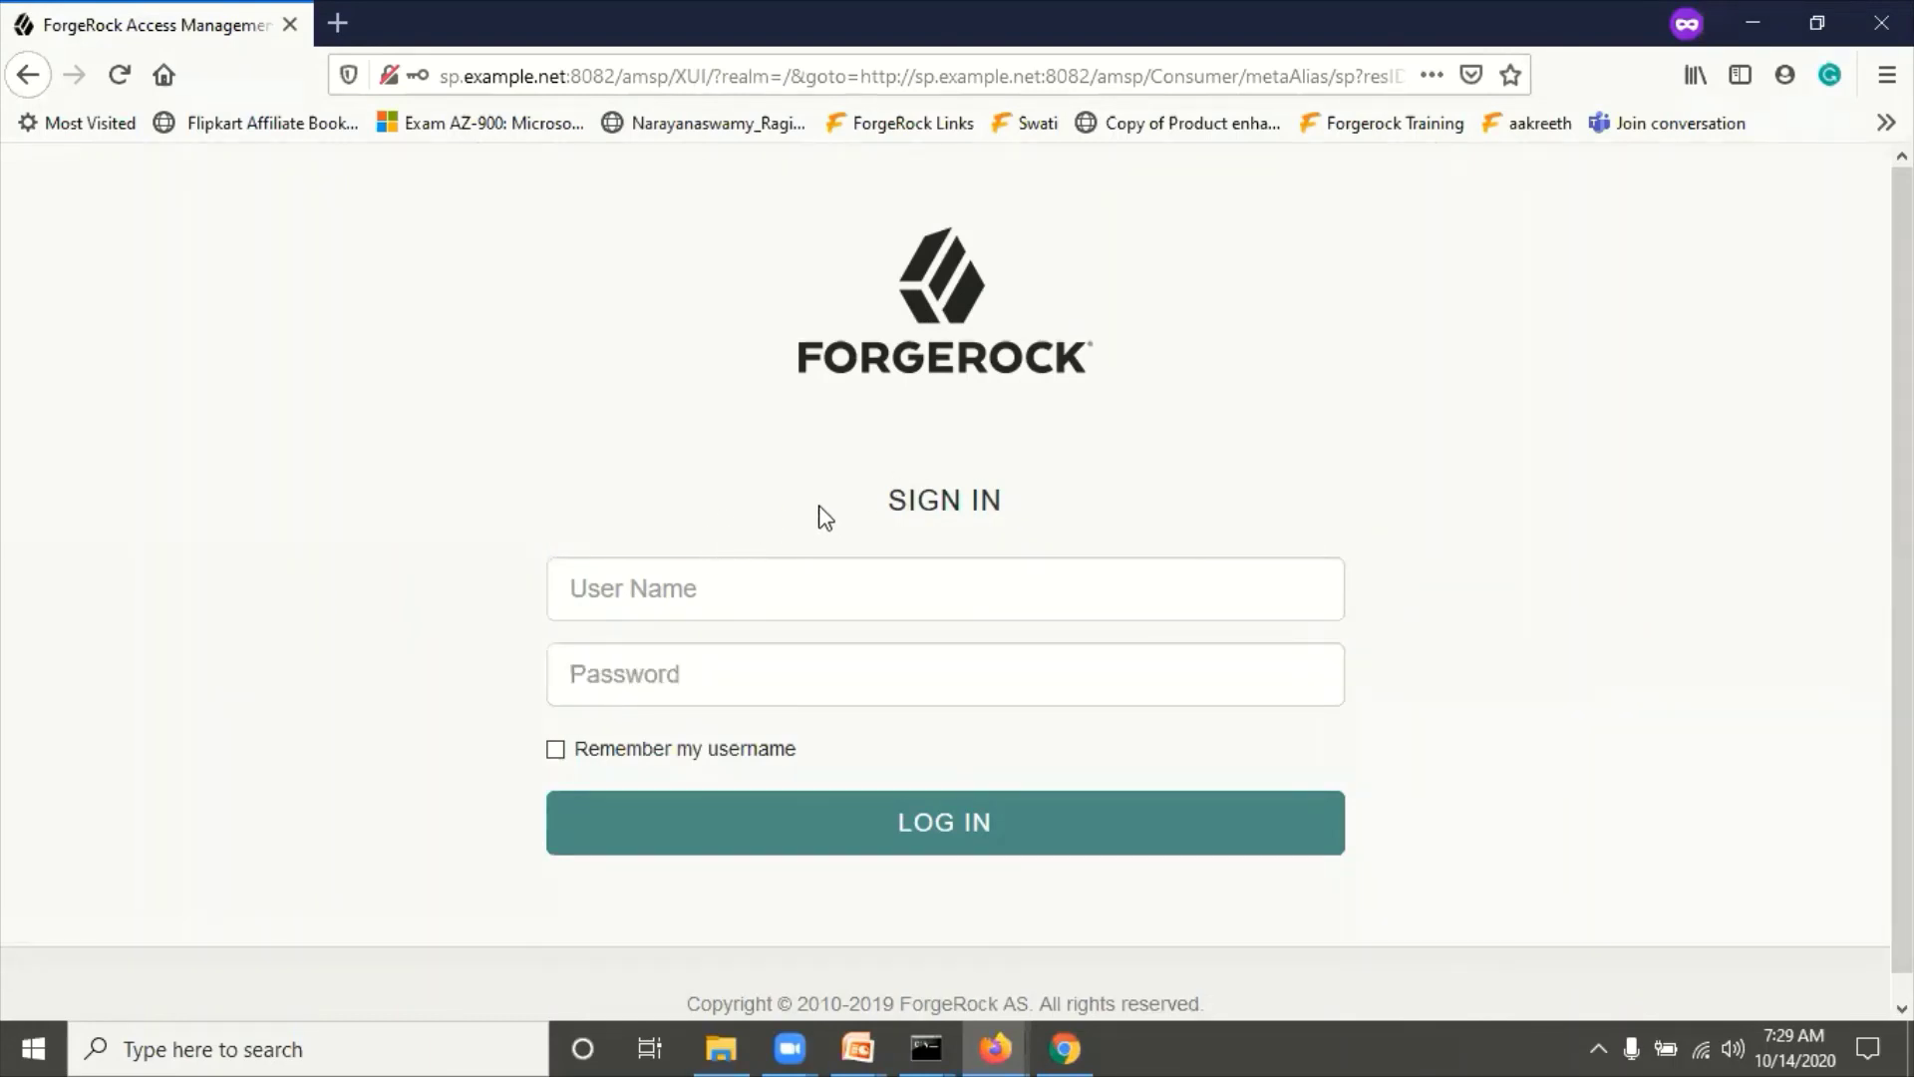
click(686, 574)
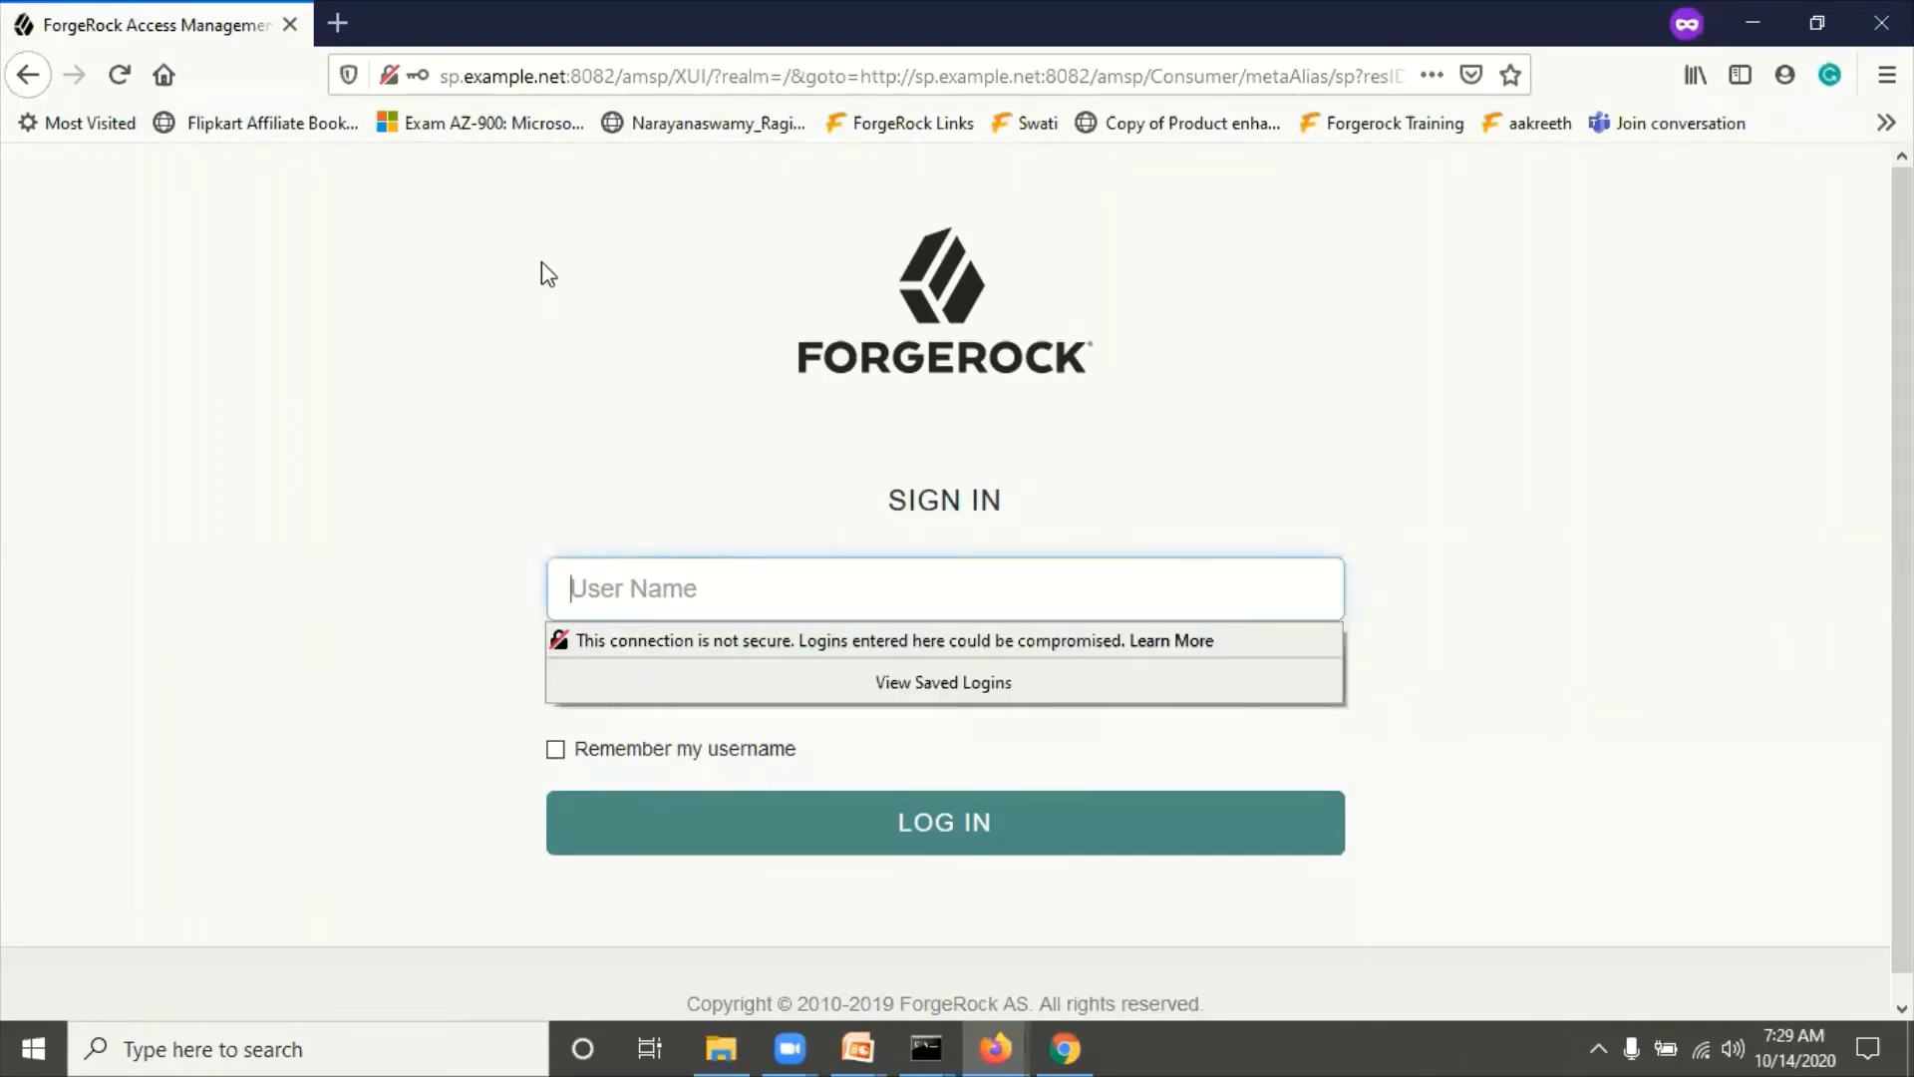
click(589, 327)
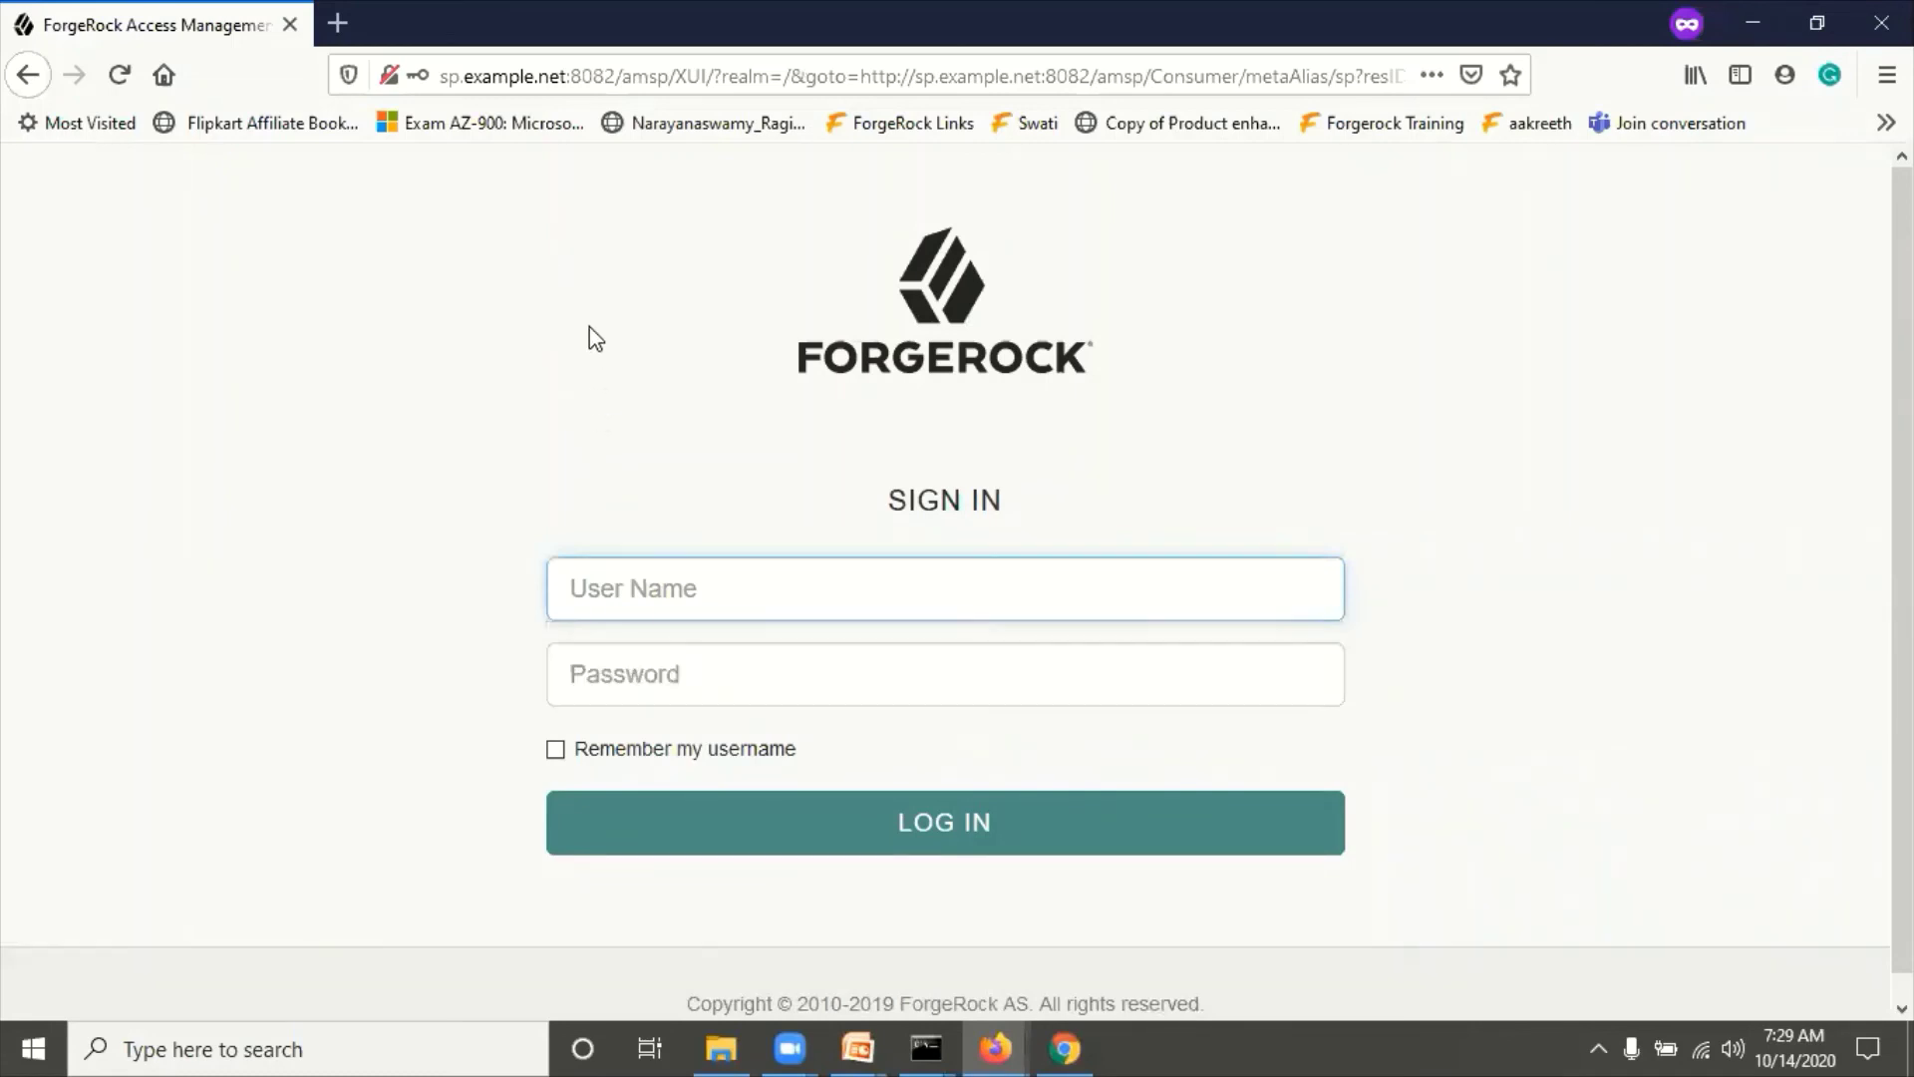
Step: Sign in to the SP as demosp3 and highlight the 'Single Sign-on succeeded' message
click(628, 580)
text(de)
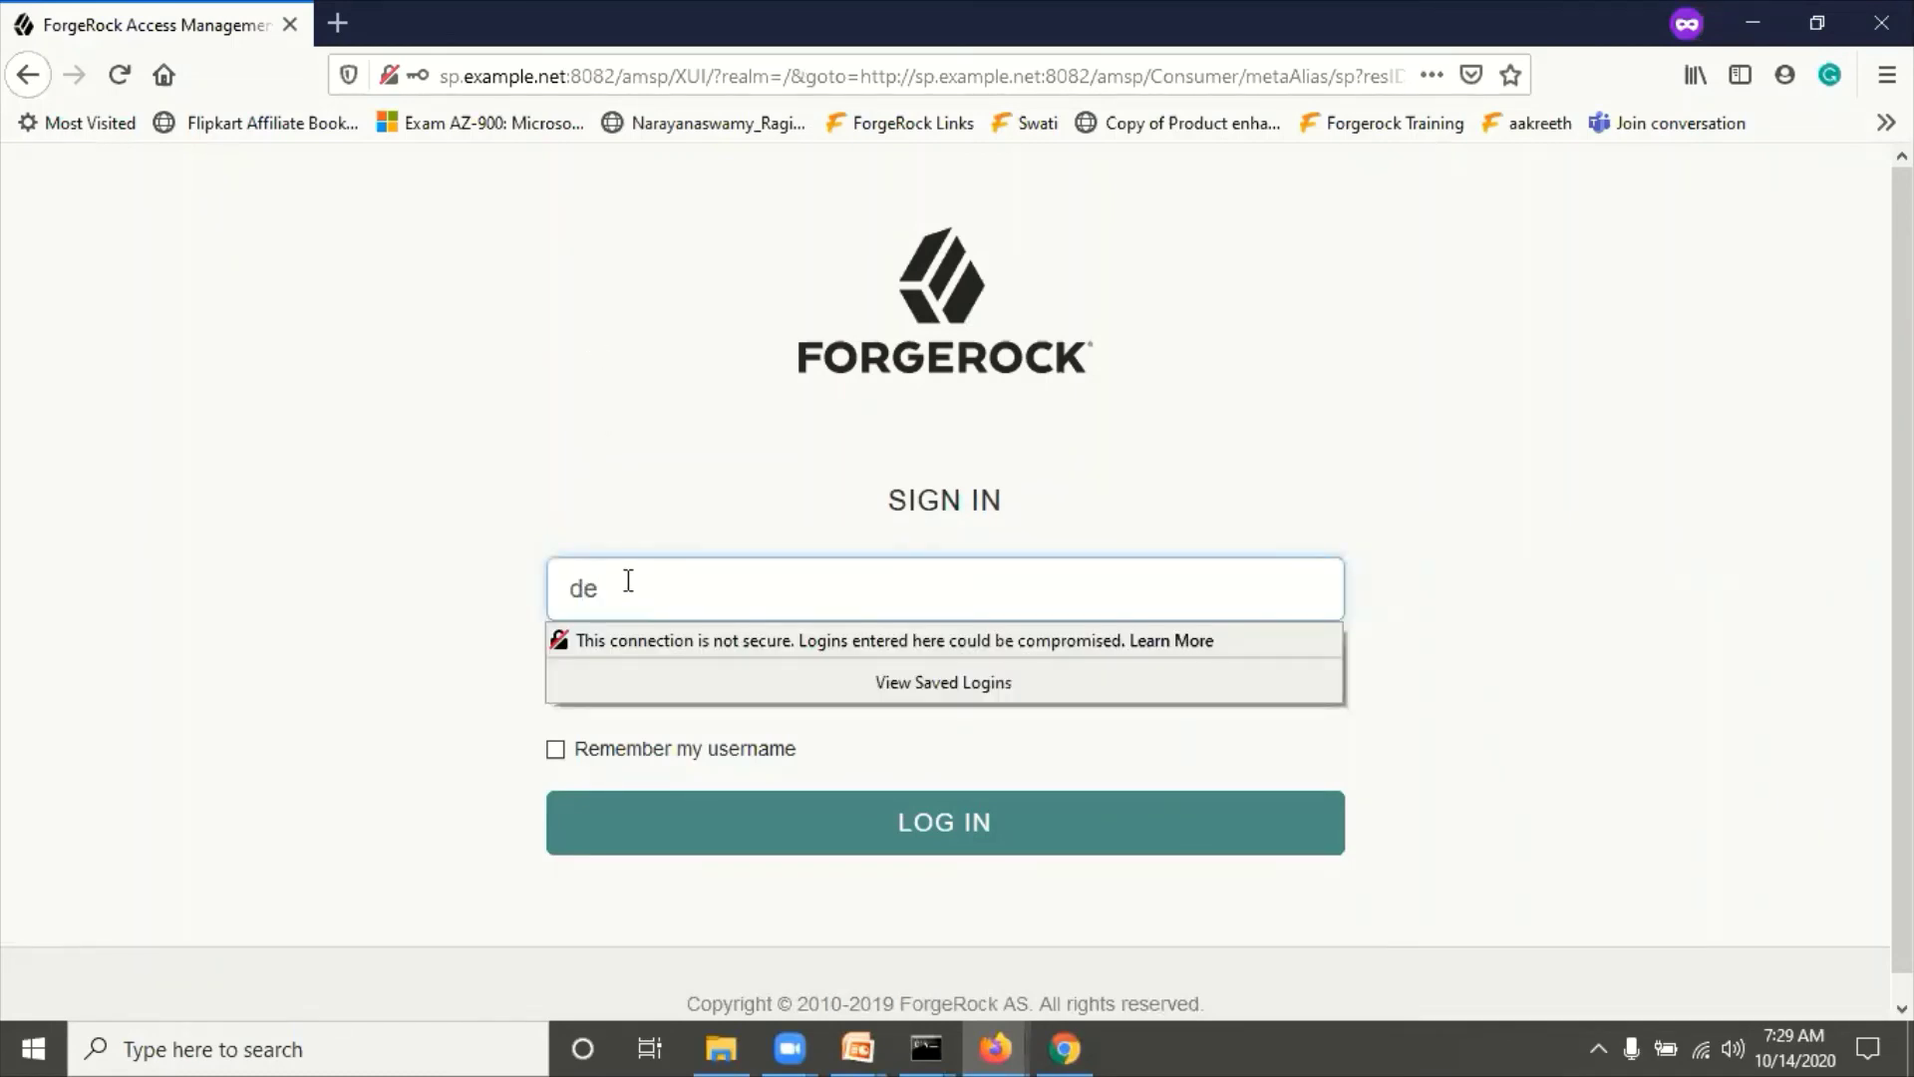
text(mosp3)
key(Tab)
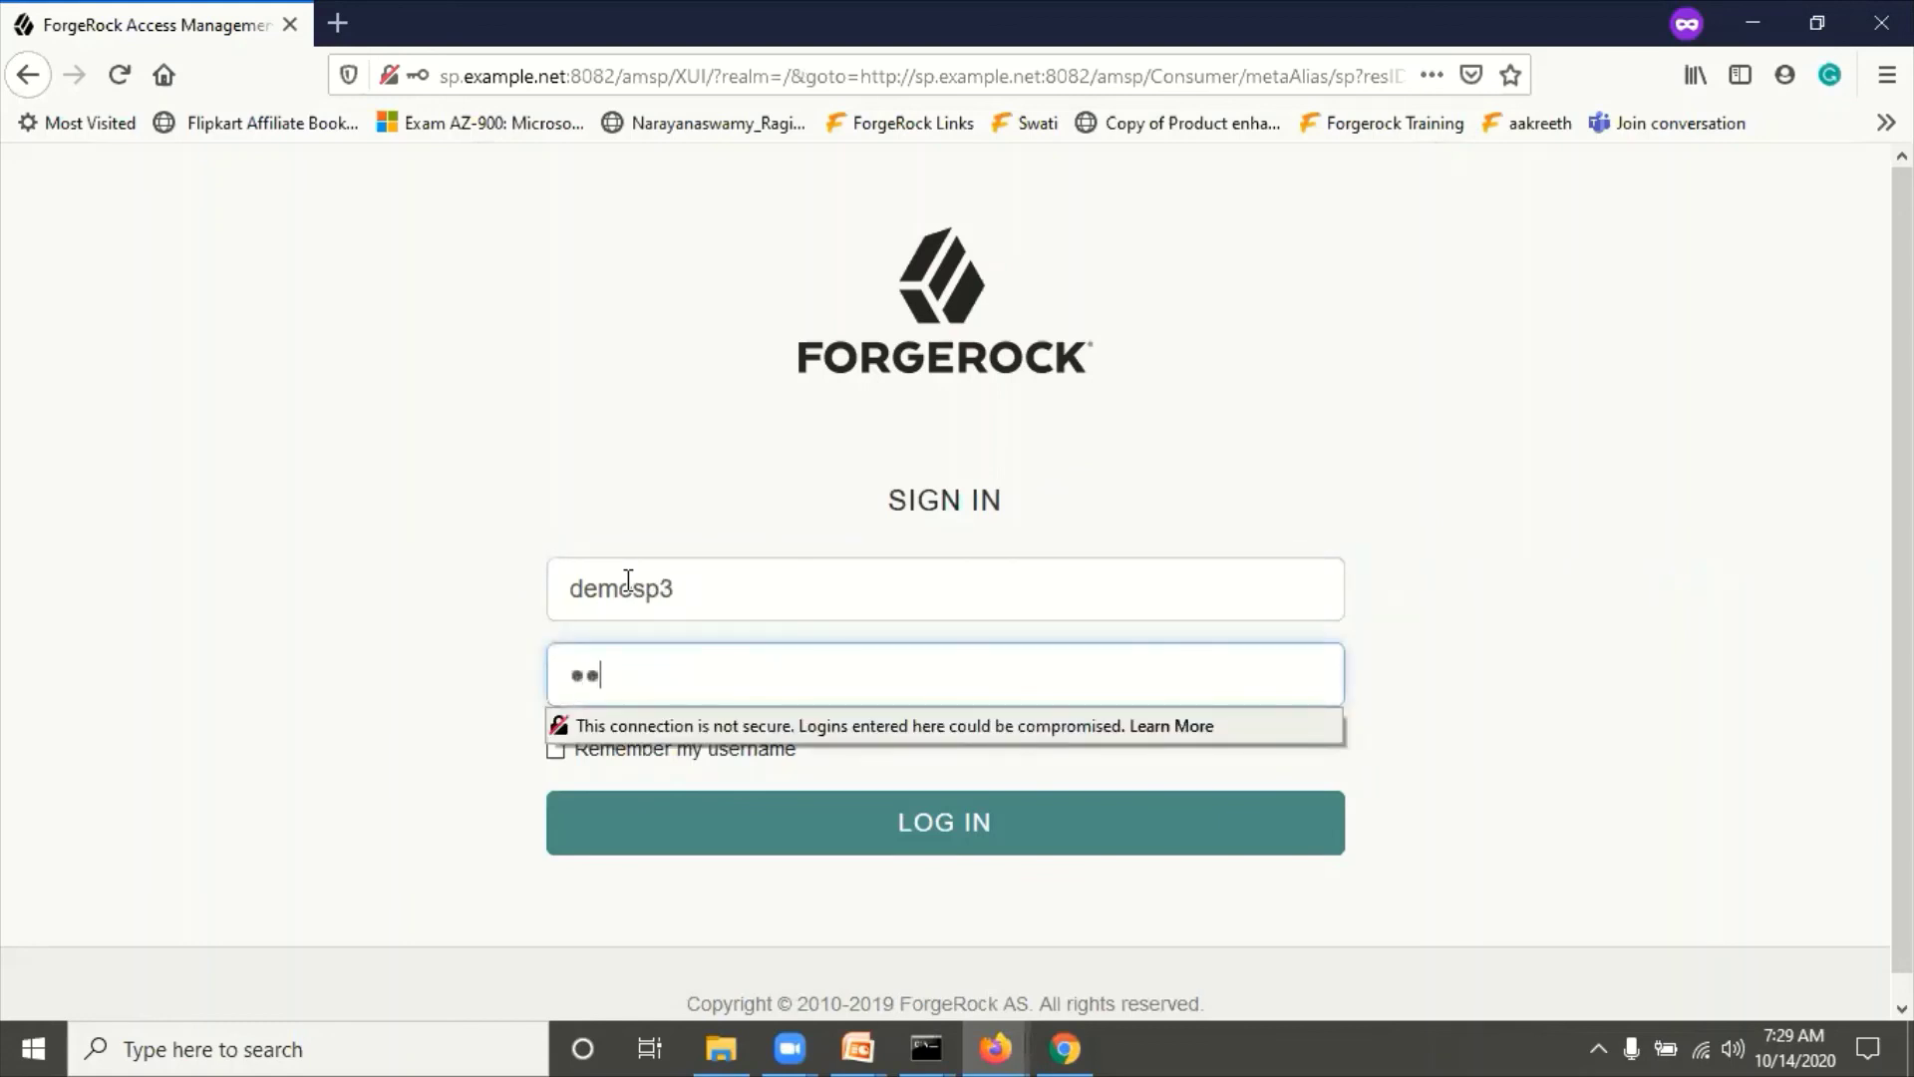
click(555, 398)
click(948, 820)
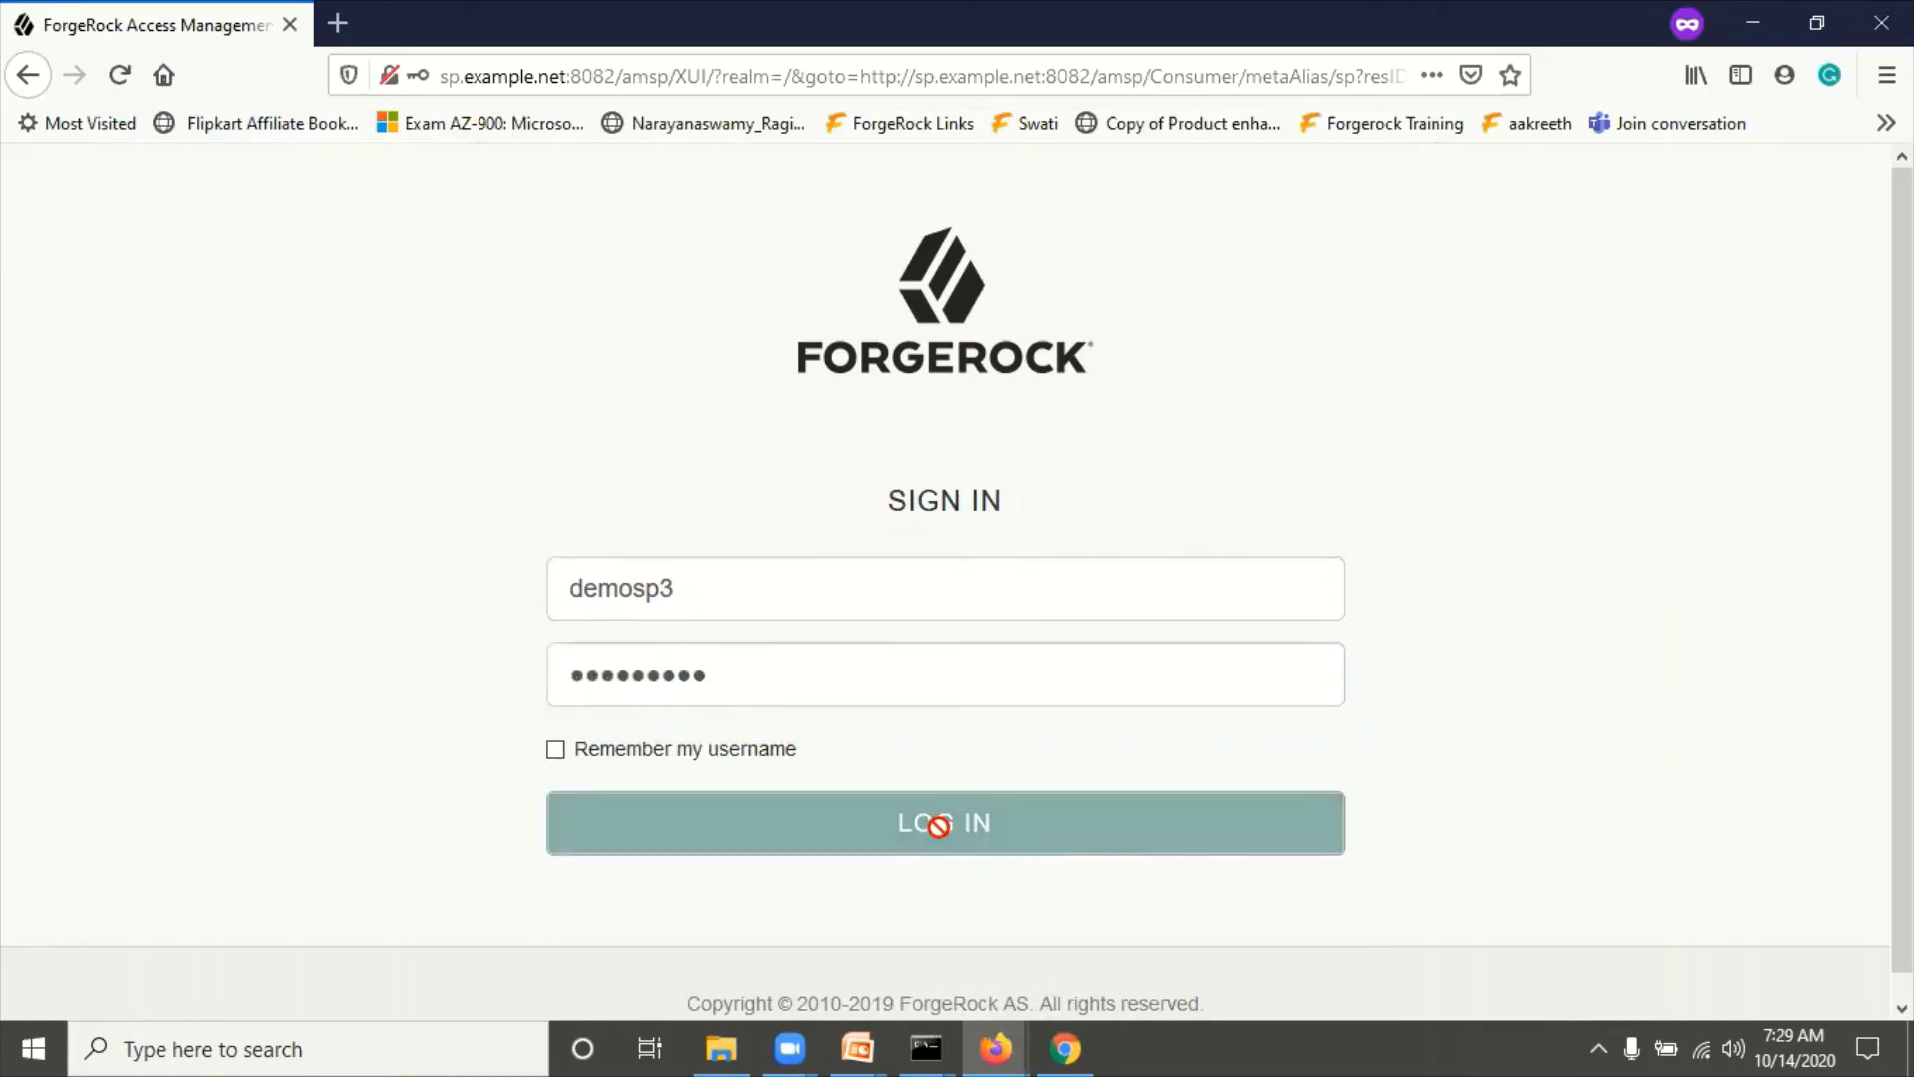
drag(42, 167, 278, 206)
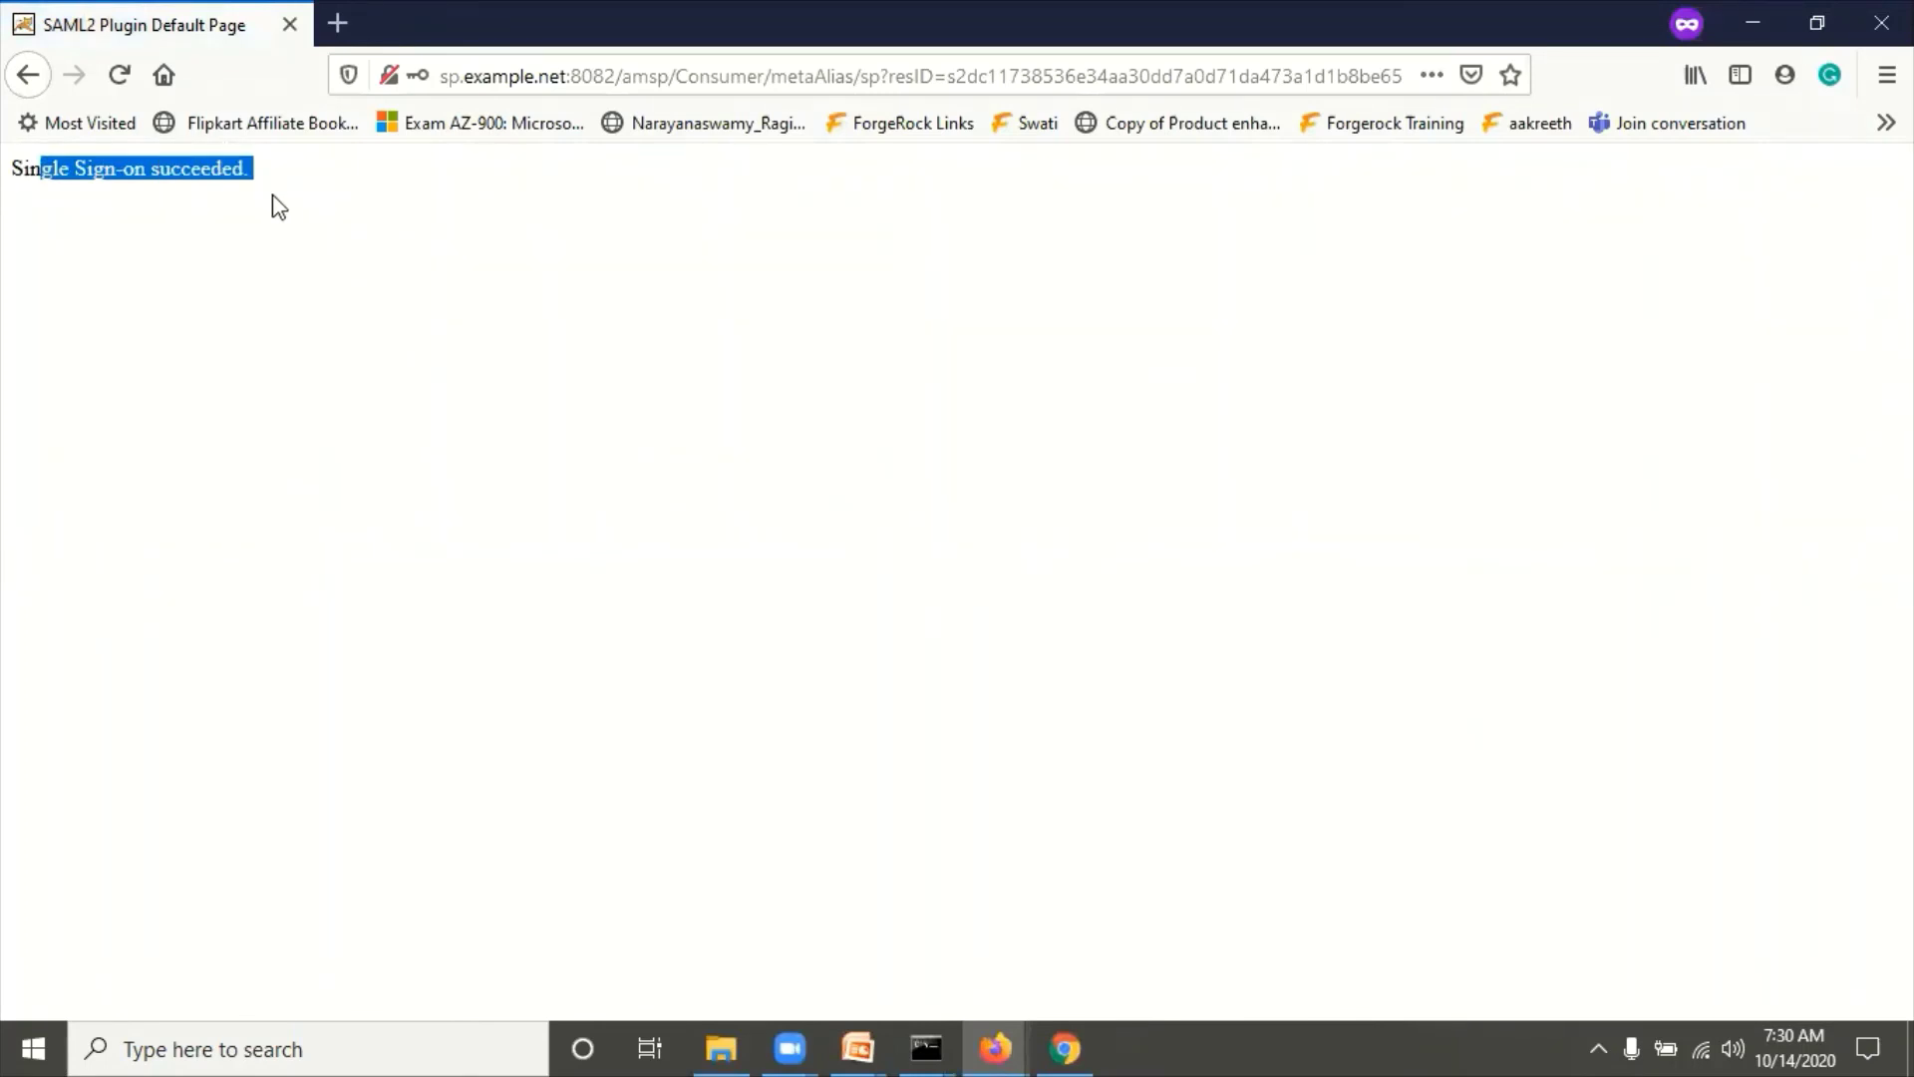
Step: Load the XUI login URL ending realm=/&authIndexType=module&authIndexValue=SAML2TestNew
click(383, 440)
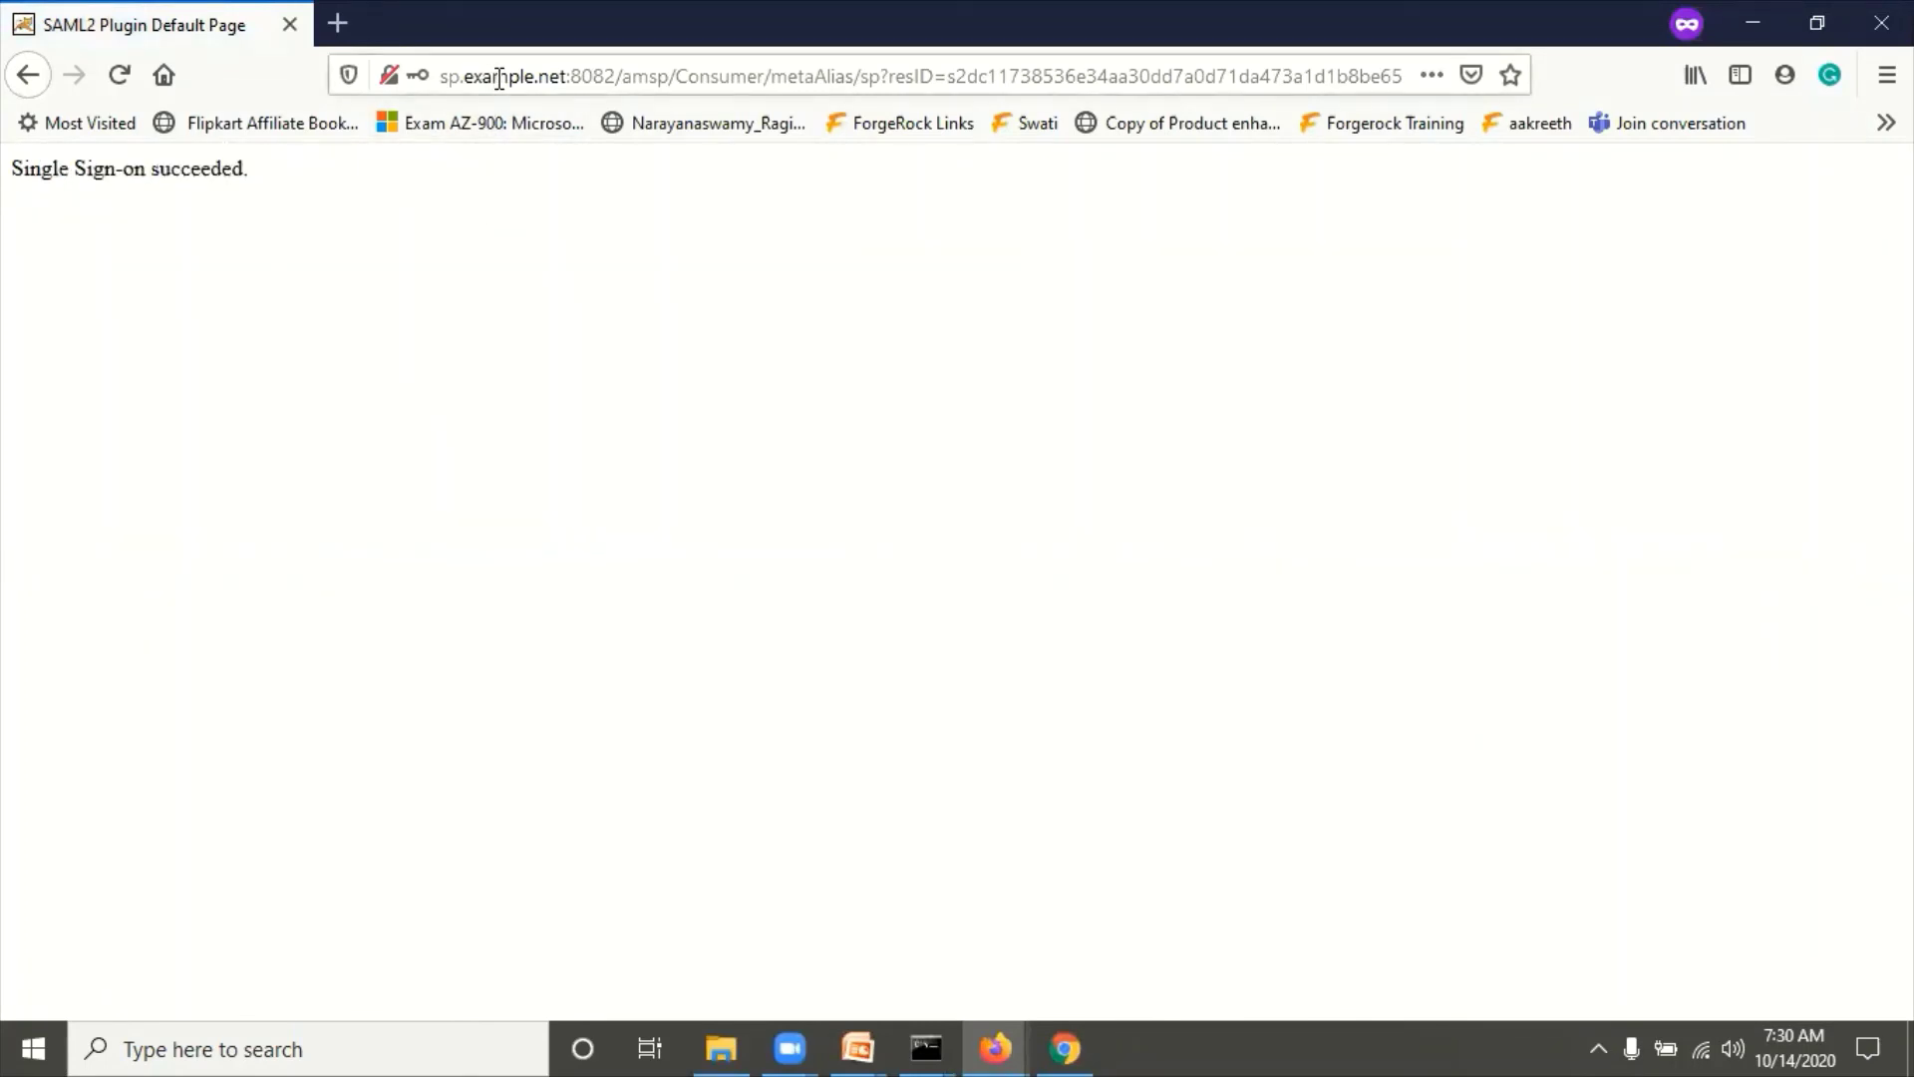
click(684, 75)
text(http://sp.example.net:8082/amsp/XUI/?realm)
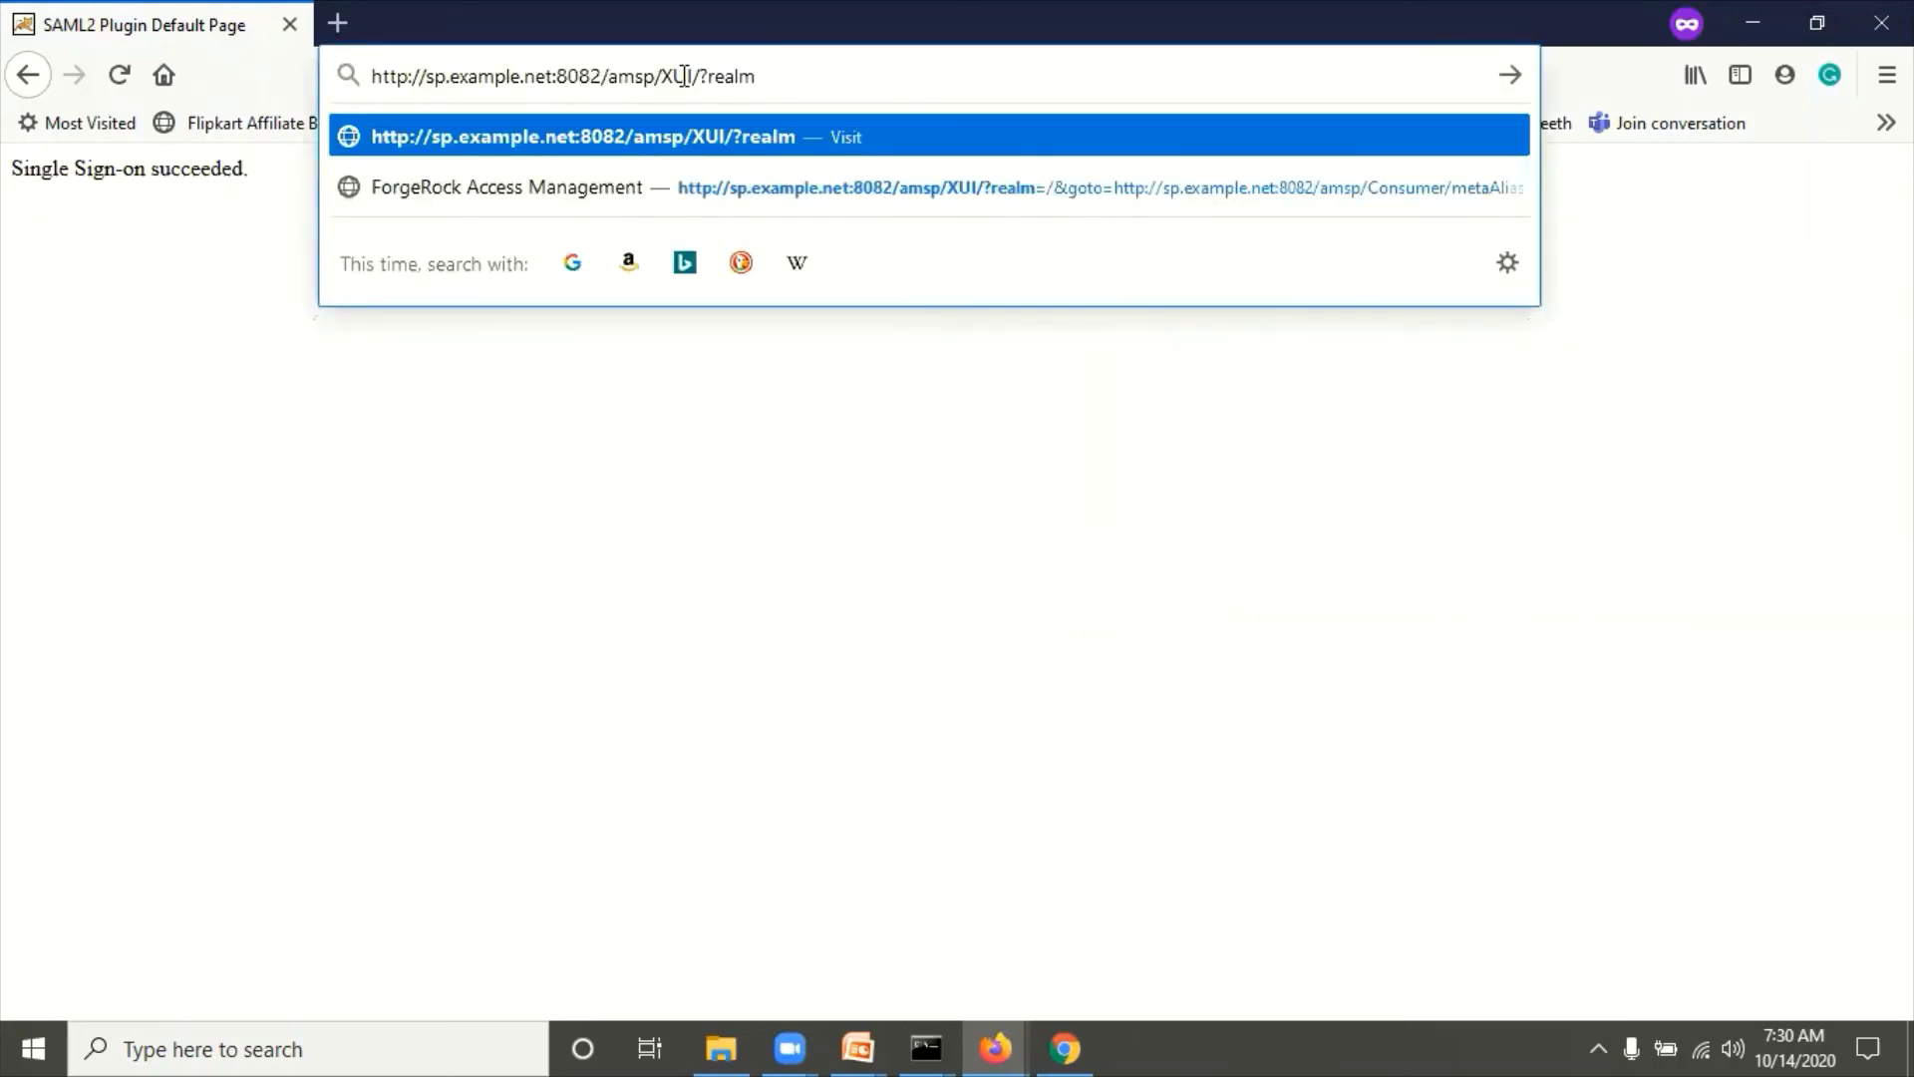
text(=)
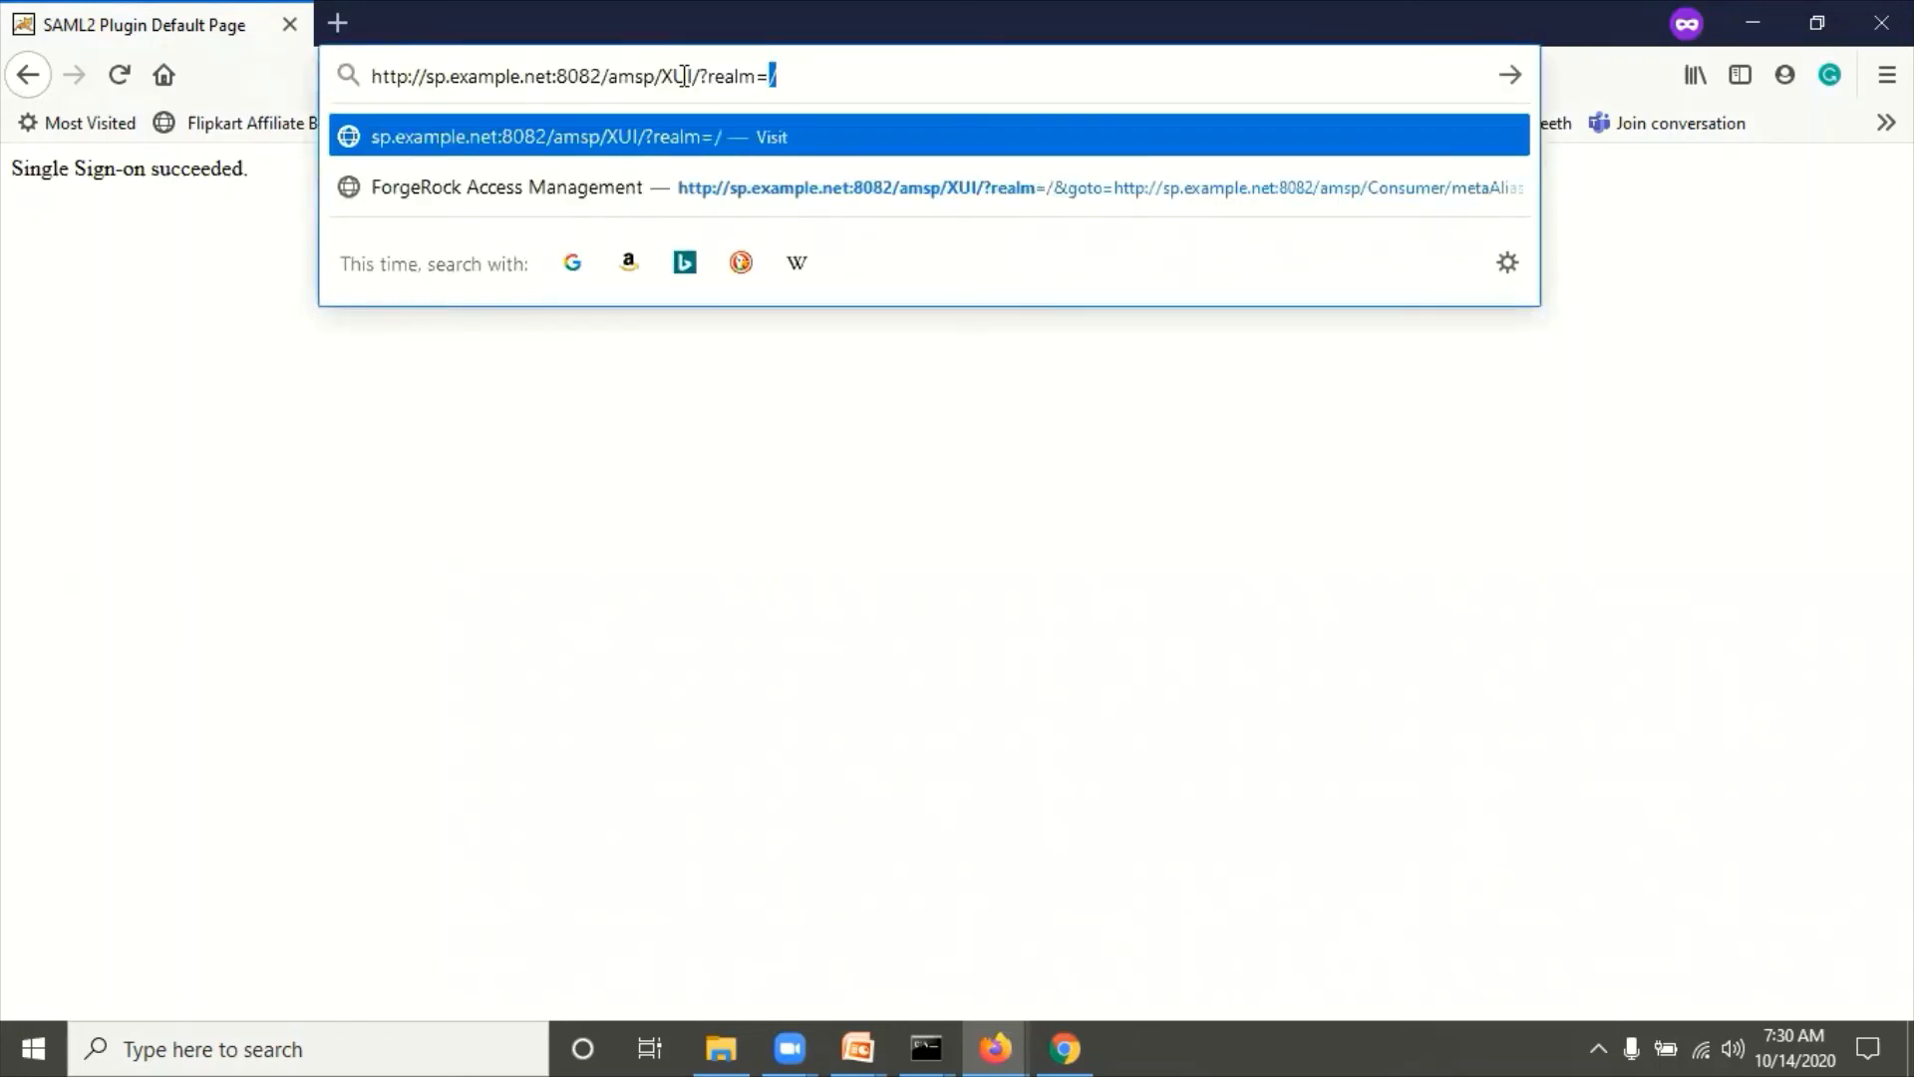
text(/&auth)
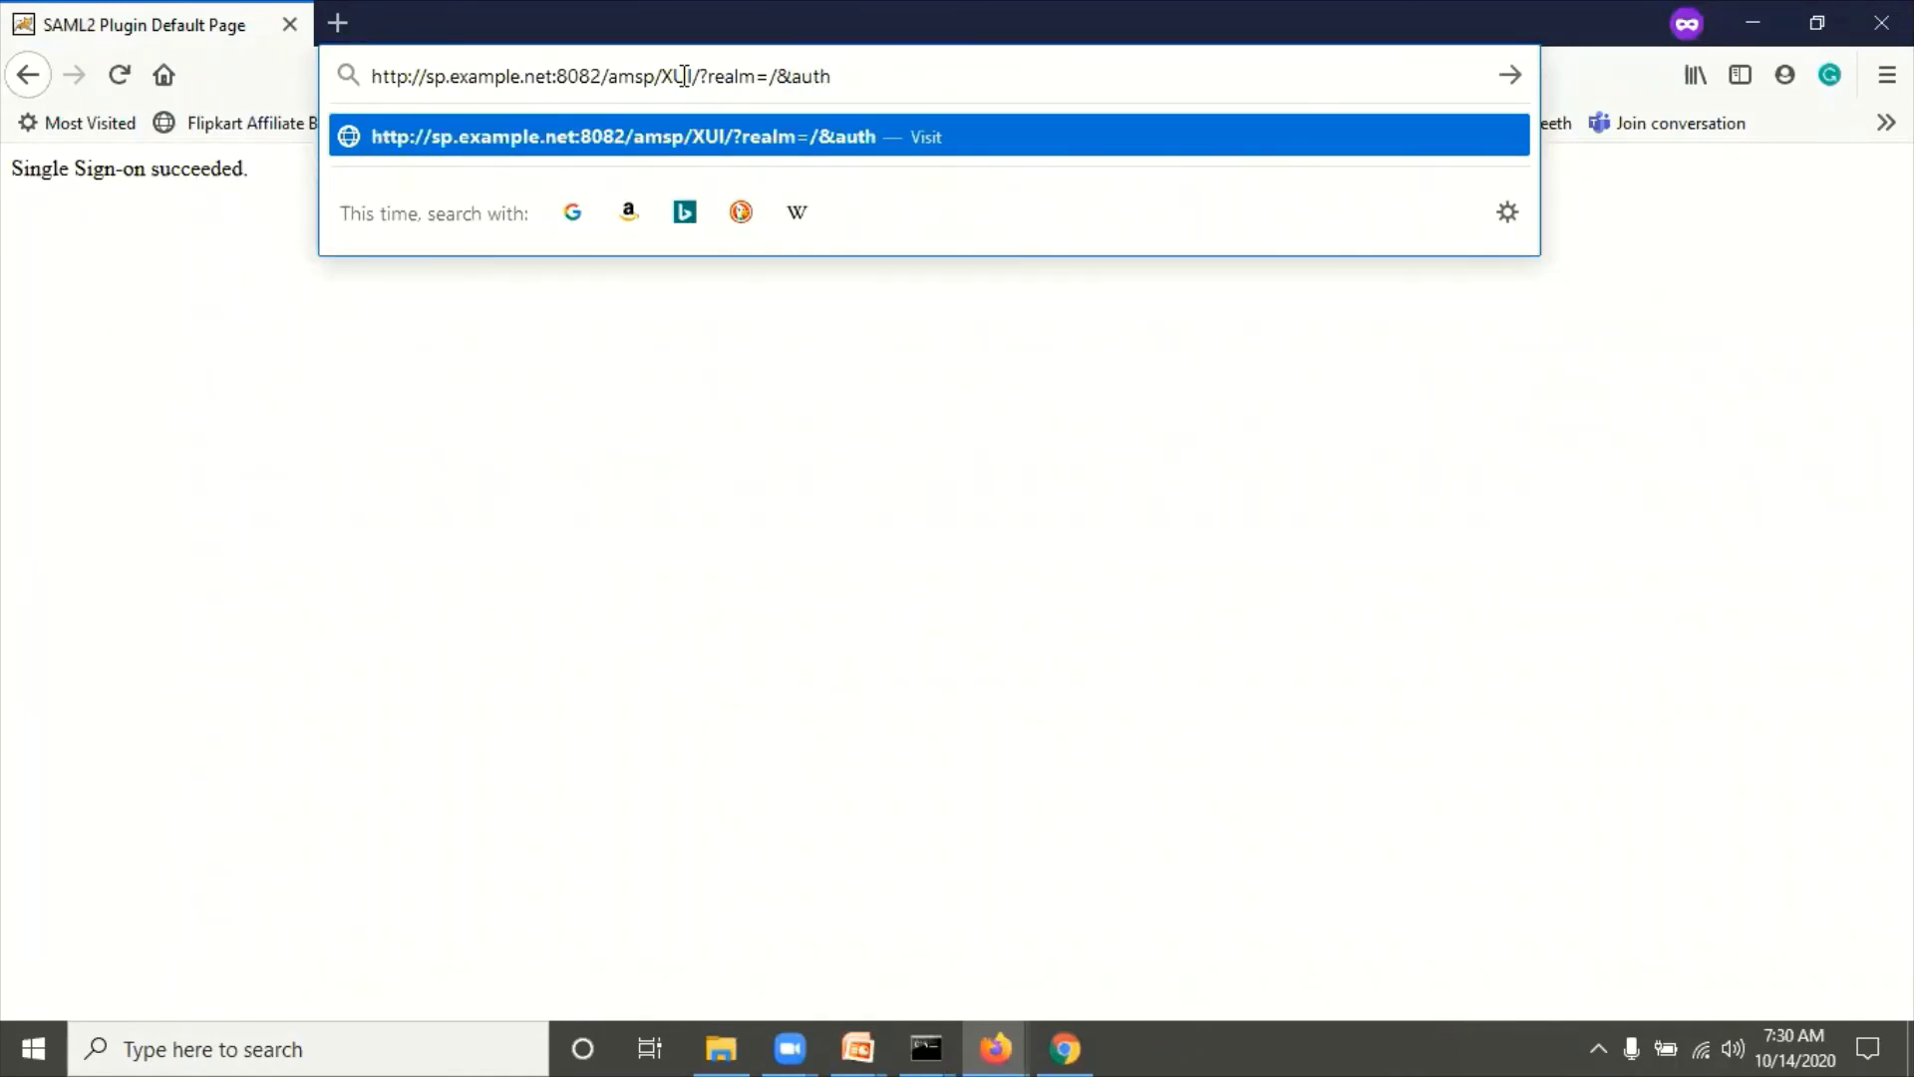
text(IndexType=)
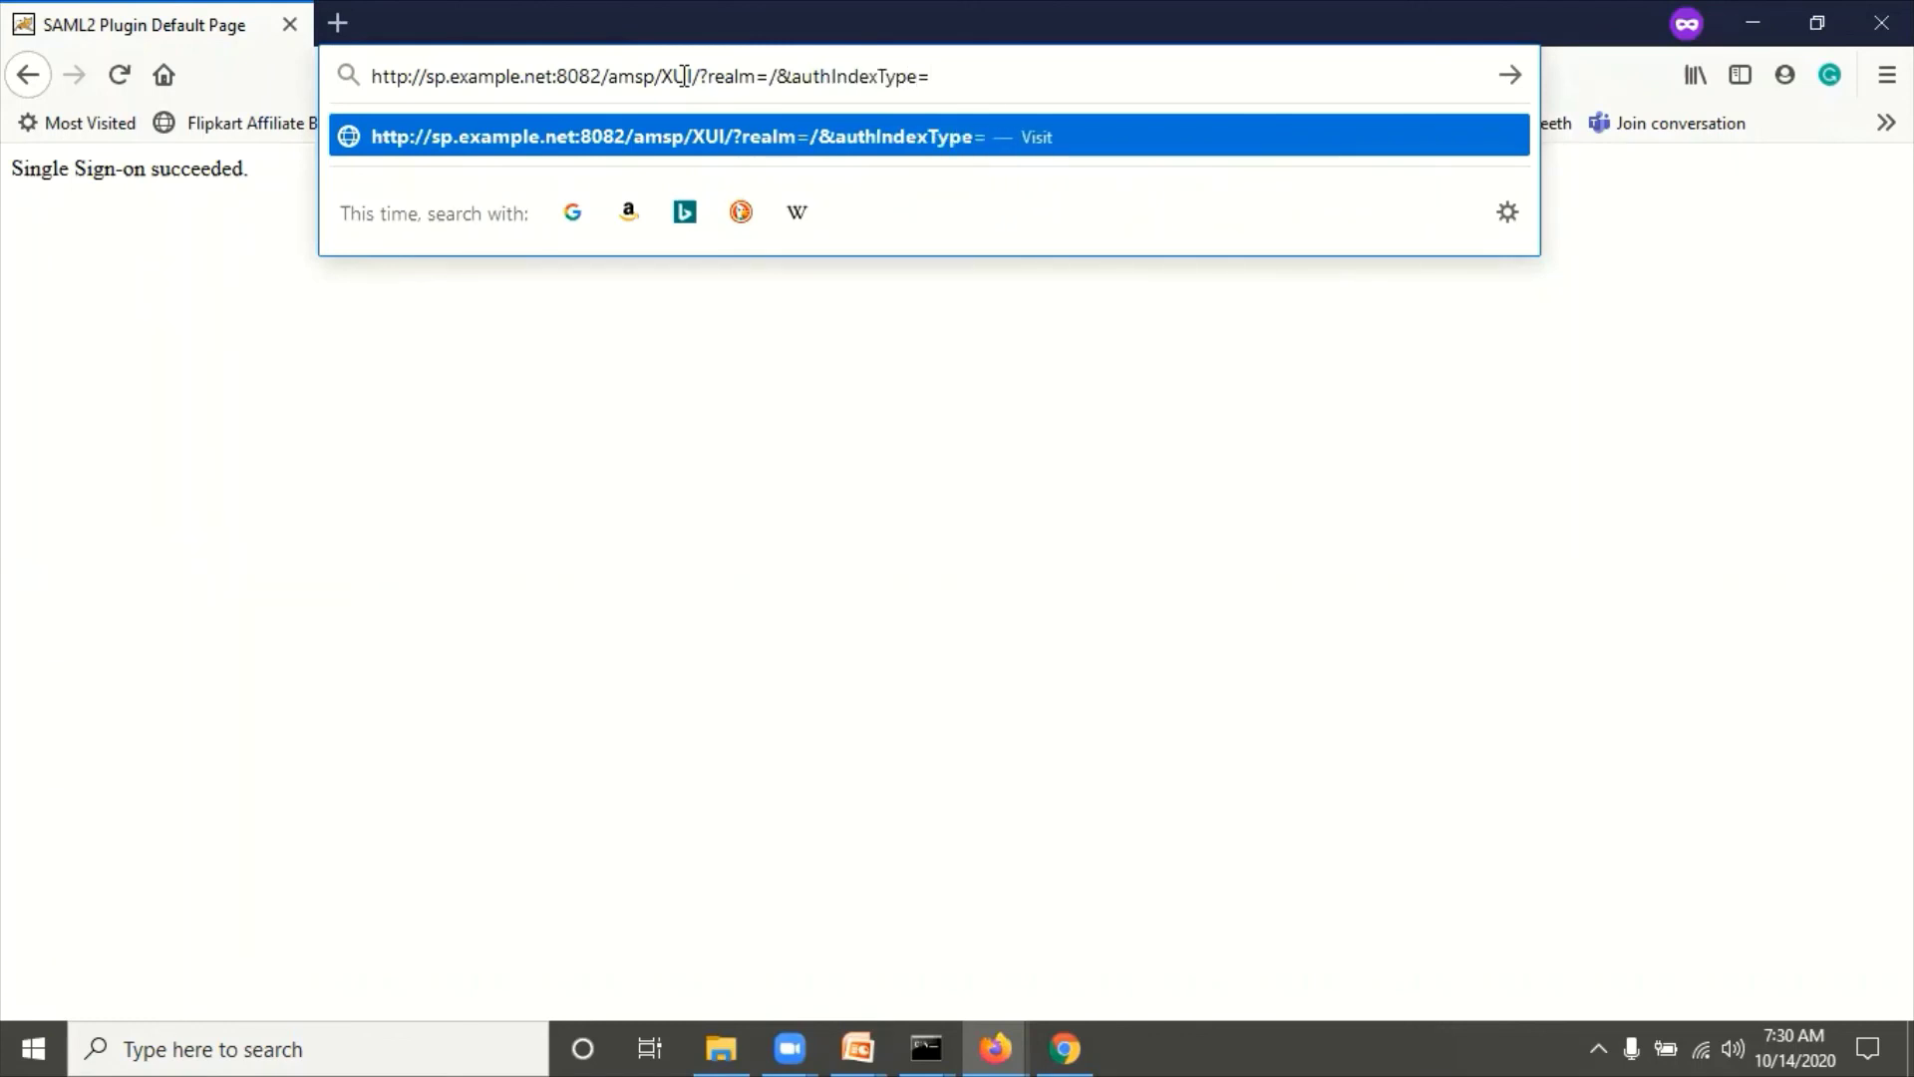
text(module)
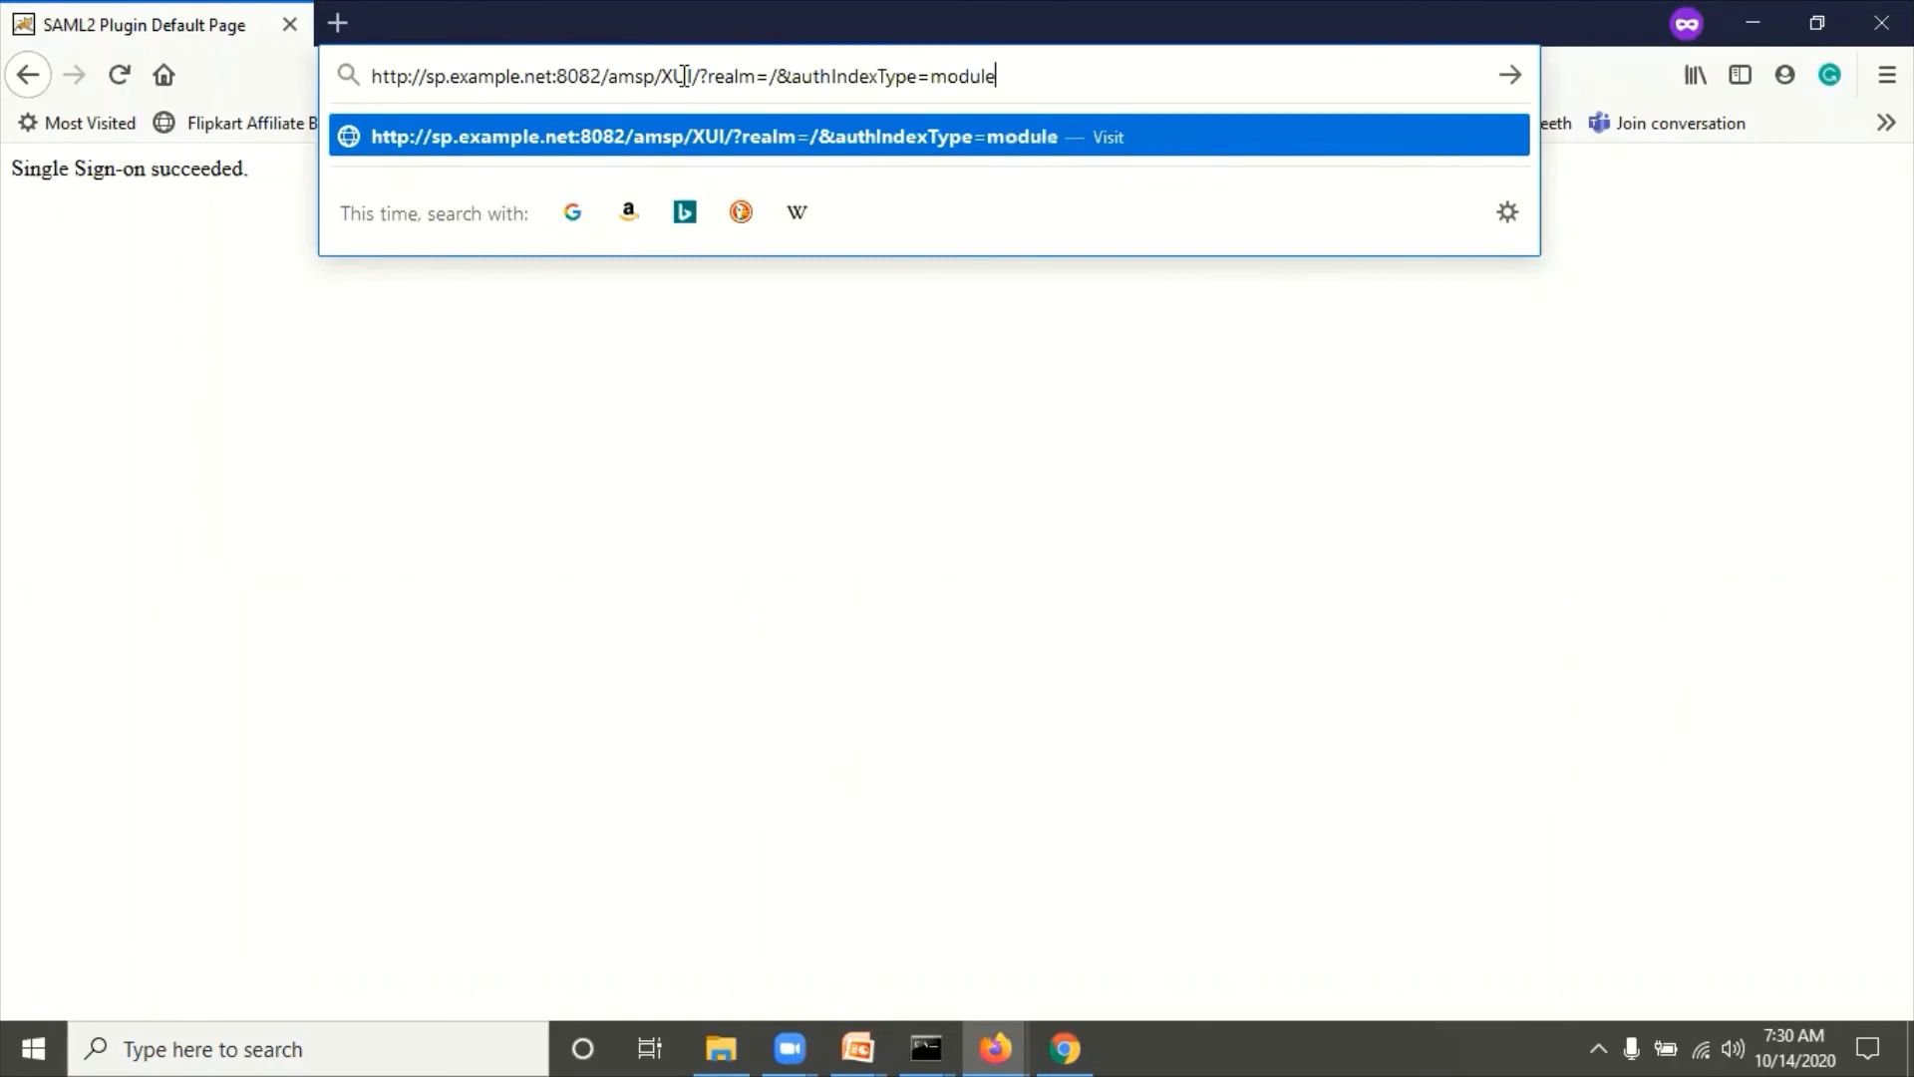
text(&auth)
text(Index)
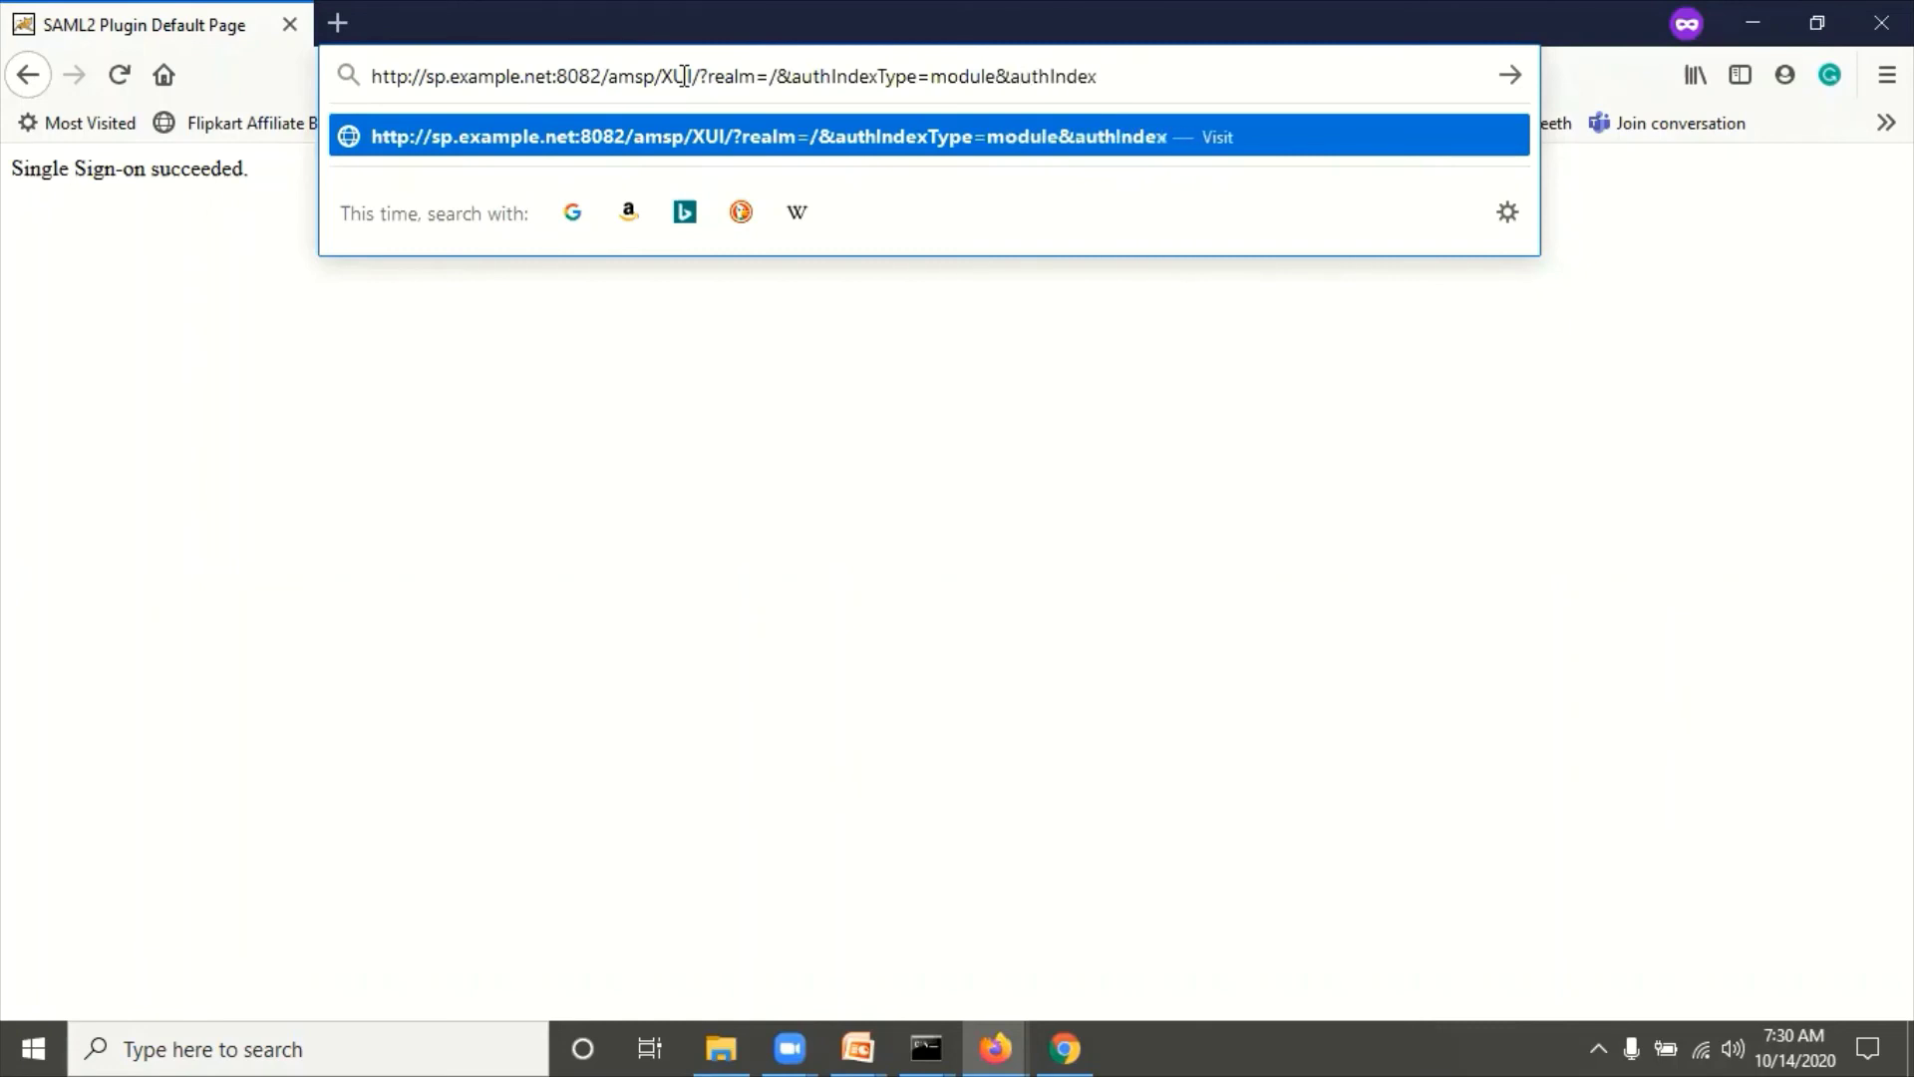
text(Value=SAML2)
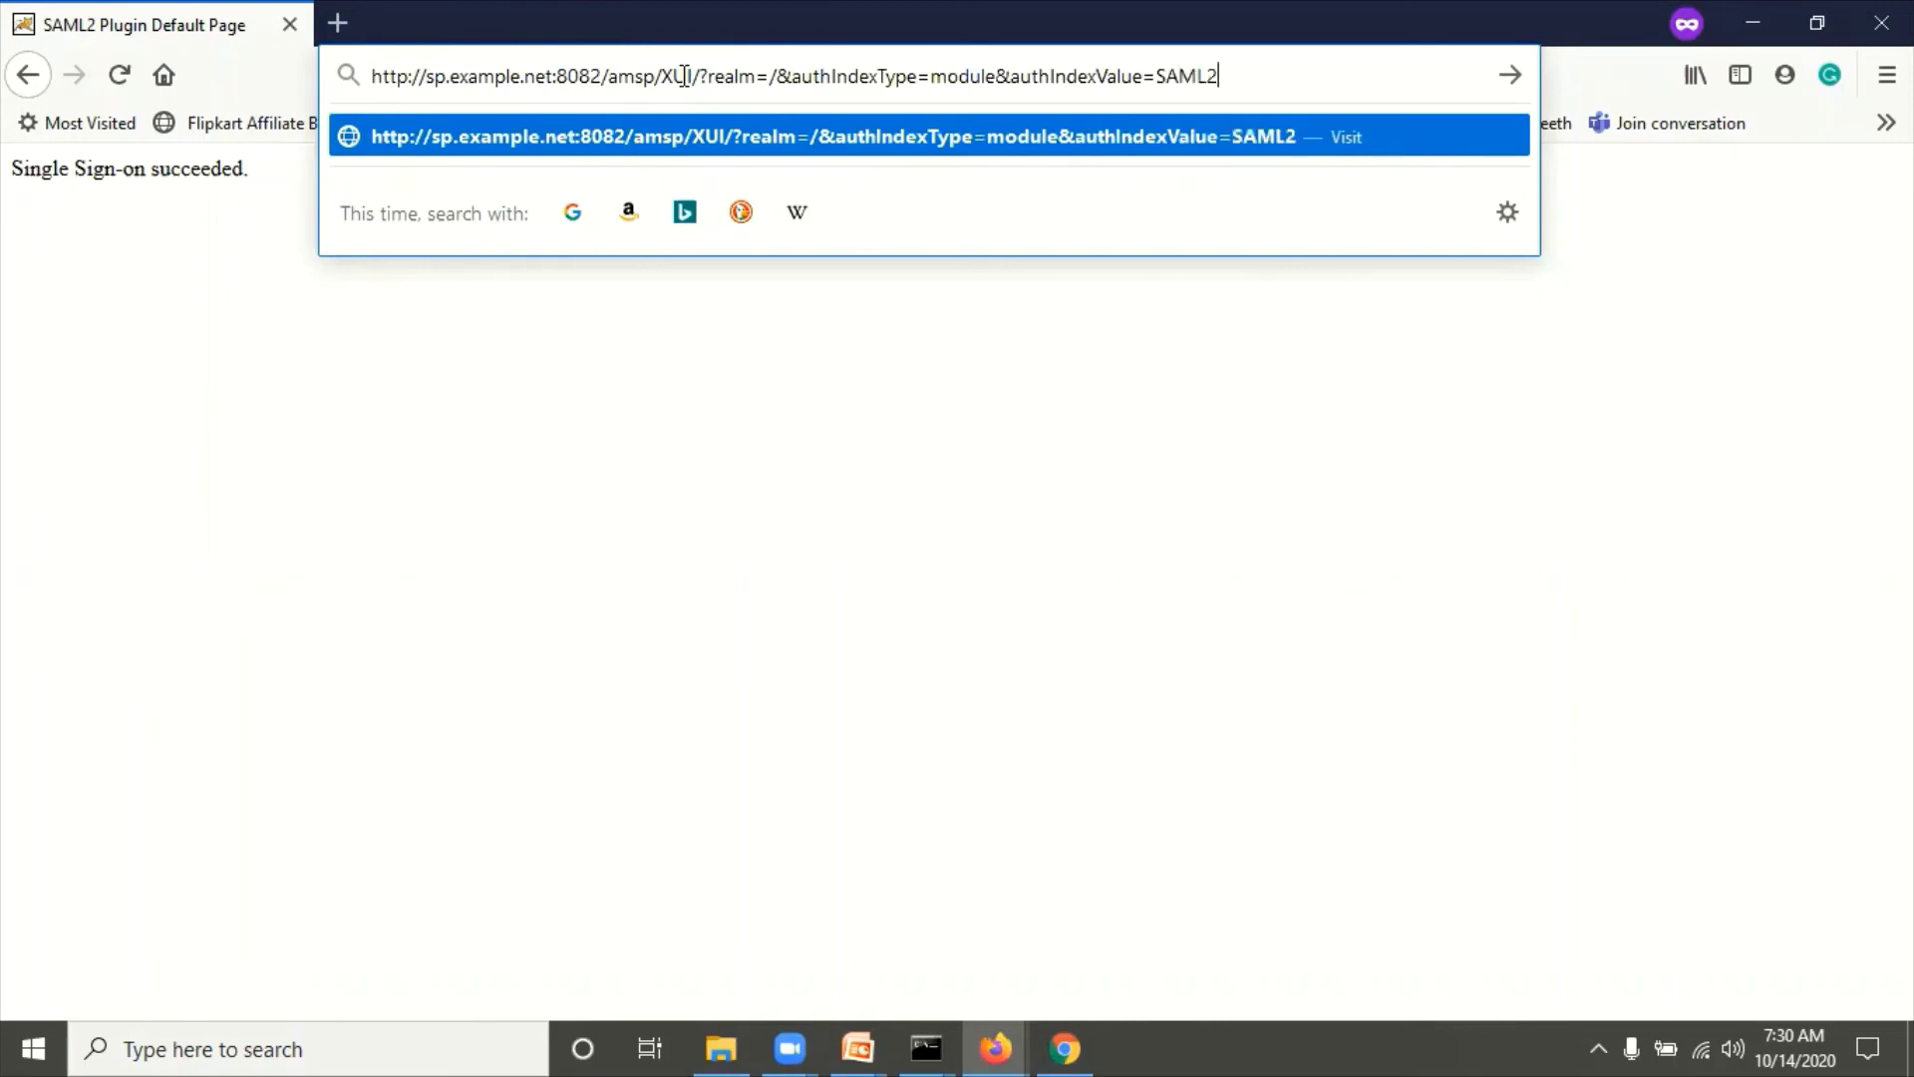
text(TestNew)
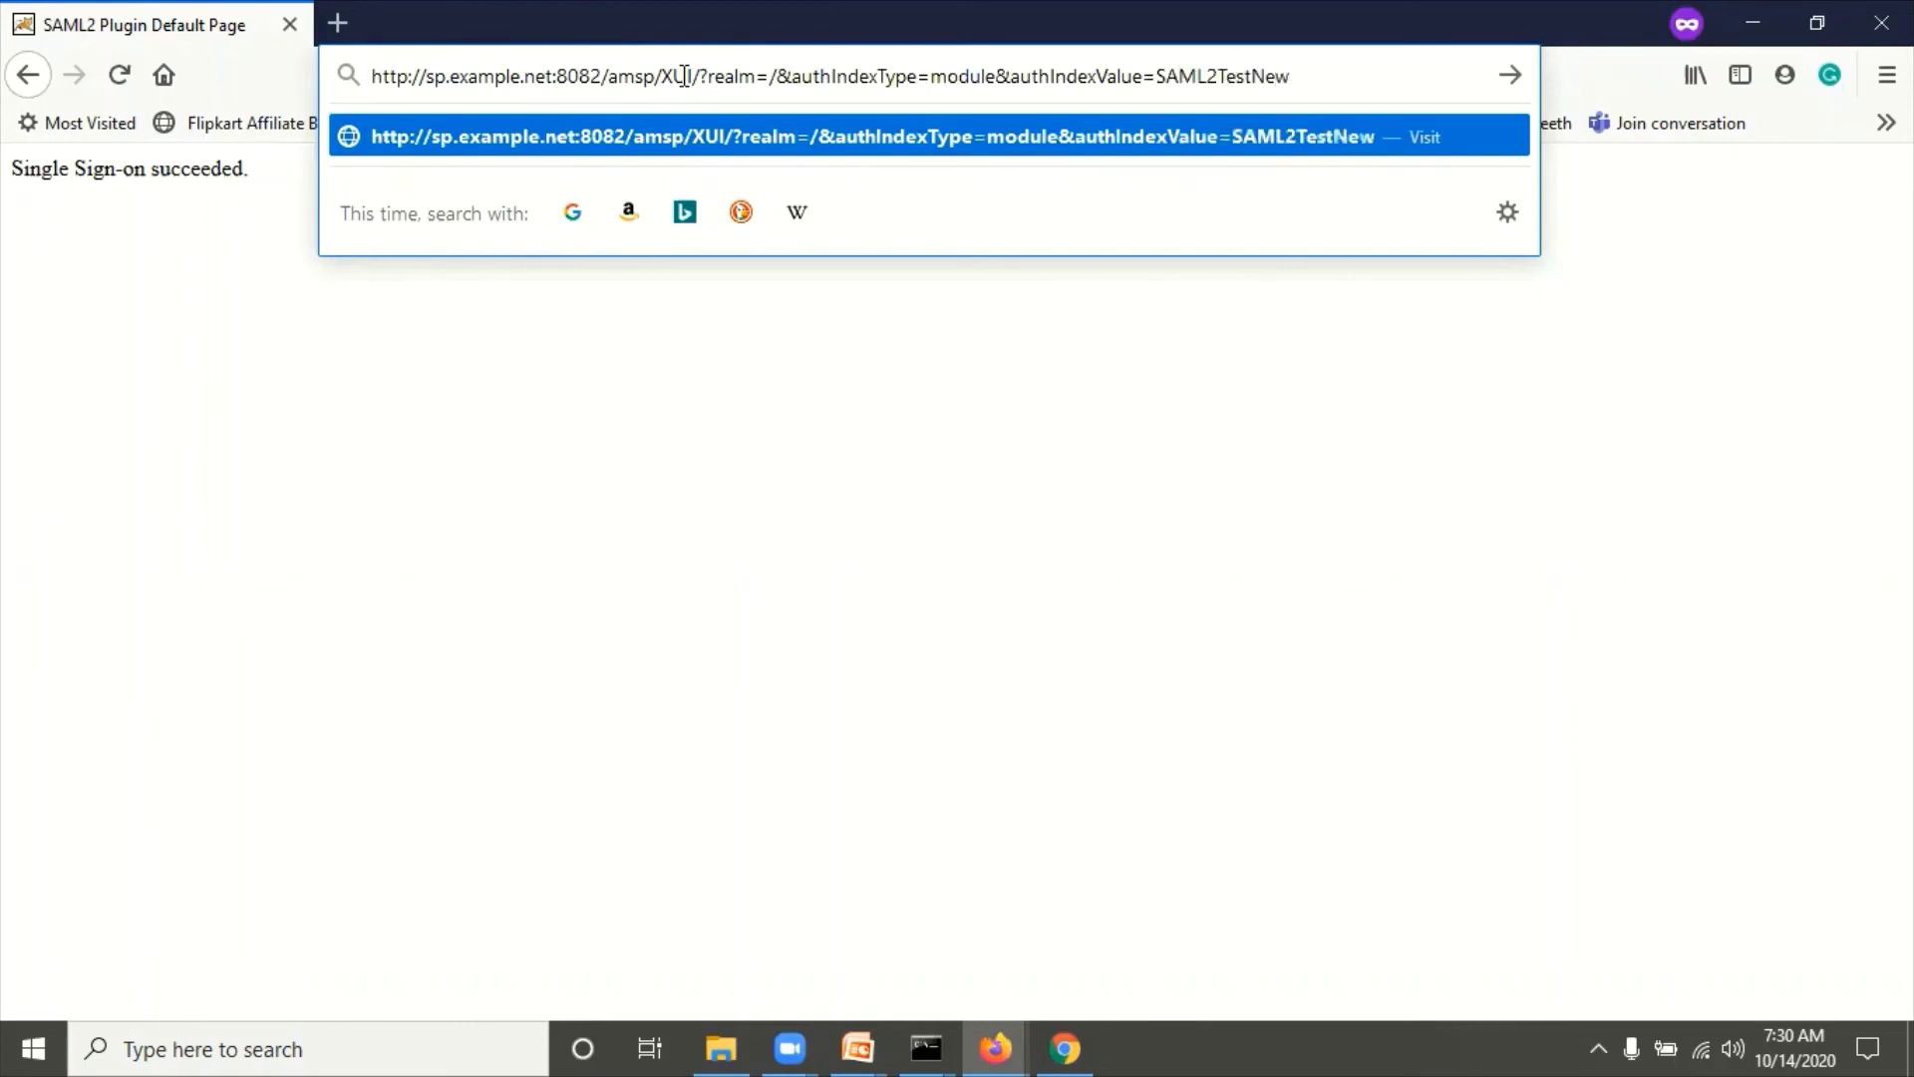
key(ctrl+a)
key(ctrl+c)
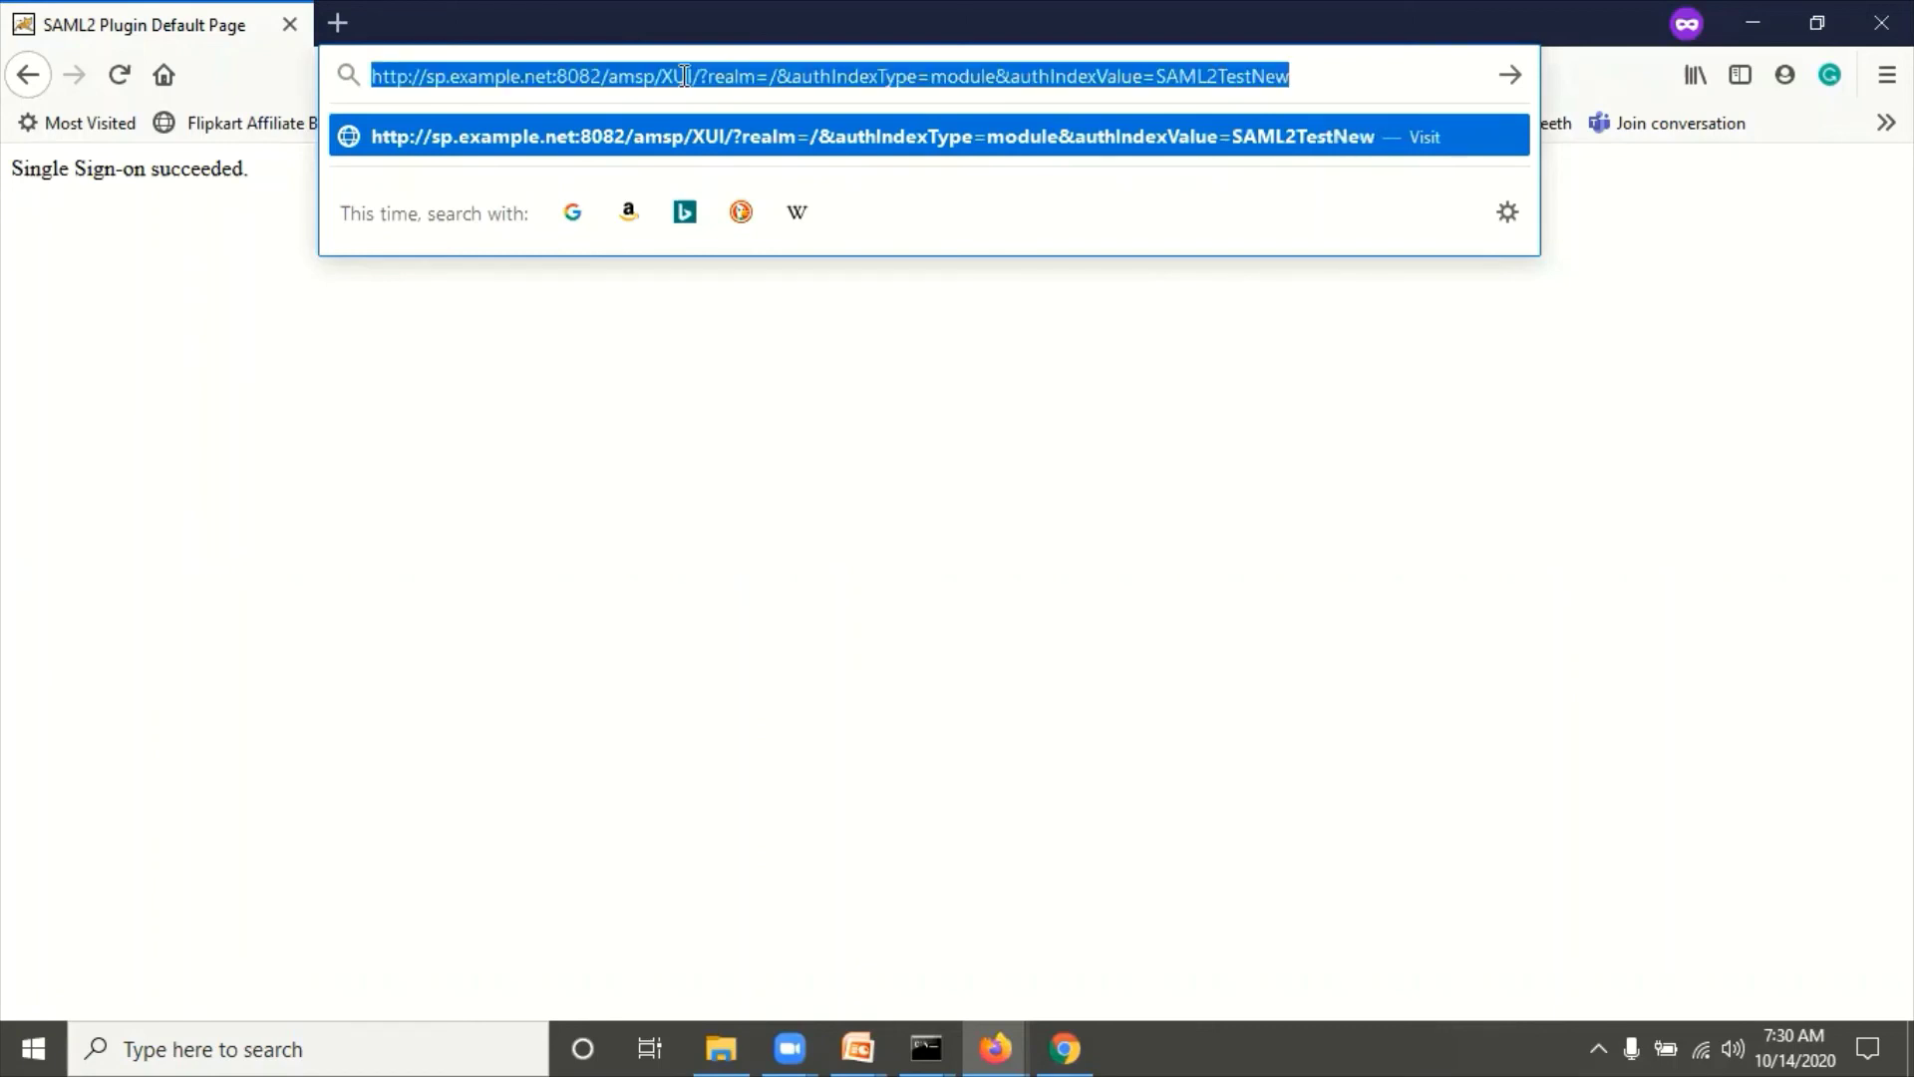
key(Return)
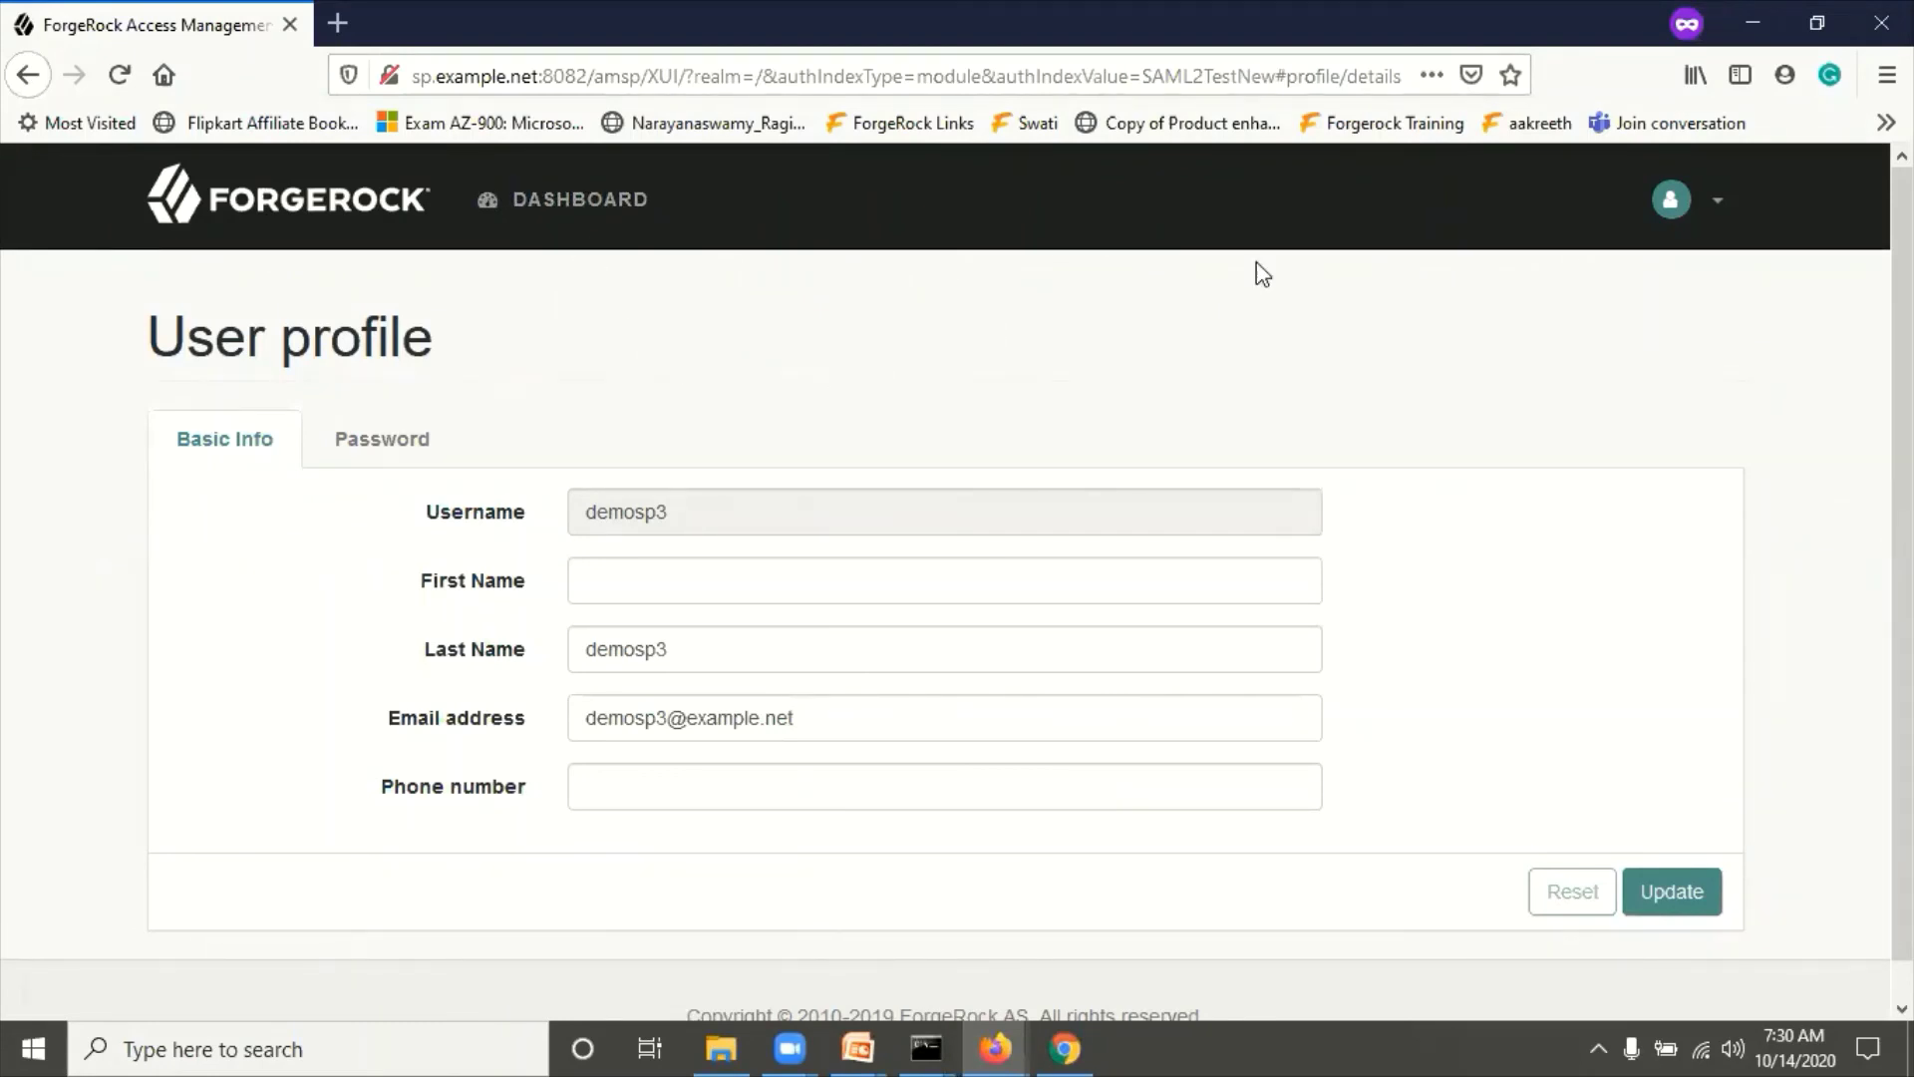
Step: Minimize the current private window, restore Firefox, and start a New Private Window
click(1882, 22)
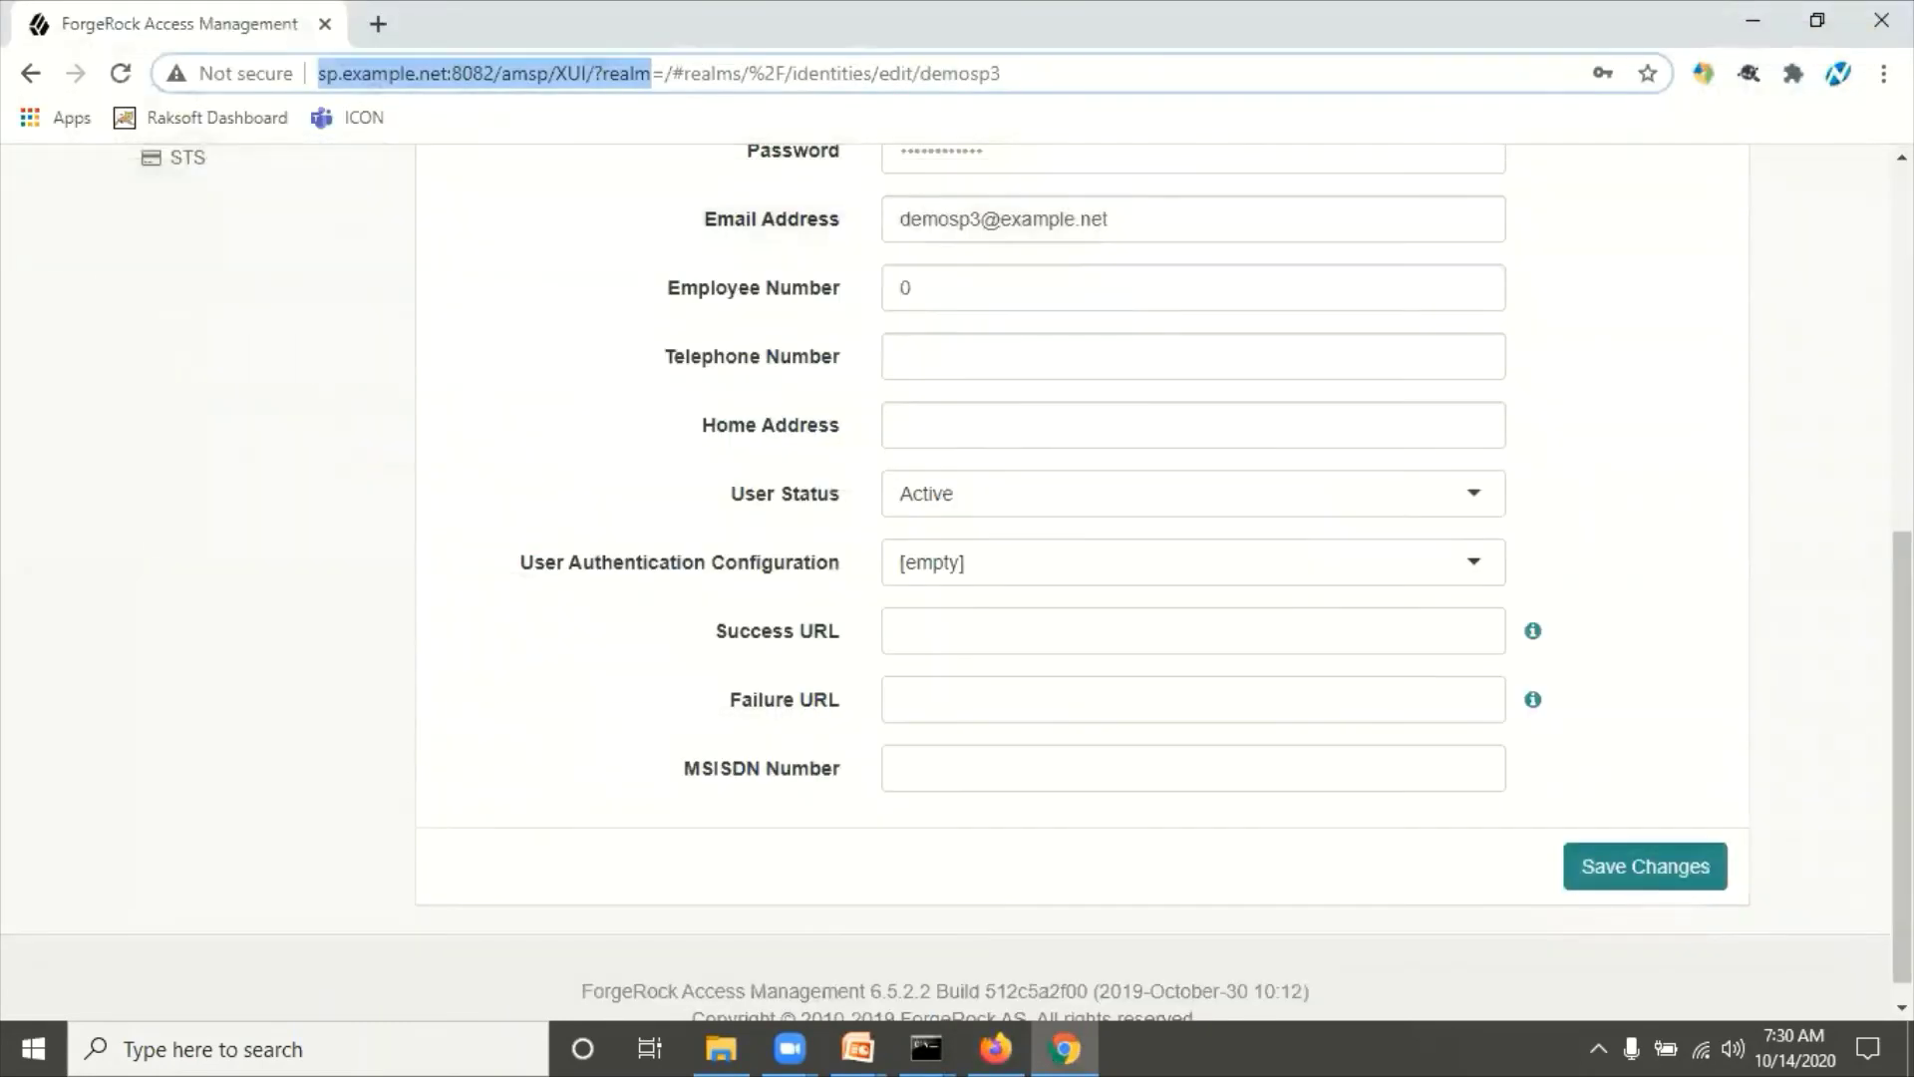
click(999, 1045)
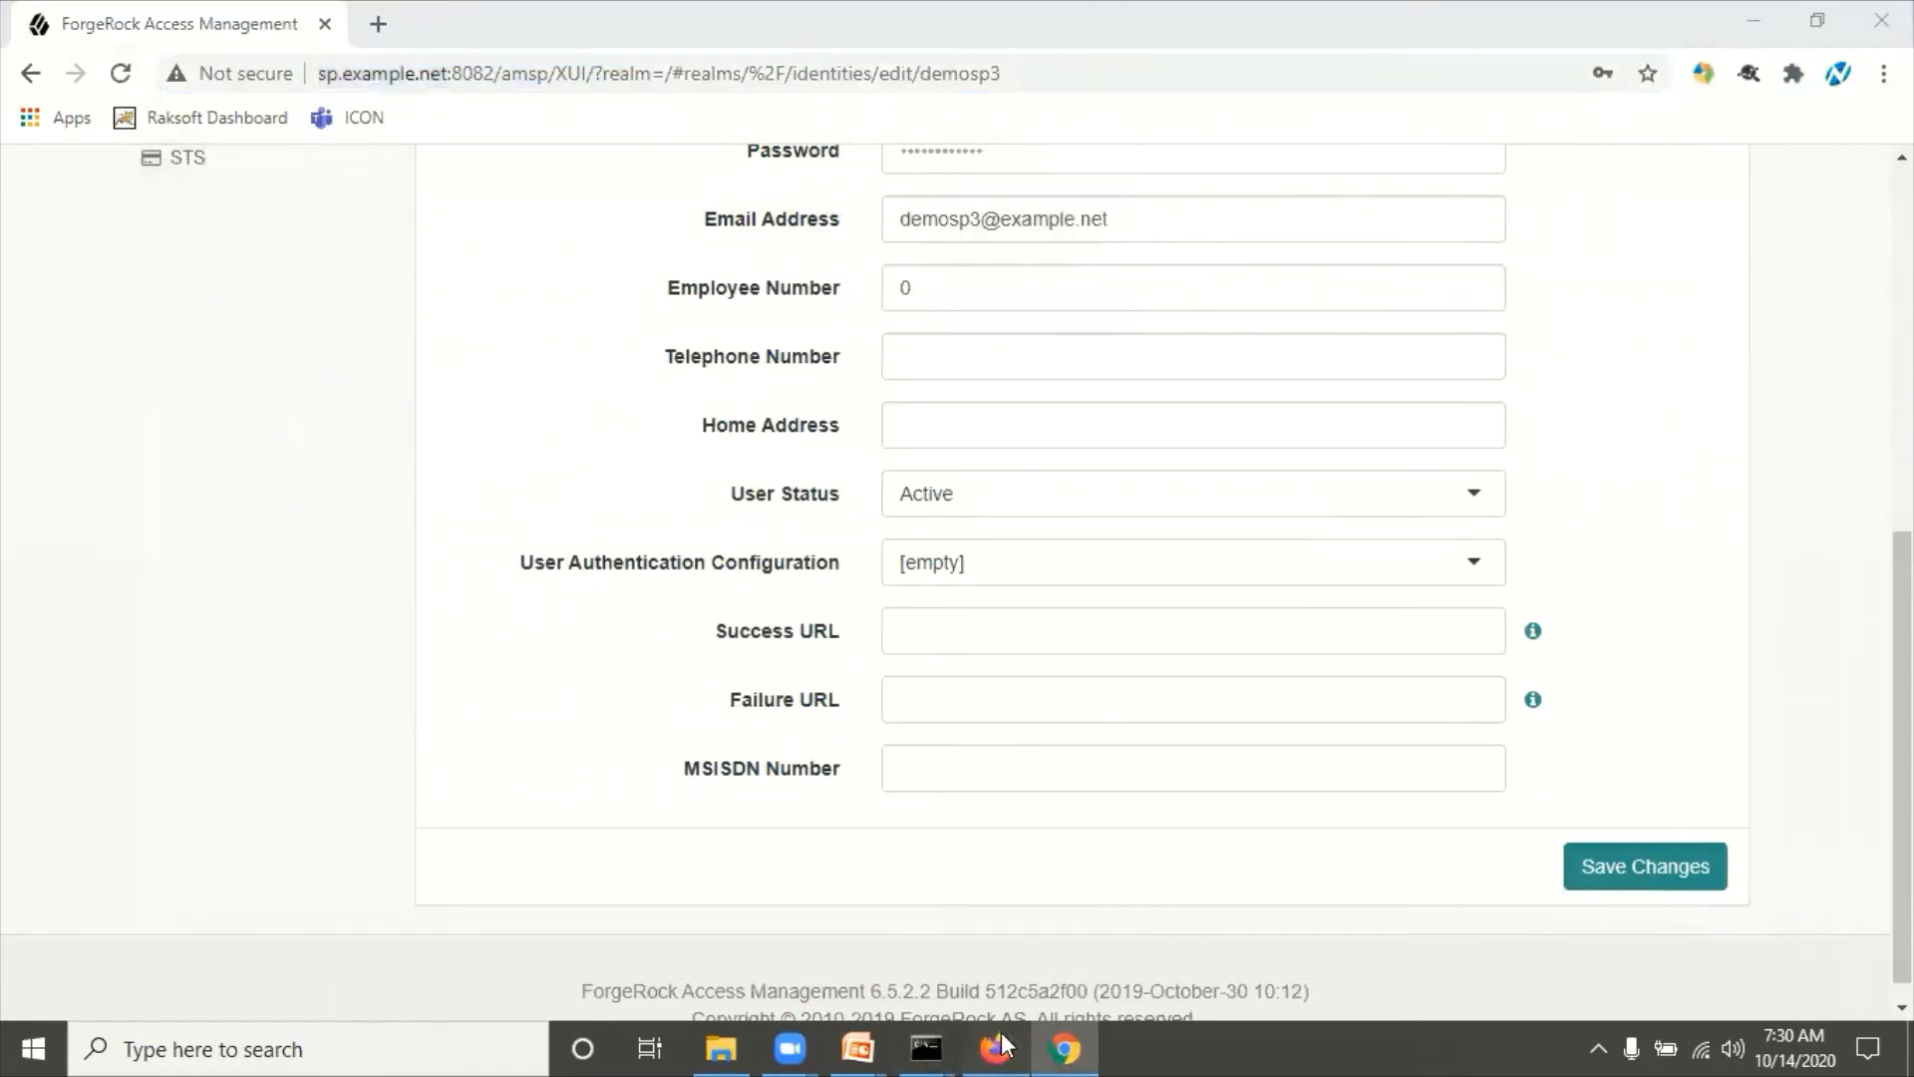
click(1888, 75)
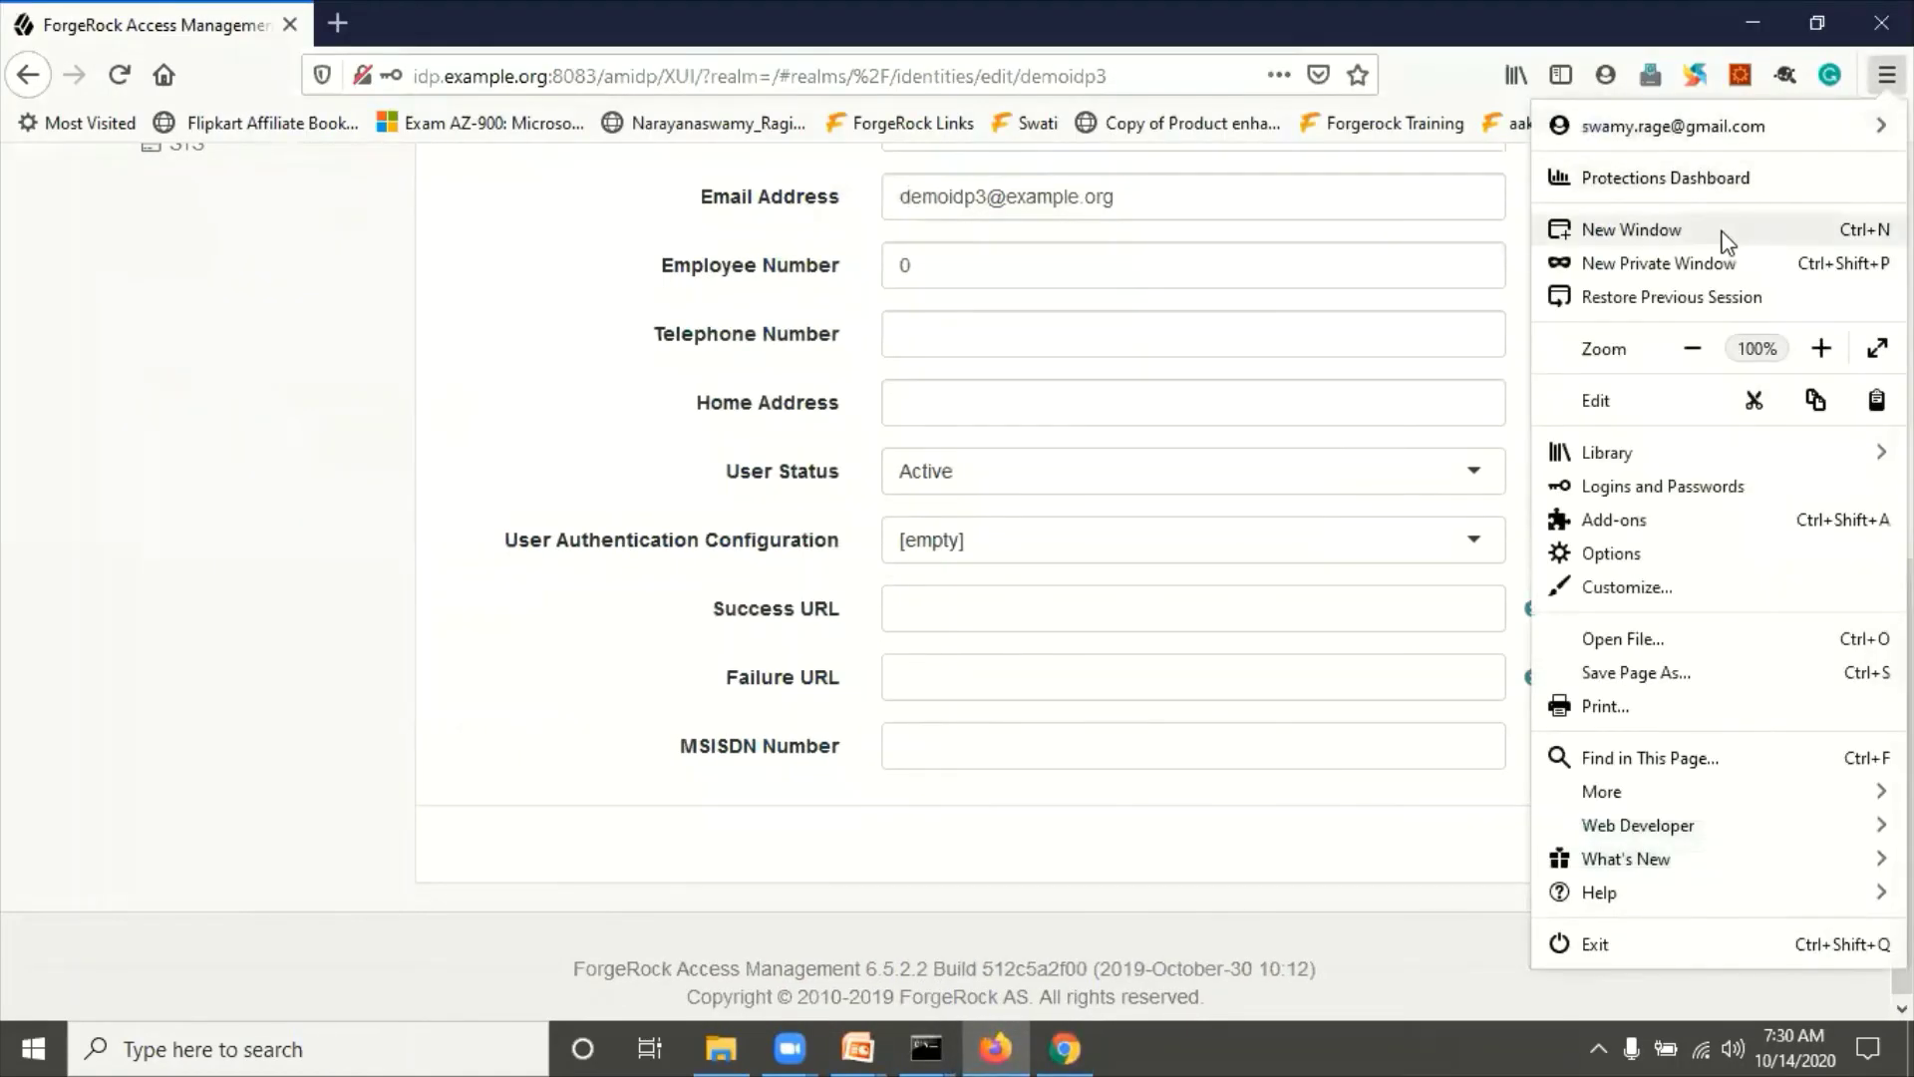
click(1705, 260)
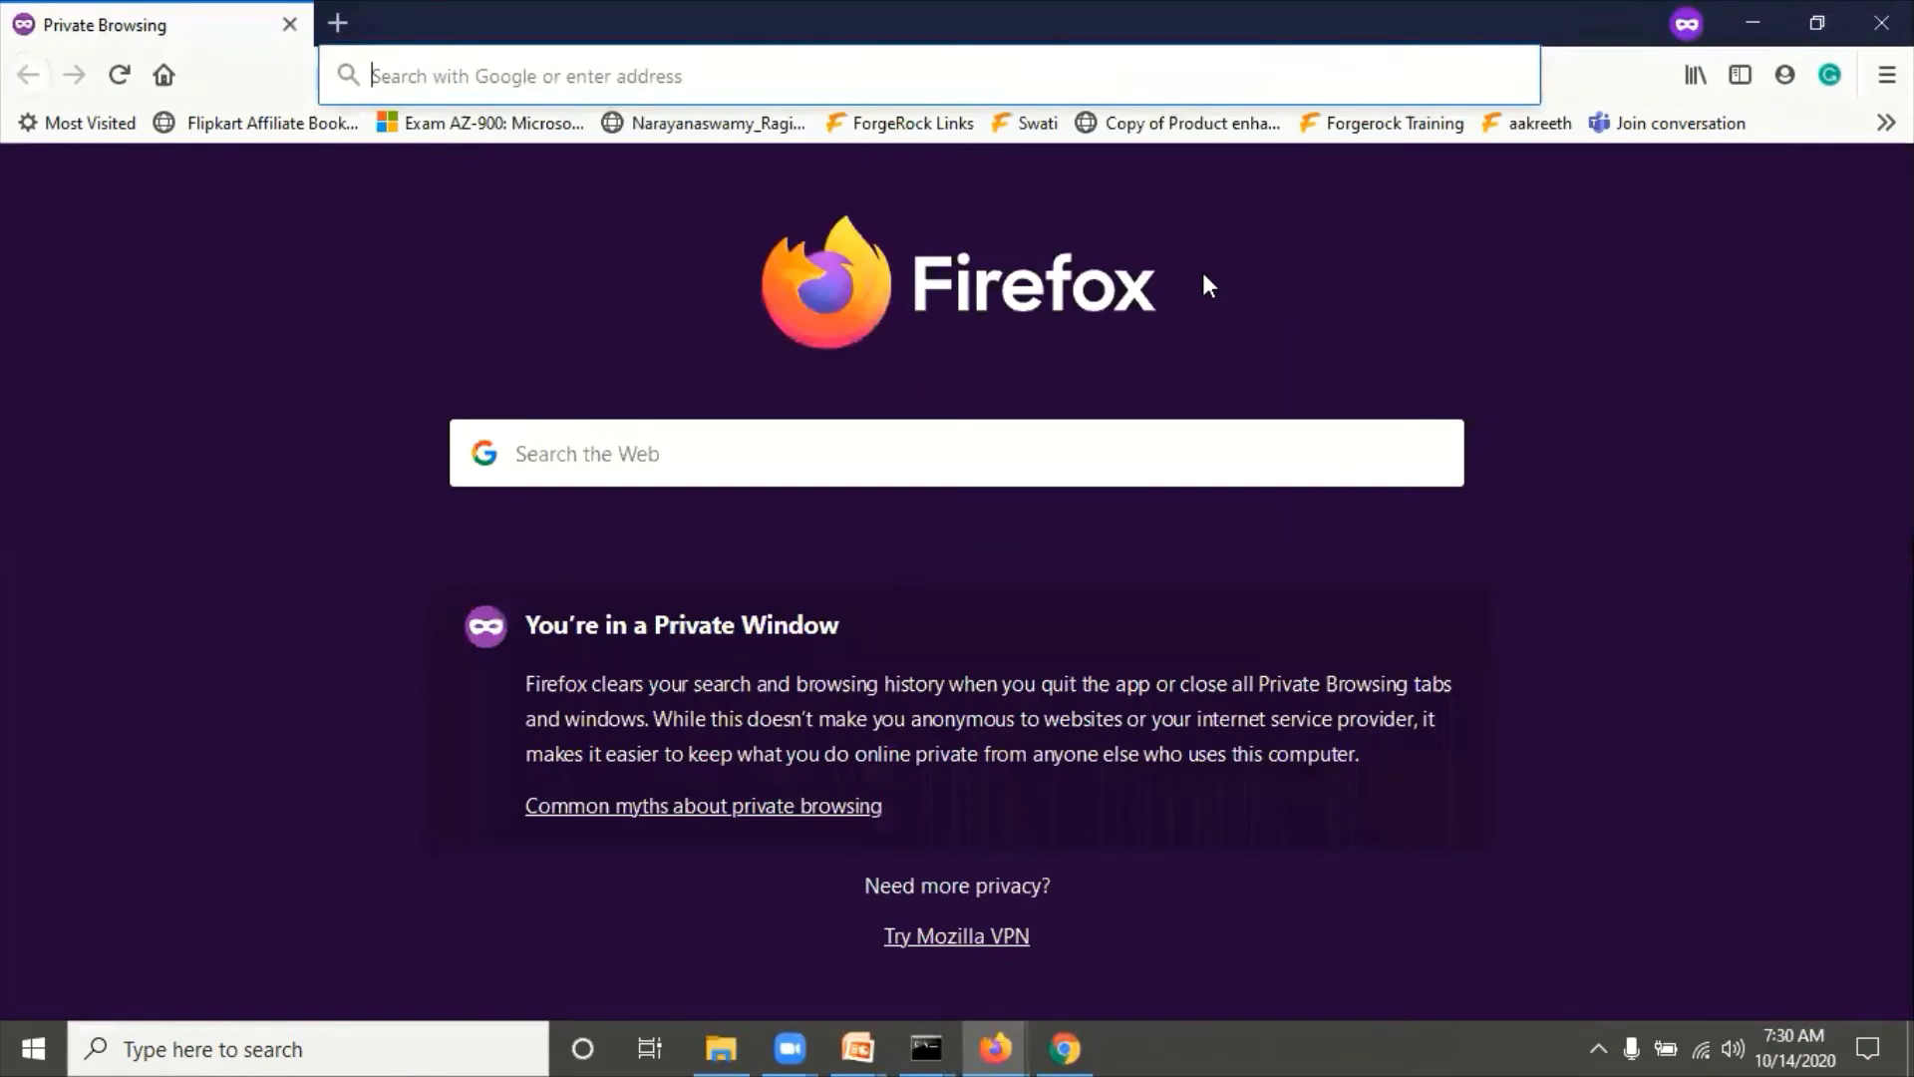
Step: Load the SAML2TestNew module login URL in the private window
key(ctrl+v)
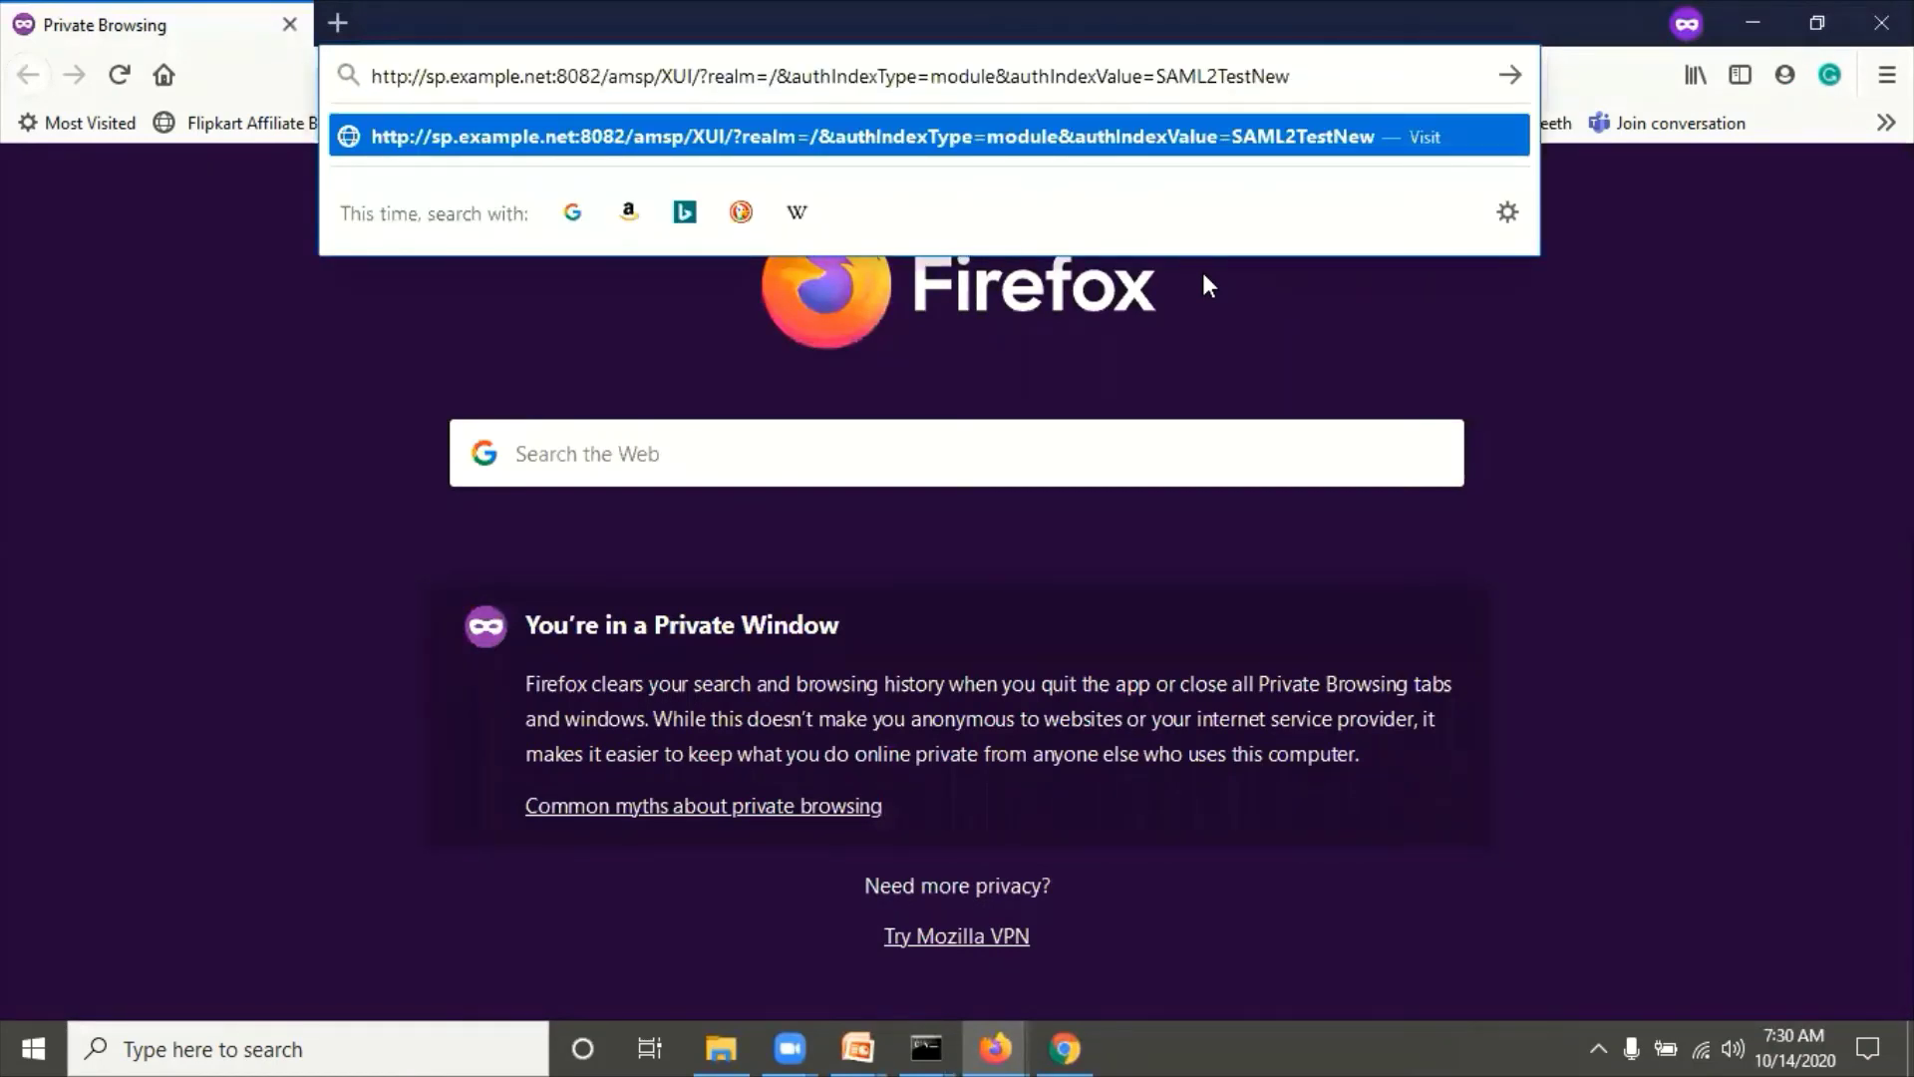
key(Return)
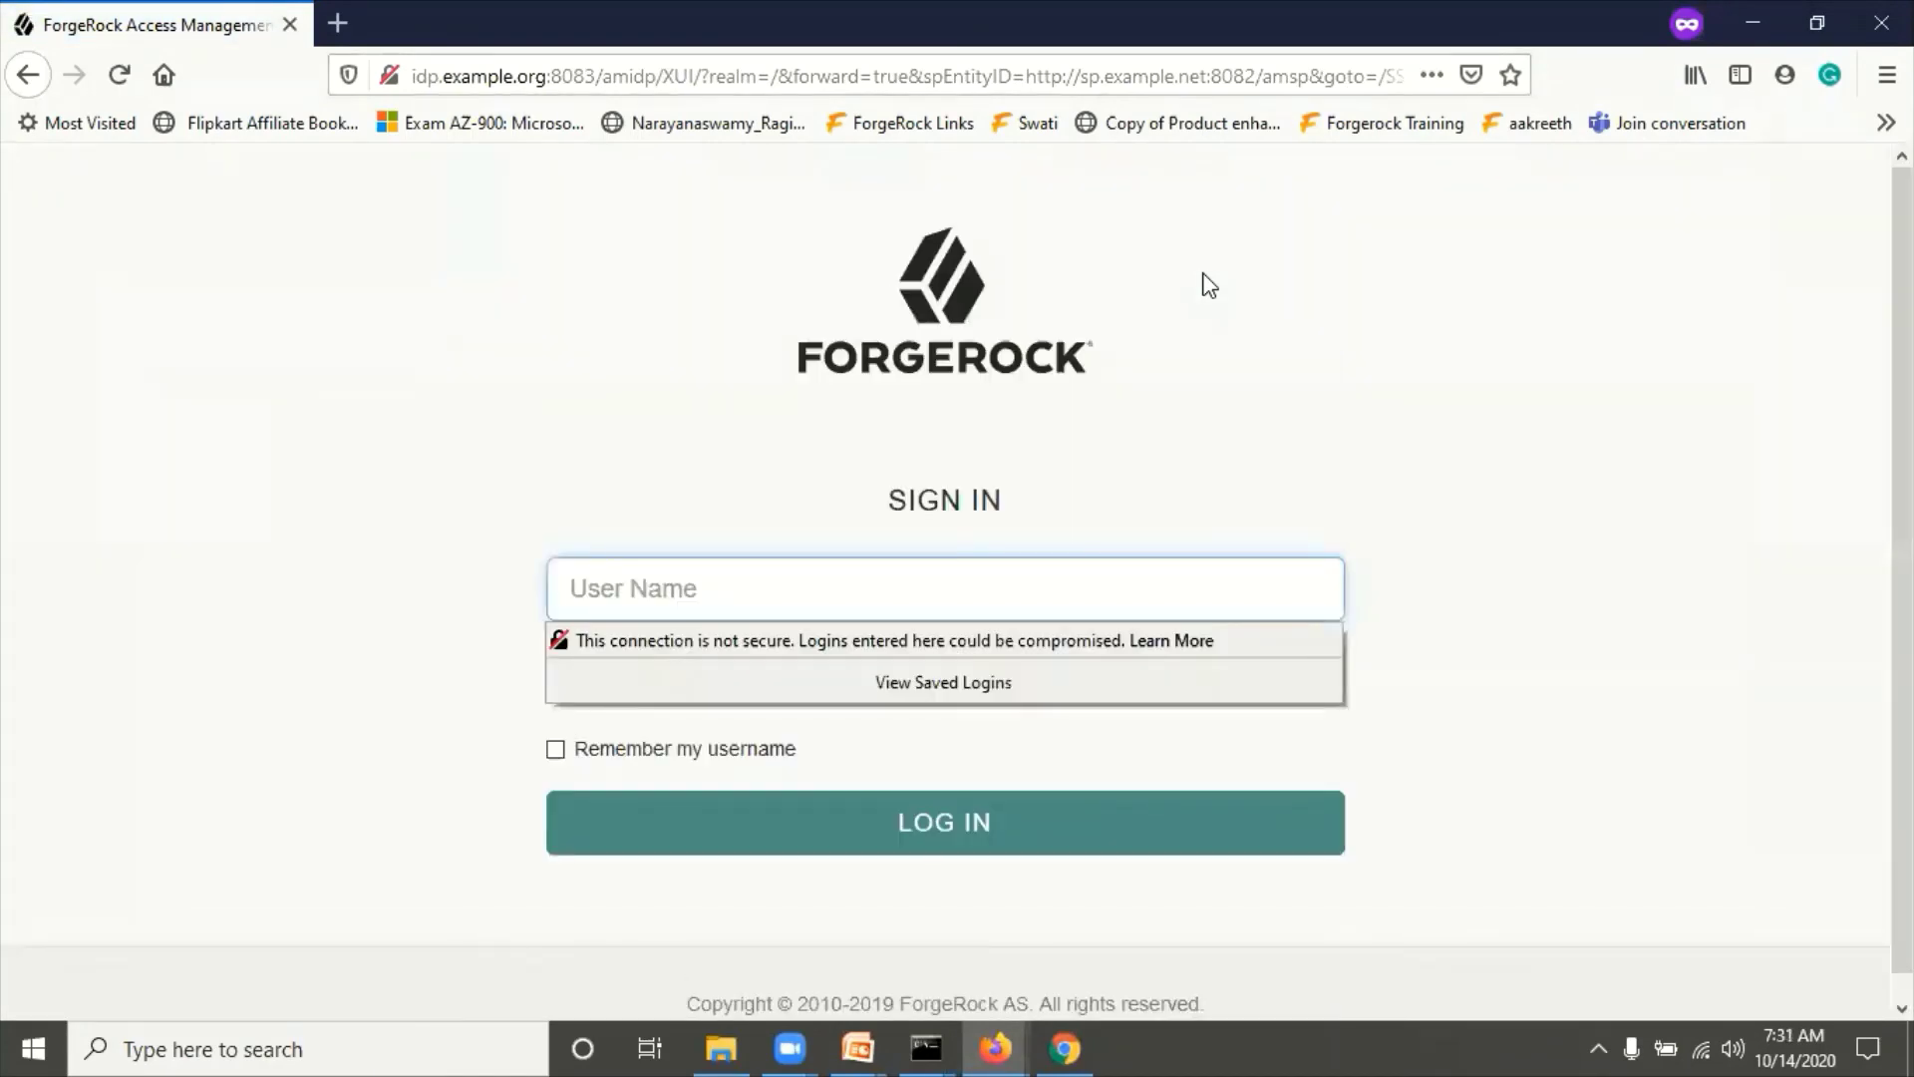
click(675, 312)
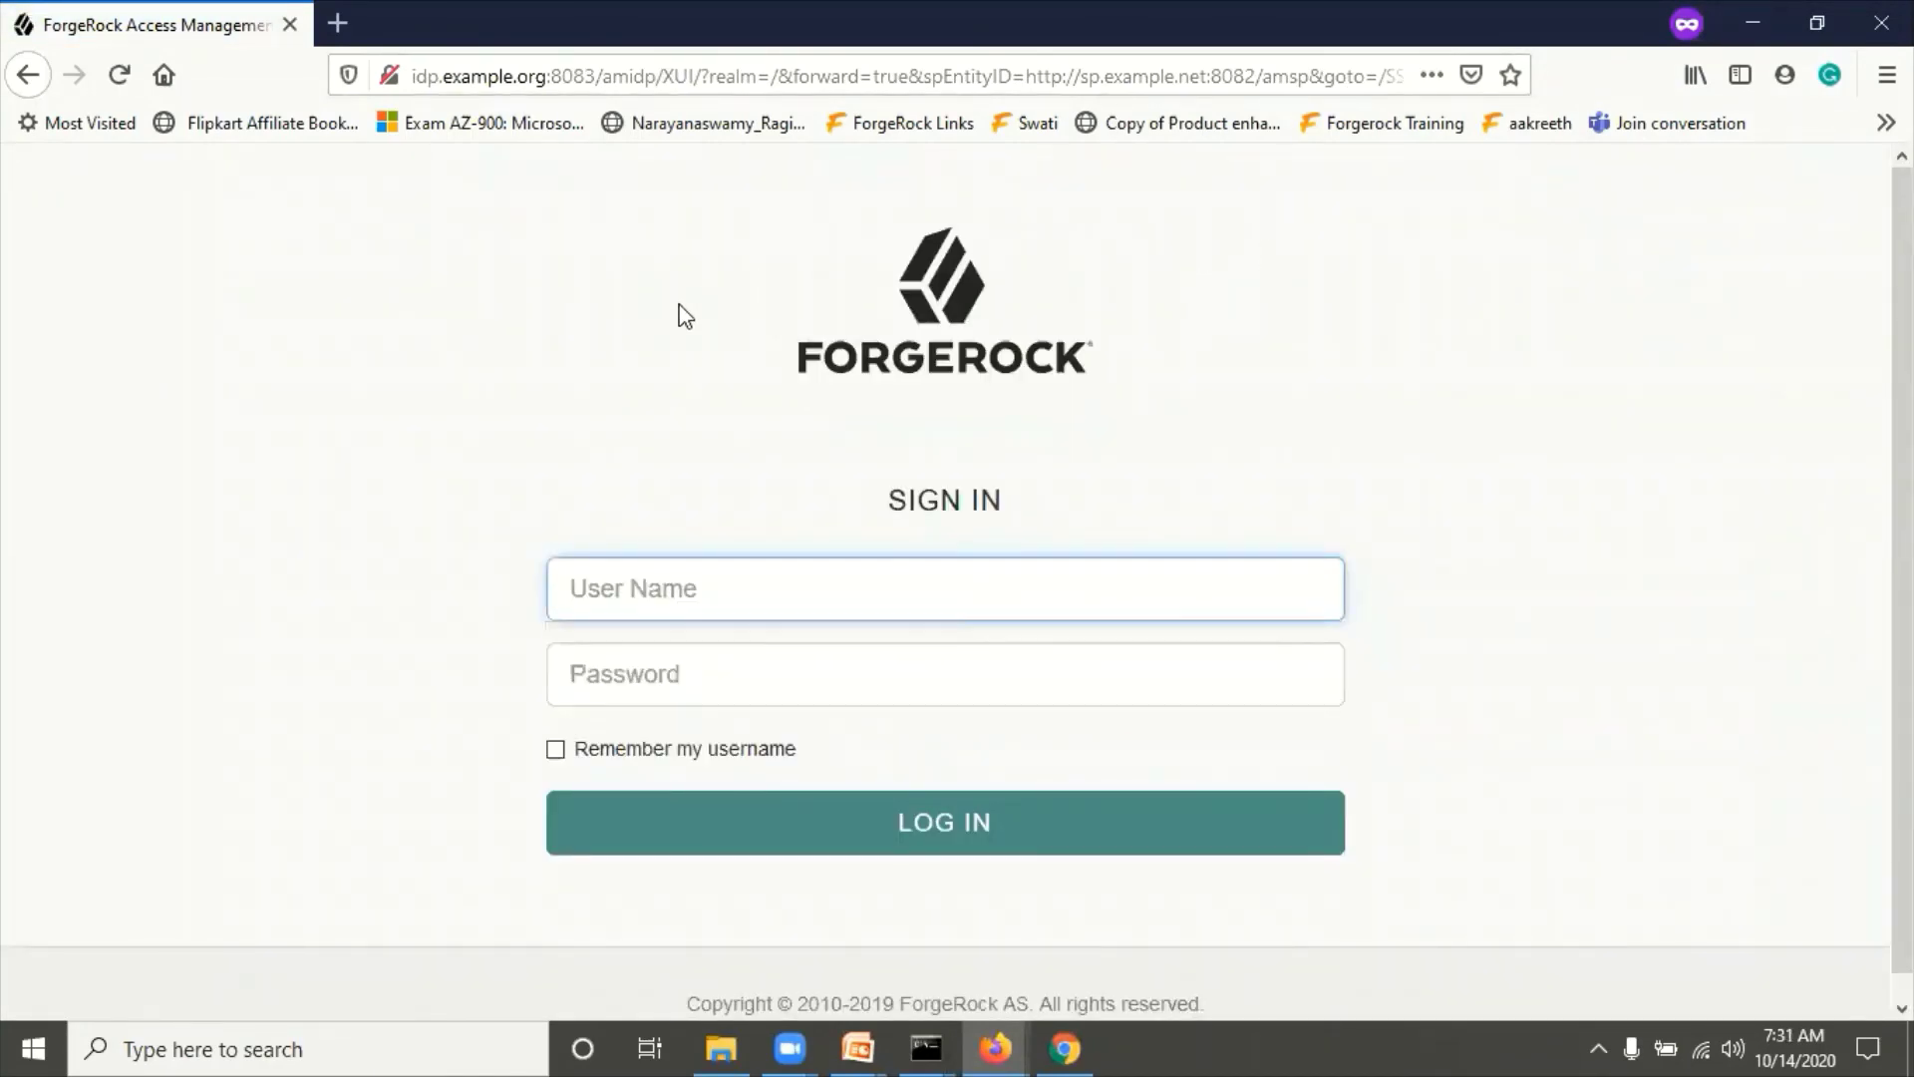
Step: Sign in at the IdP as demoidp3 with its password
click(639, 584)
text(demo)
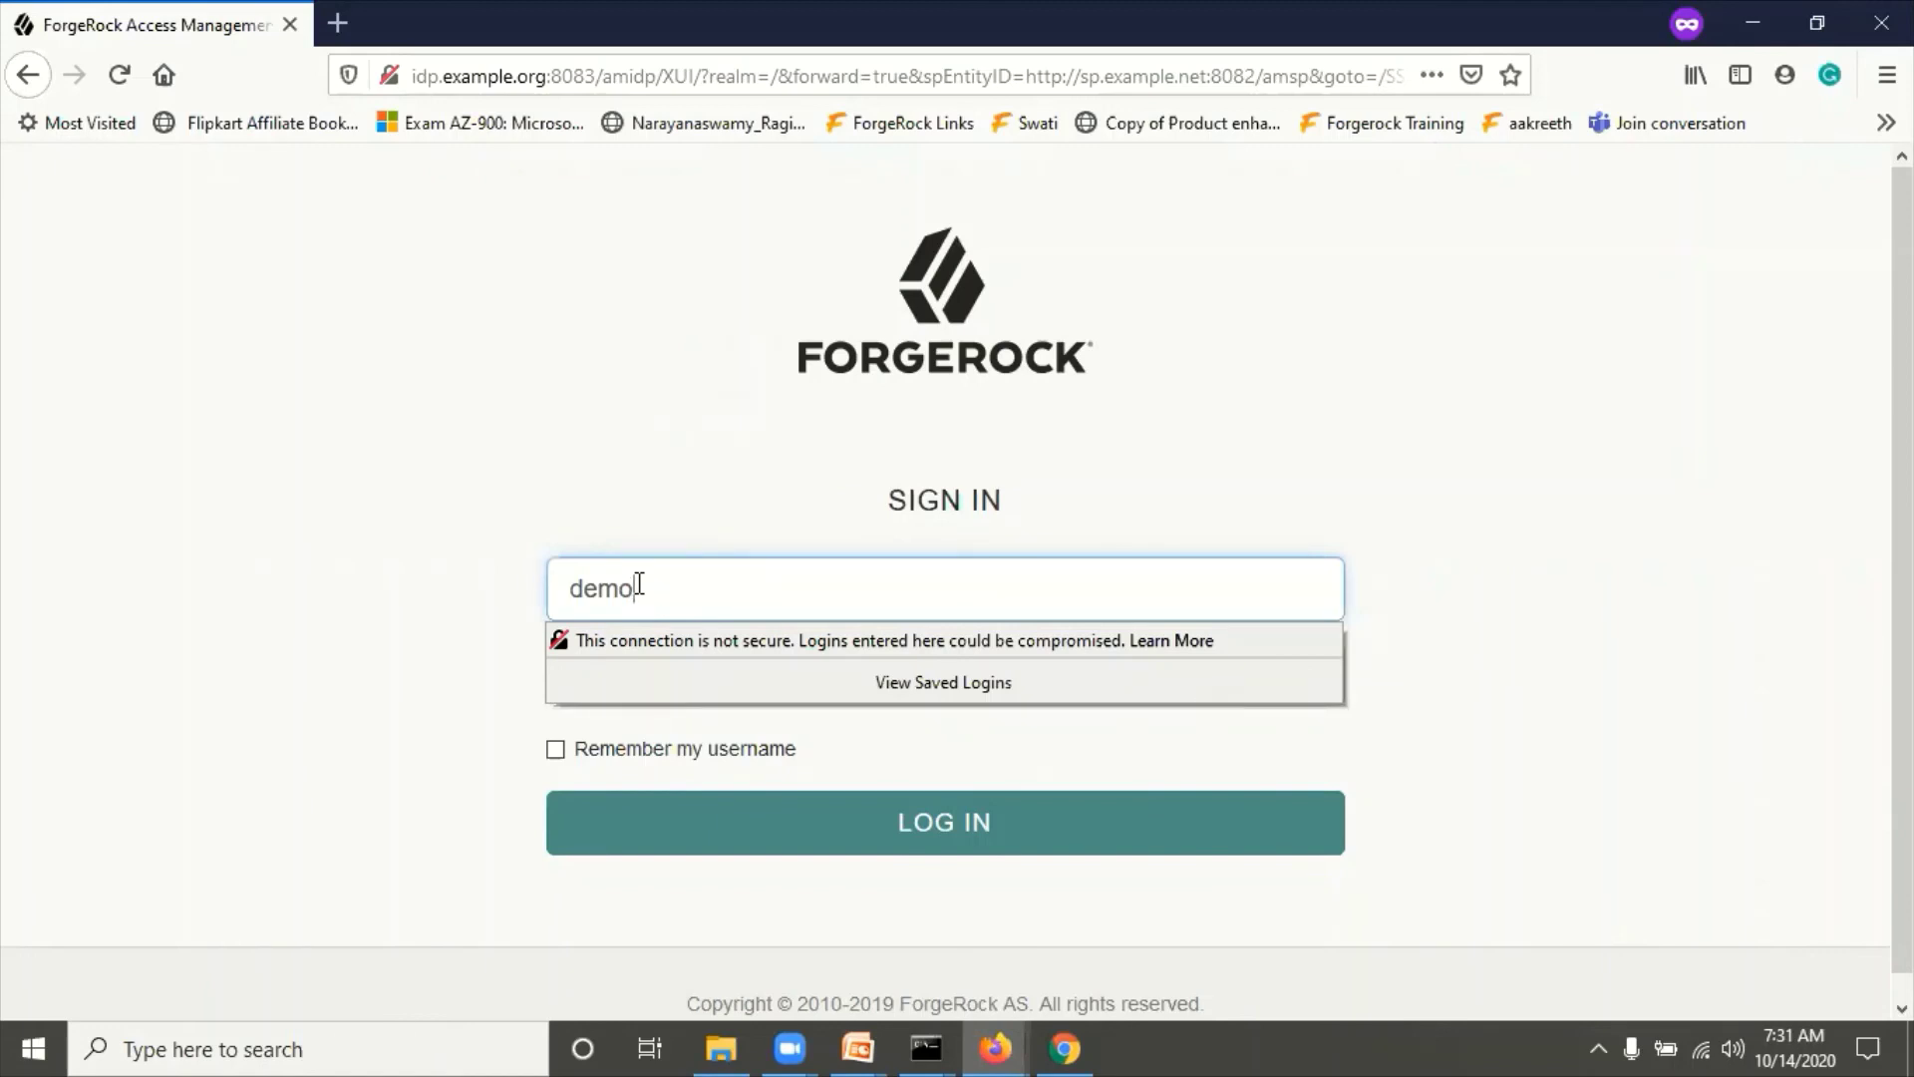
text(idp3)
key(Tab)
text(•••••••)
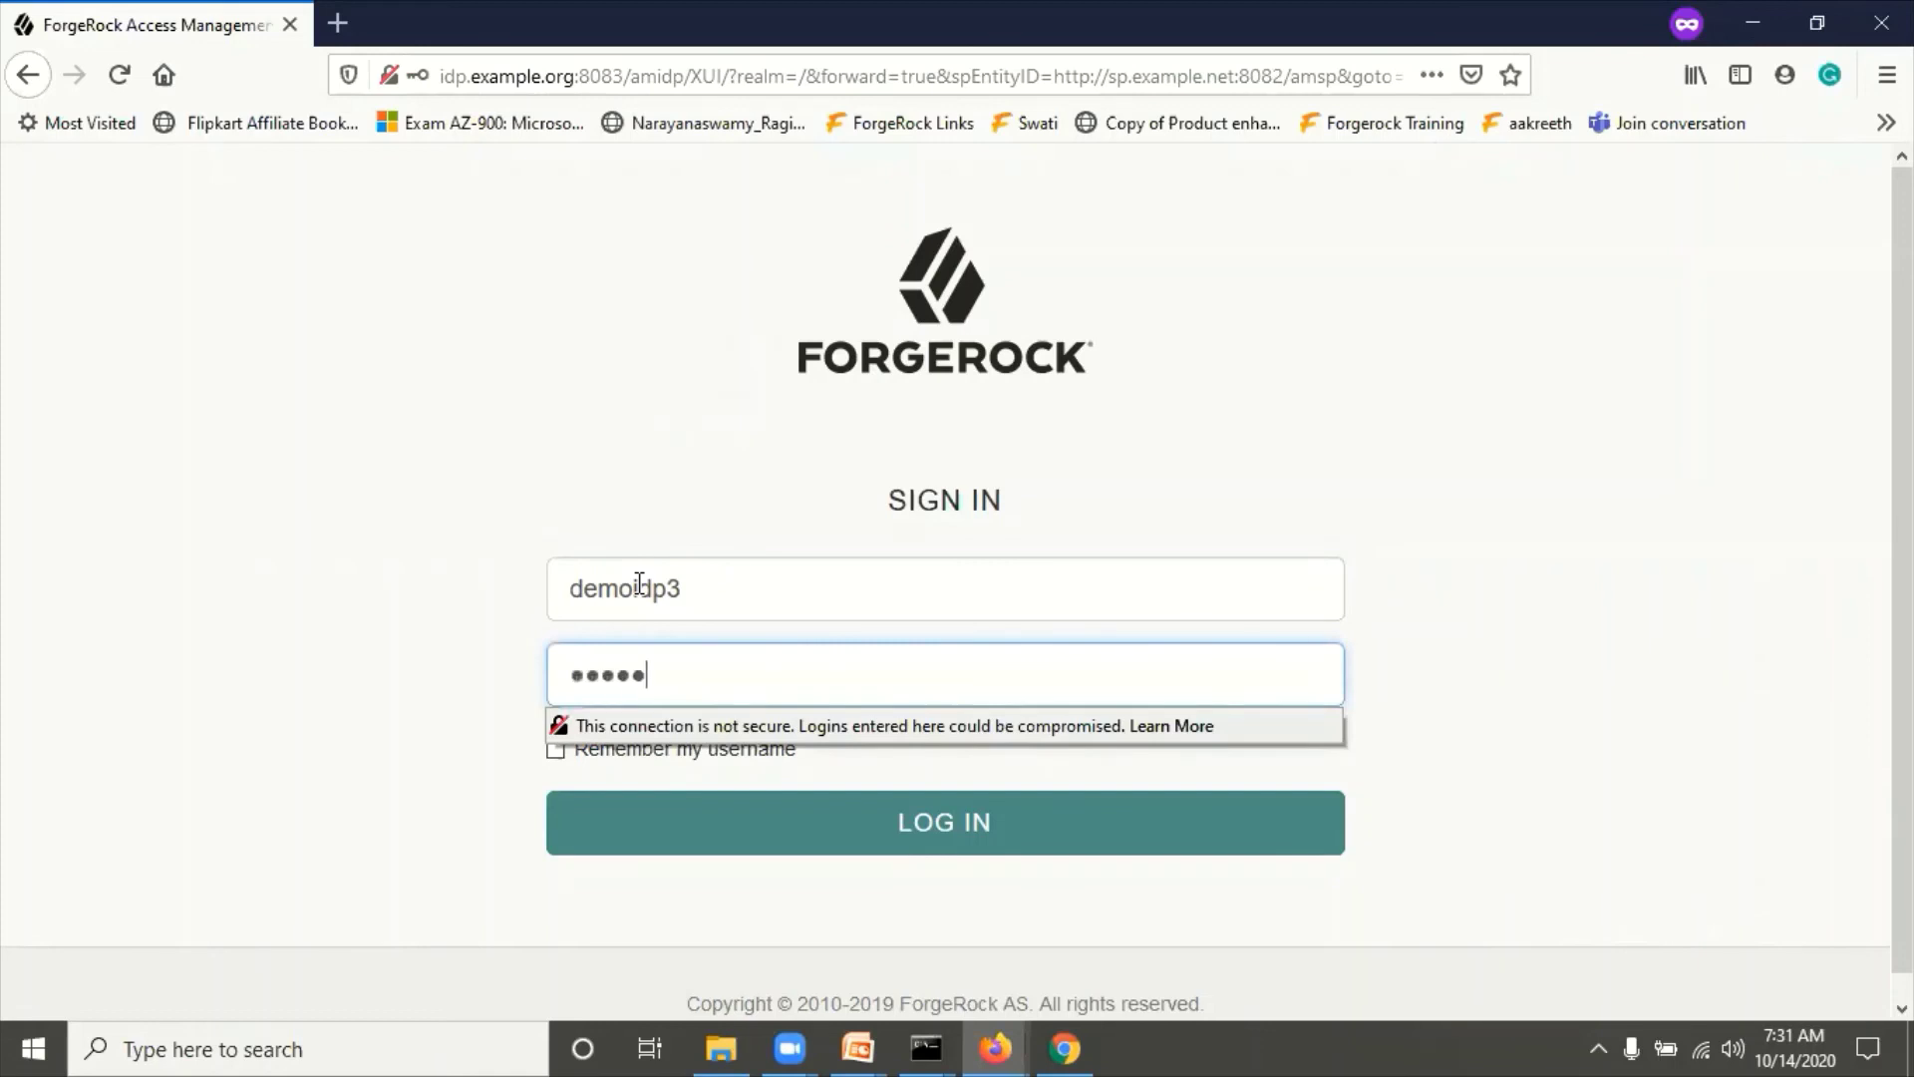
text(••)
click(628, 423)
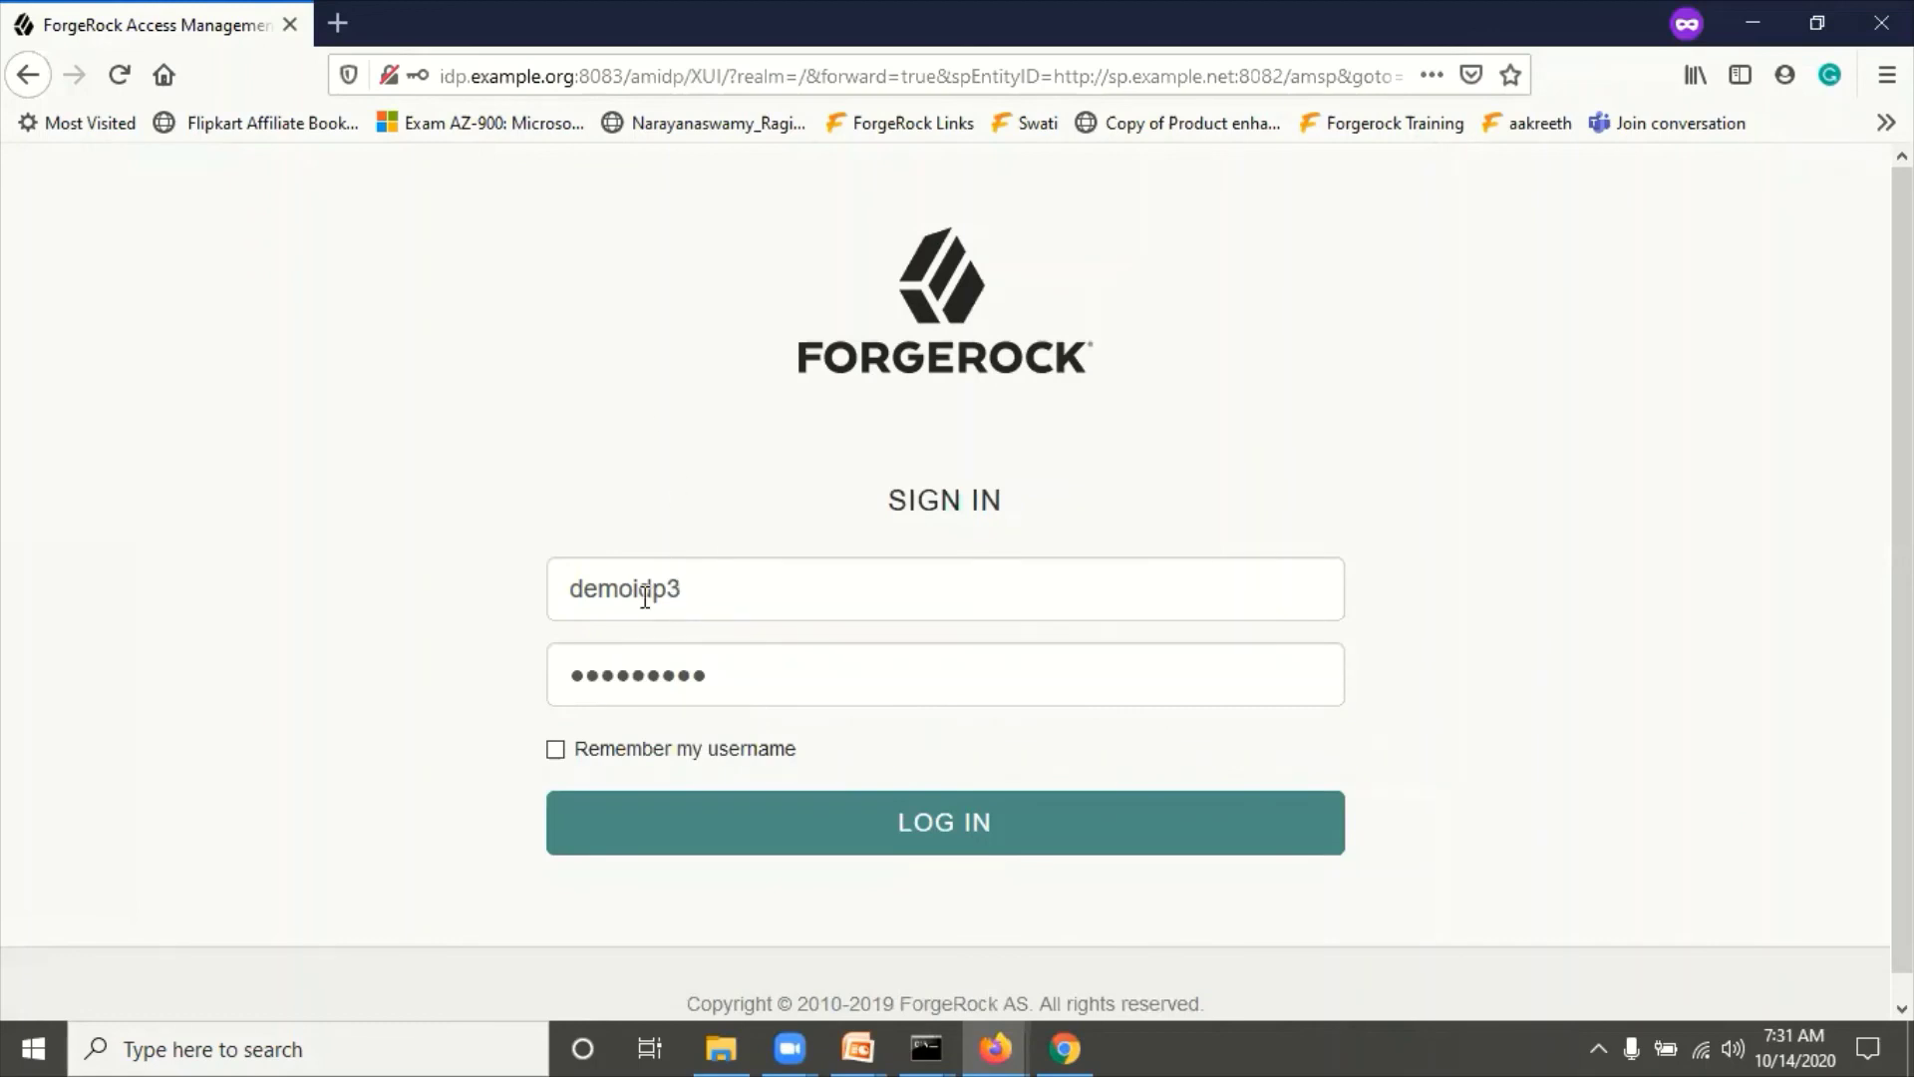
click(959, 830)
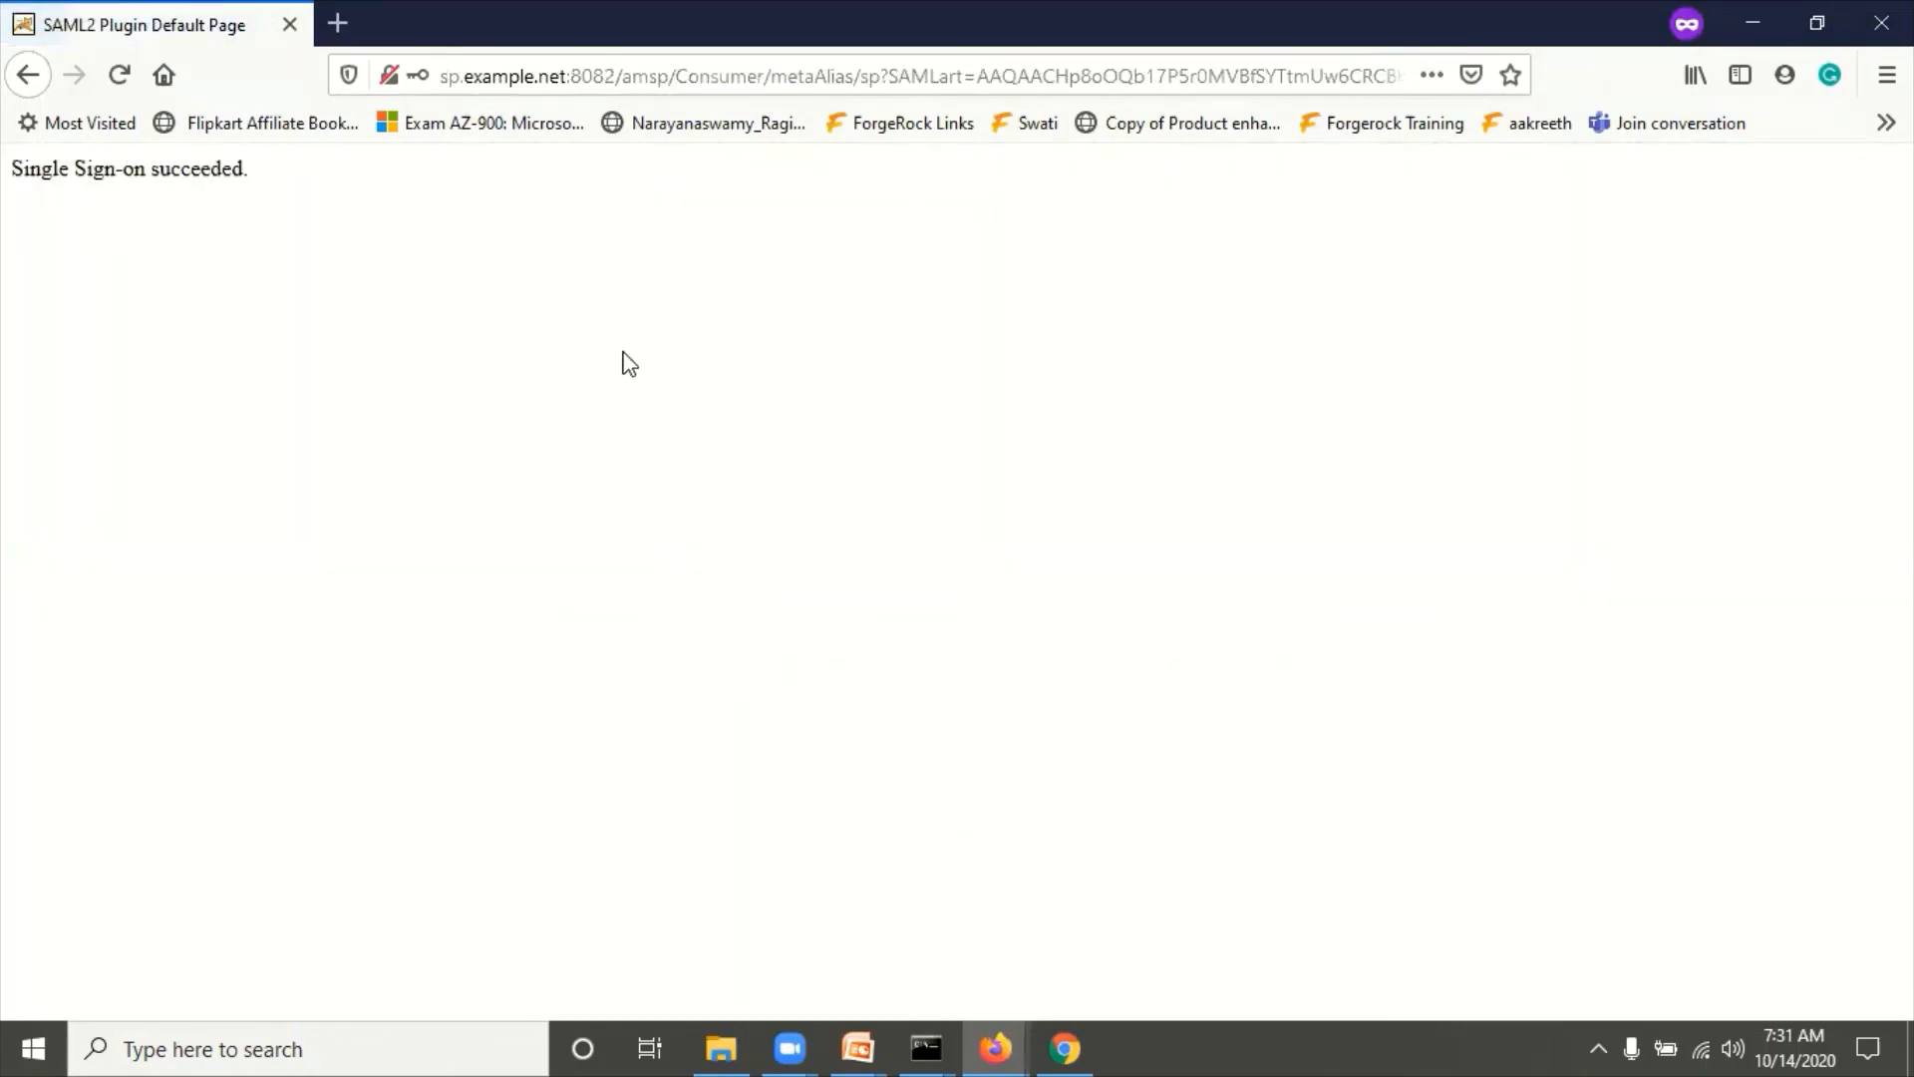
Step: Highlight the success message, then return to the ForgeRock admin window's test-user identity page
drag(10, 169, 257, 204)
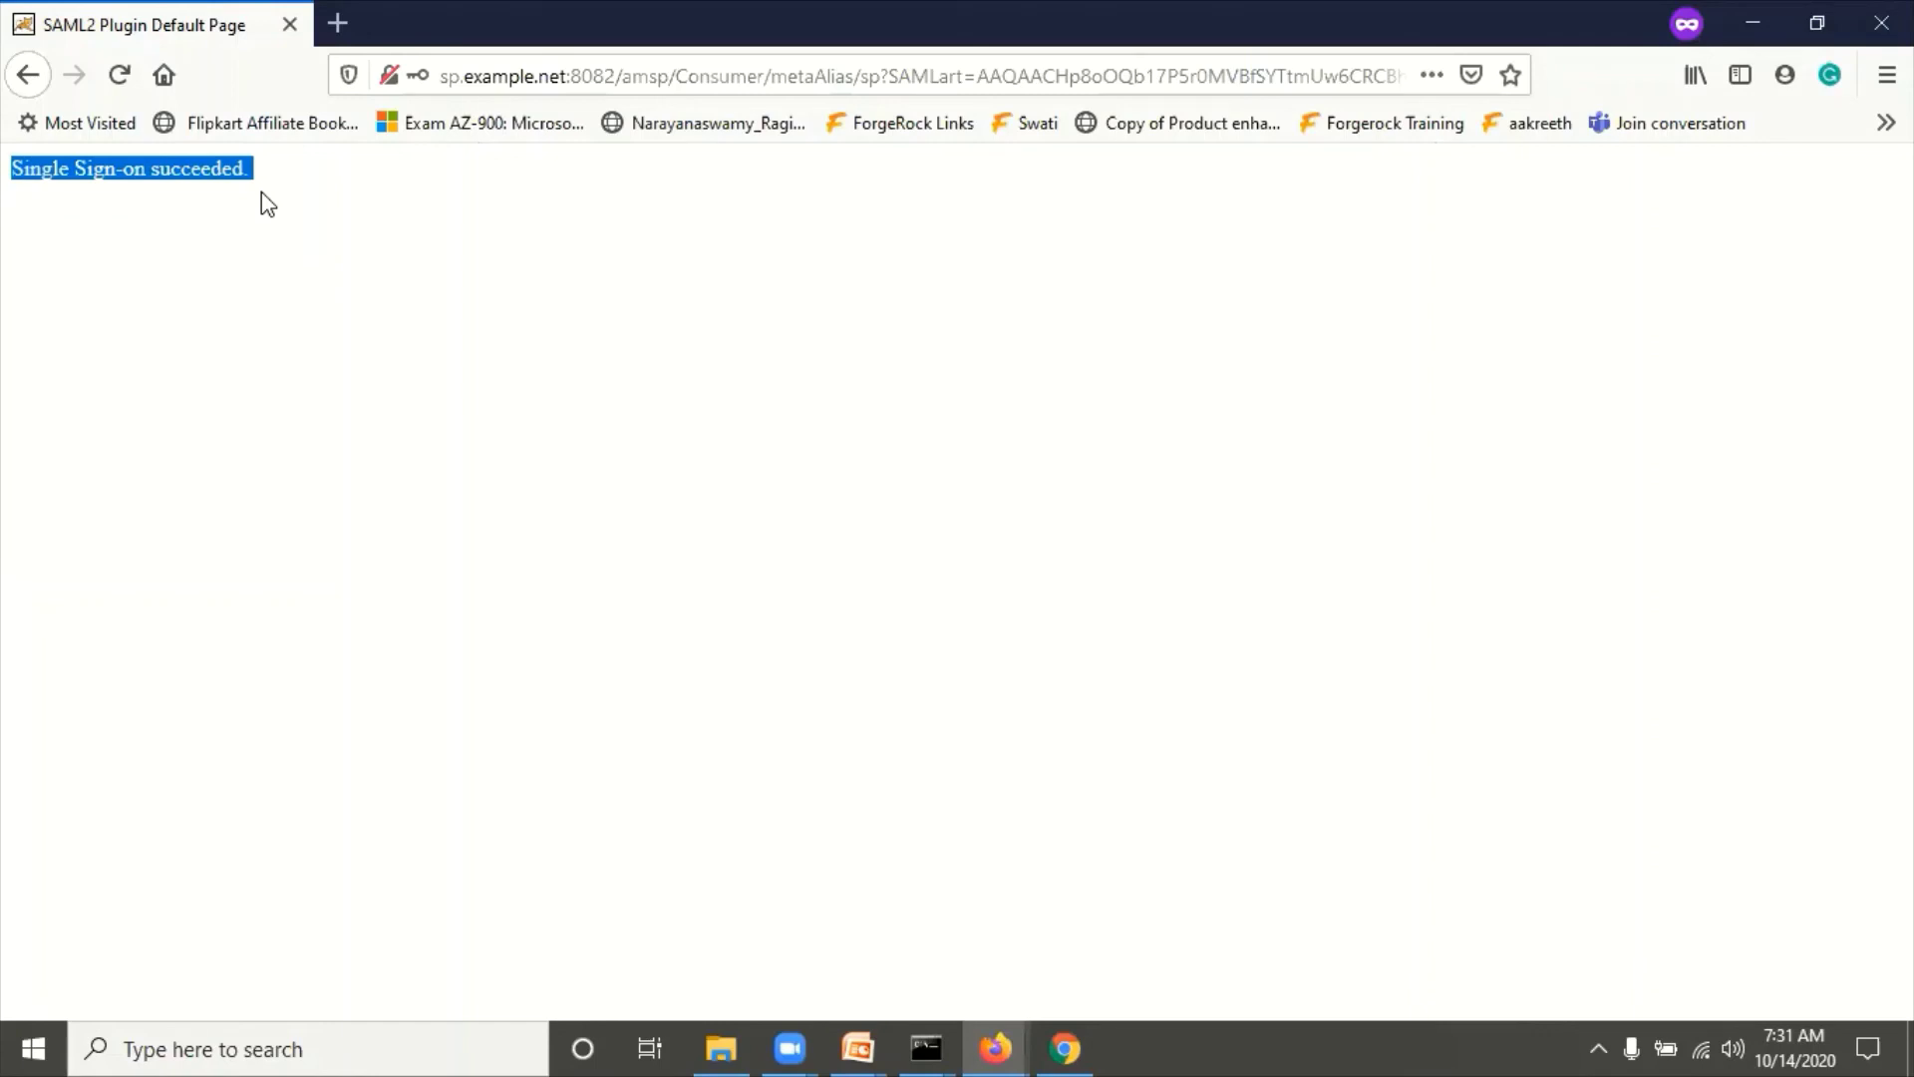
click(312, 353)
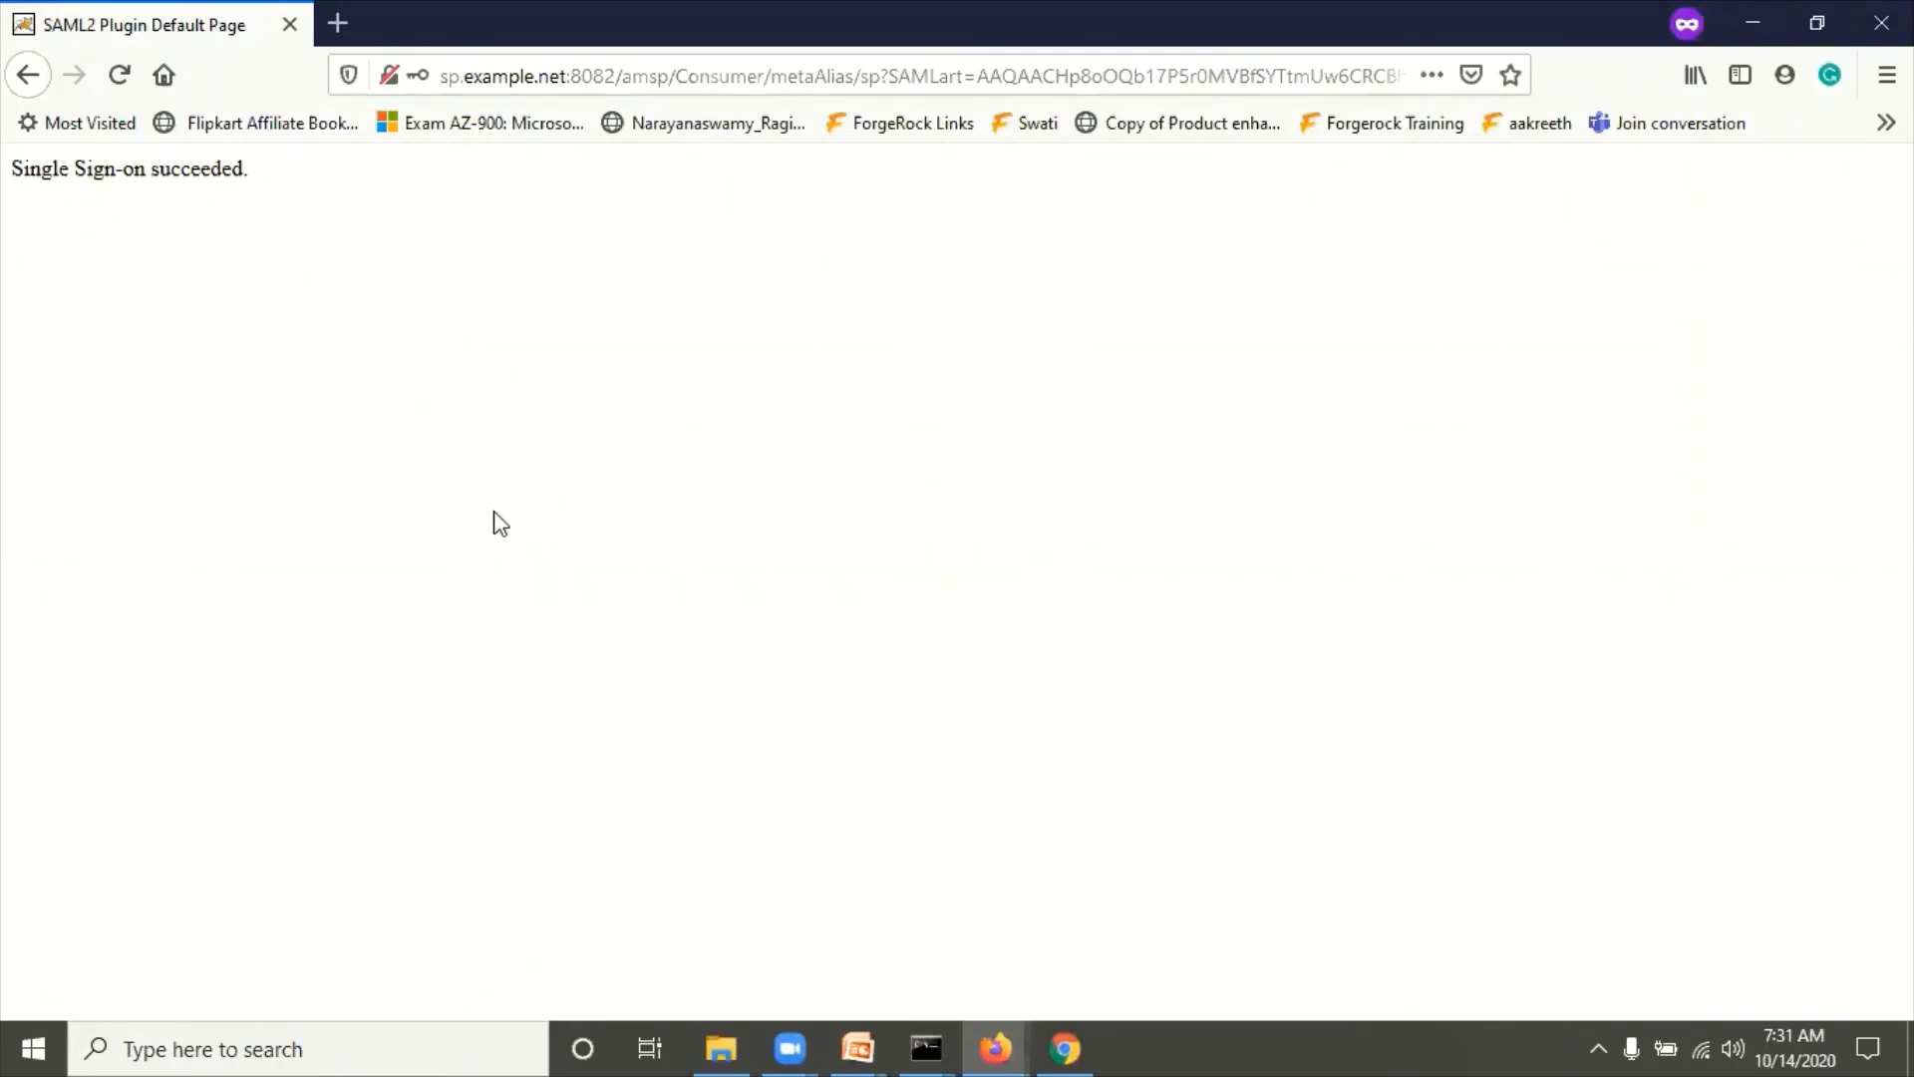
mouse_move(1007, 1032)
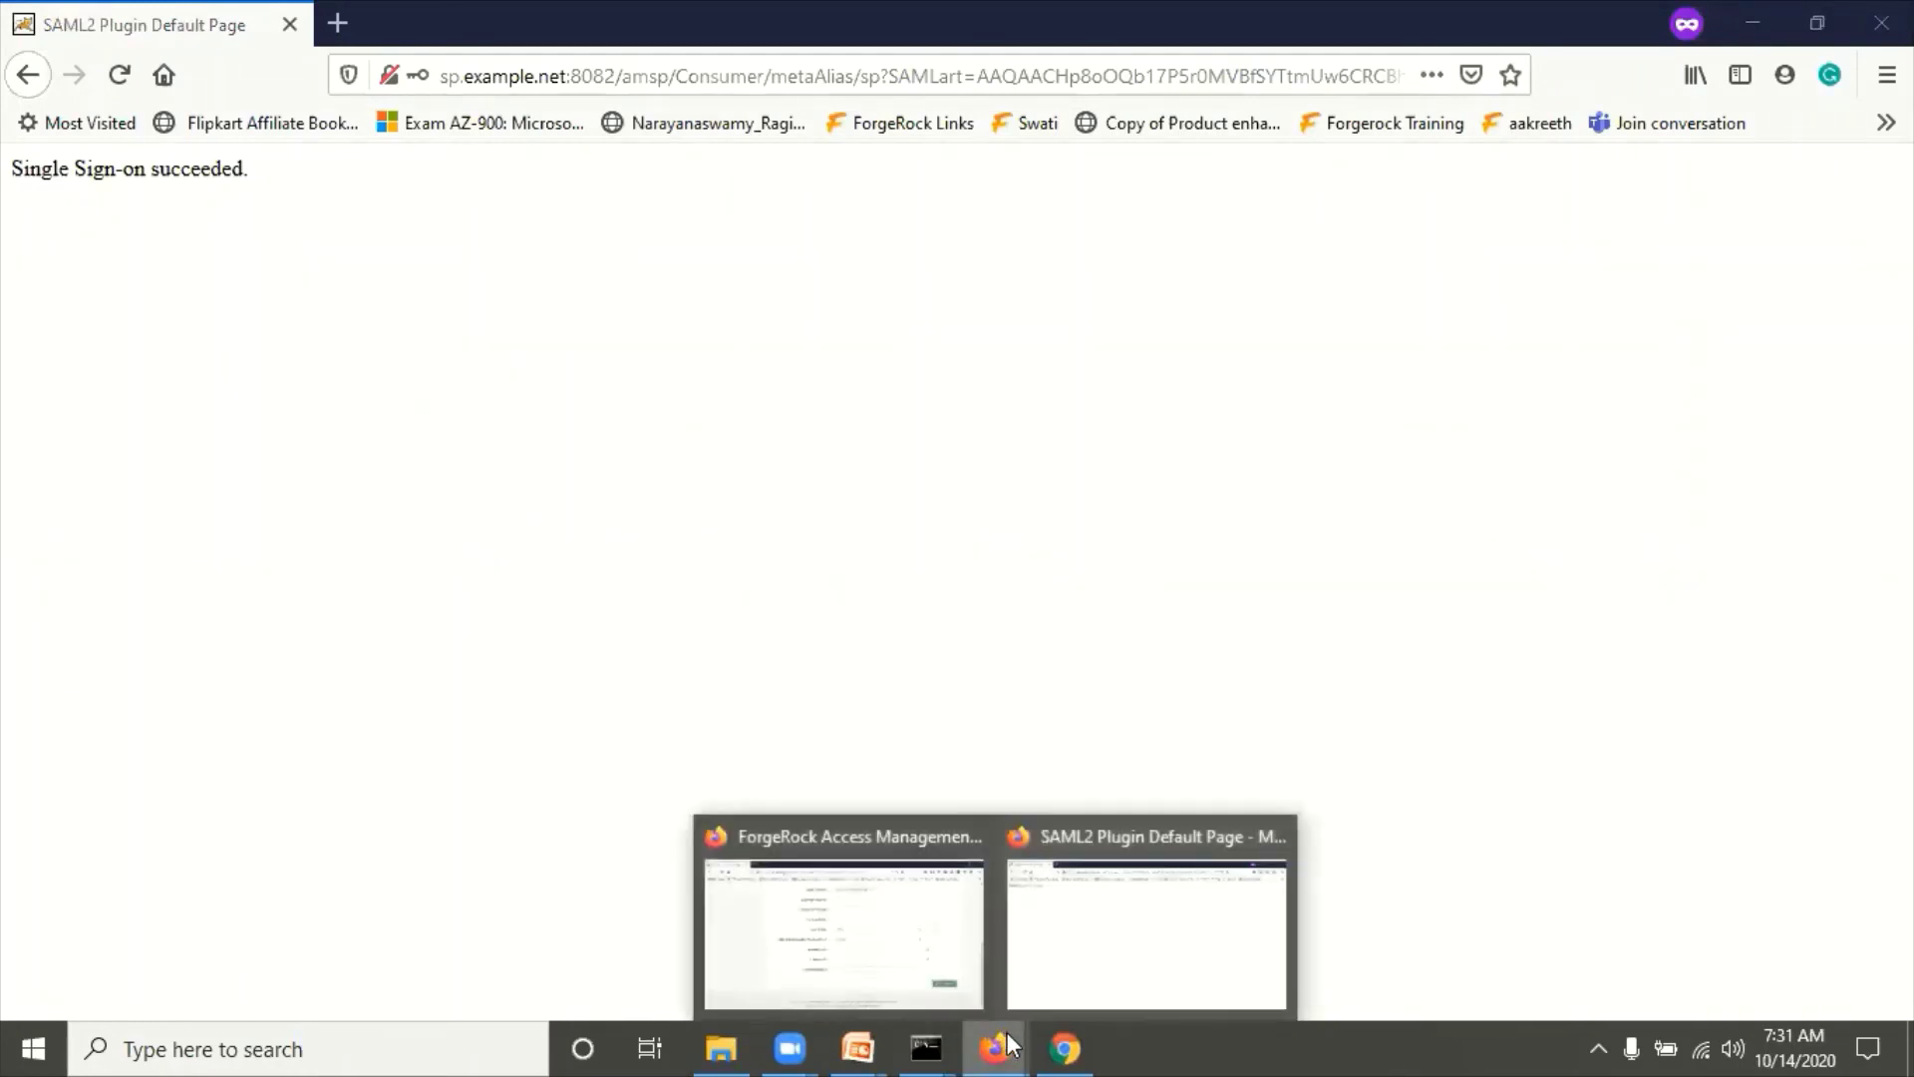
click(929, 903)
scroll(750, 523, up, 7)
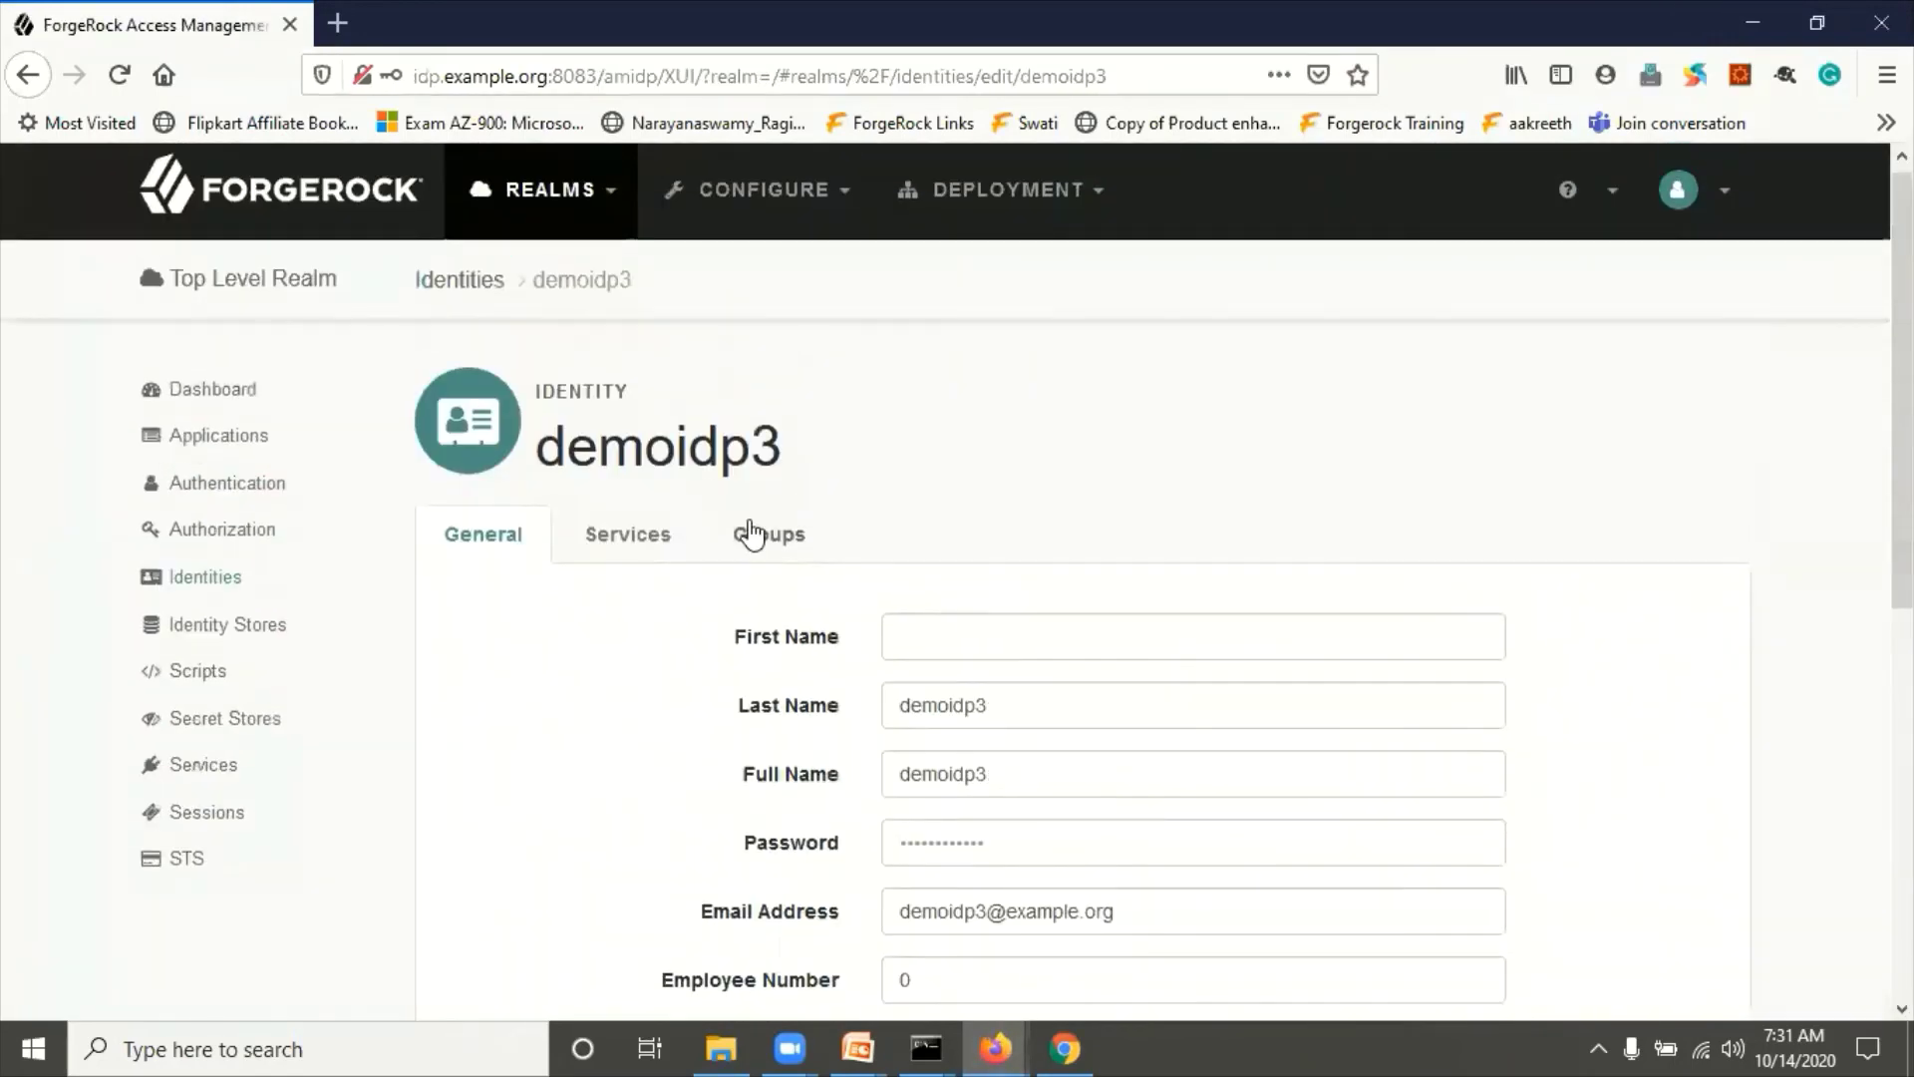